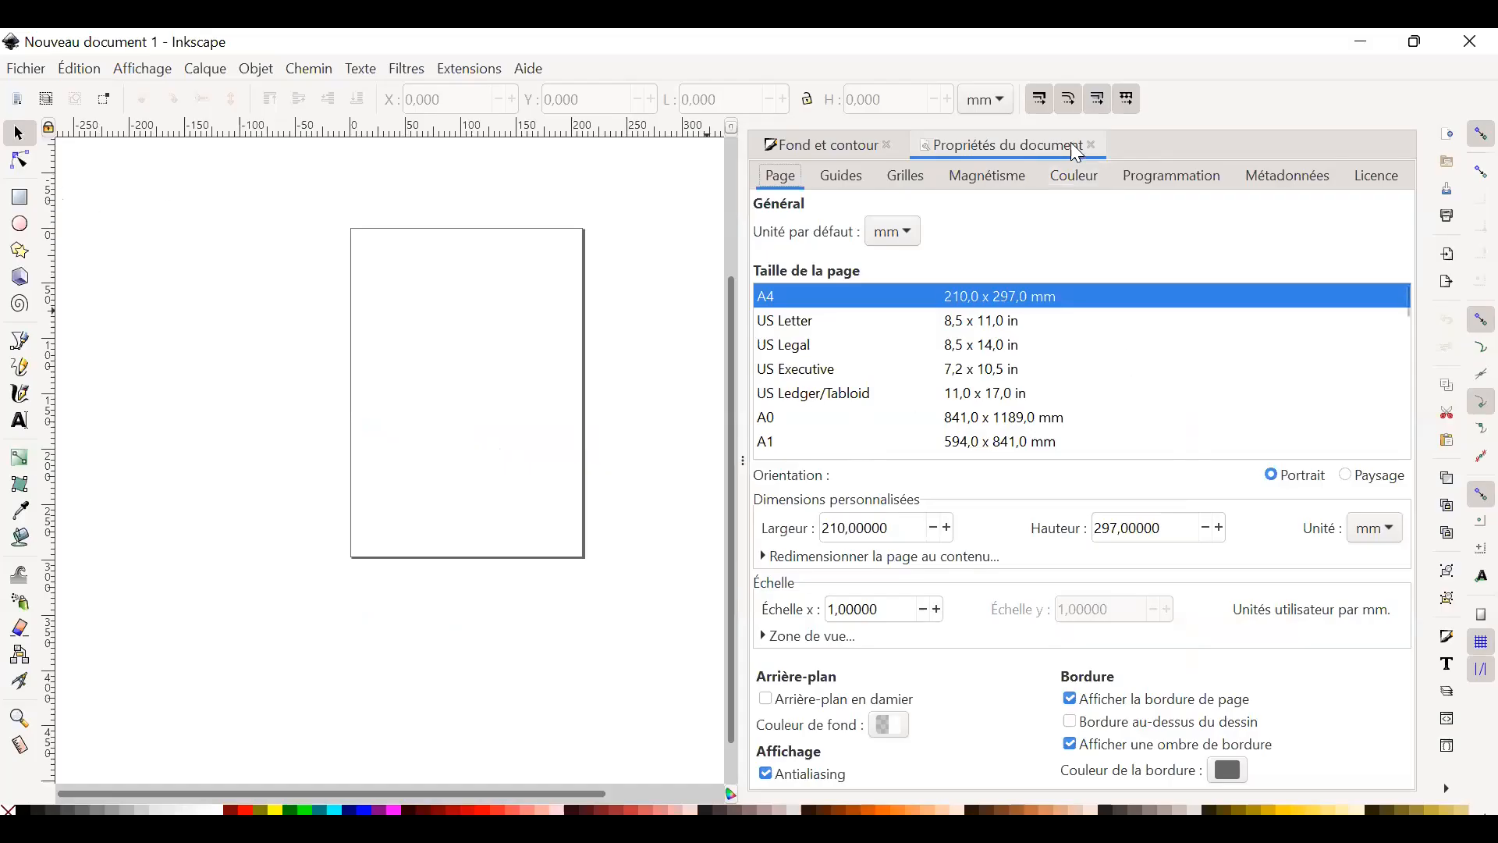
Reopen the document properties, review the page sizes, and try the Paysage orientation before restoring Portrait.
click(1096, 149)
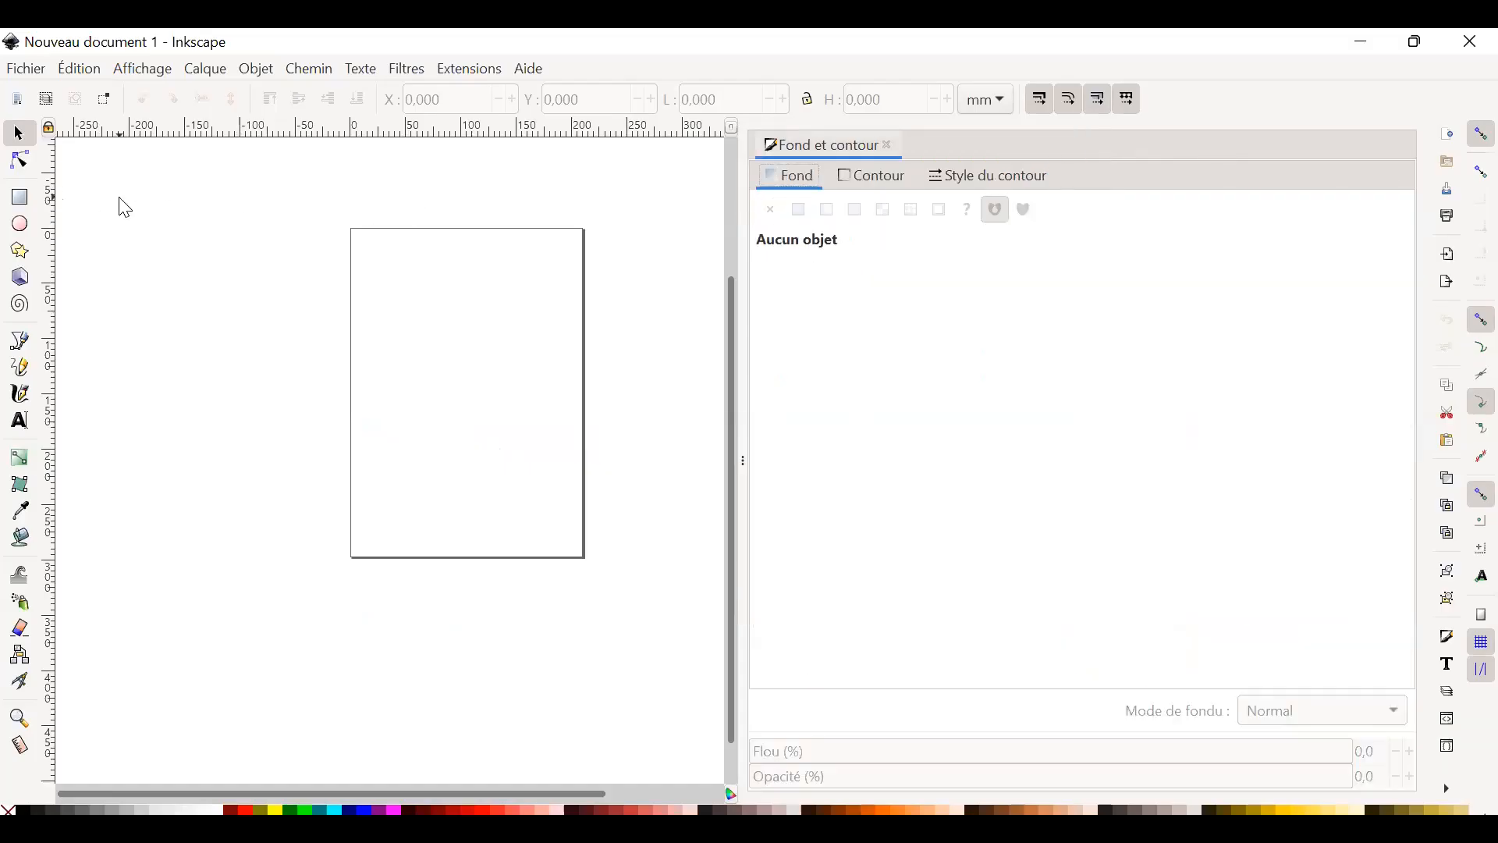
click(28, 71)
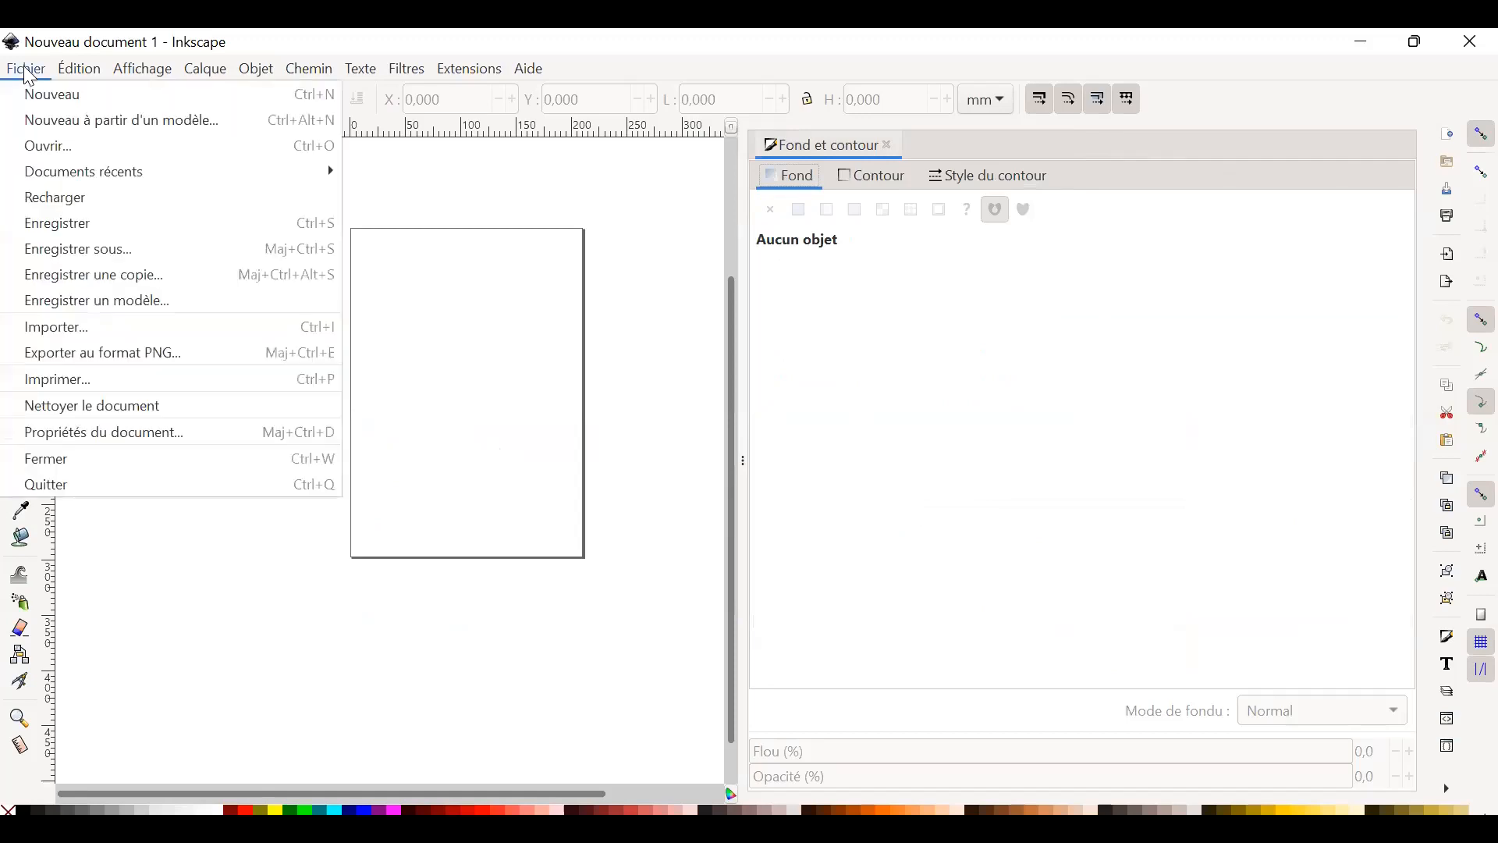
click(125, 439)
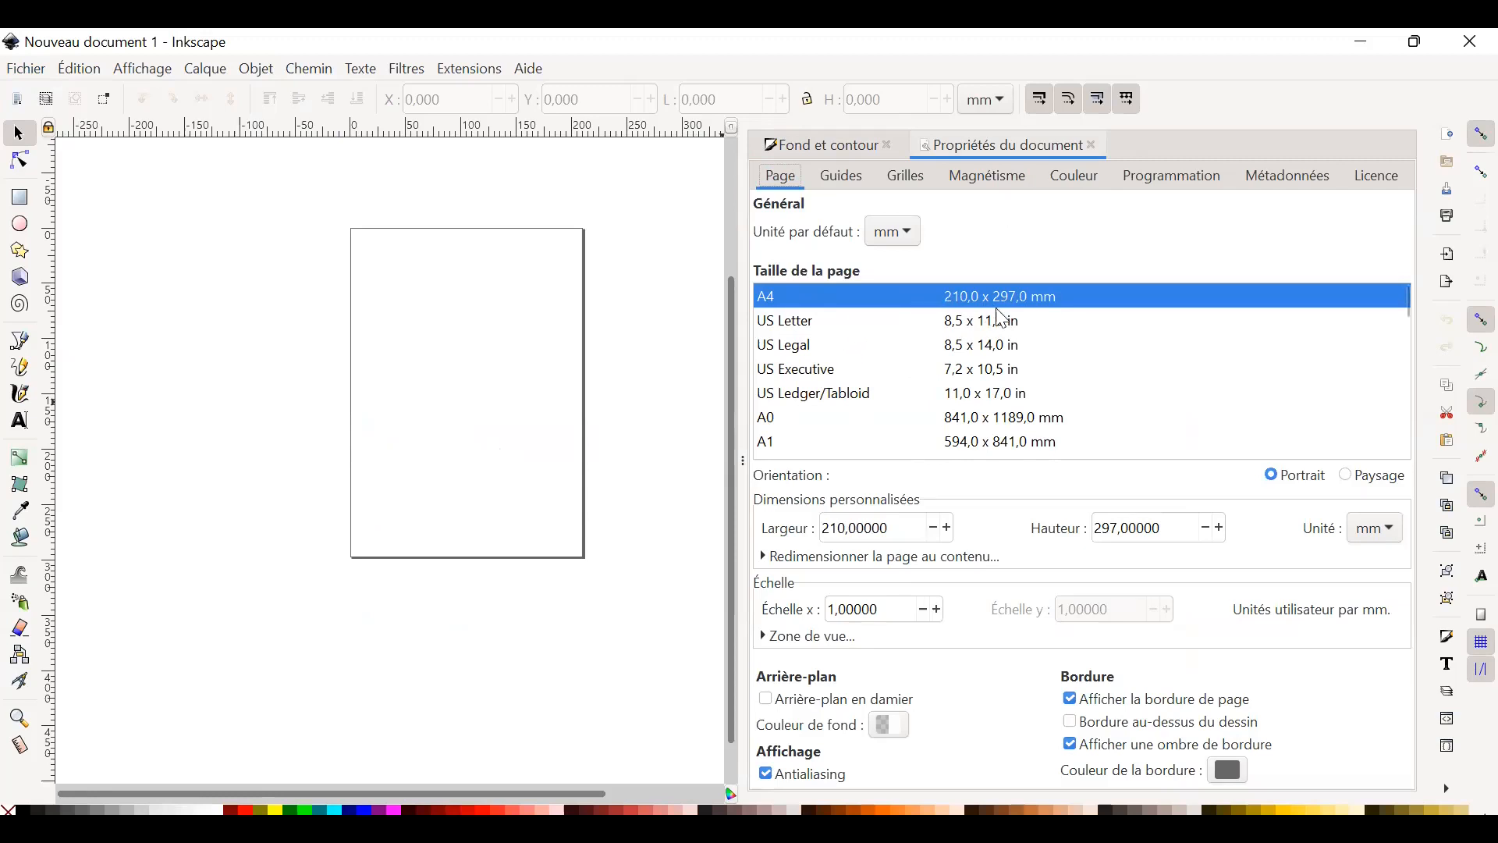
scroll(897, 395, down, 2)
scroll(897, 395, up, 2)
click(1369, 483)
click(1303, 482)
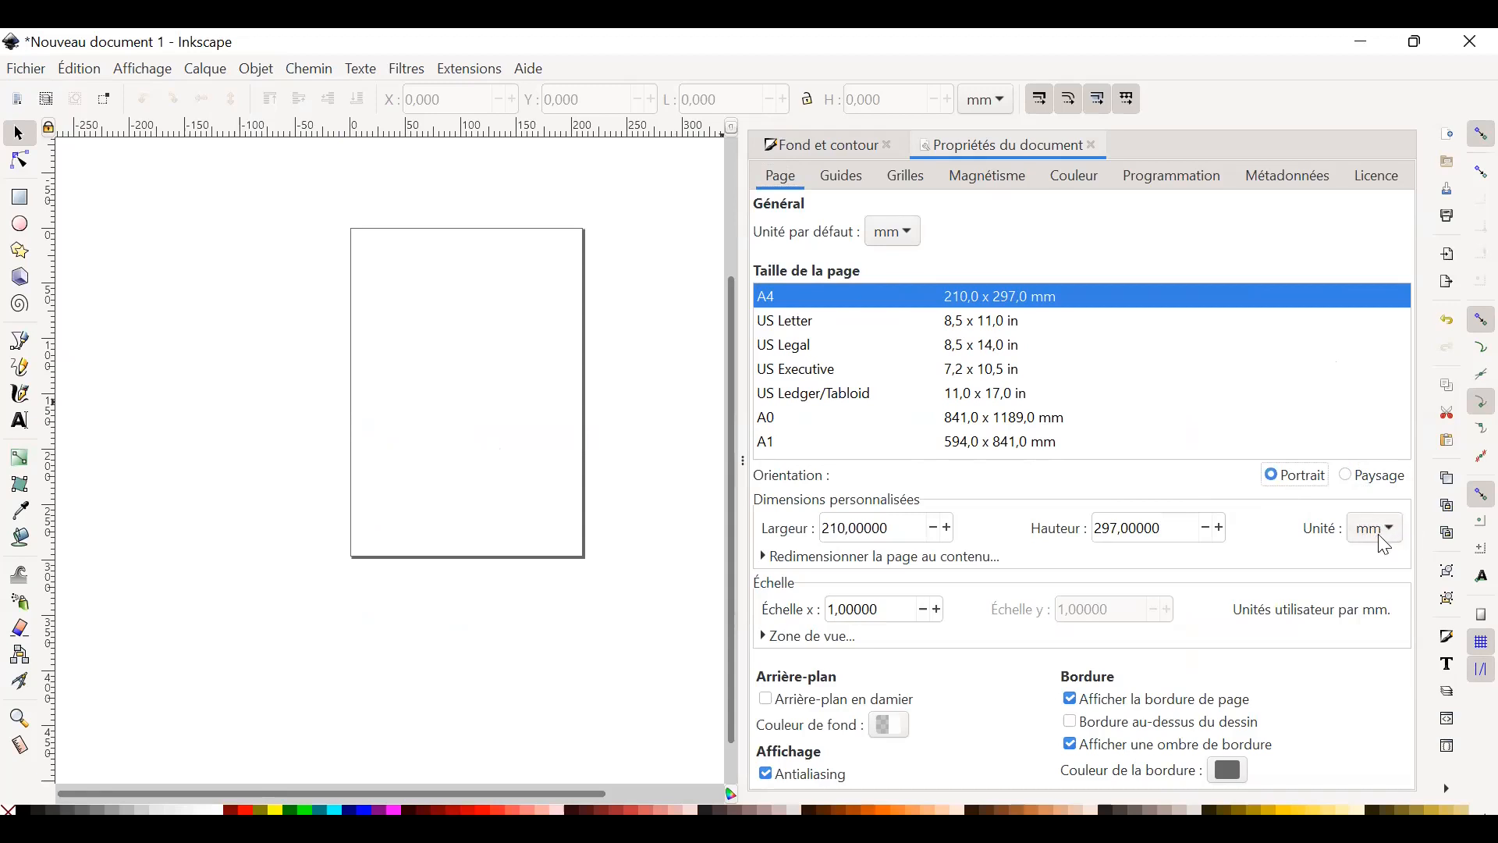
Try the checkerboard background on the canvas and the page without its border shadow, restoring both settings.
click(767, 700)
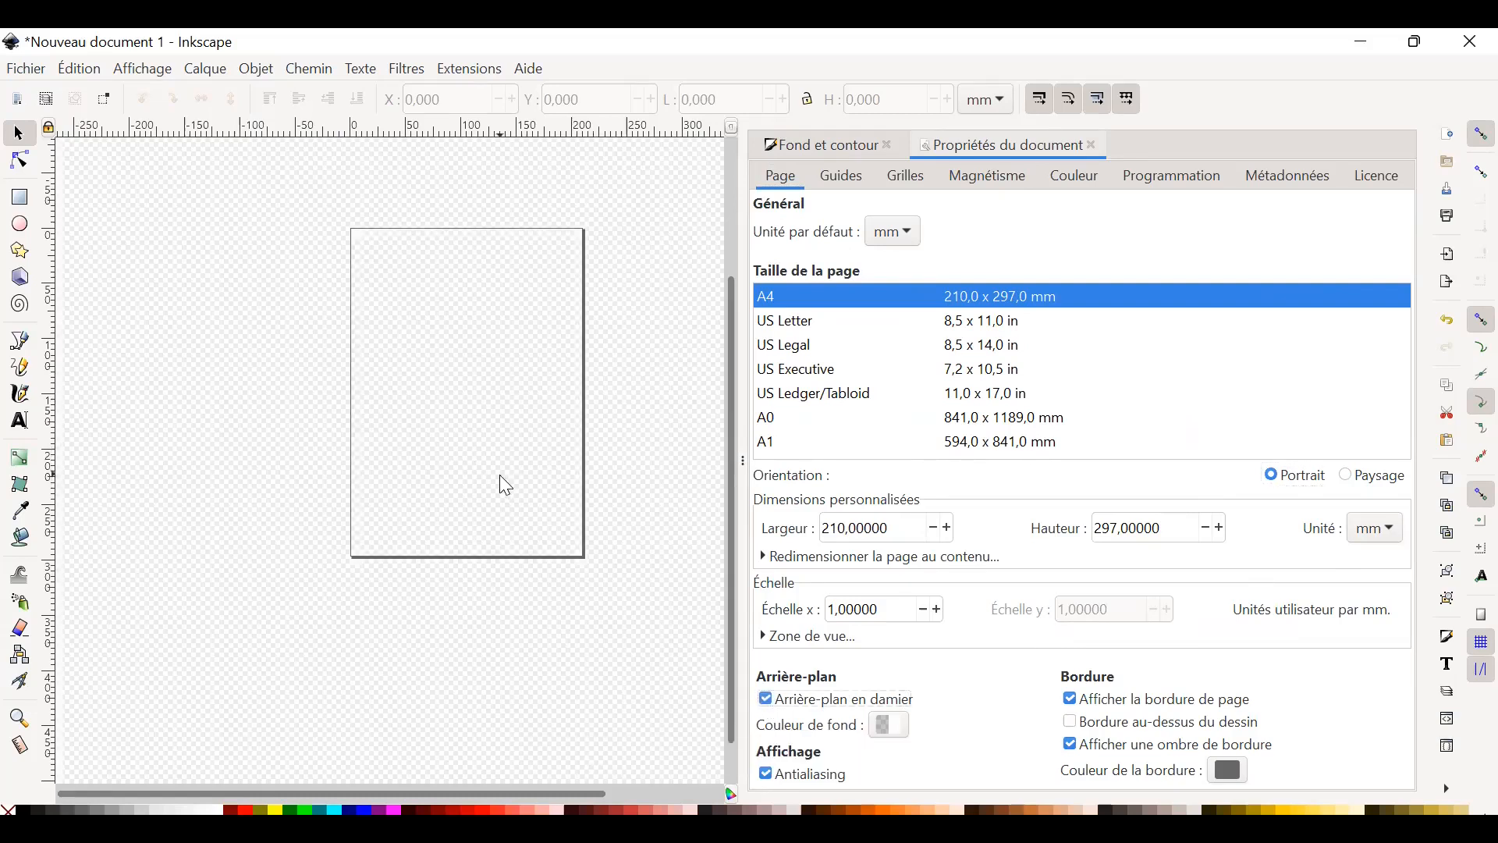
click(775, 702)
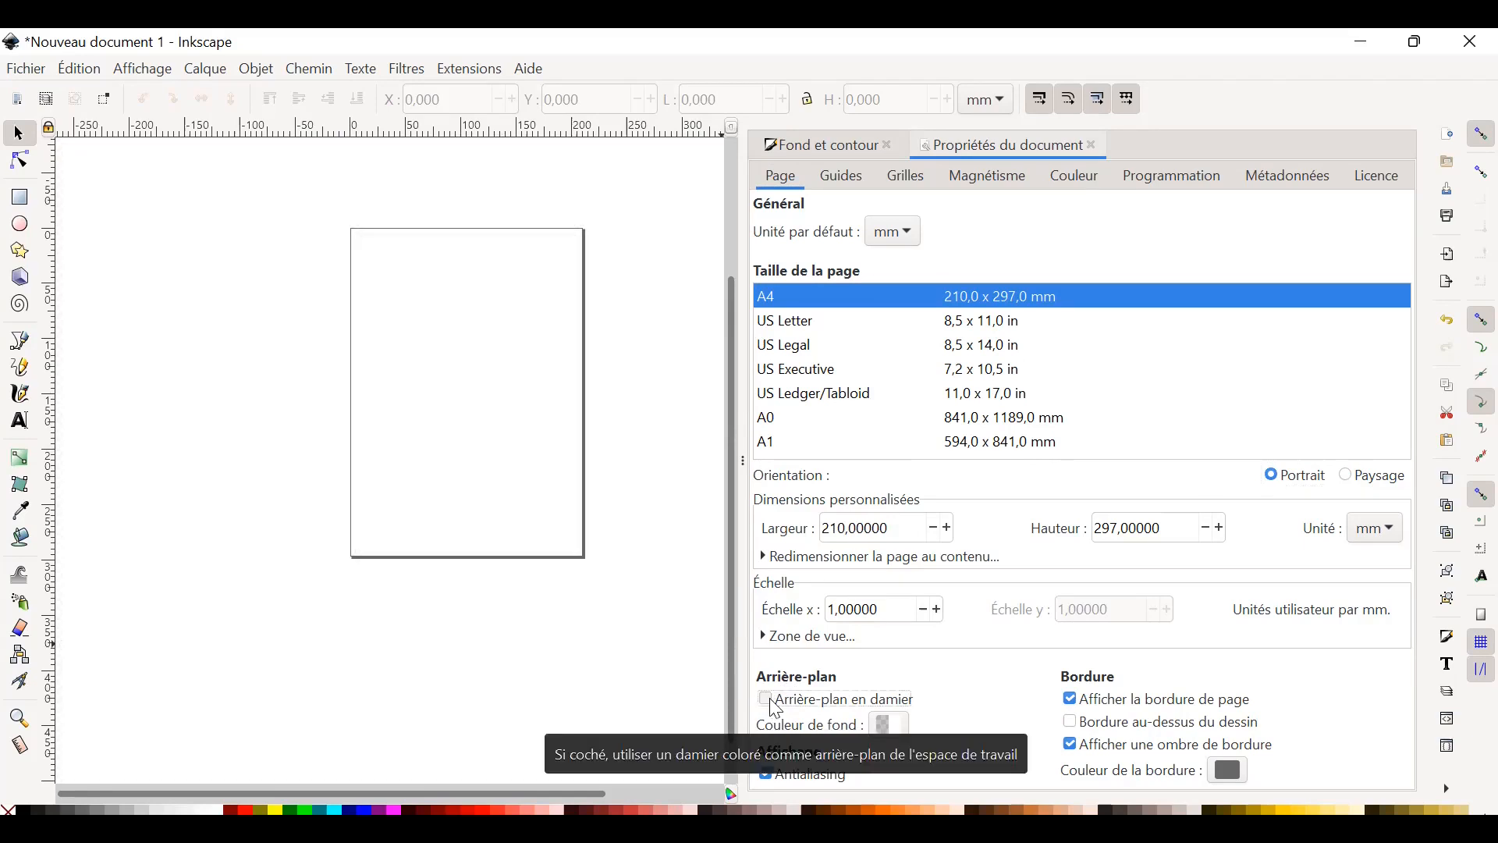
click(1069, 743)
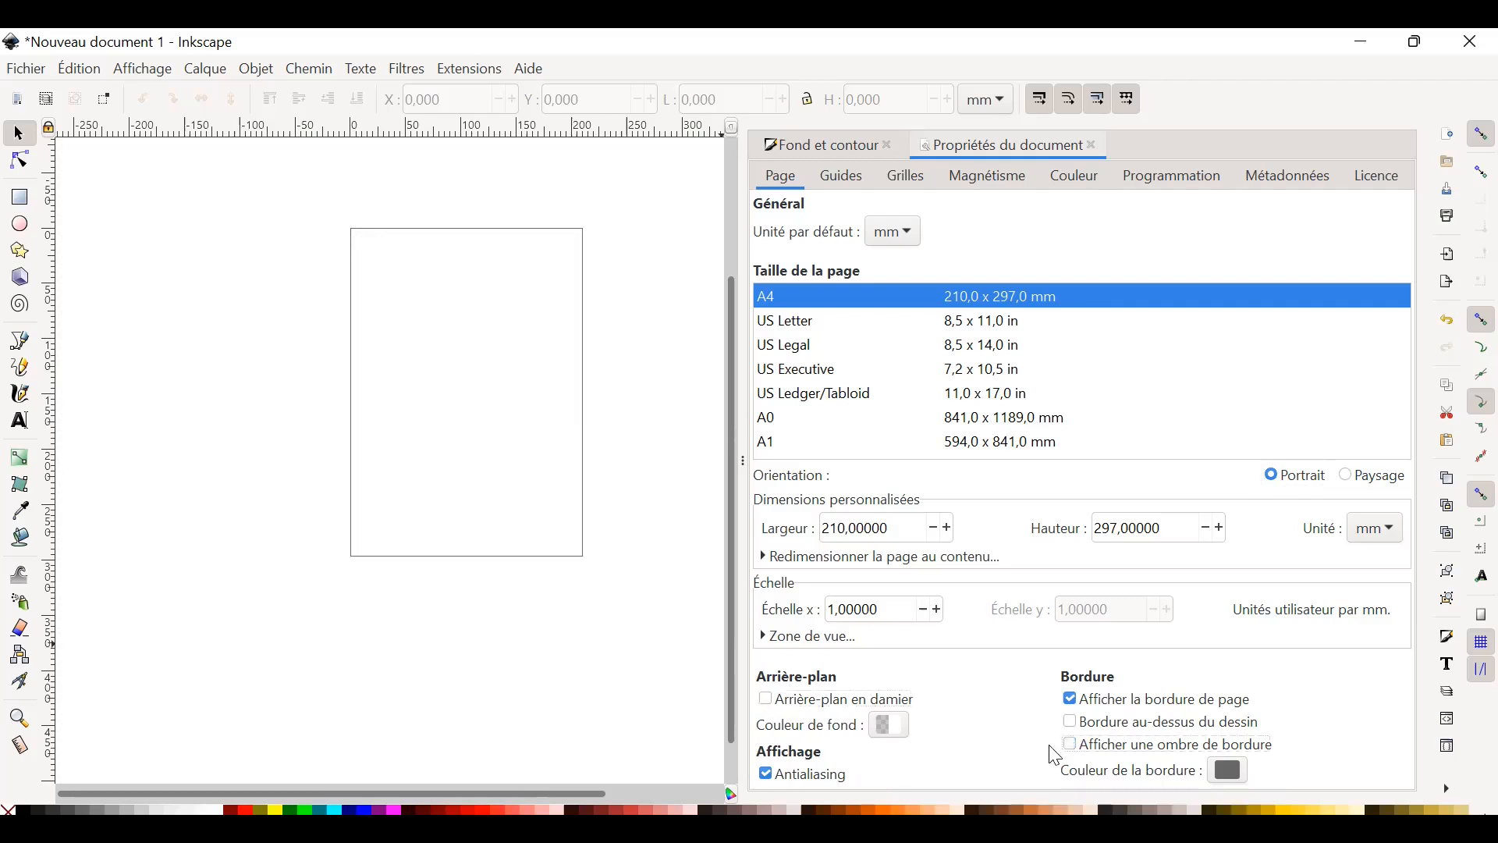
click(1072, 743)
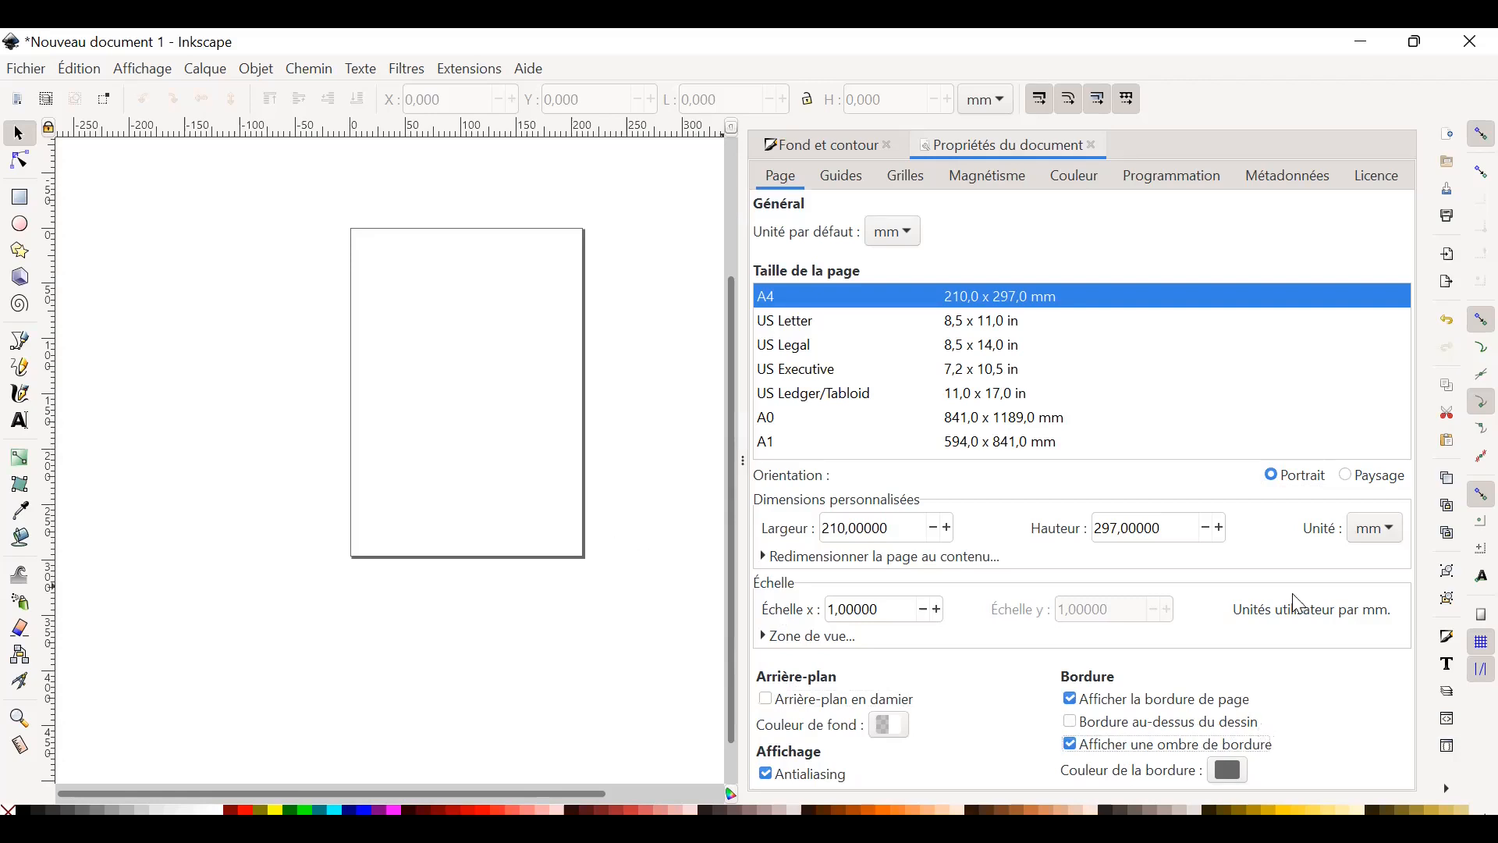
Close the document properties and Fill and Stroke dialogs and bring the whole page into view.
click(1093, 147)
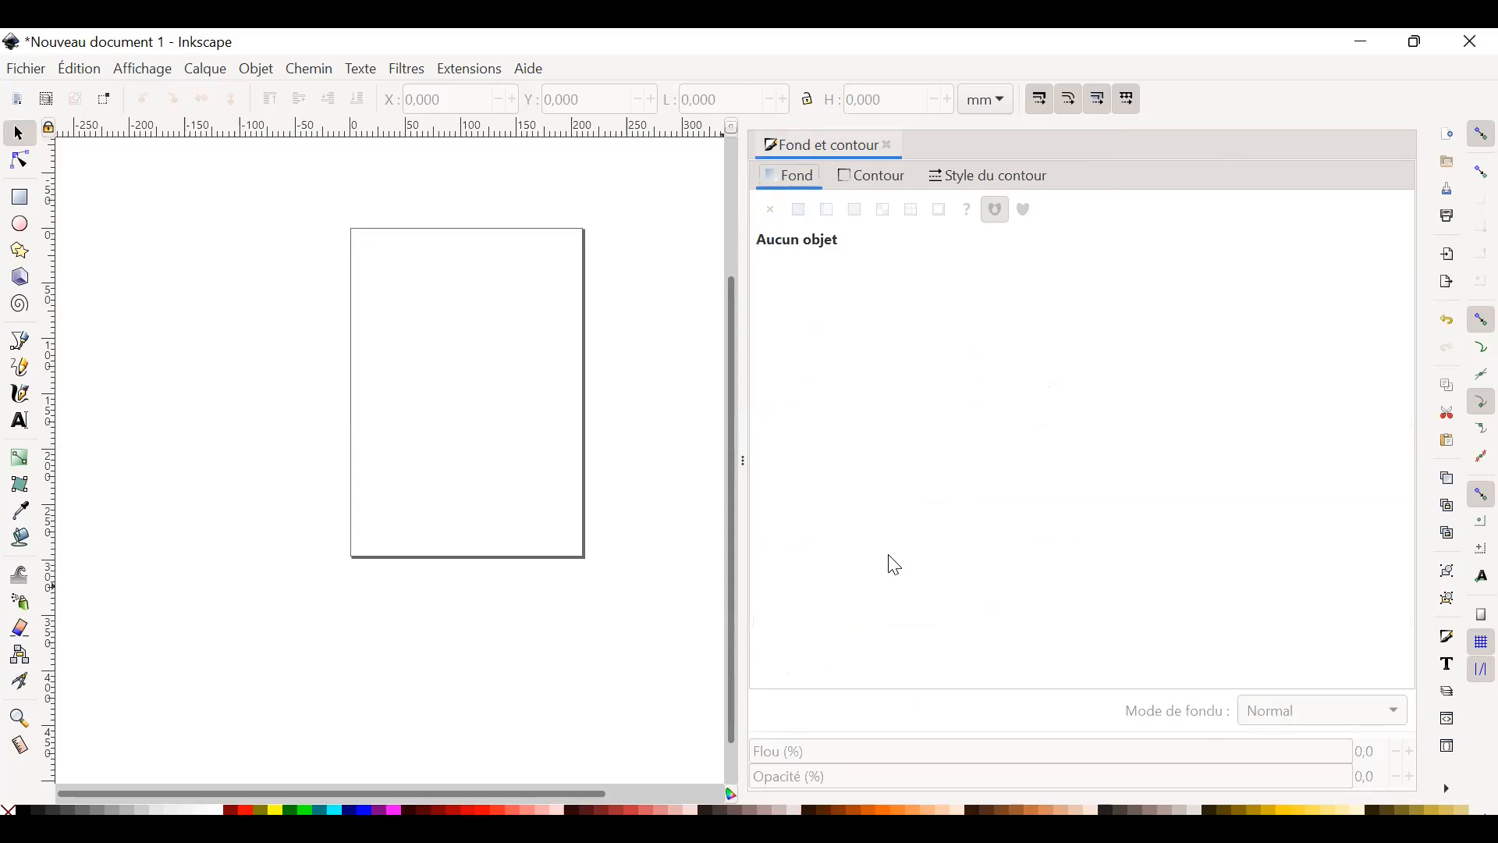
click(890, 148)
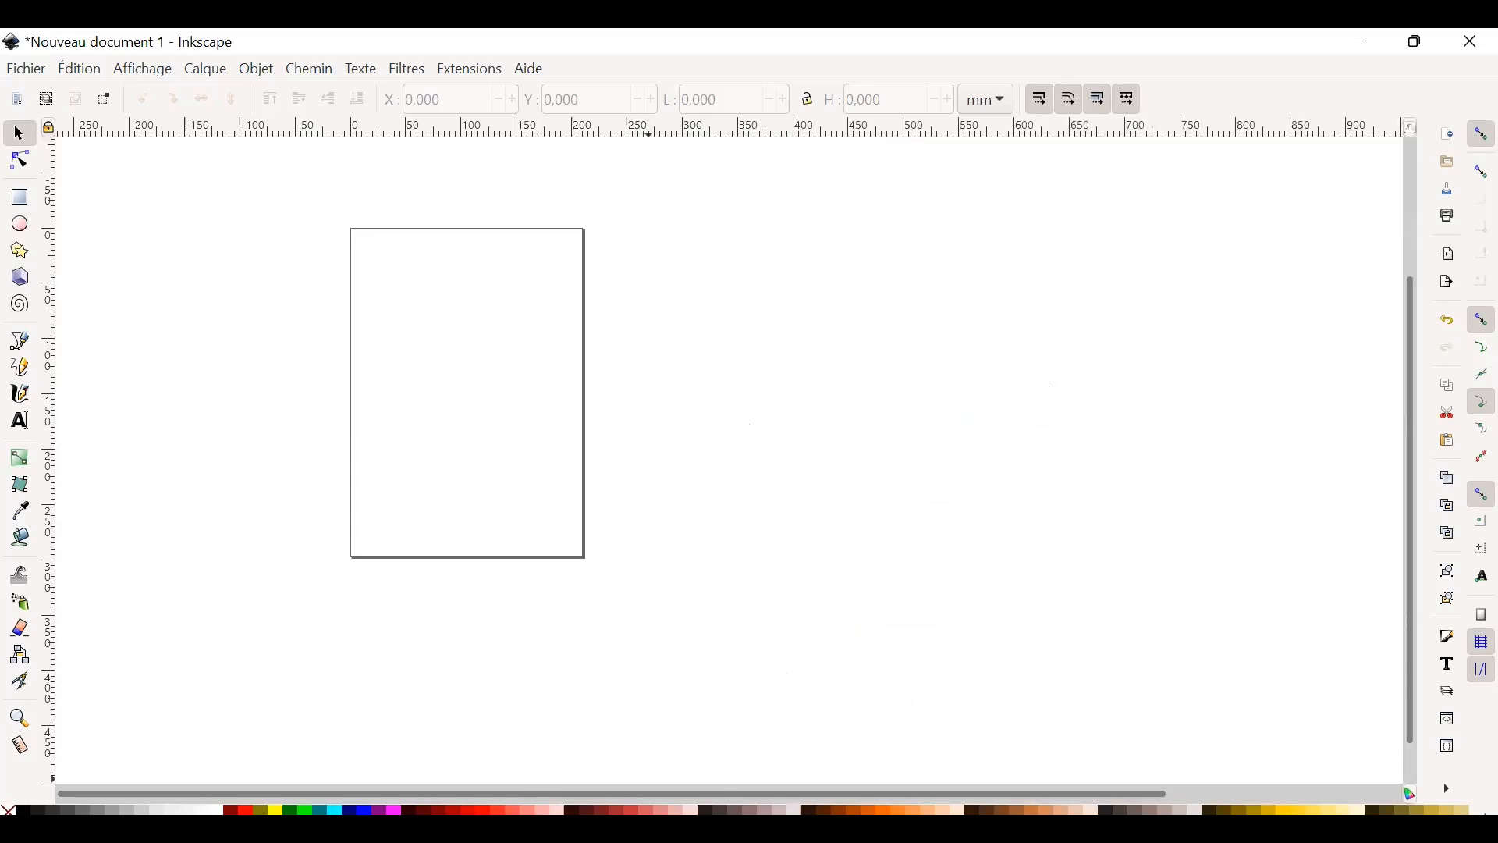
scroll(687, 773, up, 2)
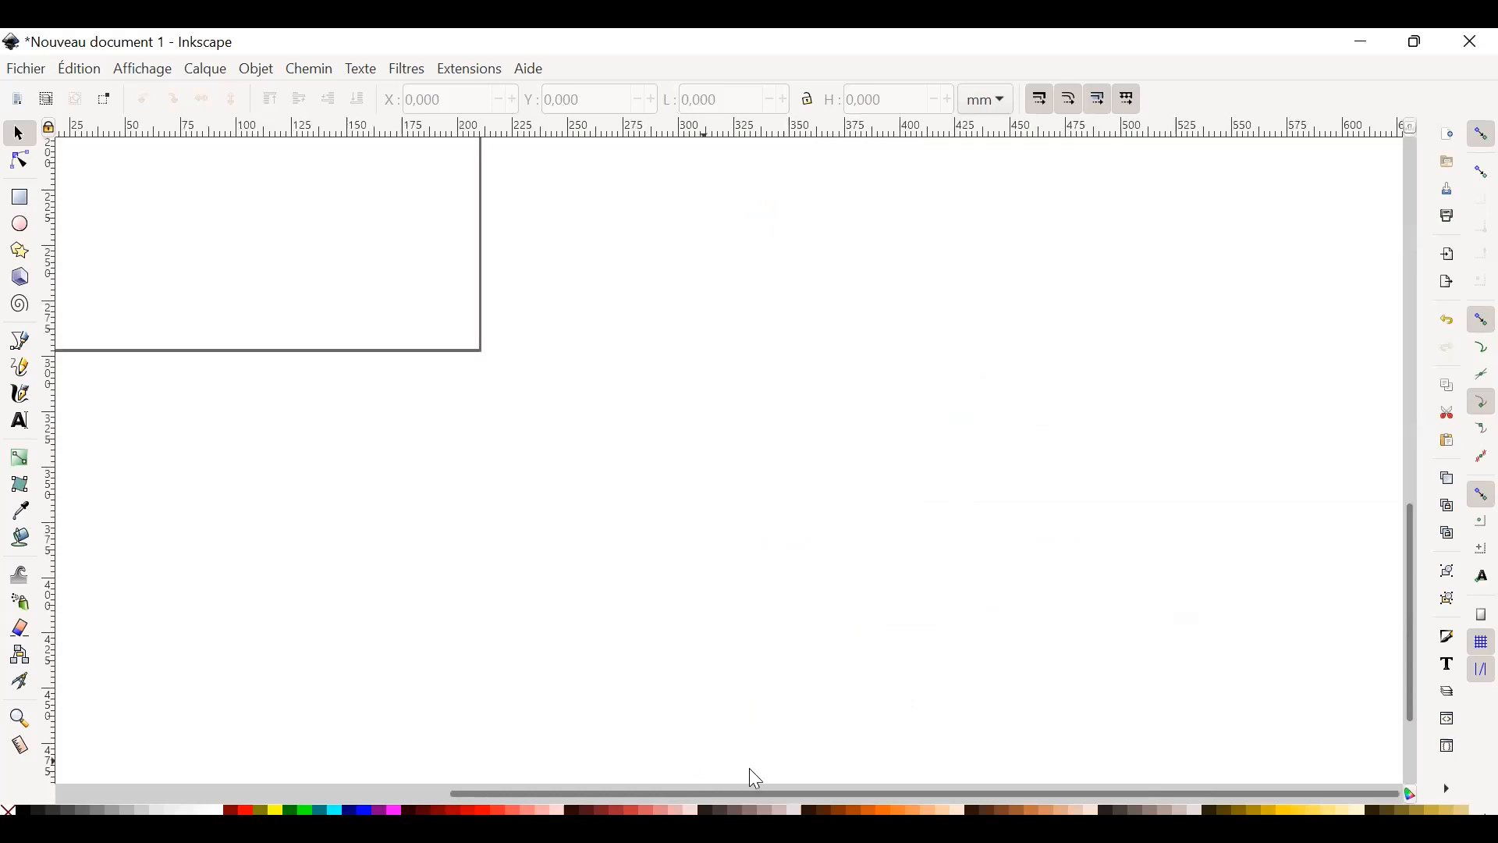
drag(662, 804, 351, 795)
scroll(713, 575, up, 6)
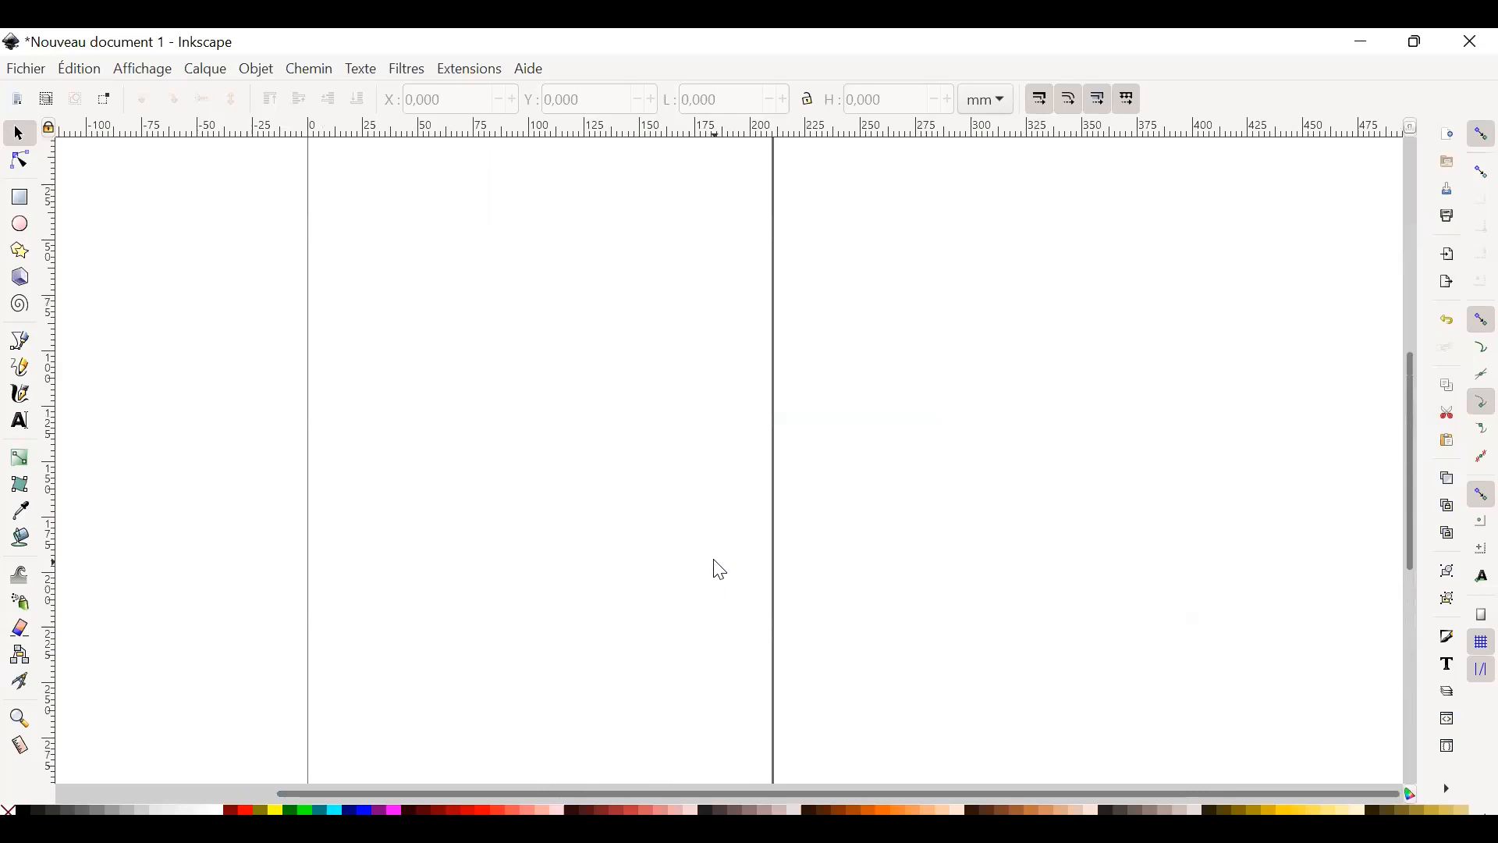
scroll(719, 566, down, 2)
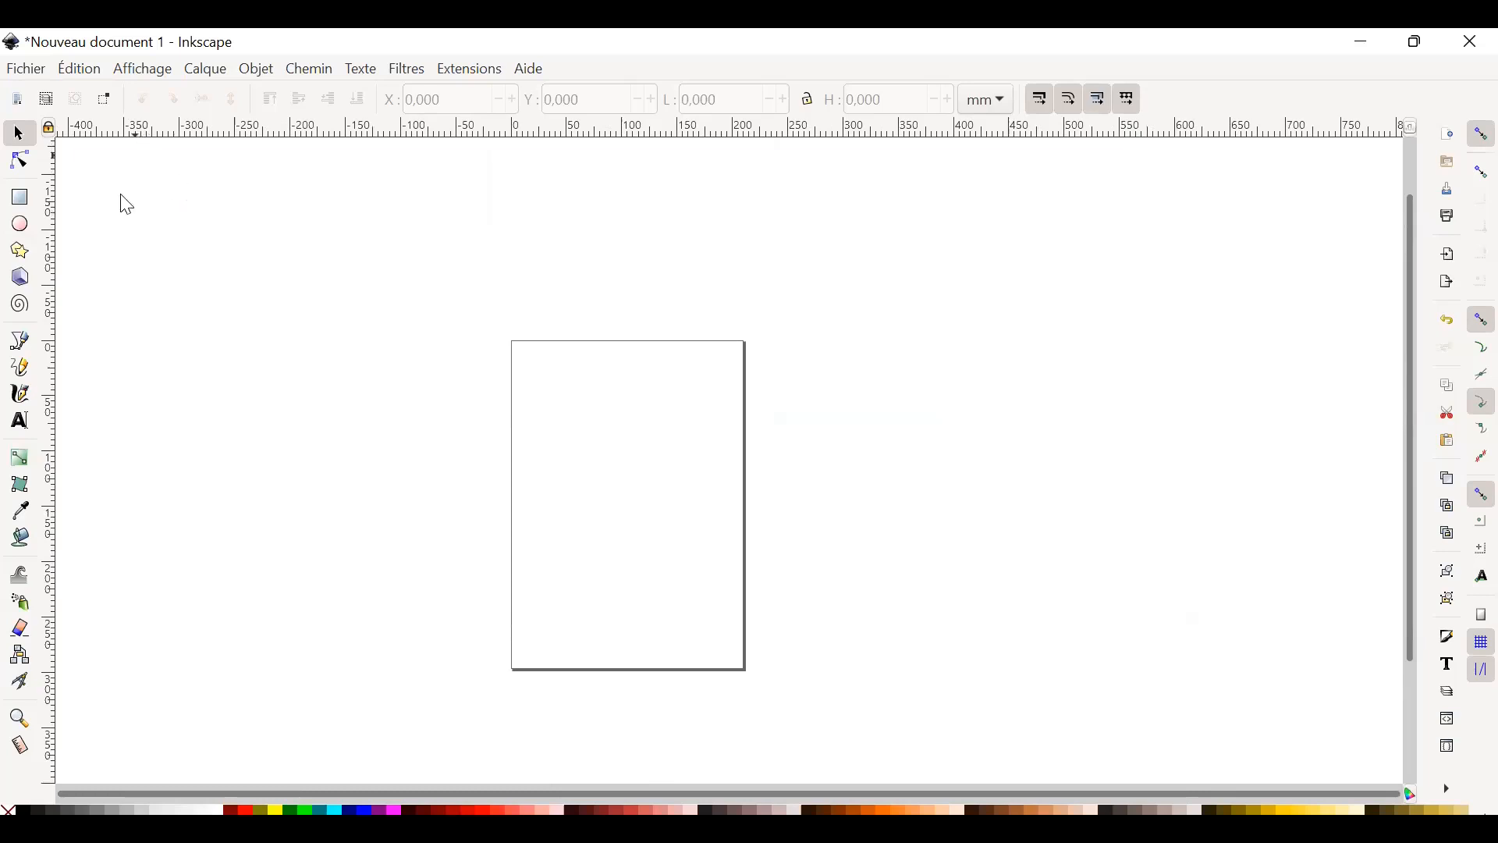
click(32, 75)
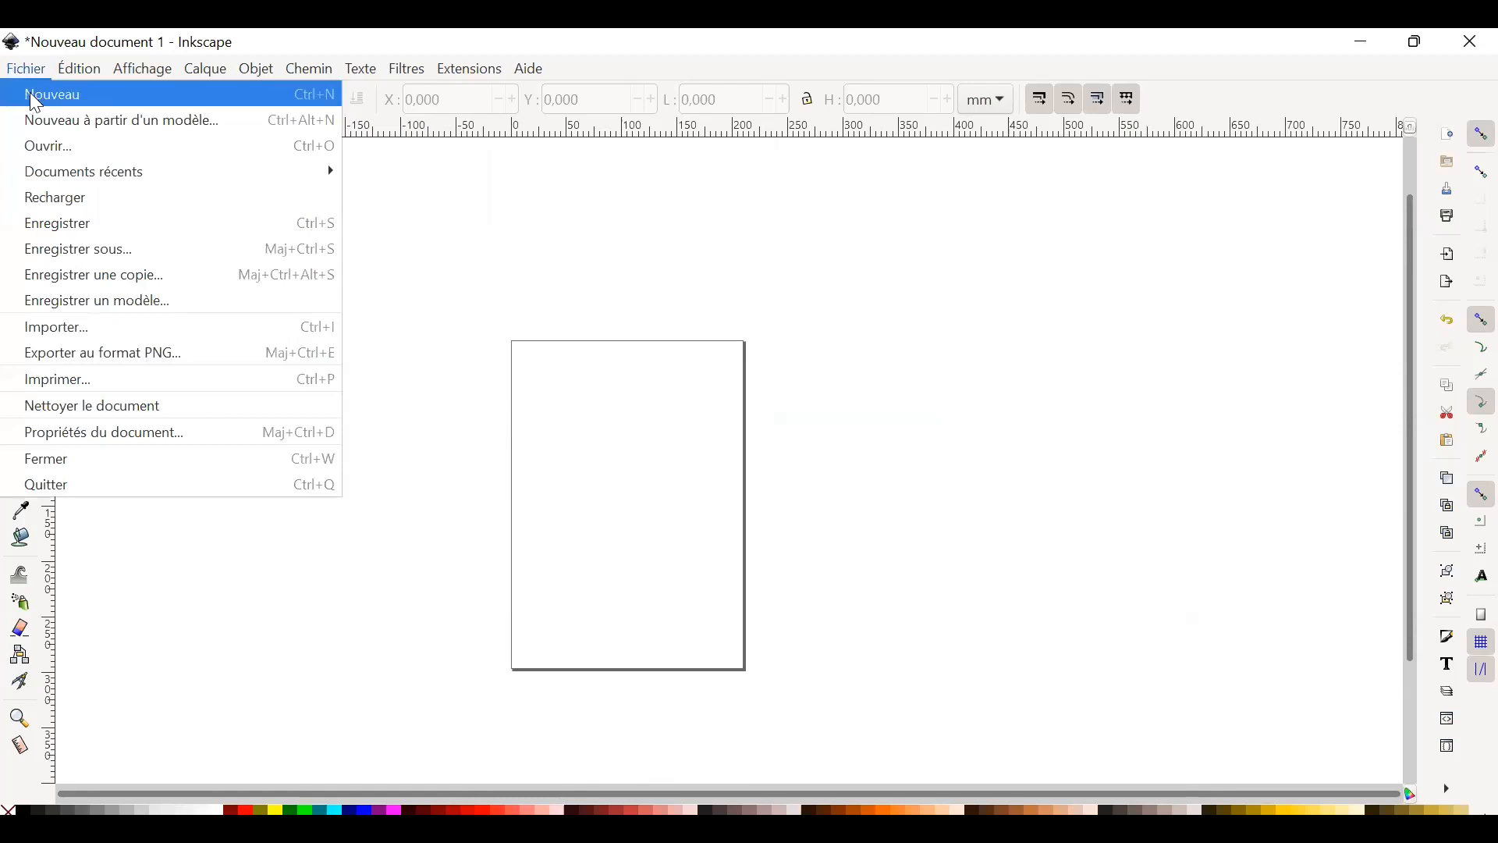
click(423, 298)
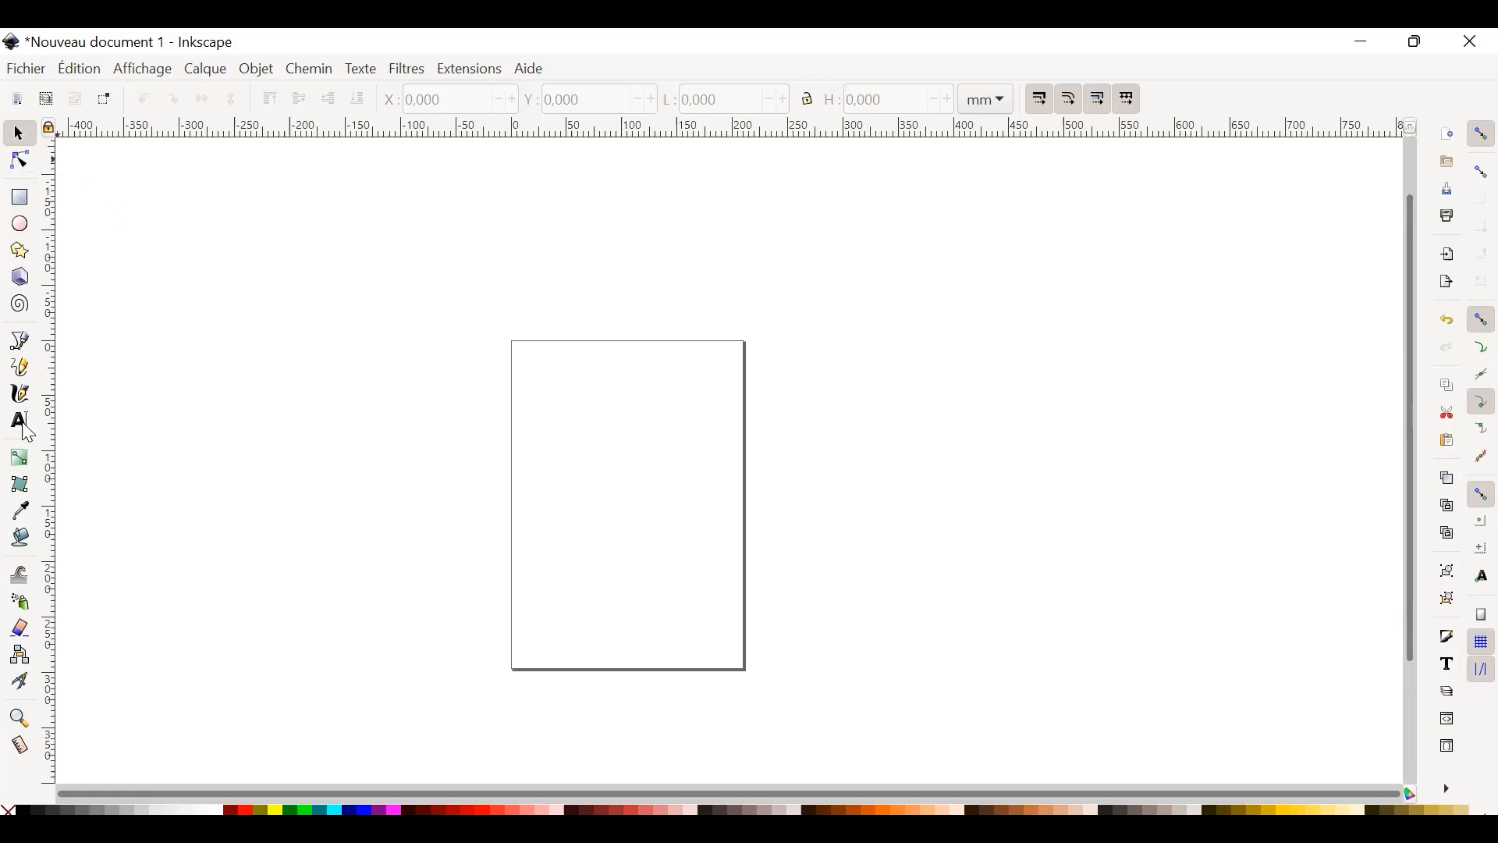
click(22, 164)
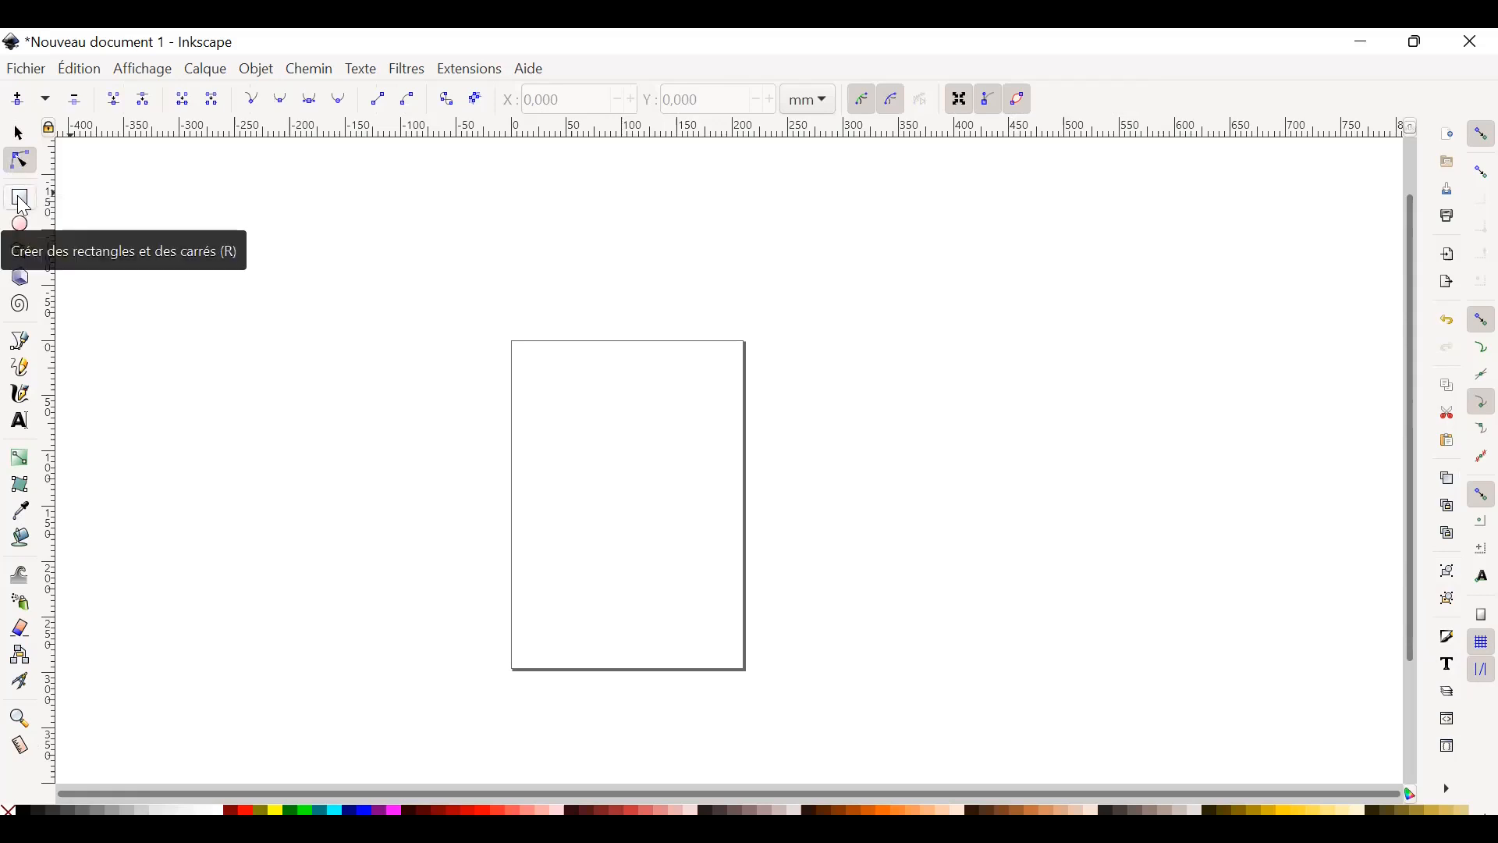
Draw a trial rectangle about 90 mm wide and 104 mm high on the page, and delete it.
click(26, 207)
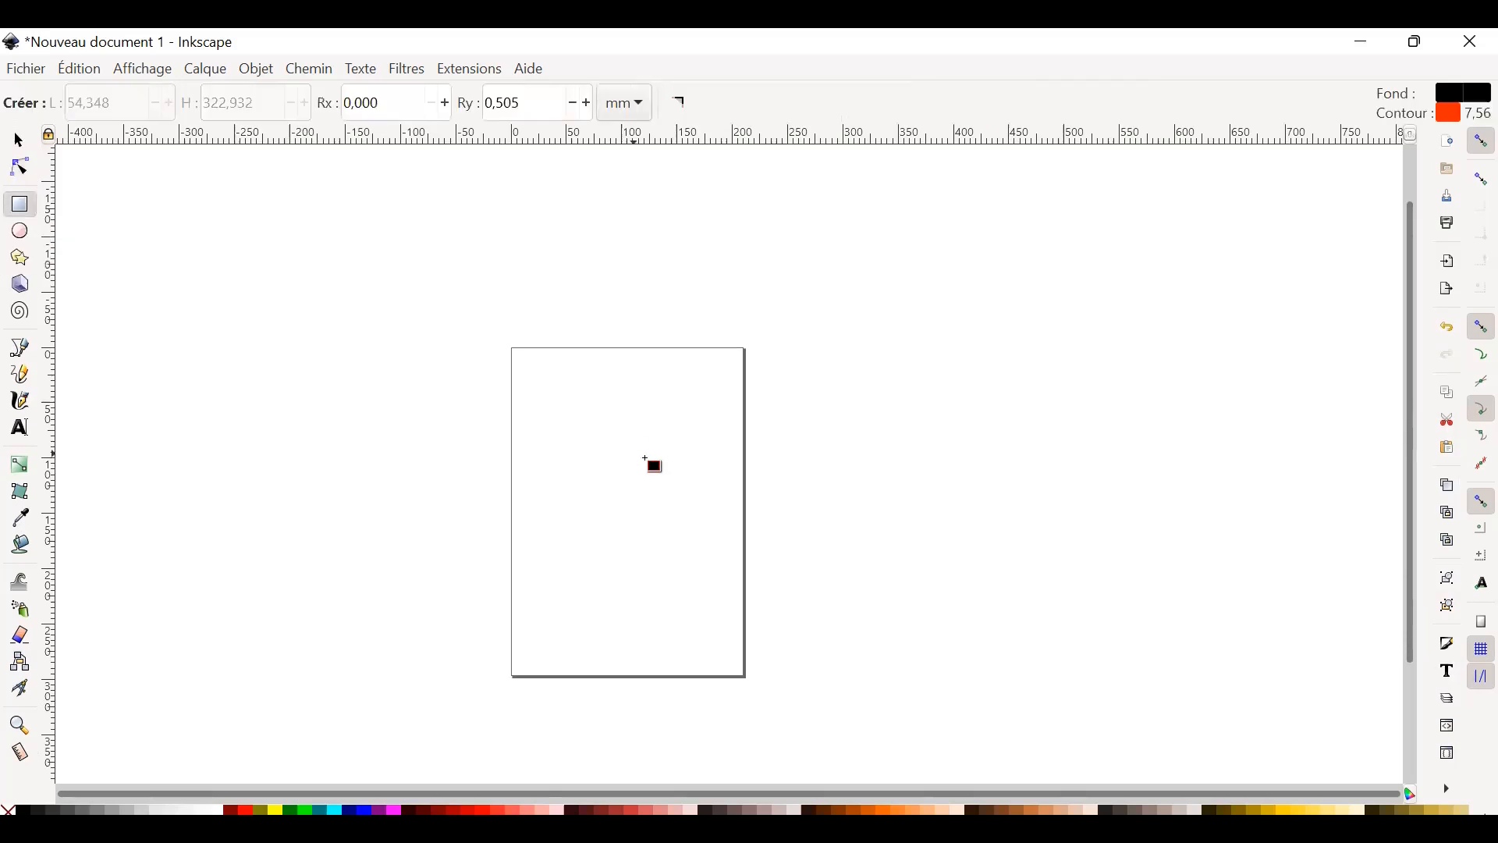
drag(584, 417, 685, 532)
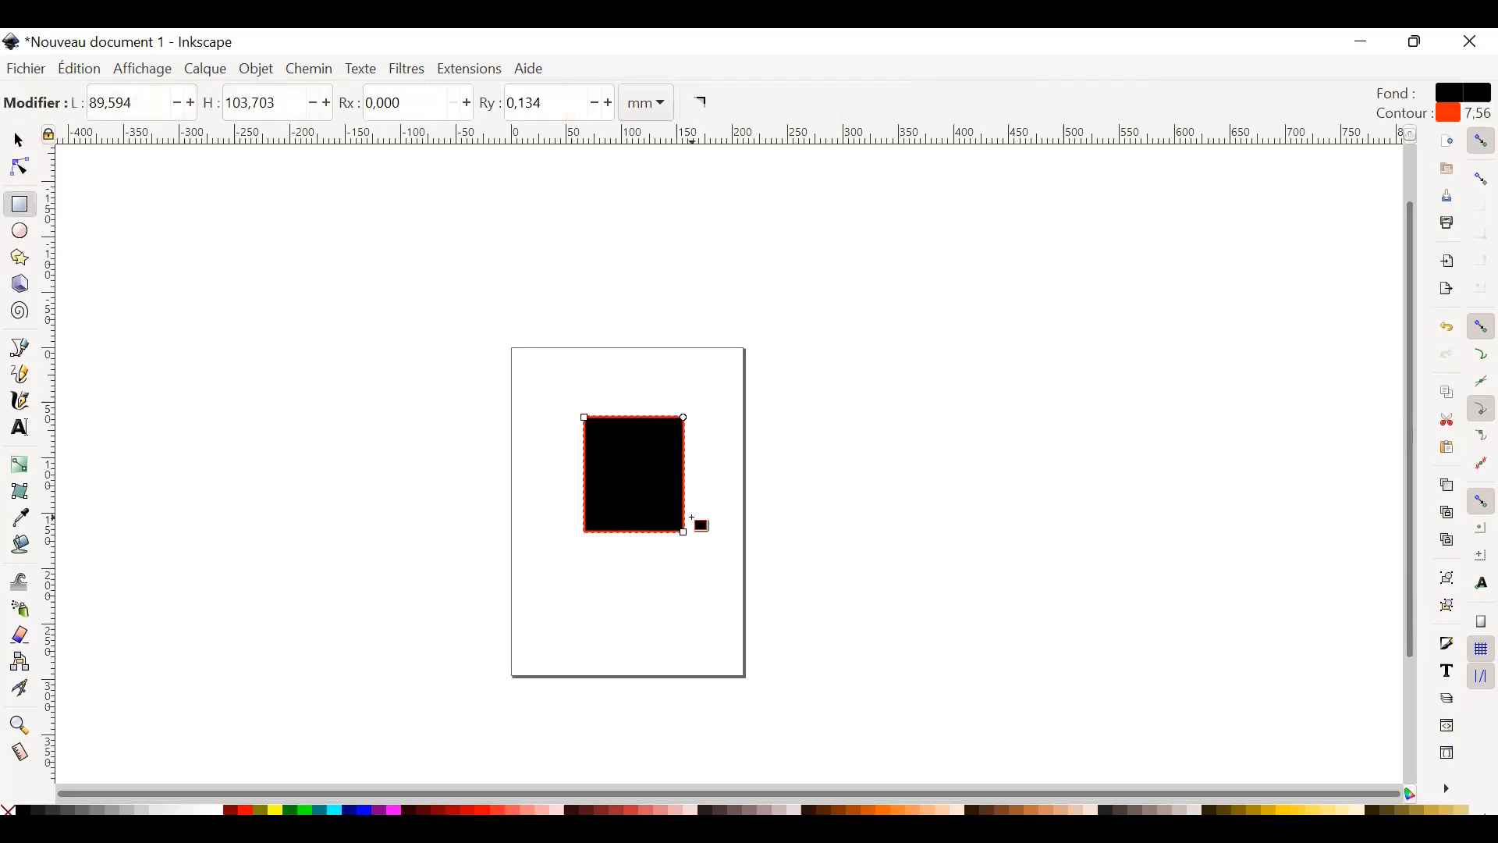
key(Escape)
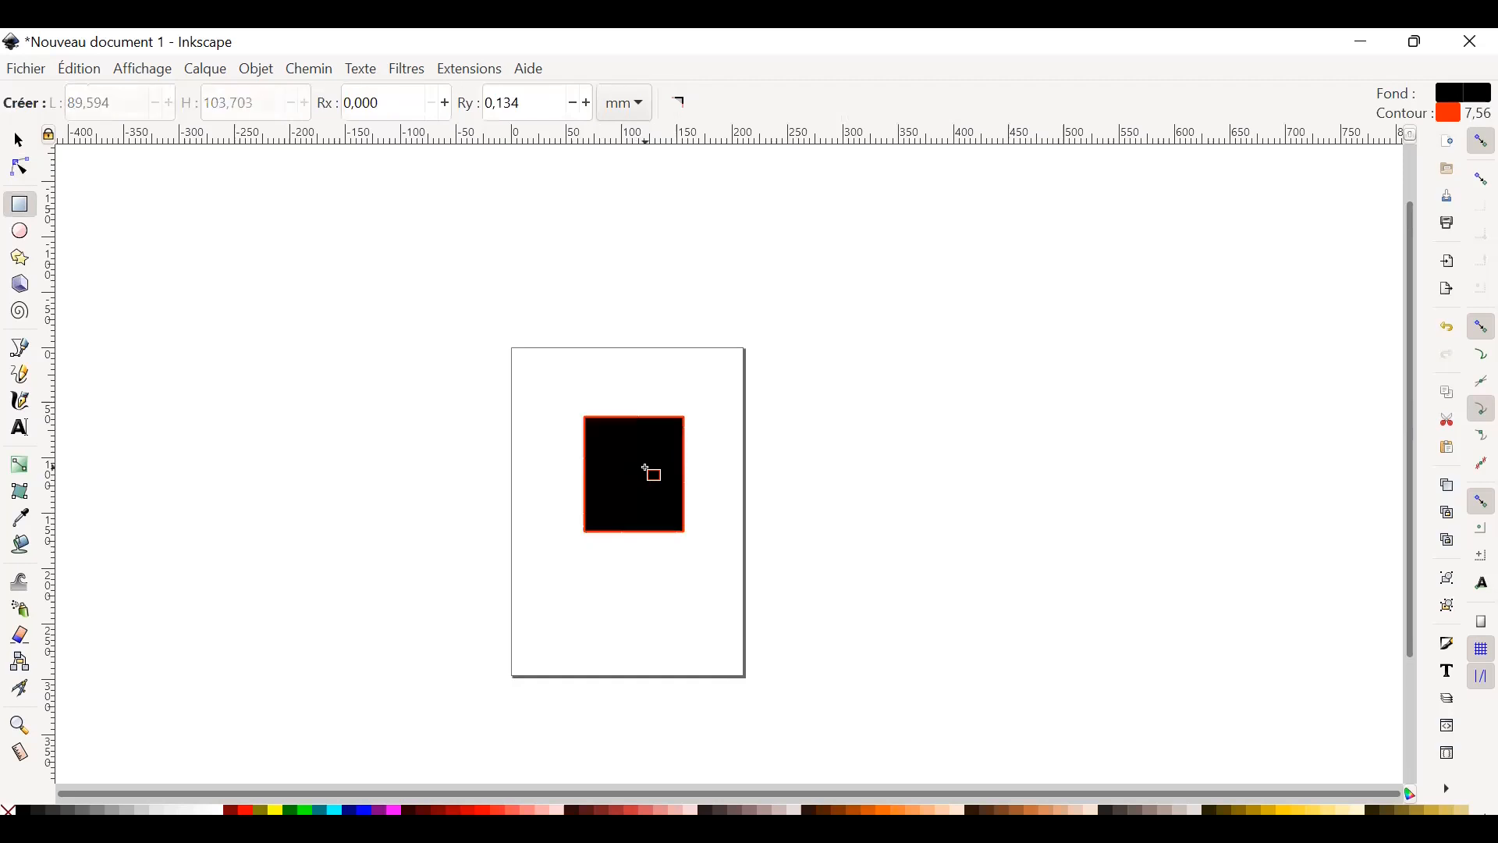
click(18, 141)
click(606, 433)
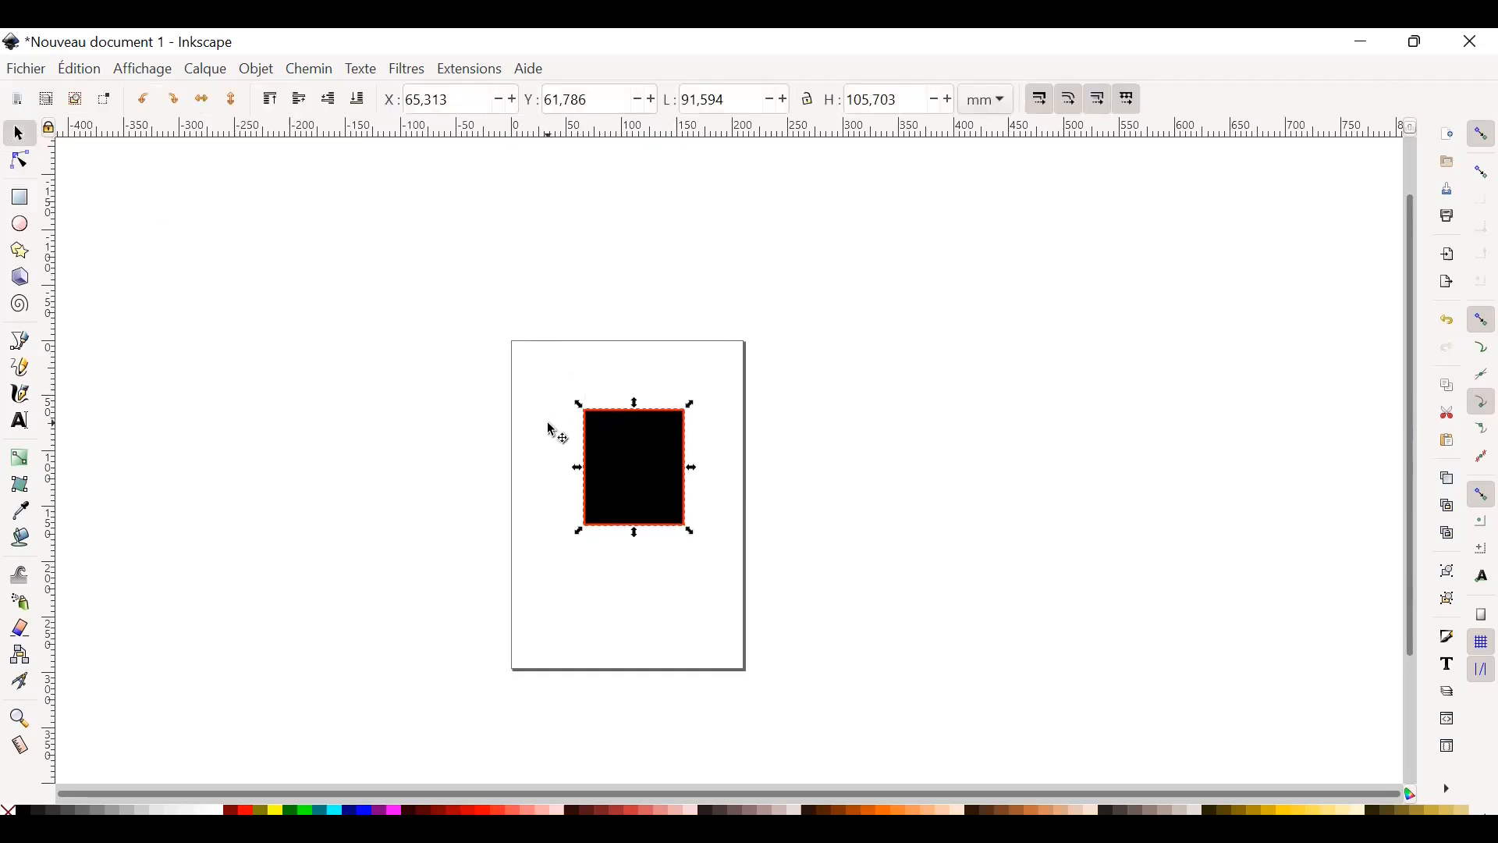
key(Delete)
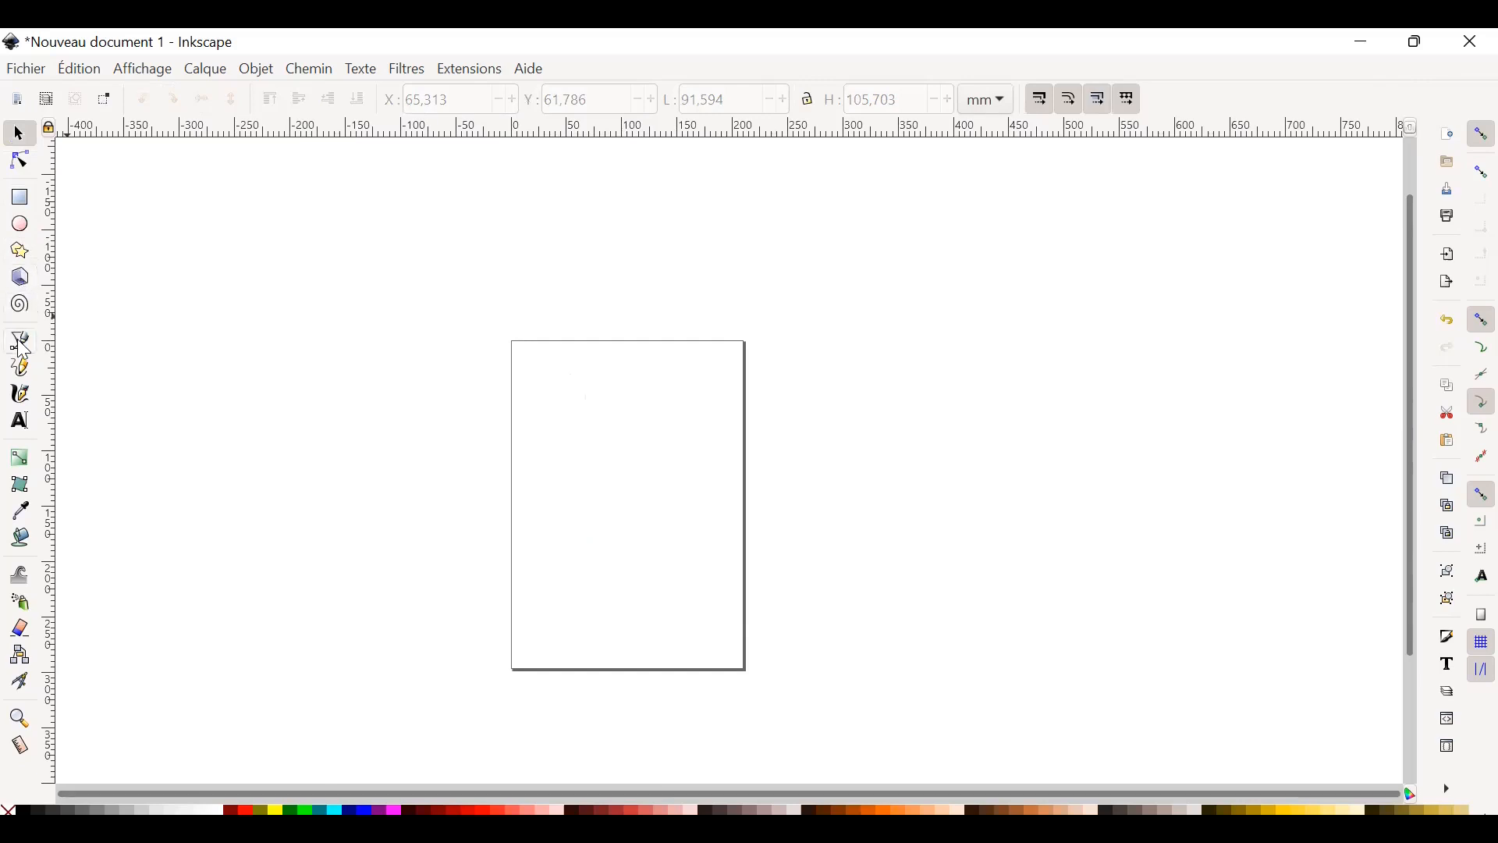
Try the Bézier tool with a four-point open path on the page, discard it, and activate the freehand Pencil tool.
click(21, 349)
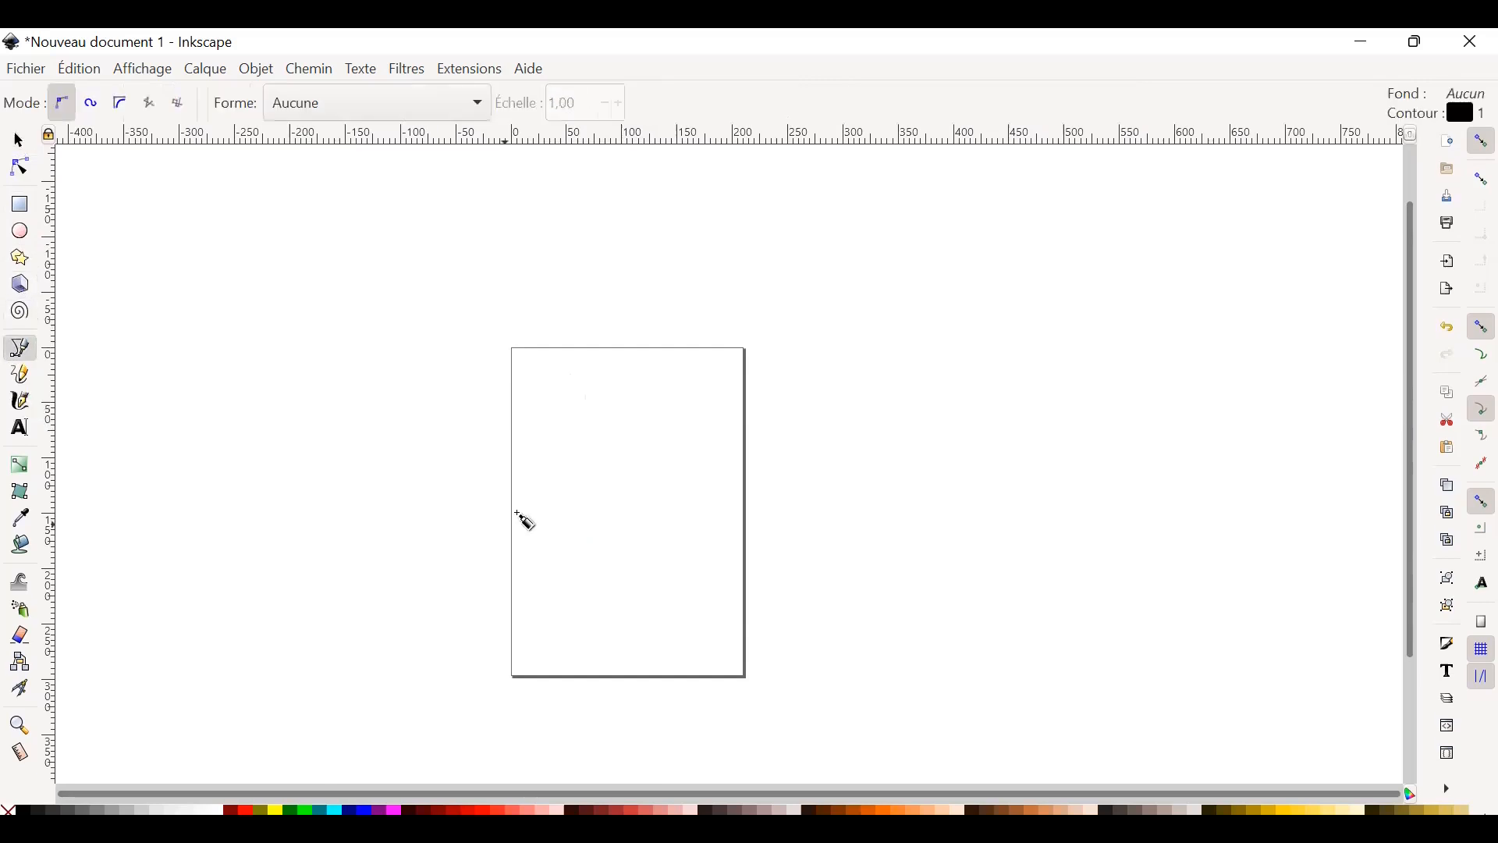
click(563, 428)
click(598, 535)
click(670, 526)
click(672, 438)
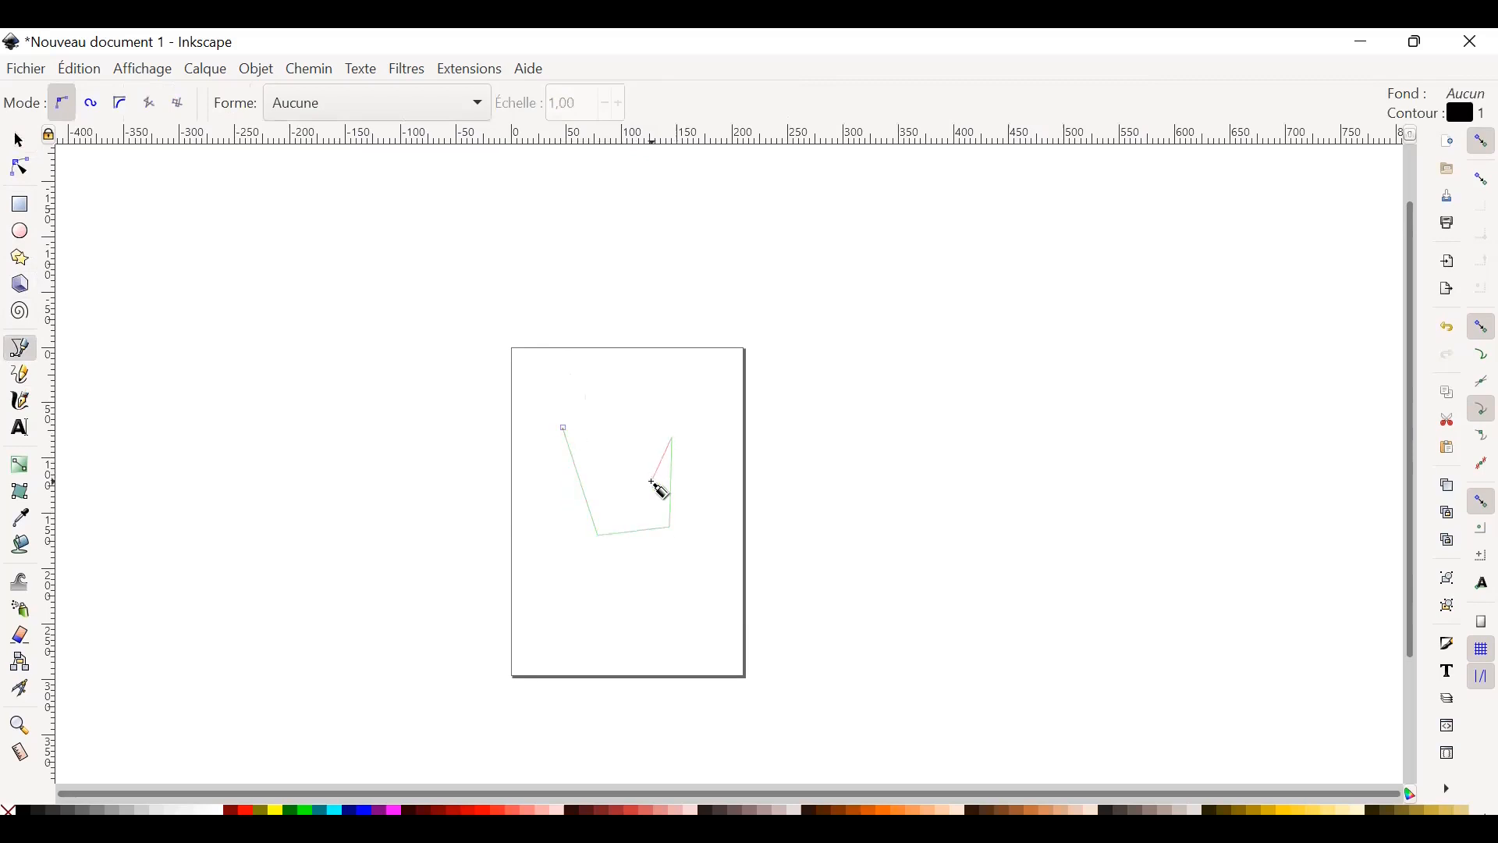
key(Escape)
click(21, 378)
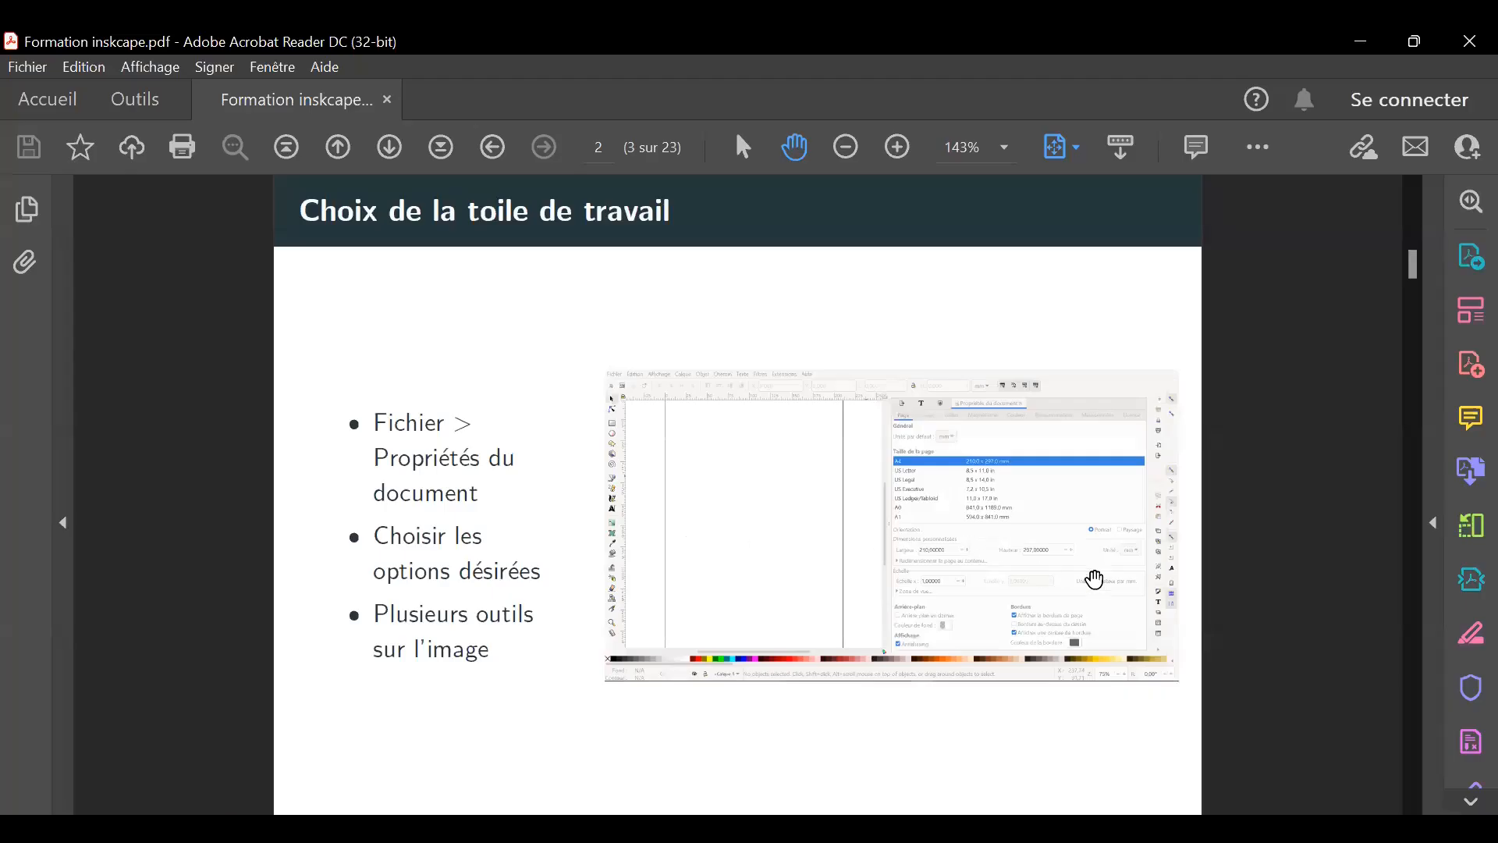
Switch to Acrobat Reader and review the training slides on the work canvas, shortcut toolbar and toolbox.
scroll(1253, 586, down, 1)
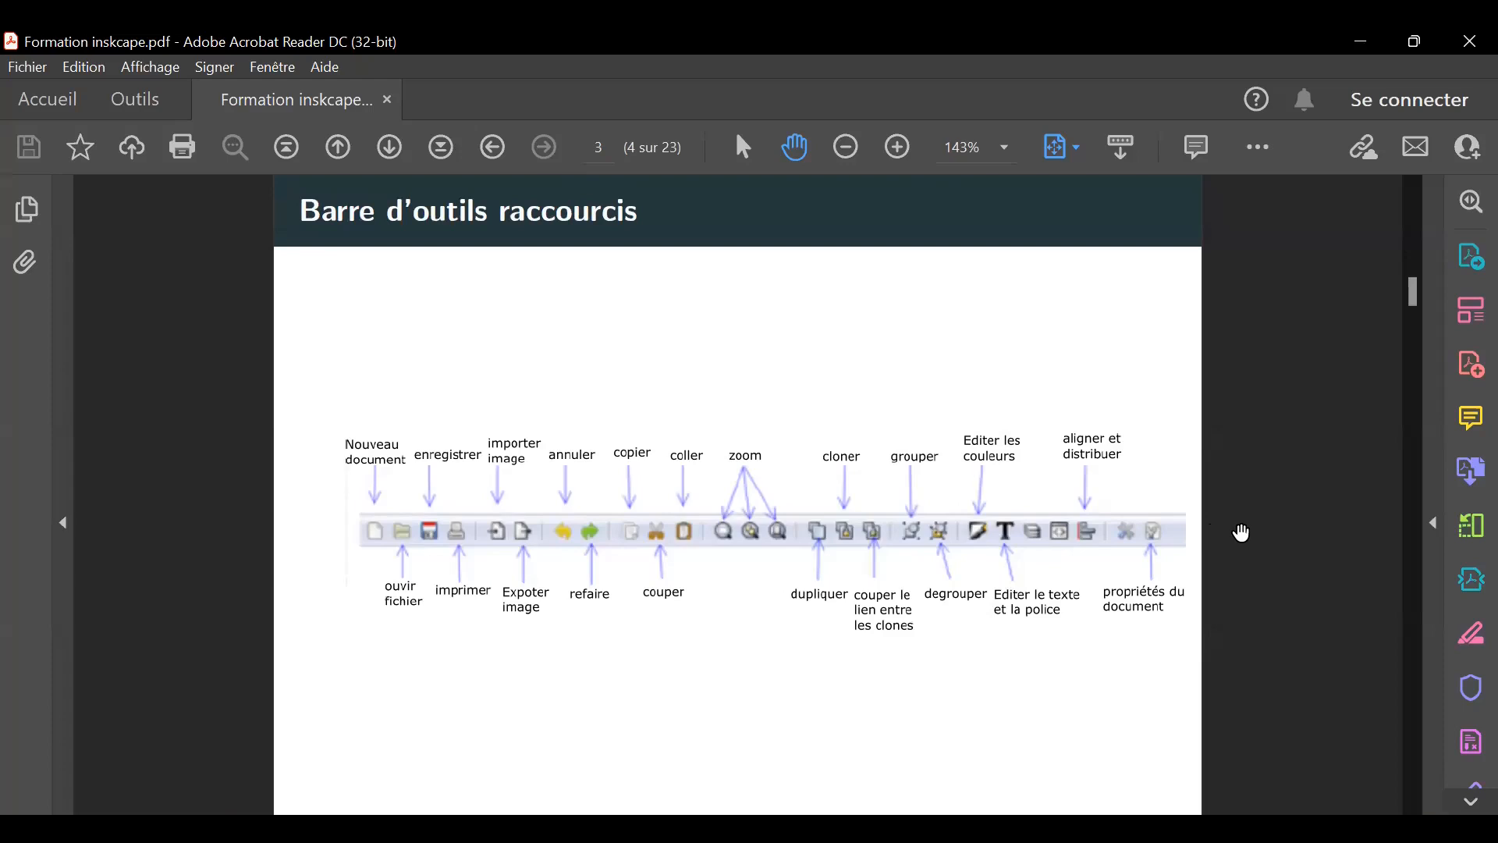
scroll(1242, 533, down, 1)
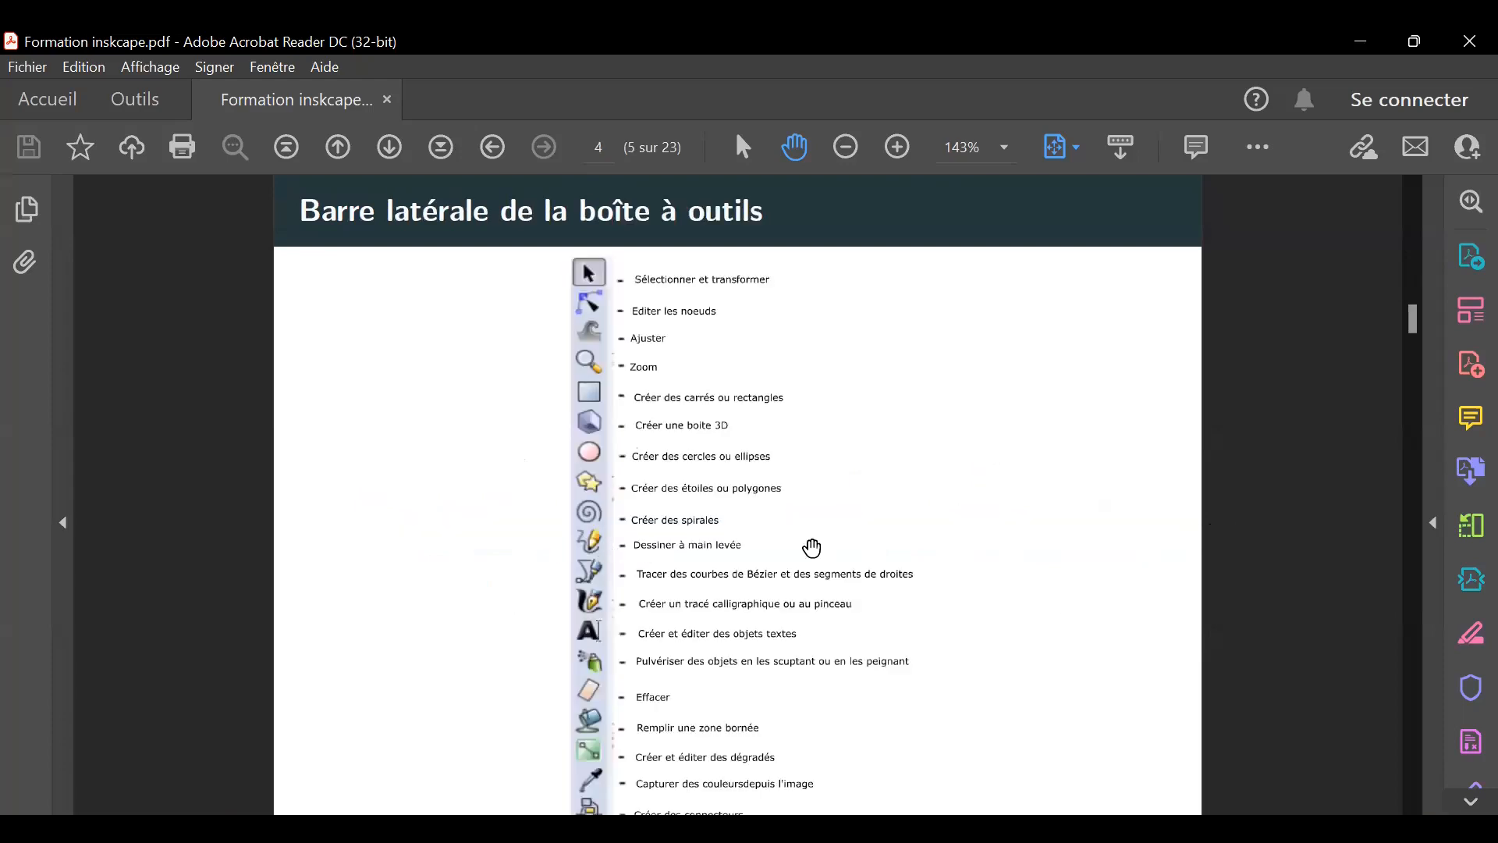
scroll(1012, 532, down, 1)
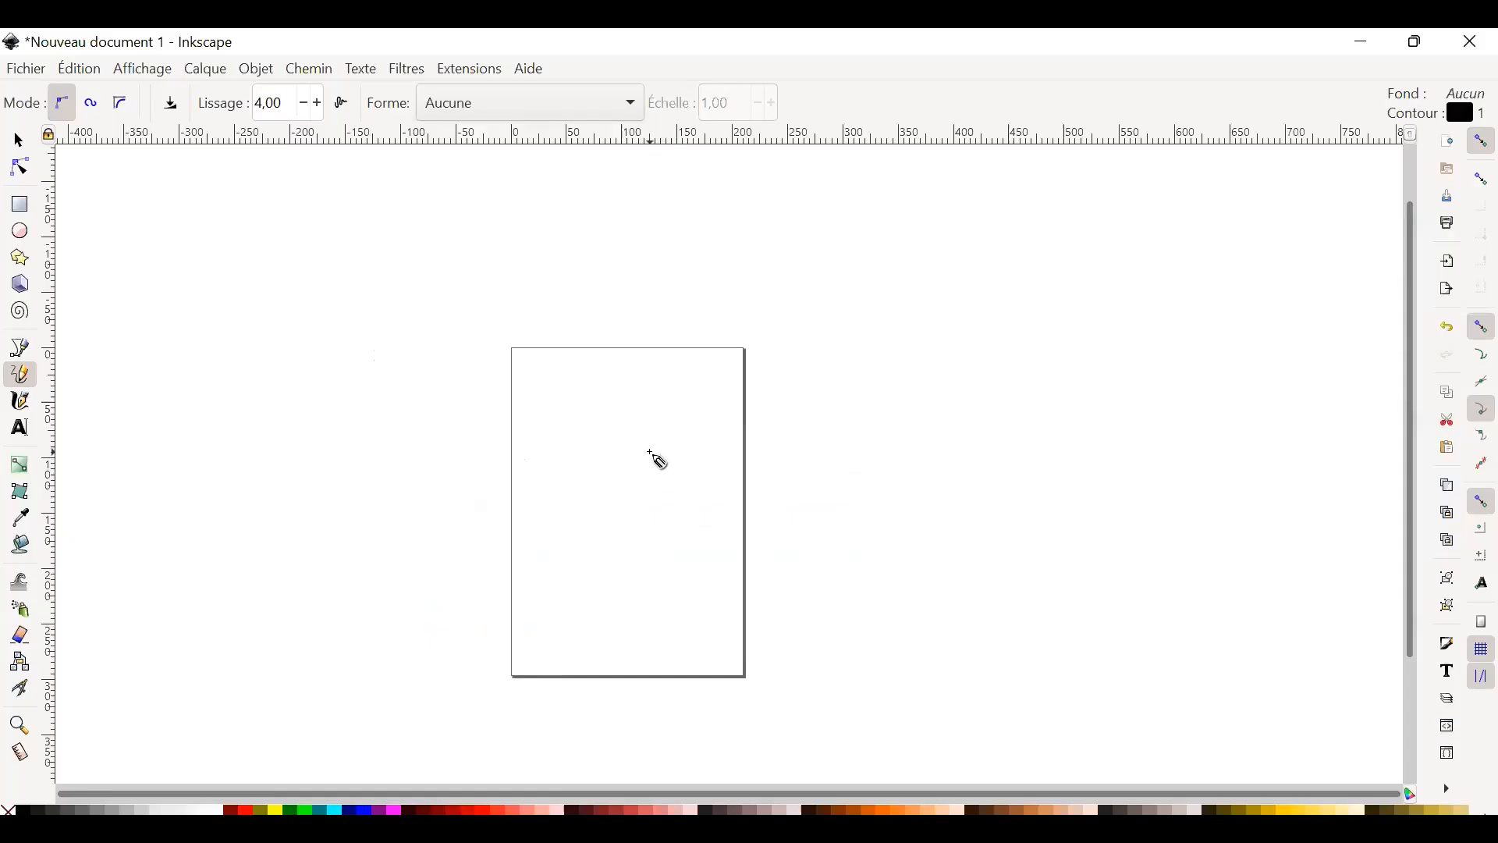
Switch back to Inkscape and draw a rectangle about 112 mm wide and 135 mm high on the page.
scroll(620, 480, up, 2)
scroll(833, 494, down, 2)
scroll(770, 546, up, 2)
scroll(733, 542, down, 2)
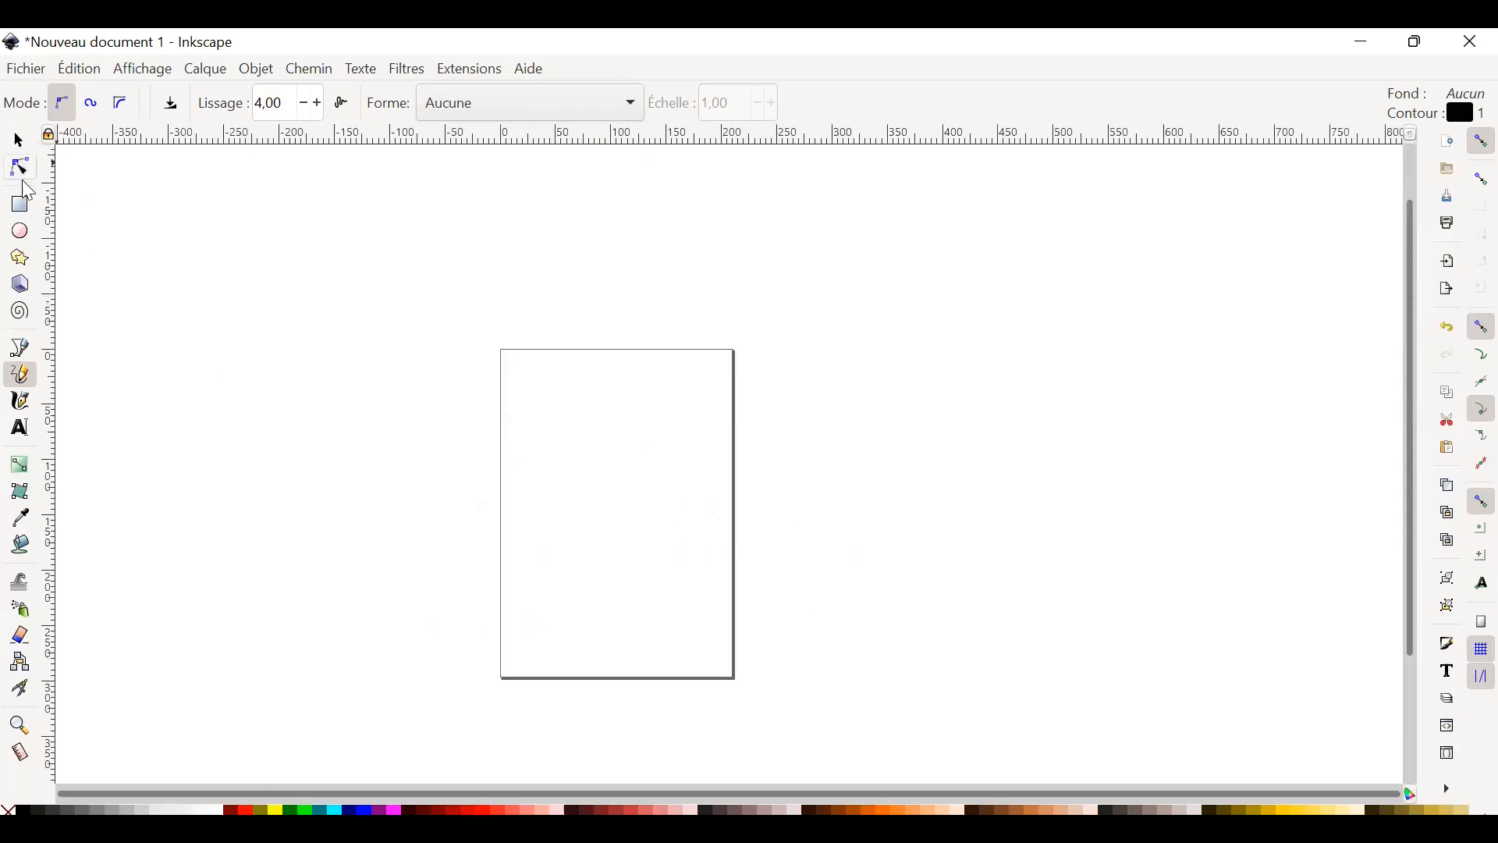
click(20, 204)
drag(564, 436, 692, 585)
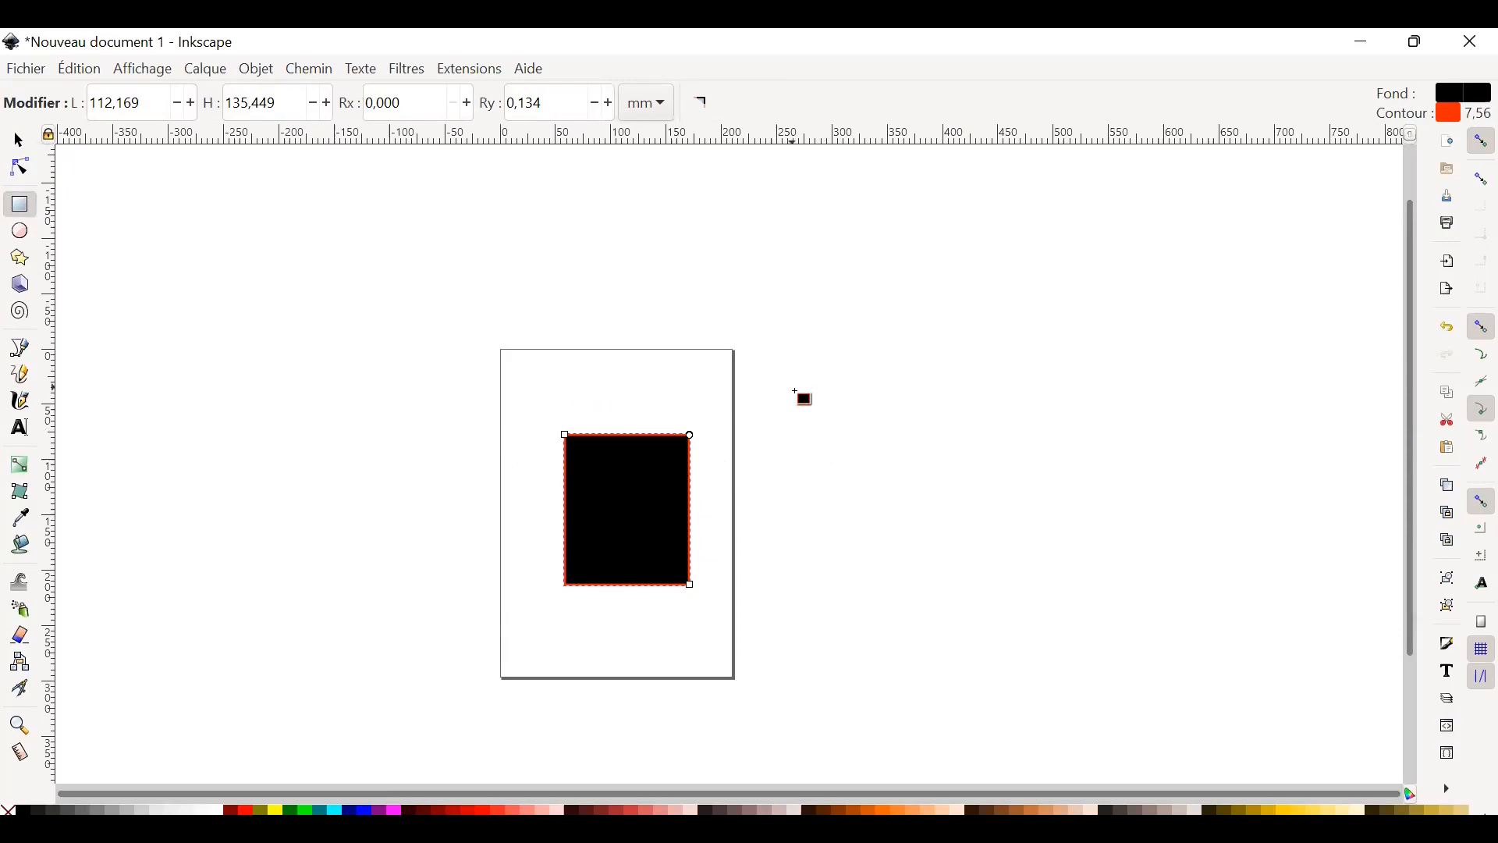
Draw a second rectangle about 120 mm by 132 mm across the page's right edge, and delete it.
drag(717, 386, 850, 532)
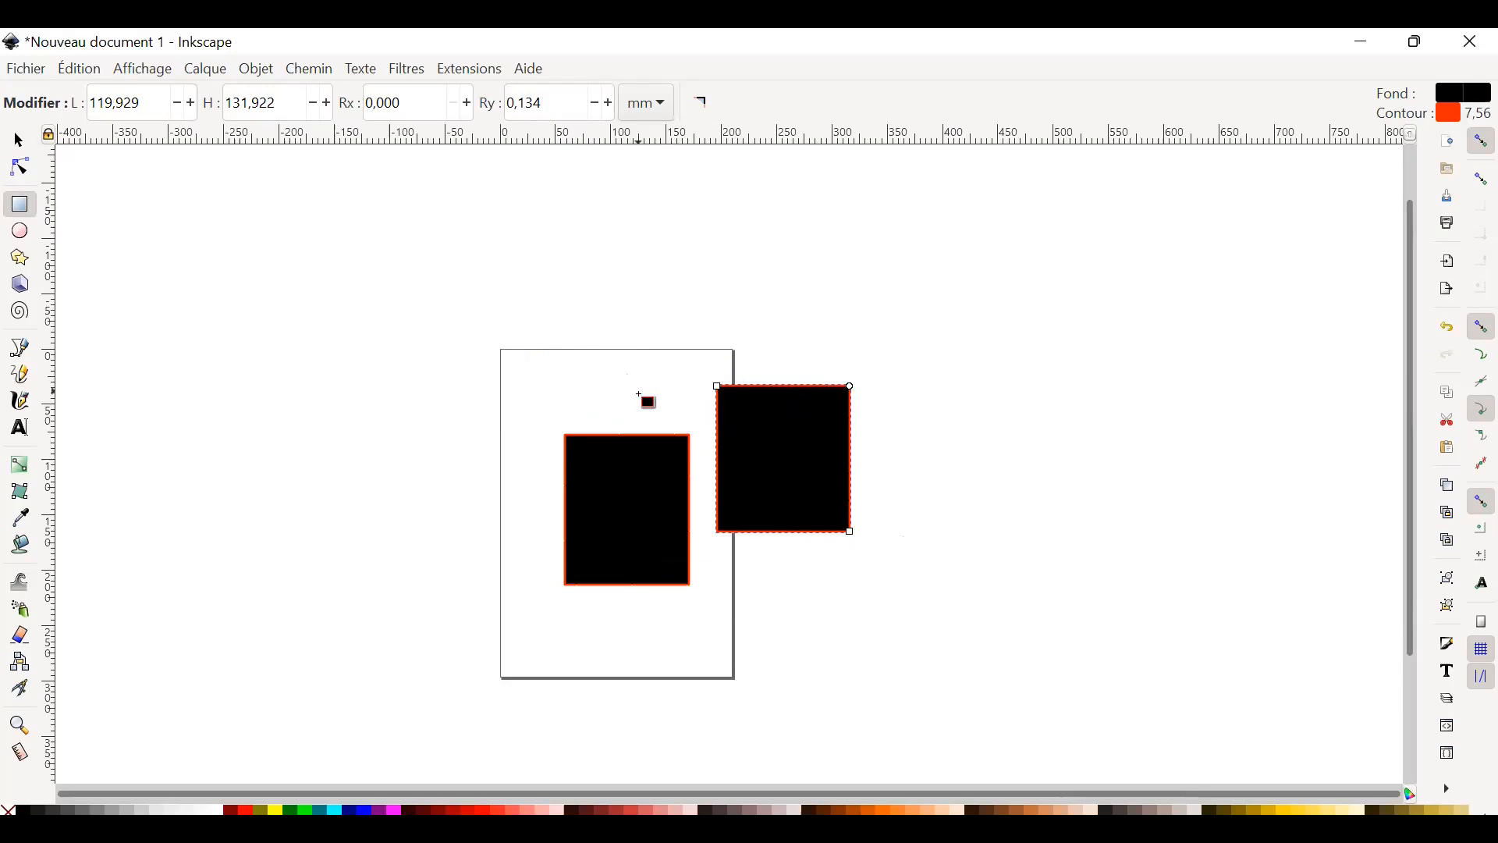
ctrl+scroll(662, 492, up, 3)
ctrl+scroll(665, 500, down, 2)
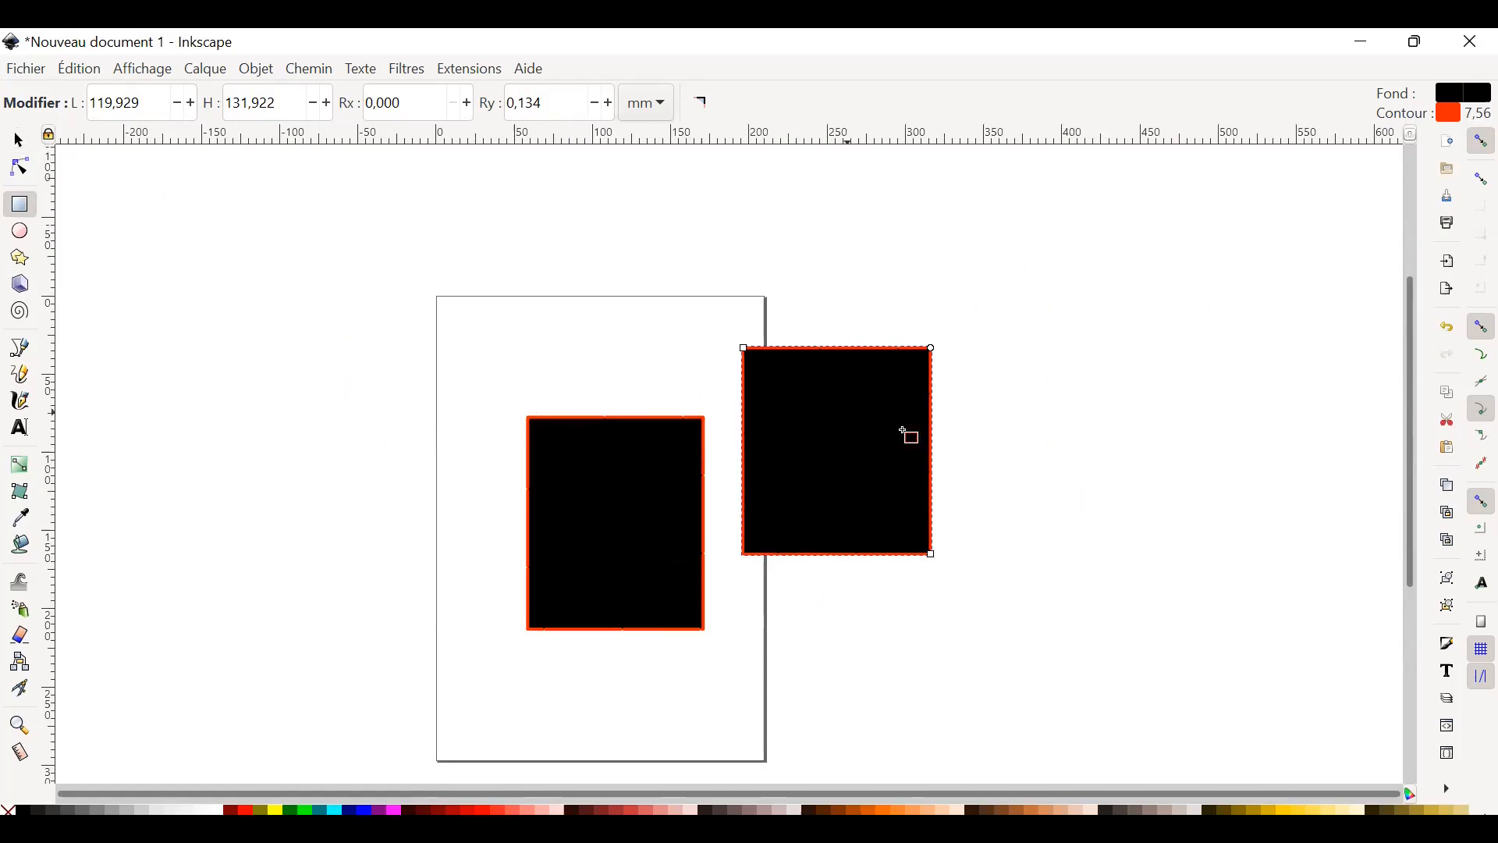
click(18, 140)
click(923, 410)
key(Delete)
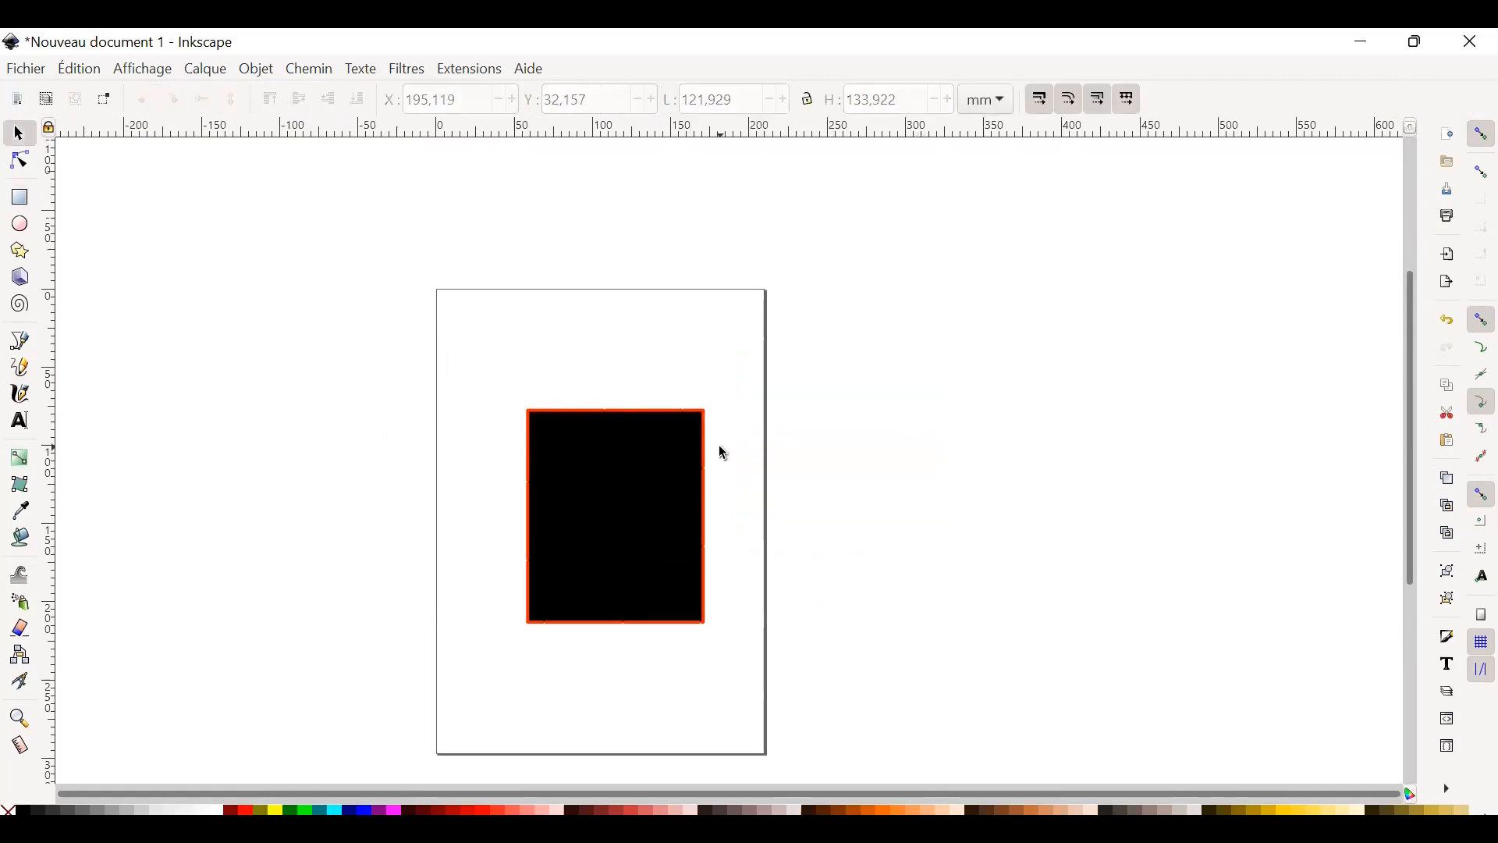
Remove the fill from the rectangle on the page, leaving only its contour.
click(594, 504)
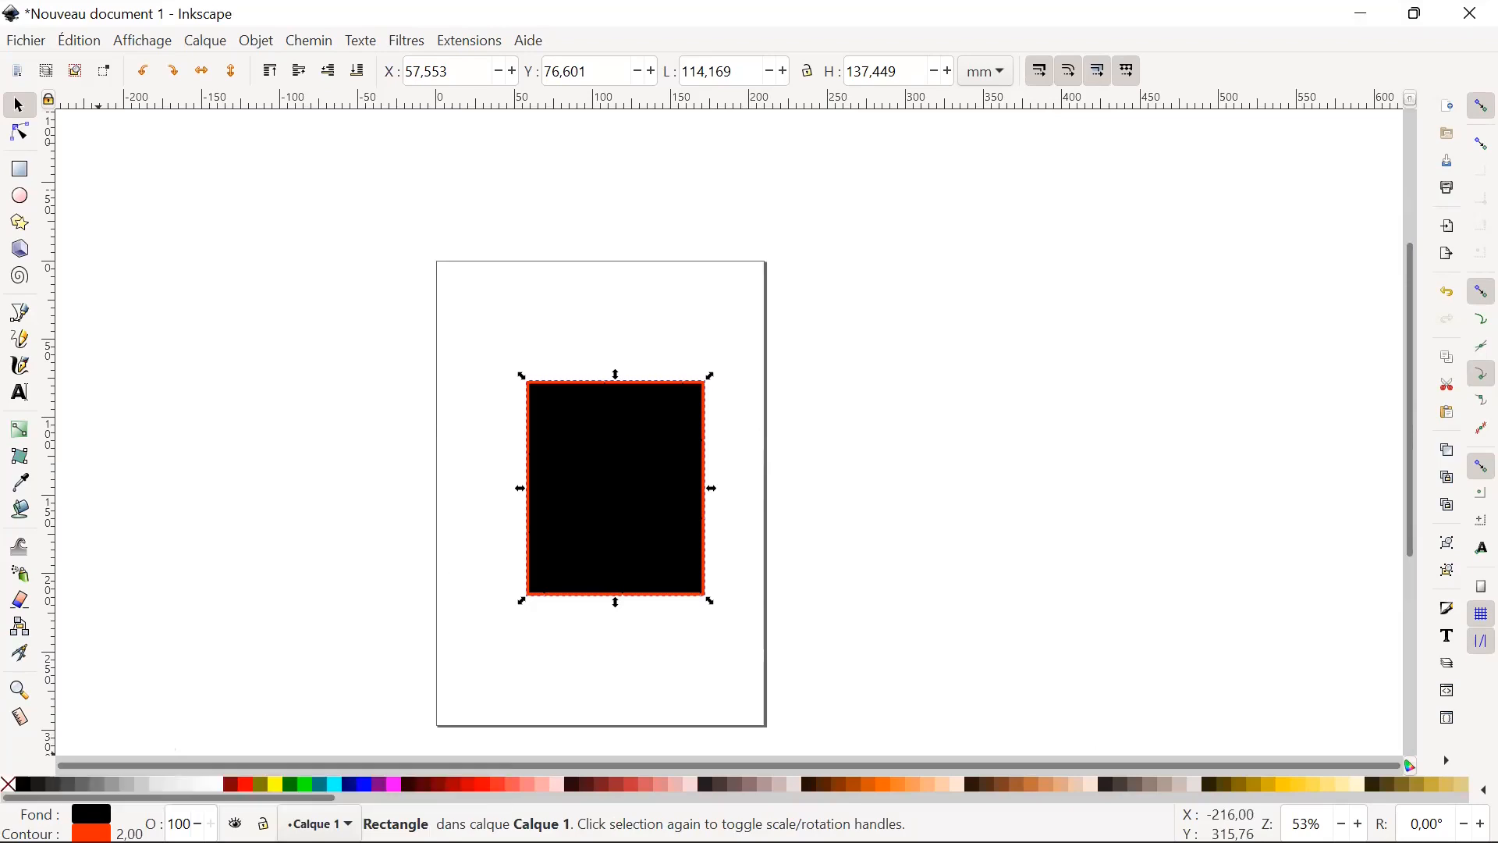
key(ctrl+shift+f)
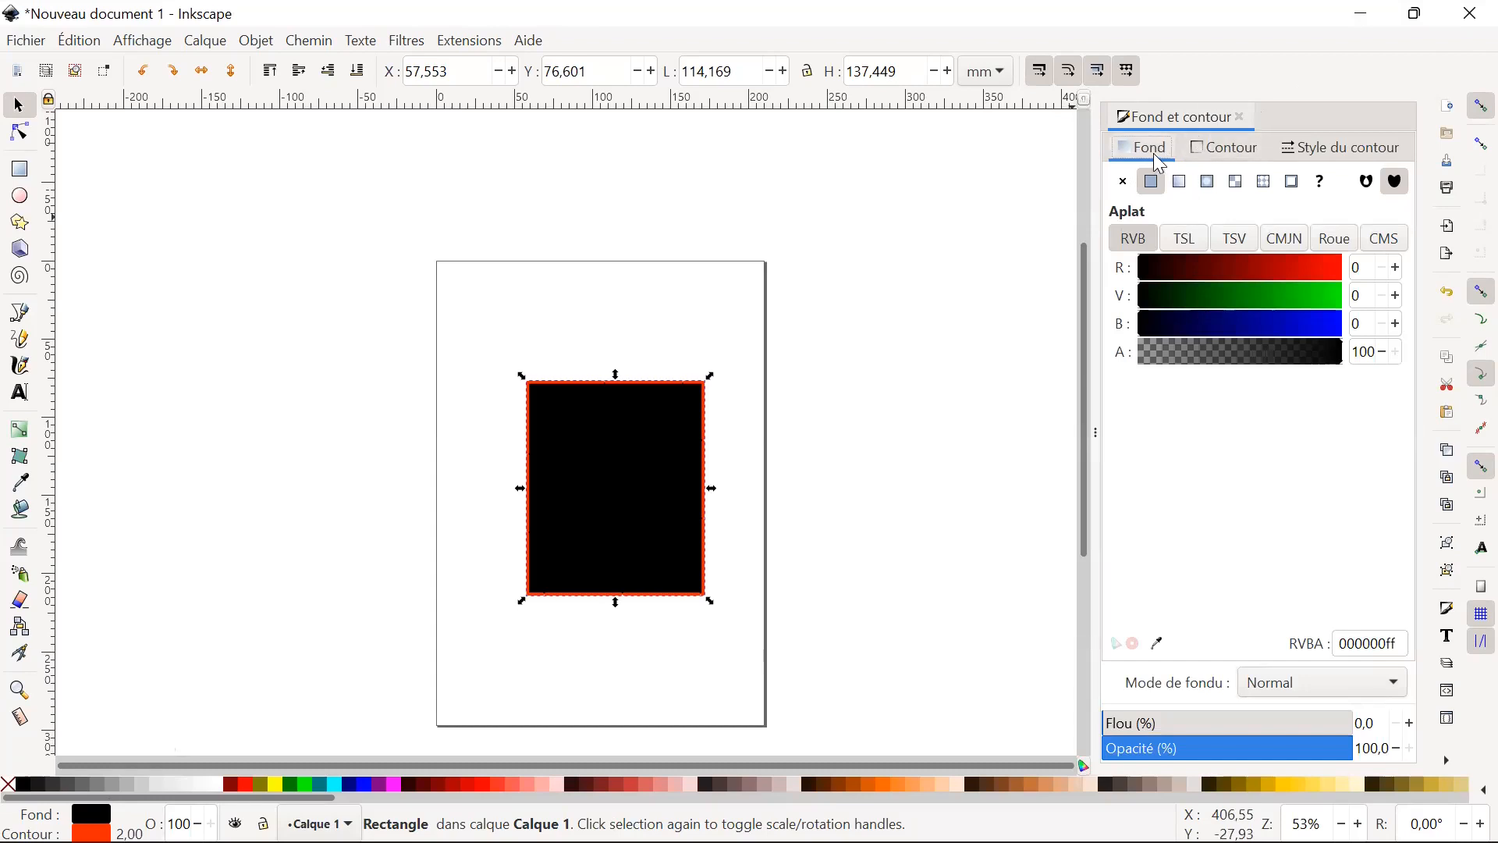
click(1127, 187)
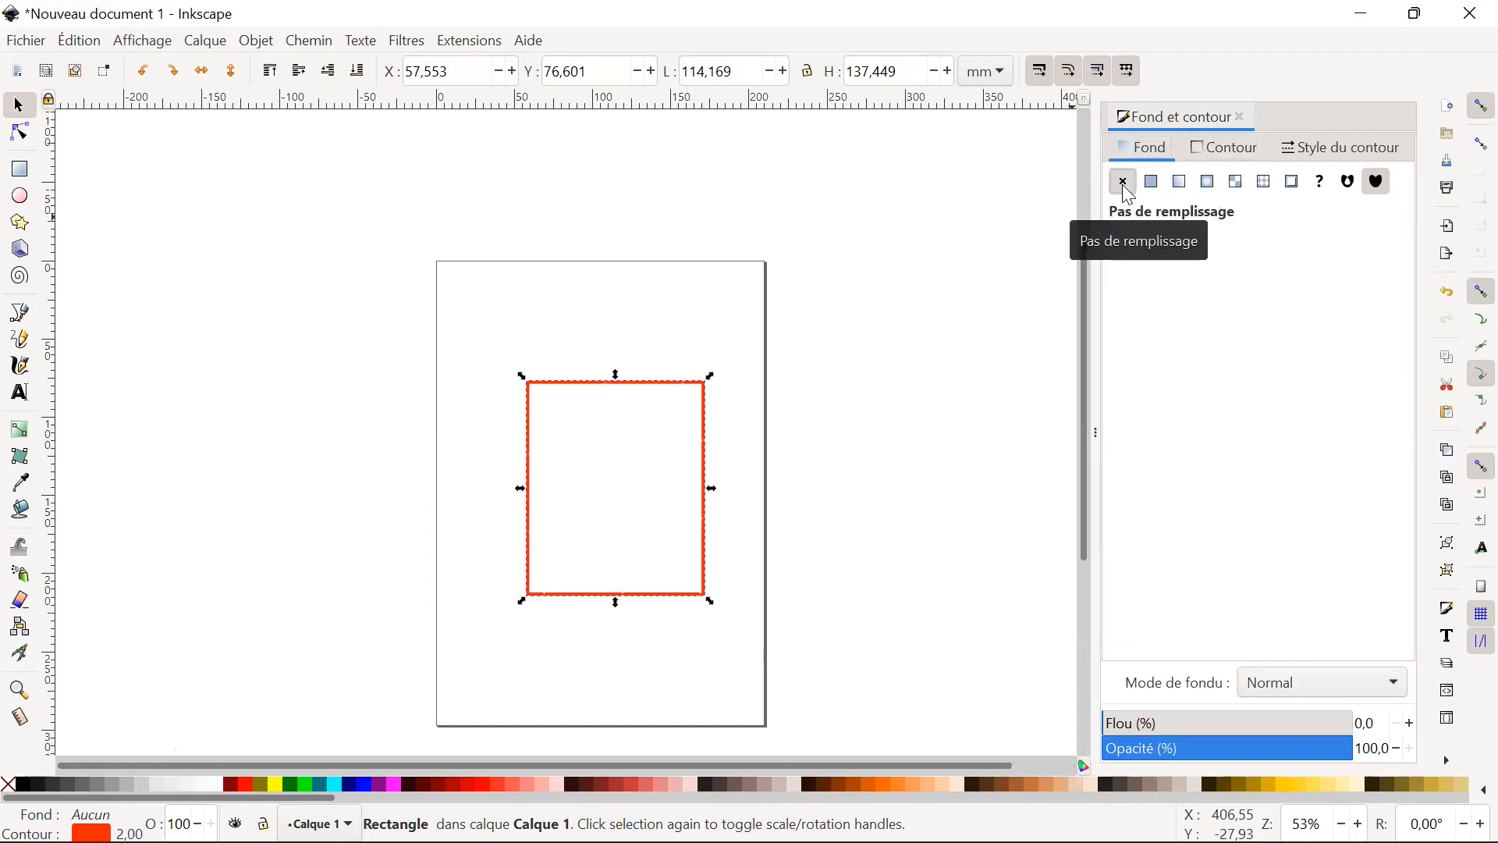
Give the rectangle a flat light teal fill with RGB 179, 228, 221 and alpha 77.
click(1152, 182)
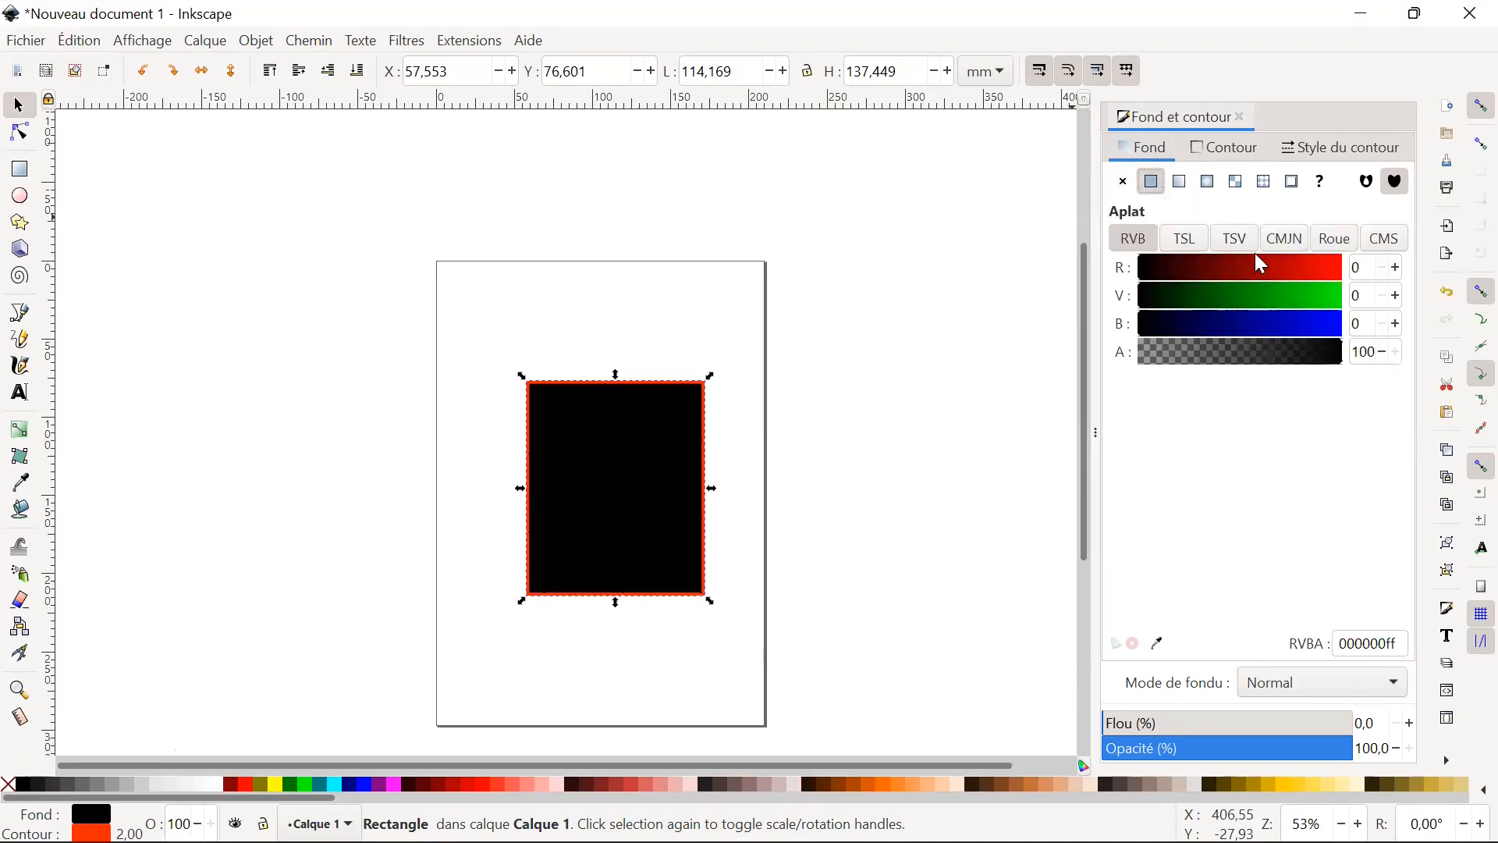
drag(1198, 270, 1281, 268)
click(1329, 297)
click(1325, 329)
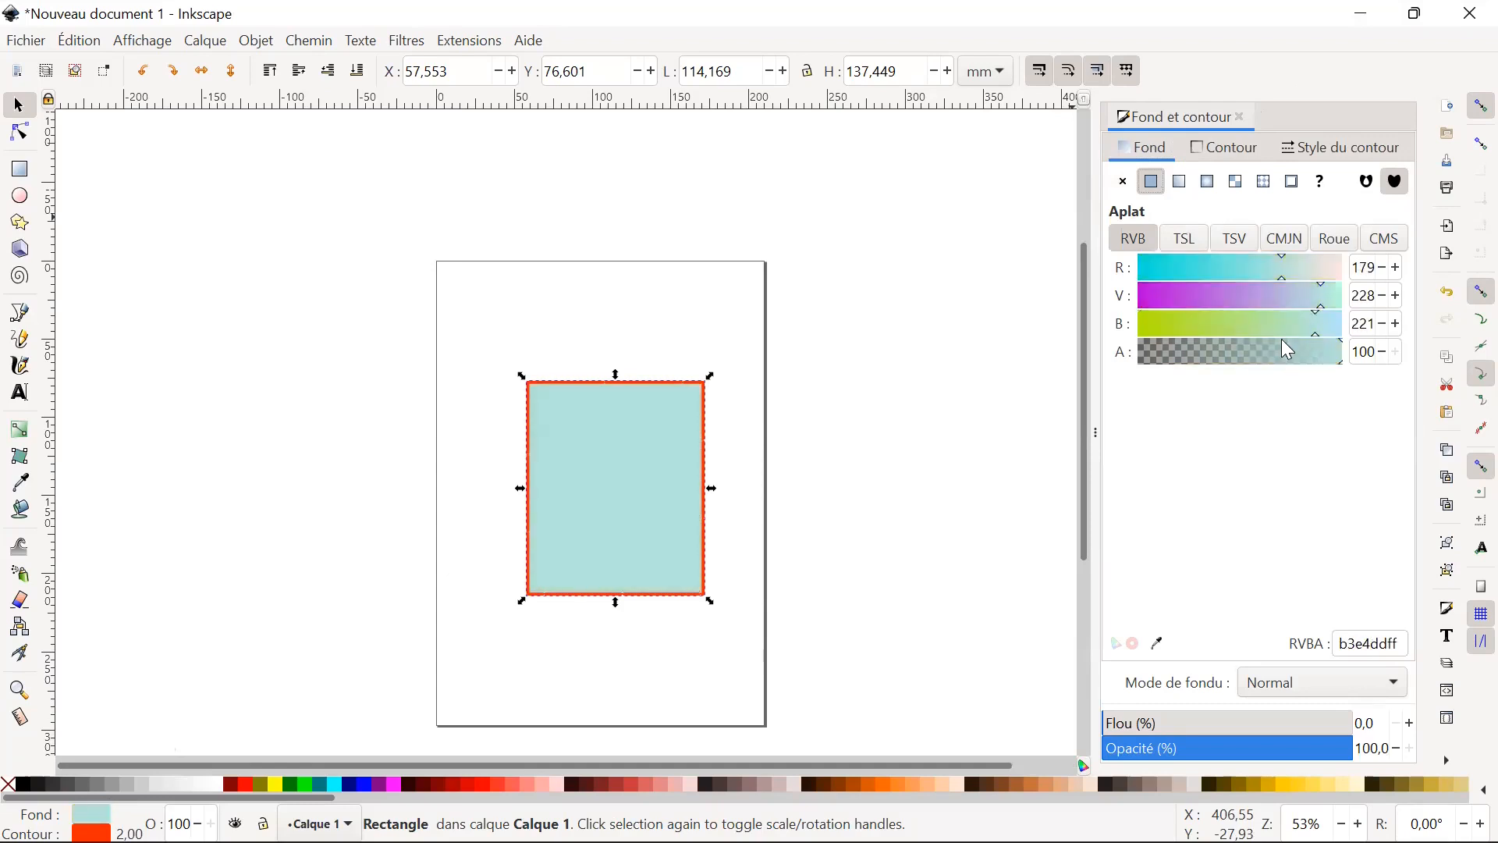
click(1291, 354)
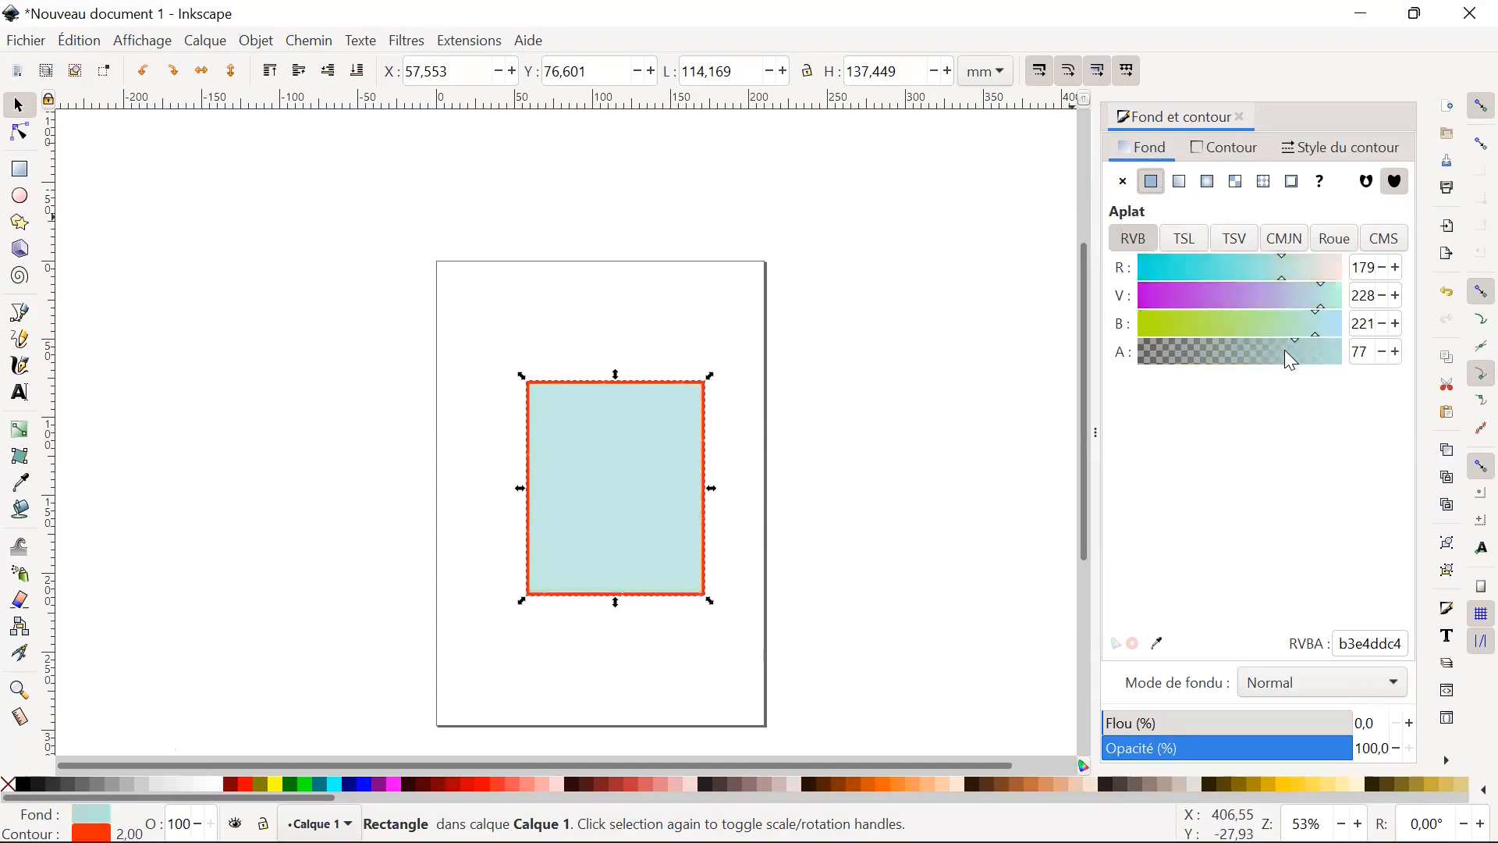
Go through the other colour models and use the colour wheel to make the rectangle's fill pale yellow-green, d6e4b3.
click(1186, 245)
click(1239, 244)
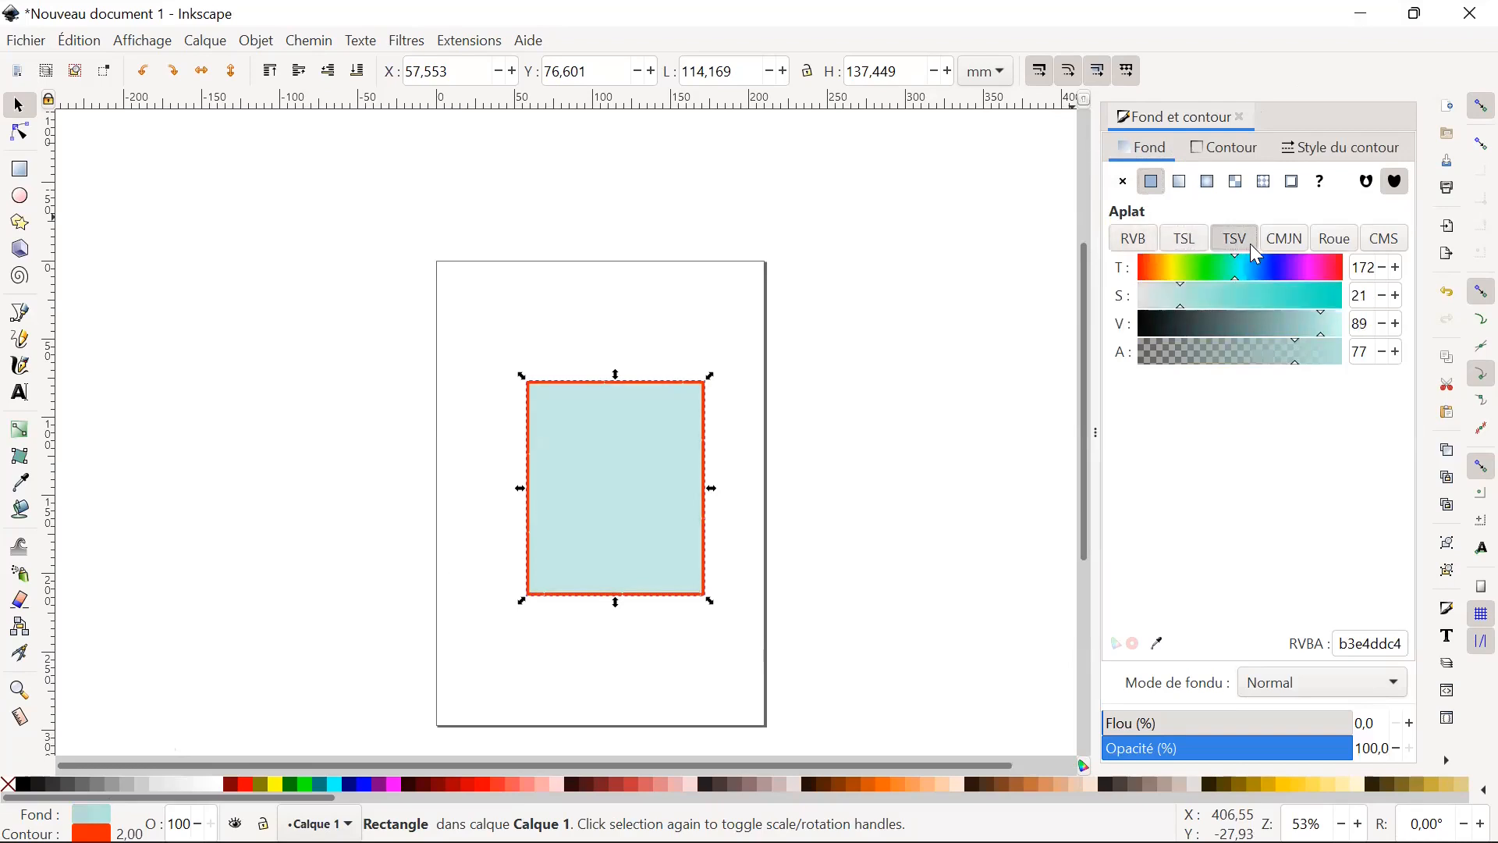
click(1286, 246)
click(1348, 247)
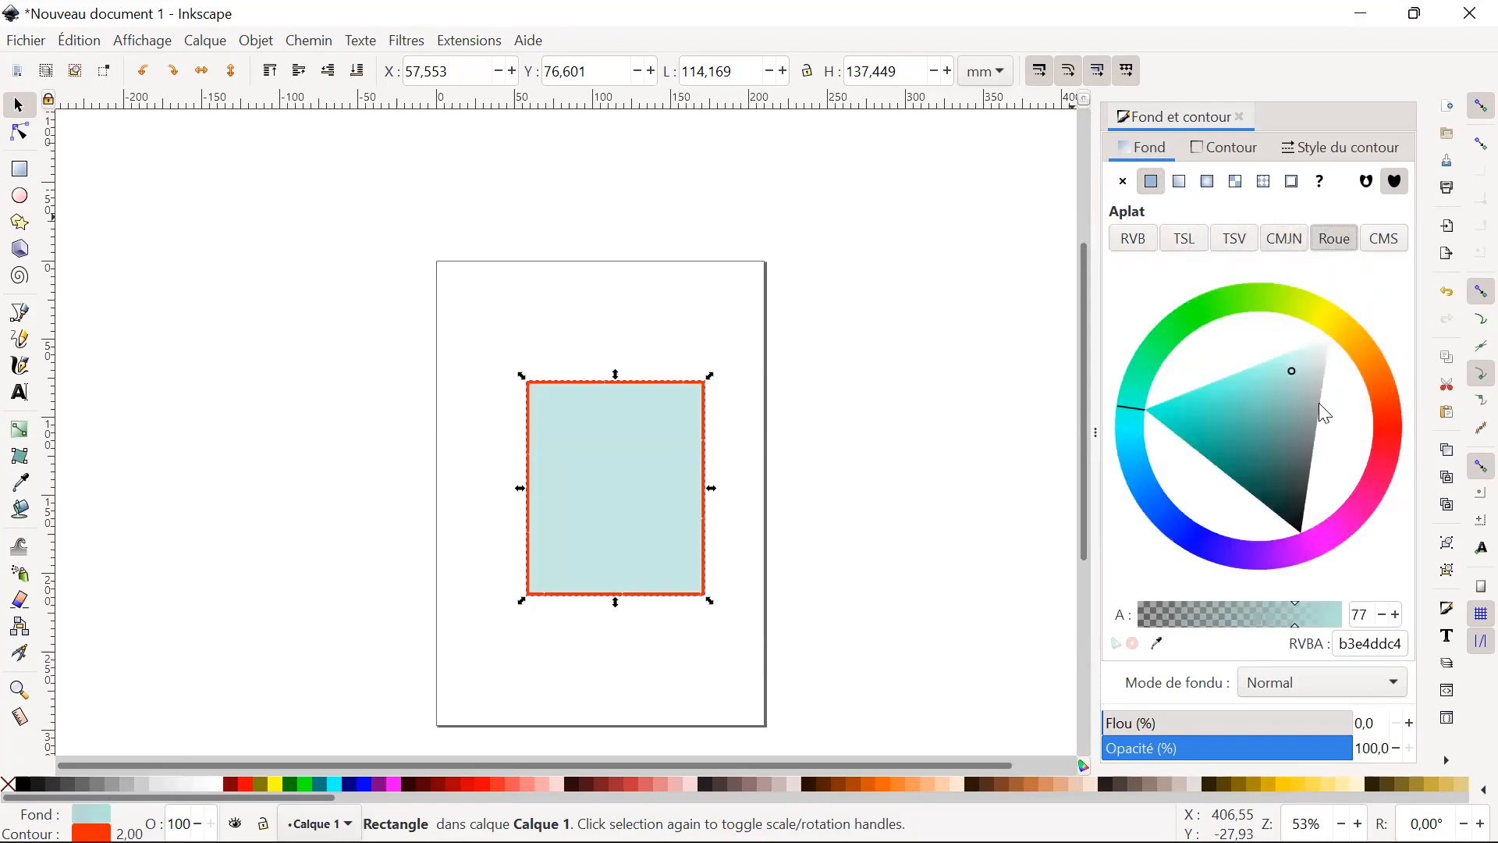
drag(1131, 419, 1320, 537)
mouse_move(1225, 531)
mouse_down()
mouse_move(1149, 378)
mouse_move(1237, 336)
mouse_move(1214, 339)
mouse_move(1283, 329)
mouse_up()
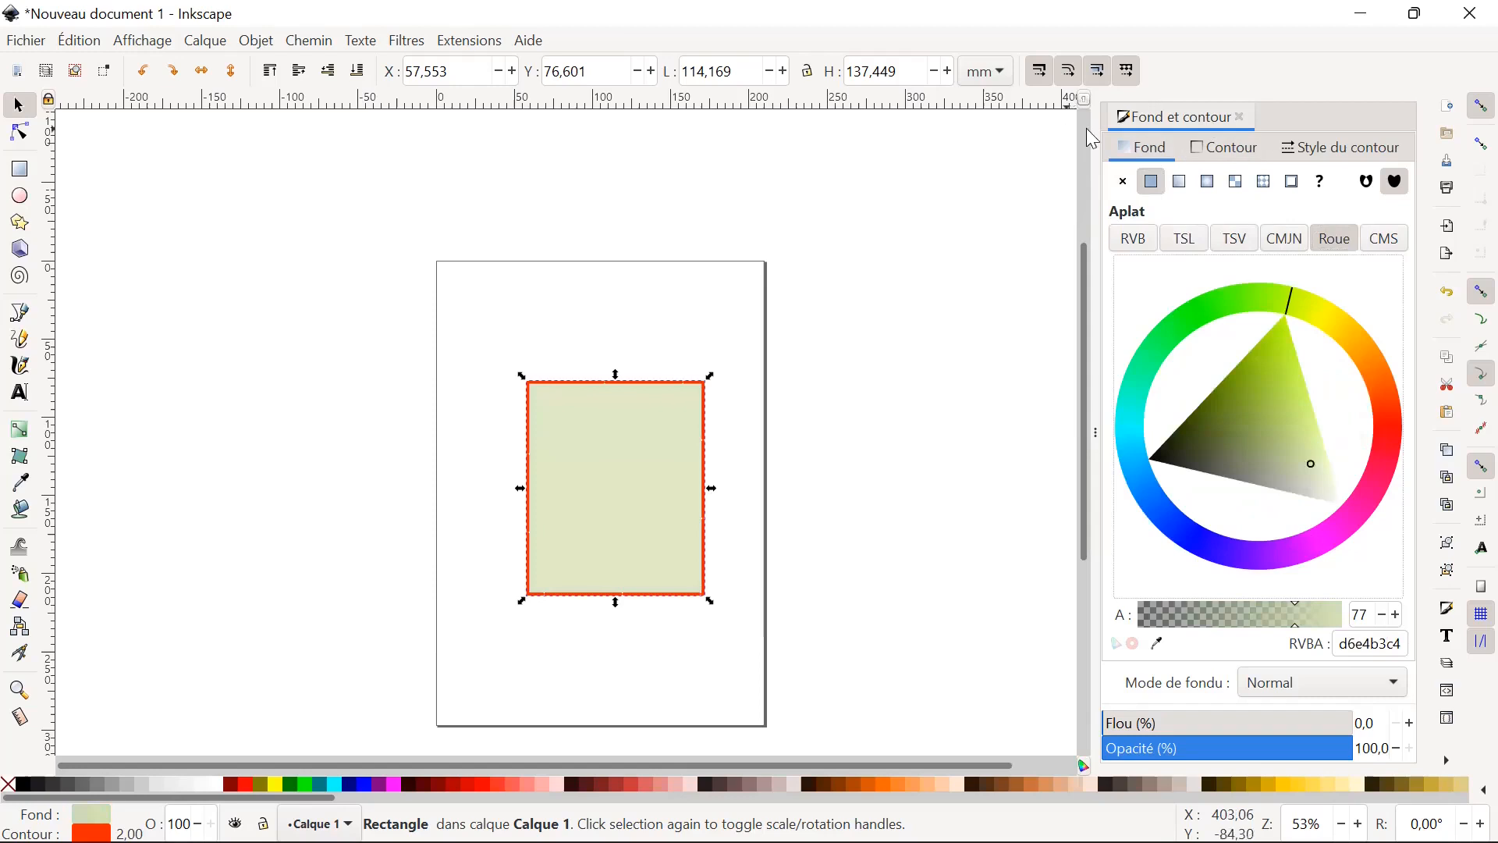
Try a linear gradient, a radial gradient and a mesh gradient as the rectangle's fill.
click(1186, 189)
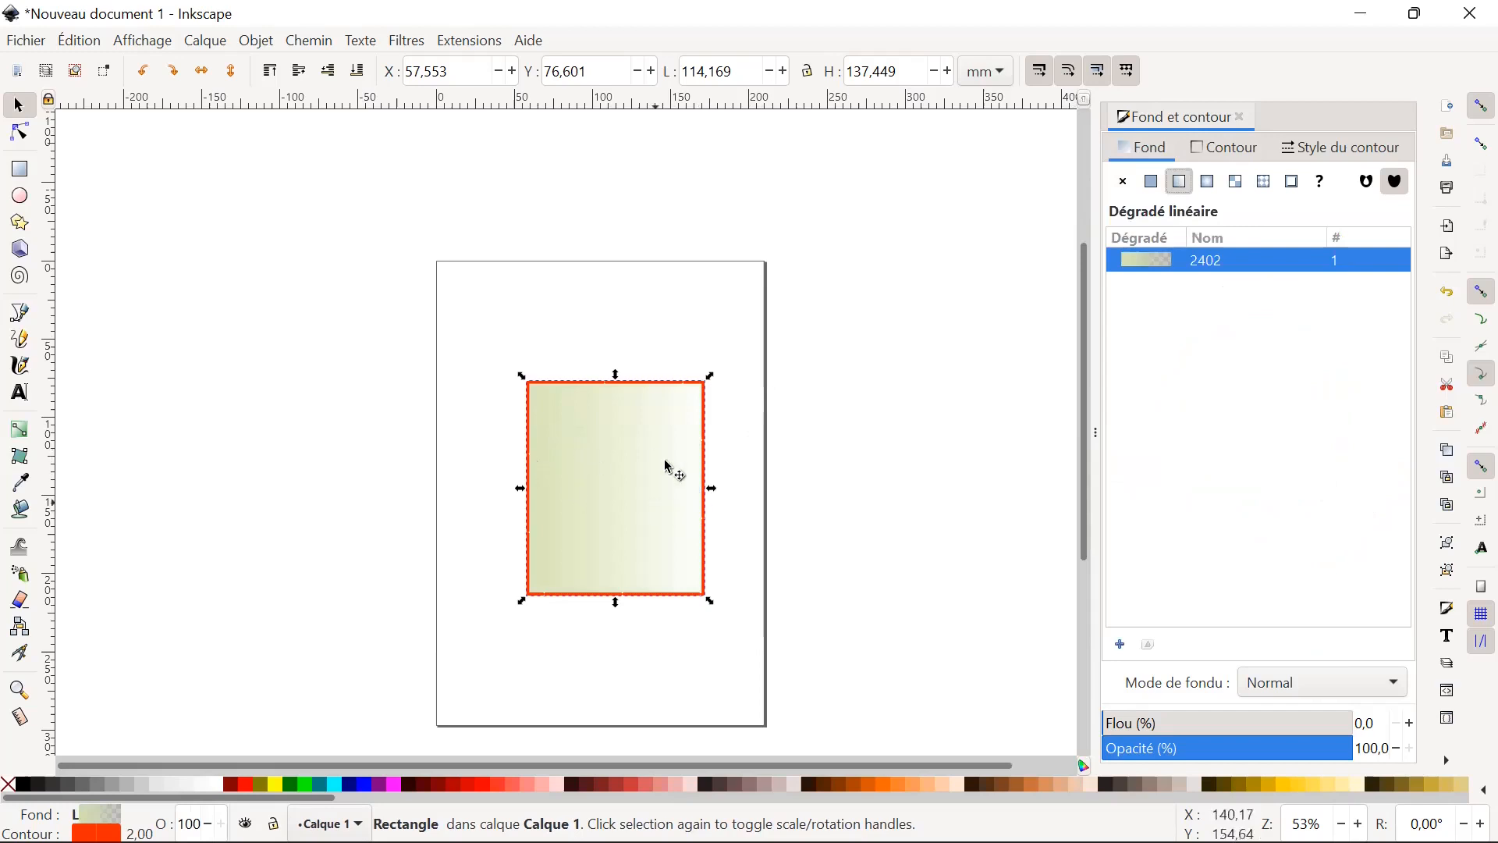
click(1212, 184)
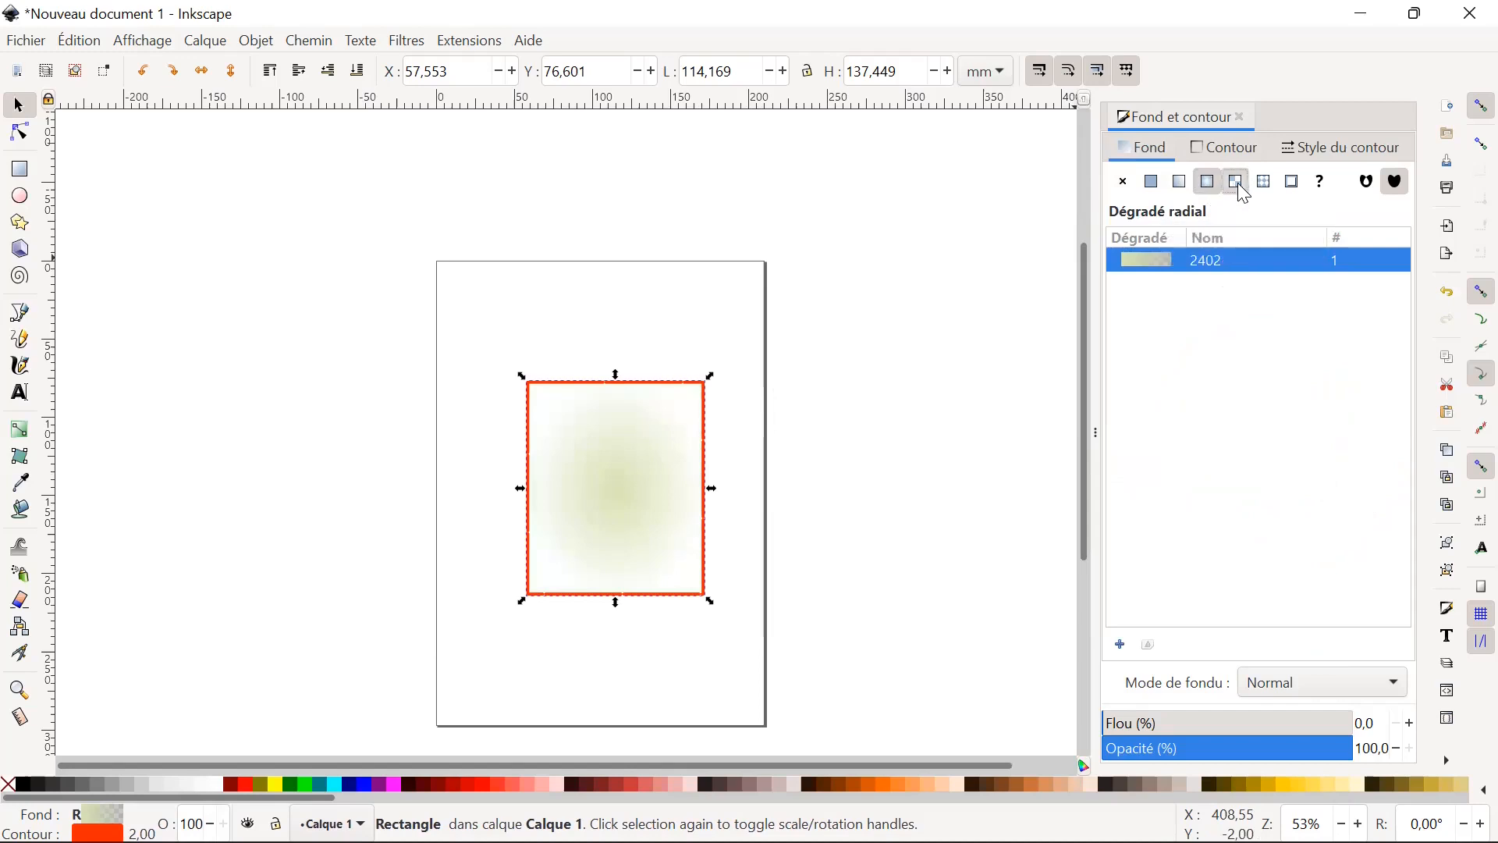
click(1242, 184)
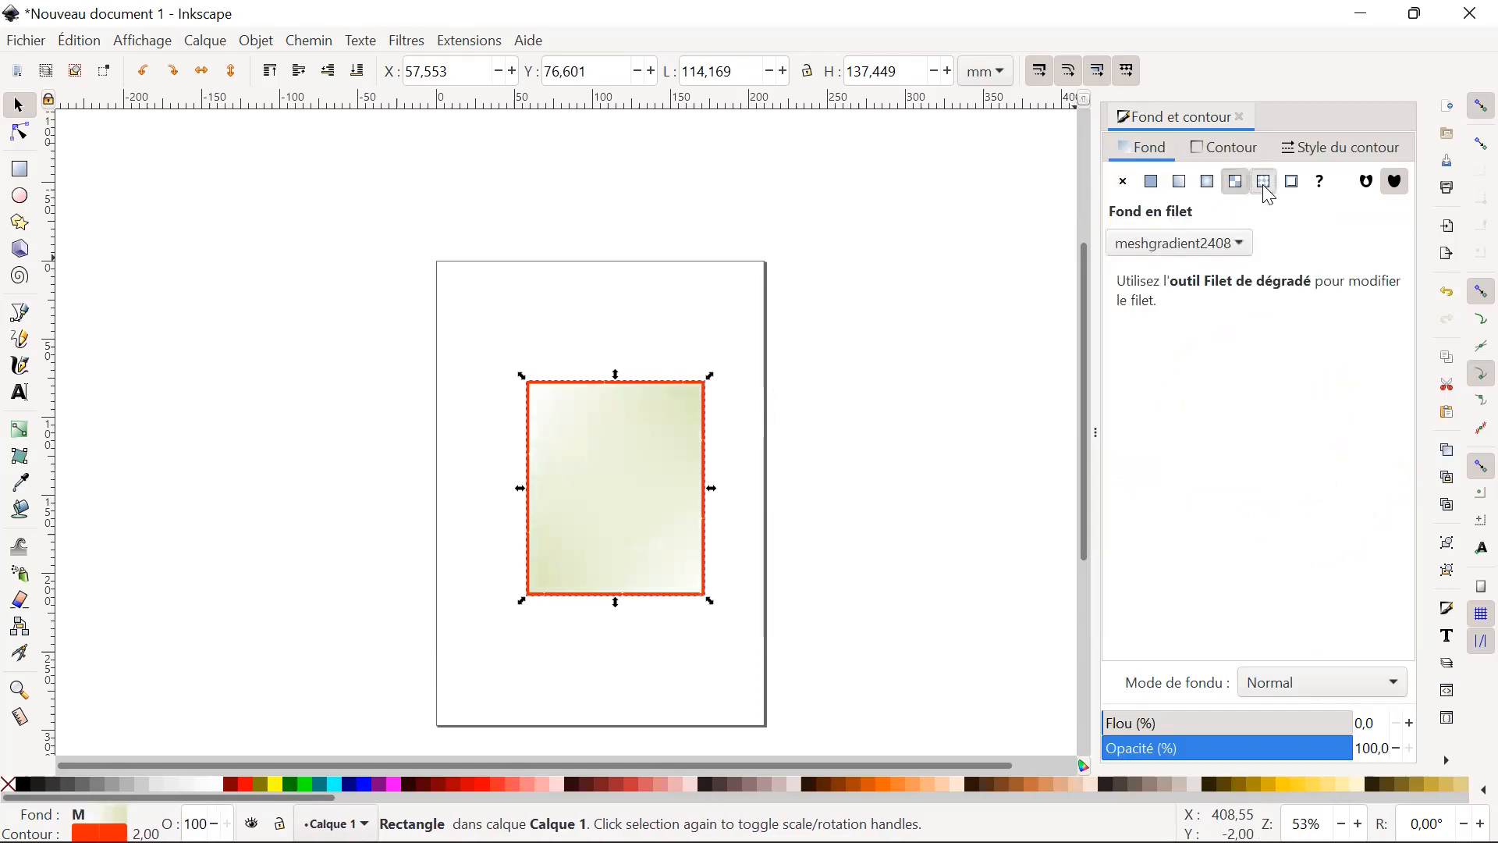
Try the Rayures 1:1 and Damier pattern fills on the rectangle, and return to the flat fill.
click(1269, 197)
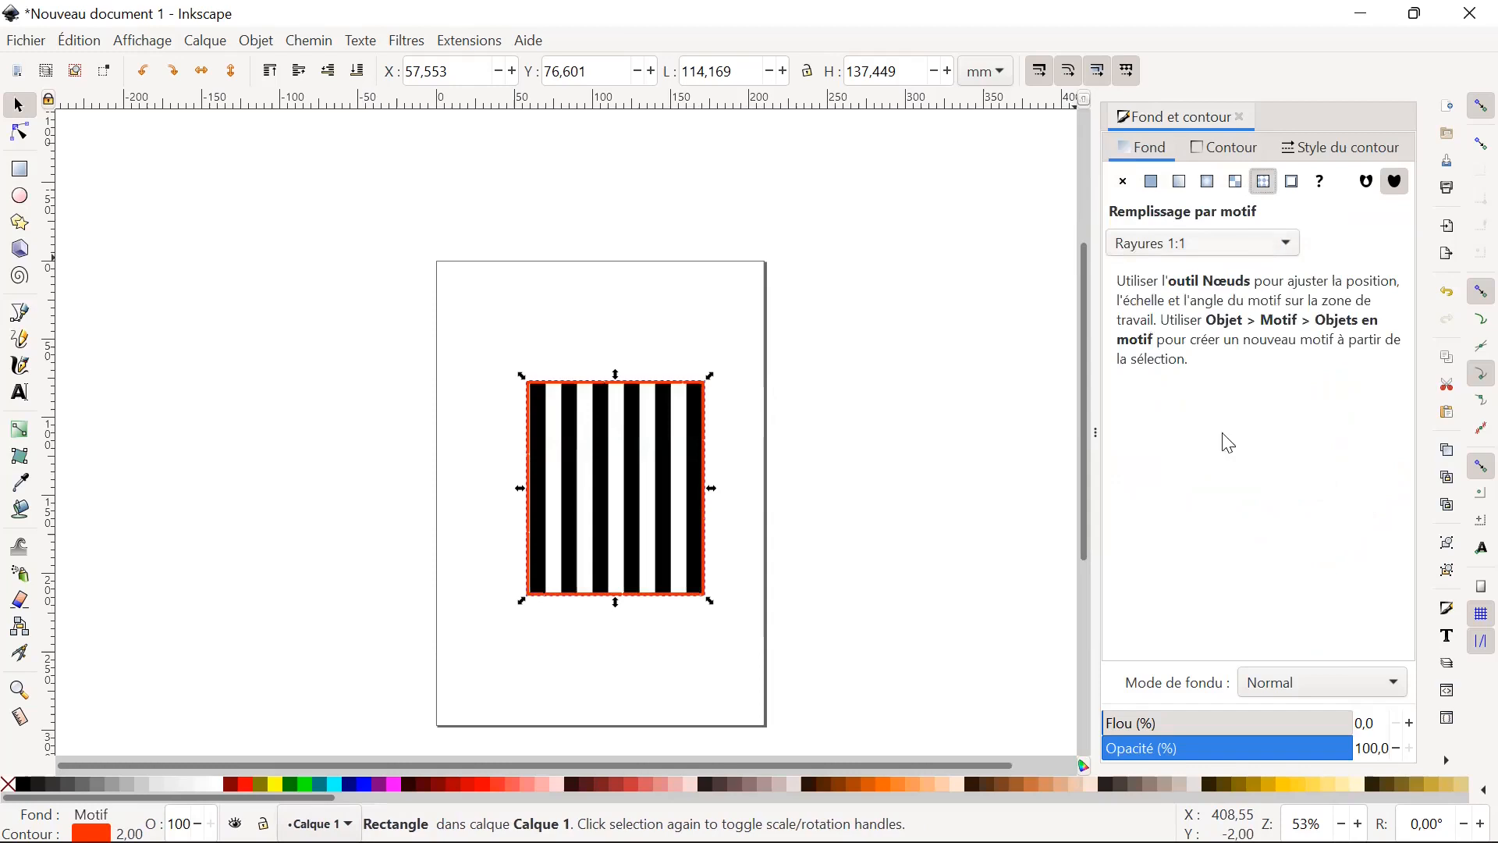
click(1204, 243)
scroll(1194, 589, down, 5)
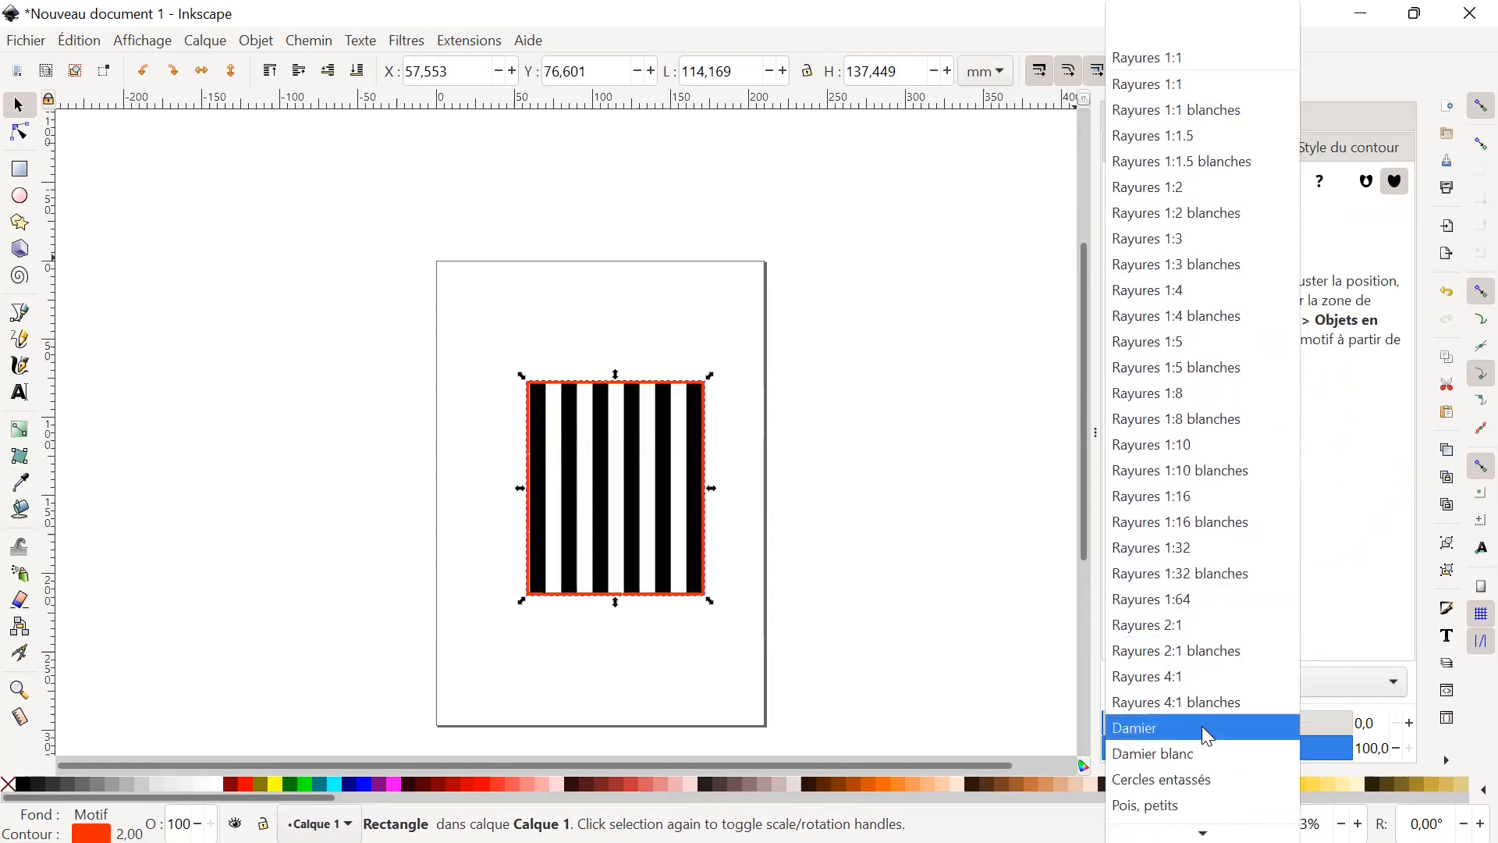
click(1208, 736)
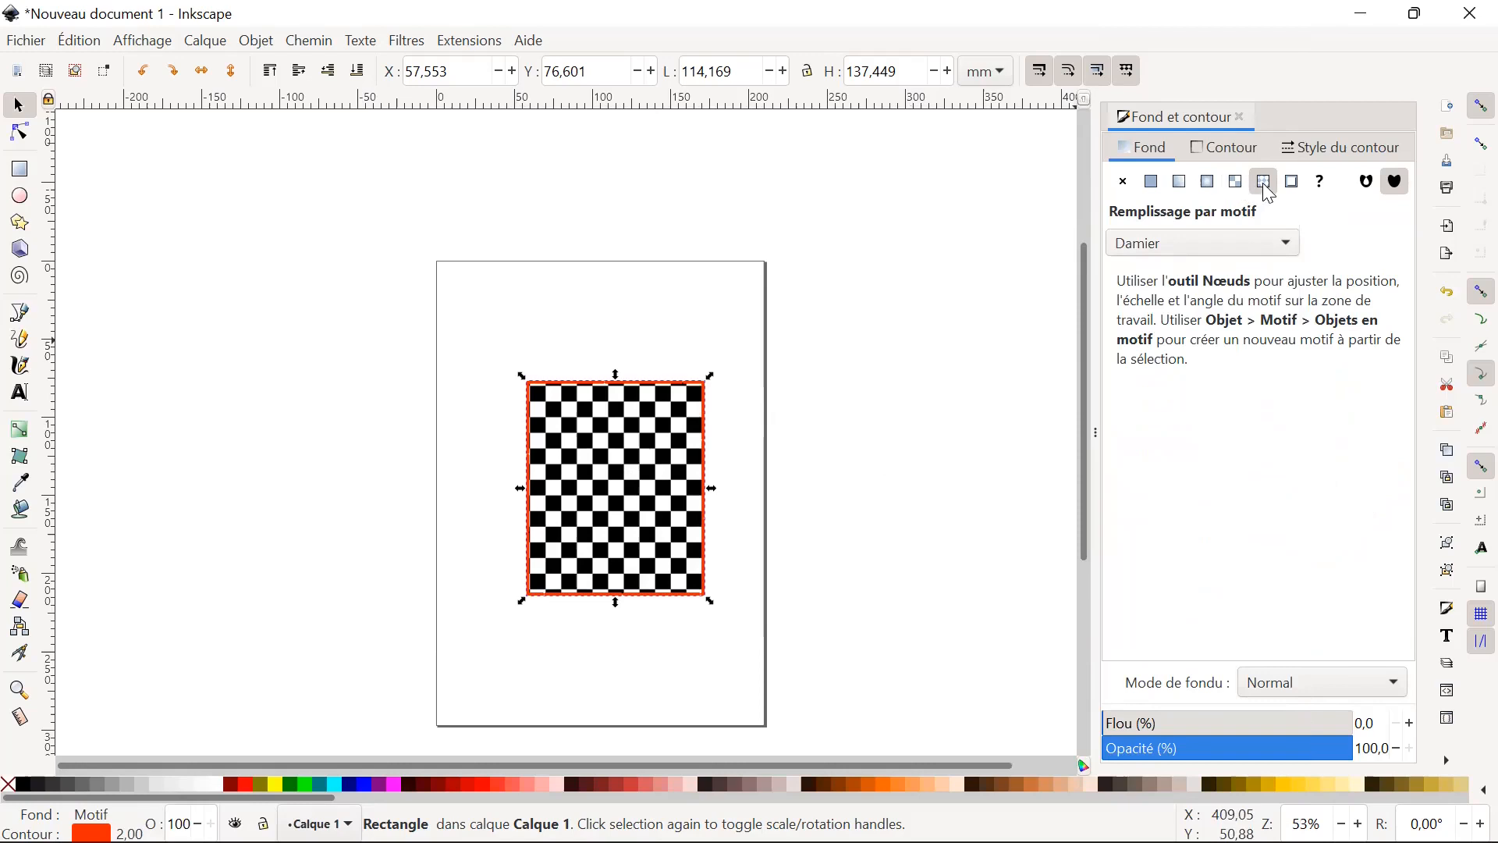
click(1153, 182)
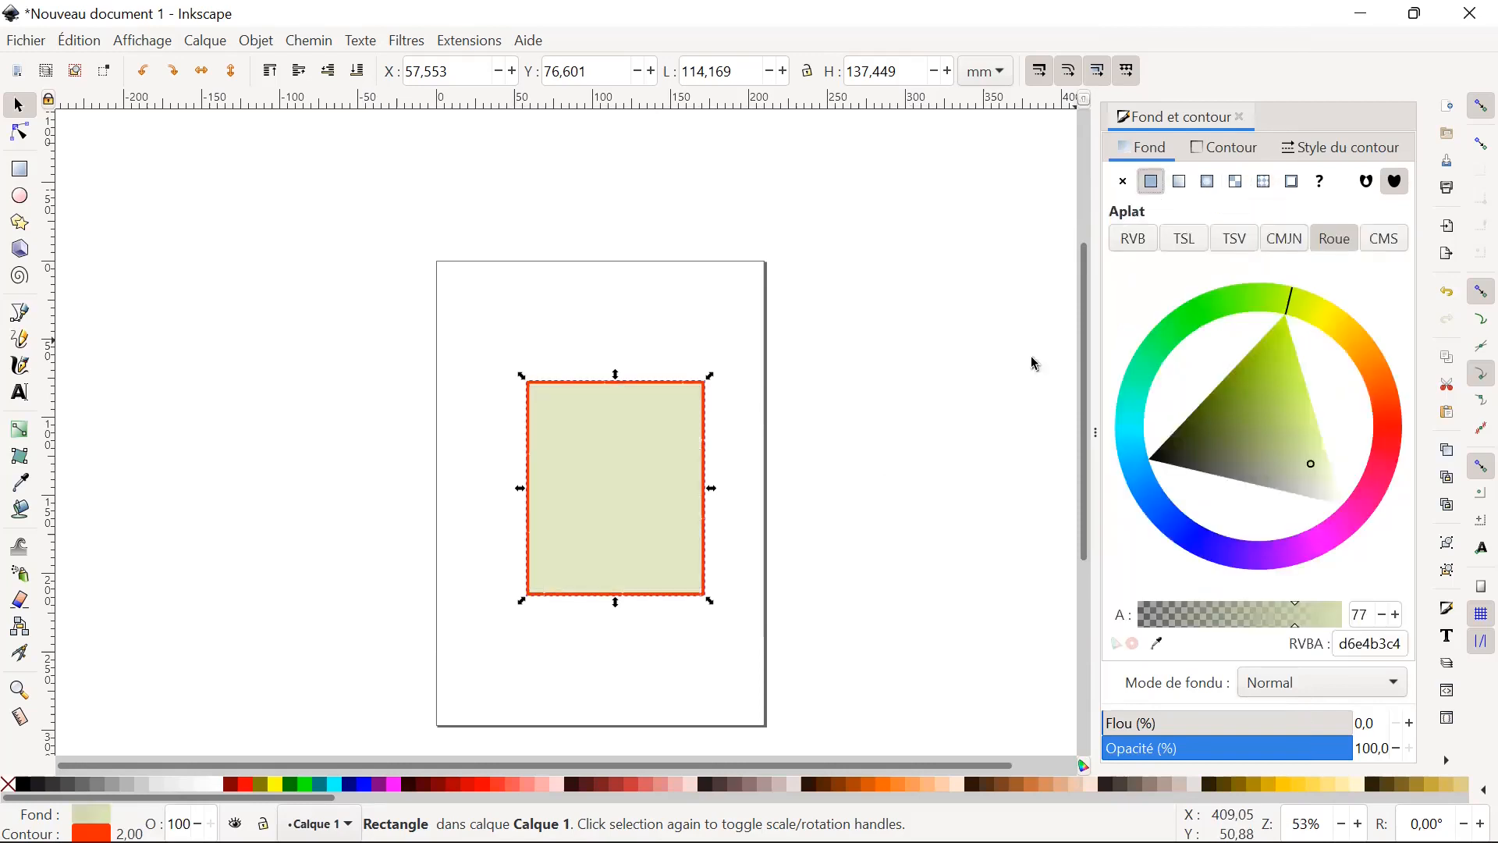
Remove the rectangle's contour, check the shape unselected, and restore the flat red contour.
click(1232, 151)
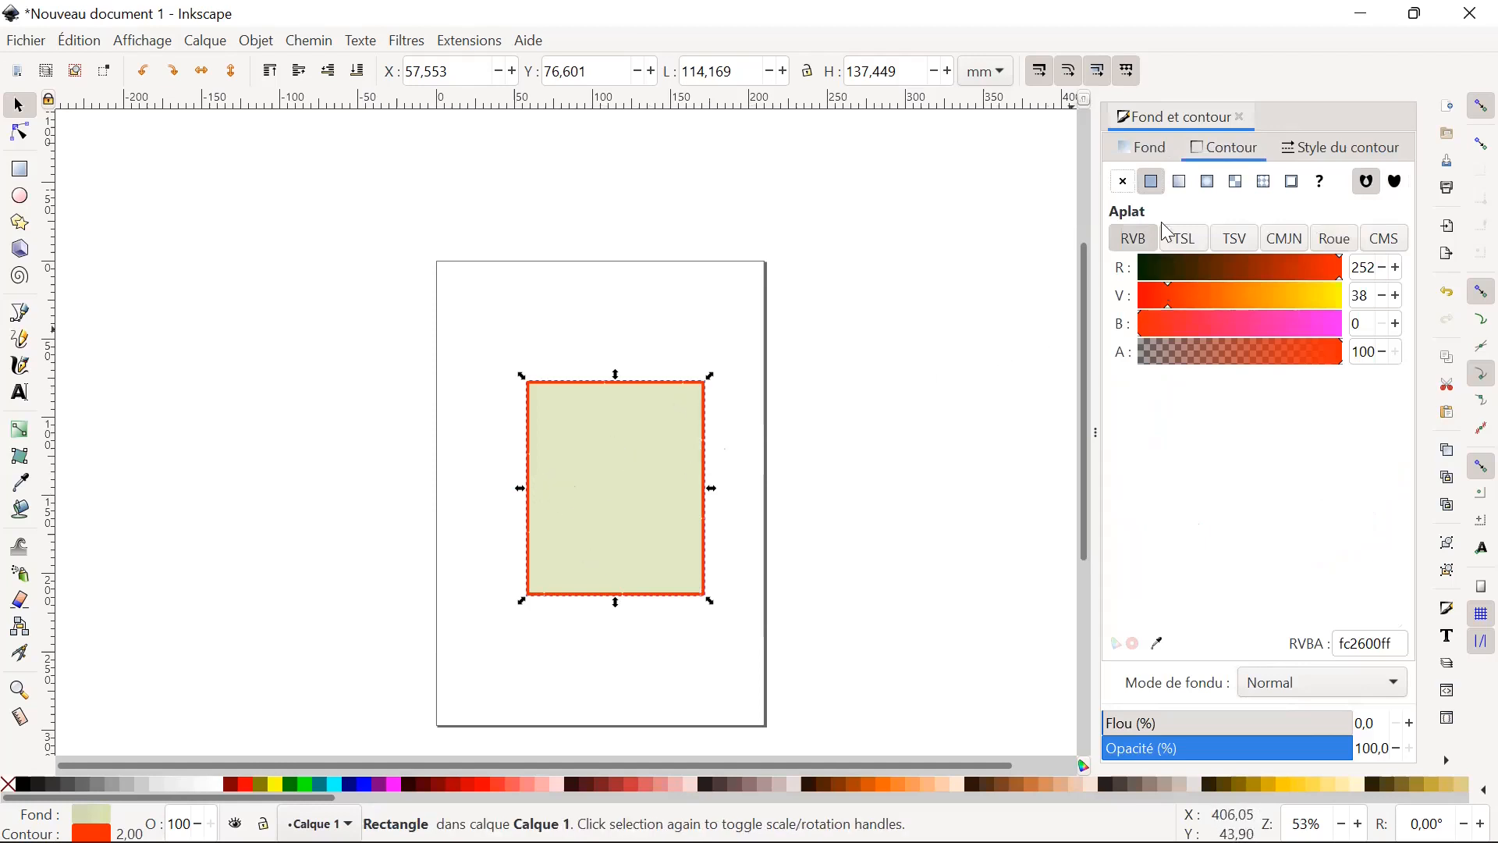
click(1121, 185)
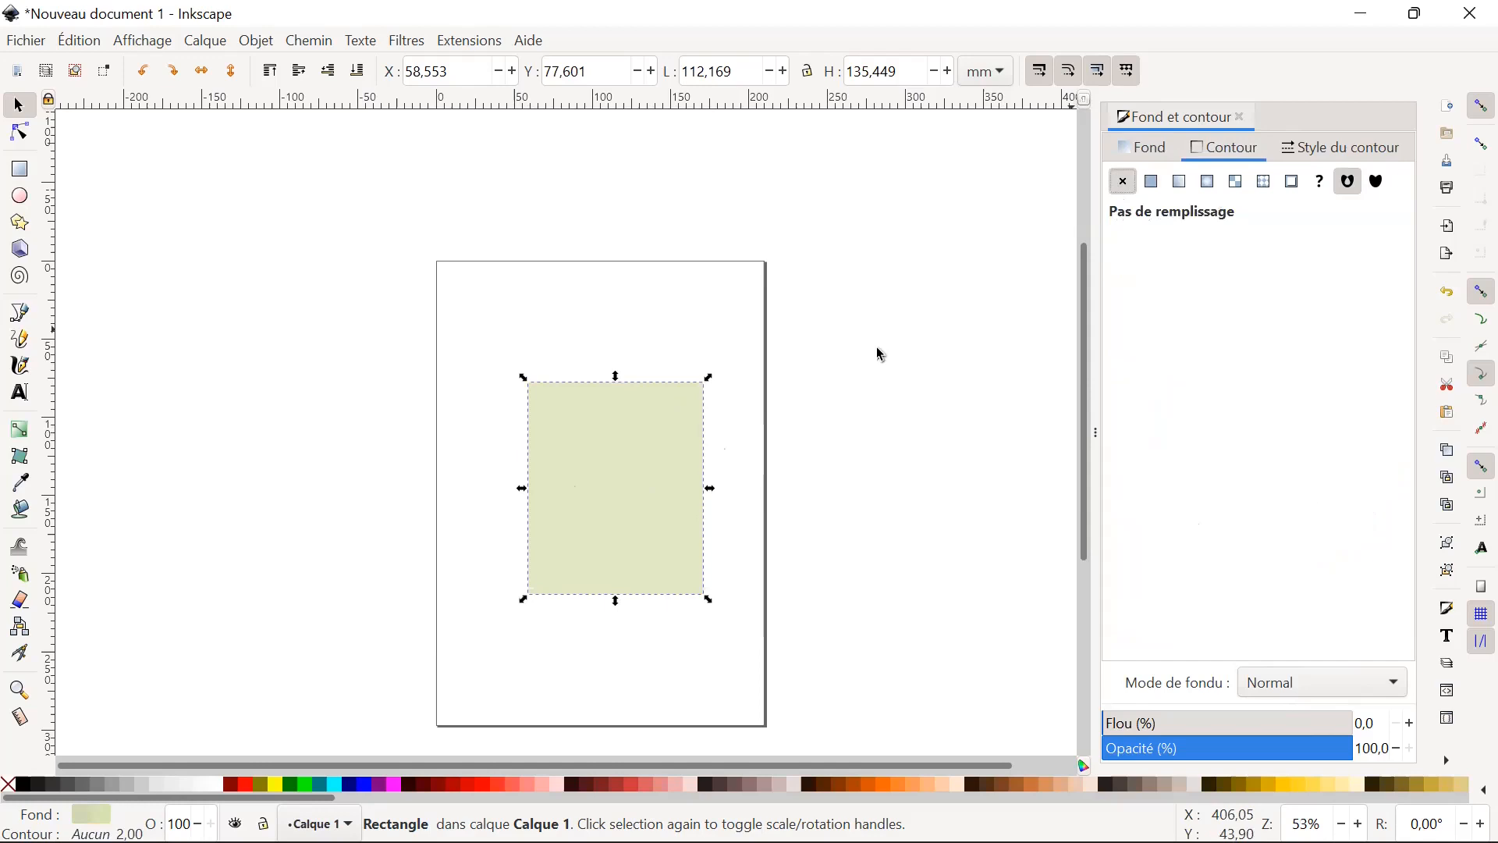
click(710, 334)
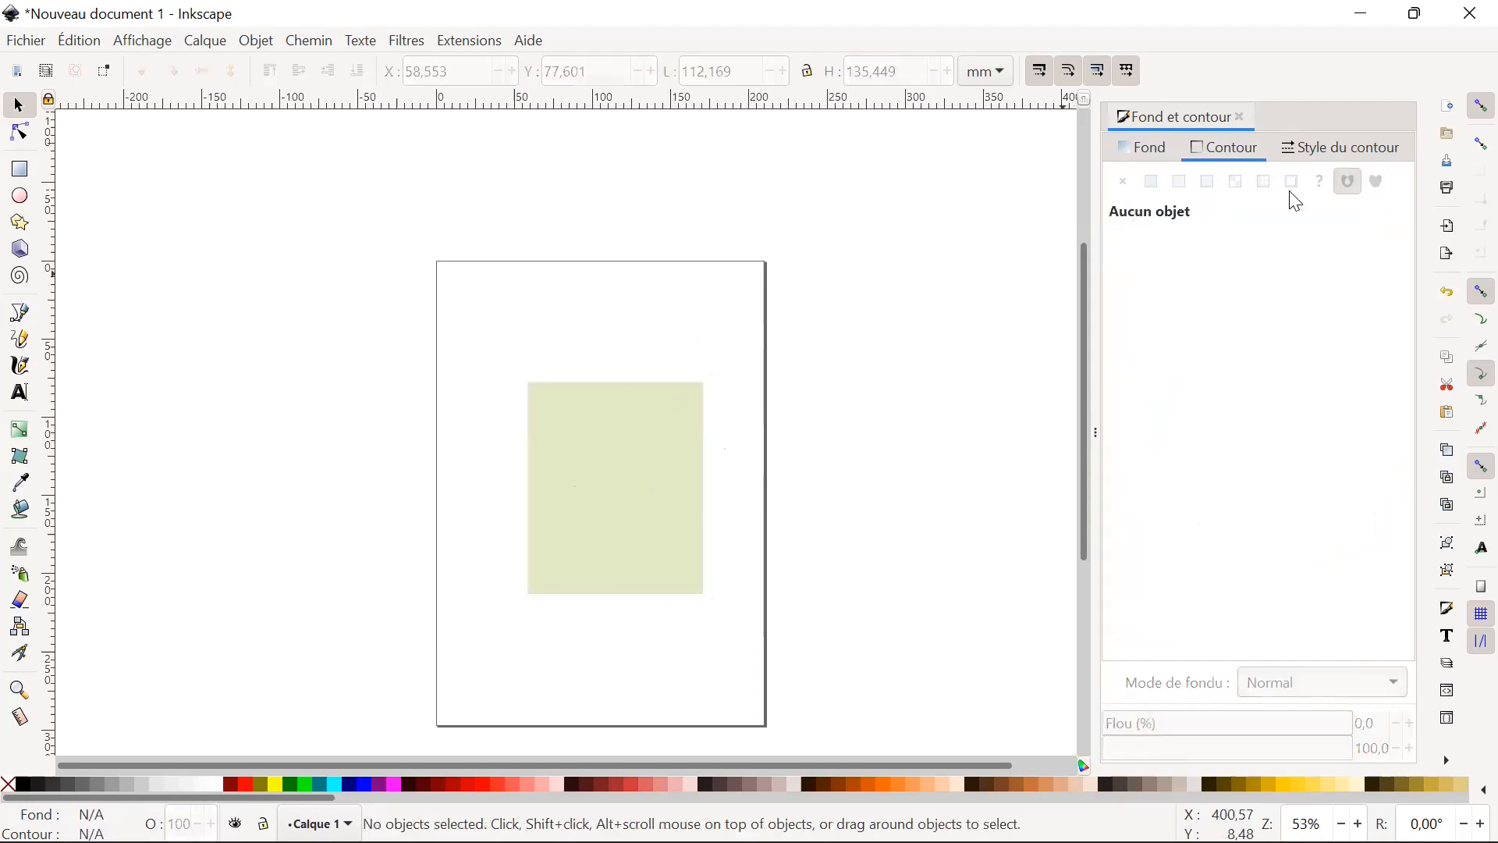
click(663, 478)
click(1156, 184)
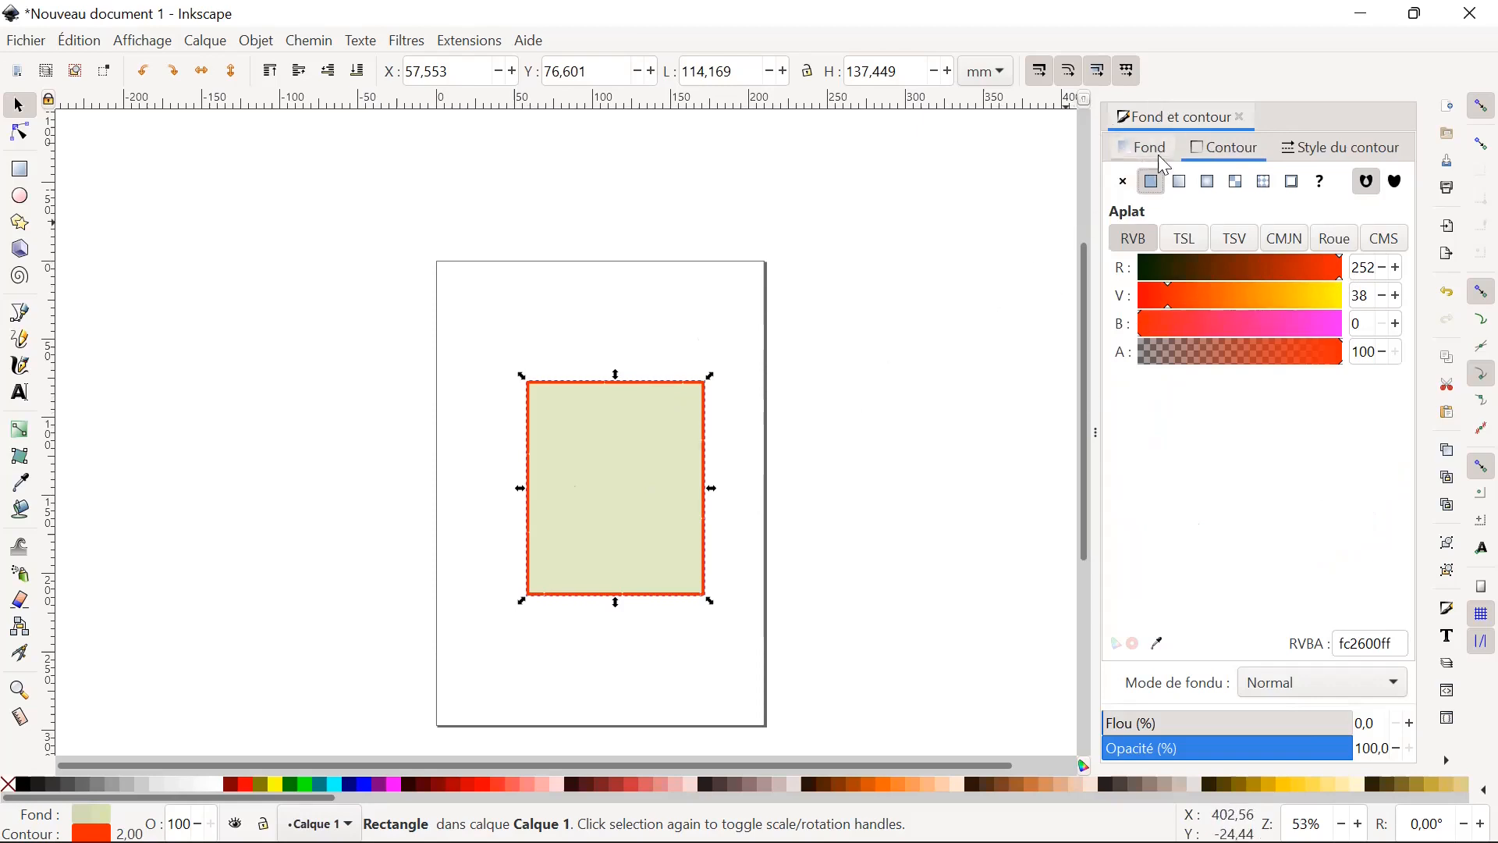
Set the rectangle's contour thickness to 1.8 mm and look through the dash patterns, keeping the solid line.
click(1311, 155)
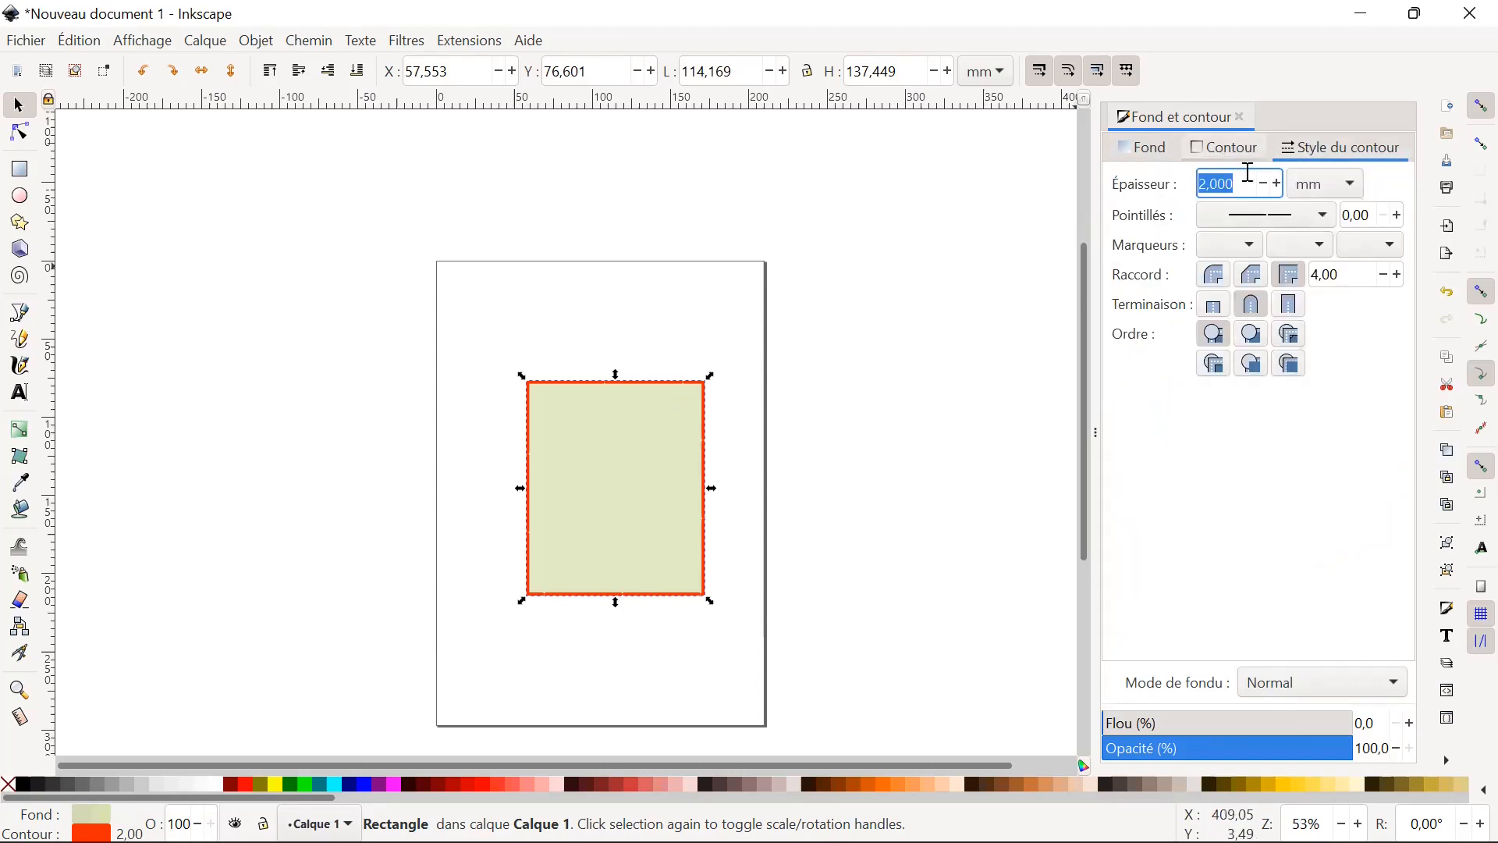
click(1265, 188)
click(1265, 187)
click(1265, 187)
click(1265, 187)
click(1265, 188)
click(1280, 184)
click(1280, 184)
click(1280, 184)
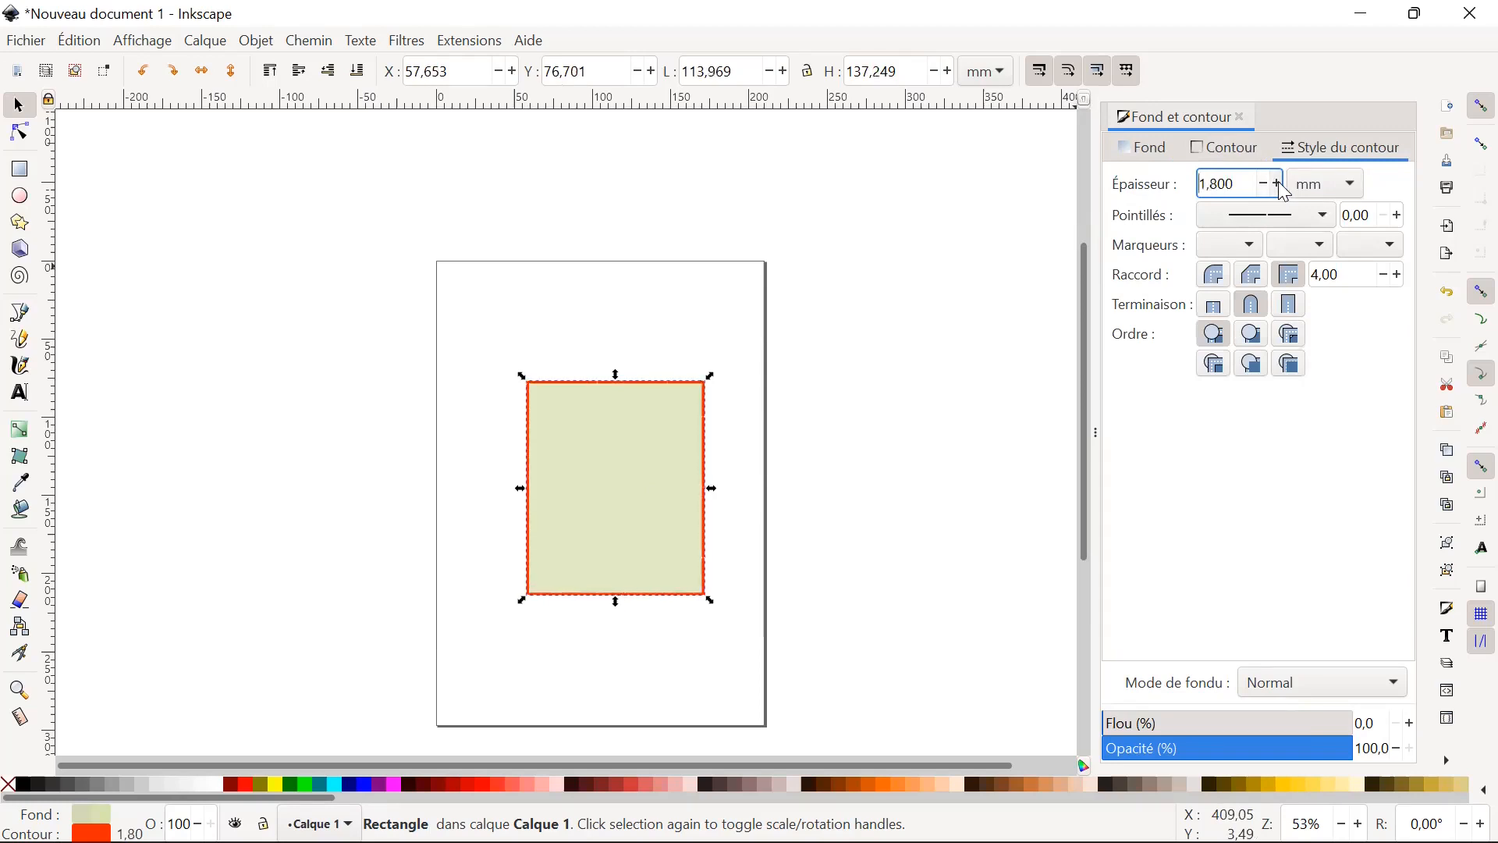
click(1333, 225)
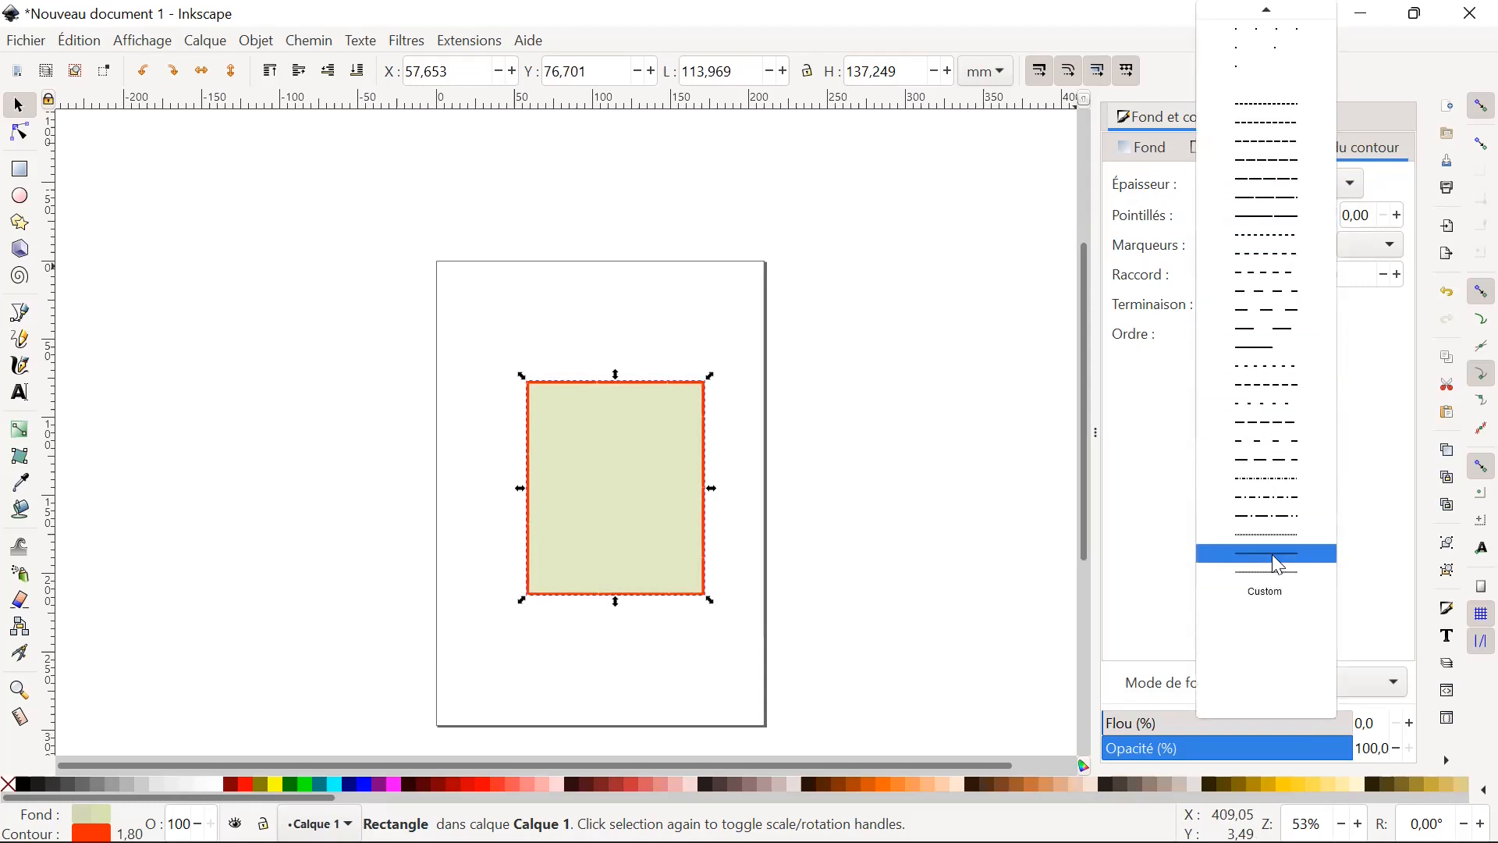
click(854, 513)
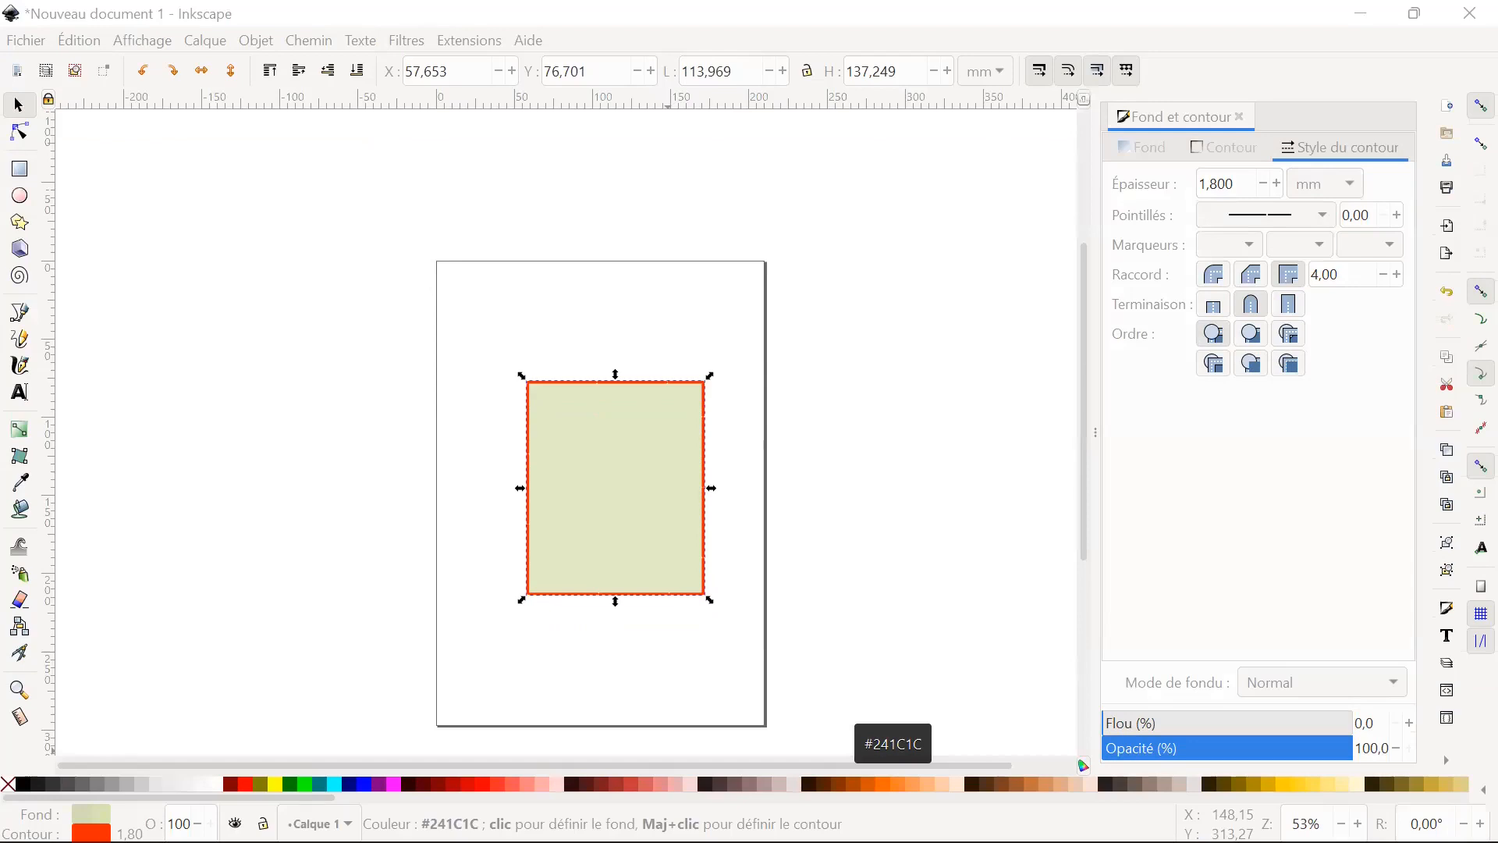
Move the rectangle to the page's upper-left area, shrink it to about 72 mm by 68 mm, and deselect it.
drag(559, 458, 521, 409)
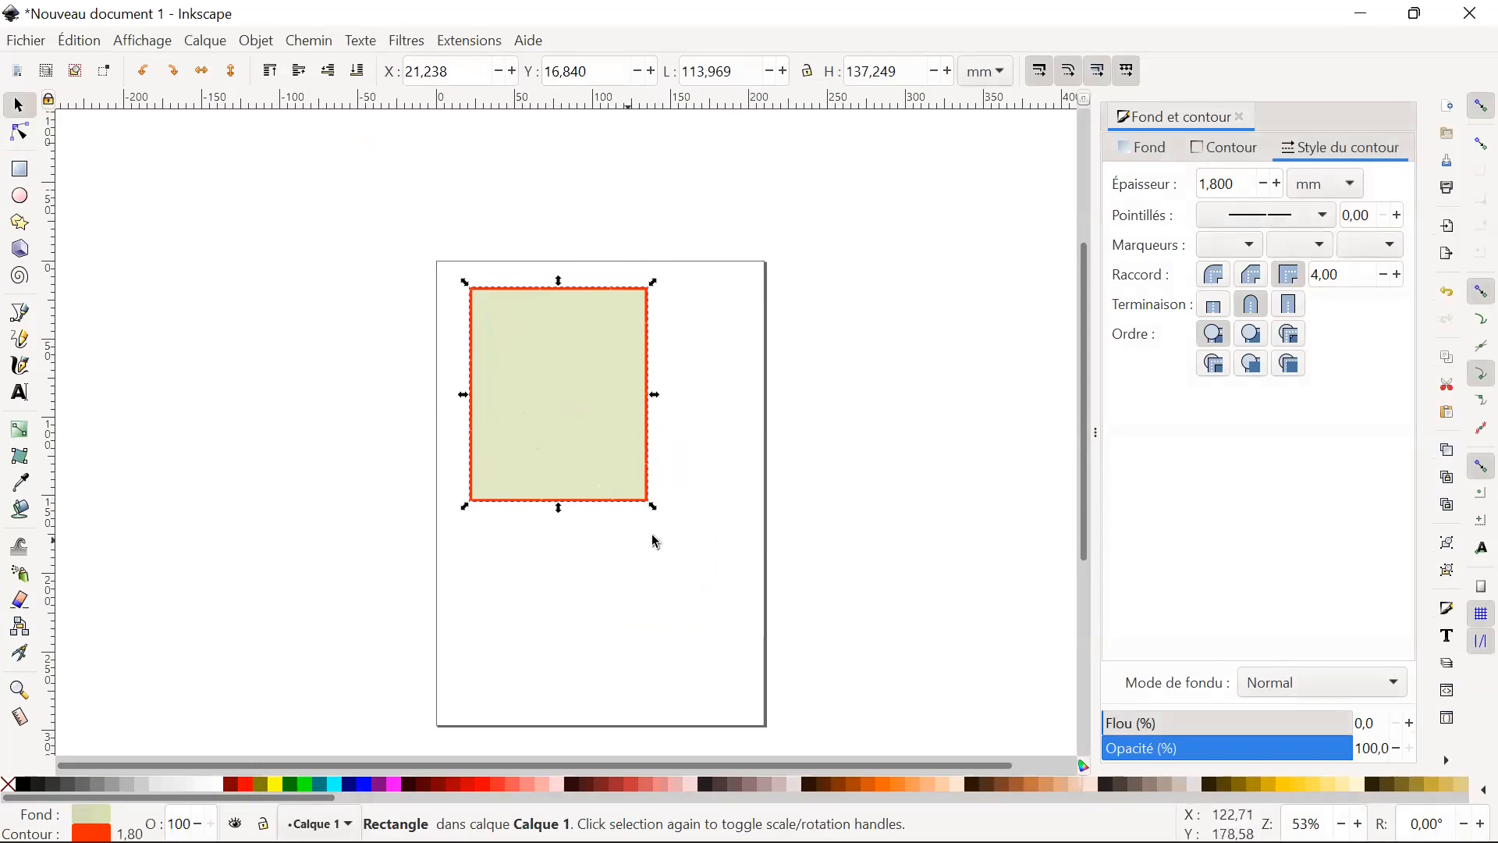
mouse_move(651, 507)
mouse_down()
mouse_move(585, 400)
mouse_move(724, 425)
mouse_move(714, 480)
mouse_move(737, 443)
mouse_move(723, 457)
mouse_up()
click(183, 402)
Draw an ellipse with radii of about 28 mm and 24 mm beside the rectangle and a five-pointed star below the rectangle.
click(19, 196)
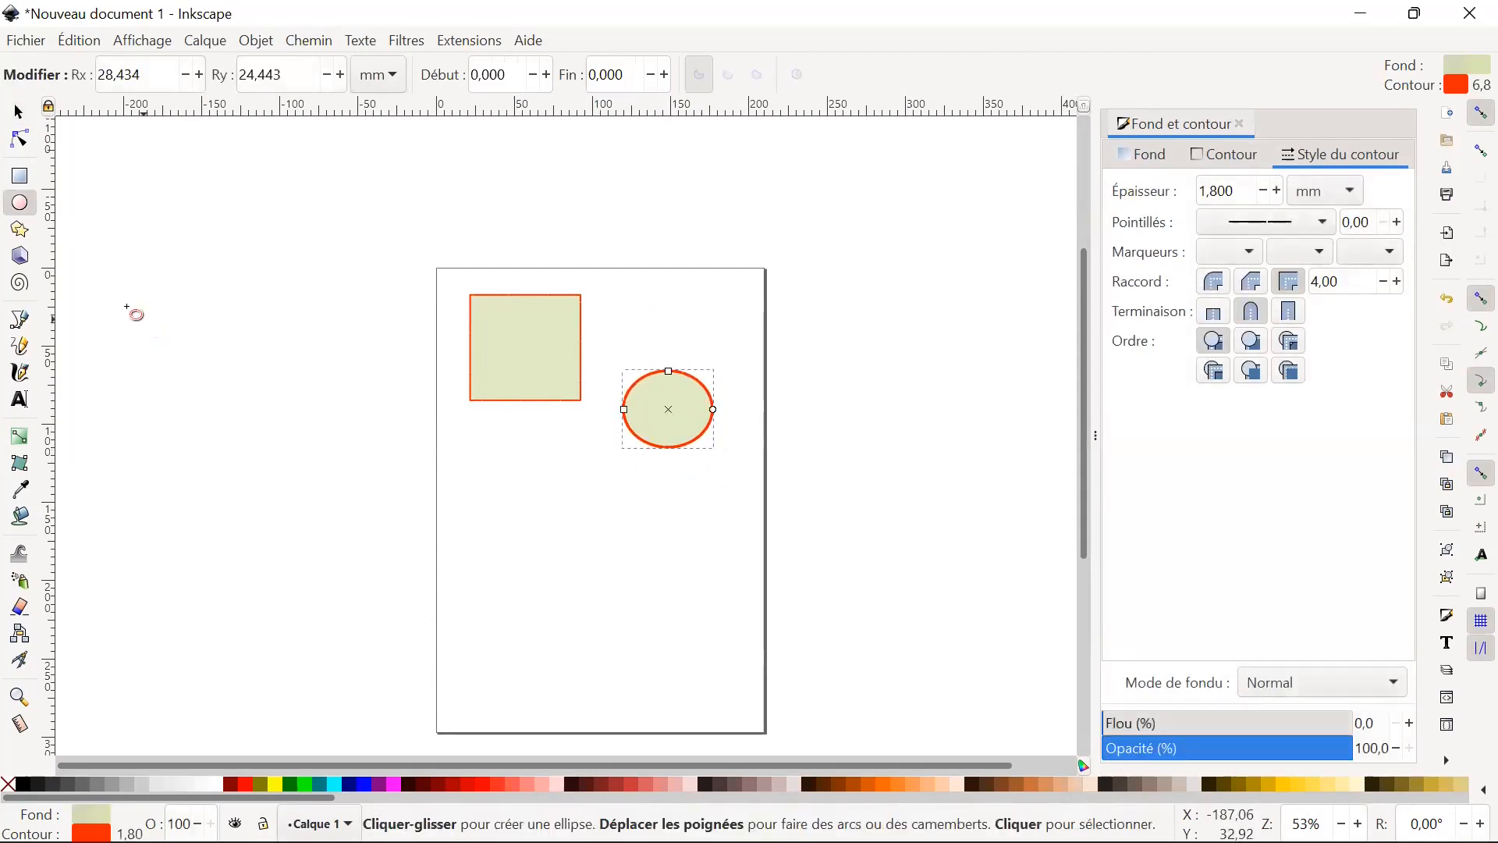
click(20, 230)
mouse_move(500, 469)
mouse_down()
mouse_move(561, 482)
mouse_move(609, 528)
mouse_move(486, 490)
mouse_move(676, 552)
mouse_move(642, 644)
mouse_move(707, 617)
mouse_move(693, 570)
mouse_move(707, 534)
mouse_up()
Draw a flat, elongated 3D box below the ellipse and a three-turn spiral below the star.
click(20, 256)
click(588, 595)
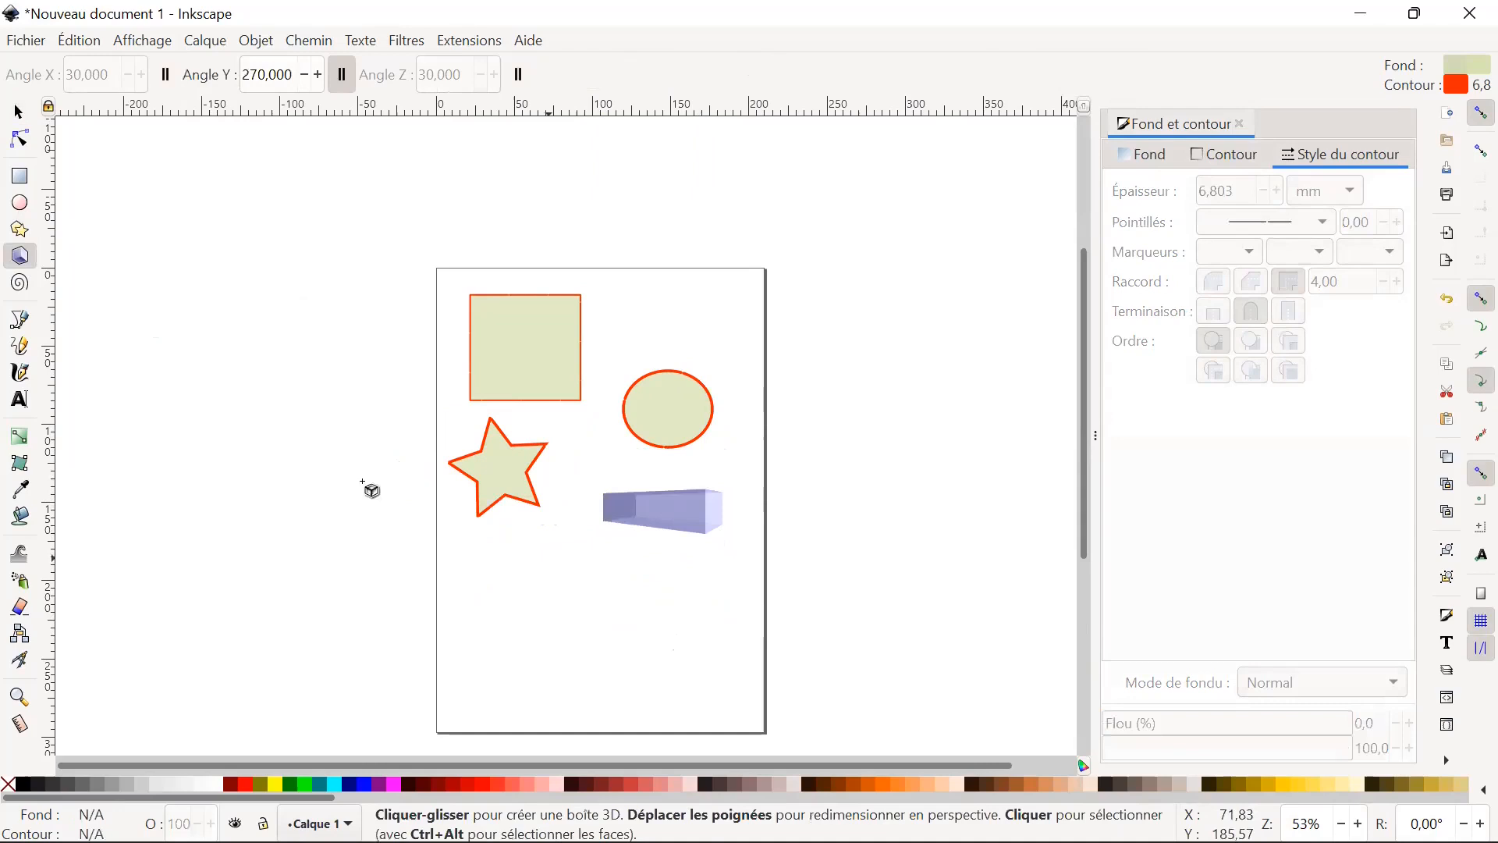
click(20, 283)
mouse_move(538, 578)
mouse_down()
mouse_move(728, 639)
mouse_move(568, 635)
mouse_up()
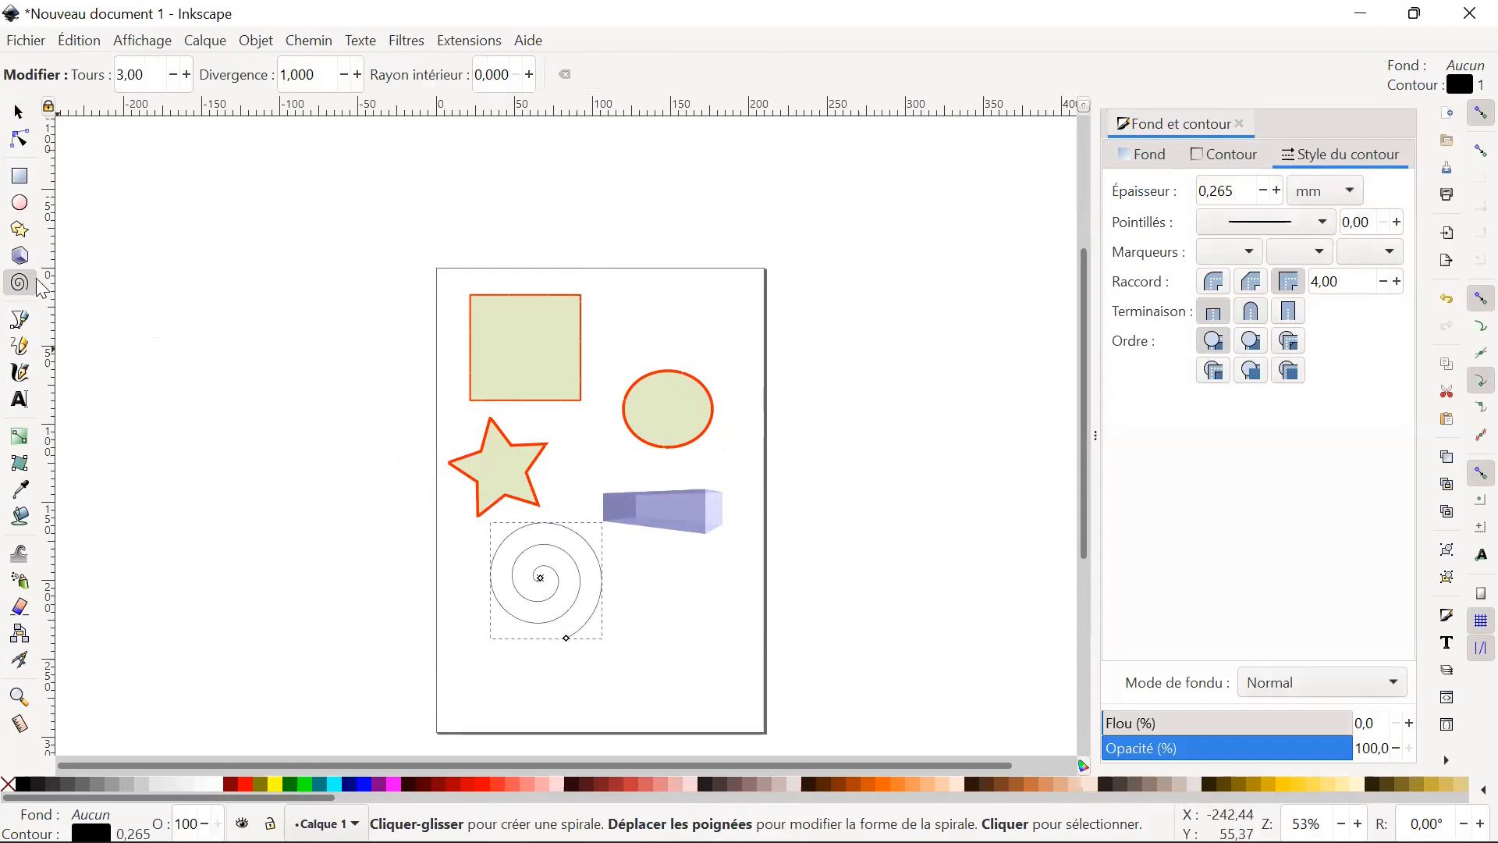
Draw a closed, roughly square path with straight sides, about 53 mm wide, in the page's lower-right area using the Pen tool.
click(20, 320)
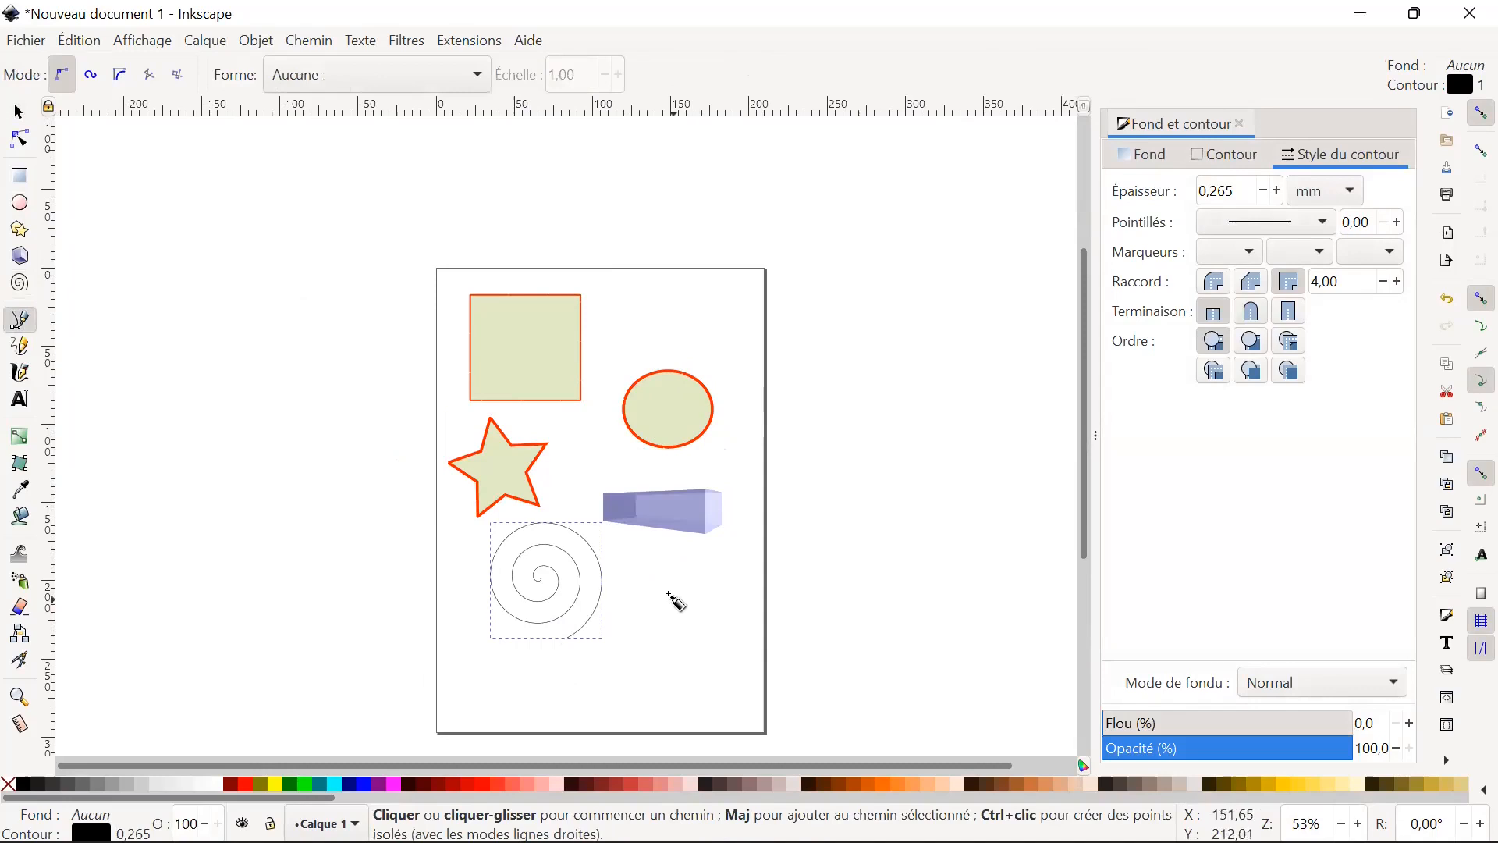
click(664, 590)
click(665, 674)
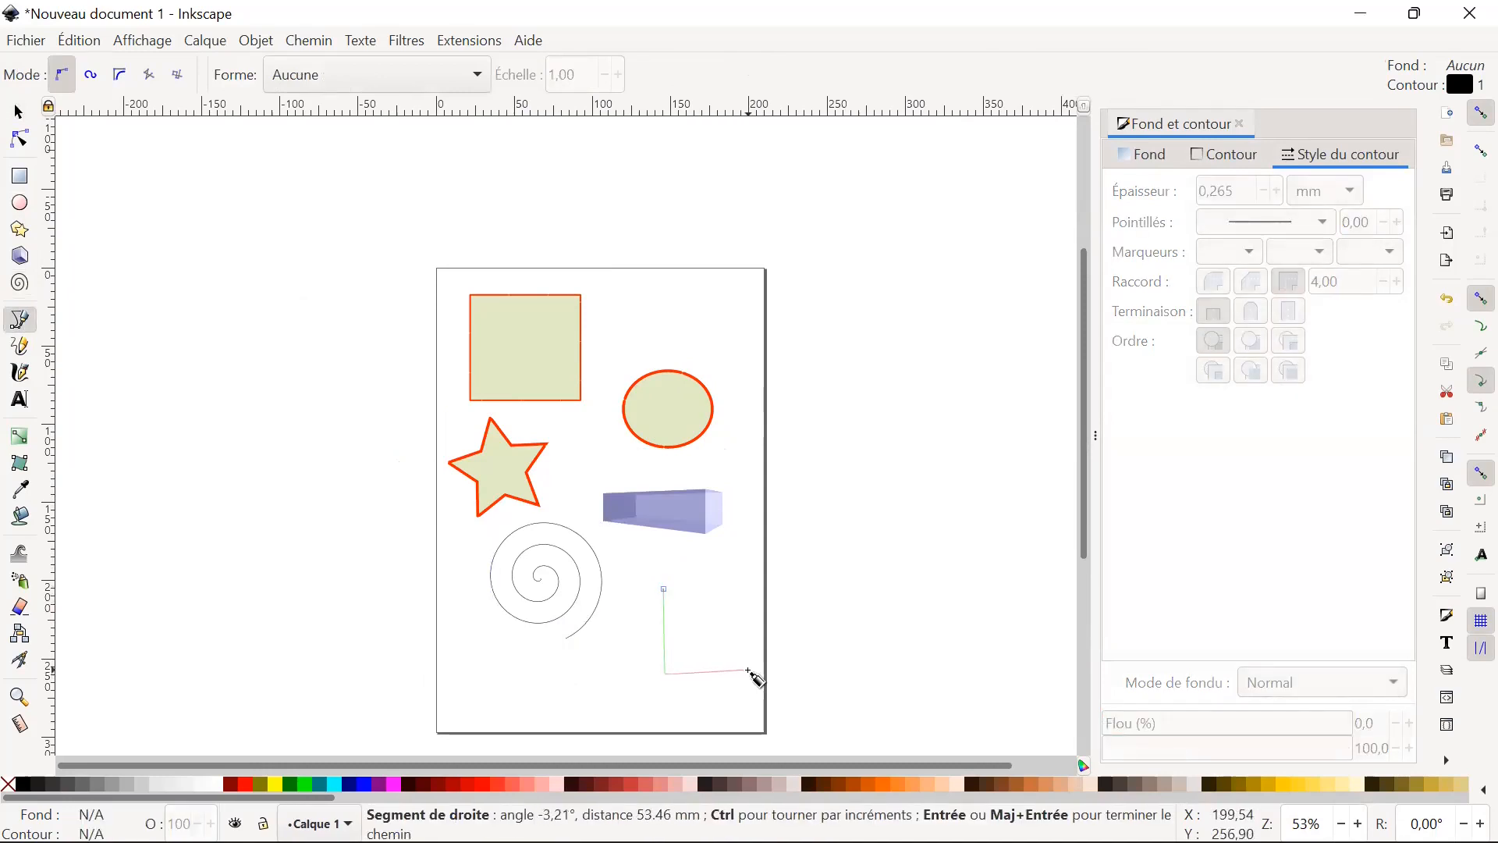
click(749, 669)
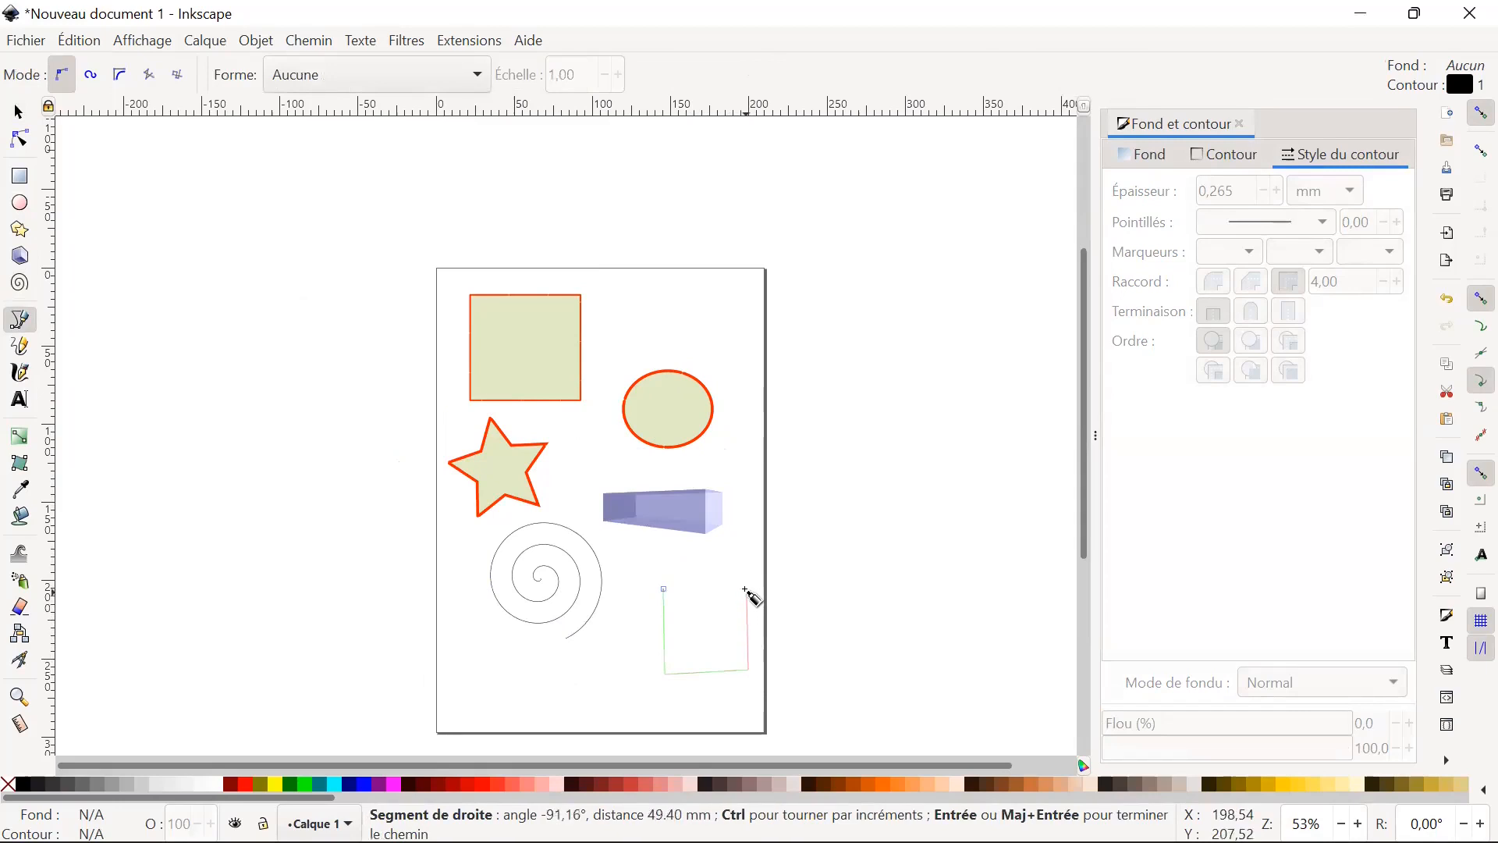
click(747, 589)
click(665, 590)
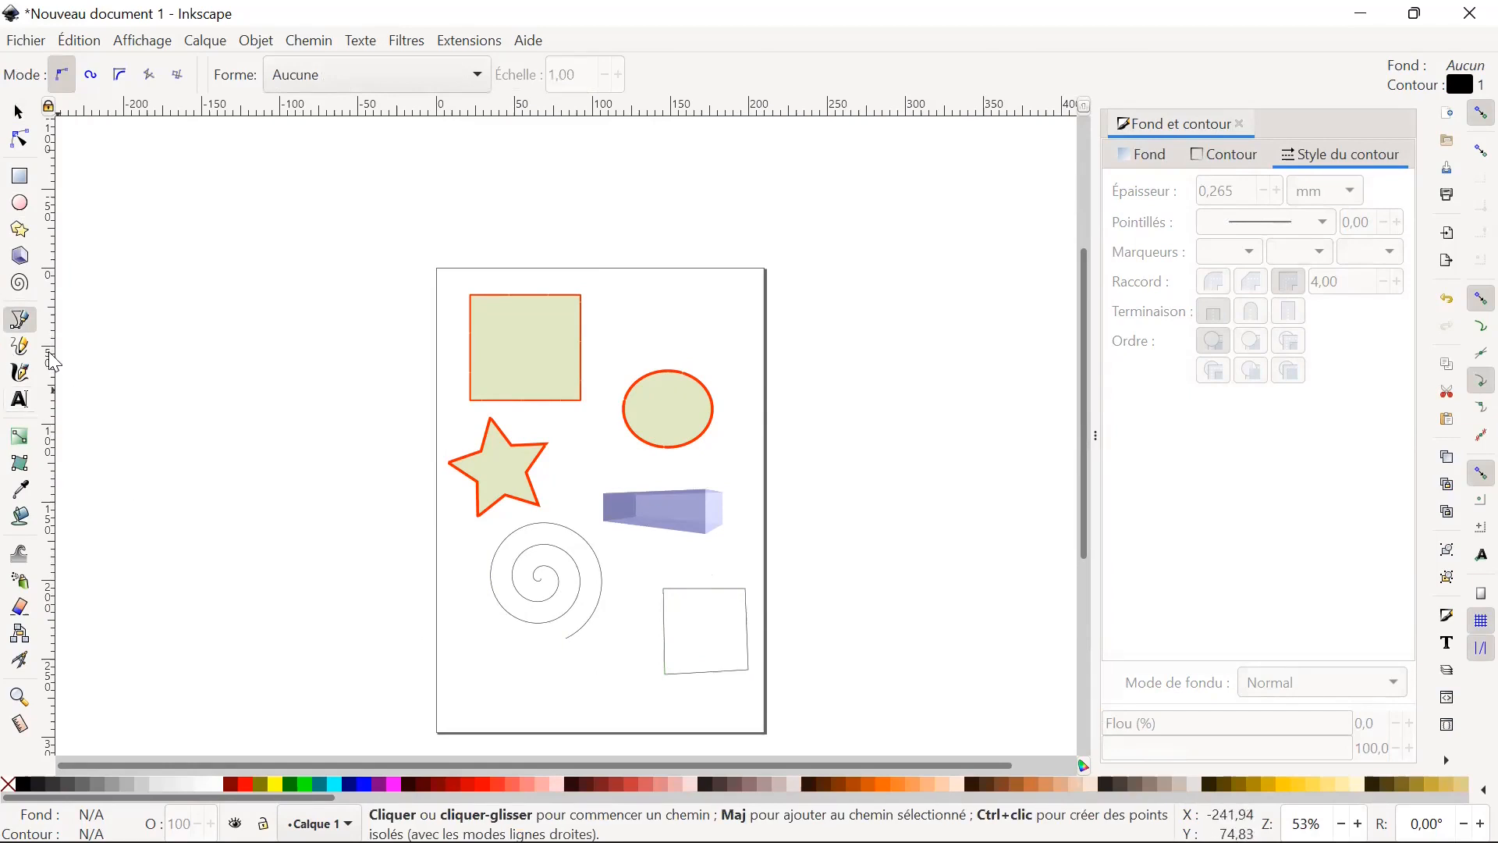
Draw a freehand zigzag line above the ellipse with the Pencil tool, and return to the Selection tool.
click(21, 349)
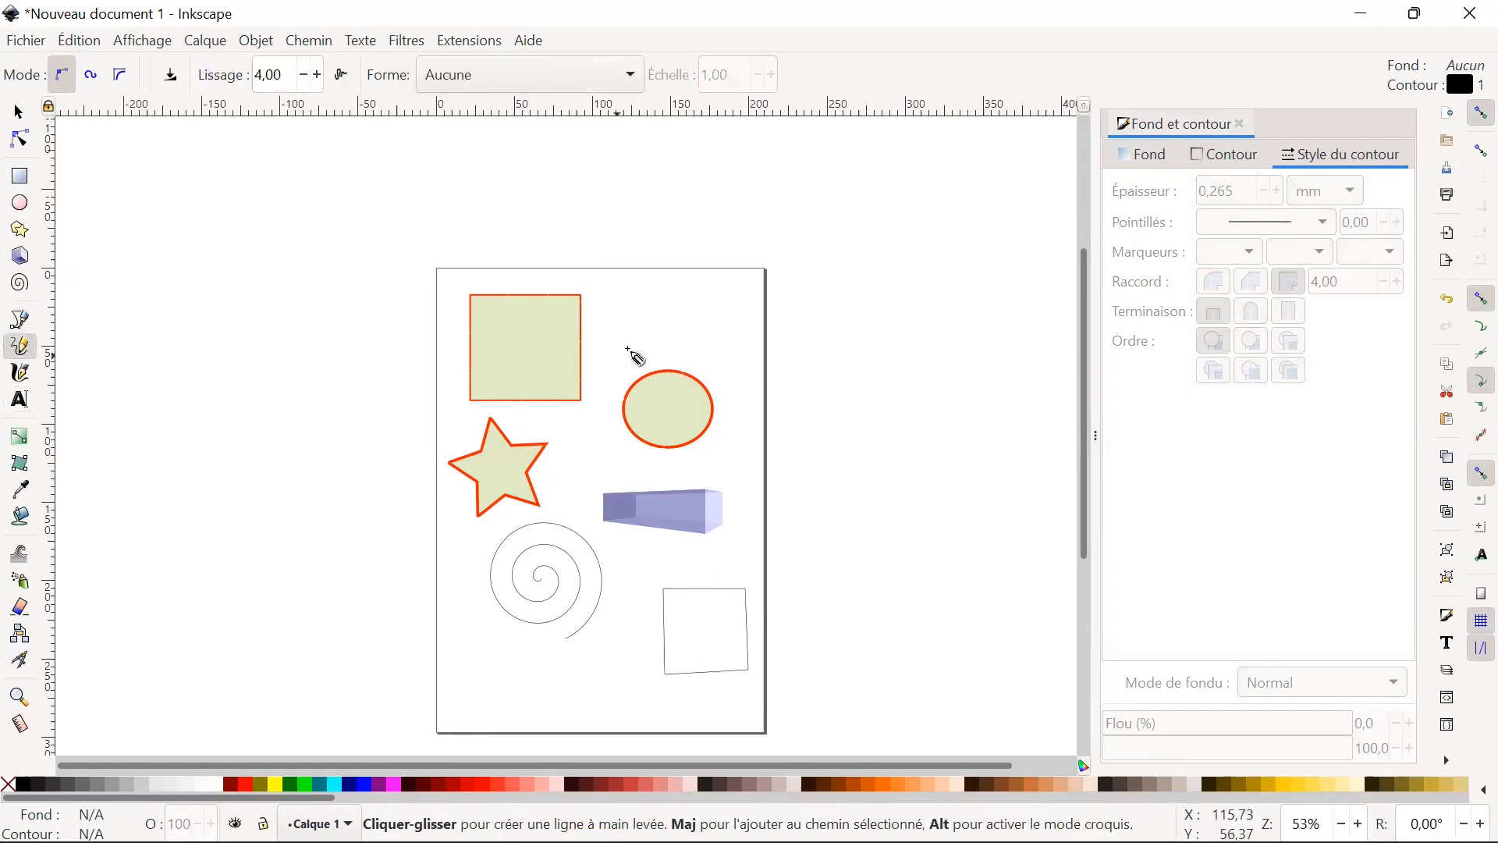
mouse_move(602, 306)
mouse_down()
mouse_move(636, 333)
mouse_move(666, 299)
mouse_move(683, 339)
mouse_up()
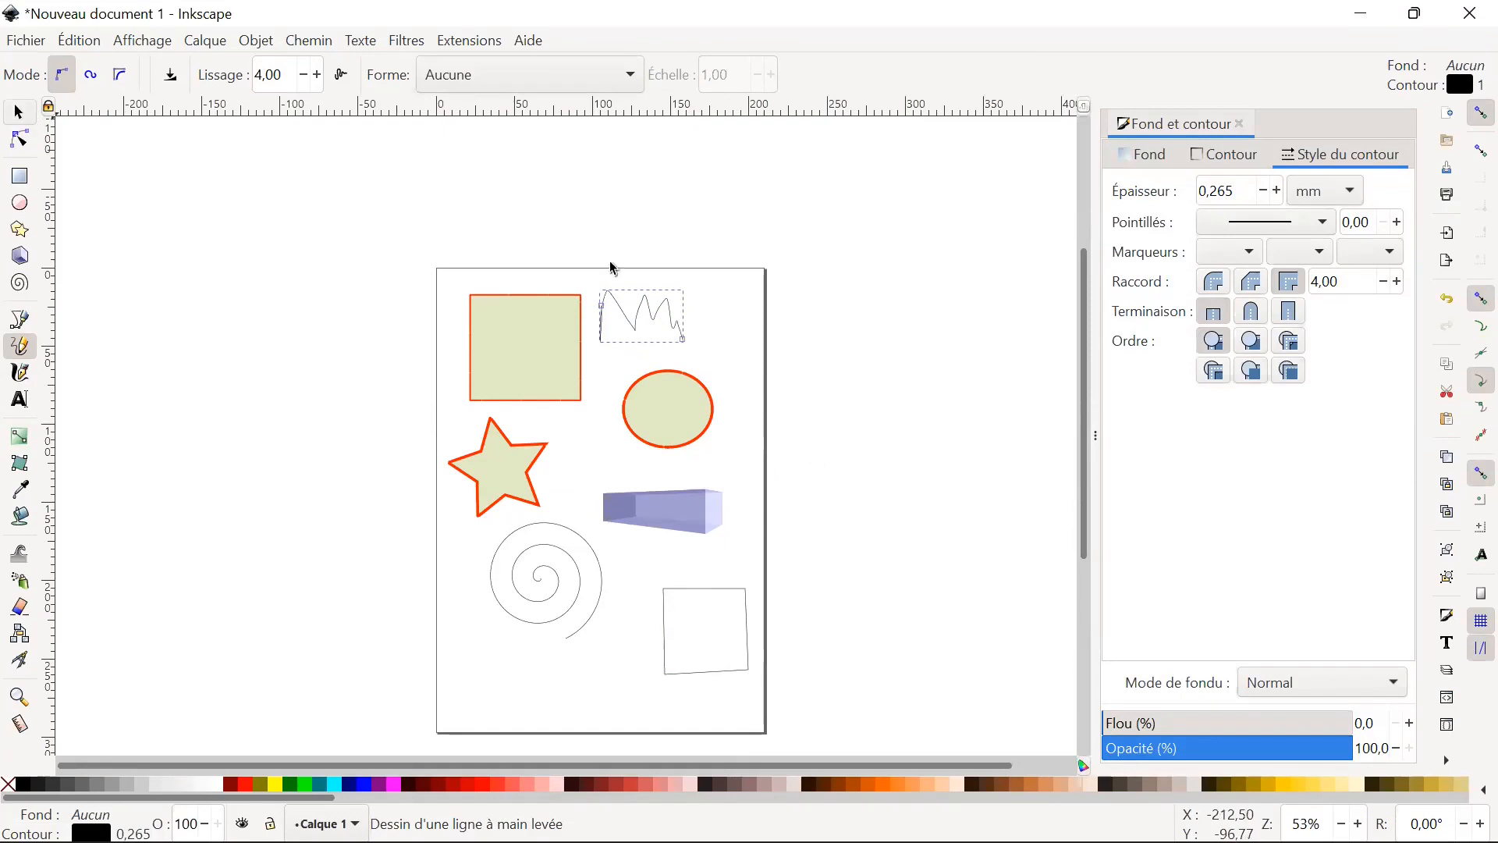
key(s)
Review the ellipse's fill settings, and set the rectangle's blur to 0.3% with opacity at 100%.
click(701, 410)
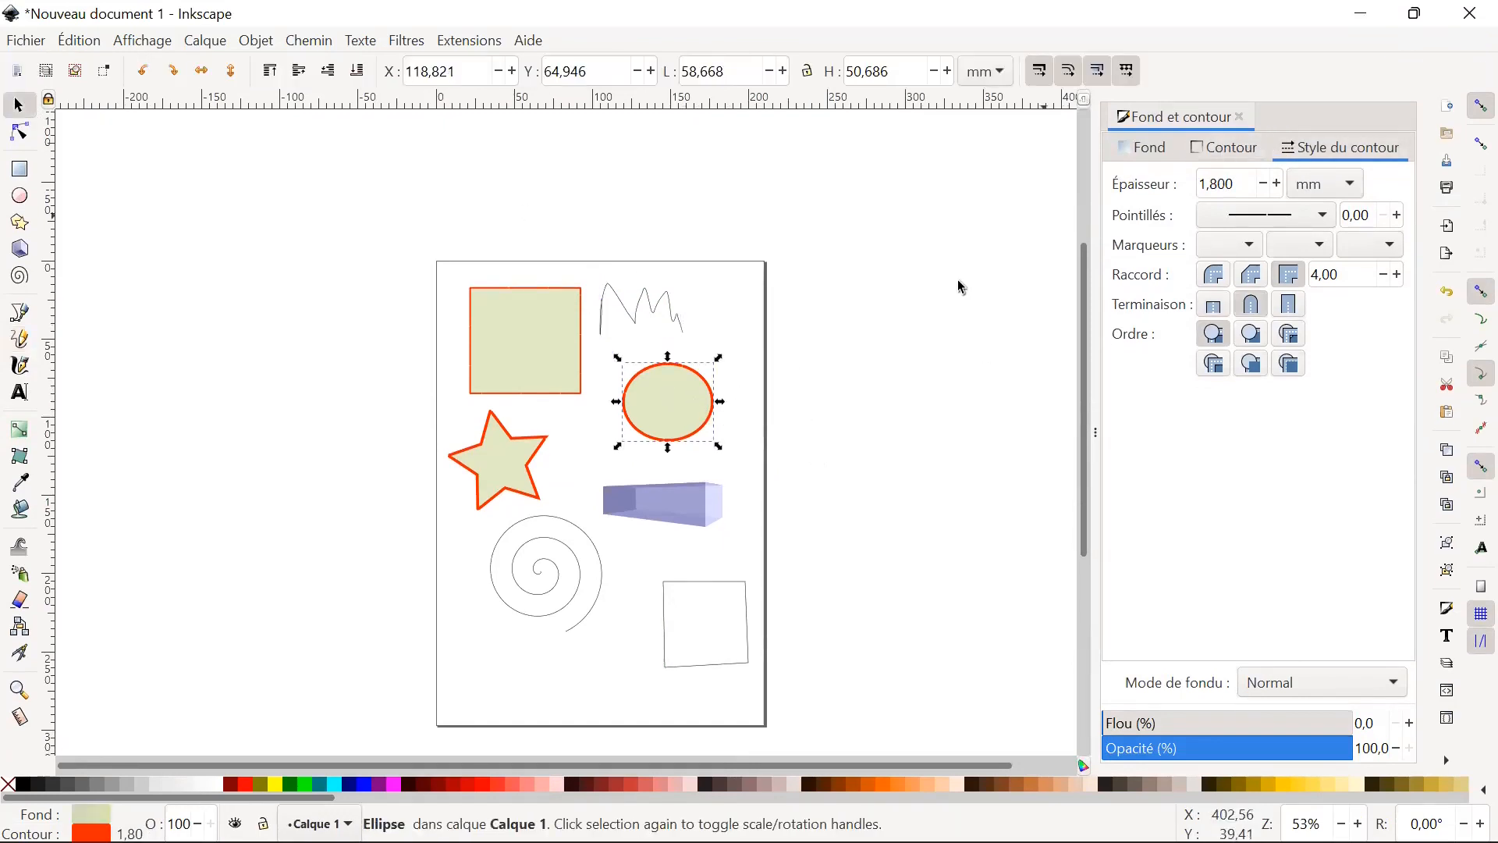
click(1163, 152)
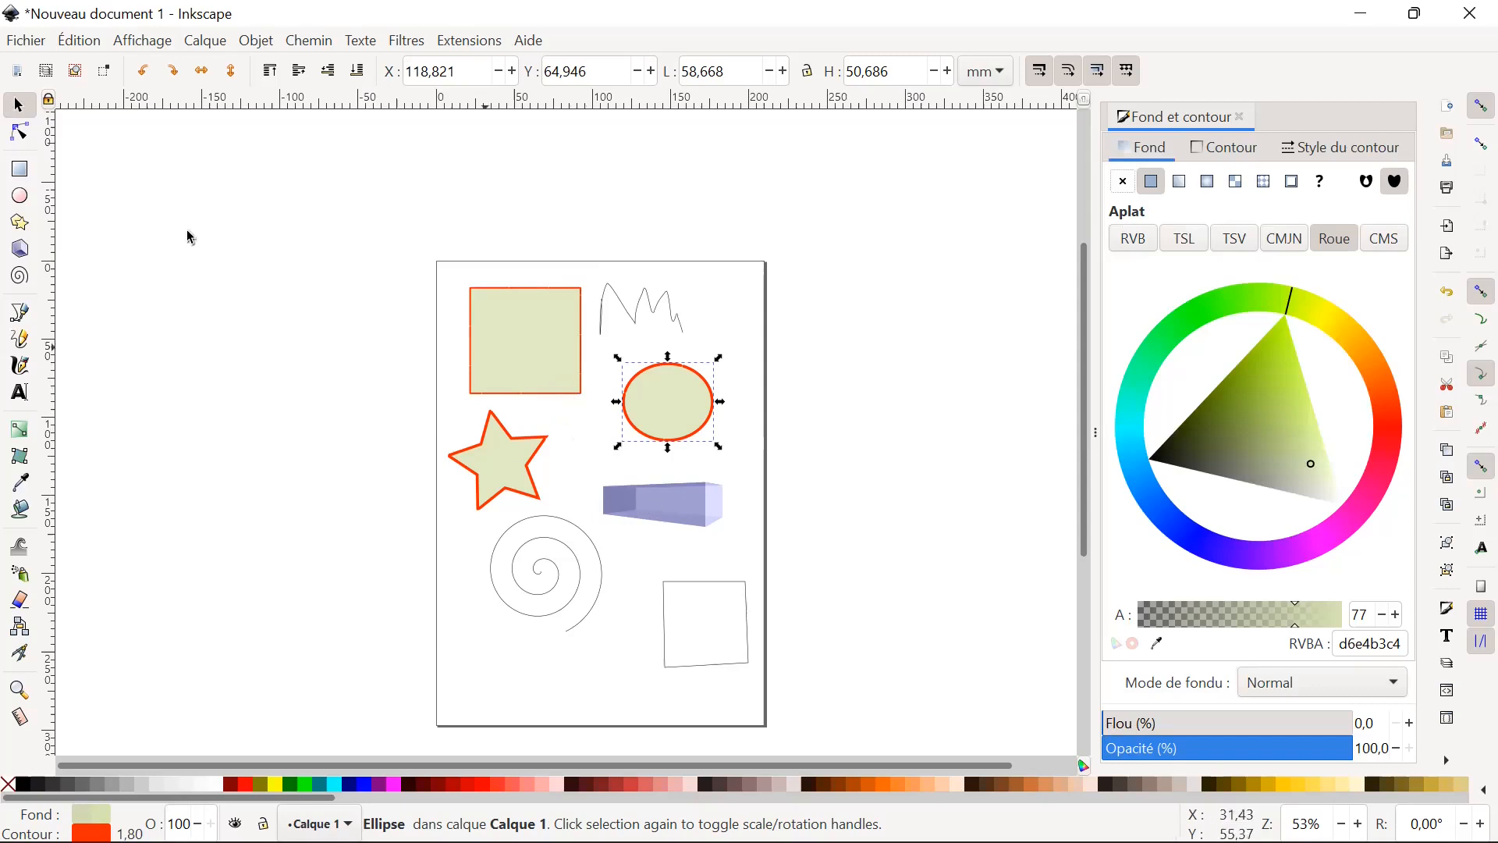
click(544, 324)
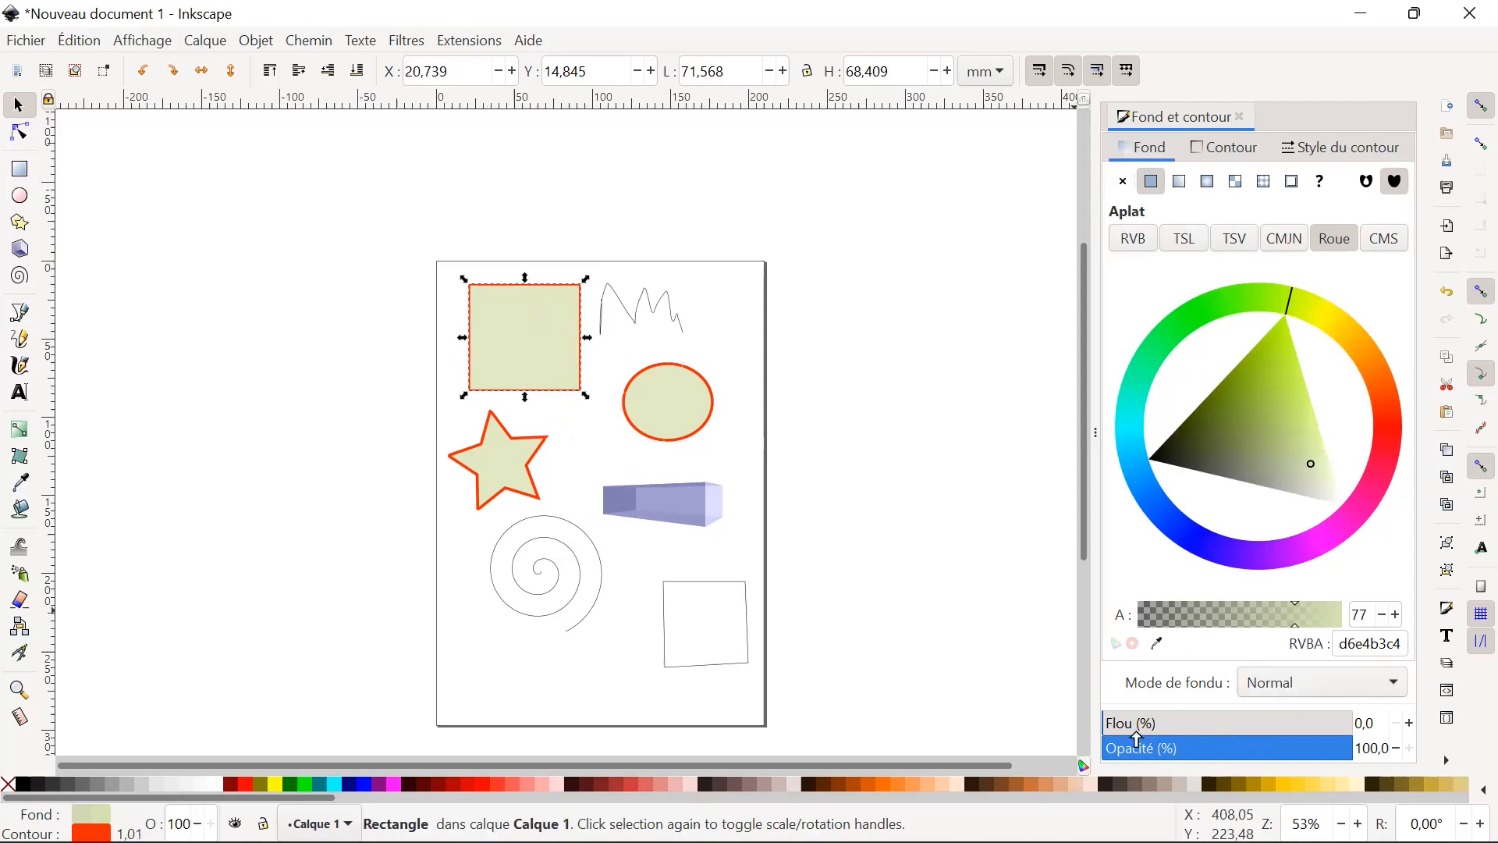
mouse_move(1111, 731)
mouse_down()
mouse_move(1270, 726)
mouse_move(1178, 728)
mouse_move(1104, 752)
mouse_up()
drag(1333, 750, 1399, 765)
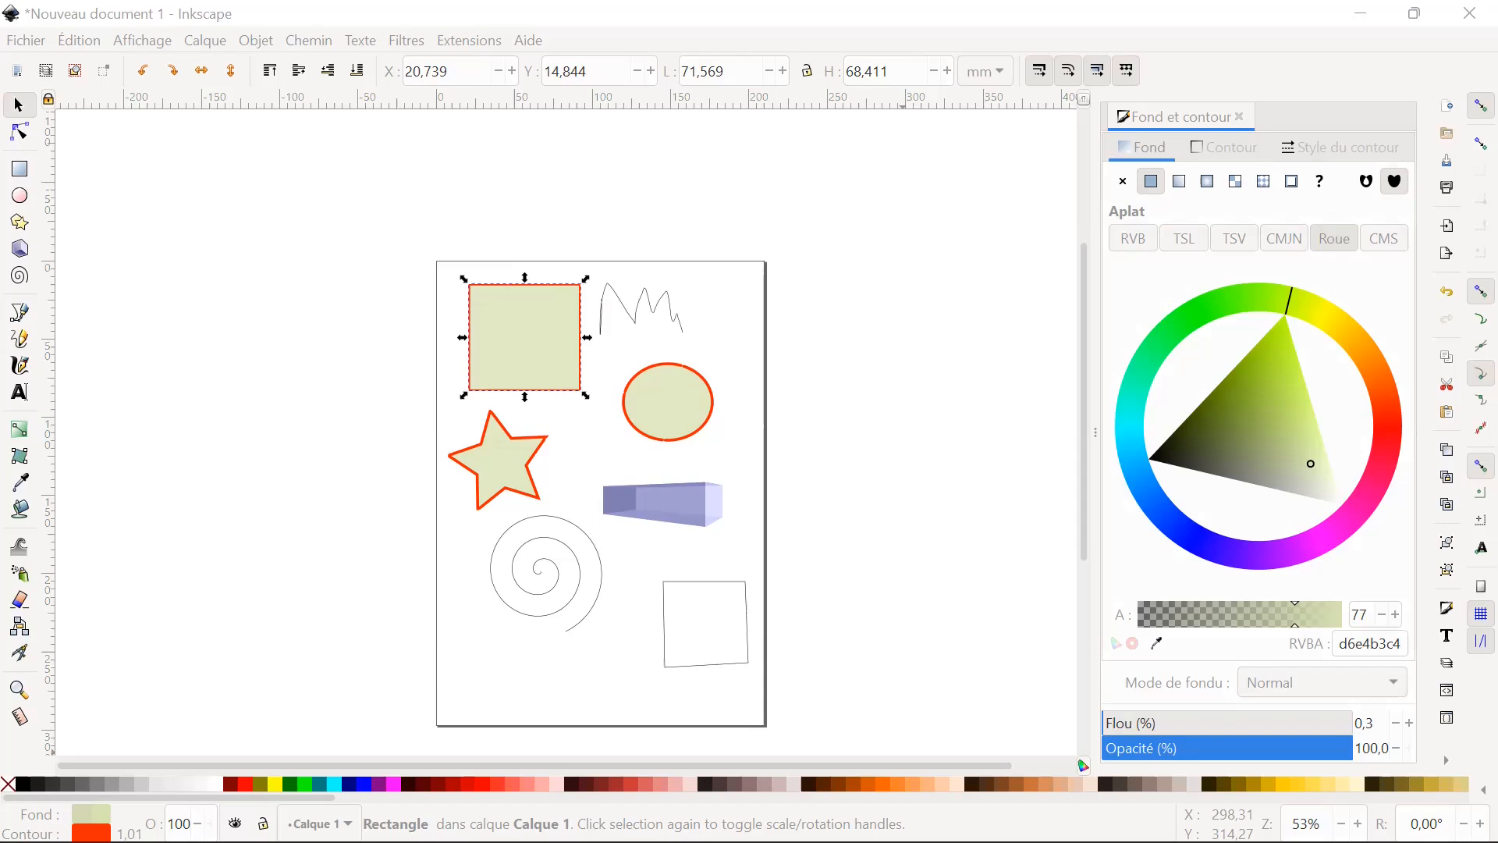
Check the rectangle exercise slide in Acrobat Reader, and undo the rectangle's latest blur and position changes back in Inkscape.
key(alt+Tab)
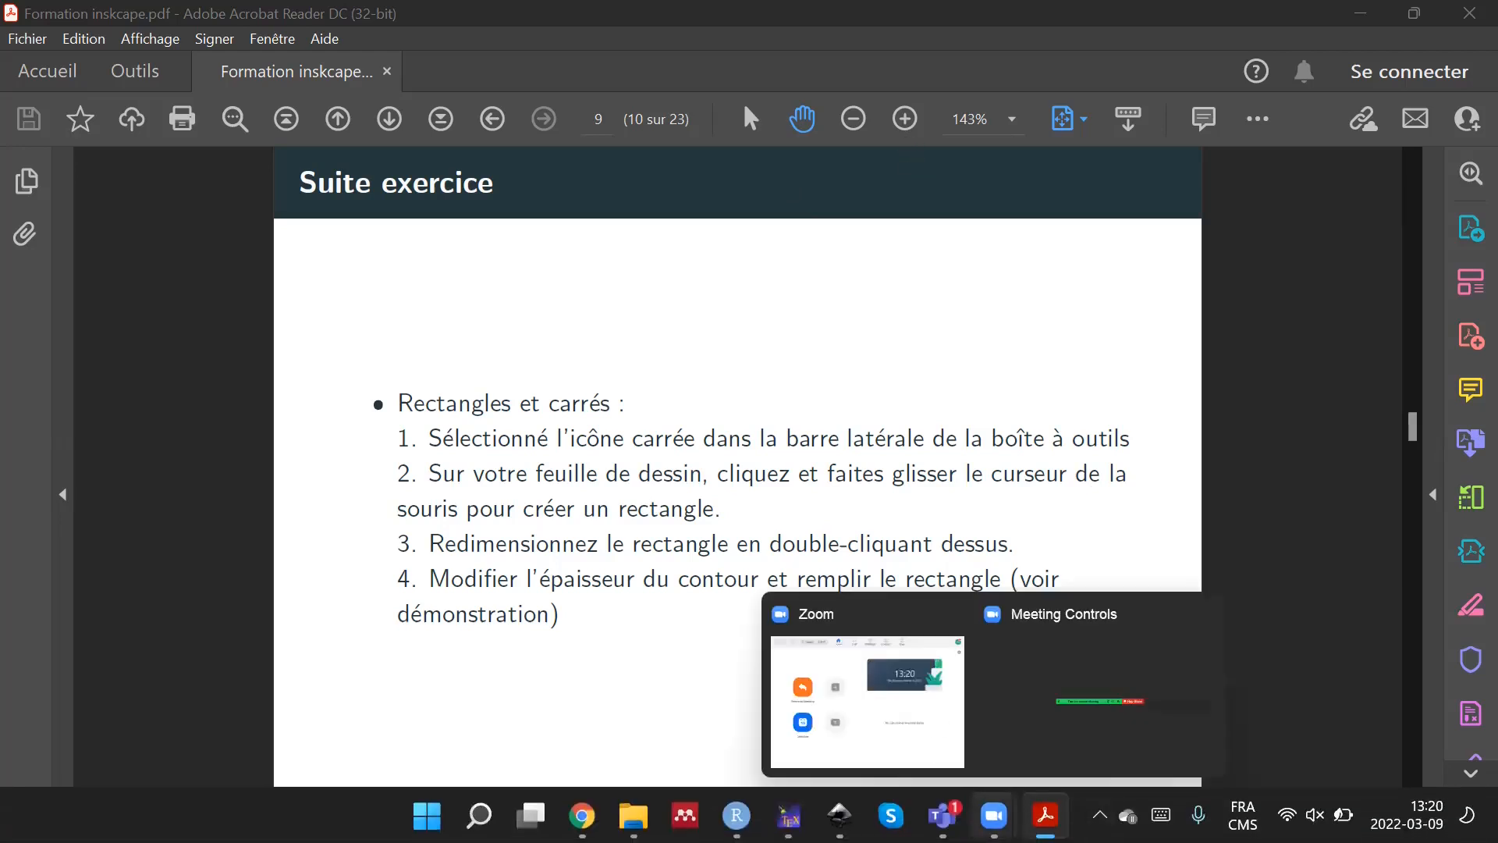
click(840, 816)
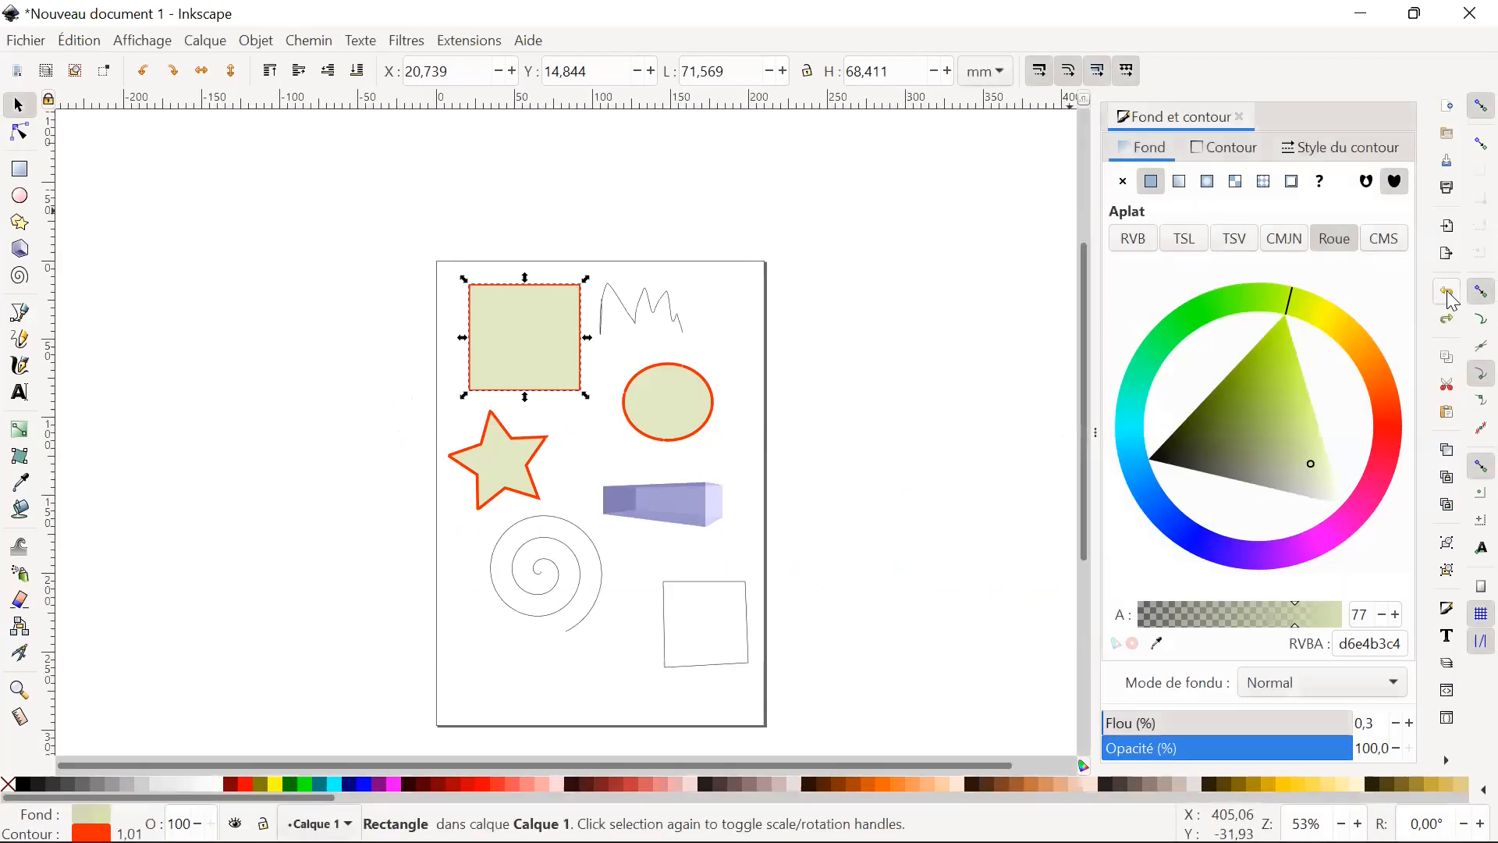
click(1447, 296)
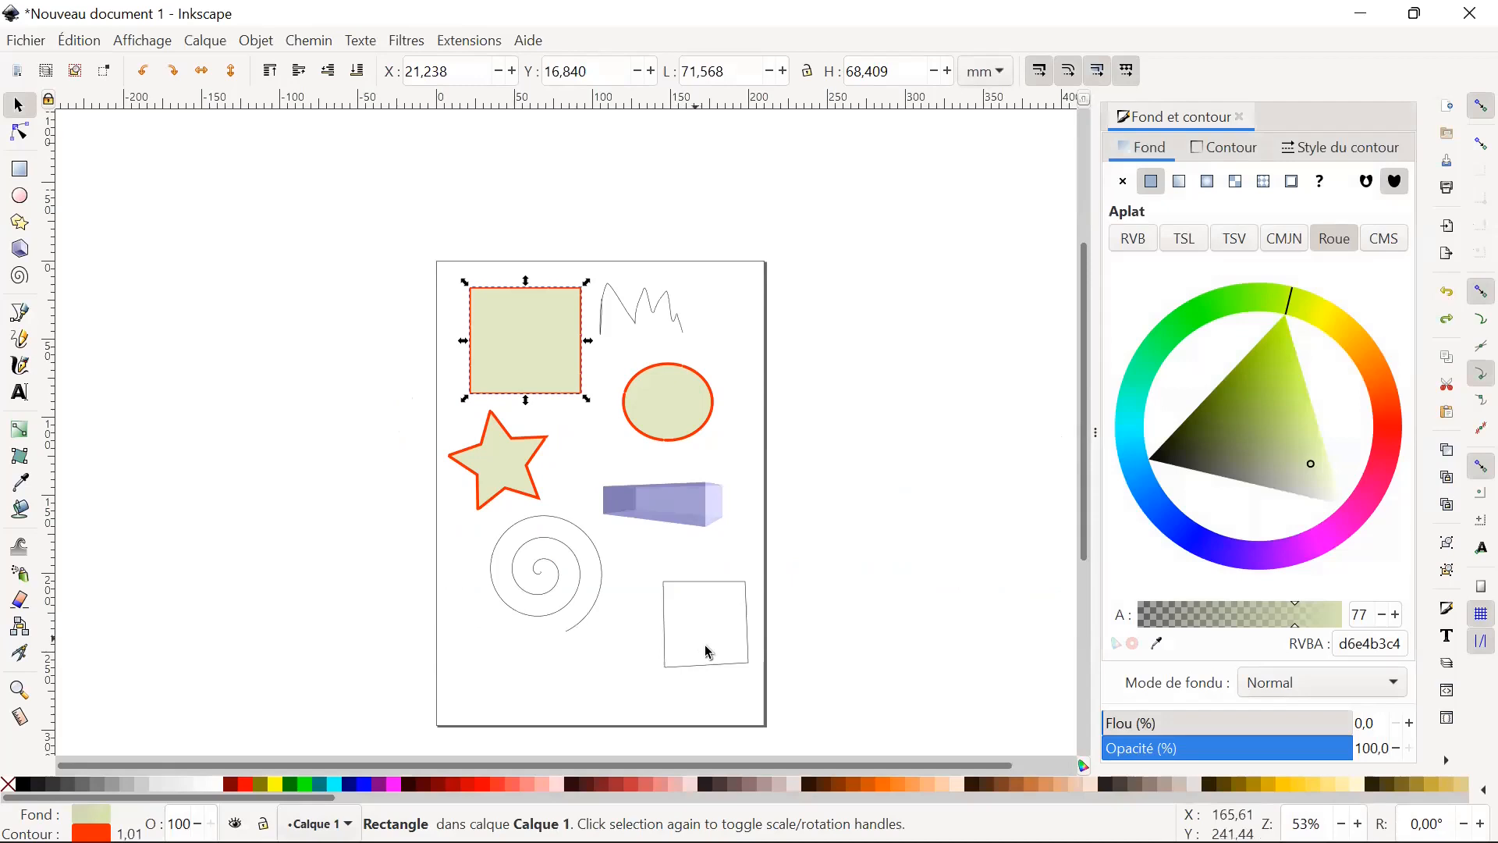
Draw a rectangle about 77 × 36 mm below the spiral, and undo it.
click(20, 171)
mouse_move(474, 642)
mouse_down()
mouse_move(549, 648)
mouse_move(598, 701)
mouse_up()
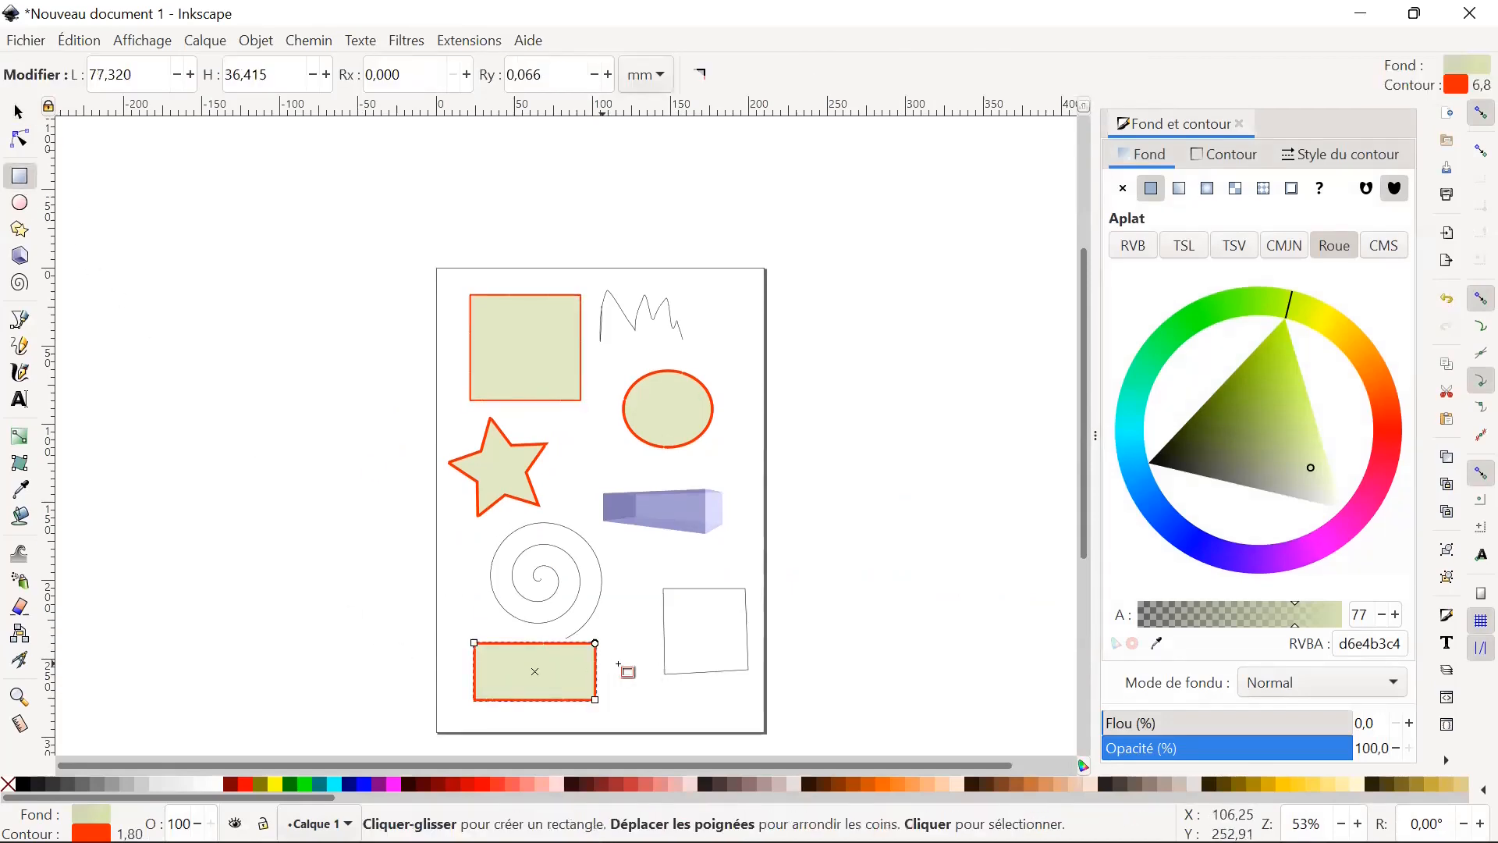
click(1448, 301)
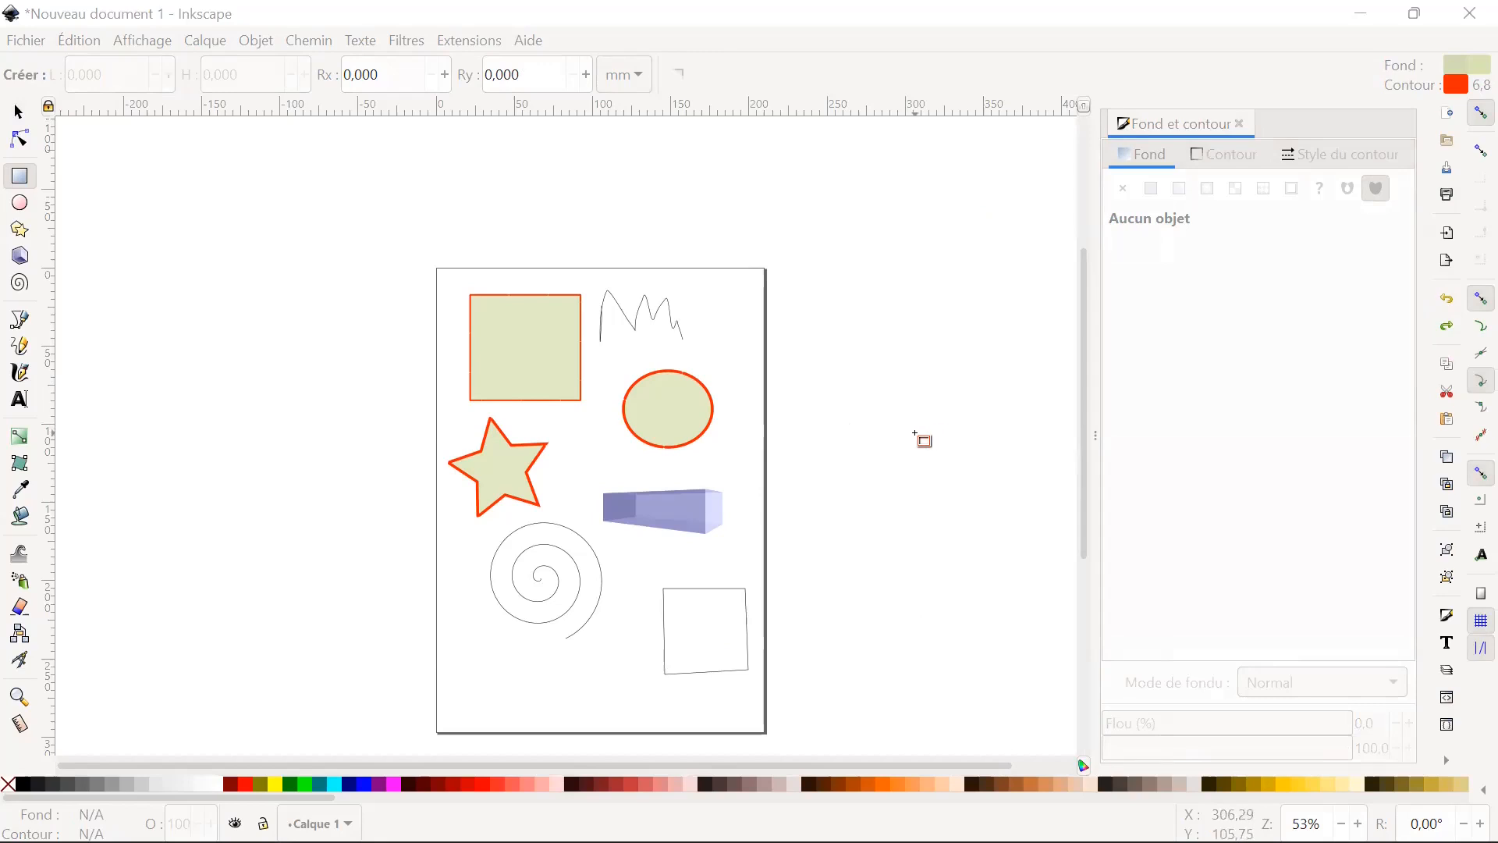
Switch to the training PDF in Acrobat Reader, review the rectangles and squares exercise instructions, and return to Inkscape.
mouse_move(985, 839)
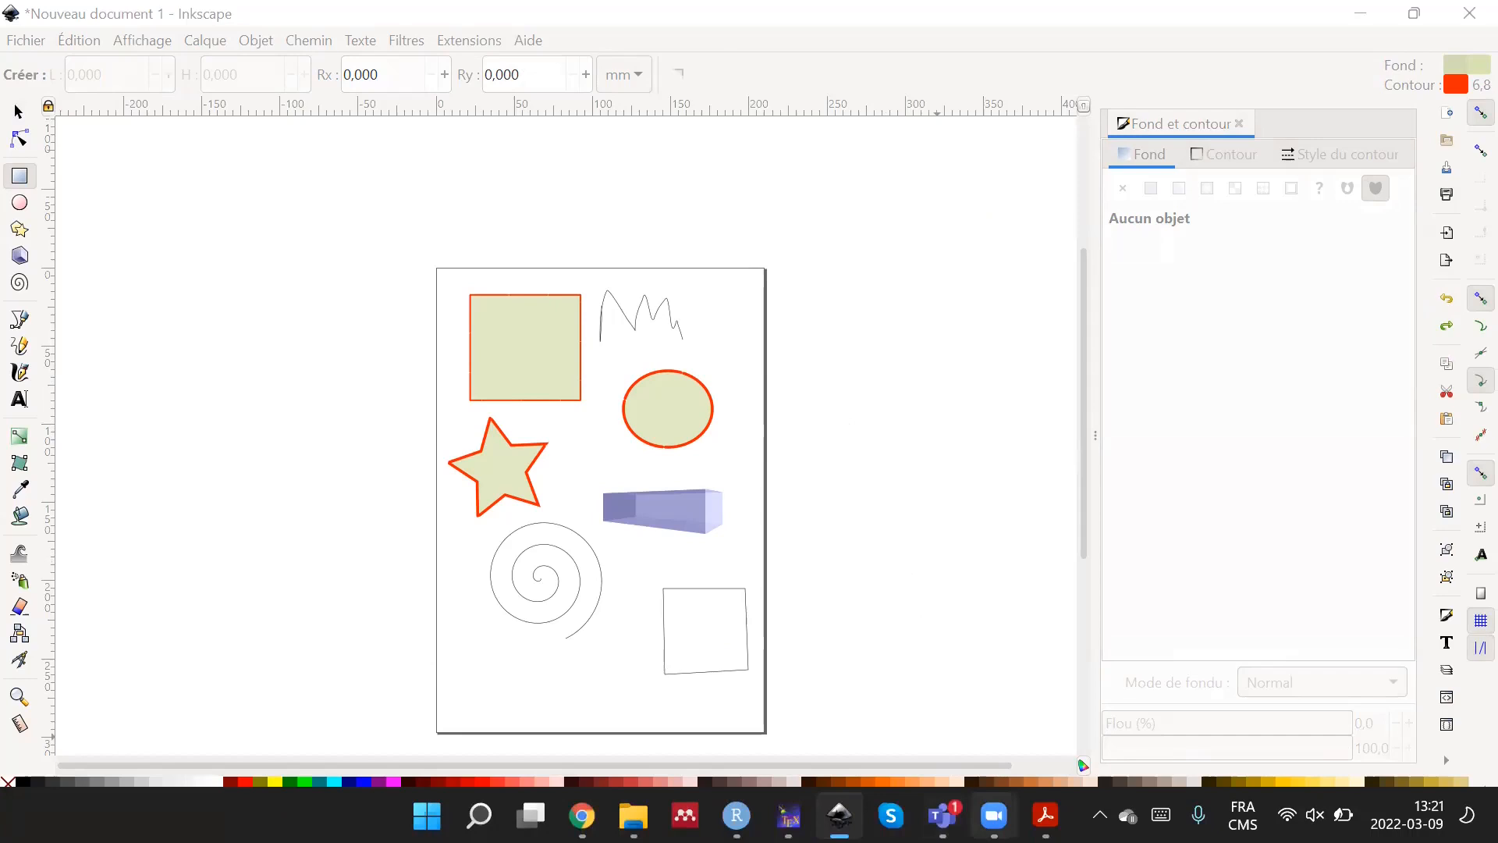
click(1047, 815)
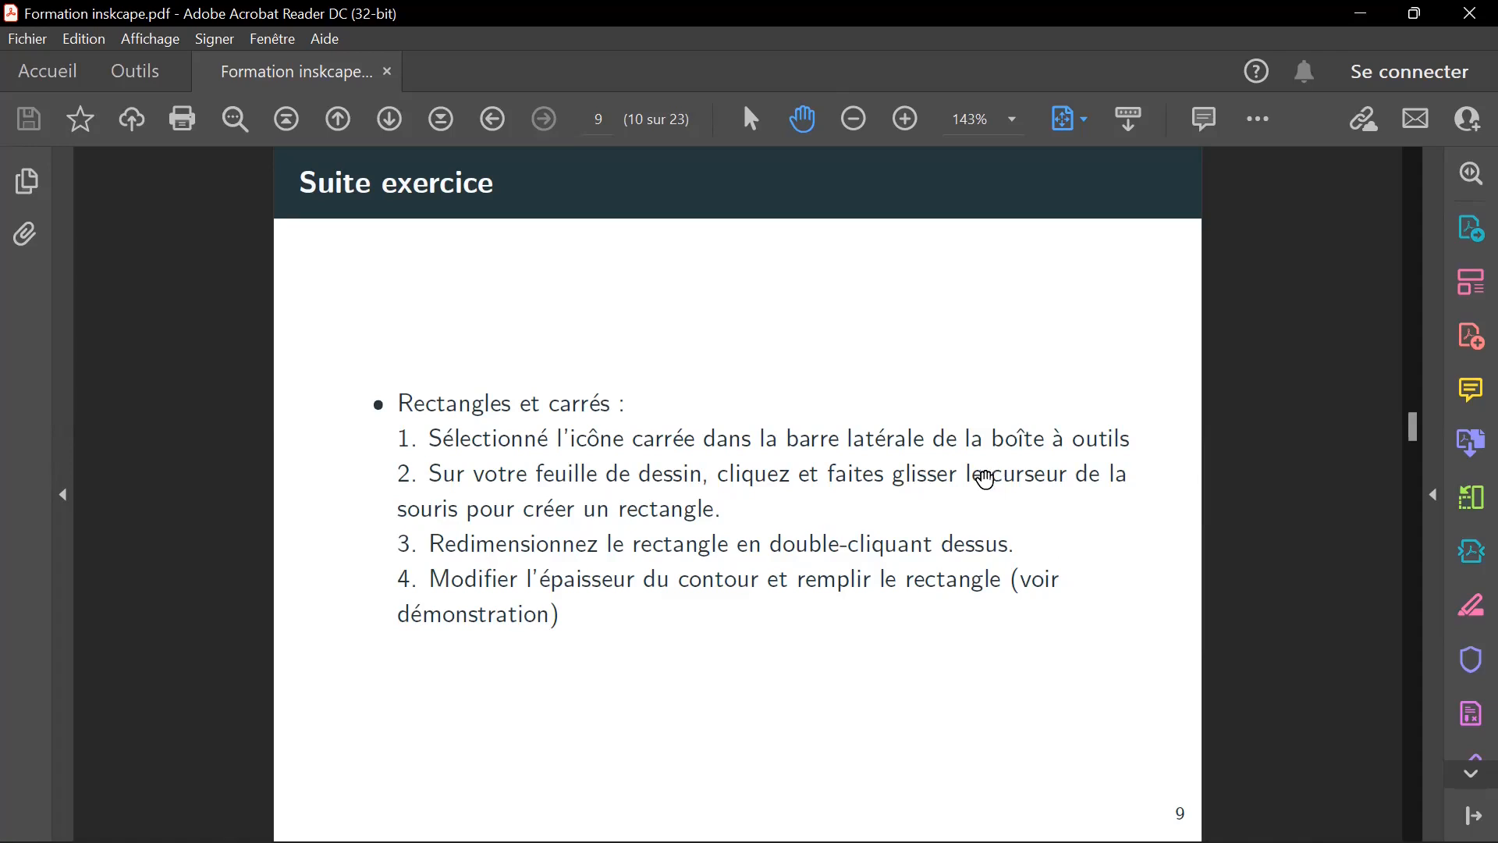
scroll(1187, 509, down, 1)
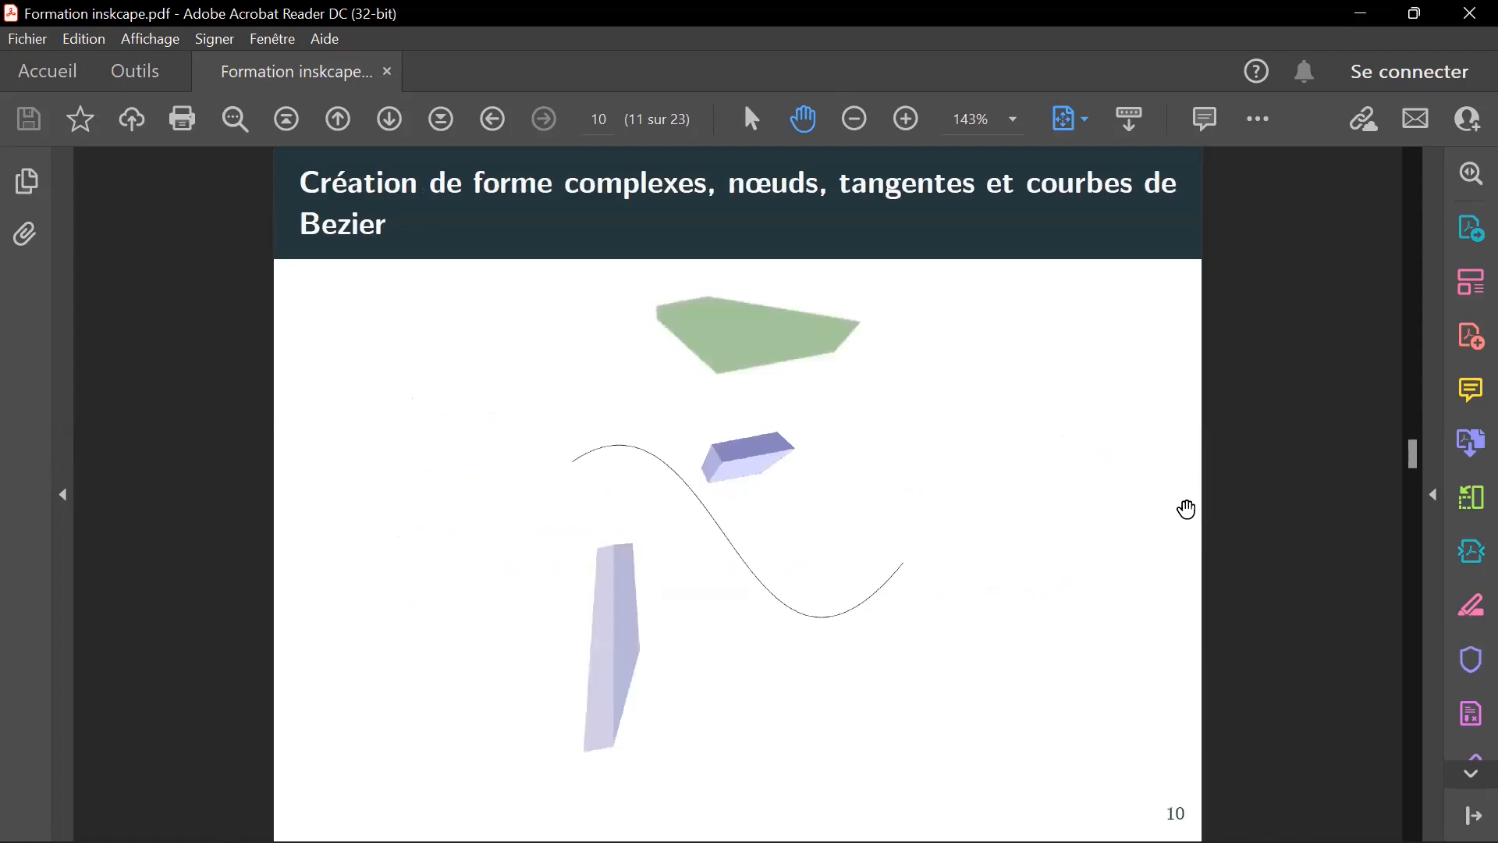
scroll(1124, 515, up, 1)
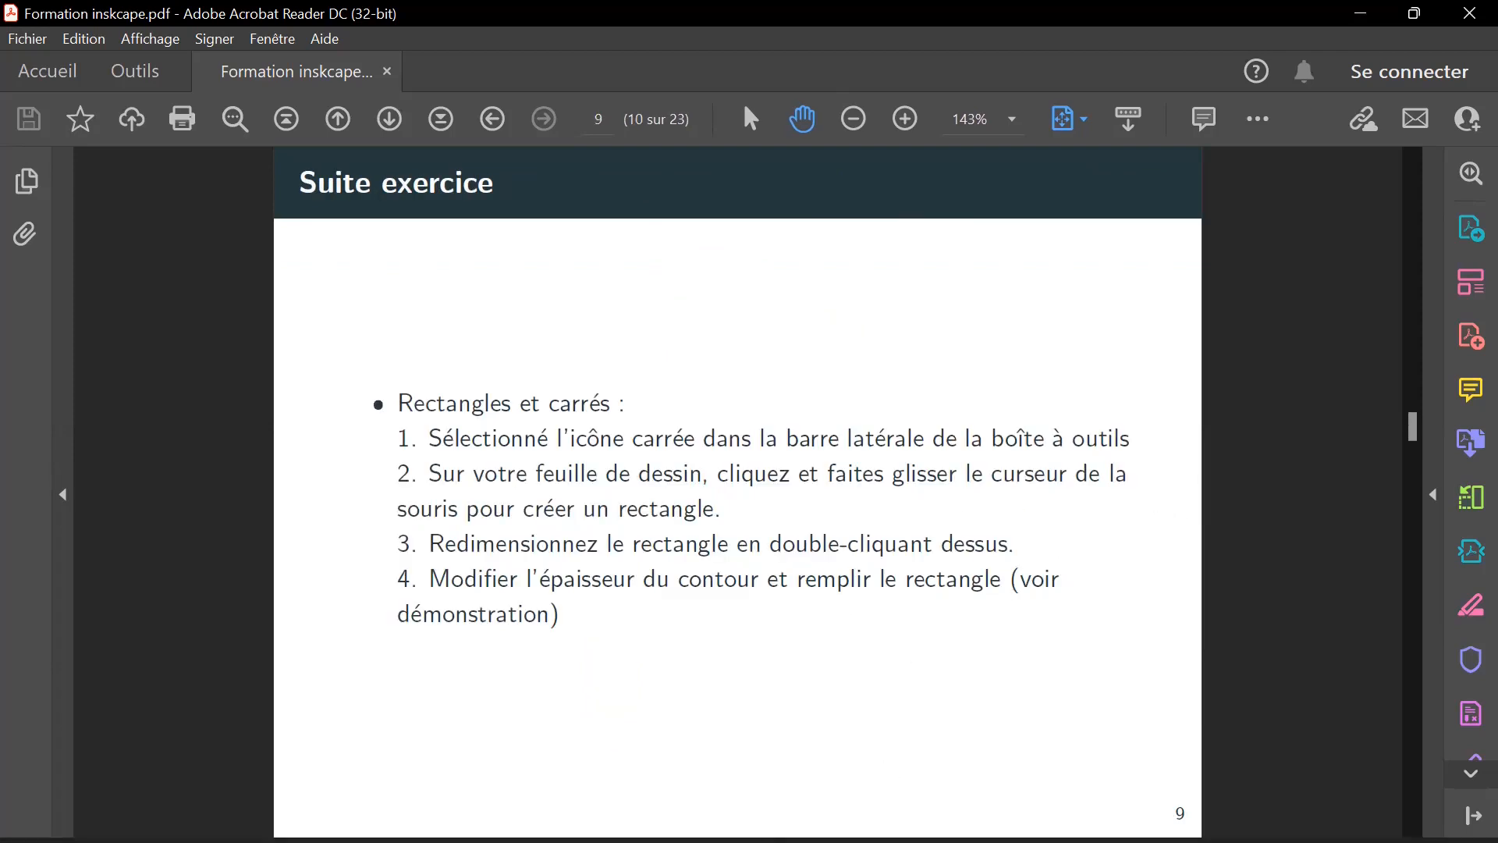
mouse_move(1045, 815)
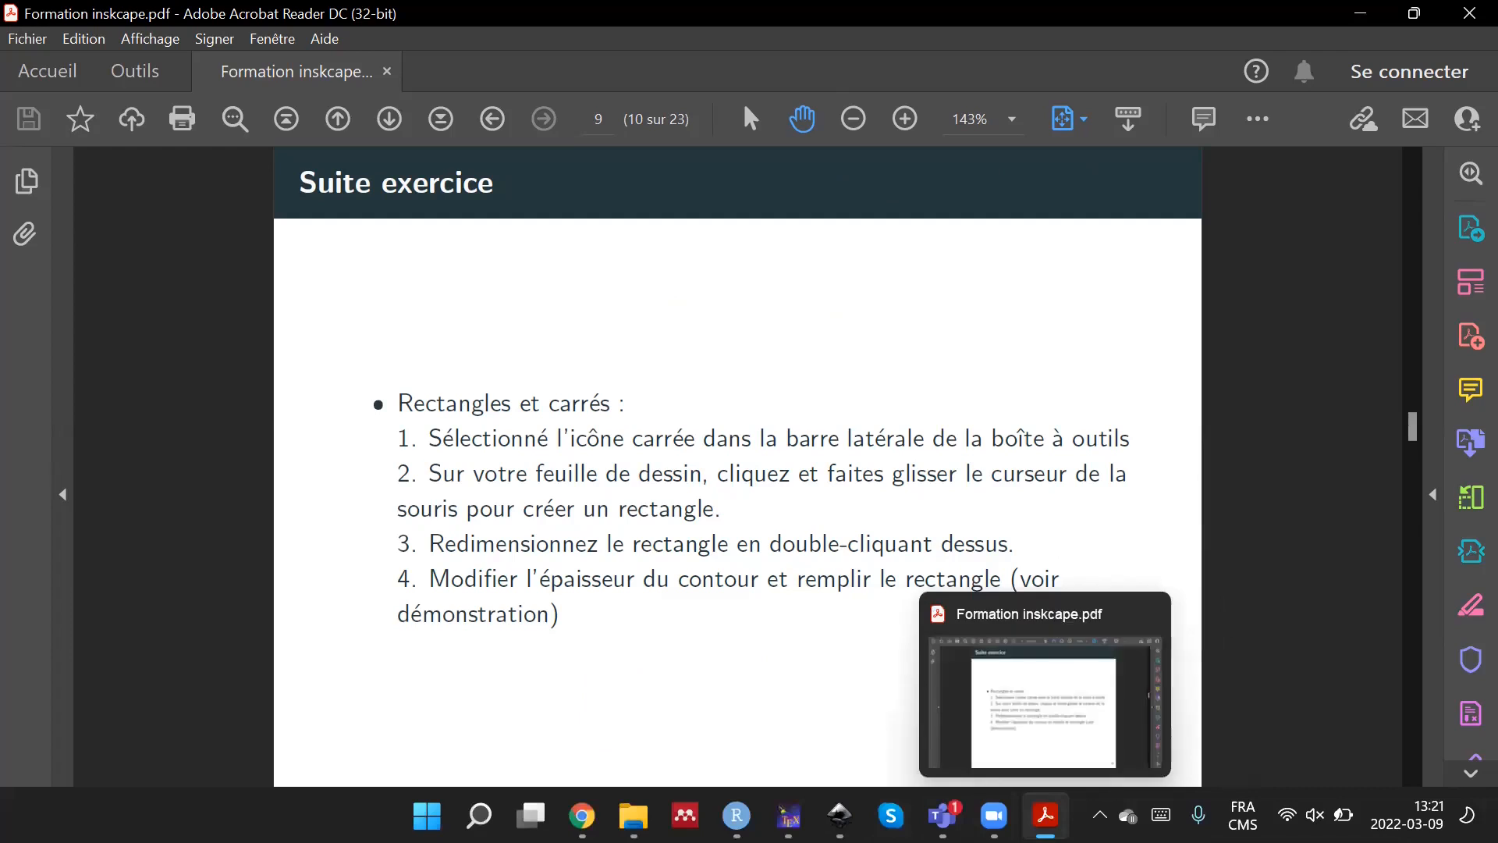
mouse_move(840, 815)
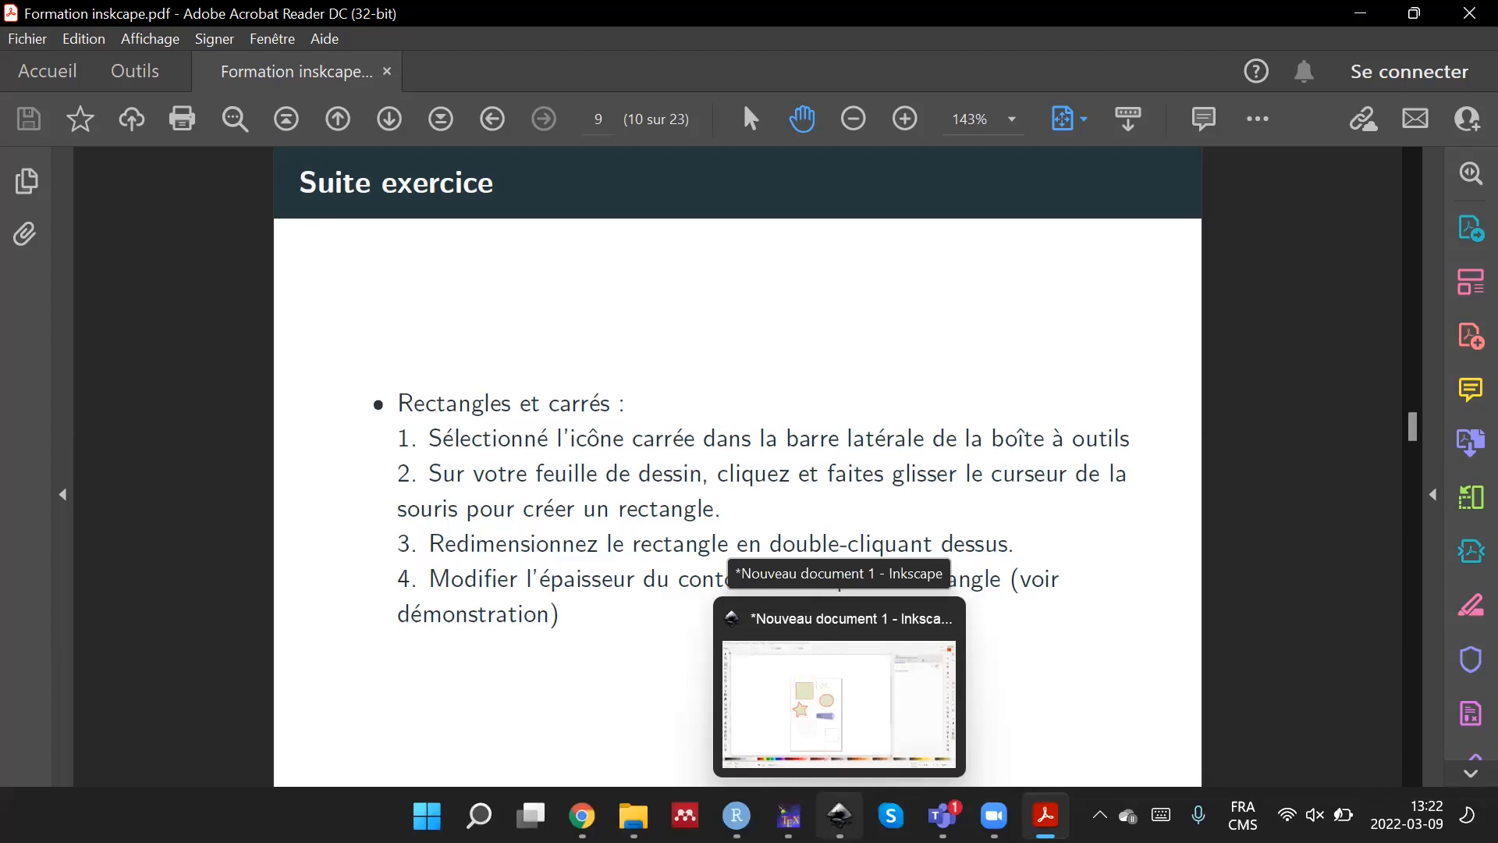
click(839, 703)
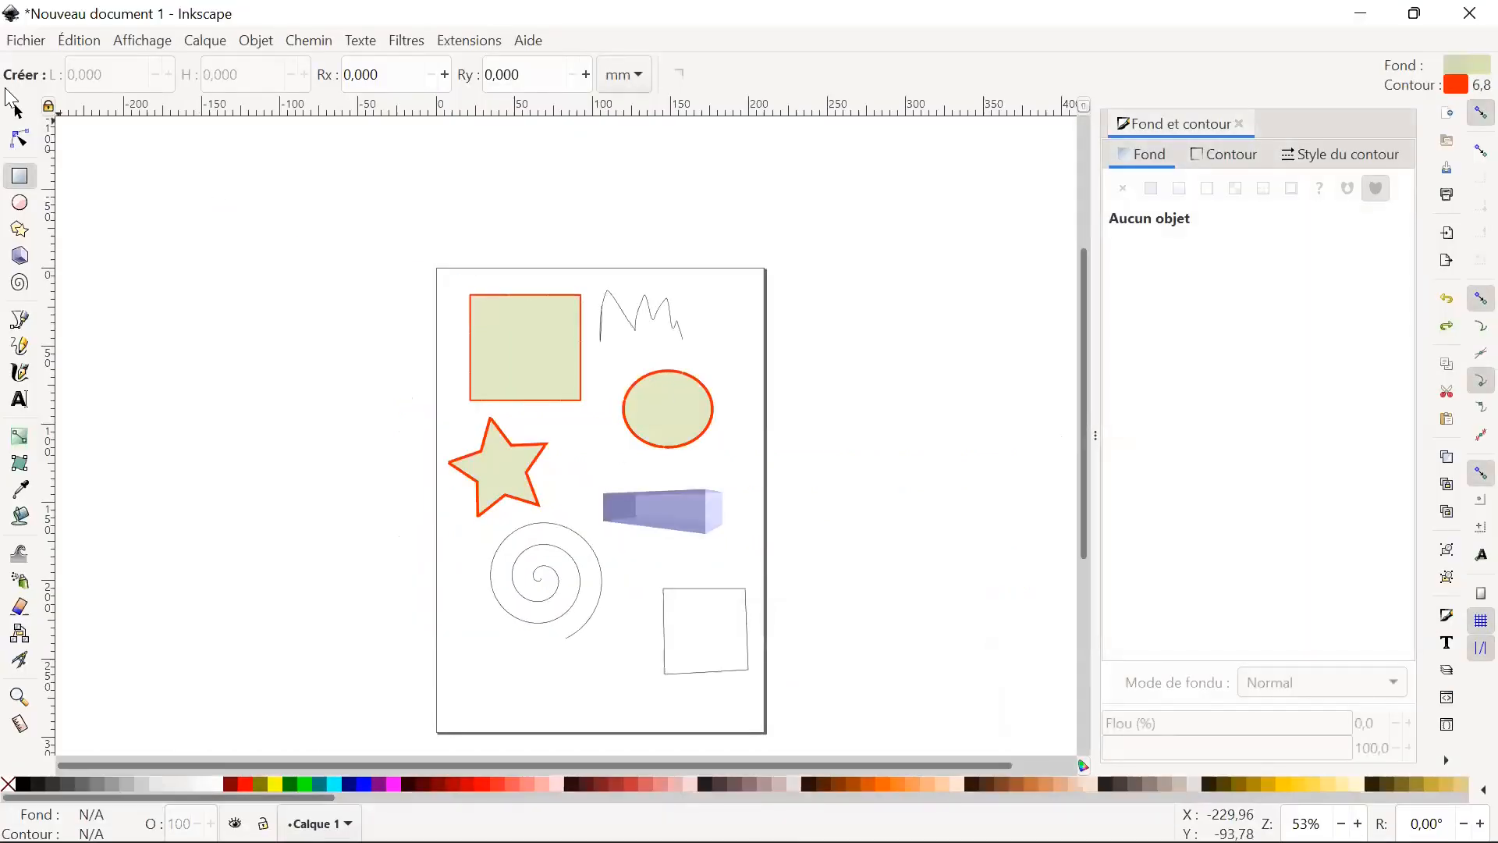
Draw a large rectangle about 207 × 173 mm over the upper shapes, and delete it.
drag(13, 96, 24, 132)
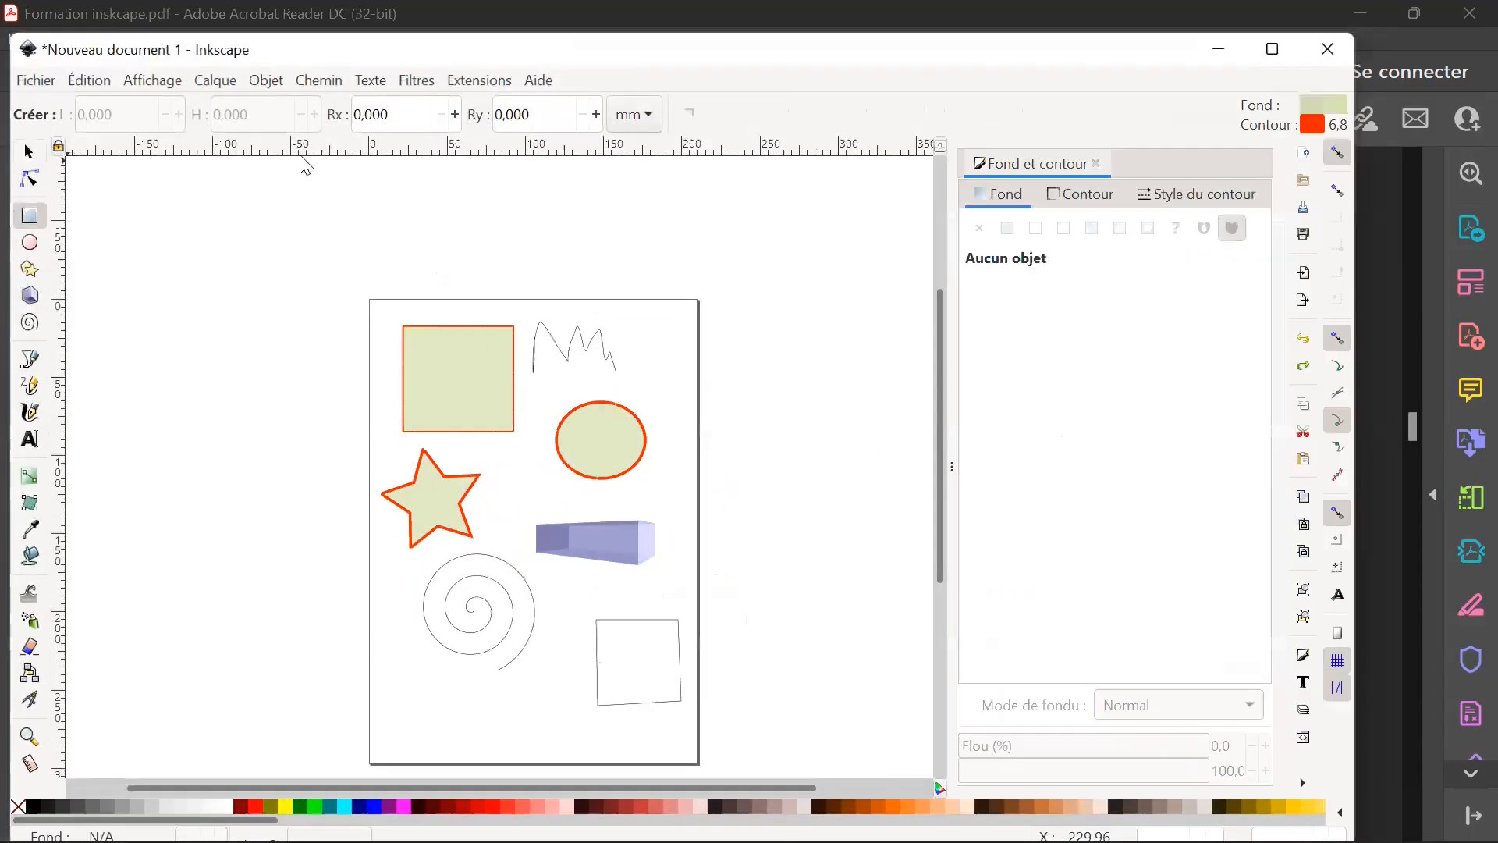
click(1272, 48)
mouse_move(382, 264)
mouse_down()
mouse_move(682, 372)
mouse_move(776, 616)
mouse_move(707, 533)
mouse_up()
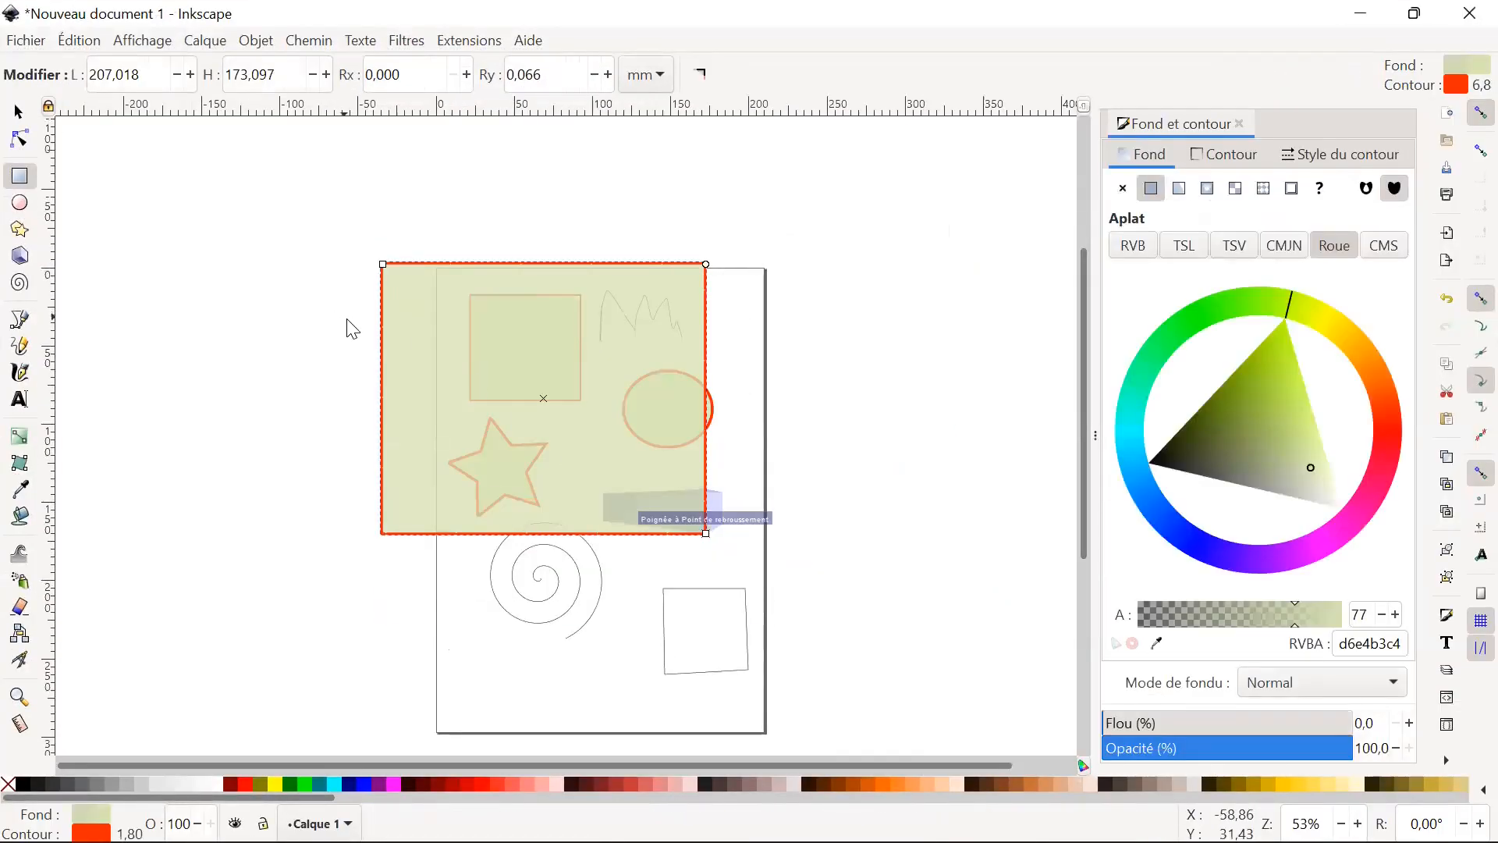
click(270, 241)
click(19, 111)
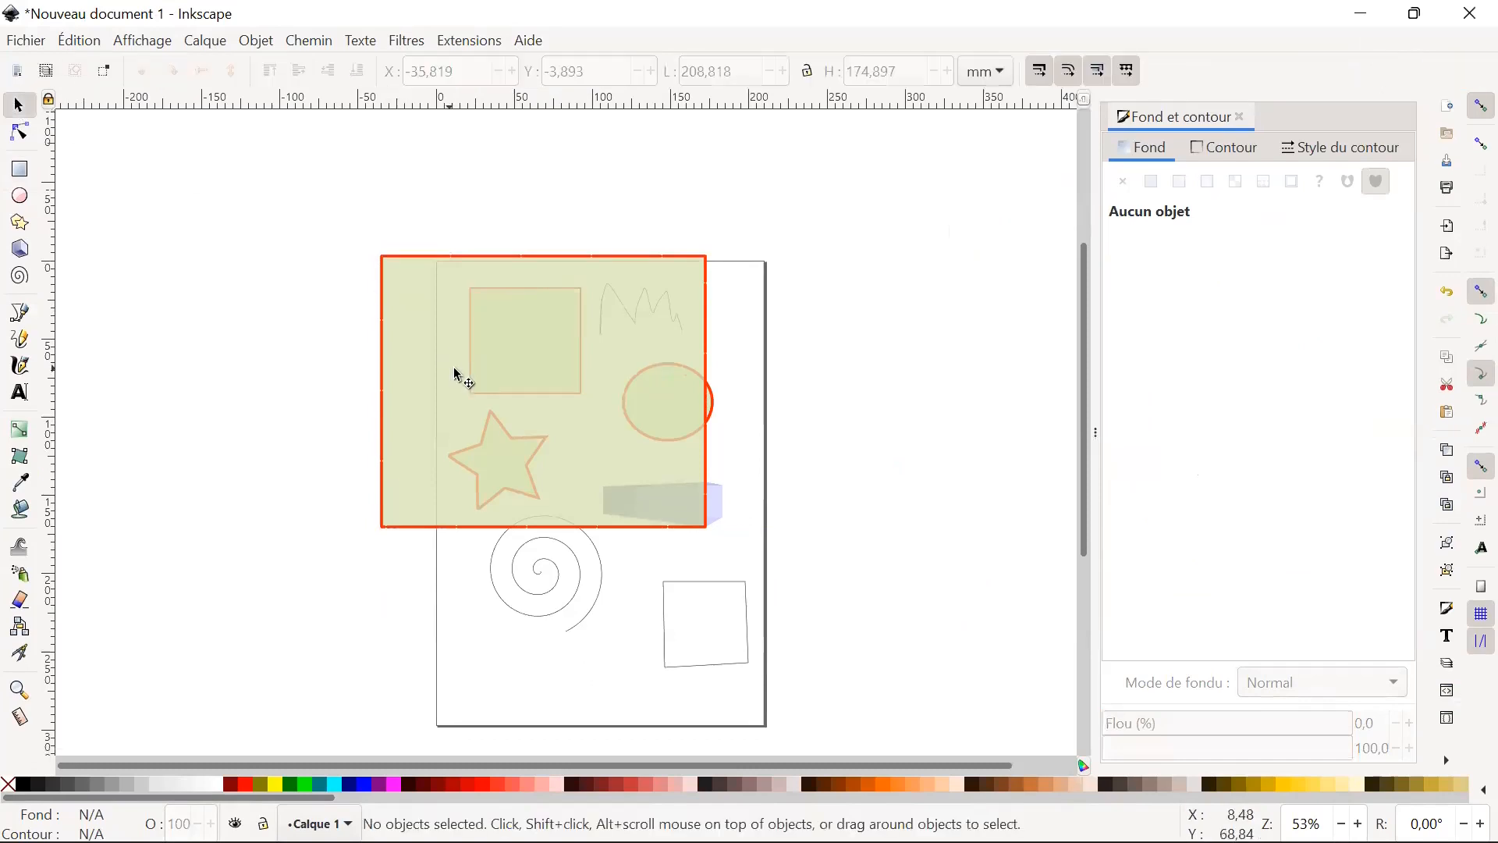
click(445, 390)
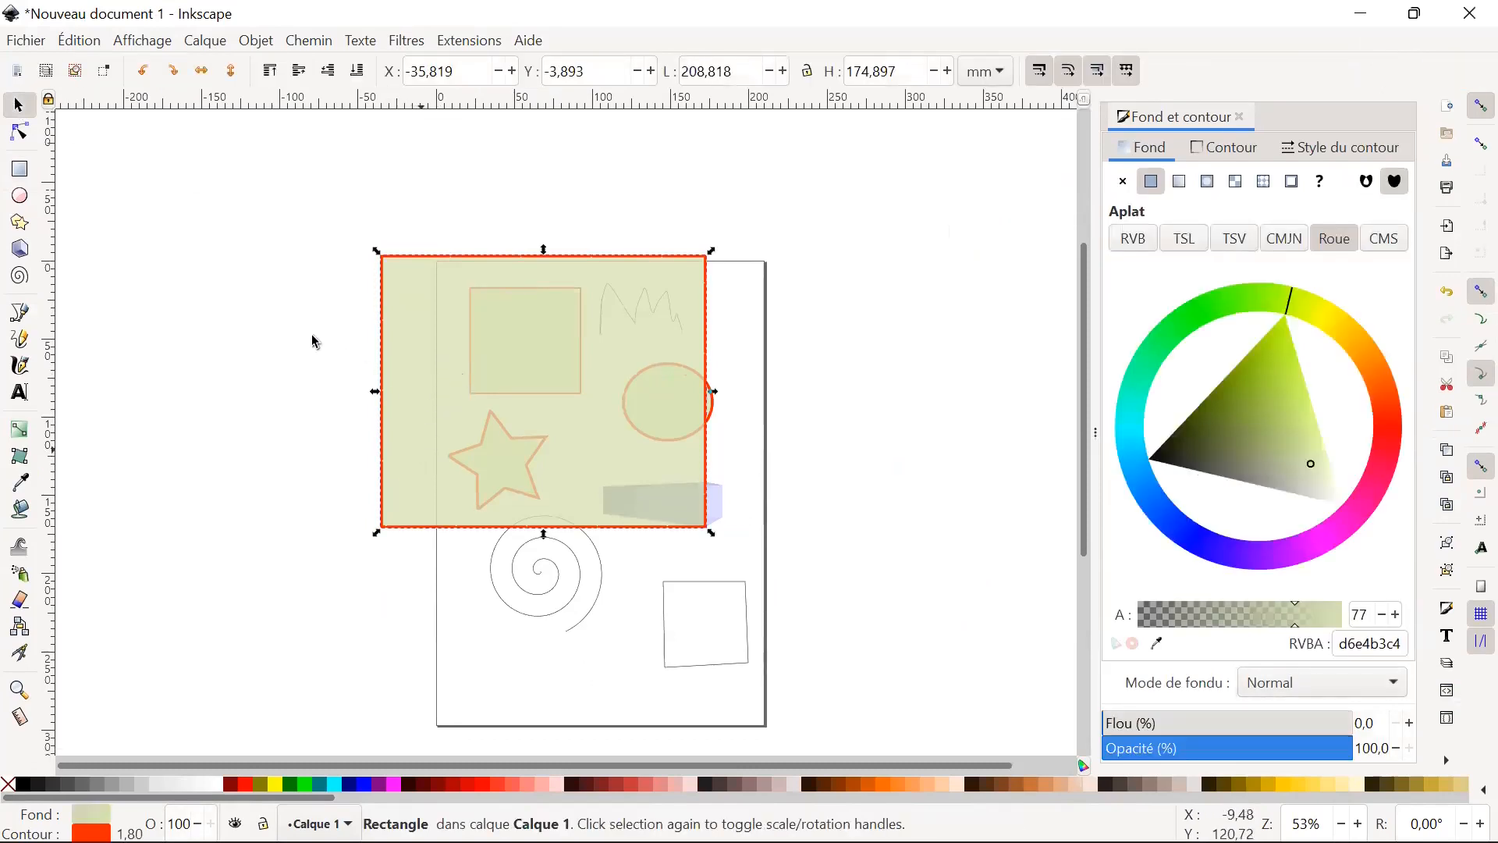
key(Delete)
Clear all shapes from the page, and draw a dark grey-filled rectangle about 94 × 93 mm left of the page's centre.
drag(296, 273, 874, 721)
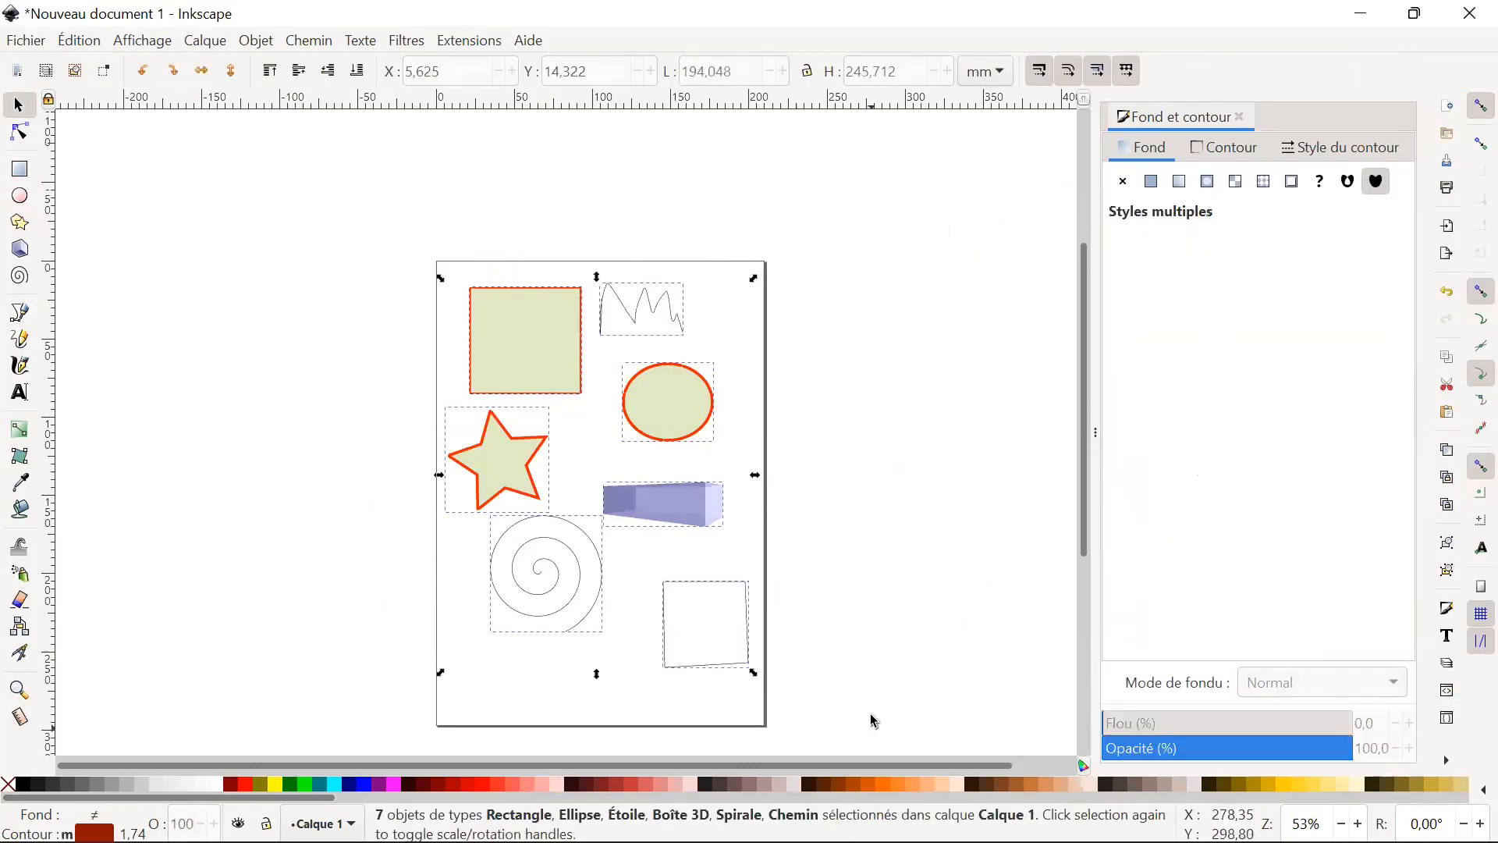
key(Delete)
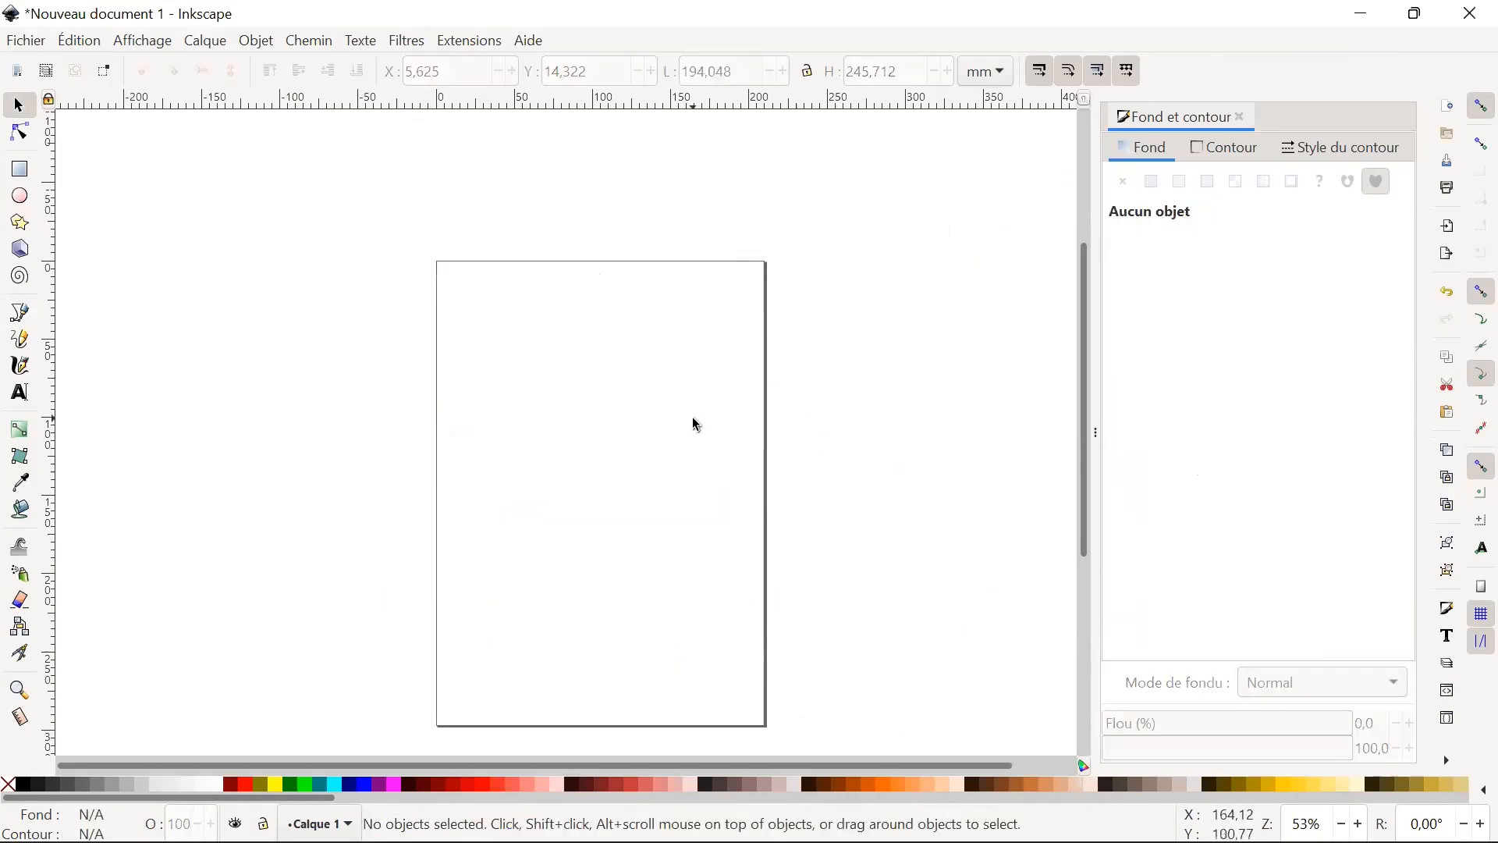
click(21, 169)
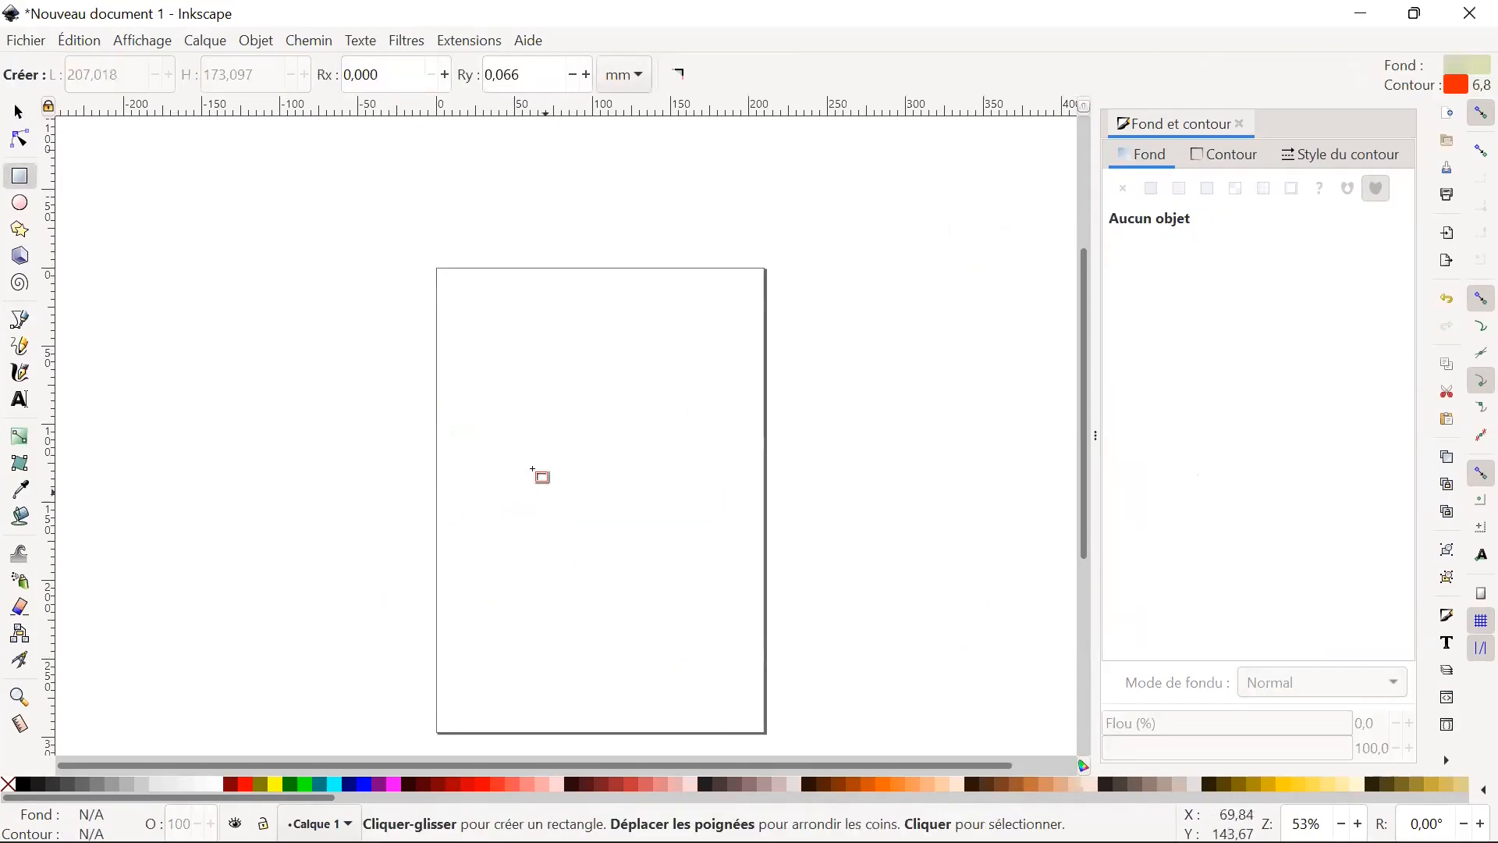
mouse_move(478, 384)
mouse_down()
mouse_move(590, 402)
mouse_move(628, 530)
mouse_up()
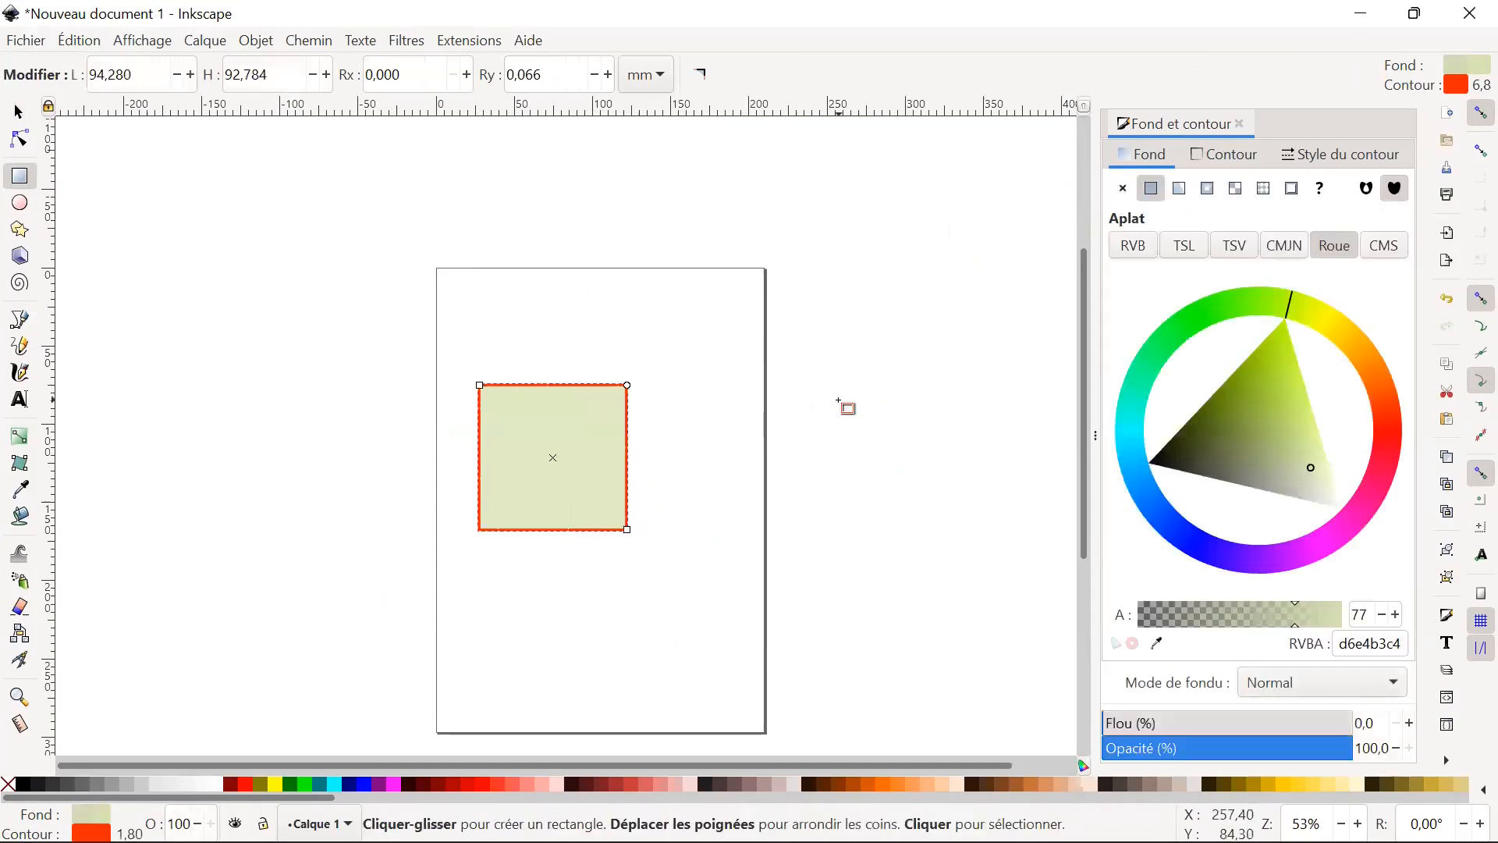
click(35, 784)
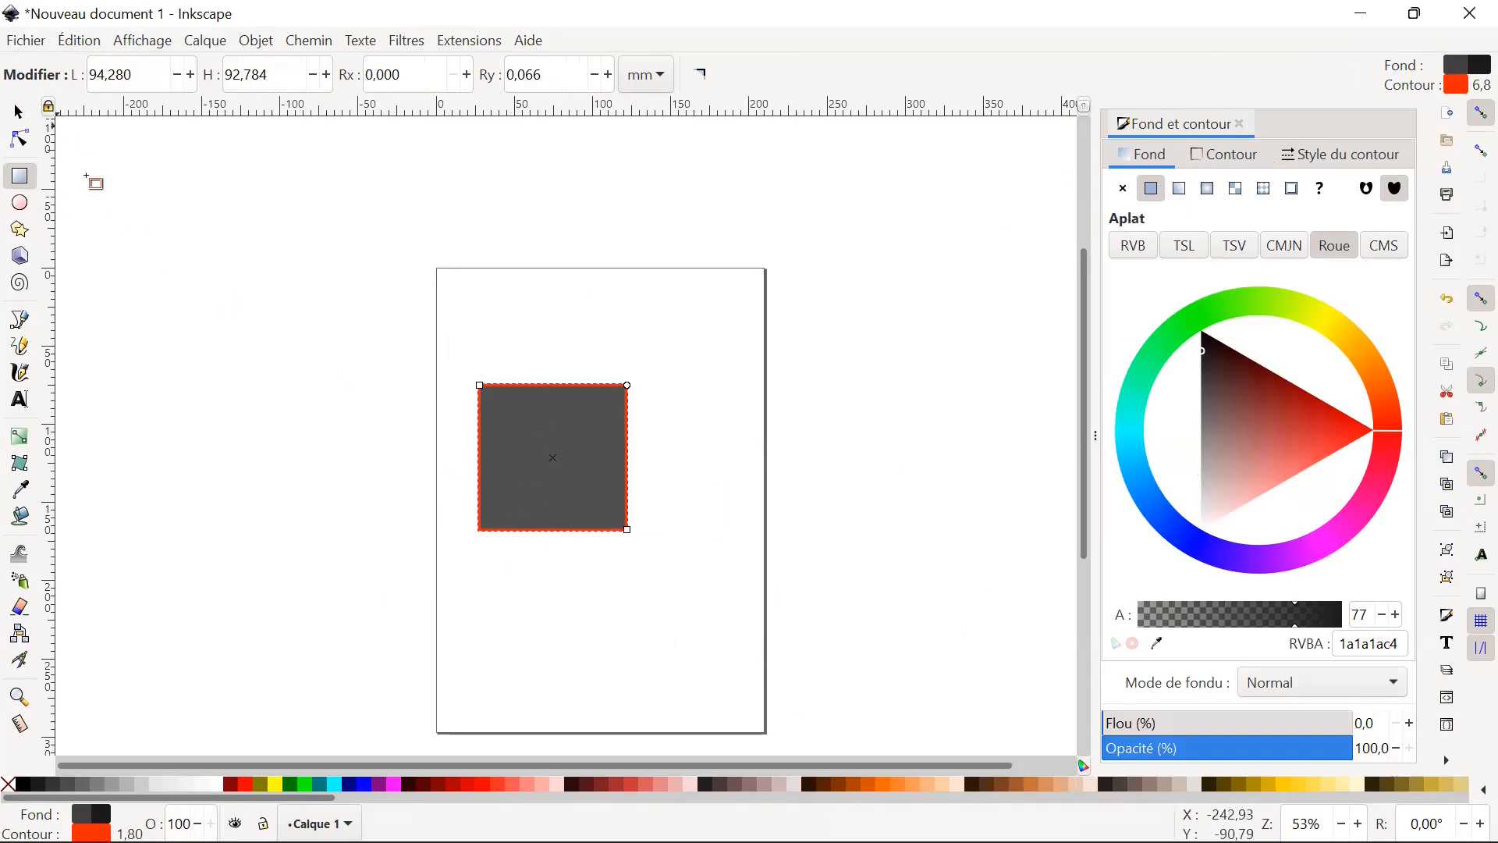
Stretch the rectangle to about 135 × 100 mm, and scale it down with locked proportions to about 102 × 75 mm.
click(20, 122)
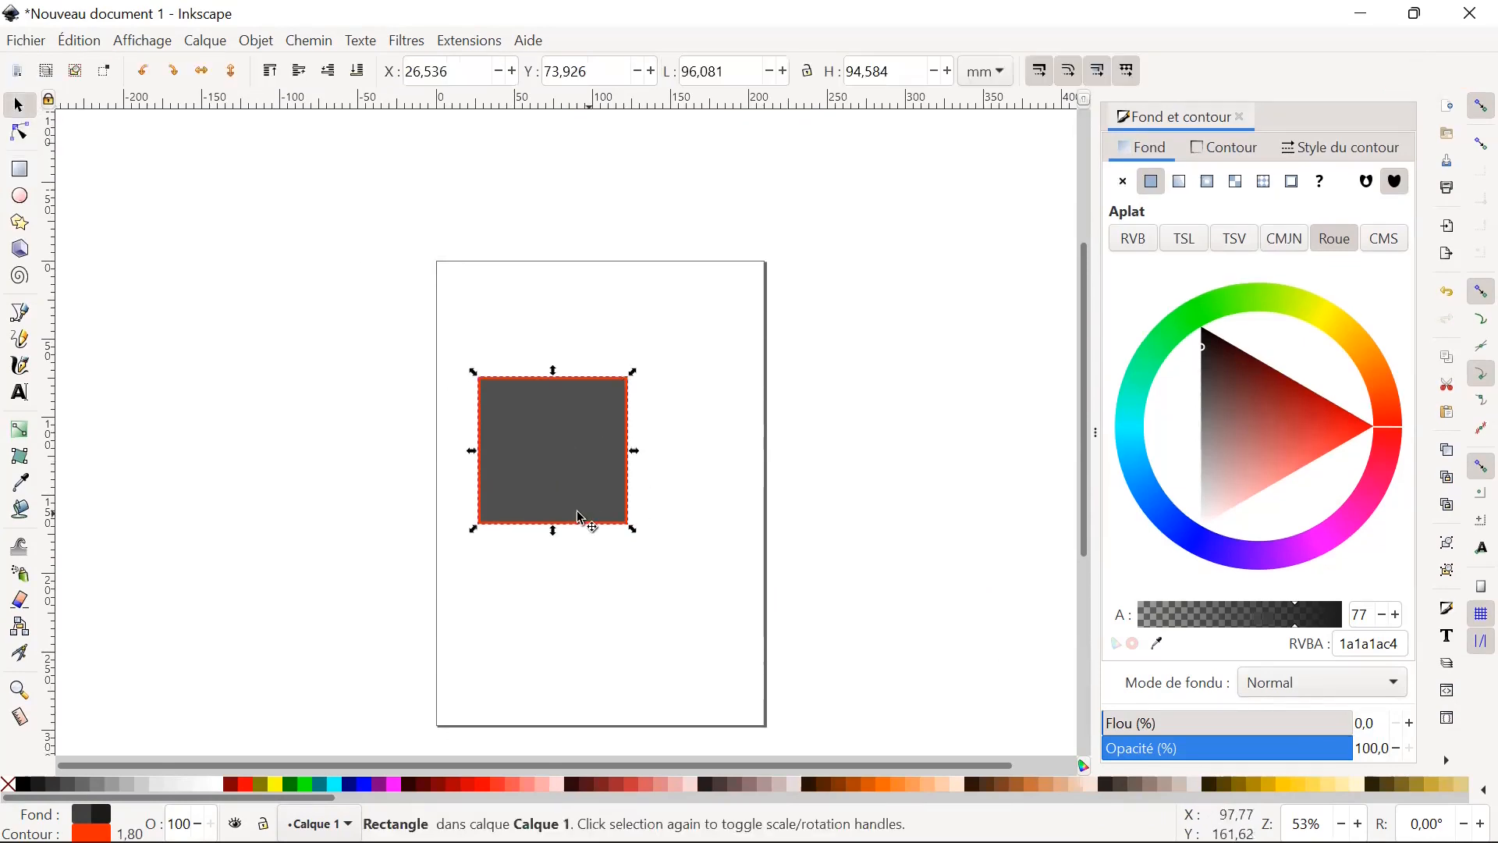
drag(636, 381, 671, 370)
drag(673, 453, 700, 446)
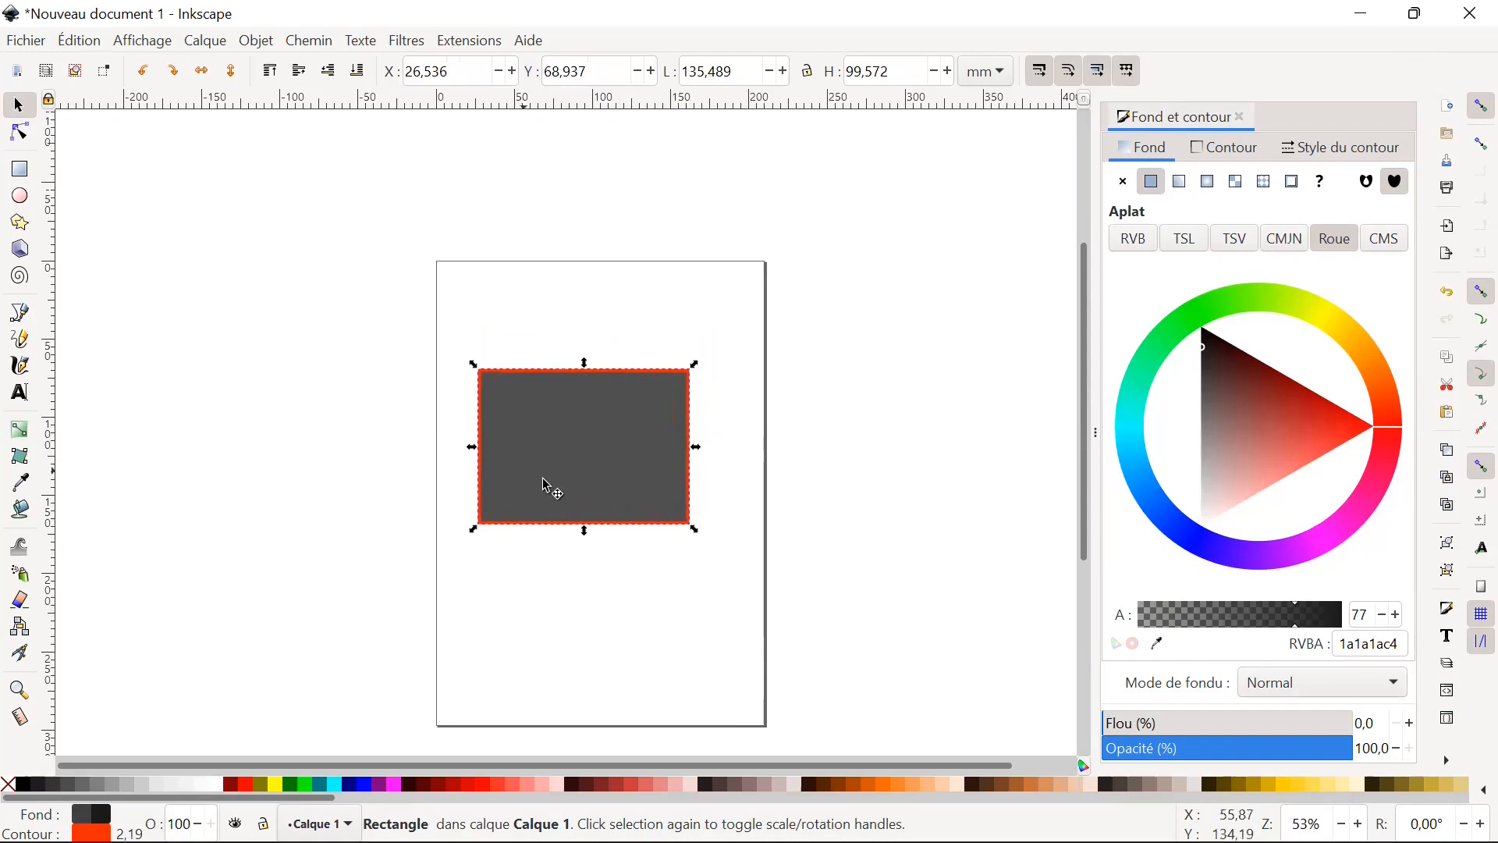
click(809, 72)
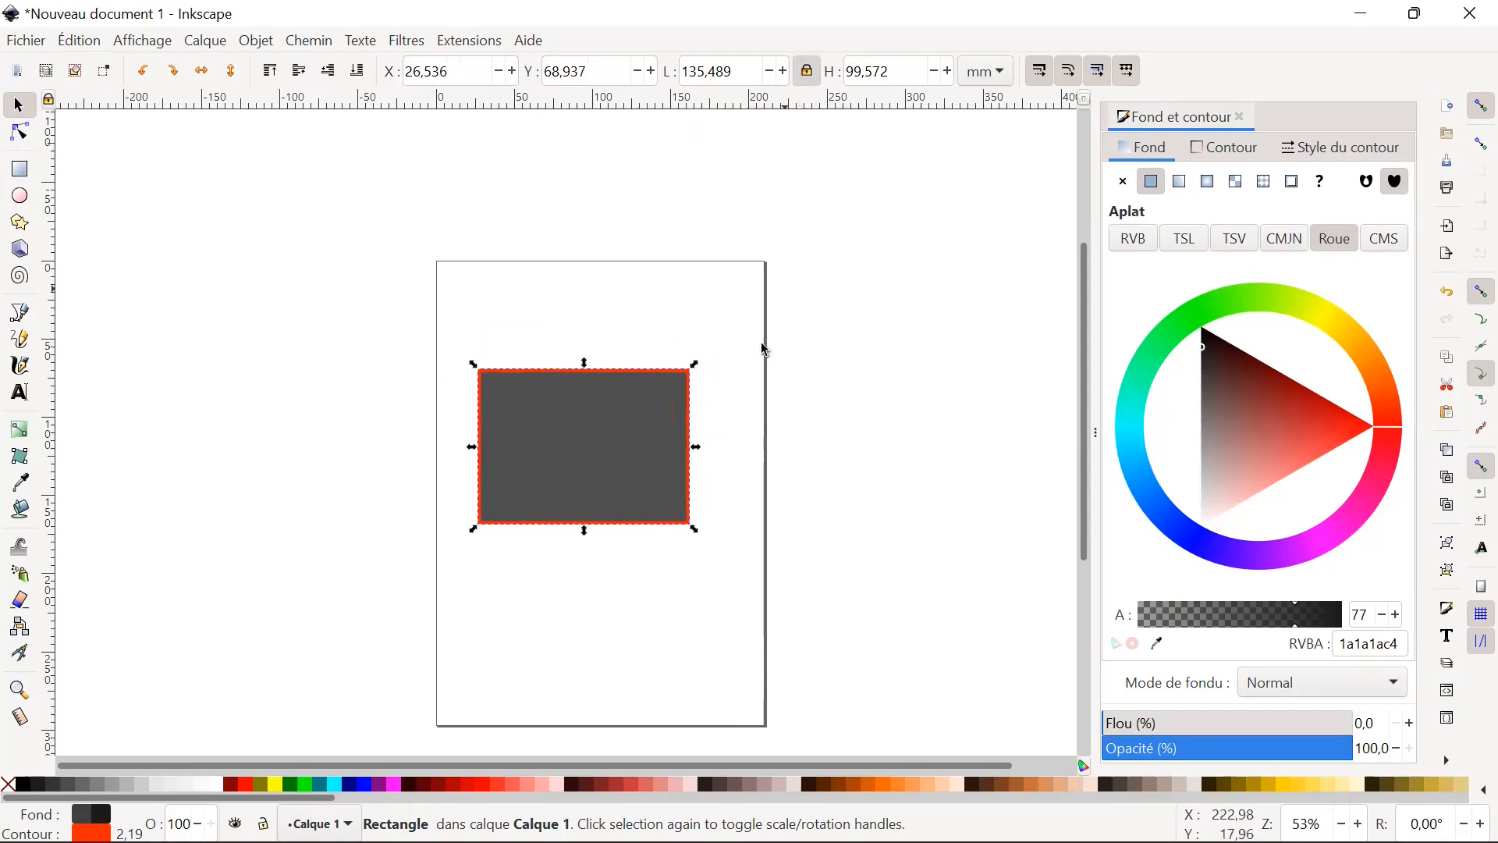
drag(696, 371, 643, 388)
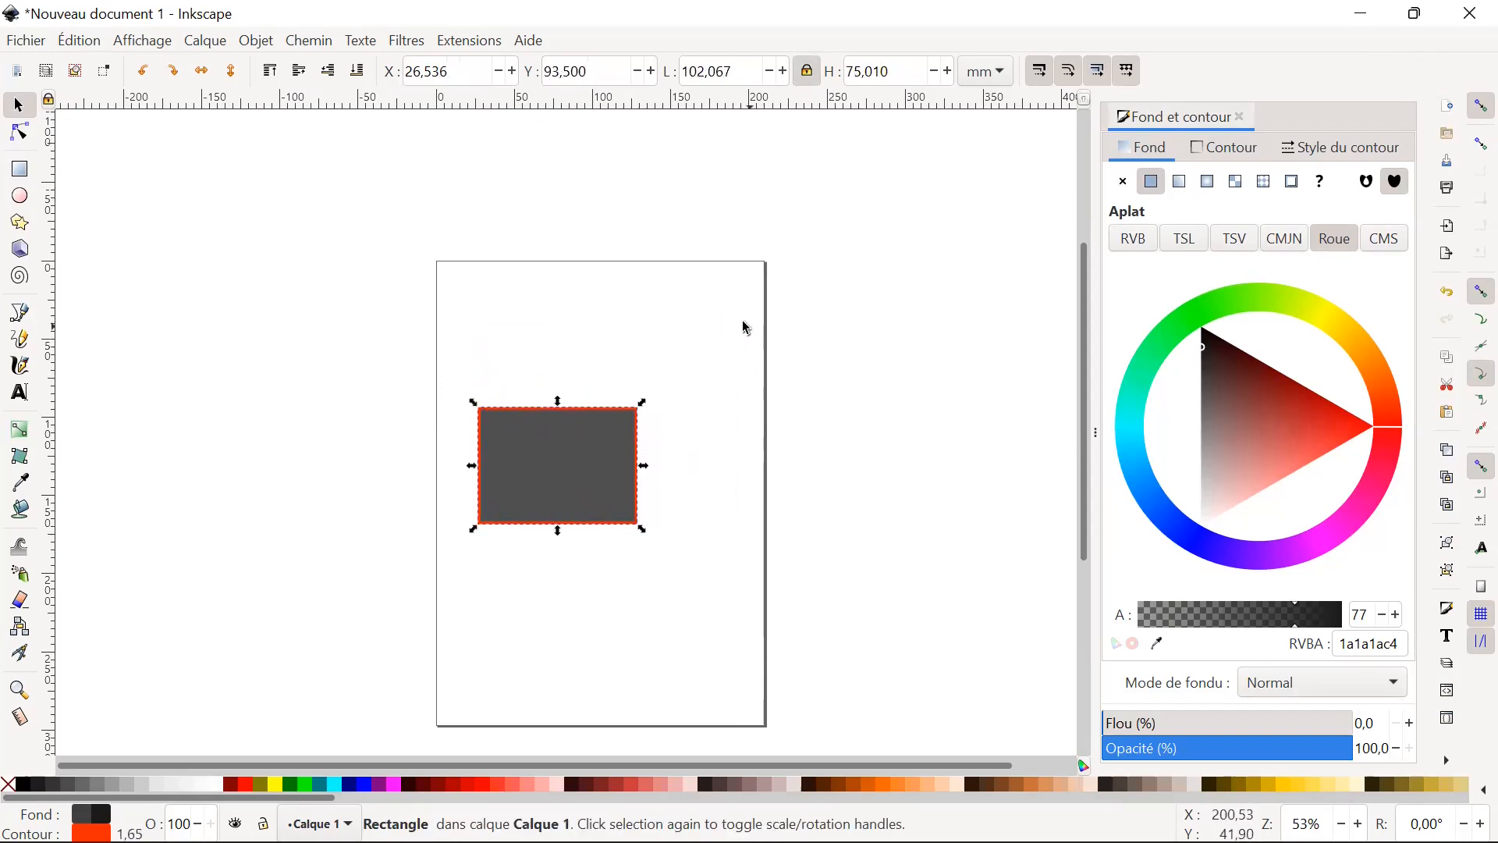
Try skewing the rectangle vertically and rotating it counterclockwise about its centre, undoing each transformation.
click(602, 469)
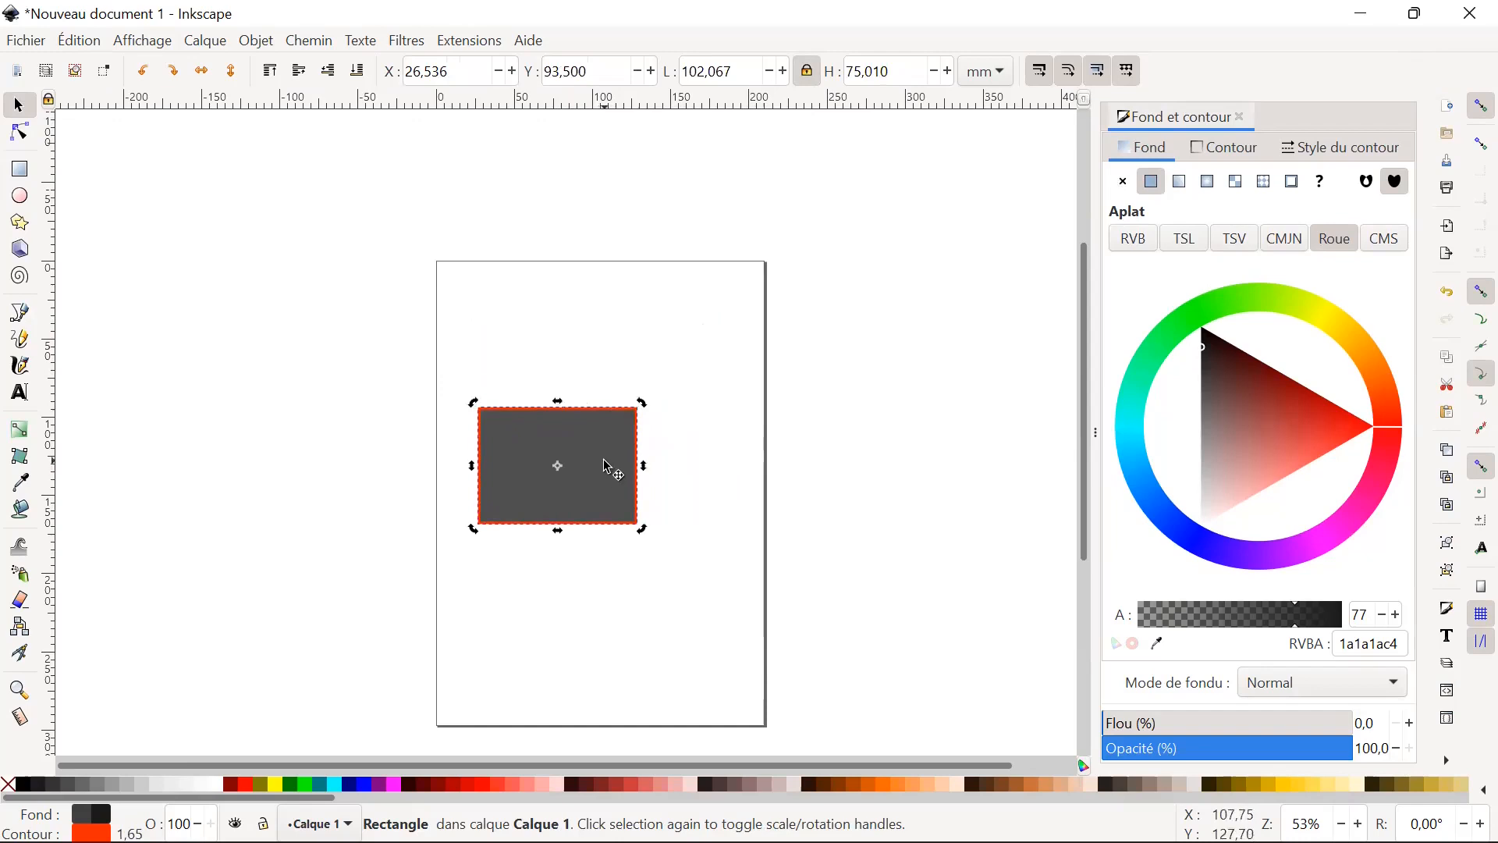
click(673, 471)
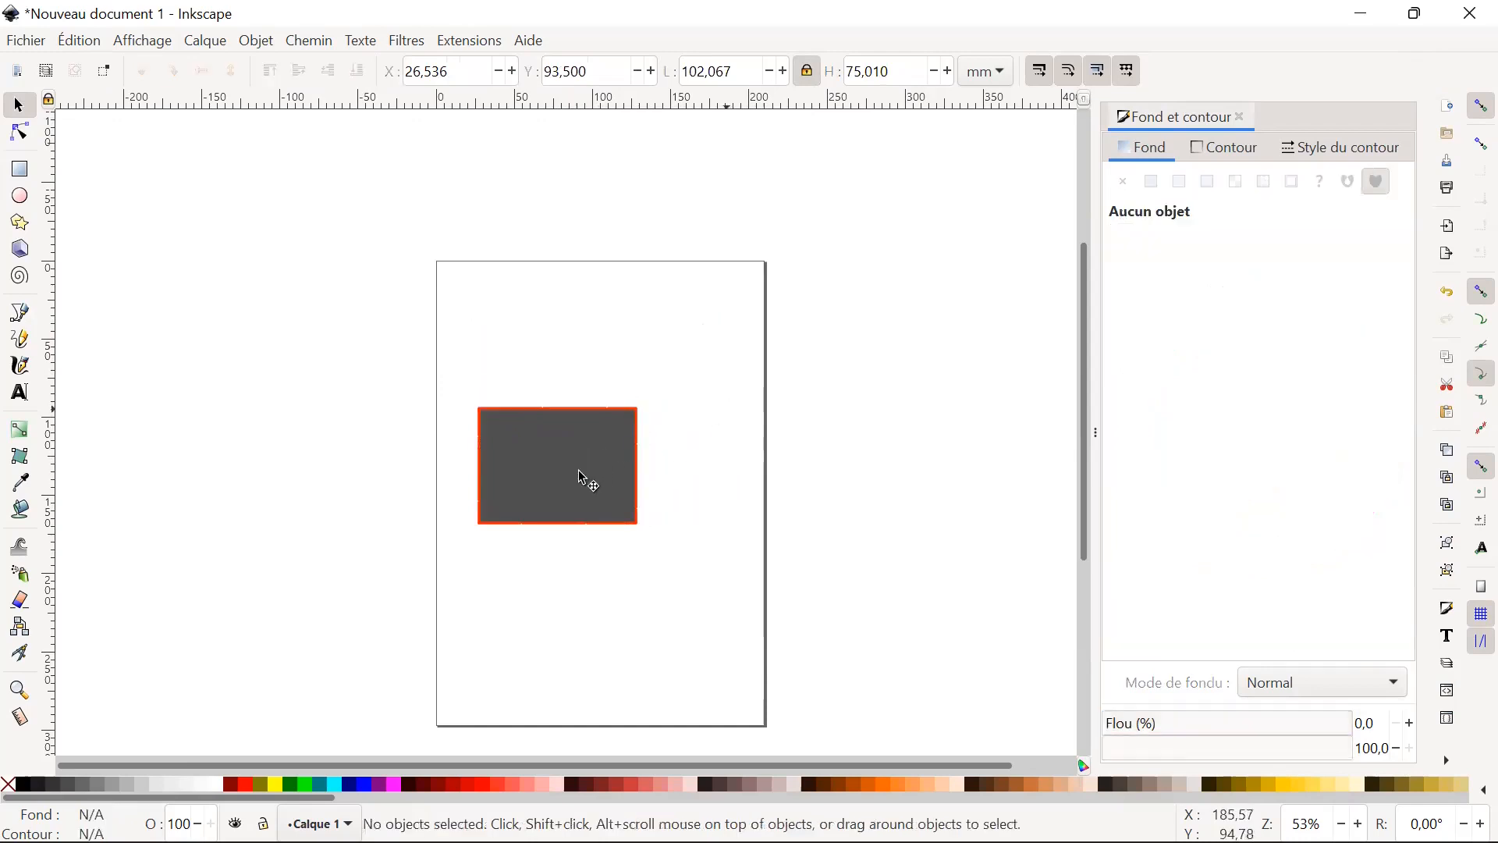
click(572, 464)
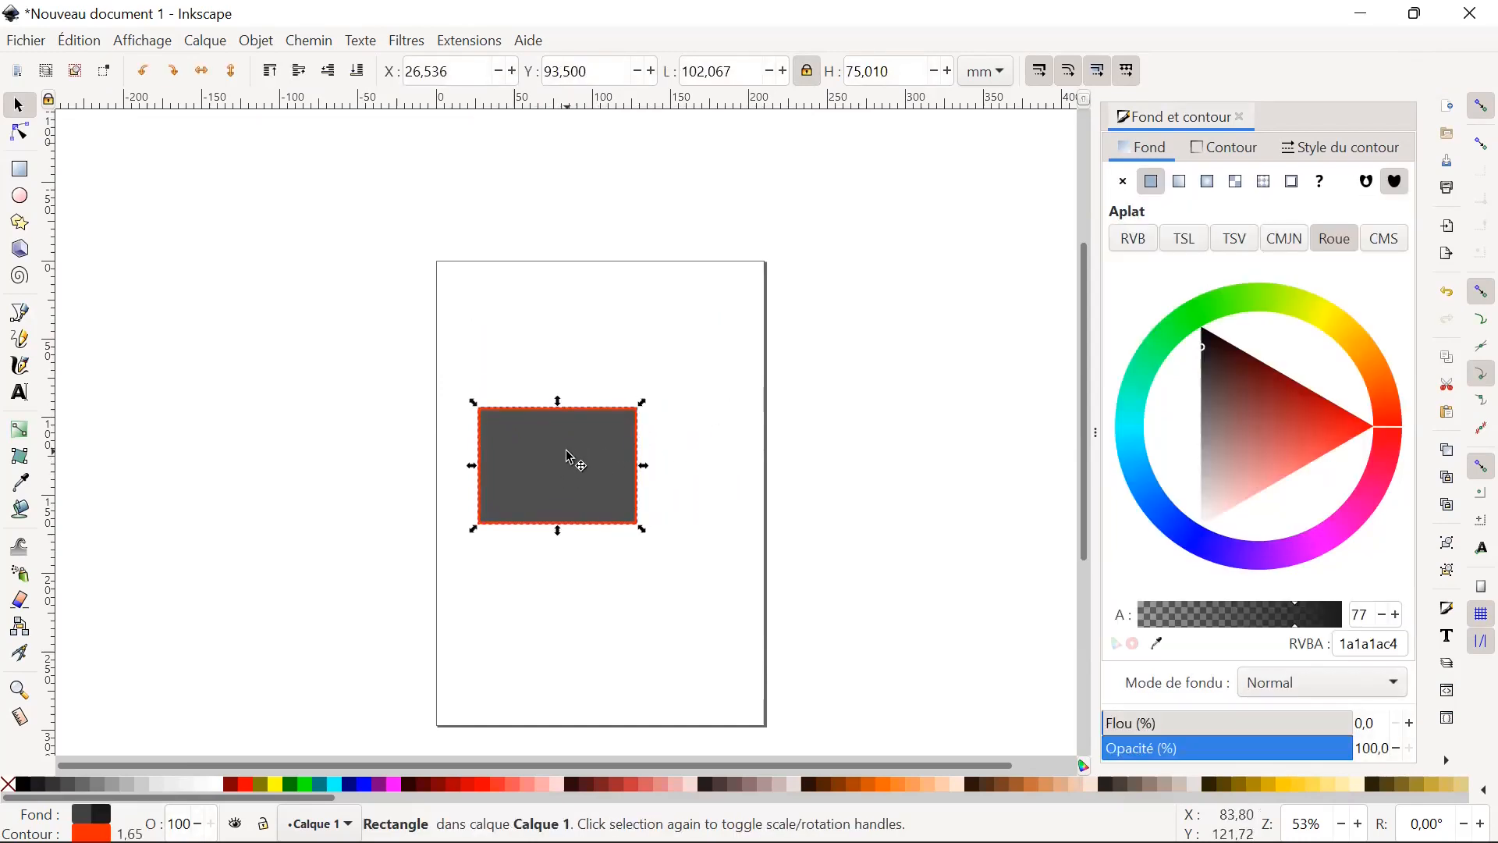
click(568, 456)
mouse_move(644, 466)
mouse_down()
mouse_move(656, 441)
mouse_move(575, 327)
mouse_move(659, 461)
mouse_move(648, 494)
mouse_up()
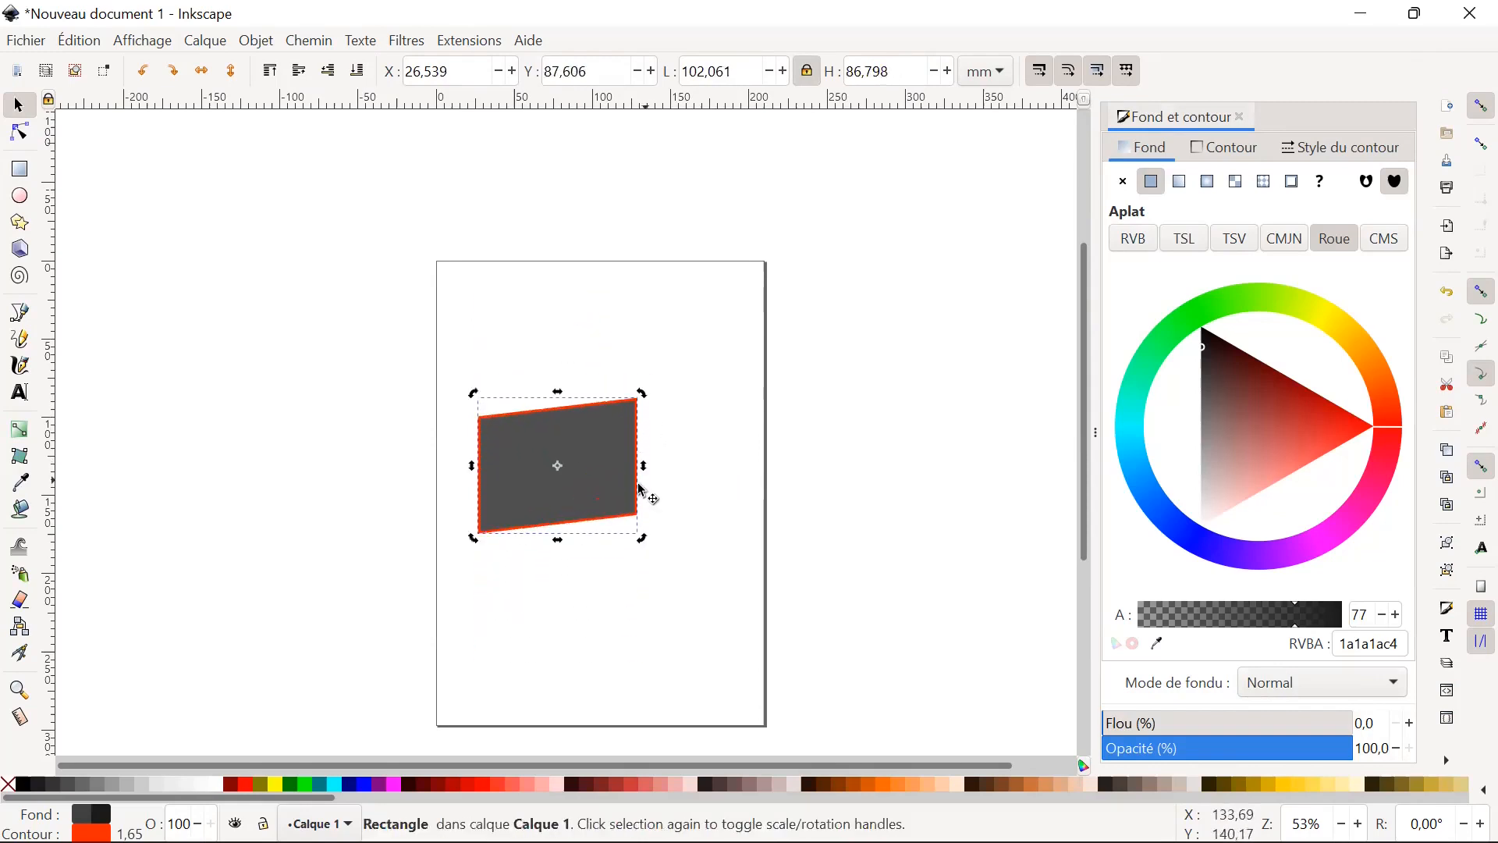
click(1453, 295)
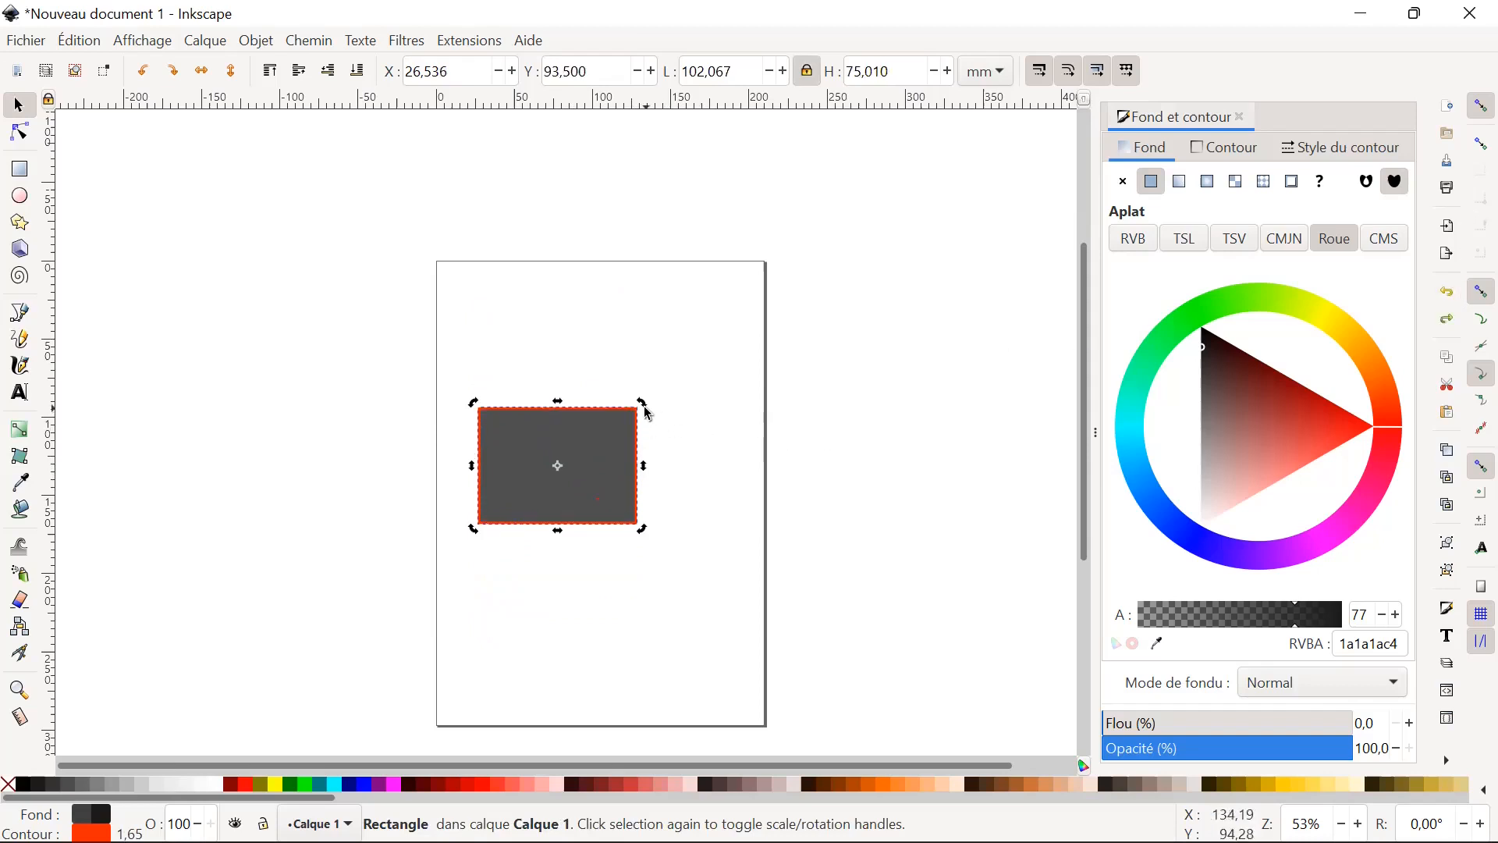
drag(648, 412, 678, 362)
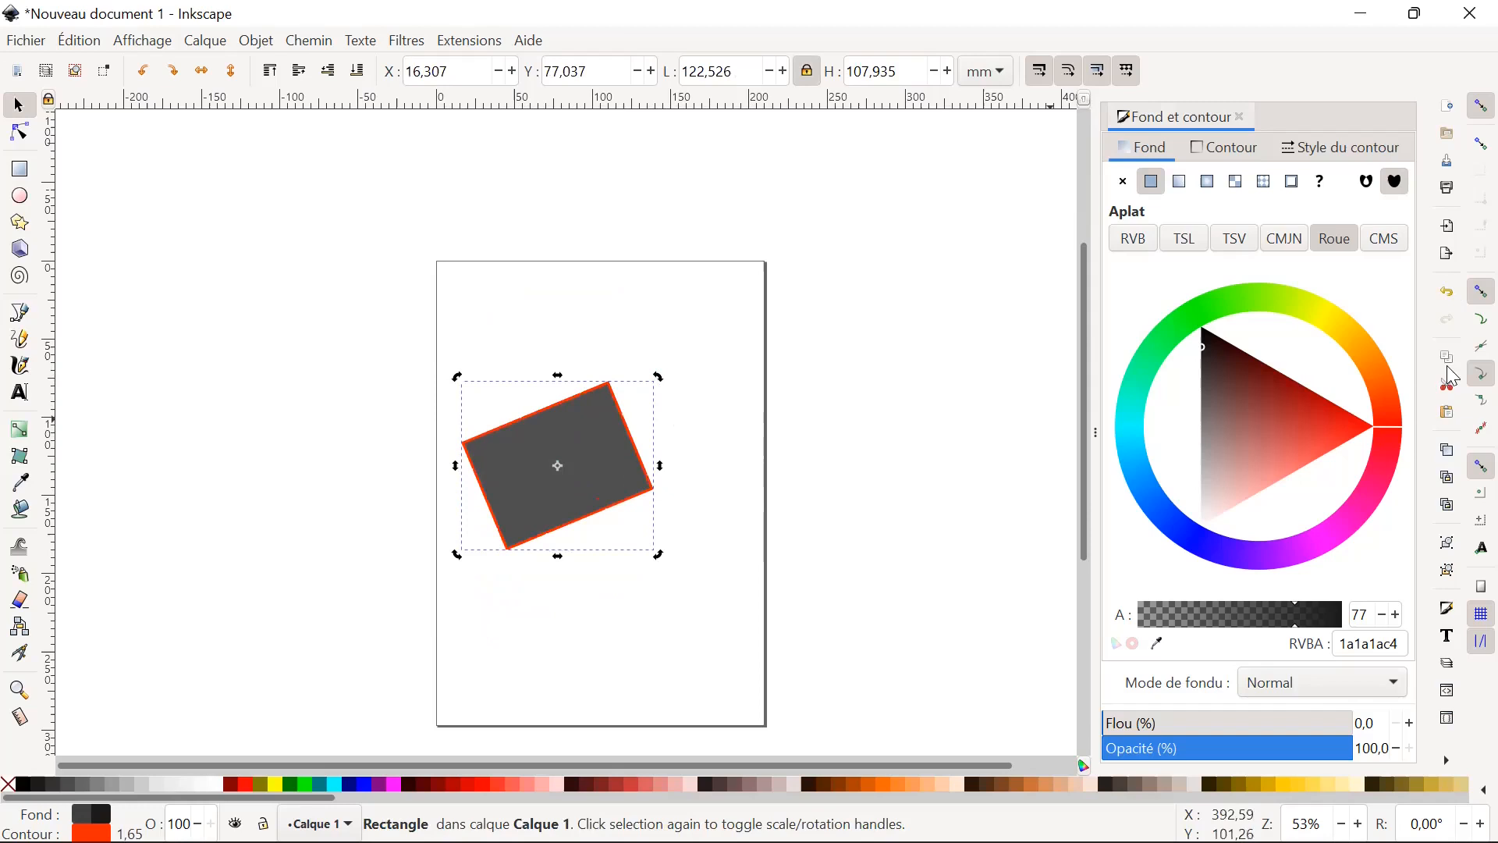
click(1448, 295)
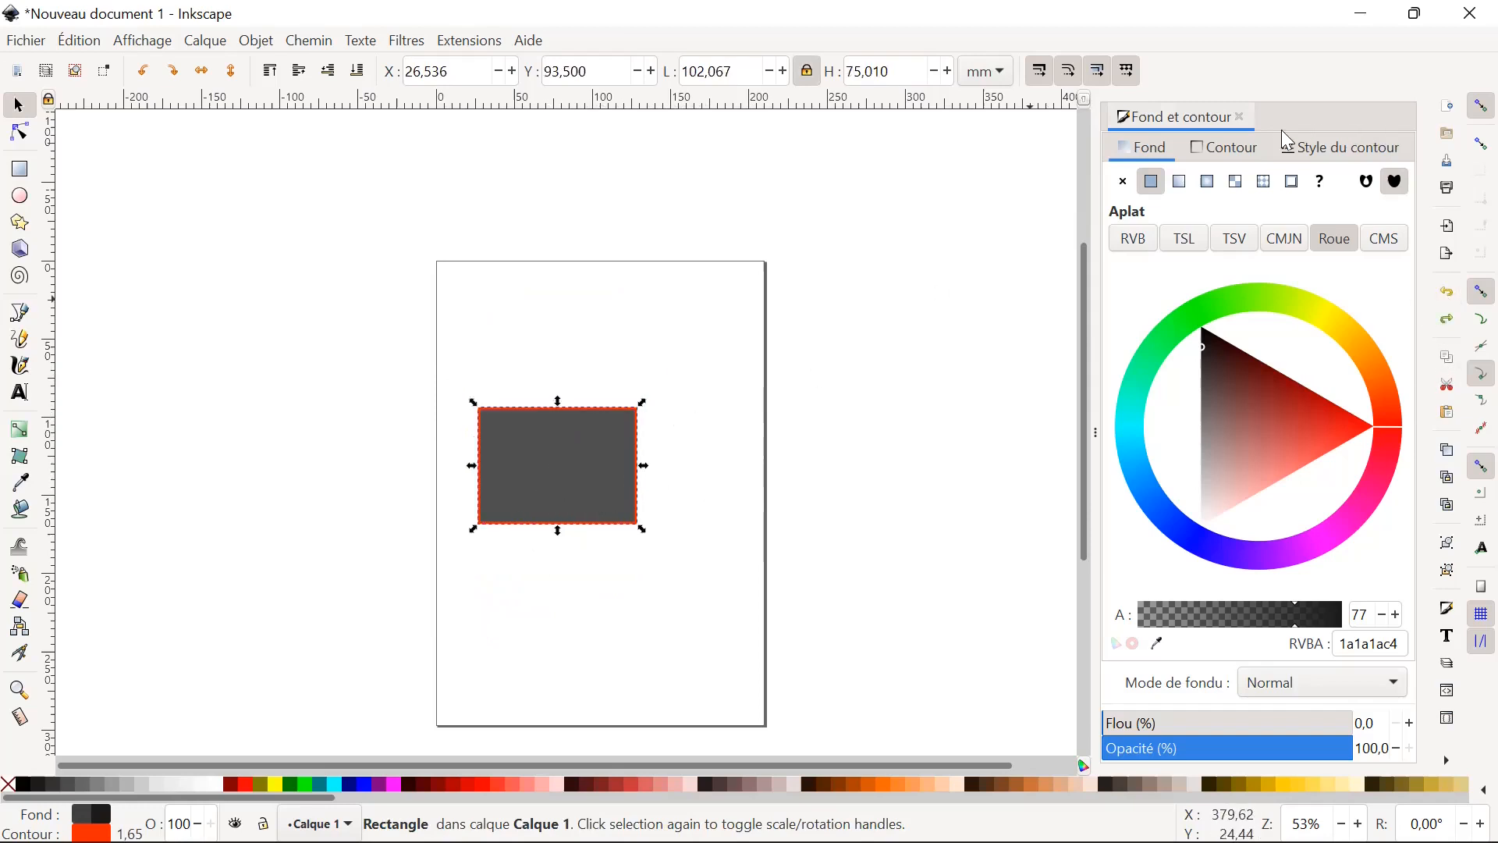
Reduce the rectangle's contour thickness to 1.052 mm, and deselect the rectangle.
click(1298, 159)
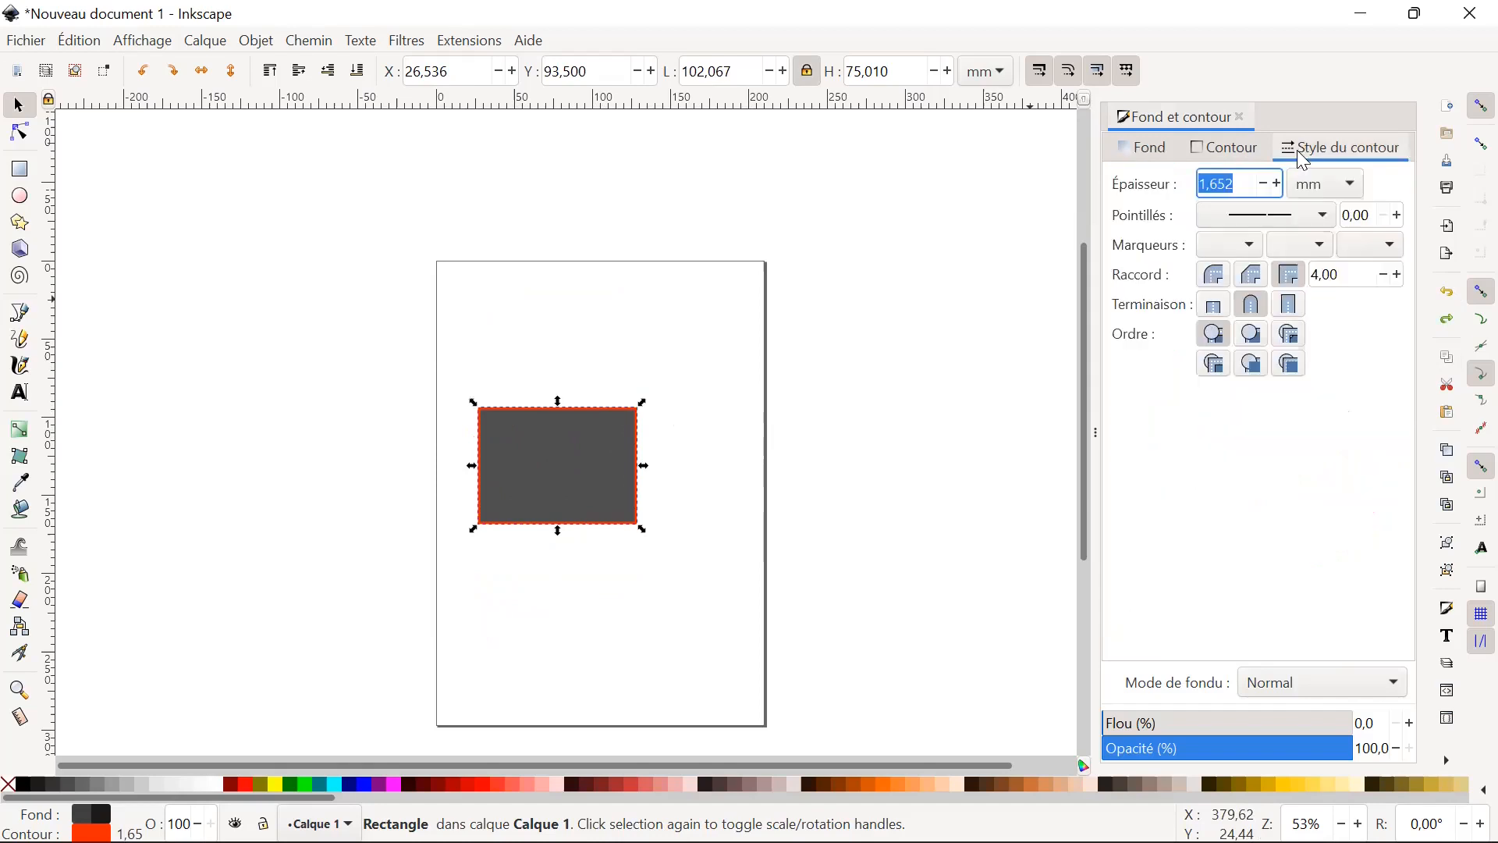
click(1264, 184)
click(1263, 183)
click(1264, 183)
click(1264, 183)
click(1263, 183)
click(1263, 184)
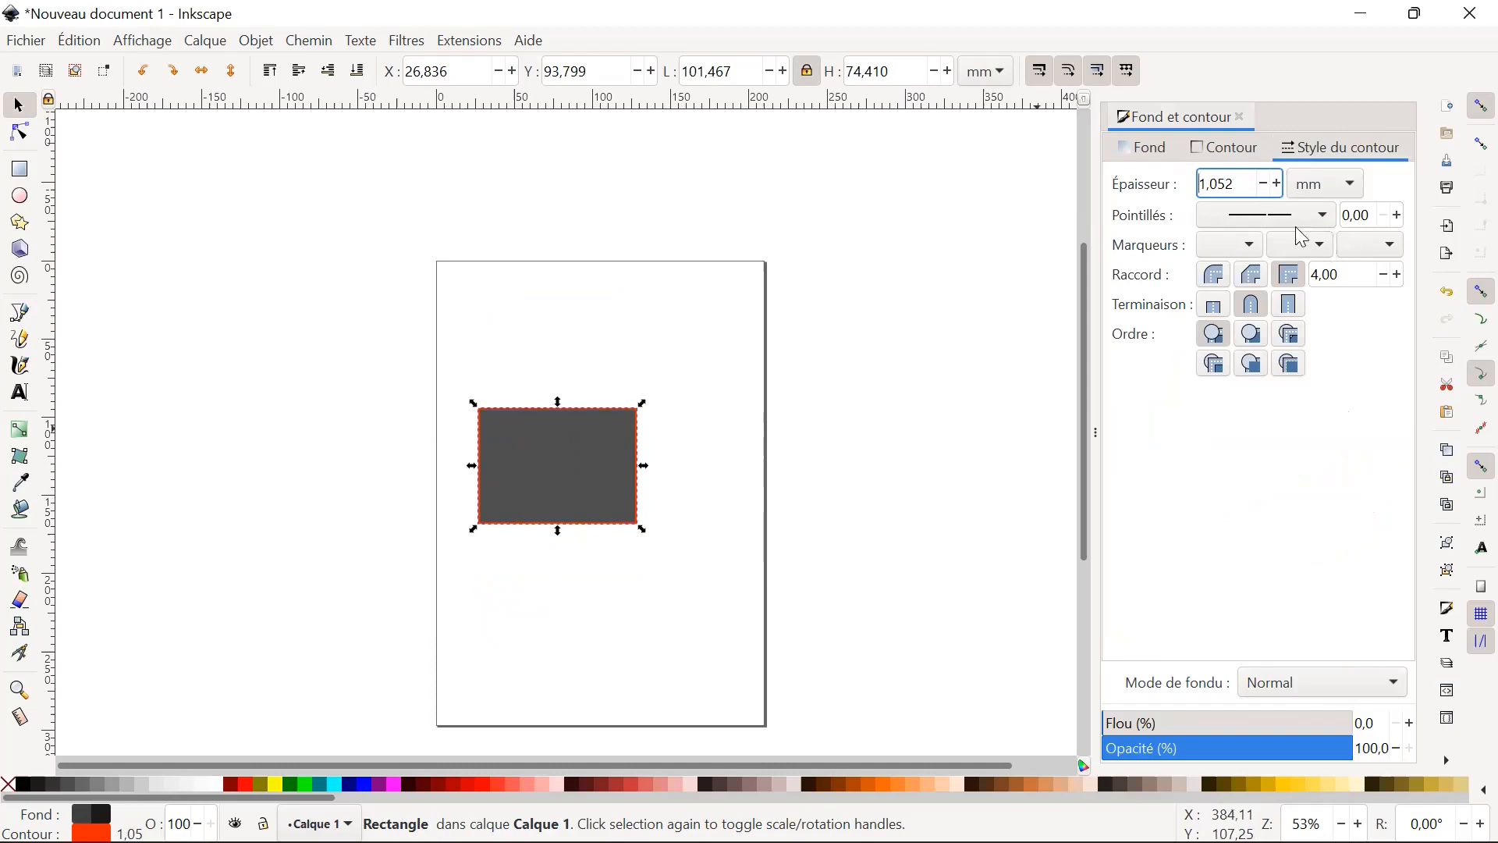
click(646, 588)
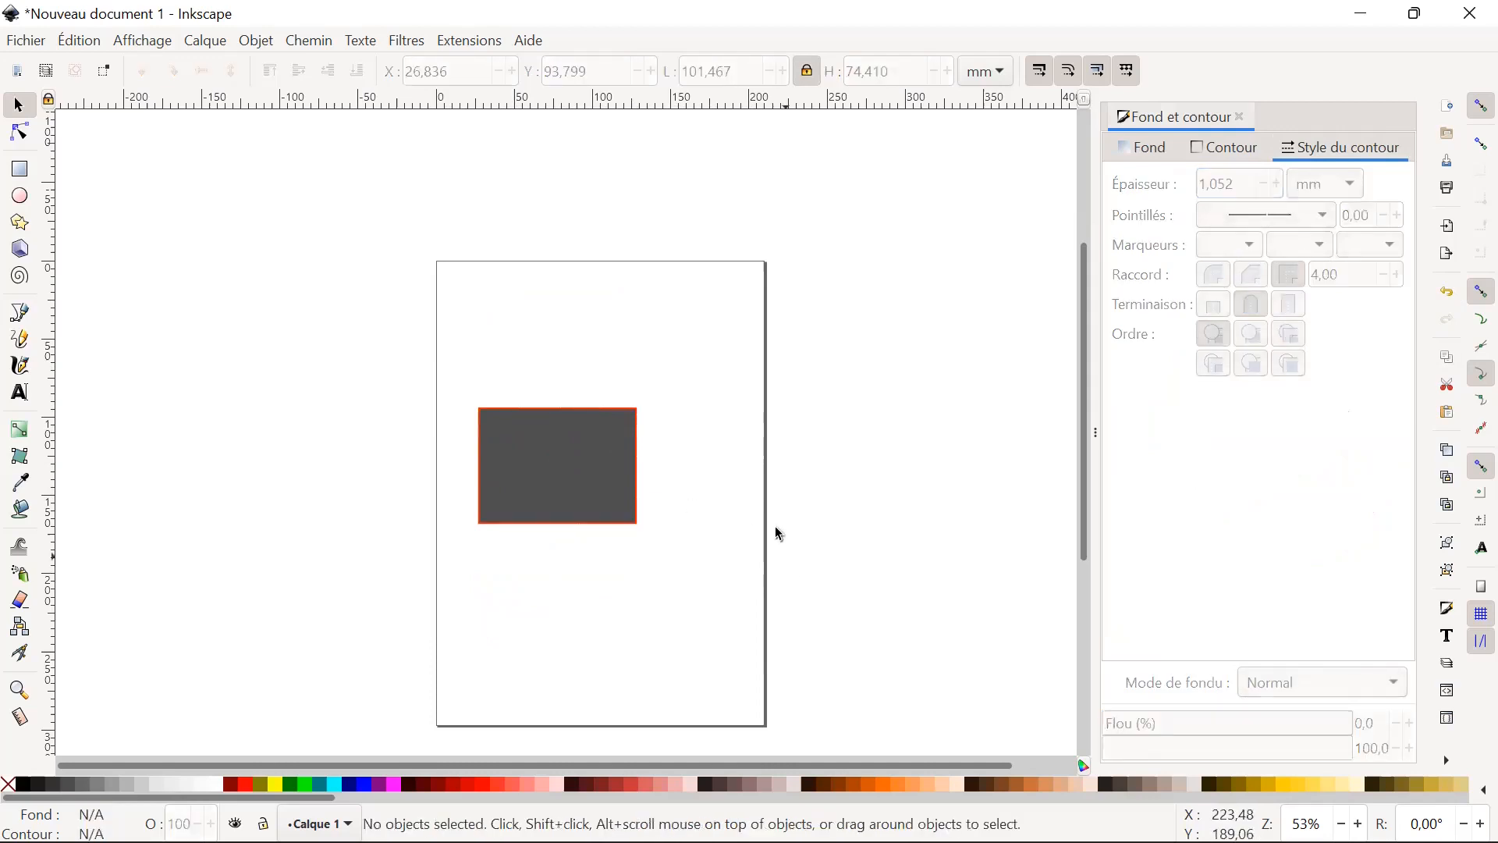
Round the four corners of the dark grey rectangle using the Node tool, and deselect it.
click(1251, 156)
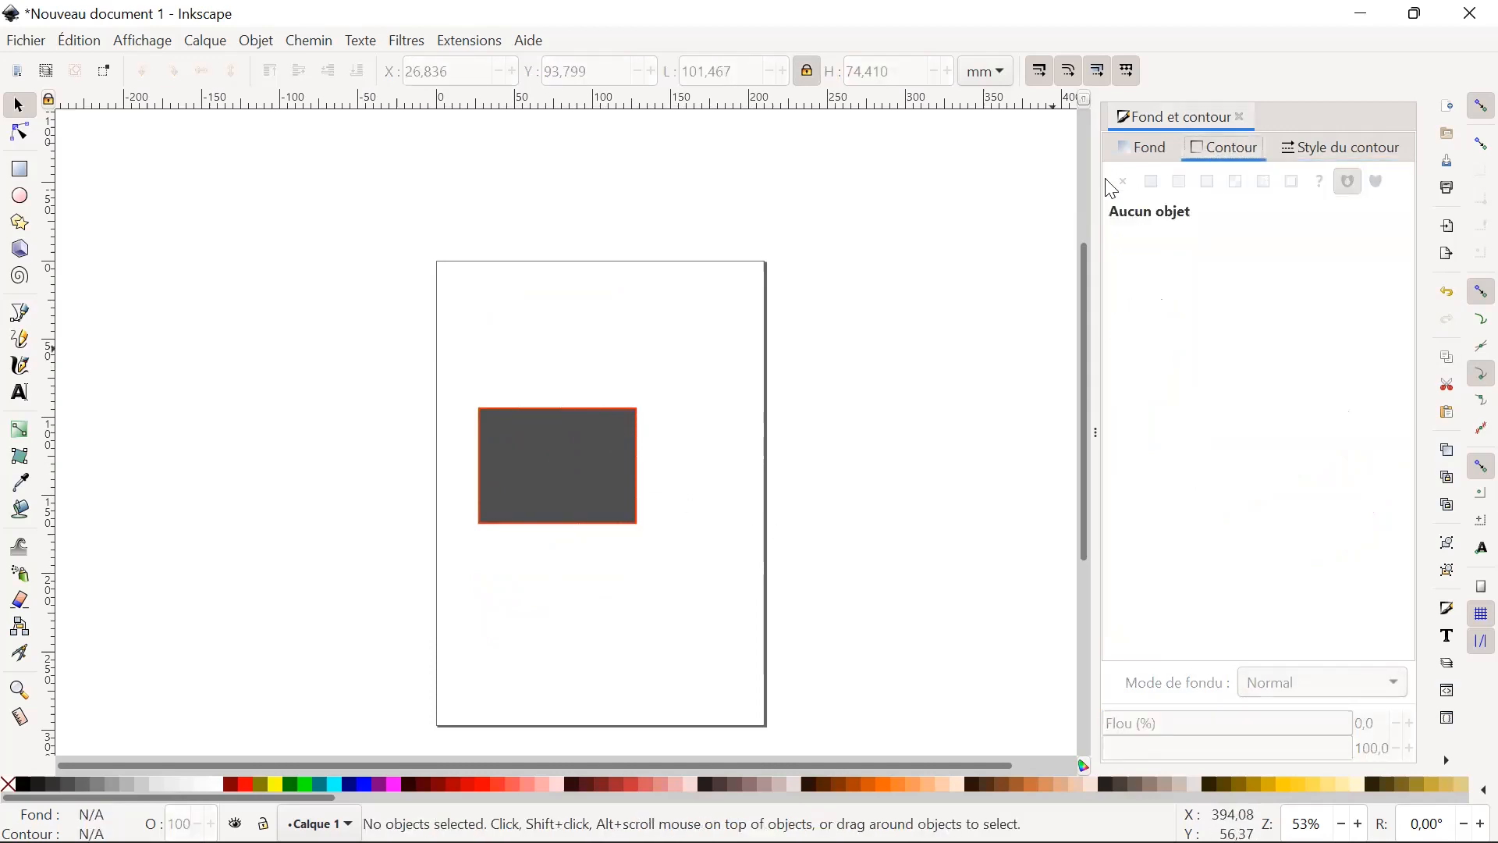
click(1147, 149)
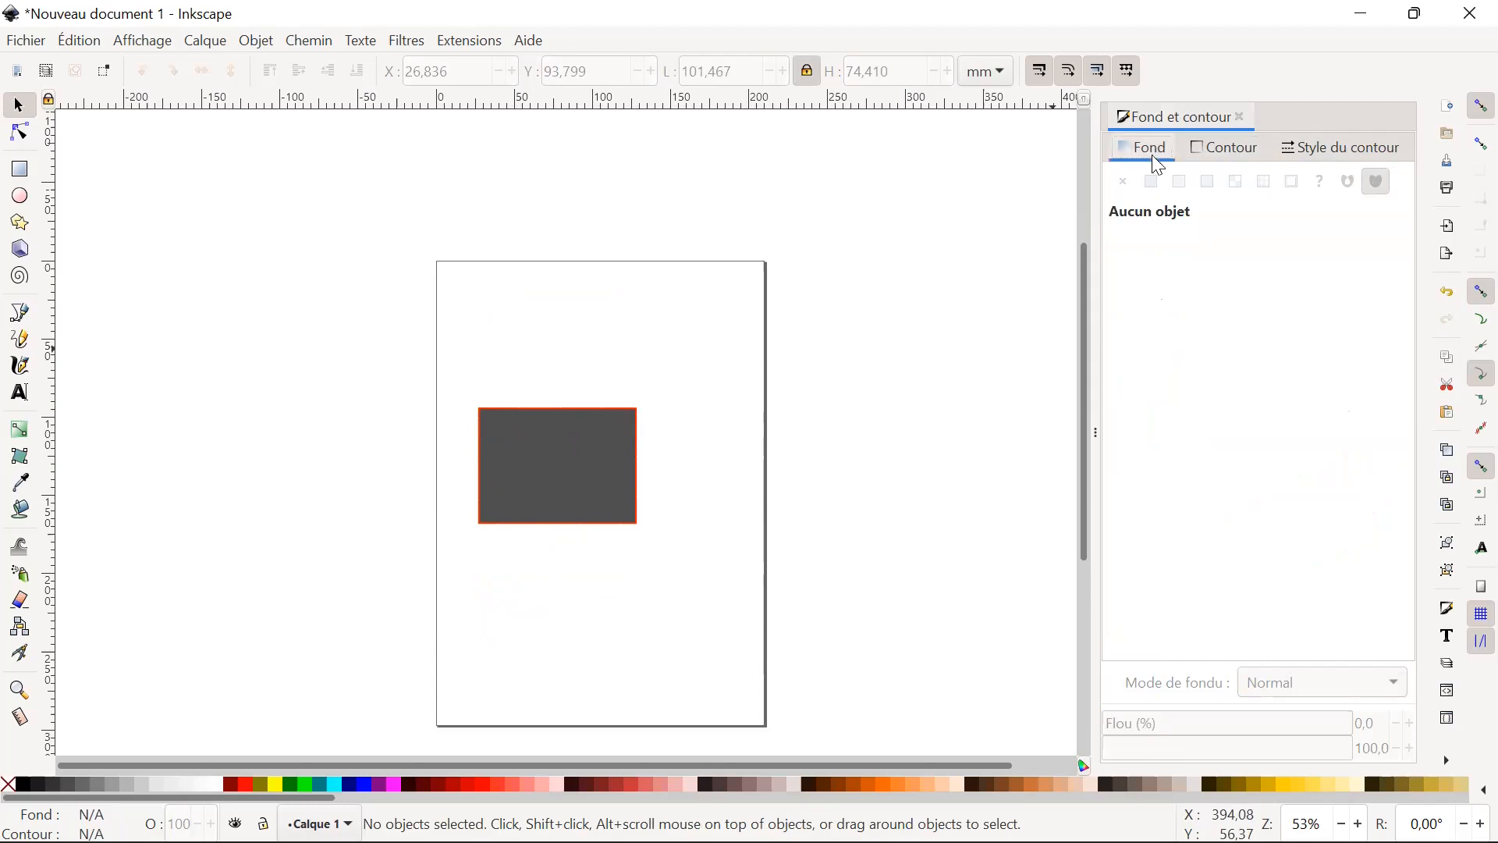
click(526, 428)
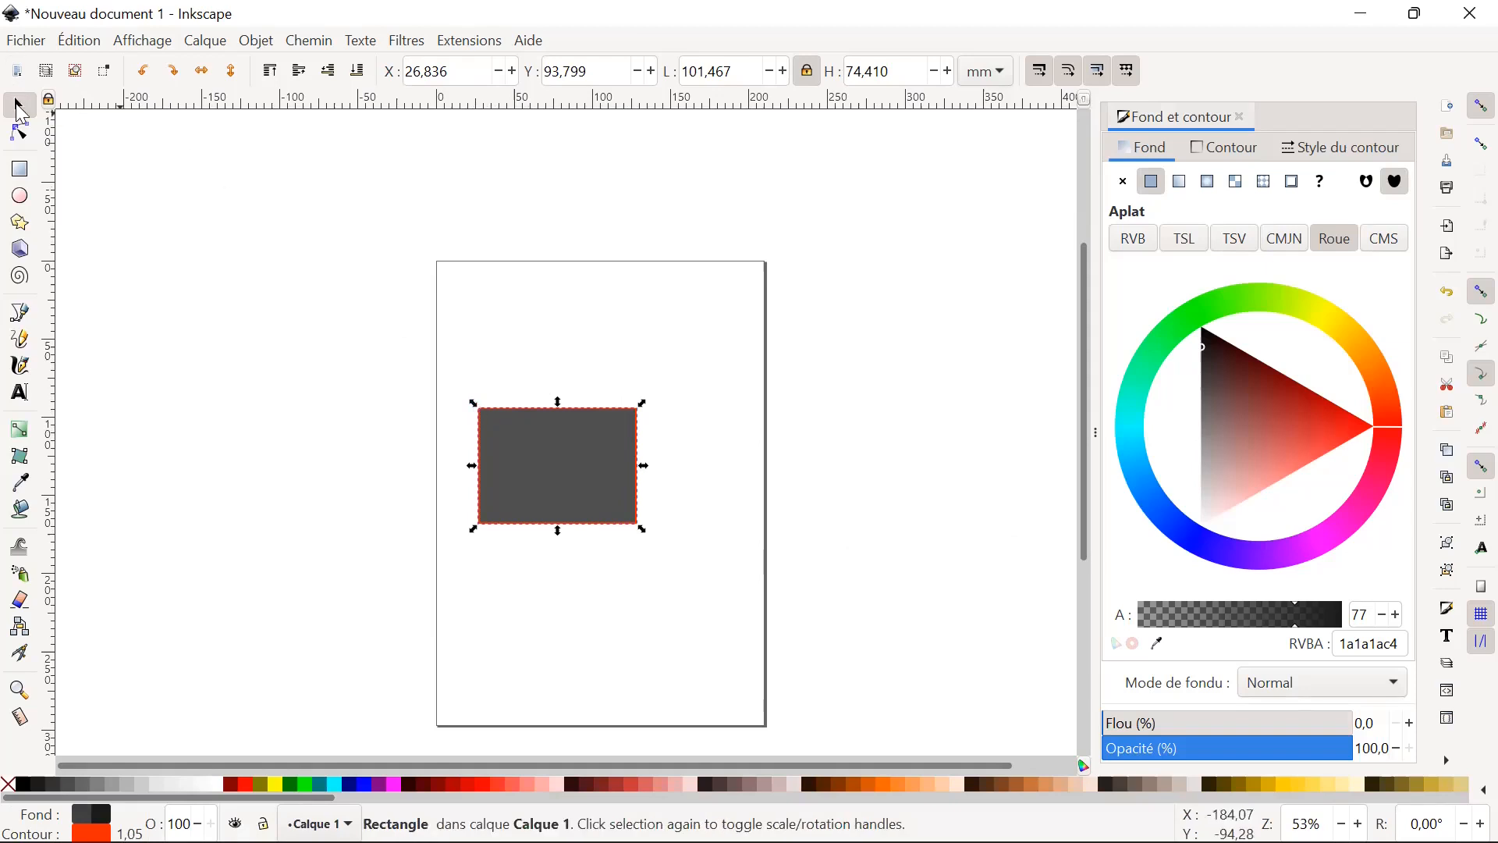
click(20, 134)
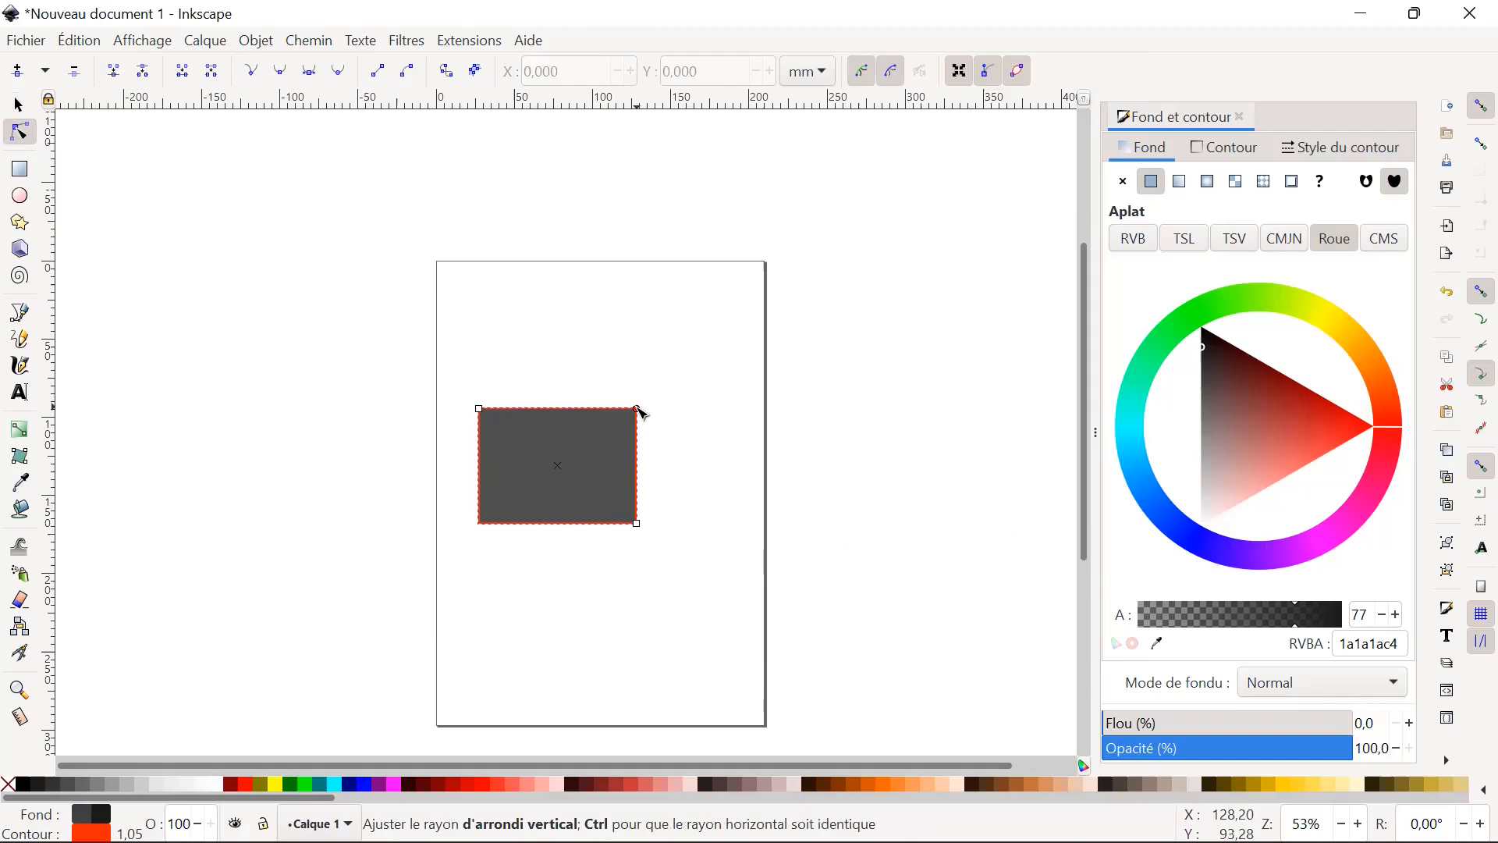
mouse_move(641, 411)
mouse_down()
mouse_move(606, 381)
mouse_move(663, 425)
mouse_move(648, 481)
mouse_move(639, 432)
mouse_move(639, 495)
mouse_move(645, 441)
mouse_move(628, 398)
mouse_move(654, 479)
mouse_move(655, 395)
mouse_move(657, 409)
mouse_up()
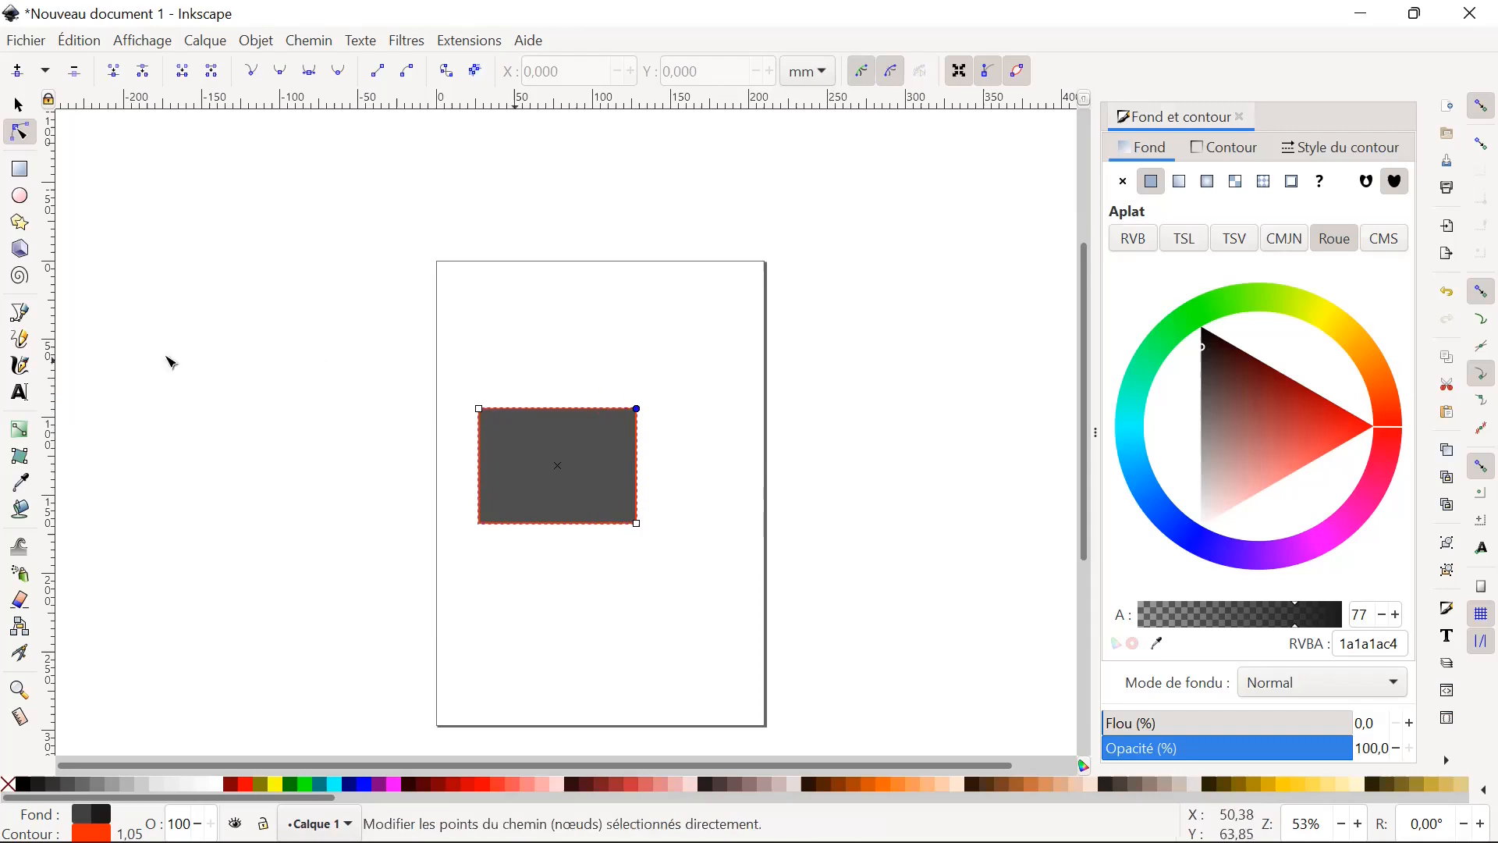
click(17, 107)
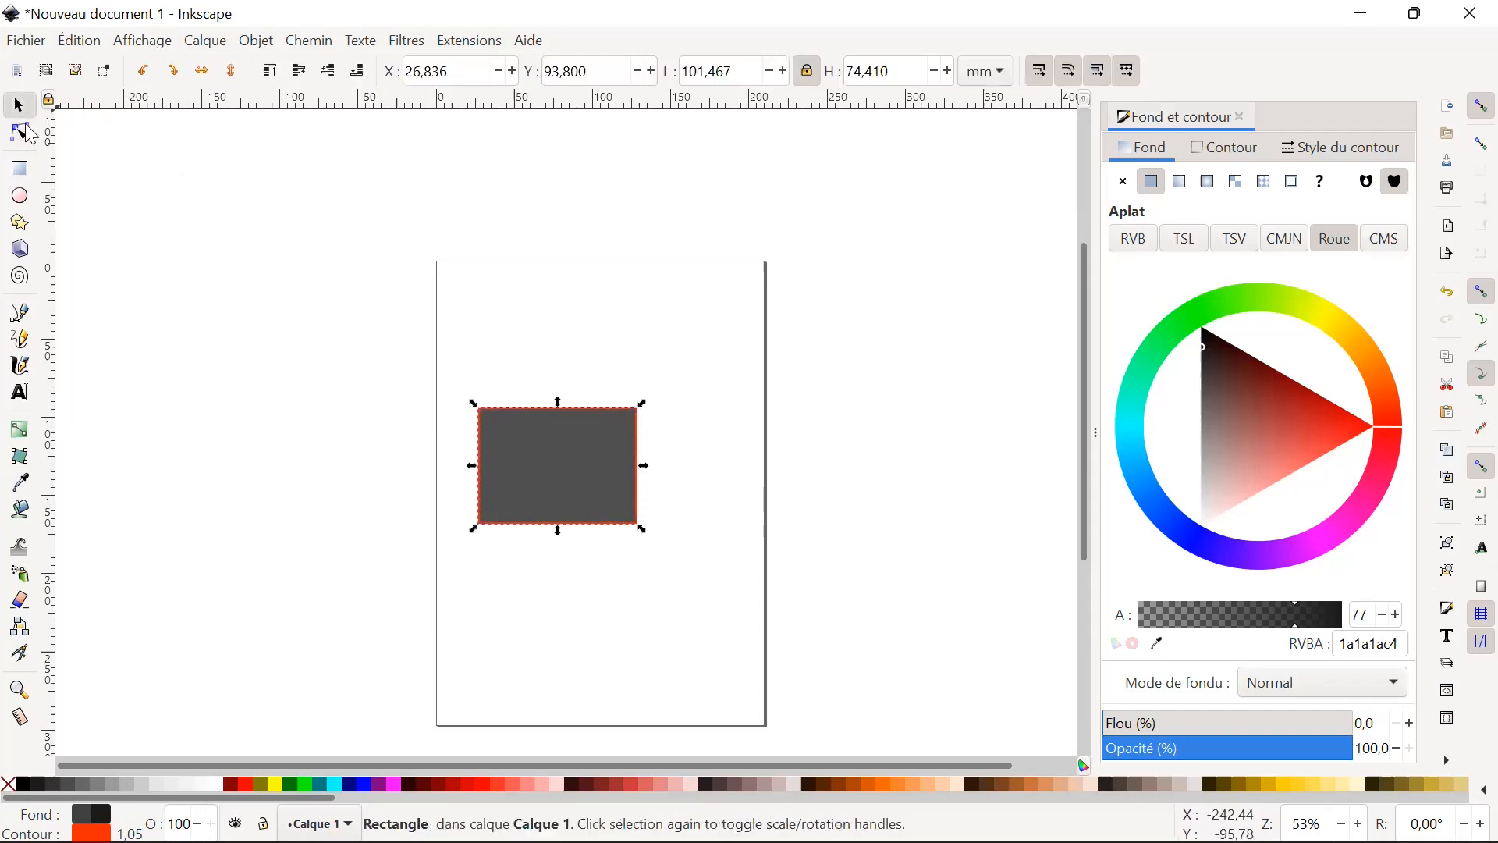
click(32, 139)
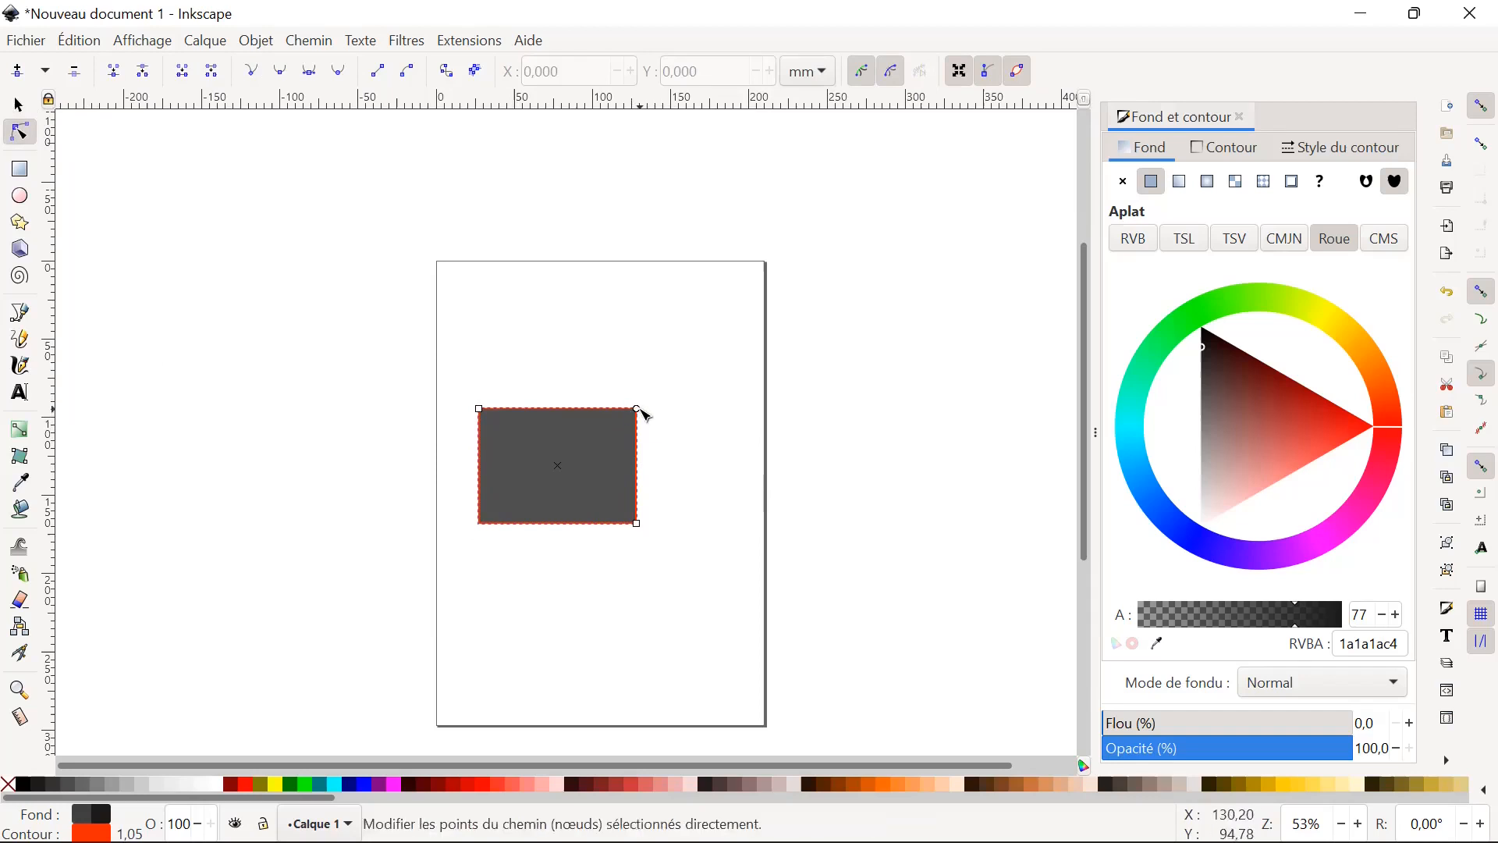
mouse_move(639, 413)
mouse_down()
mouse_move(635, 515)
mouse_move(645, 422)
mouse_move(669, 453)
mouse_move(639, 435)
mouse_up()
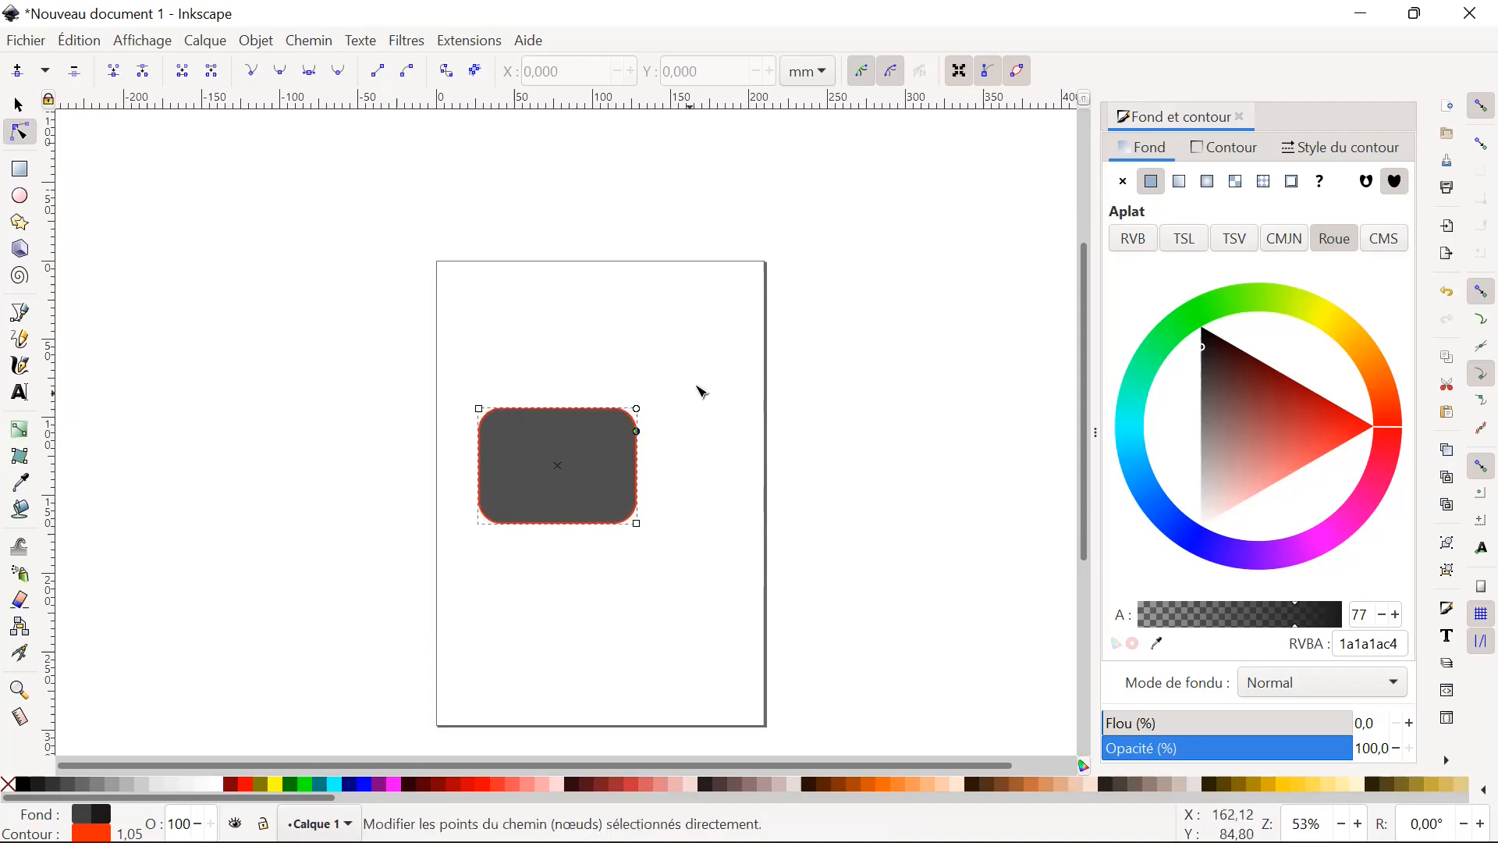
click(19, 106)
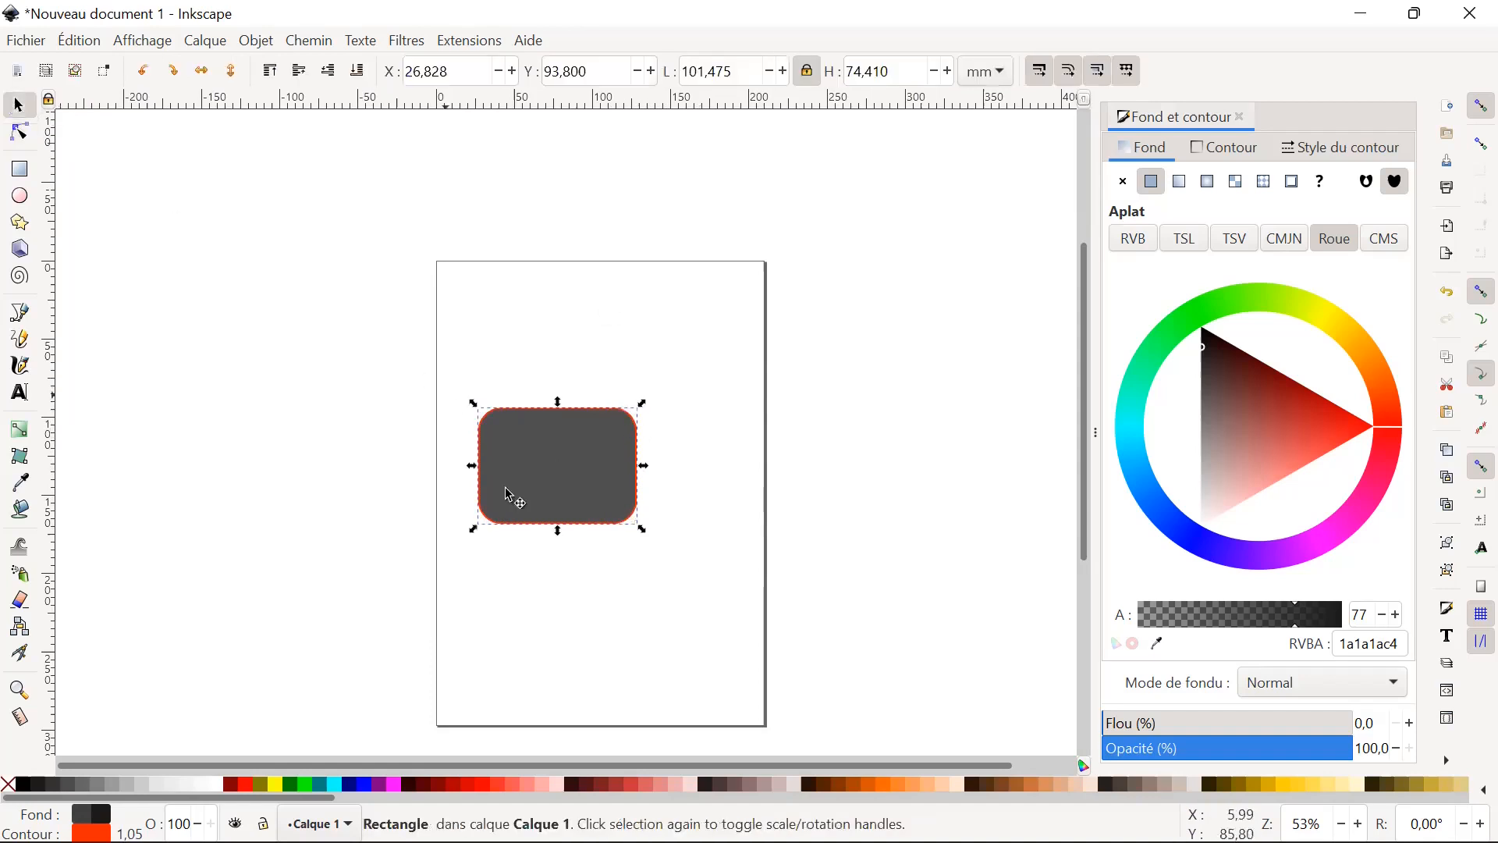
click(713, 595)
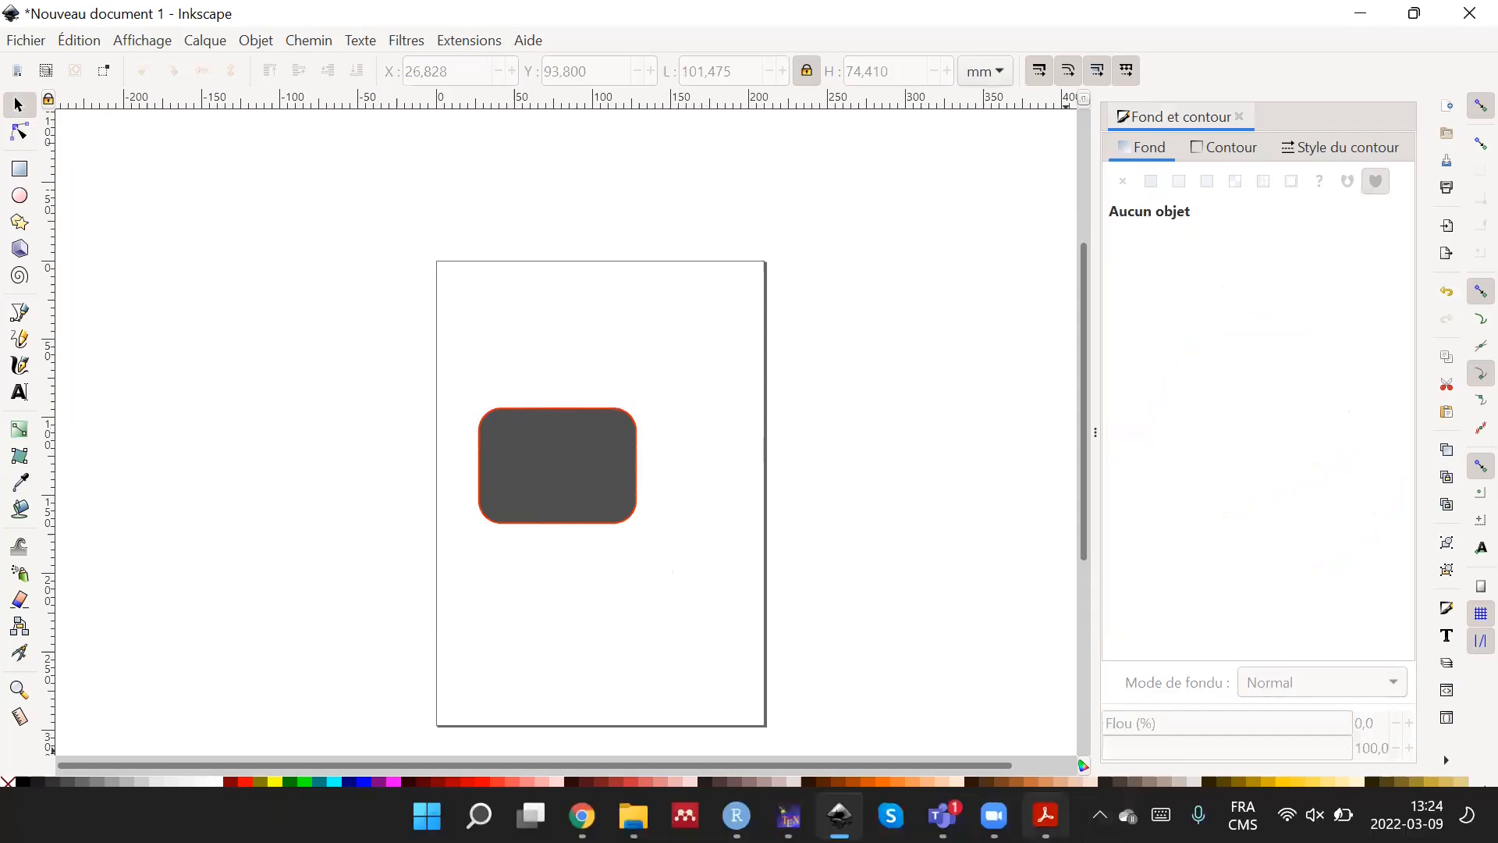
Set the rounded rectangle's horizontal position to X 30.828 mm, and deselect it.
mouse_move(1046, 816)
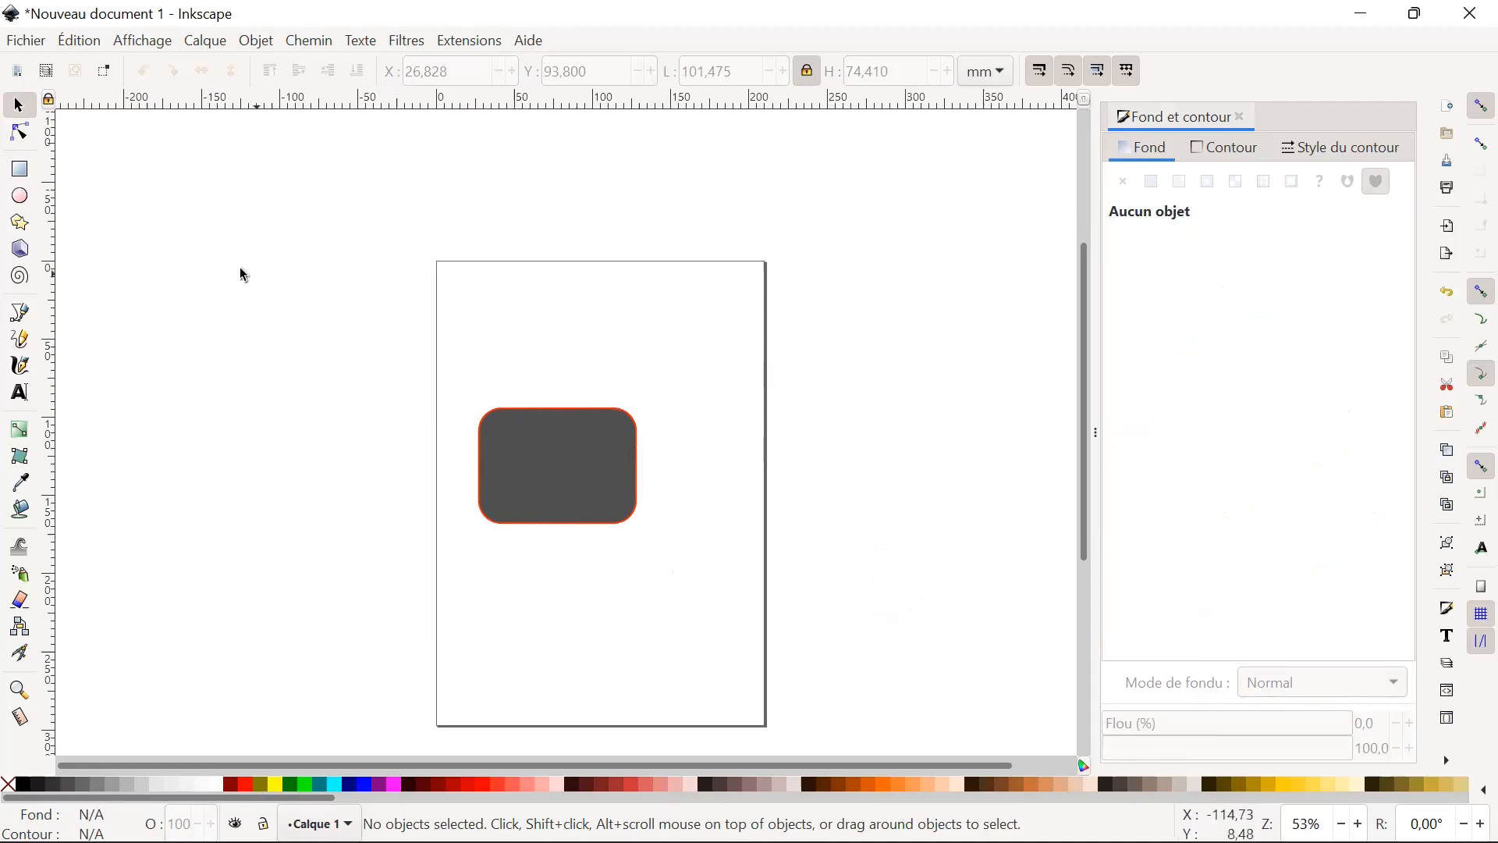
click(533, 465)
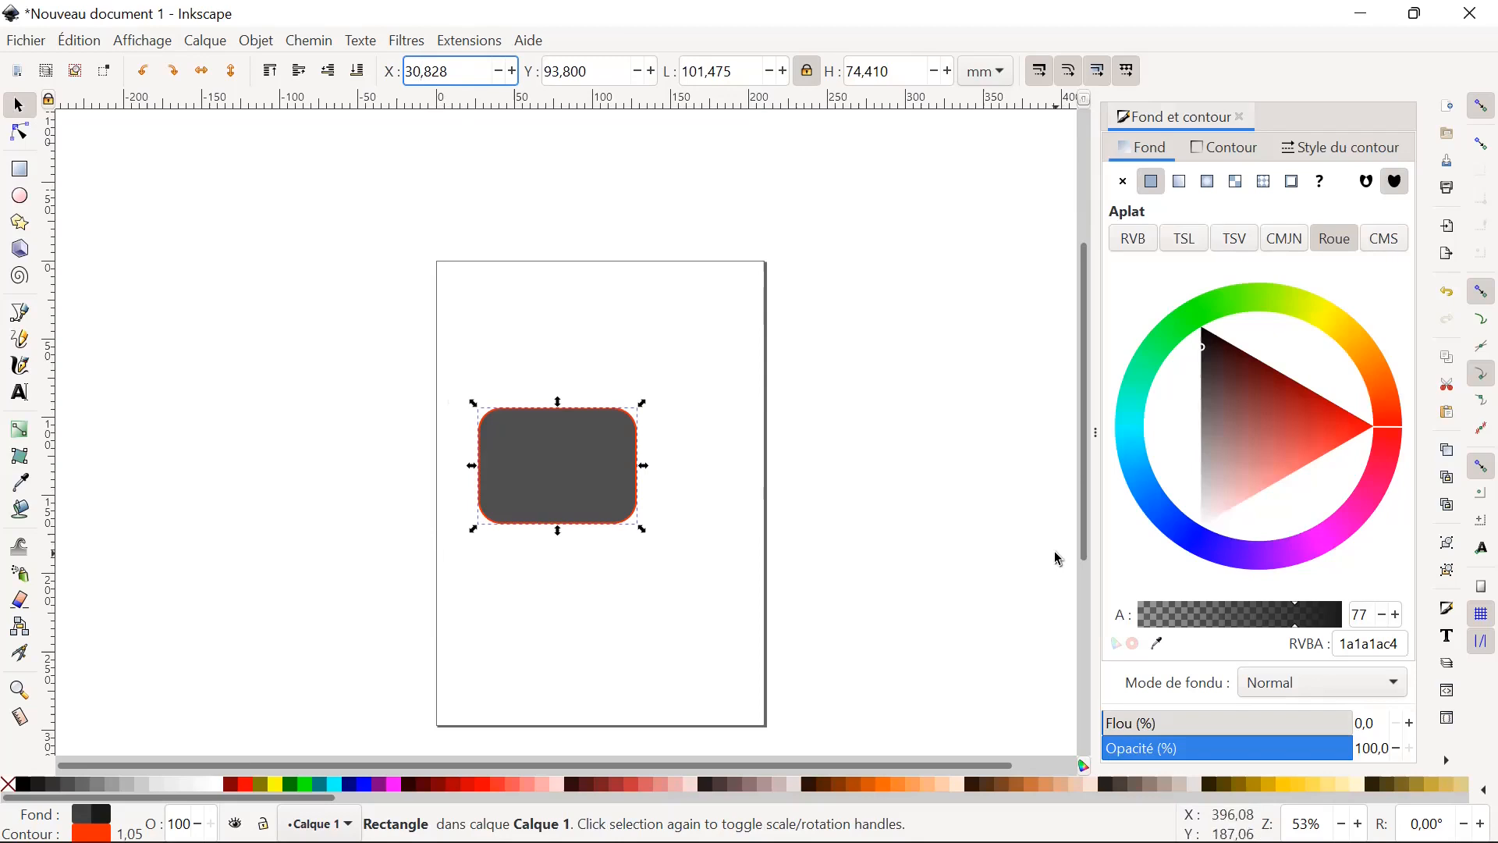
click(388, 492)
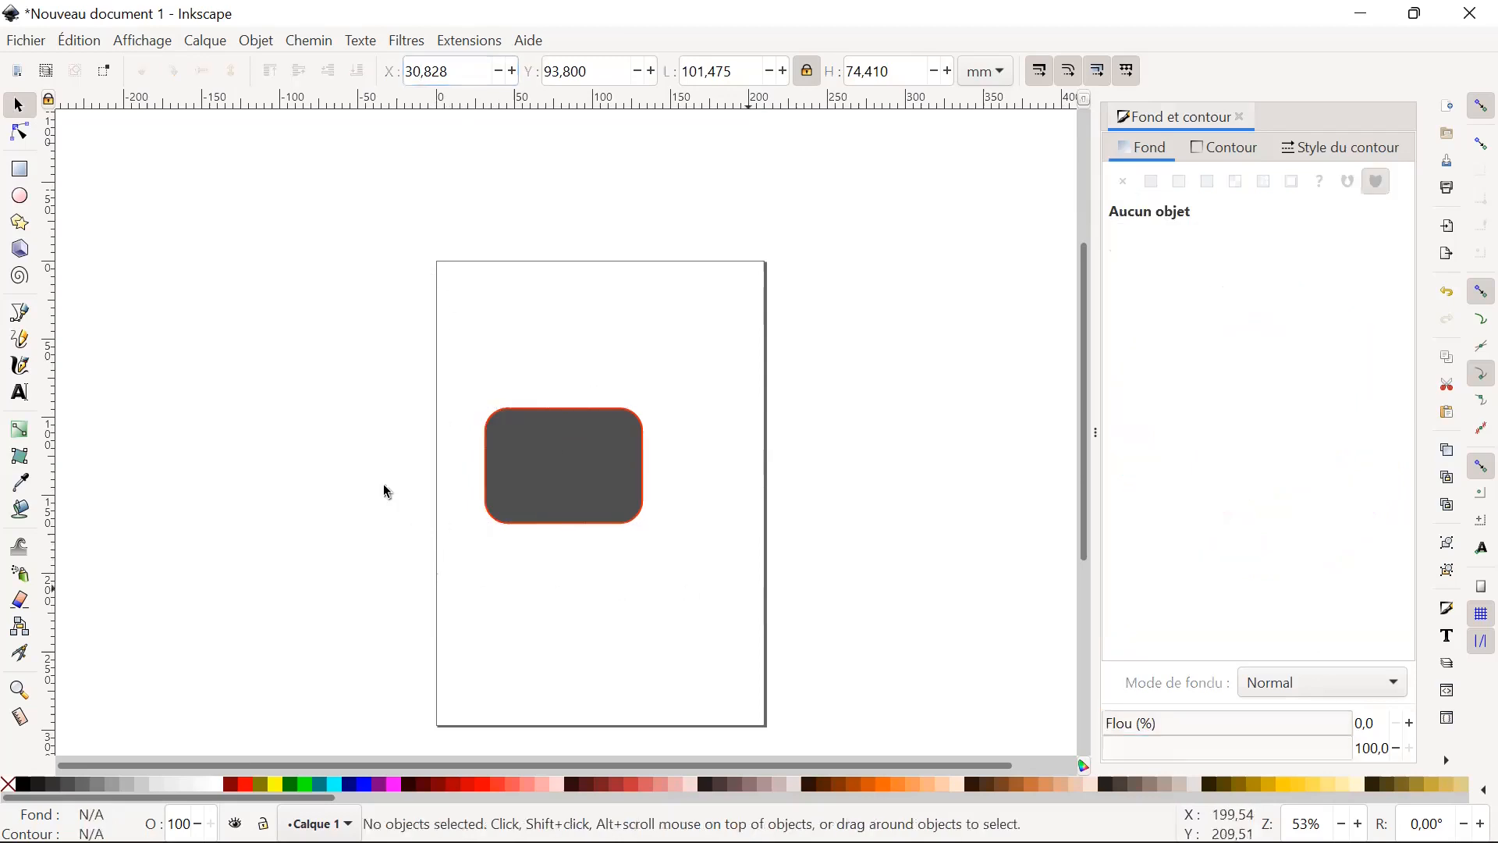
drag(465, 333, 465, 406)
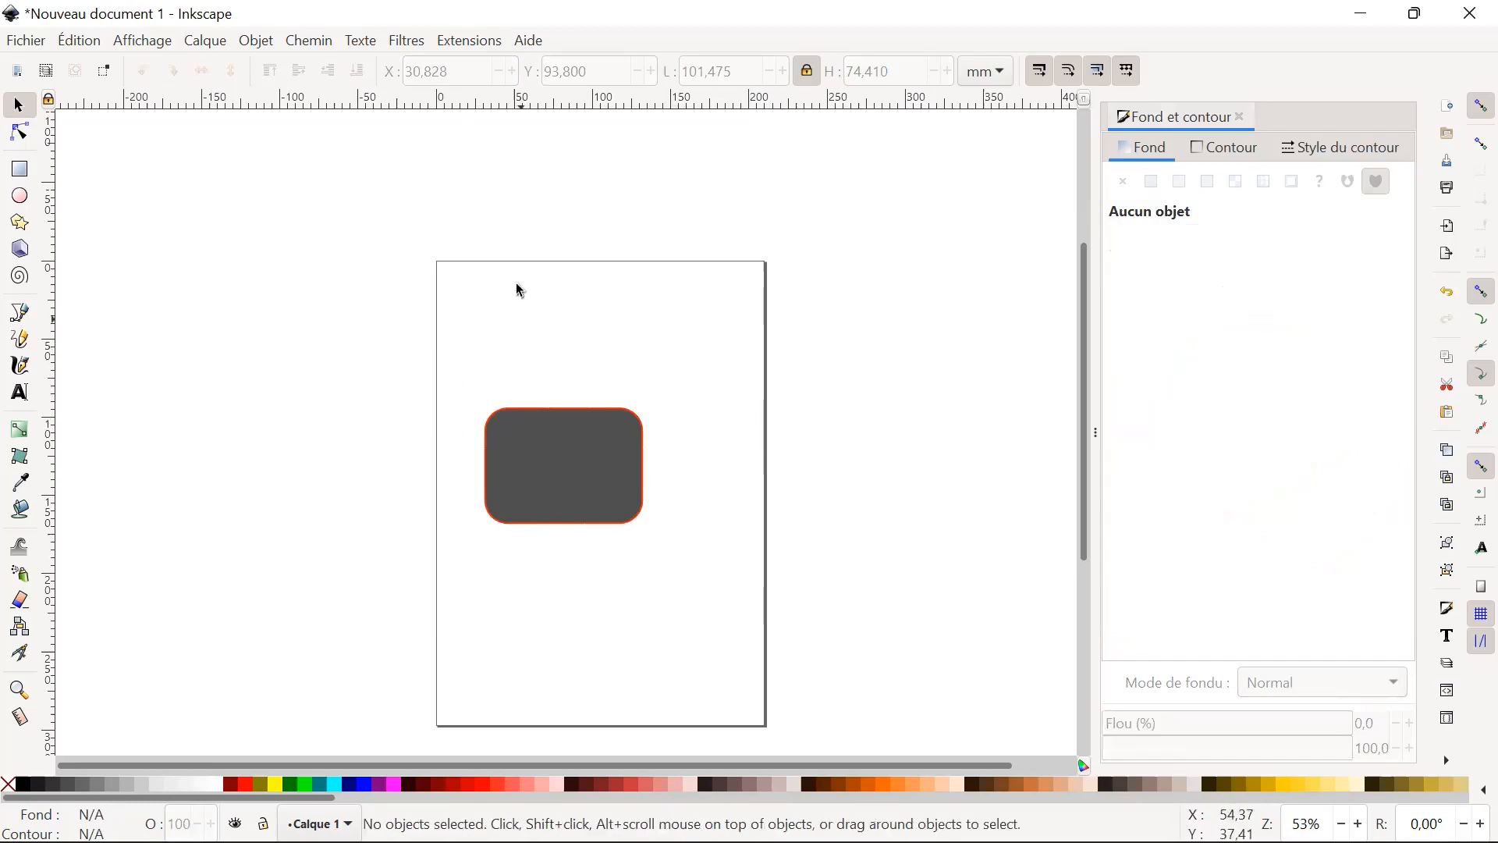
click(608, 485)
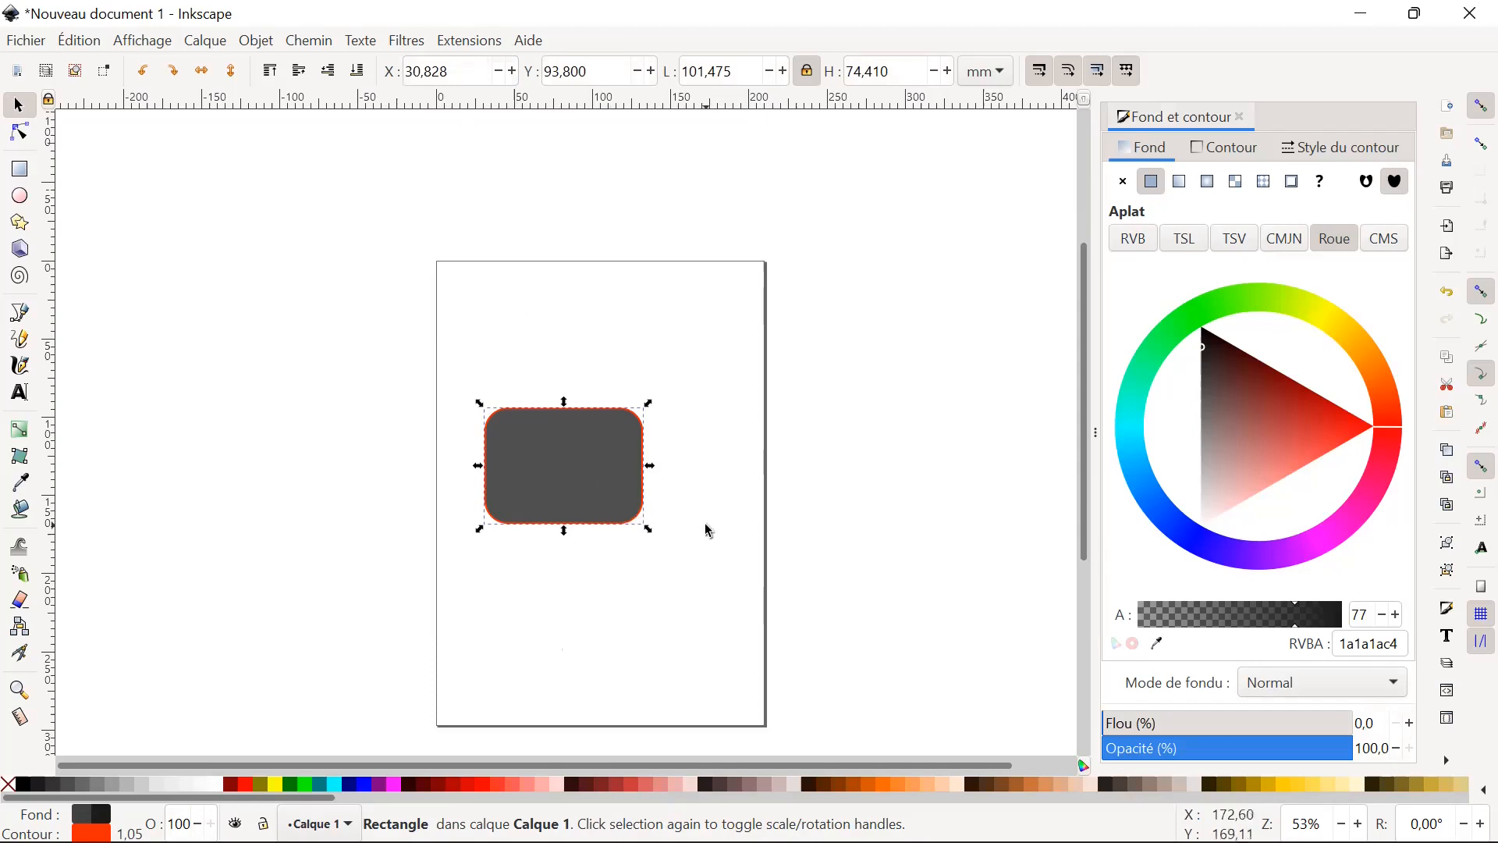
click(488, 593)
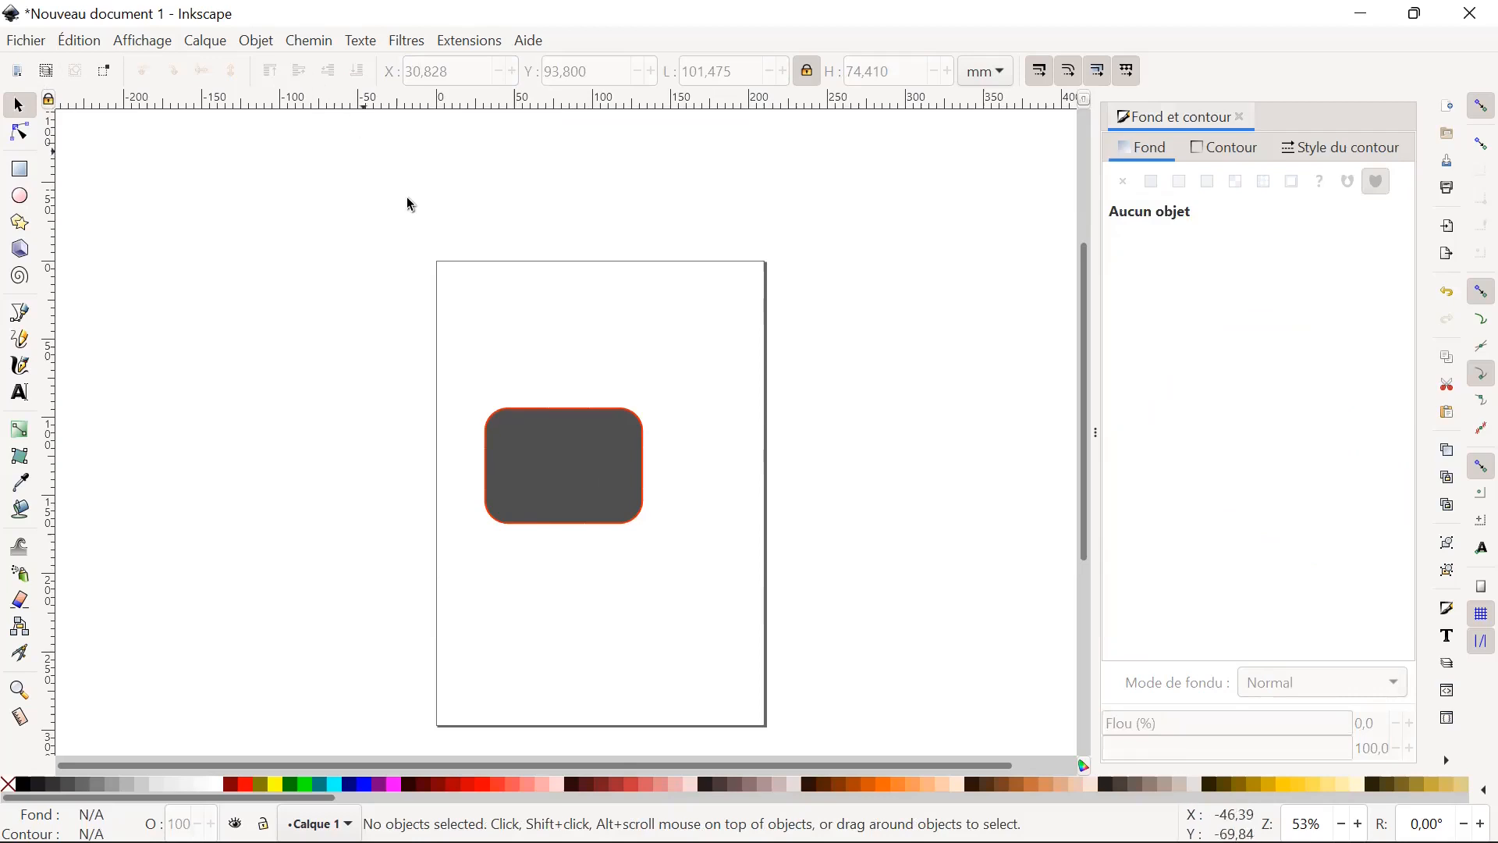
click(610, 480)
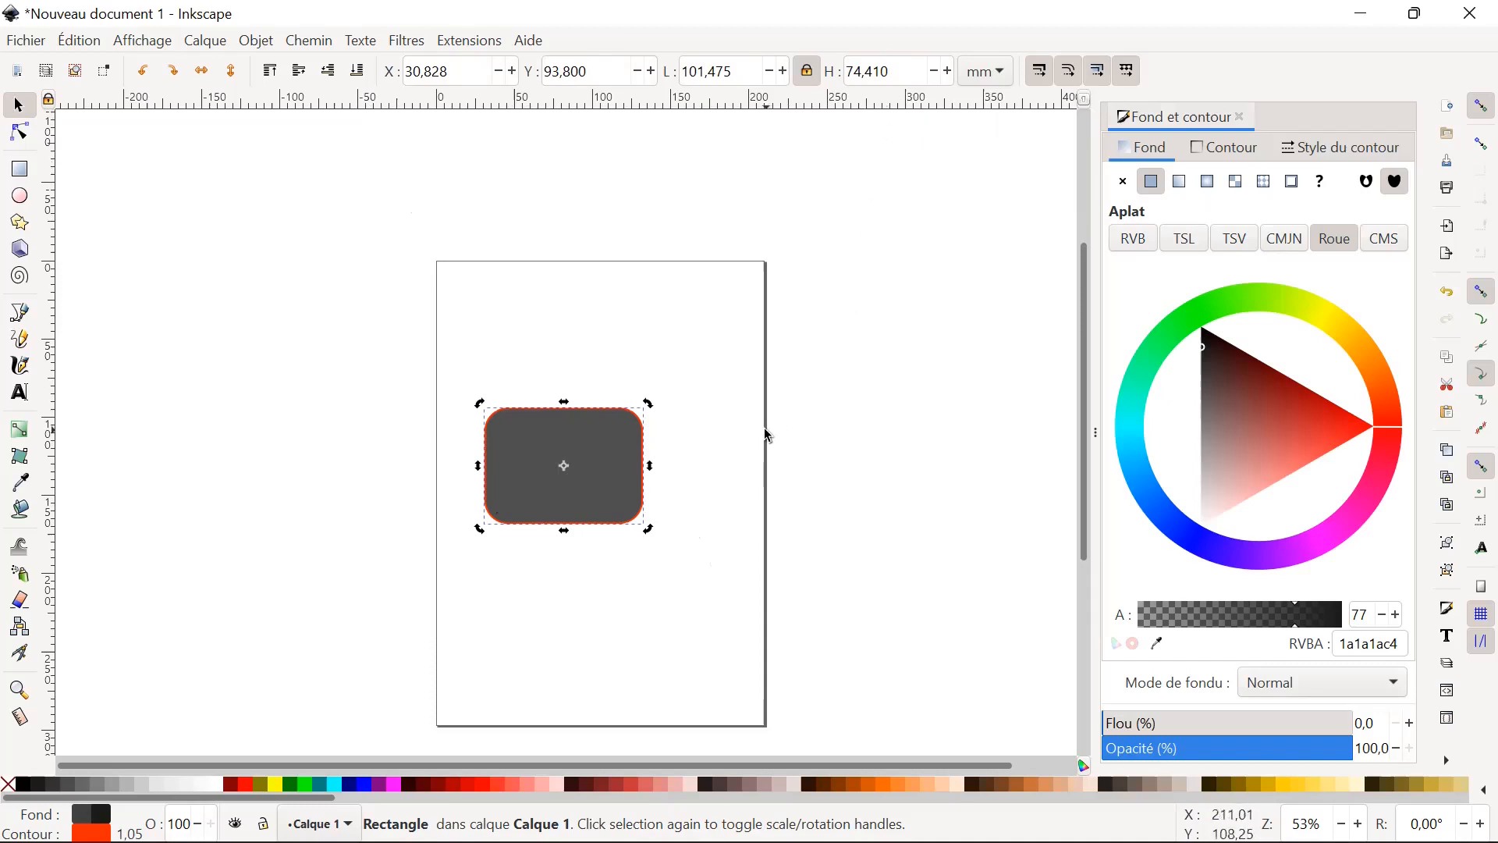
click(884, 430)
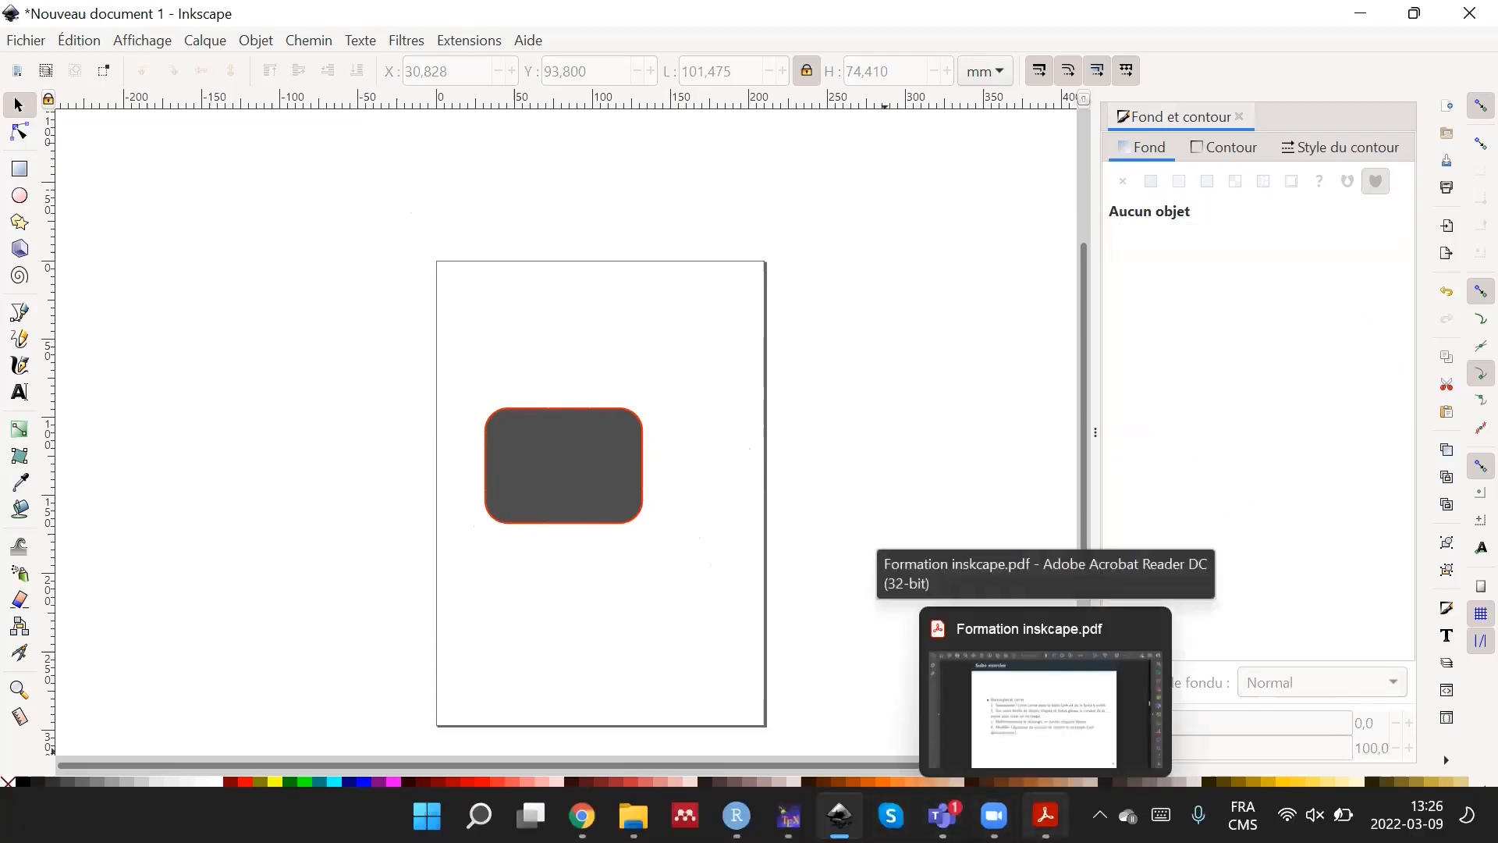
View the slide on complex shapes, nodes, tangents and Bezier curves in Formation inskcape.pdf in Adobe Acrobat Reader, and return to Inkscape.
click(1046, 815)
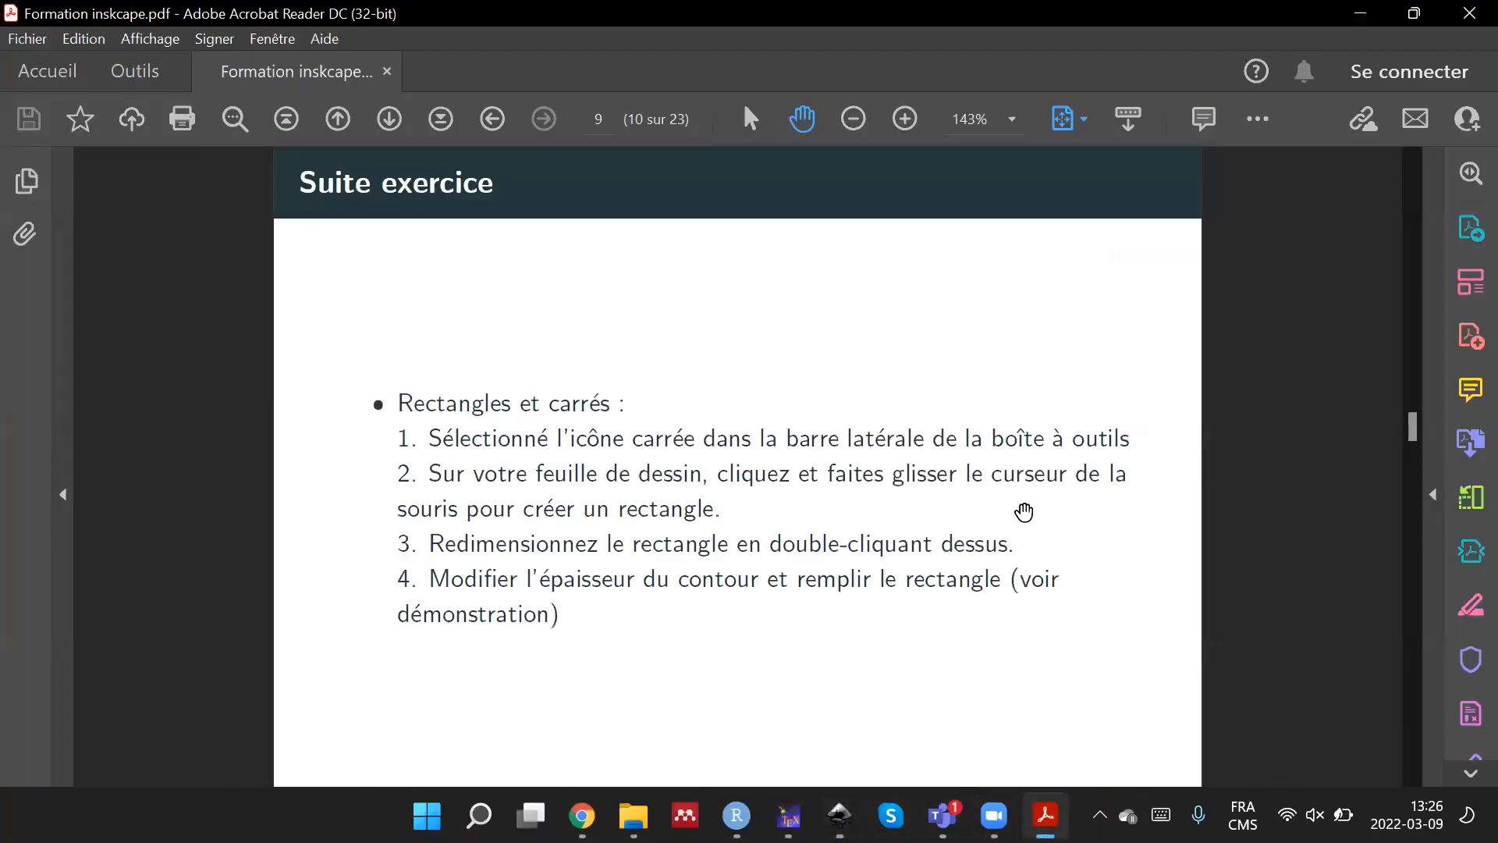
scroll(1020, 538, down, 1)
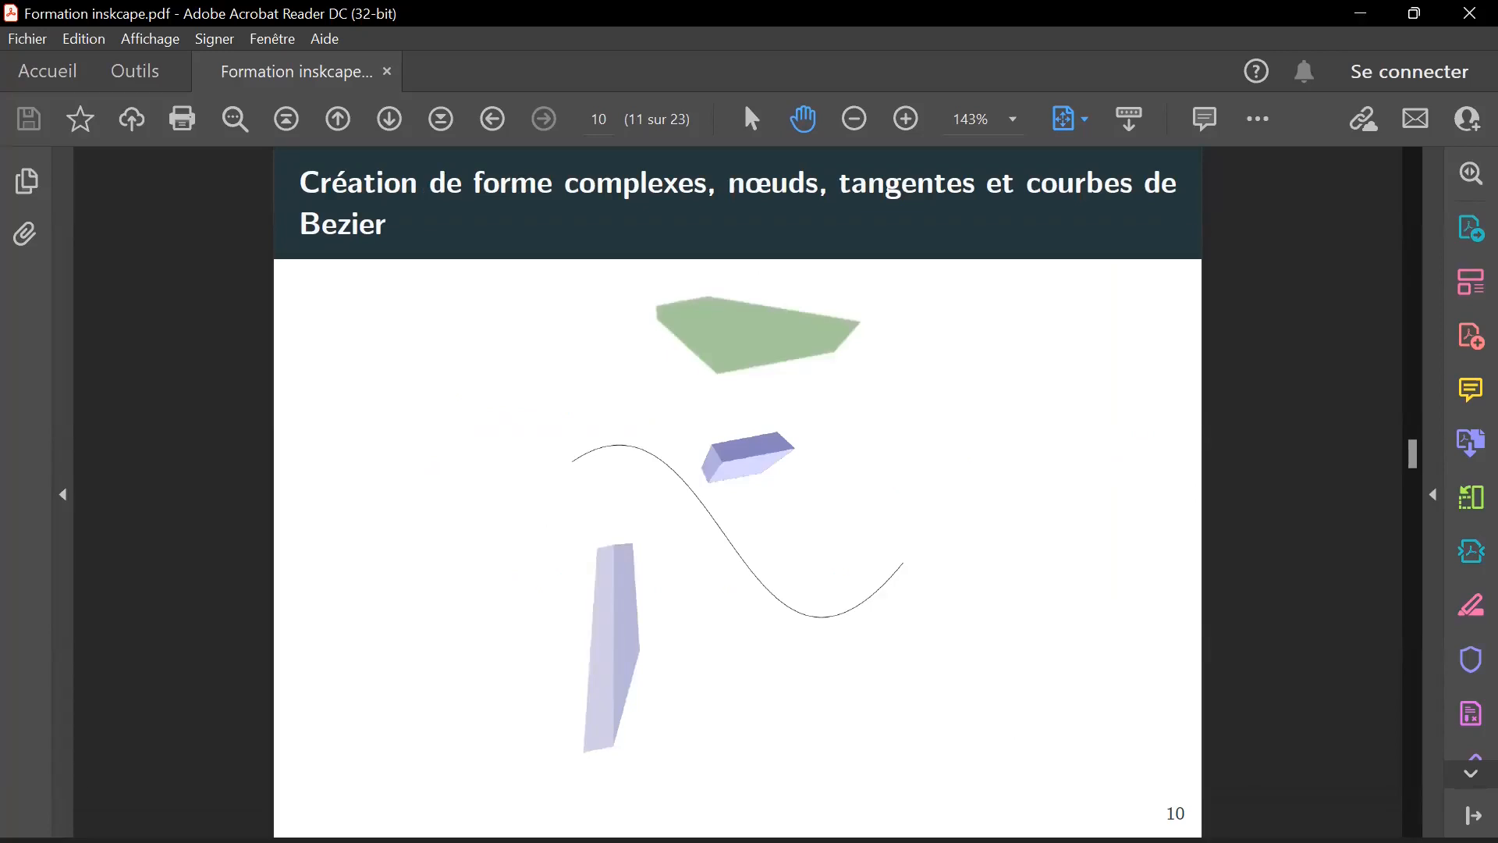
mouse_move(1046, 816)
mouse_move(840, 816)
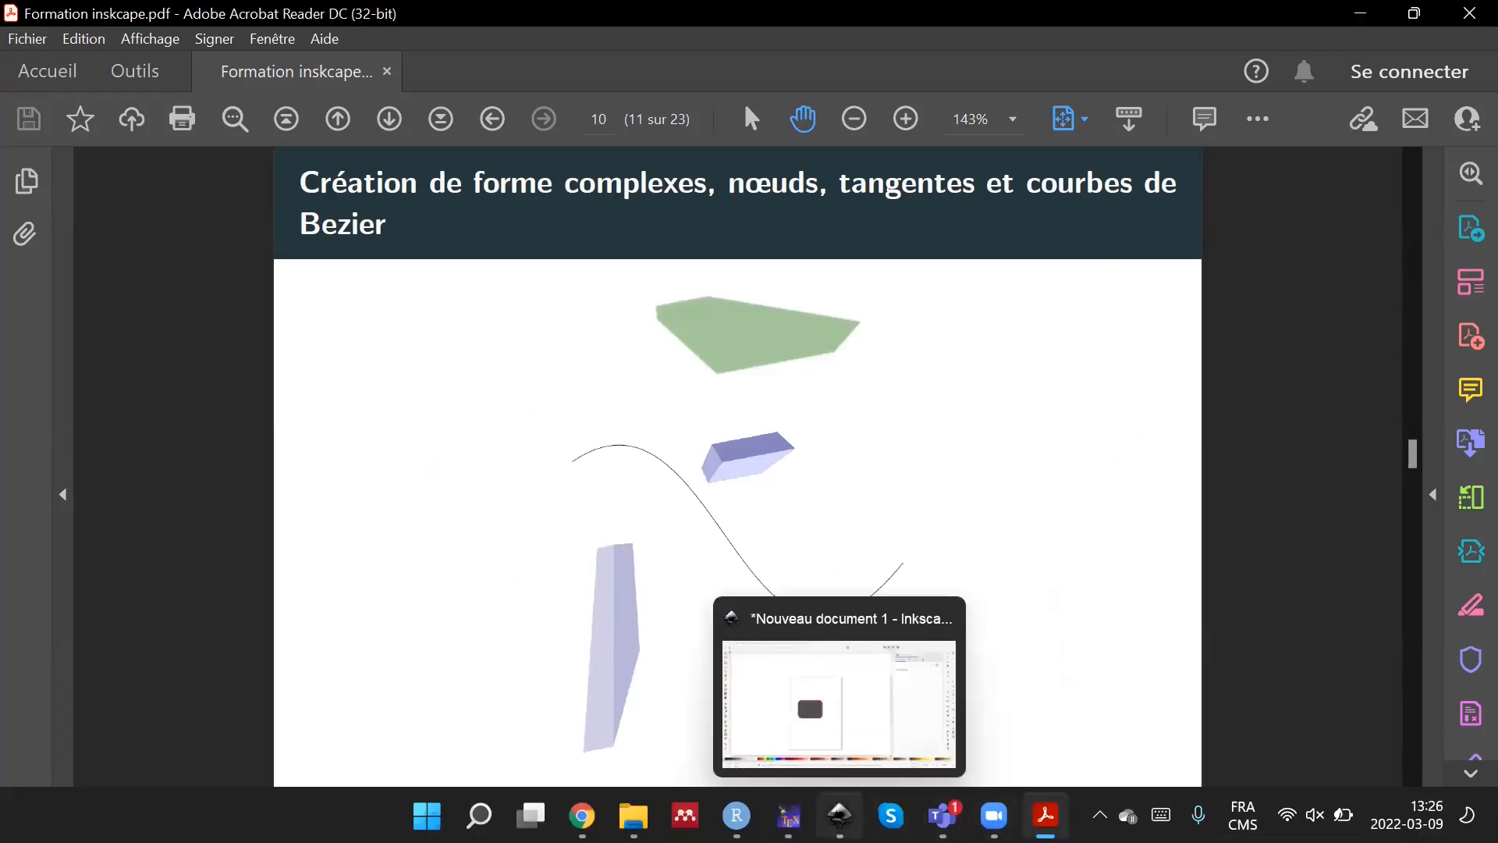
click(827, 671)
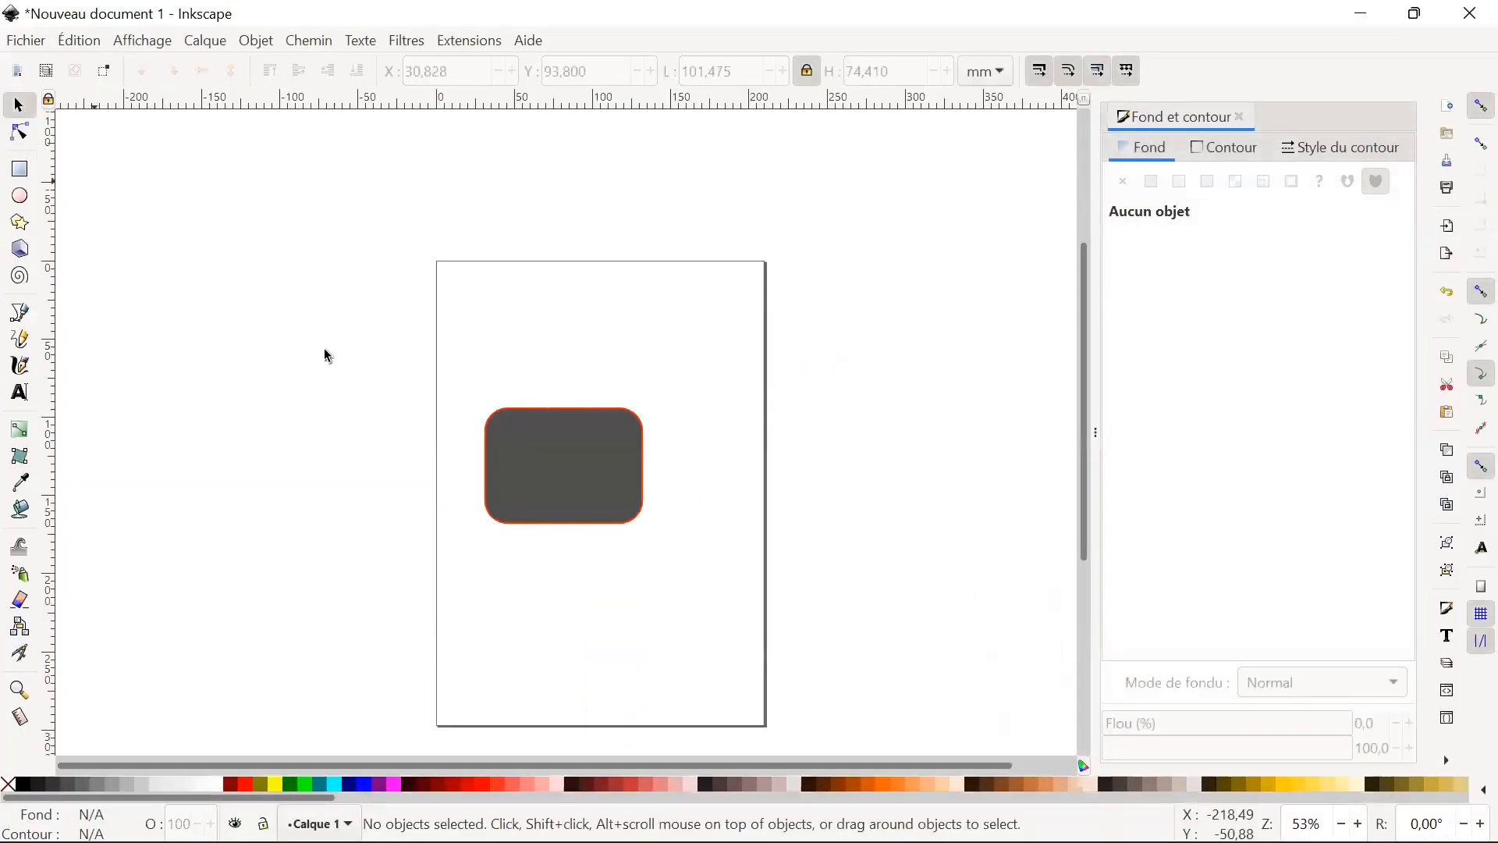
Delete the rounded rectangle from the page.
click(622, 473)
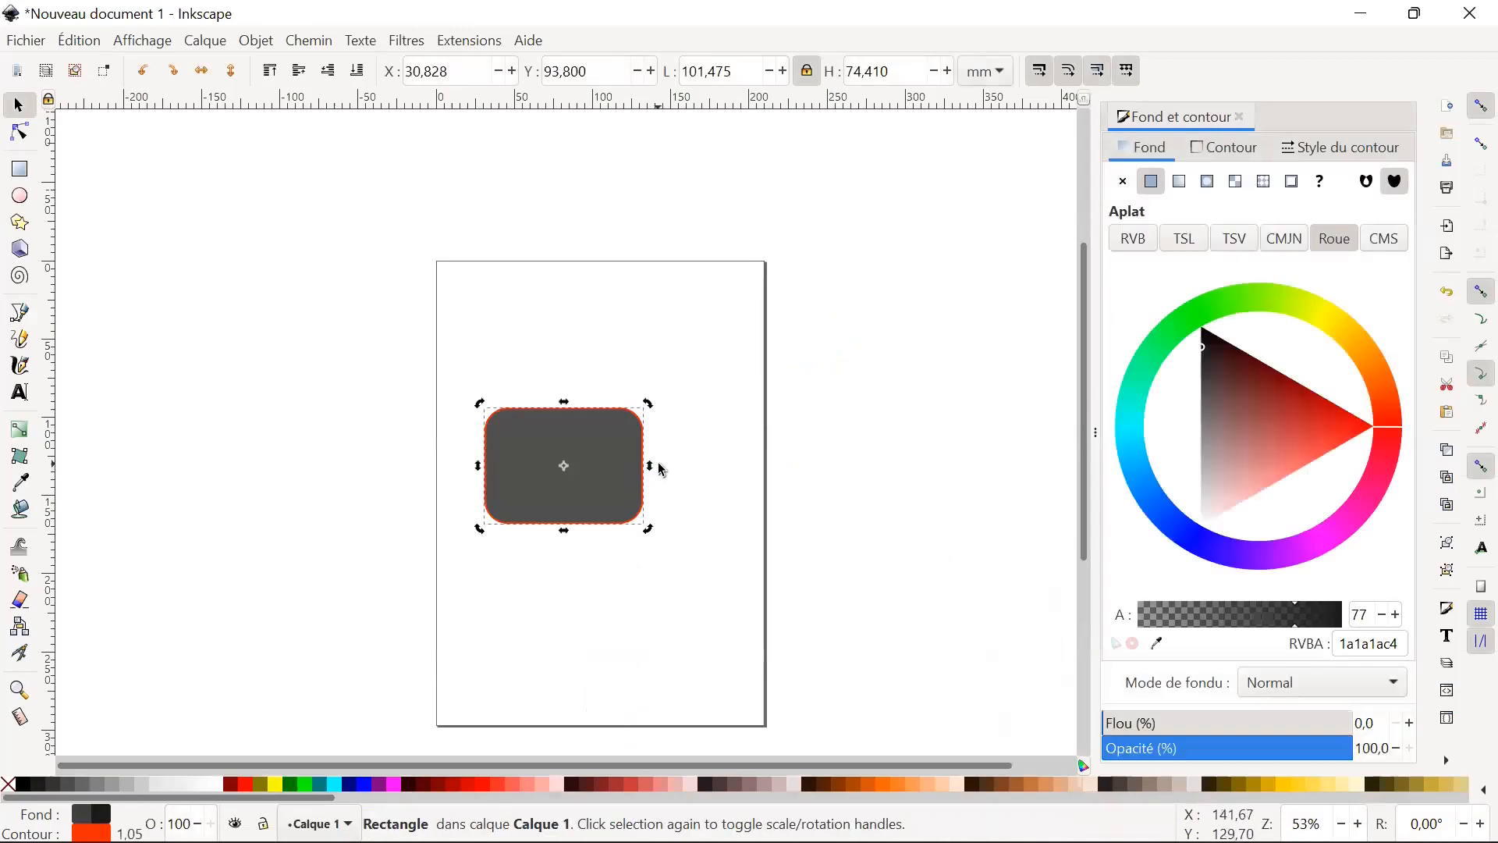
key(Delete)
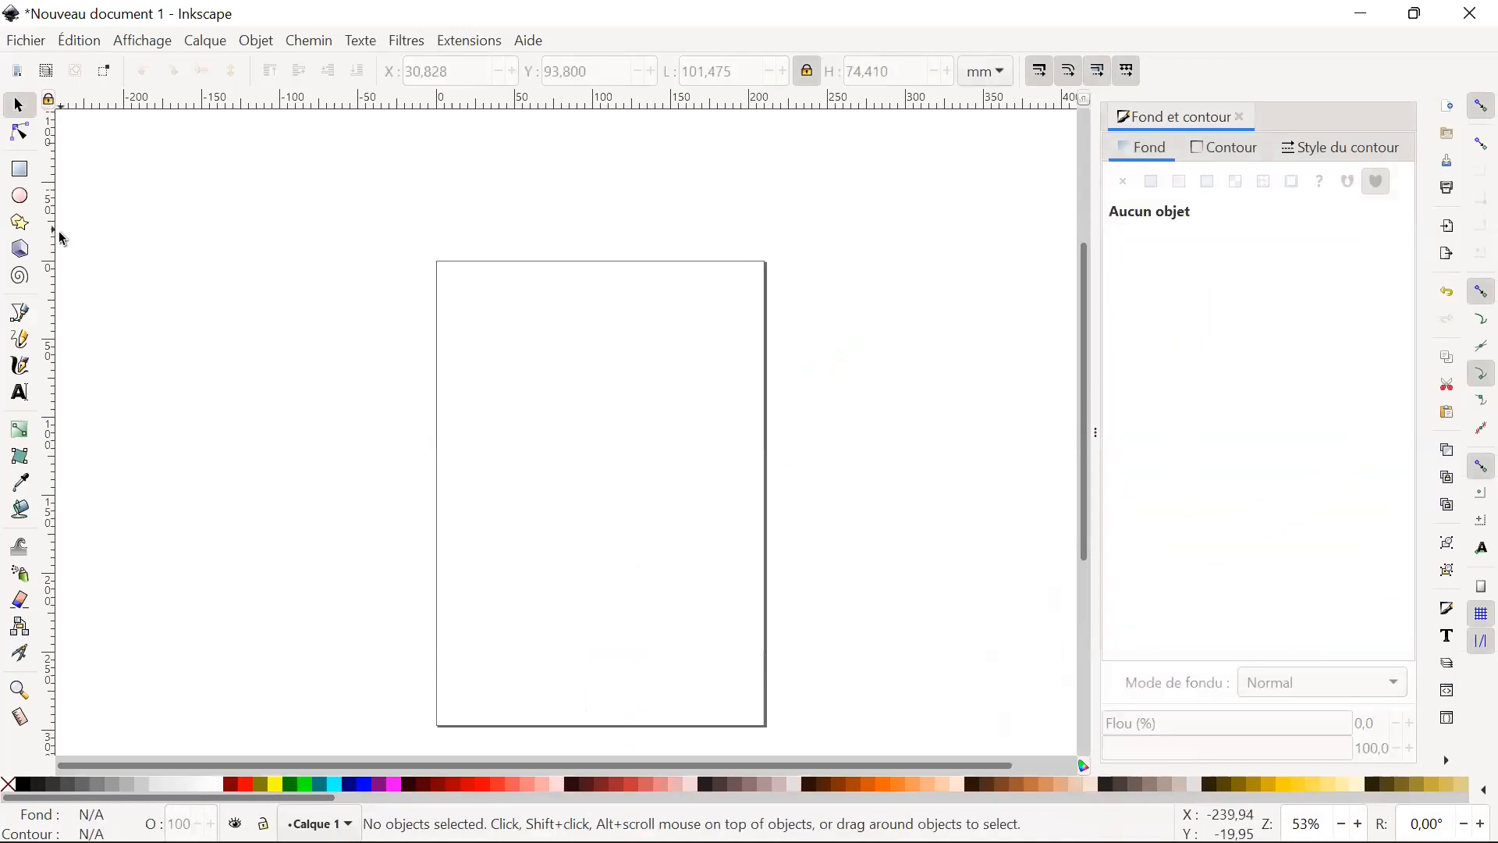
Draw a 3D box about 32 × 152 mm across the upper edge of the page near its left corner, and delete it.
click(23, 251)
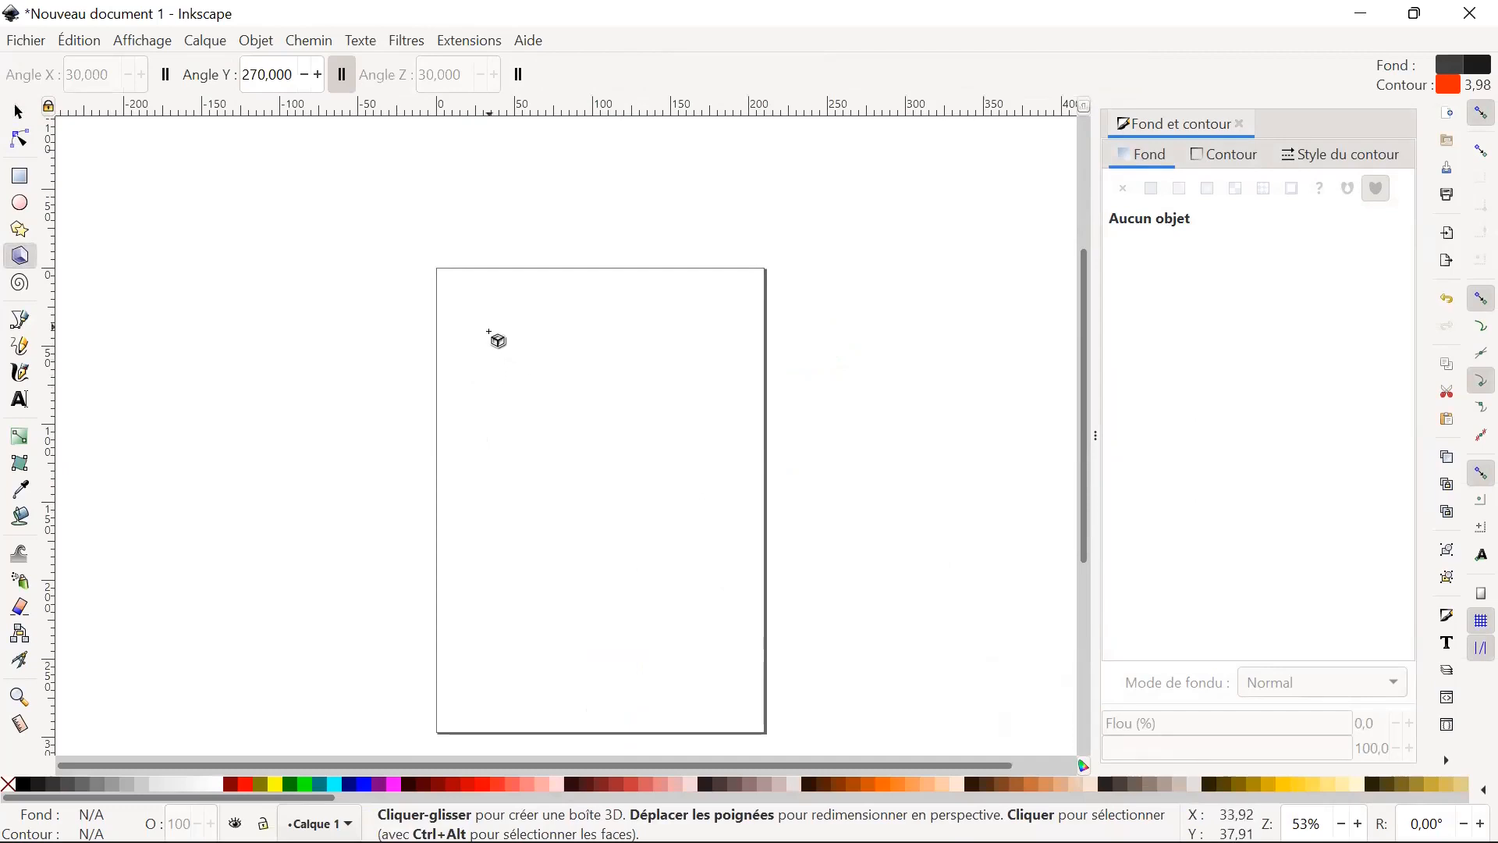
drag(474, 334, 498, 401)
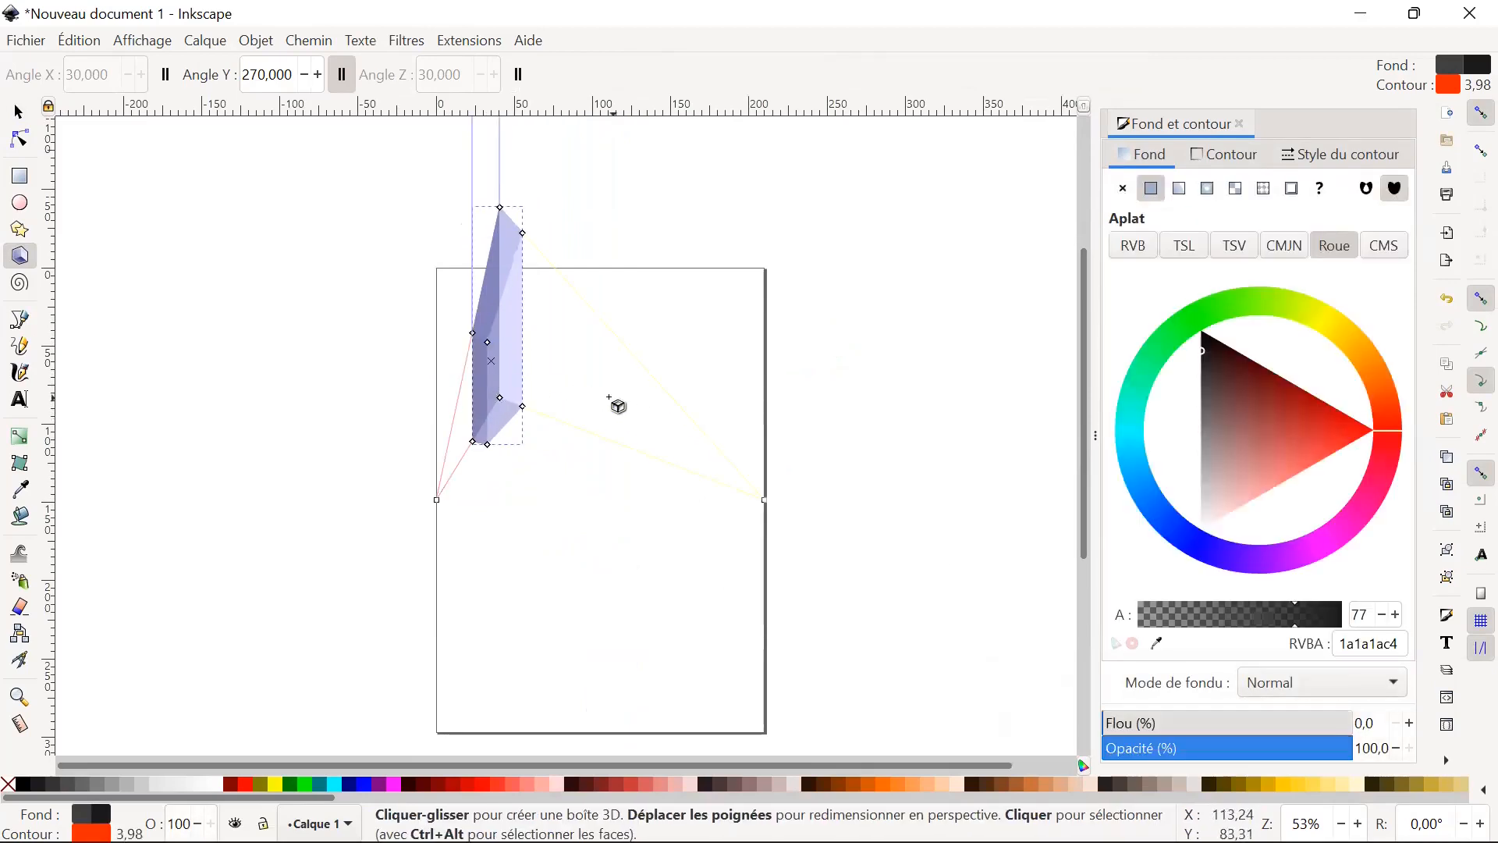
click(388, 312)
click(19, 112)
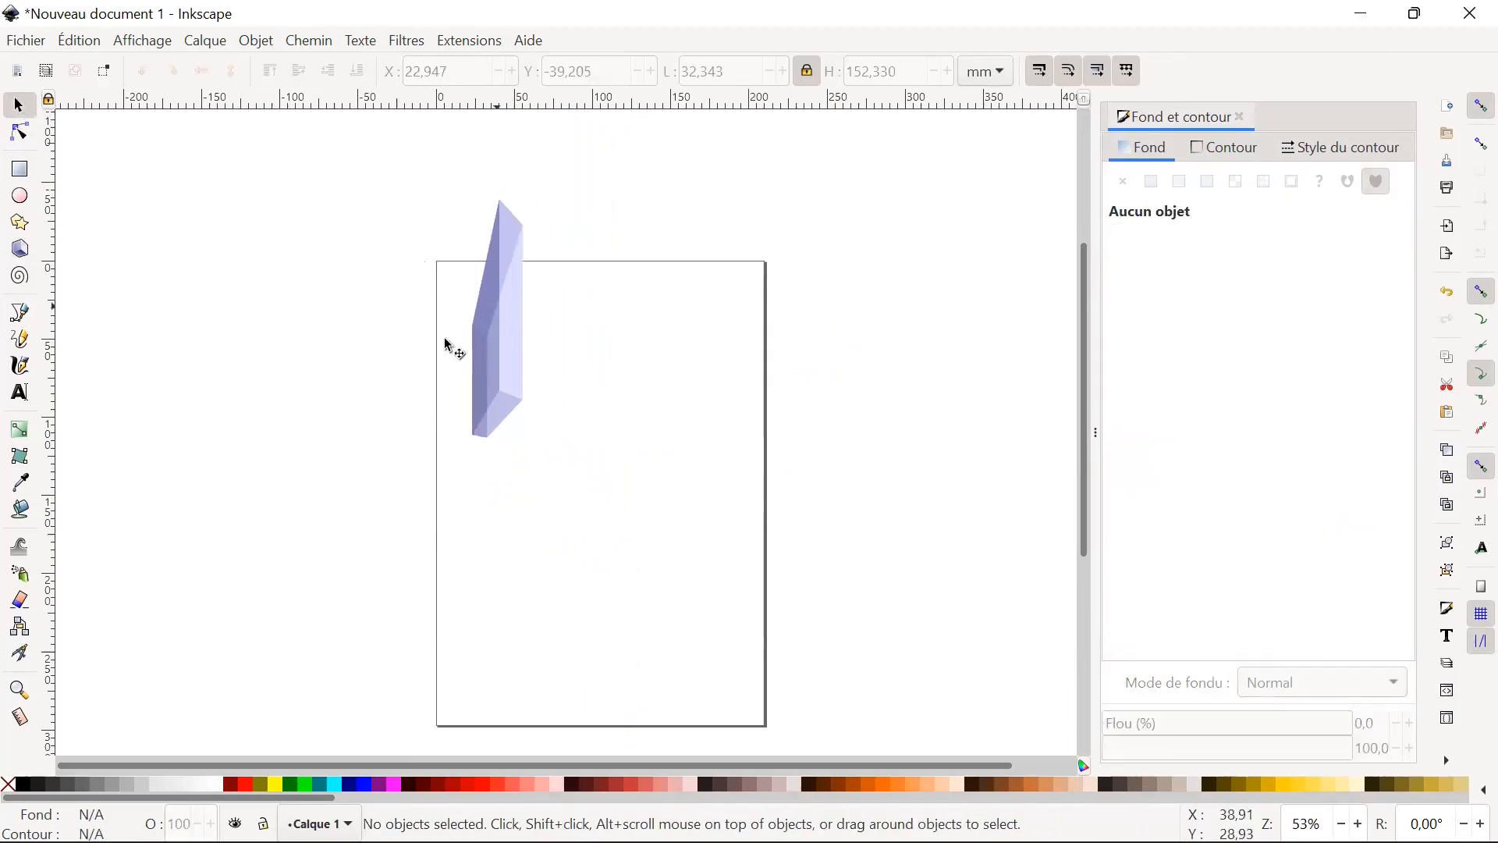
click(488, 353)
key(Delete)
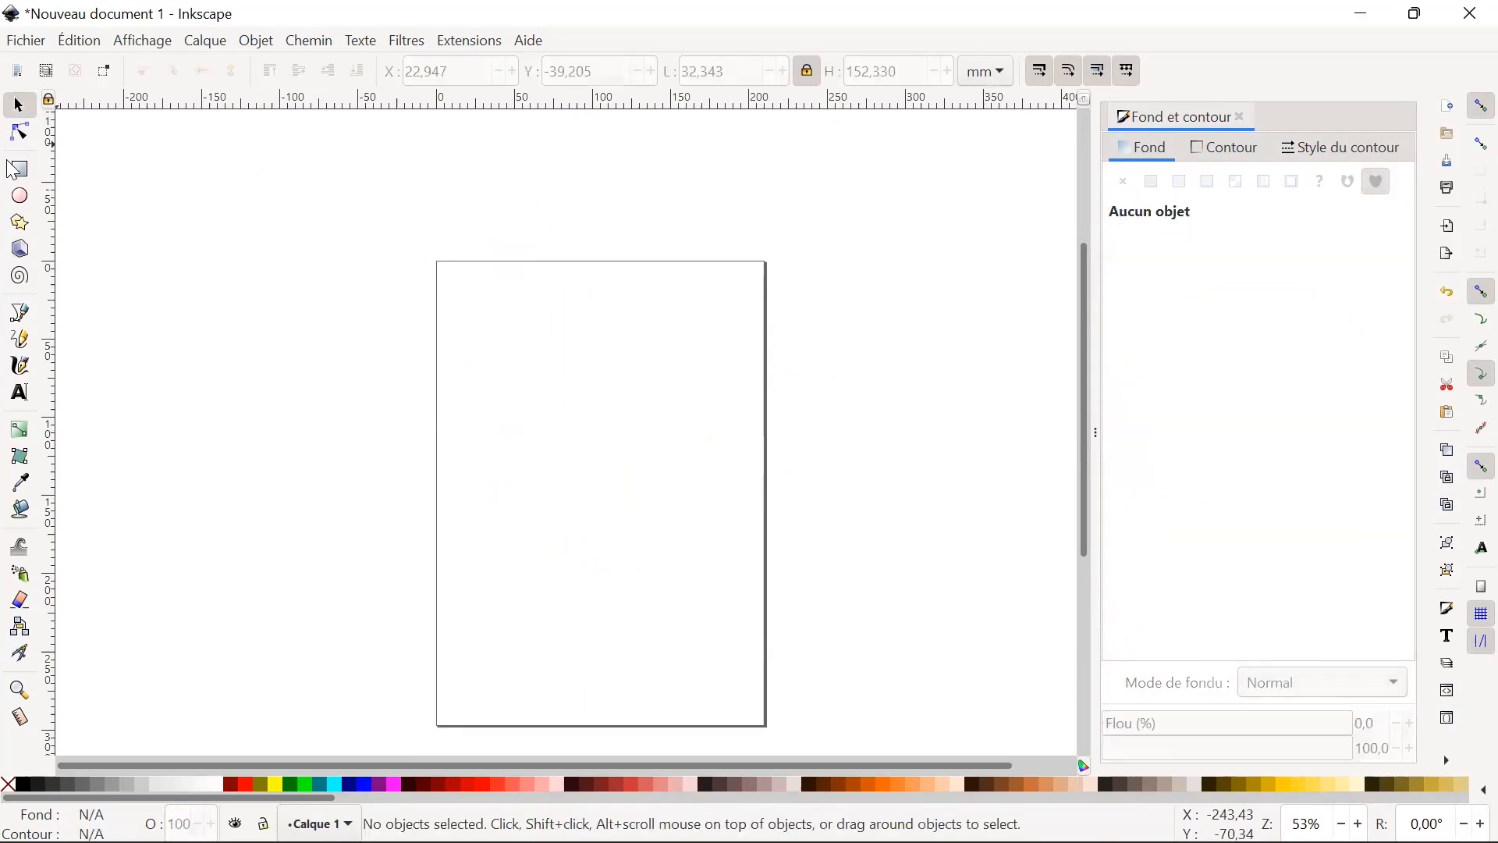
click(19, 317)
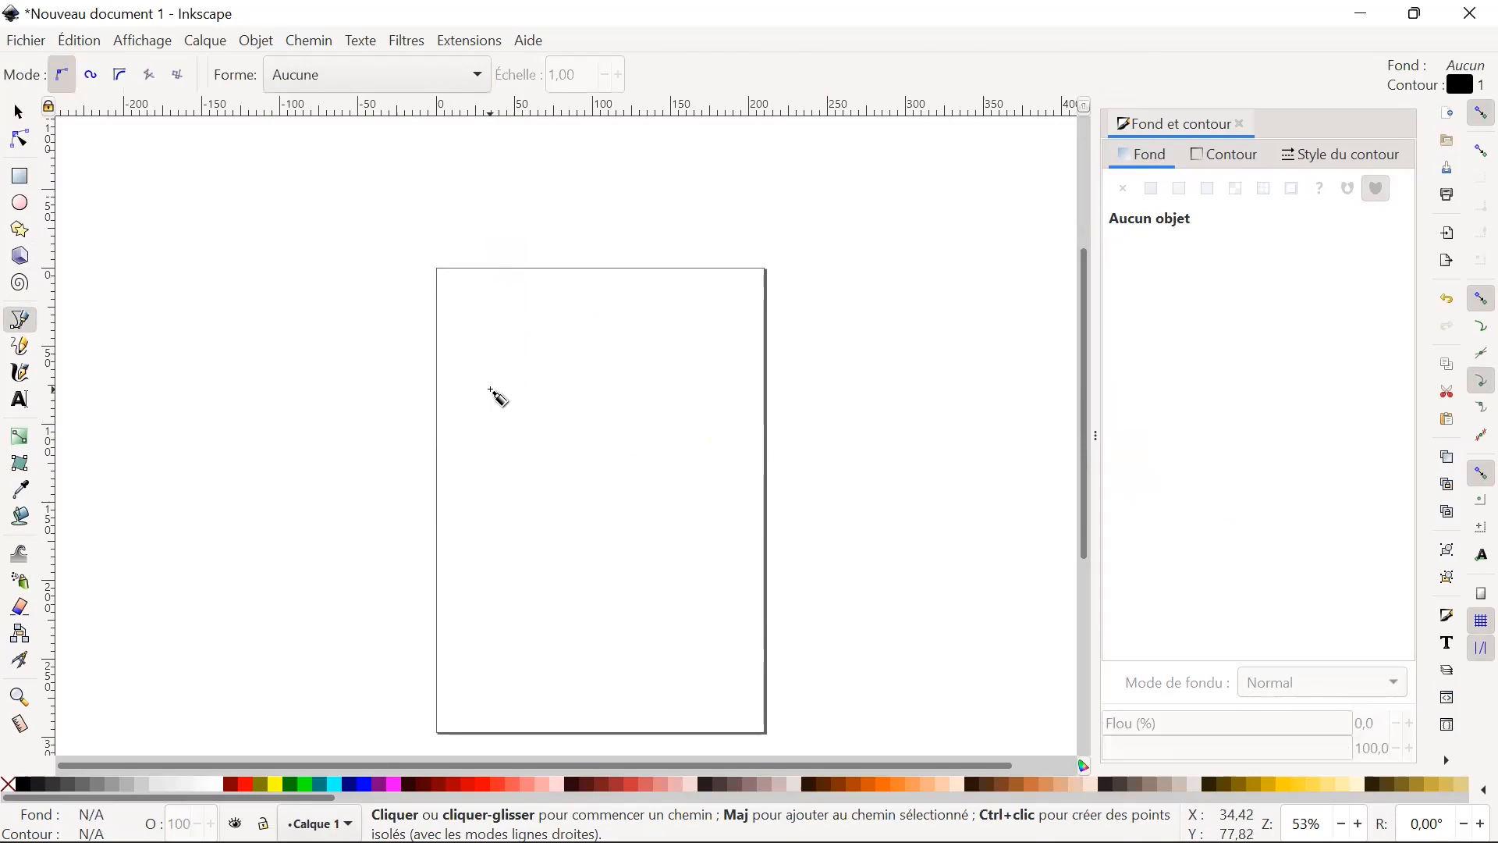
click(490, 390)
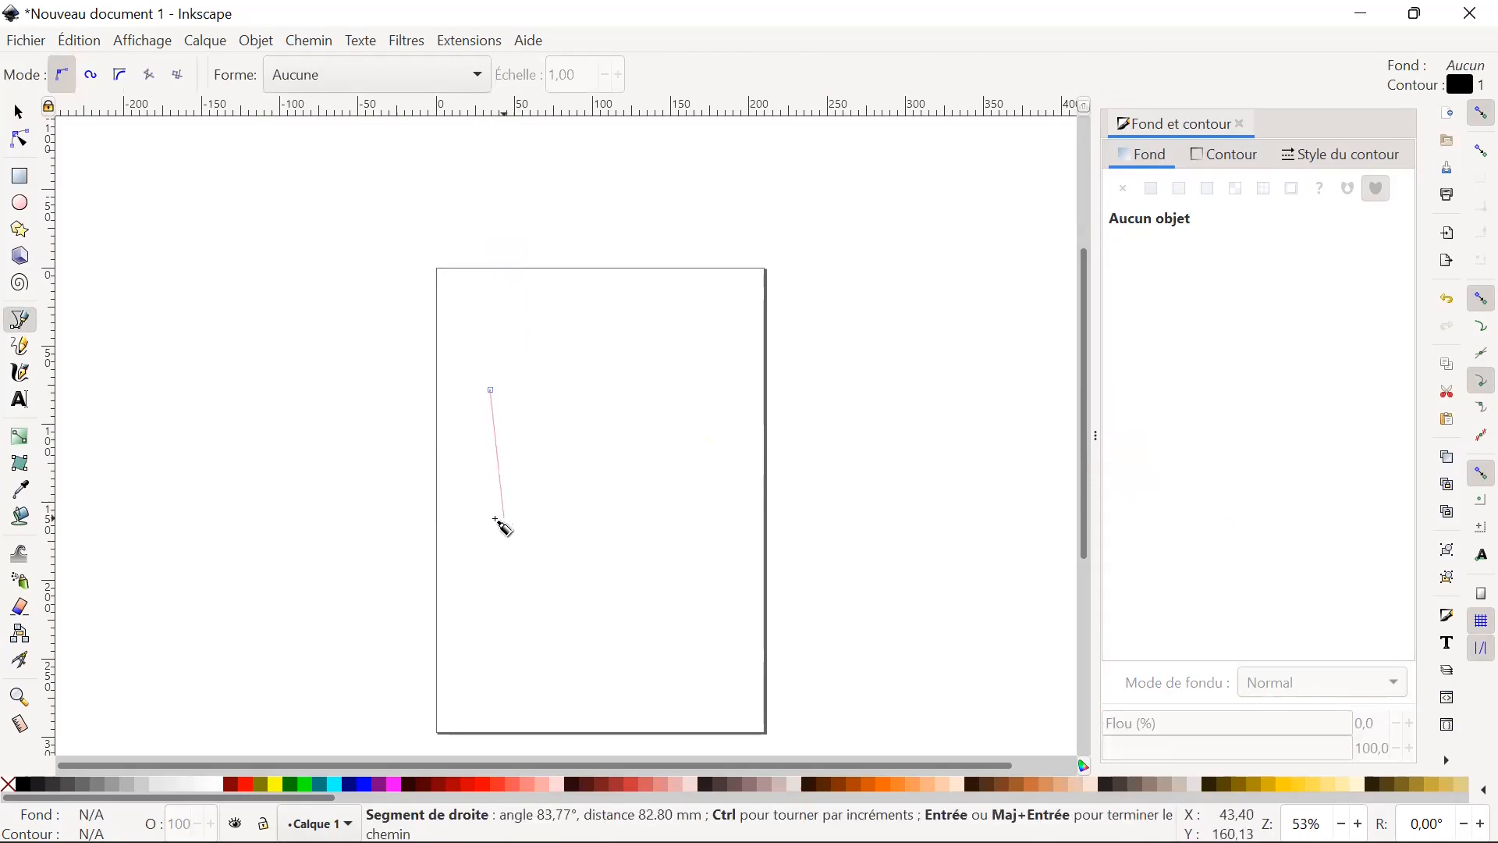
click(489, 521)
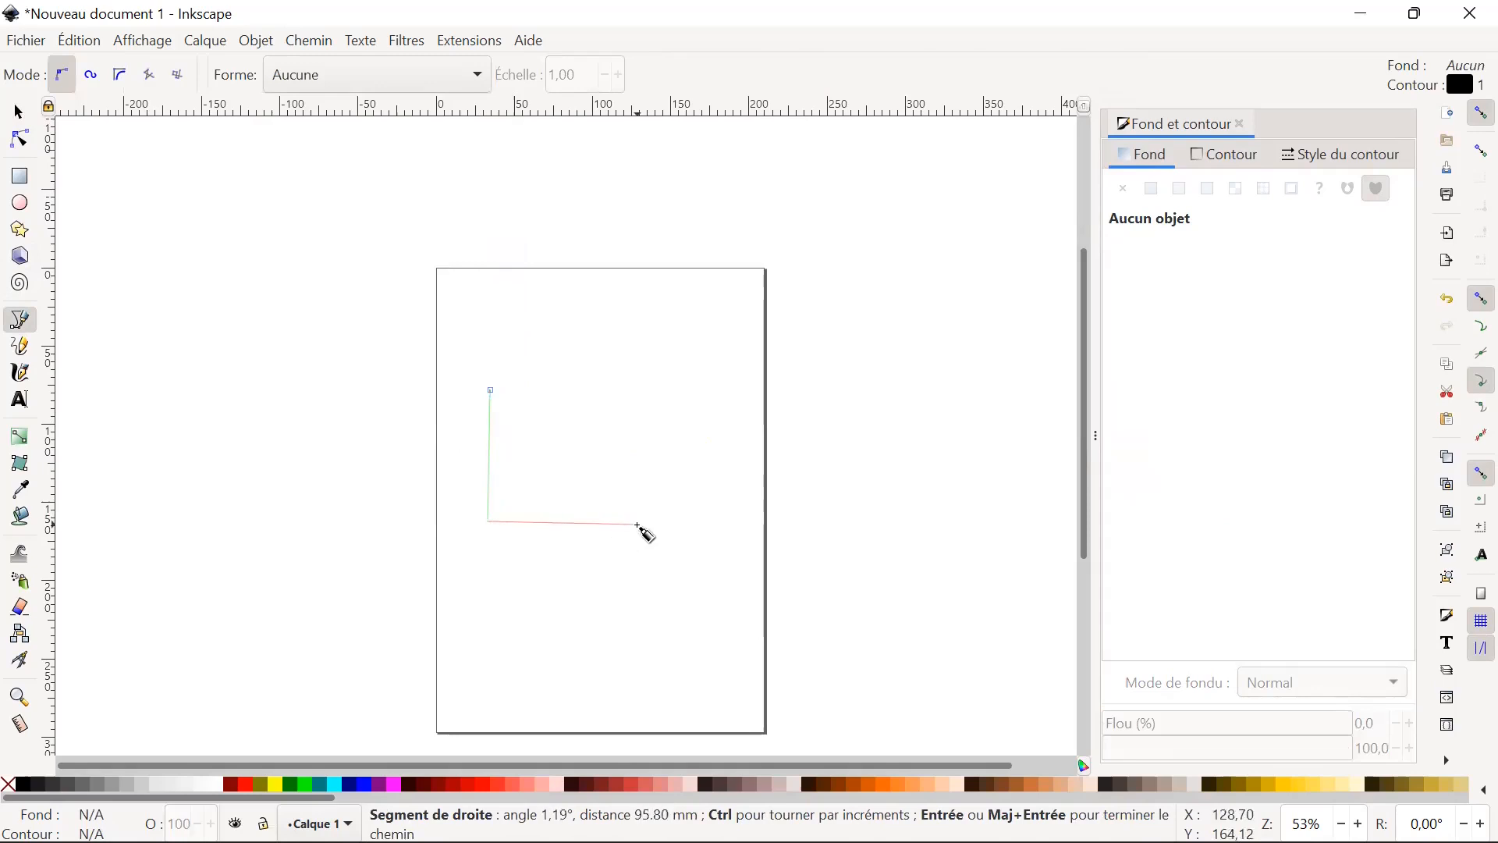
key(Escape)
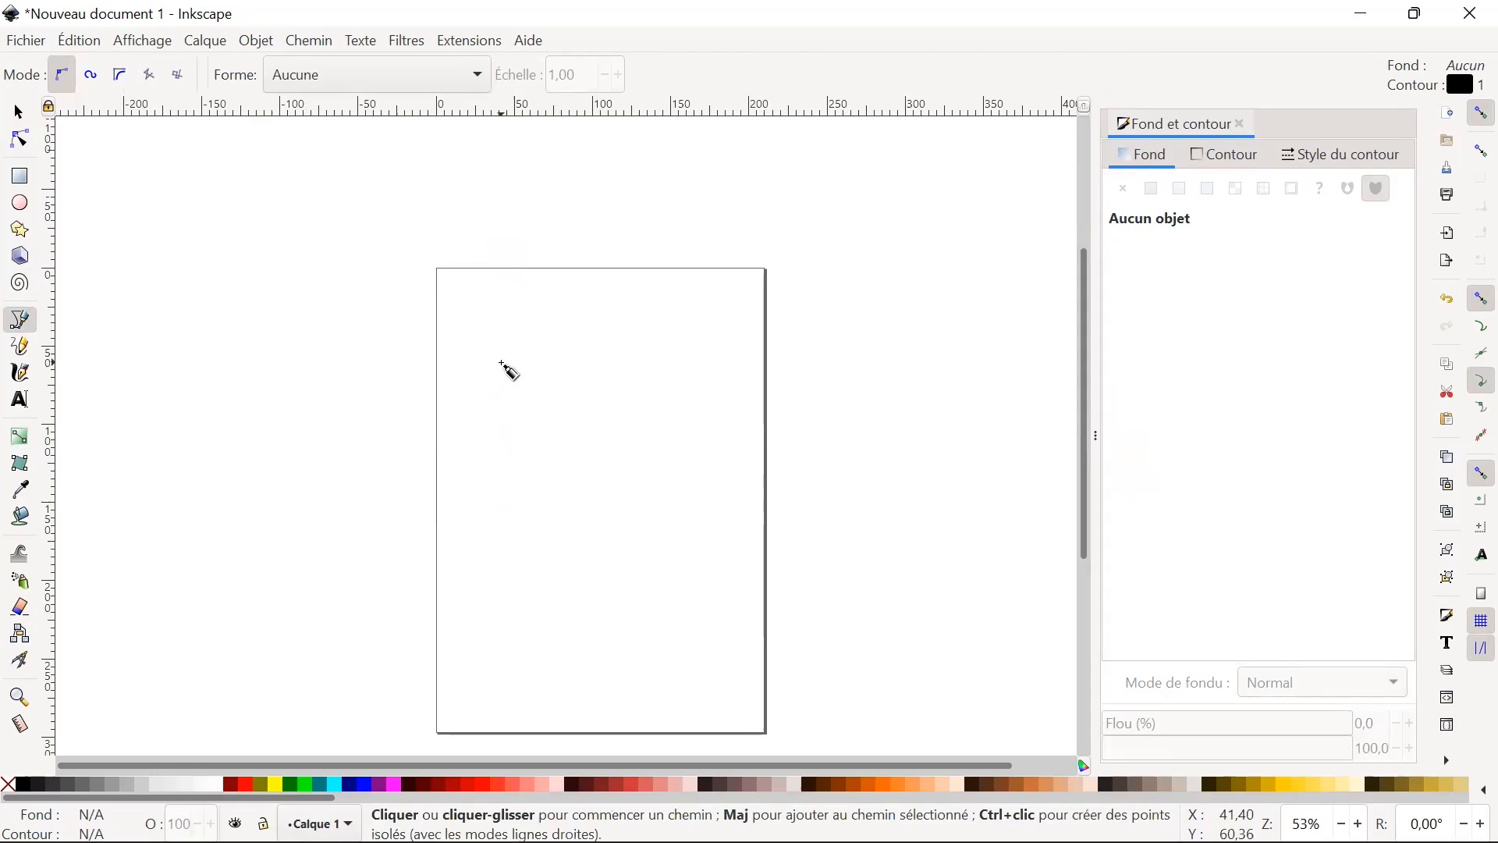
Draw a closed four-sided path of straight Bézier segments, about 94 × 92 mm, in the upper half of the page.
click(502, 364)
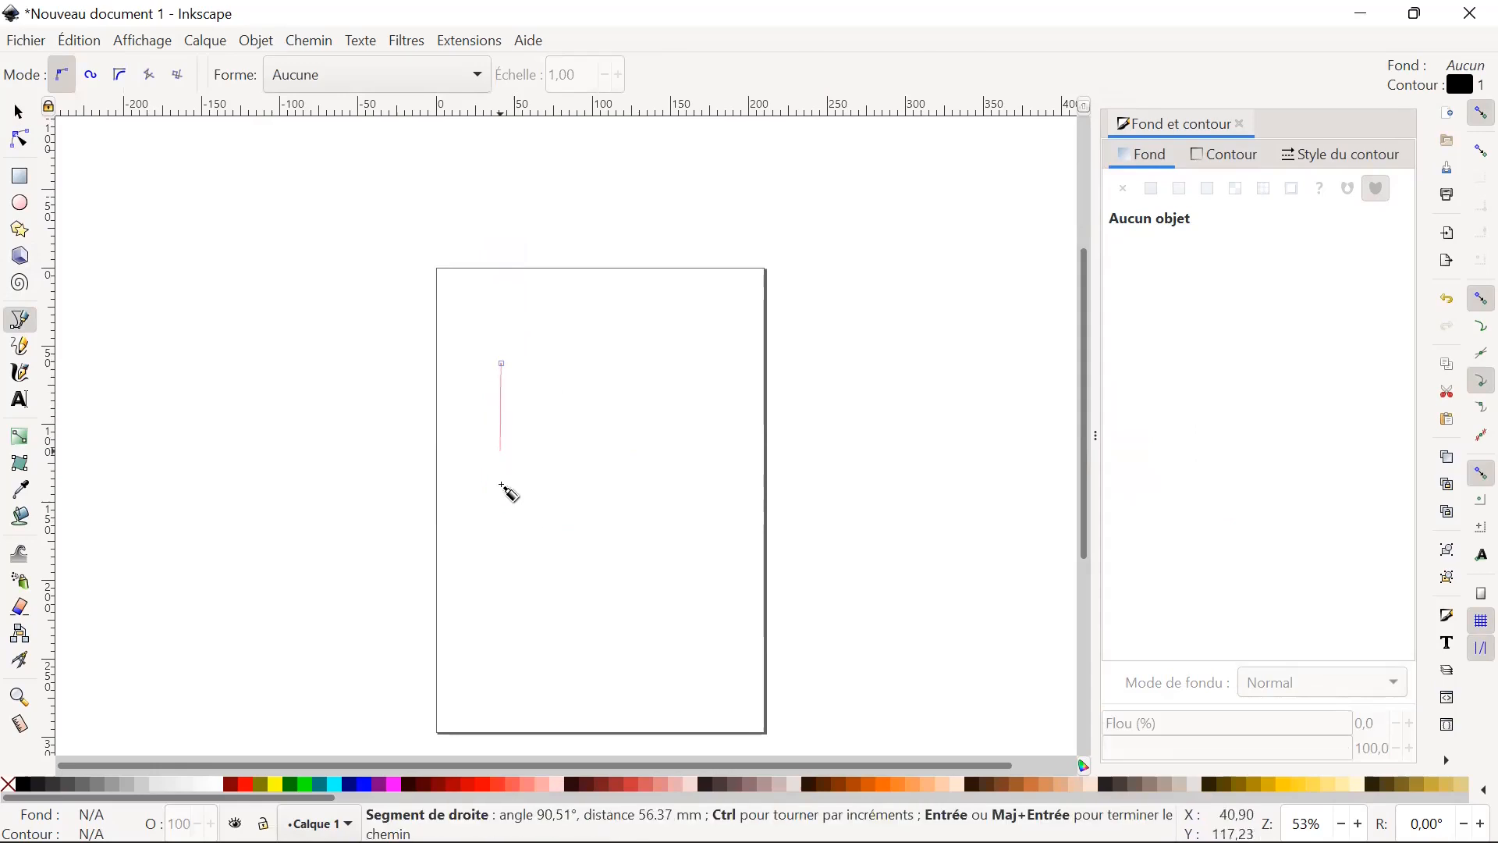
click(505, 504)
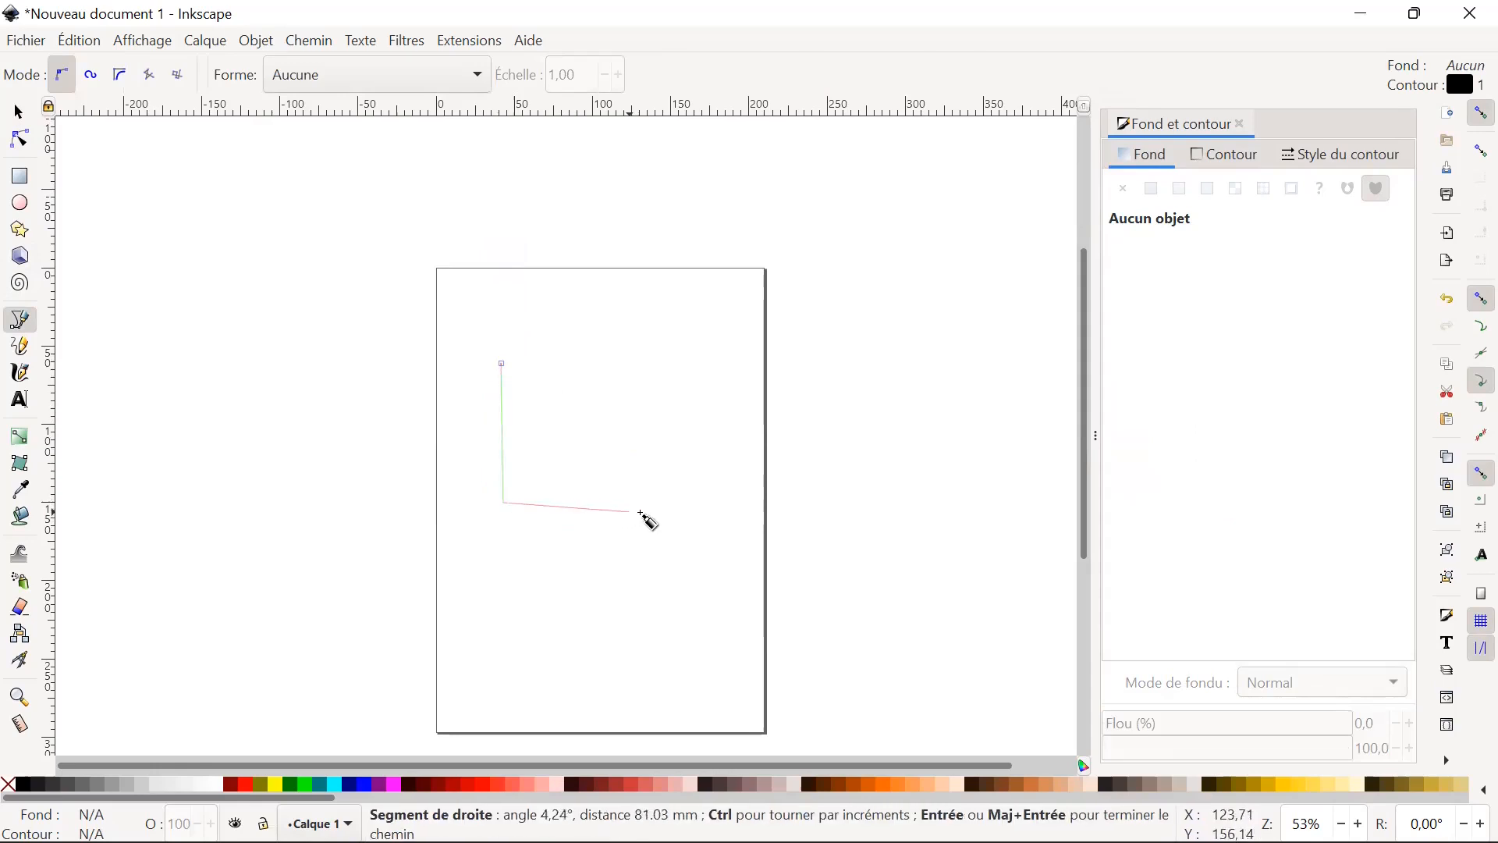
click(648, 506)
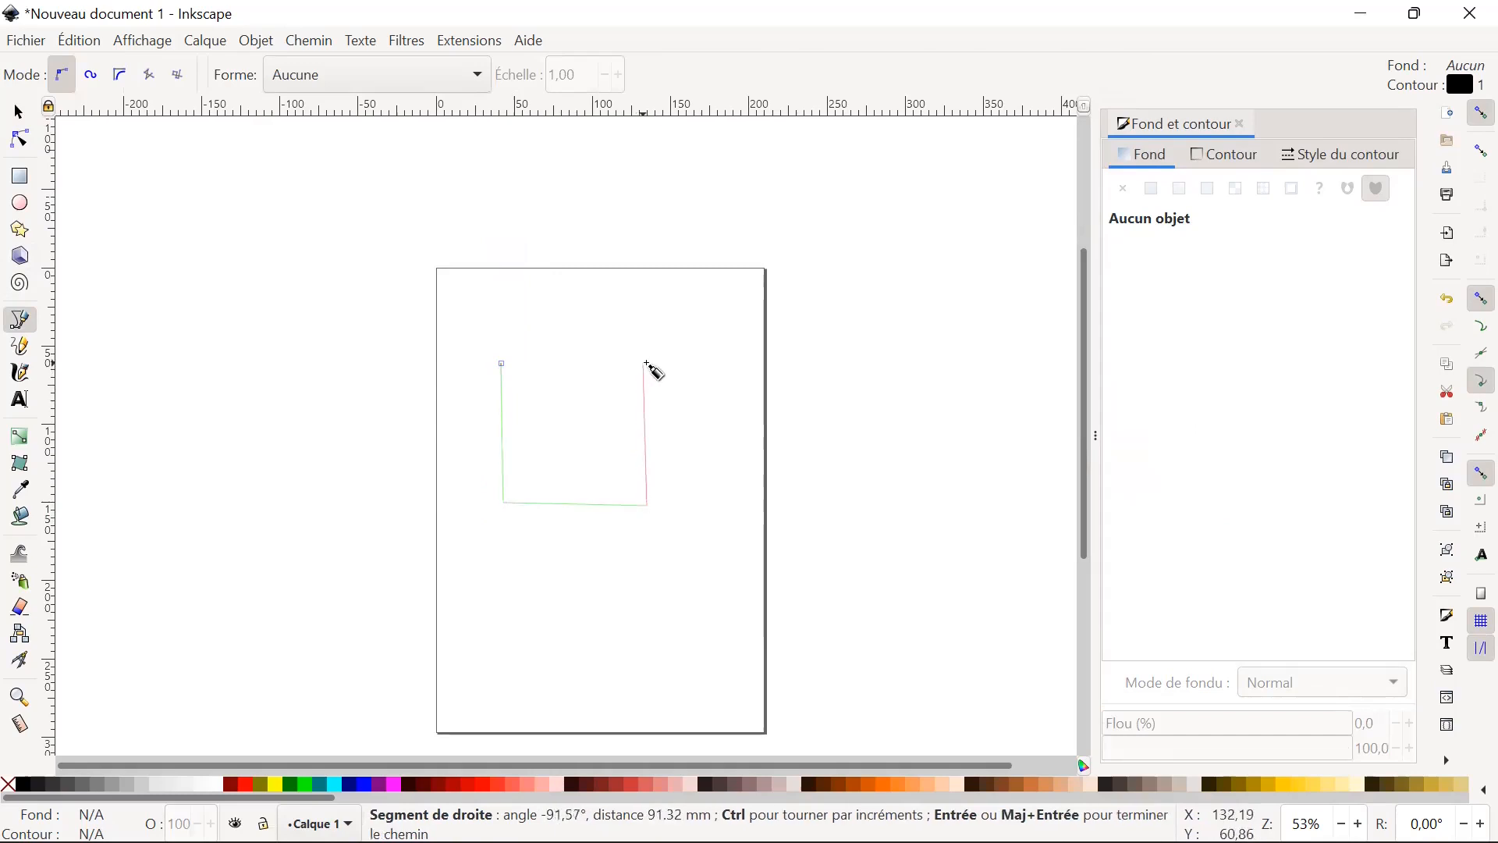
click(648, 364)
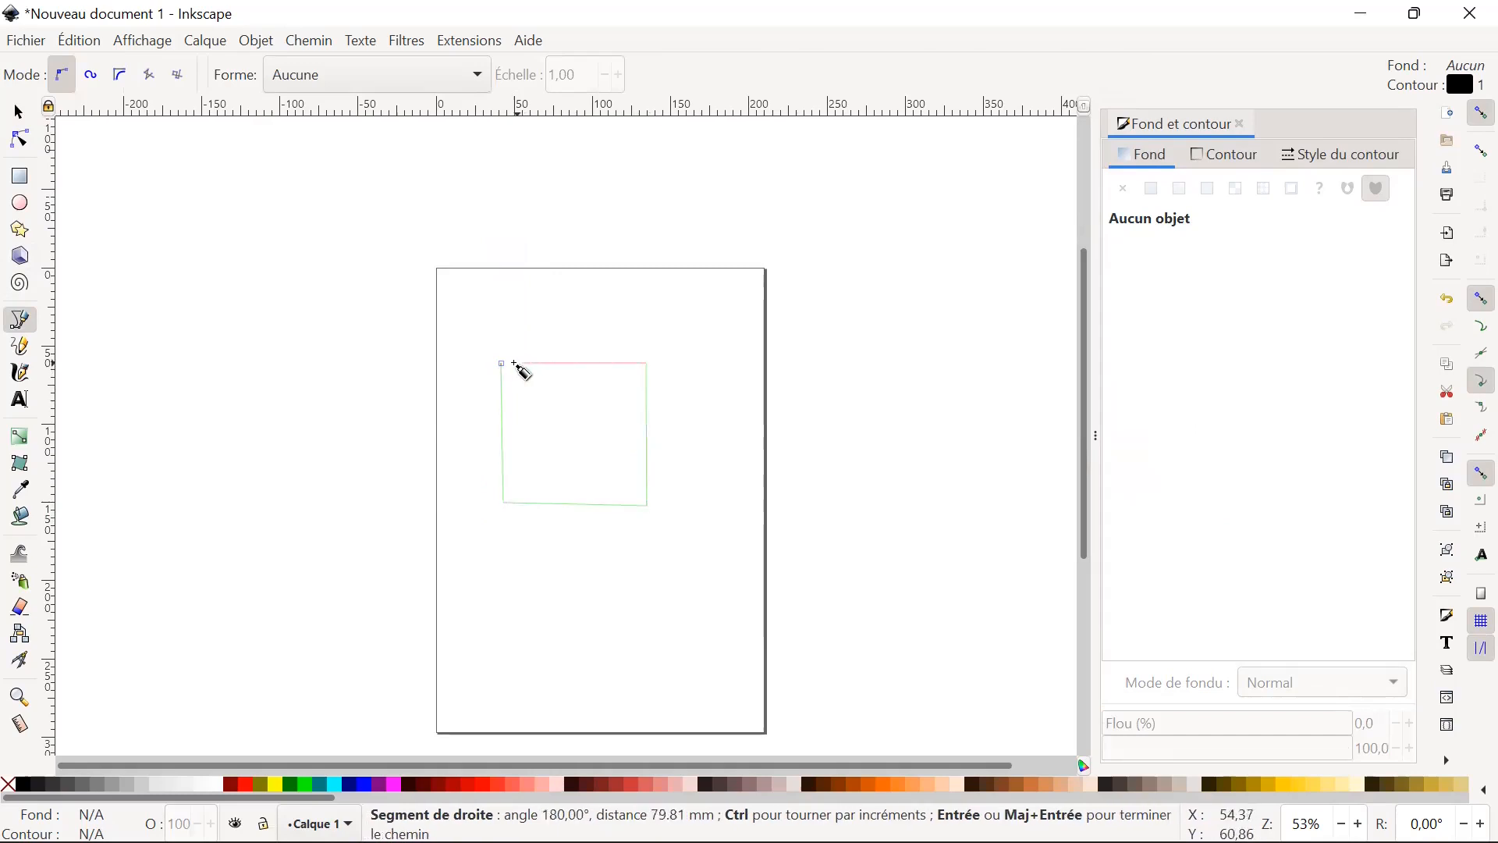
click(501, 364)
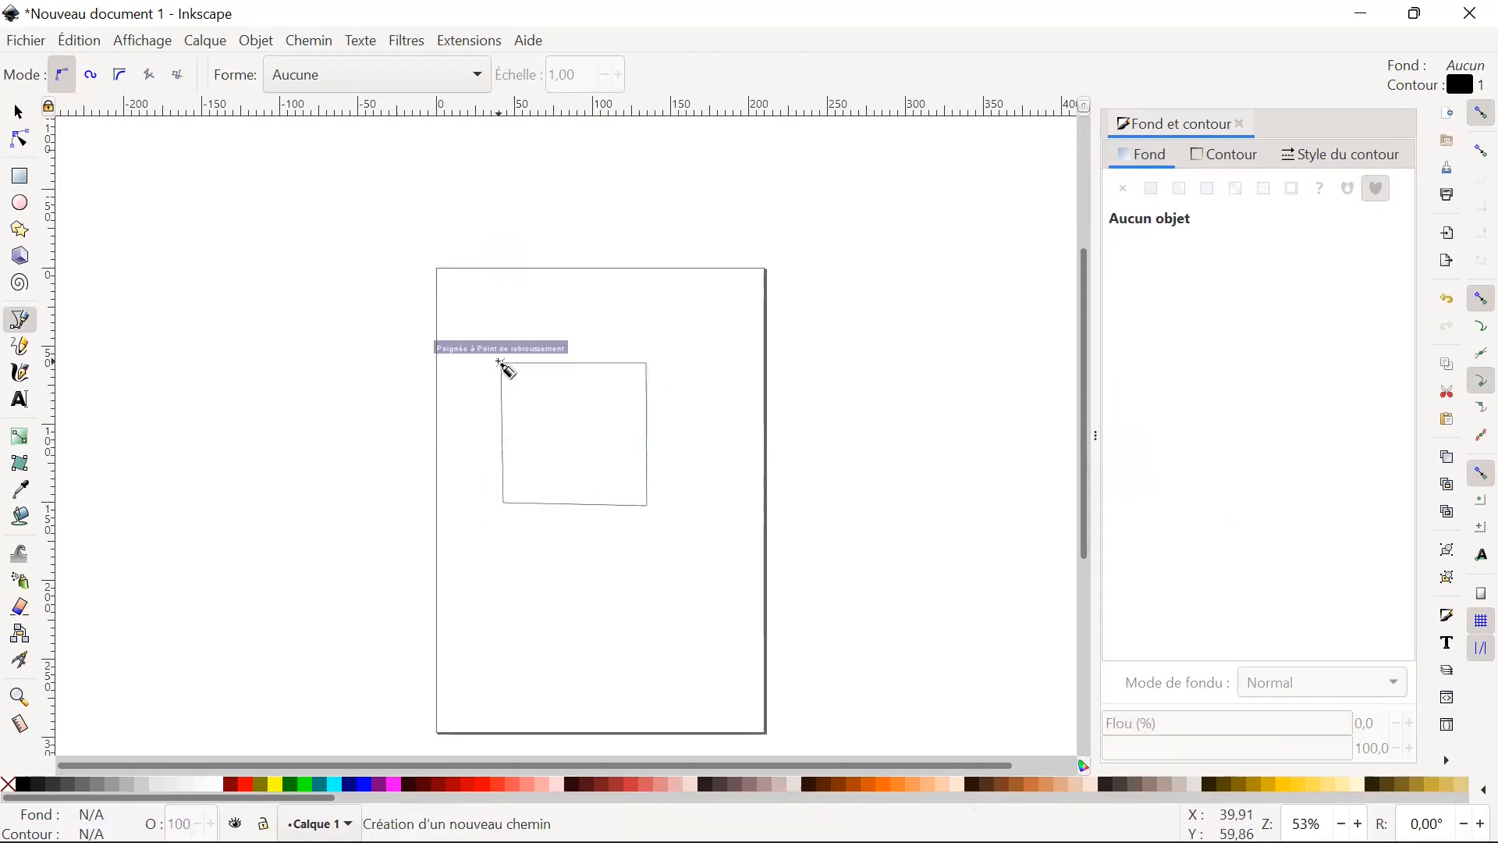
click(502, 364)
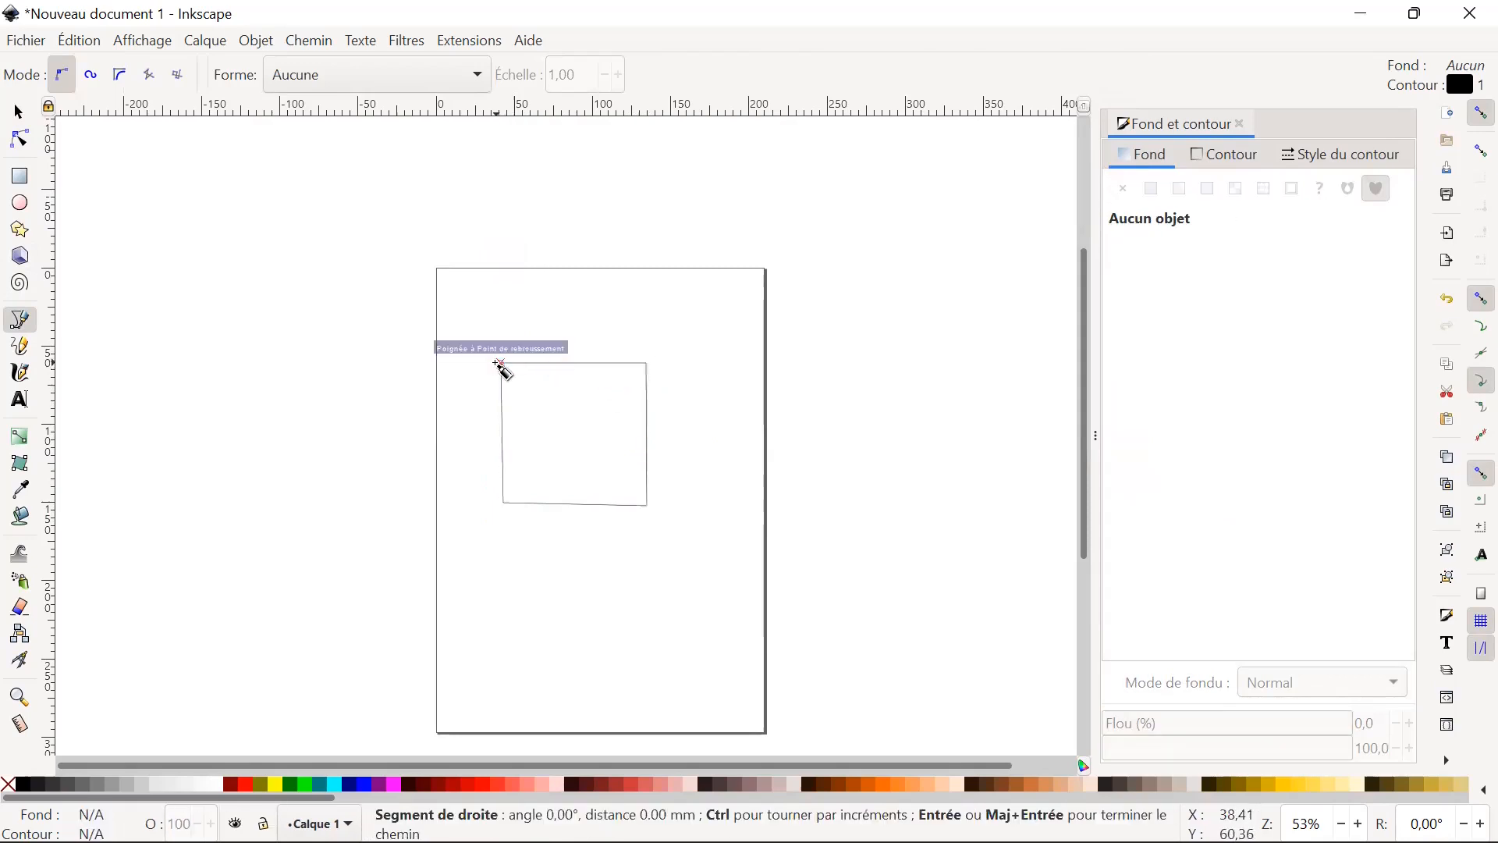
key(Escape)
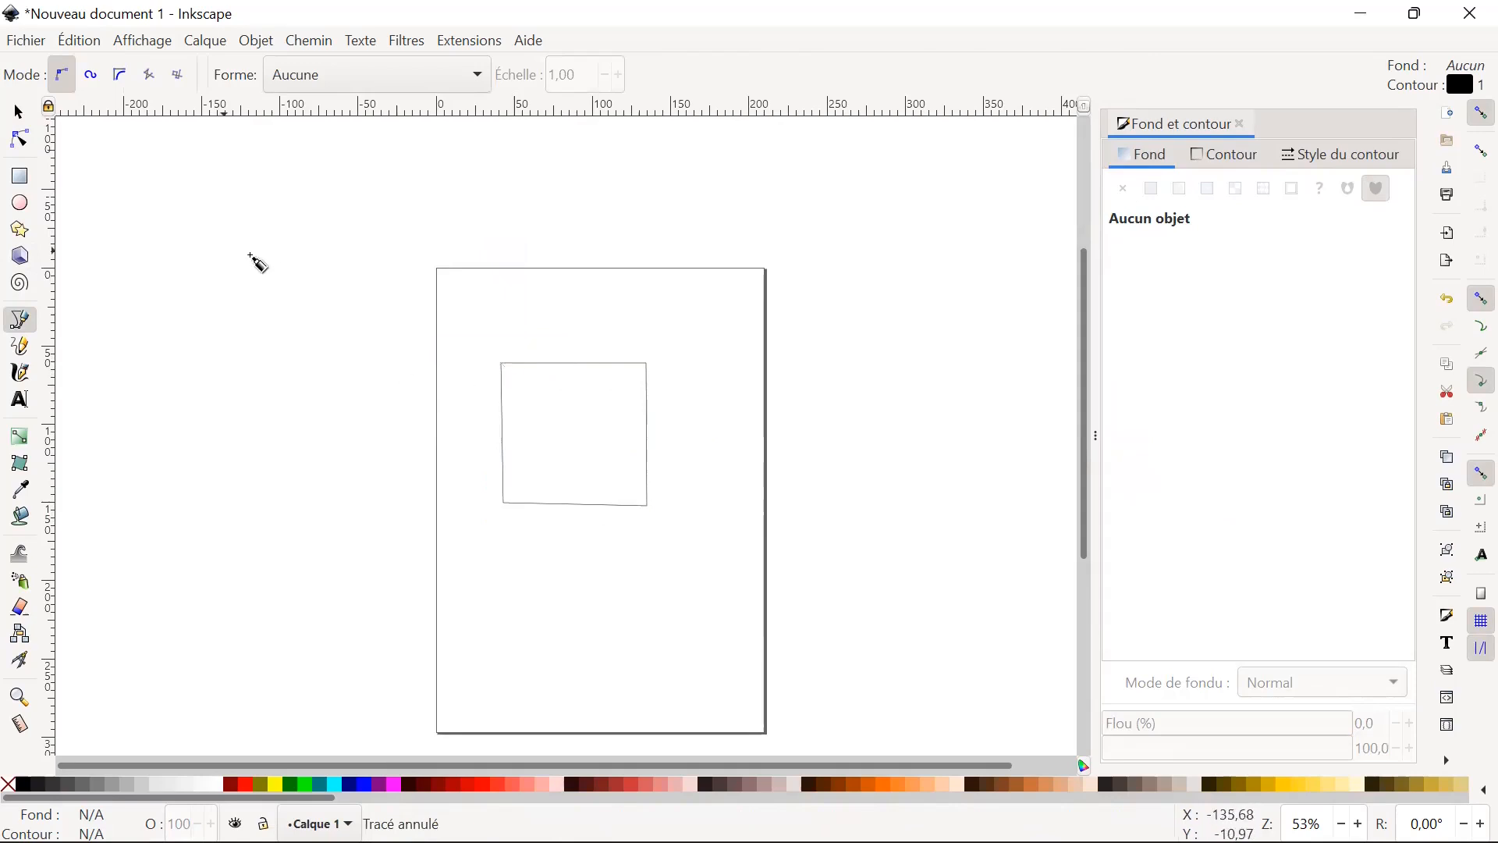
Select the four-sided path with the selection tool, and delete it from the page.
click(20, 115)
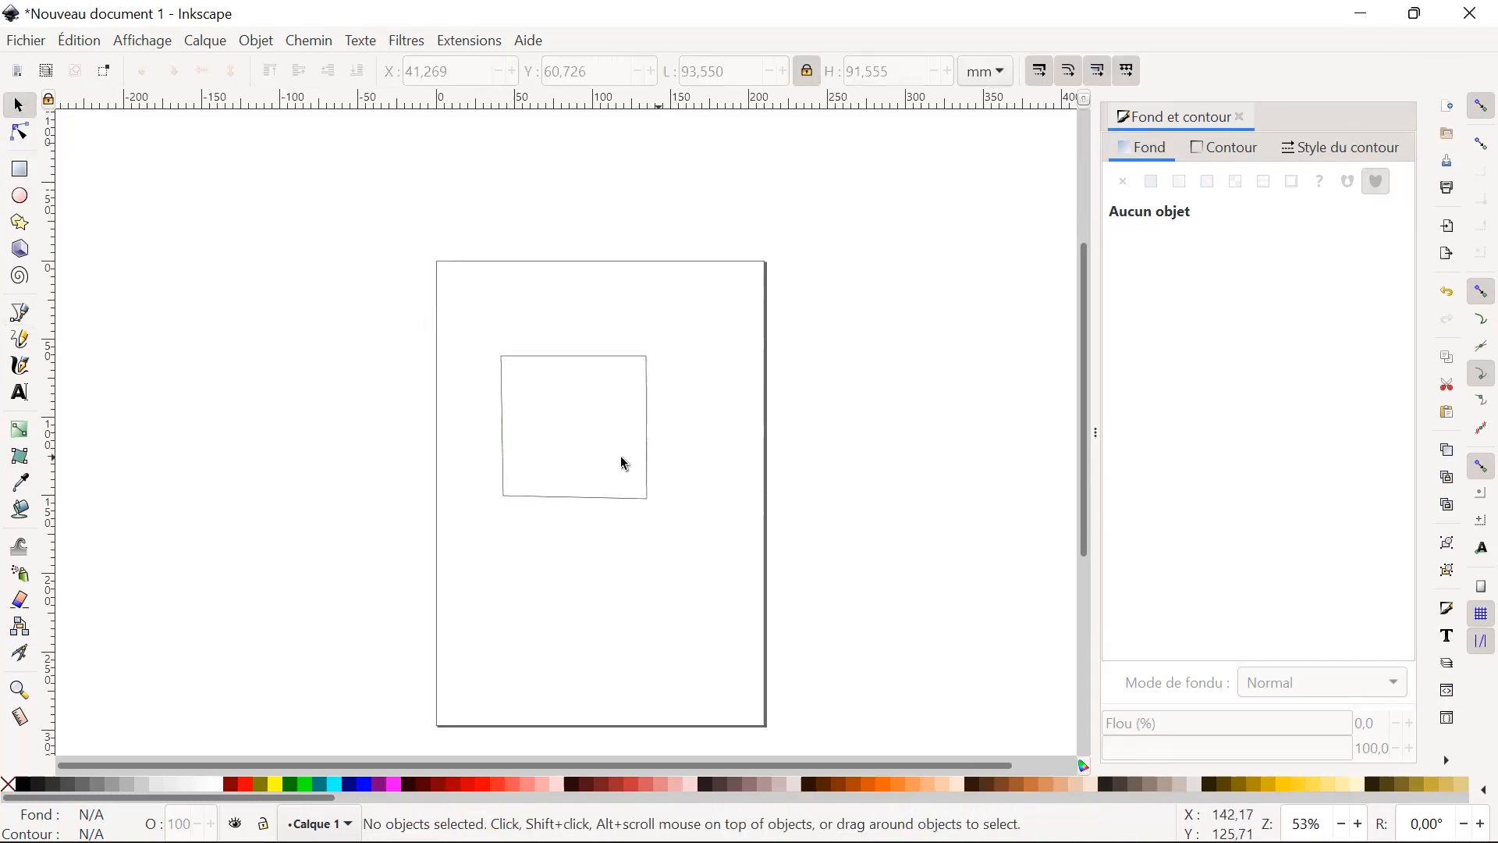
click(647, 454)
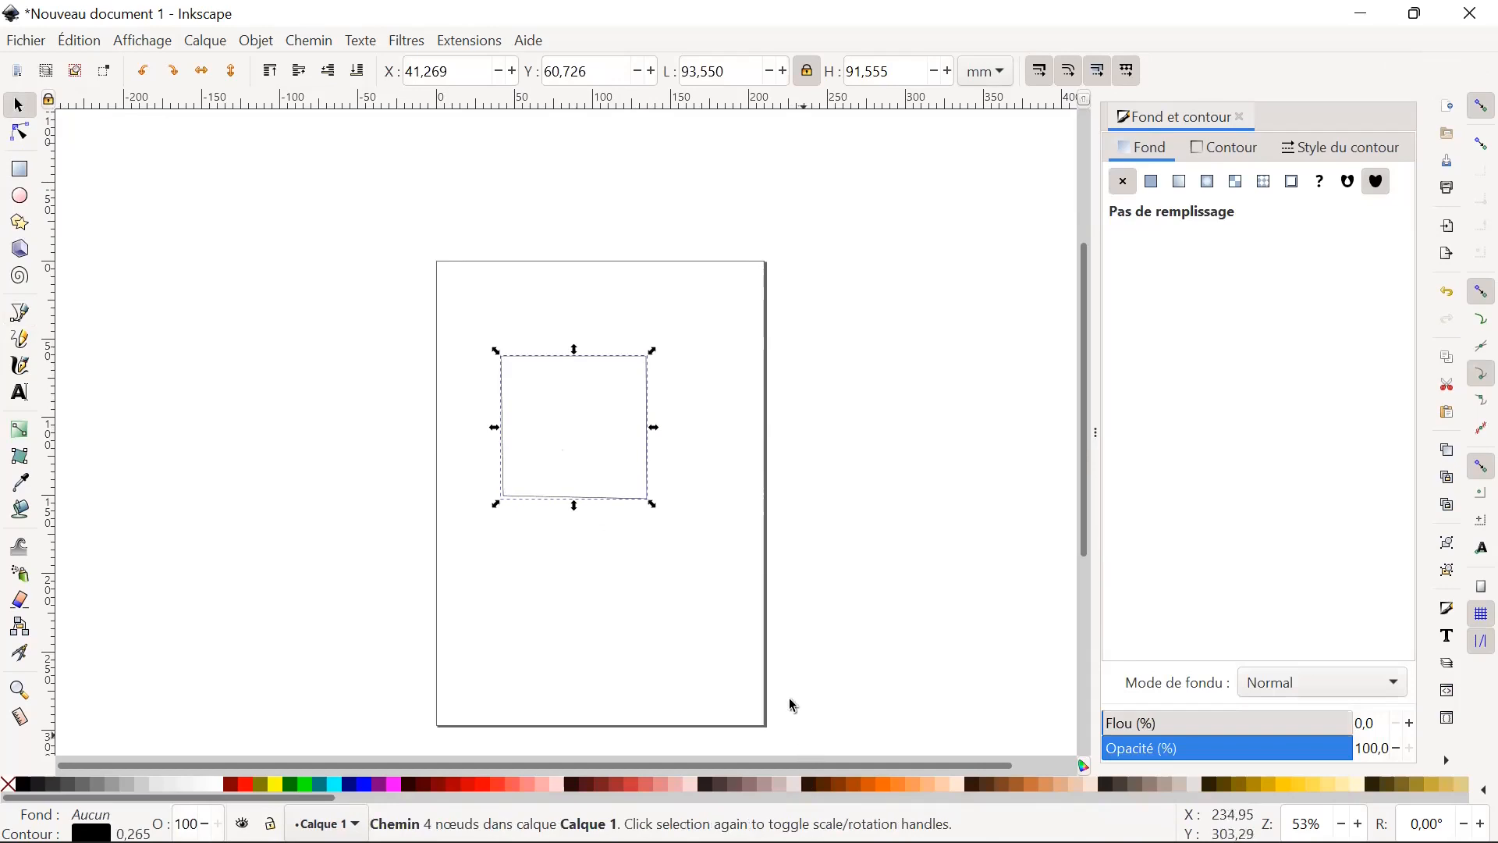
mouse_move(839, 815)
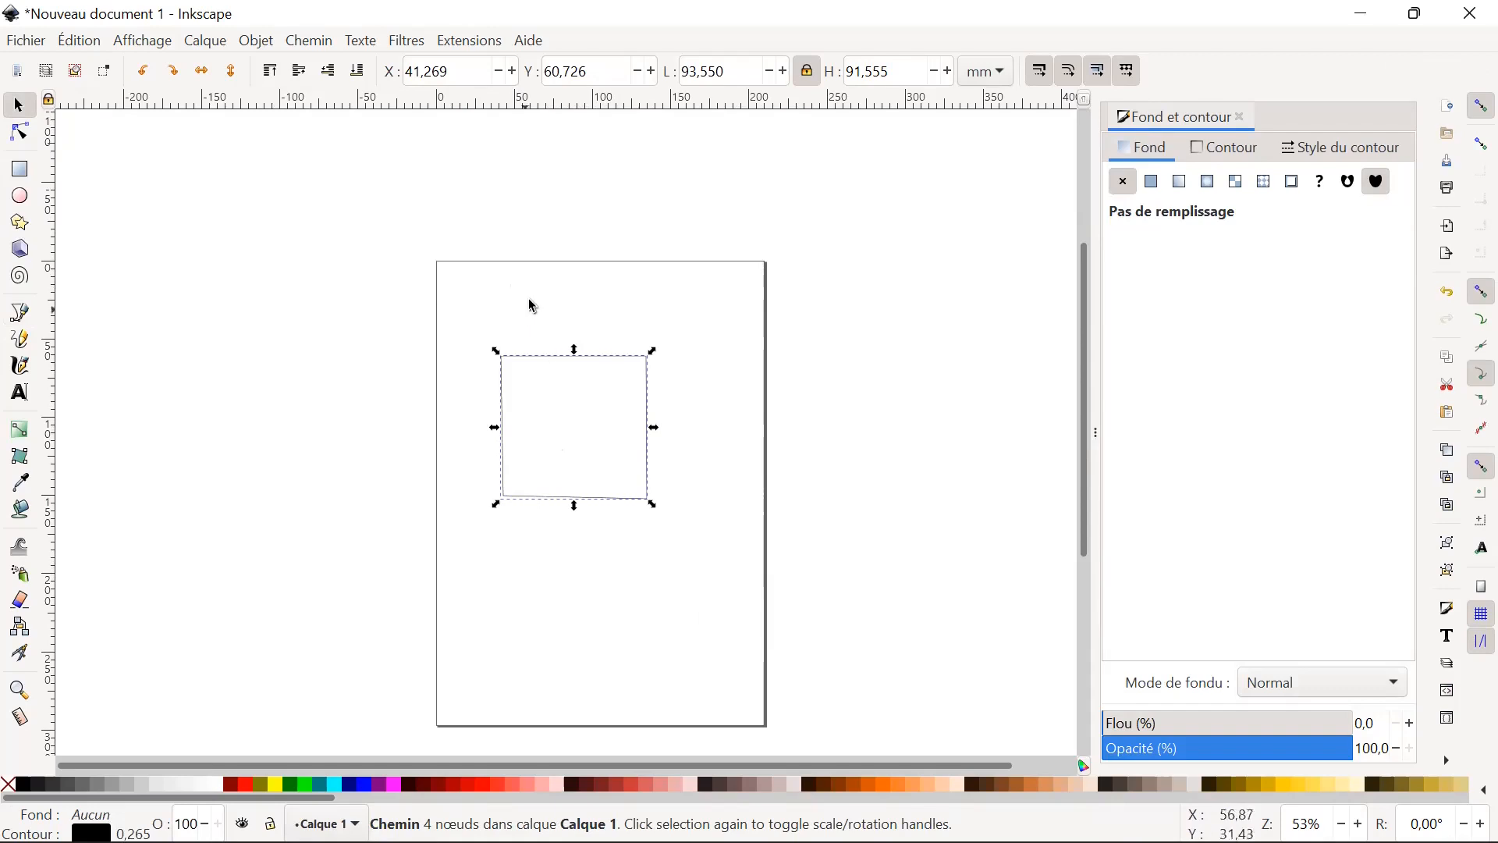
click(635, 476)
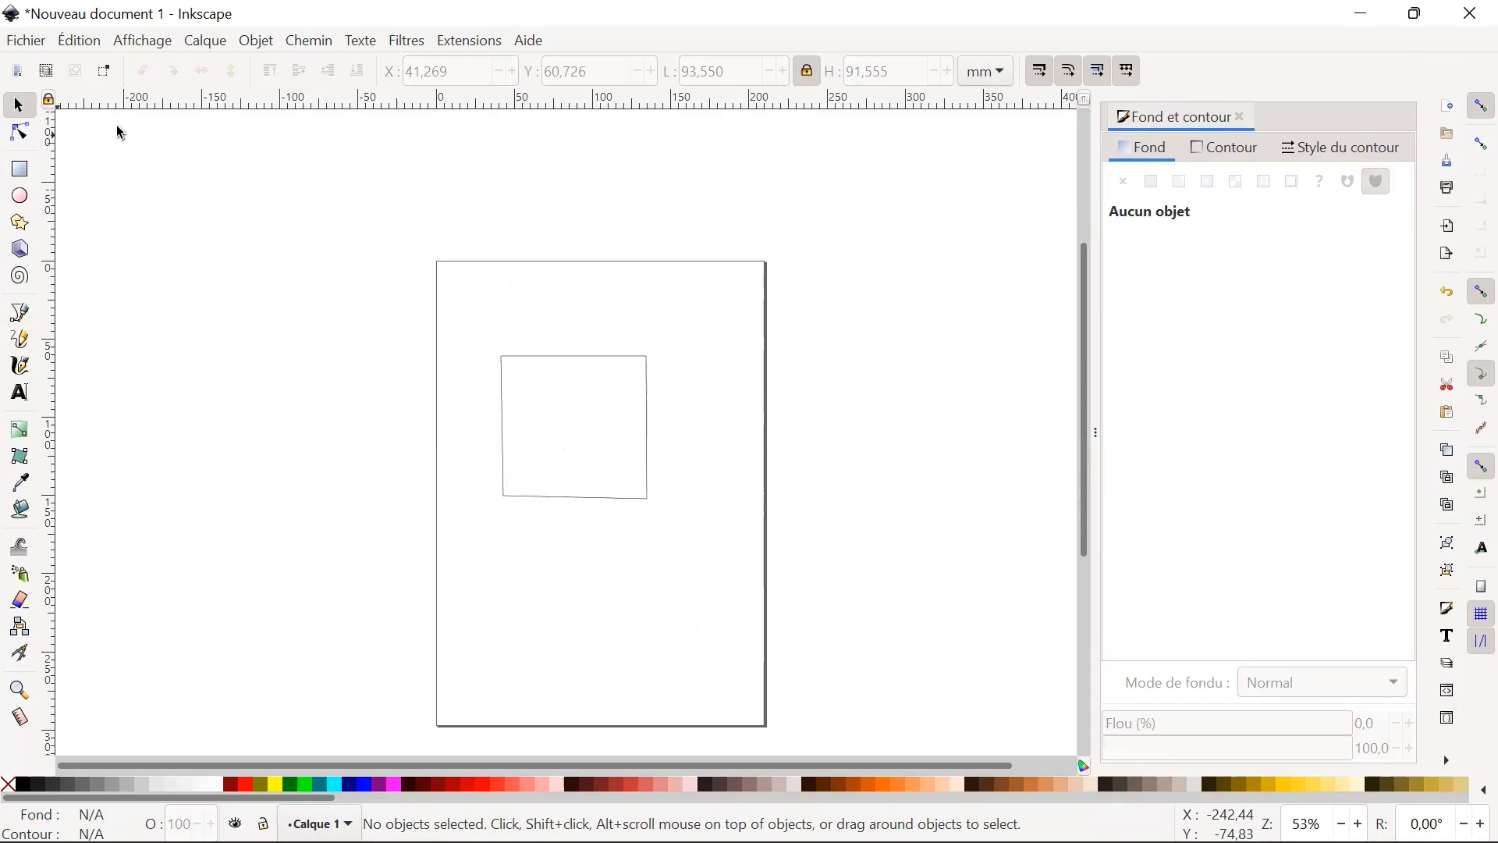
click(649, 414)
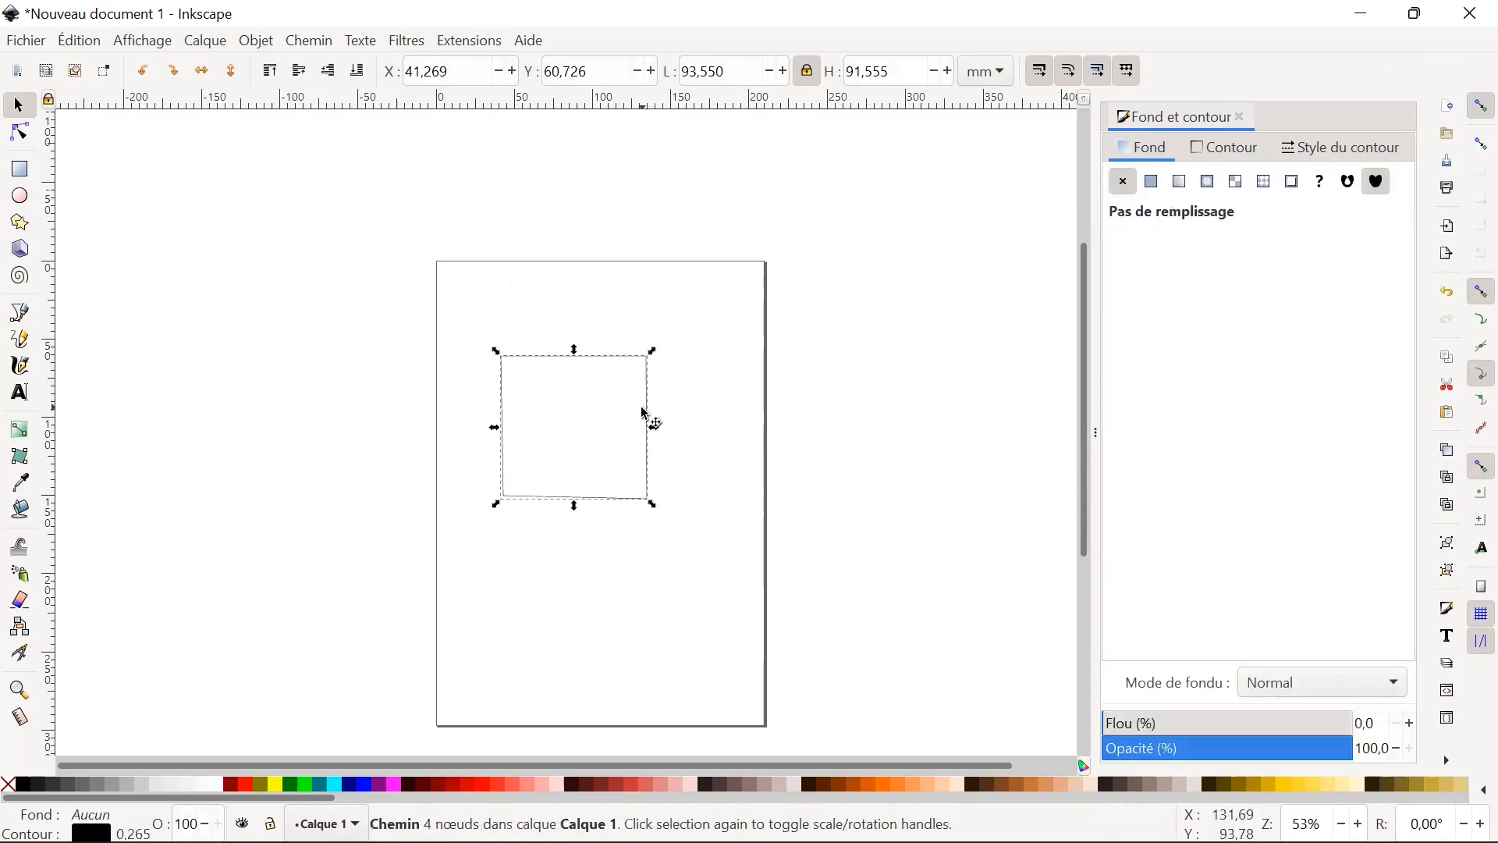
key(Delete)
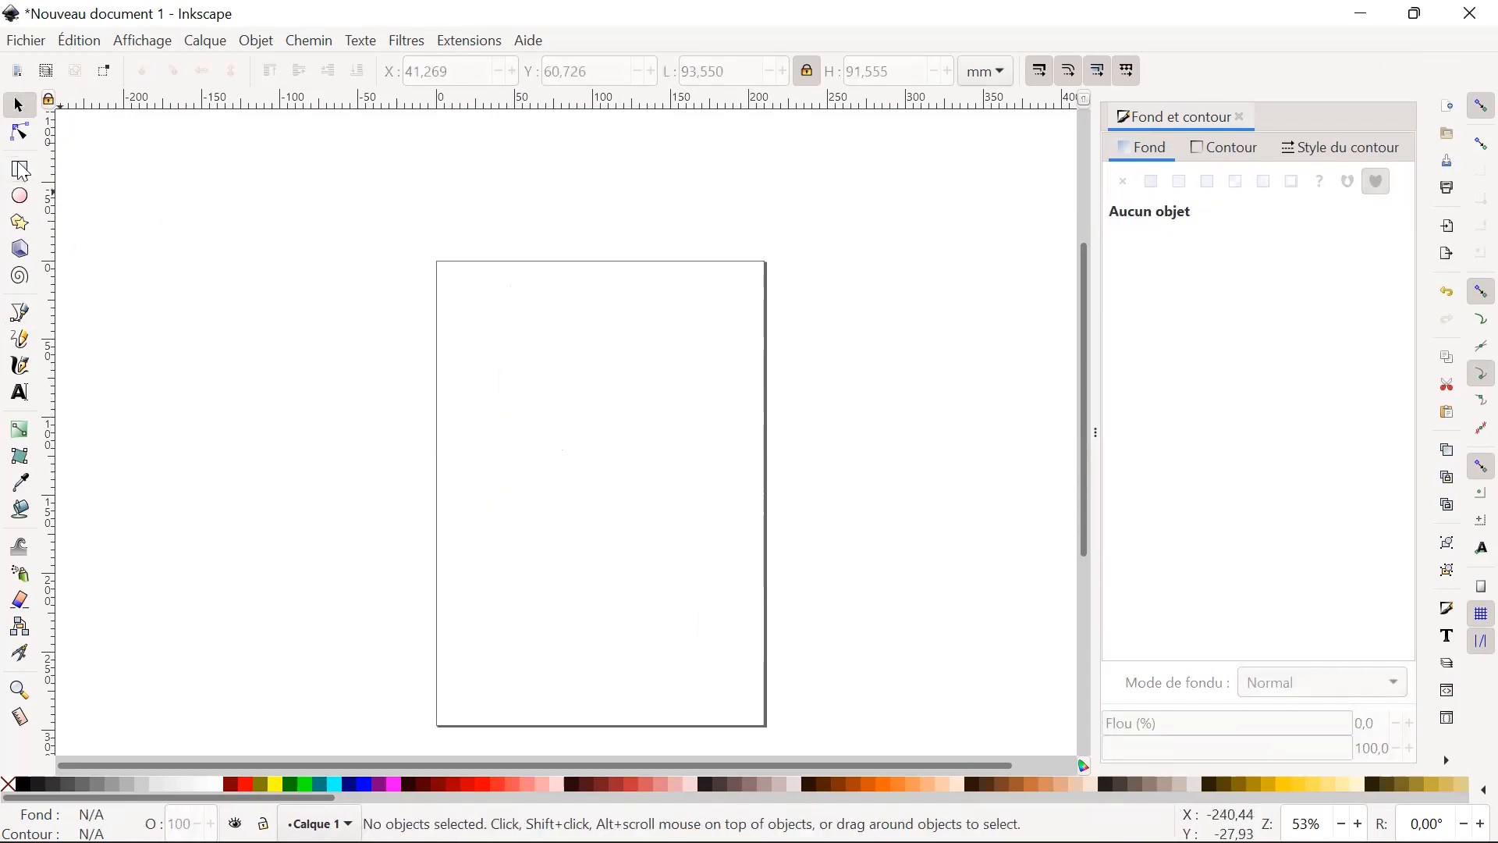
Start an L-shaped Bézier path of two straight segments, remove its last two nodes one at a time, and cancel the path.
click(21, 133)
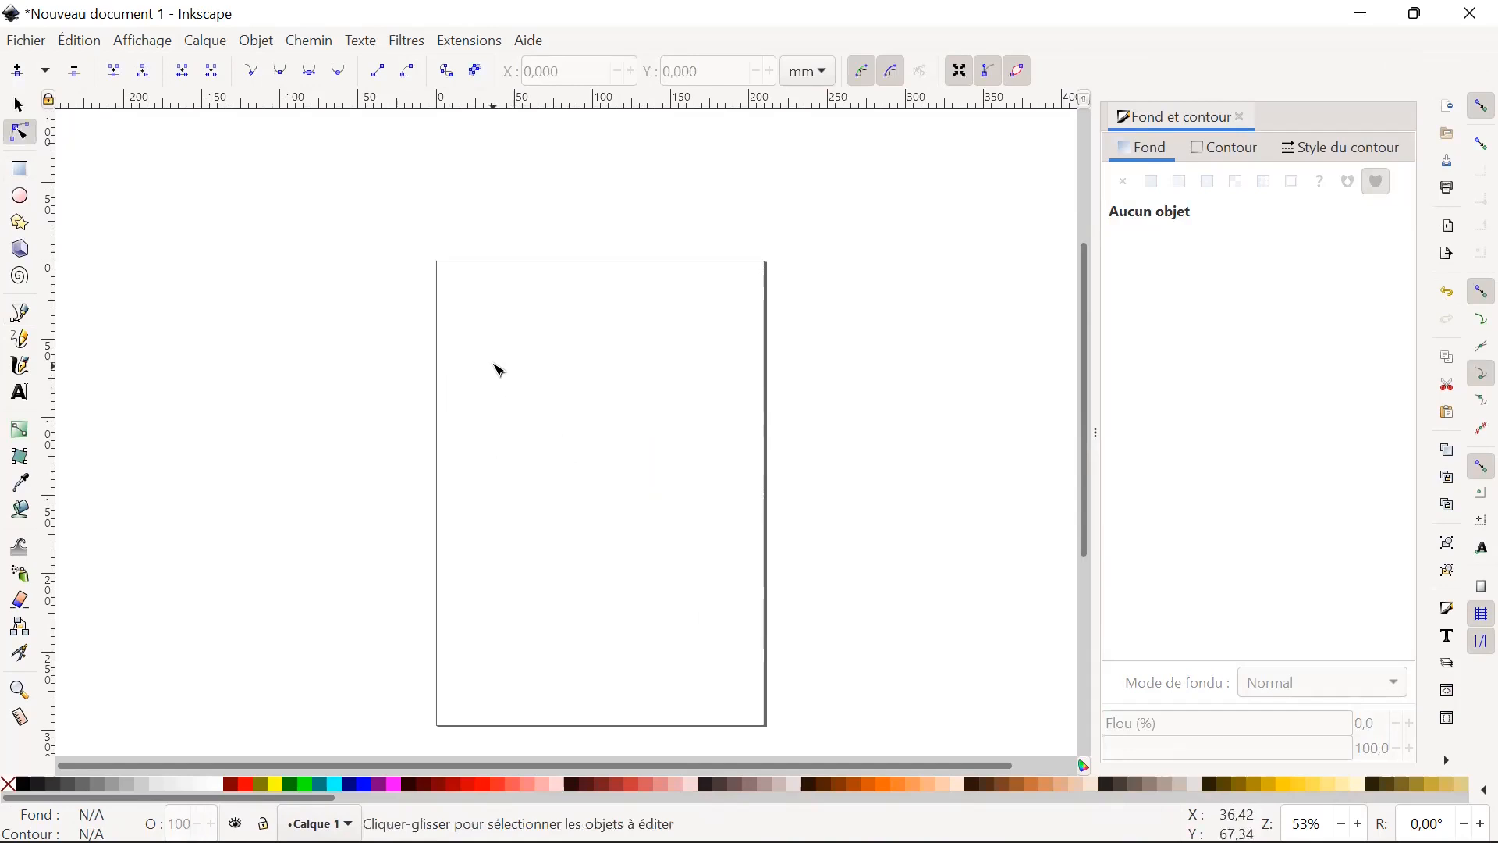
click(22, 315)
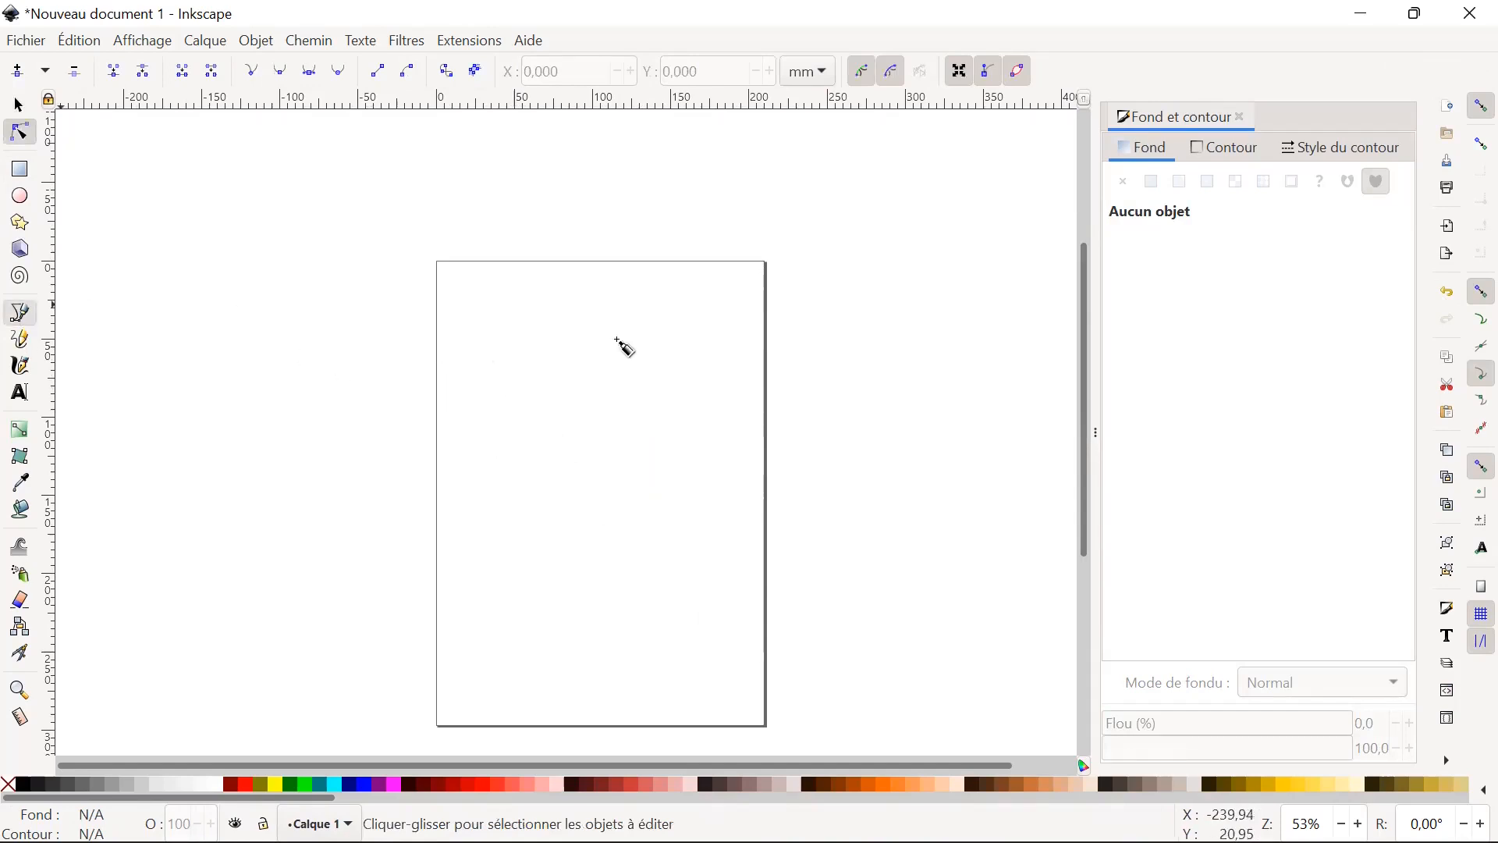
click(500, 390)
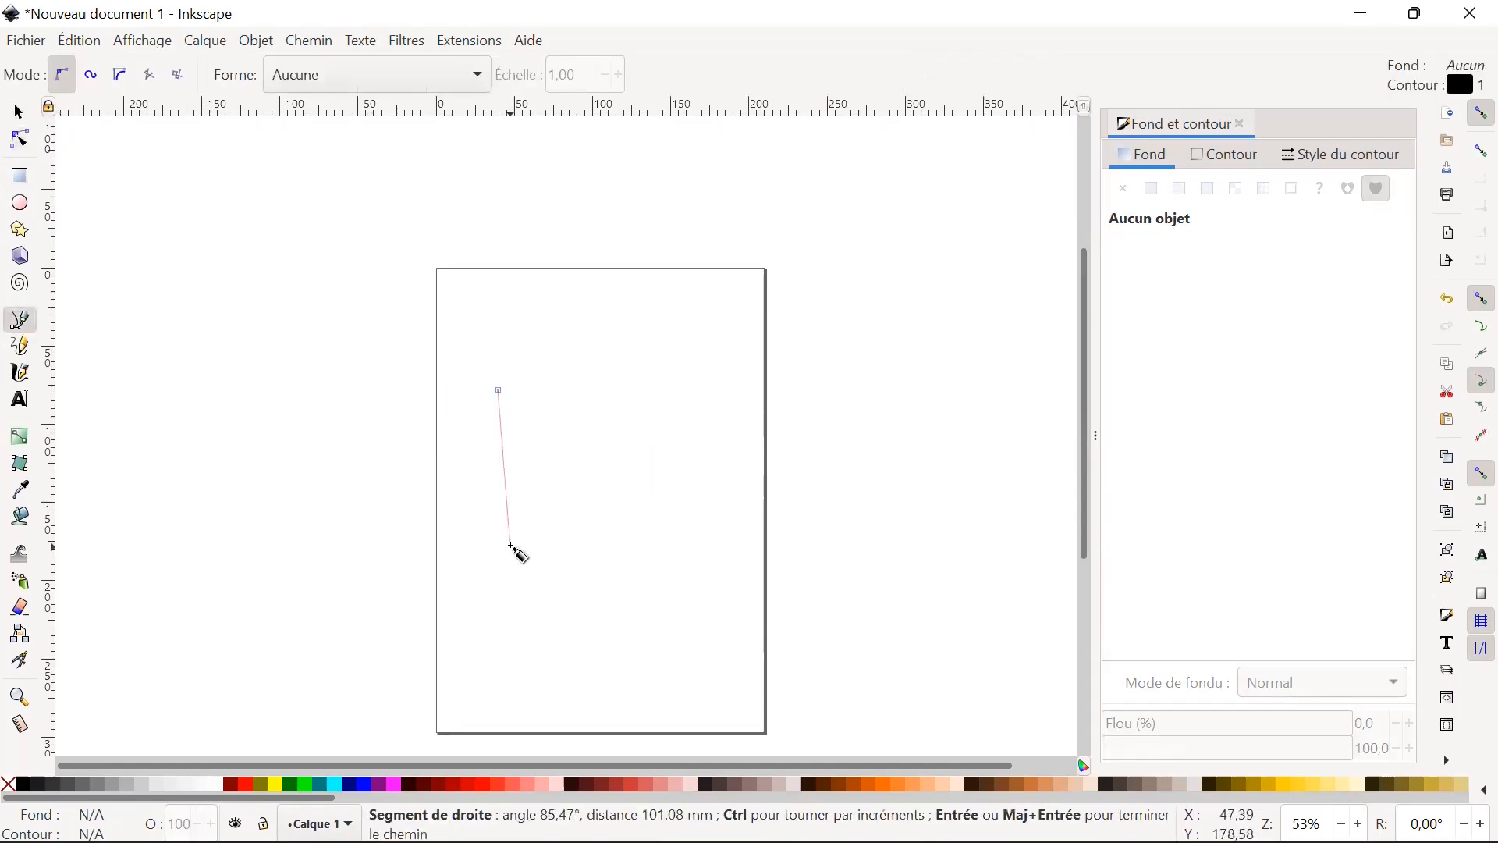
click(500, 550)
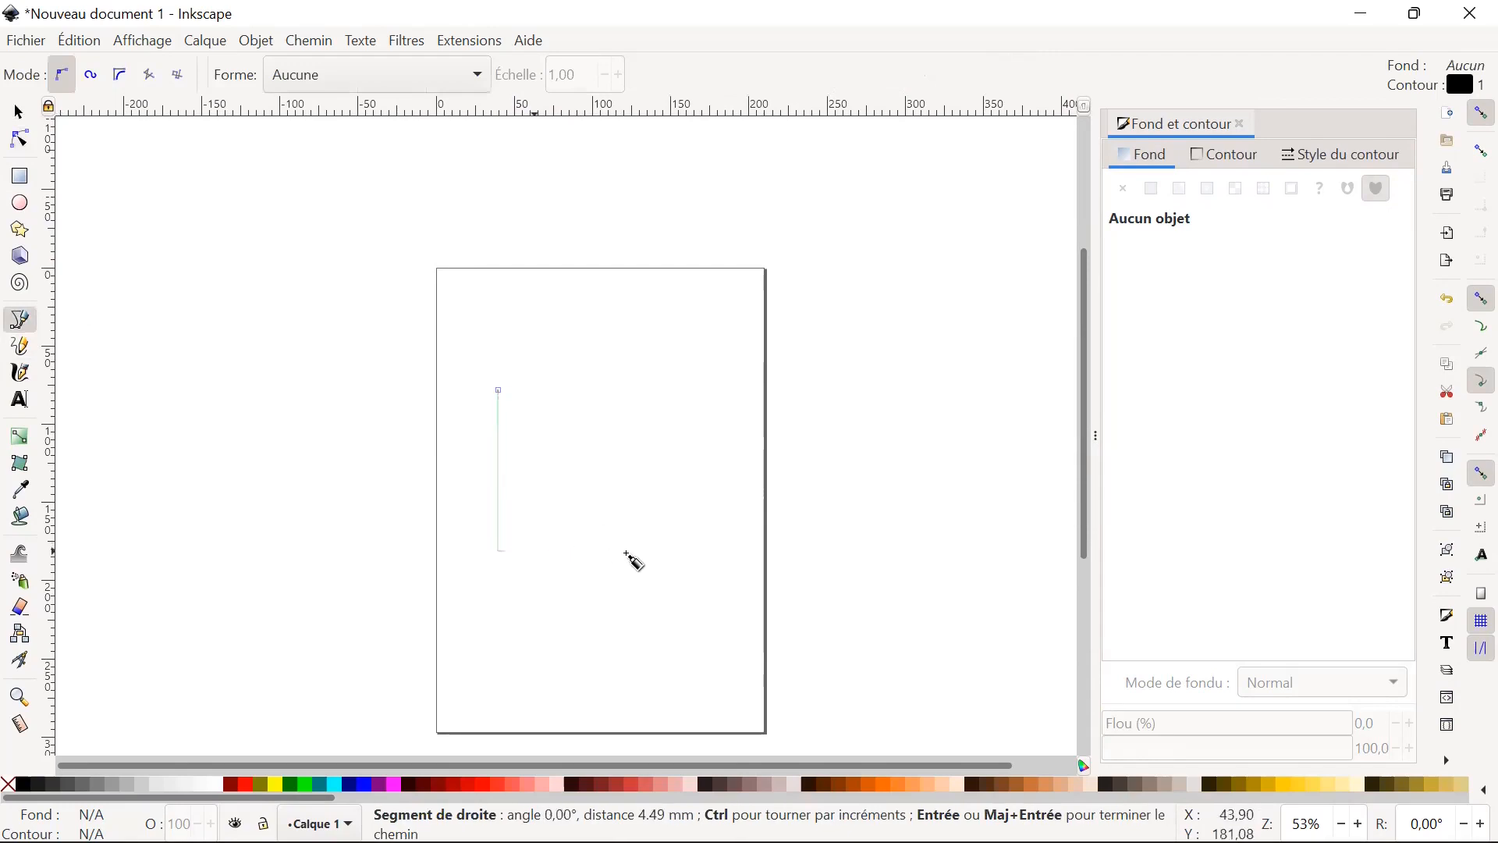
click(685, 552)
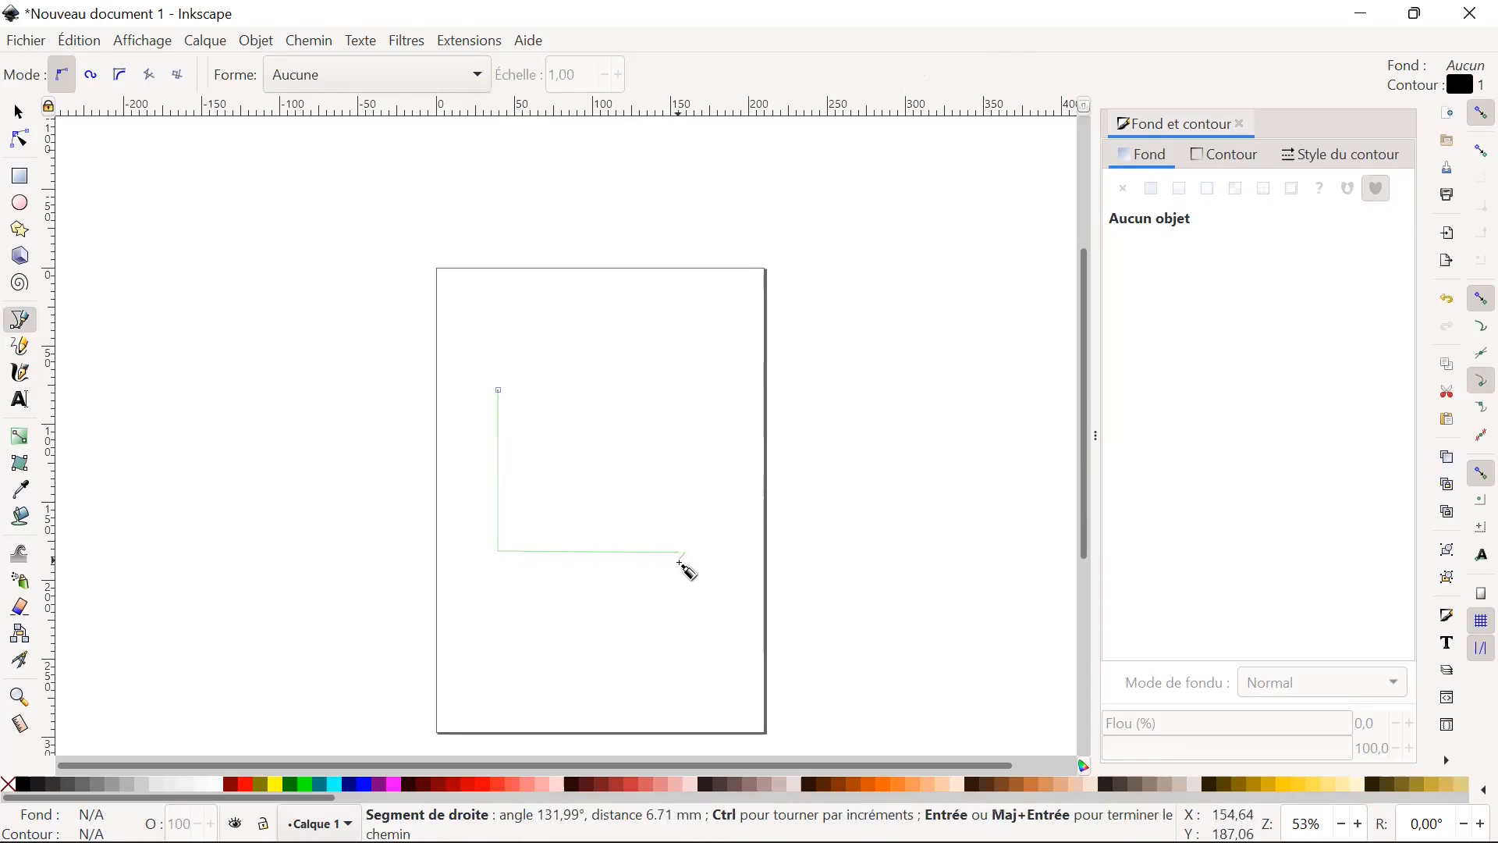
key(BackSpace)
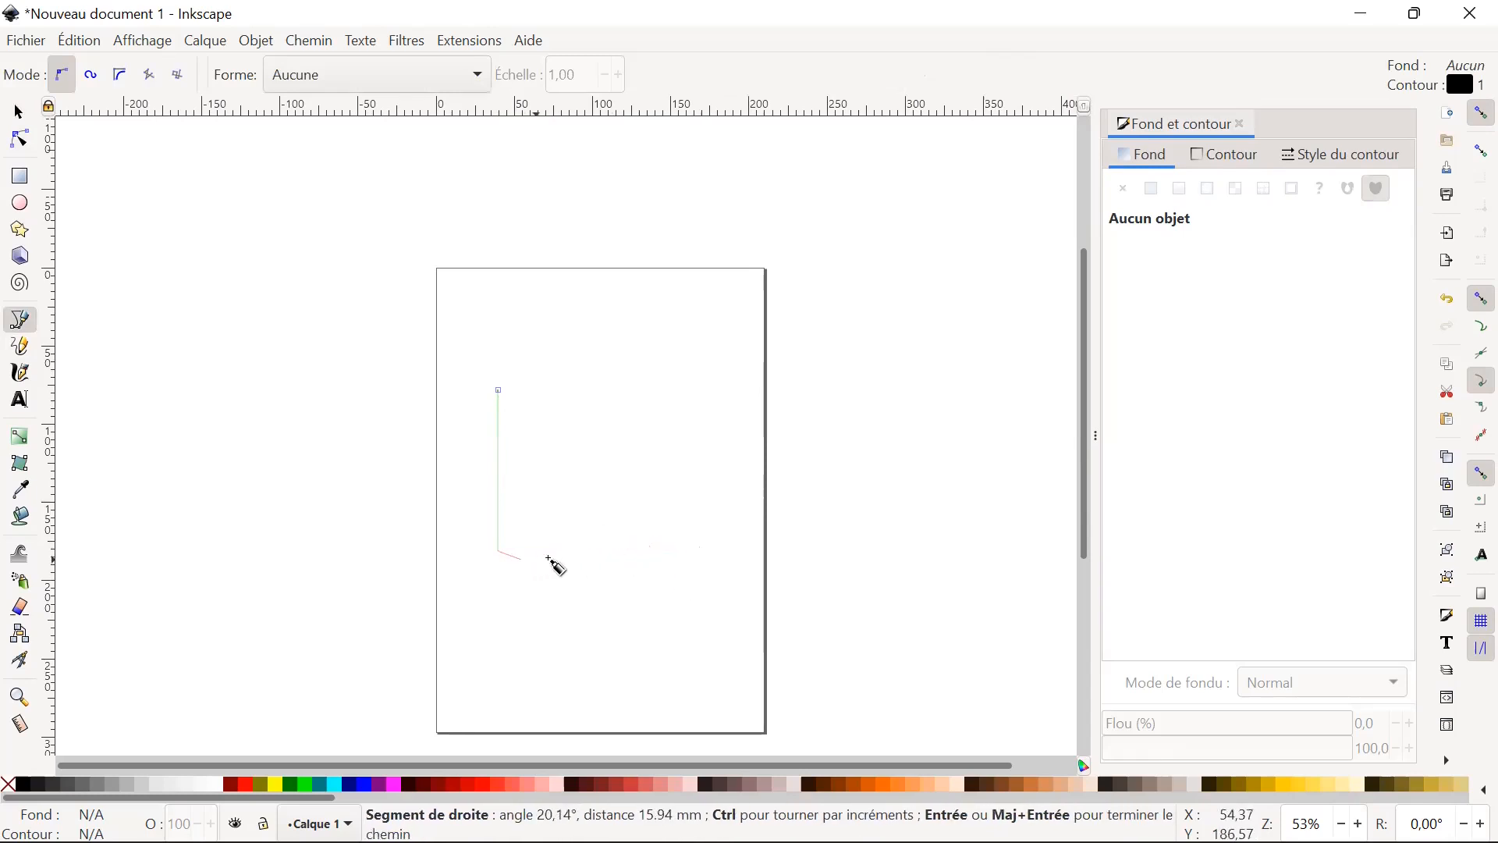
key(BackSpace)
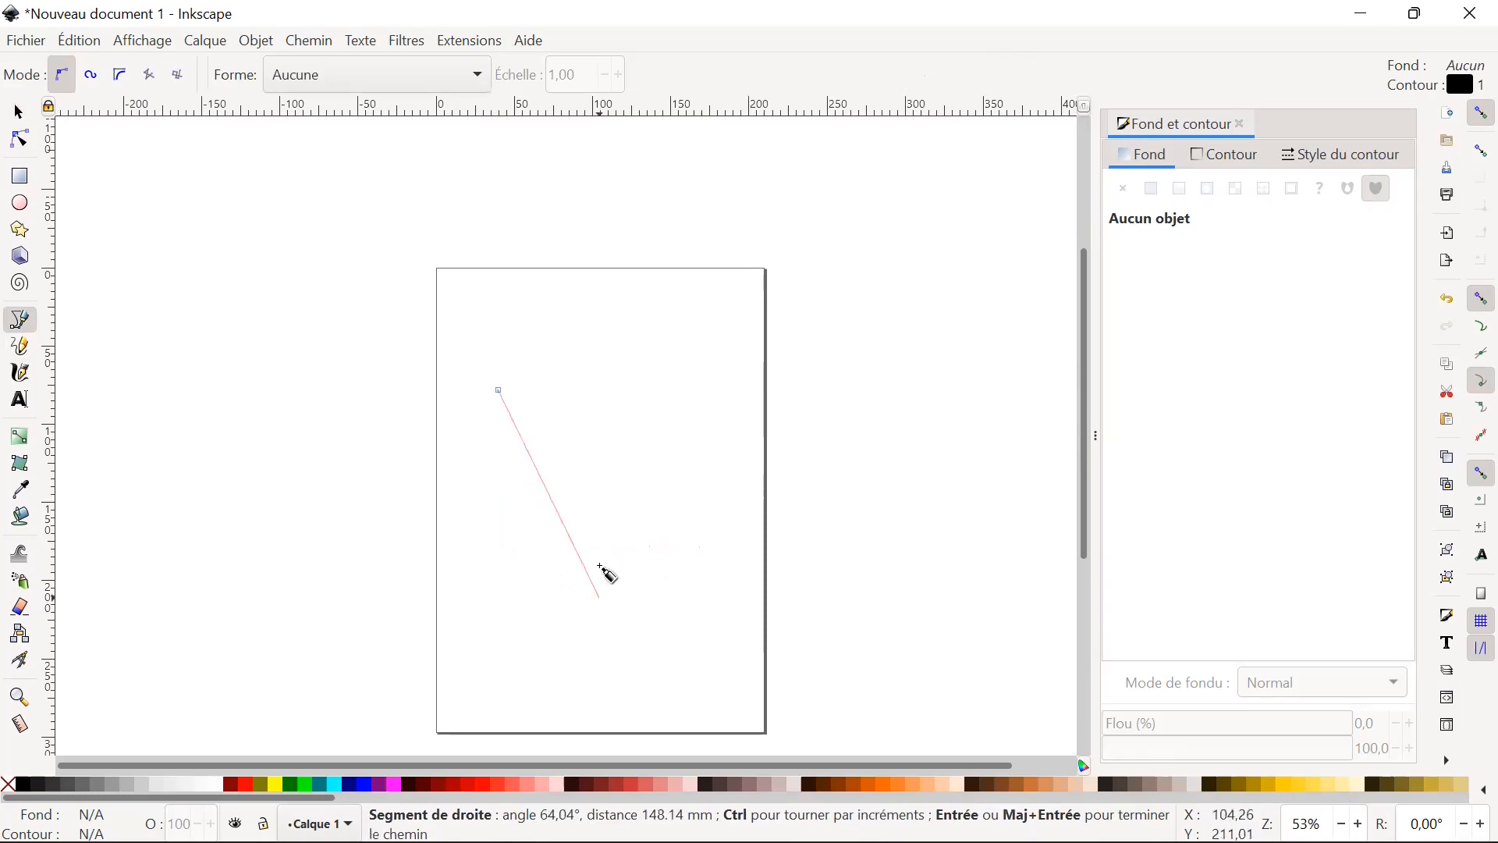
key(Escape)
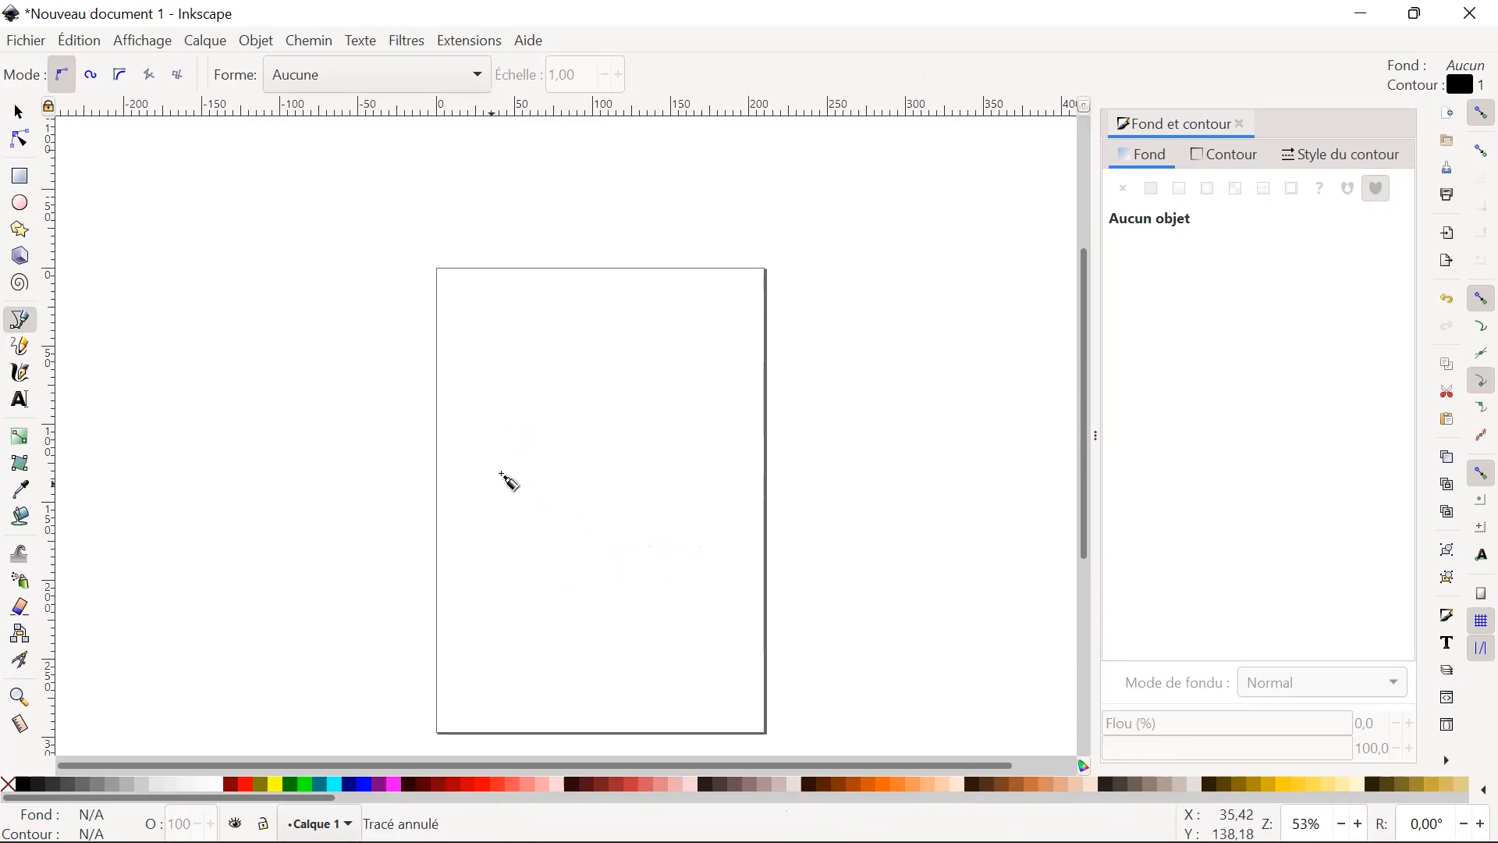
Start an open U-shaped Bézier path of three straight segments, remove its last node, and cancel the path.
click(479, 387)
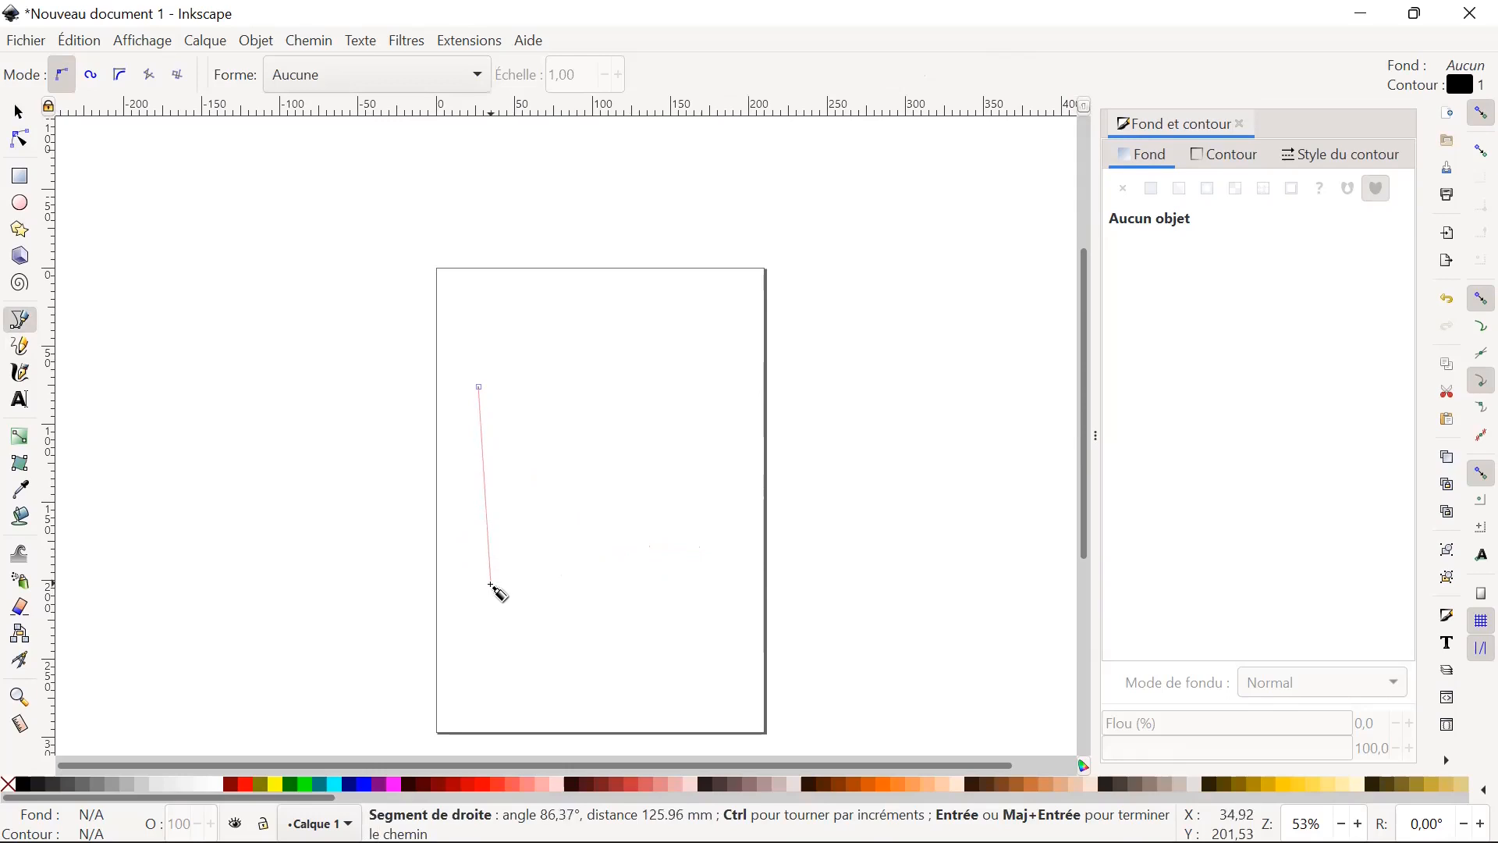
click(652, 537)
click(660, 404)
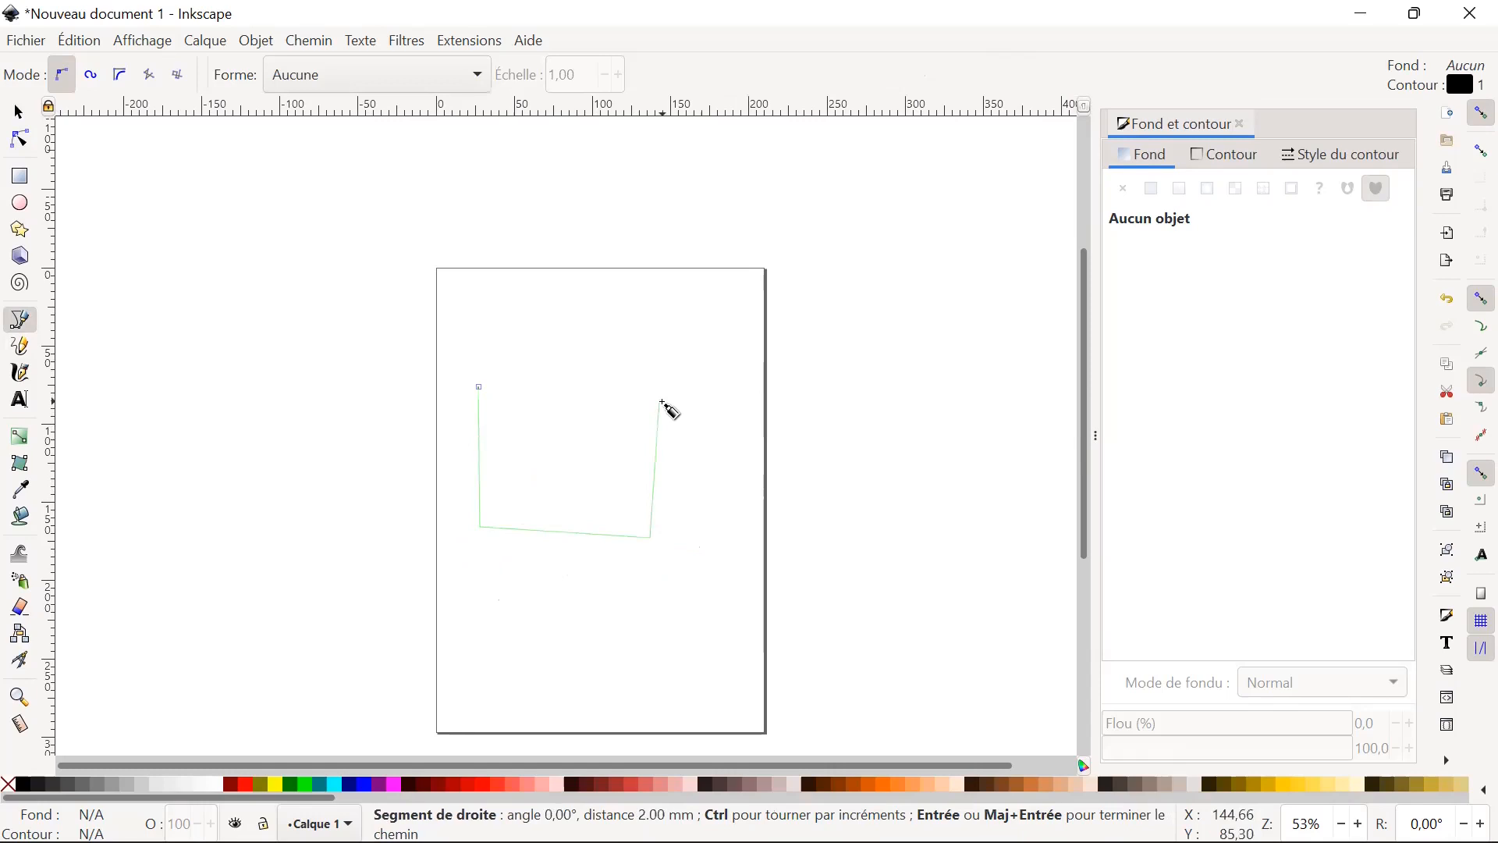
key(BackSpace)
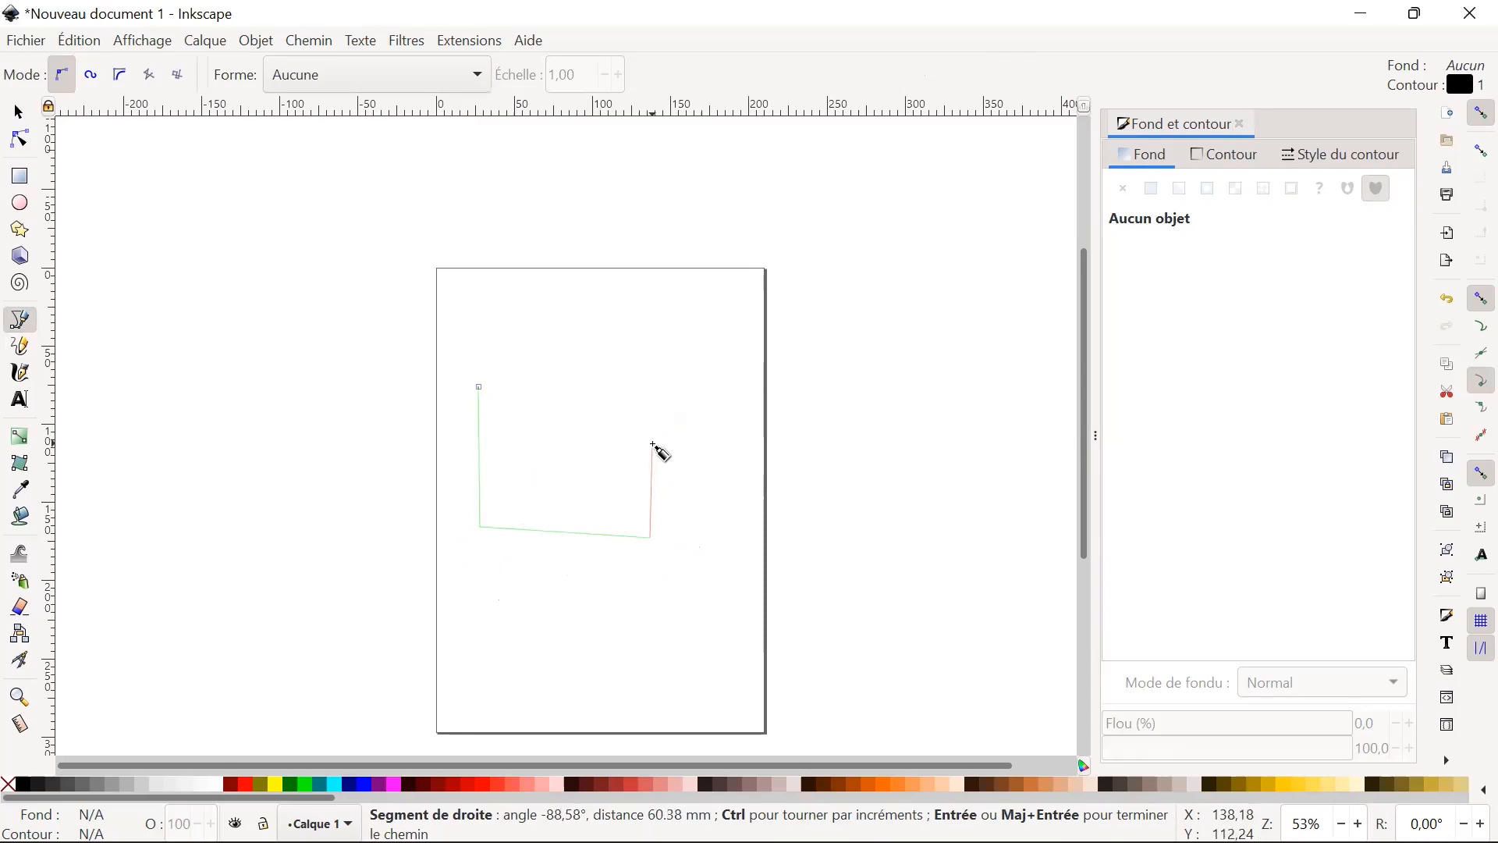
key(Escape)
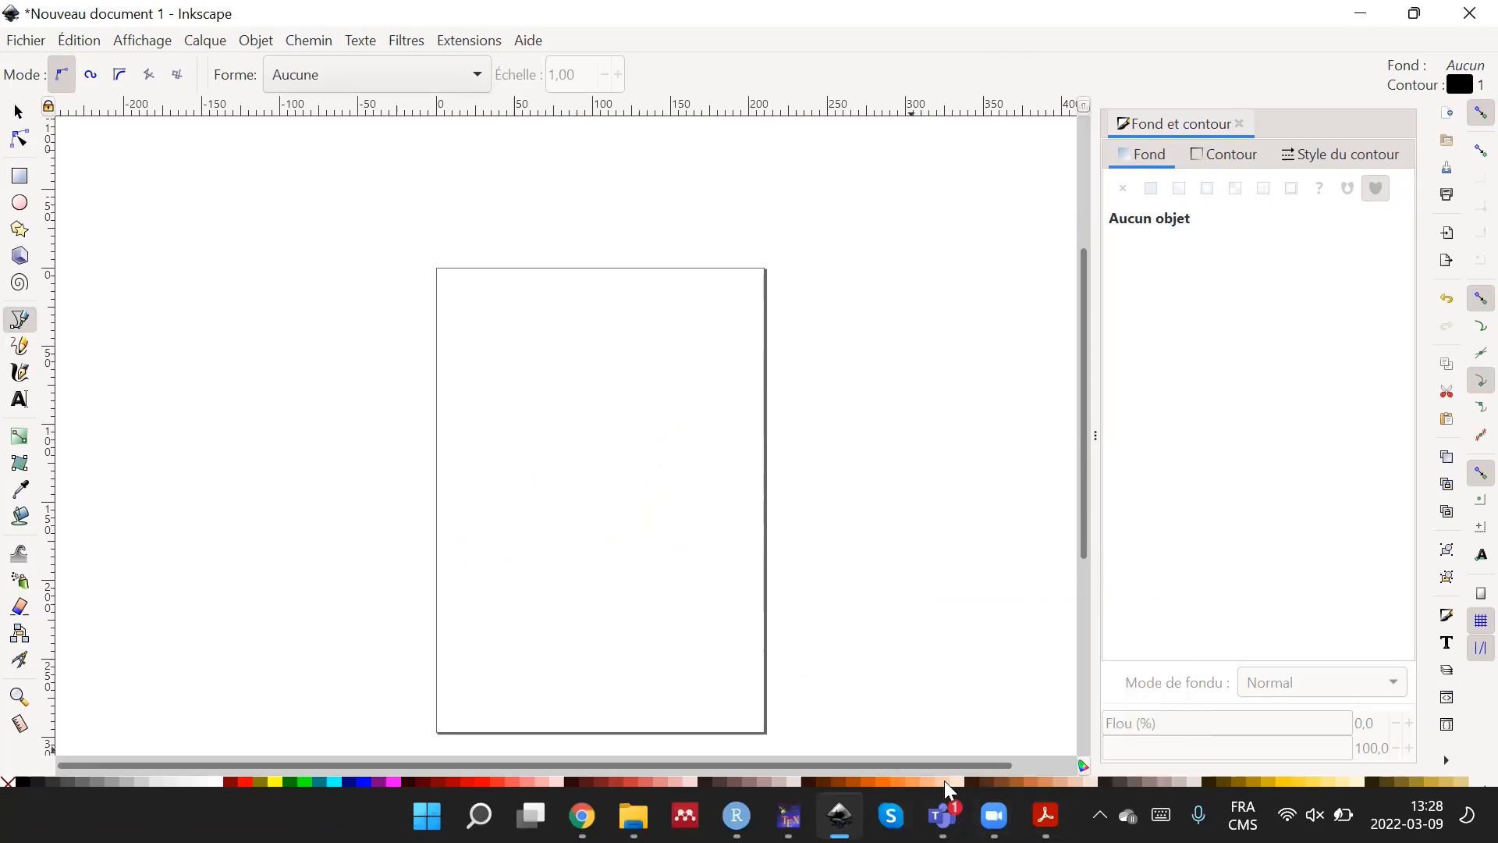
Draw a freehand curve with the Pencil tool from the page's left edge down toward the right, and undo it.
mouse_move(1046, 816)
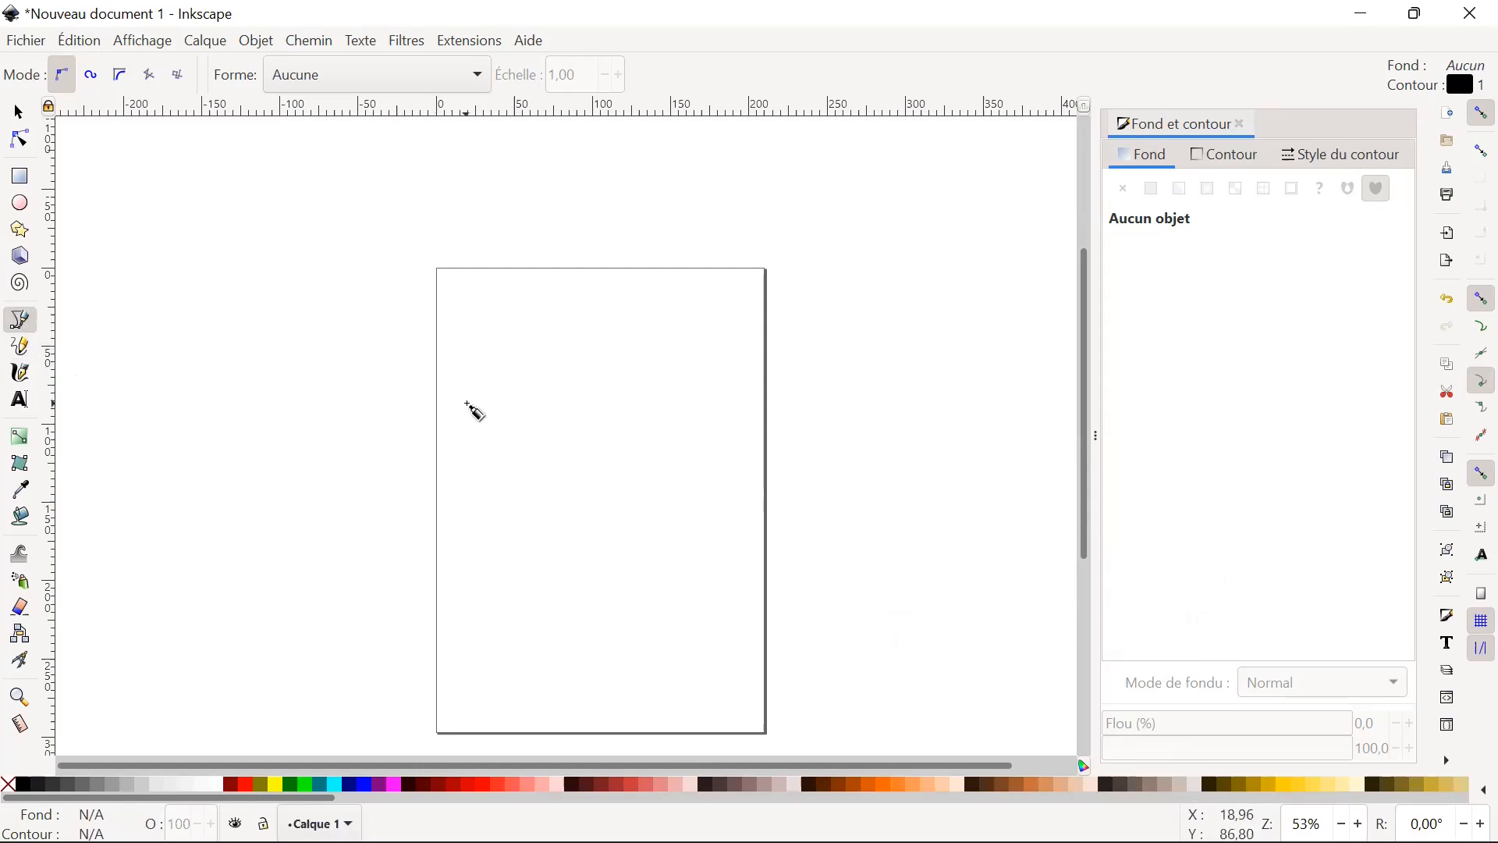
click(25, 351)
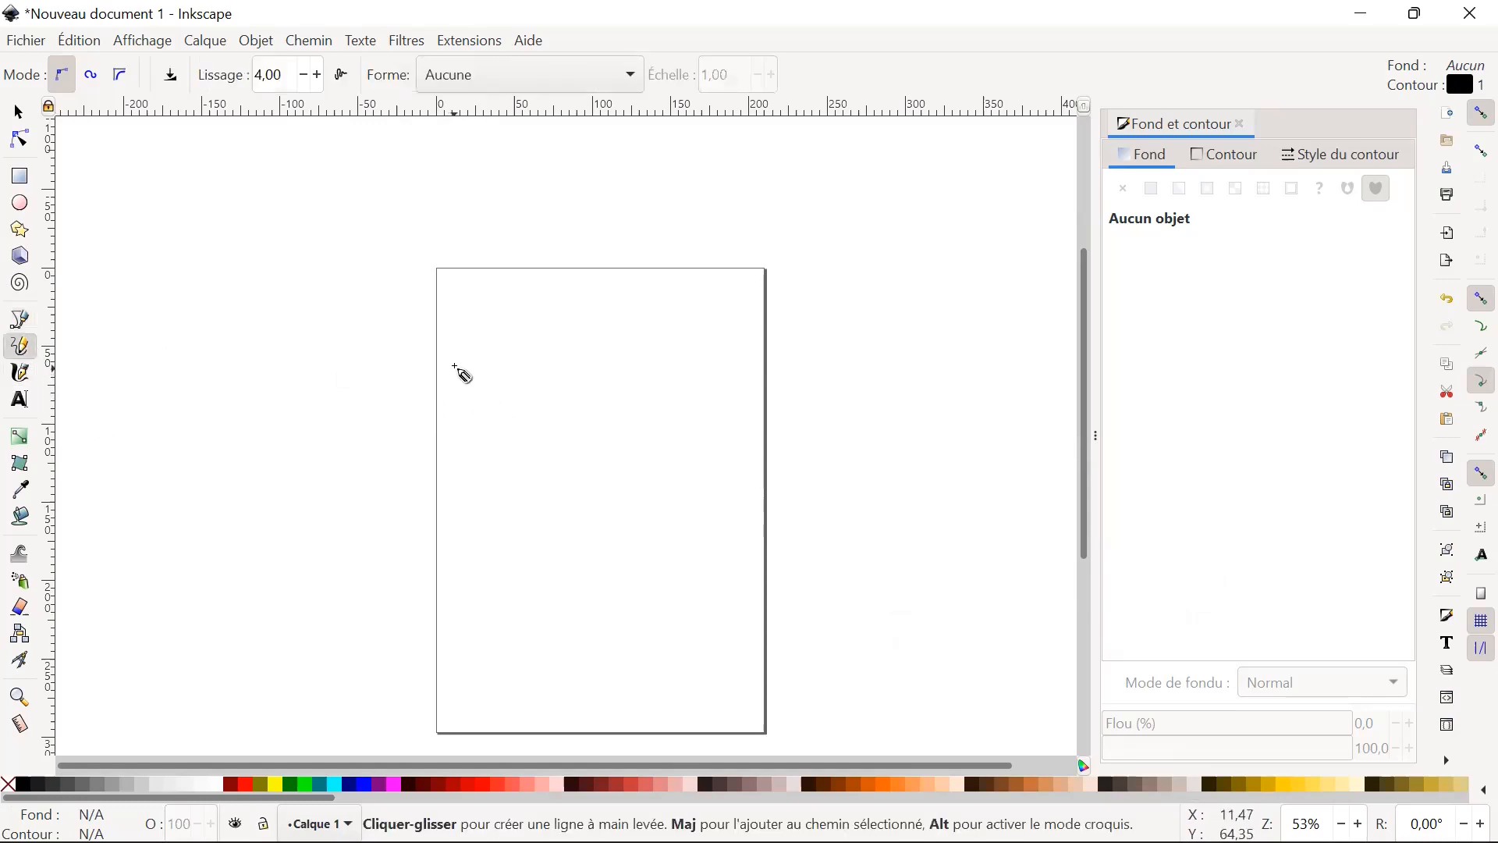
mouse_move(445, 365)
mouse_down()
mouse_move(490, 465)
mouse_move(524, 521)
mouse_move(594, 537)
mouse_move(693, 524)
mouse_up()
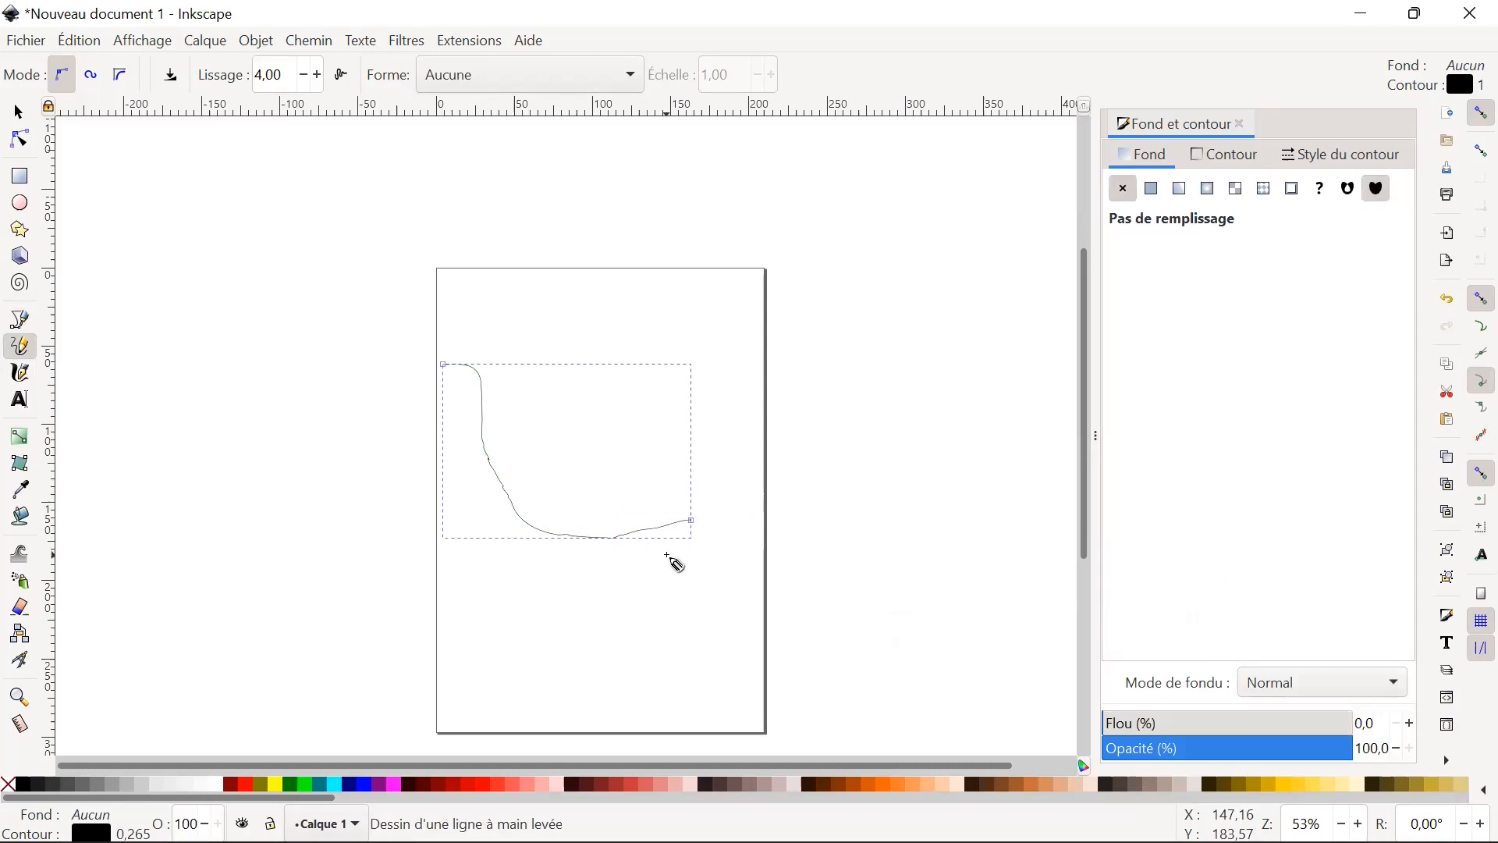
key(ctrl+z)
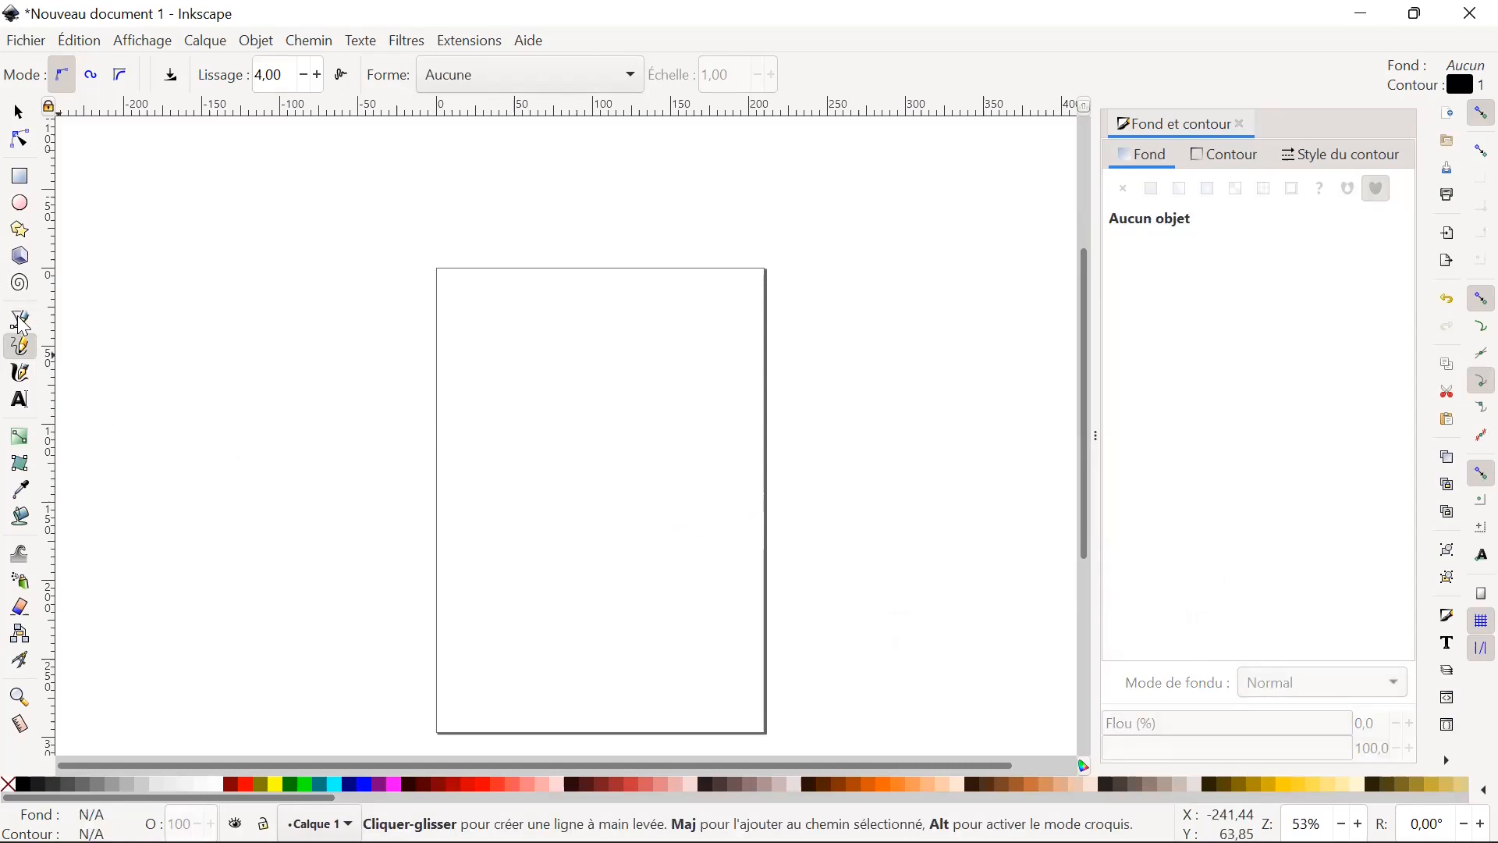
click(21, 321)
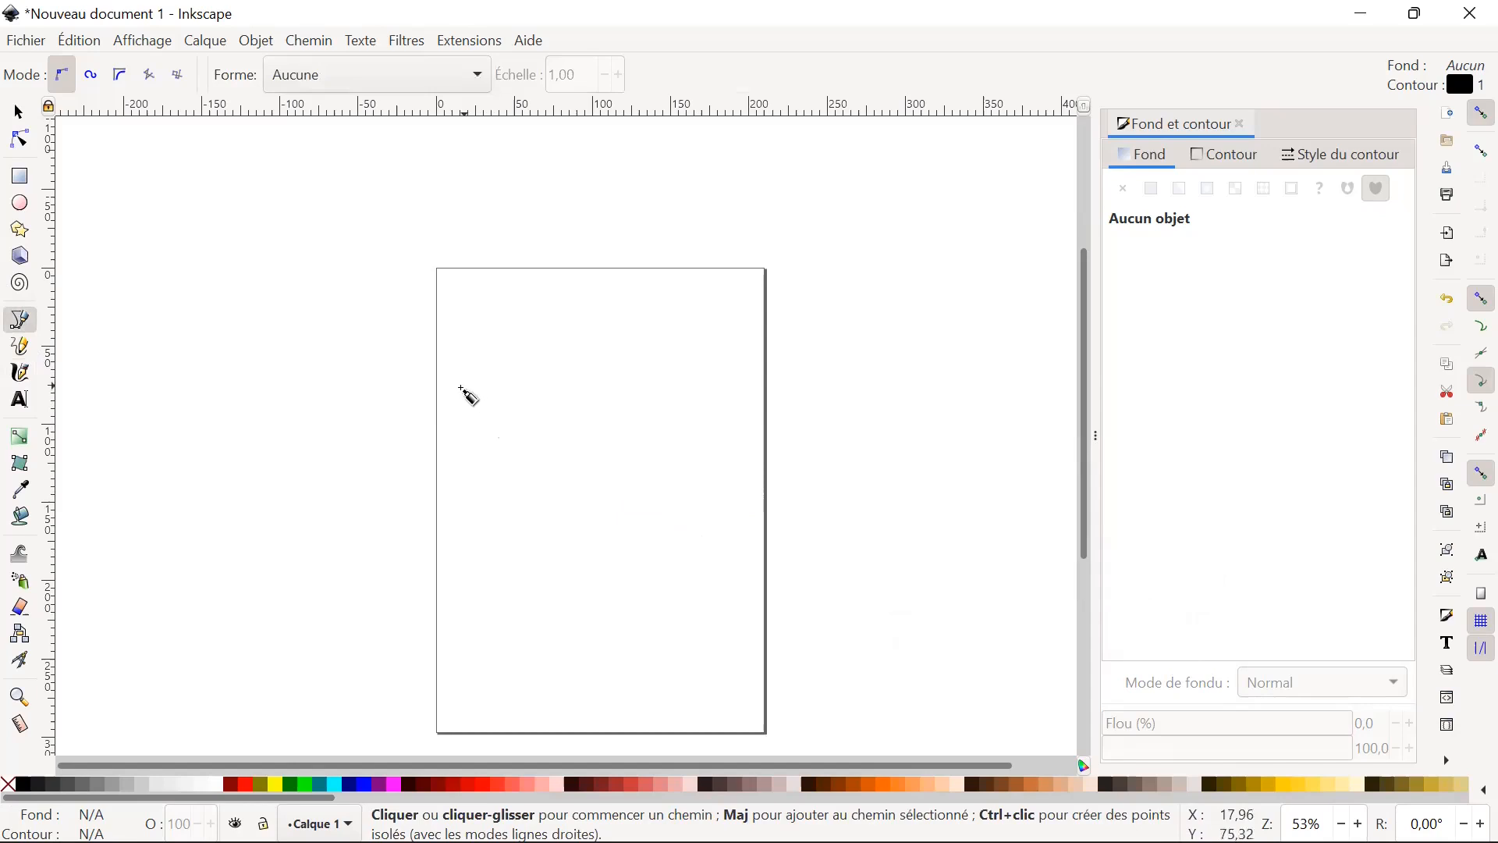
click(450, 448)
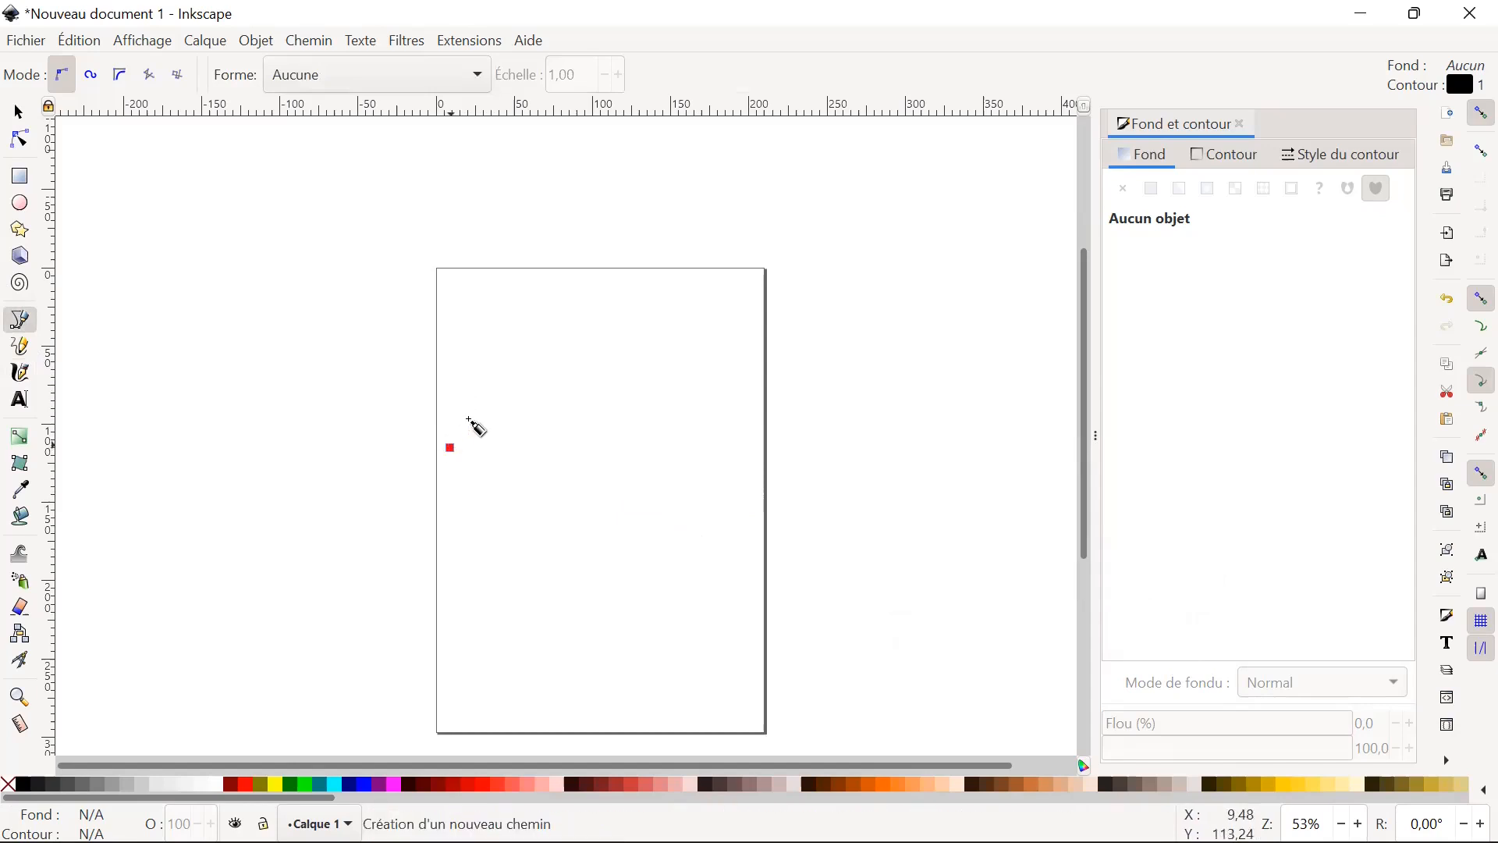
click(572, 378)
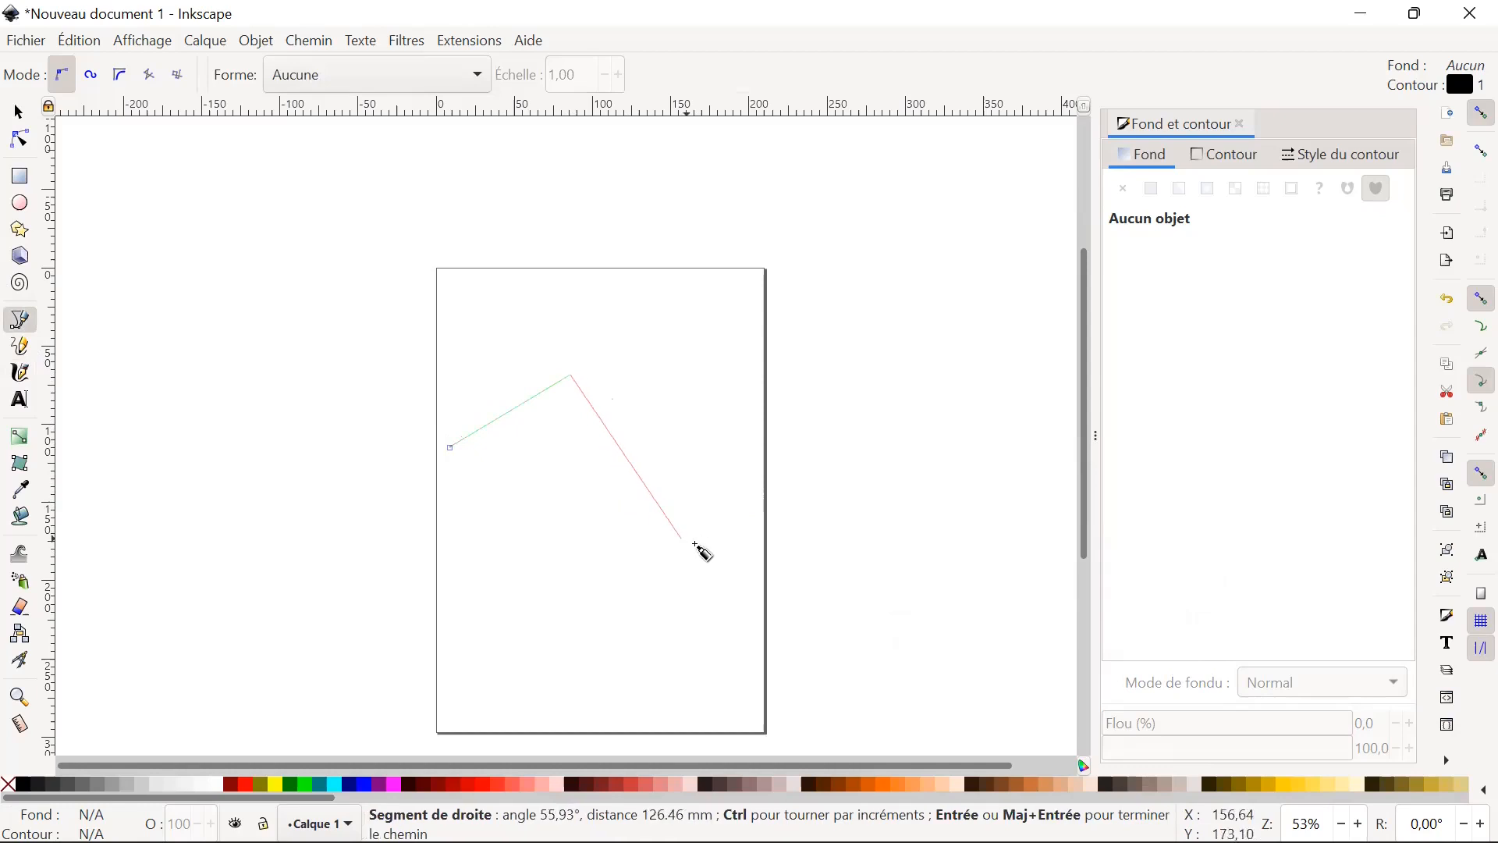
click(712, 519)
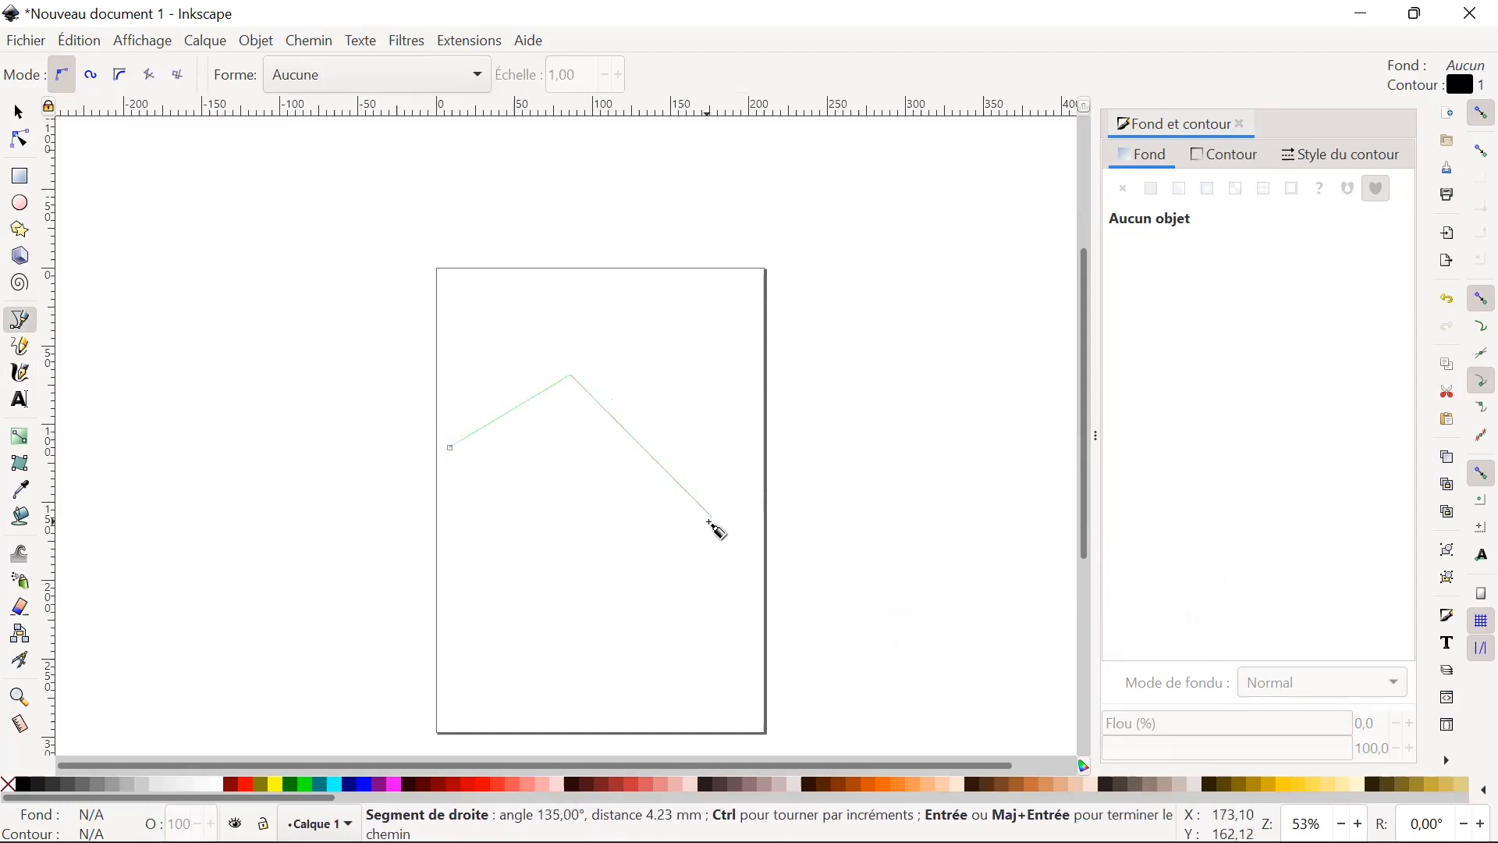
key(Escape)
Draw an open zigzag Bézier path of three straight segments across the page, about 180 mm wide and 97 mm high.
click(466, 504)
click(541, 397)
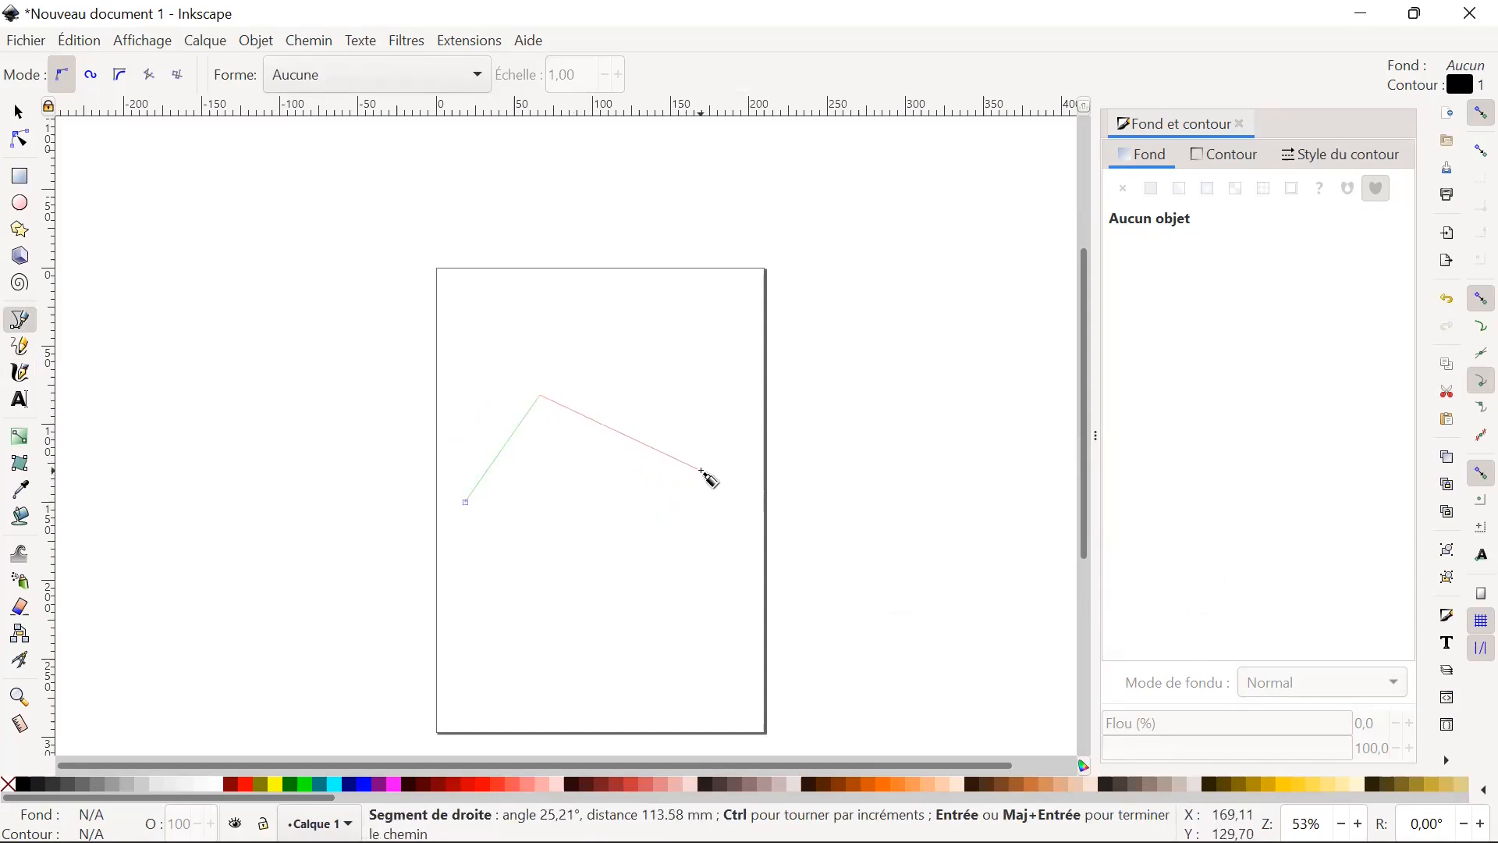
click(702, 471)
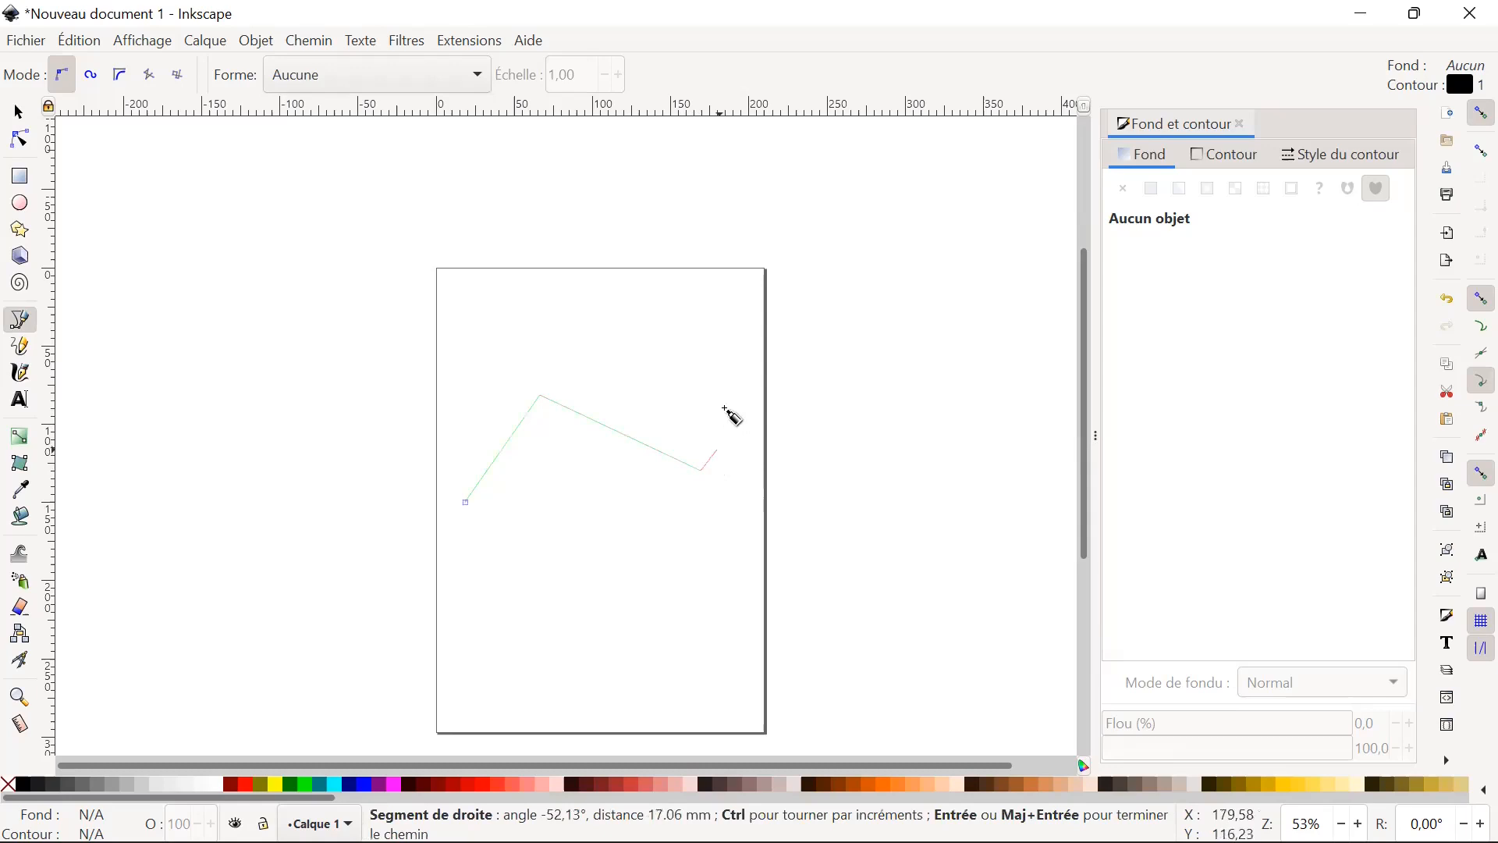
click(747, 352)
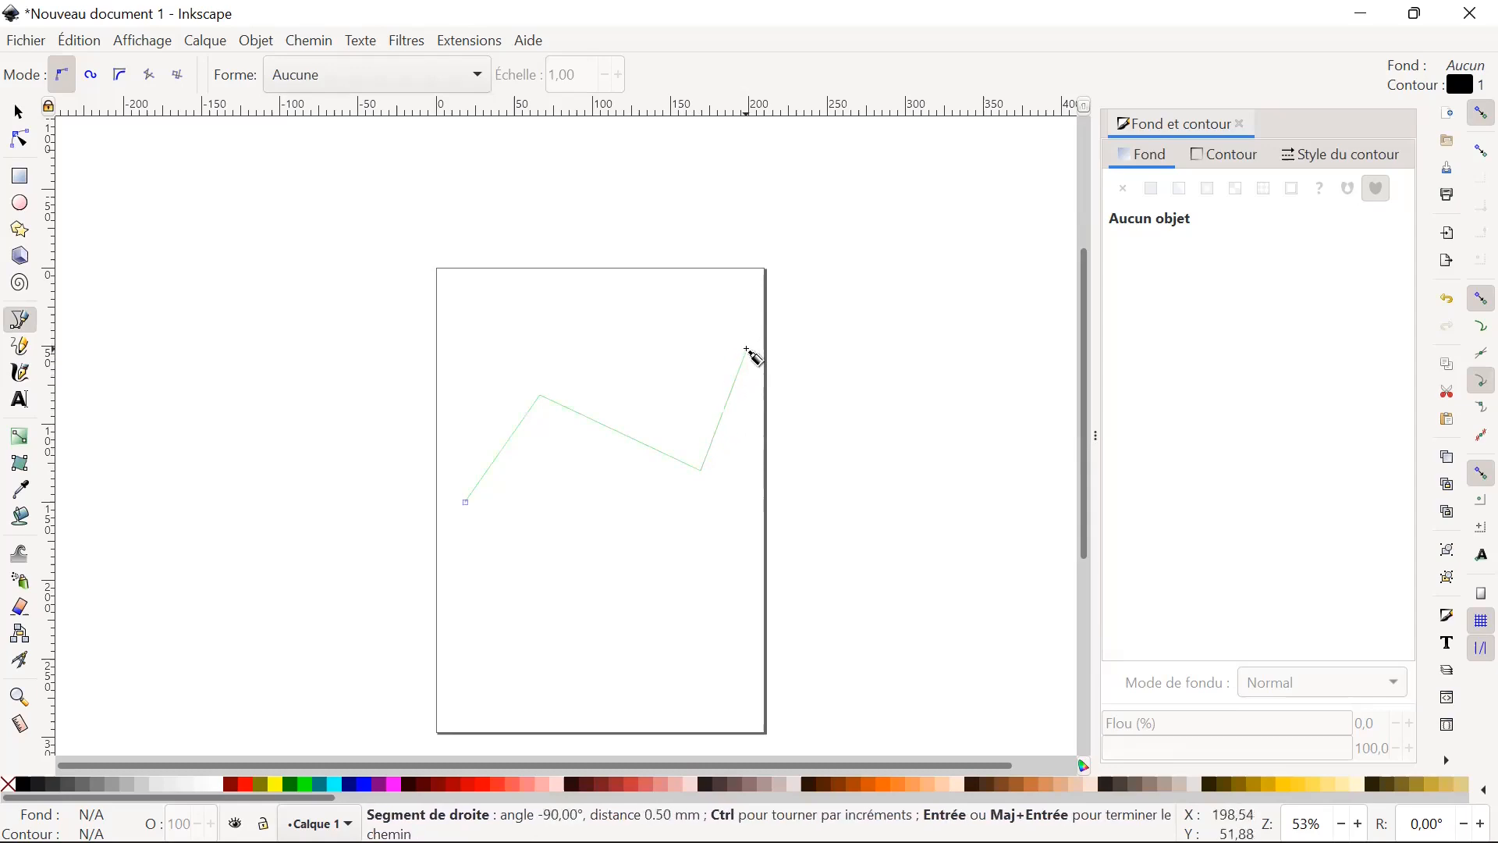
key(Return)
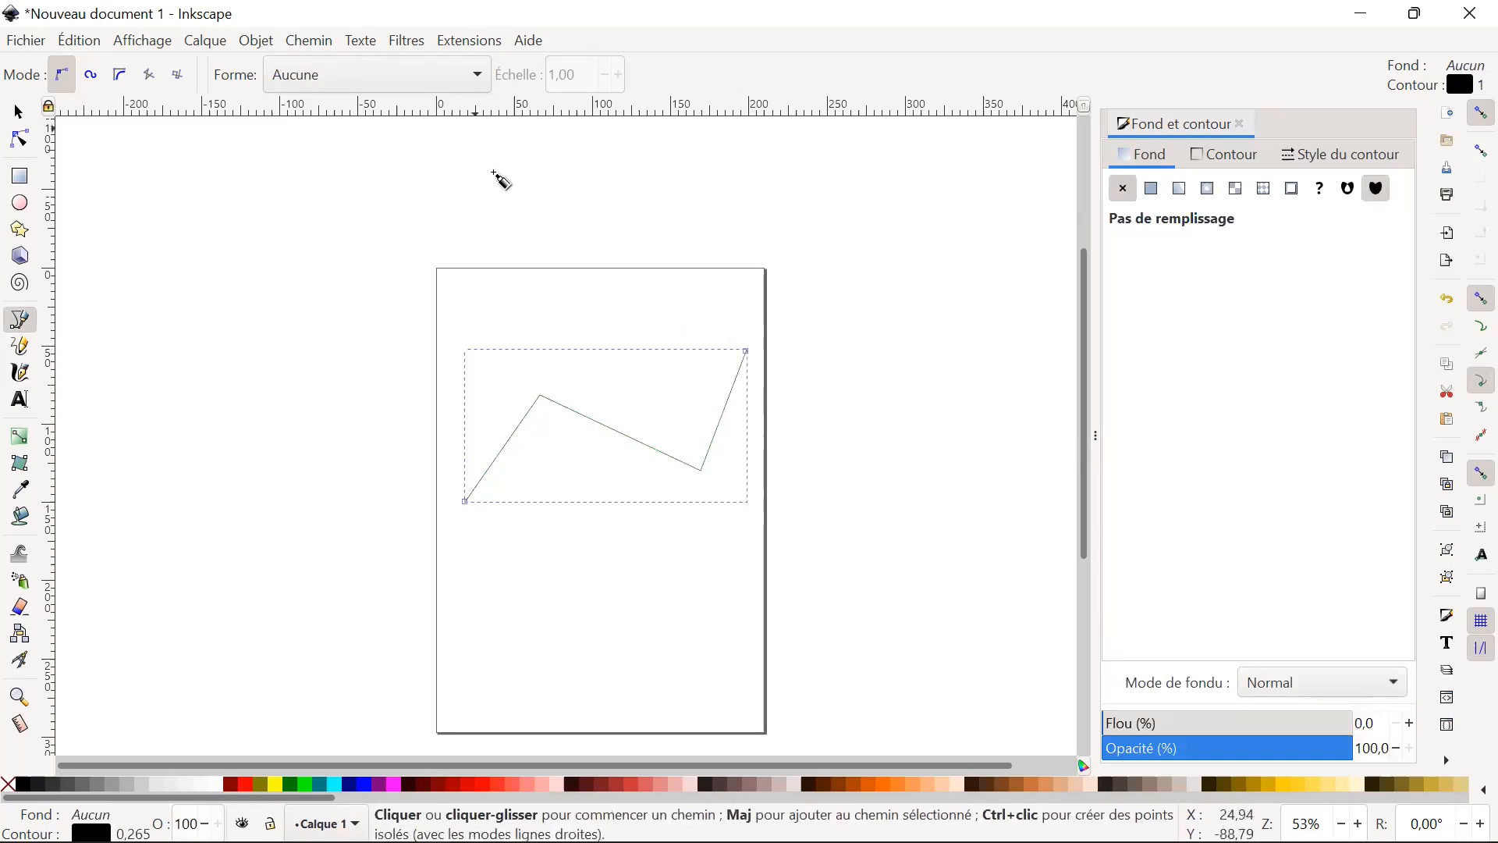
click(92, 79)
click(59, 78)
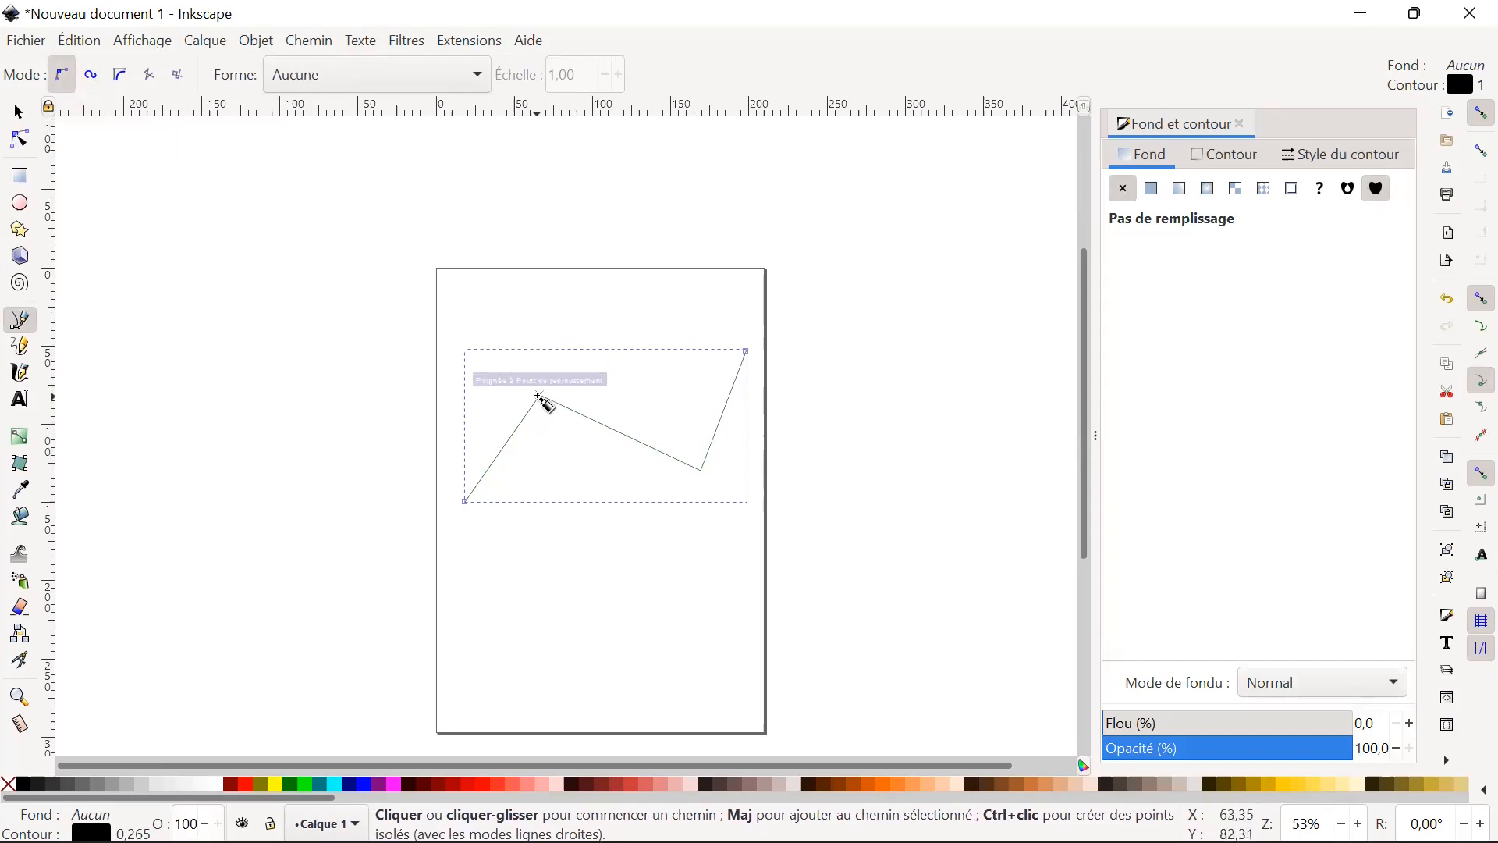
Edit the zigzag's nodes, moving its upper inner node to about X 73, Y 102 mm and making it auto-smooth.
click(29, 116)
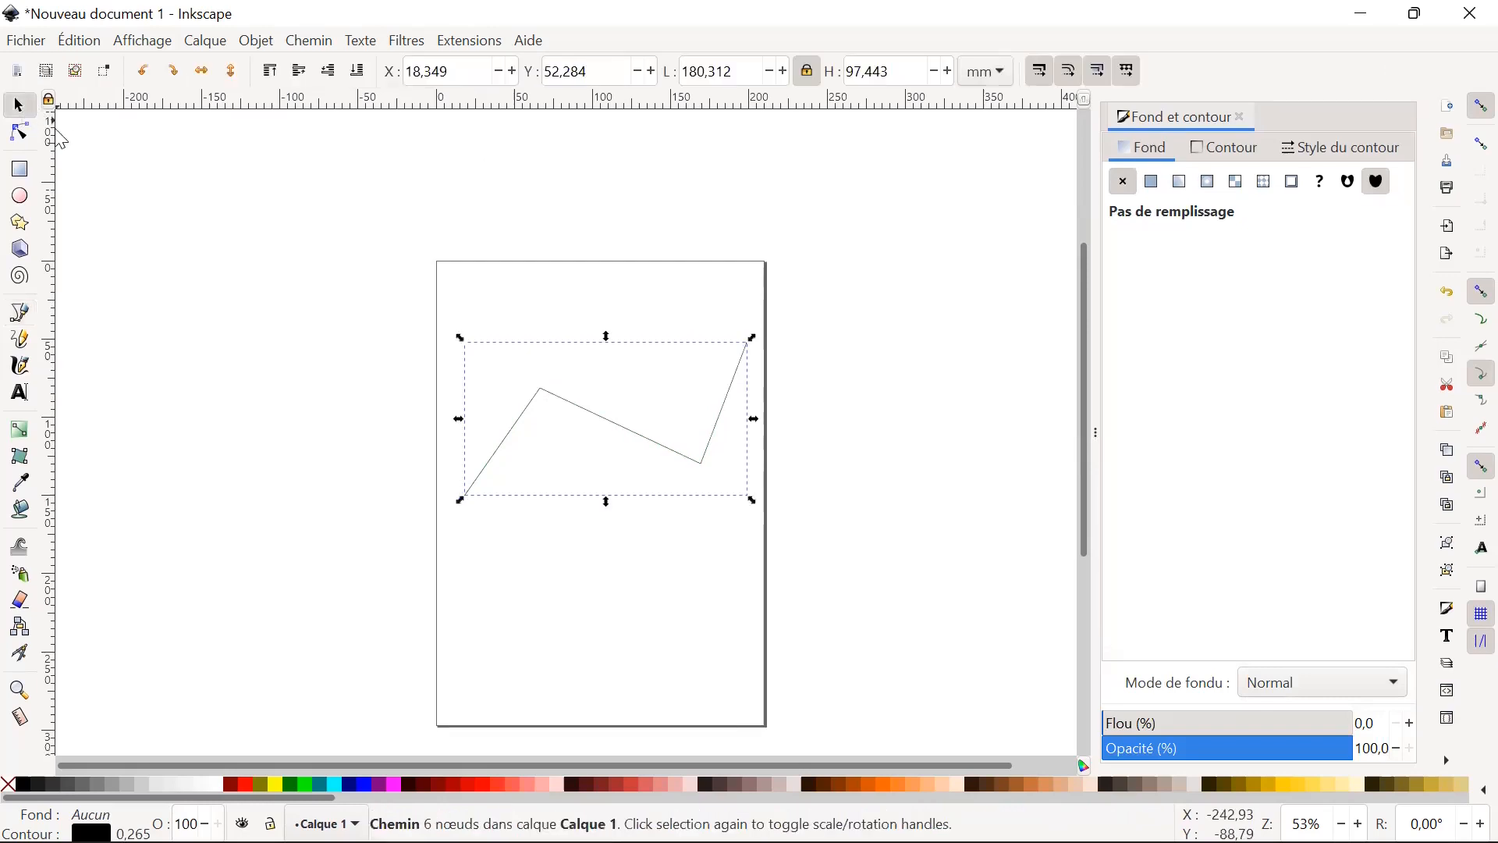
double_click(551, 399)
drag(546, 392, 556, 422)
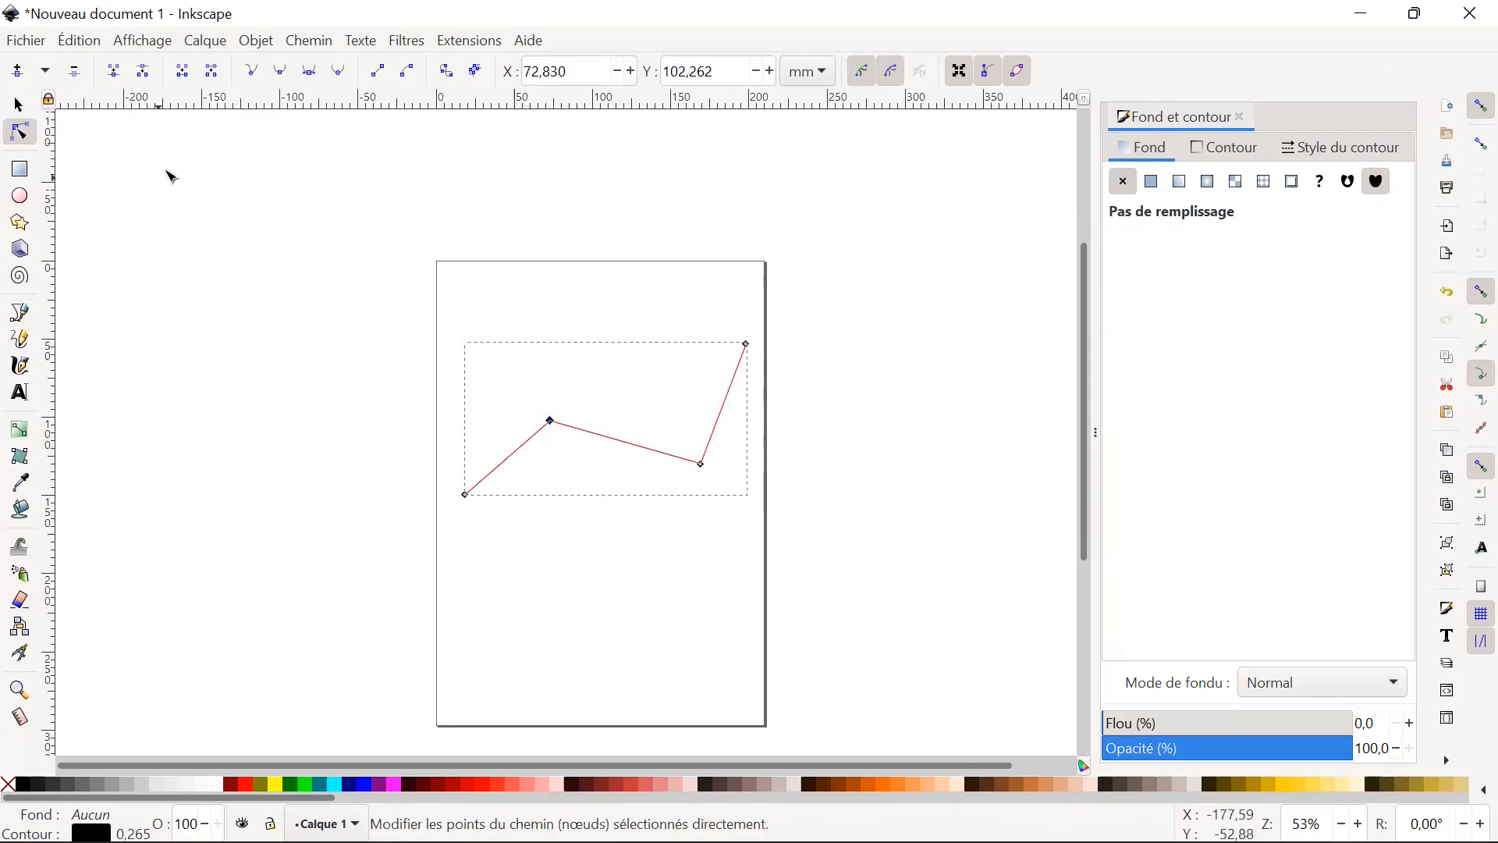
click(339, 74)
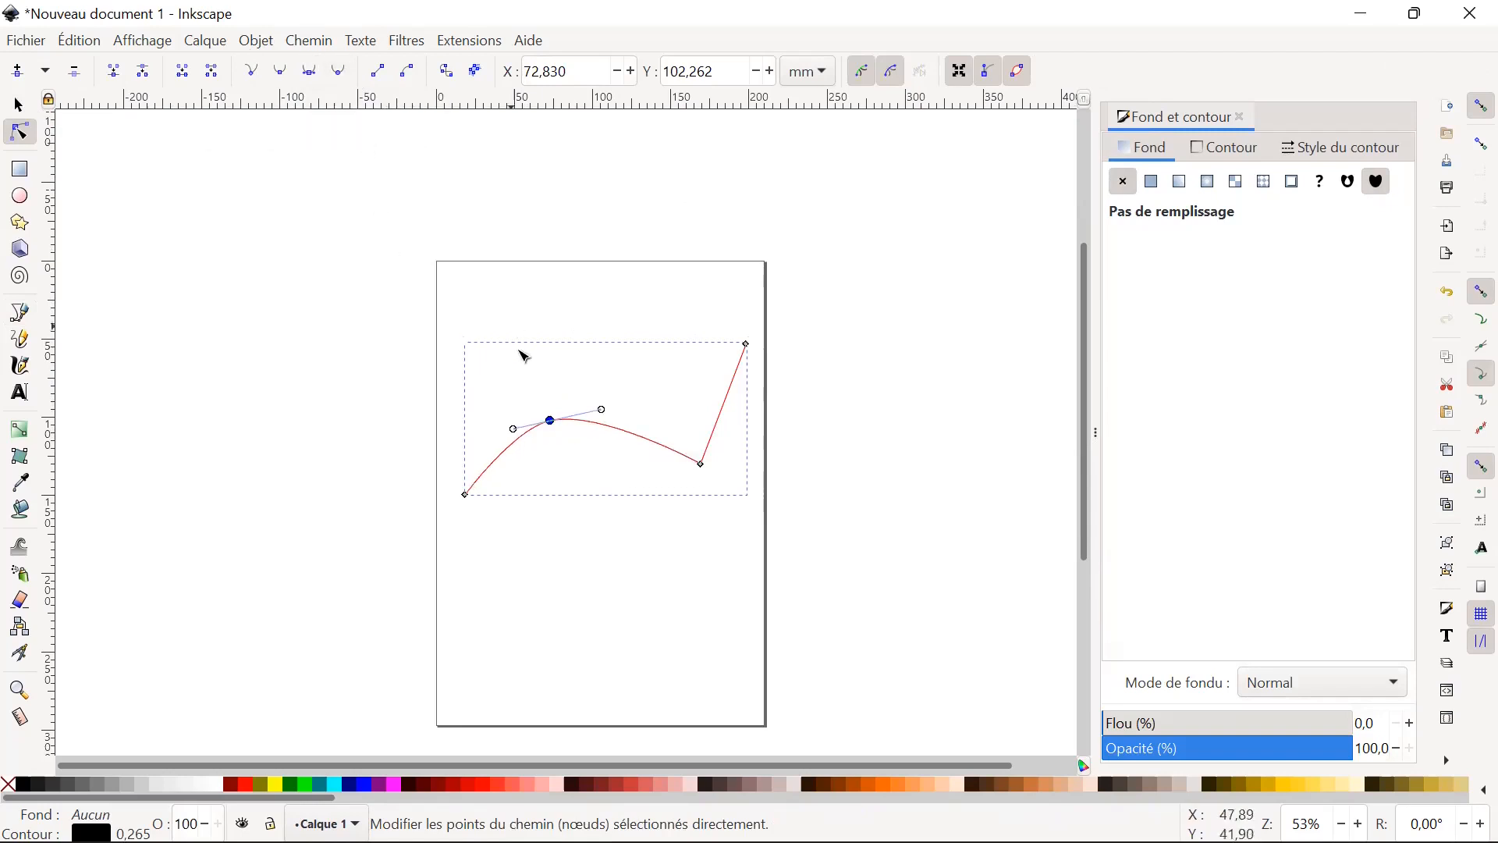
Make the path's lower inner node smooth, and delete that node.
click(701, 465)
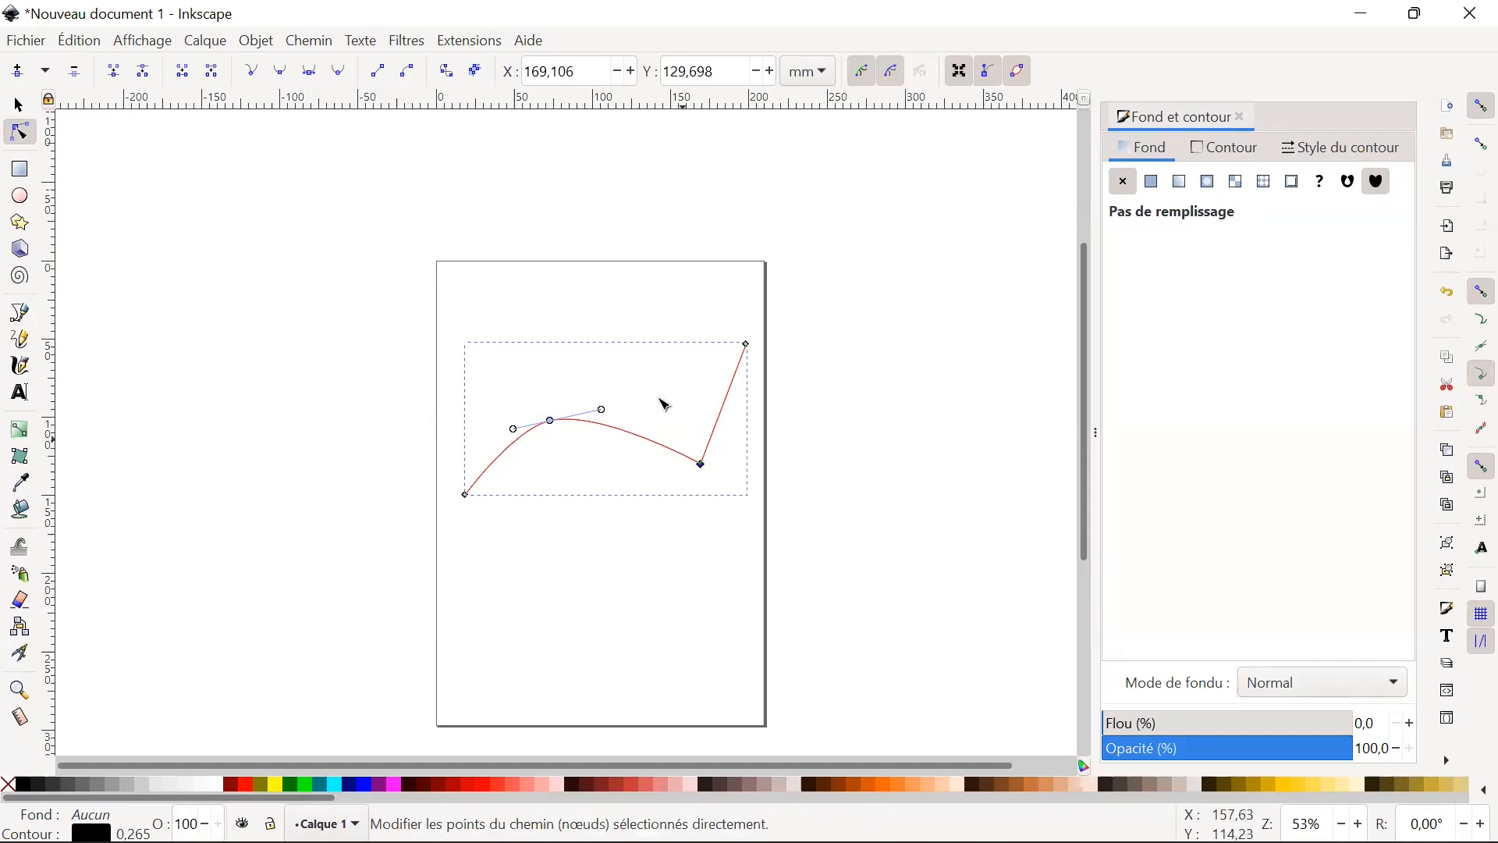
click(280, 74)
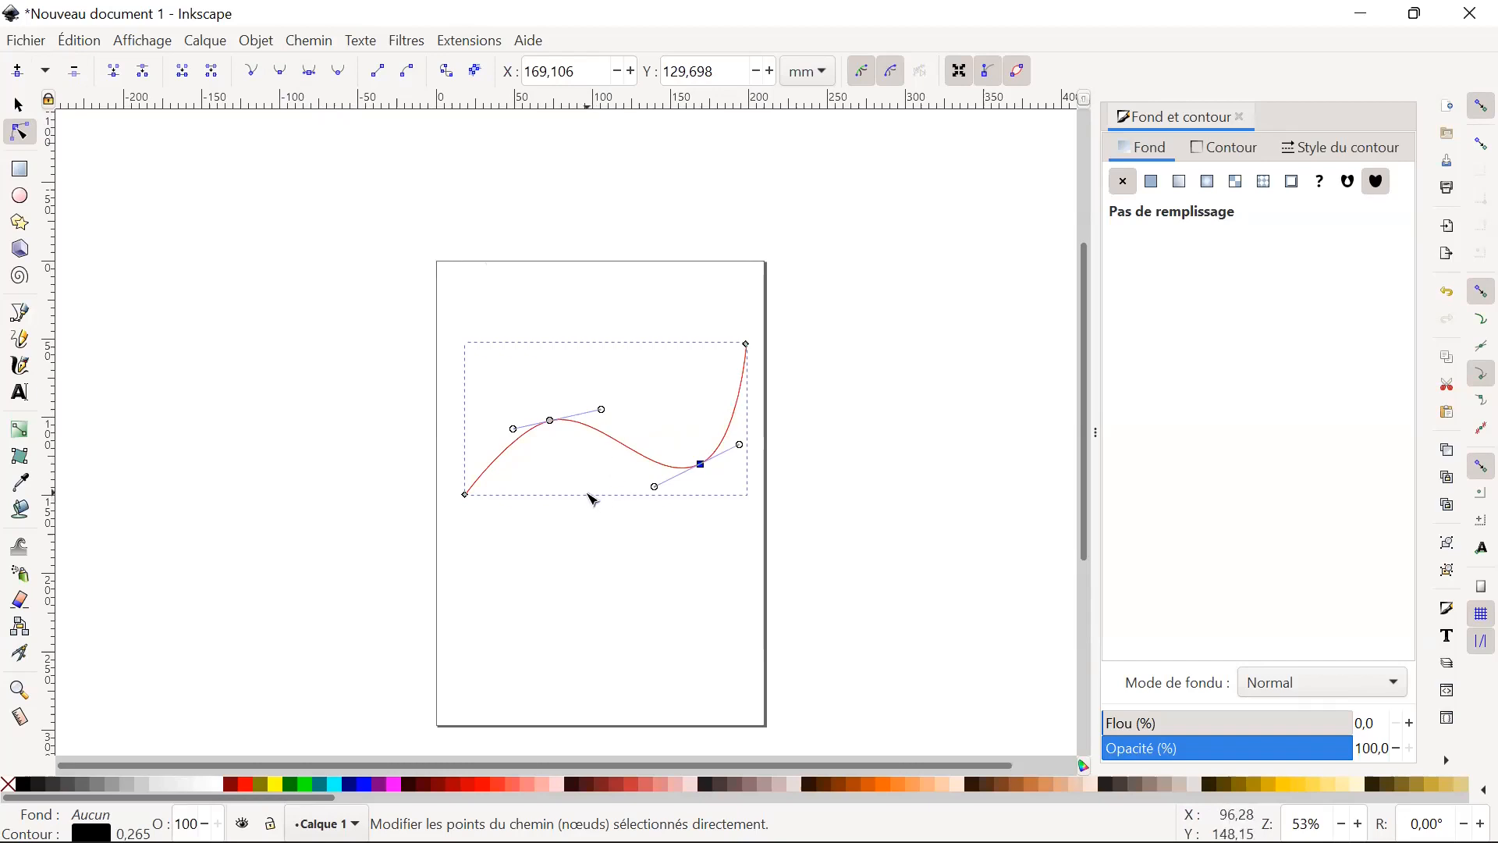
key(Delete)
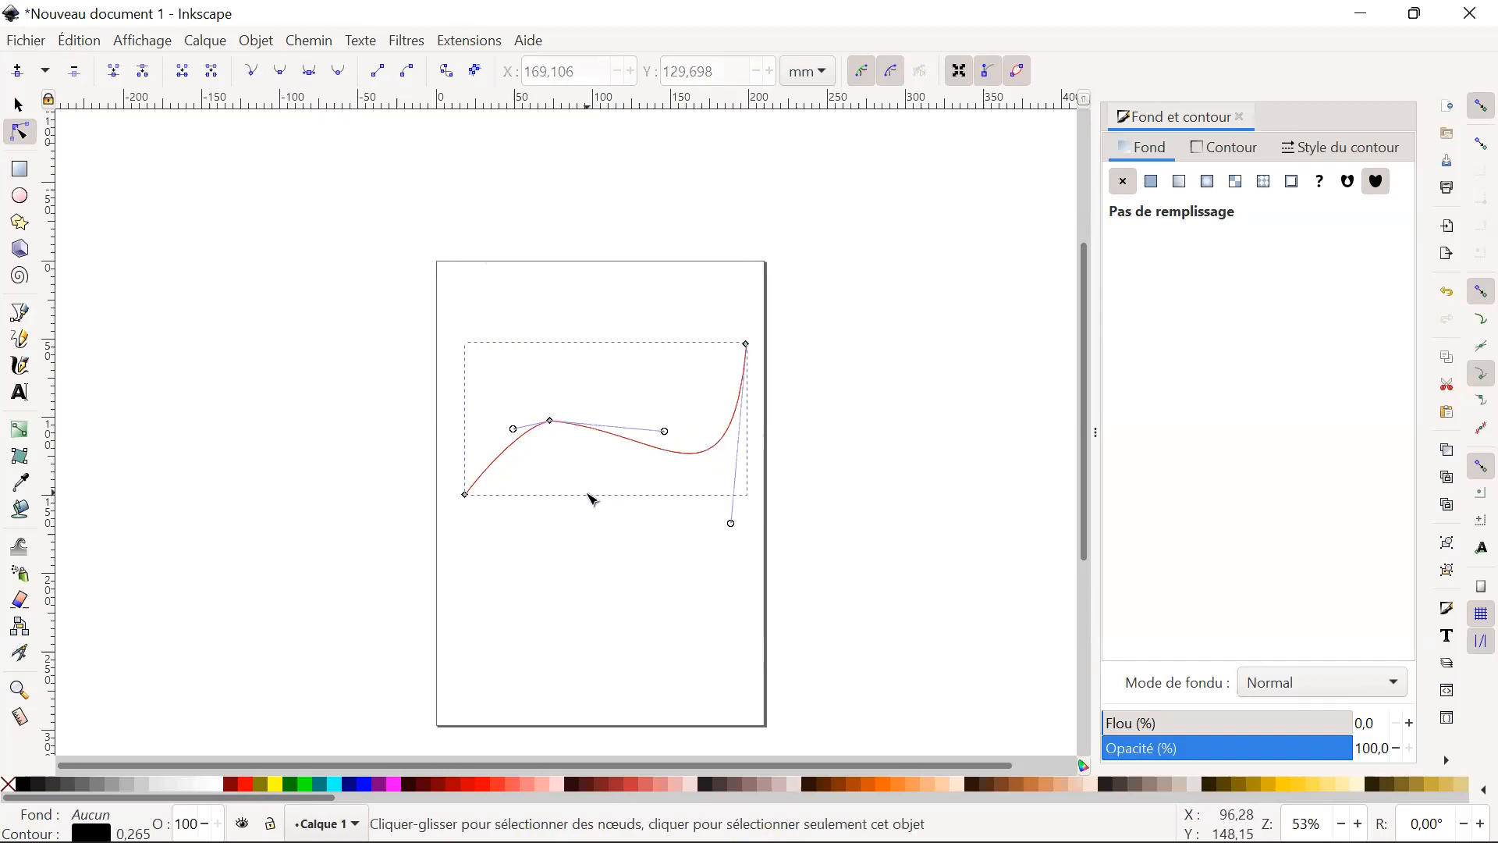
Select the whole curve with the selection tool and delete it from the page.
click(460, 474)
click(19, 104)
drag(400, 341, 792, 525)
key(Delete)
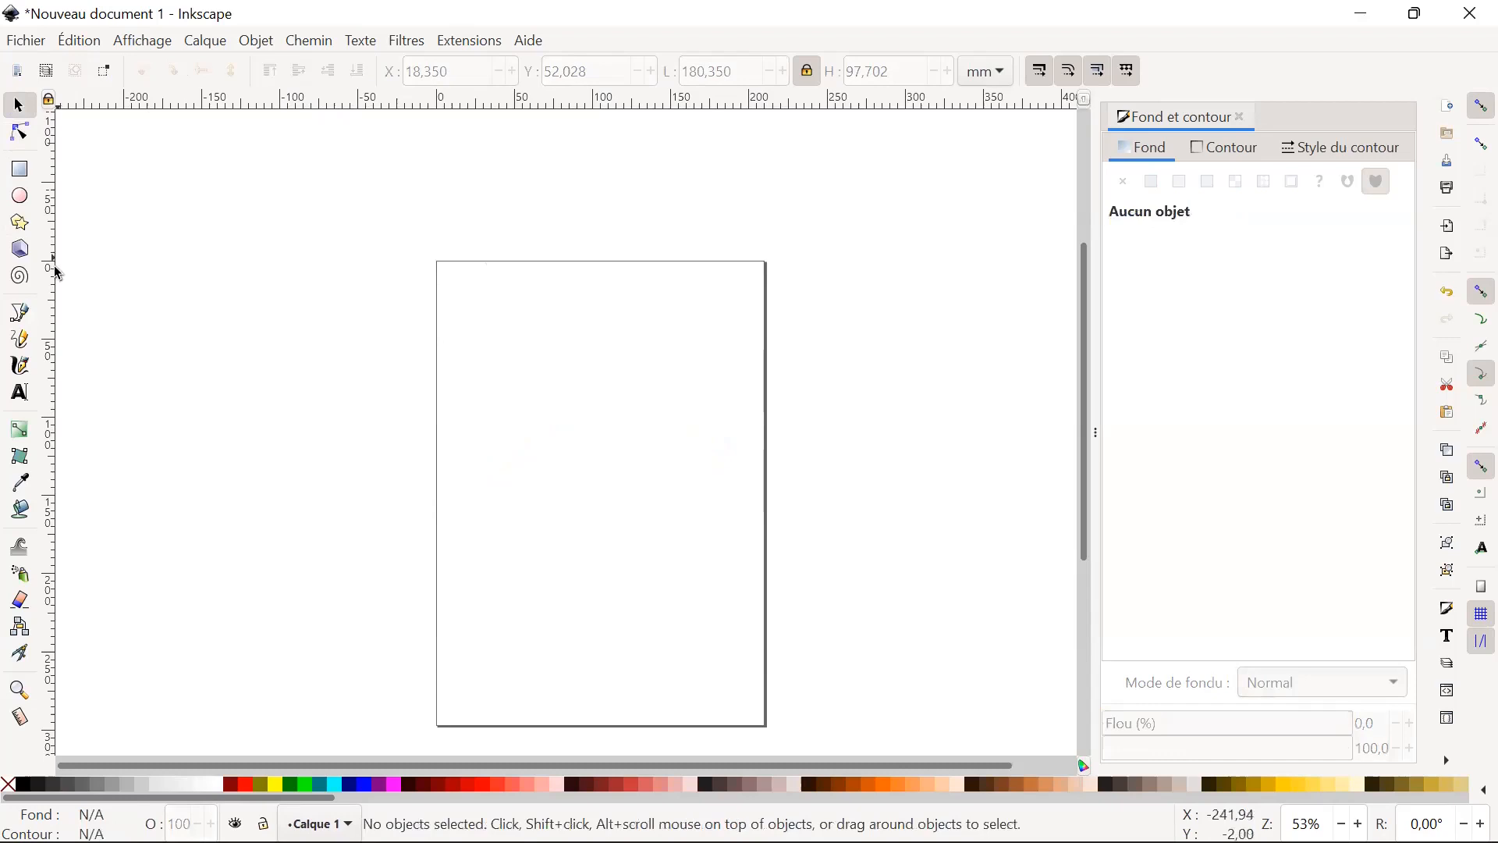
Draw an open L-shaped Bézier path near the page's upper left, with its horizontal segment about 109 mm long.
click(22, 315)
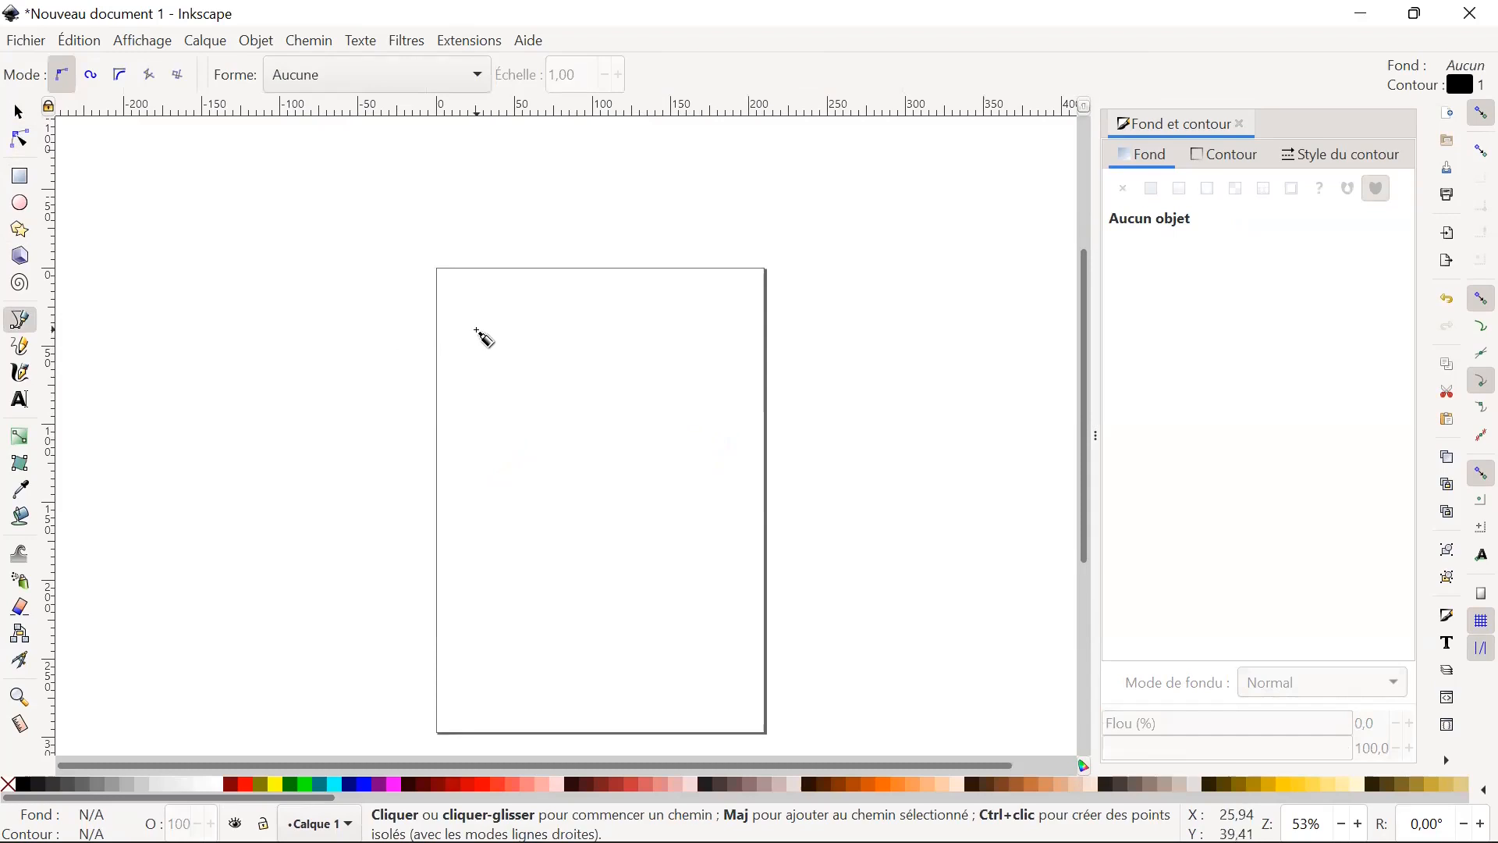
click(476, 328)
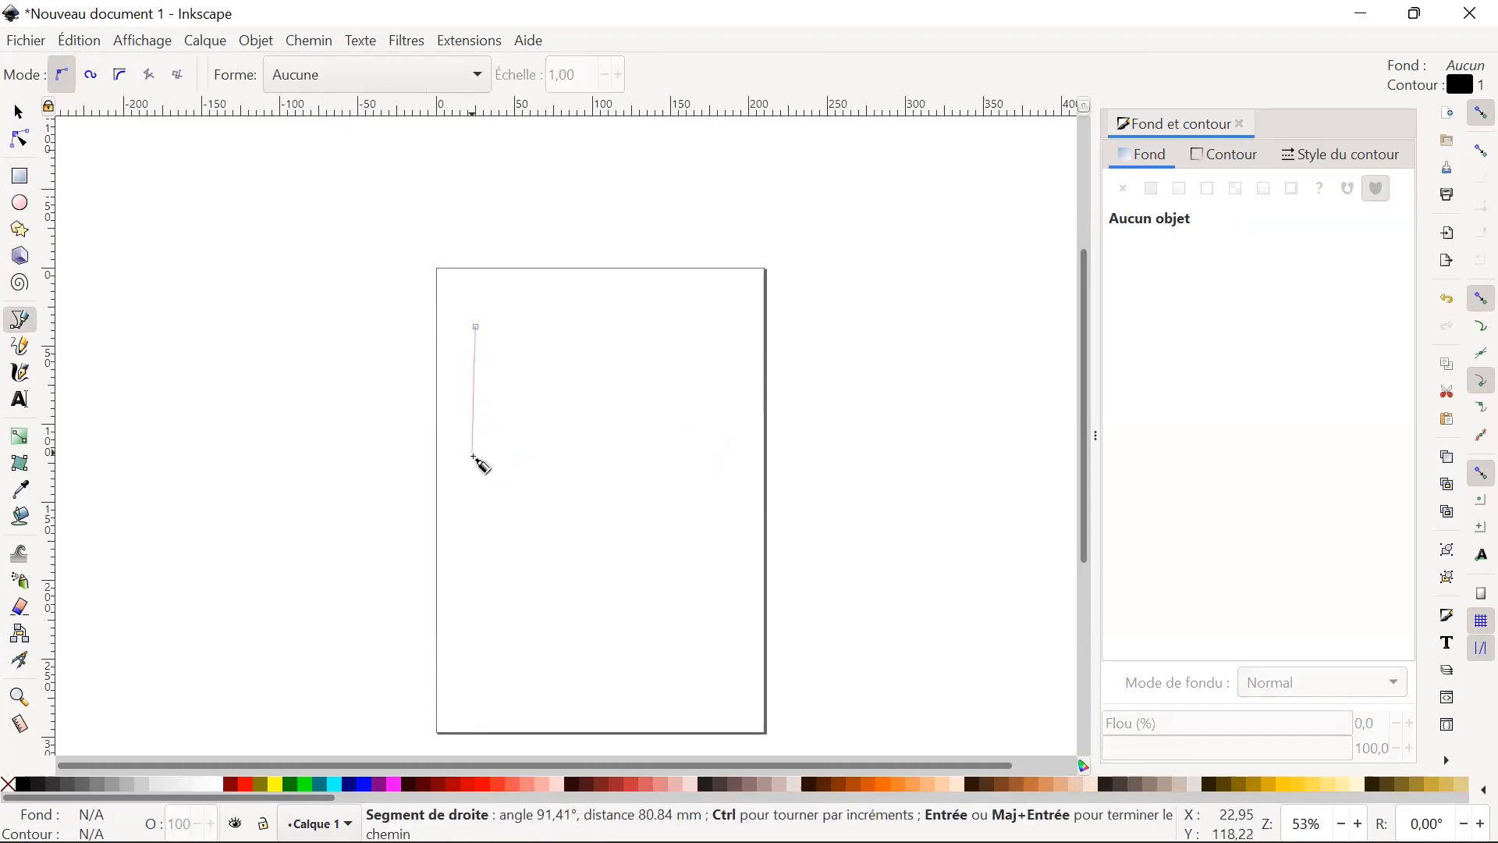
click(476, 456)
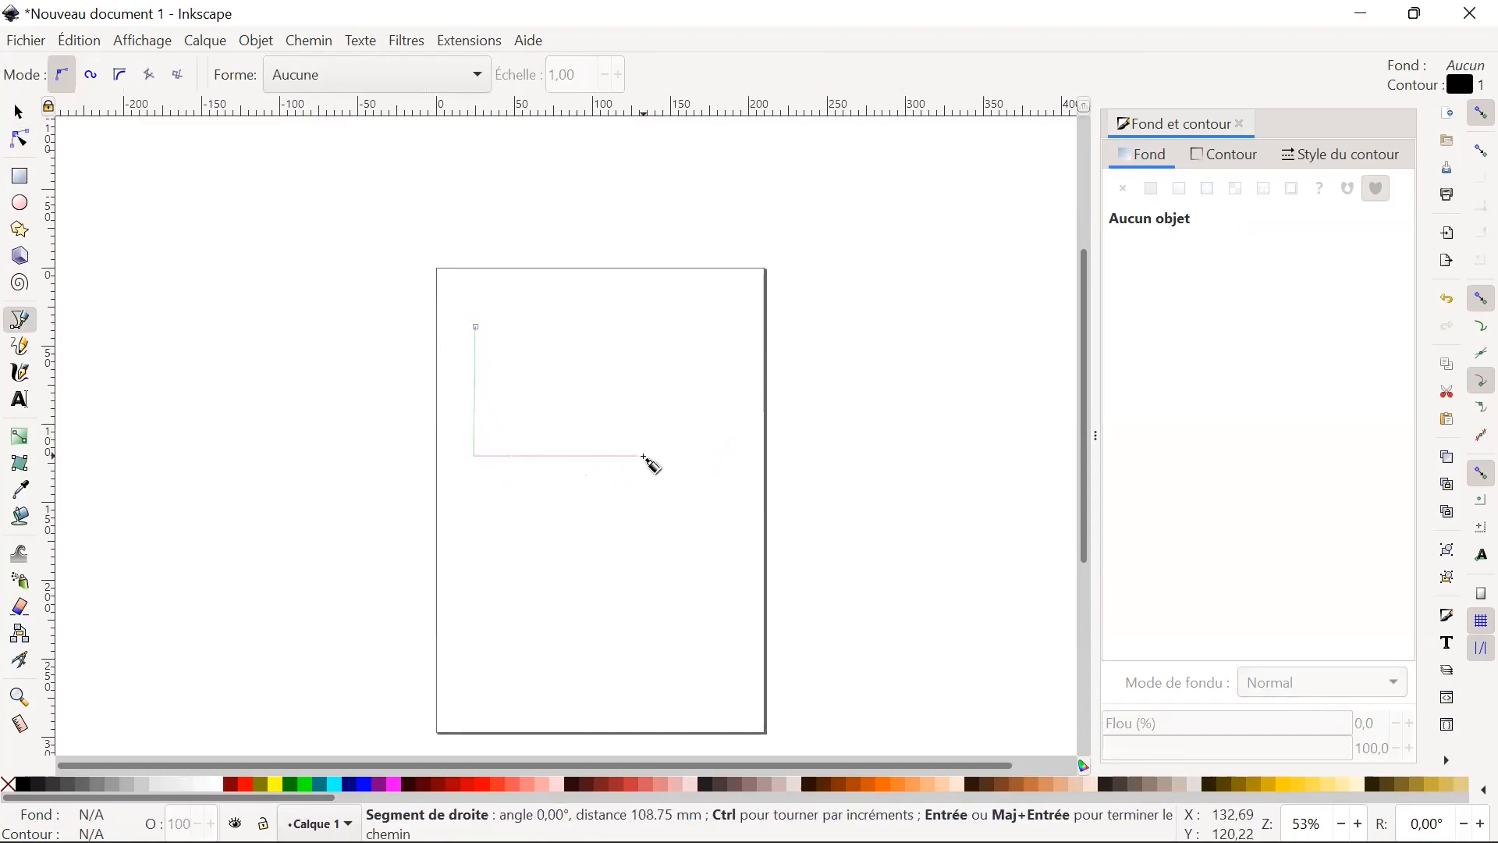
double_click(643, 457)
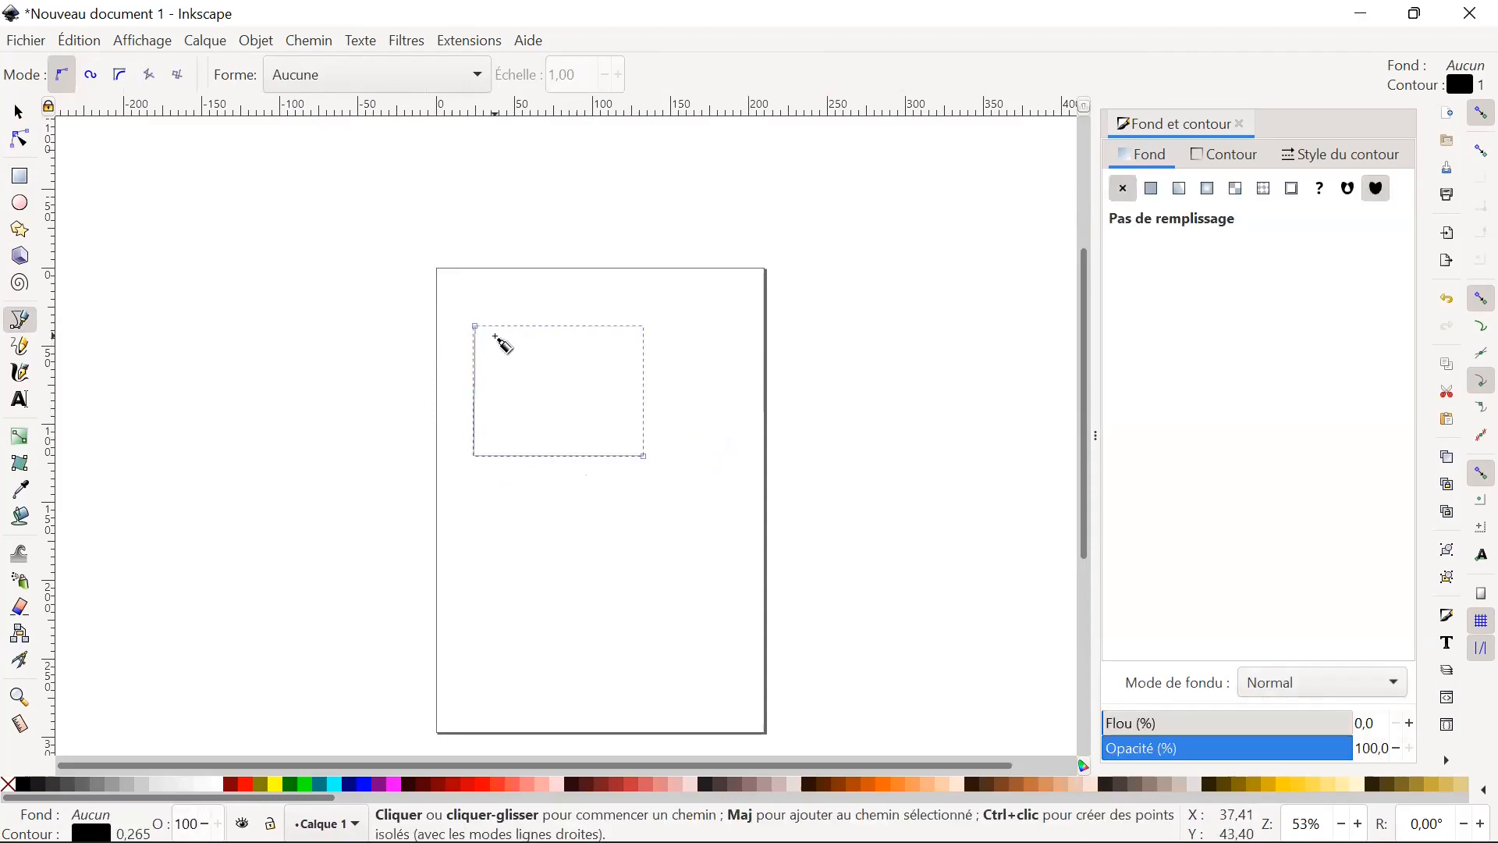
Draw an open three-segment Bézier path inside the L shape, about 101 mm wide and 60 mm high.
click(496, 335)
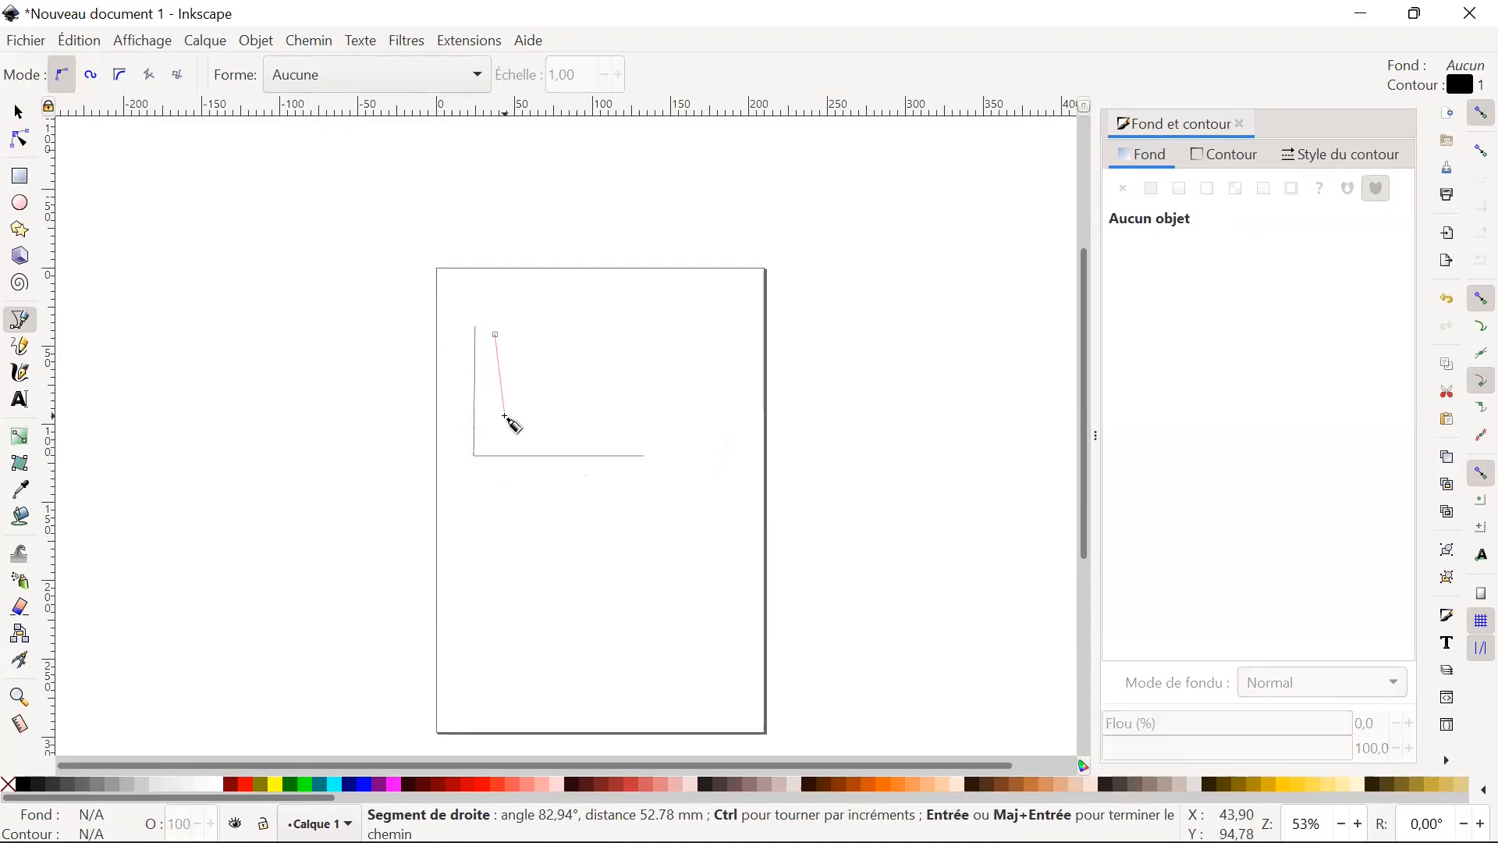
click(509, 428)
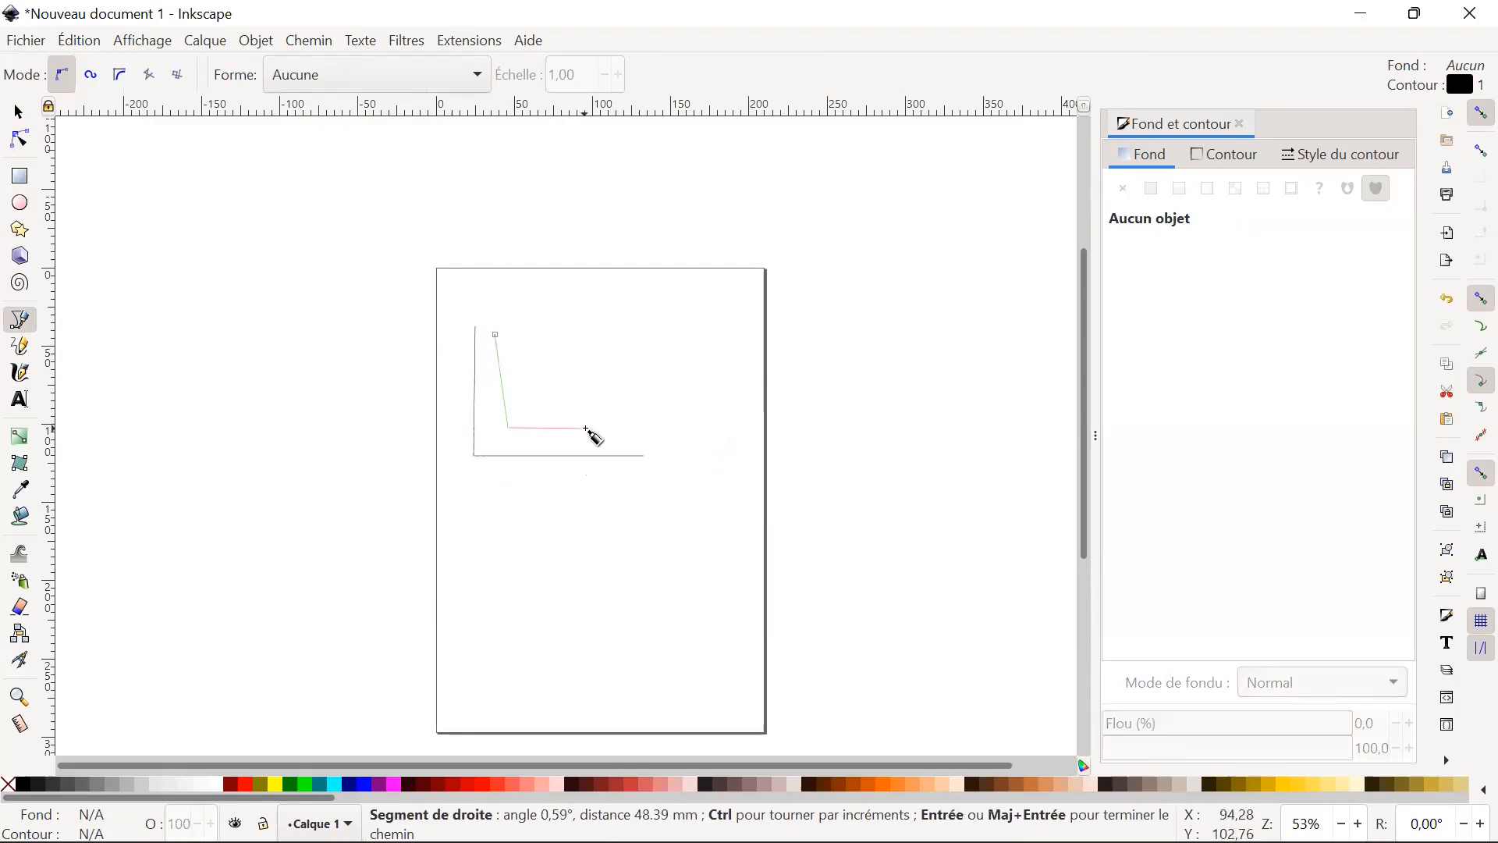
click(605, 428)
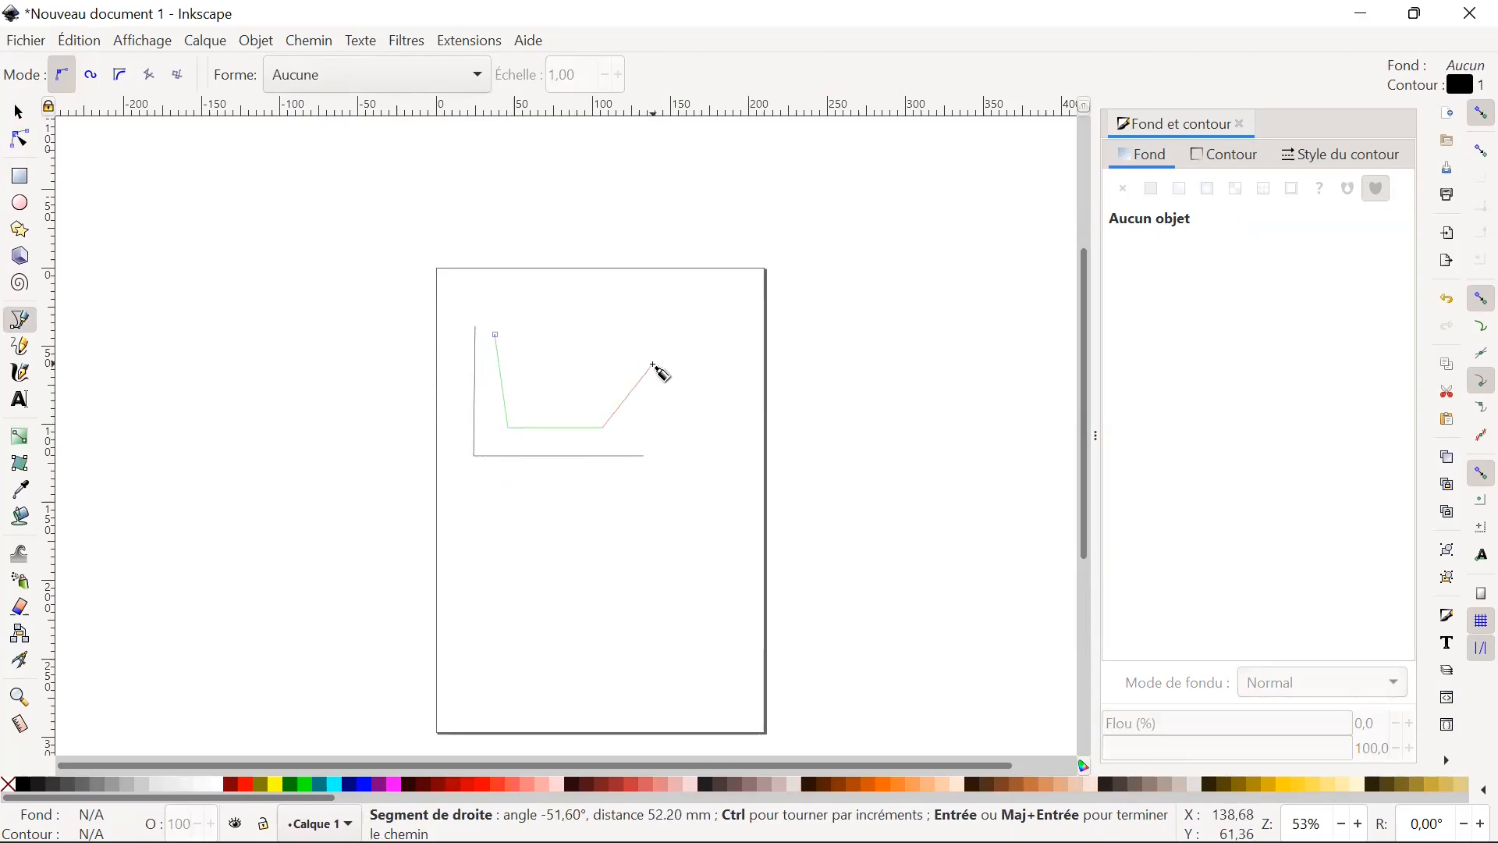
double_click(654, 364)
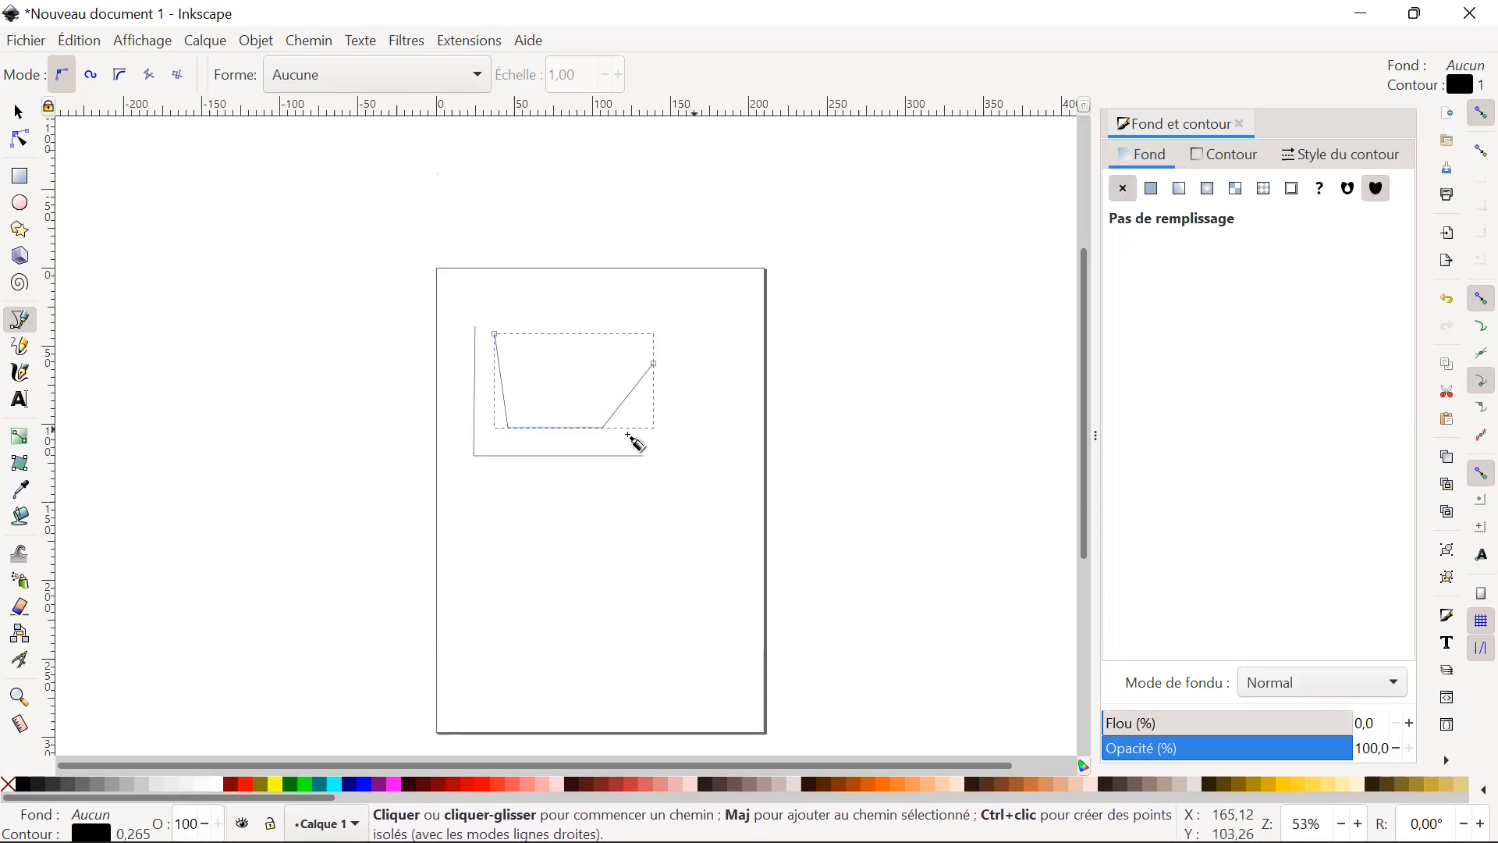
Edit the three-segment path's nodes and make both of its bottom nodes smooth.
key(s)
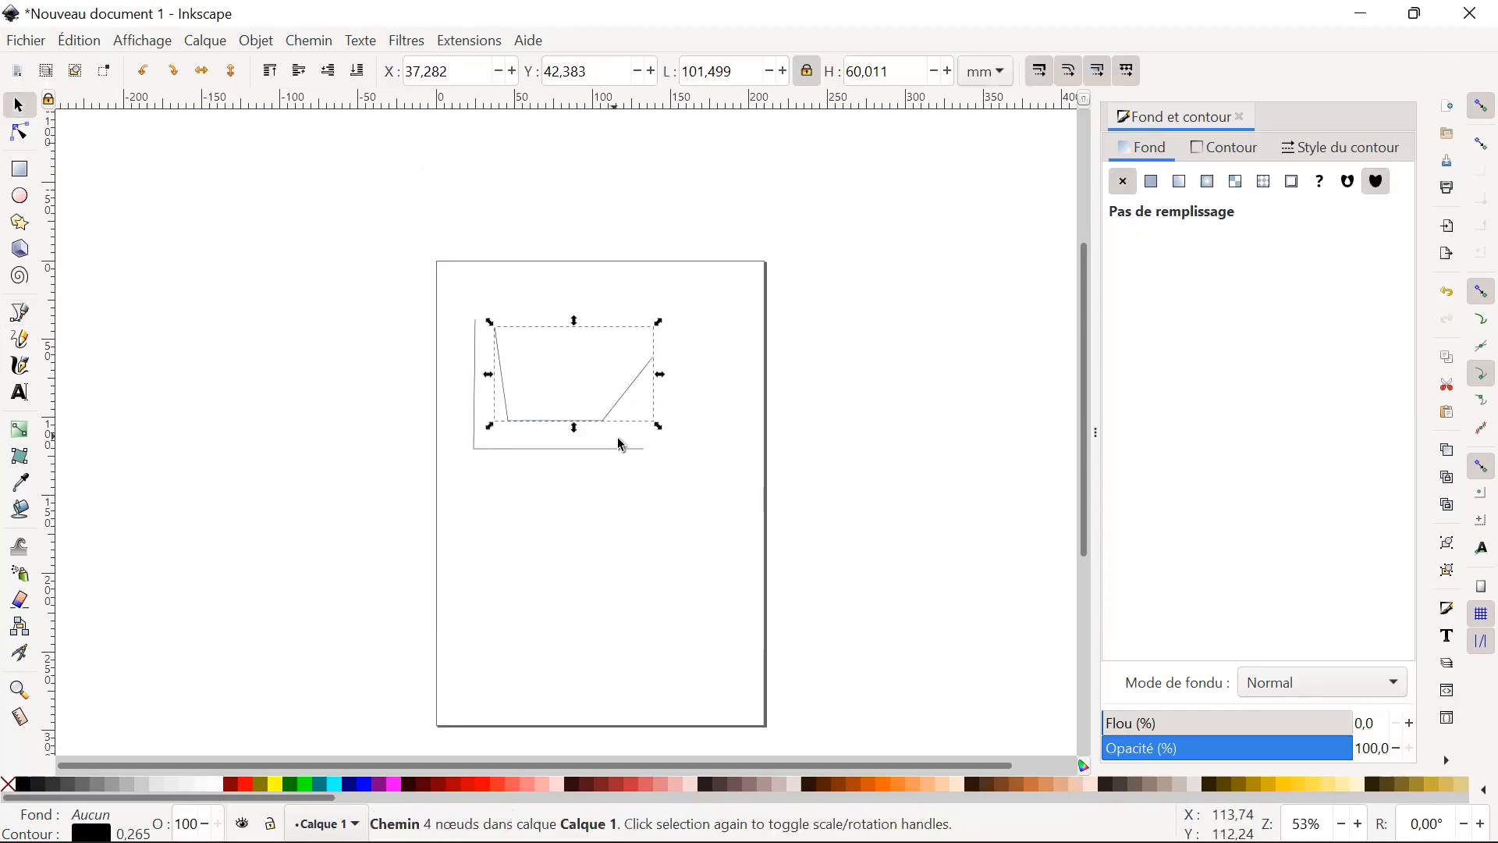
click(605, 429)
double_click(605, 428)
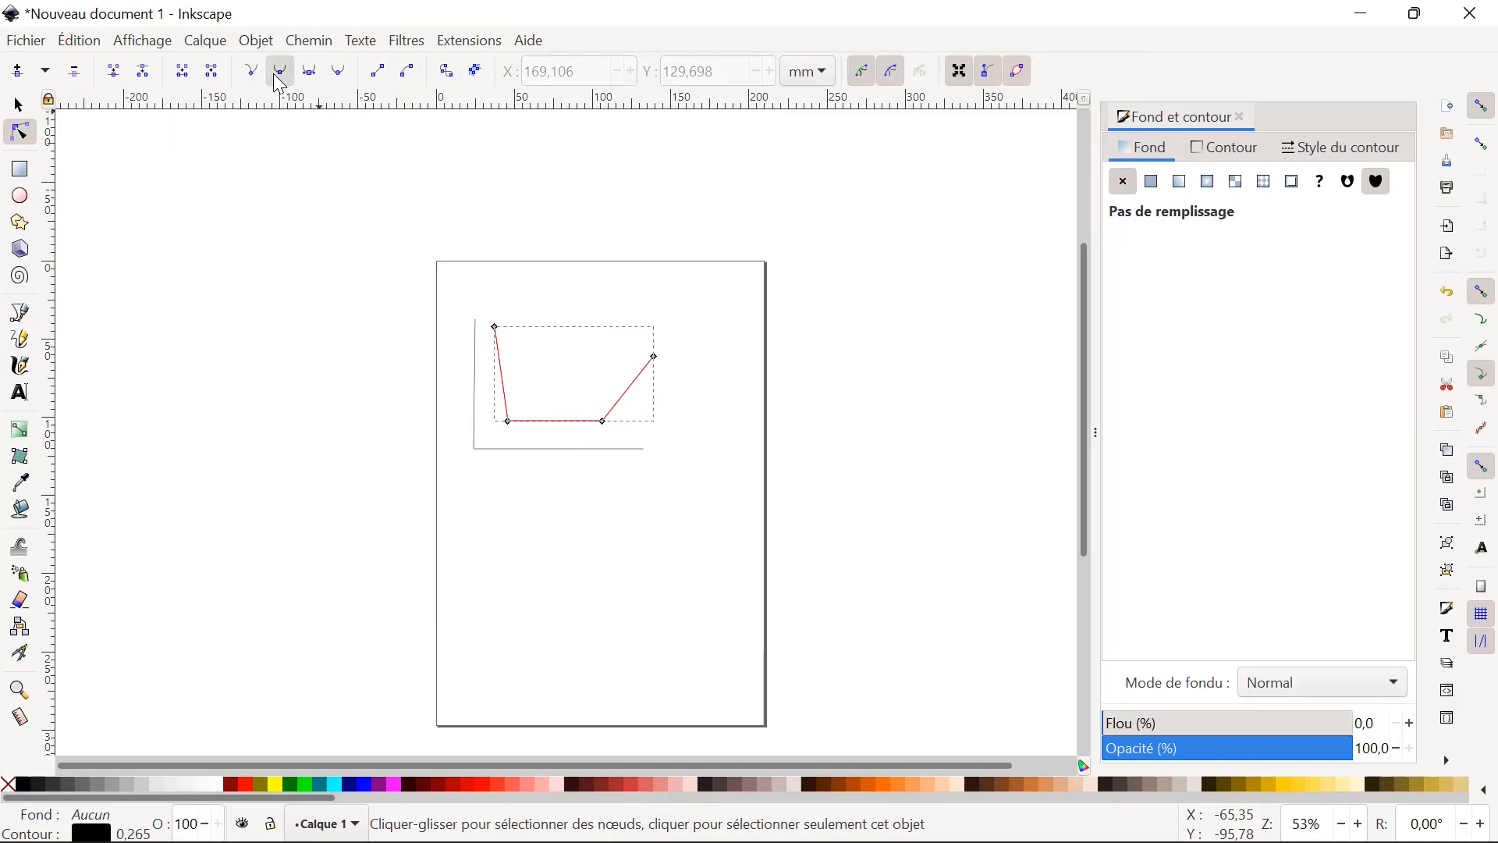
click(512, 424)
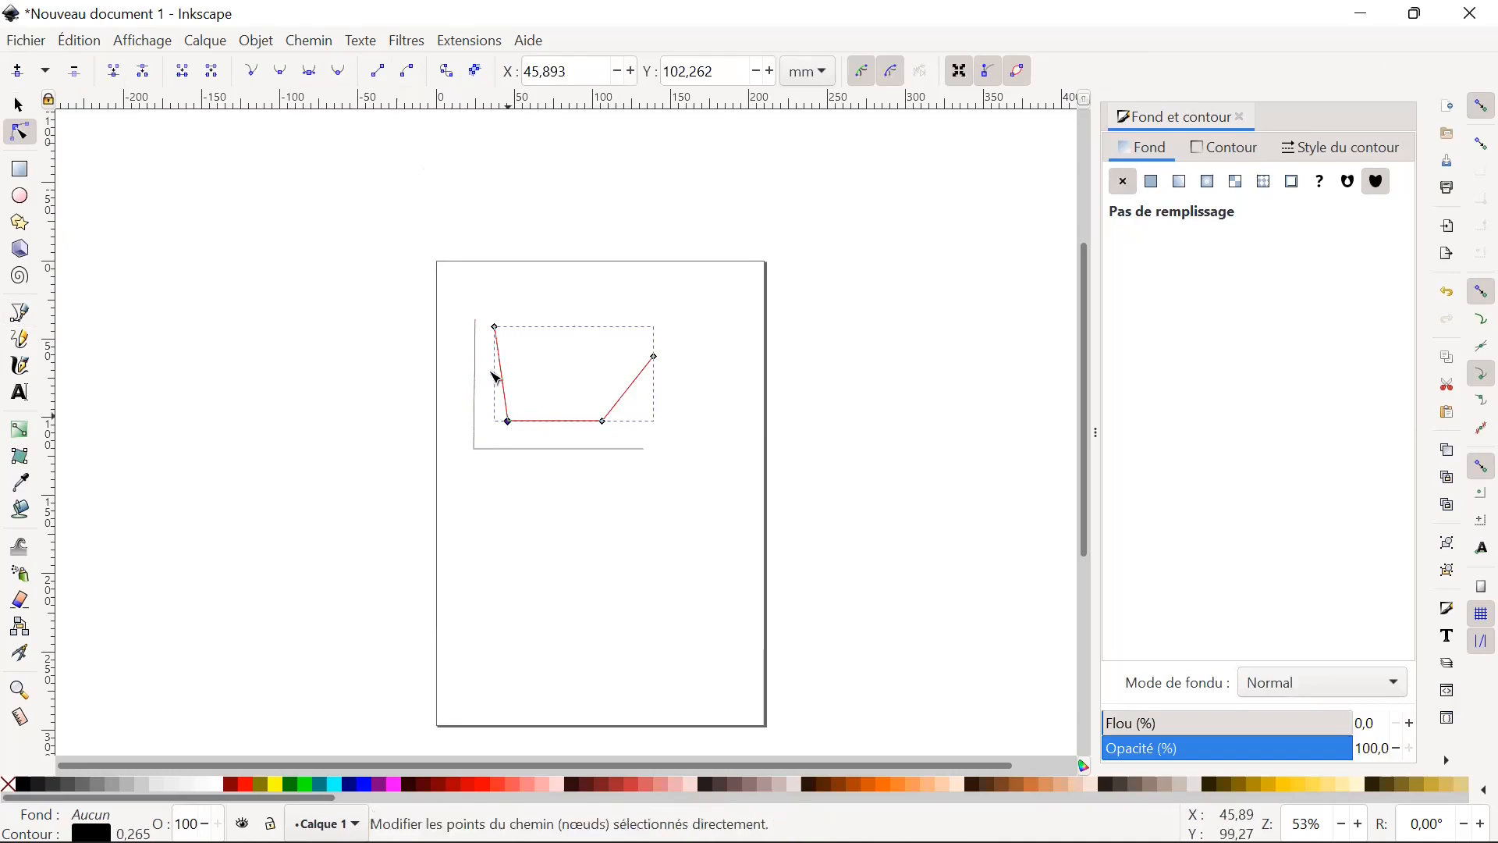
click(282, 72)
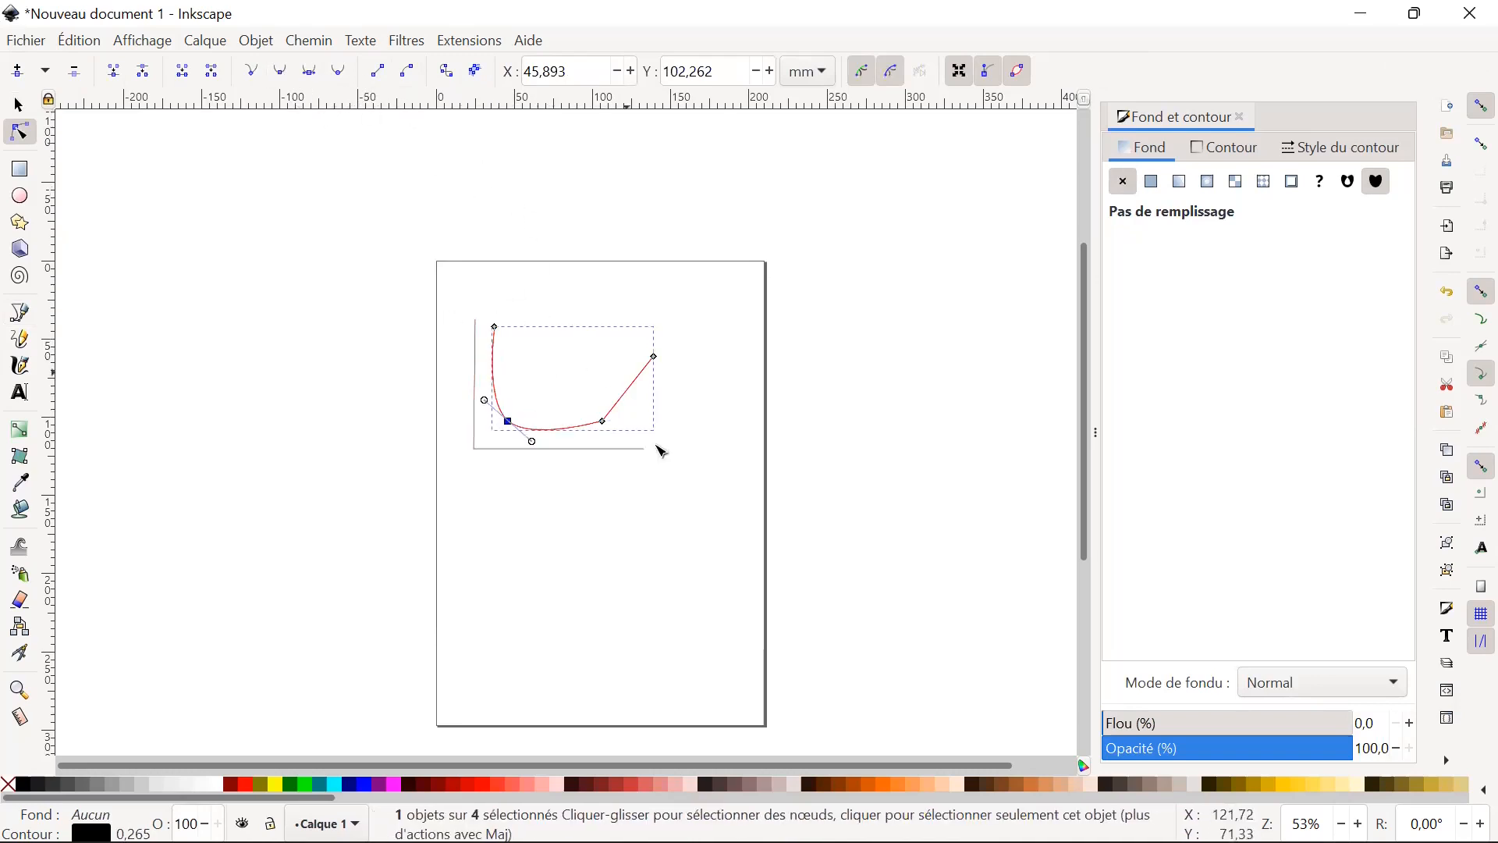
click(610, 424)
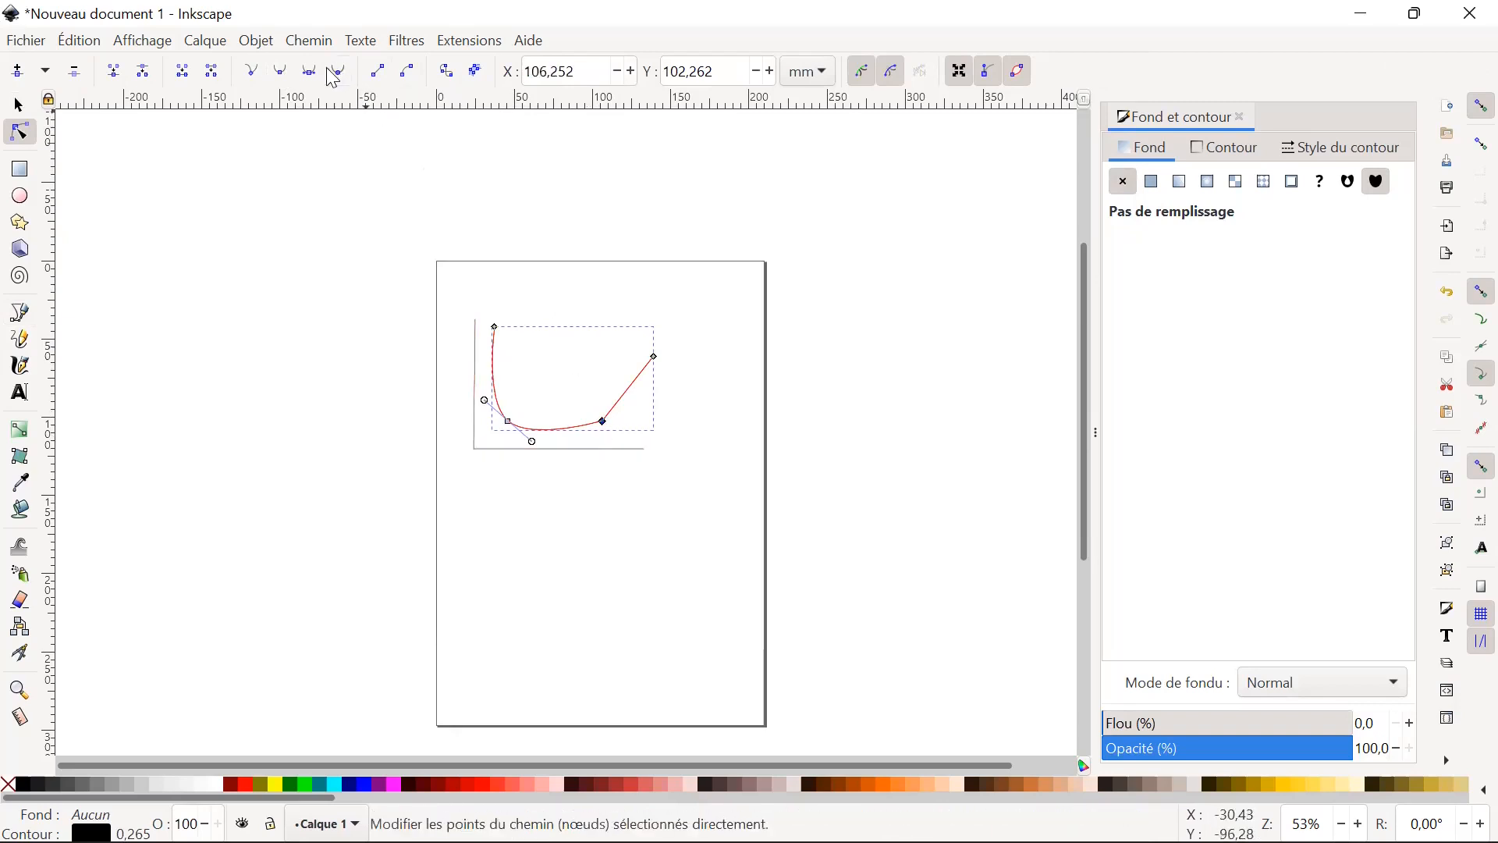
click(283, 75)
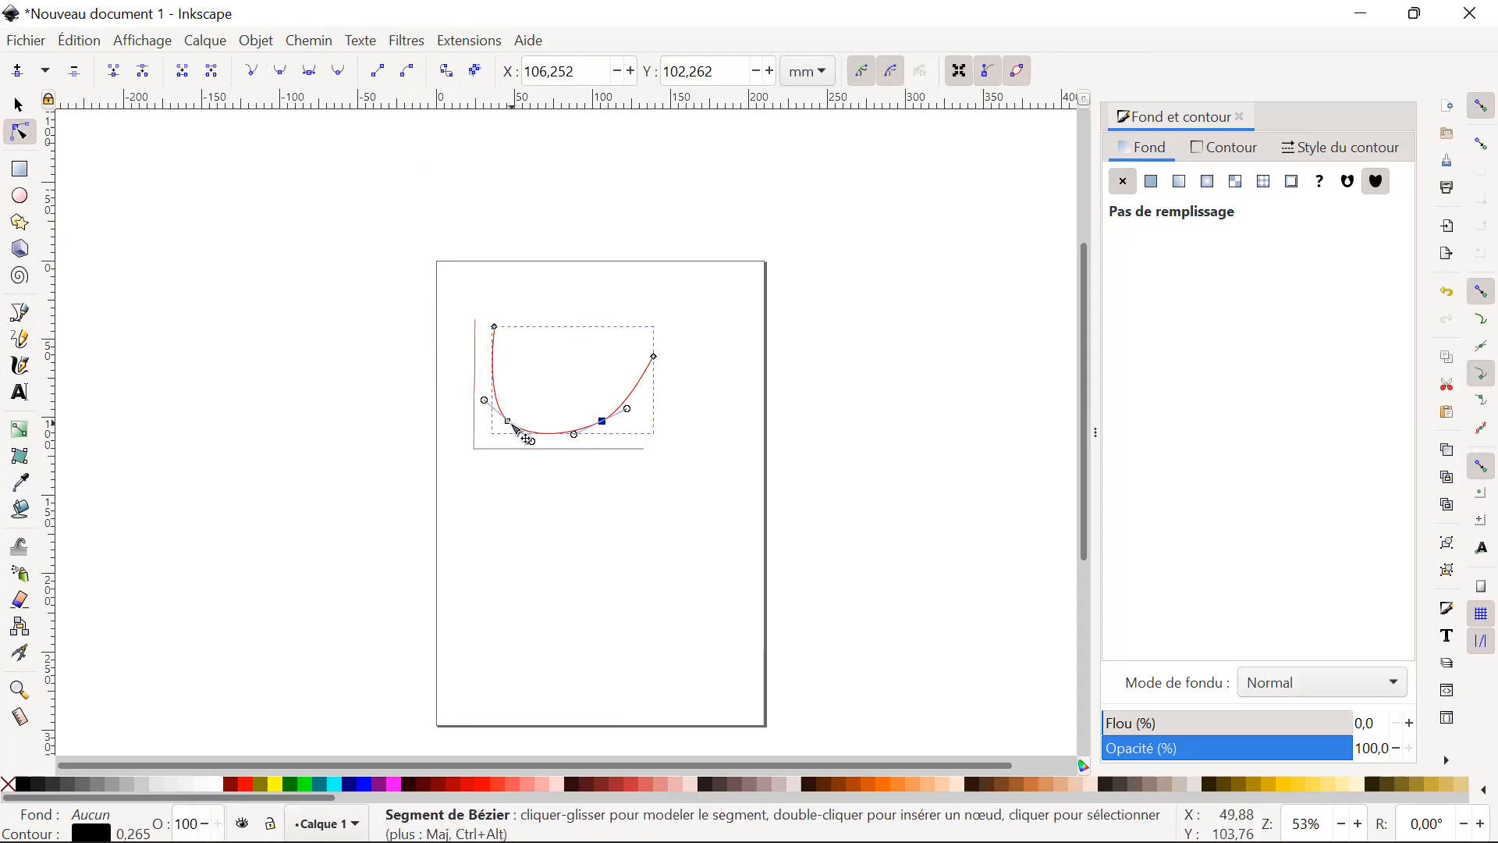
Move the left inner node to about X 101, Y 48 mm, the right inner node to about X 131, Y 115 mm, and the right end outward.
drag(515, 422, 562, 368)
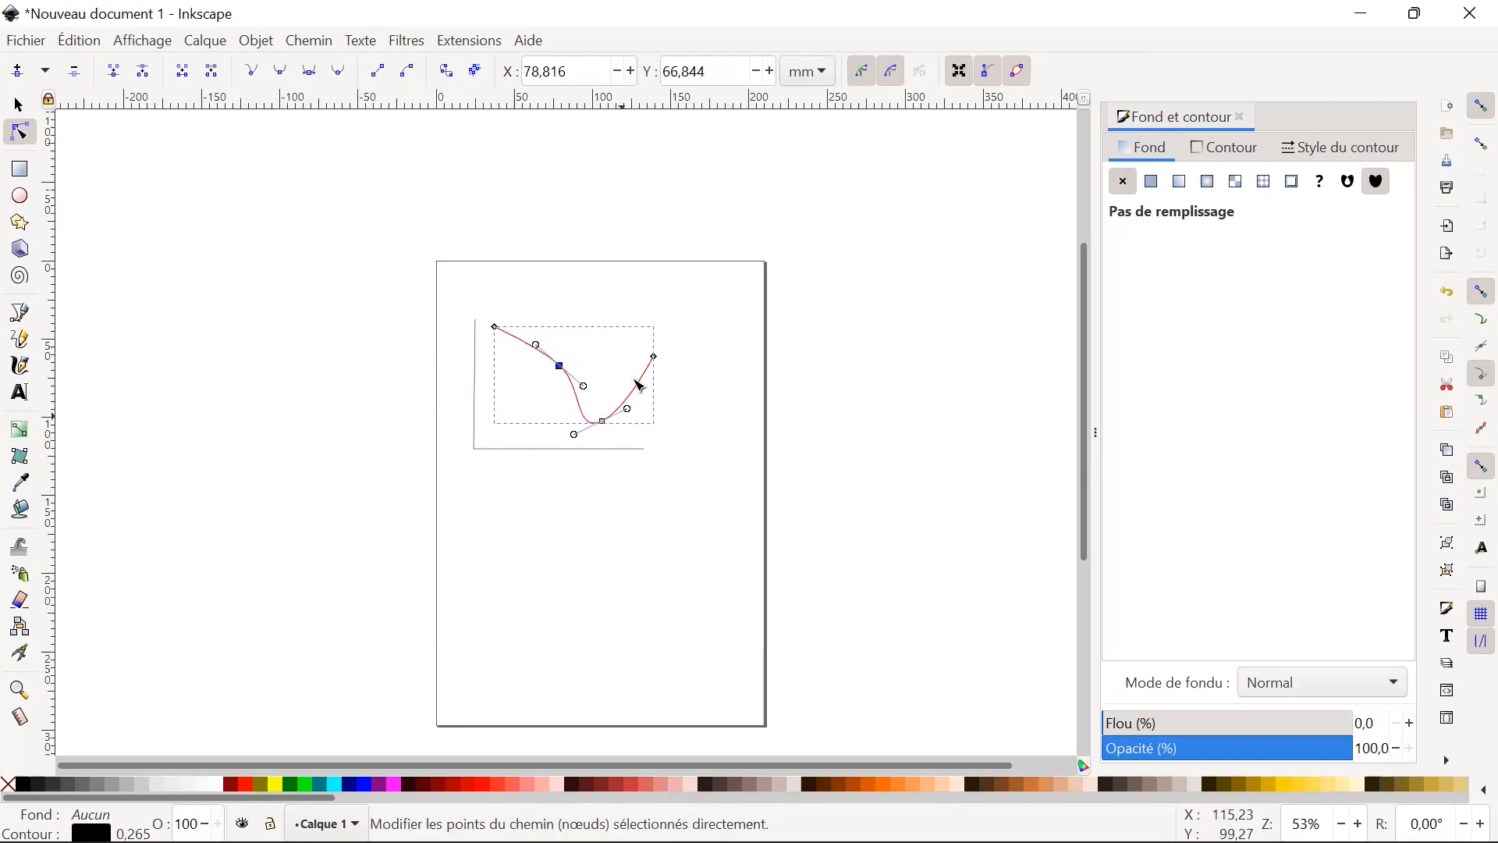
drag(658, 361, 711, 341)
drag(613, 428, 650, 449)
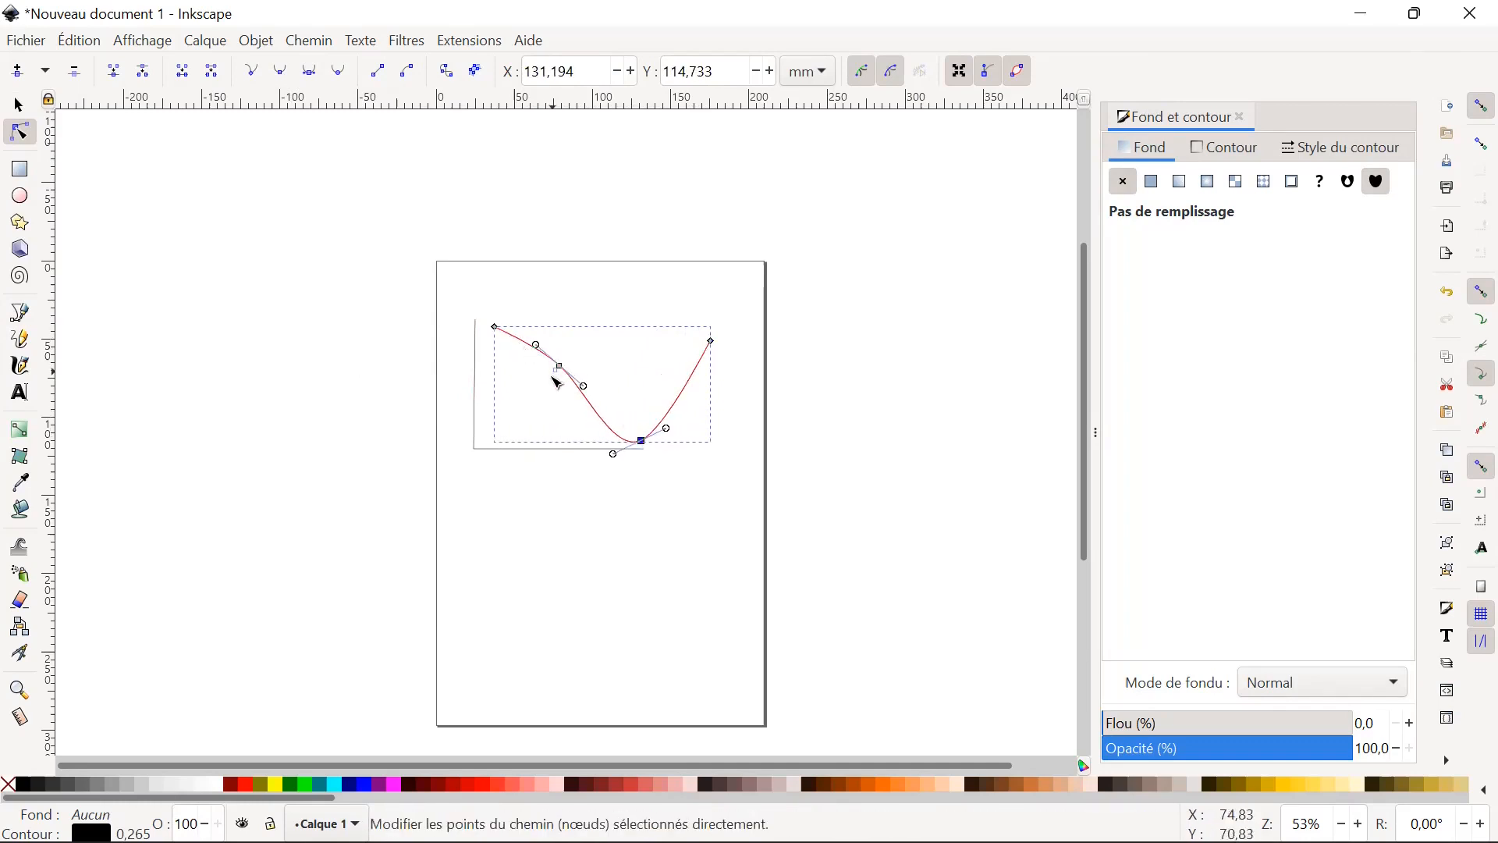
click(562, 377)
drag(567, 374, 604, 342)
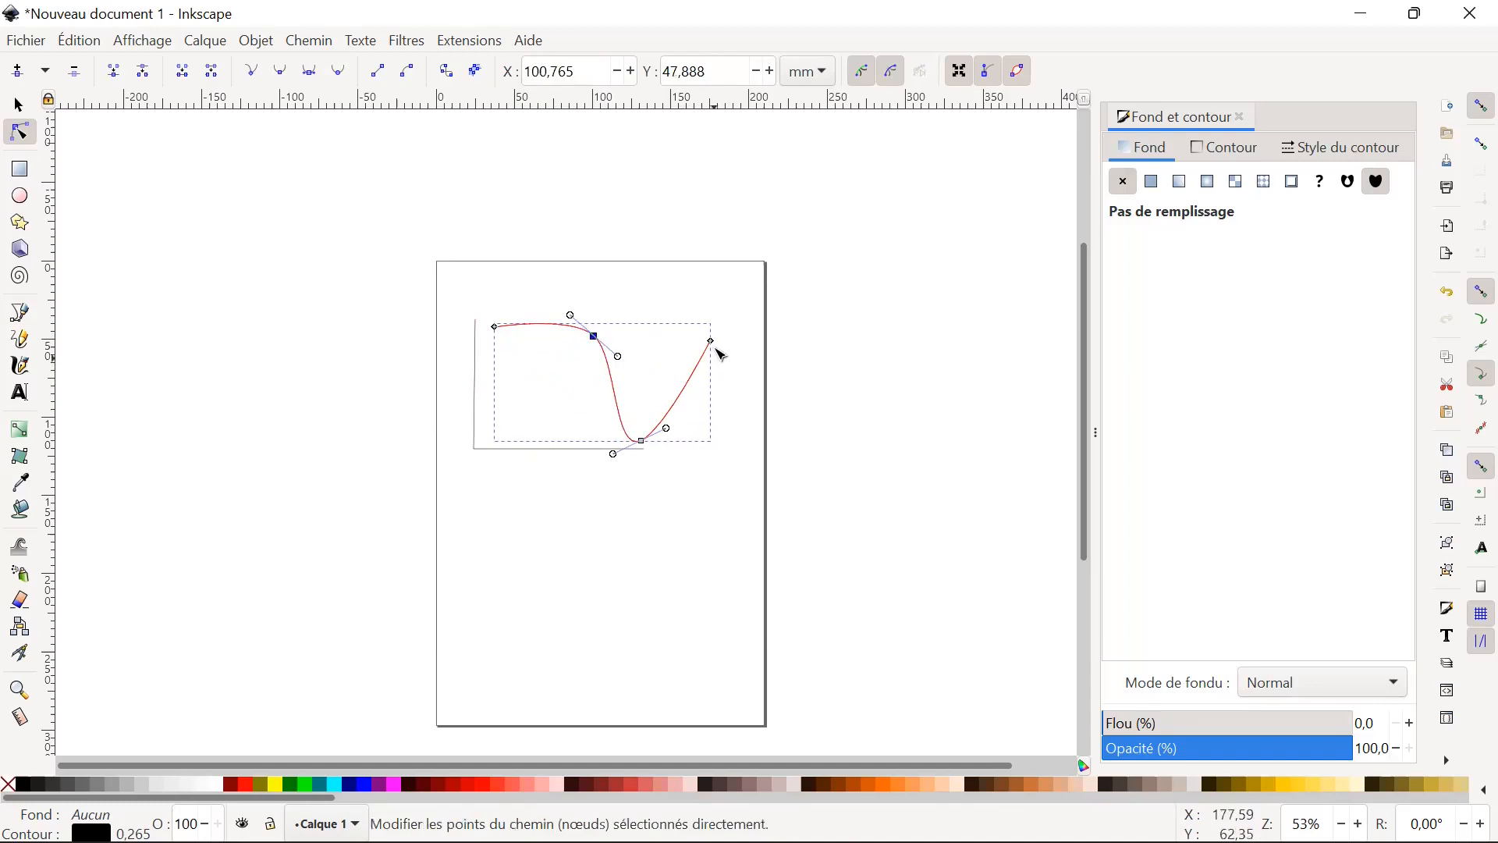
Move the curve's right end node to about X 184, Y 52 mm, delete it, and undo the deletion.
click(714, 342)
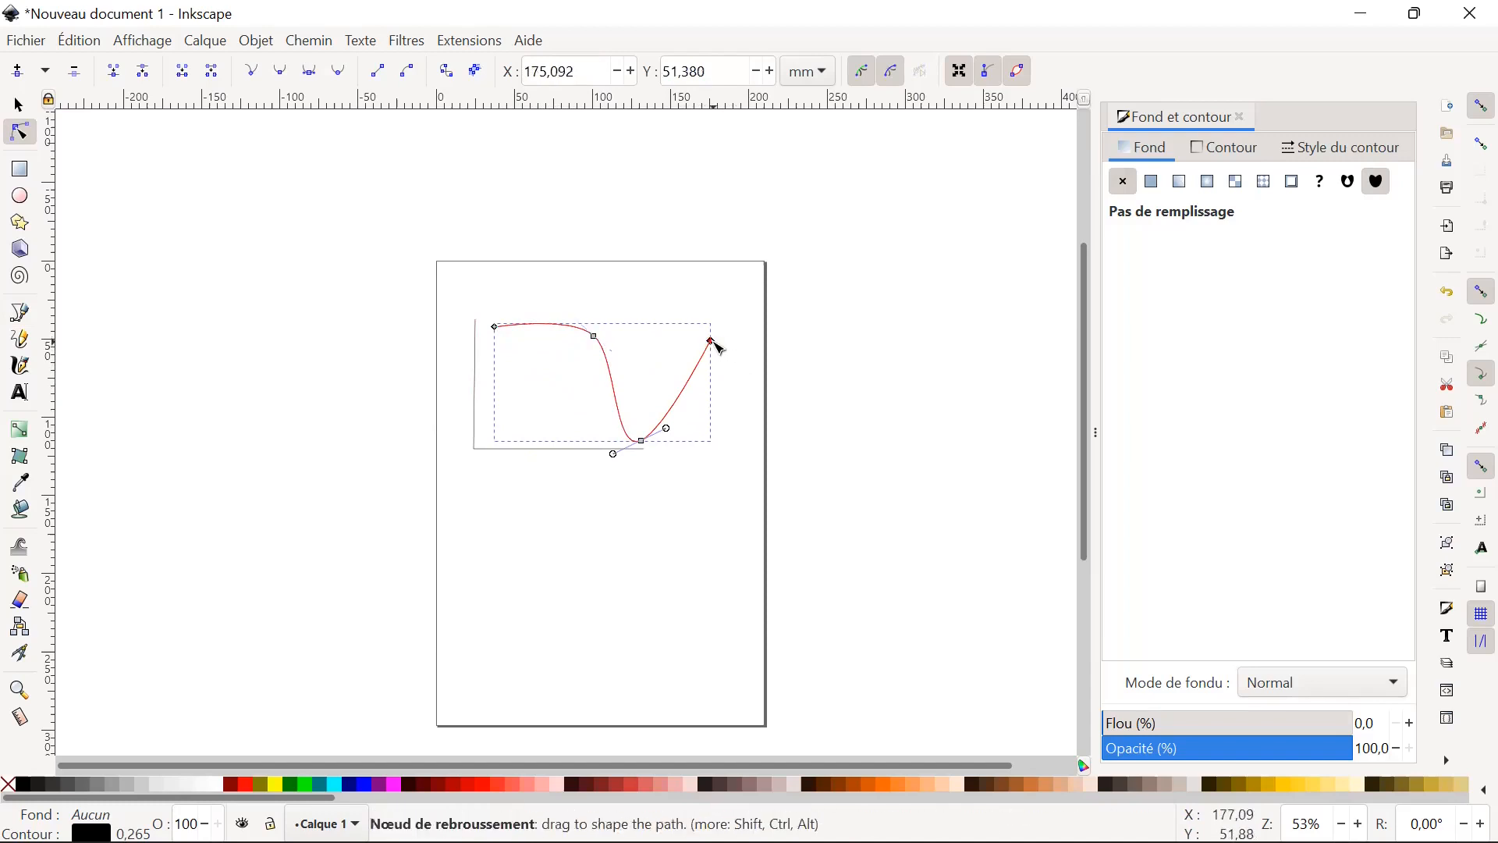
drag(713, 341, 726, 342)
mouse_move(646, 436)
mouse_down()
mouse_move(661, 417)
mouse_move(642, 445)
mouse_up()
key(Delete)
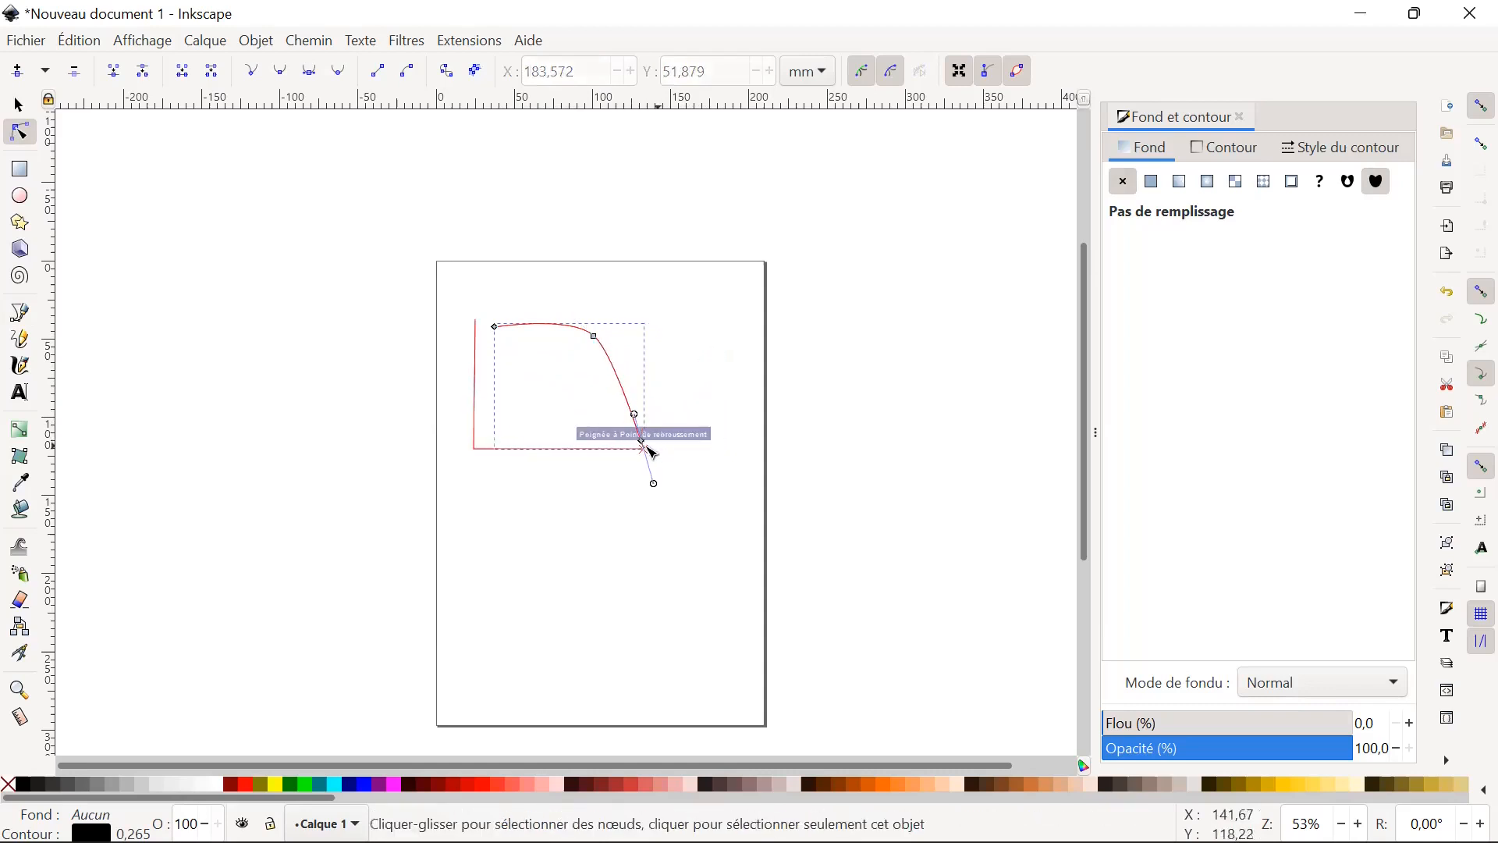
key(ctrl+z)
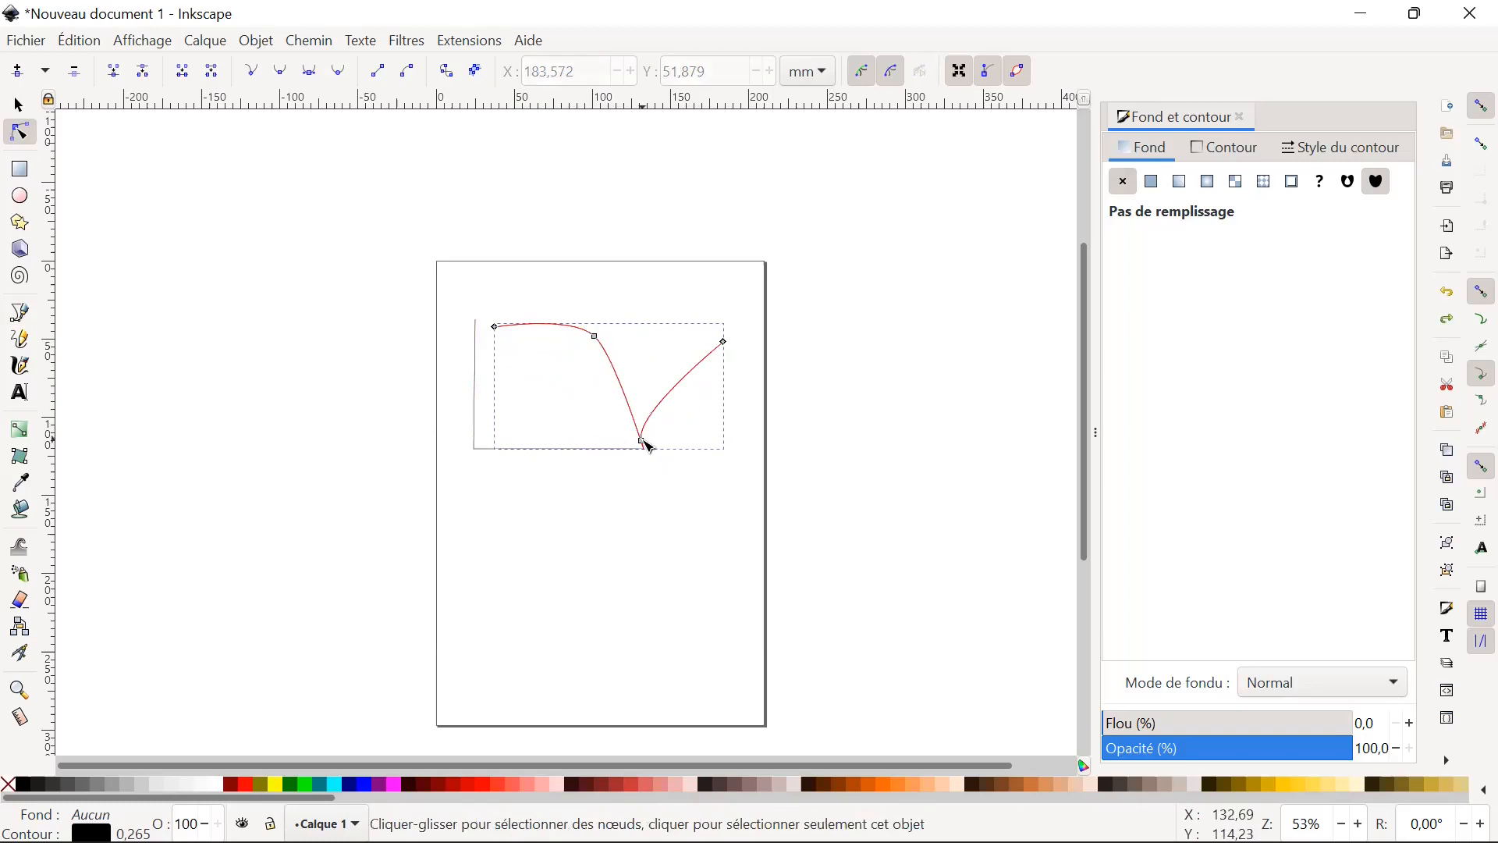
Move the curve's lower inner node up and to the right, to about X 155, Y 93 mm.
drag(646, 445, 680, 410)
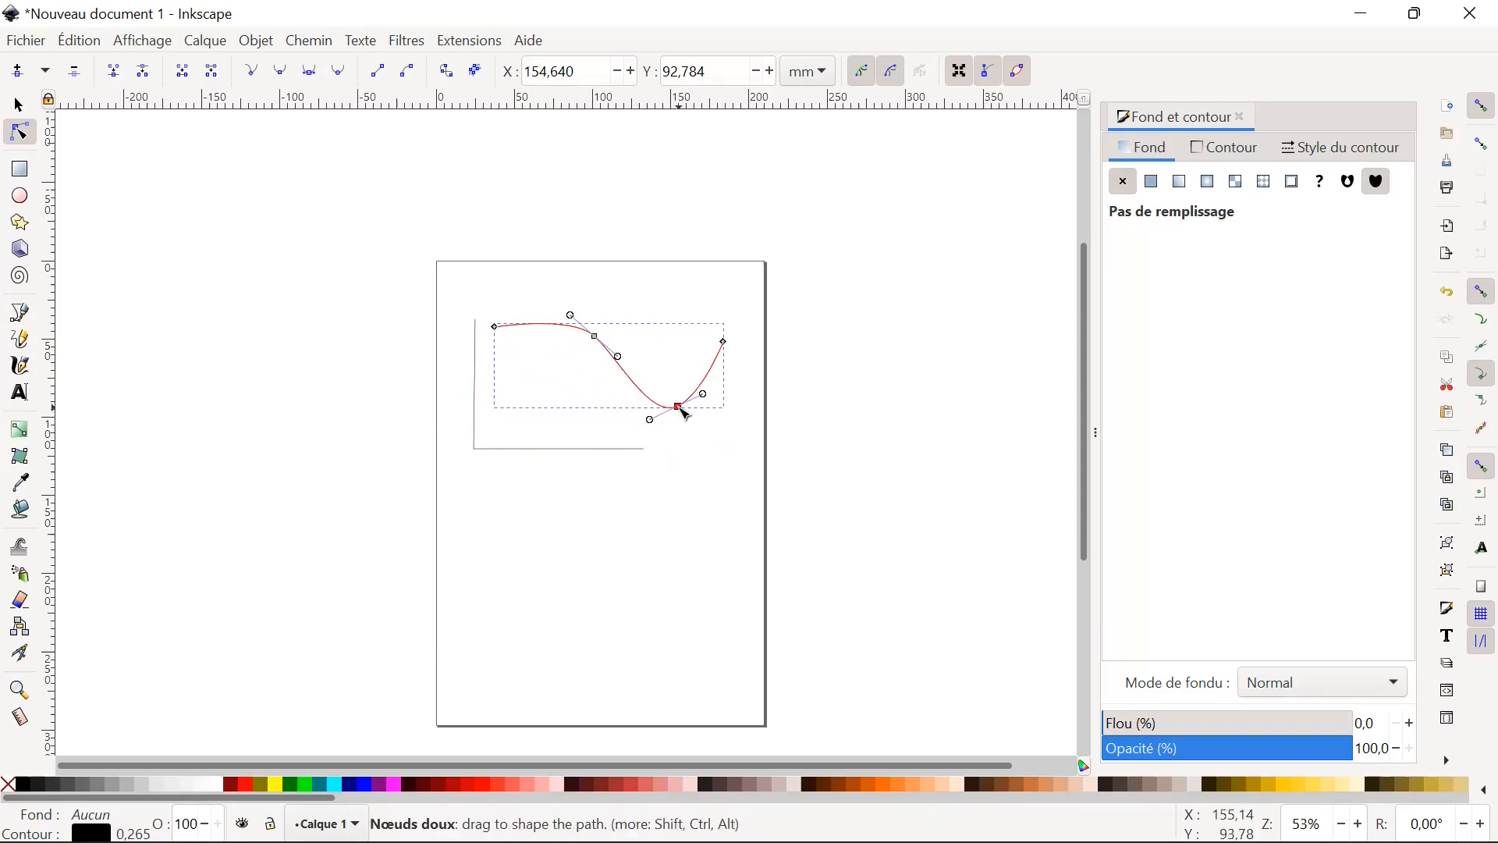
right_click(681, 412)
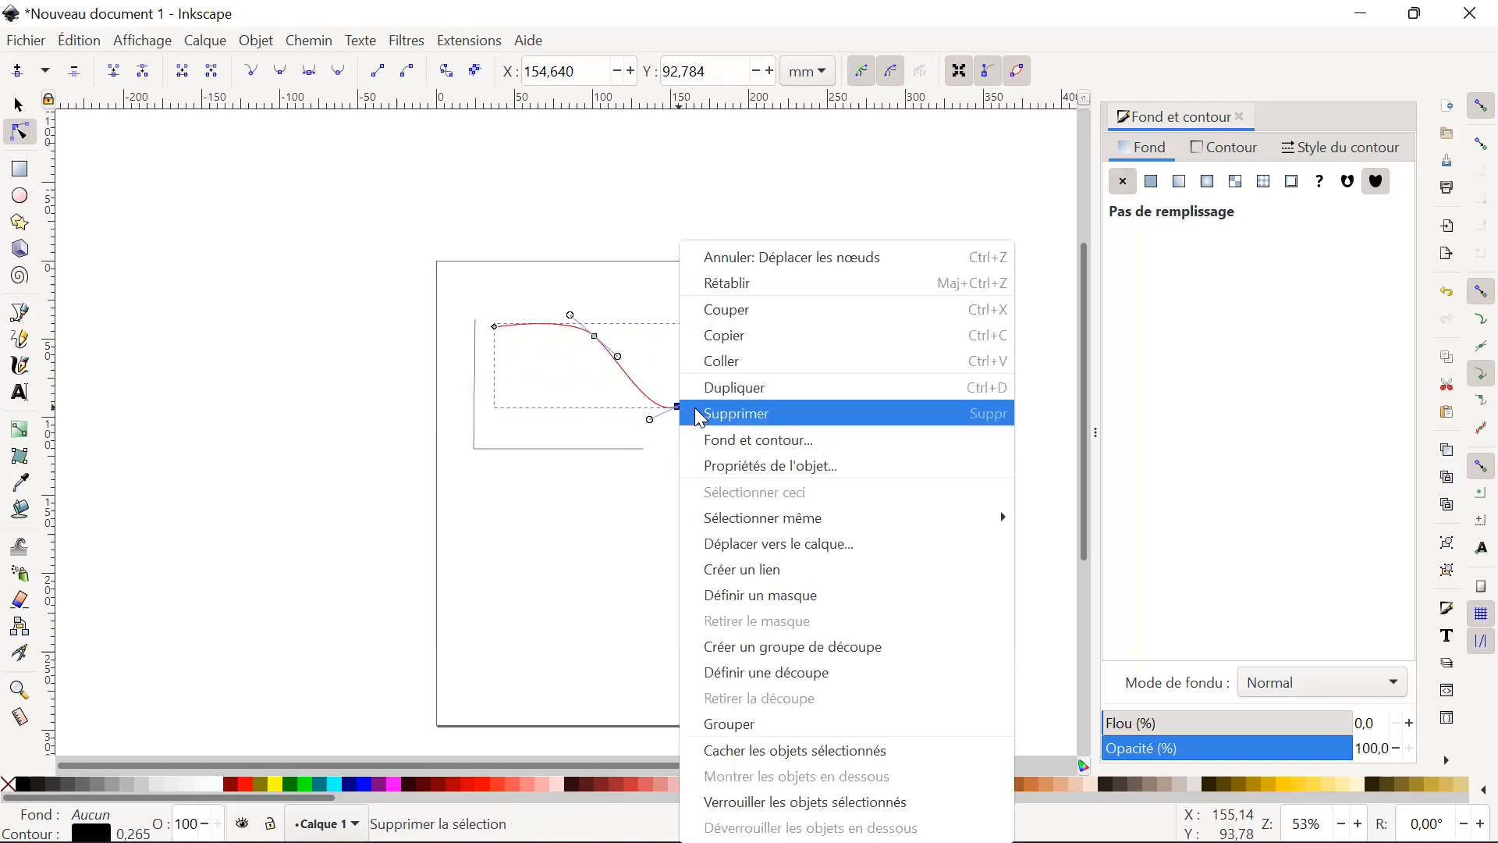
key(Escape)
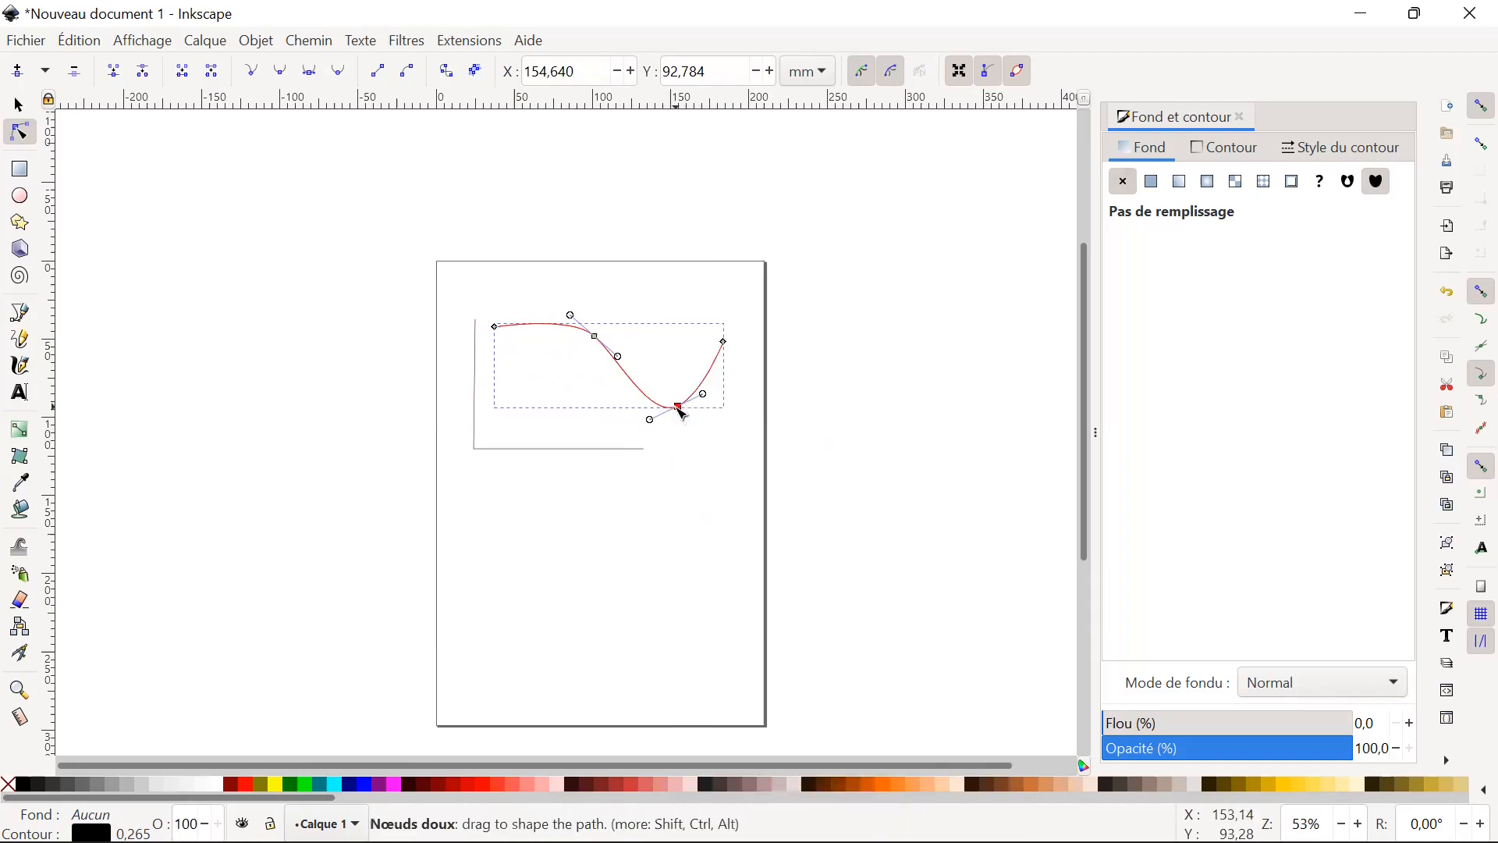
Move the curve's lower inner node to about X 162, Y 95 mm and delete both of the curve's inner nodes.
drag(685, 414, 695, 417)
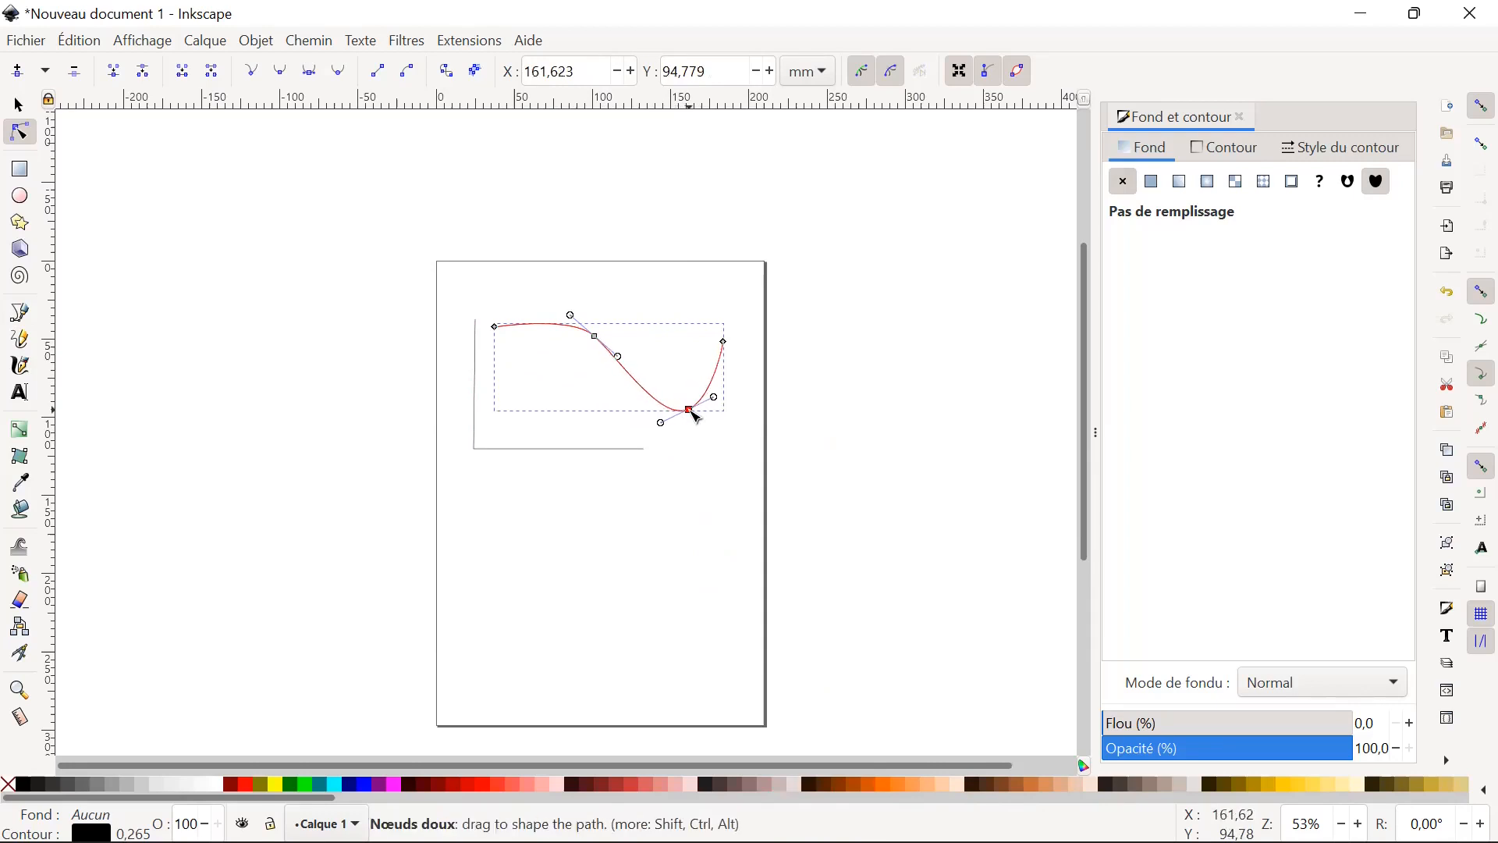
key(Delete)
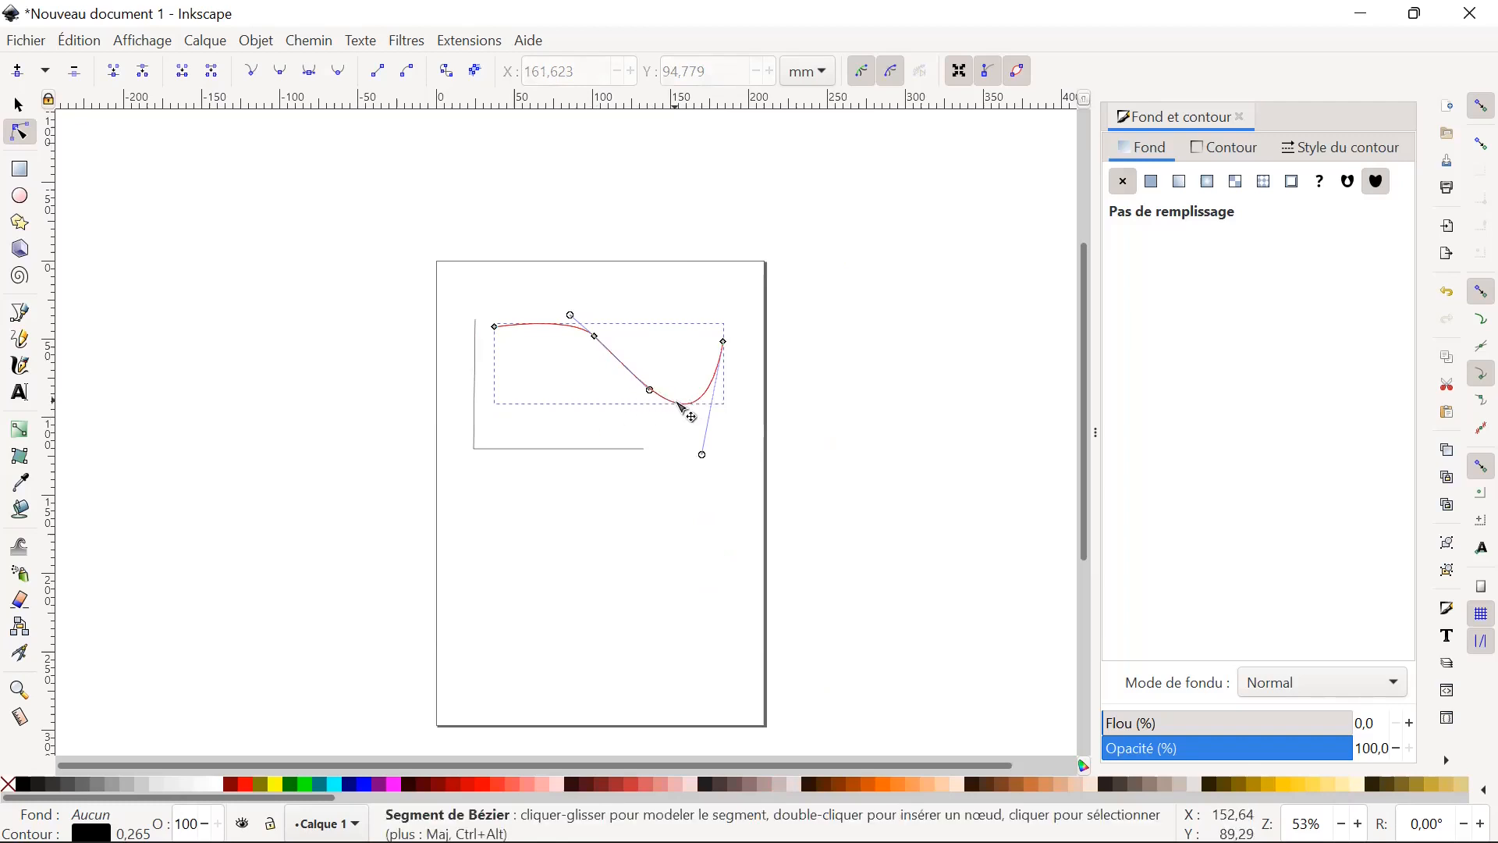
click(596, 337)
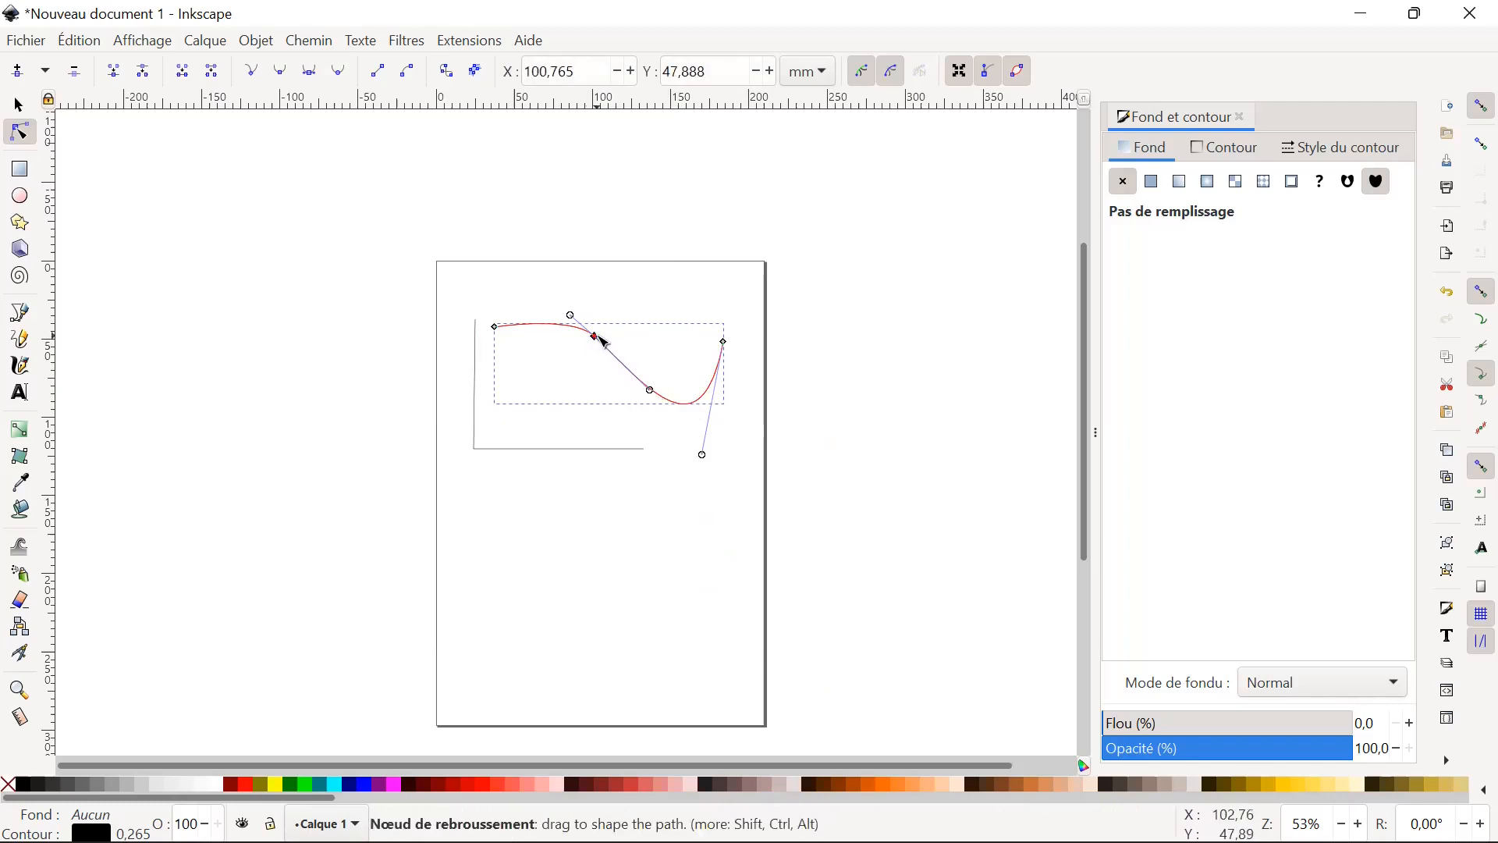
key(Delete)
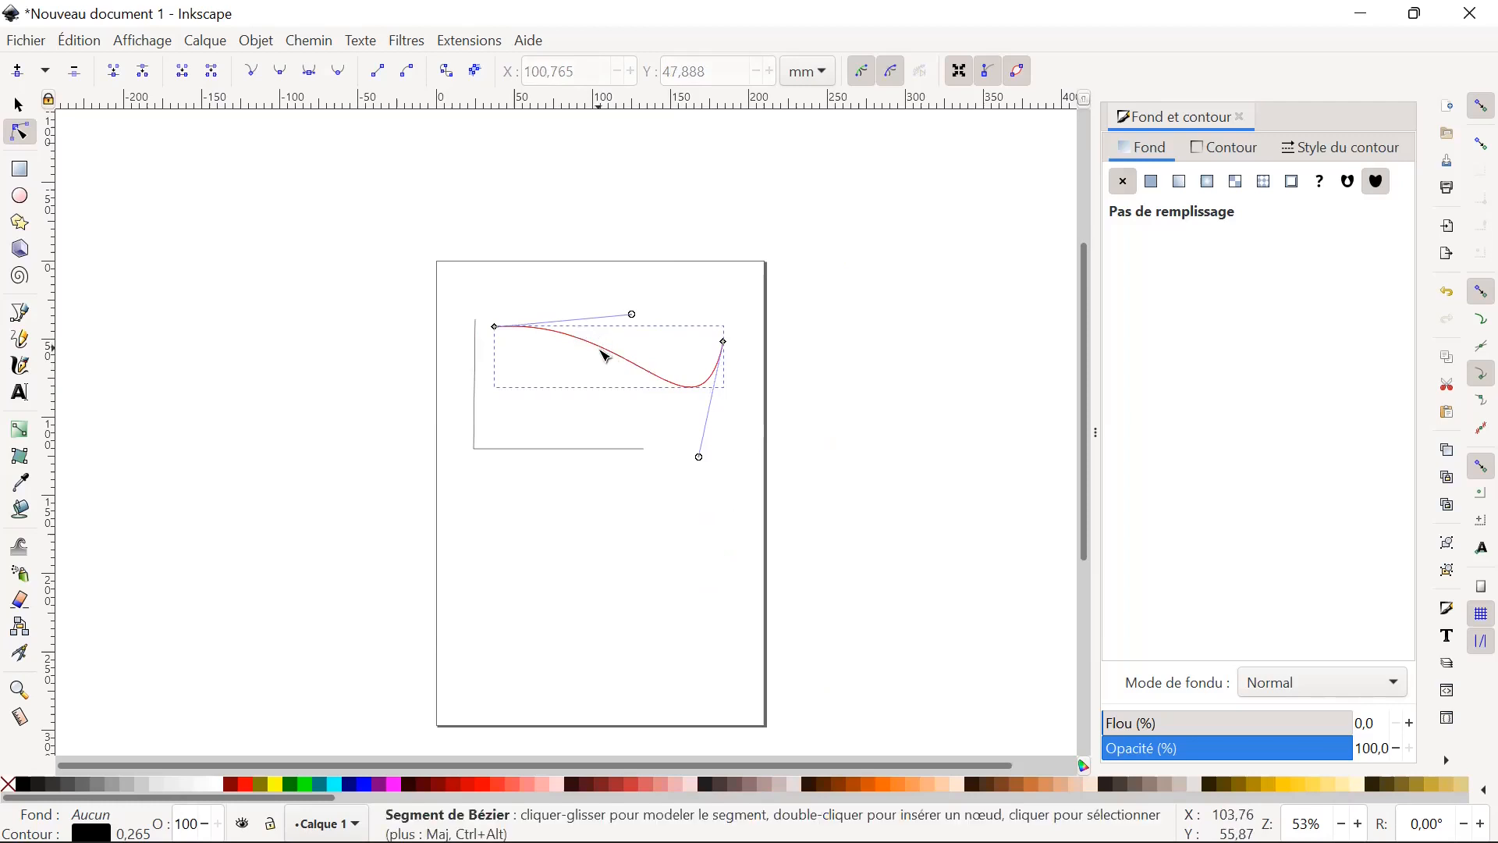
Insert two nodes on the curve and move them to about X 77, Y 88 mm and X 141, Y 58 mm.
double_click(606, 352)
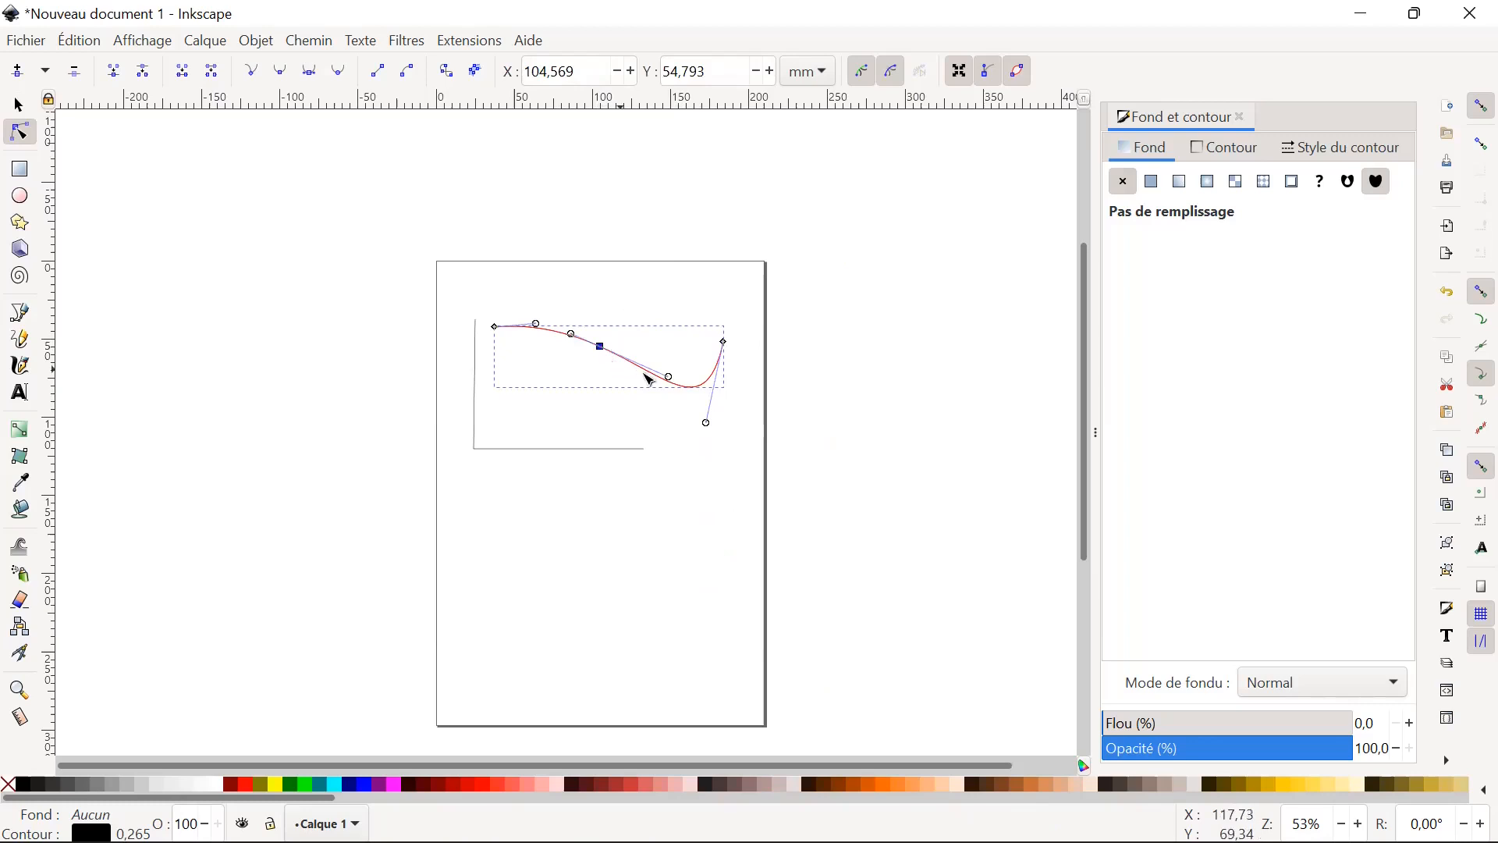
double_click(700, 388)
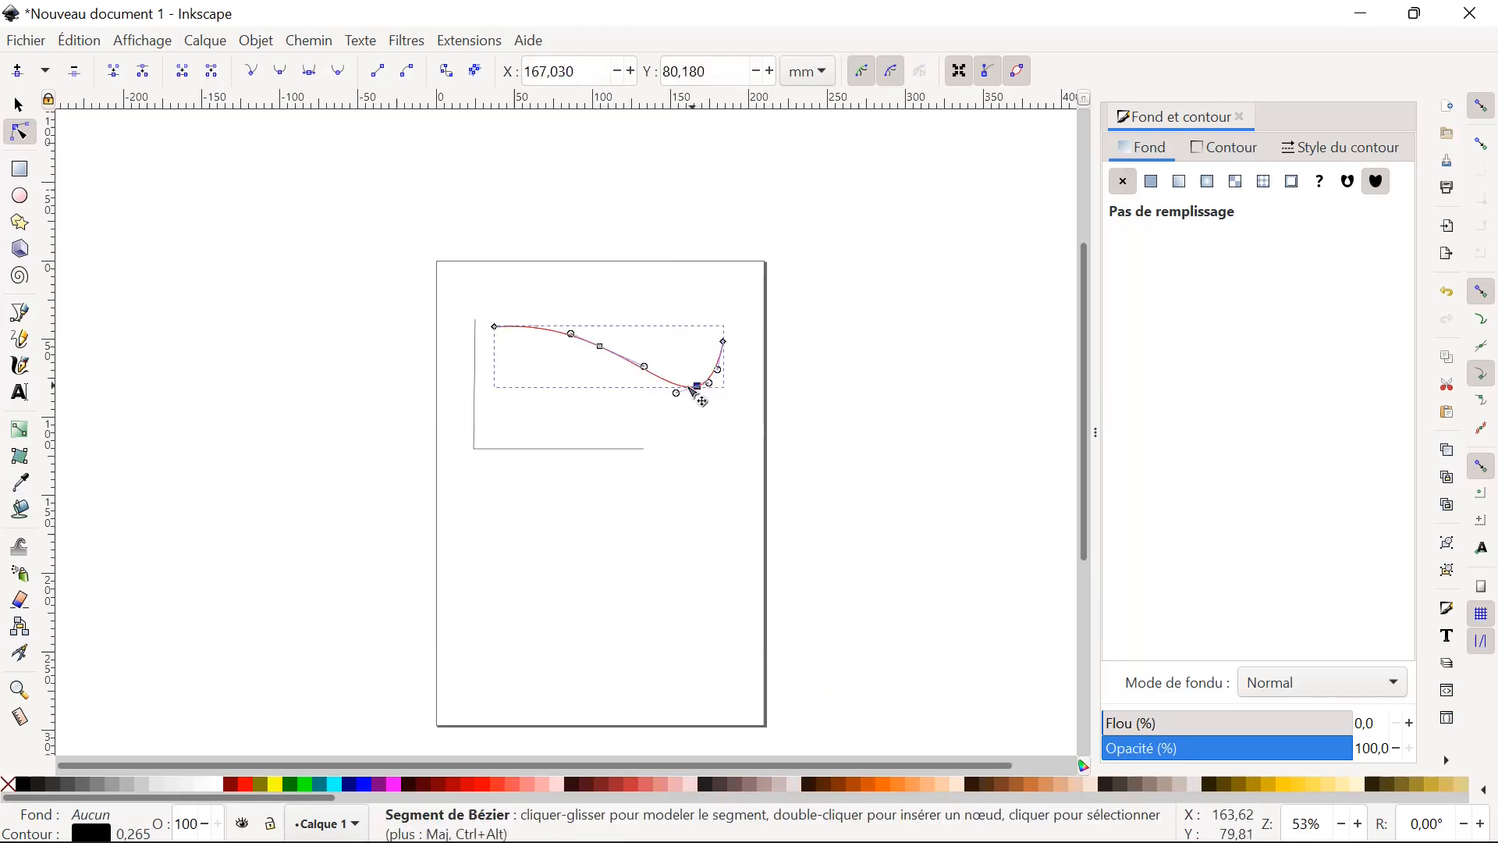
drag(604, 349, 561, 403)
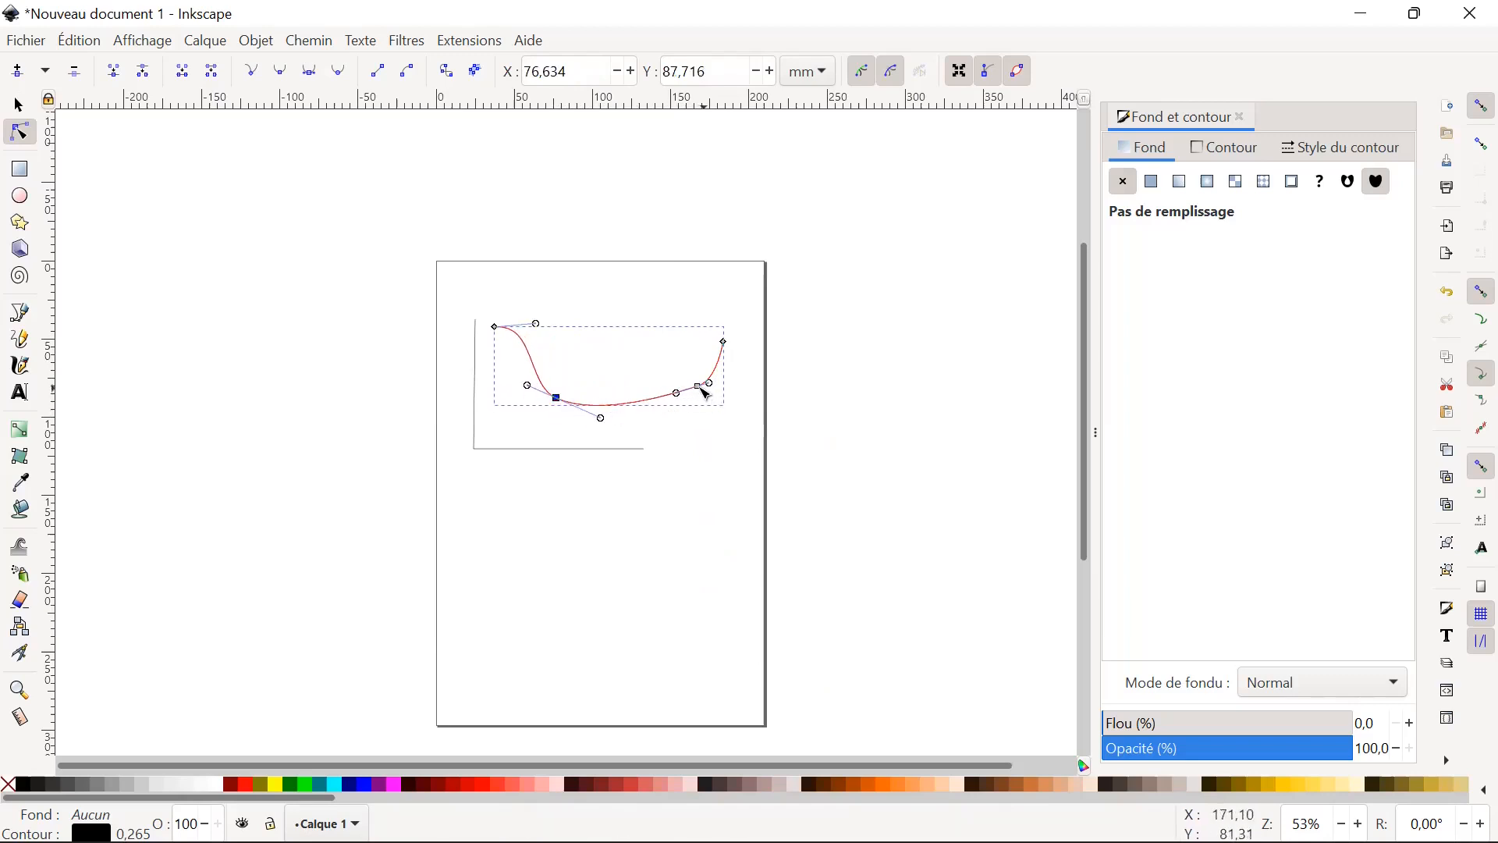
drag(697, 389, 662, 354)
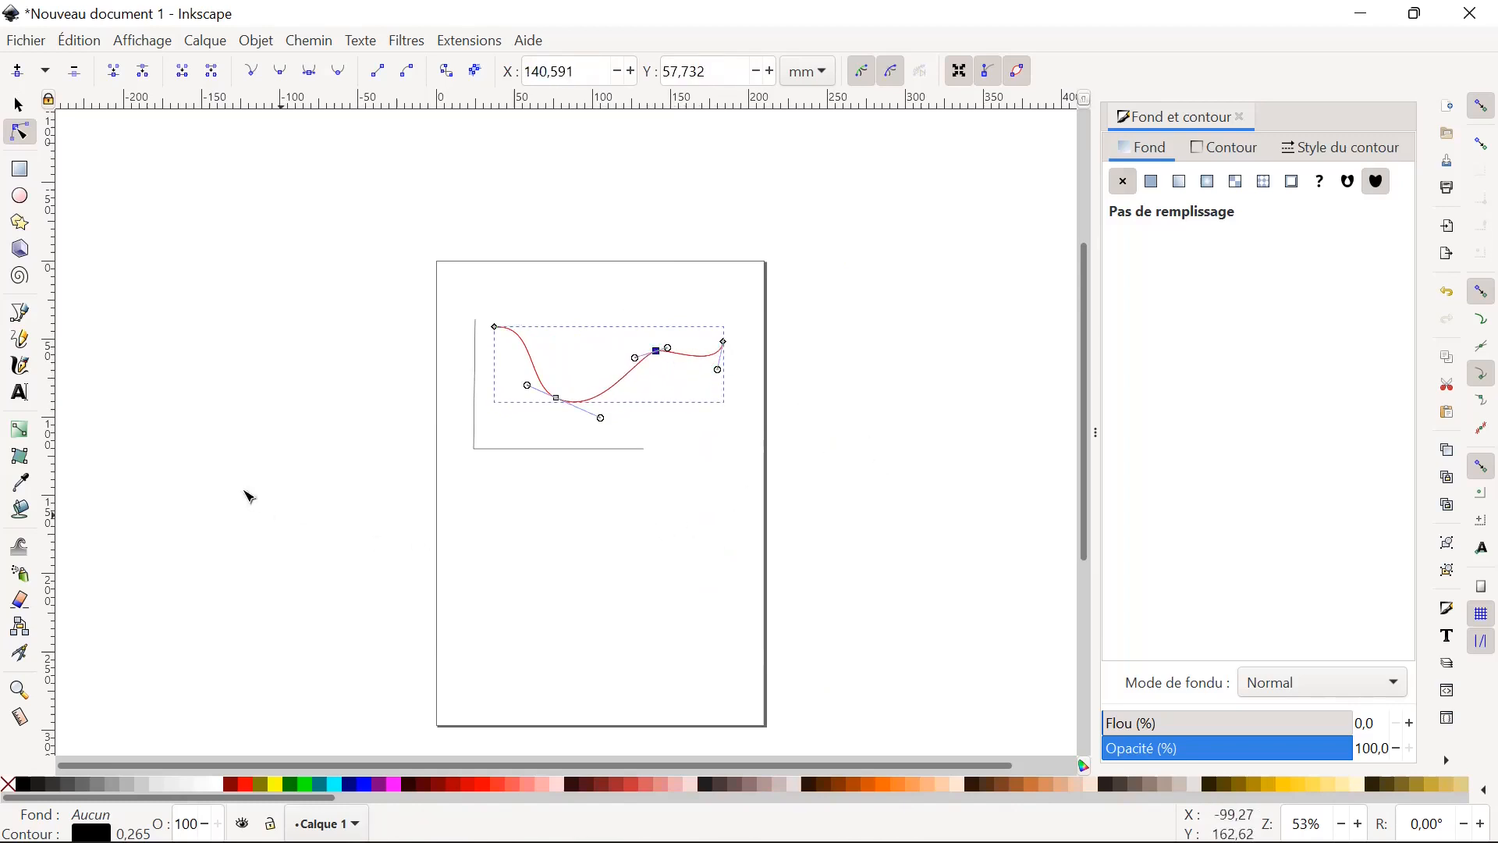
Leave node editing and view the "Transformation générale" slide of Formation inskcape.pdf in Acrobat Reader.
click(19, 106)
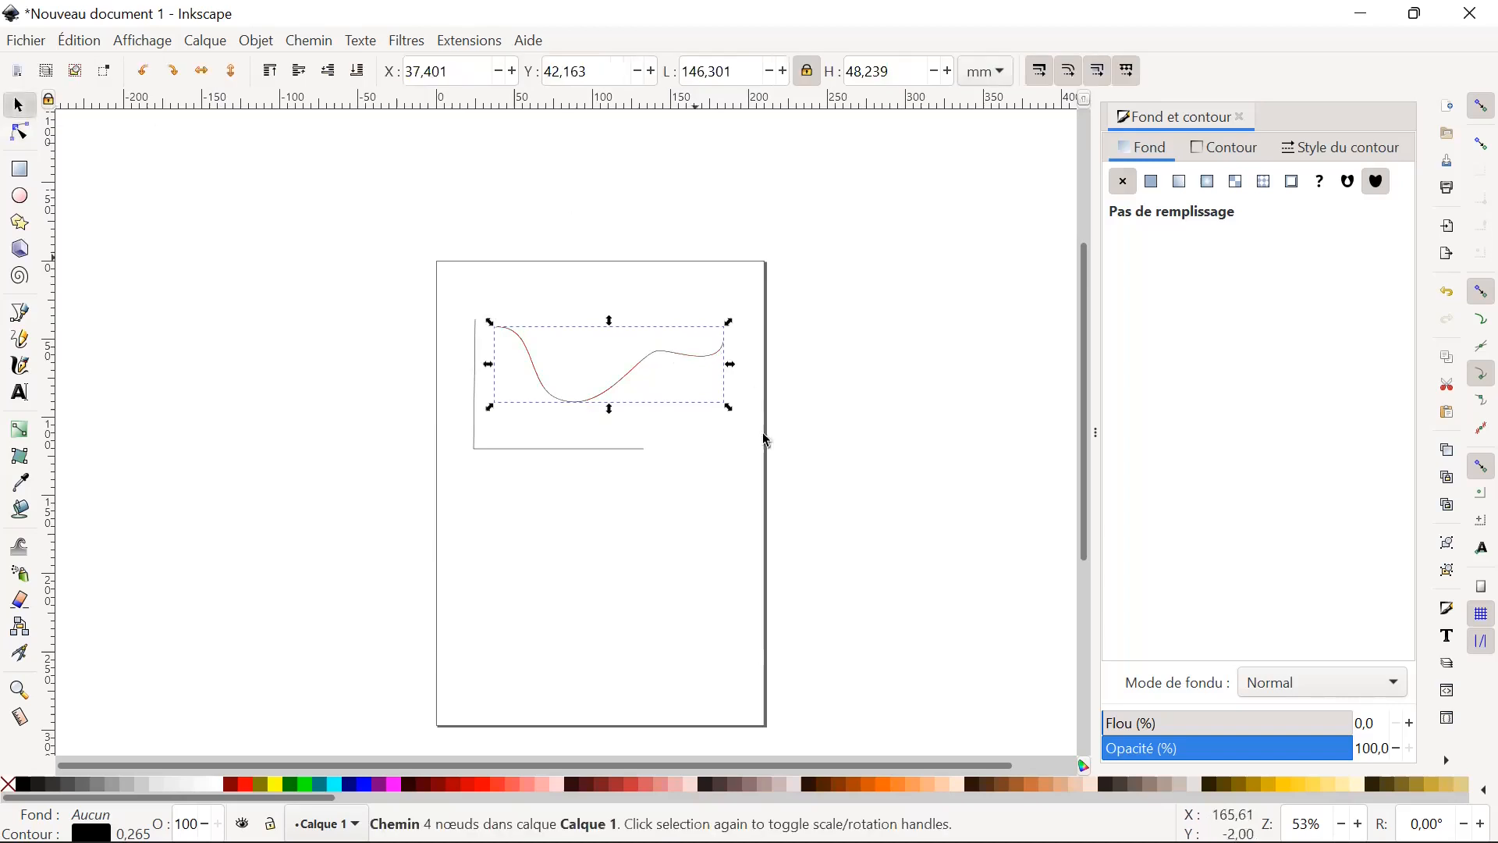
click(1046, 816)
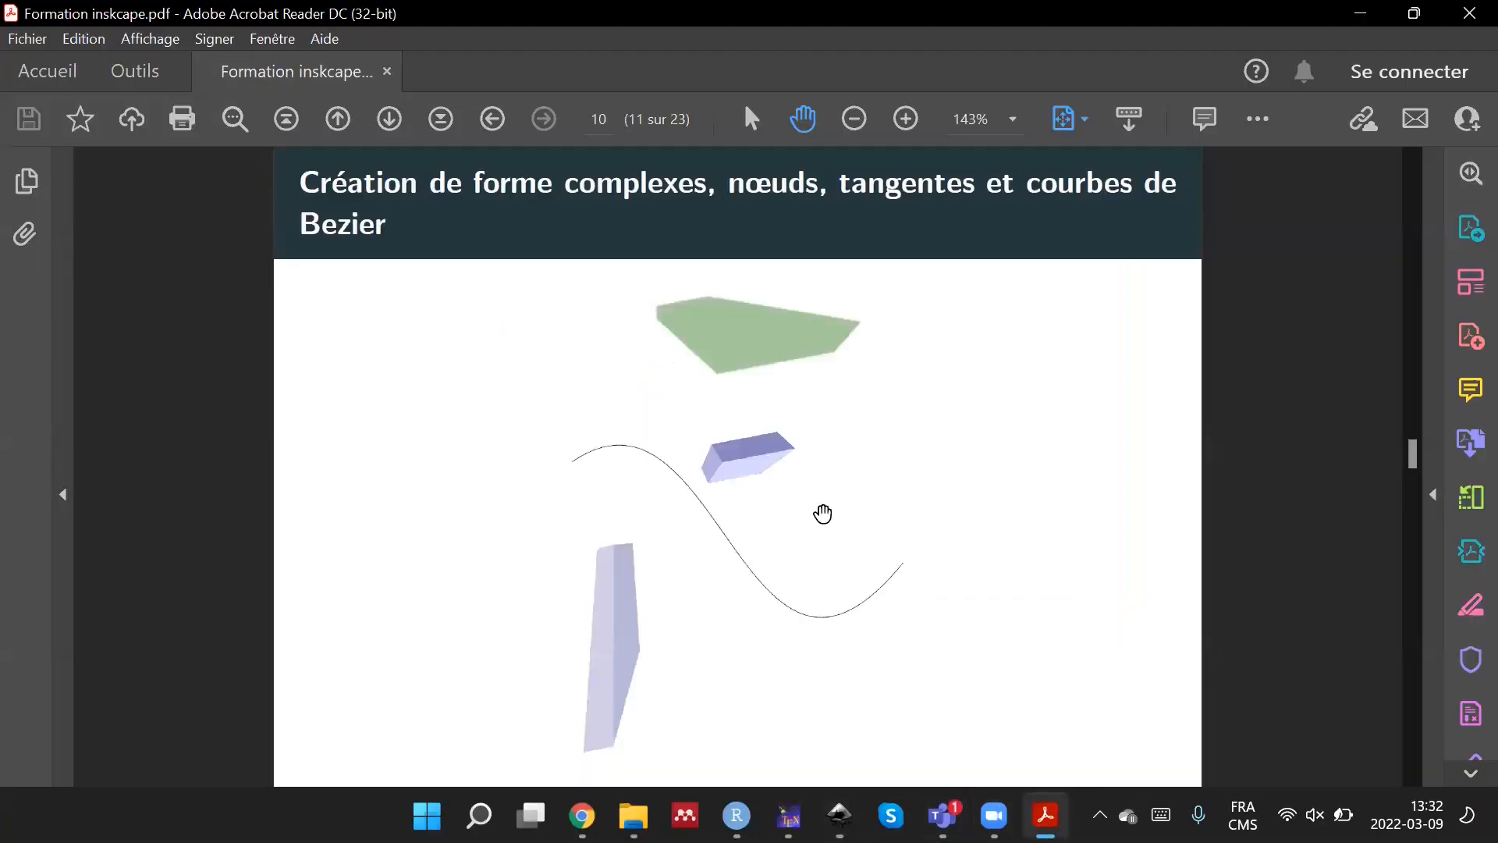
scroll(993, 496, up, 2)
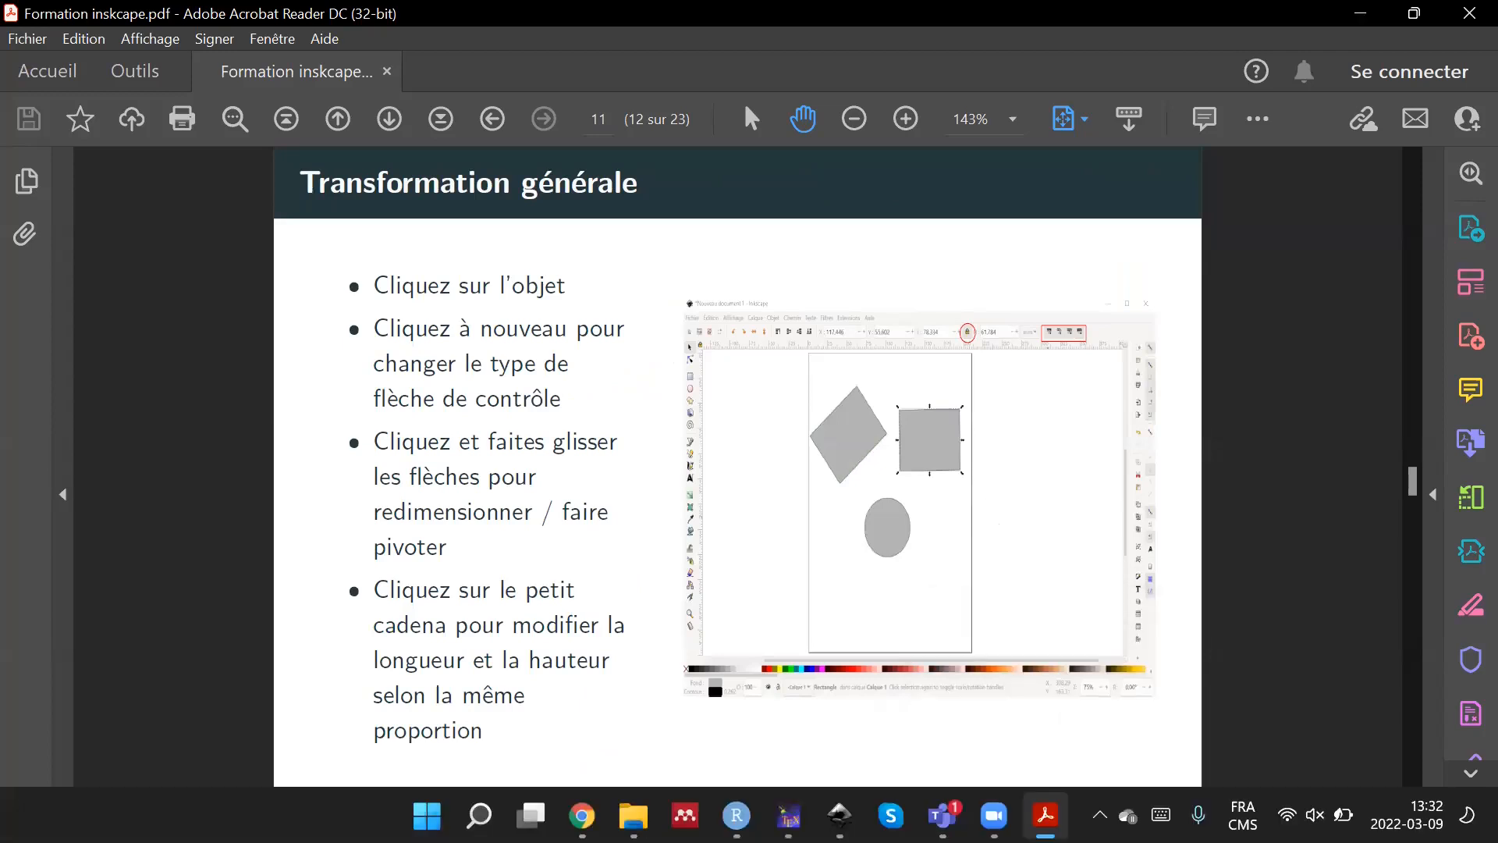
Switch back to Inkscape and scale the curve down to about 91 mm wide and 42 mm high.
click(839, 815)
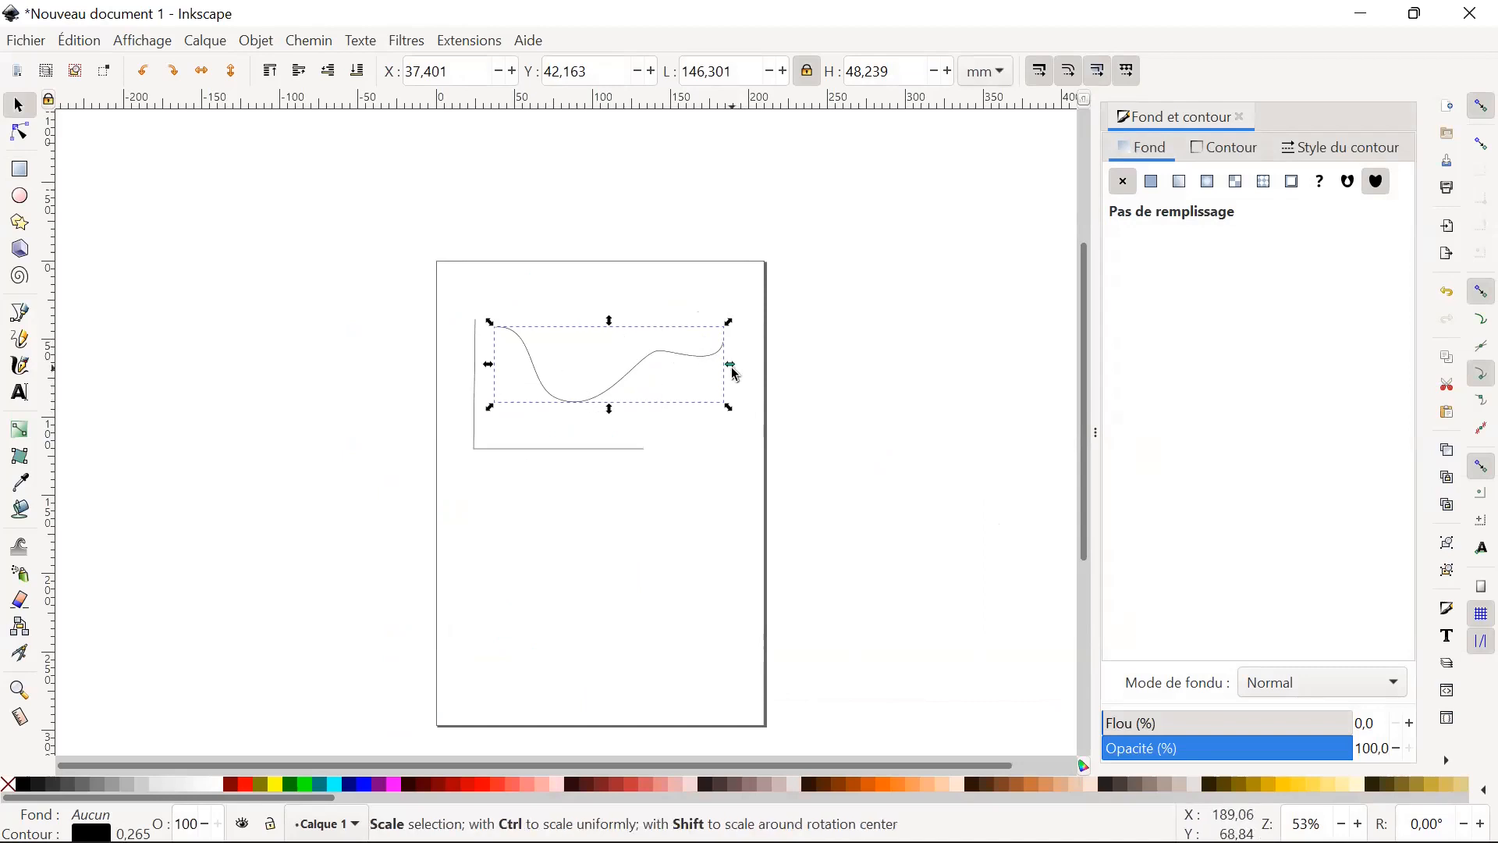
drag(735, 368, 644, 402)
mouse_move(569, 327)
mouse_down()
mouse_move(572, 360)
mouse_move(565, 332)
mouse_up()
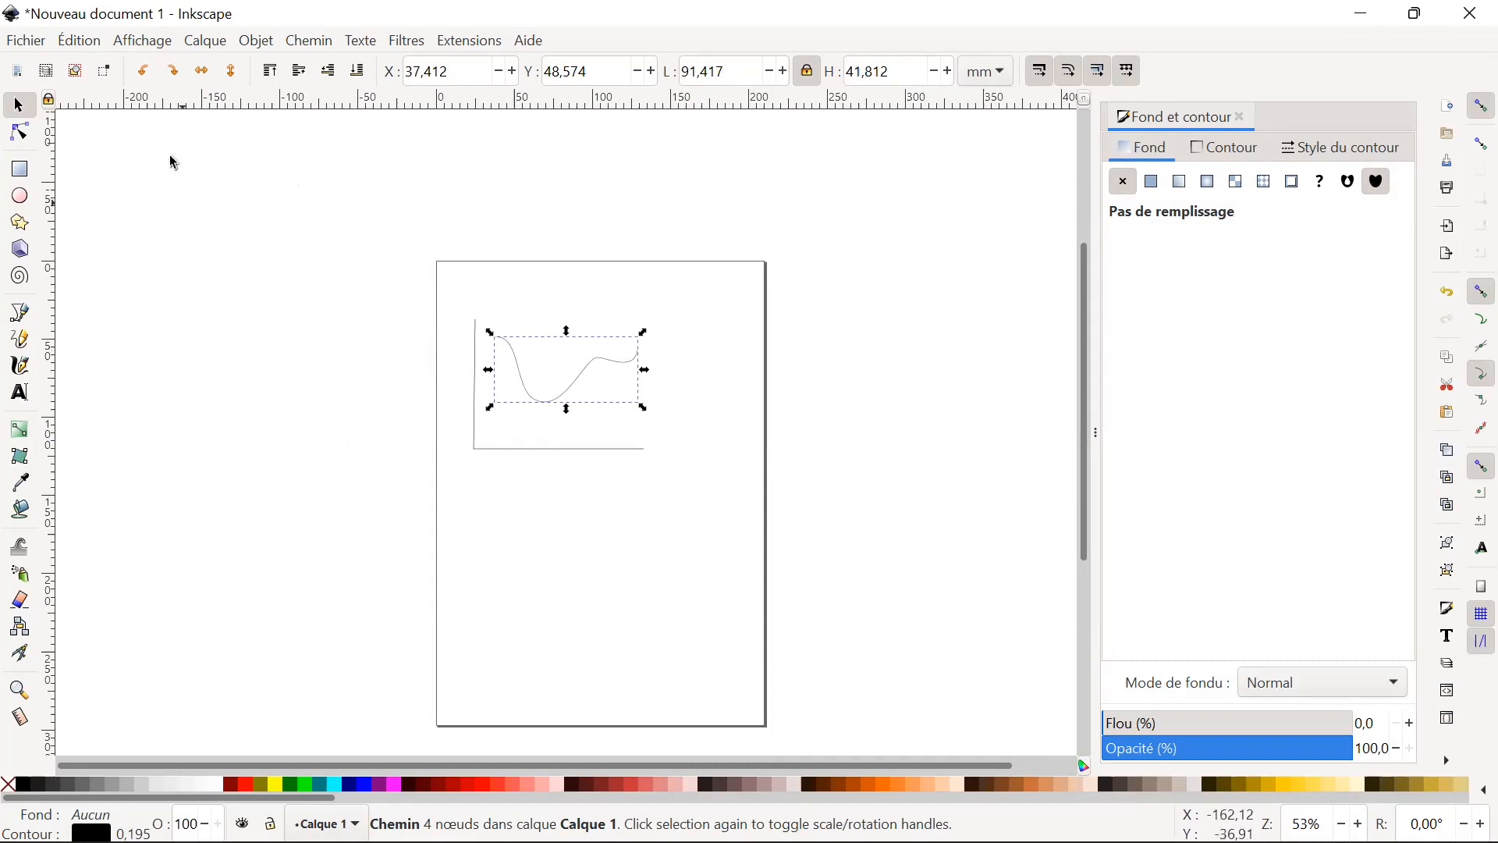
Rotate the curve 90° counterclockwise twice and turn it back with two 90° clockwise rotations.
click(150, 75)
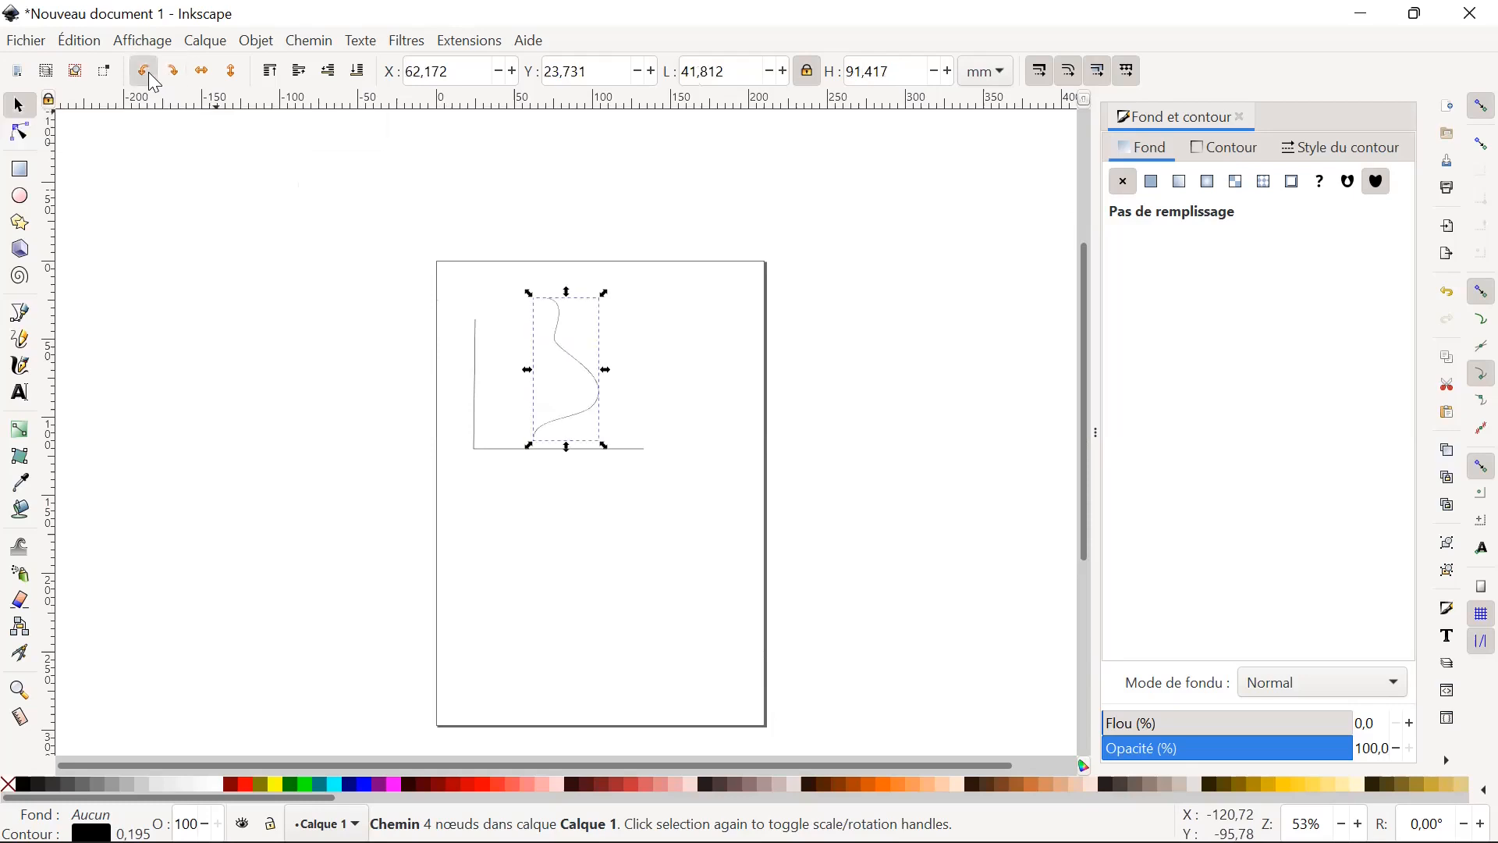
click(154, 82)
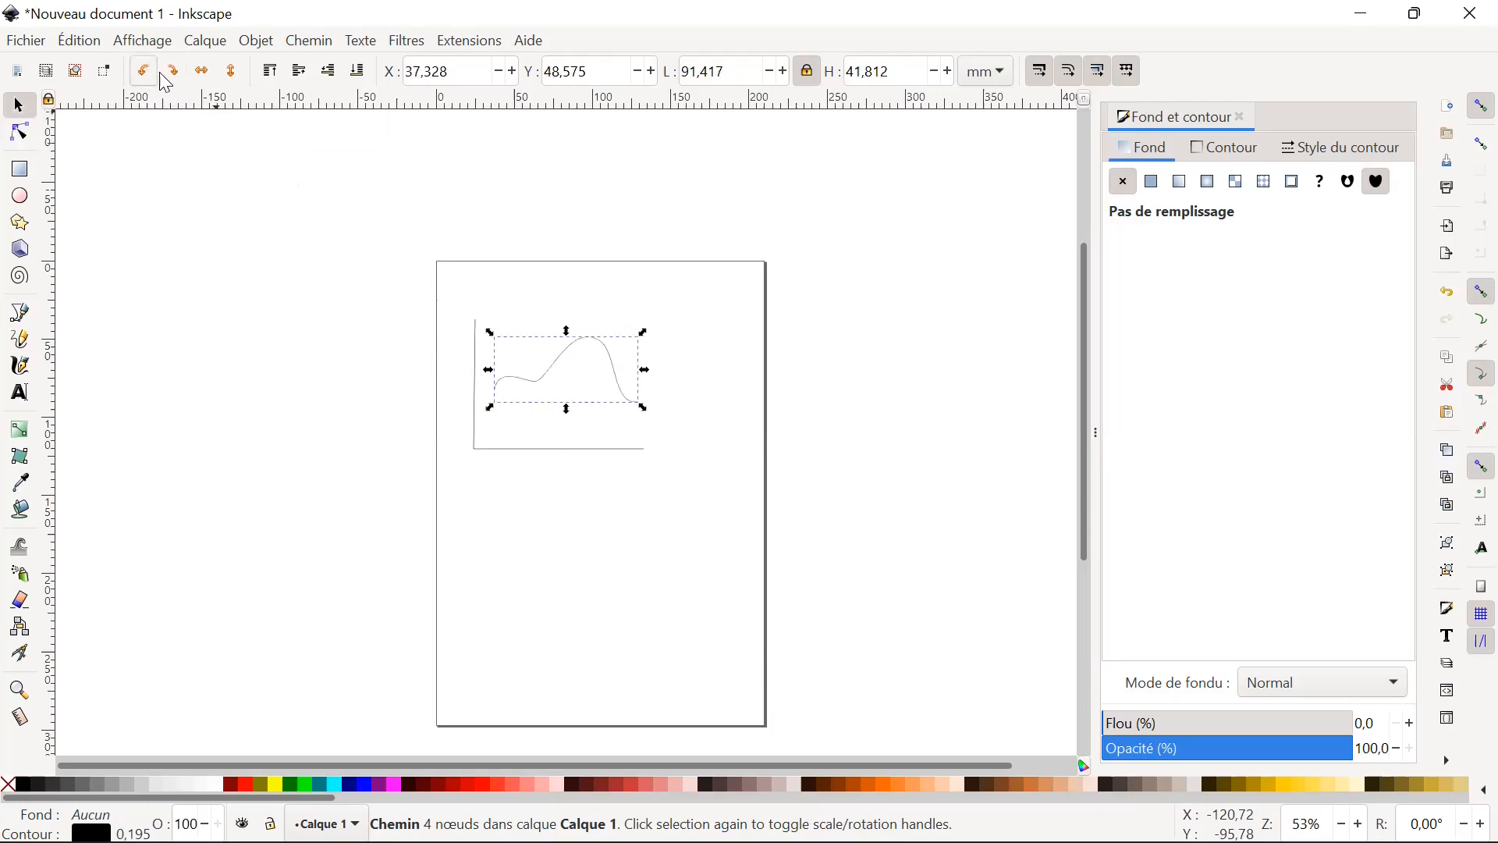
click(174, 78)
click(176, 78)
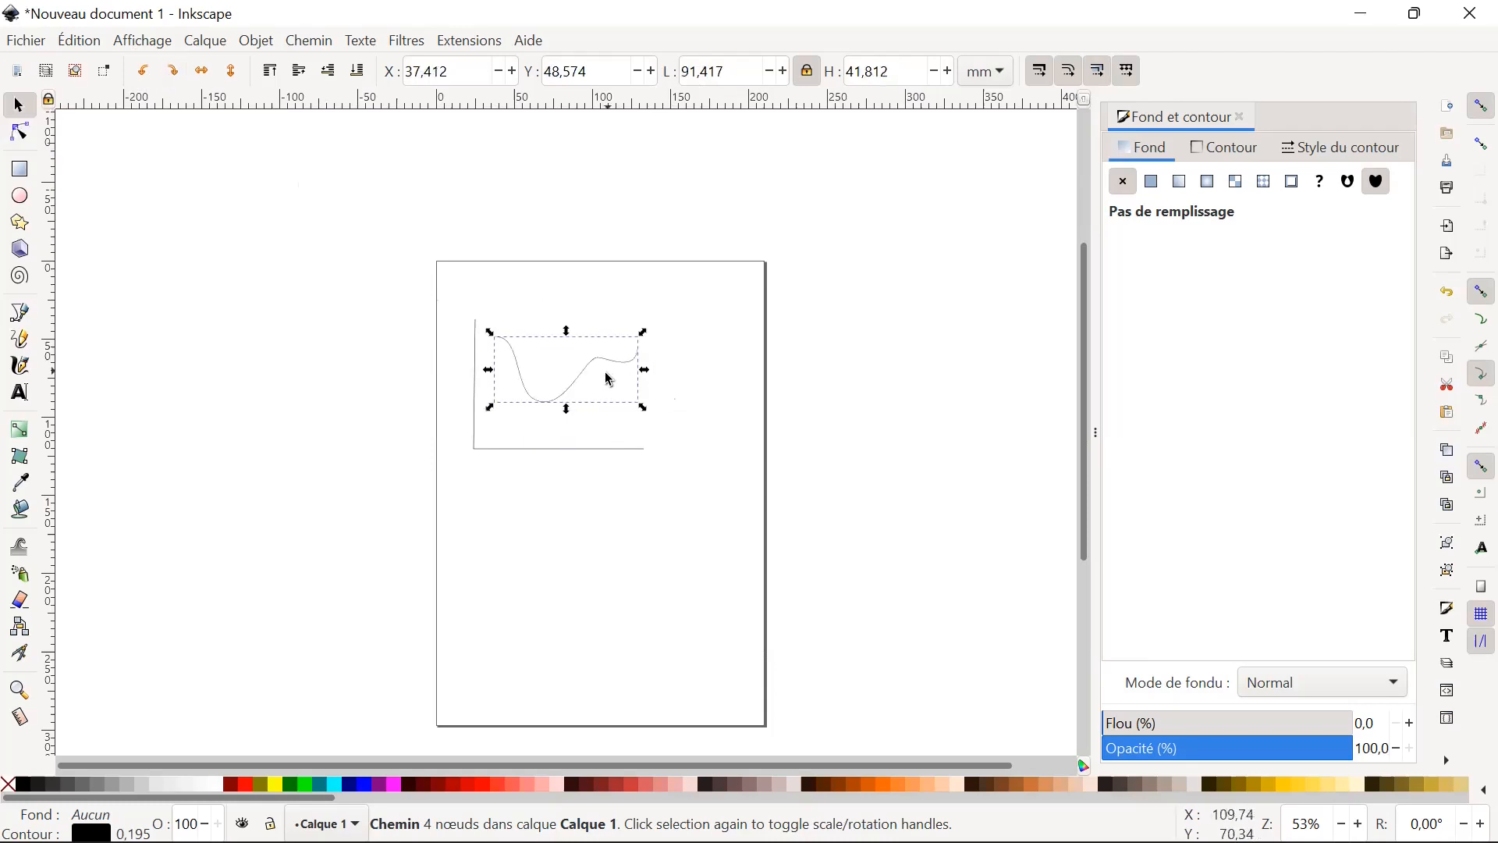
double_click(600, 365)
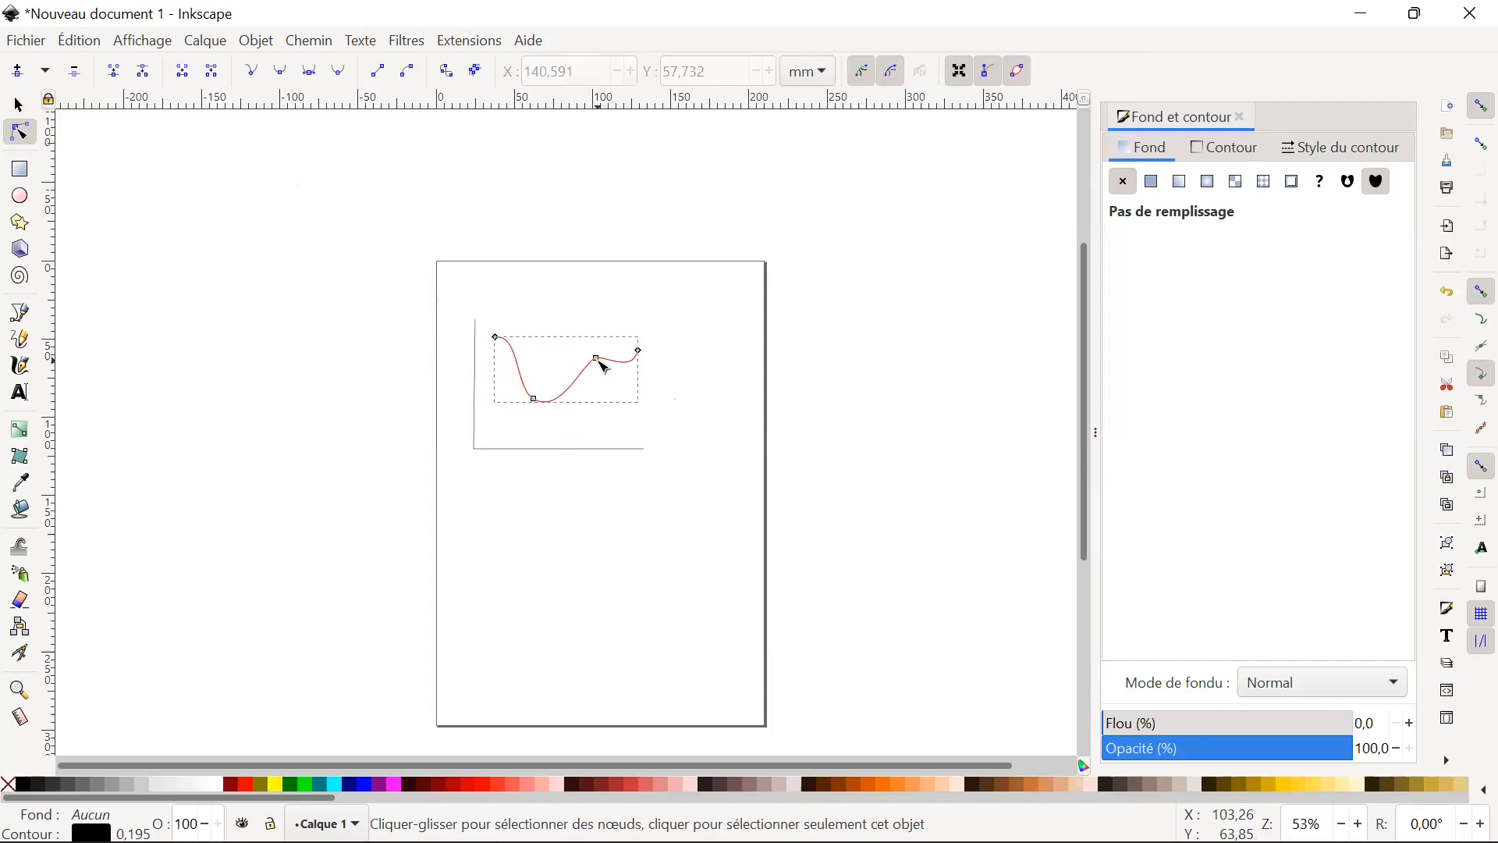
click(603, 366)
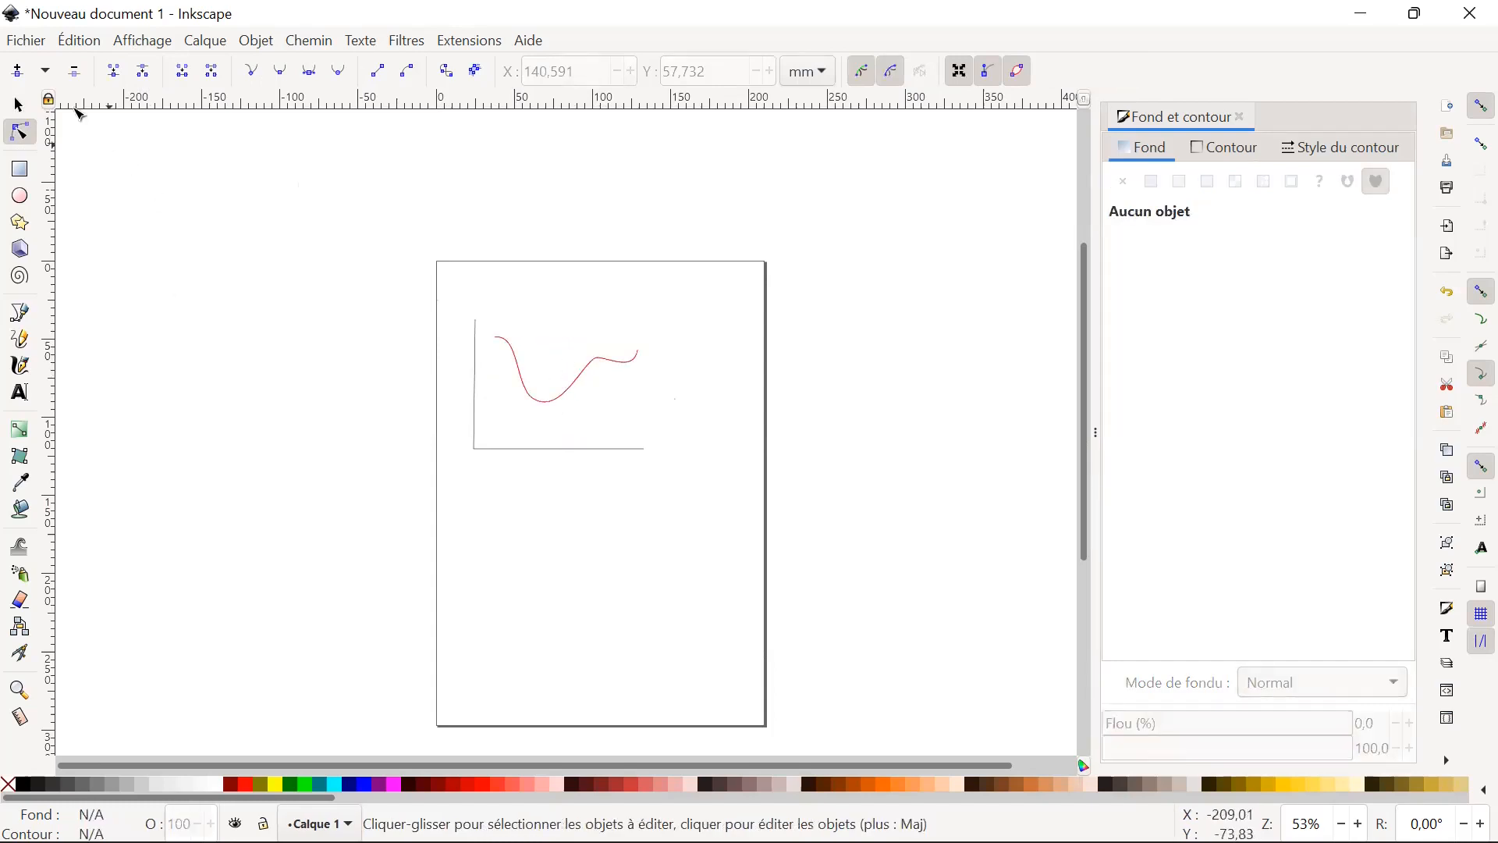
click(18, 105)
click(625, 365)
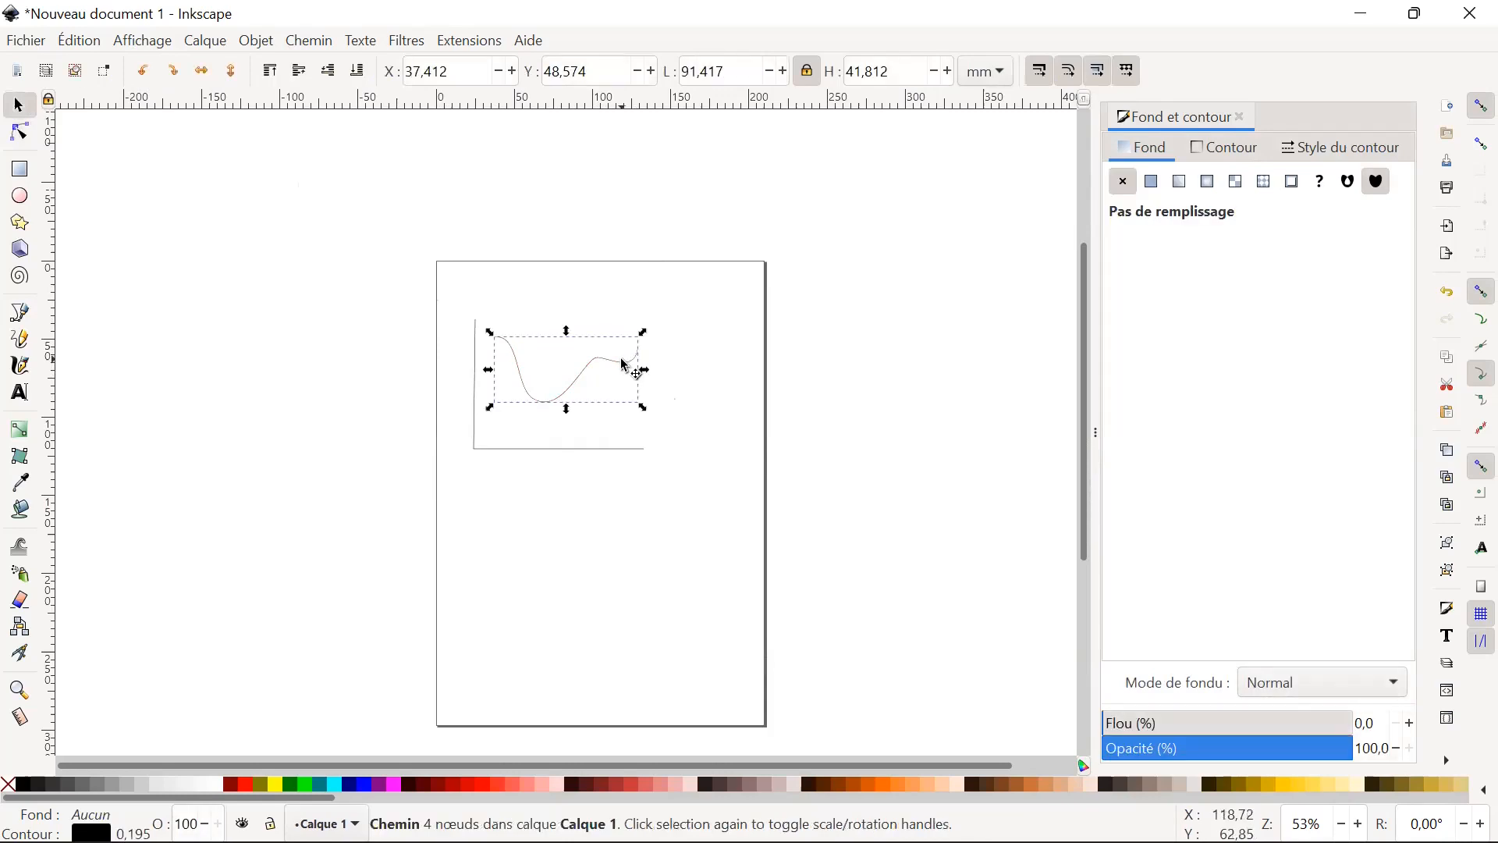
click(616, 368)
Edit the curve's nodes and insert one between the two inner nodes at about X 86, Y 79 mm.
double_click(607, 365)
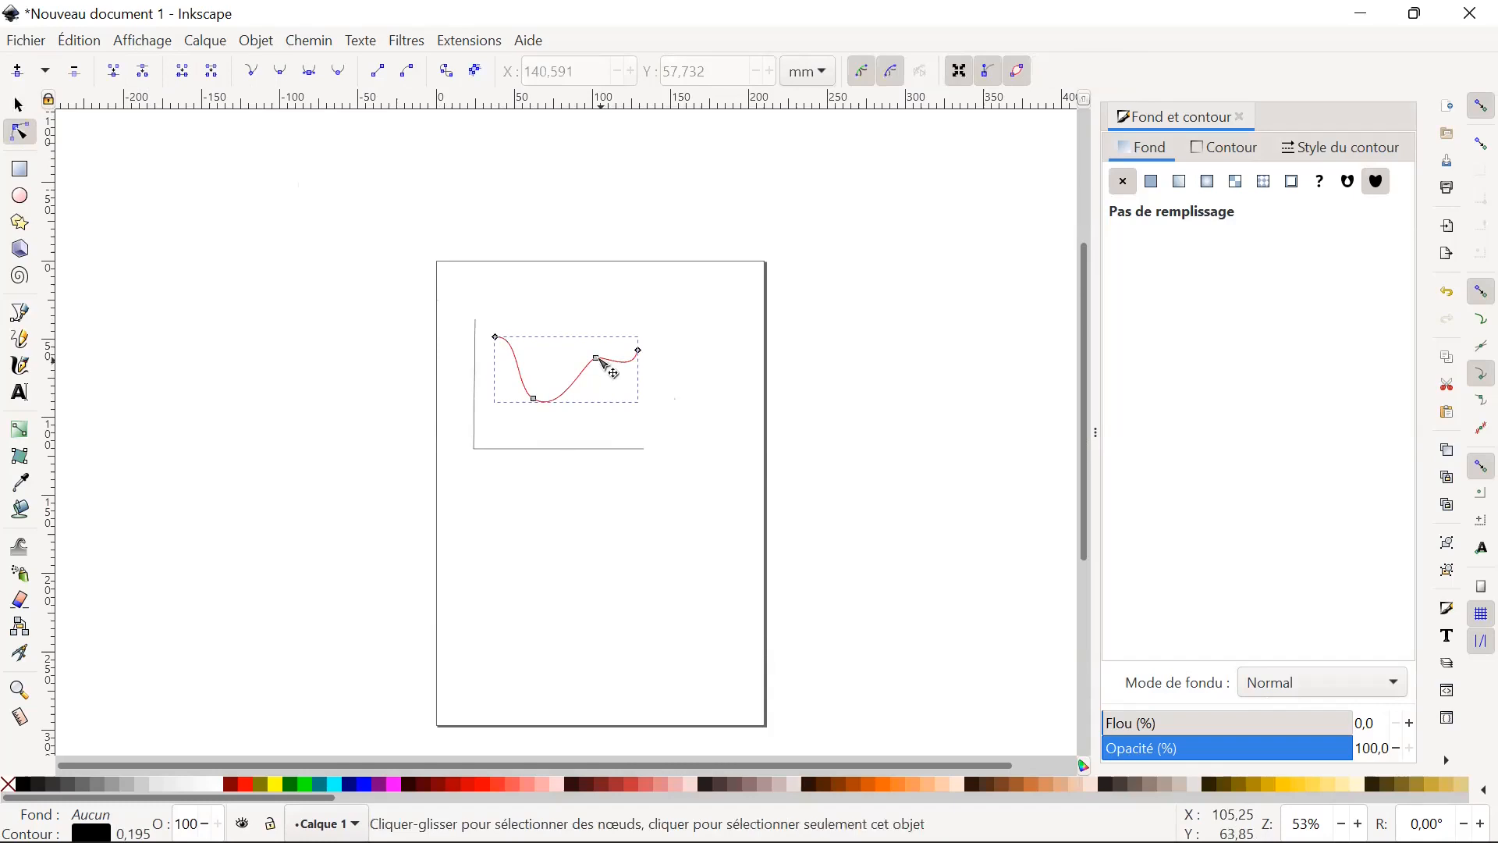
mouse_move(597, 364)
mouse_down()
mouse_move(587, 373)
mouse_move(633, 369)
mouse_move(601, 361)
mouse_up()
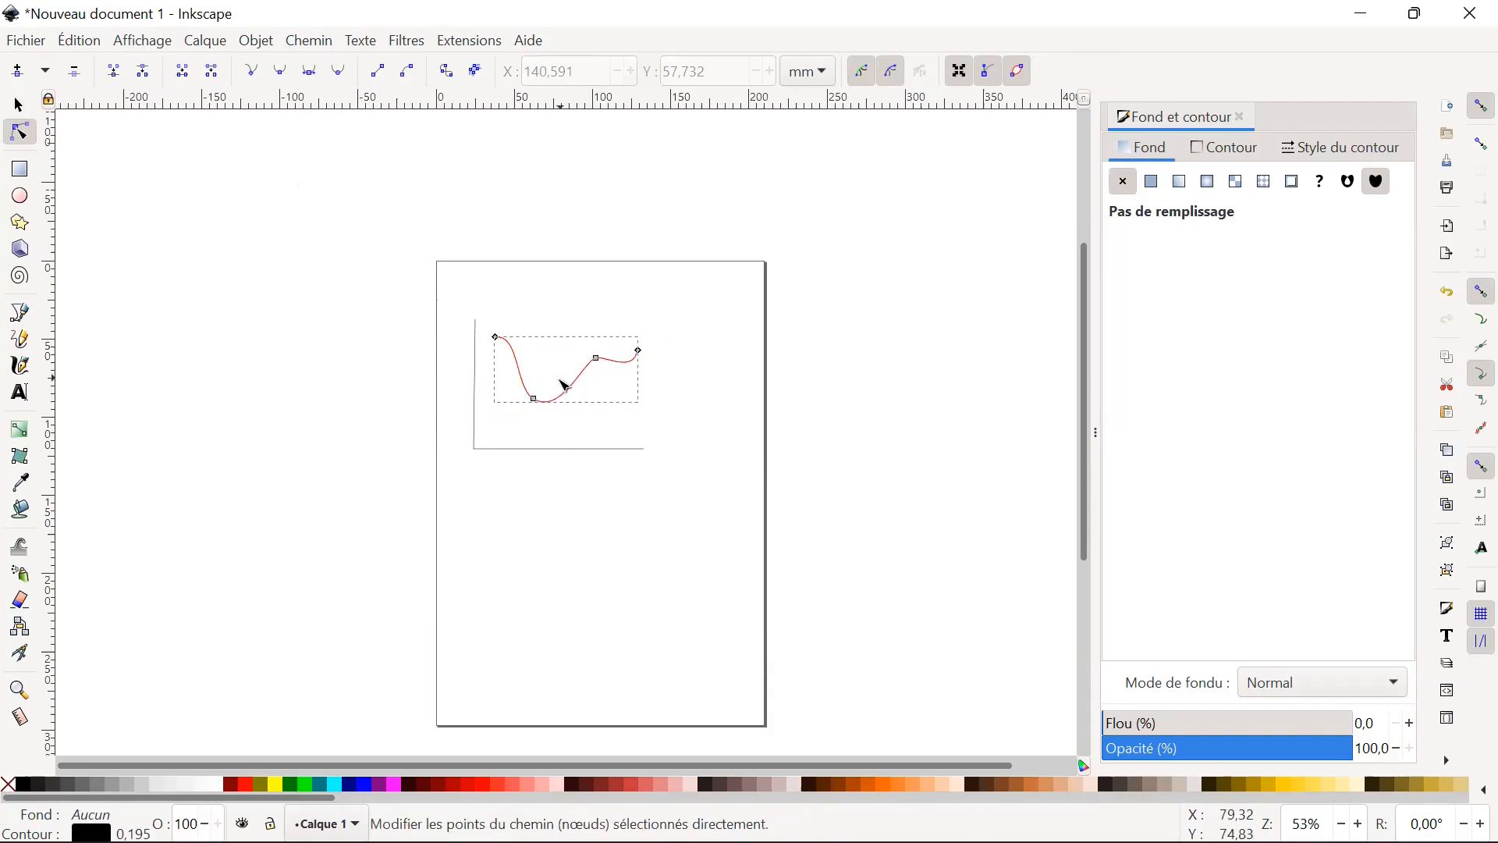
double_click(575, 387)
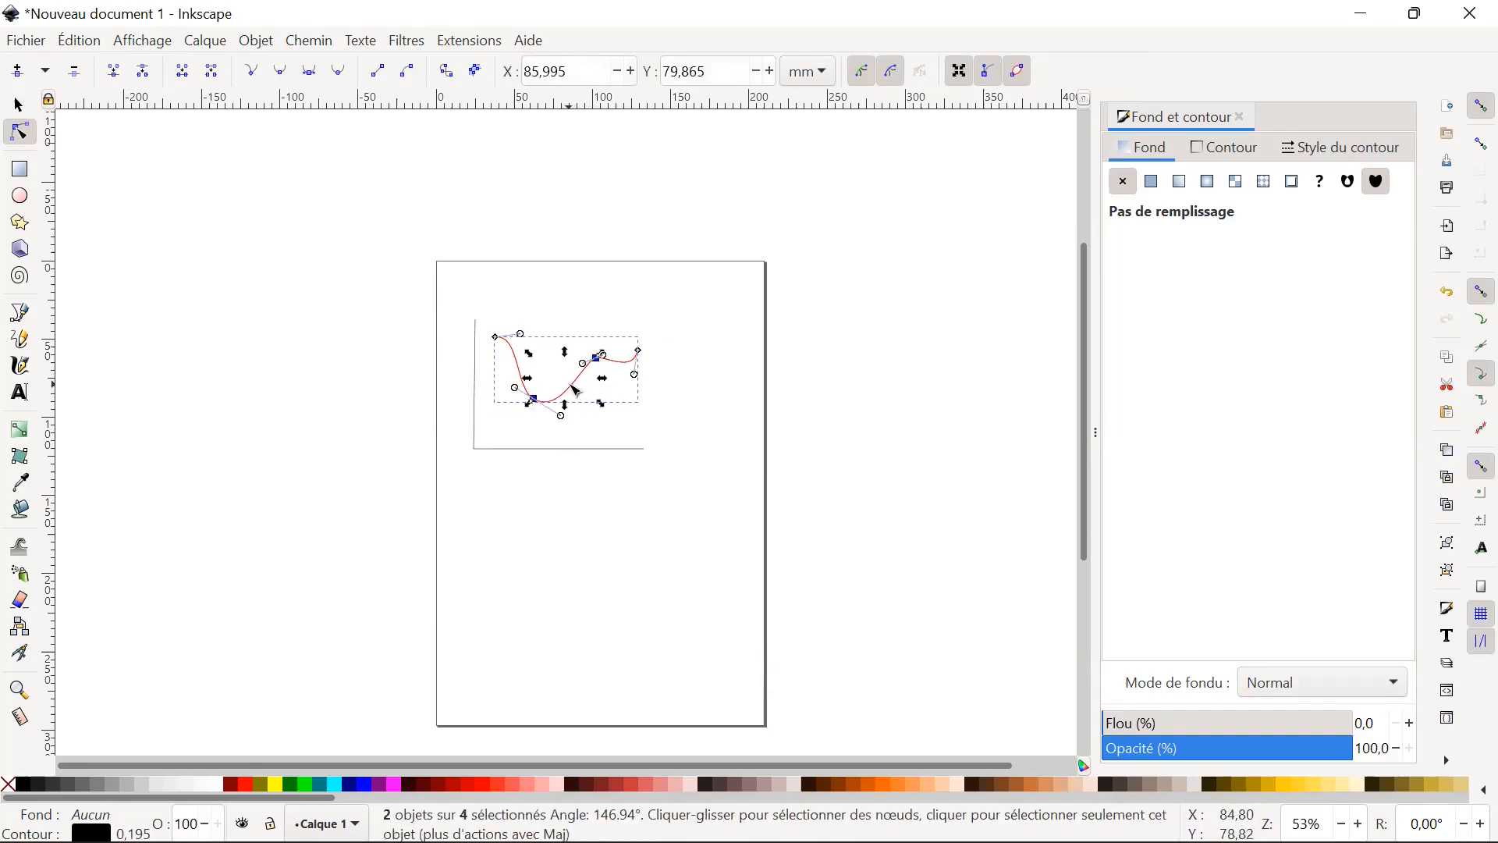
mouse_move(575, 387)
mouse_down()
mouse_move(557, 378)
mouse_move(596, 403)
mouse_move(573, 386)
mouse_up()
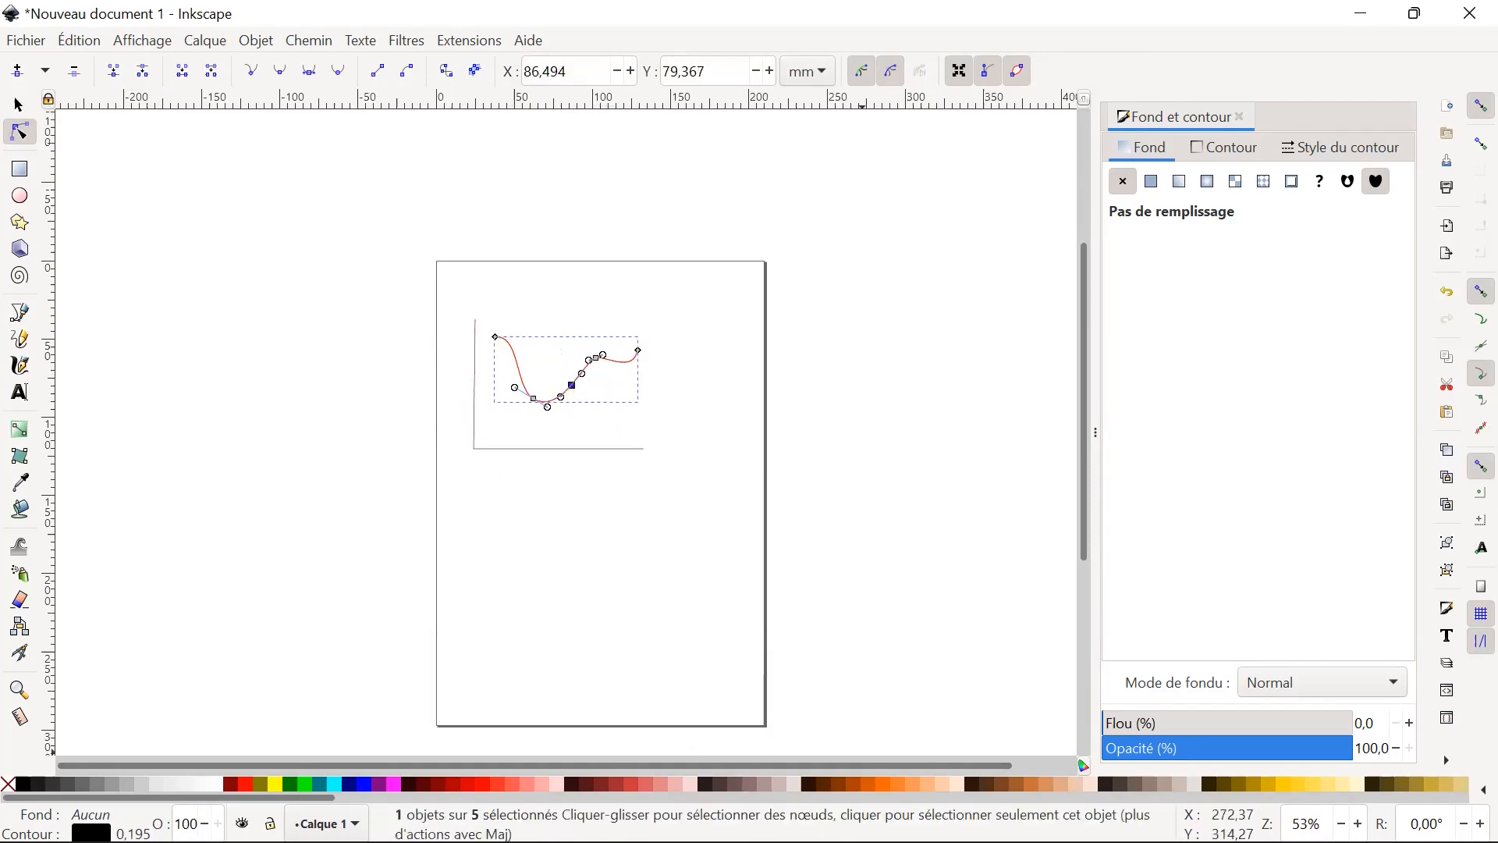
Switch to Acrobat Reader and look through the slides "Transformation générale" and "Aligner et distribuer".
mouse_move(570, 839)
click(1046, 815)
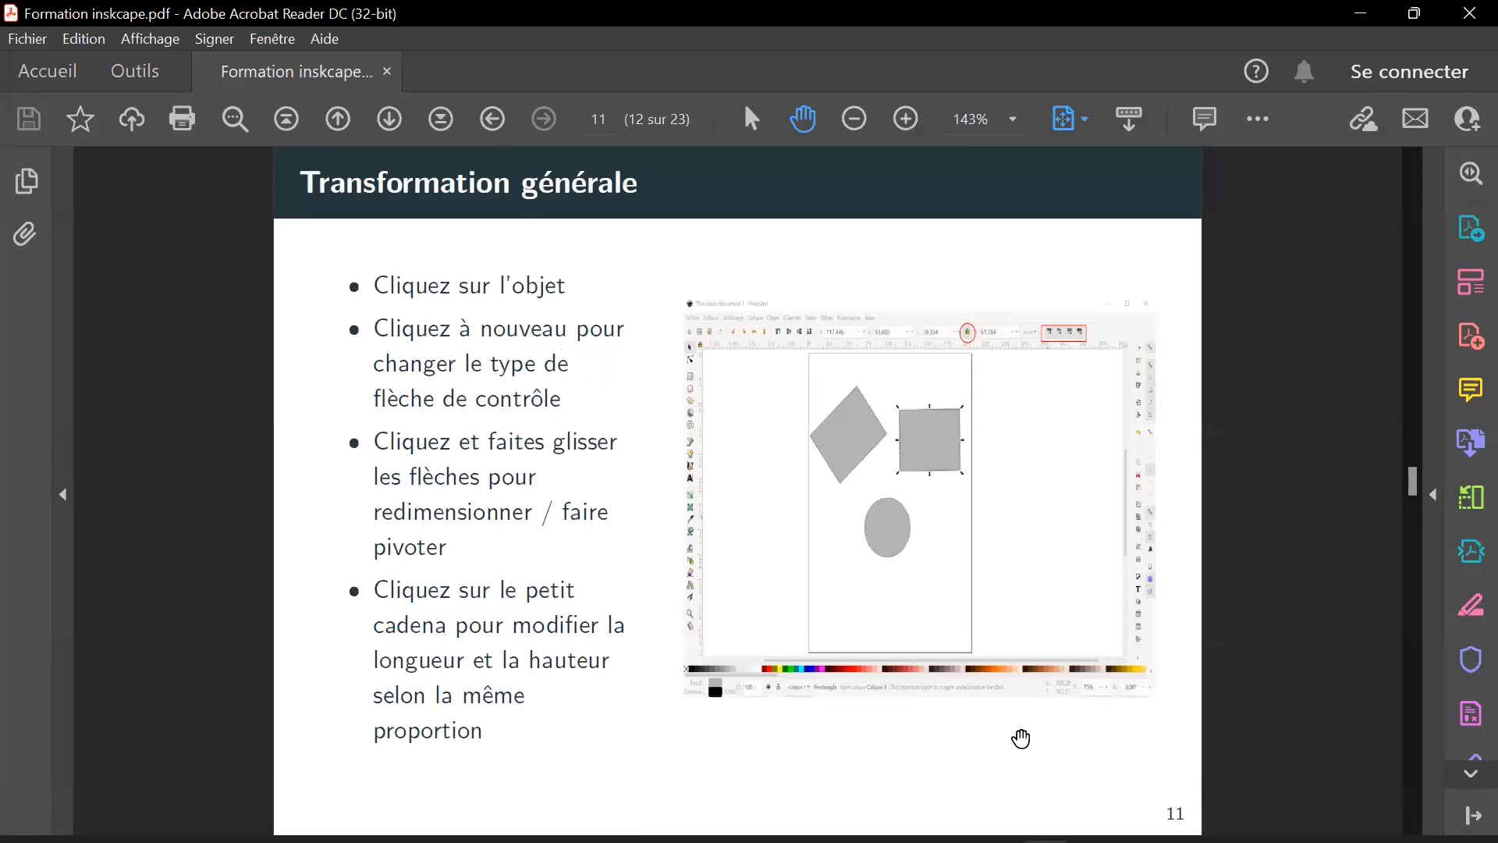
scroll(863, 602, down, 1)
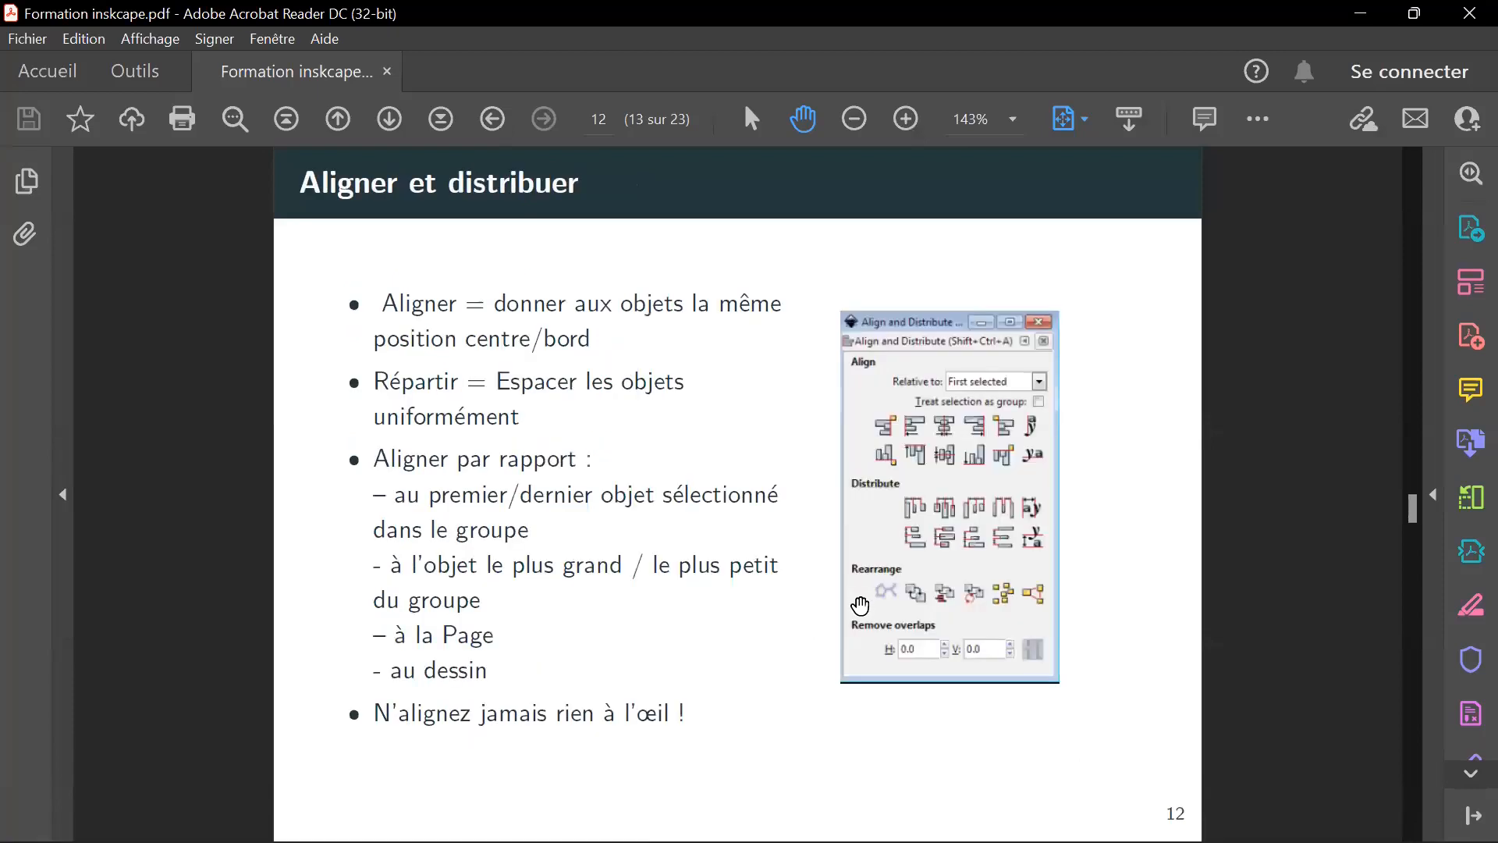
scroll(859, 608, up, 1)
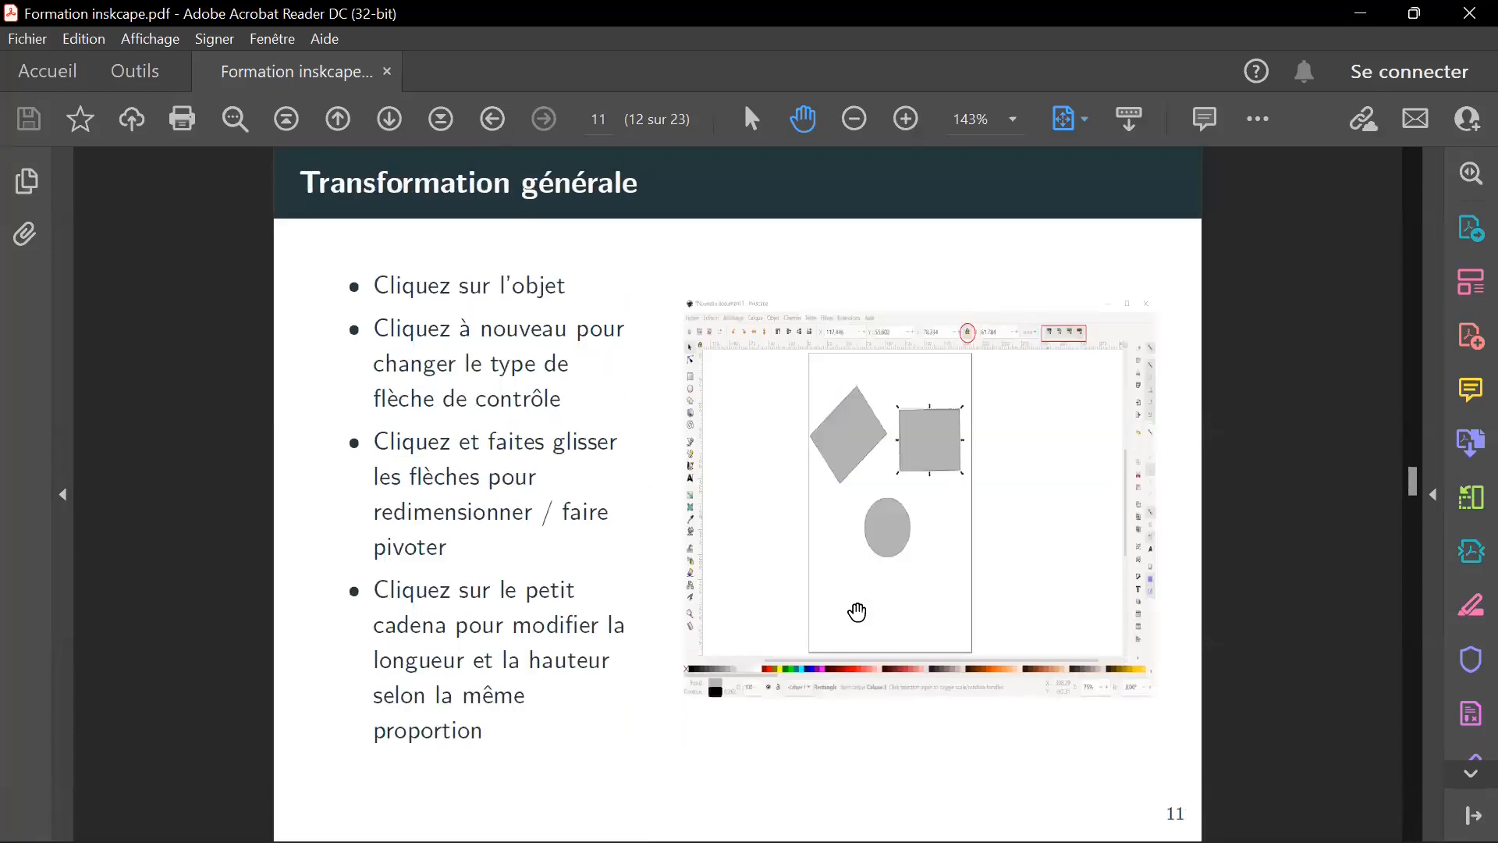
scroll(857, 612, down, 1)
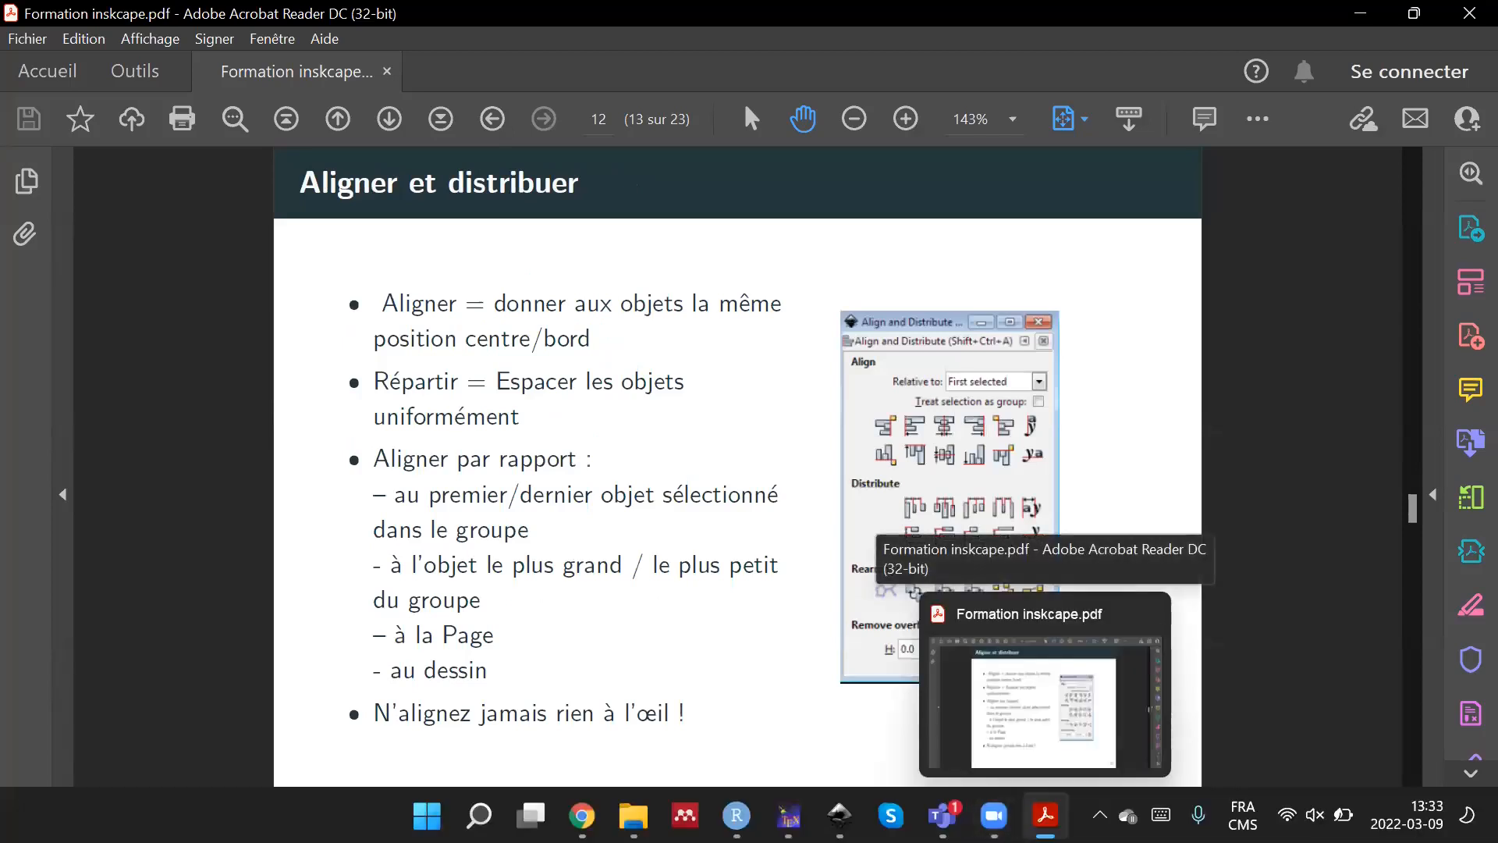
Switch back to Inkscape and delete both the curve and the L-shaped path from the page.
click(1046, 816)
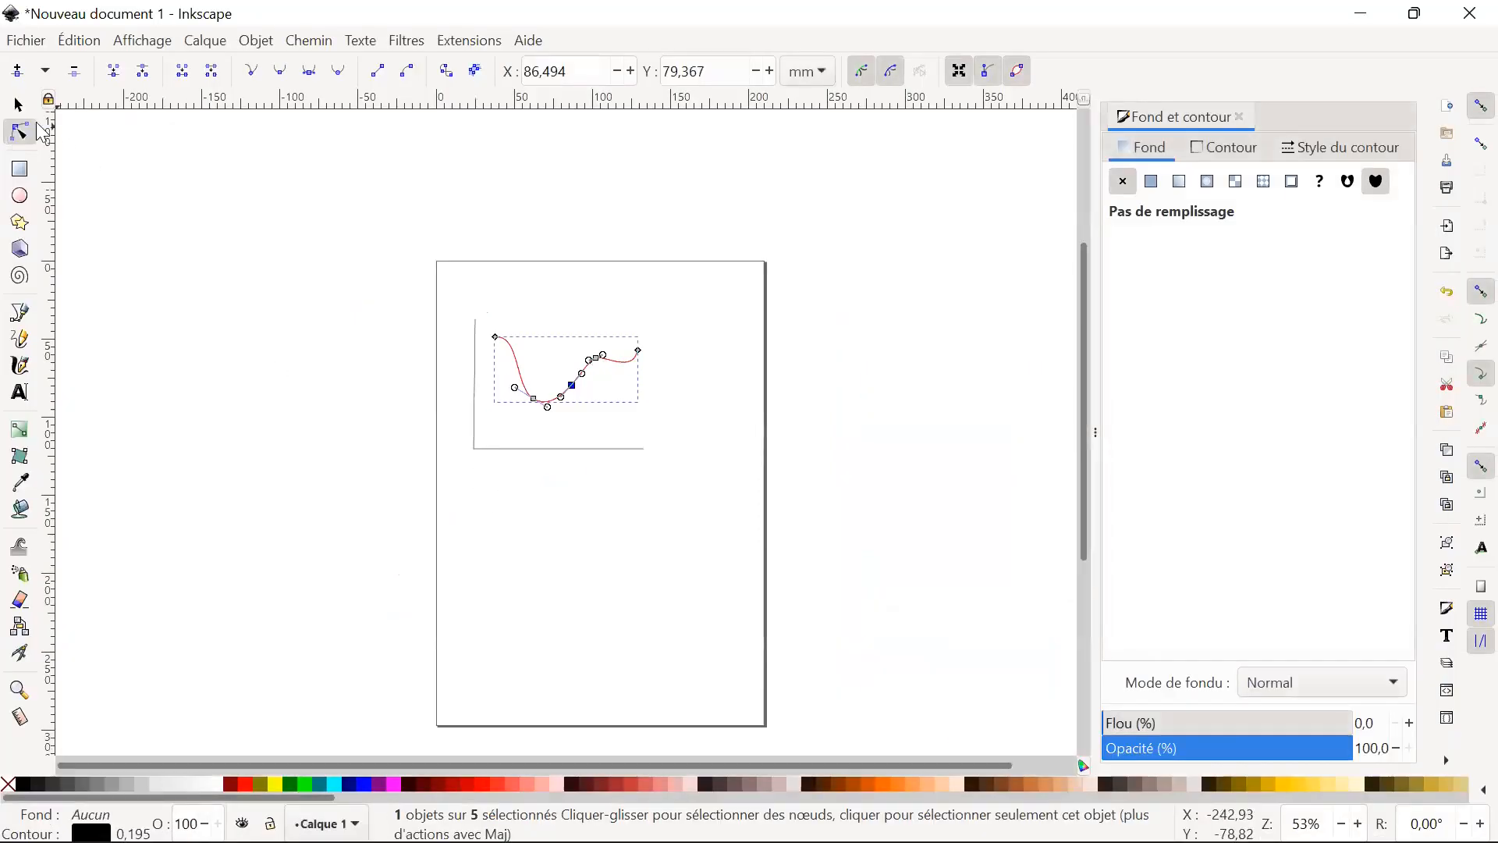
click(18, 105)
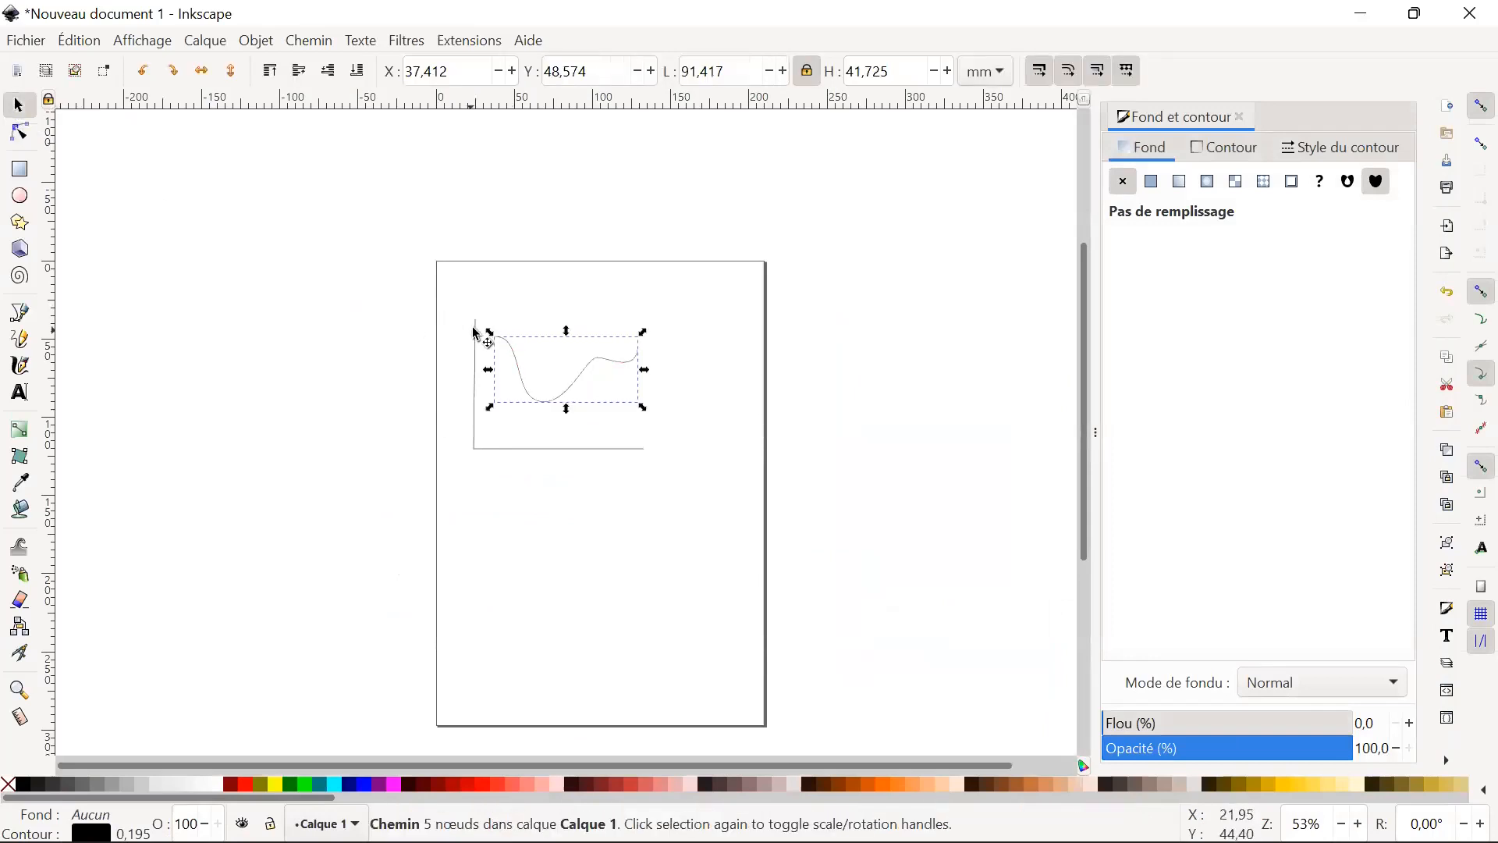
drag(415, 292, 718, 479)
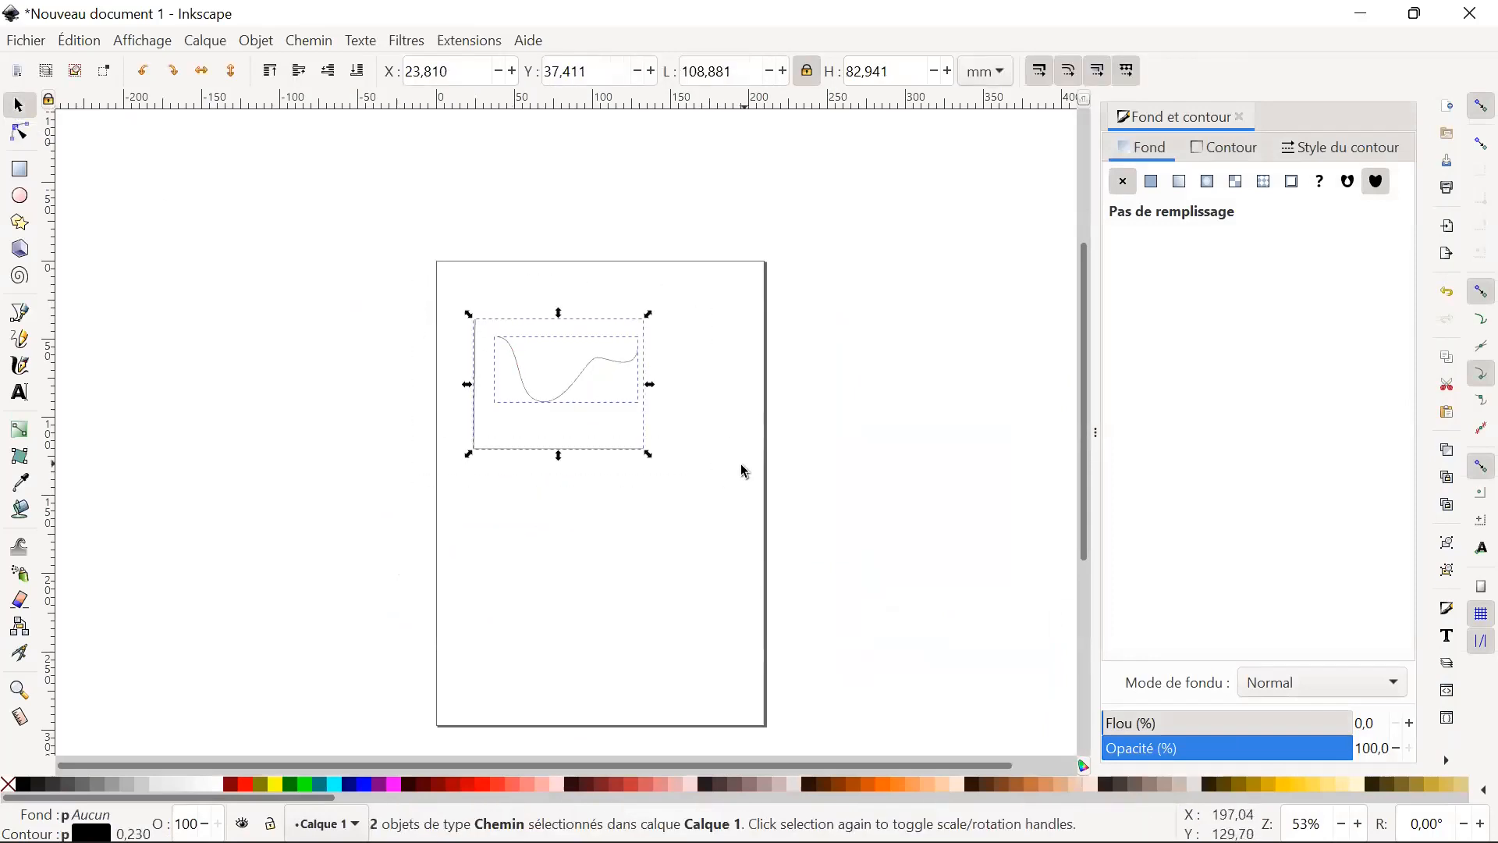
key(Delete)
Draw four rectangles in two rows, the upper ones about 63 × 59 and 49 × 56 mm, the lower right one about 56 × 48 mm.
click(20, 169)
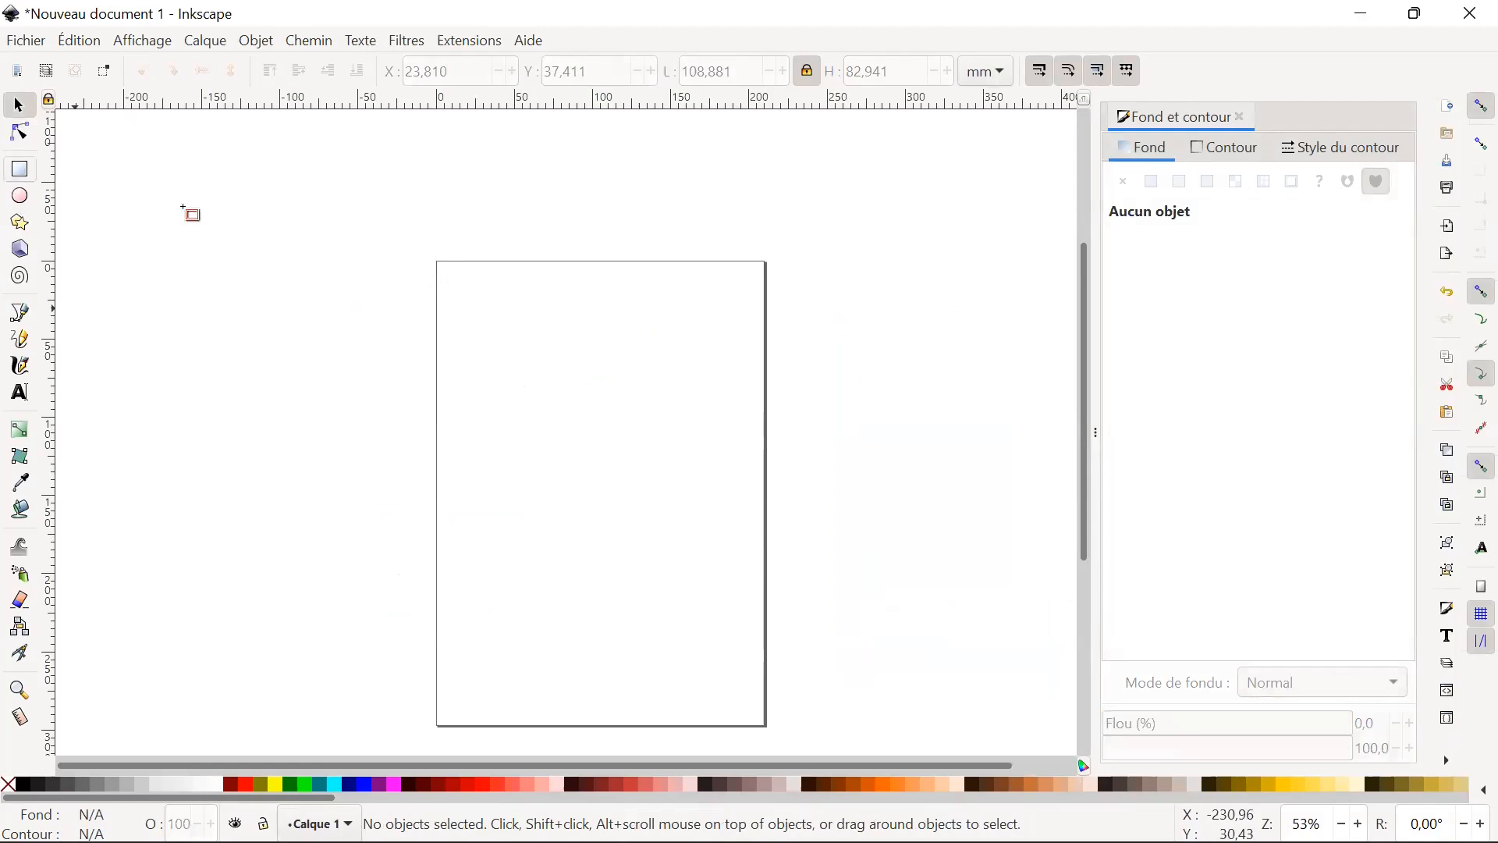
mouse_move(457, 346)
mouse_down()
mouse_move(537, 460)
mouse_move(556, 440)
mouse_up()
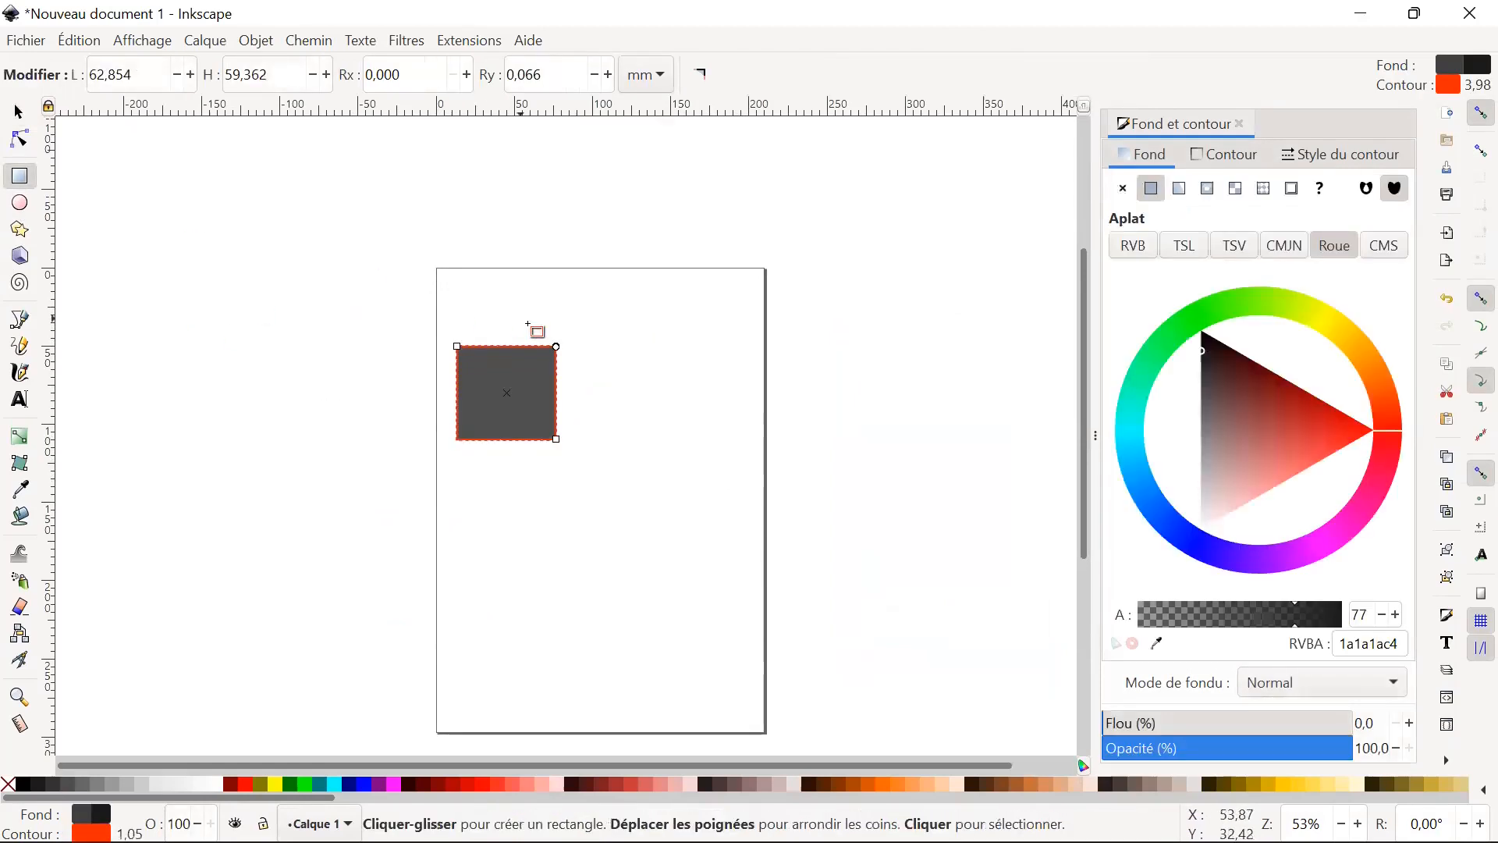
mouse_move(598, 347)
mouse_down()
mouse_move(672, 391)
mouse_move(699, 424)
mouse_move(676, 436)
mouse_up()
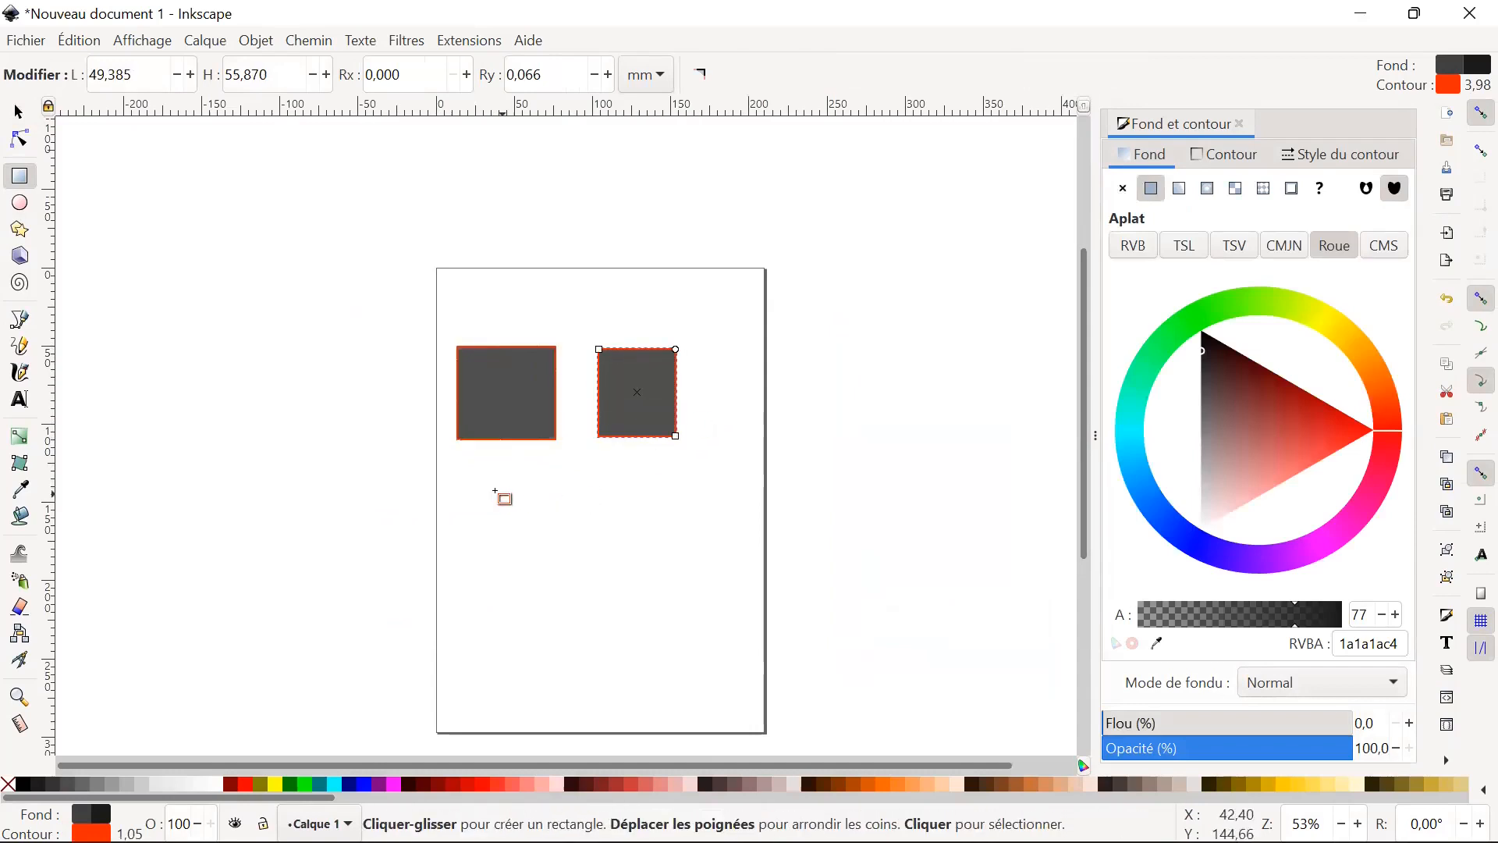
drag(461, 478, 545, 561)
mouse_move(606, 486)
mouse_down()
mouse_move(693, 557)
mouse_move(673, 591)
mouse_move(707, 588)
mouse_move(712, 562)
mouse_move(694, 568)
mouse_up()
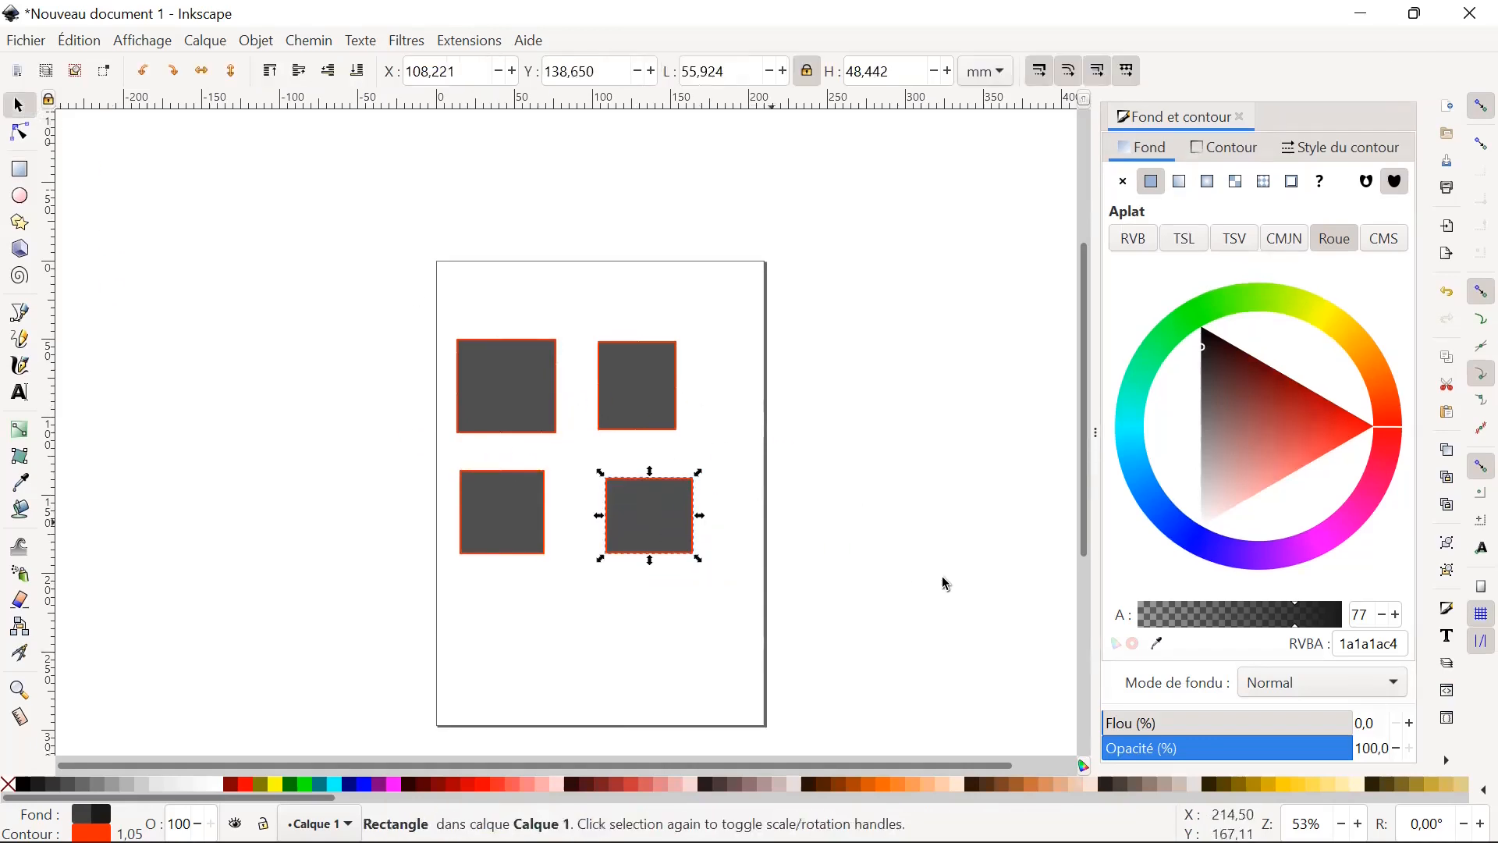
click(975, 714)
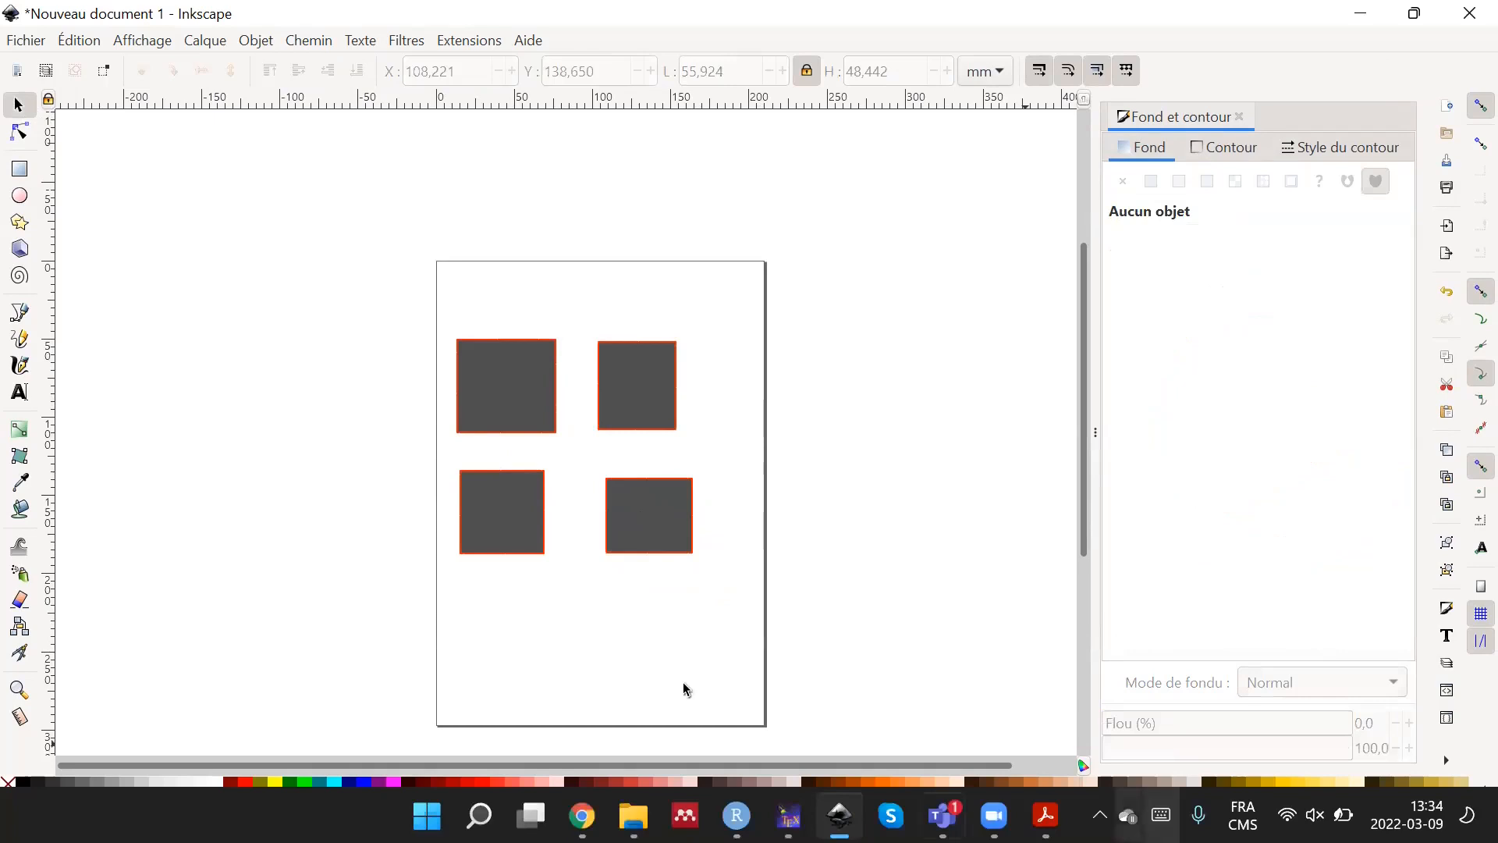
Switch to Acrobat Reader to view the "Aligner et distribuer" slide.
click(1046, 816)
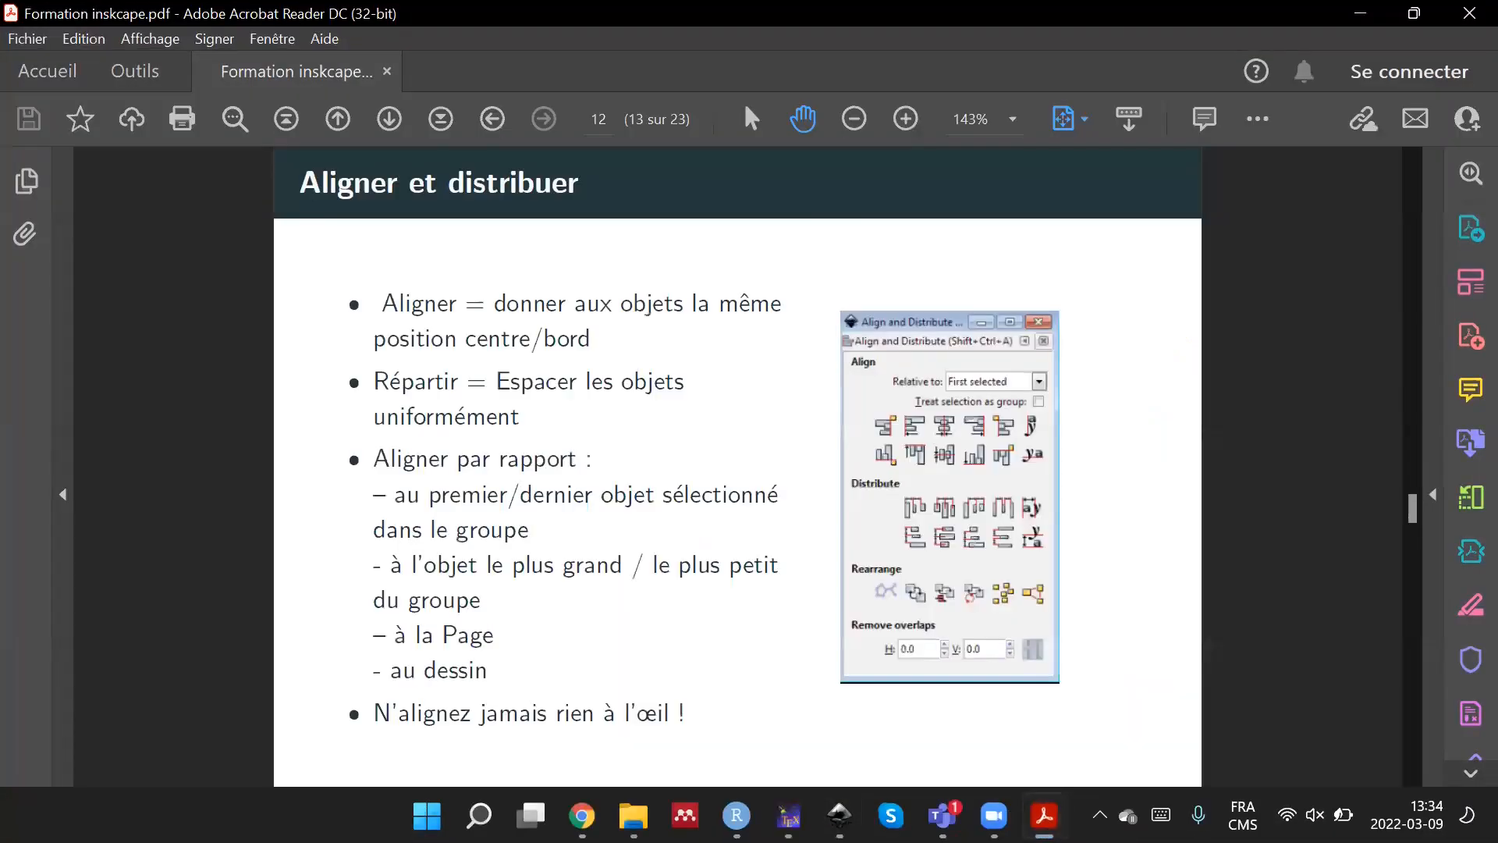
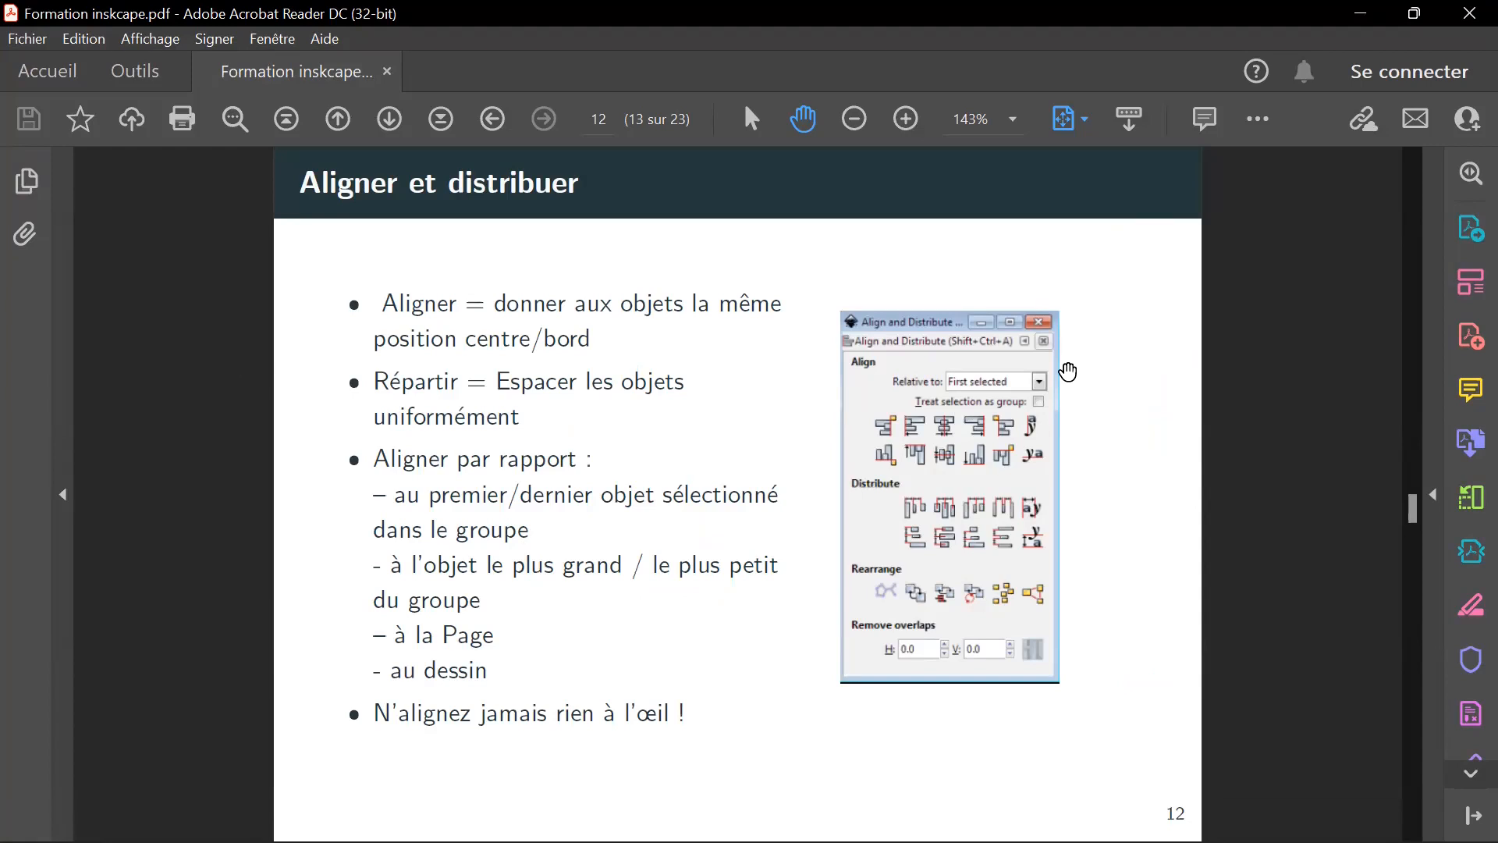
Switch back to Inkscape and select the two upper rectangles on the page.
click(1360, 14)
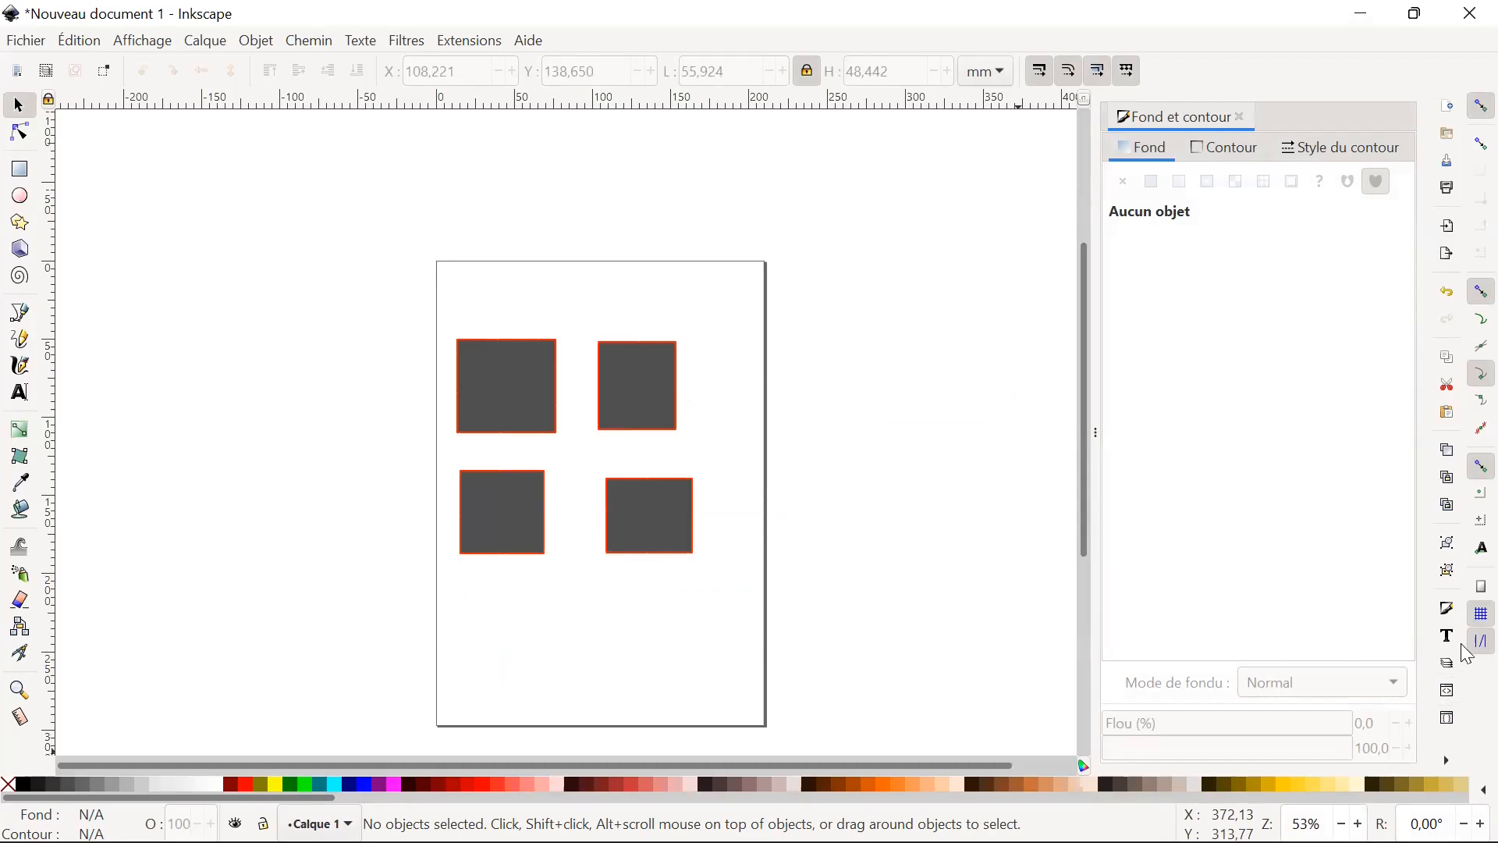
drag(438, 338, 701, 464)
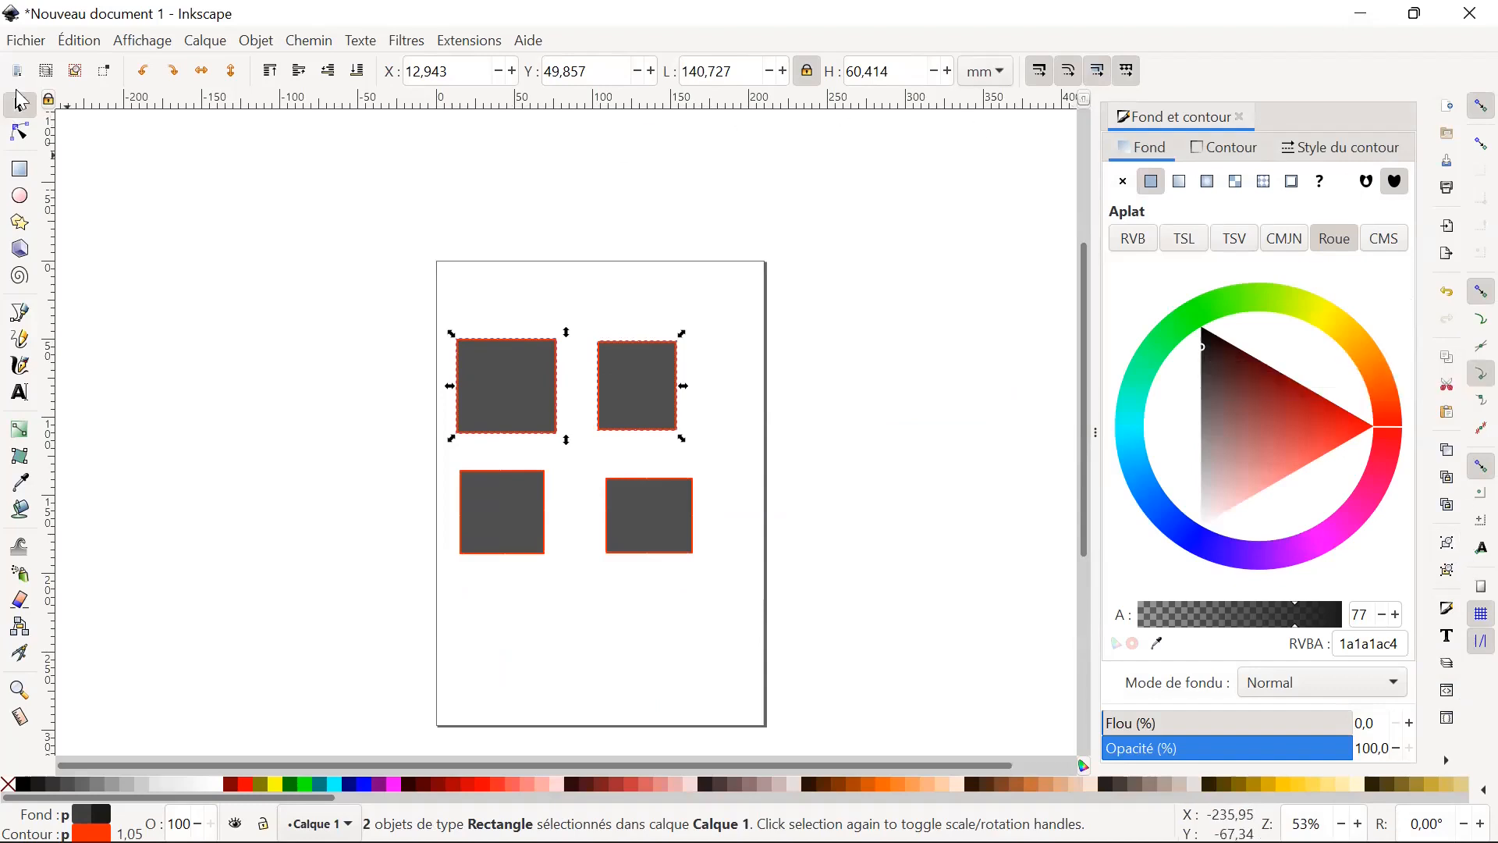
click(469, 41)
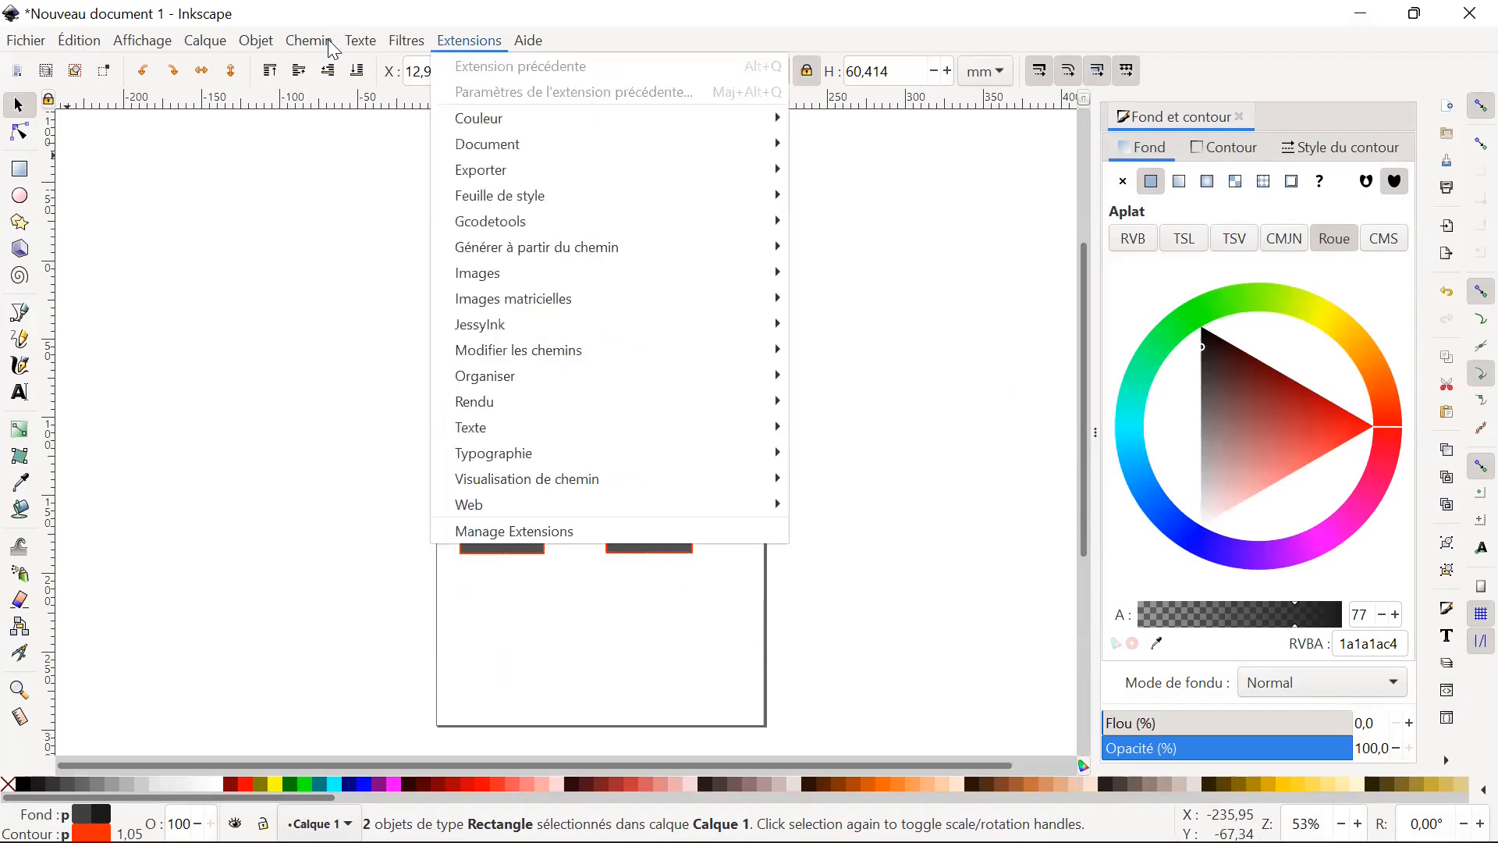
mouse_move(570, 381)
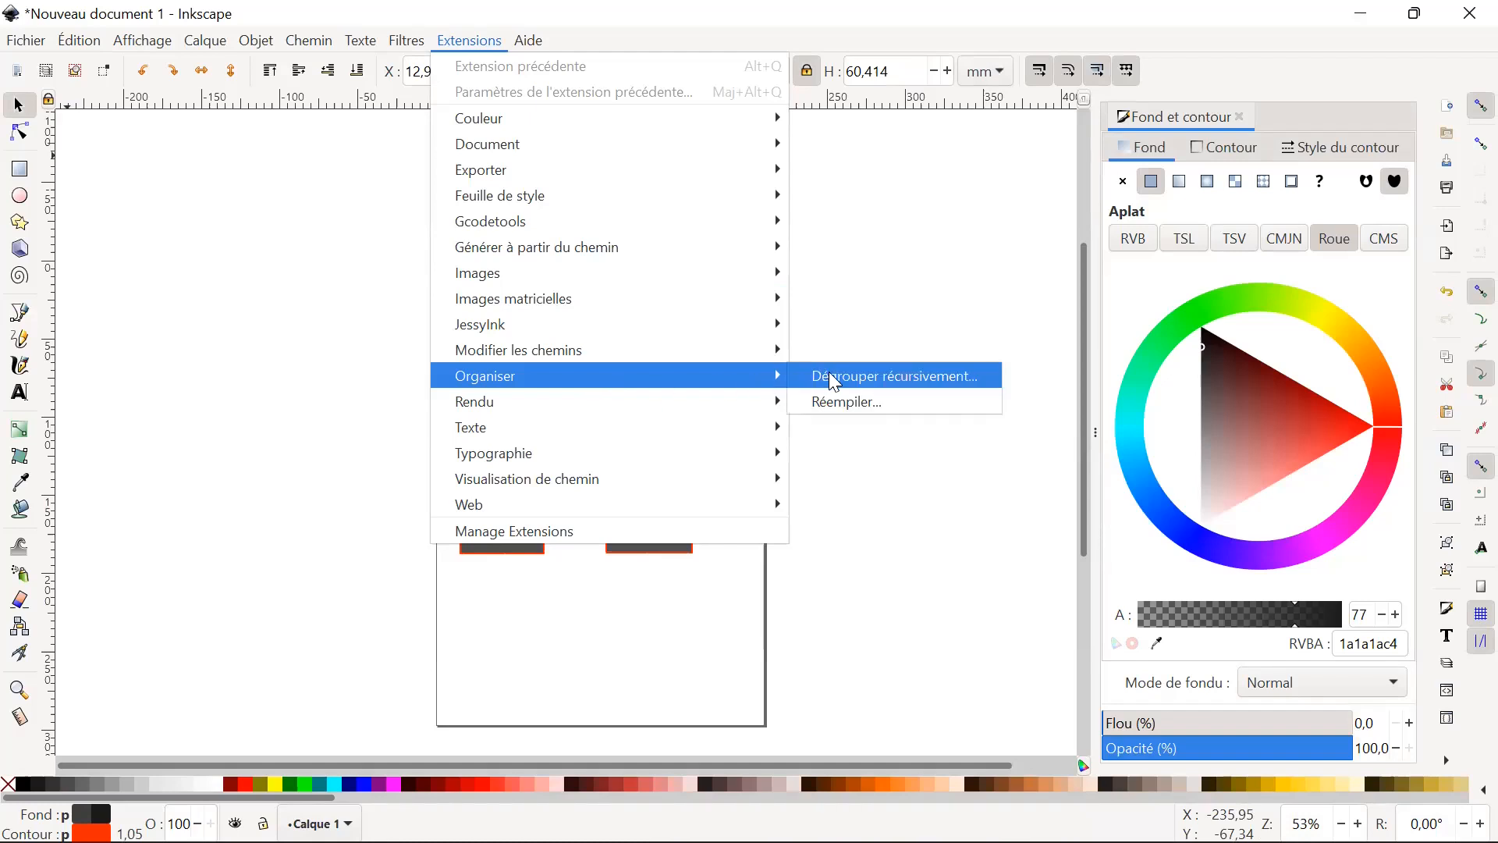
click(858, 379)
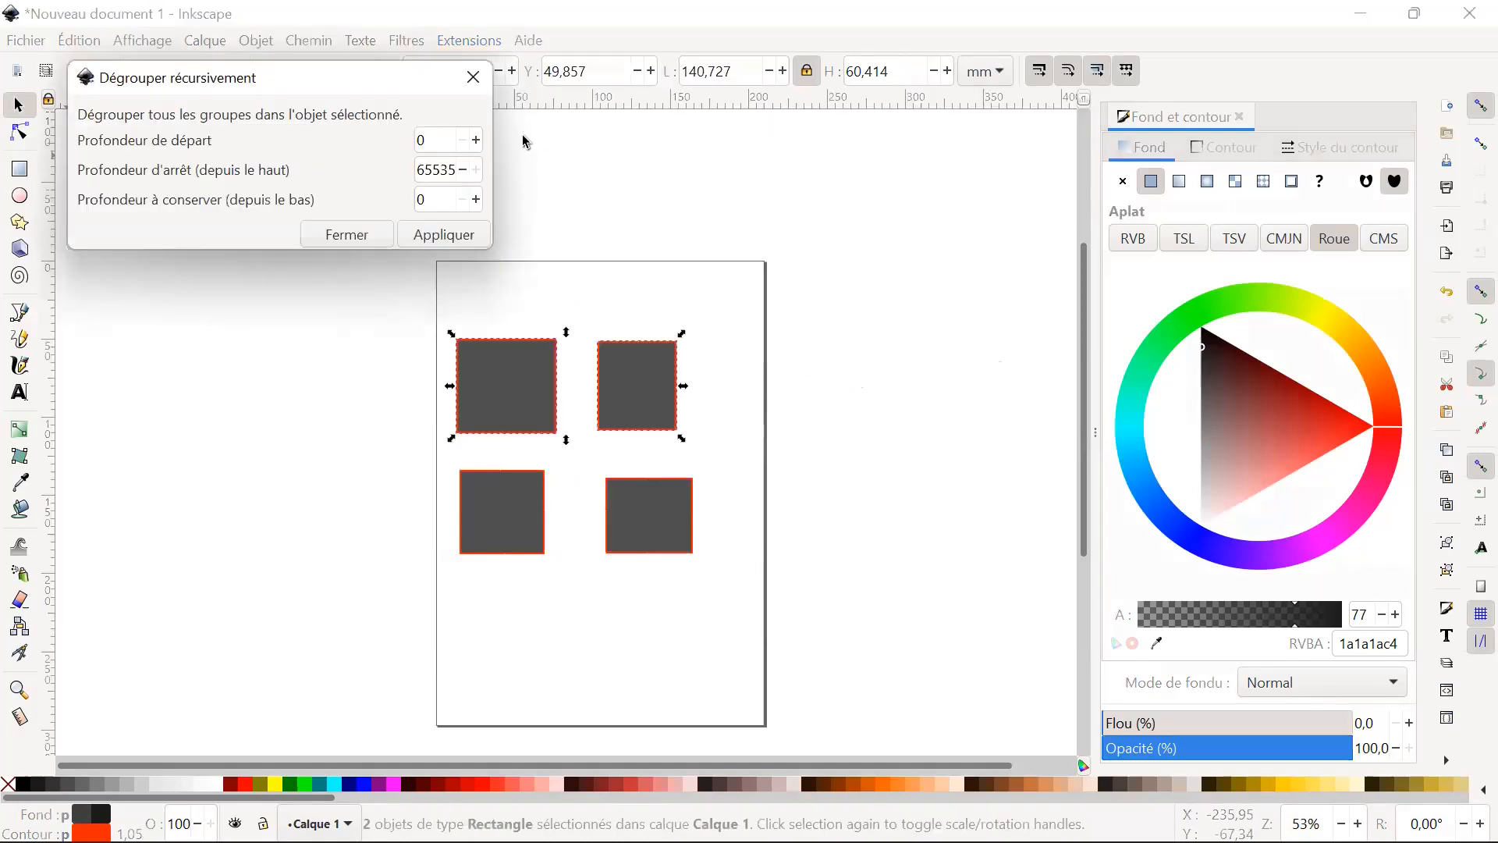
click(473, 78)
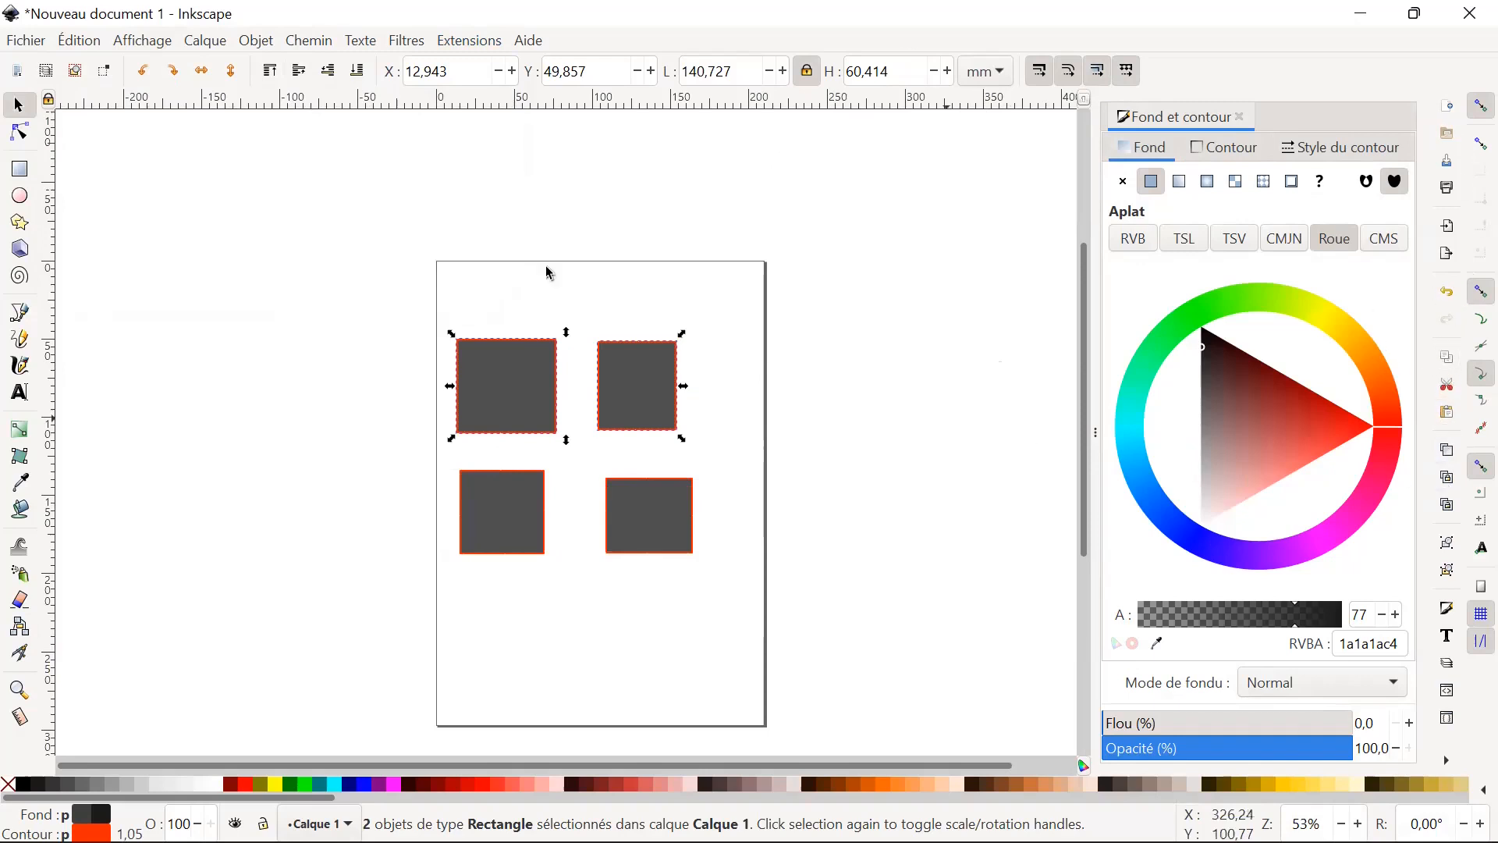
click(78, 43)
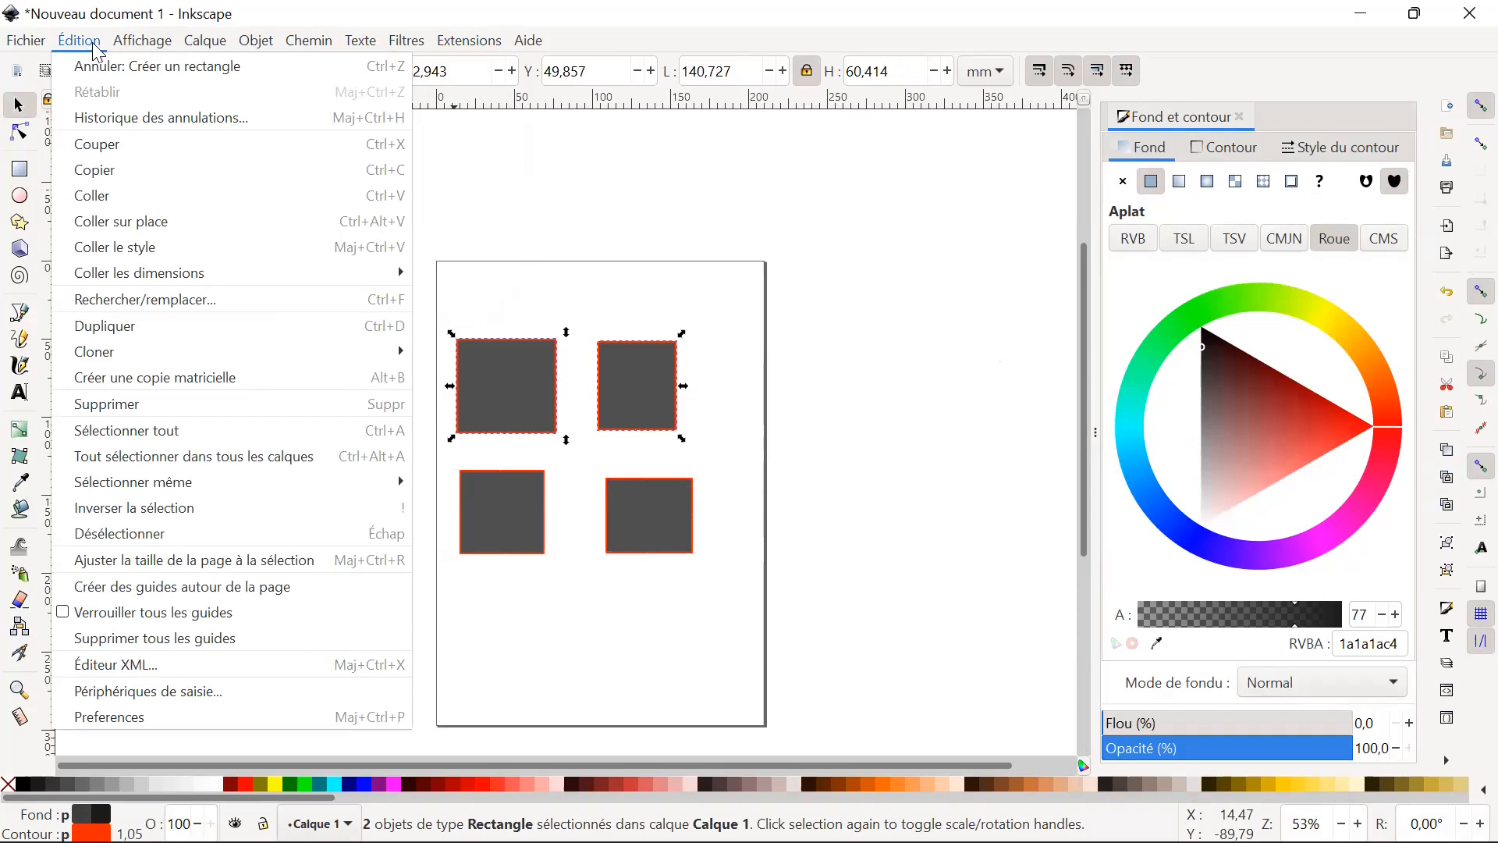
click(98, 47)
click(232, 46)
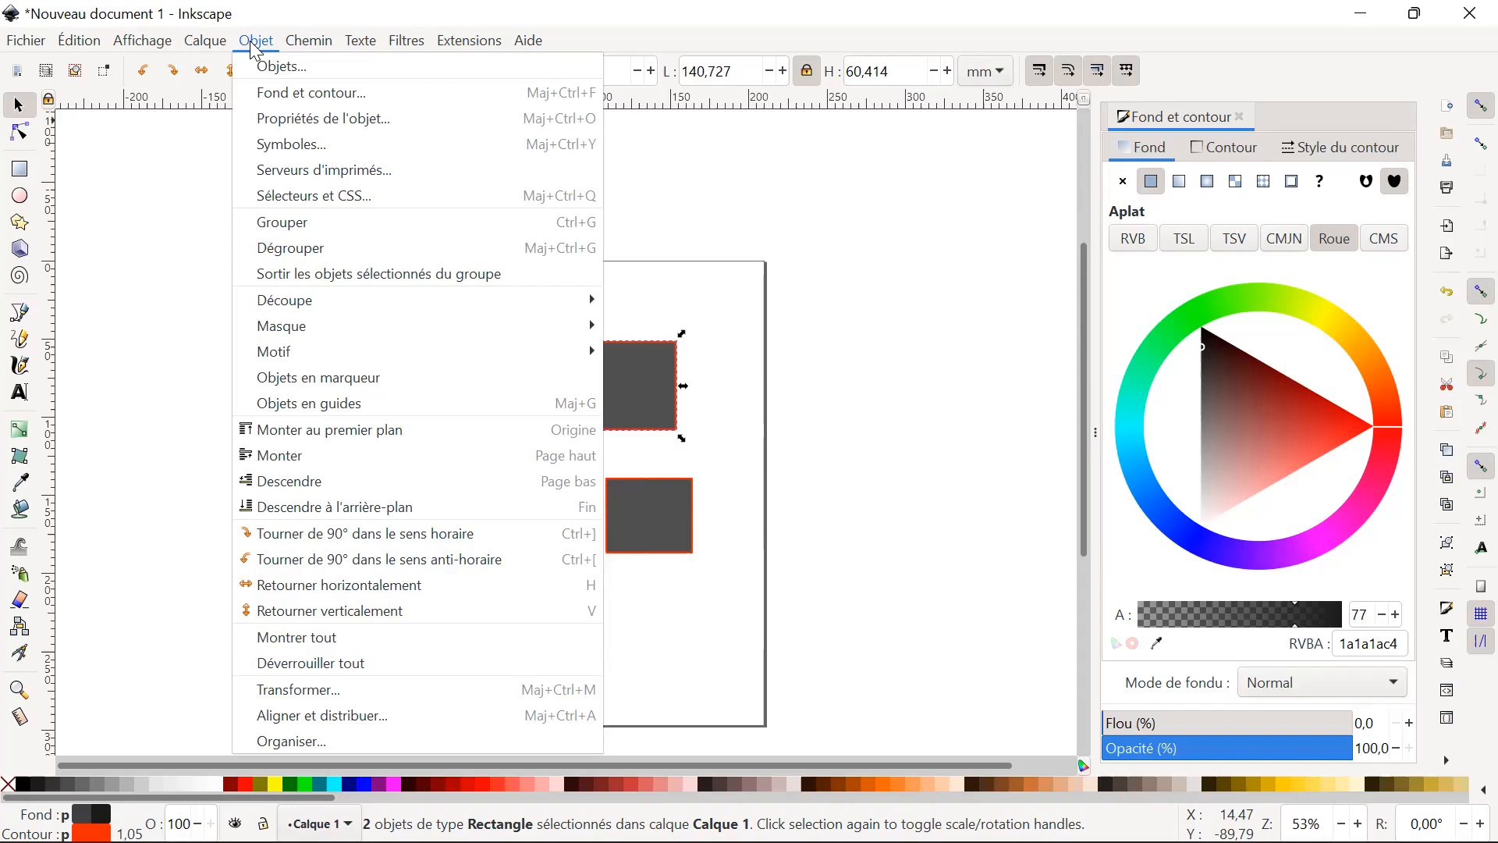
click(254, 43)
click(137, 42)
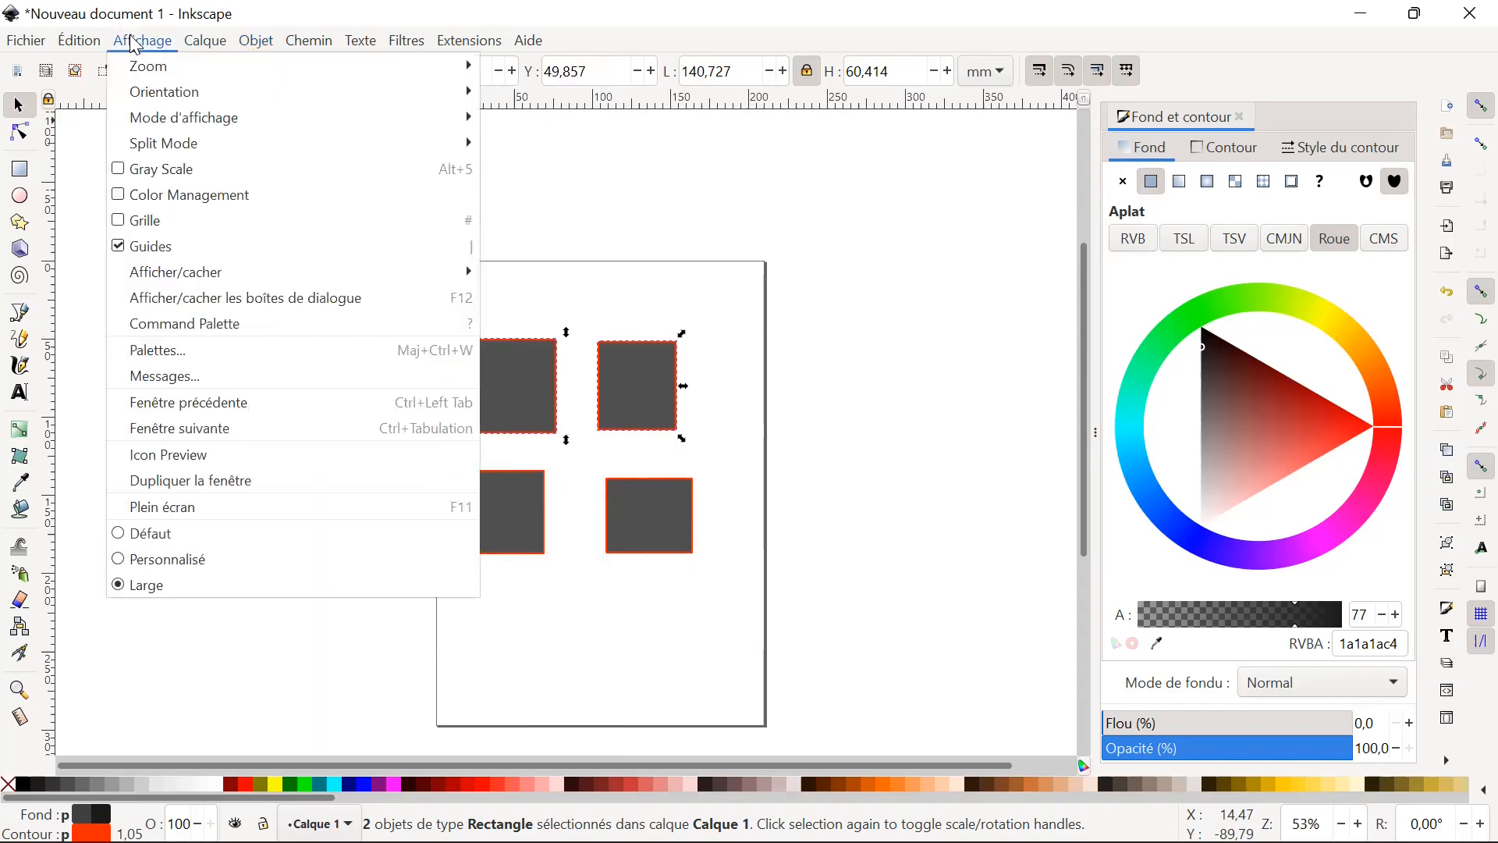
mouse_move(88, 47)
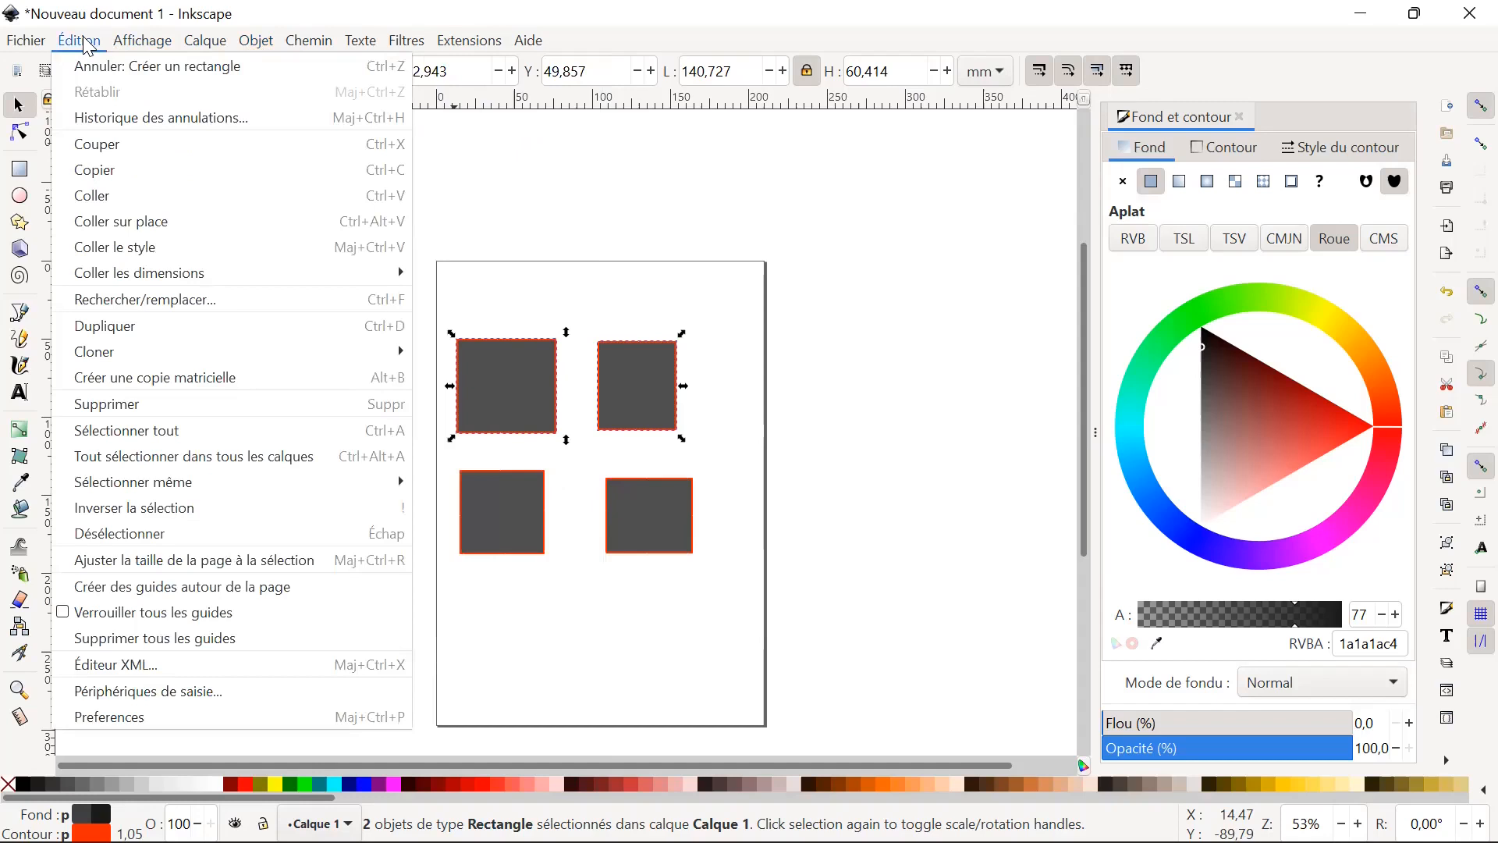
mouse_move(140, 42)
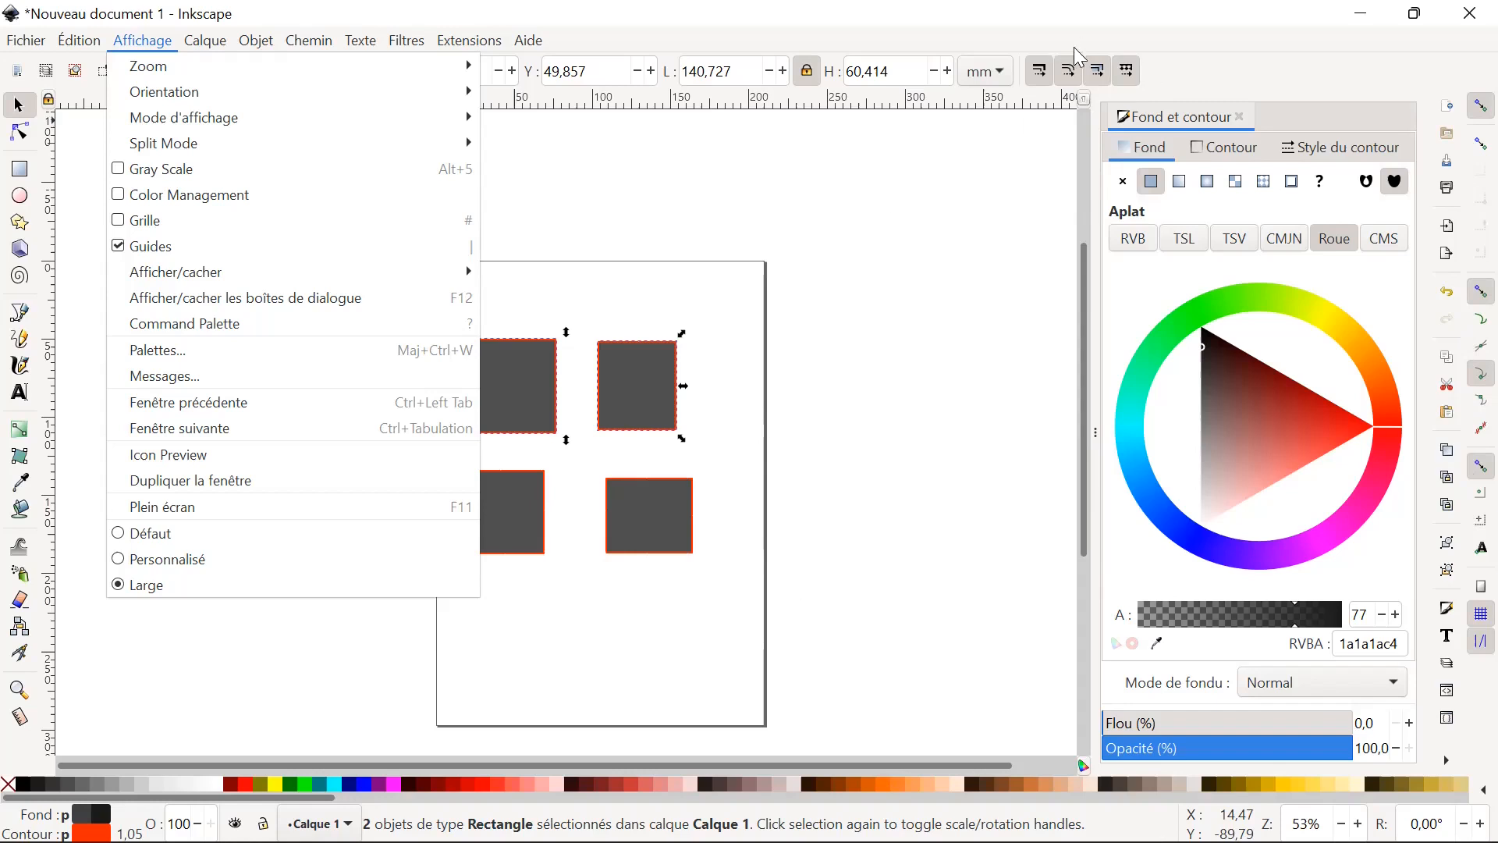
mouse_move(312, 64)
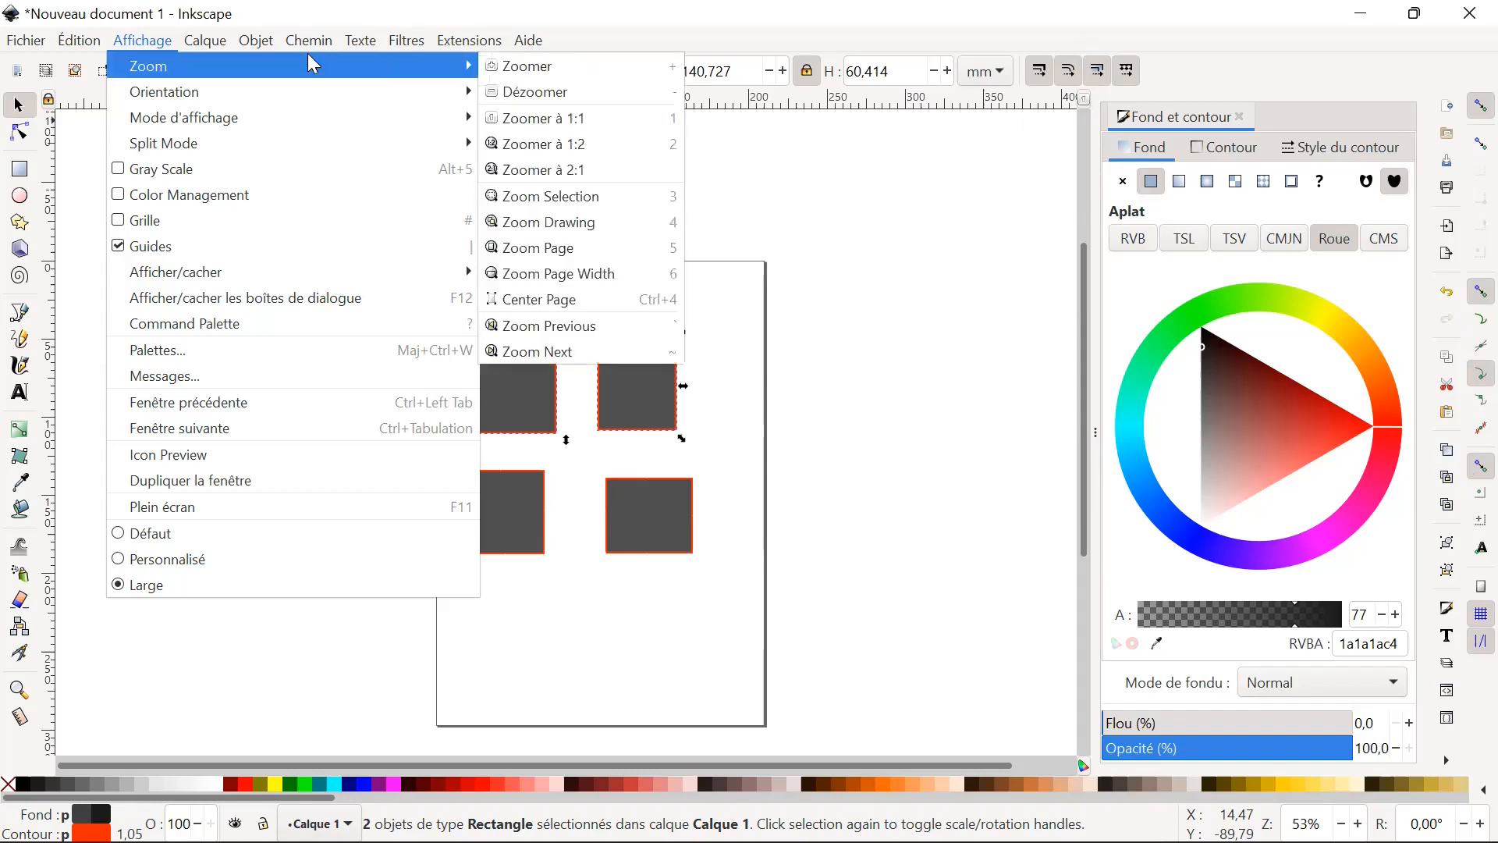
mouse_move(209, 41)
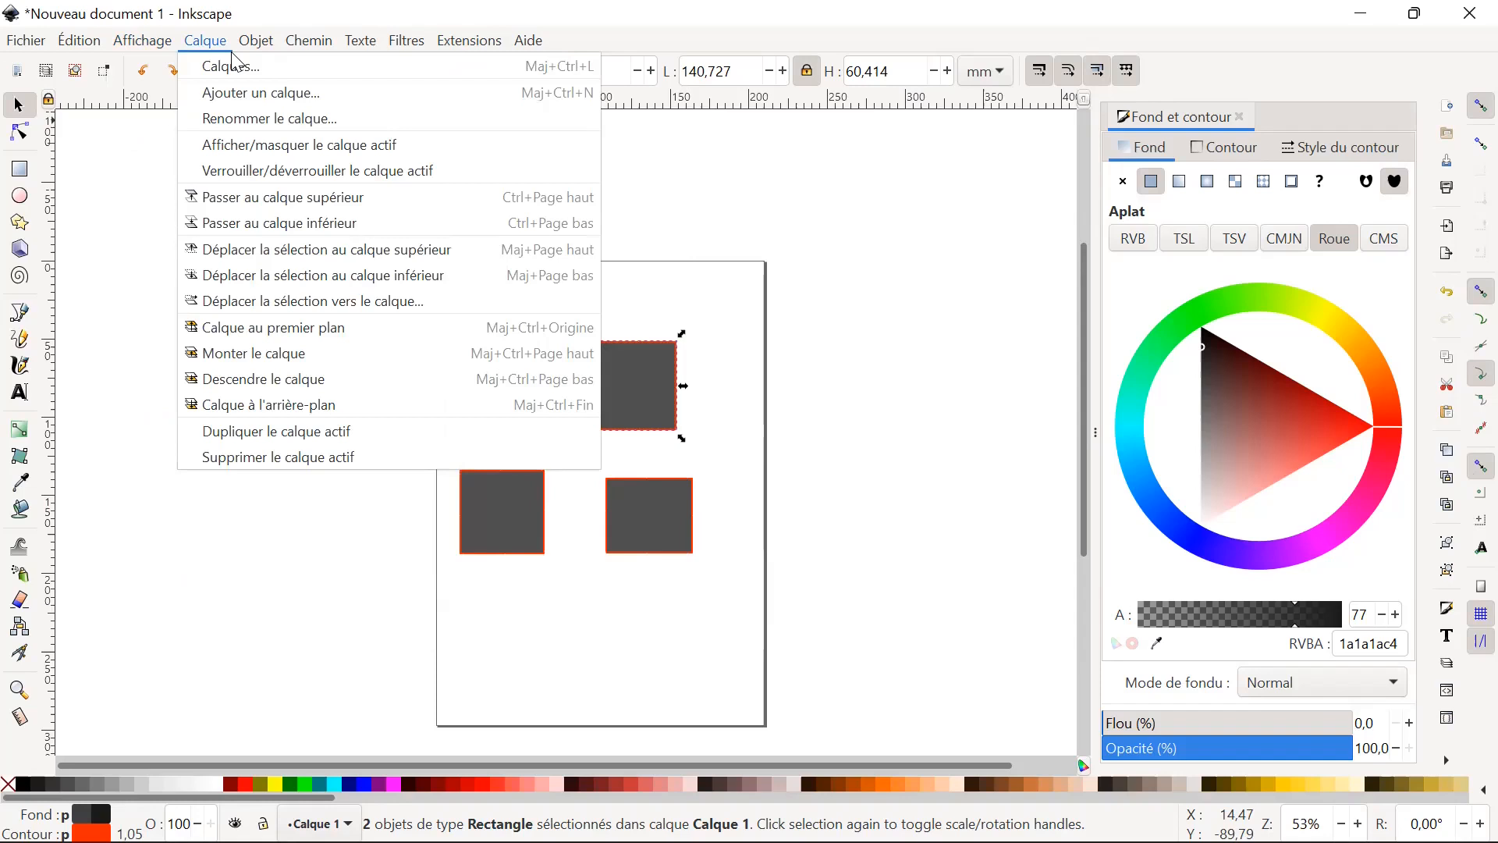
key(Right)
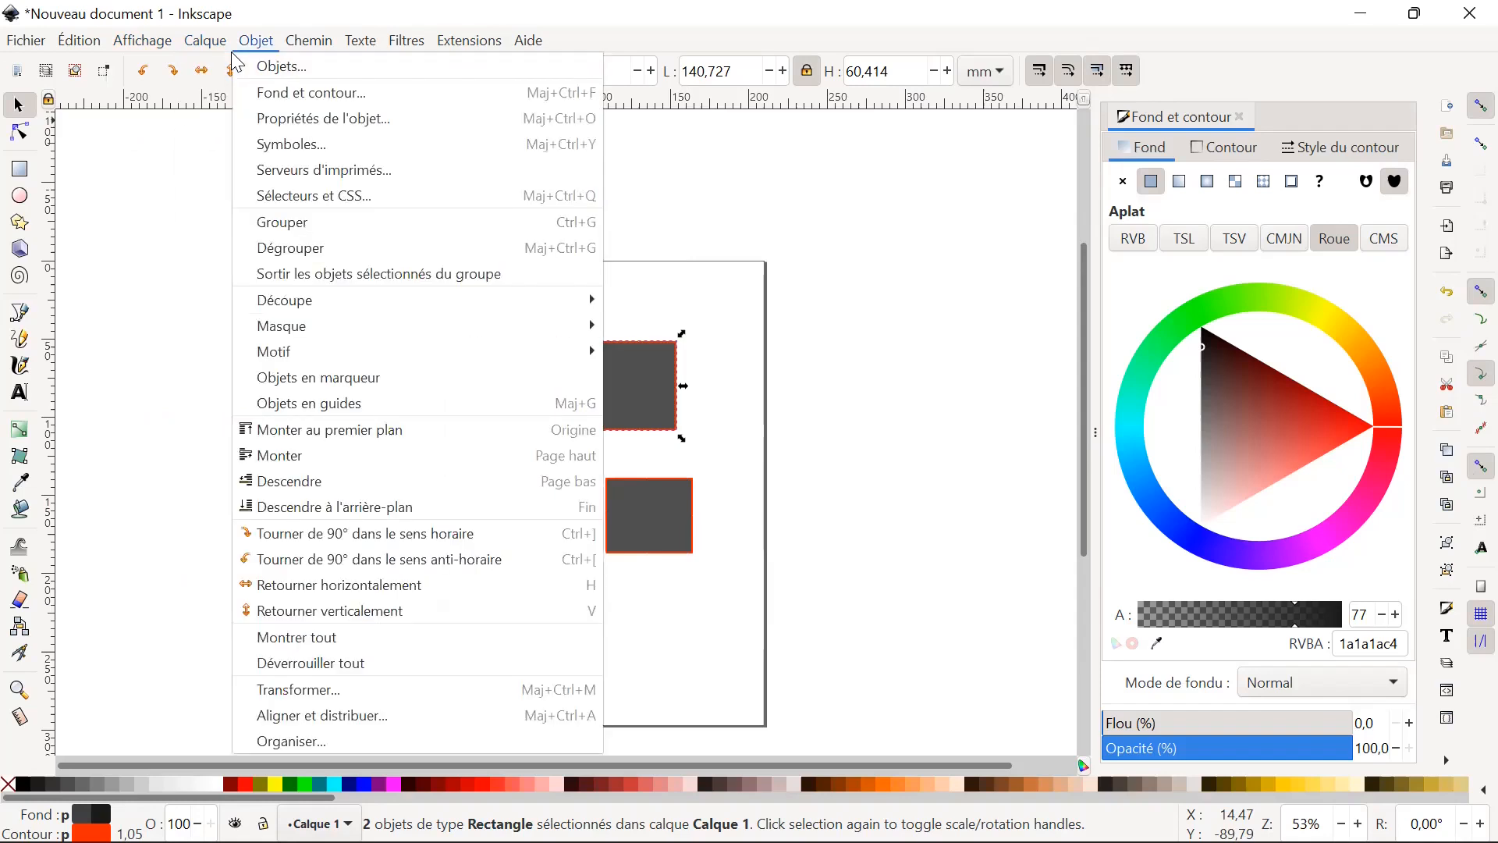
Delete the two upper rectangles and undo the deletion.
key(Escape)
key(Delete)
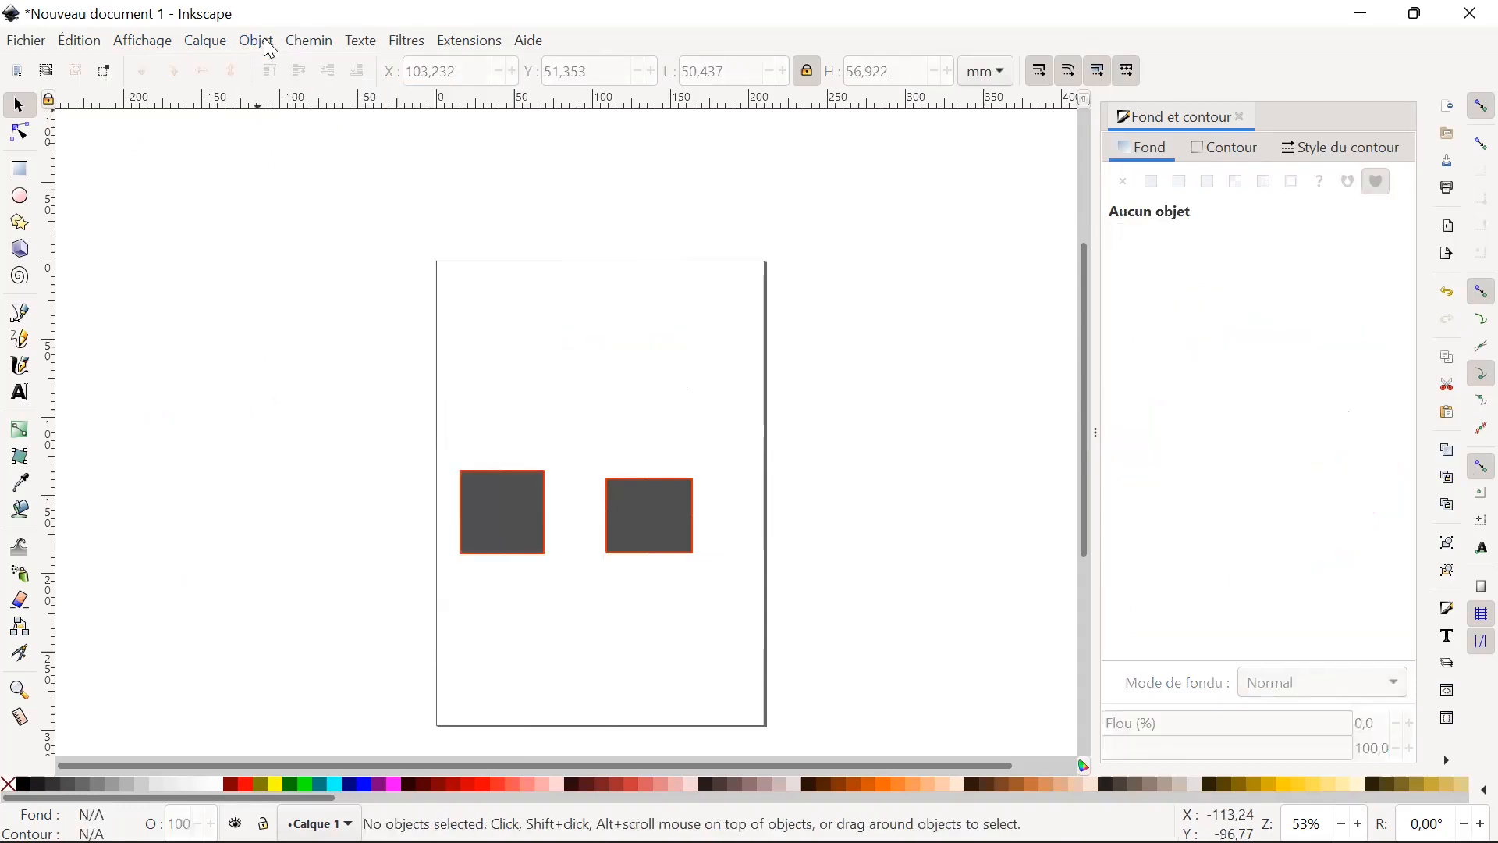
key(ctrl)
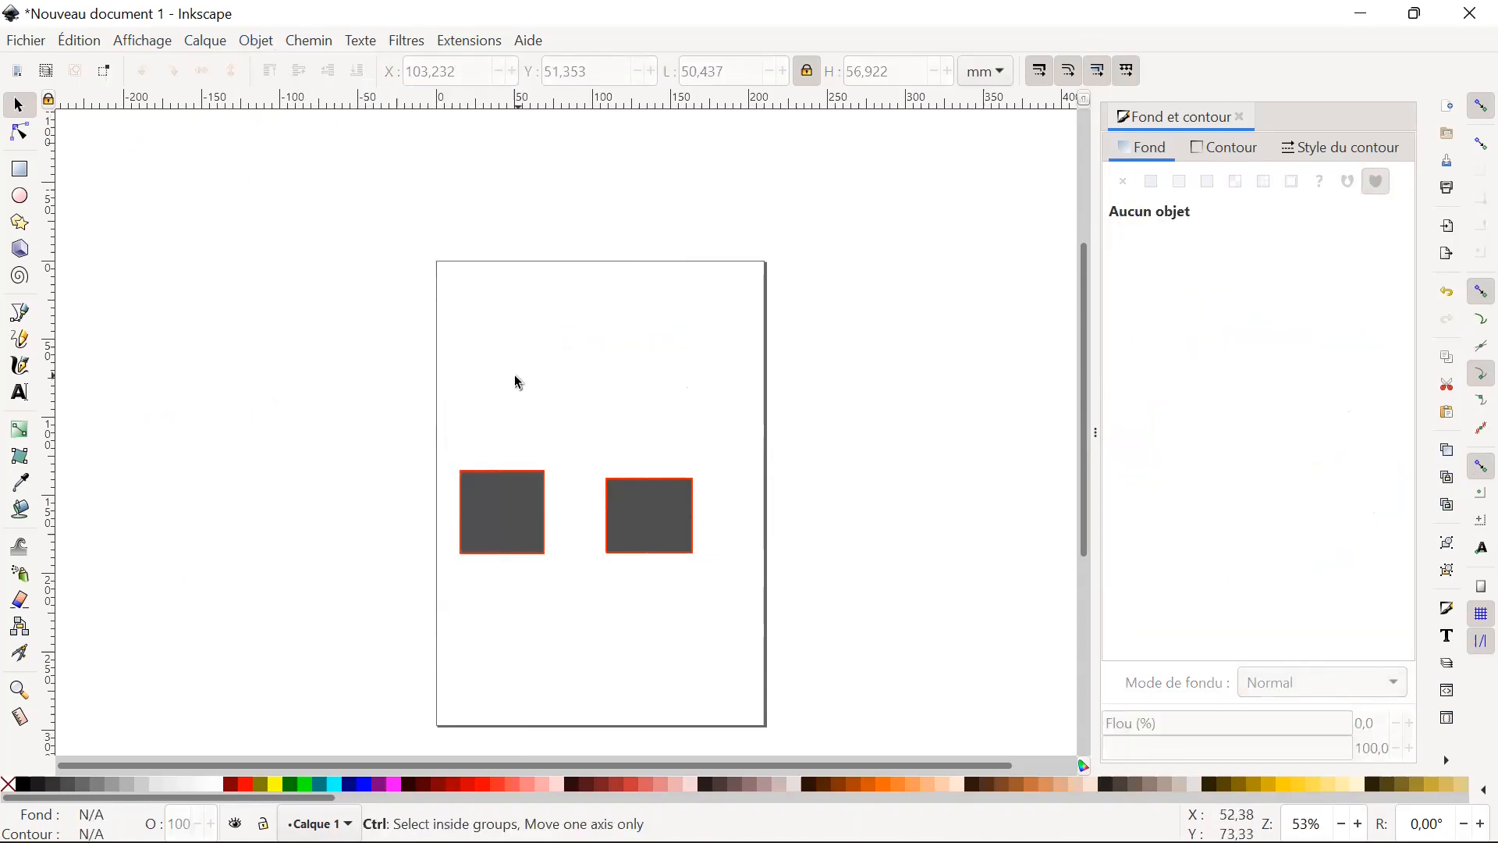
key(ctrl+z)
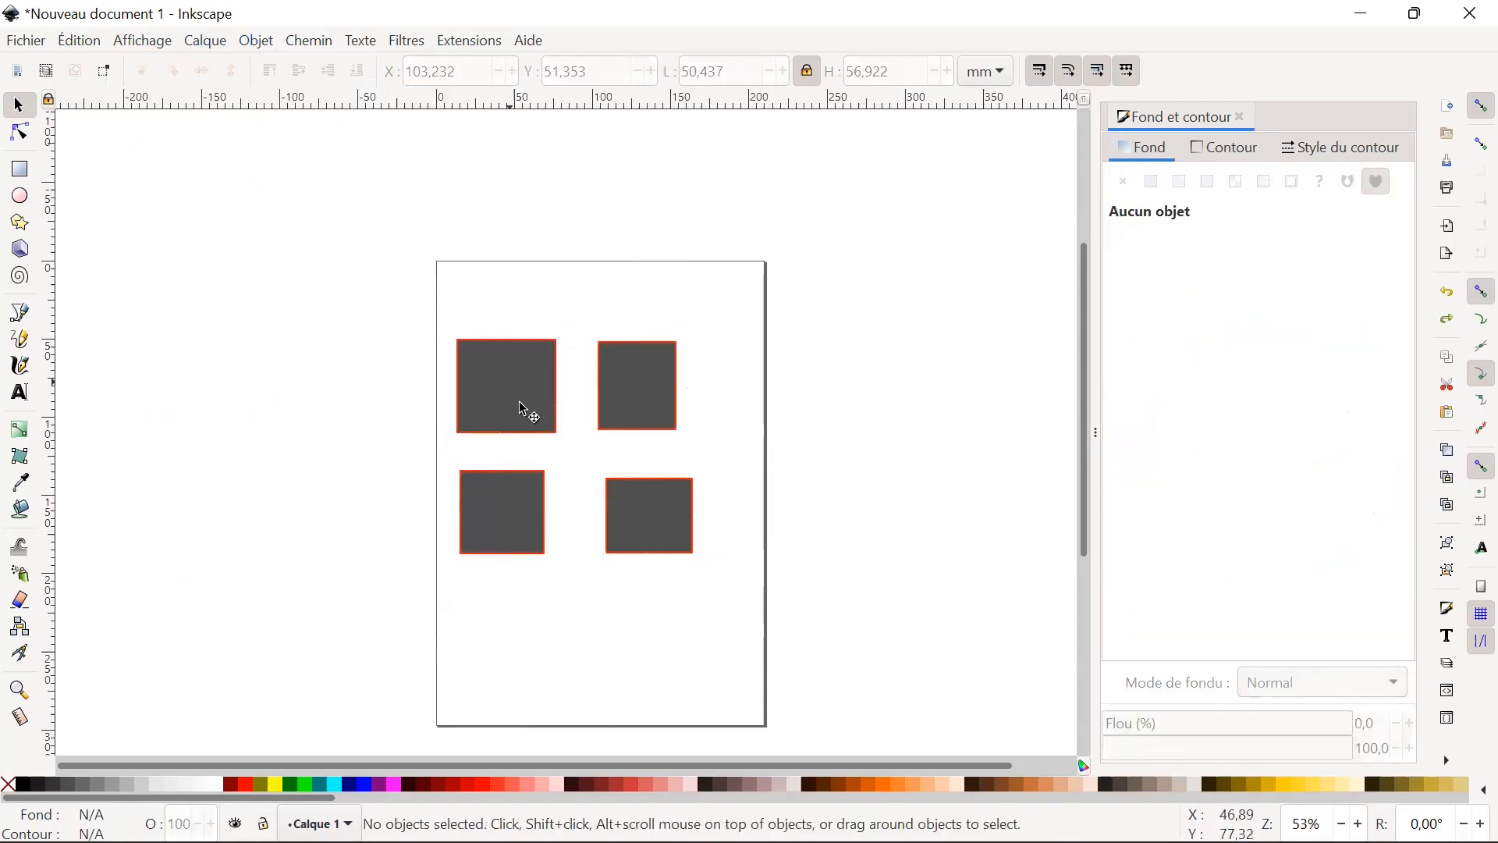
Open the Align and Distribute (Aligner et distribuer) dialog.
click(265, 45)
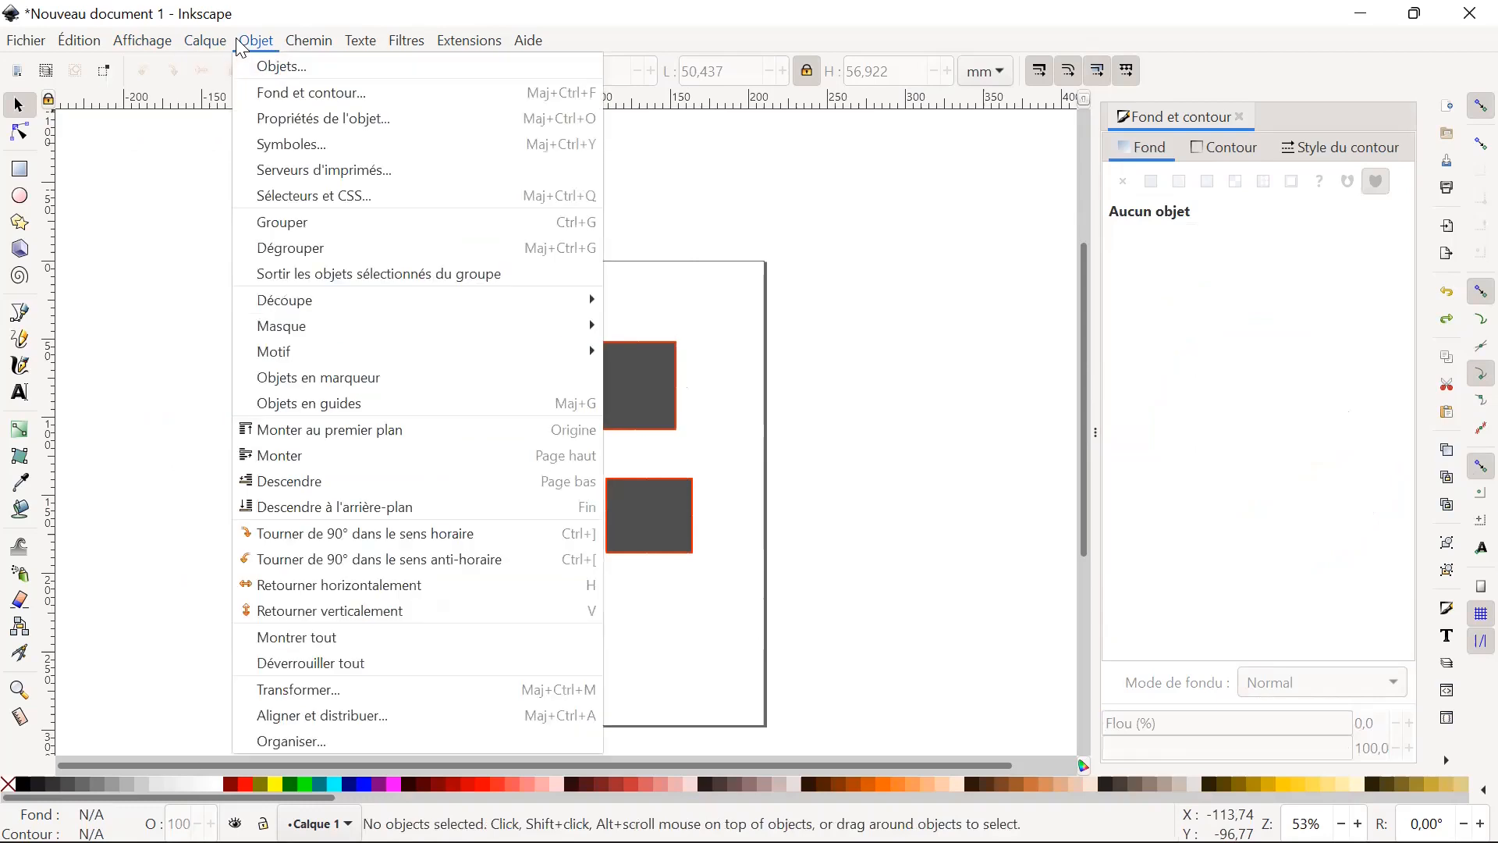
click(194, 22)
click(257, 40)
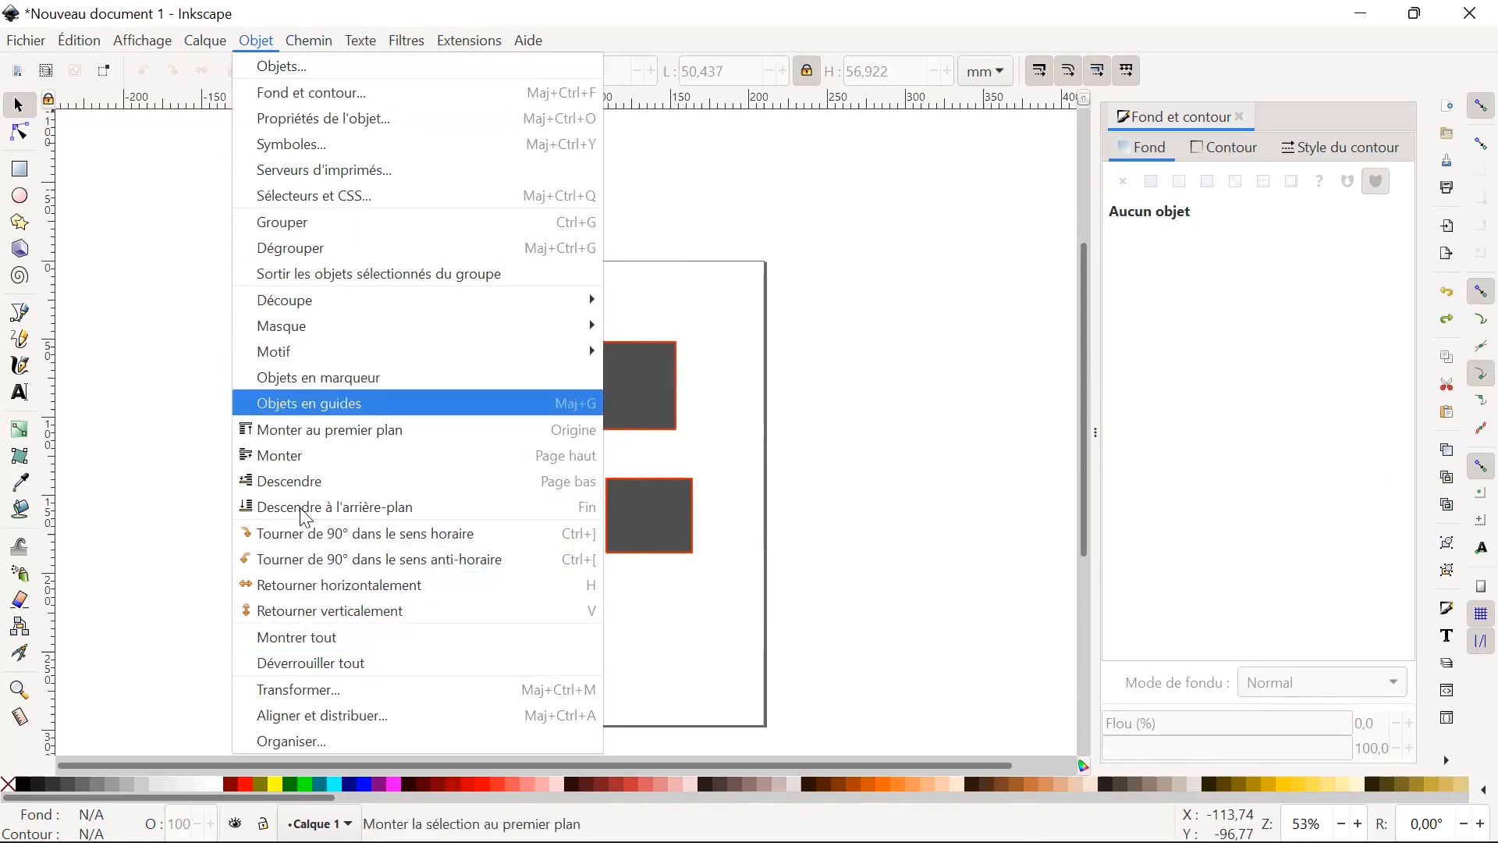
click(390, 717)
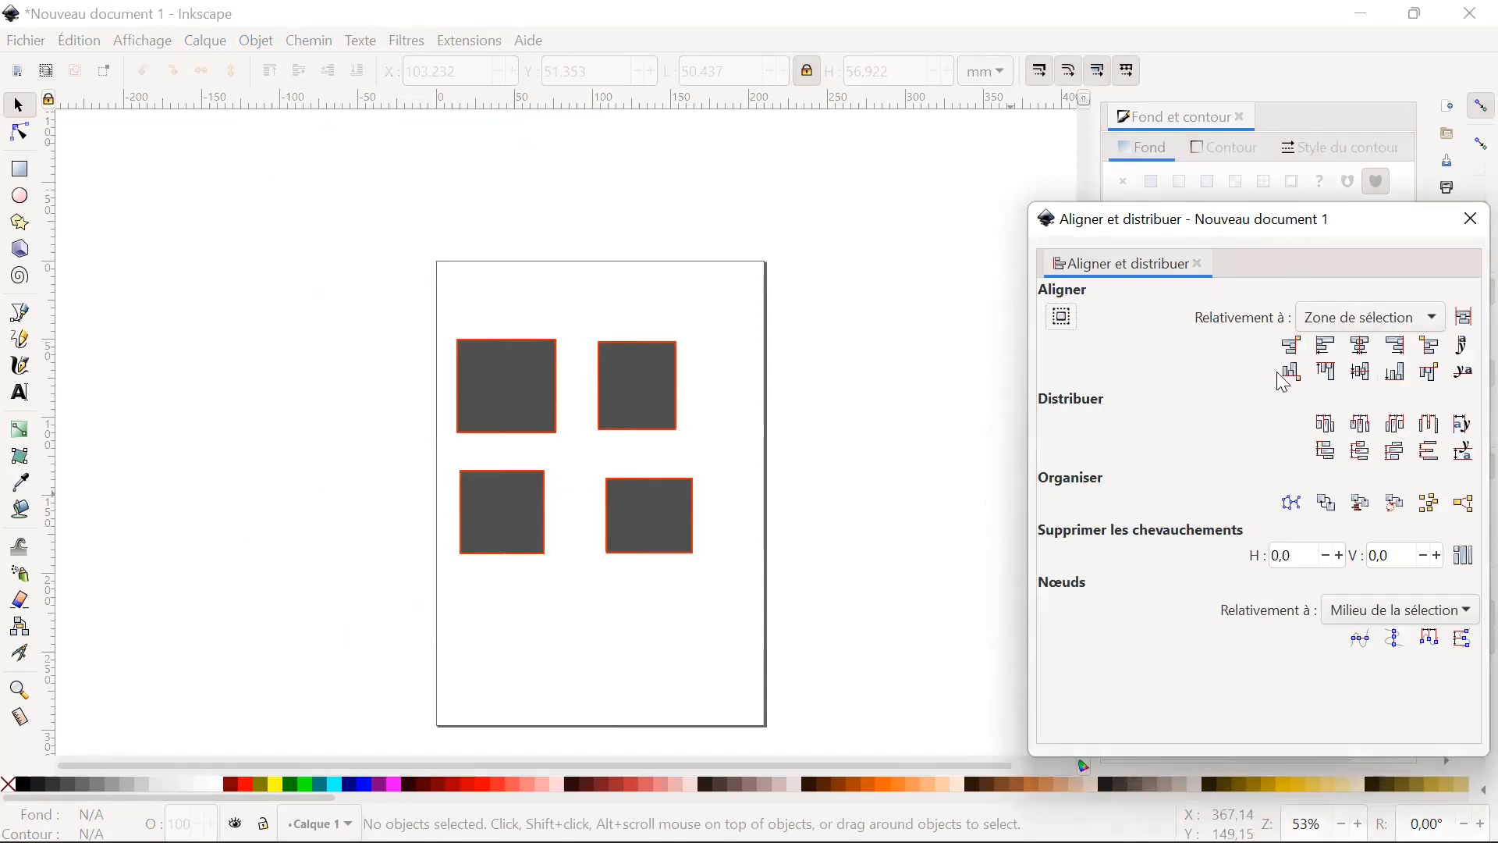
Try aligning the left edges of all four rectangles in their two-row layout, undo it and clear the selection.
drag(428, 314, 756, 589)
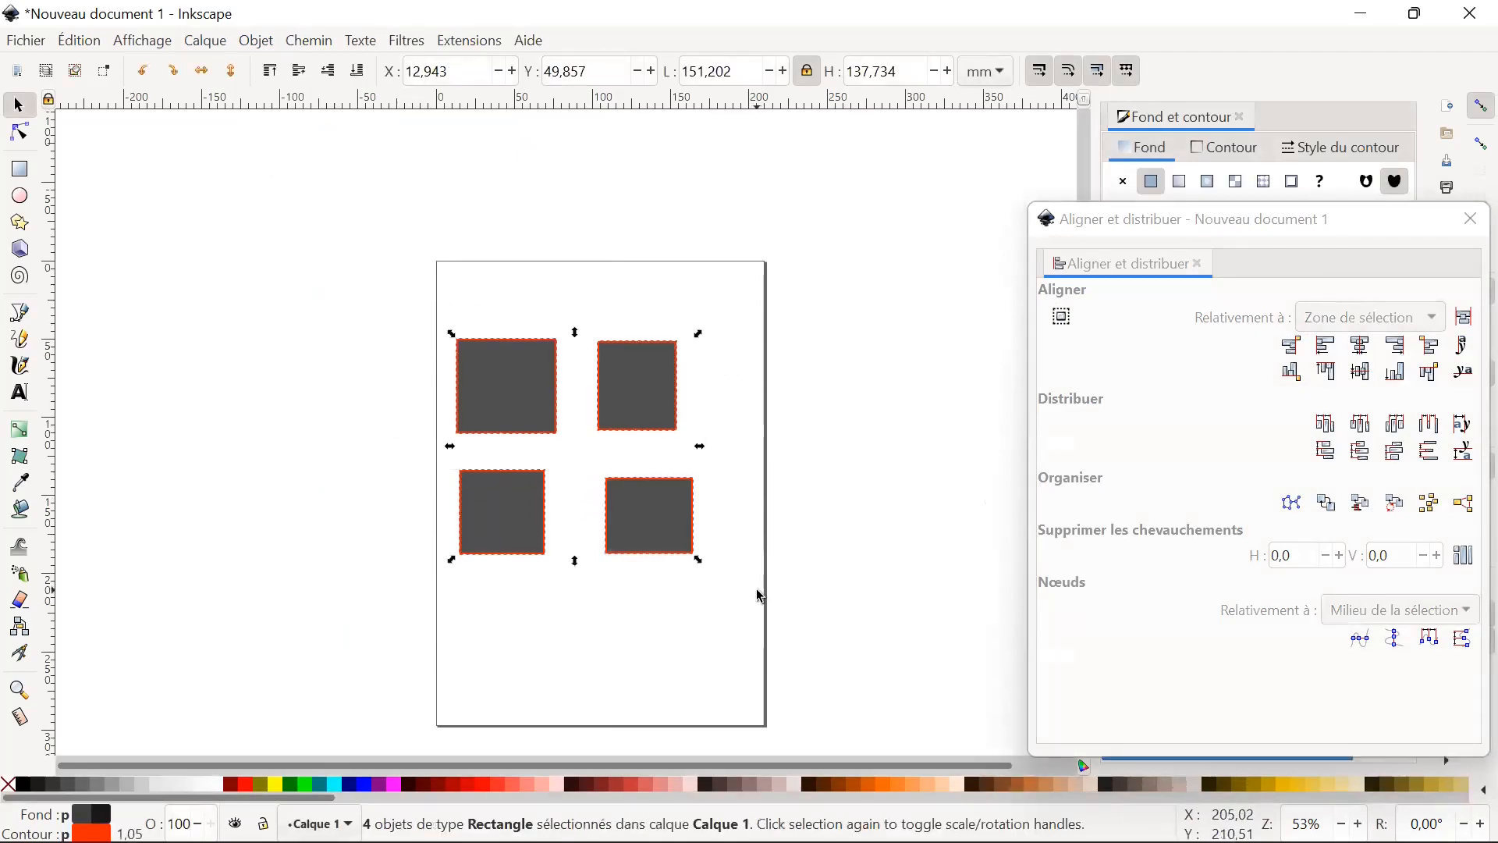
click(1327, 347)
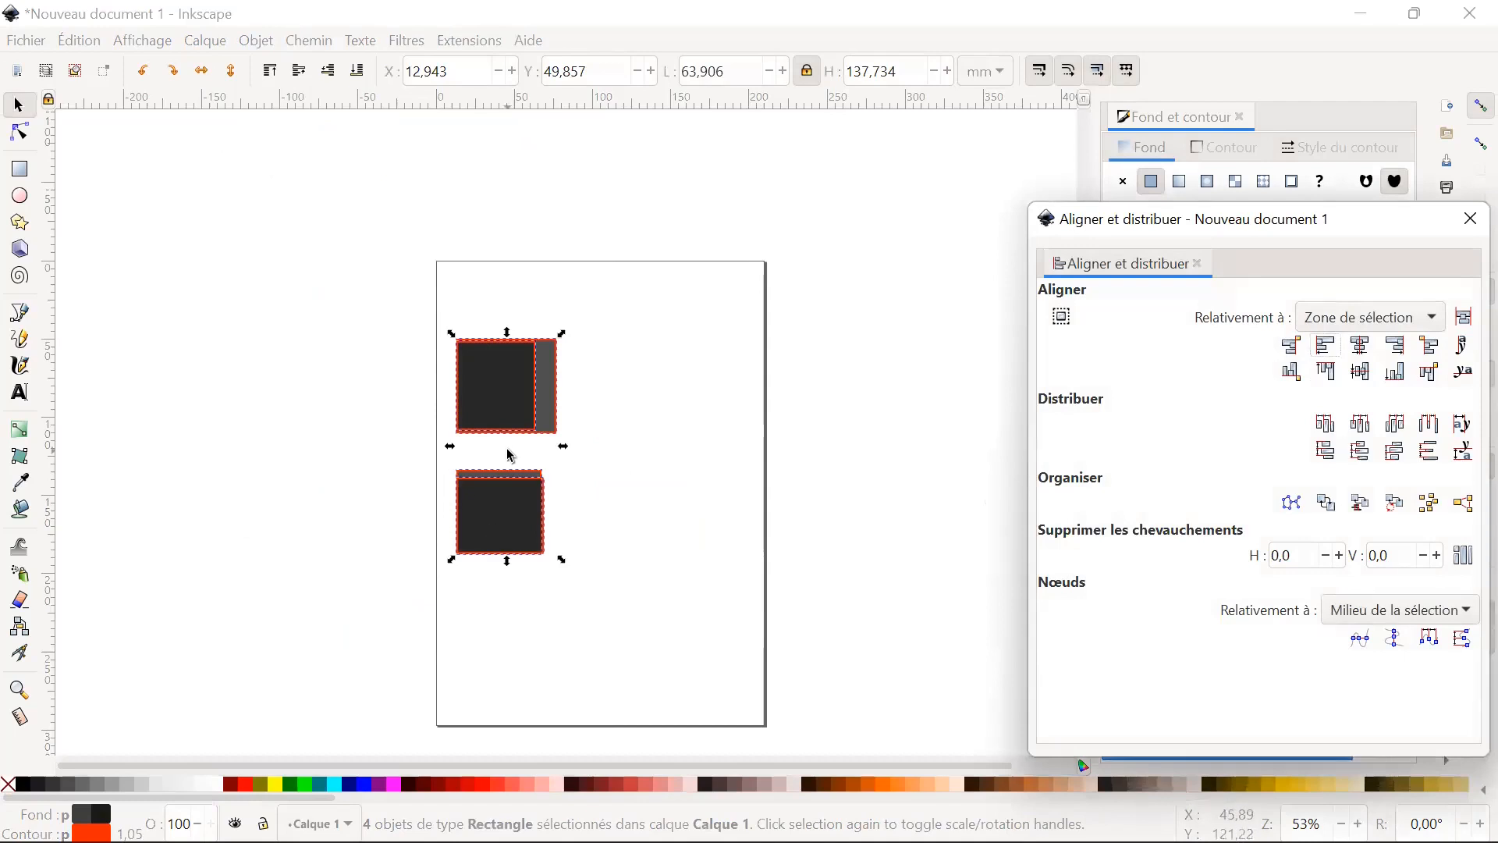
key(ctrl+z)
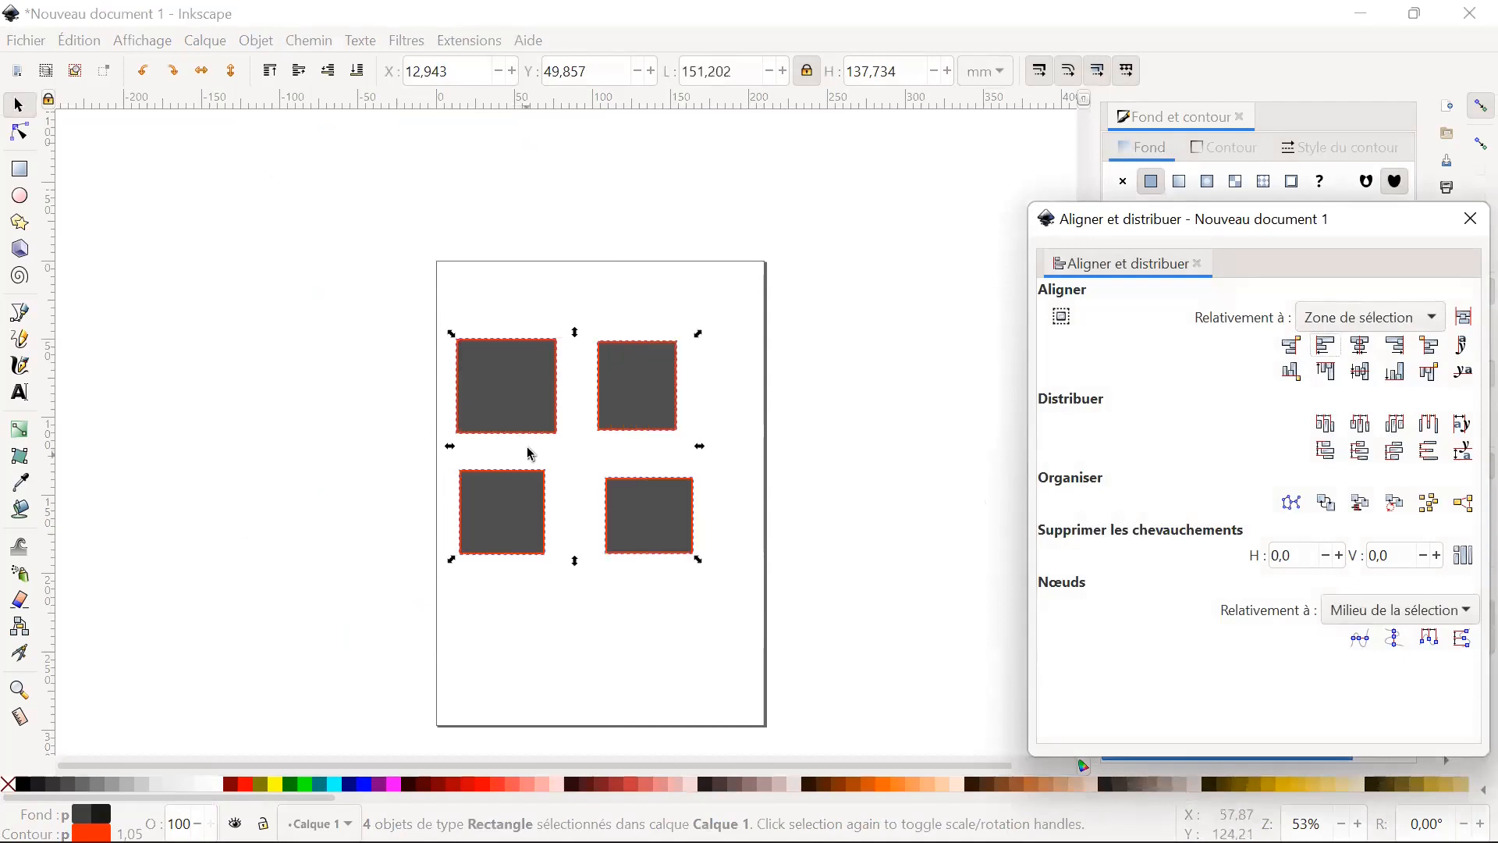
click(641, 295)
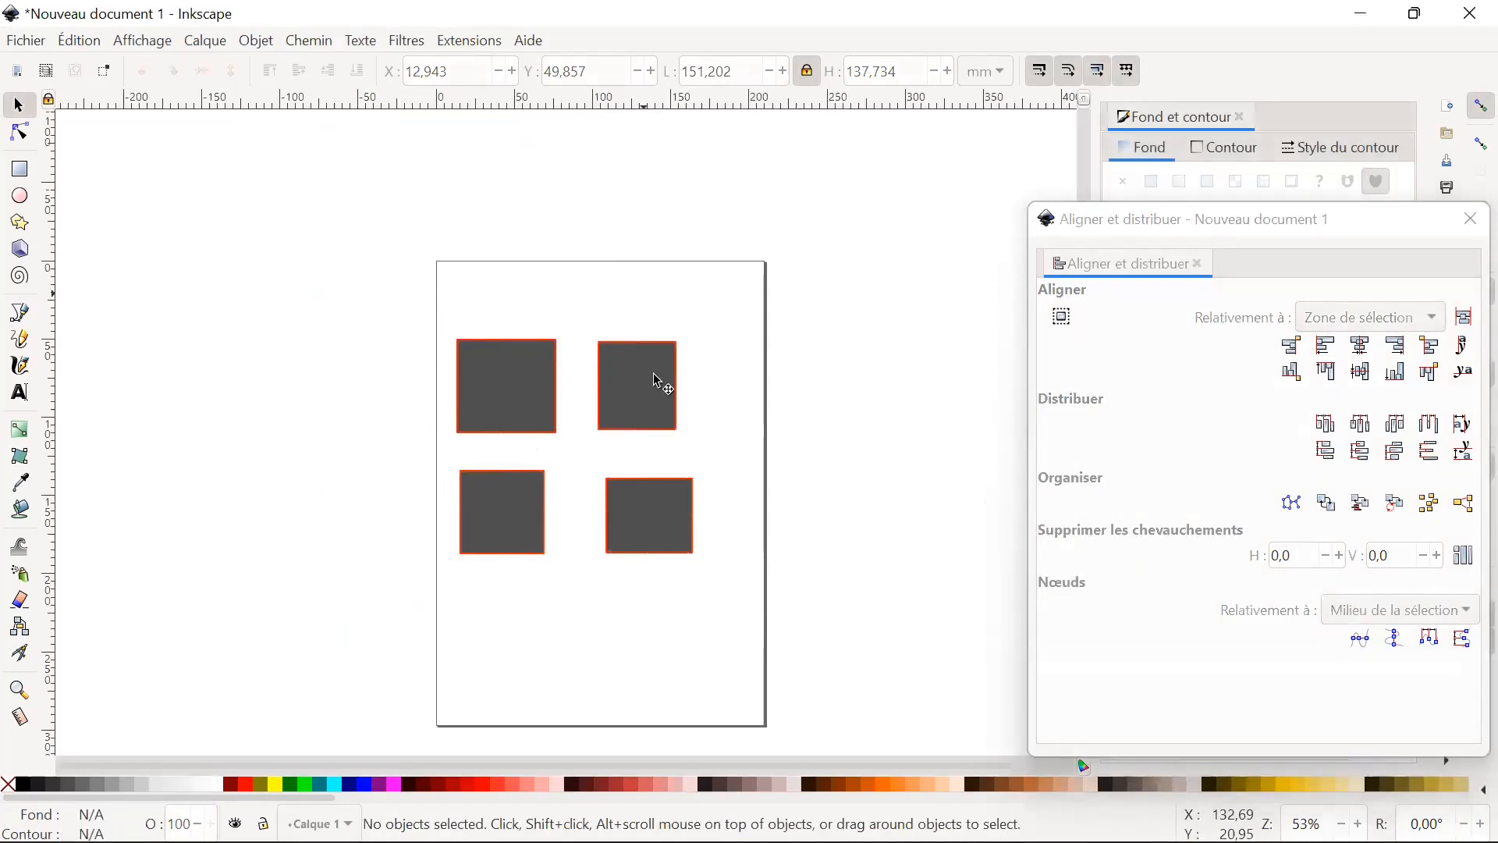
Move the upper-right rectangle down the page and stack the other three in a loose column along the page's left side.
drag(653, 373, 658, 543)
click(612, 438)
drag(511, 384, 509, 330)
click(525, 493)
drag(509, 485, 509, 429)
click(644, 500)
drag(644, 499, 500, 545)
Move the remaining rectangle beneath the column, to about X 39.9 mm and Y 225.9 mm.
click(655, 563)
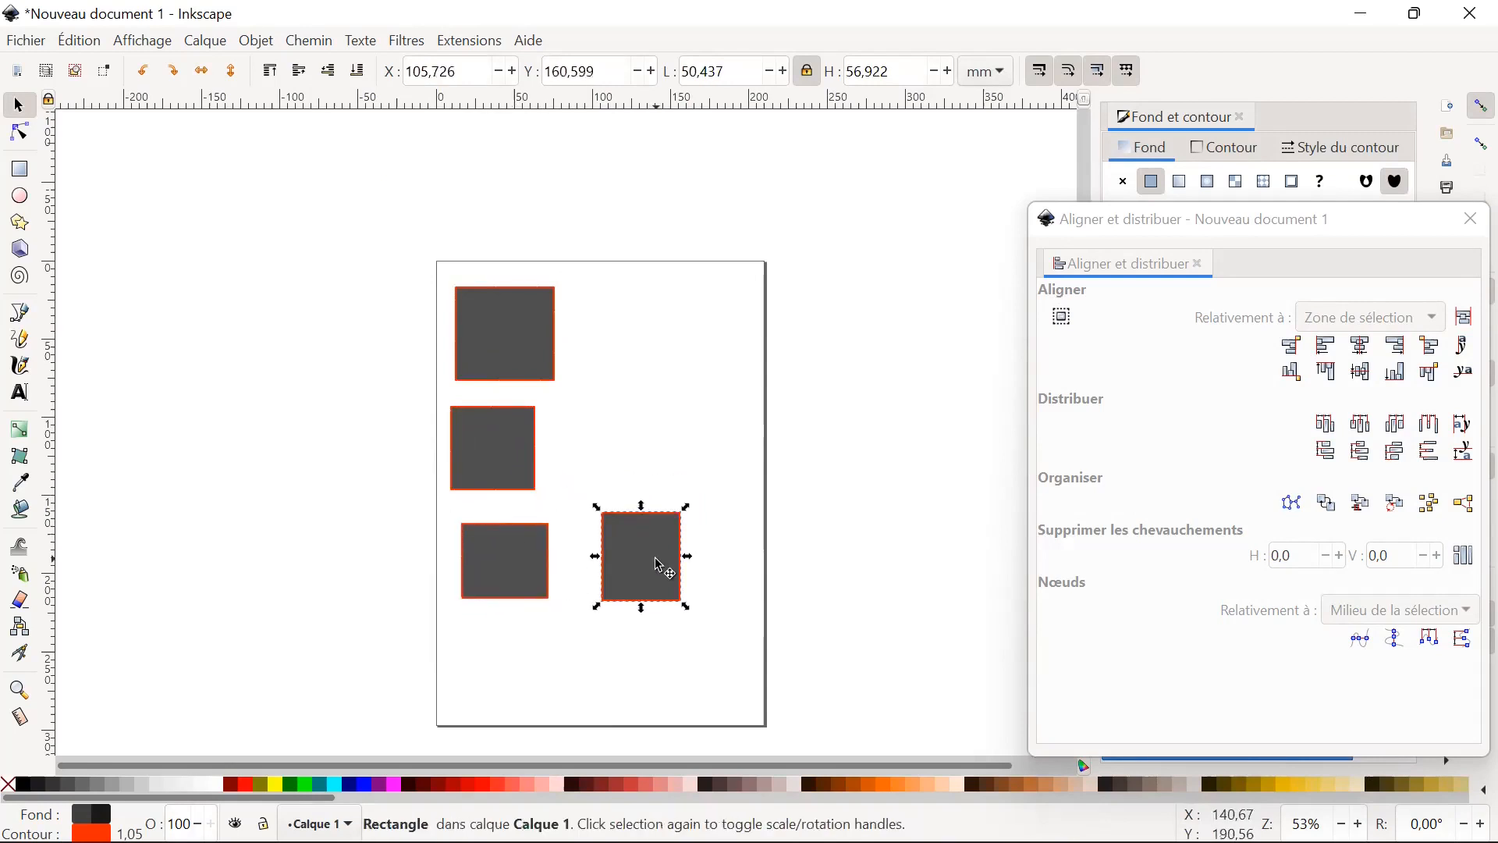
key(r)
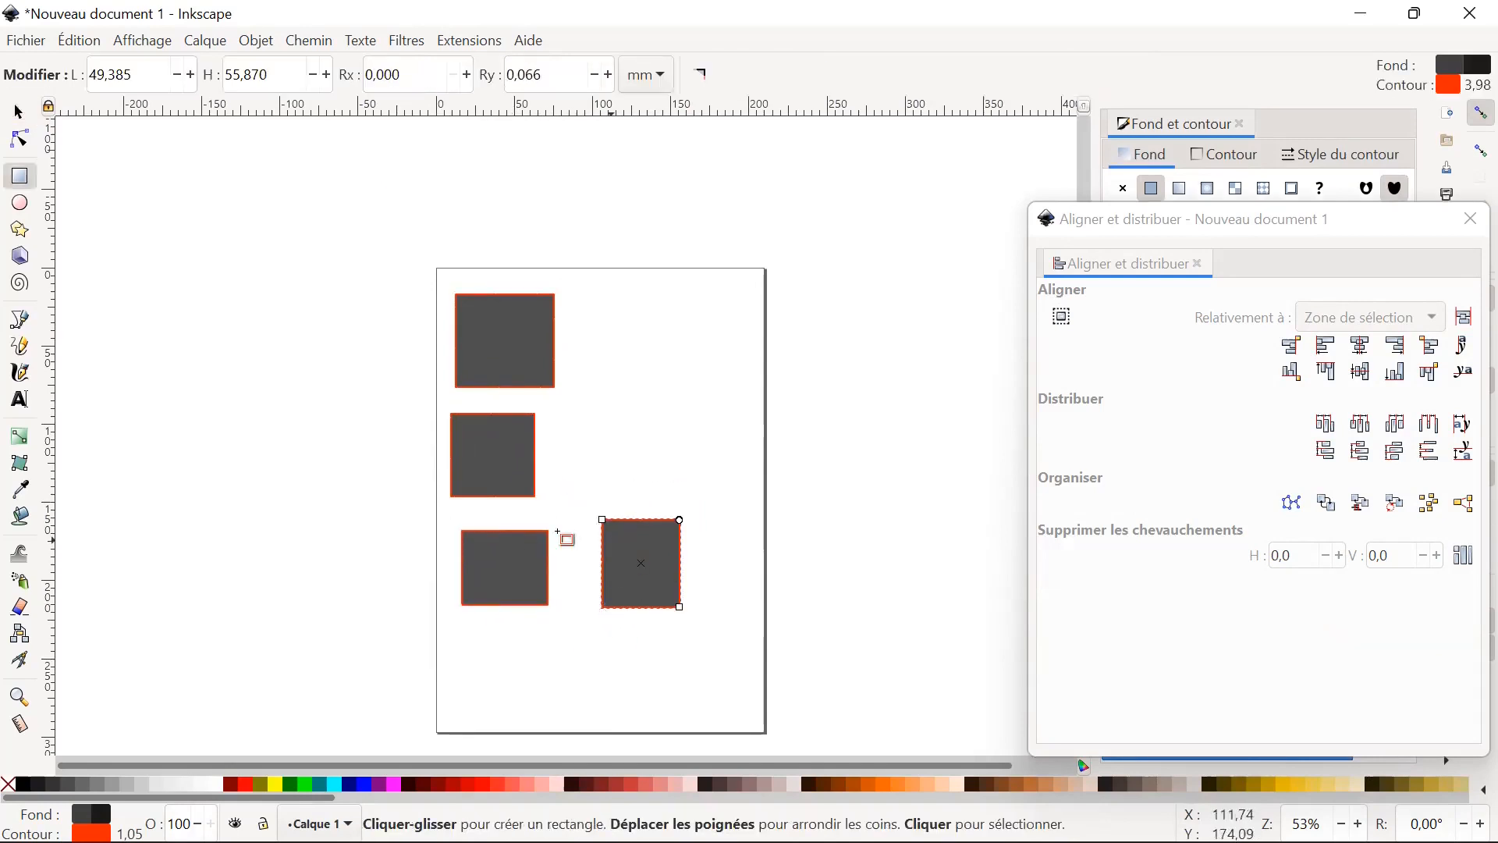
click(18, 111)
drag(640, 581, 532, 663)
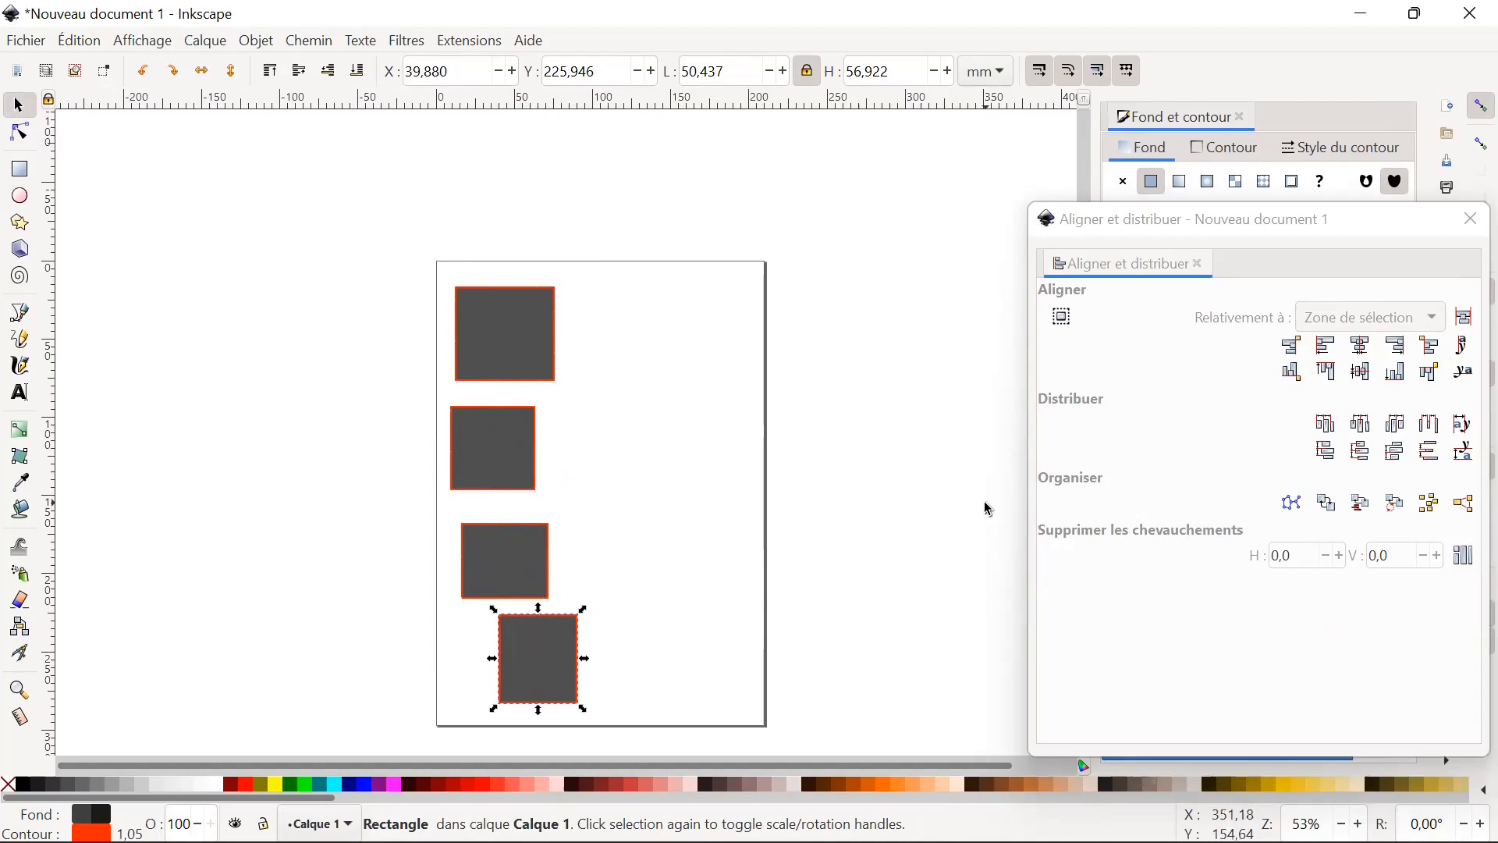
Select all four stacked rectangles and align their left edges, followed by their right edges.
click(401, 261)
drag(389, 259, 613, 722)
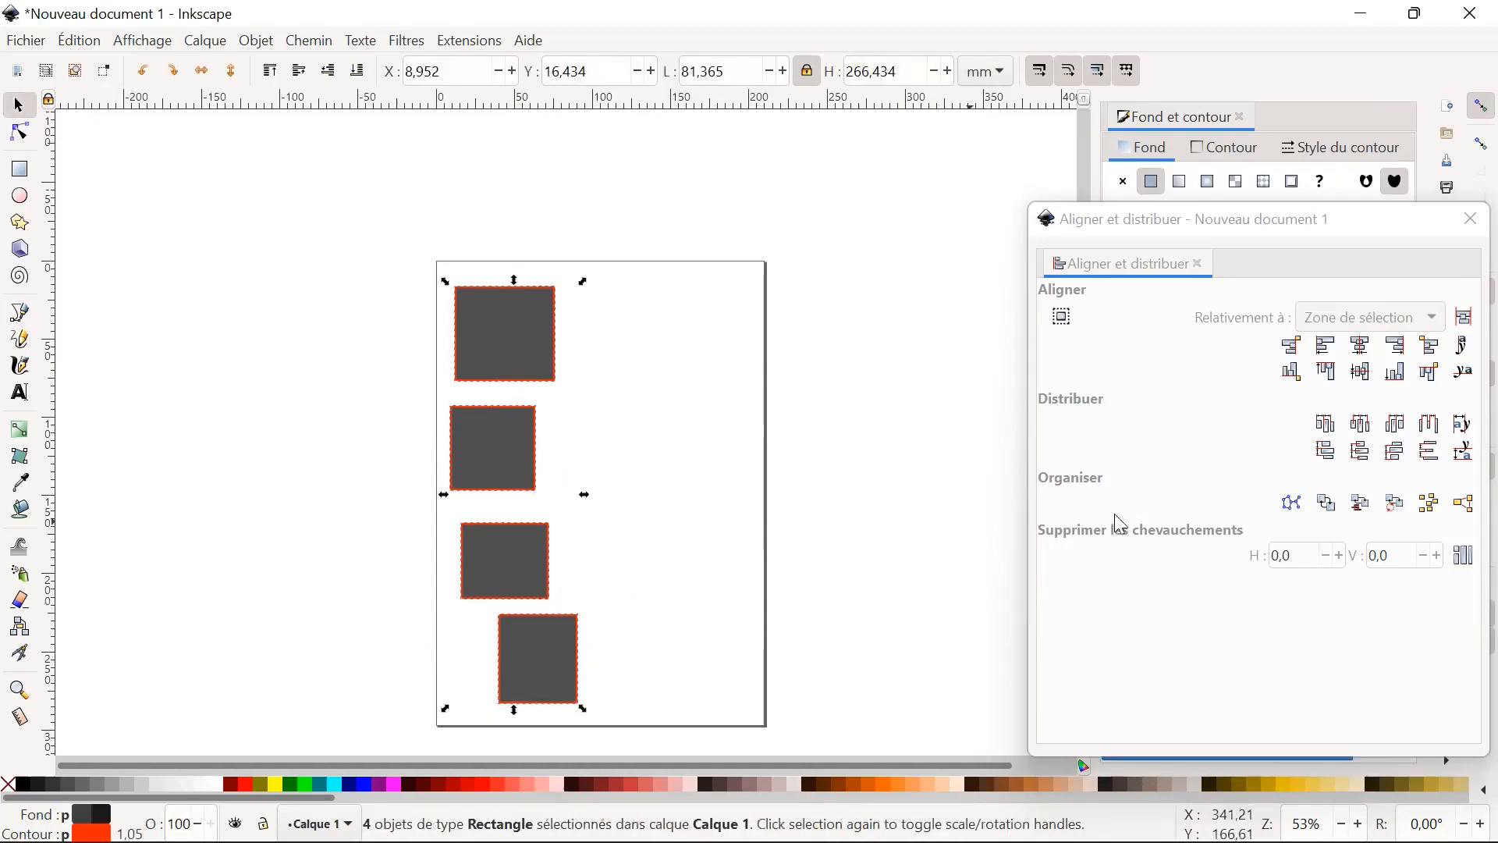
click(1331, 355)
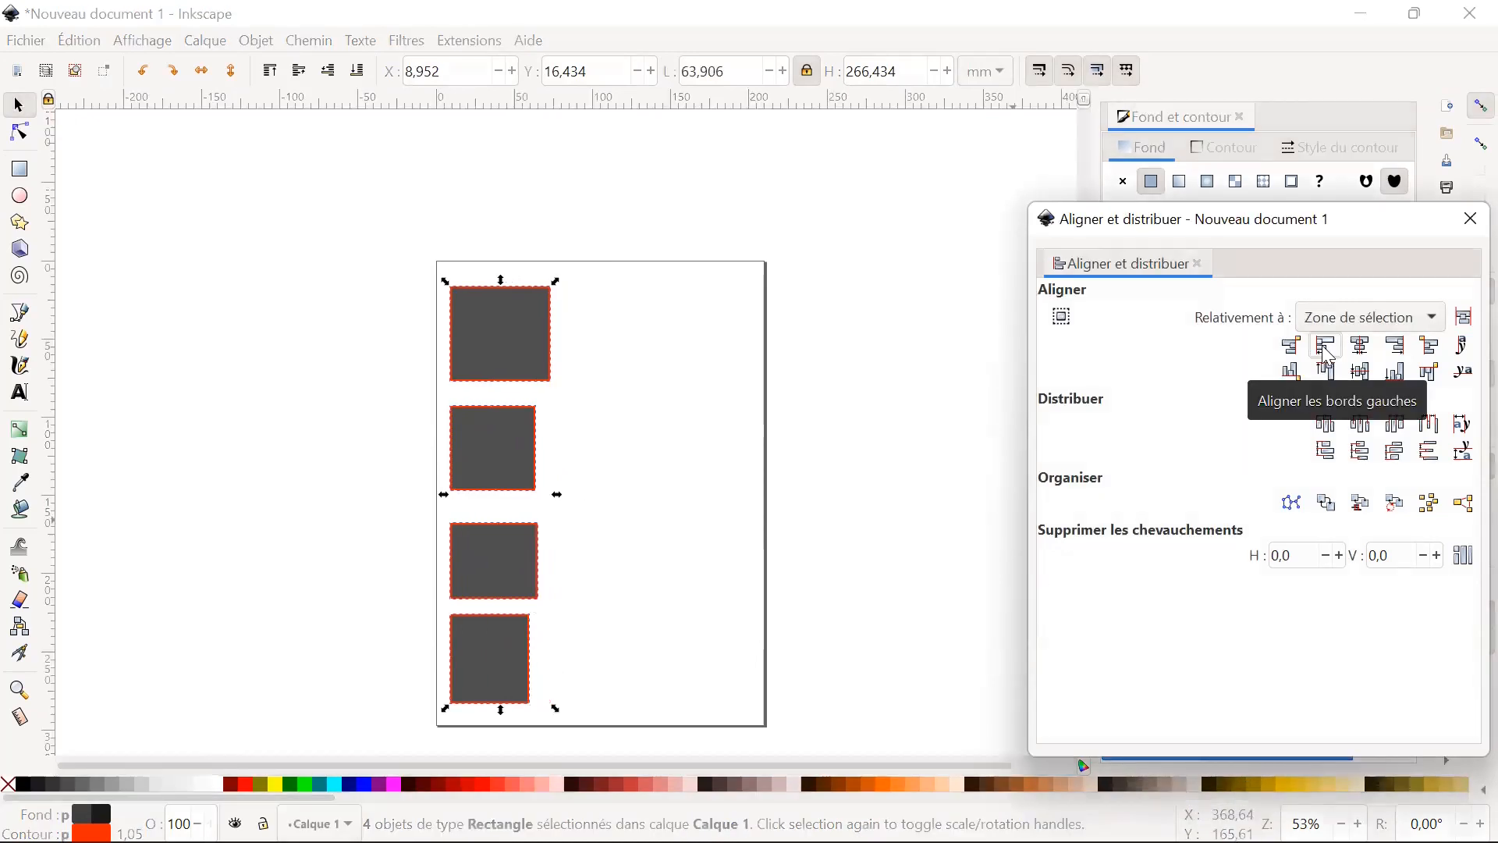
click(1401, 347)
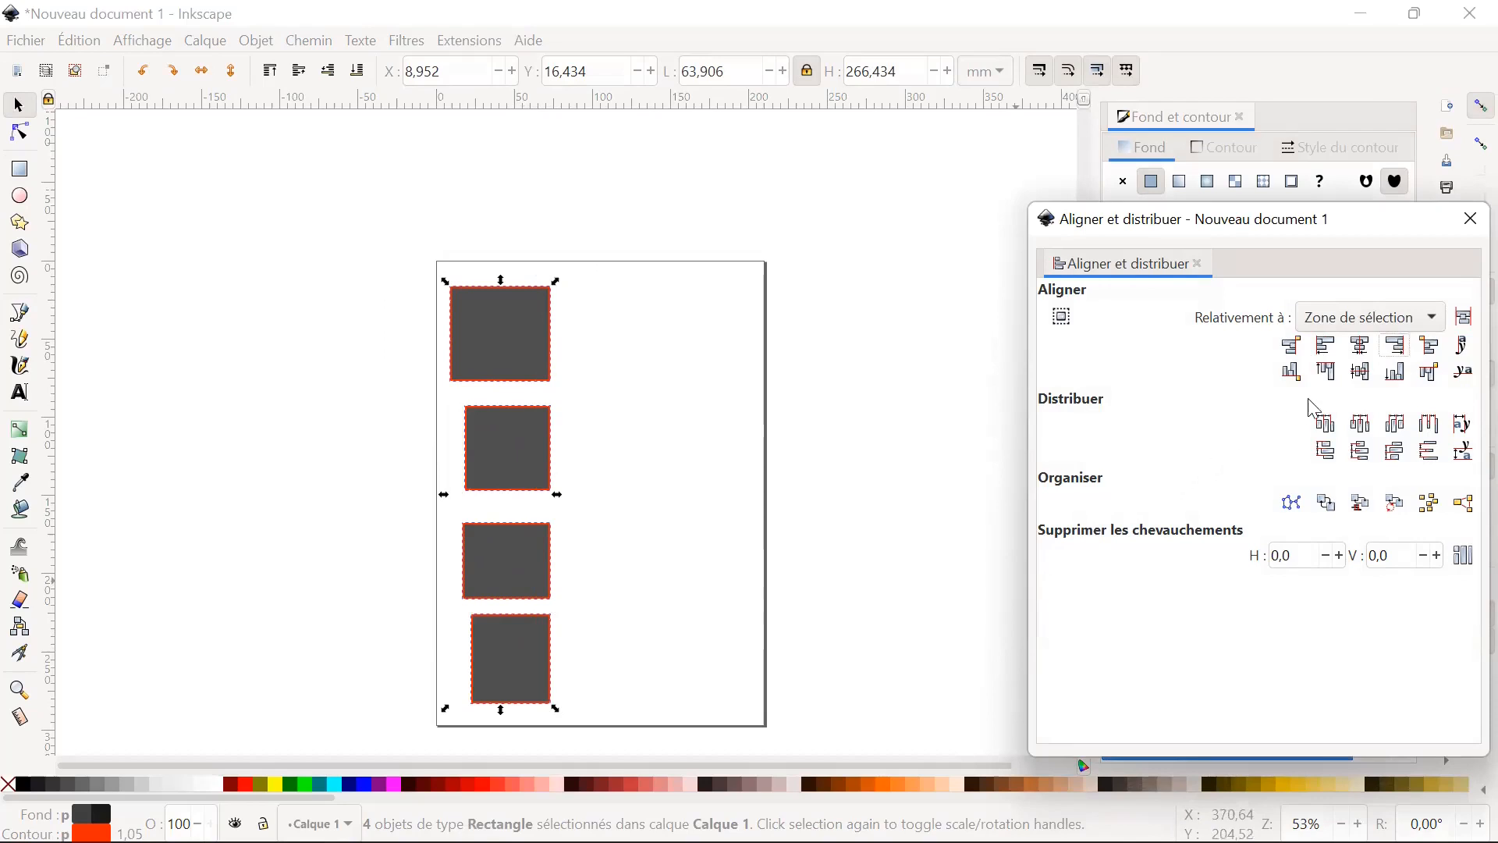
Try aligning the four rectangles by their top edges and on a common horizontal axis, undoing each alignment.
click(1331, 375)
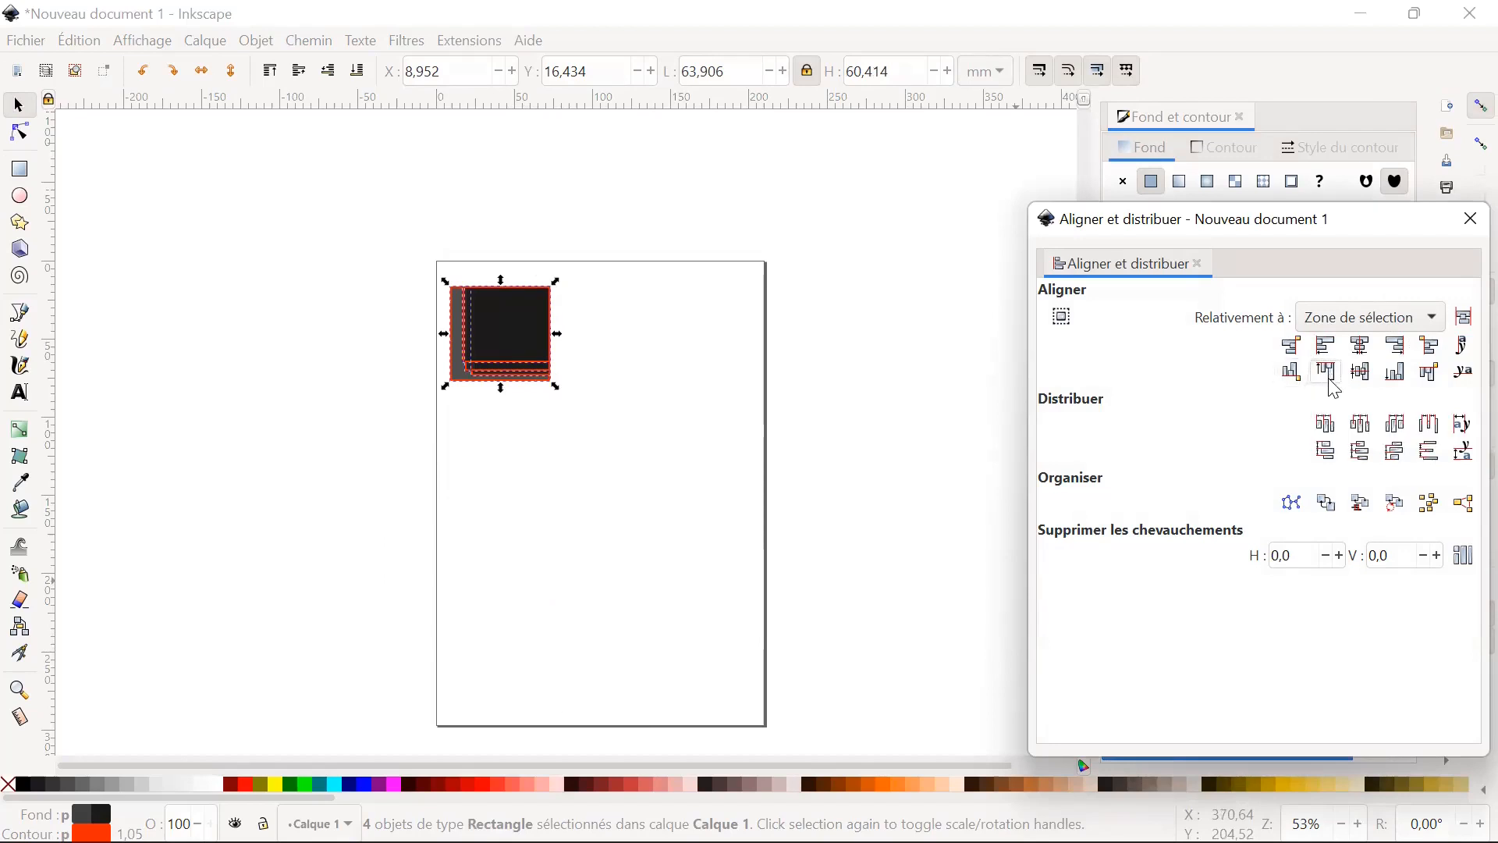
key(ctrl+z)
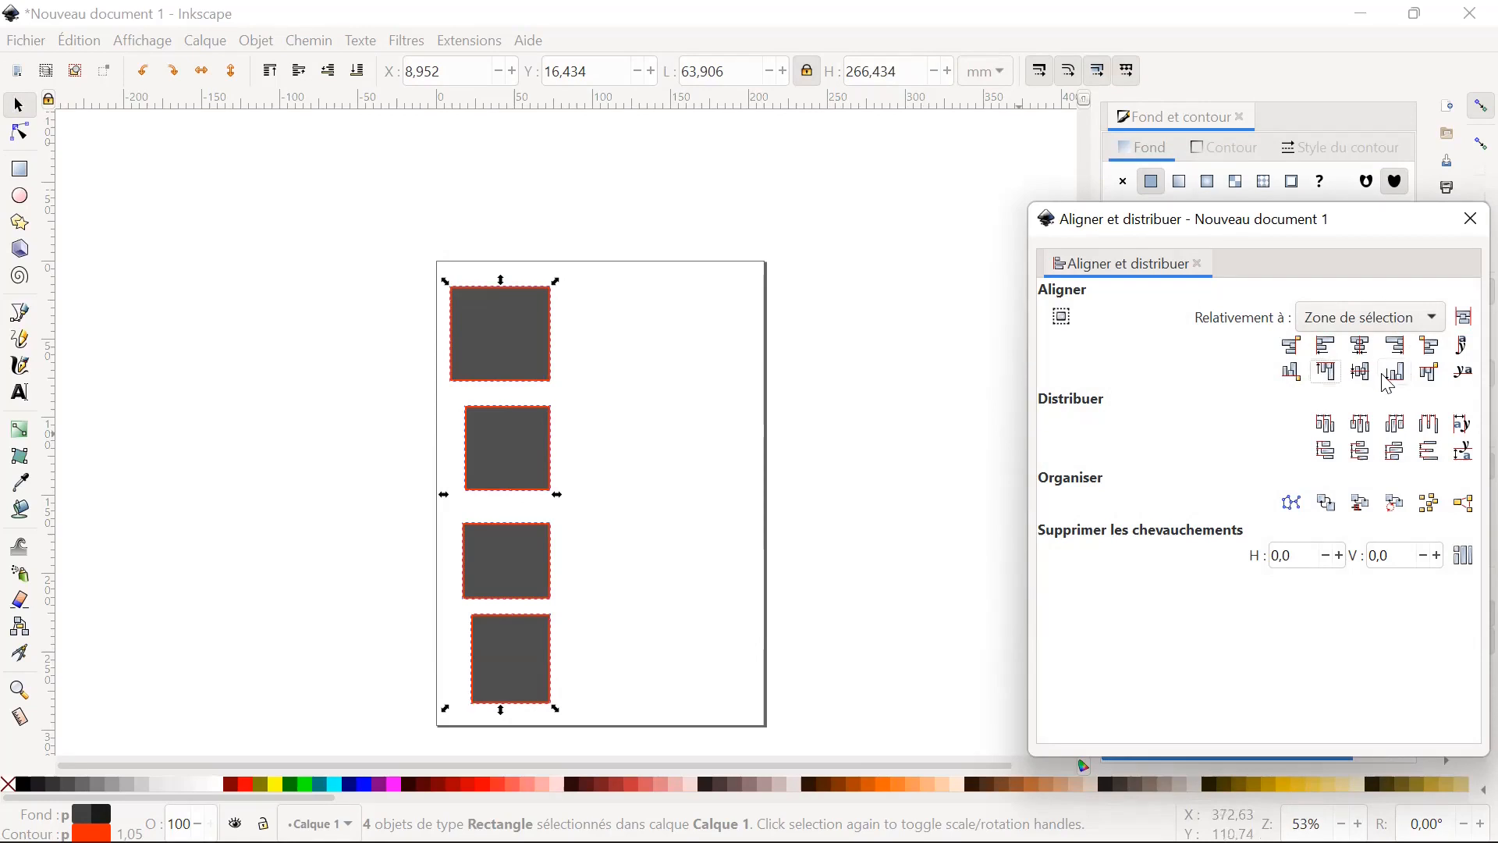
click(1364, 373)
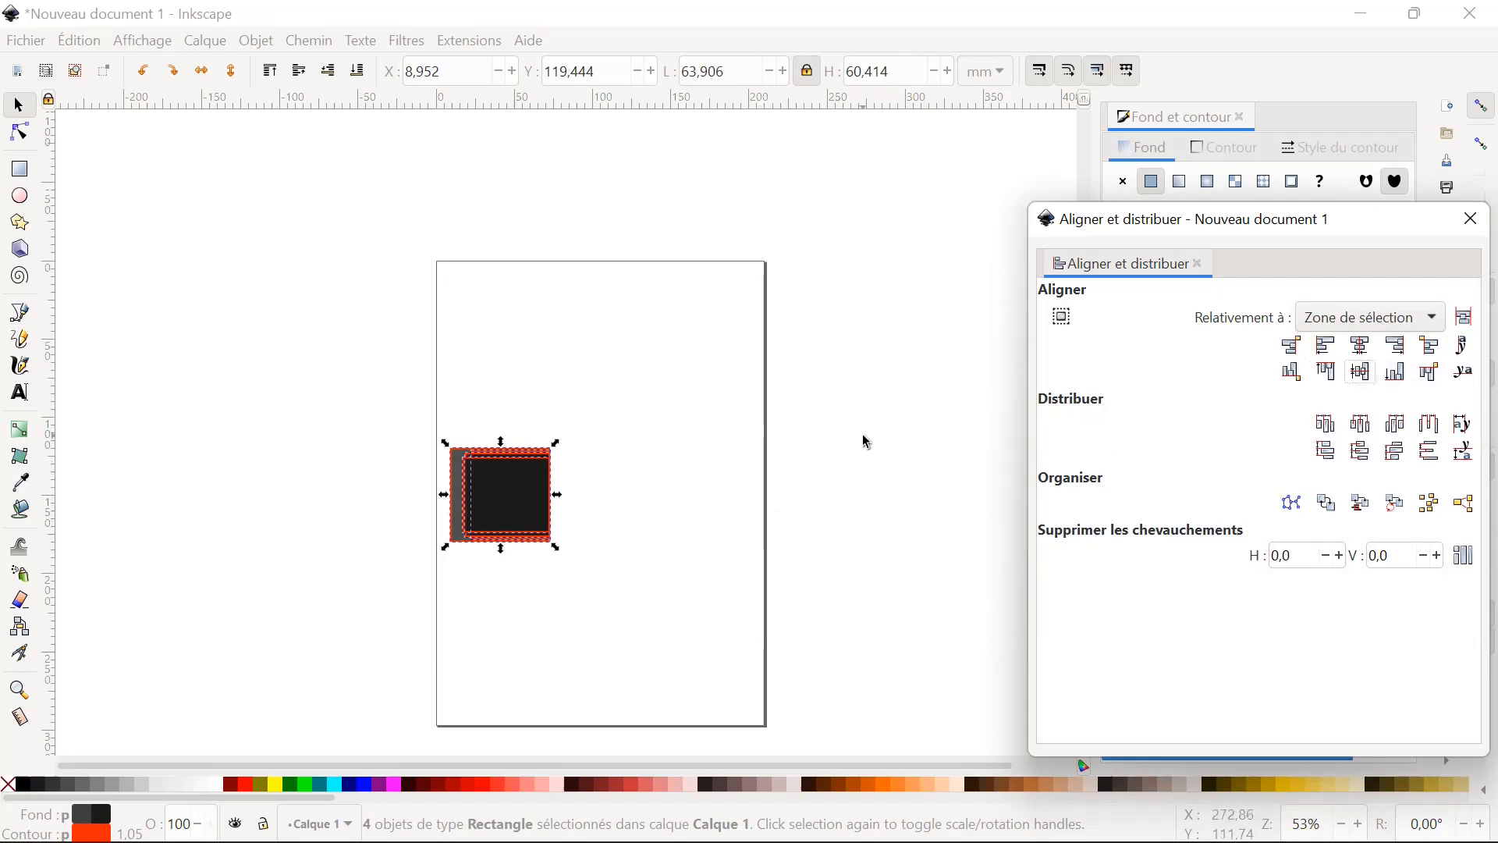
click(520, 500)
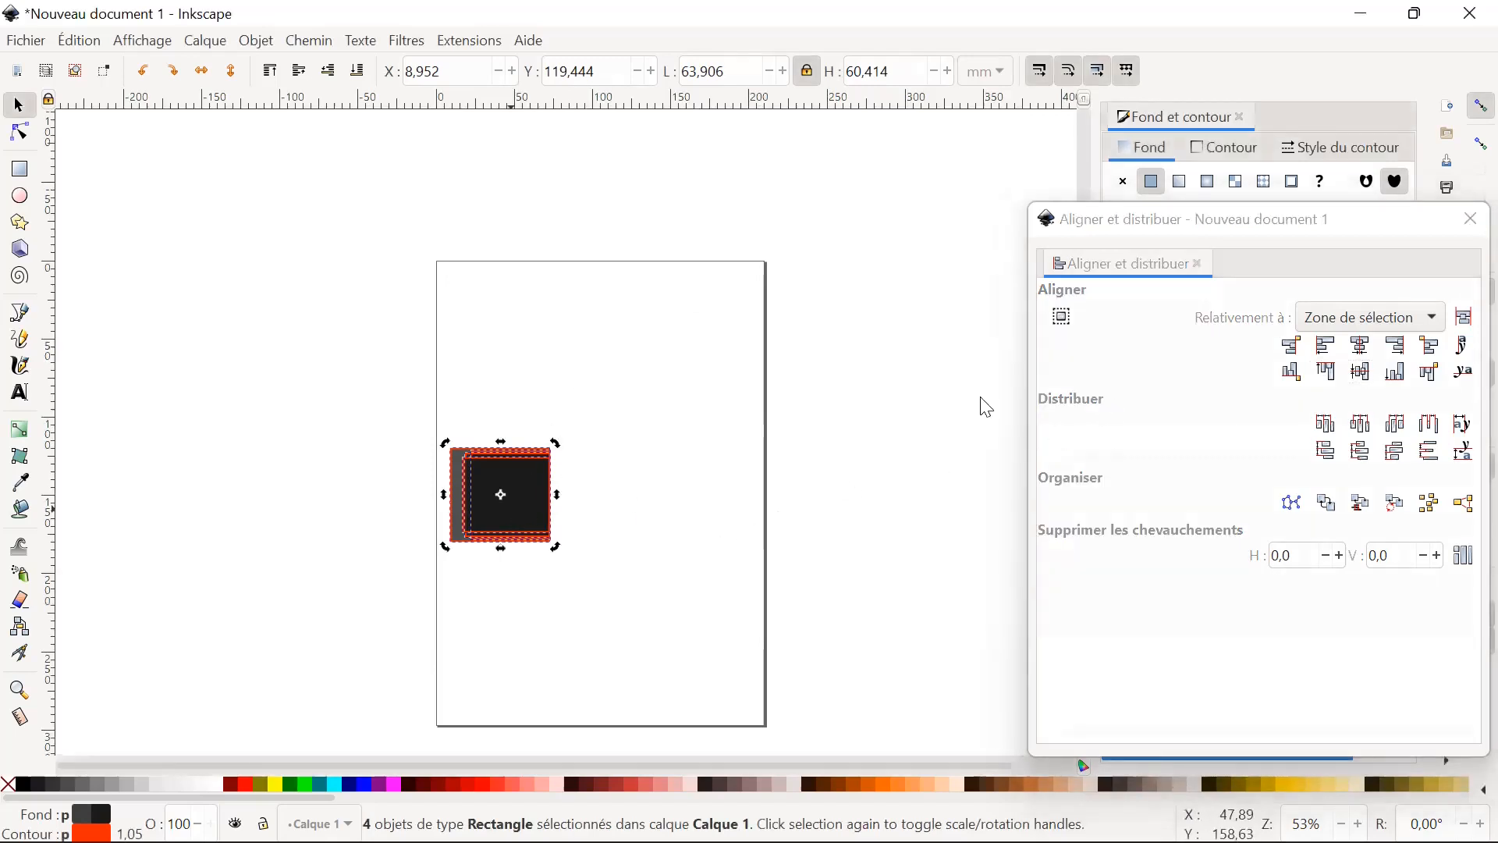
key(ctrl+z)
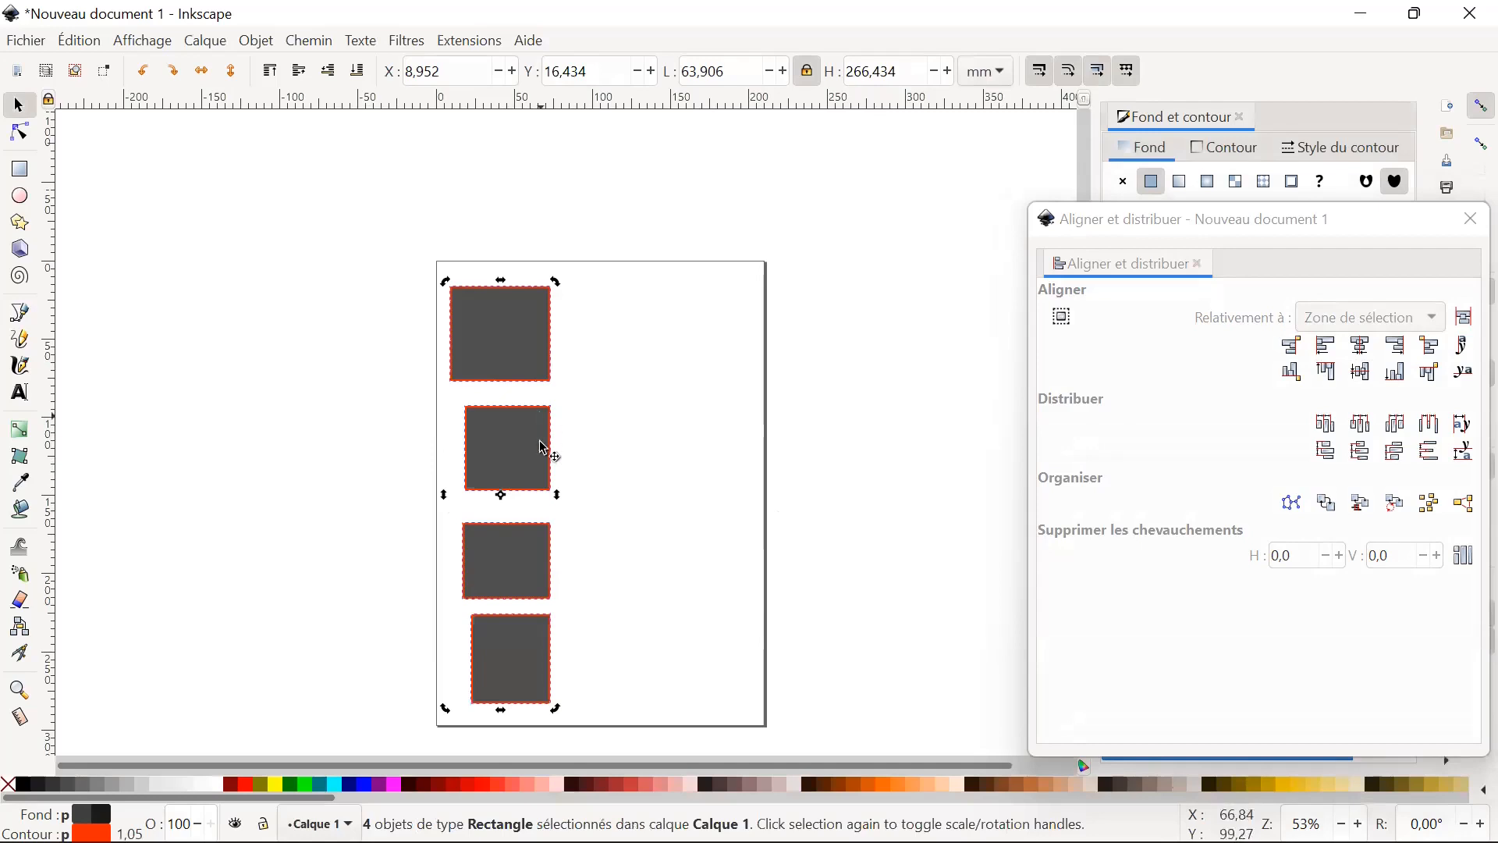
Move the four selected rectangles to about X 36.9 mm and Y 14.9 mm, and scale them down together.
drag(512, 328, 562, 344)
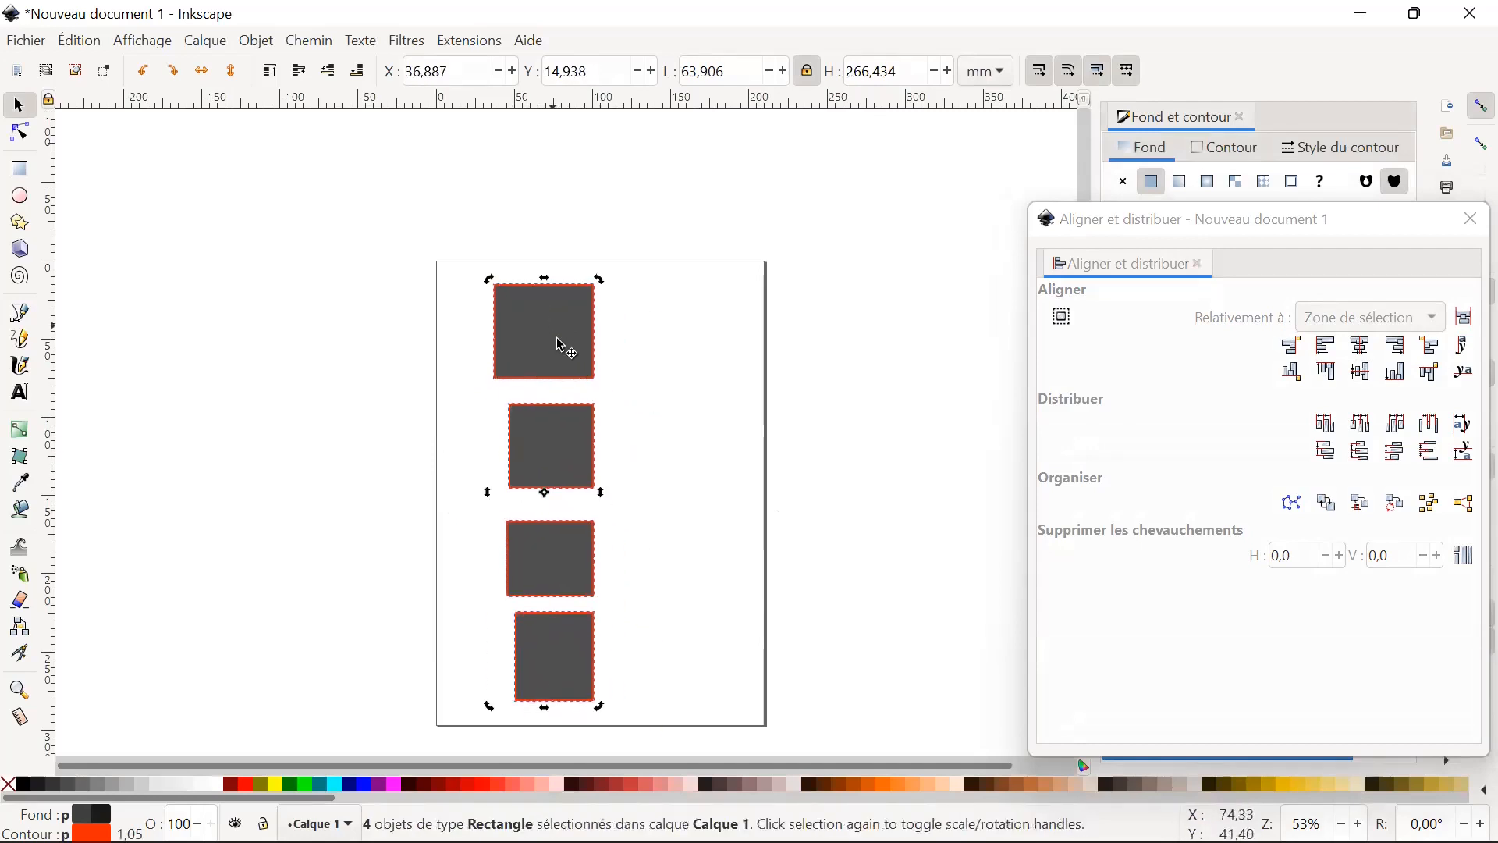
click(570, 348)
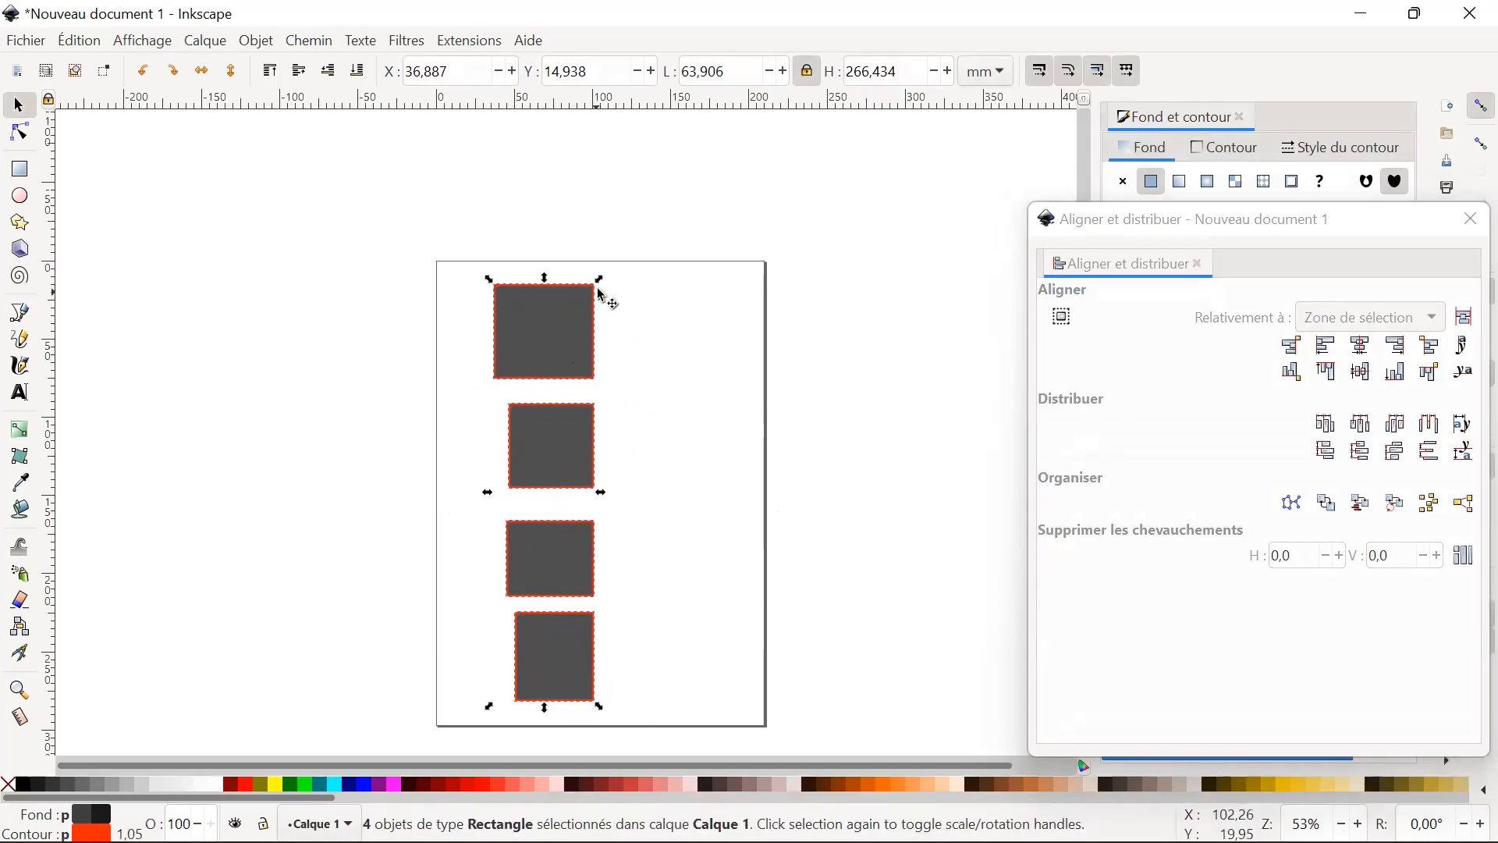
drag(601, 279, 574, 381)
Move the largest rectangle toward the page's left edge and the second one above and right of it, about X 66.9 mm, Y 46.4 mm.
drag(537, 441, 492, 457)
click(563, 462)
click(521, 448)
click(542, 538)
drag(542, 538, 597, 374)
Move the two lowest rectangles side by side into the page's lower-right area, the last one at about X 167.9 mm, Y 197.8 mm.
click(529, 612)
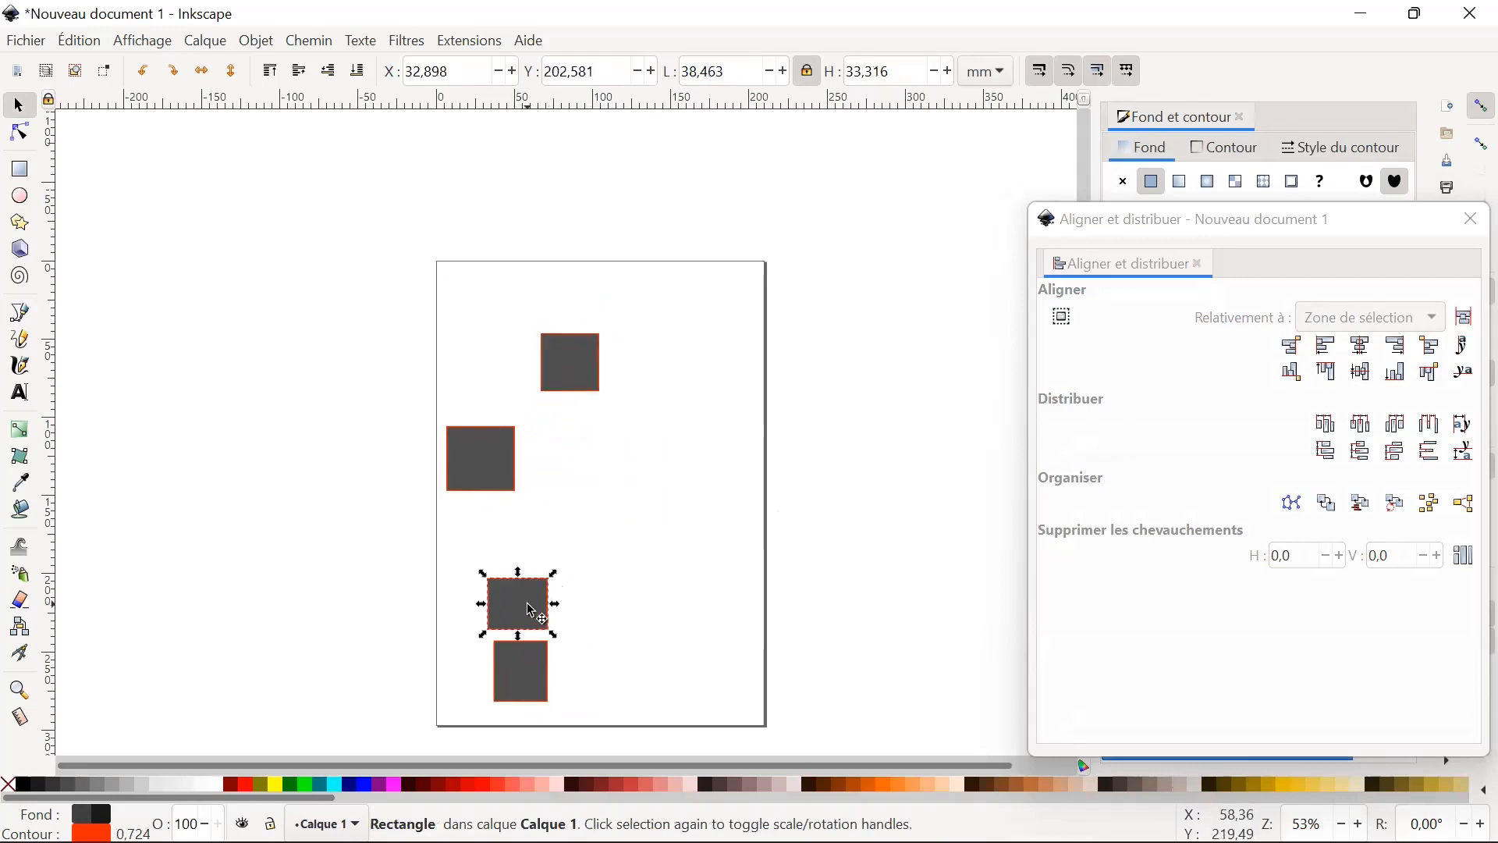
key(r)
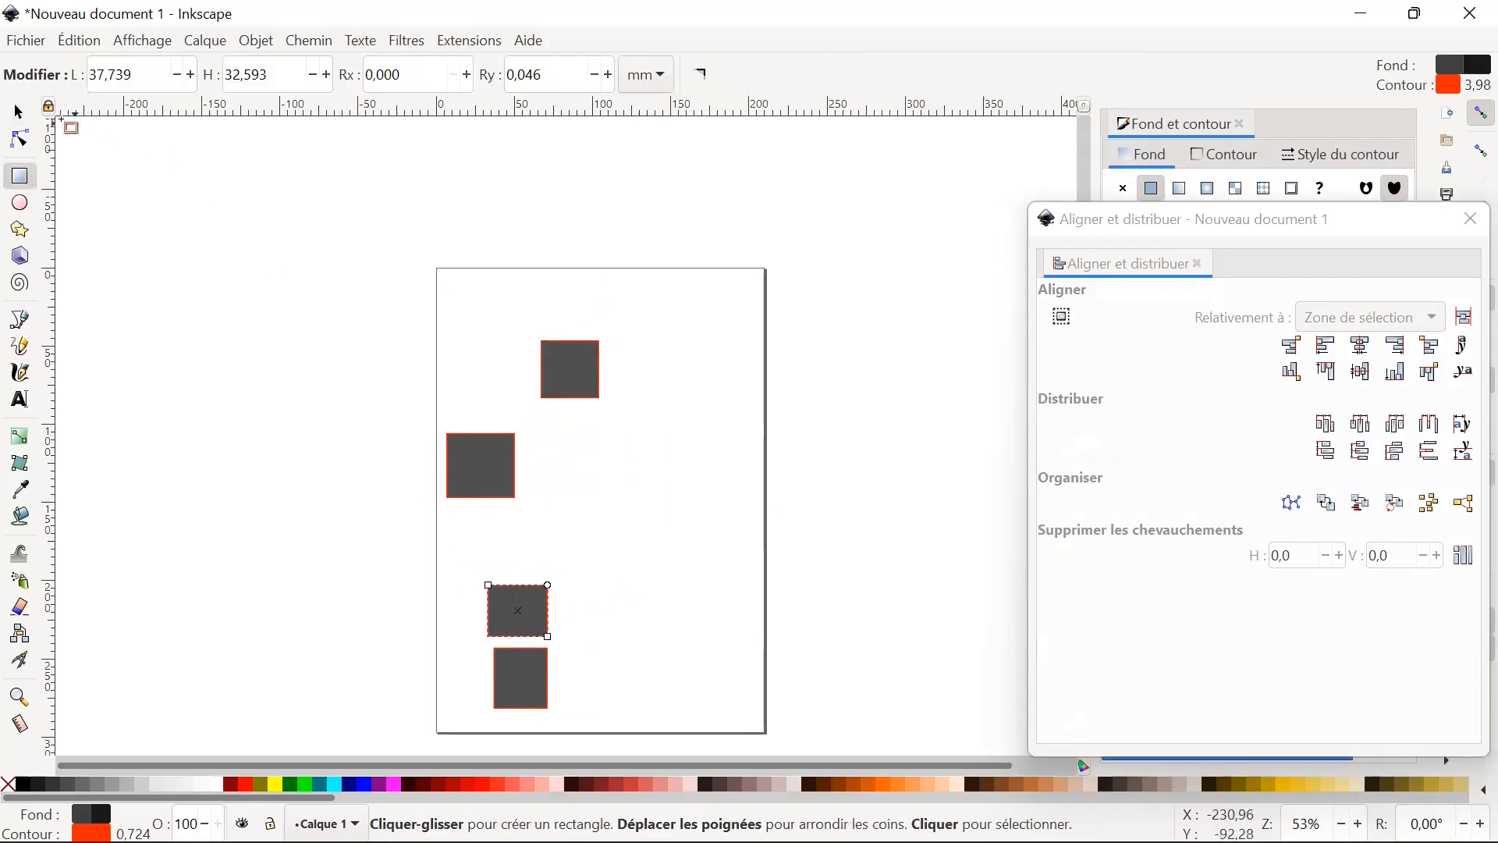
click(18, 111)
drag(543, 601, 668, 585)
drag(524, 677, 710, 596)
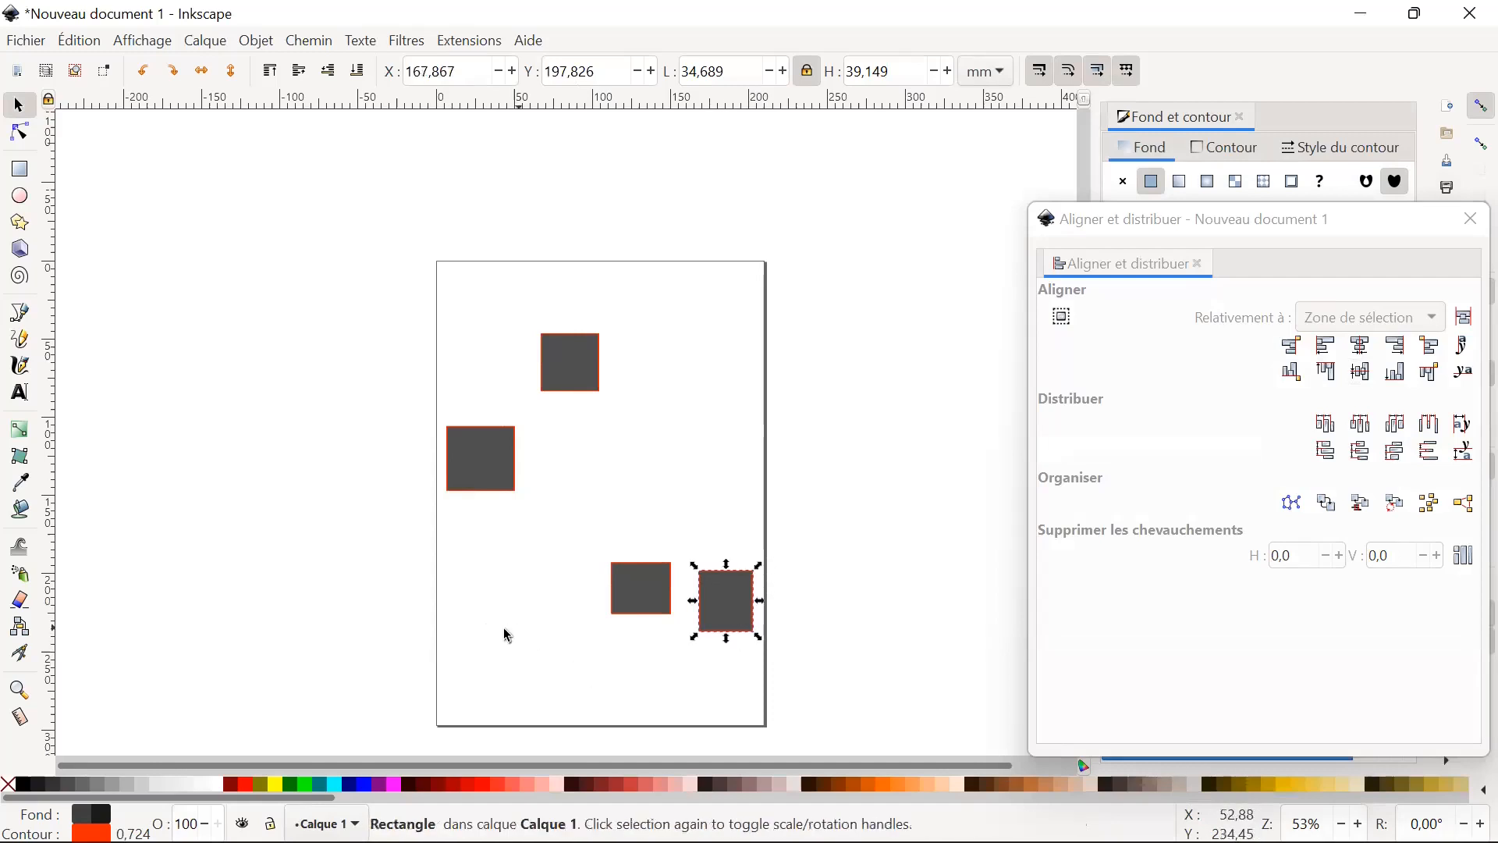
Select all four scattered rectangles and centre them on a common horizontal axis.
click(430, 613)
drag(327, 341, 773, 416)
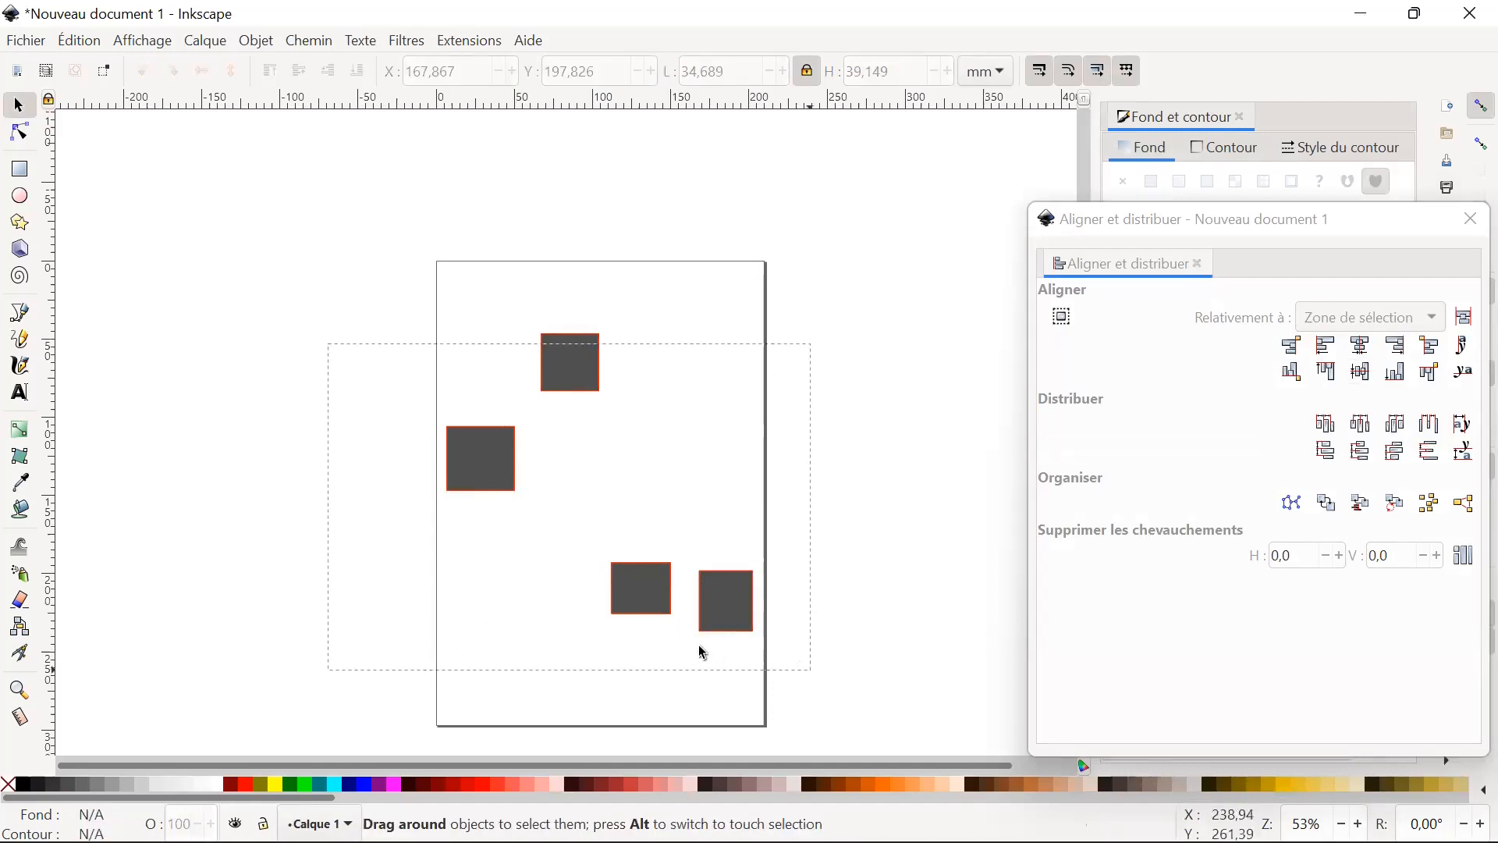
drag(704, 654, 704, 654)
click(326, 370)
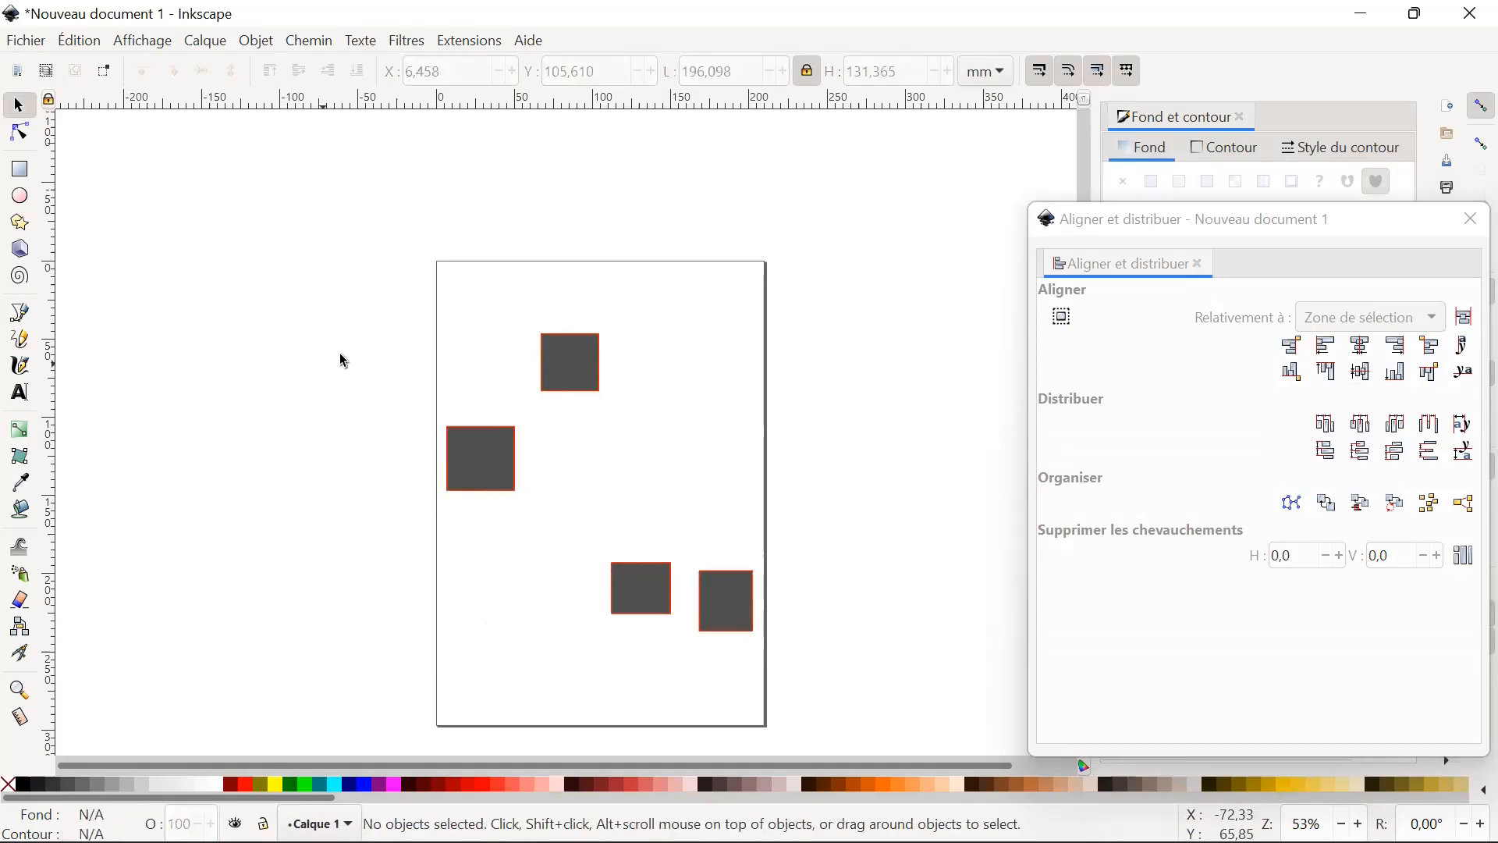
click(591, 377)
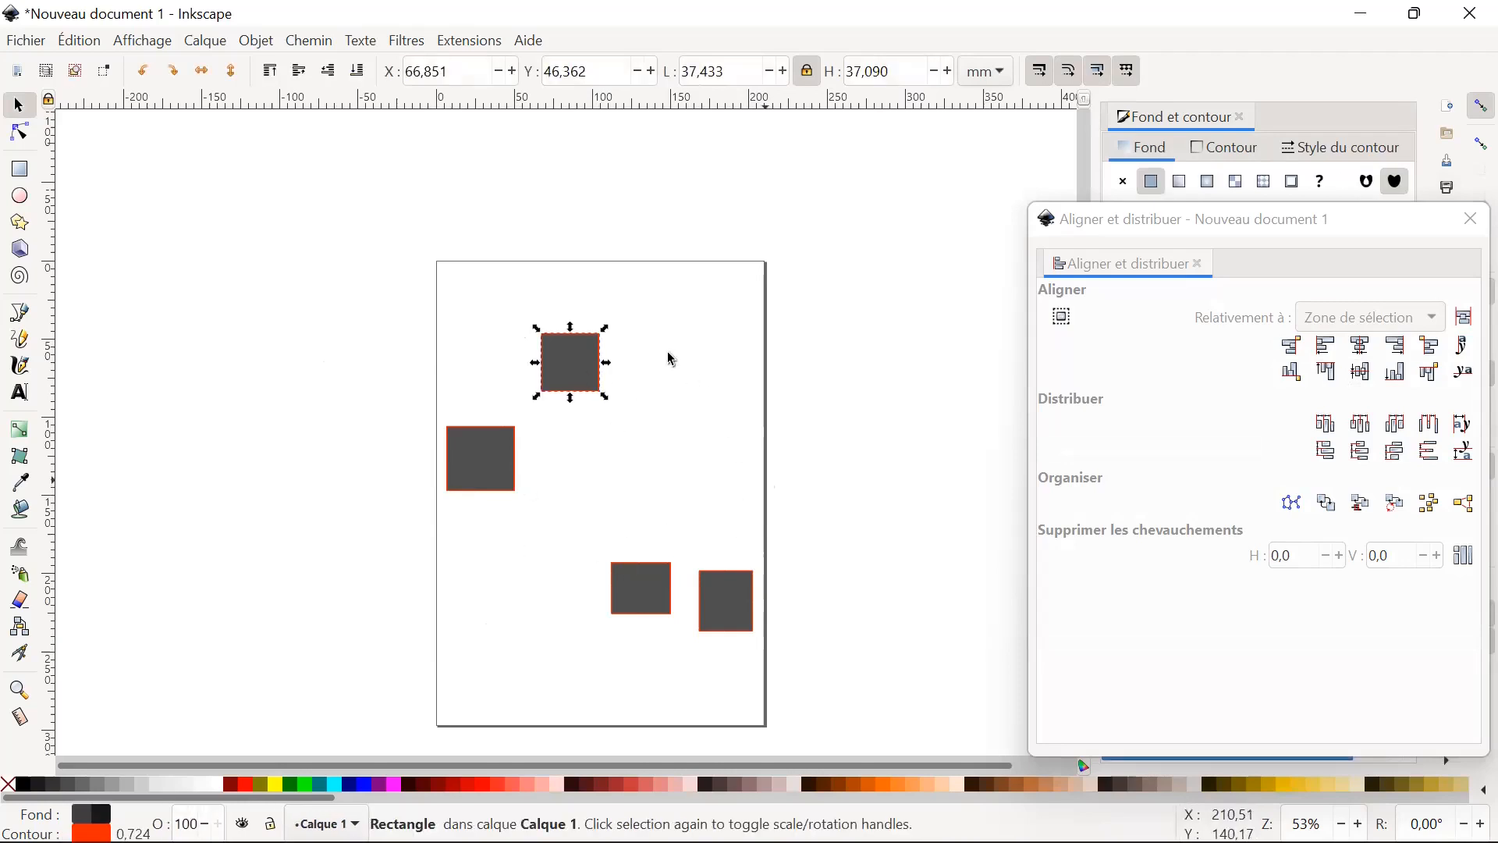
click(512, 301)
drag(406, 311, 802, 648)
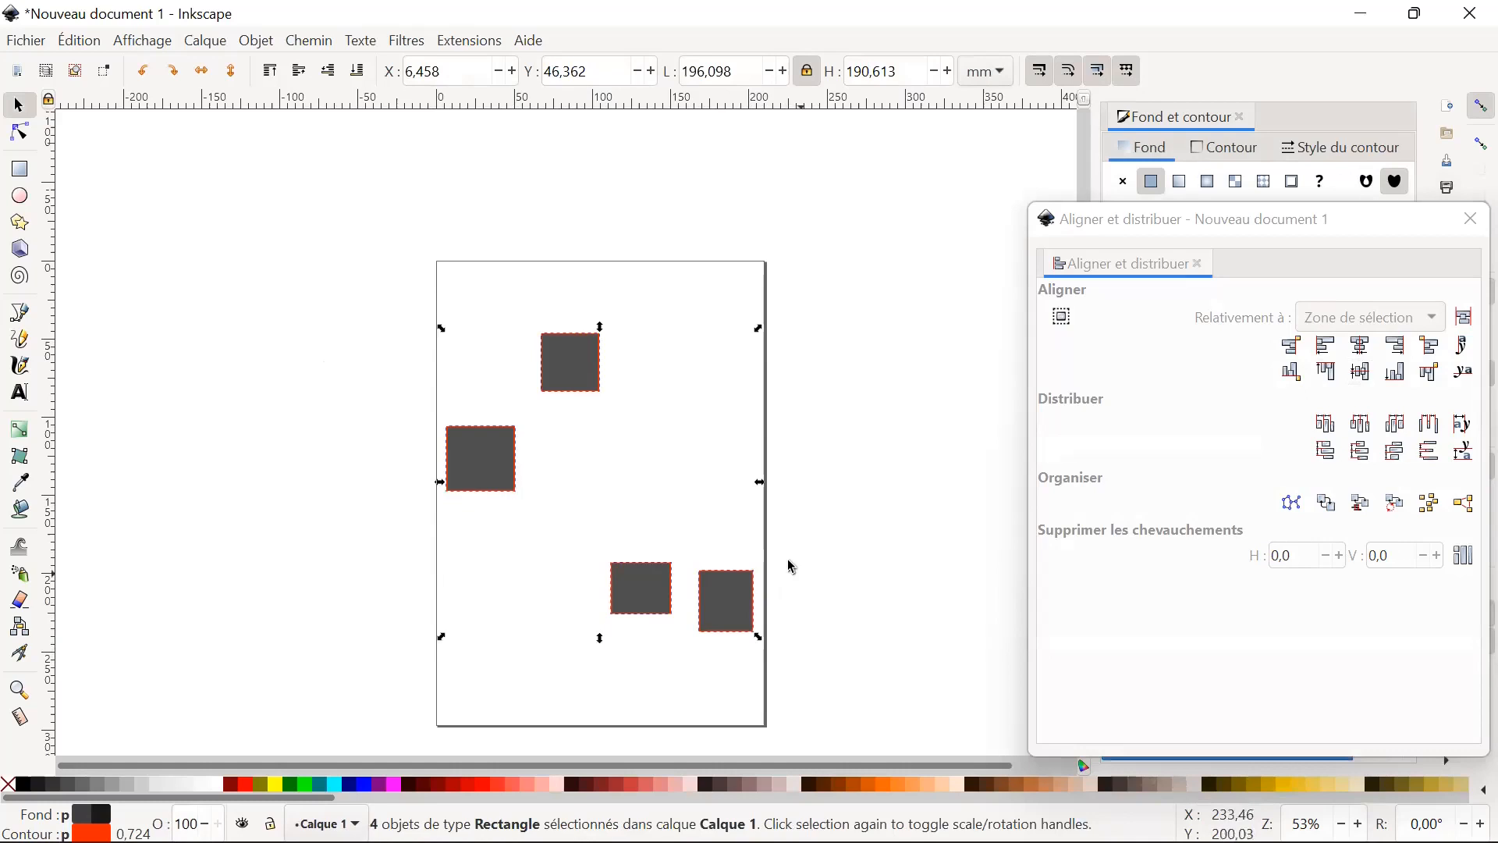
click(1367, 377)
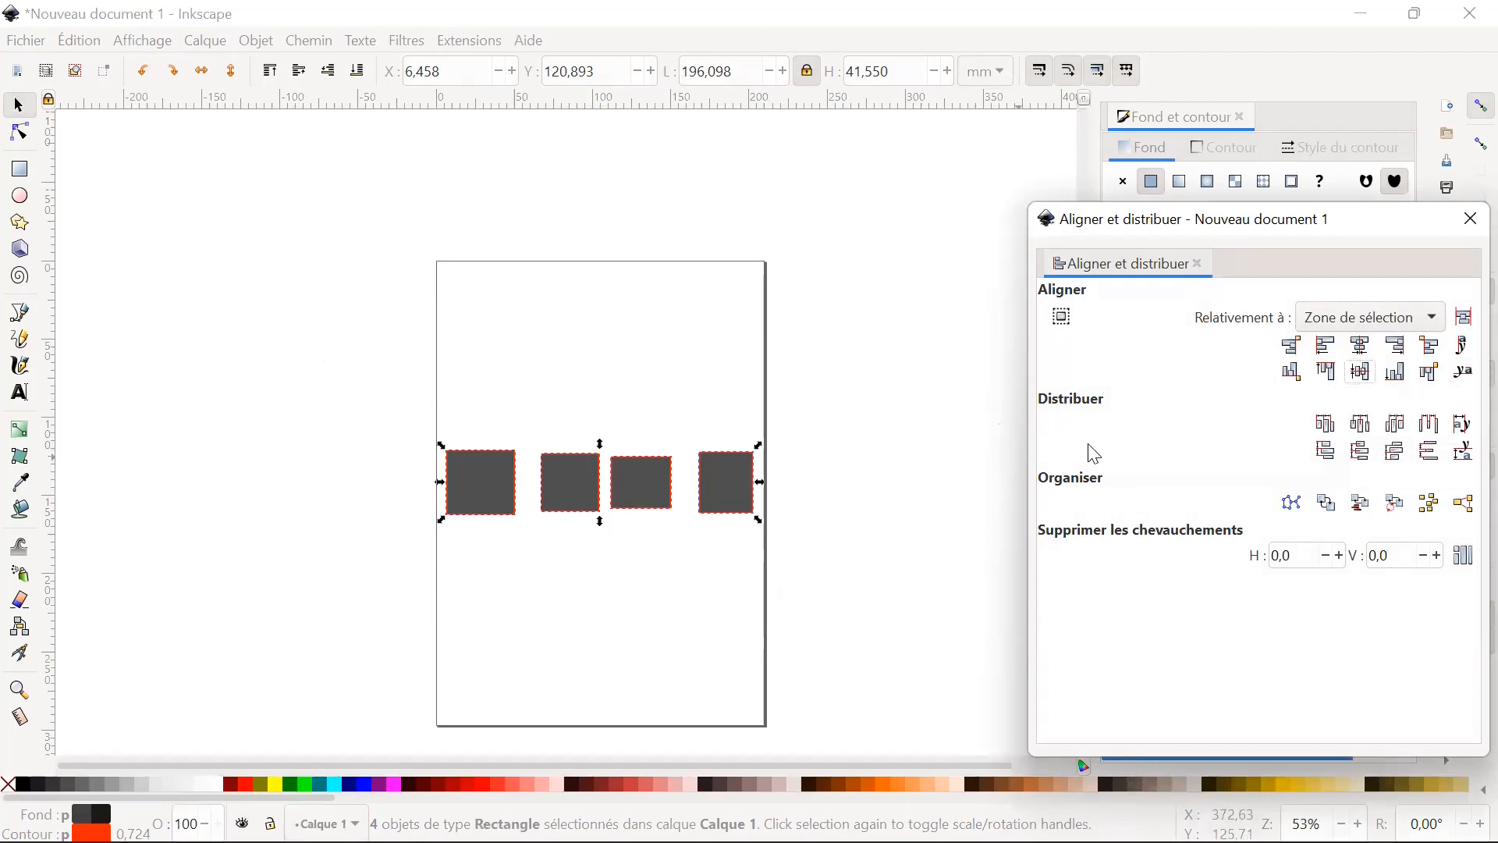
Distribute the four rectangles horizontally by centres, left edges, right edges and equal gaps, and vertically by their edges.
click(1364, 431)
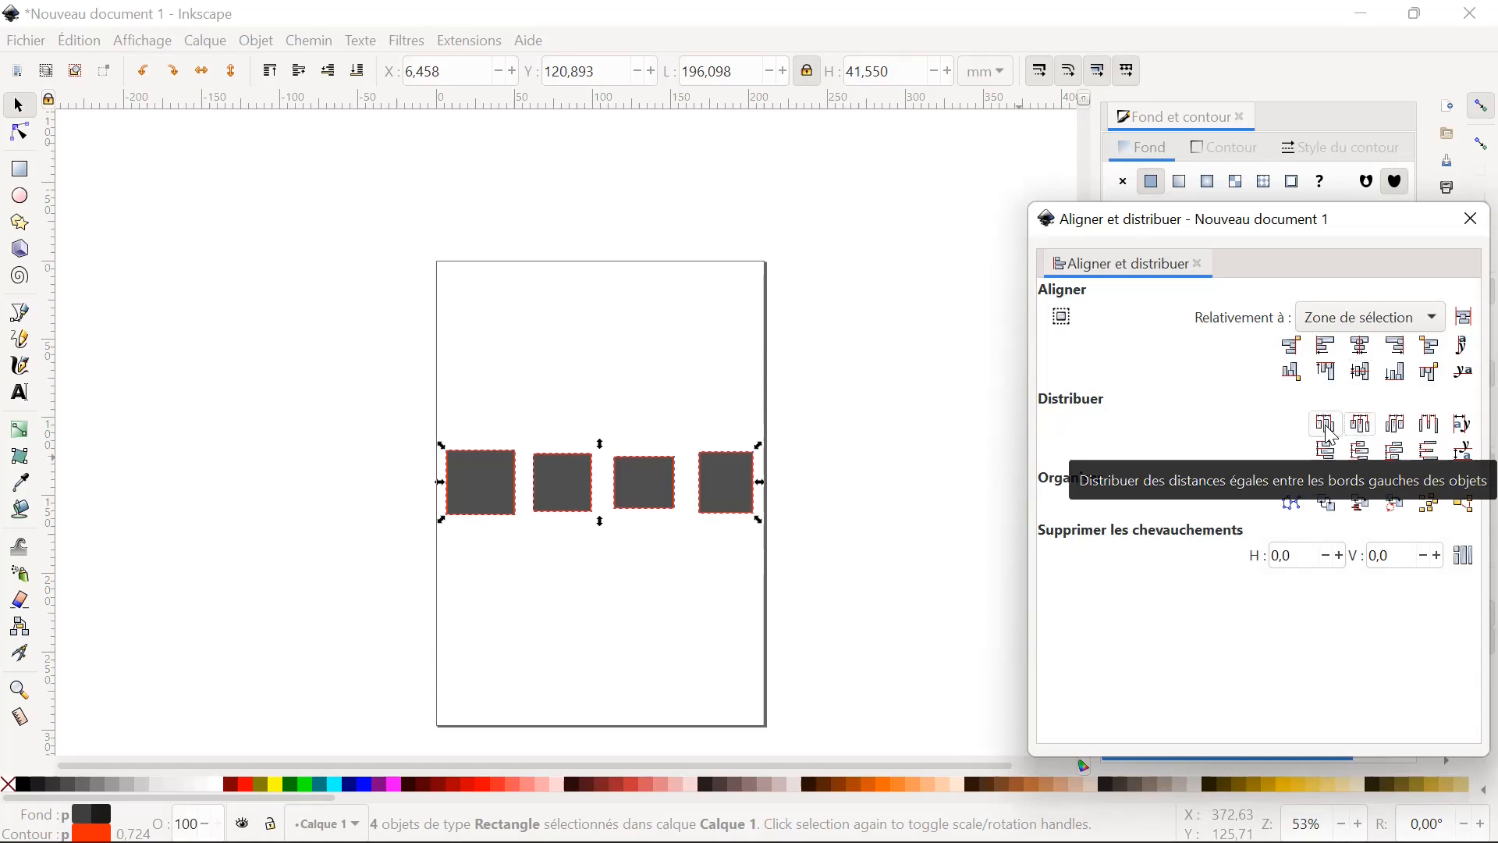
click(1333, 431)
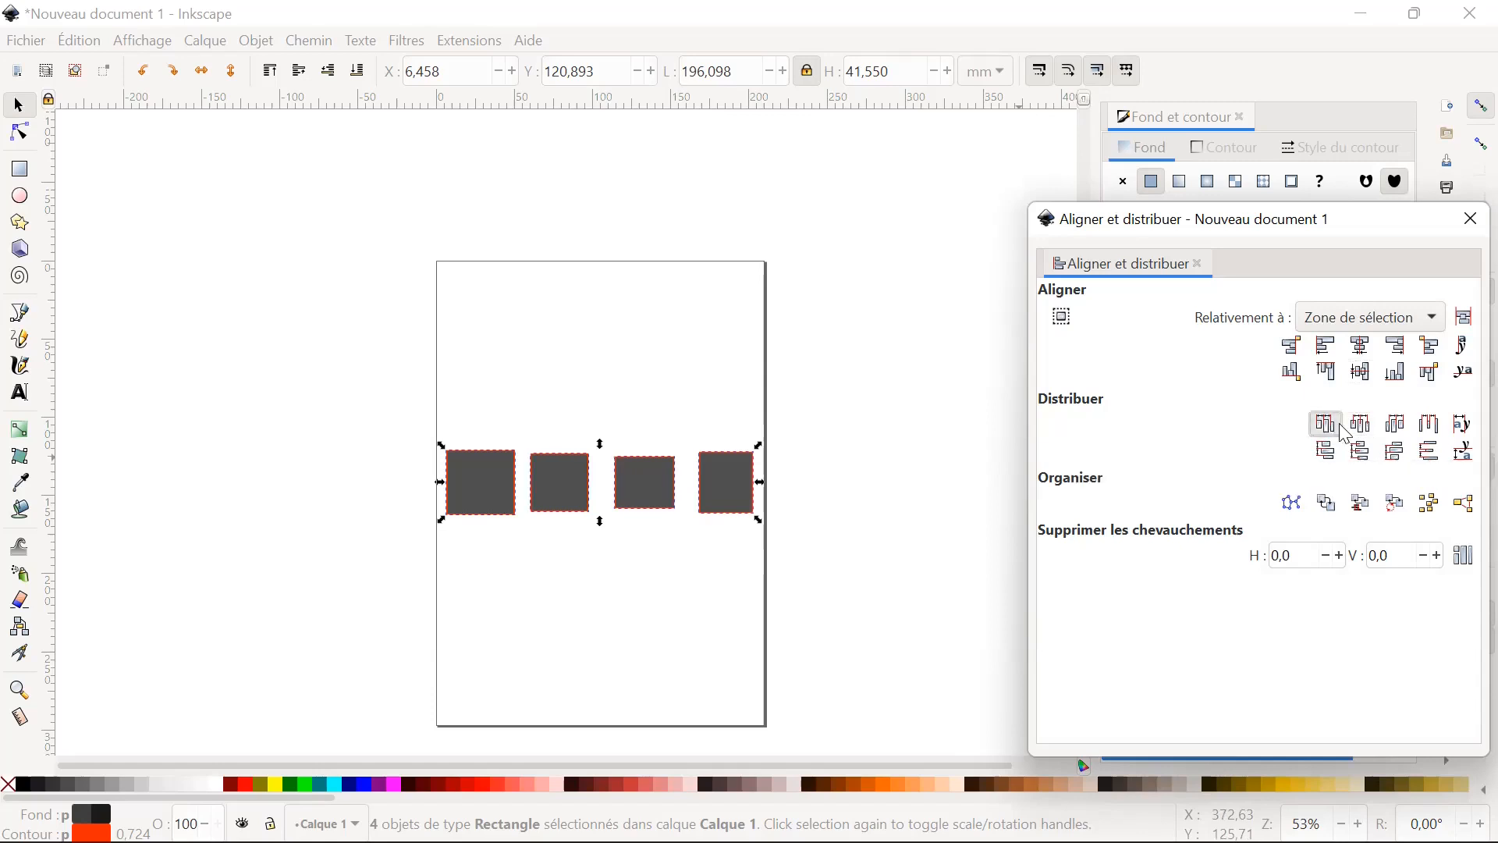
click(1400, 429)
click(1432, 429)
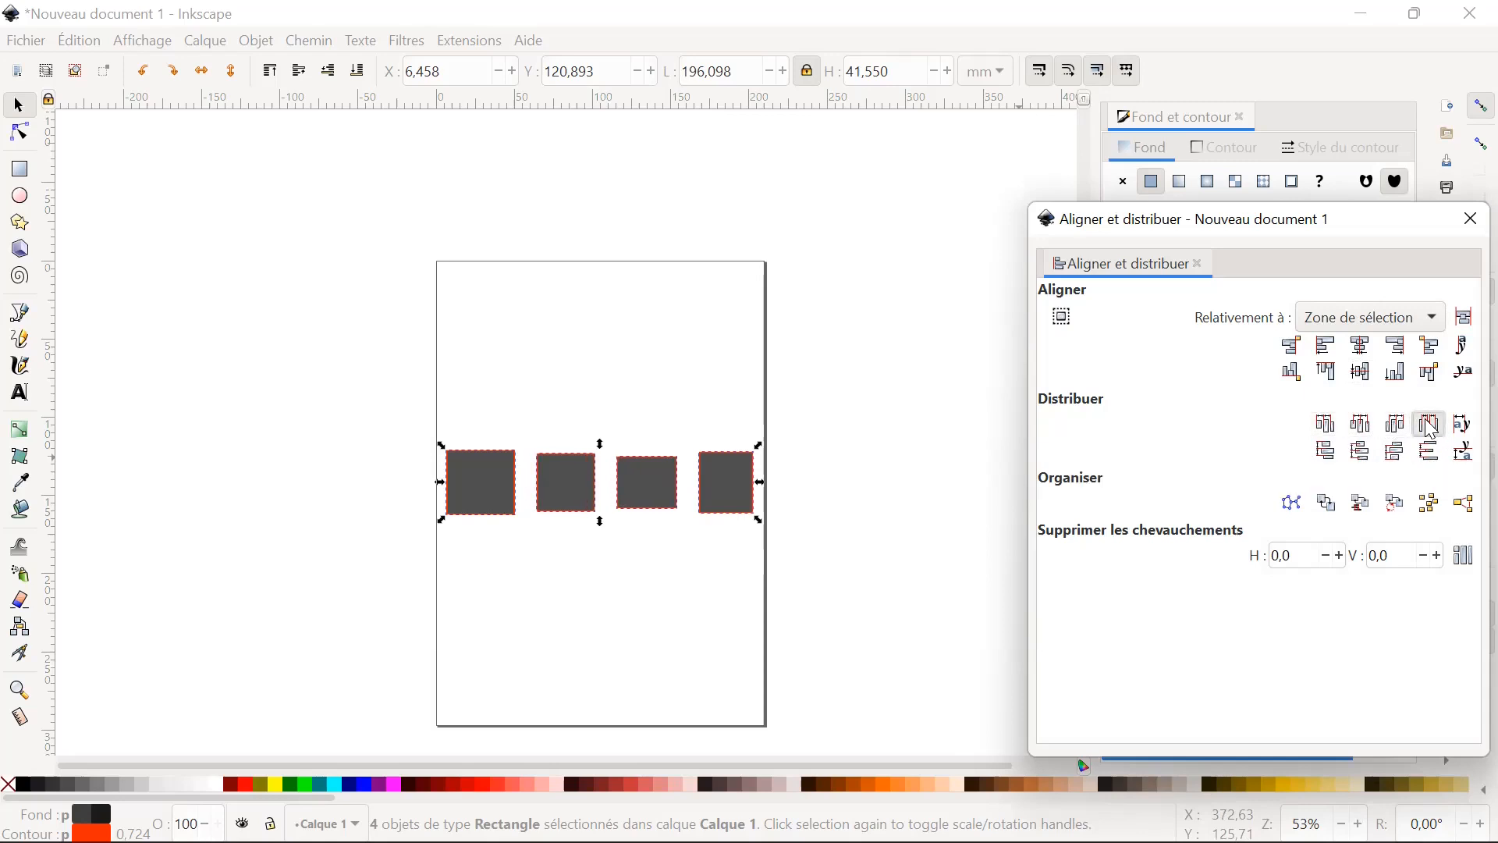
click(1330, 457)
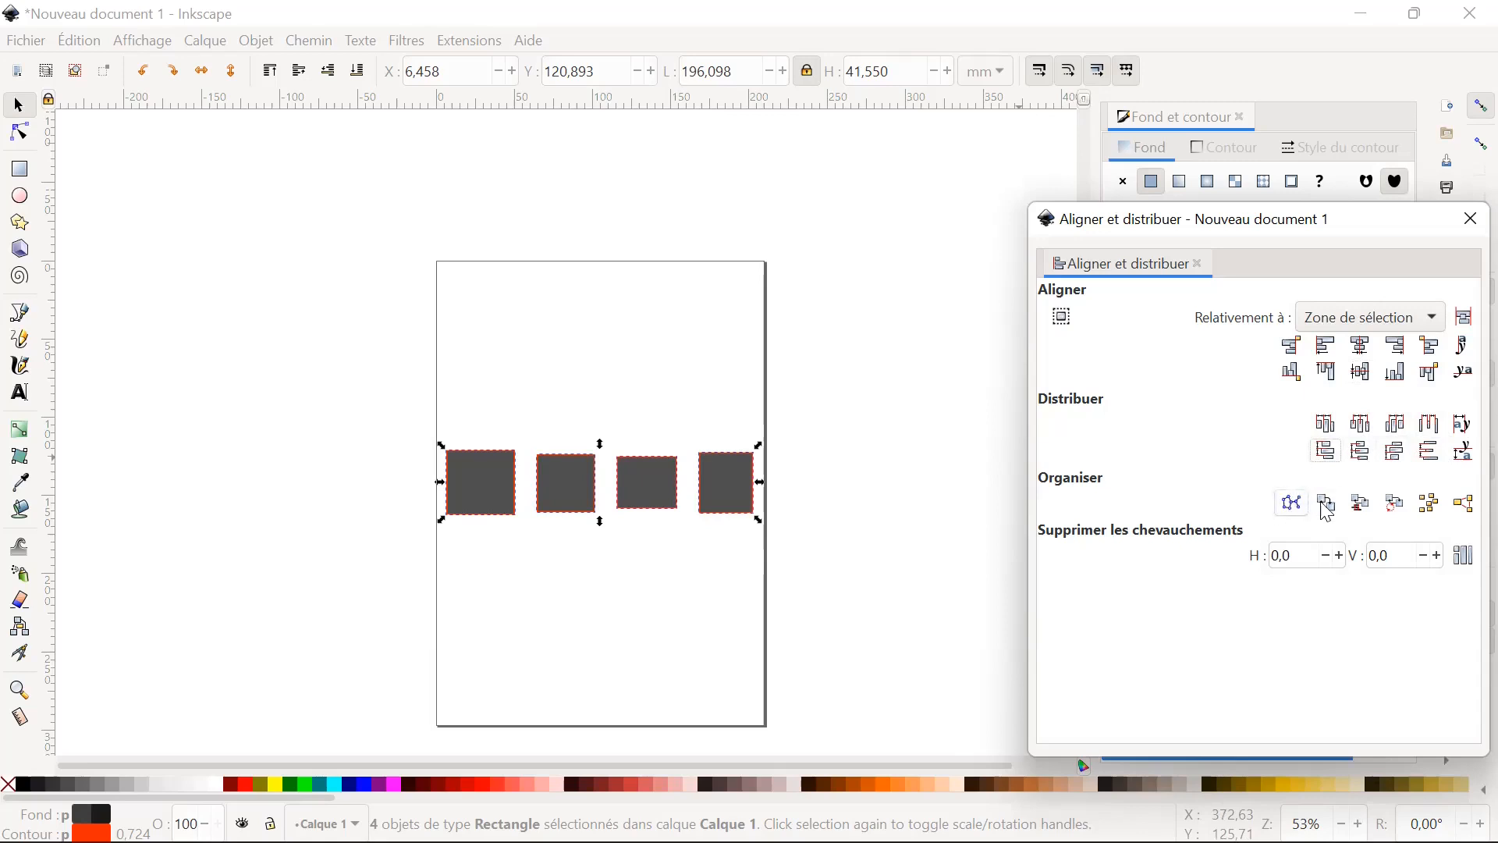
Rearrange the four rectangles by randomizing their centres, unclumping them, applying the connector network layout and exchanging their positions.
click(1443, 508)
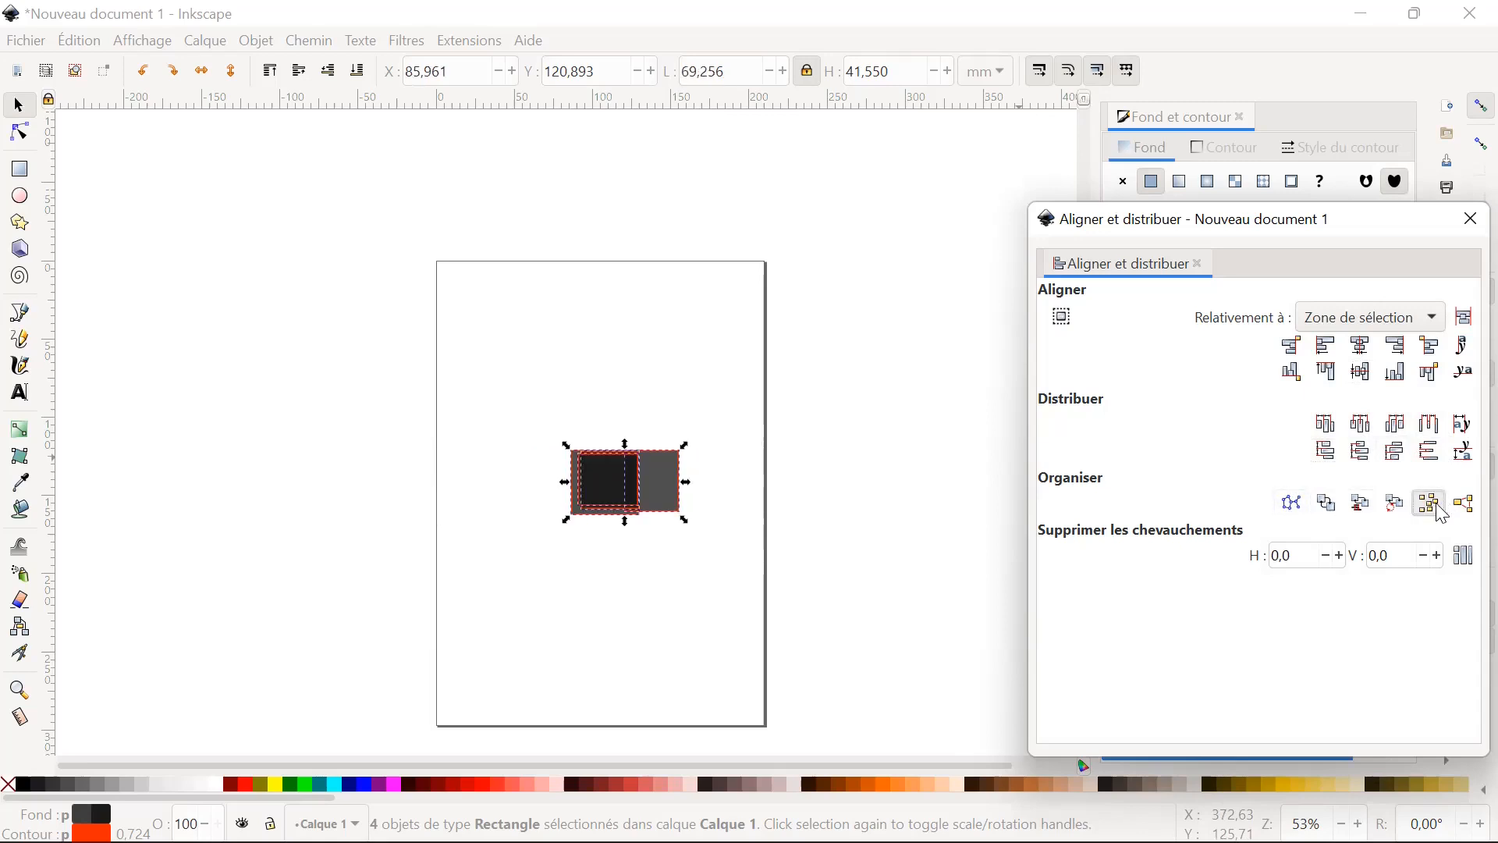
click(1462, 507)
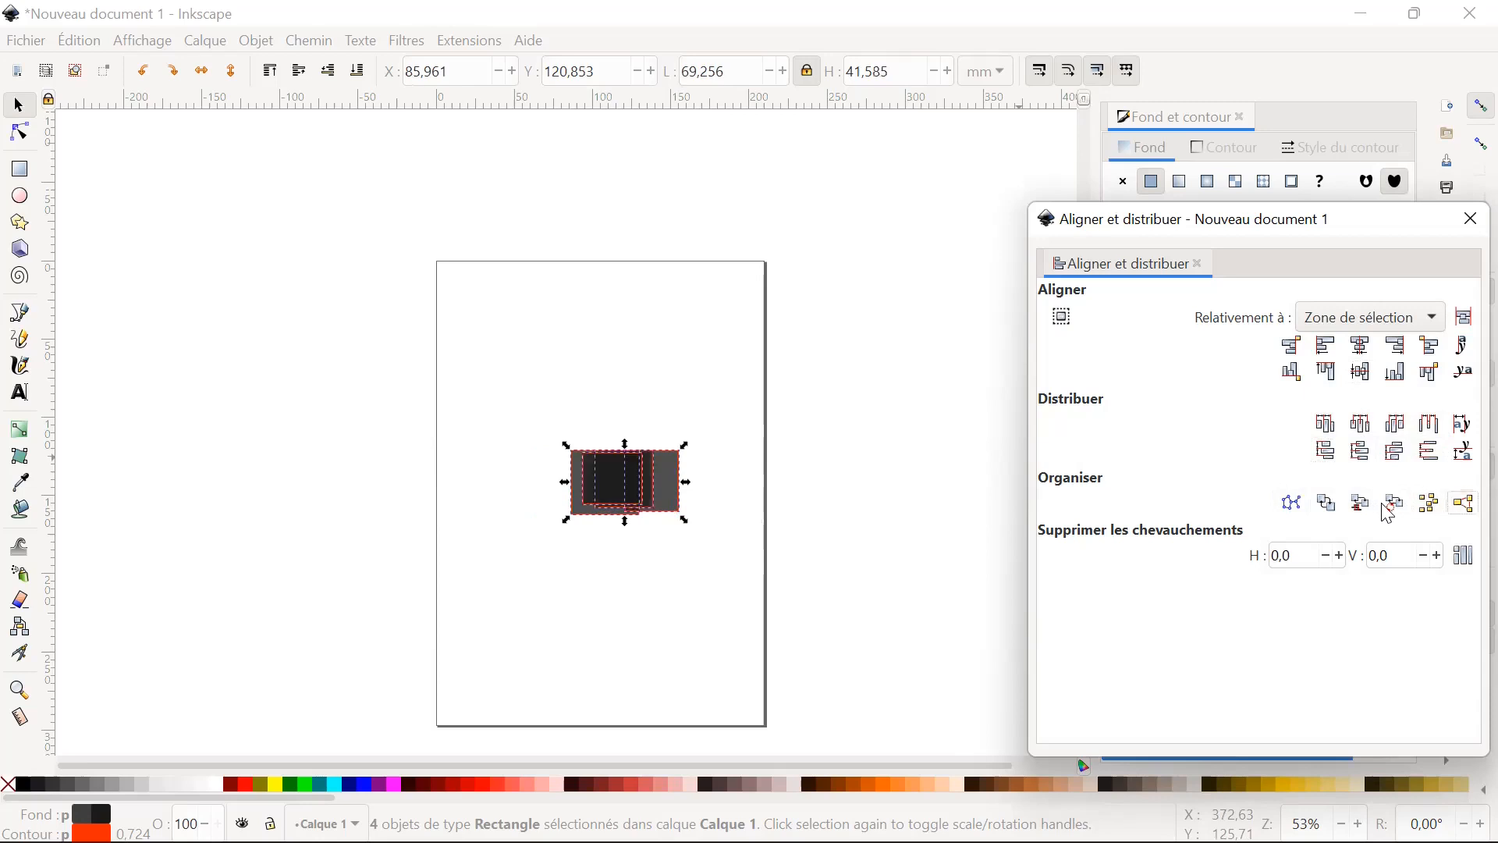
click(1295, 506)
click(1331, 508)
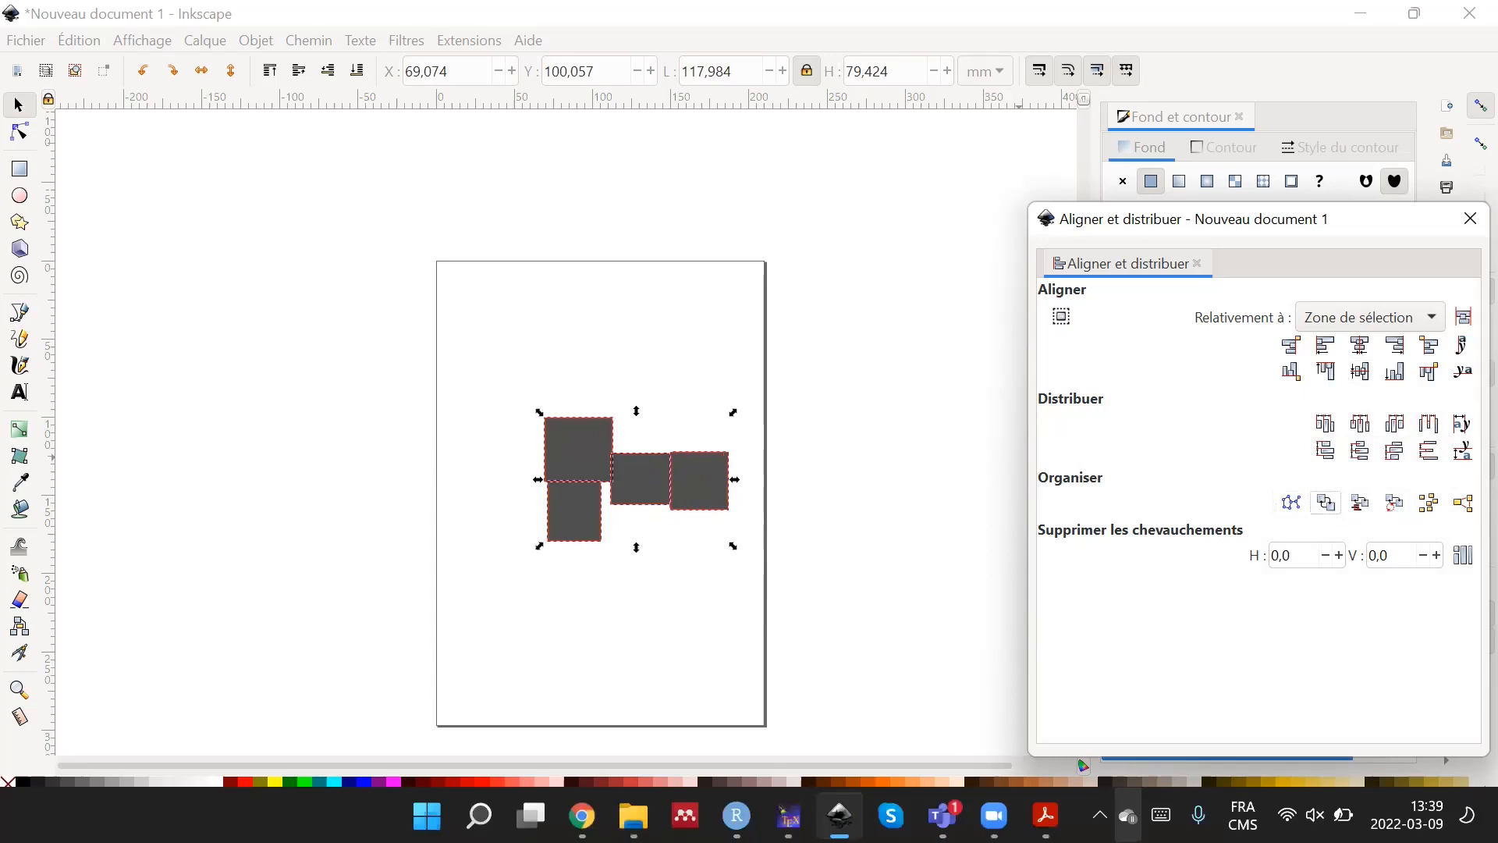
Switch to Formation inskcape.pdf in Acrobat Reader and review the "Aligner et distribuer" and "Axe Z : Ordonner" slides.
click(1046, 816)
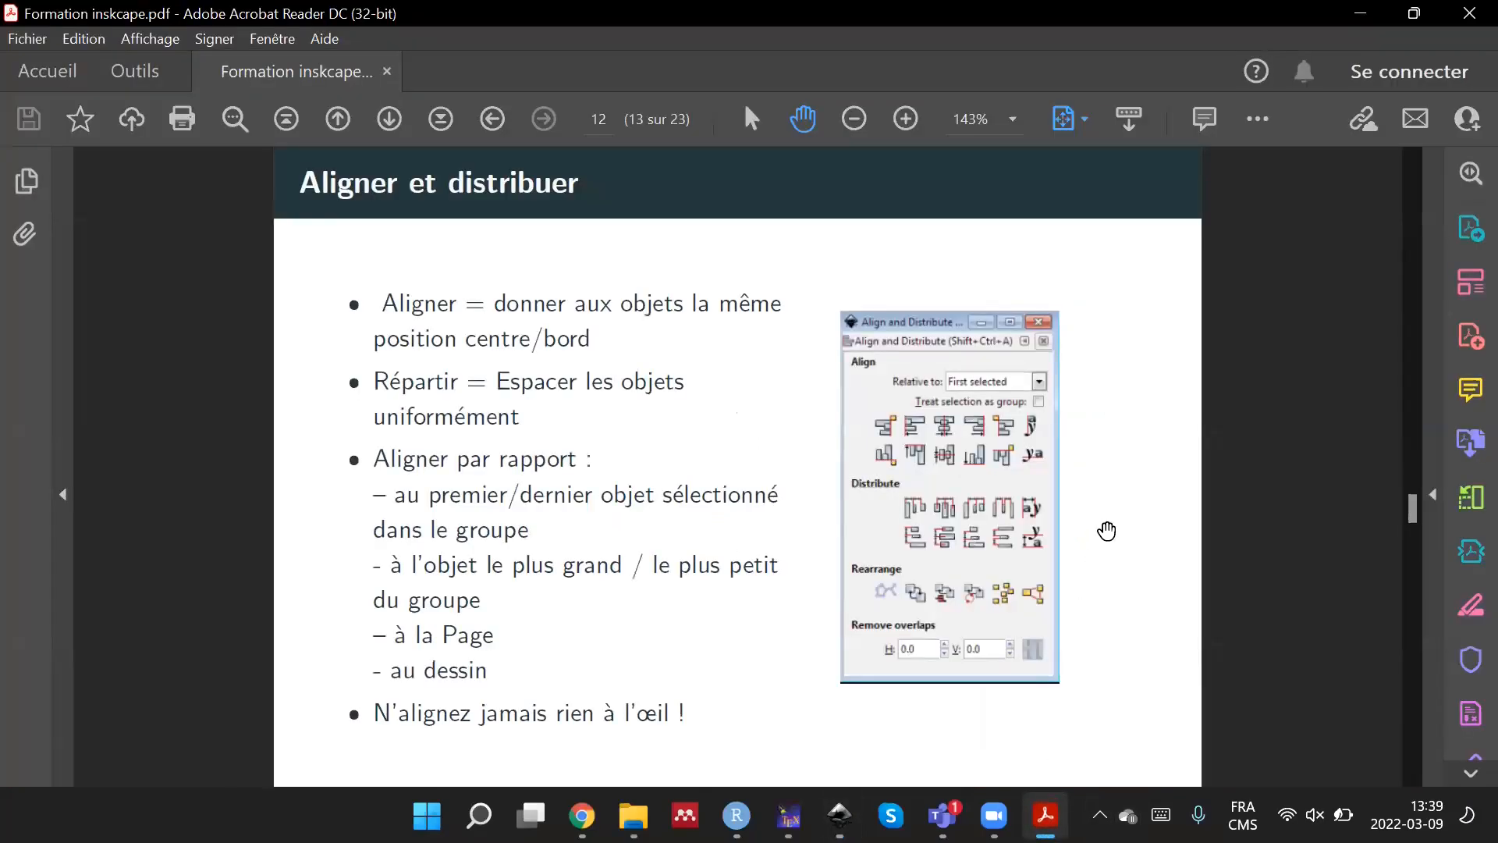
scroll(1149, 509, down, 1)
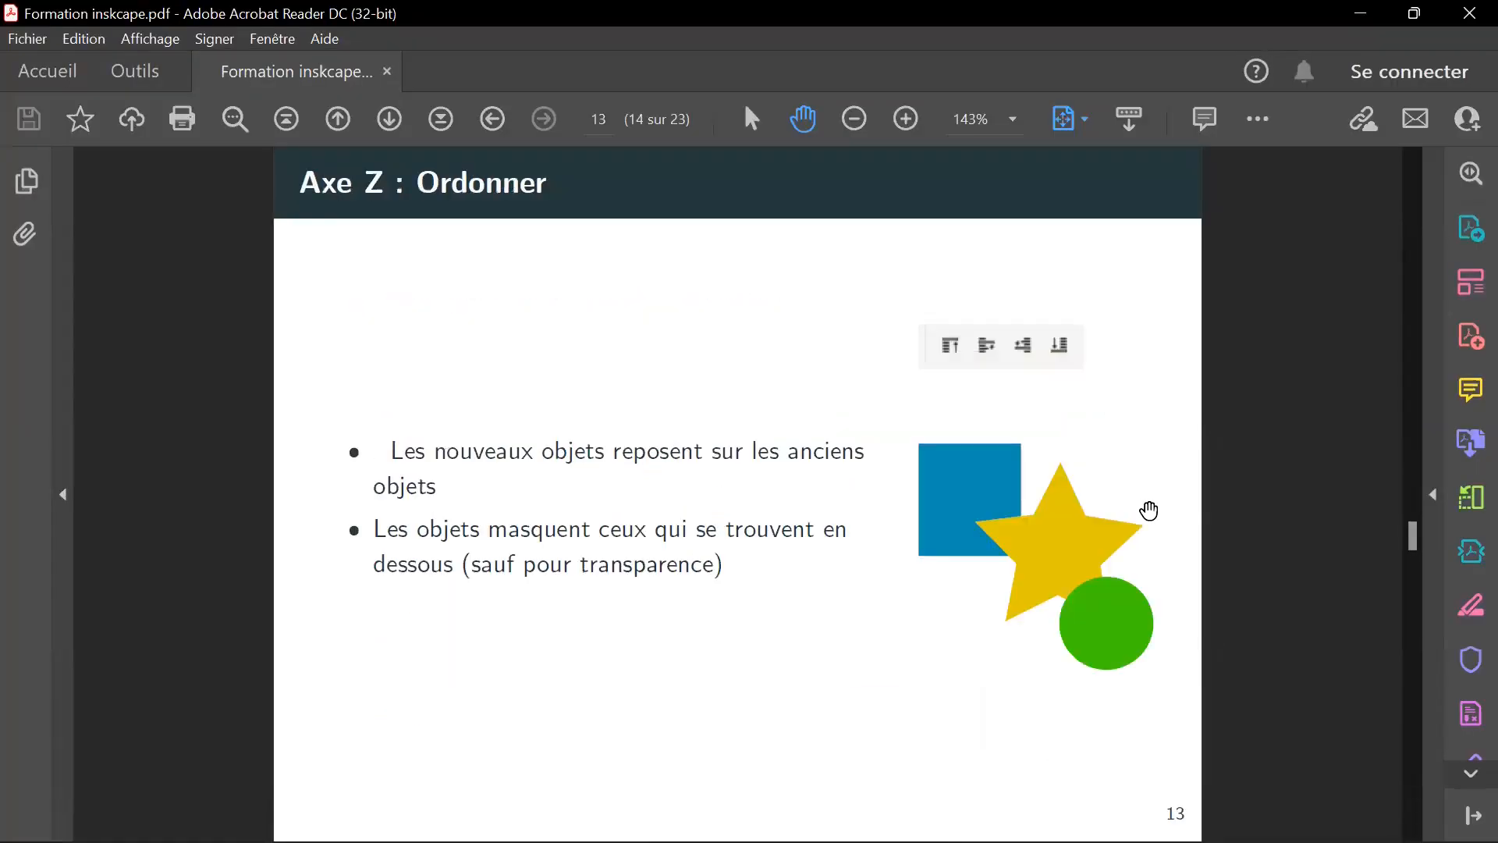
right_click(1149, 511)
click(1210, 625)
scroll(1206, 616, up, 1)
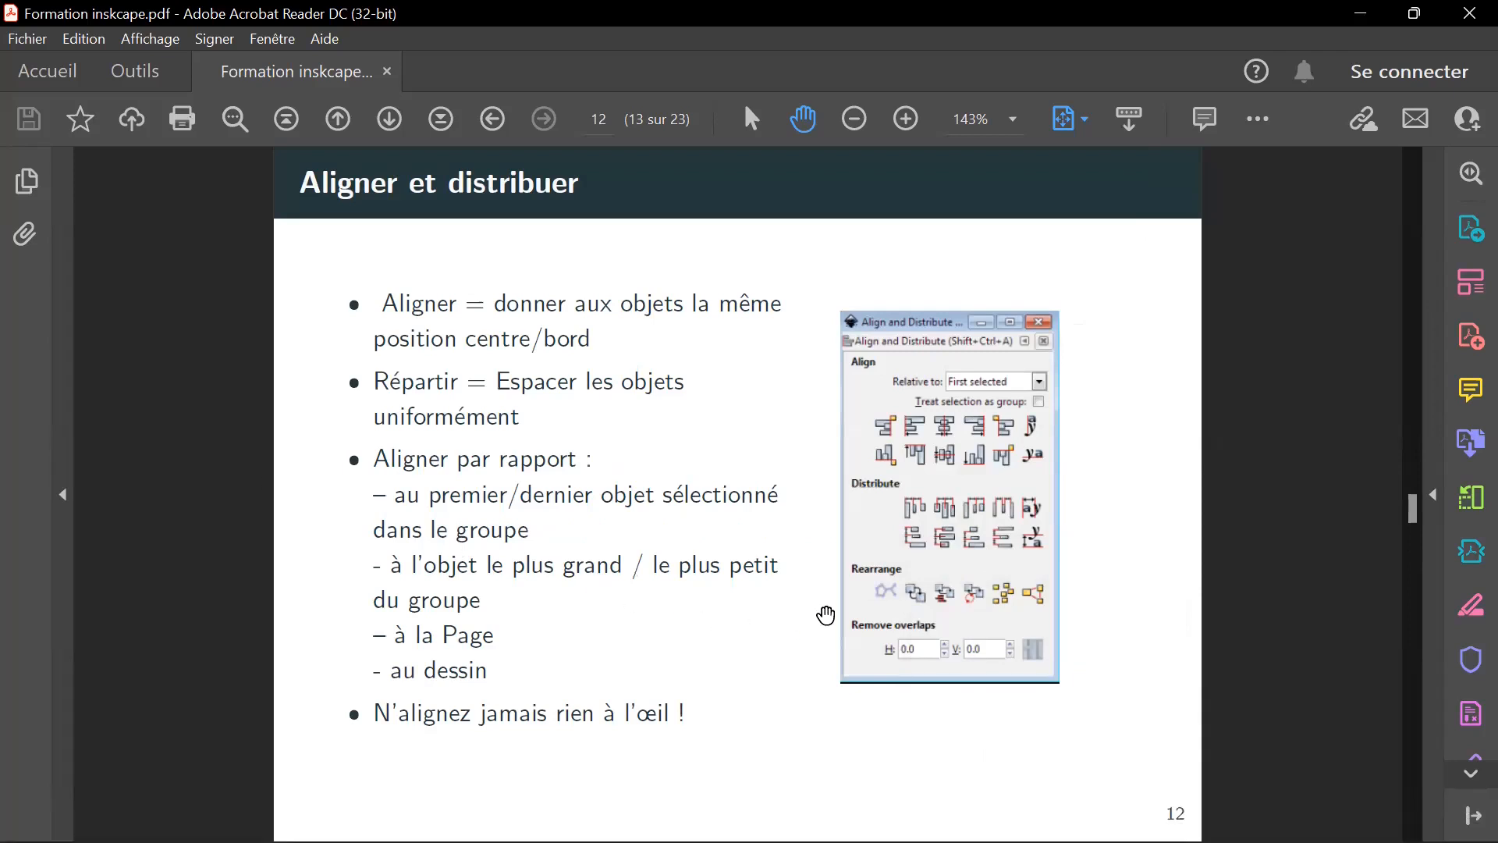
scroll(827, 605, down, 1)
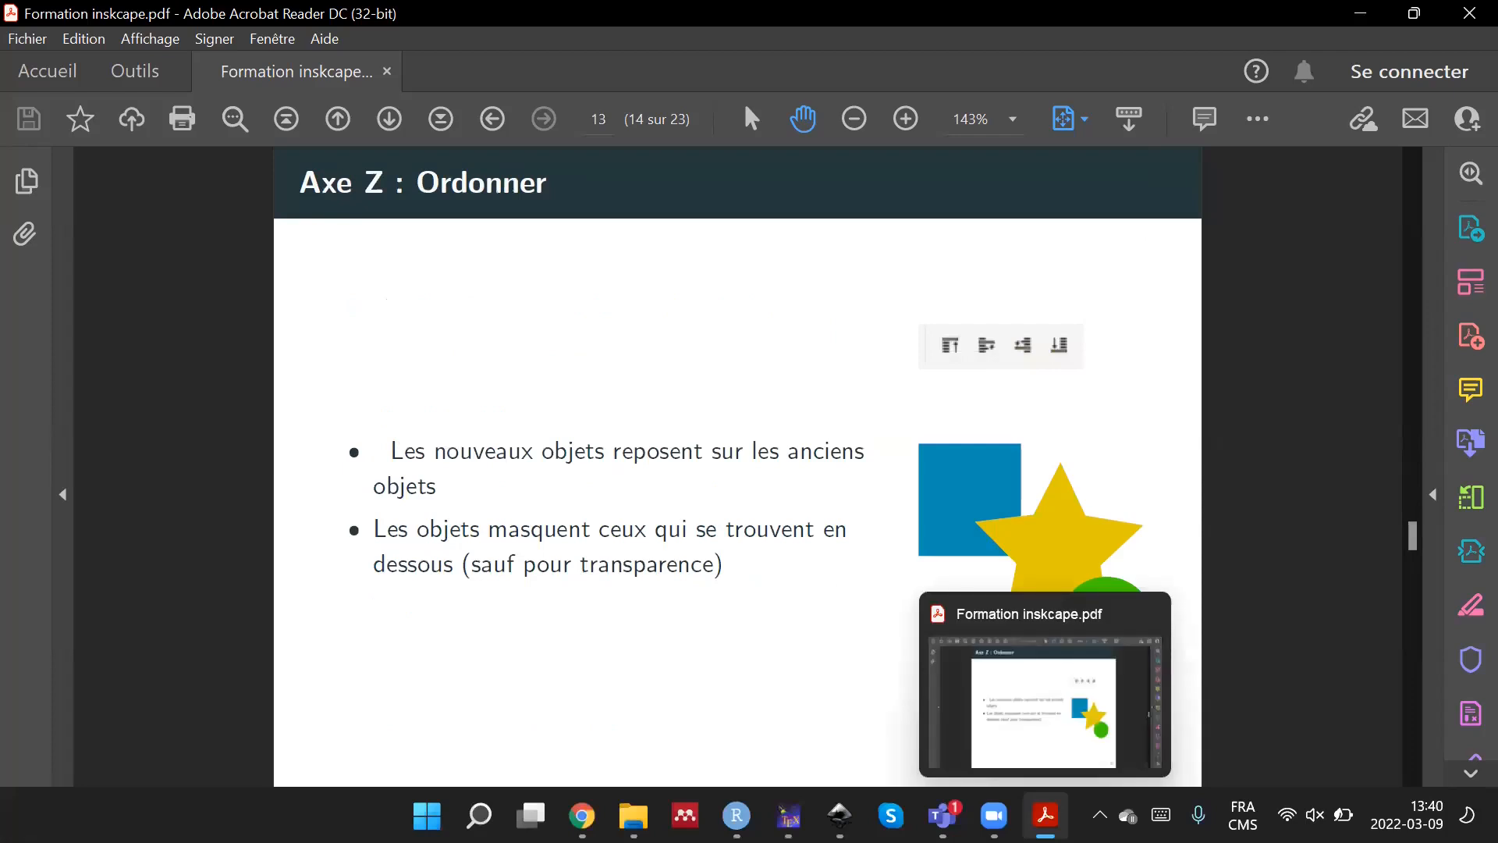
Switch back to Inkscape and separate the rectangles: the largest to the page's upper left, the middle one to about X 100.4 mm, Y 34.9 mm.
click(839, 816)
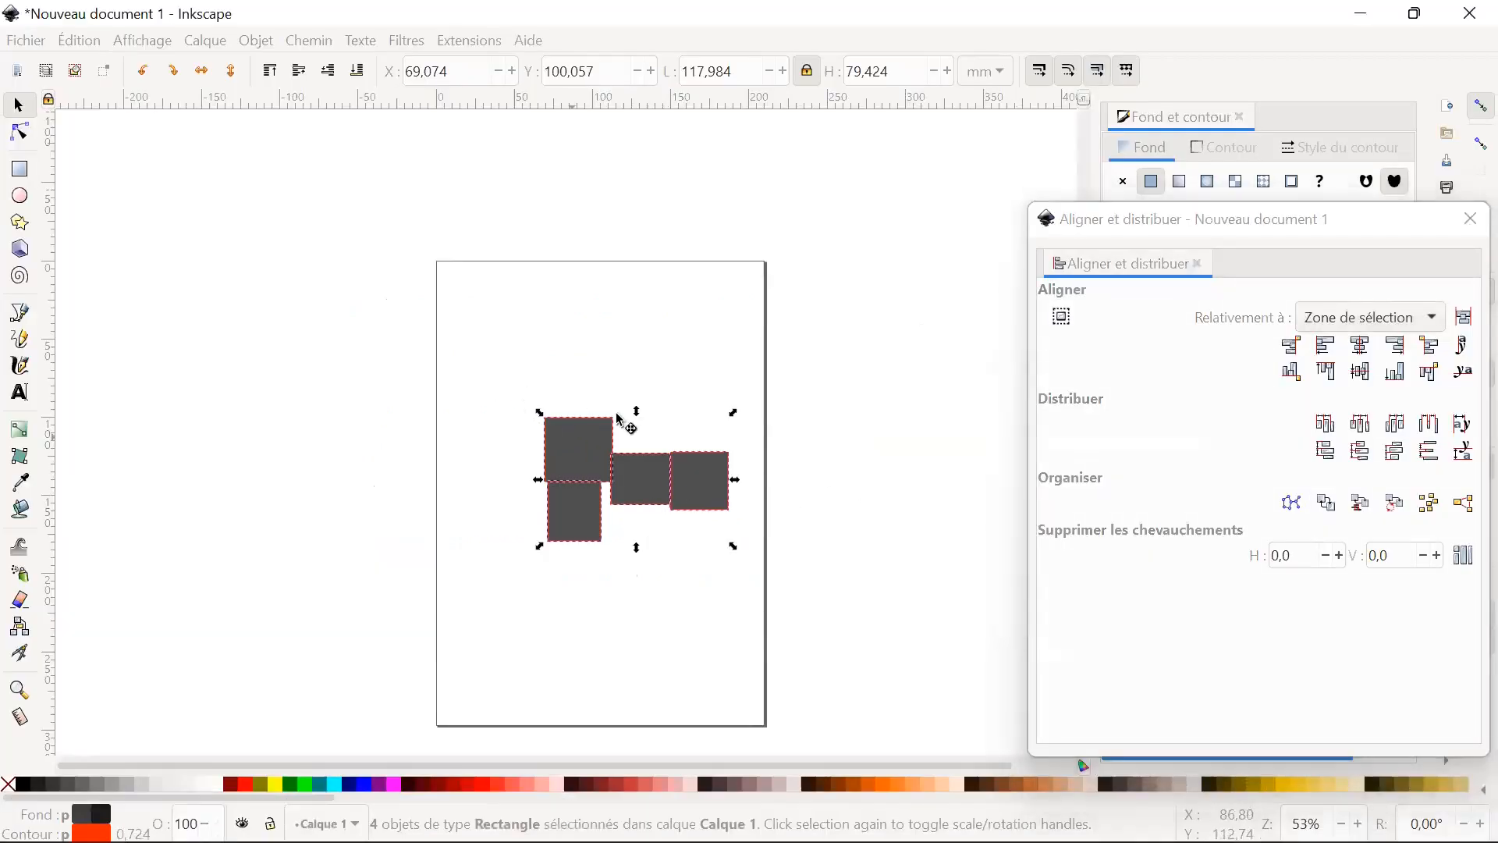
click(1375, 223)
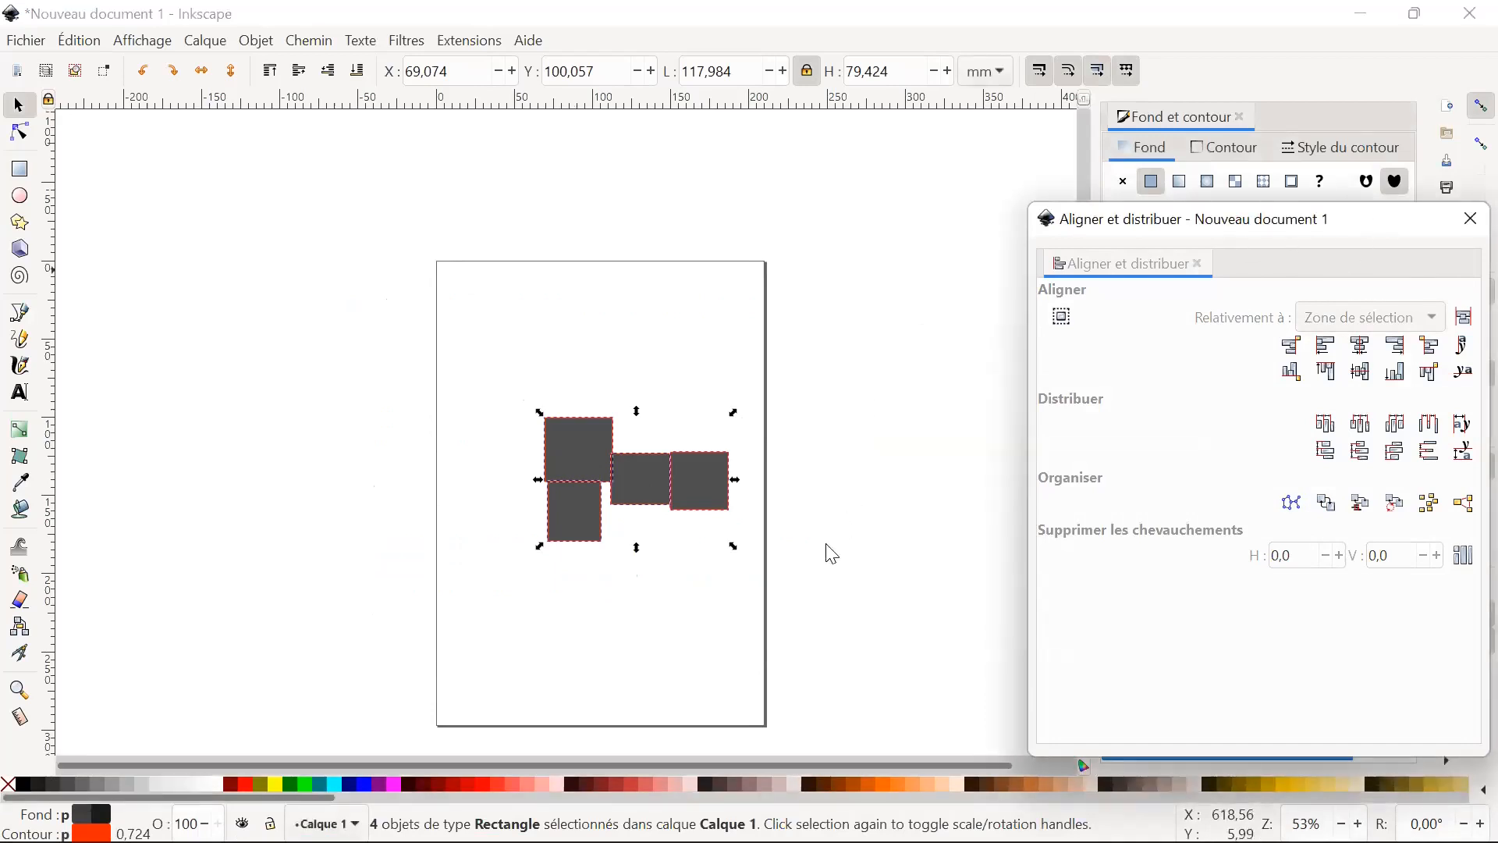
click(656, 652)
click(628, 641)
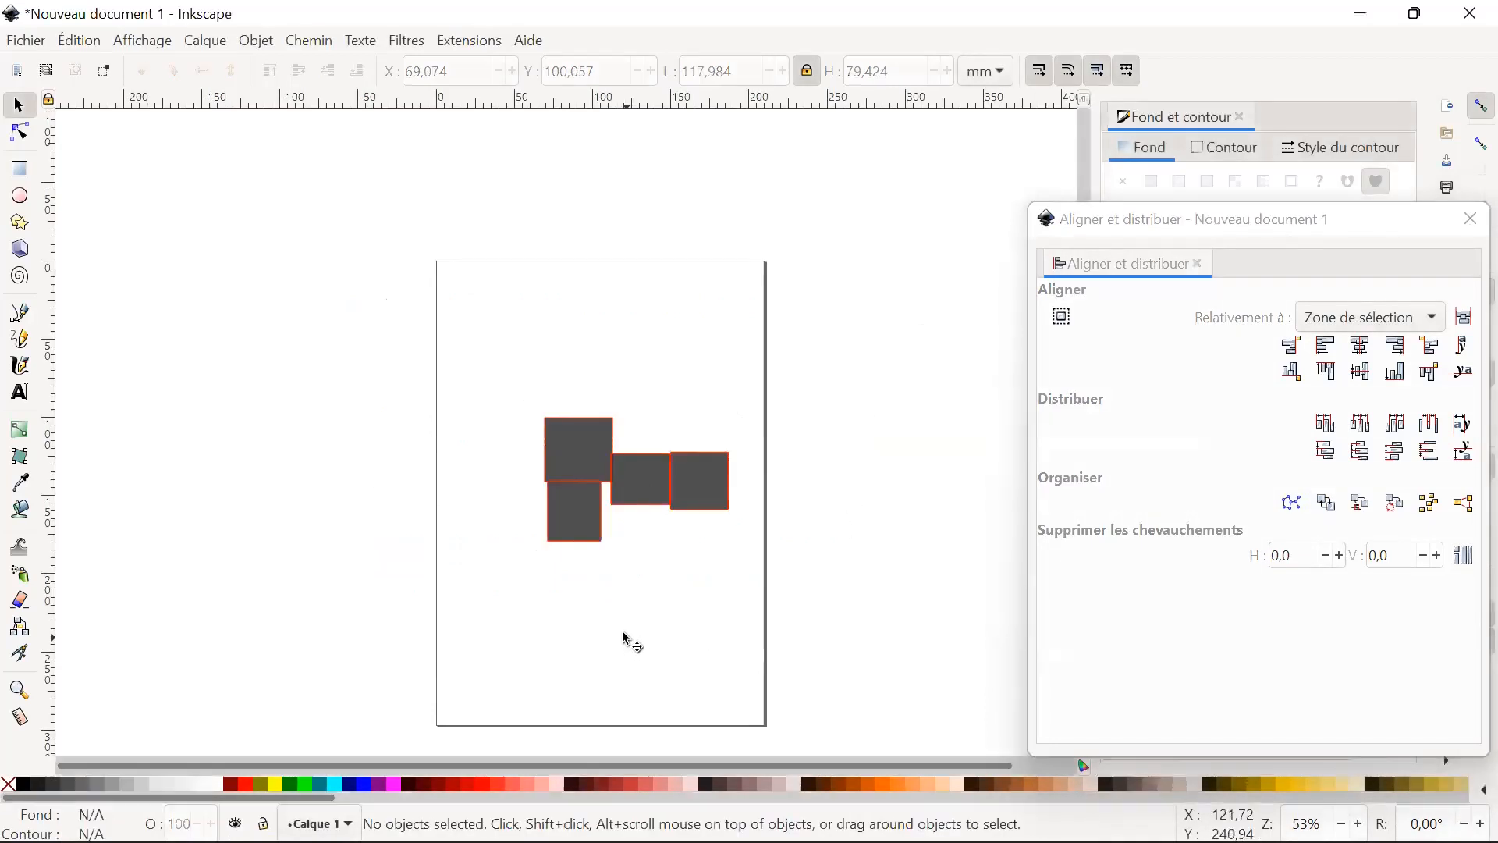
click(565, 421)
drag(573, 434, 487, 341)
drag(636, 471, 633, 321)
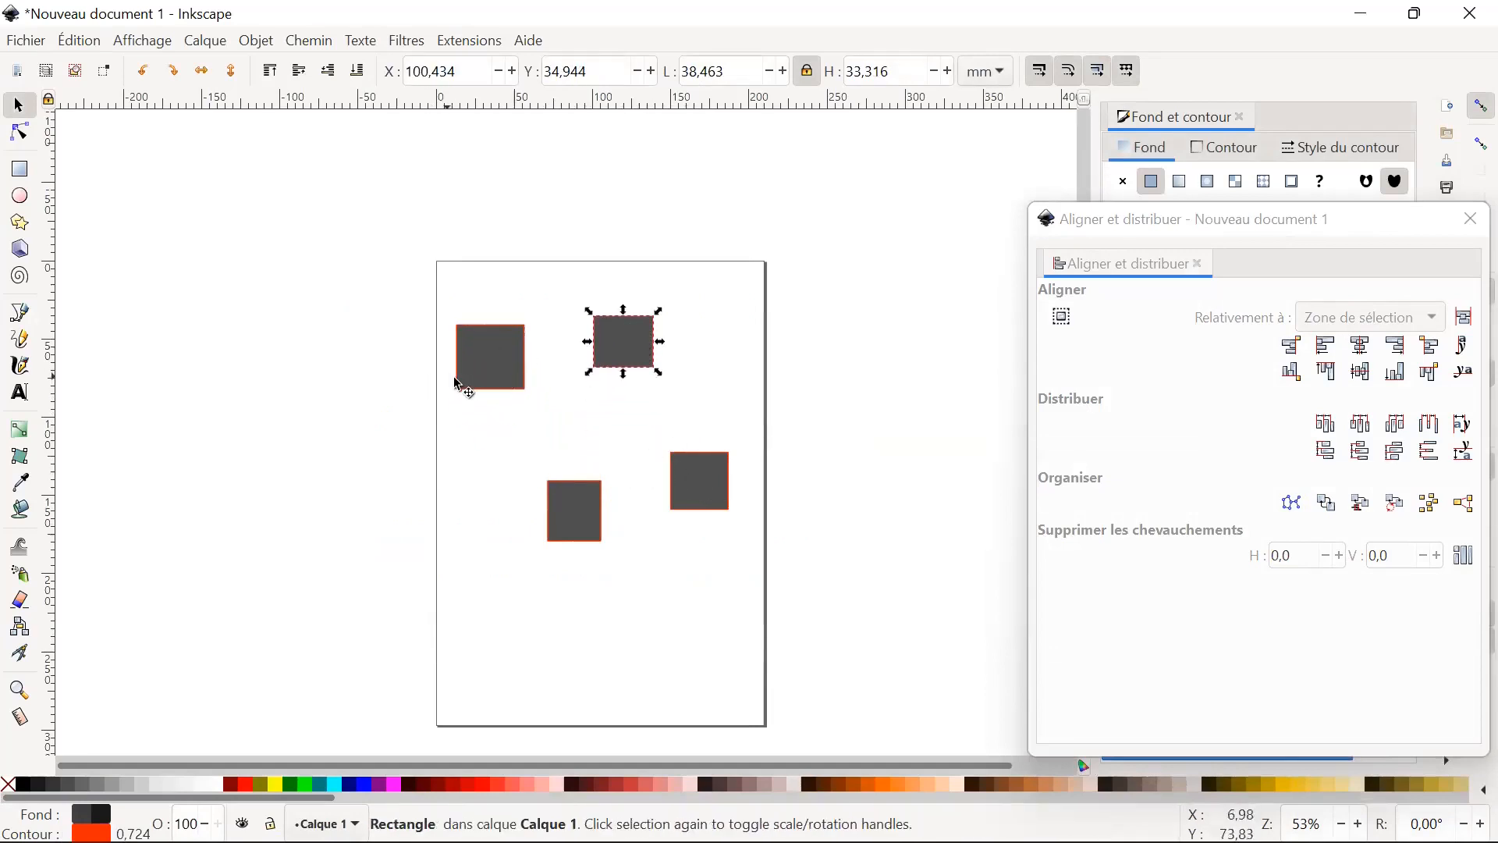
Fill the upper-right rectangle with green and the lower-left rectangle with red (#FF0000).
click(622, 351)
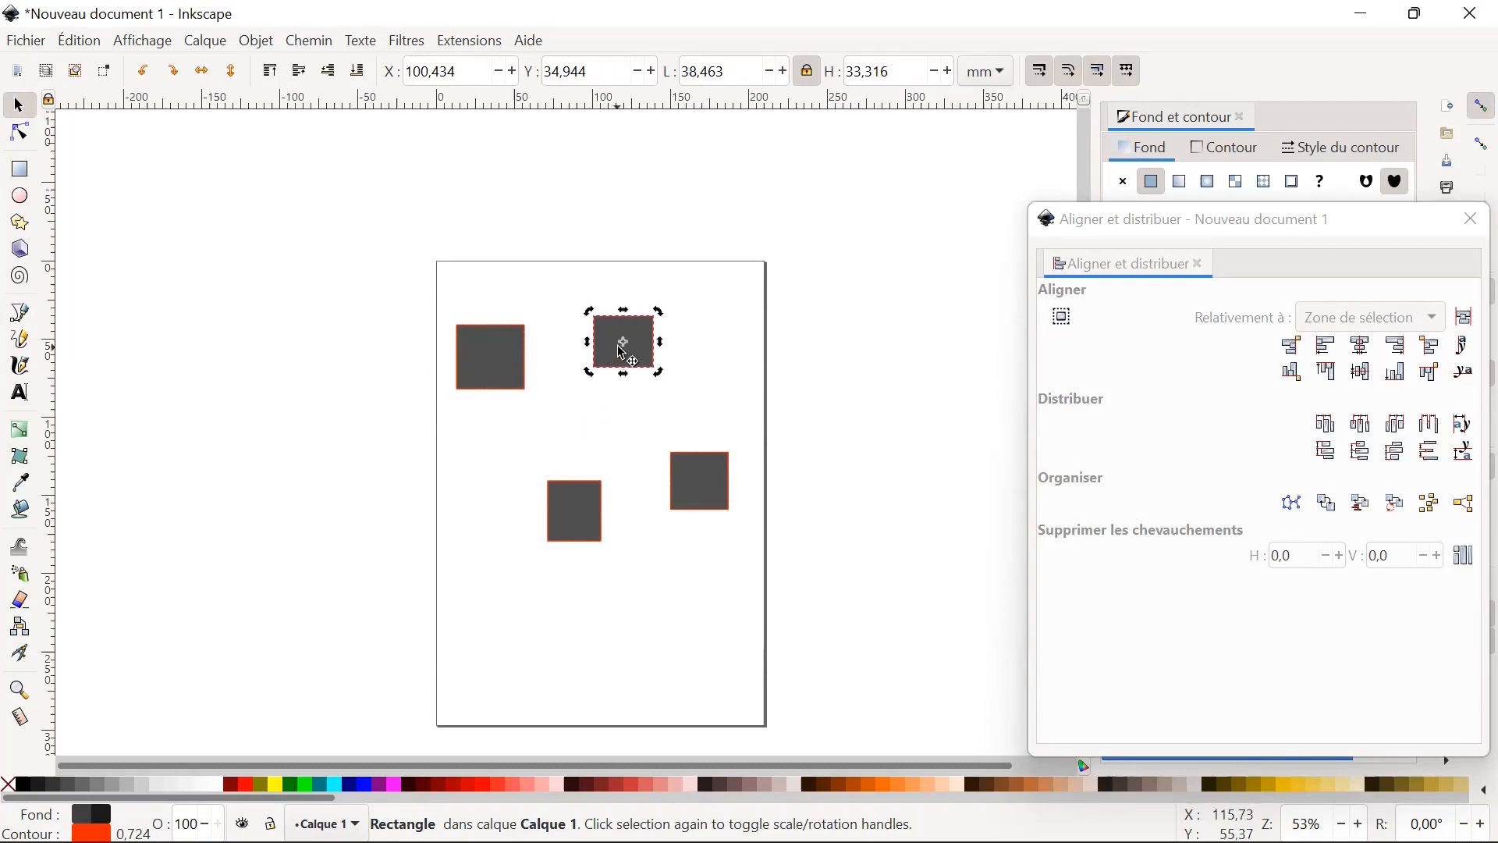
click(289, 779)
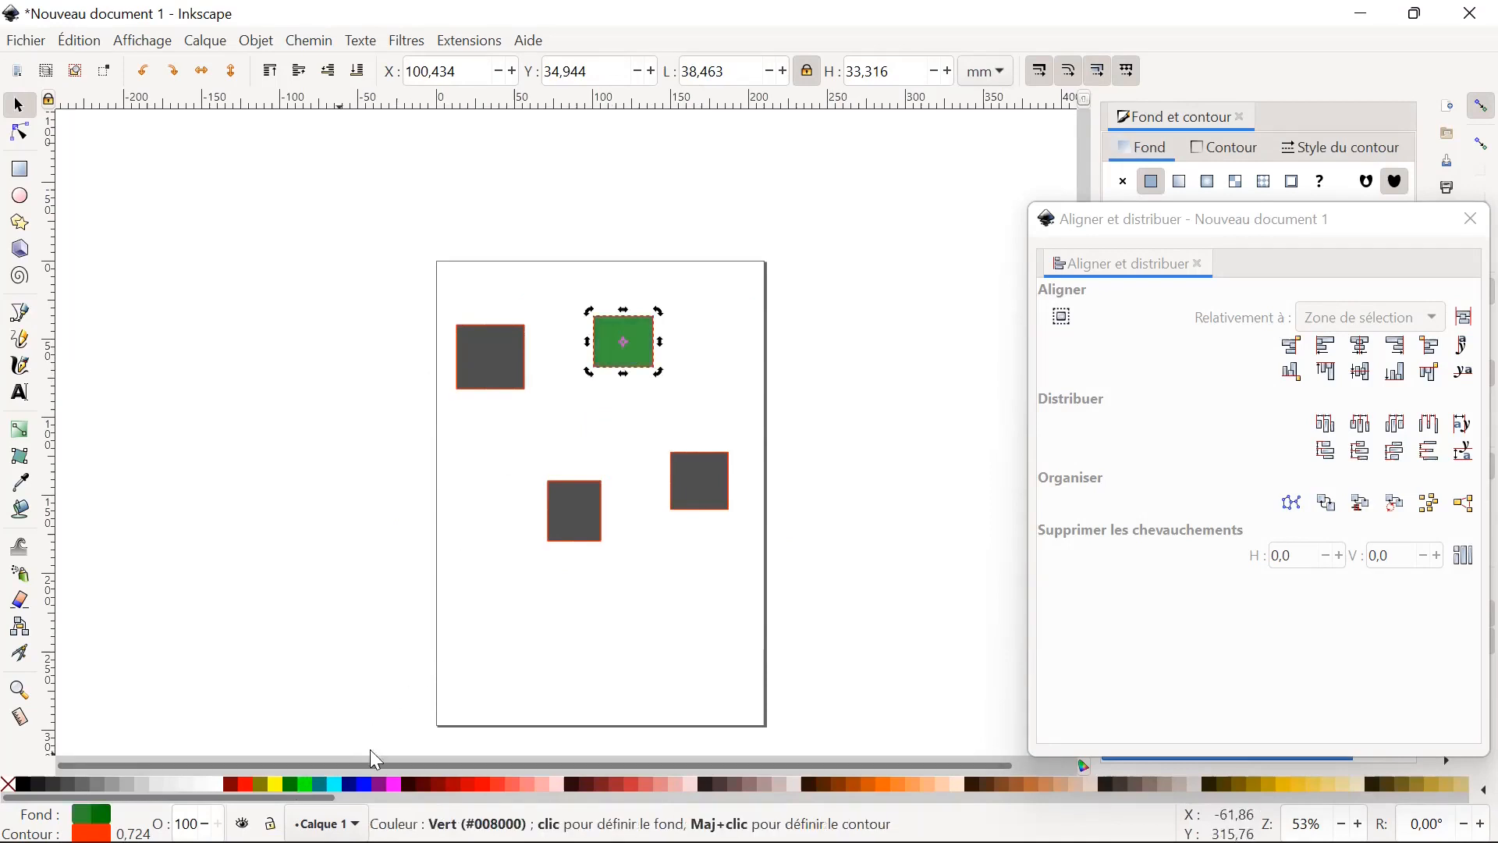
click(574, 516)
click(248, 786)
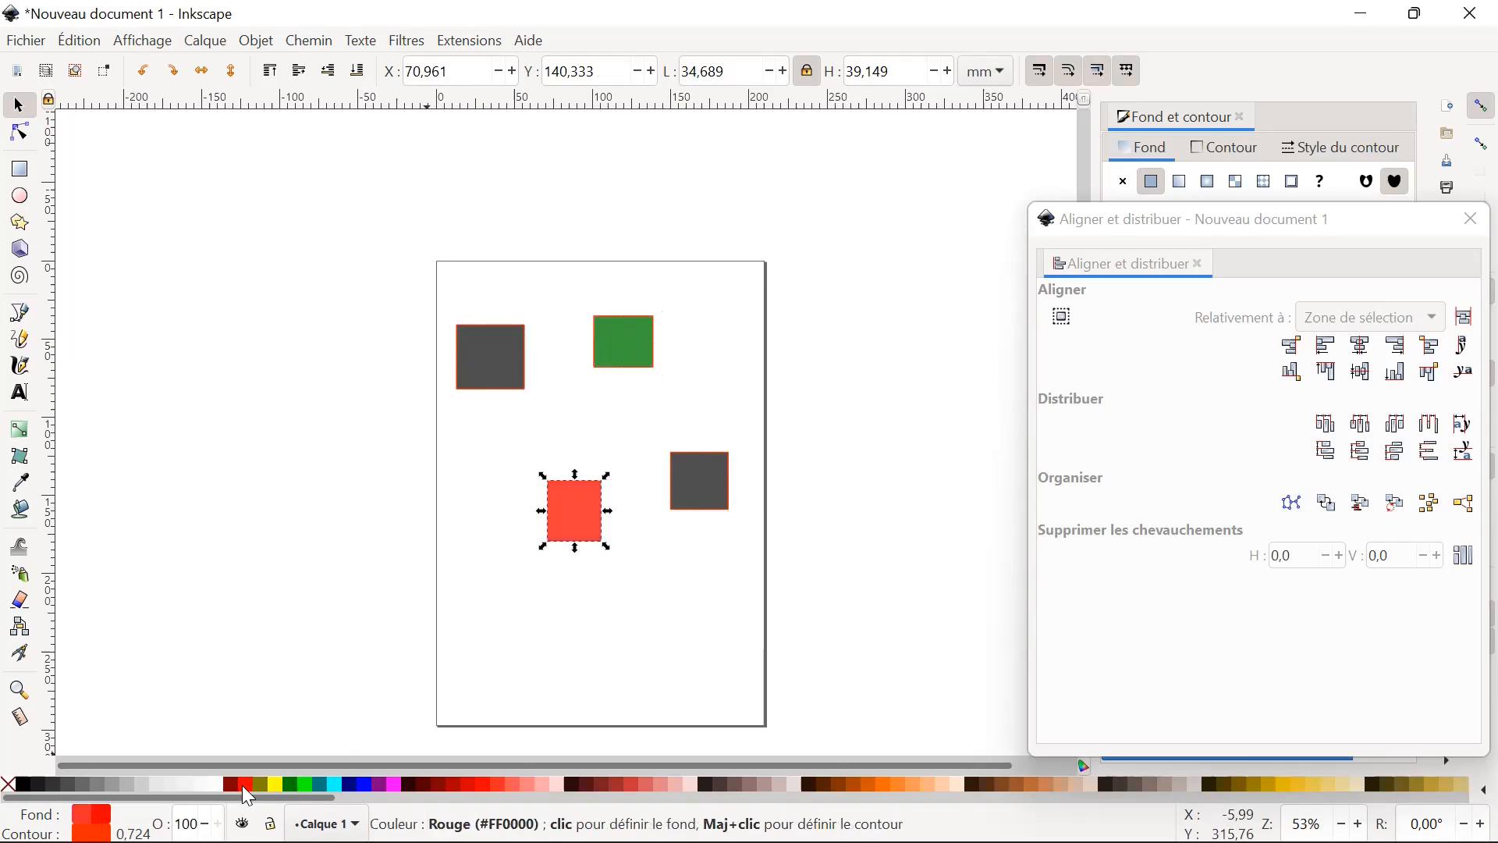
Delete the grey rectangle to the right of the red one.
click(724, 515)
click(707, 506)
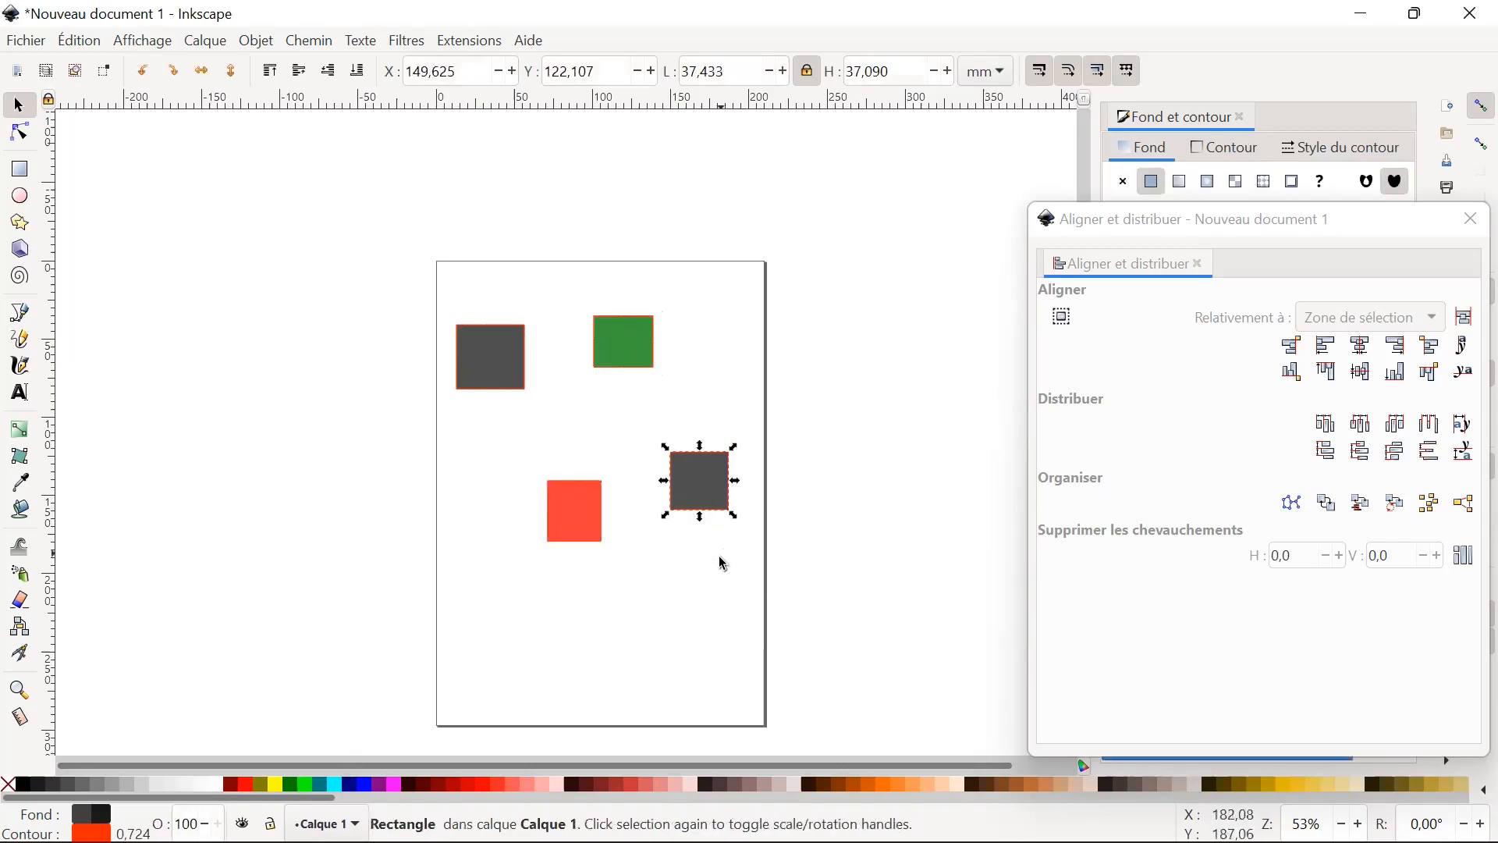
key(Delete)
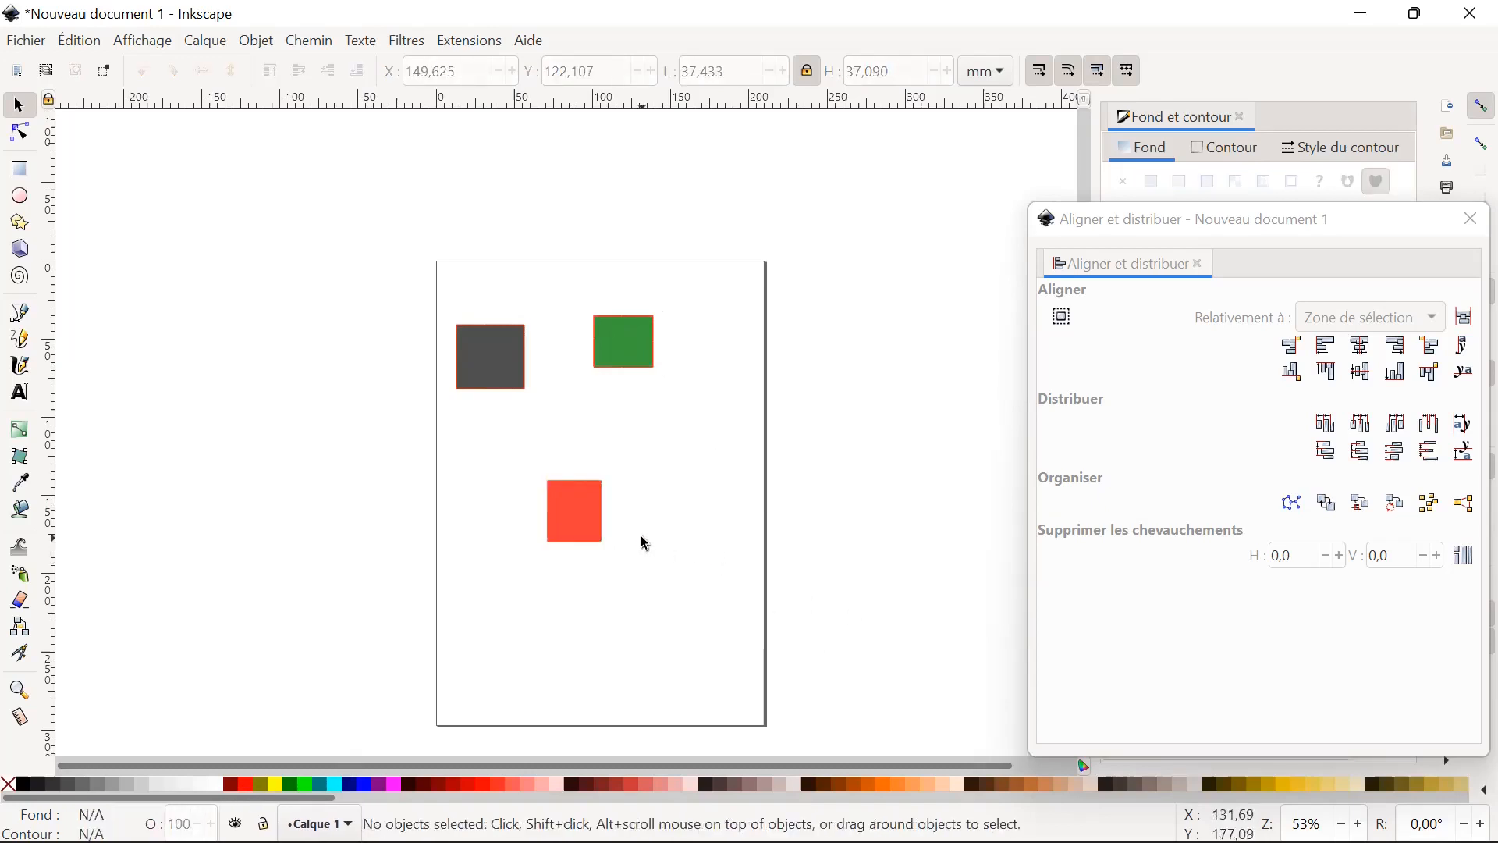
Move the green rectangle to about X 110.9 mm, Y 69.9 mm, and overlap it with the grey one at about X 112.4 mm, Y 40.5 mm.
drag(622, 378, 656, 403)
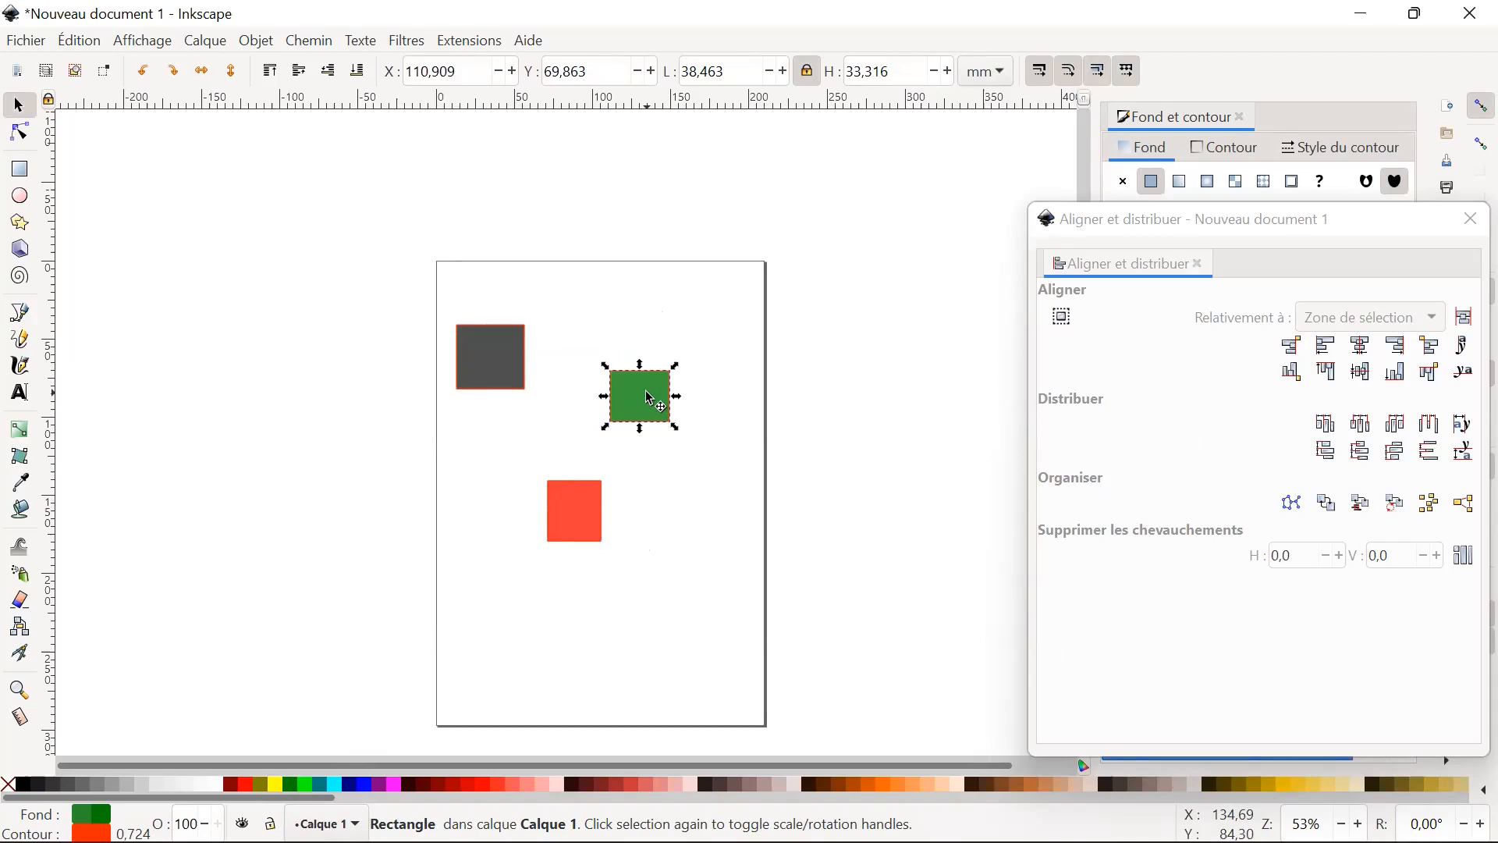
drag(492, 360, 668, 352)
click(702, 396)
Raise the grey rectangle to the top of the stacking order.
click(659, 334)
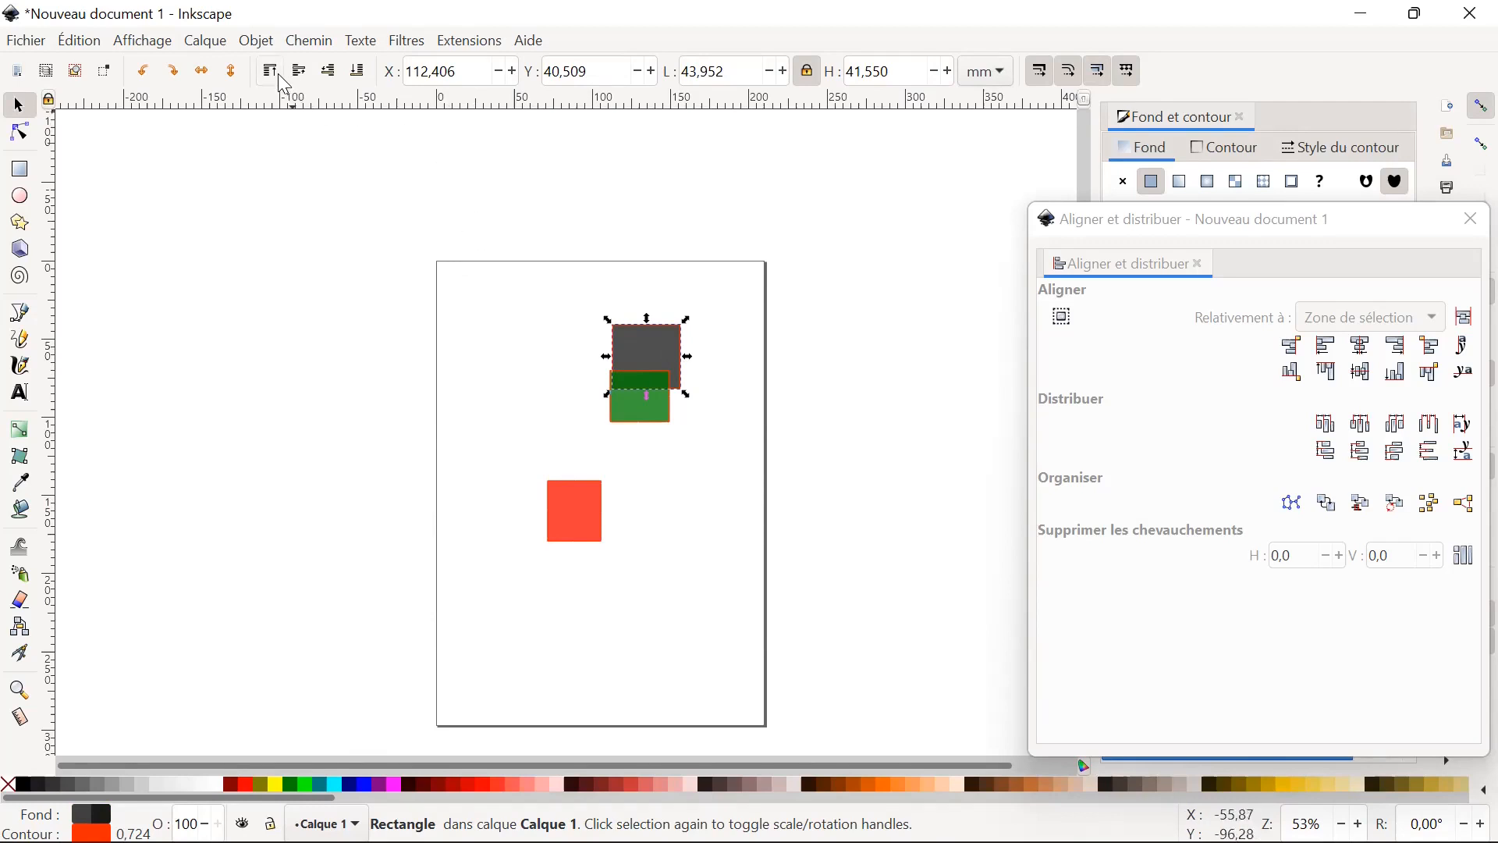
click(639, 341)
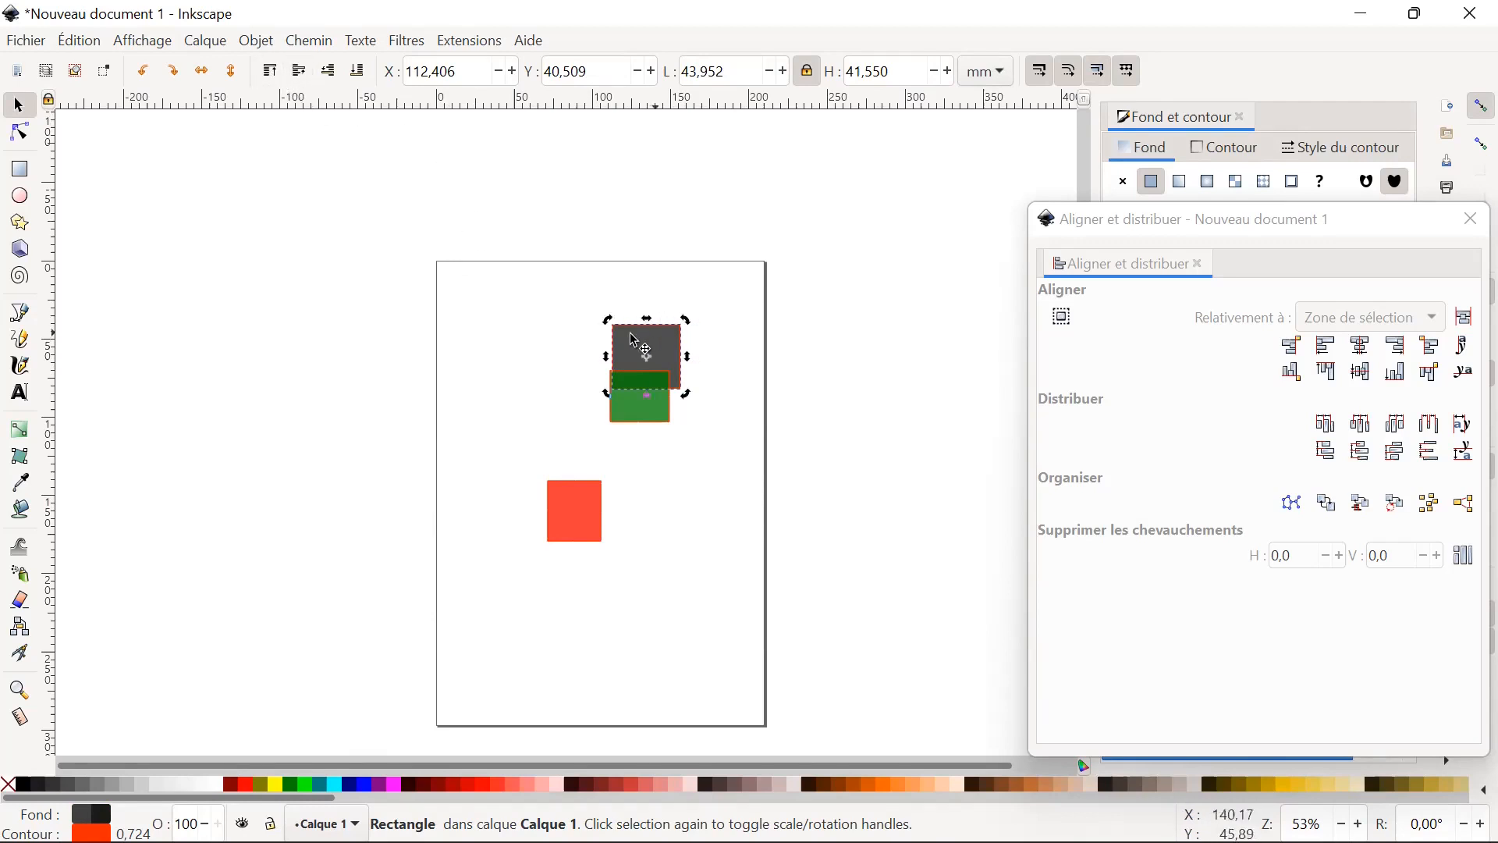
click(276, 75)
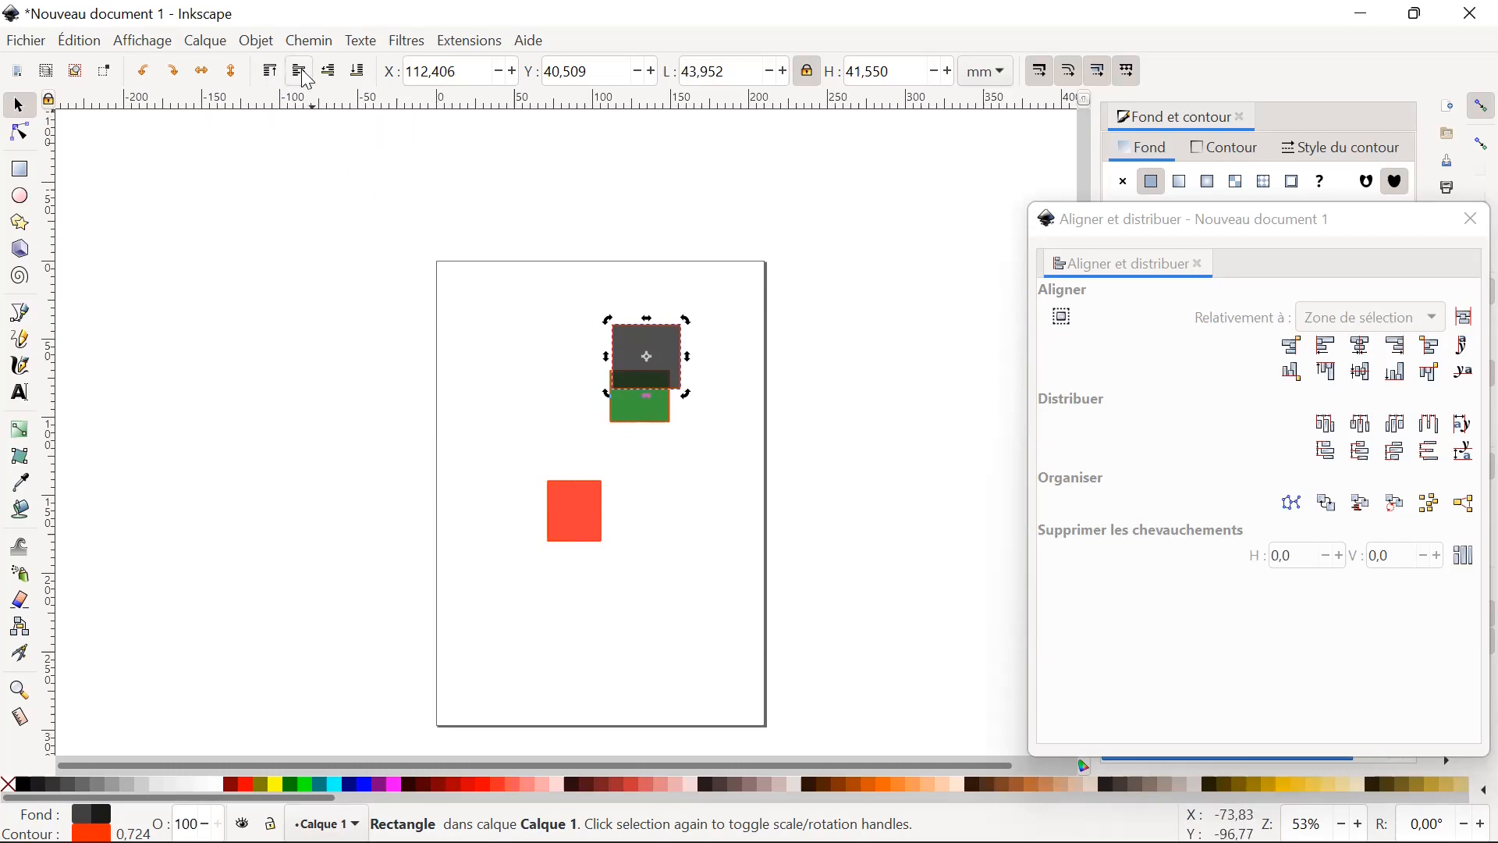
Move the red rectangle over the green one, to about X 112.4 mm, Y 81.3 mm, and change its stacking order, finally raising it to the top.
click(594, 535)
drag(595, 536, 659, 443)
click(330, 72)
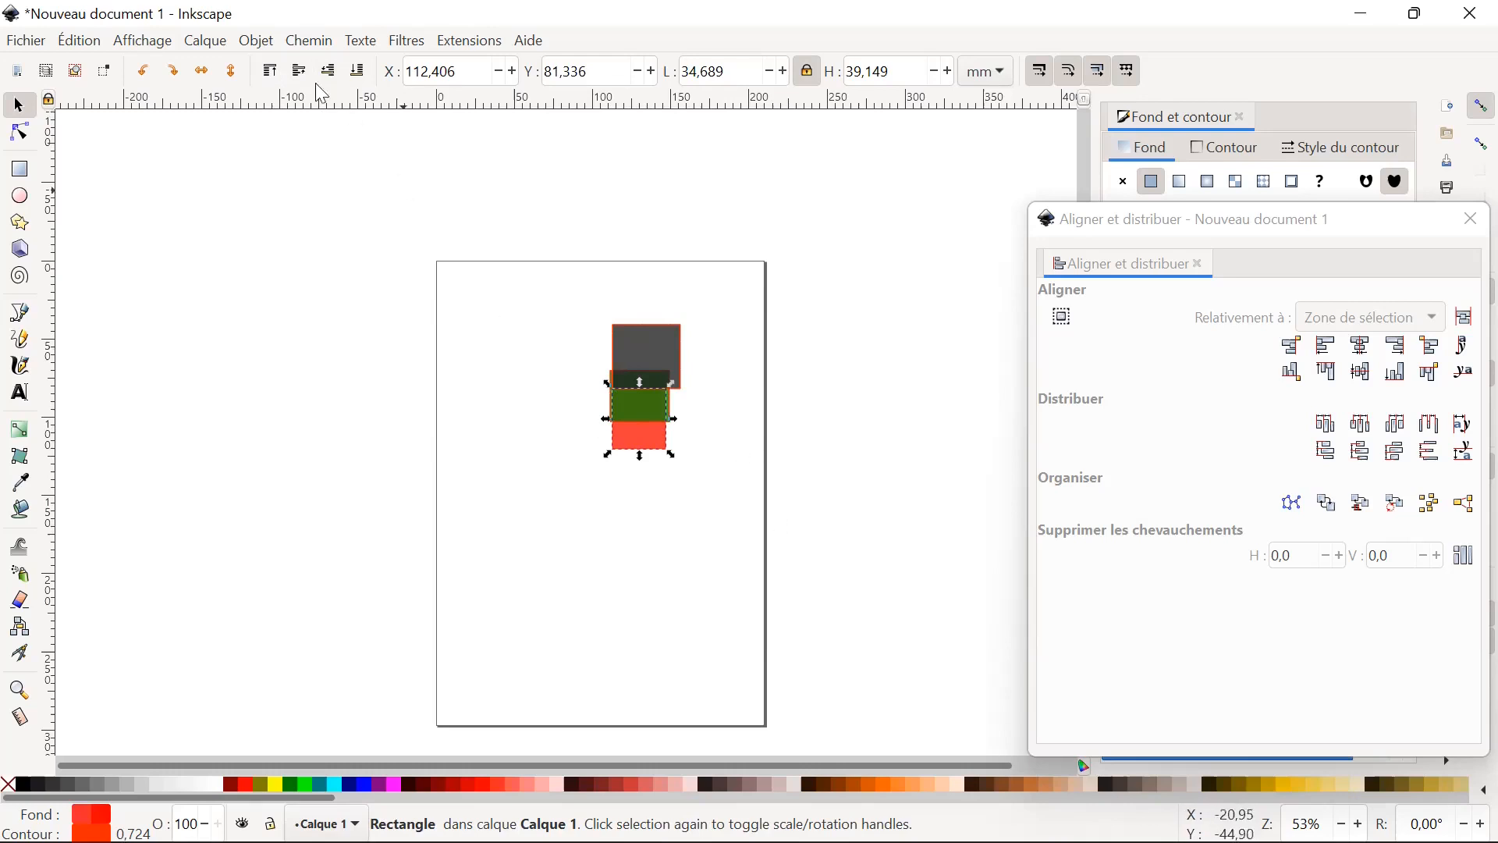
click(273, 74)
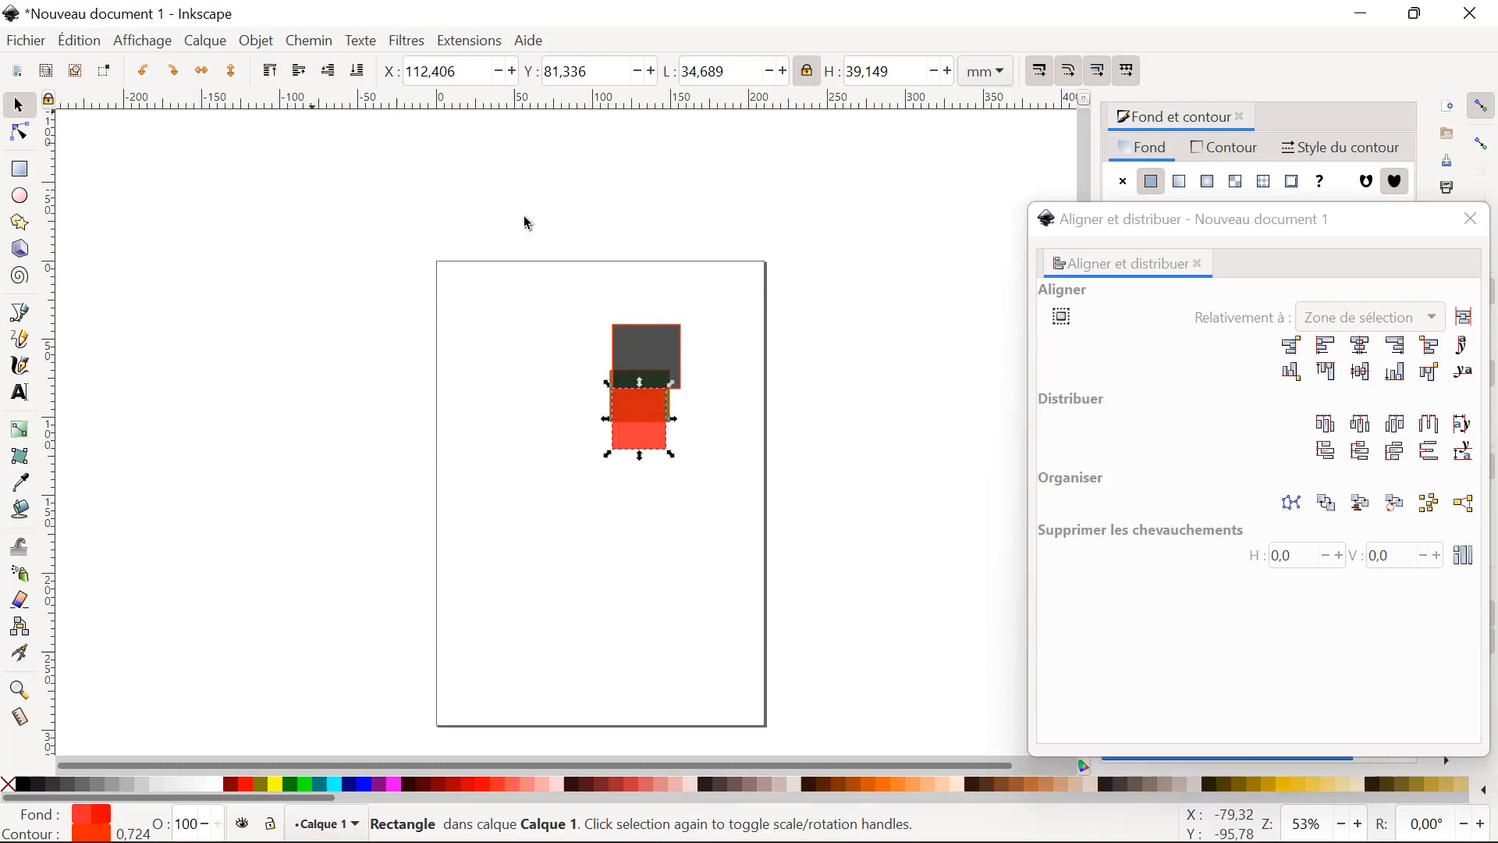
Move the red rectangle to about X 114.4 mm, Y 91.3 mm, and lower it to the bottom of the stacking order.
mouse_move(646, 434)
mouse_down()
mouse_move(688, 448)
mouse_move(654, 450)
mouse_up()
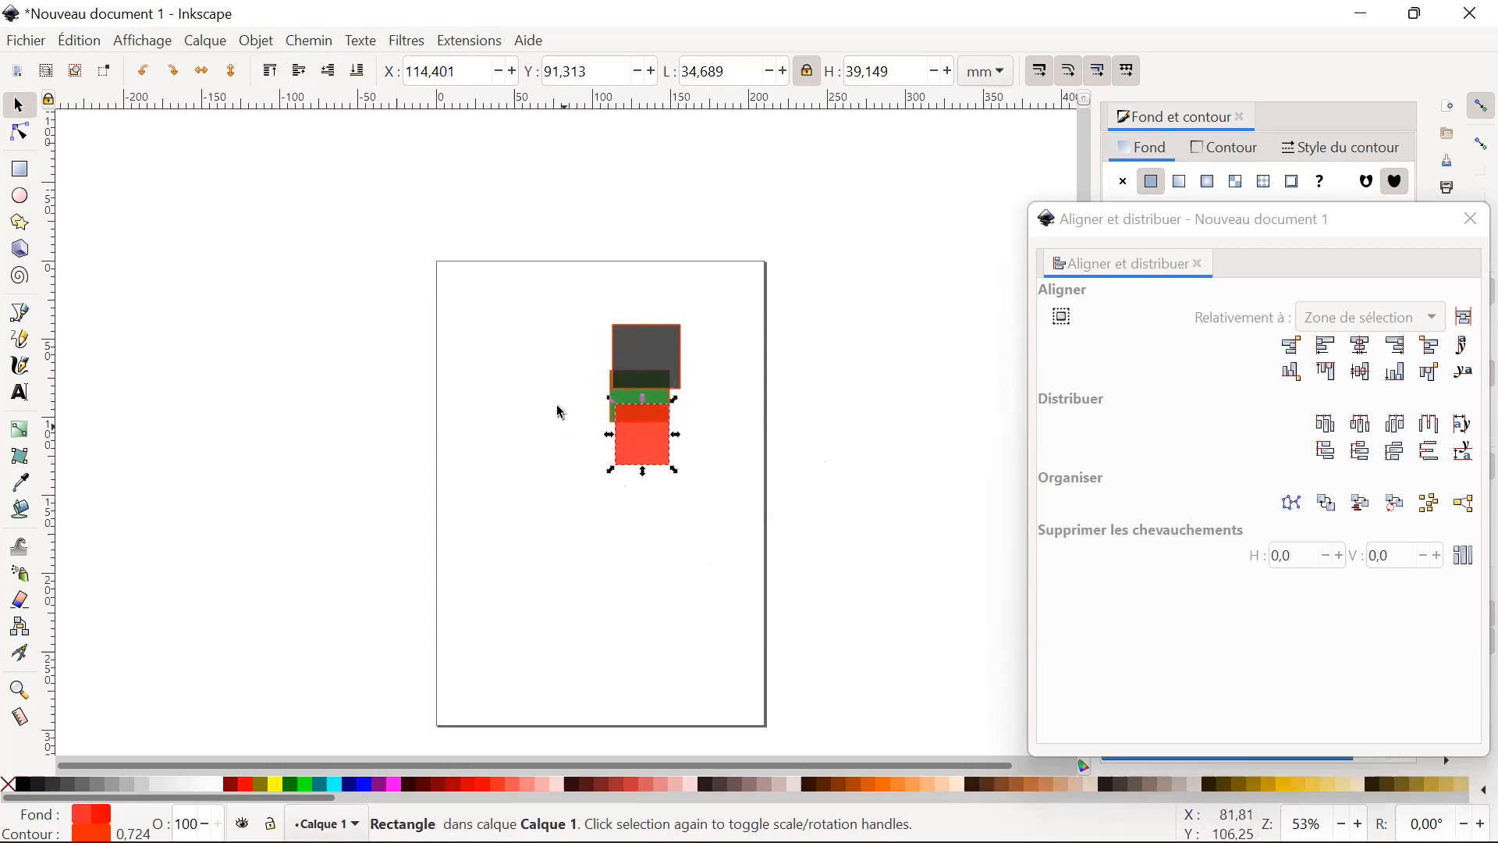
click(364, 75)
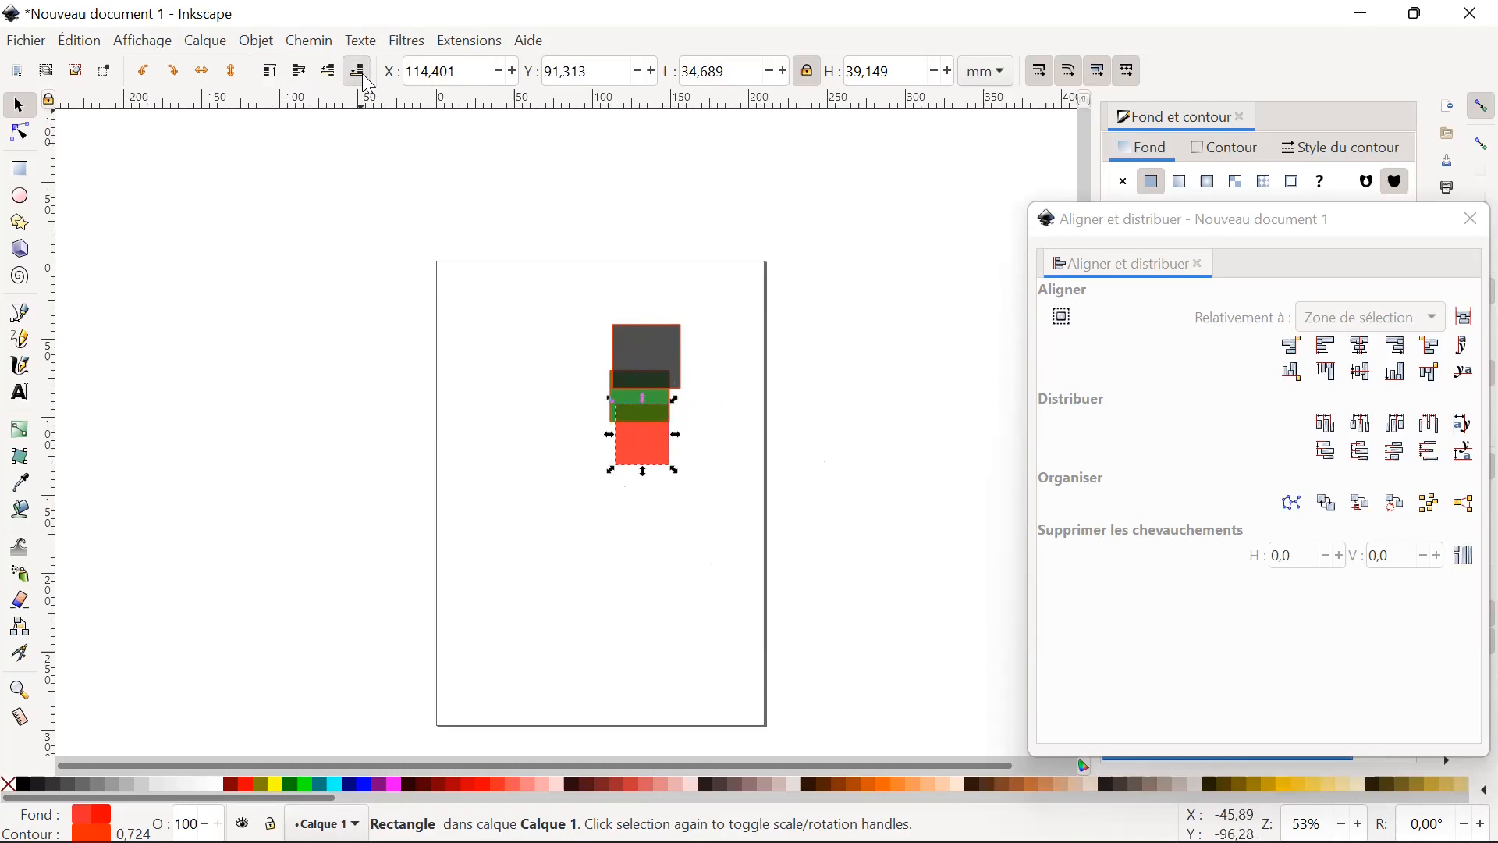
Separate the rectangles: grey to about X 67.7, Y 29.0 mm, green to X 131.9, Y 67.4 mm, red to X 36.5, Y 93.0 mm.
drag(650, 472, 586, 483)
click(636, 367)
drag(636, 367, 576, 332)
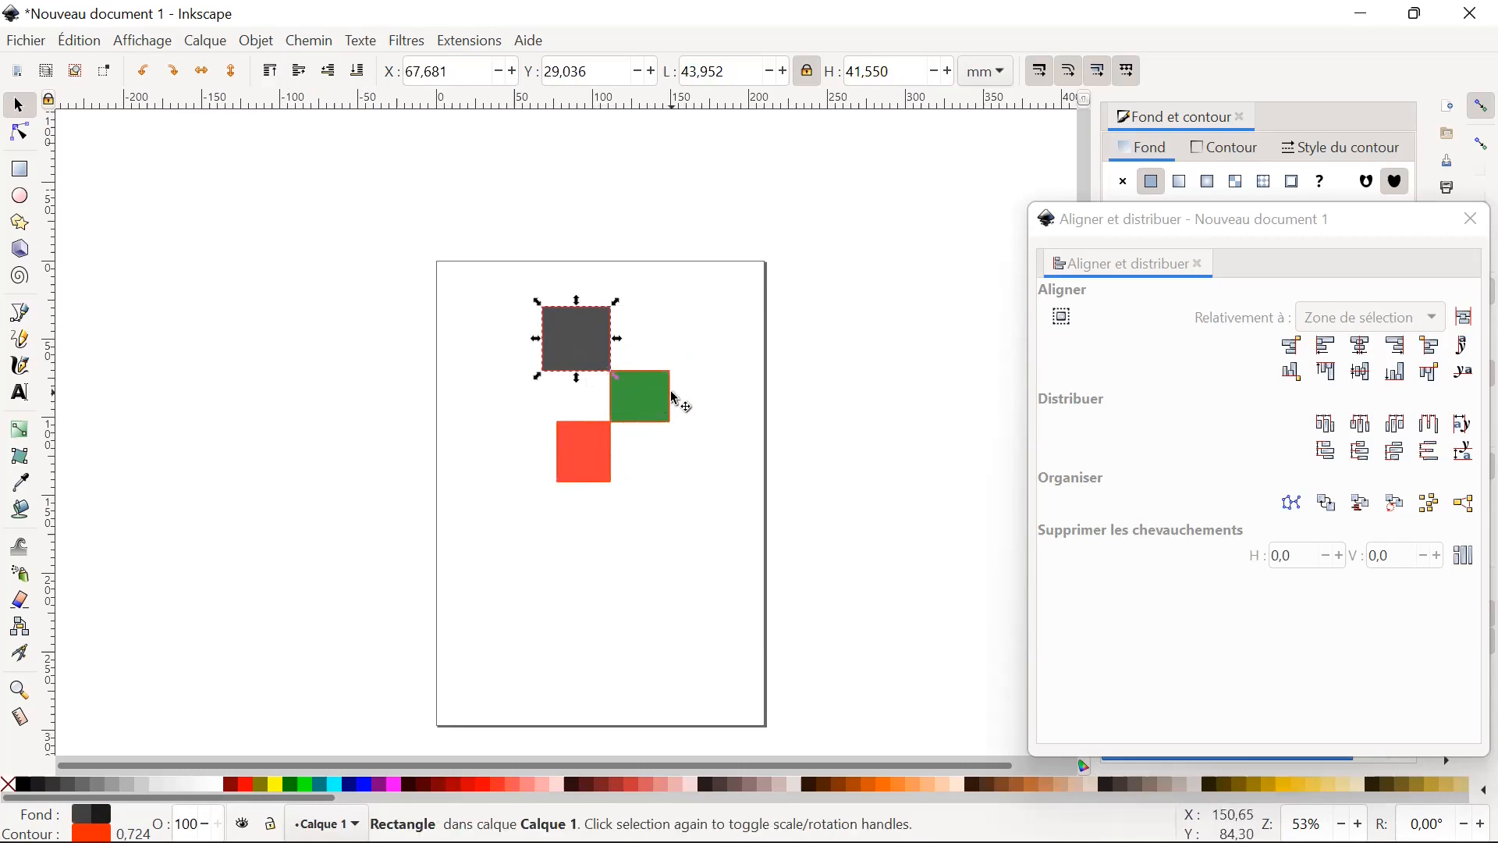
drag(663, 412, 693, 405)
drag(591, 469, 511, 455)
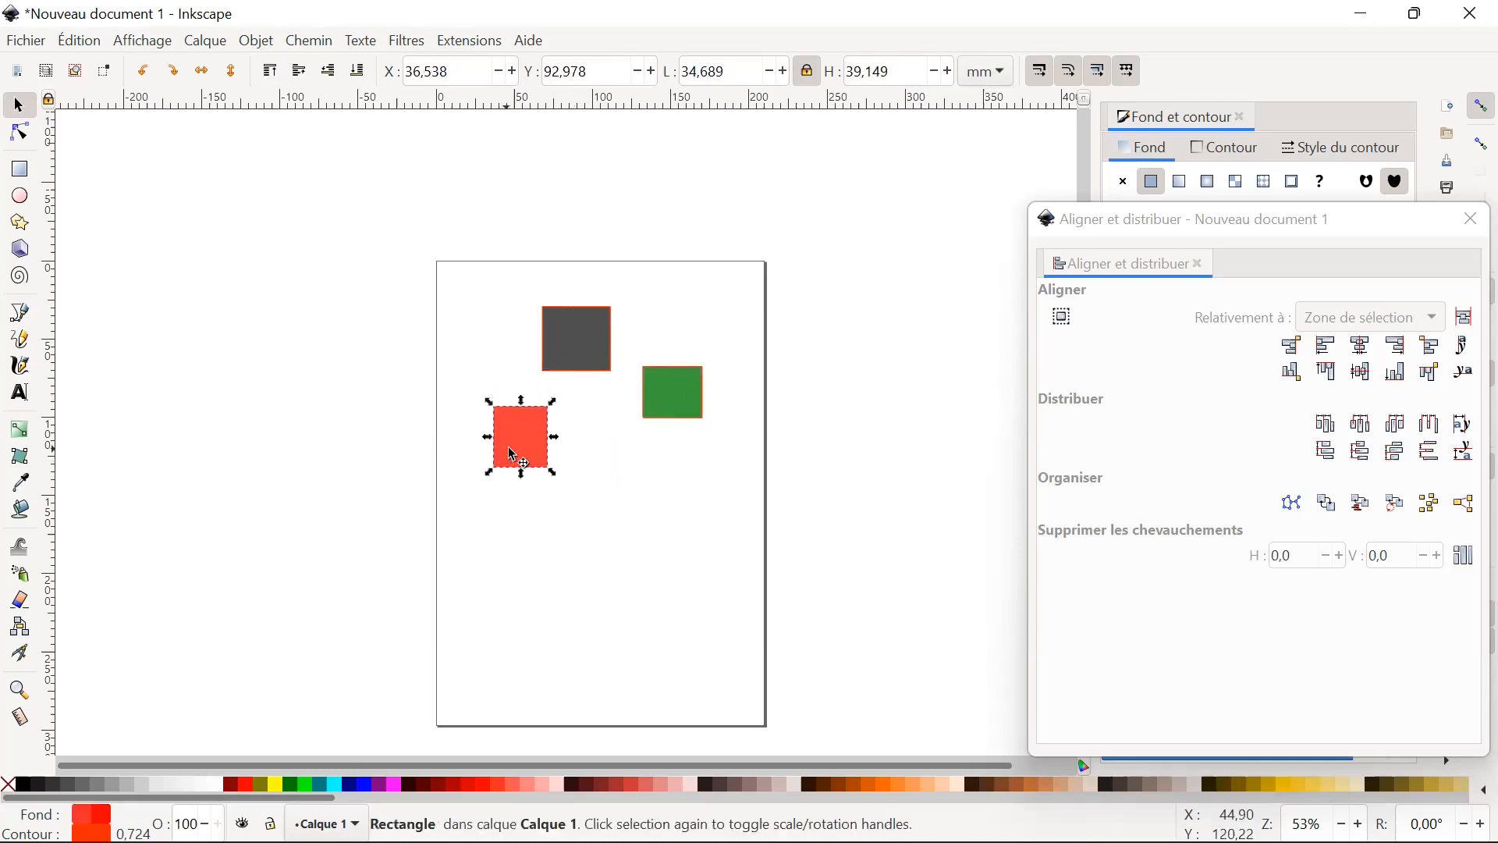
click(685, 411)
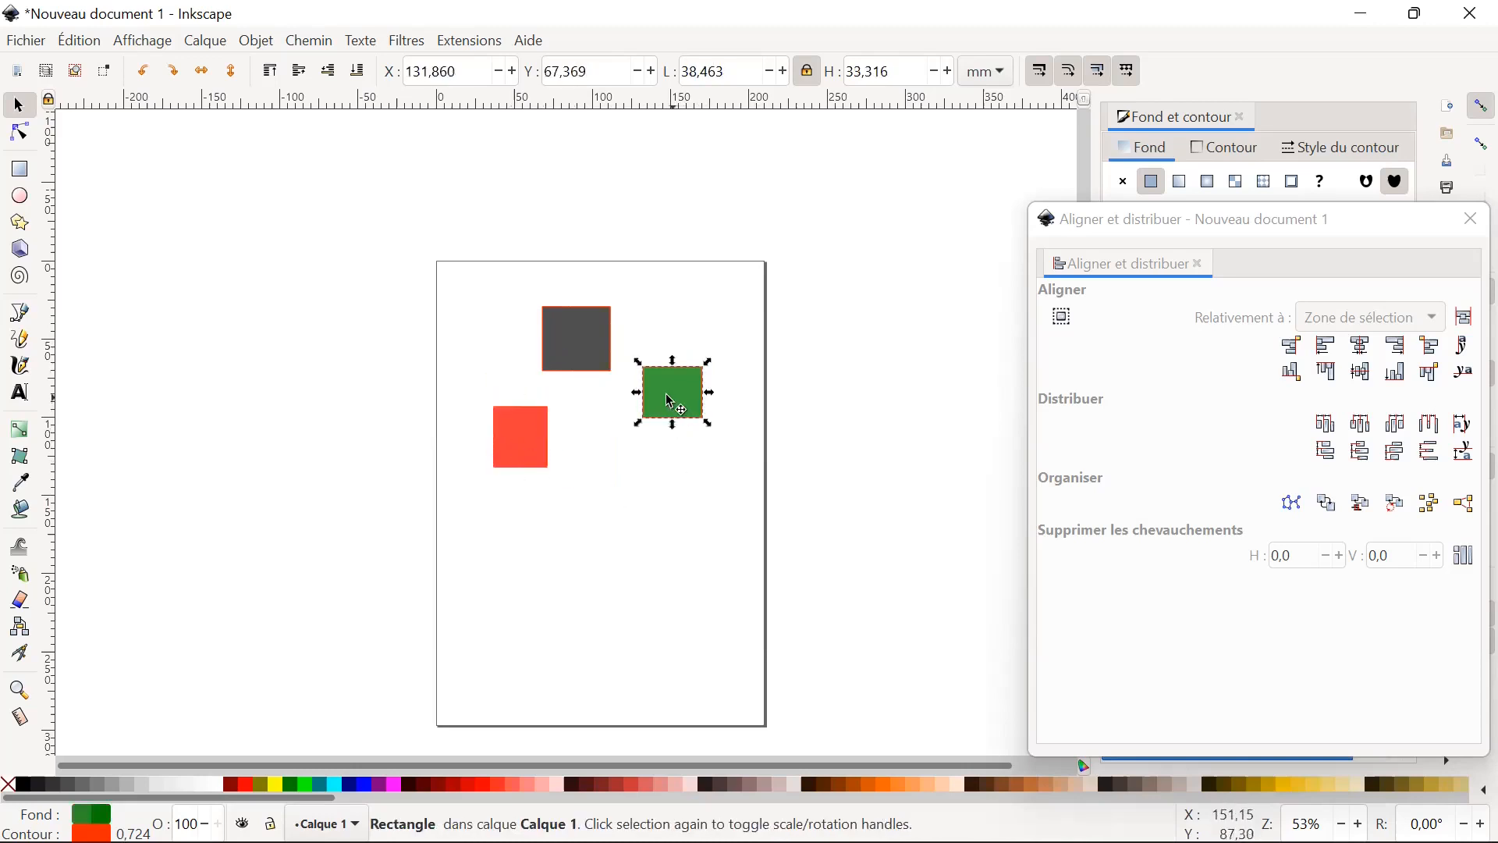
Close the Align and Distribute dialog and set the fill alpha of the grey, green and red rectangles to 100.
click(1471, 226)
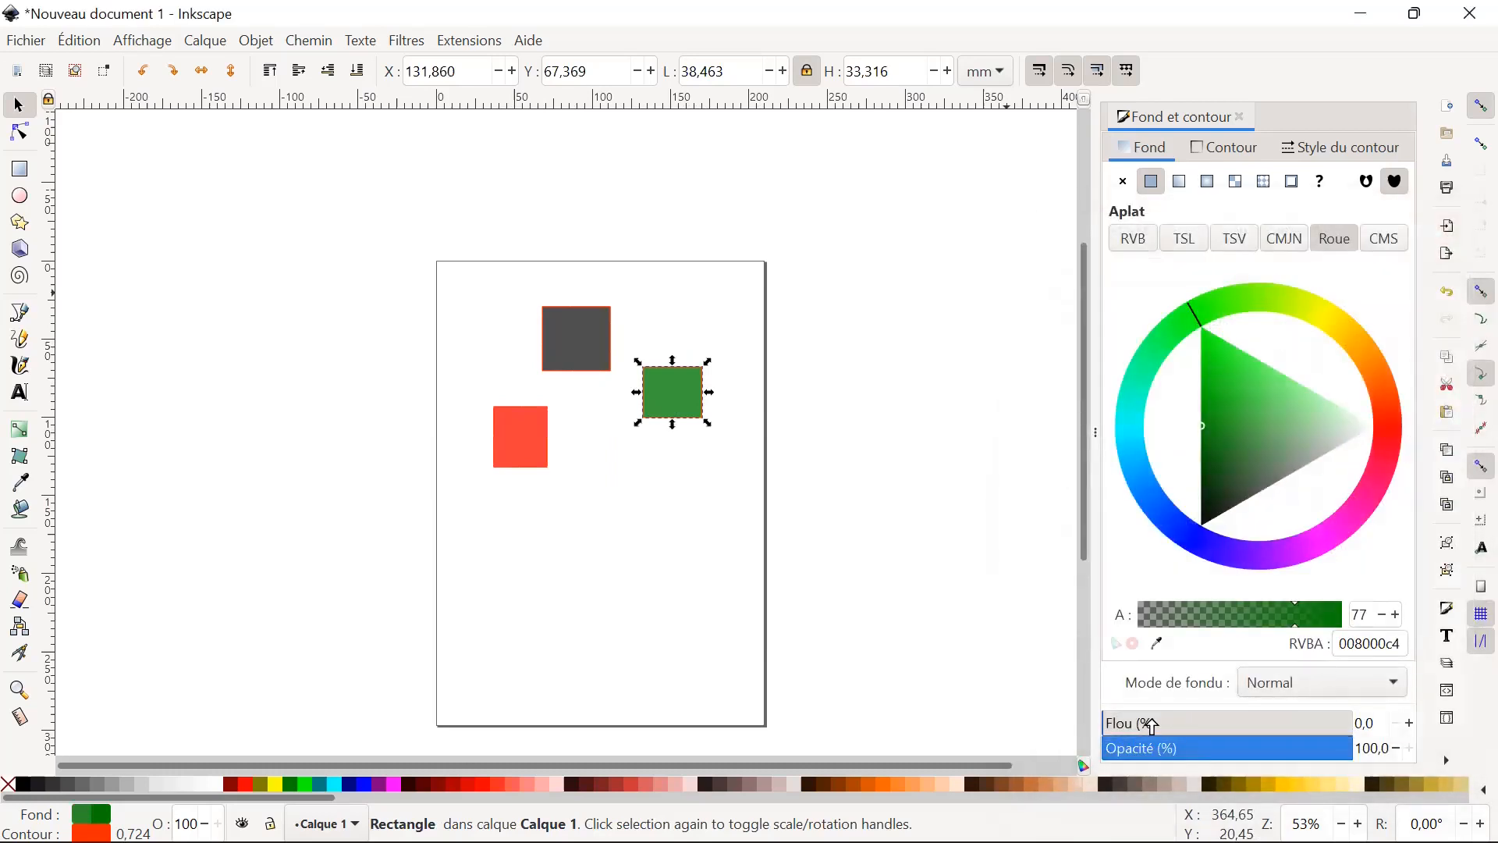
click(673, 404)
click(624, 338)
click(578, 351)
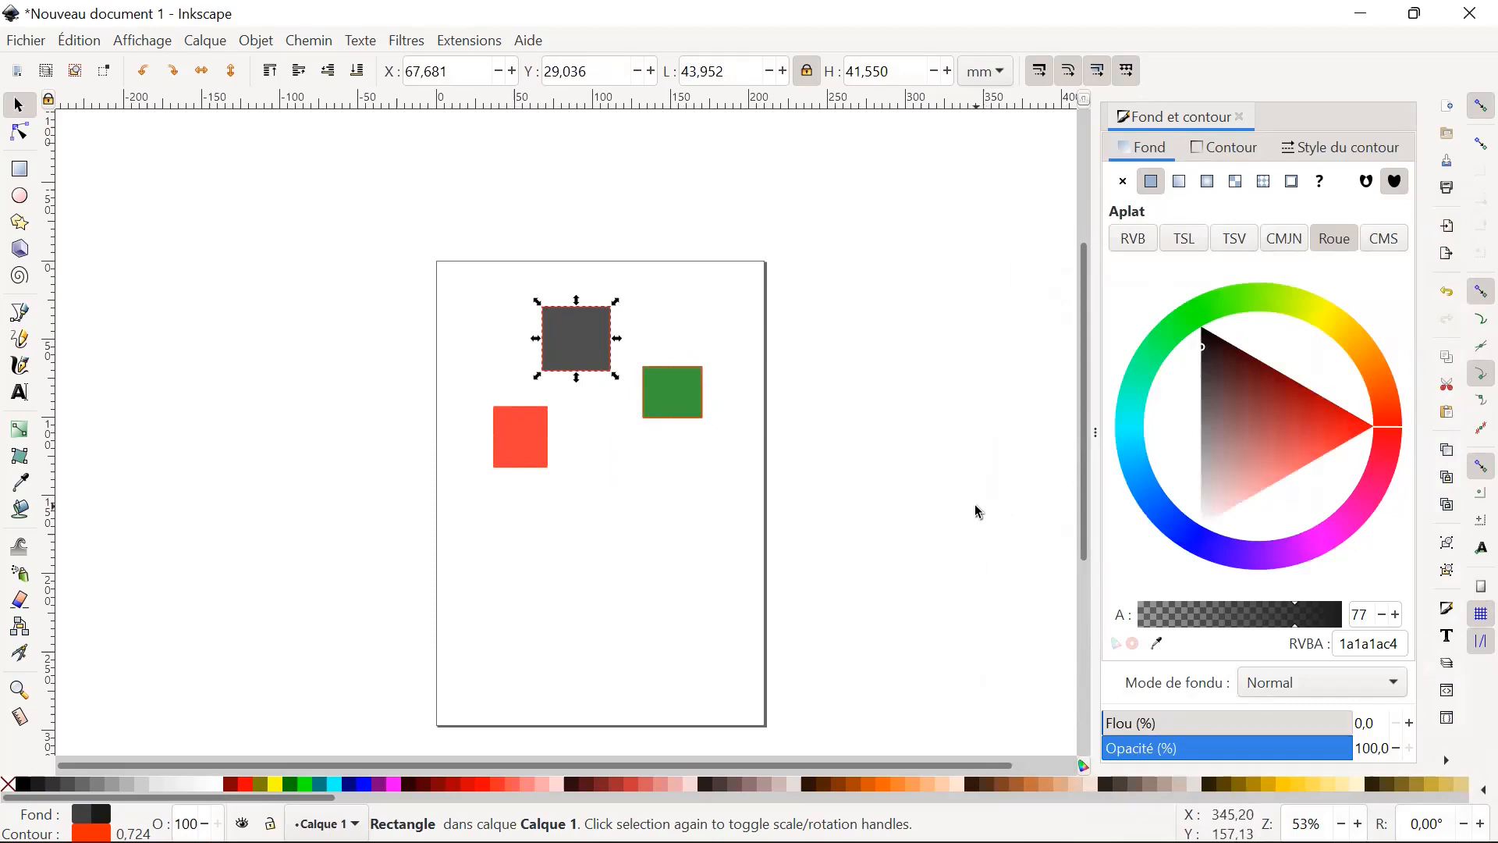
click(1343, 616)
click(700, 413)
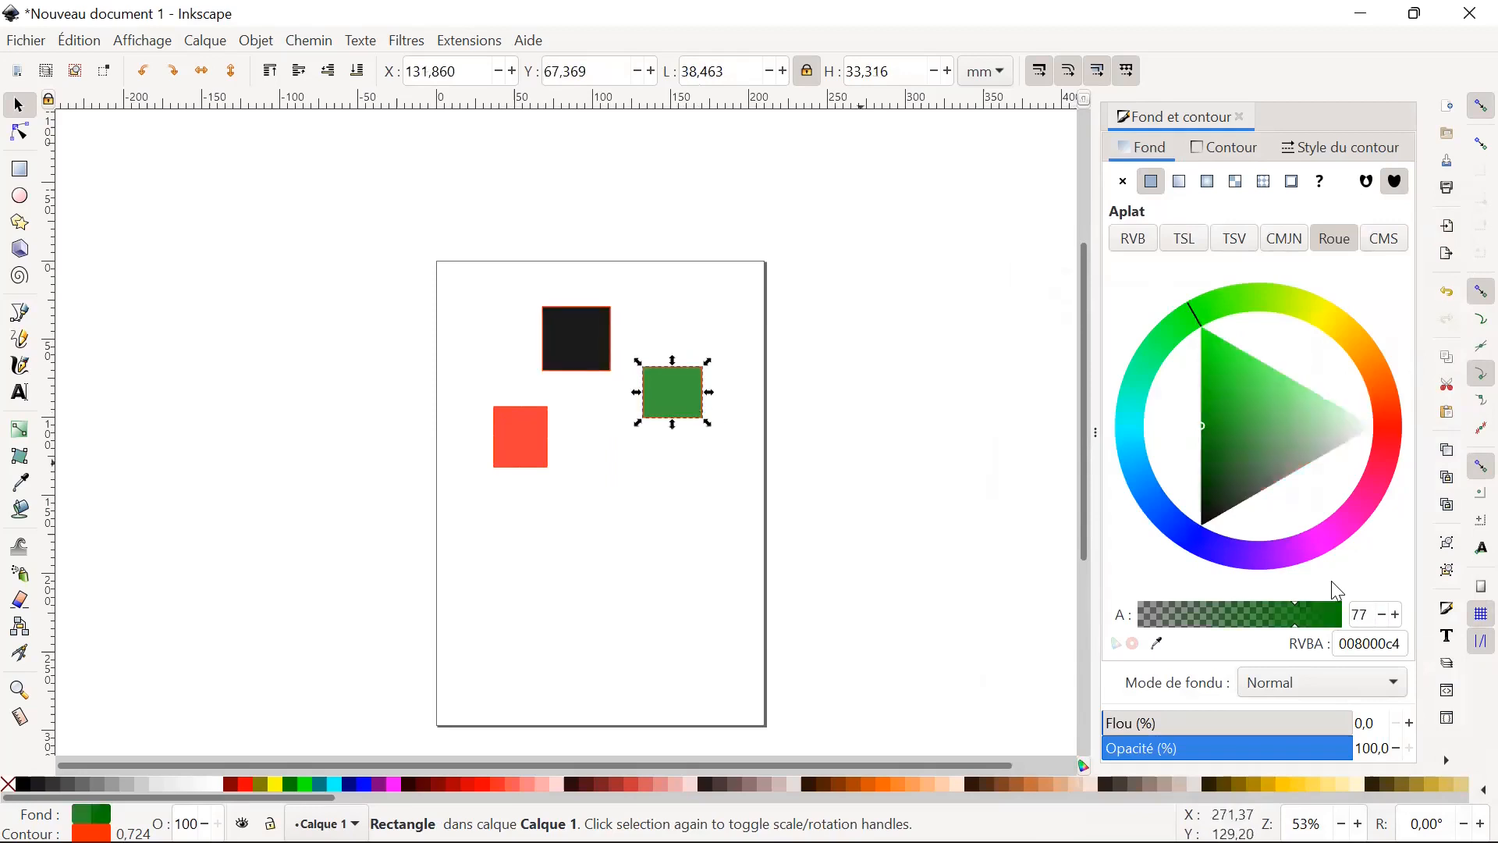
click(1339, 615)
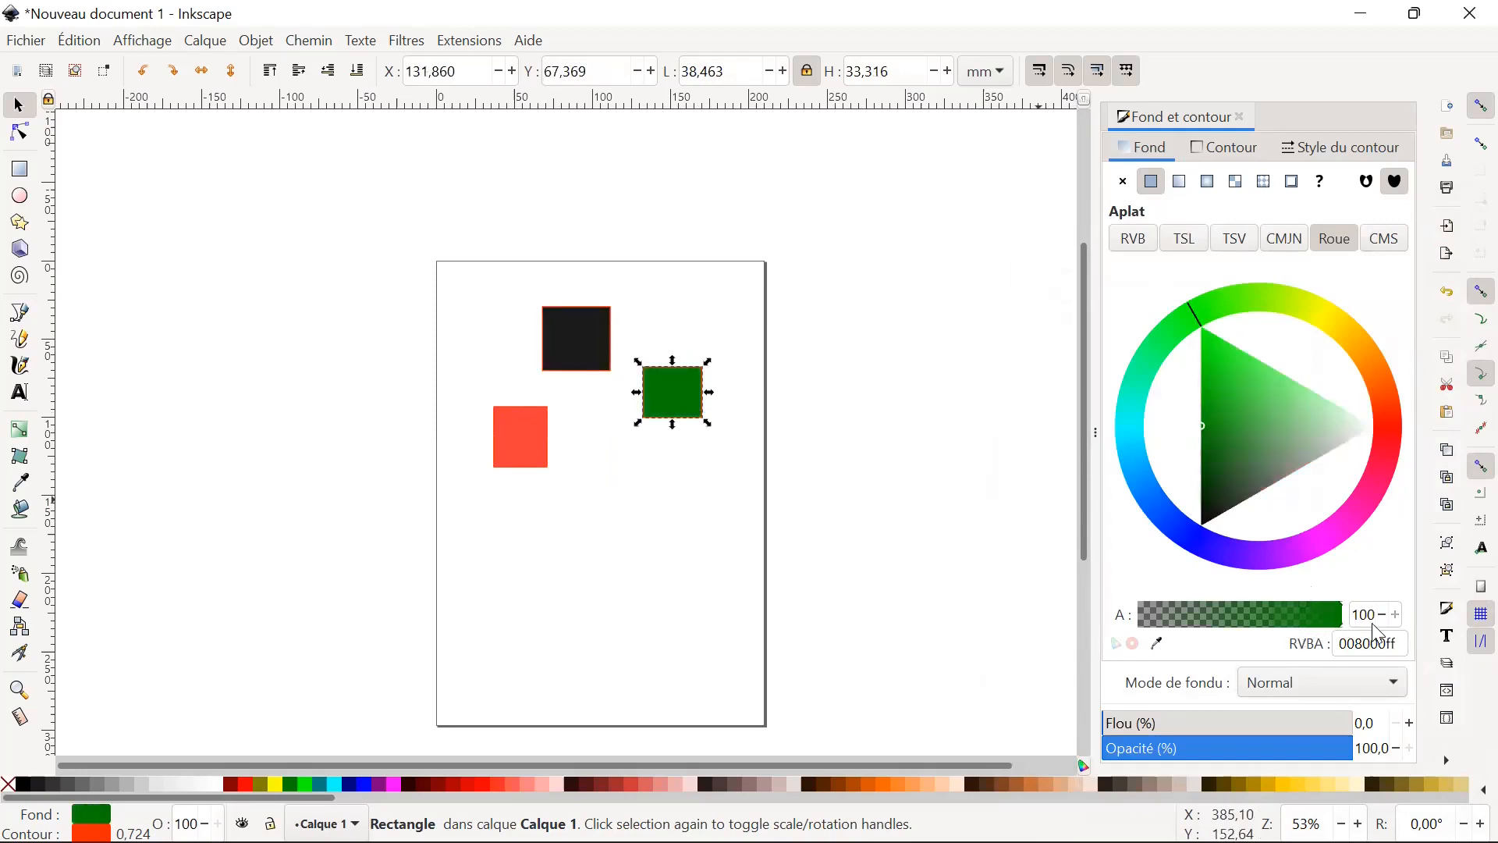
click(509, 436)
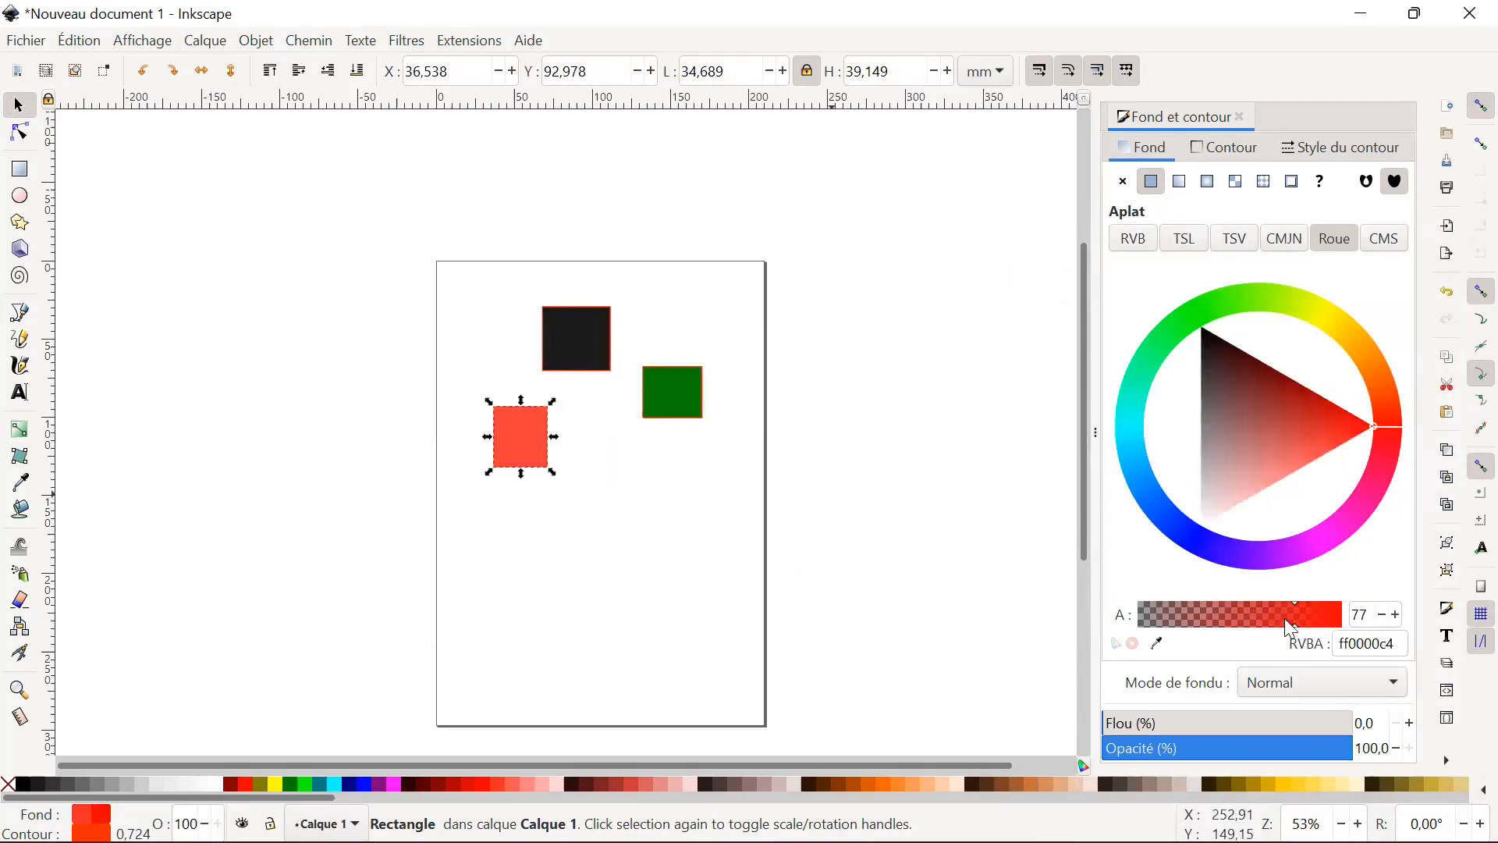
click(1337, 622)
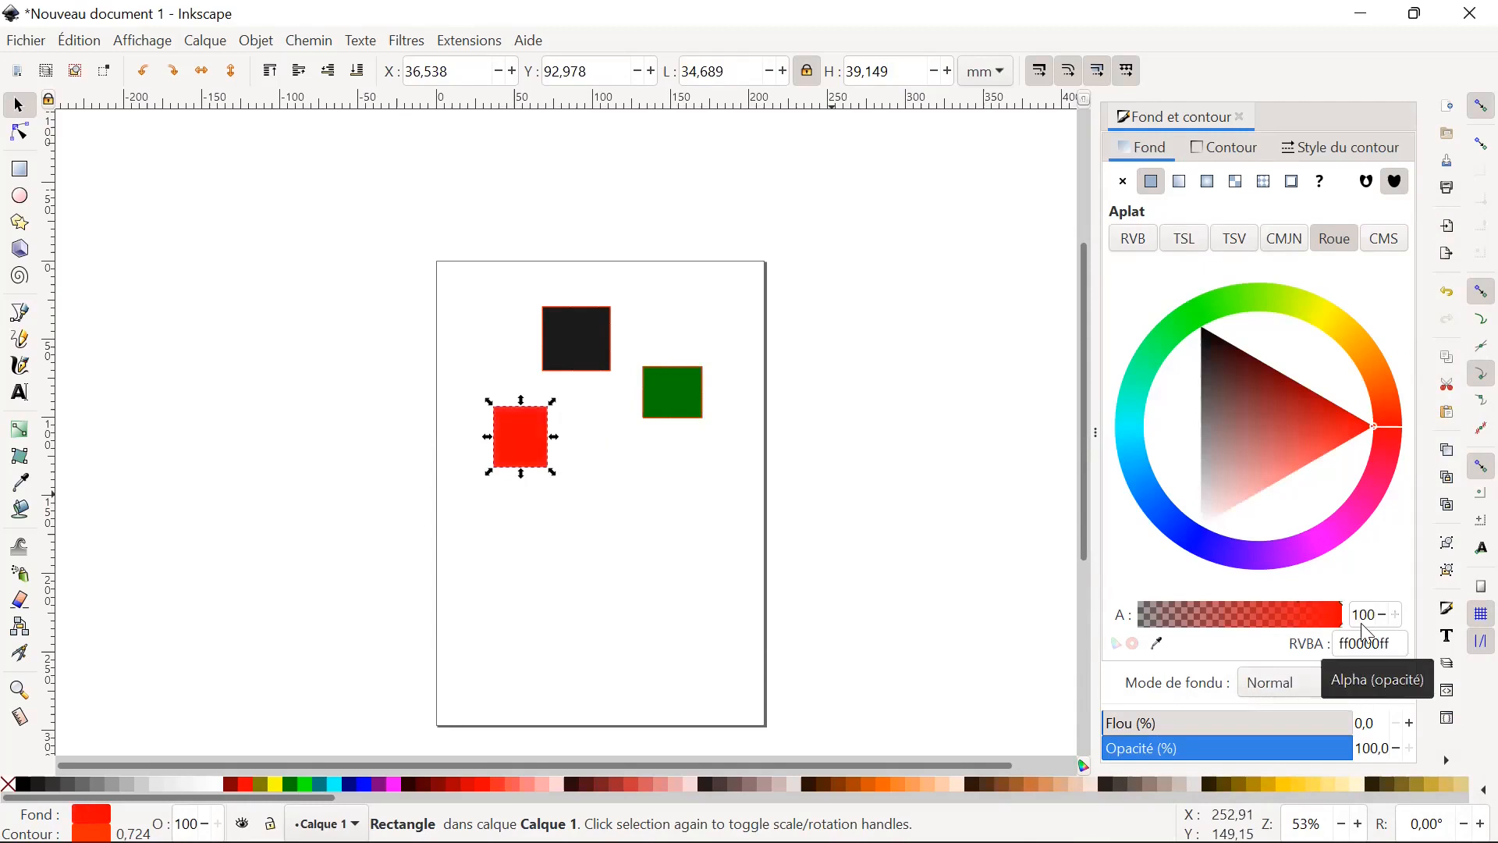
click(598, 545)
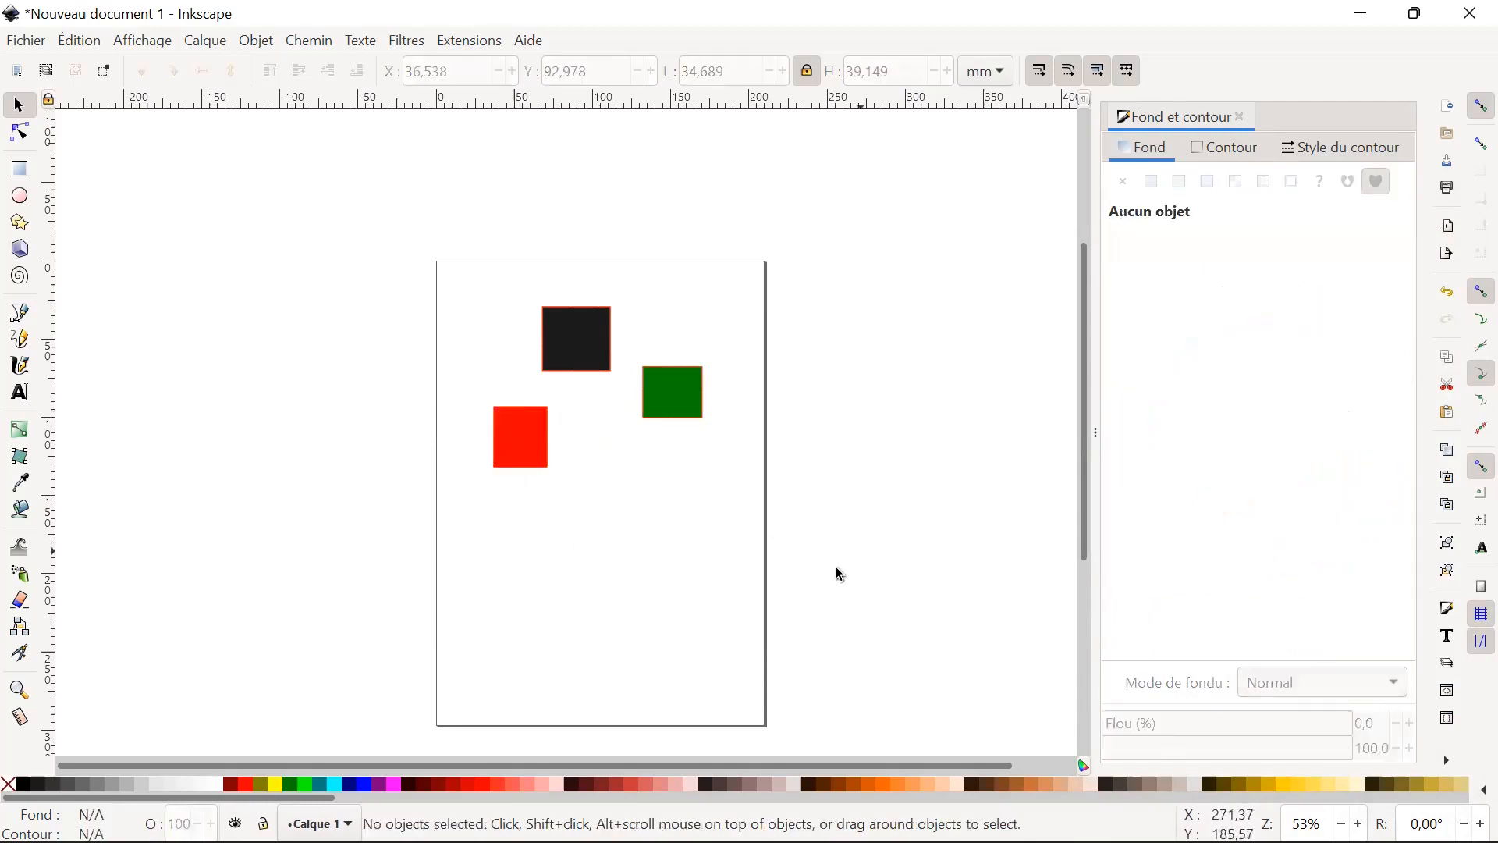
Move the black rectangle to about X 67.2, Y 37.0 mm, and try its RGB fill alpha at 66 before restoring 100.
drag(598, 377, 599, 388)
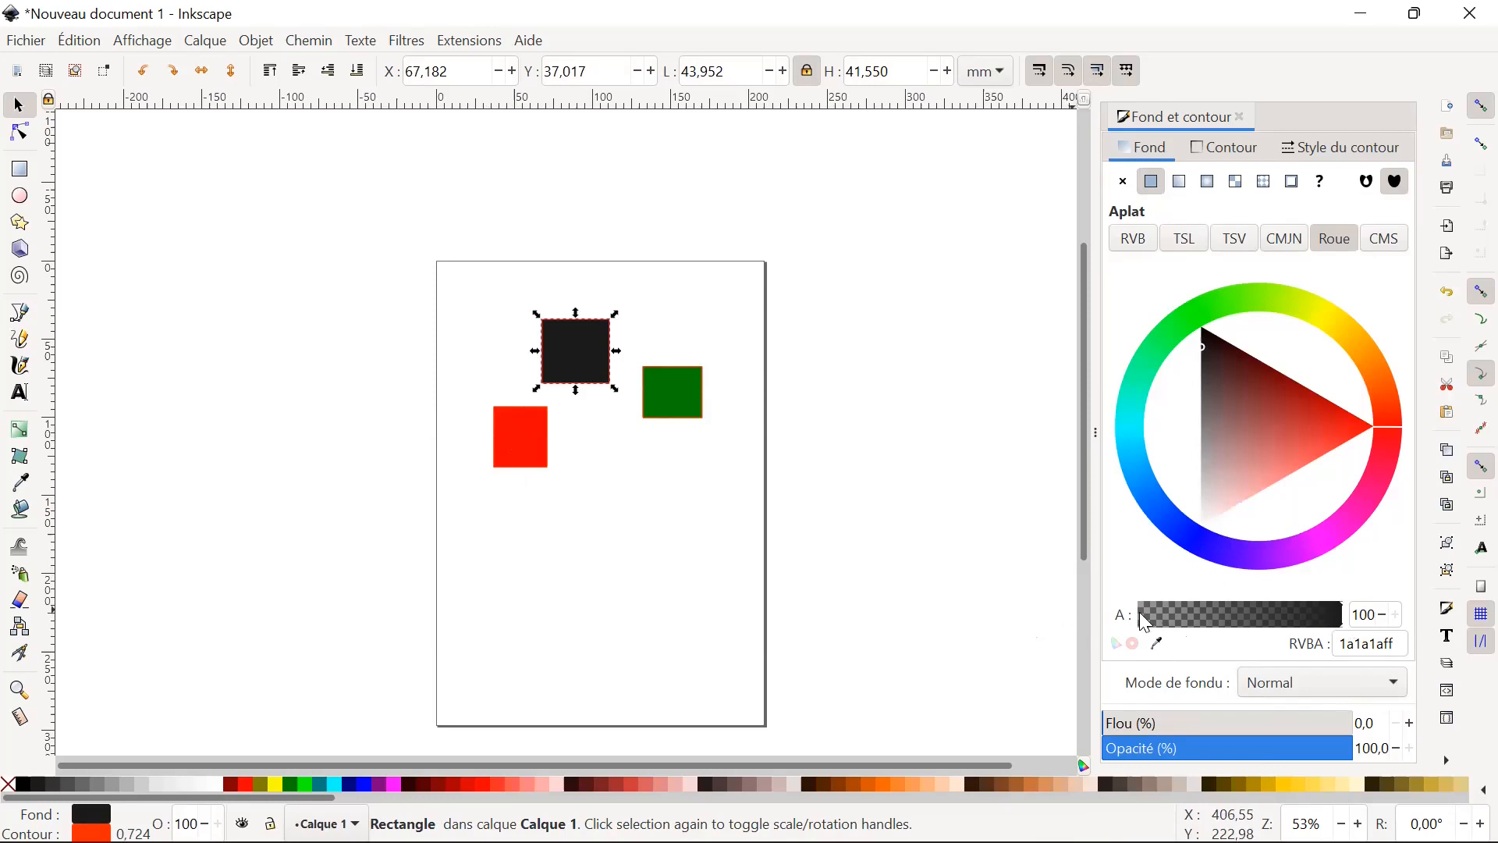
click(1138, 239)
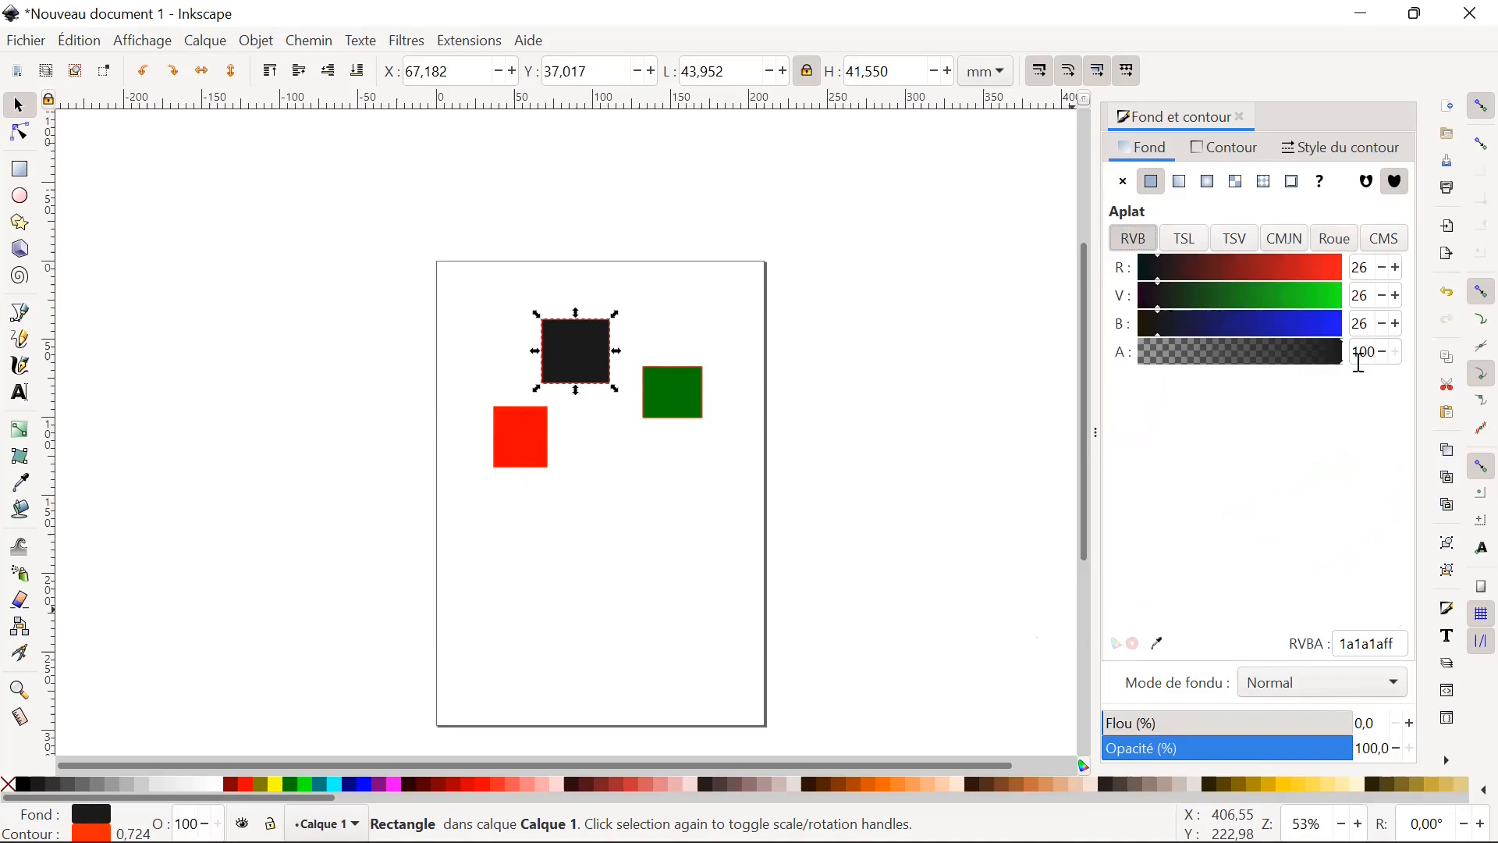
click(1383, 353)
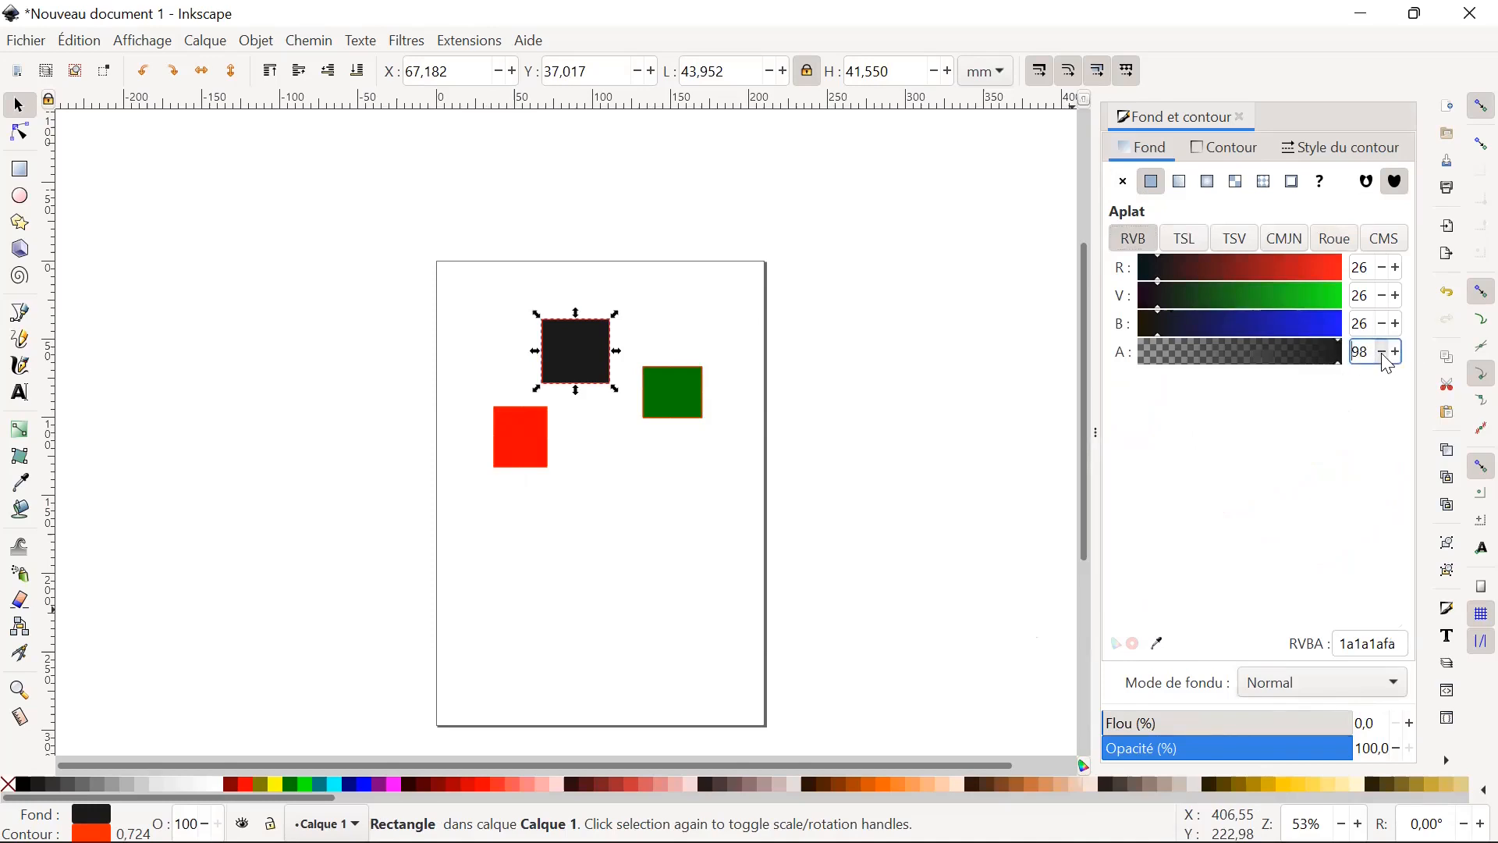
click(1383, 352)
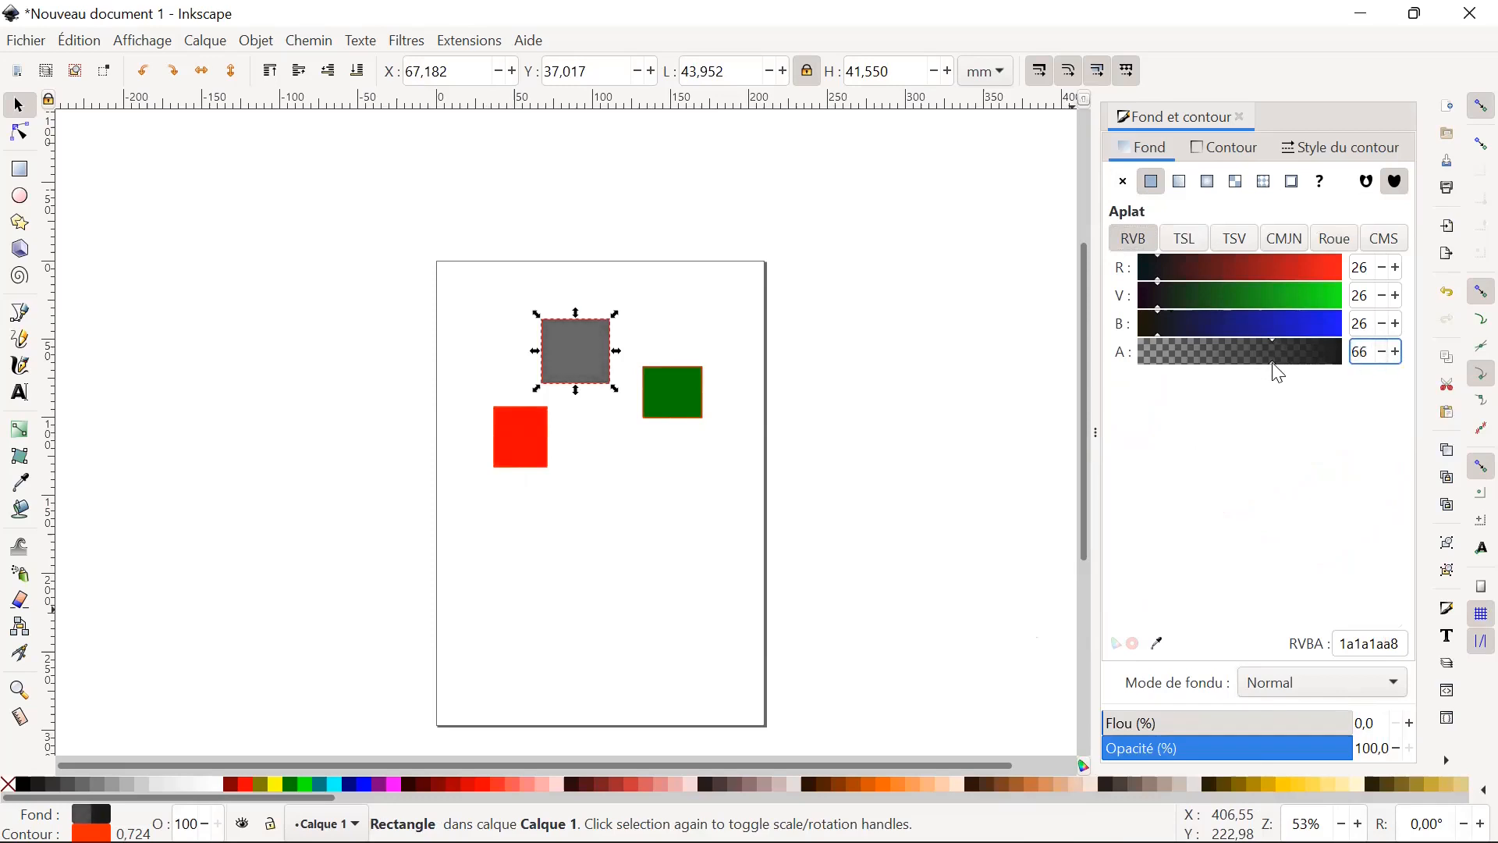
drag(1277, 367, 1405, 369)
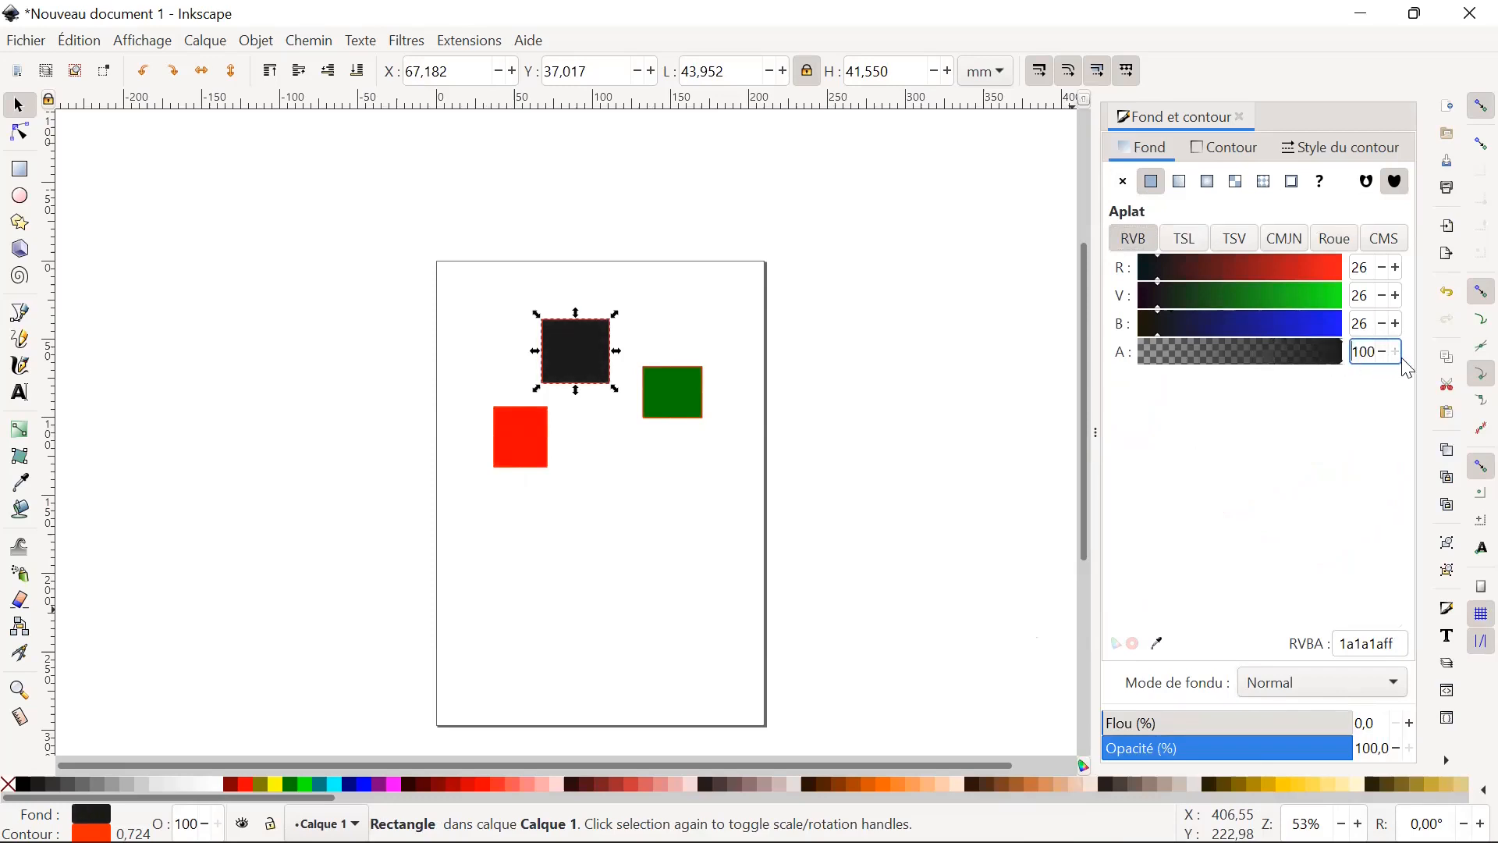
click(602, 459)
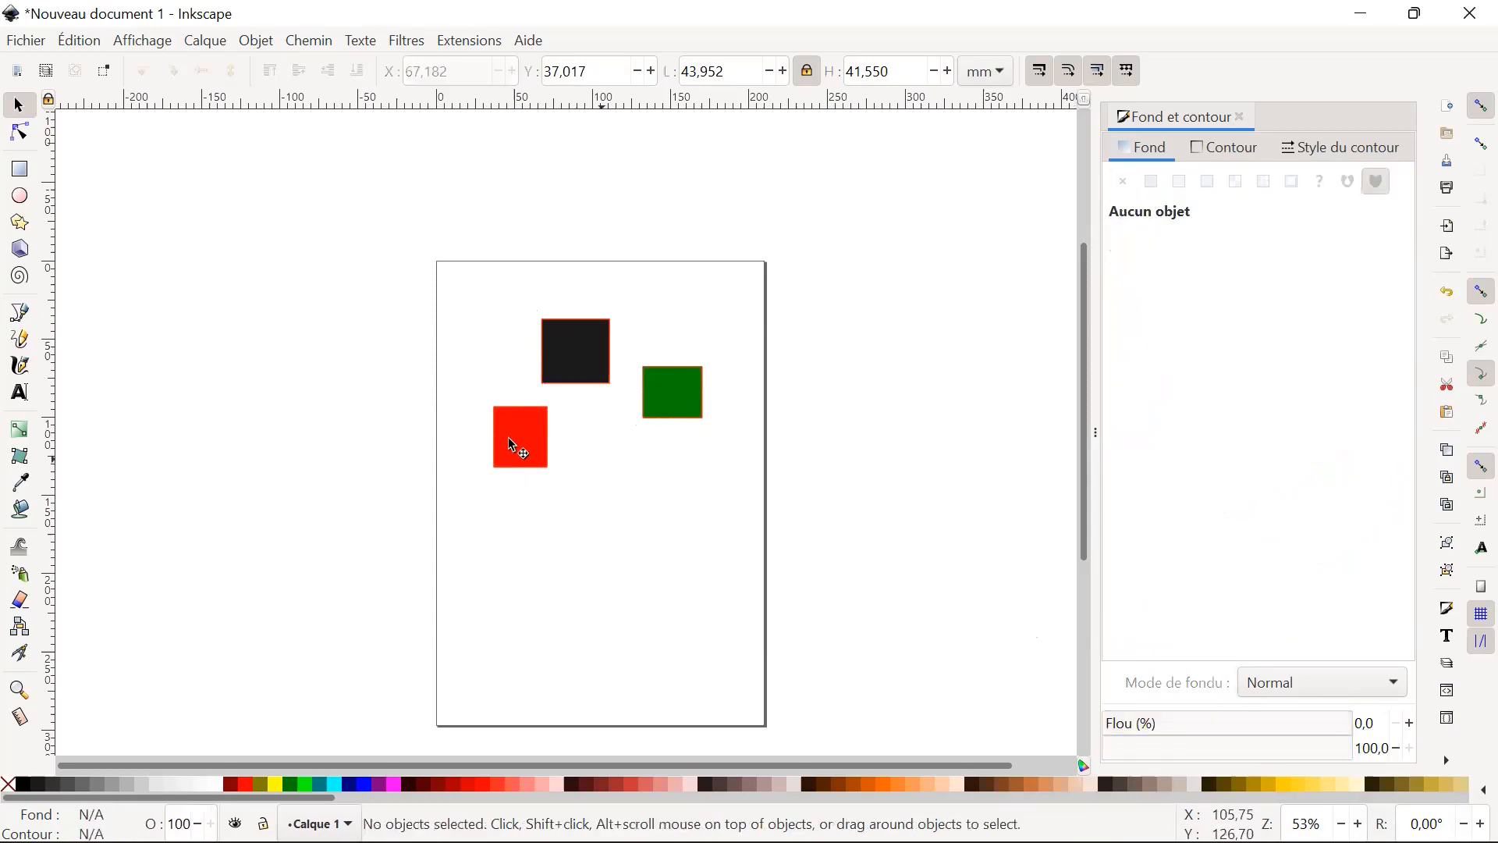
Move the red rectangle to about X 14.6, Y 90.0 mm, the green one to about X 123.9, Y 121.7 mm, and select all three.
drag(538, 412, 584, 485)
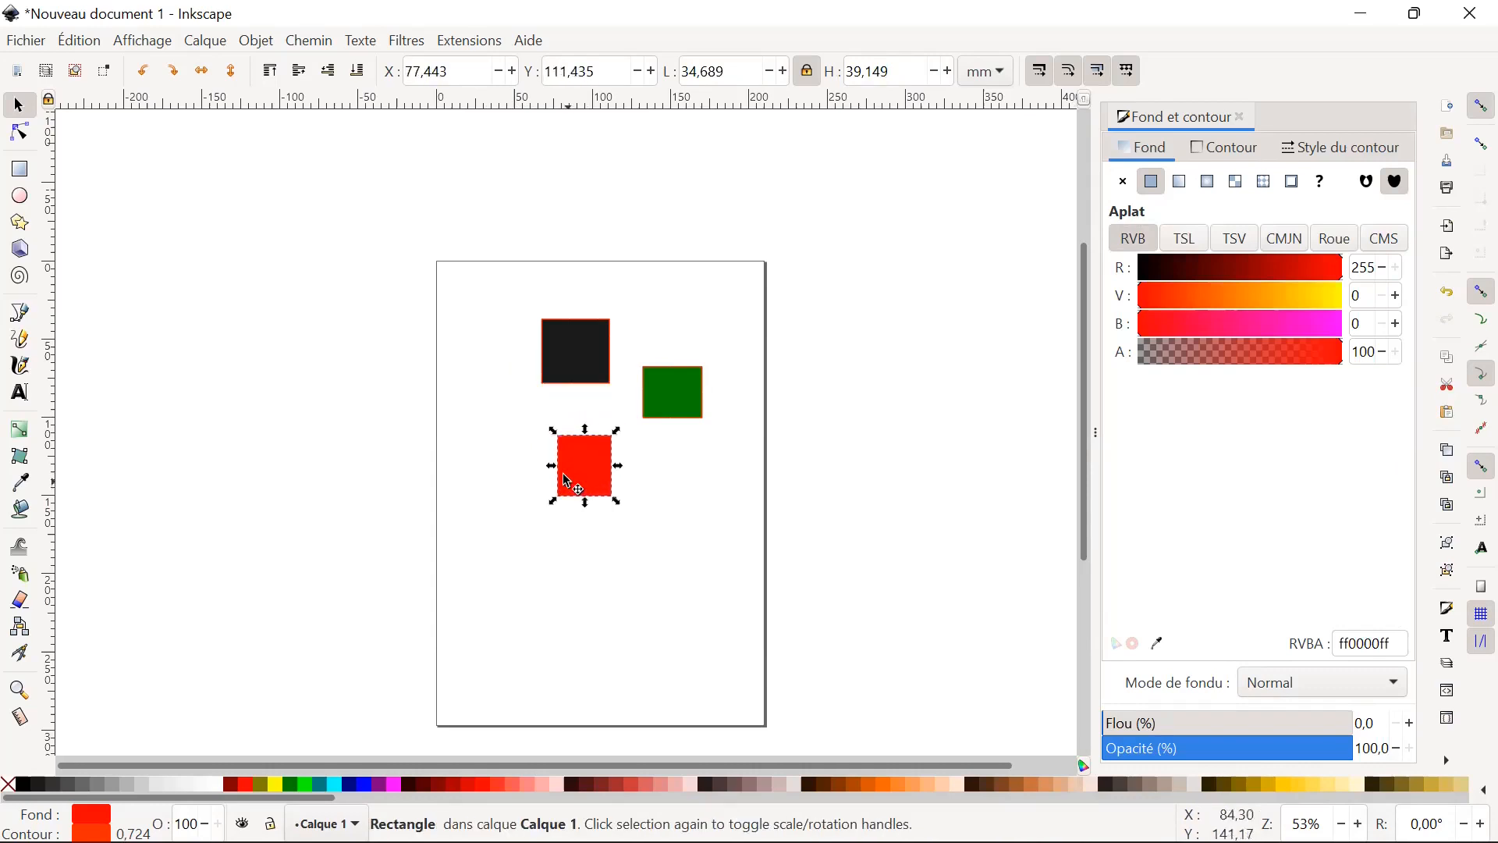
drag(659, 404, 648, 487)
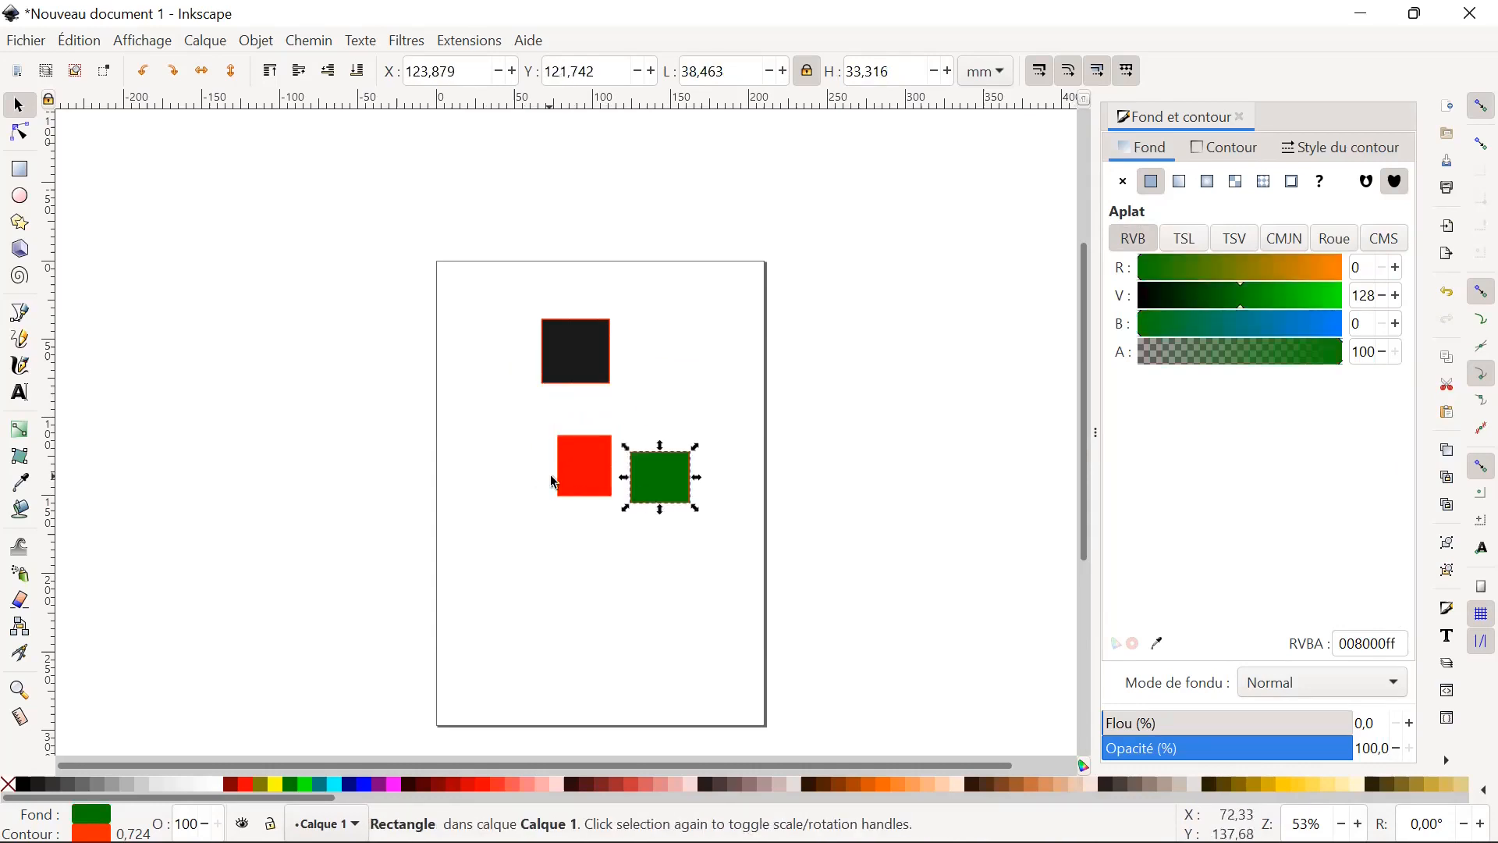
click(566, 451)
drag(562, 444, 452, 450)
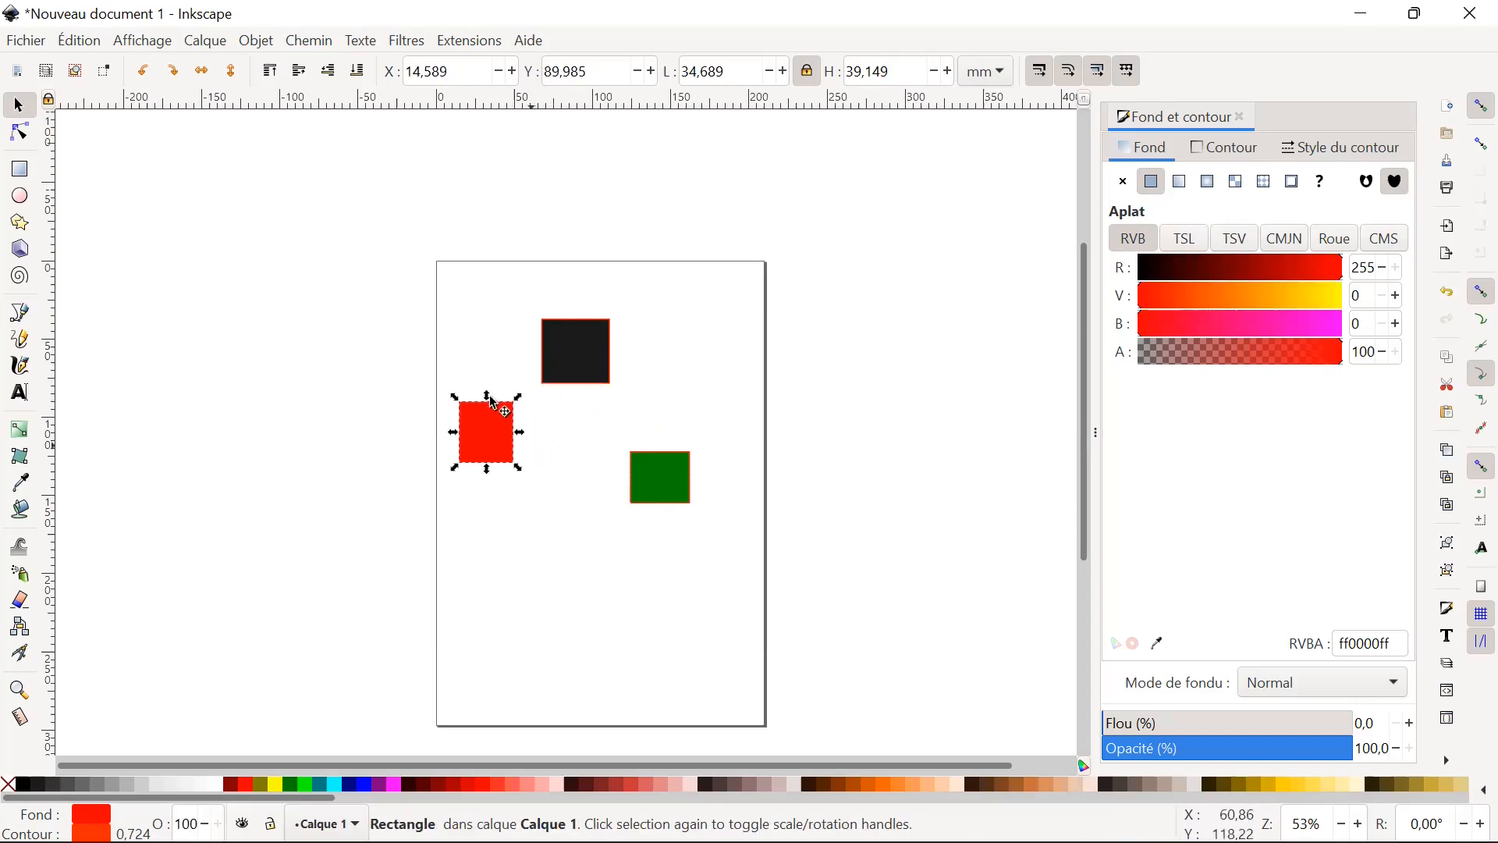
drag(399, 277, 678, 374)
drag(741, 558, 731, 518)
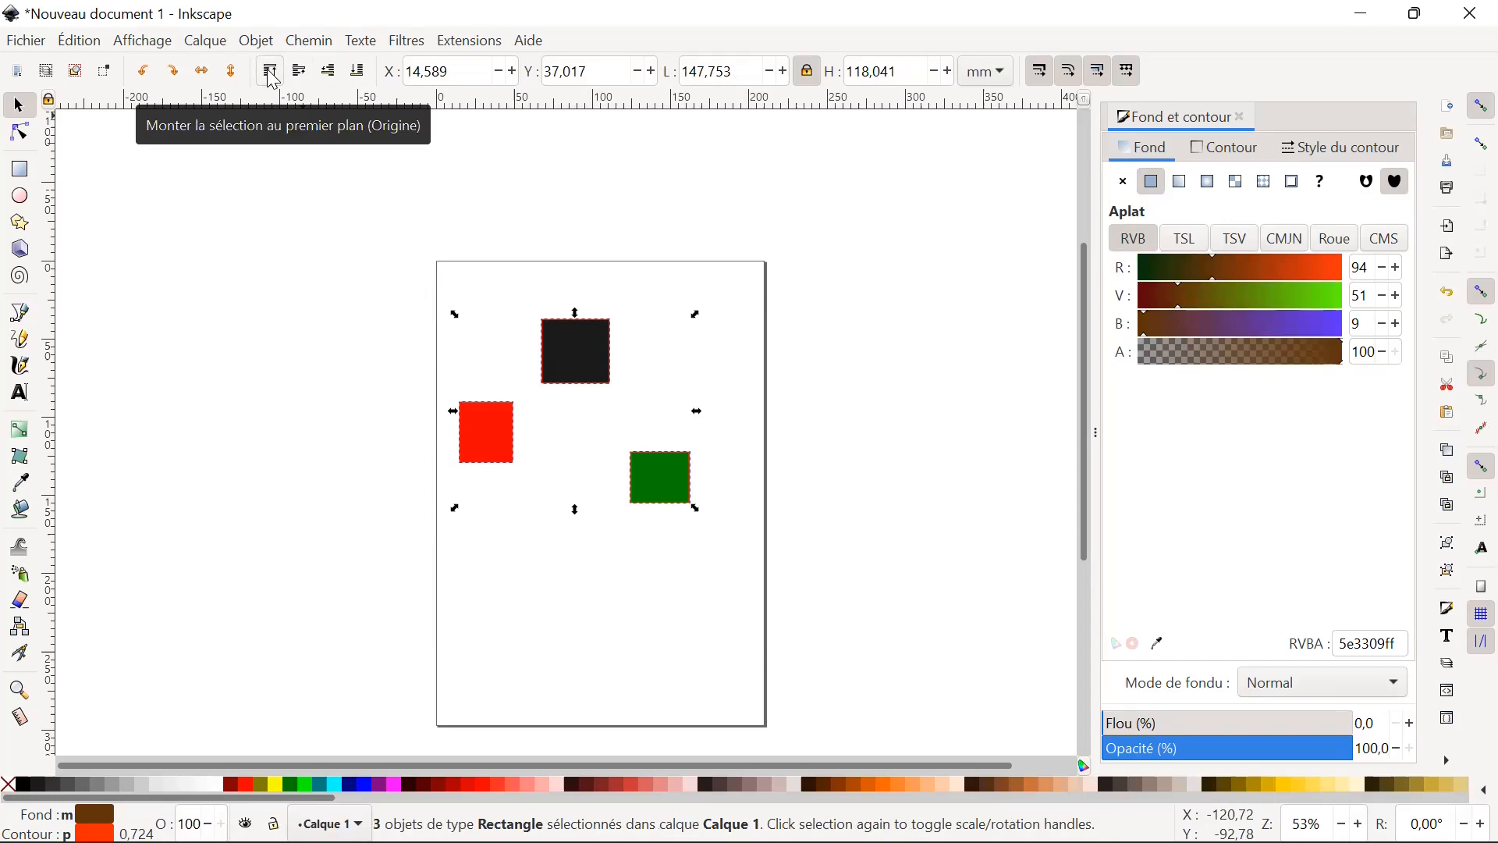
Stack the rectangles with overlaps, placing red at about X 73.0, Y 63.5 mm and green at about X 72.0, Y 91.3 mm.
click(542, 504)
drag(497, 431, 574, 422)
drag(664, 492, 585, 458)
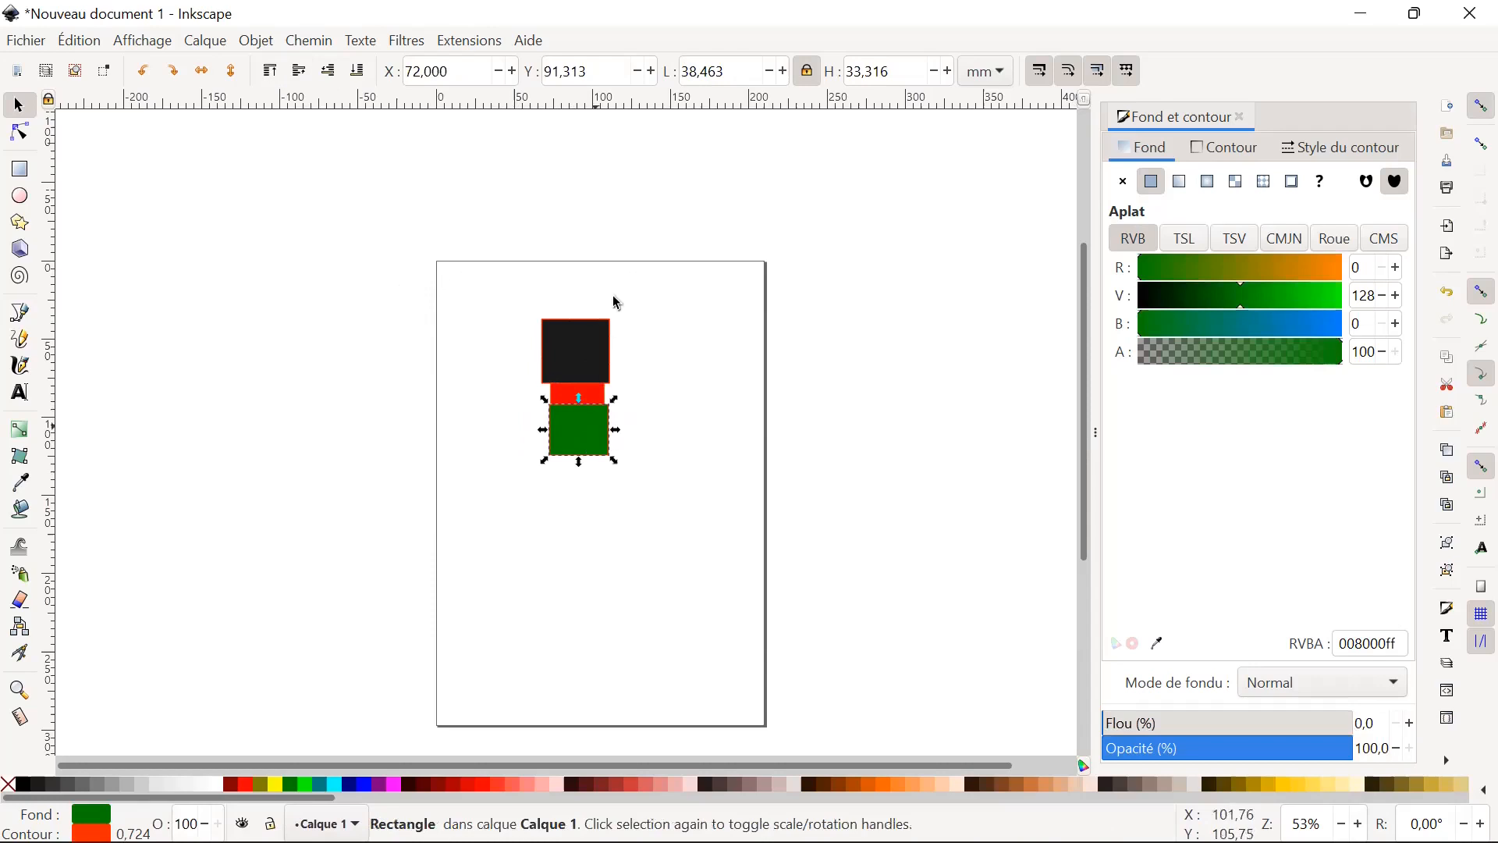
click(713, 421)
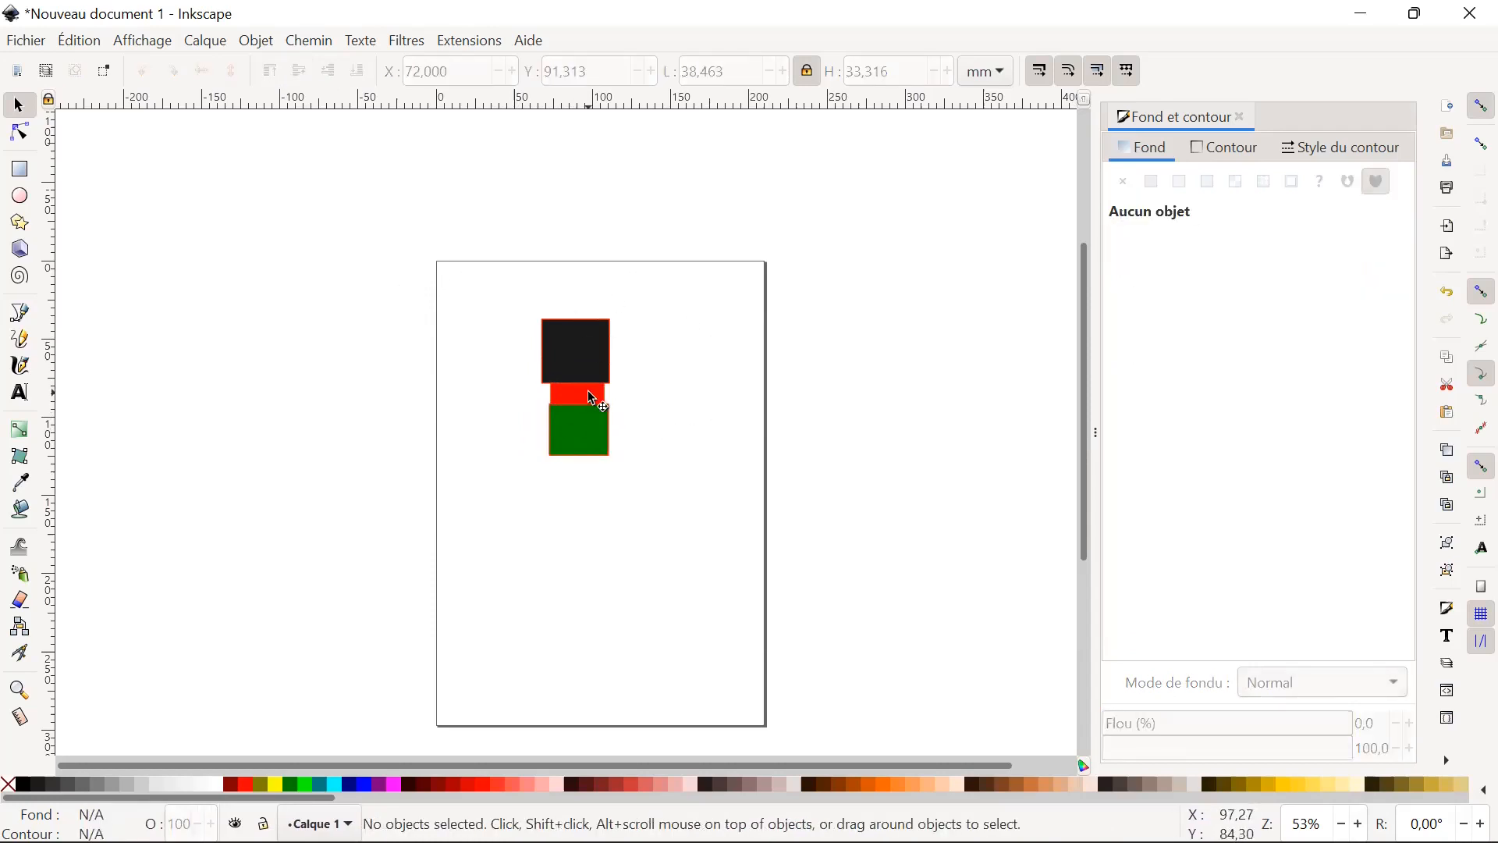
Raise the red rectangle to the top of the stacking order and move it beside the green one, to about X 38.0, Y 85.5 mm.
click(588, 392)
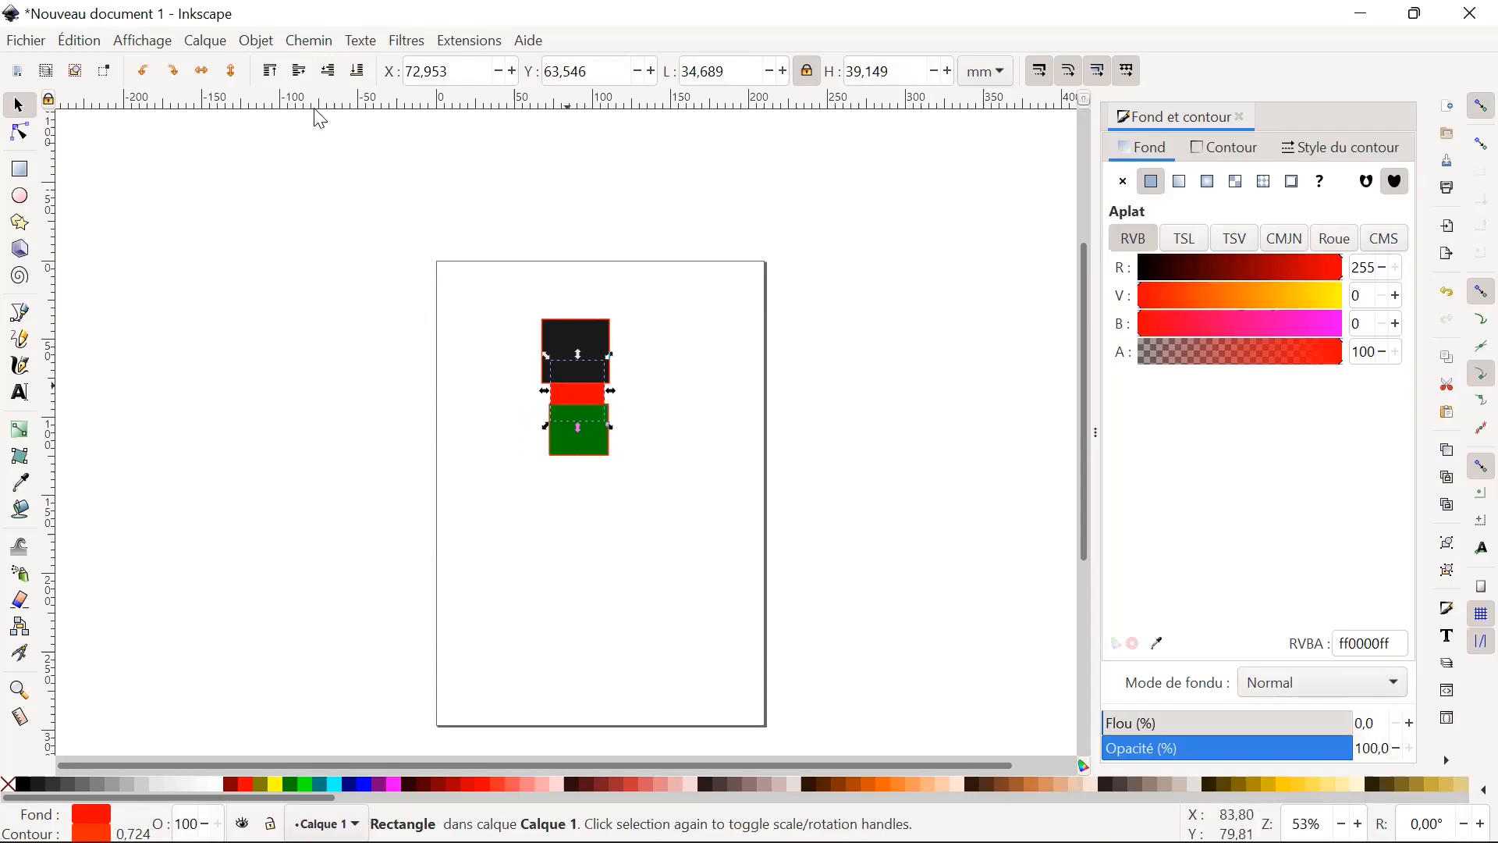
click(270, 72)
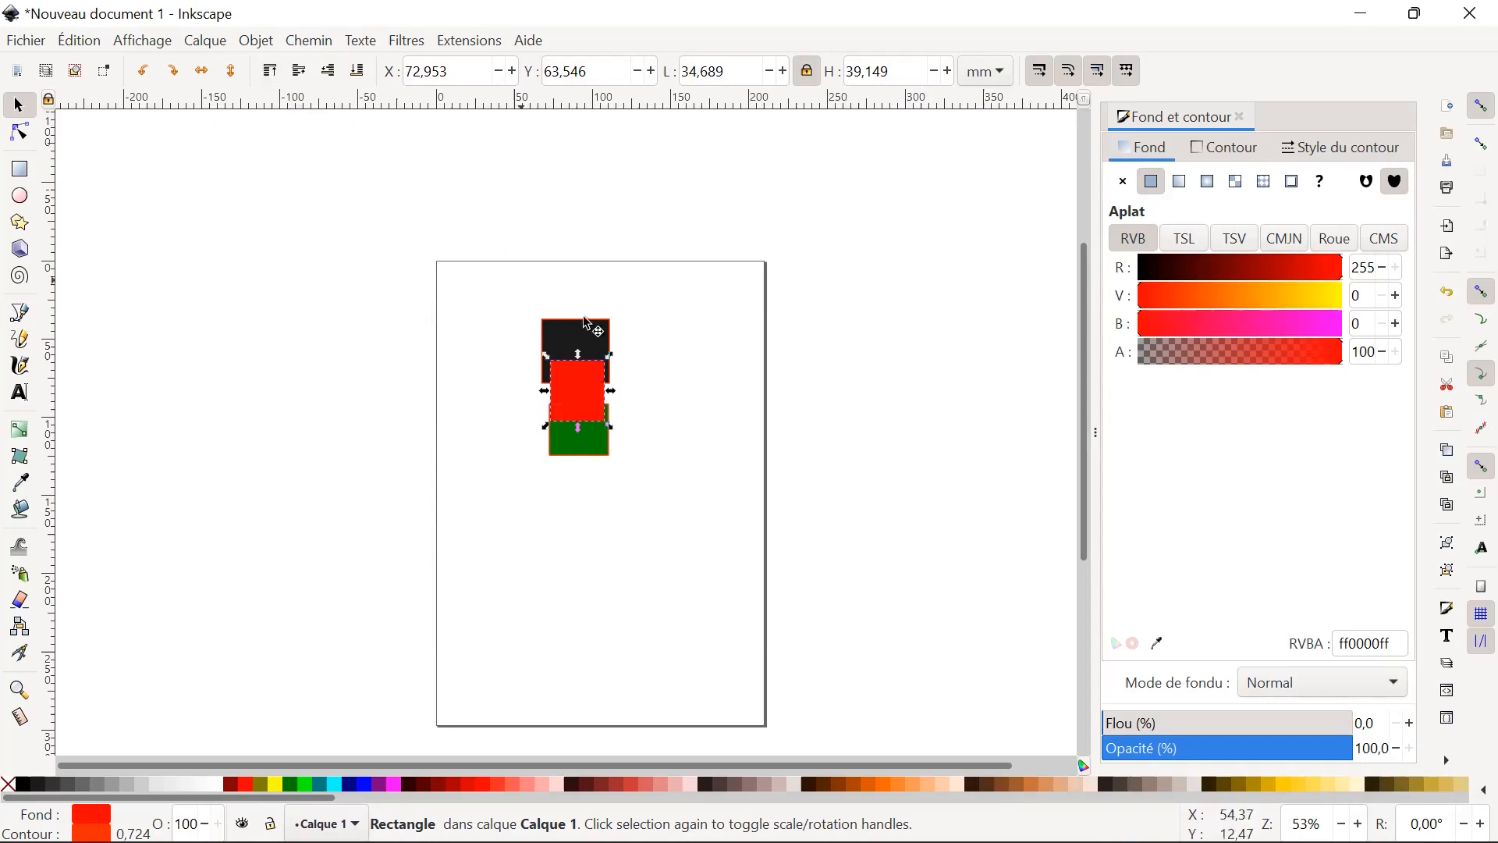
click(595, 455)
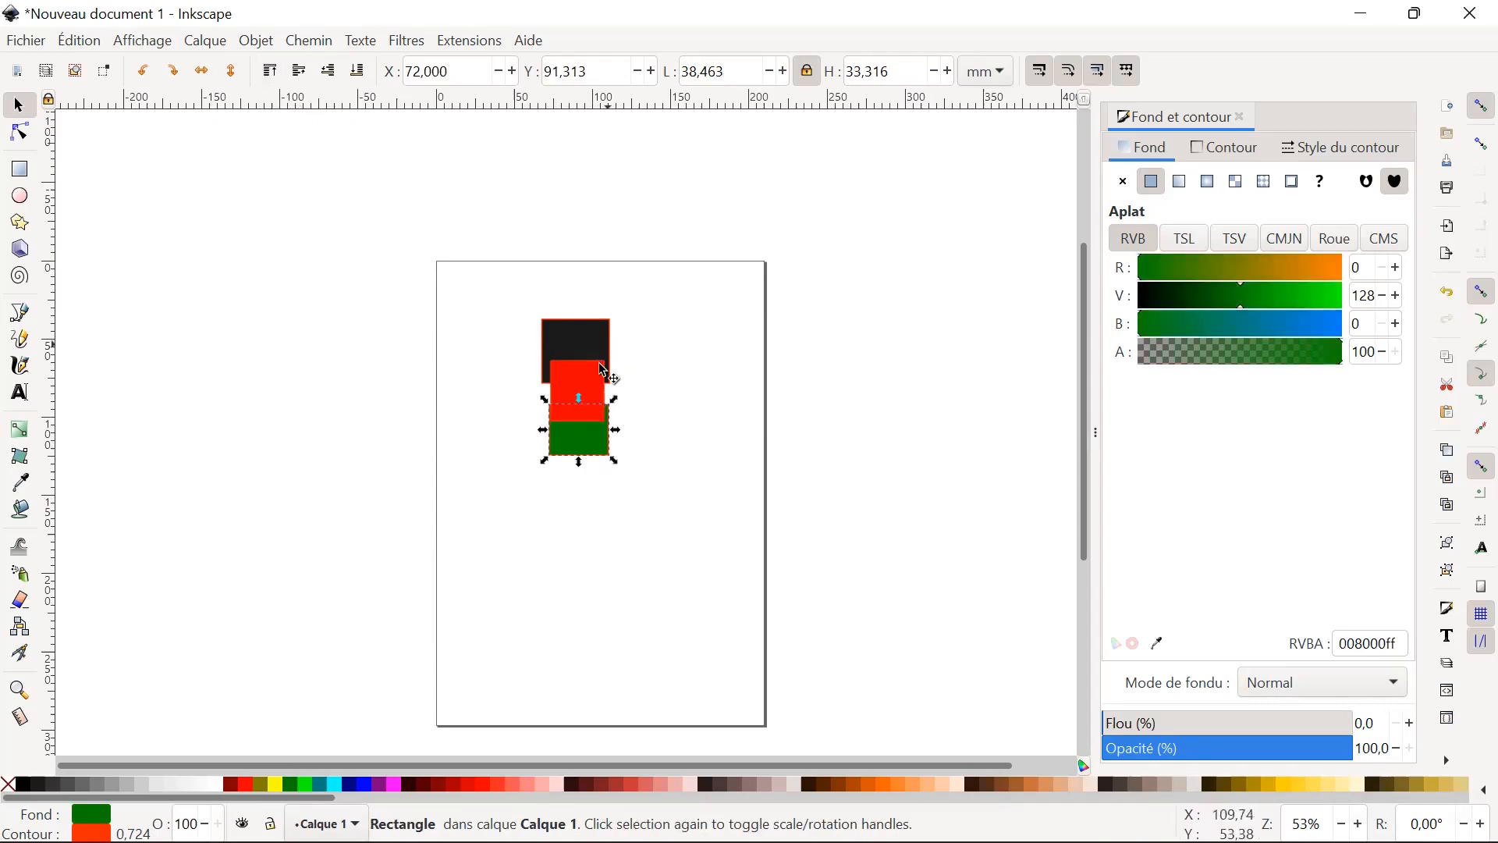
drag(580, 382, 524, 416)
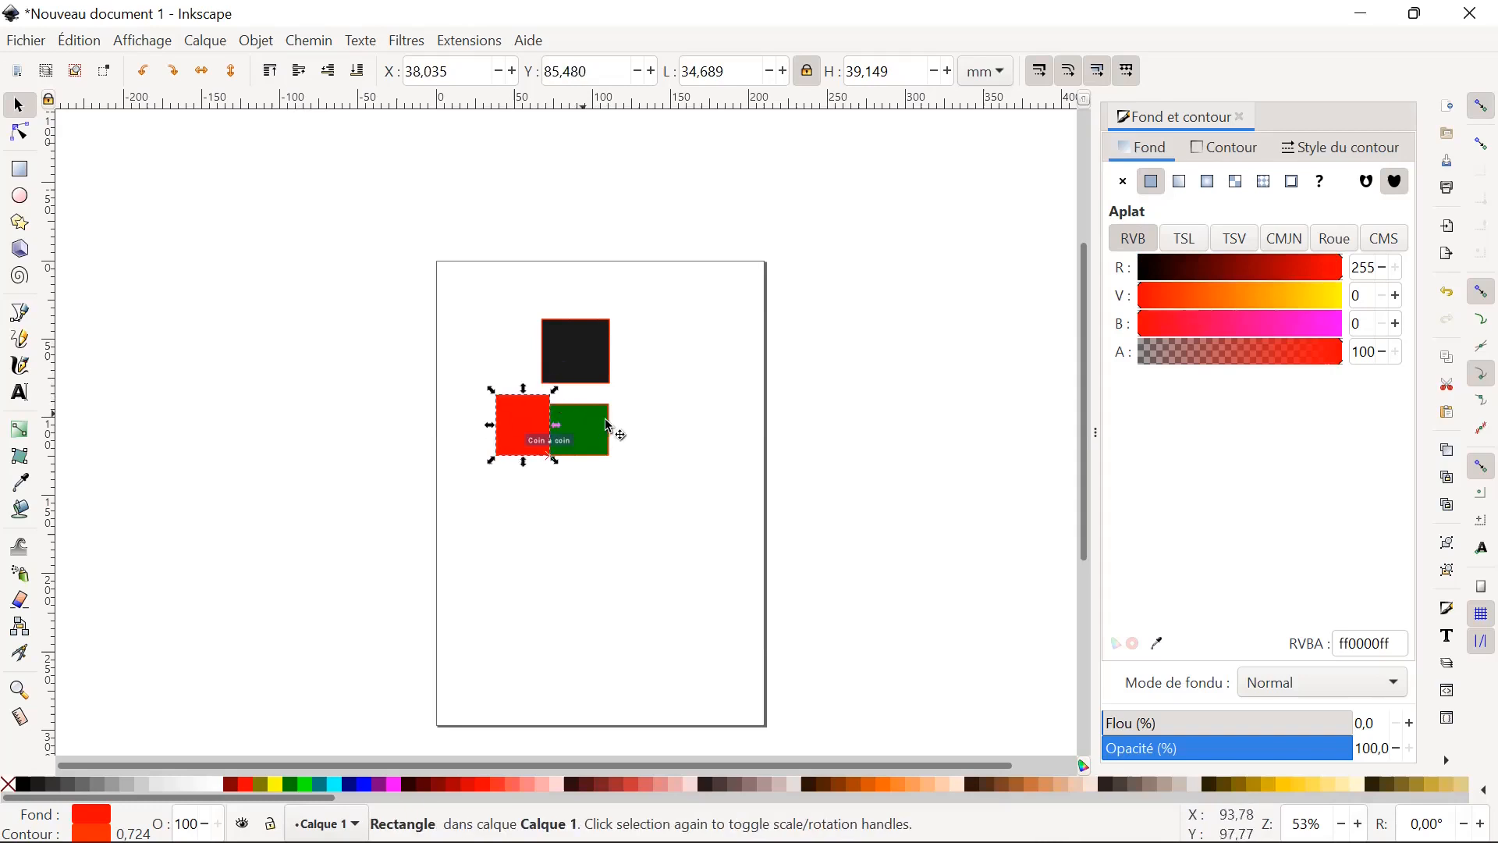
drag(531, 547, 780, 546)
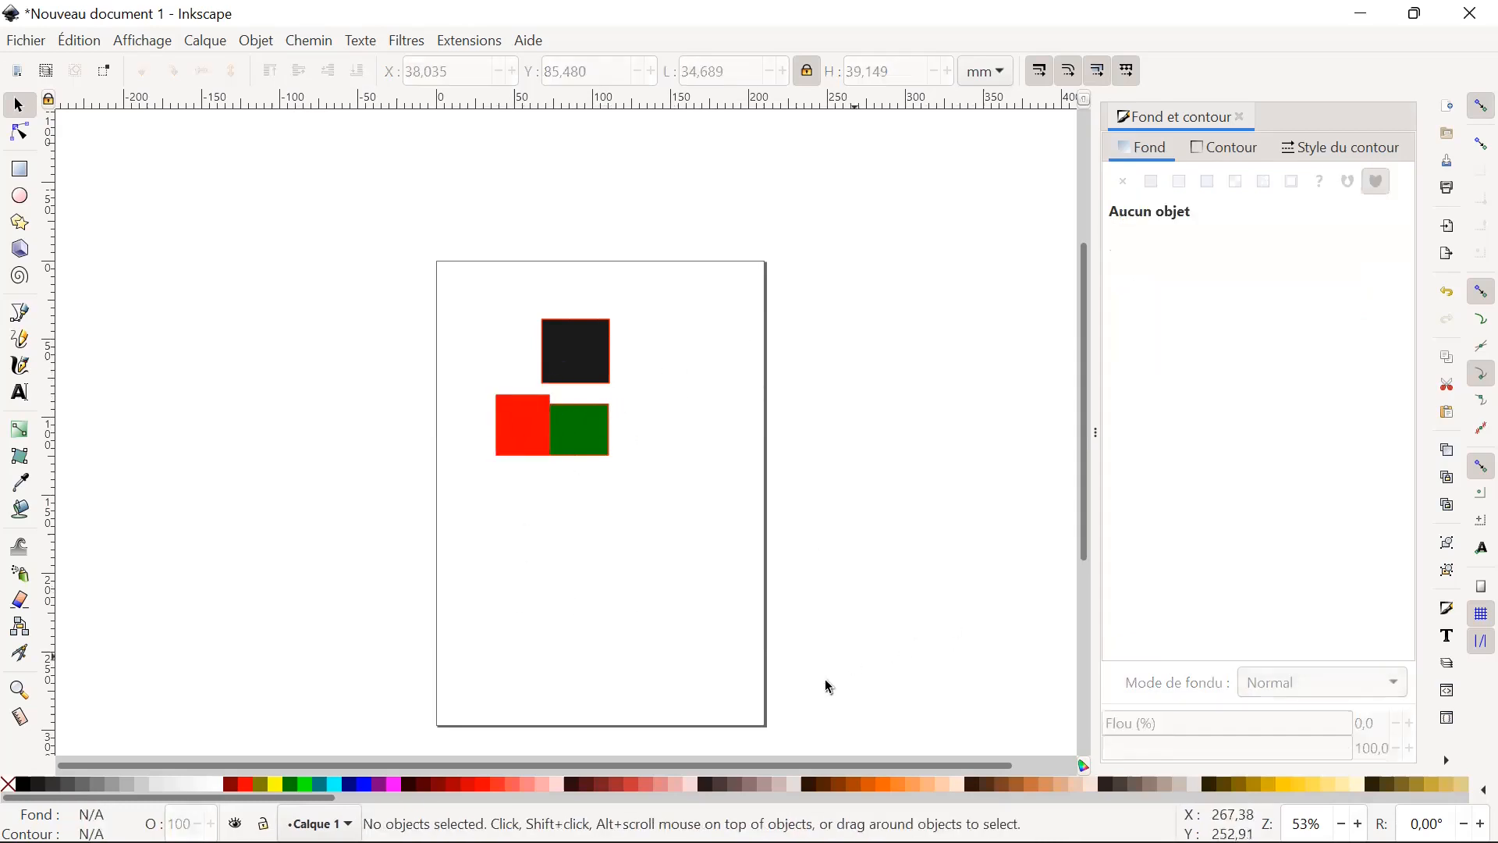
Switch to Adobe Acrobat Reader and view the exercise slide after the Z-axis ordering page of the Inkscape training PDF.
mouse_move(956, 838)
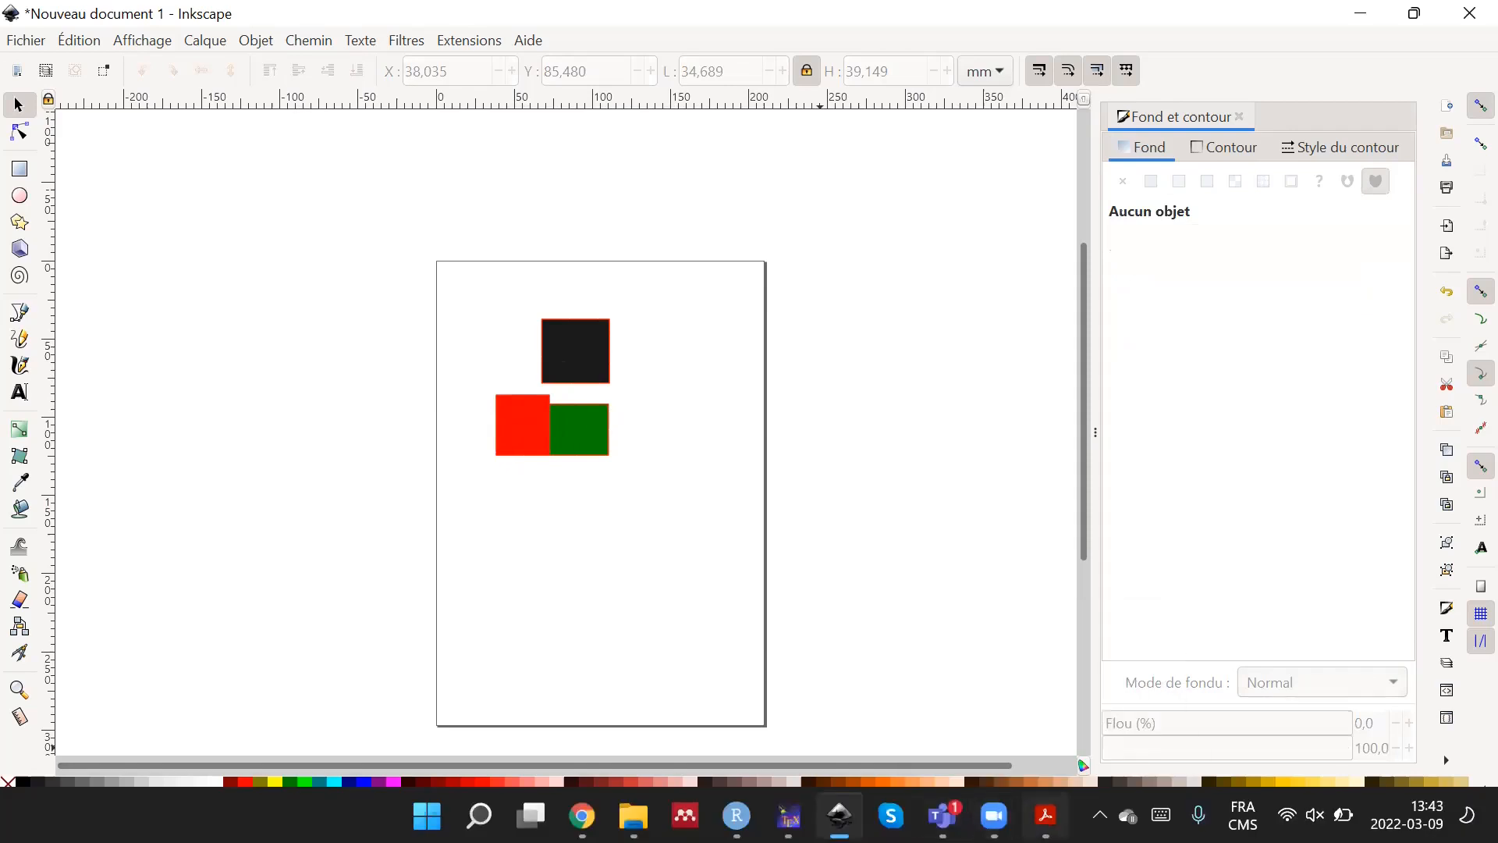
click(1045, 816)
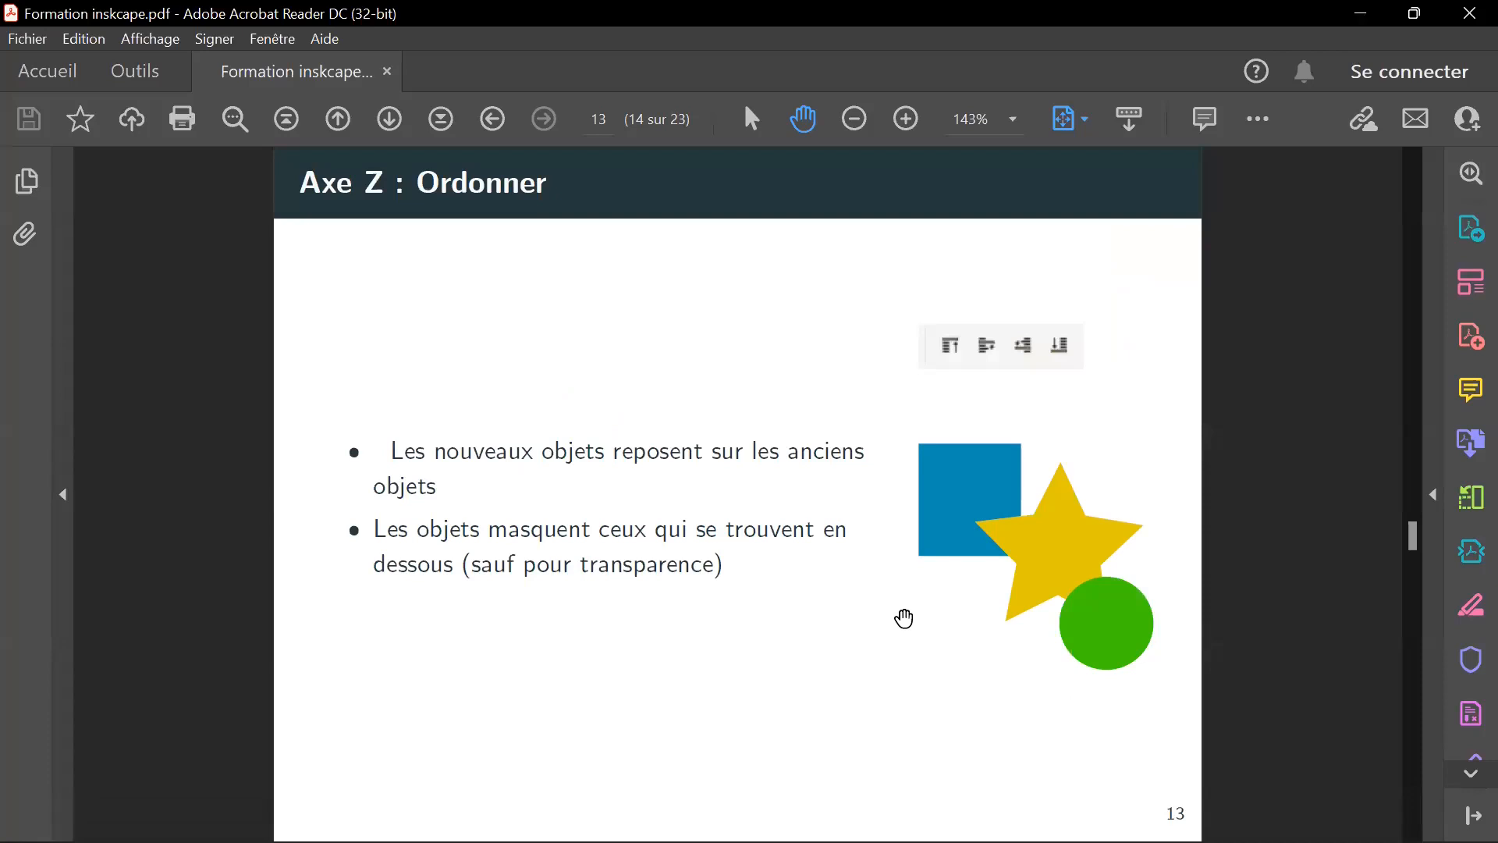
scroll(904, 618, down, 1)
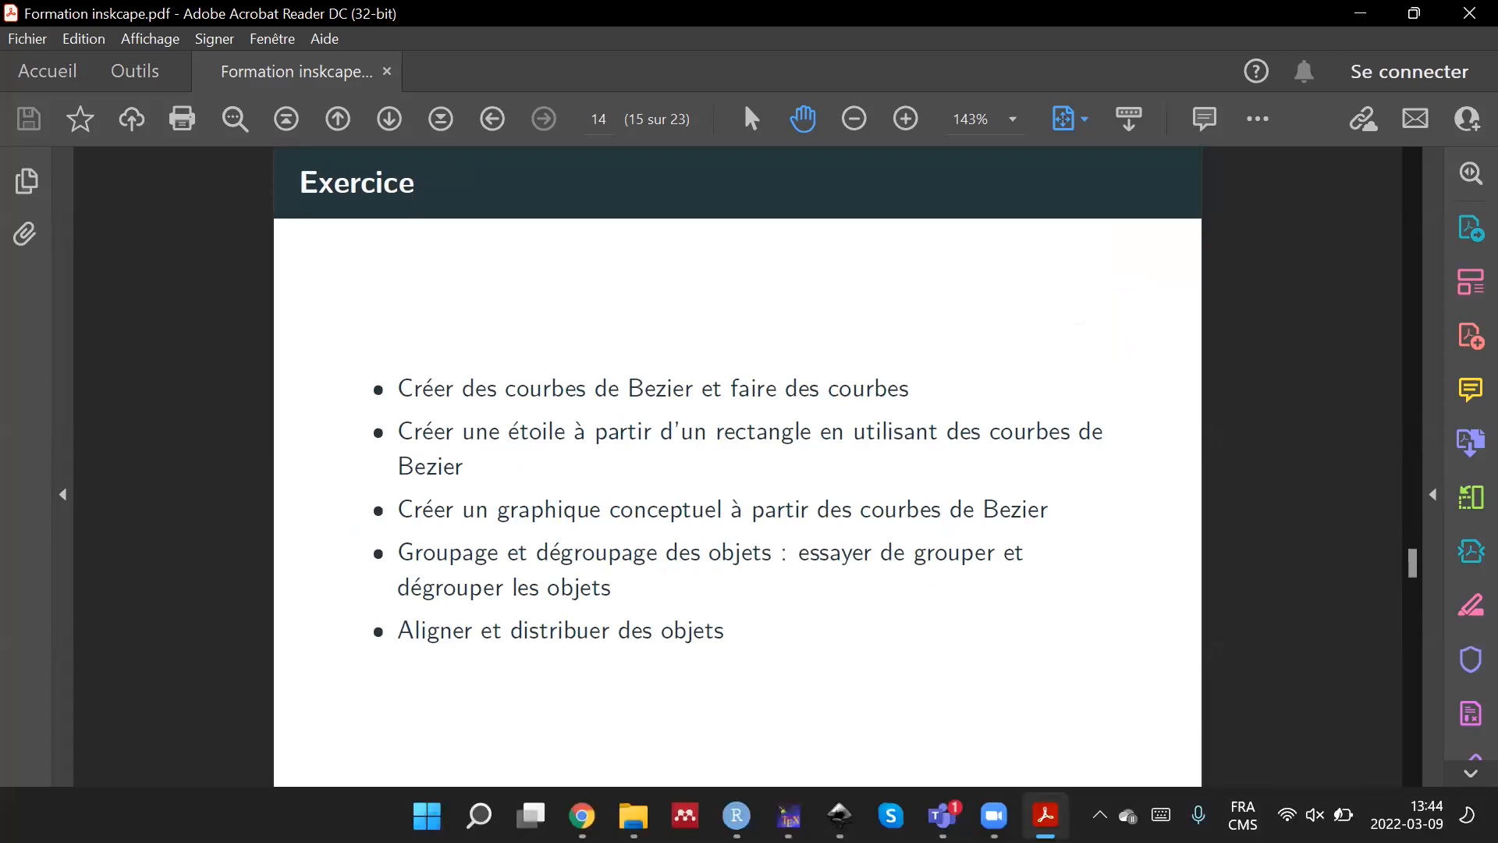
Switch back to Inkscape and delete the black, red and green rectangles from the page.
click(839, 816)
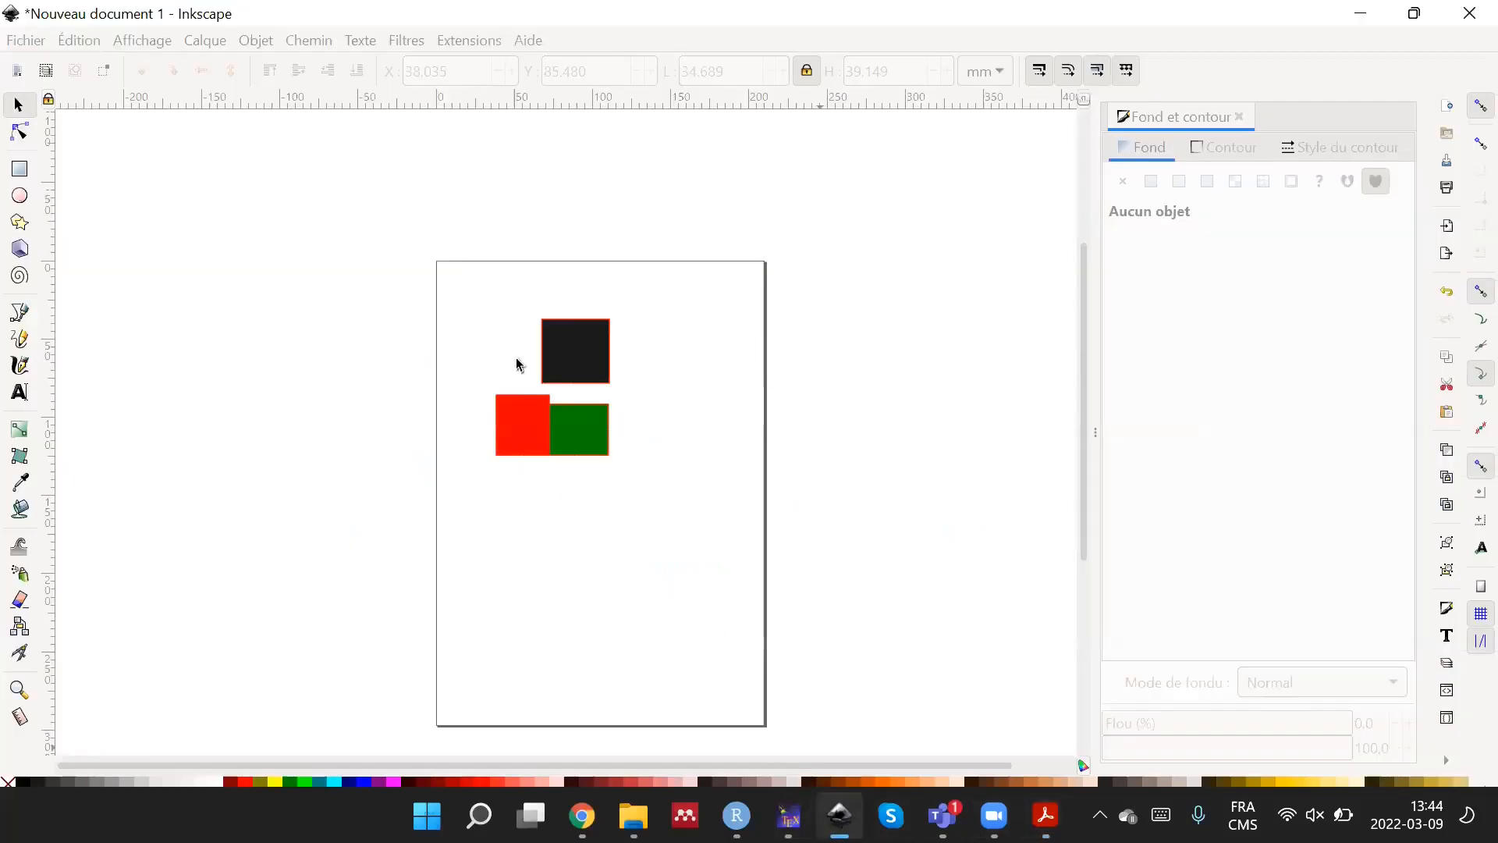
drag(434, 318, 682, 518)
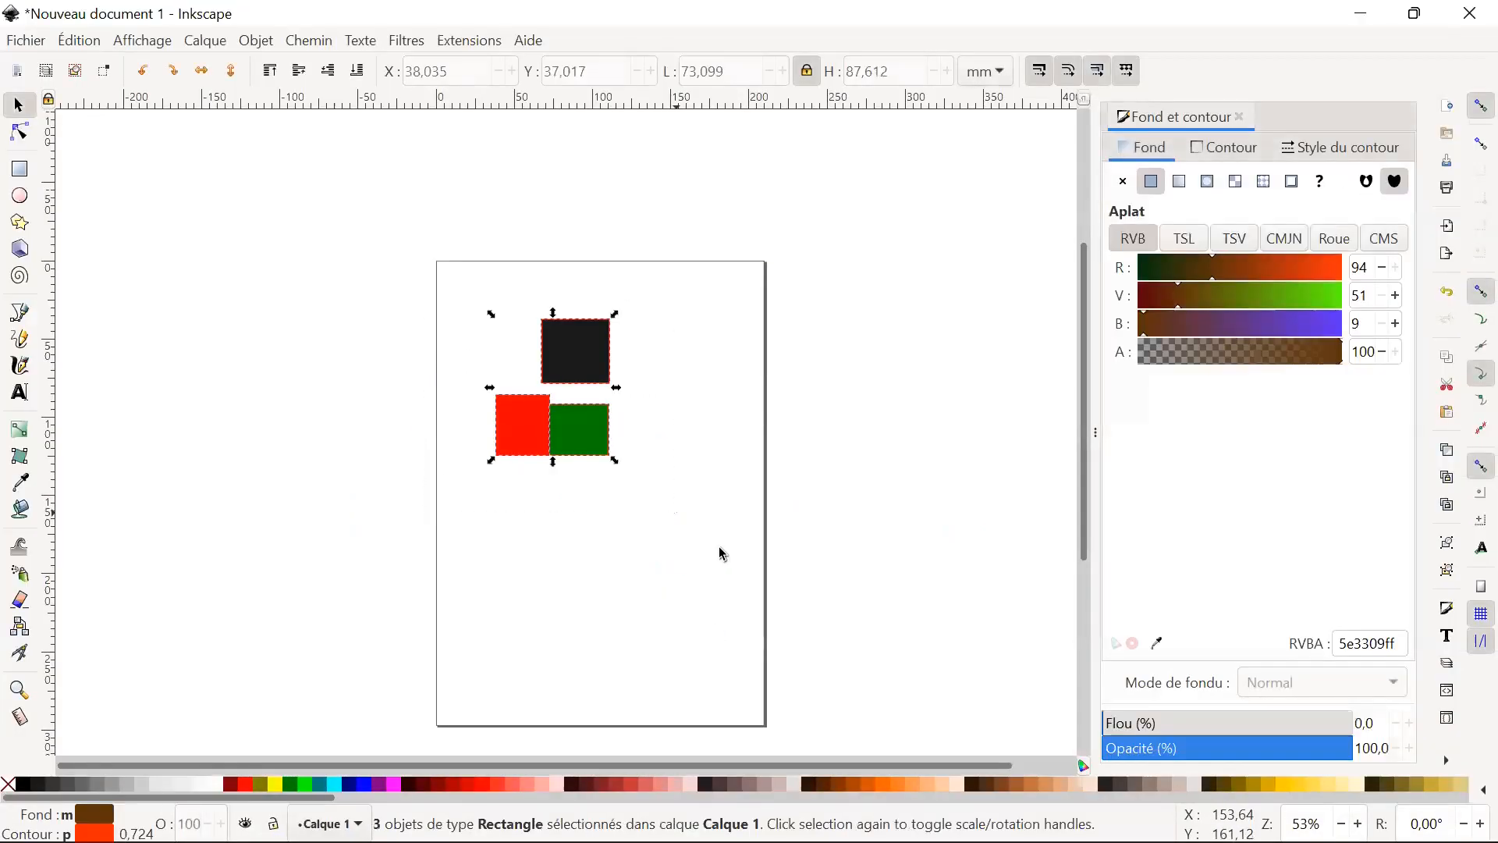
key(Delete)
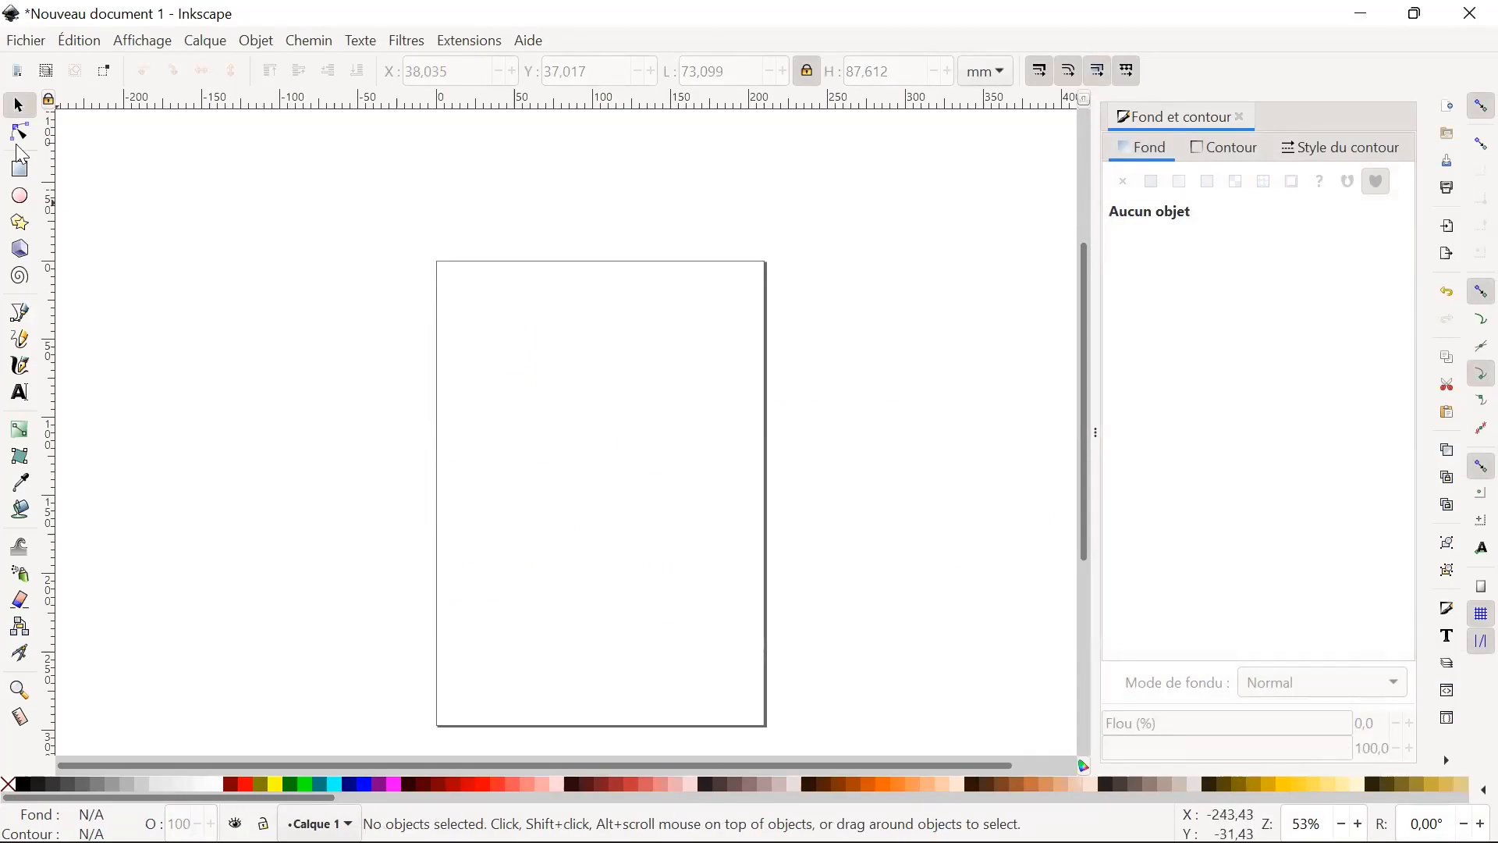
Draw a closed four-sided path with the Bezier tool, about 82.6 by 71.1 mm, in the page's upper half.
click(22, 316)
click(494, 377)
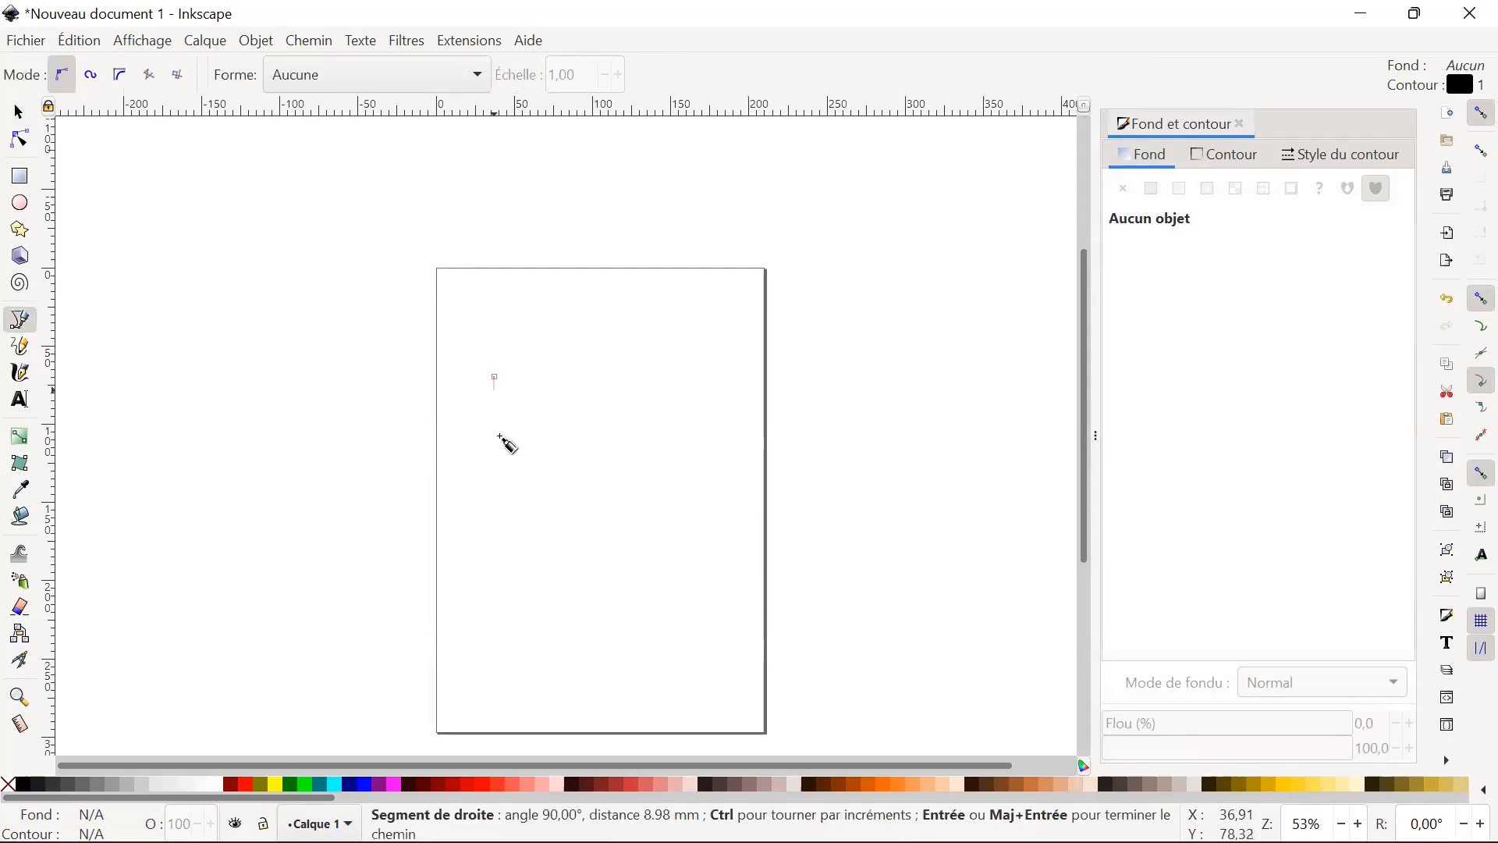
click(496, 482)
click(620, 483)
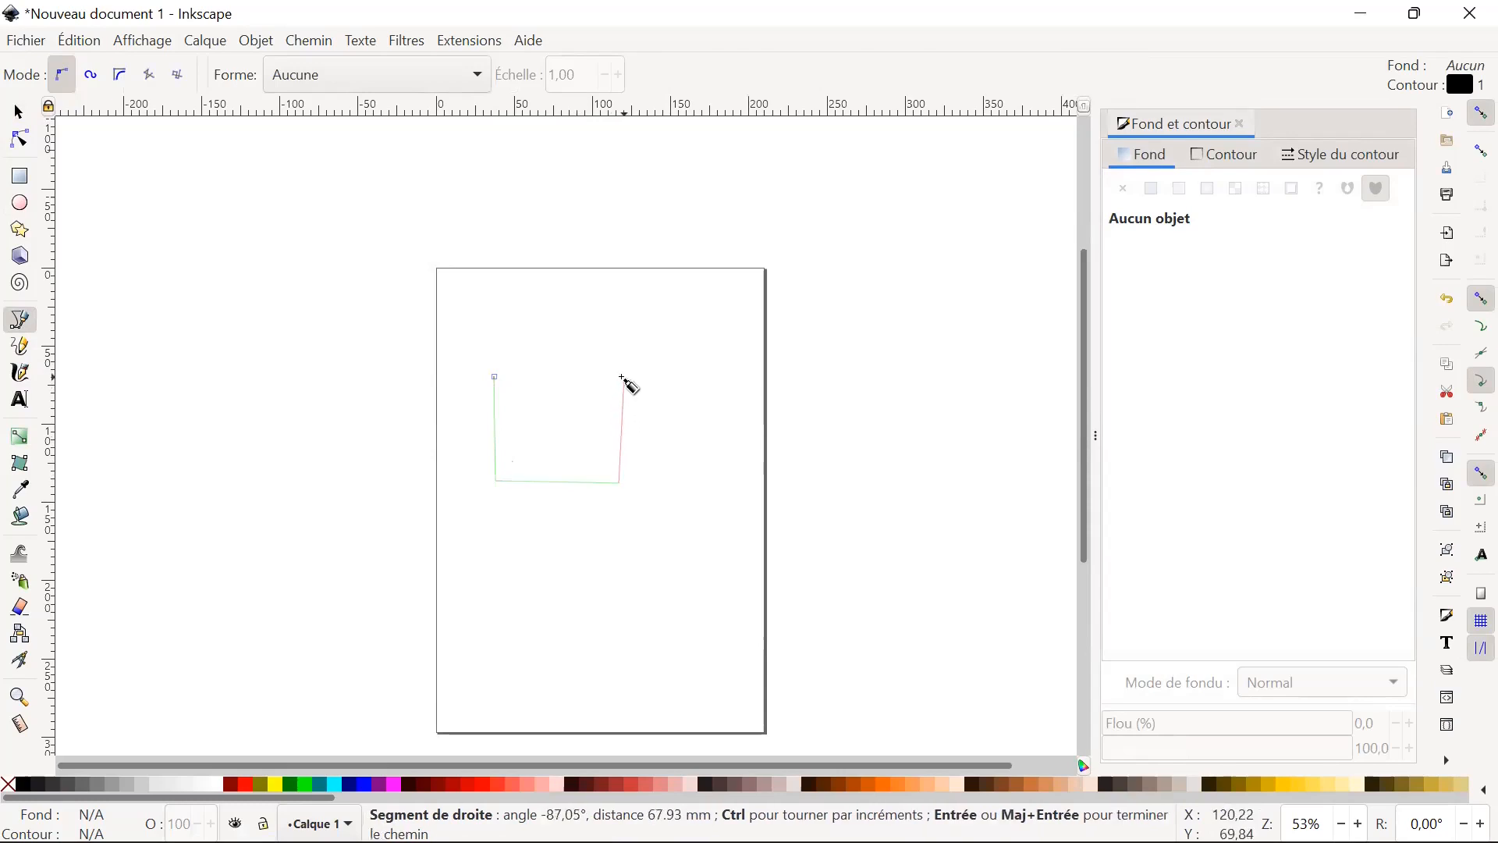
click(624, 374)
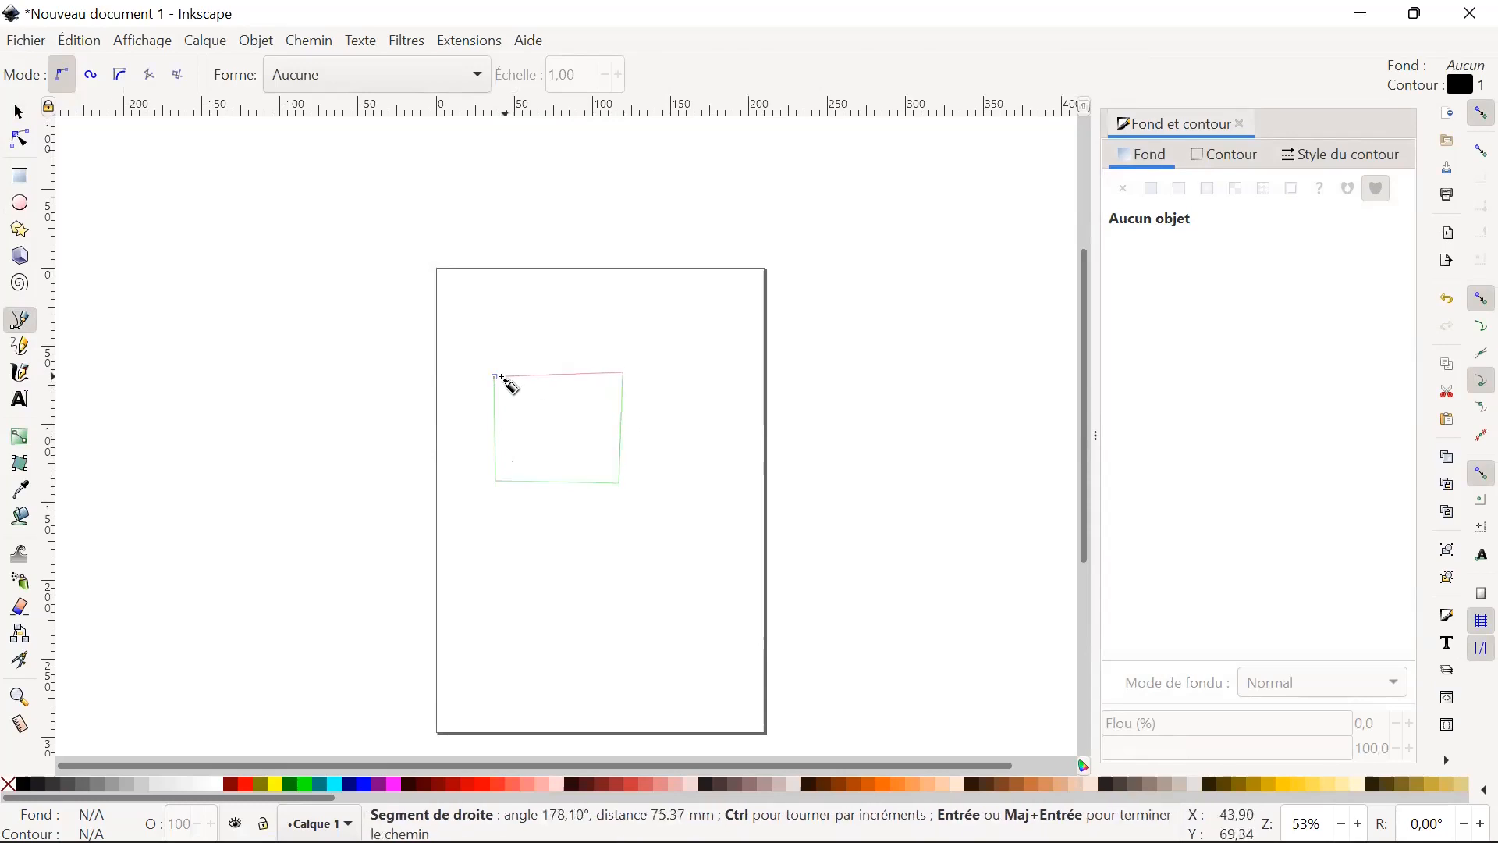
click(495, 377)
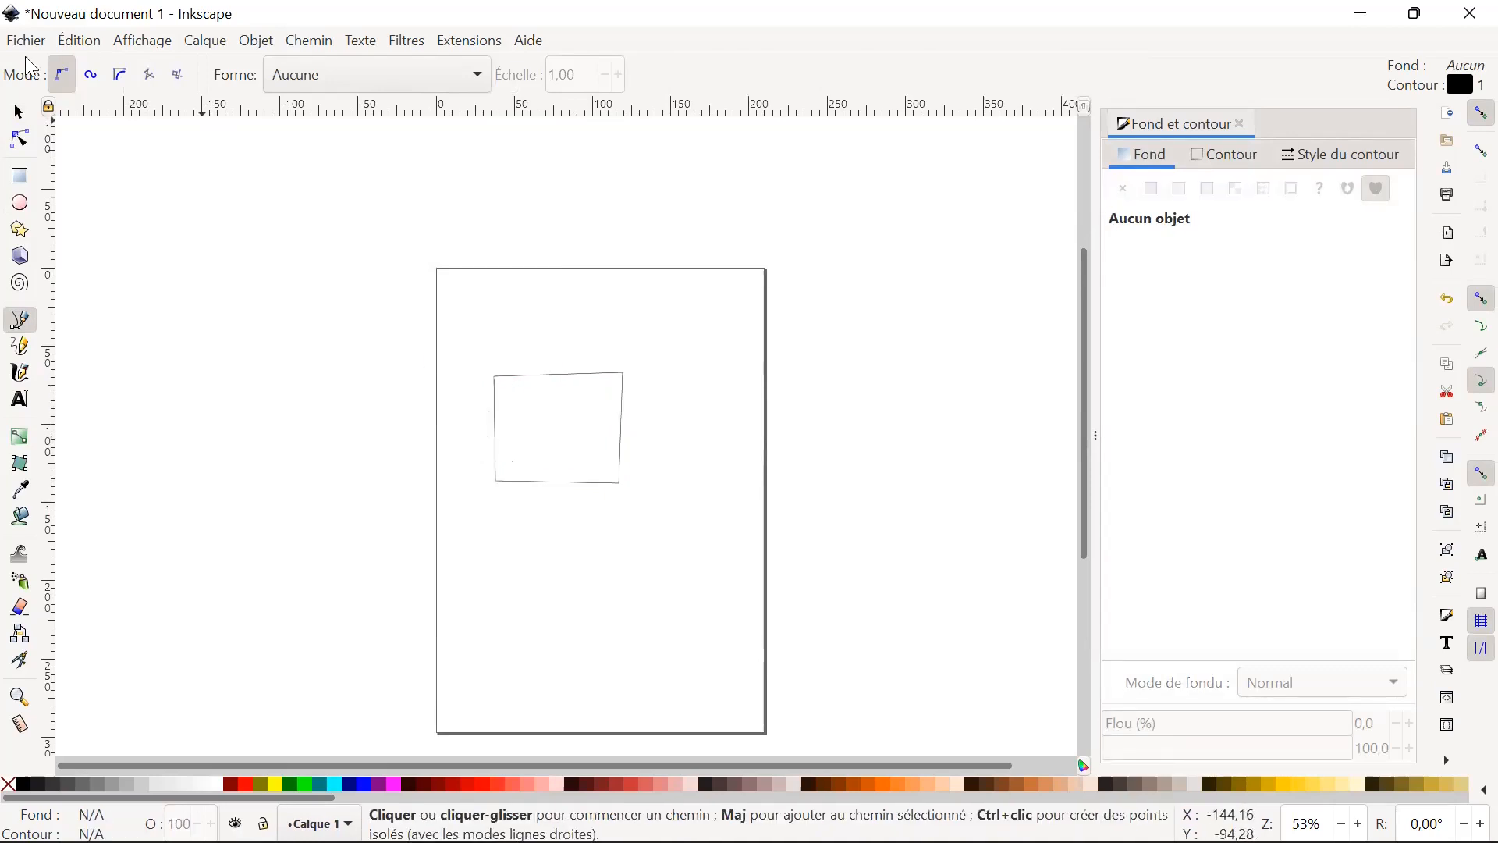
Add a node midway along the four-sided path's top edge and pull it inward to about X 76.3, Y 98.2 mm.
click(19, 118)
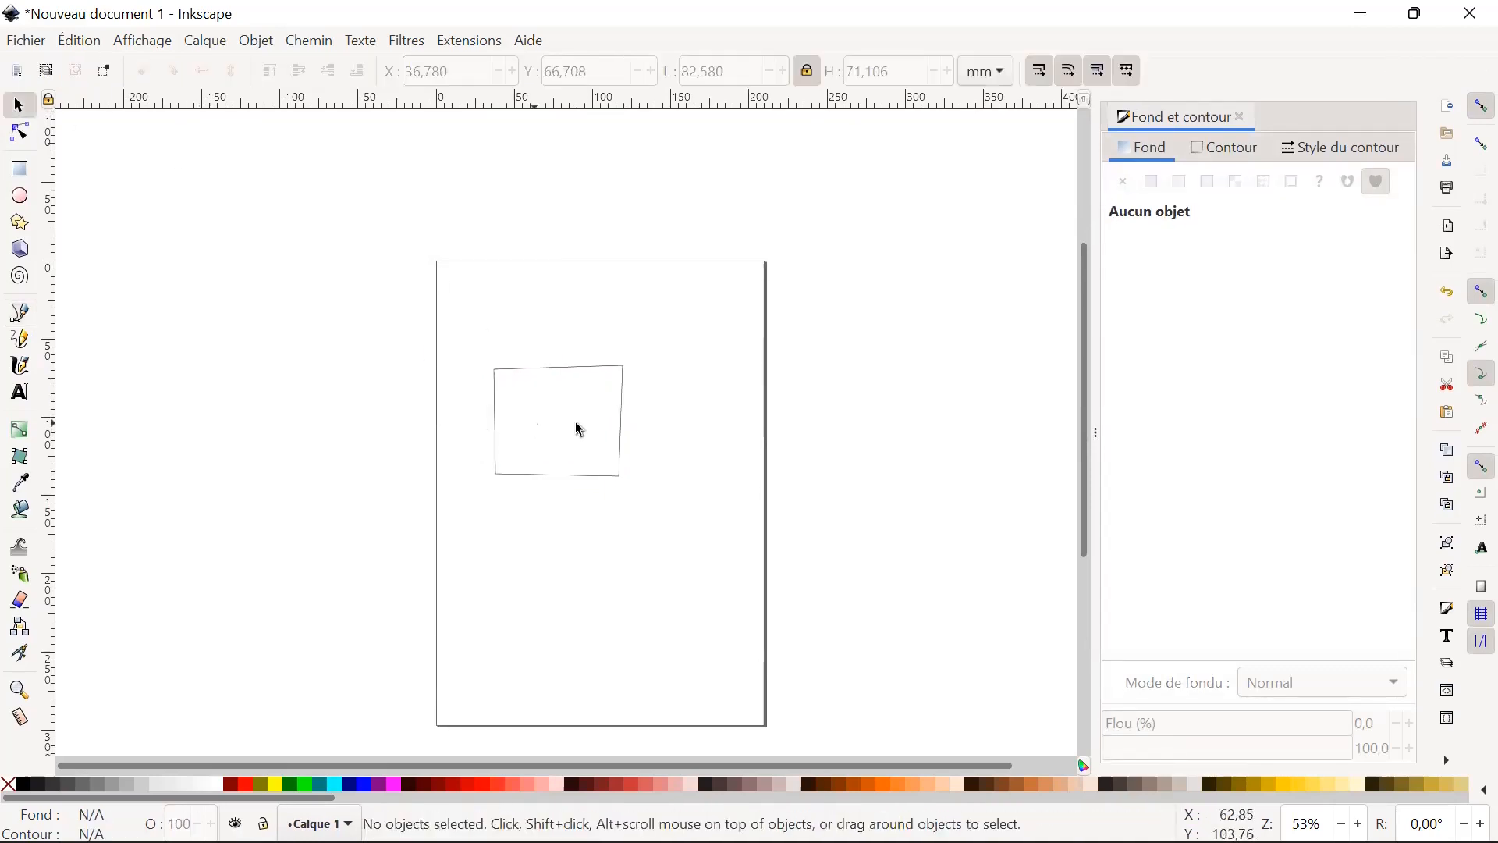
click(625, 434)
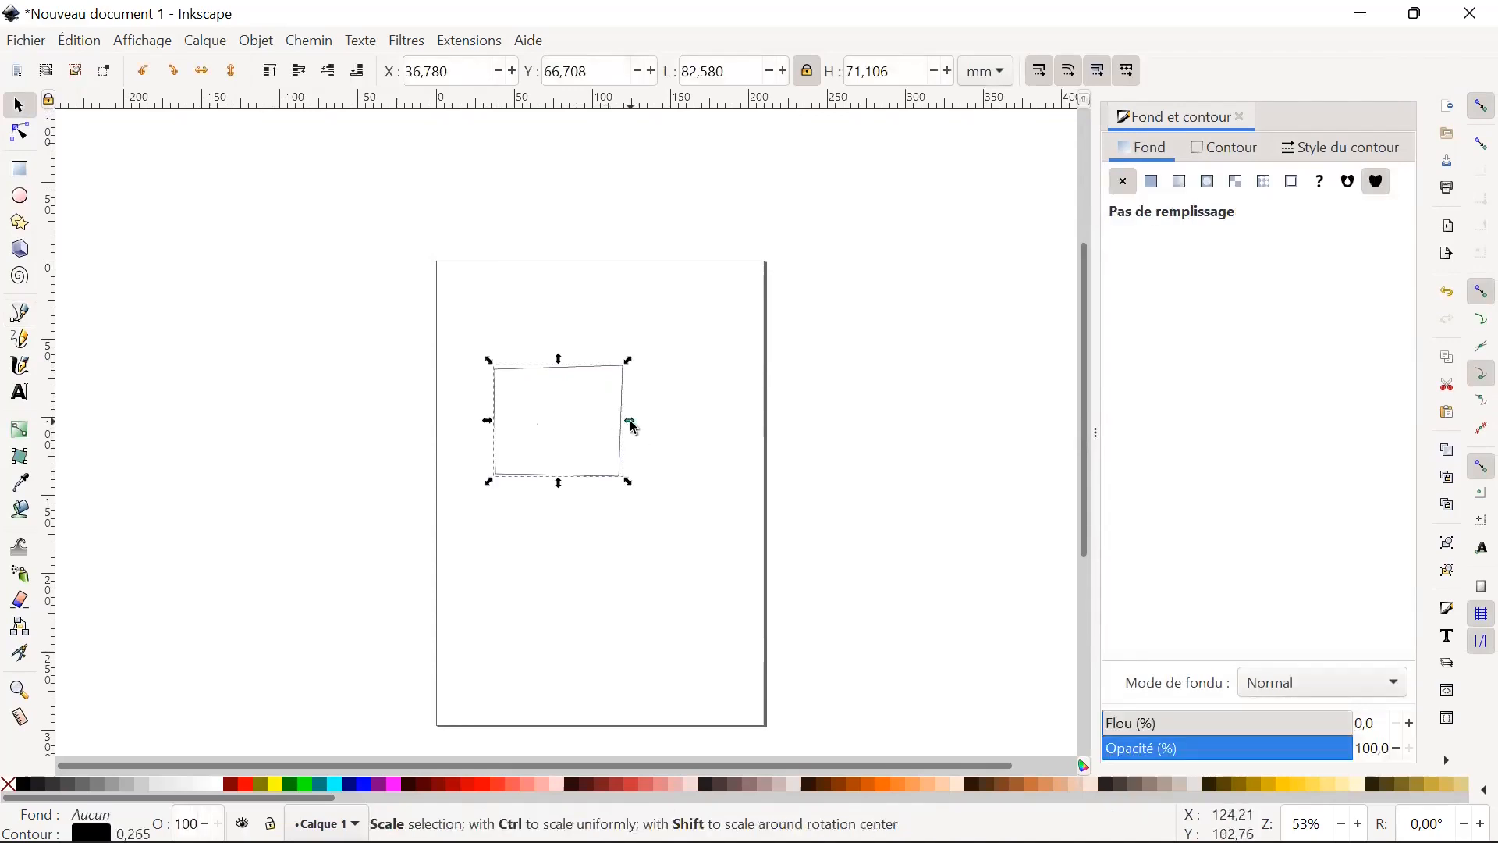
double_click(565, 375)
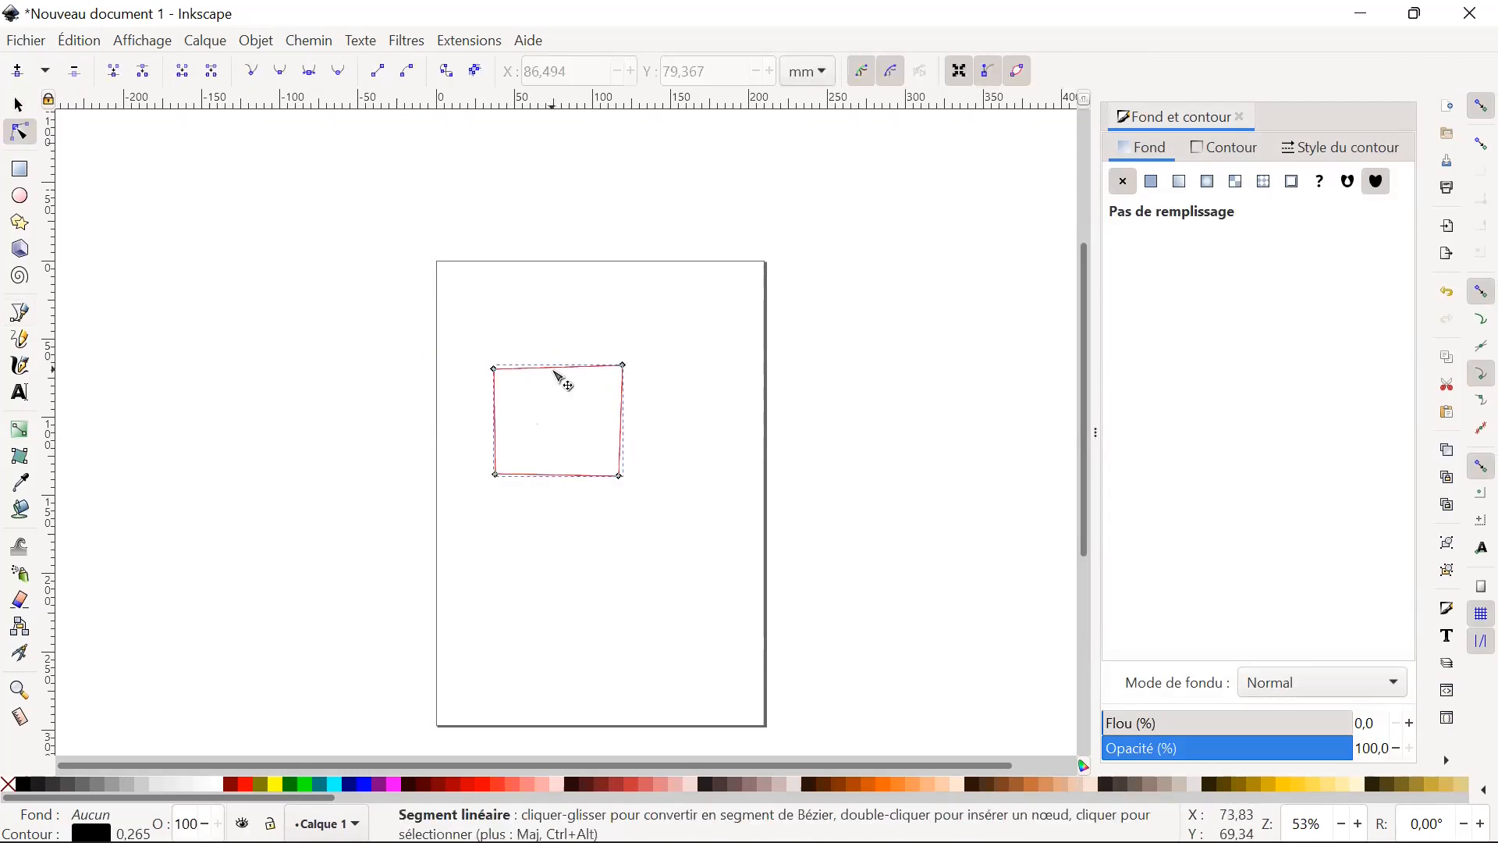
double_click(557, 370)
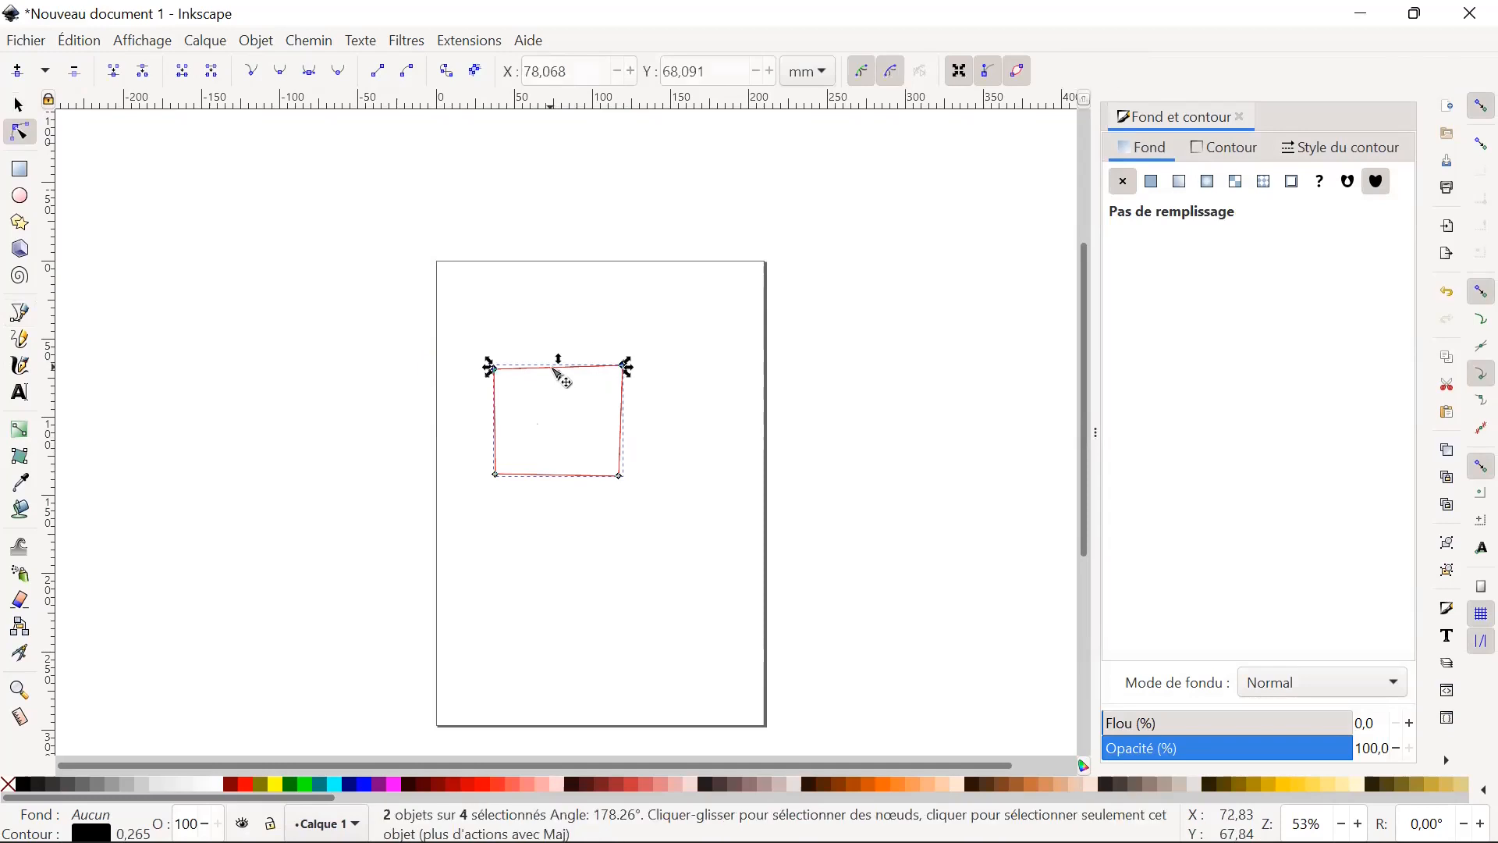
drag(556, 372, 561, 415)
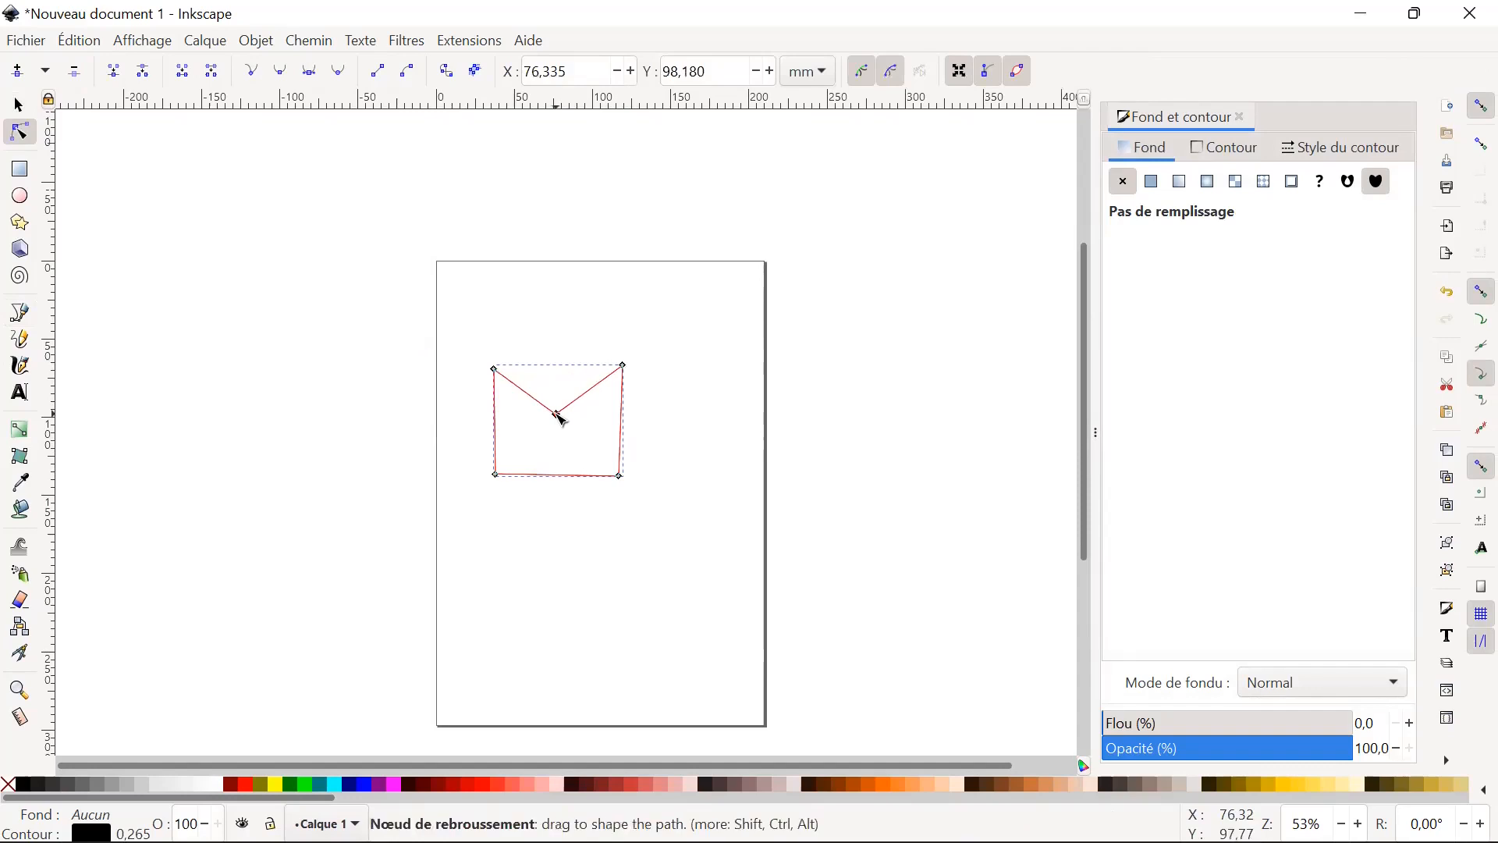
Add a node midway along the path's right edge and pull it inward to about X 93.4, Y 105.8 mm.
click(630, 435)
double_click(622, 430)
drag(622, 430, 580, 435)
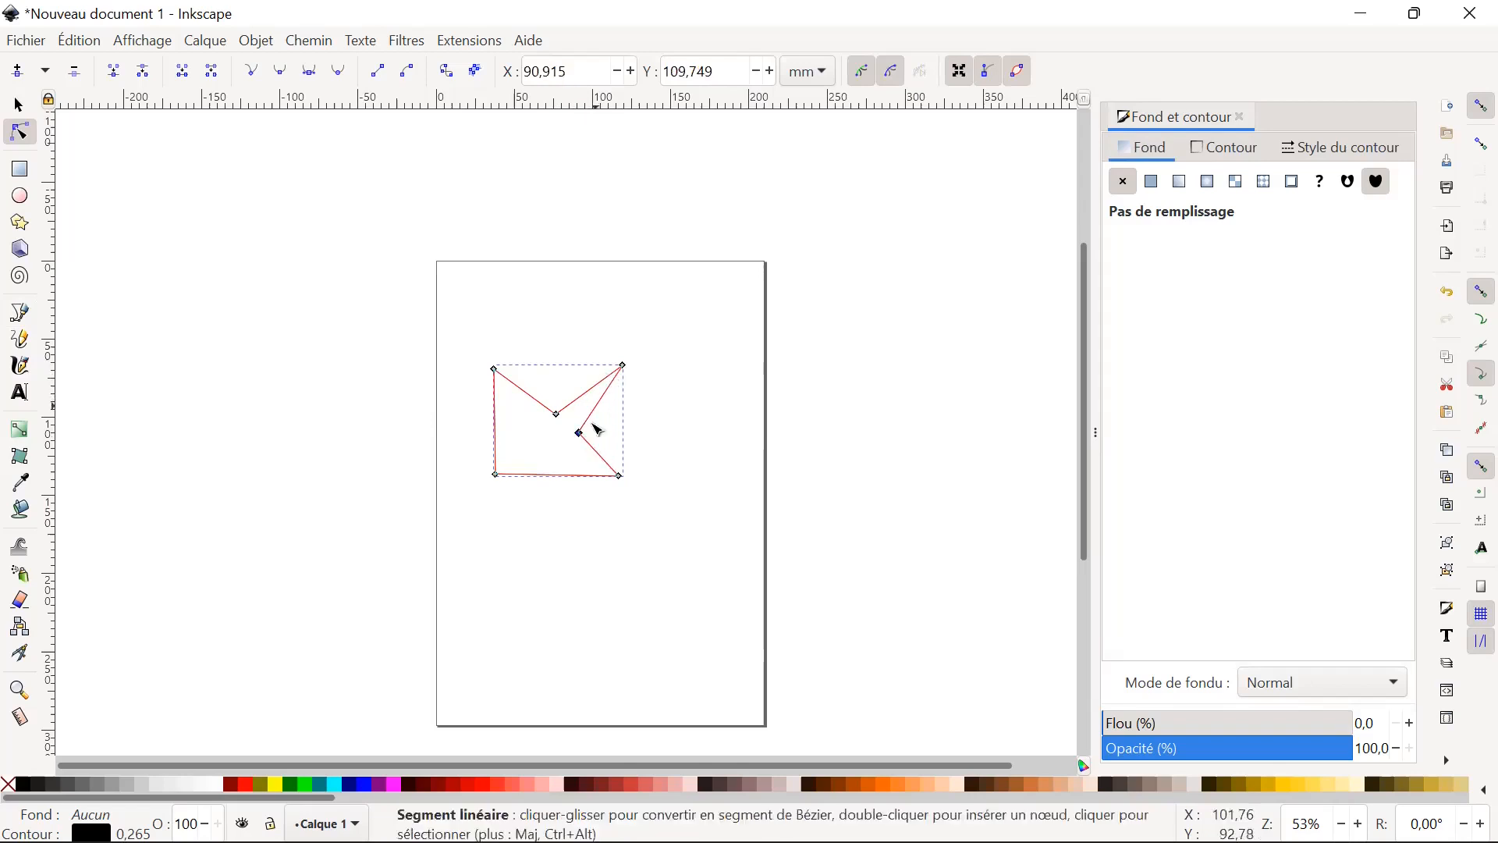
drag(581, 437, 588, 436)
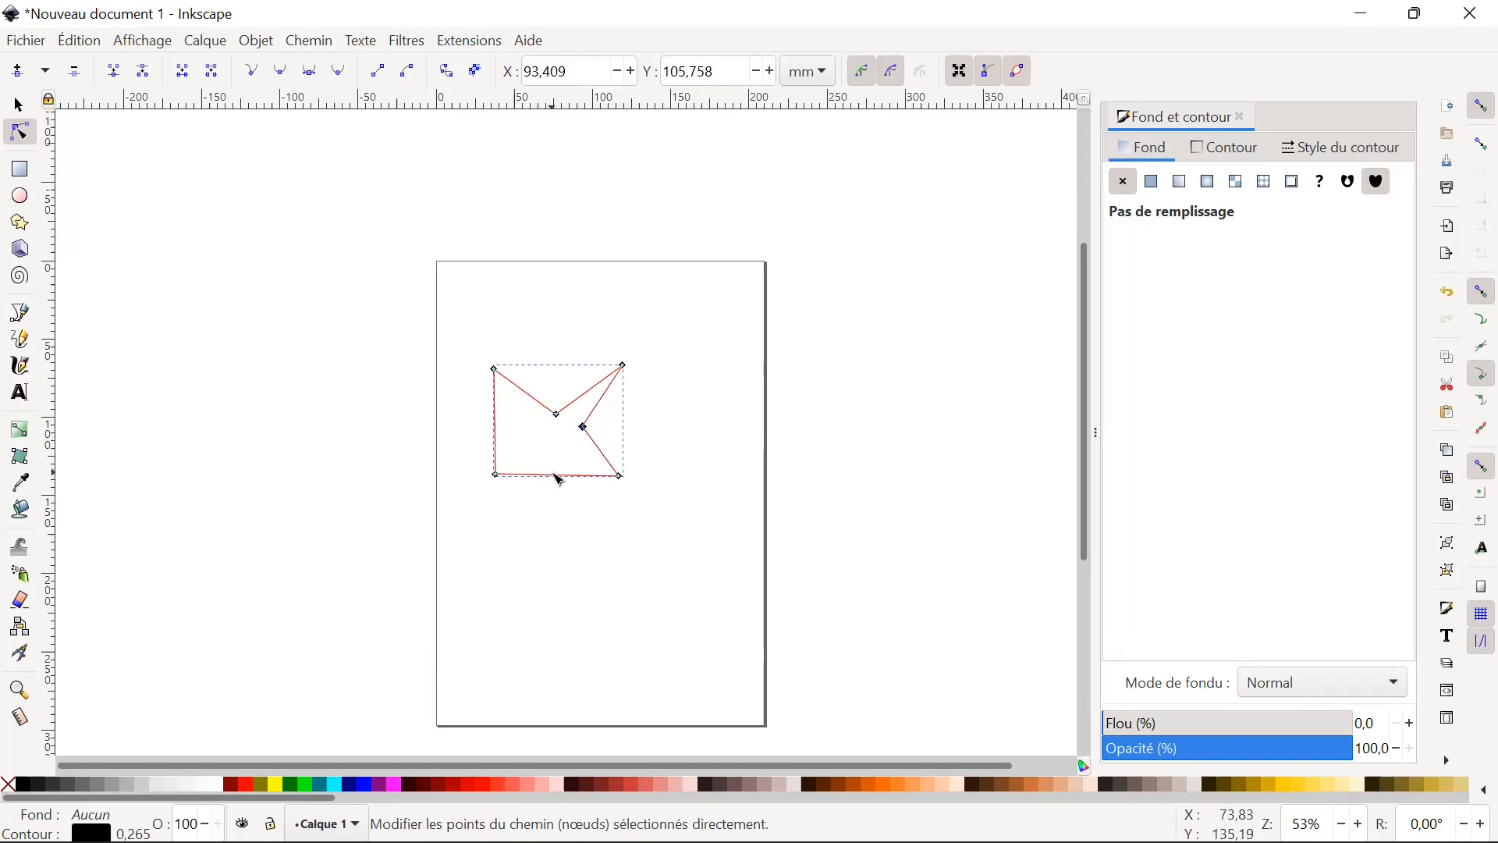
Add a node near the middle of the path's bottom edge and pull it inward to about X 73.3, Y 115.8 mm.
click(555, 478)
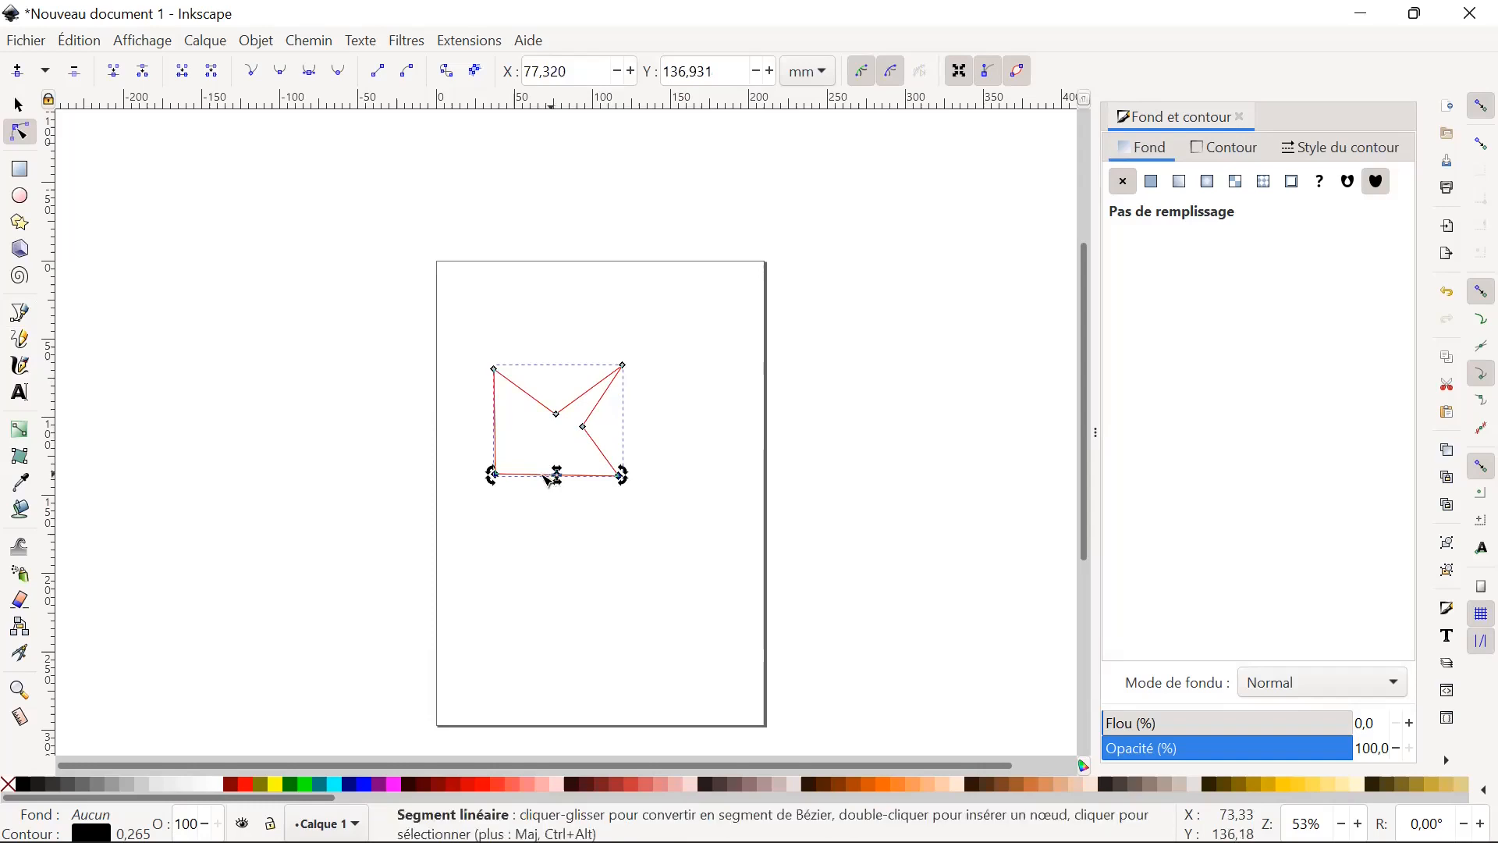
drag(556, 472, 553, 454)
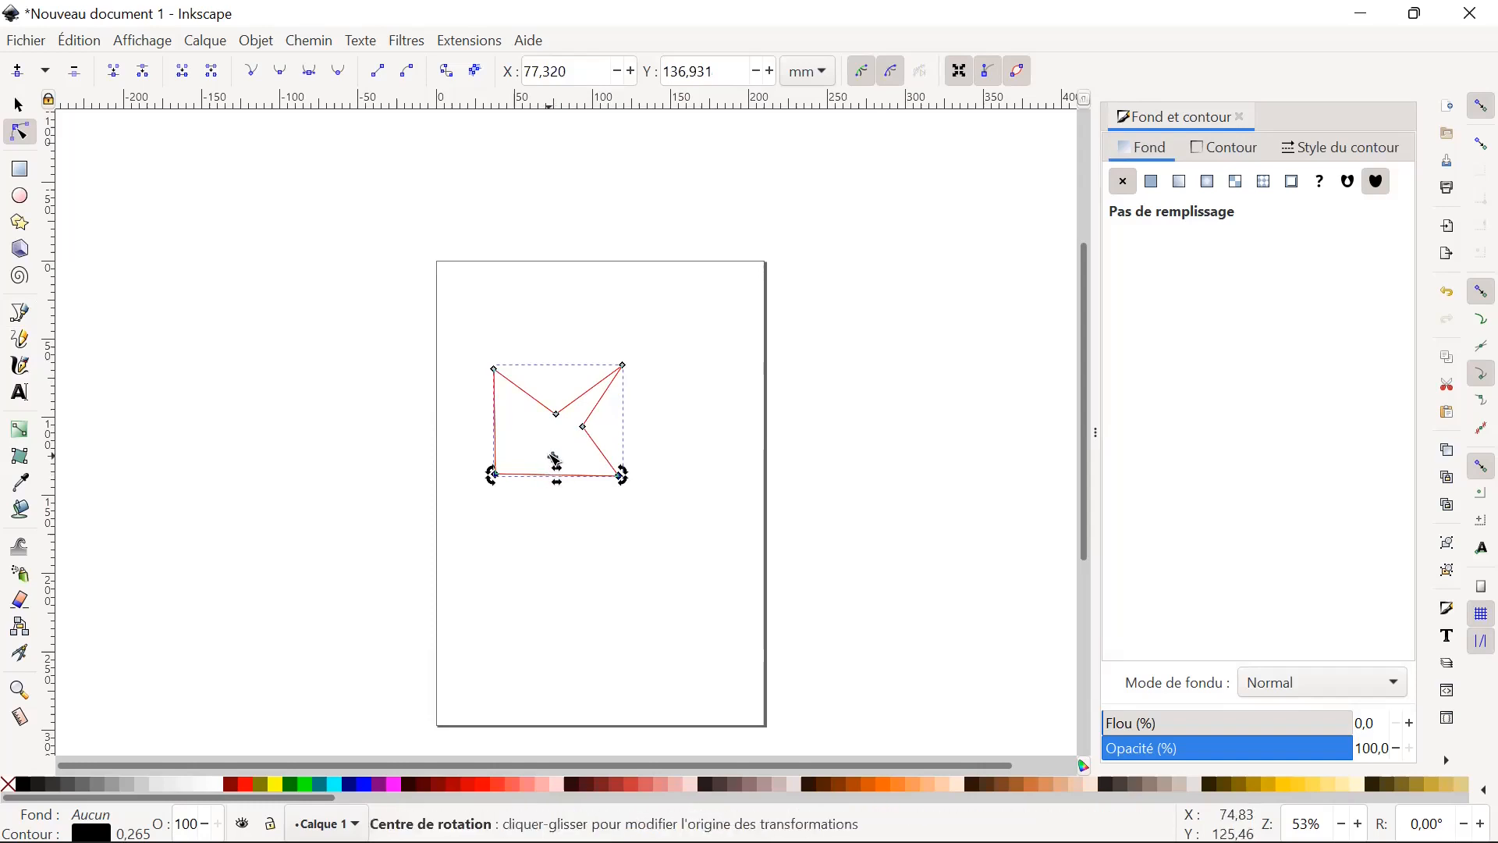
click(551, 477)
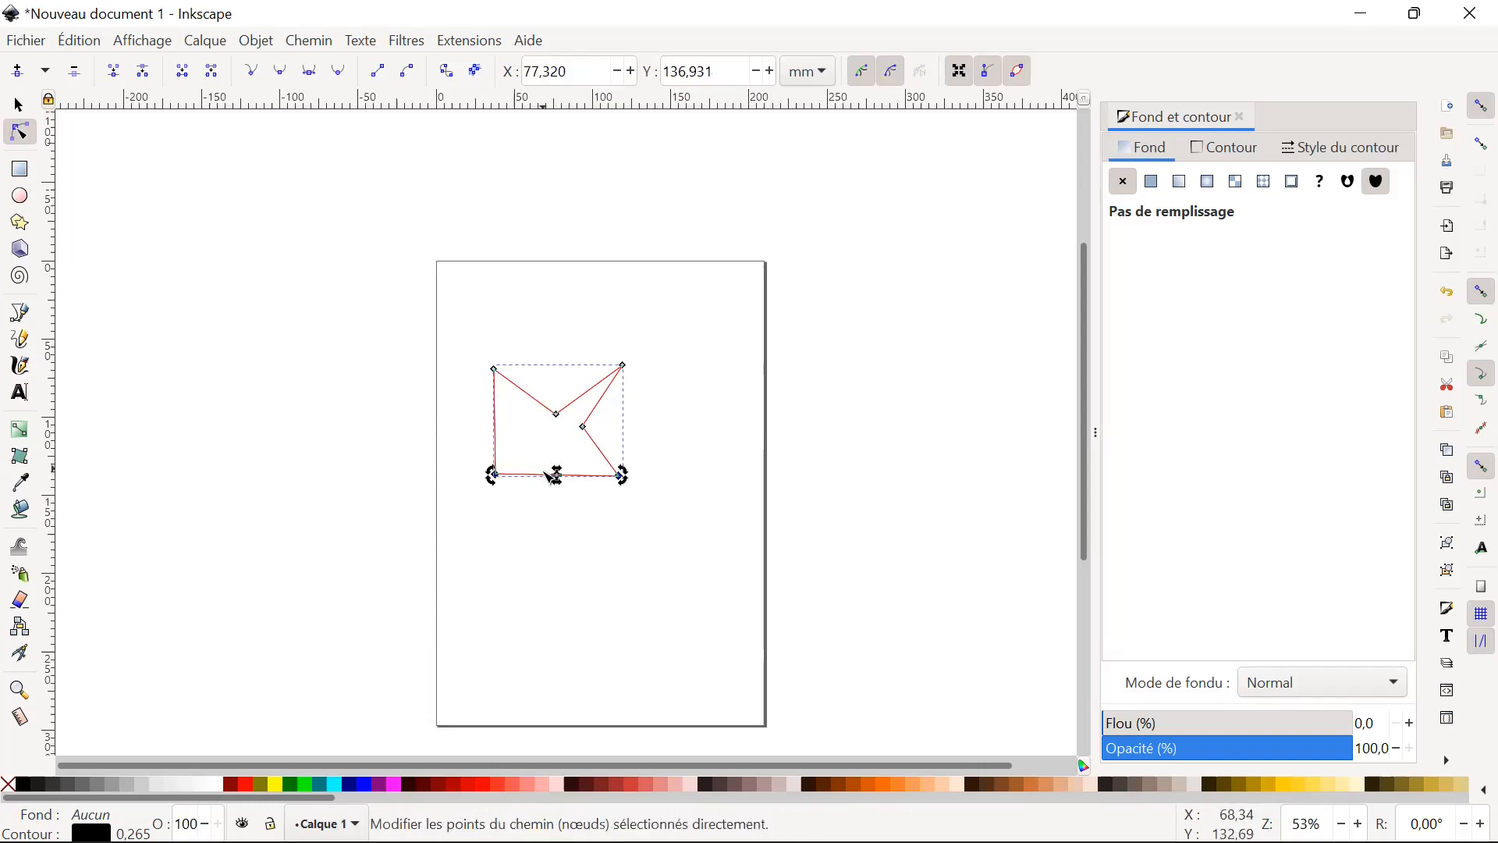
double_click(546, 476)
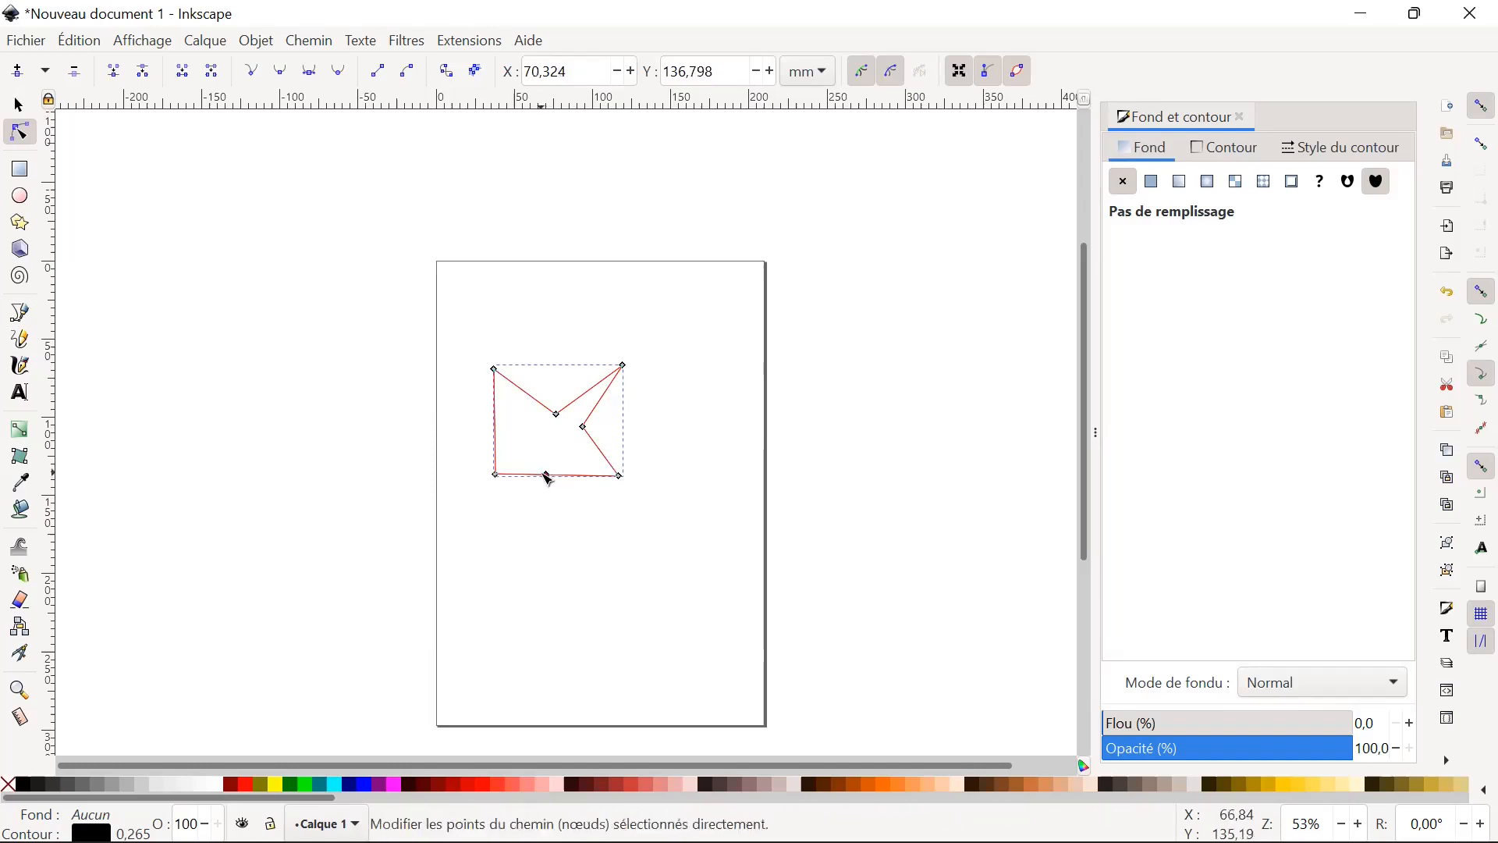
drag(546, 475, 555, 433)
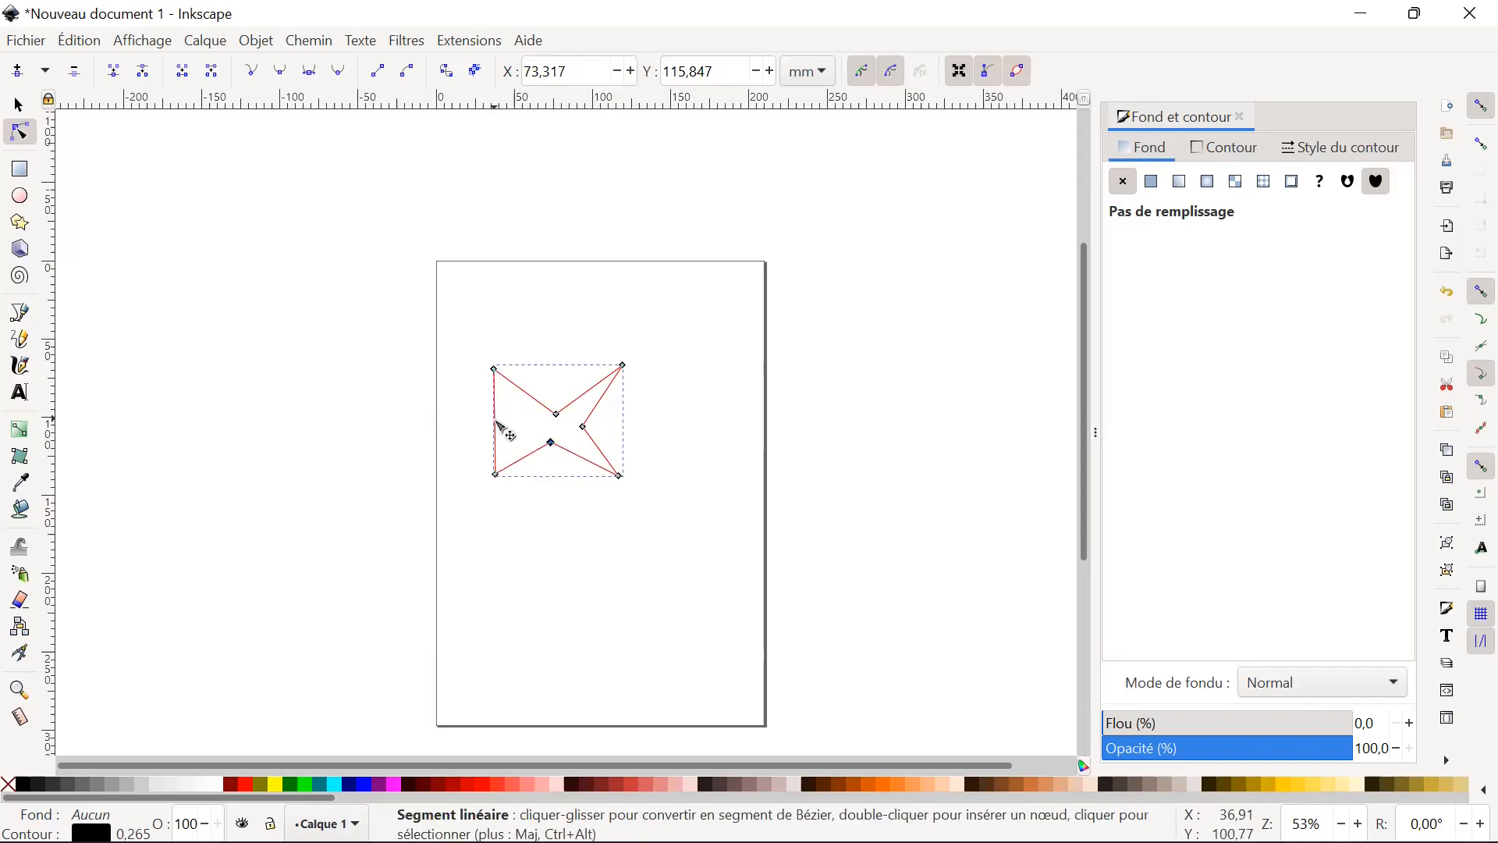
Complete the four-pointed star with an inward-pulled node on the left edge, and move the star to about X 31.6, Y 62.7 mm.
click(506, 436)
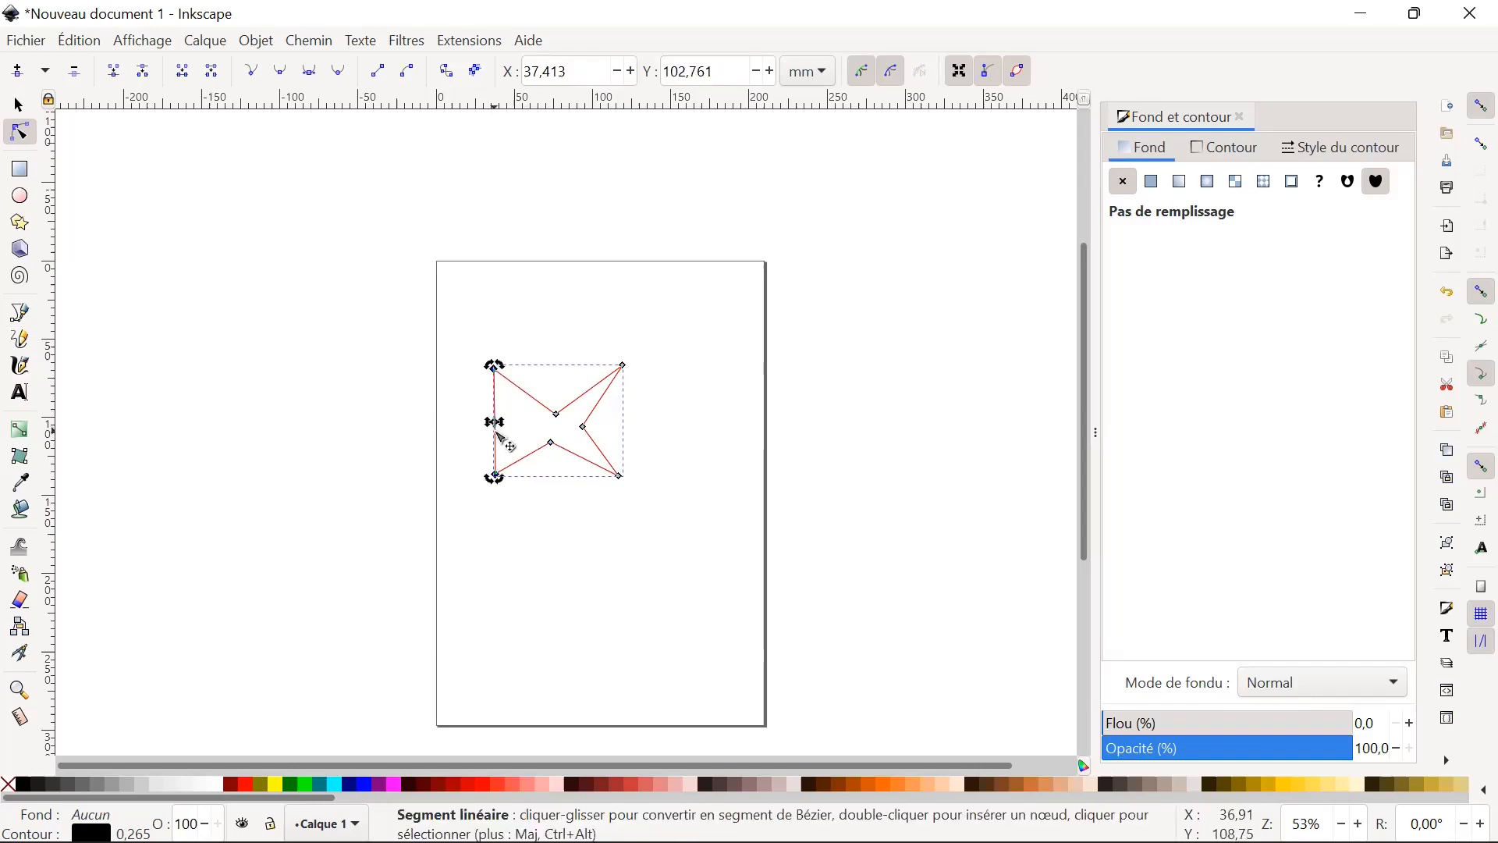
drag(498, 431, 523, 427)
click(19, 105)
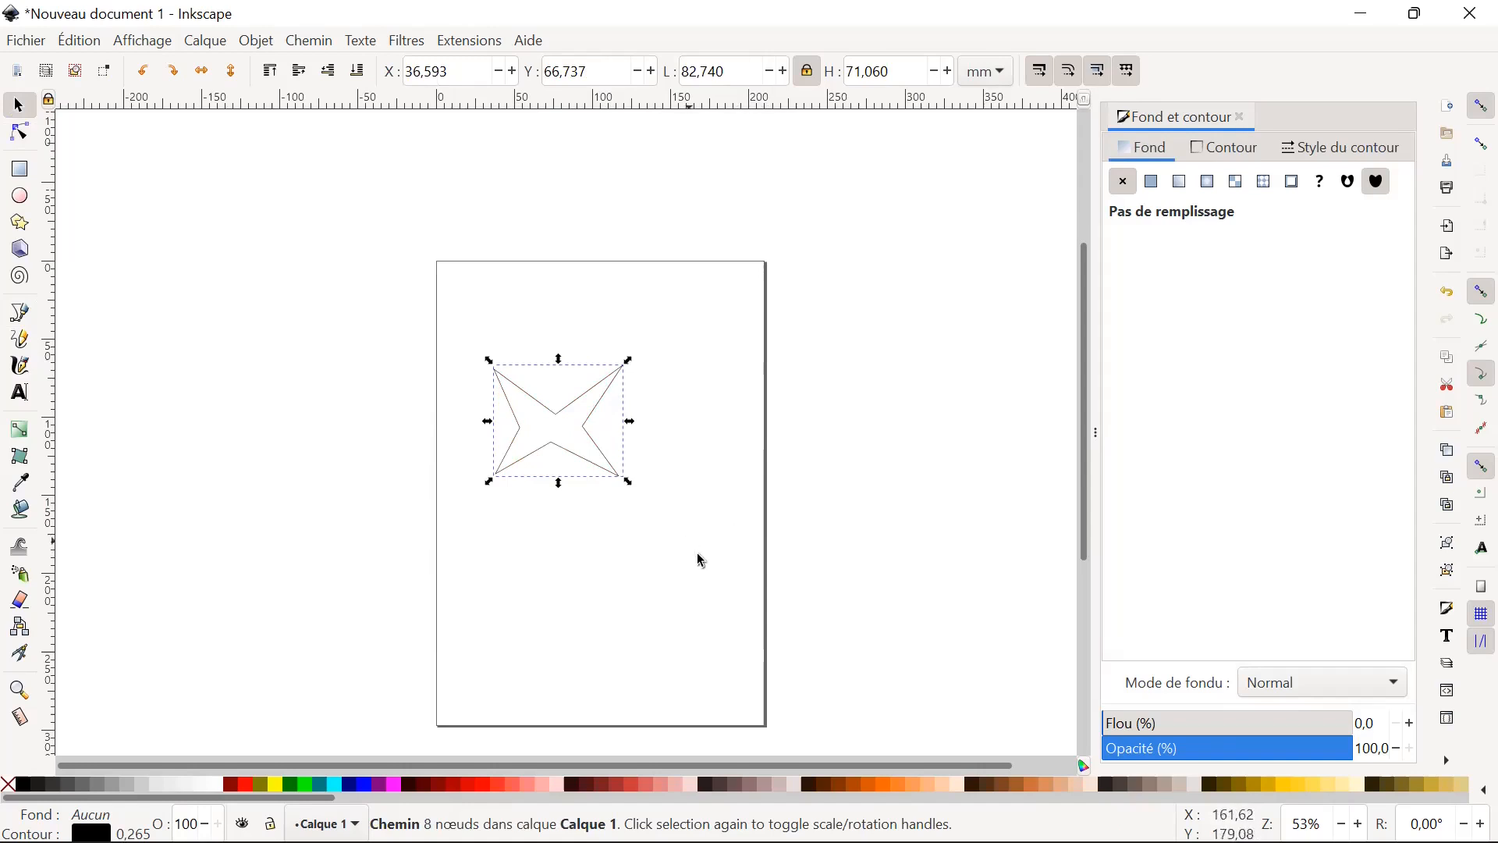
click(859, 626)
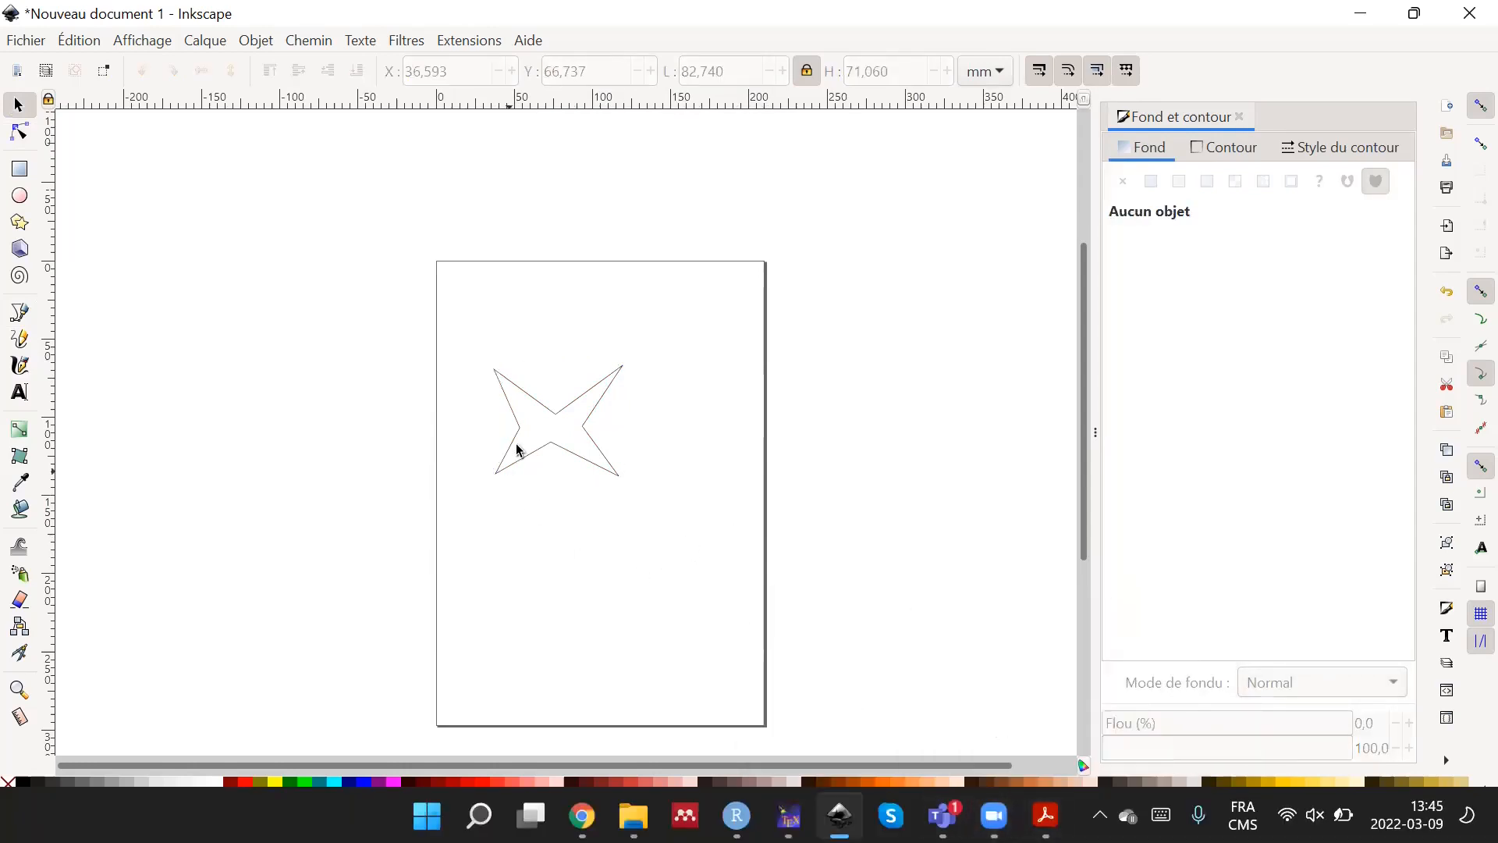
click(586, 453)
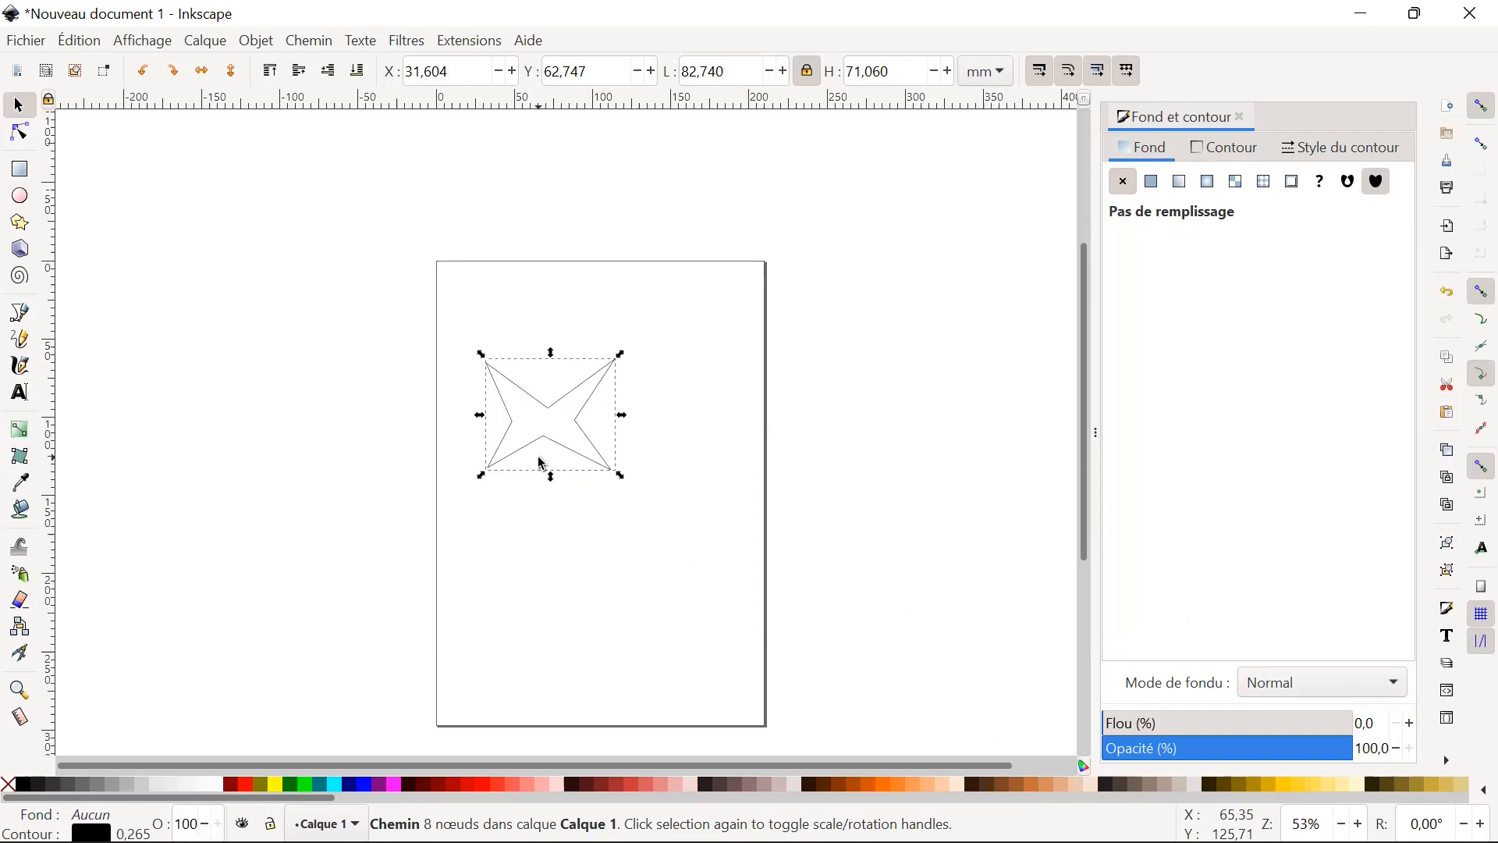
click(20, 313)
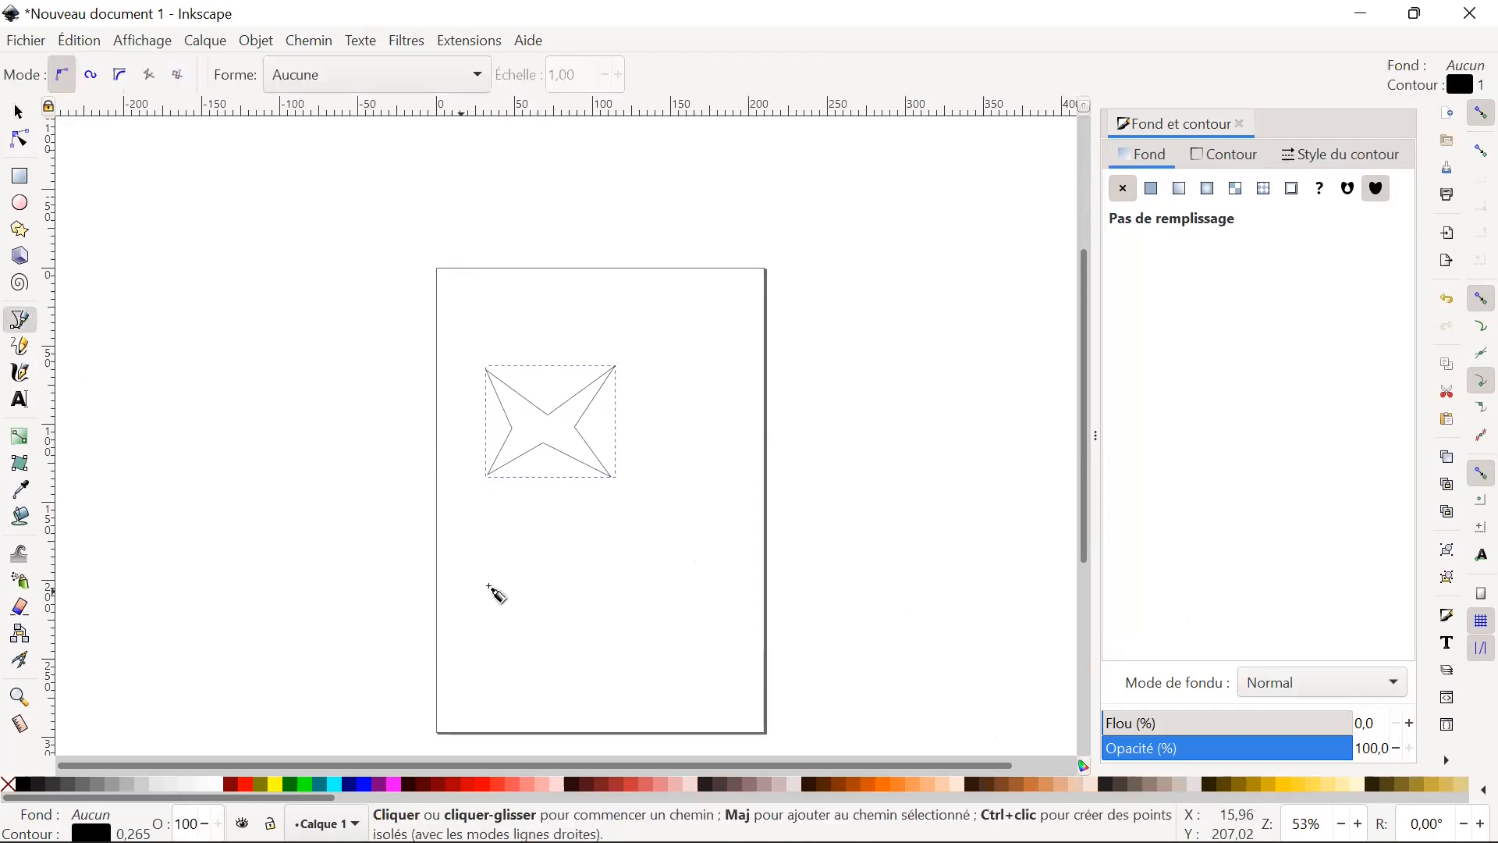
click(495, 573)
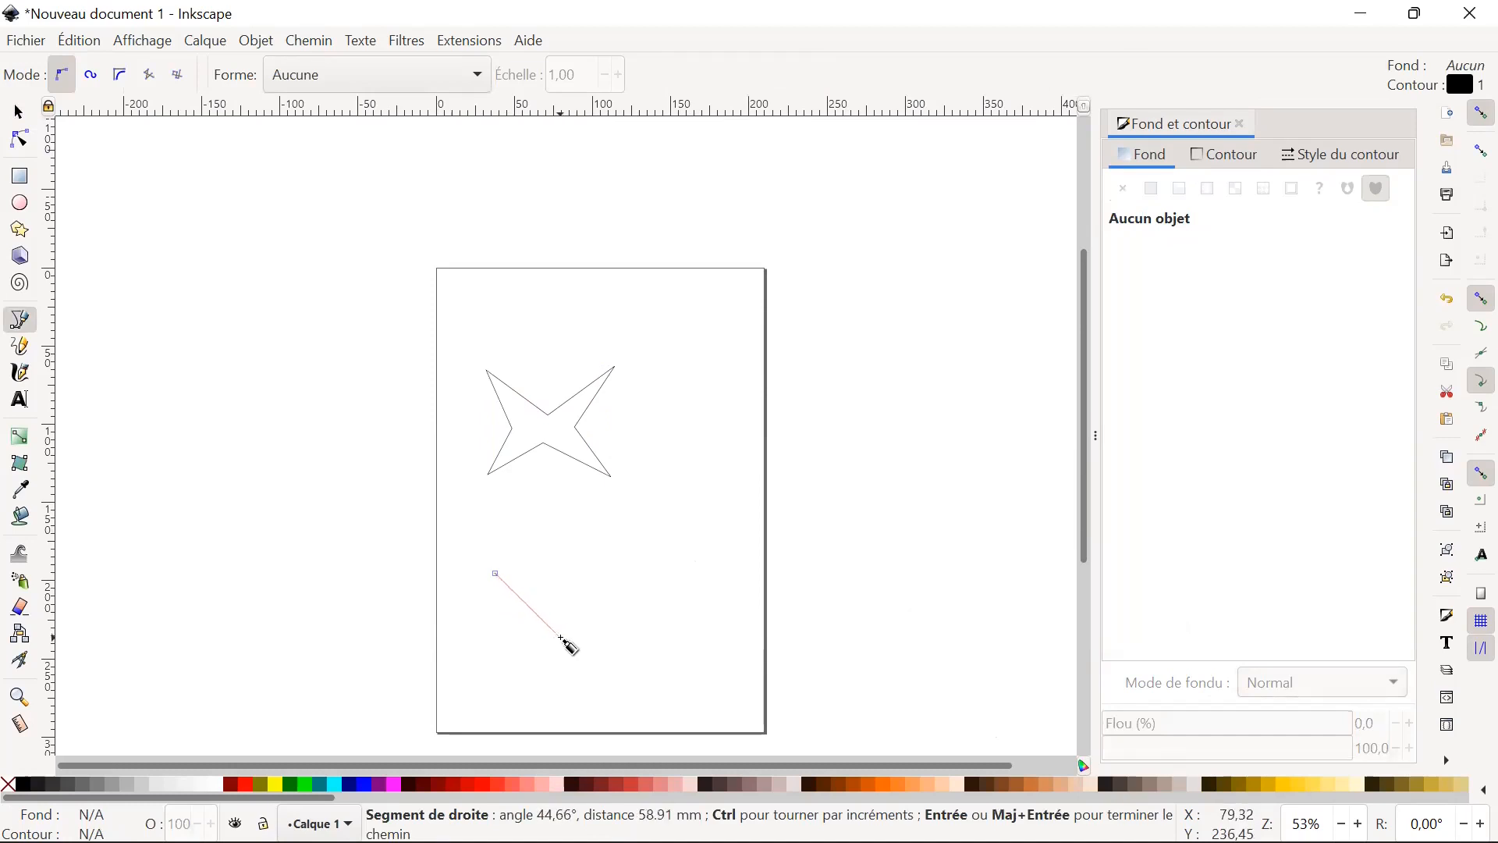
key(Escape)
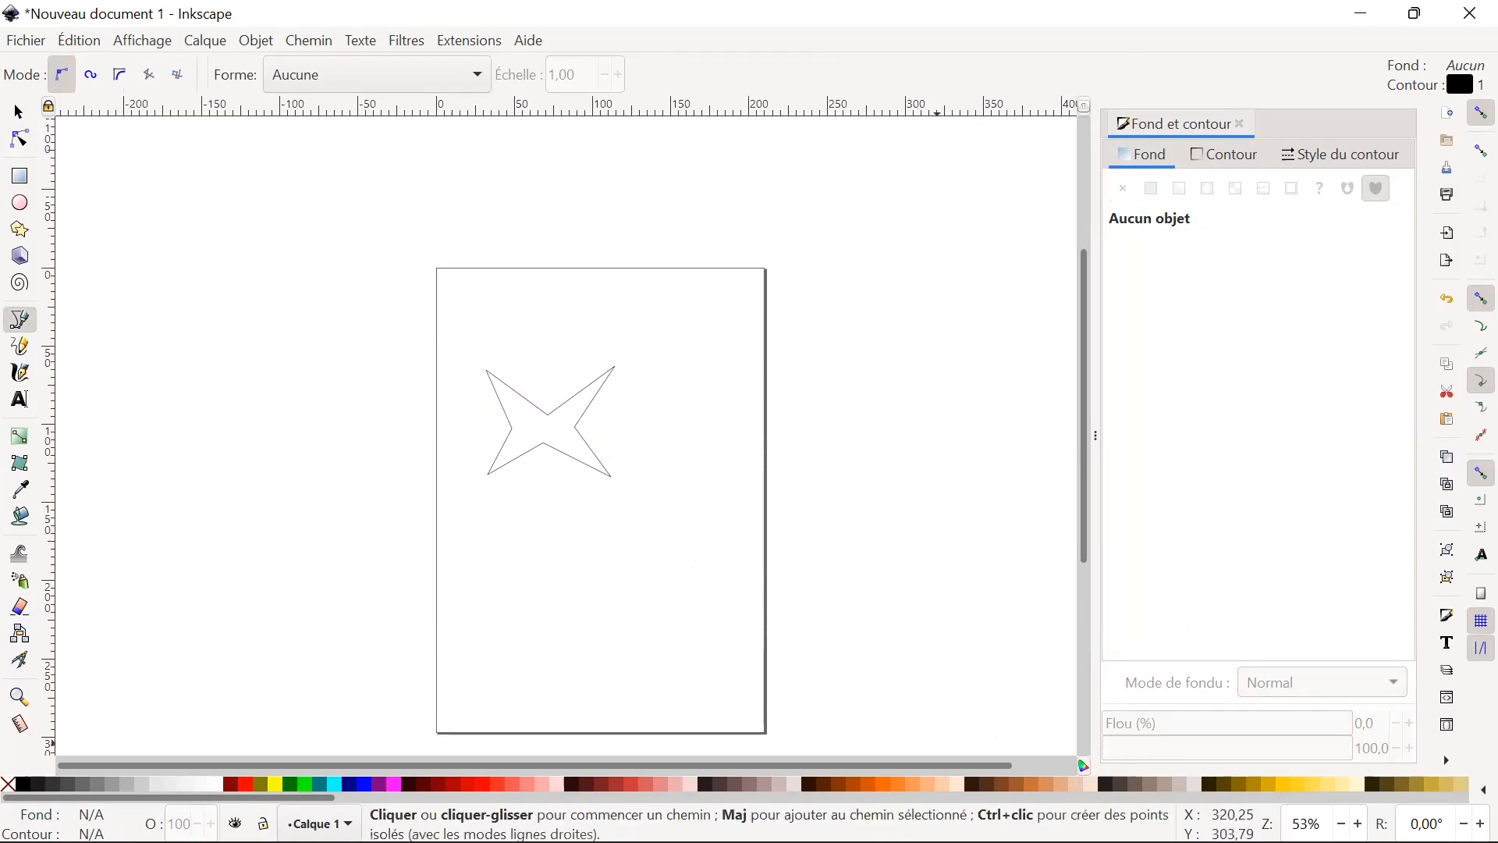
Switch to Adobe Acrobat Reader to read the Bezier curve and grouping exercise slide, and return to Inkscape.
mouse_move(1046, 816)
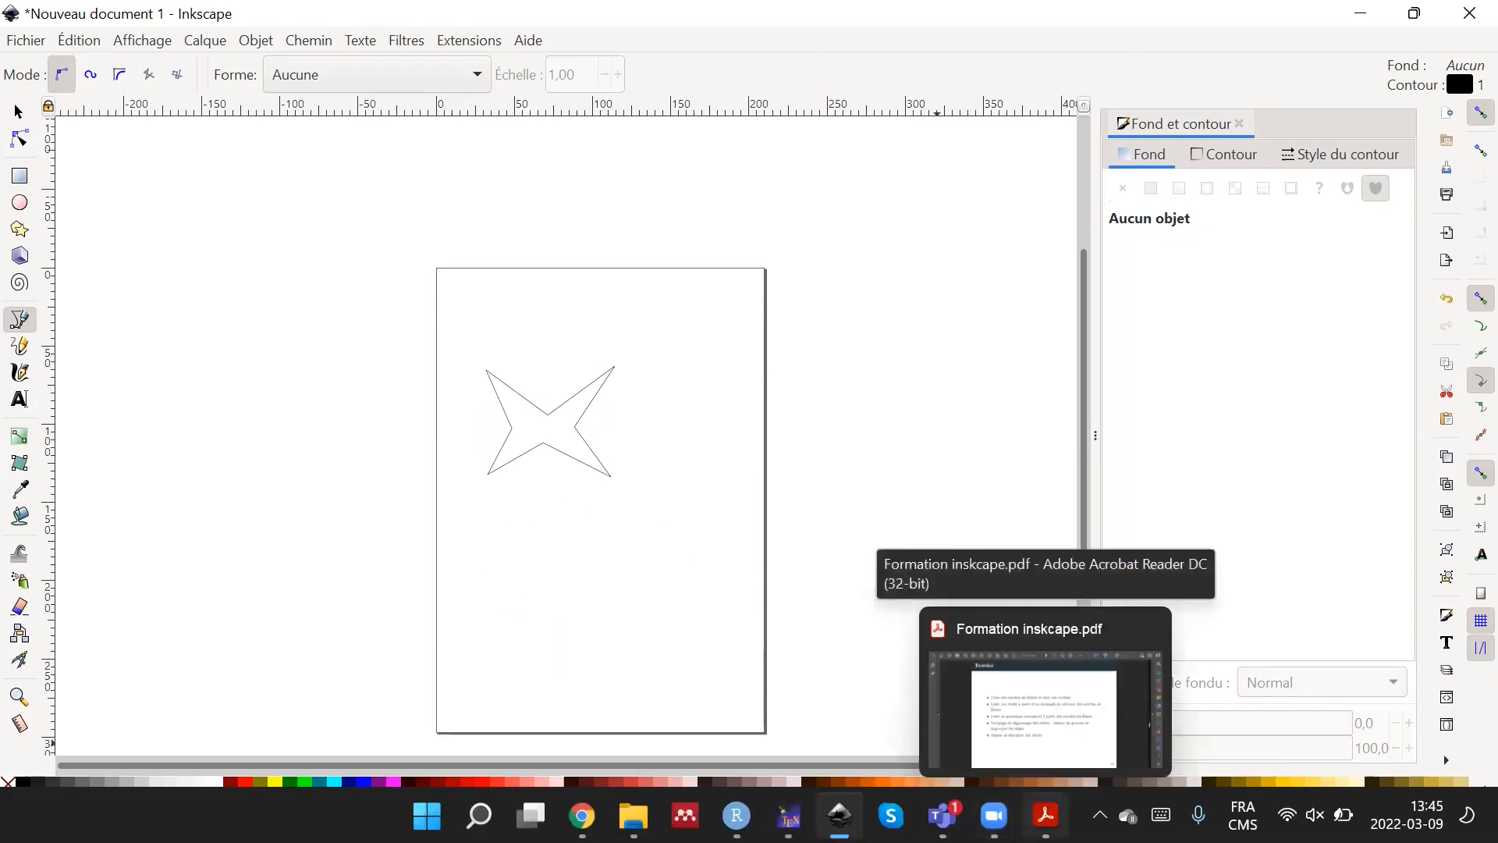
click(1046, 703)
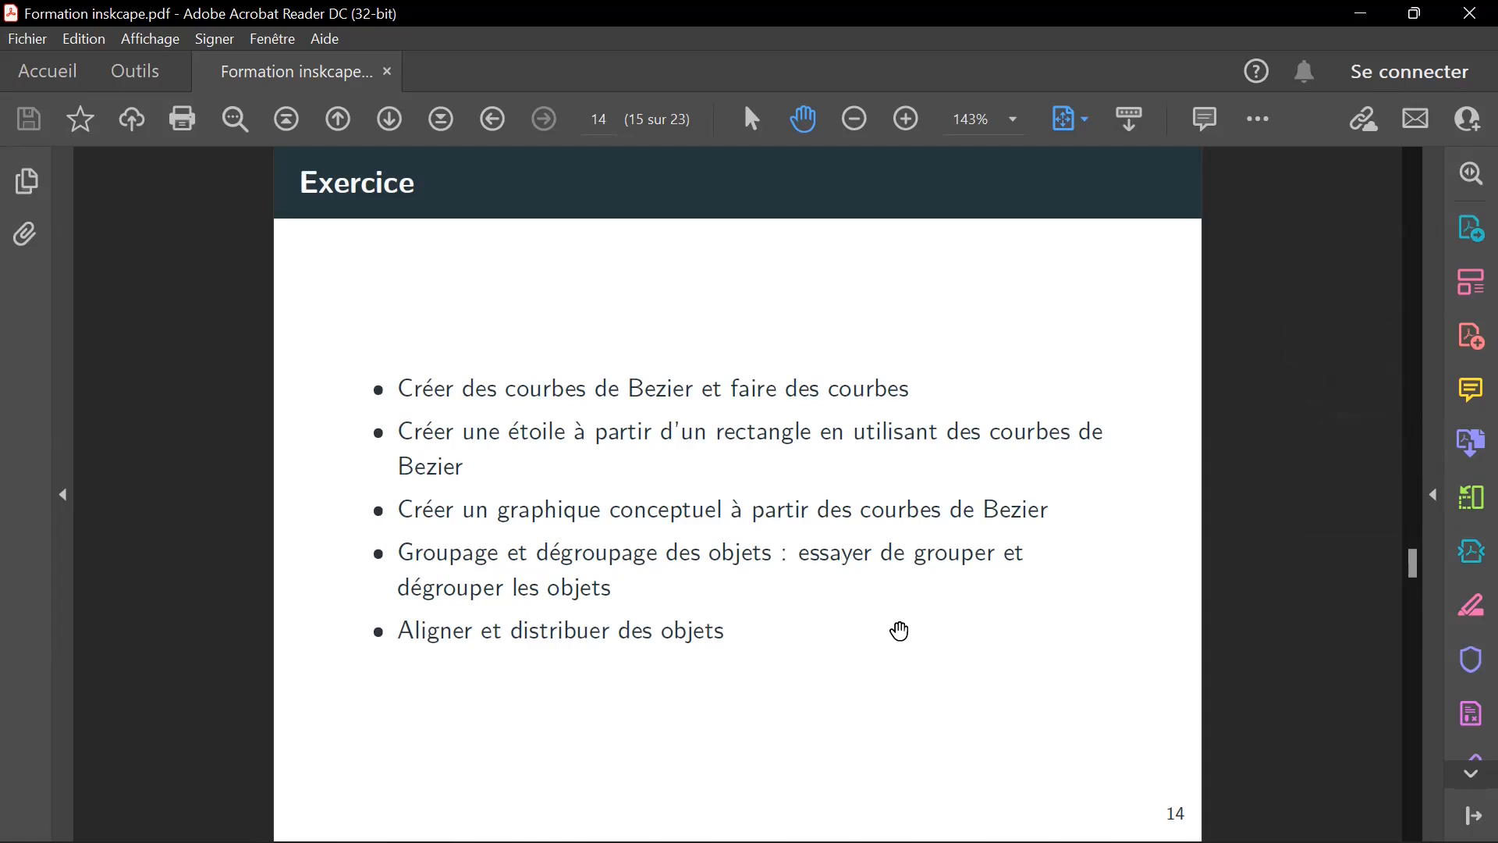
mouse_move(918, 835)
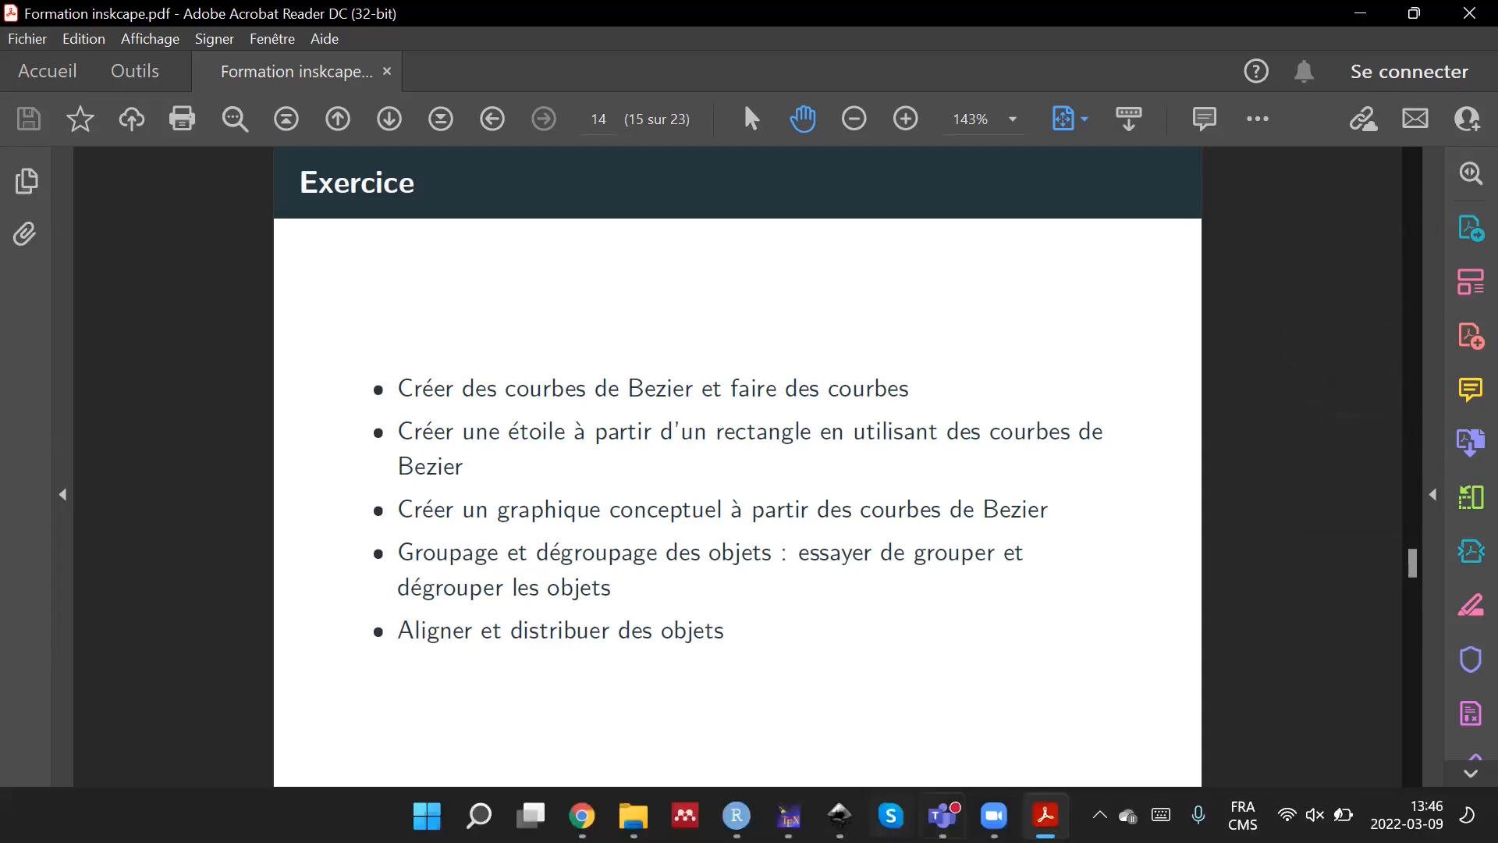
click(840, 816)
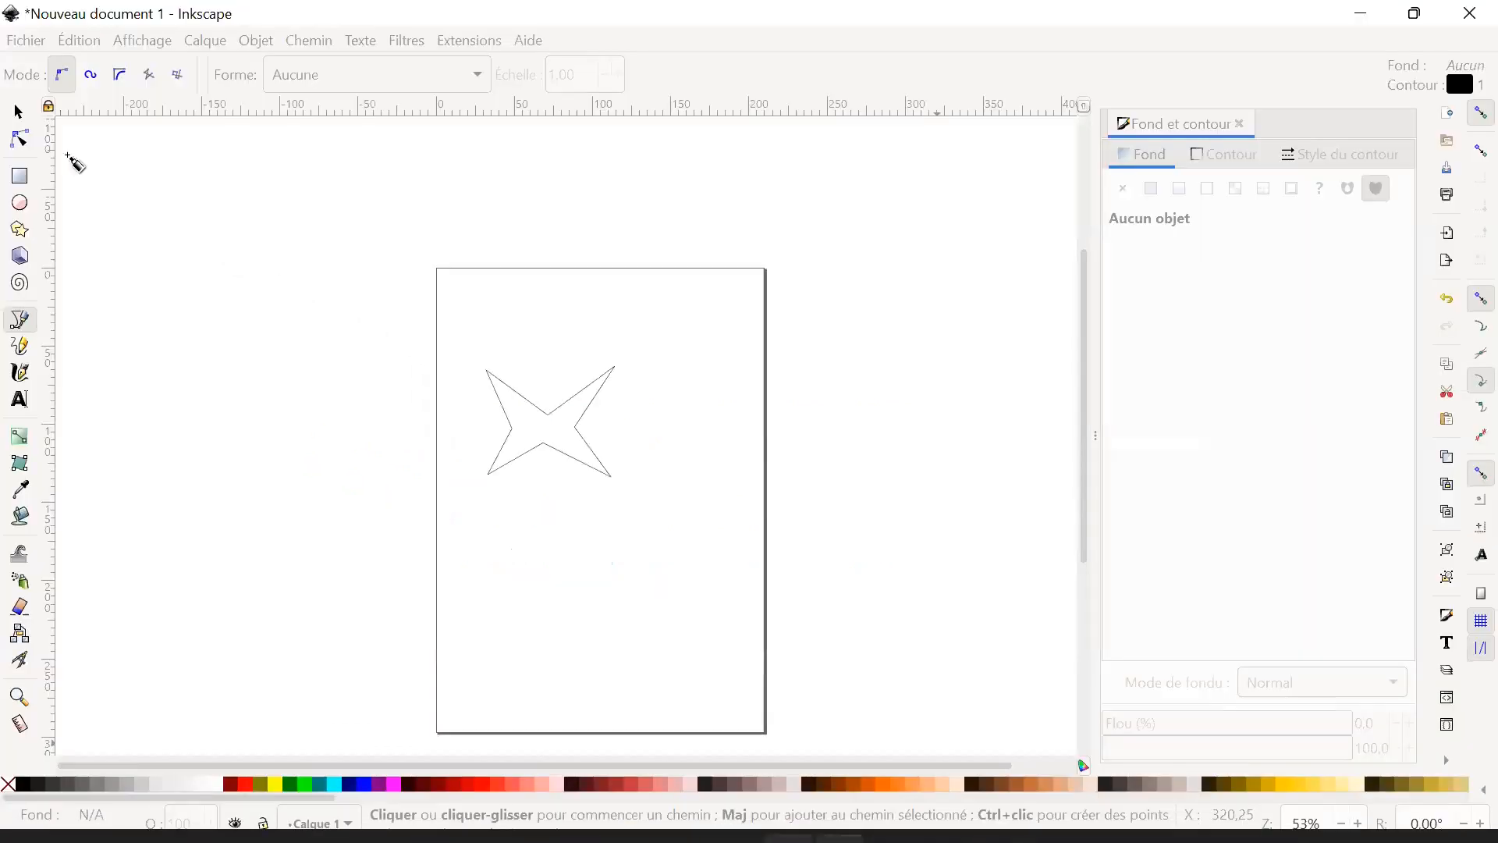
Draw a rectangle about 92.3 by 94.3 mm below the star and try to pull its top edge inward.
key(r)
mouse_move(538, 531)
mouse_down()
mouse_move(669, 528)
mouse_move(680, 659)
mouse_move(699, 680)
mouse_up()
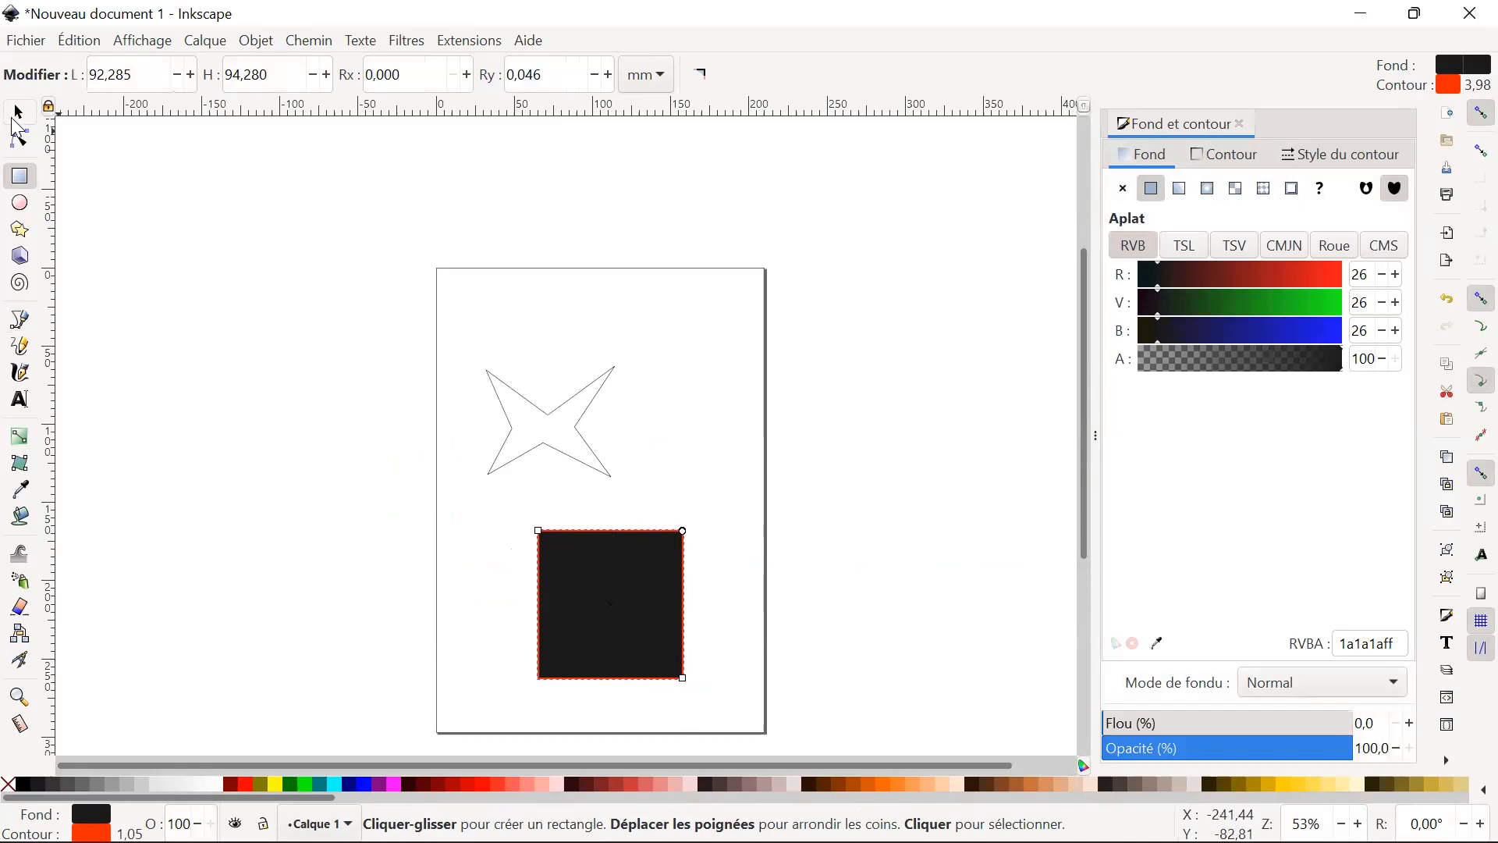
key(space)
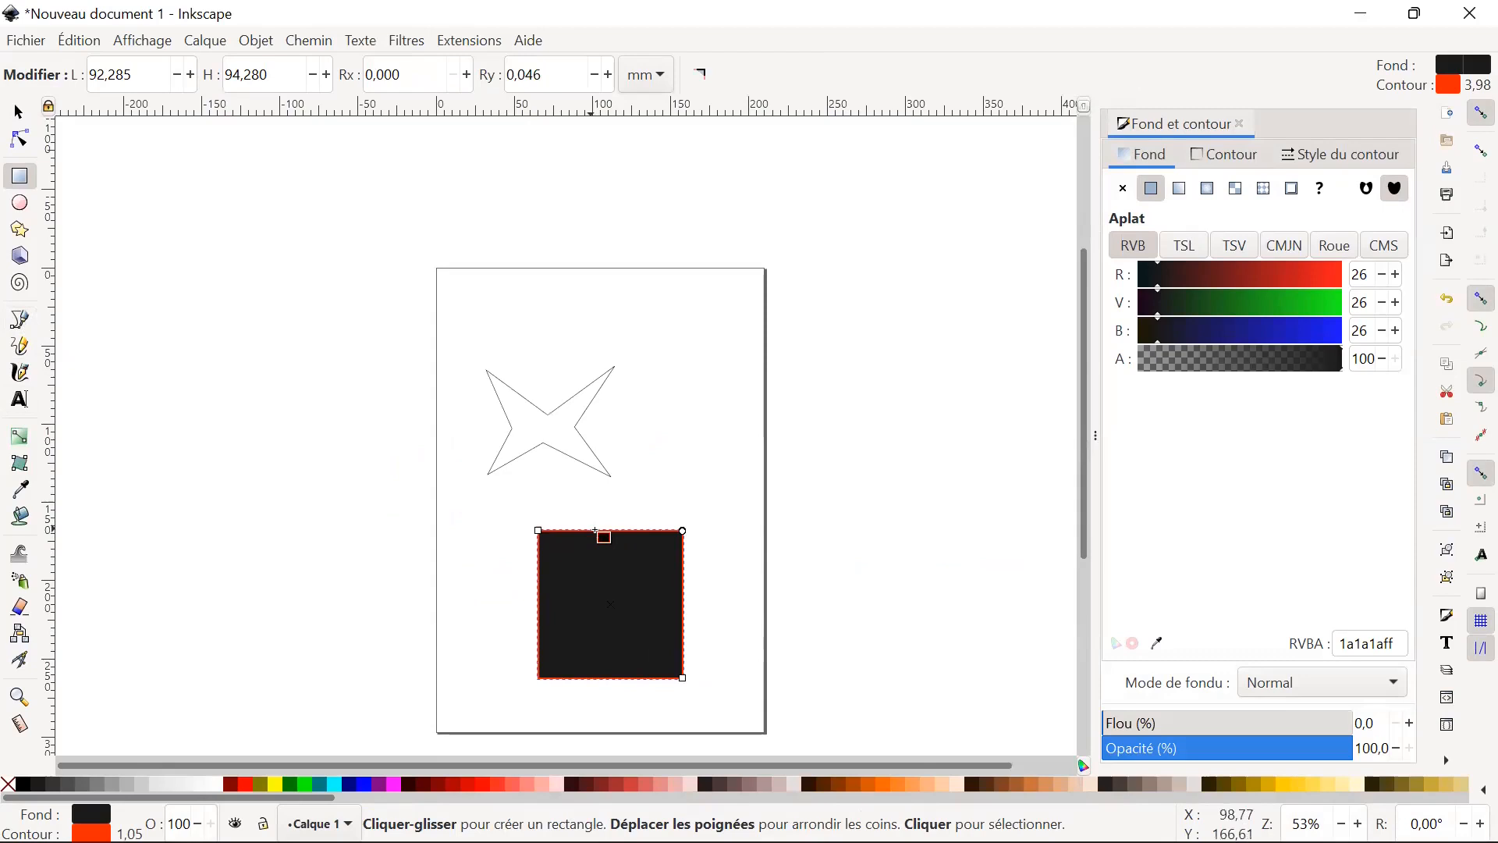
drag(601, 531, 605, 550)
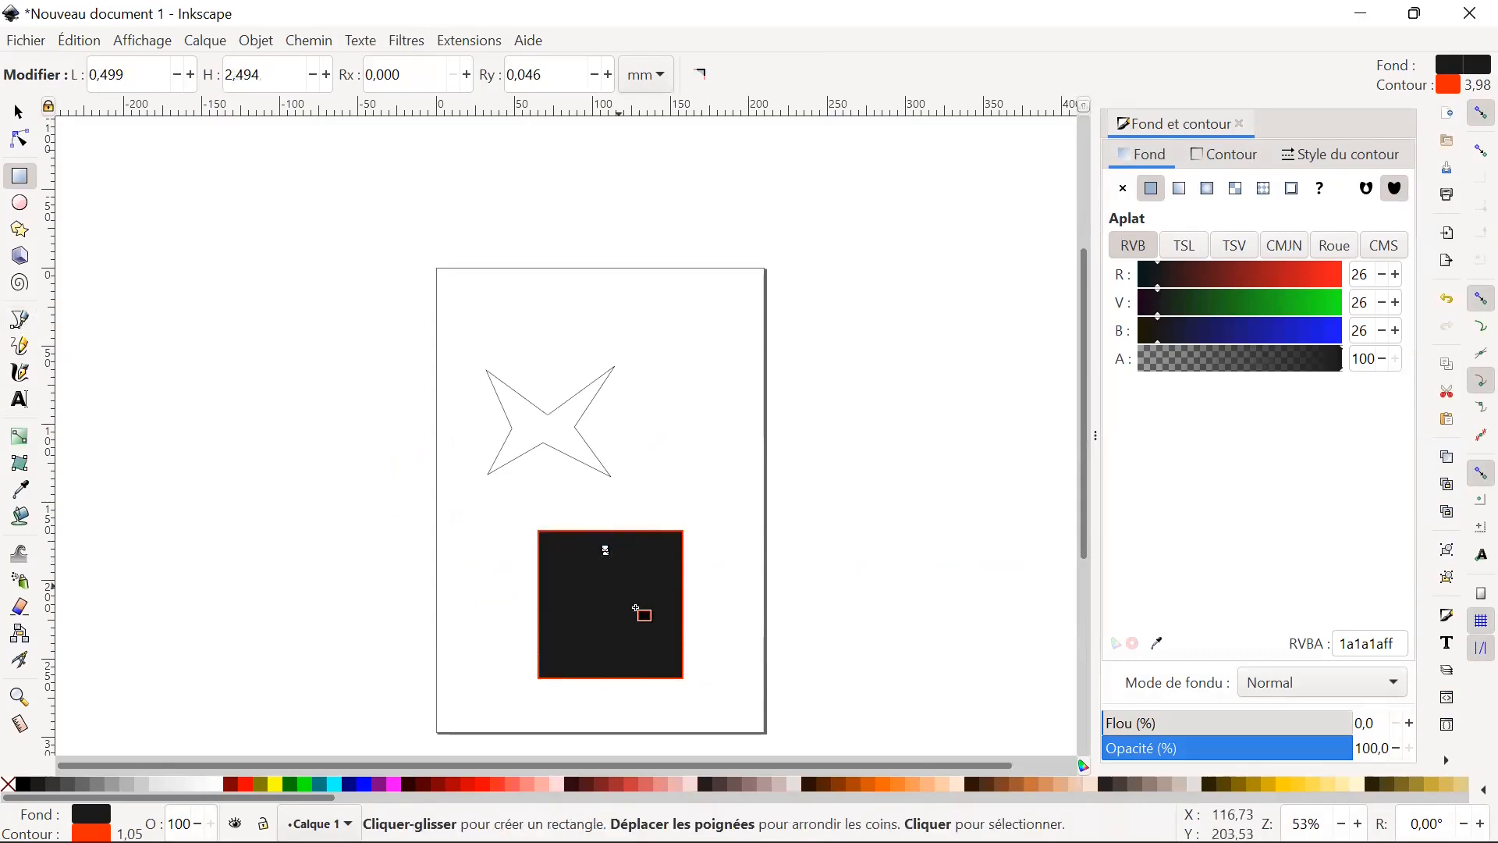
key(Escape)
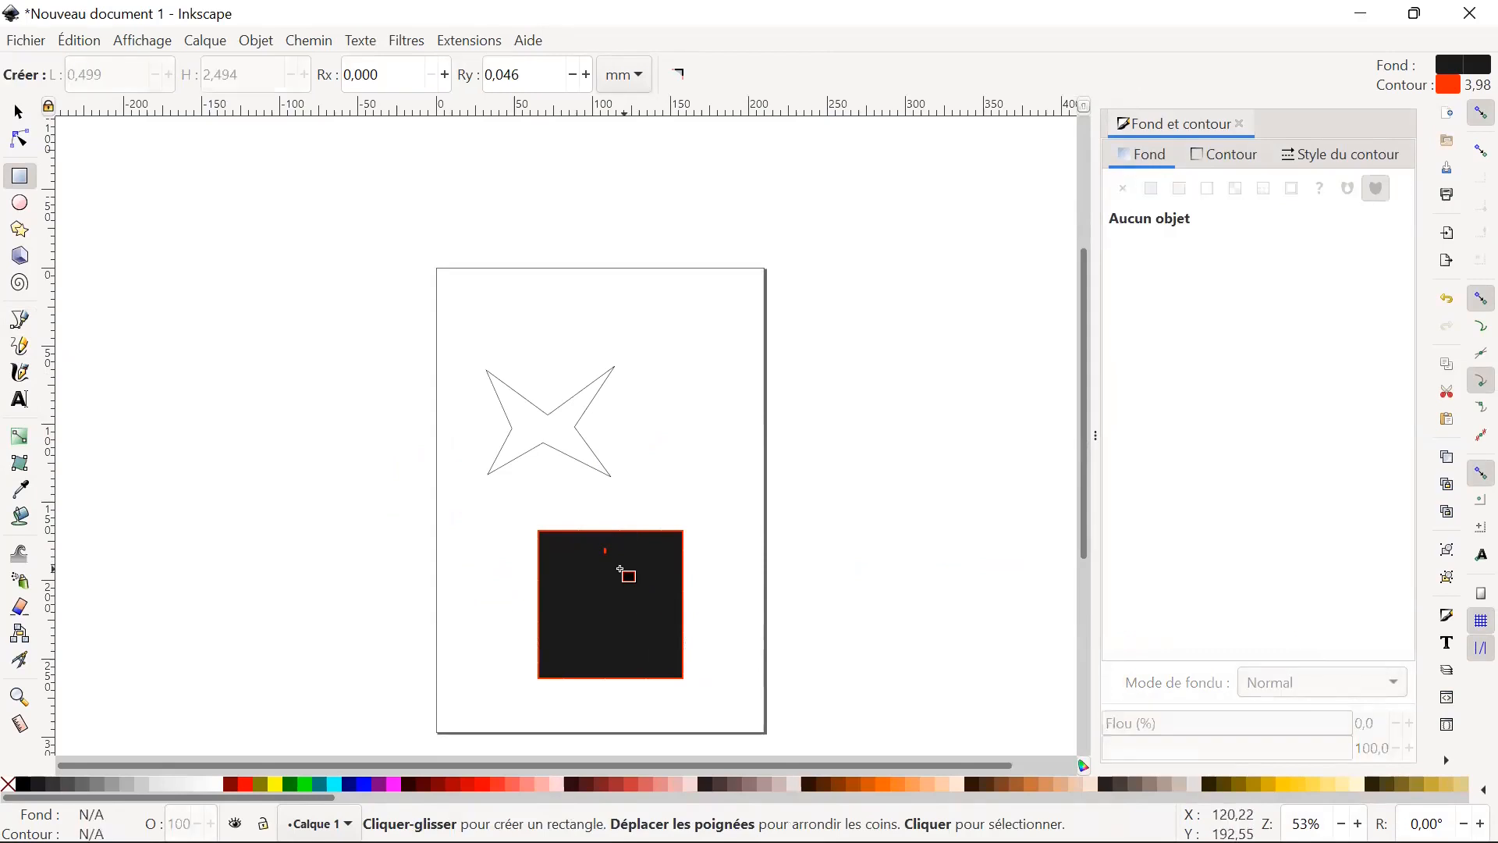
Delete the tiny stray rectangle and the large black rectangle below the star.
click(19, 112)
click(605, 544)
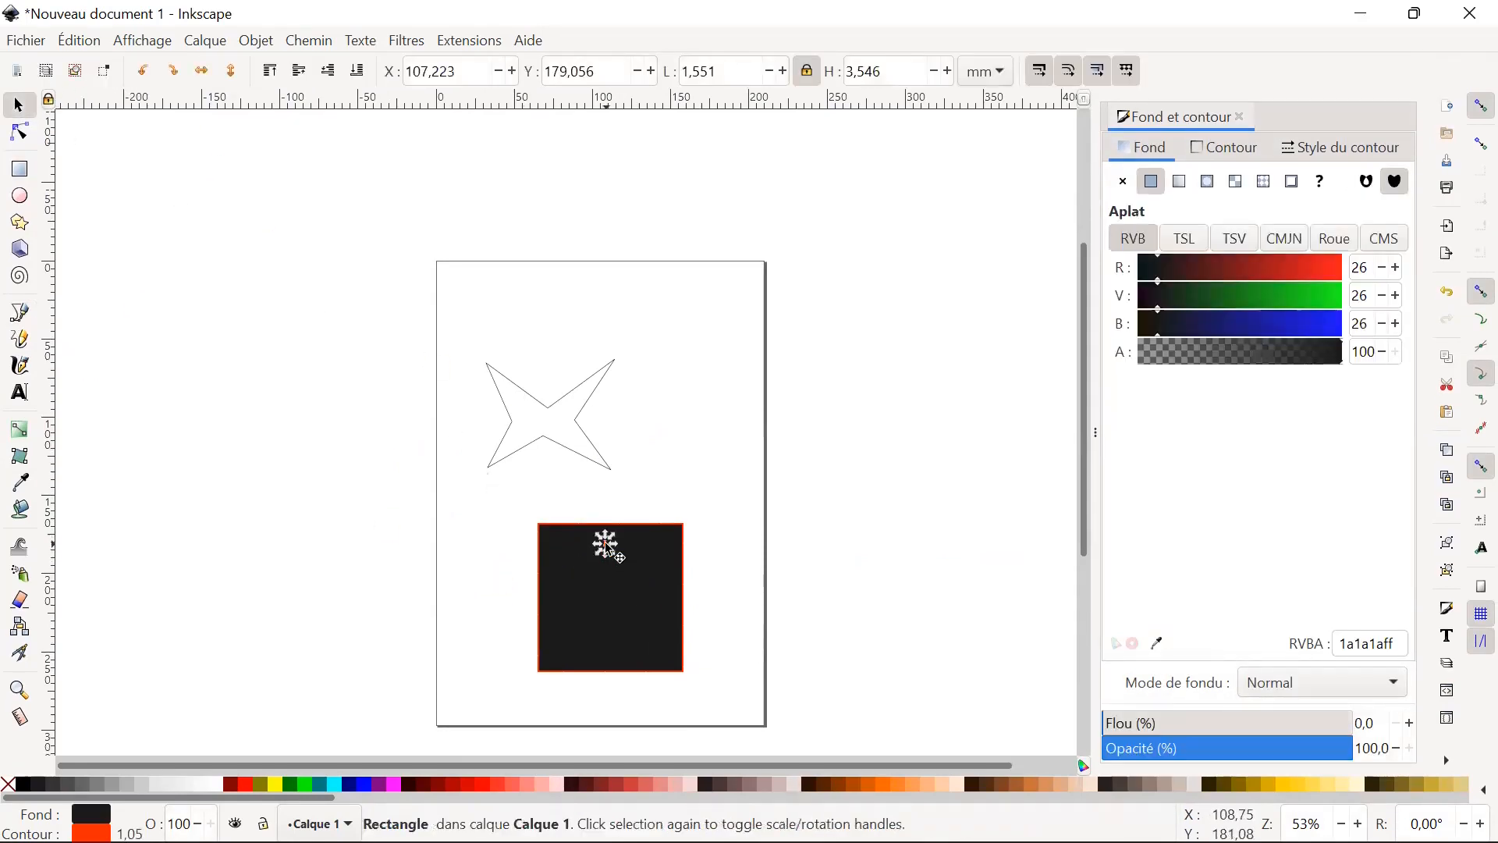
key(Escape)
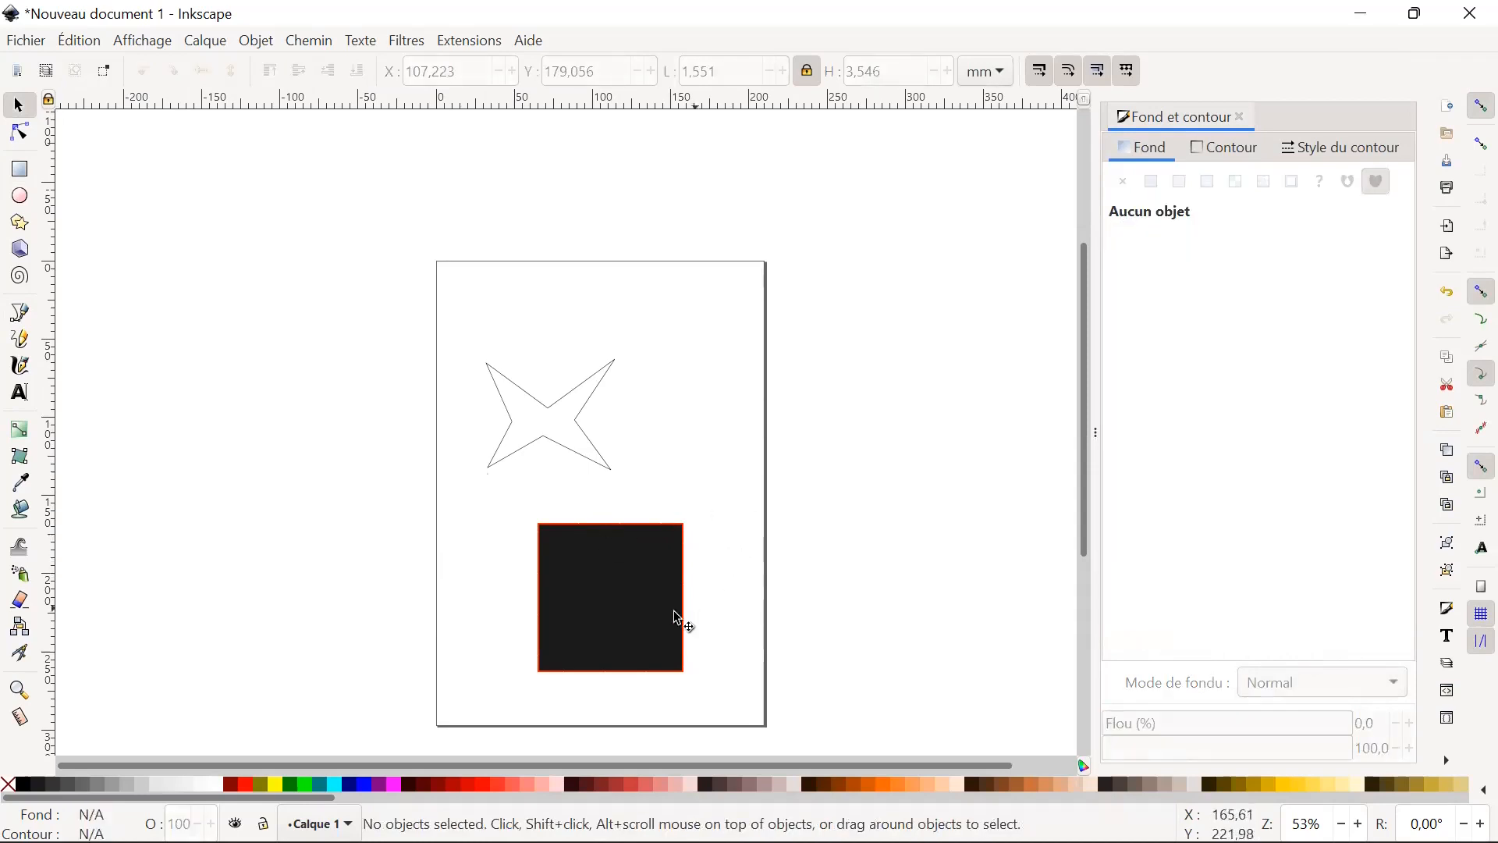
click(677, 634)
drag(677, 632, 677, 634)
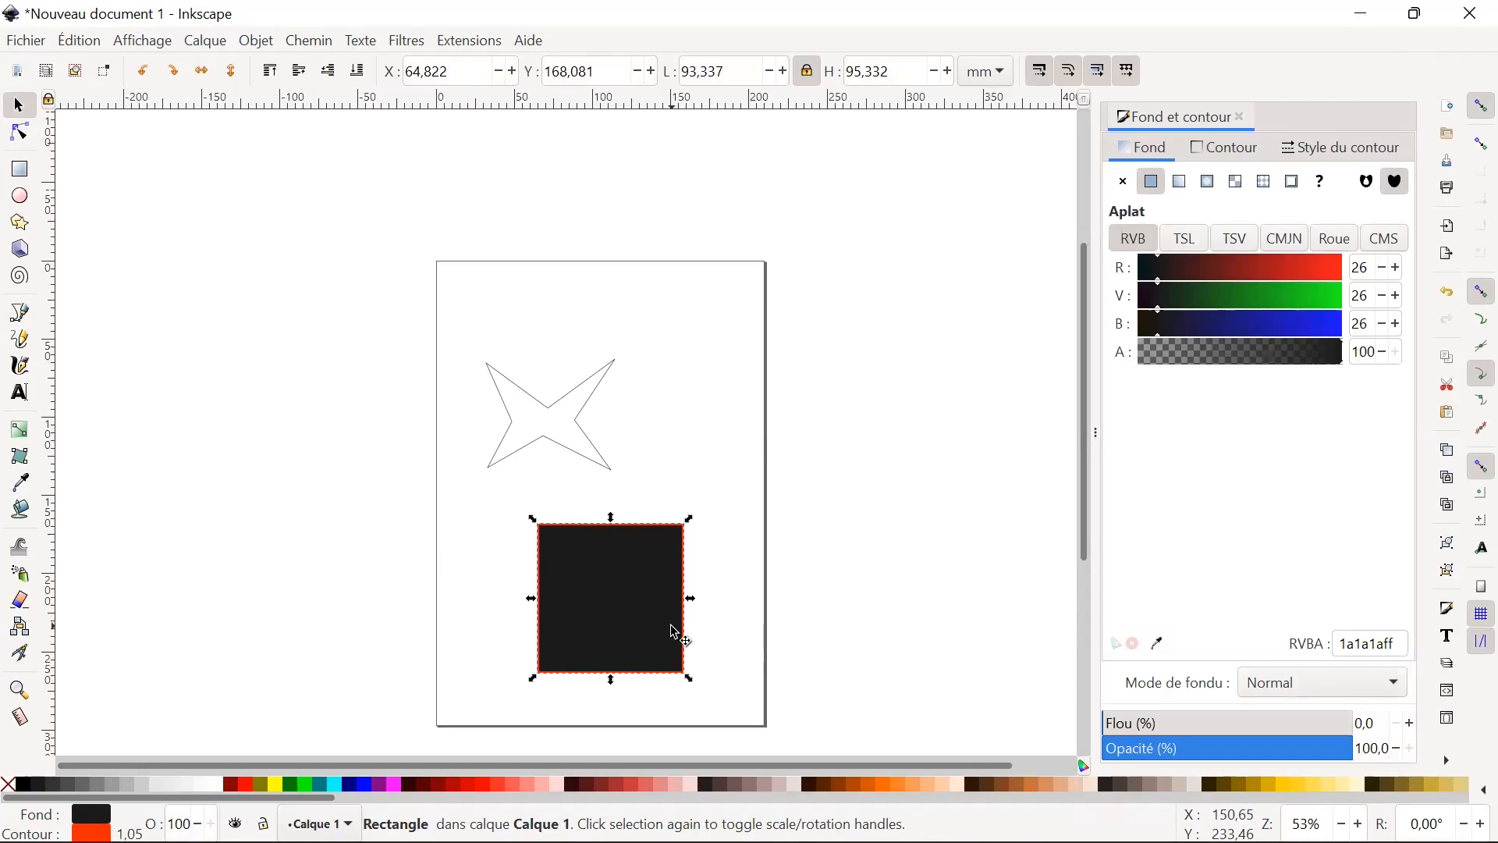
key(Delete)
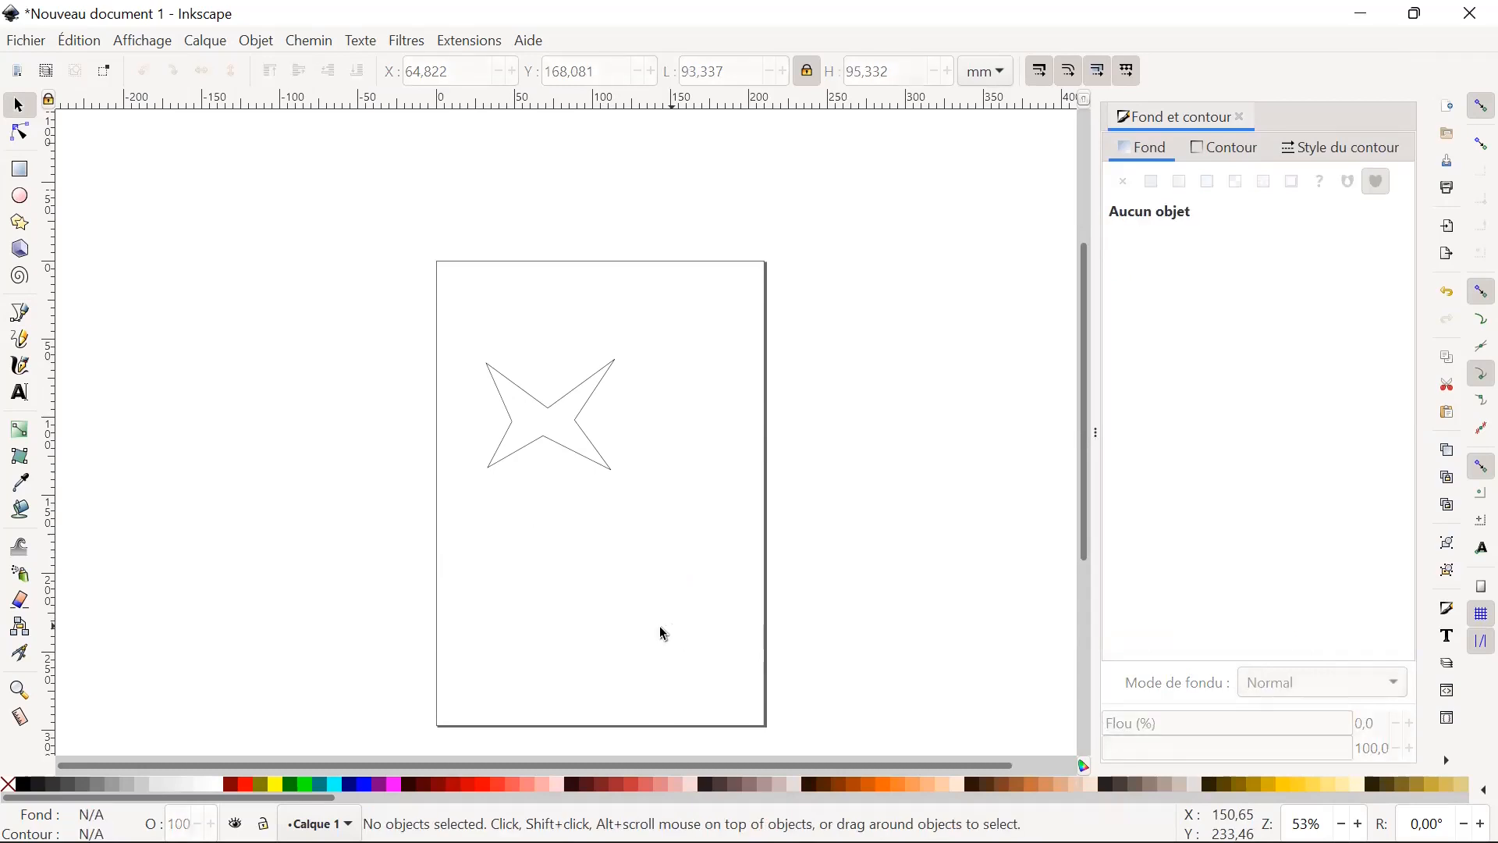
Delete the four-pointed star from the page.
click(574, 458)
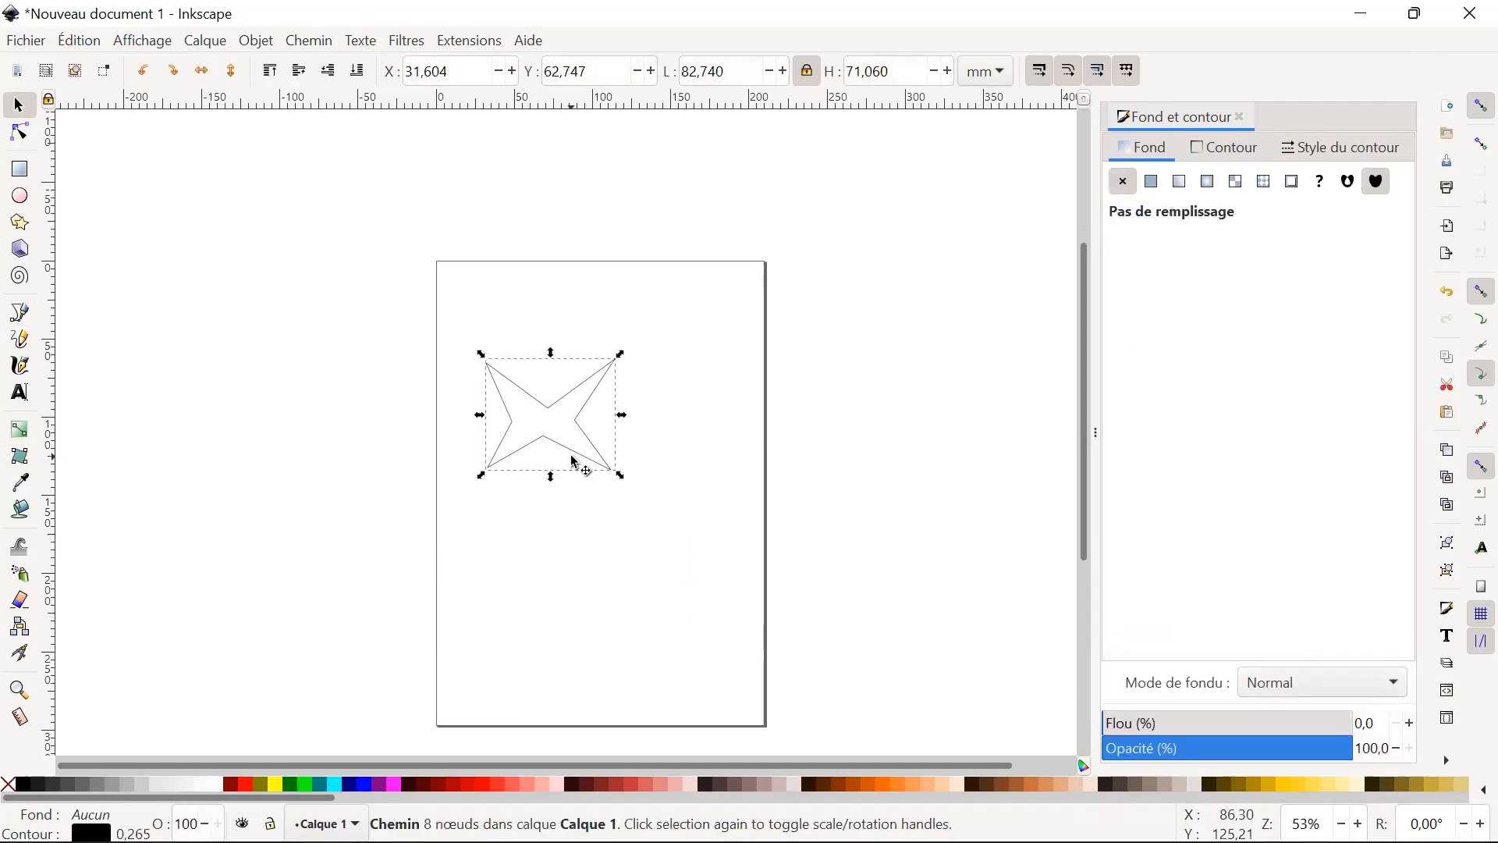
key(Delete)
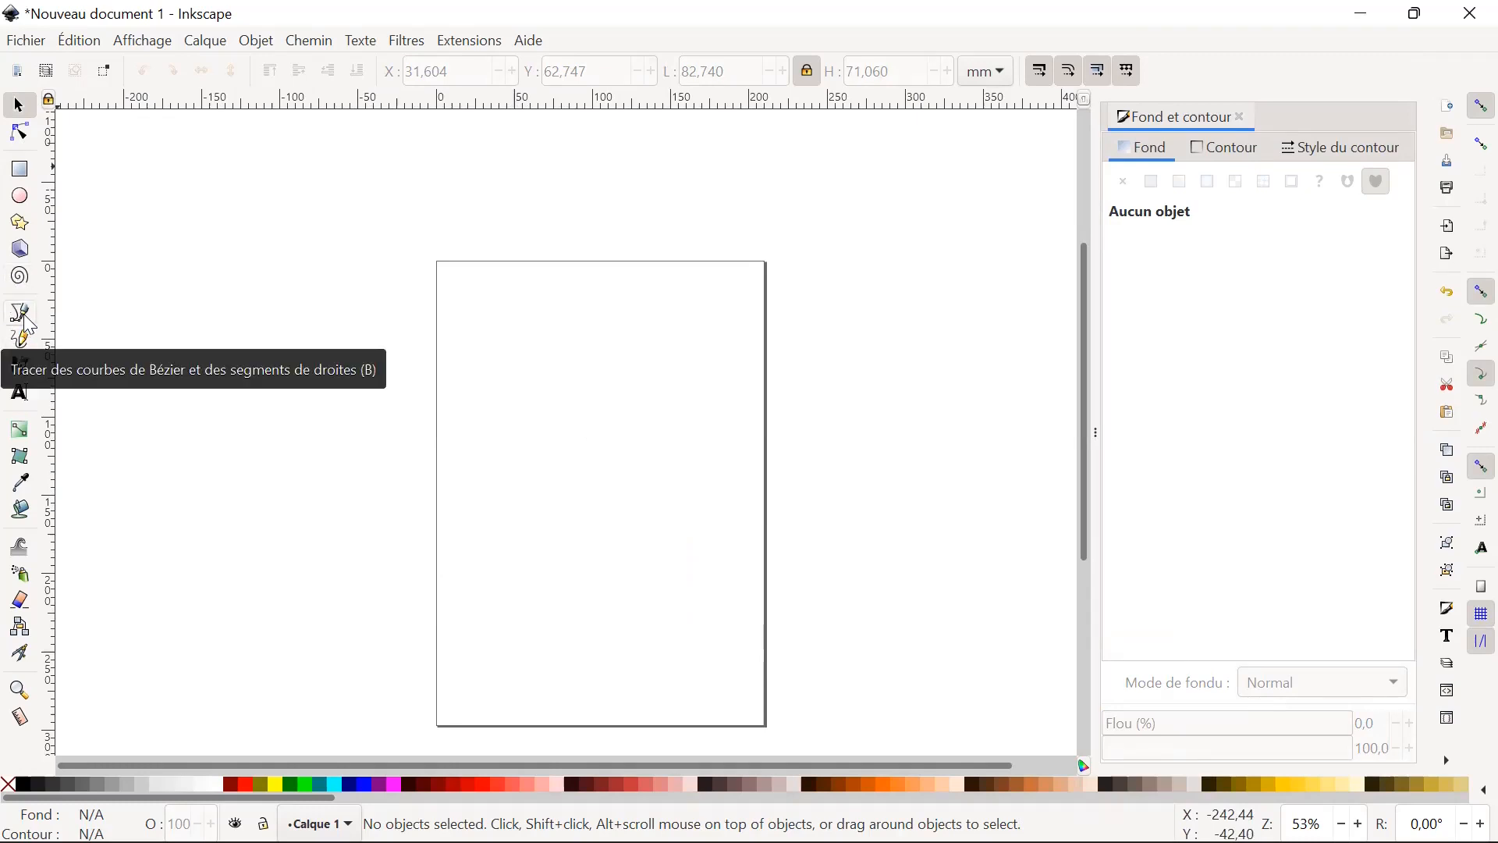
Draw a freehand wave-shaped line about 137.5 mm wide across the page and simplify its path.
click(21, 339)
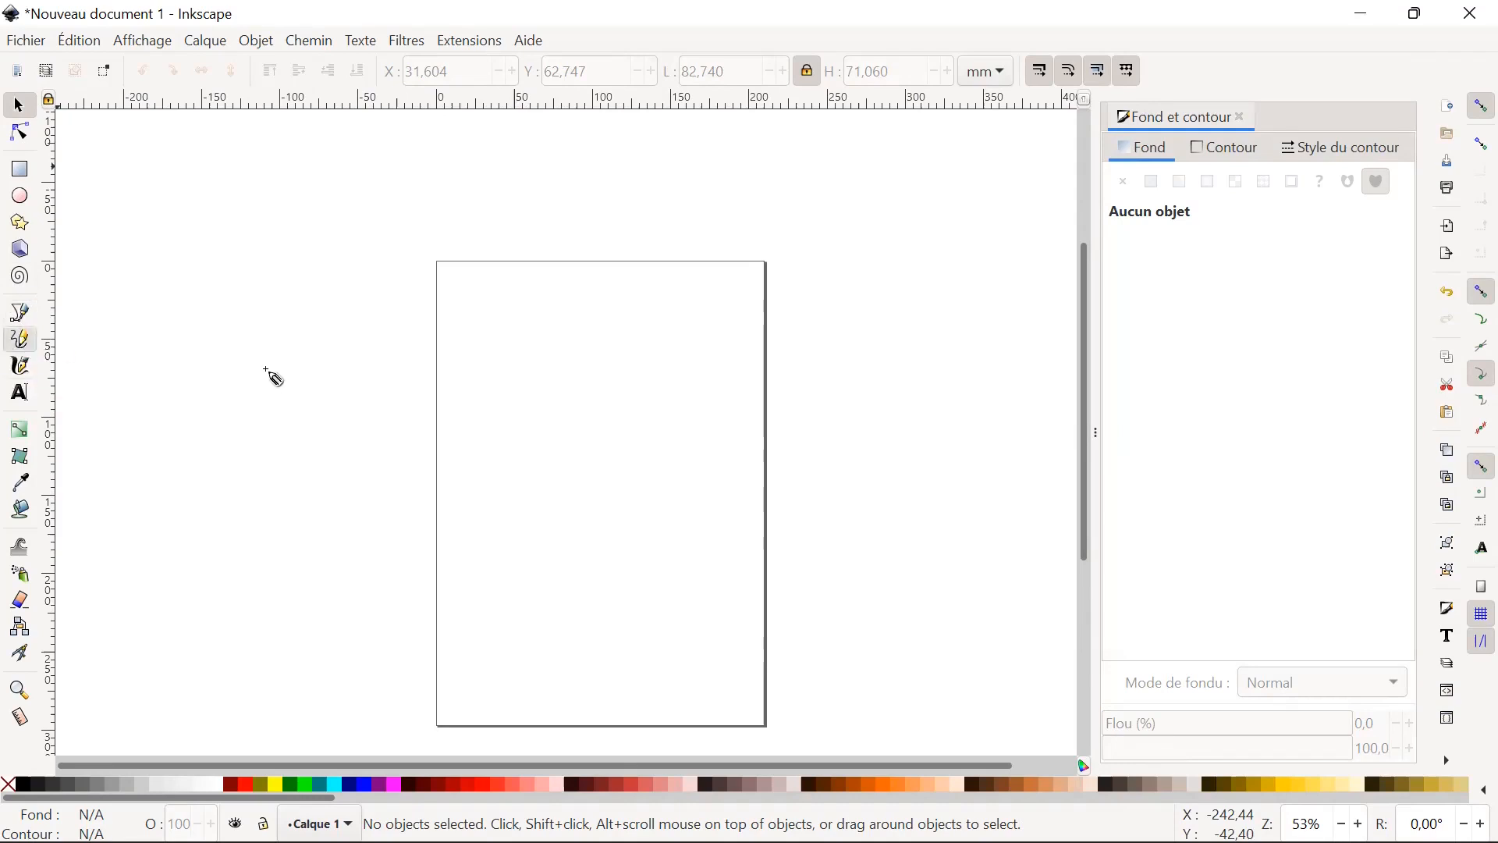
mouse_move(476, 418)
mouse_down()
mouse_move(477, 434)
mouse_move(596, 471)
mouse_move(690, 428)
mouse_up()
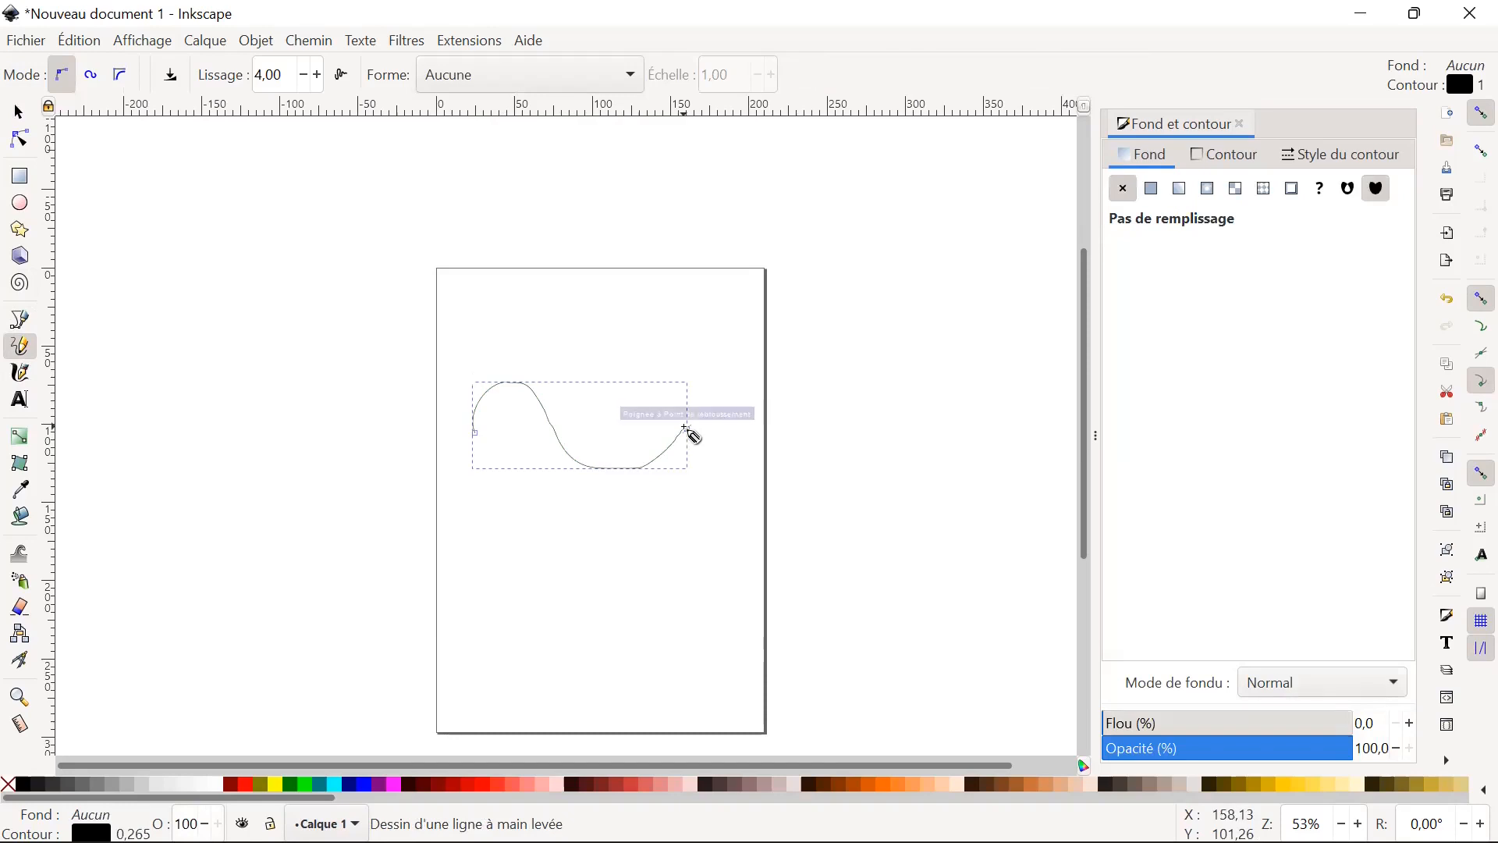
key(ctrl+l)
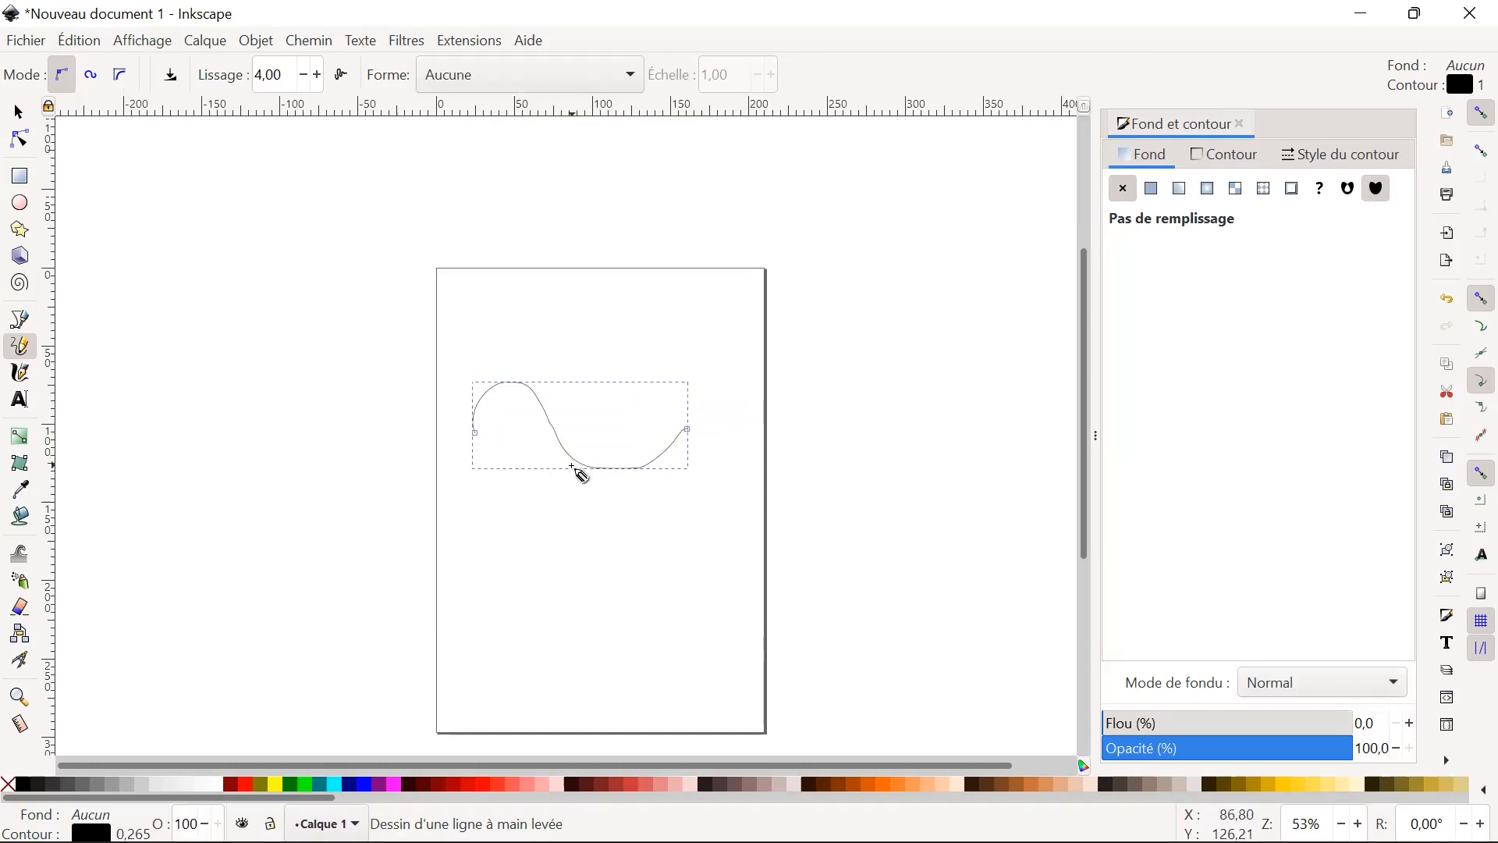
key(ctrl+f)
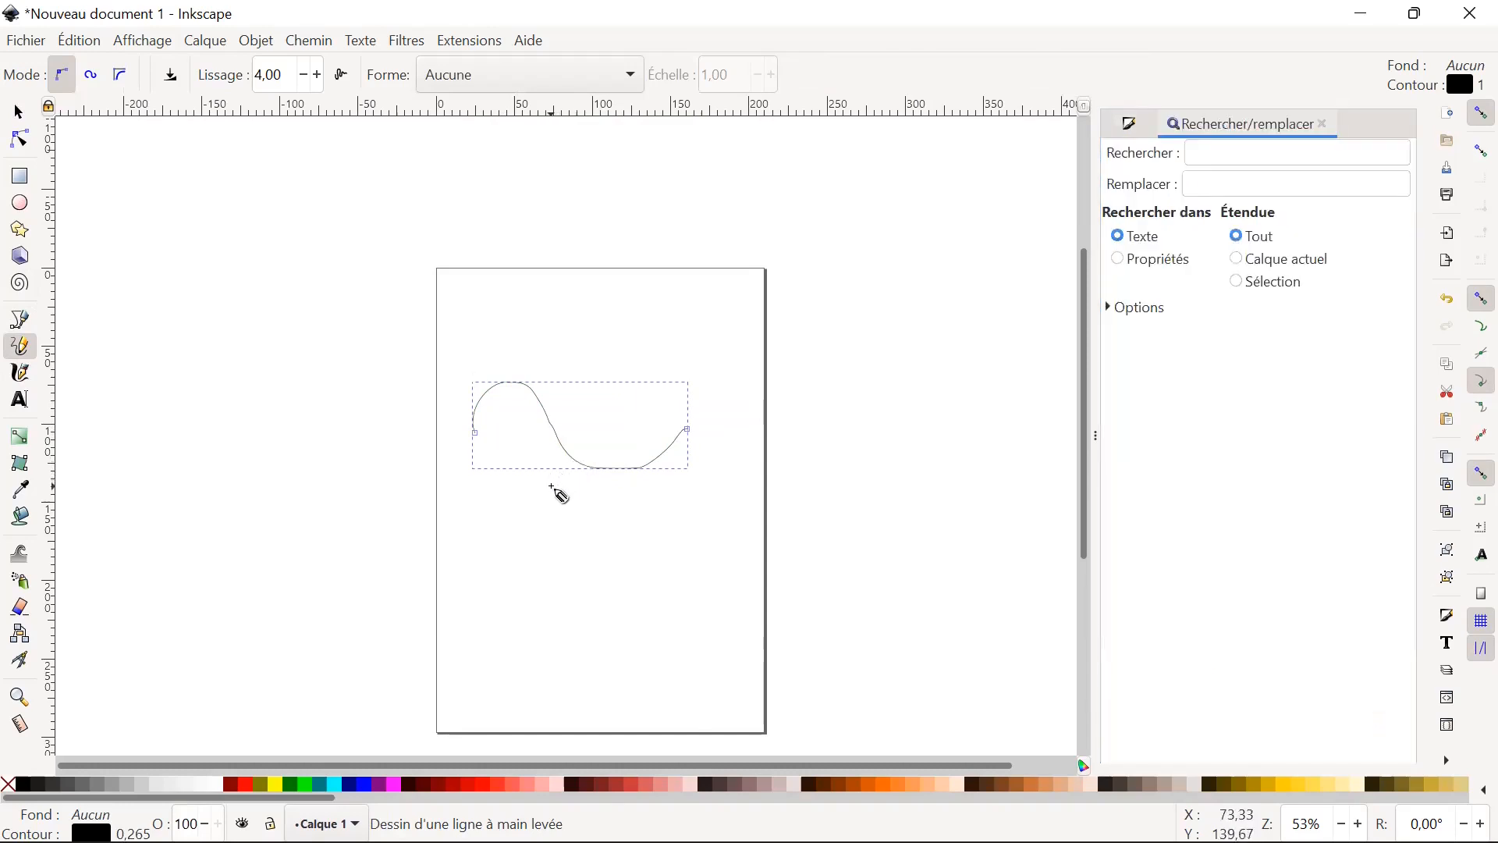
key(ctrl+l)
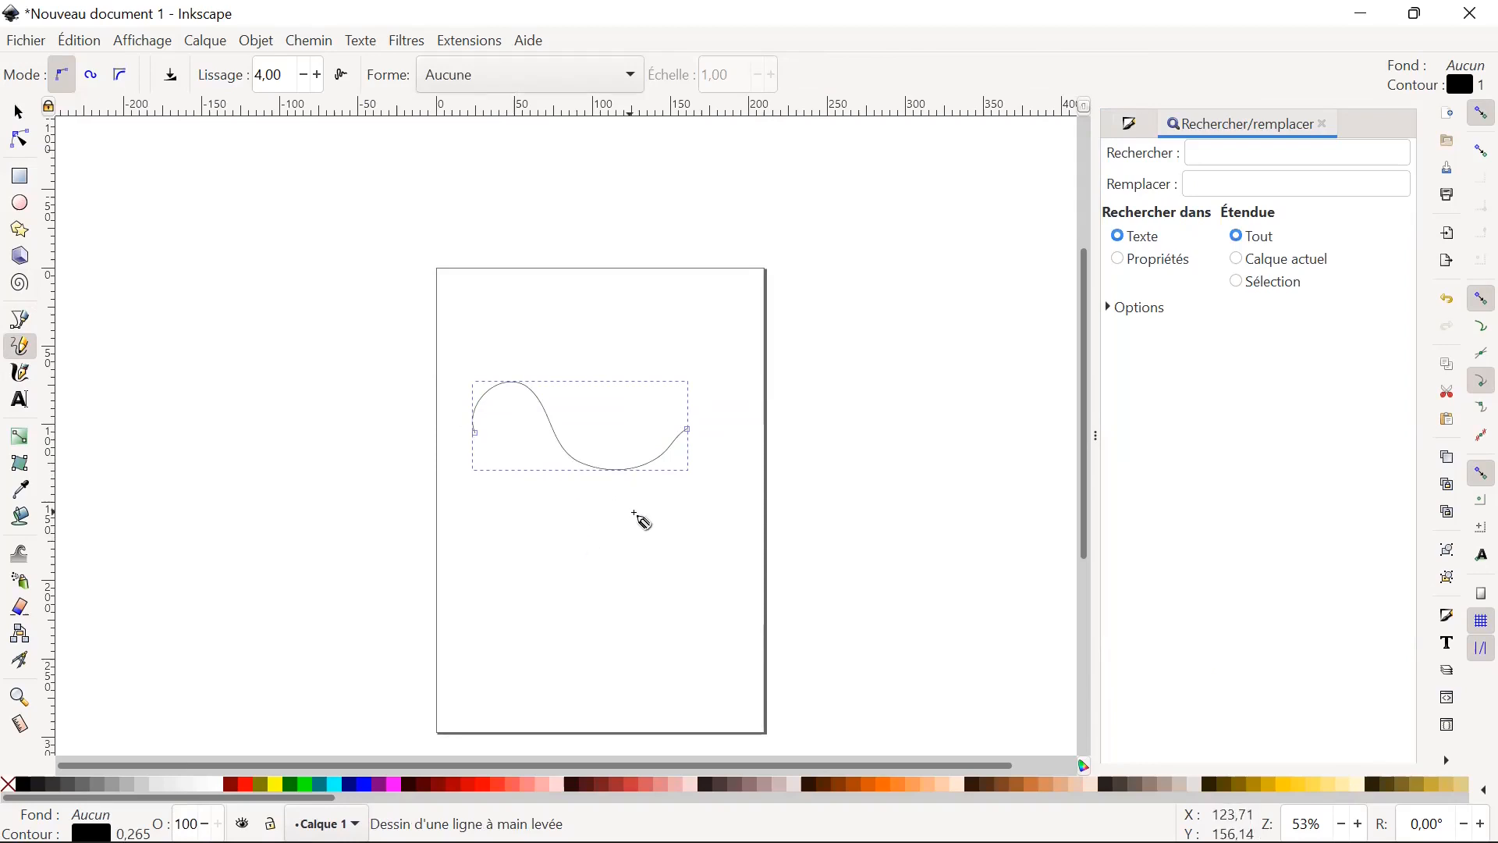
Delete the simplified freehand wave from the page.
click(22, 113)
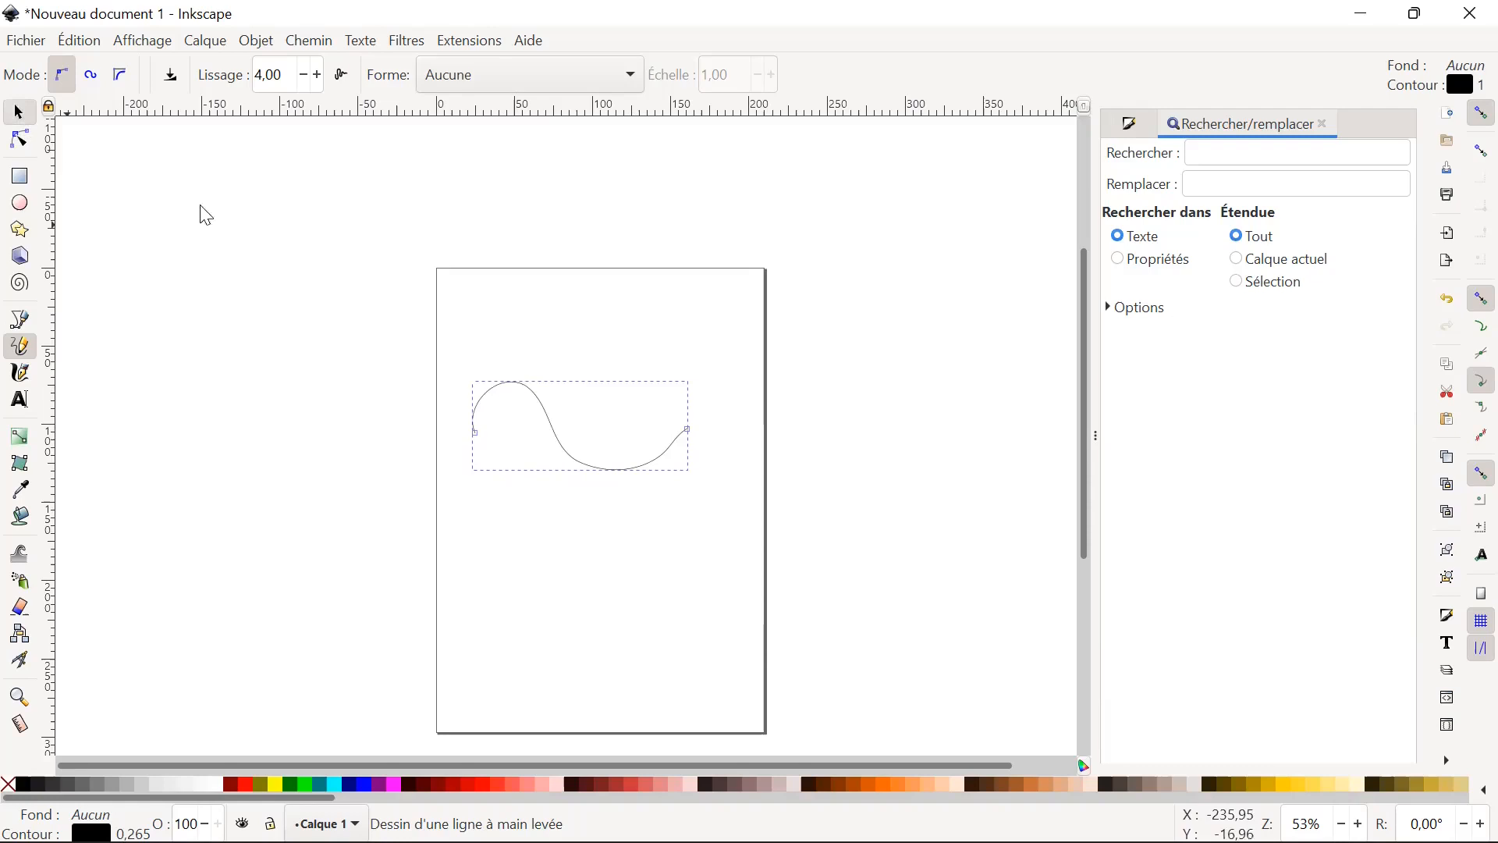
click(565, 458)
key(Delete)
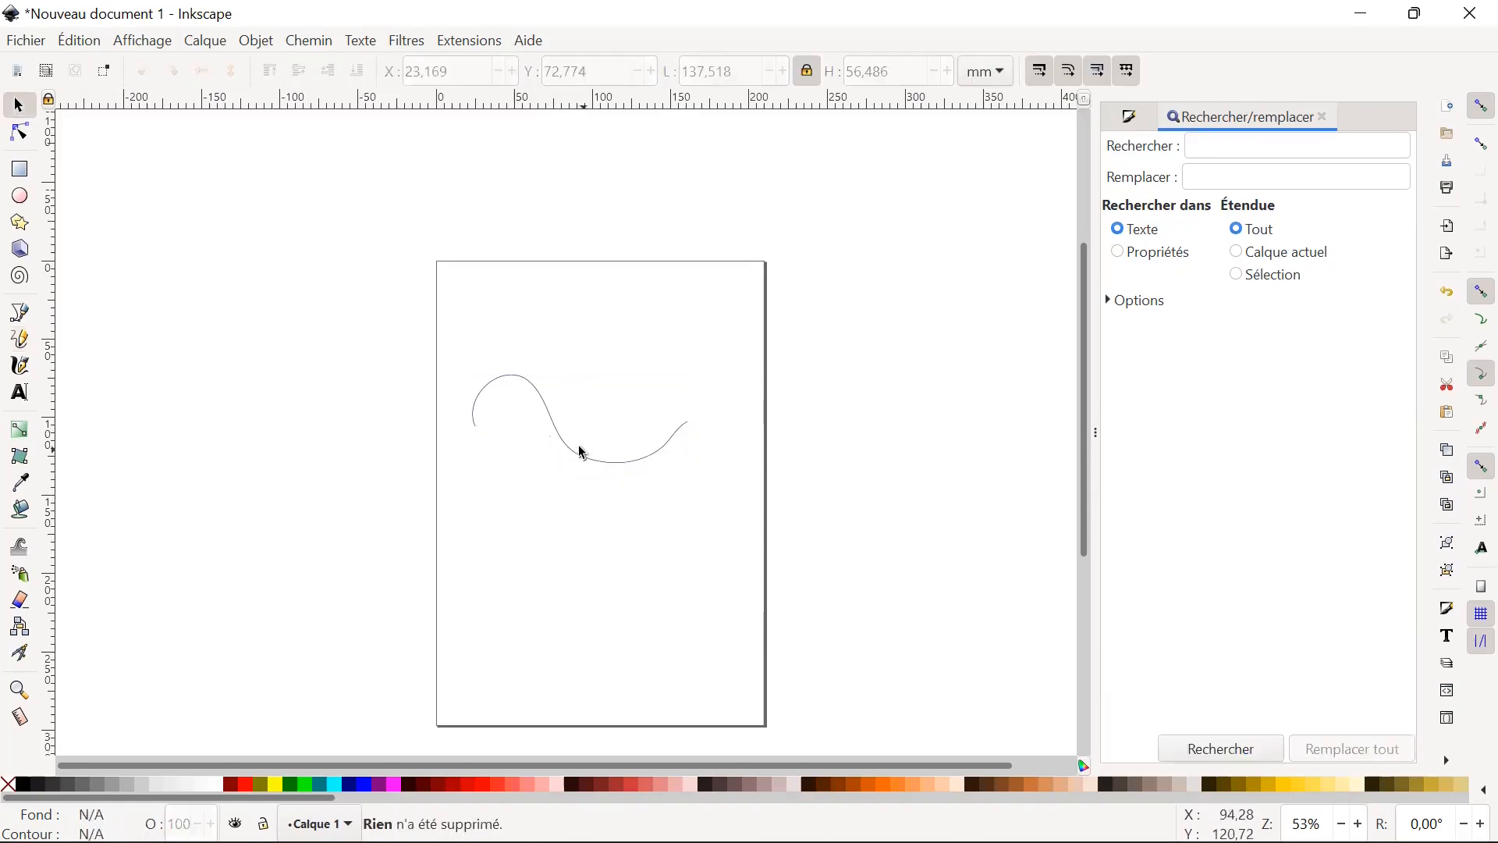
click(568, 451)
key(Delete)
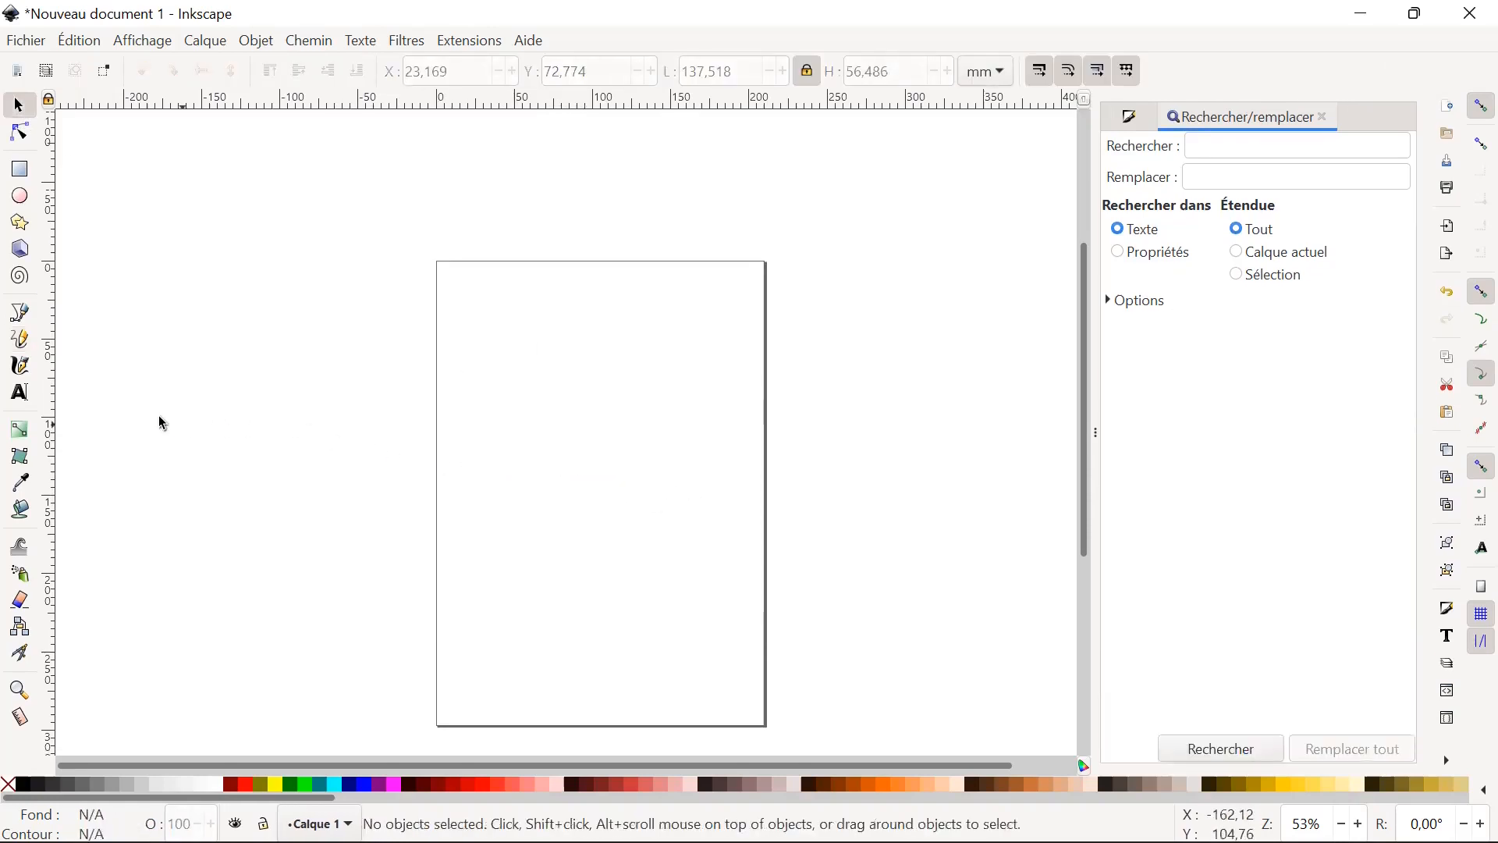
Draw a wider freehand wave about 184 mm across the page, simplify its path twice and deselect it.
click(23, 337)
mouse_move(455, 451)
mouse_down()
mouse_move(565, 418)
mouse_move(613, 502)
mouse_move(685, 510)
mouse_move(743, 434)
mouse_up()
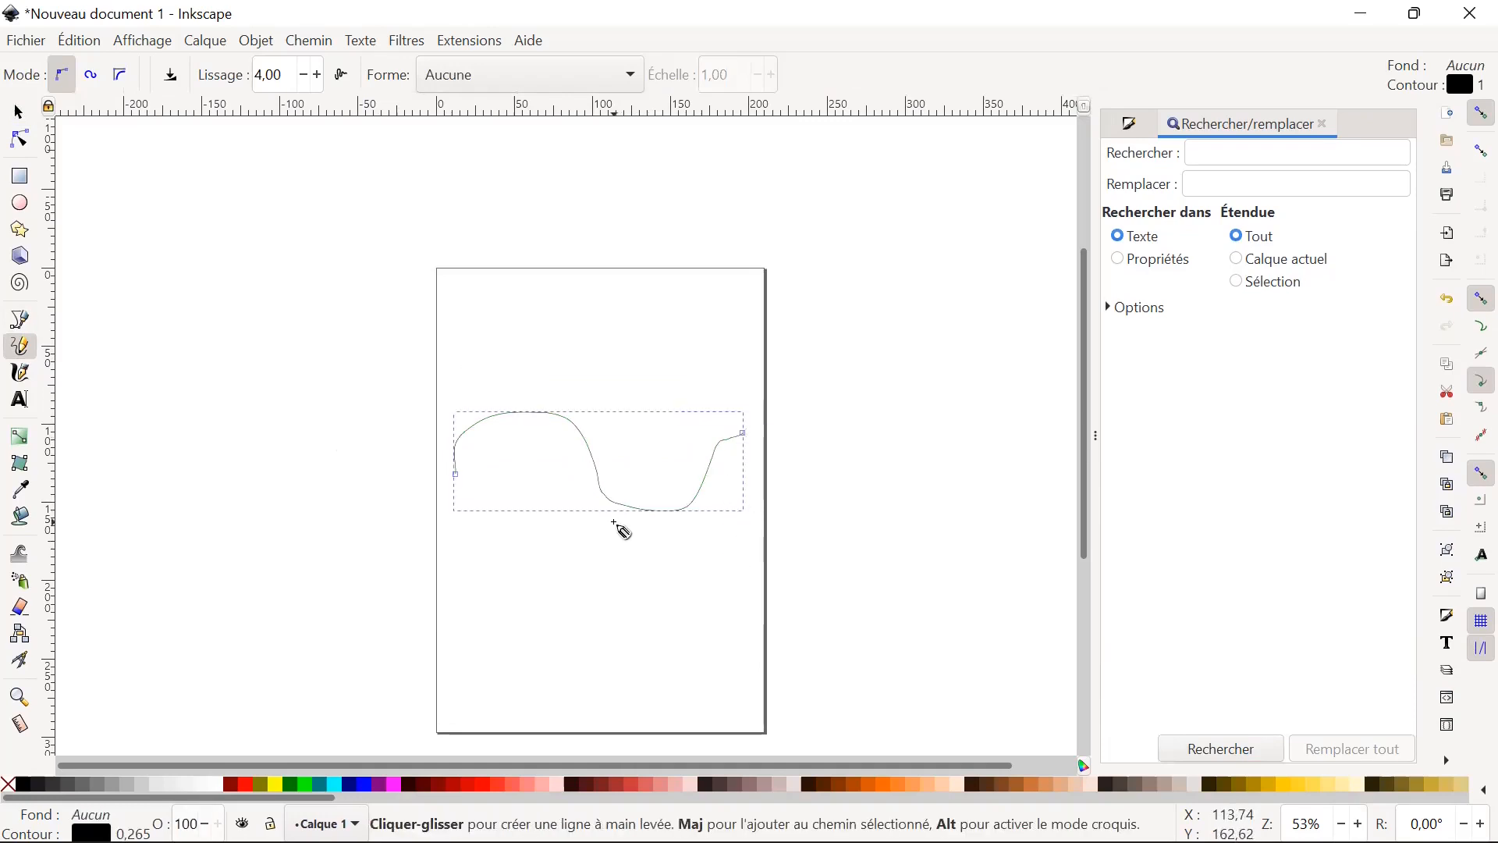
key(ctrl+l)
key(ctrl+l)
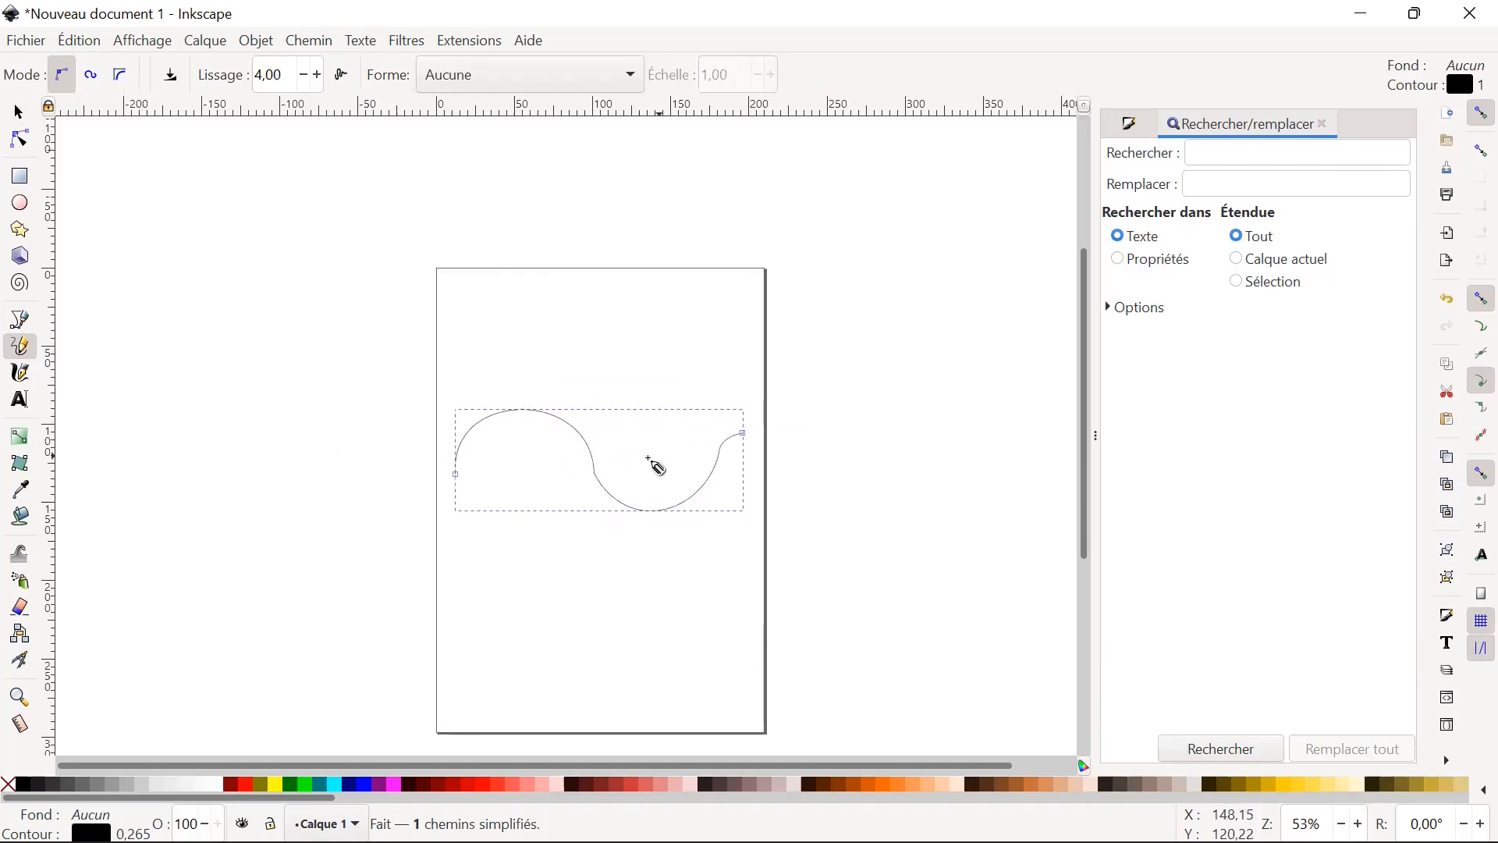
key(s)
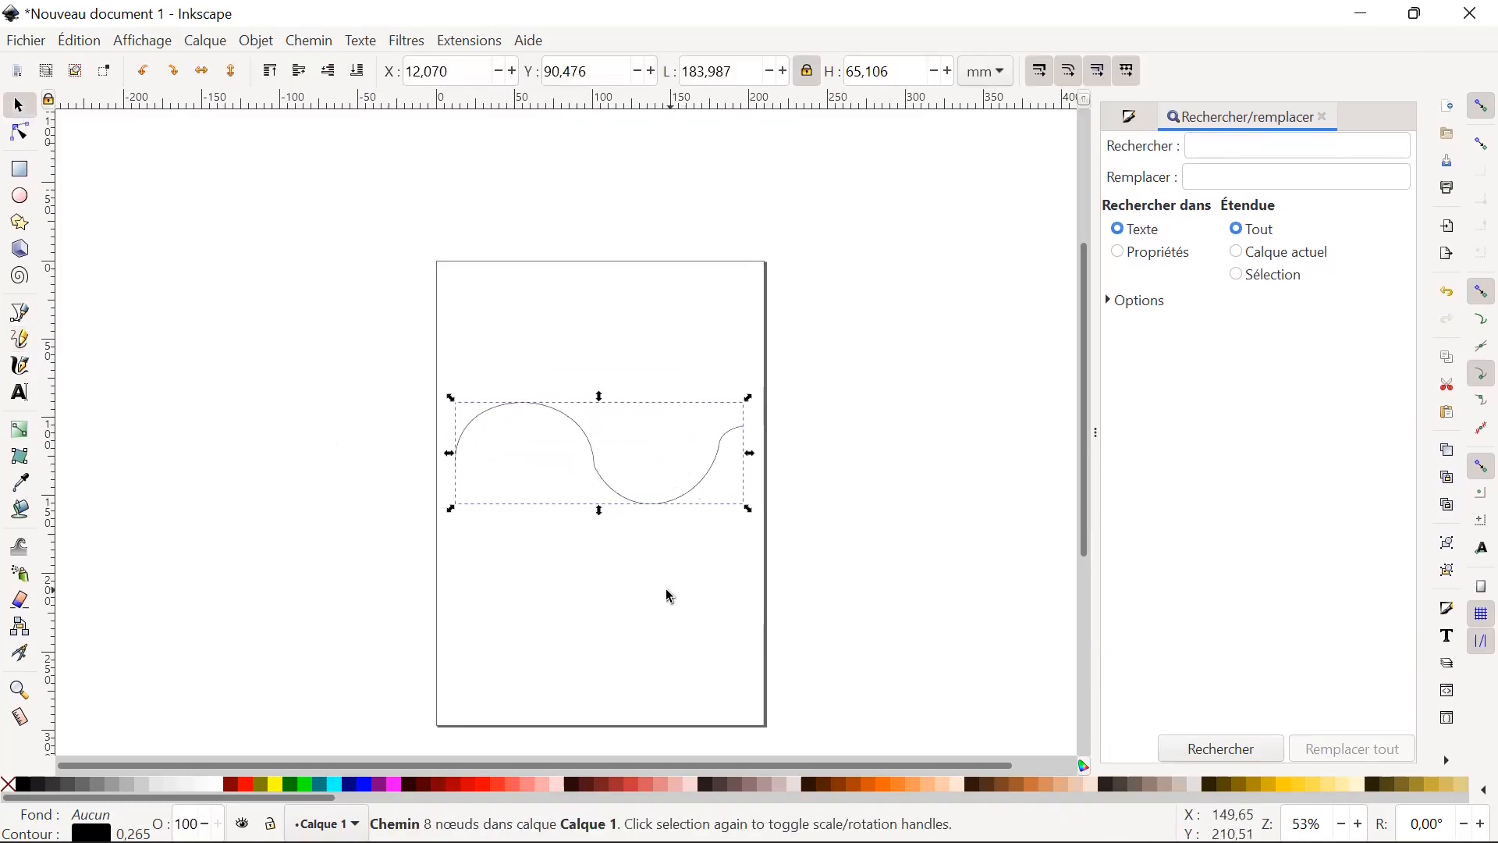
click(754, 580)
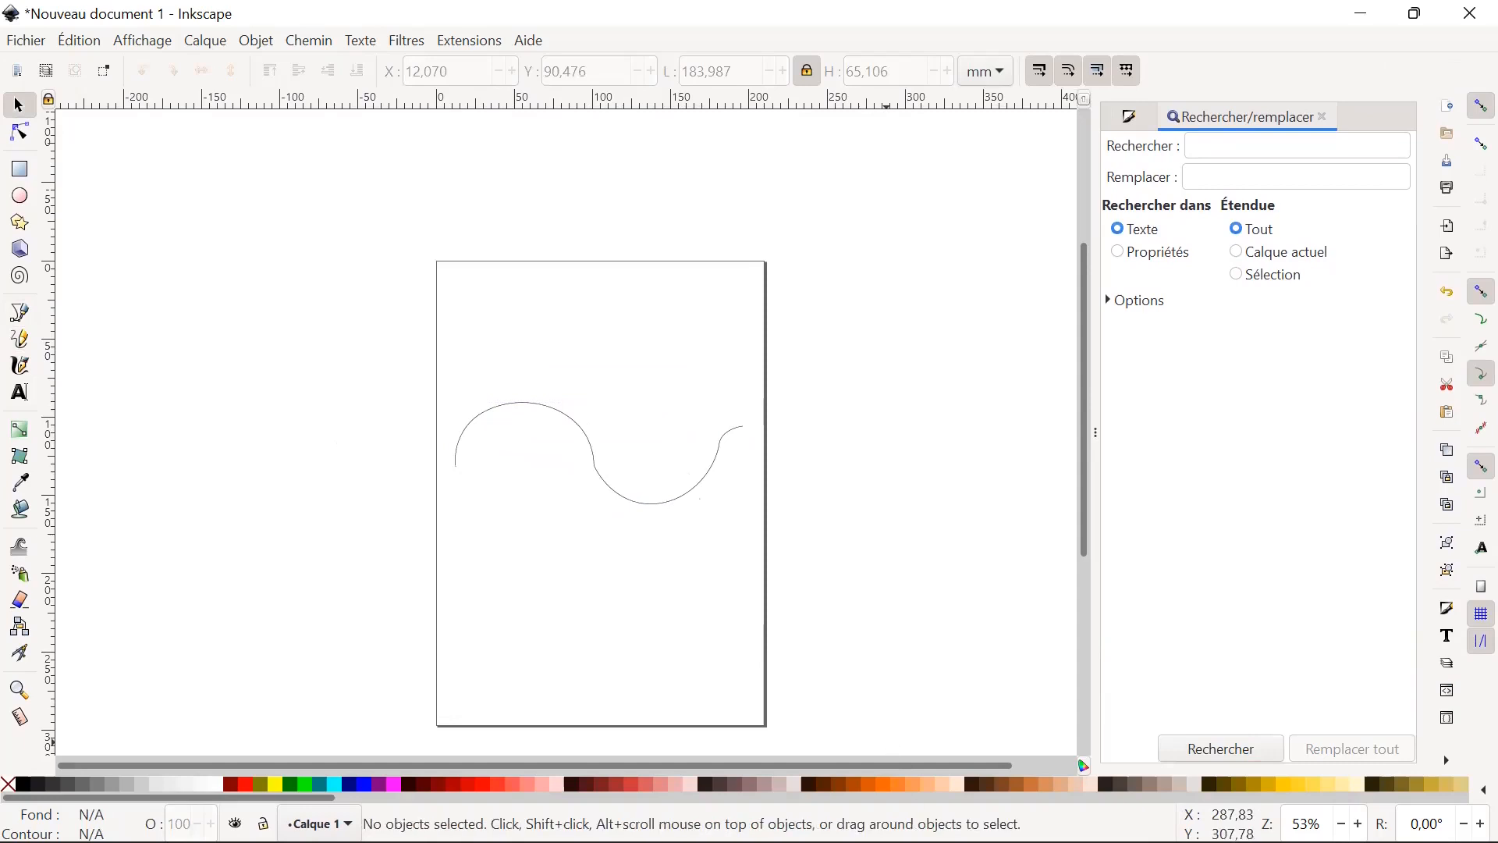
Switch to Adobe Acrobat Reader to read the exercise and geometric operations slides, and return to Inkscape.
mouse_move(1045, 841)
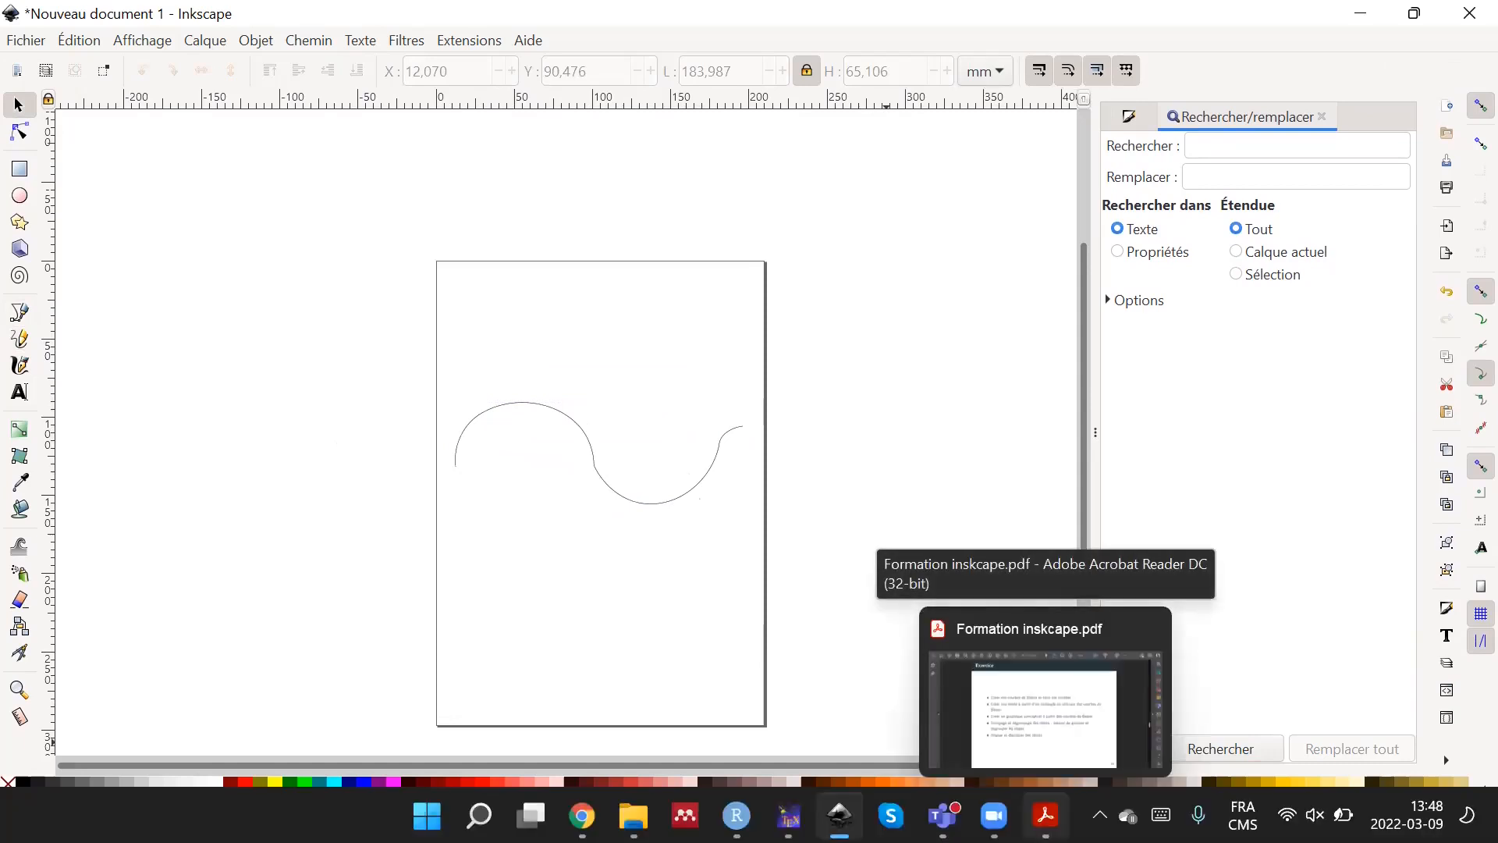
click(1046, 706)
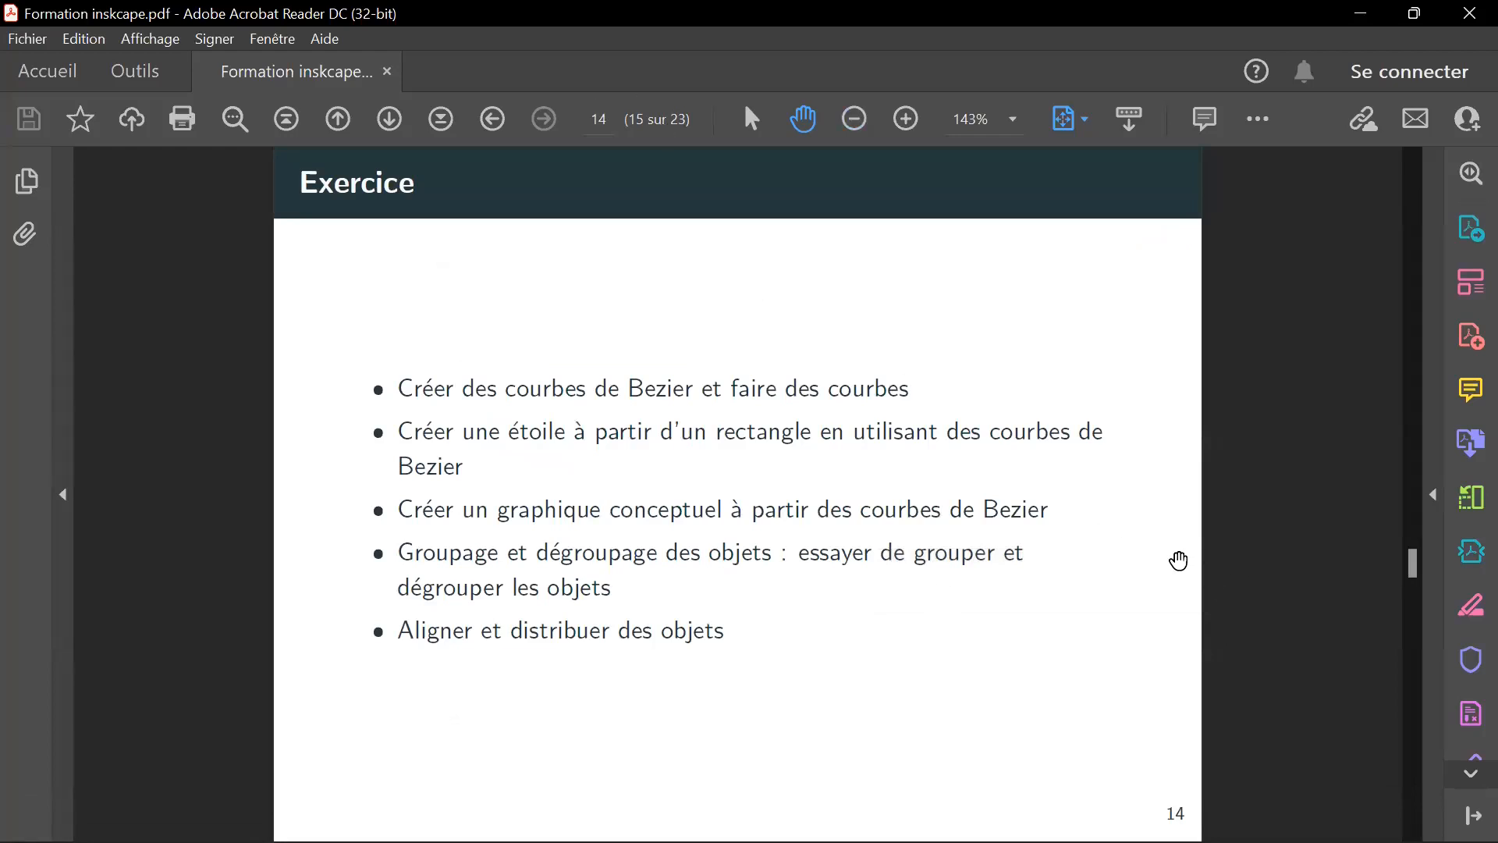
scroll(1179, 561, down, 1)
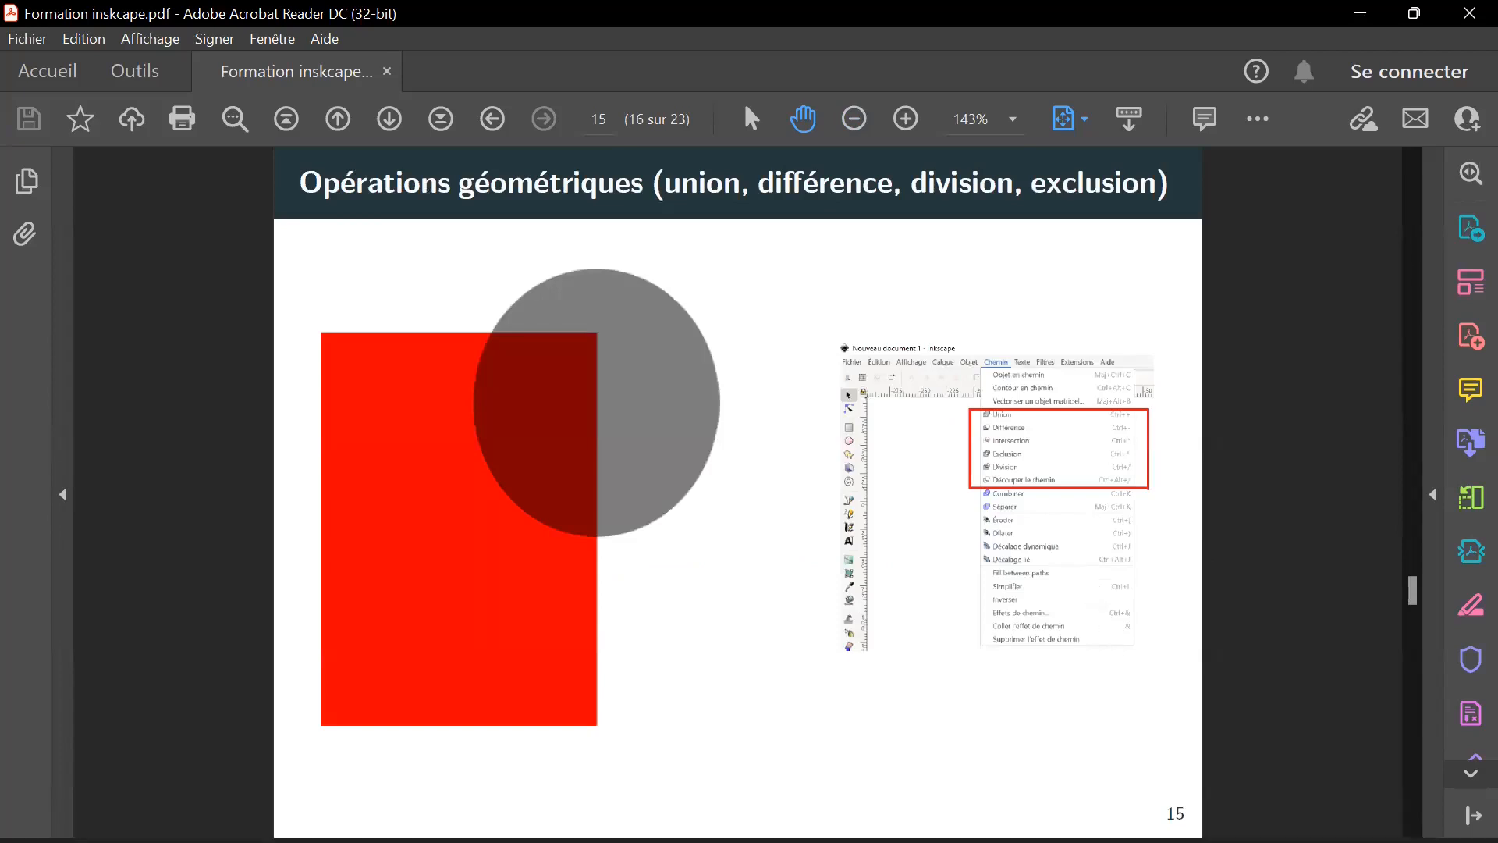
mouse_move(1045, 840)
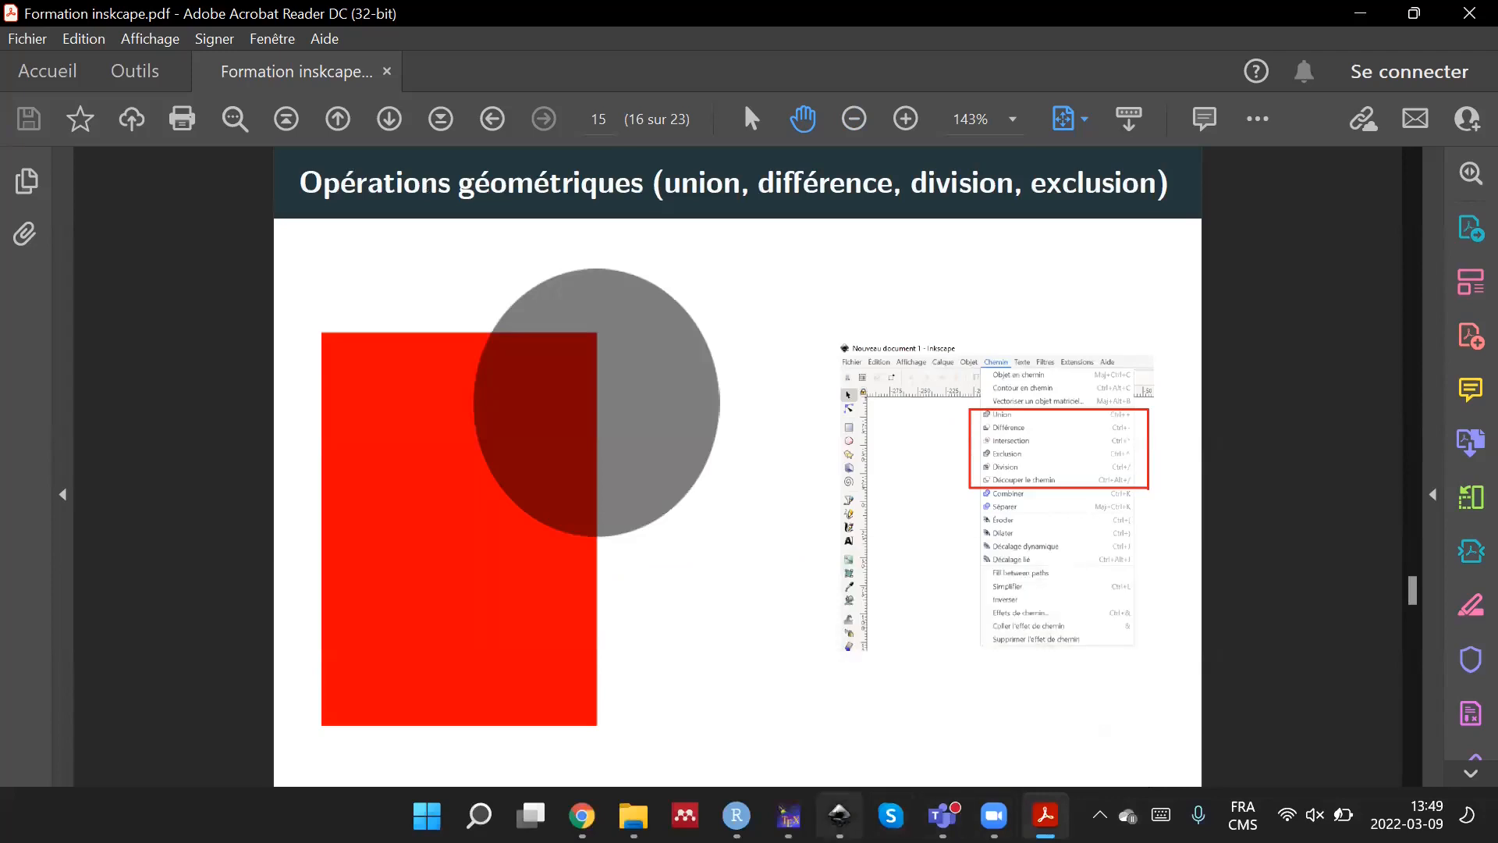
click(839, 815)
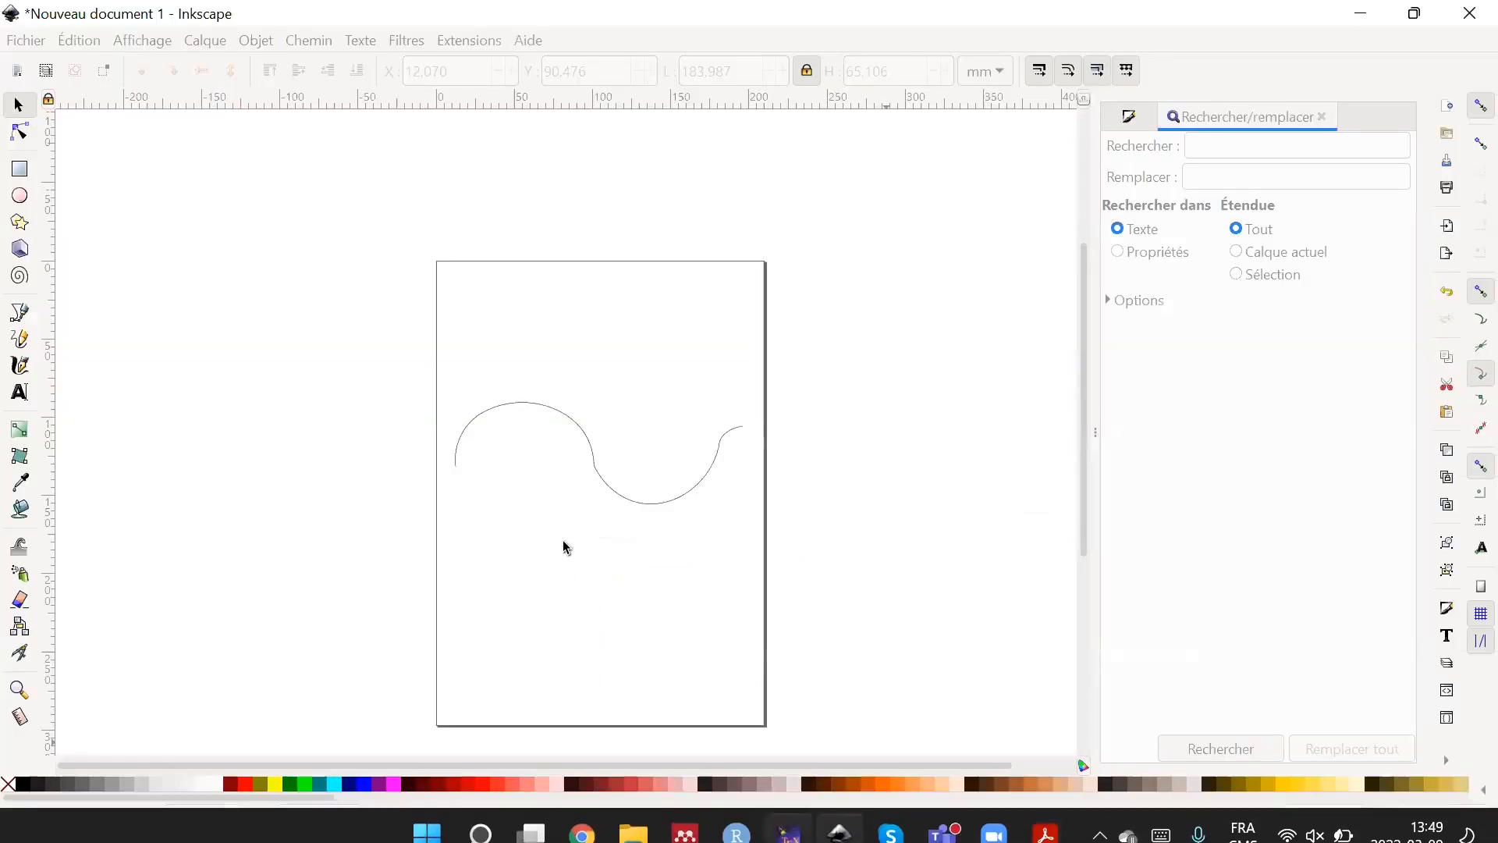
Delete the wave and draw a rectangle about 93.8 by 91.8 mm in the upper half of the page.
click(591, 463)
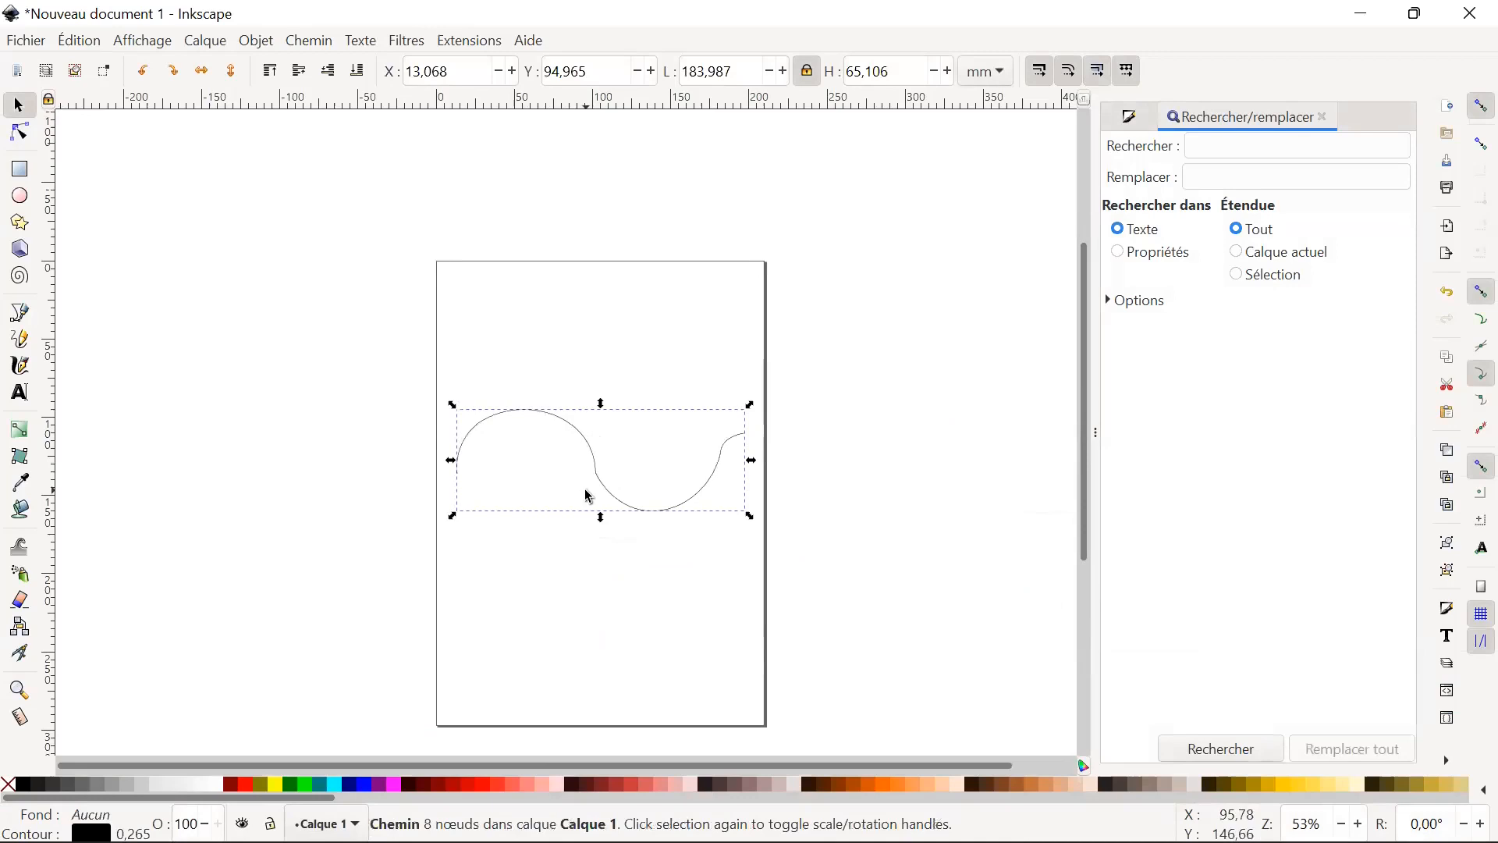
key(Delete)
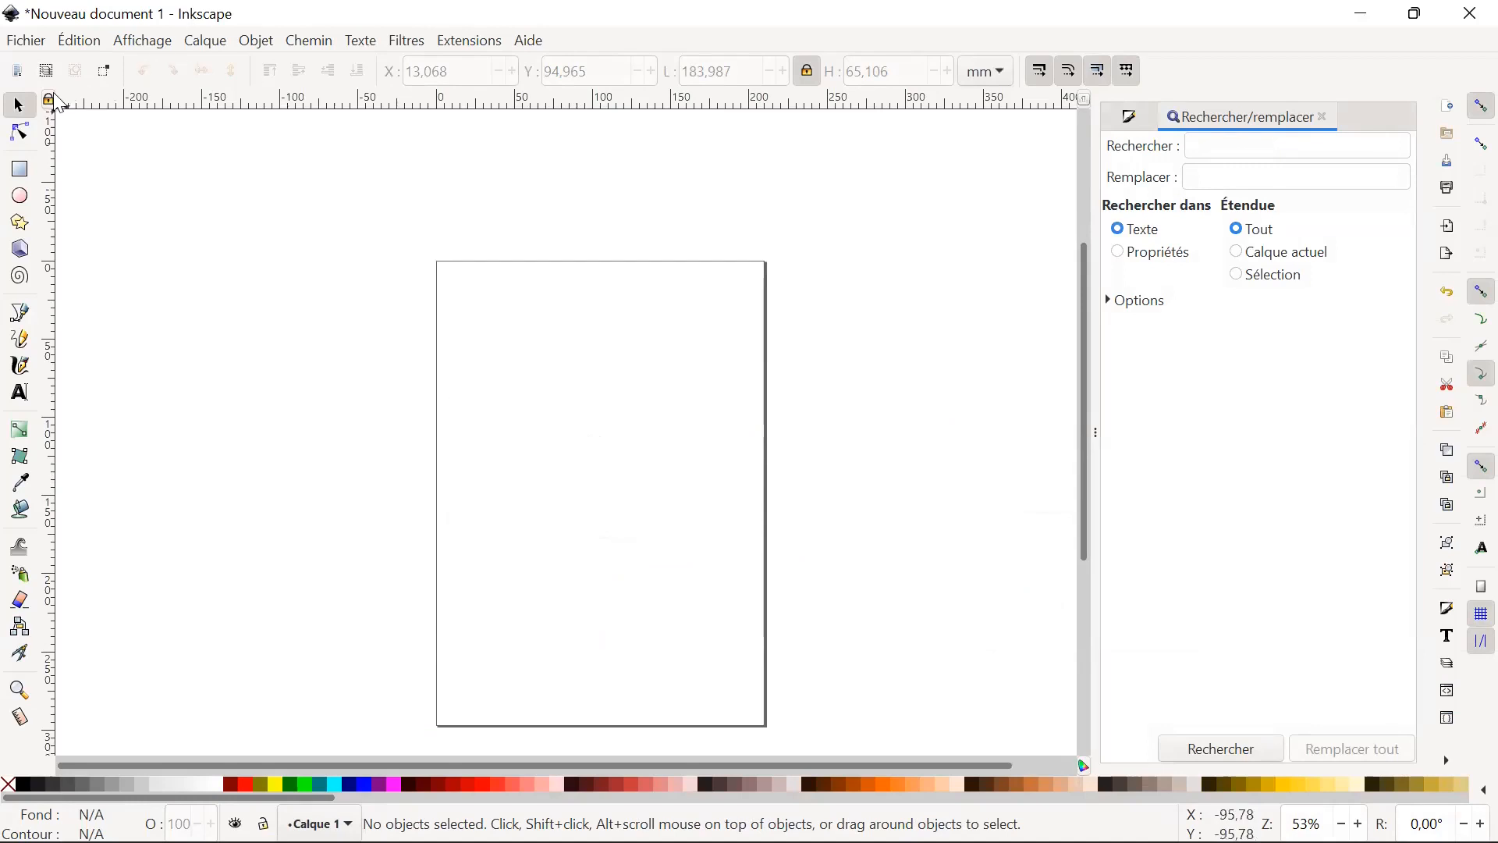
click(20, 169)
drag(508, 345, 654, 490)
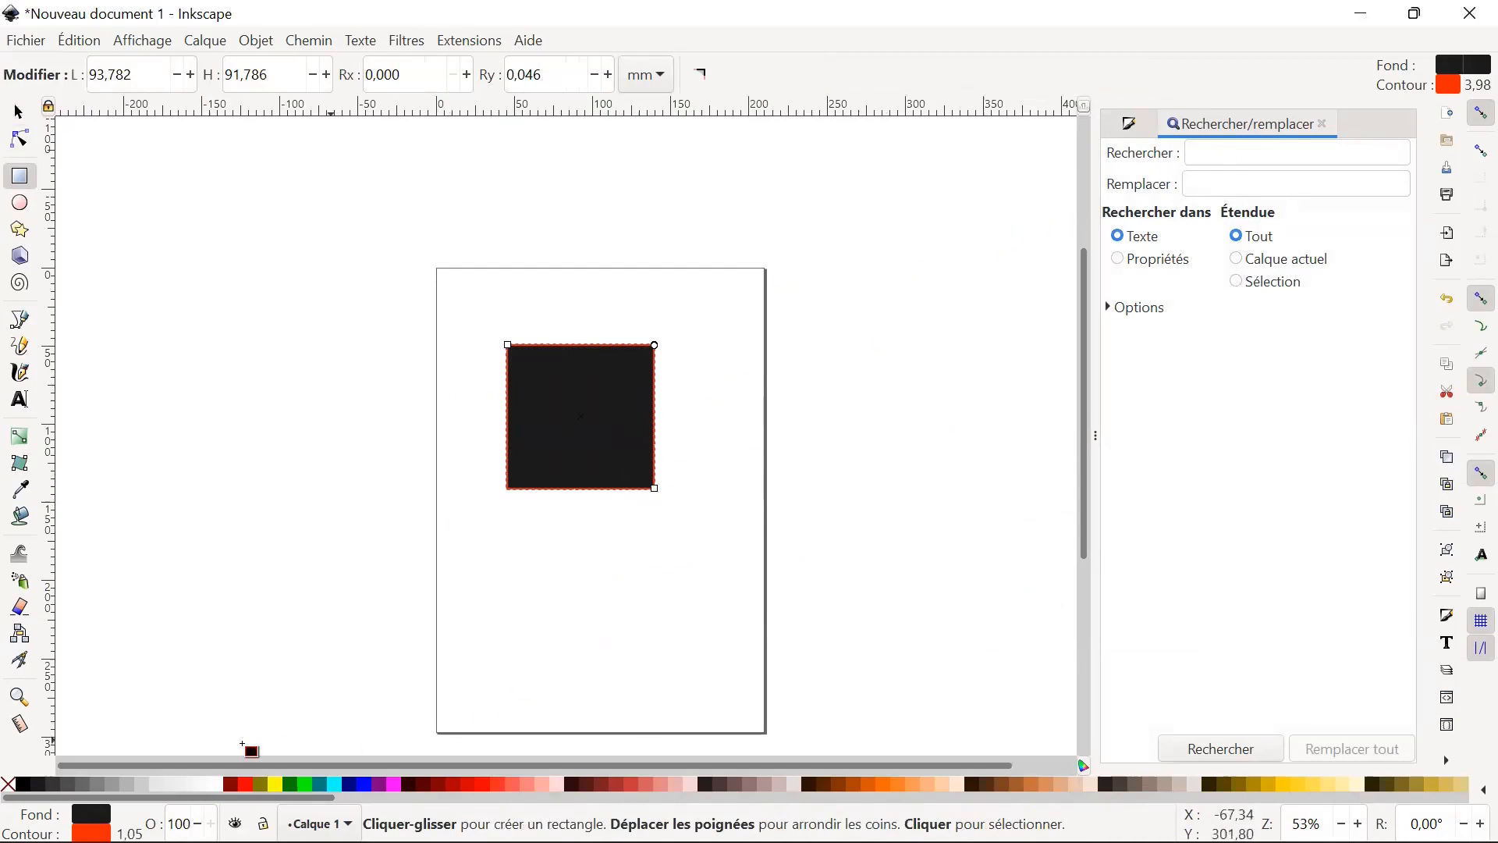
Fill the rectangle with black and reduce the red value of its outline colour to 5.
click(90, 833)
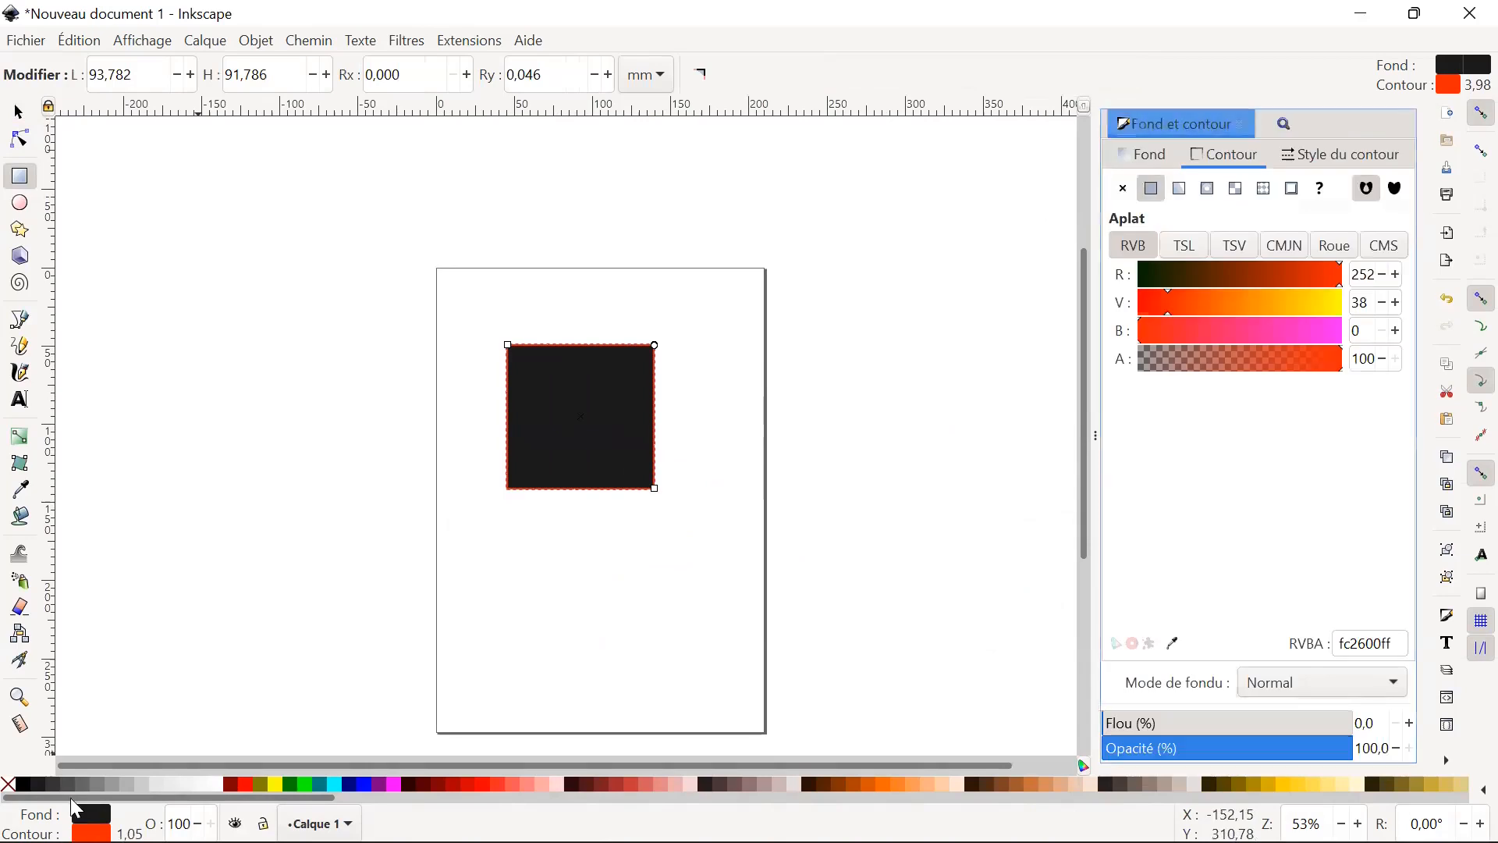
click(25, 780)
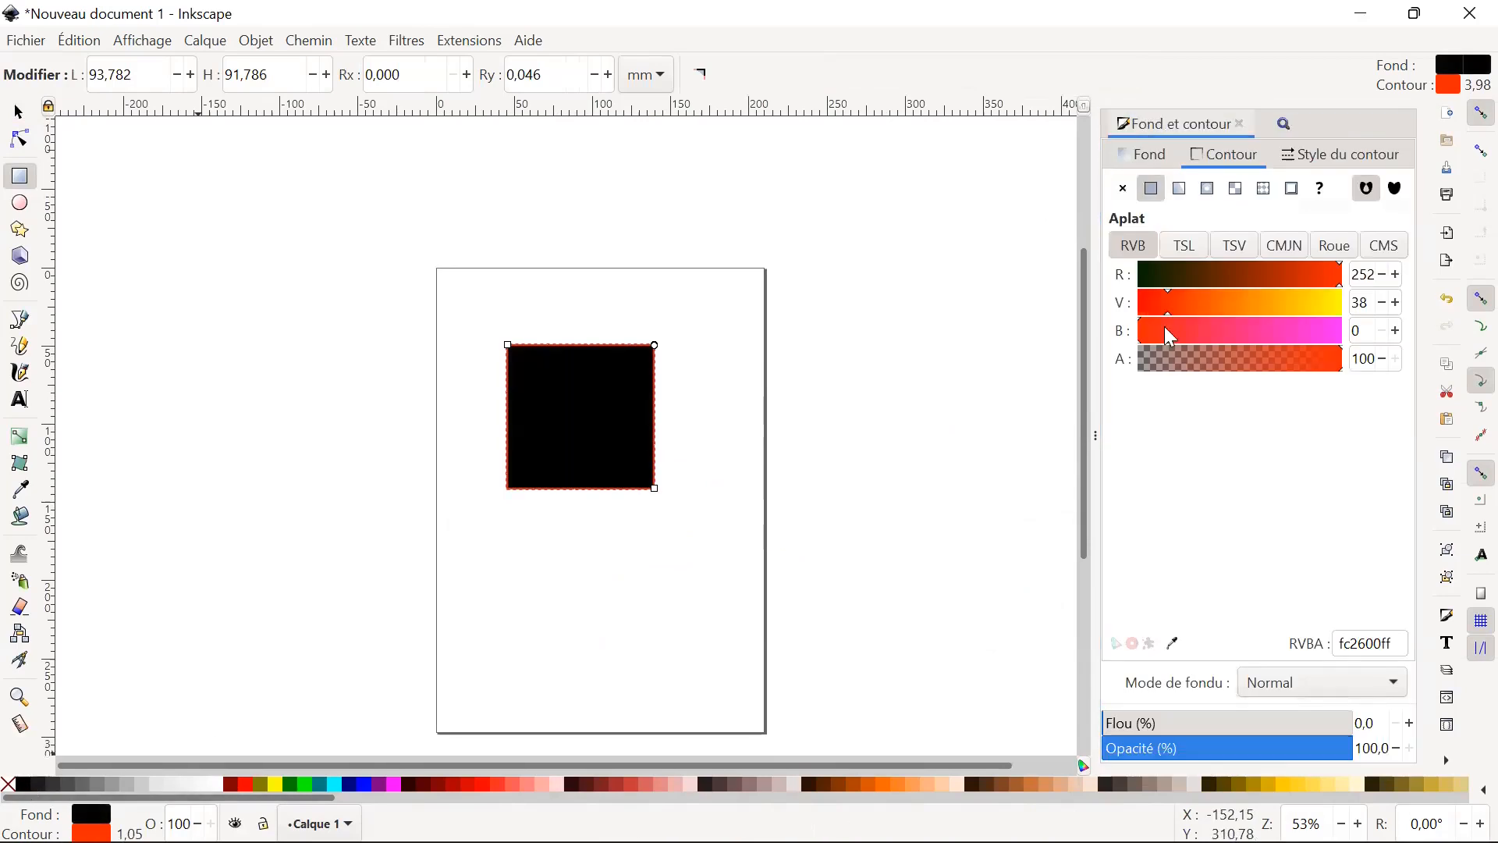
click(1147, 278)
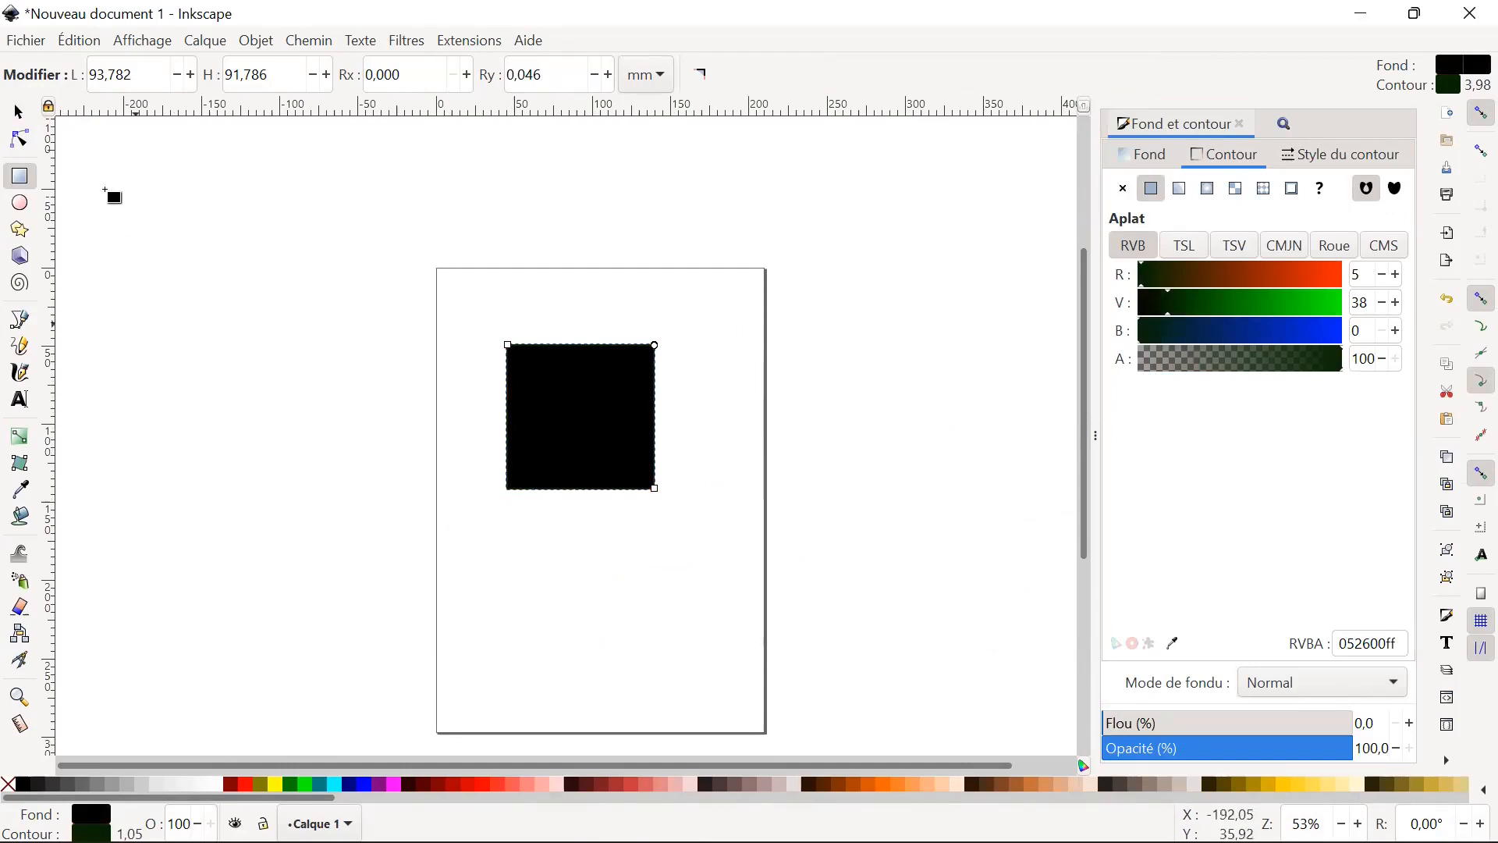
Draw an ellipse with radii about 35.7 by 37.2 mm over the square's upper-right corner and fill it with magenta.
click(21, 203)
drag(630, 297, 745, 422)
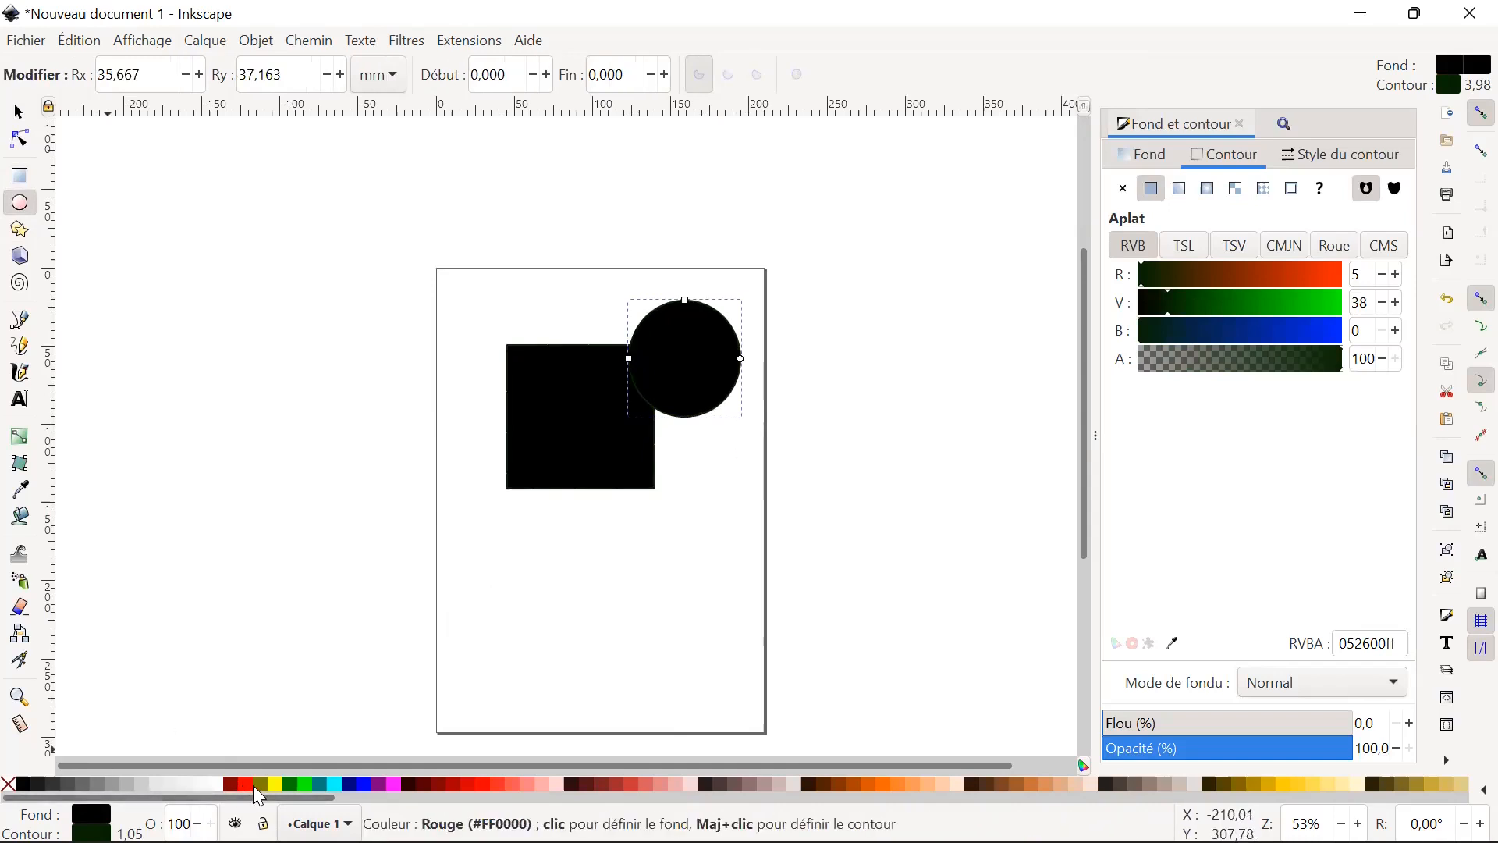
click(396, 785)
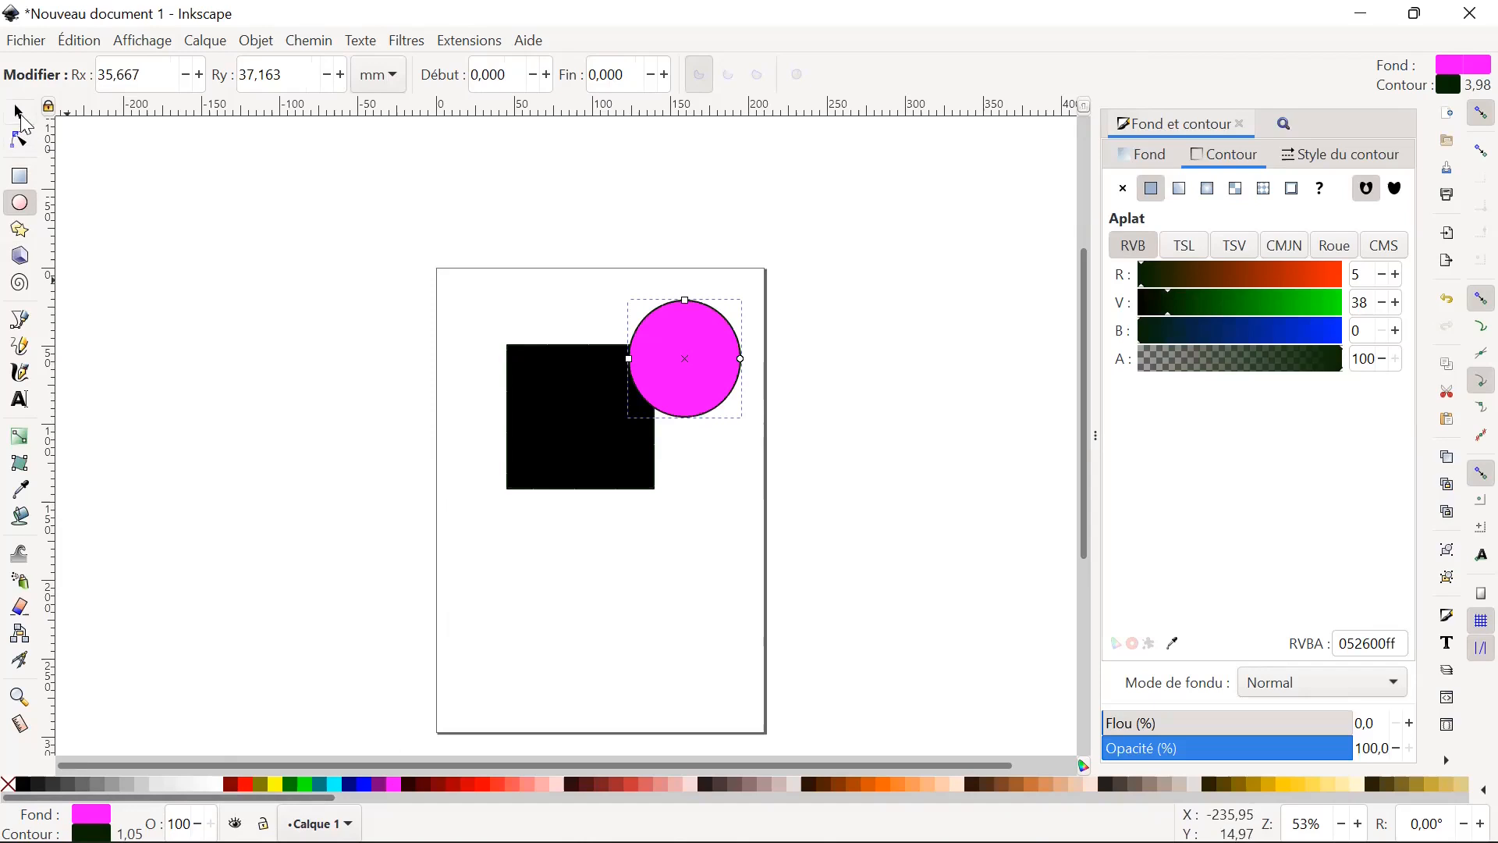
Move the magenta circle below the square to about X 115.2, Y 159.6 mm and set its outline colour to 26001bff using the colour wheel.
key(s)
drag(695, 362, 685, 567)
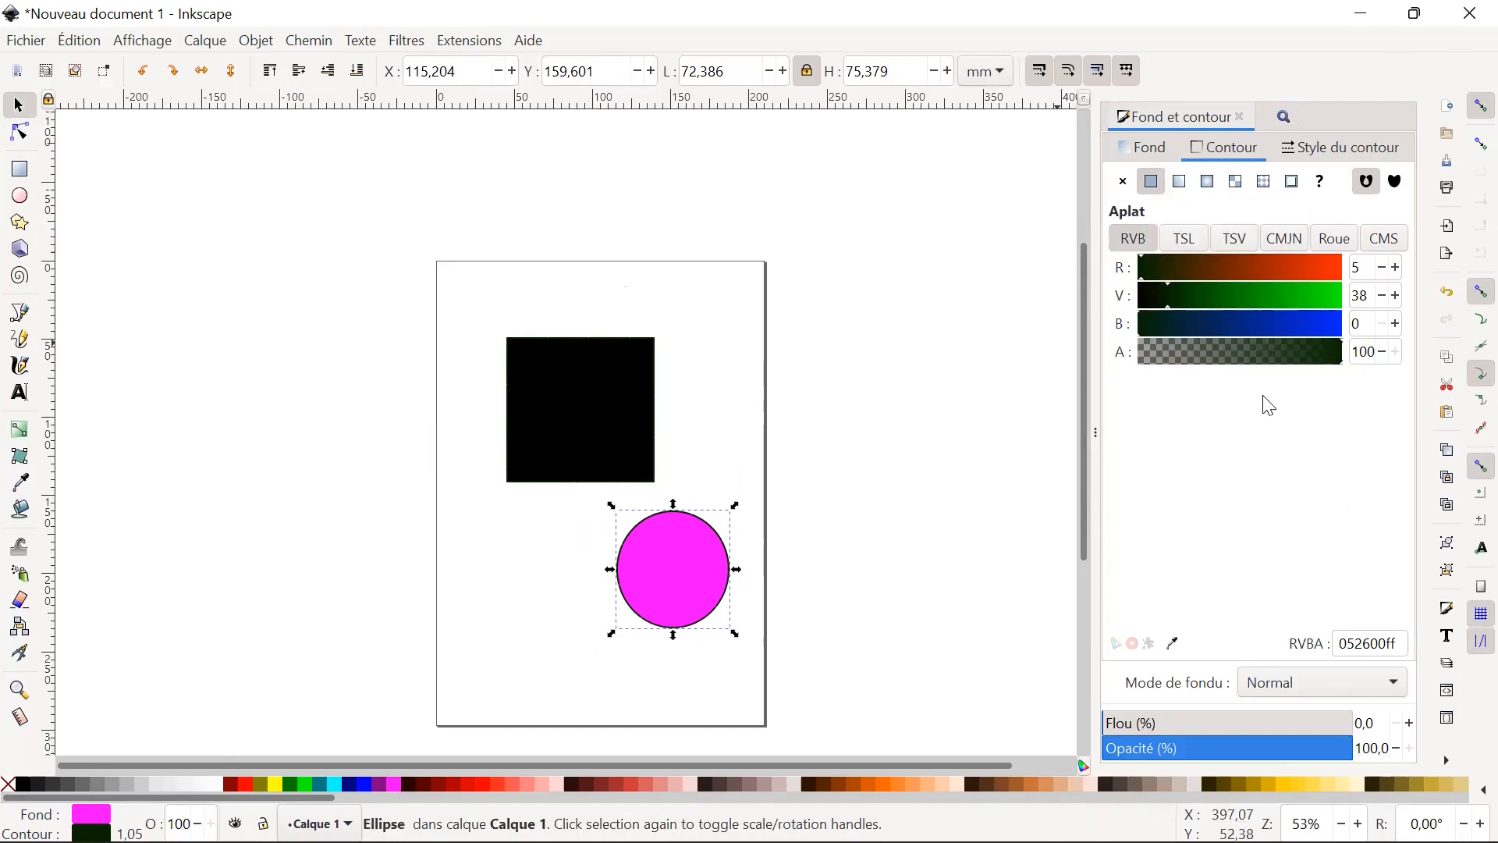
click(1339, 245)
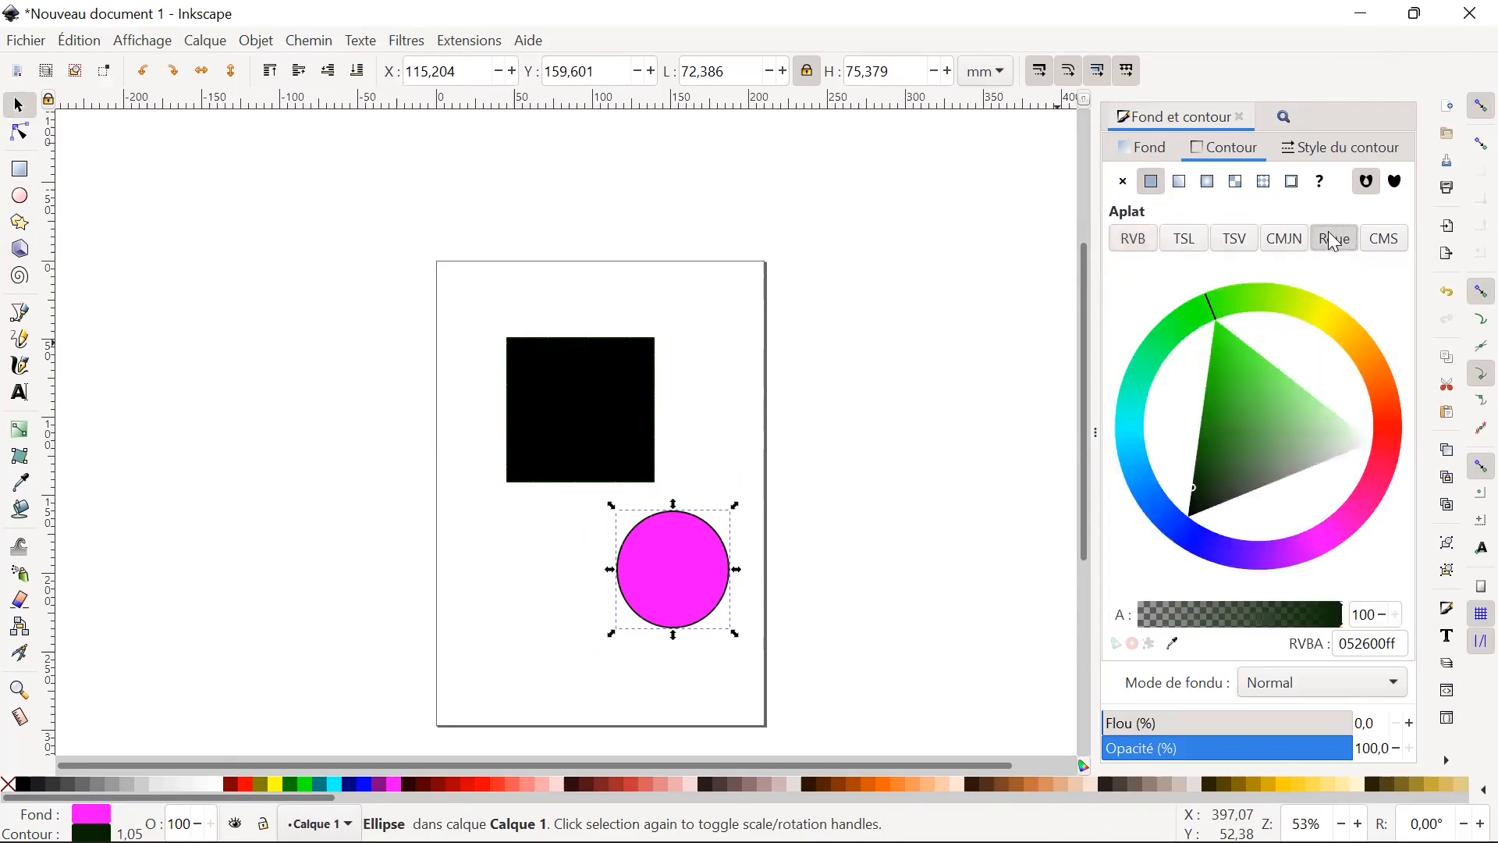
click(1327, 551)
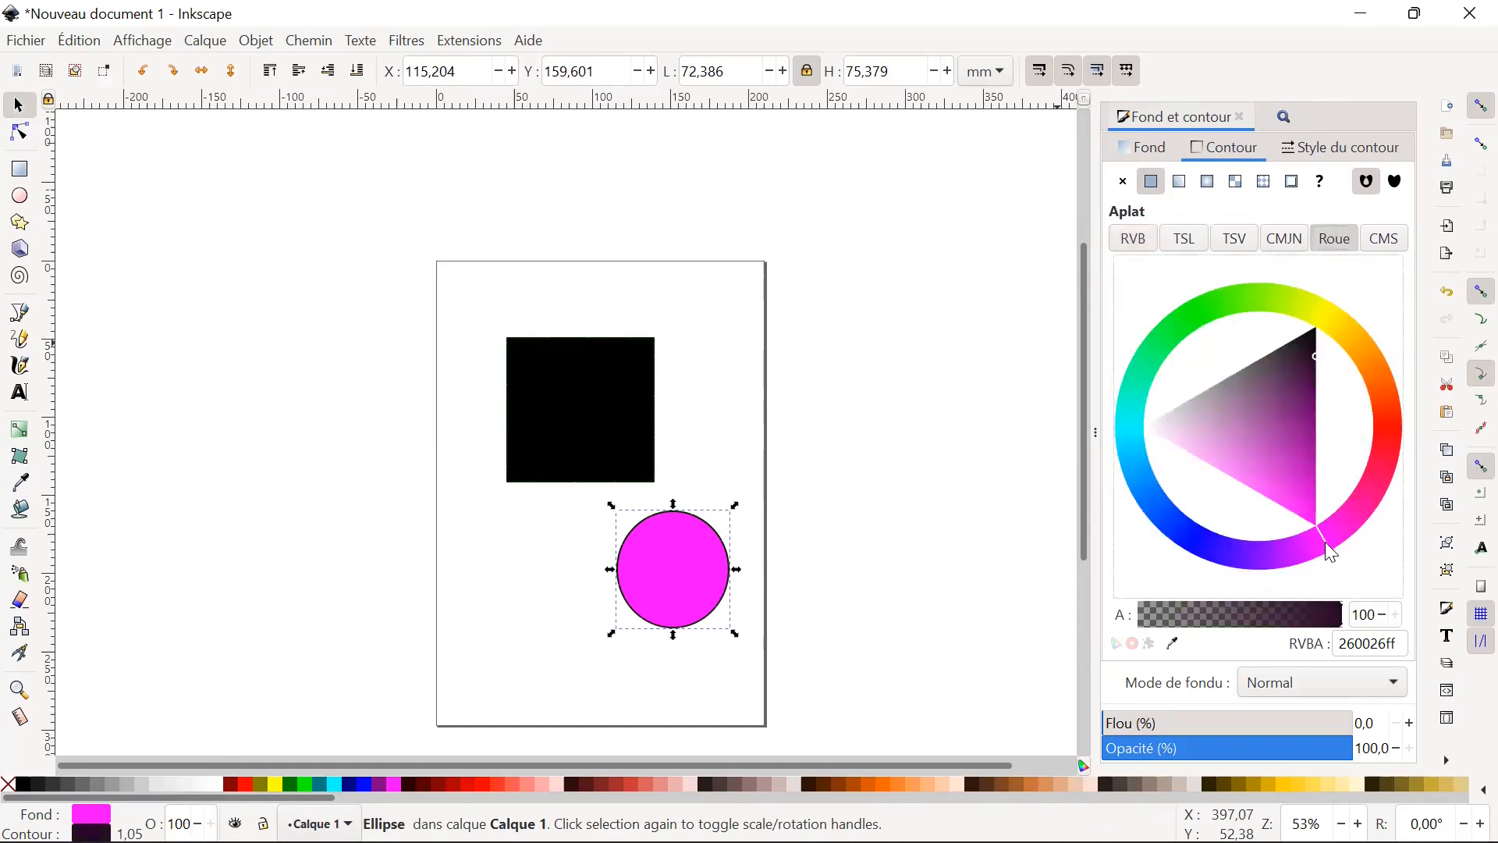
drag(1325, 543, 1358, 518)
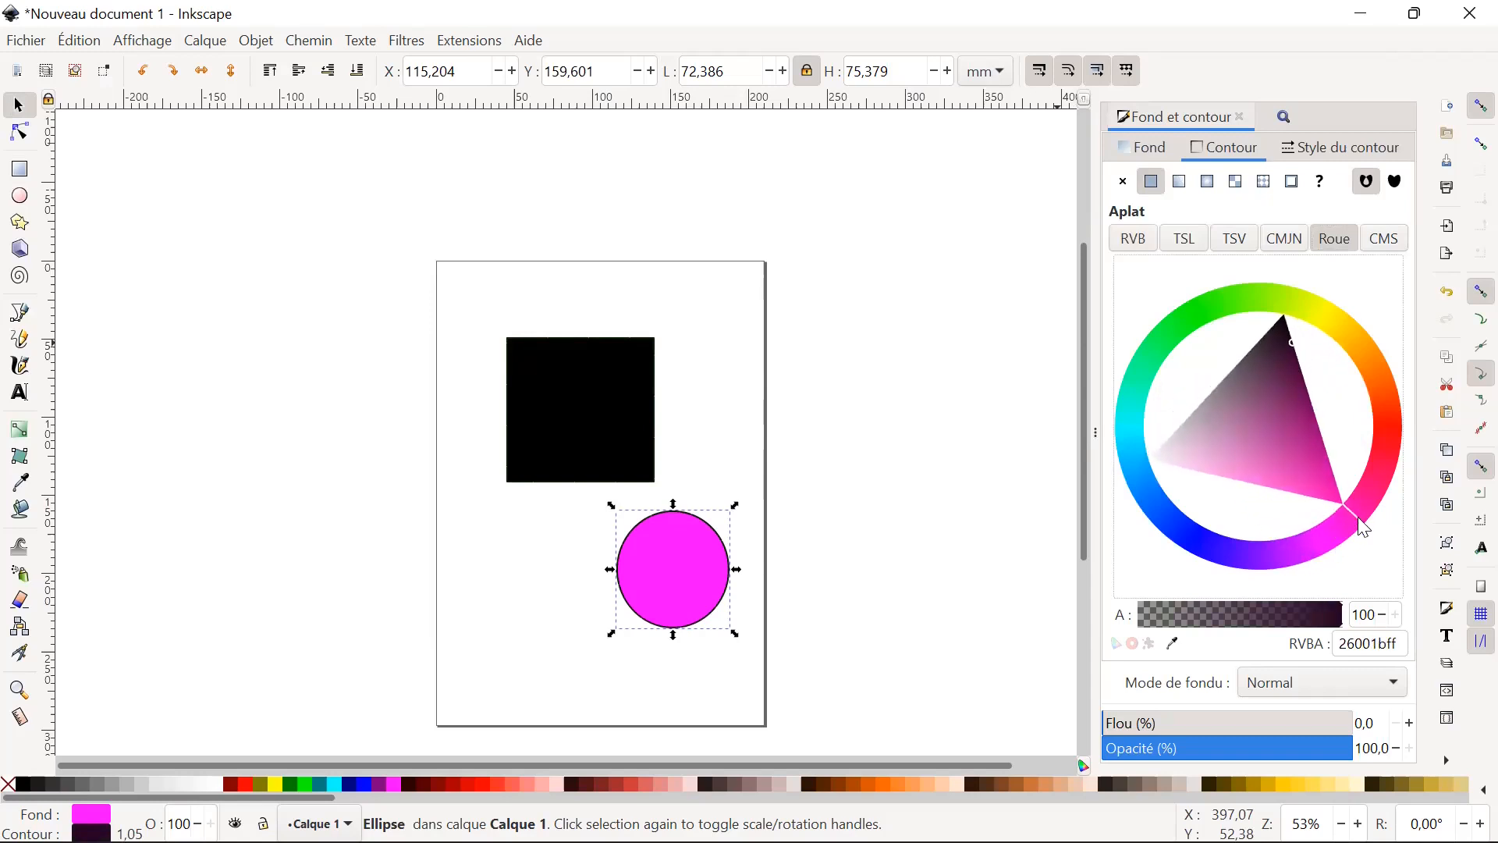
Set the circle's outline width to 0.052 mm and move it over the square's lower-right corner, about X 93.3, Y 101.2 mm.
click(1330, 148)
click(1265, 185)
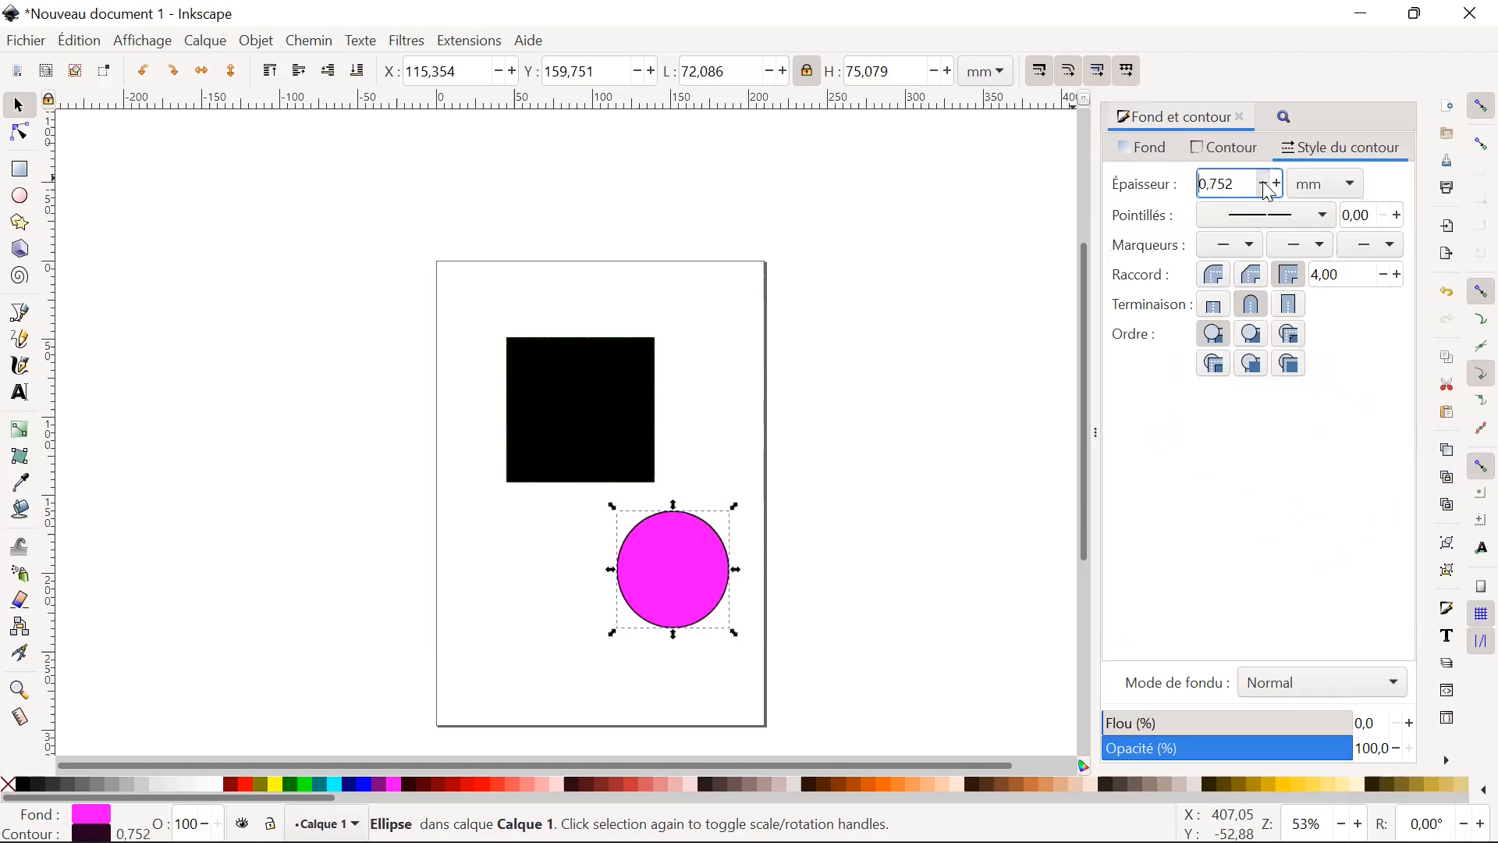
click(713, 447)
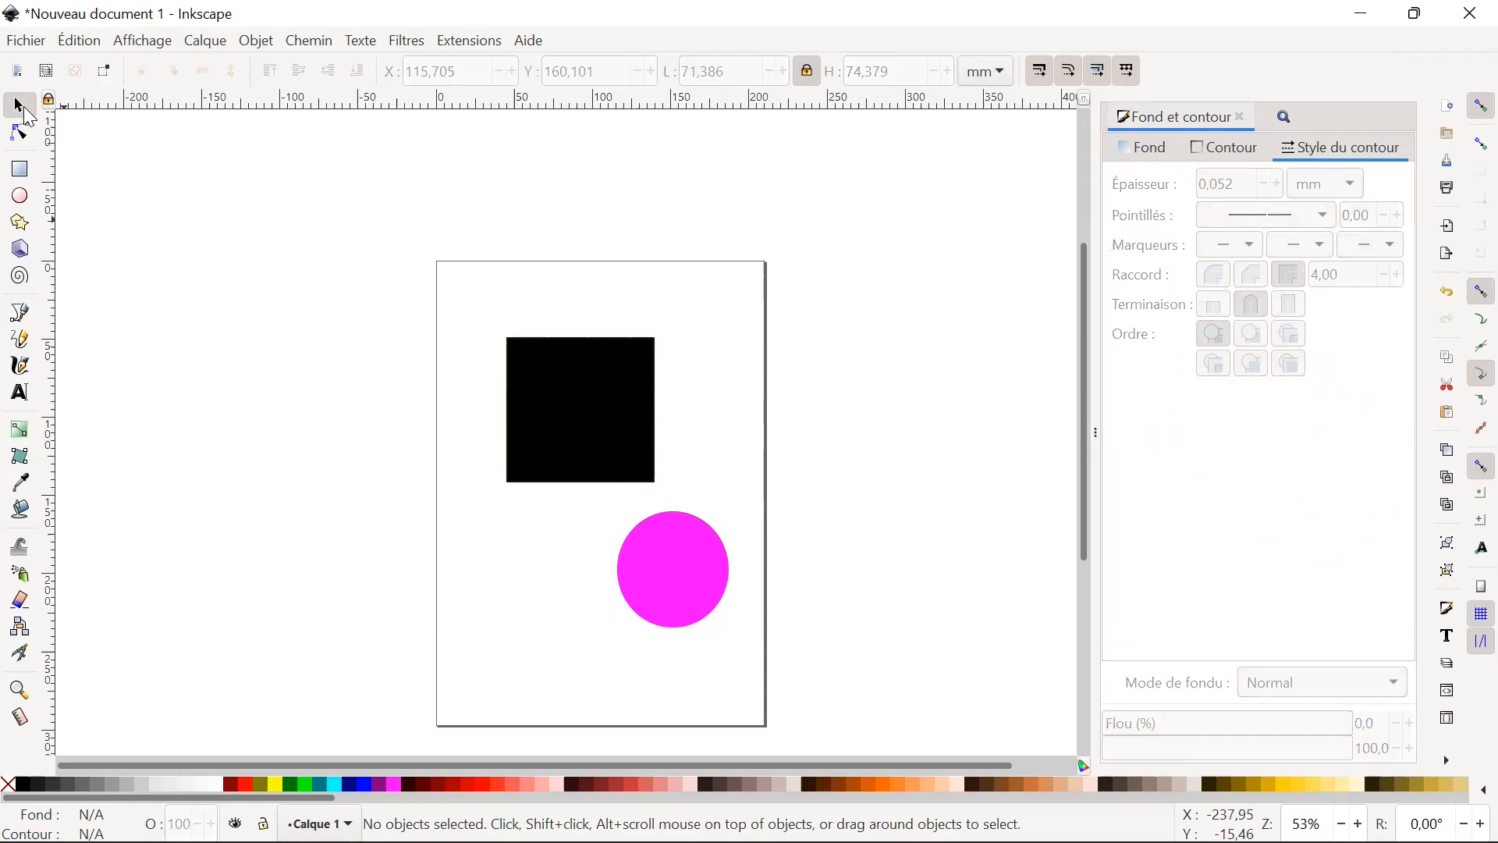
drag(693, 579, 662, 484)
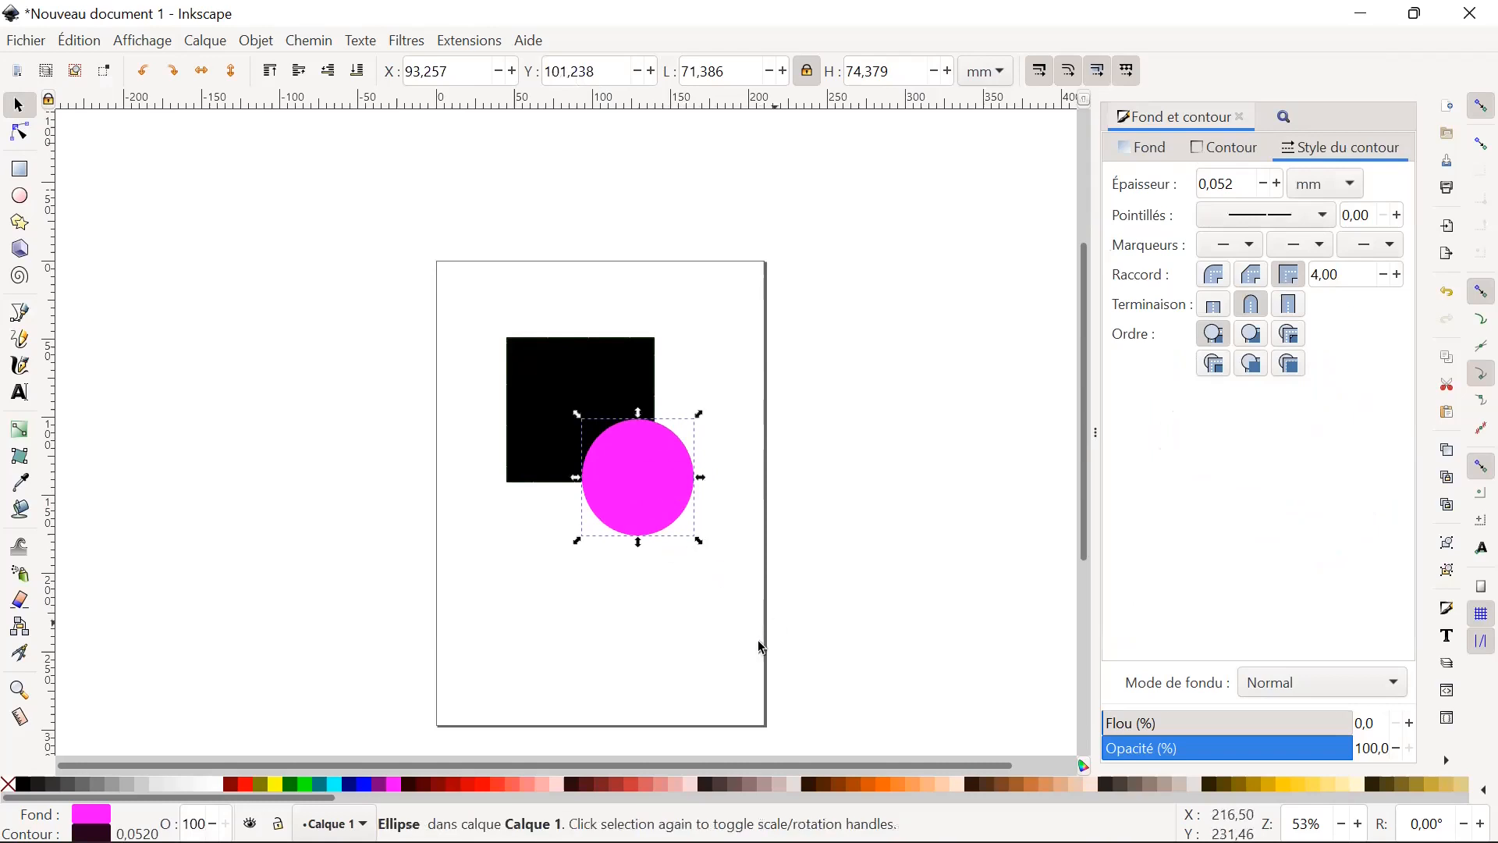
click(609, 641)
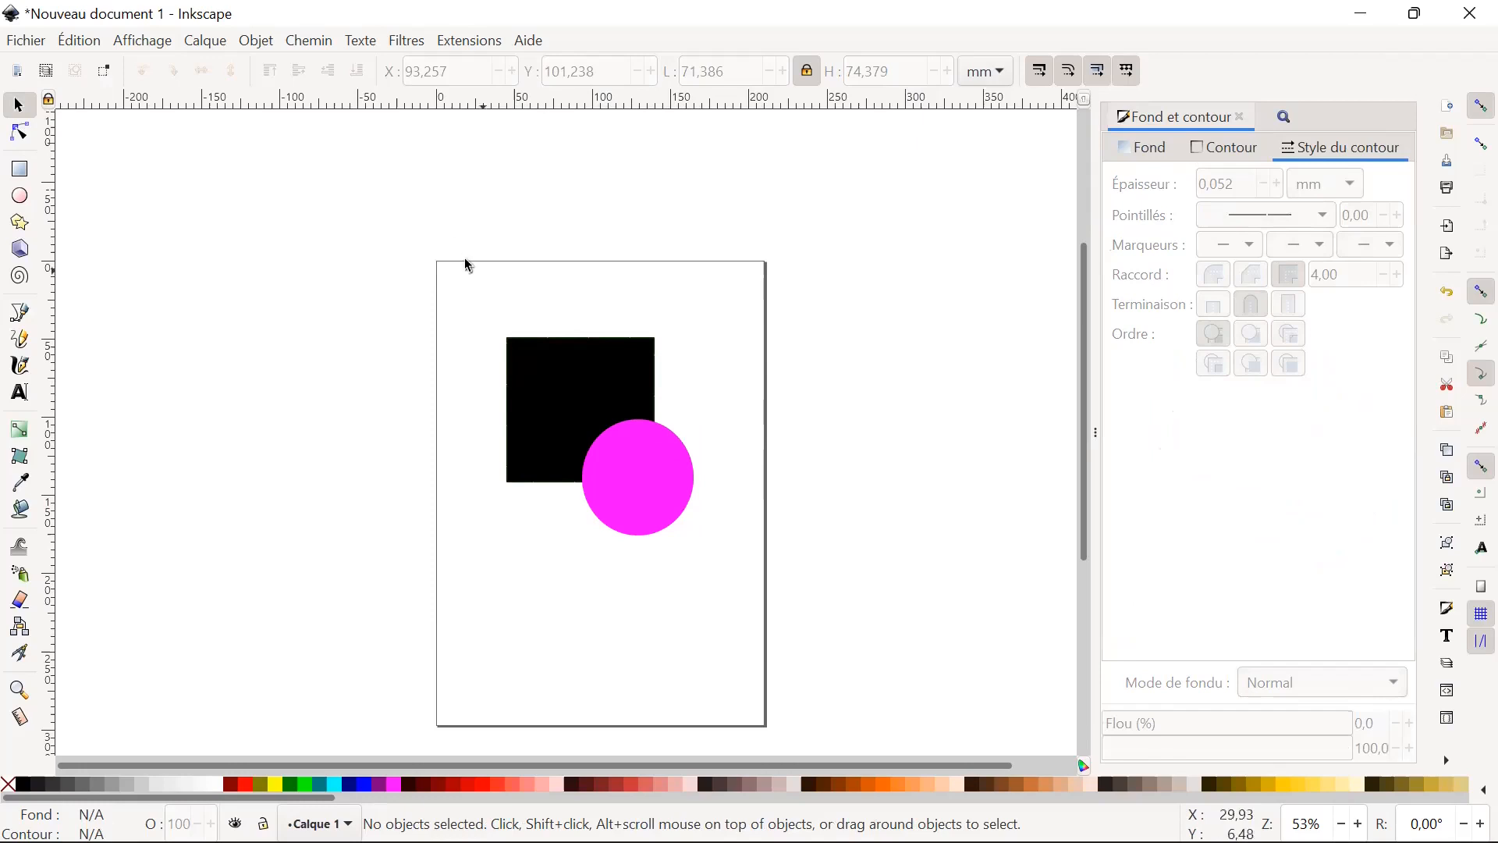
Subtract the magenta circle from the black square using the Difference path operation, and undo the subtraction.
click(575, 390)
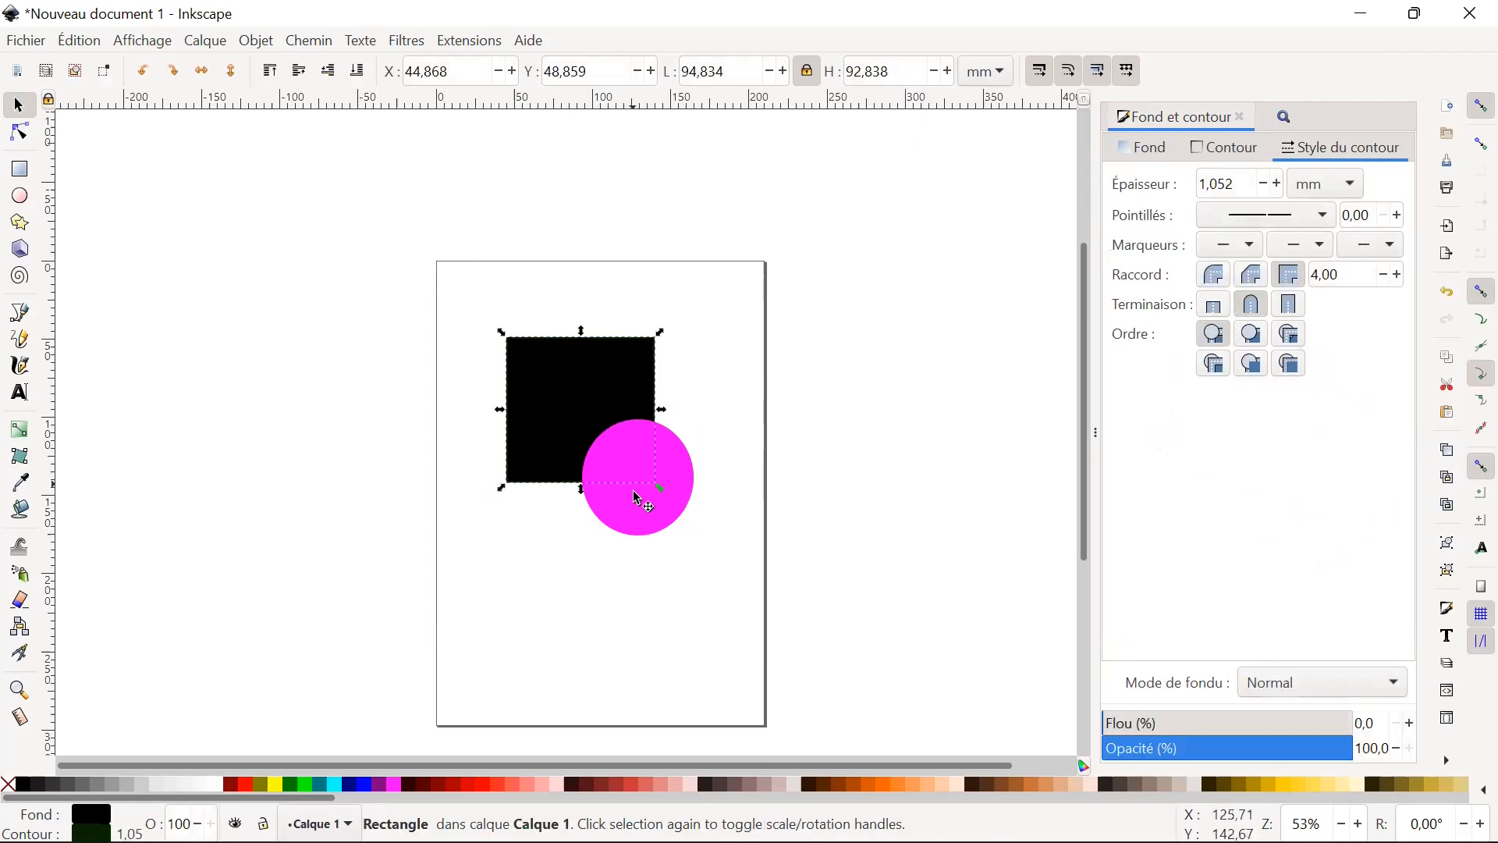
click(634, 525)
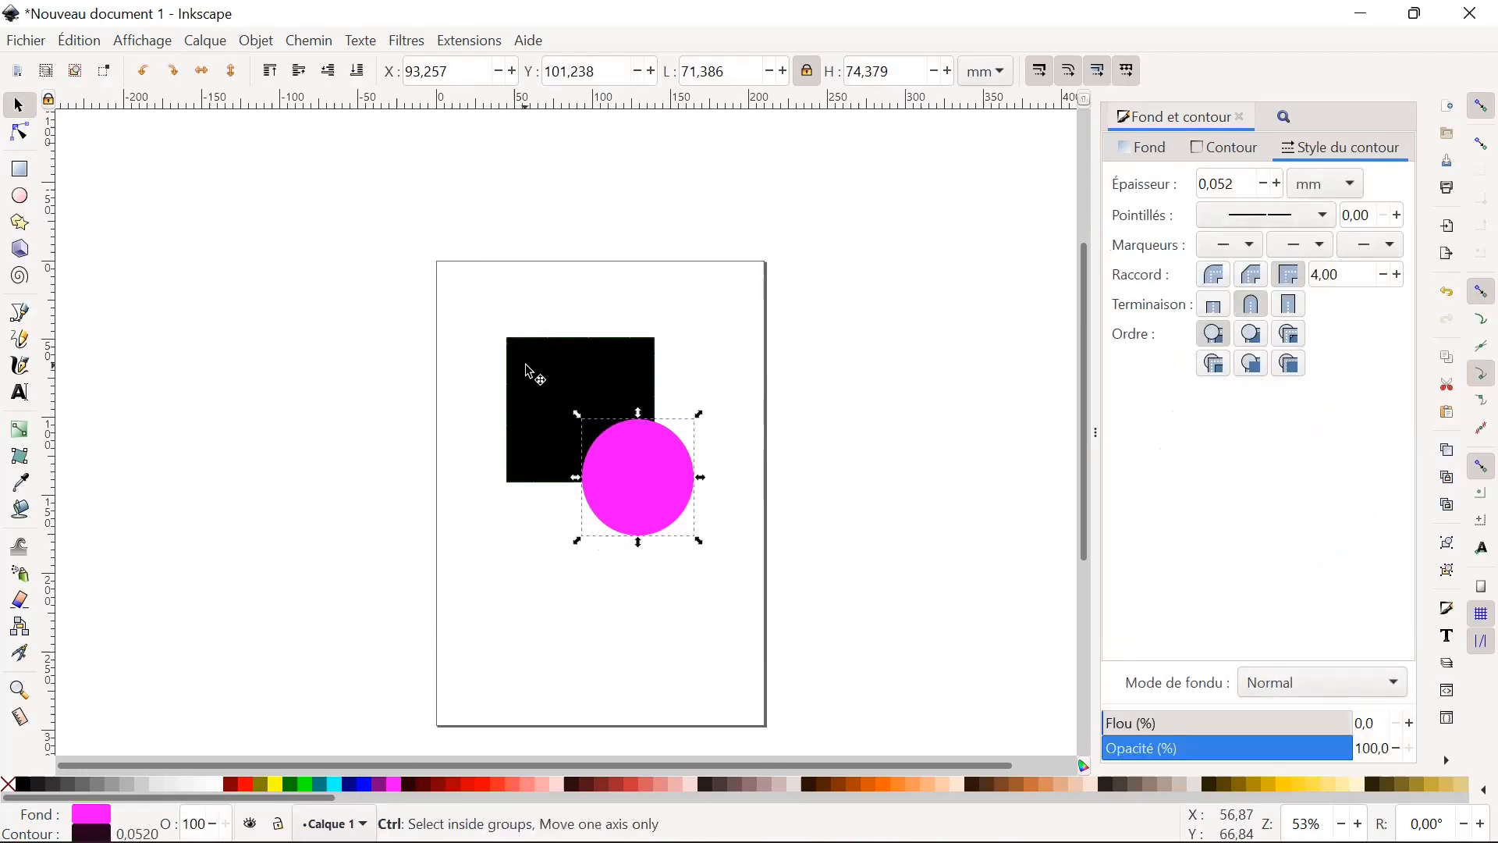
click(535, 355)
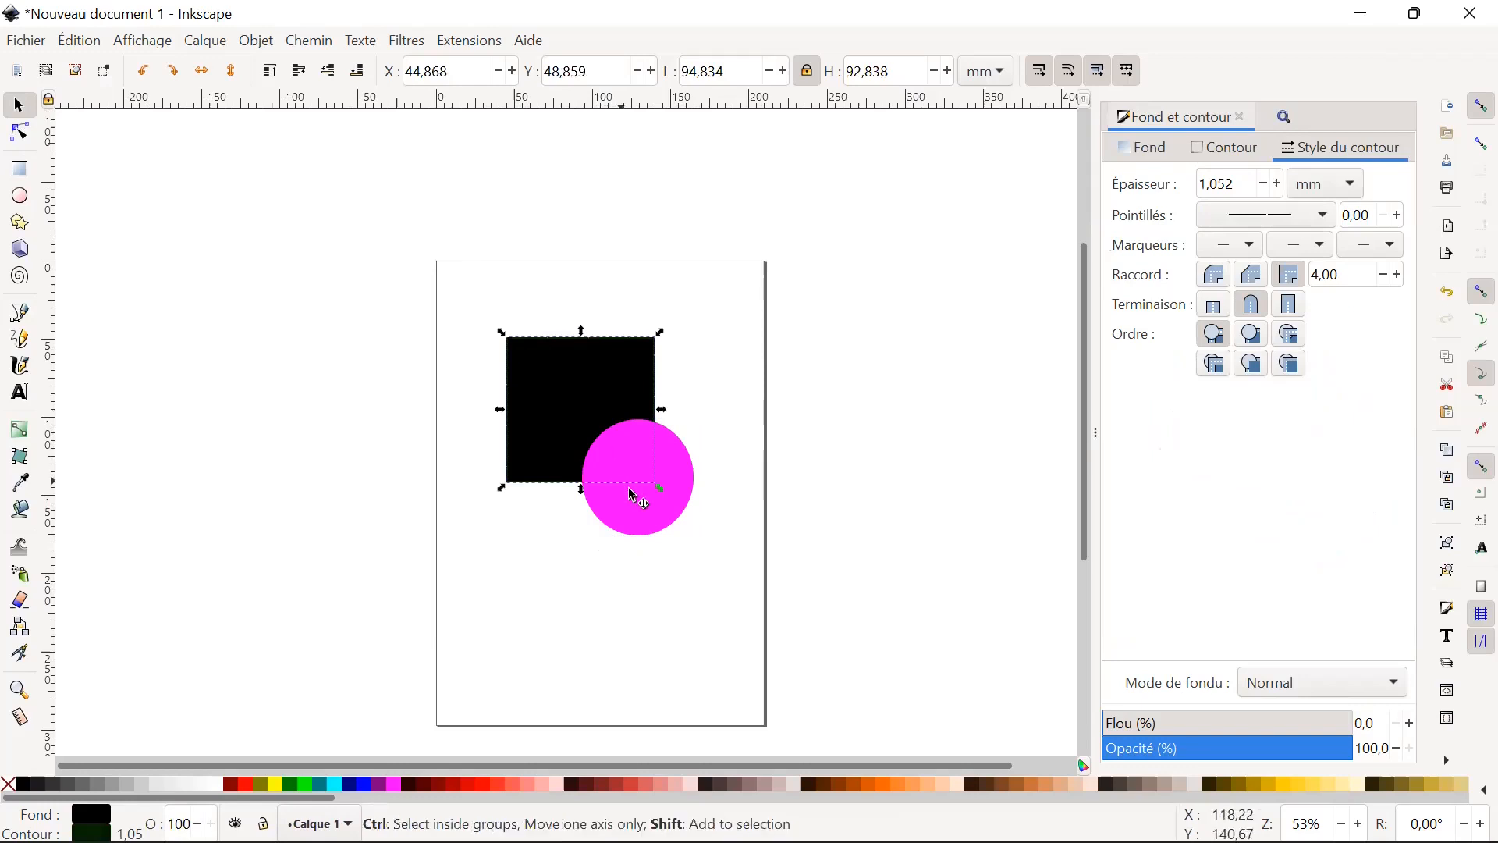
click(643, 531)
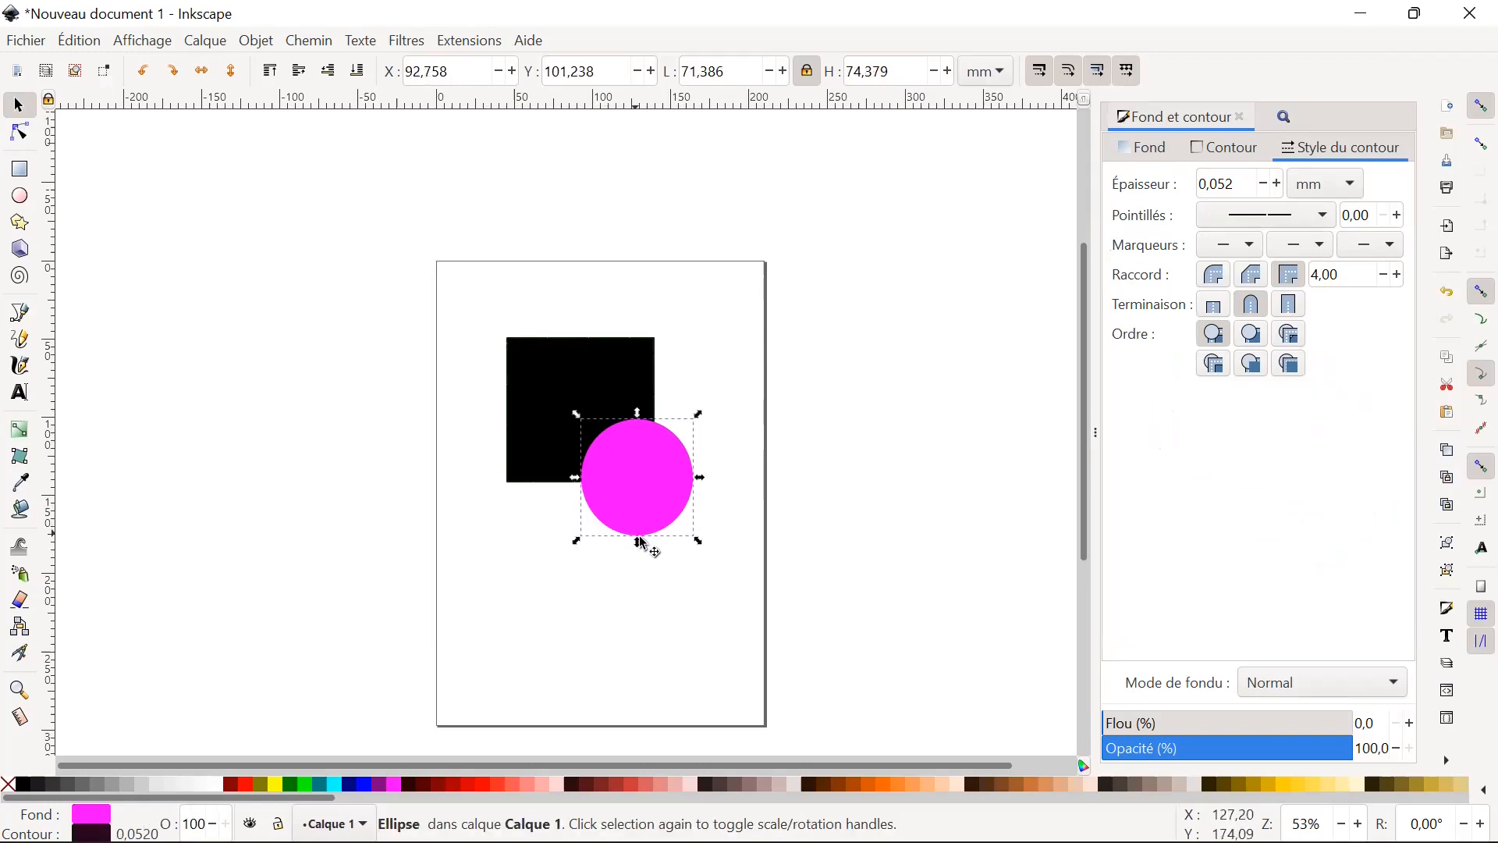
shift+click(550, 471)
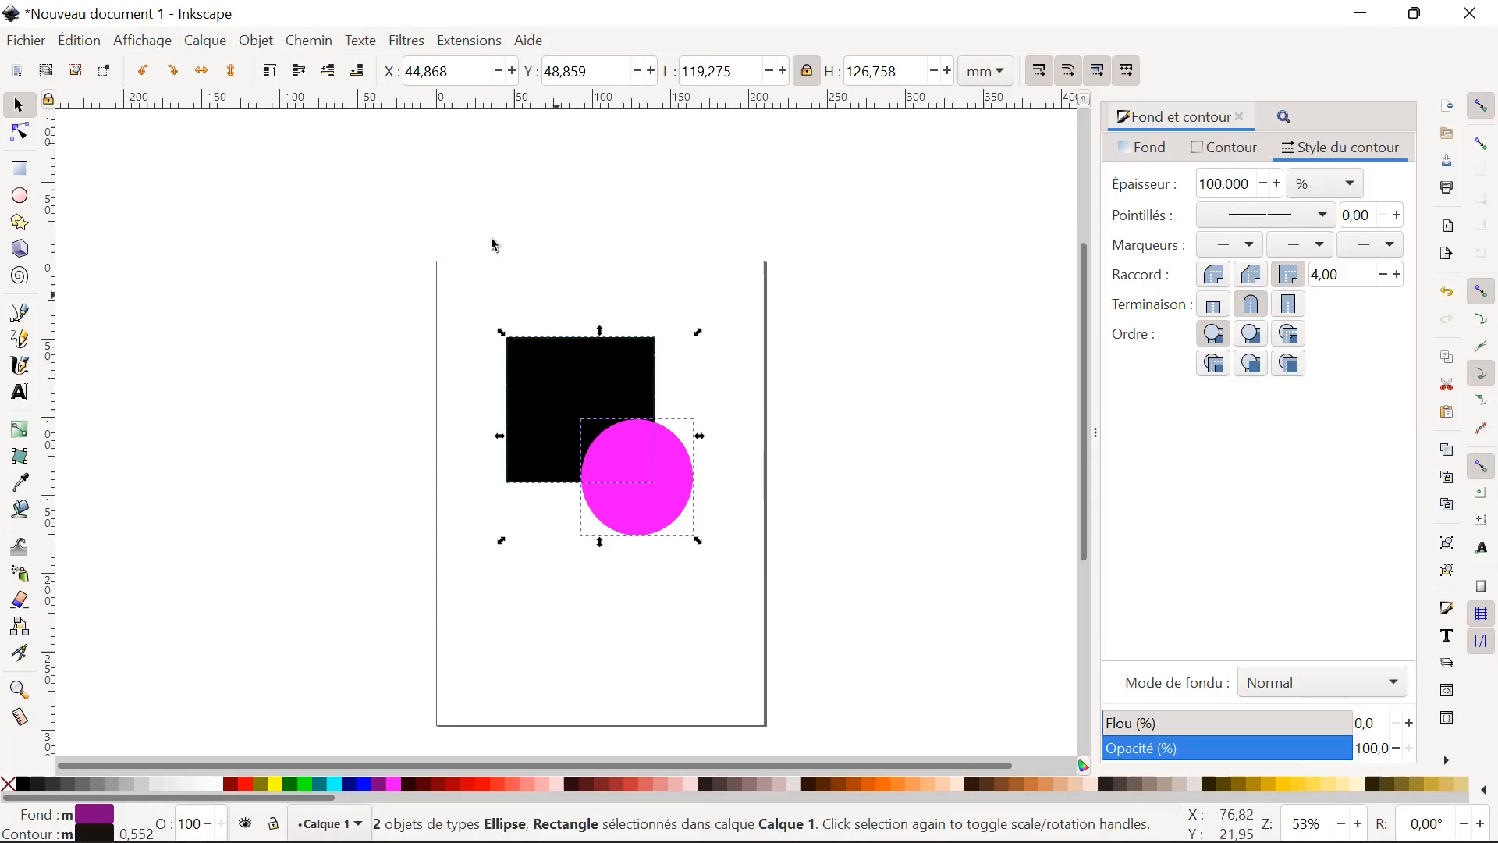
click(258, 42)
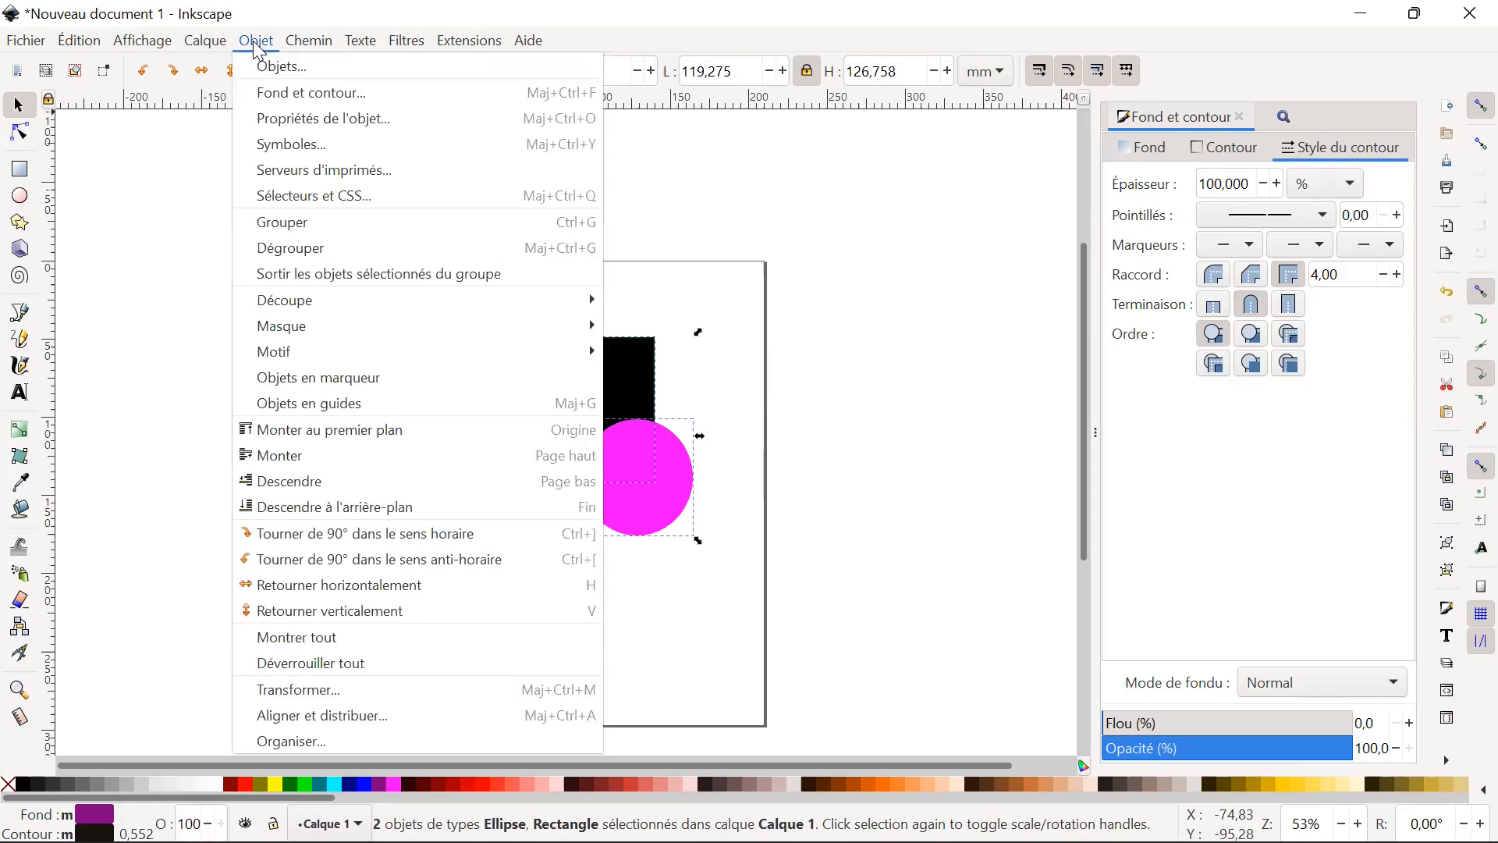
mouse_move(285, 44)
click(286, 46)
click(310, 44)
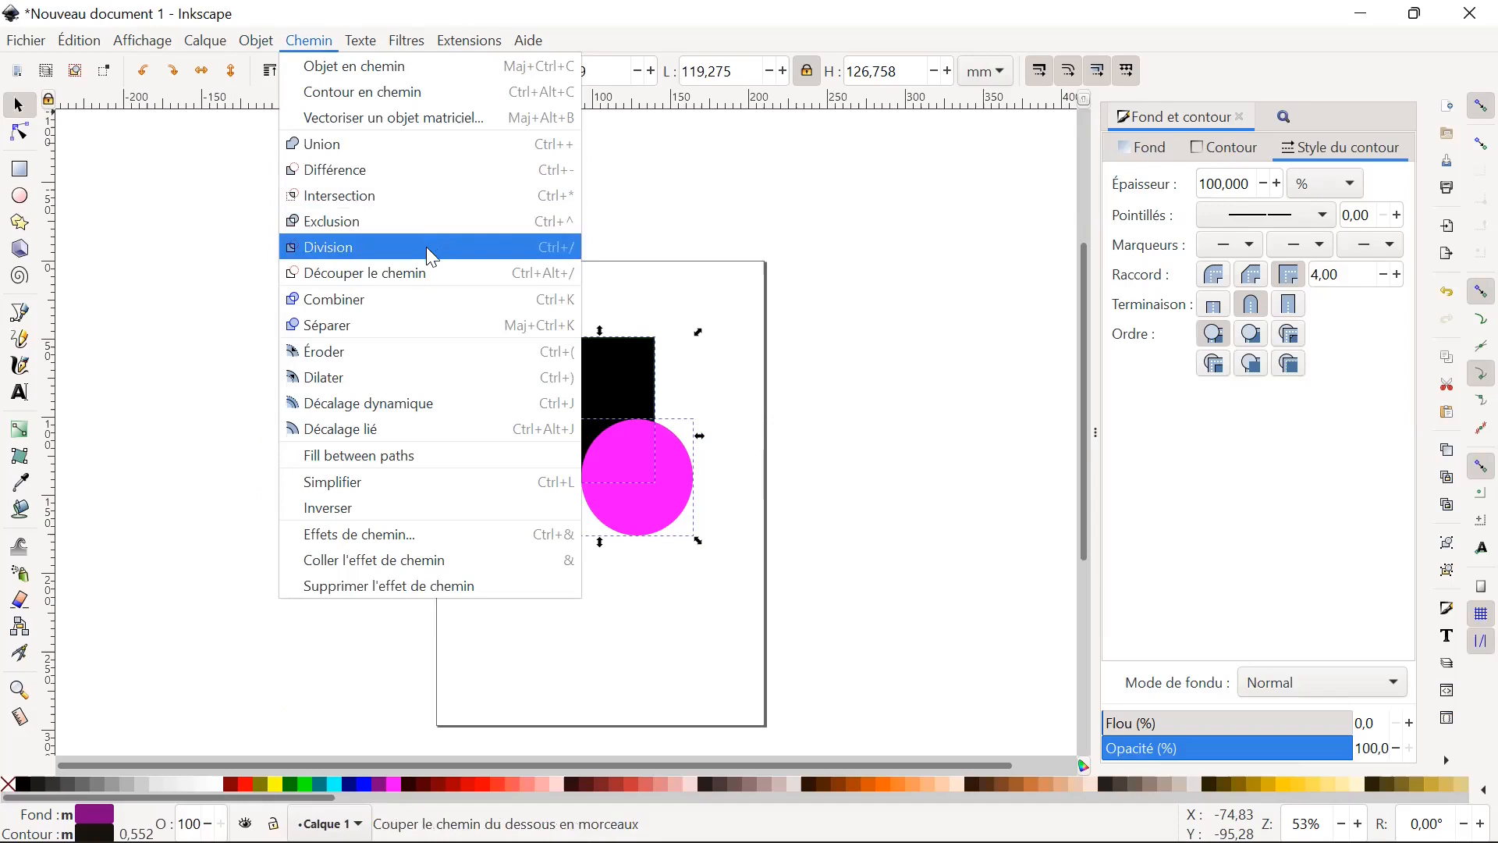
click(403, 172)
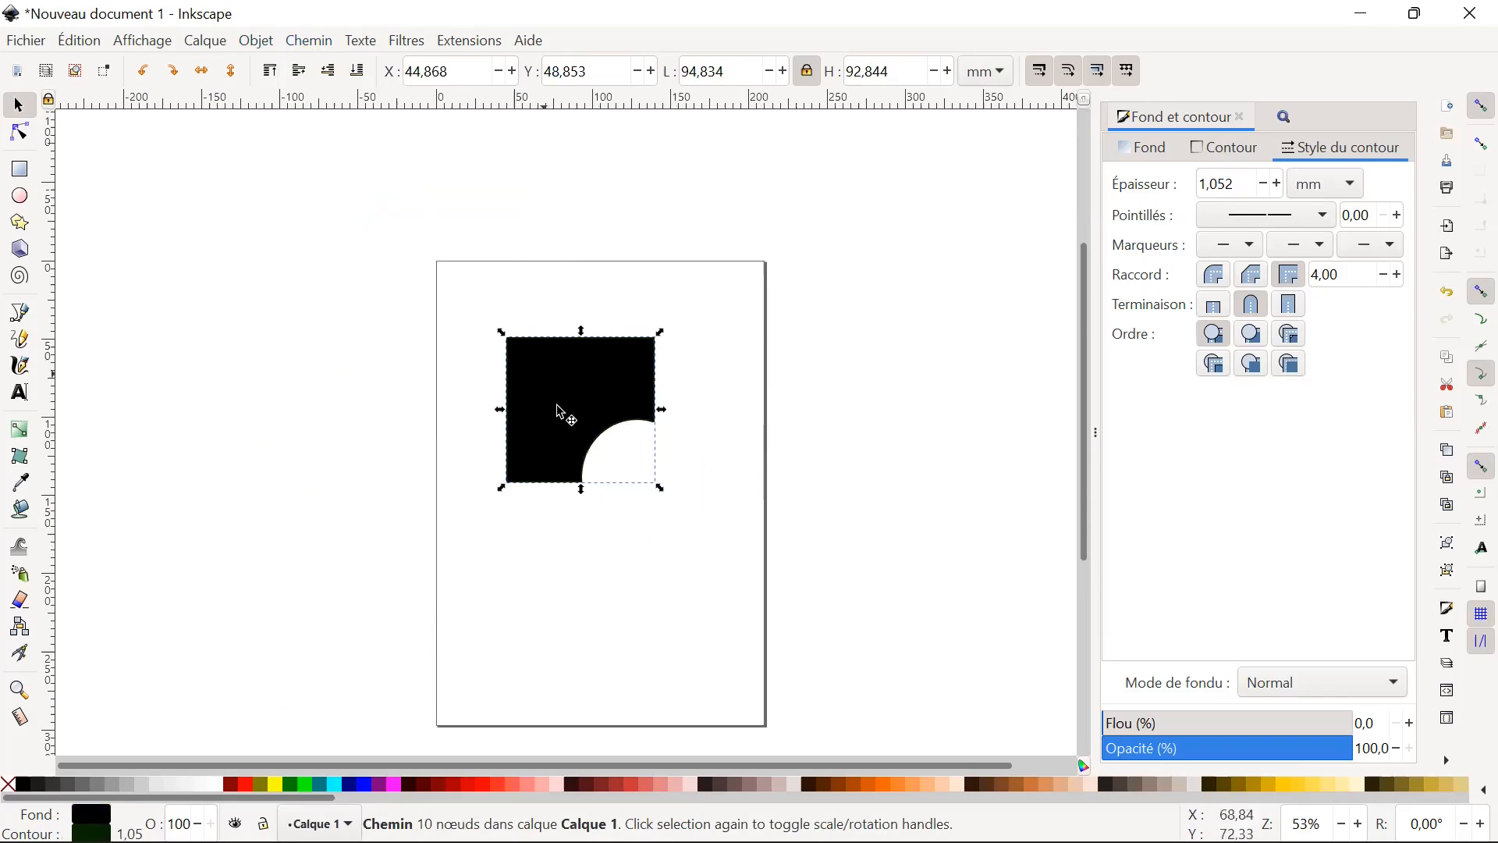
click(565, 599)
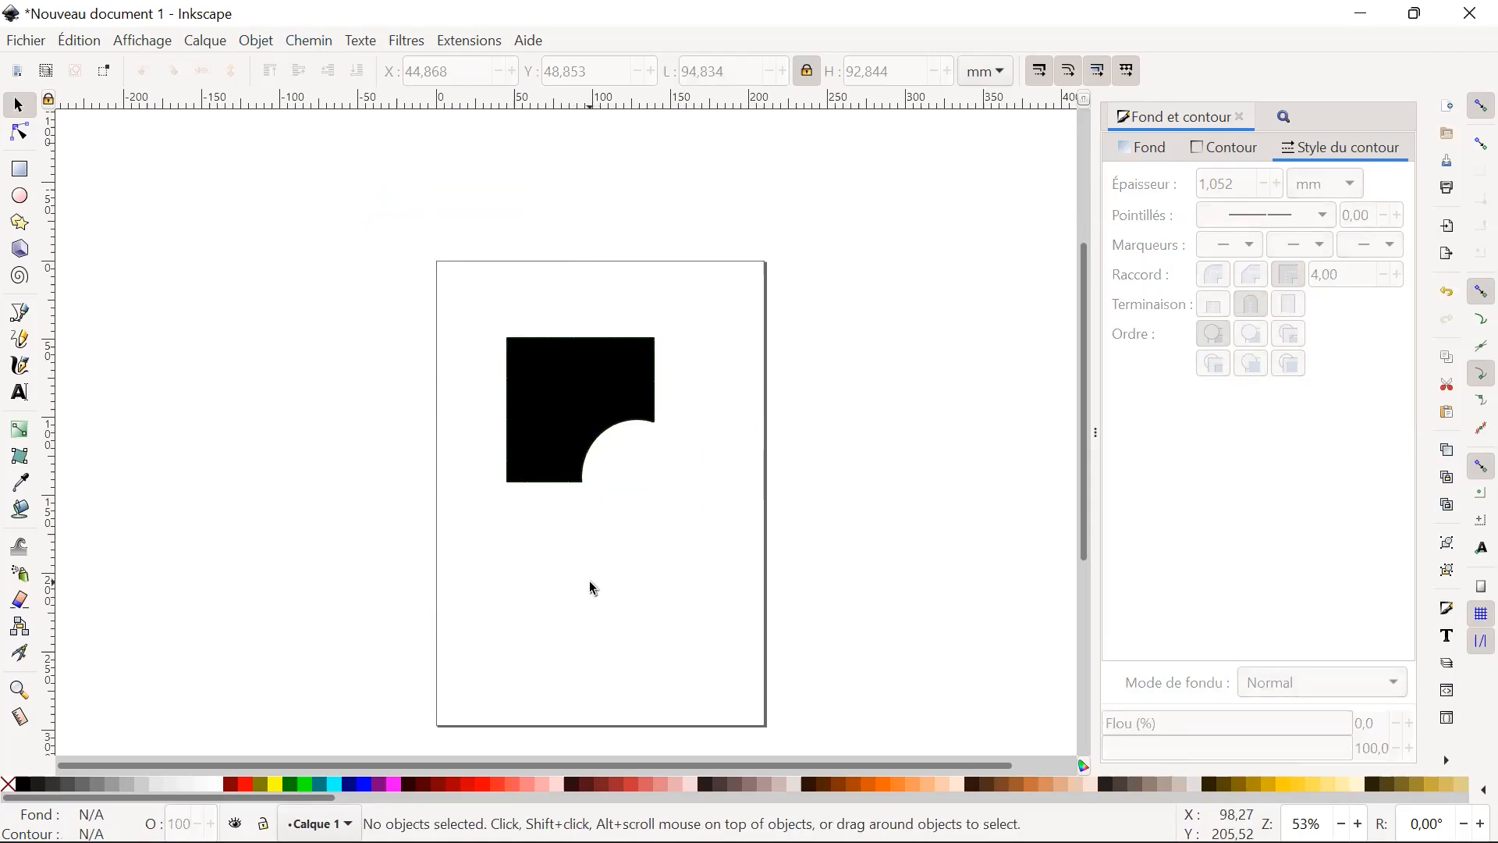
key(ctrl+z)
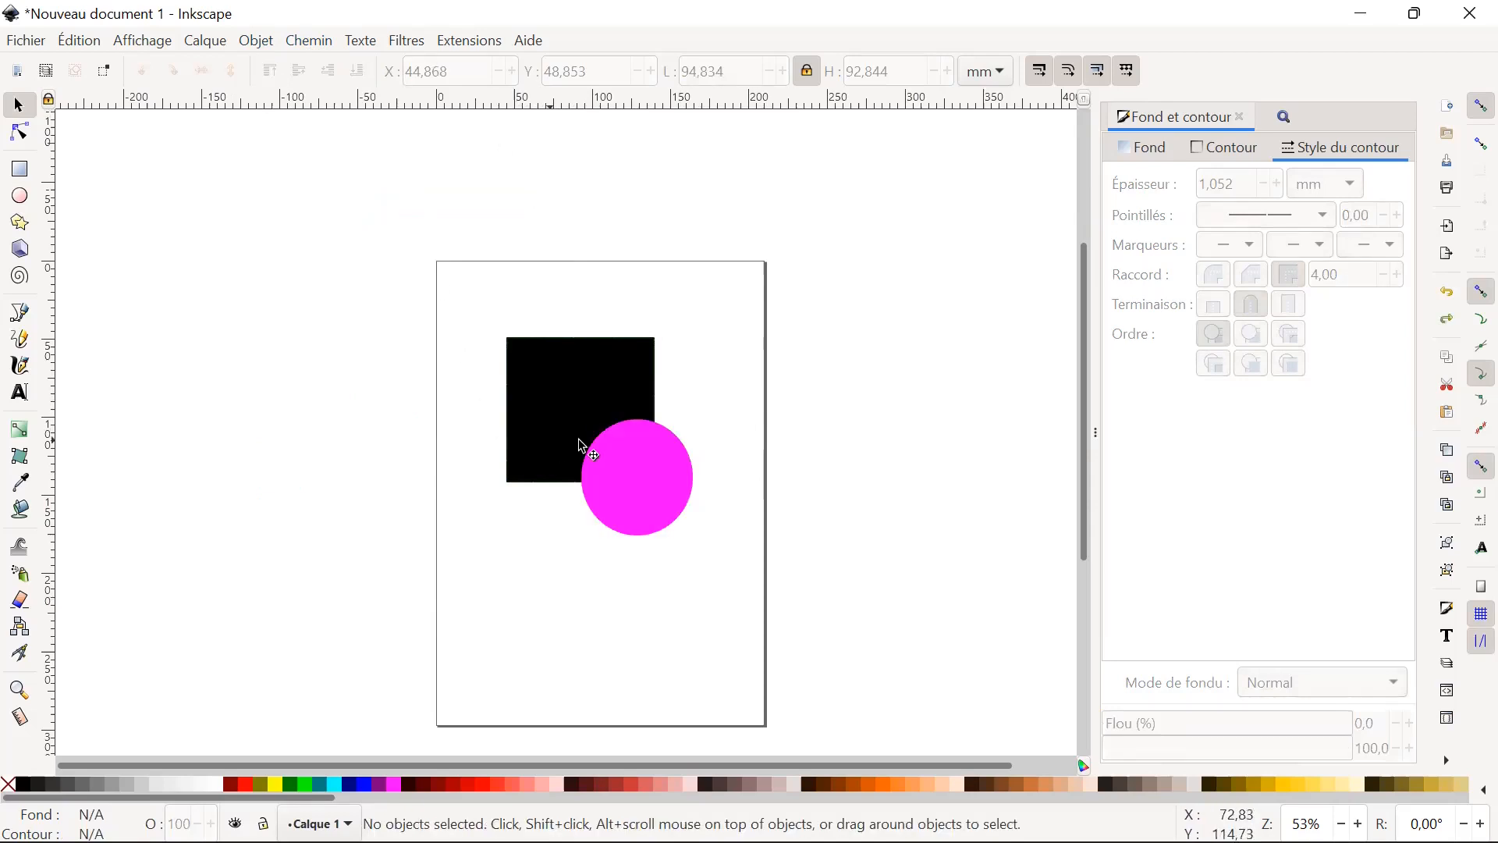
Apply the Exclusion path operation to the black square and magenta circle, and undo it.
click(574, 393)
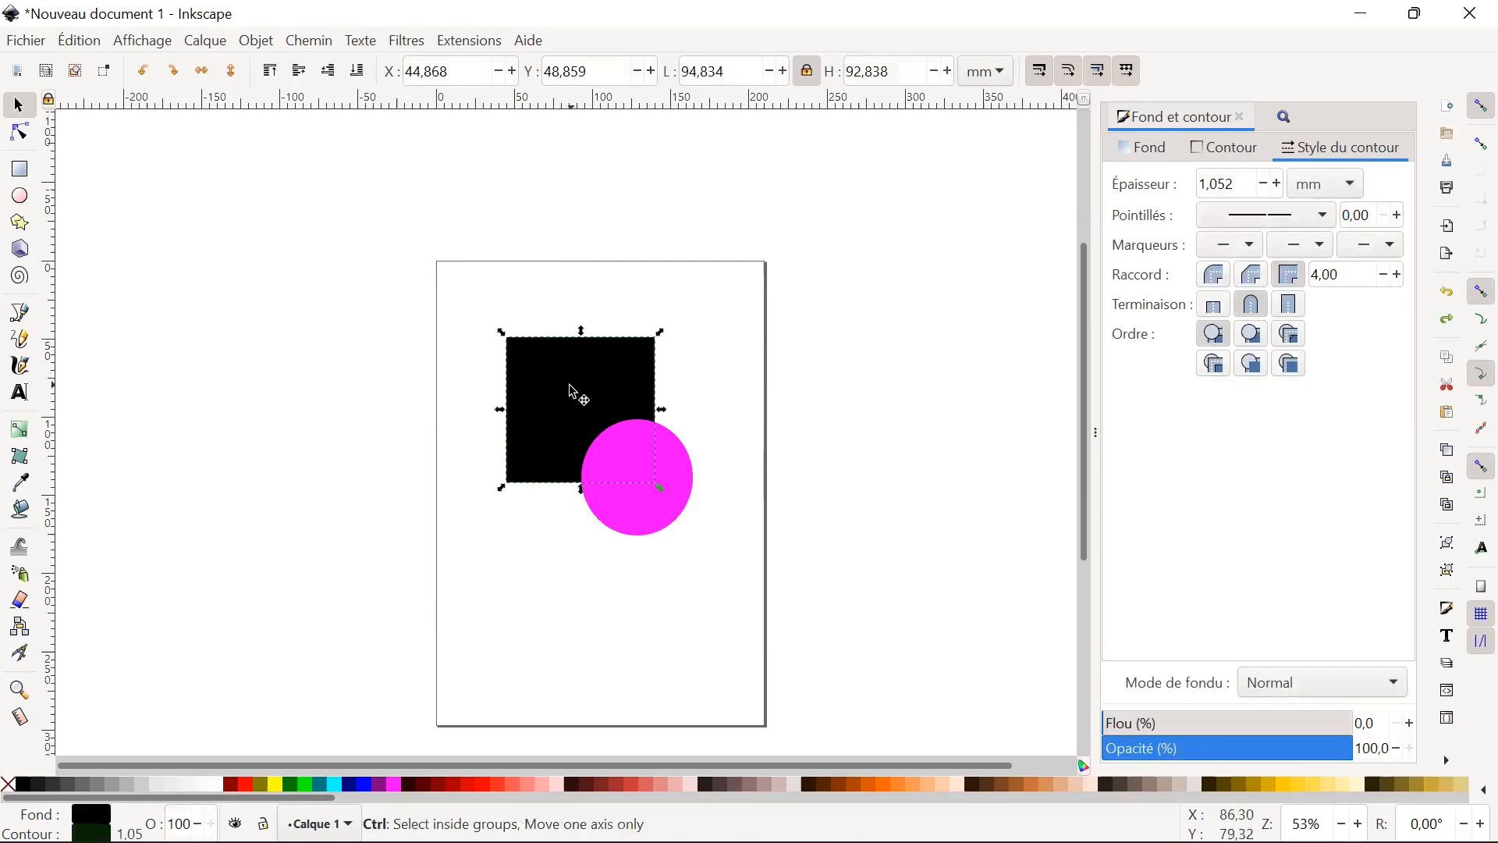
shift+click(684, 513)
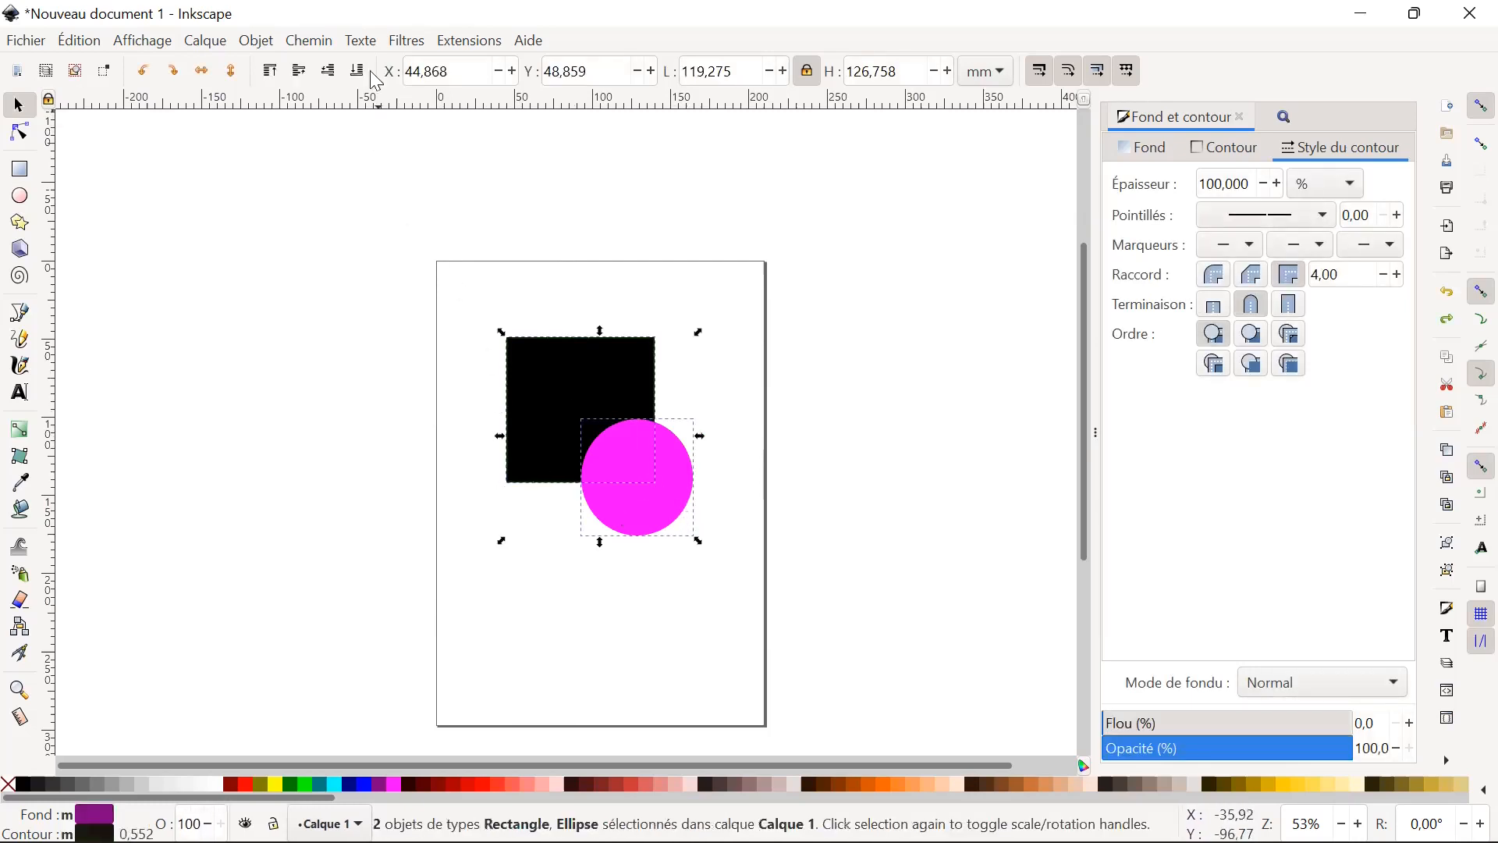
click(319, 45)
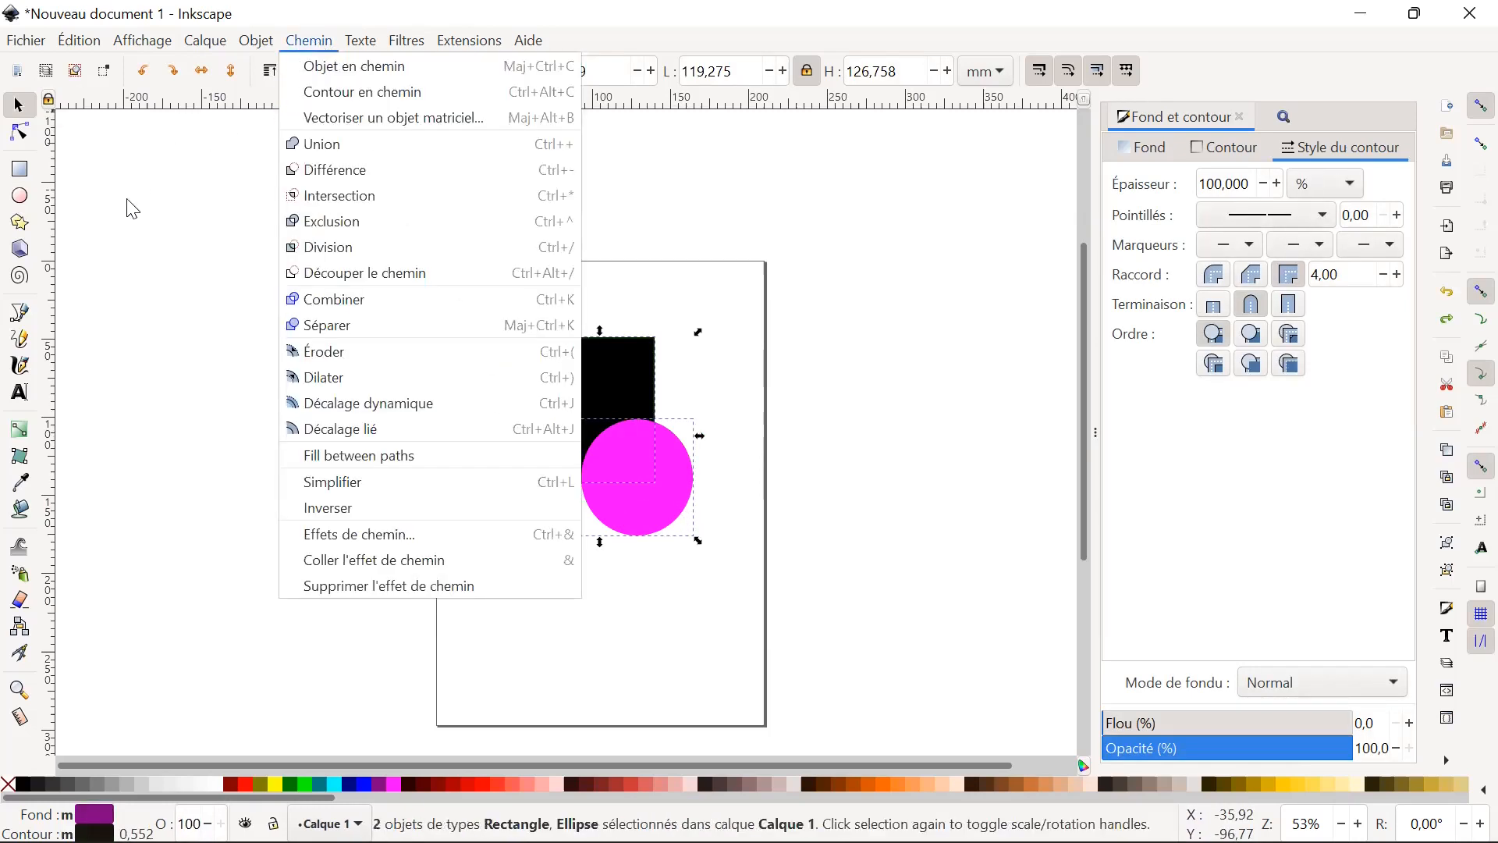
click(335, 234)
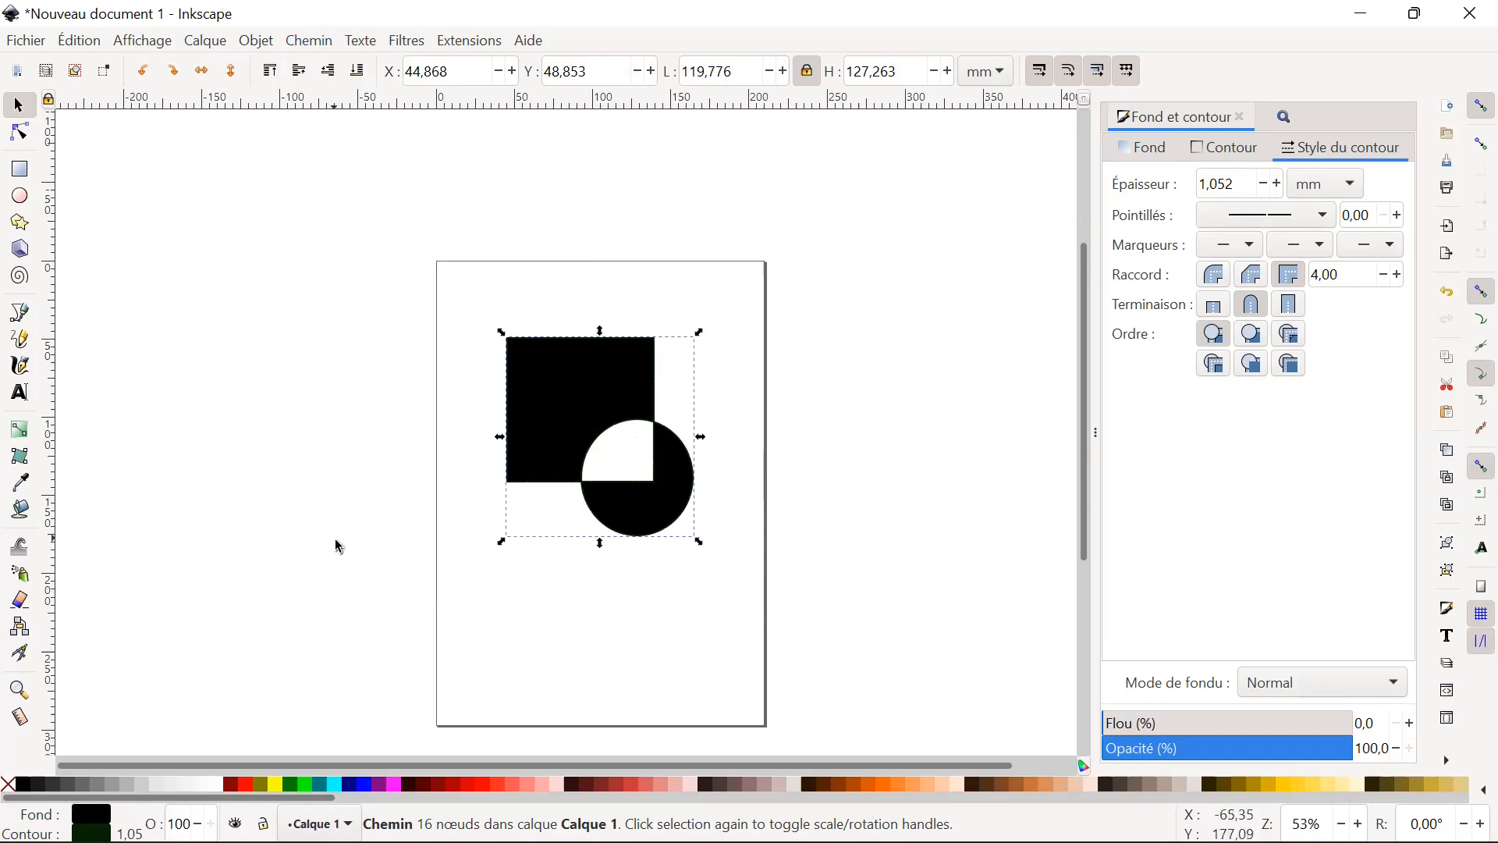
click(624, 671)
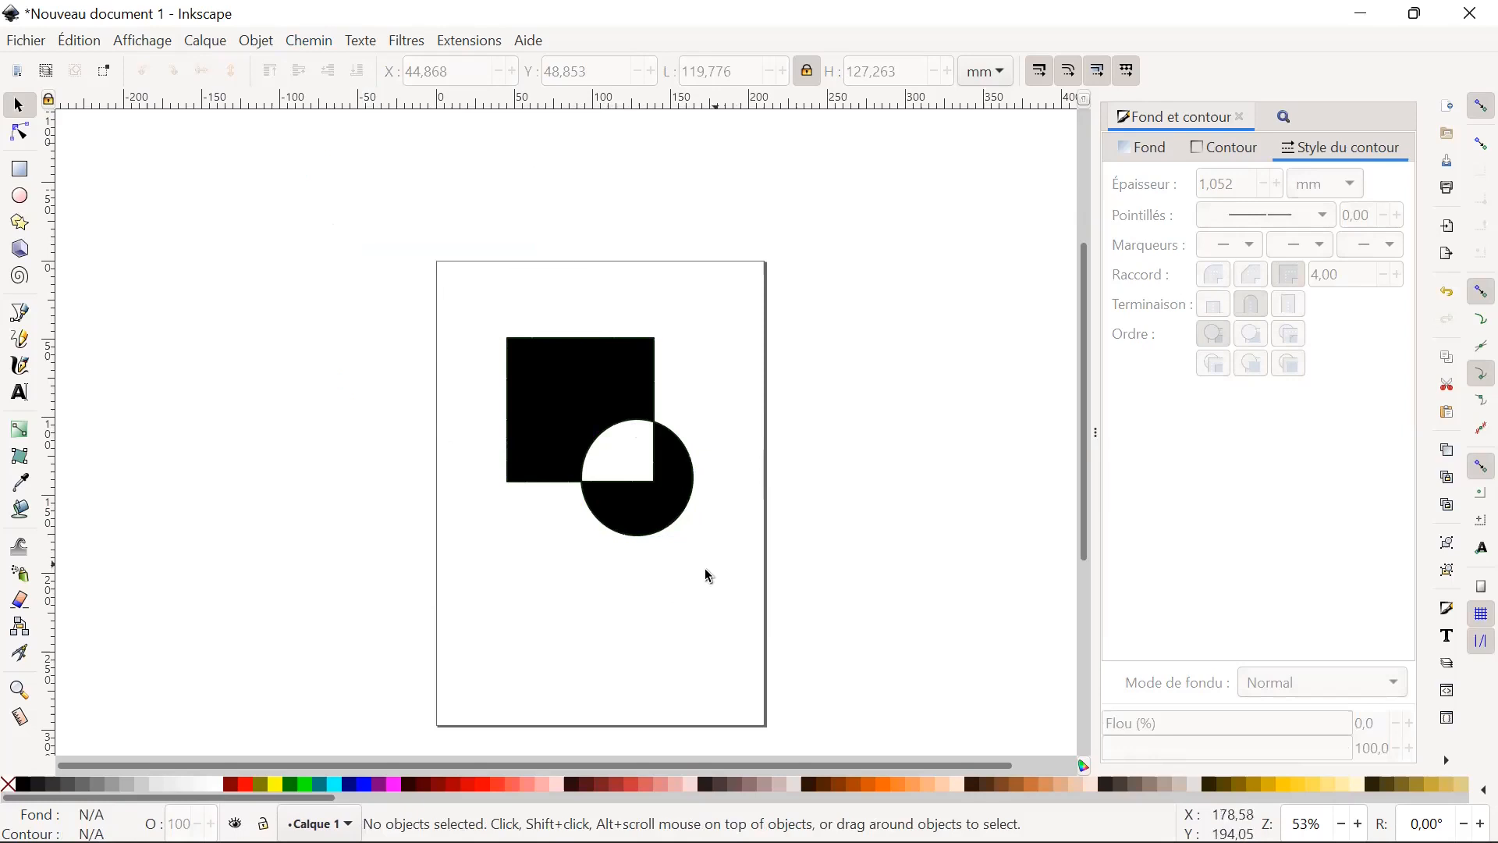
key(ctrl)
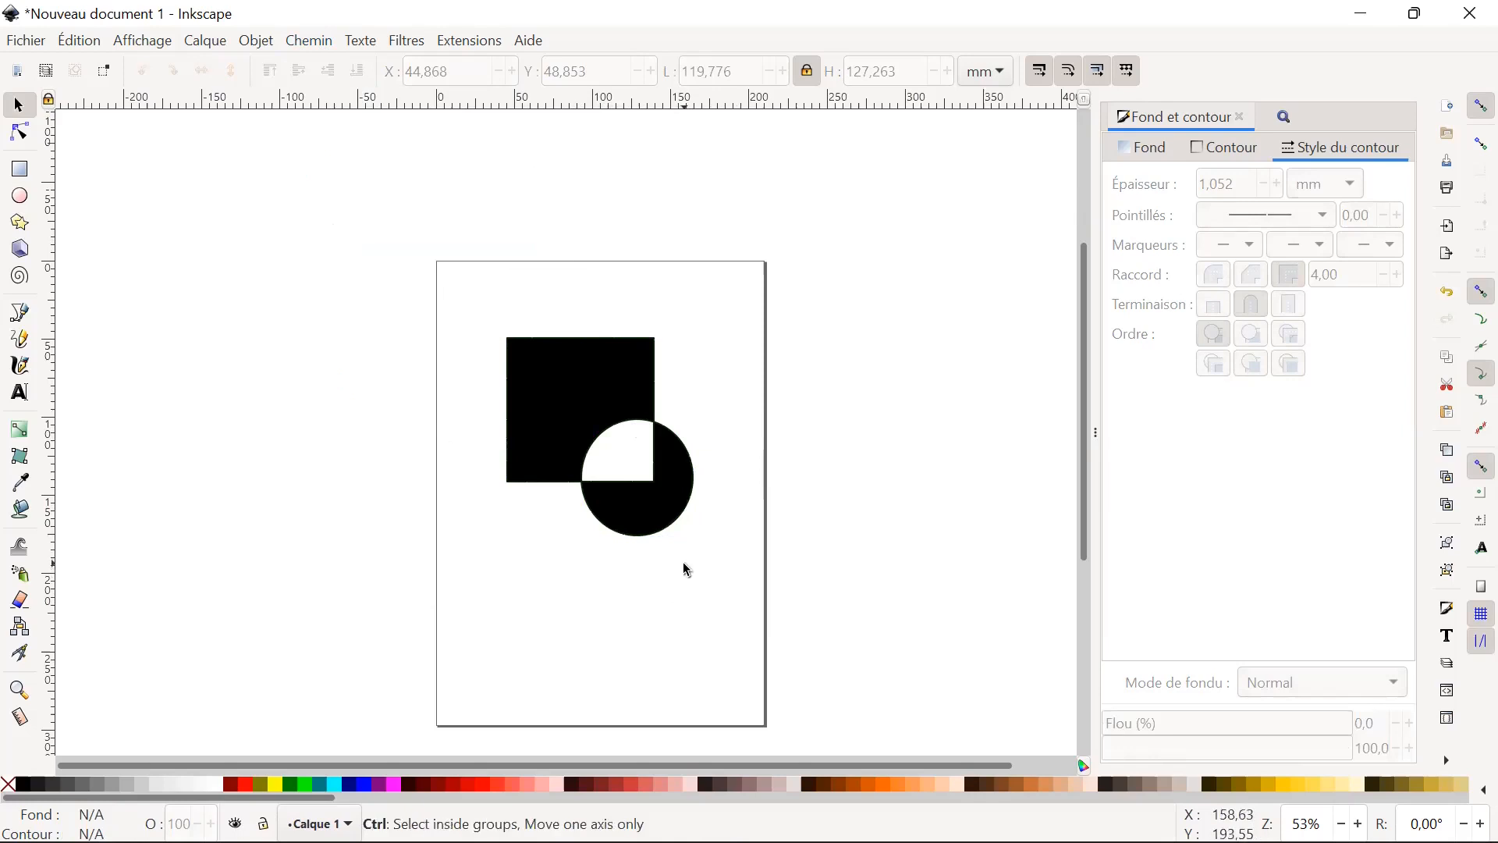
key(ctrl+z)
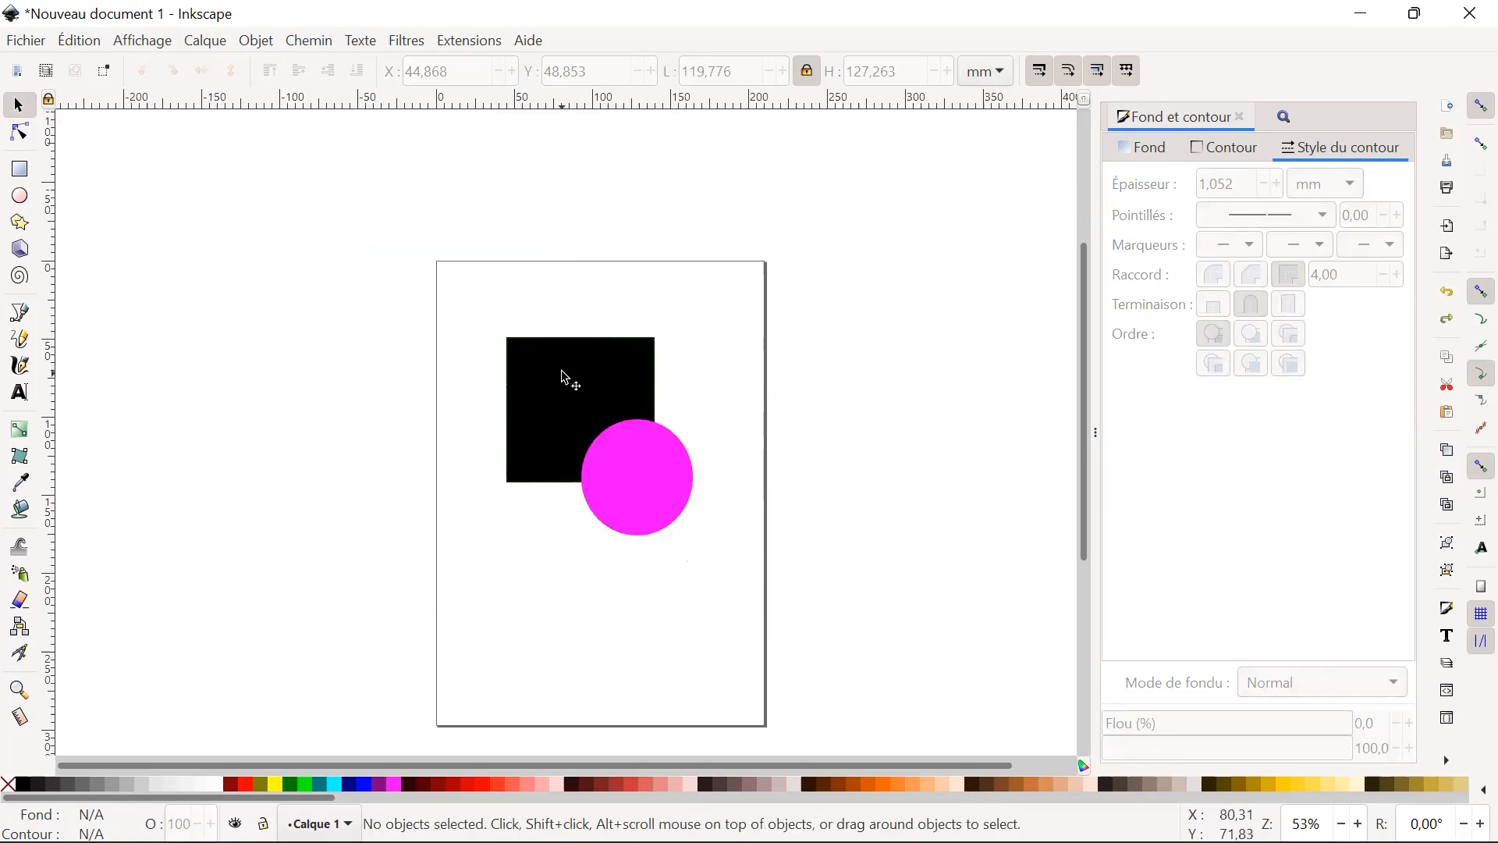
Exclude the overlap of the square and circle once more, and try Intersection on the resulting single path.
click(593, 409)
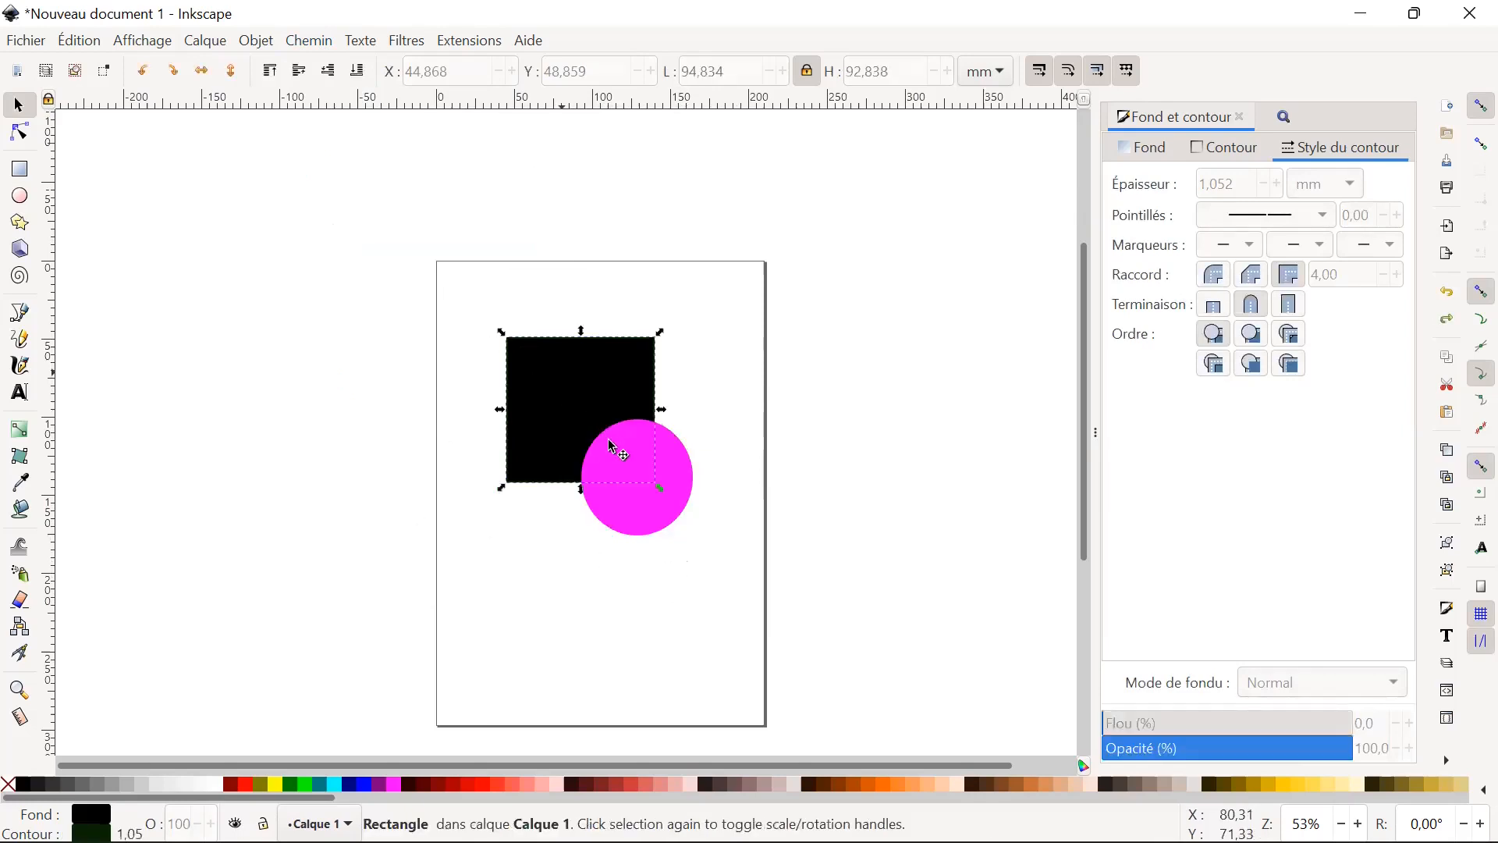
shift+click(662, 531)
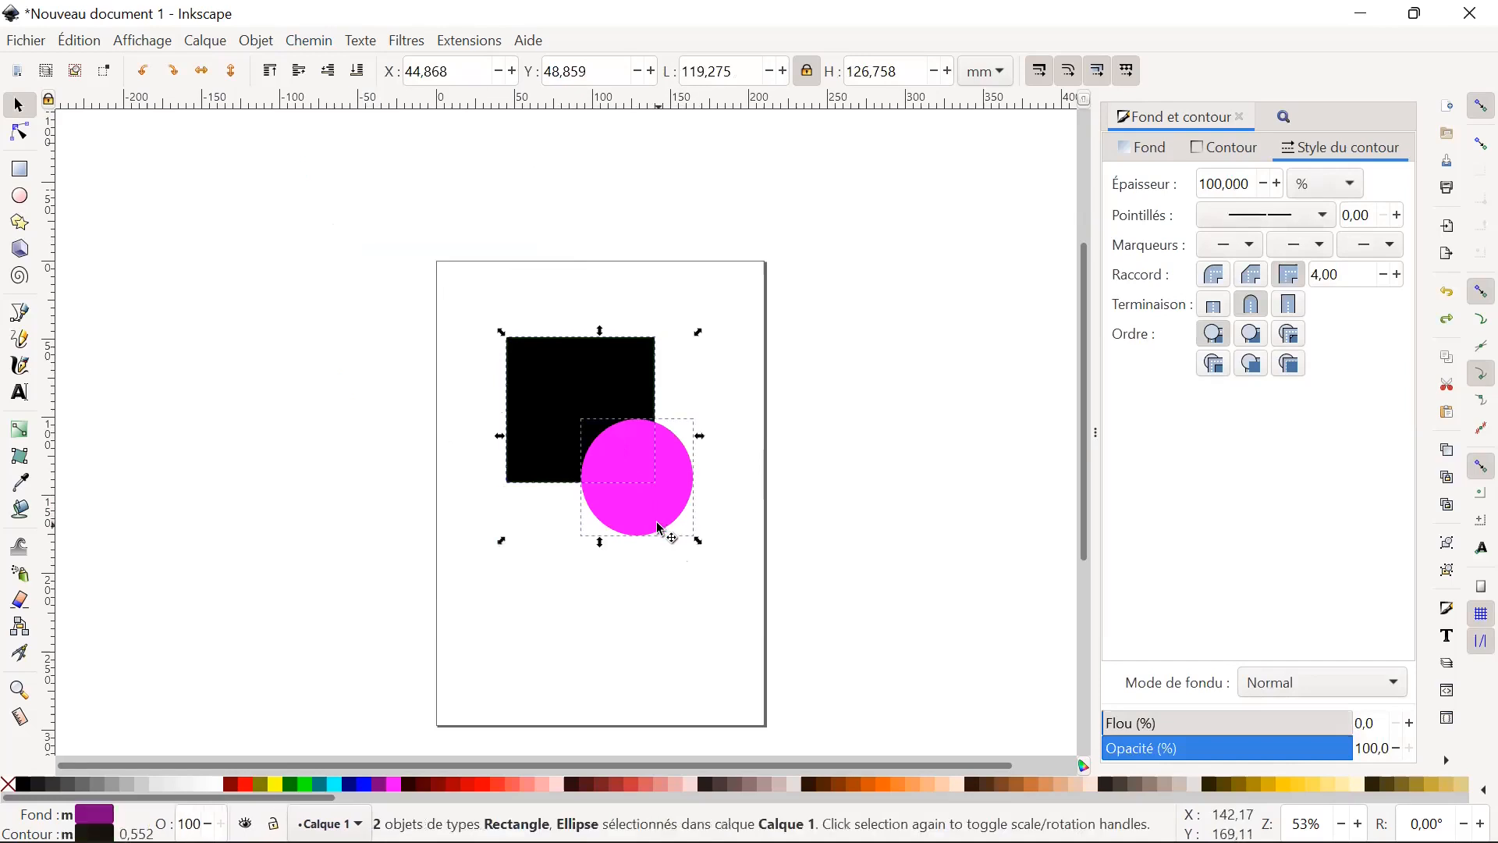
click(321, 44)
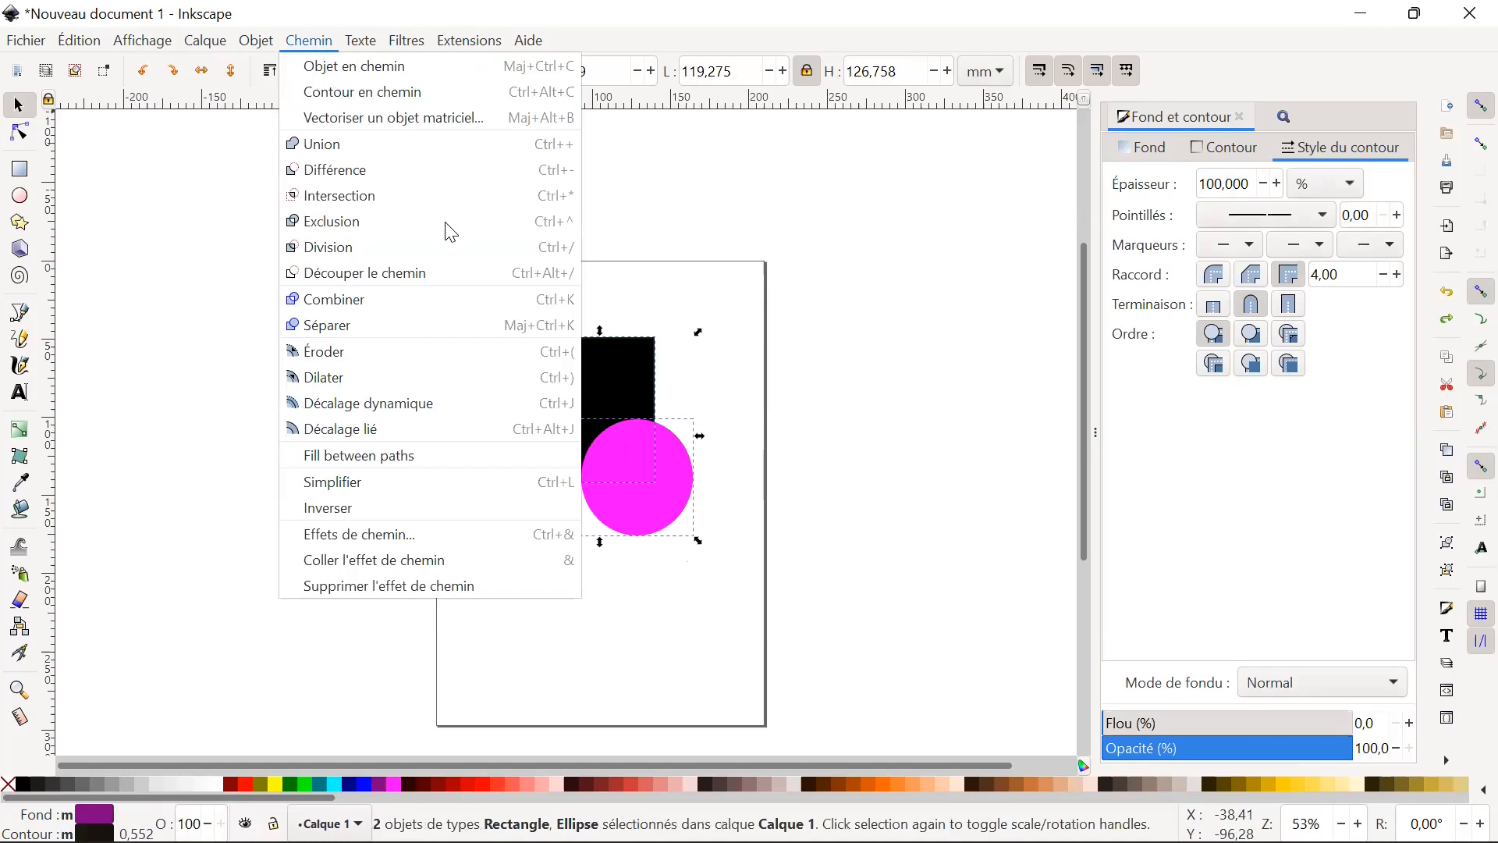
click(347, 226)
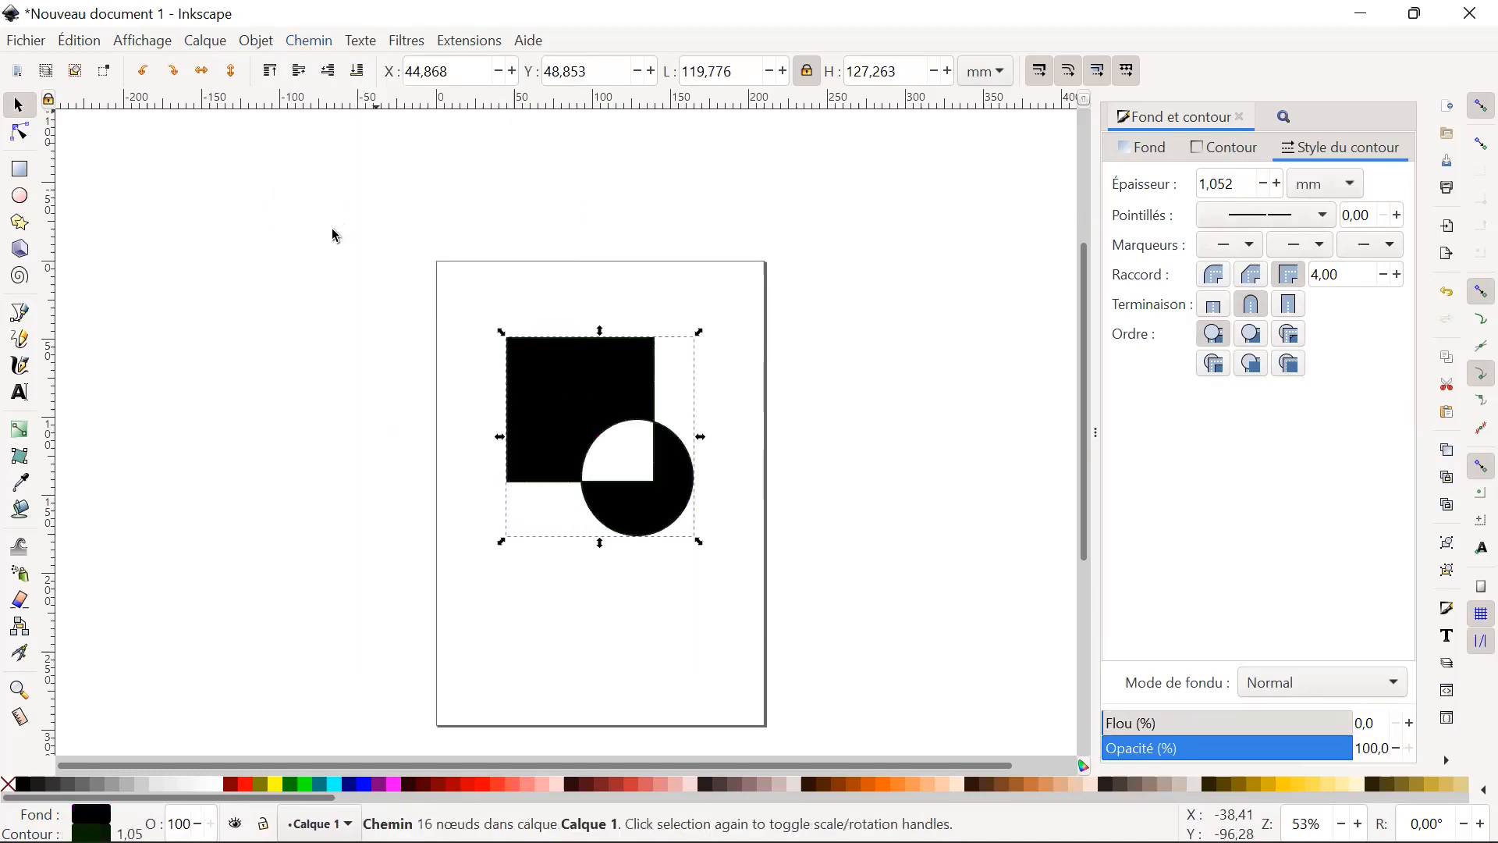
click(318, 46)
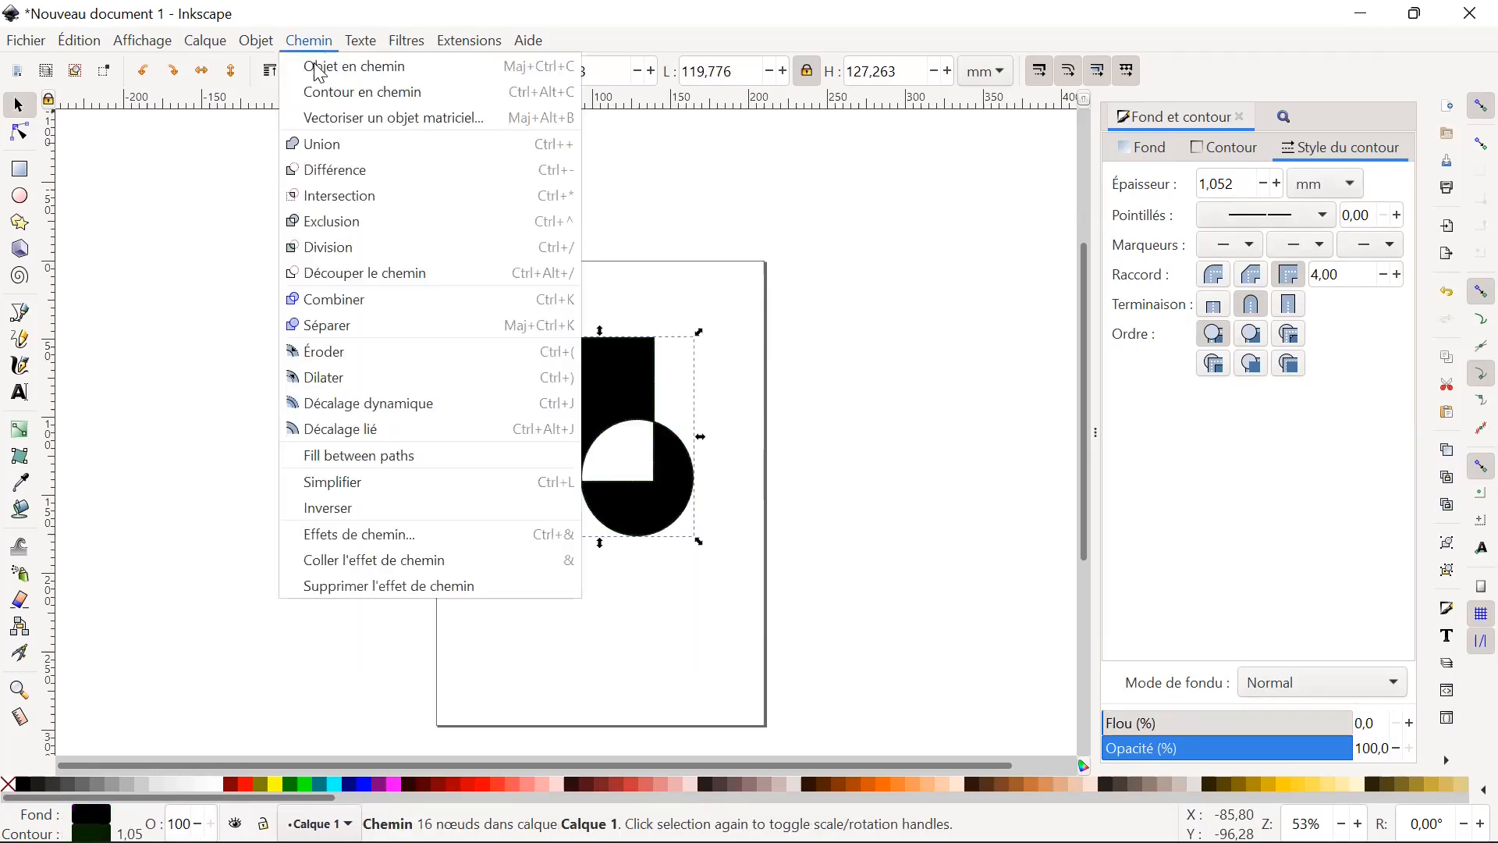
click(379, 206)
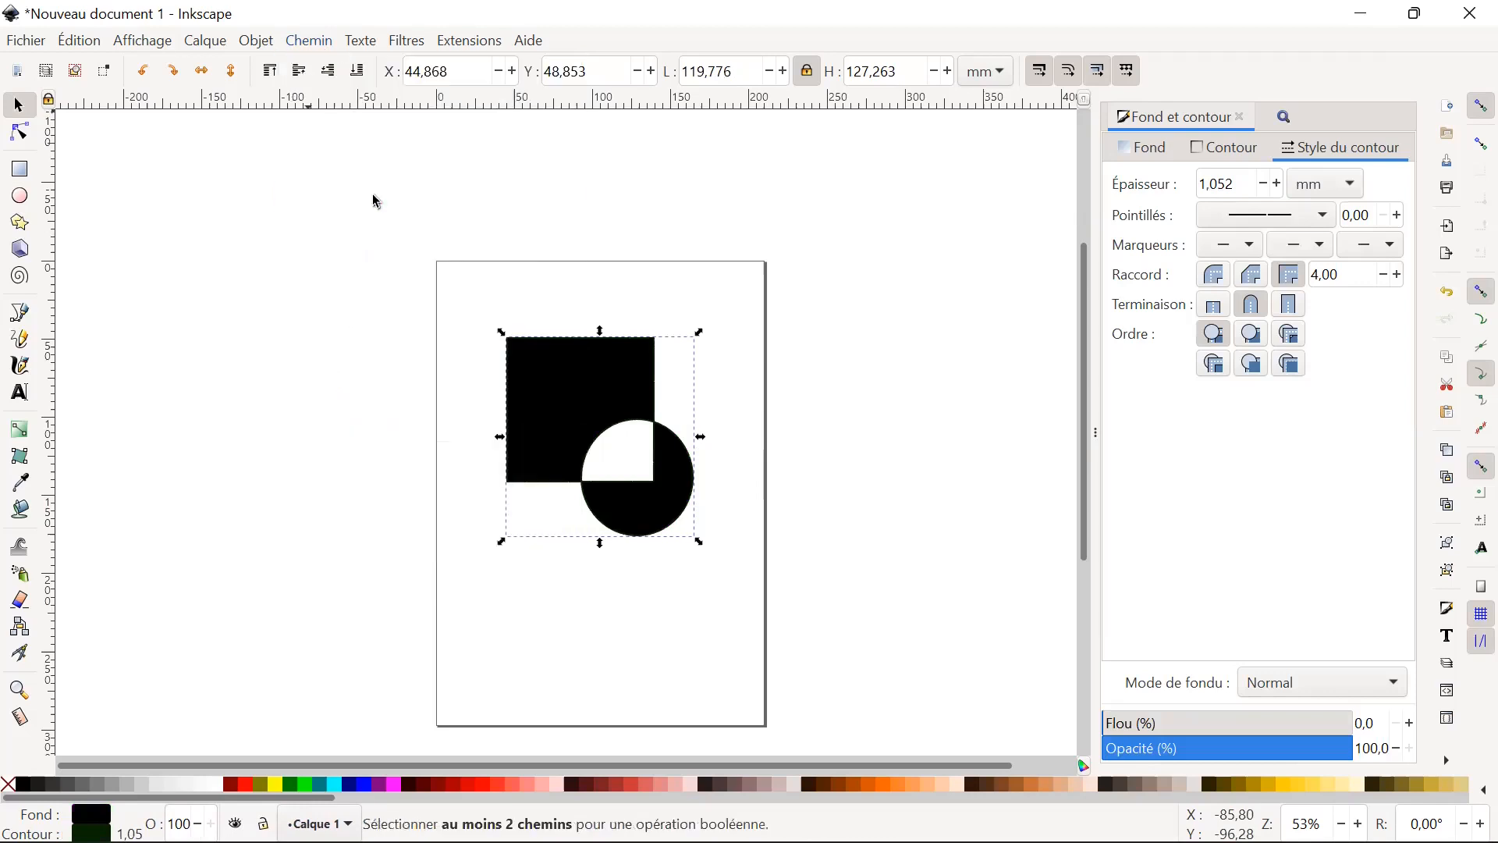
click(753, 434)
click(619, 405)
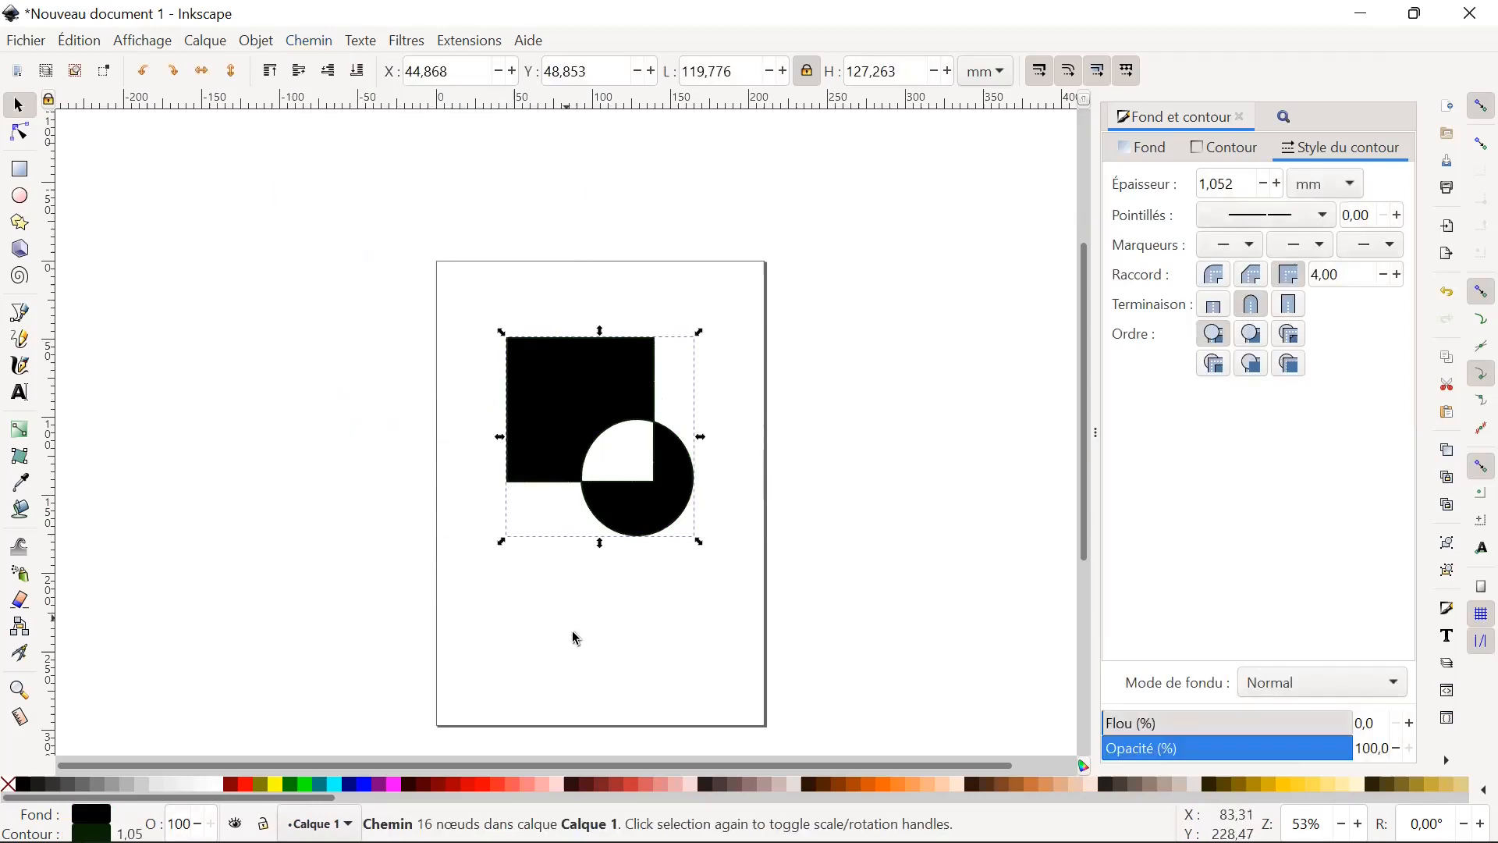
click(733, 623)
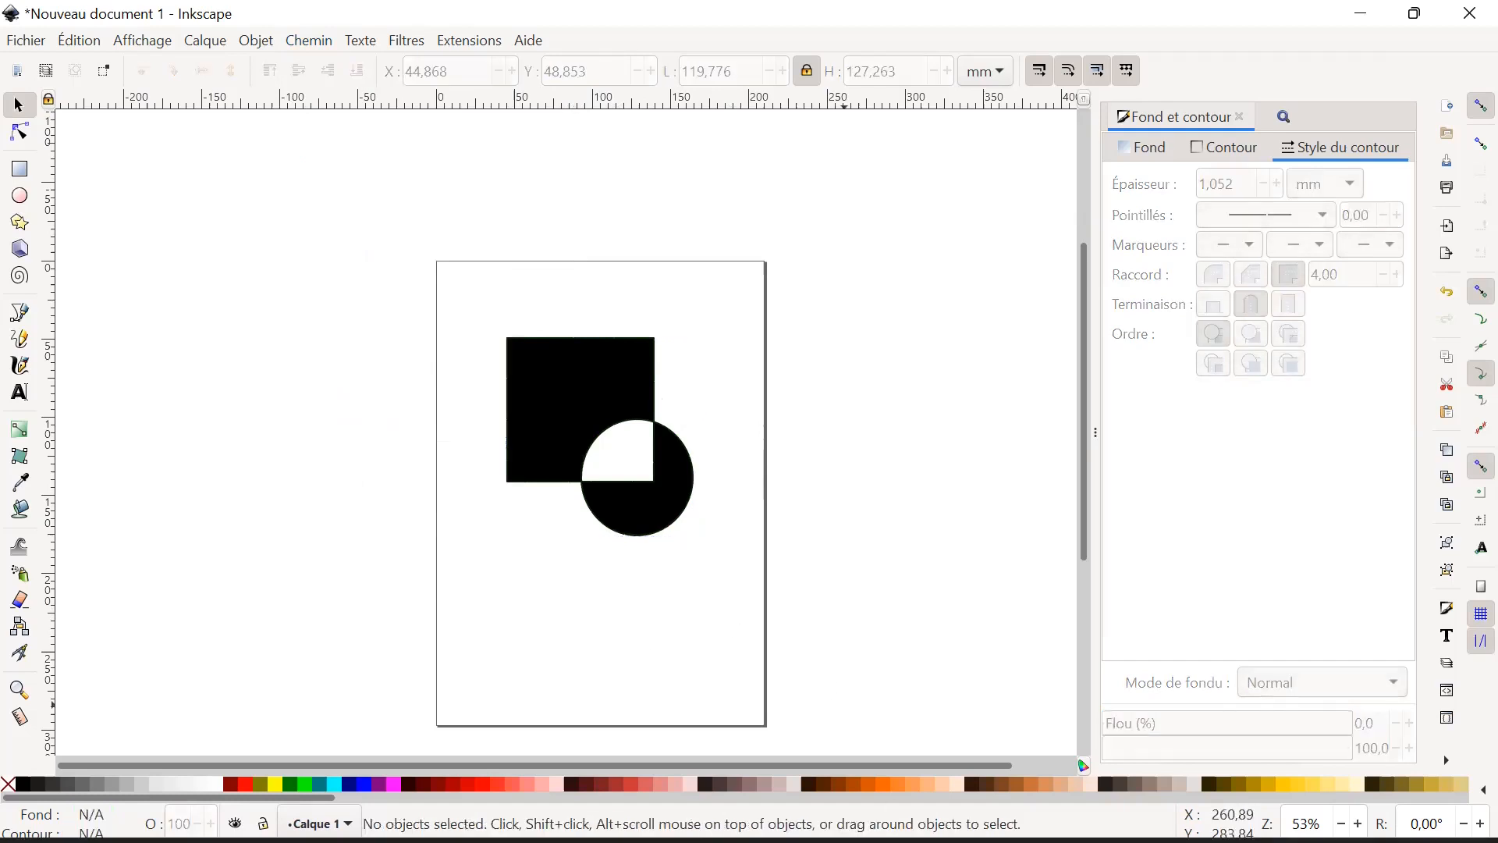
Check the geometric operations slide in the Acrobat Reader training PDF and return to Inkscape.
click(1046, 815)
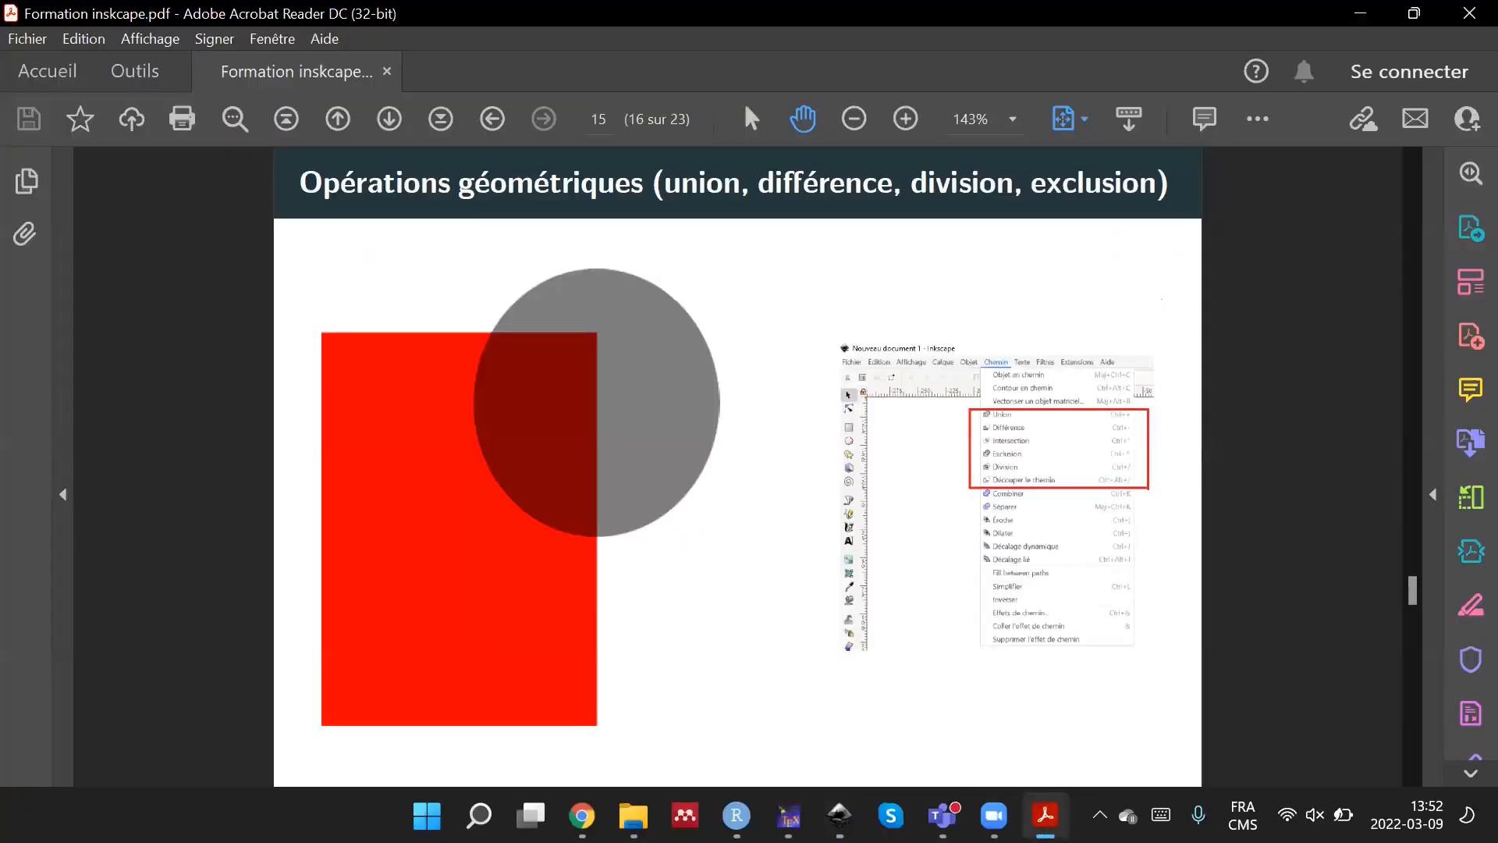
click(1046, 815)
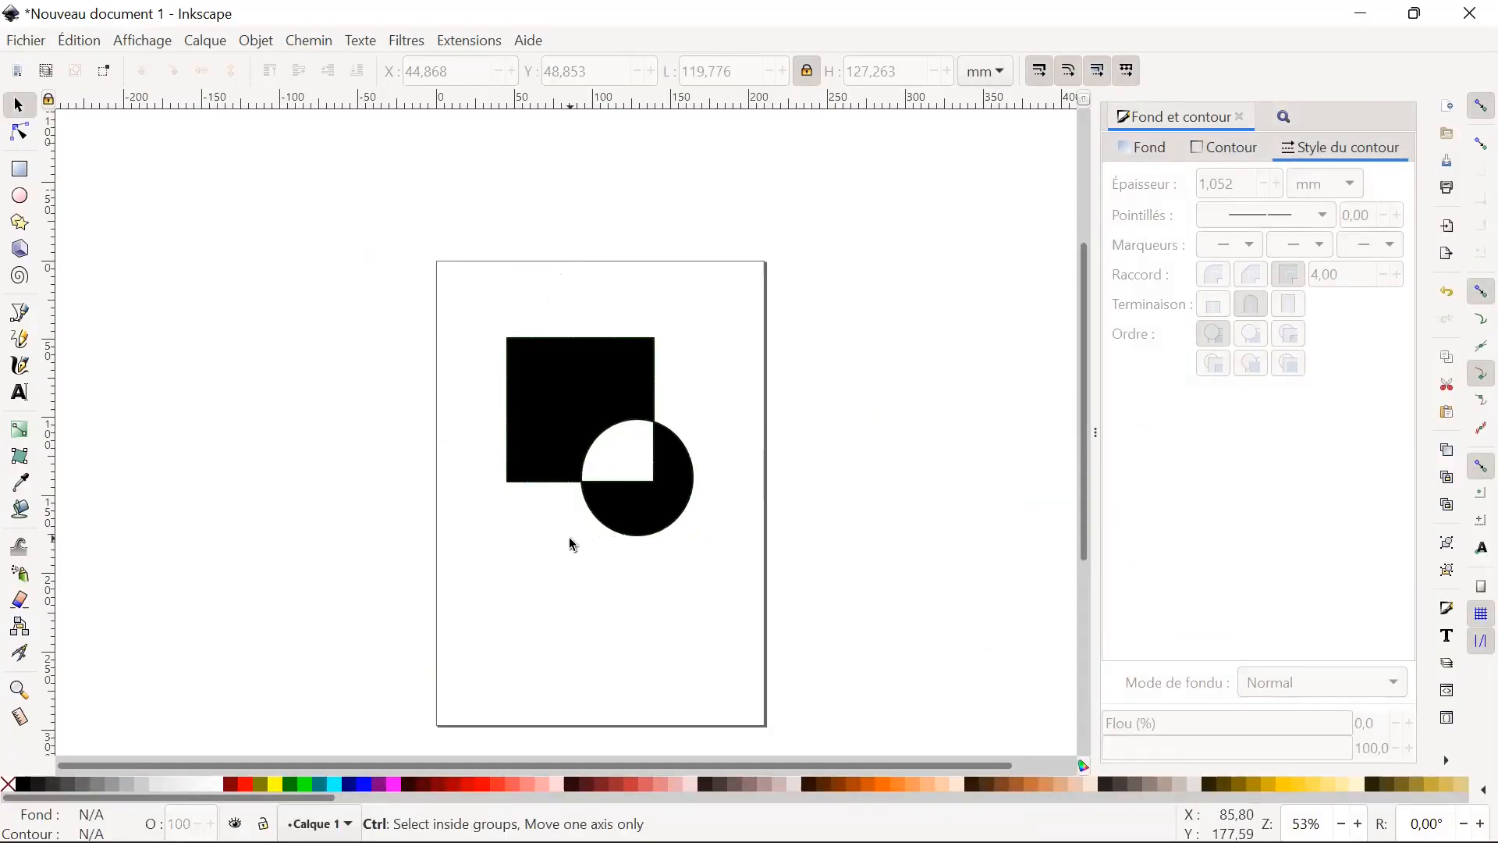
Restore the separate square and circle, try merging them with the Union path operation, and undo the merge.
ctrl+shift+click(531, 412)
ctrl+shift+click(678, 515)
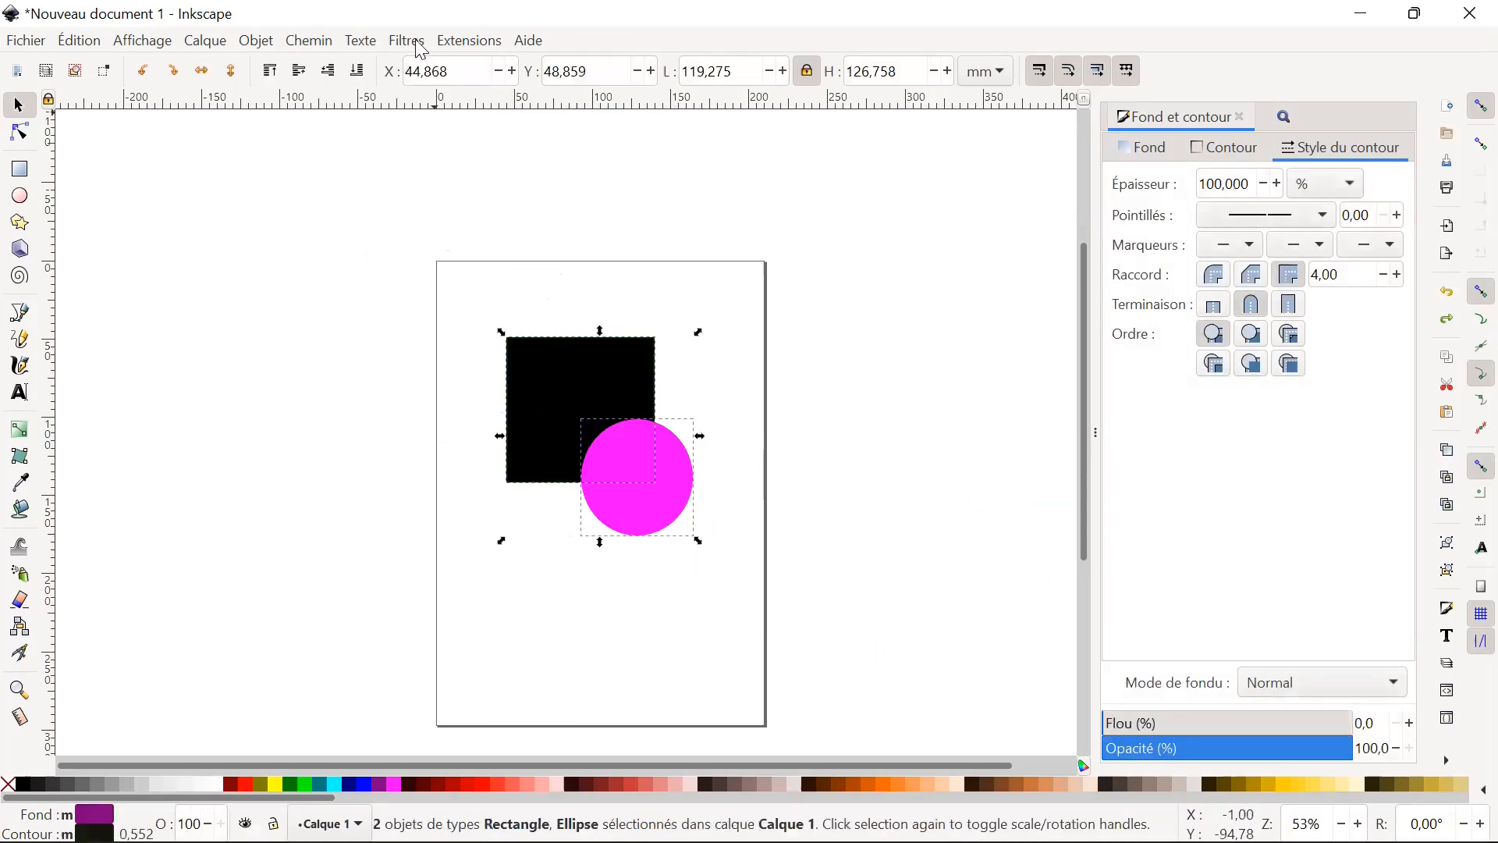
click(257, 40)
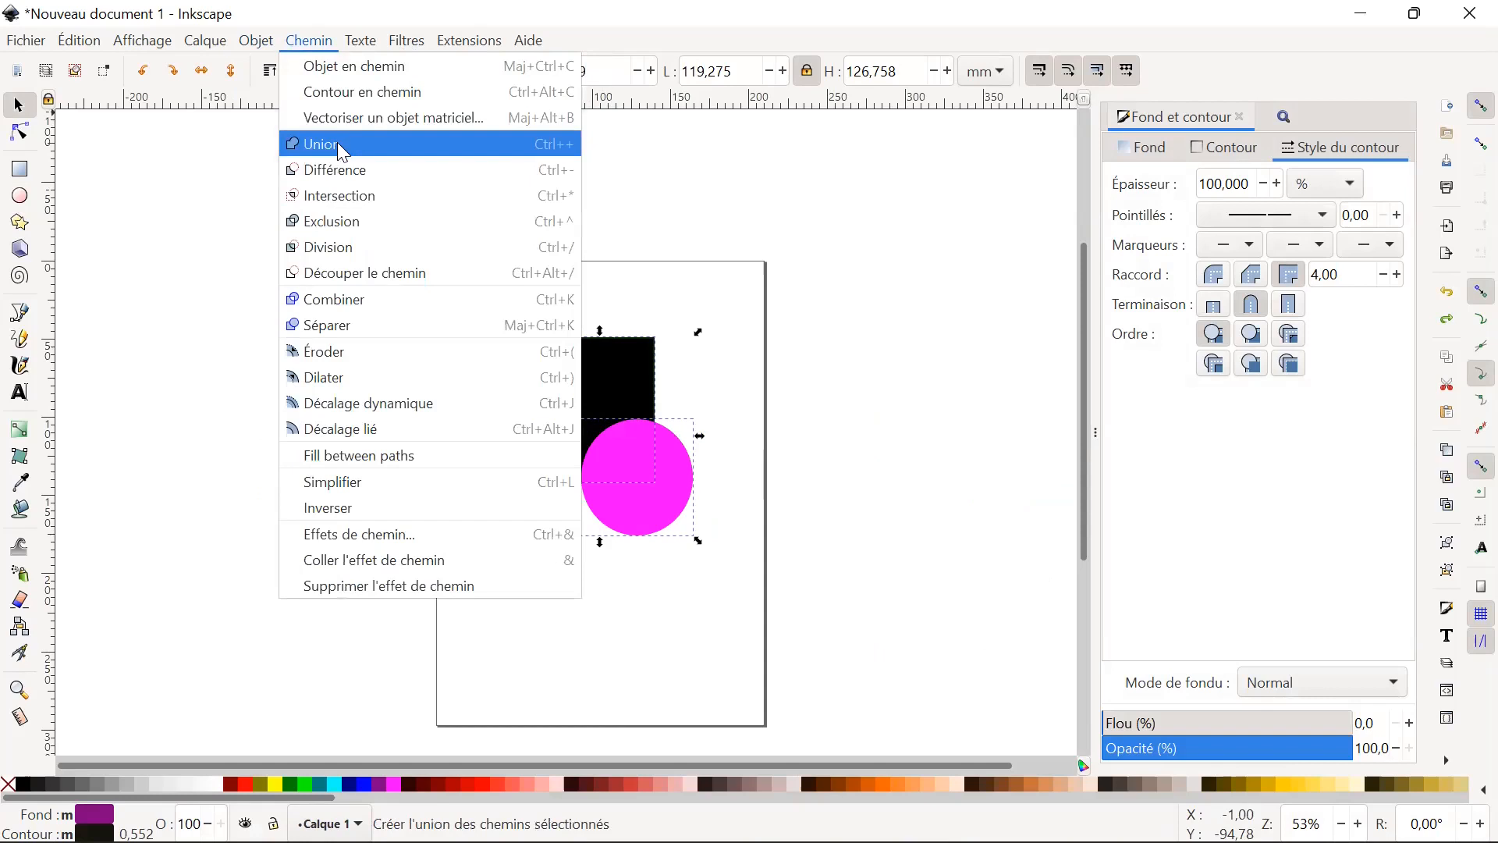
click(343, 153)
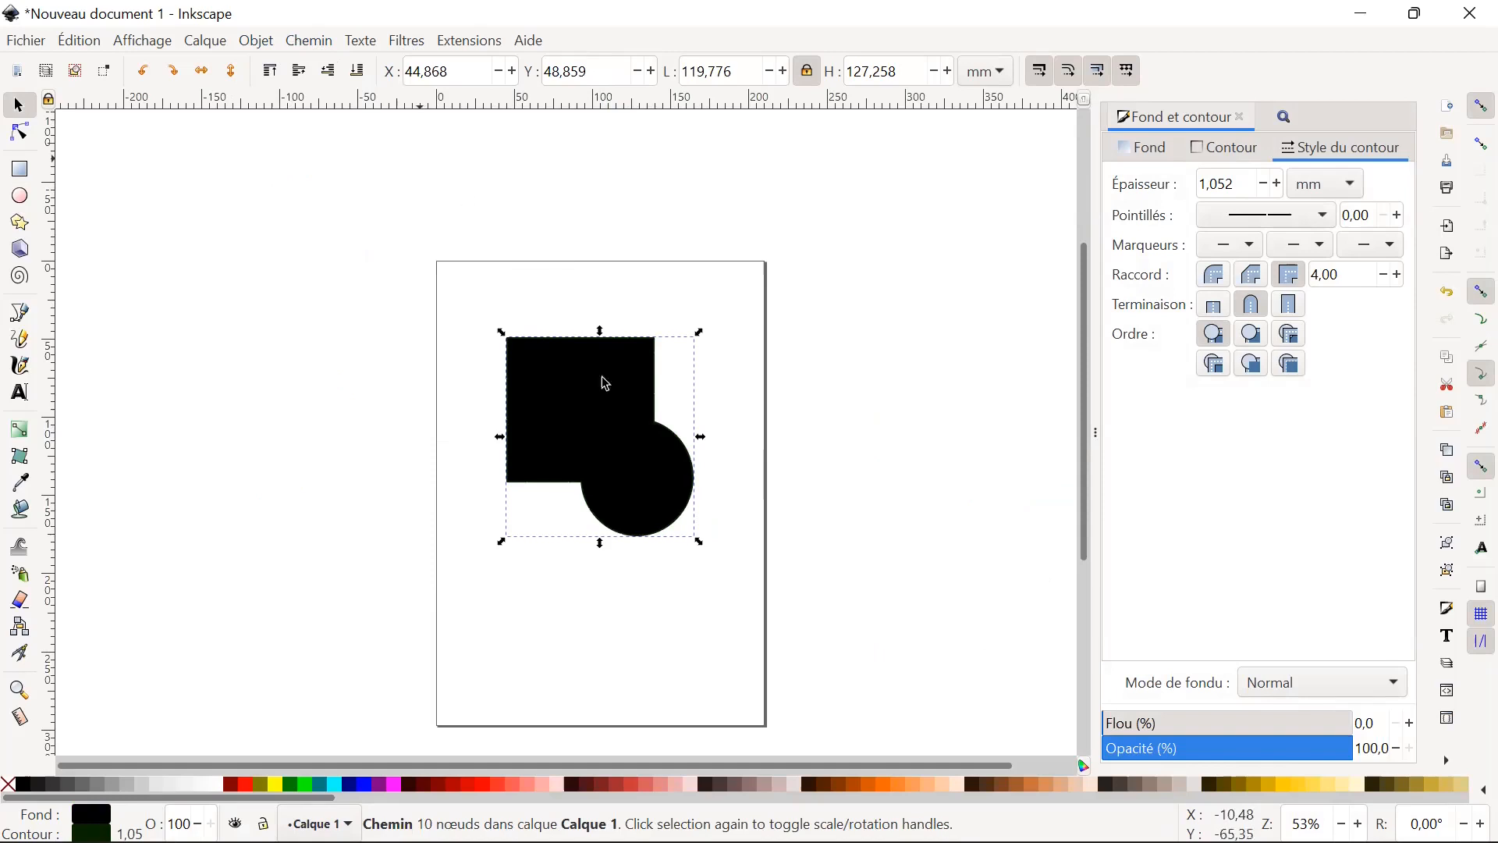
click(664, 515)
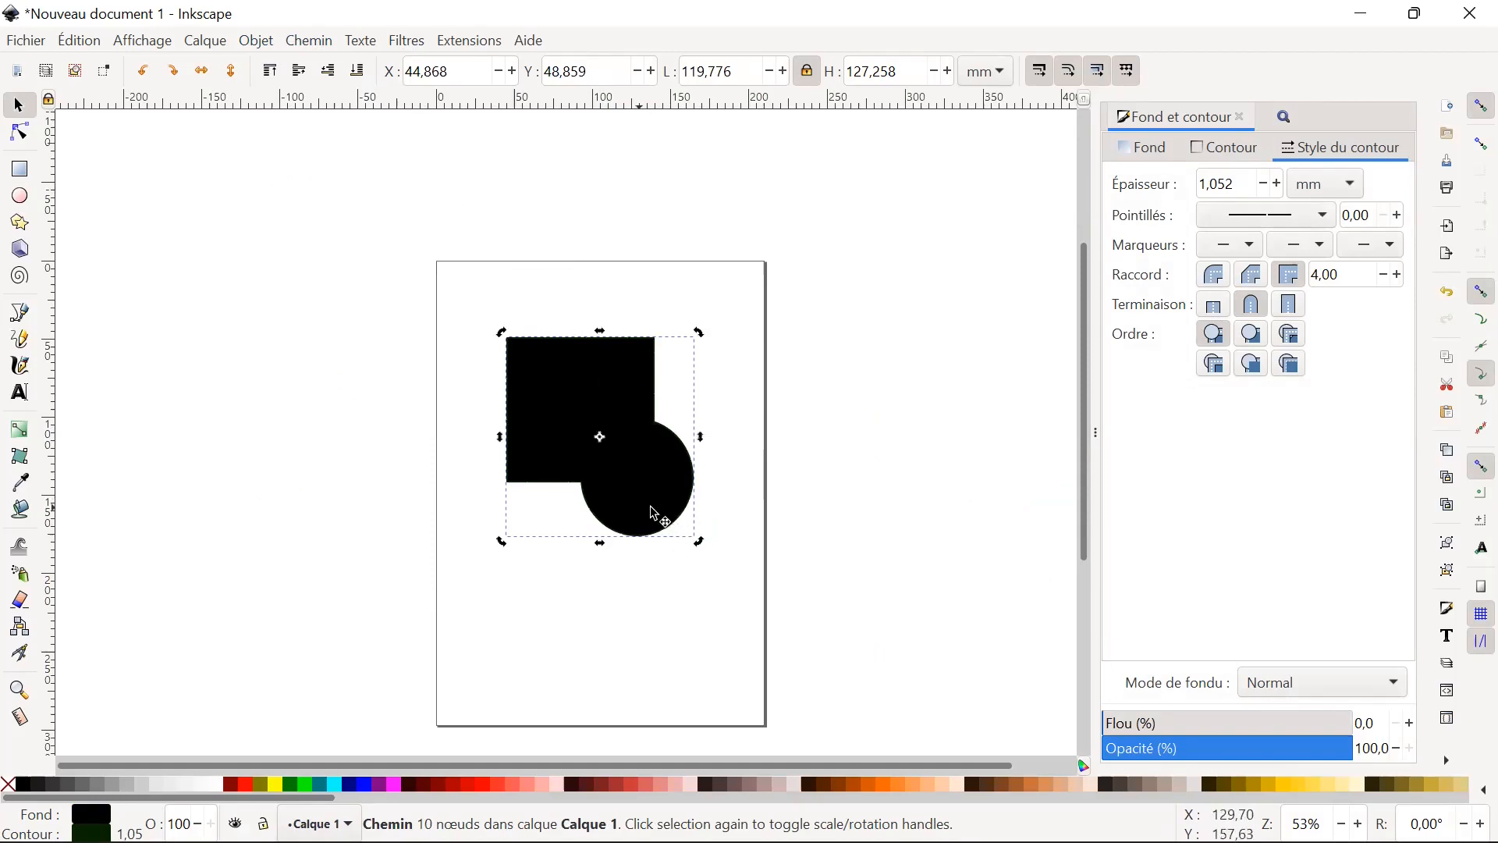
key(ctrl+z)
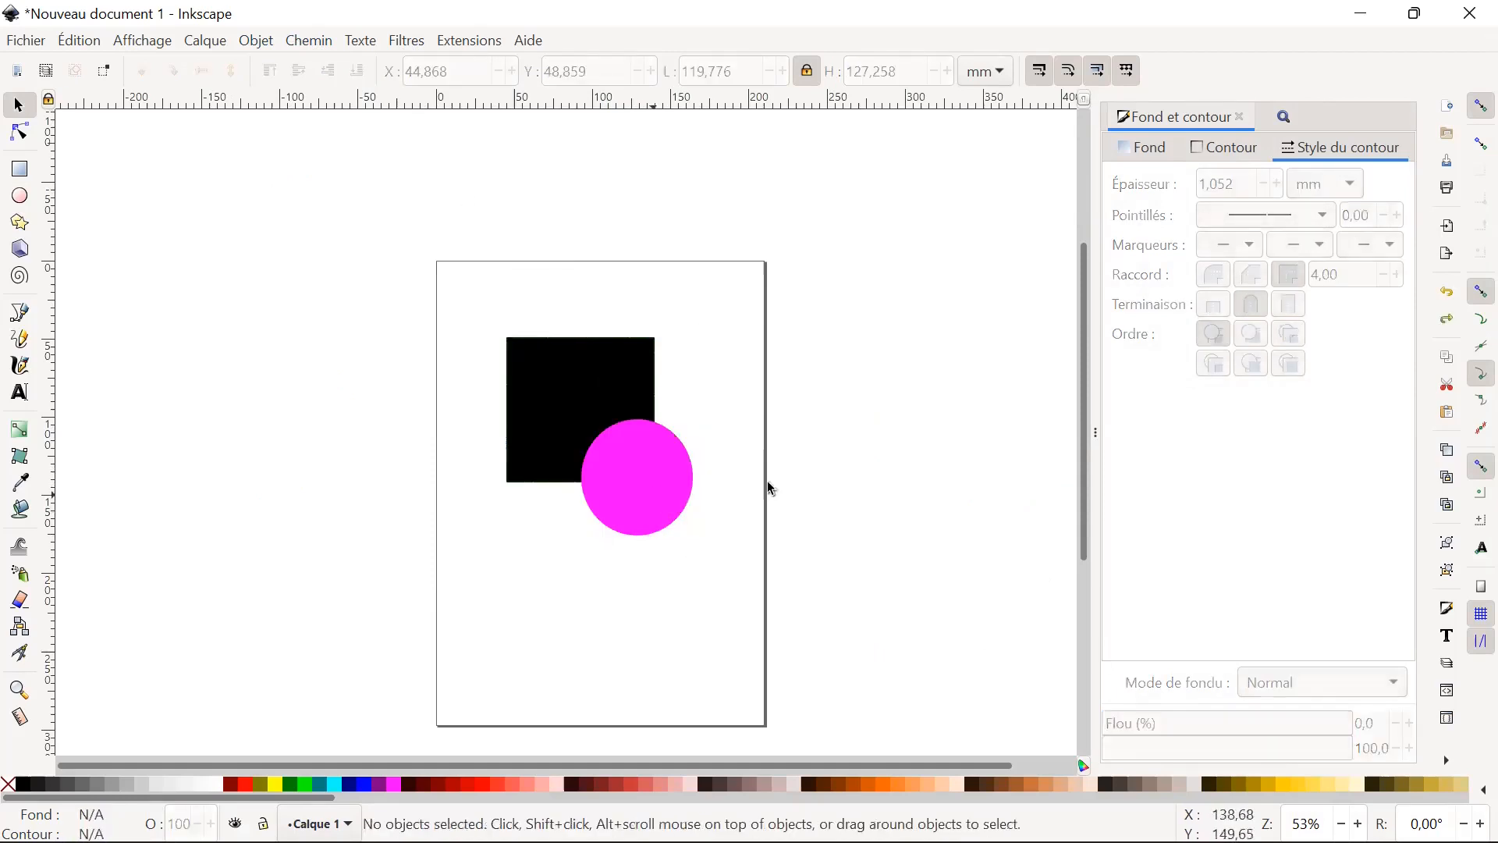
Review the geometric operations slide in Acrobat Reader and the list of path operations in Inkscape.
click(1046, 815)
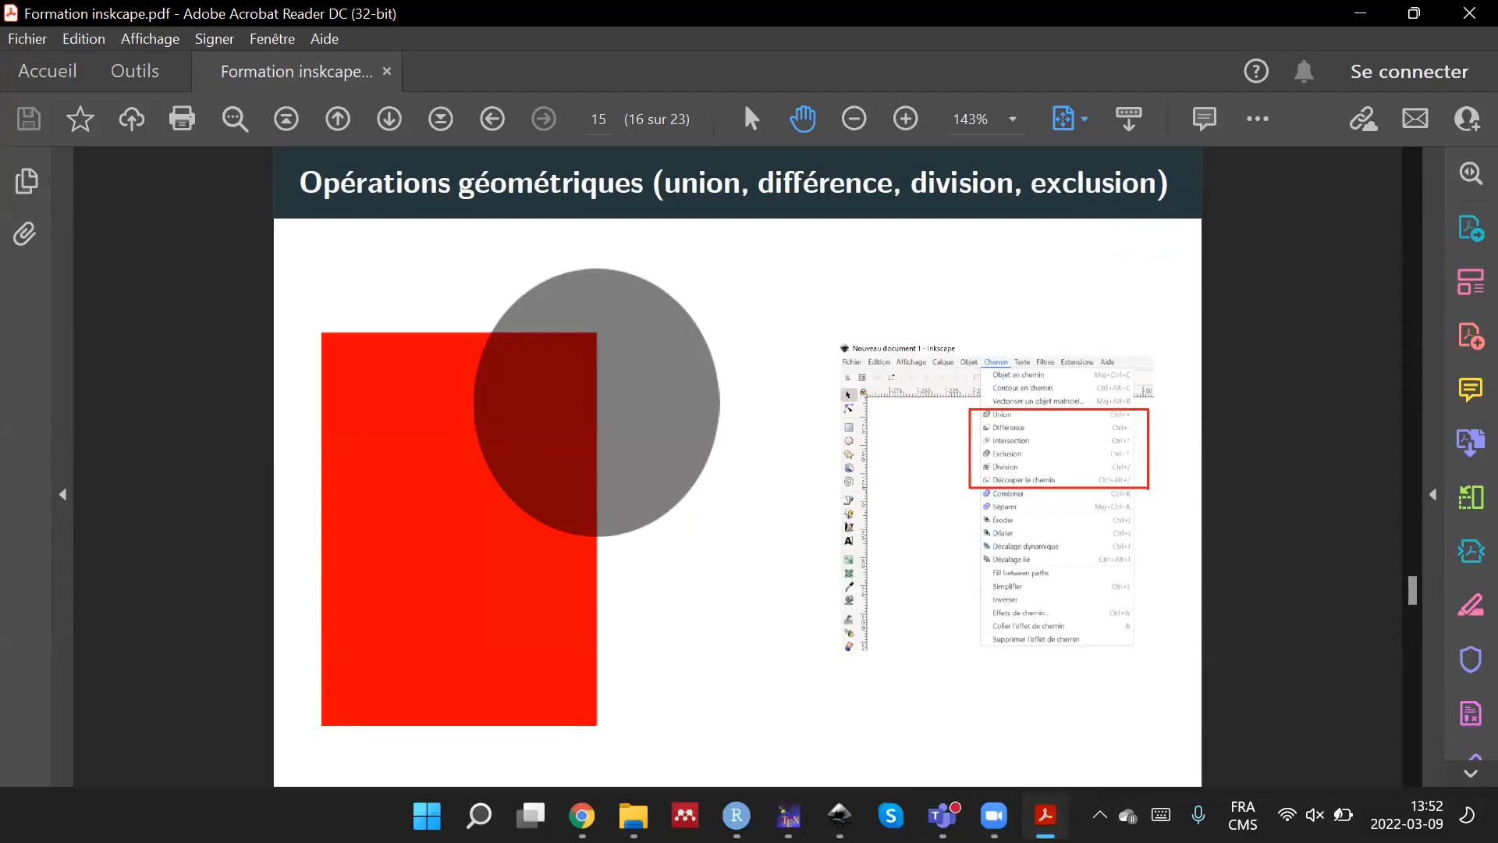
click(840, 815)
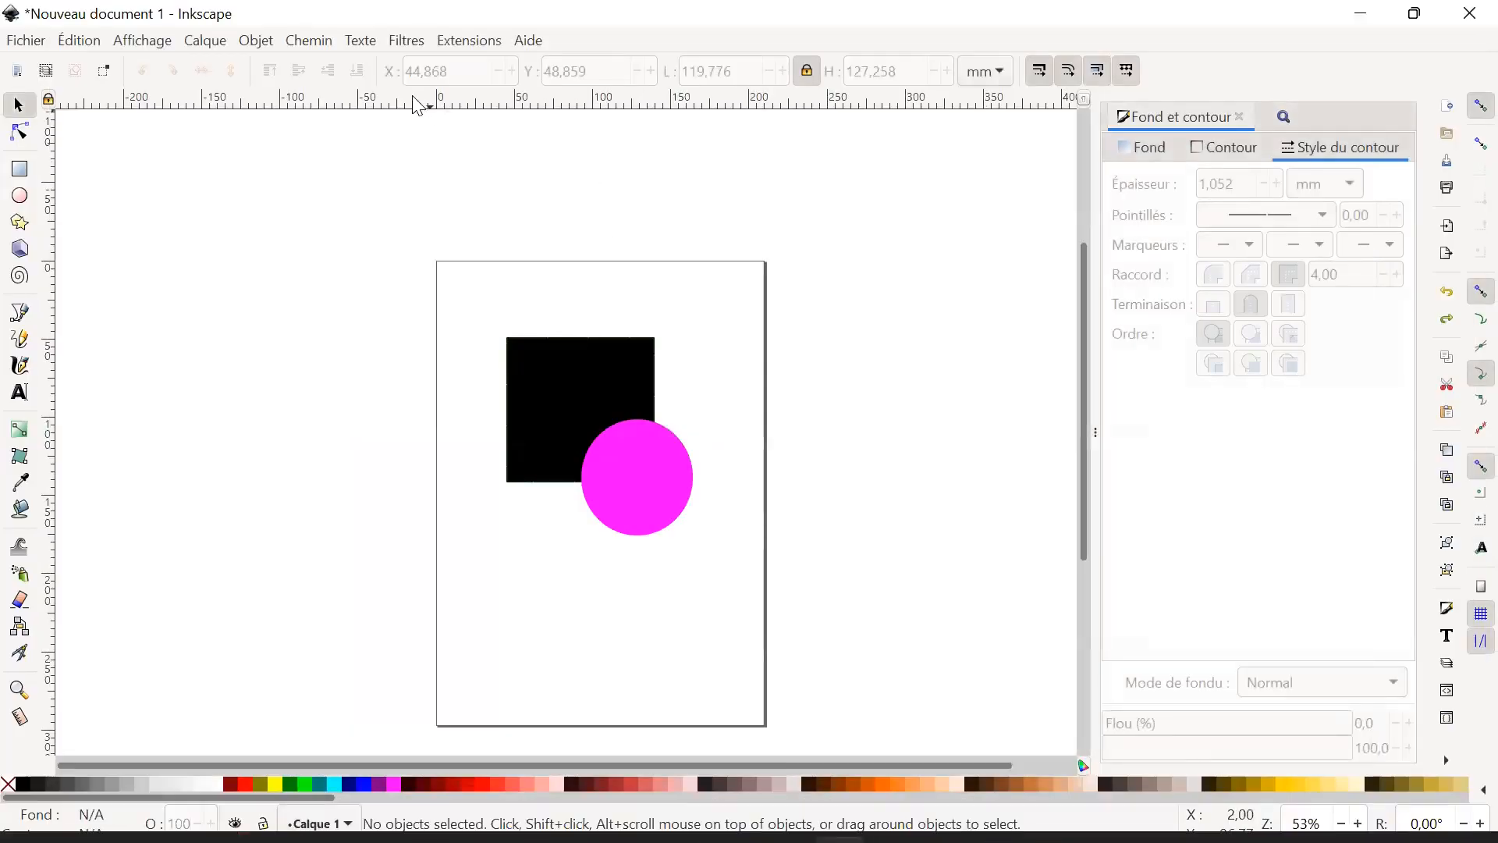
click(306, 41)
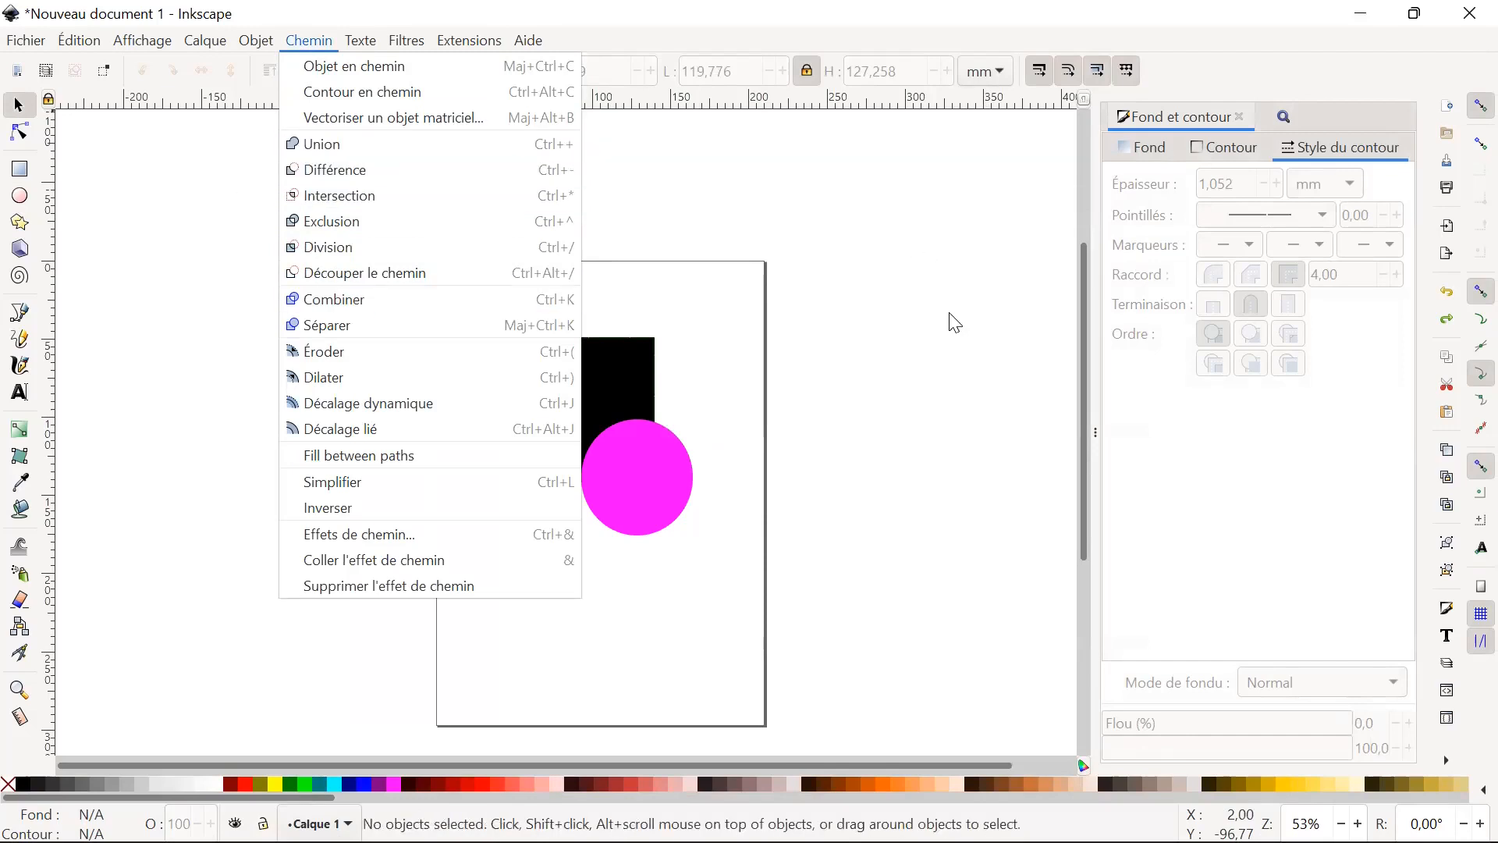
Review the geometric operations and text slides in the Acrobat Reader training PDF, and return to Inkscape.
click(951, 595)
click(1043, 818)
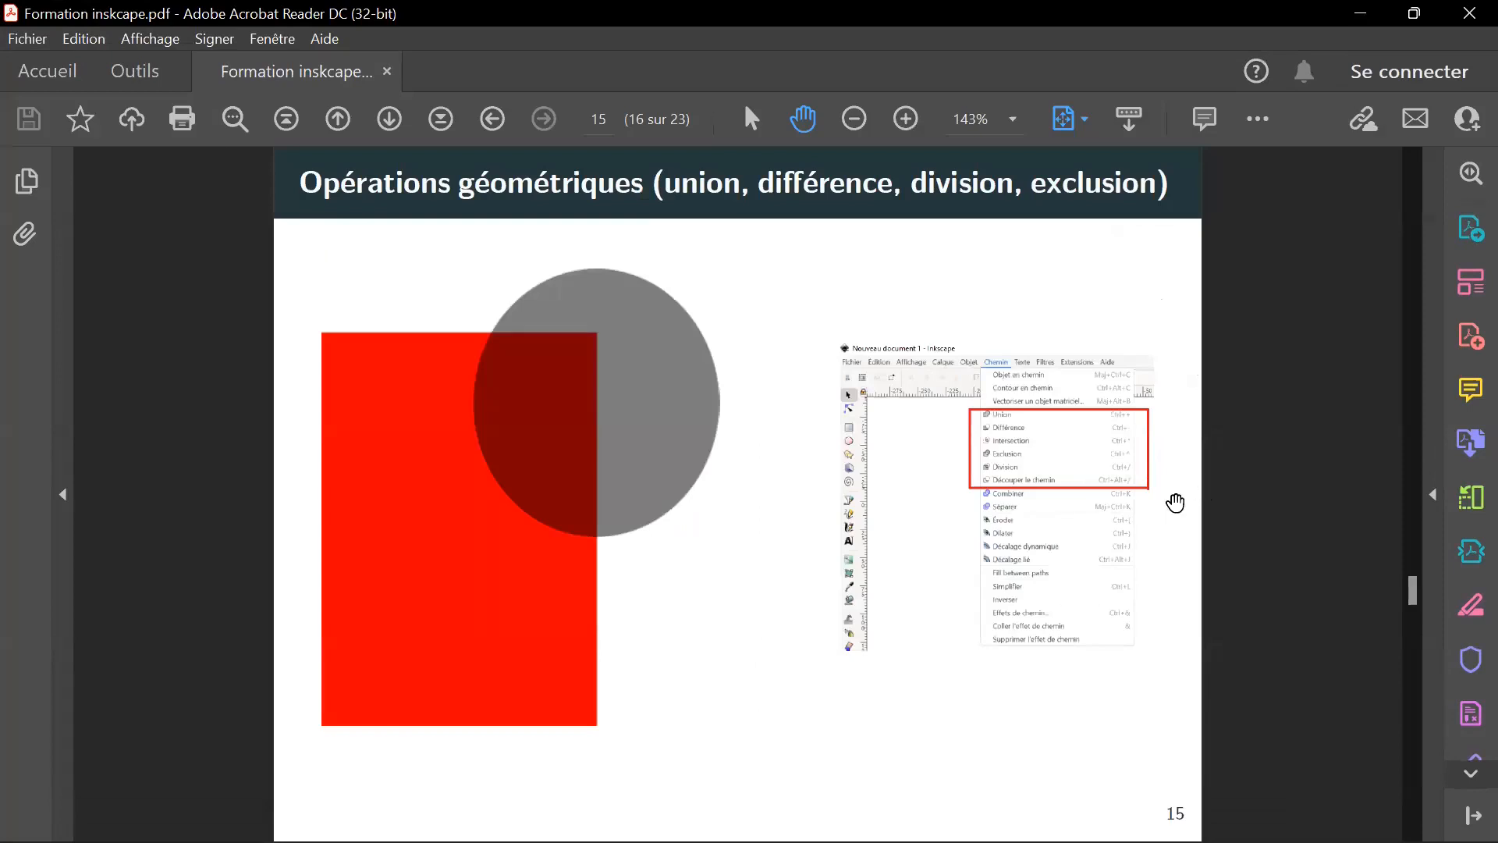
right_click(1148, 527)
click(1127, 607)
scroll(1160, 598, down, 2)
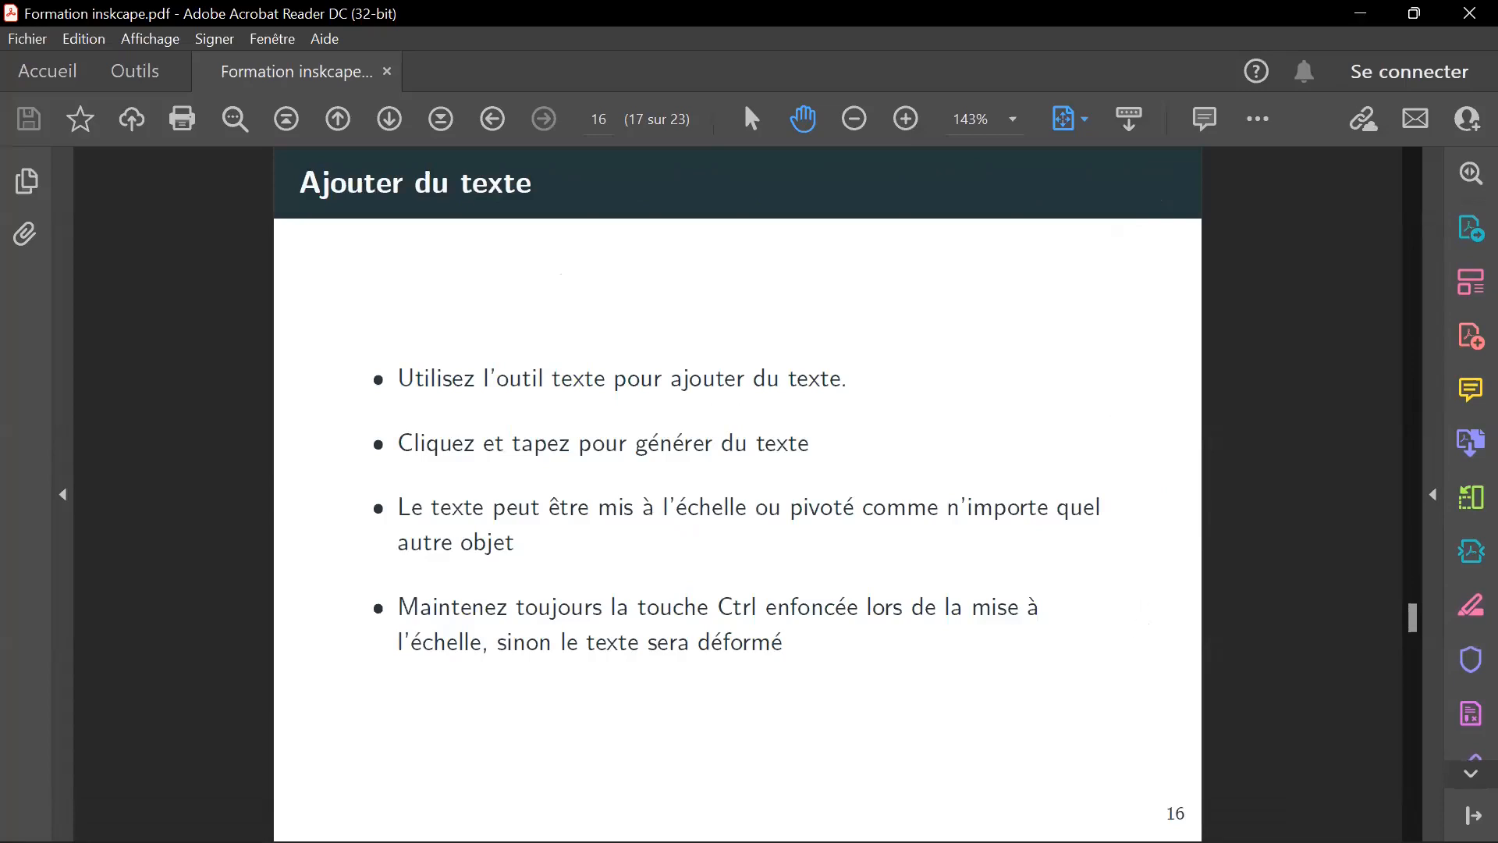
mouse_move(1046, 815)
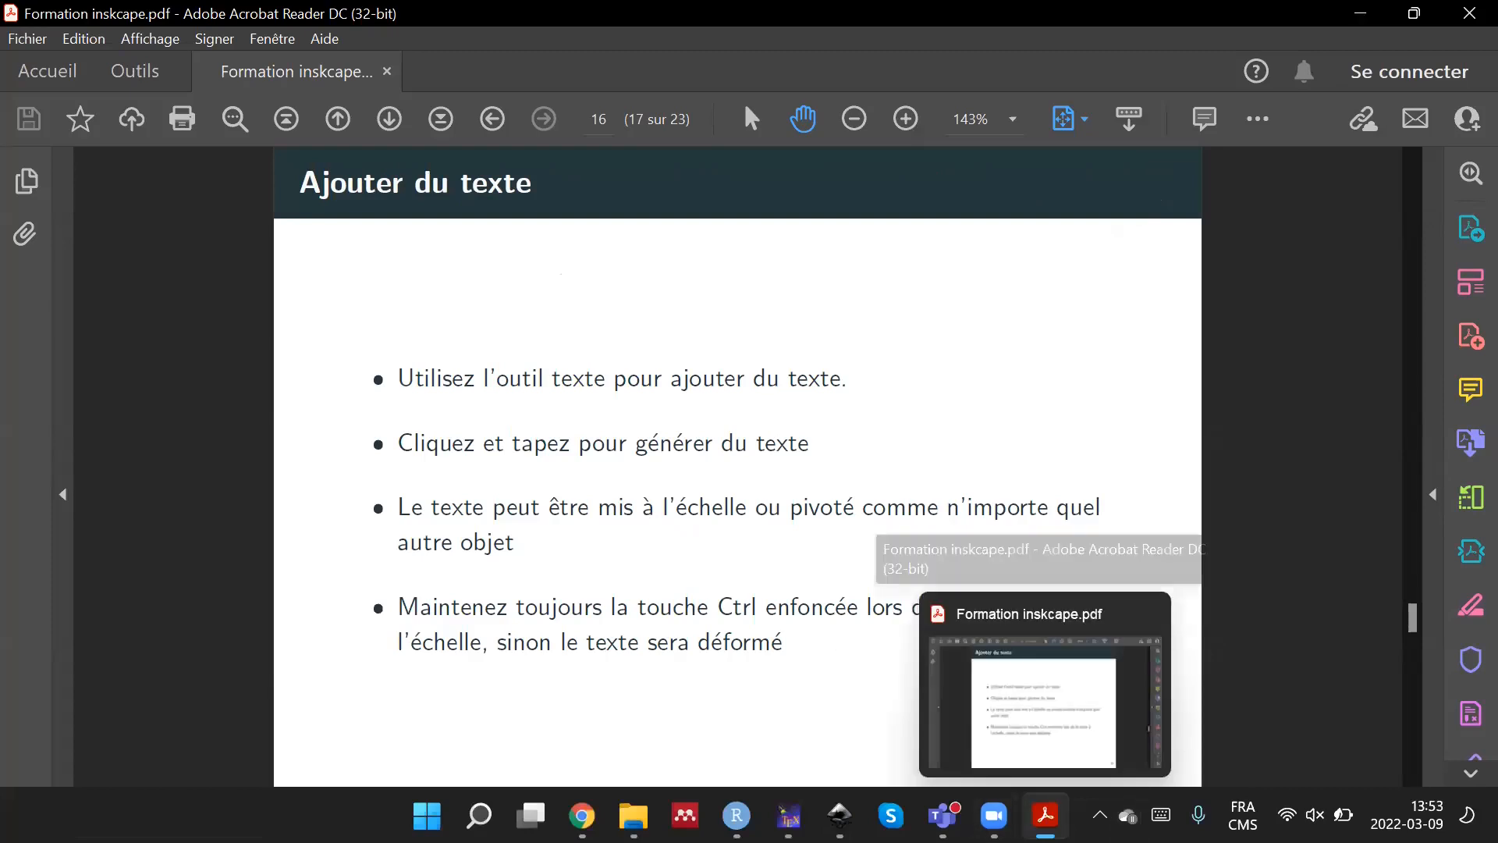
mouse_move(840, 815)
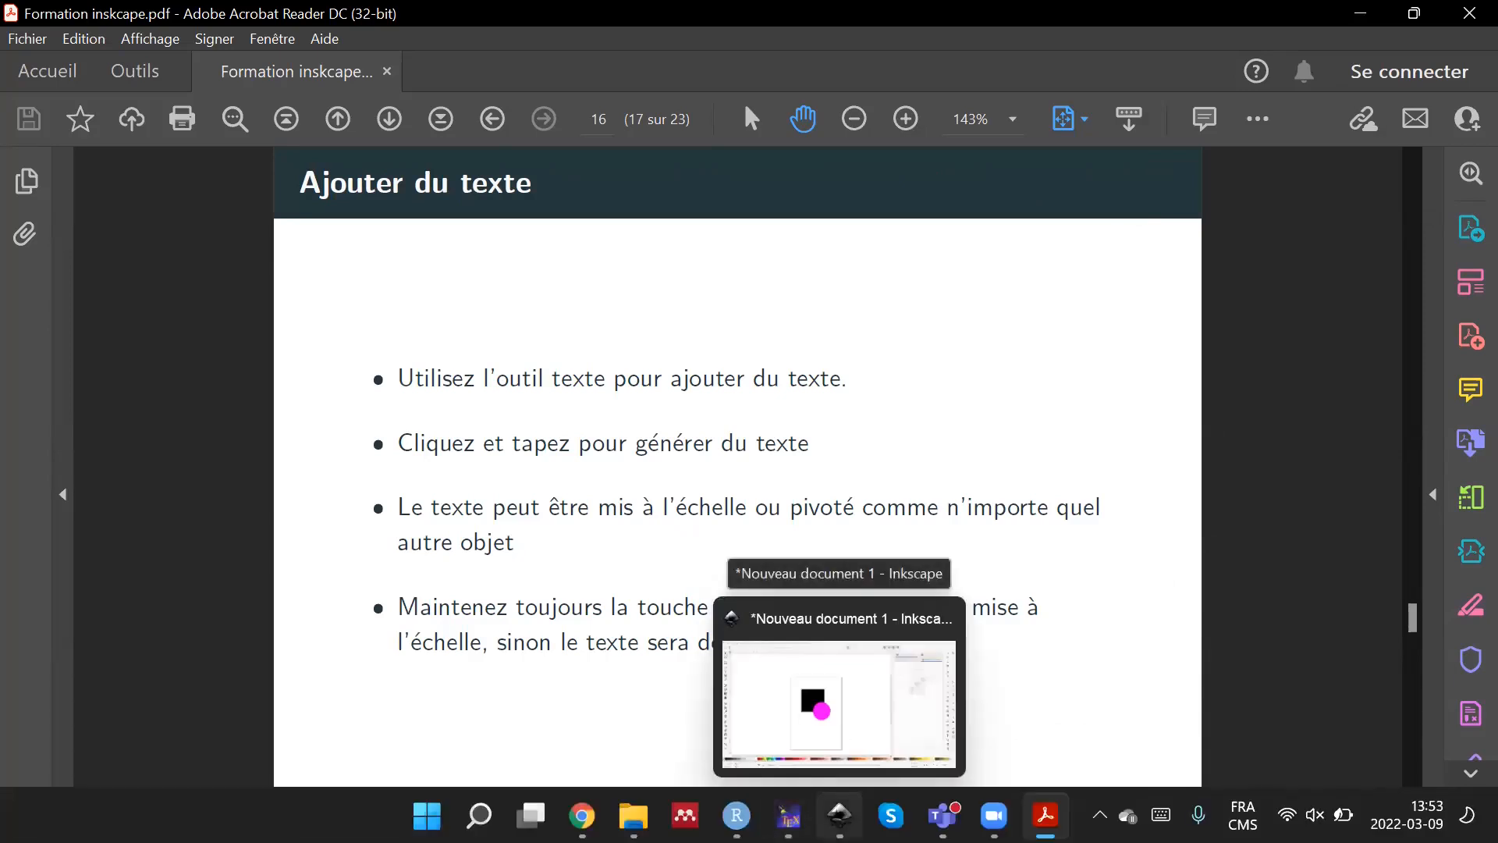
click(835, 706)
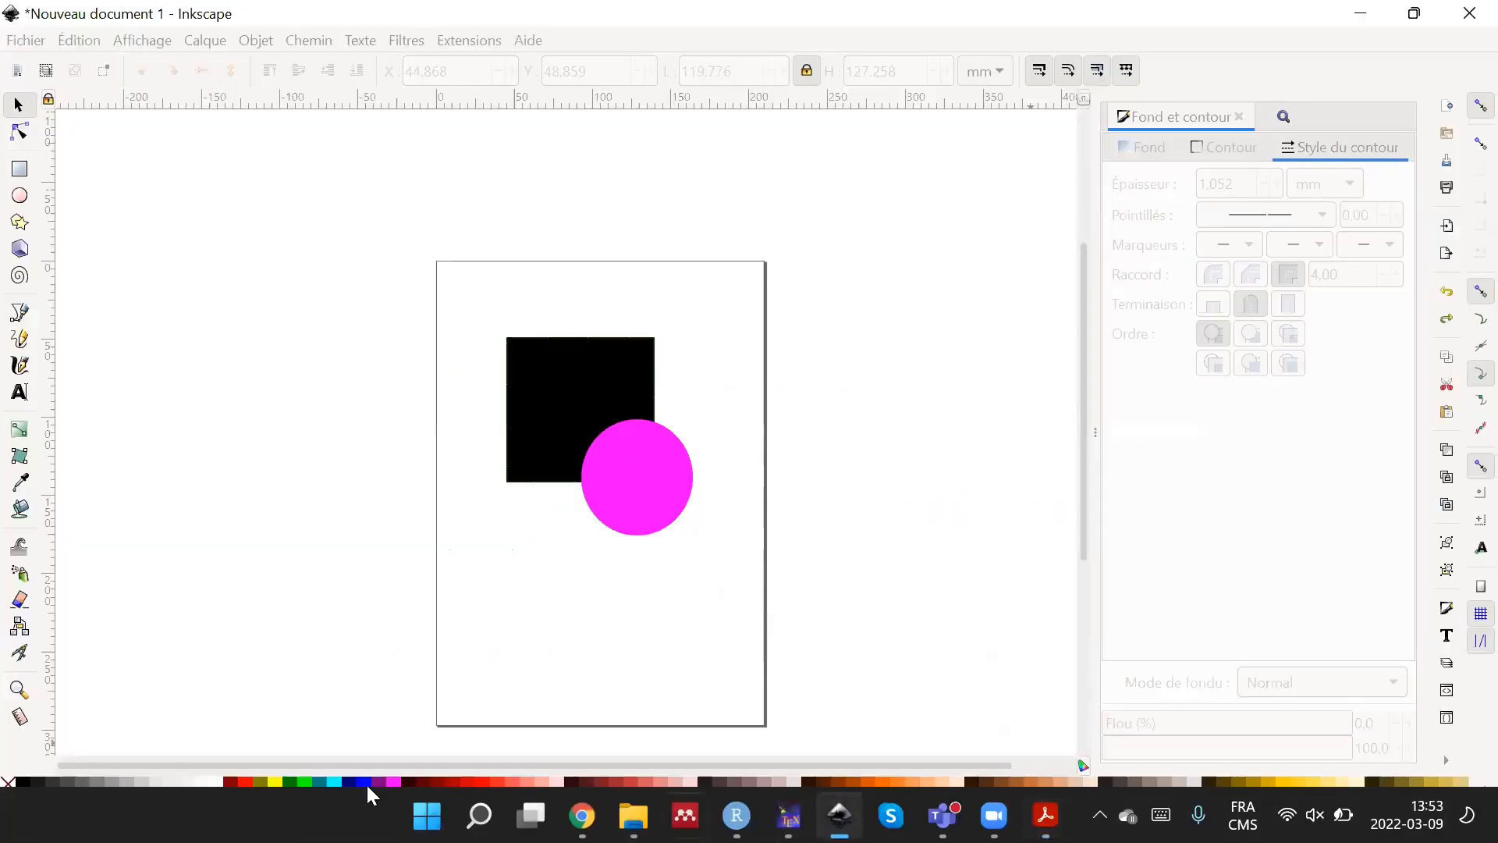
Delete the magenta circle and move the black square up and left to about X 35.9 mm, Y 33.4 mm.
click(607, 478)
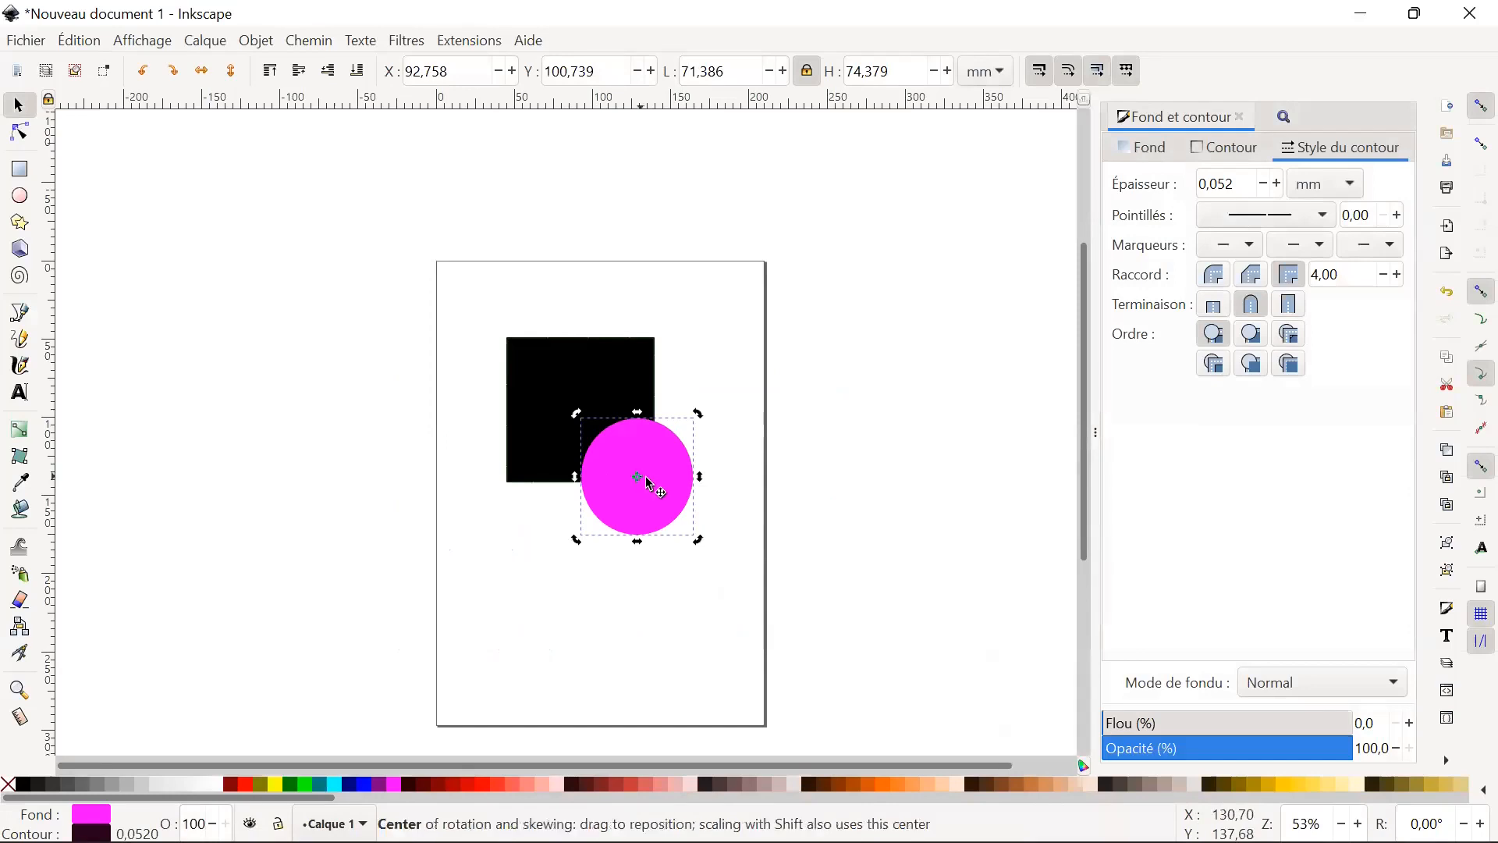
key(Delete)
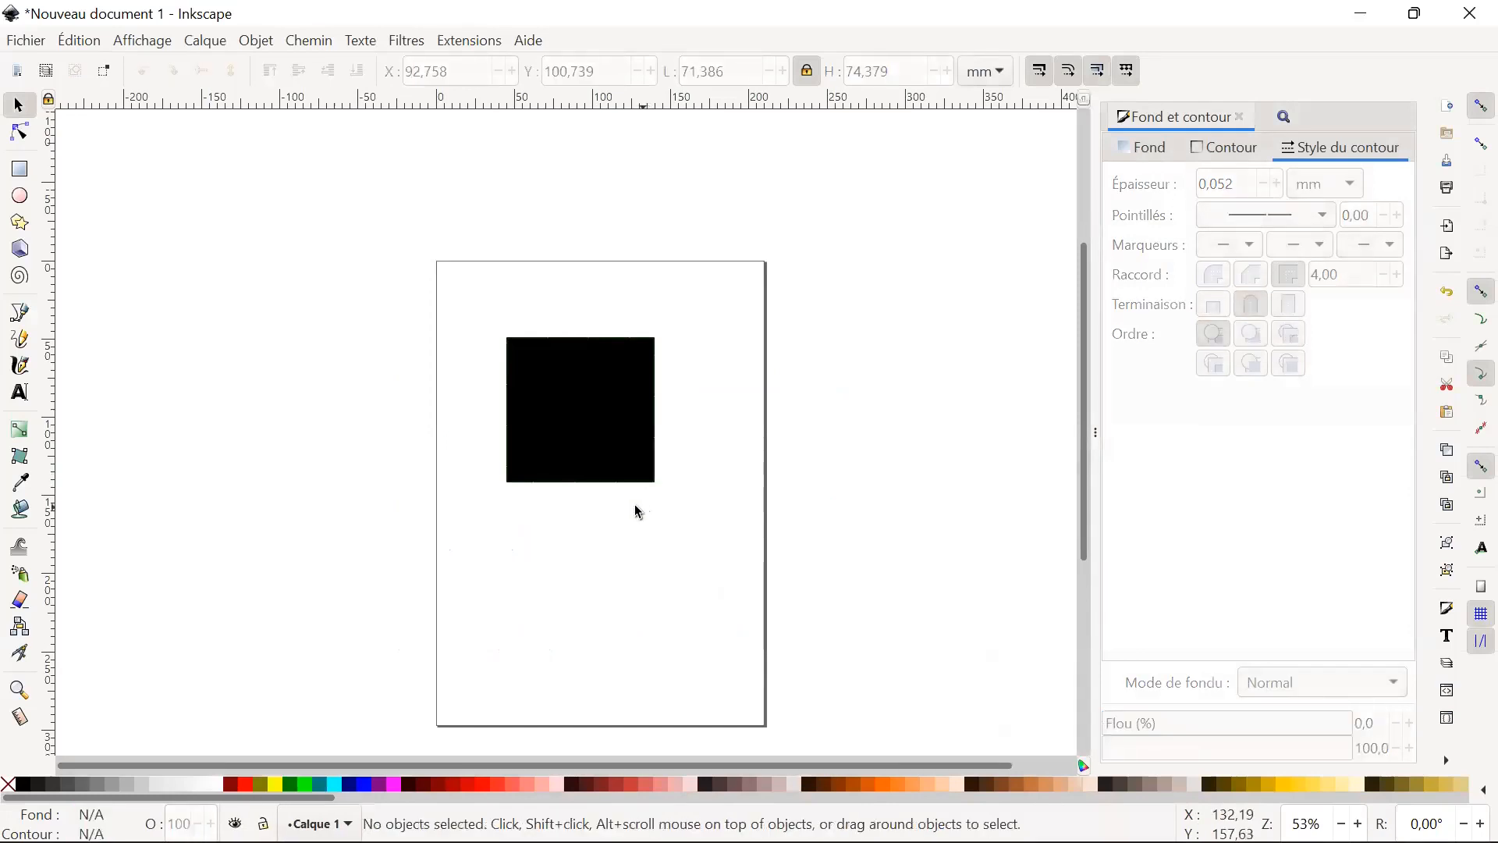
click(601, 421)
mouse_move(641, 430)
mouse_down()
mouse_move(529, 338)
mouse_move(625, 405)
mouse_up()
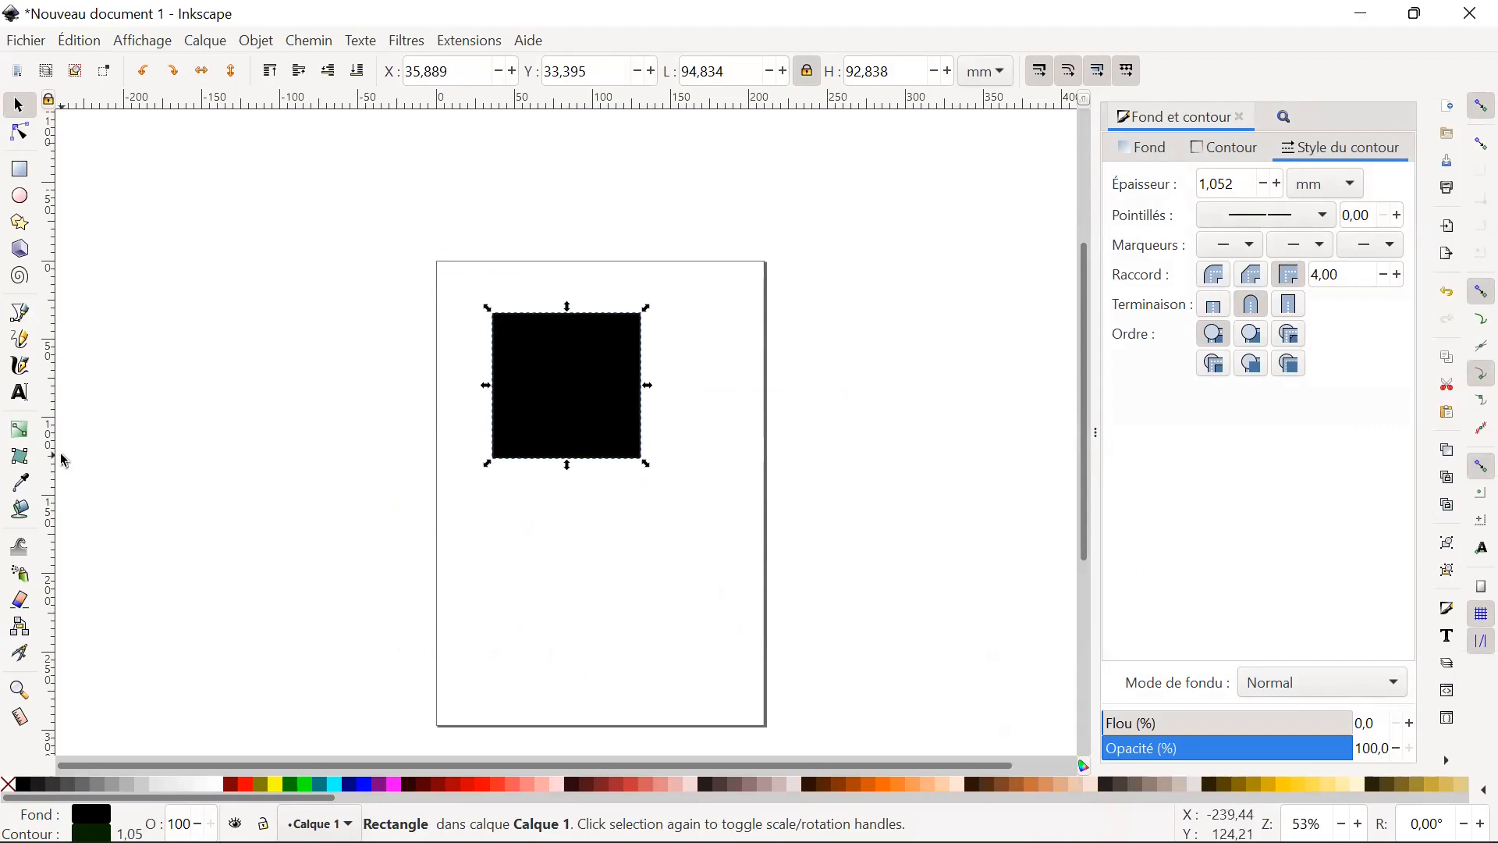
Add the text "Texte" below the black square and set its font size to 56 pt.
click(19, 398)
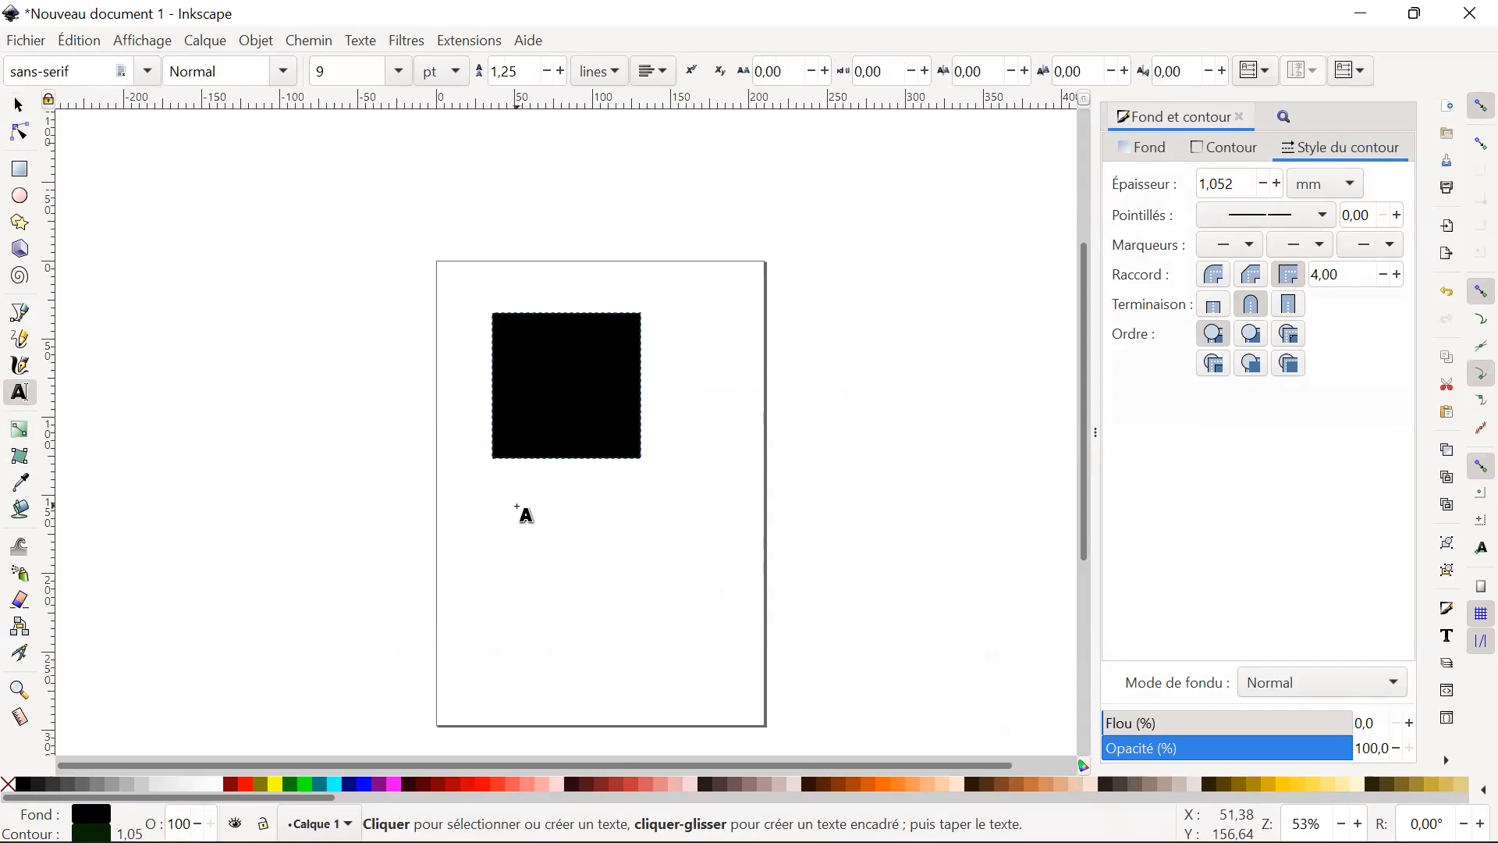
click(518, 507)
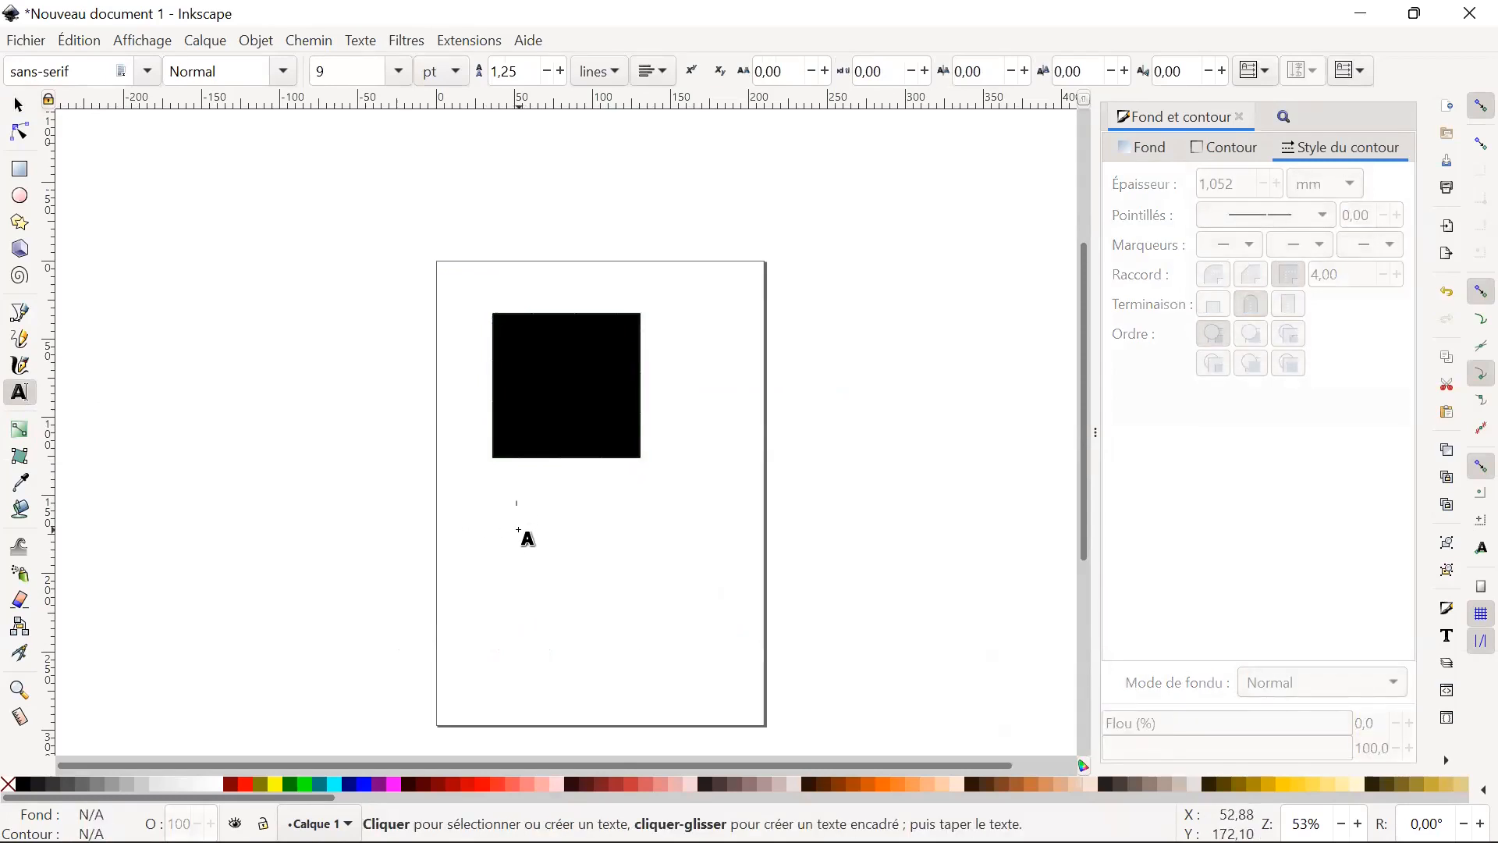
text(text)
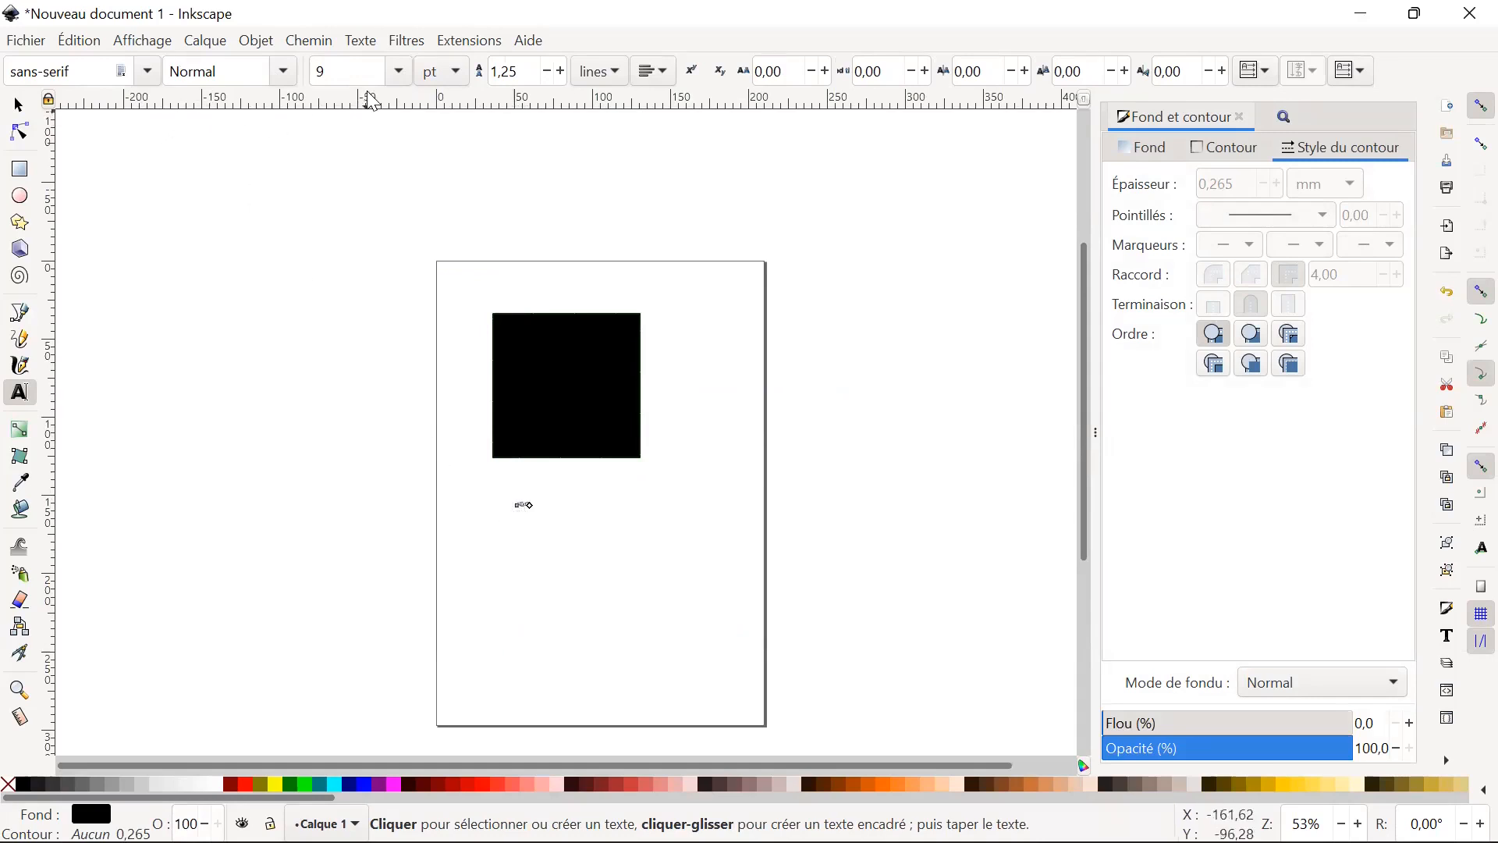
click(401, 72)
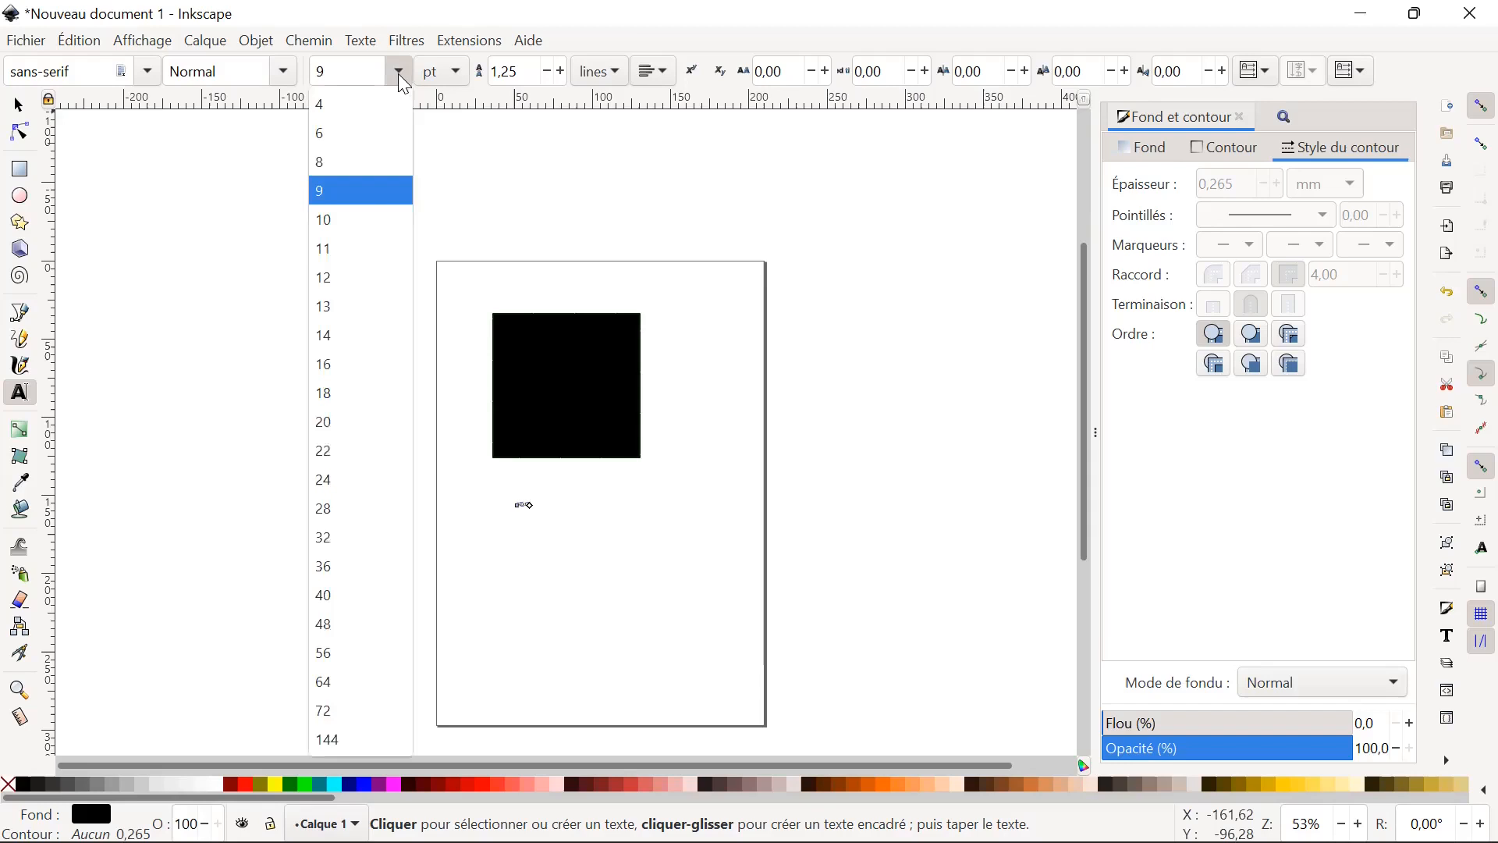
click(356, 391)
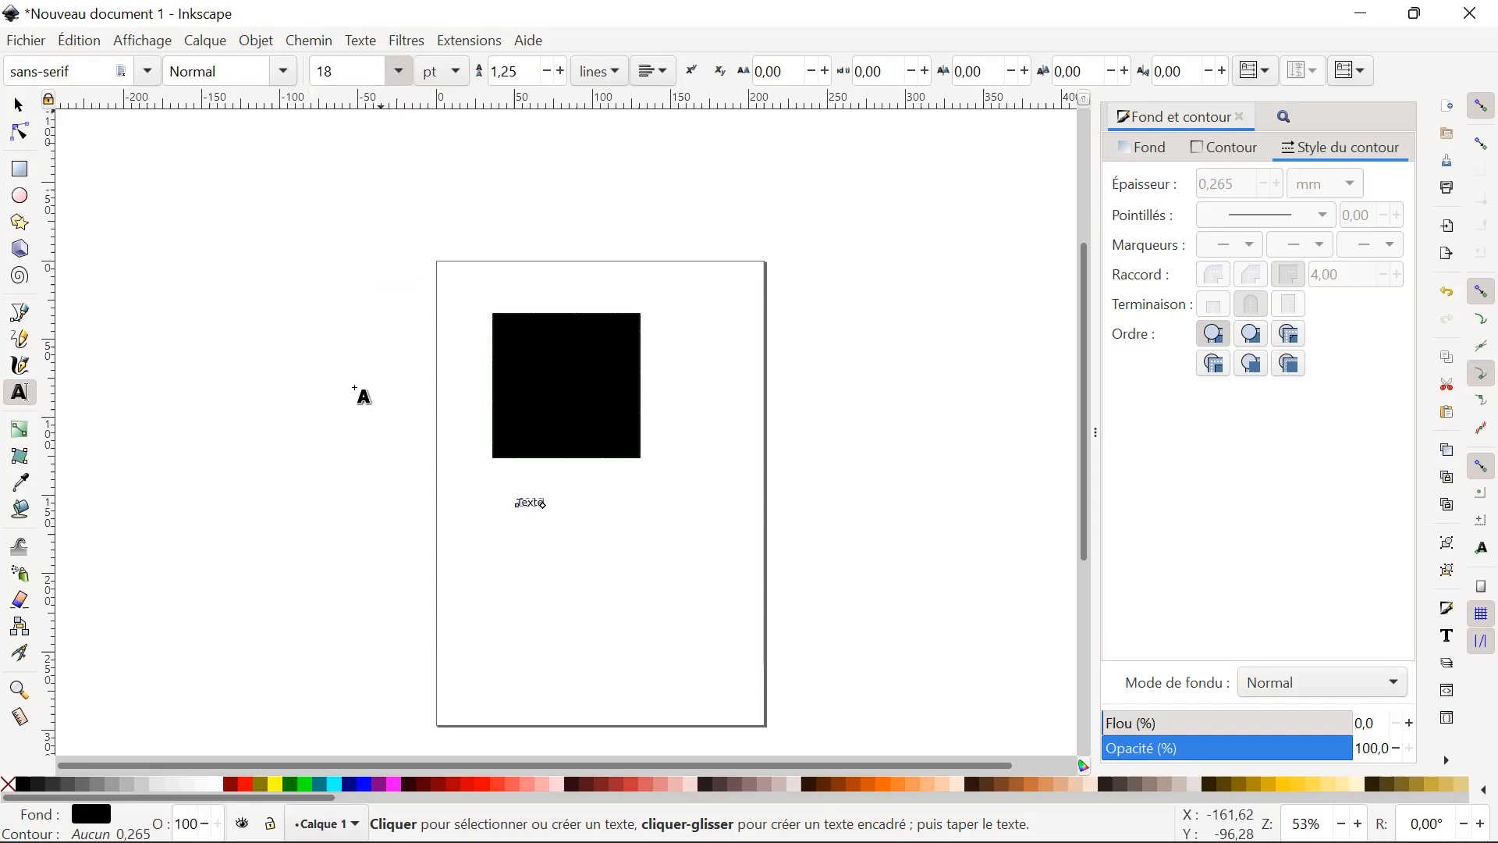
click(402, 78)
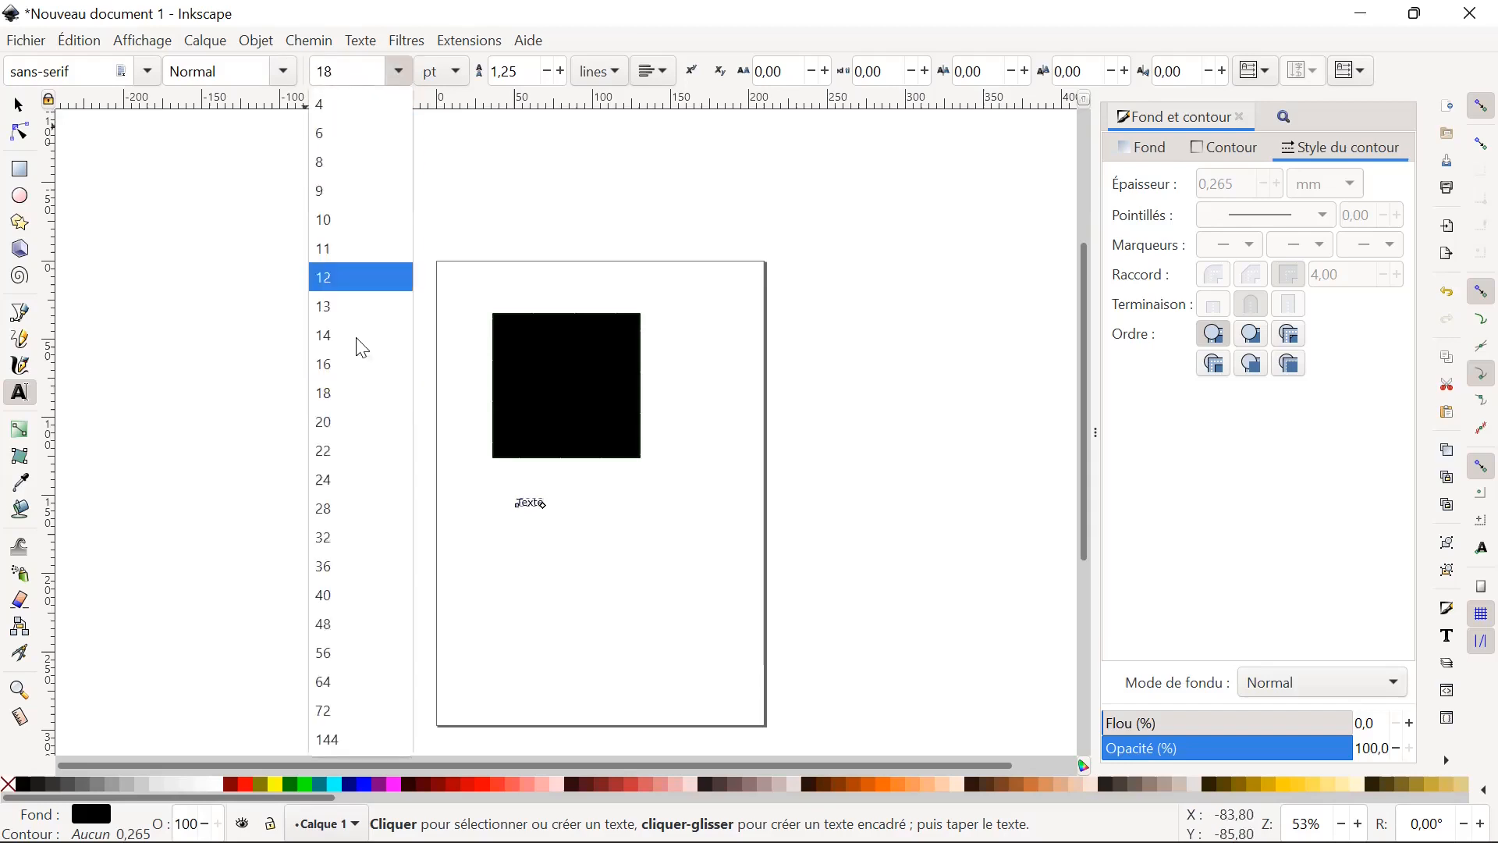
click(343, 654)
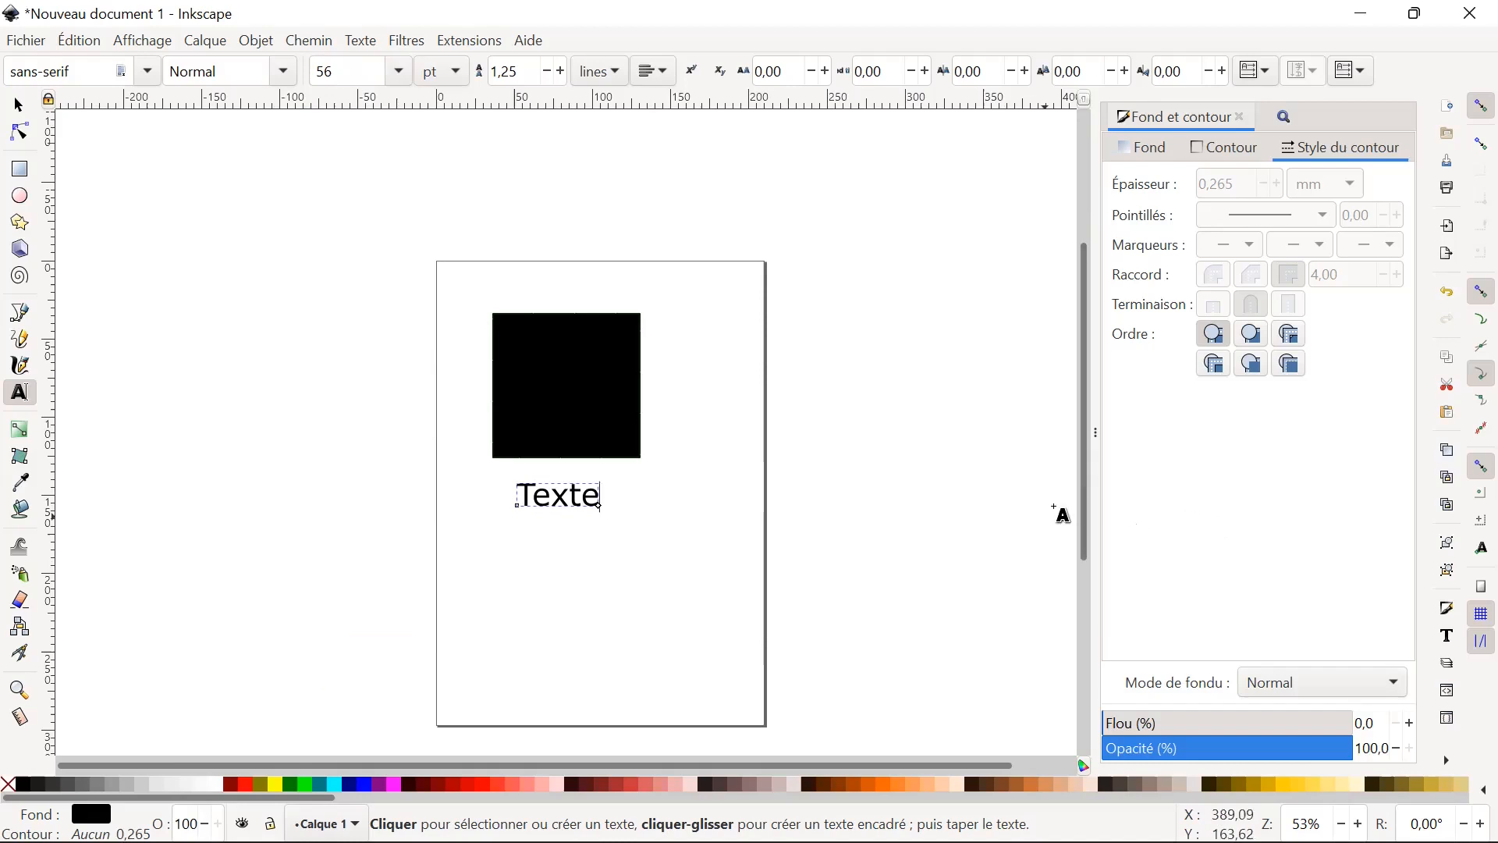
Examine the font families, styles and sizes available in the text and font settings.
click(1446, 636)
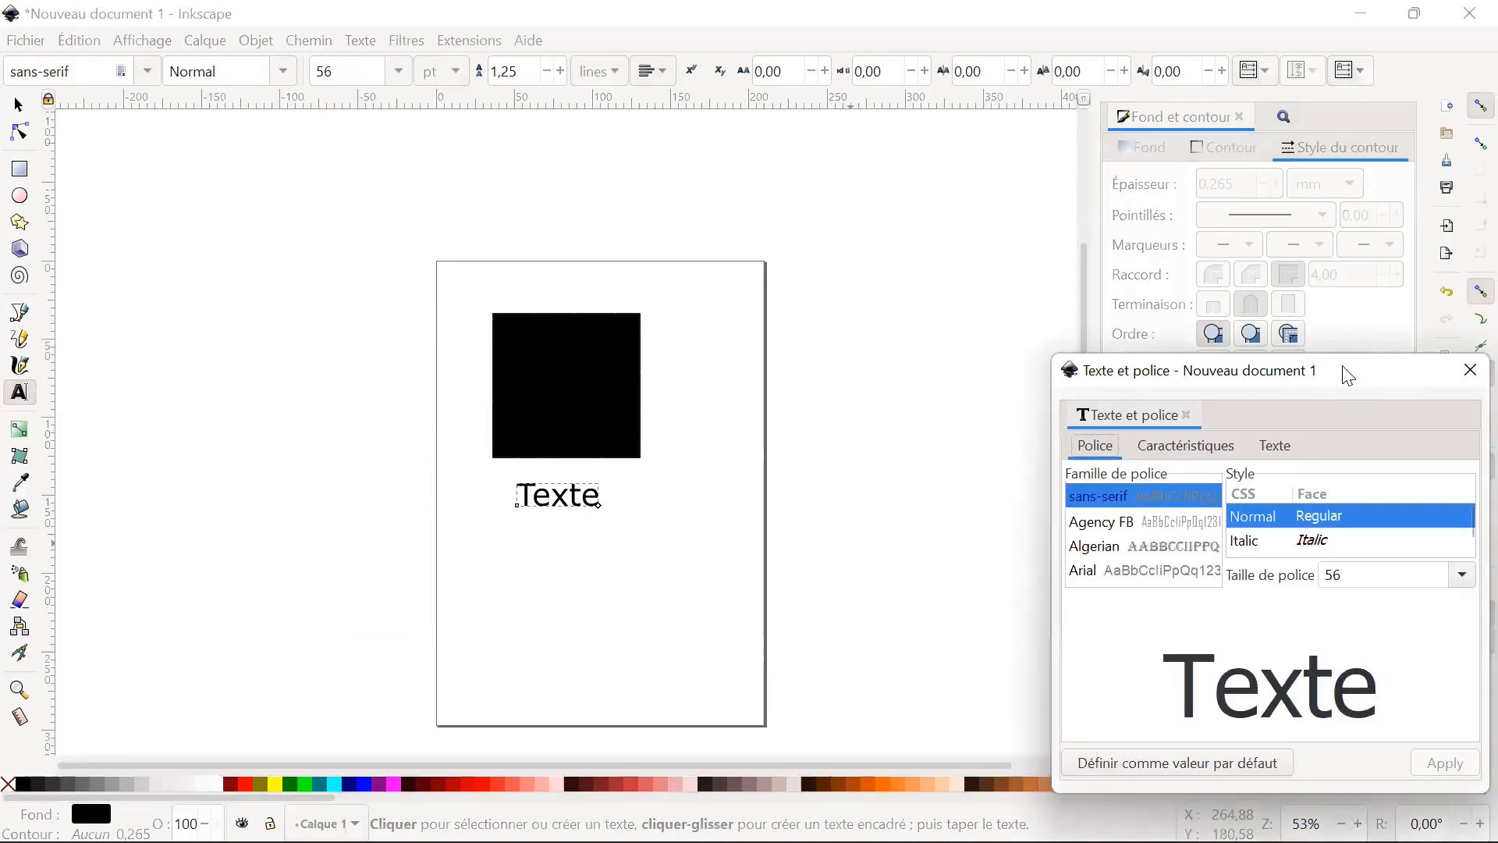
drag(1348, 377, 1210, 147)
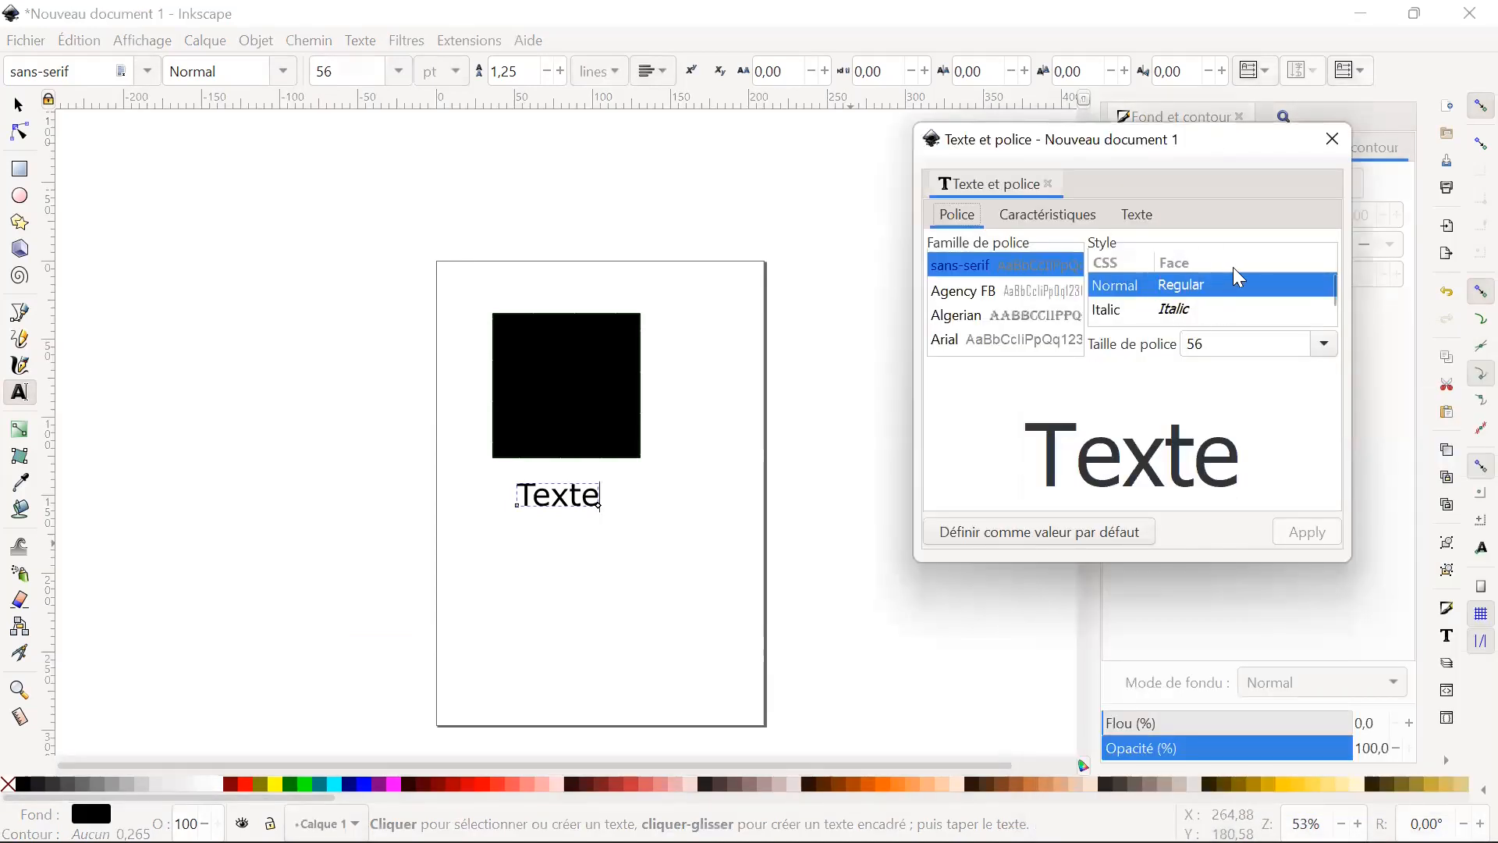
scroll(1241, 285, down, 1)
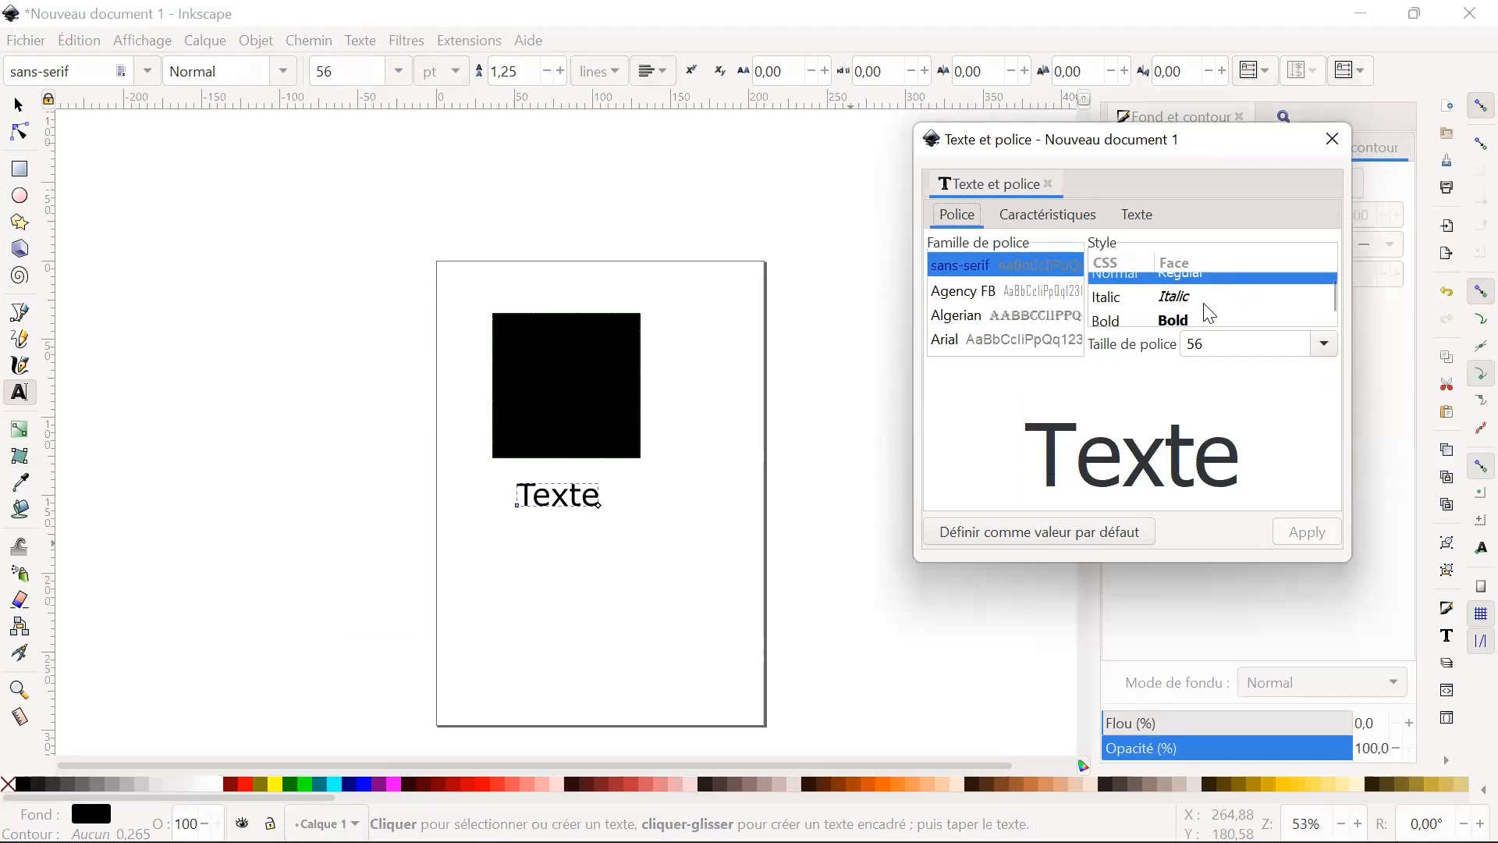
scroll(1214, 312, down, 1)
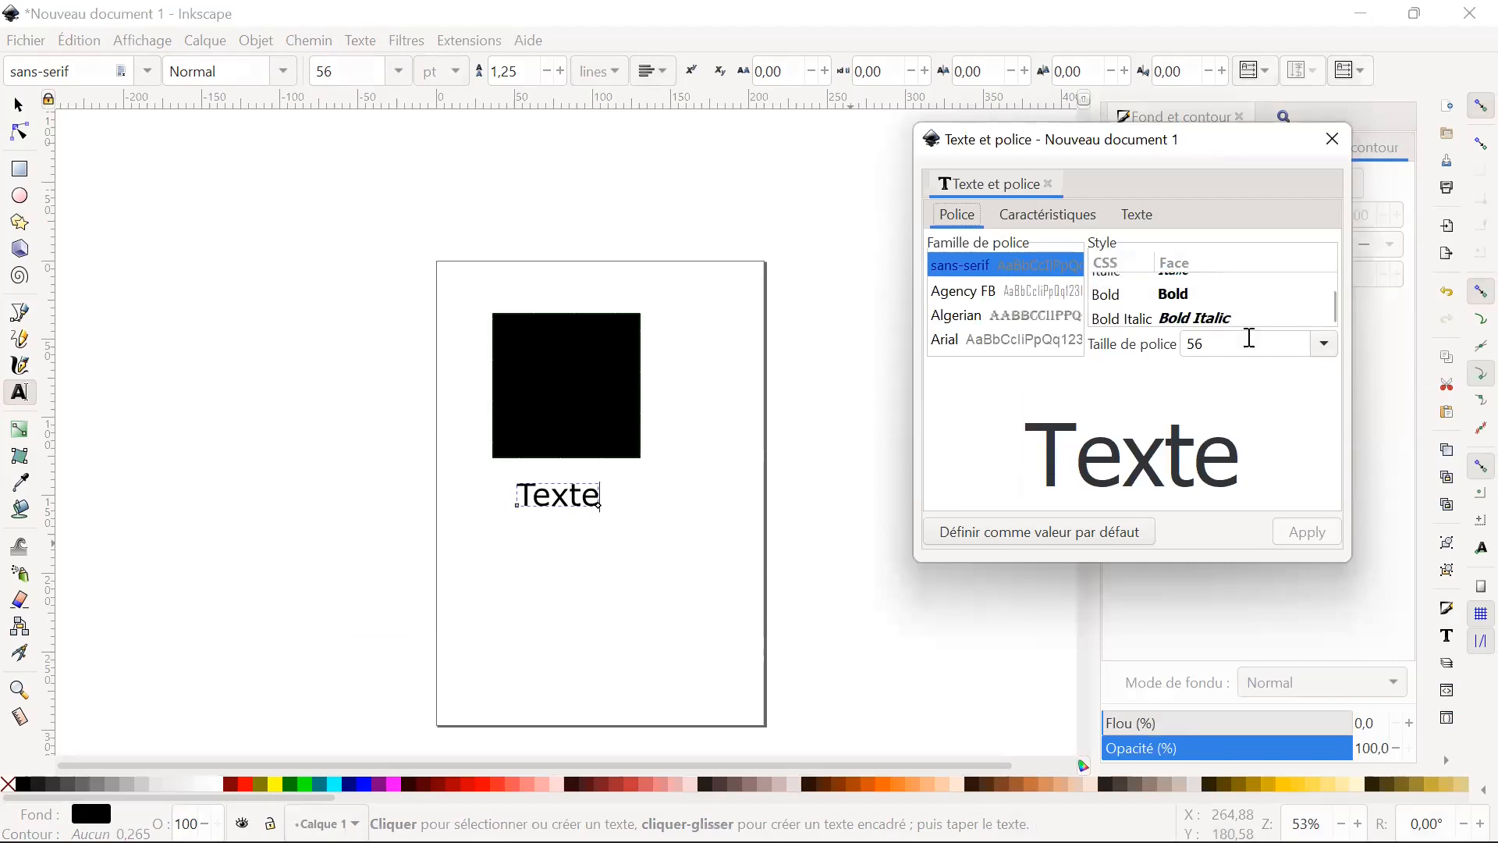
click(1326, 344)
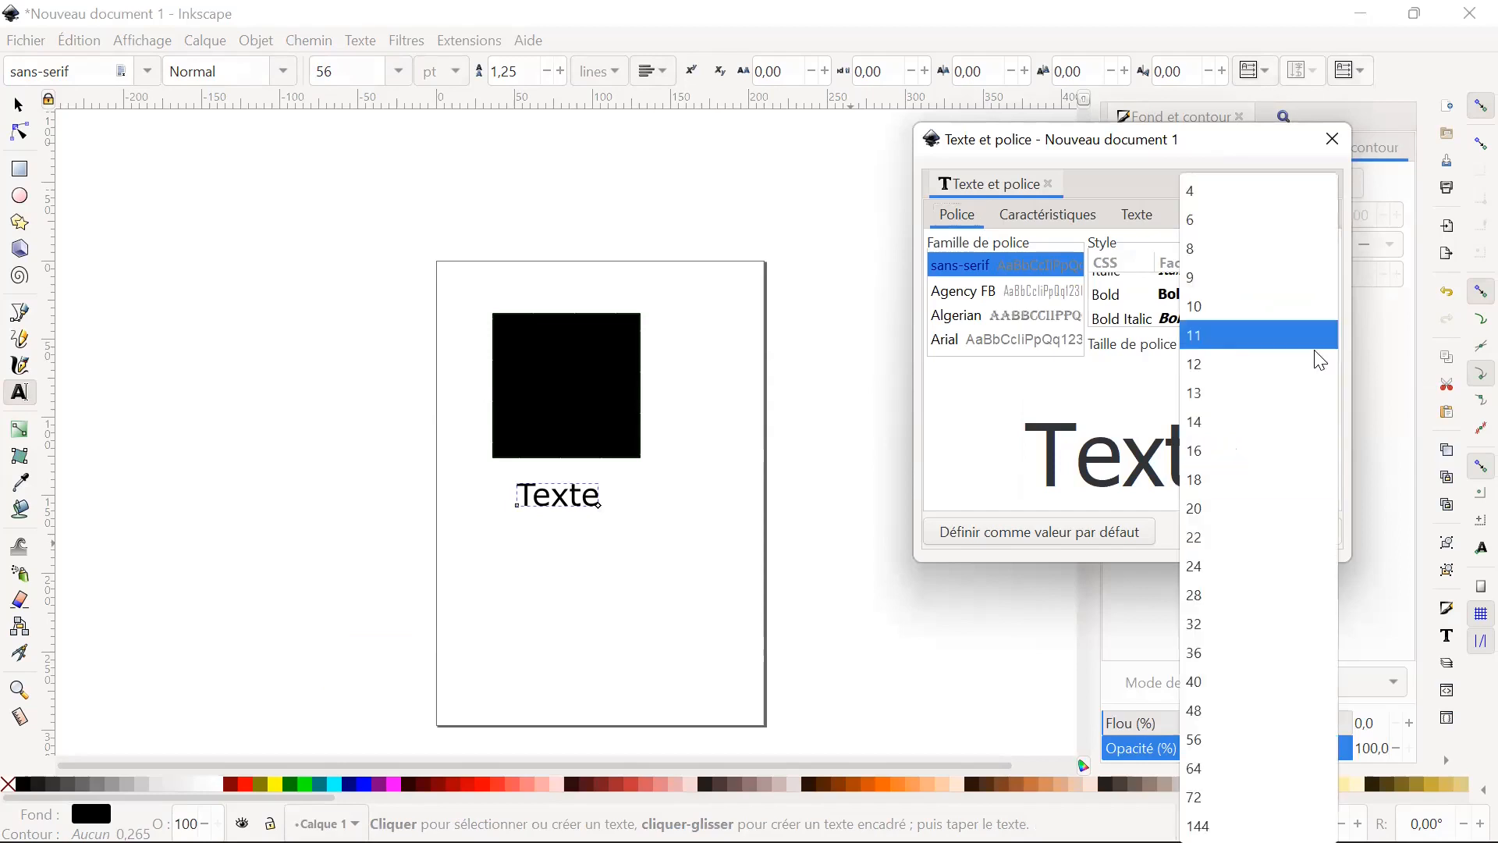
click(1102, 413)
scroll(976, 265, down, 5)
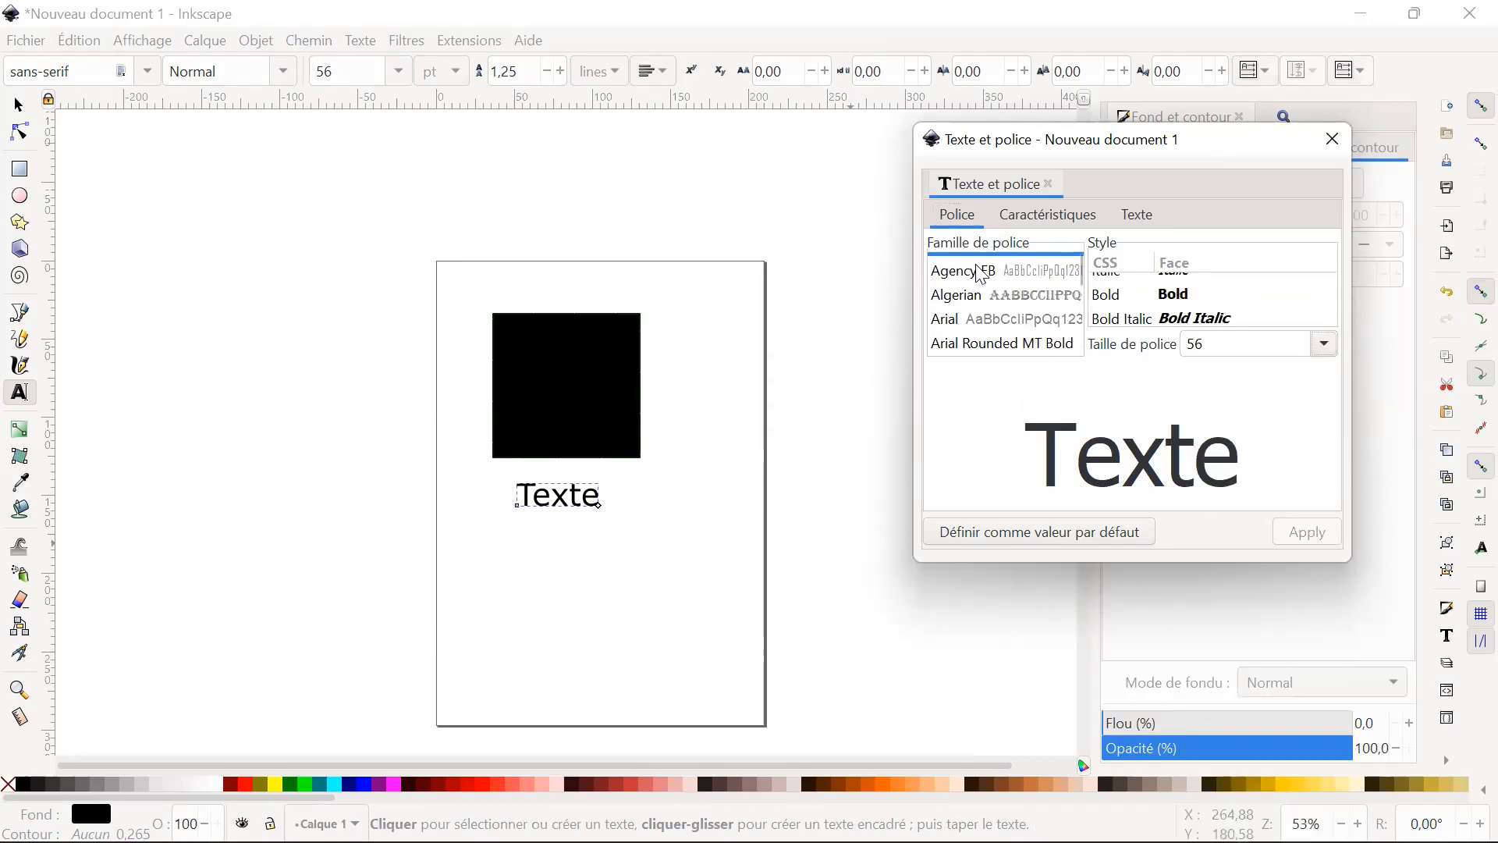
scroll(995, 282, down, 3)
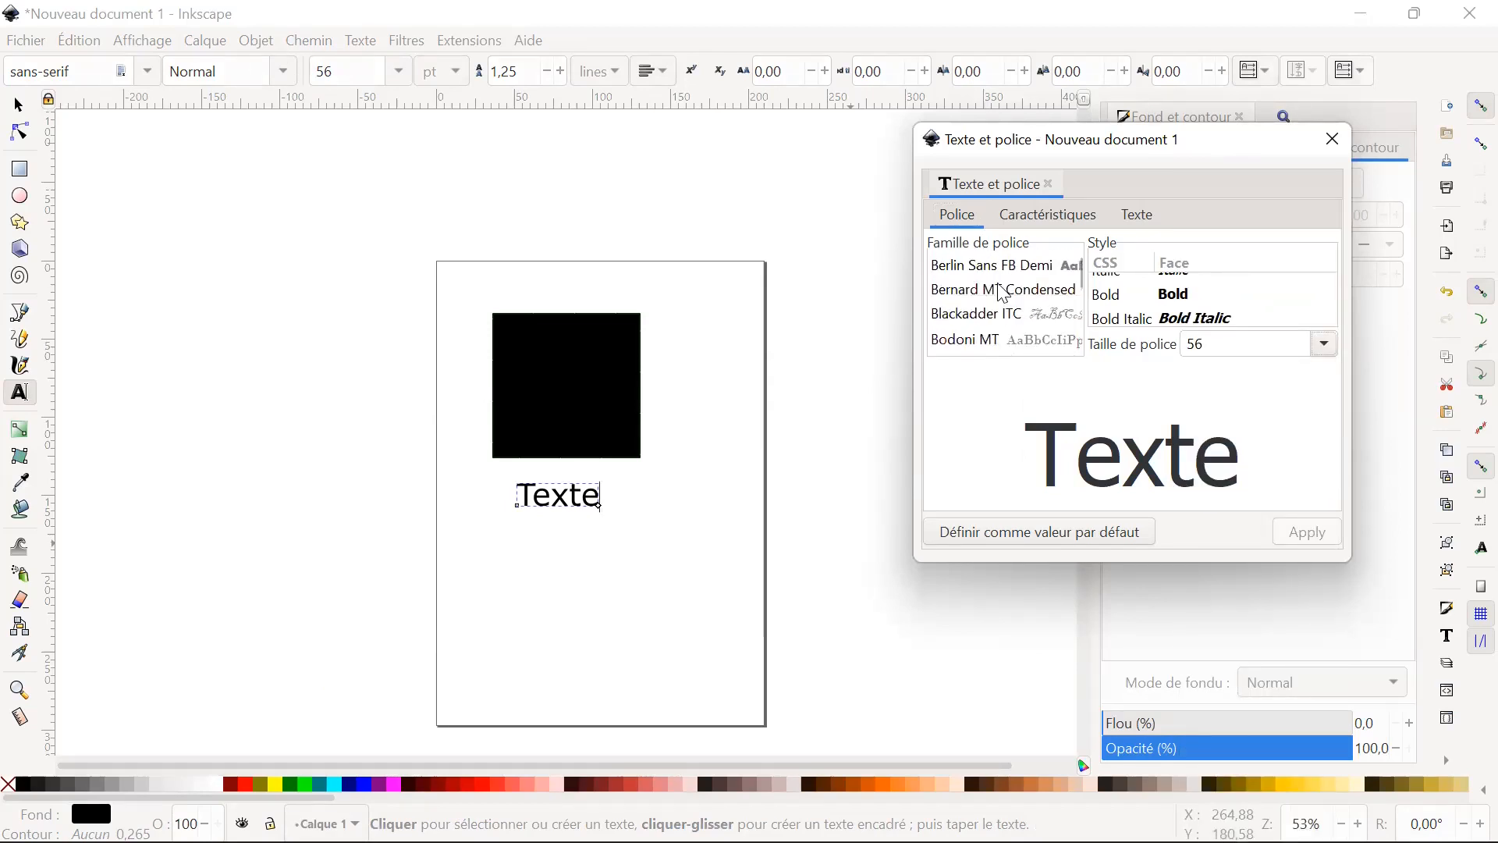
Change the text to "Texte test" in the text and font settings, check the font features, and close the dialog.
click(1136, 215)
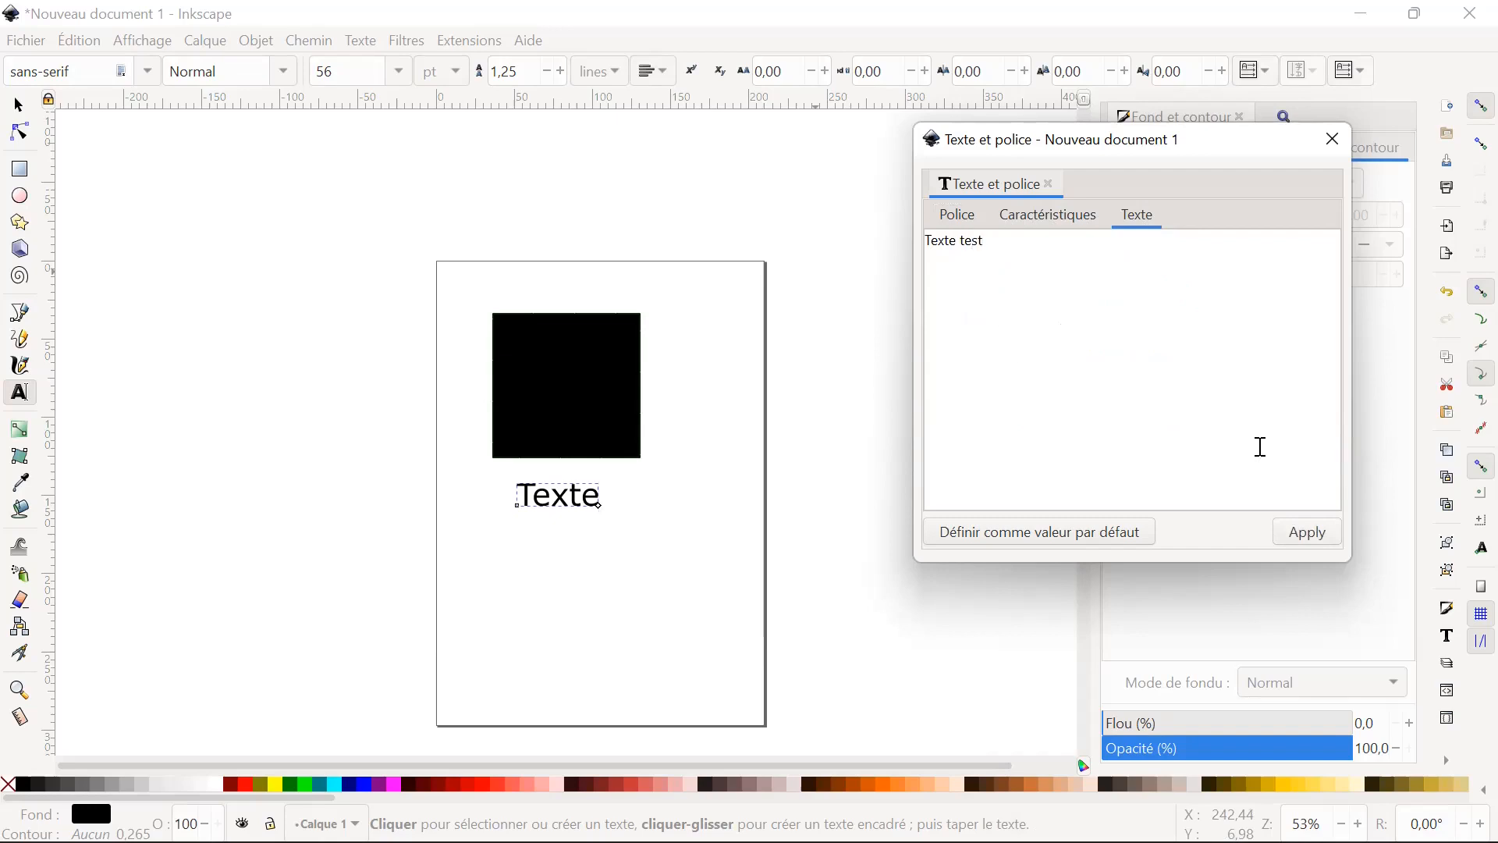
click(1314, 539)
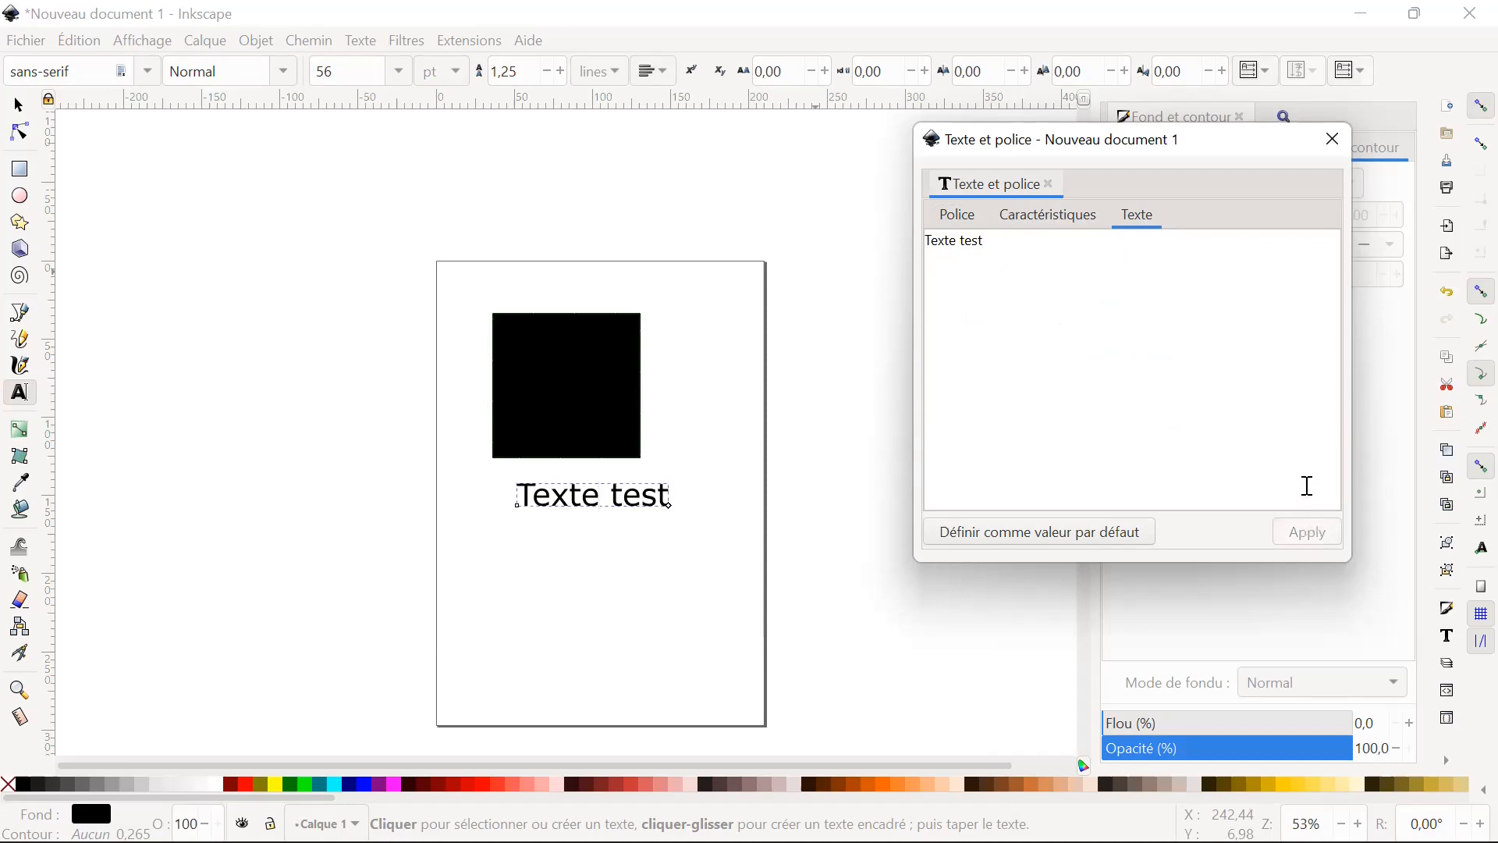
click(1028, 216)
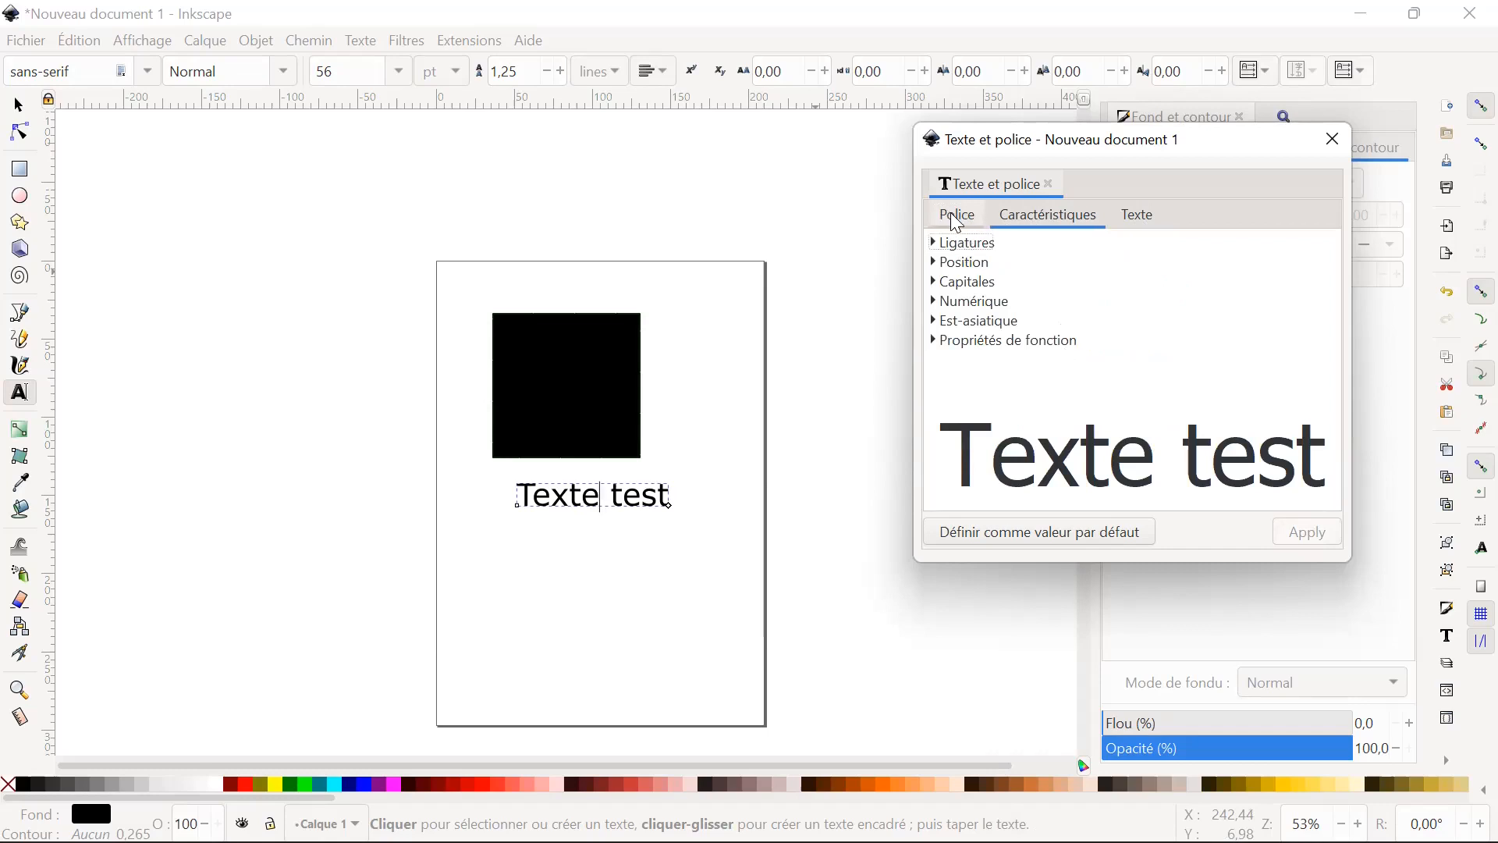
click(958, 221)
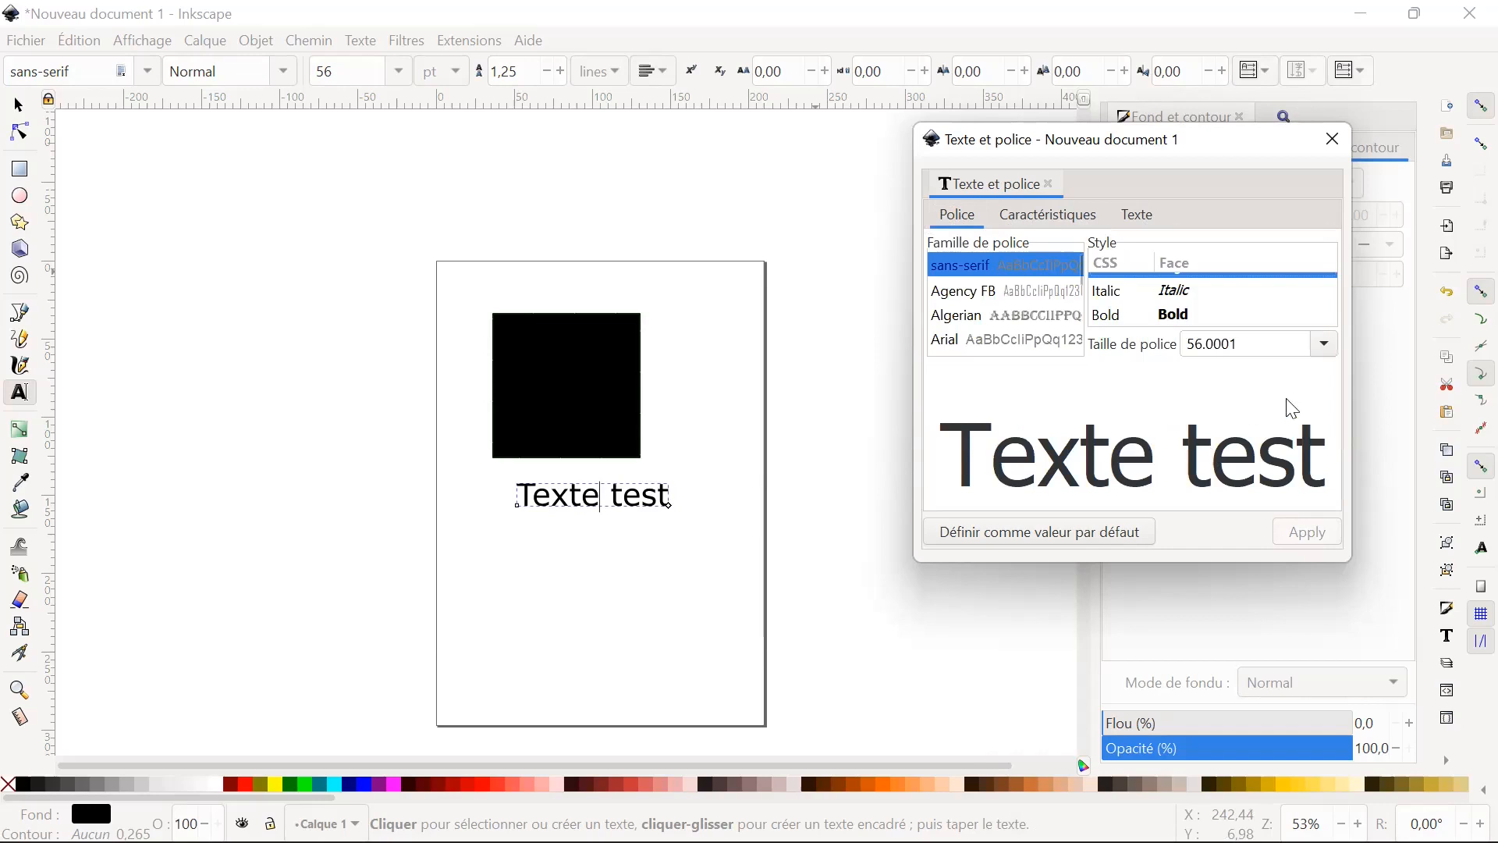
click(1333, 142)
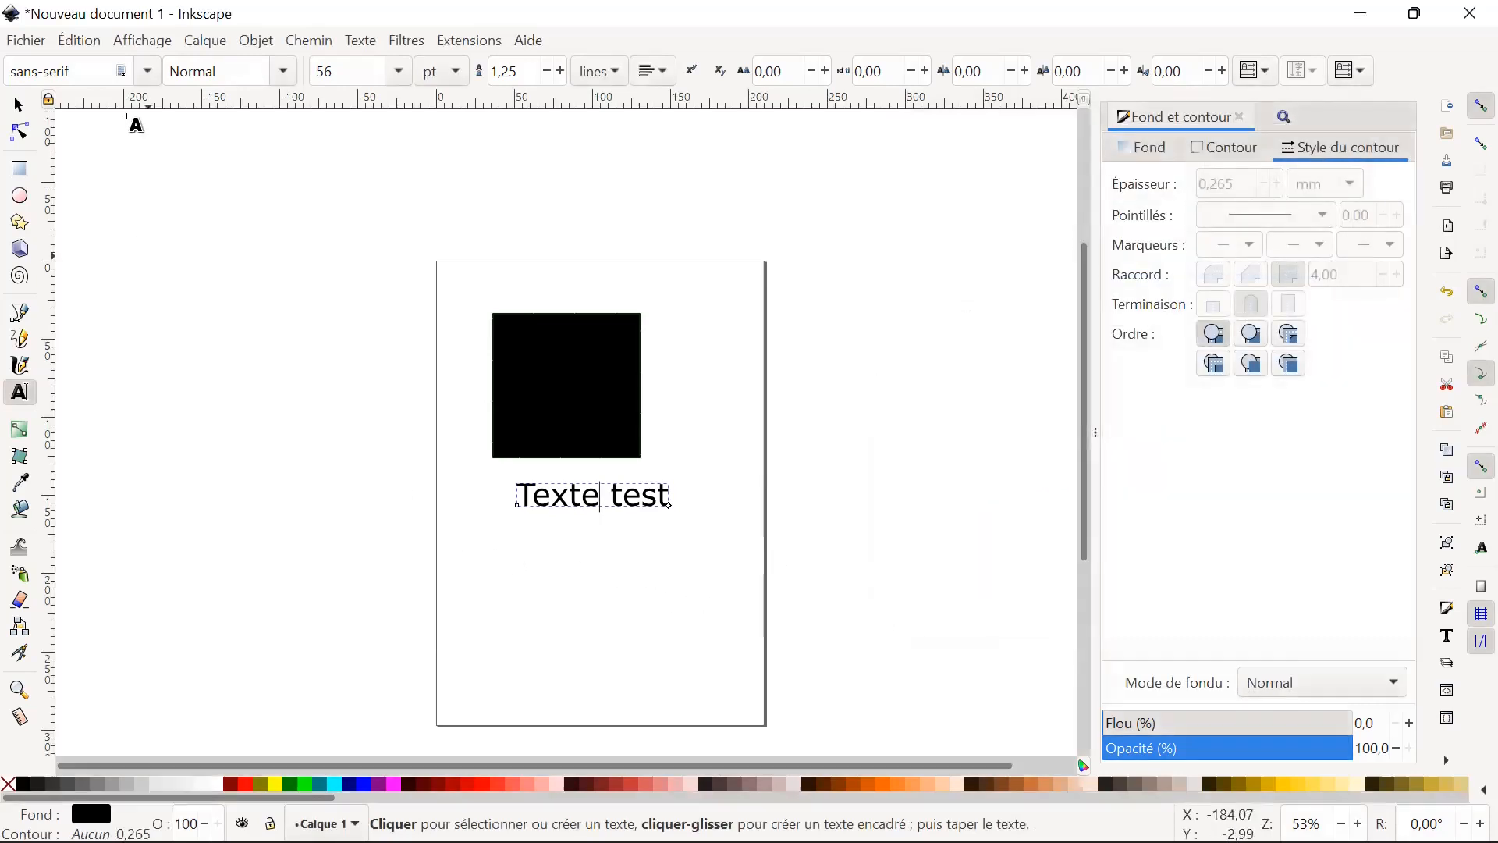
Enlarge the text object proportionally to about 106 mm wide.
click(24, 101)
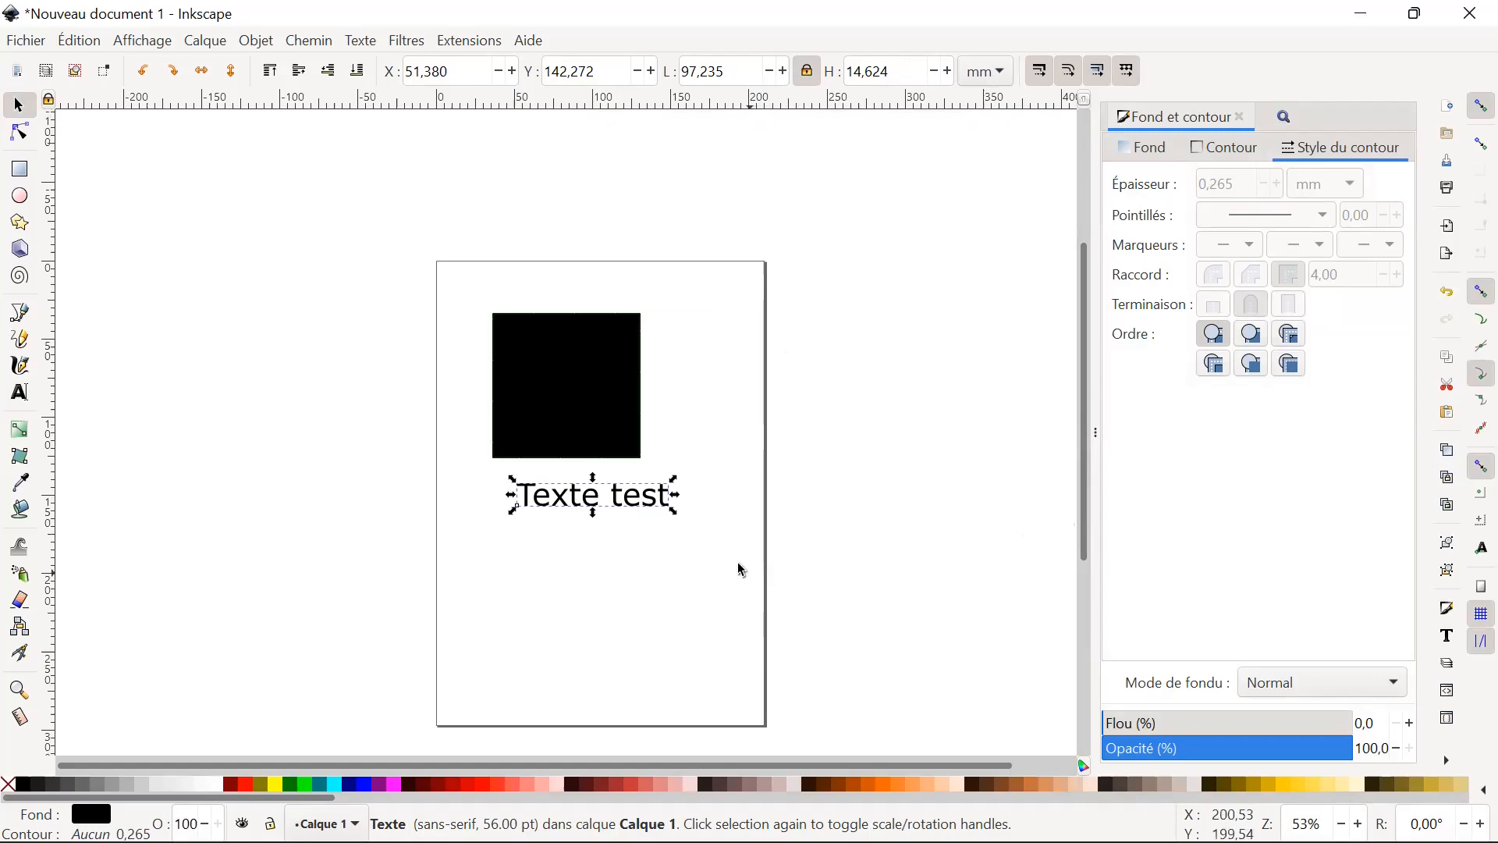
mouse_move(674, 479)
mouse_down()
mouse_move(697, 439)
mouse_move(588, 488)
mouse_move(686, 468)
mouse_up()
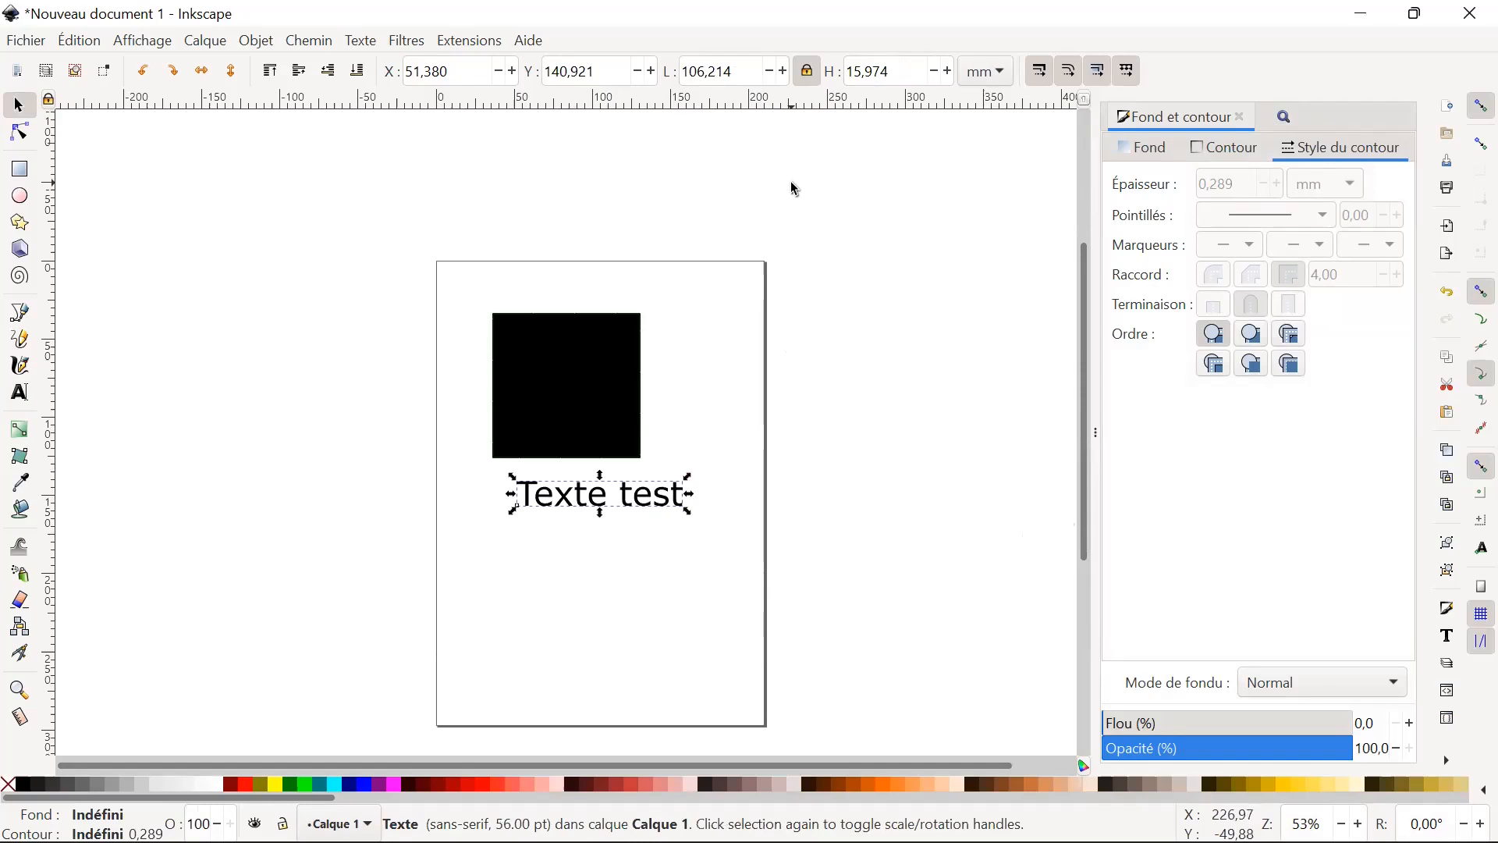
Try stretching the text to about 173 mm wide with the width-height ratio unlocked, undo it, and lock the ratio again.
click(808, 71)
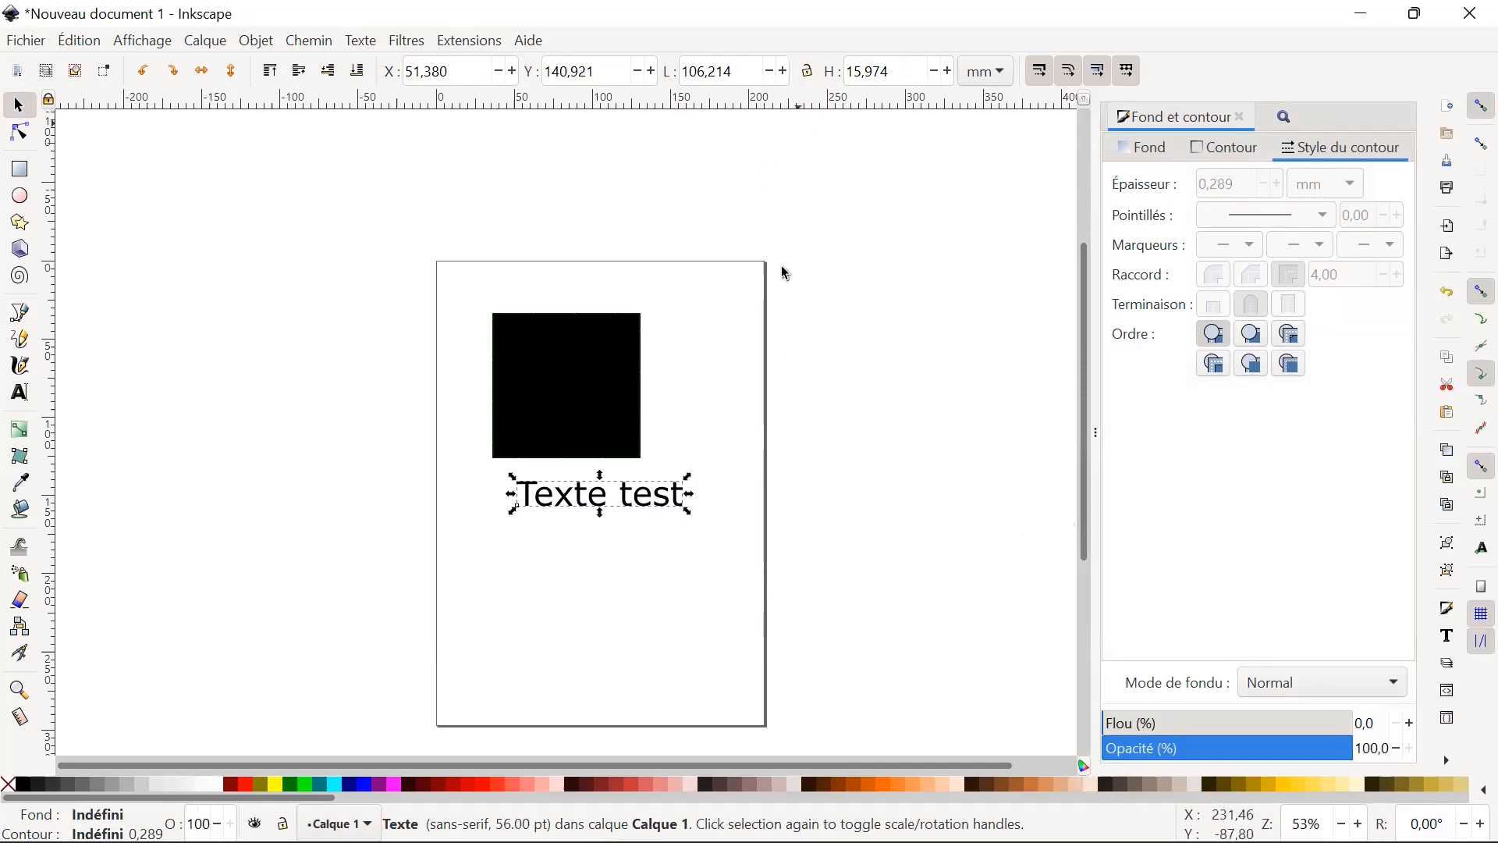
drag(689, 493, 813, 499)
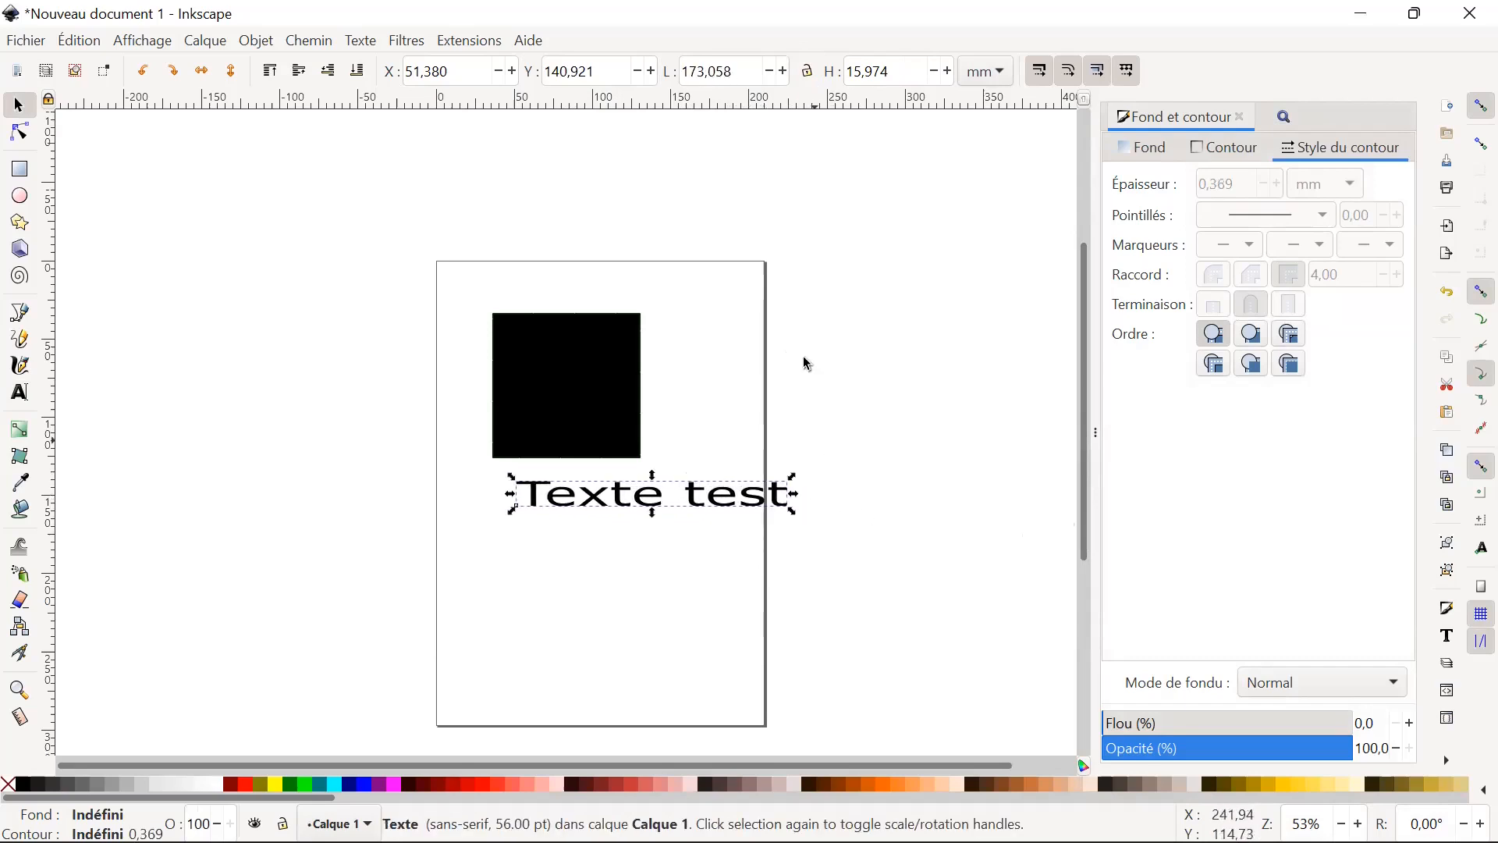
key(ctrl+z)
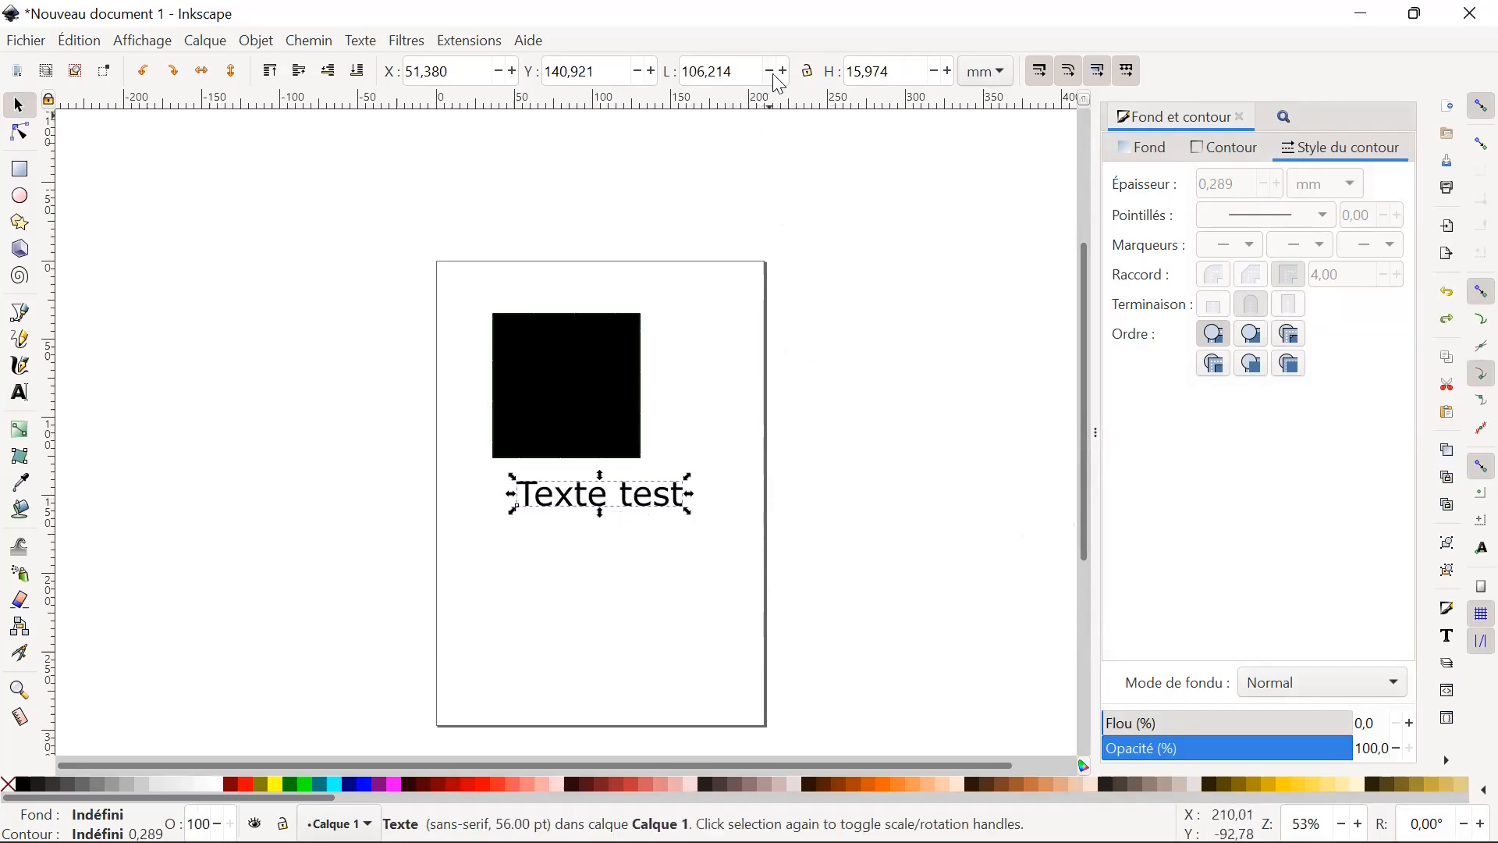
click(809, 72)
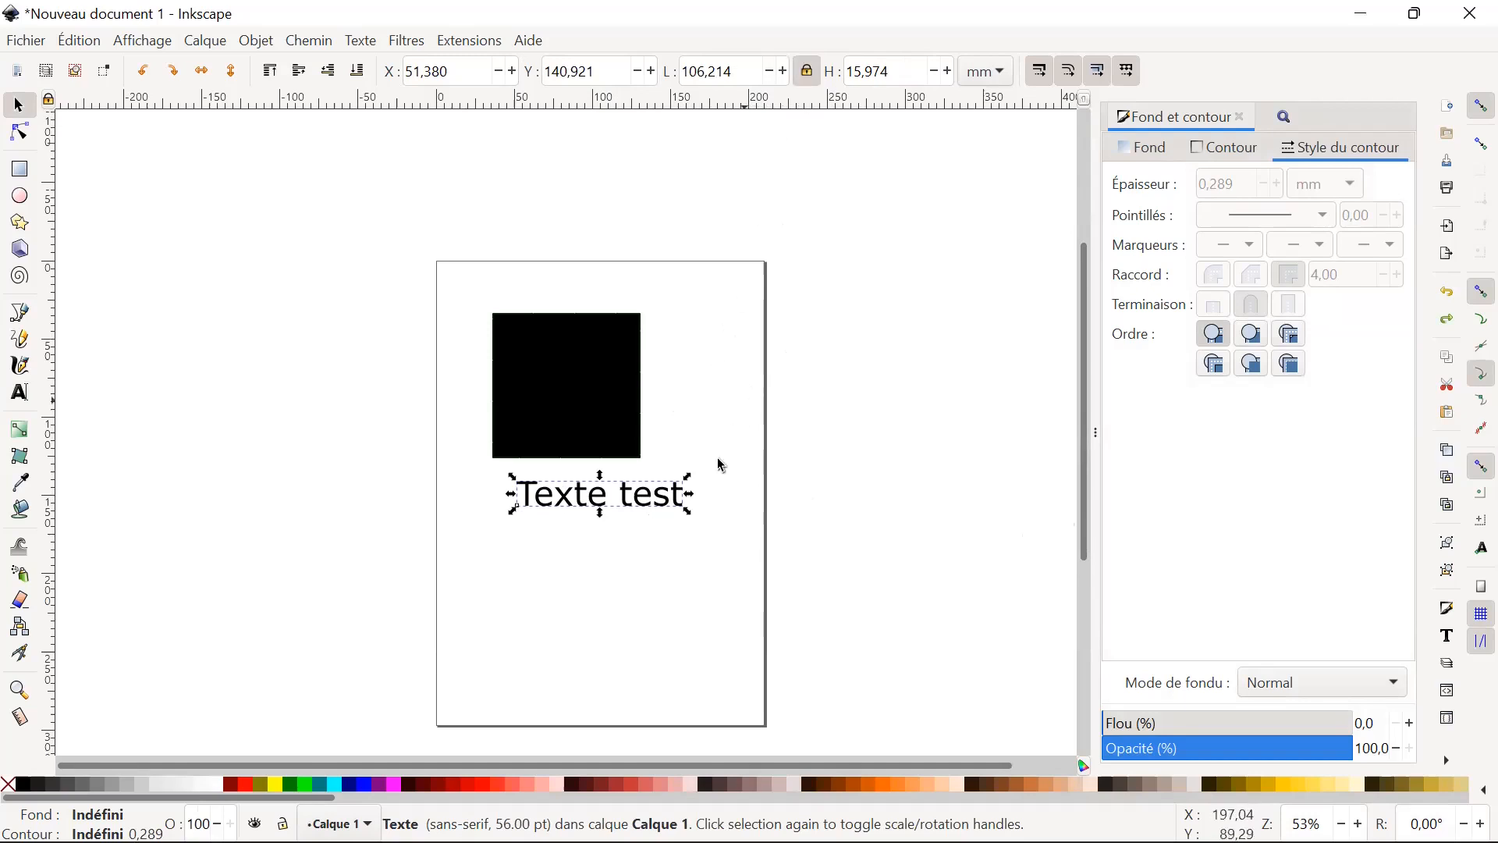
Undo a trial stretch of the text and scale it down proportionally to about 66 mm wide.
drag(690, 494, 767, 494)
key(ctrl+z)
drag(736, 459, 709, 493)
Try skewing the text vertically to about 107 mm high, and undo the skew.
click(663, 499)
click(606, 508)
drag(632, 508, 618, 430)
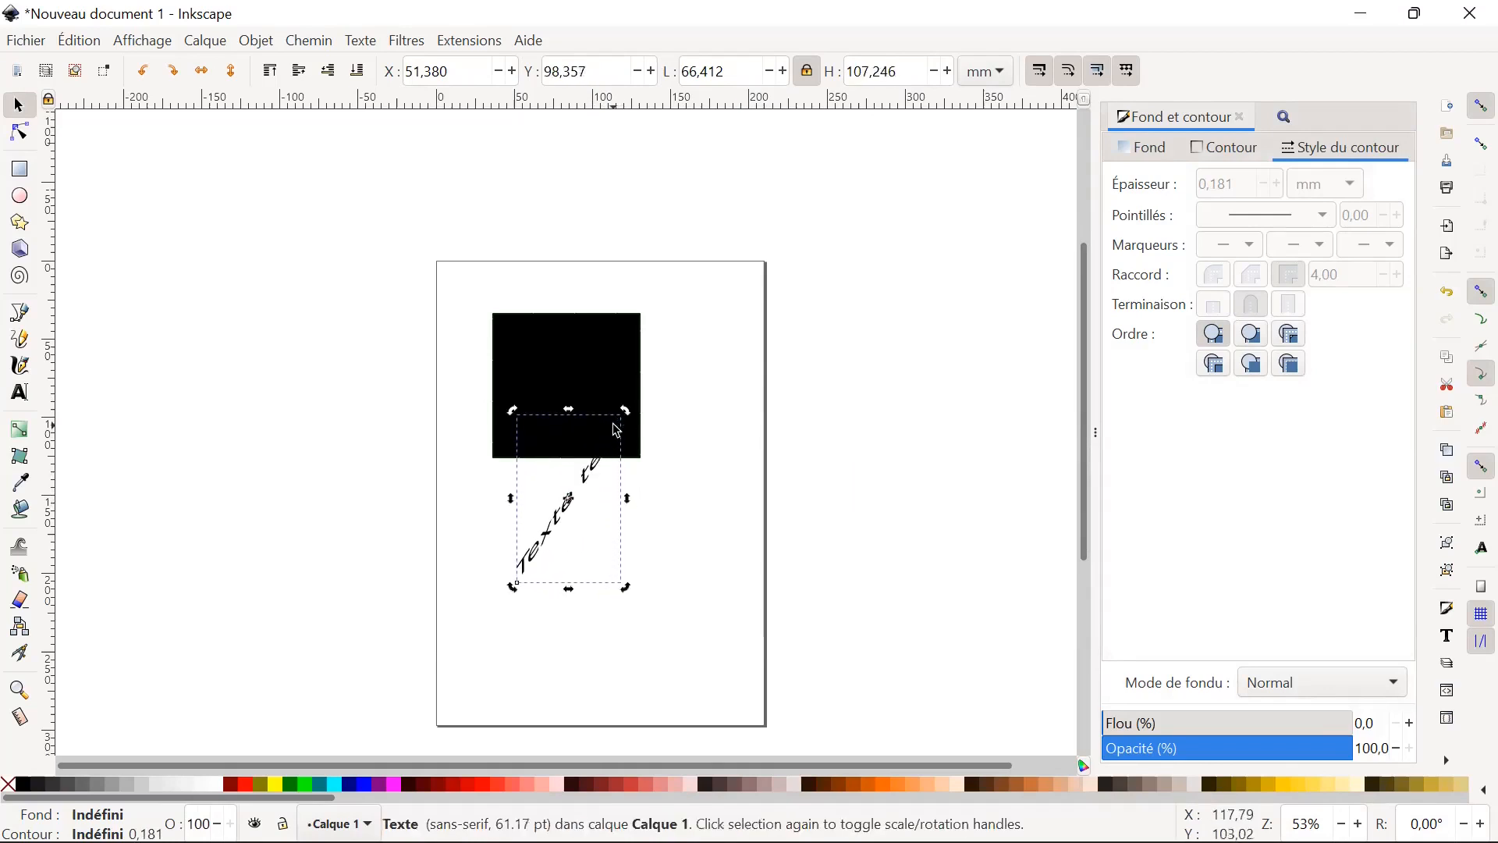
key(ctrl+z)
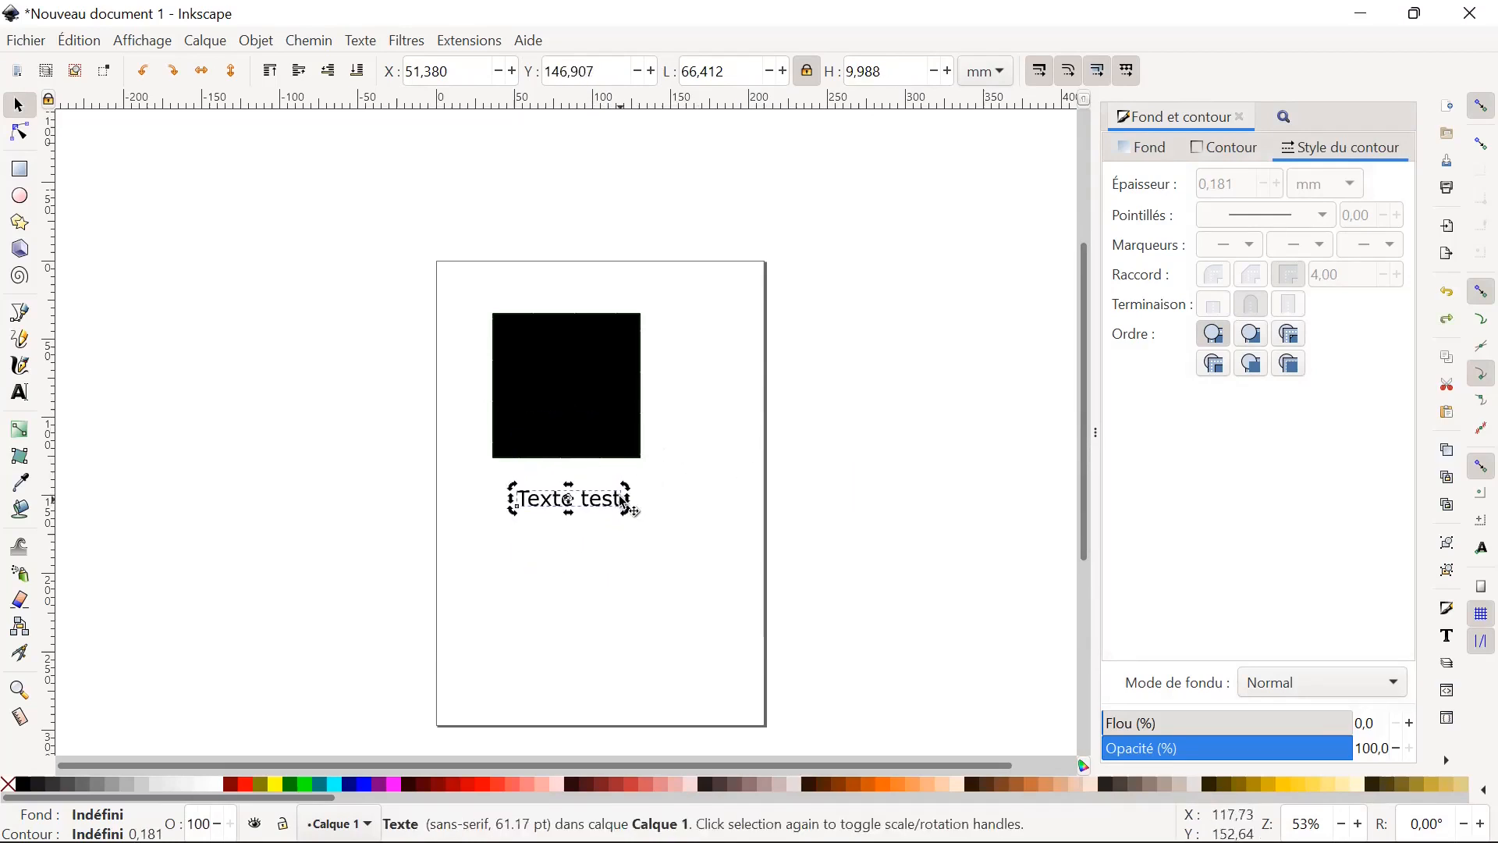
Try skewing the text vertically to about 61 mm high and rotating it 90° counterclockwise and clockwise, undoing each trial.
drag(629, 499, 624, 459)
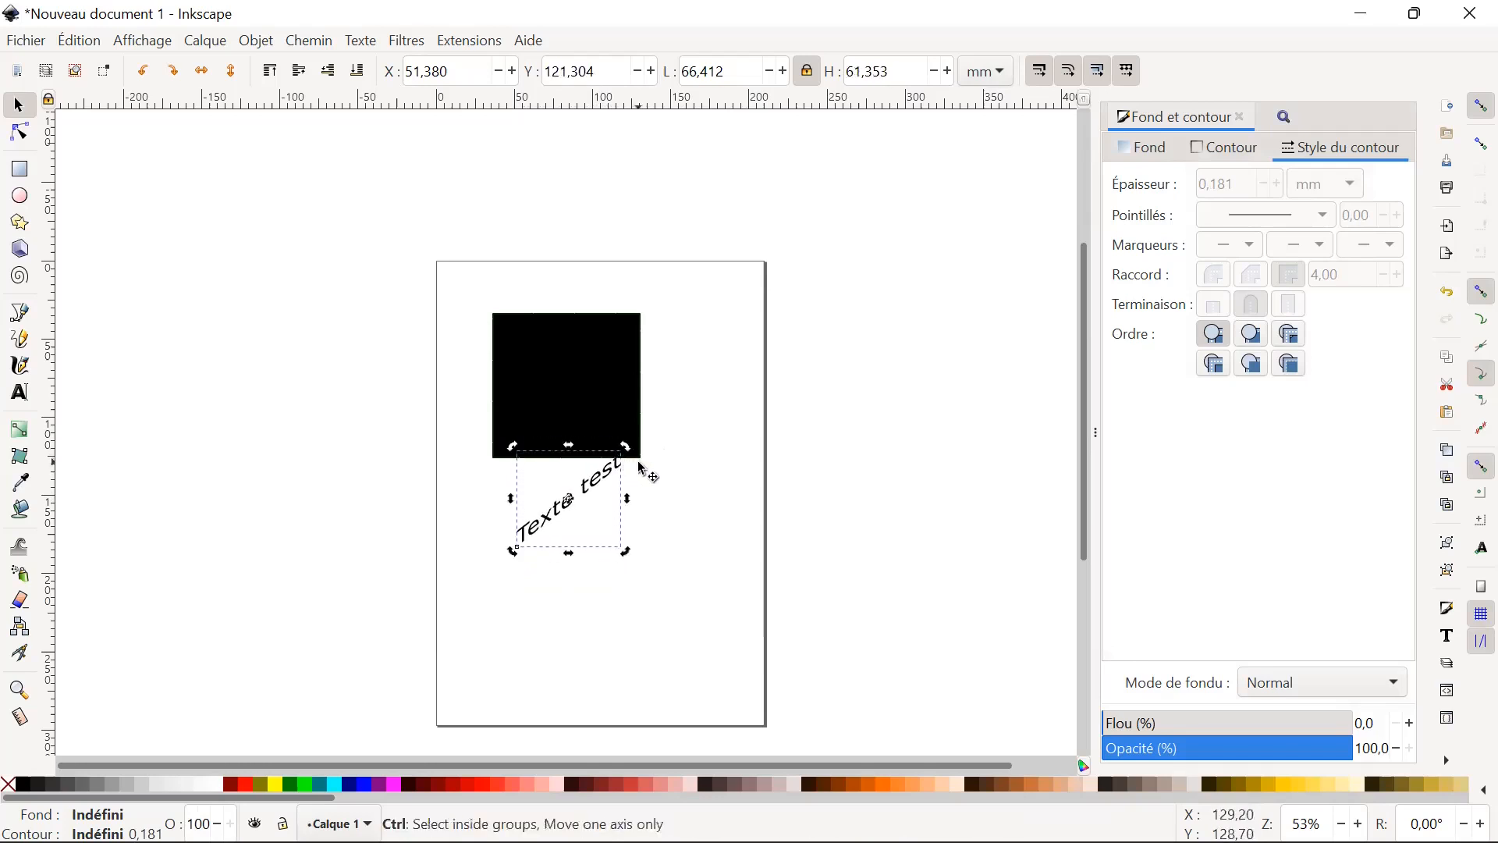
key(ctrl+z)
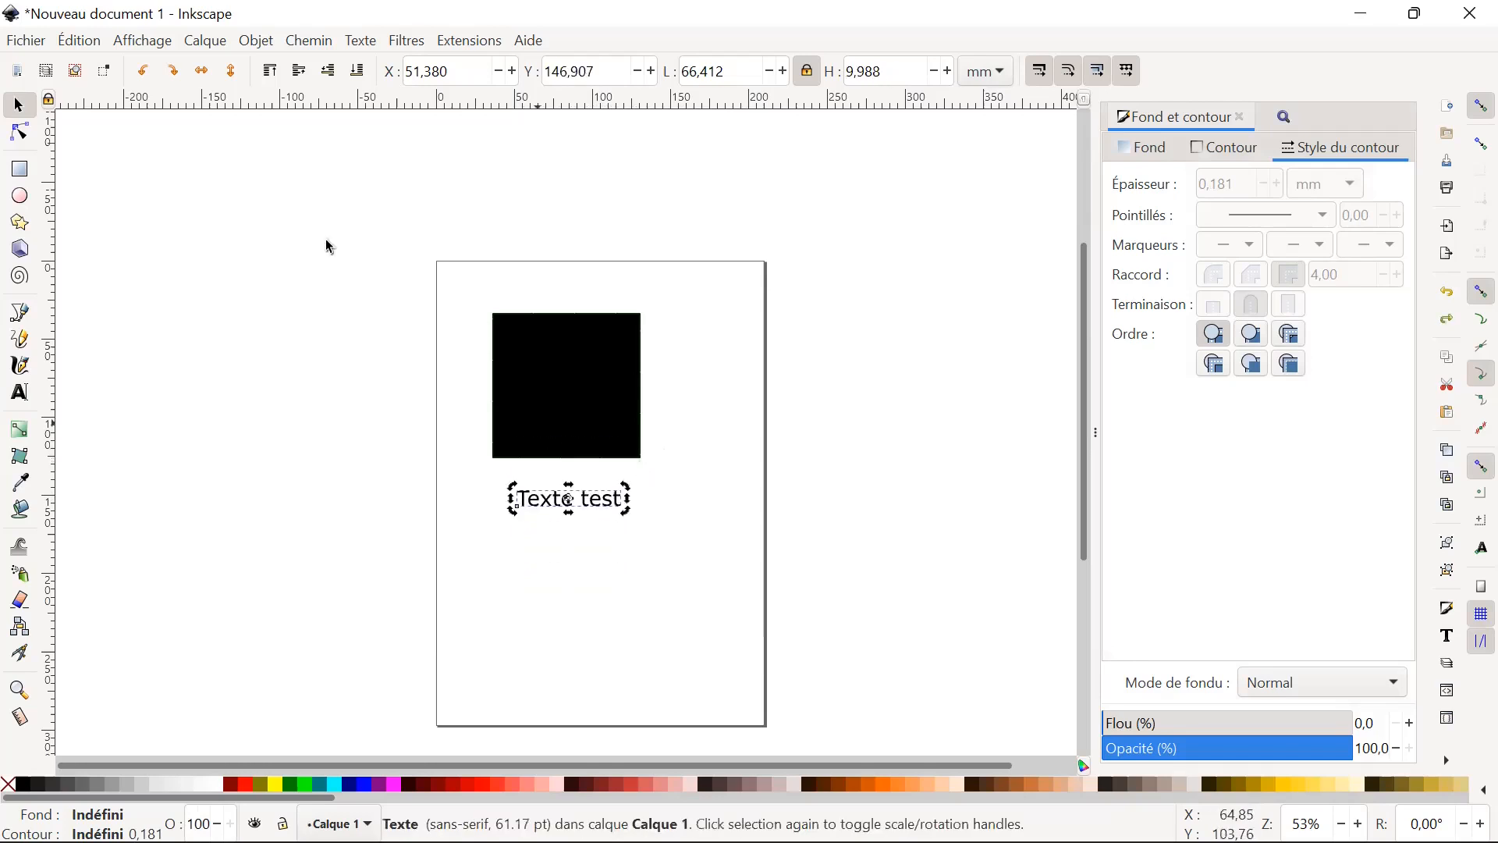
click(143, 71)
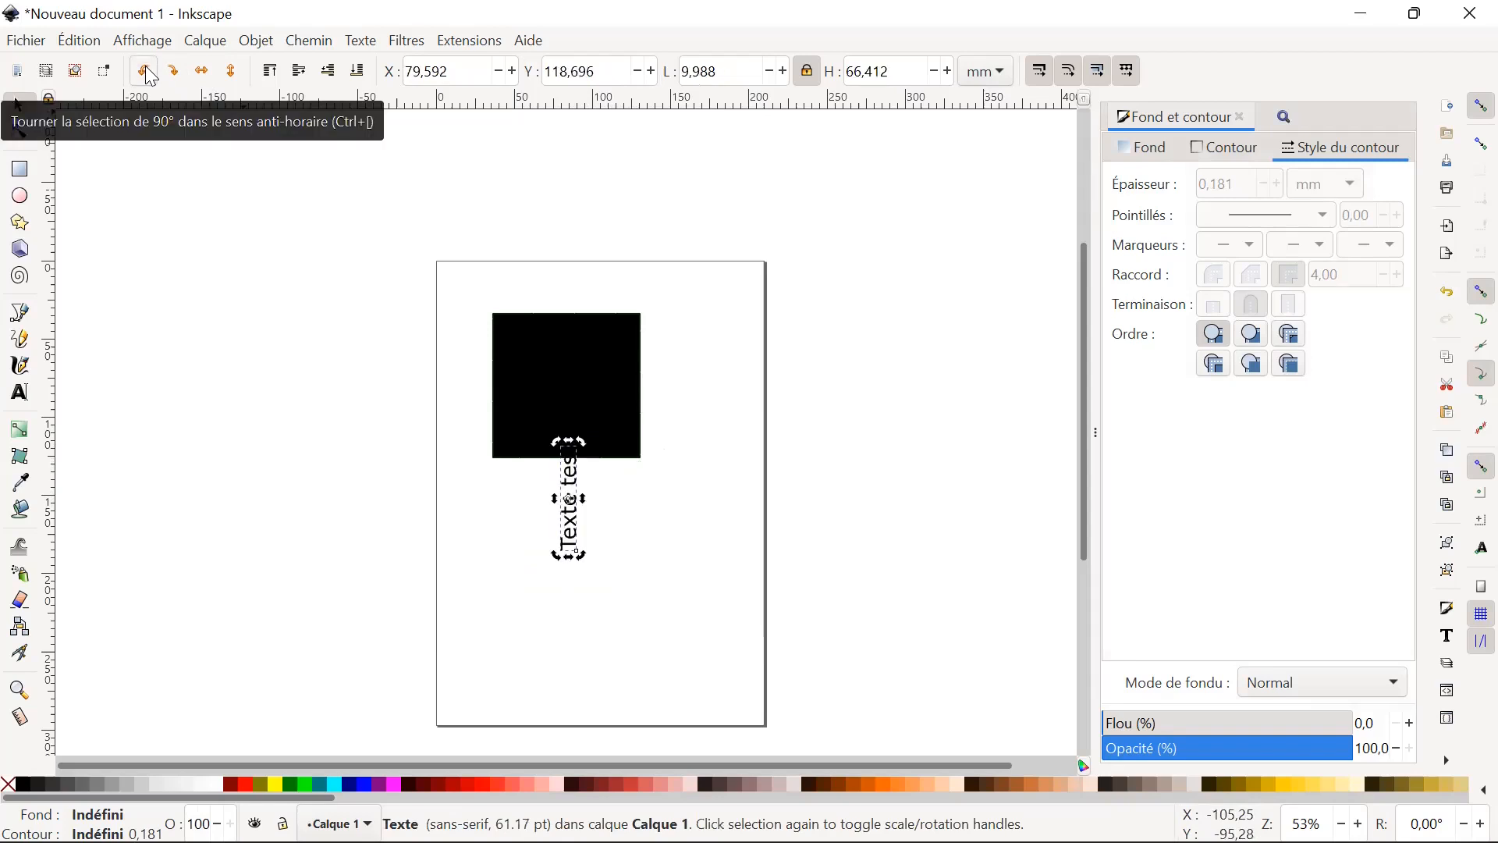
click(172, 77)
click(171, 77)
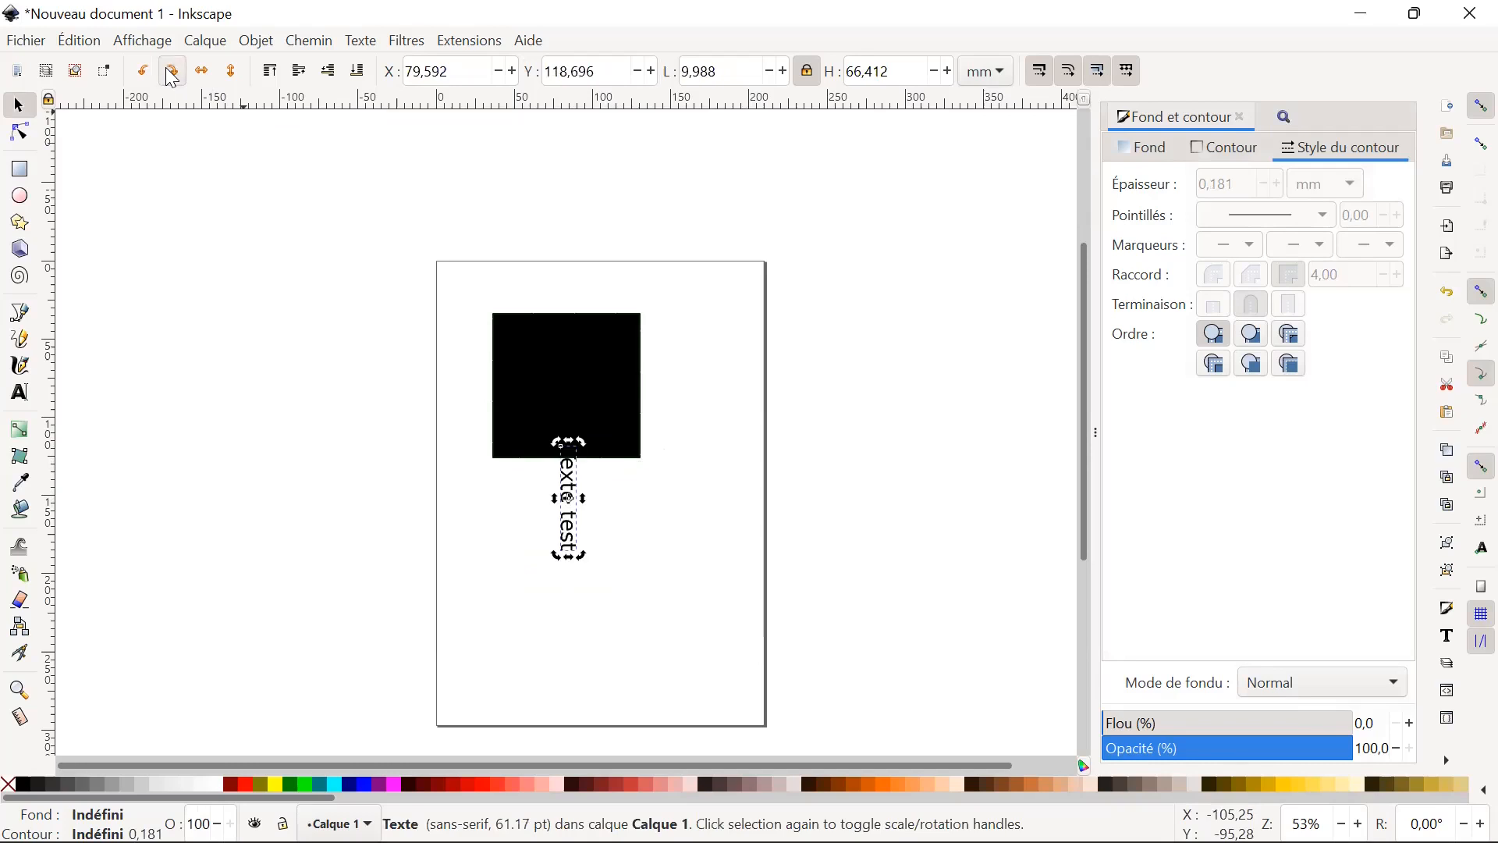
click(632, 506)
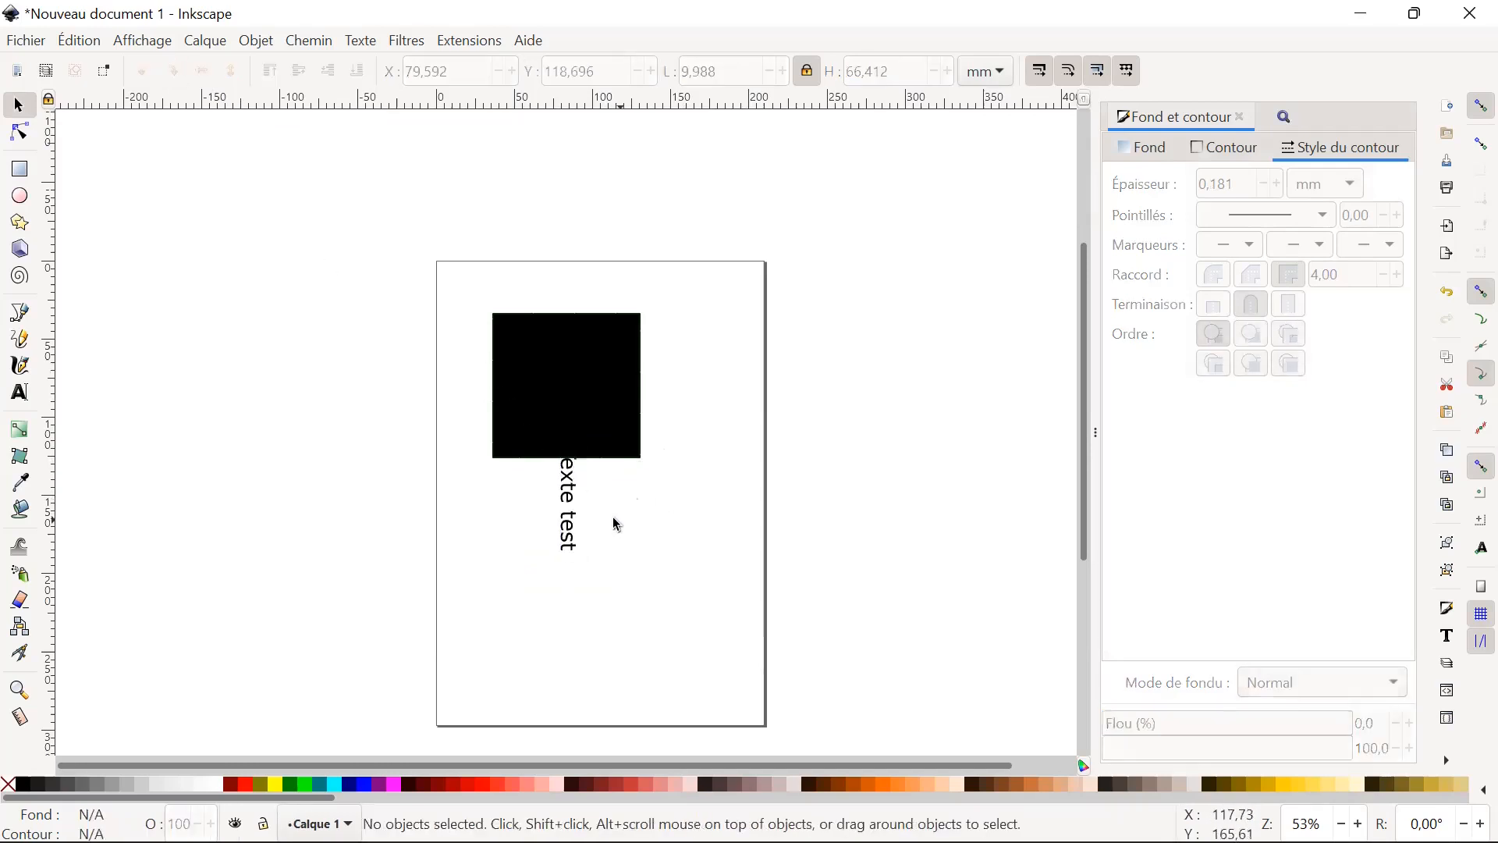
key(ctrl+z)
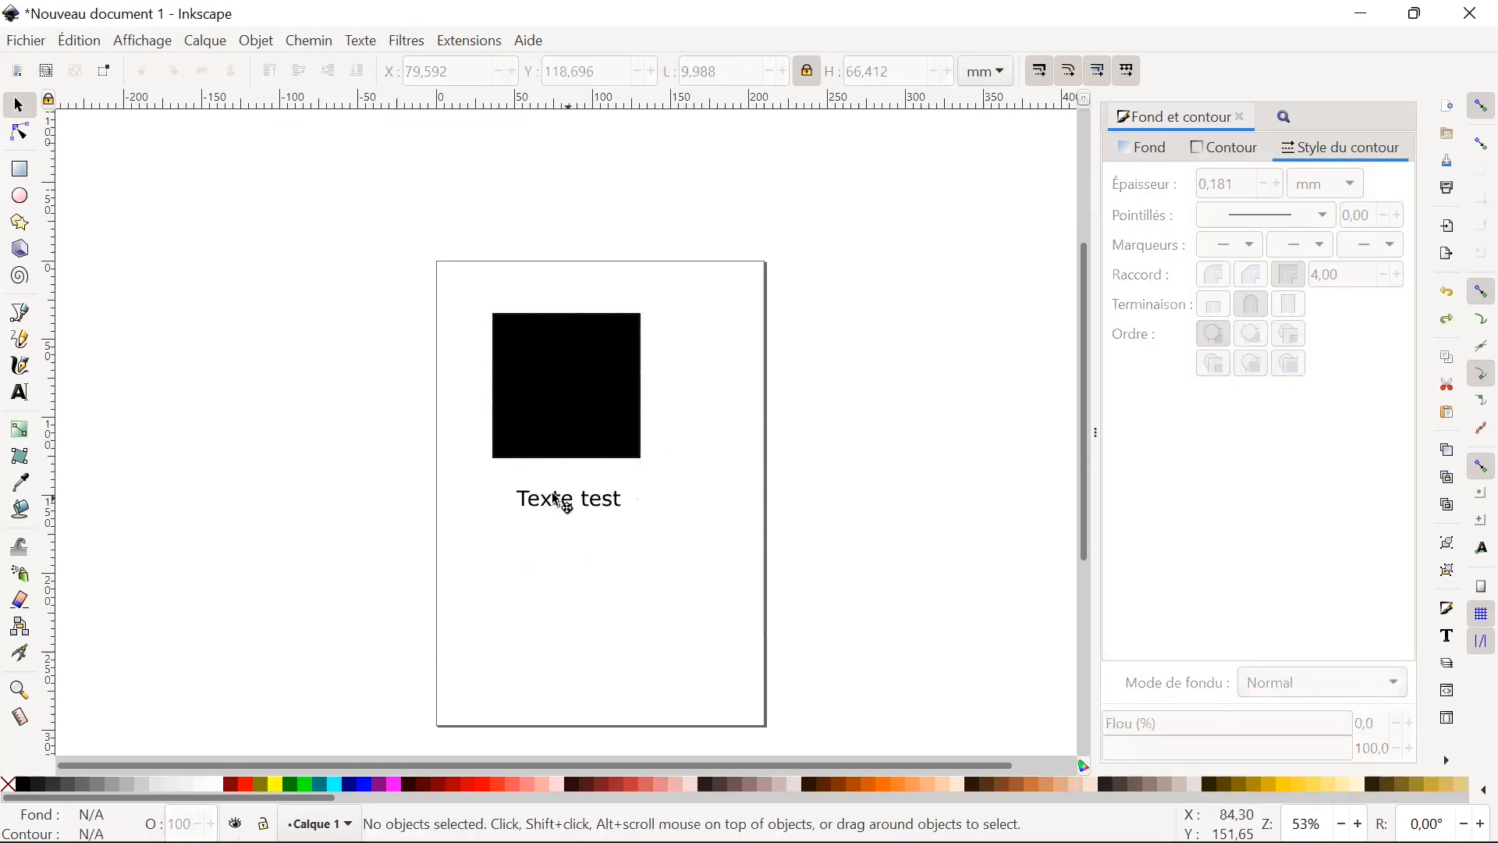
Move the text to about X 31.4 mm, Y 143.9 mm below the black square, and deselect it.
drag(557, 502, 526, 497)
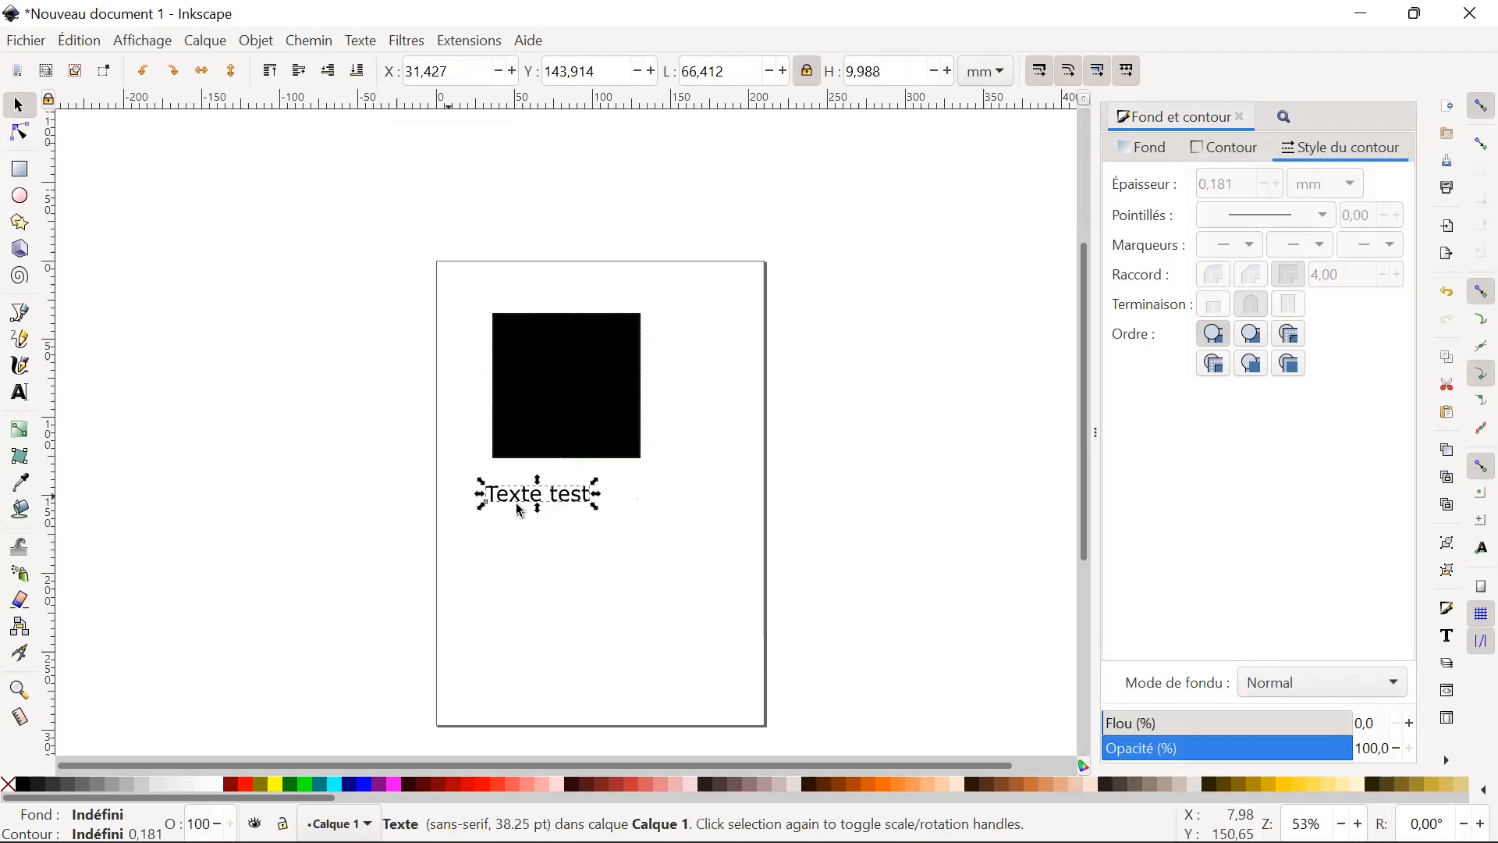
click(653, 503)
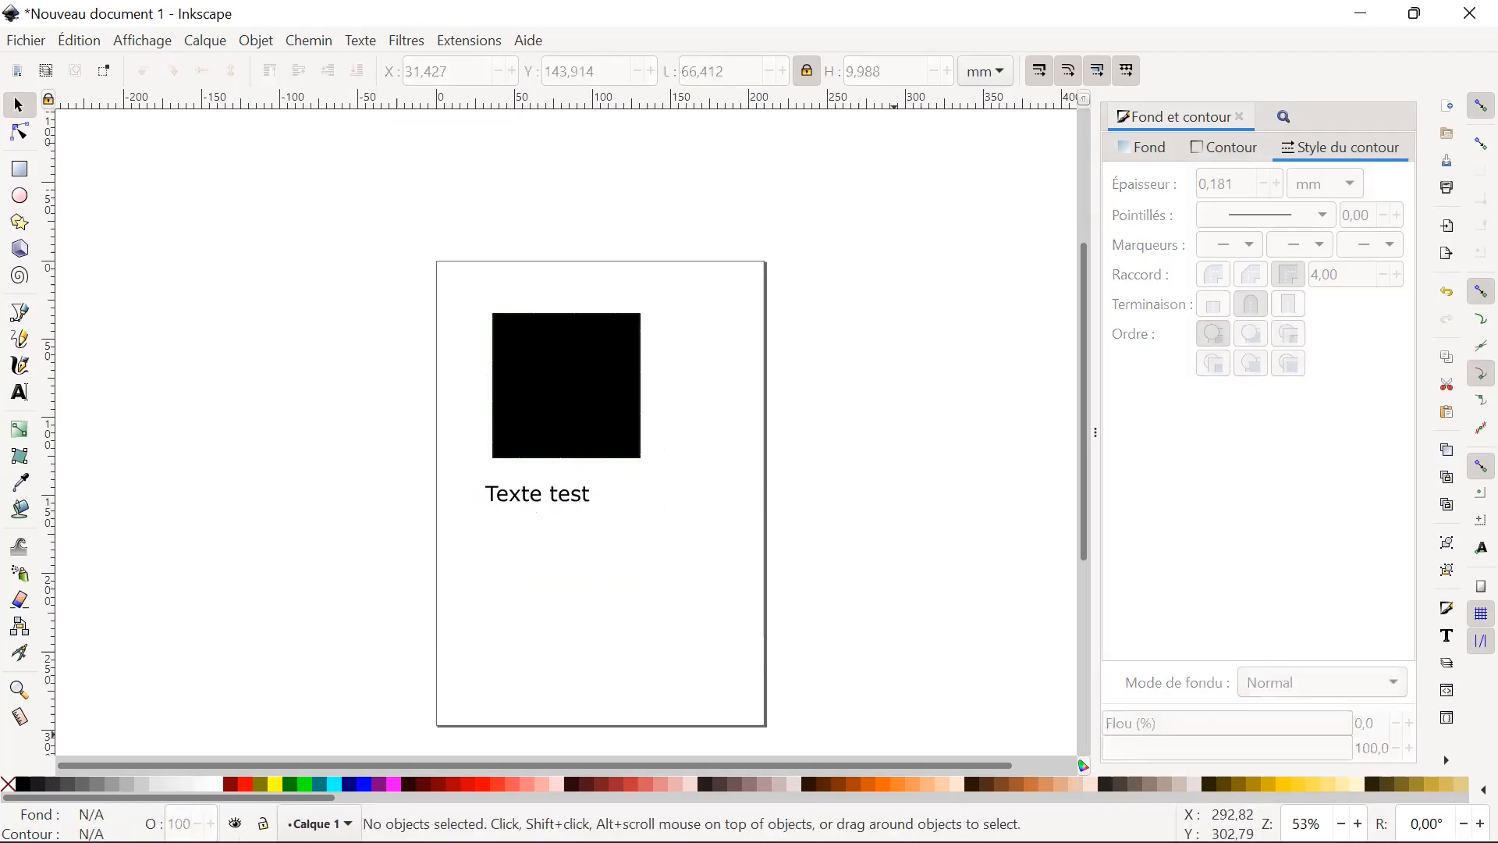
Switch to the training PDF in Acrobat Reader and read the slides from adding text through text options to exporting R graphics as SVG.
click(840, 816)
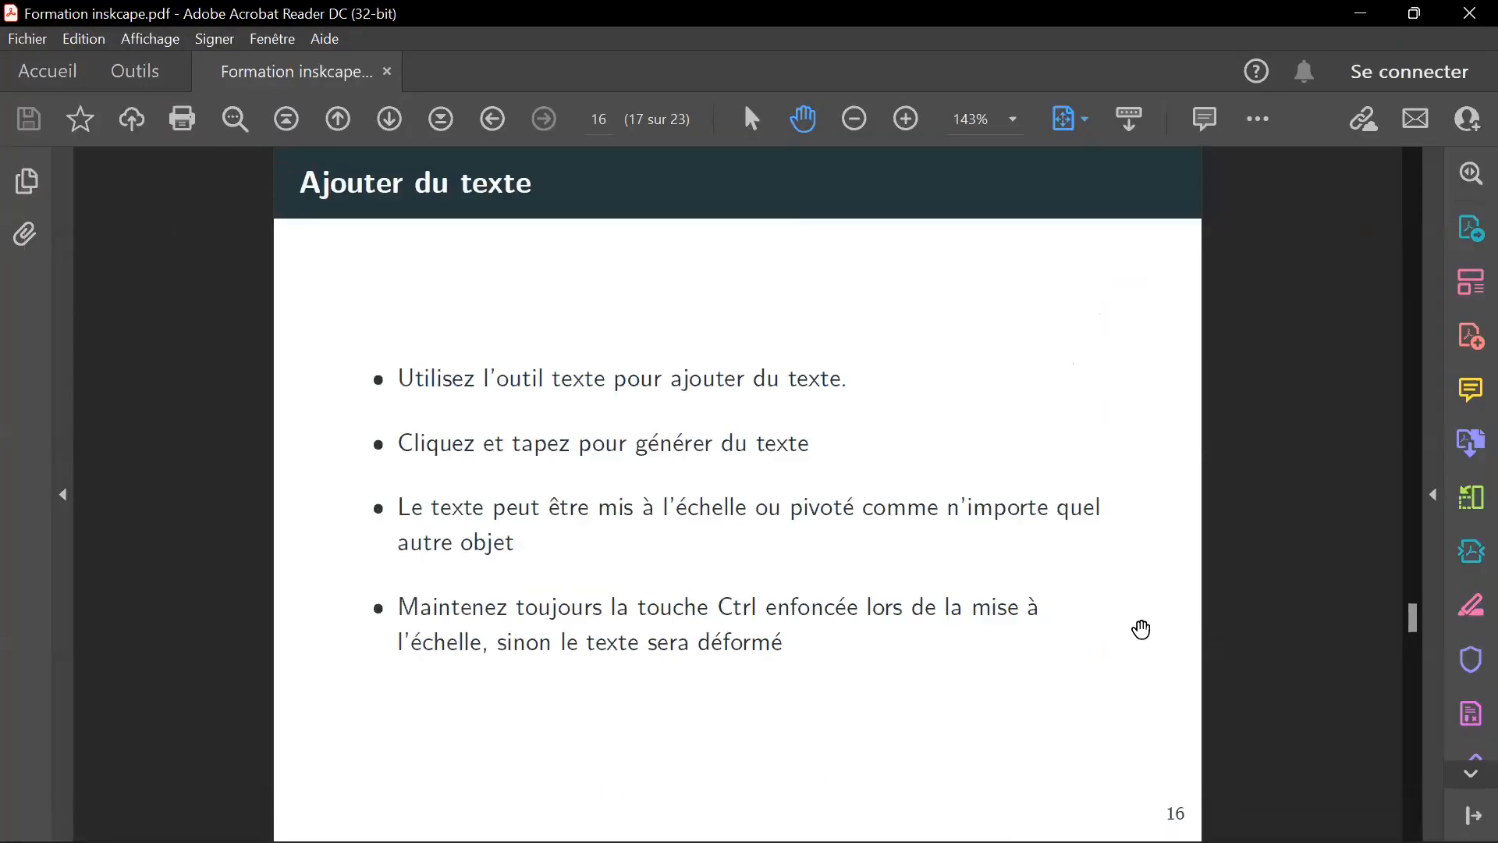
scroll(1141, 629, down, 1)
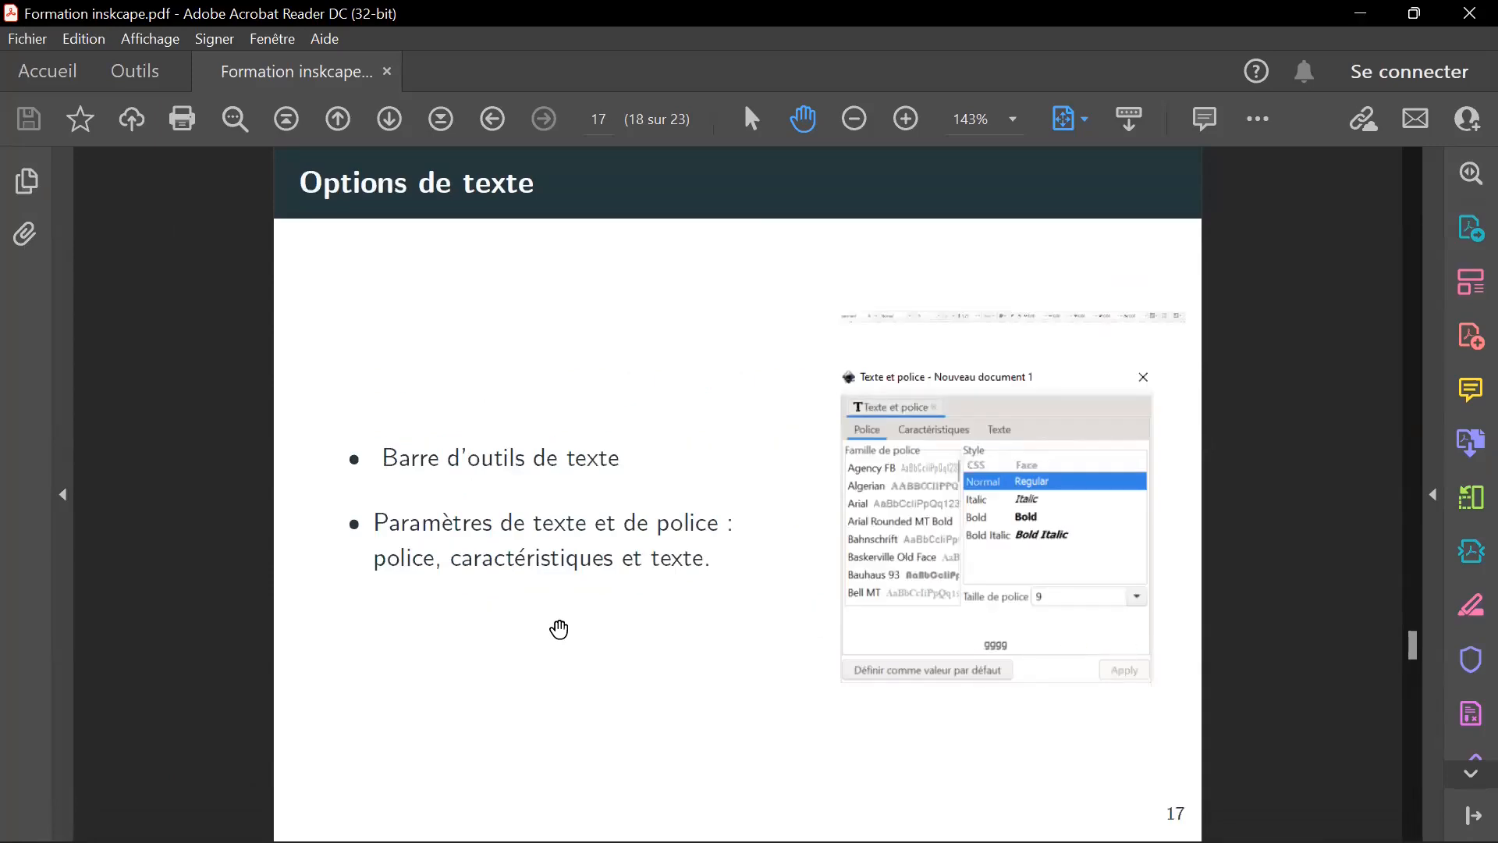
scroll(611, 567, down, 1)
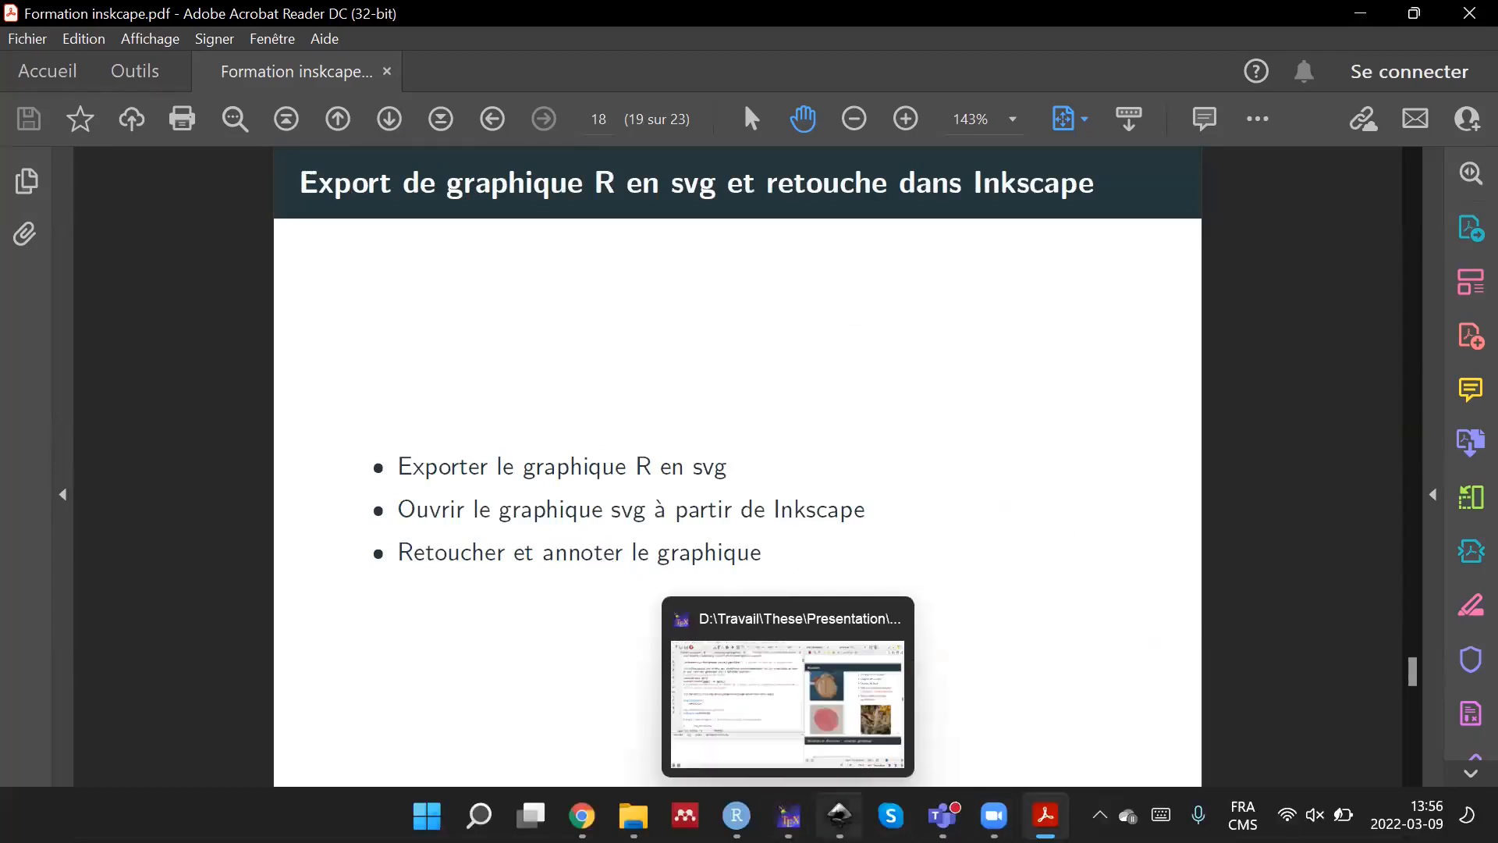
Switch back to Inkscape and delete the black square and the text from the page.
click(840, 816)
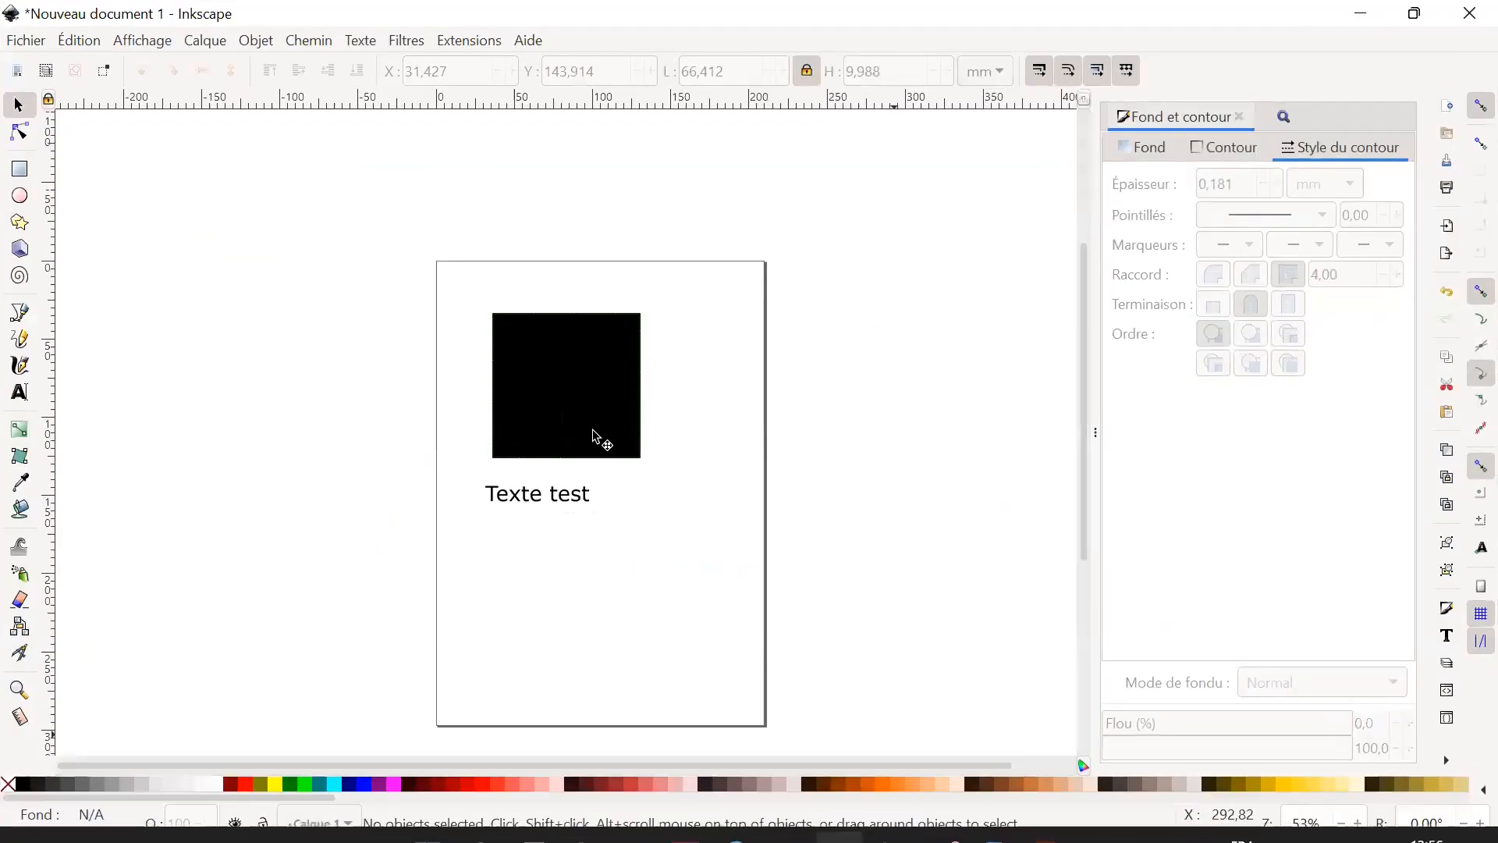
drag(814, 615, 425, 268)
key(Delete)
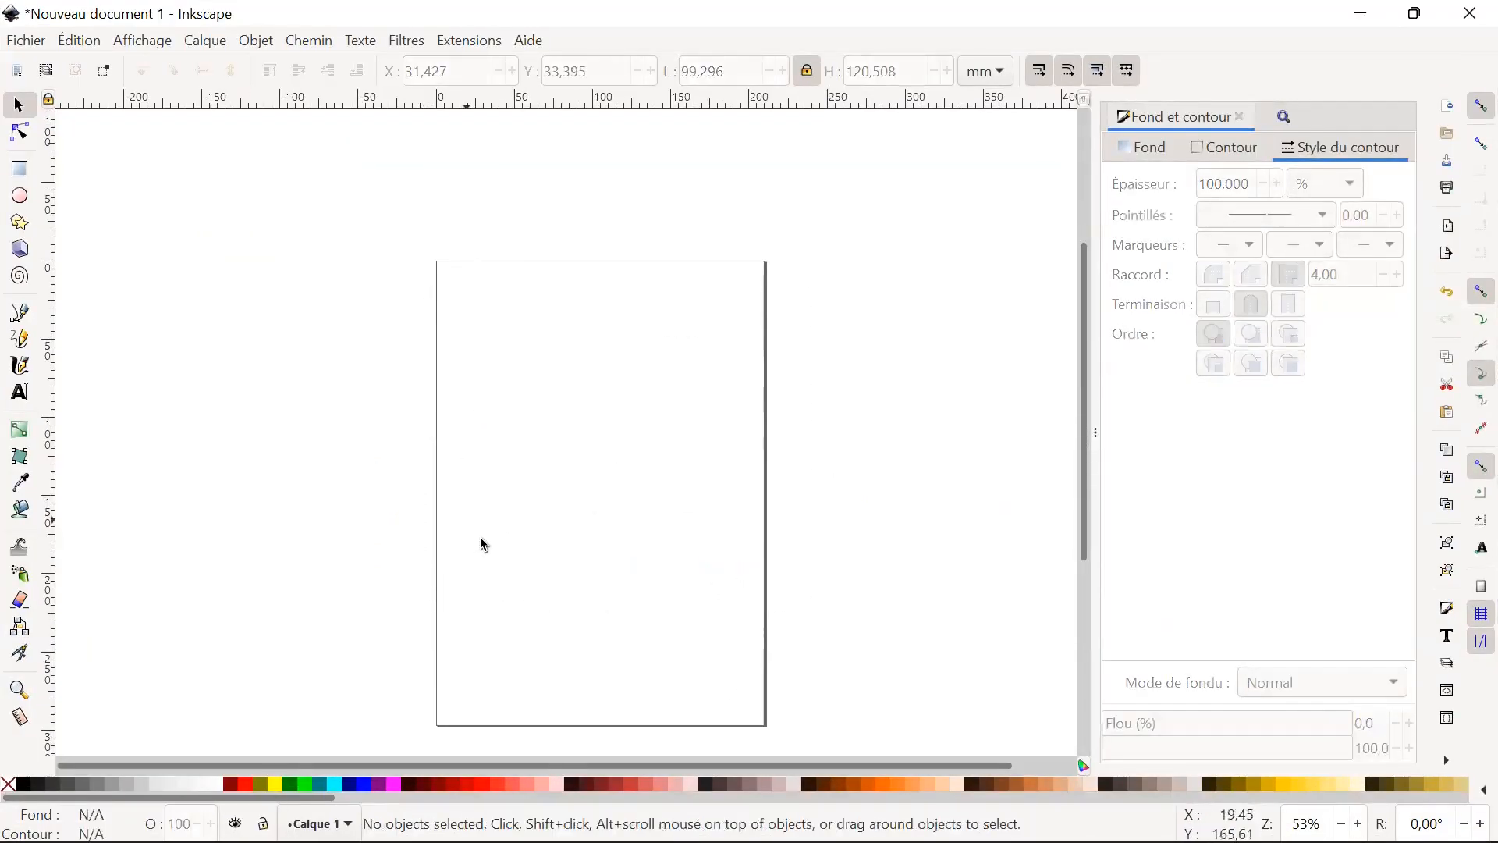
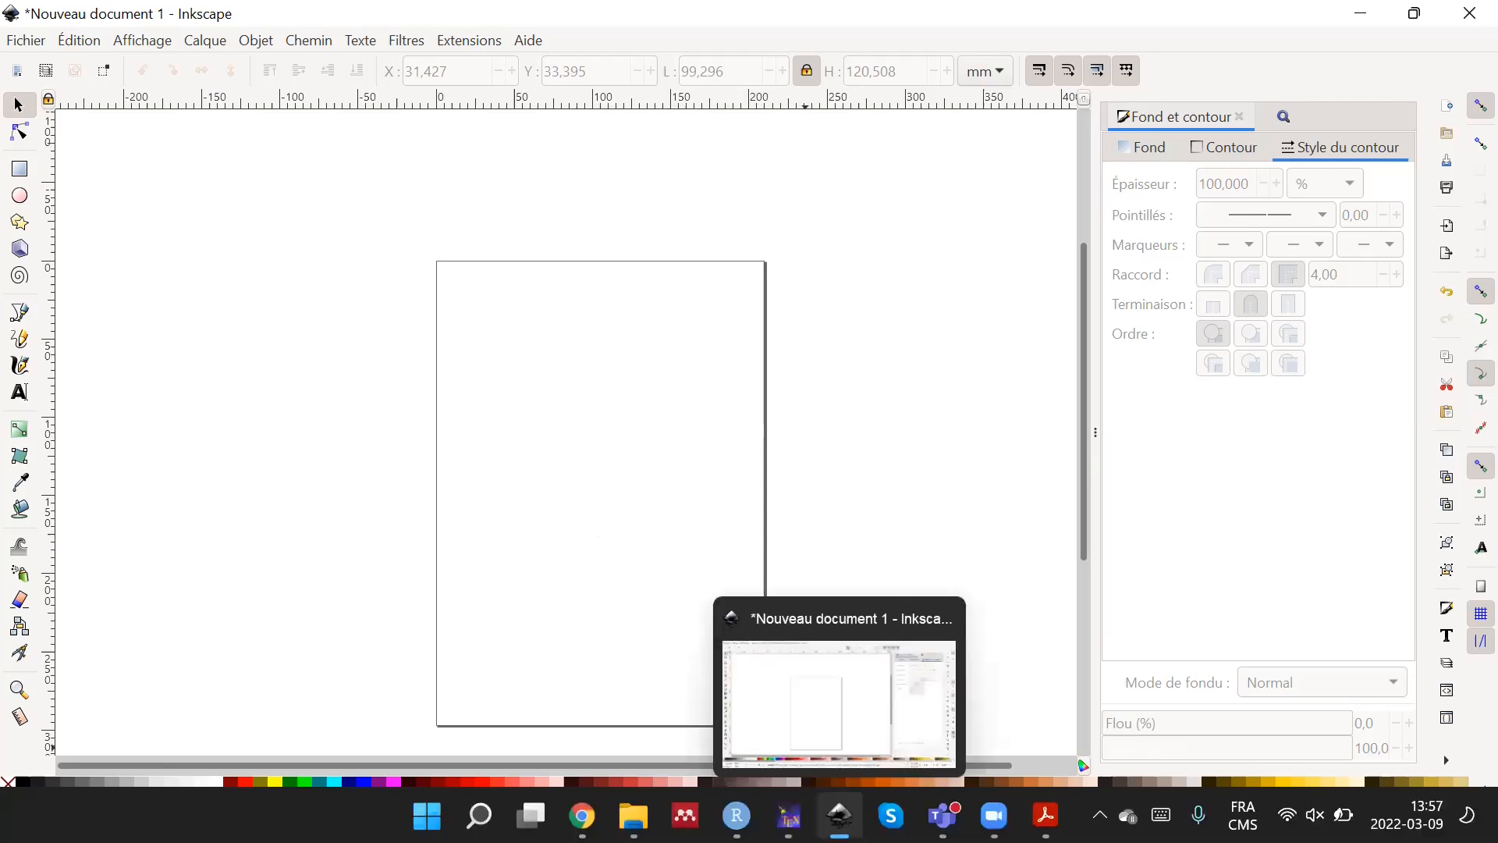
Switch to RStudio and set the Severe drought correlation plot to export as an image in SVG format.
mouse_move(789, 815)
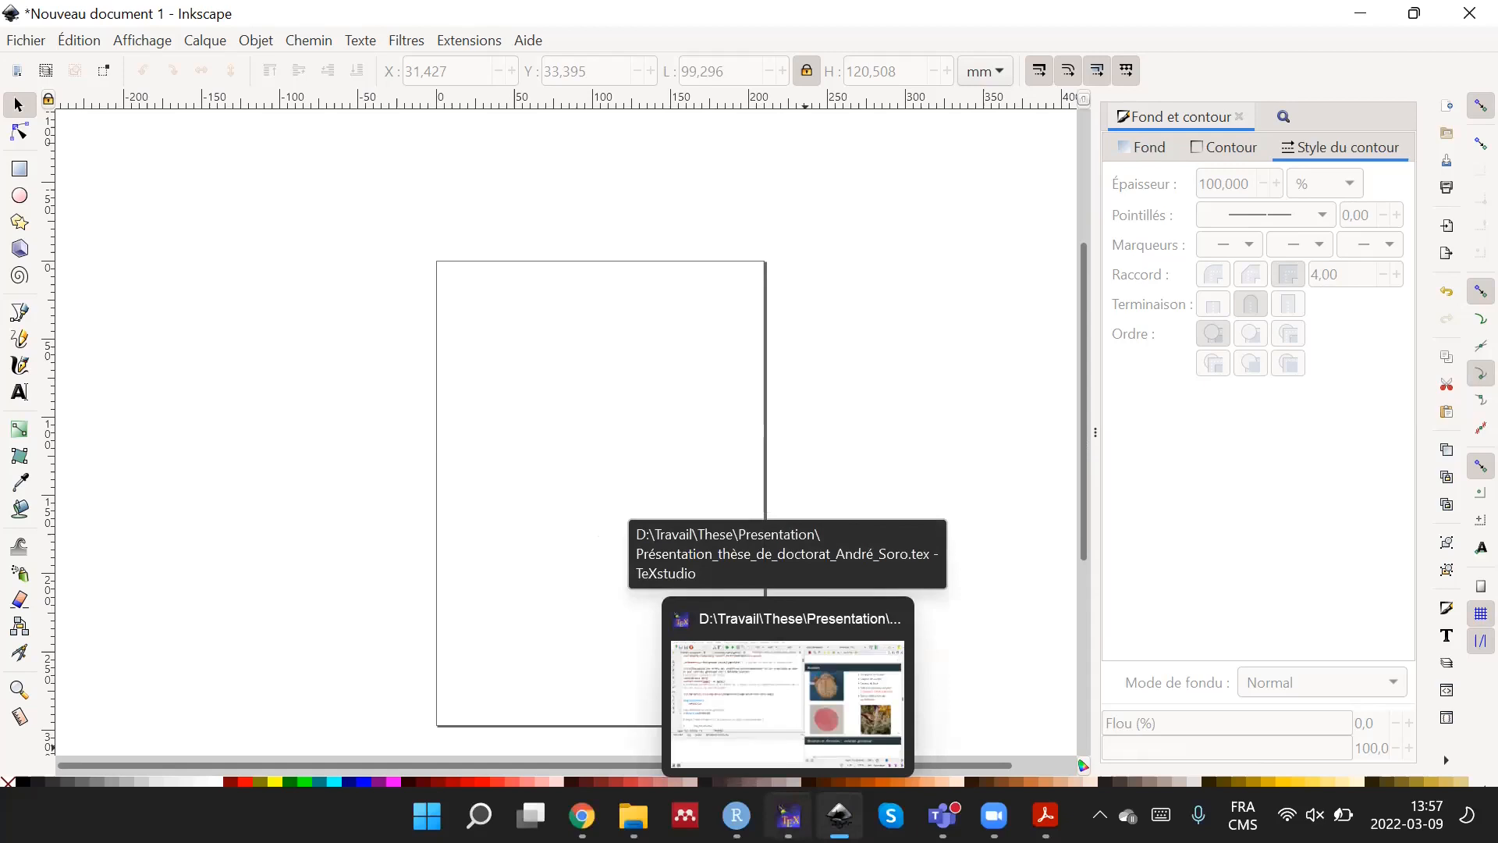
mouse_move(736, 816)
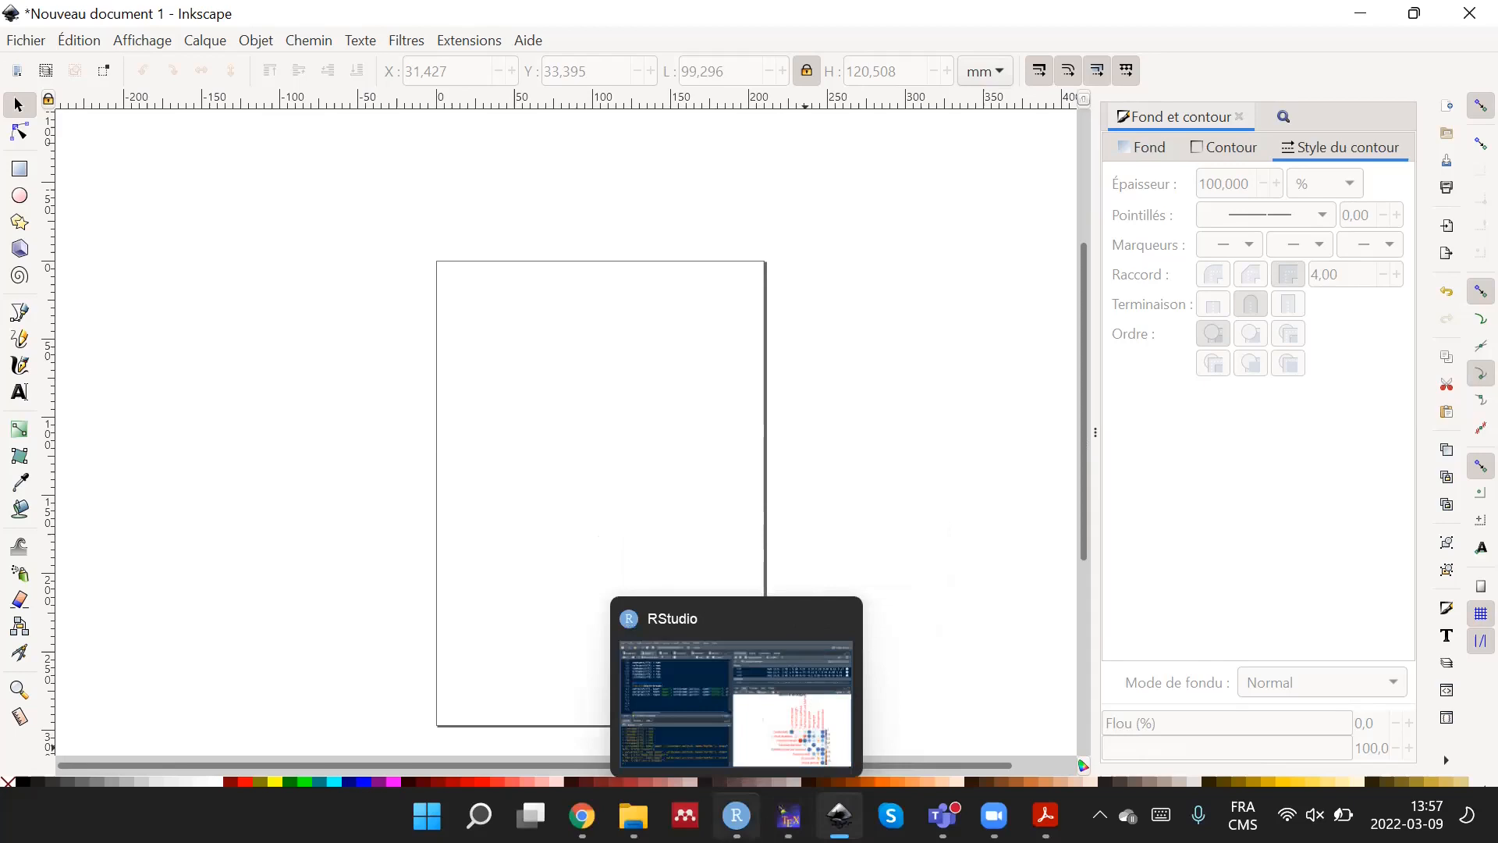
click(736, 702)
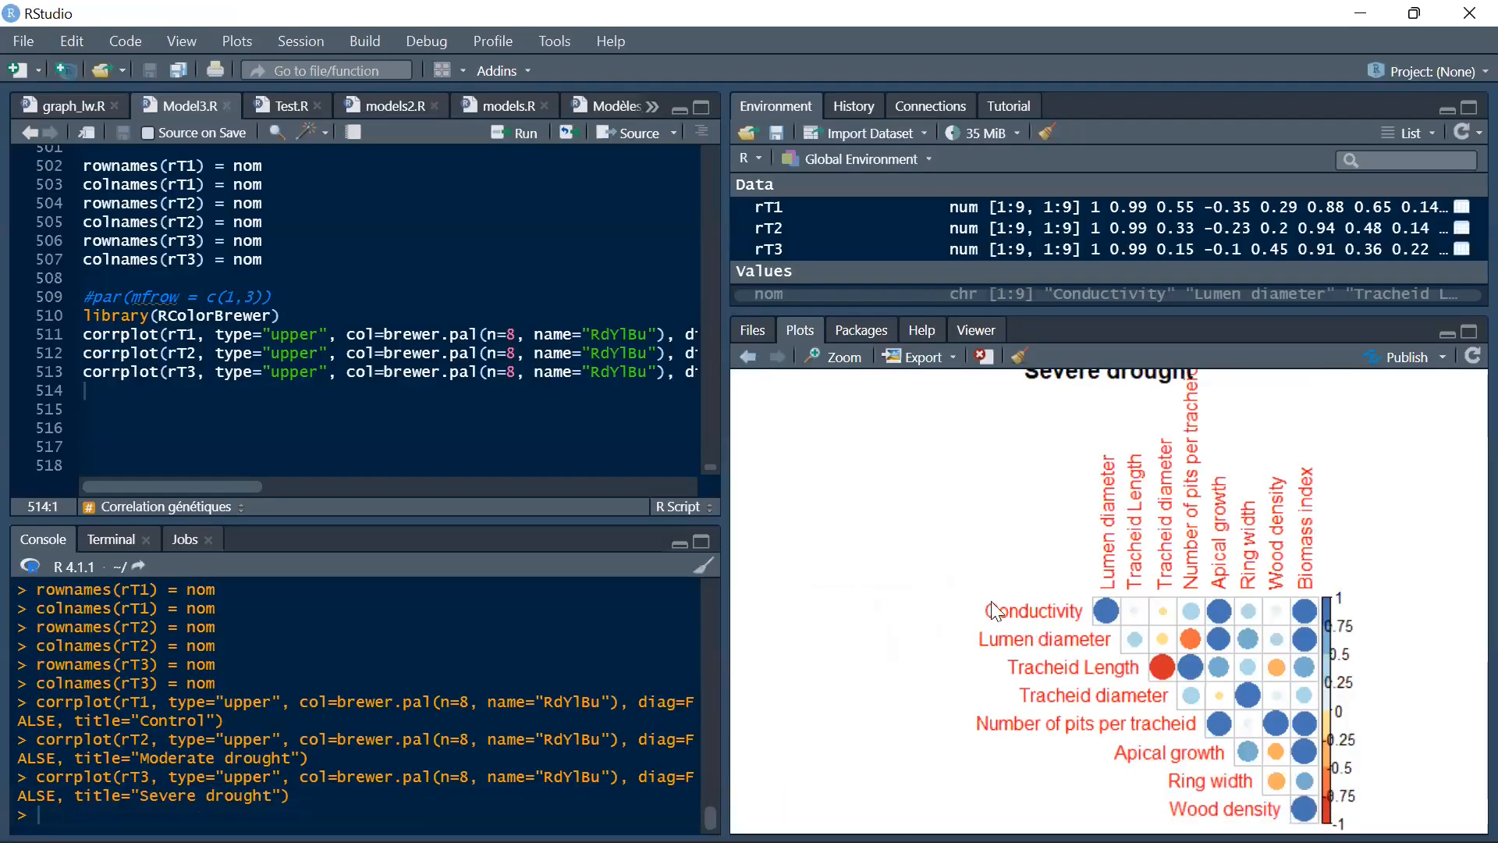
click(951, 359)
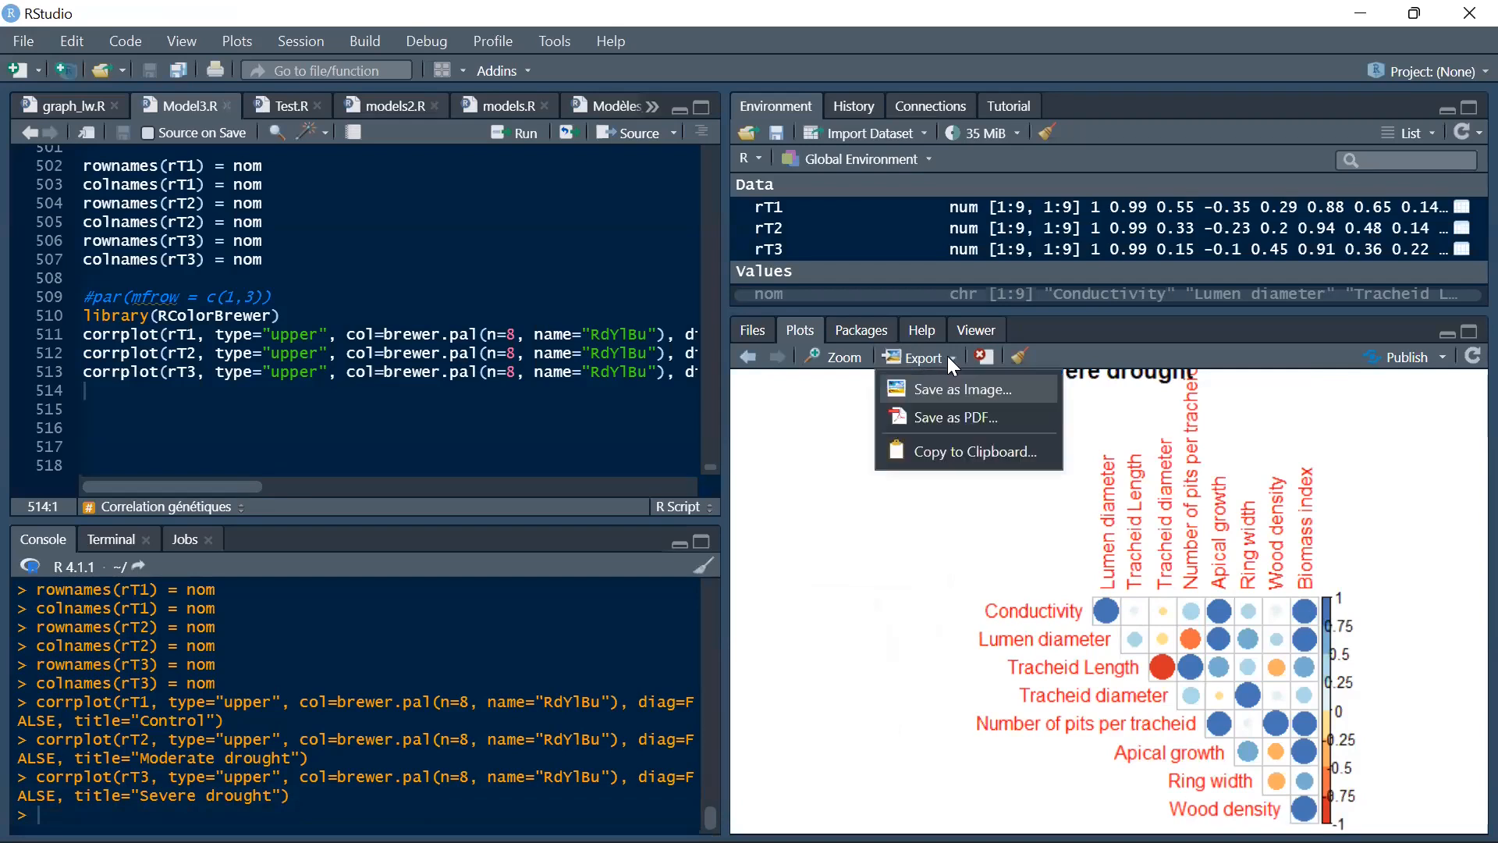
click(997, 399)
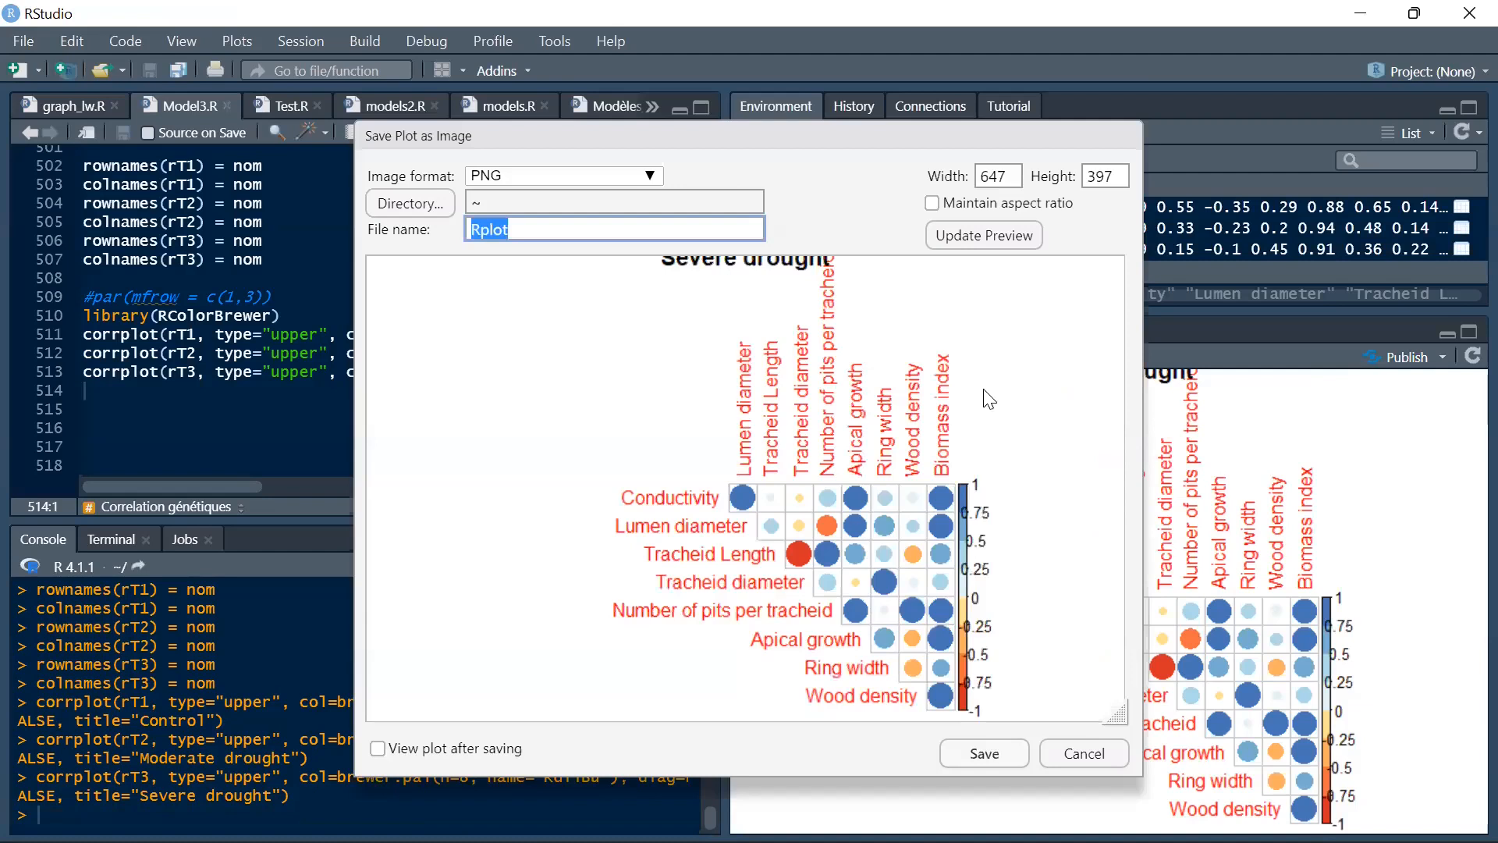
click(563, 175)
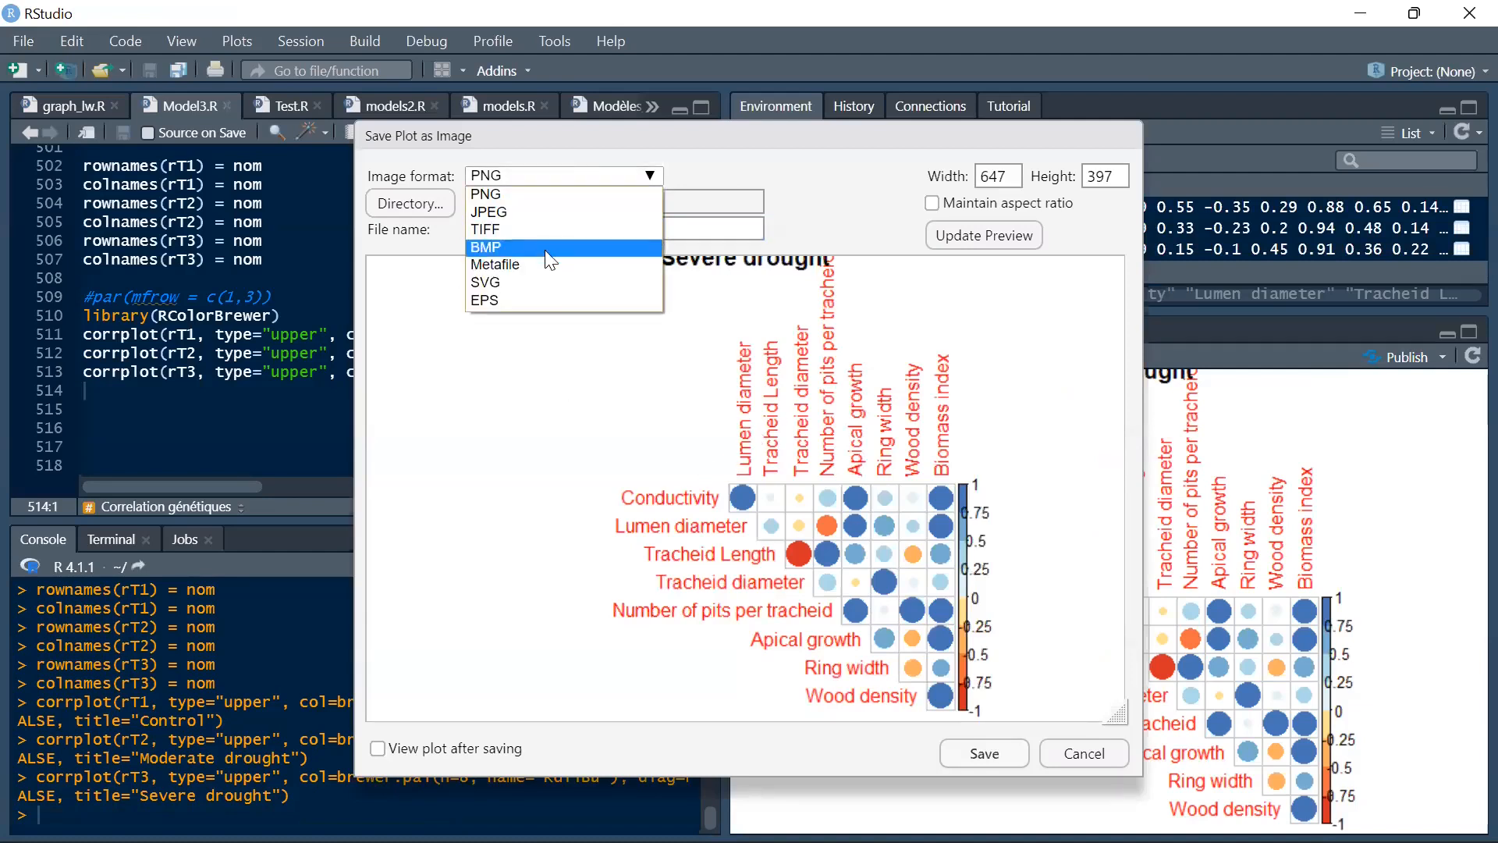
click(520, 282)
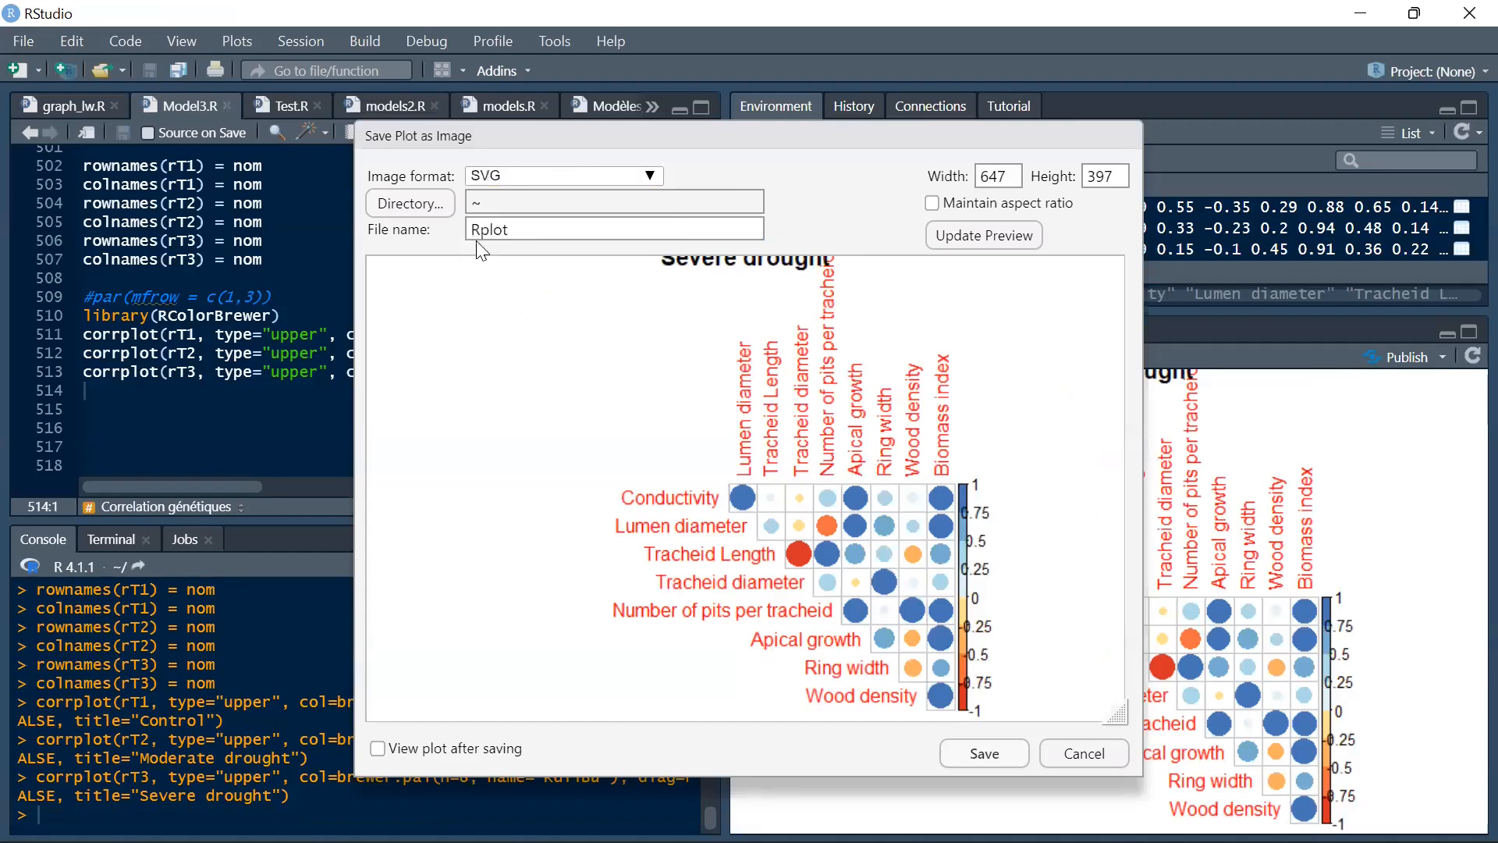
Save the plot to the desktop (Bureau) folder under the file name Test.
click(422, 211)
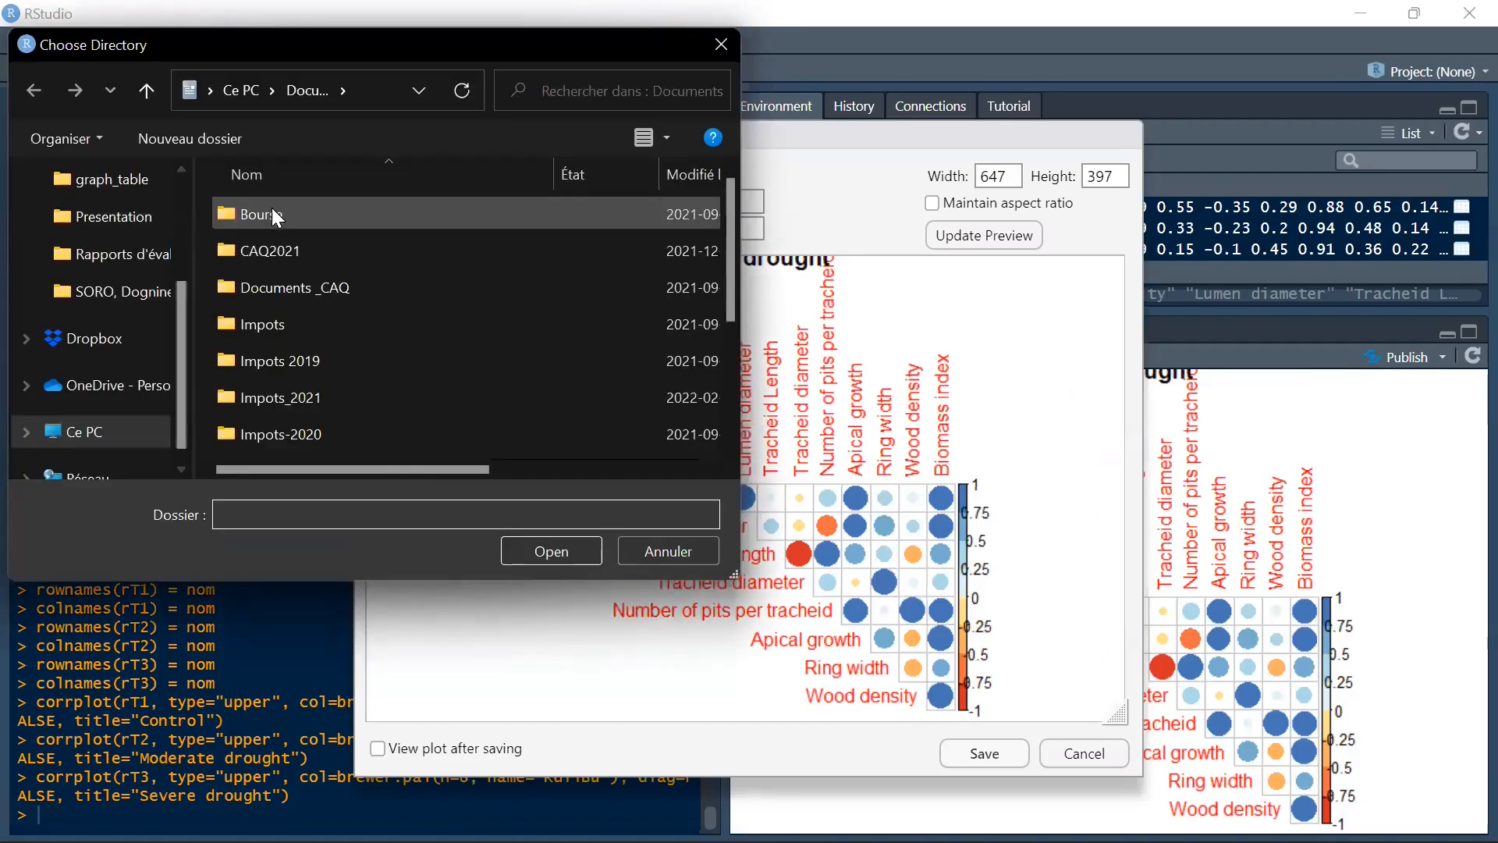
click(138, 421)
double_click(356, 229)
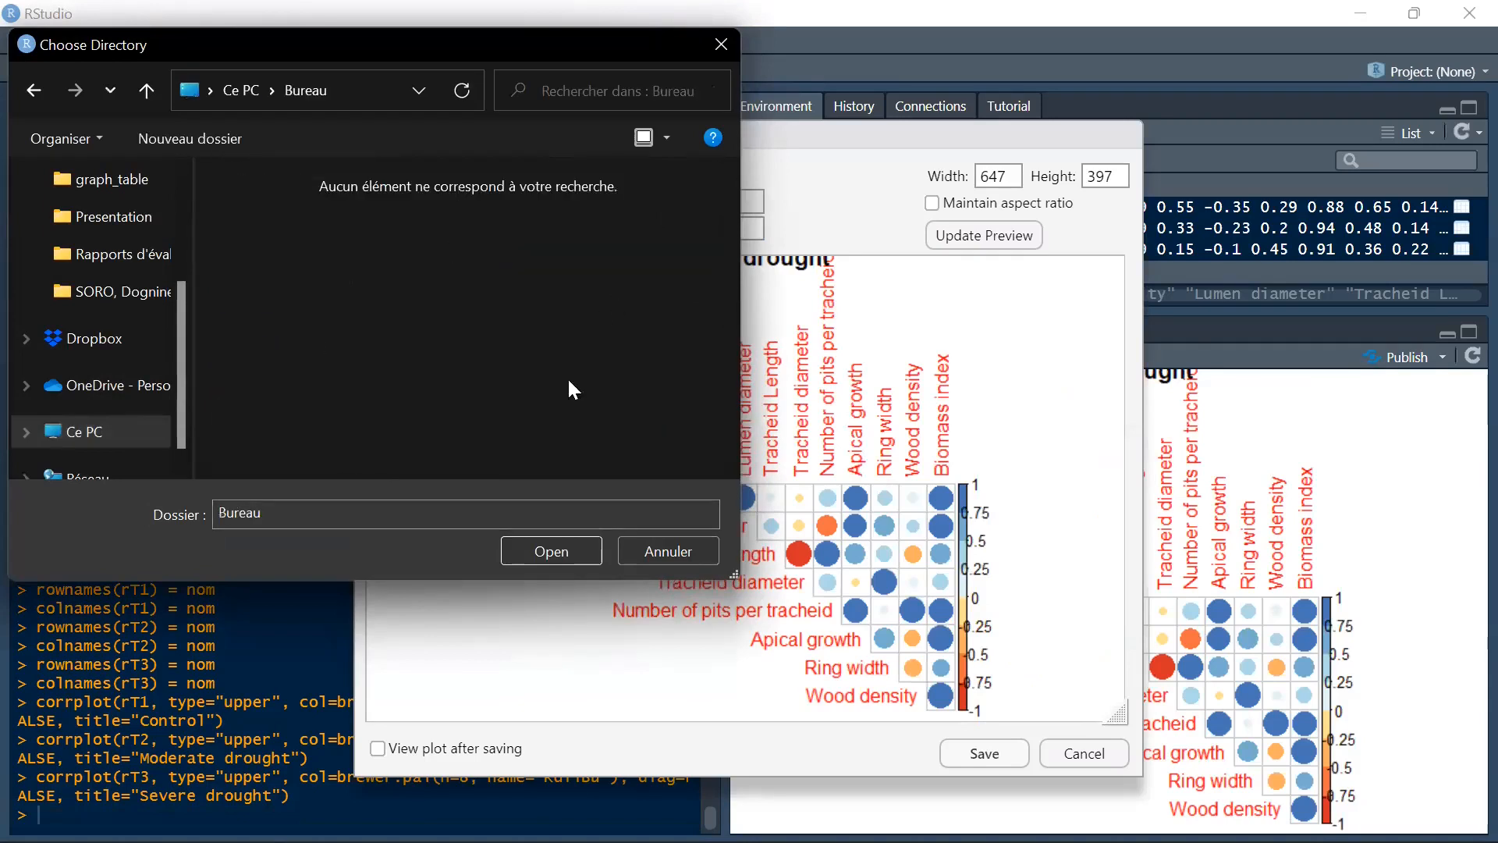
click(552, 551)
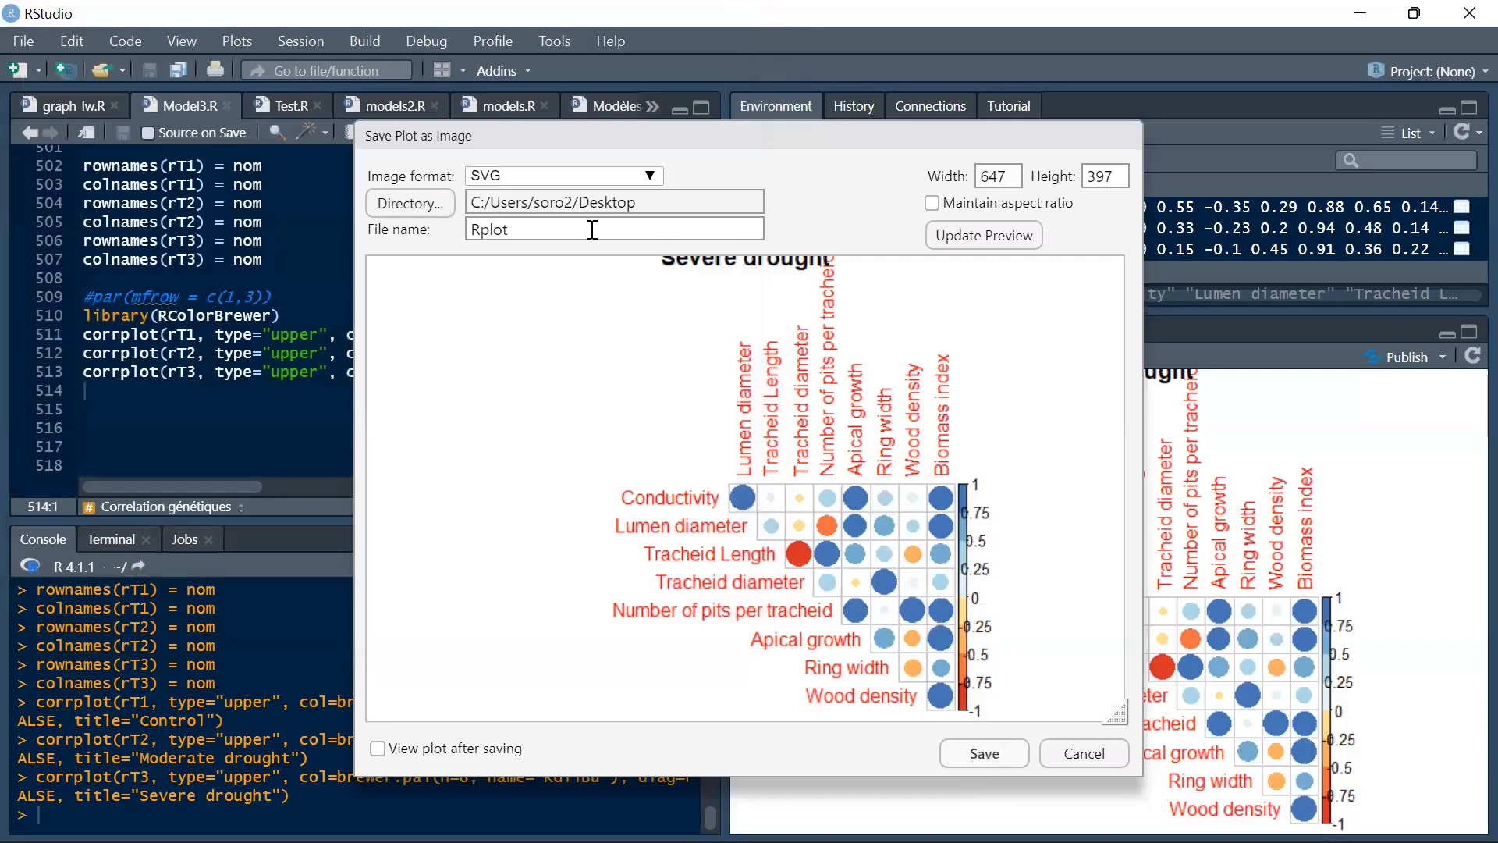
drag(591, 228, 449, 230)
text(Test)
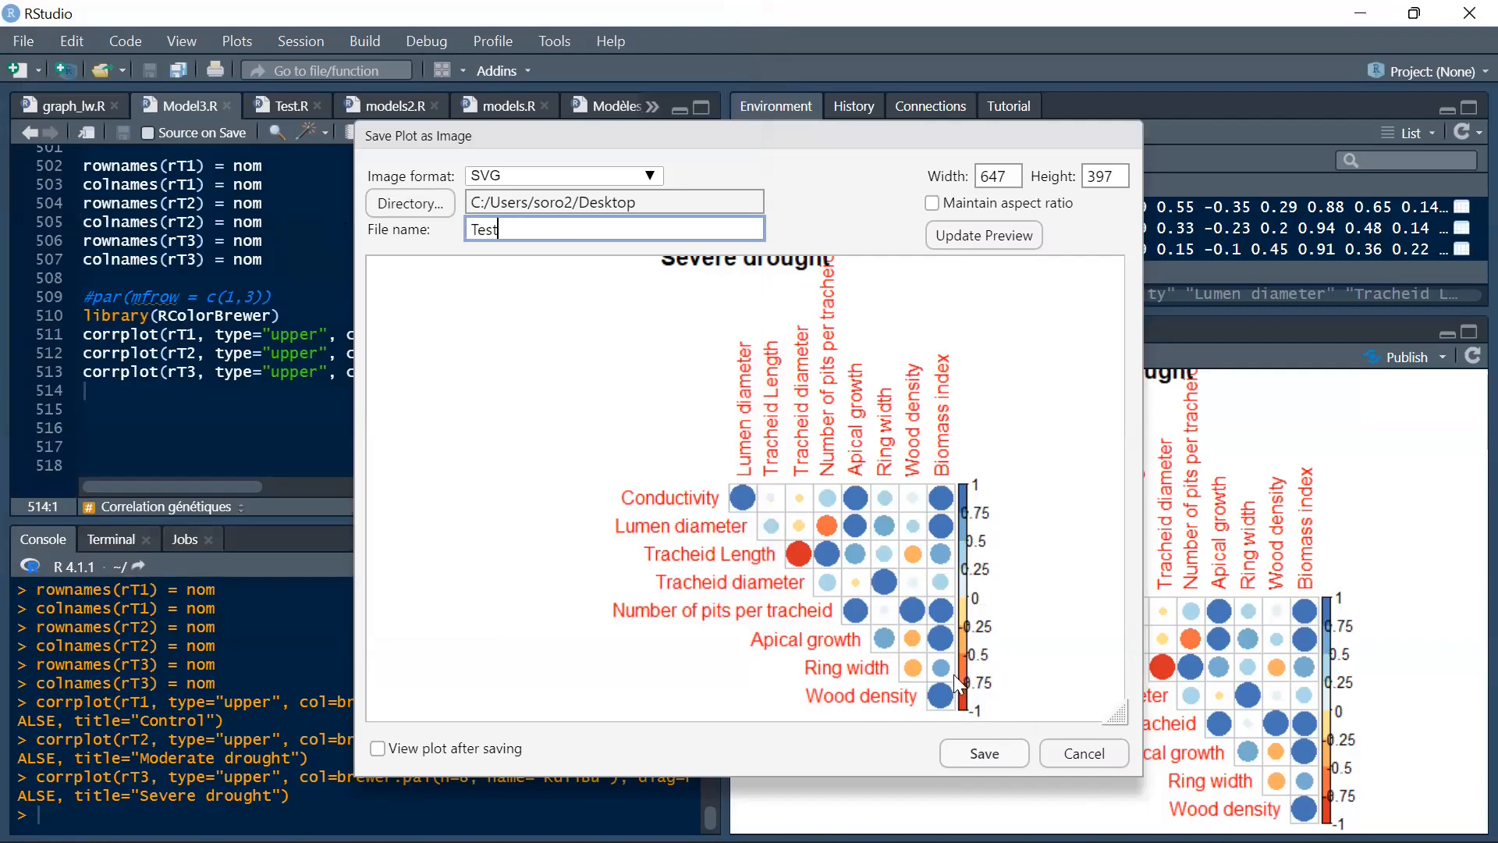
click(984, 754)
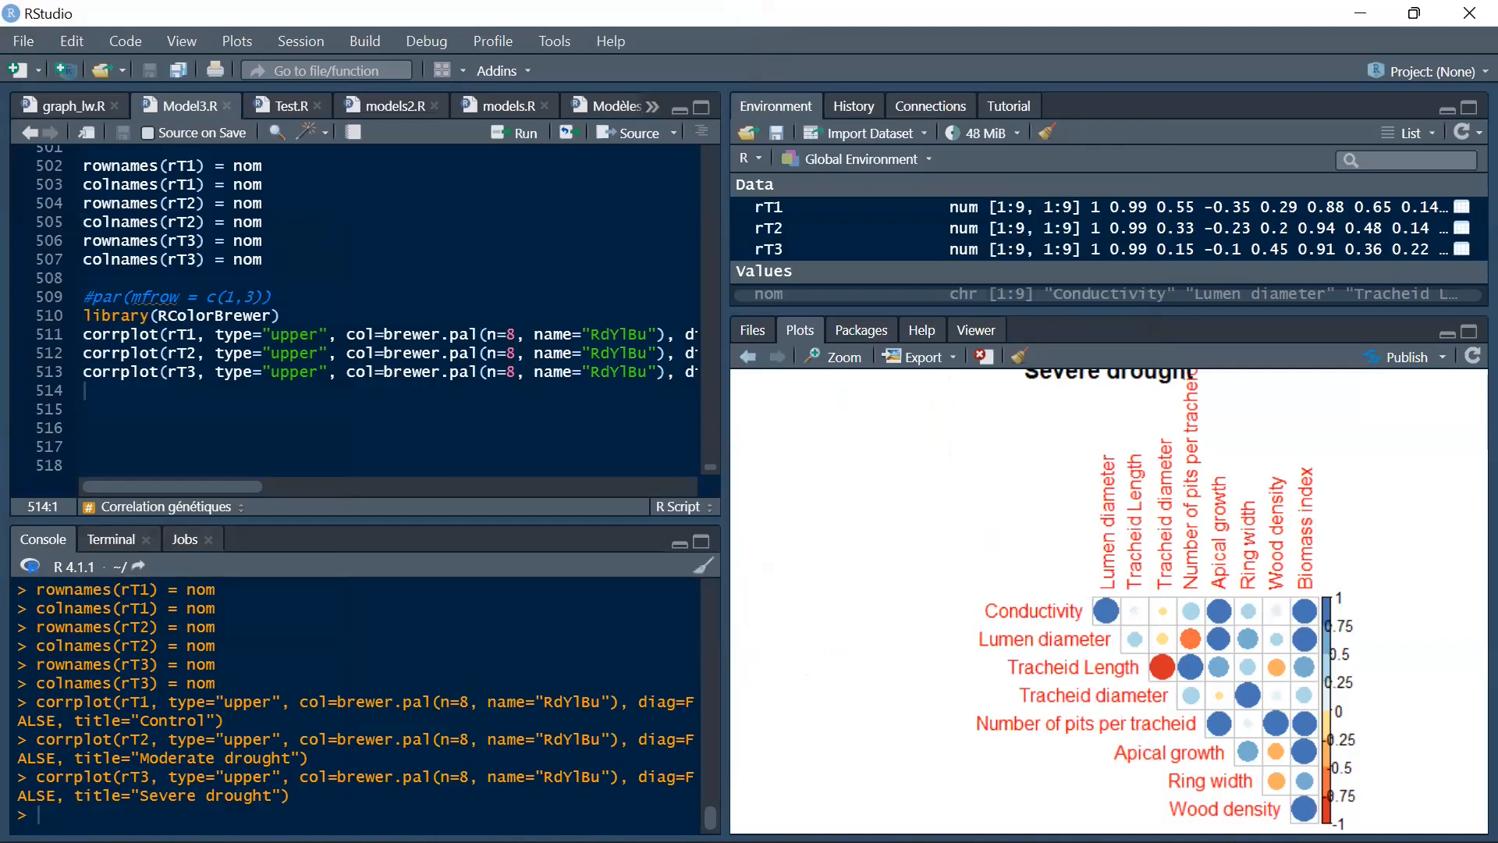
Switch to File Explorer and open Test.svg from the Bureau folder in Inkscape.
mouse_move(971, 840)
click(633, 816)
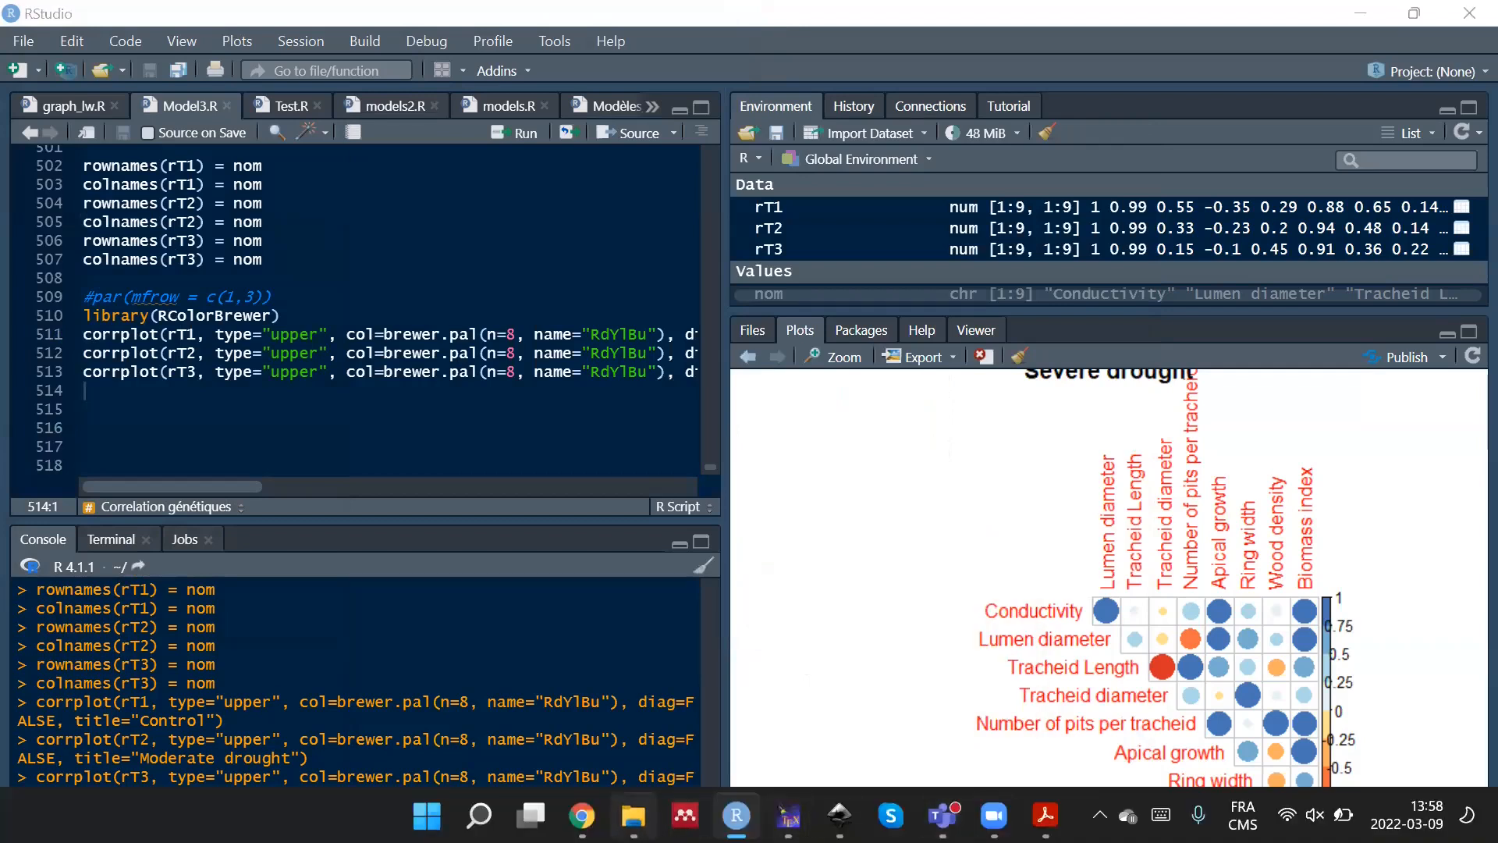
double_click(353, 246)
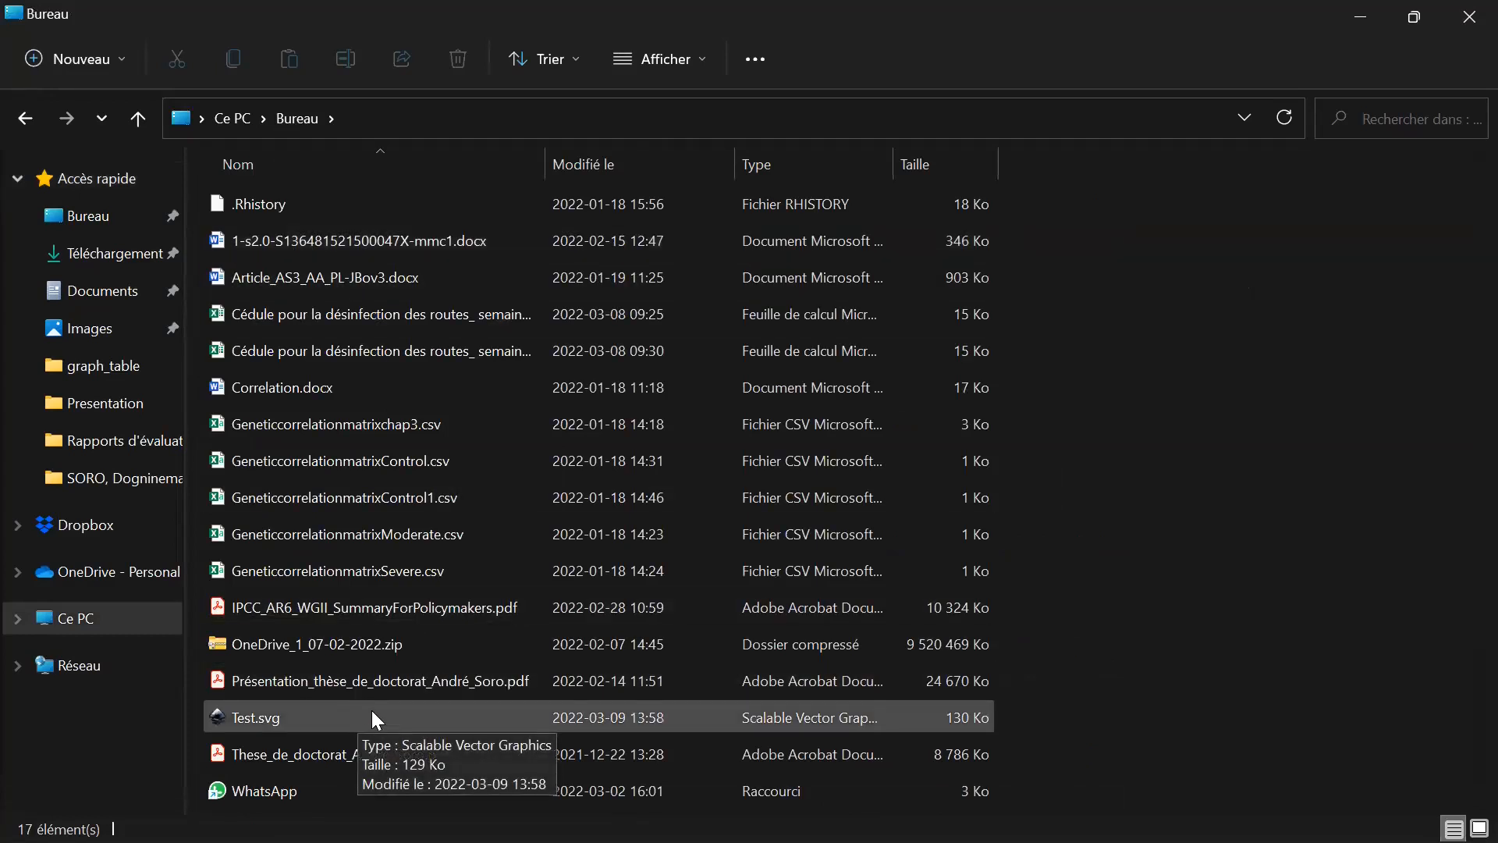
click(309, 717)
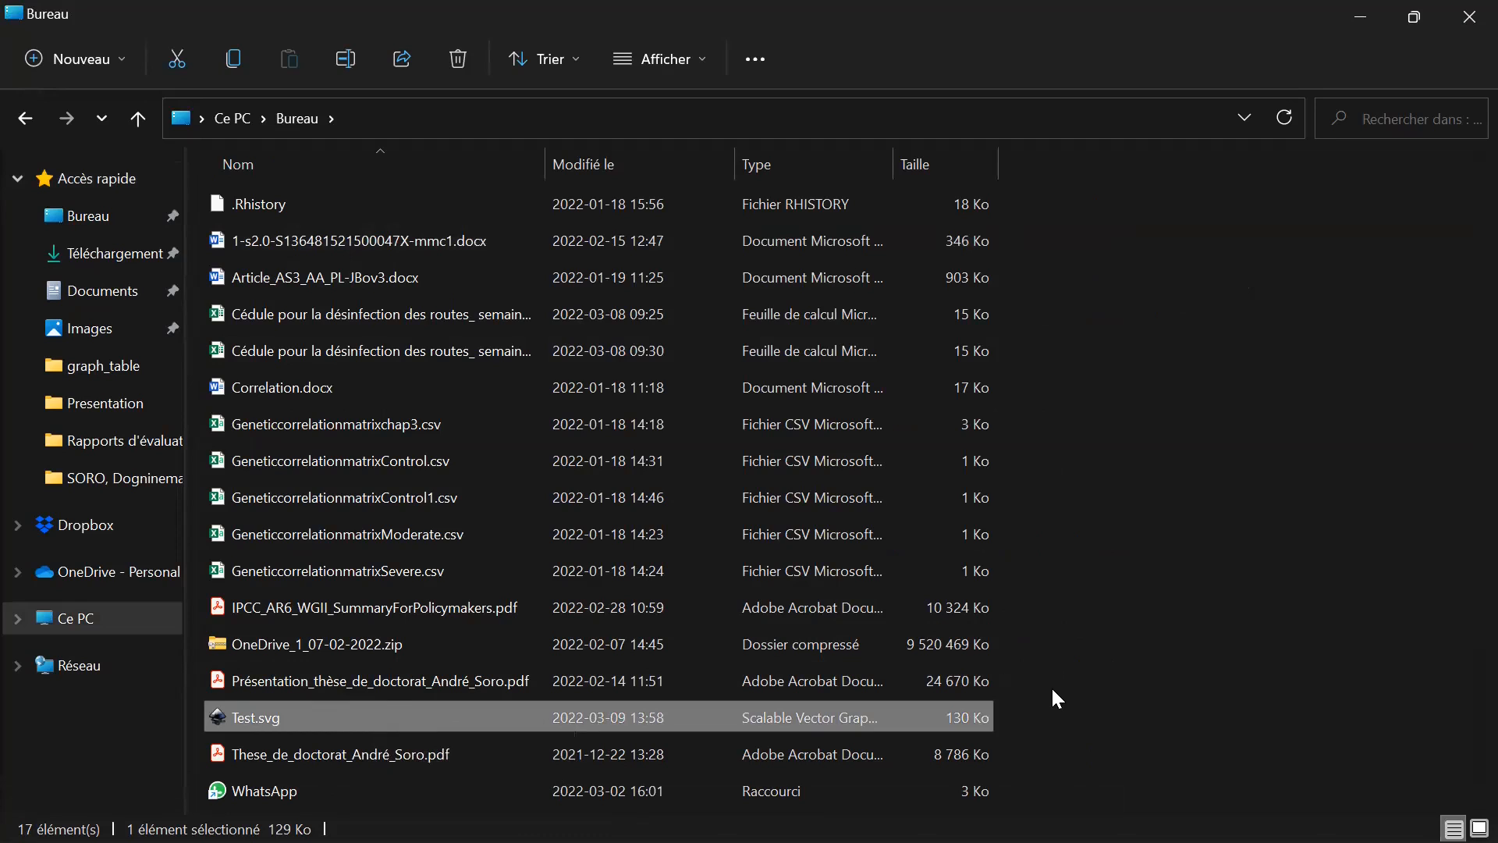
key(Return)
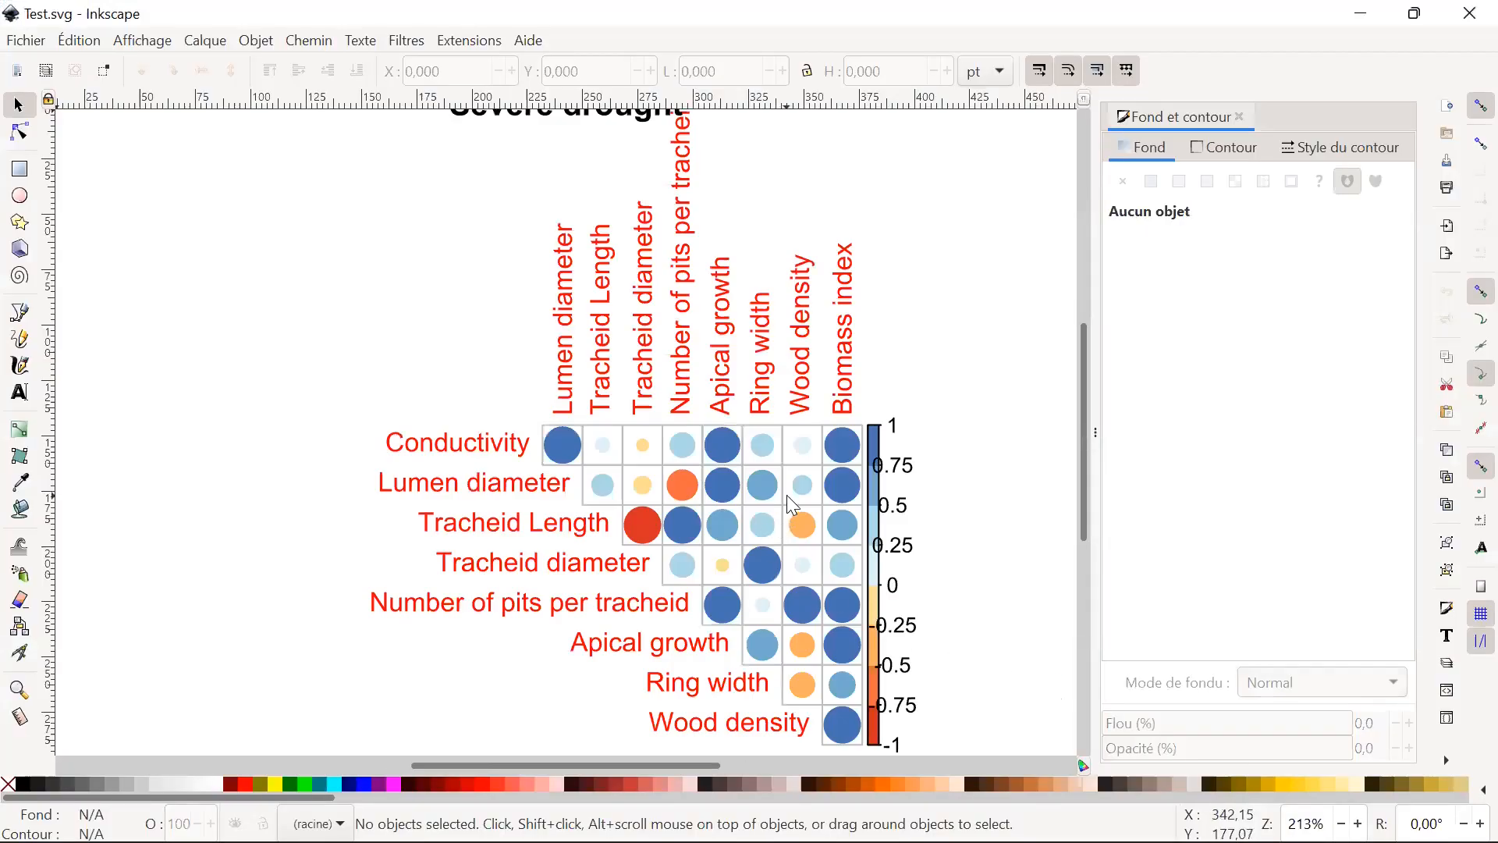
Move the "Severe drought" title left to about X 163.4 pt, Y 0.3 pt, clear of the vertical labels.
scroll(792, 506, down, 2)
scroll(785, 519, down, 1)
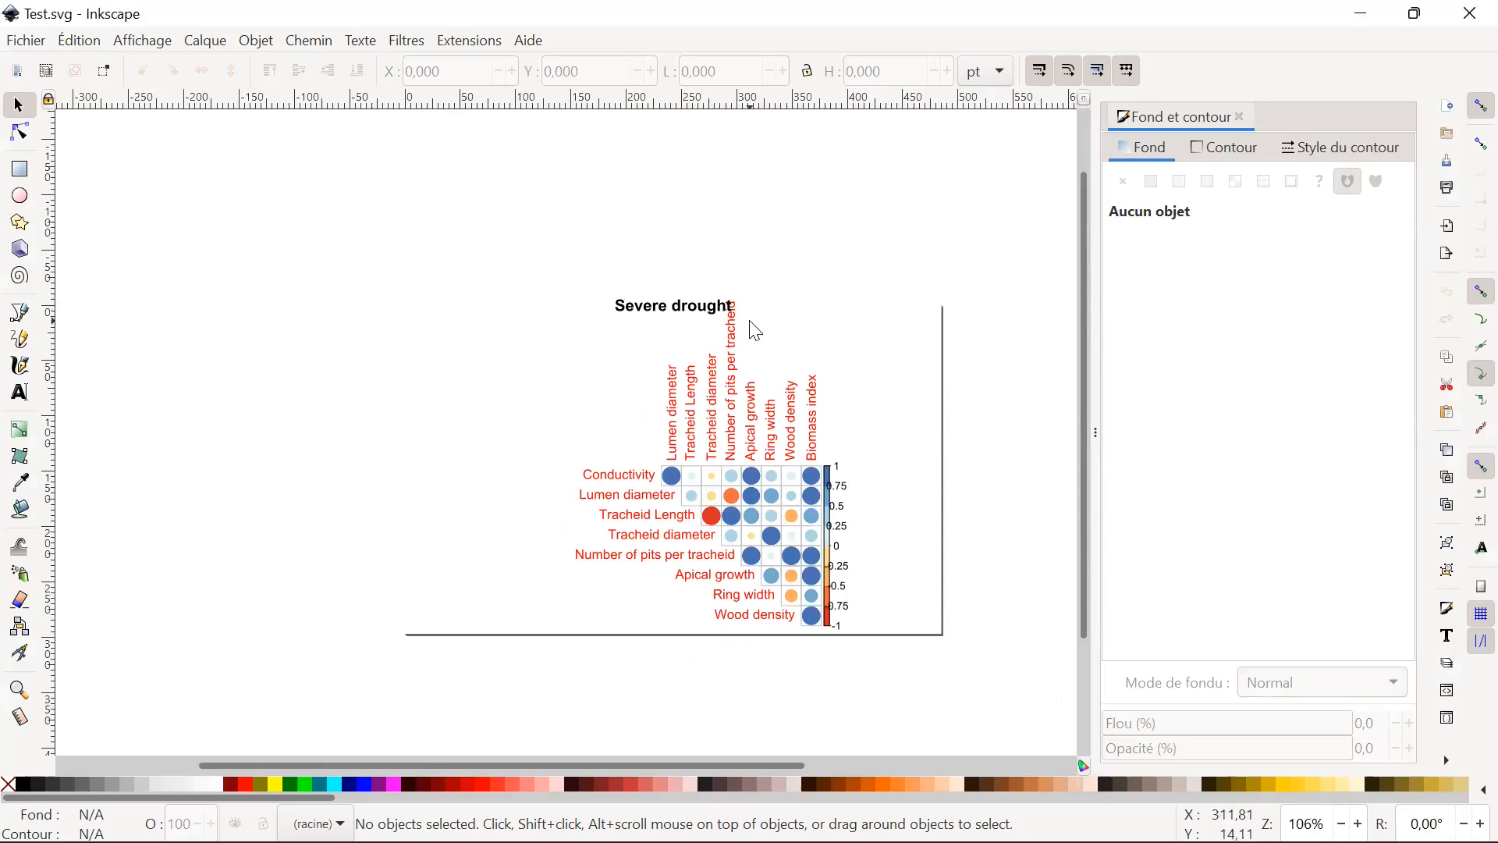
click(677, 318)
key(Escape)
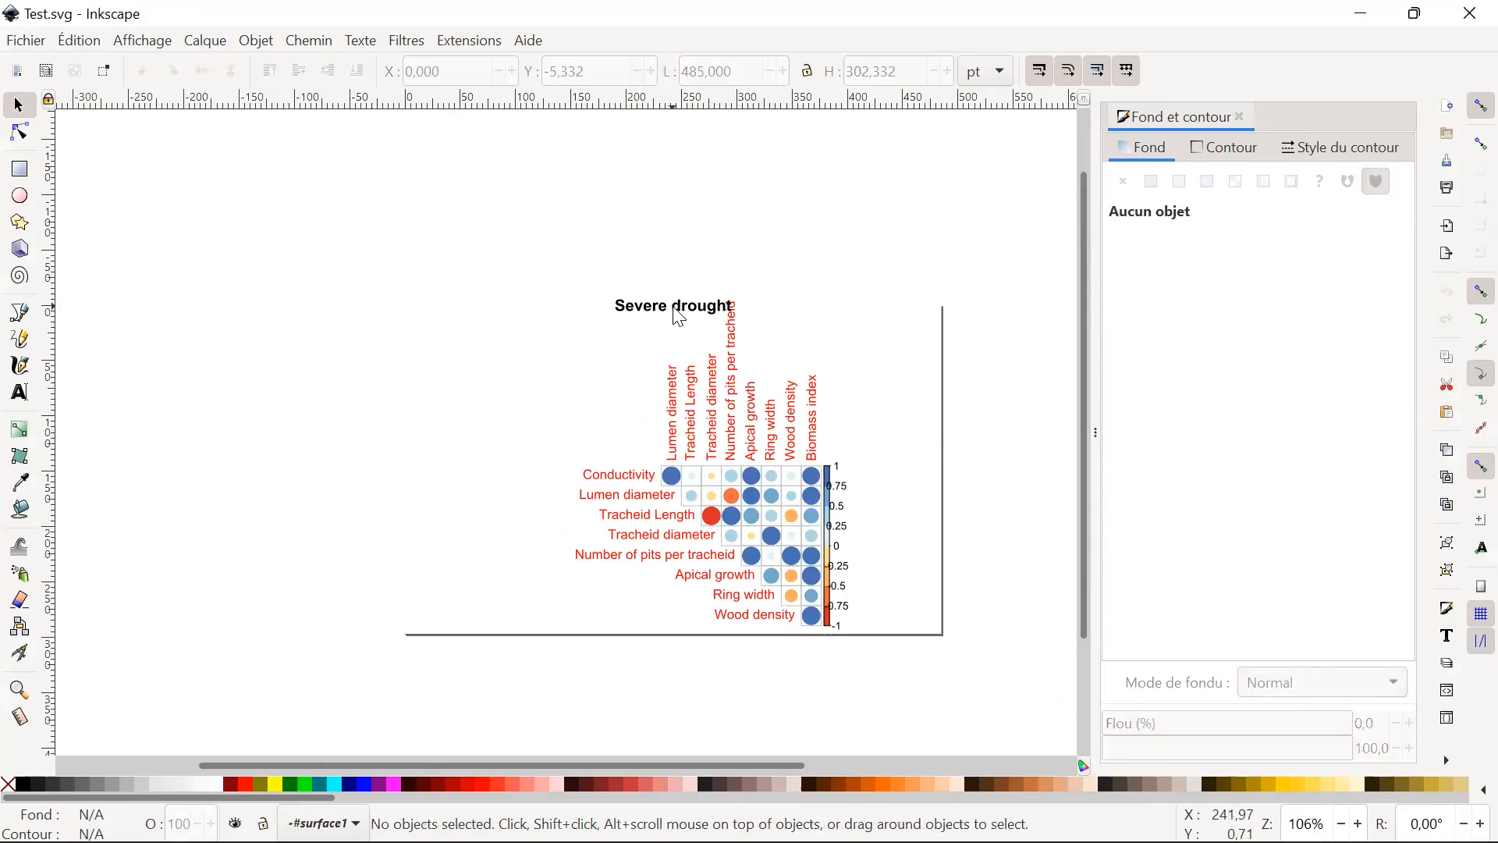
click(679, 317)
drag(687, 310, 658, 317)
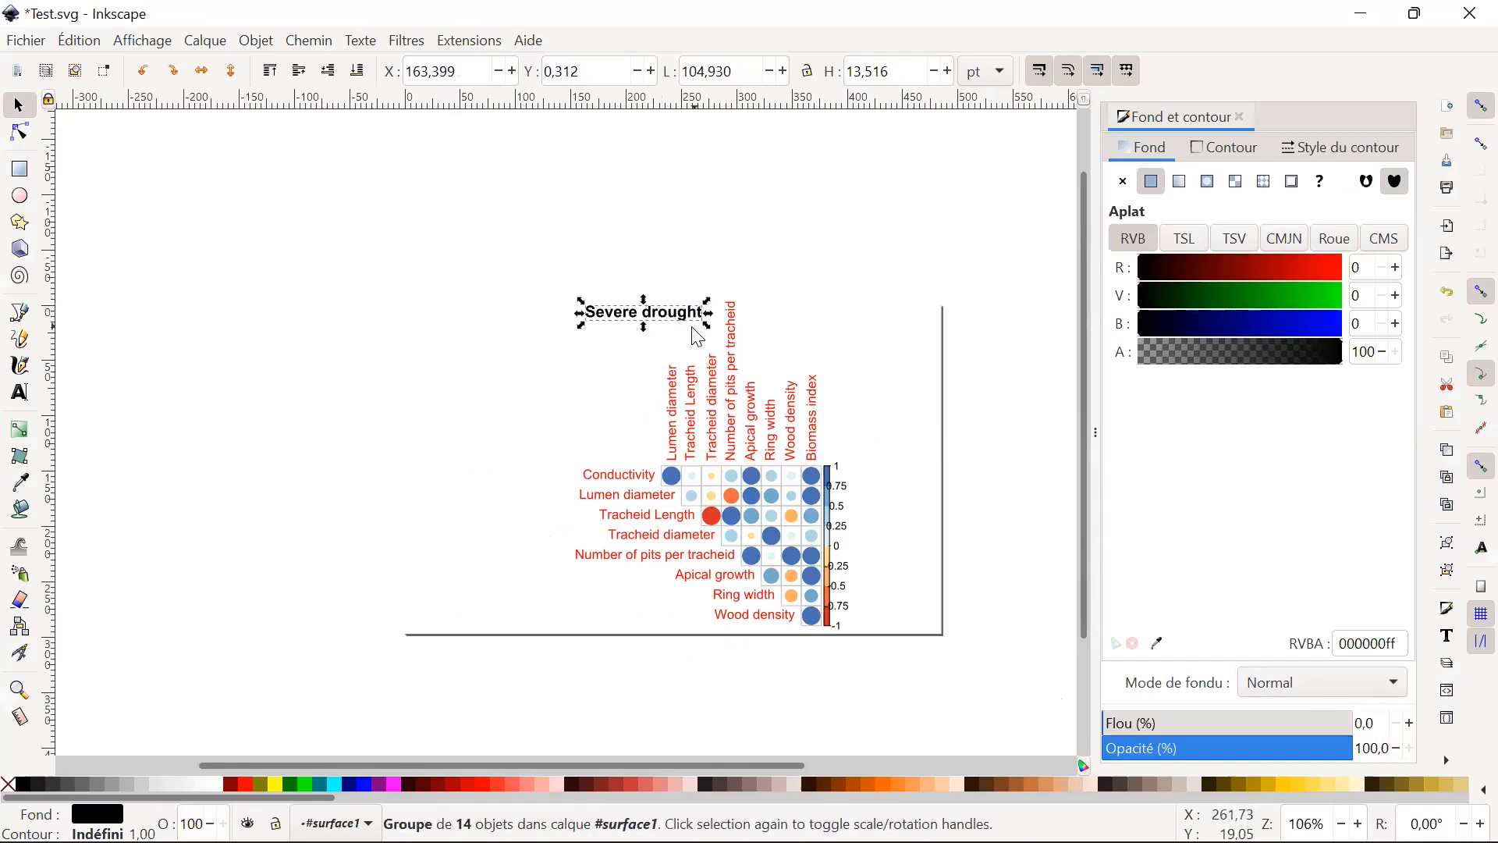
Lock the width-to-height ratio and enlarge the vertical "Number of pits per tracheid" label to about 11.6 by 148.6 pt.
click(775, 314)
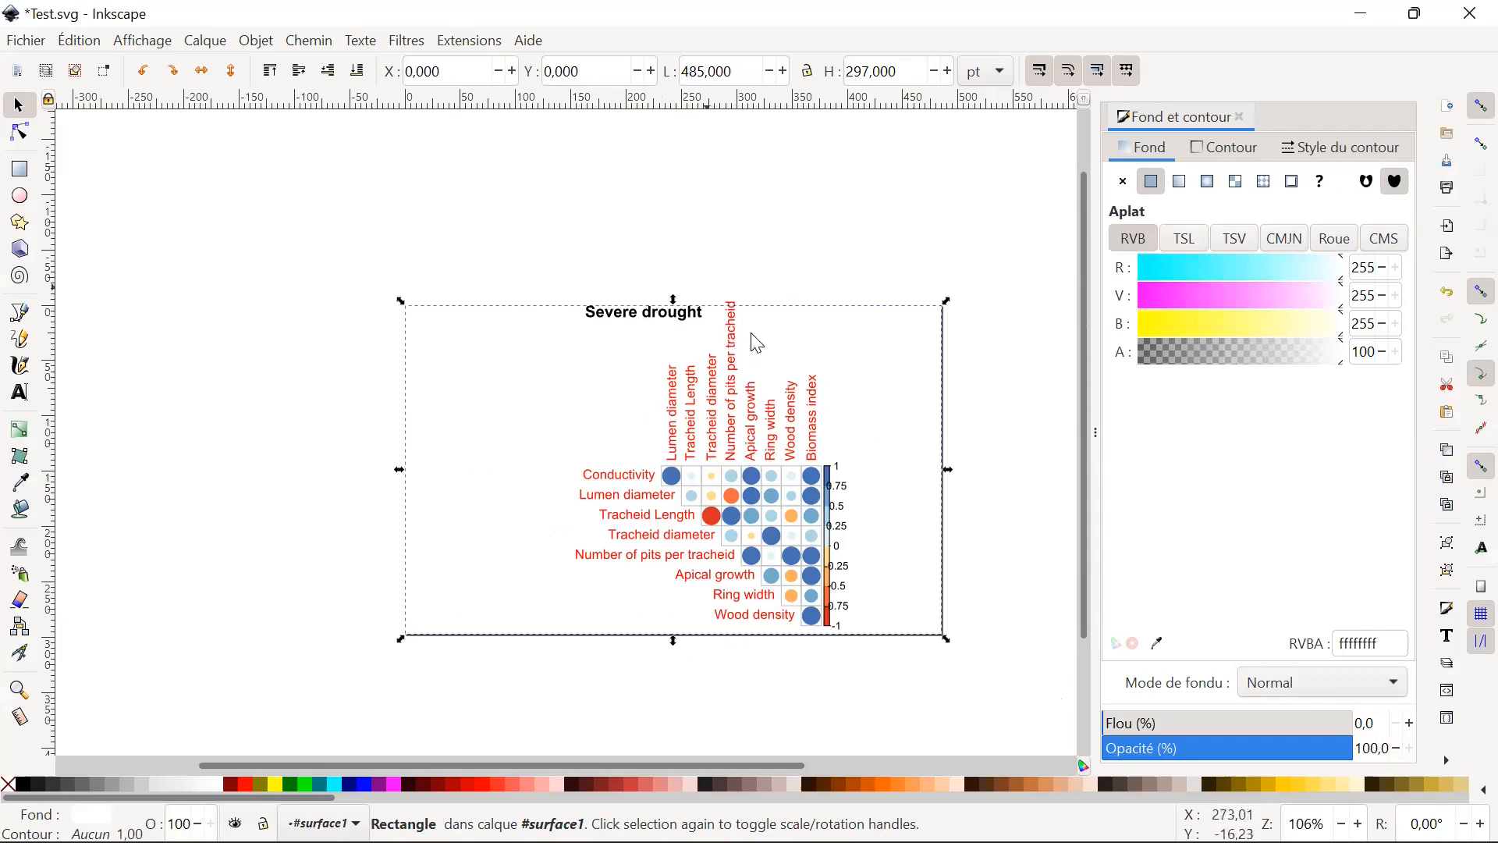
click(740, 423)
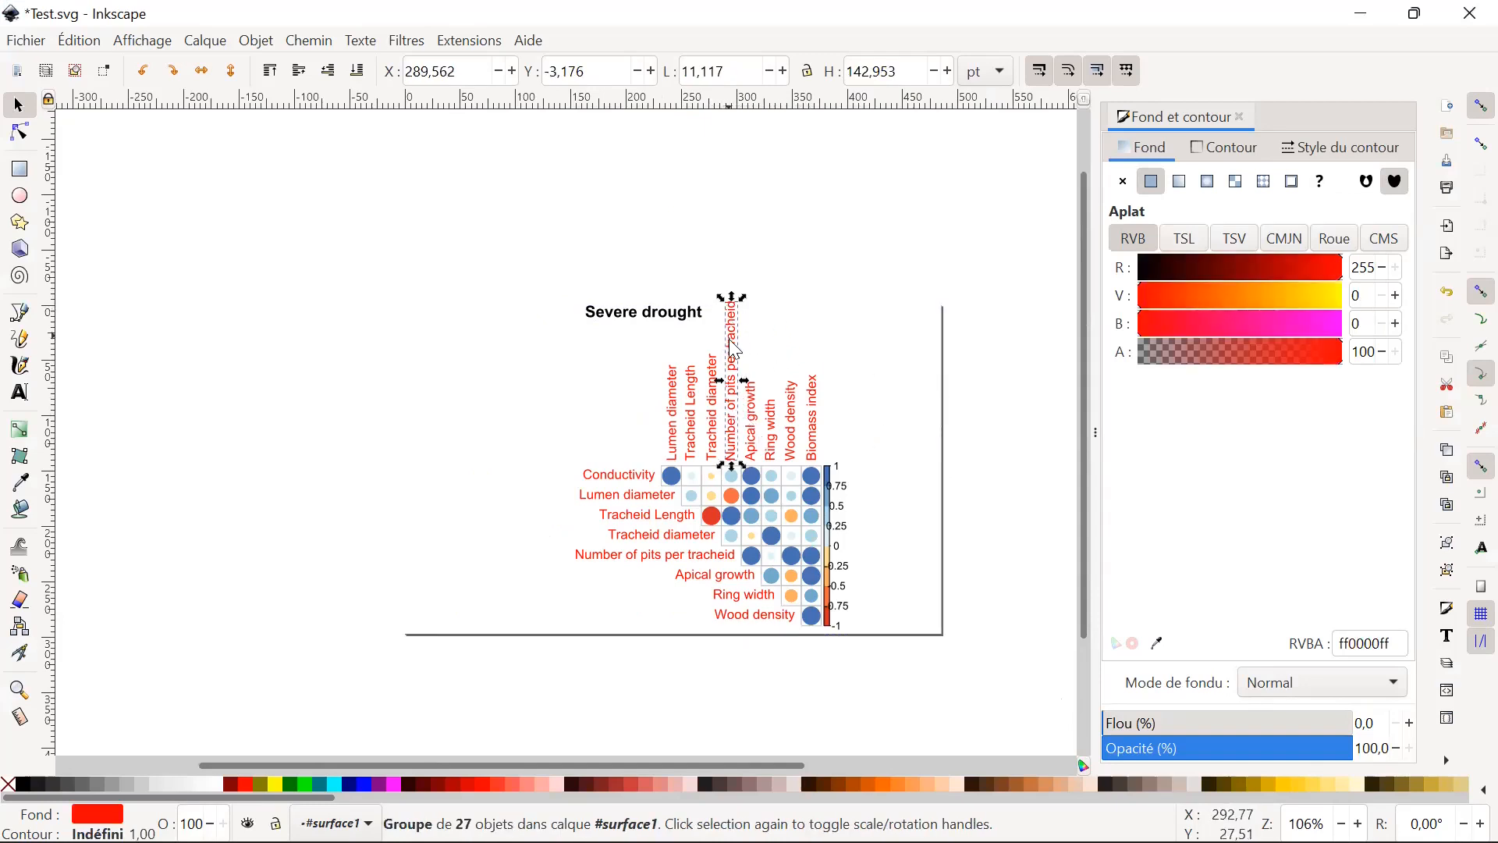
click(809, 73)
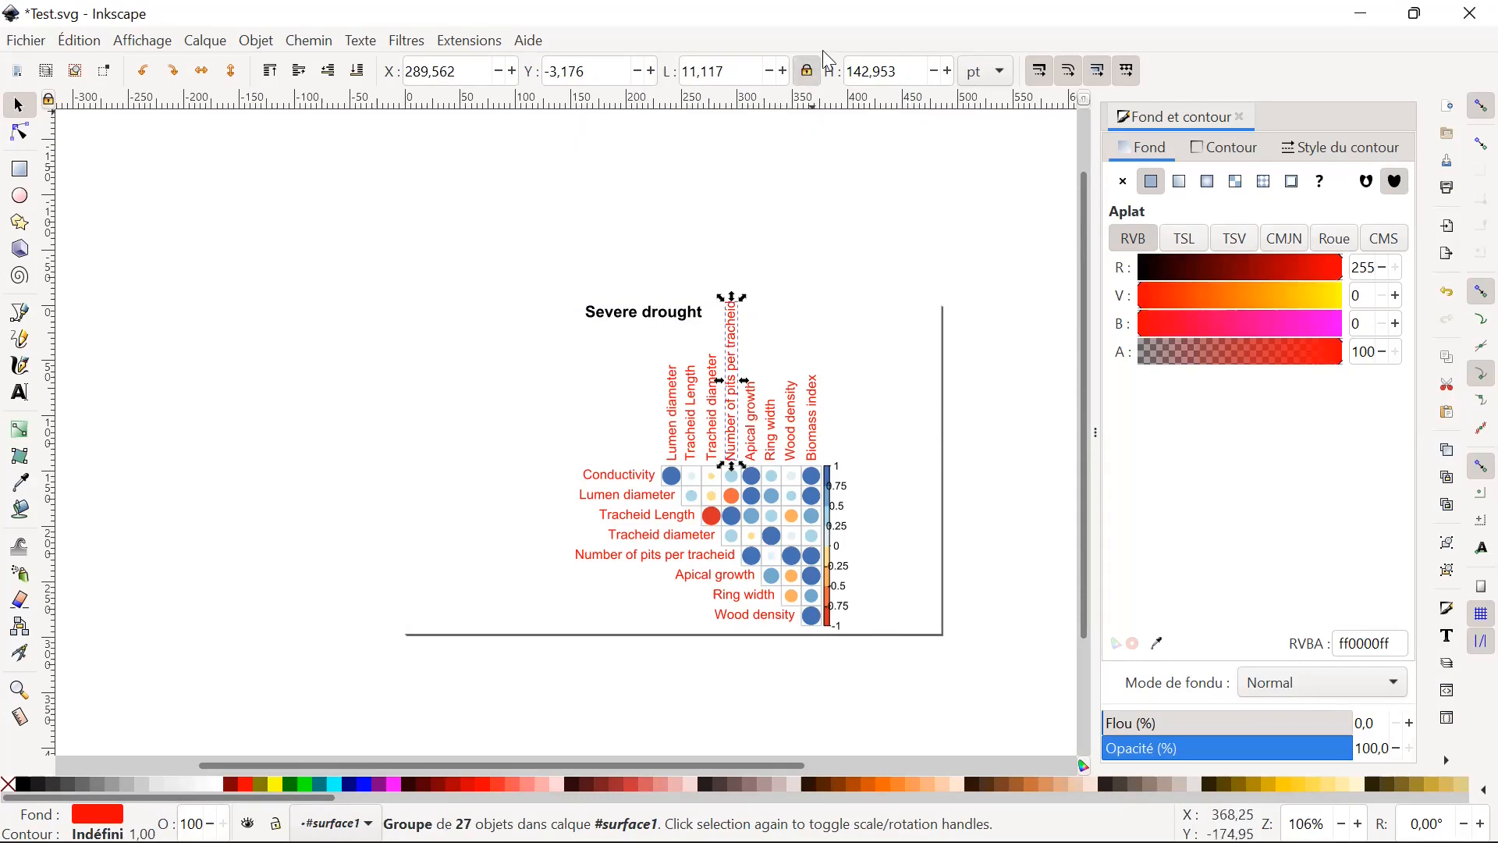
drag(743, 297, 756, 299)
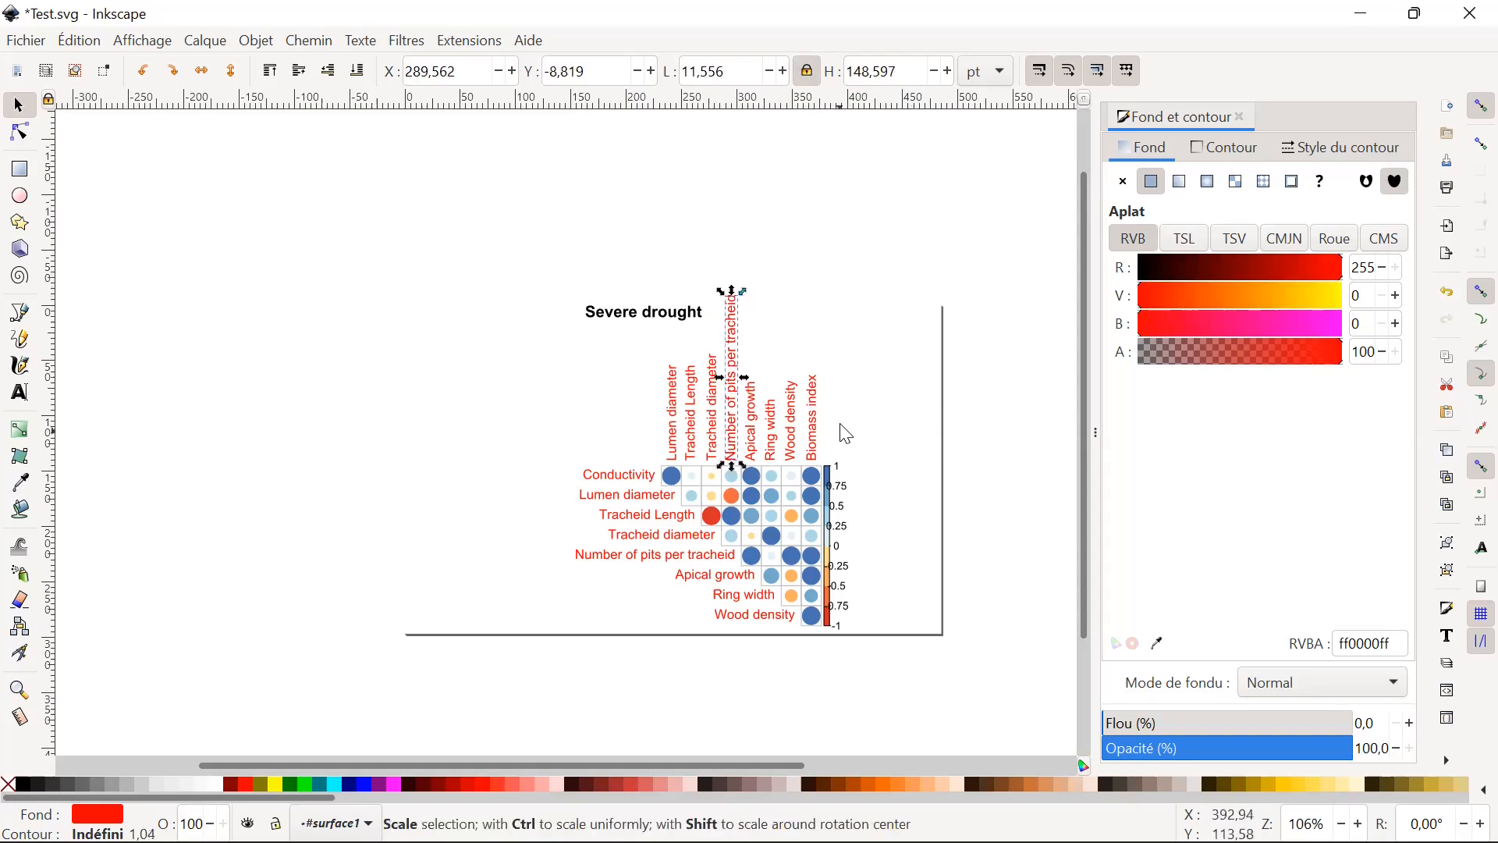
Move the 0.75 colour scale label right to about X 386.2 pt, Y 159.5 pt, and shift the 0.5 label slightly right too.
scroll(847, 434, down, 1)
scroll(843, 445, up, 4)
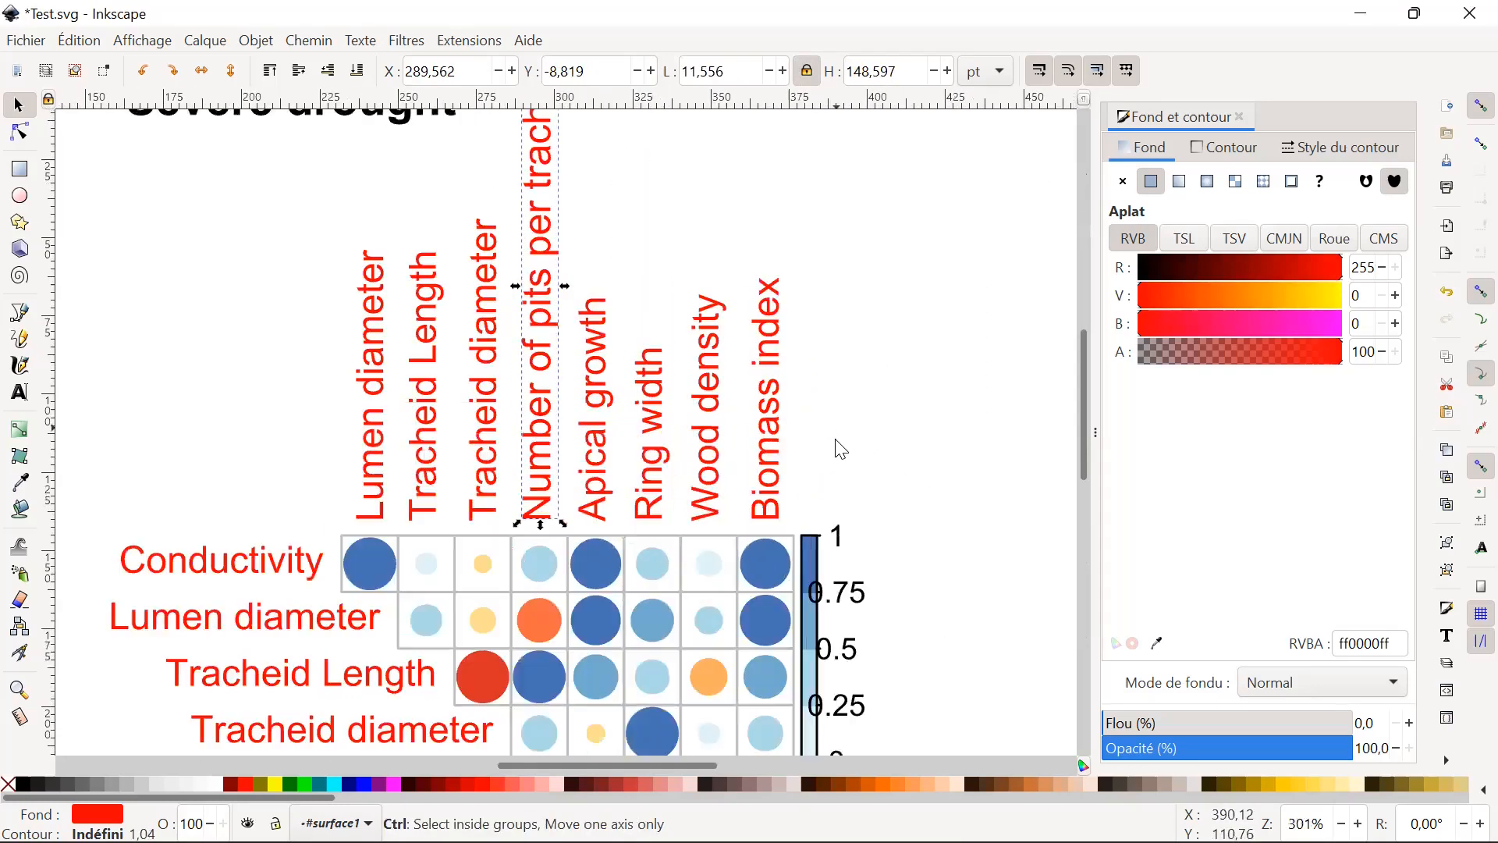
scroll(841, 450, down, 10)
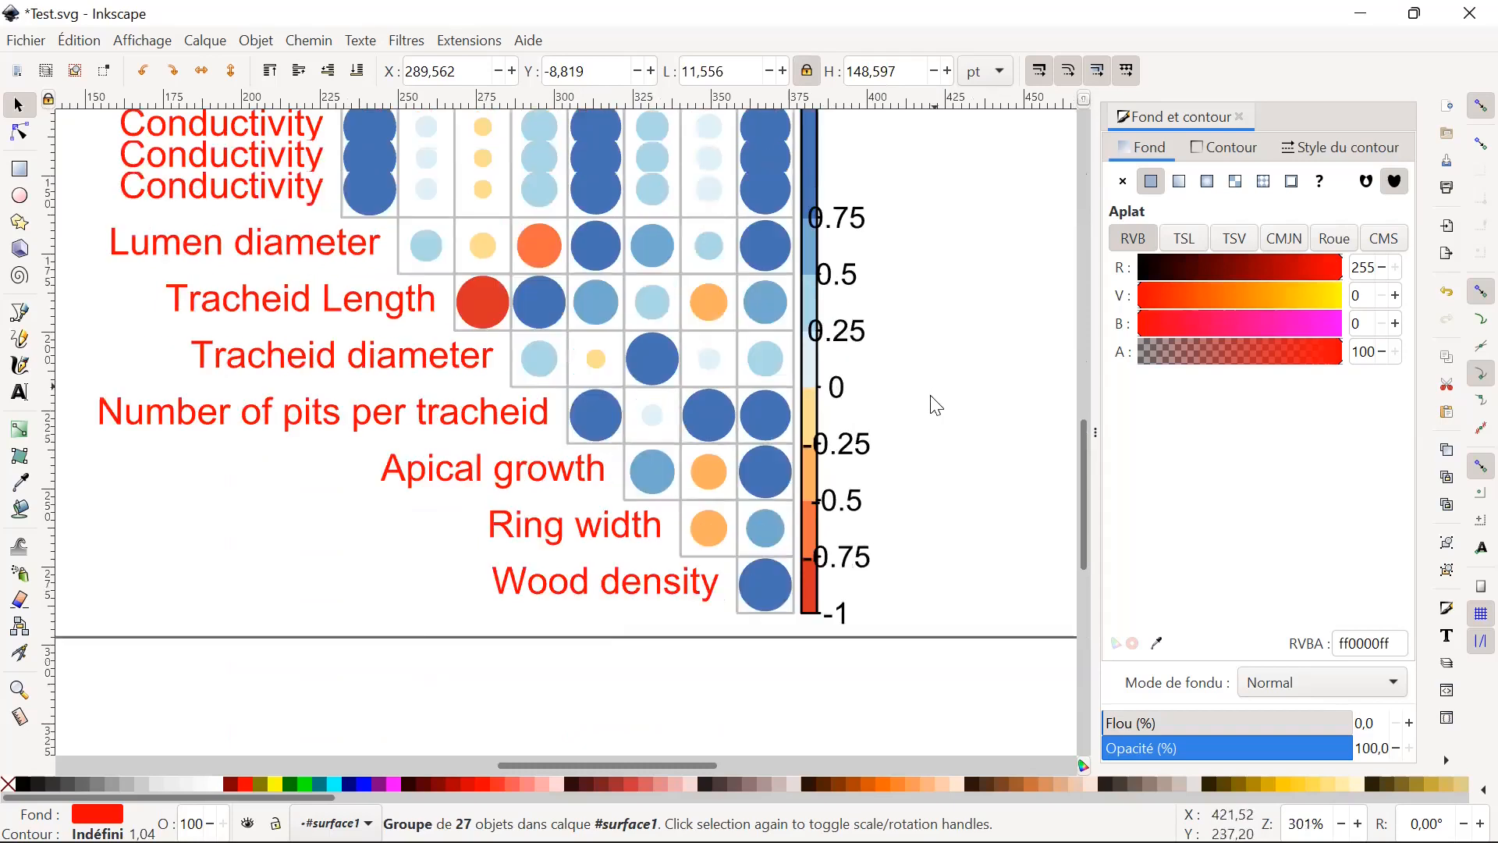
scroll(936, 406, up, 2)
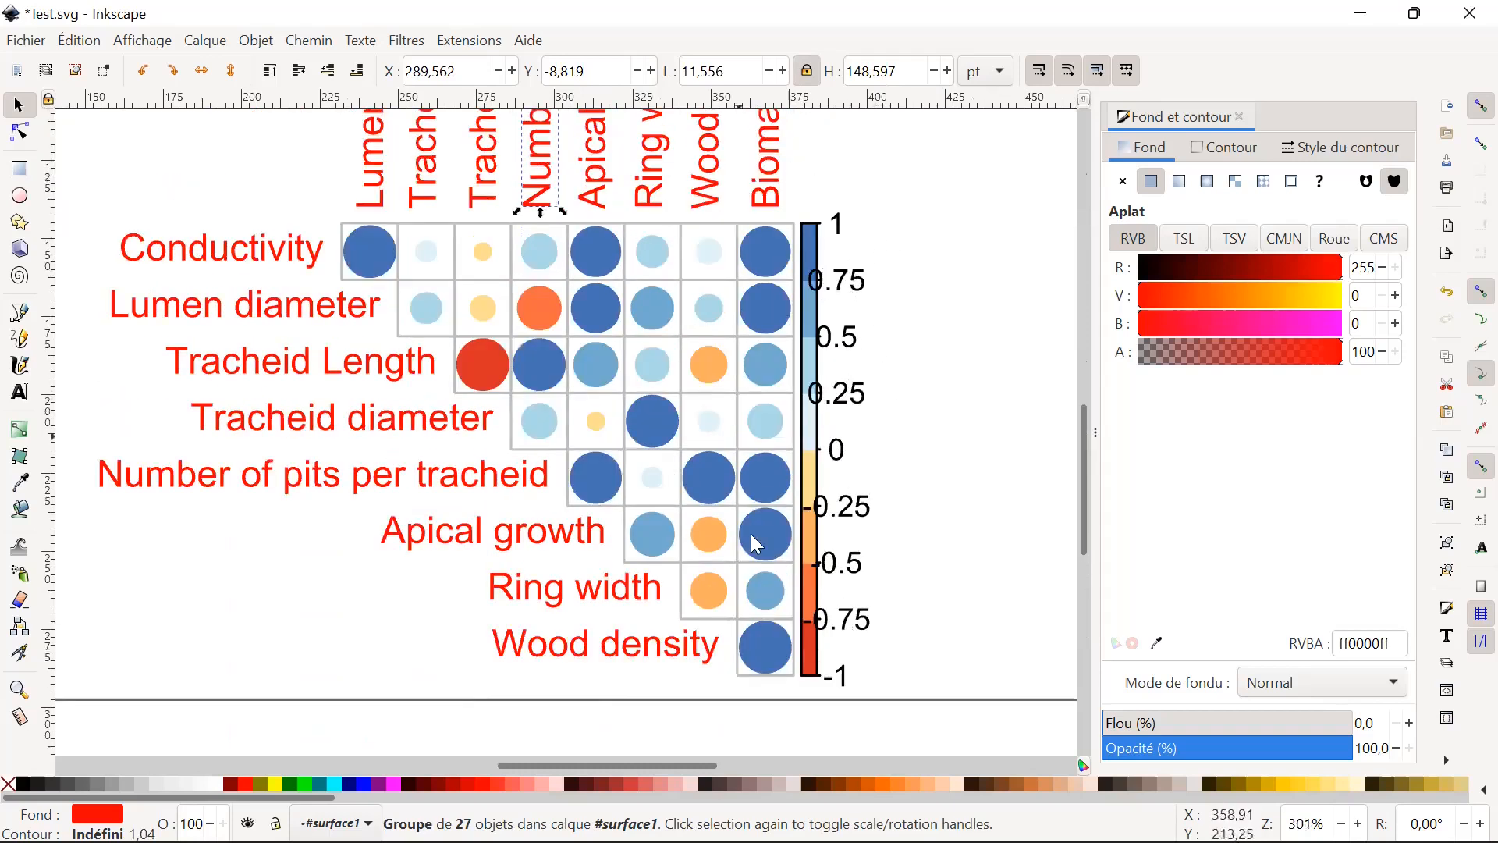
click(858, 287)
click(876, 294)
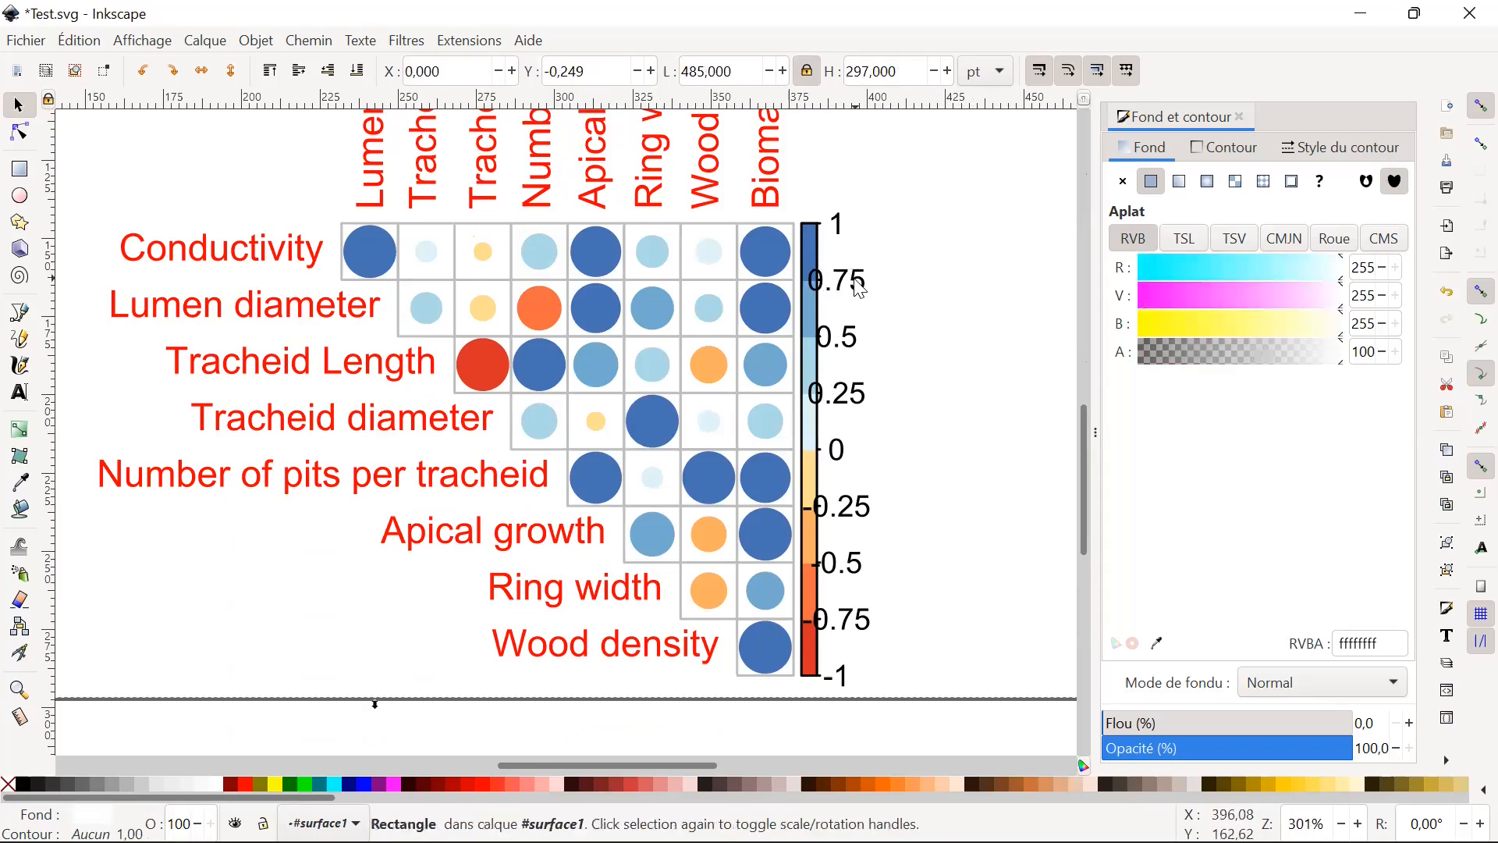
click(867, 285)
drag(870, 289, 885, 289)
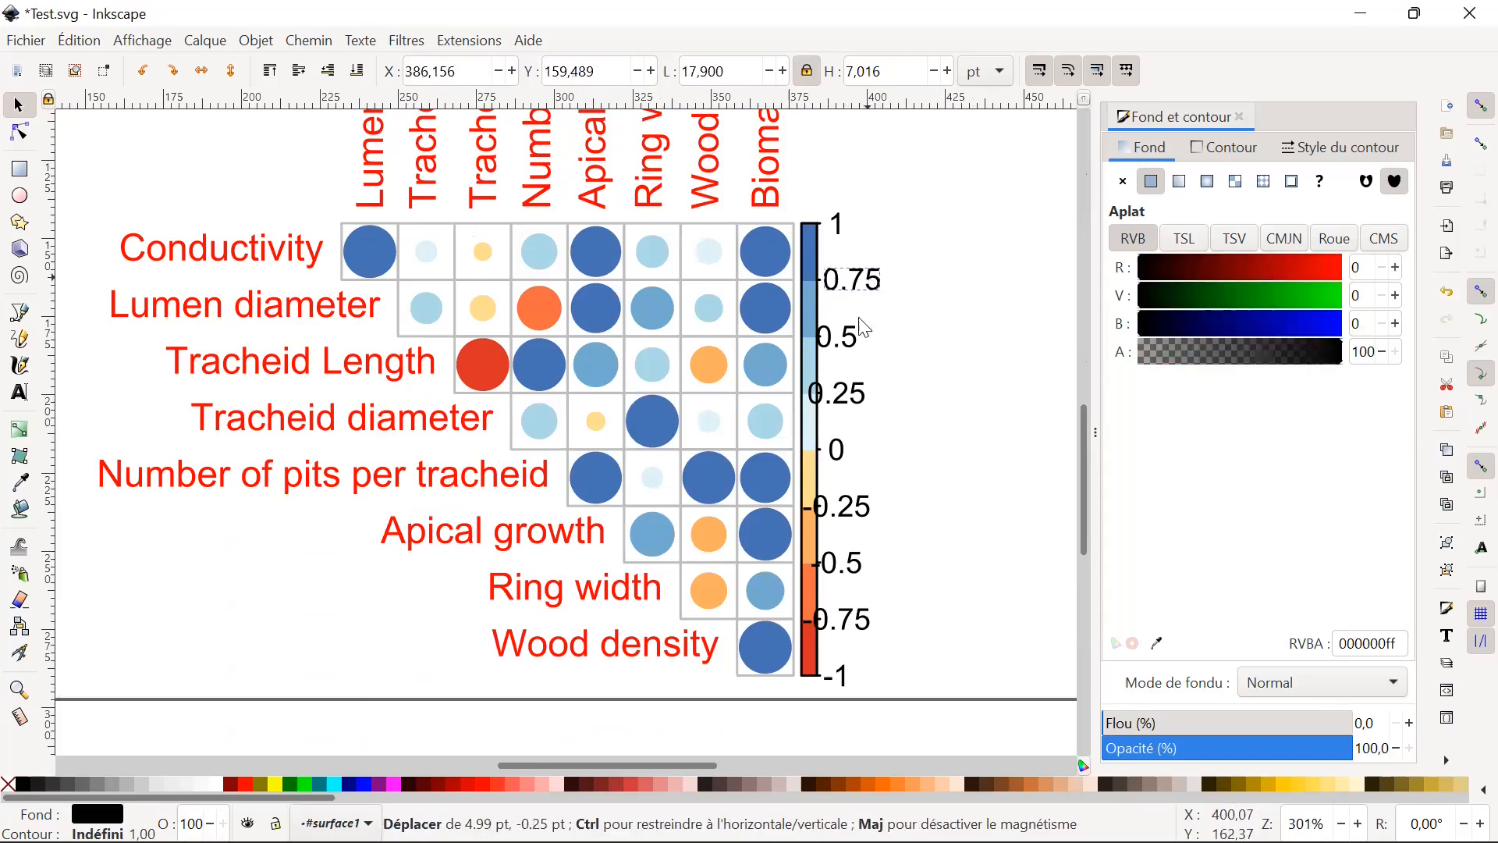
click(846, 353)
drag(846, 353, 860, 348)
click(846, 402)
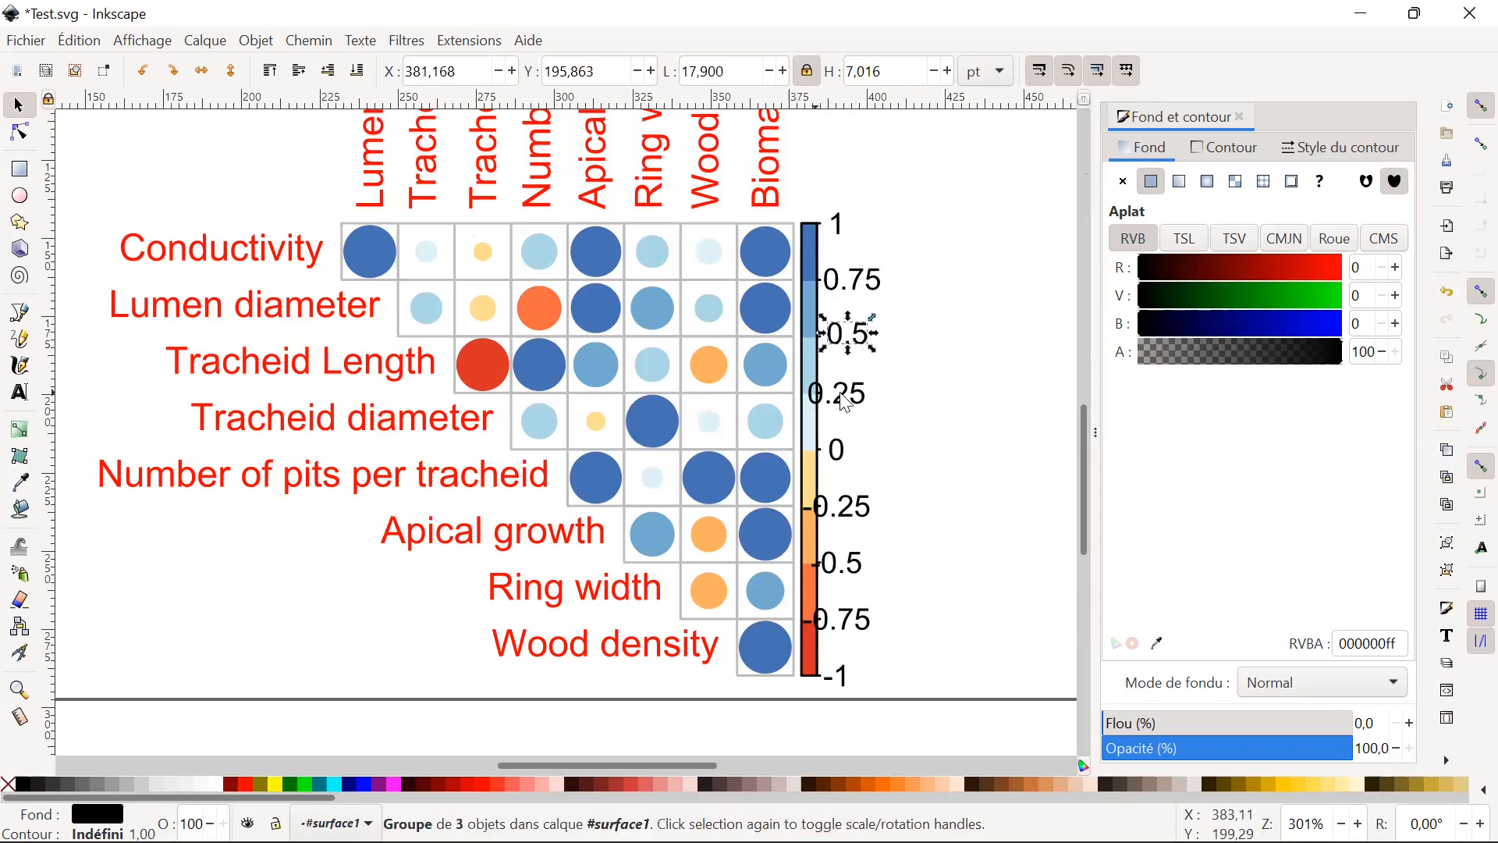
Delete the white background rectangle behind the plot.
click(847, 225)
drag(845, 224, 882, 208)
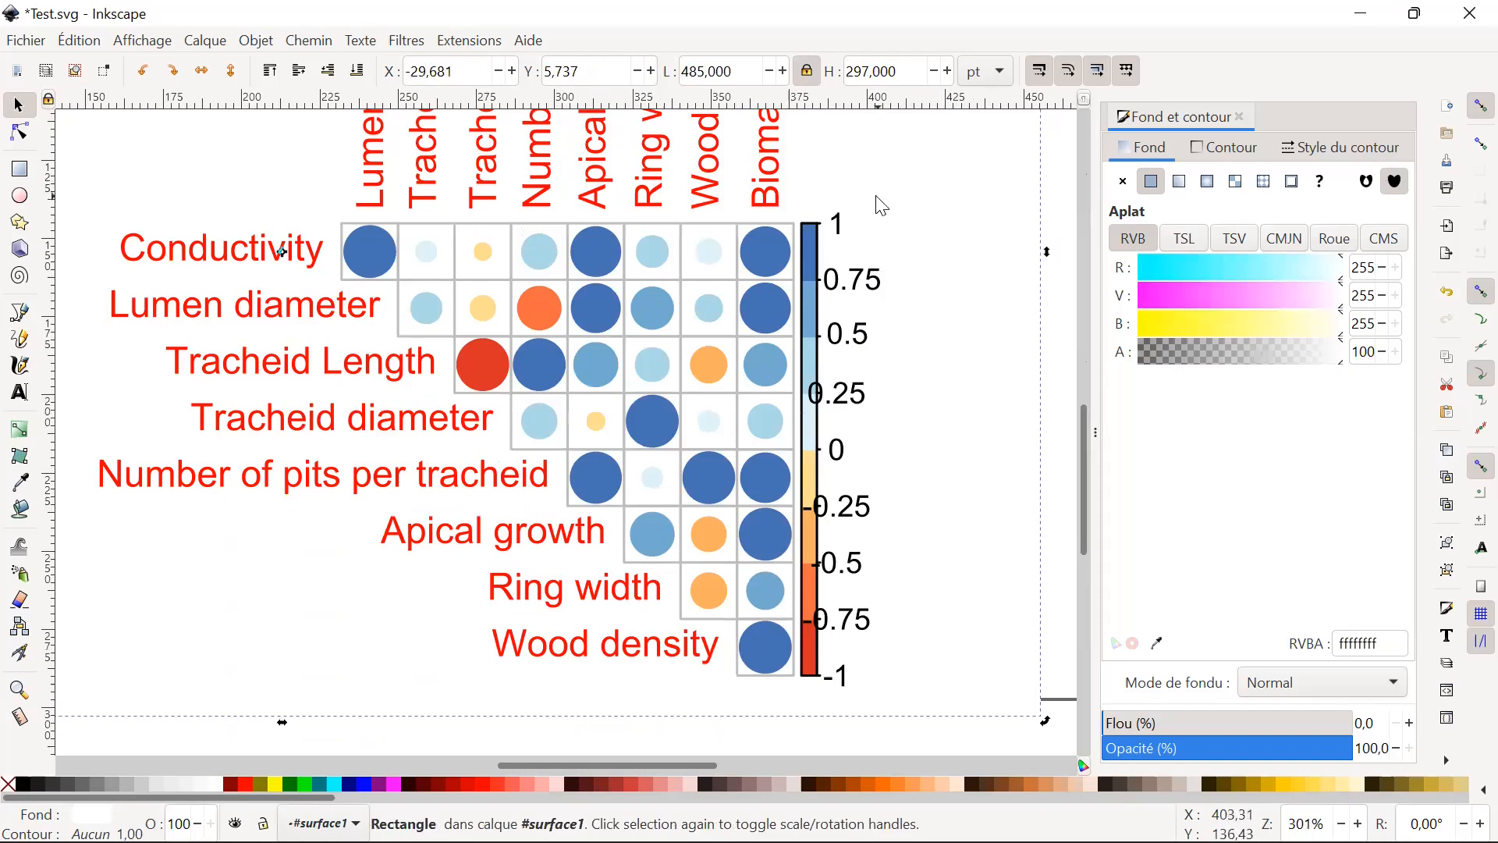
key(Delete)
Try moving a group of colour scale labels to the right, and undo the move.
drag(836, 267, 826, 689)
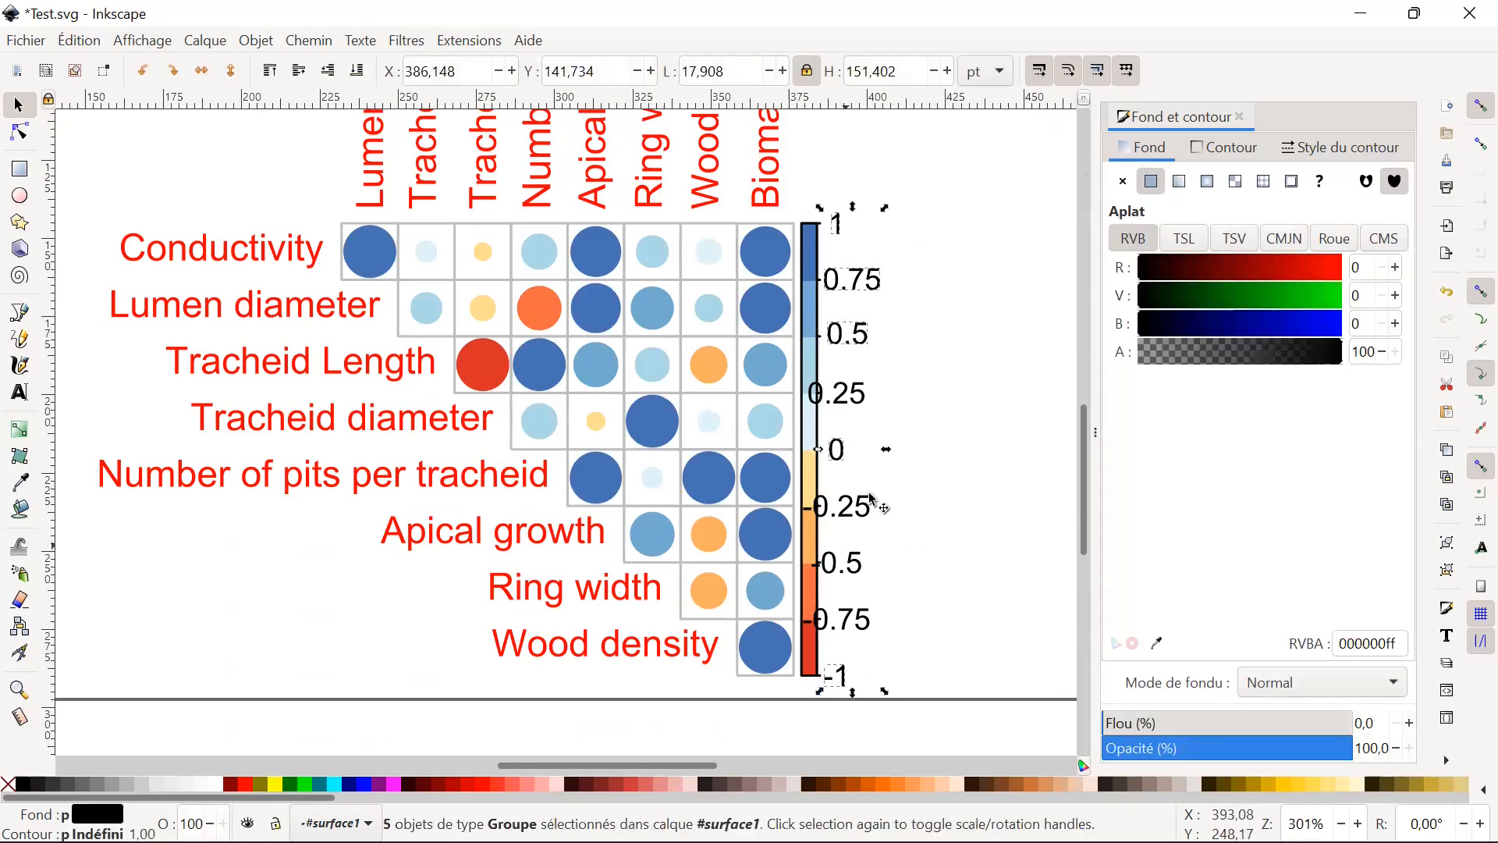
drag(846, 513, 873, 516)
key(ctrl+z)
Select the whole colour scale with its labels and move it right to about X 383.0 pt, Y 142.5 pt.
click(911, 646)
drag(905, 699, 815, 208)
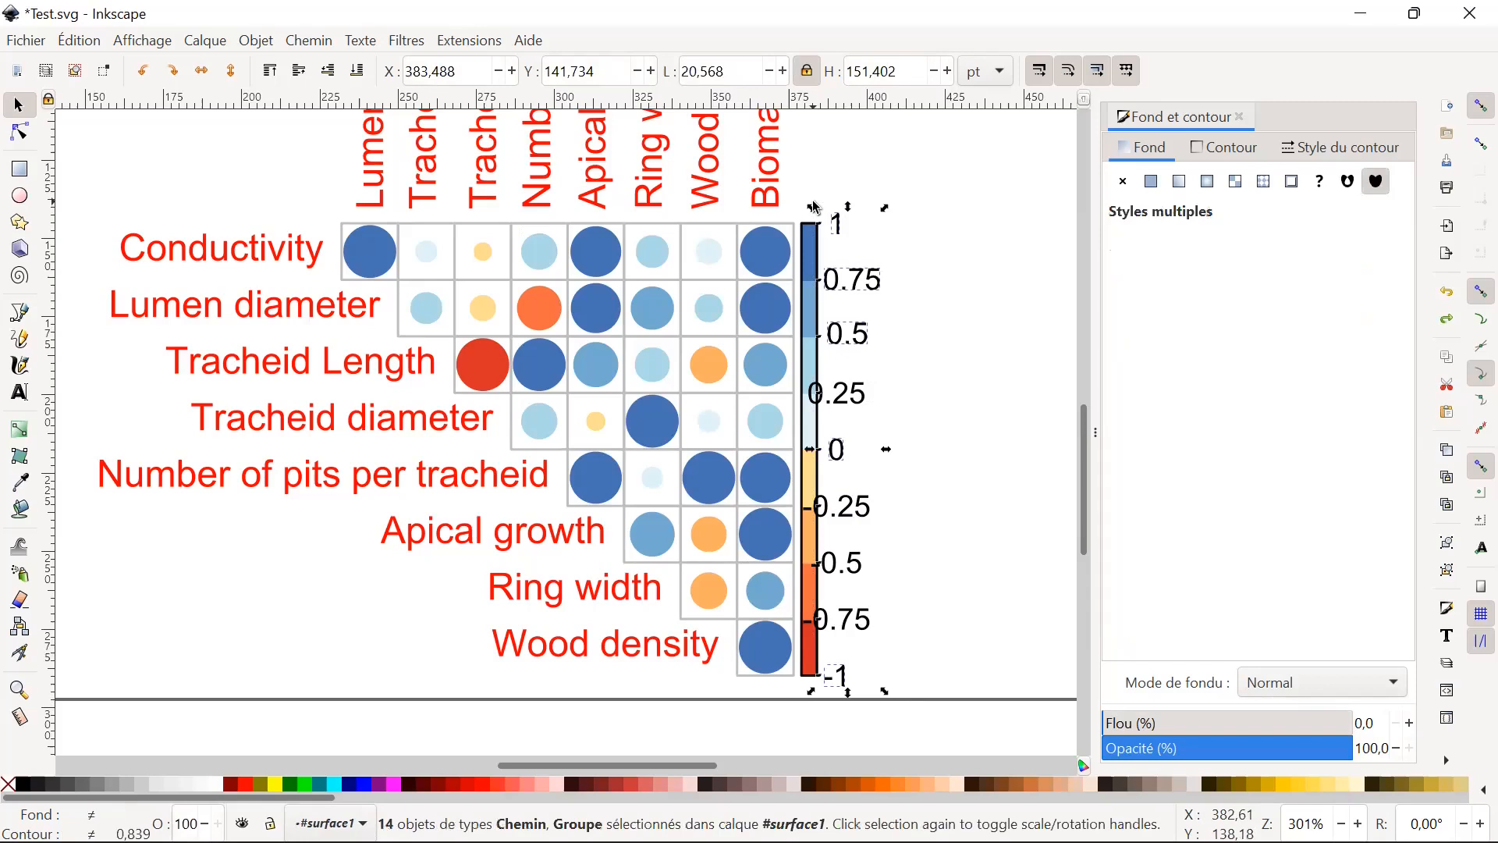
click(918, 706)
drag(959, 694, 782, 156)
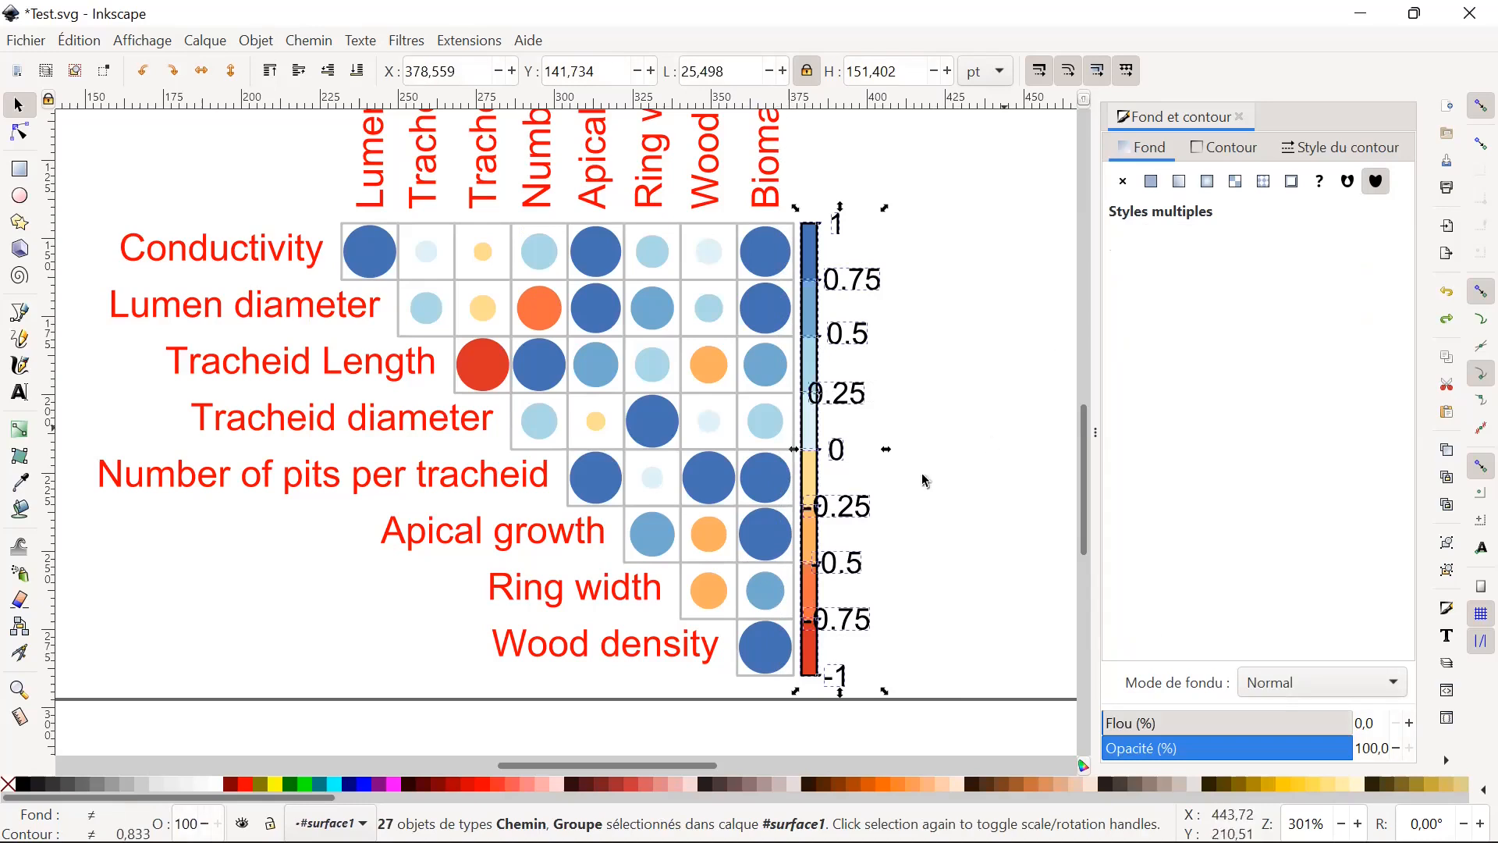
mouse_move(825, 517)
mouse_down()
mouse_move(856, 516)
mouse_move(833, 515)
mouse_up()
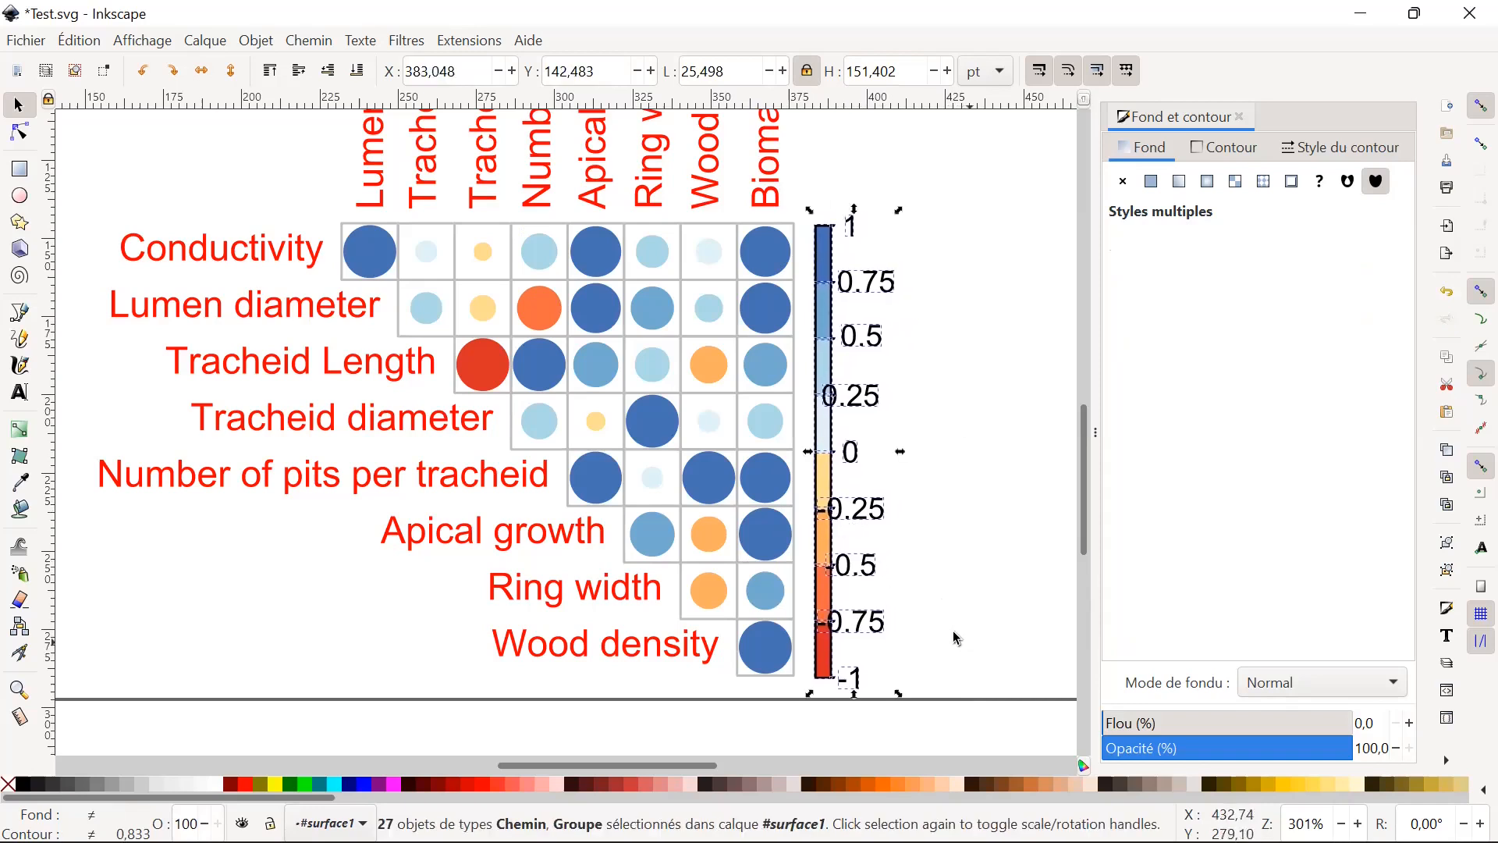
Select most of the colour scale labels, try moving them farther right of the bar, and undo the move.
click(957, 638)
drag(1005, 710, 826, 212)
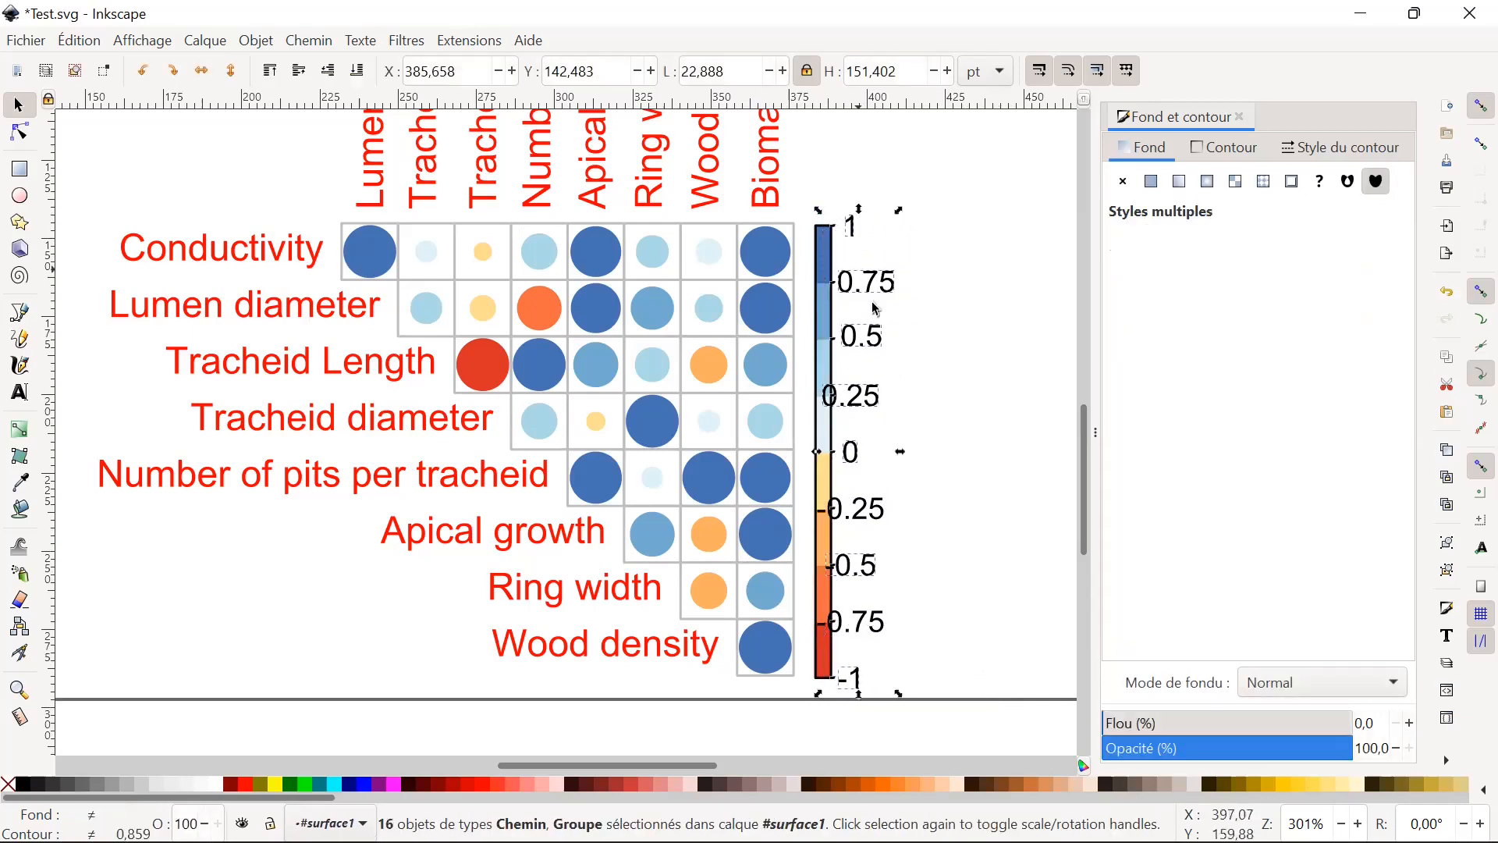
drag(863, 344, 917, 344)
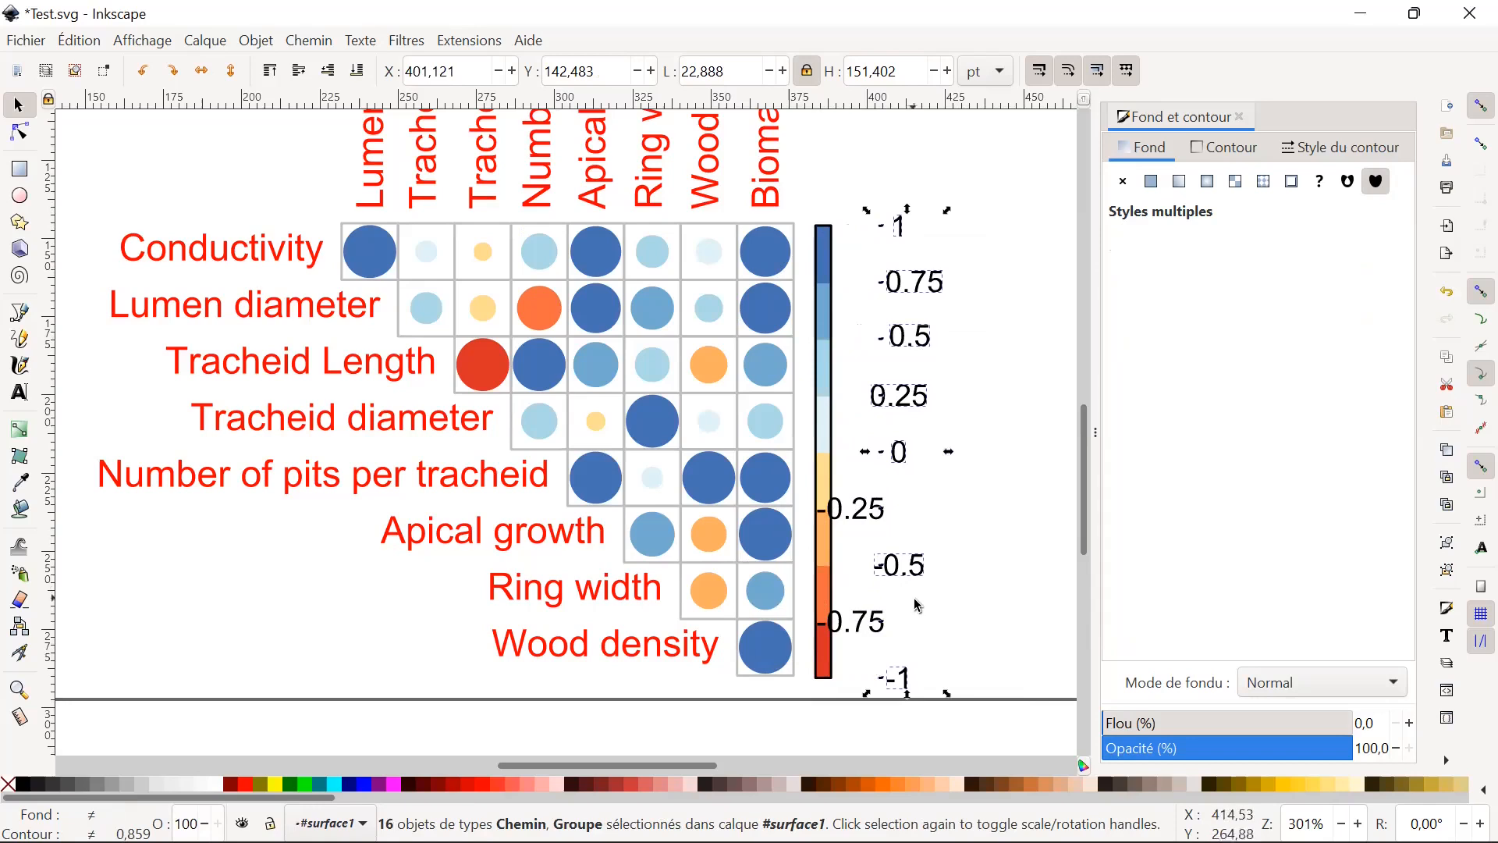
key(ctrl+z)
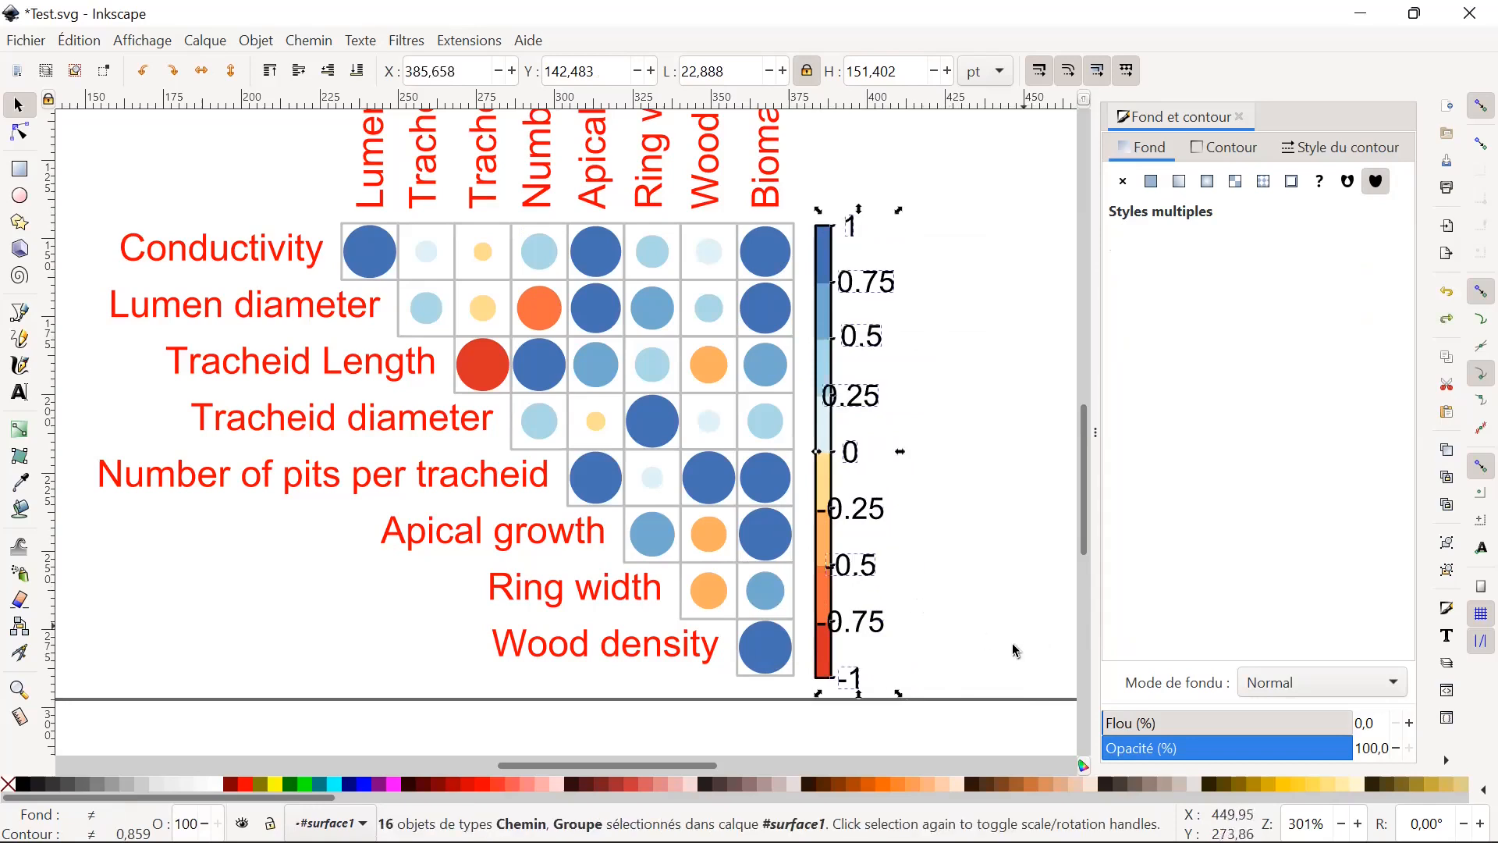
click(968, 667)
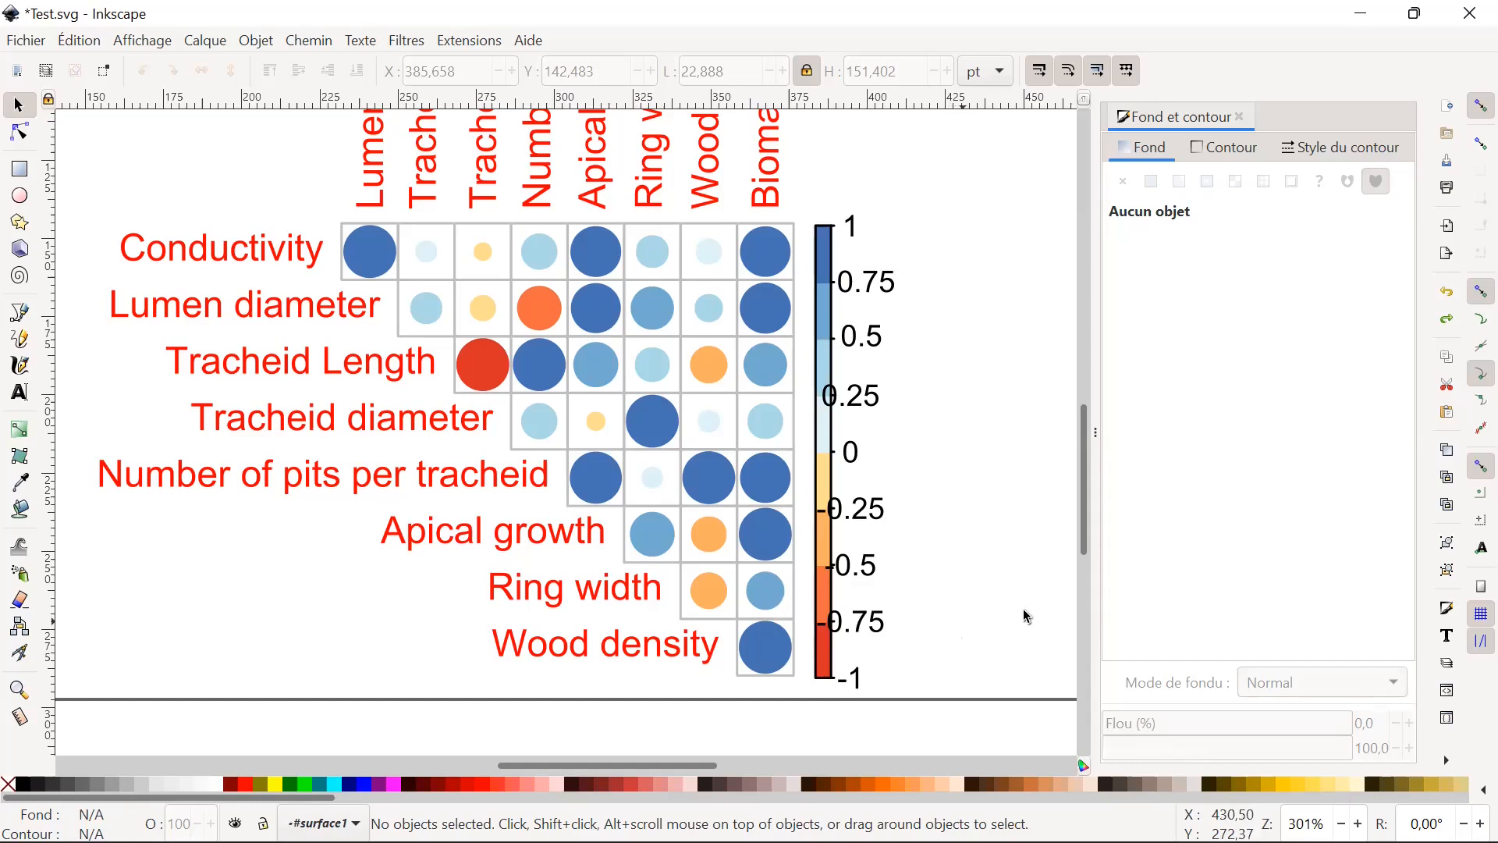
Set the page orientation to portrait in the document properties and close the open side dialogs.
scroll(911, 605, up, 5)
scroll(927, 542, up, 4)
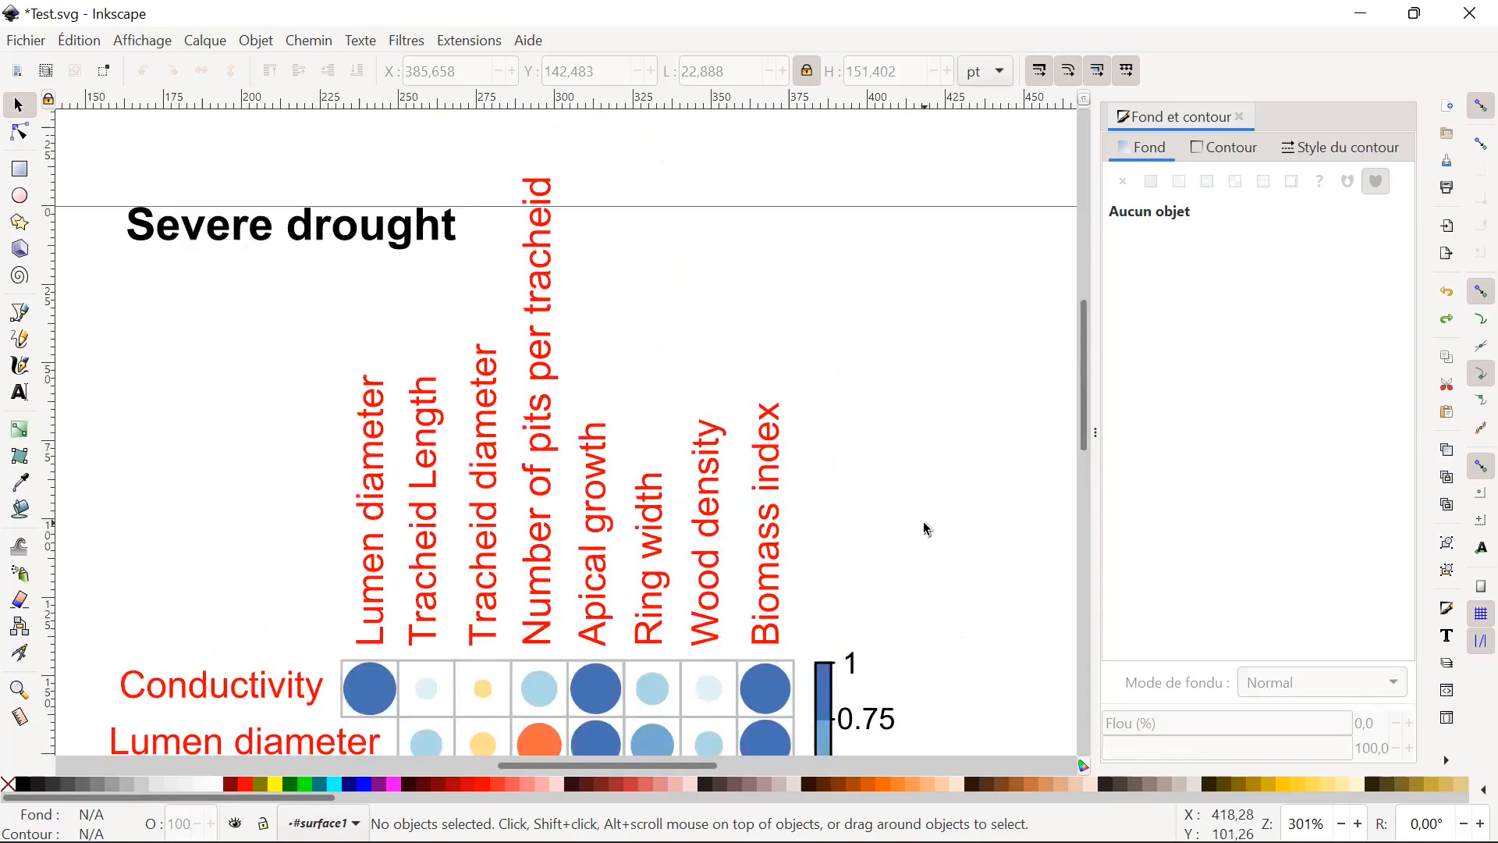
scroll(839, 442, down, 5)
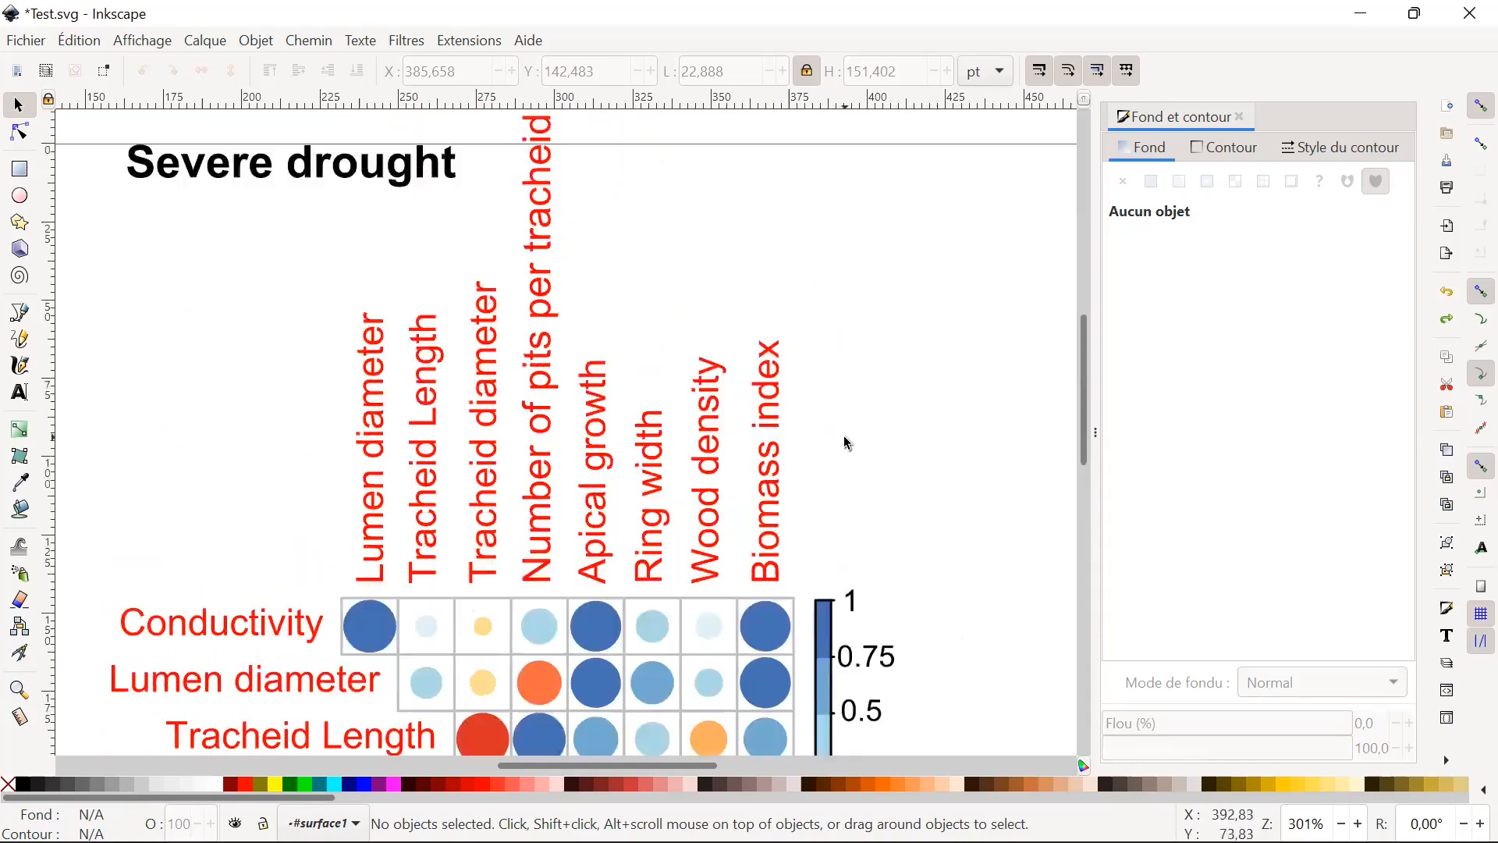
scroll(901, 431, down, 2)
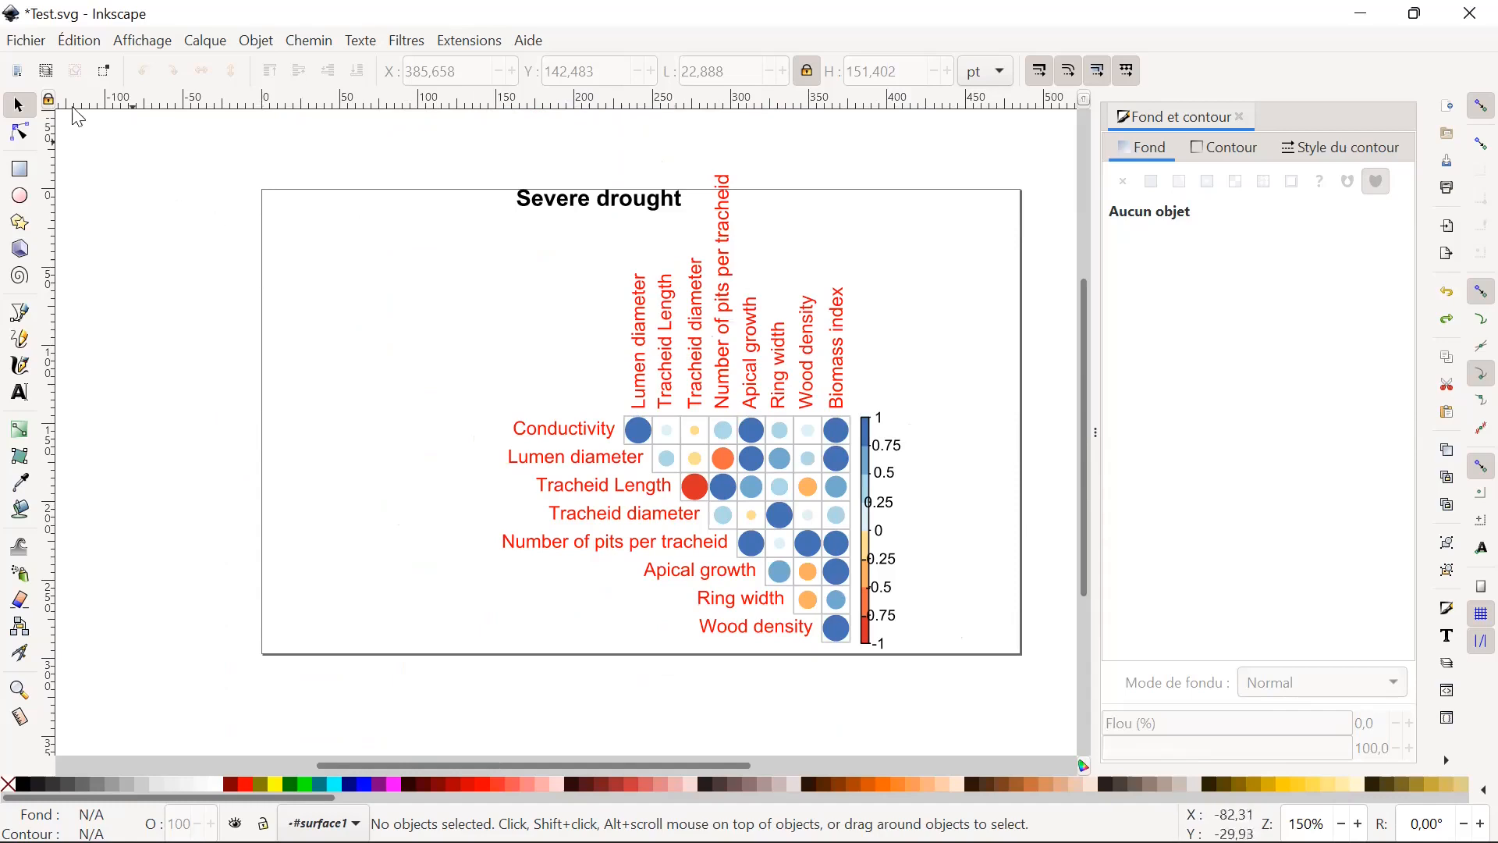
click(27, 48)
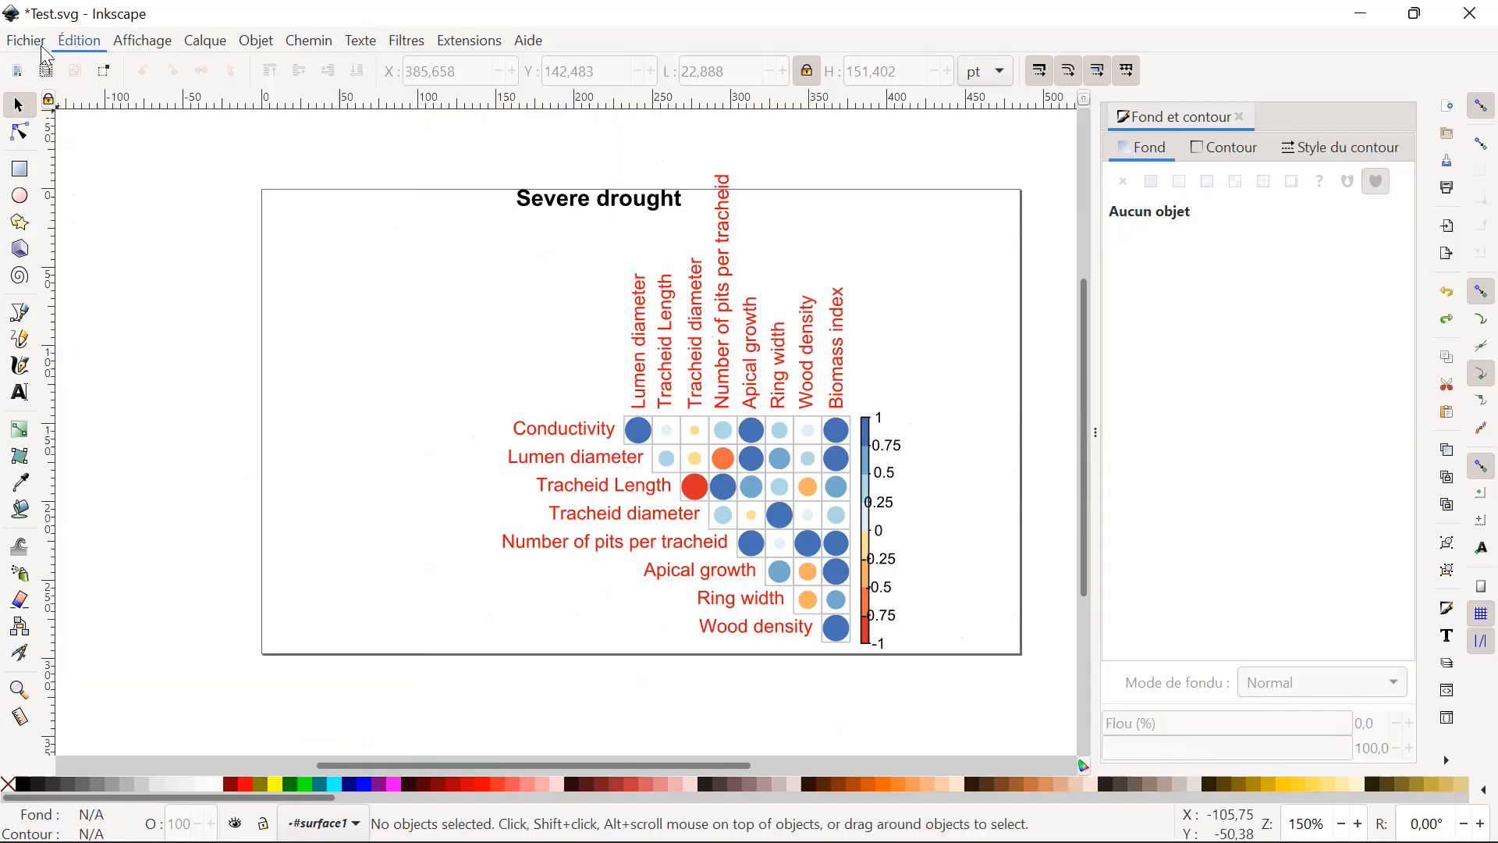
mouse_move(21, 48)
click(109, 404)
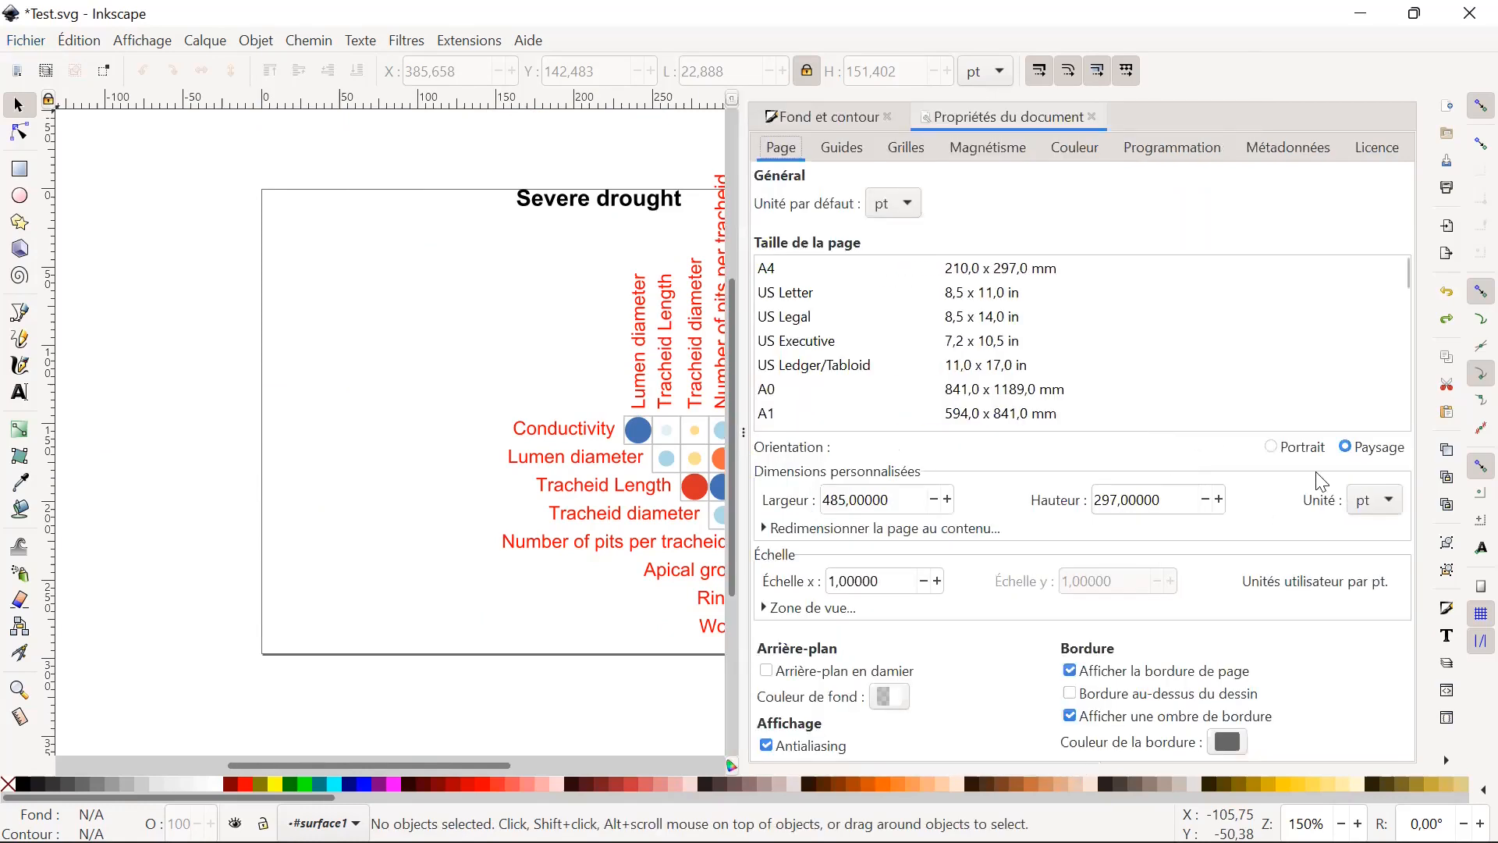
click(1290, 452)
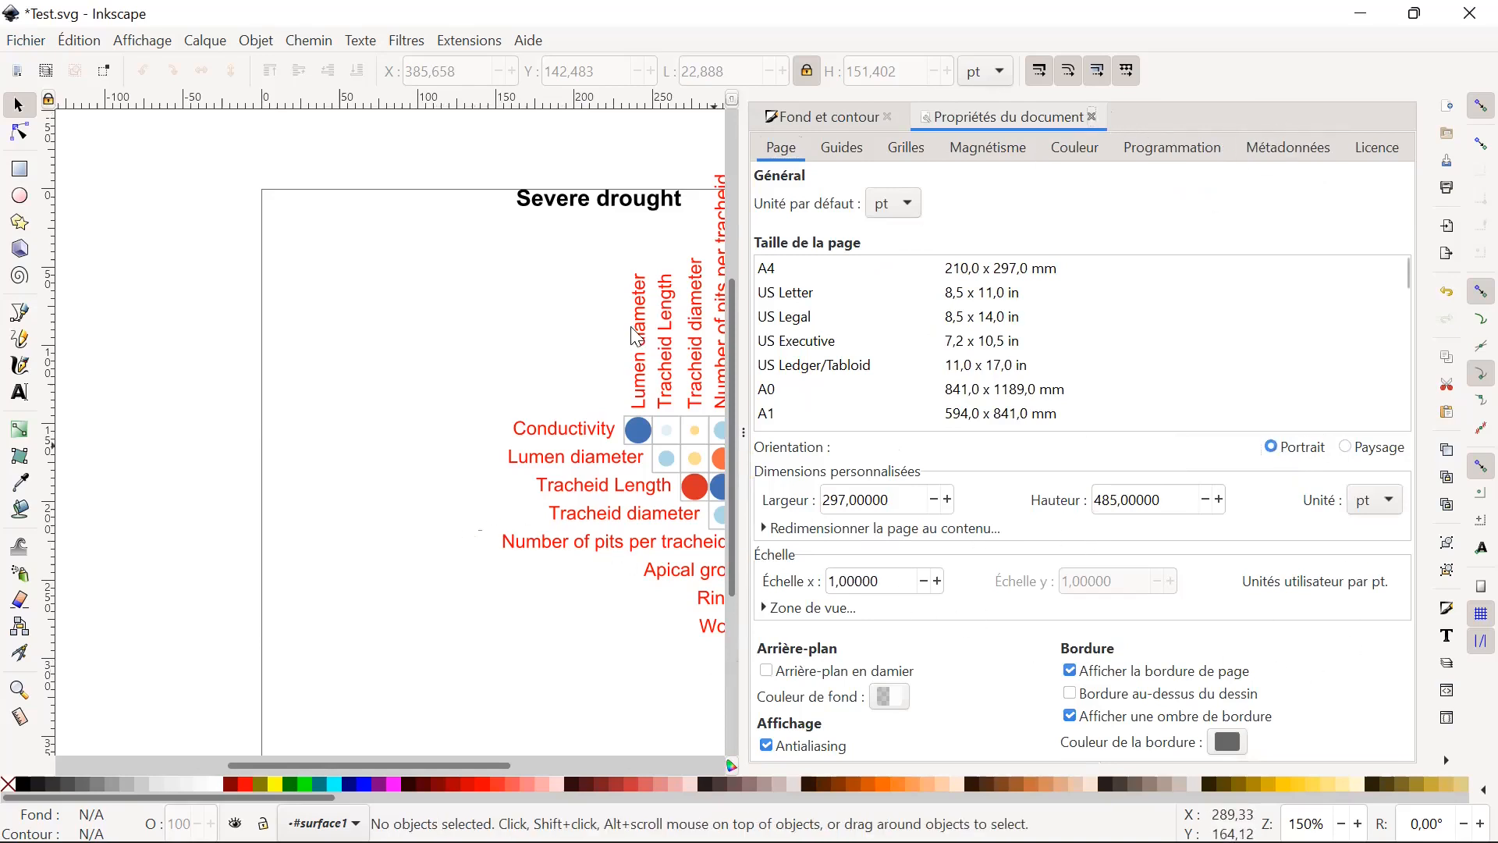
click(1091, 116)
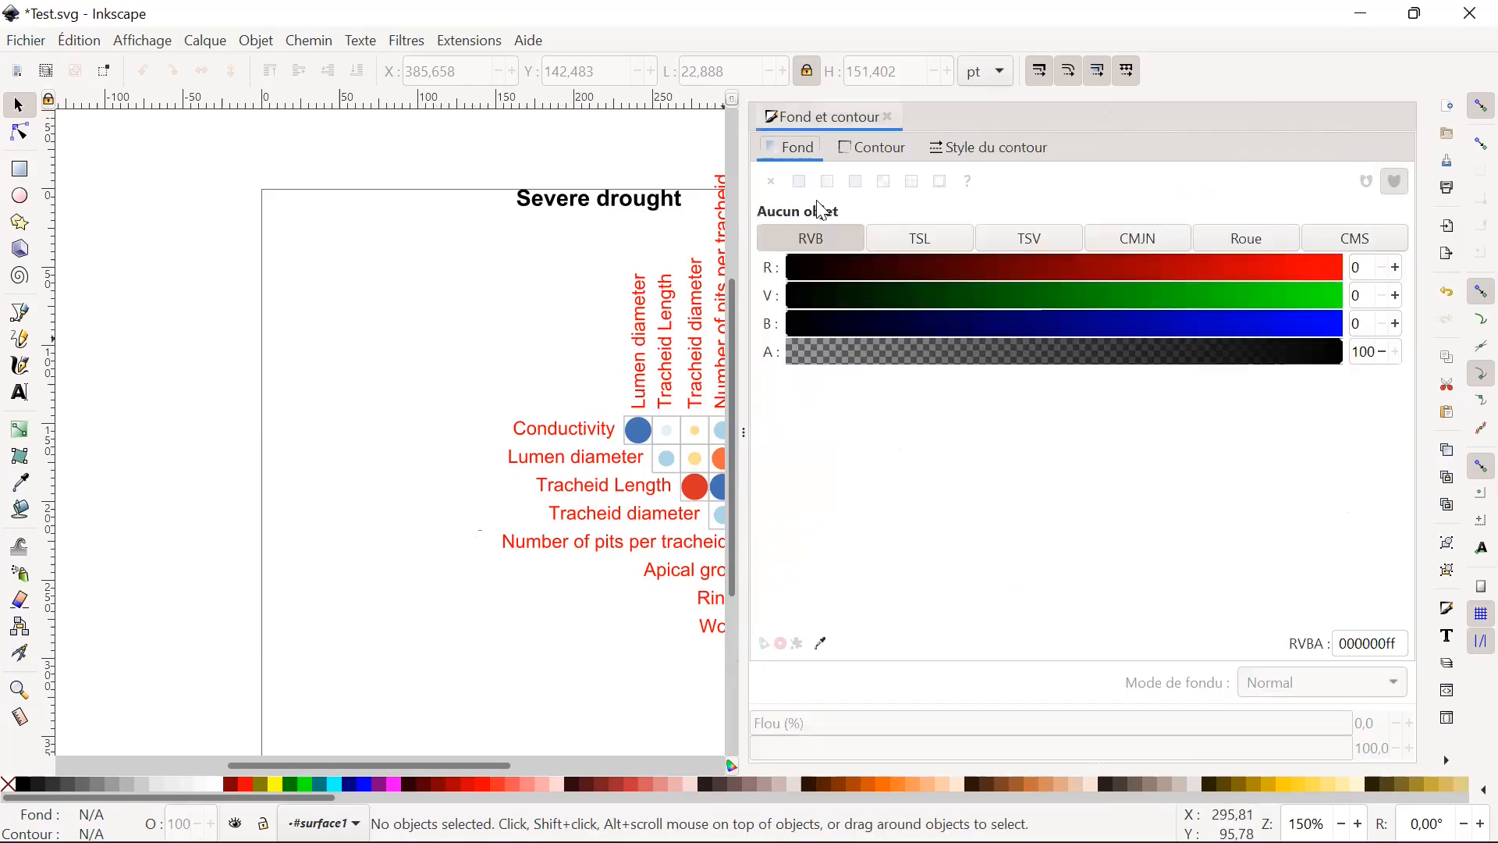
click(889, 117)
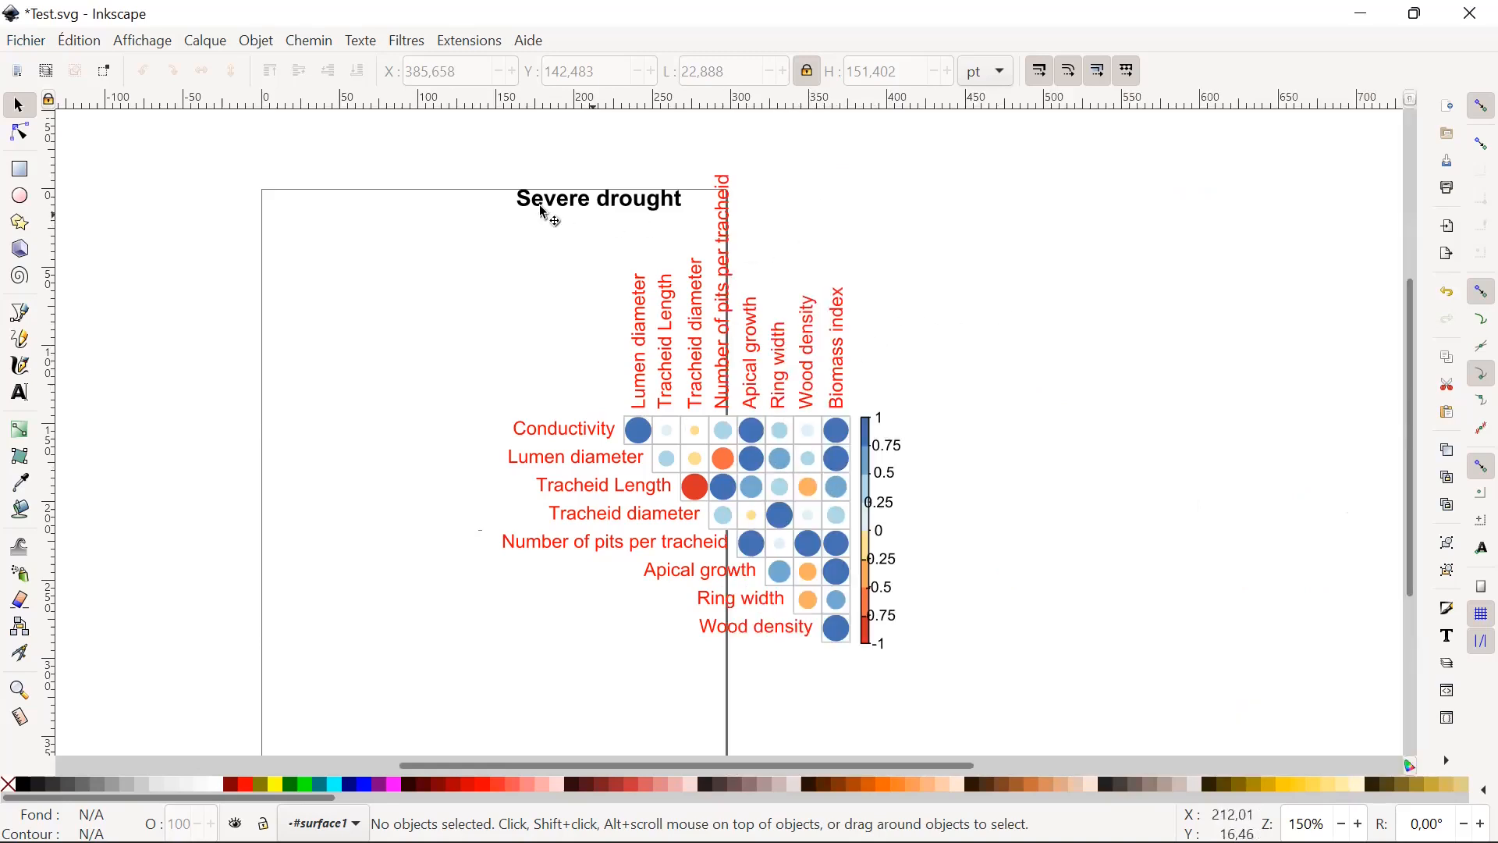
Select the whole plot with its title and colour scale and move it onto the portrait page at about X 10.4 pt, Y 2.2 pt.
drag(461, 167, 936, 675)
drag(872, 533, 651, 560)
scroll(999, 453, down, 4)
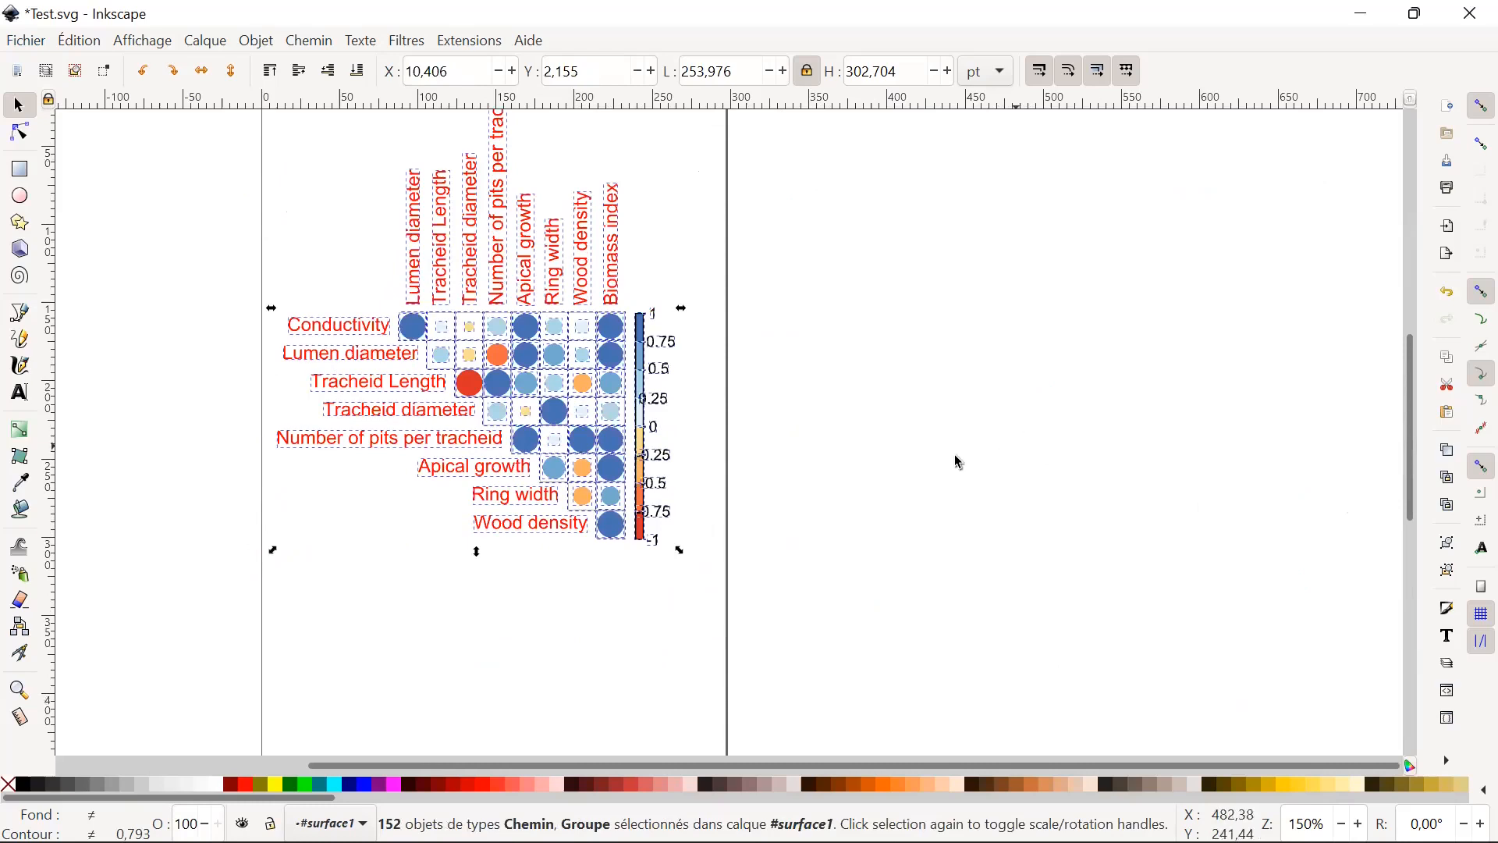
scroll(917, 567, up, 4)
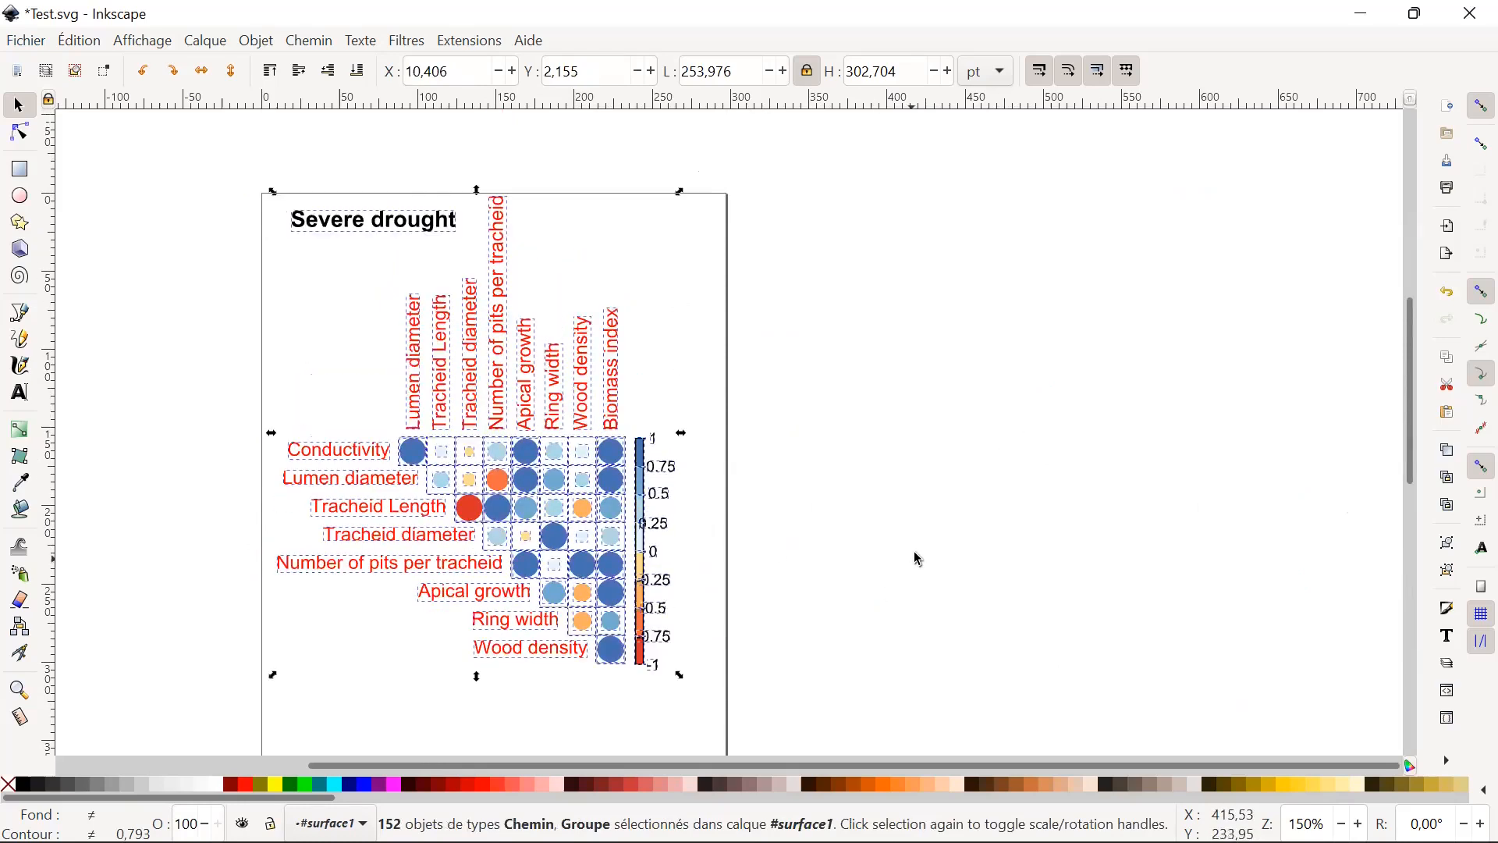
scroll(920, 560, down, 10)
scroll(921, 556, up, 6)
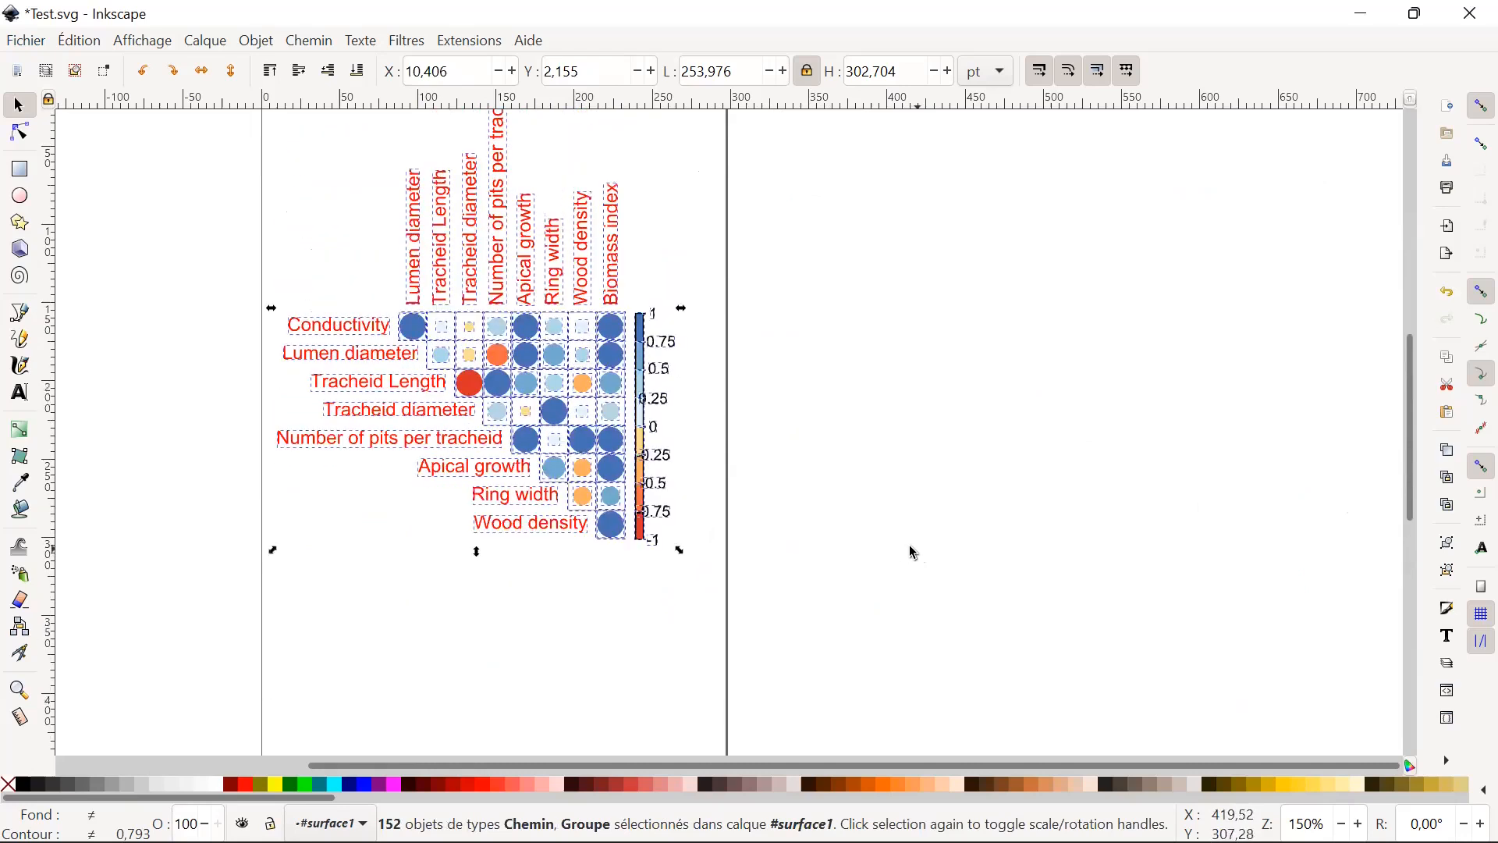
click(920, 529)
scroll(953, 669, up, 4)
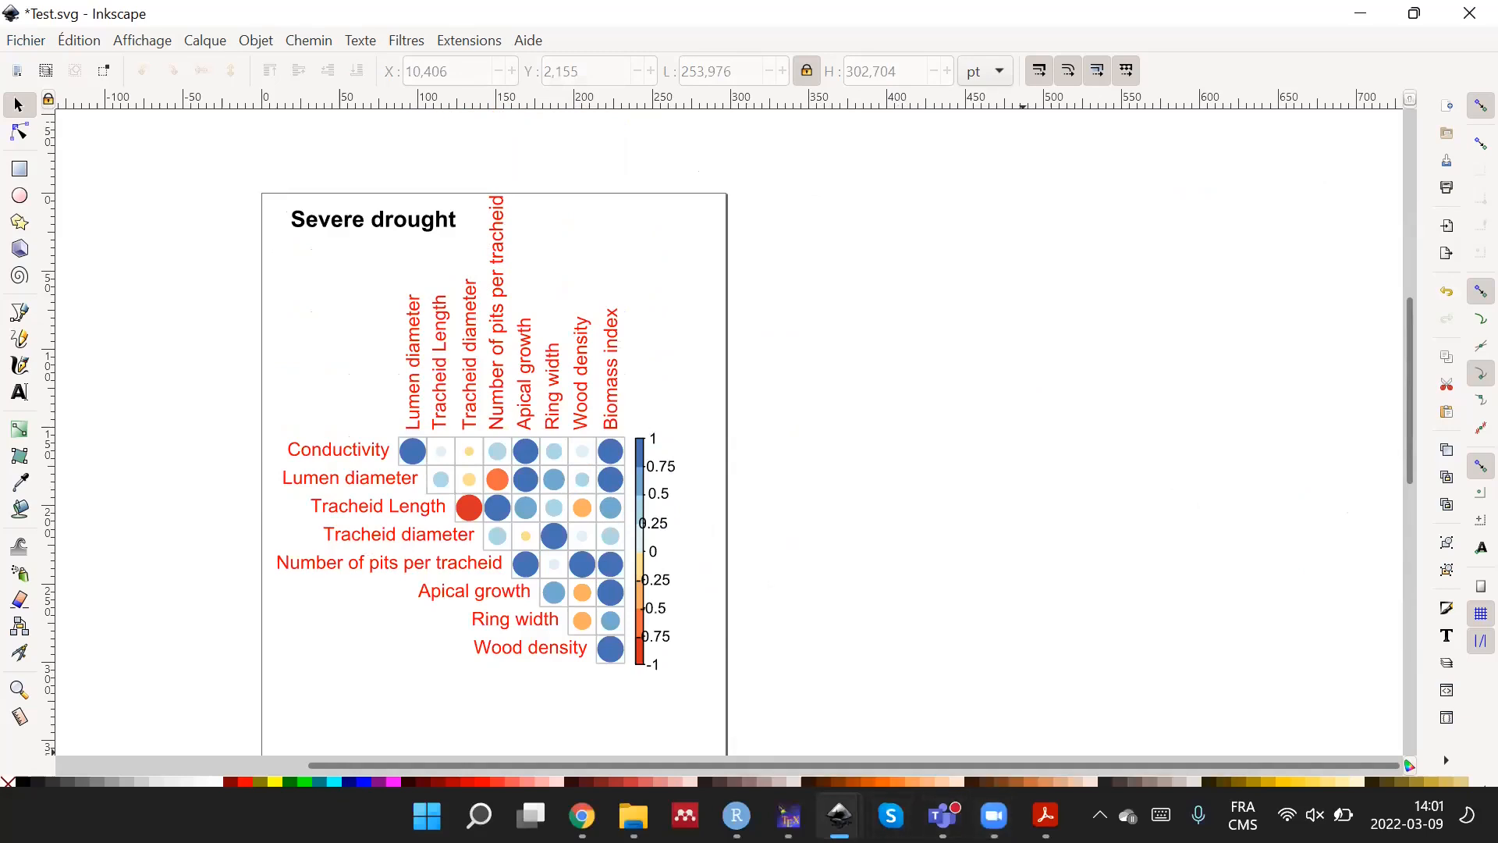
Switch to the training PDF in Acrobat Reader and read the slide after the R graph export, about using SVG images and icons.
click(1046, 815)
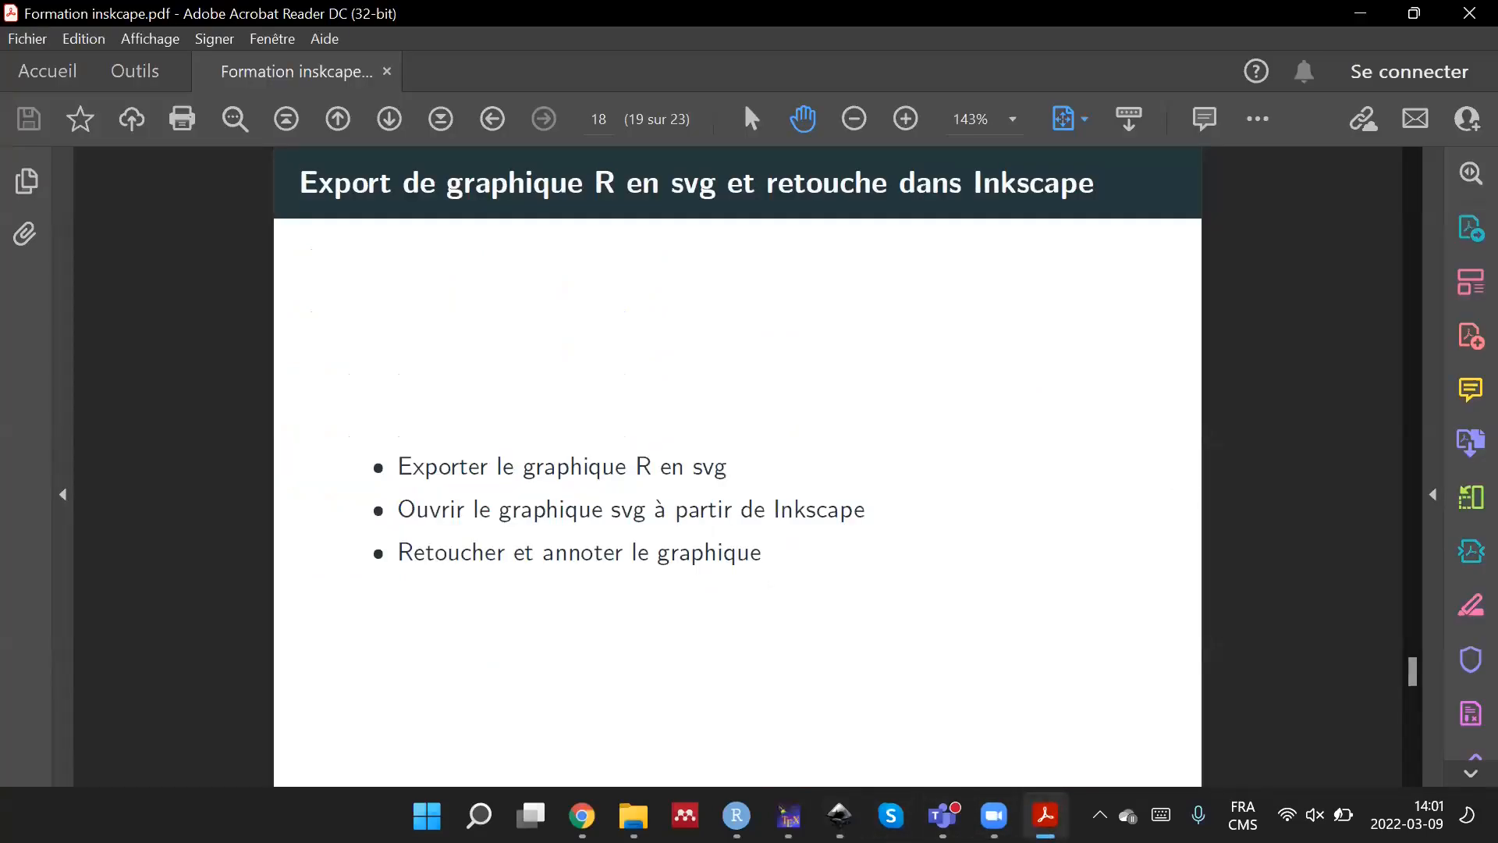
scroll(1020, 669, down, 3)
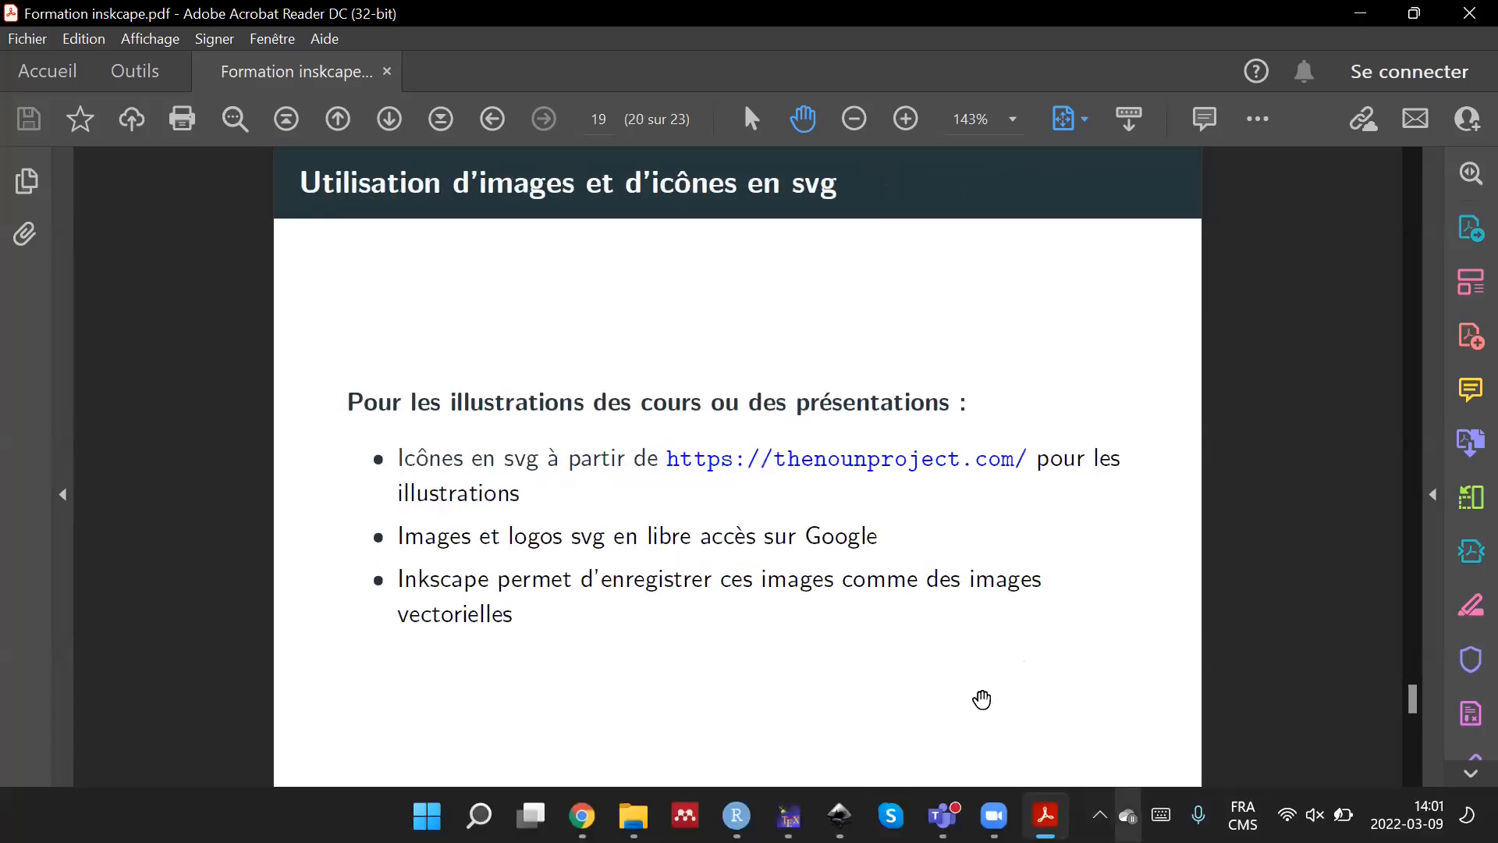
scroll(933, 625, down, 3)
scroll(933, 624, up, 3)
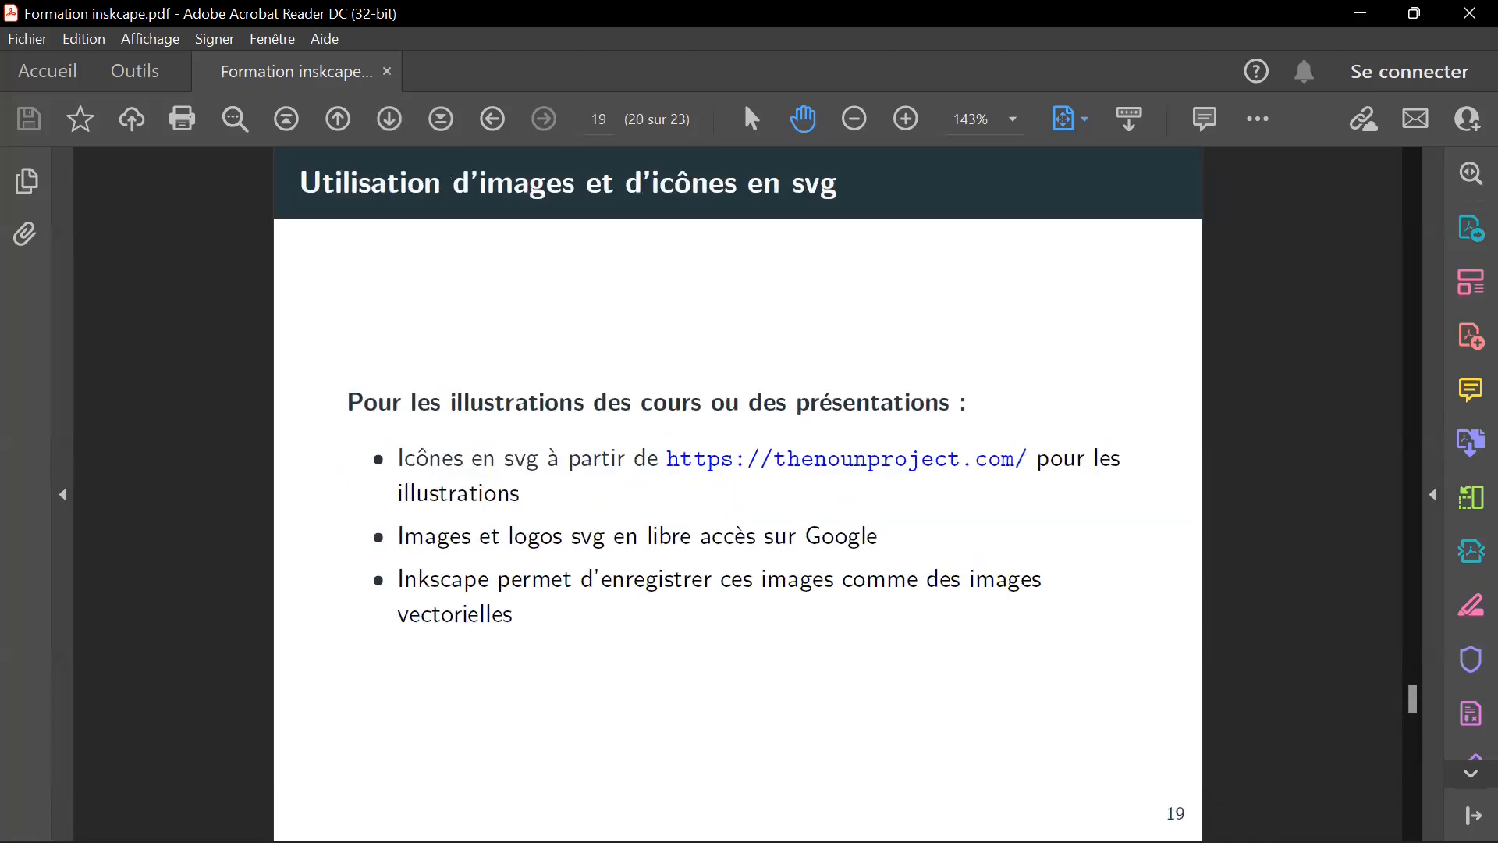
Switch back to Inkscape and group the colour scale bar with the labels beside it.
mouse_move(1127, 840)
click(840, 817)
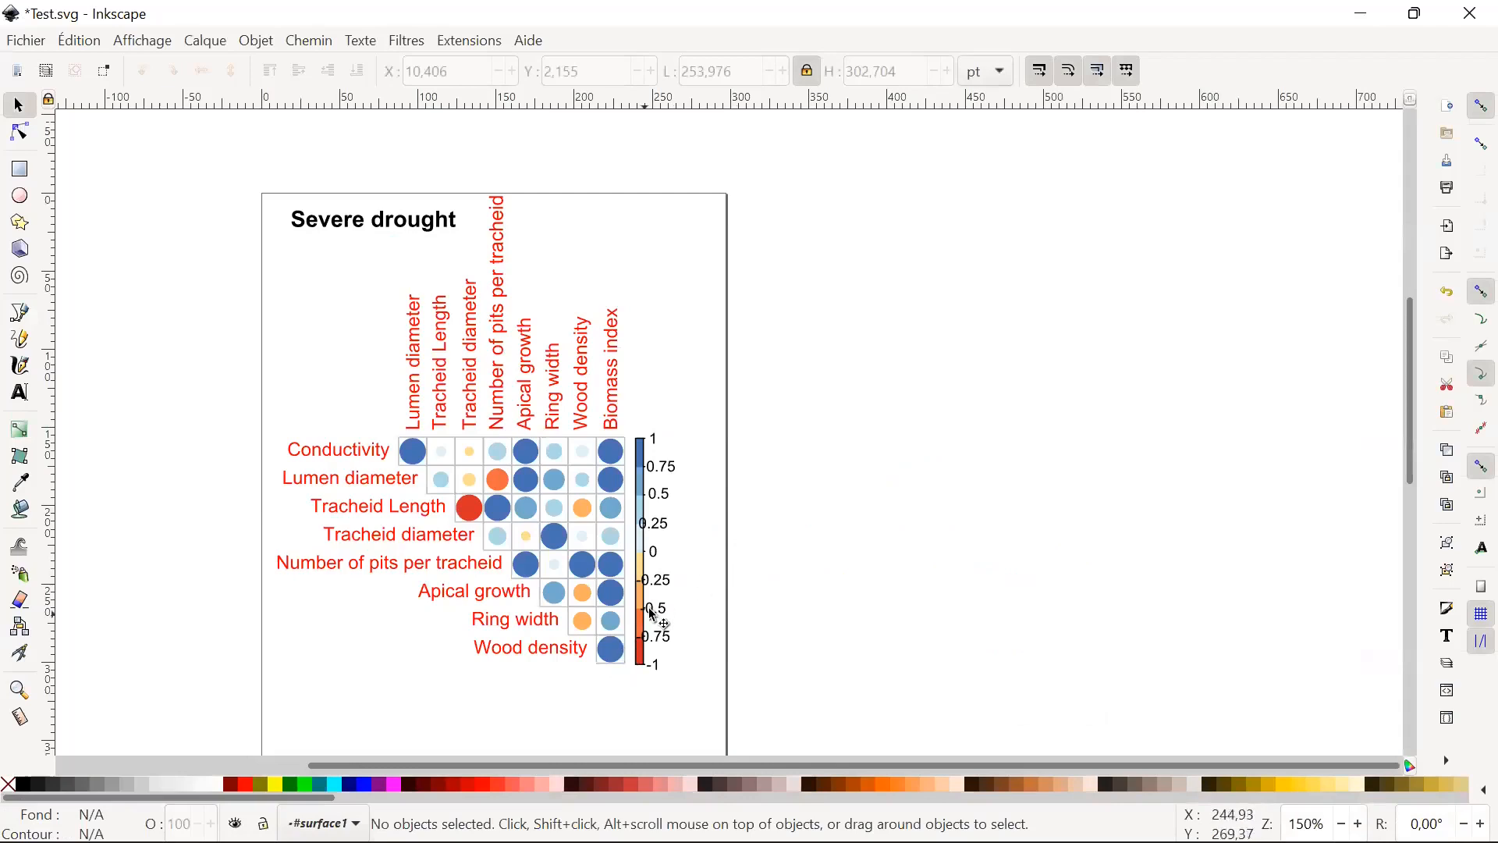
click(662, 525)
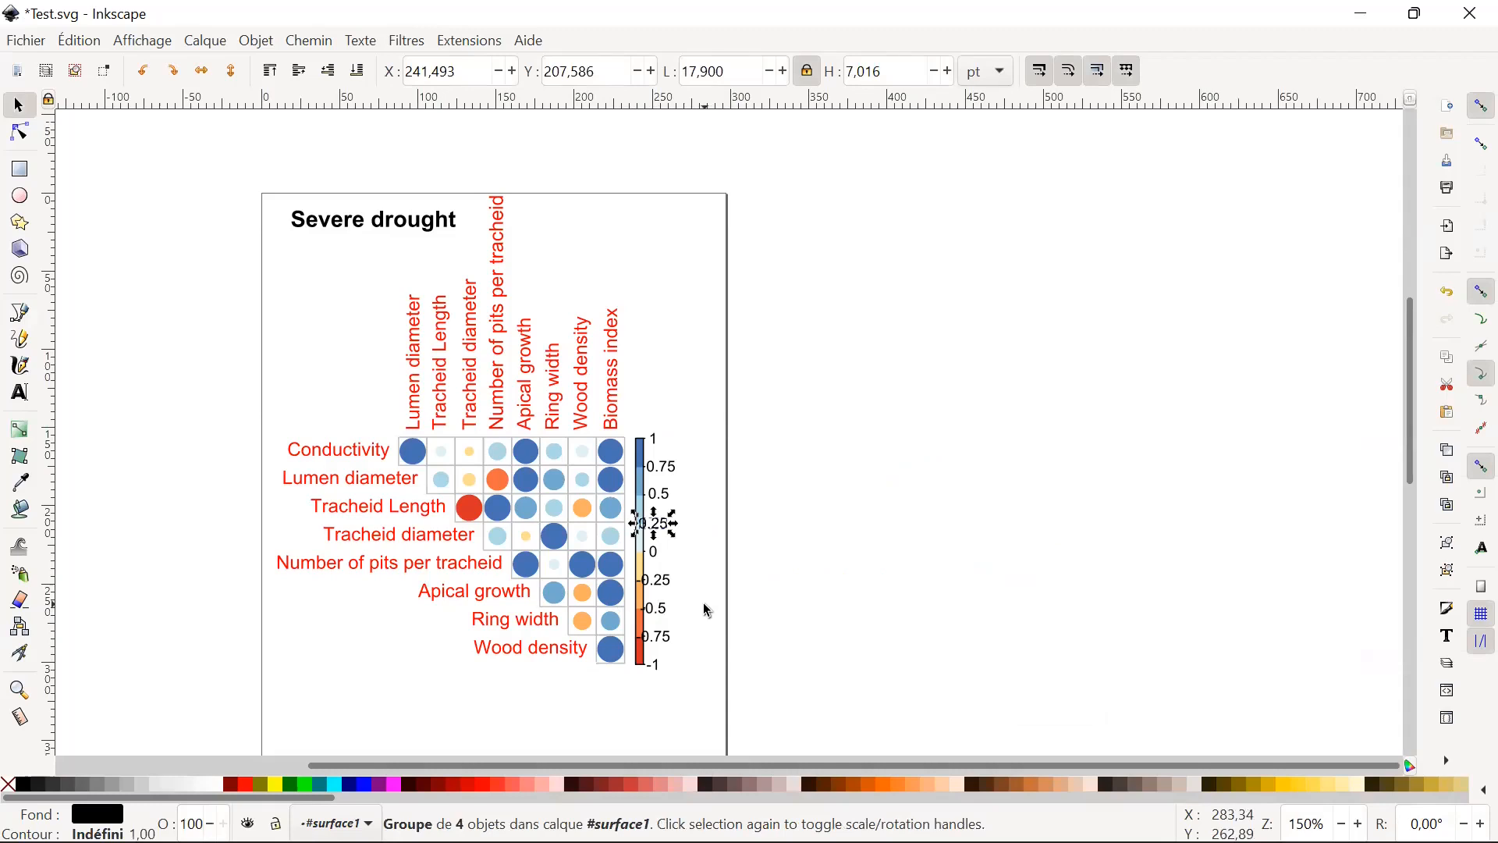
click(735, 624)
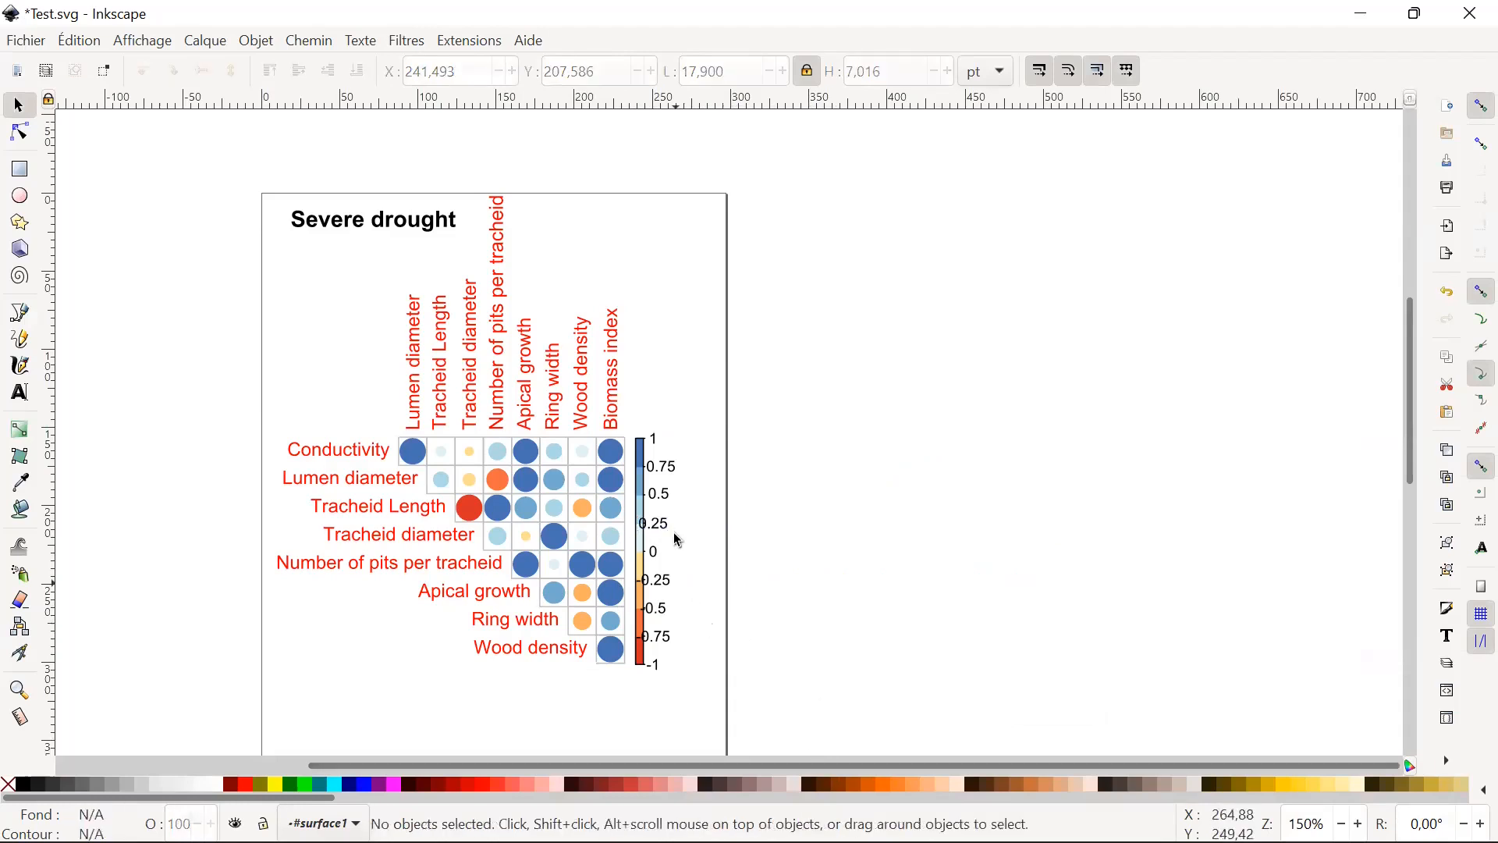
drag(700, 437, 620, 700)
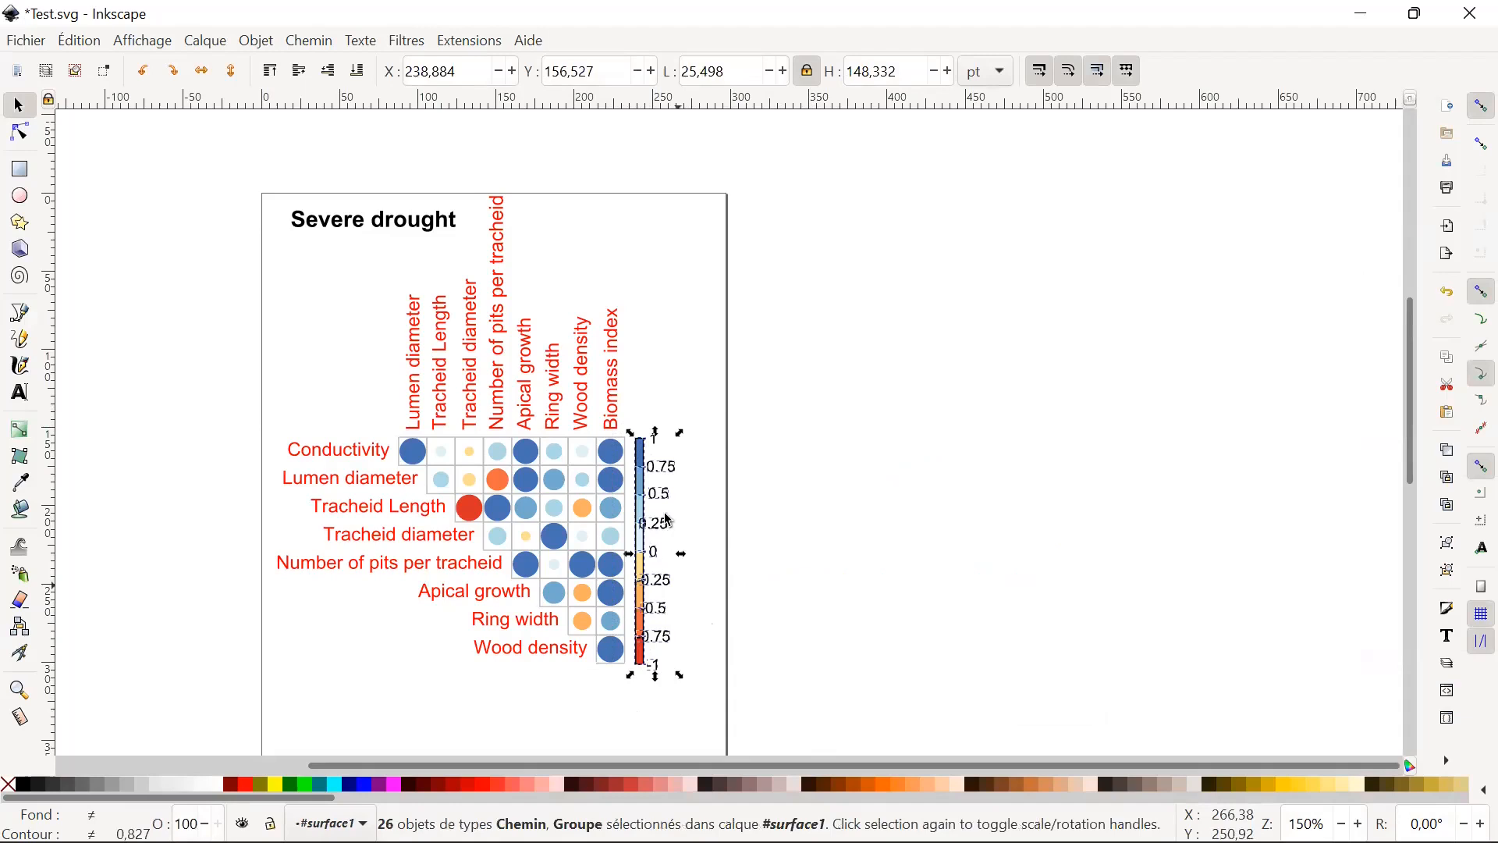
scroll(809, 515, up, 2)
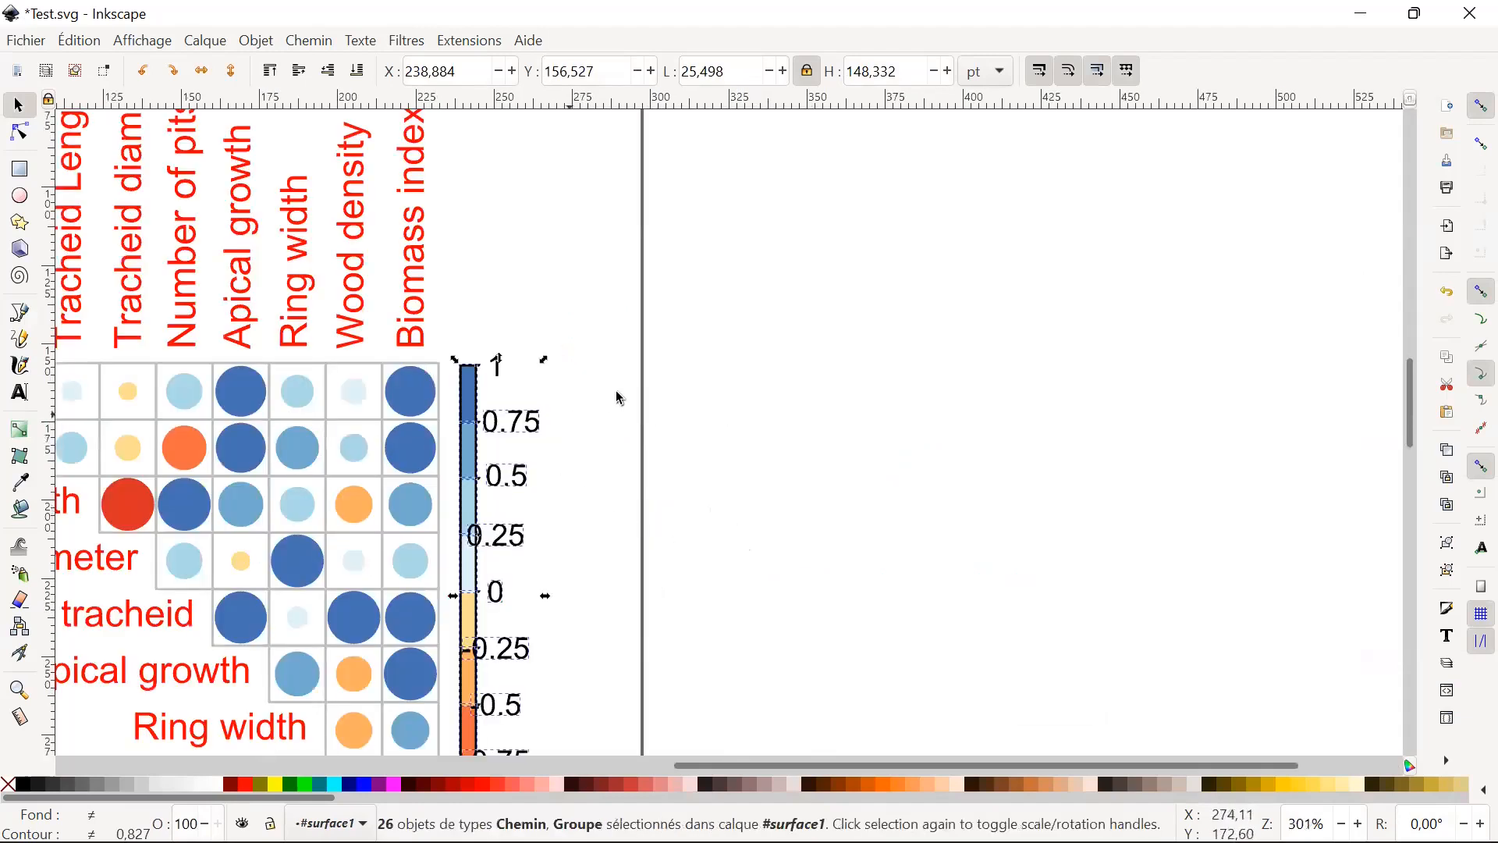
scroll(619, 398, down, 4)
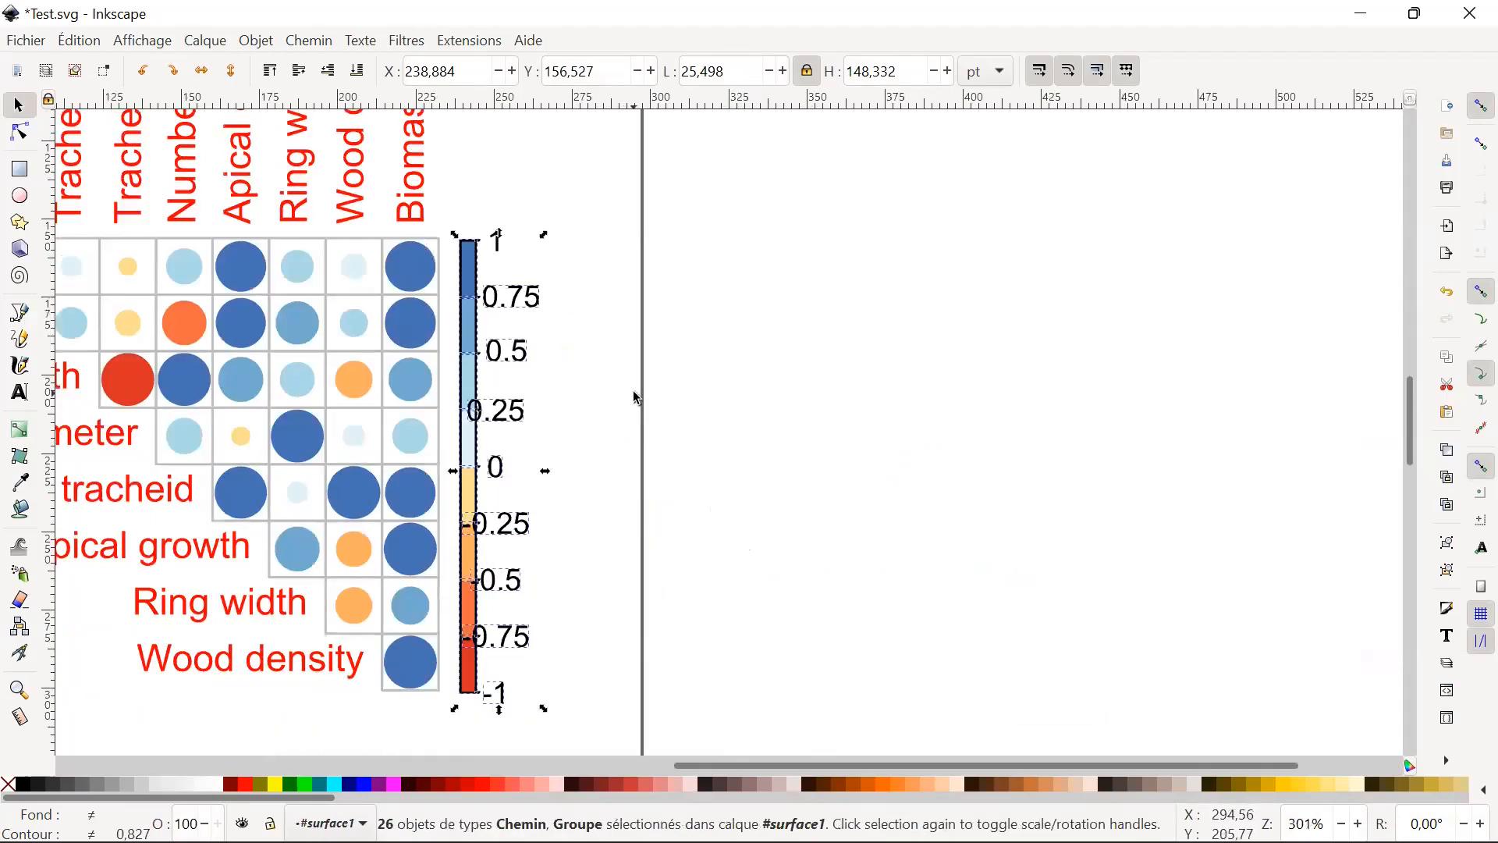
right_click(525, 524)
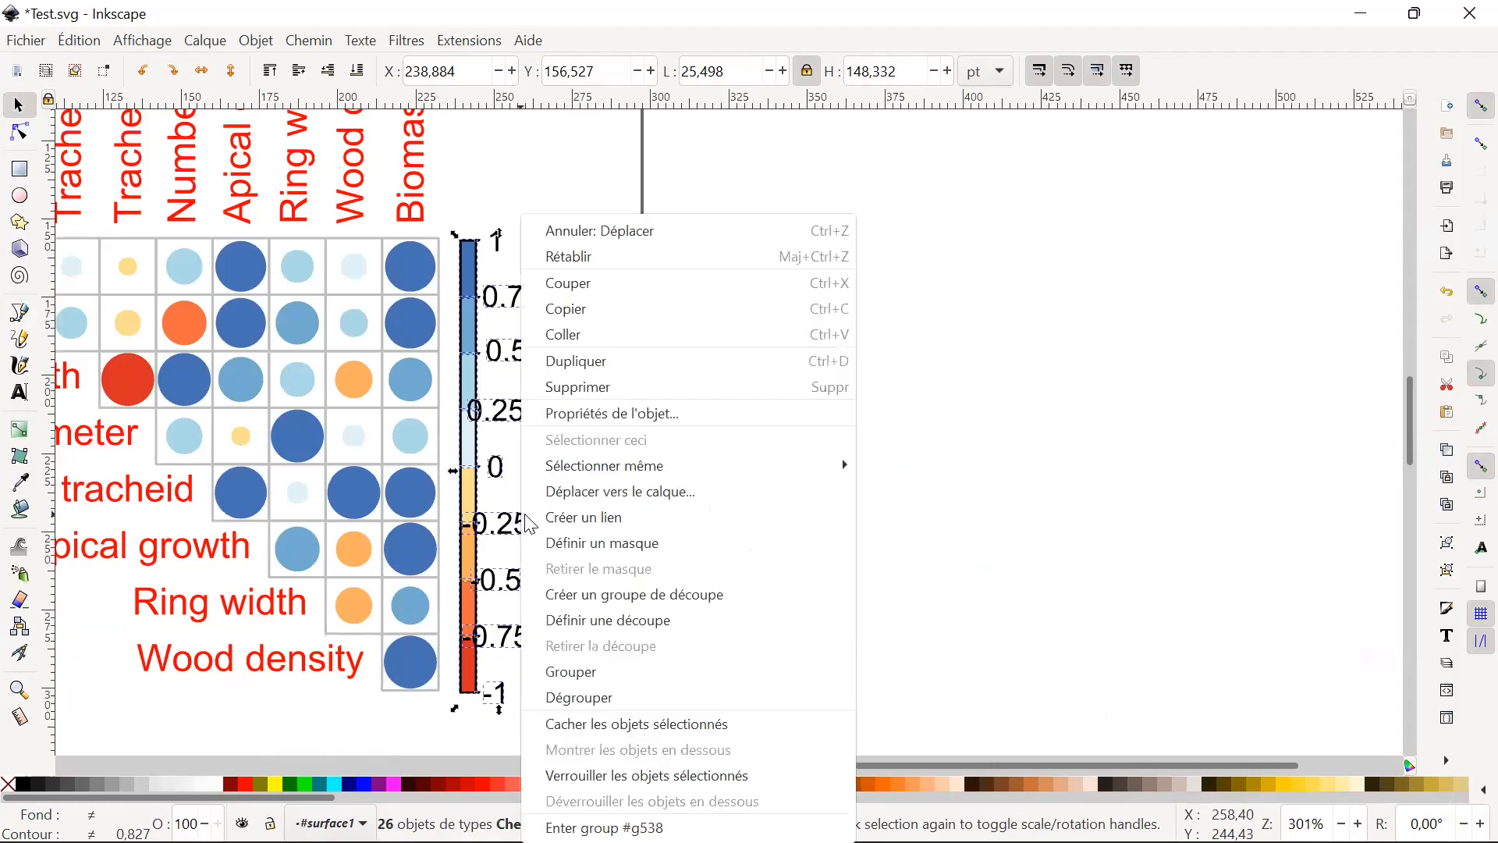
click(608, 676)
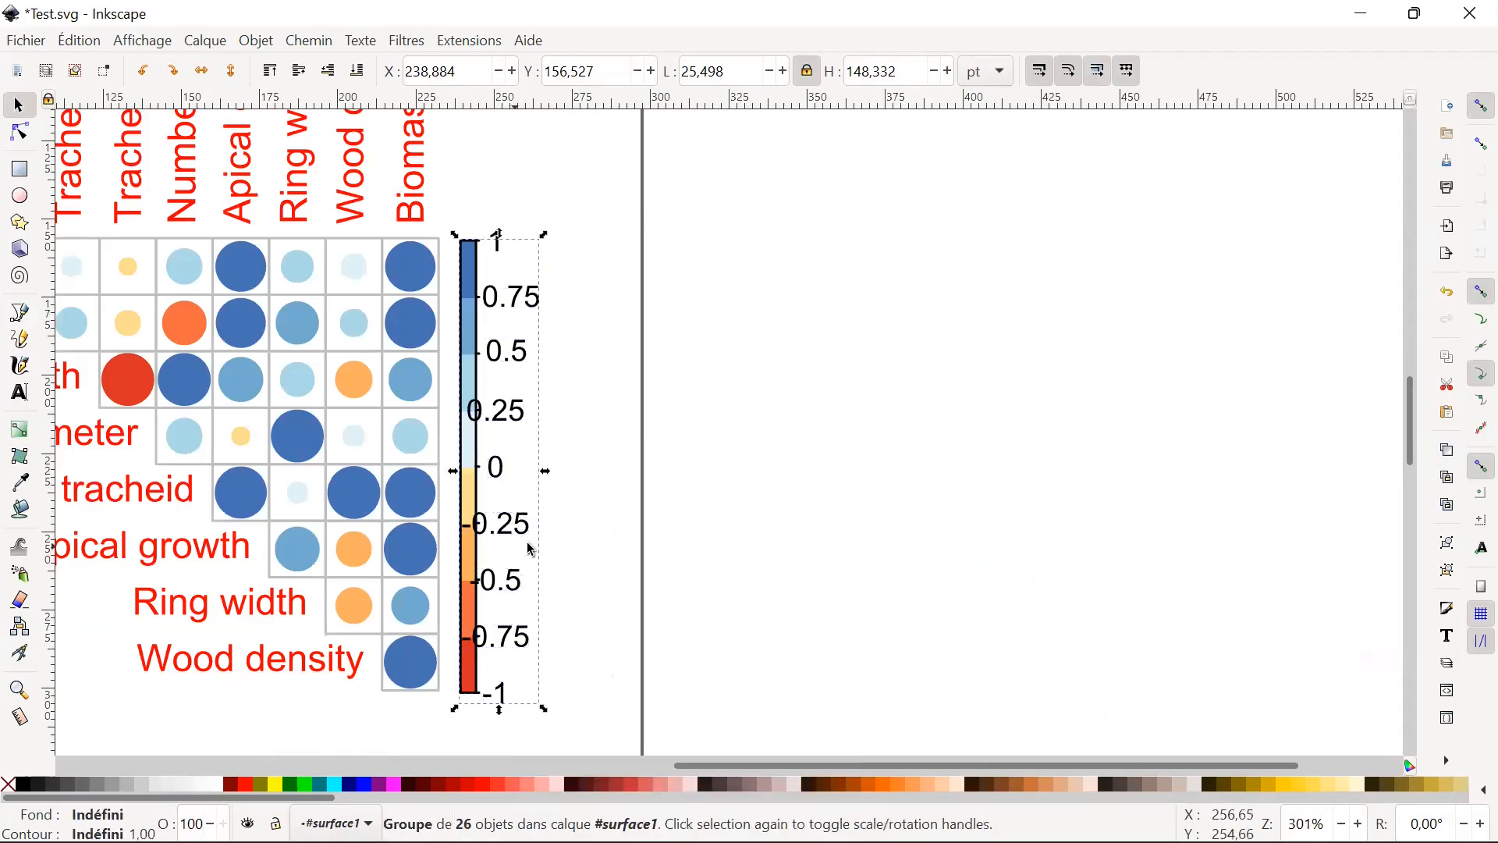
Move the grouped colour scale right to about X 283.5 pt, Y 161.3 pt and rotate it 90° counter-clockwise.
drag(503, 596, 652, 585)
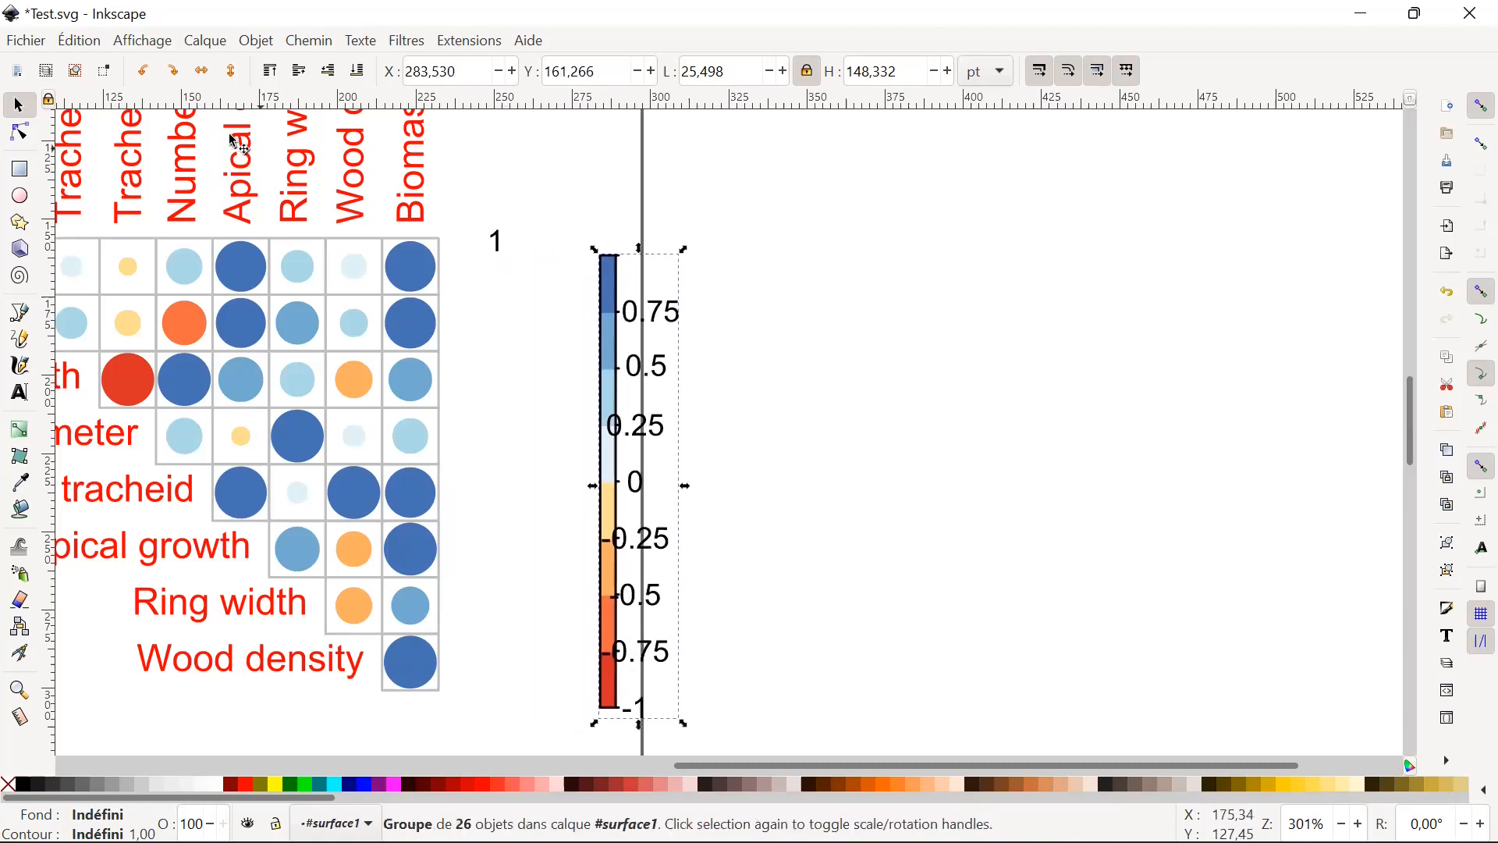
click(144, 71)
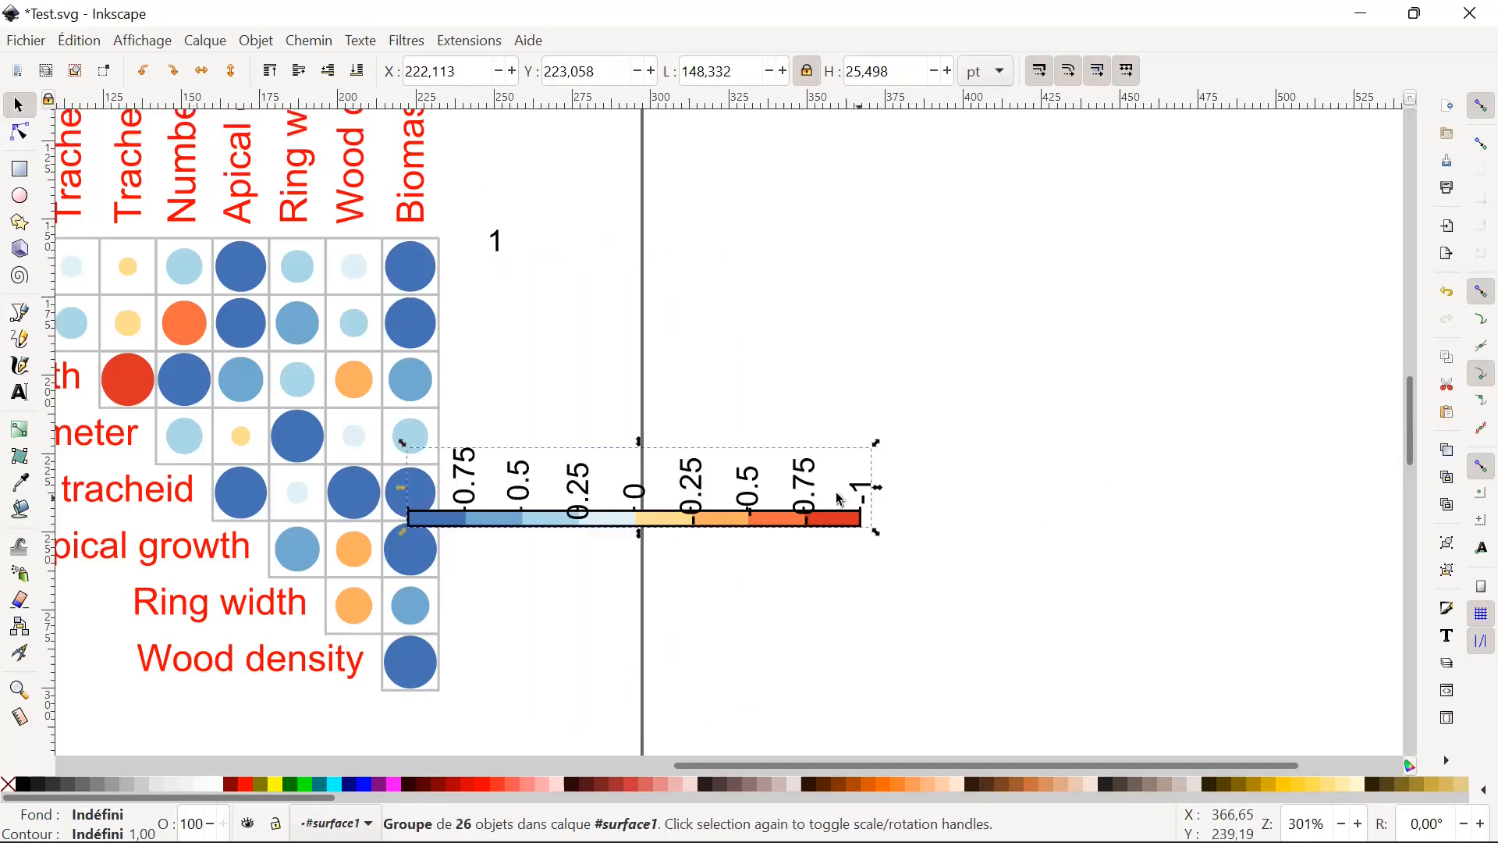
Ungroup the rotated colour scale, then try moving its -0.5 label up off the bar and undo that move.
right_click(756, 524)
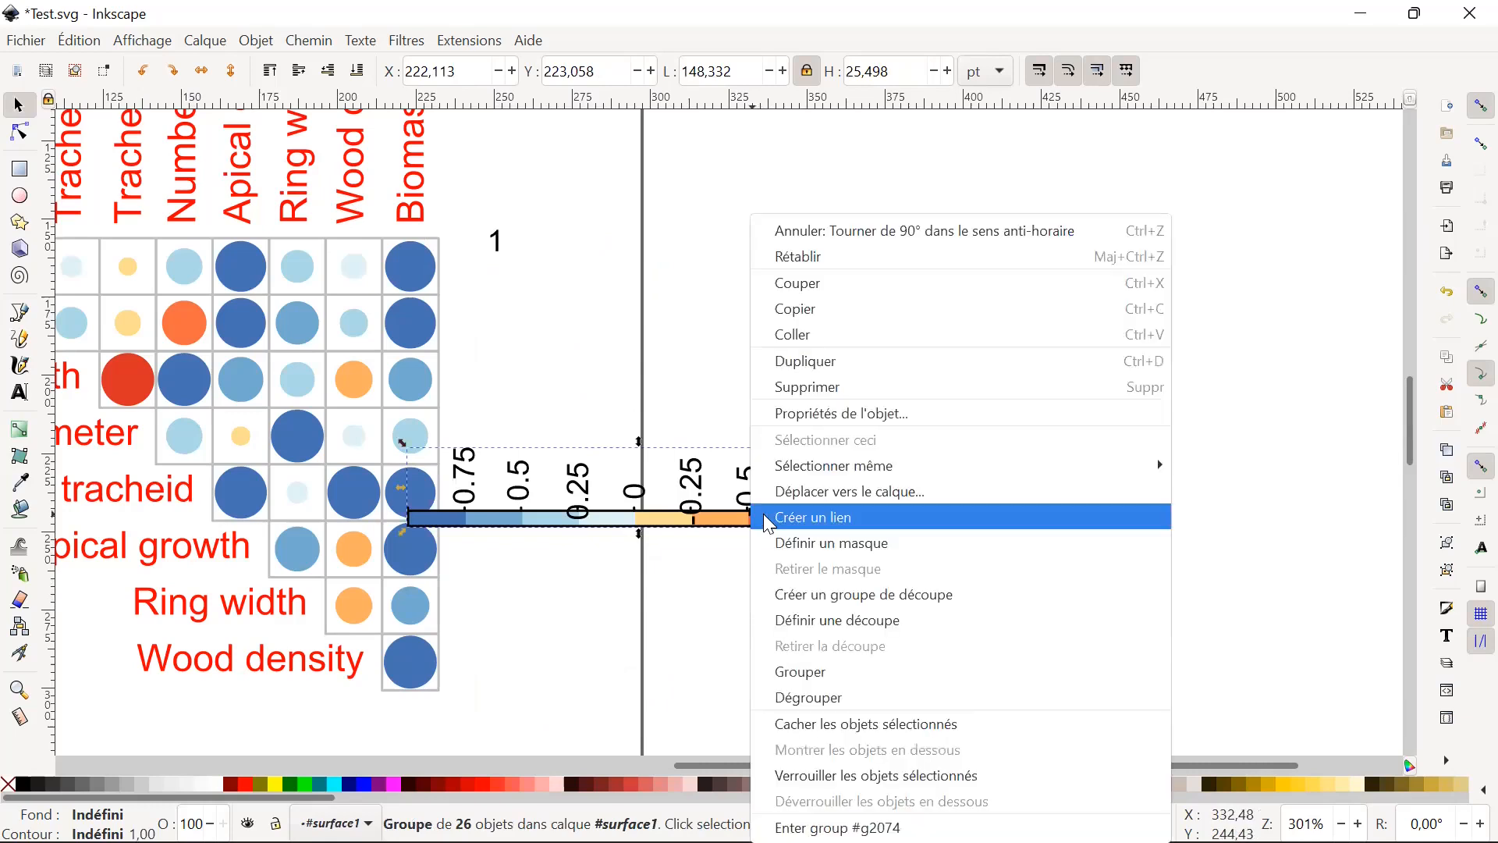
click(868, 699)
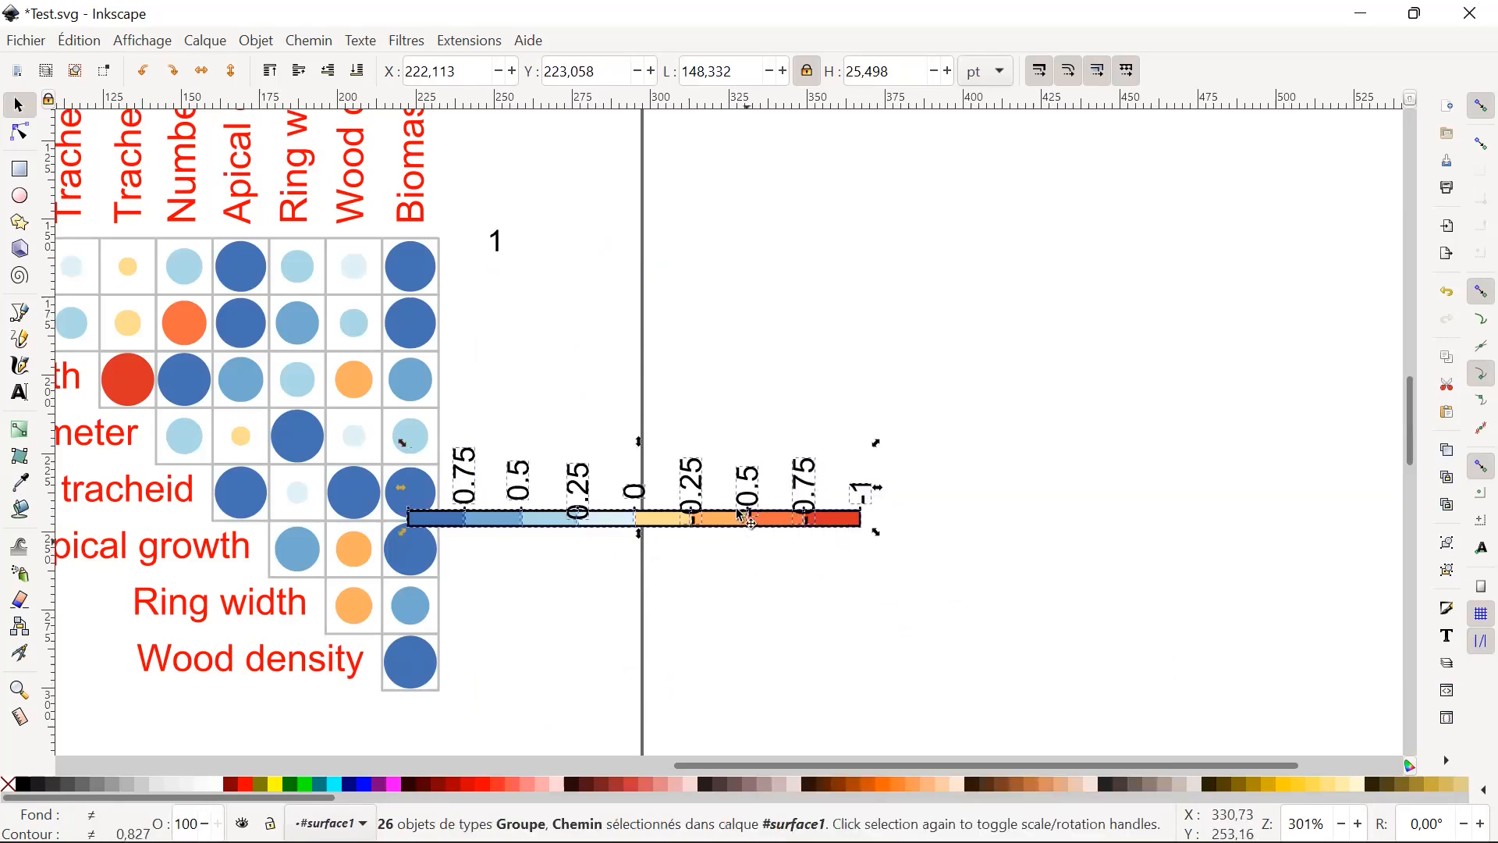
drag(751, 512, 746, 445)
click(763, 506)
click(746, 457)
key(ctrl+z)
Undo the colour scale's ungrouping, rotation and move.
key(ctrl+z)
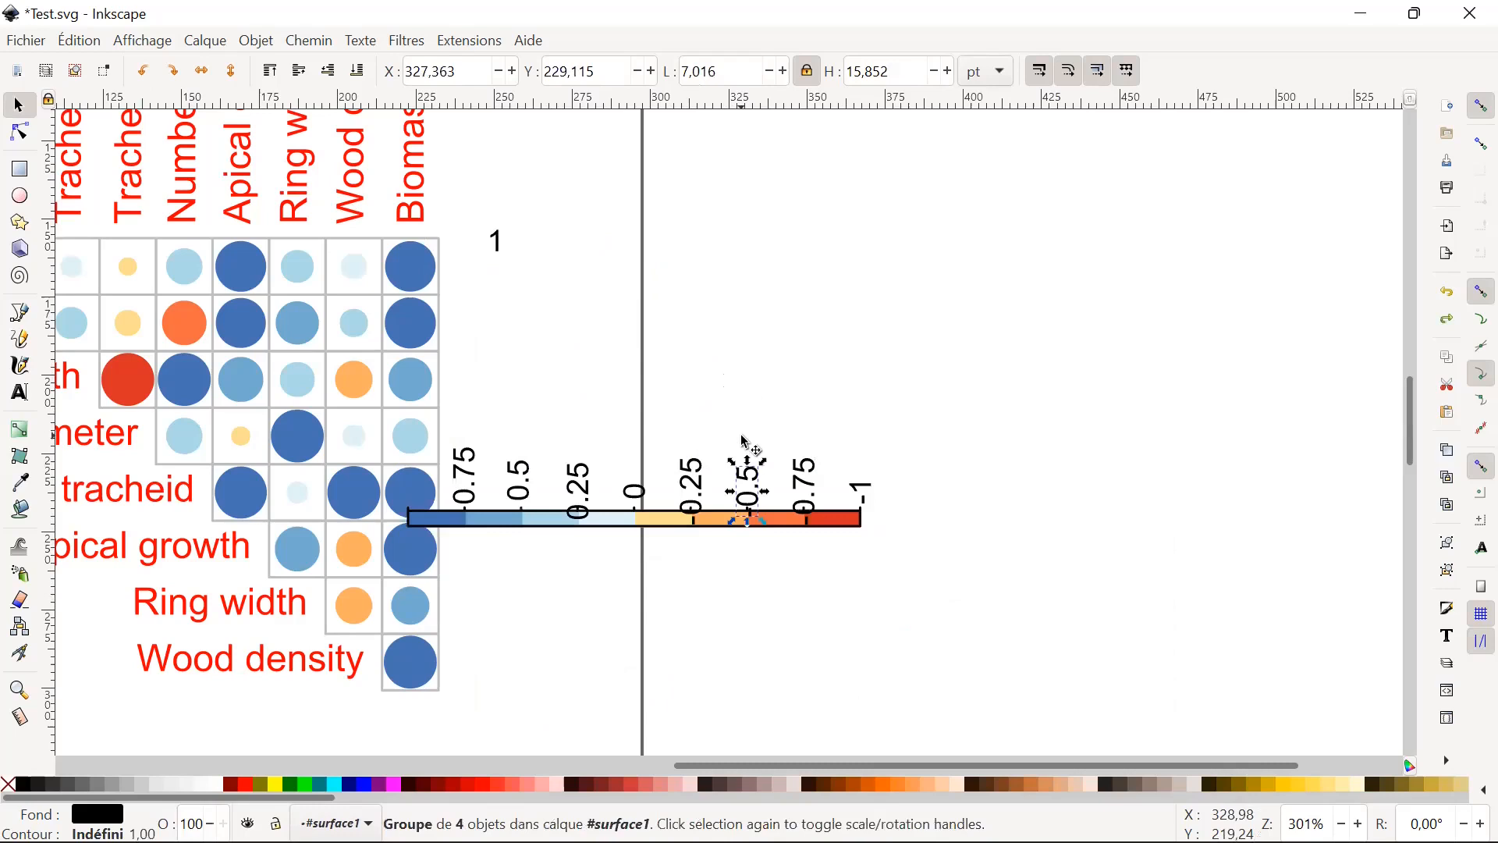
key(Escape)
key(ctrl+z)
key(ctrl+z)
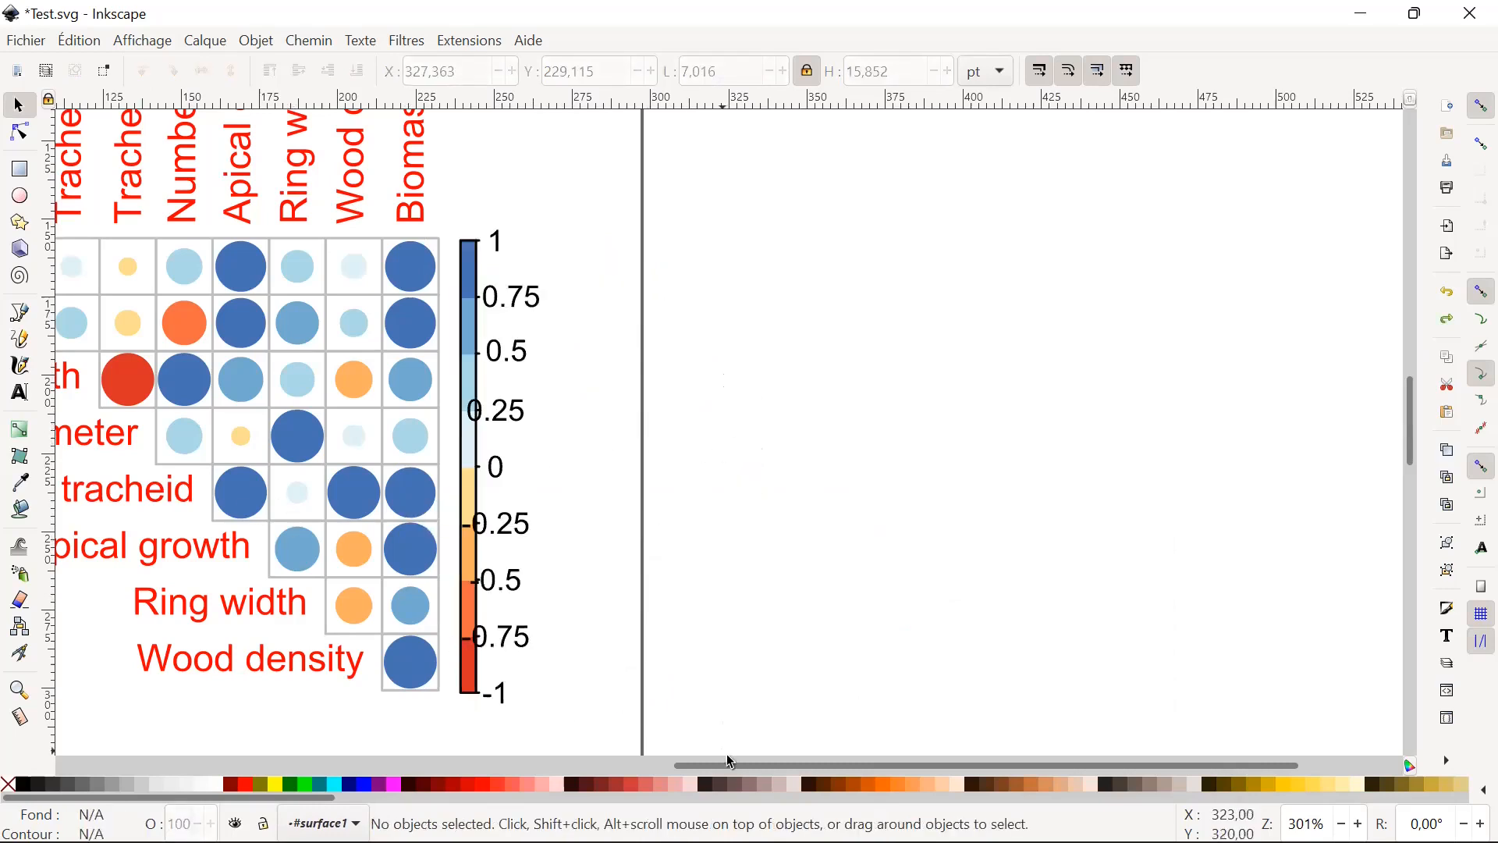
Move the Biomass index column label right to about X 259.0 pt, Y 75.2 pt.
drag(730, 765, 604, 747)
scroll(686, 612, up, 12)
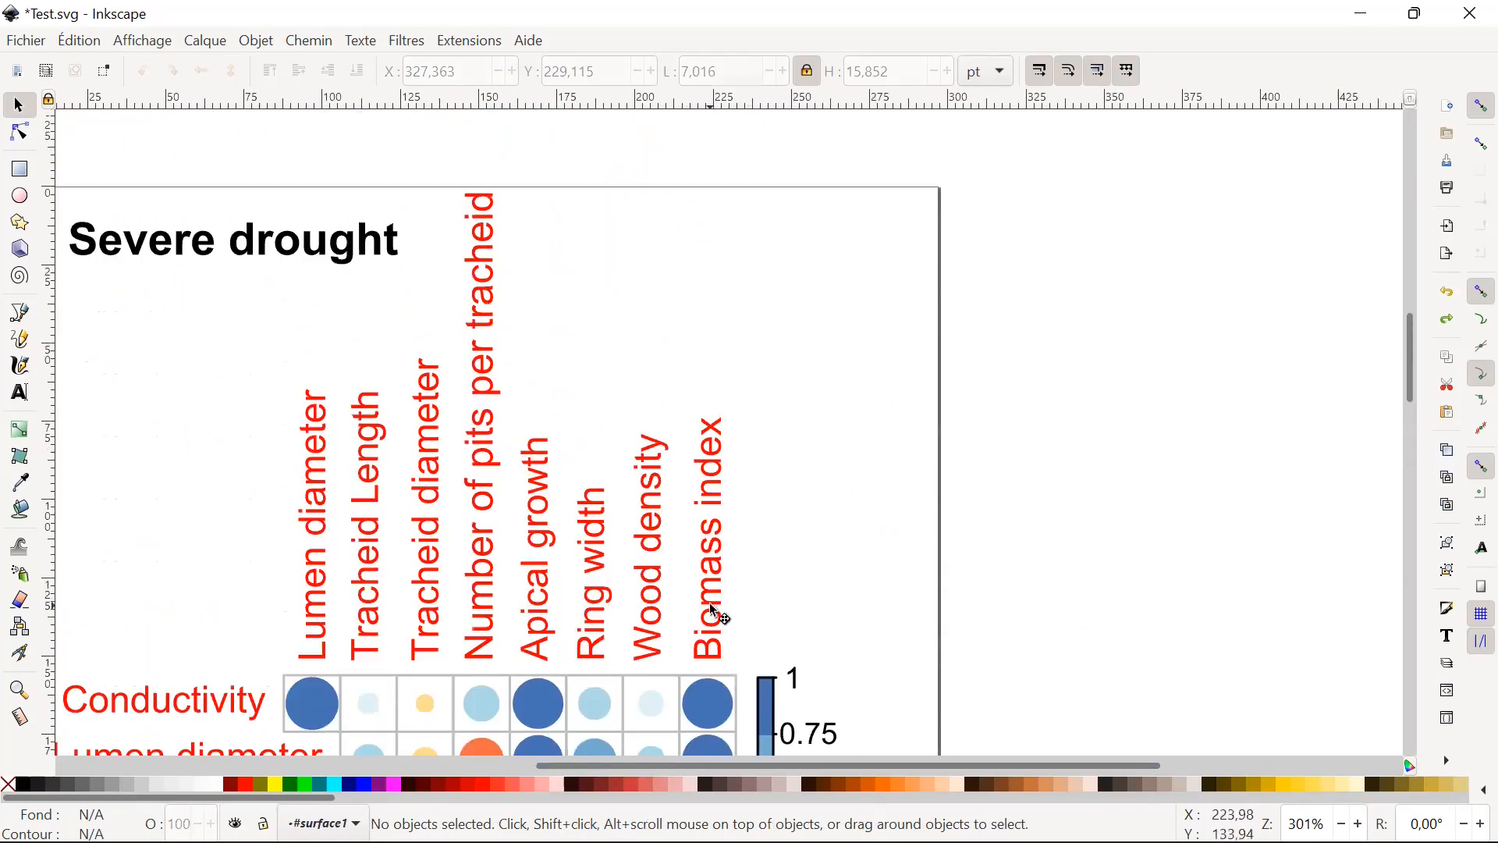
click(716, 606)
drag(712, 597, 842, 599)
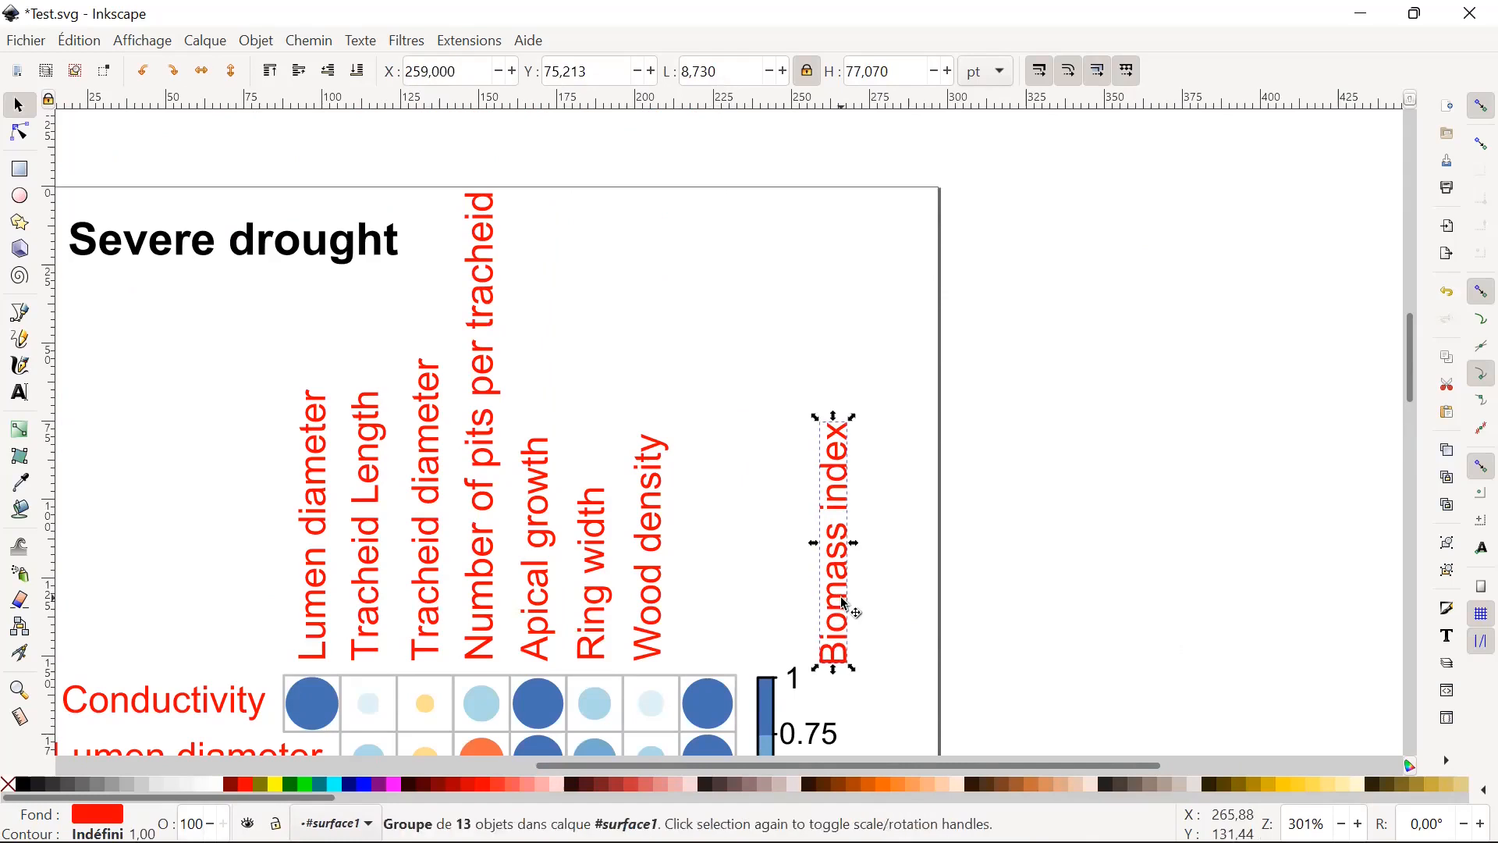
Undo the Biomass index label's move and group the eight red column labels above the plot.
key(ctrl)
key(ctrl+z)
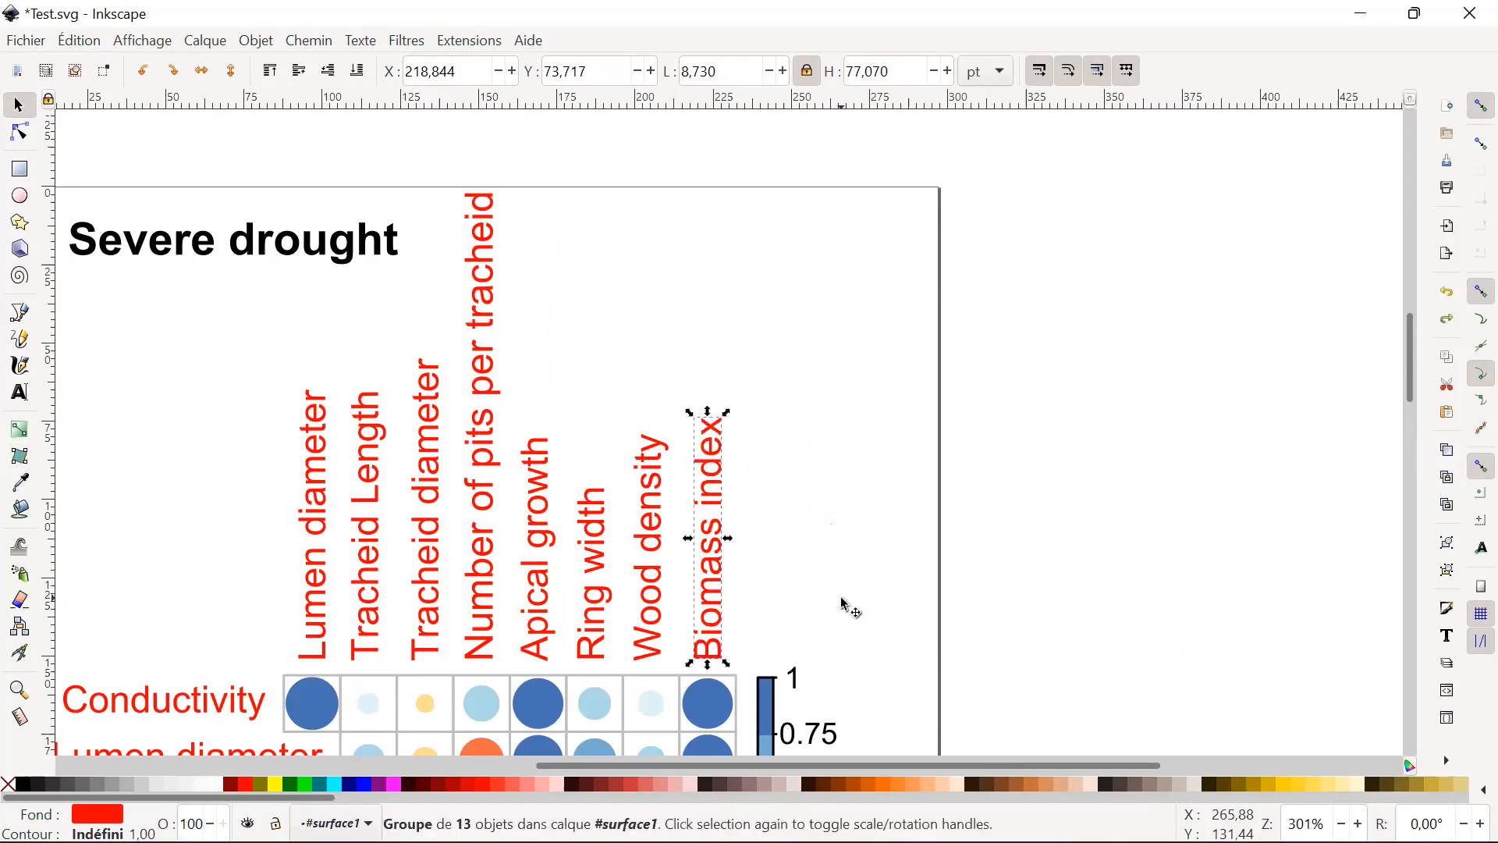
drag(184, 160, 812, 676)
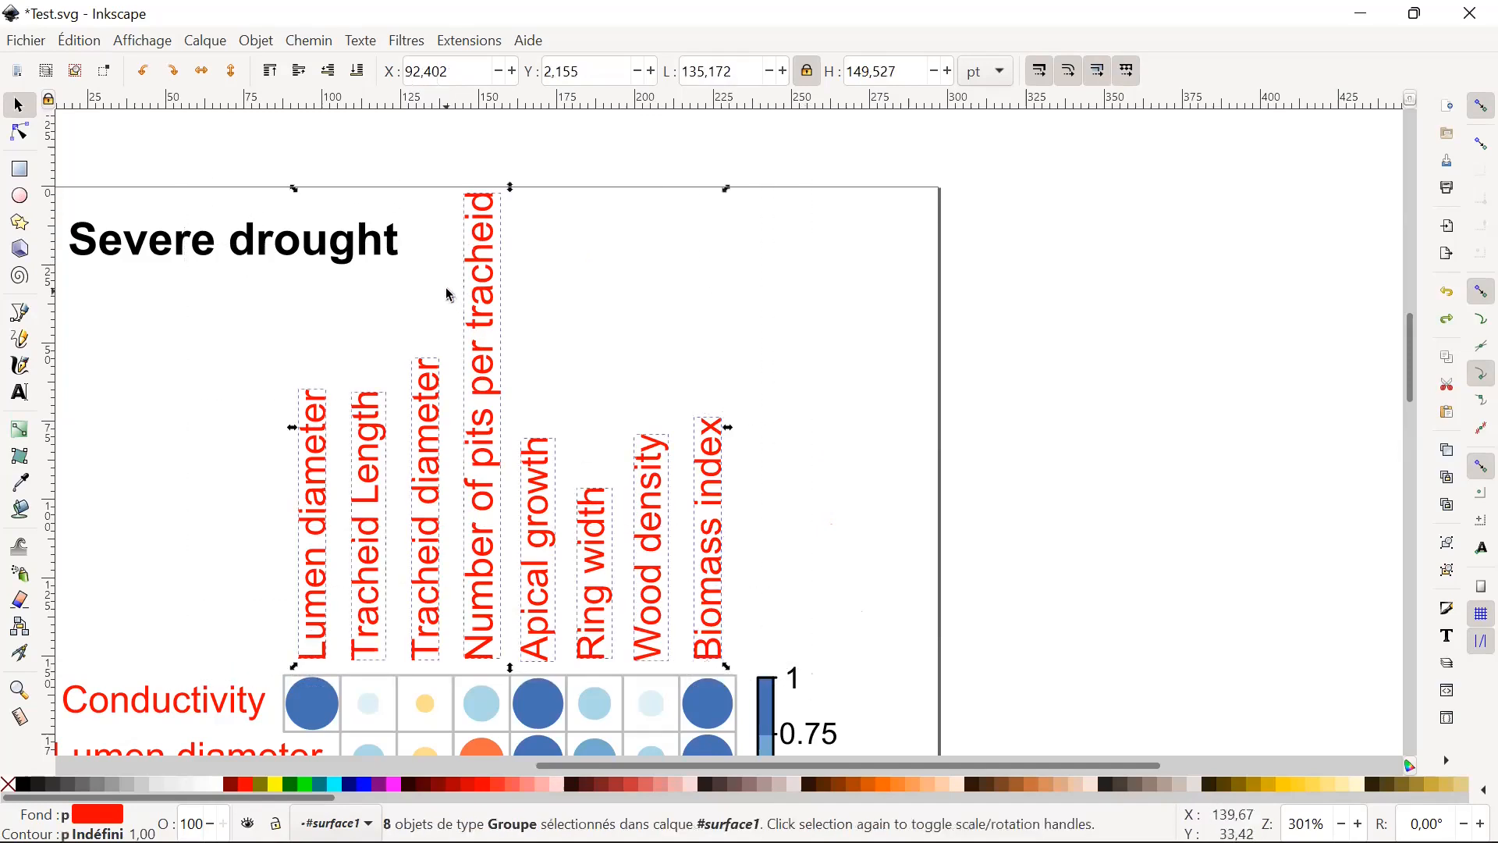
right_click(489, 493)
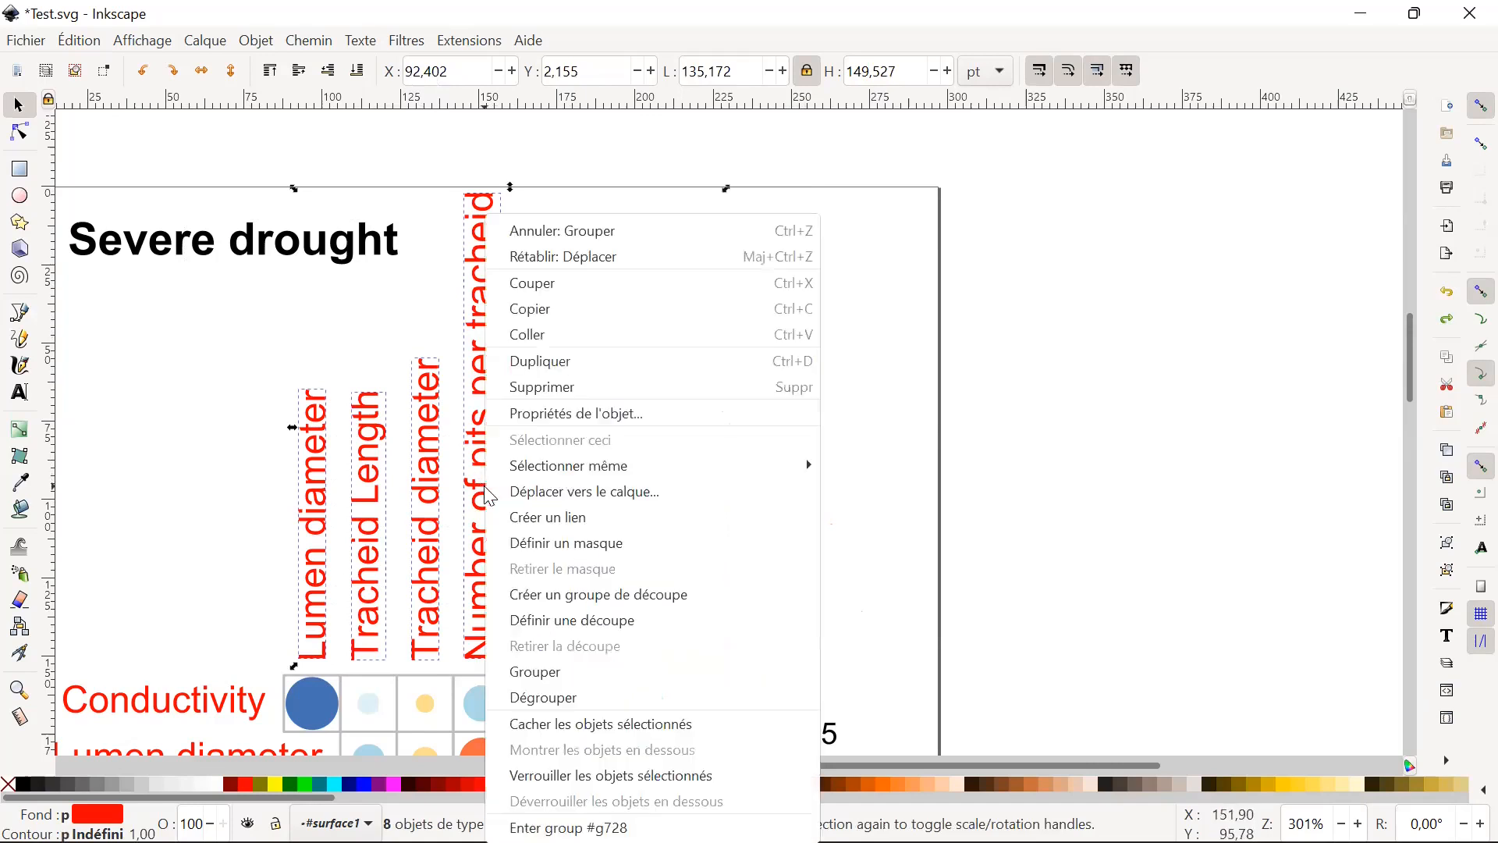
click(547, 672)
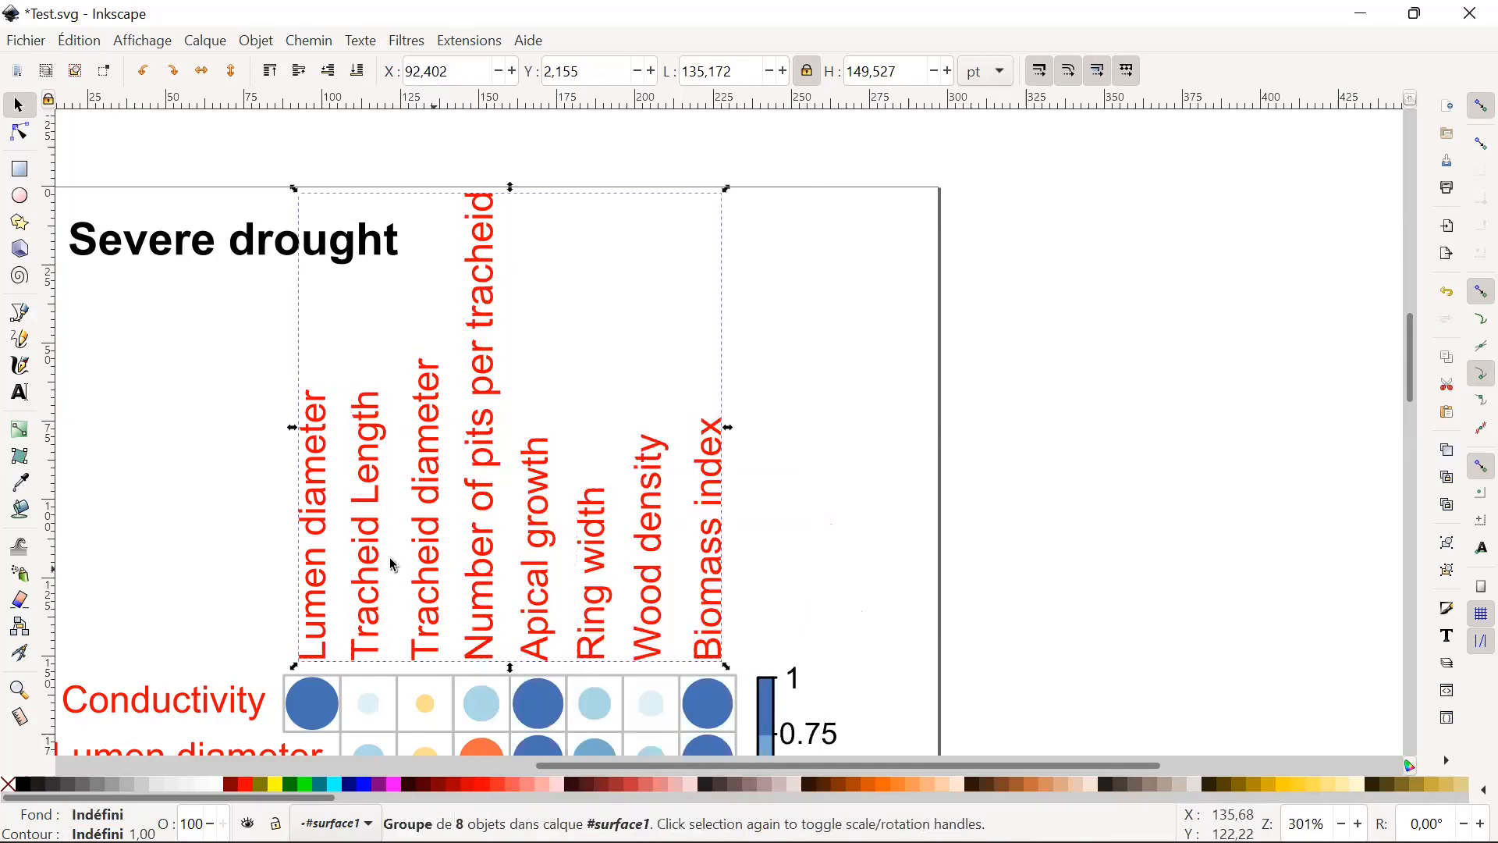
Move the grouped column labels just above the grid, at about X 93.6 pt, Y 4.6 pt.
drag(316, 563, 694, 553)
drag(449, 529, 323, 578)
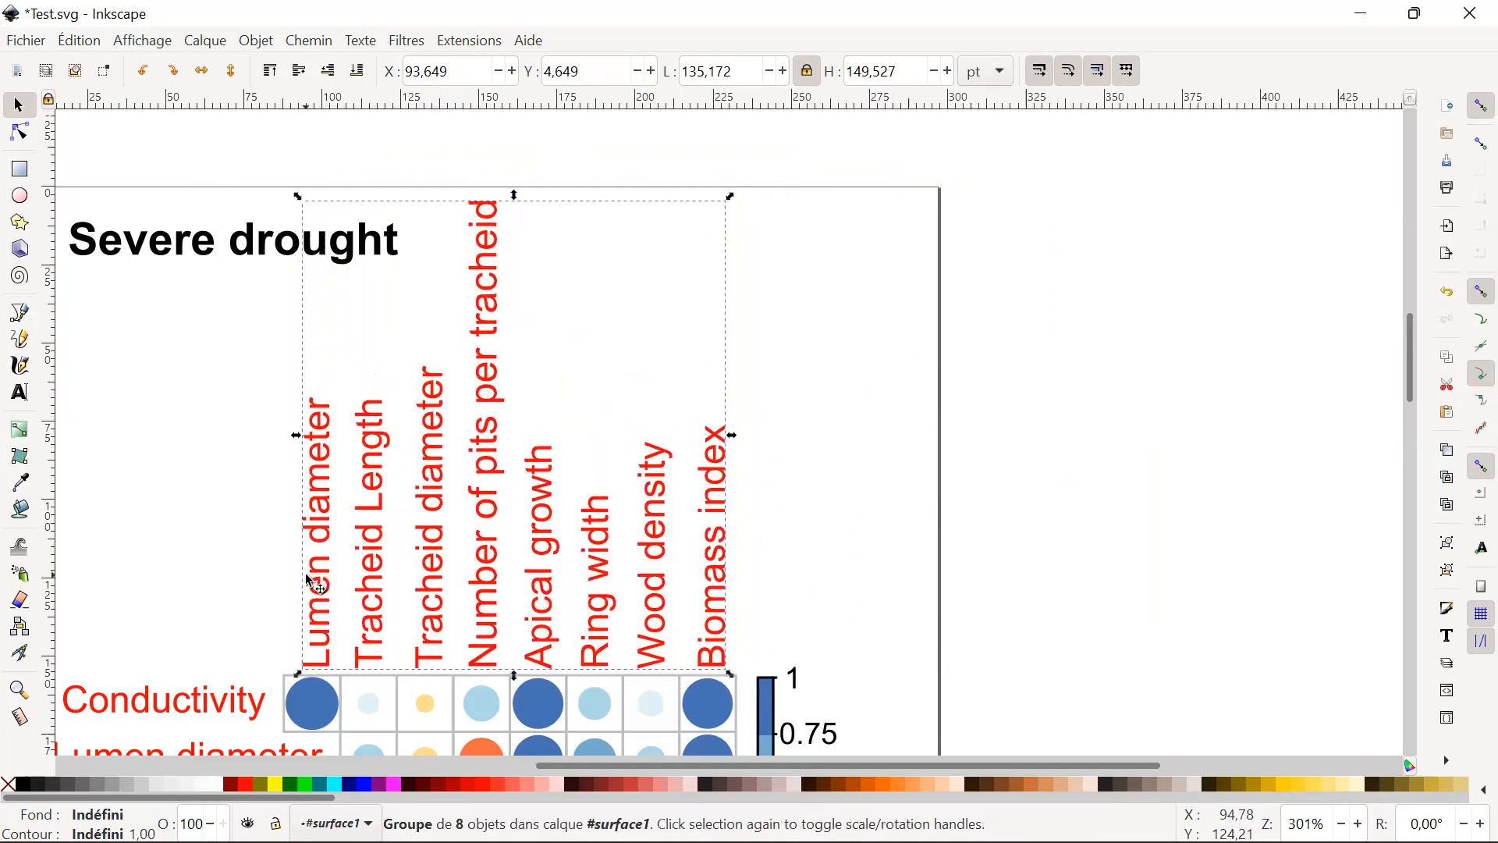
scroll(913, 649, down, 5)
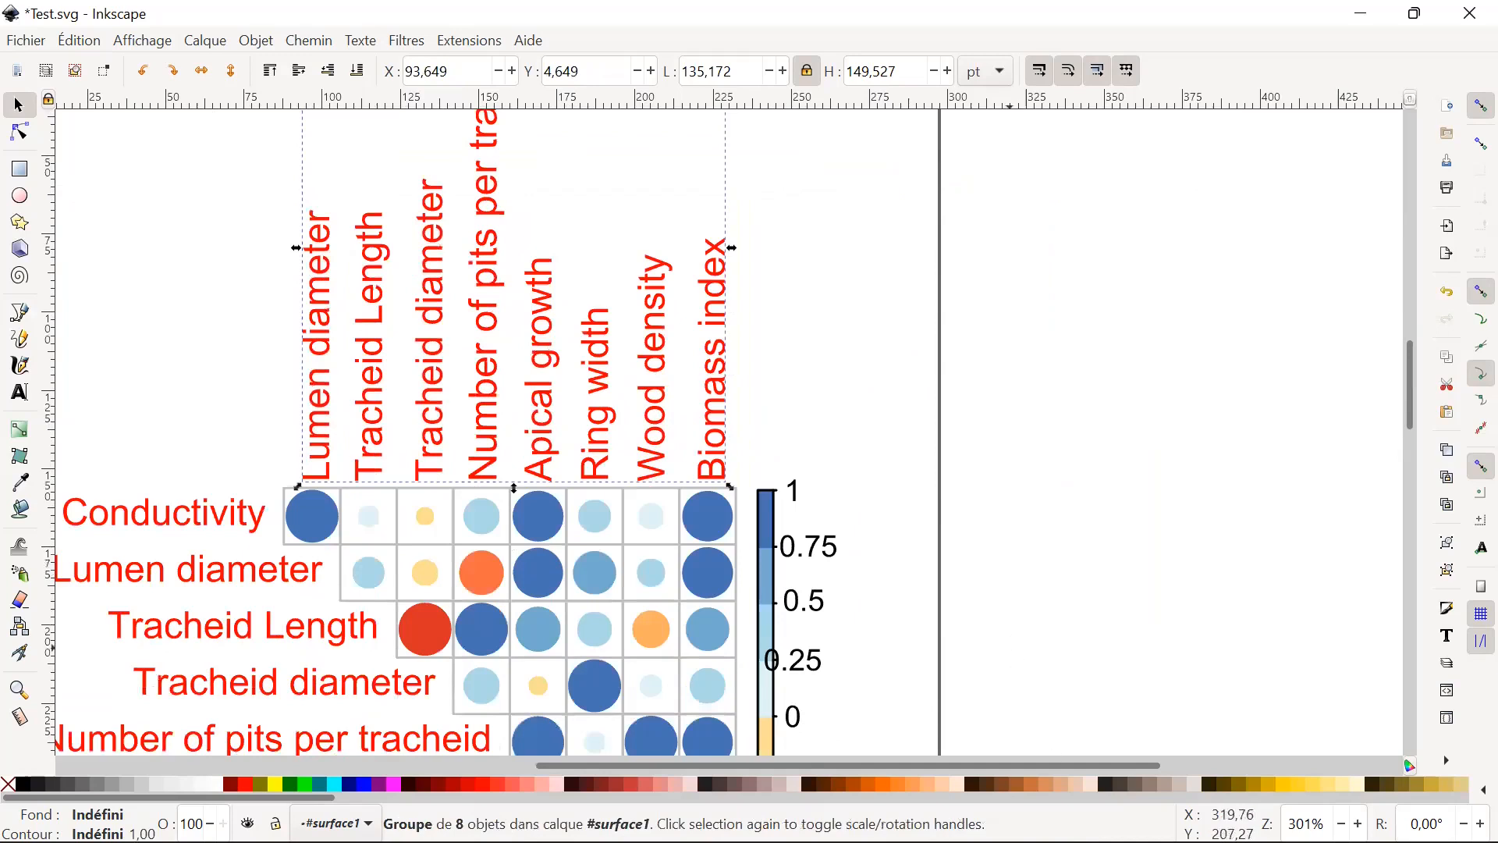
Switch to Formation inskcape.pdf in Acrobat Reader and go to slide 19 on using SVG images and icons.
mouse_move(1046, 816)
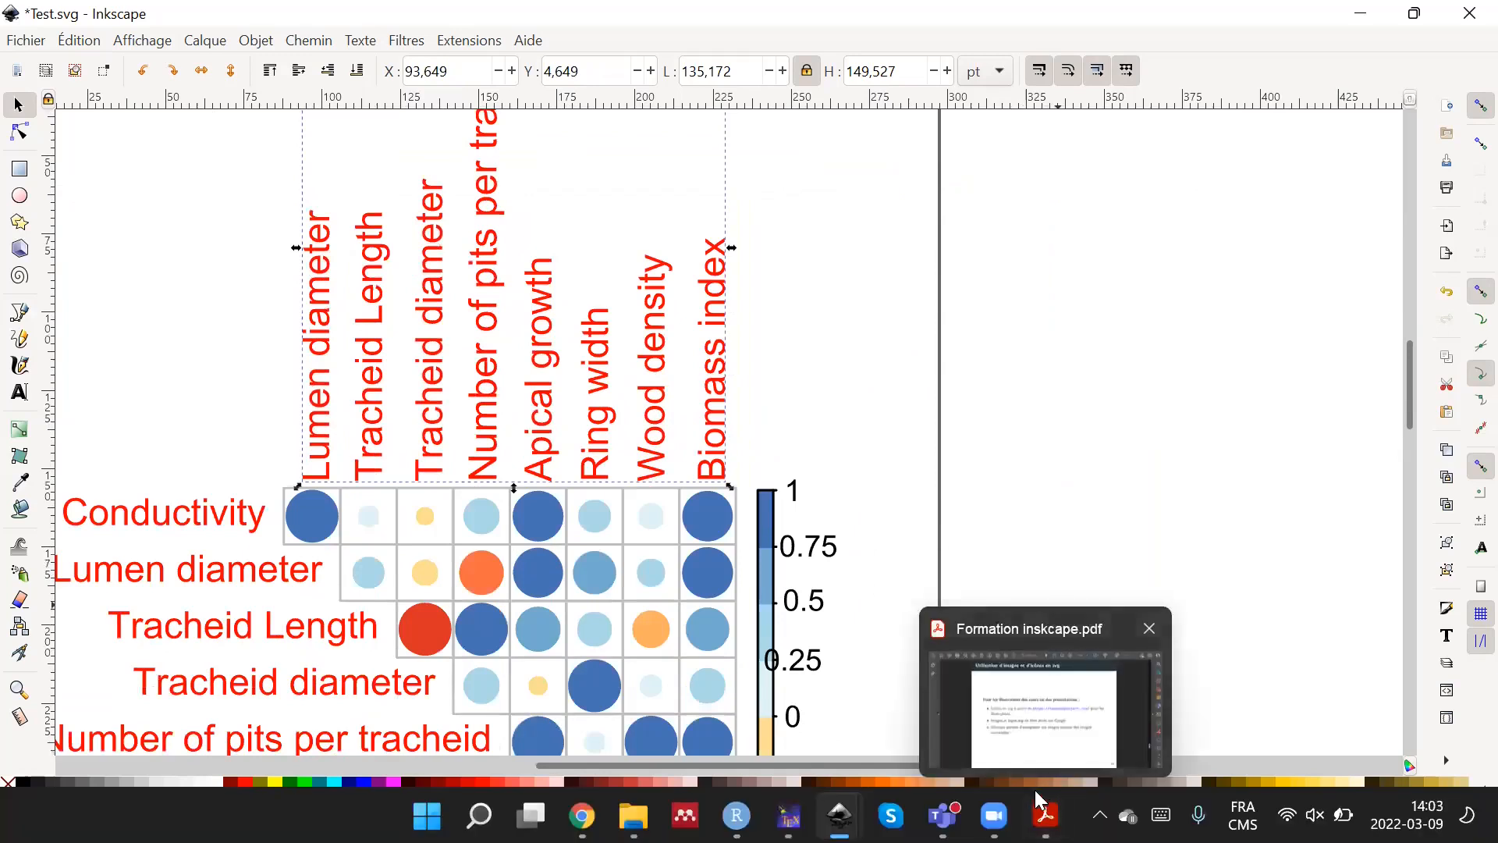
click(1046, 815)
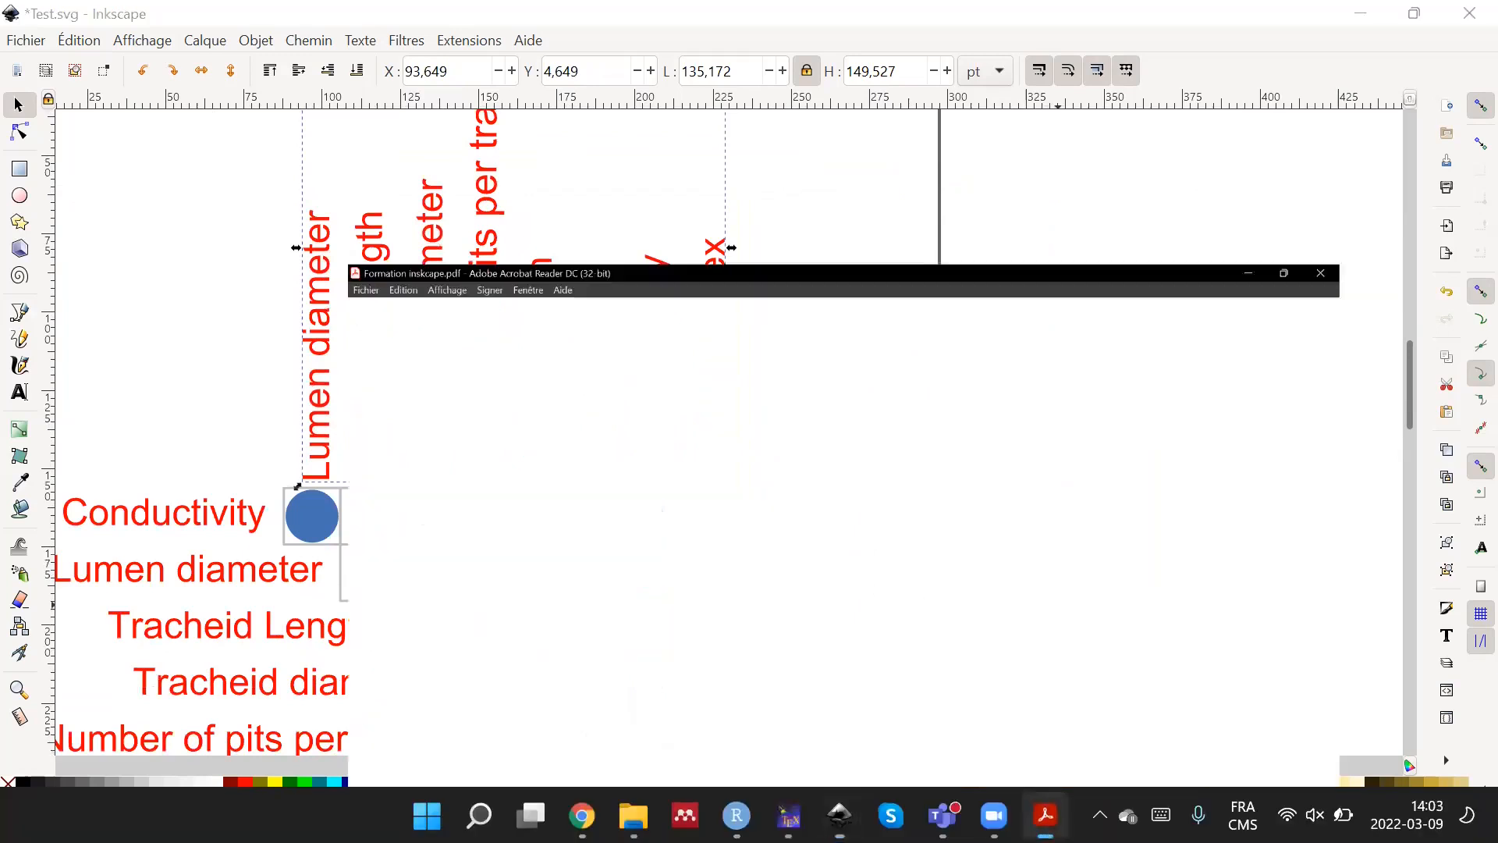
scroll(610, 499, up, 1)
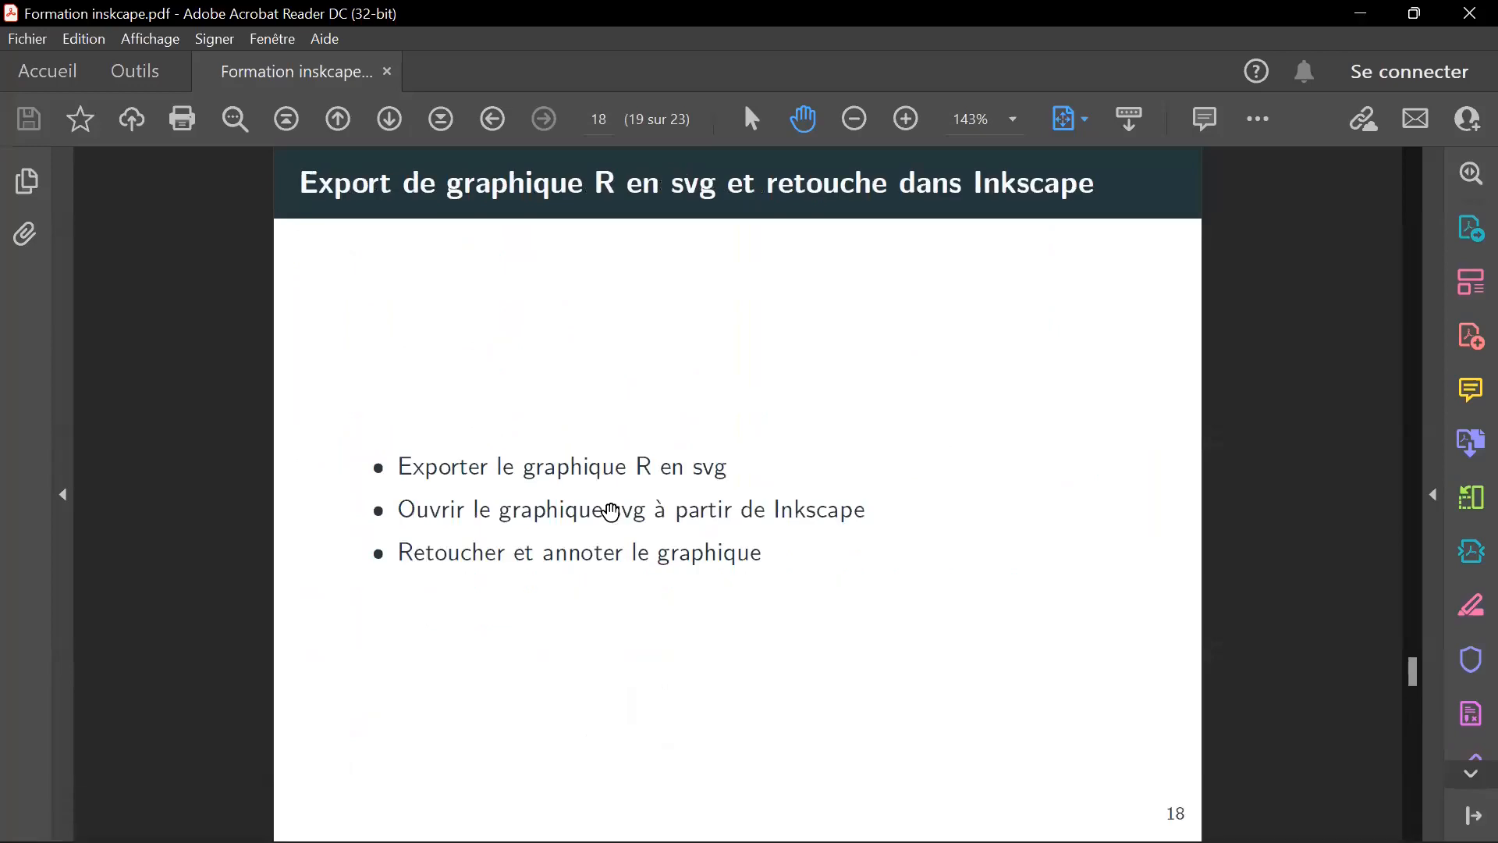
scroll(611, 511, down, 1)
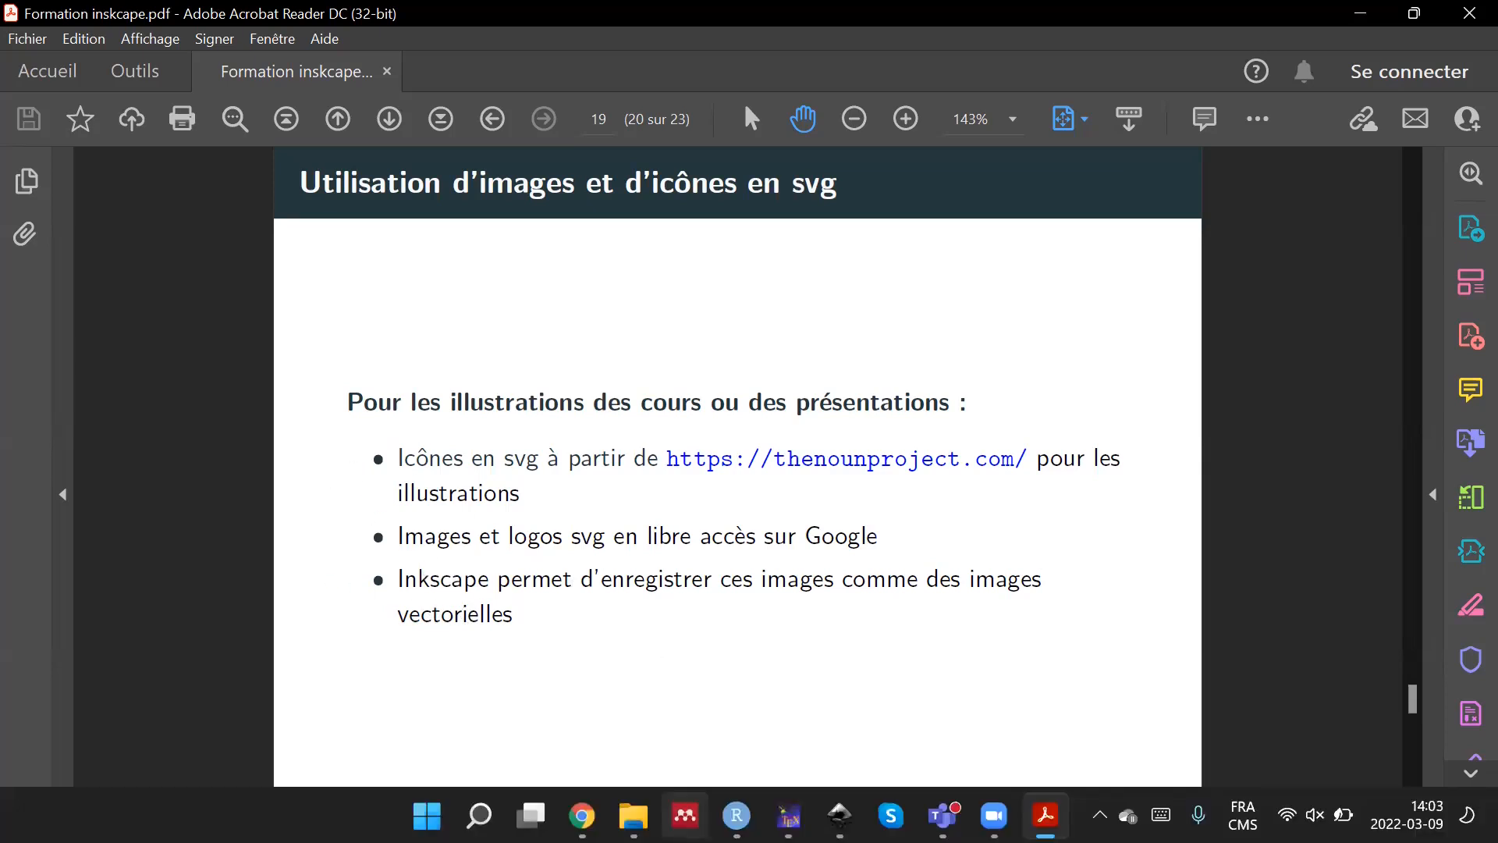
Switch to Chrome and open thenounproject.com in a new tab.
mouse_move(582, 816)
click(581, 687)
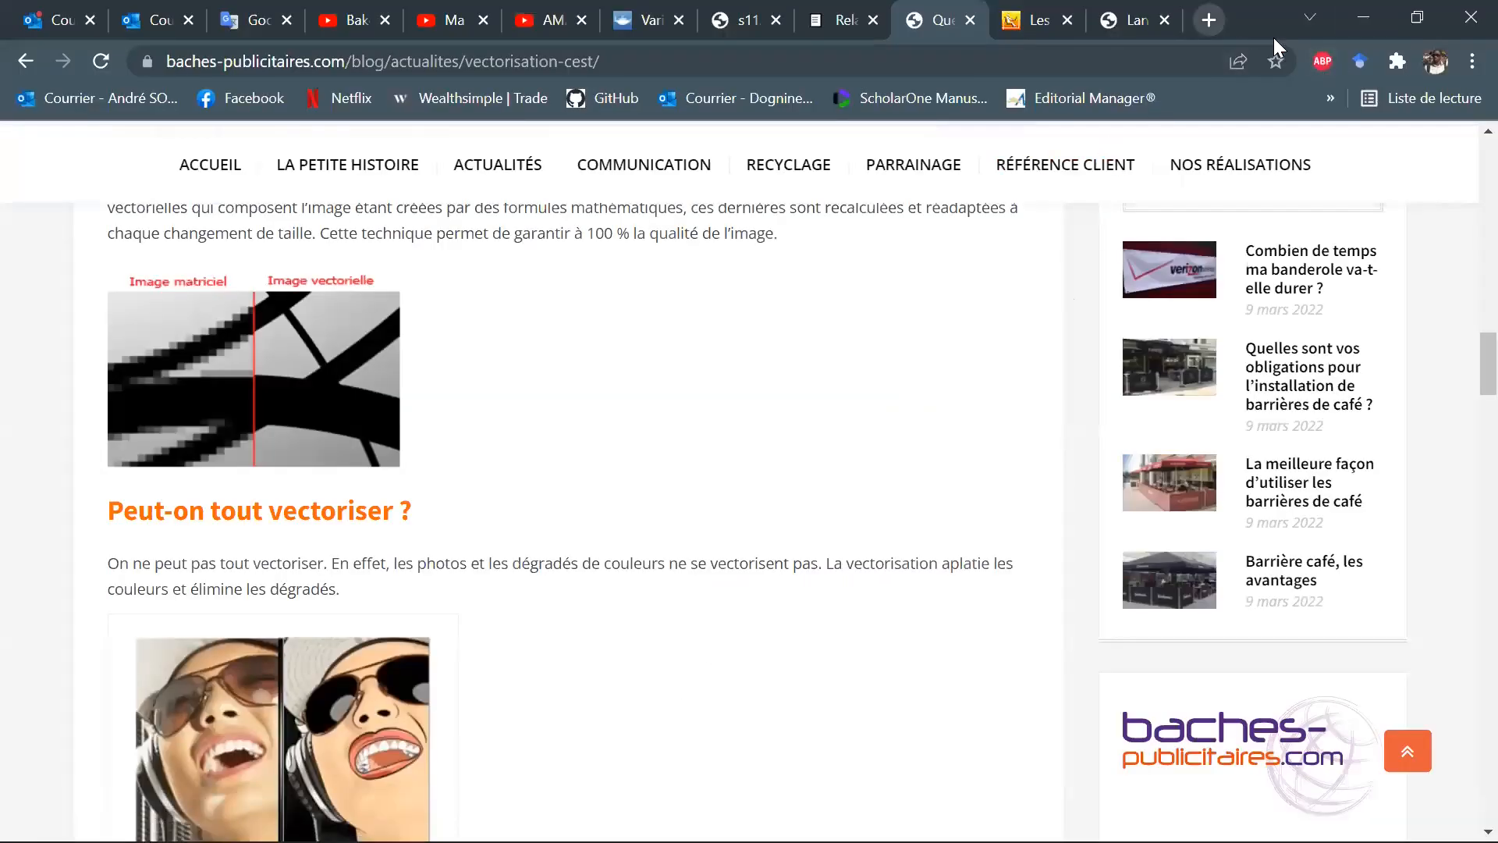
key(ctrl+t)
click(1331, 98)
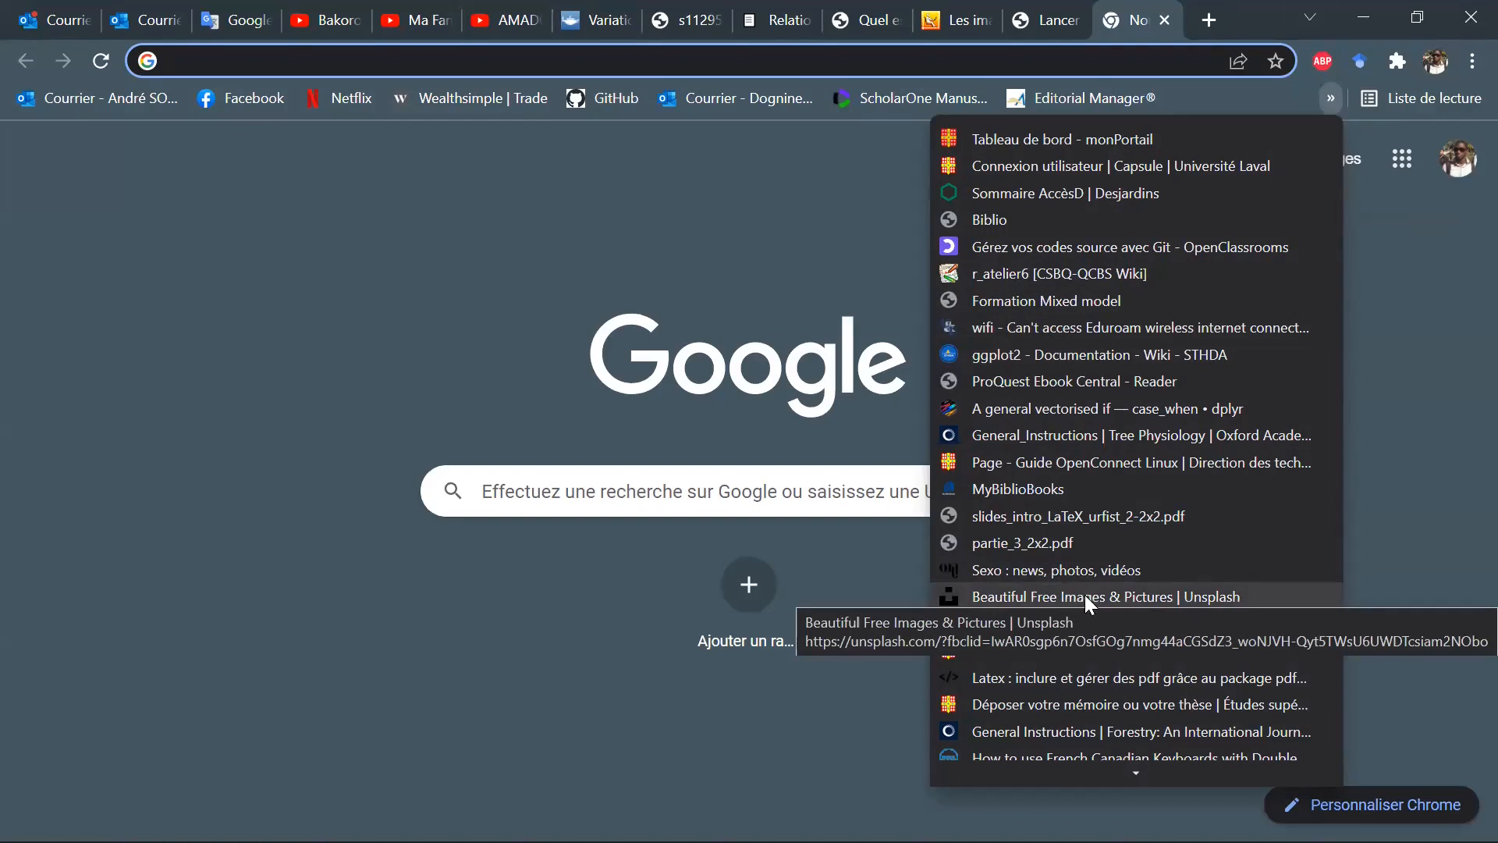
key(Escape)
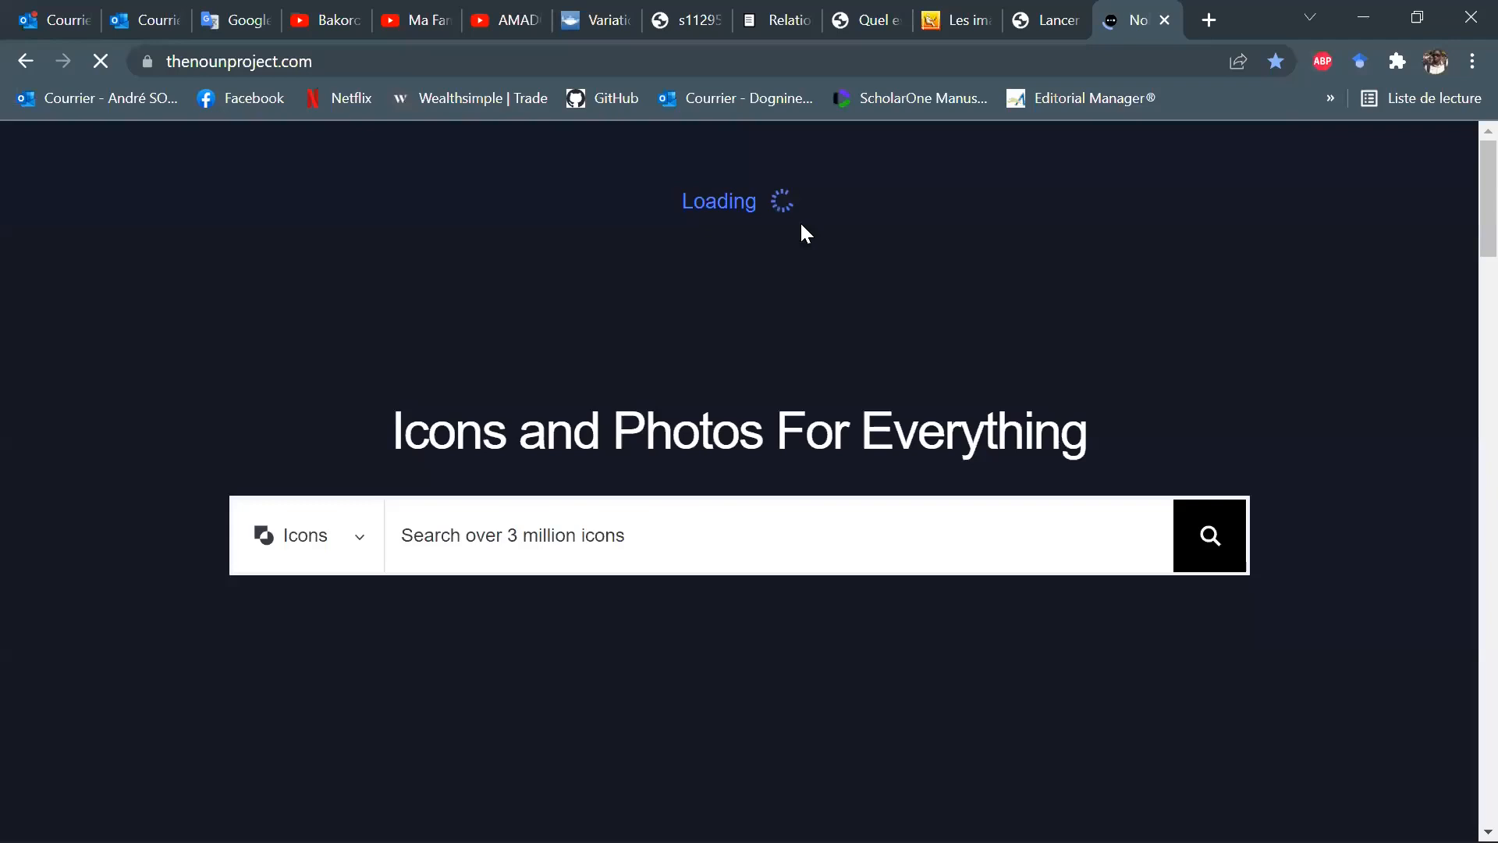
Search the Noun Project icons for "forest" and look through the results.
scroll(1326, 436, down, 3)
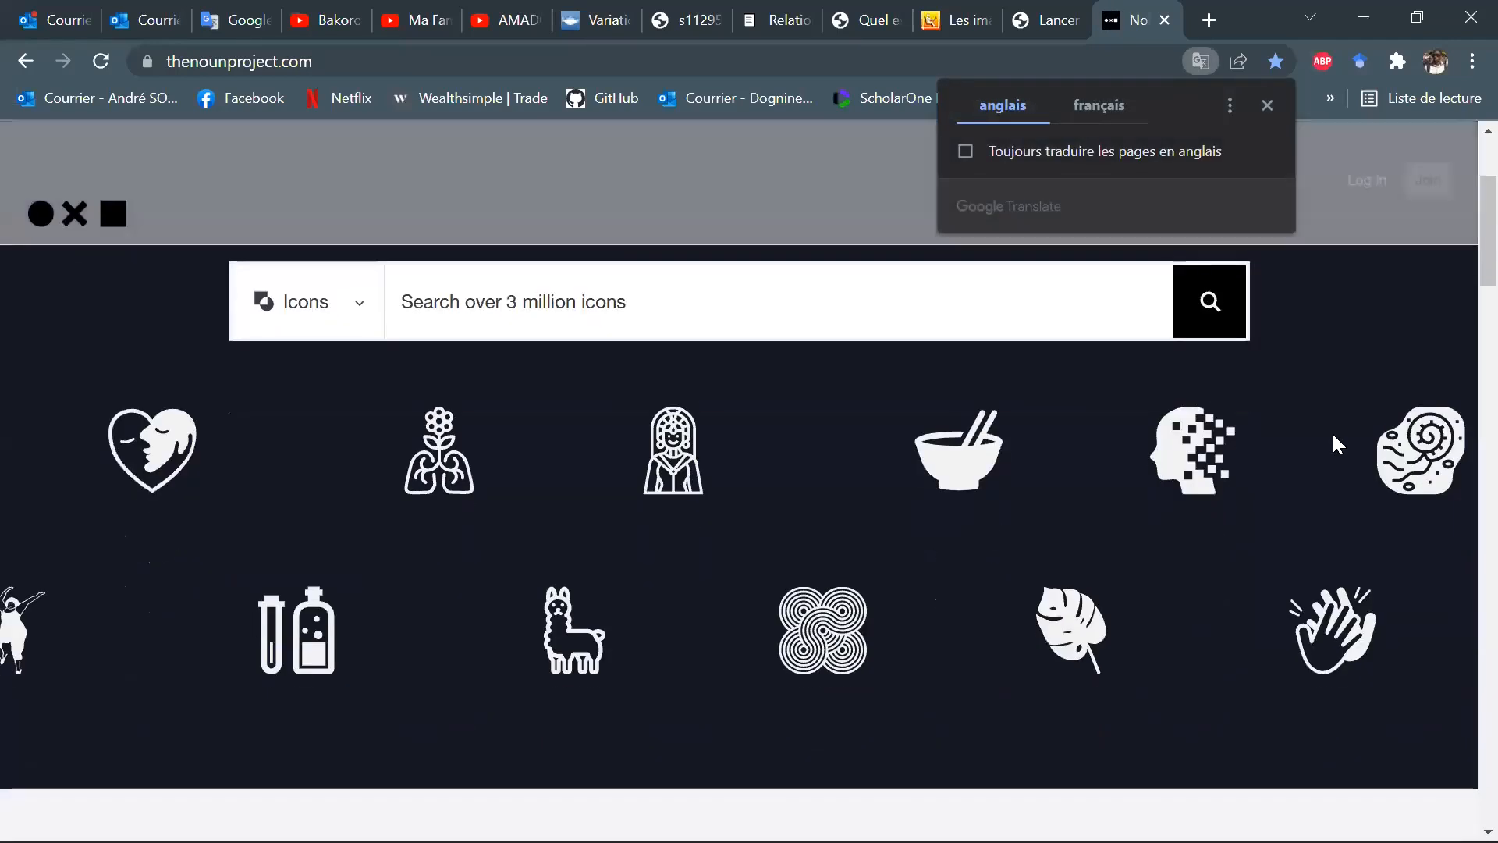
scroll(1093, 515, up, 3)
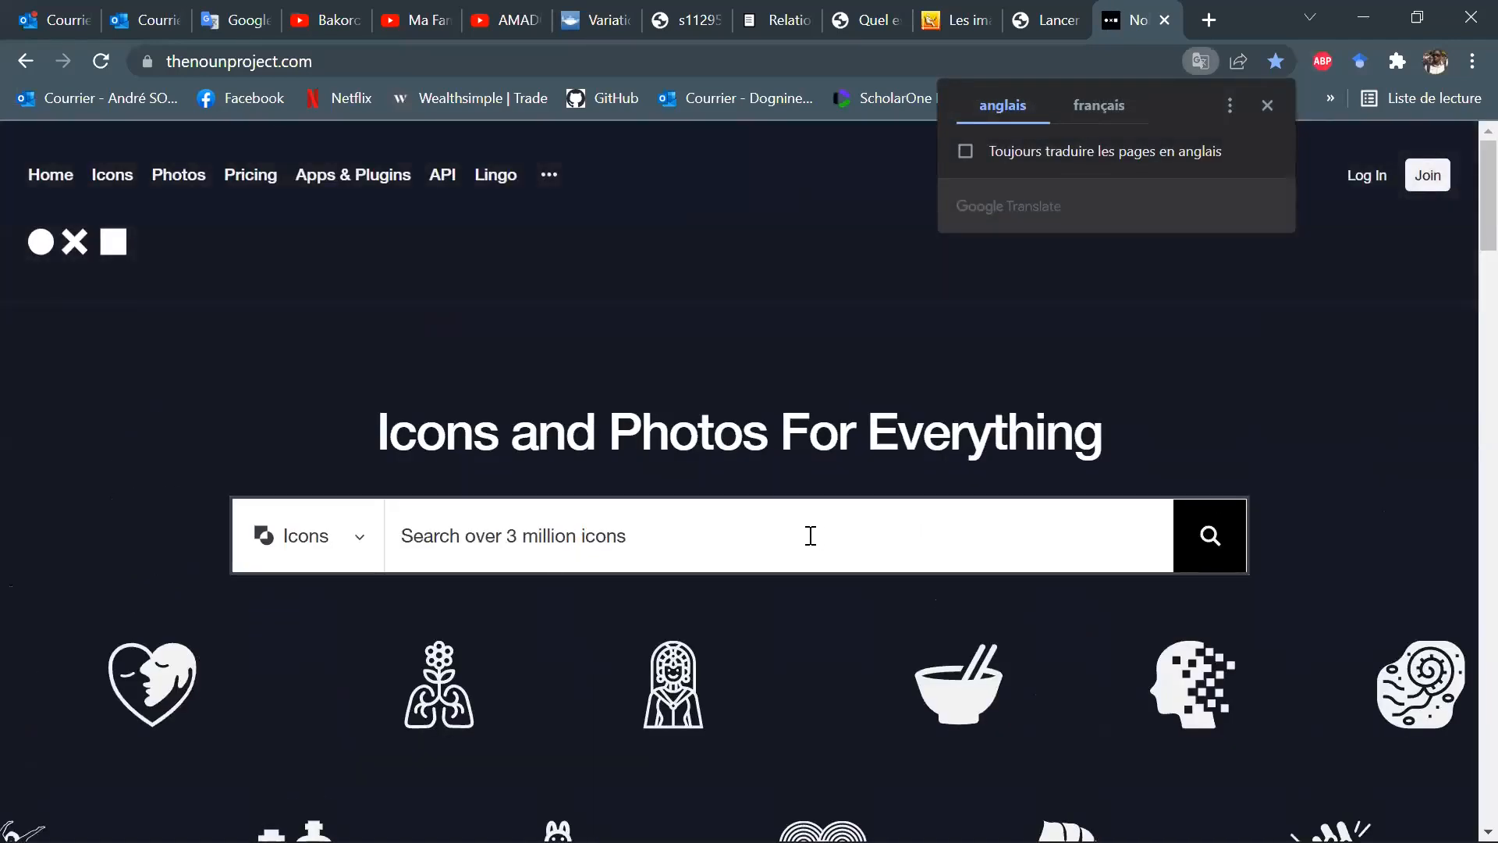
click(810, 536)
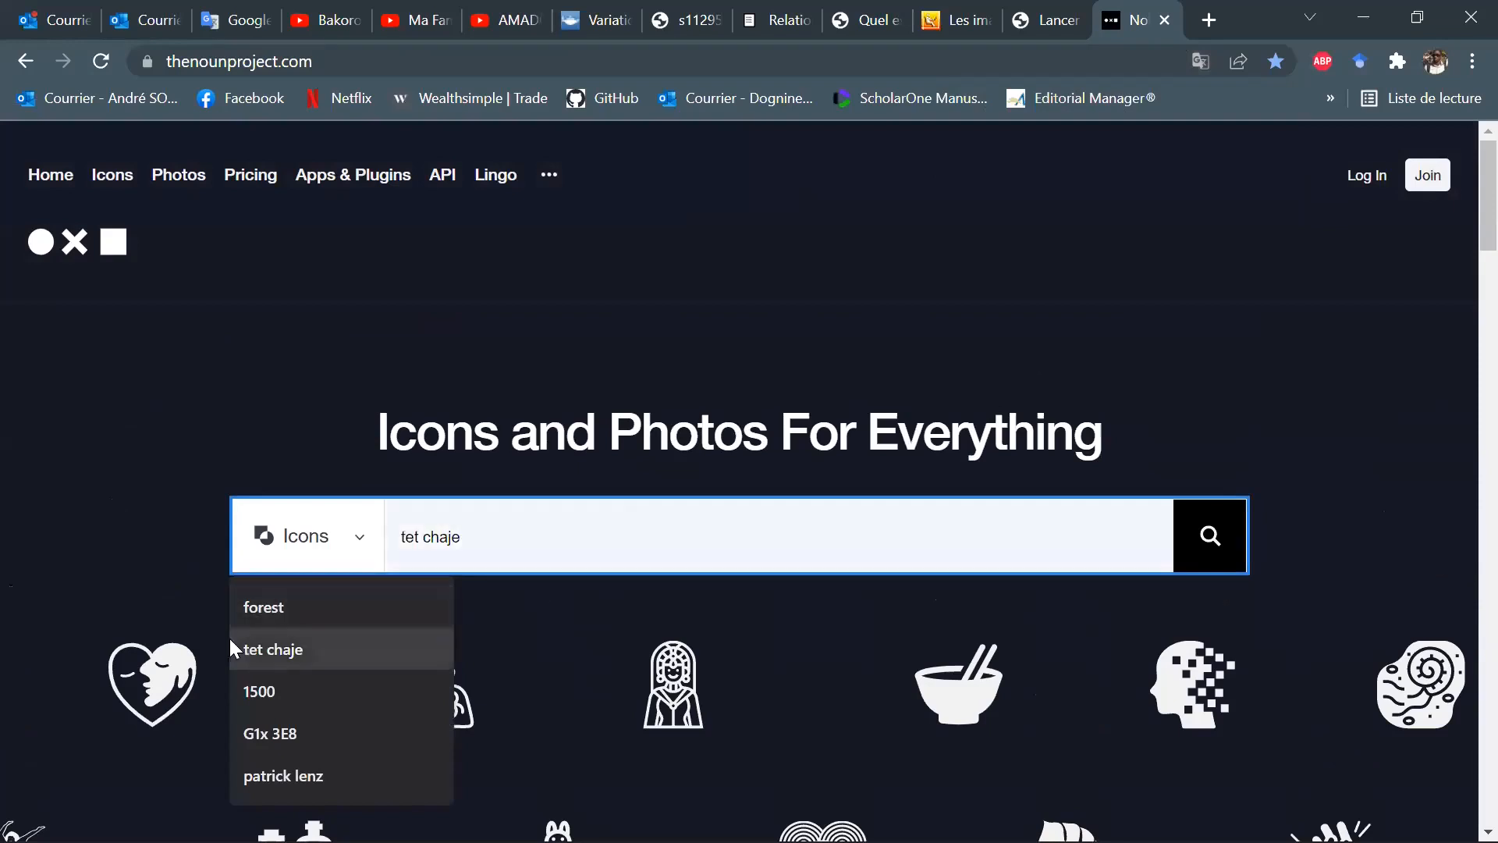
click(281, 609)
key(Return)
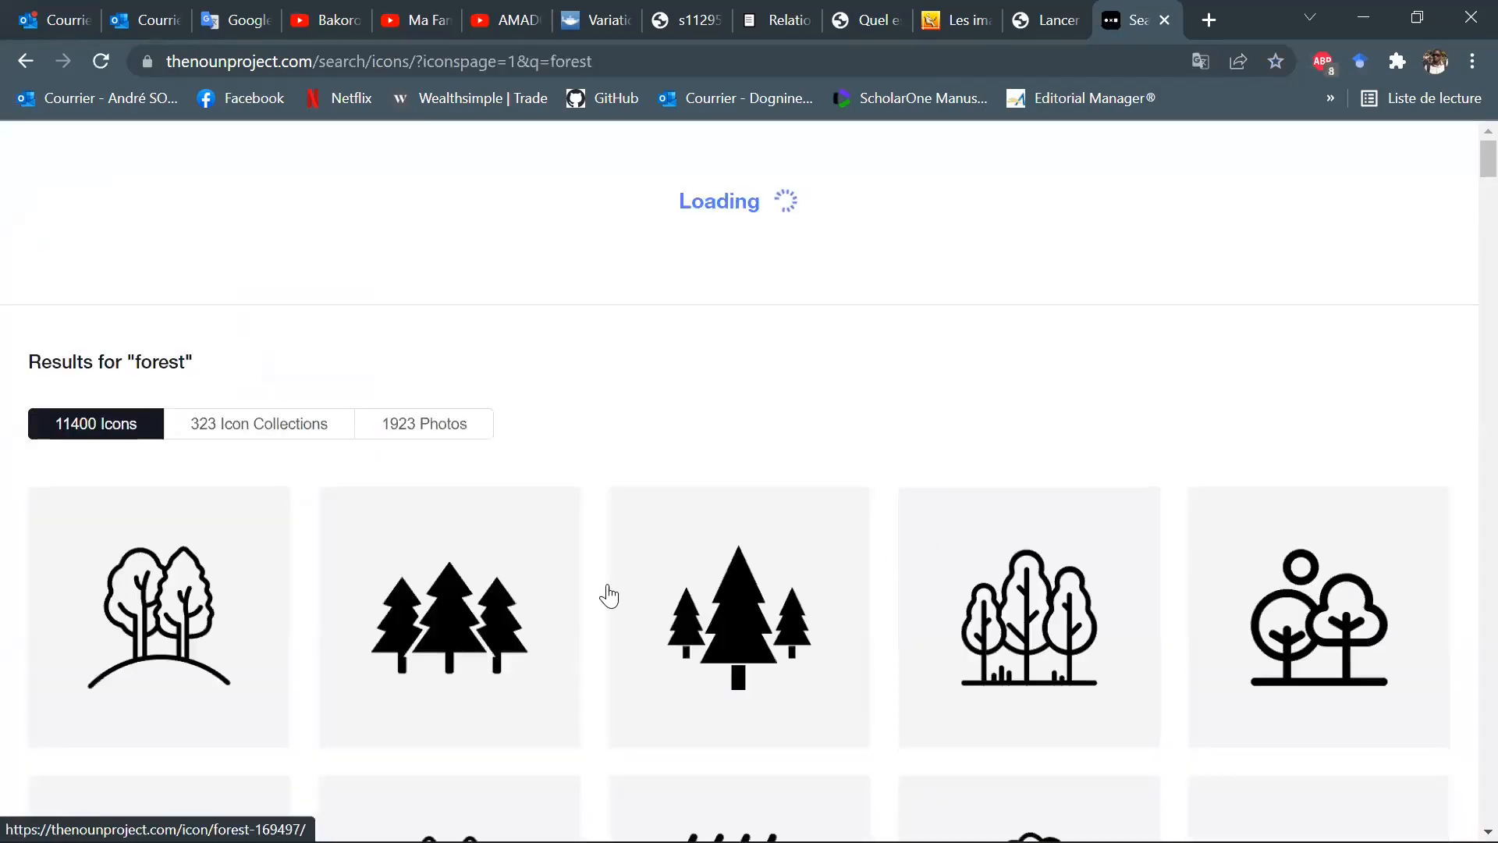
scroll(939, 501, down, 3)
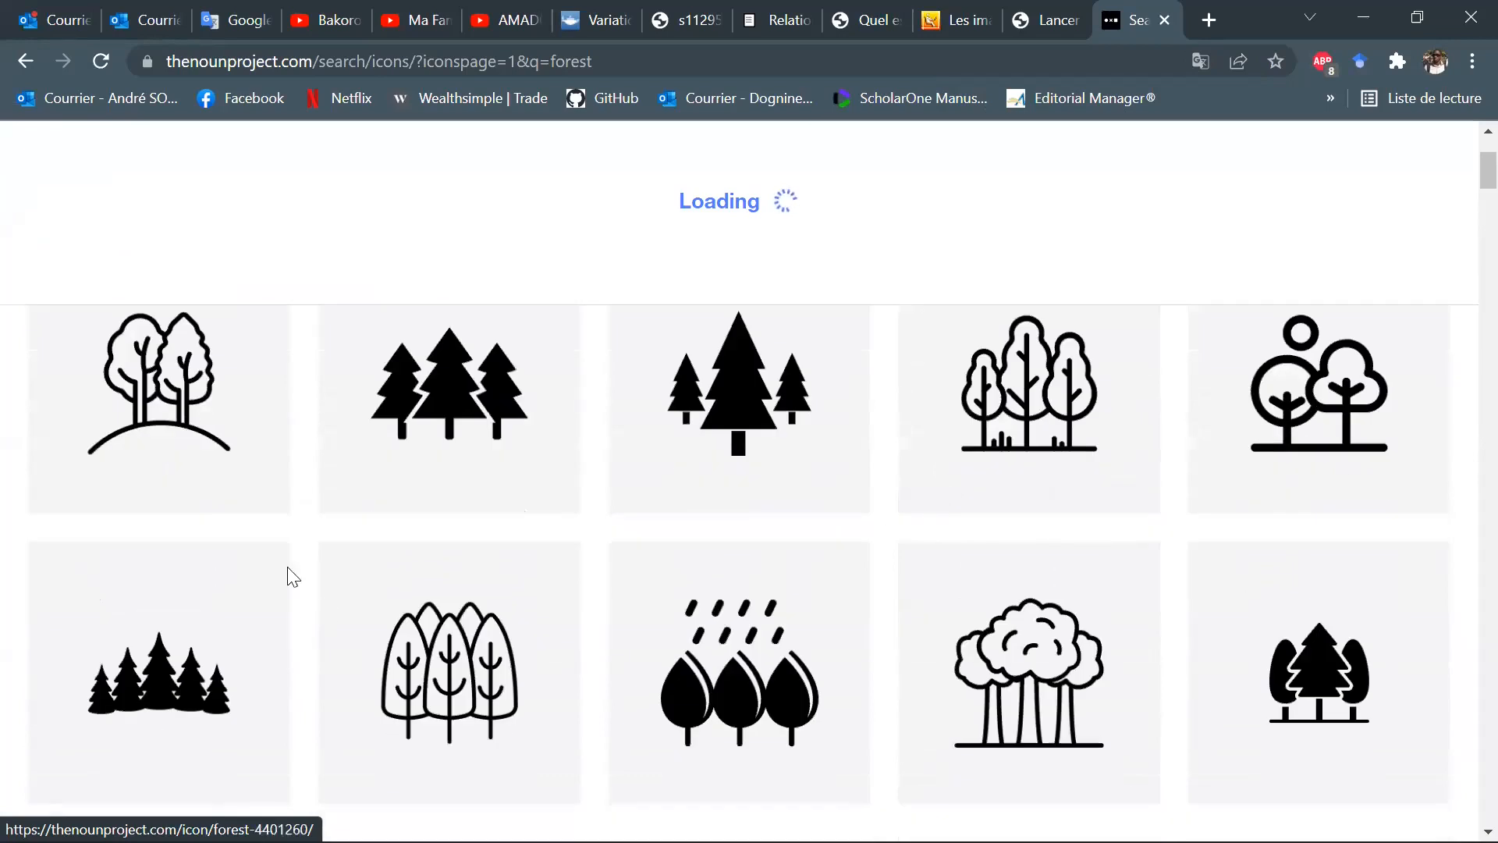
Open the first forest icon, two trees on a hill, and examine its preview and customization options.
click(164, 402)
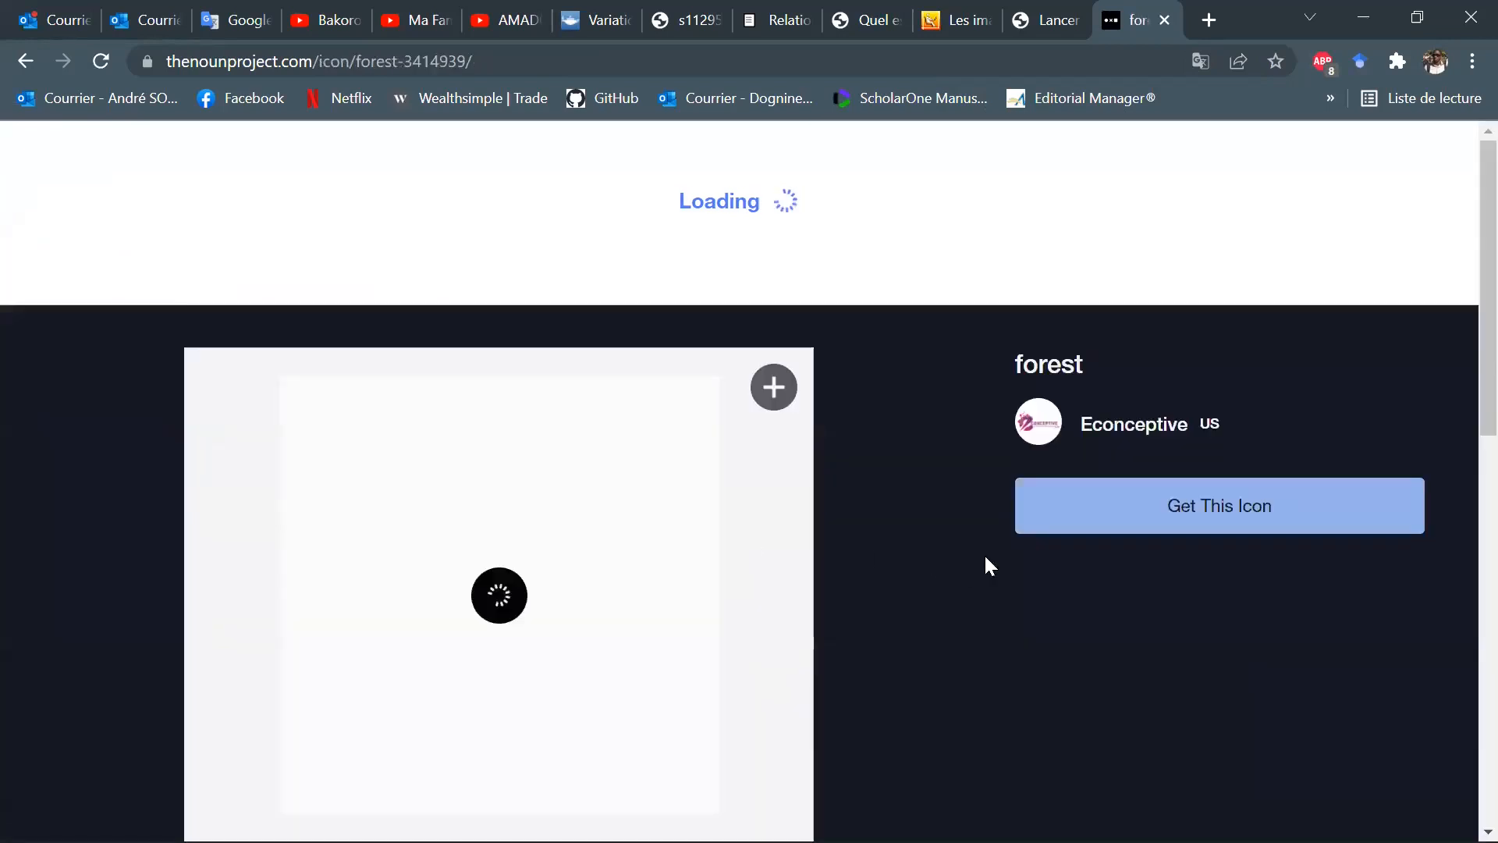
scroll(972, 634, down, 5)
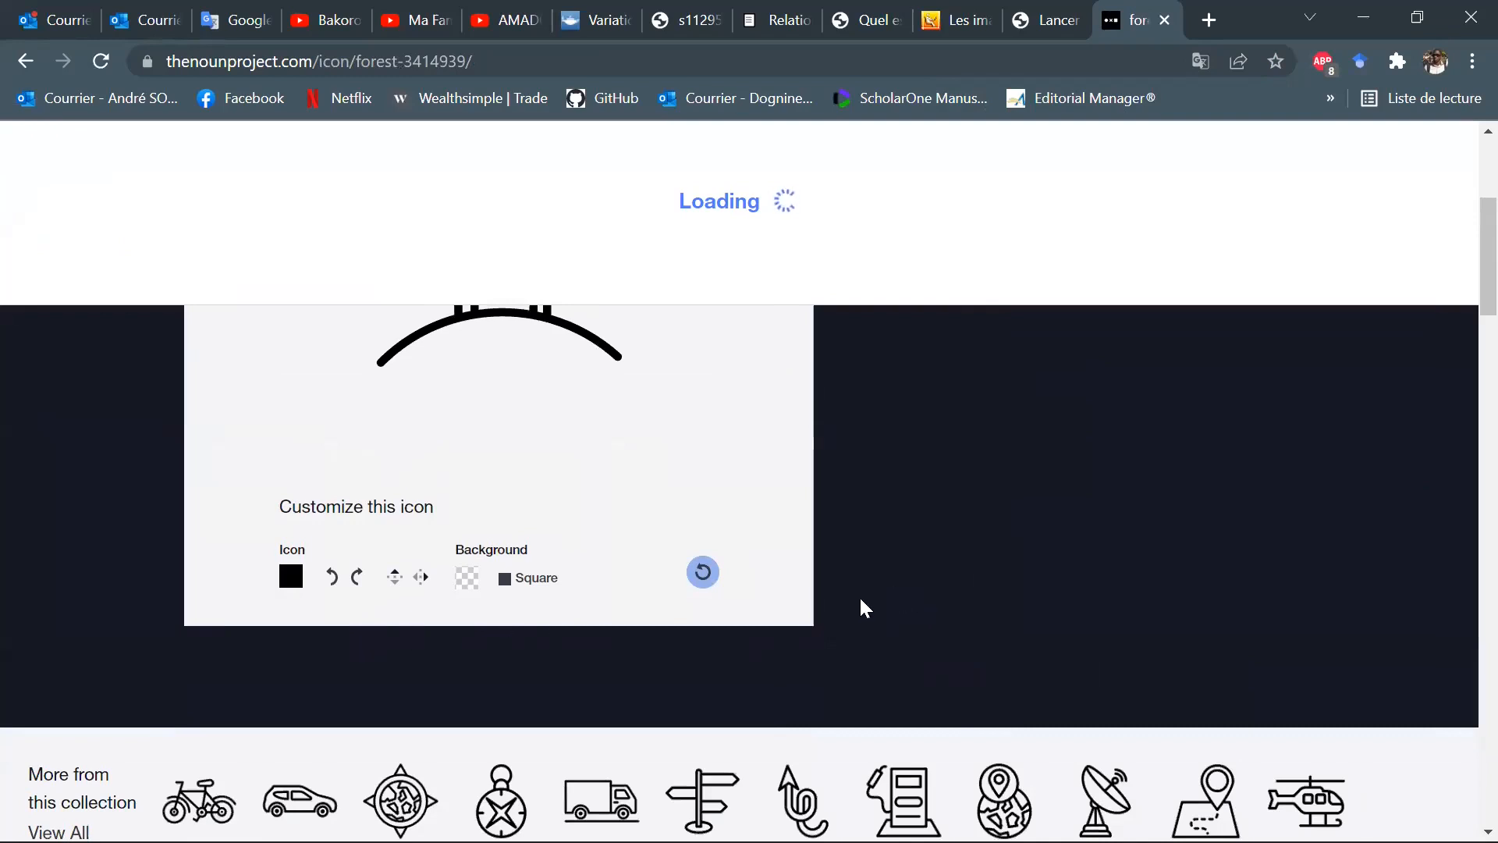
scroll(861, 597, up, 5)
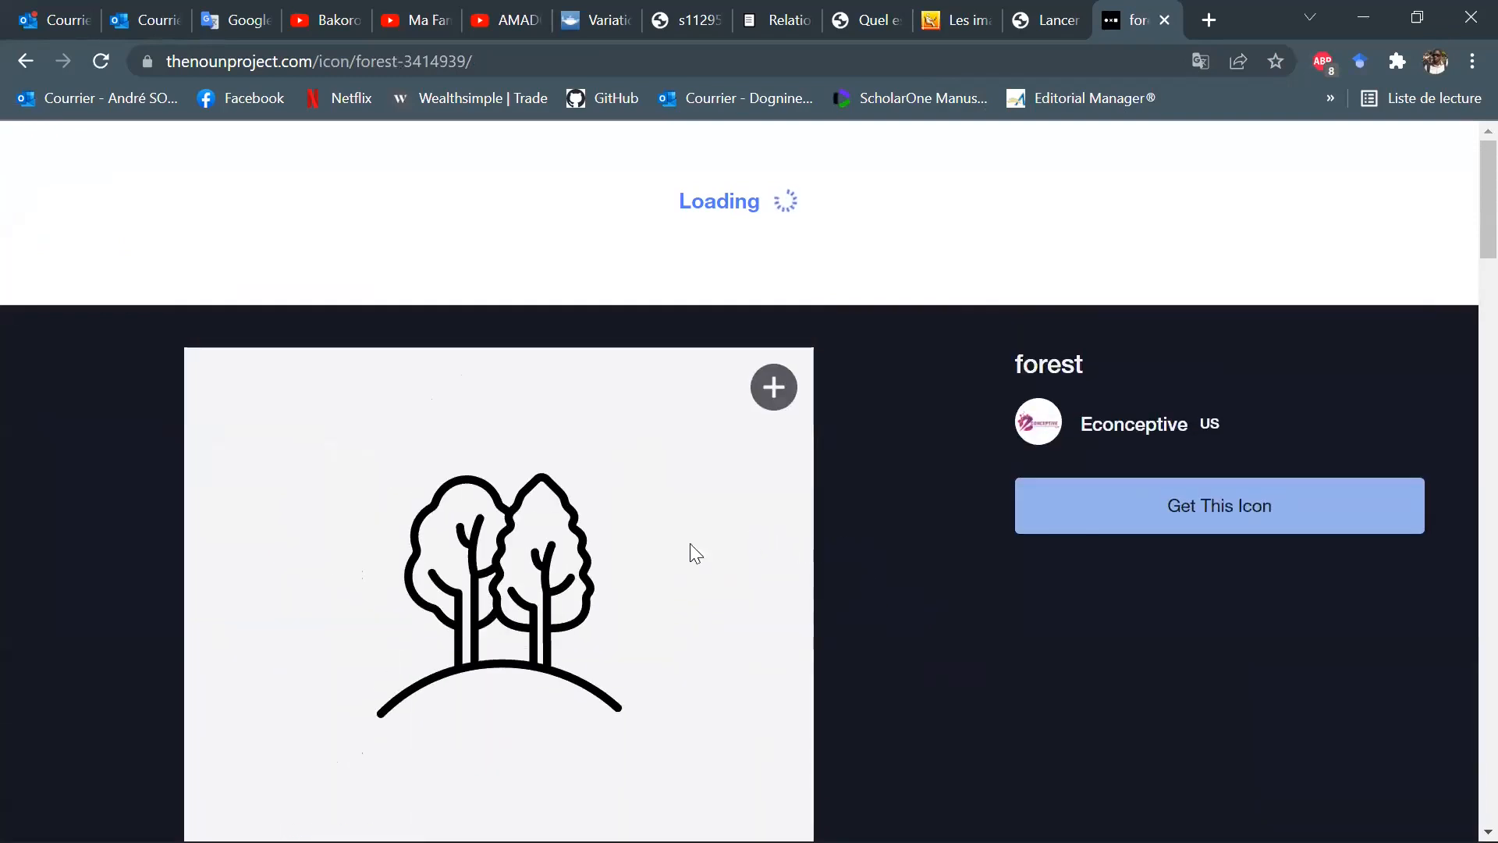
scroll(577, 526, down, 2)
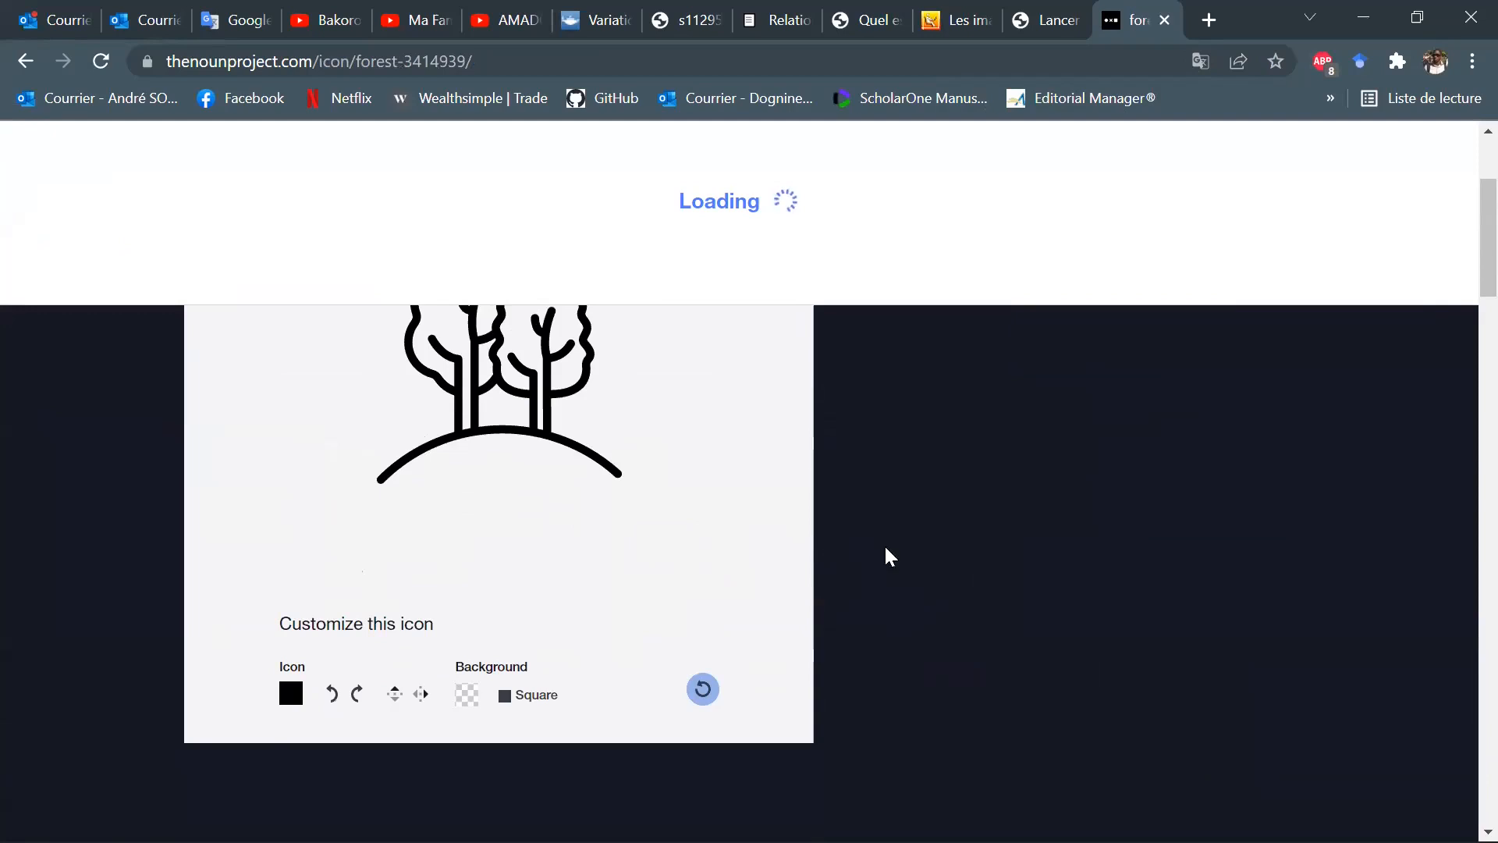
scroll(886, 555, up, 2)
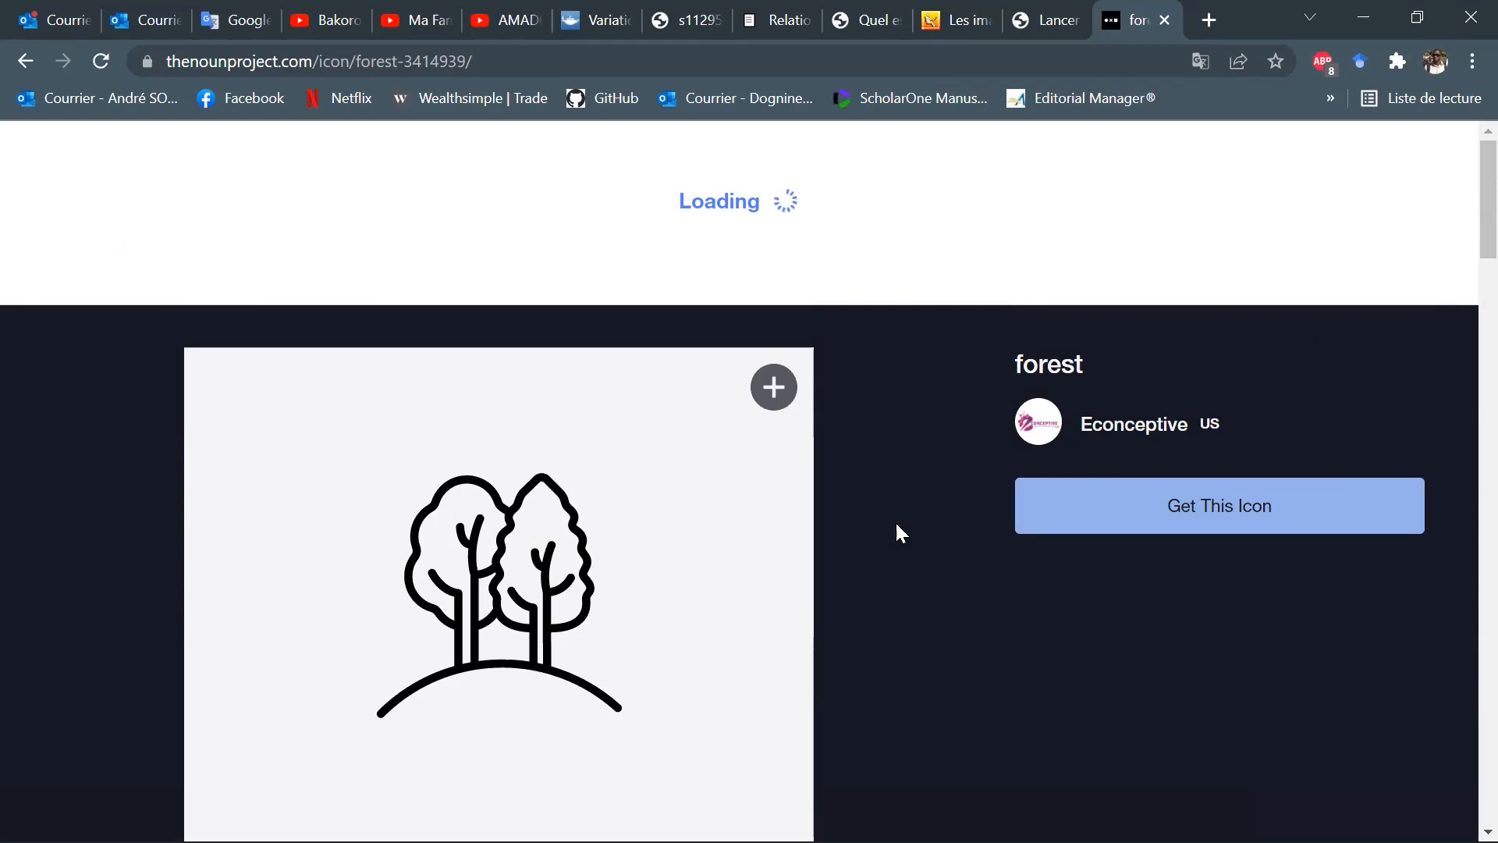
mouse_move(840, 816)
scroll(1136, 659, down, 1)
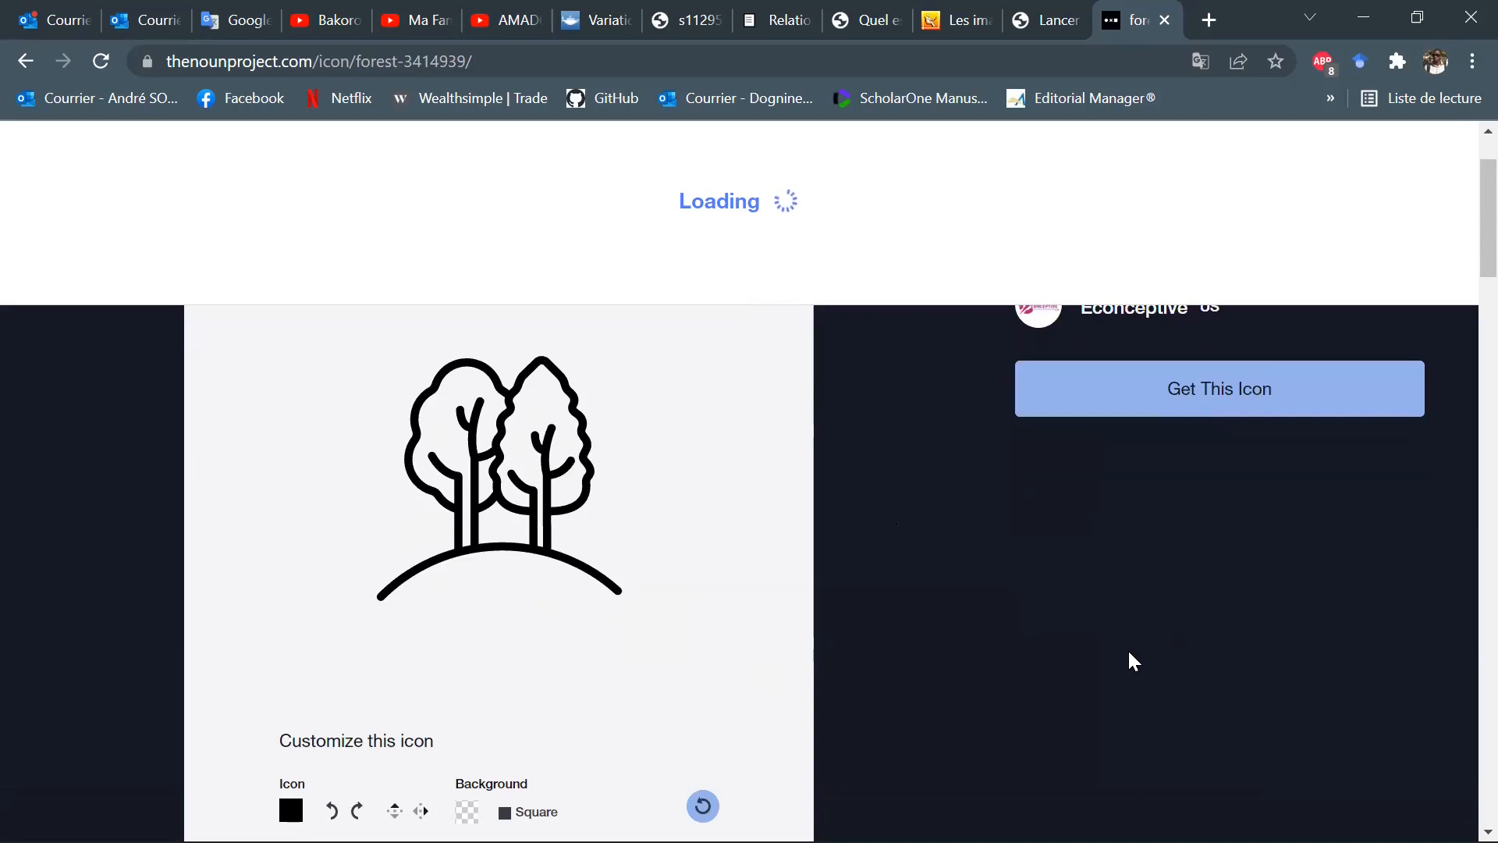
scroll(1134, 661, down, 3)
scroll(1134, 664, down, 1)
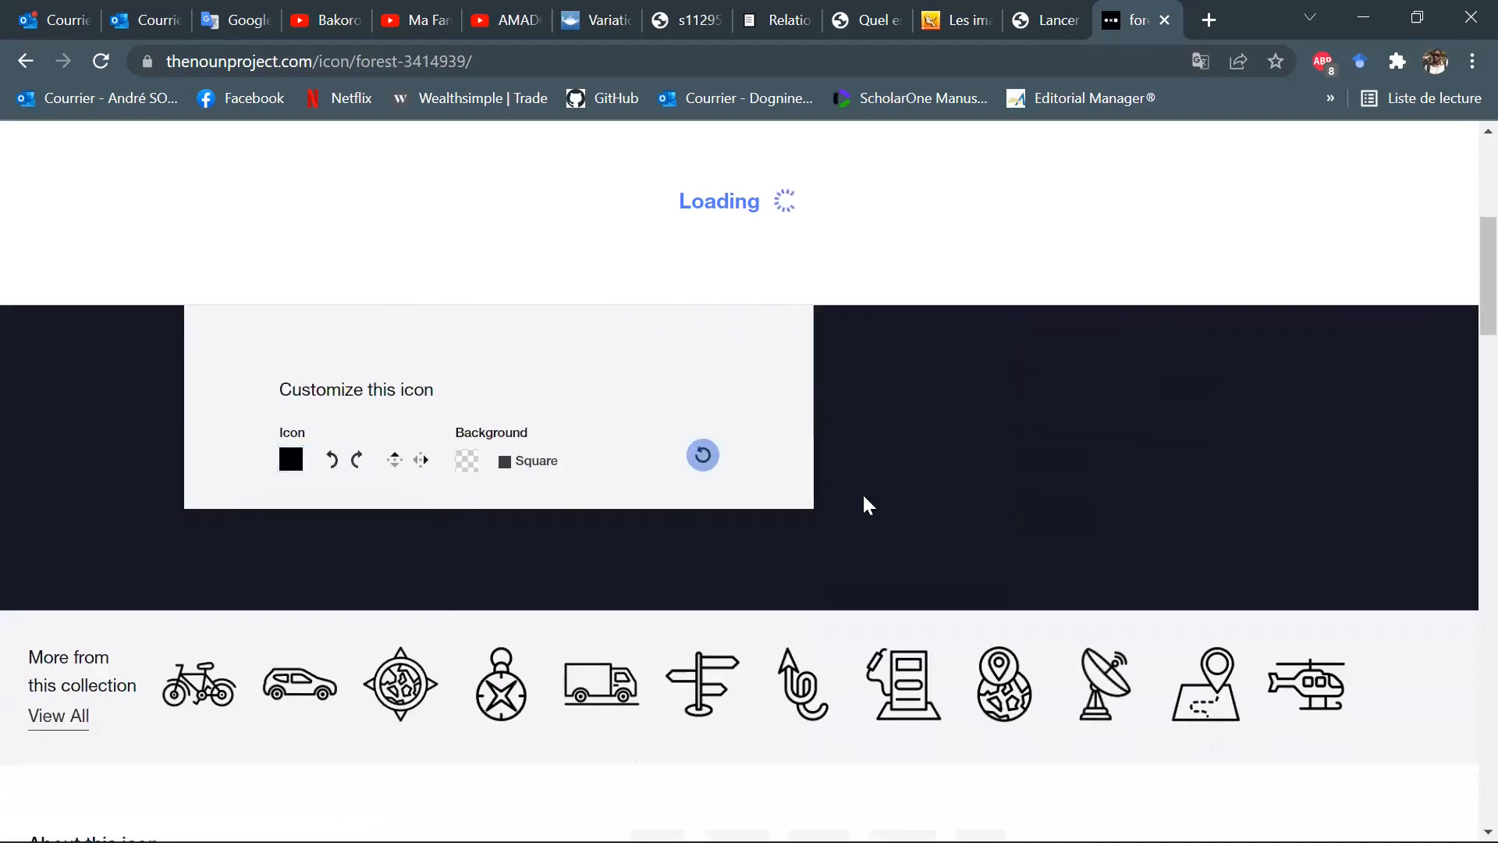
scroll(946, 501, up, 4)
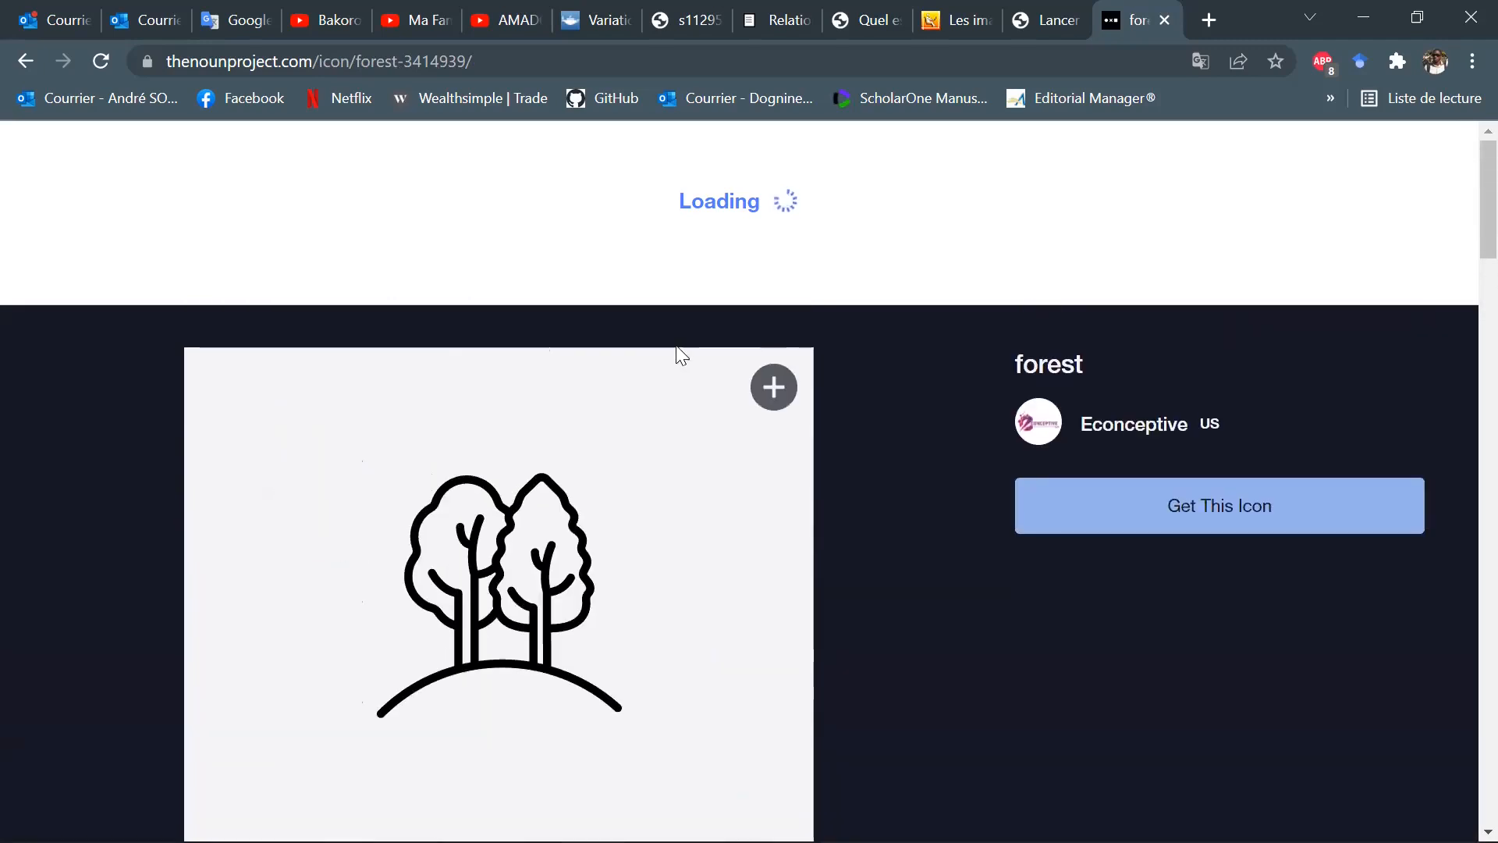
Try to add the forest icon to a collection and look over the free account form.
click(771, 385)
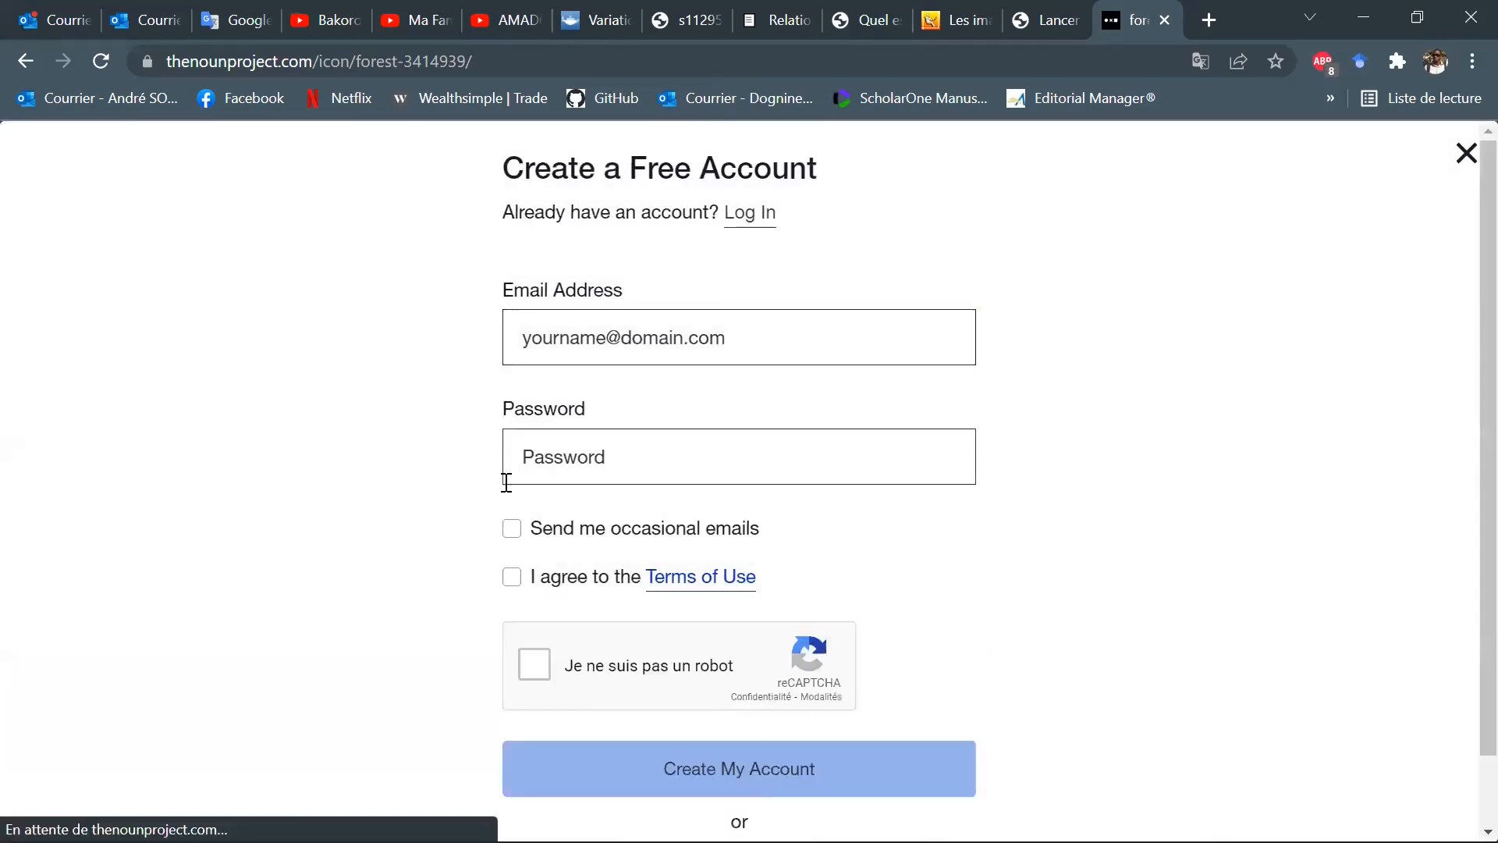
scroll(1041, 444, down, 1)
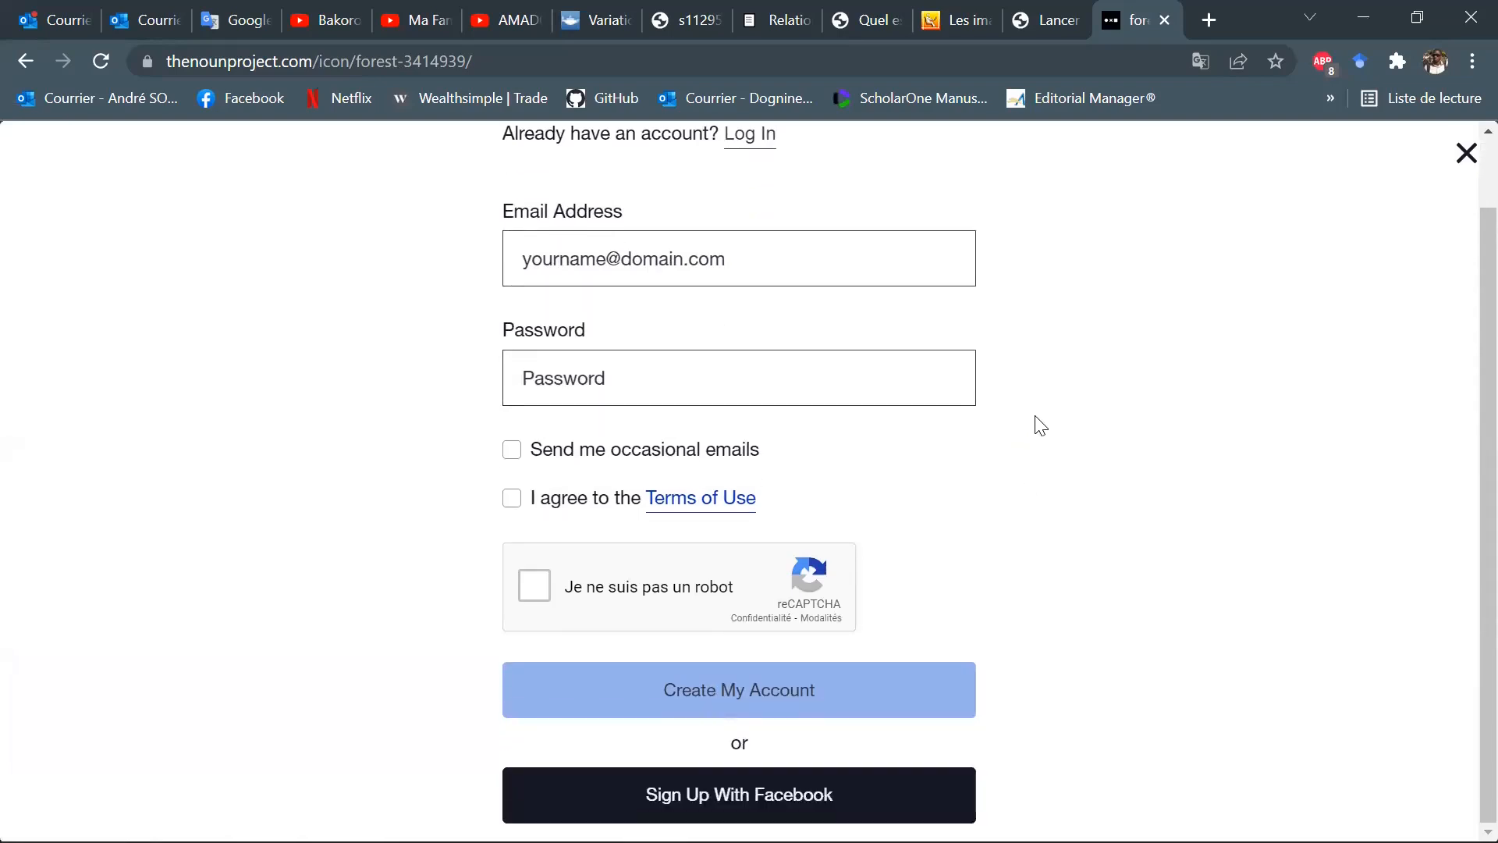
scroll(1027, 382, up, 1)
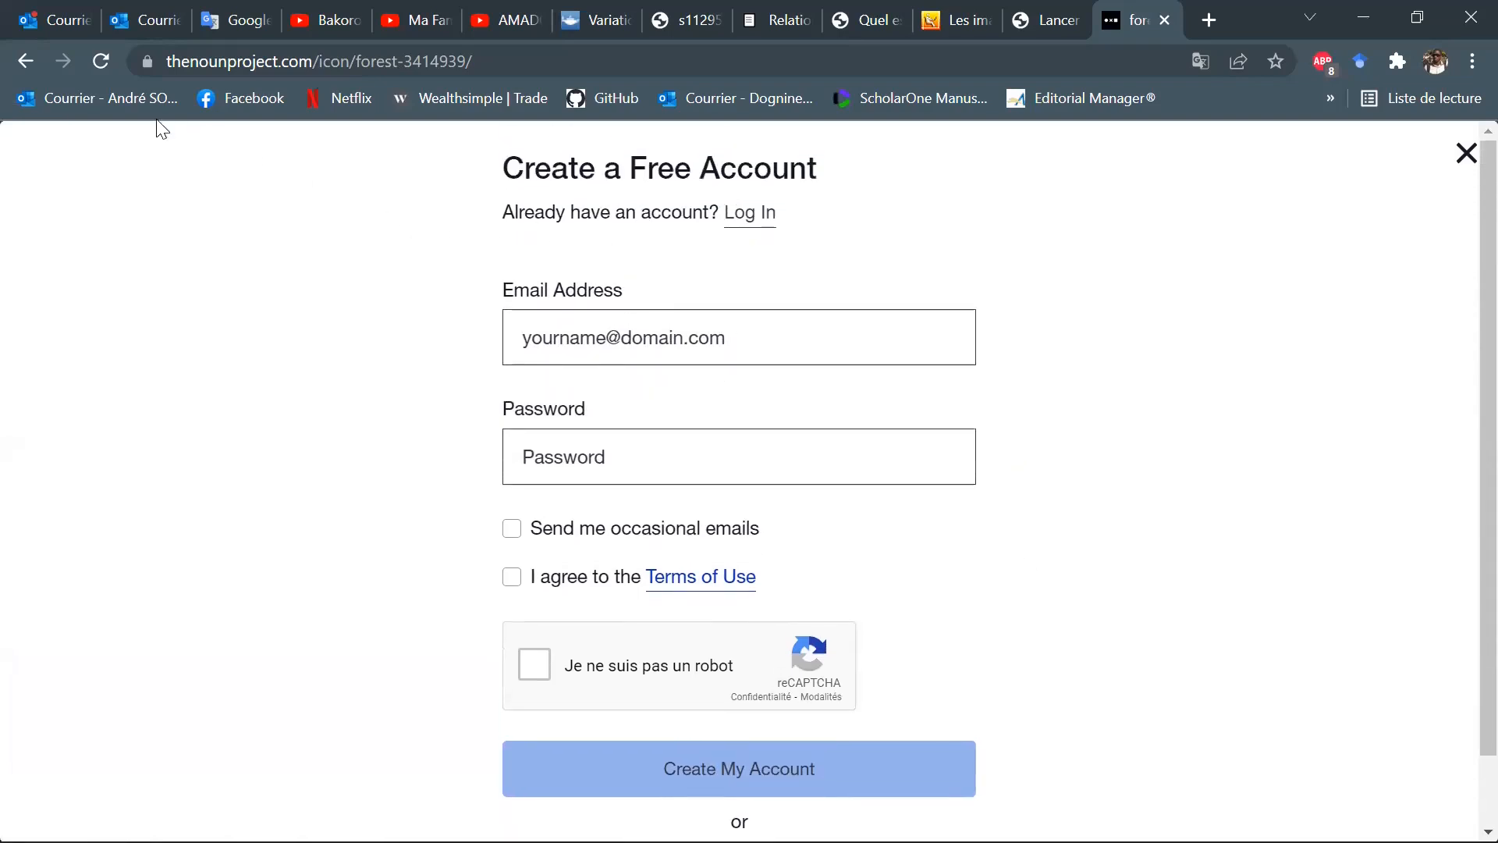
Leave the account form and go back to the Noun Project home page.
click(26, 61)
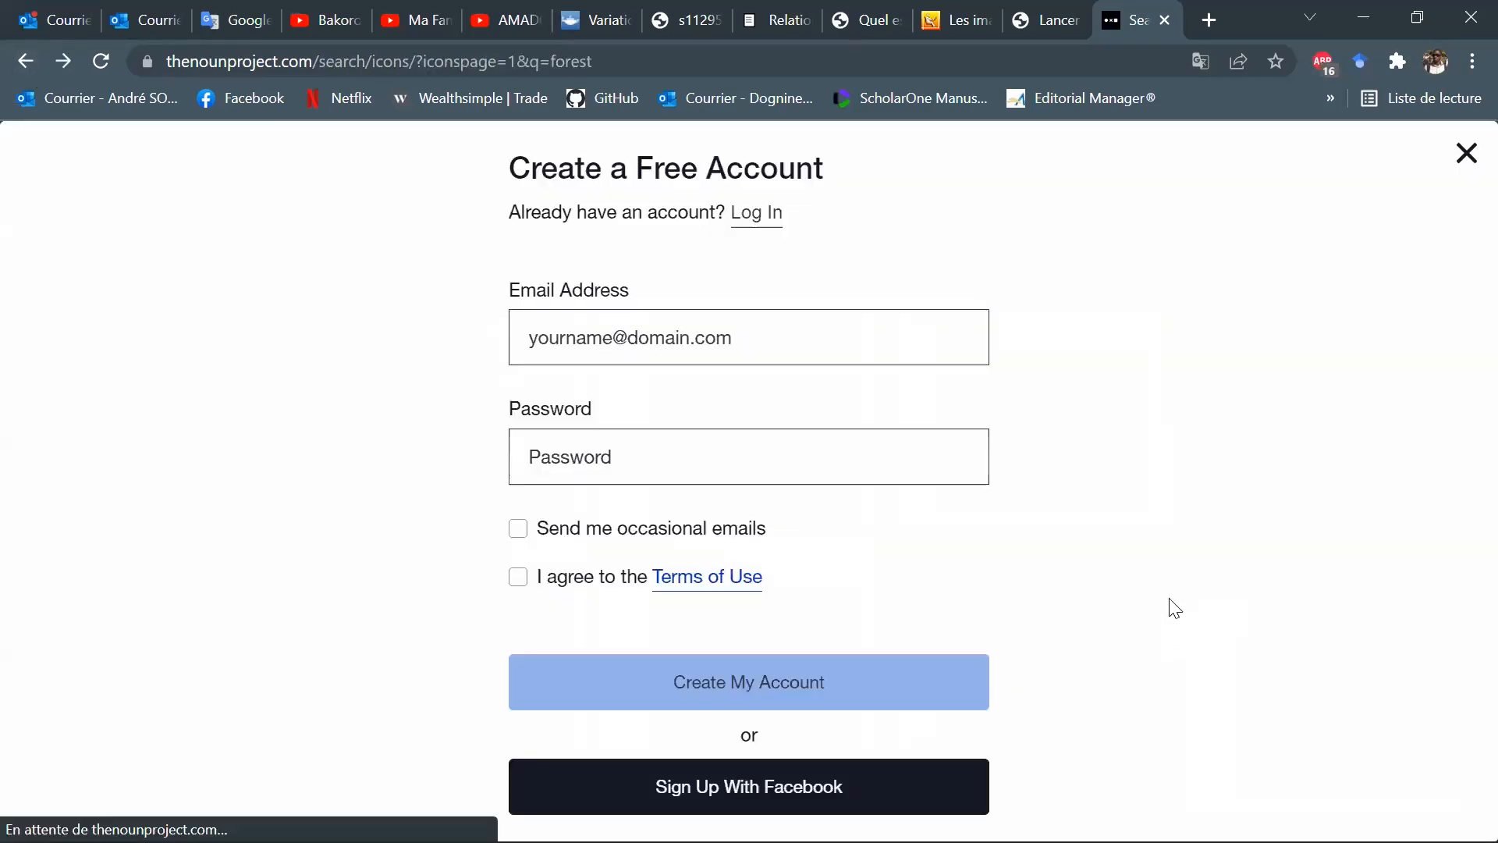
click(26, 61)
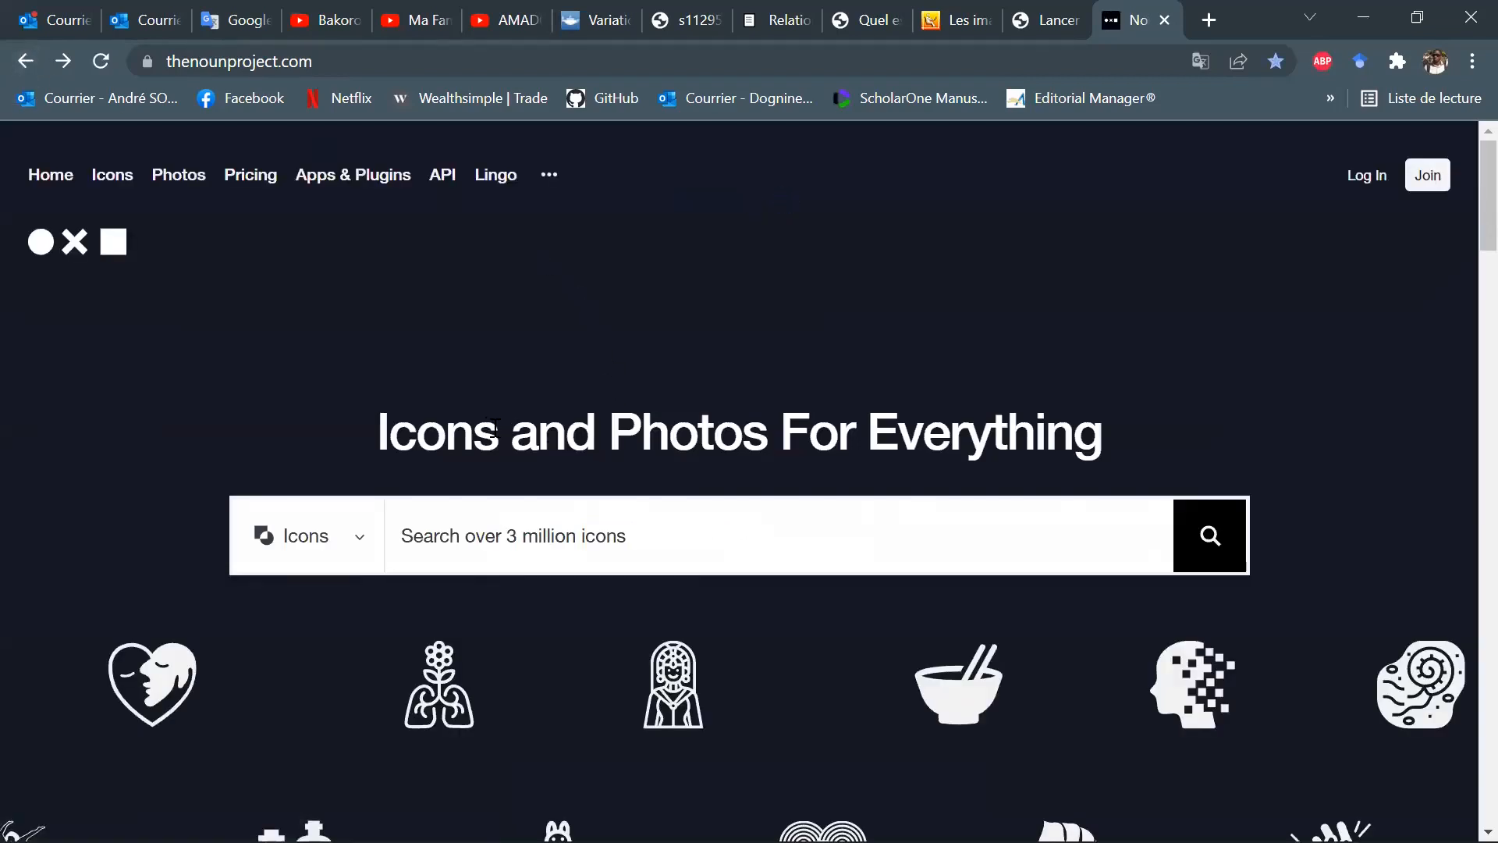
scroll(507, 431, down, 6)
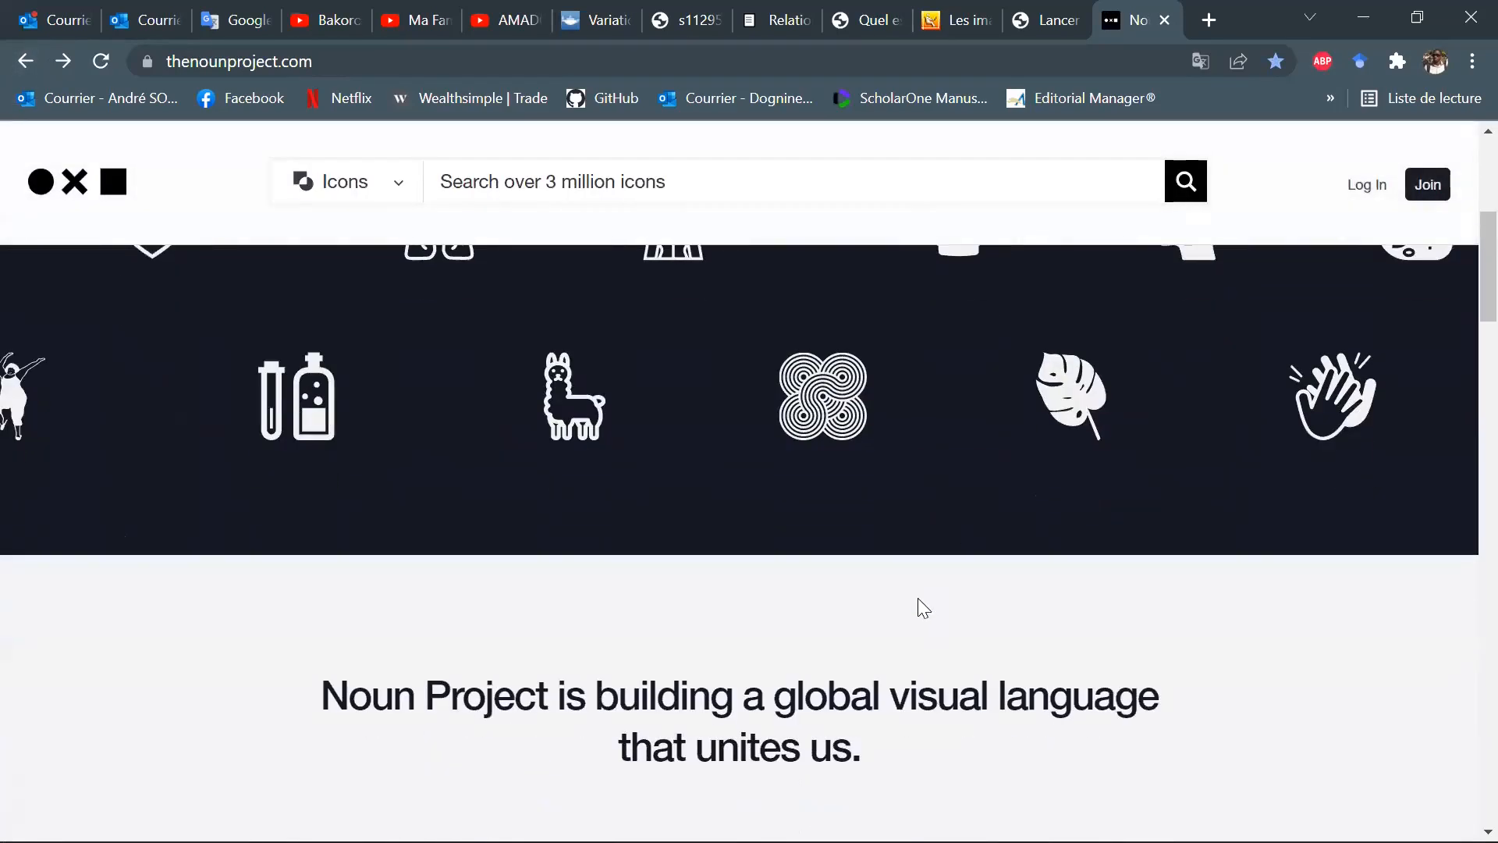
scroll(960, 593, up, 6)
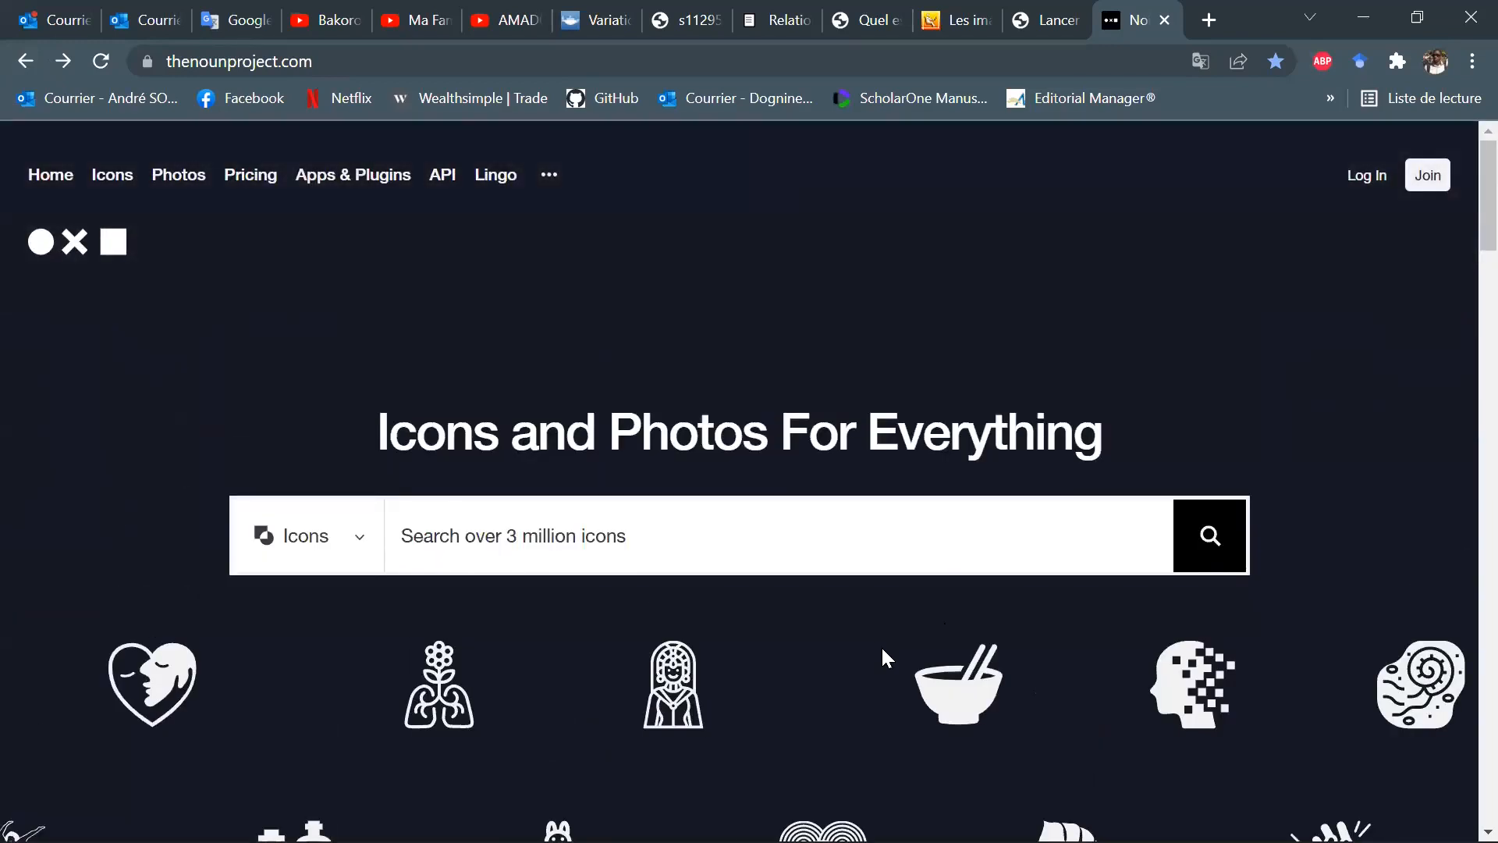
Switch to the training PDF in Acrobat Reader to check the slide on SVG images and icons.
mouse_move(1046, 815)
click(1044, 687)
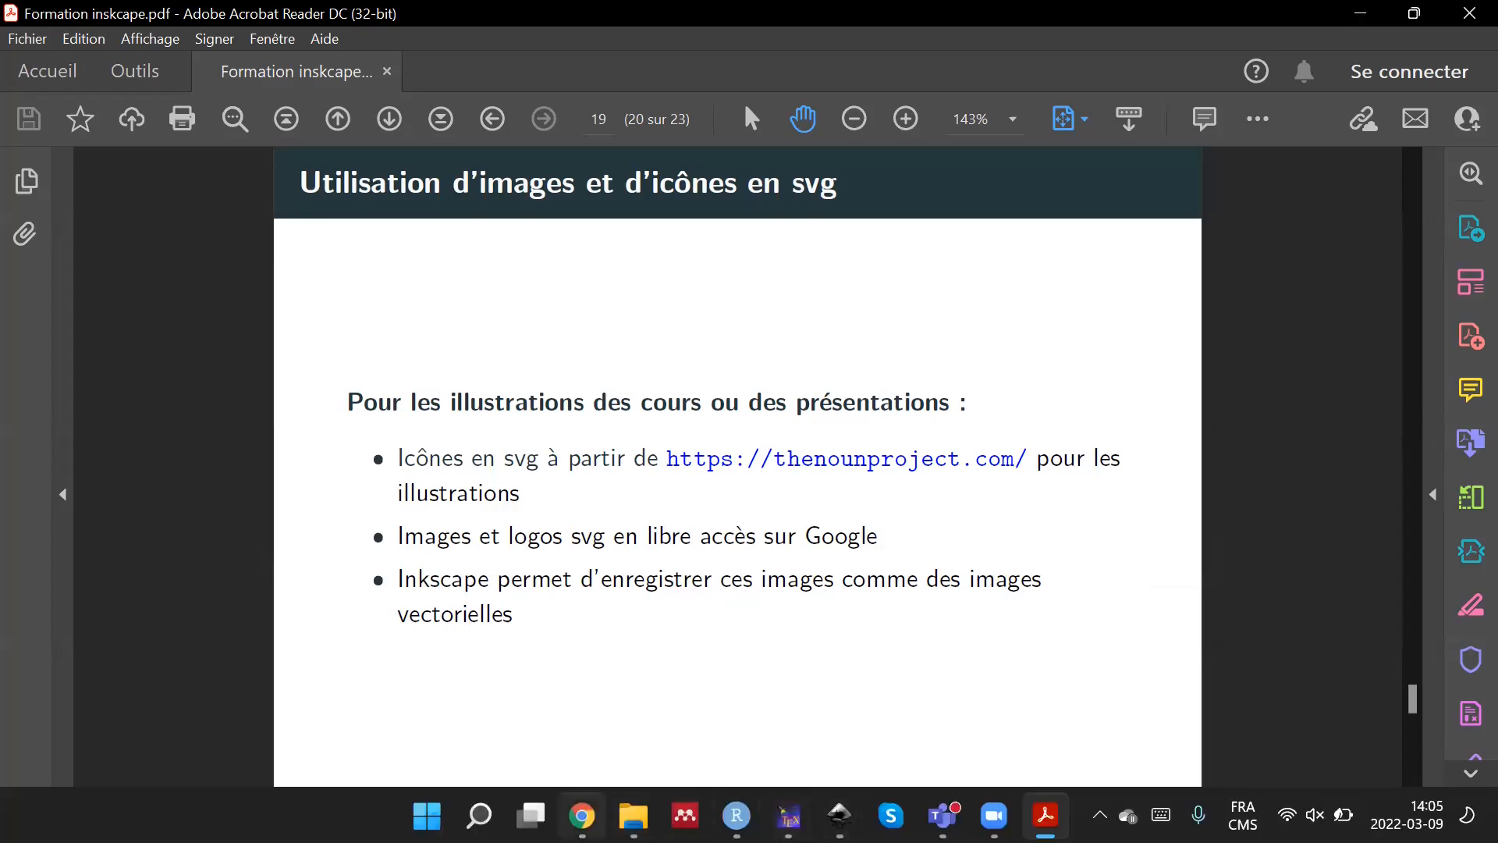
Switch to Chrome and search Google for "logo svg" in place of the Noun Project page.
click(581, 816)
click(1110, 62)
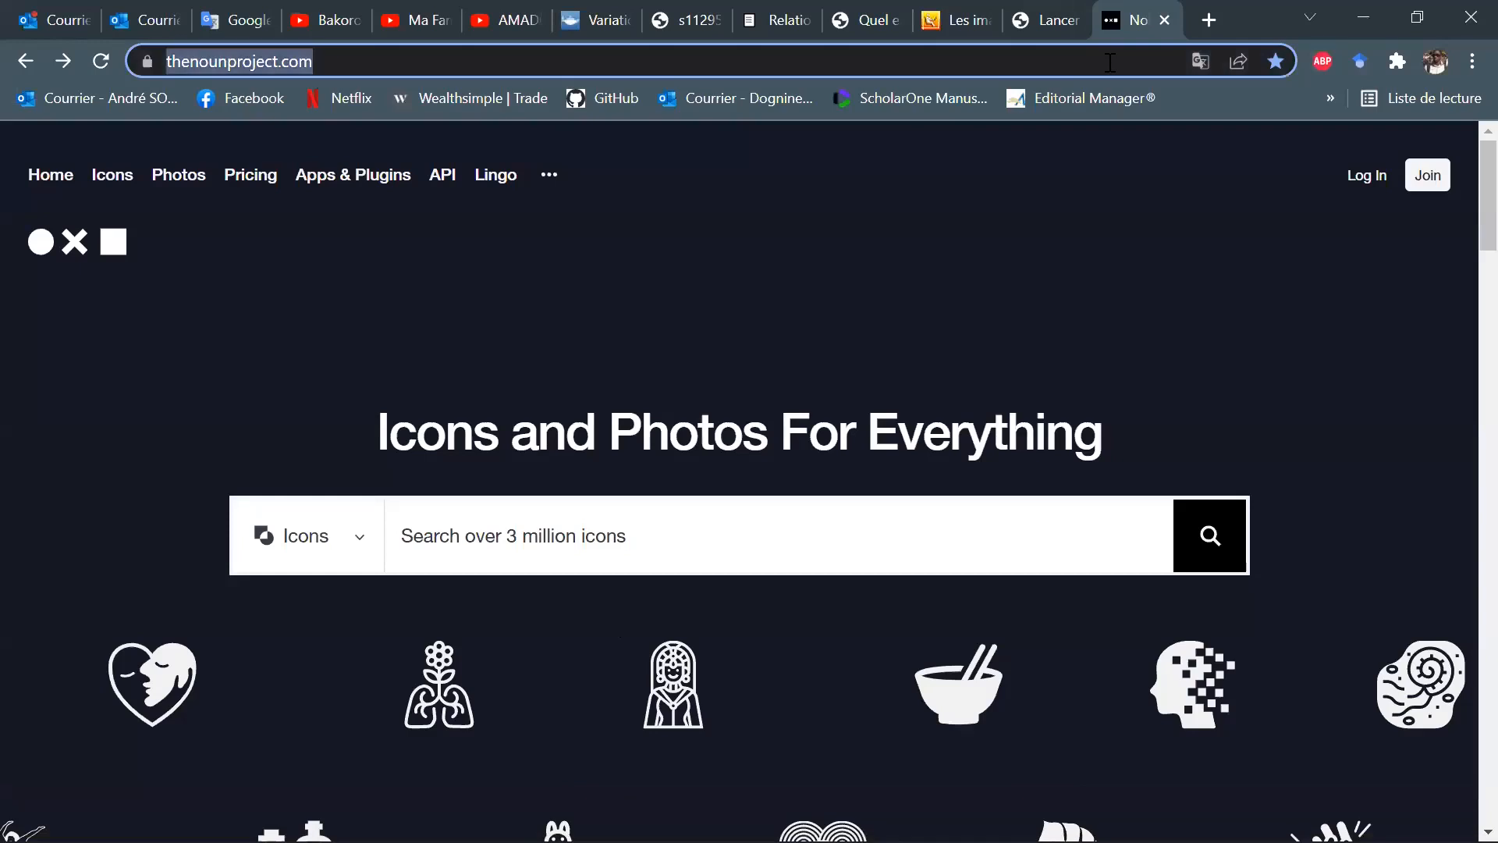
text(logo)
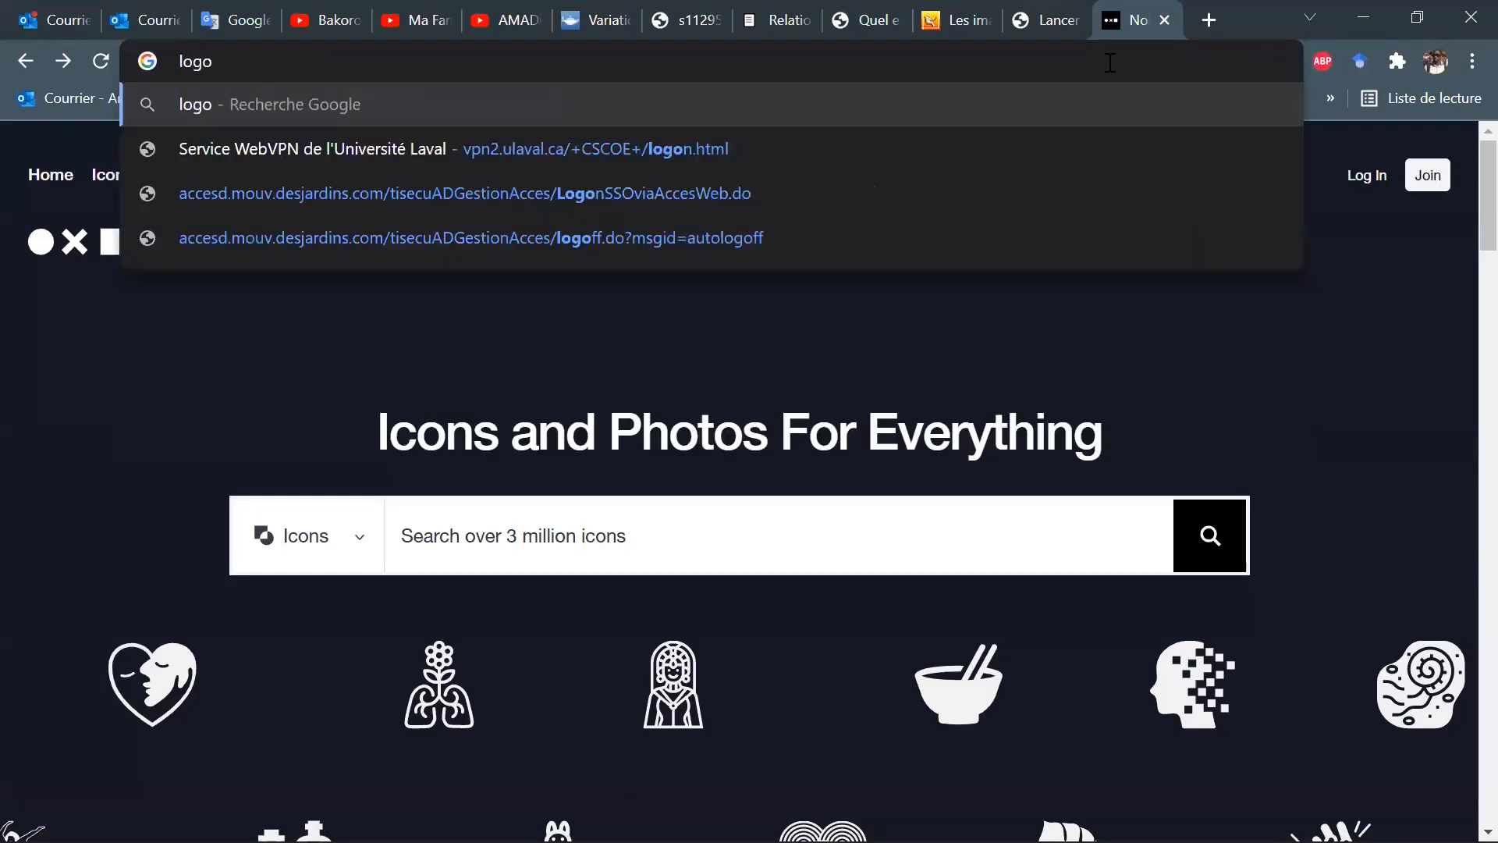
text( svg)
key(Return)
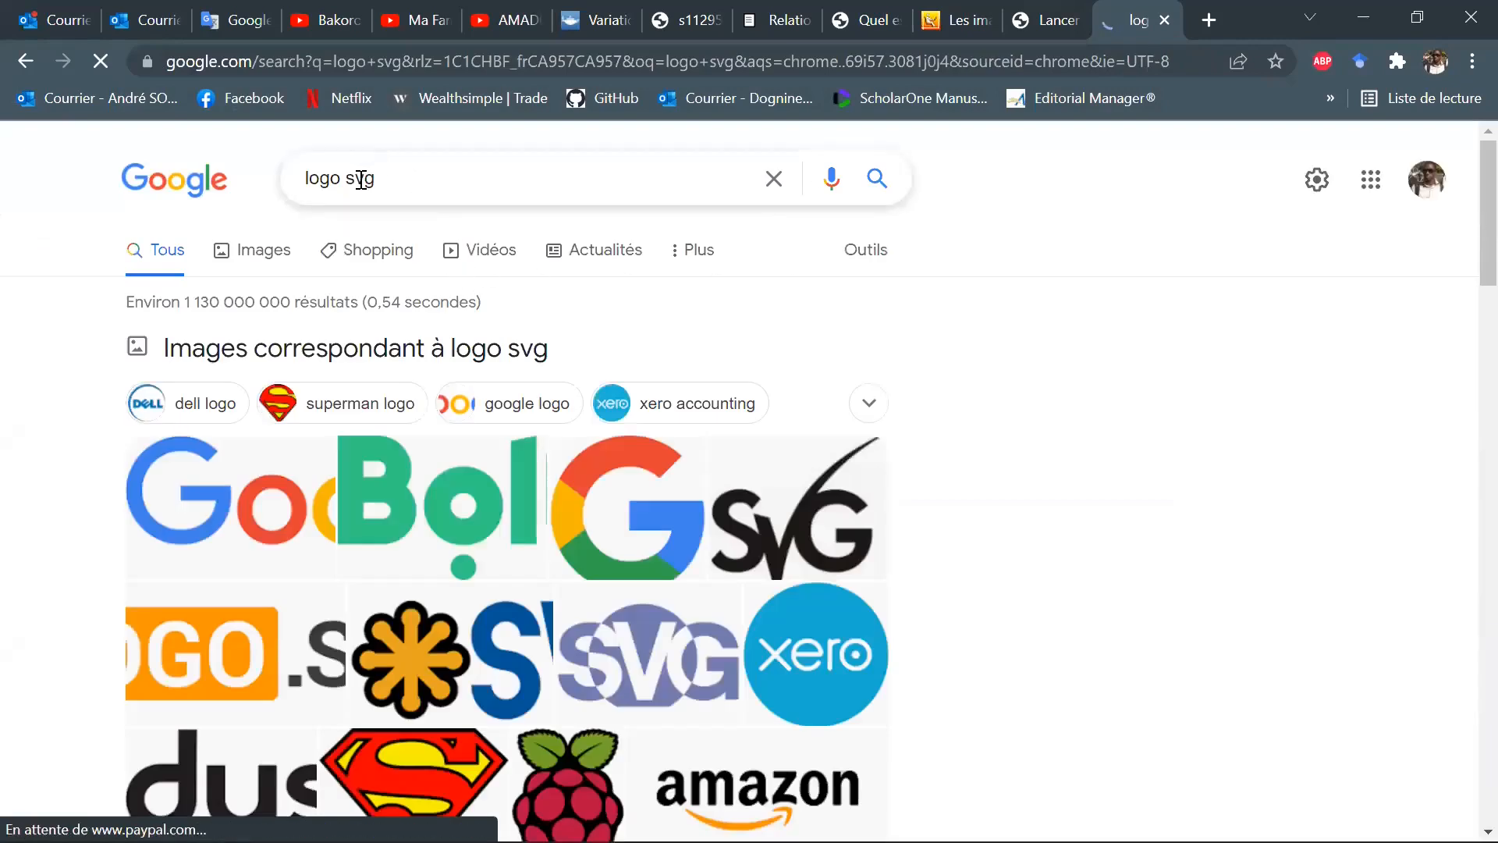
Refine the Google search to "logo ulaval svg" and show the image results.
click(352, 181)
text(ulaval)
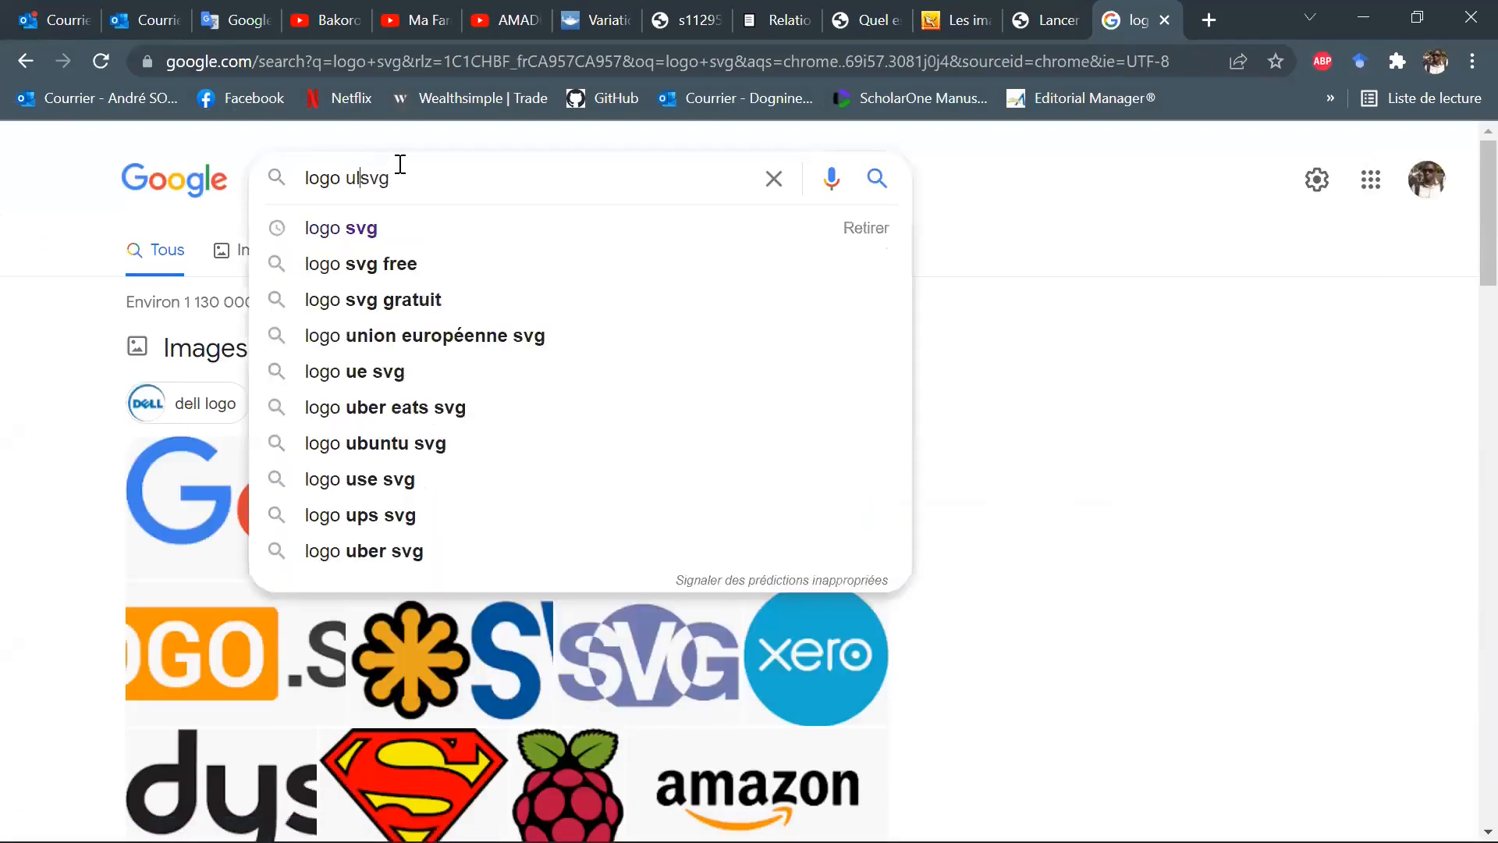
key(Return)
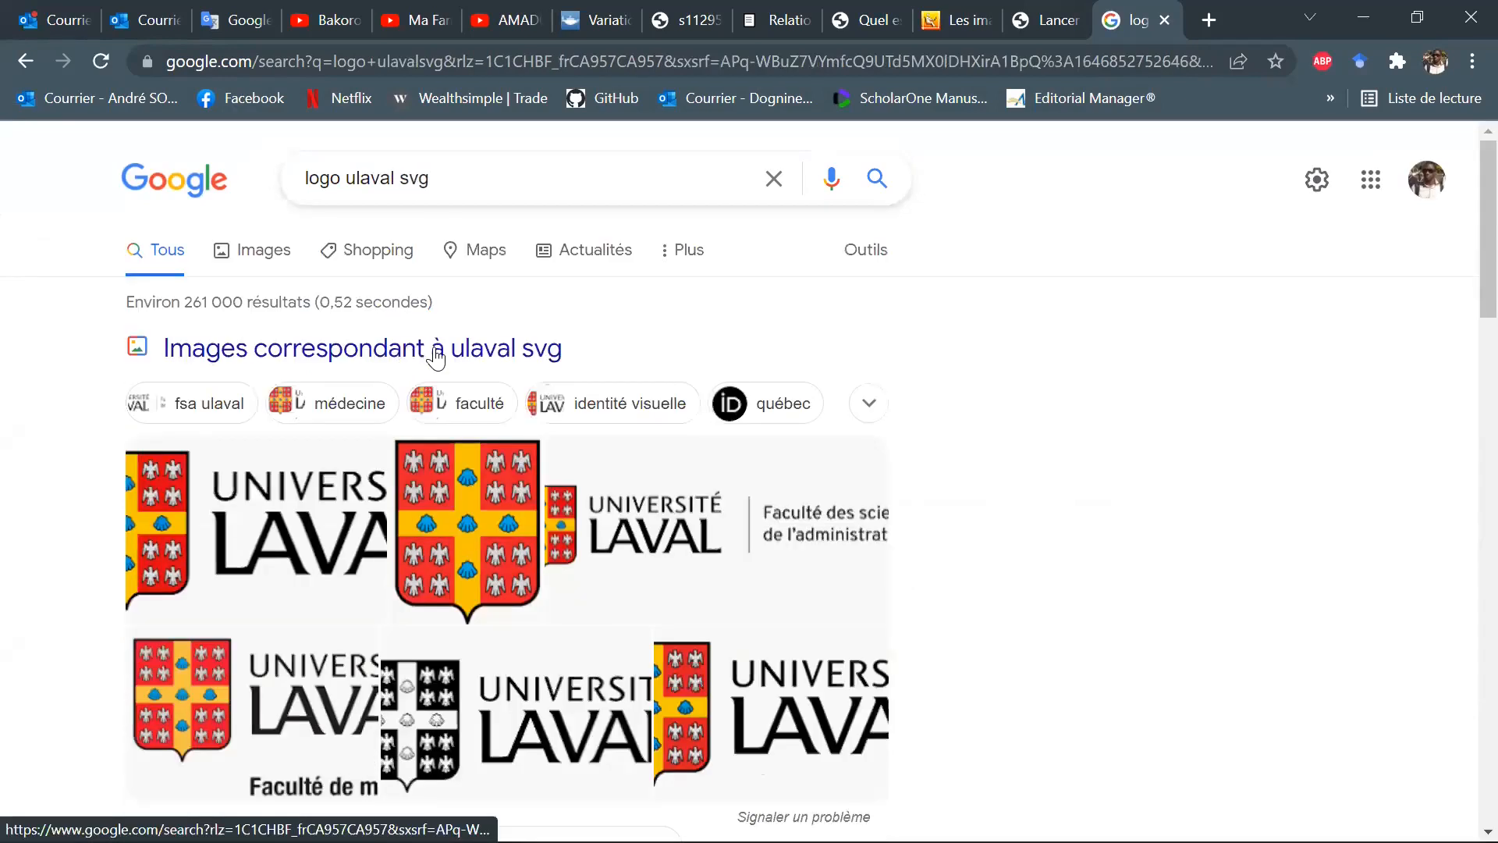
click(249, 260)
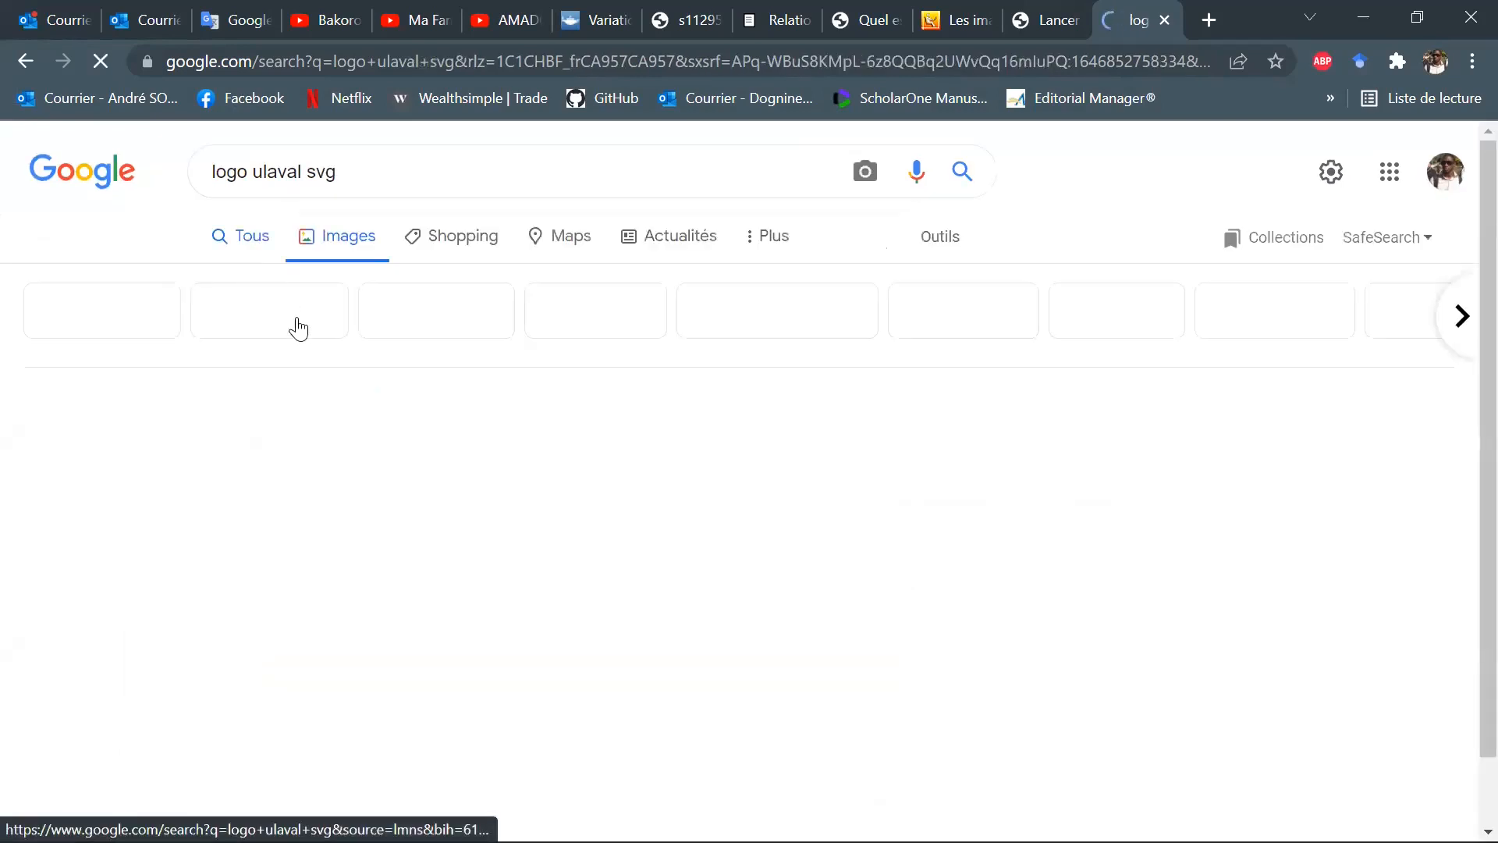
Browse the Université Laval logo results and preview the second Wikipedia image, "Université Laval logo et texte.svg".
scroll(742, 515, down, 1)
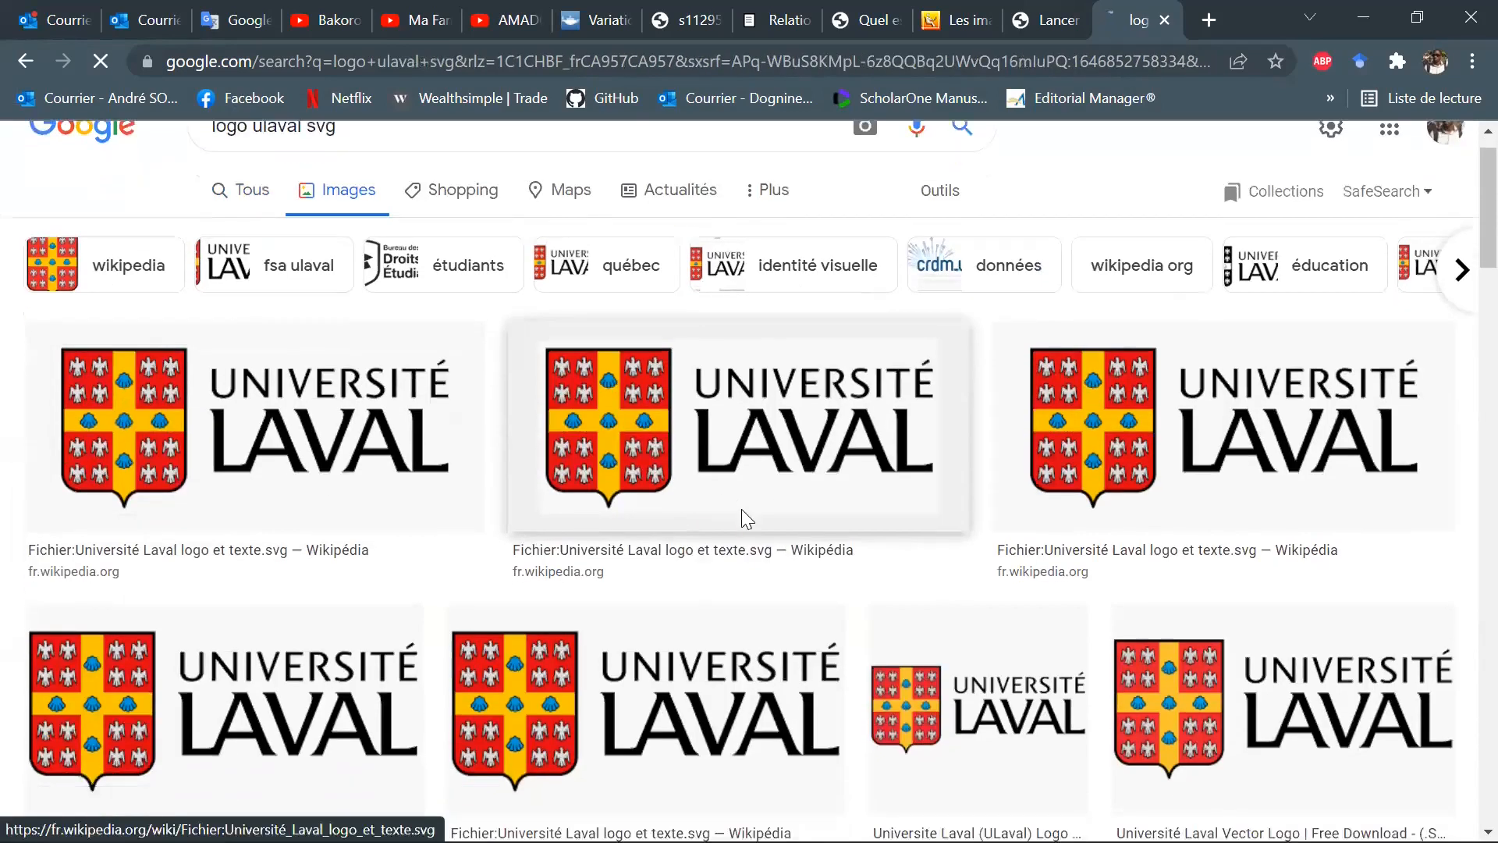
scroll(746, 519, down, 7)
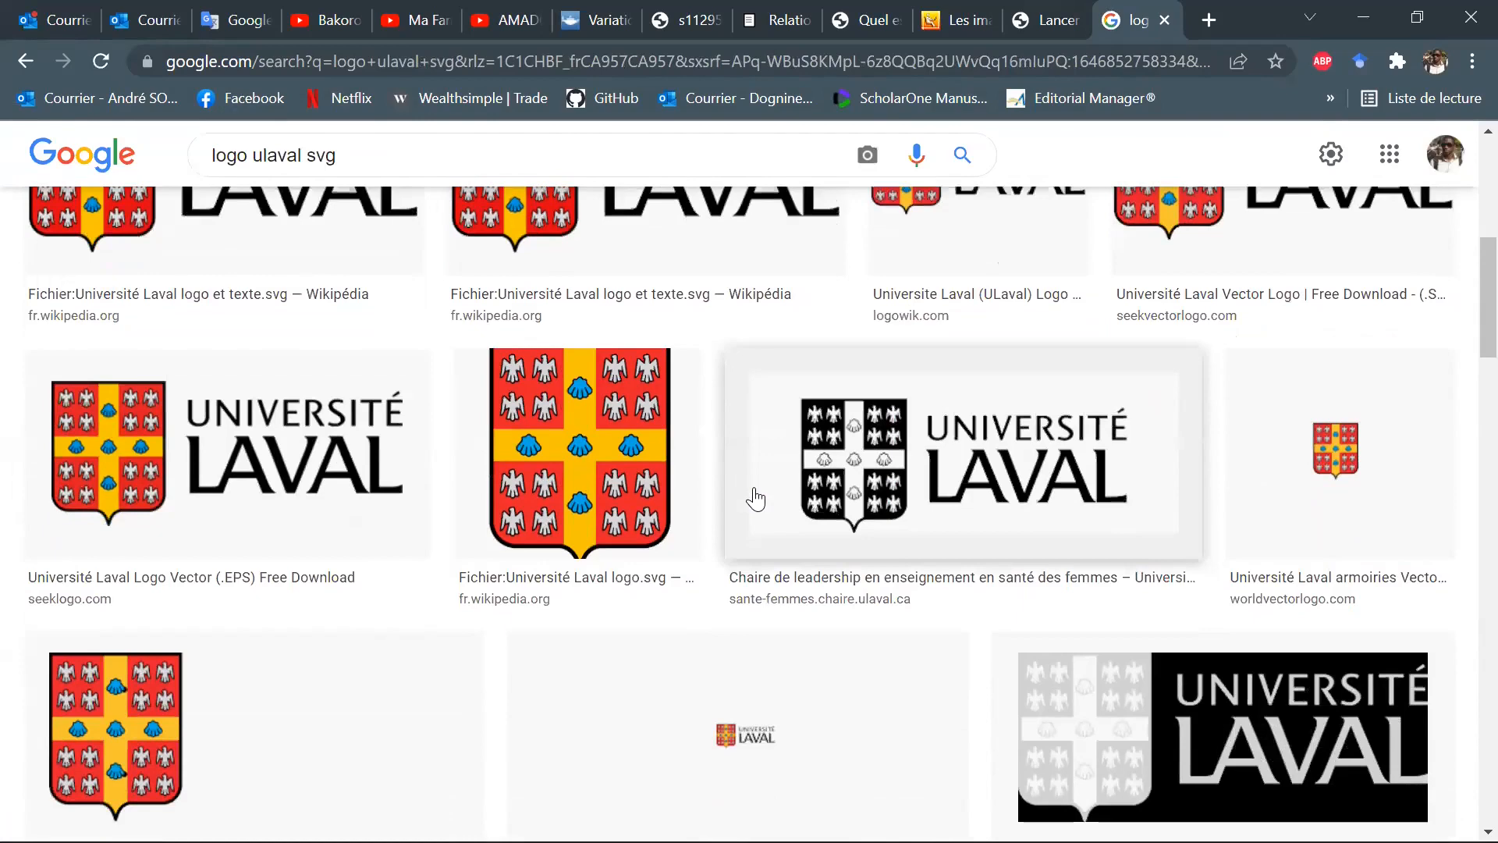
scroll(754, 499, down, 6)
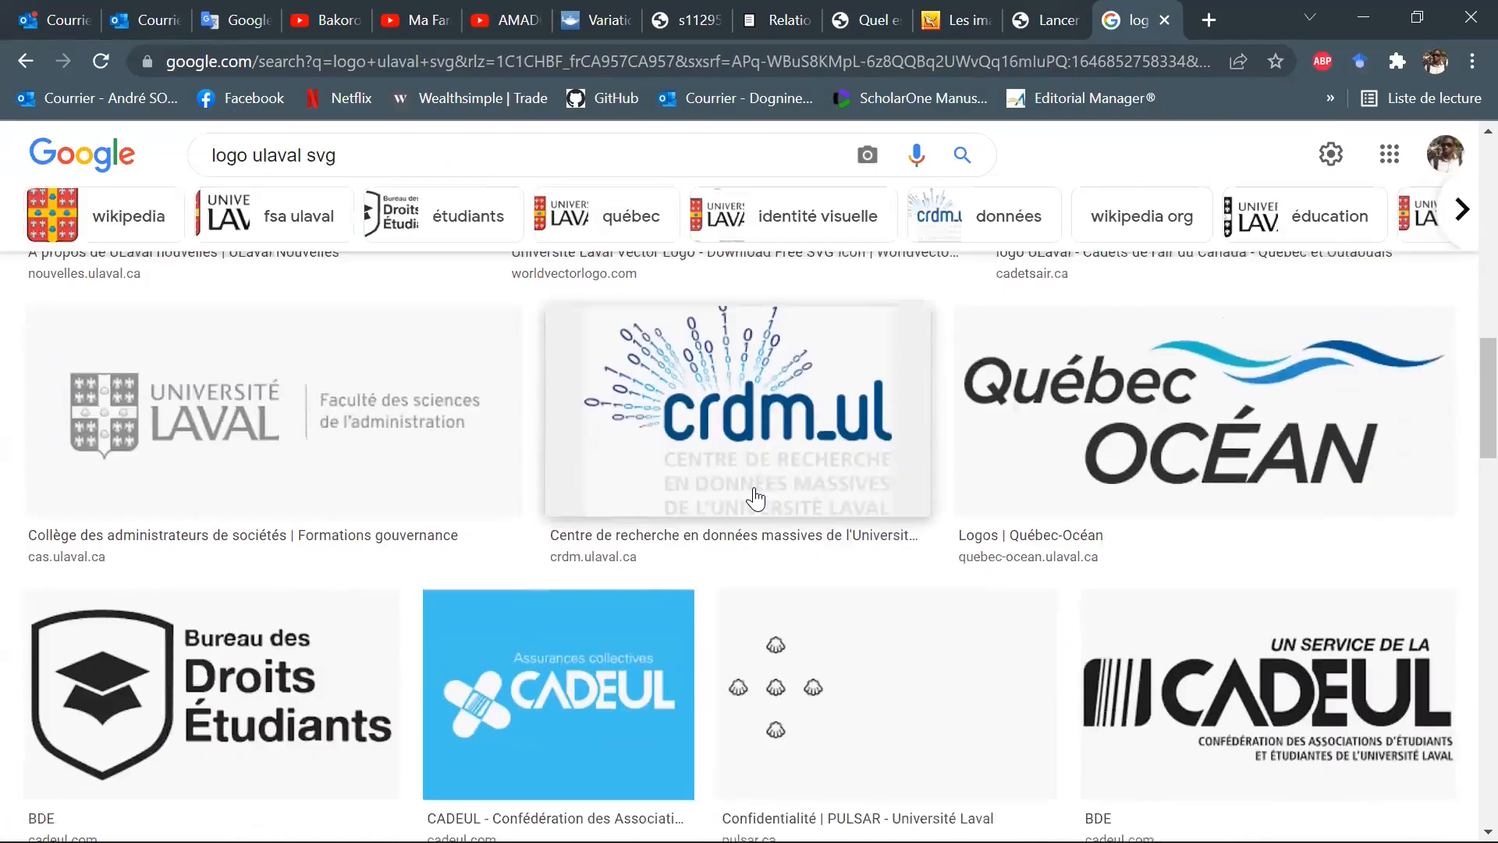
scroll(756, 495, up, 14)
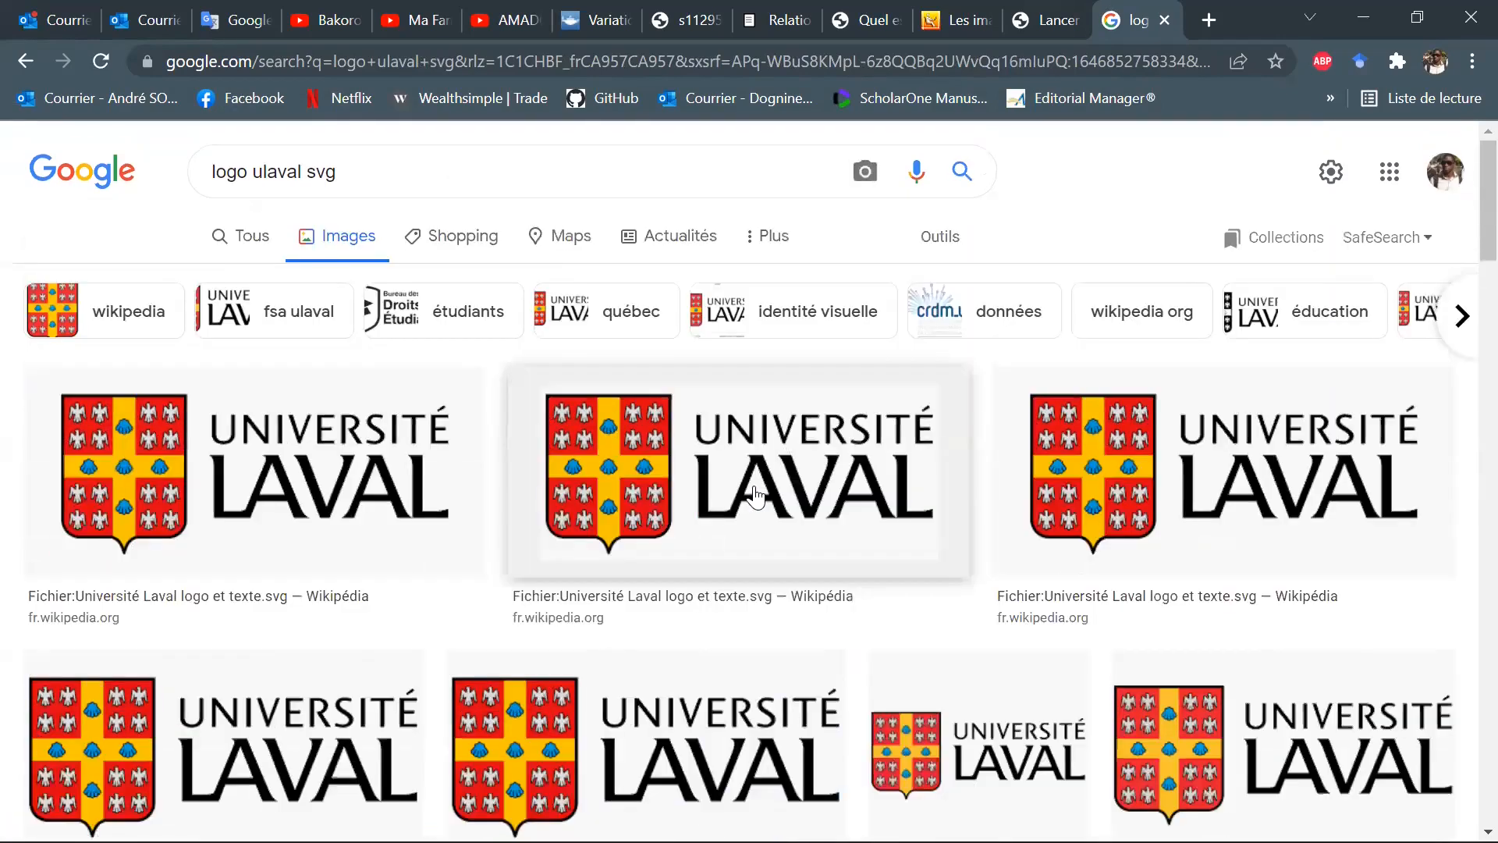
scroll(755, 496, down, 3)
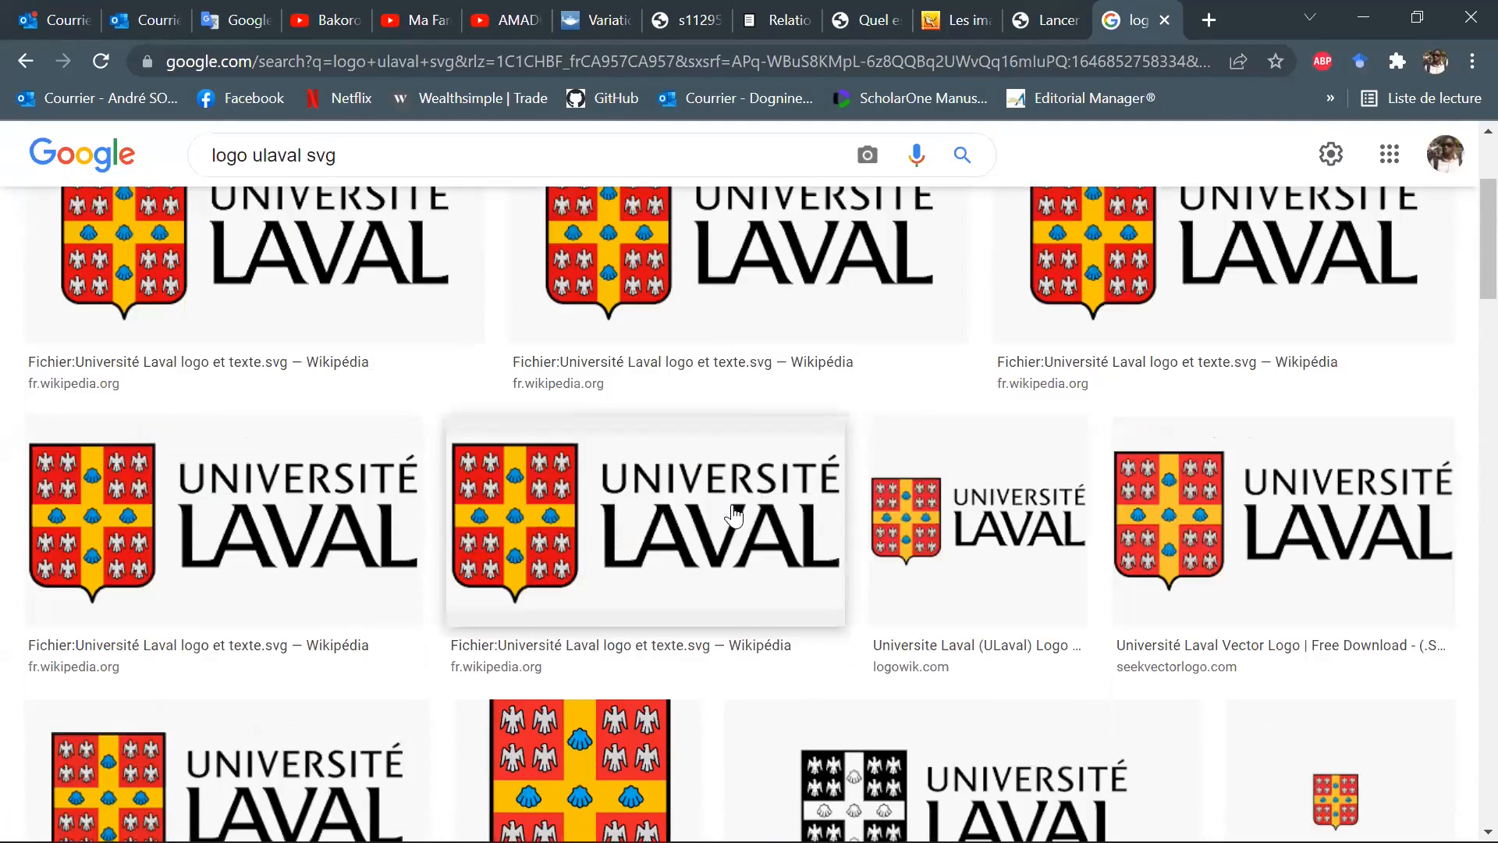
scroll(731, 515, up, 3)
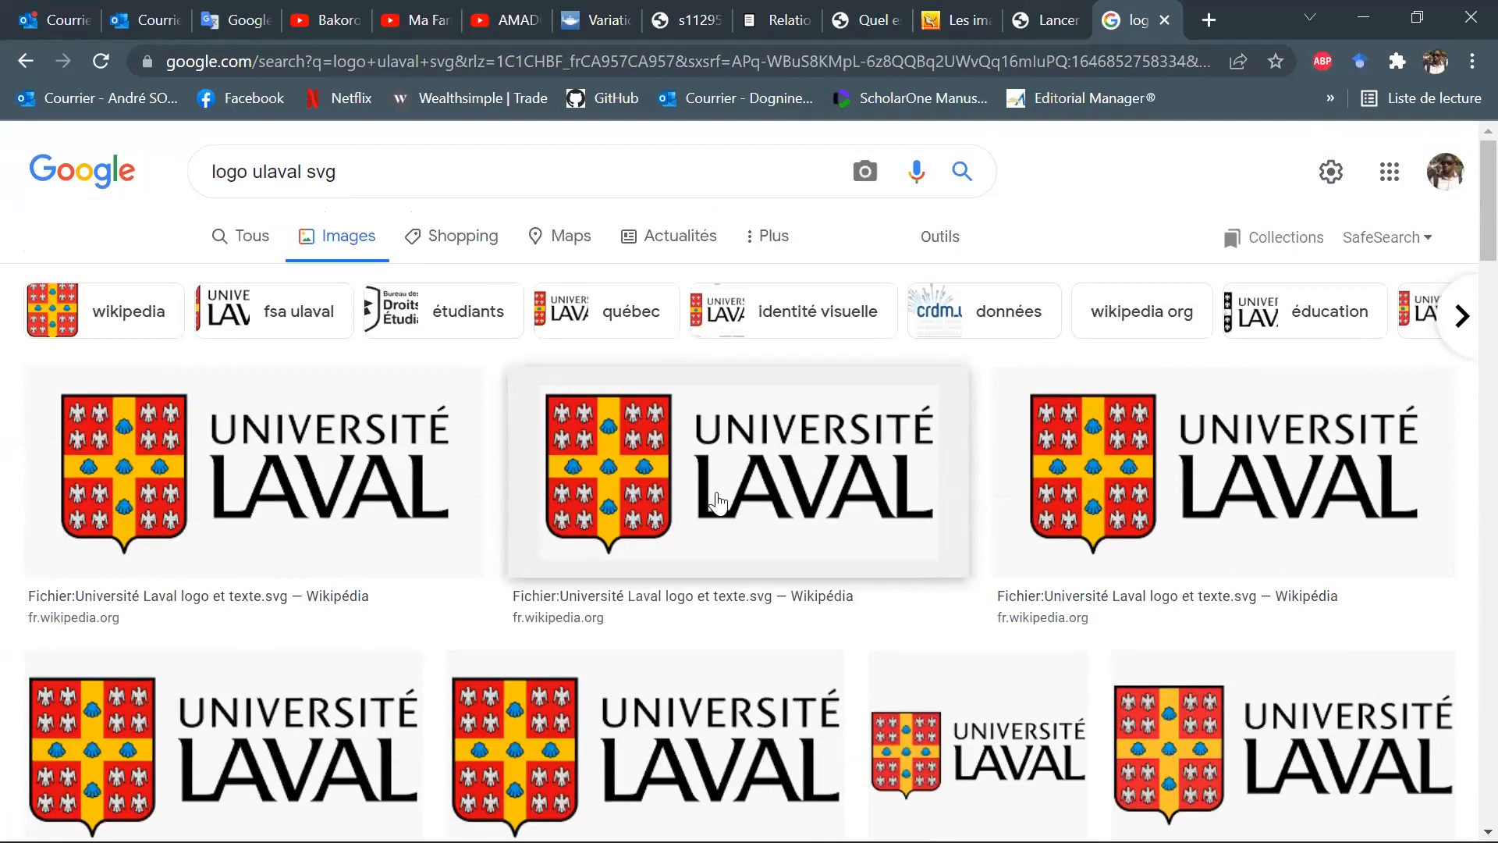
click(717, 504)
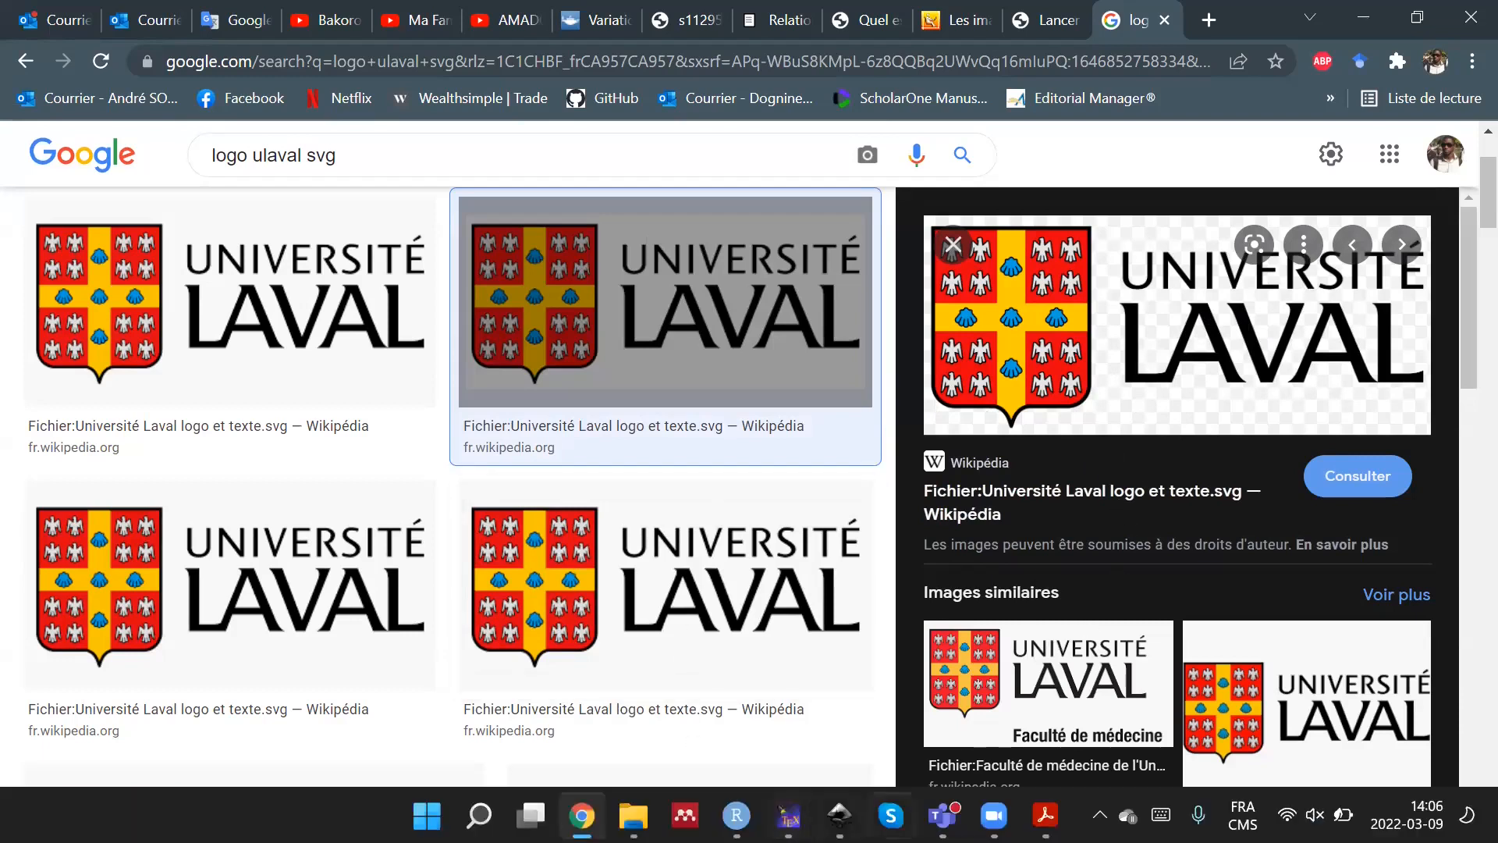
Return to the training PDF slide, switch to Test.svg in Inkscape, show the whole correlation plot and deselect the column labels.
click(1046, 816)
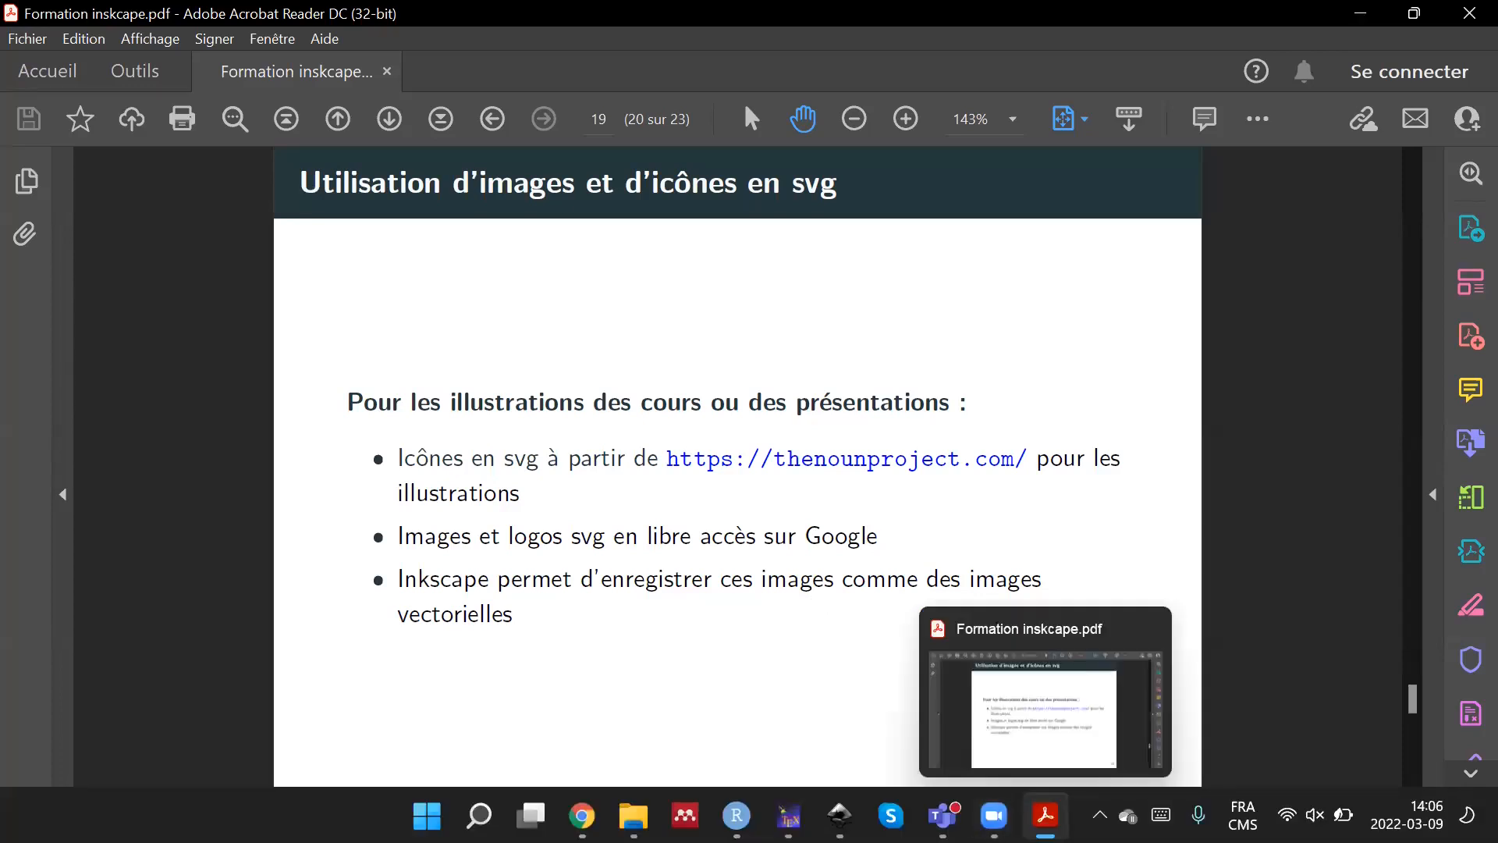
mouse_move(840, 815)
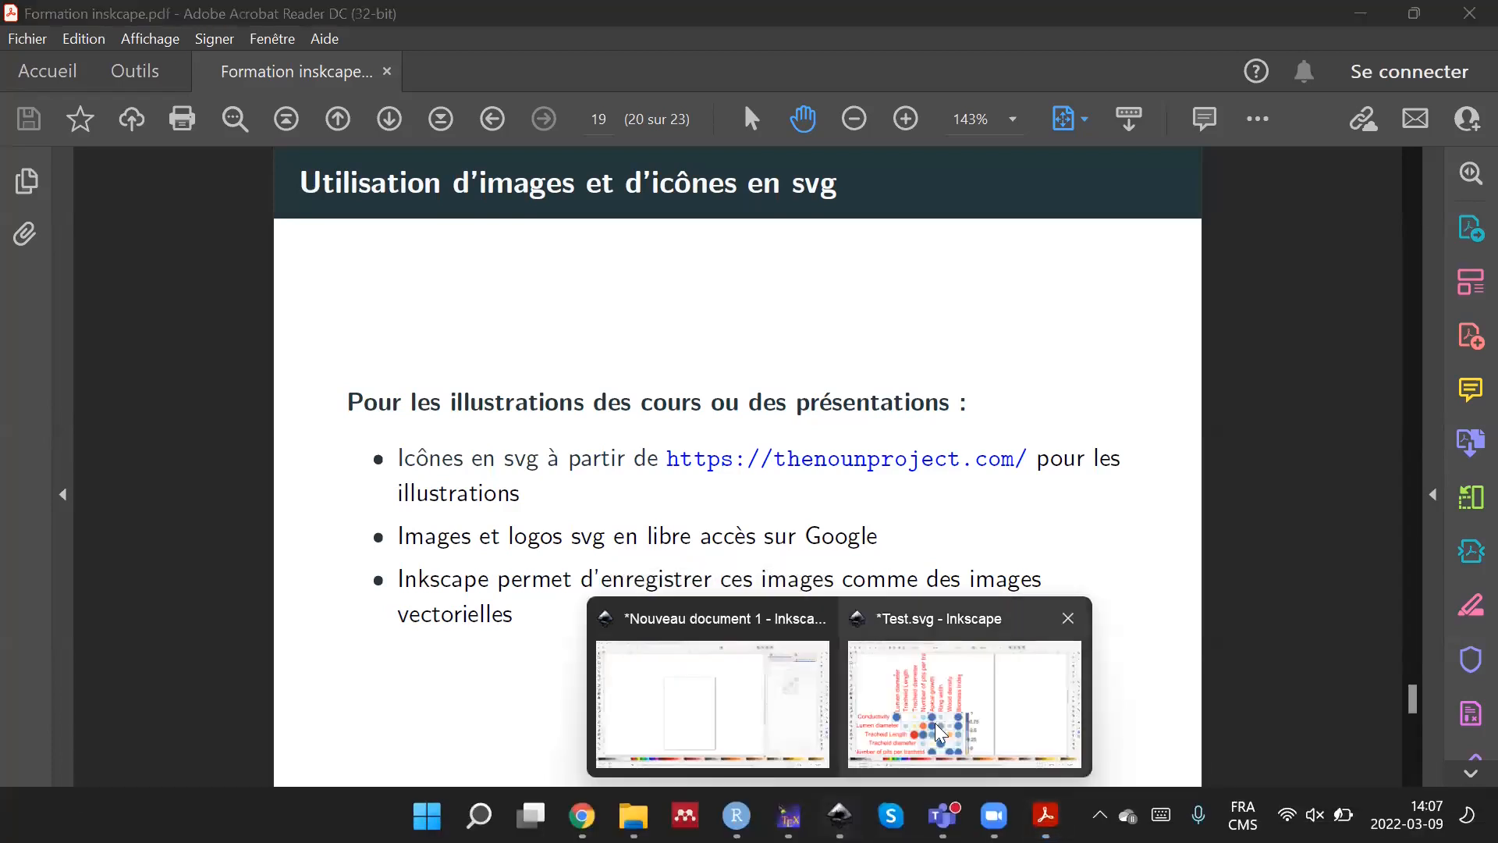
click(936, 702)
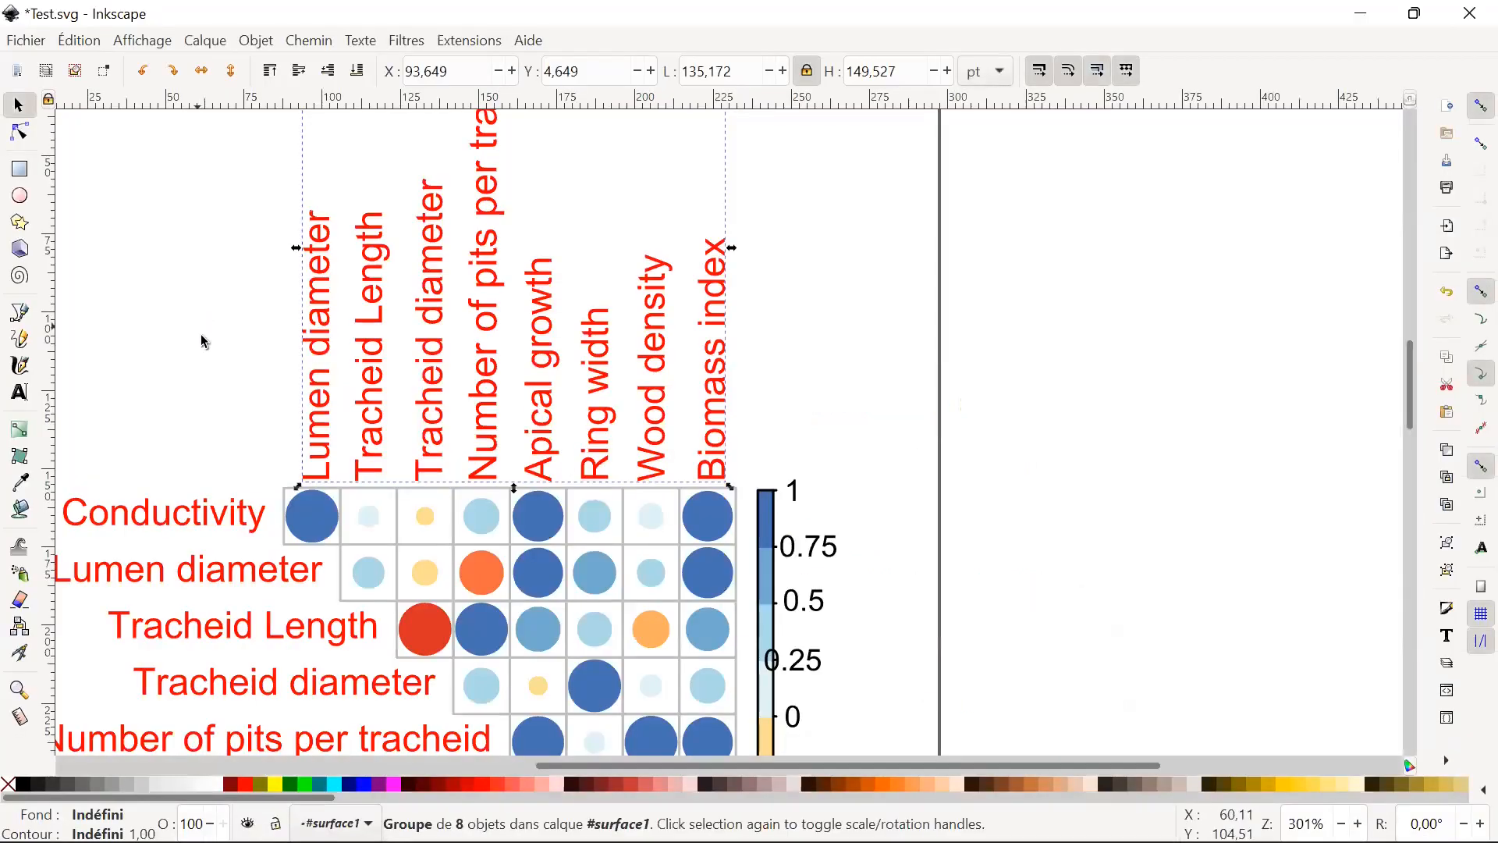
ctrl+scroll(382, 428, down, 1)
ctrl+scroll(616, 465, down, 1)
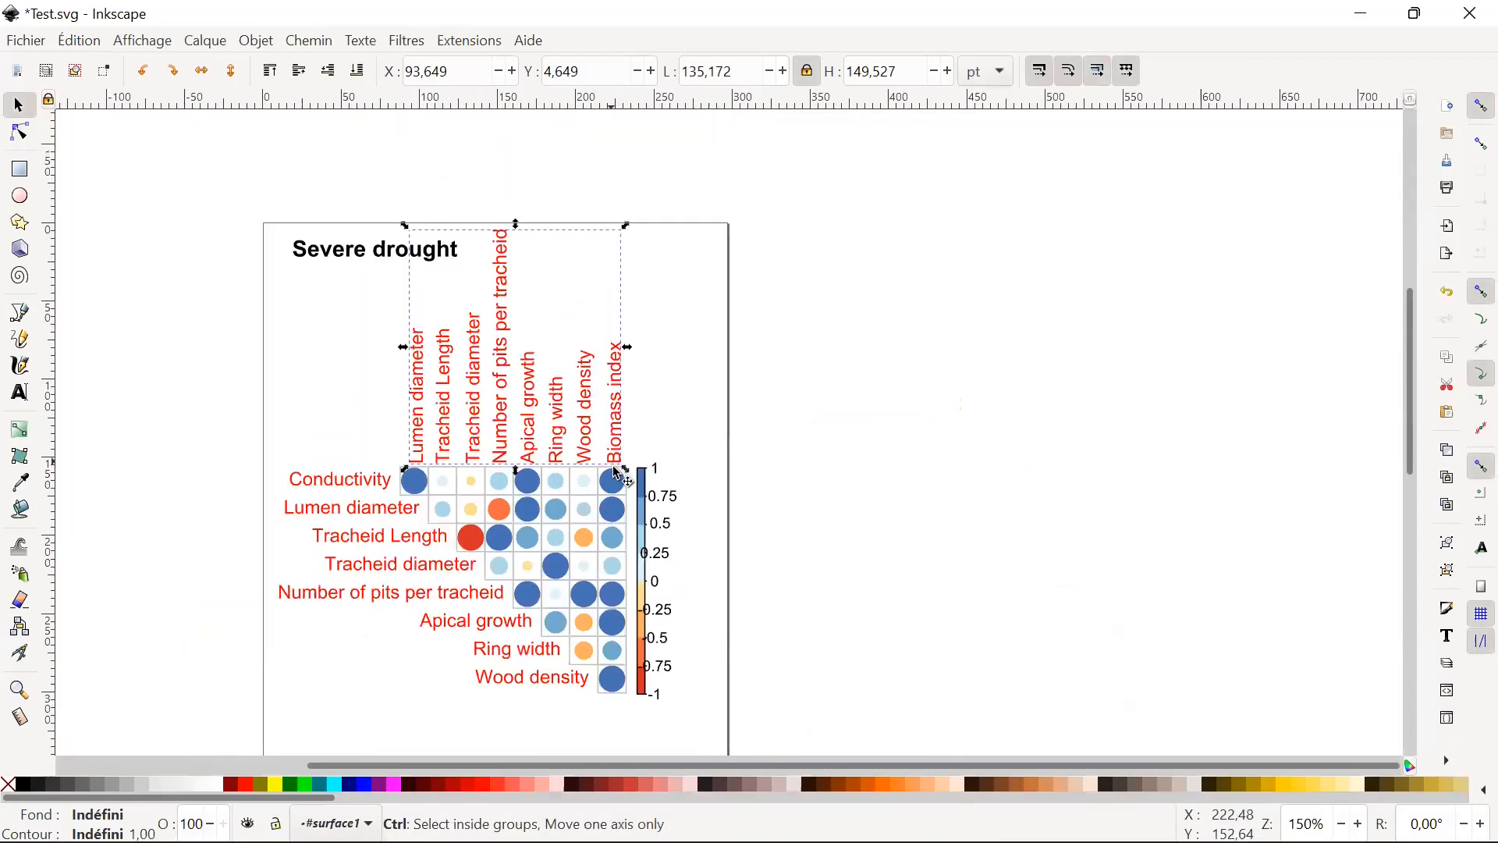
scroll(868, 474, down, 1)
scroll(866, 474, up, 1)
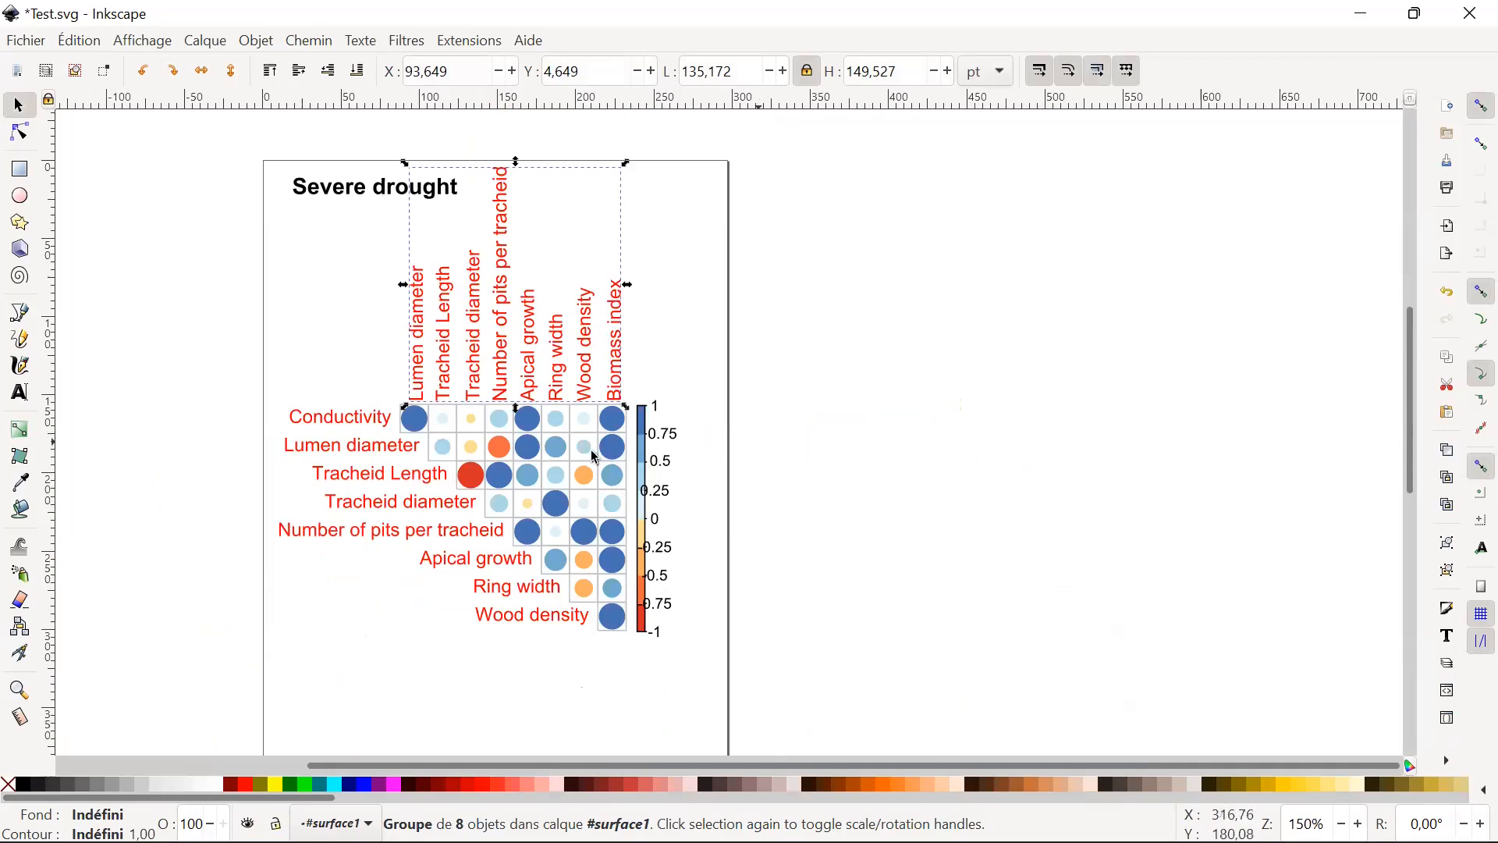
click(150, 379)
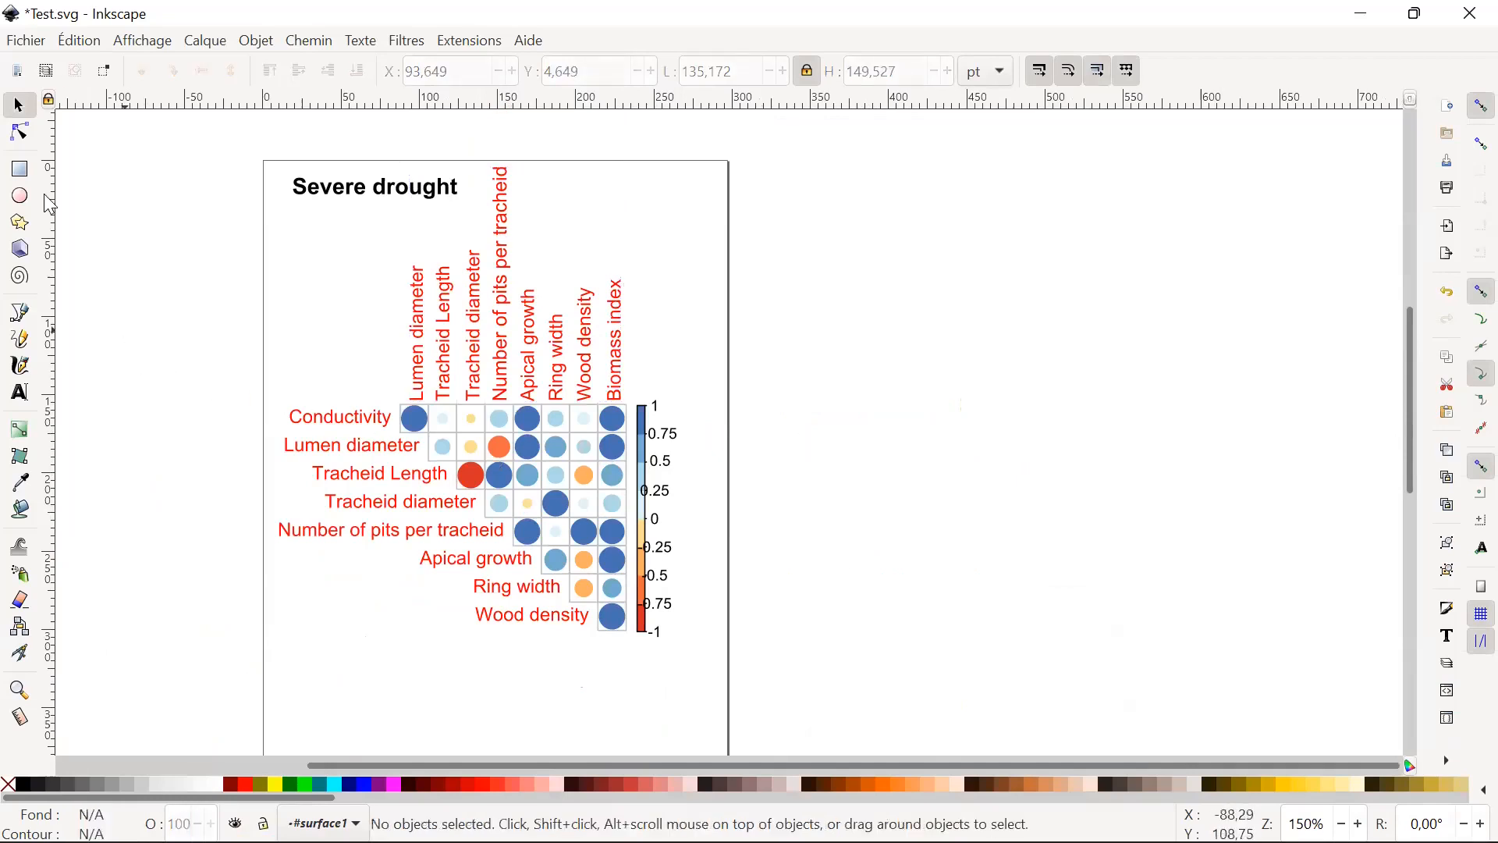
Save the plot to the desktop as Test.pdf, using PDF 1.5, embedded fonts and the exported object's size.
click(29, 40)
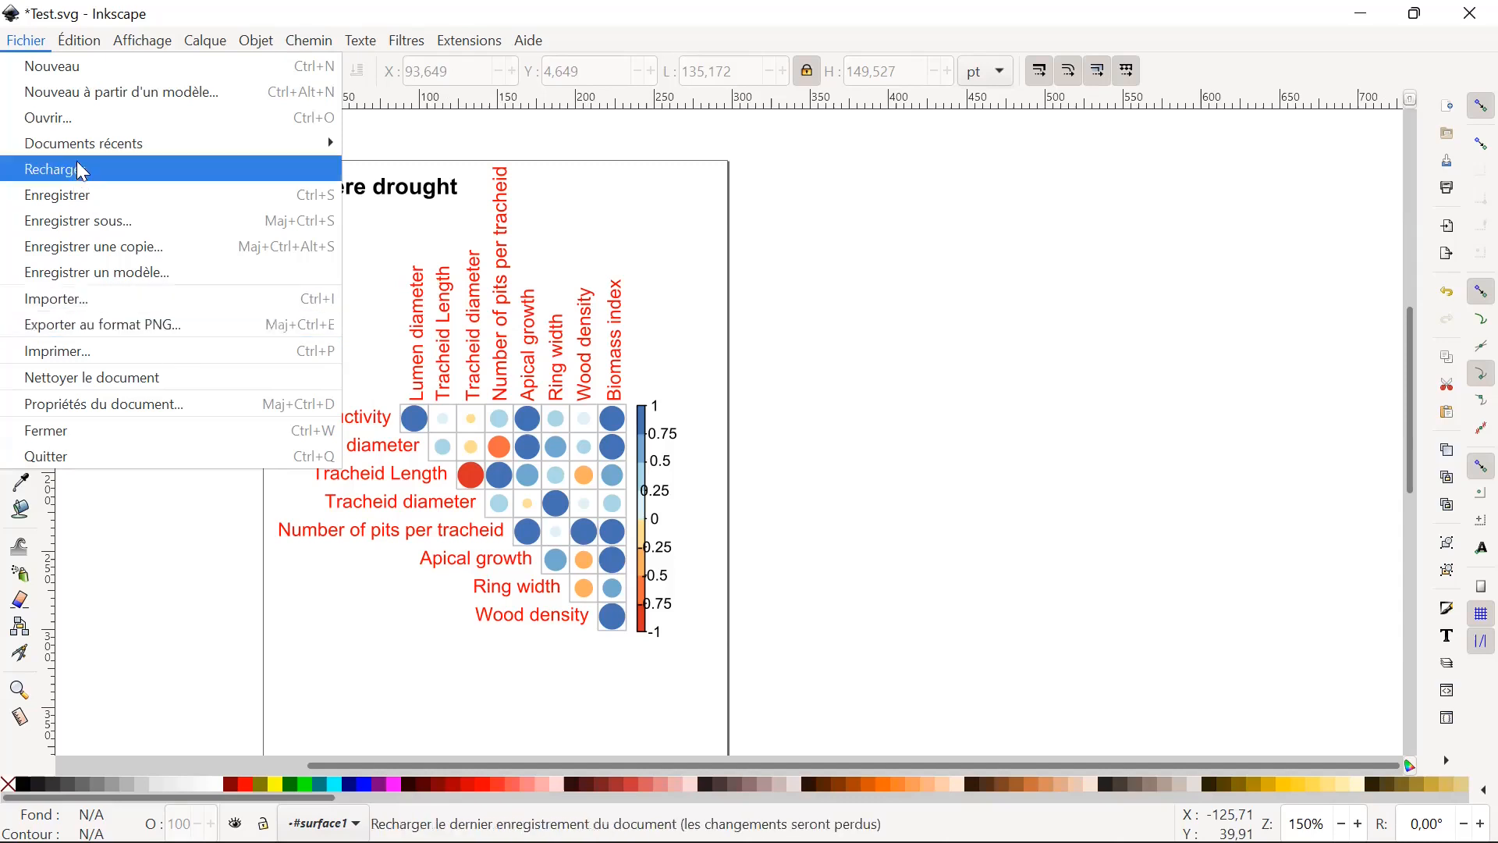
click(142, 222)
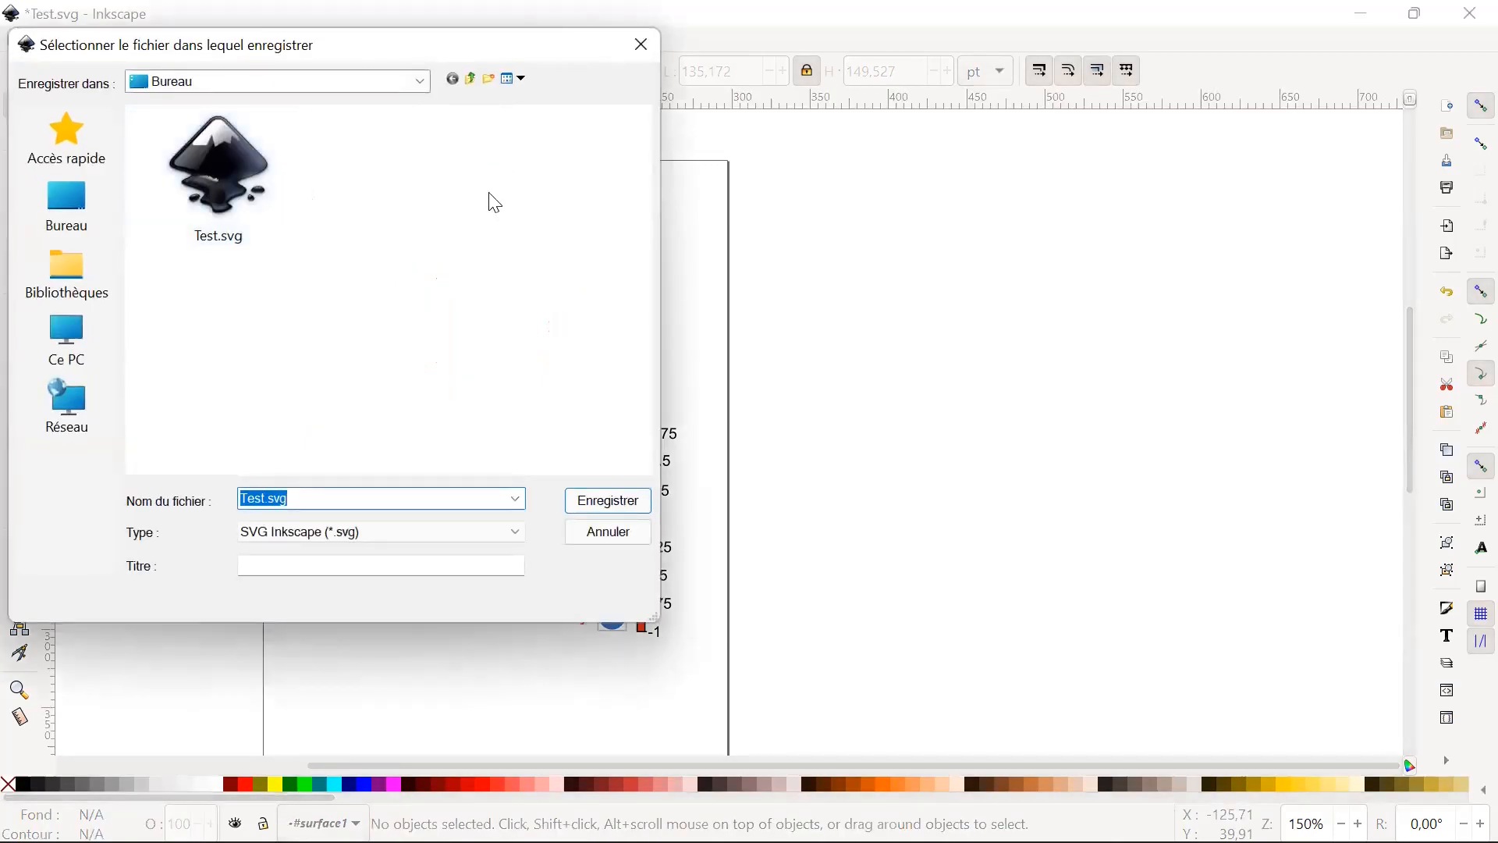
click(421, 523)
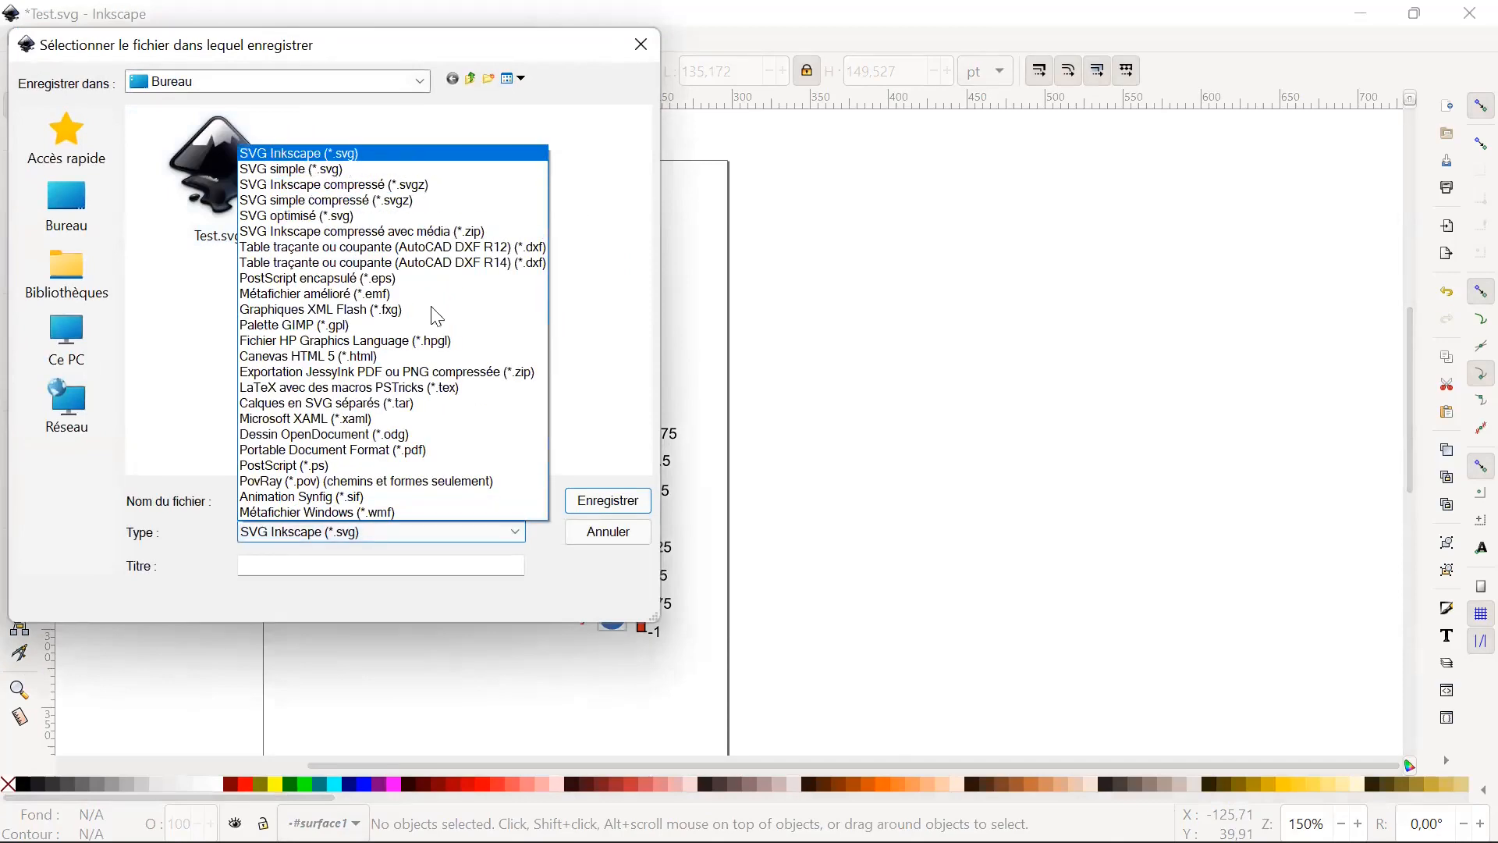
click(458, 452)
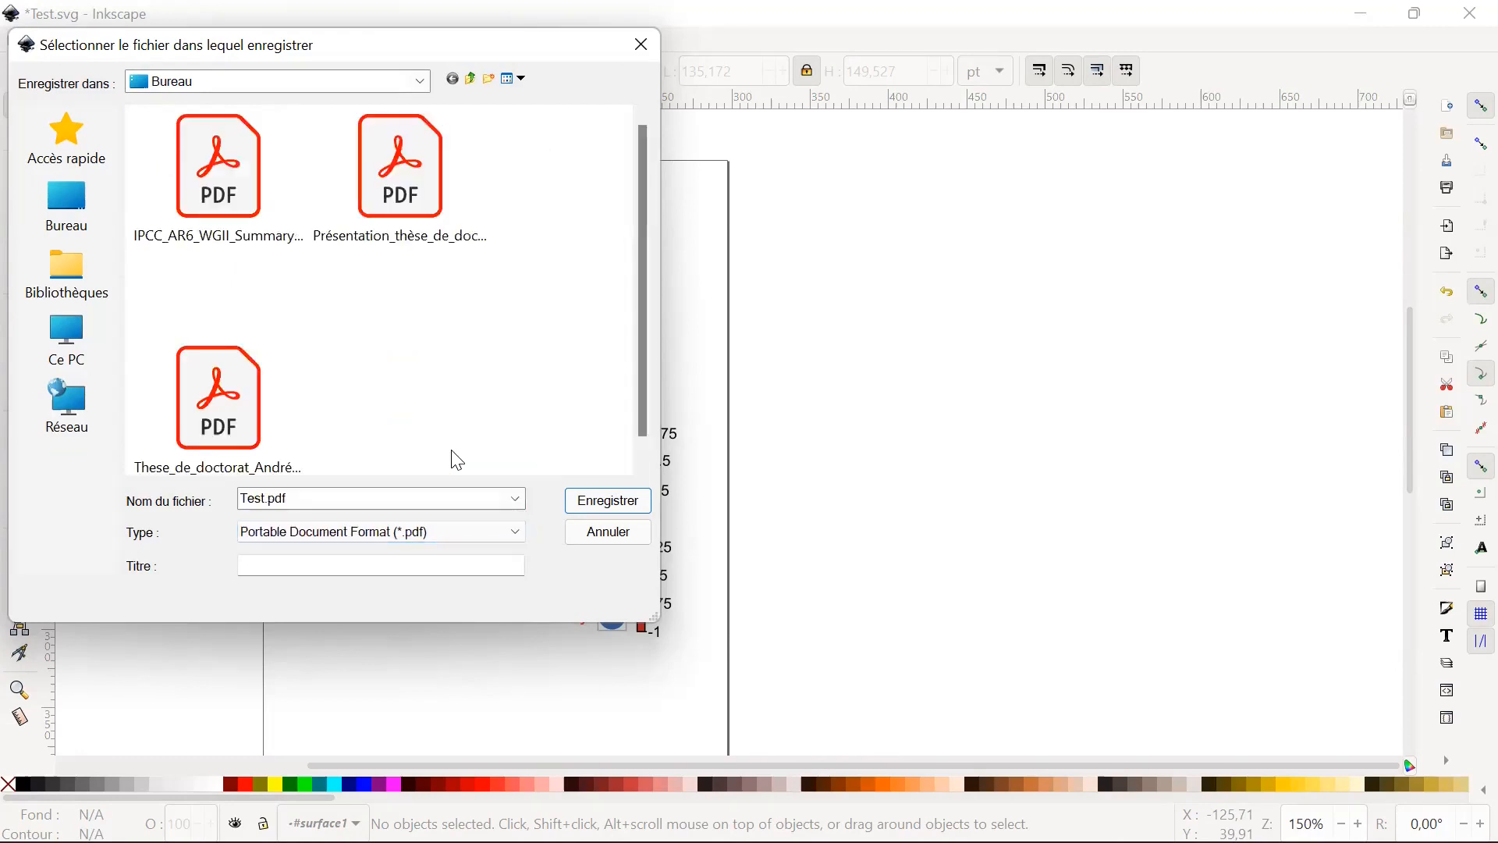
click(597, 503)
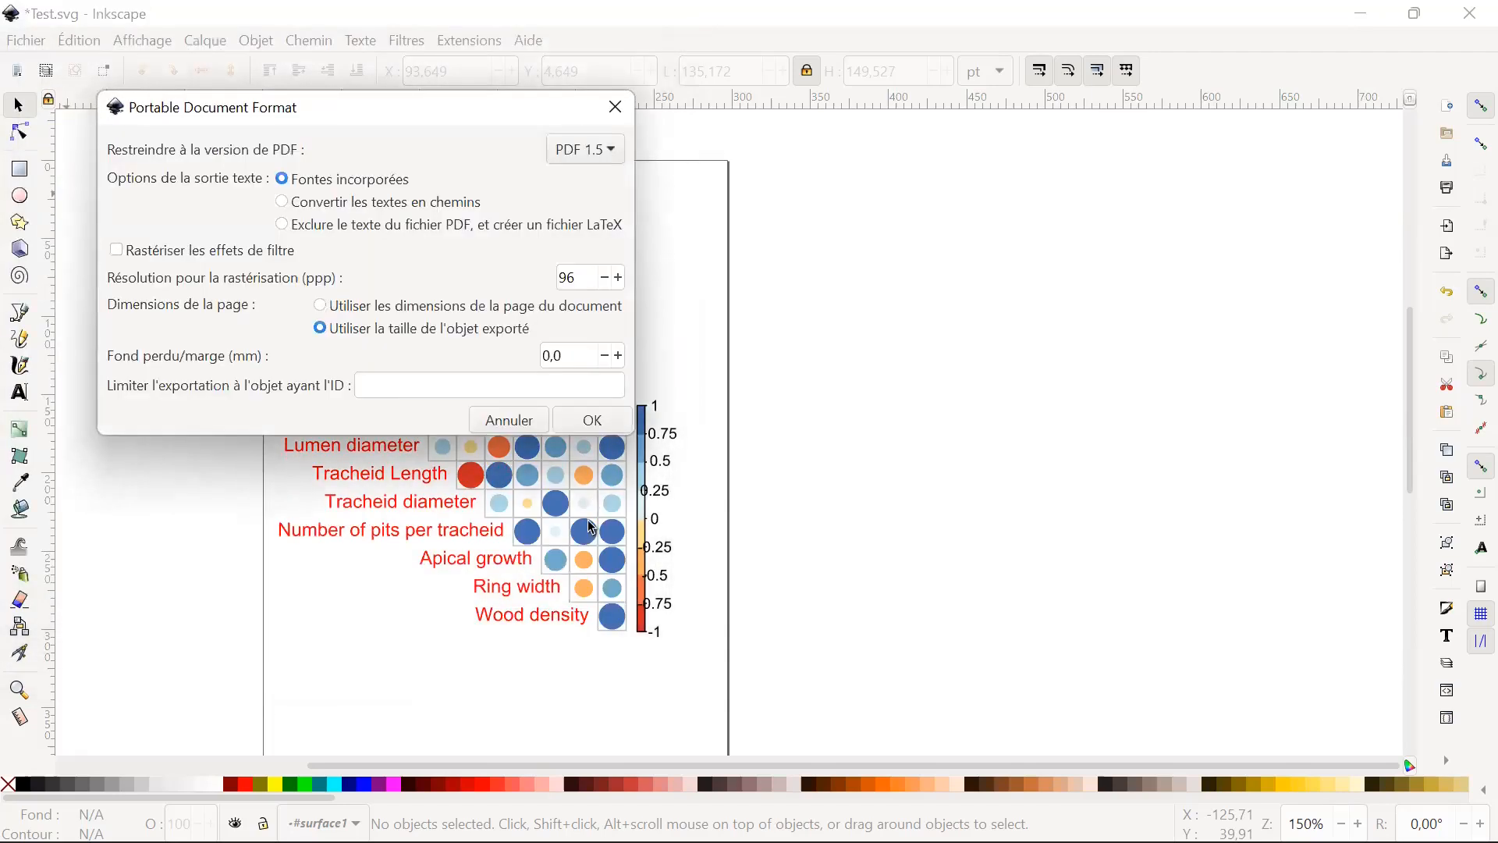
click(593, 422)
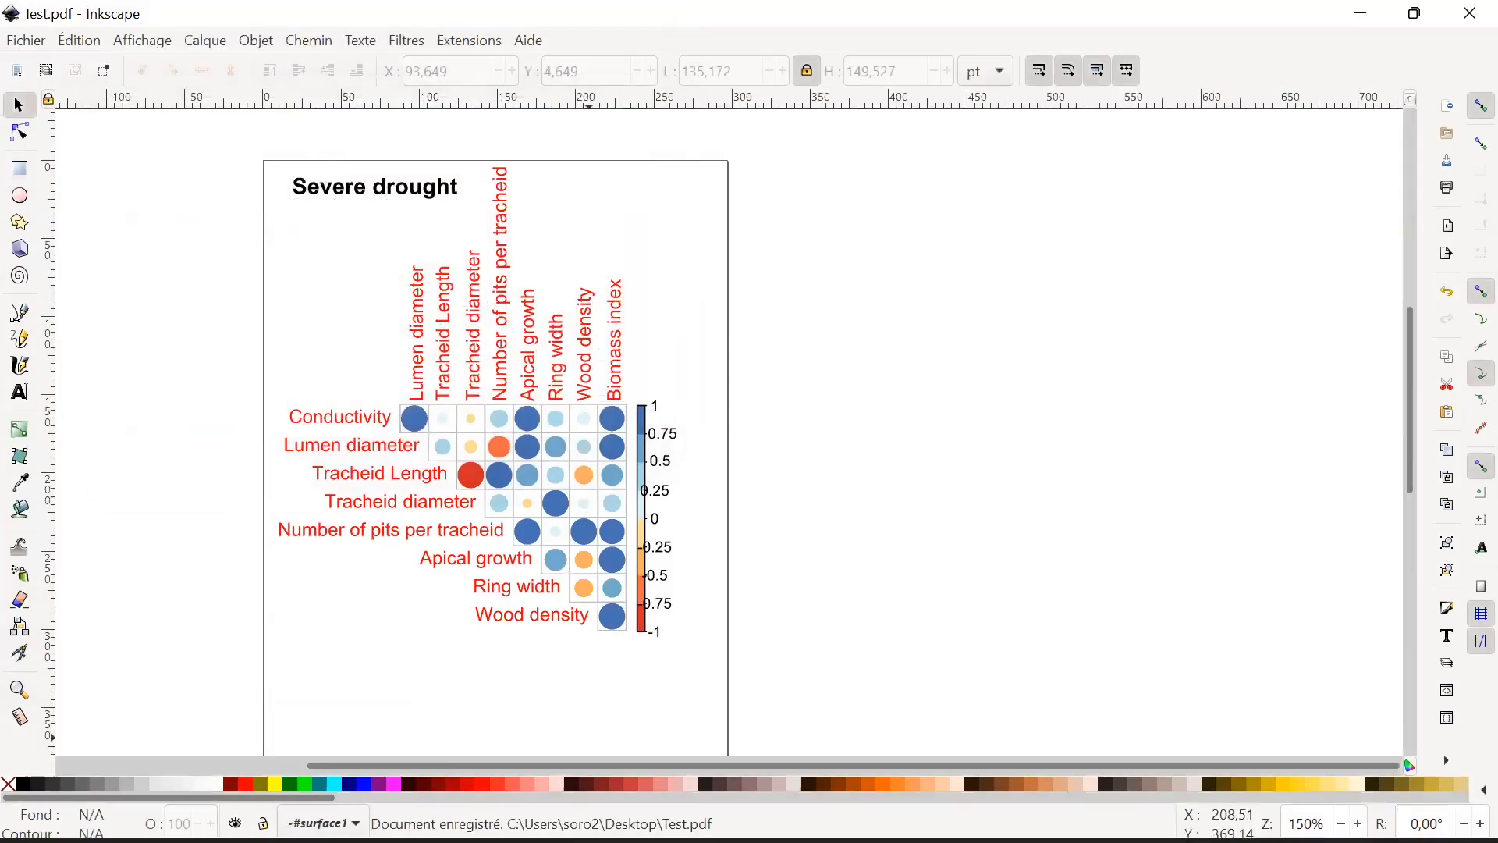
Switch to the desktop folder in File Explorer and open the exported Test.pdf in Acrobat Reader.
mouse_move(587, 839)
click(634, 816)
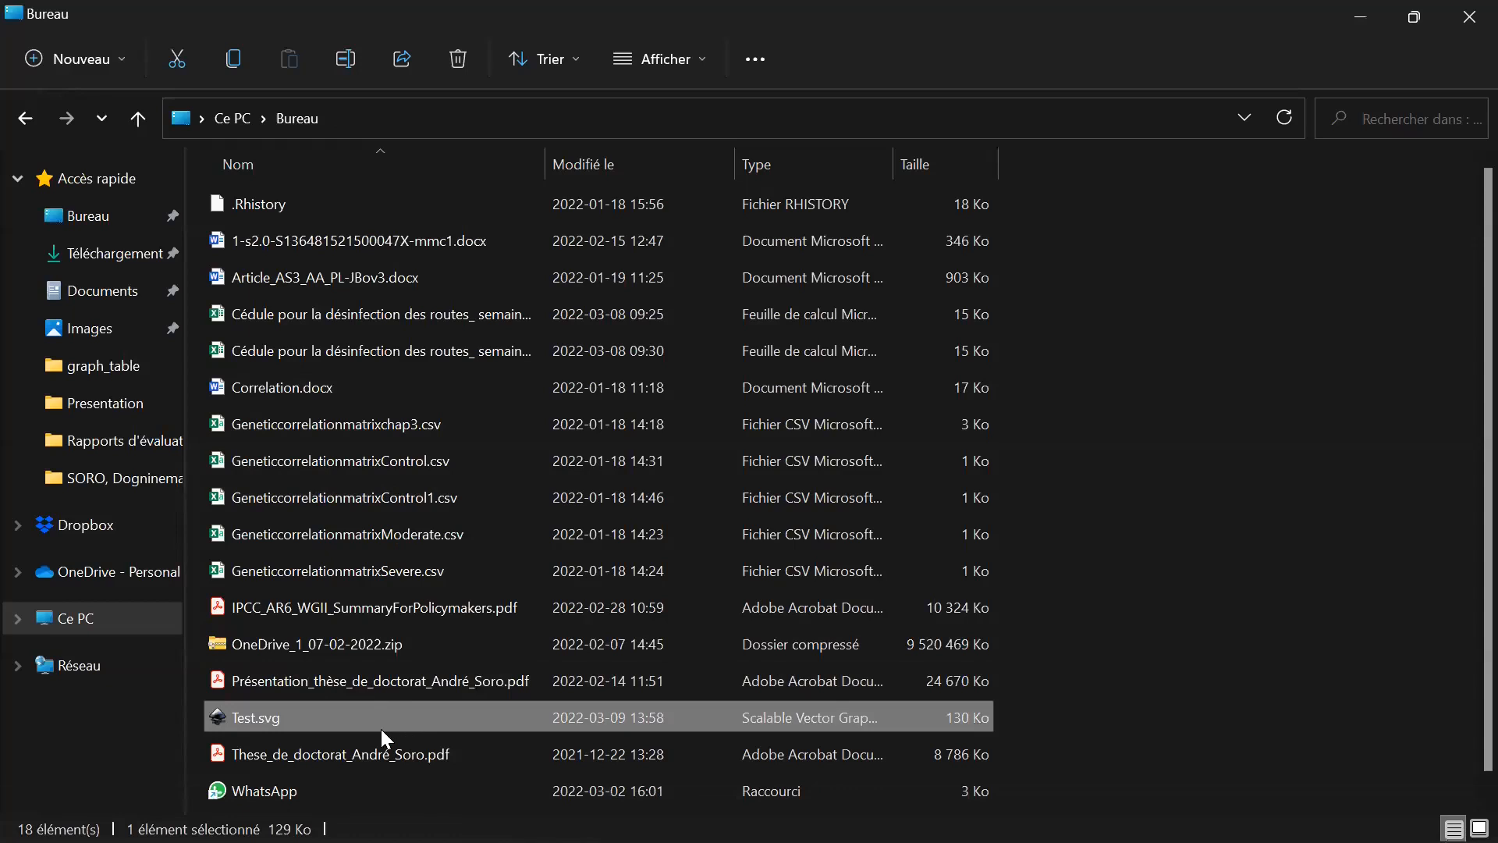
scroll(429, 687, down, 1)
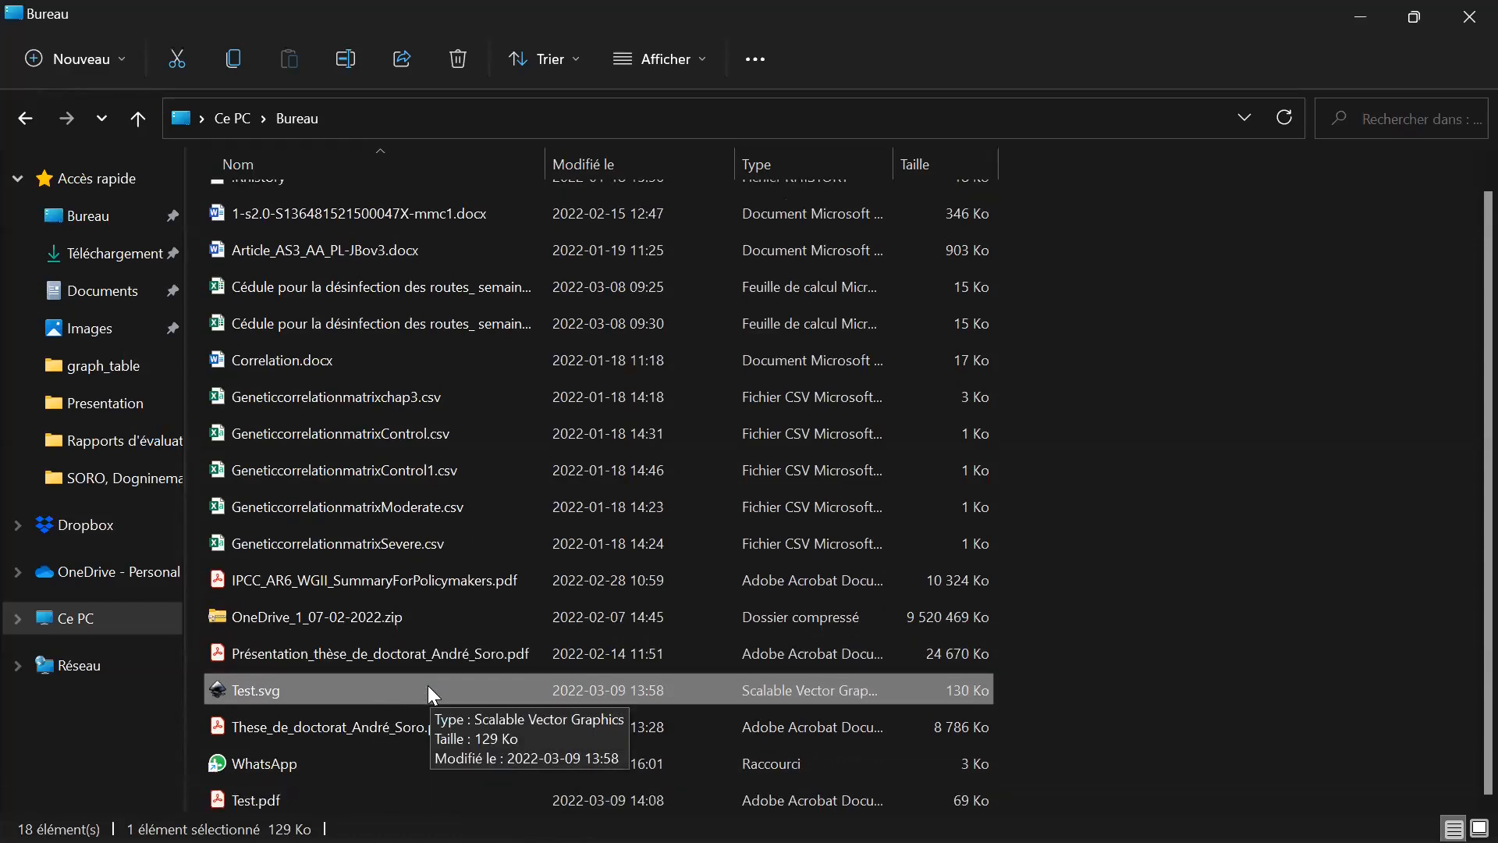
click(371, 800)
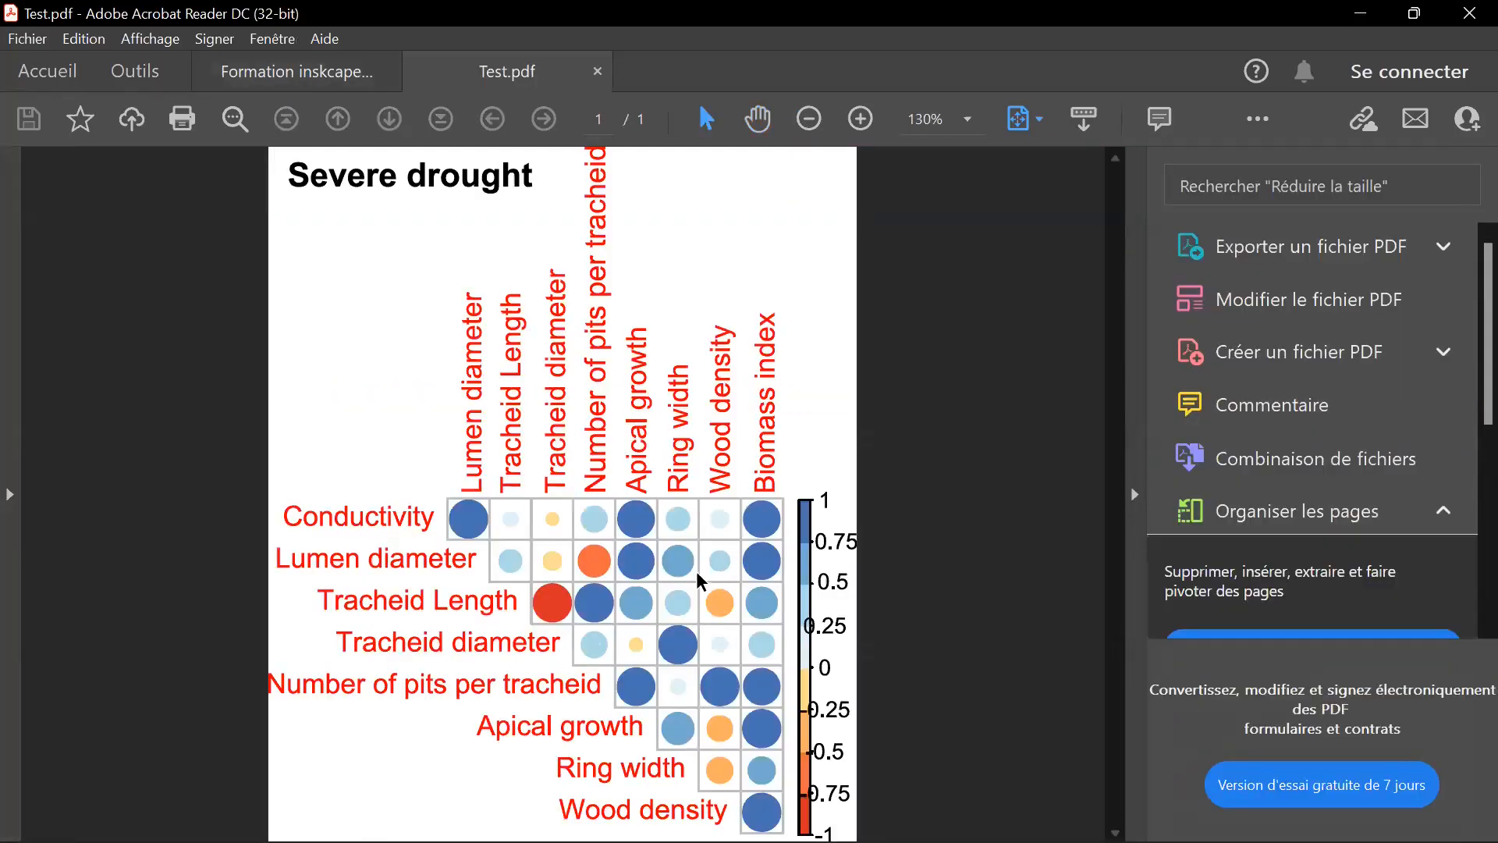
Examine the sharpness of the labels and circles in Test.pdf at up to 1600% magnification.
scroll(714, 571, down, 2)
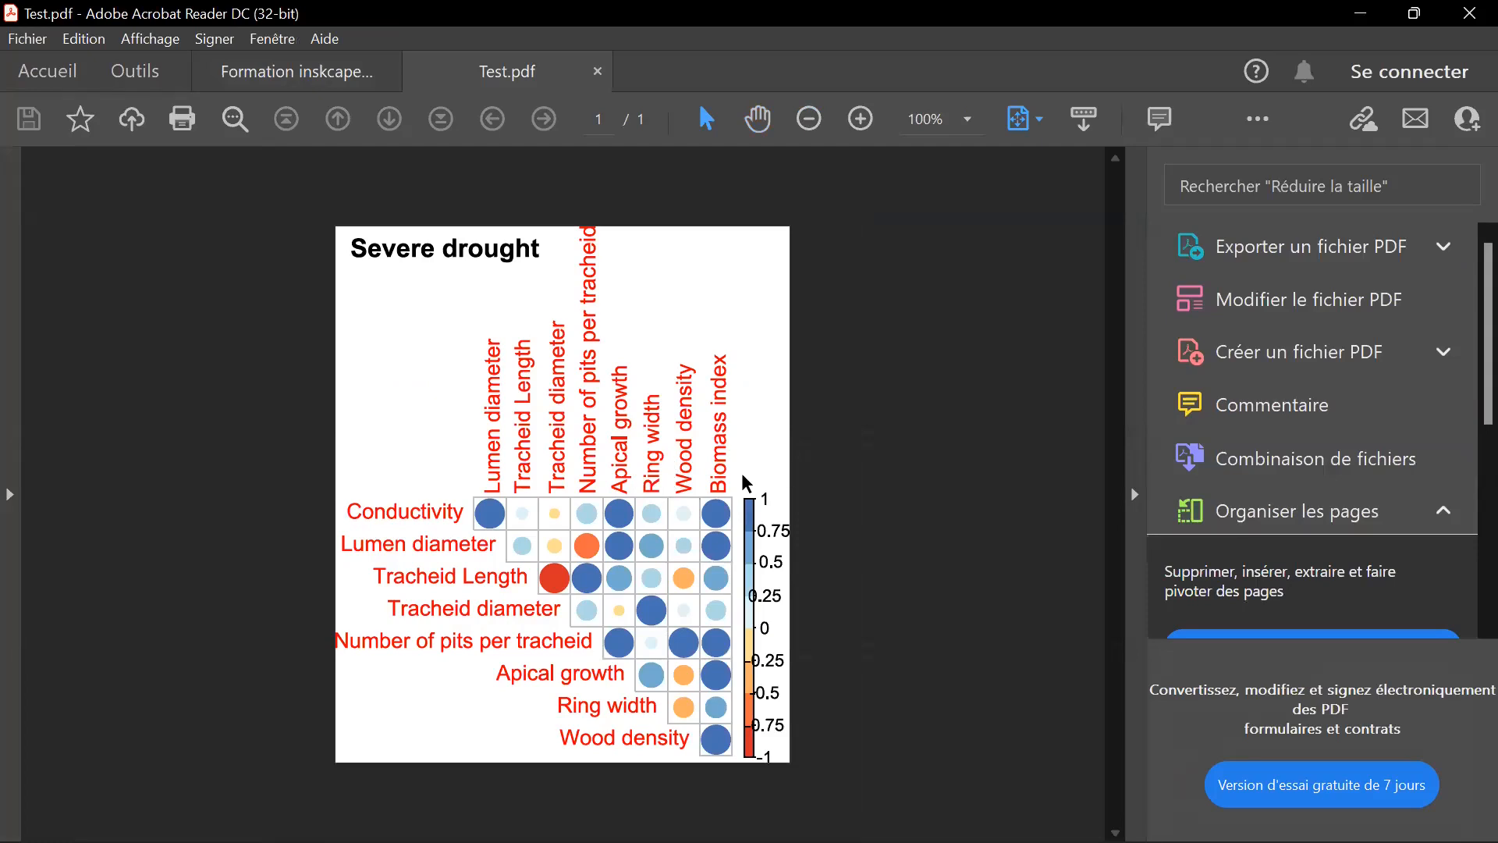
scroll(676, 504, up, 9)
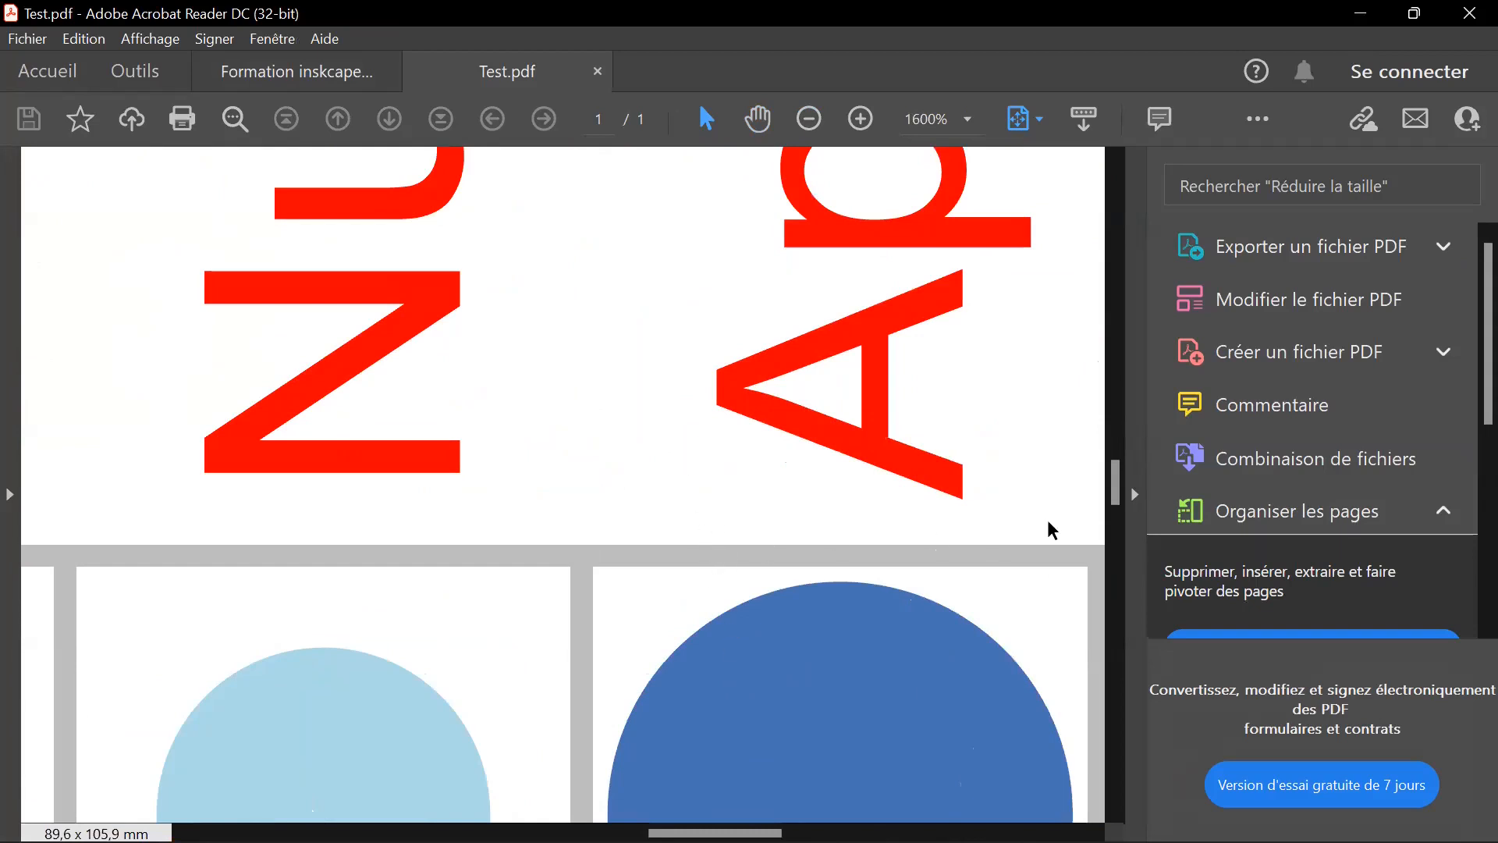
drag(1114, 484, 1114, 436)
scroll(1013, 463, up, 4)
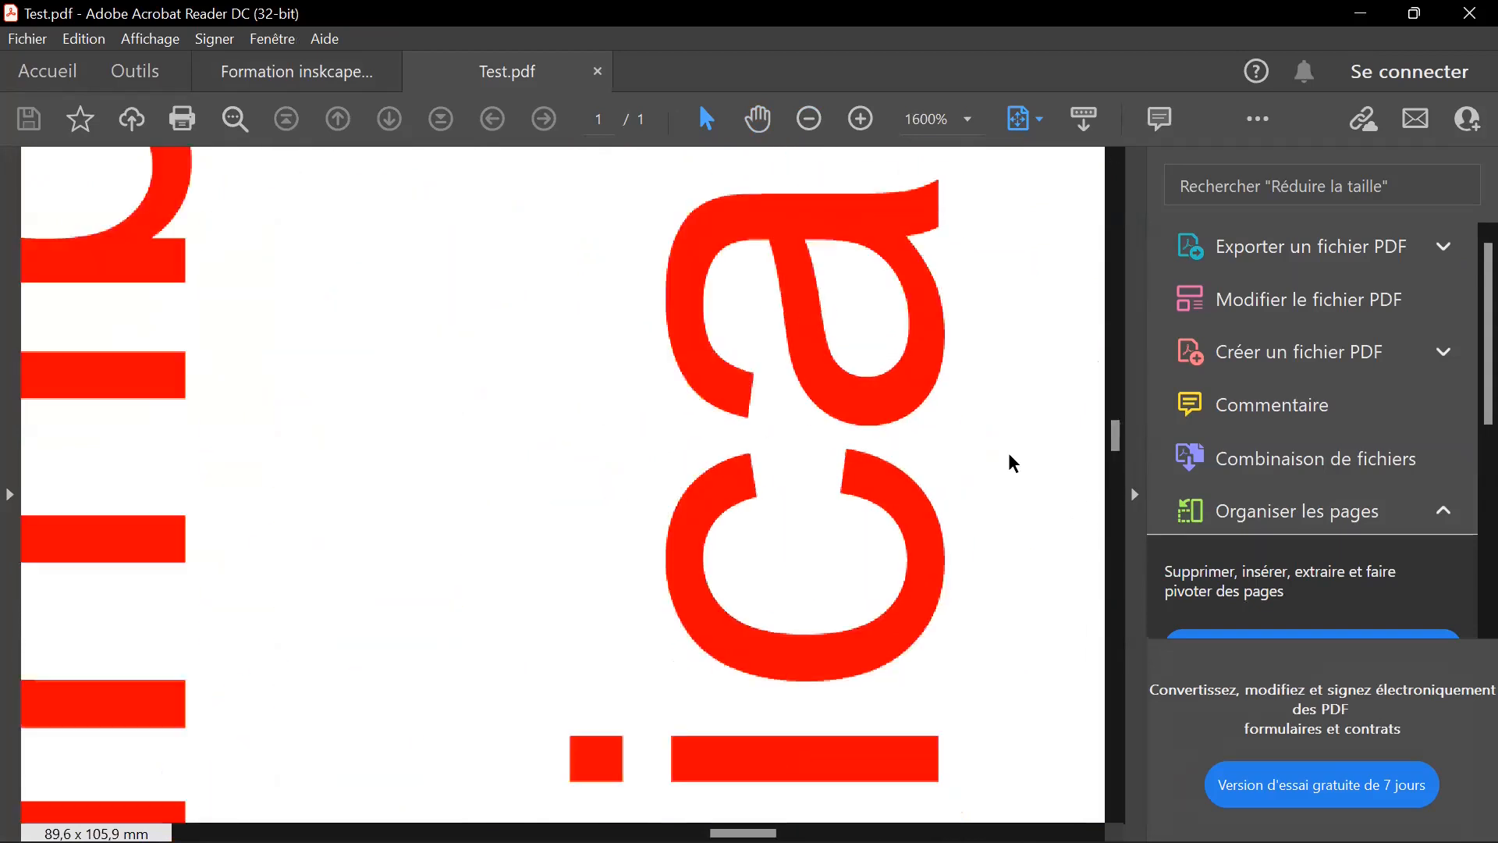
scroll(1013, 463, down, 8)
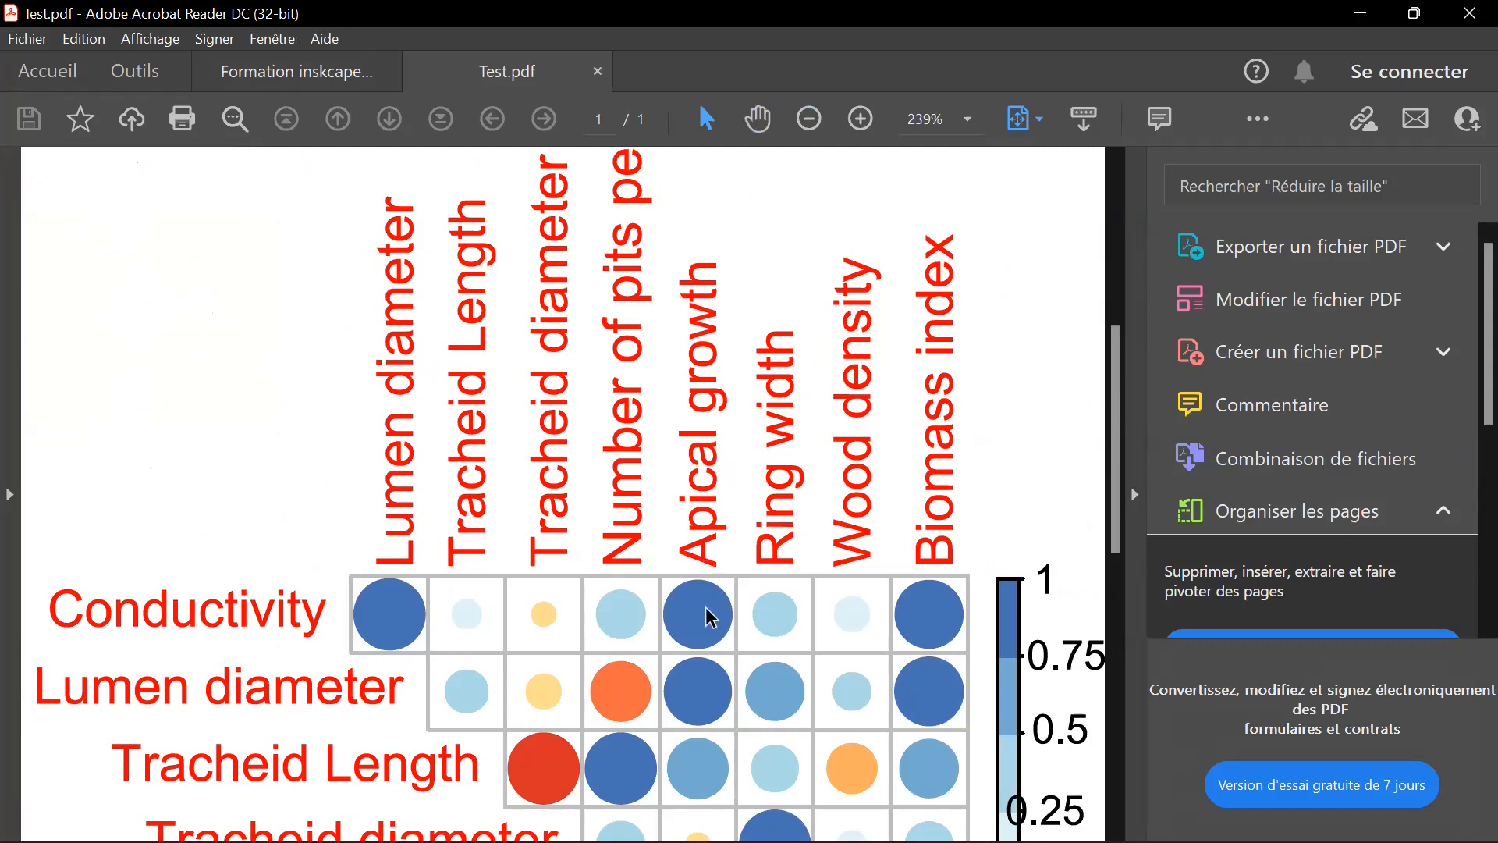
Close Test.pdf in Acrobat Reader and switch to the empty new document in Inkscape.
click(599, 71)
mouse_move(839, 815)
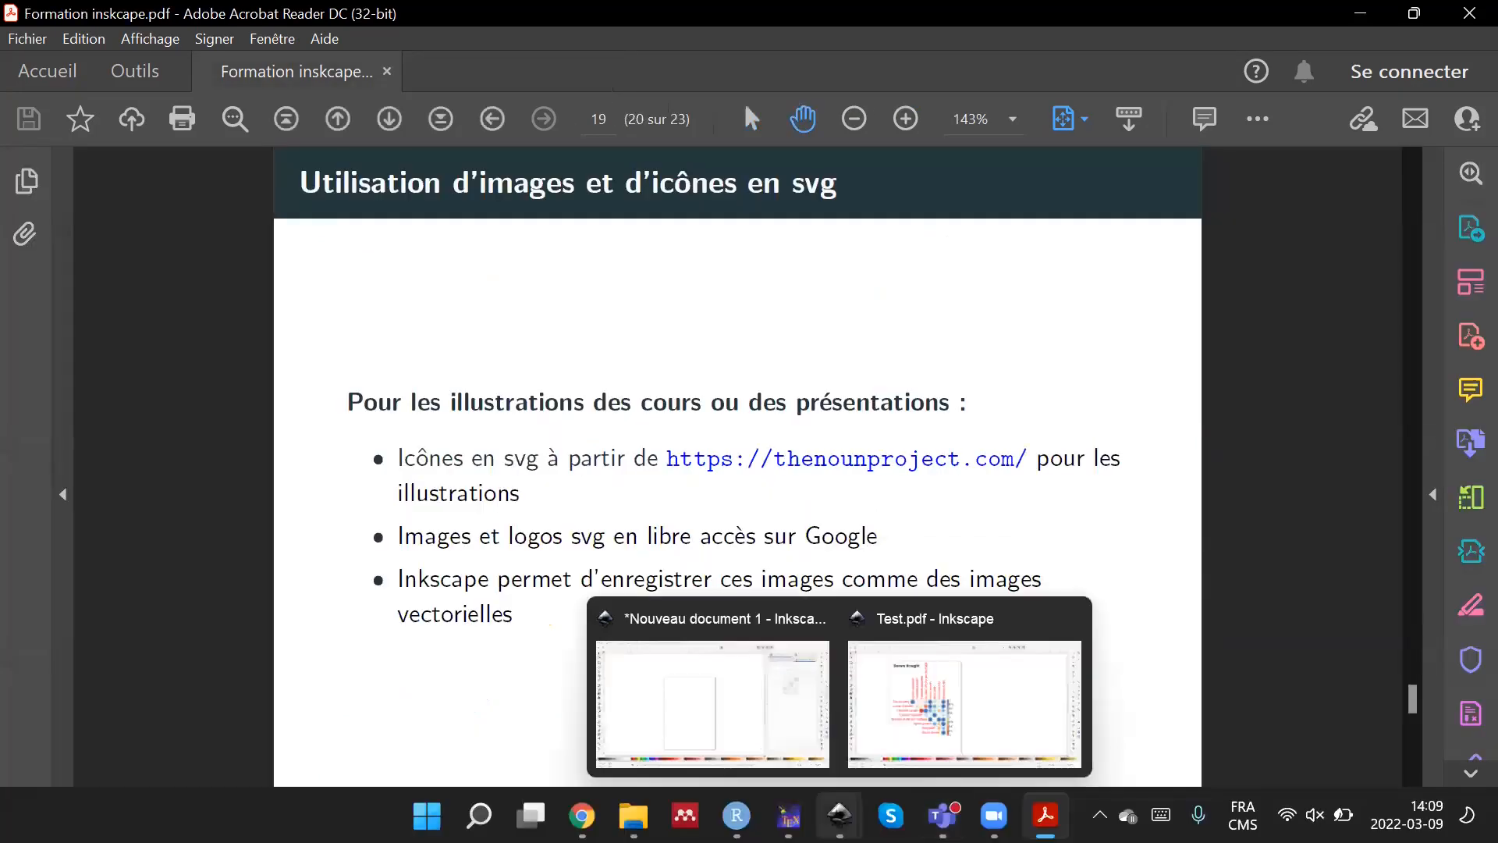
click(706, 671)
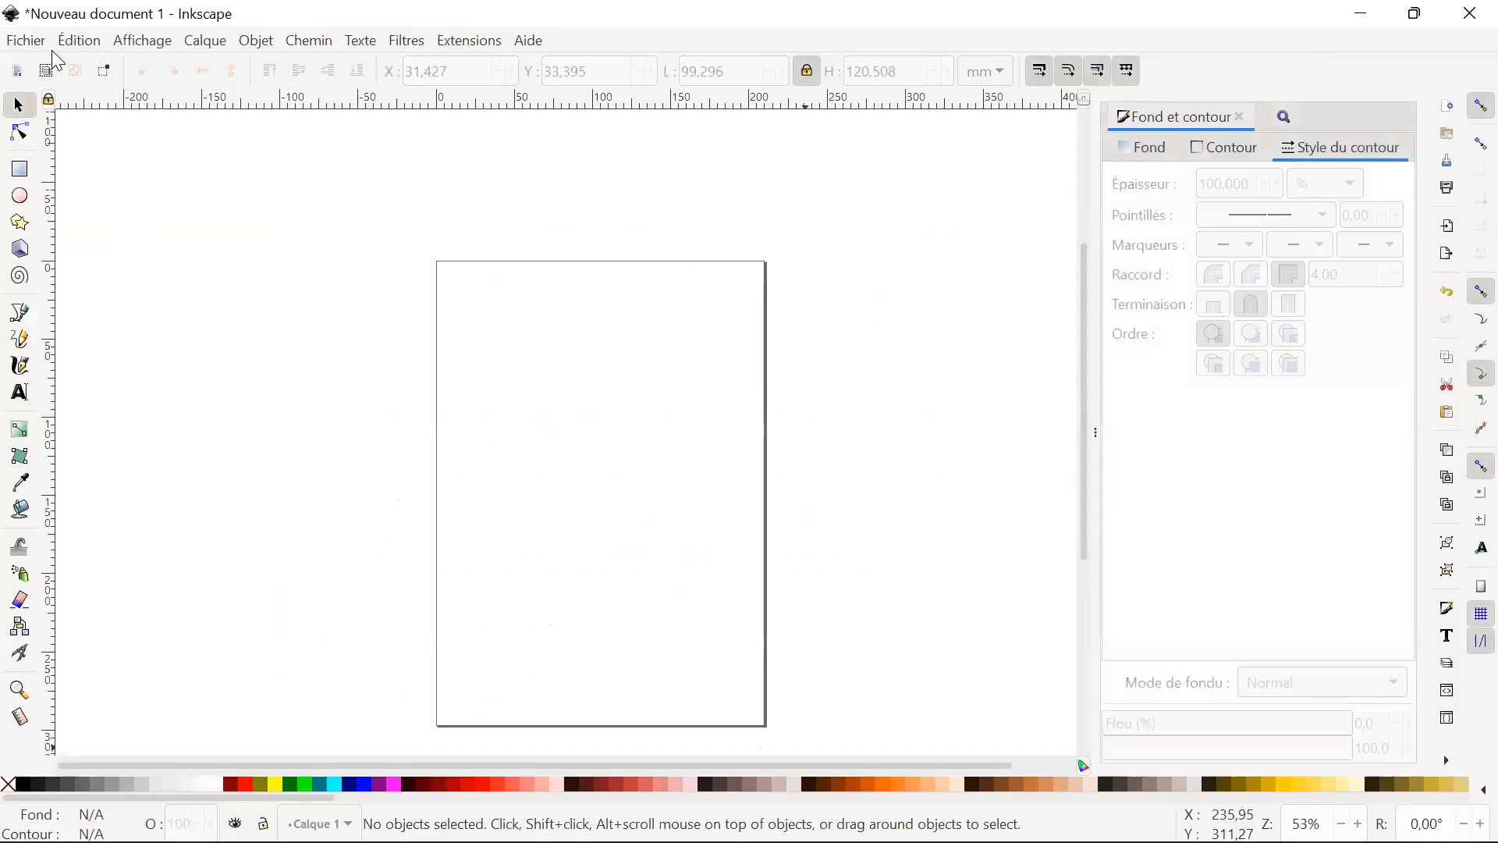
click(27, 41)
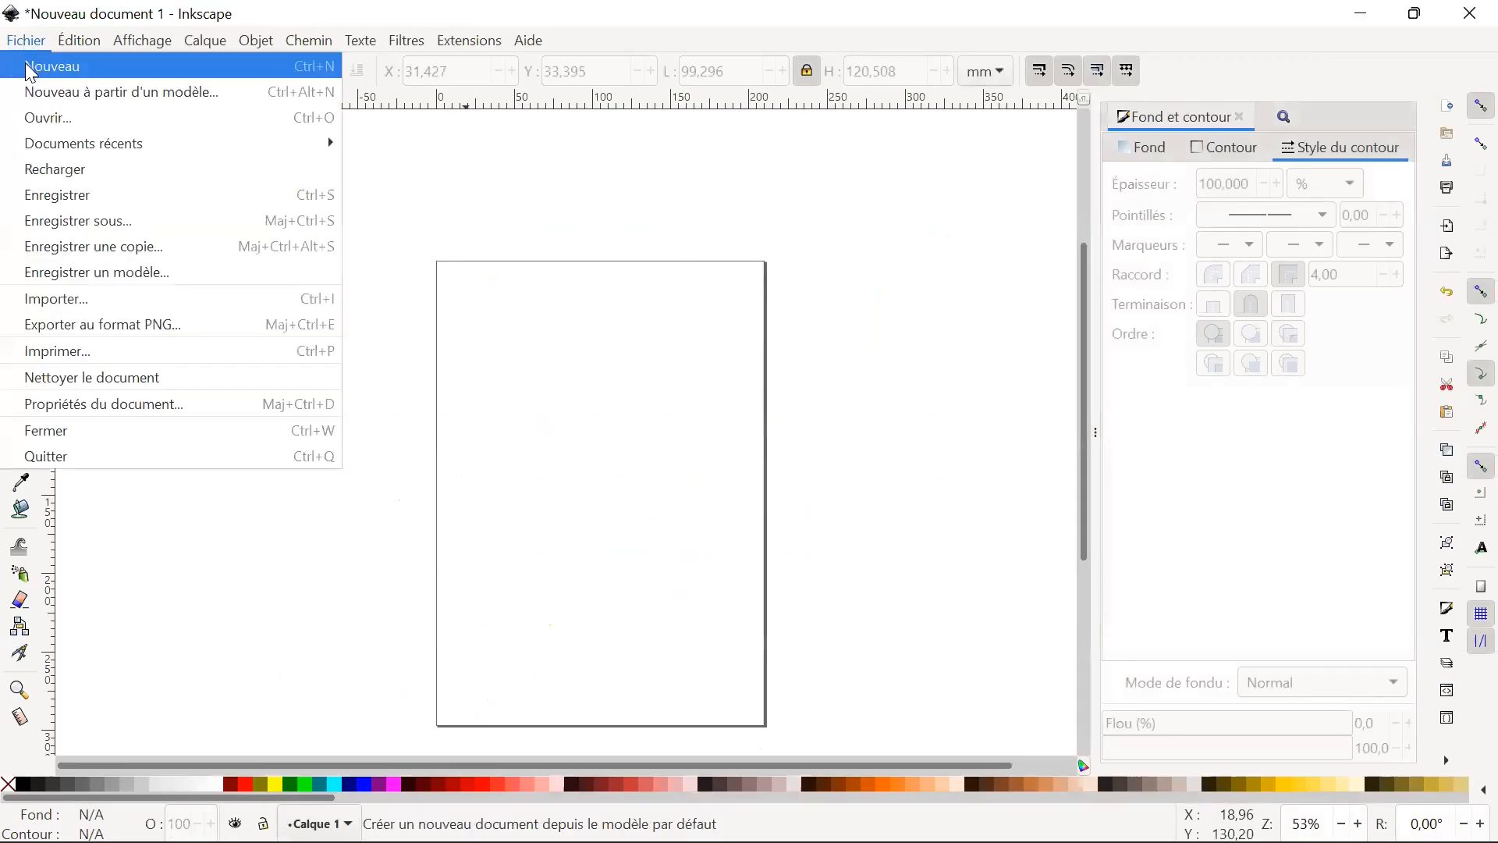
click(60, 129)
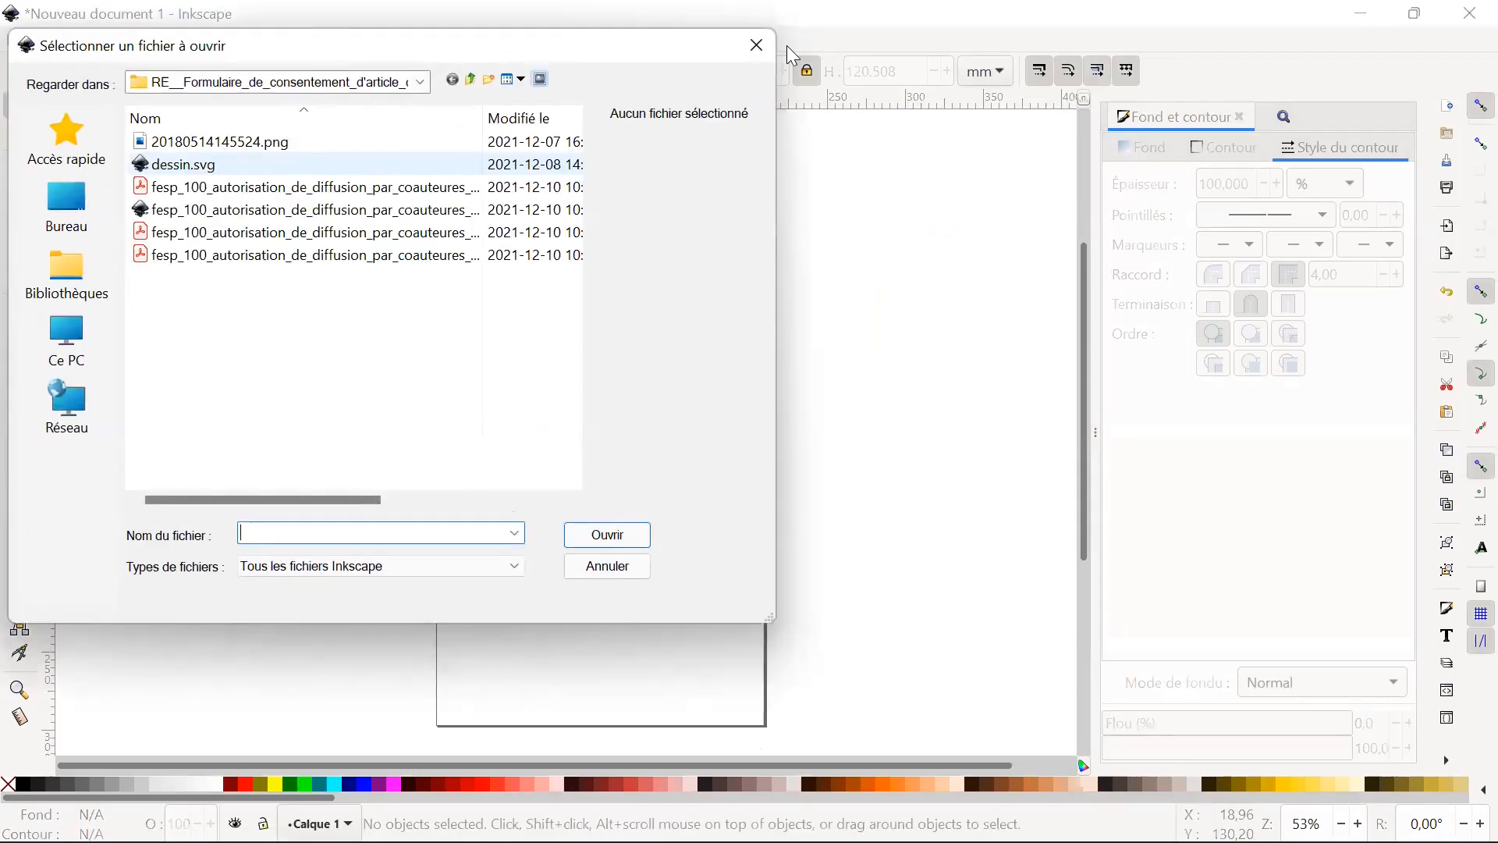
click(625, 563)
Import Test.pdf from the desktop into the blank document, using internal import with font replacement and embedded images.
click(26, 41)
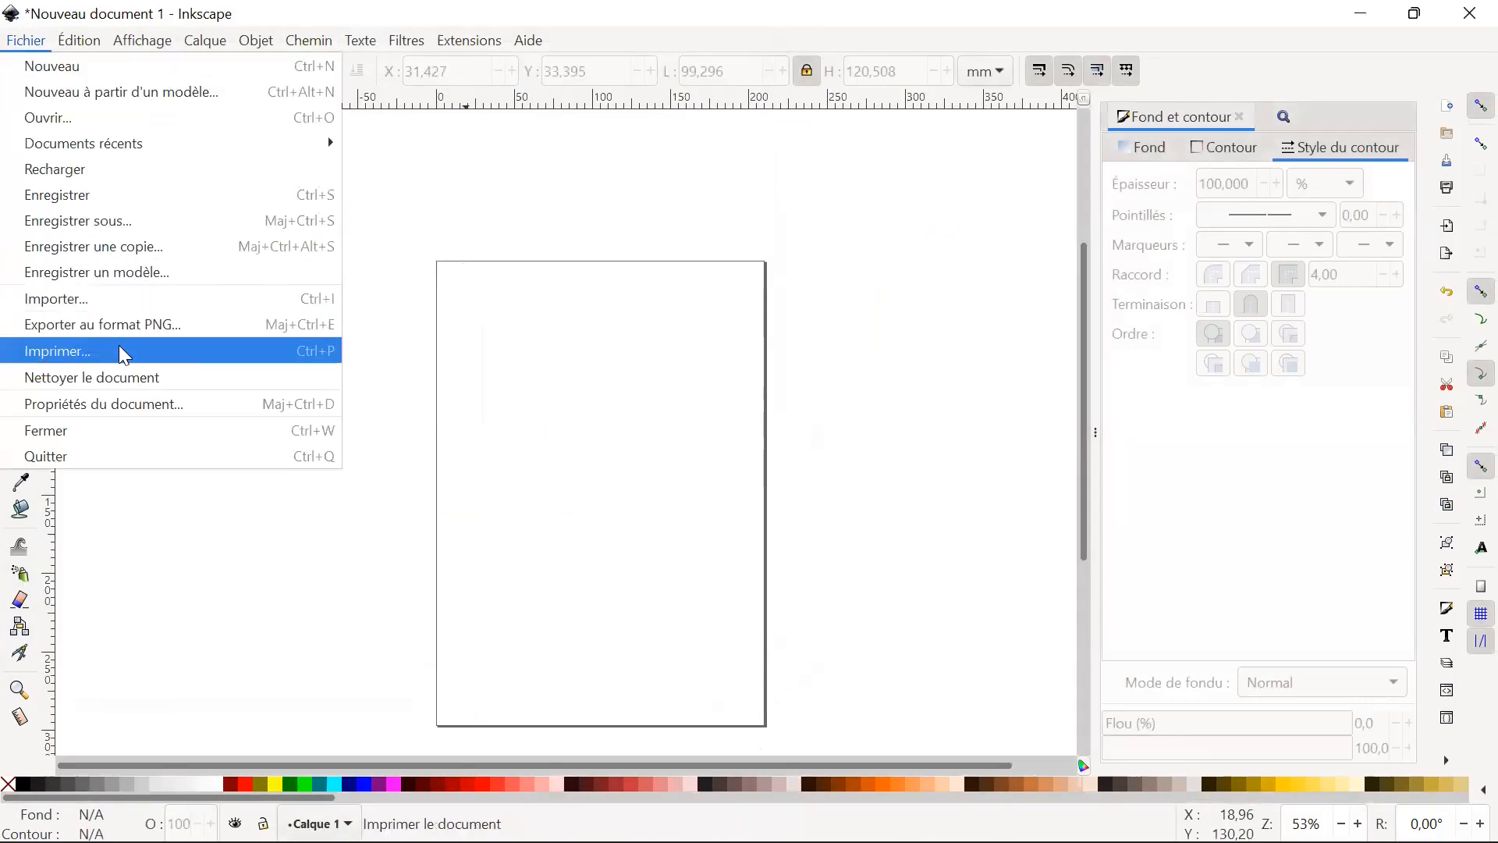
click(141, 300)
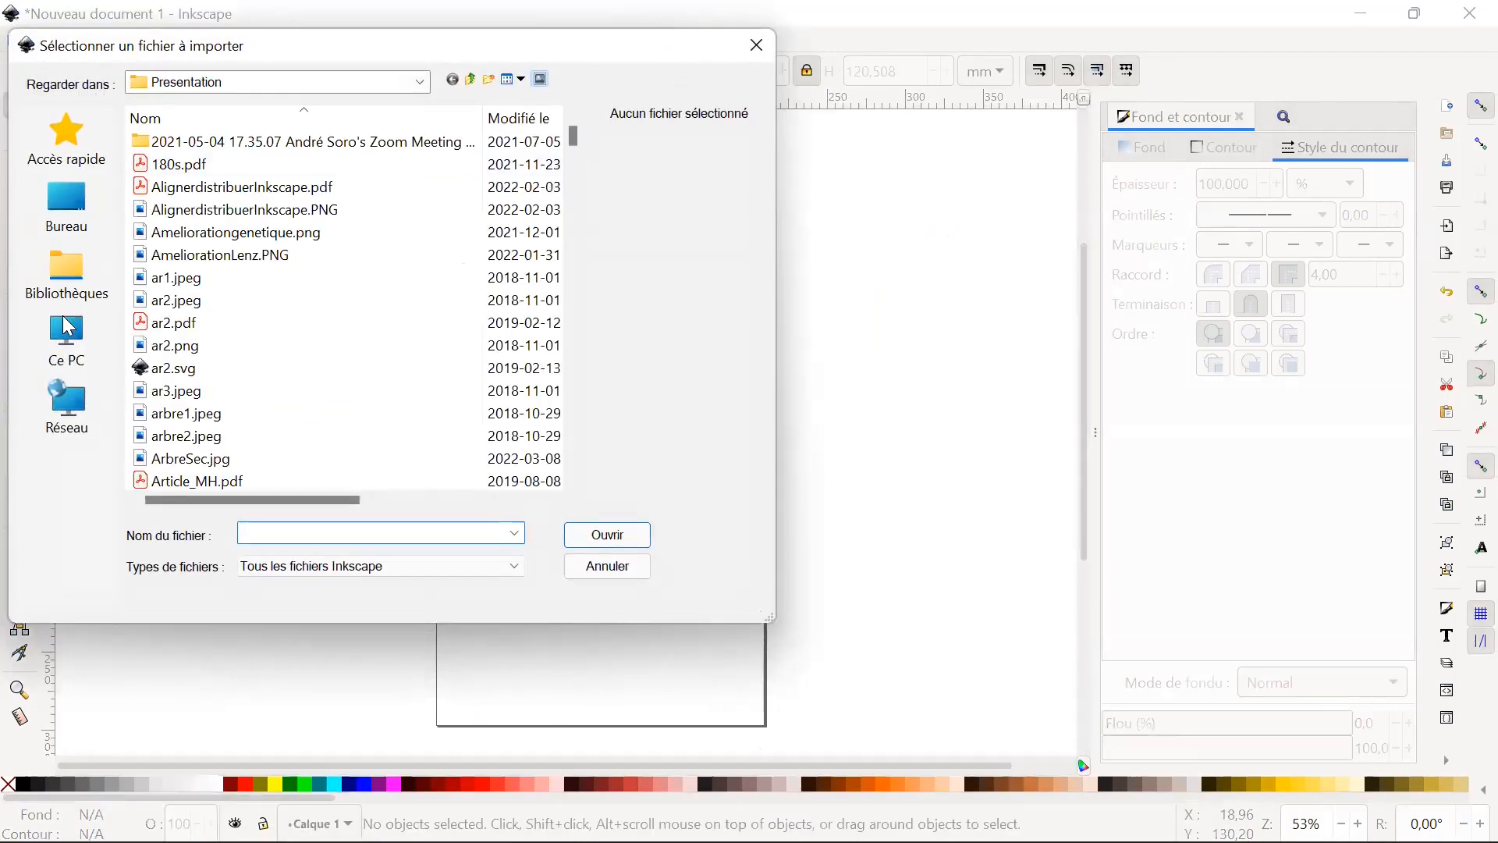
click(89, 199)
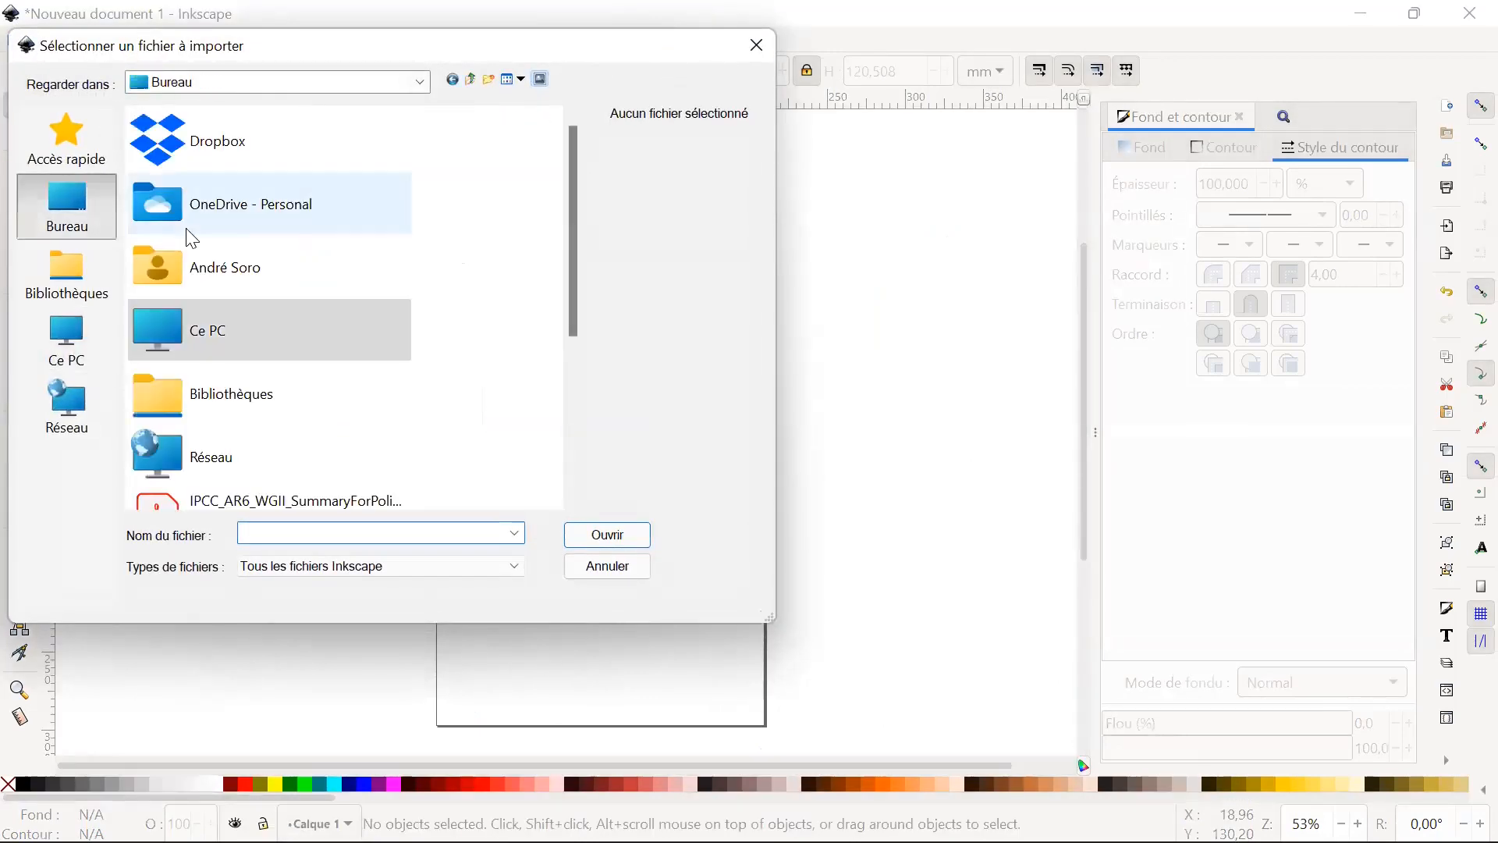
scroll(351, 328, down, 2)
scroll(356, 344, down, 2)
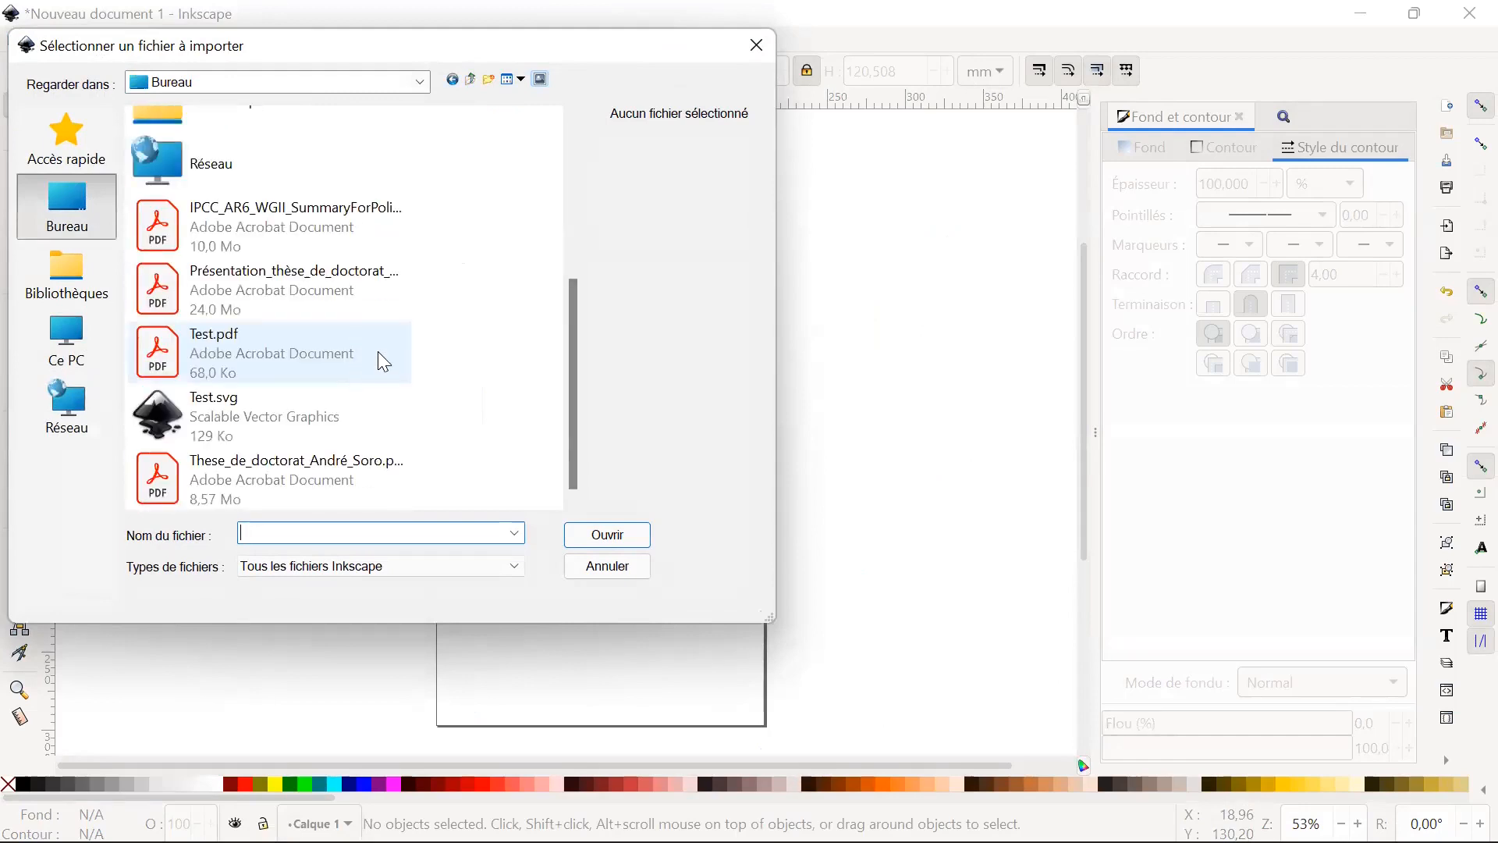
click(380, 354)
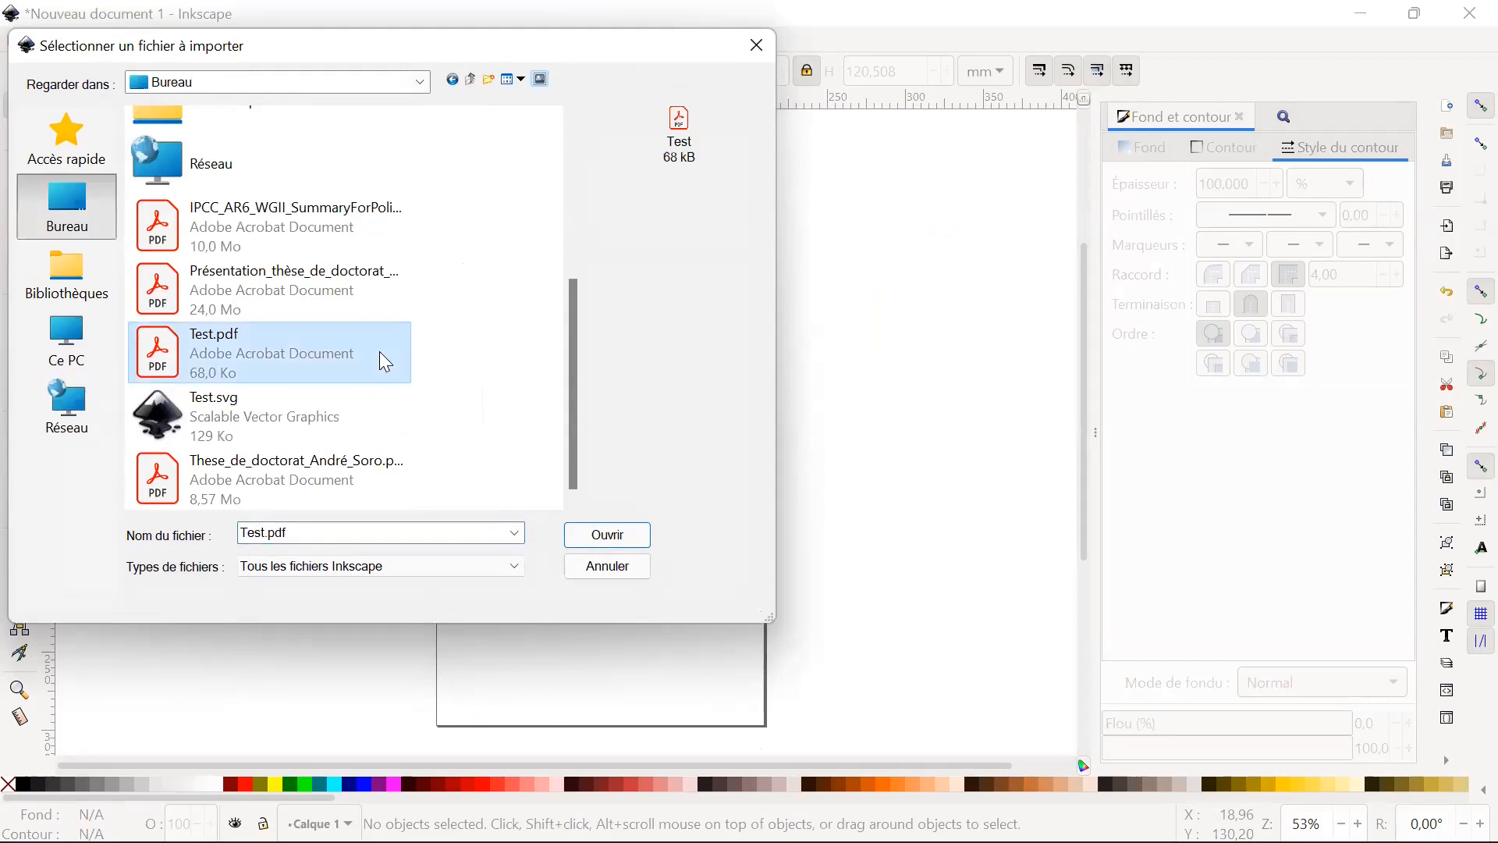
click(610, 535)
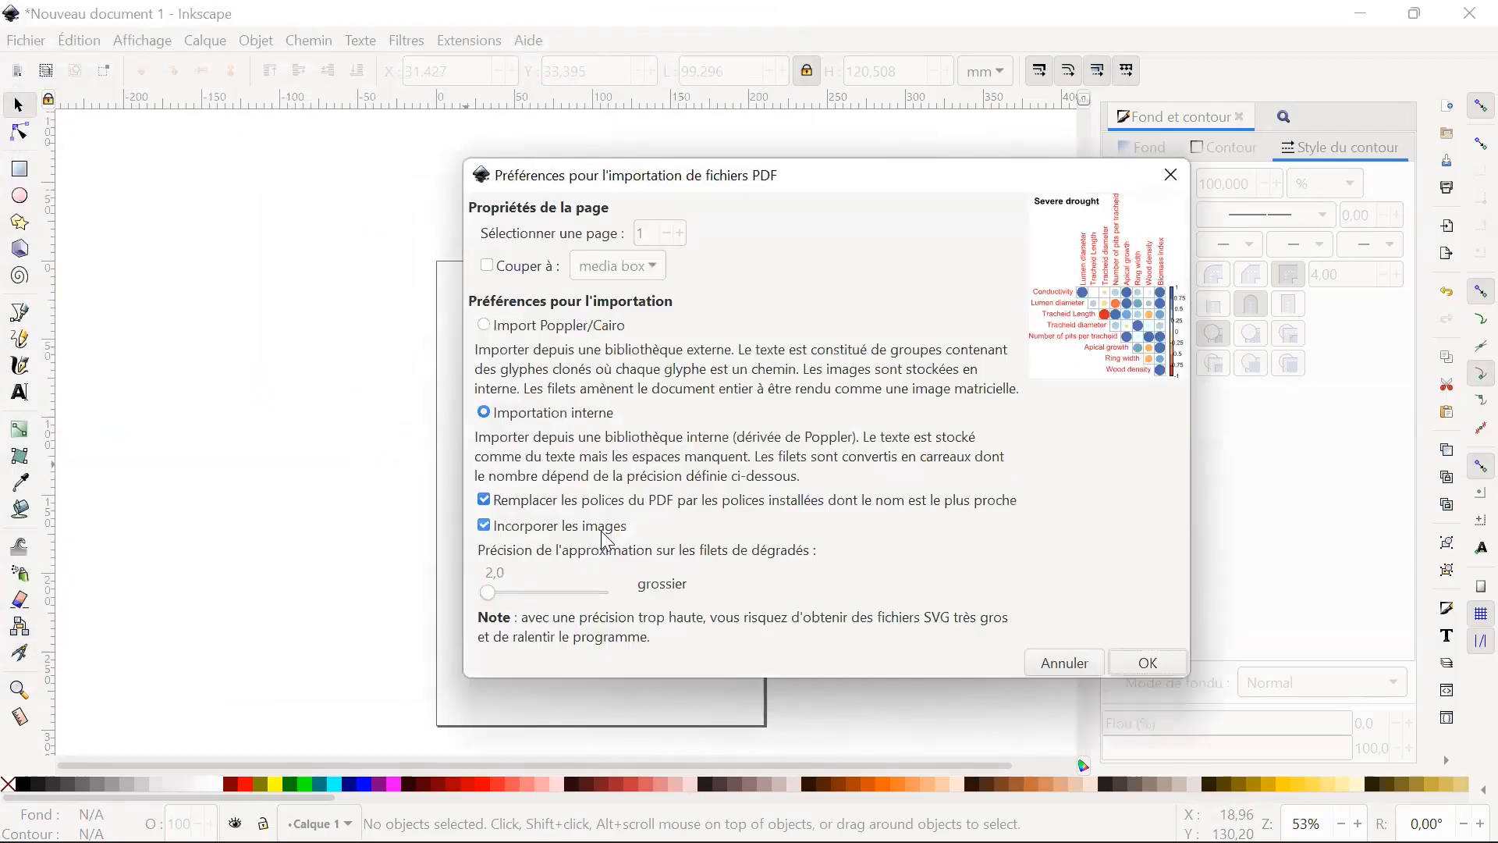
click(1138, 670)
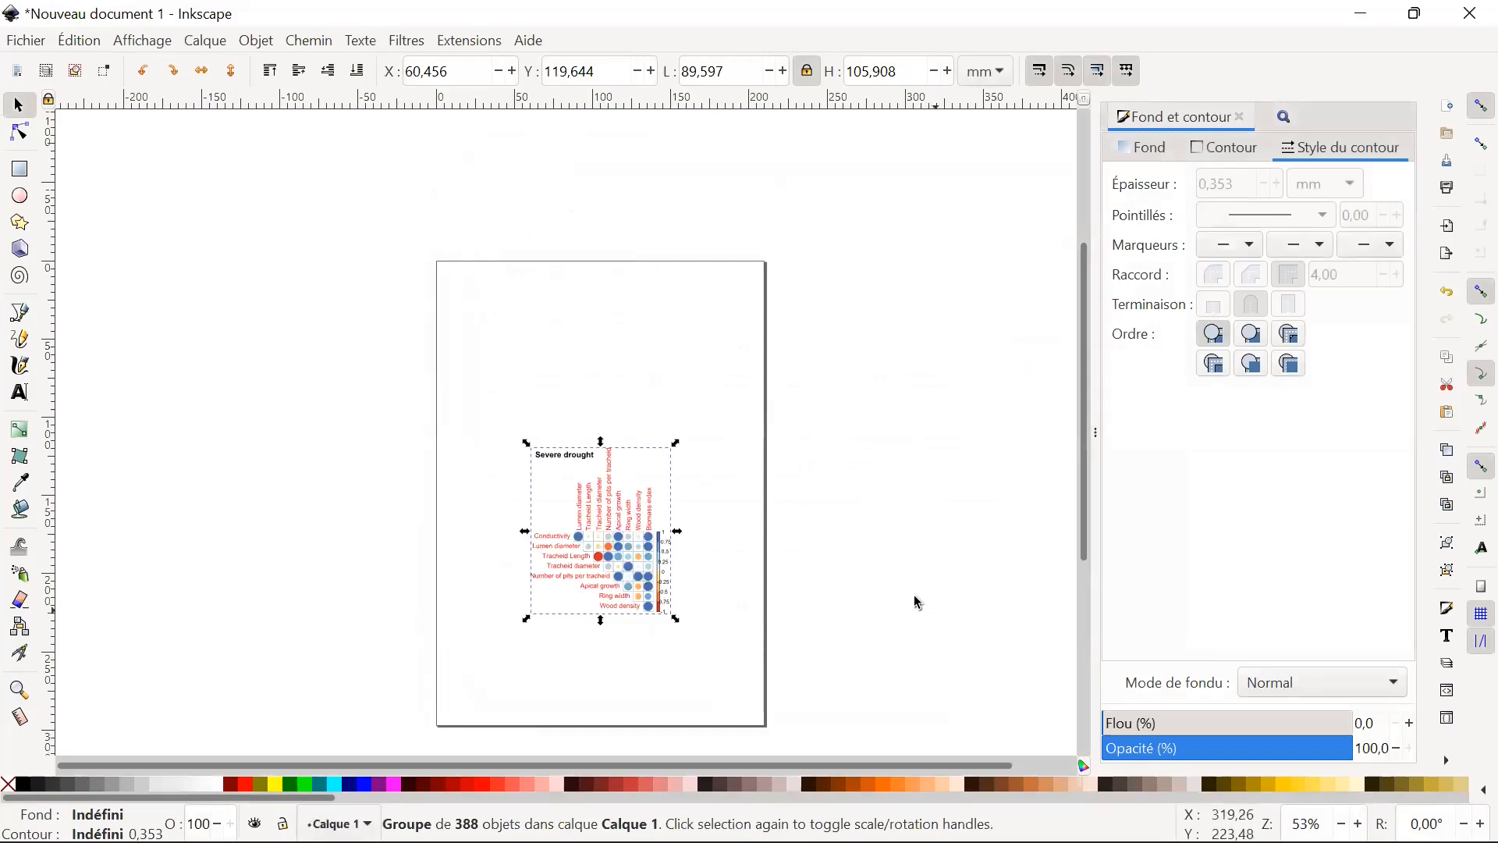
Enter the imported plot's group, select a single letter of the "Number of pits per tracheid" column label and deselect it.
ctrl+scroll(738, 475, up, 4)
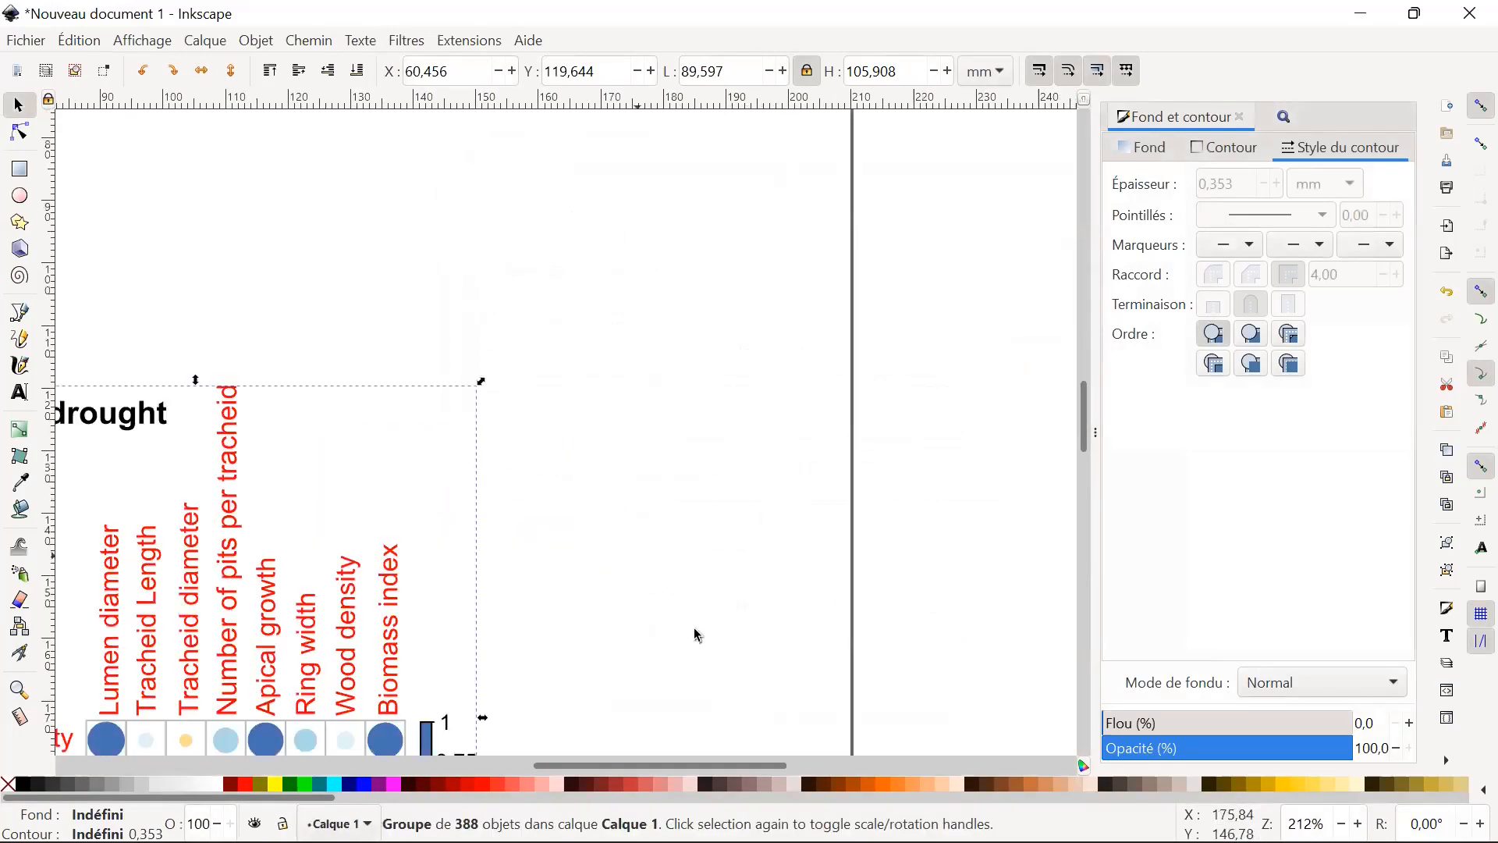
drag(720, 765, 587, 763)
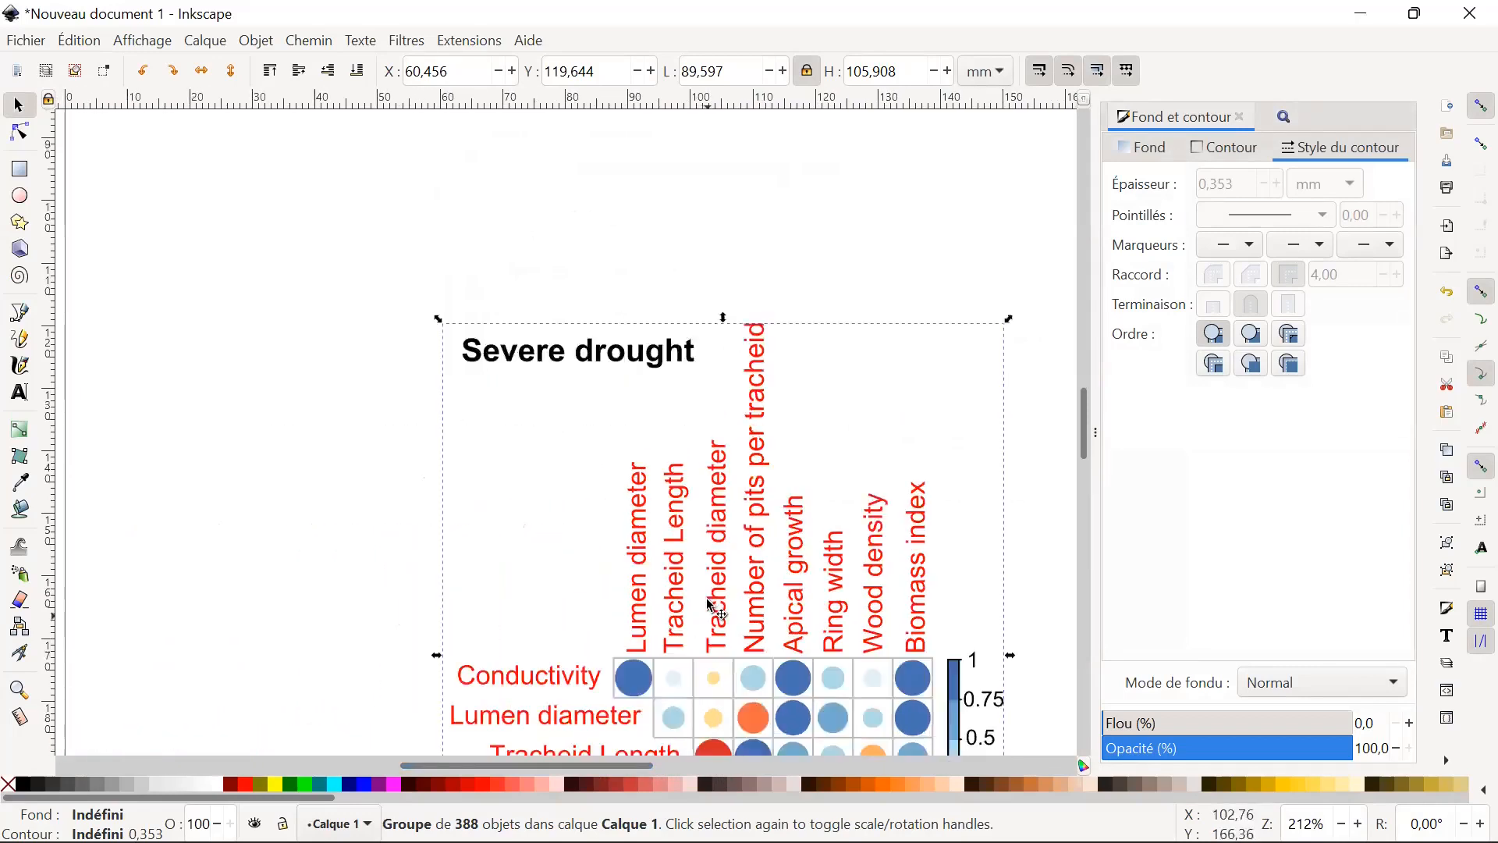
scroll(711, 606, down, 4)
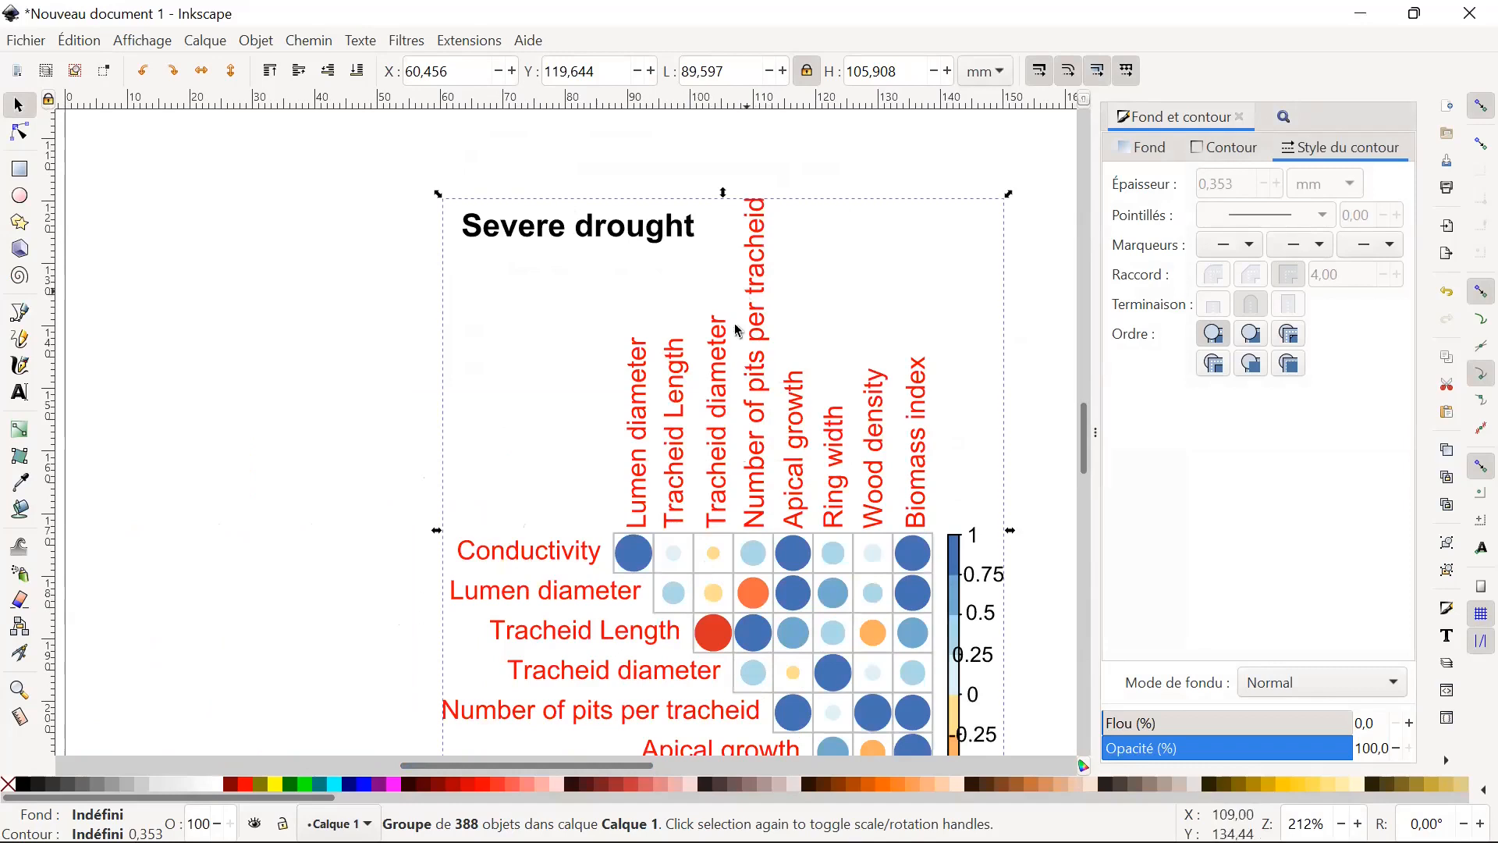
double_click(761, 274)
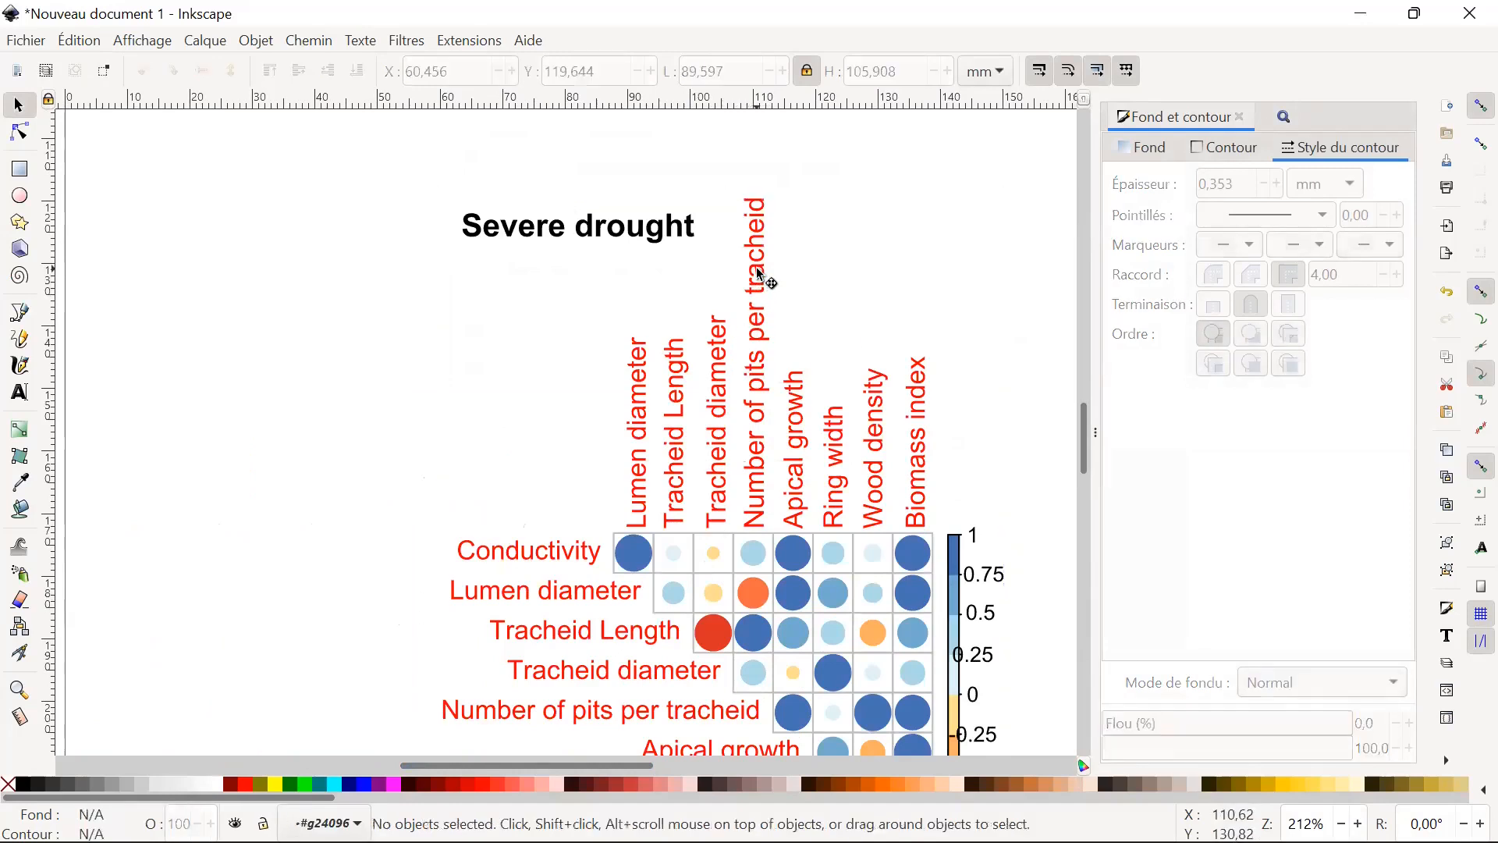
click(757, 309)
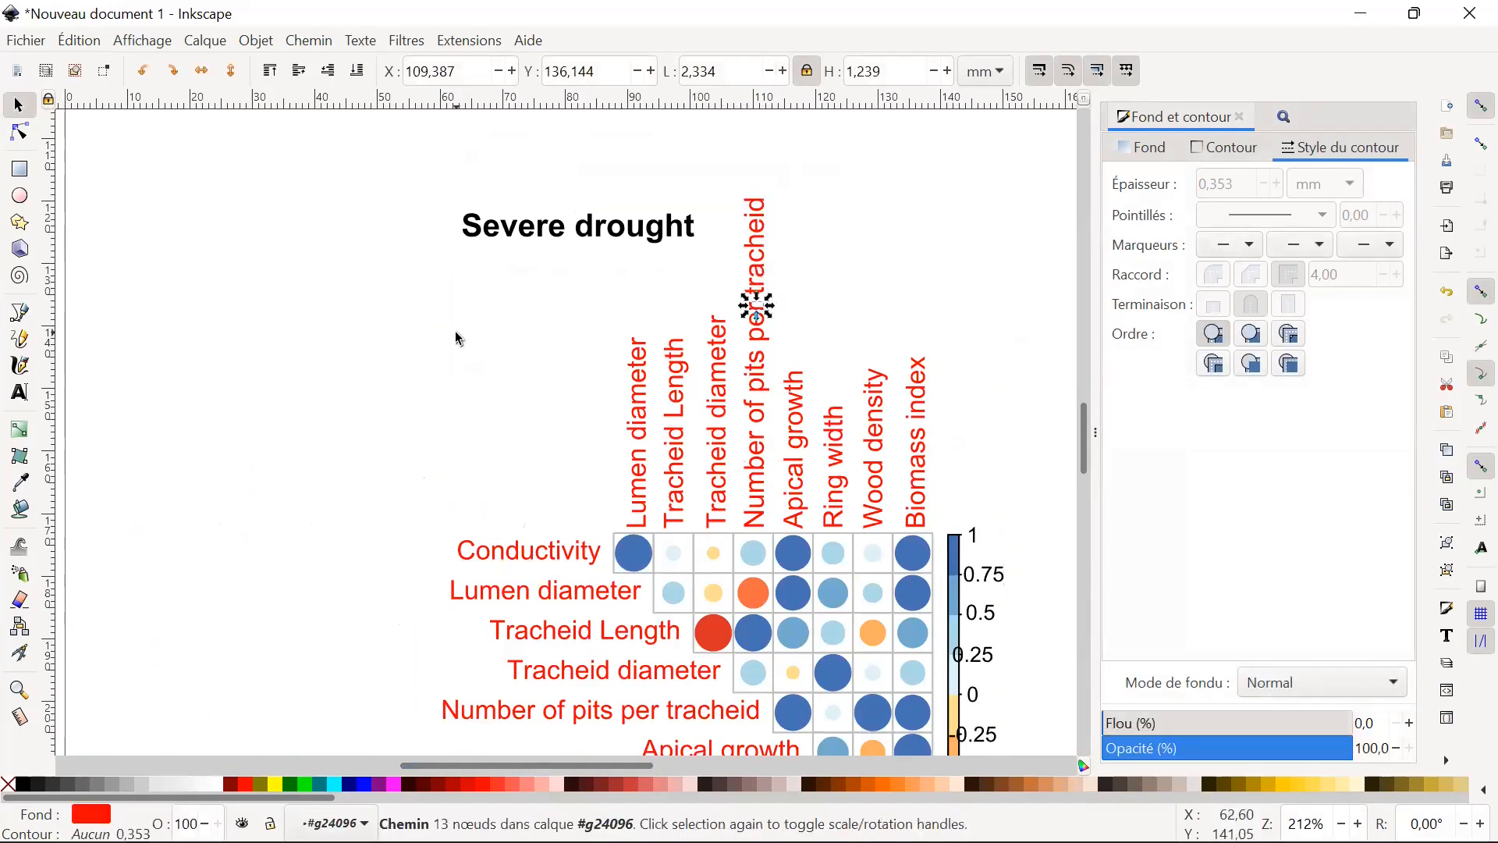
click(453, 303)
Select all letters of the "Severe drought" title, move them about 3 mm right and 1 mm down, and deselect them.
click(511, 228)
drag(420, 187, 710, 279)
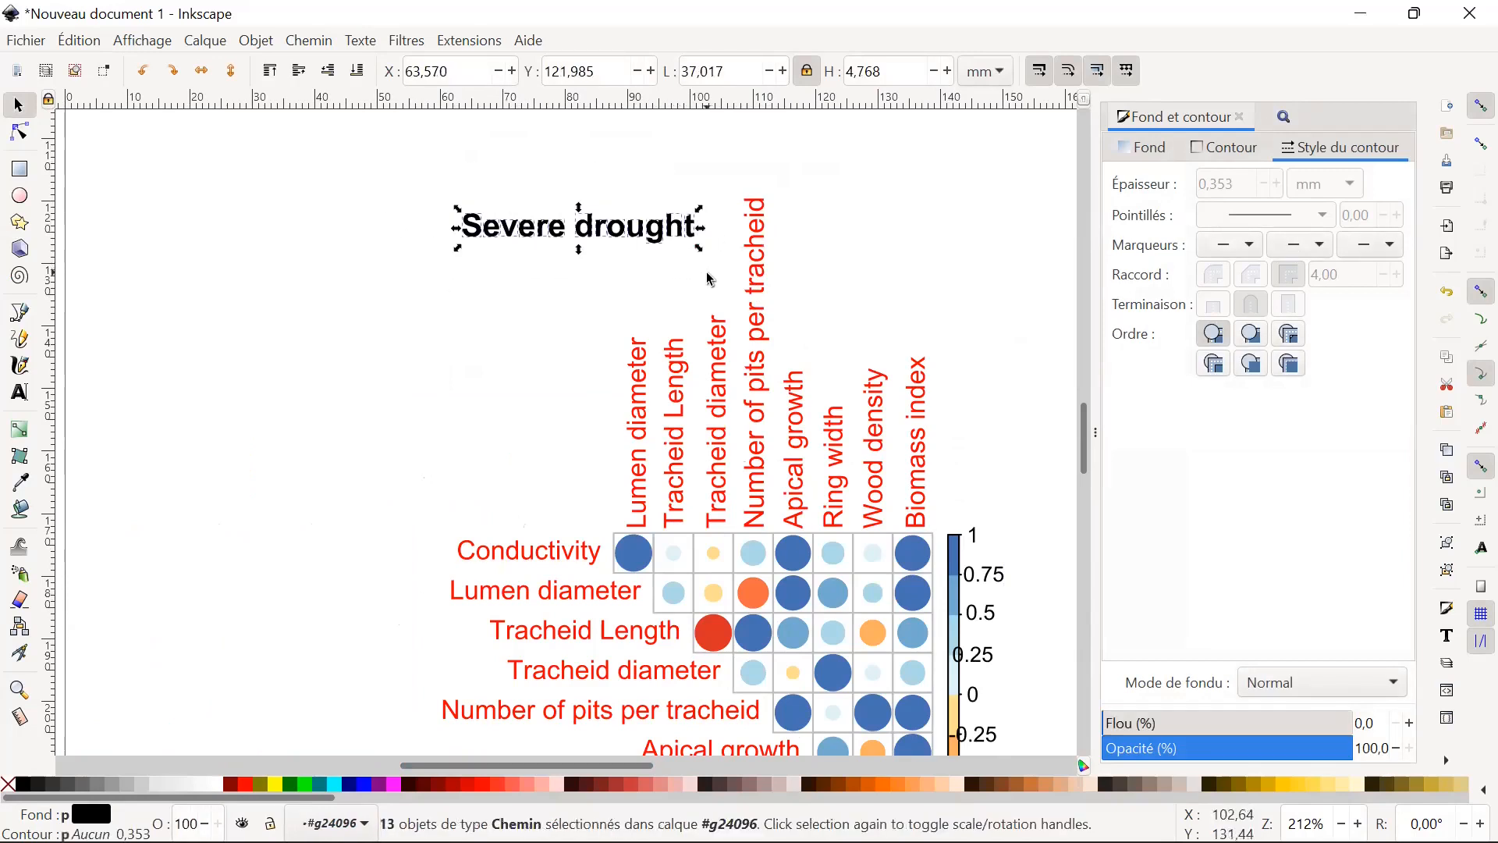
drag(650, 229, 680, 243)
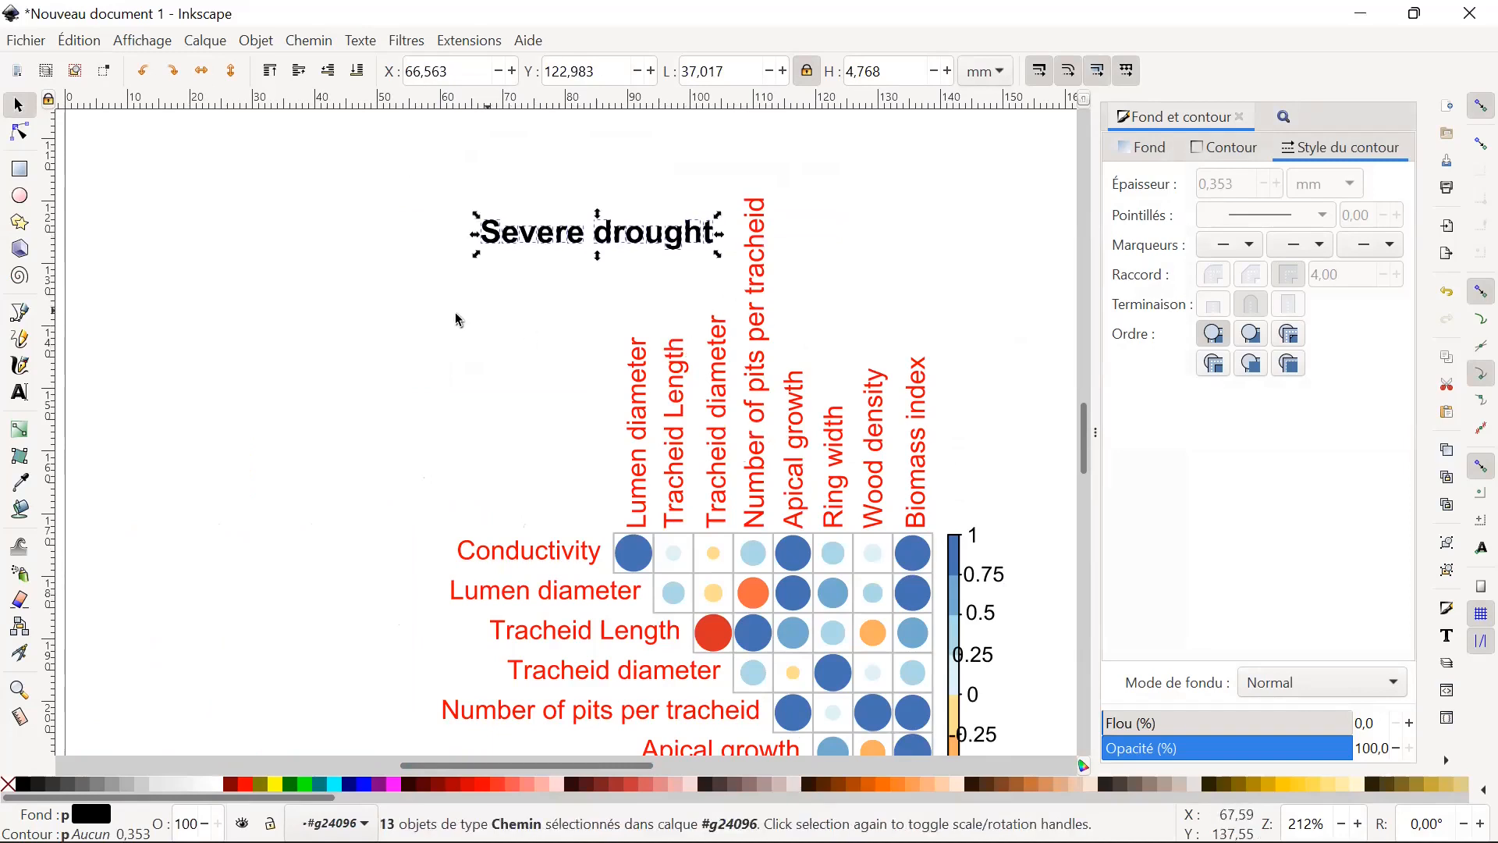
click(378, 344)
Inspect the path nodes of the second "e" in the "Severe drought" title and deselect the letter.
scroll(679, 386, down, 6)
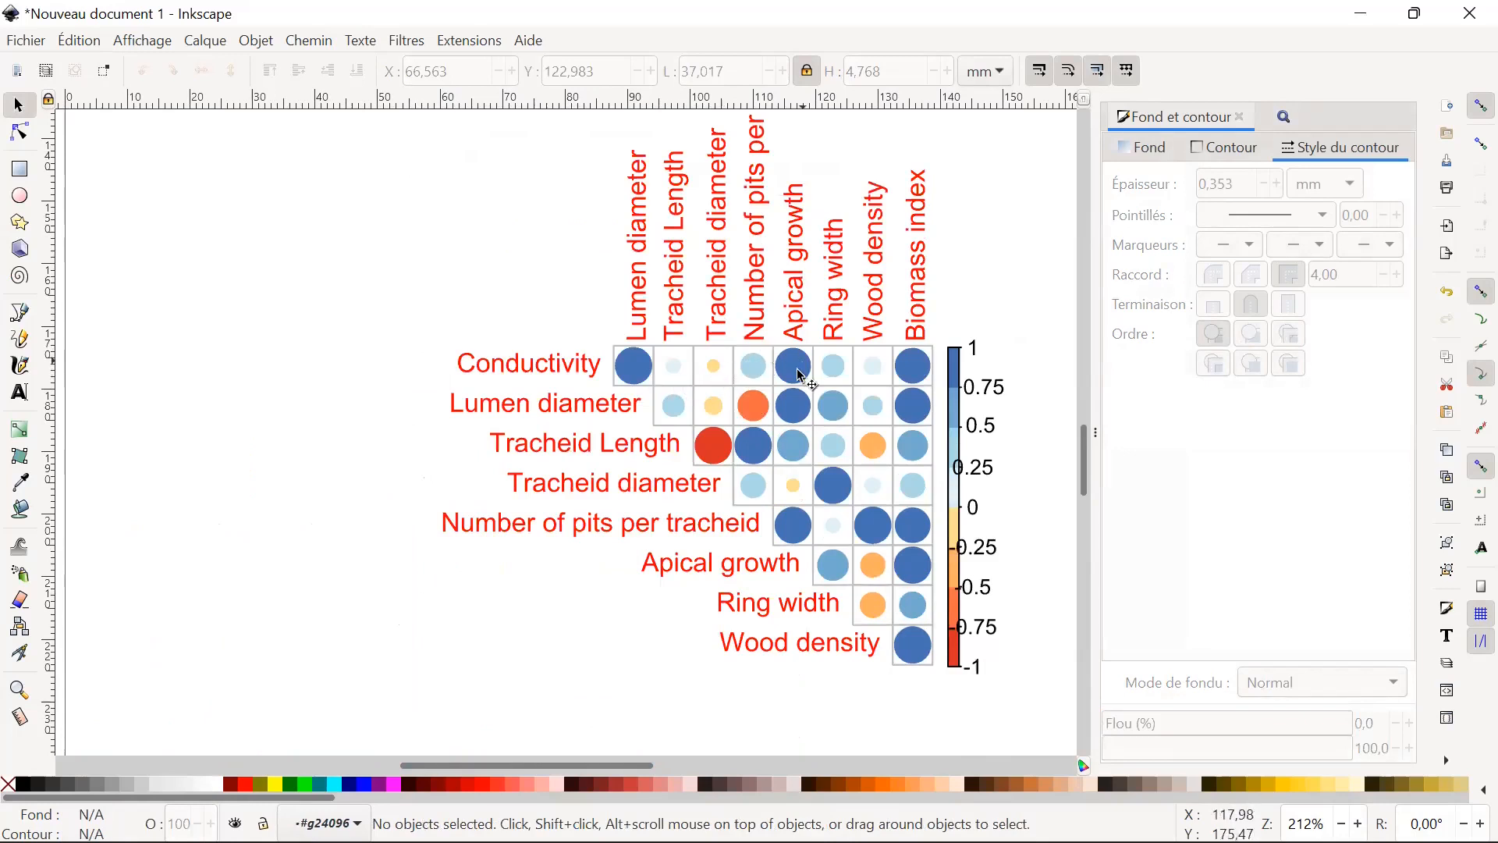
scroll(804, 398, up, 5)
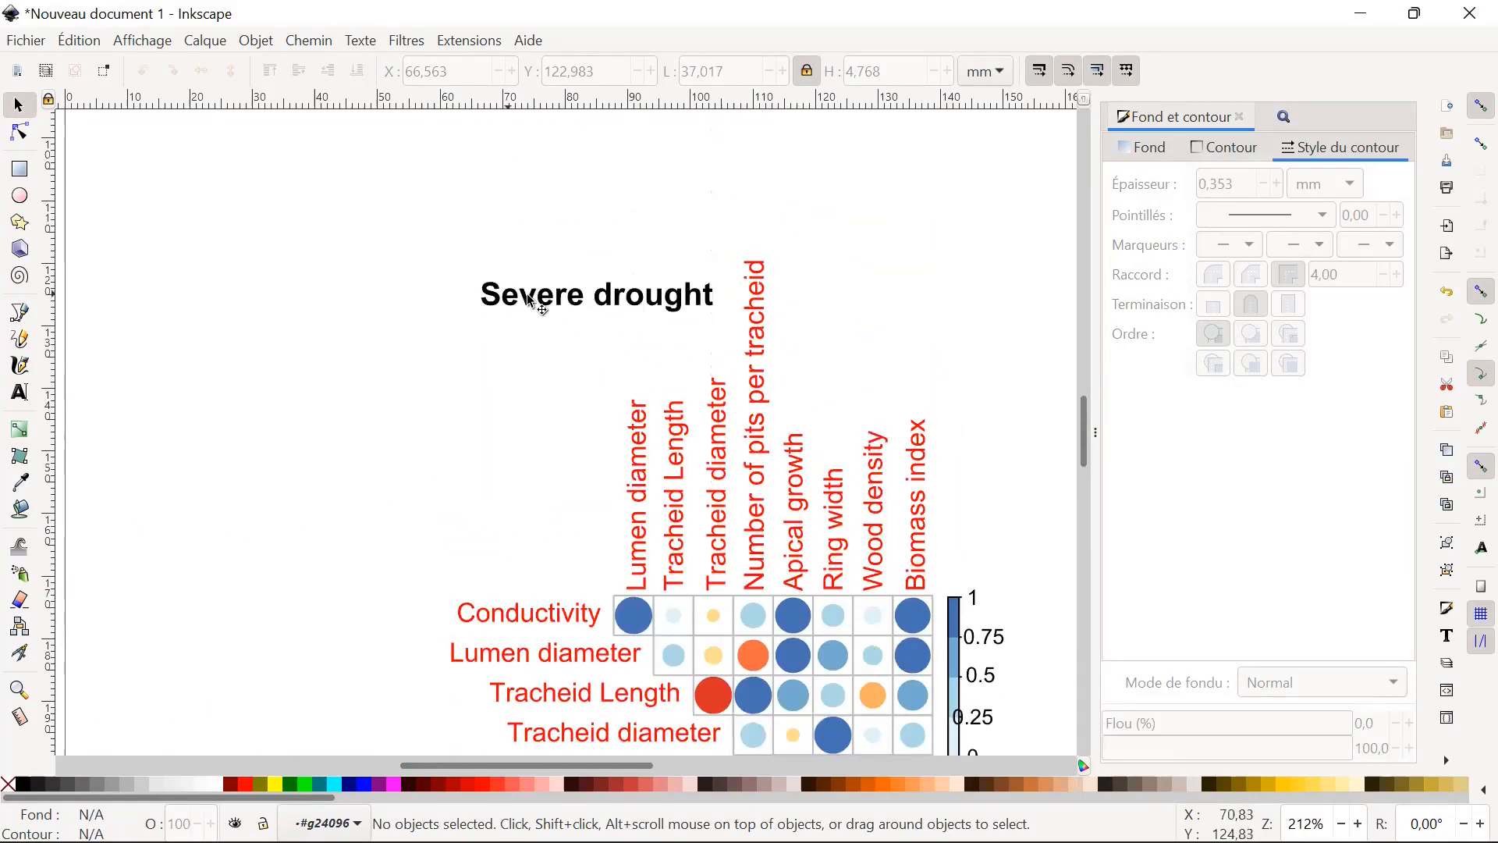
double_click(546, 301)
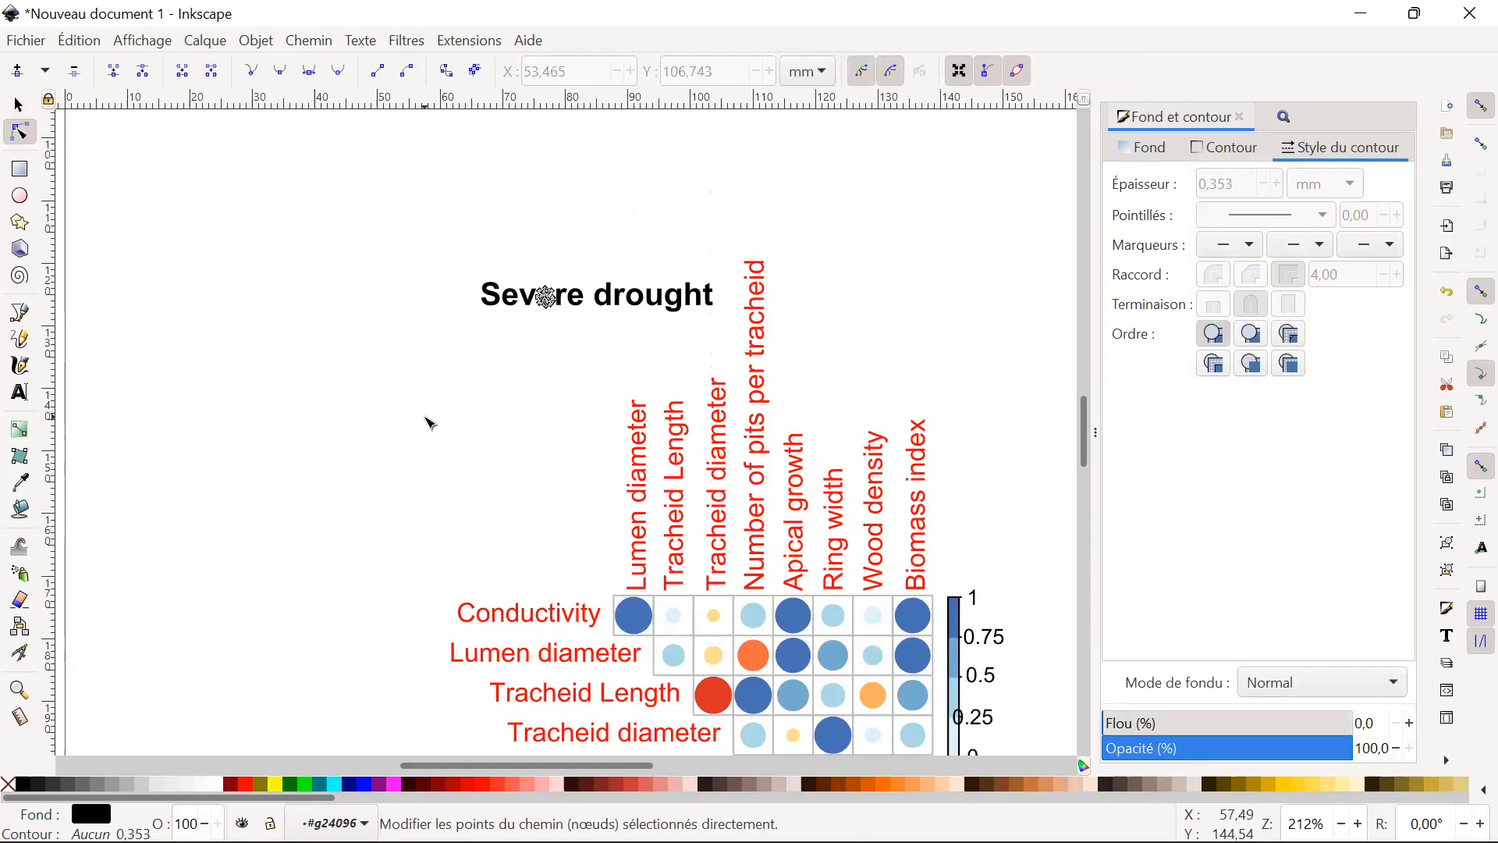
click(451, 419)
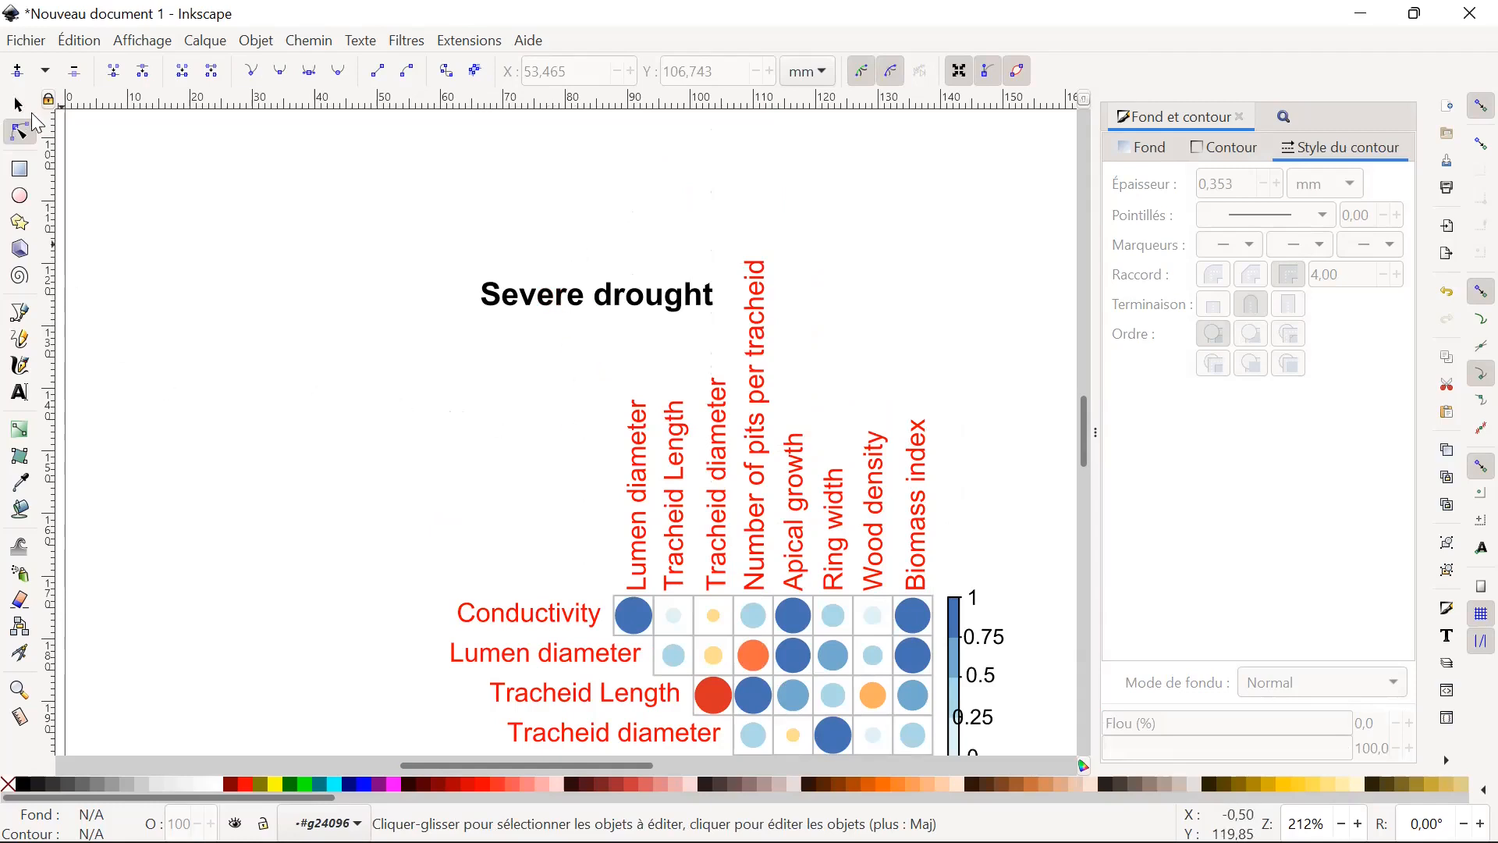
Try adding the text "ggggg" below the "Severe drought" title, erase its characters and return to the selection tool.
click(30, 392)
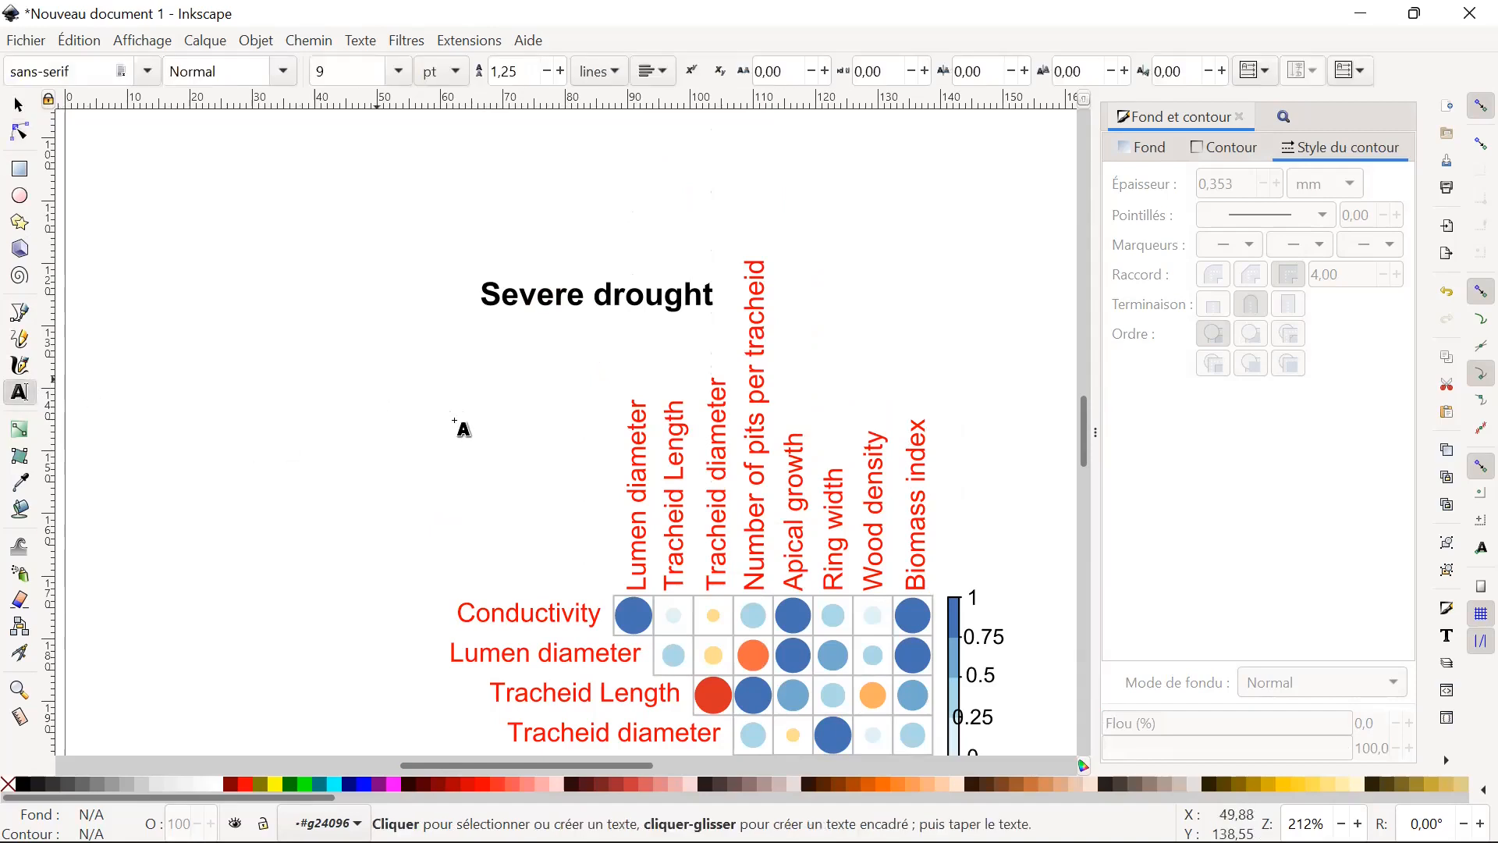
drag(453, 415, 472, 410)
click(523, 390)
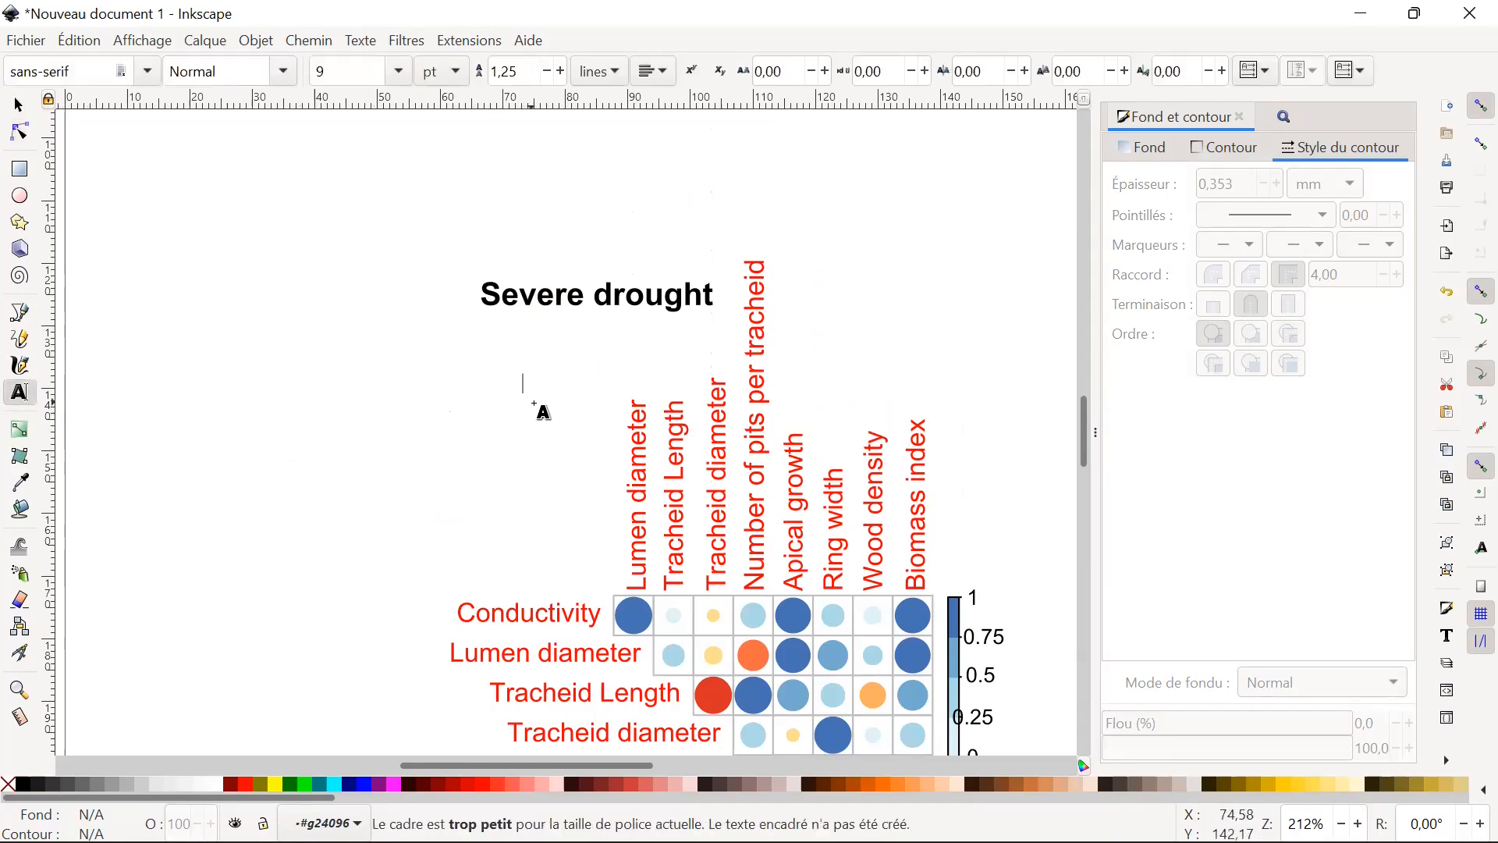
text(ggggg)
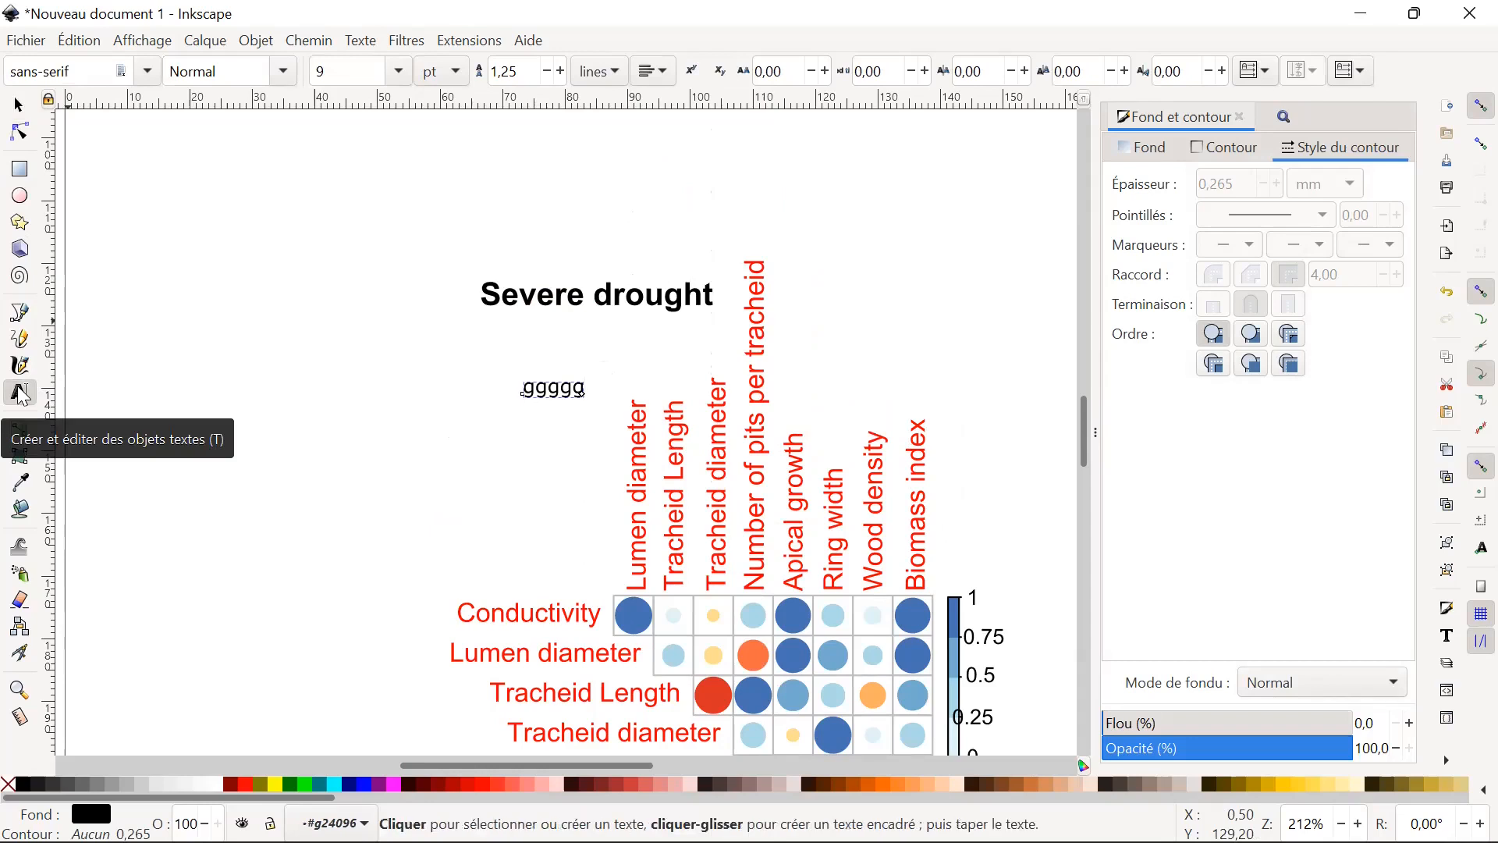
key(BackSpace)
key(BackSpace)
key(BackSpace)
key(BackSpace)
key(BackSpace)
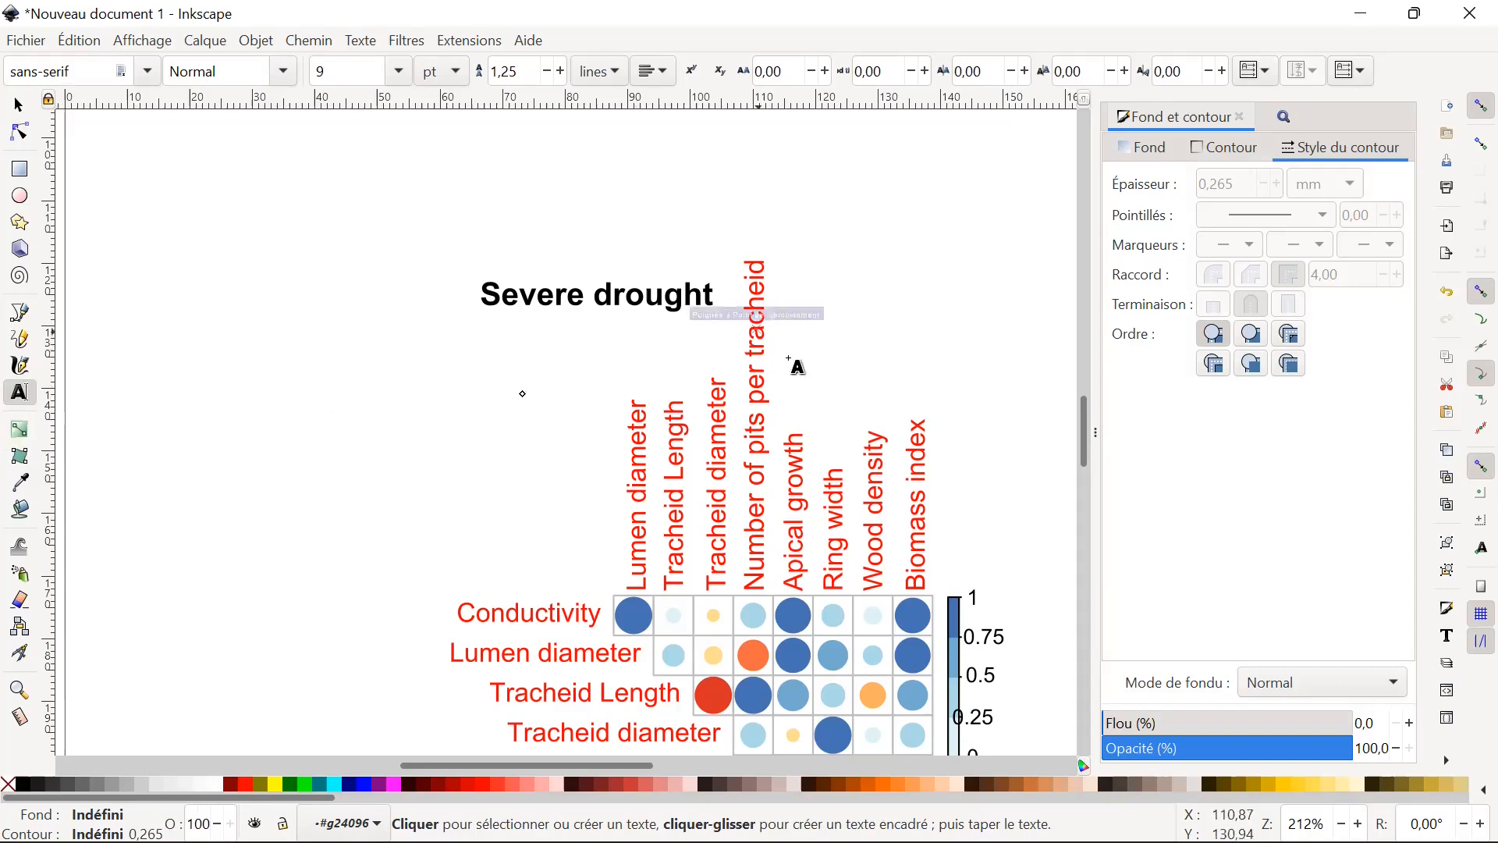
click(18, 104)
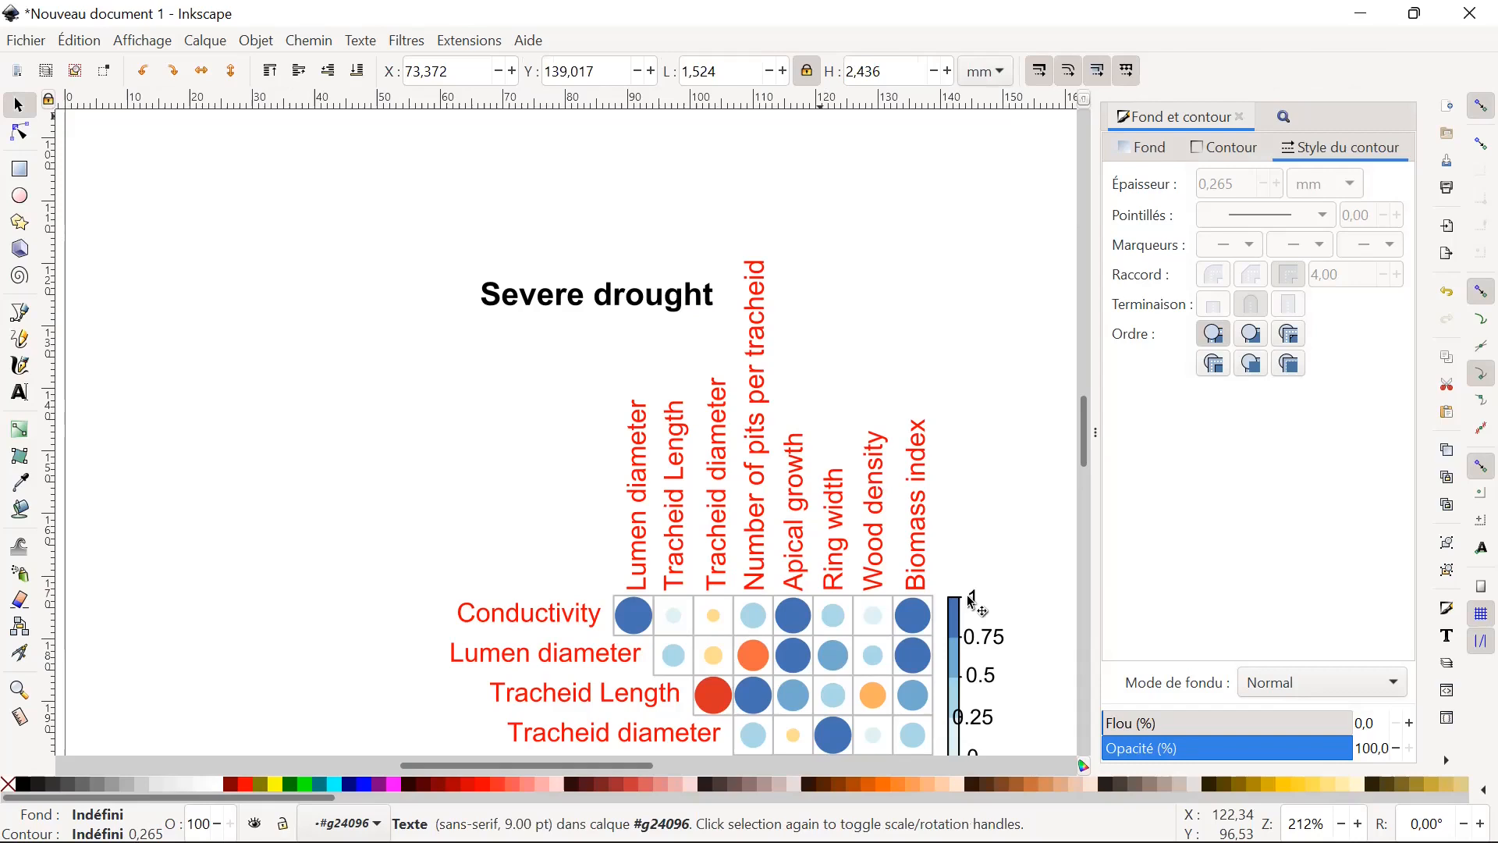
scroll(868, 479, down, 5)
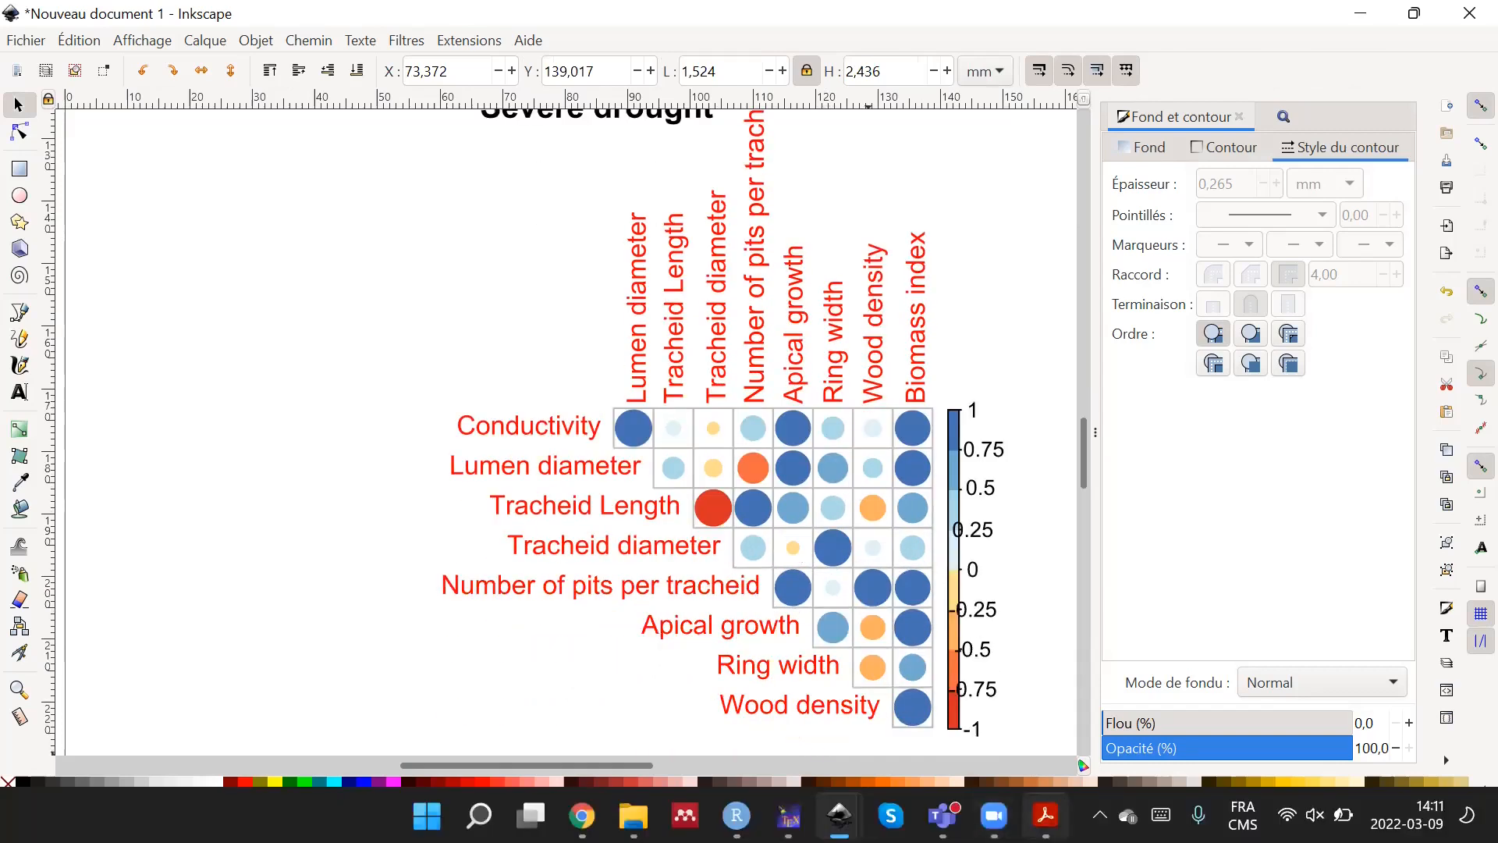
mouse_move(839, 816)
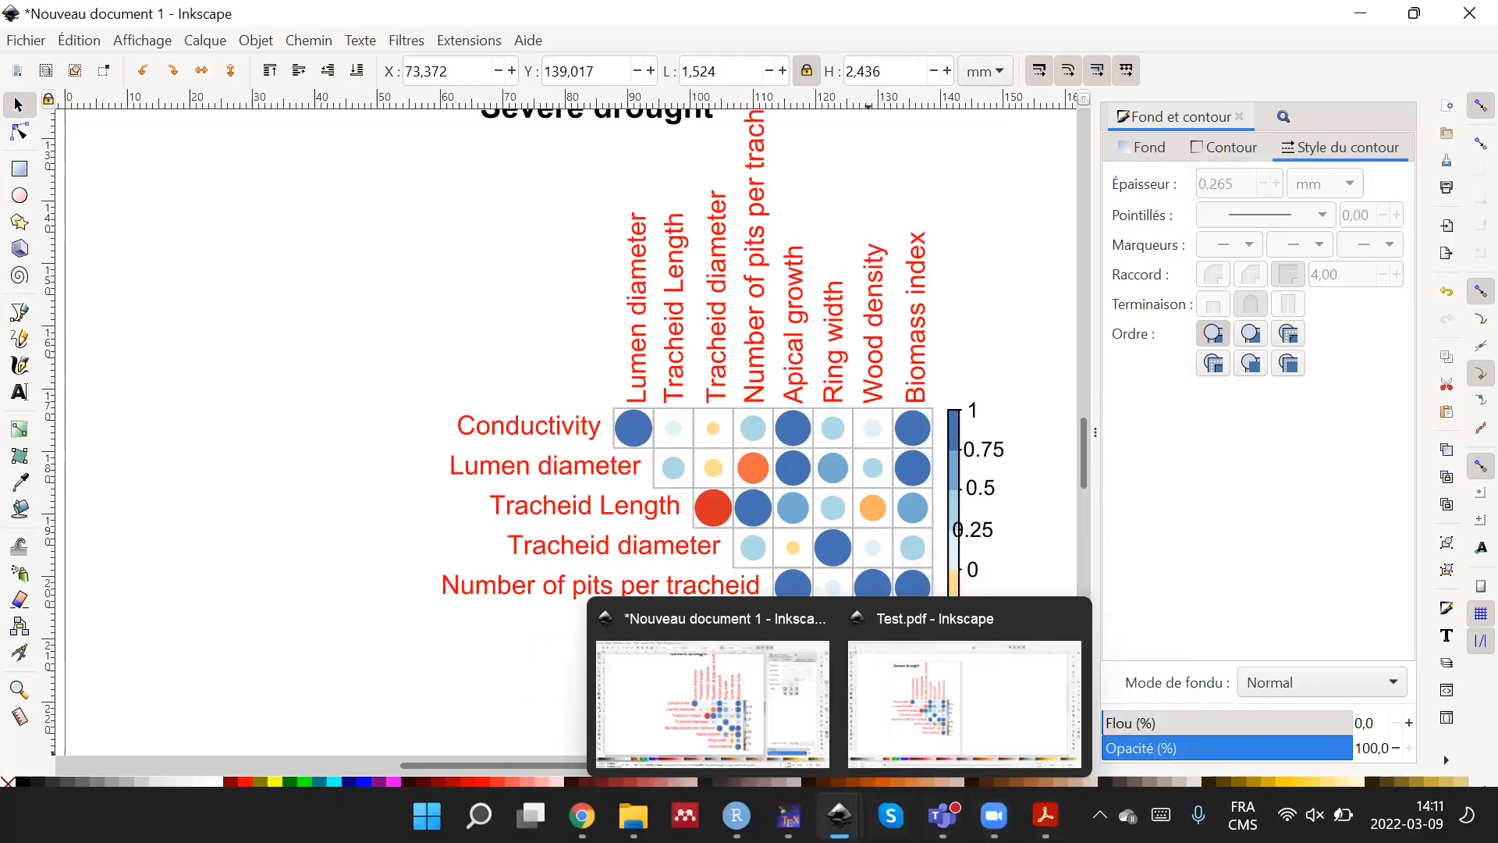
click(782, 741)
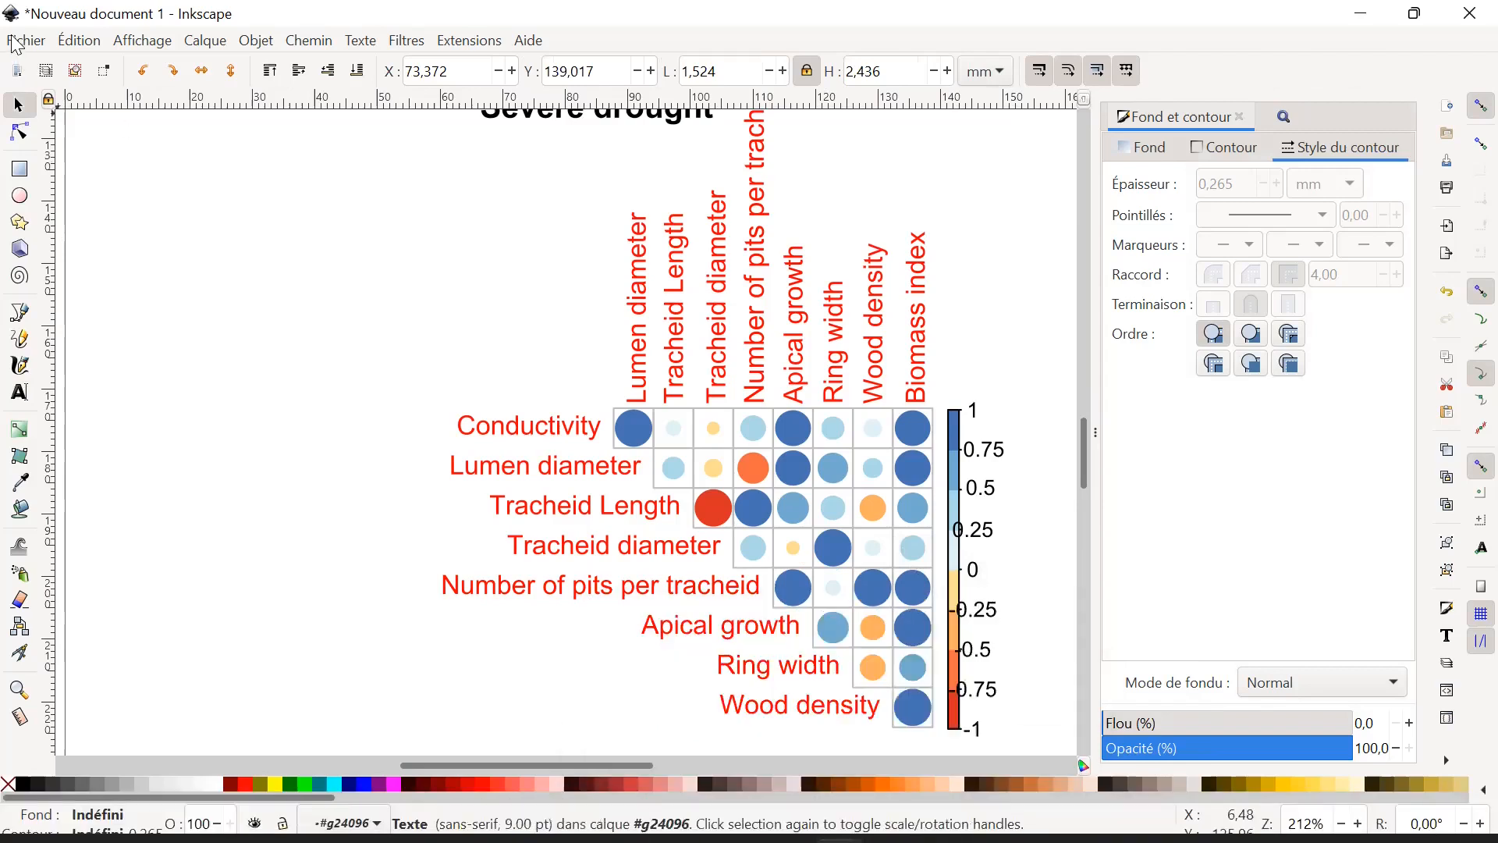
click(79, 40)
mouse_move(24, 43)
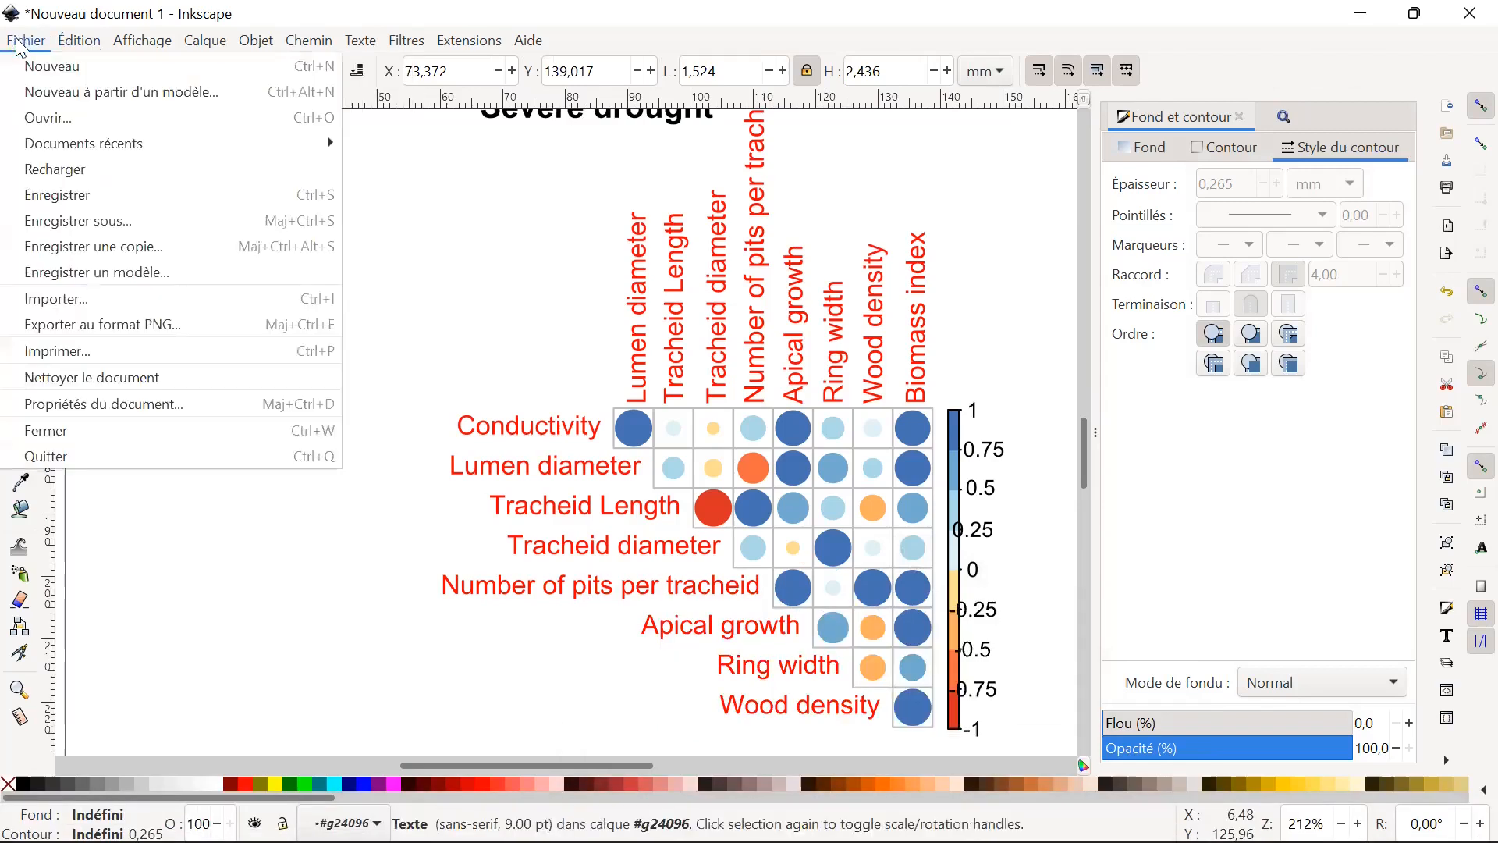
mouse_move(72, 145)
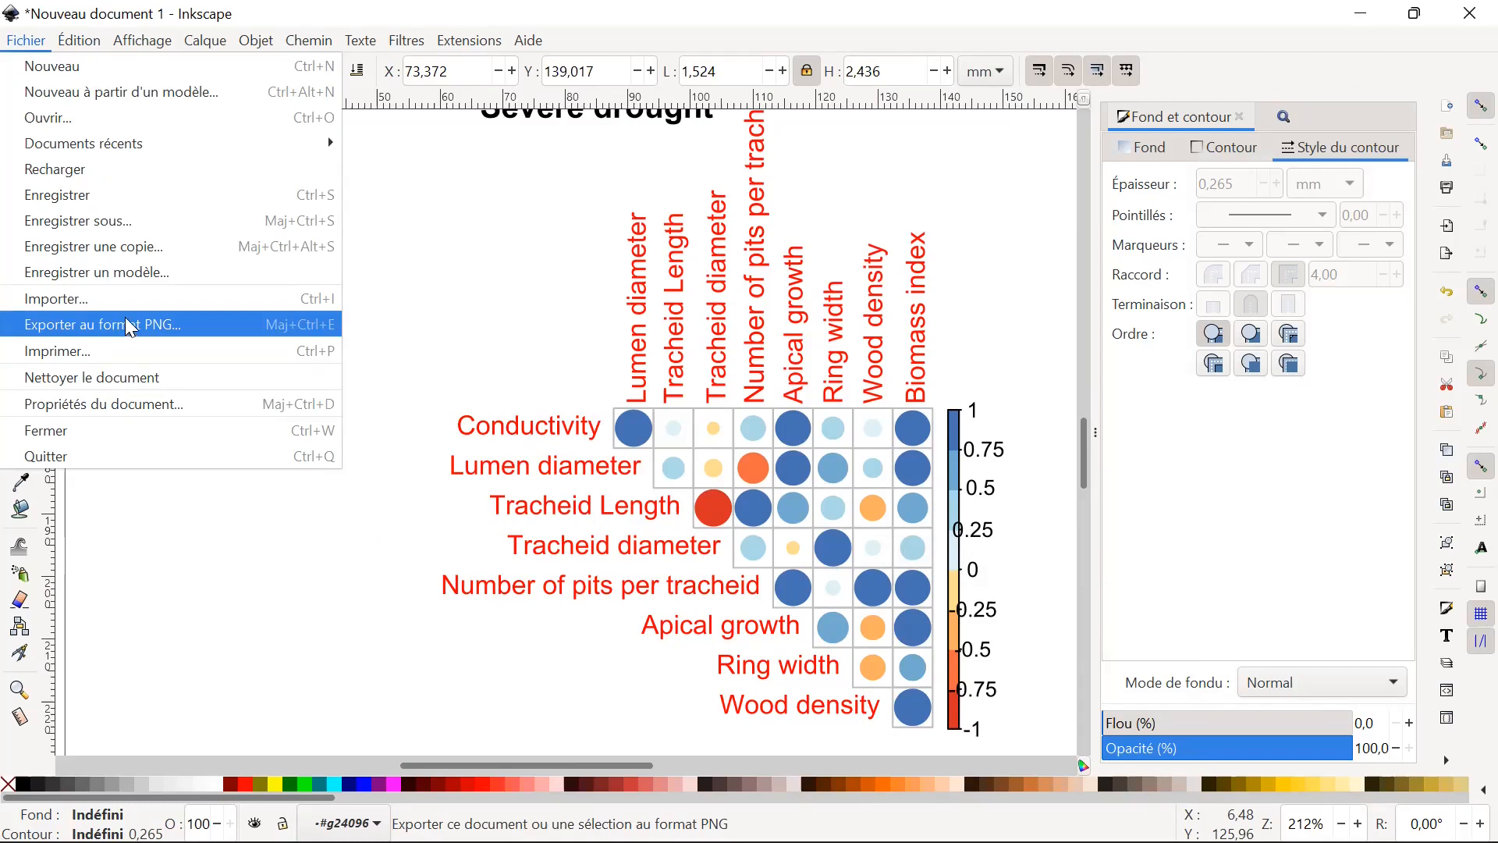
click(471, 273)
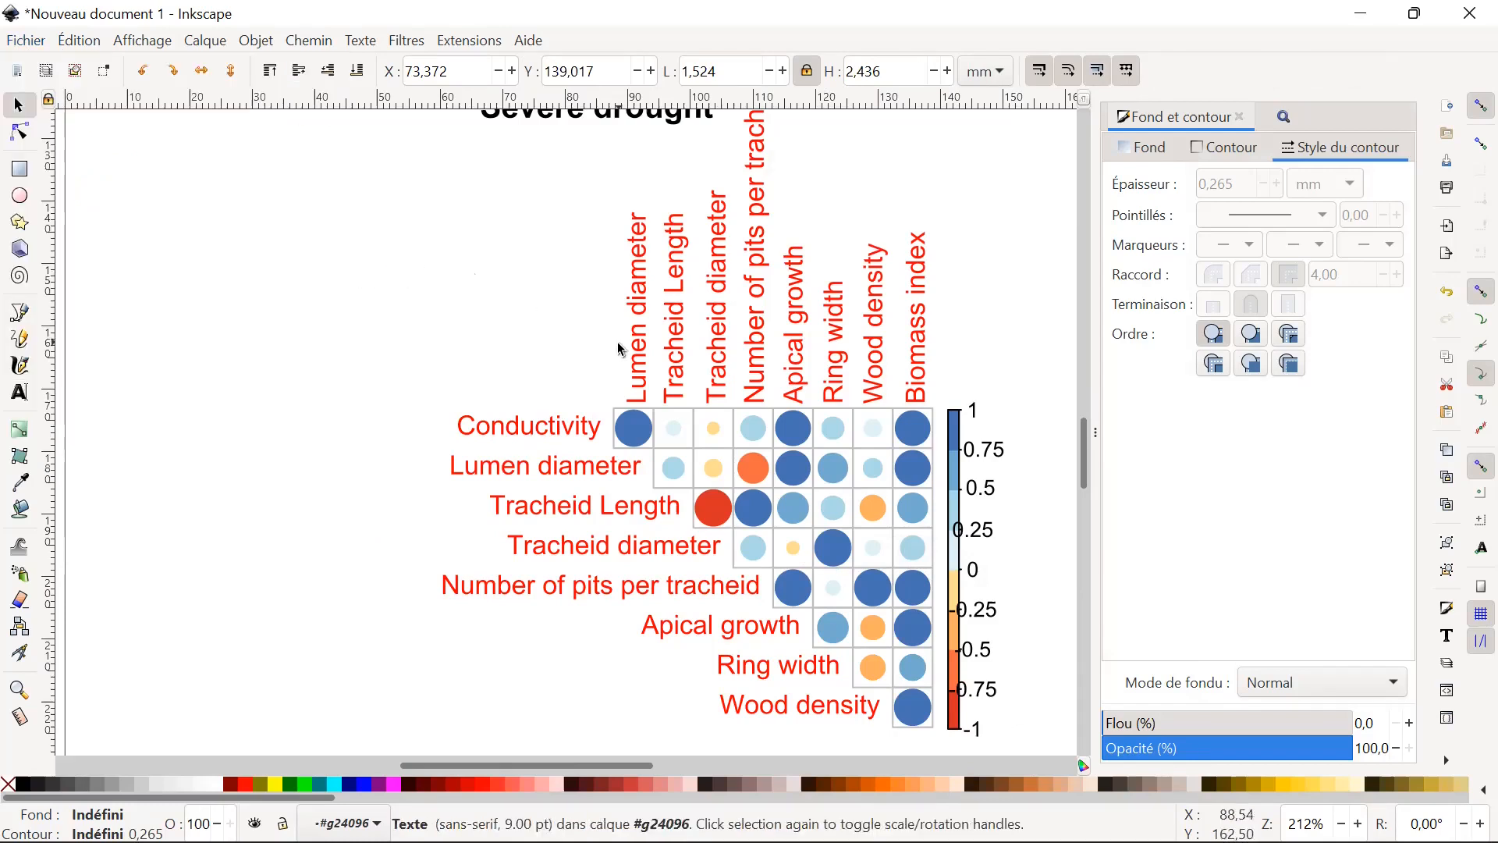
scroll(621, 361, up, 6)
scroll(611, 331, down, 4)
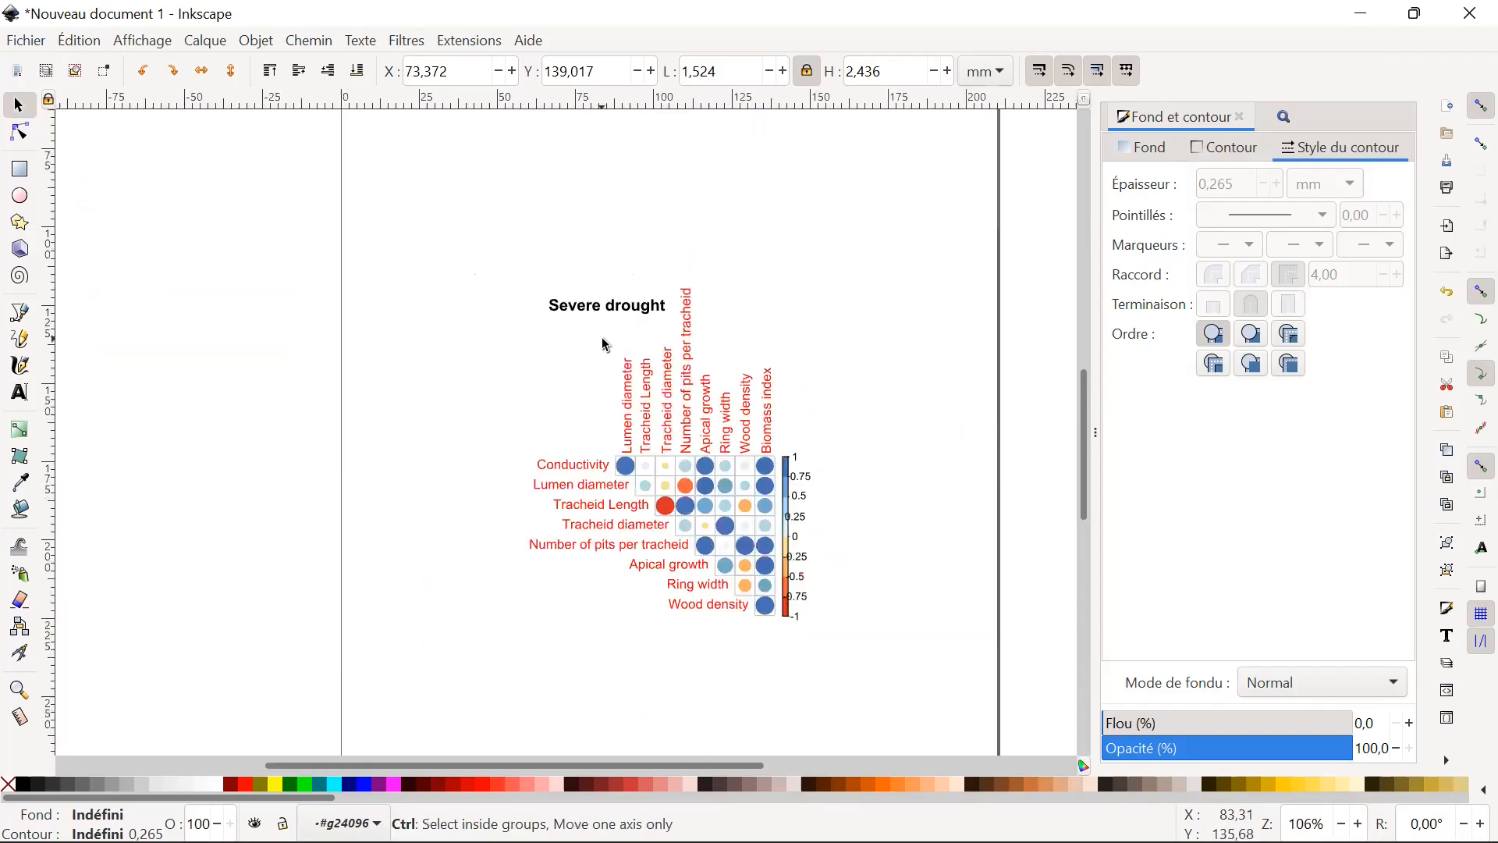
scroll(757, 397, up, 2)
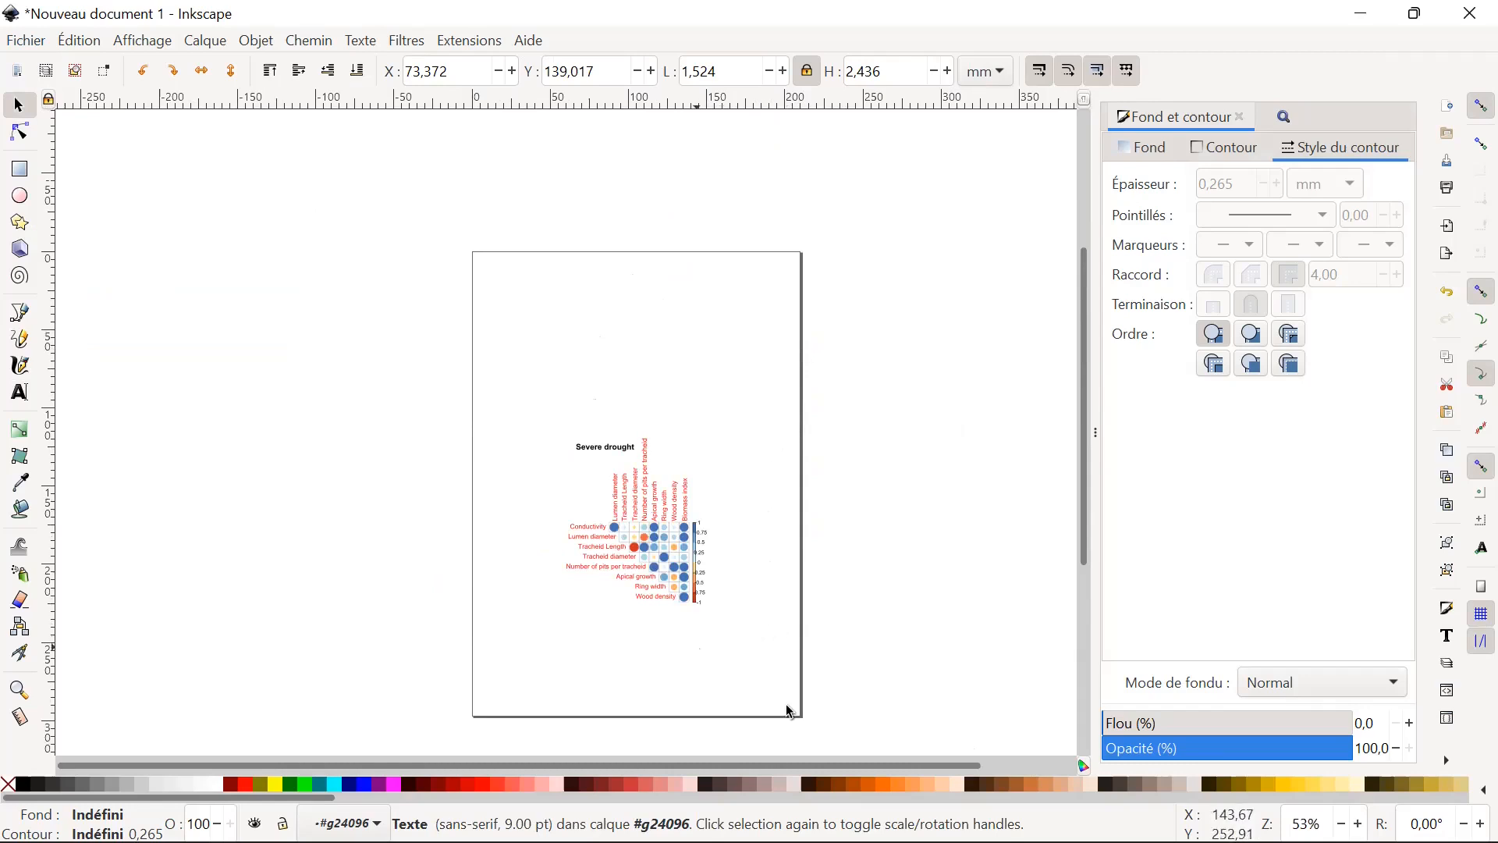
Switch to the training PDF in Acrobat Reader and go to the slide about saving the image.
key(alt+Tab)
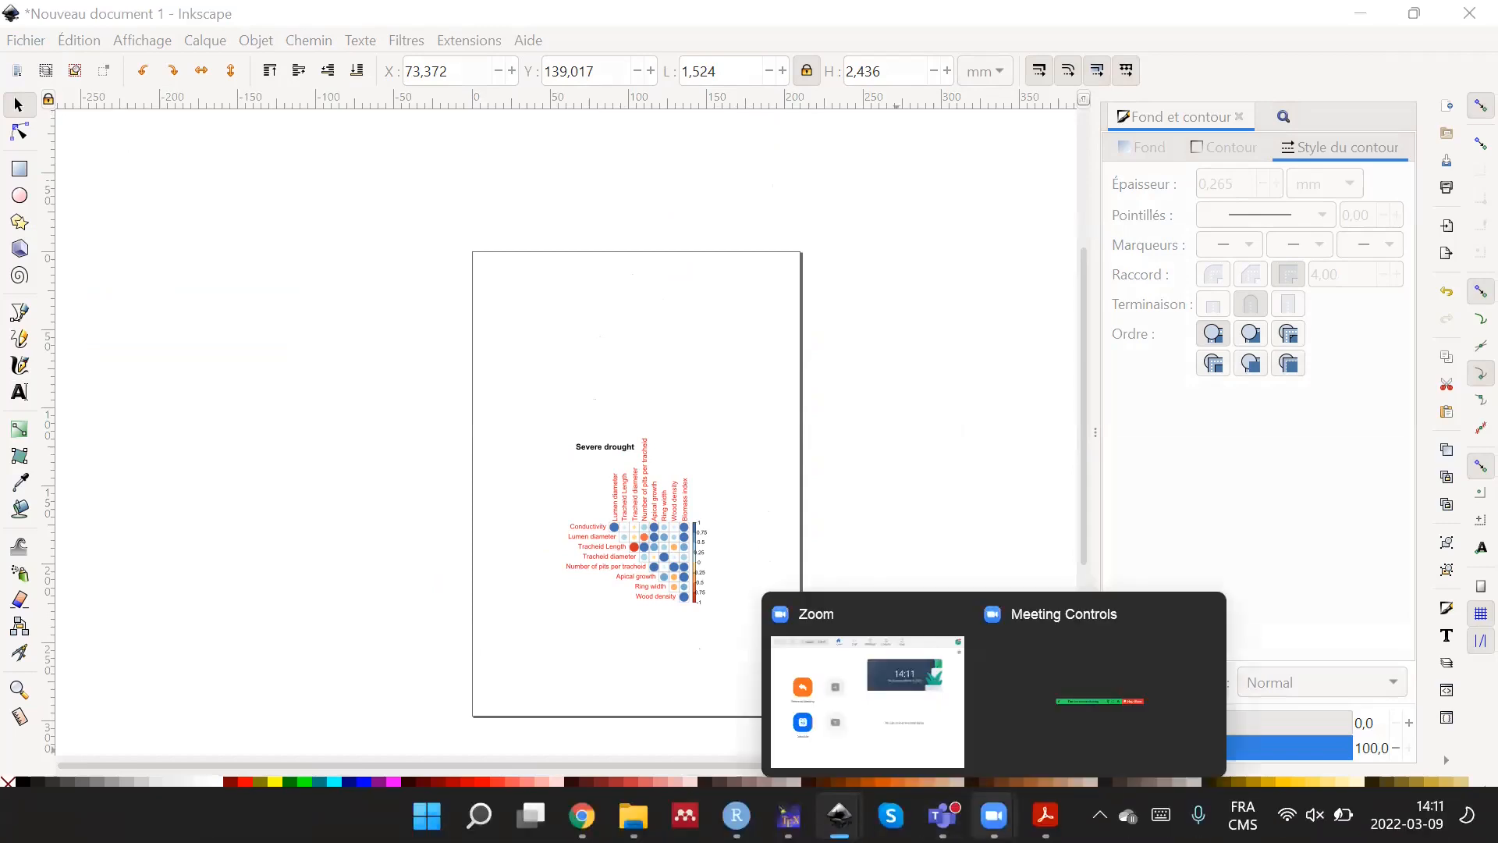
click(1046, 816)
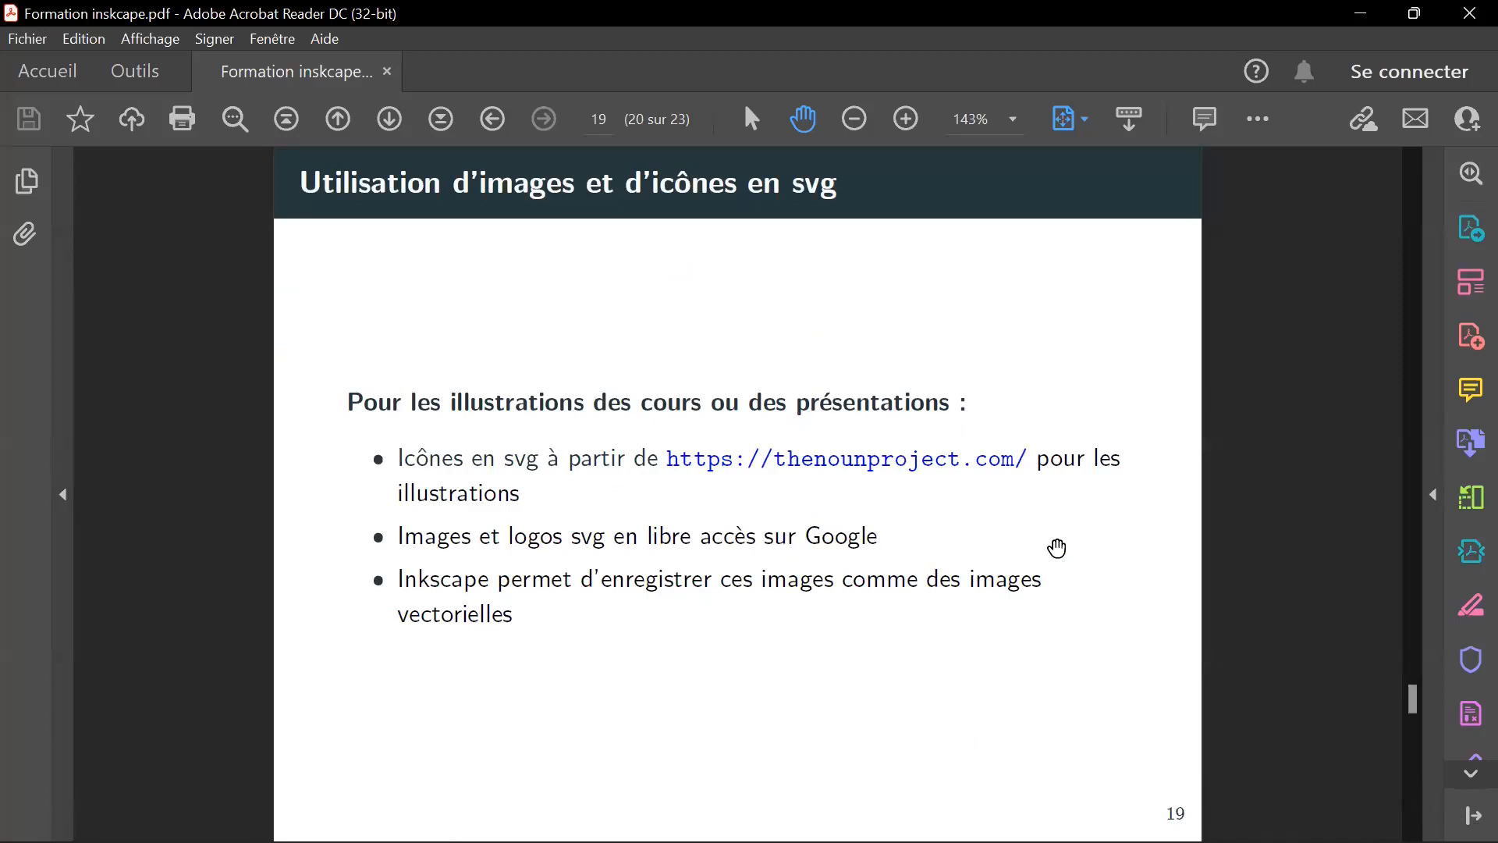
scroll(1056, 548, down, 1)
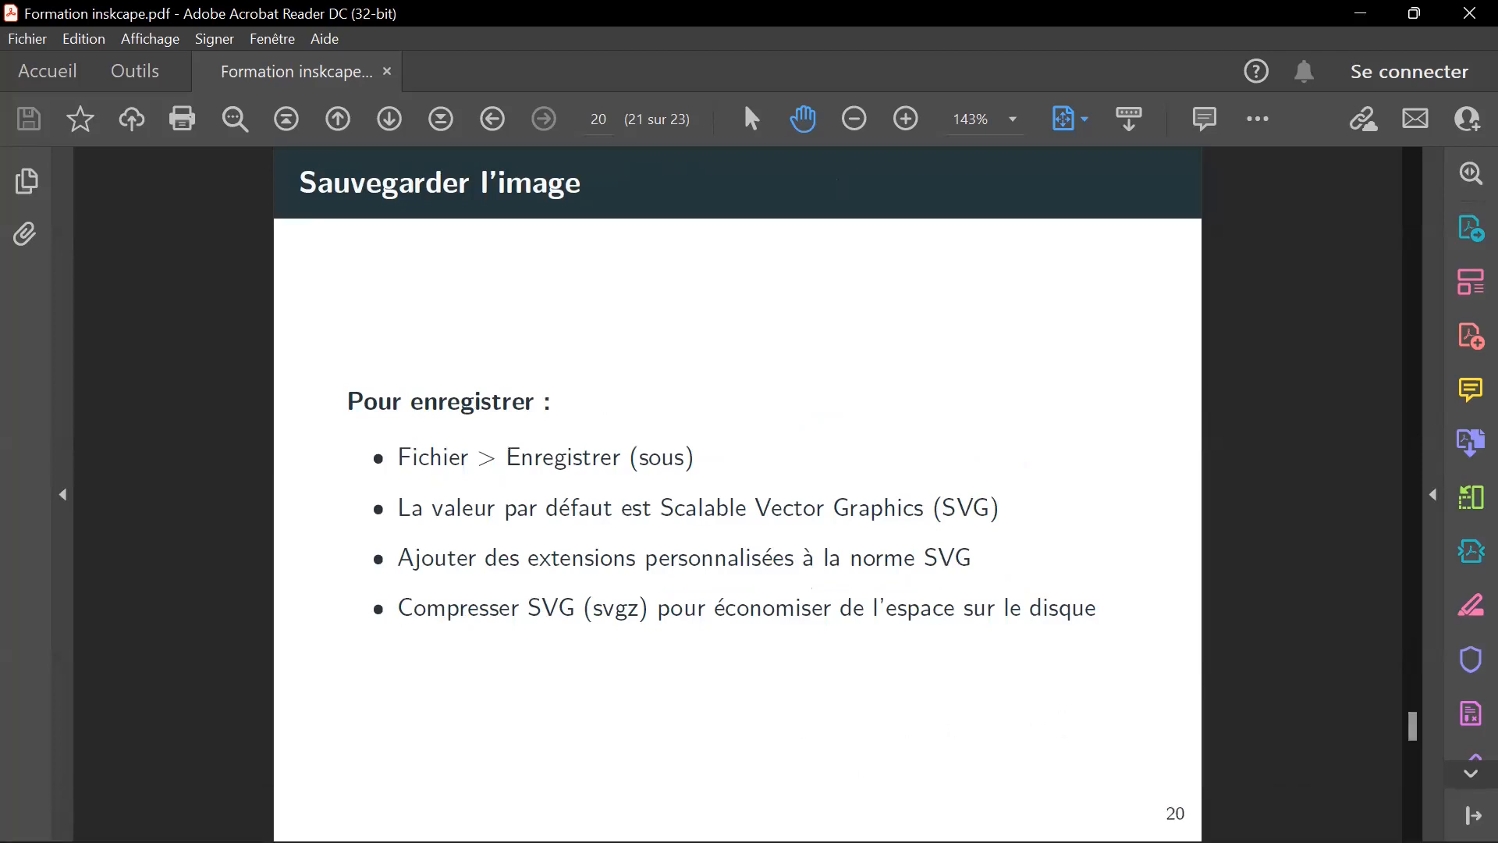
Switch to the new Inkscape document, look over its file saving and export commands, and return to the training PDF.
click(840, 816)
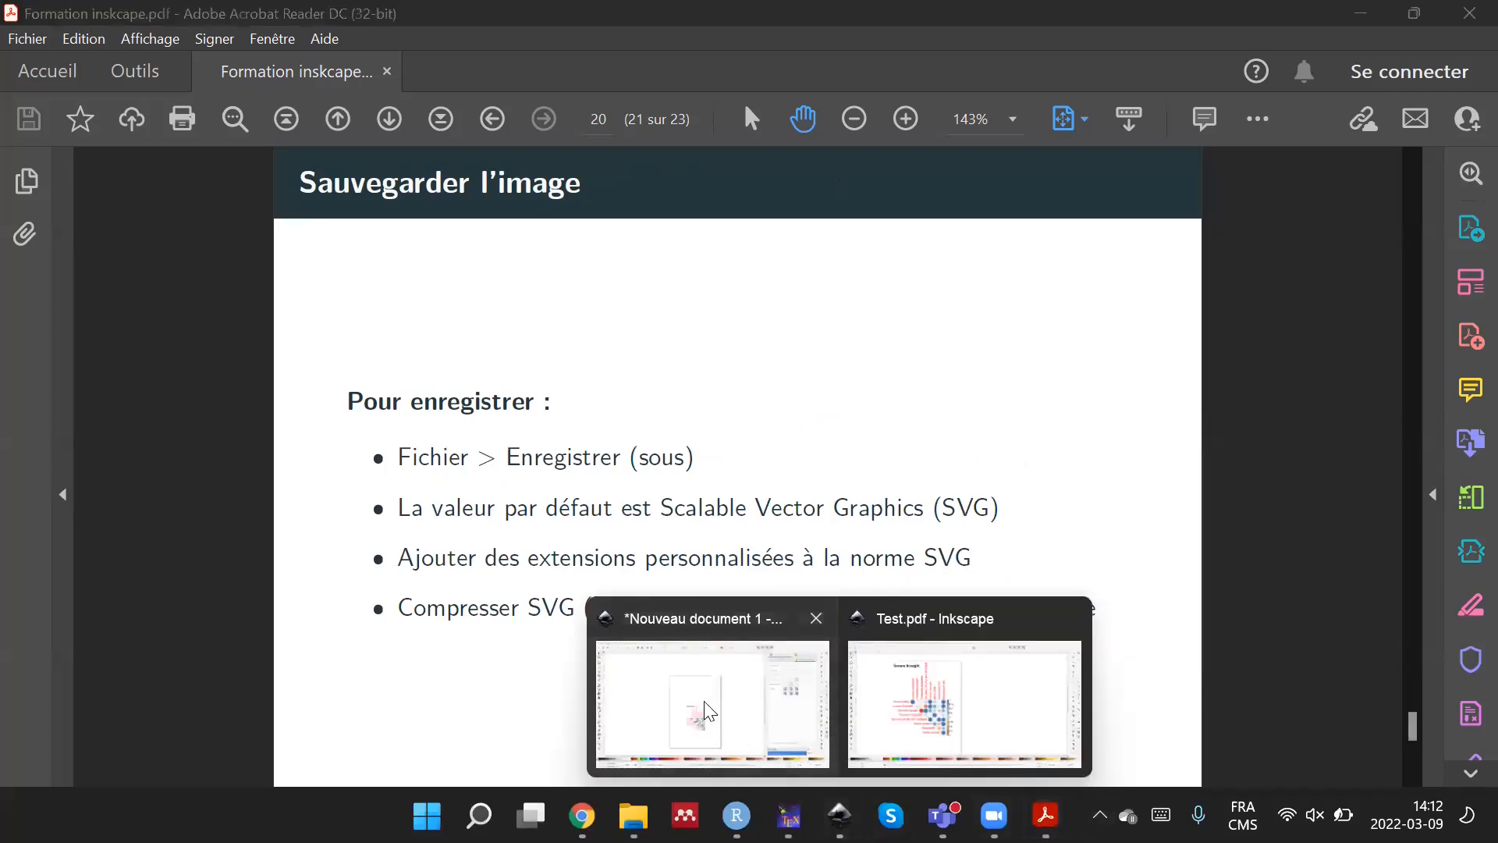
click(756, 731)
click(18, 39)
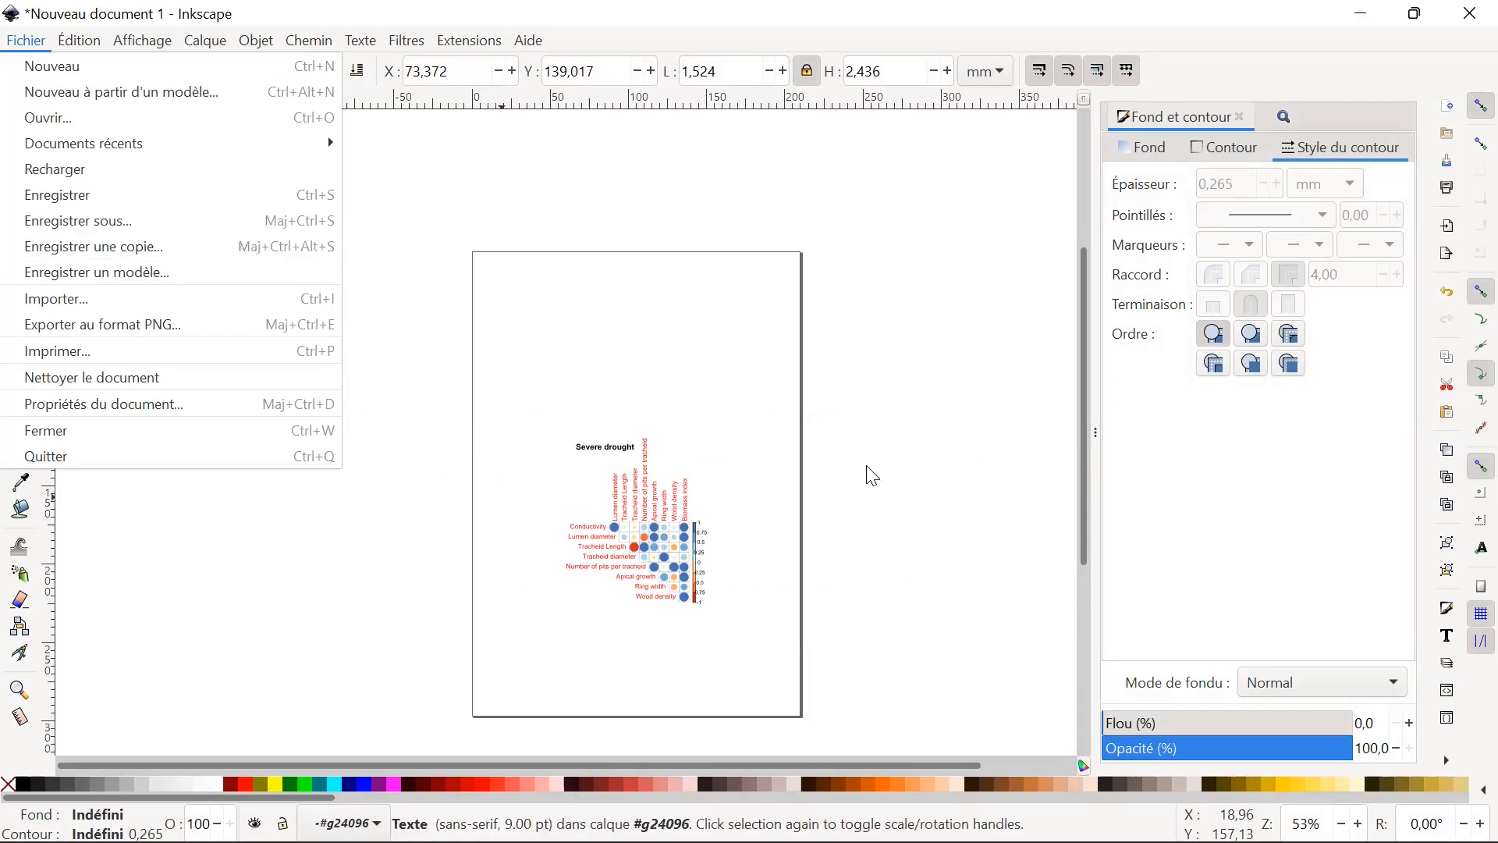
click(886, 497)
mouse_move(1045, 815)
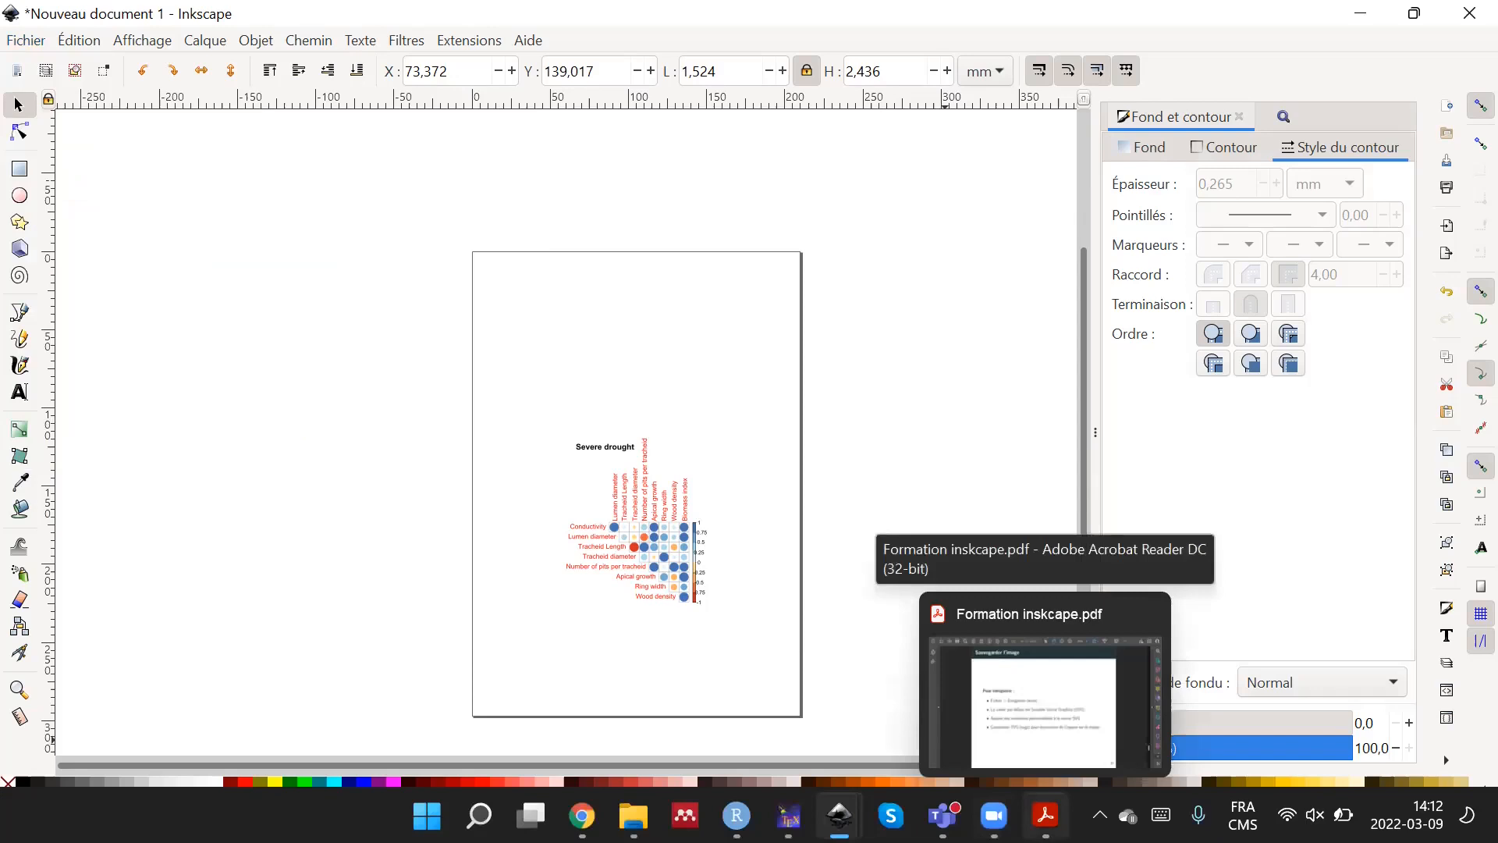
click(1038, 700)
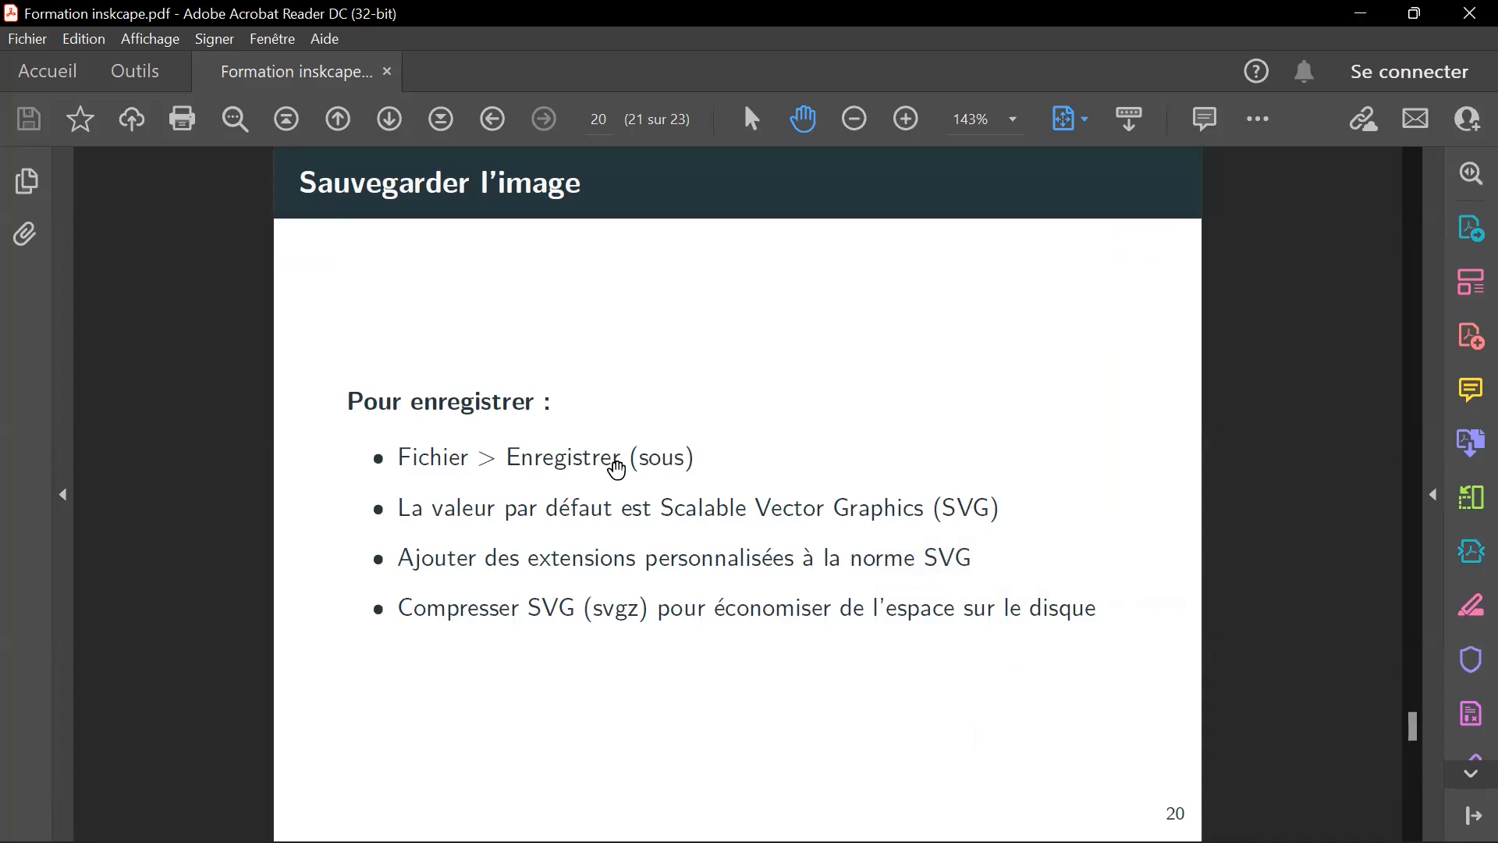
Switch back to the new Inkscape document, select all objects of the correlation plot and deselect them.
mouse_move(839, 815)
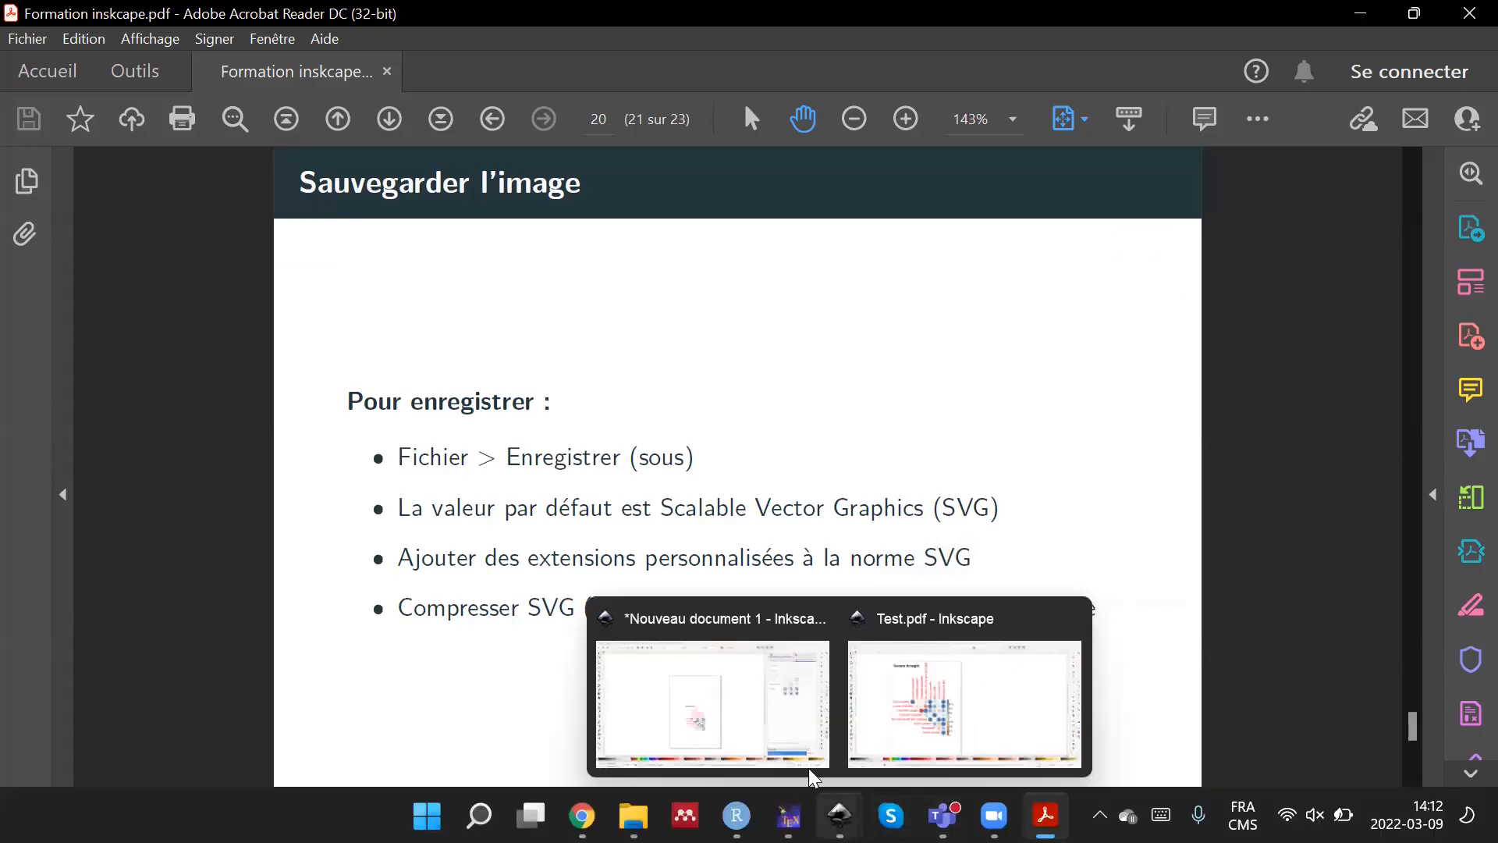
click(729, 719)
drag(518, 396, 796, 641)
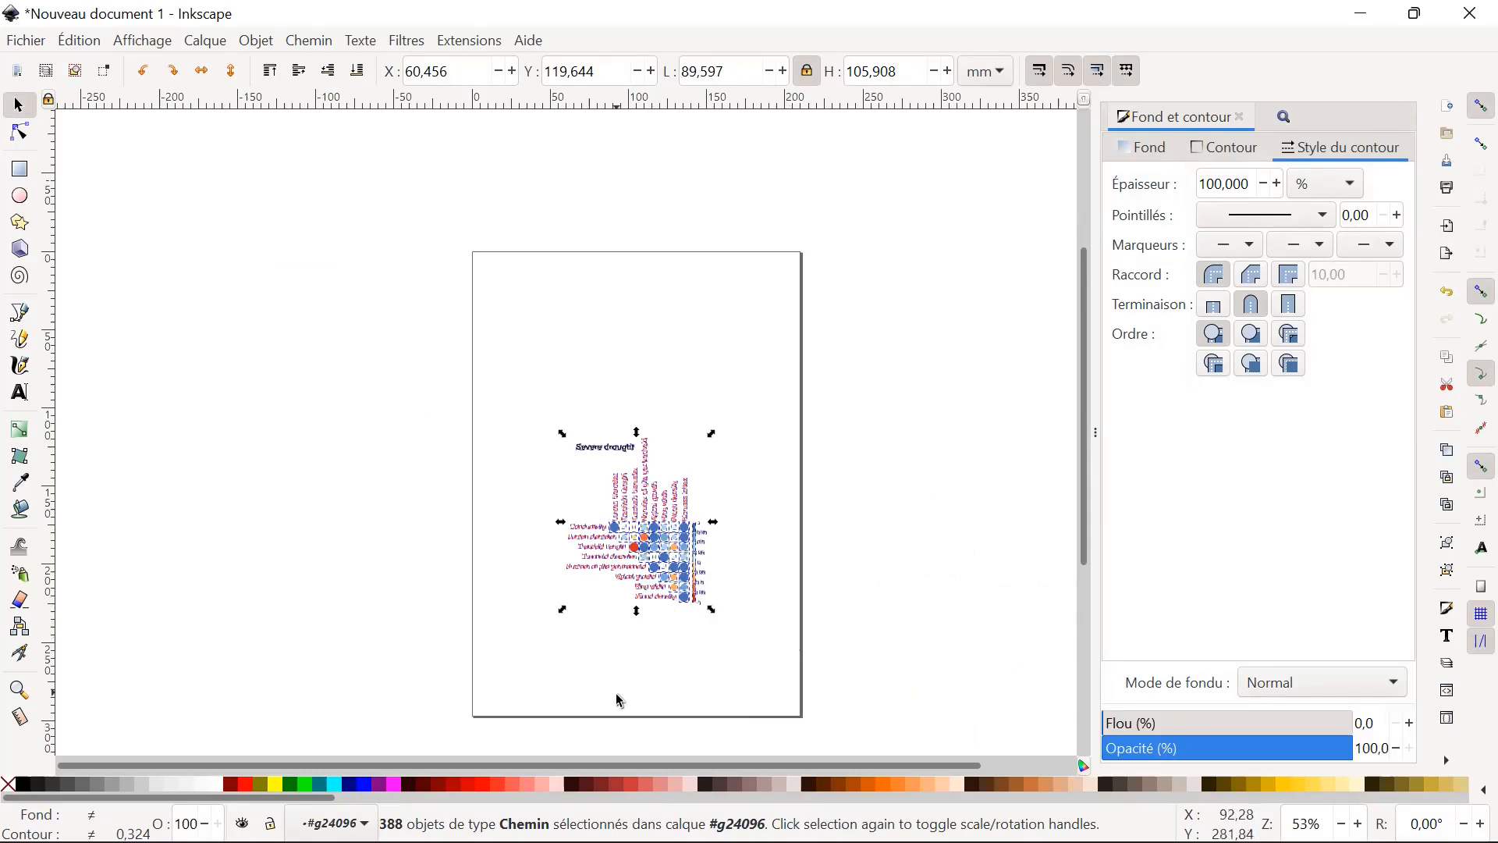
click(798, 662)
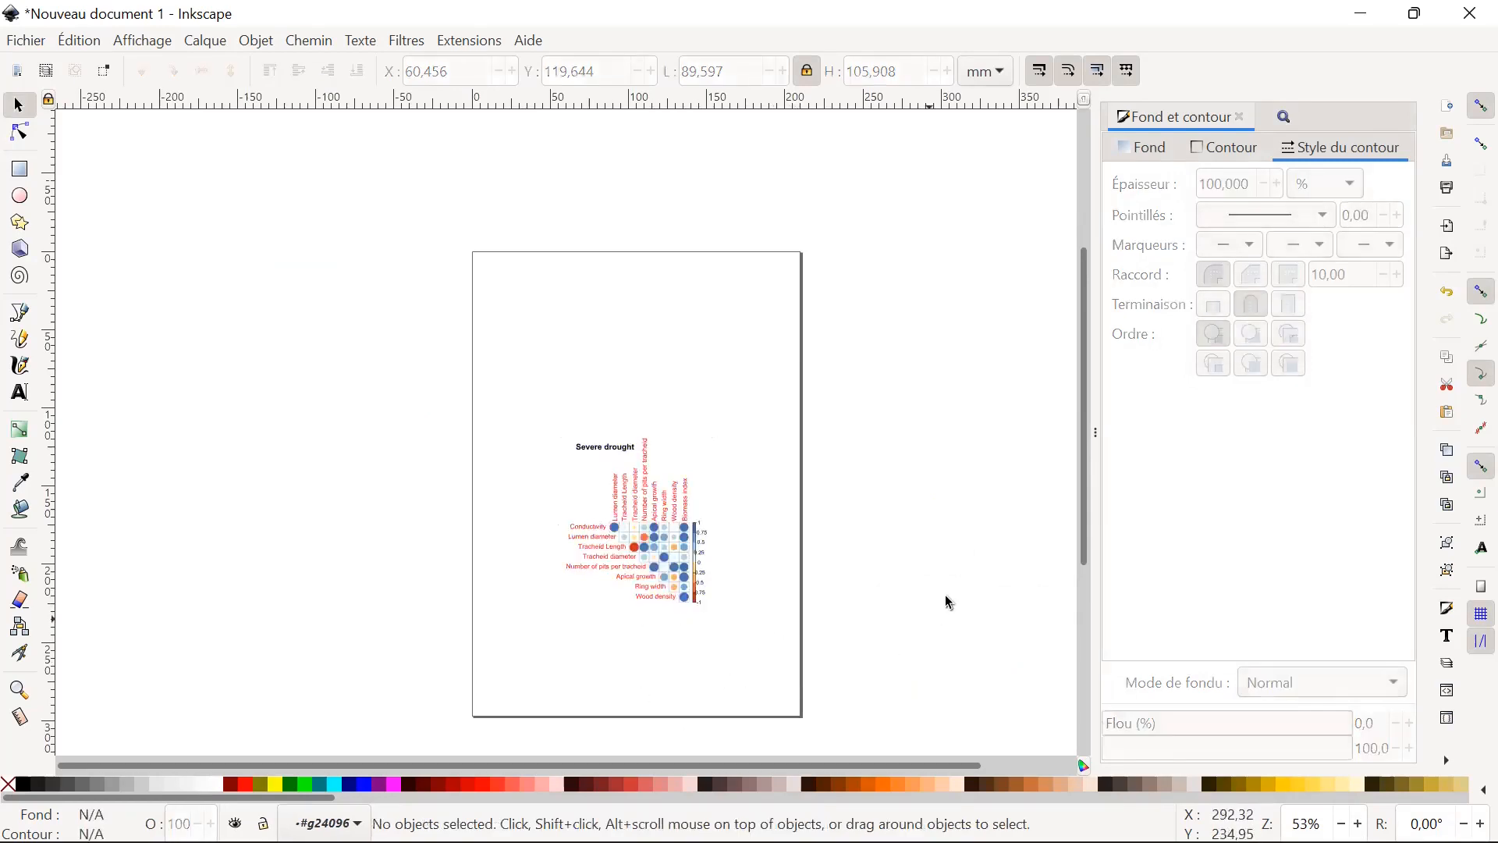
Switch to the training PDF, read the export slide and the closing slide, and return to the slide on saving.
mouse_move(1046, 816)
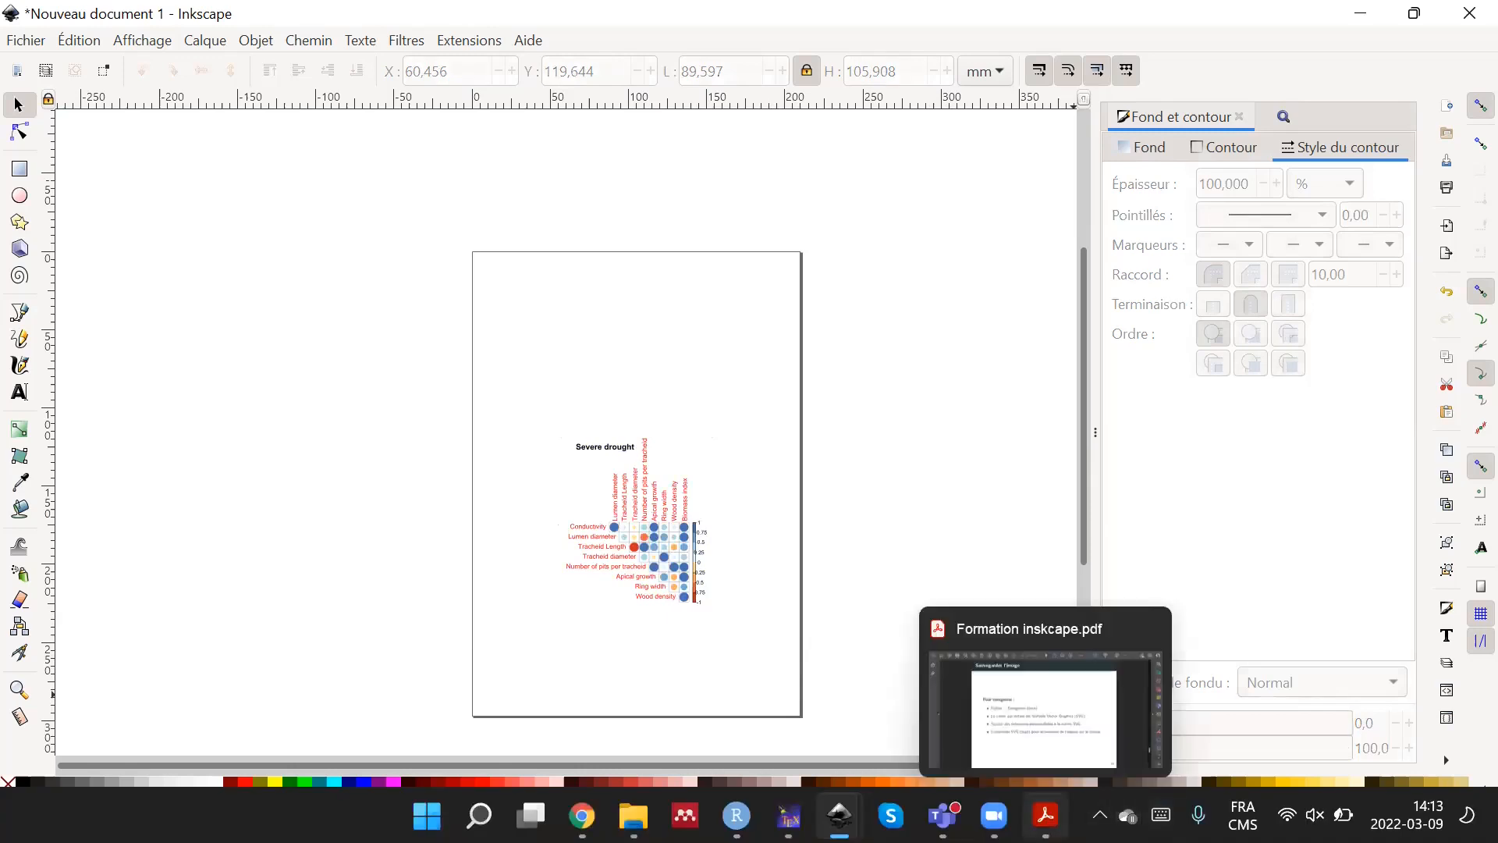
click(1044, 716)
scroll(1323, 601, down, 2)
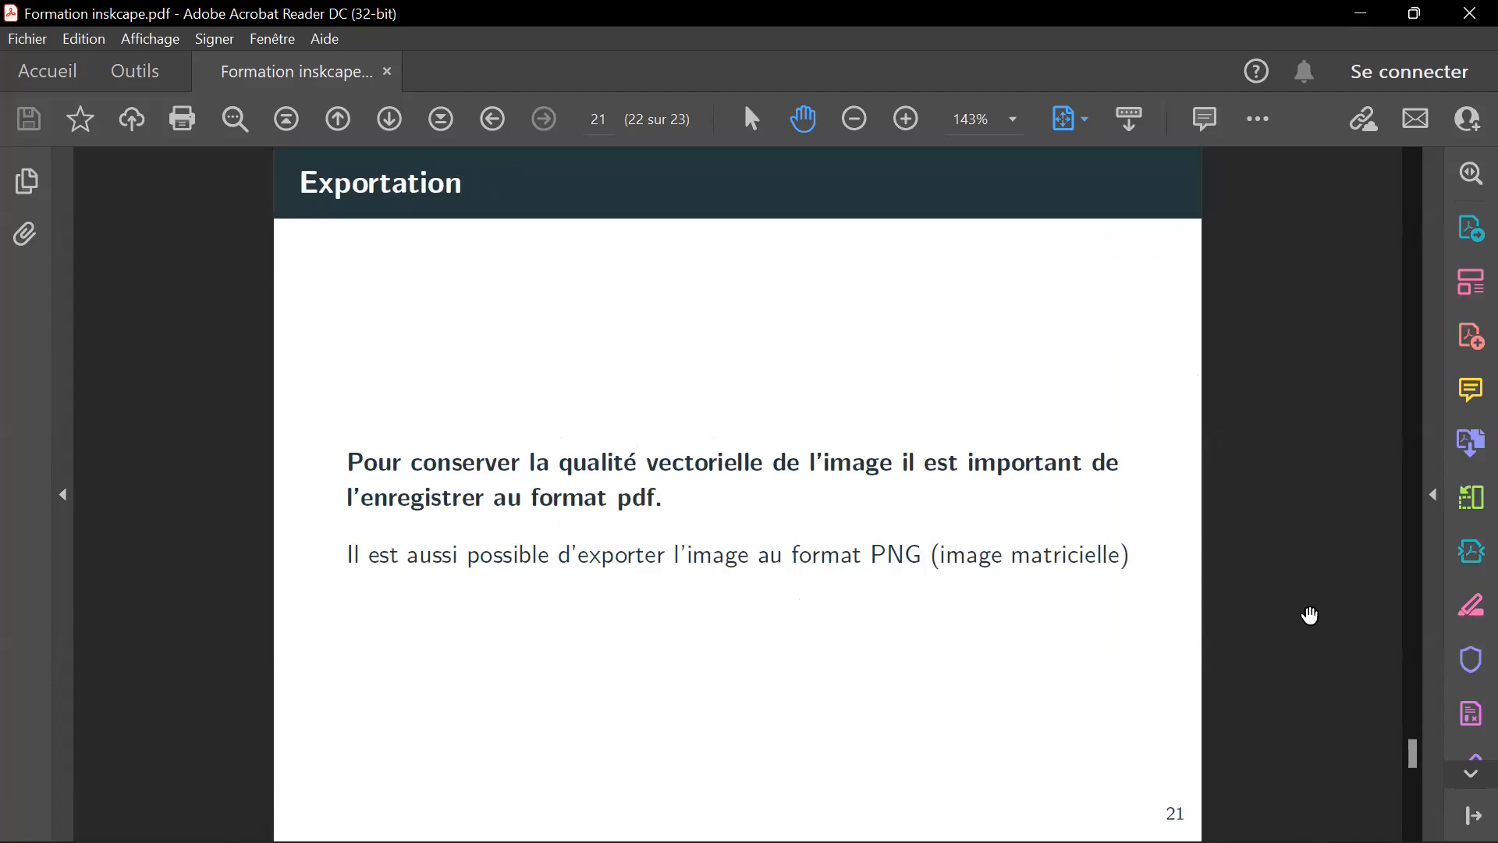
scroll(1313, 616, down, 3)
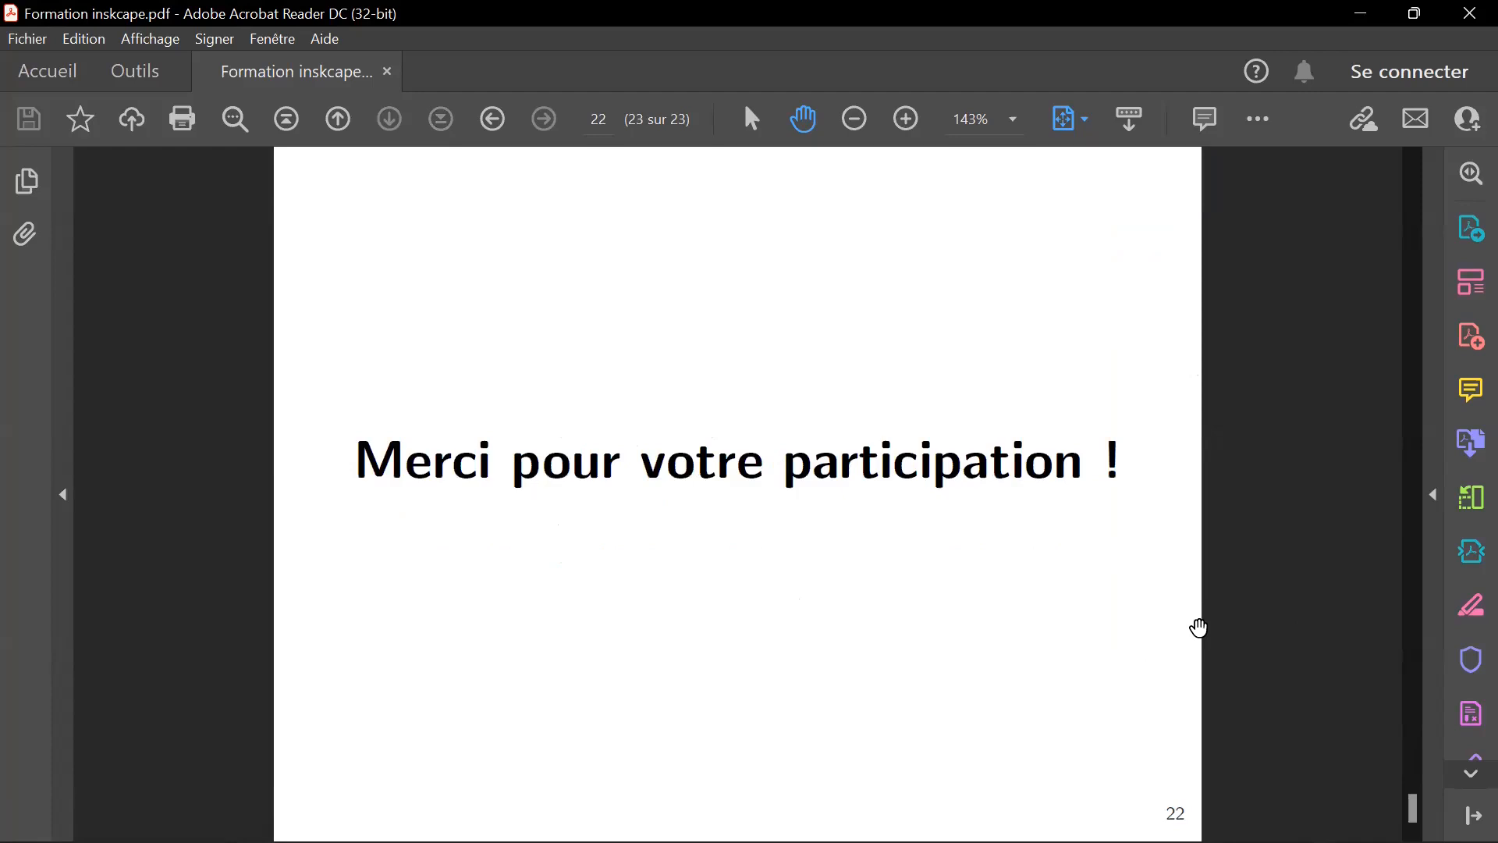
scroll(1202, 631, up, 3)
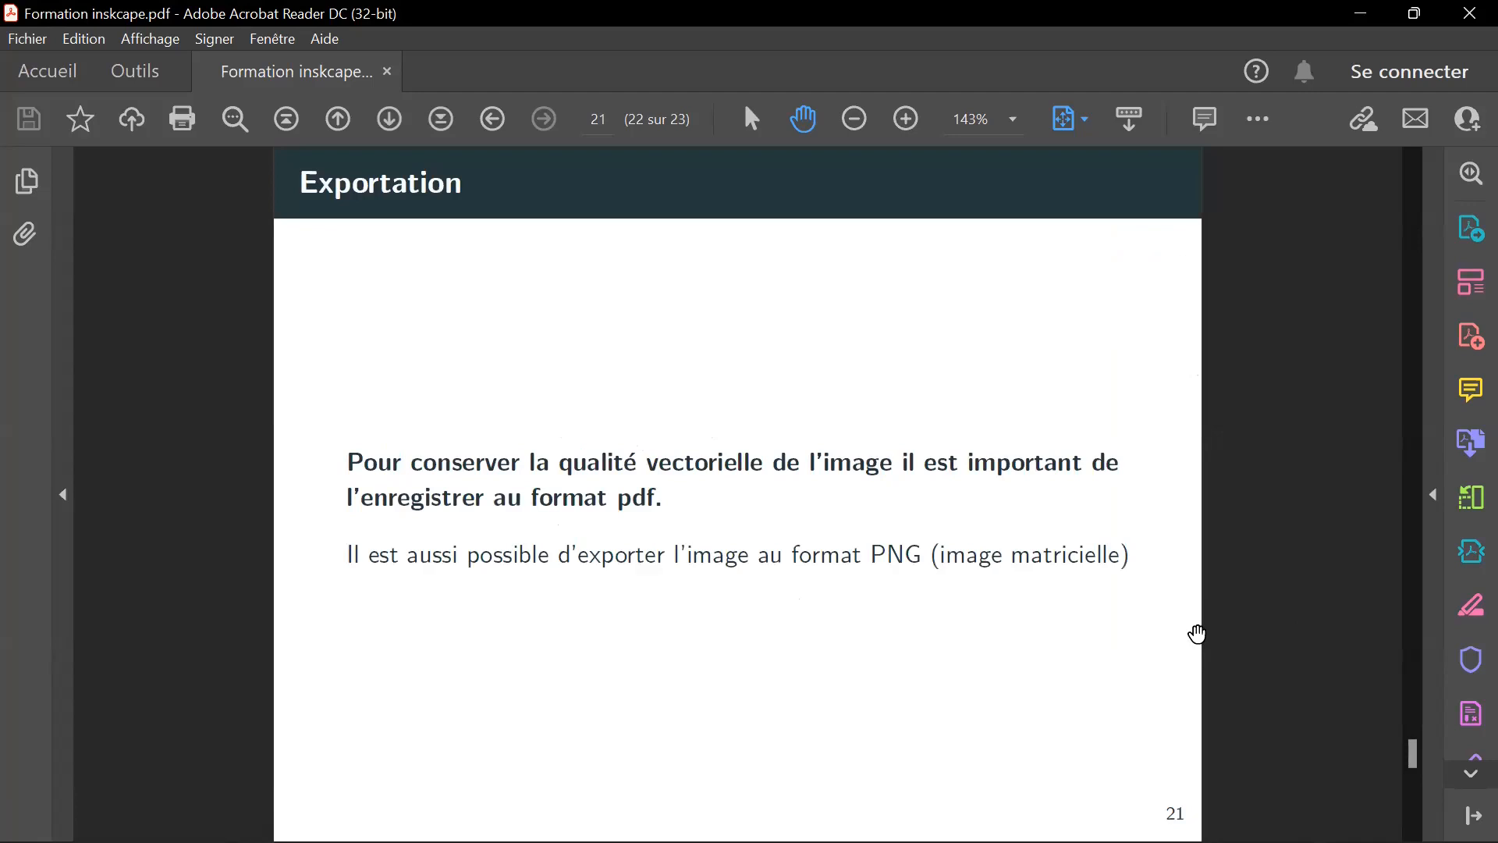
scroll(1253, 611, up, 3)
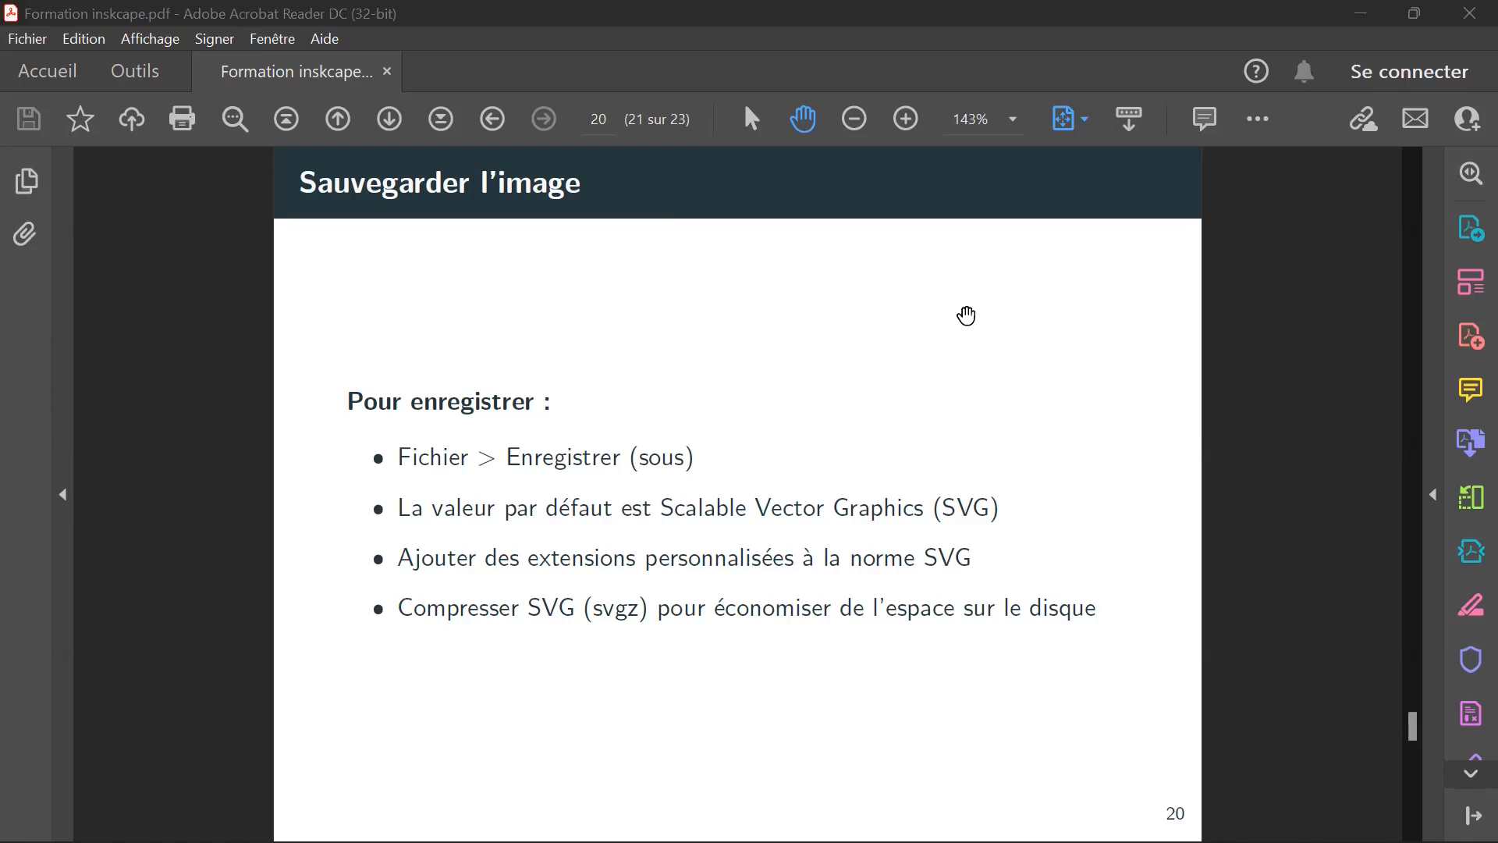
Switch to the new Inkscape document and look over the available layer commands without applying any.
mouse_move(1081, 842)
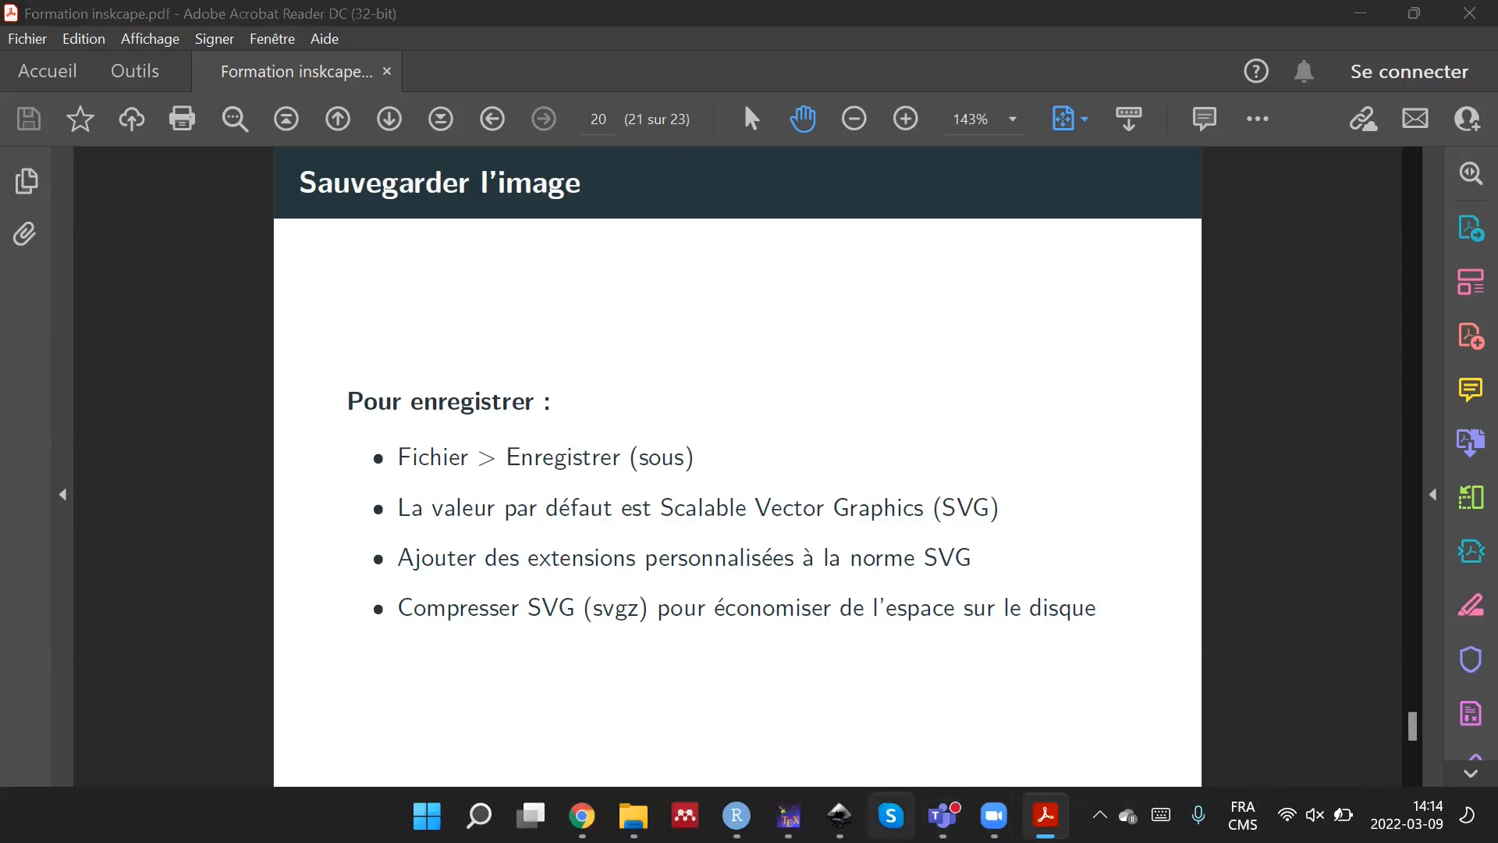
mouse_move(839, 815)
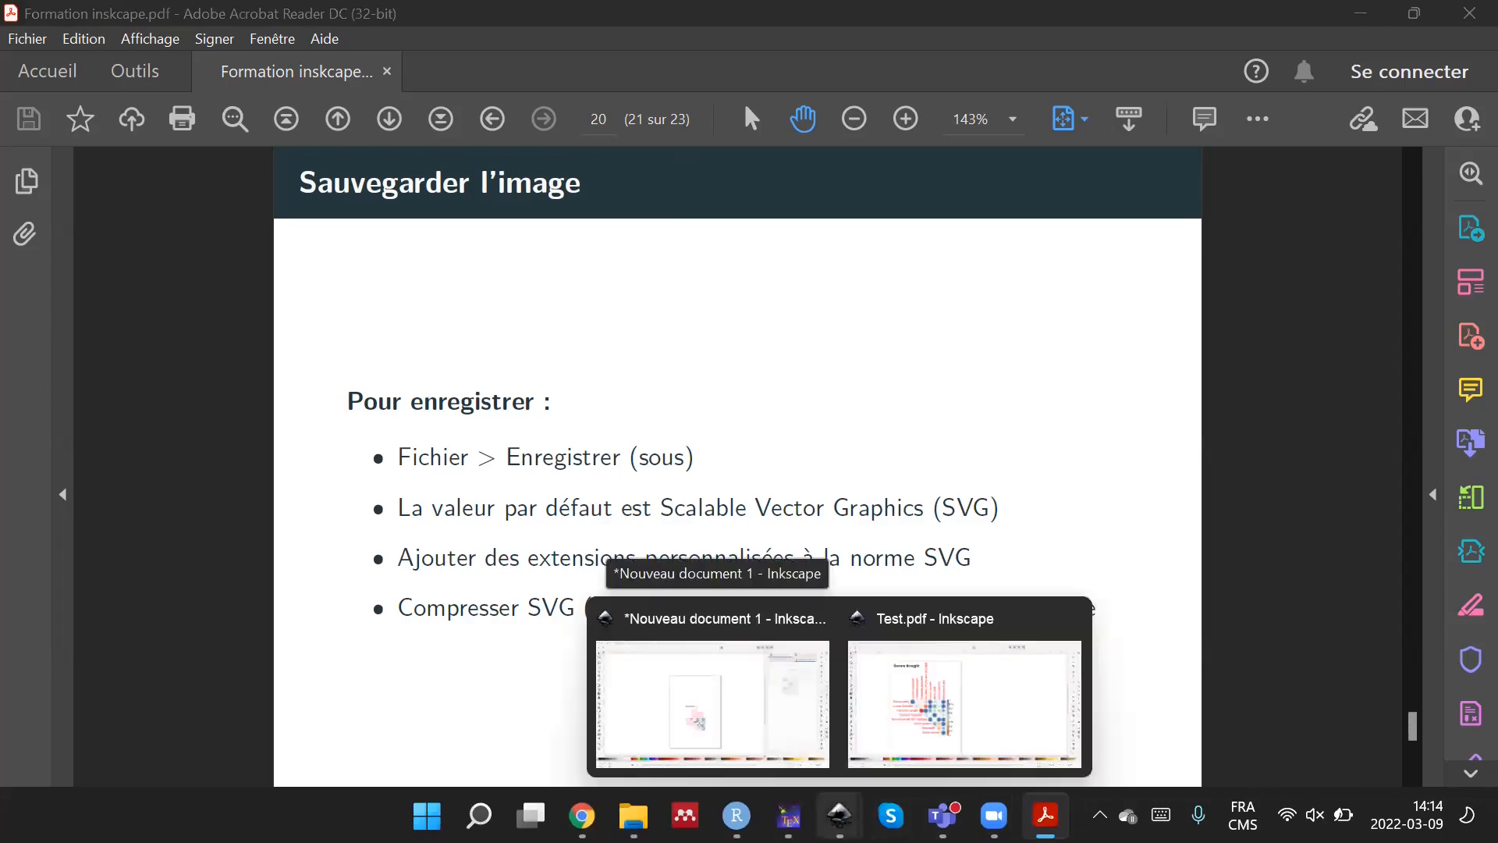
click(761, 710)
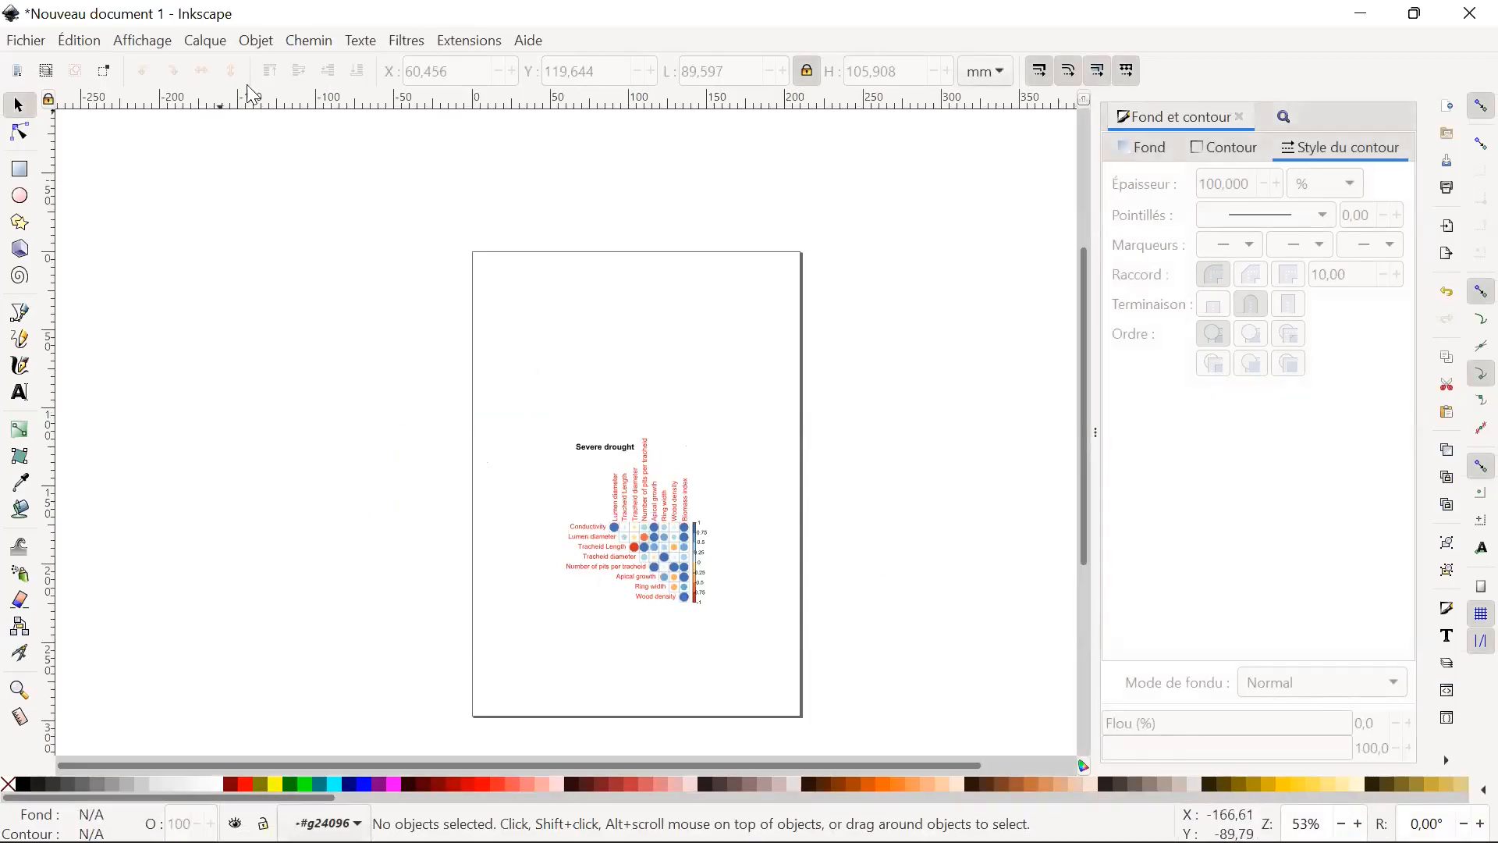
click(219, 42)
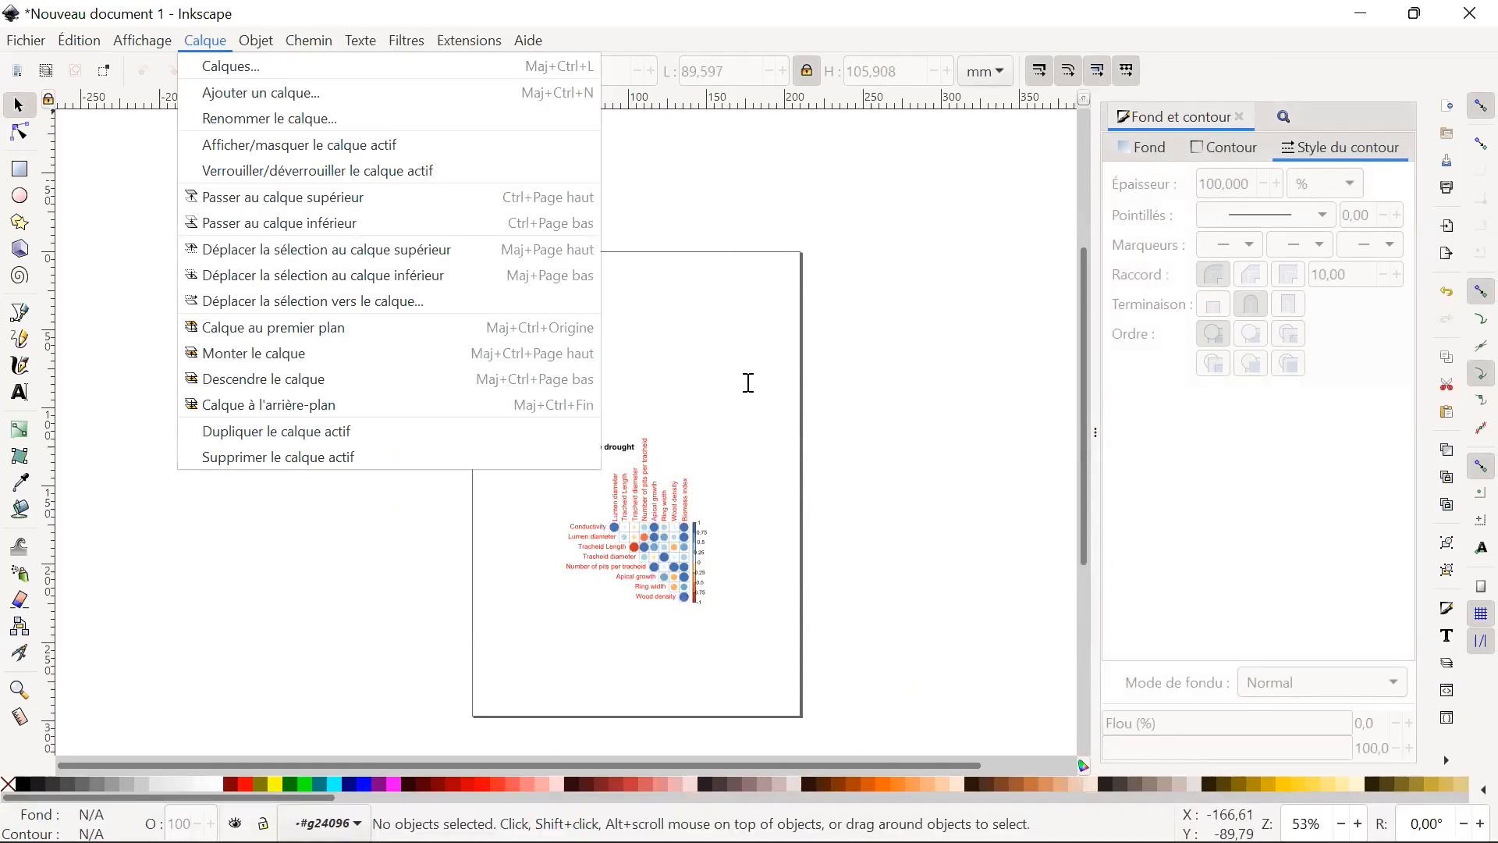
click(748, 383)
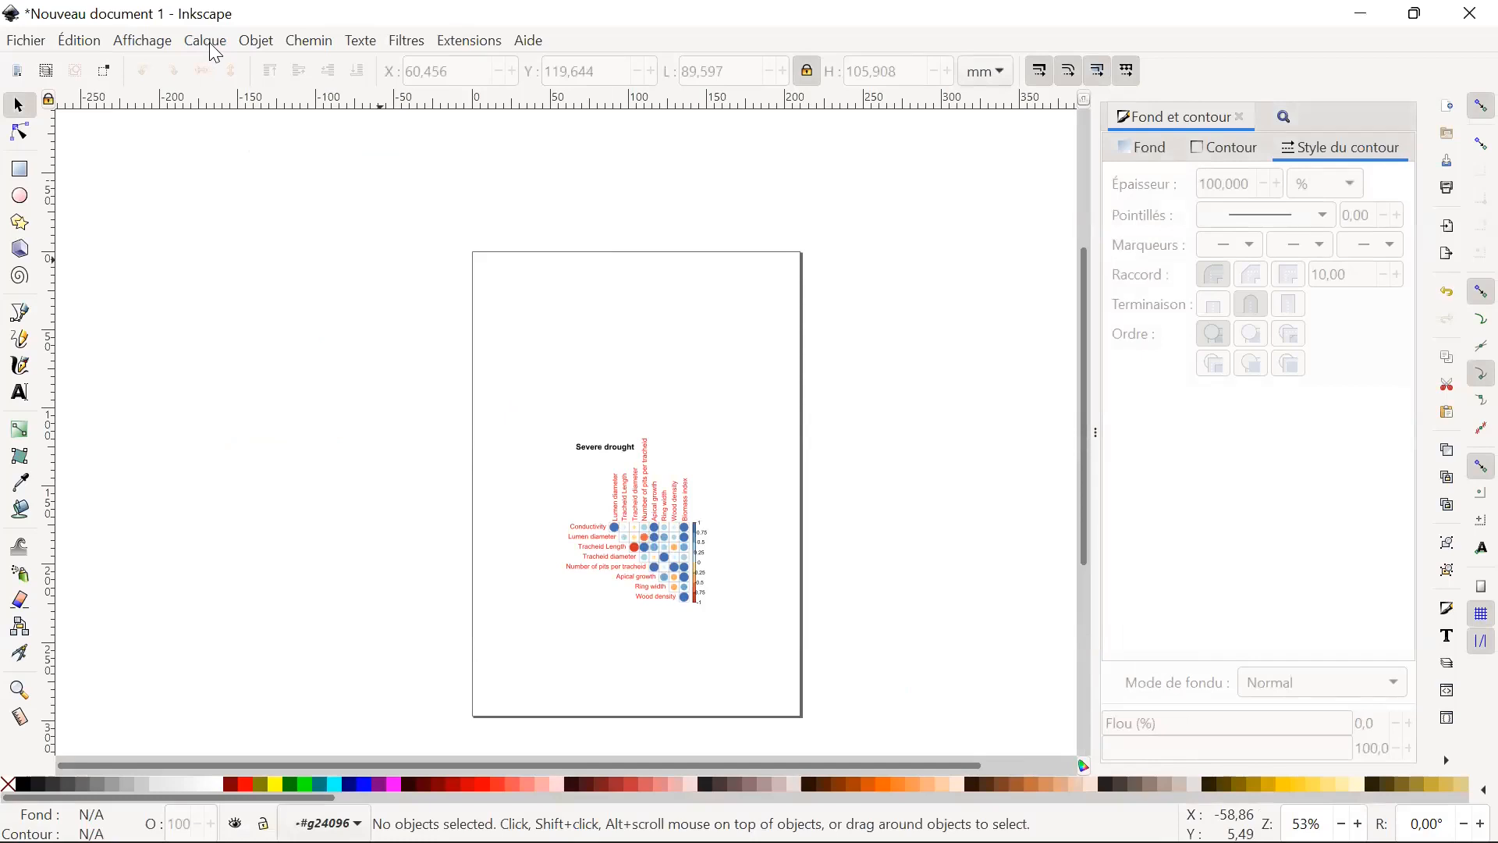
Switch to Chrome, search Google Images for "merci image" and open the Dreamstime page of the black handwritten "Merci!" illustration.
mouse_move(671, 839)
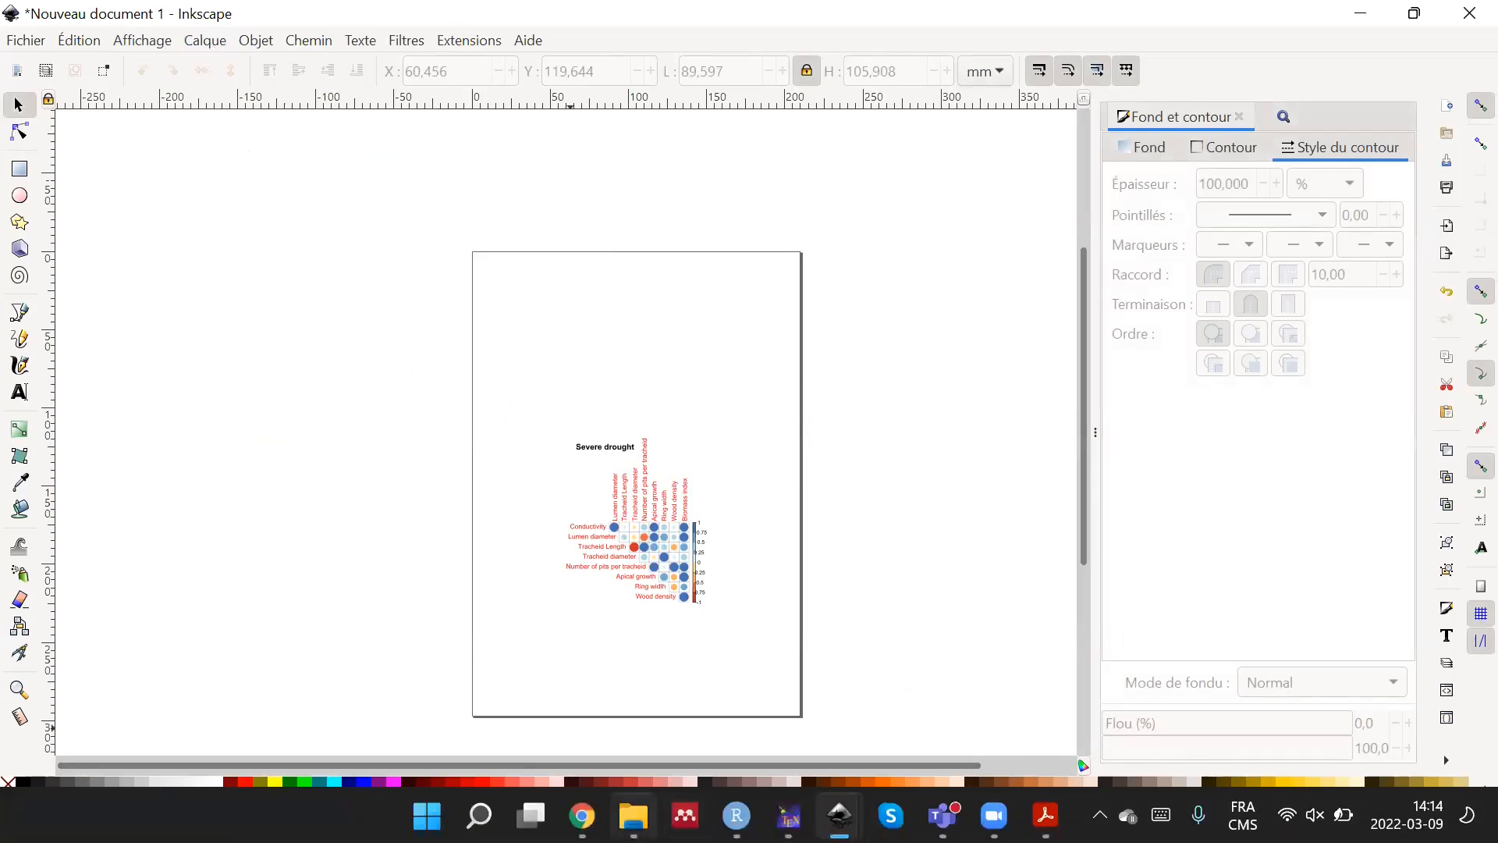
mouse_move(582, 816)
click(581, 687)
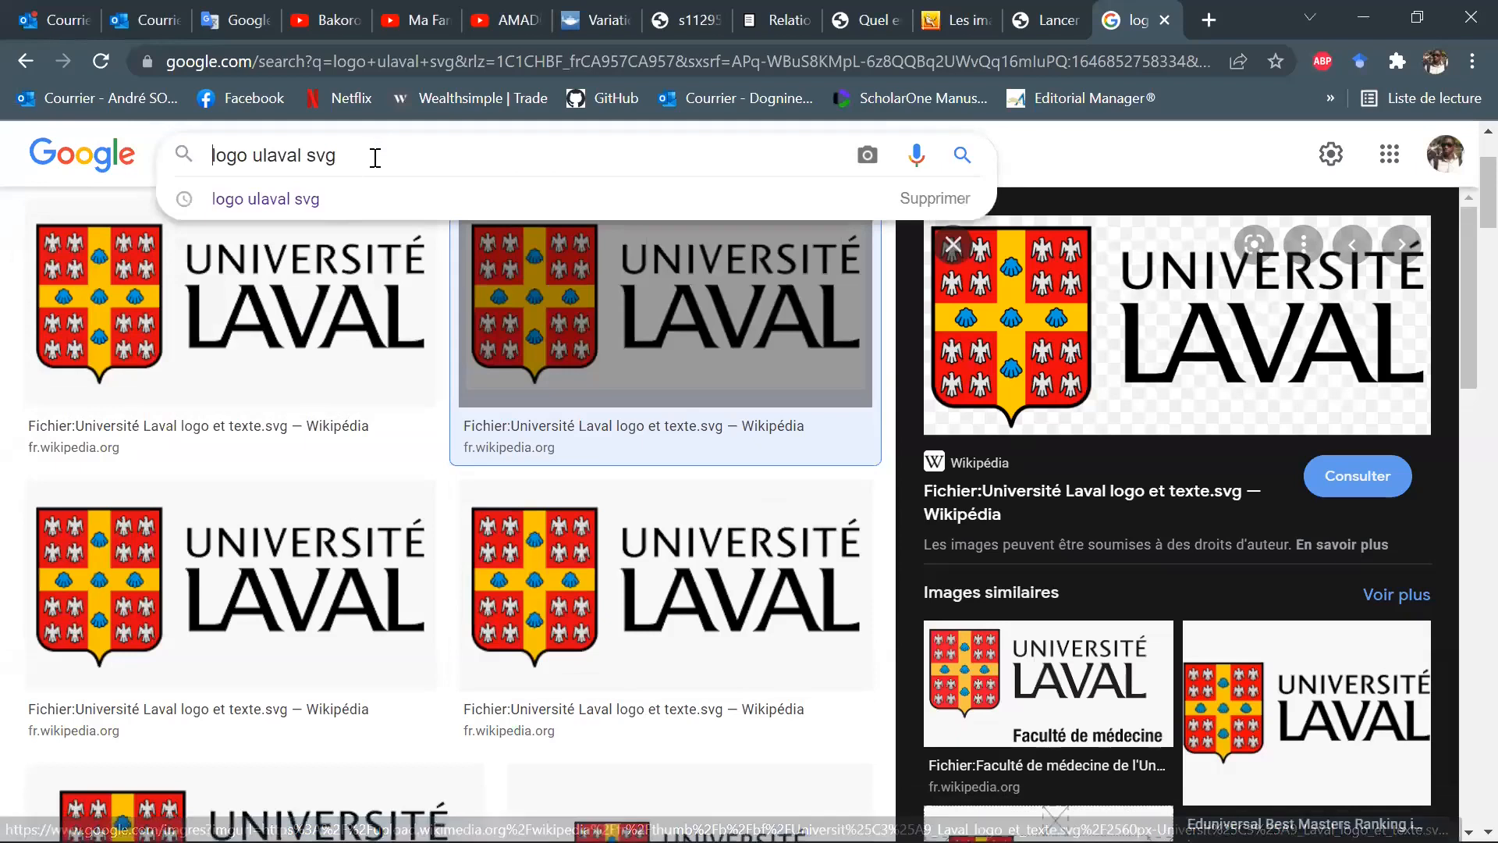
drag(375, 154, 15, 121)
text(mer)
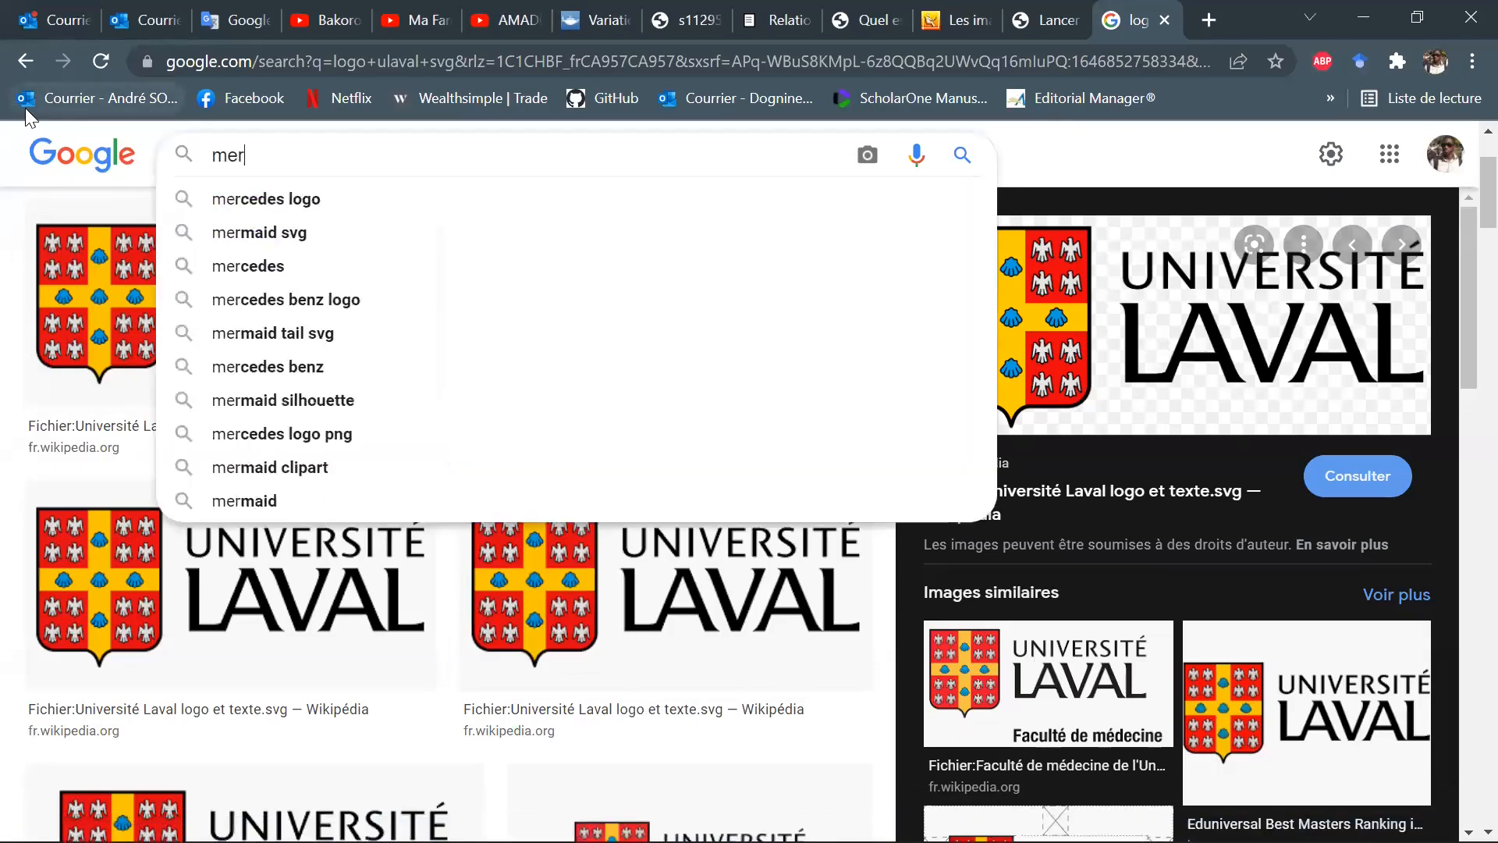
text(ci image)
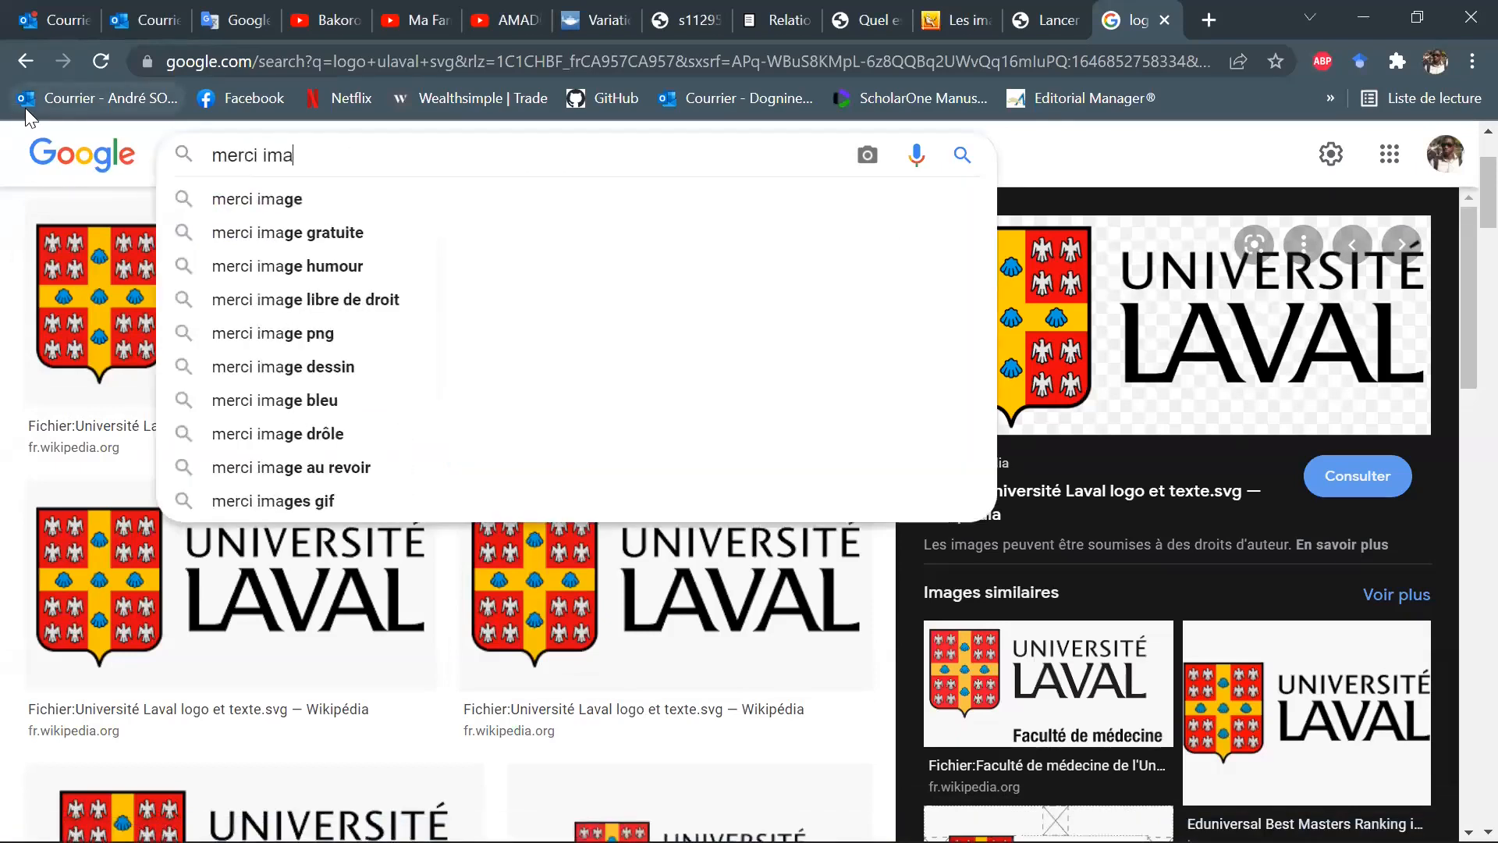
key(Return)
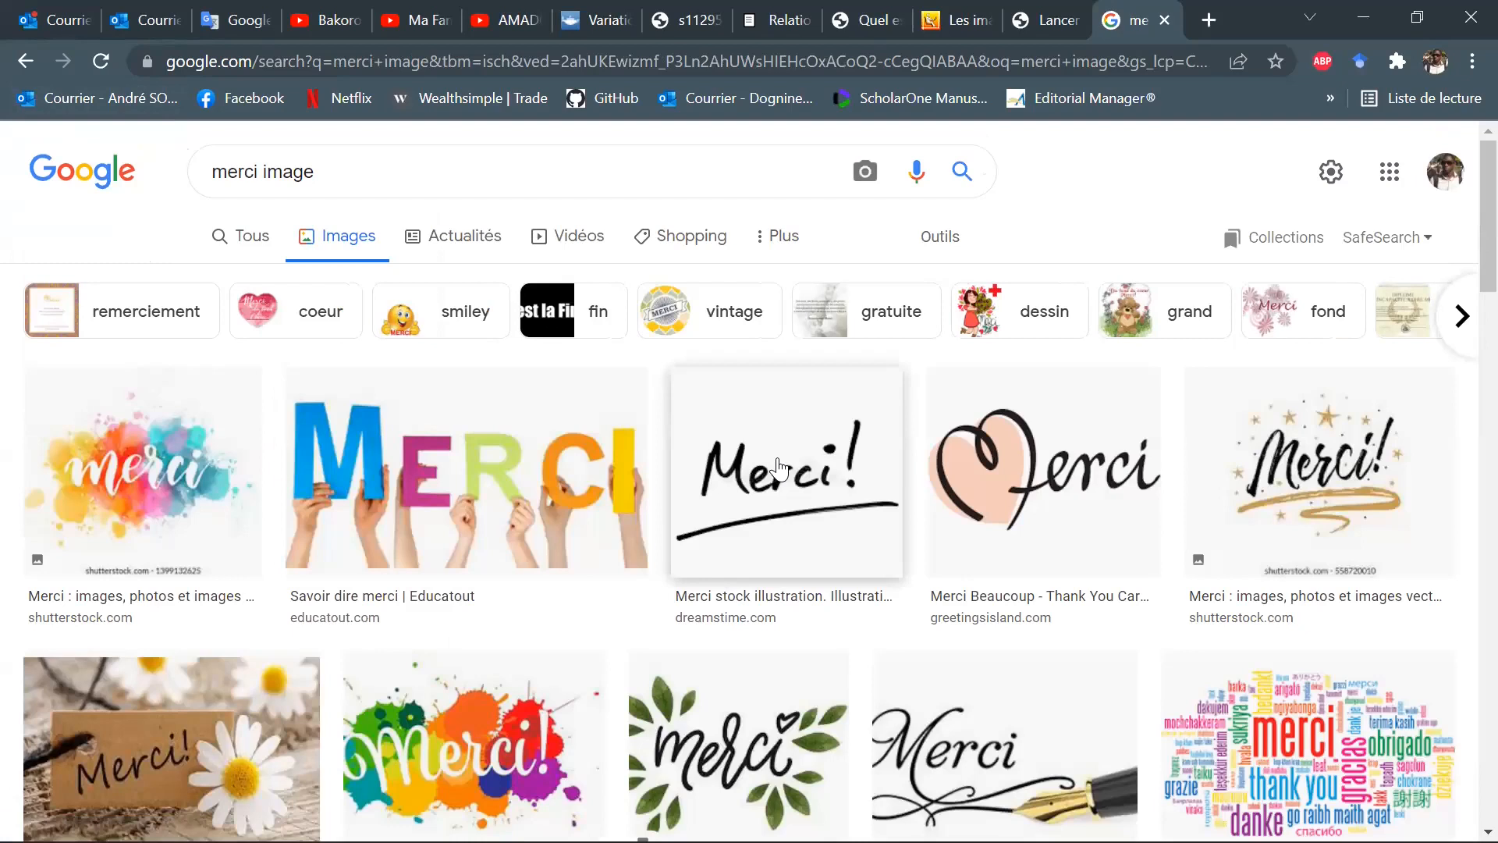
click(778, 468)
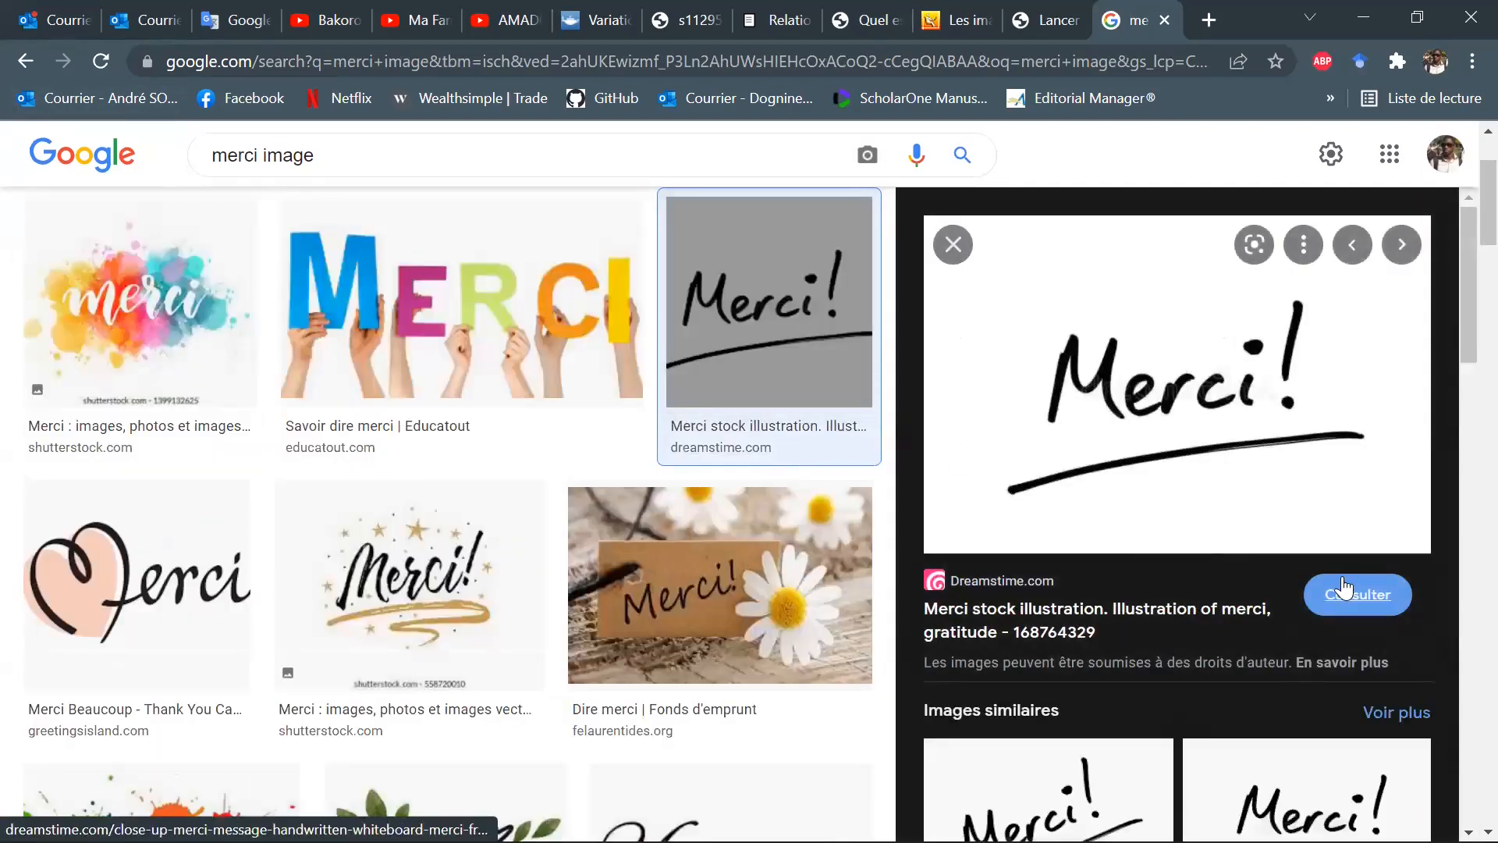
click(1246, 351)
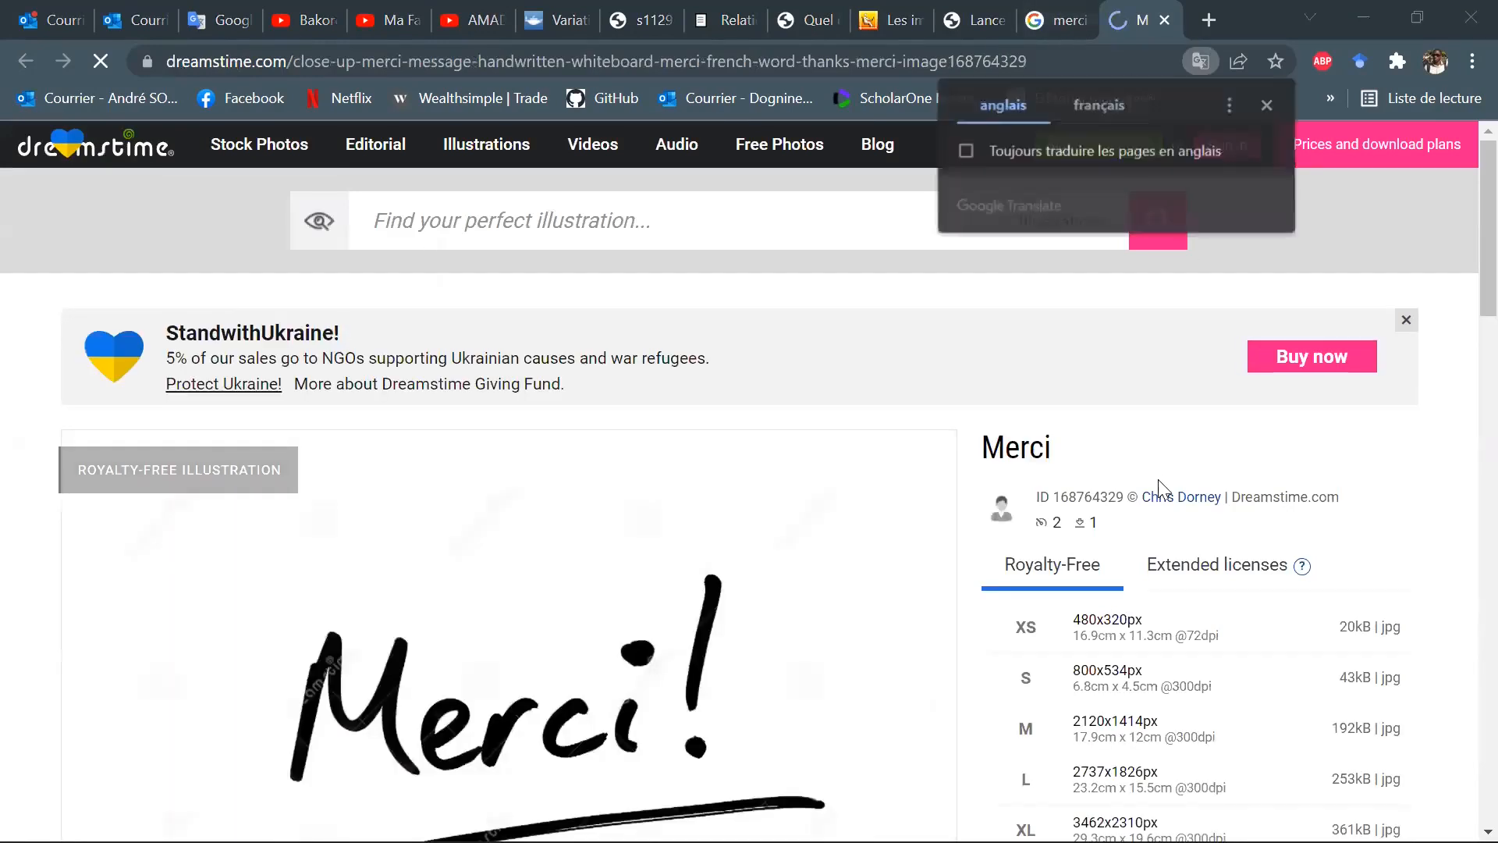
Save the handwritten "Merci!" illustration to the Bureau folder as test.jpg.
right_click(667, 631)
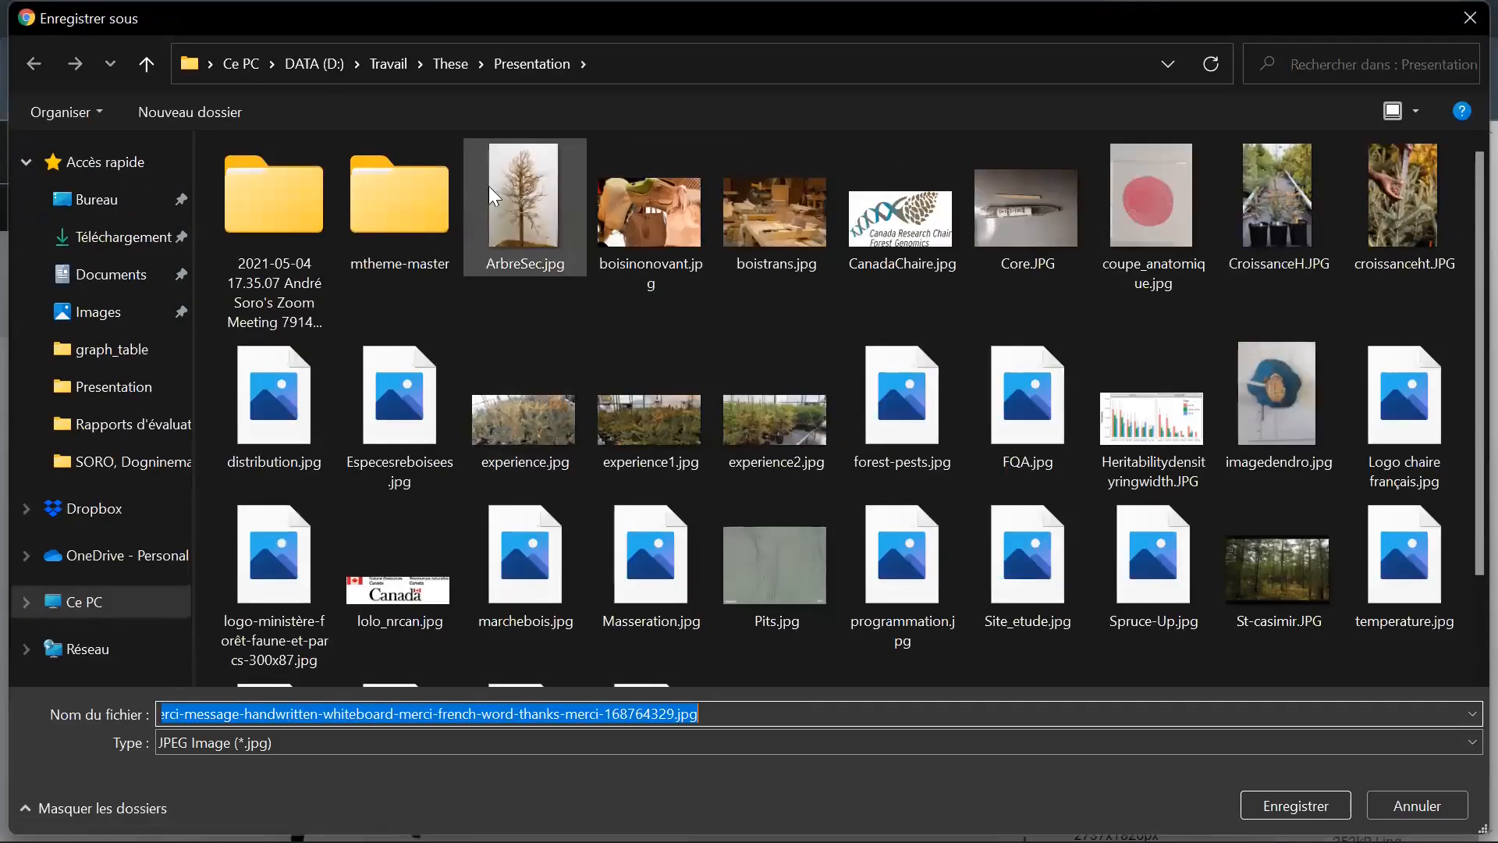
click(241, 70)
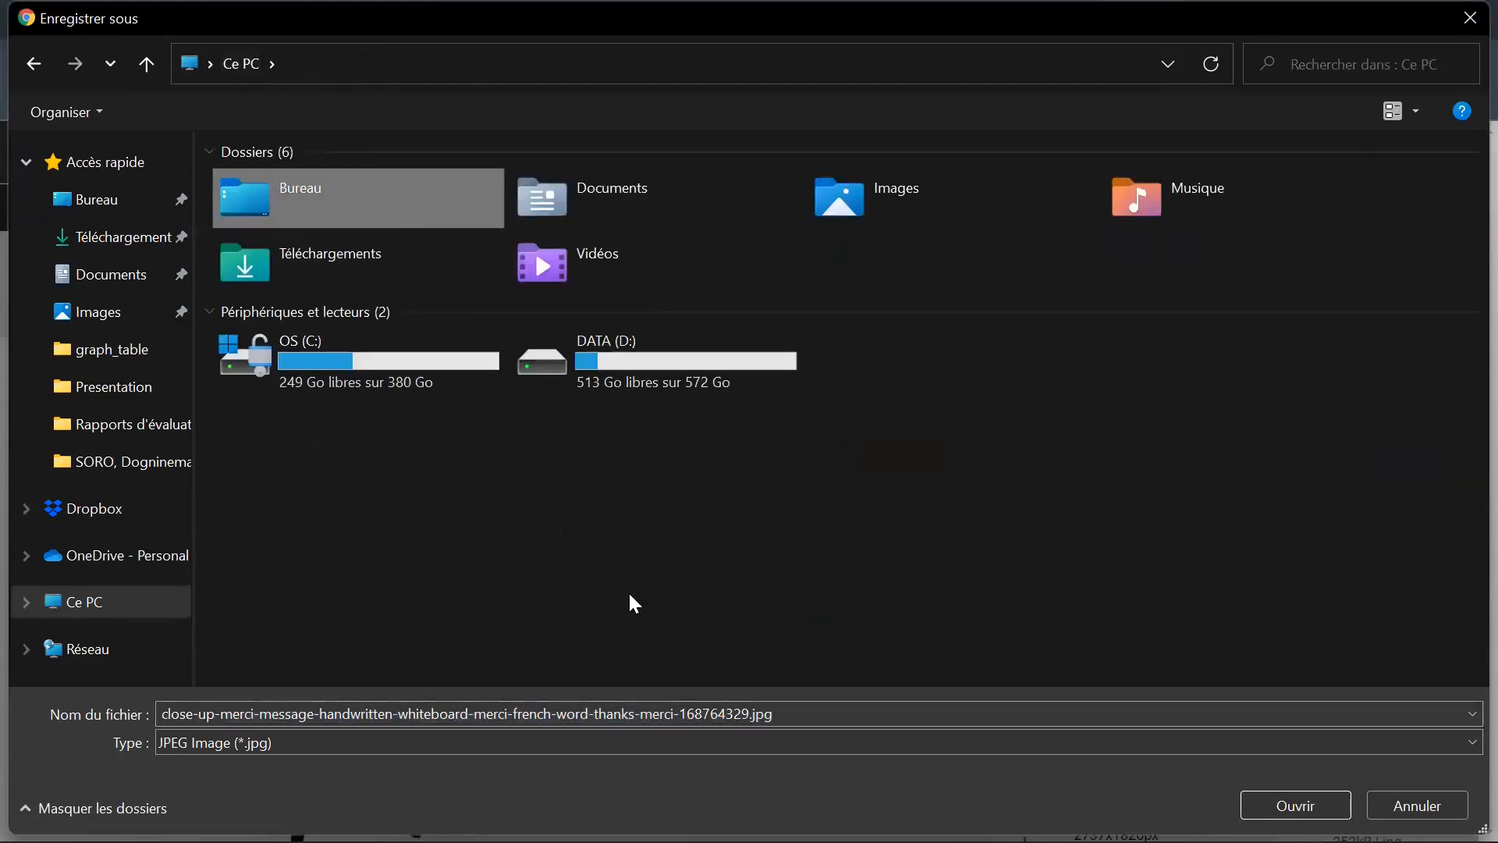
double_click(380, 195)
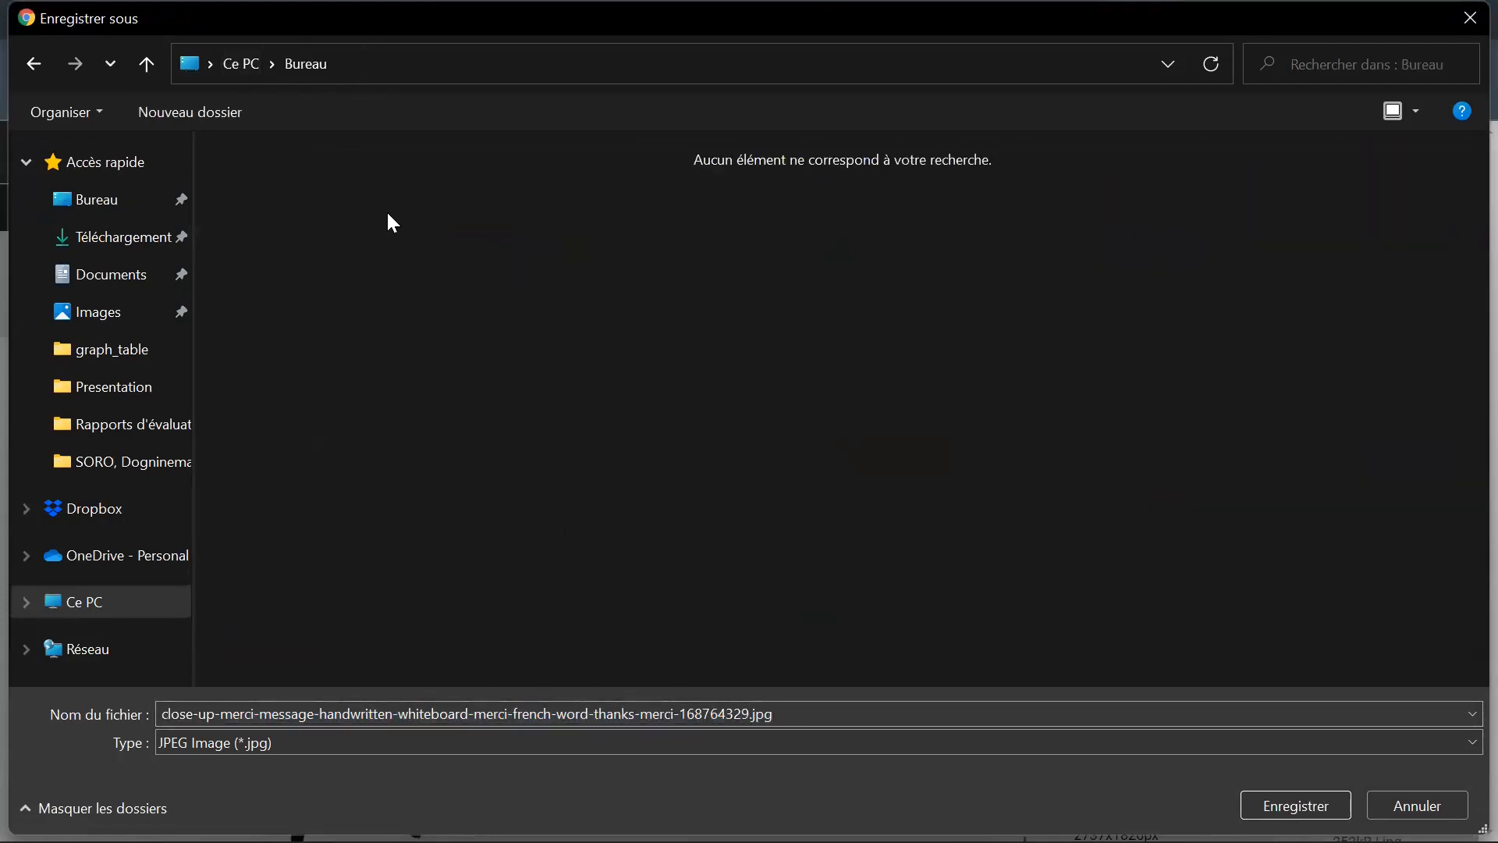
click(751, 716)
drag(750, 716, 14, 707)
text(test)
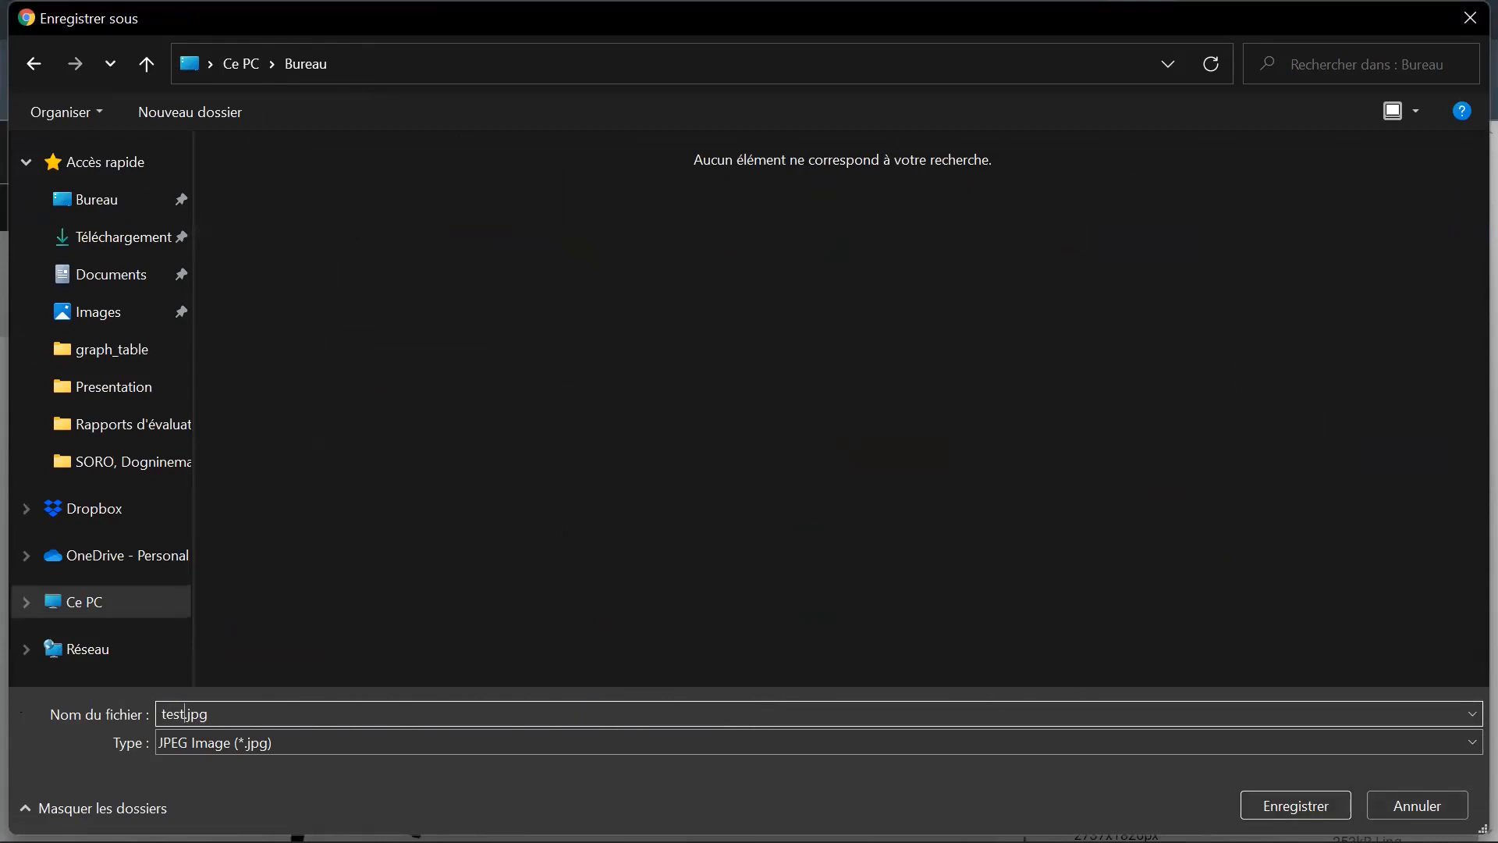
key(Return)
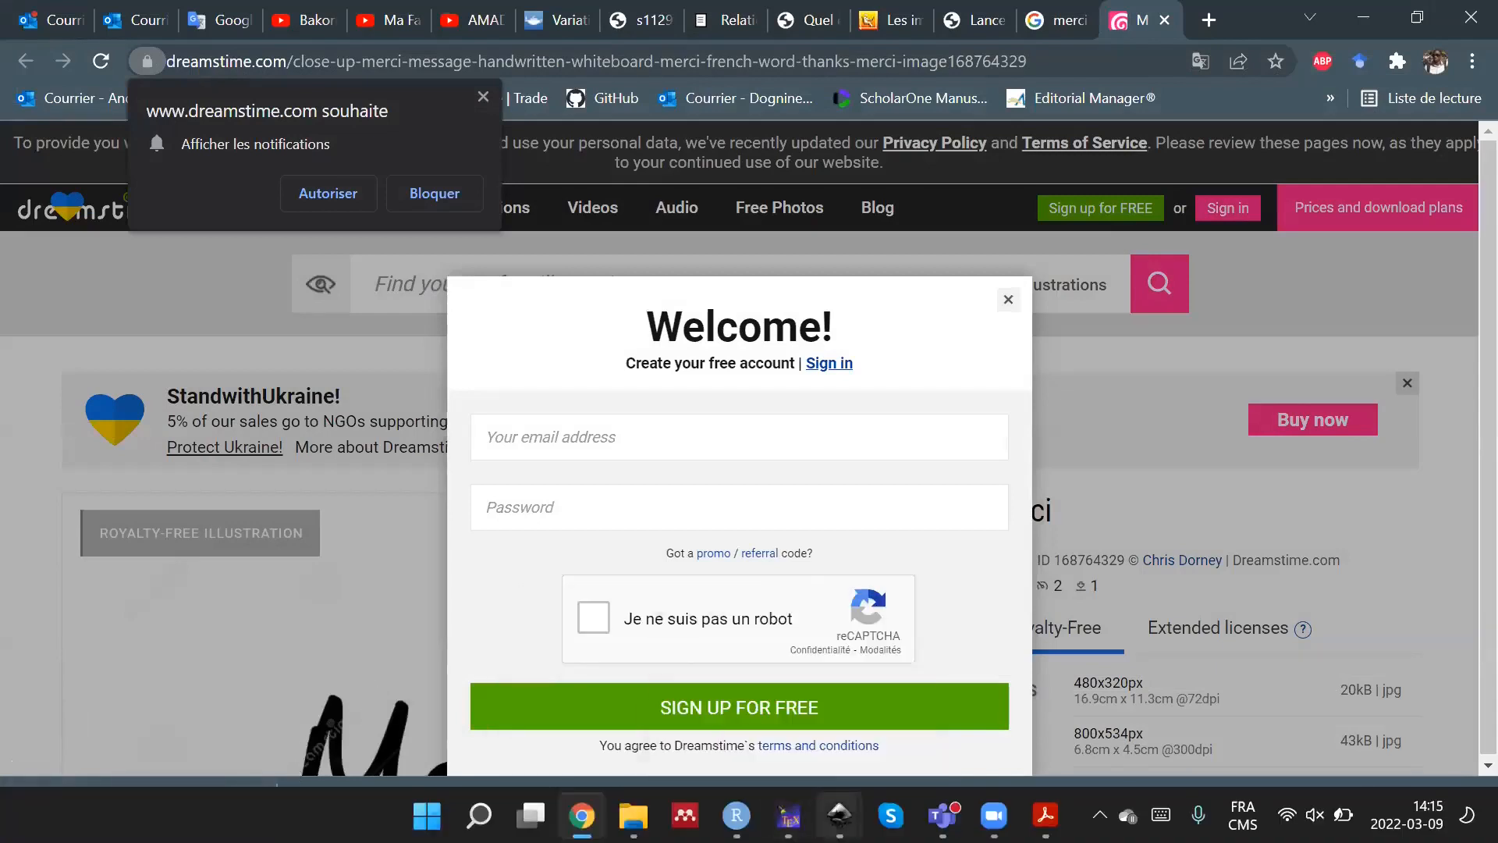
Switch to the new Inkscape document and delete all objects of the correlation plot from the page.
mouse_move(839, 815)
click(768, 729)
mouse_move(462, 360)
mouse_down()
mouse_move(725, 484)
mouse_move(765, 643)
mouse_up()
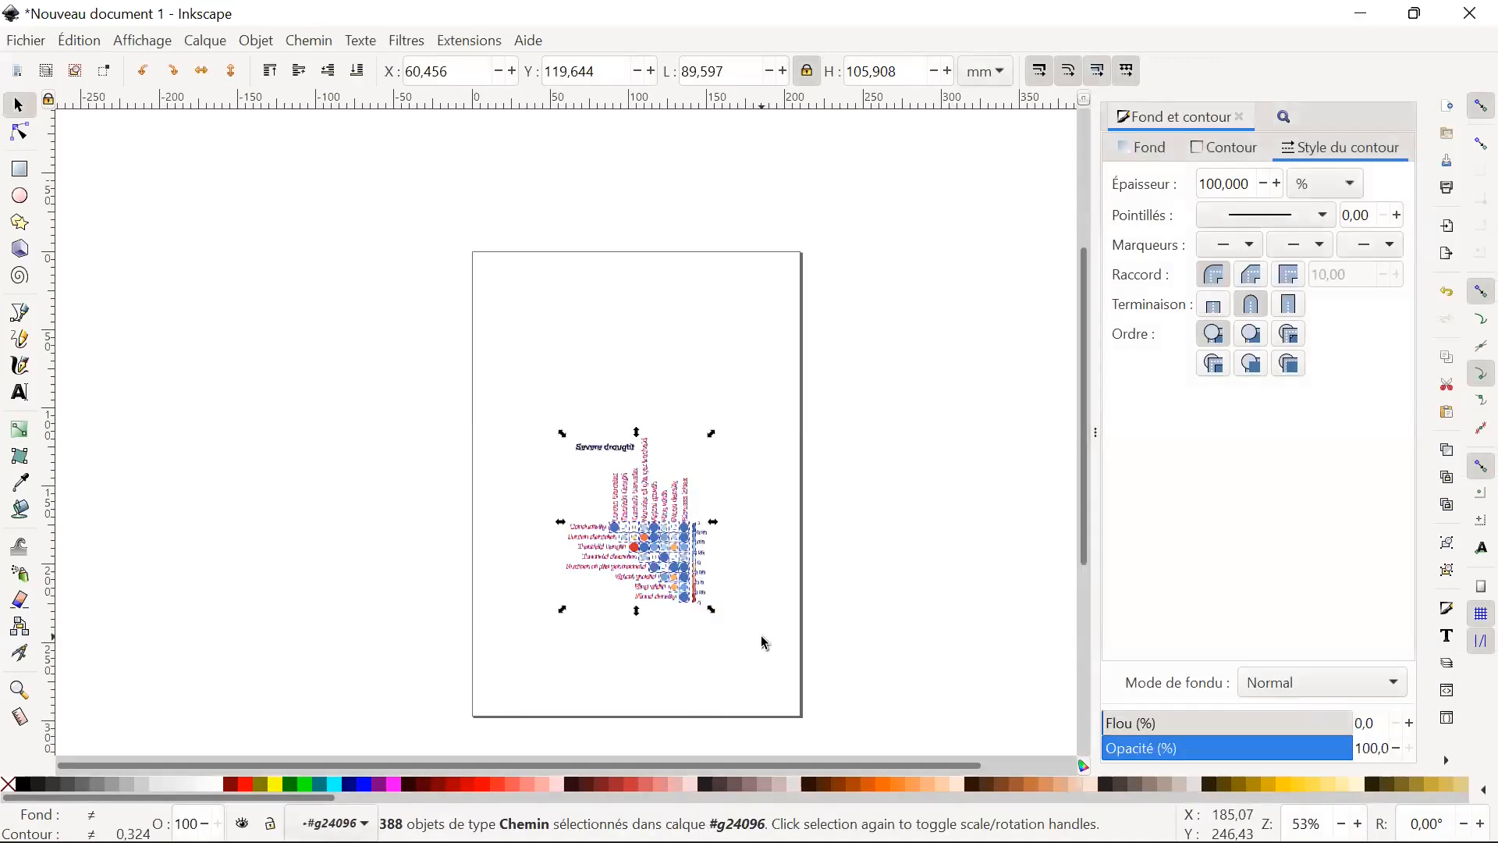
key(Delete)
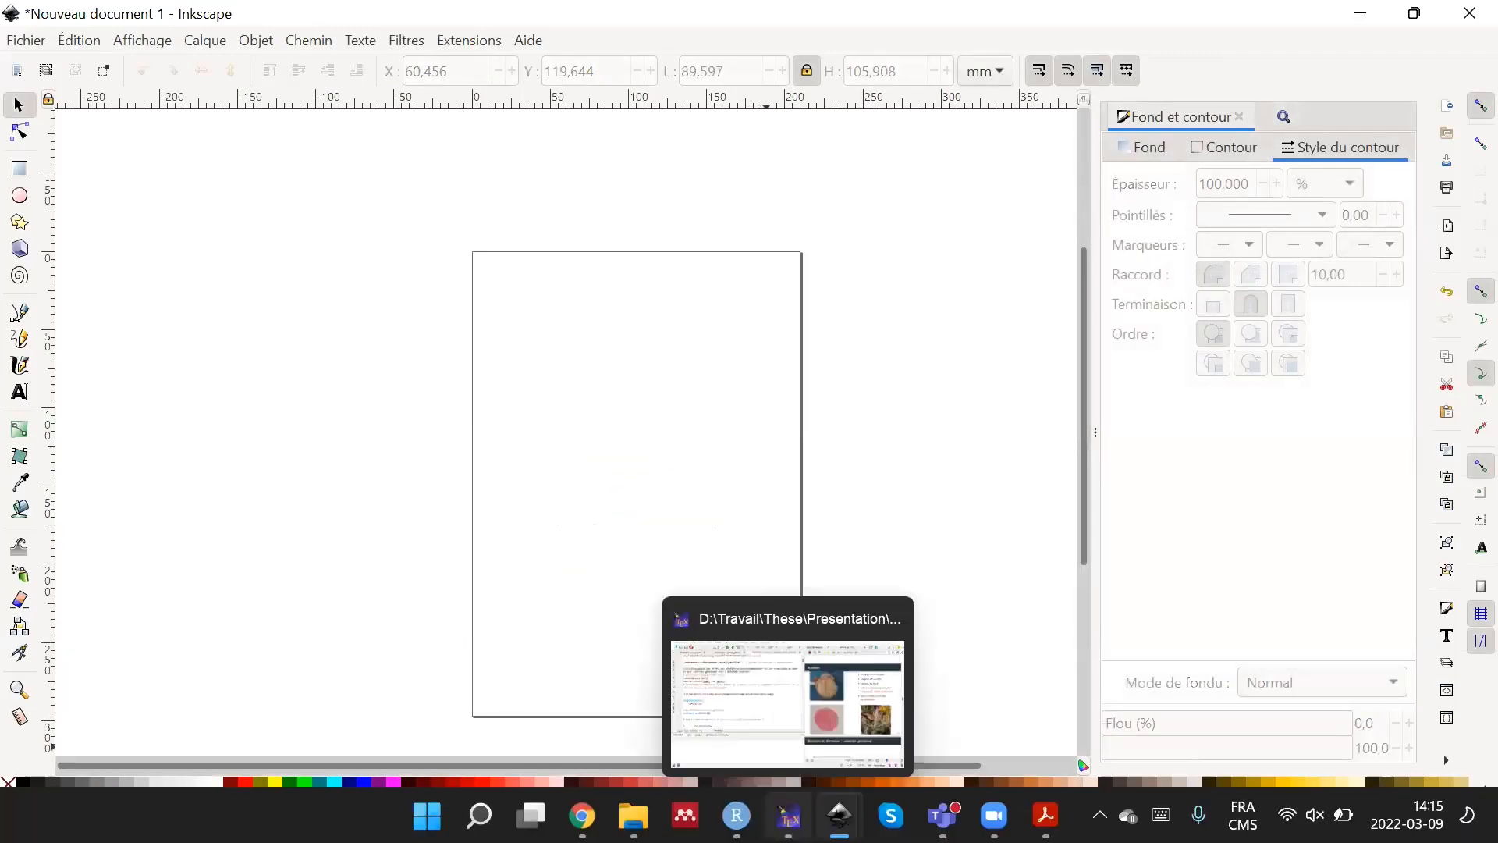
Import test.jpg from the Bureau folder as an embedded image with smooth rendering and move it towards the middle of the page.
click(634, 816)
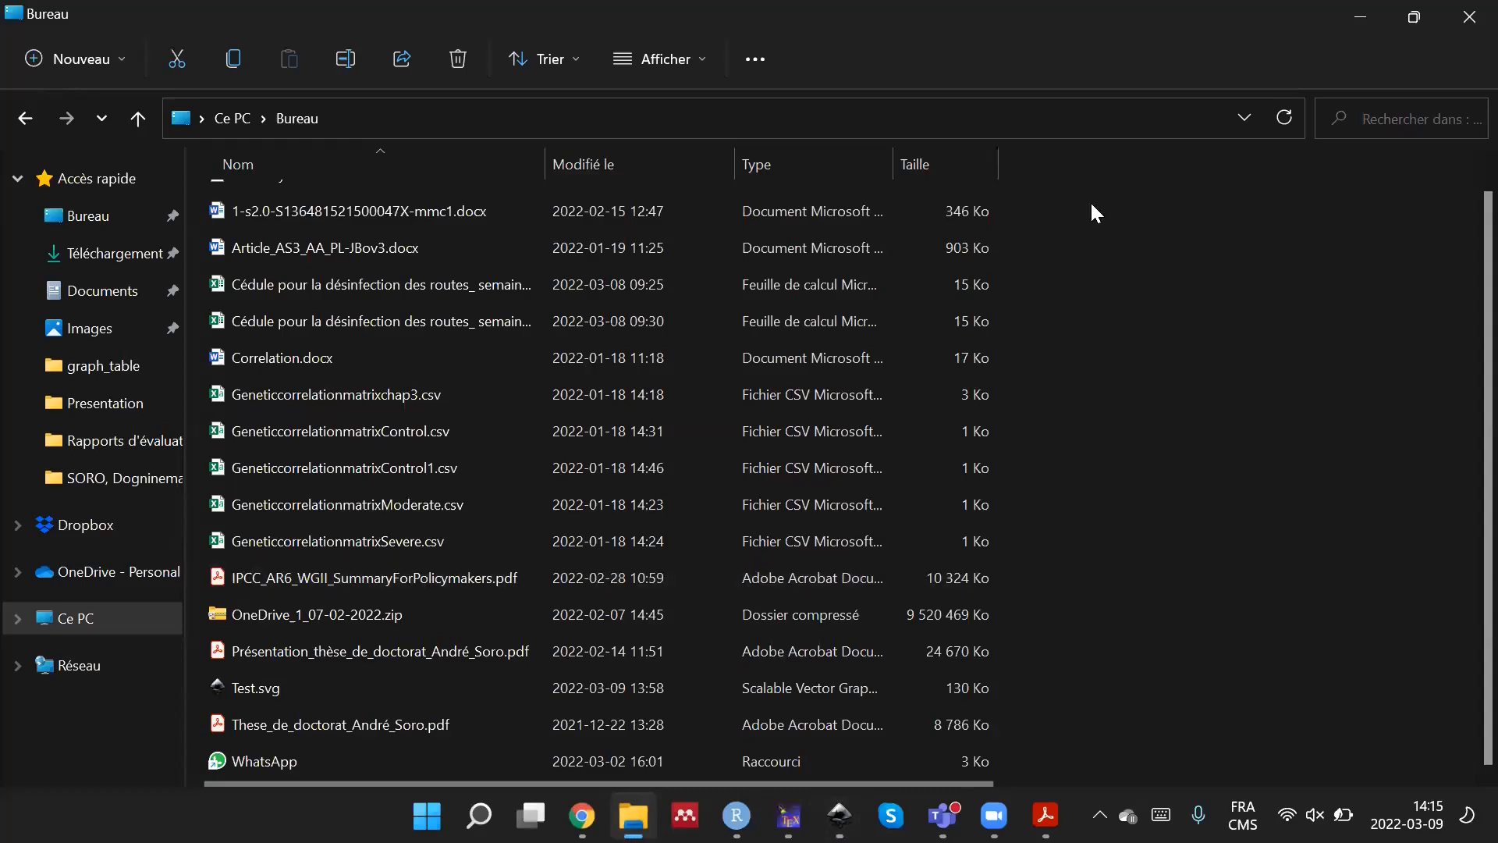
click(1414, 17)
drag(556, 139, 1257, 188)
scroll(1189, 413, down, 4)
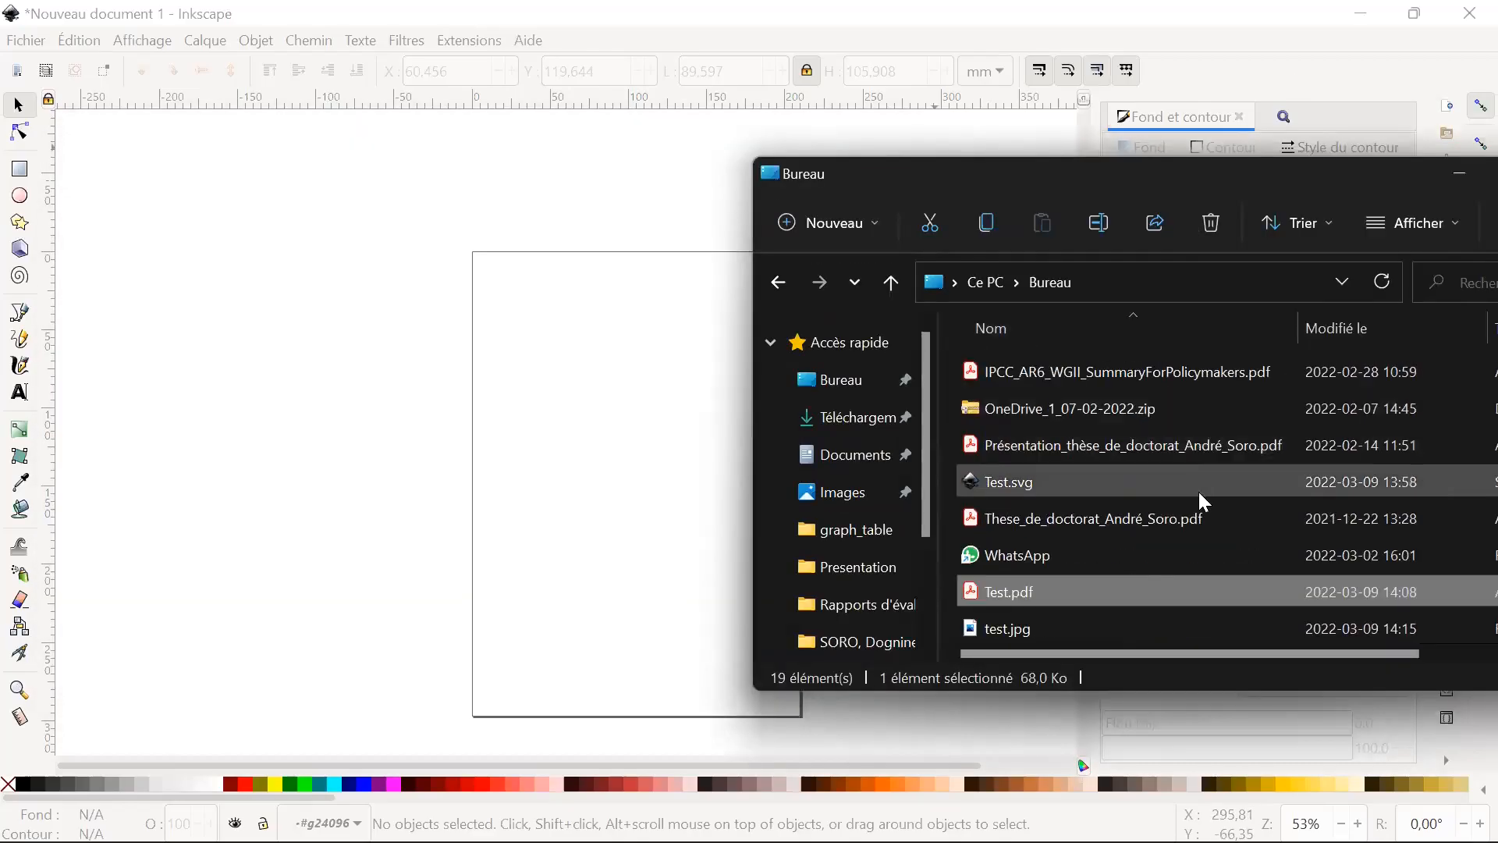
drag(1136, 624, 591, 526)
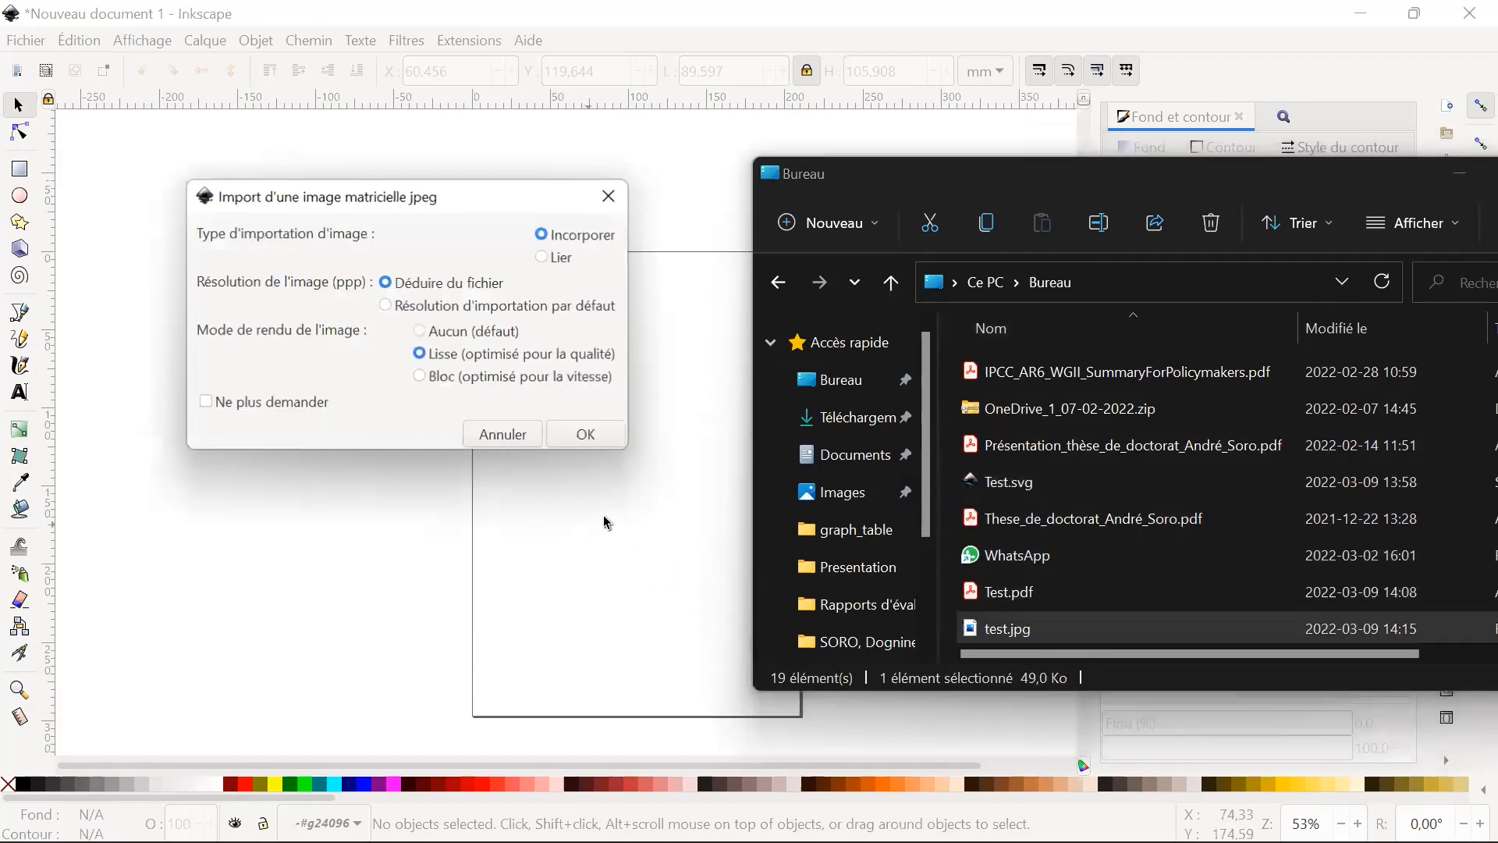
click(585, 435)
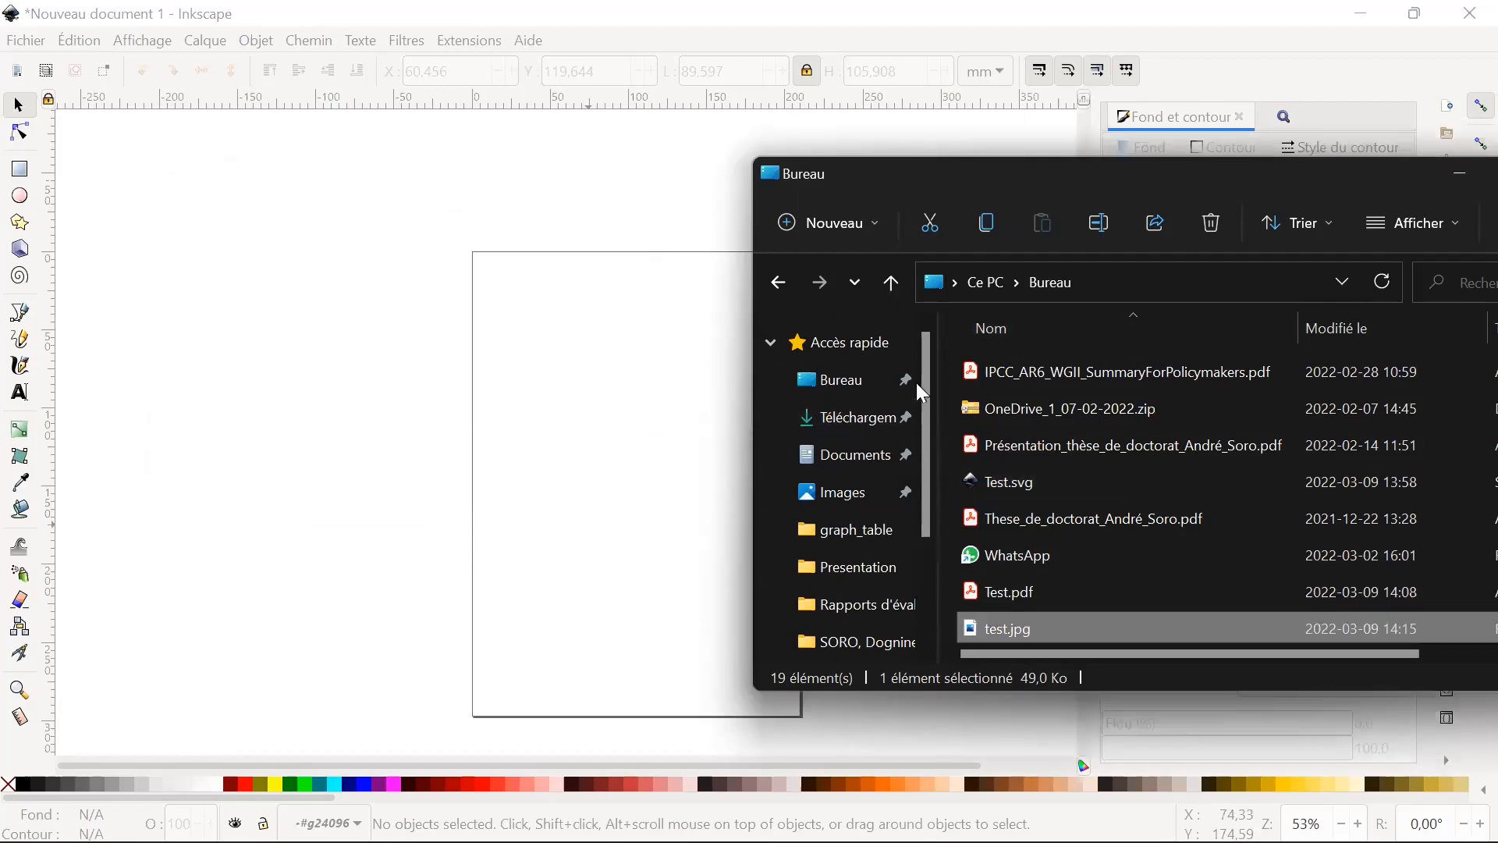
click(1460, 179)
drag(595, 528, 646, 451)
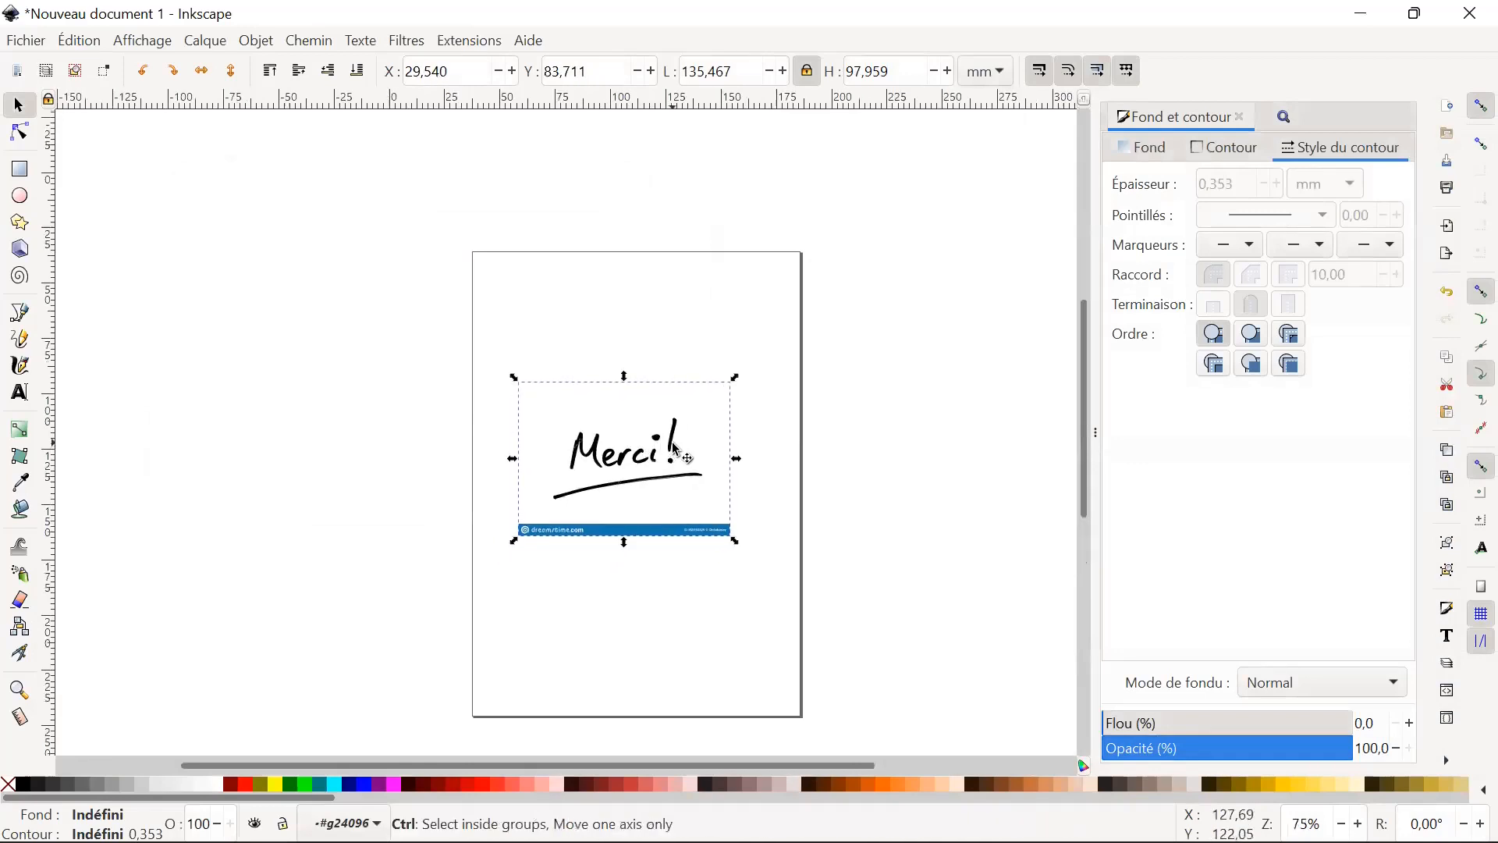
Examine the letter edges of the imported "Merci!" bitmap at high magnification, then return to a view of the whole image.
scroll(691, 461, up, 3)
scroll(691, 460, up, 4)
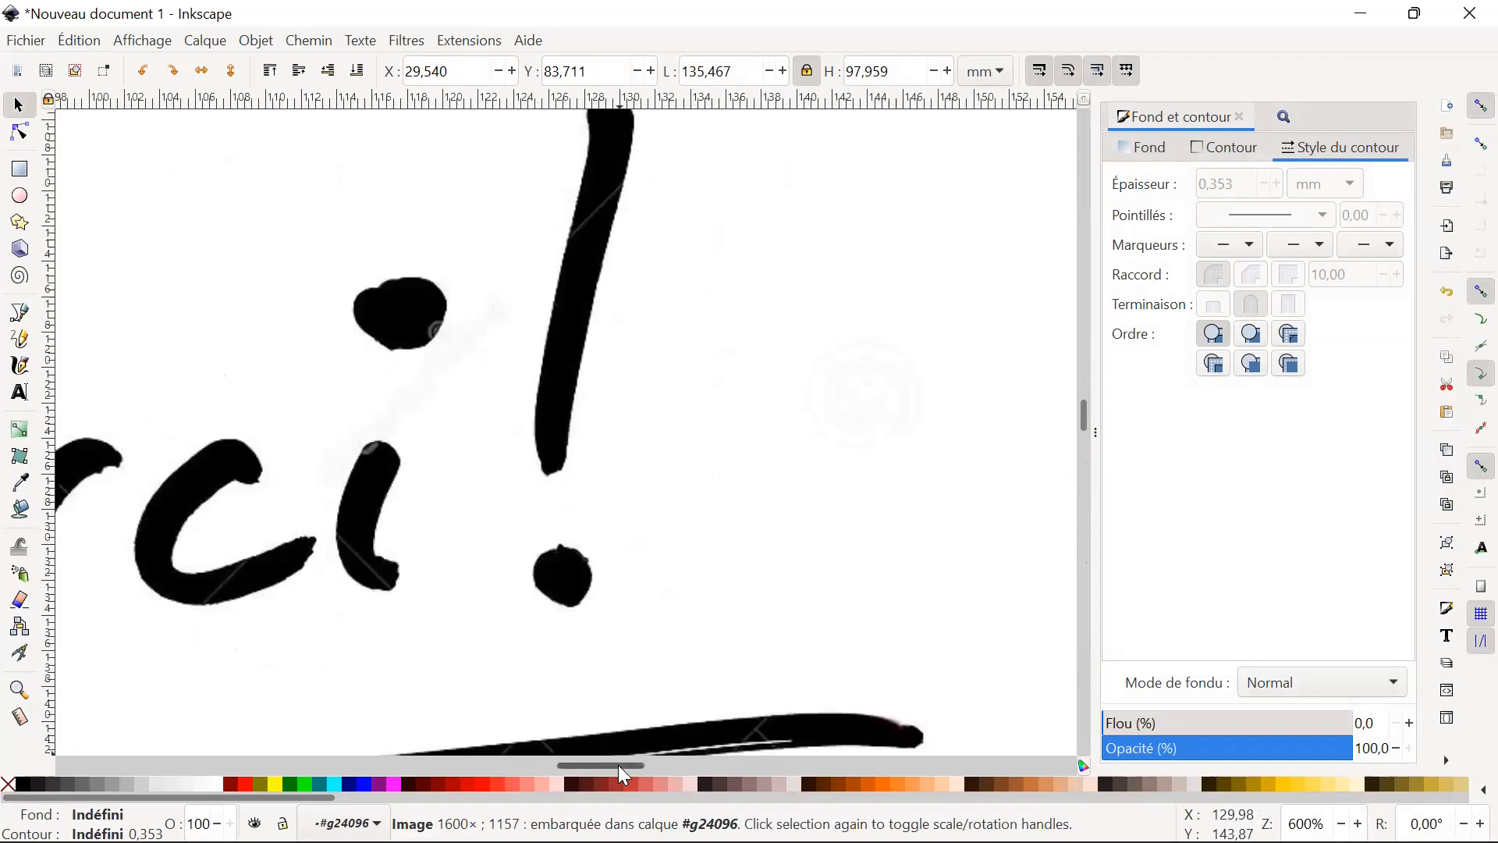
drag(622, 766, 601, 766)
scroll(698, 606, up, 6)
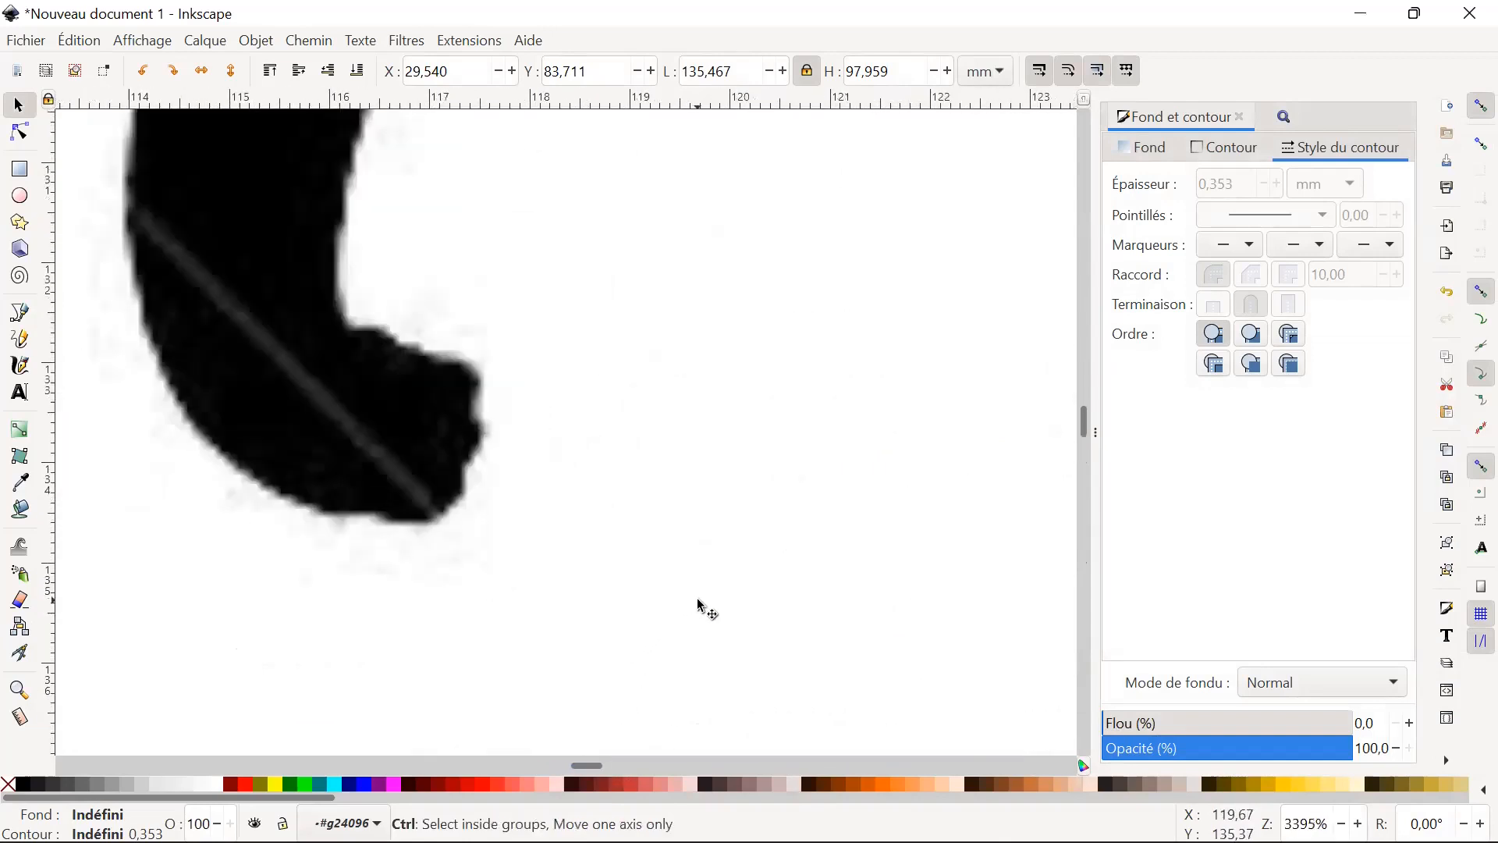
drag(591, 767, 546, 769)
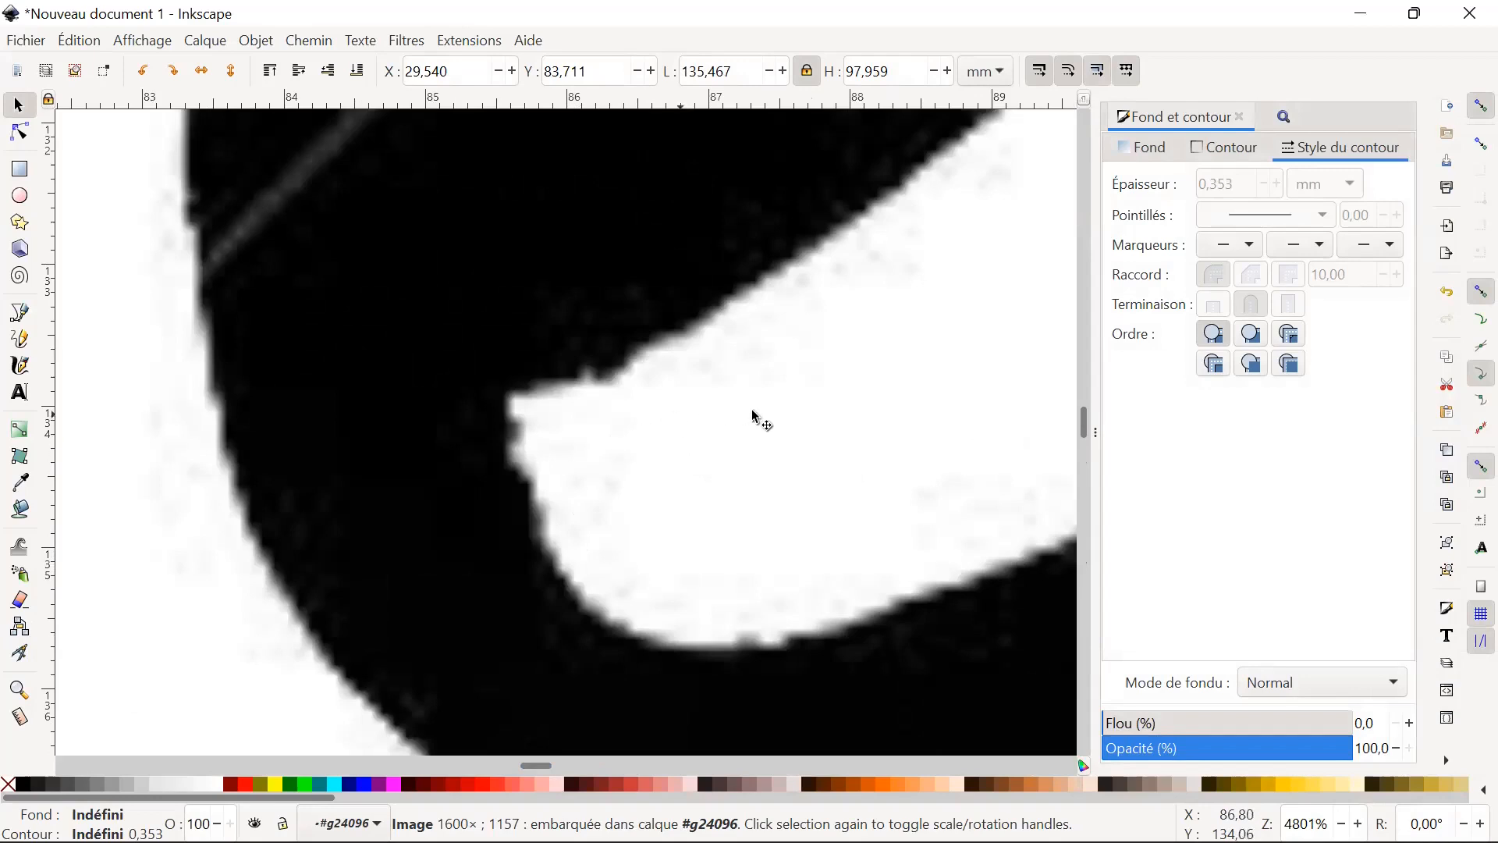
scroll(622, 422, down, 1)
scroll(666, 445, down, 1)
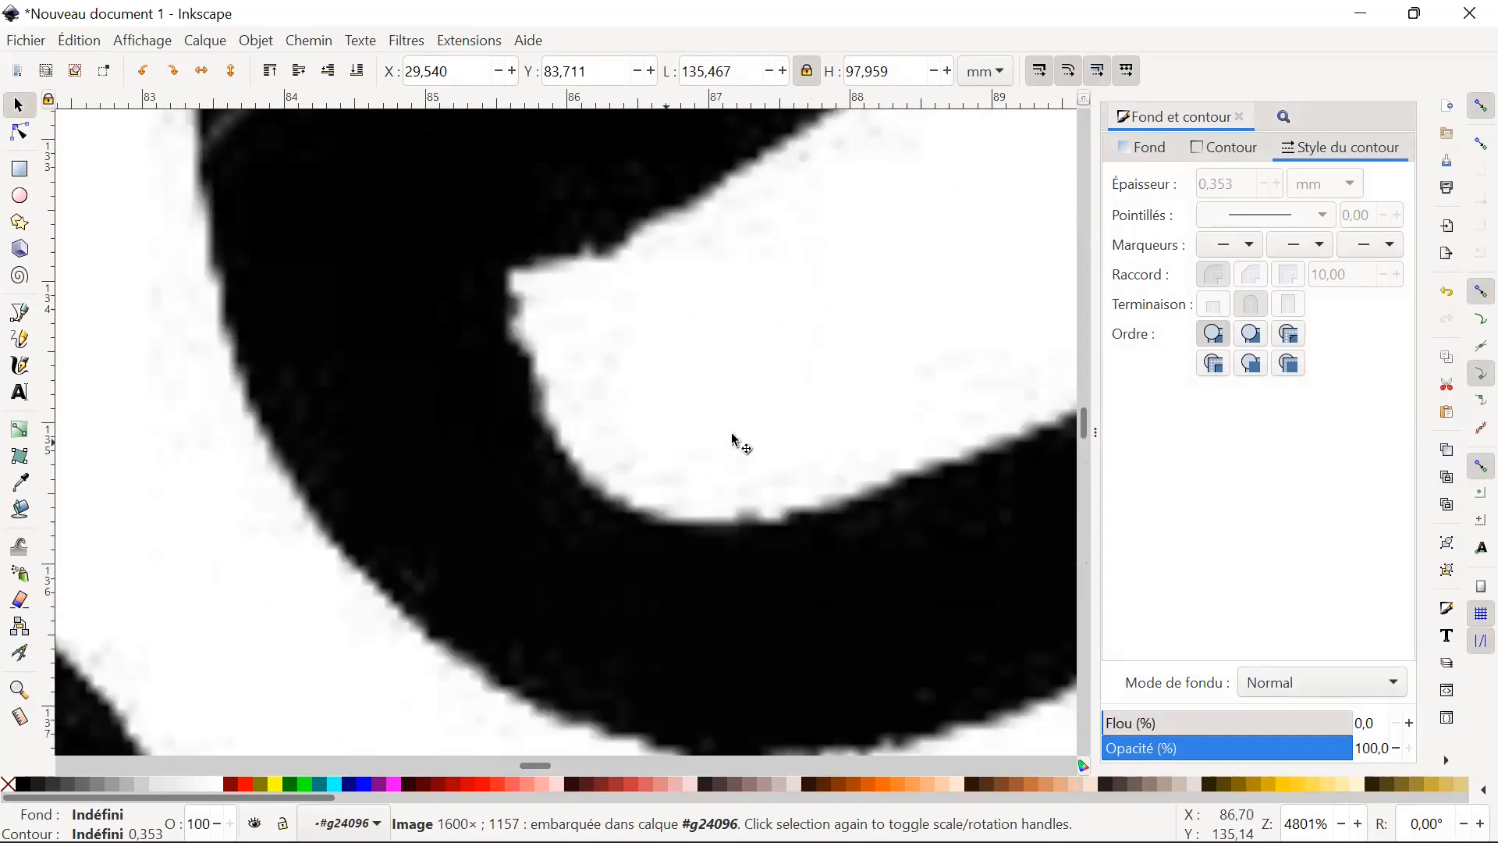
drag(562, 312, 512, 392)
drag(731, 242, 663, 328)
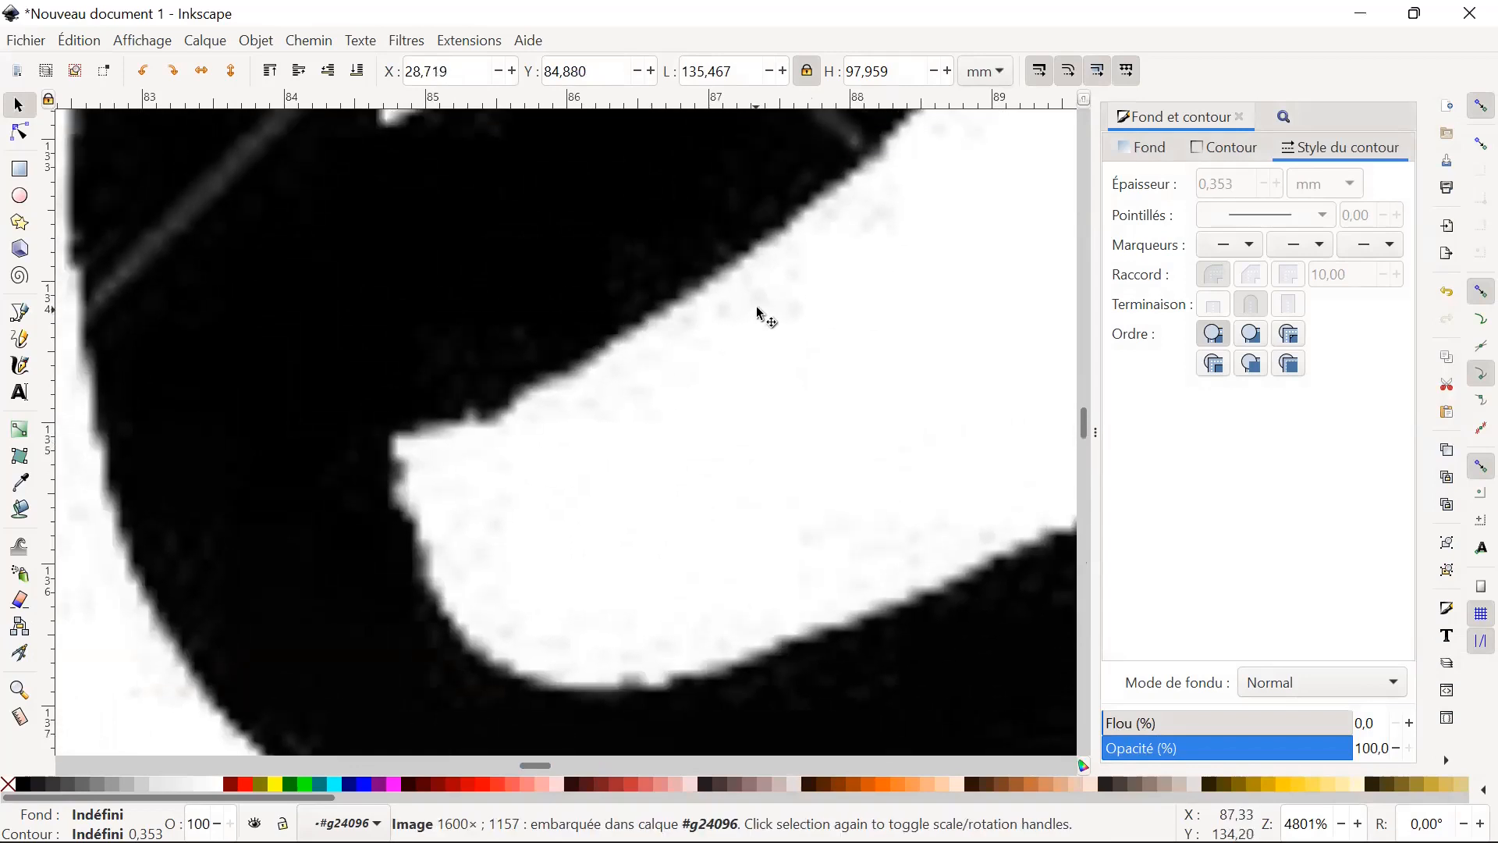
scroll(824, 373, up, 1)
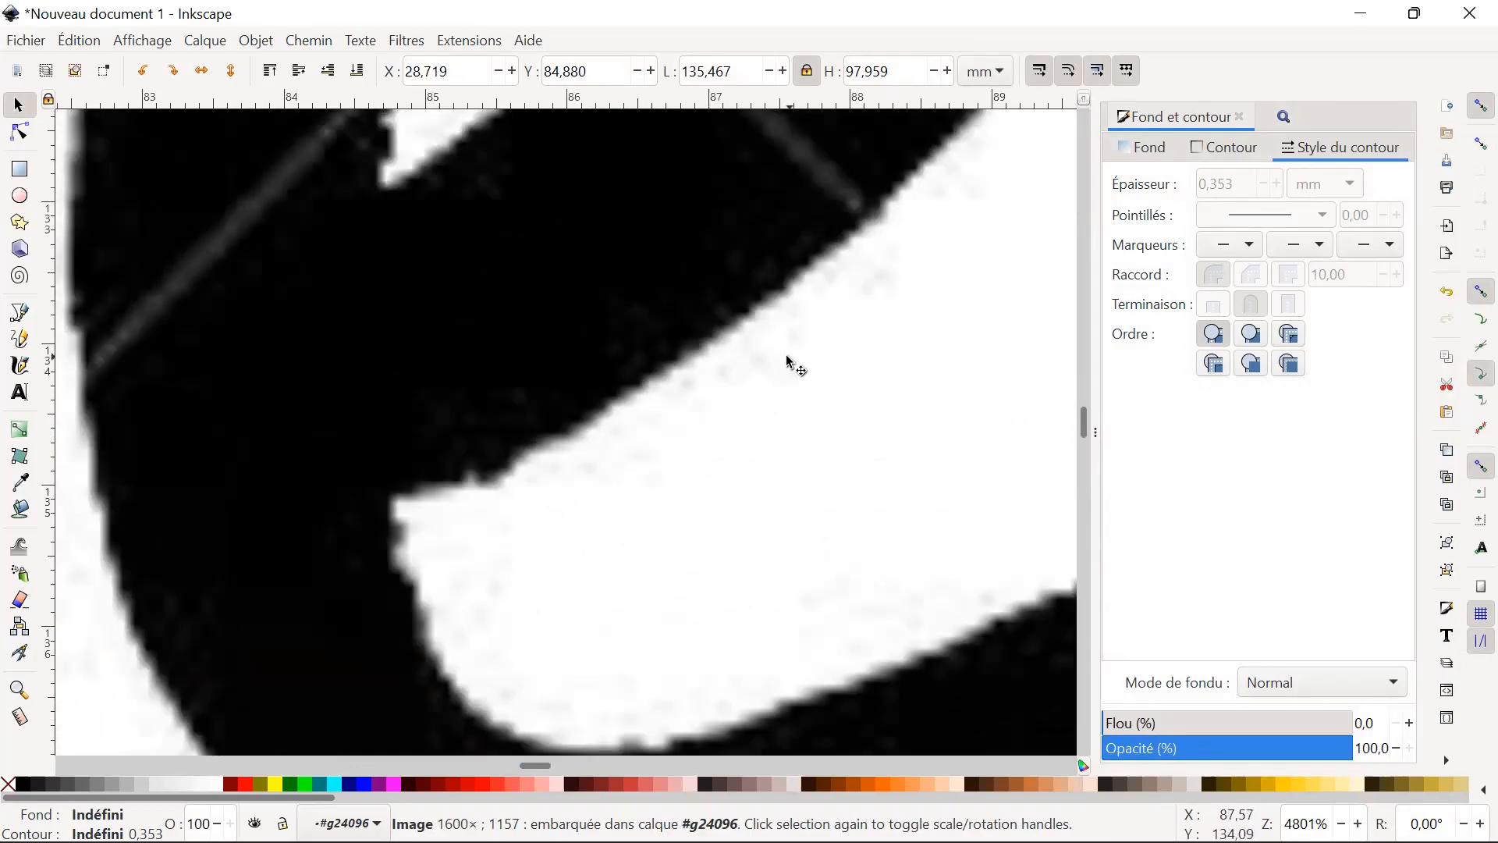
key(ctrl)
scroll(468, 336, down, 7)
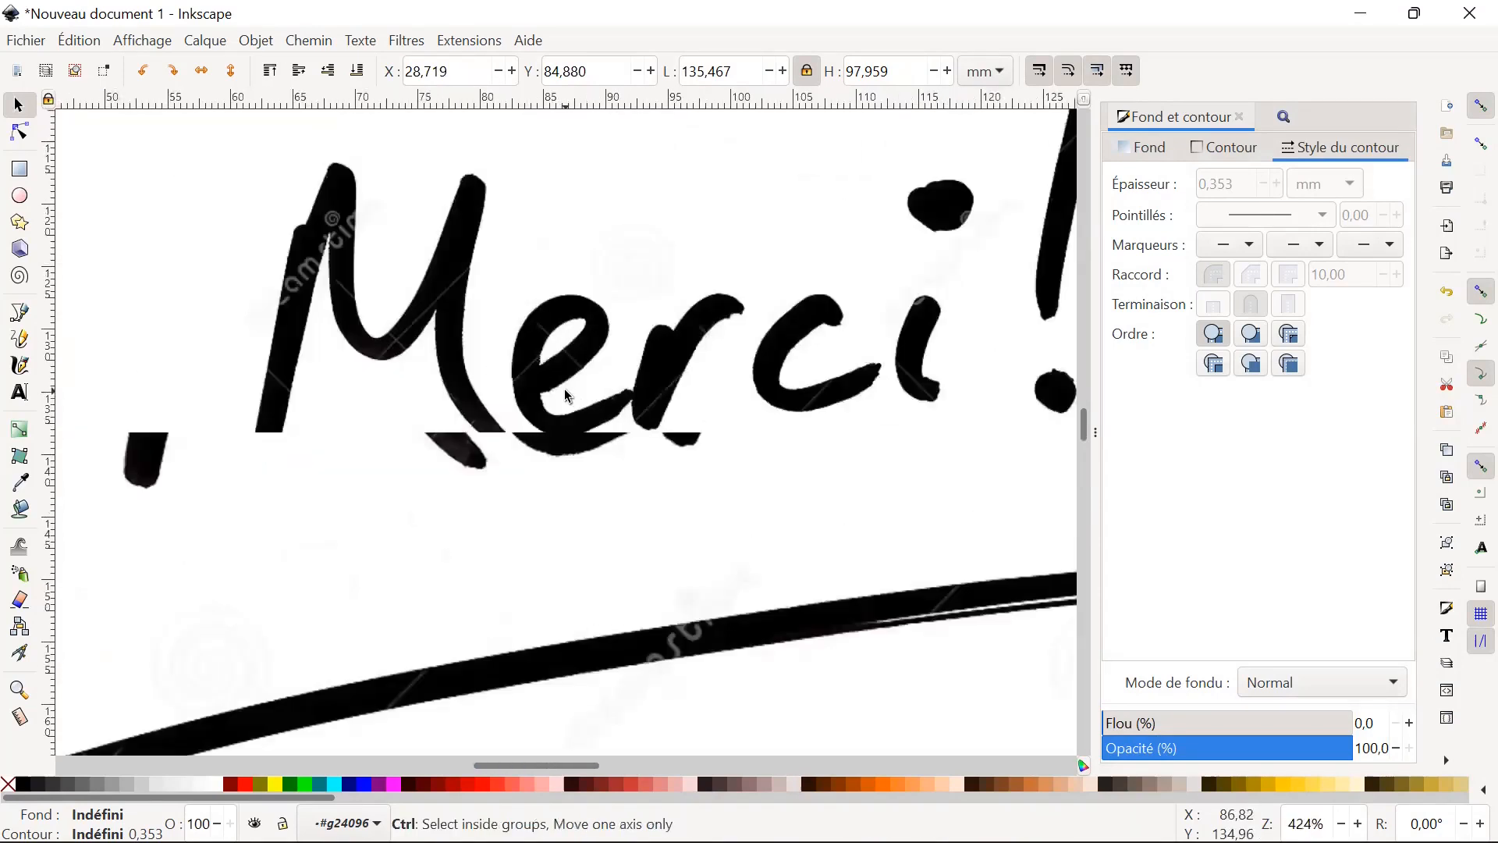
scroll(567, 395, down, 4)
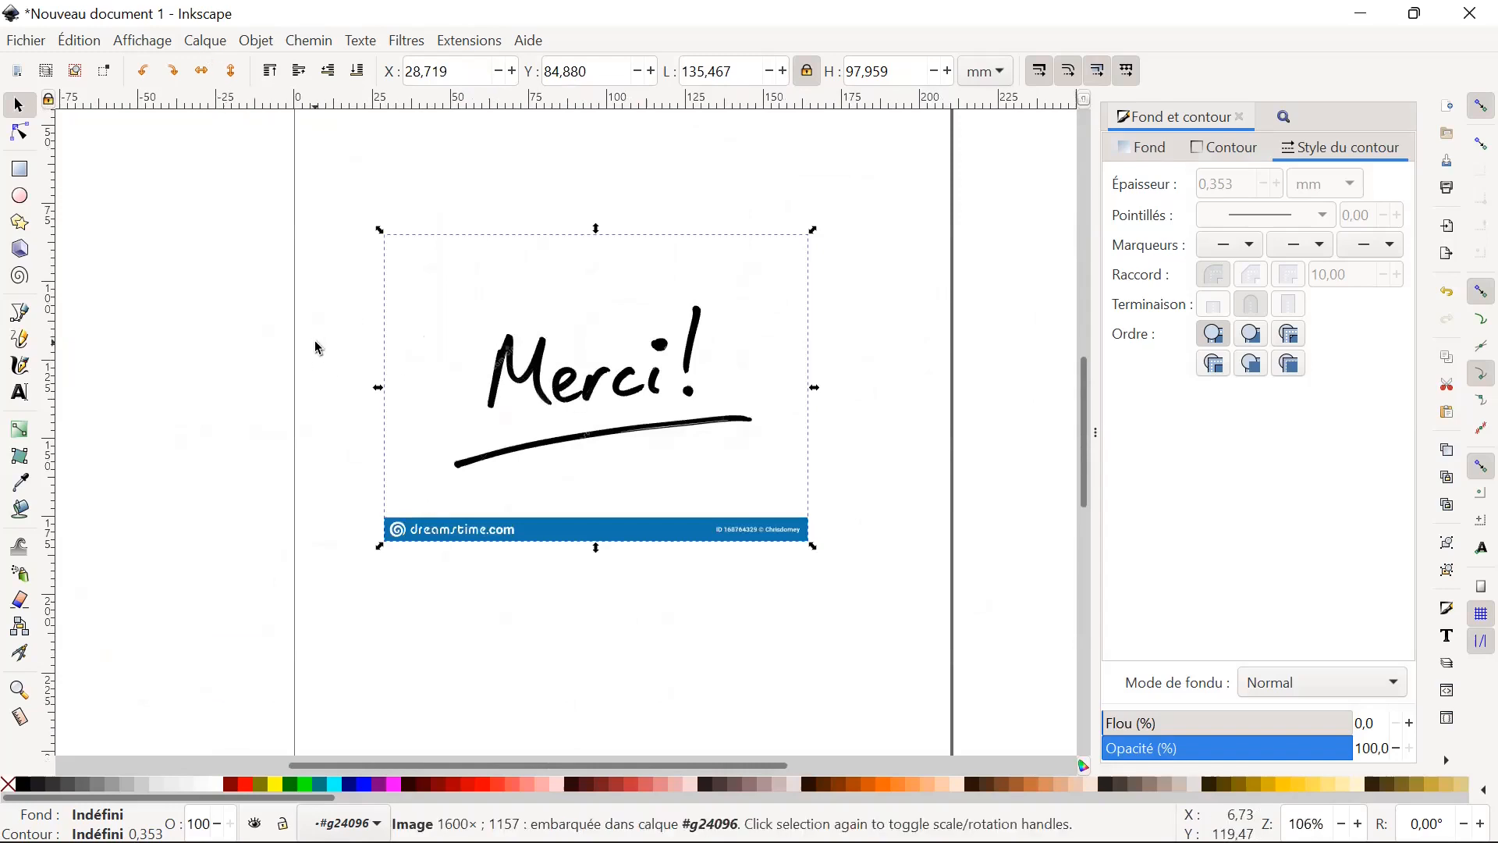
Trace the "Merci!" bitmap in a single pass with a brightness threshold of 0.450 and move the vector copy below the original.
click(311, 44)
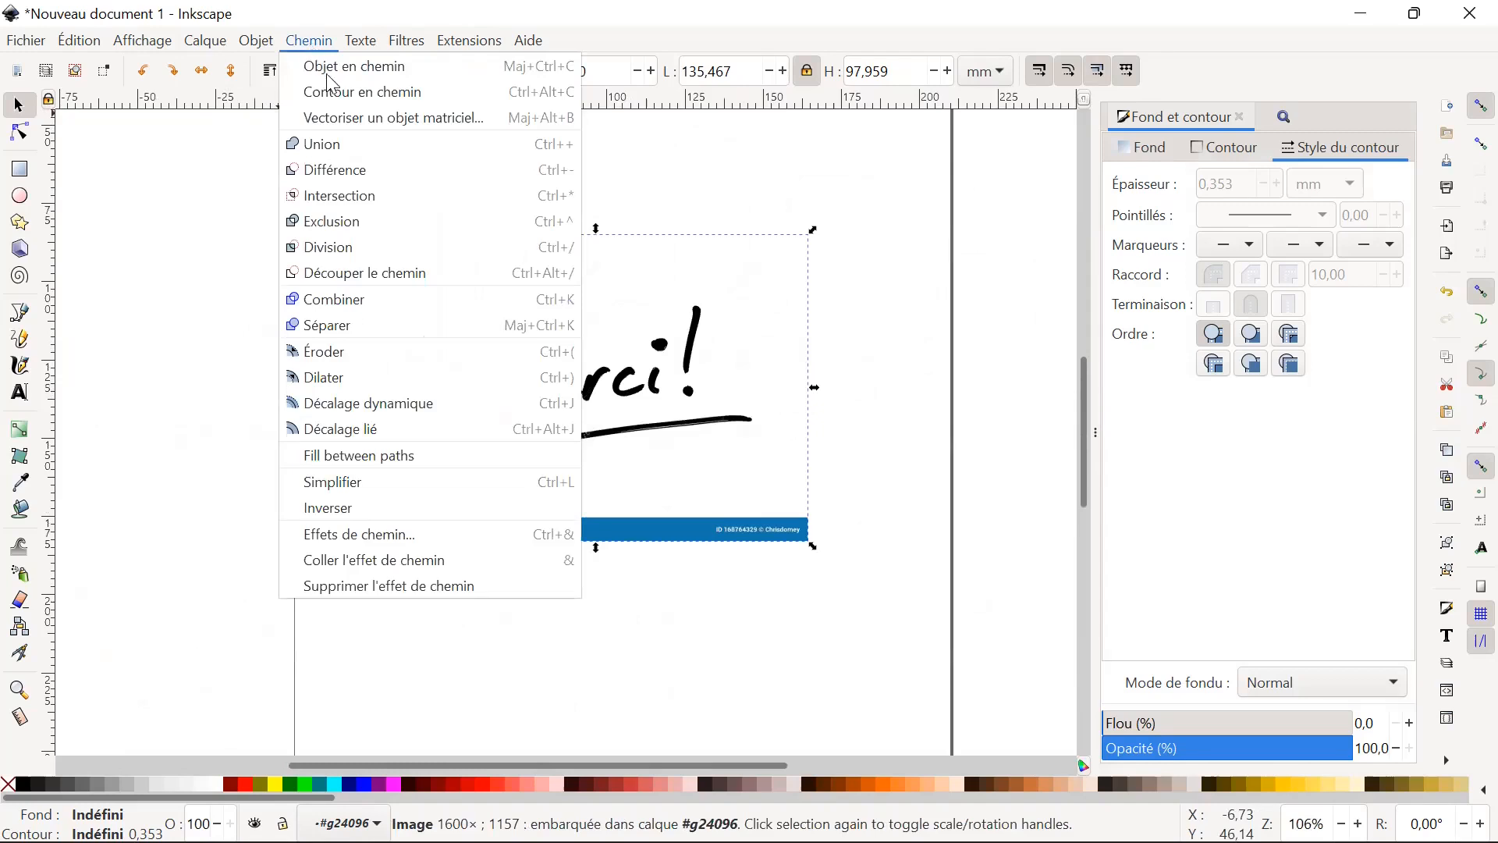
click(359, 125)
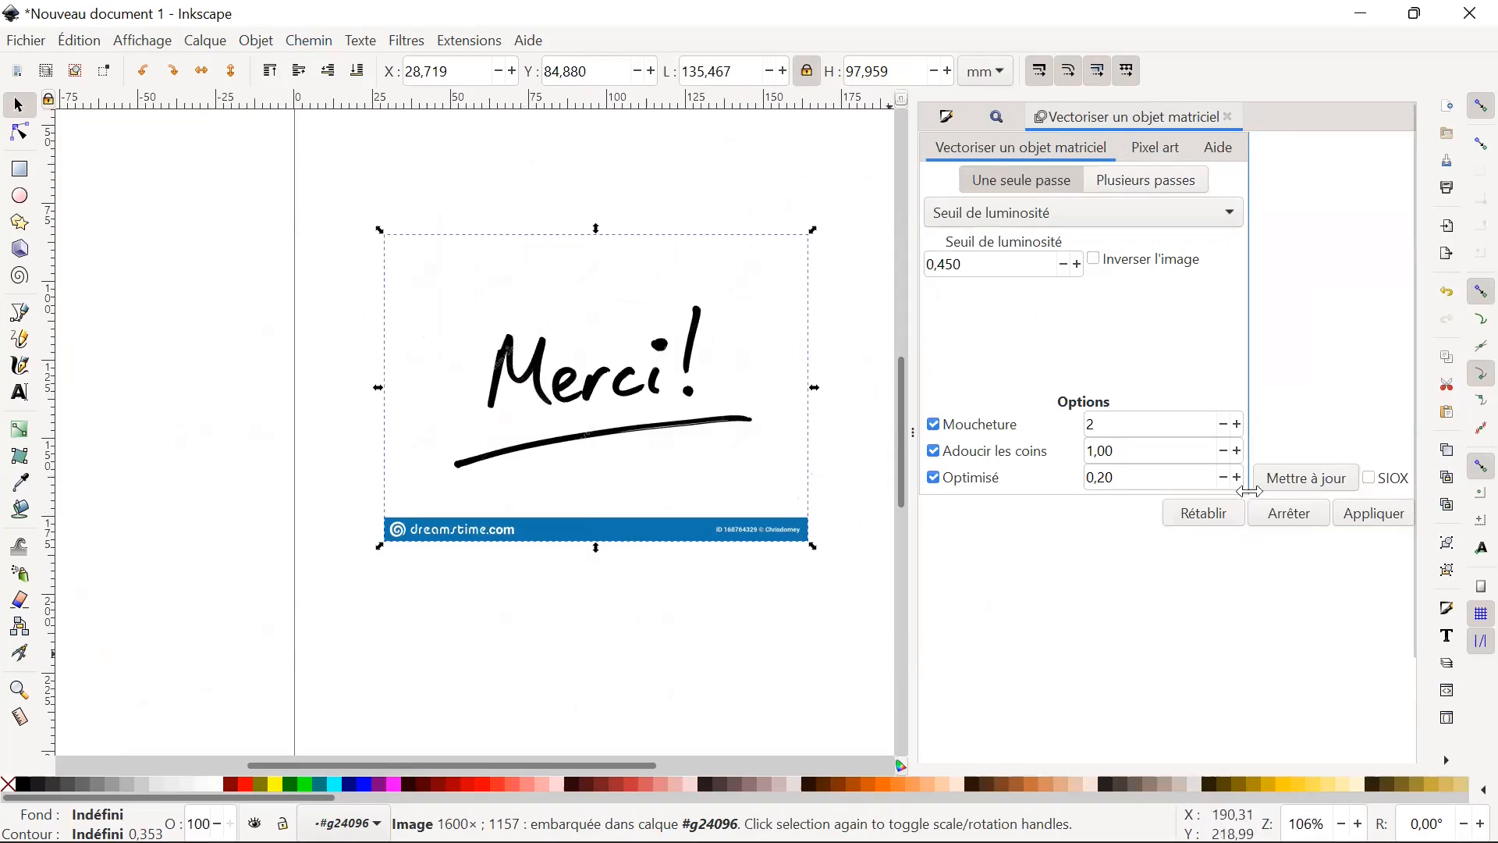
click(1329, 488)
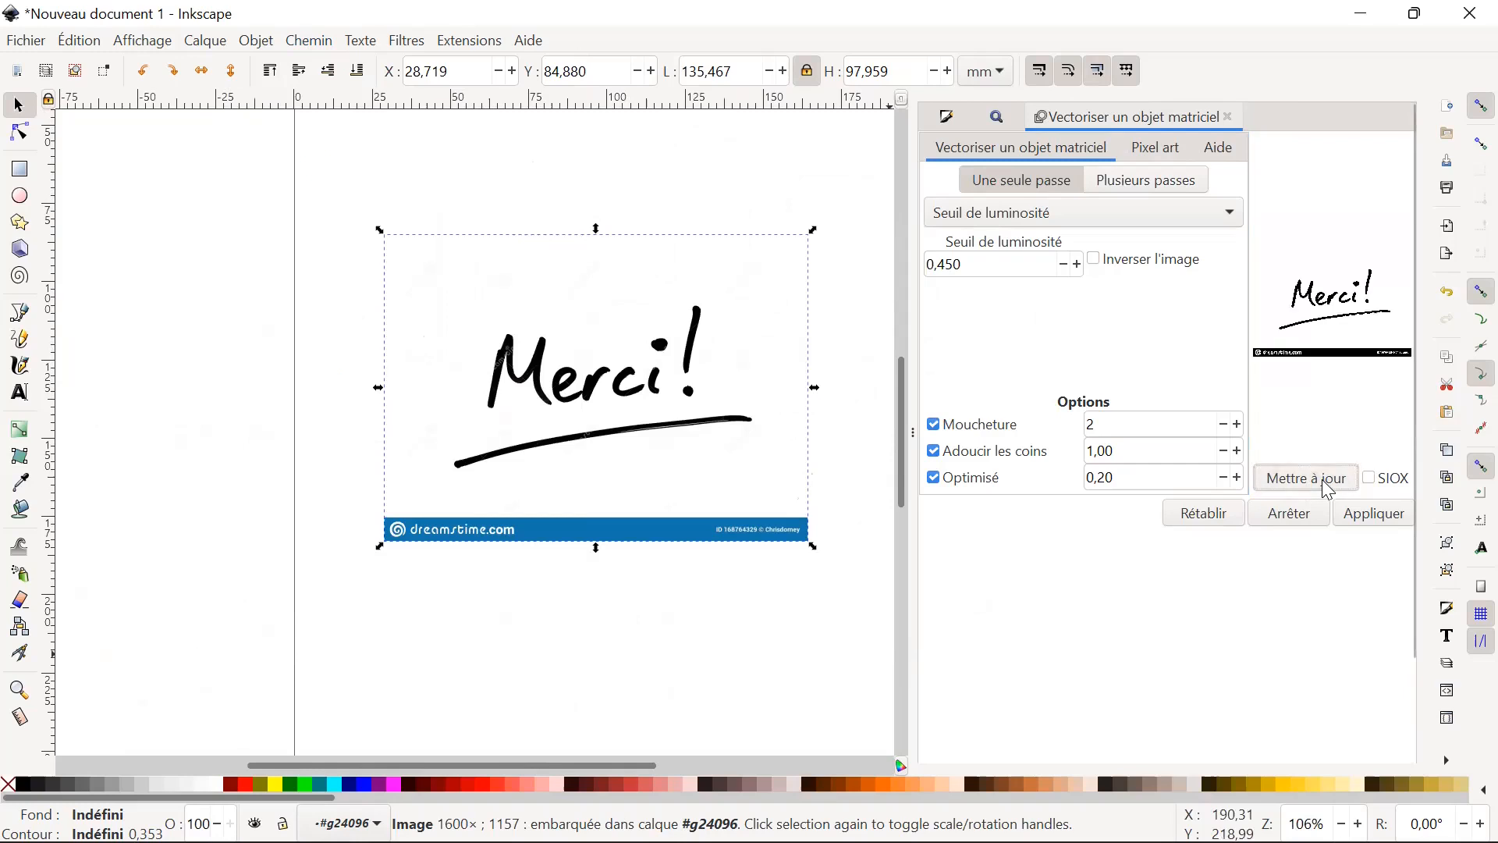
click(1360, 517)
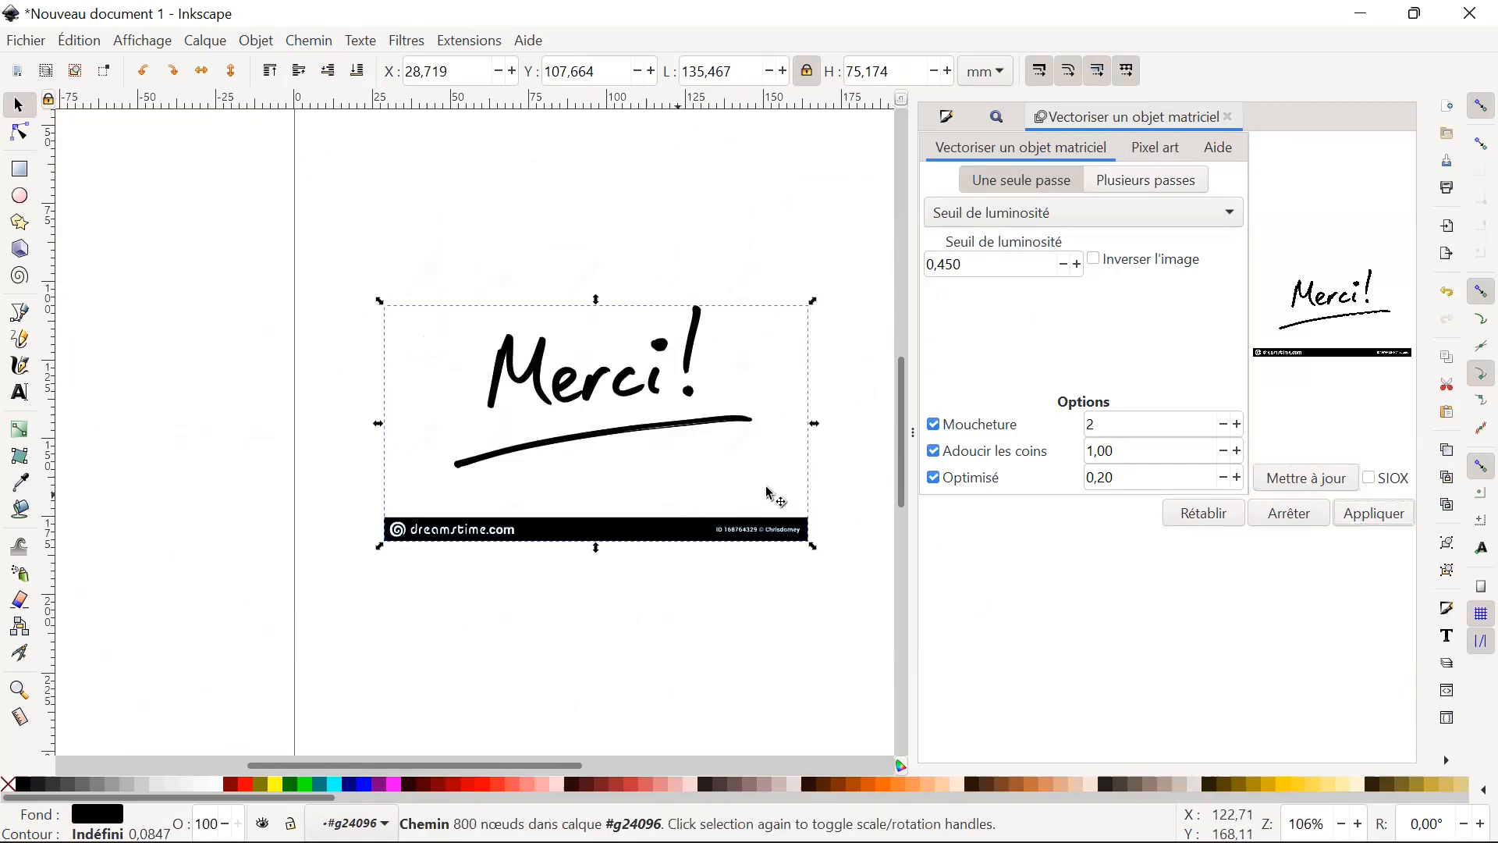
drag(630, 394, 646, 609)
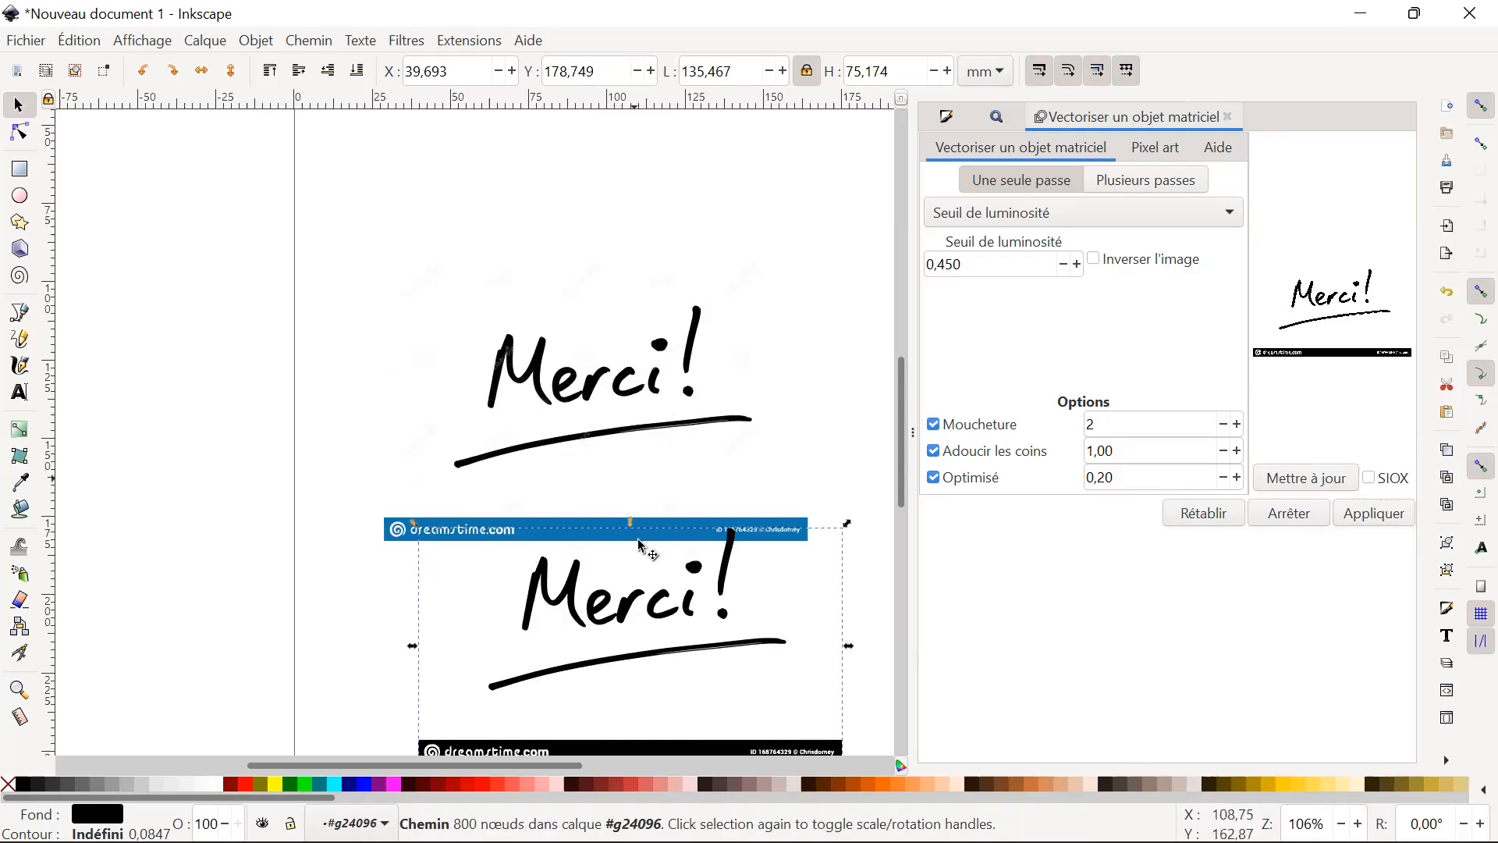
Examine the edges of the traced "Merci!" lettering and underline at high magnification, then return to a view of both versions.
scroll(618, 400, down, 4)
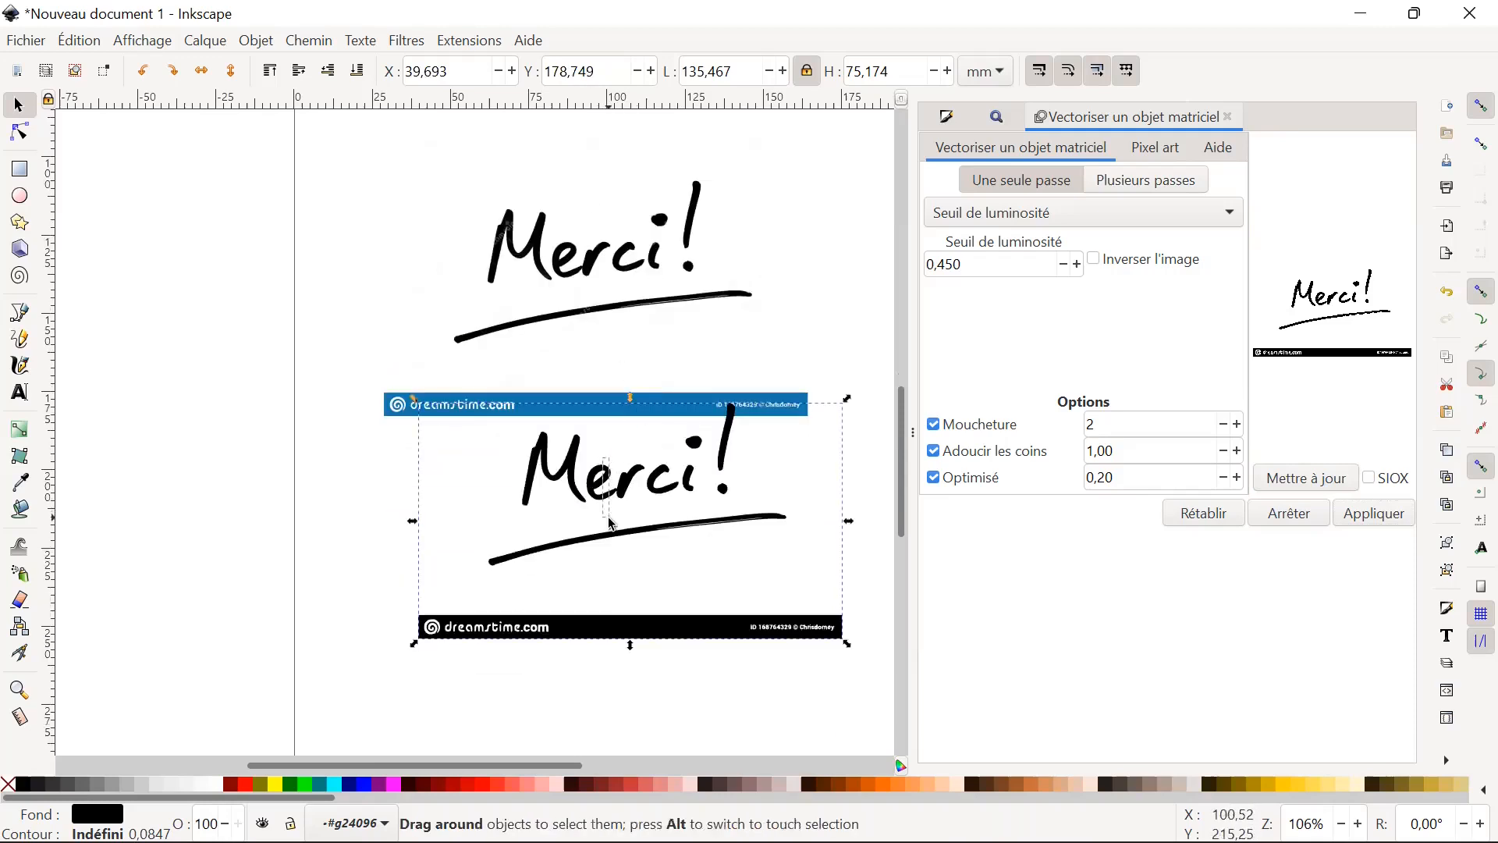
key(Escape)
scroll(624, 446, up, 9)
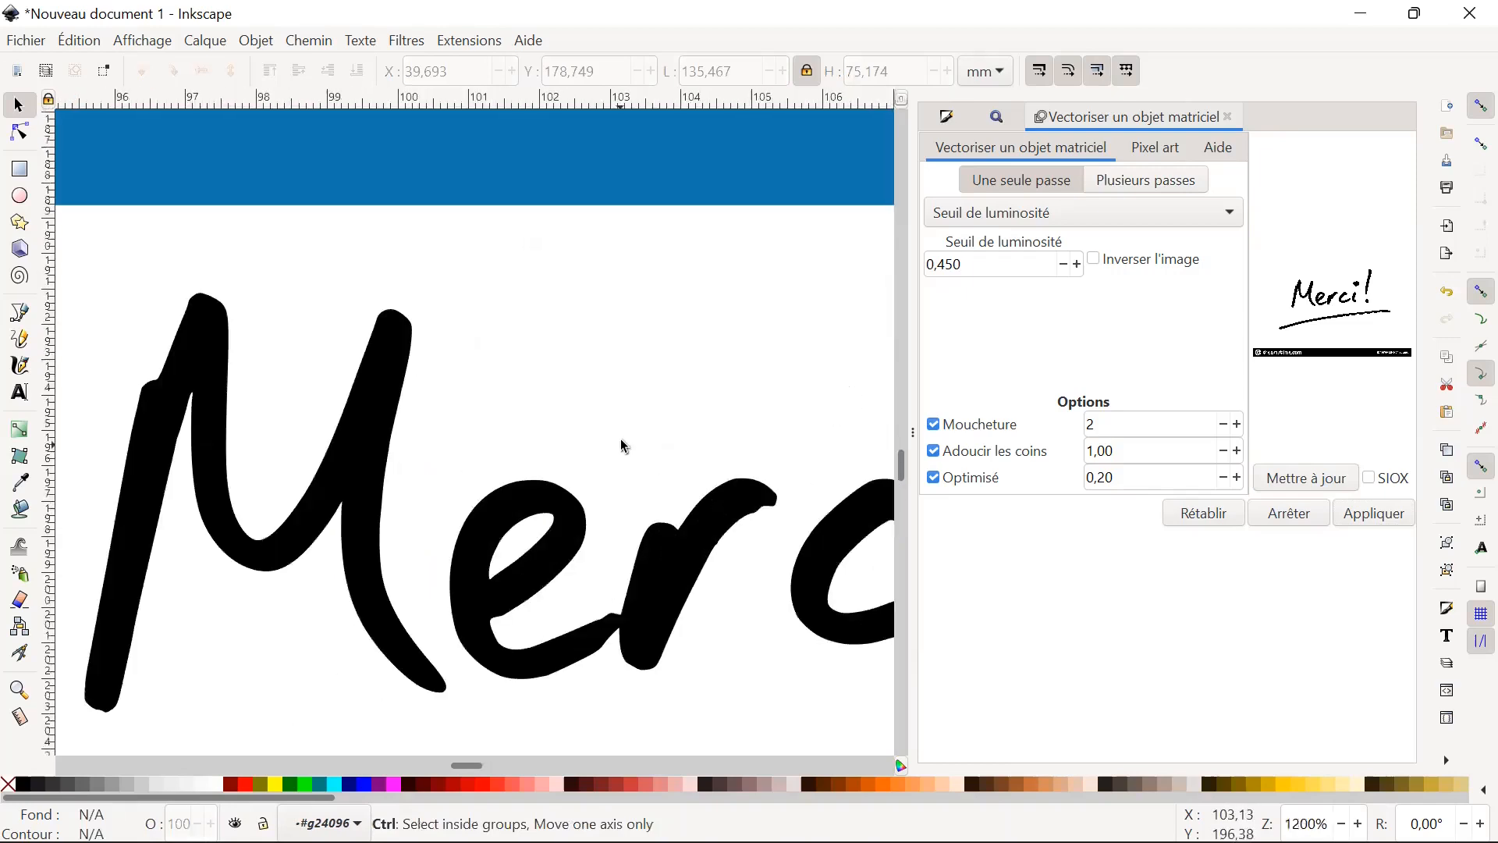
scroll(624, 445, up, 7)
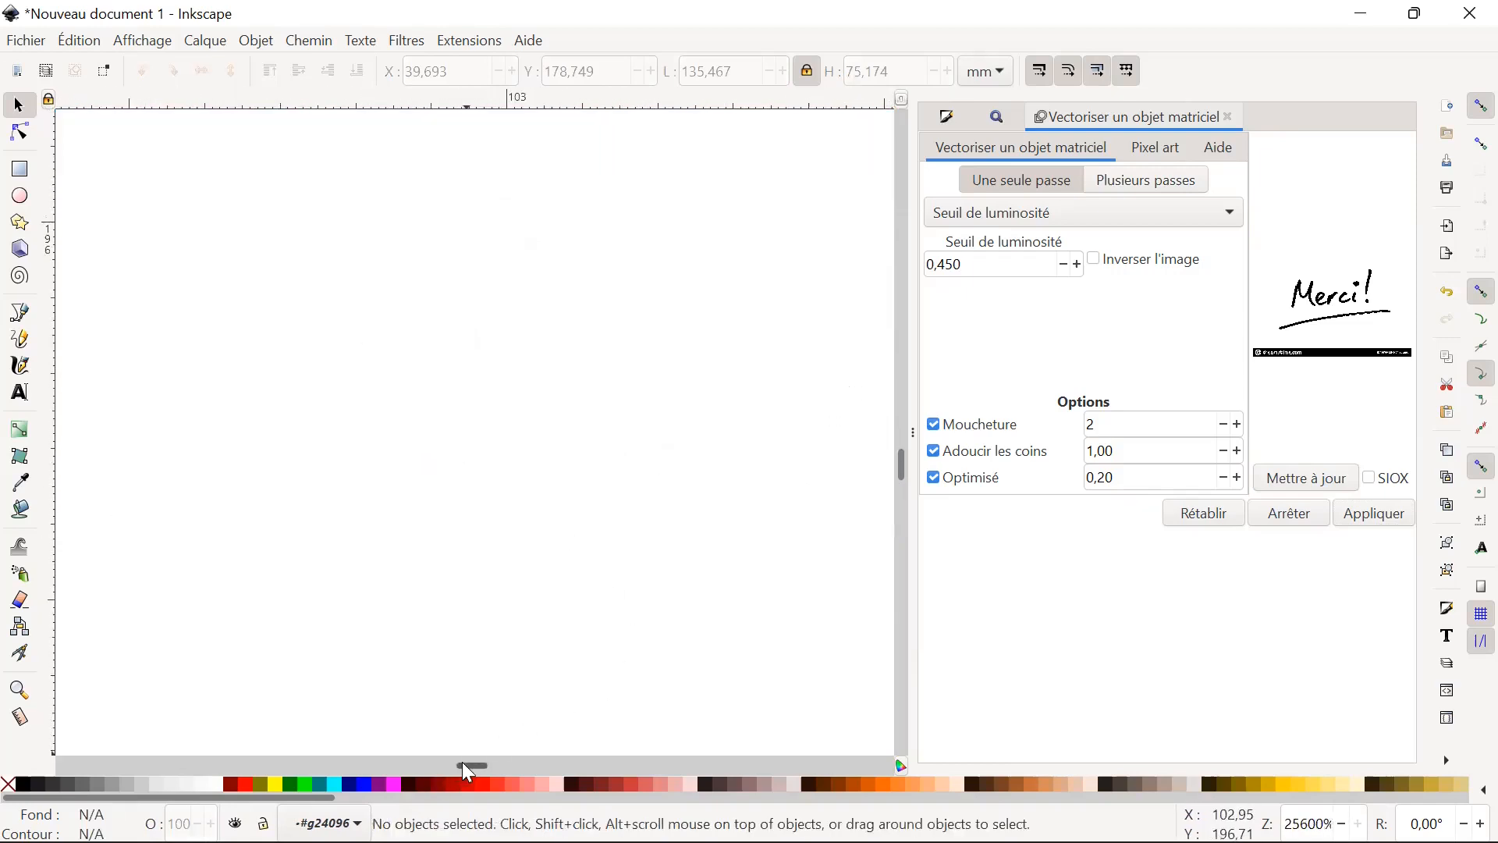
drag(374, 761, 251, 739)
scroll(448, 552, down, 8)
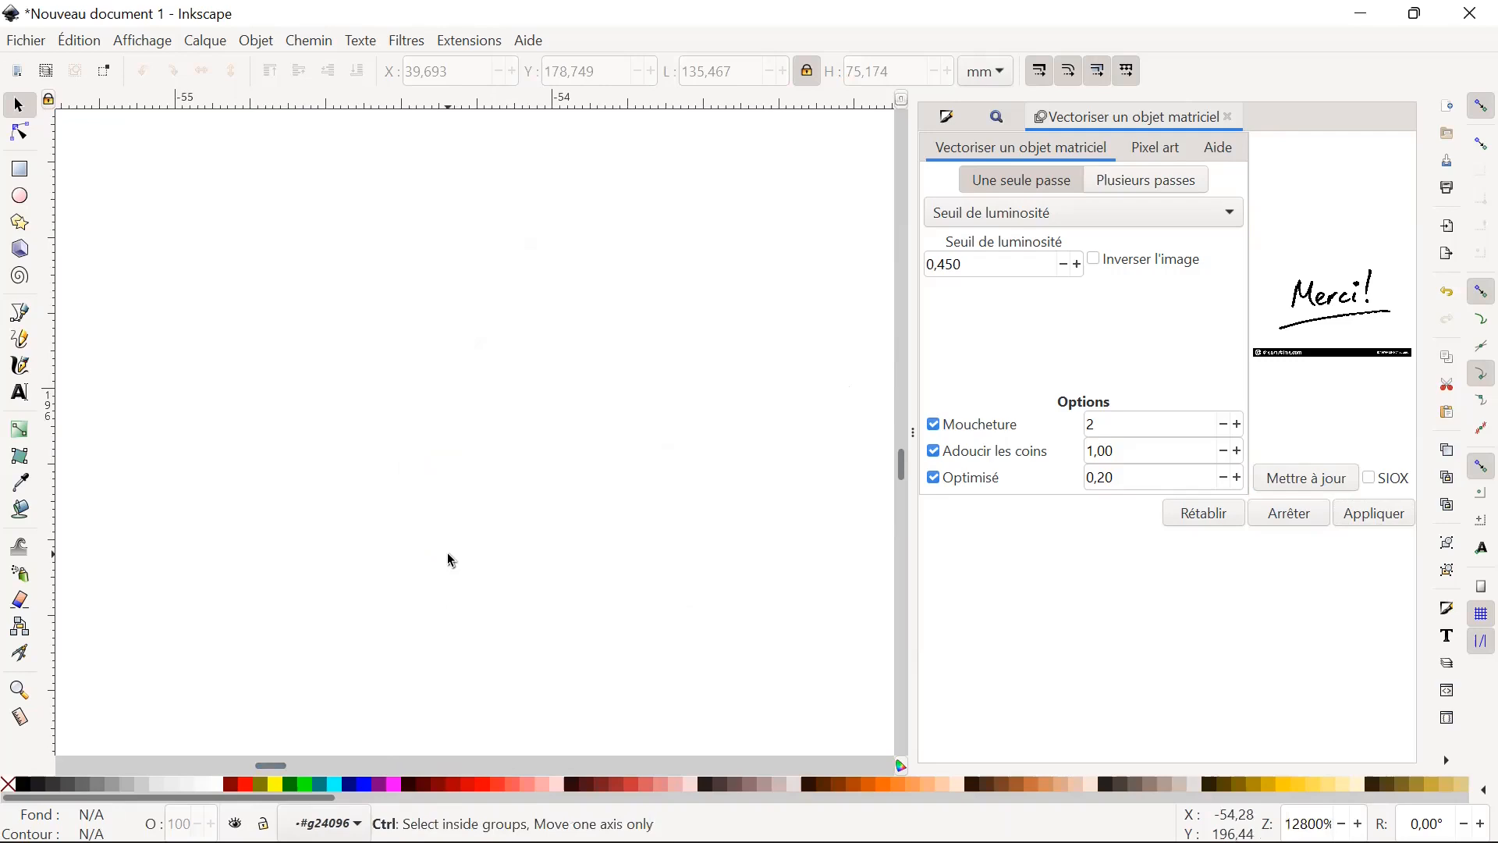
scroll(460, 553, down, 12)
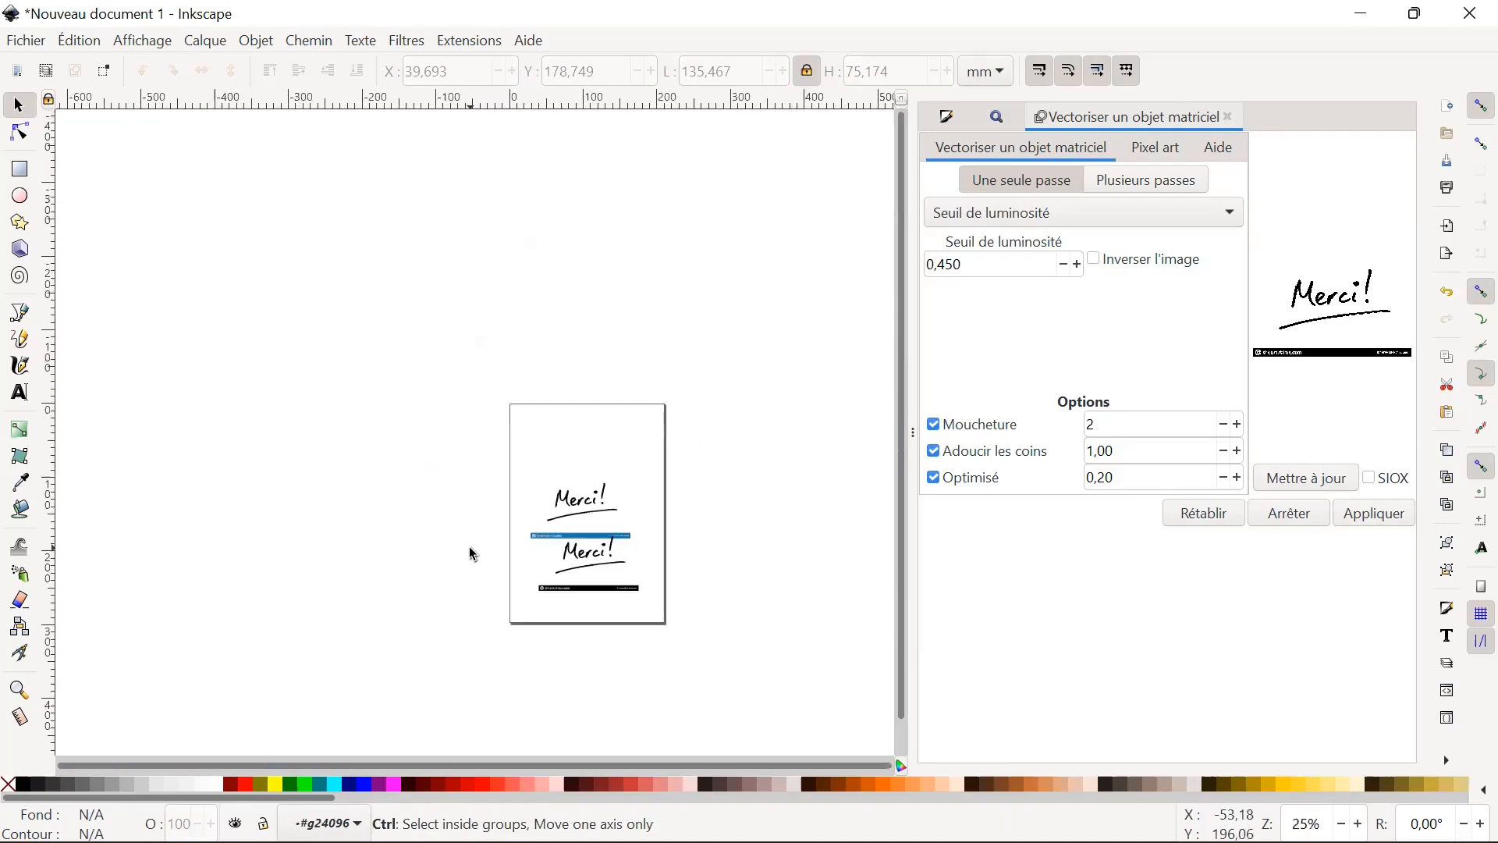
scroll(656, 595, up, 8)
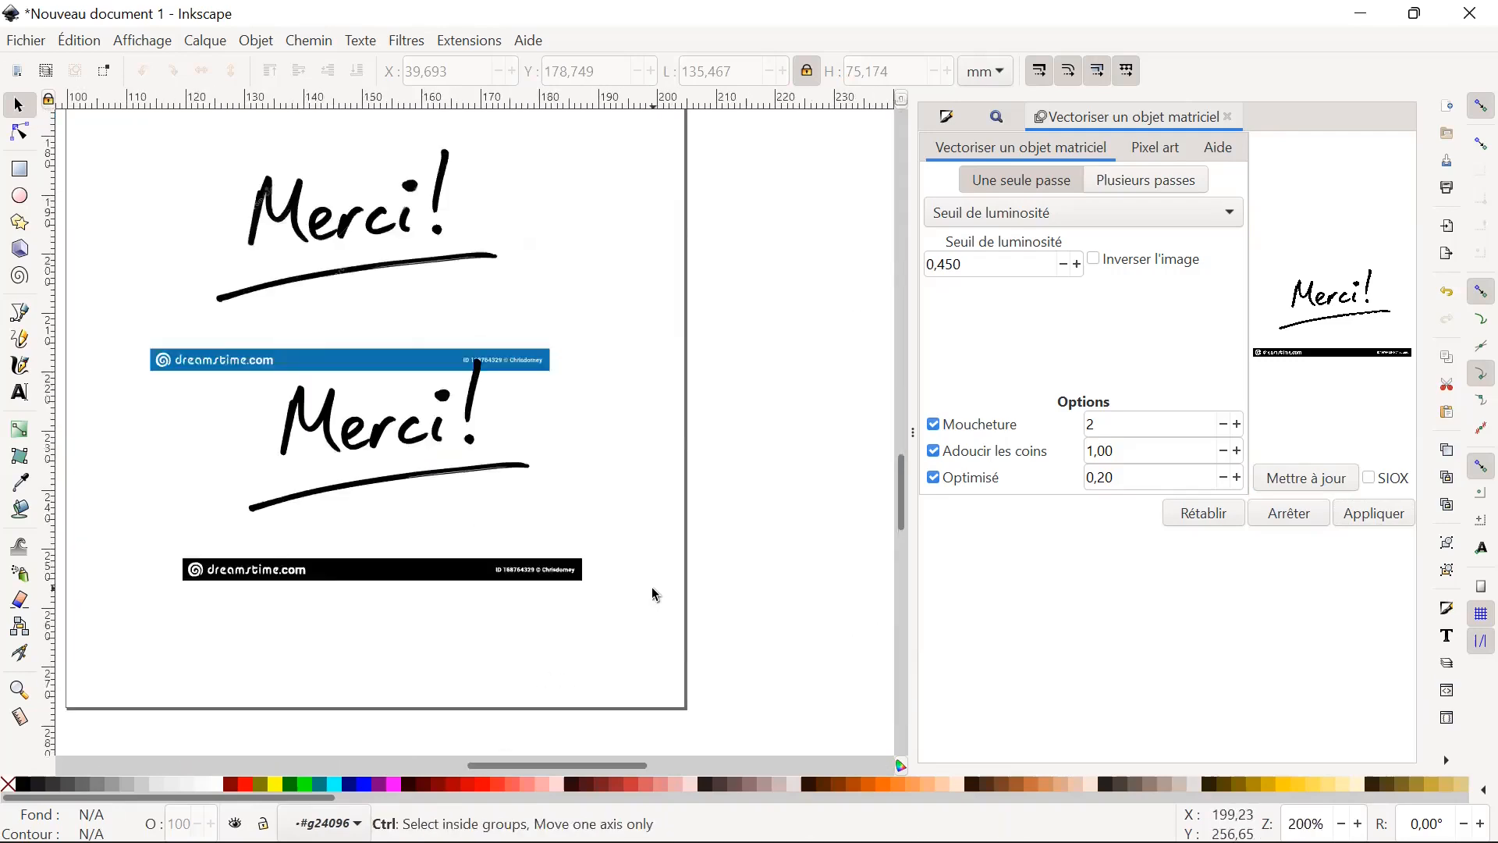
drag(580, 762, 470, 766)
scroll(559, 648, up, 5)
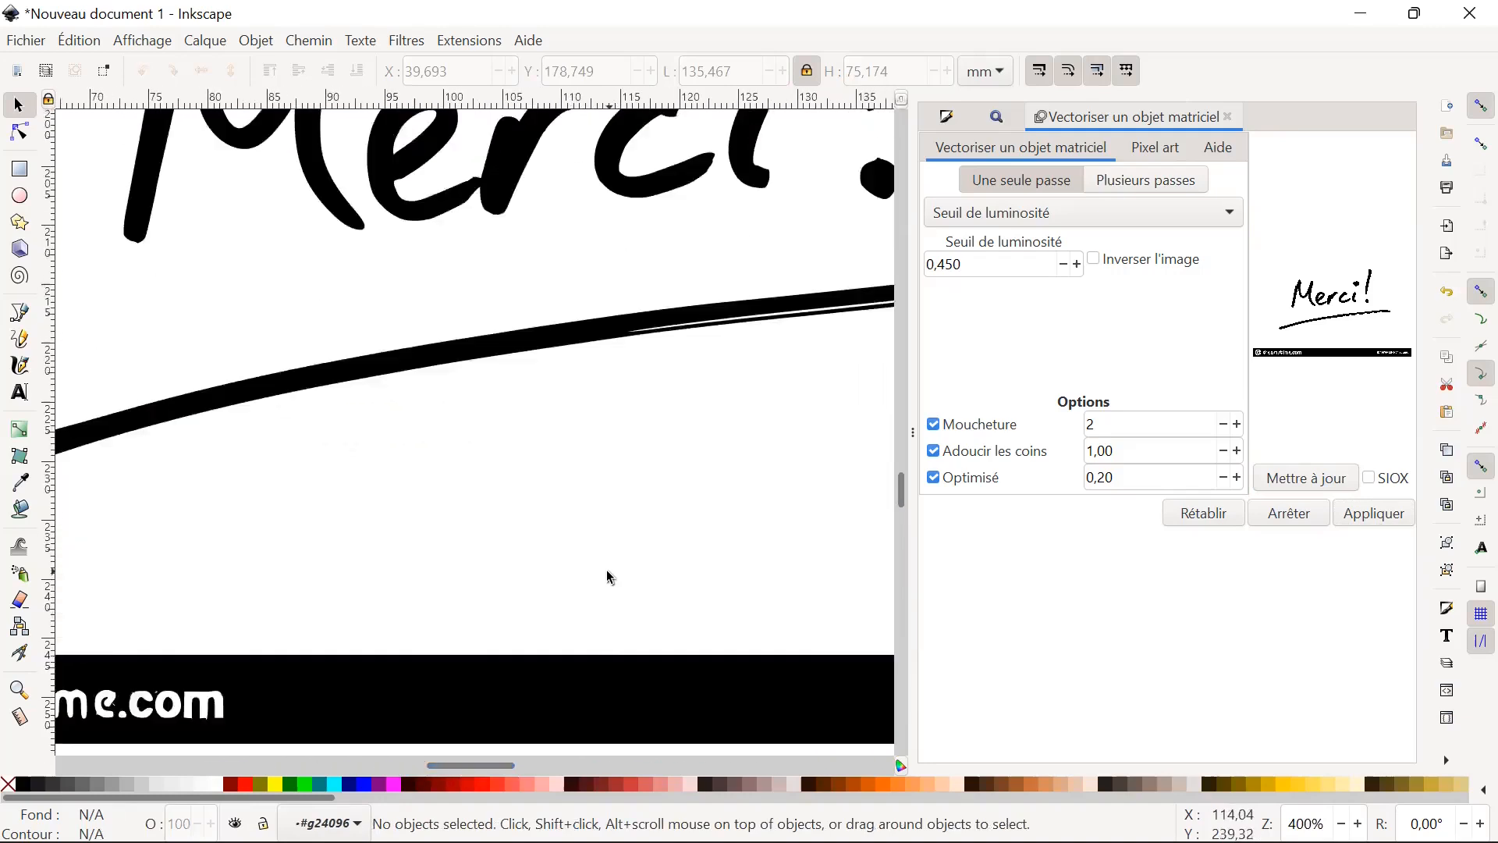
scroll(607, 576, up, 1)
scroll(636, 512, up, 4)
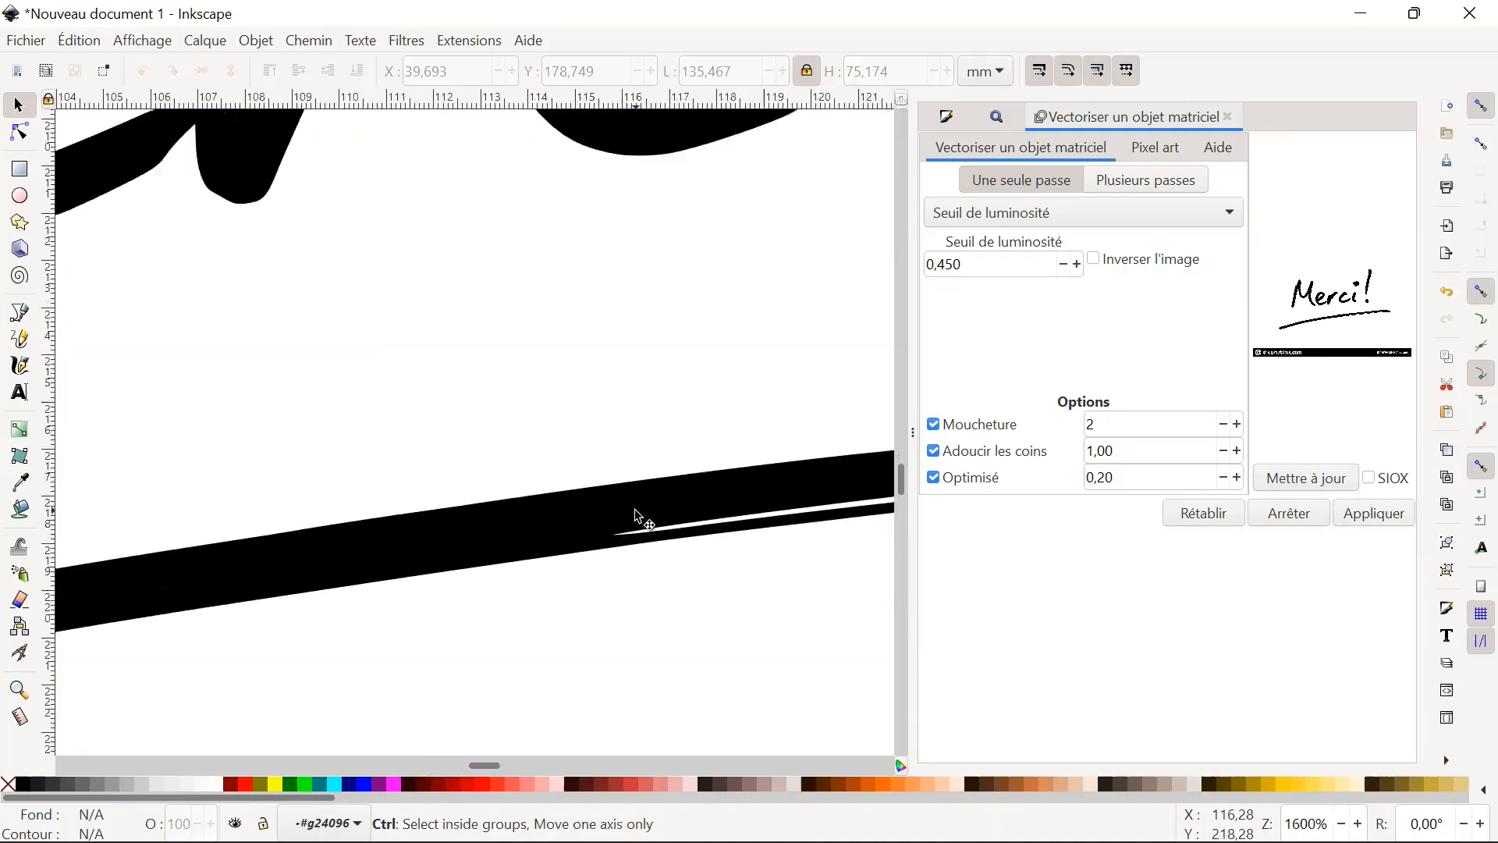
scroll(638, 517, up, 5)
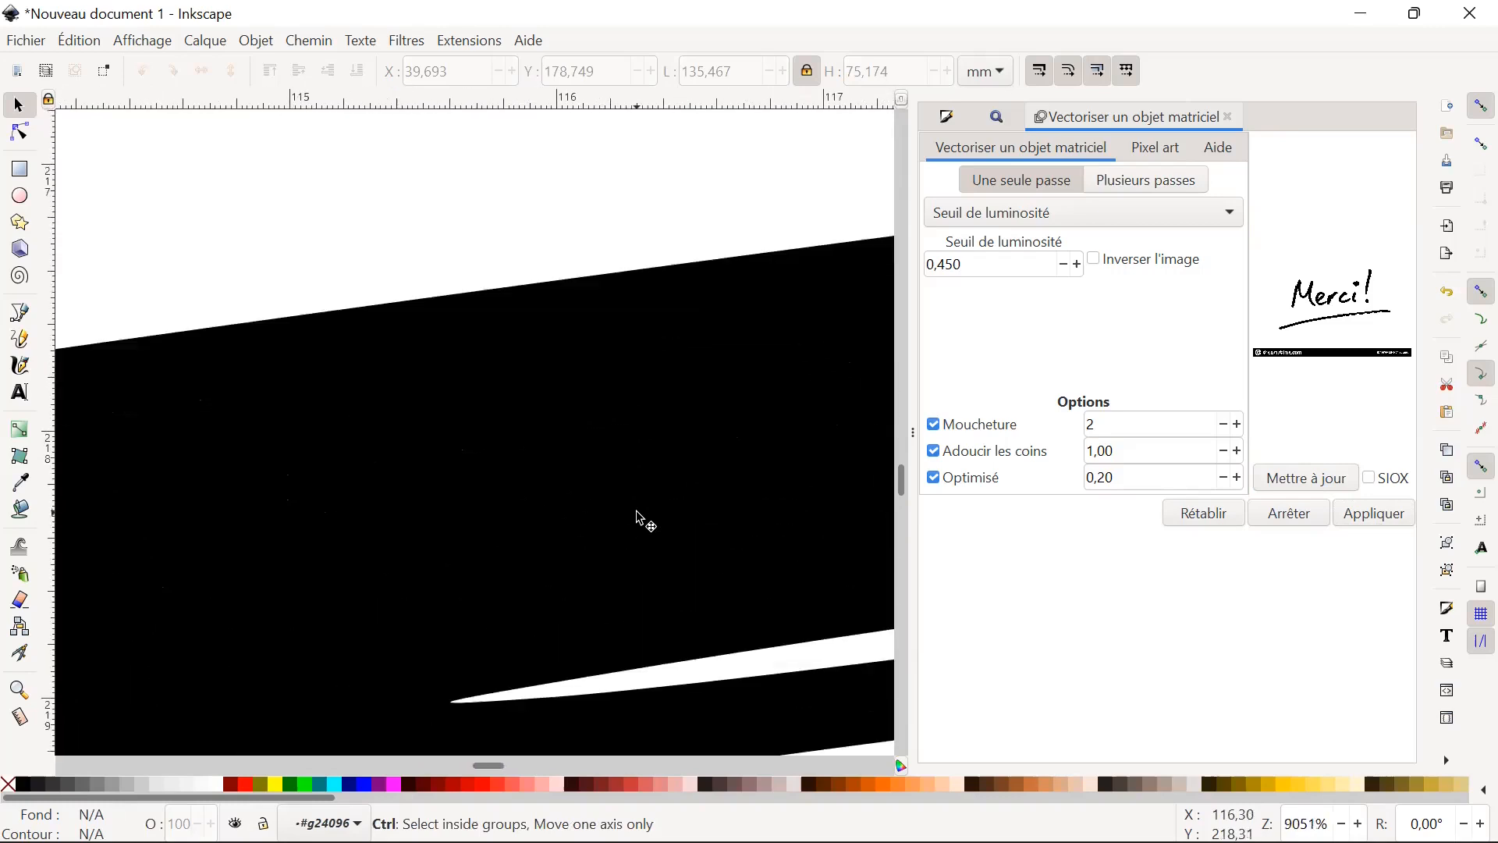
scroll(639, 518, down, 9)
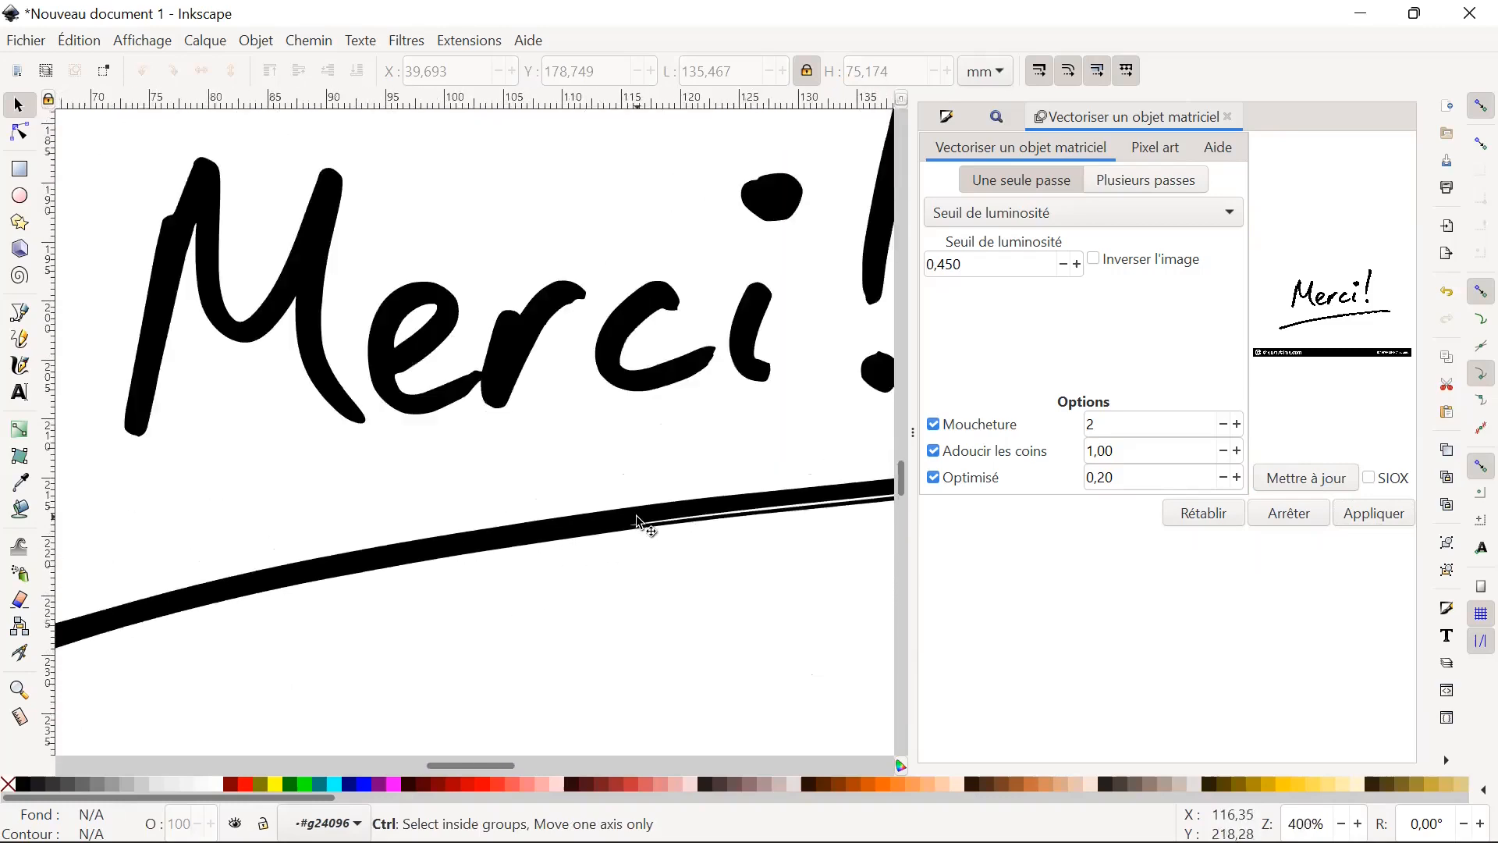
scroll(638, 520, down, 4)
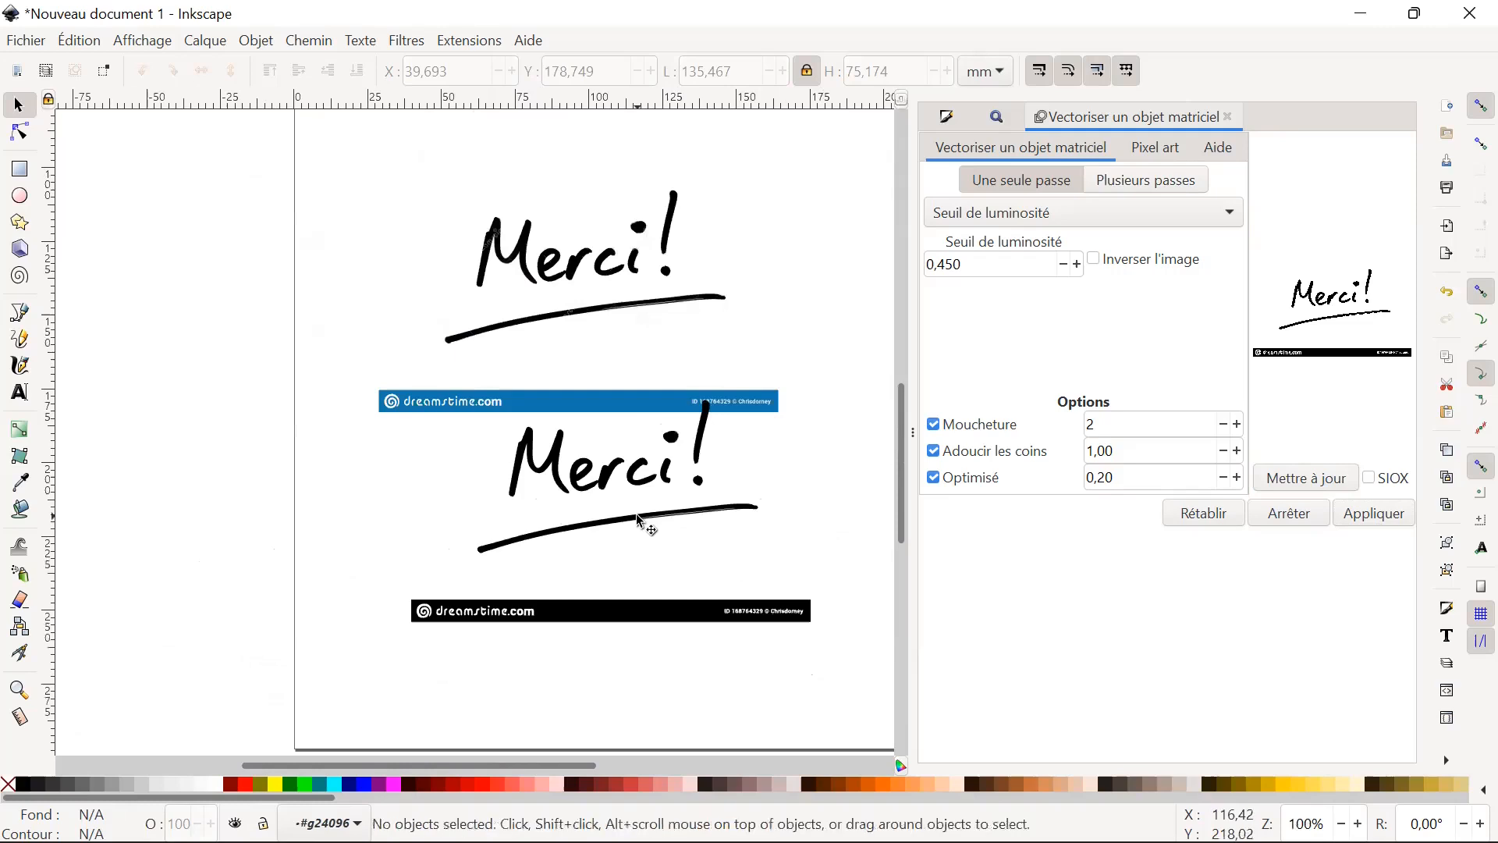
Move the traced "Merci!" path further down so that it clears the blue banner of the original image.
click(617, 511)
key(Escape)
double_click(619, 523)
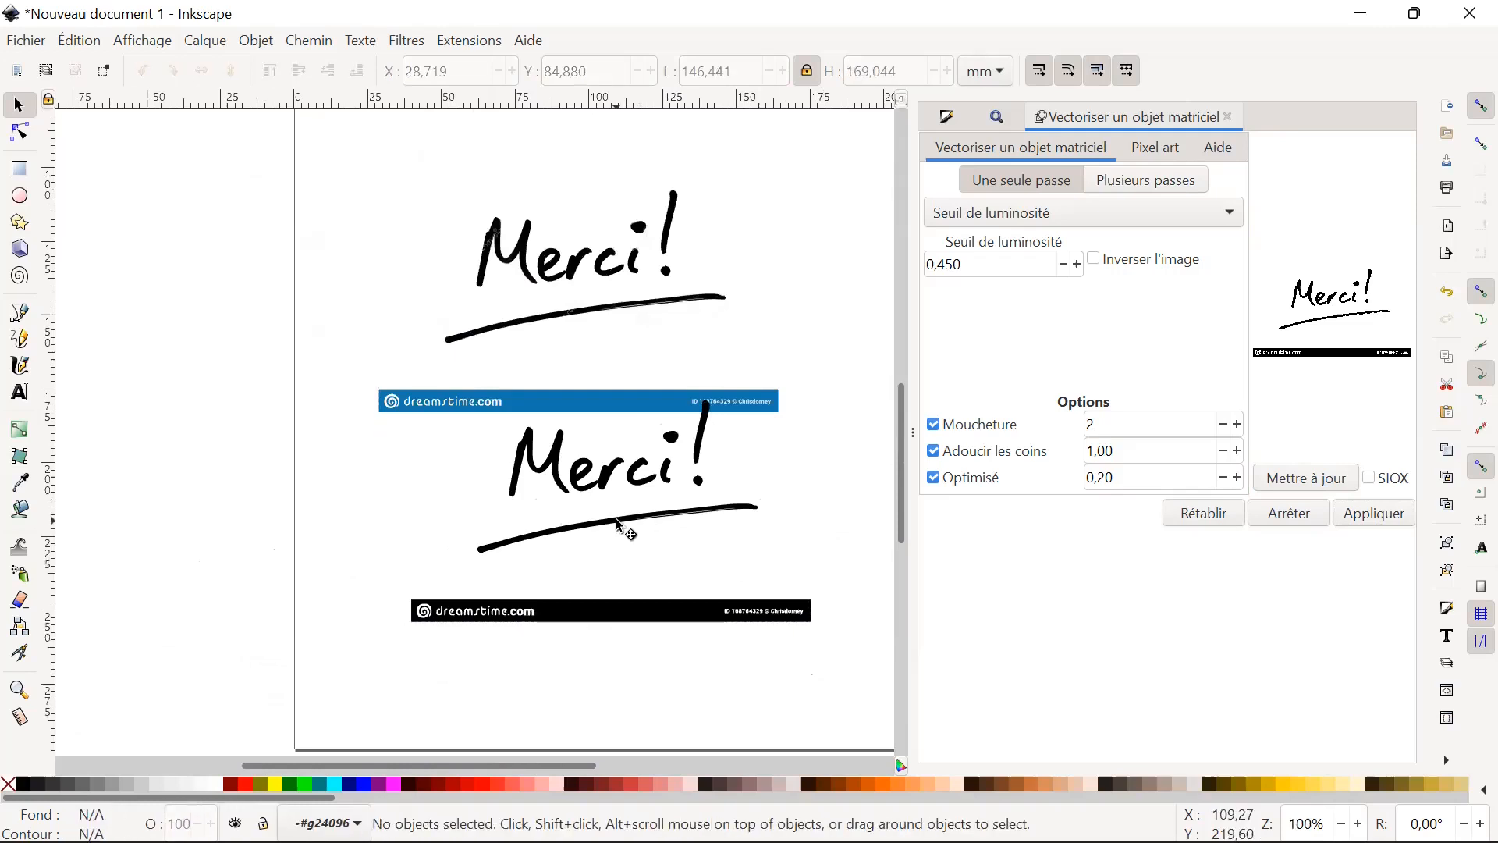
click(616, 519)
drag(617, 520, 611, 573)
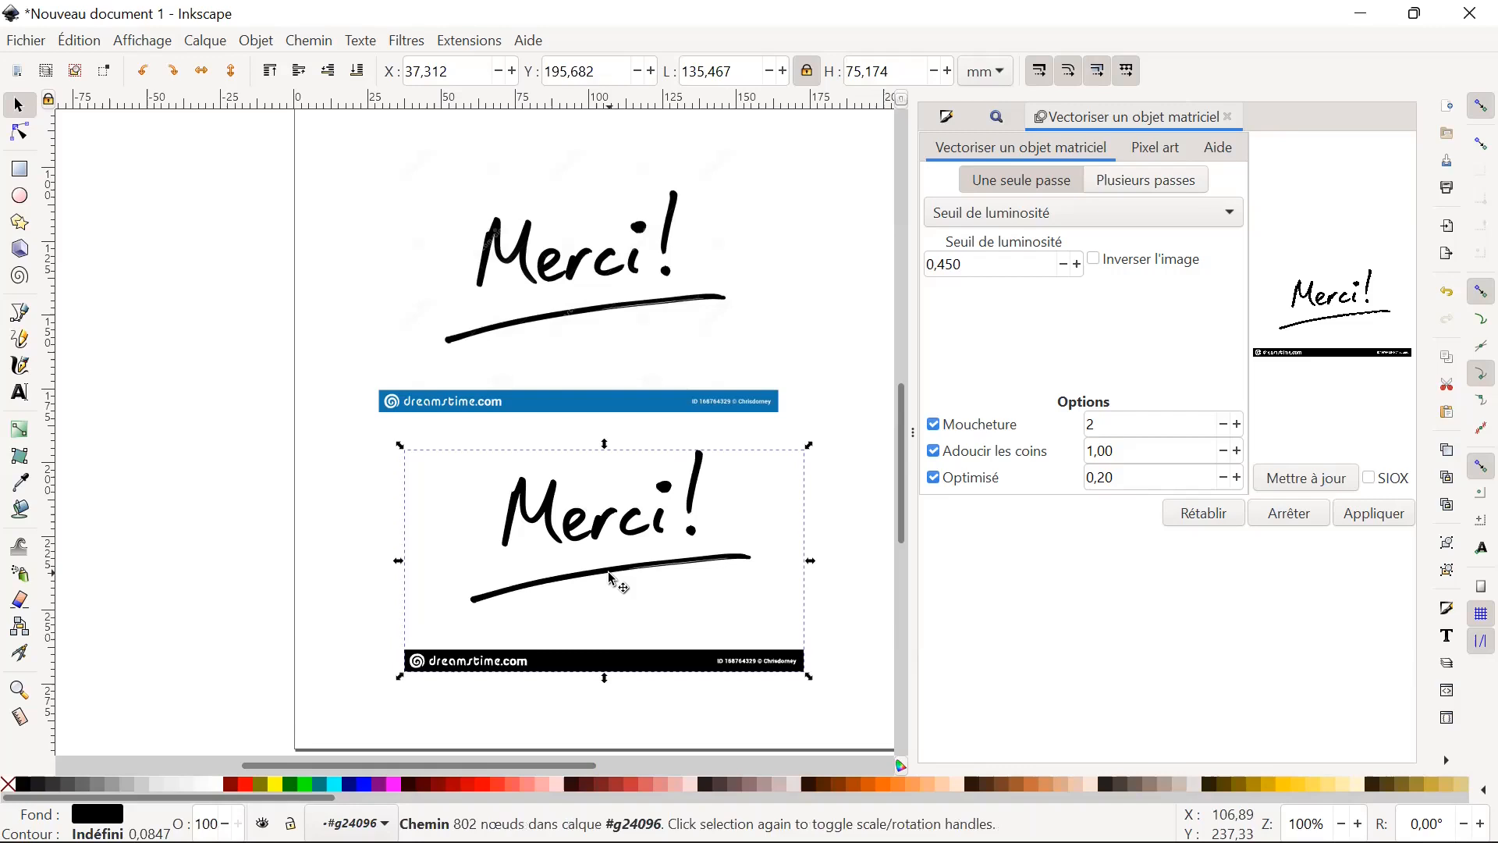
Delete all nodes of the black dreamstime.com banner from the traced path, keeping only the "Merci!" lettering and underline.
key(n)
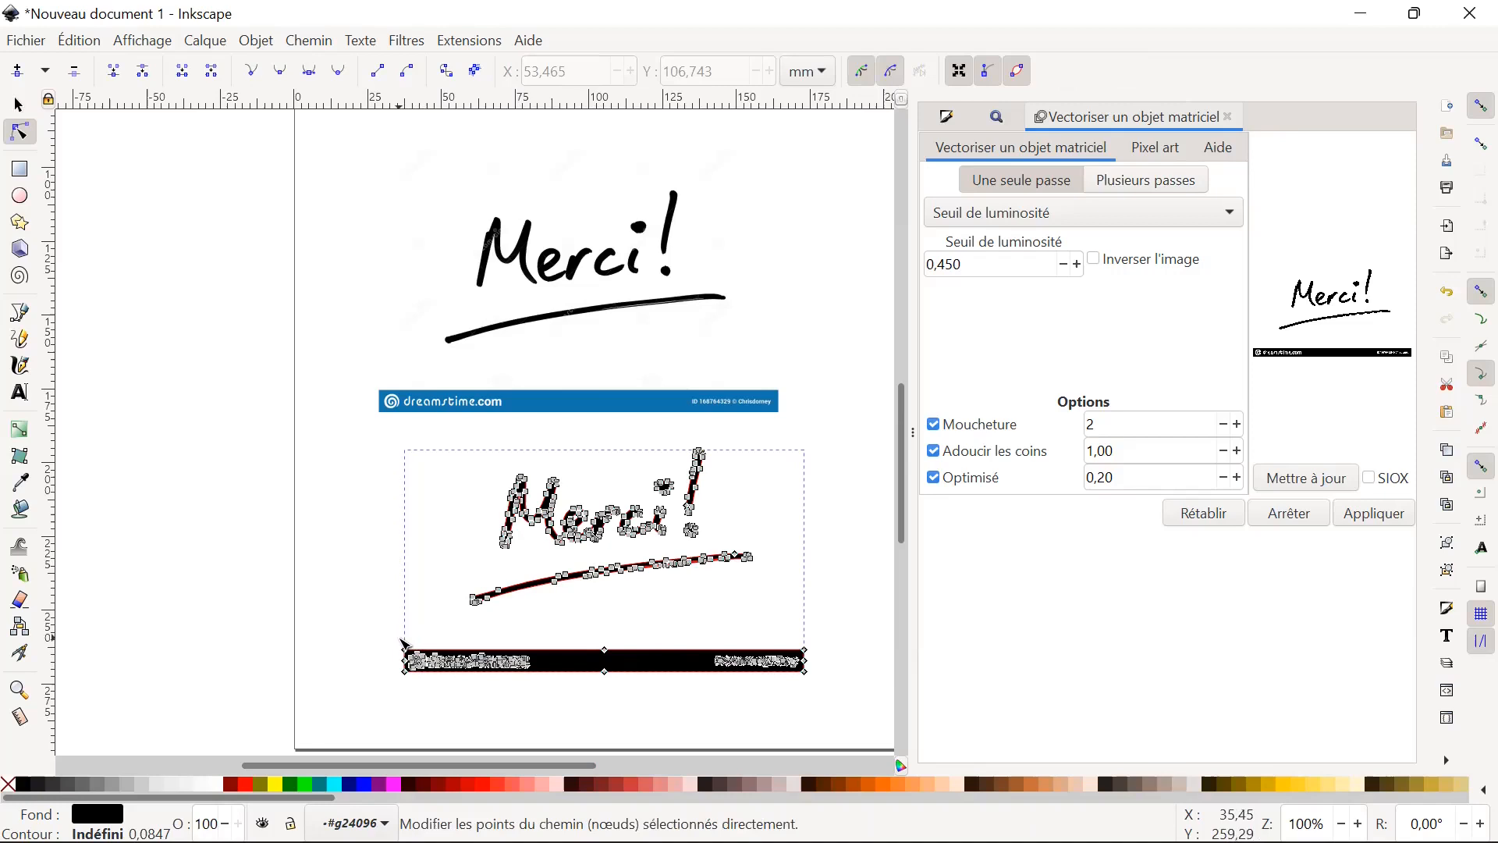
drag(406, 647, 823, 682)
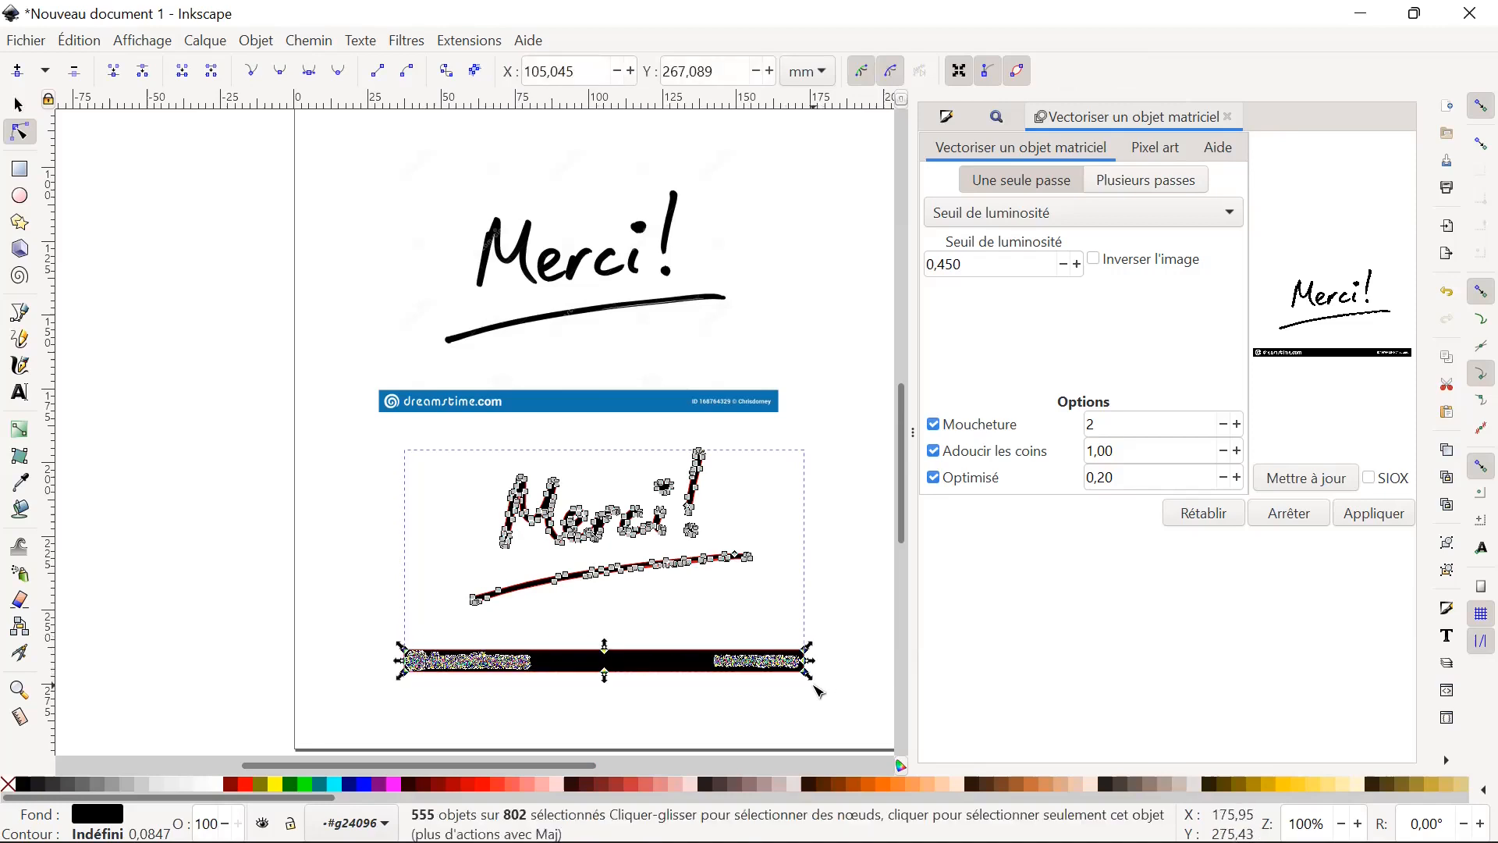
key(Delete)
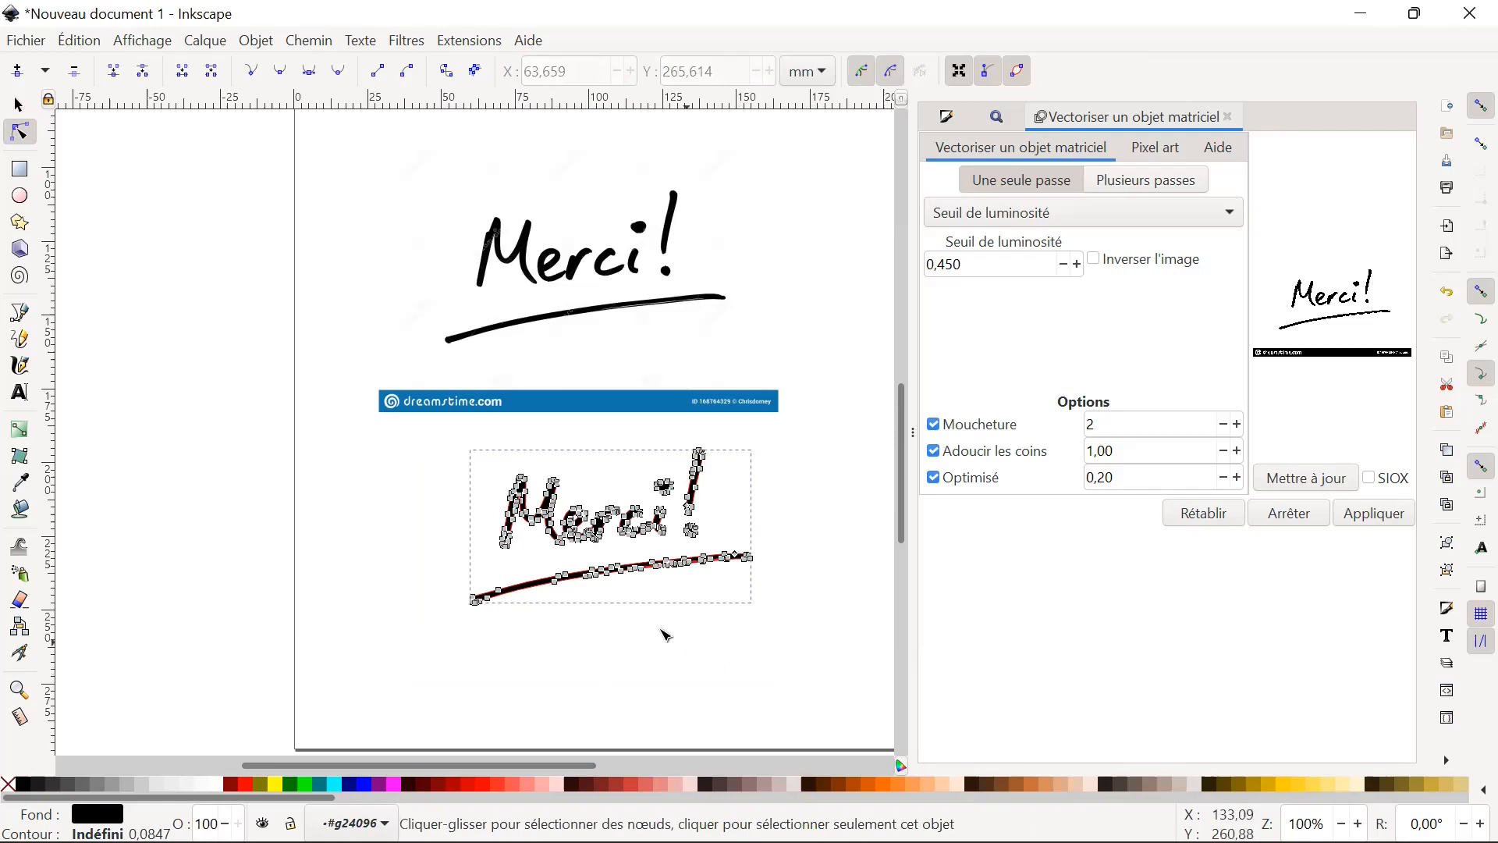
click(19, 105)
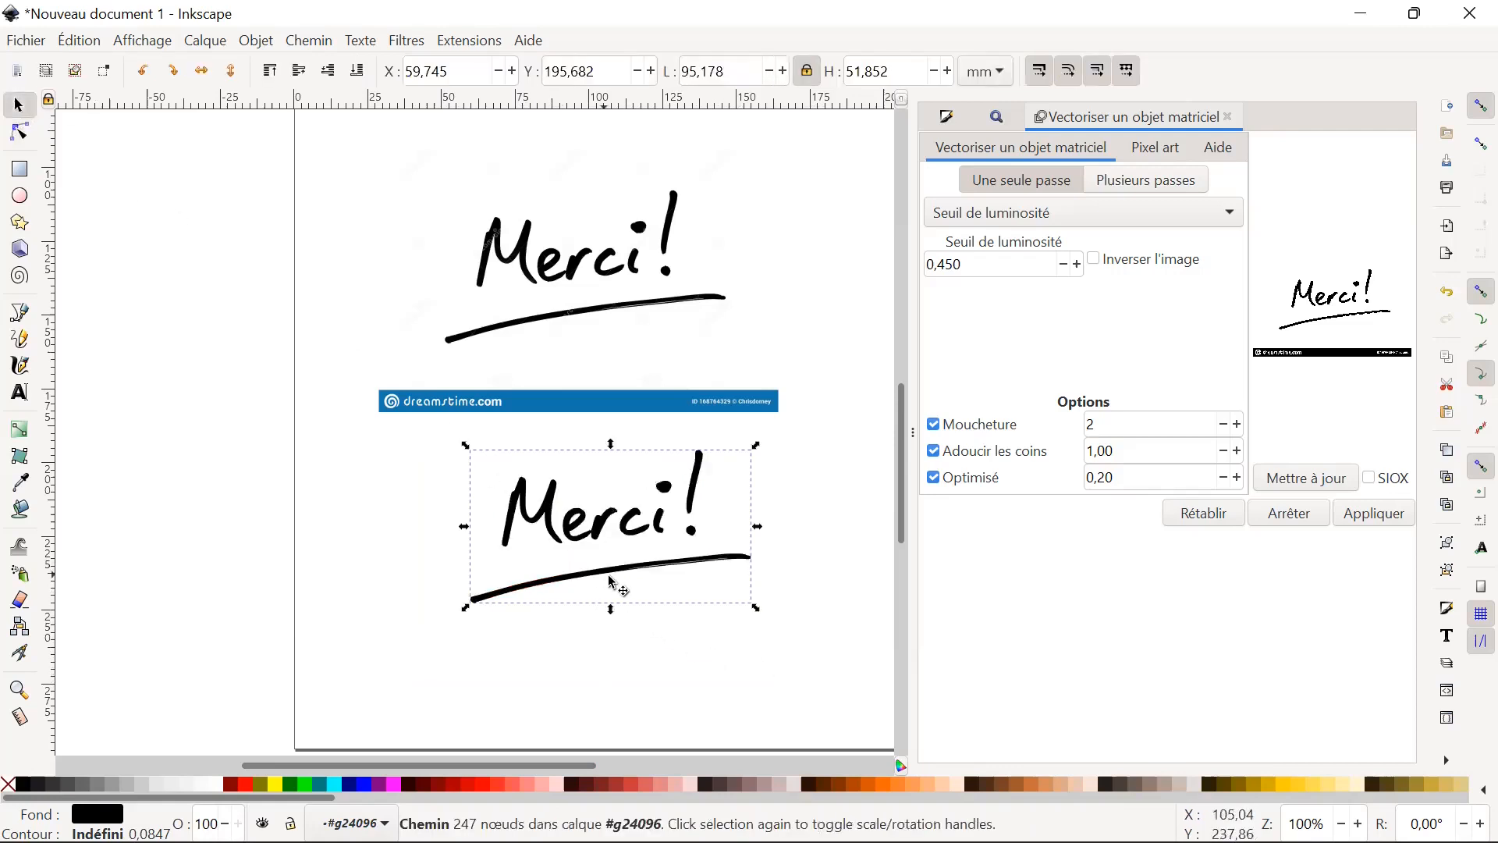
Move the cleaned "Merci!" vector path left and slightly down, away from the blue banner of the original image.
click(705, 644)
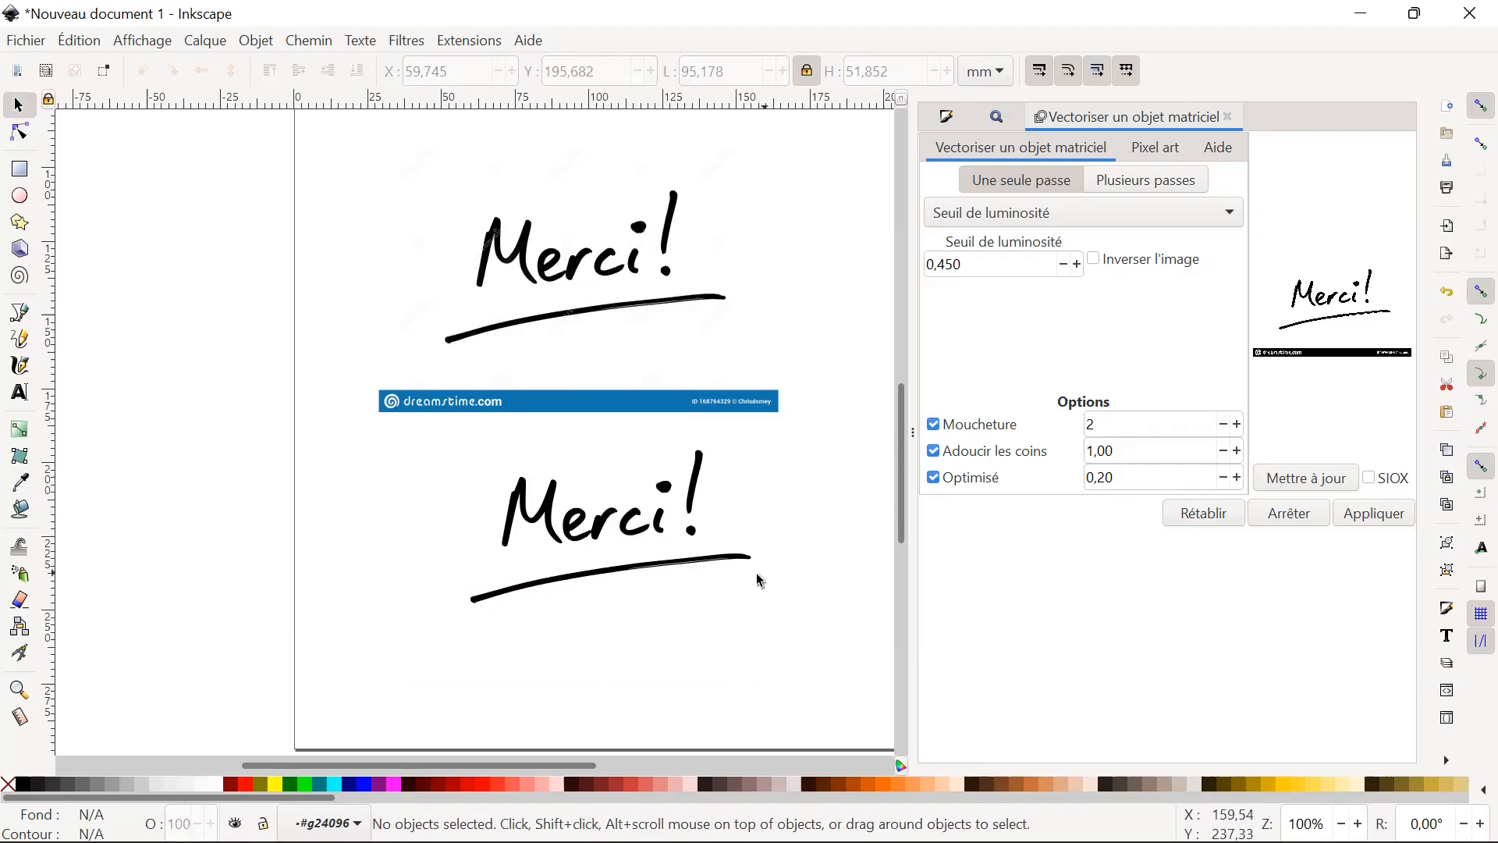
click(598, 524)
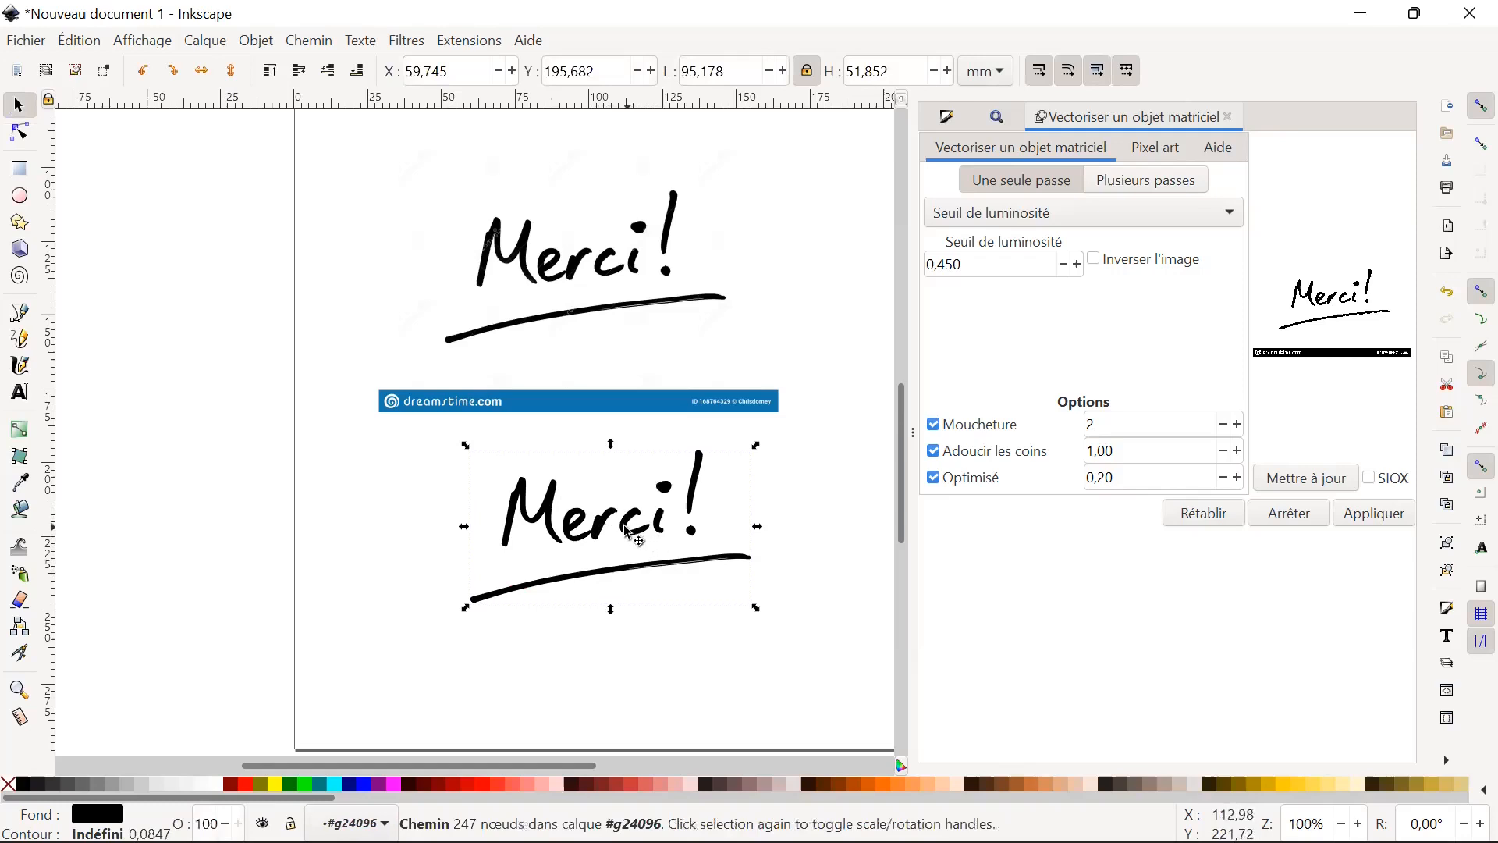
drag(578, 547, 459, 571)
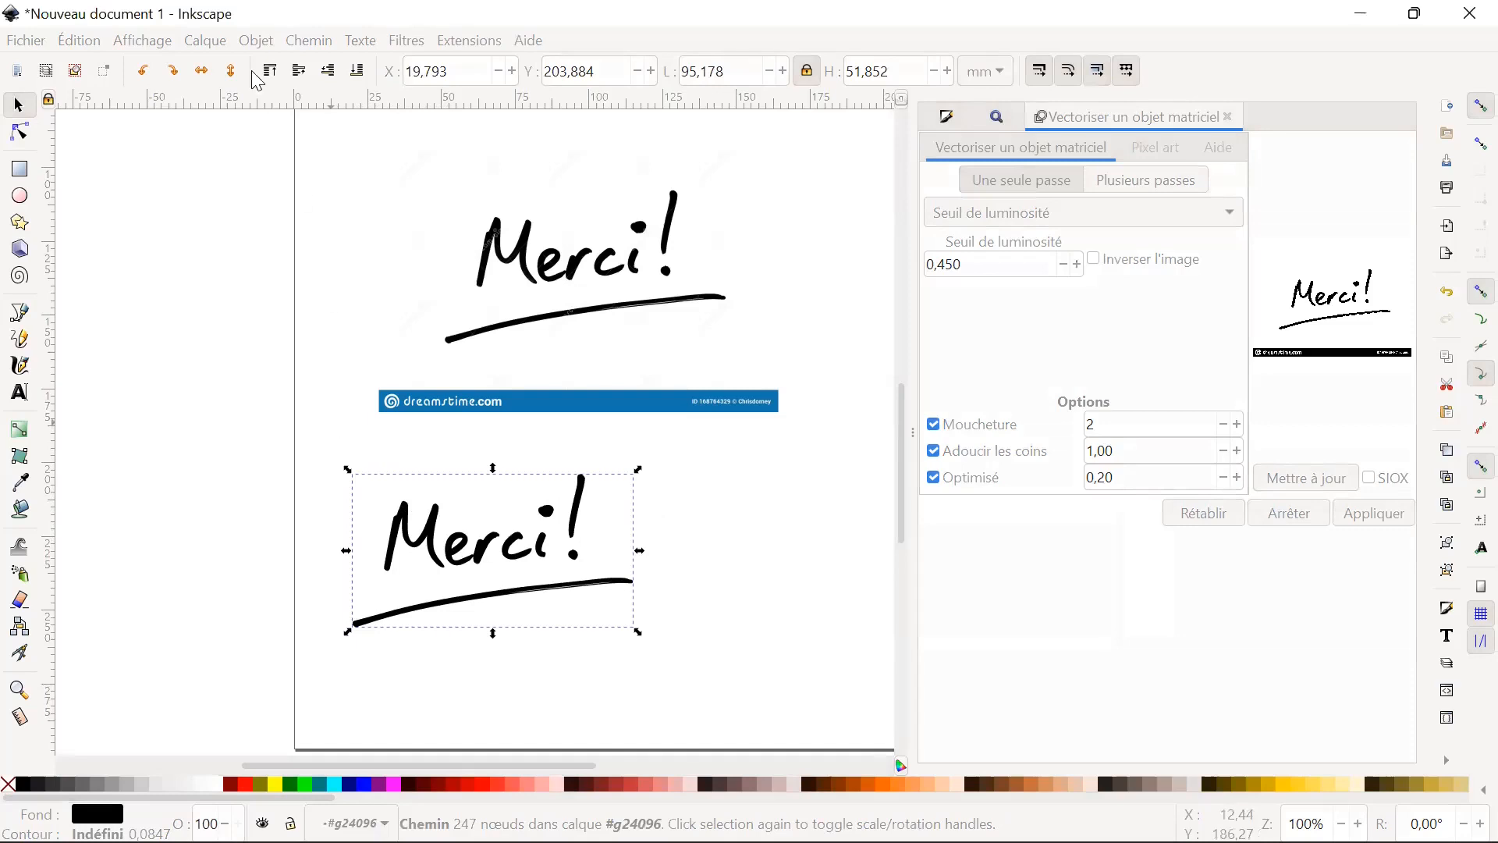
click(208, 45)
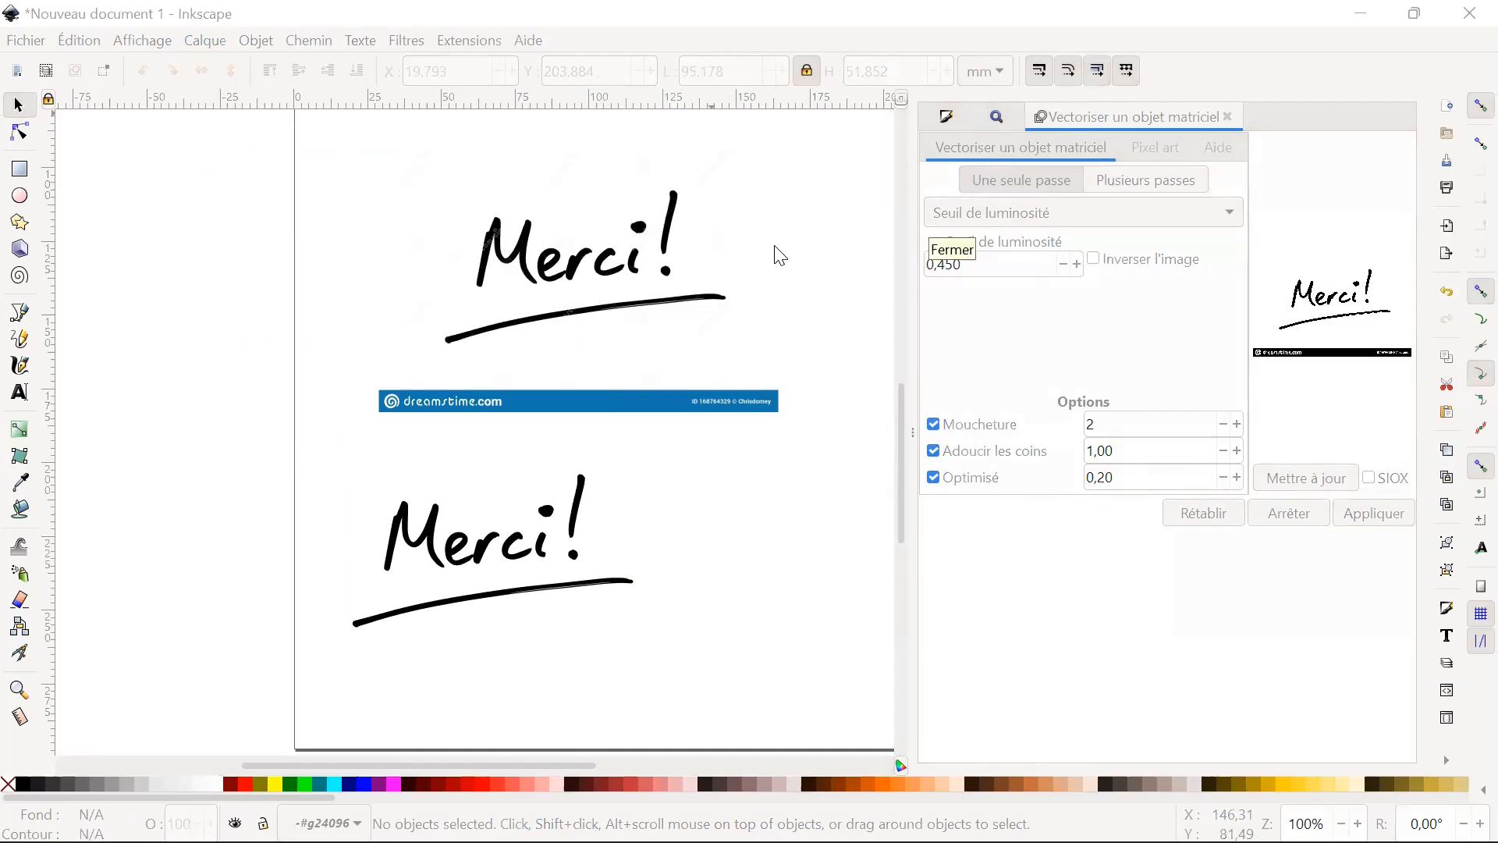
Delete the vector "Merci!" path and examine the original bitmap's underline at high magnification.
click(513, 544)
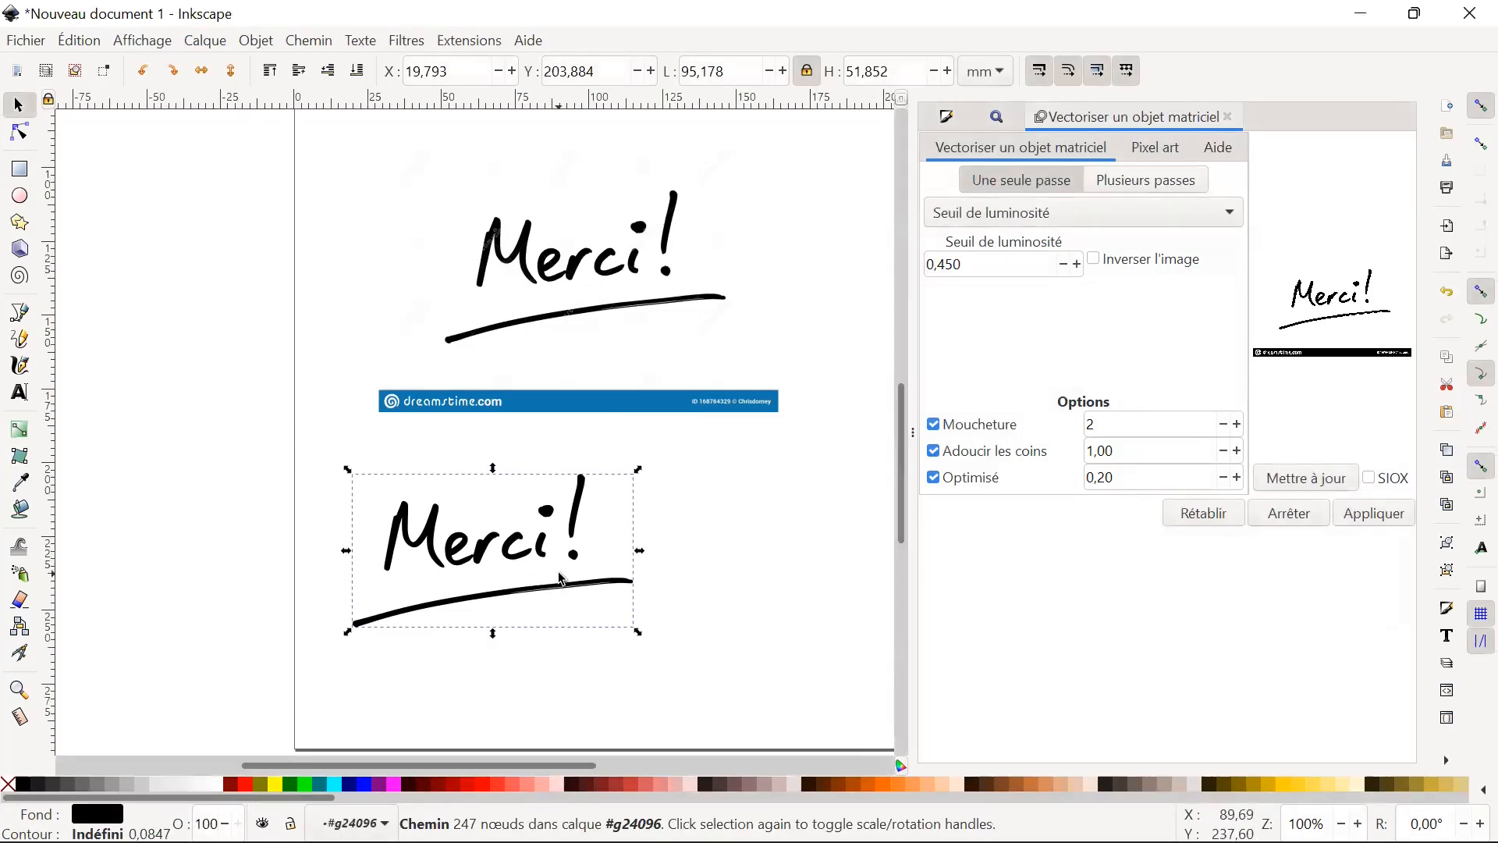
key(Delete)
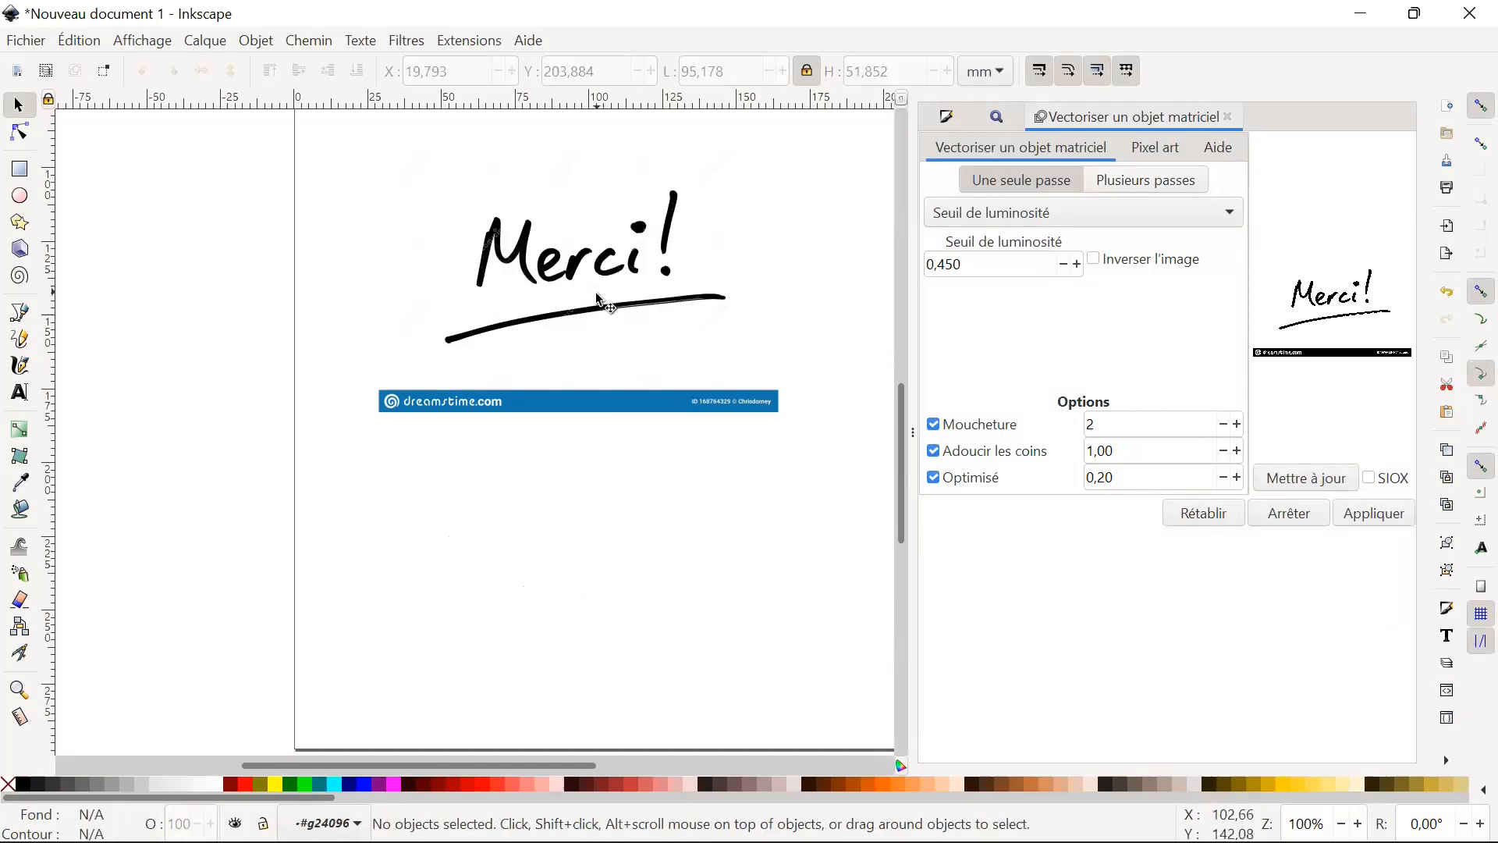
ctrl+scroll(593, 305, up, 2)
ctrl+scroll(593, 306, up, 9)
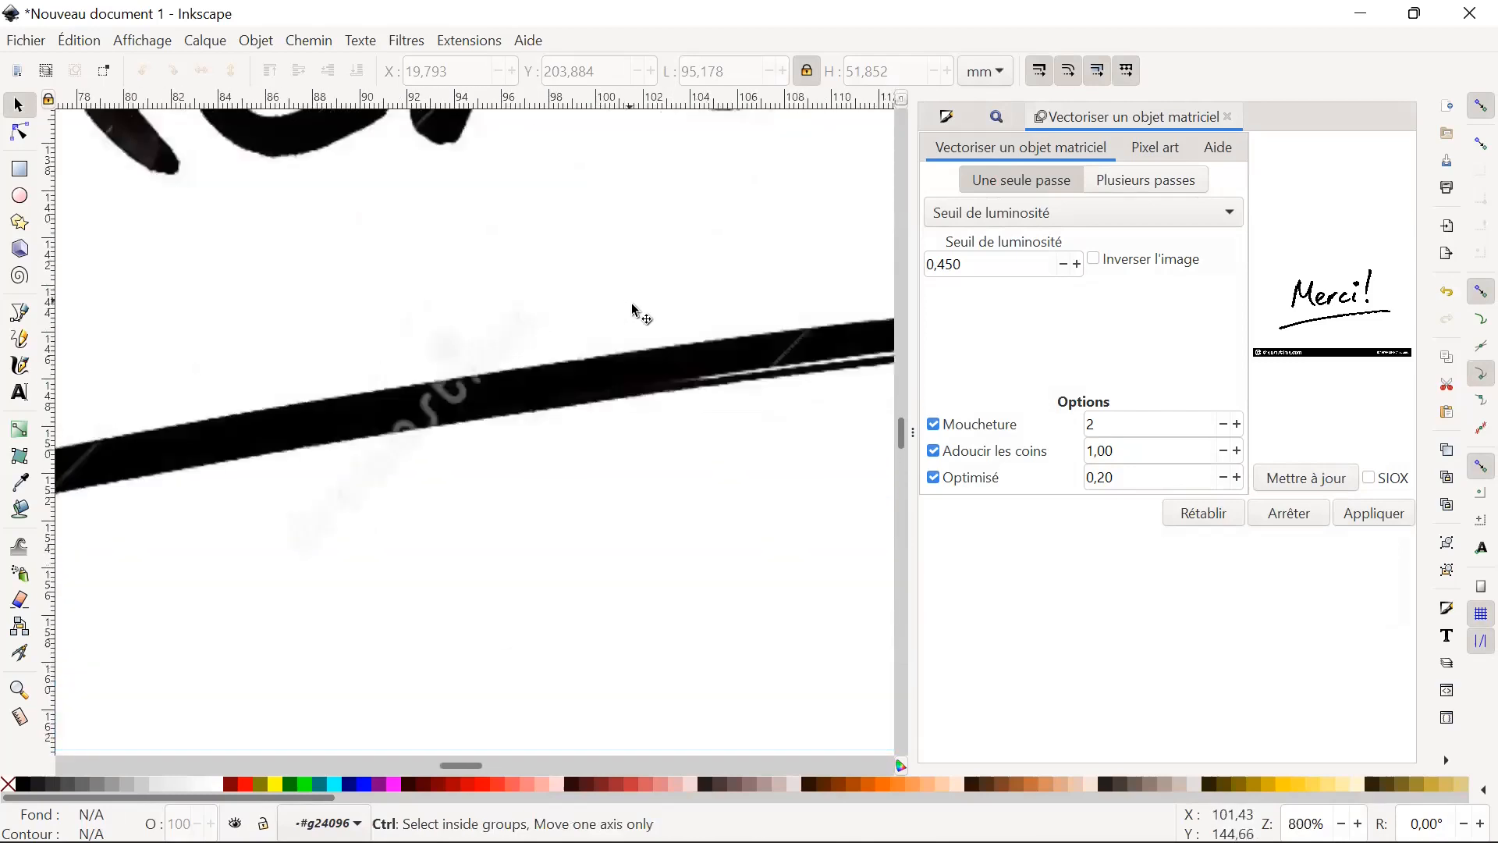
scroll(609, 465, down, 6)
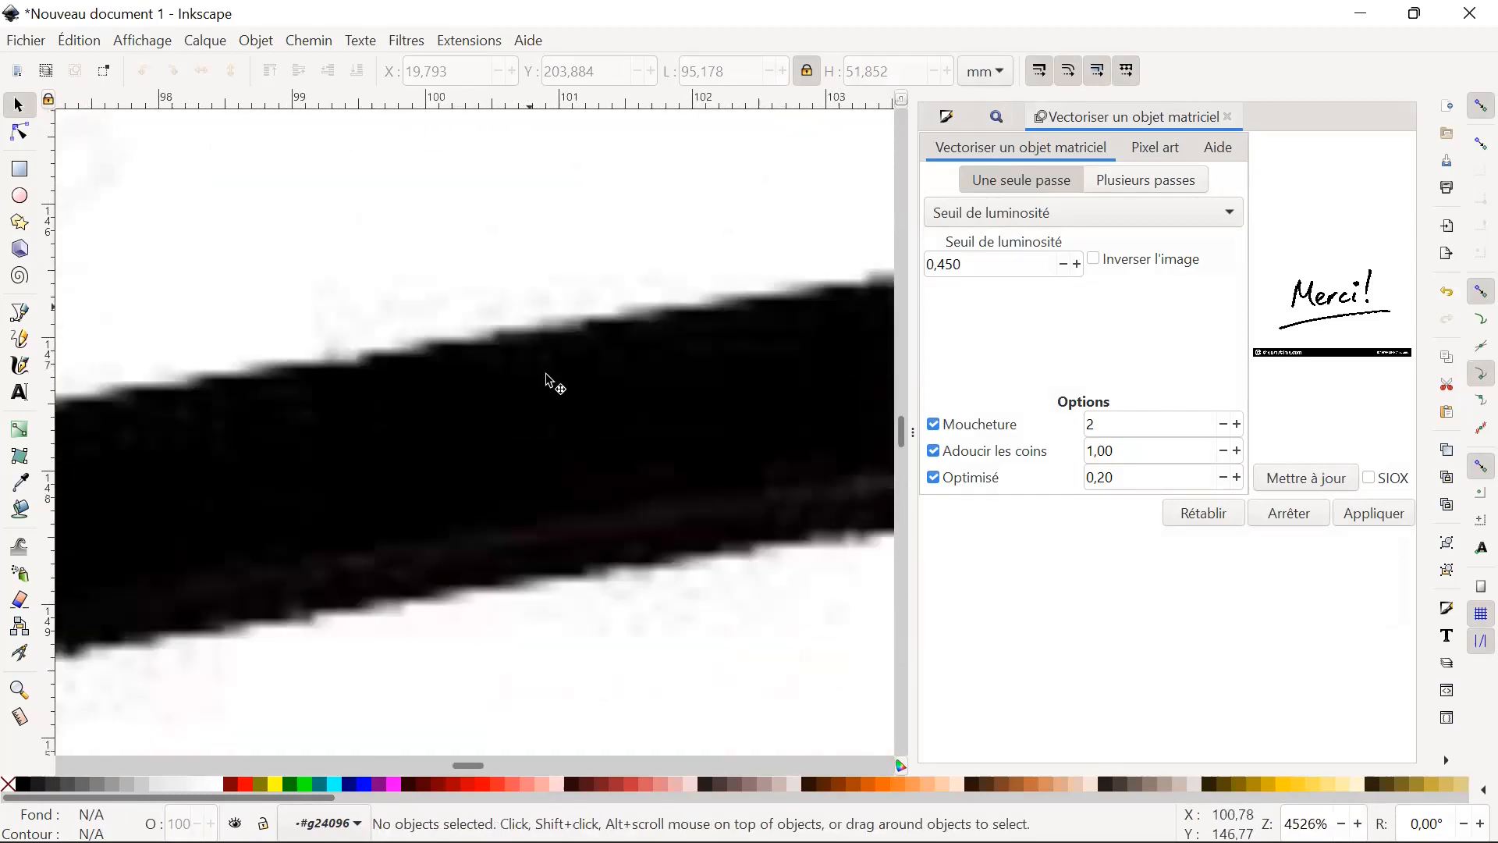
ctrl+scroll(594, 425, down, 7)
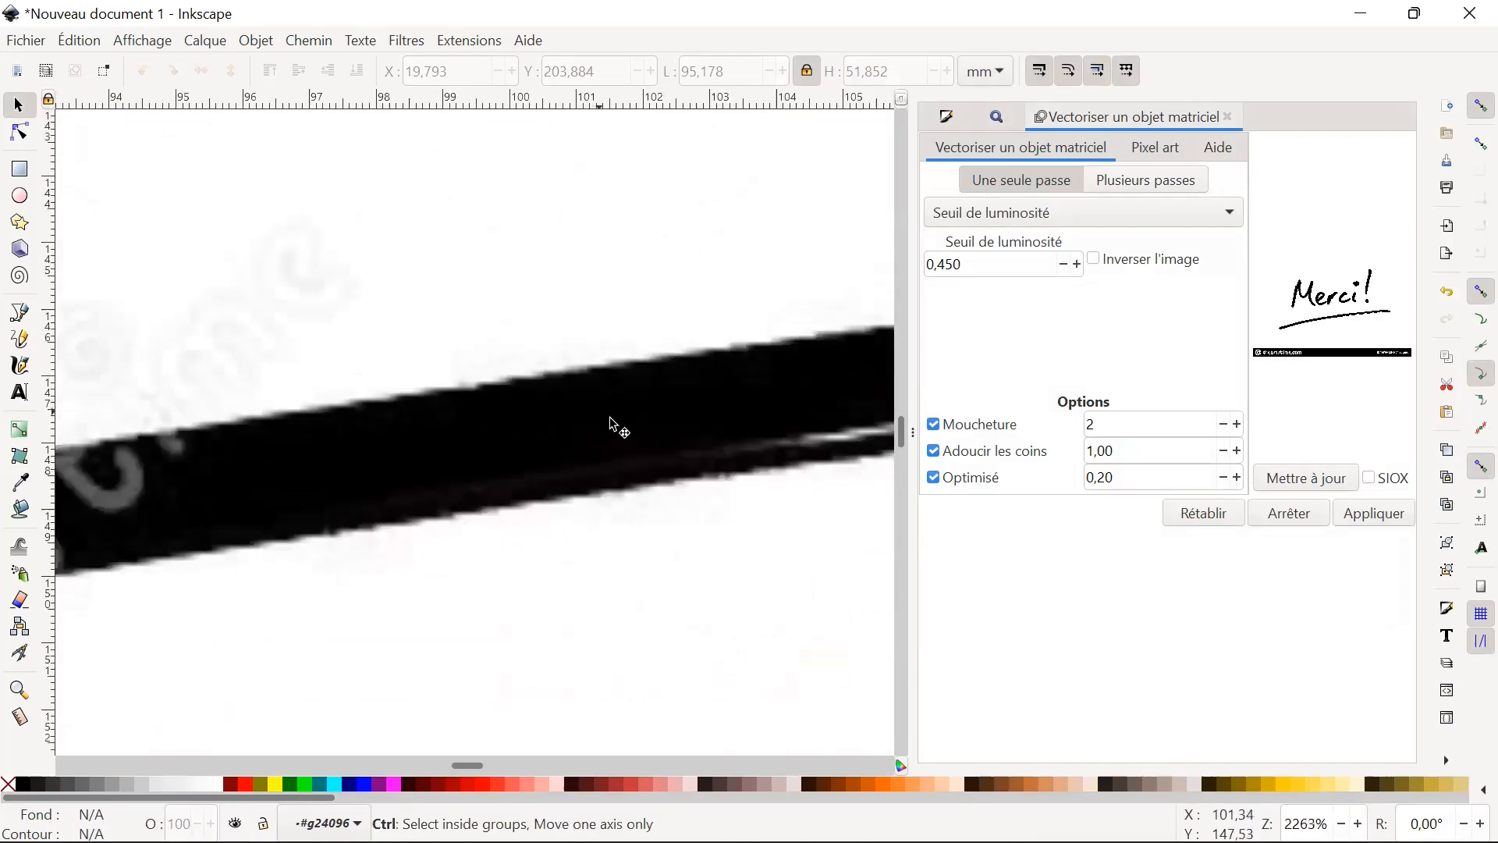
ctrl+scroll(647, 433, down, 2)
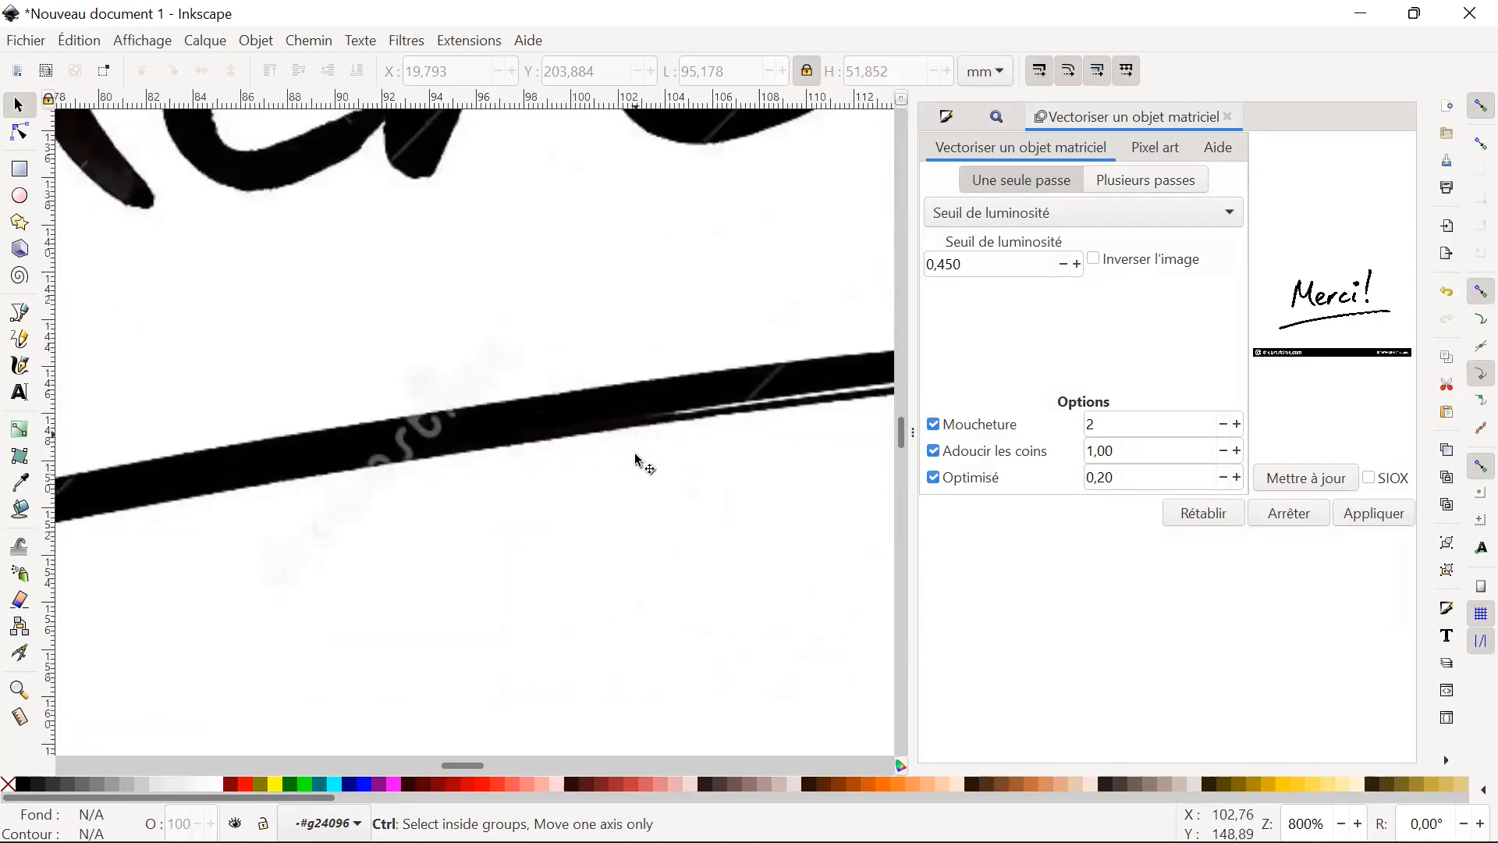
ctrl+scroll(599, 489, down, 8)
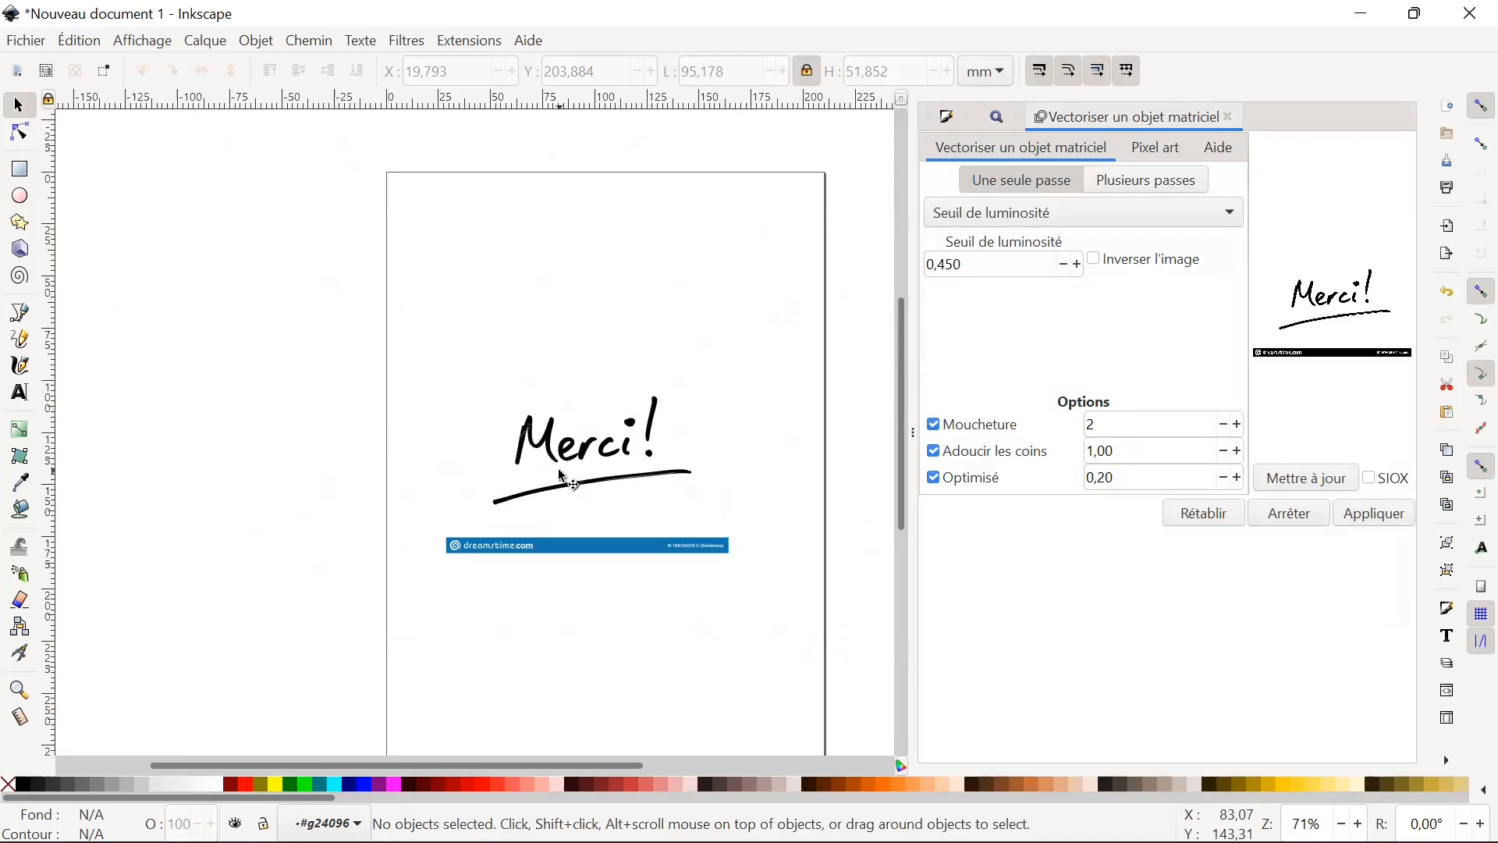
Trace the "Merci!" bitmap again in a single pass with brightness threshold 0.450 and place the vector copy below the original, at about X 17.9, Y 194.8 mm.
click(652, 474)
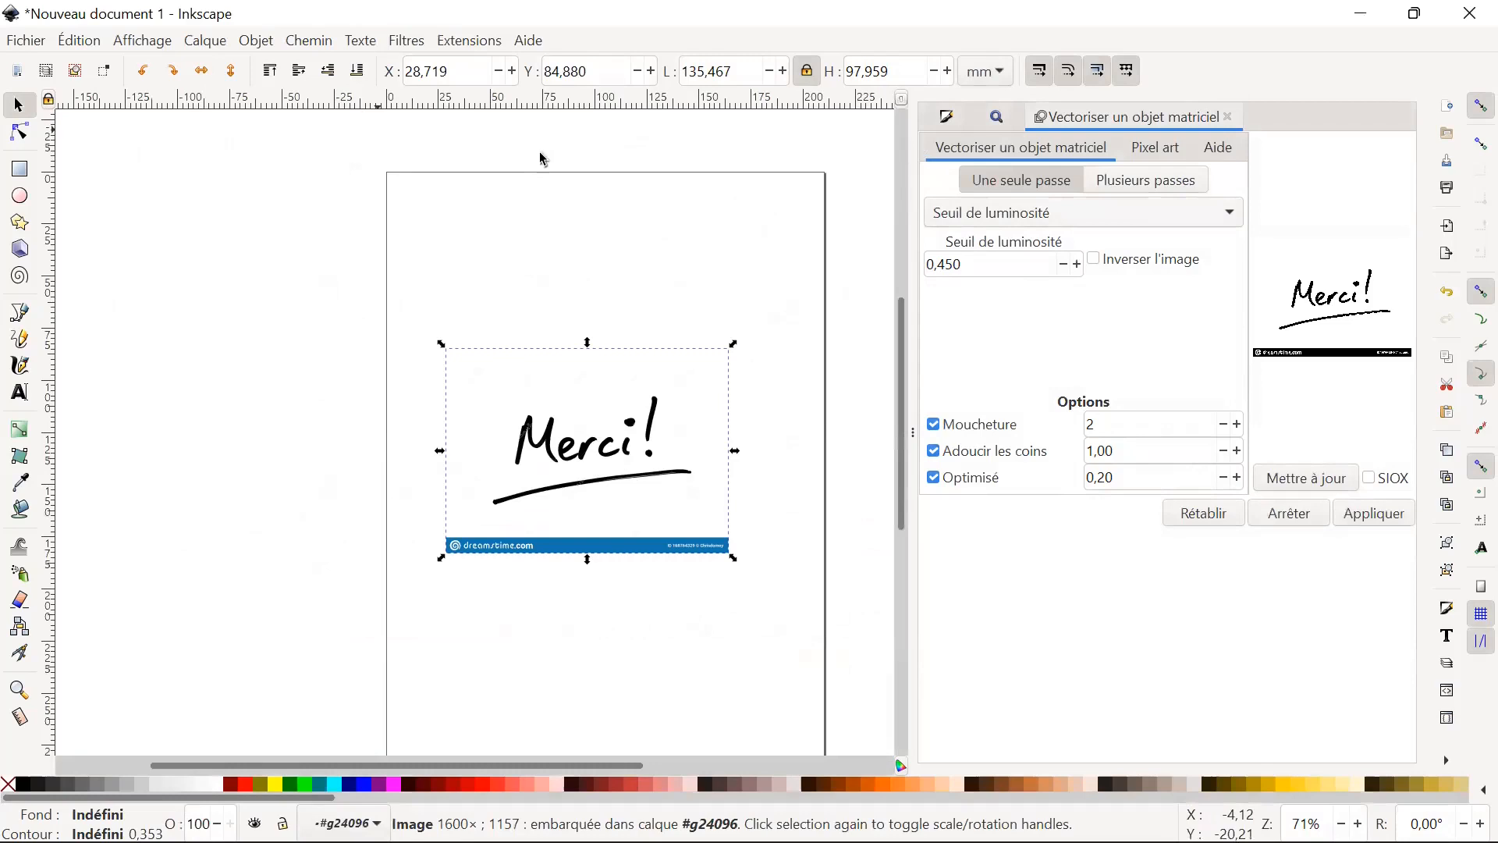
click(309, 41)
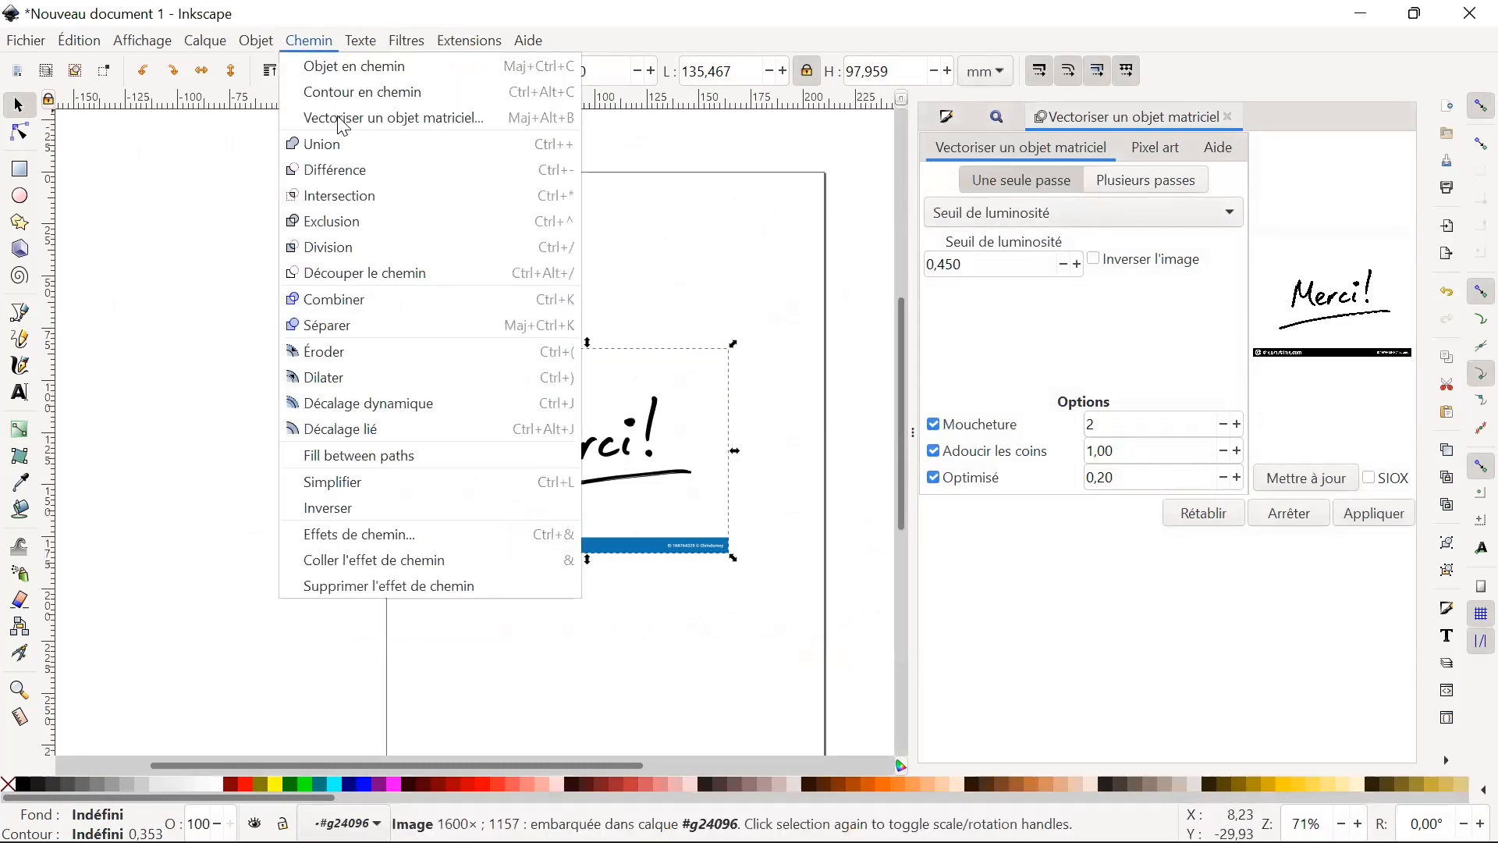
click(428, 119)
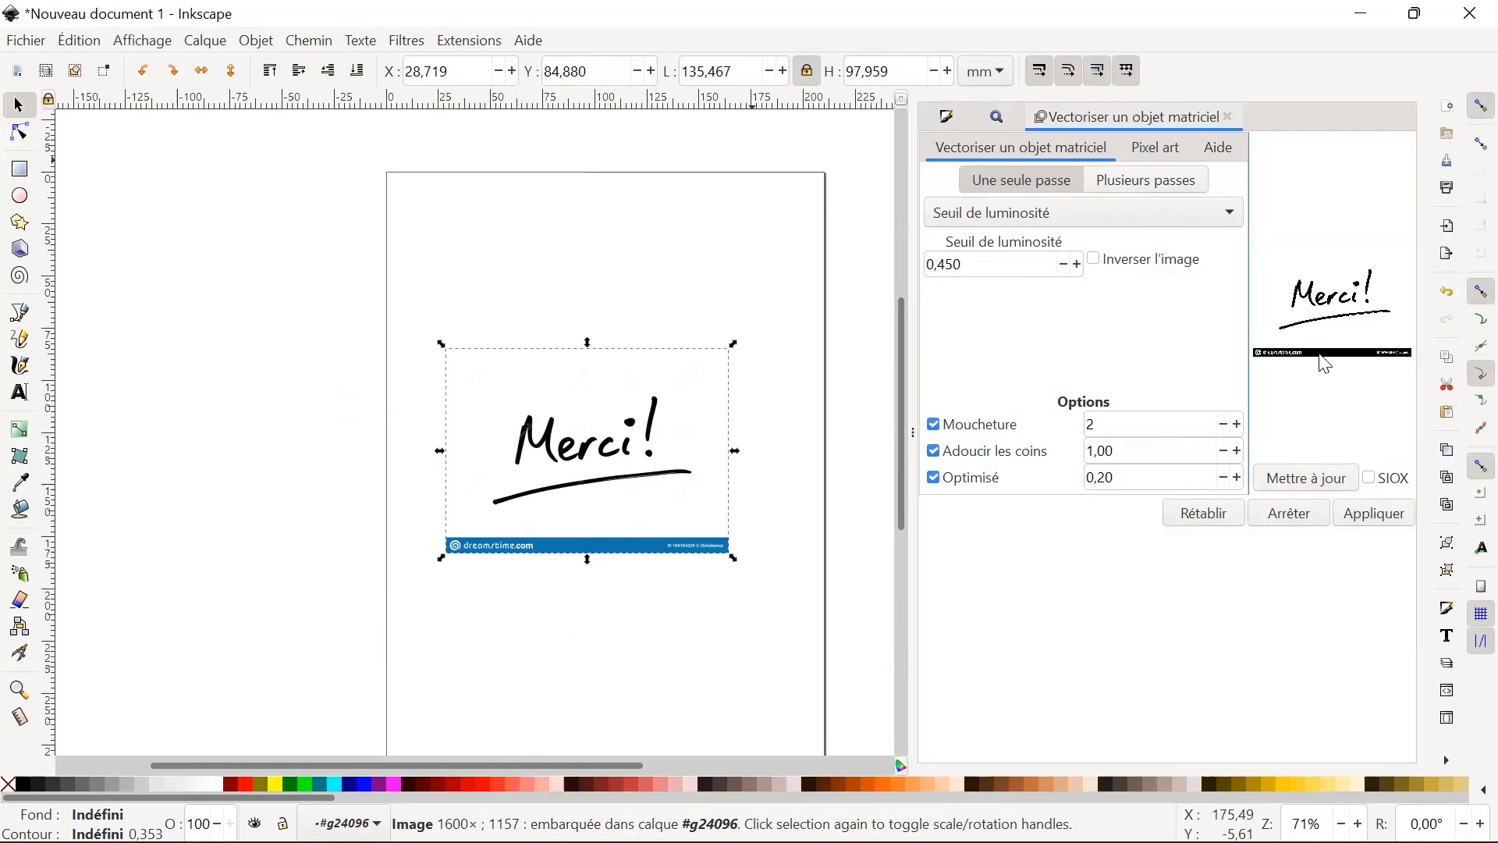
click(1330, 487)
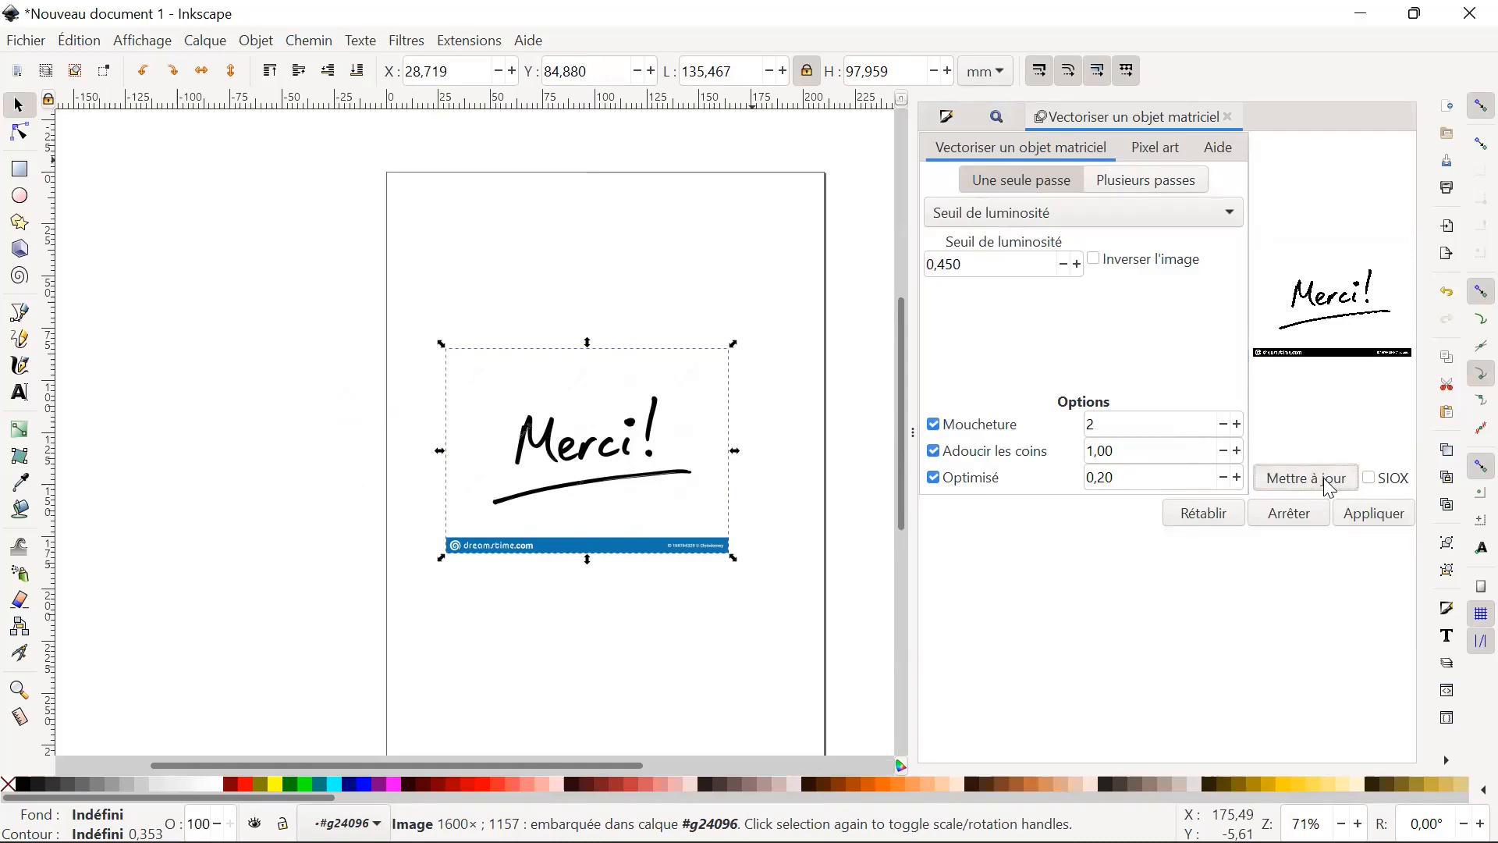
click(1376, 515)
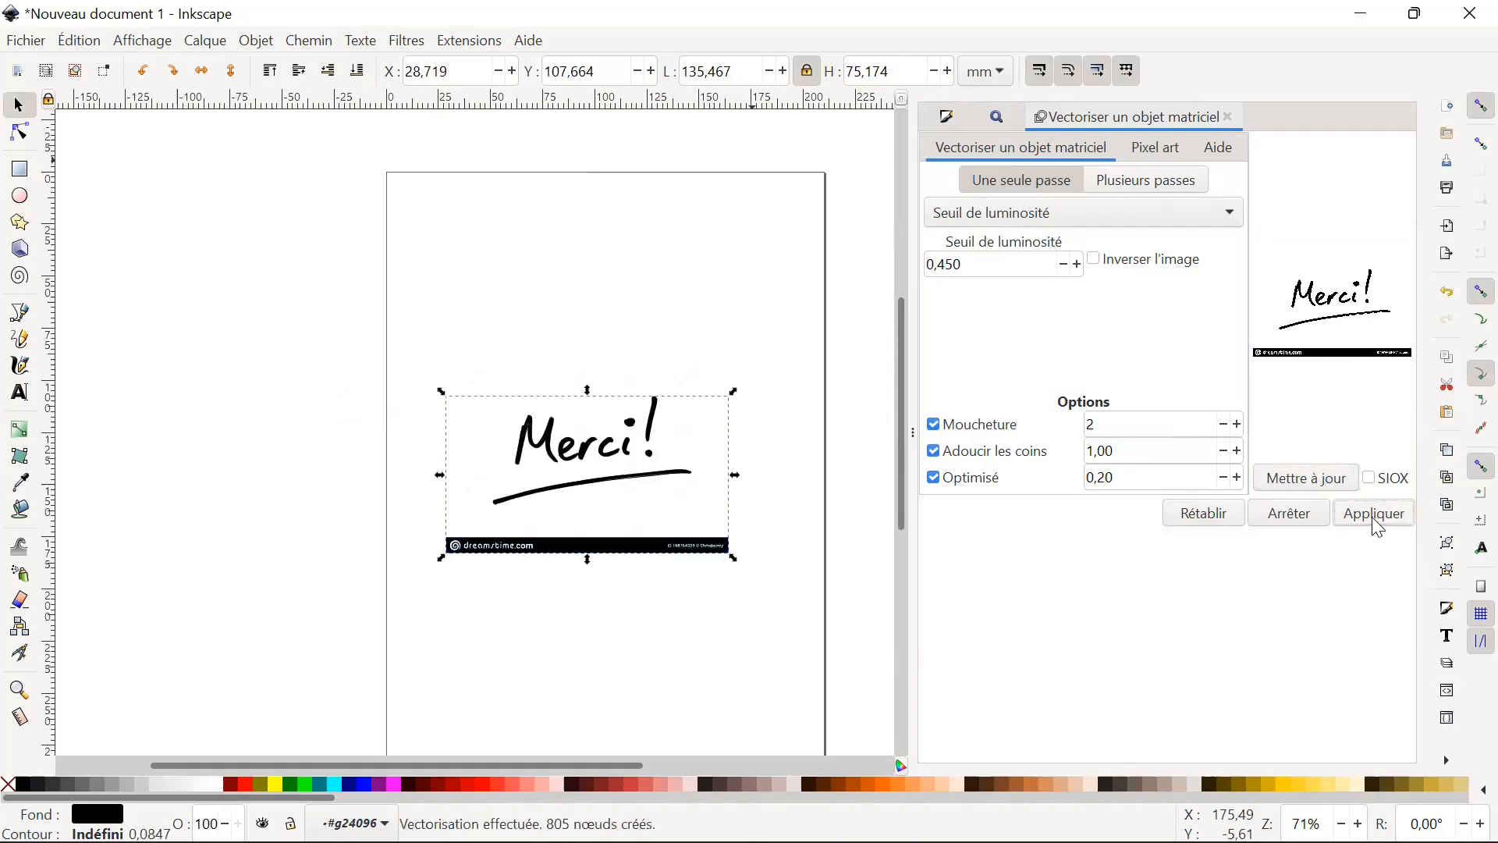
mouse_move(568, 496)
mouse_down()
mouse_move(581, 657)
mouse_move(590, 608)
mouse_up()
scroll(605, 401, down, 4)
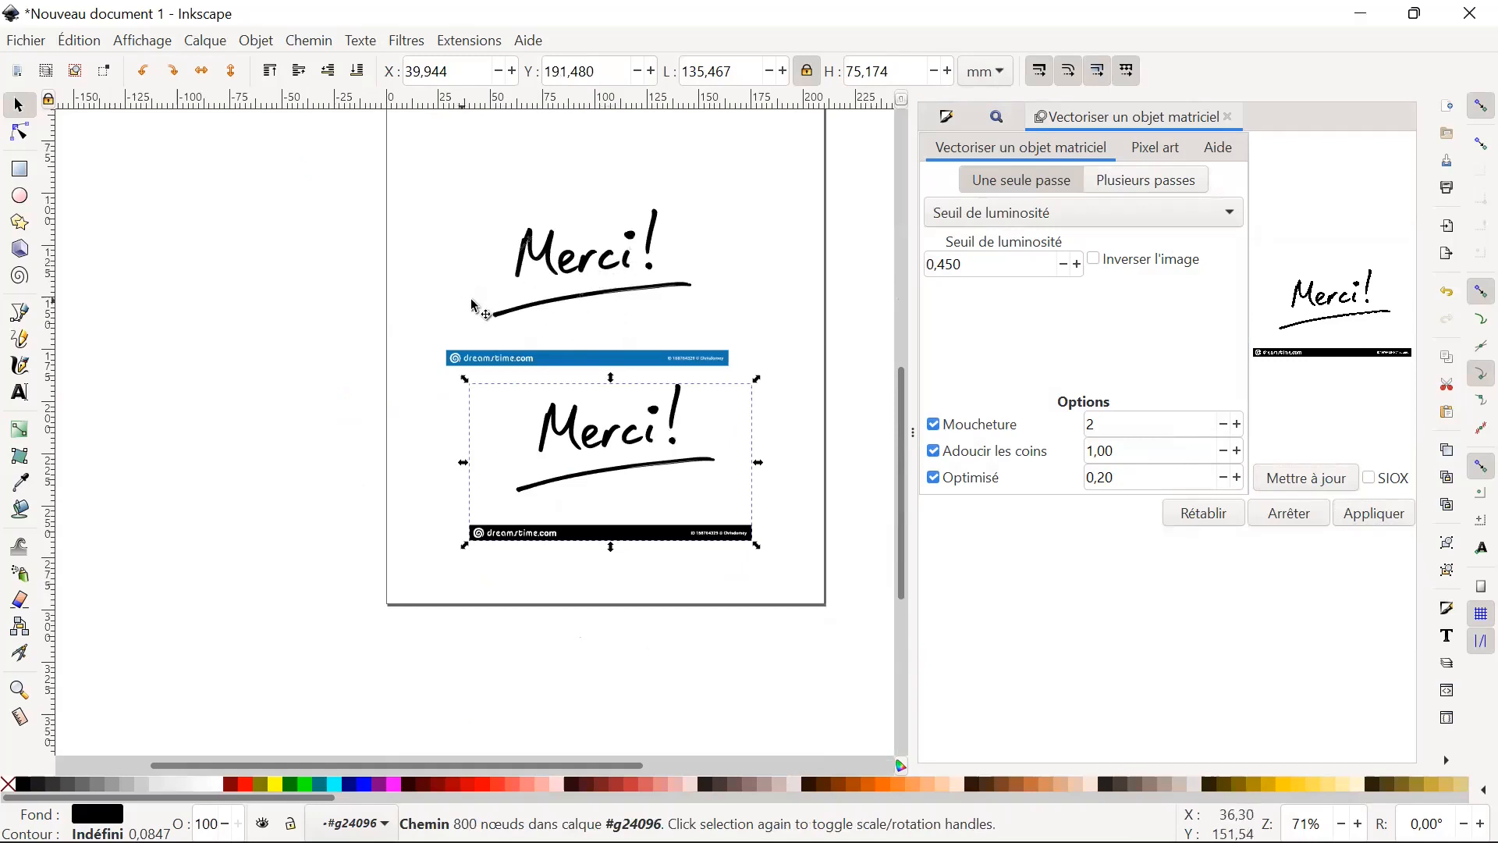
drag(642, 437, 594, 444)
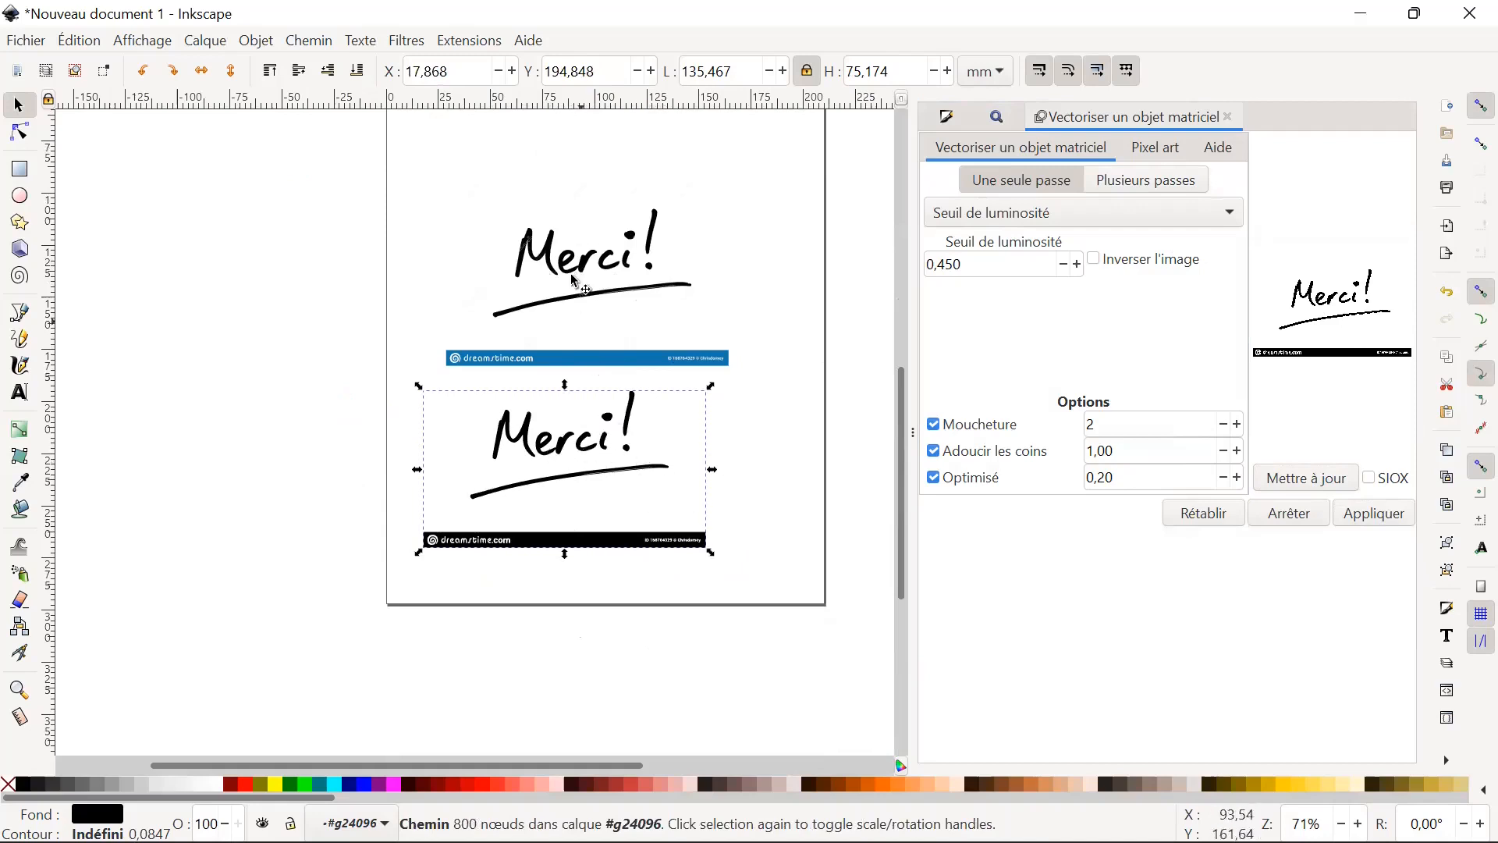
Compare the letter edges of the original "Merci!" bitmap and its traced vector copy at high magnification.
ctrl+click(609, 263)
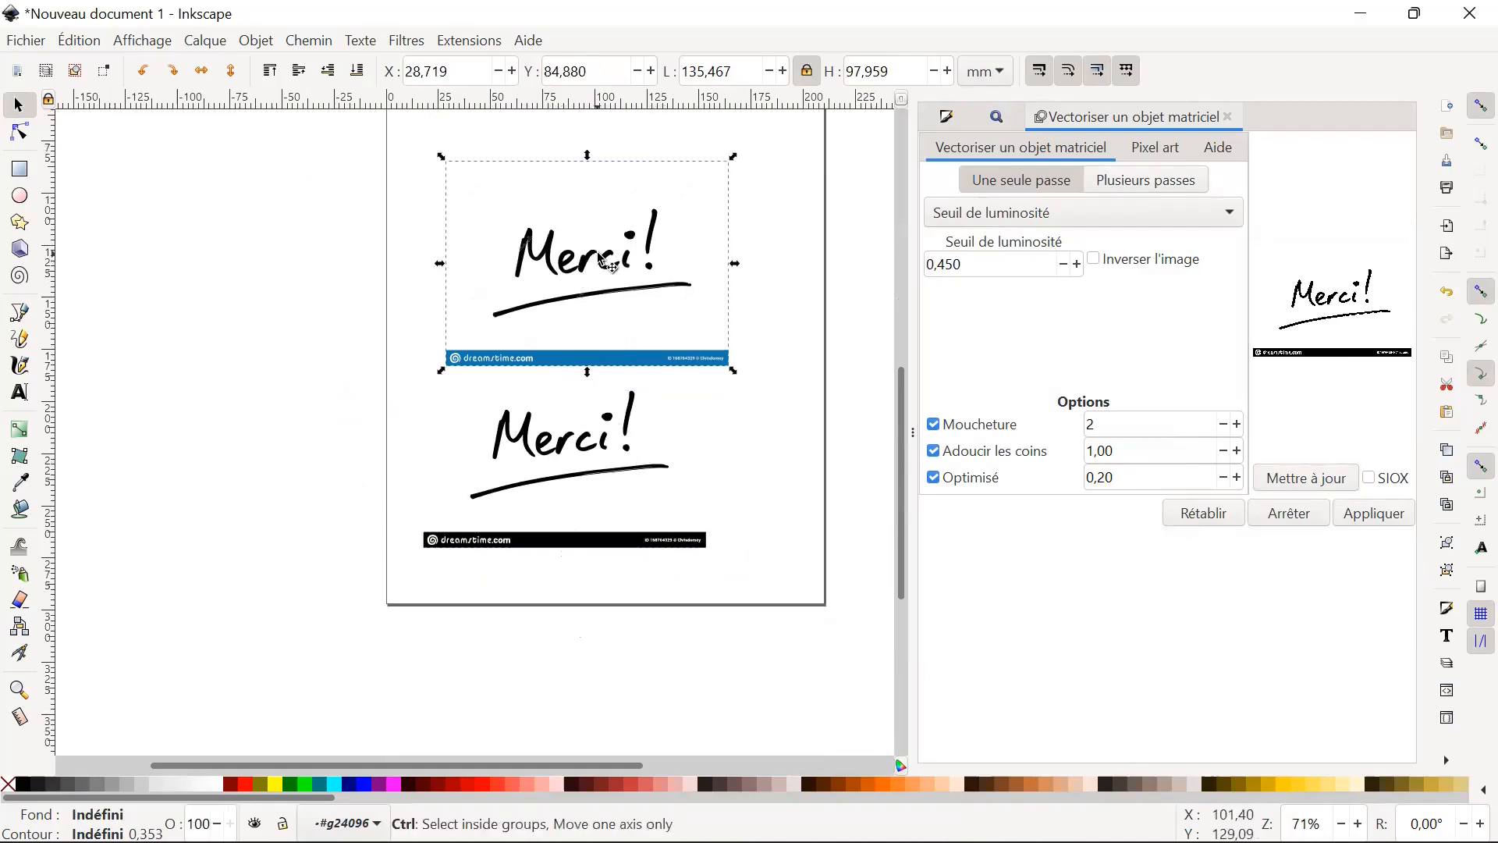
ctrl+scroll(609, 265, up, 9)
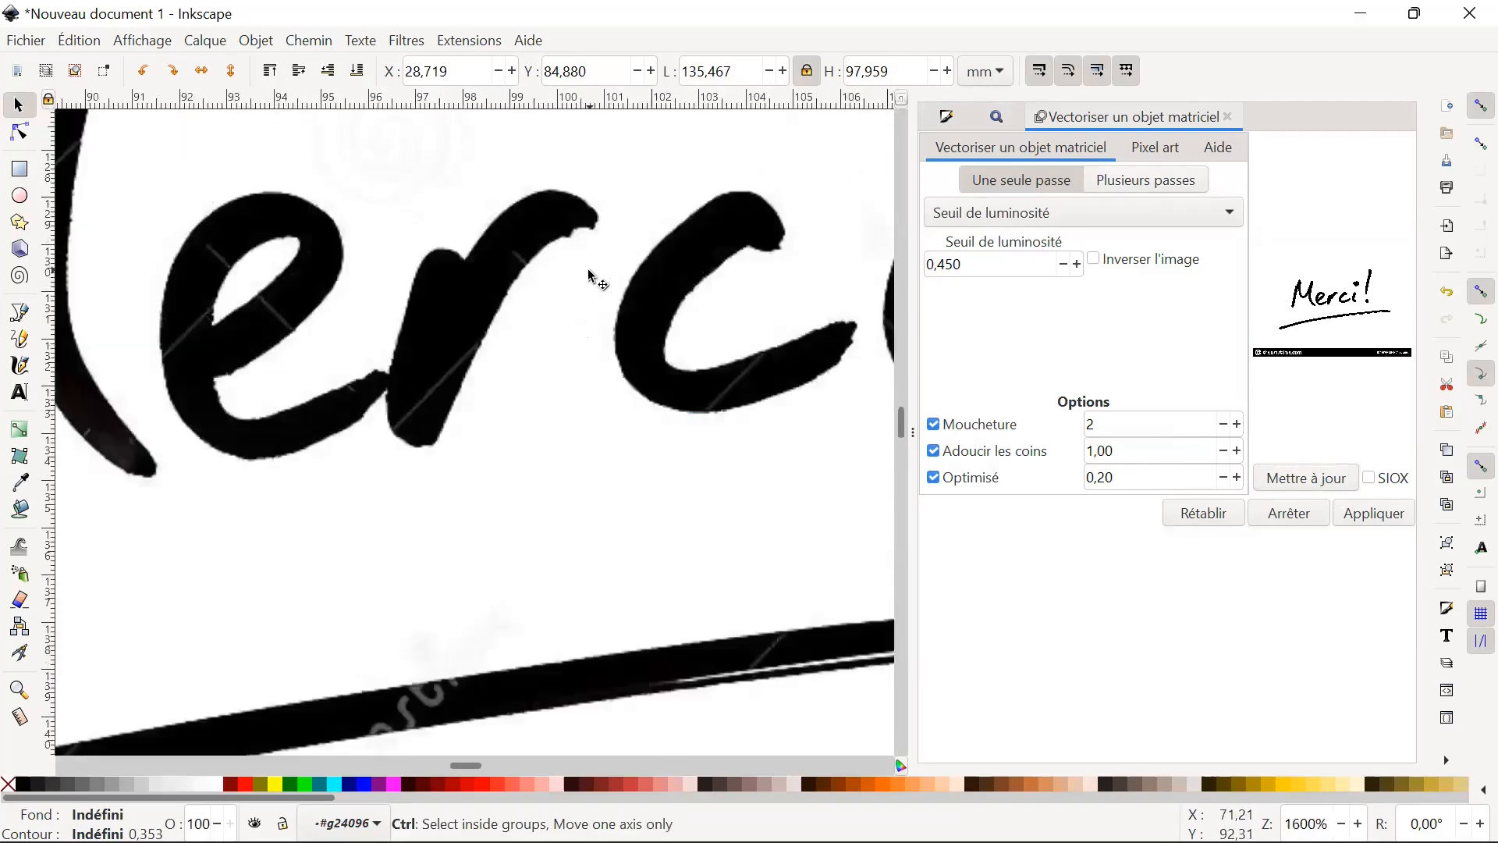
ctrl+scroll(589, 271, up, 2)
ctrl+scroll(584, 275, down, 3)
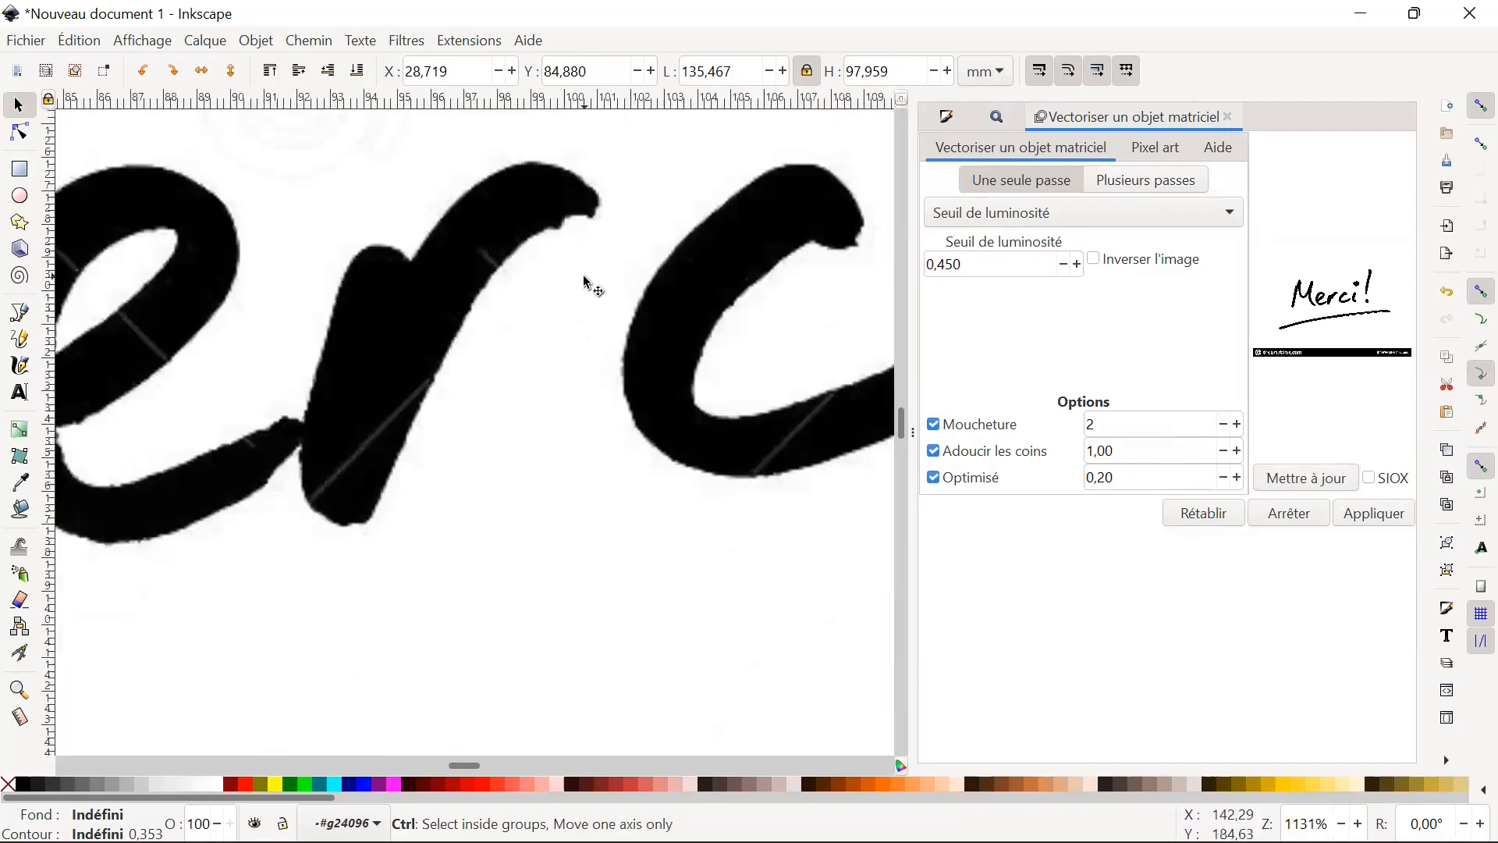
ctrl+scroll(583, 275, down, 7)
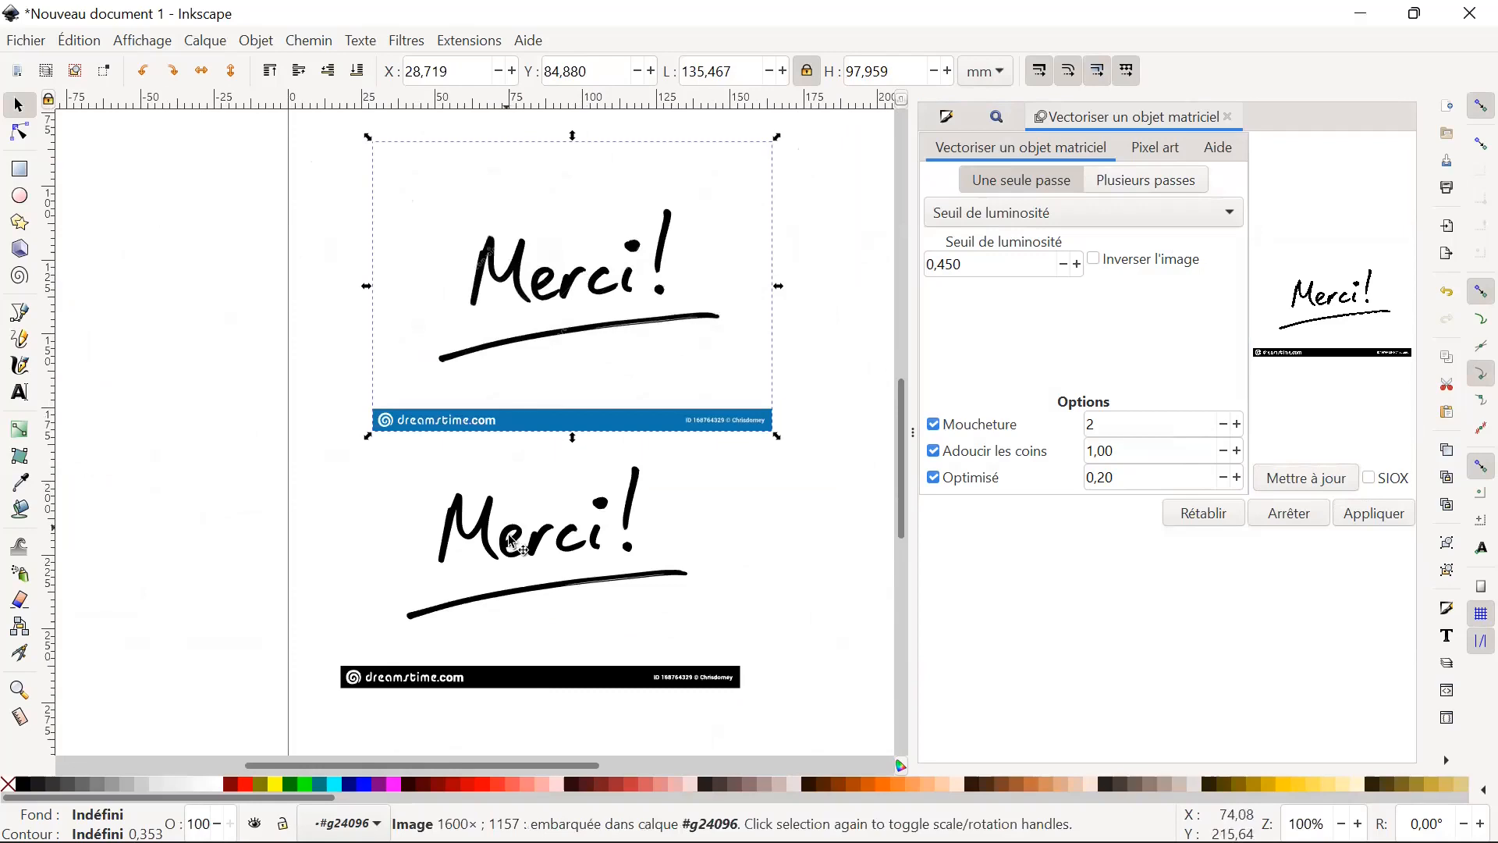
click(511, 537)
ctrl+scroll(556, 521, up, 5)
ctrl+scroll(556, 520, up, 4)
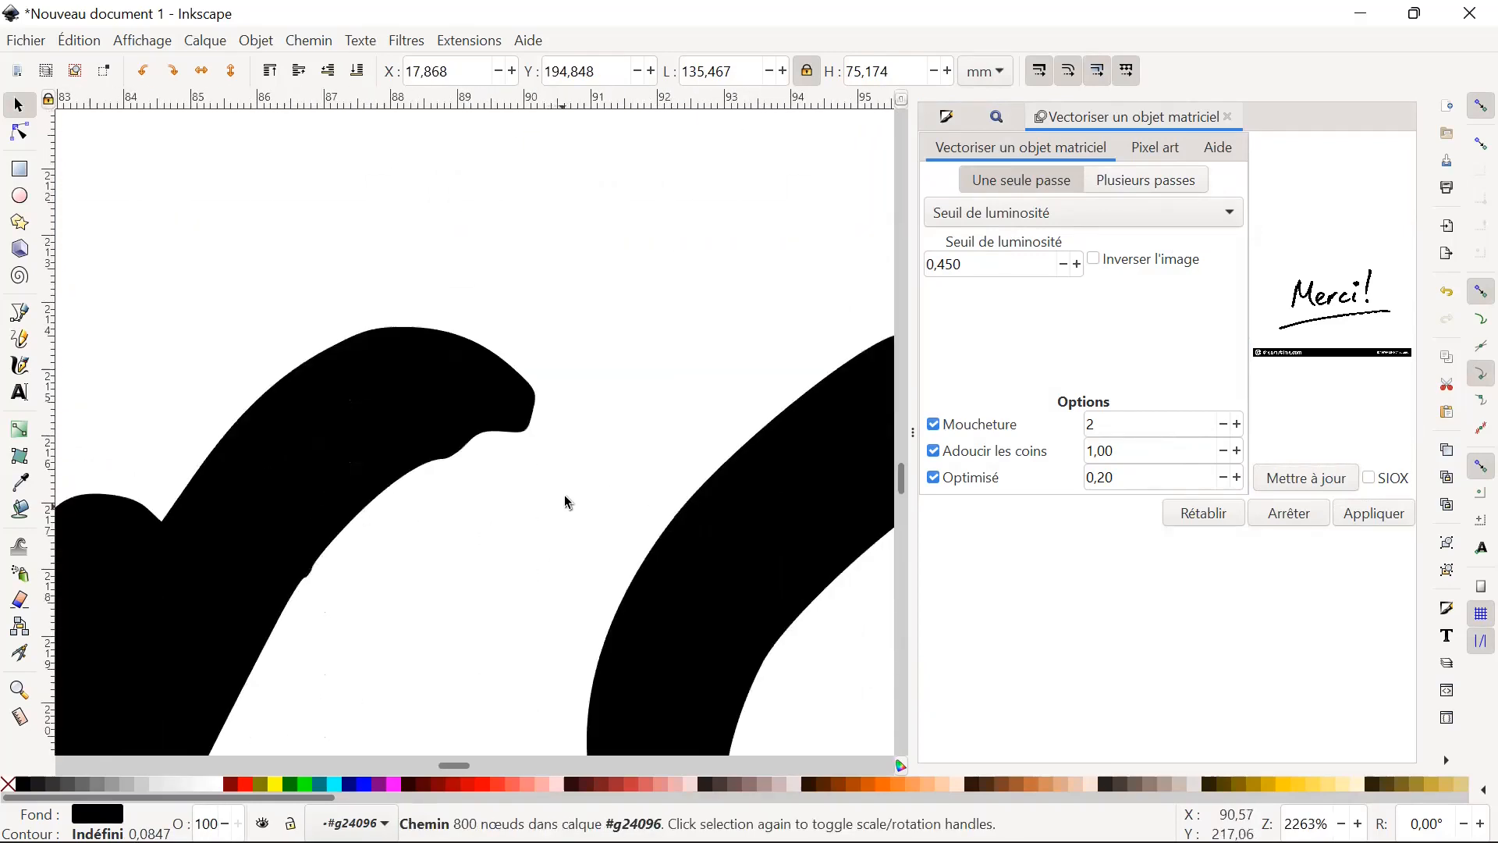
scroll(616, 494, down, 5)
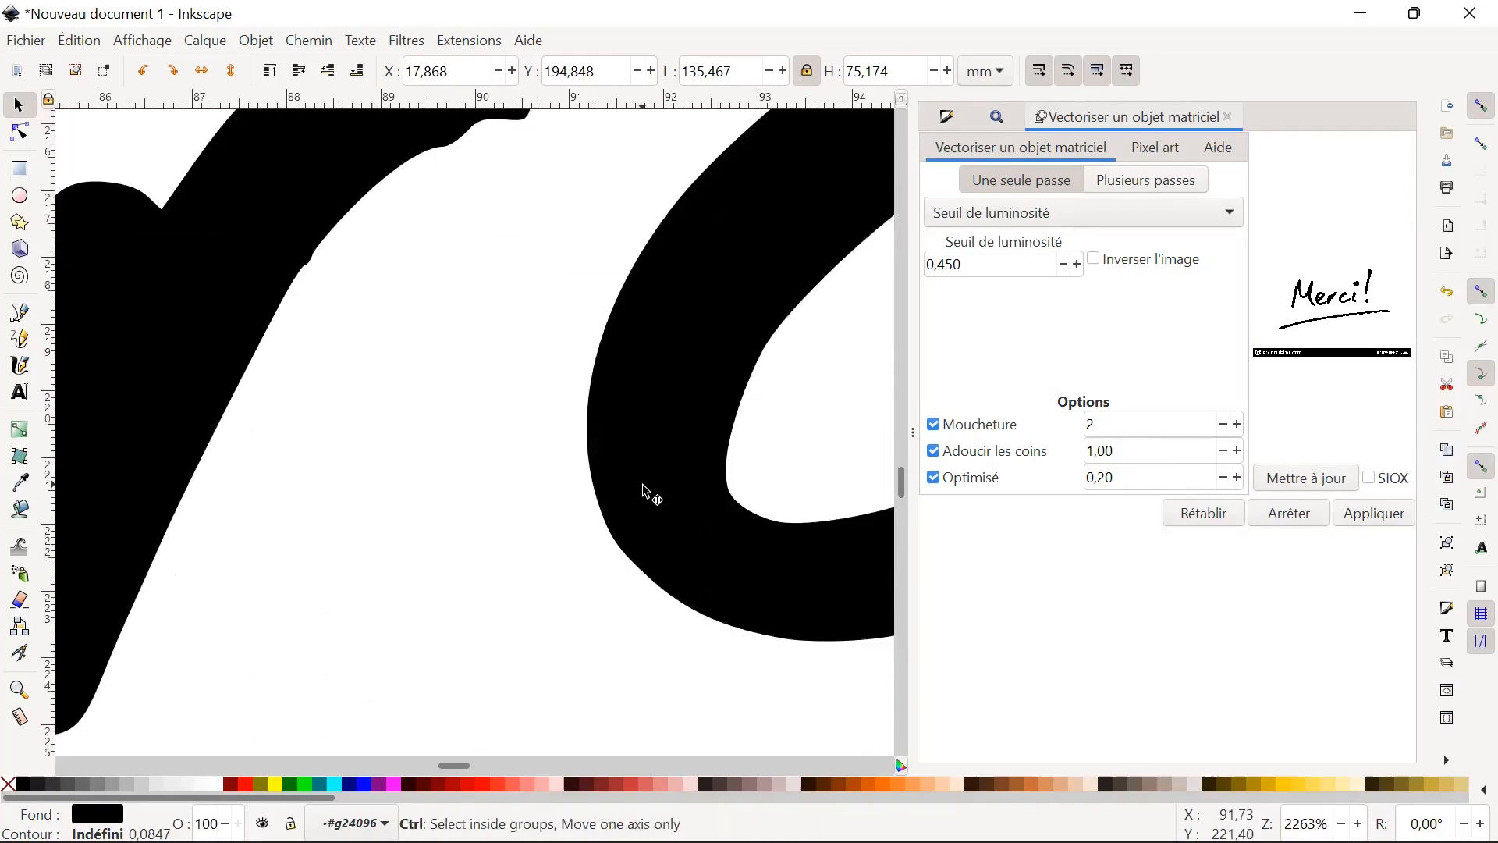
ctrl+scroll(645, 491, up, 2)
ctrl+scroll(646, 495, down, 3)
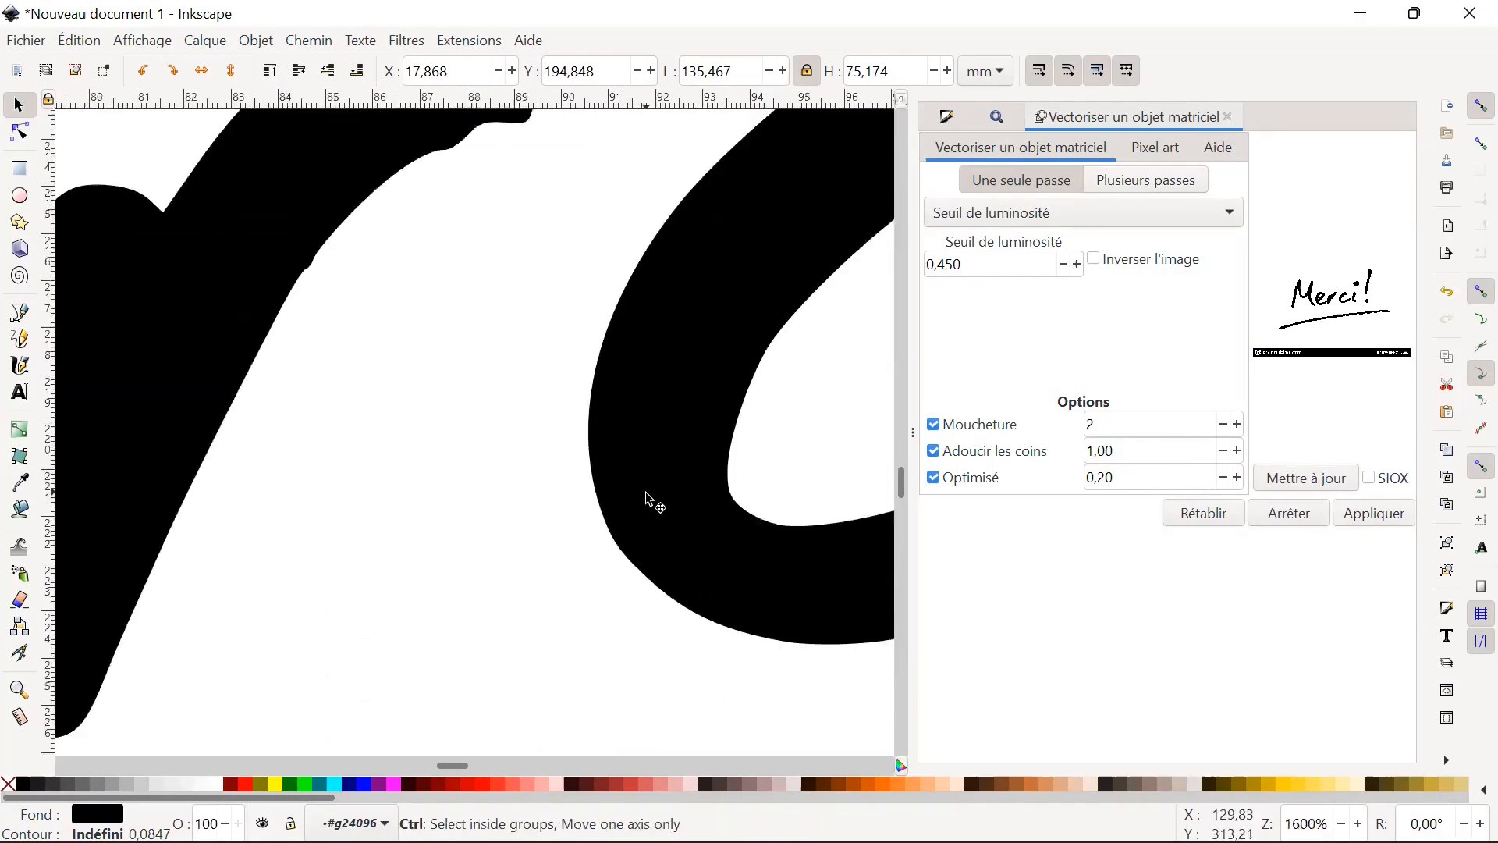
ctrl+scroll(647, 497, down, 7)
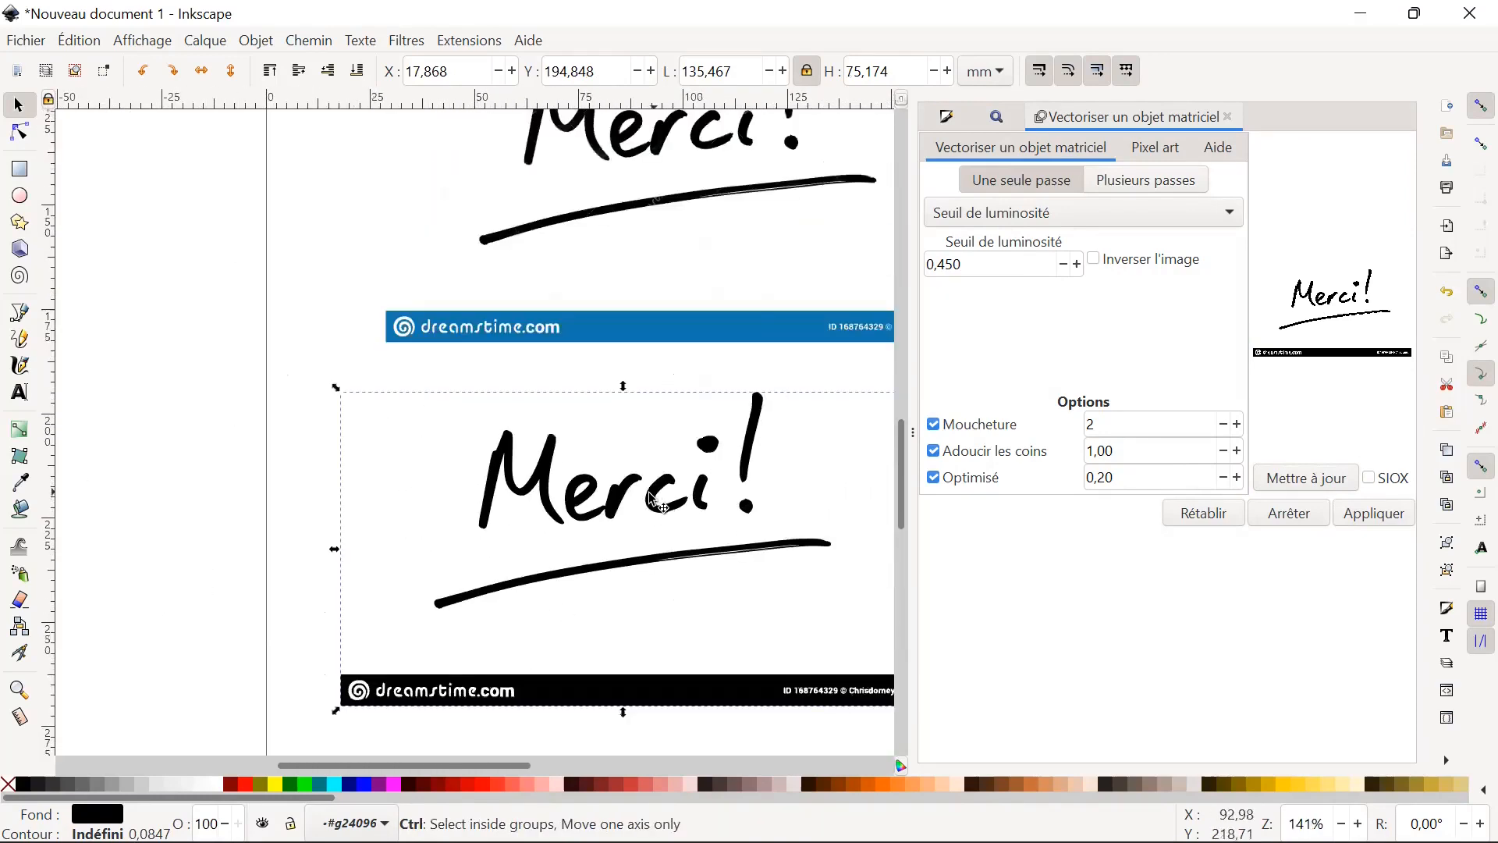
ctrl+scroll(626, 468, down, 2)
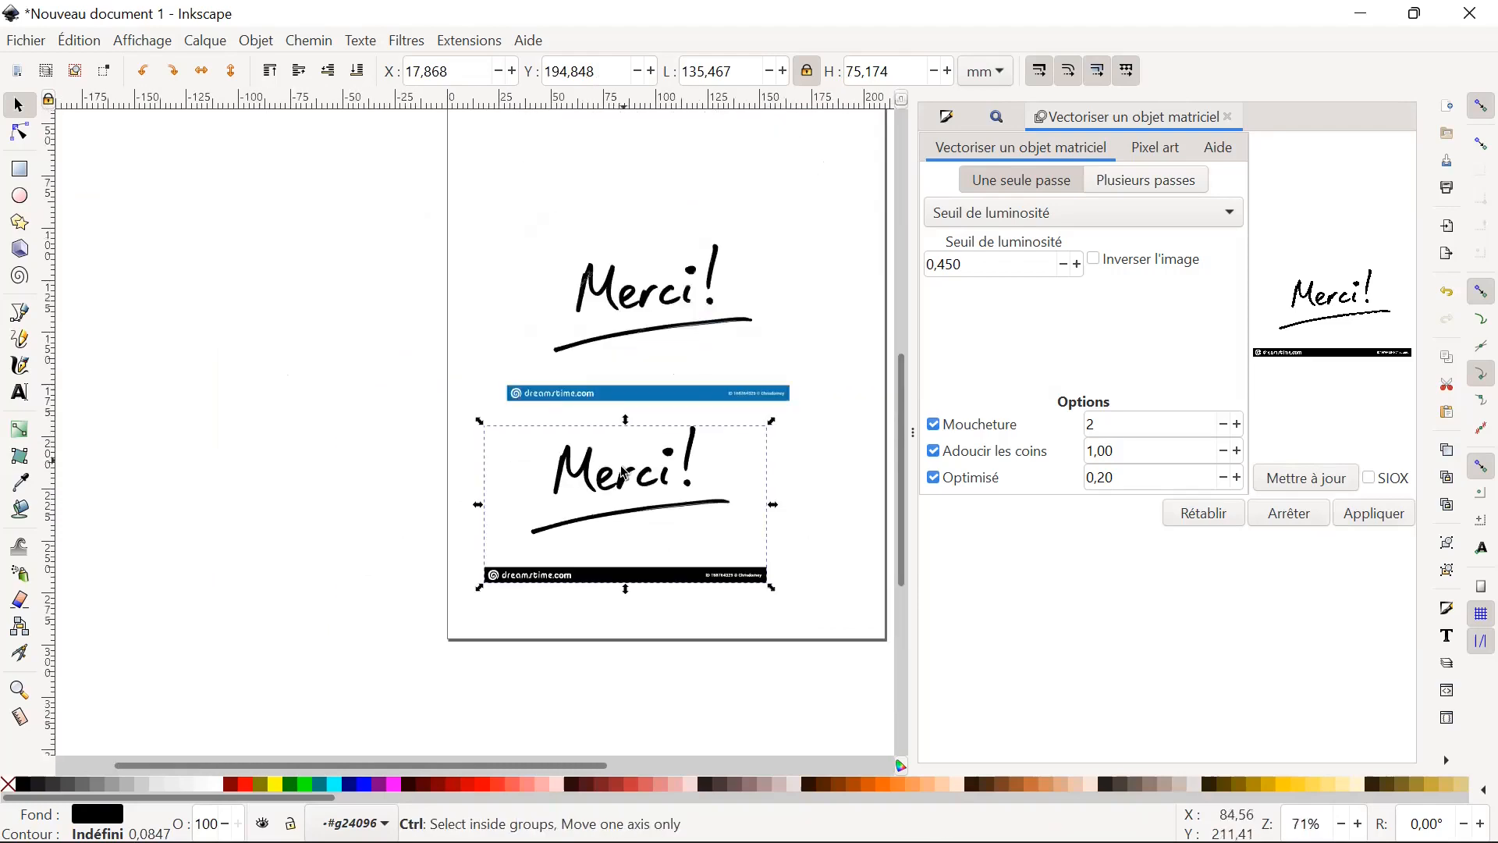
Remove the black dreamstime.com banner from the new traced path by deleting its nodes, keeping the "Merci!" lettering and underline, and deselect the path.
double_click(612, 484)
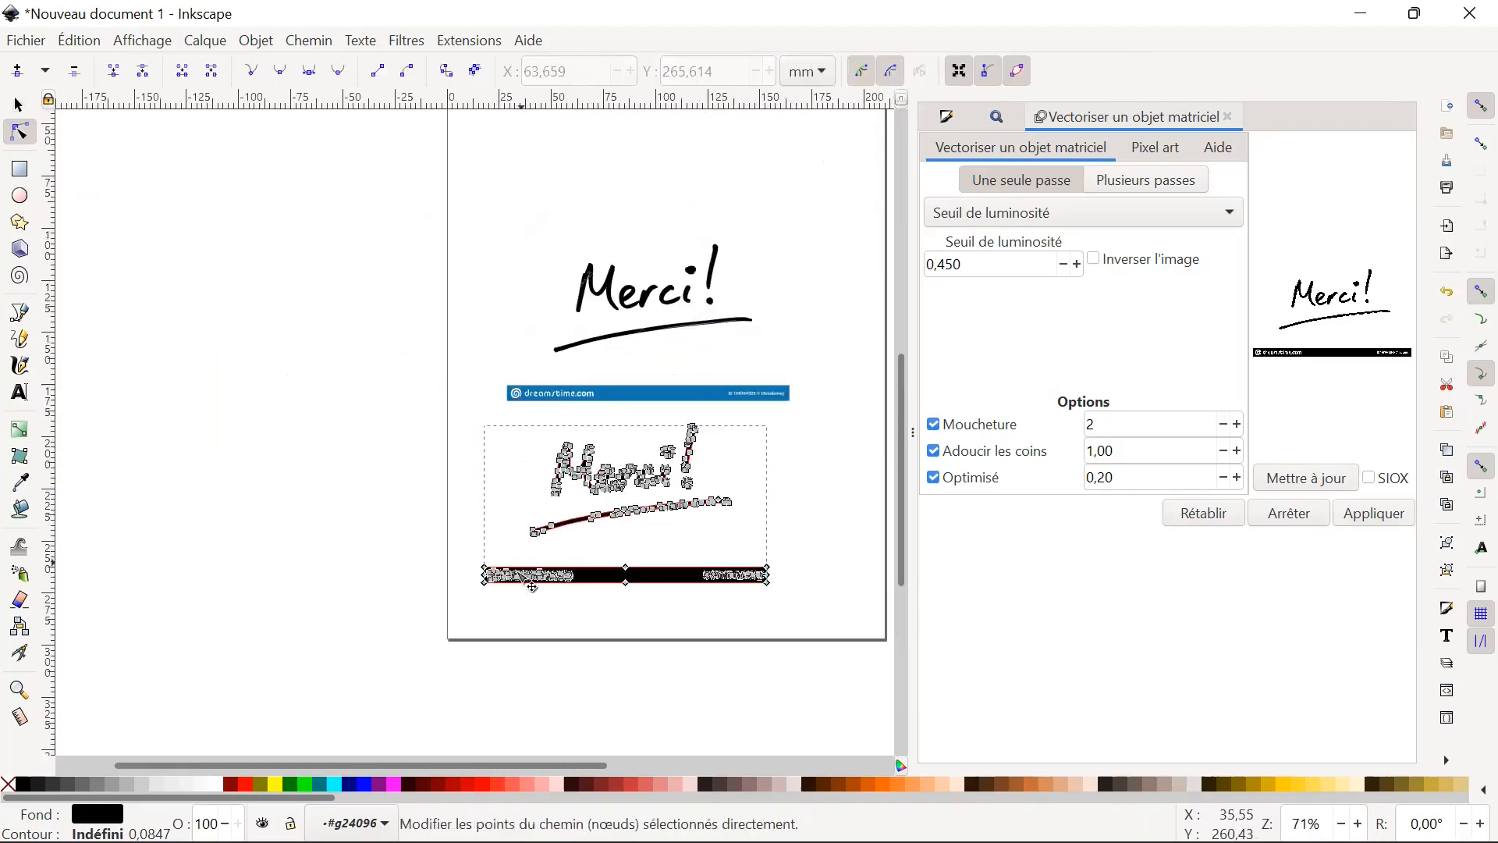
drag(668, 566, 787, 599)
key(Delete)
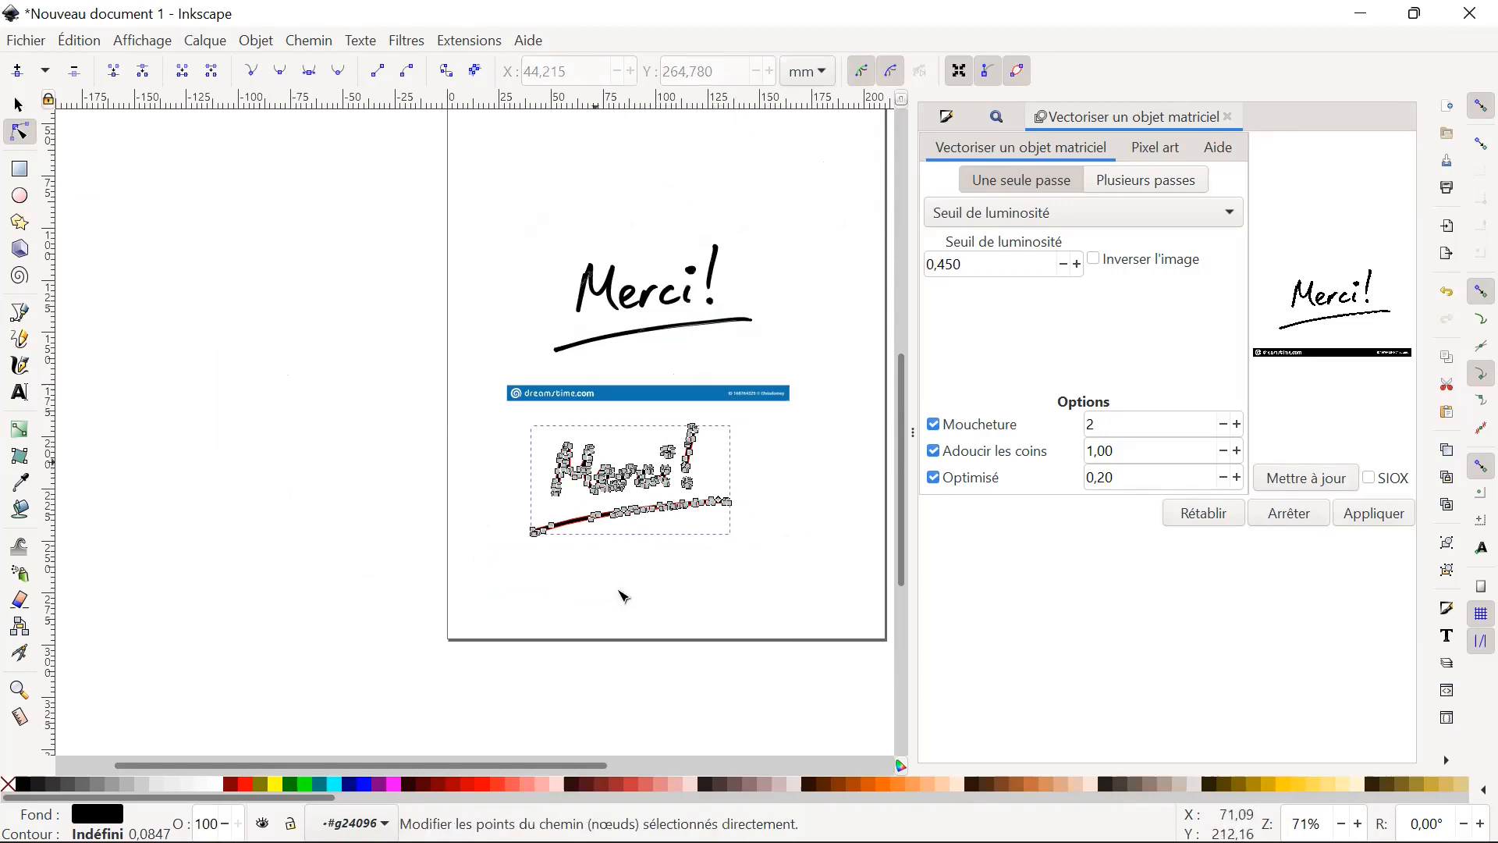
click(19, 103)
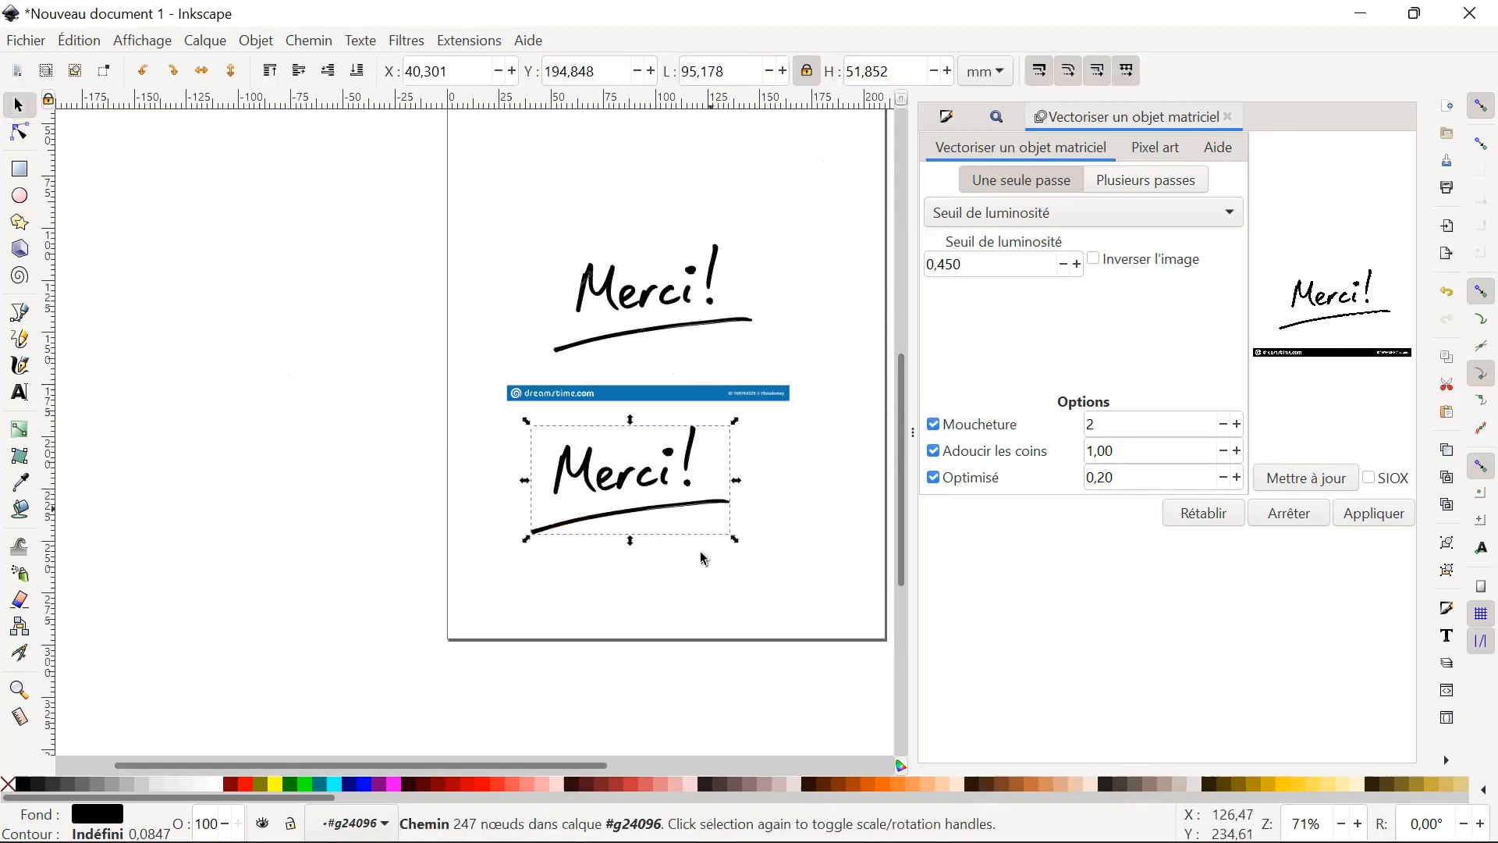
click(734, 137)
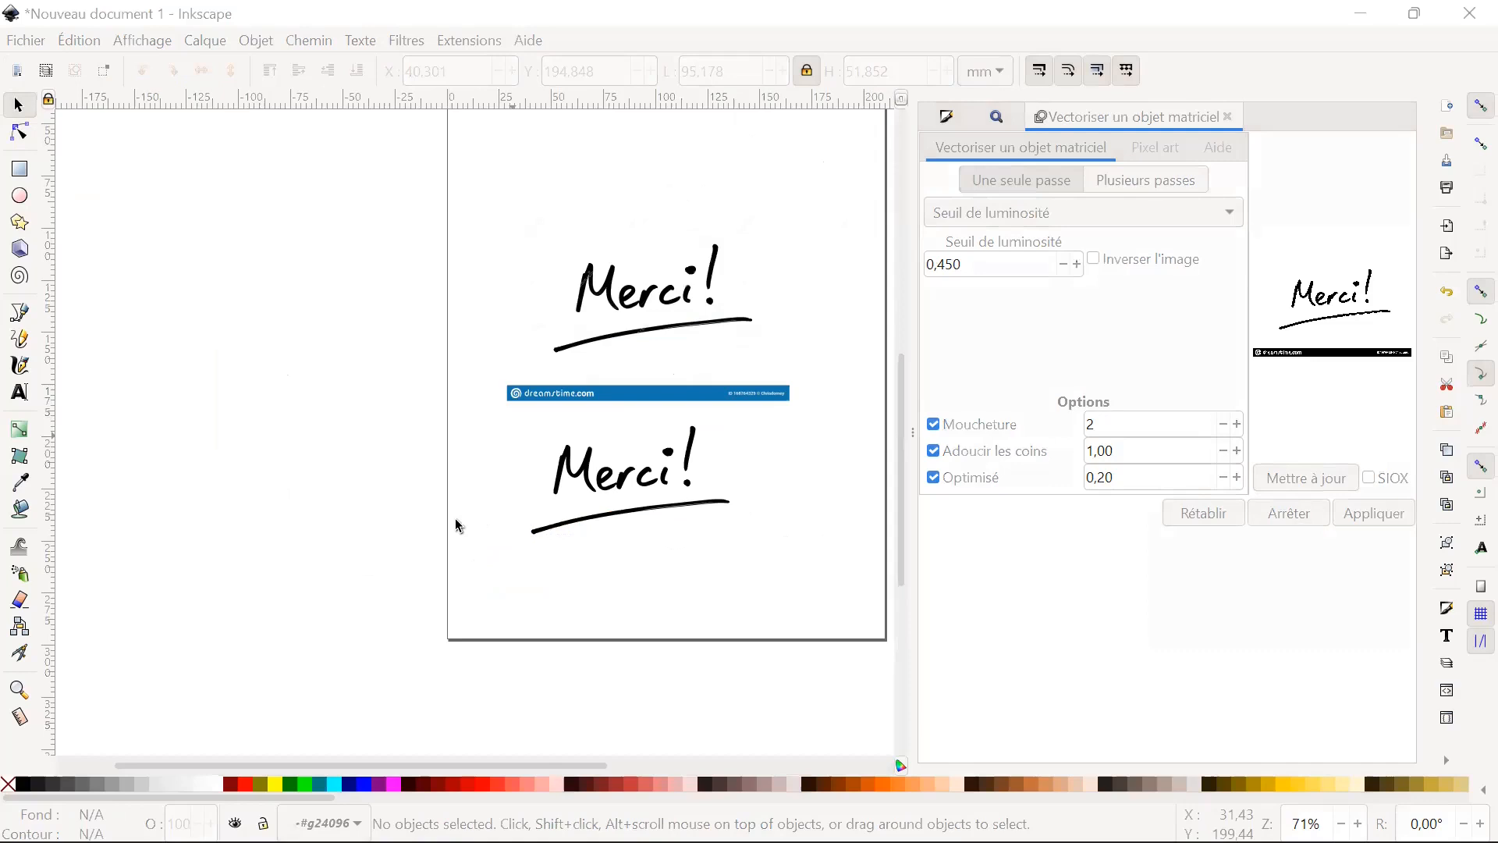
scroll(679, 289, up, 2)
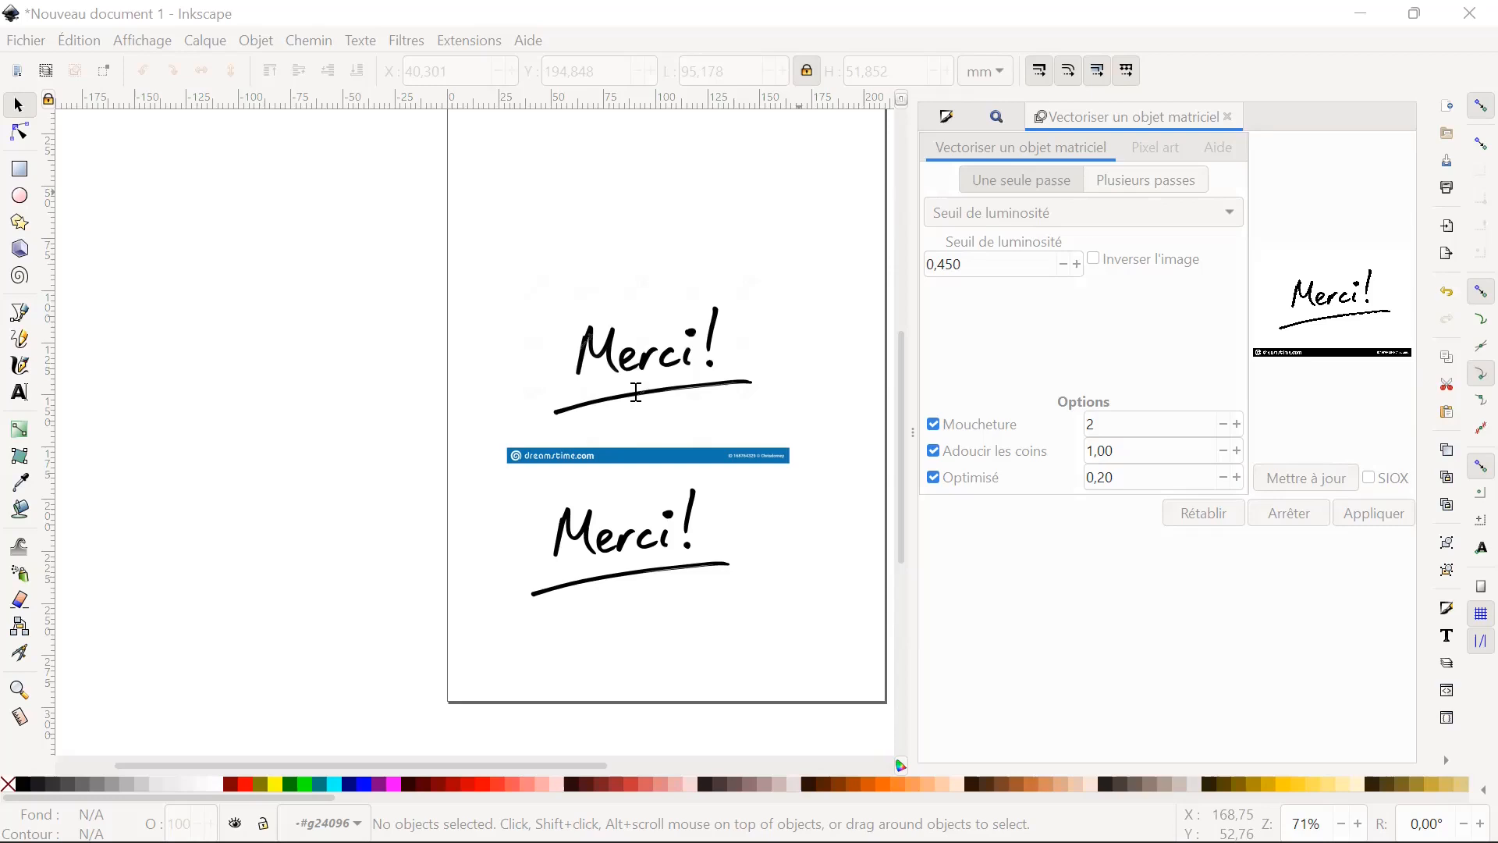
Examine the font families available in the Text and Font settings and close them without changing anything.
click(1448, 636)
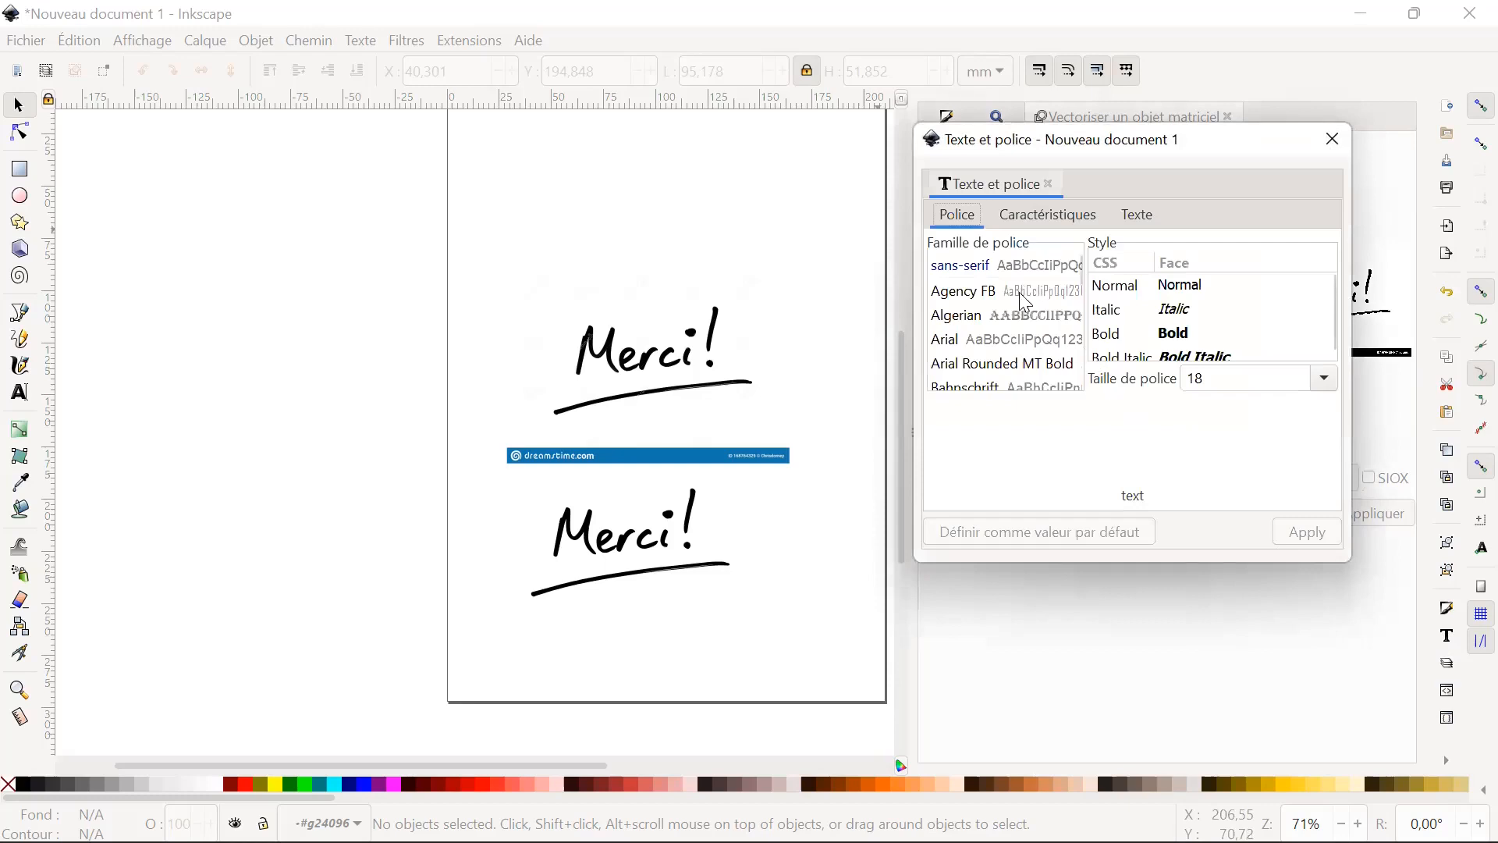
scroll(1022, 328, down, 4)
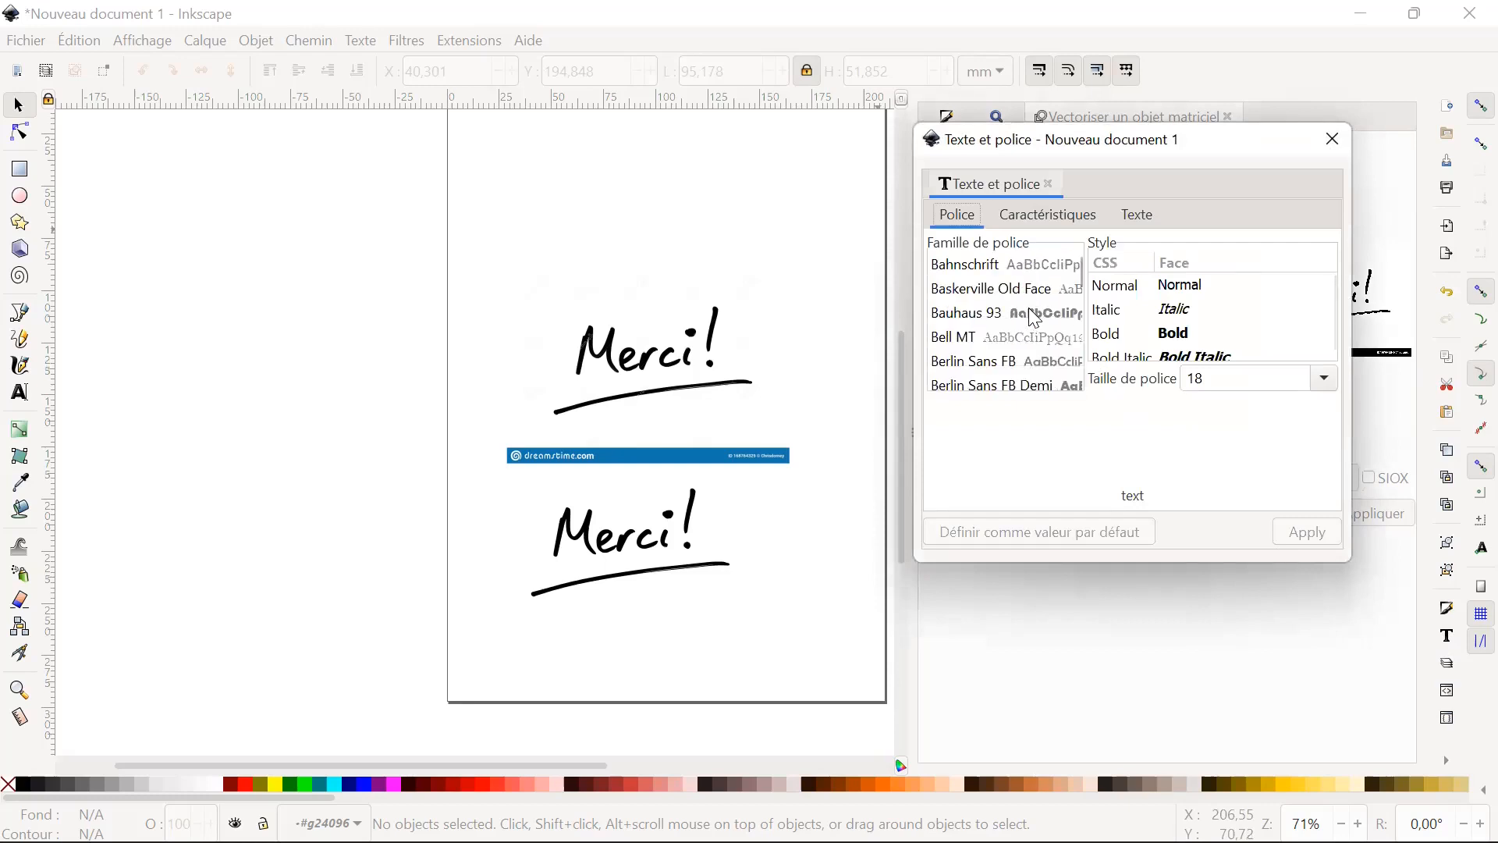
scroll(1031, 323, down, 10)
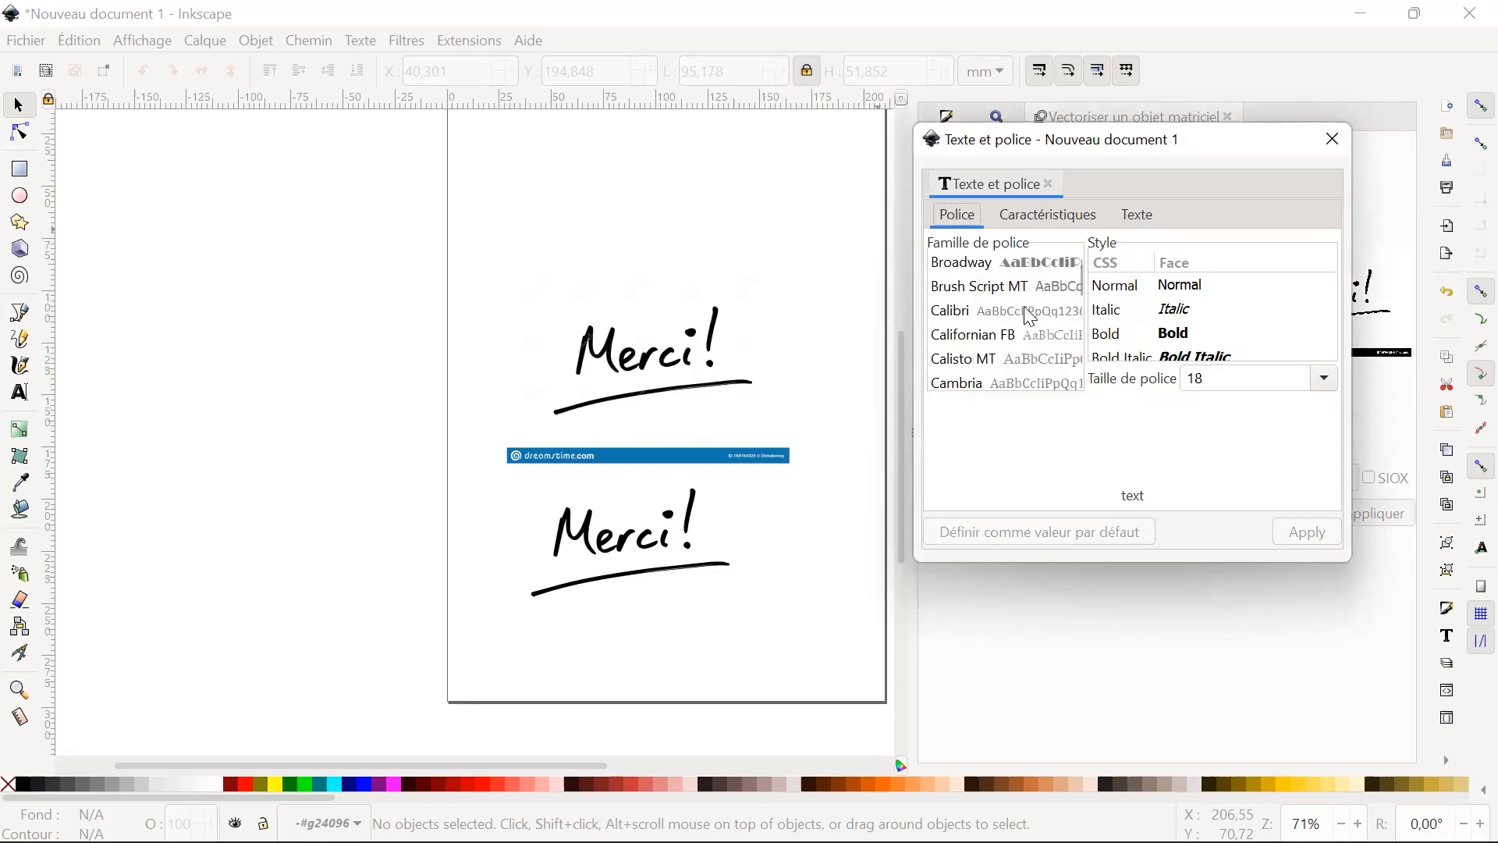
scroll(1033, 318, down, 8)
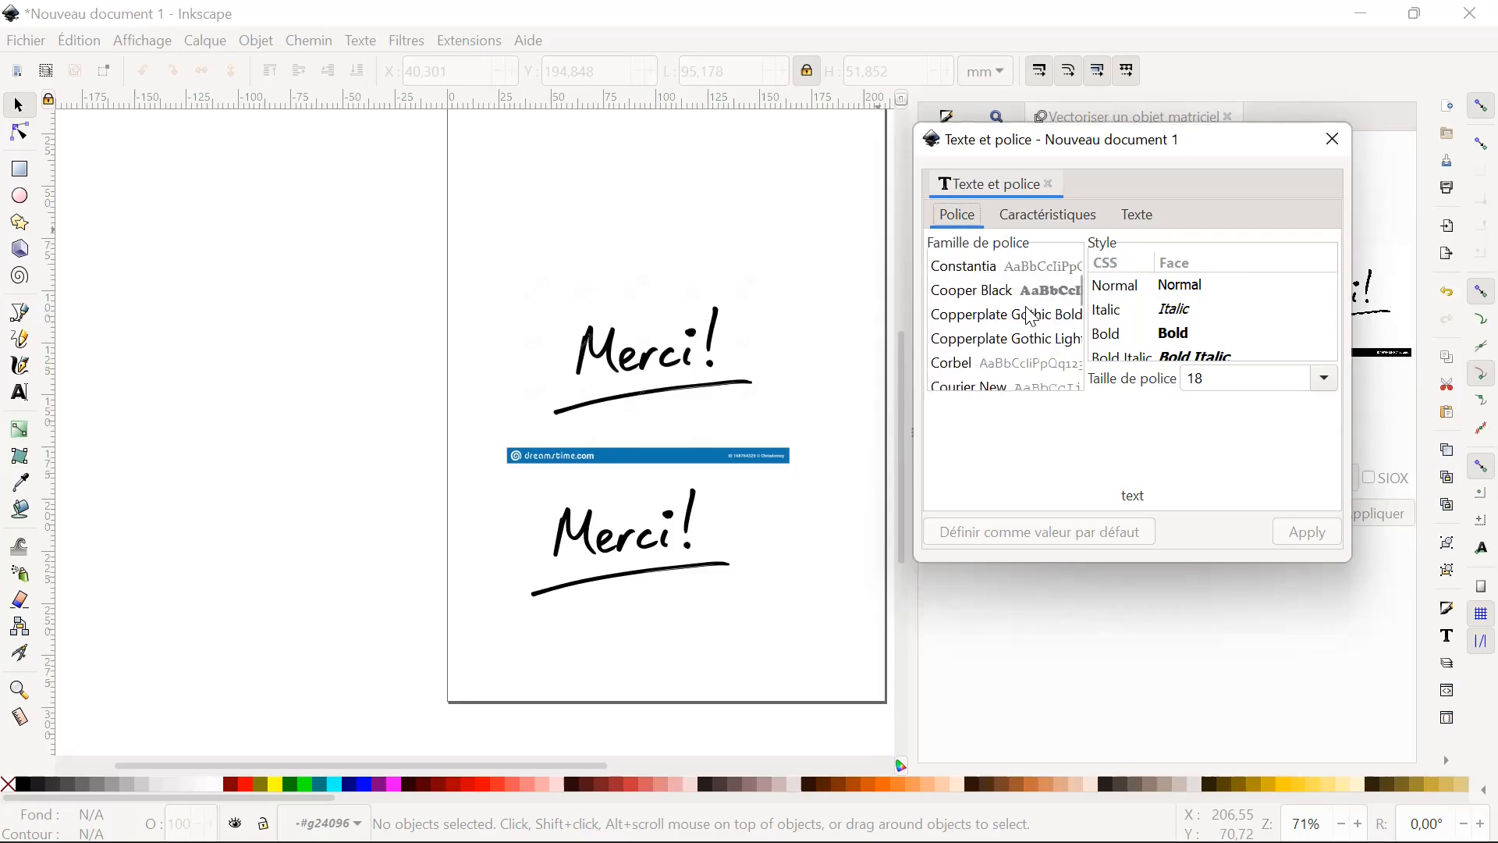
scroll(1032, 324, down, 8)
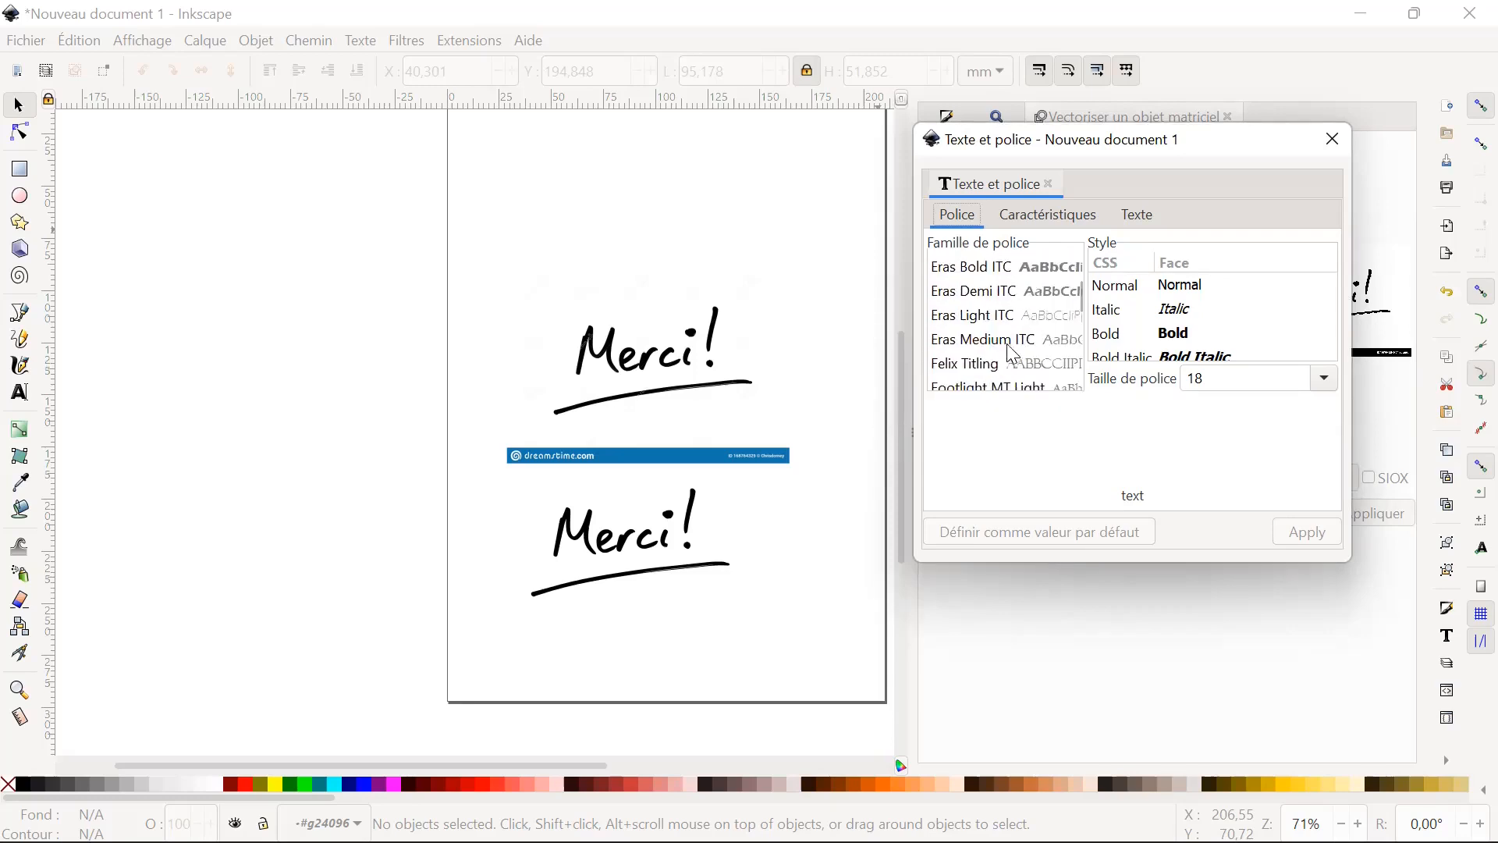
scroll(1024, 344, down, 10)
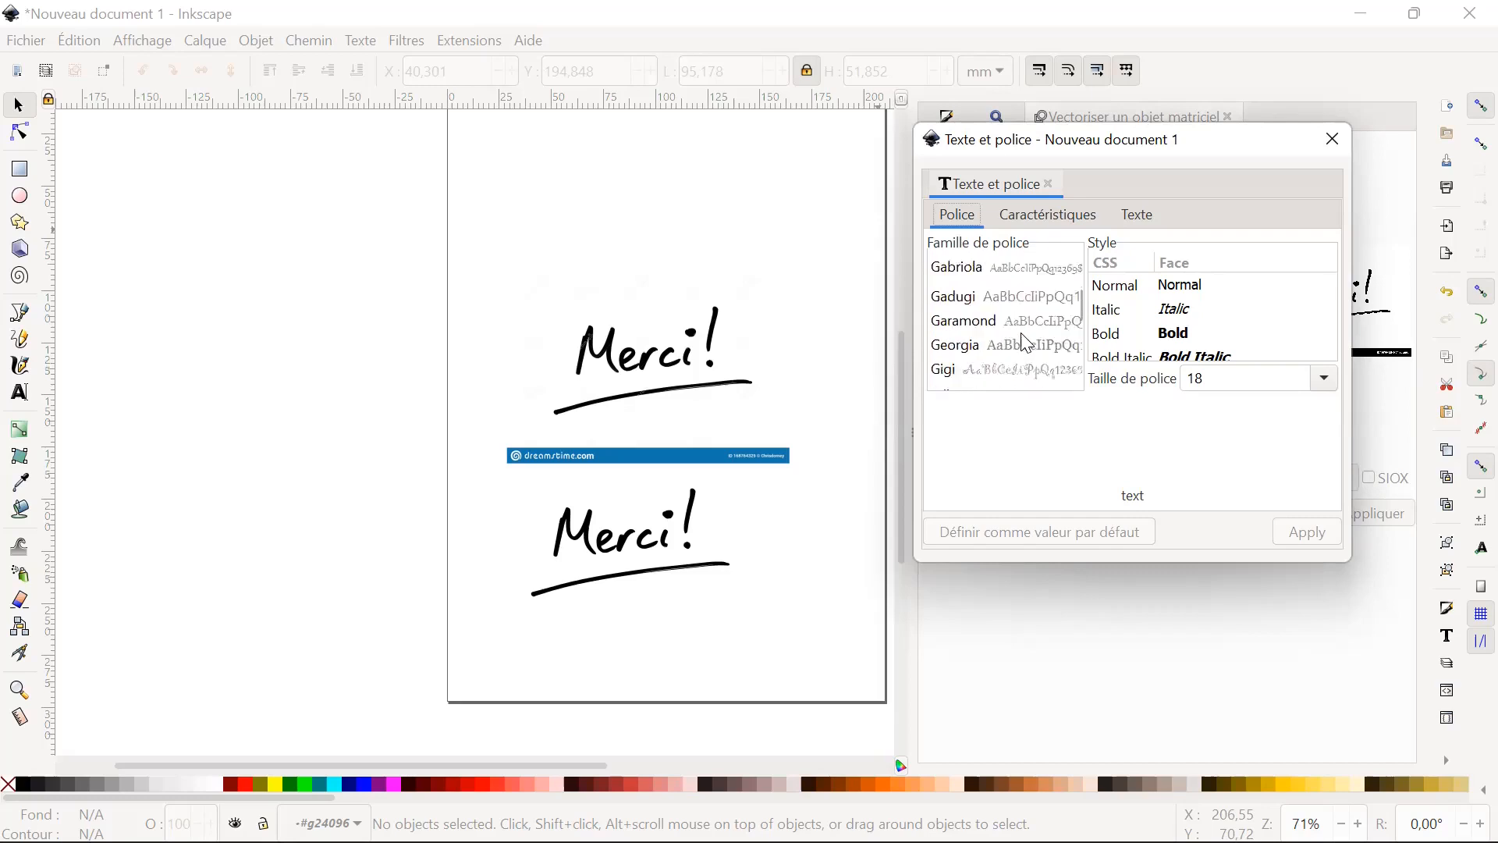
scroll(1028, 343, down, 2)
scroll(1027, 346, down, 8)
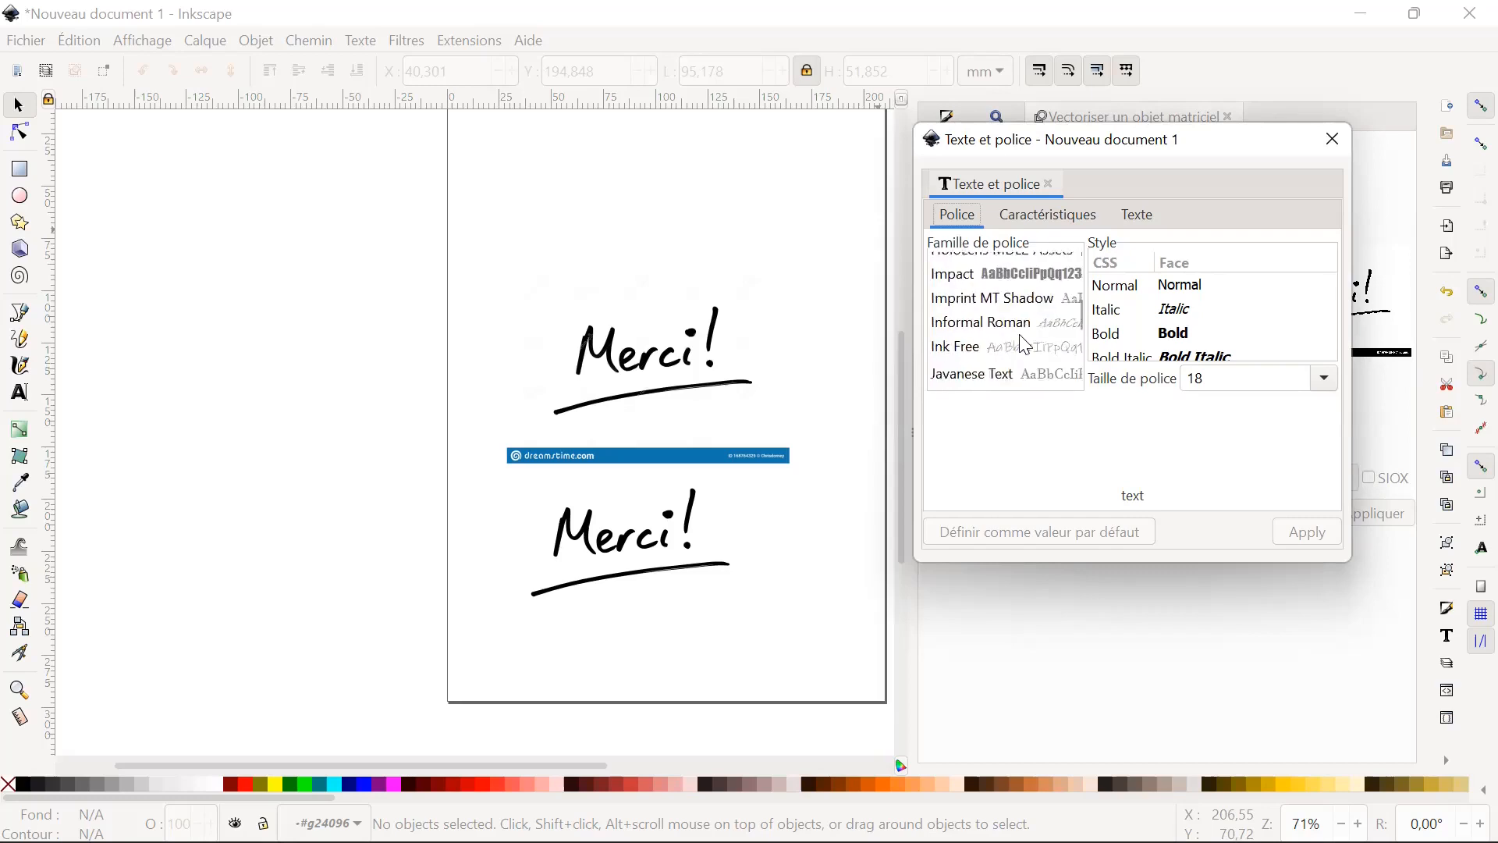
scroll(1024, 344, down, 2)
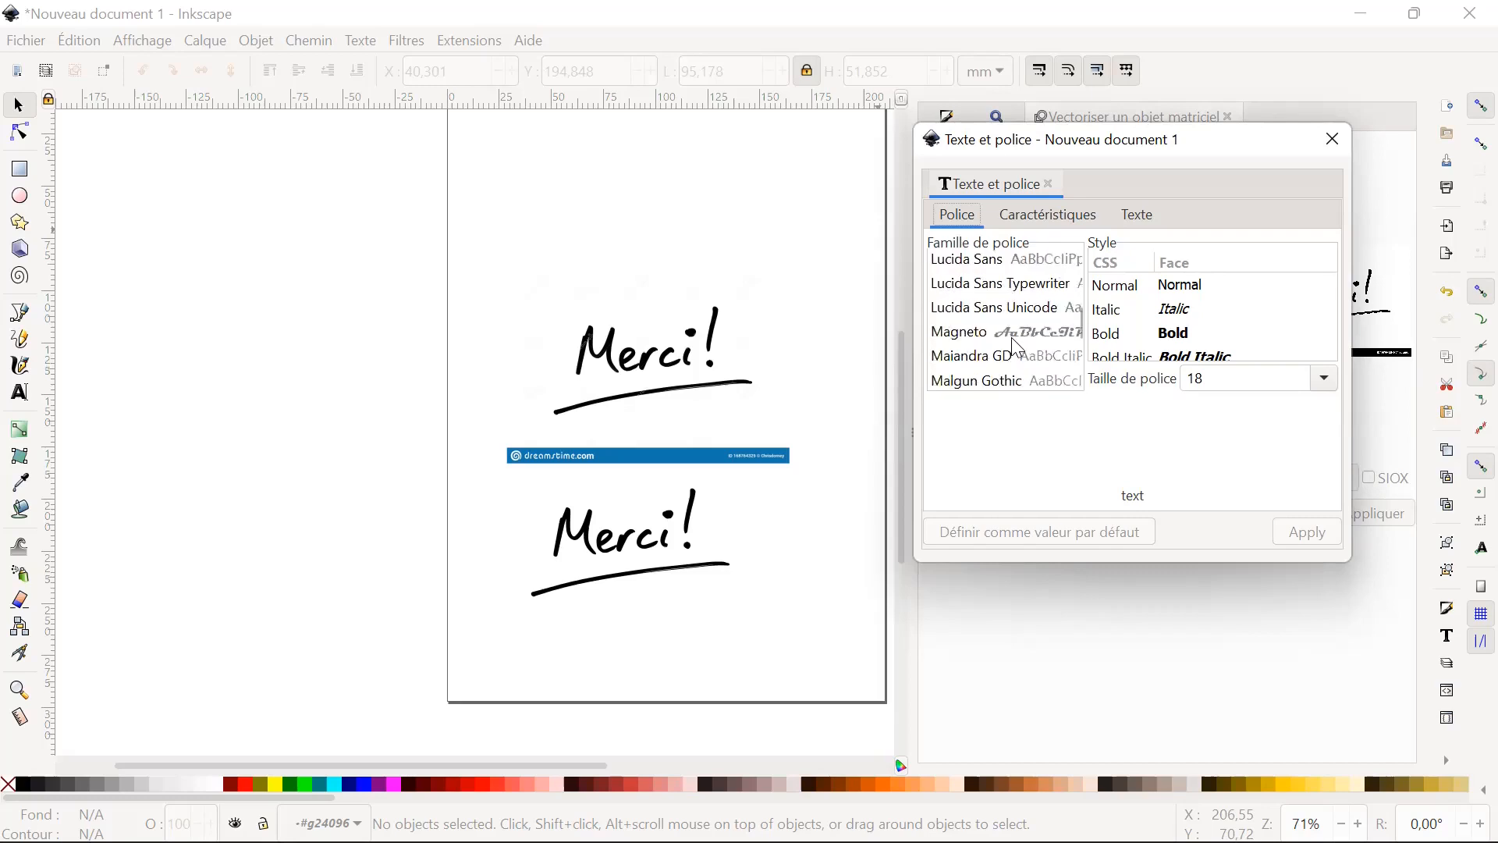
scroll(1027, 341, up, 1)
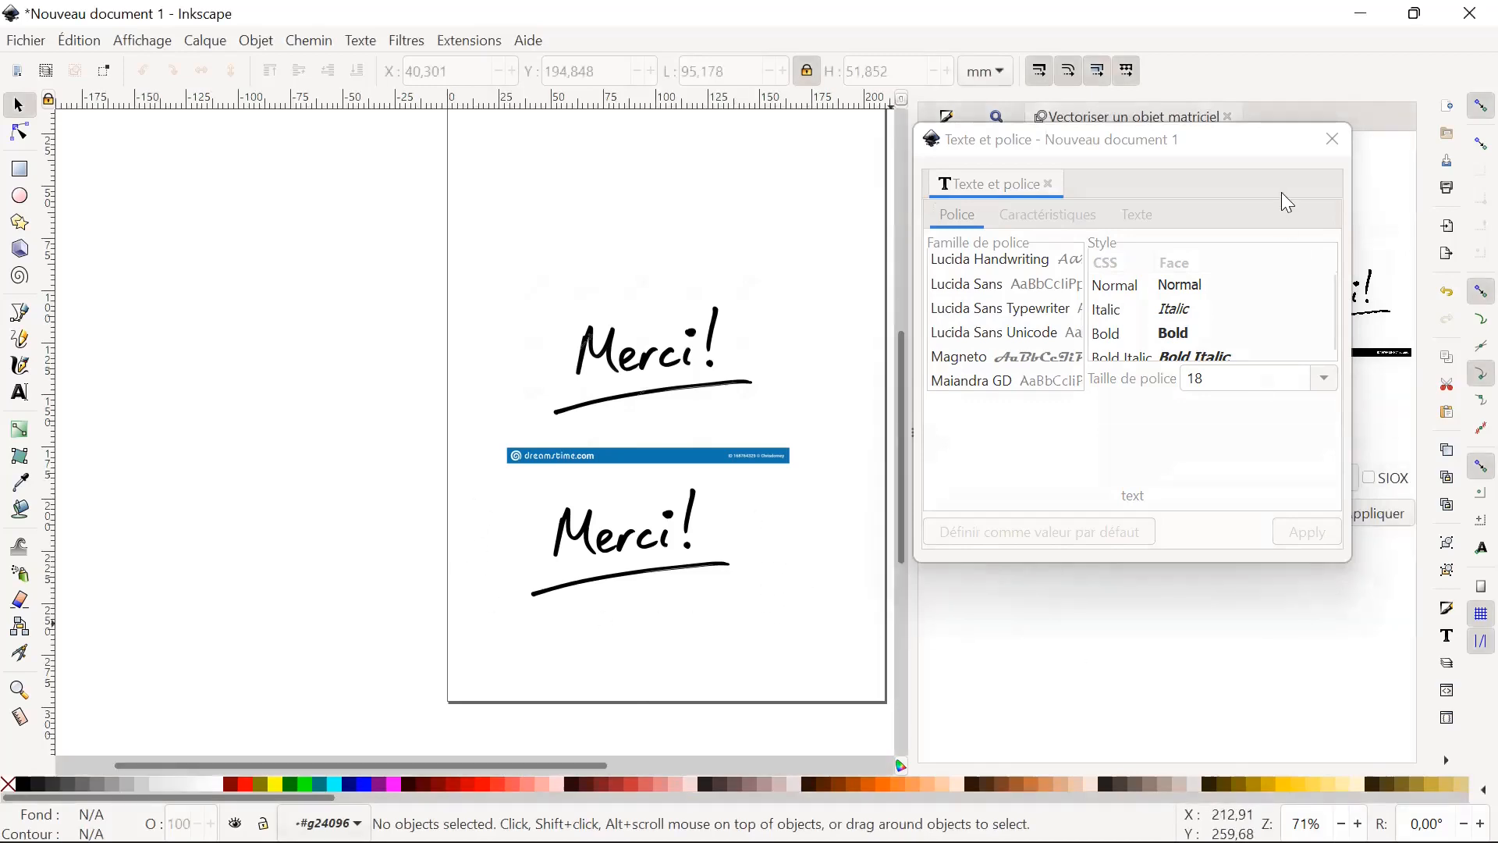
click(1331, 140)
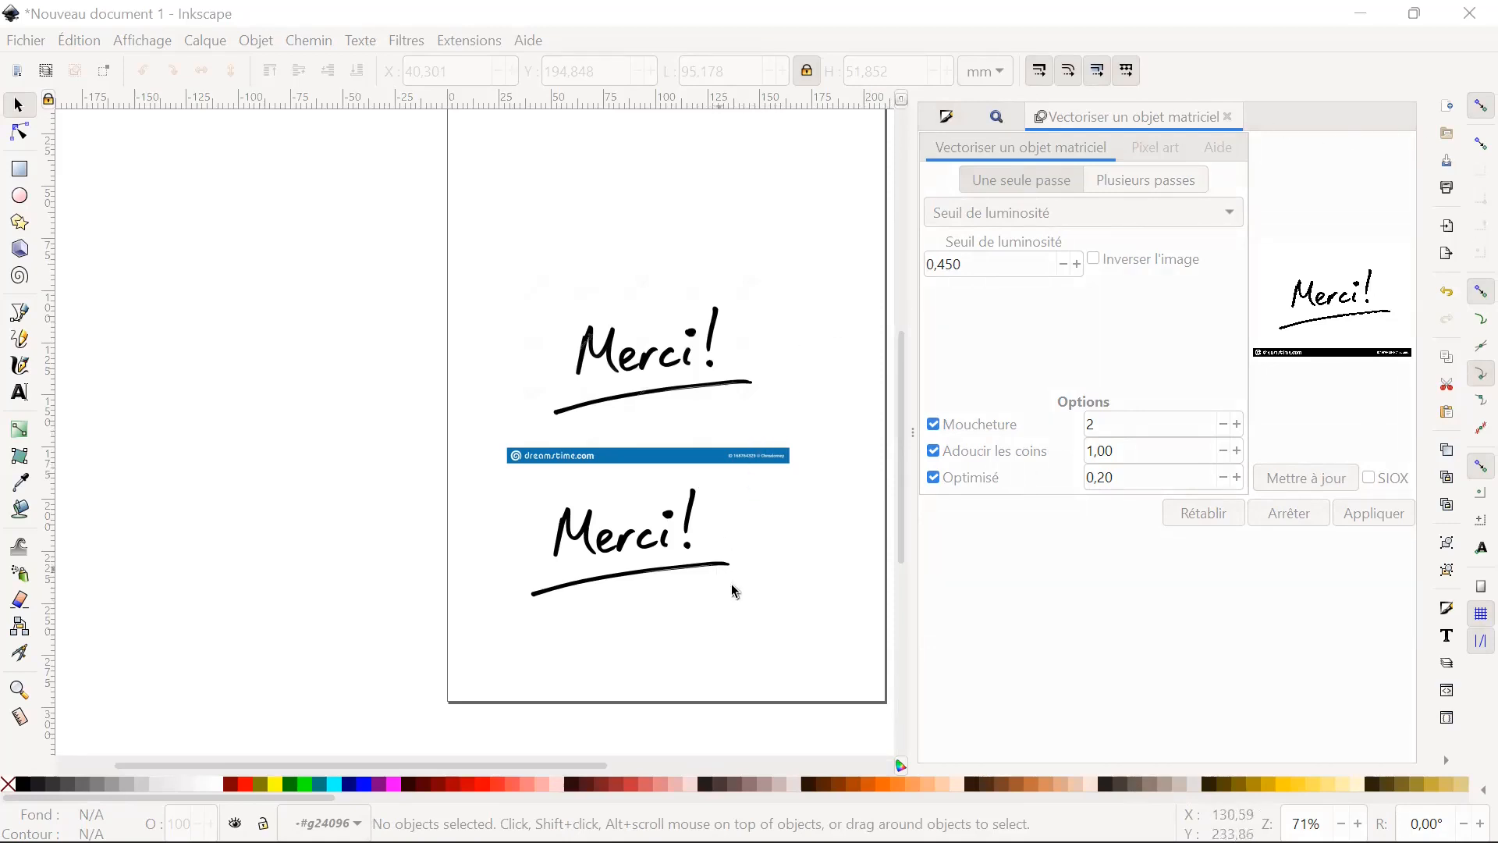
Delete the original "Merci!" bitmap and its traced vector copy from the page.
scroll(746, 491, down, 2)
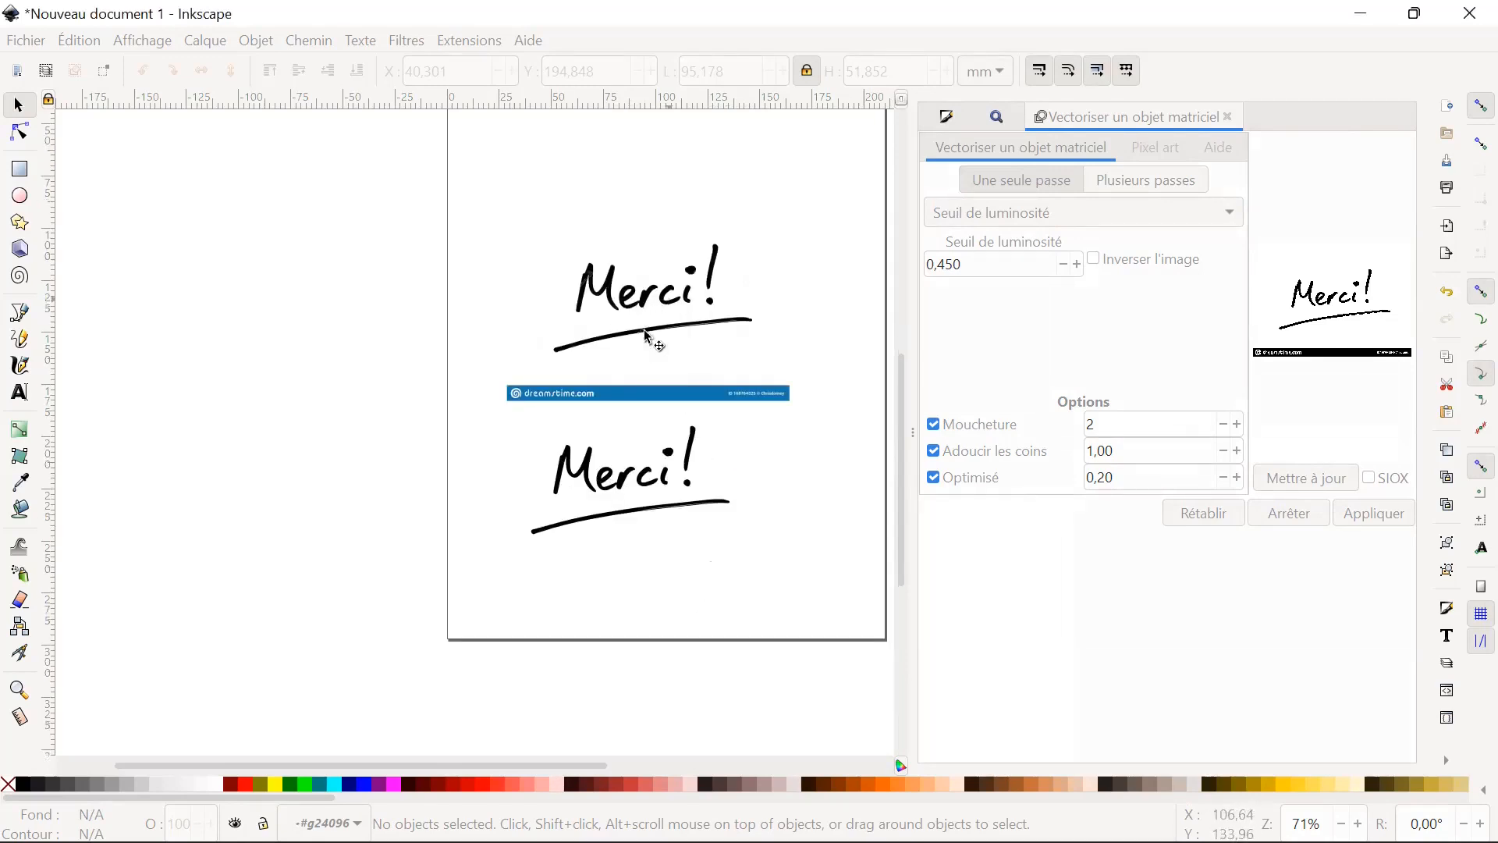
click(647, 476)
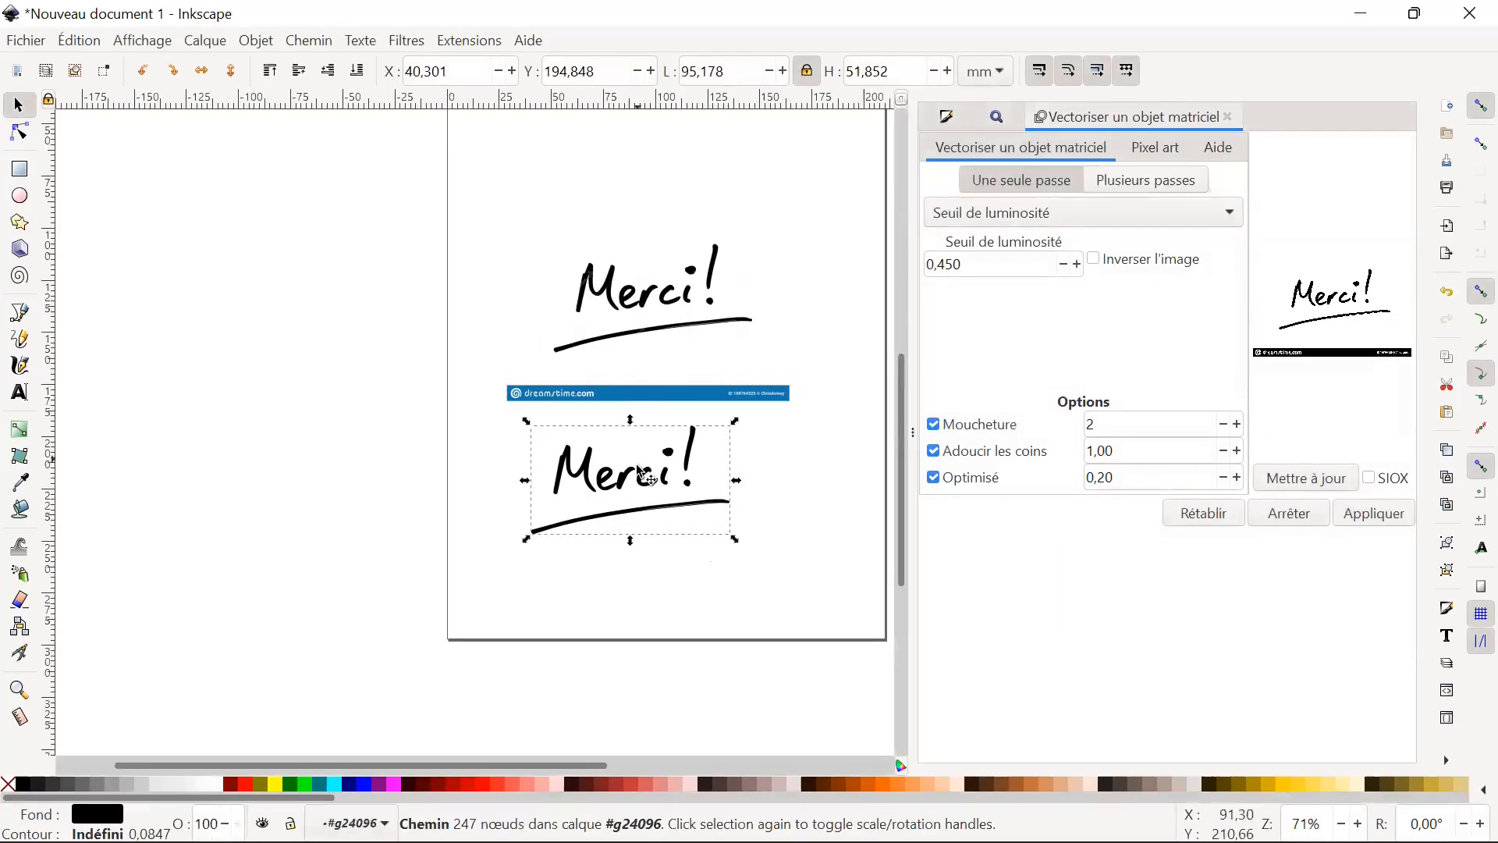
click(679, 387)
click(684, 517)
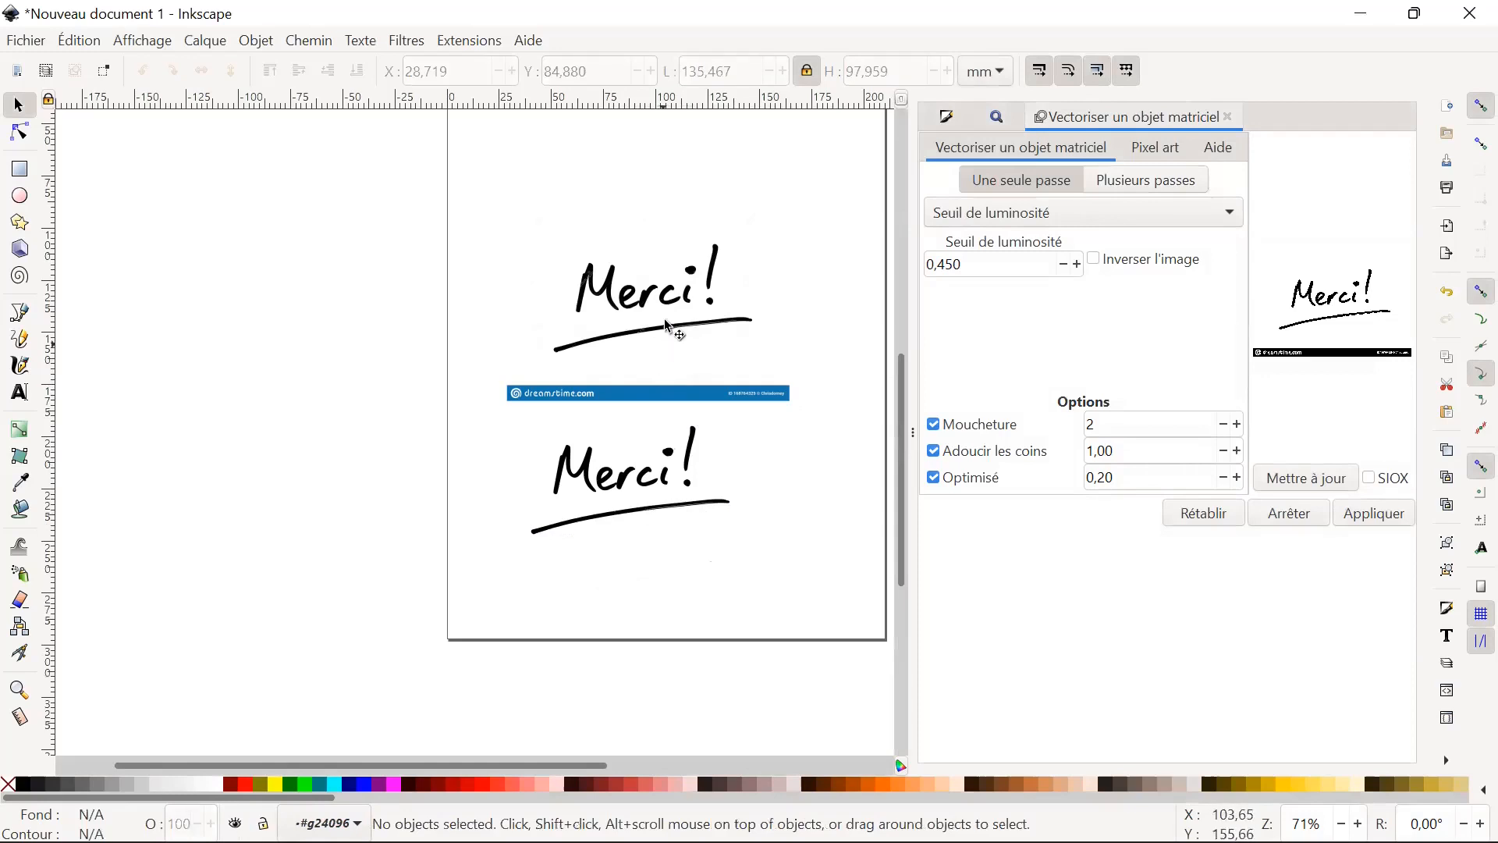
click(662, 297)
key(Delete)
click(658, 482)
key(Delete)
Draw three separate magenta rectangles of about 39 × 49 mm, 41 × 51 mm and 57 × 54 mm, with the largest uppermost and offset sideways.
click(20, 168)
mouse_move(475, 256)
mouse_down()
mouse_move(561, 428)
mouse_move(558, 361)
mouse_up()
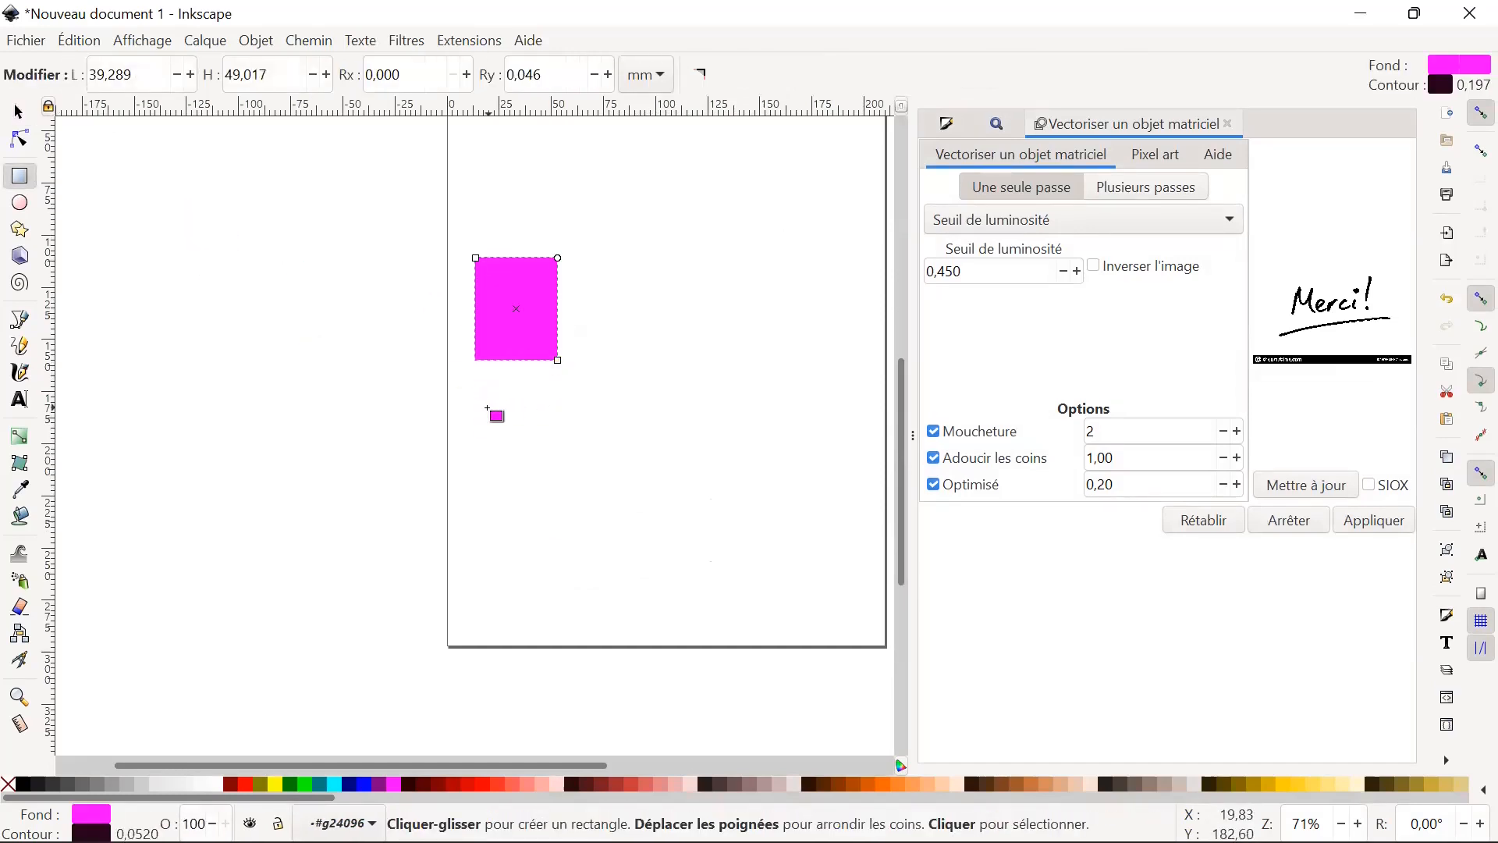
drag(477, 408, 564, 515)
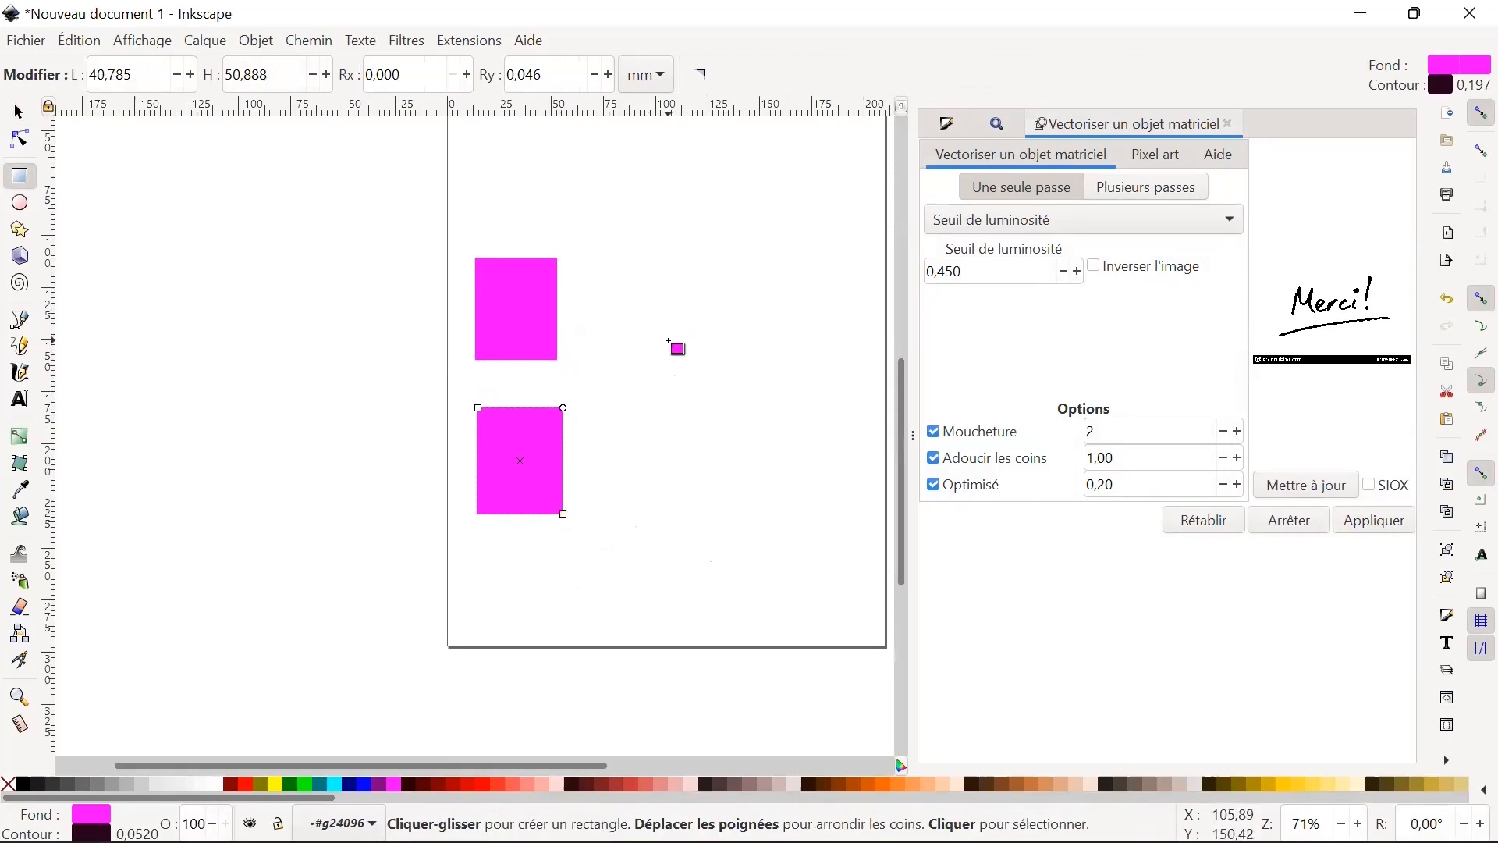
scroll(714, 373, up, 4)
mouse_move(589, 214)
mouse_down()
mouse_move(719, 320)
mouse_move(710, 329)
mouse_up()
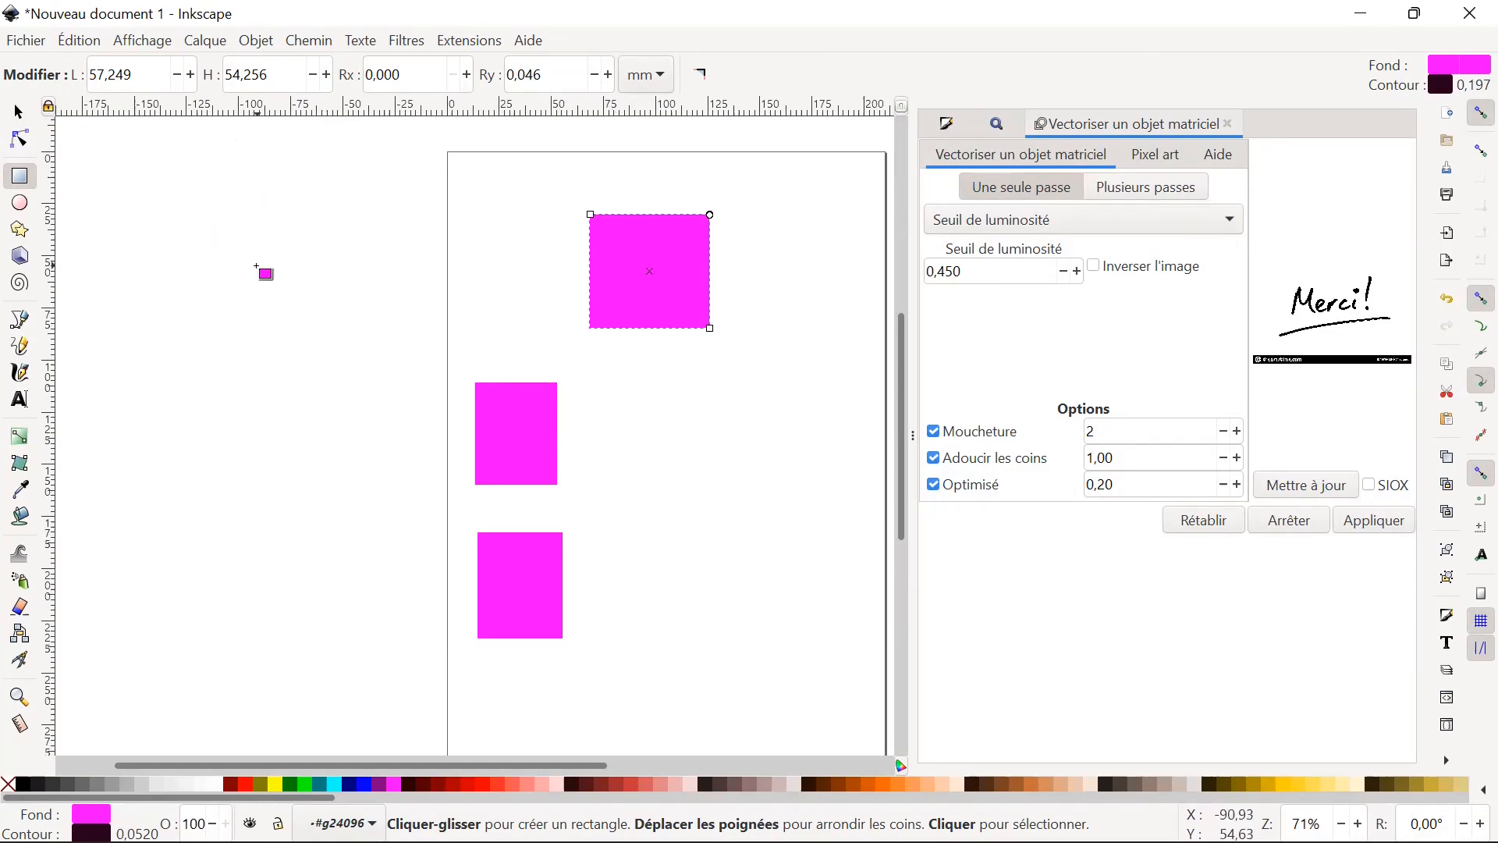
Select all three magenta rectangles together and open the Align and Distribute settings.
click(31, 41)
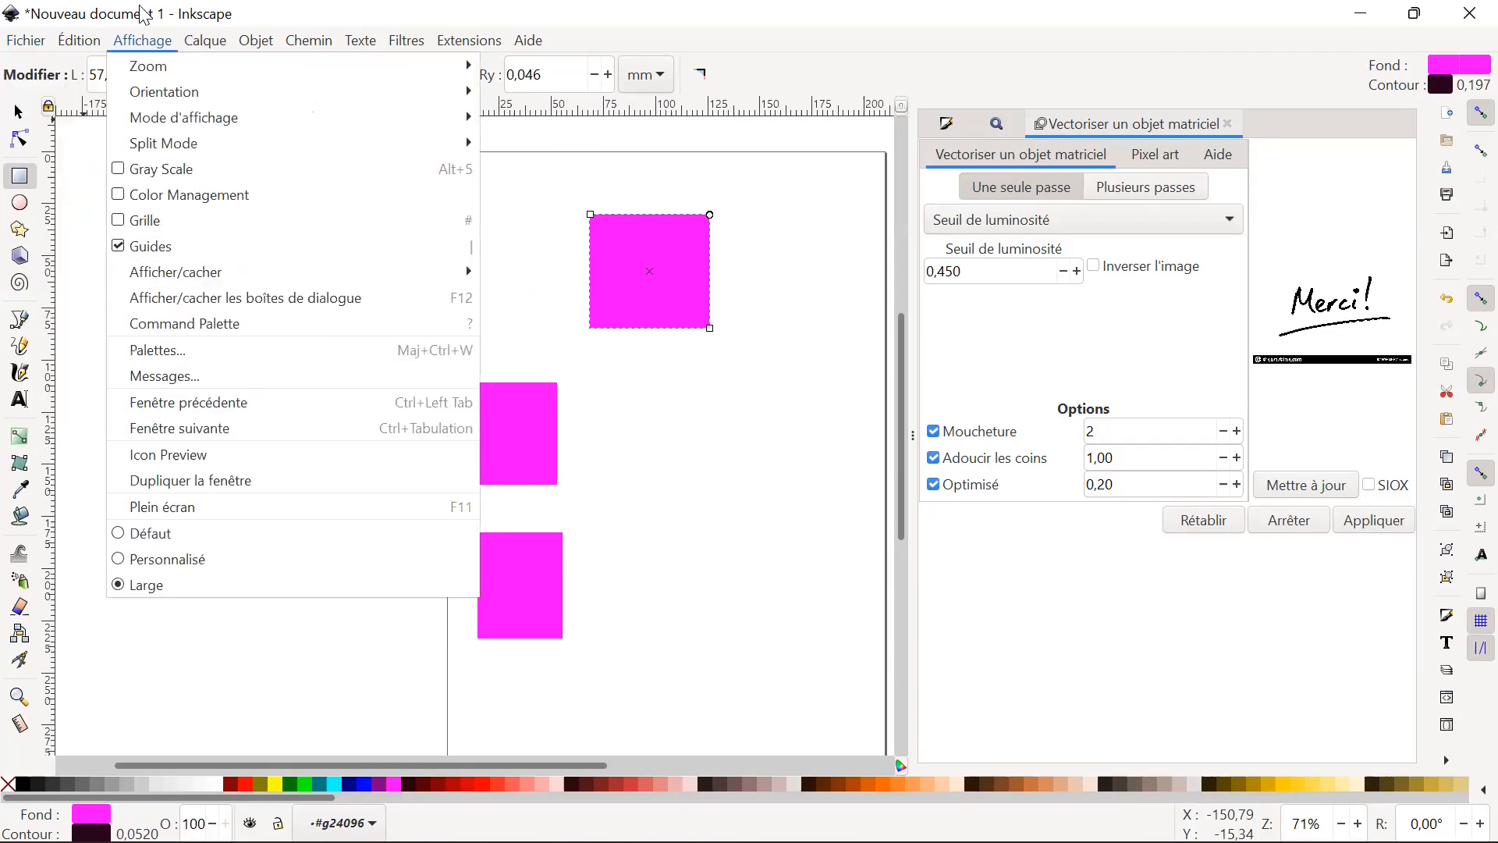
click(169, 10)
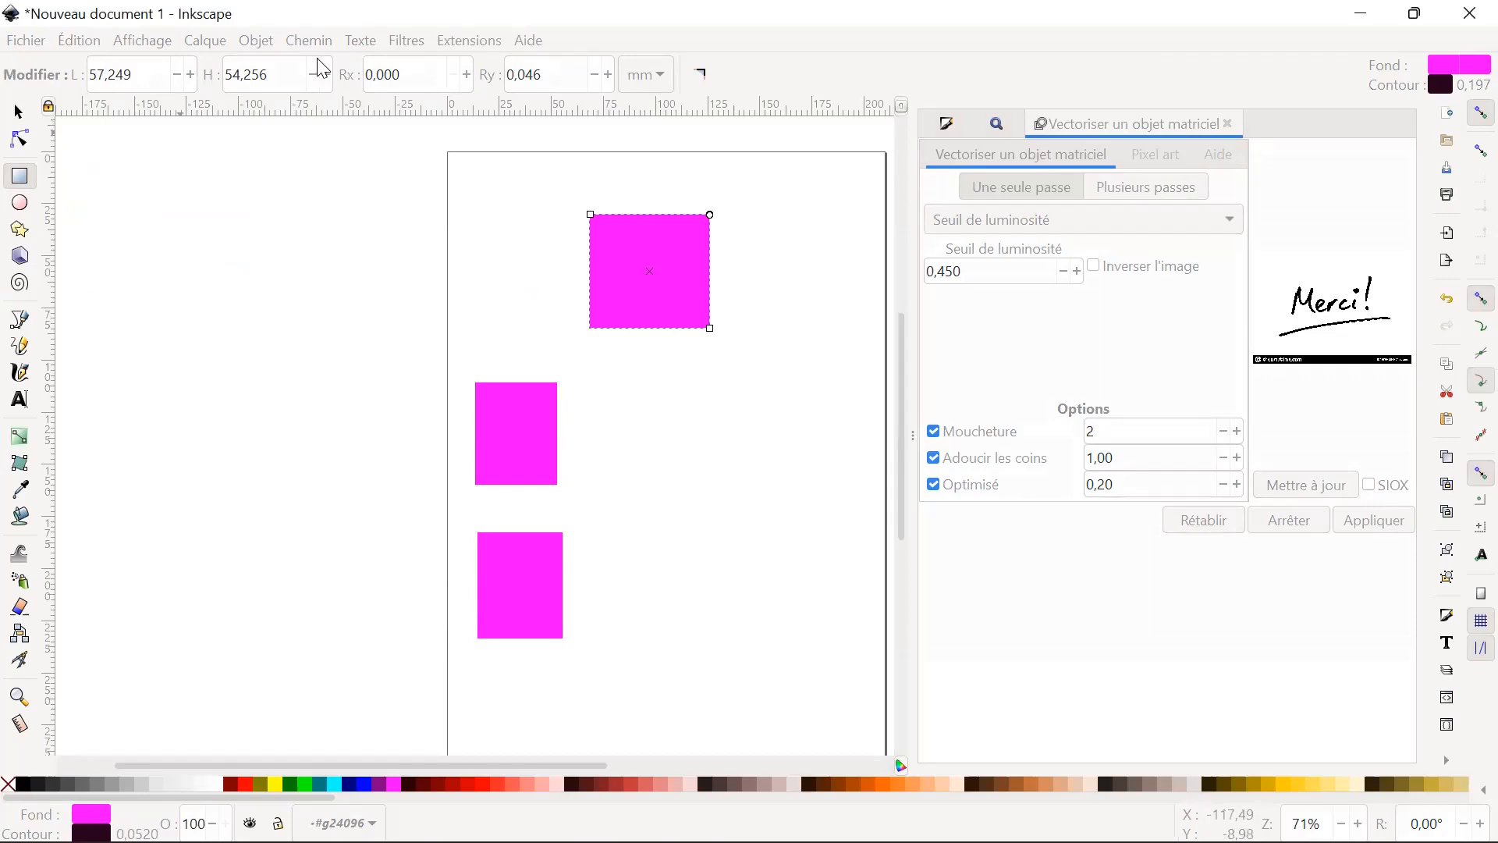
click(18, 112)
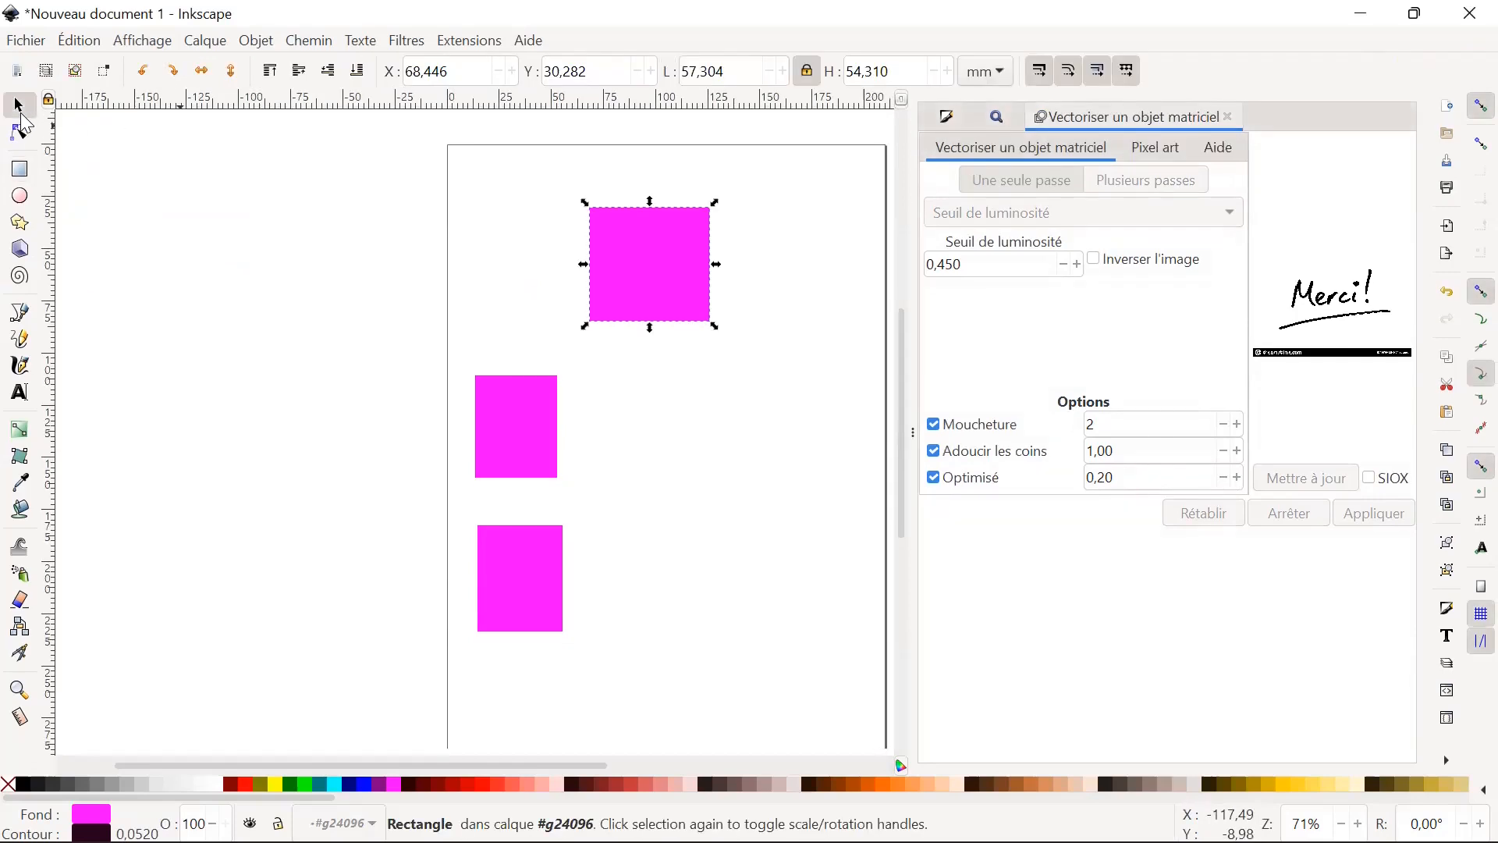
click(312, 41)
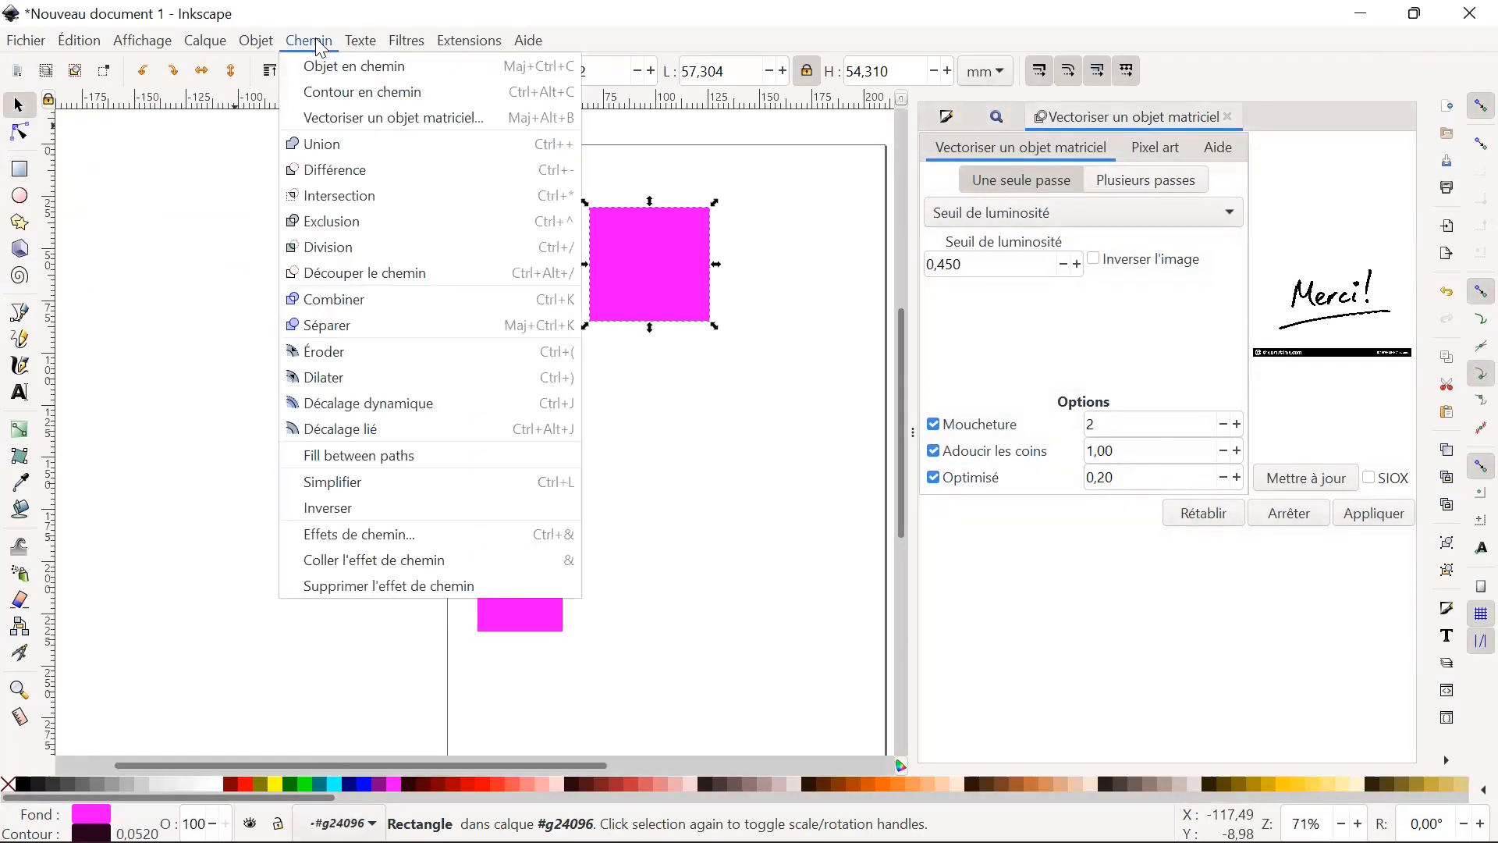
mouse_move(268, 45)
click(362, 299)
drag(786, 684, 428, 172)
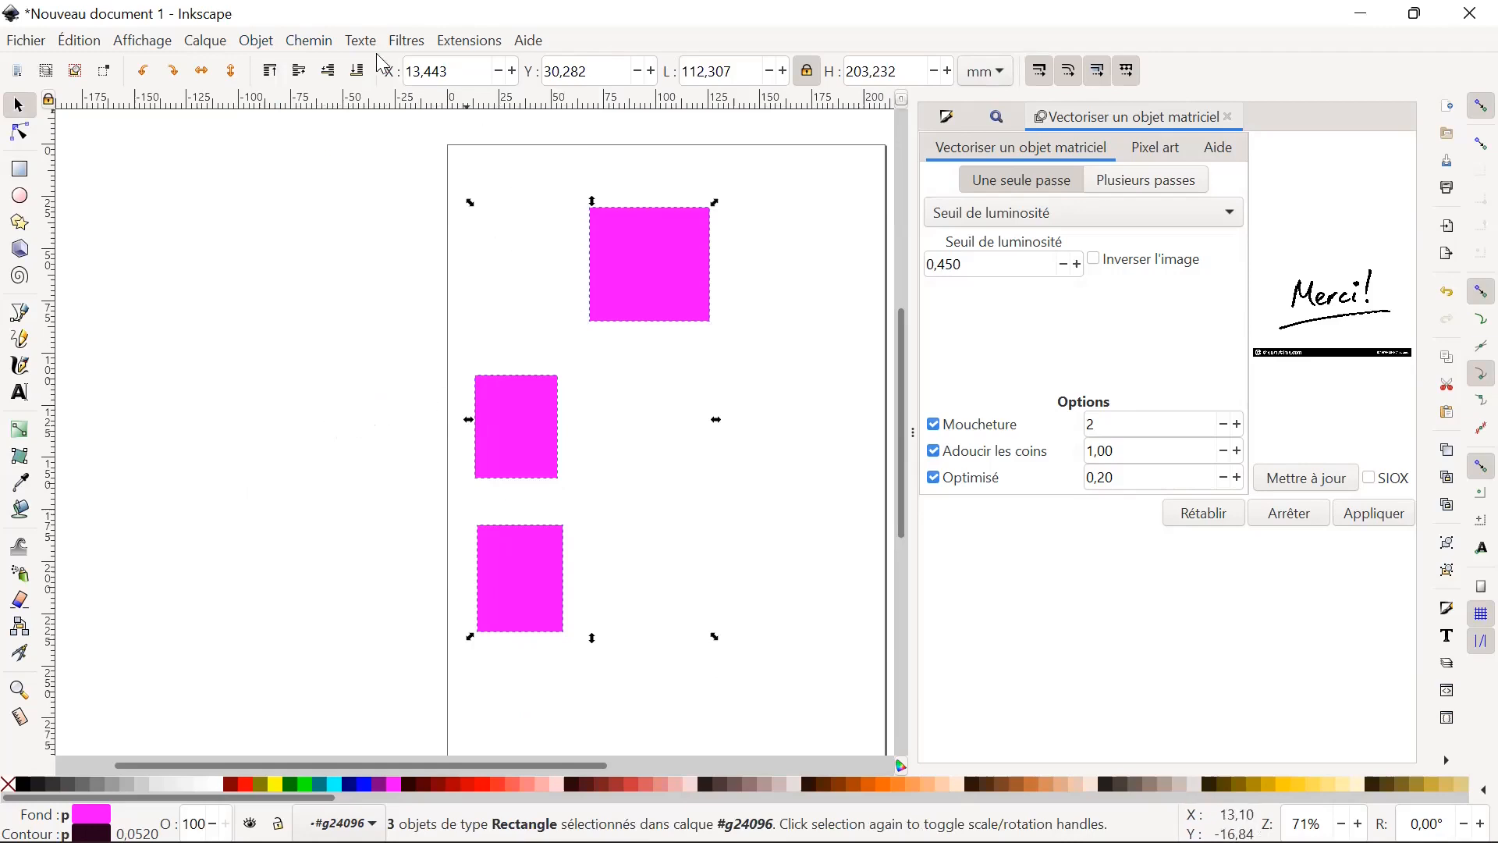
click(320, 44)
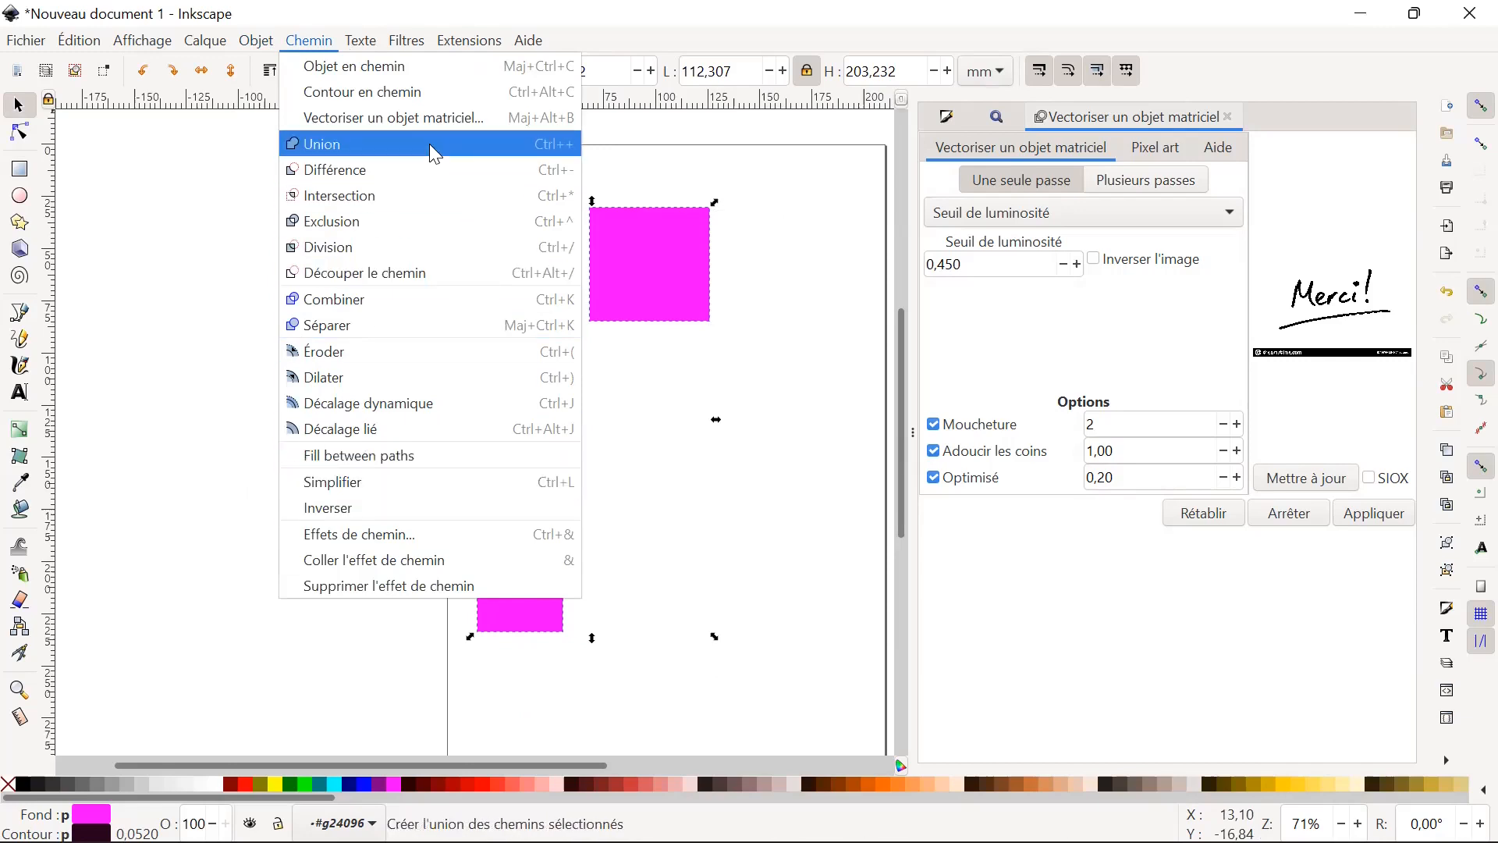
click(136, 45)
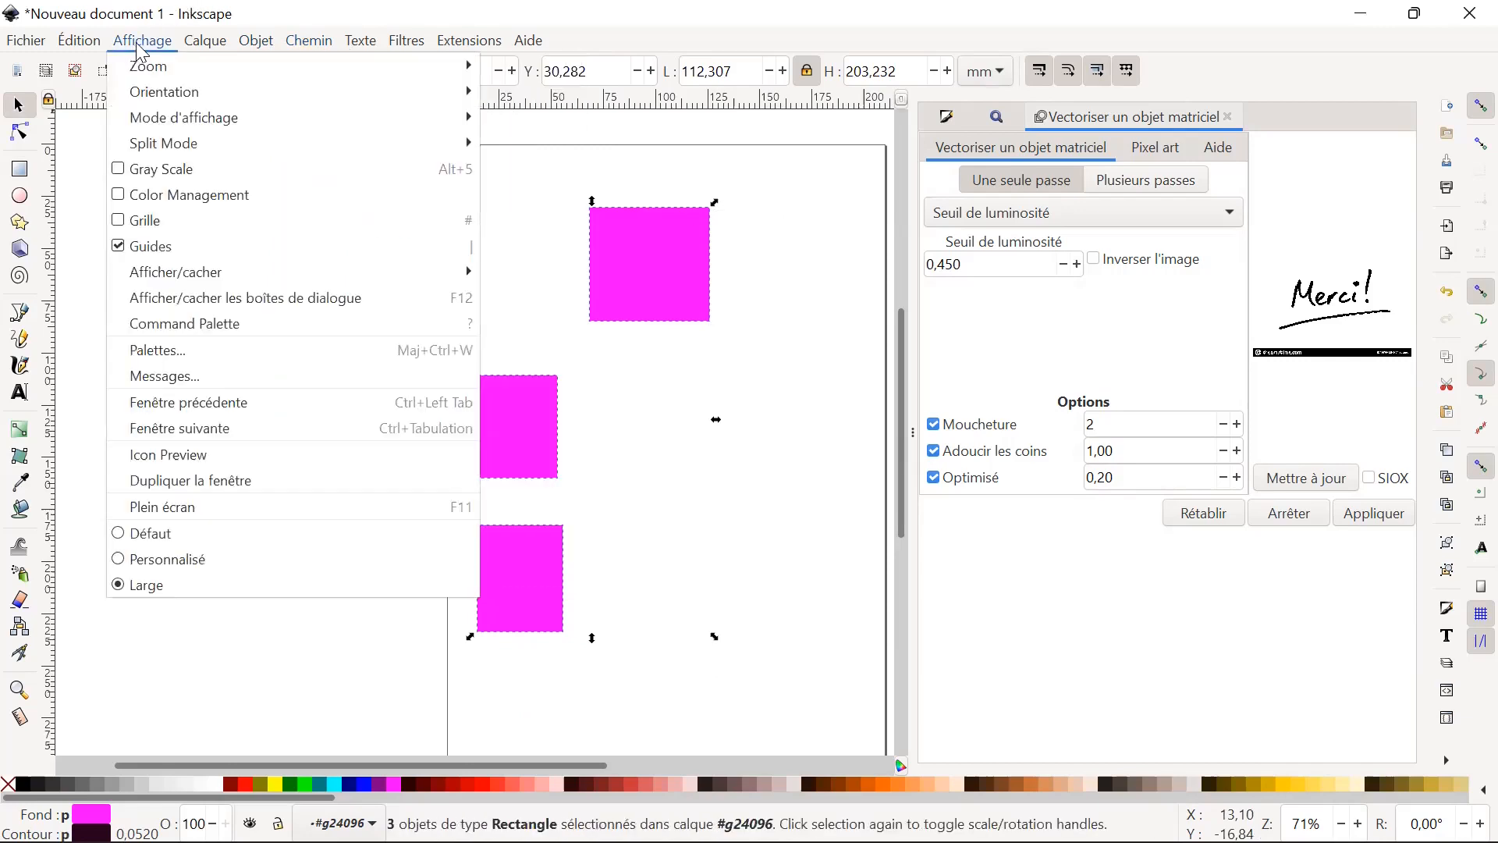
mouse_move(209, 48)
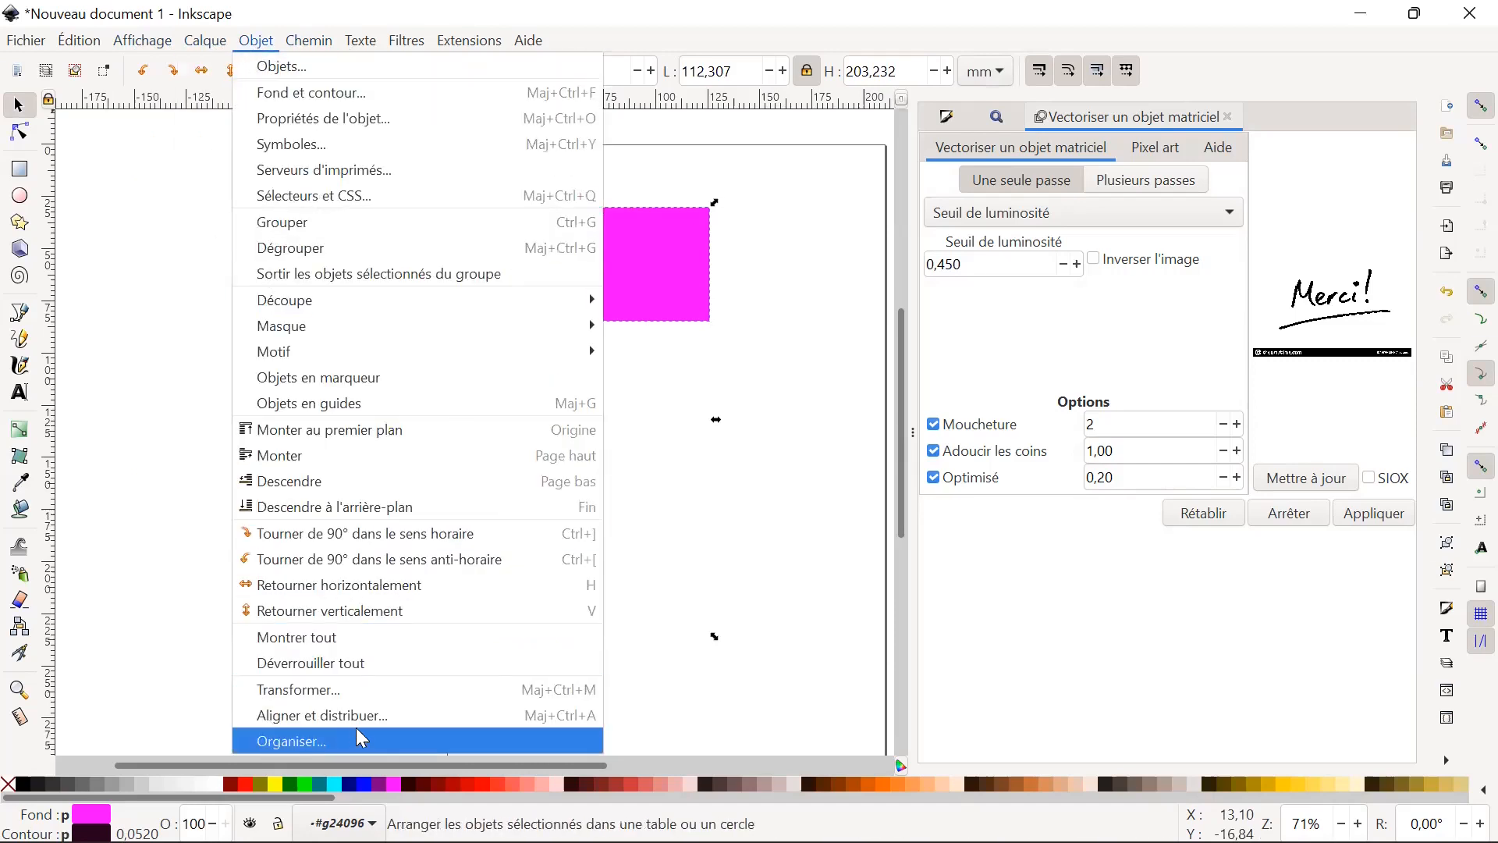
click(376, 717)
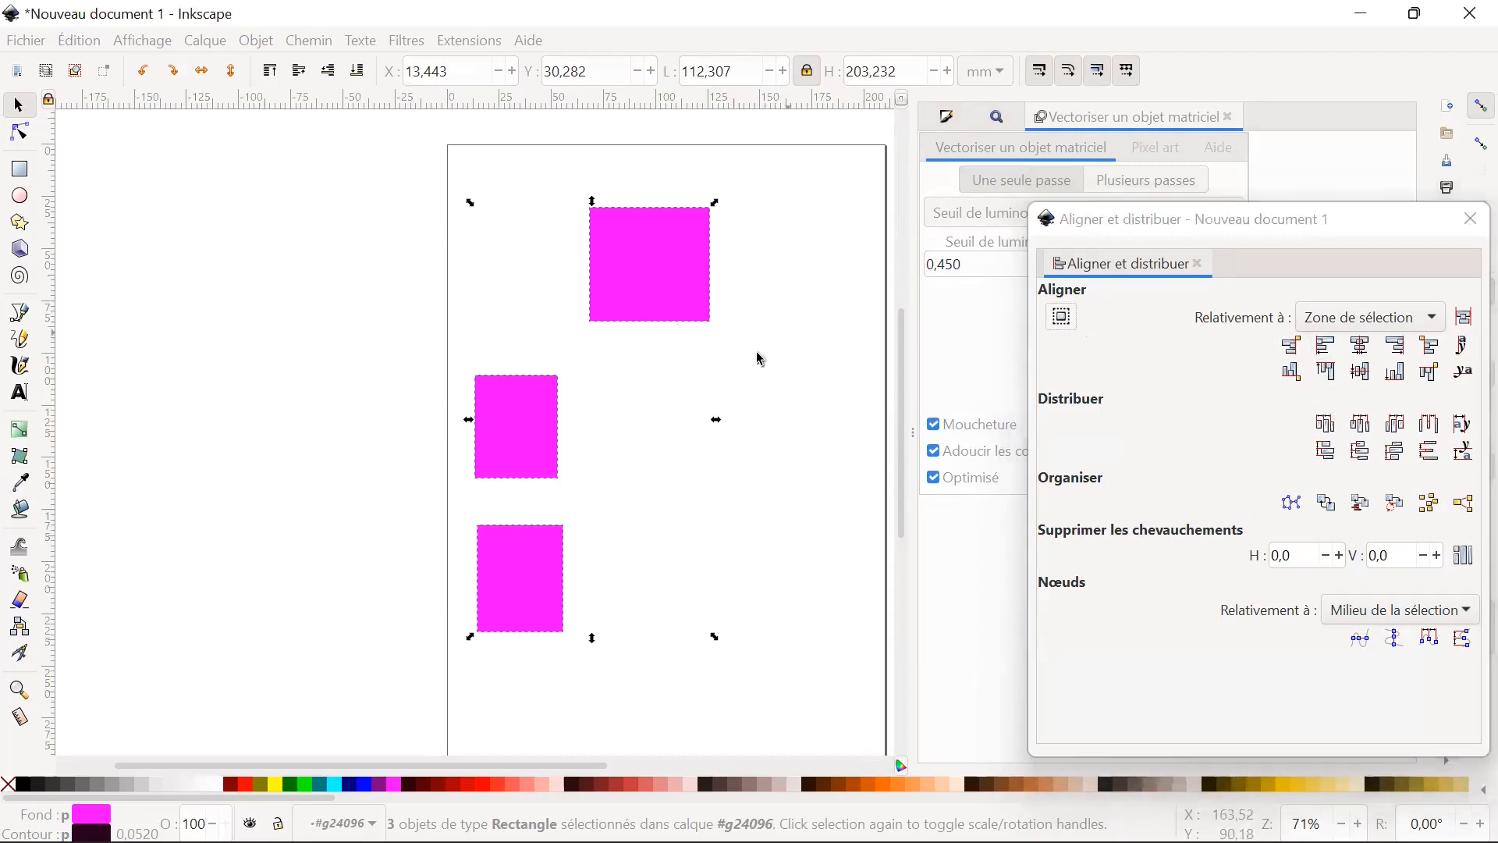
Add the three rectangles to one selection individually, starting from the middle one, and clear the selection.
click(711, 718)
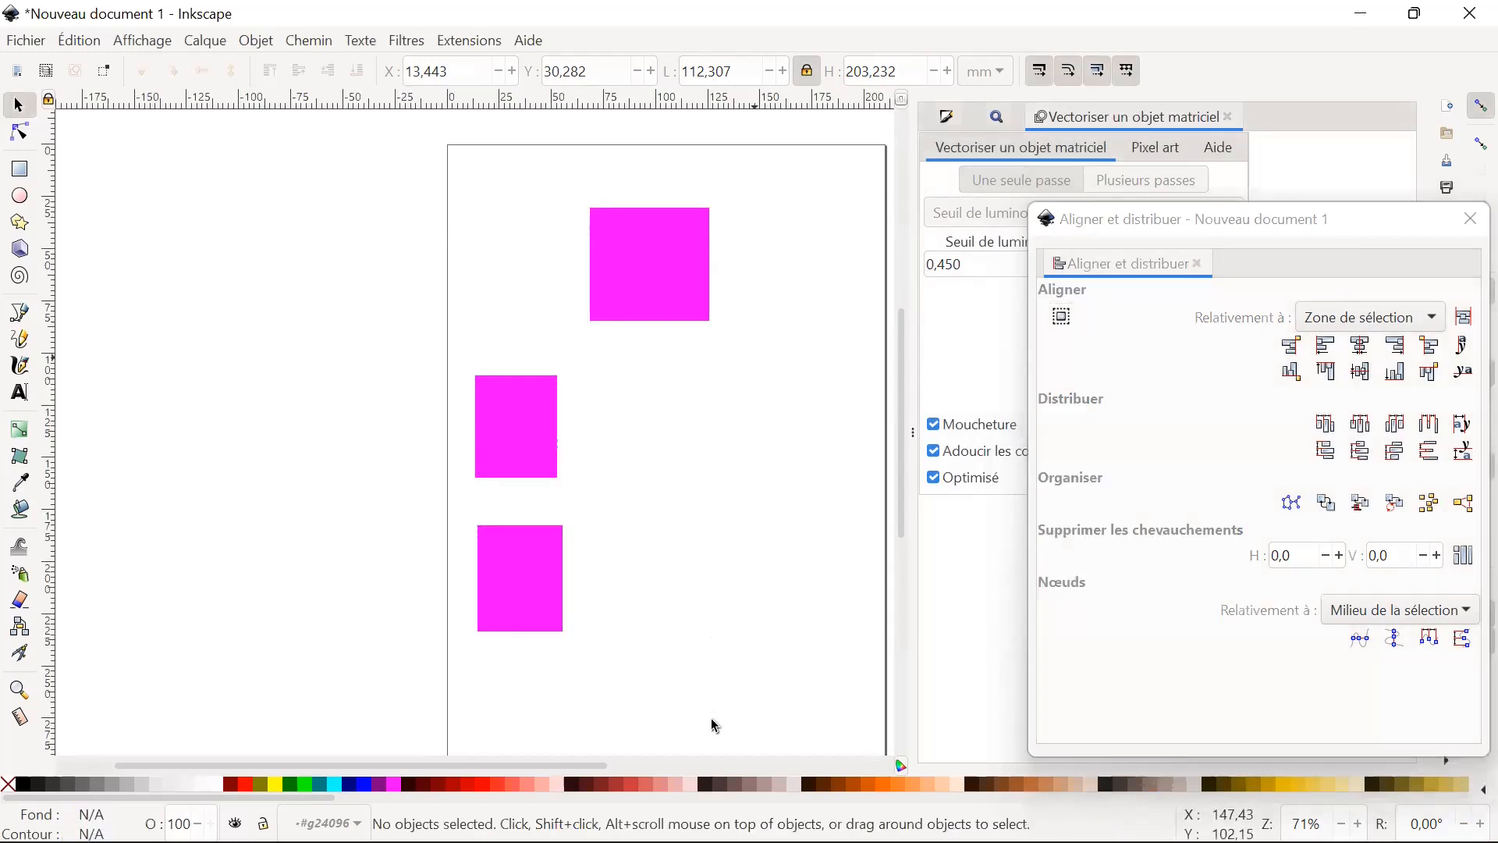
click(523, 442)
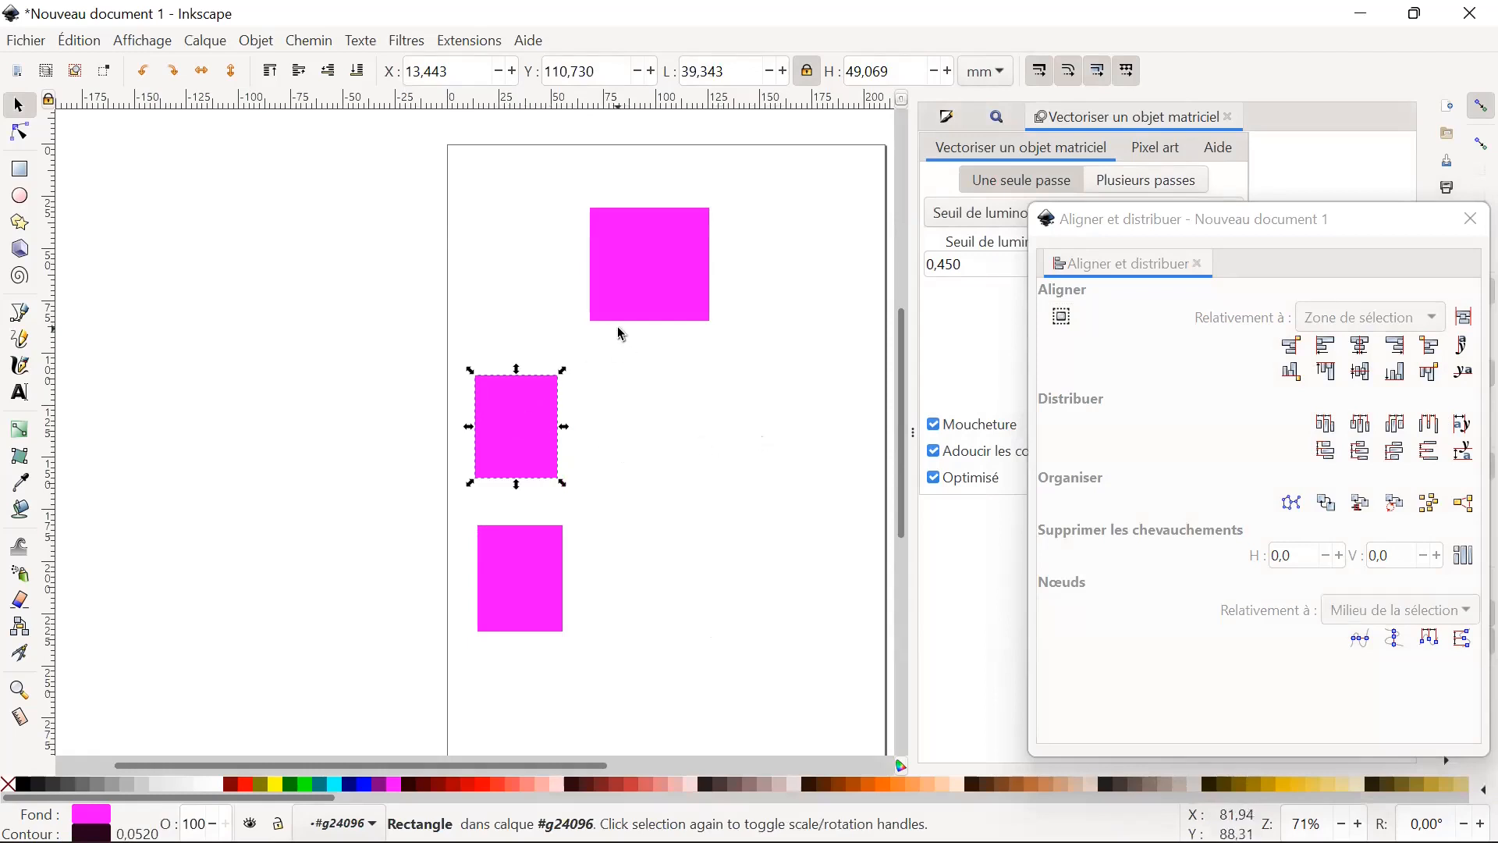
key(ctrl)
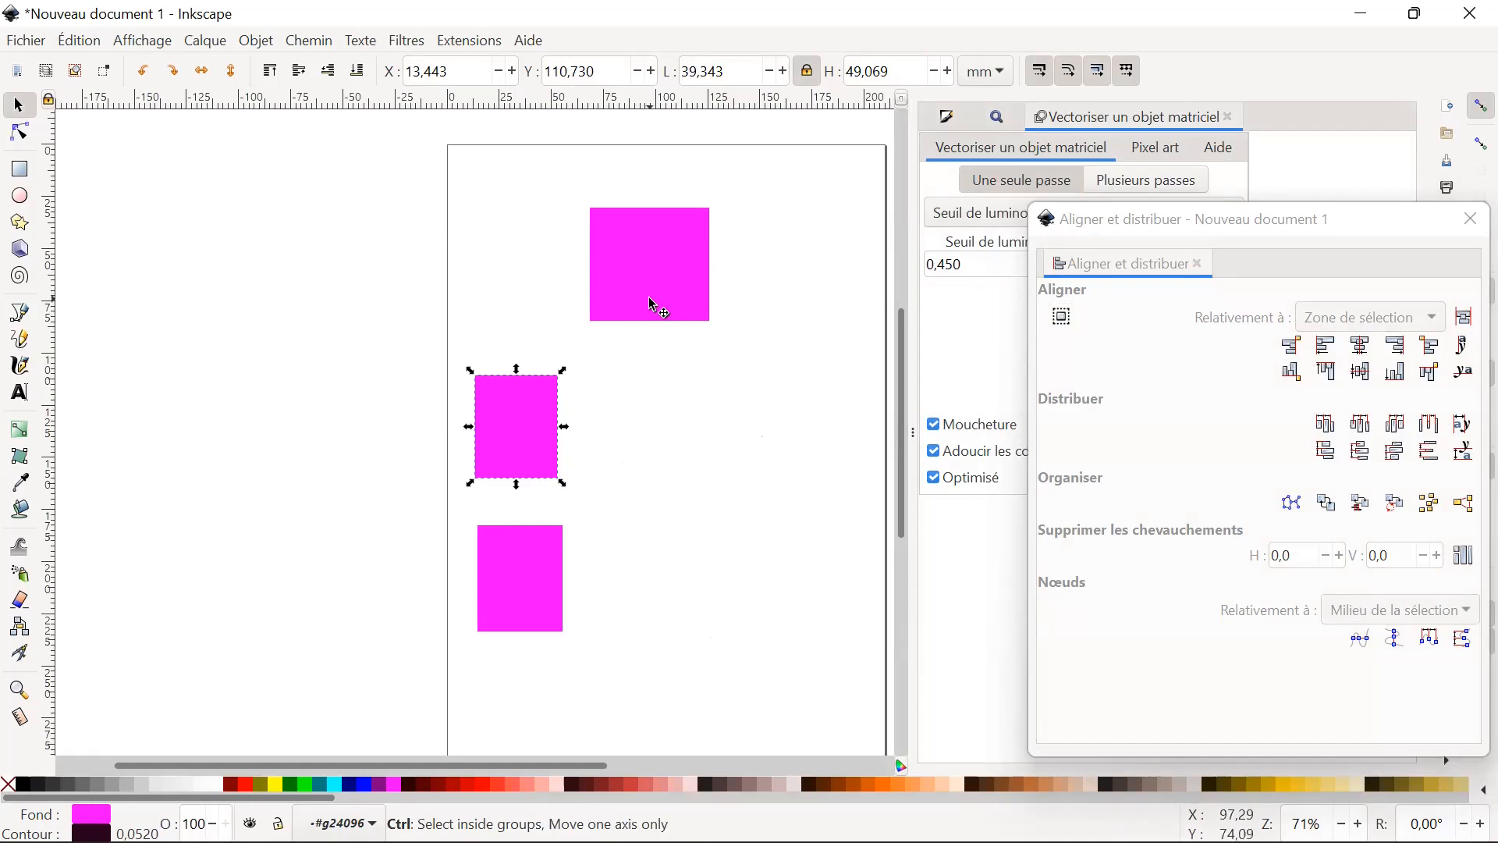
shift+click(656, 311)
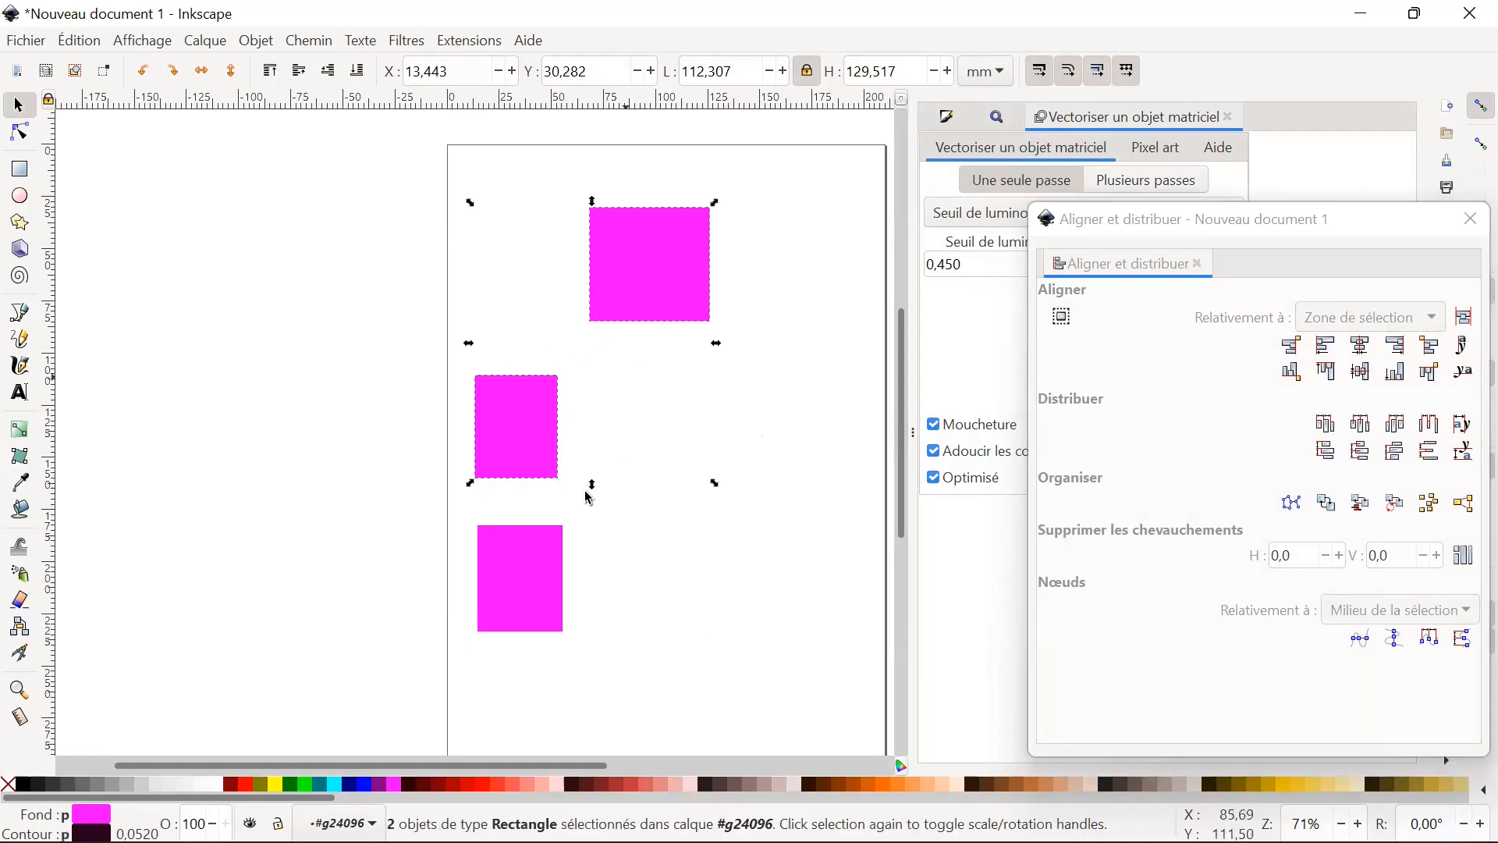
shift+click(543, 595)
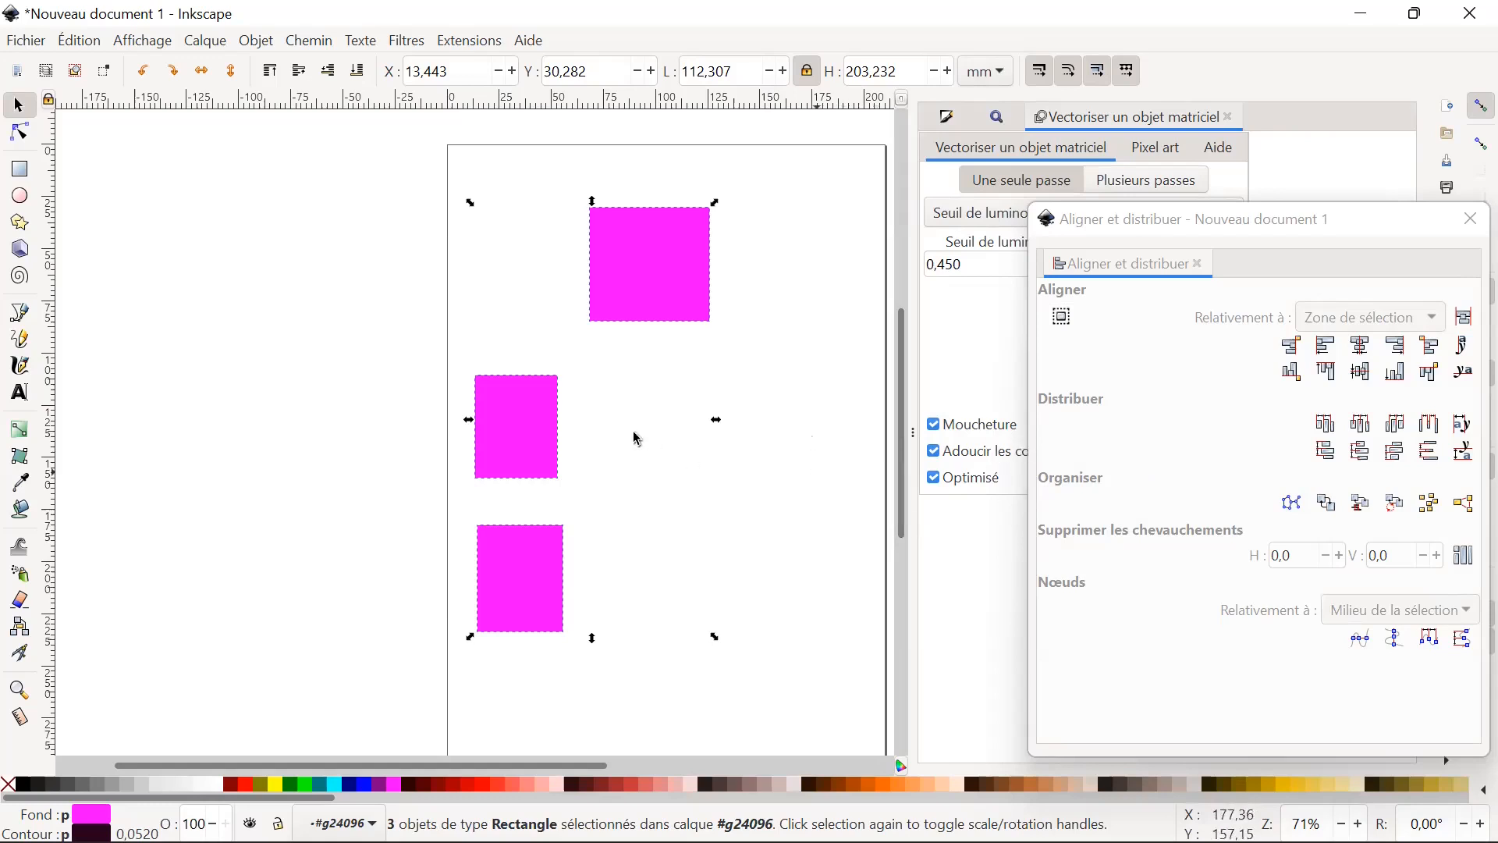
click(653, 447)
Select the three rectangles together and align their left edges, followed by their right edges, relative to the selection area.
click(556, 431)
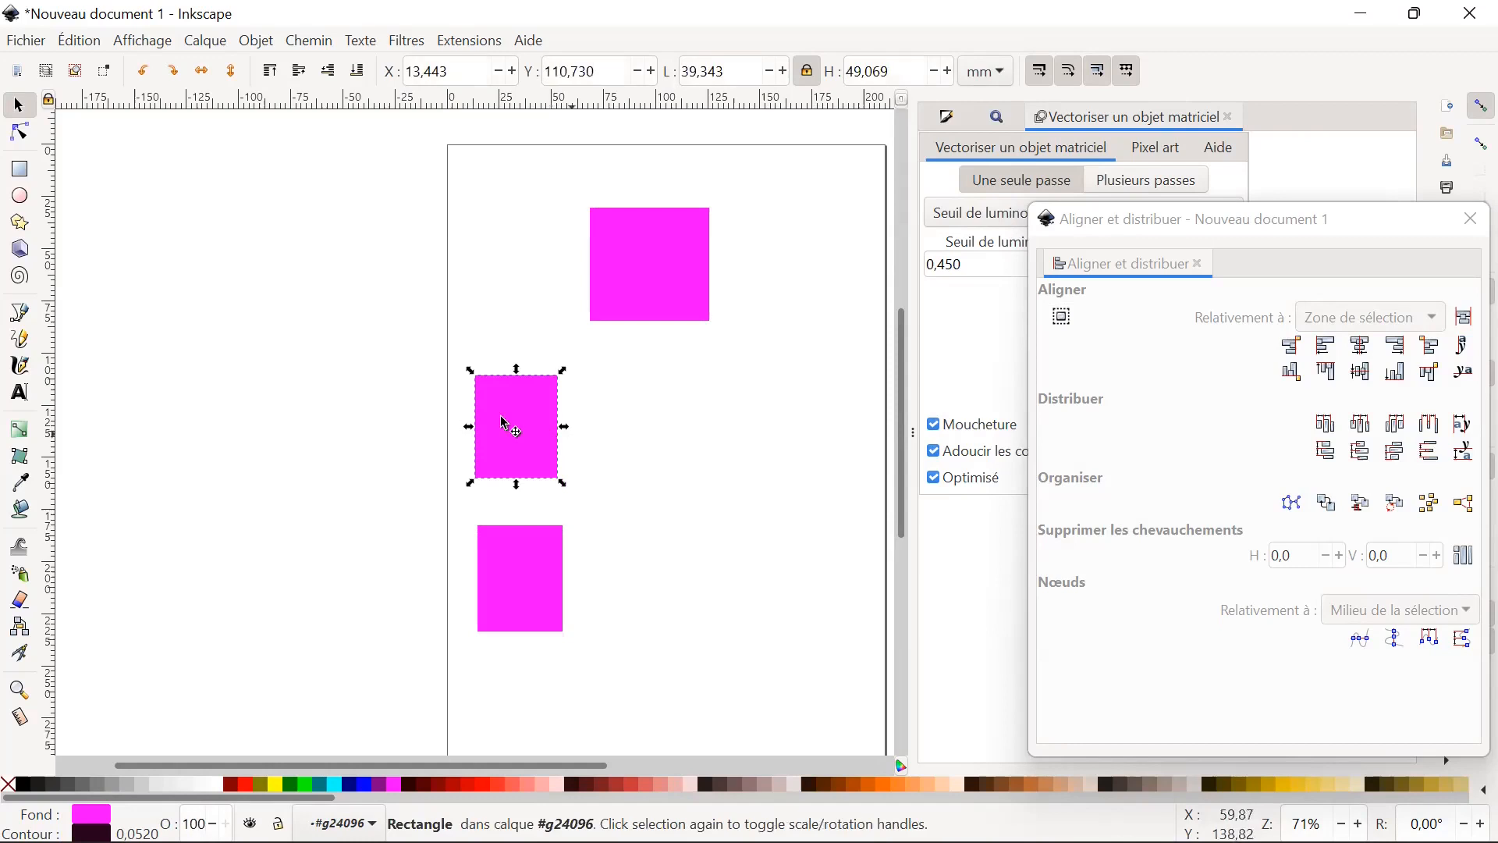
click(663, 290)
click(512, 423)
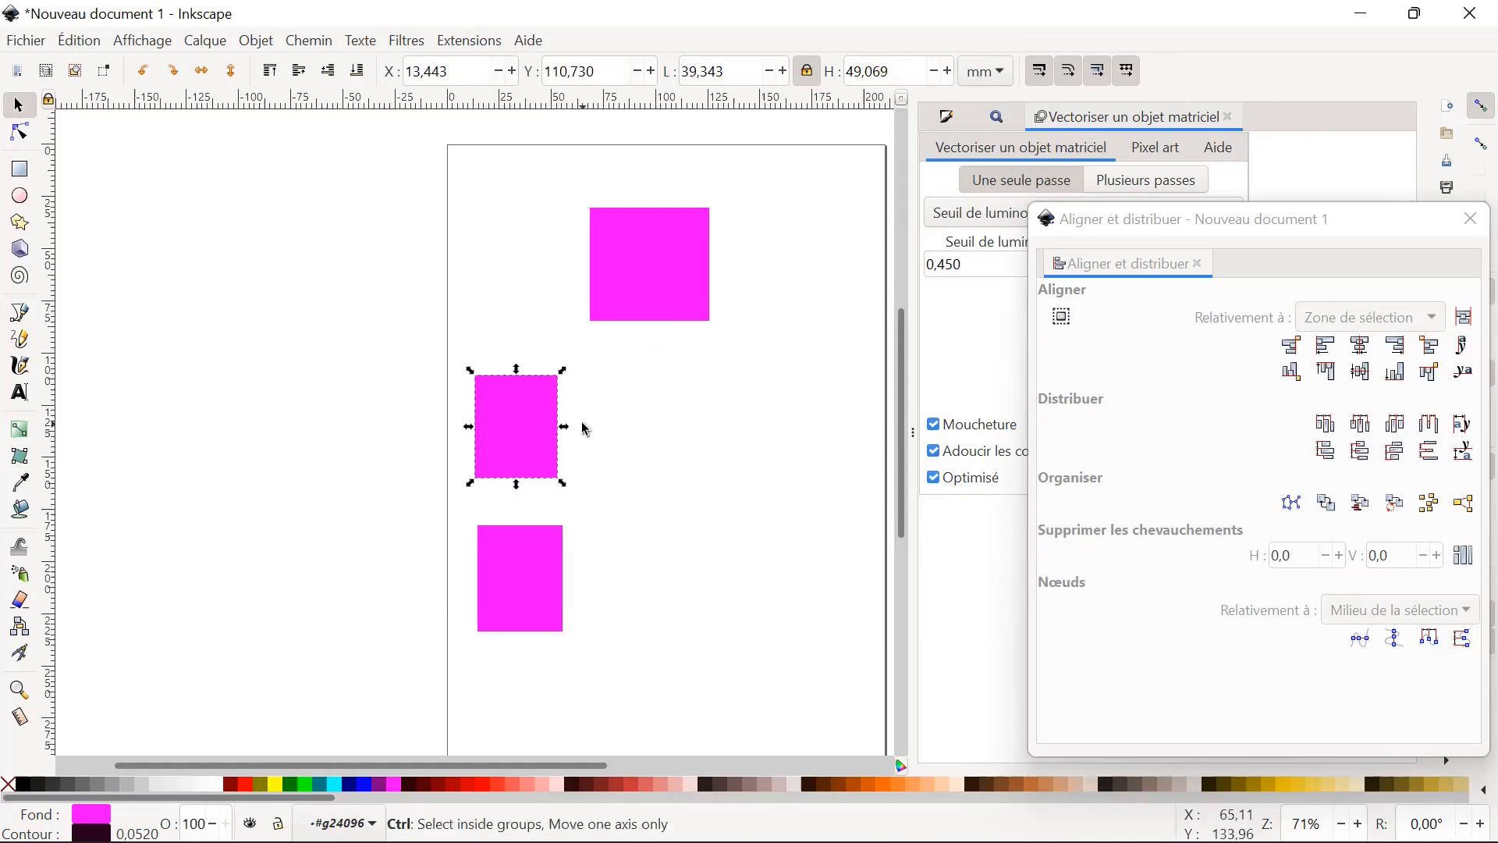
shift+click(662, 301)
shift+click(560, 564)
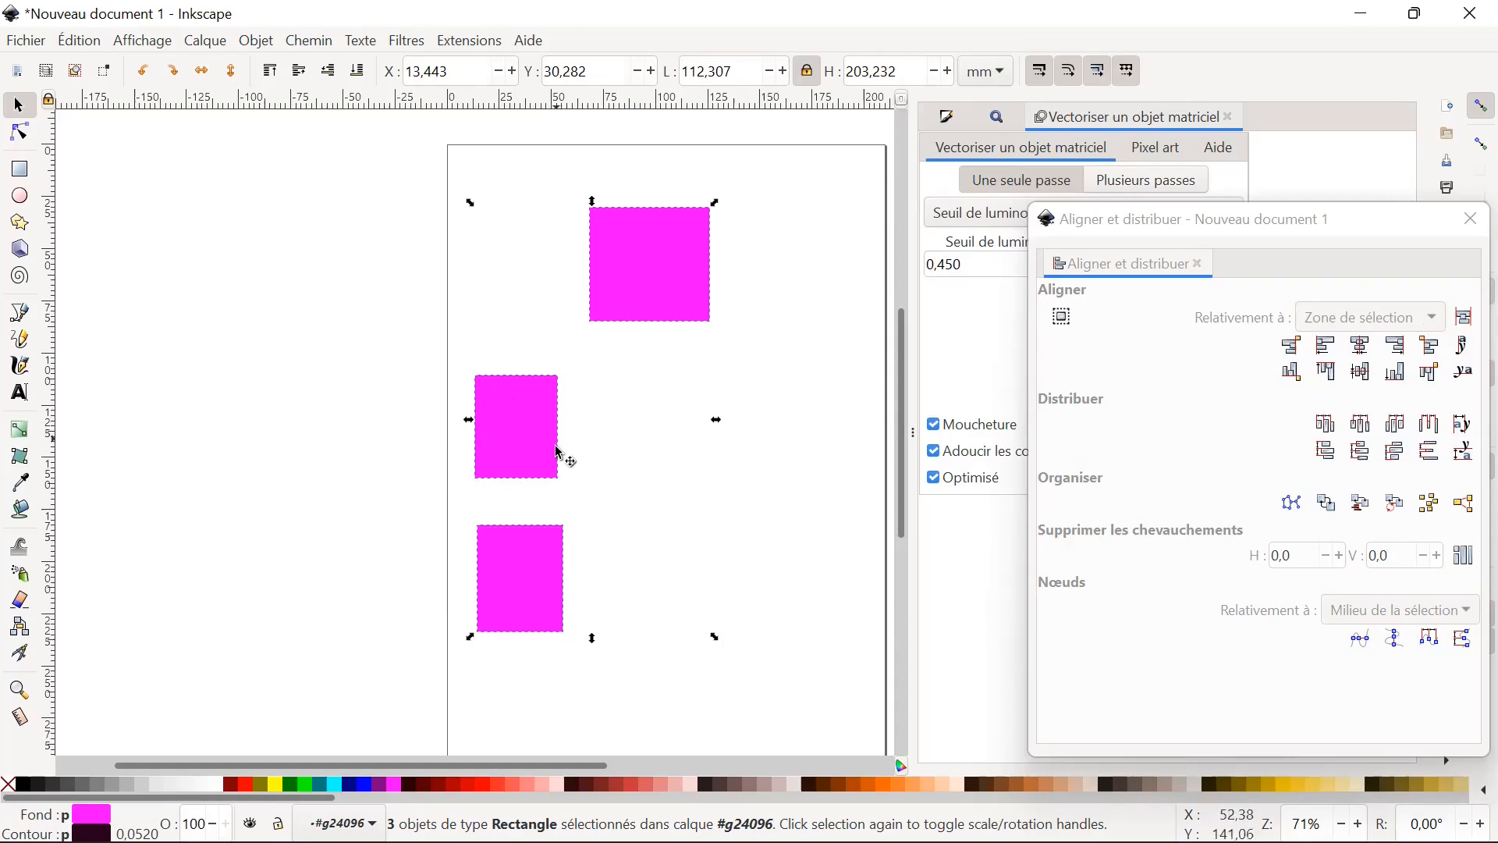
click(1326, 348)
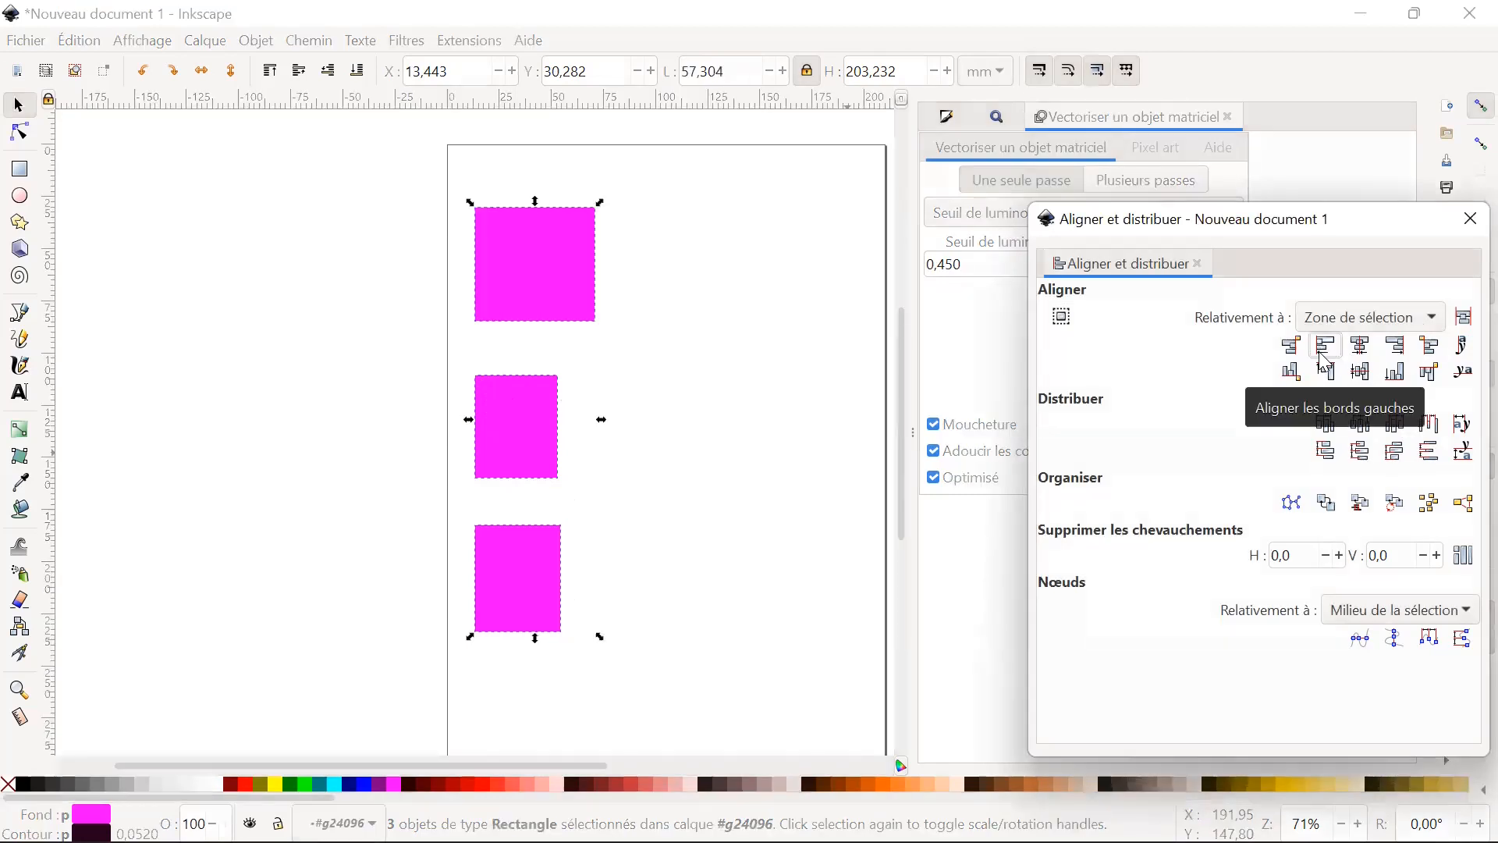
click(1391, 351)
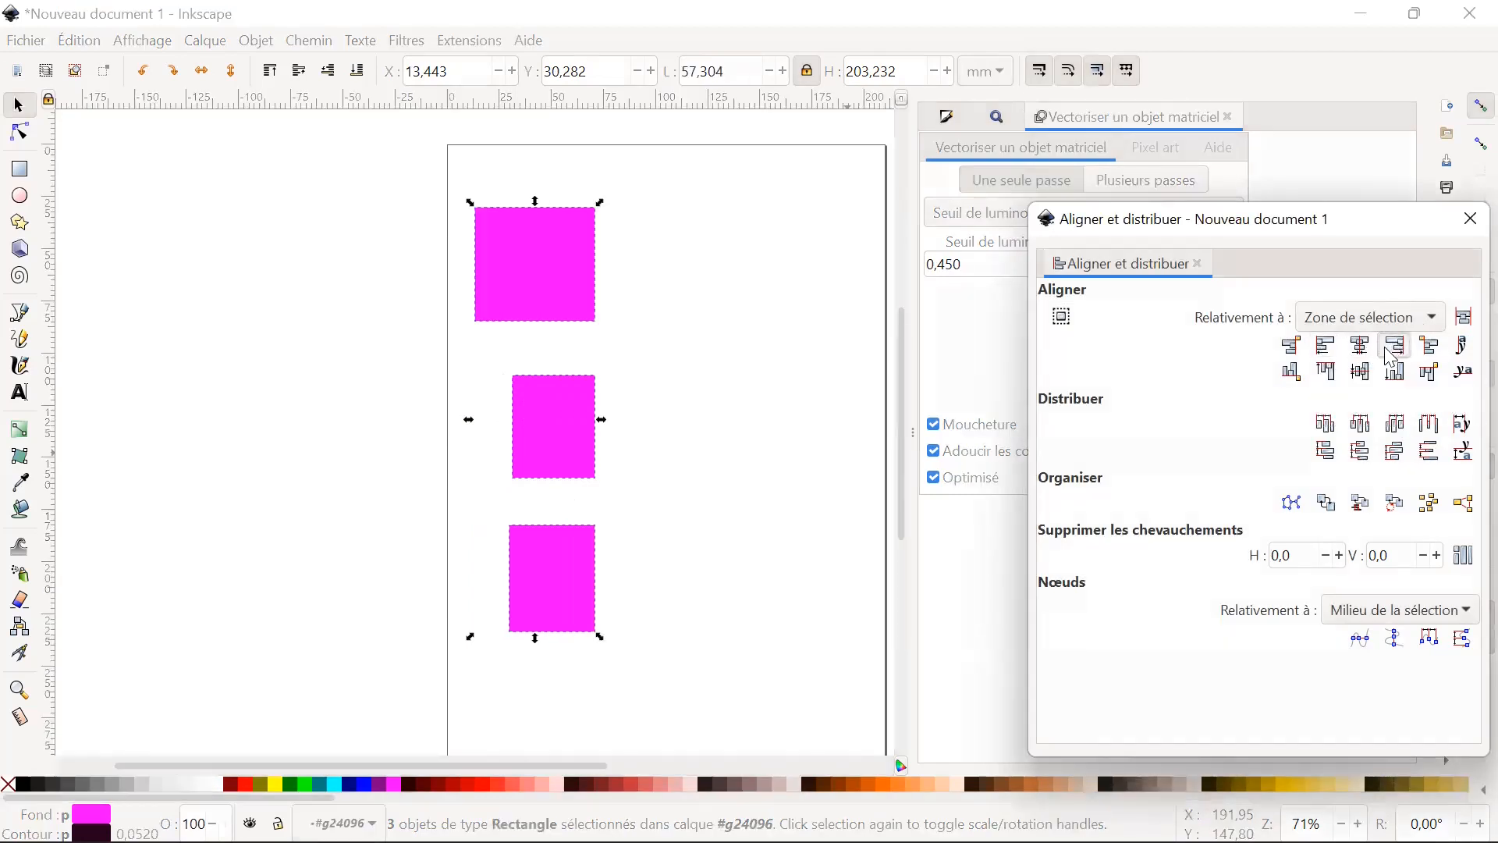
Clear the selection of the three magenta rectangles.
click(704, 530)
click(713, 437)
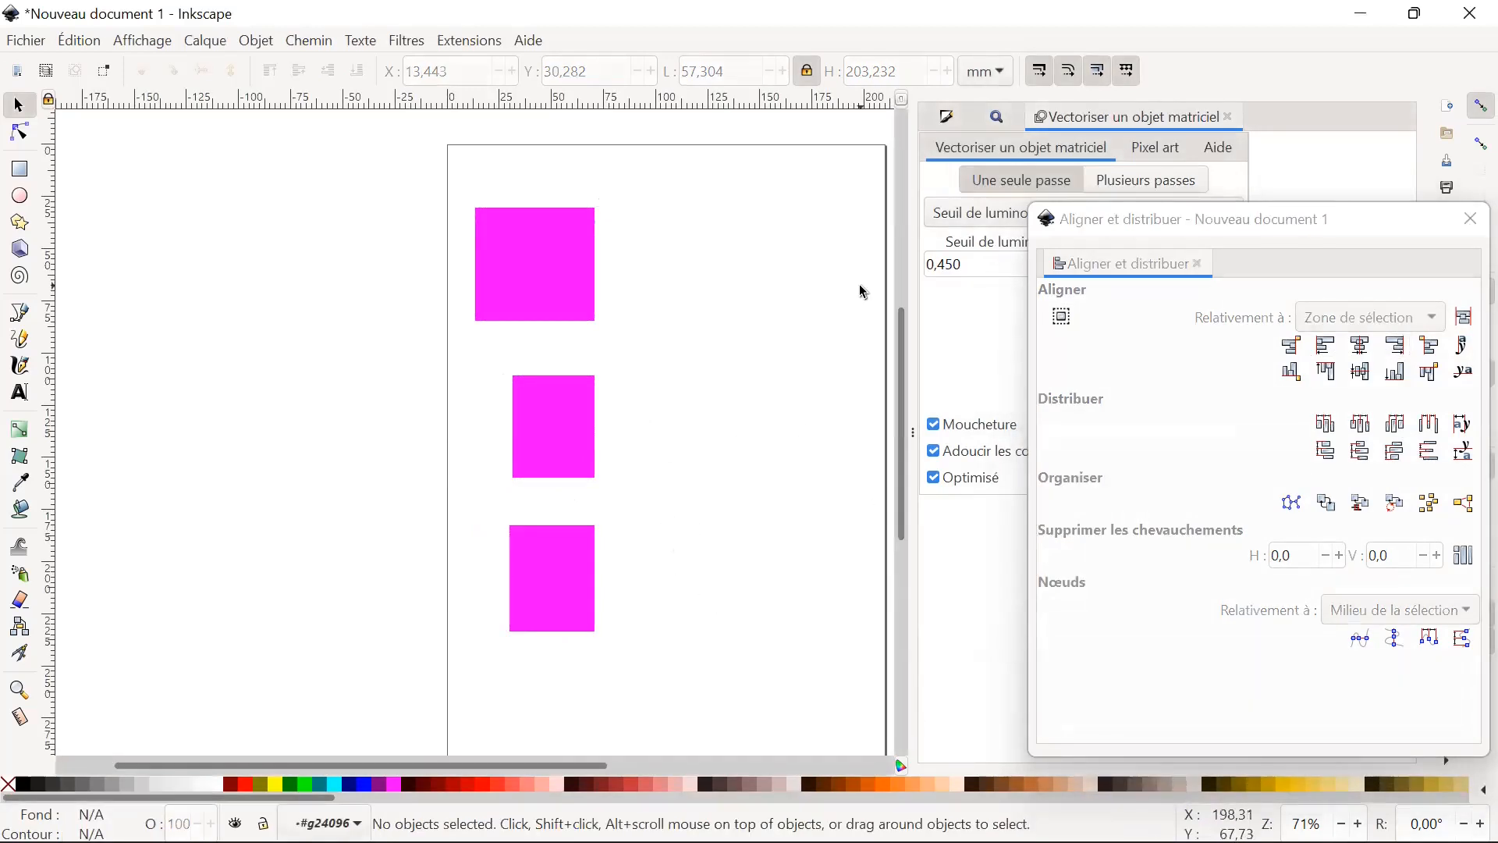
drag(643, 638, 614, 675)
Switch to Chrome, search Google Images for "photo" and look through the results.
mouse_move(635, 827)
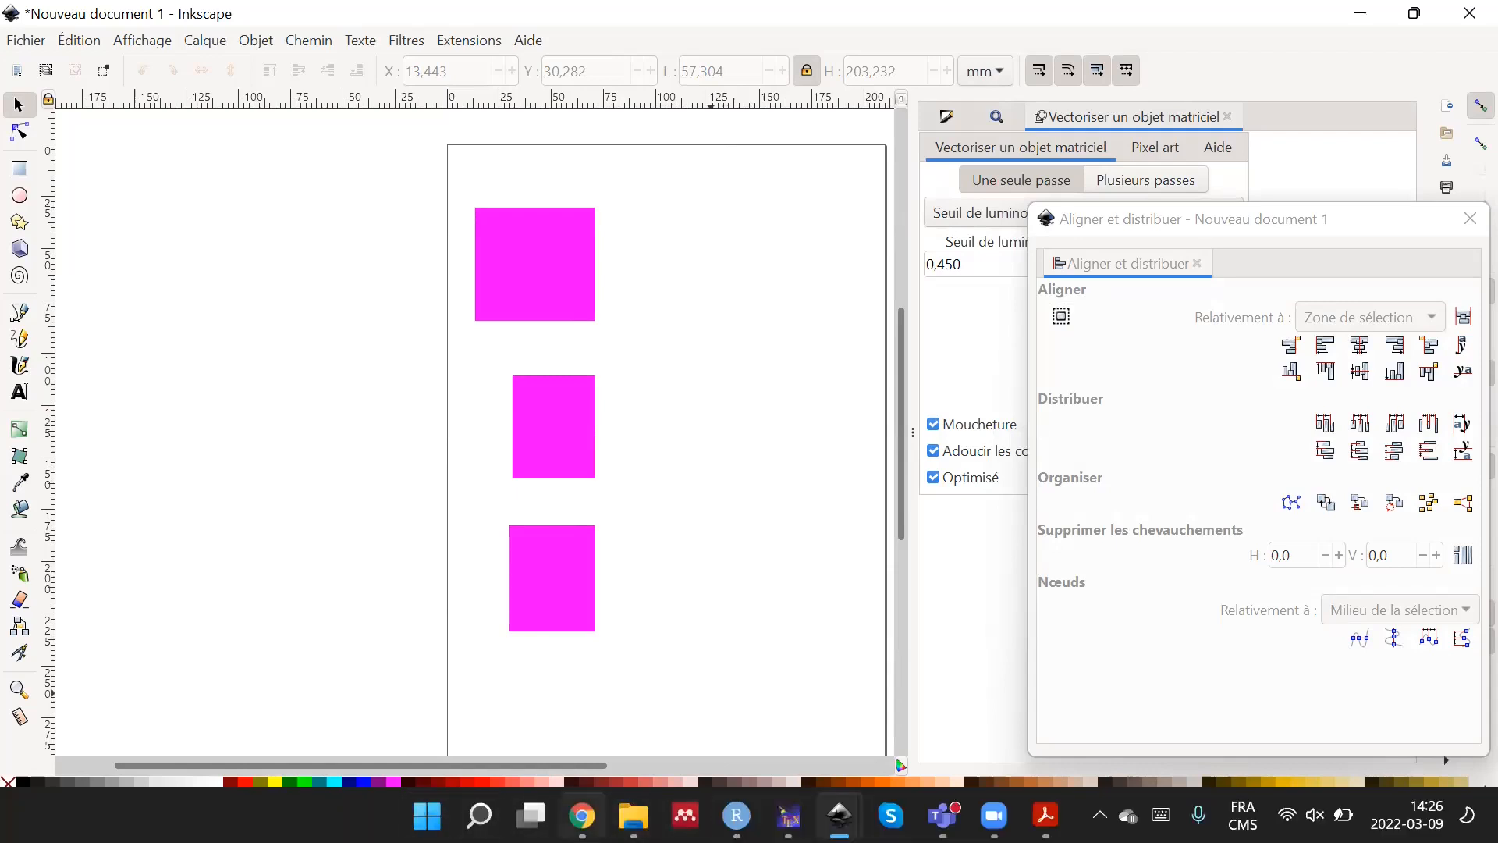
click(581, 816)
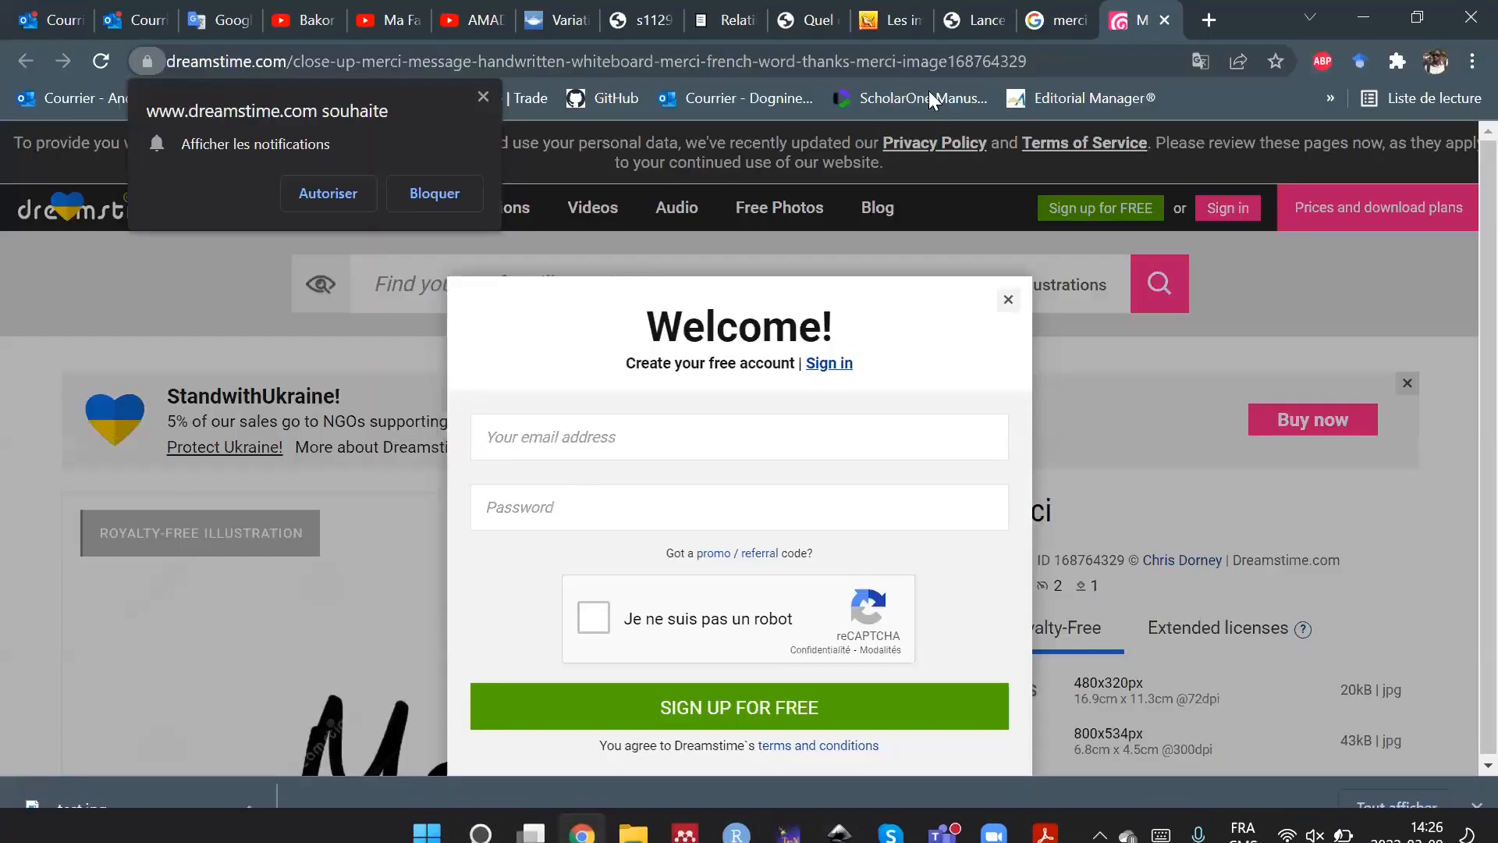
click(1071, 61)
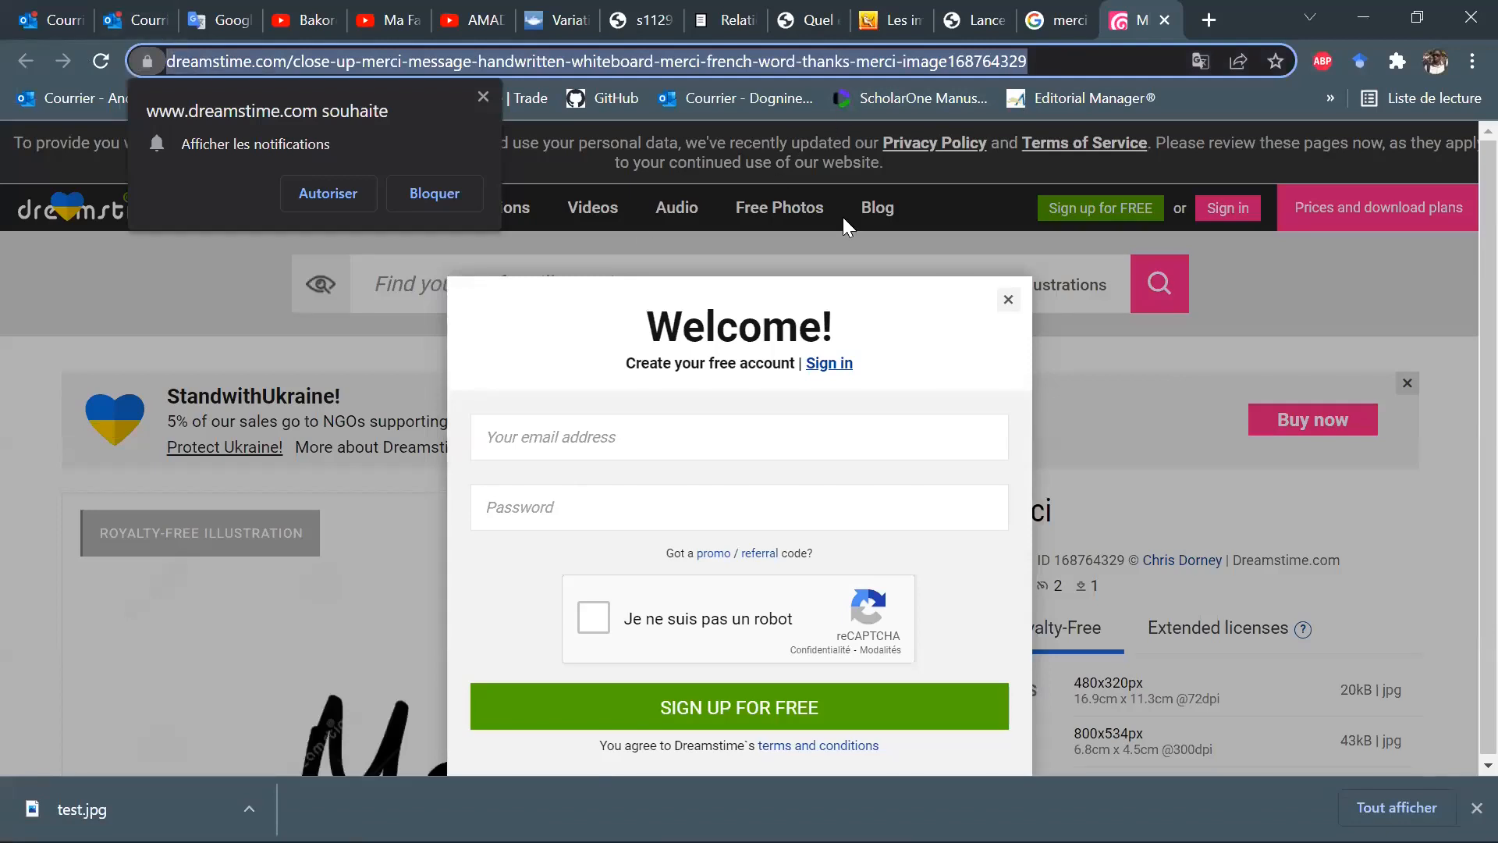
text(photo)
key(Return)
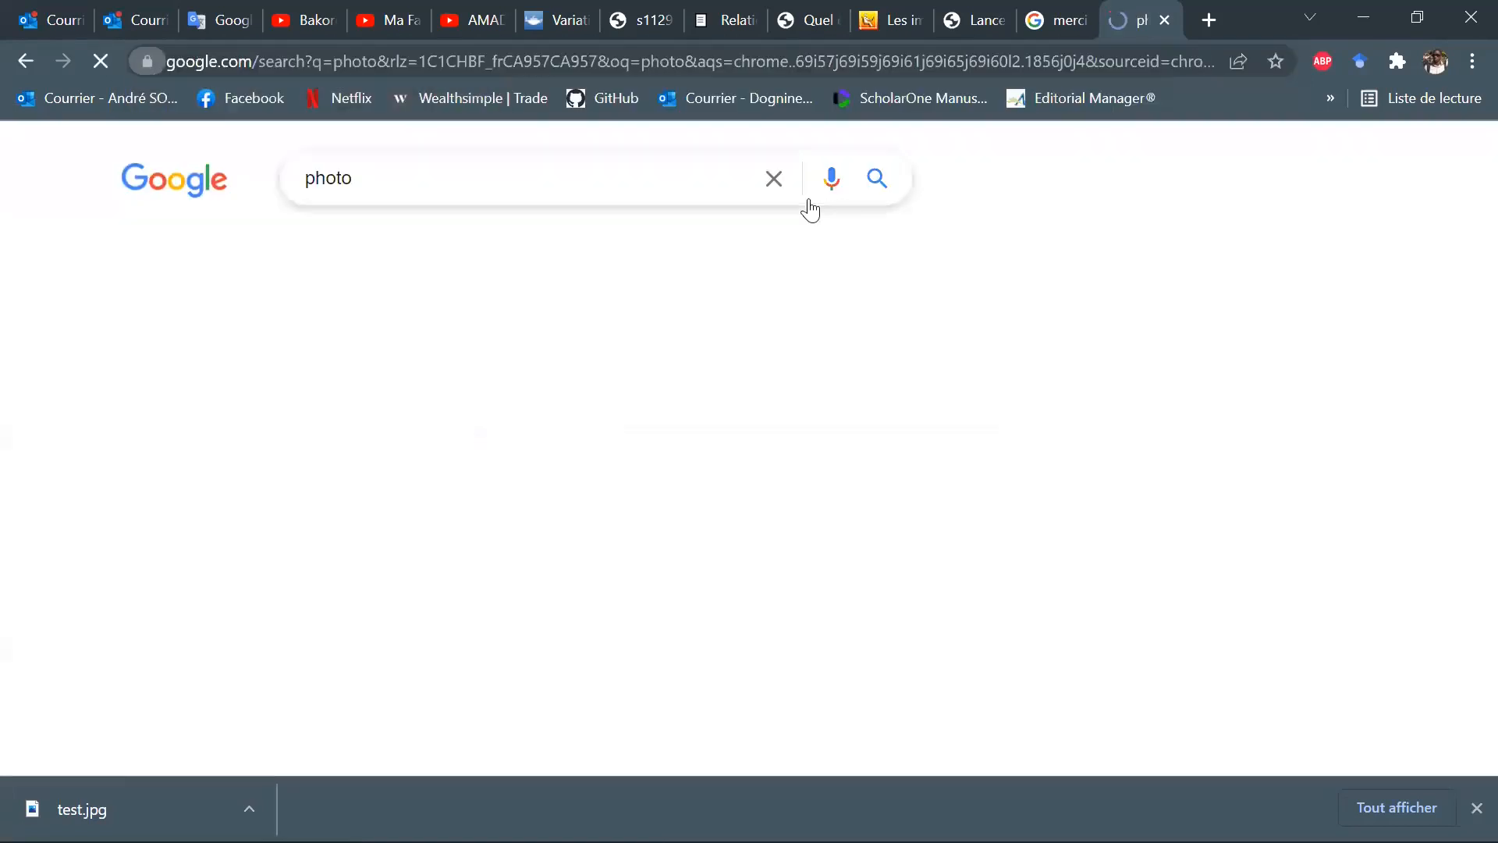
click(251, 252)
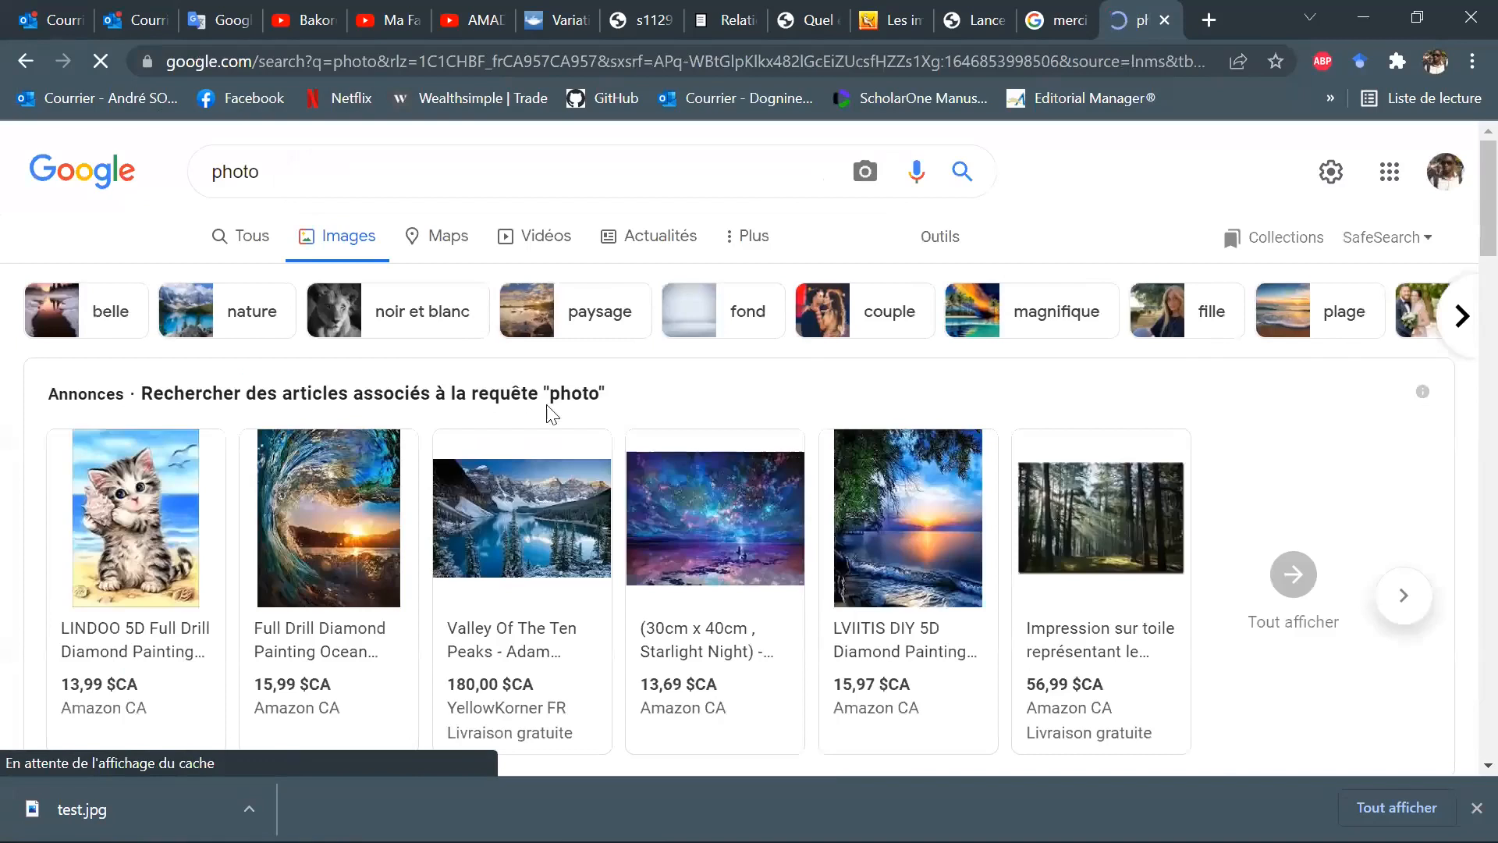
scroll(687, 451, down, 3)
scroll(687, 451, down, 3)
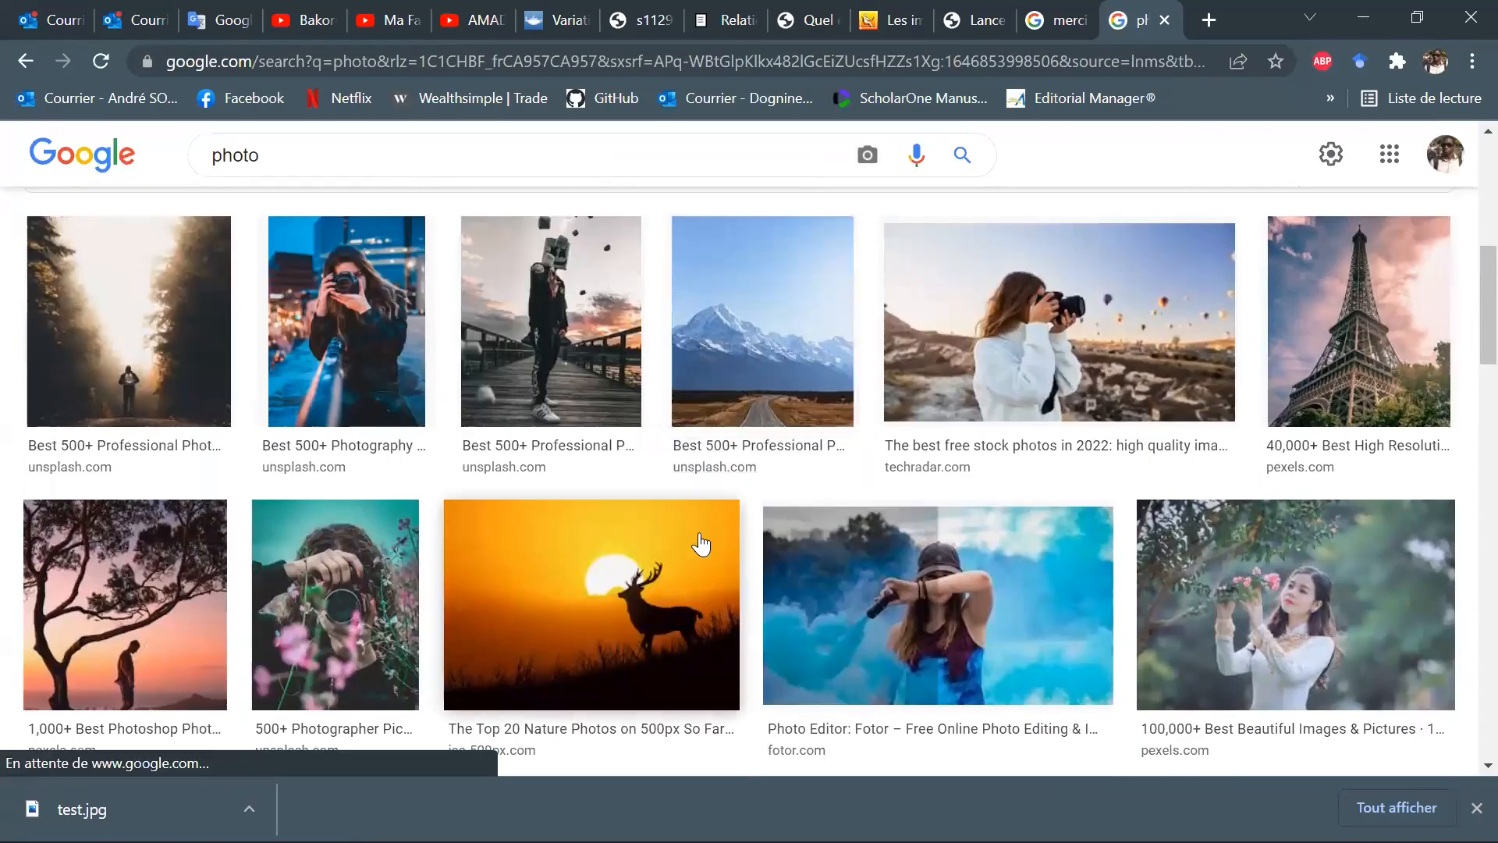
scroll(686, 550, down, 4)
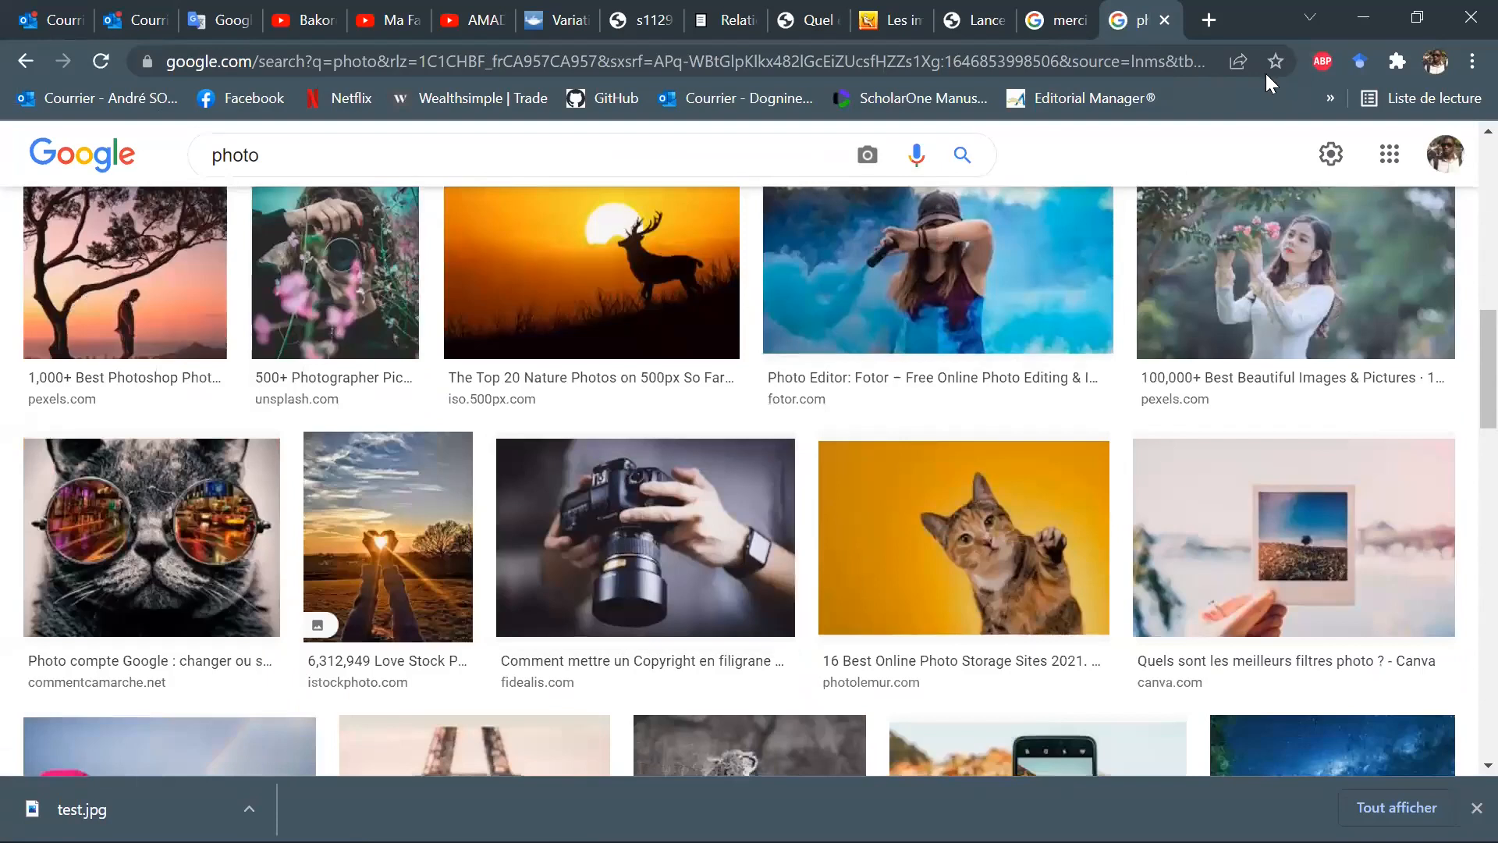
Open the bookmarked Unsplash site and search its free photos for "arbre".
click(1334, 97)
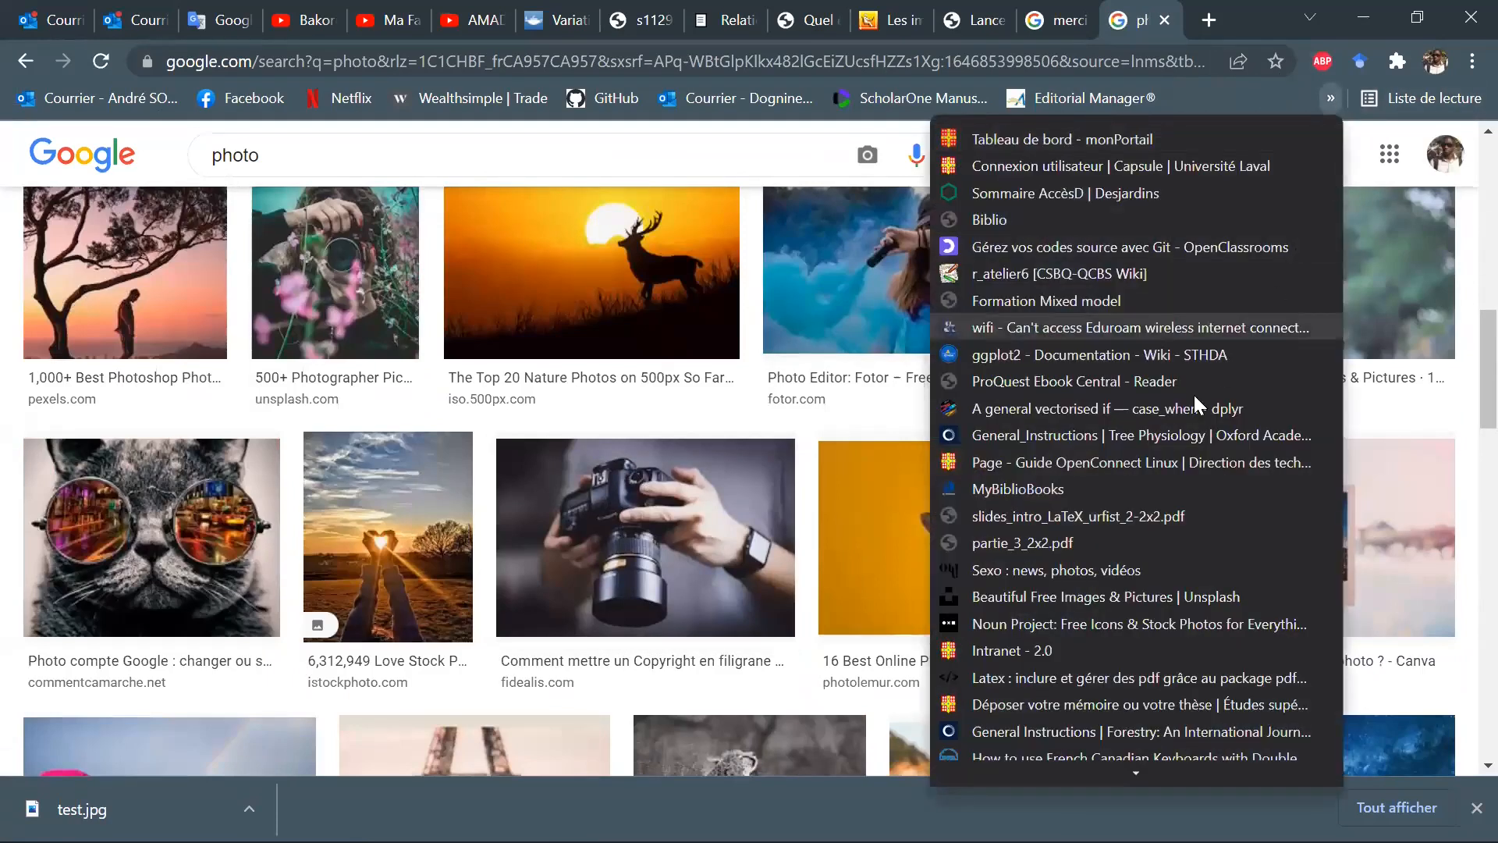
click(1184, 598)
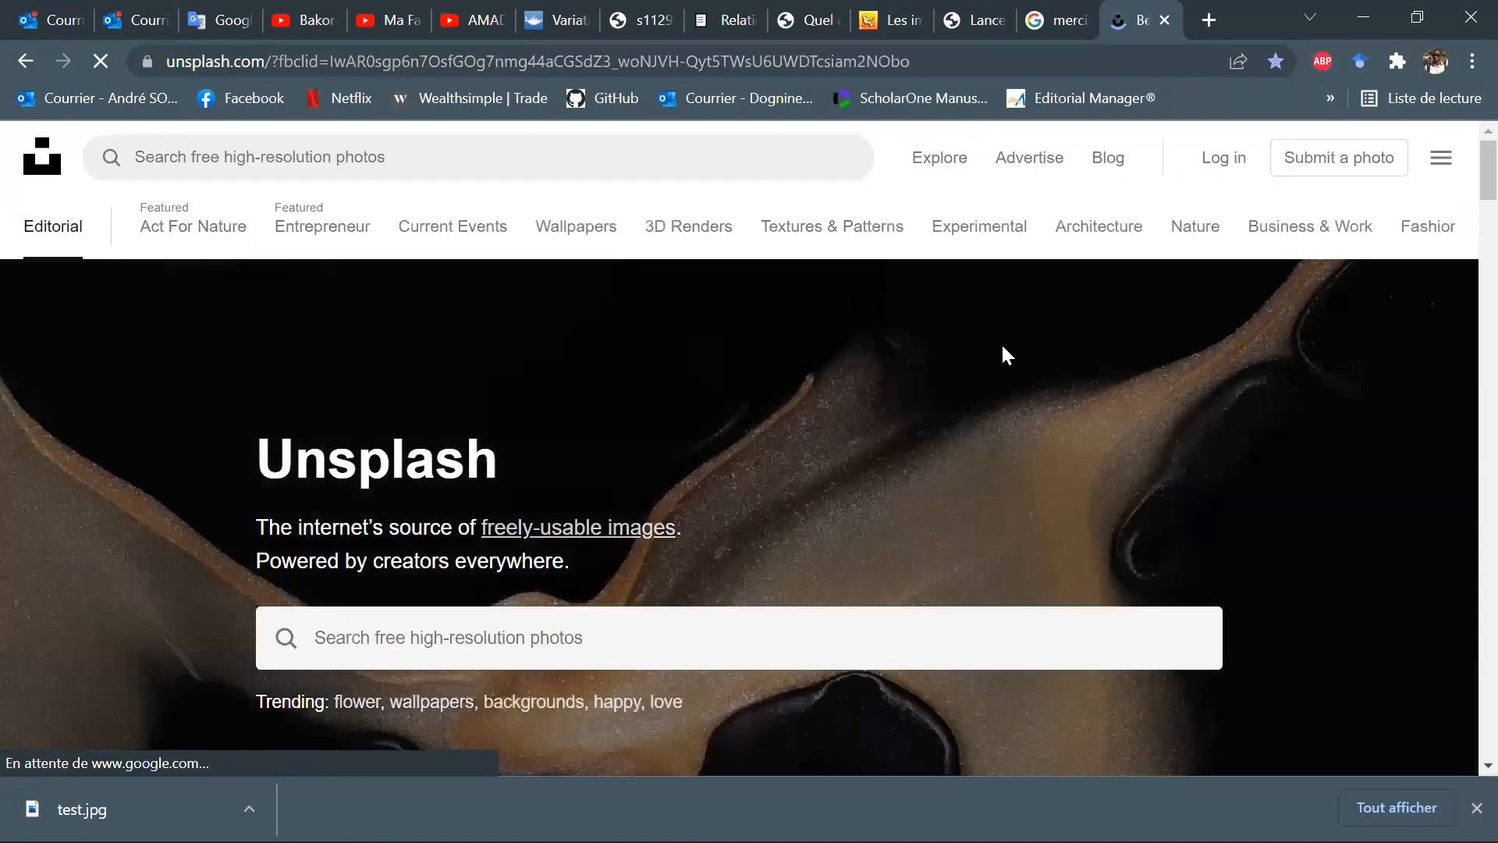
scroll(1063, 358, down, 3)
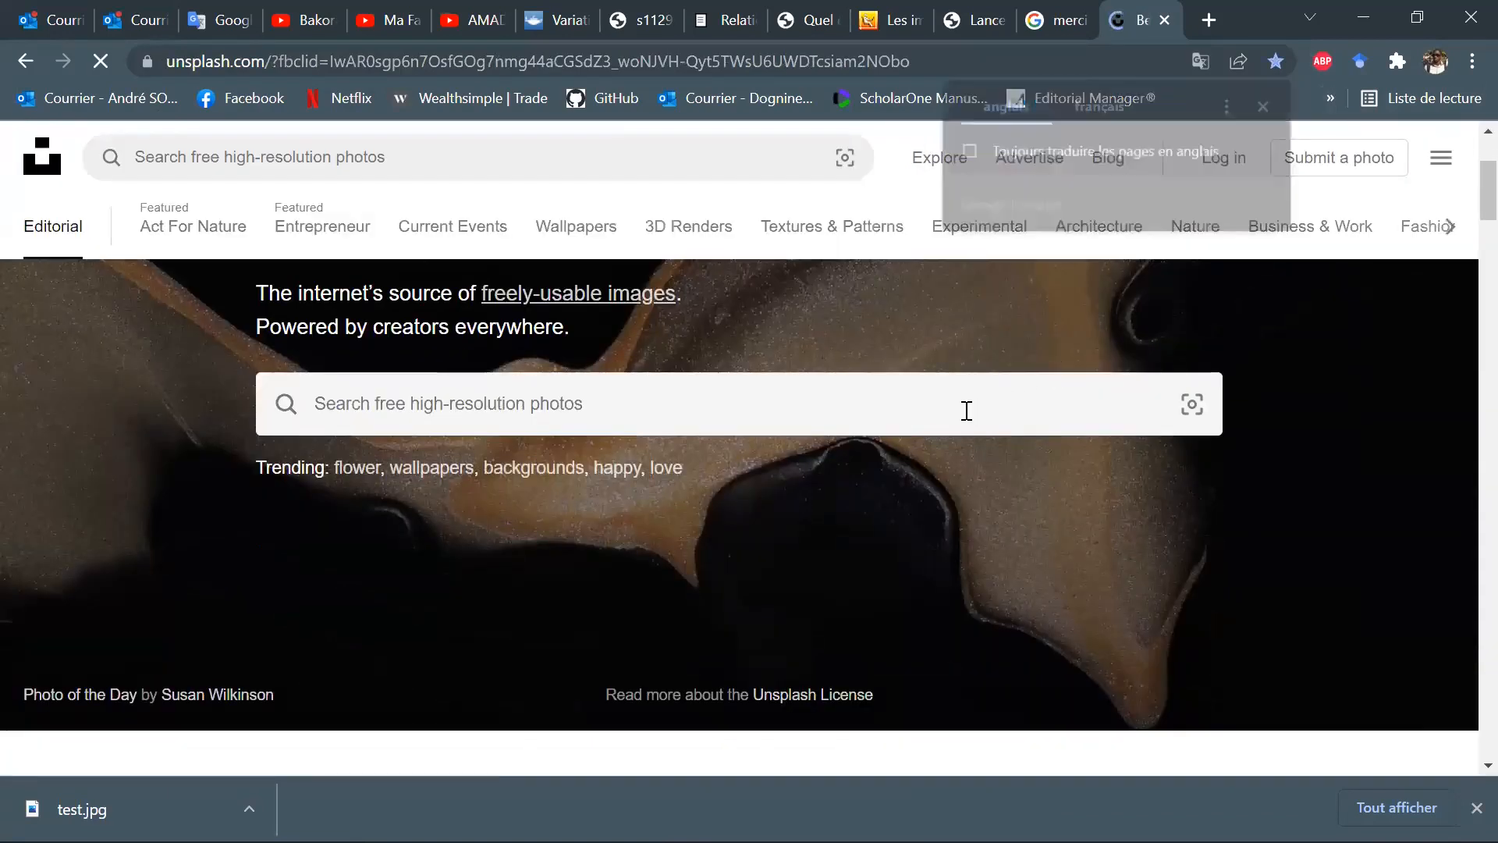
click(732, 396)
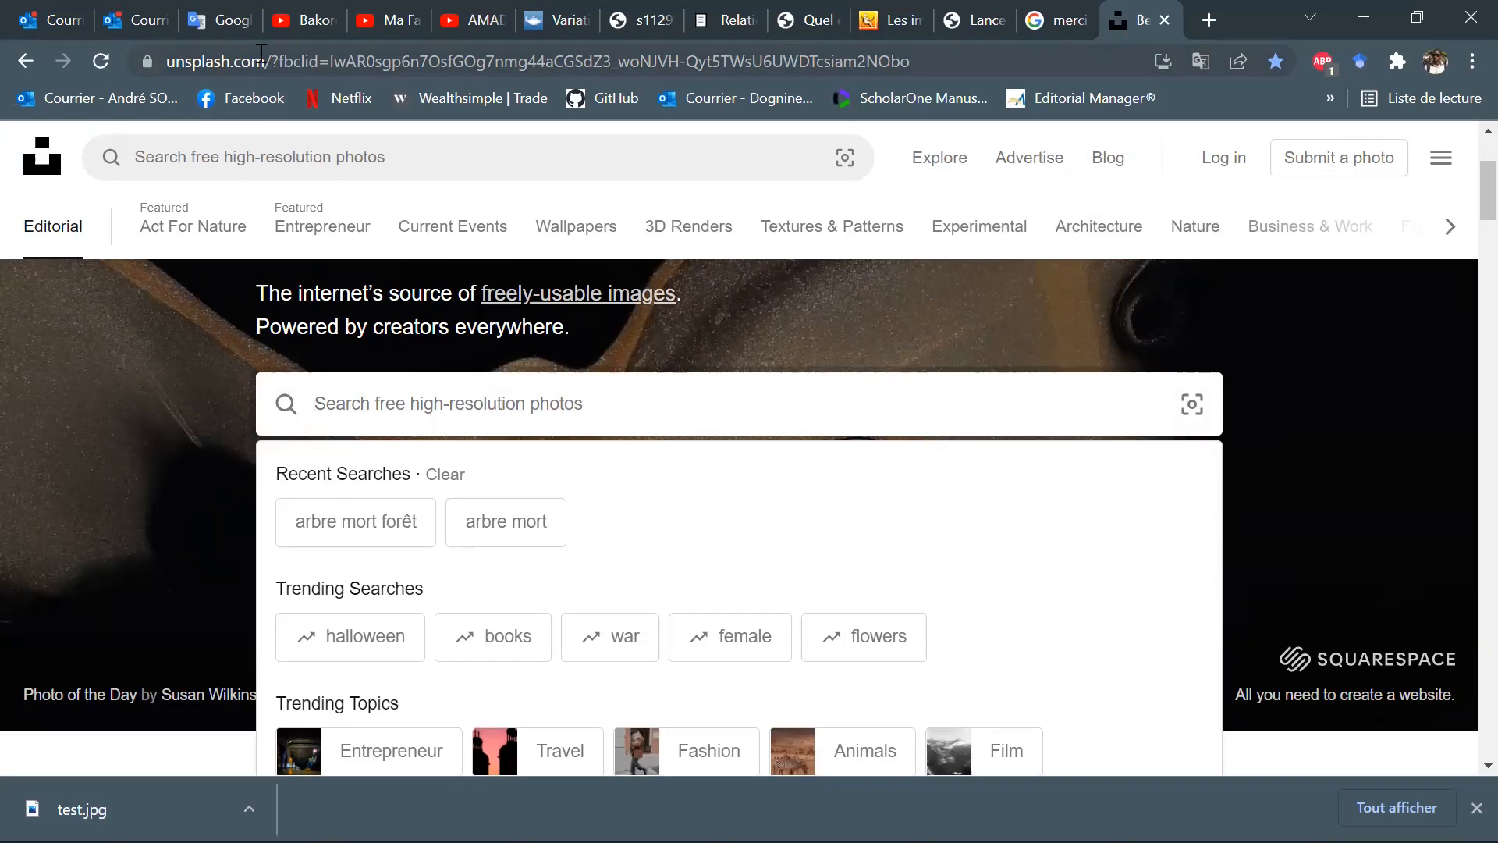
scroll(563, 440, down, 3)
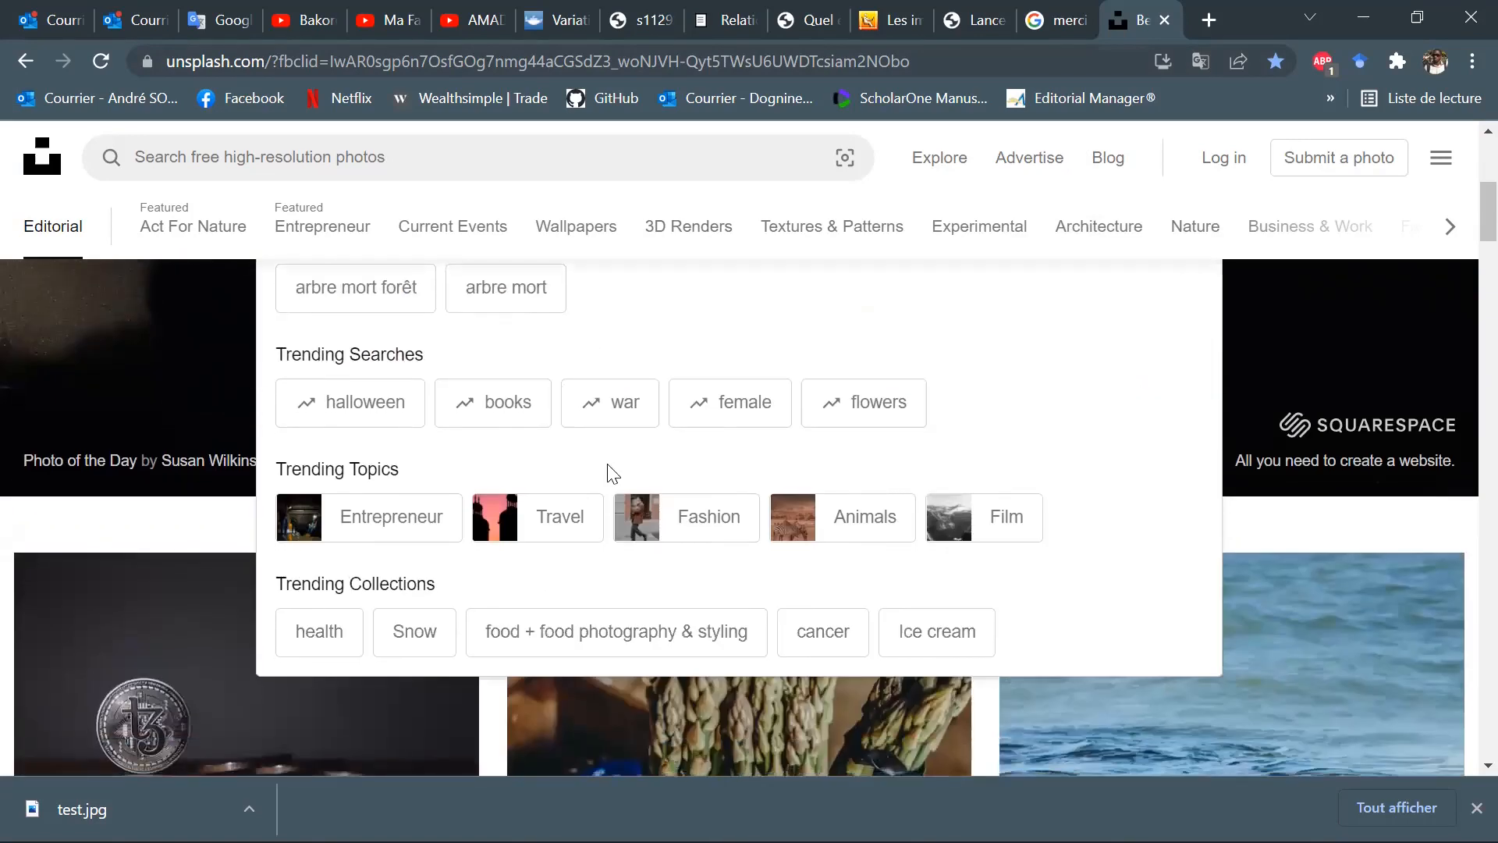
scroll(686, 478, up, 3)
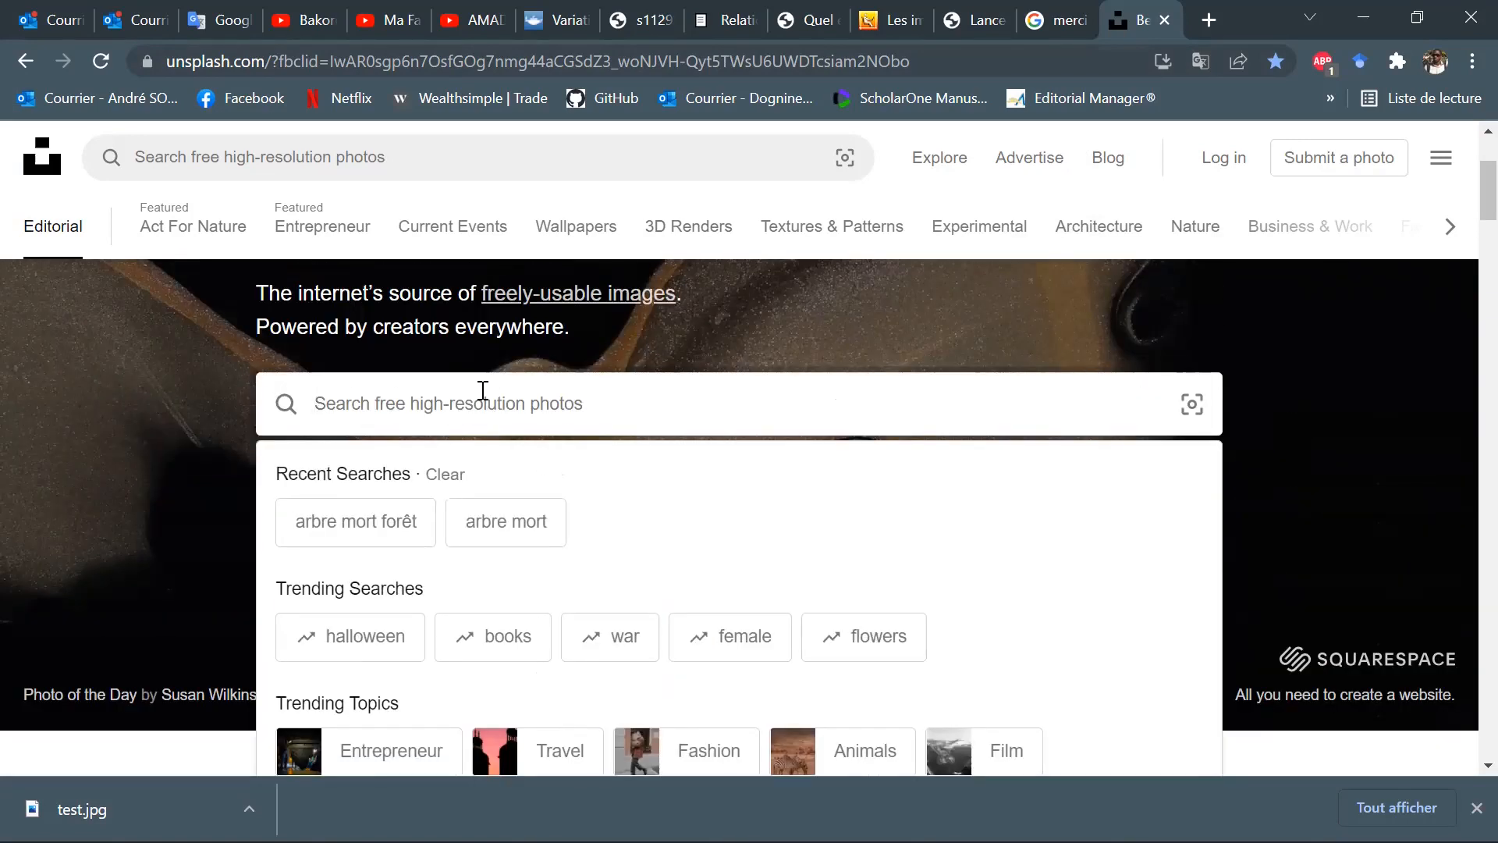
text(arbre)
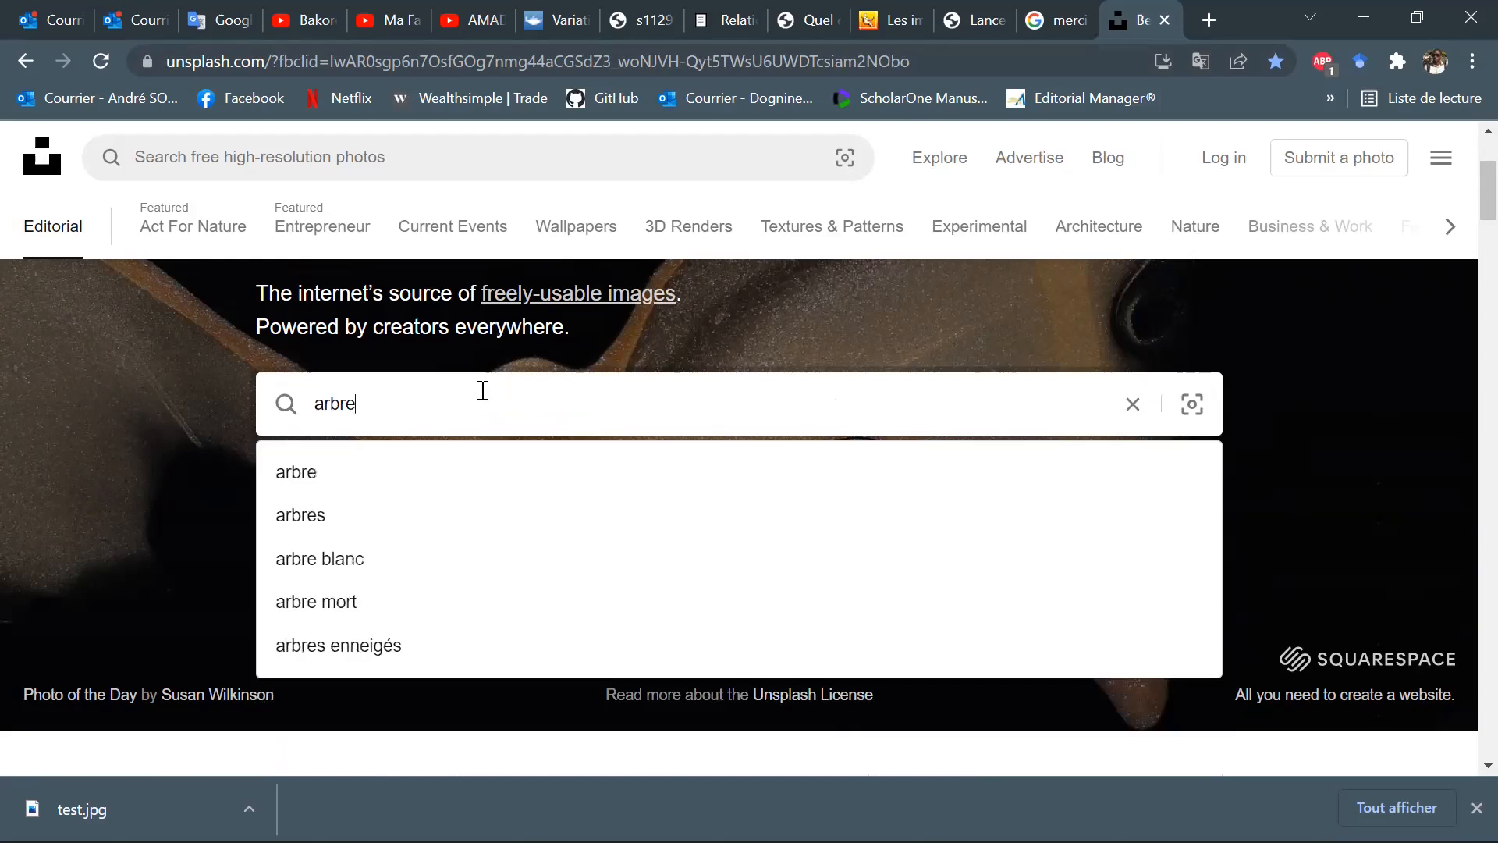
key(Return)
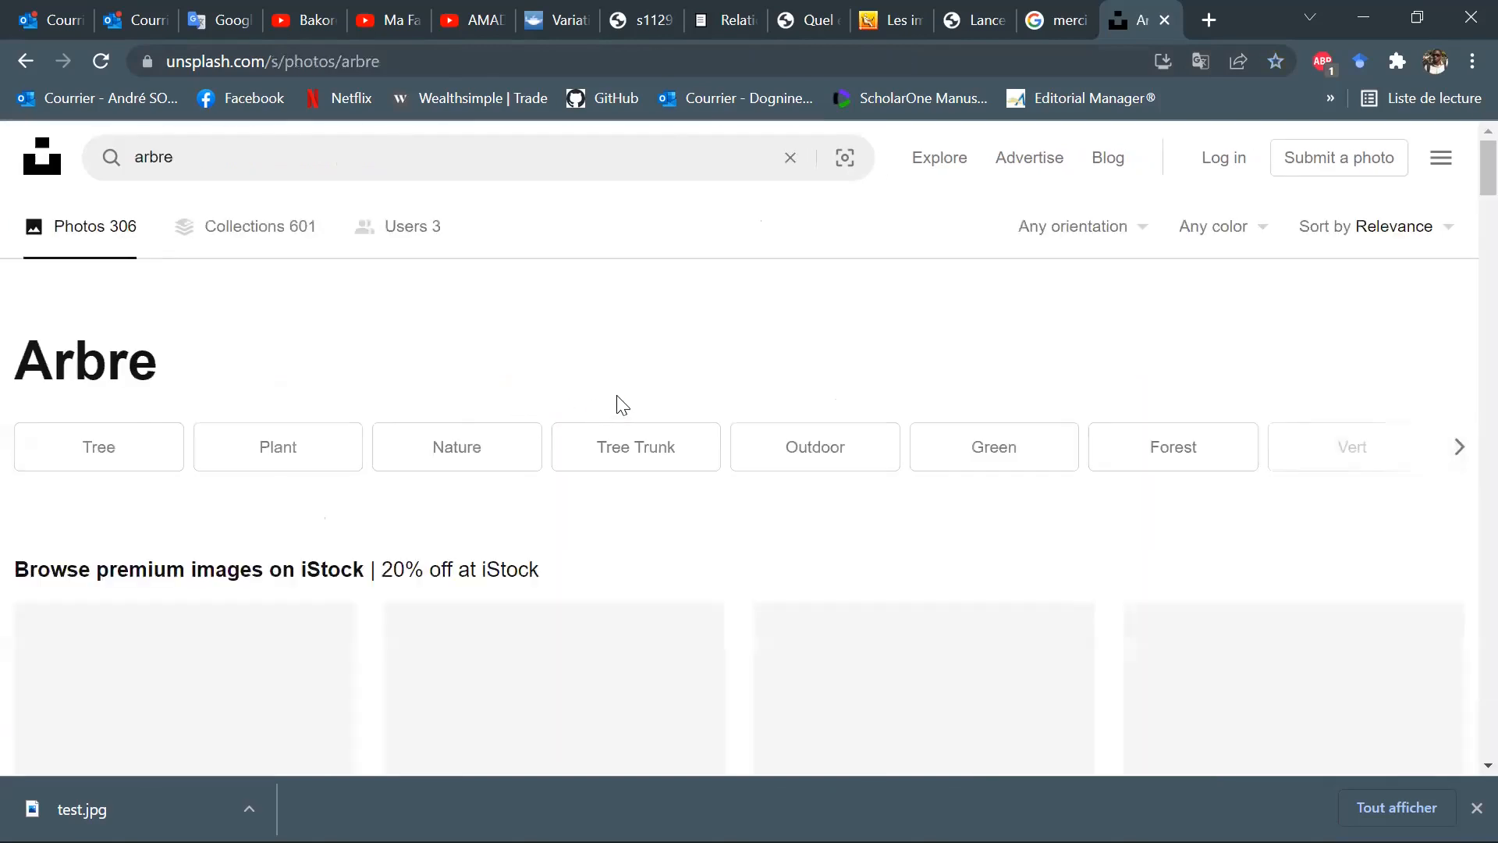
Examine the "arbre" photo results down to the end of the page, looking for a free tree photo outside the iStock sections.
scroll(652, 398, down, 3)
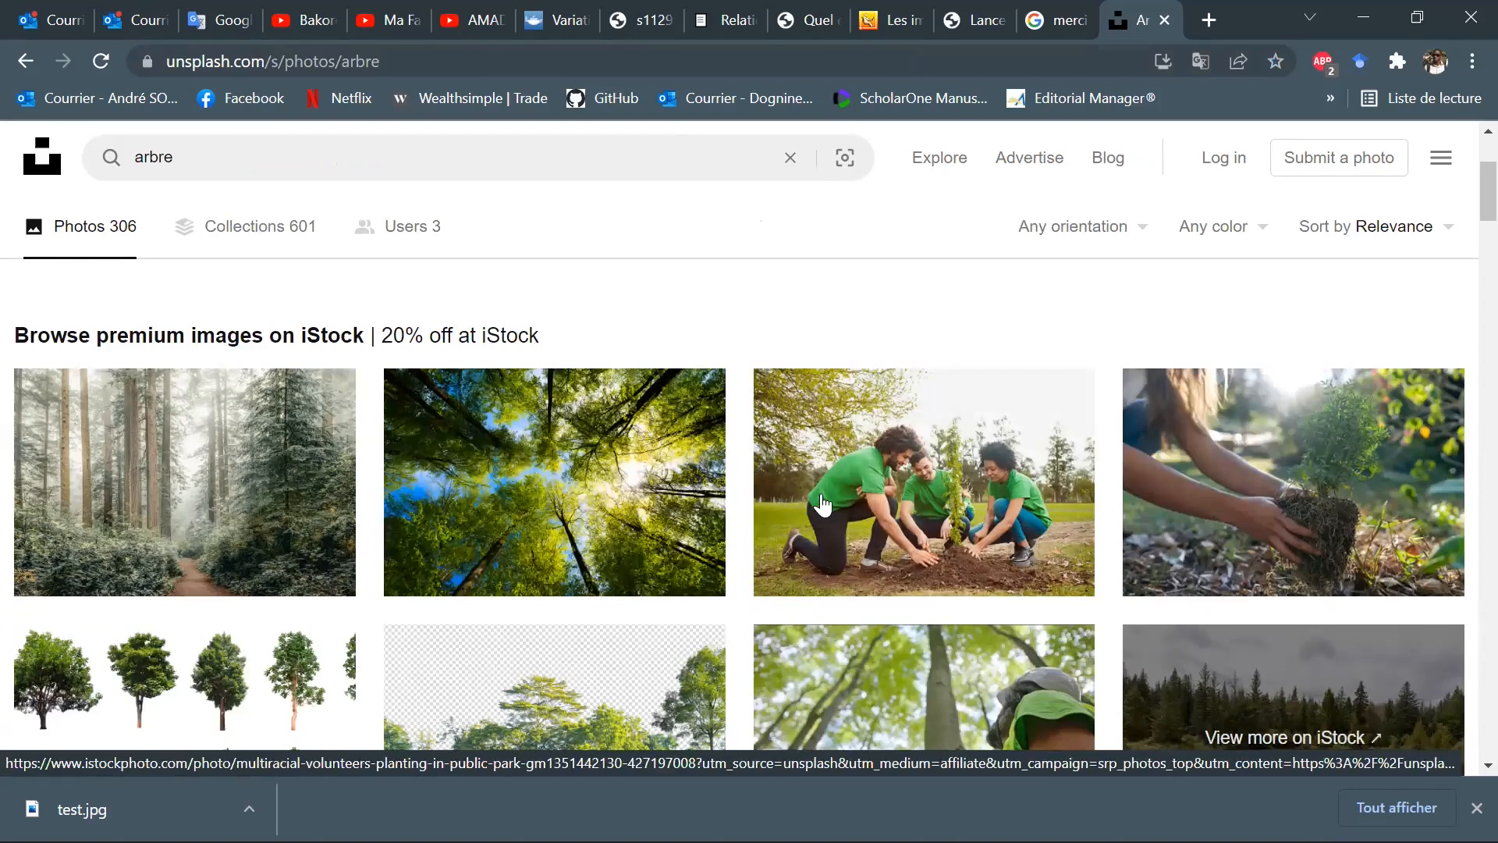
scroll(734, 512, down, 2)
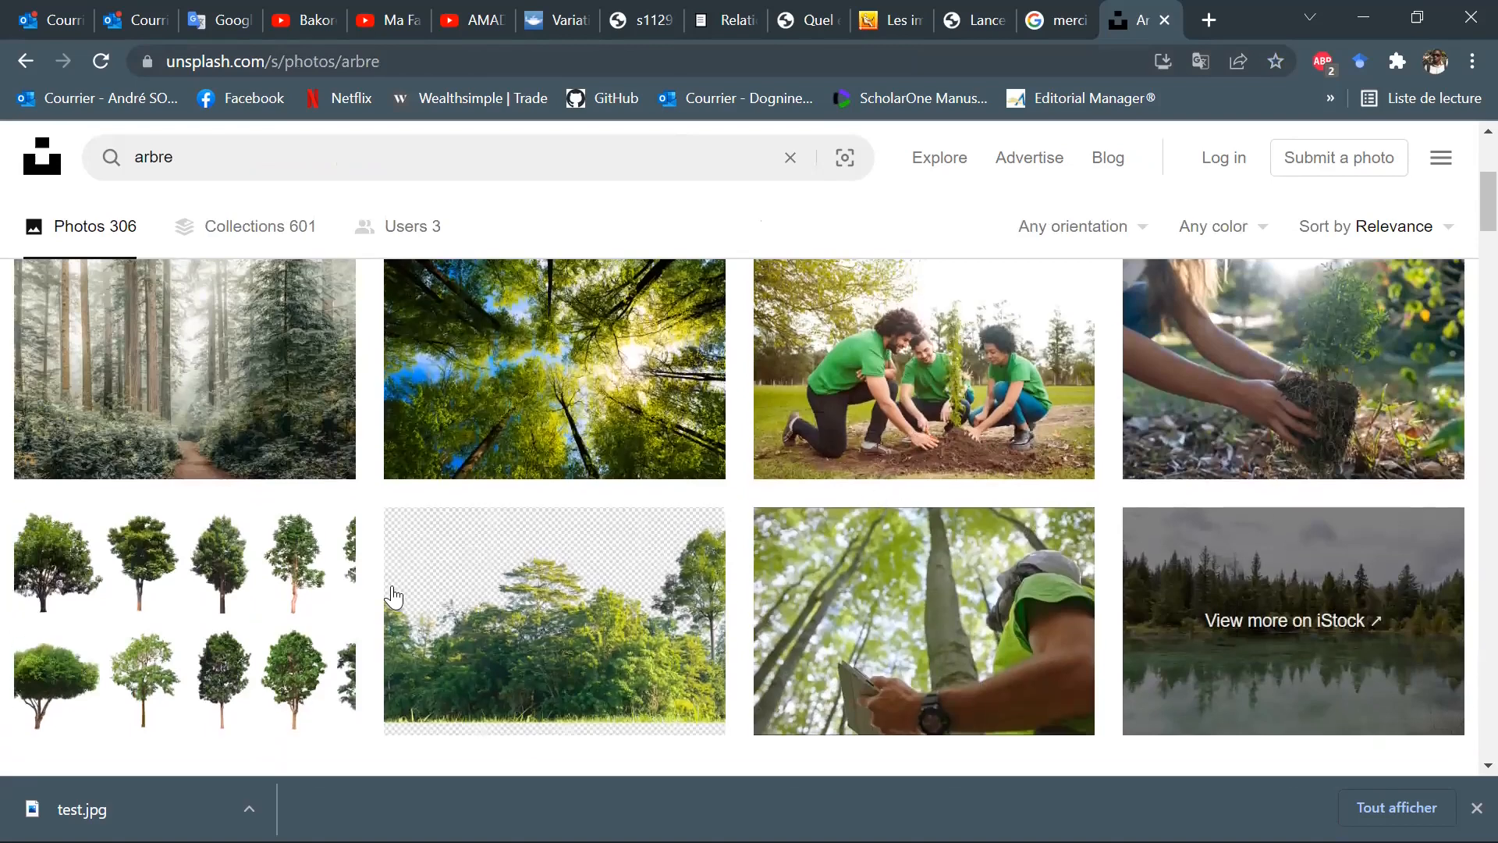
scroll(359, 577, down, 2)
scroll(664, 558, up, 5)
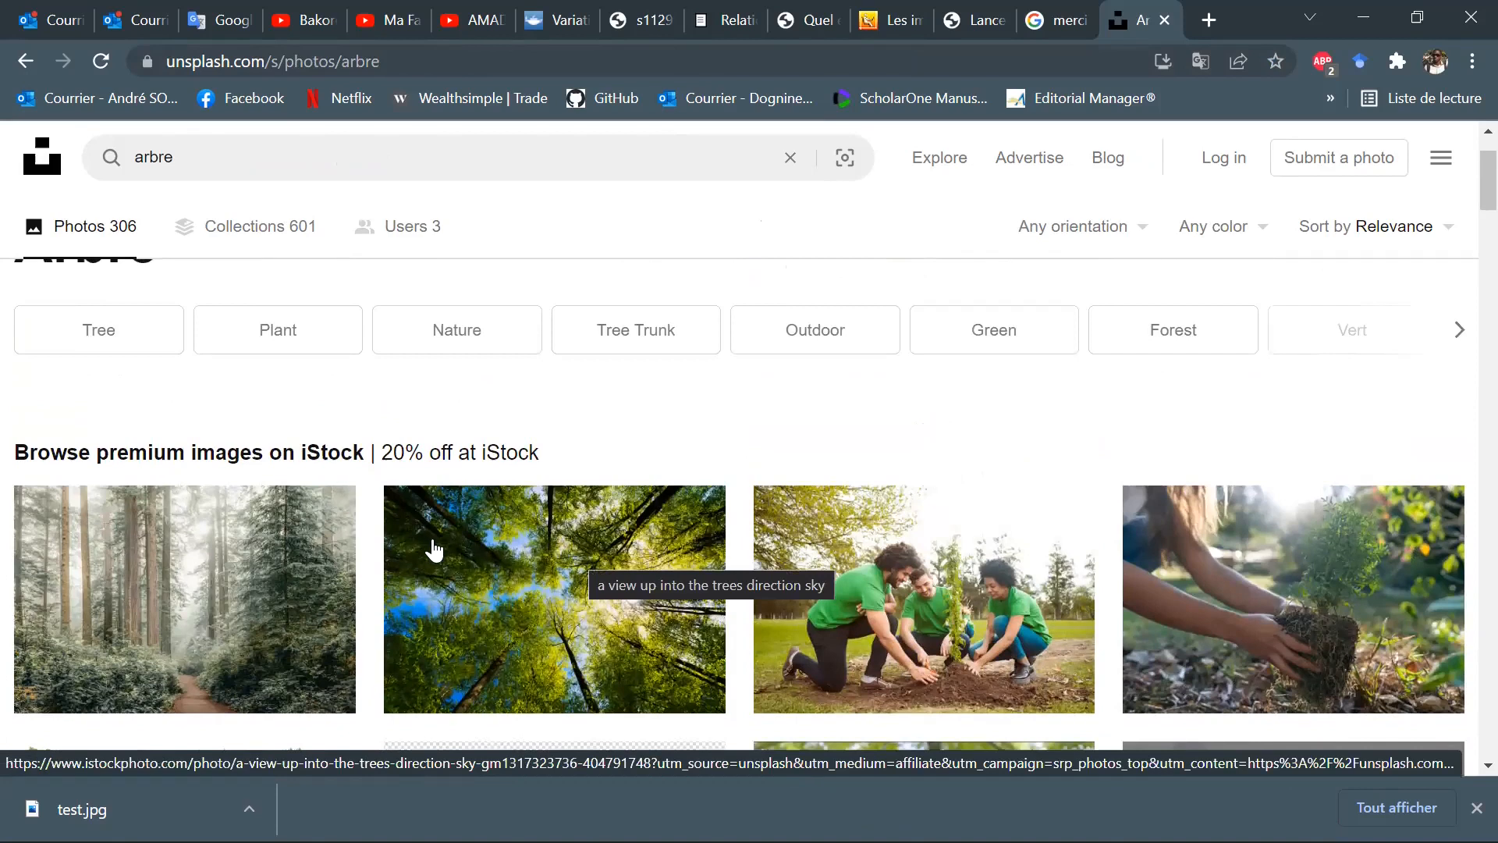
scroll(539, 539, up, 2)
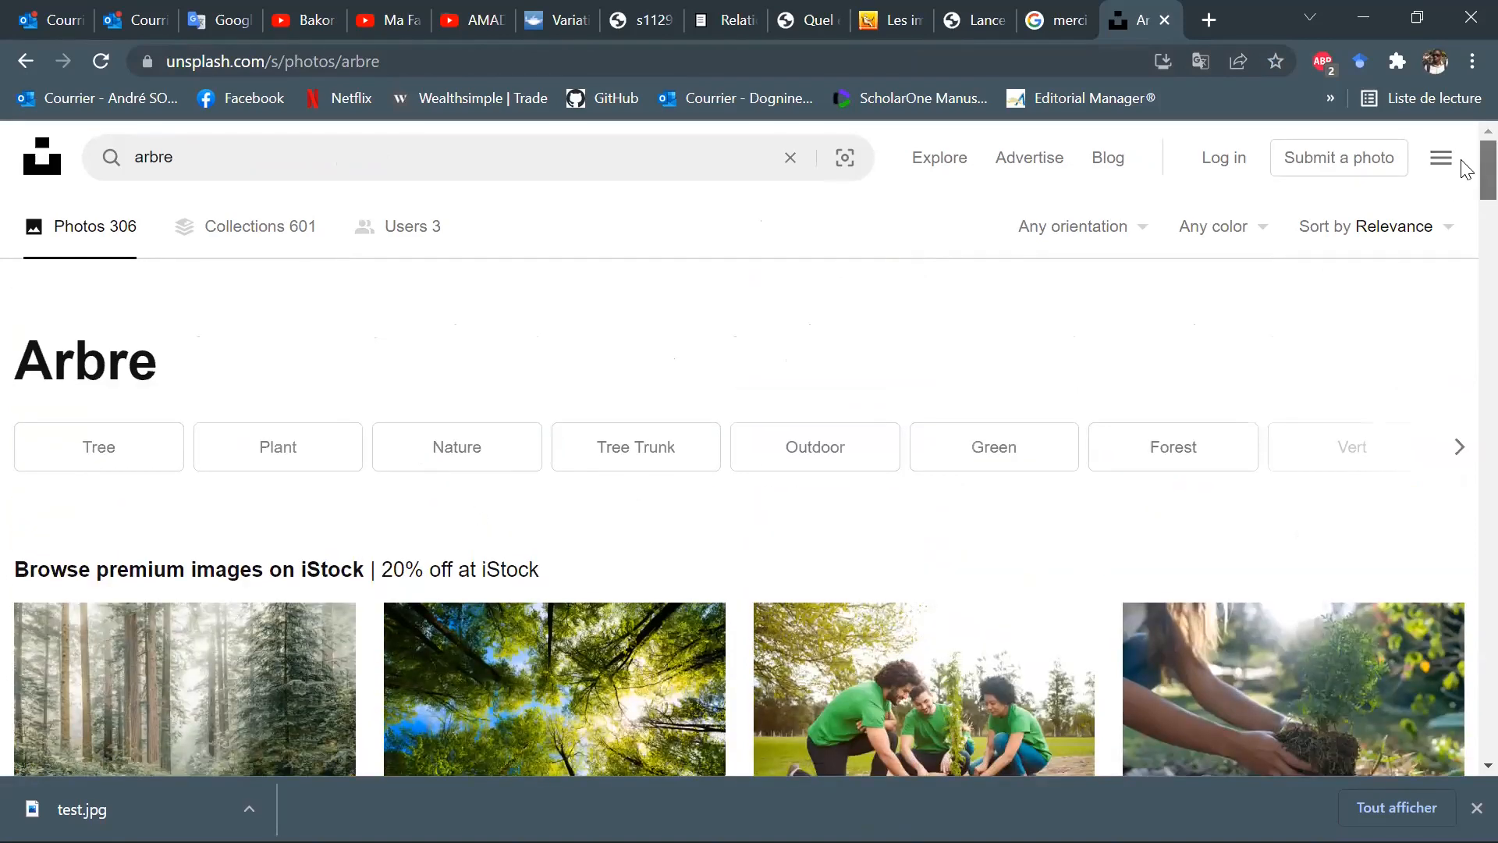
drag(1467, 170, 1467, 747)
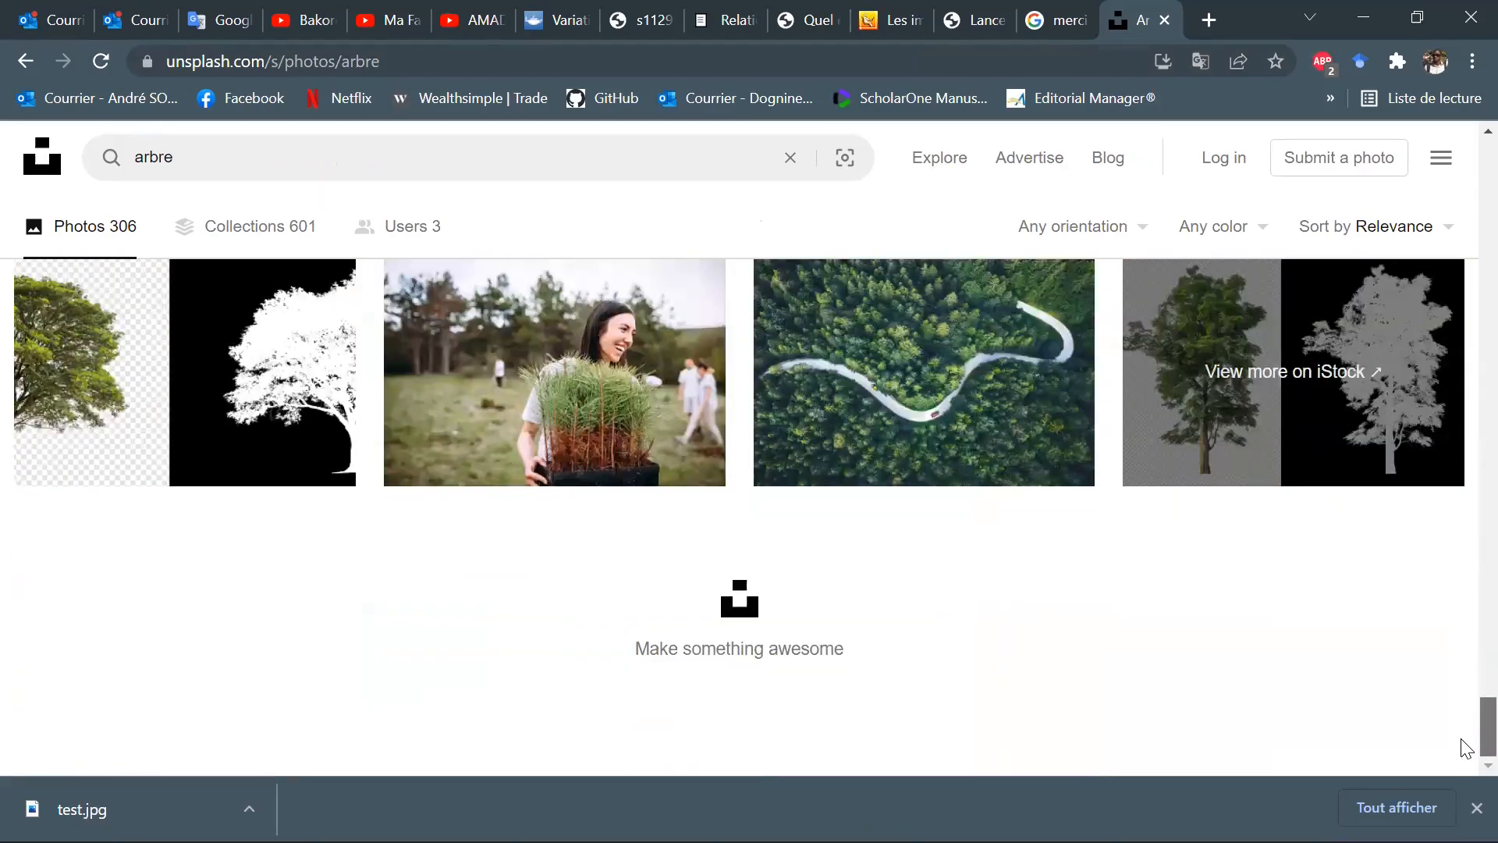
scroll(1465, 716, up, 3)
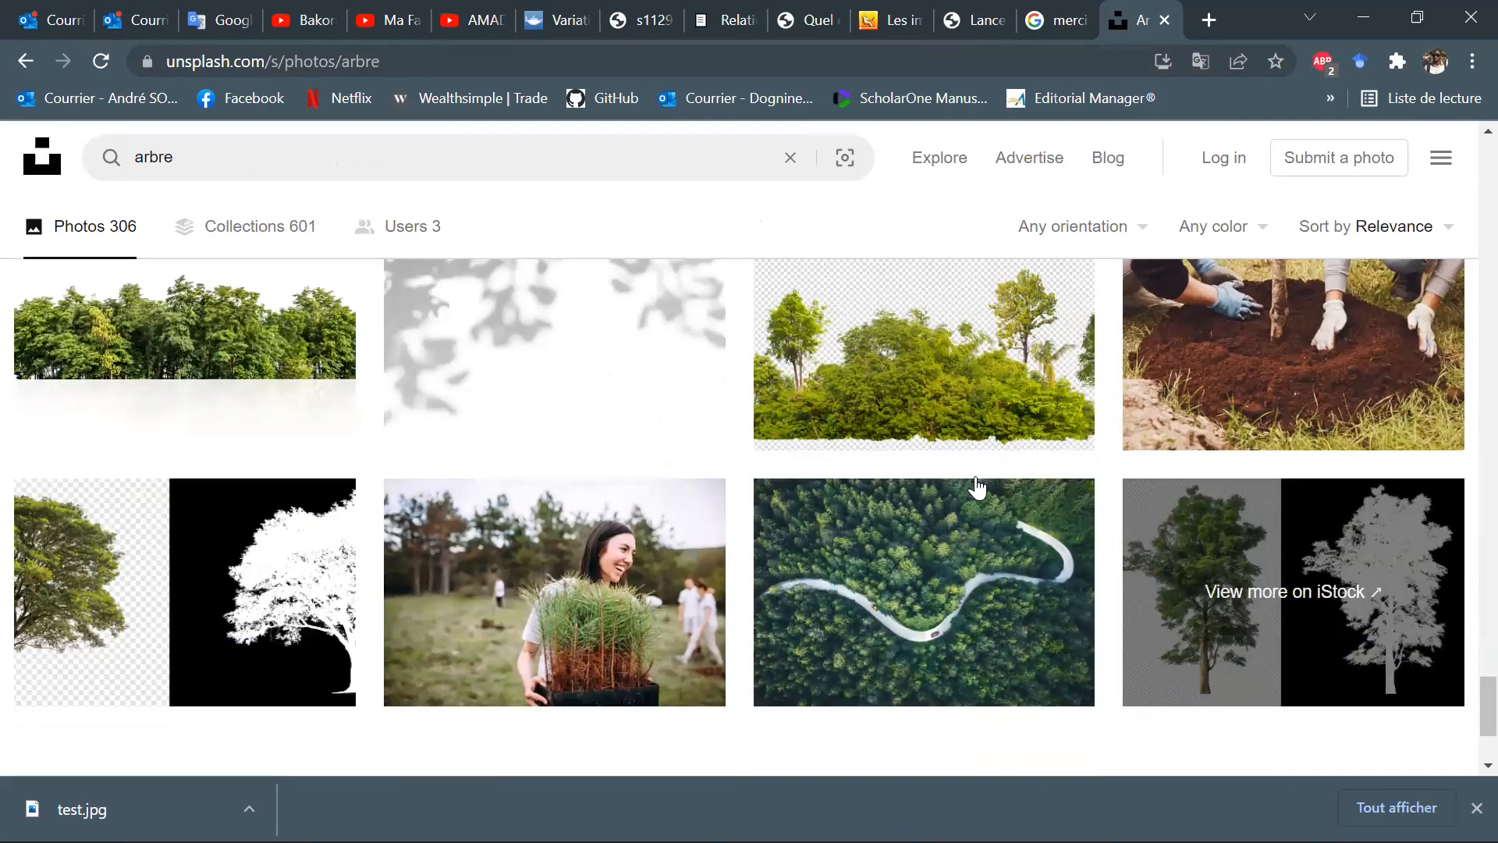
scroll(978, 484, down, 3)
scroll(995, 510, up, 7)
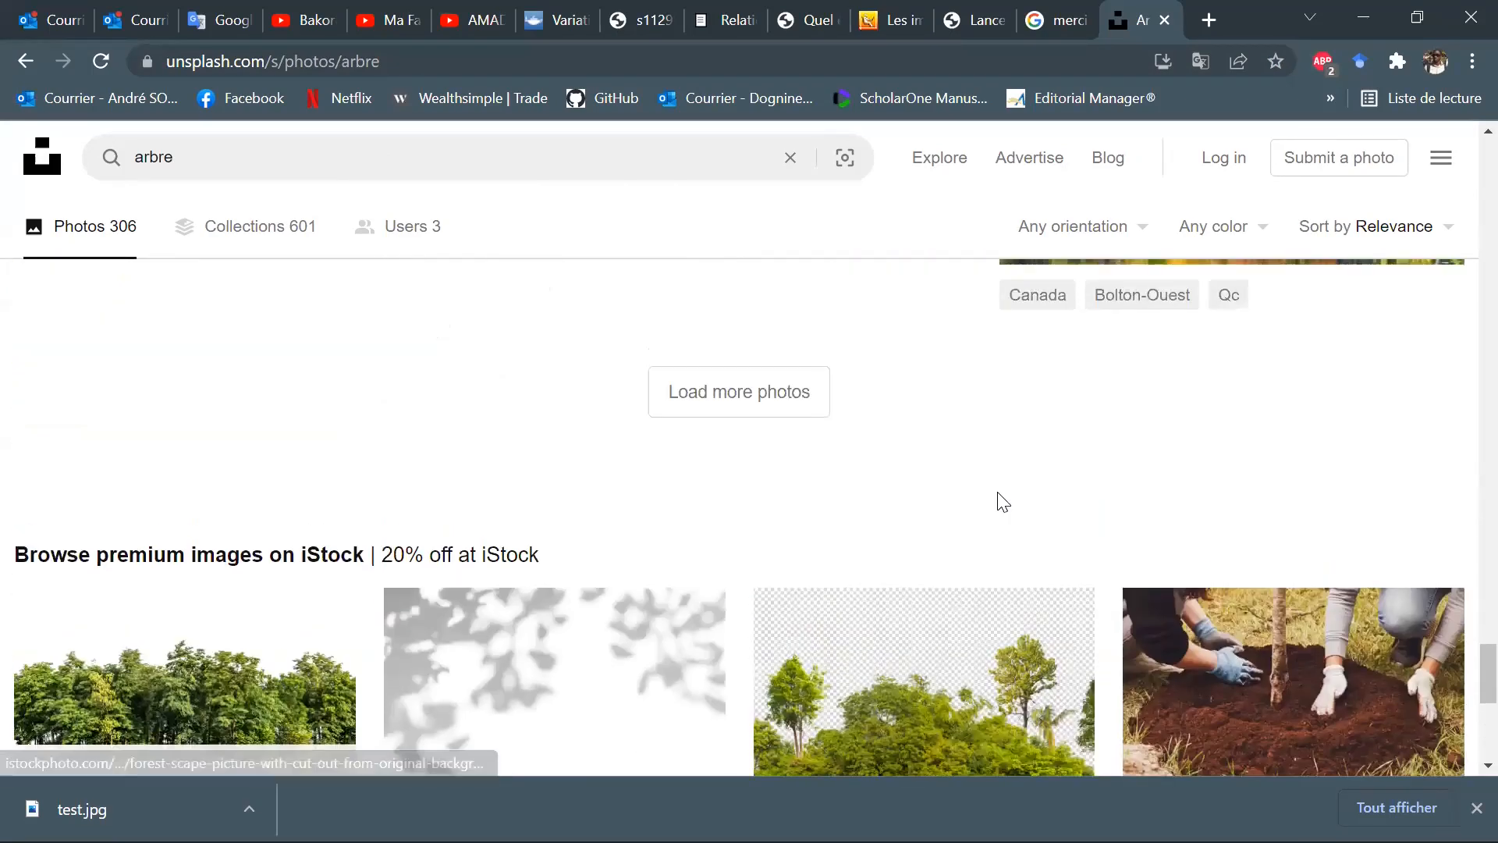
scroll(1001, 500, up, 1)
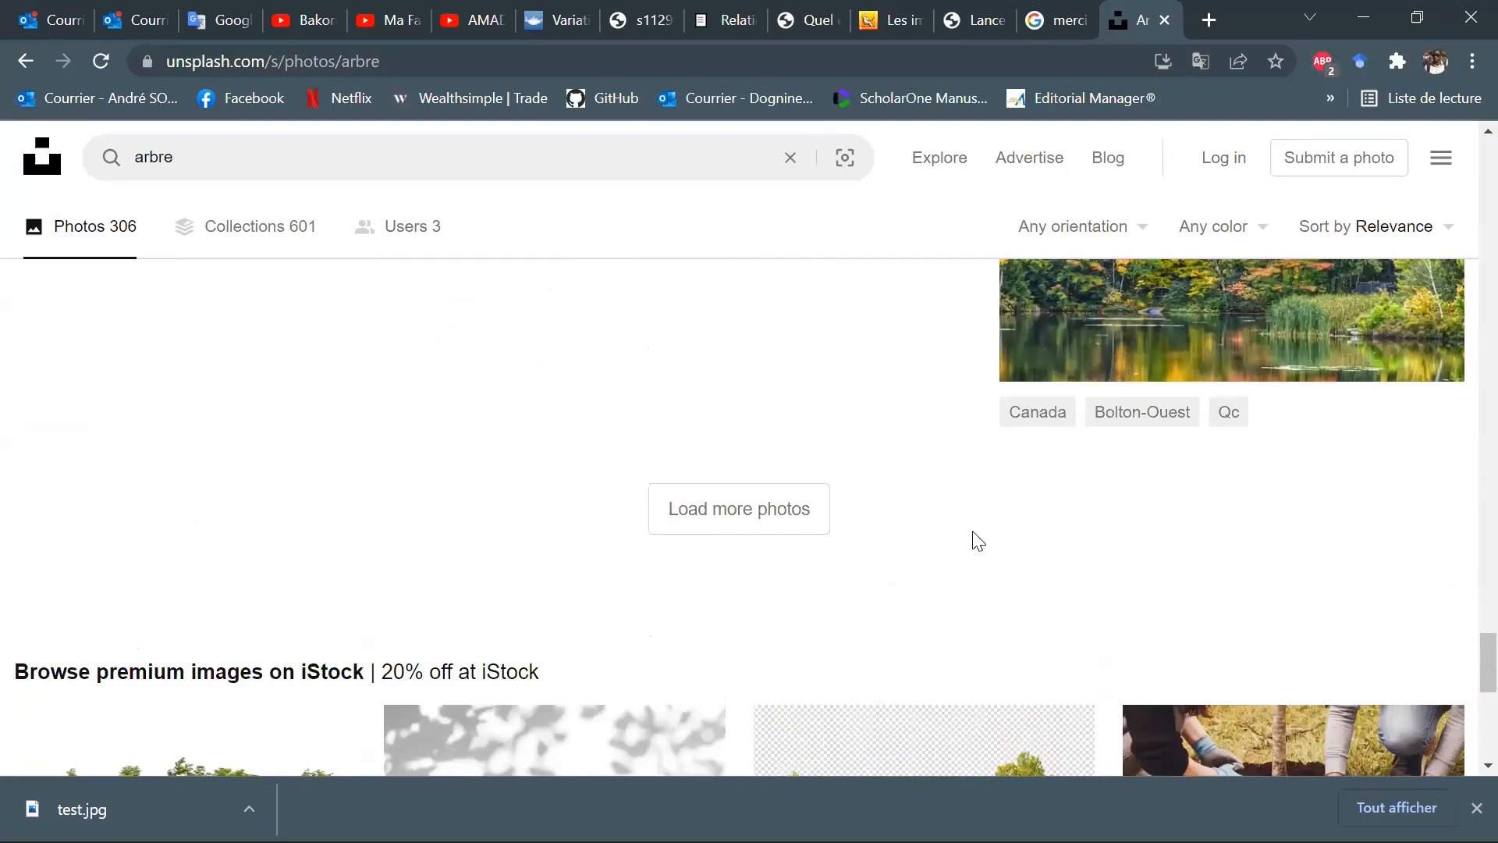
Download the free photo of colourful autumn trees beside a lake as a JPEG into the Bureau folder.
click(1274, 306)
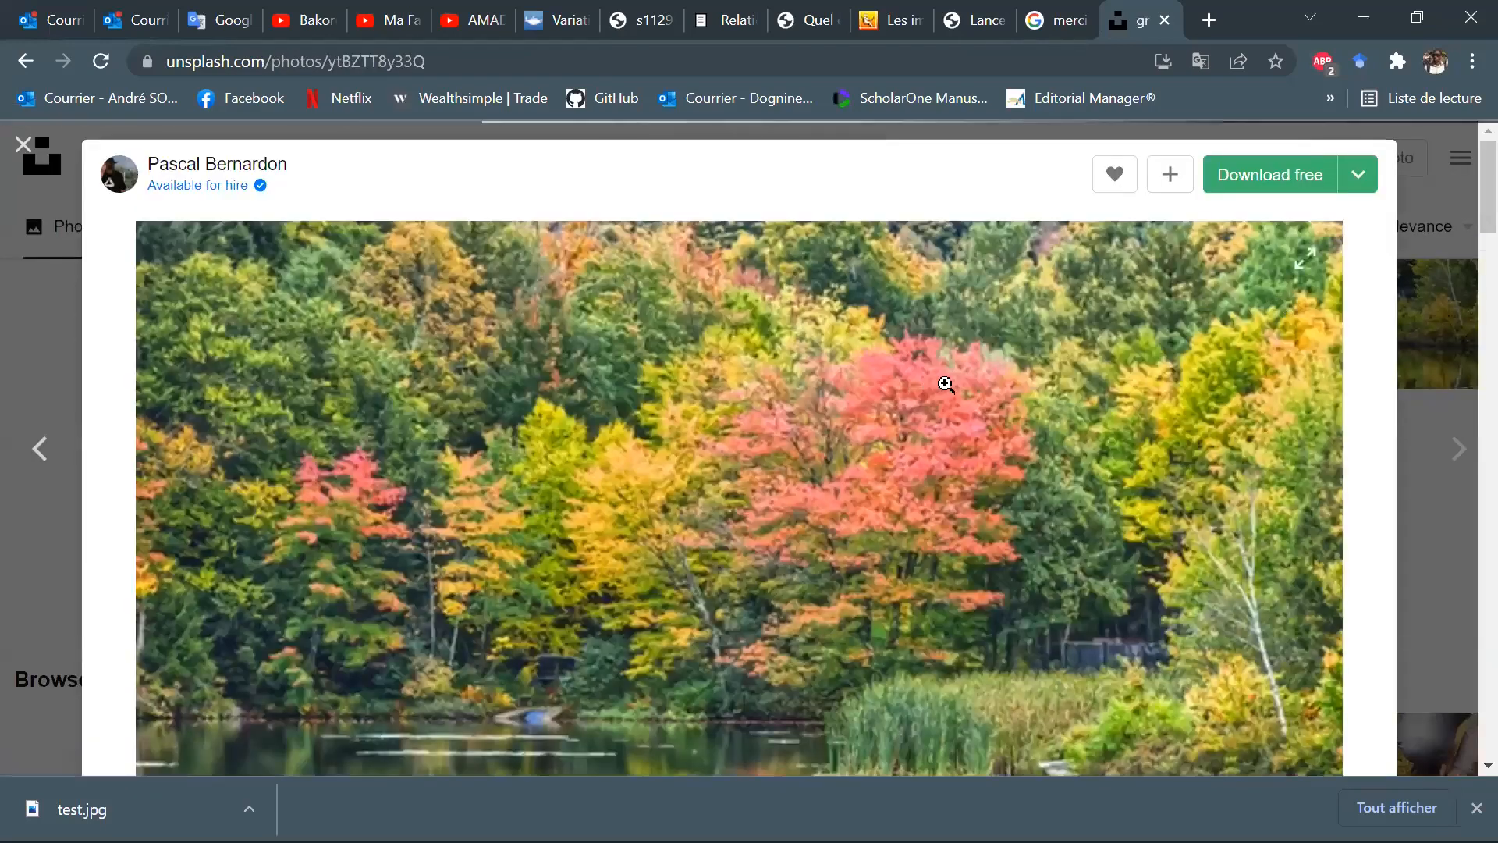
scroll(993, 383, down, 3)
scroll(992, 383, up, 3)
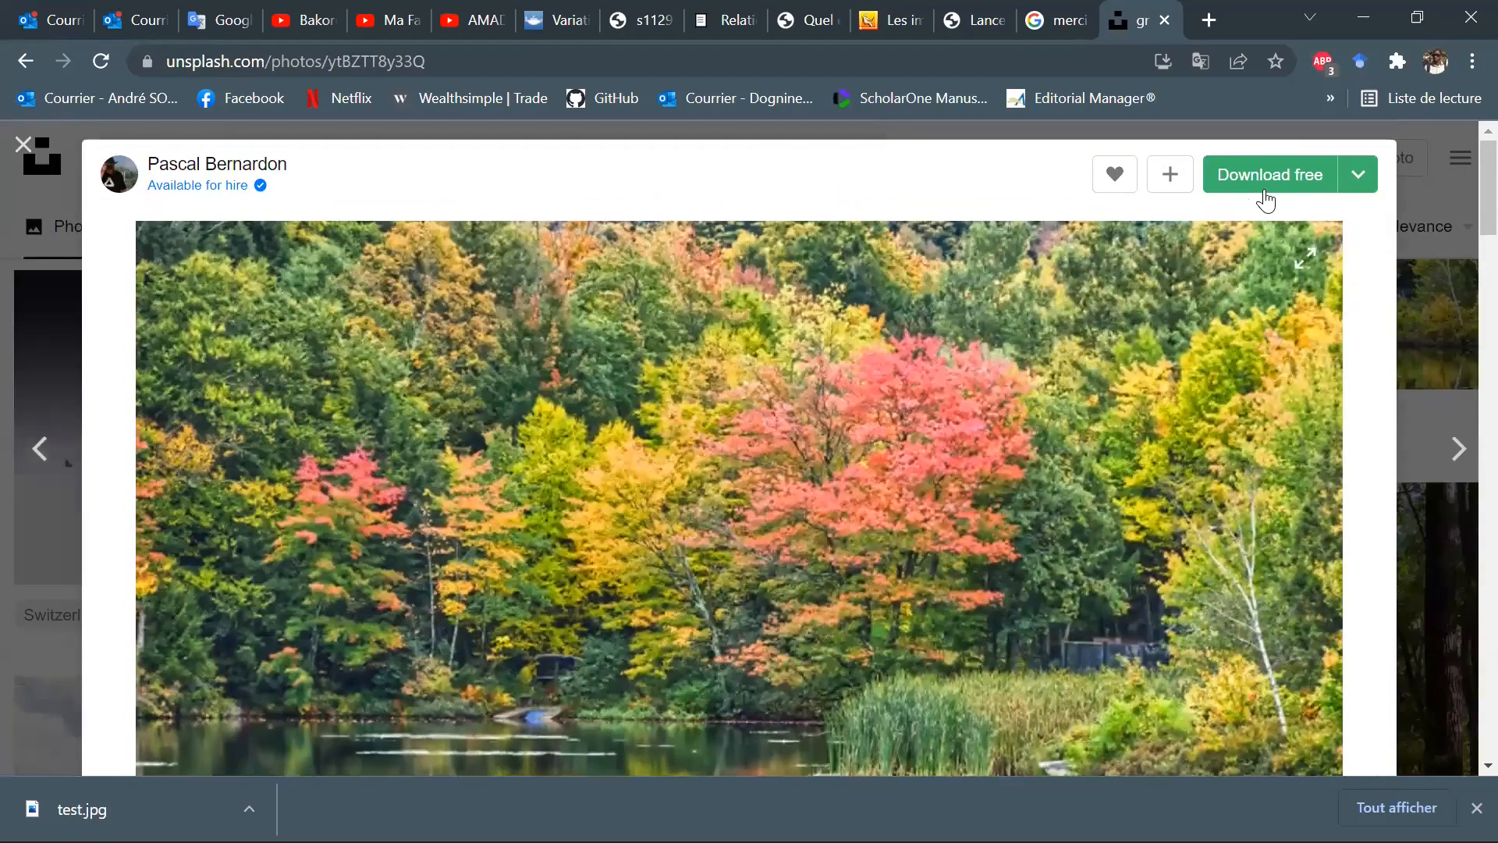
click(1272, 181)
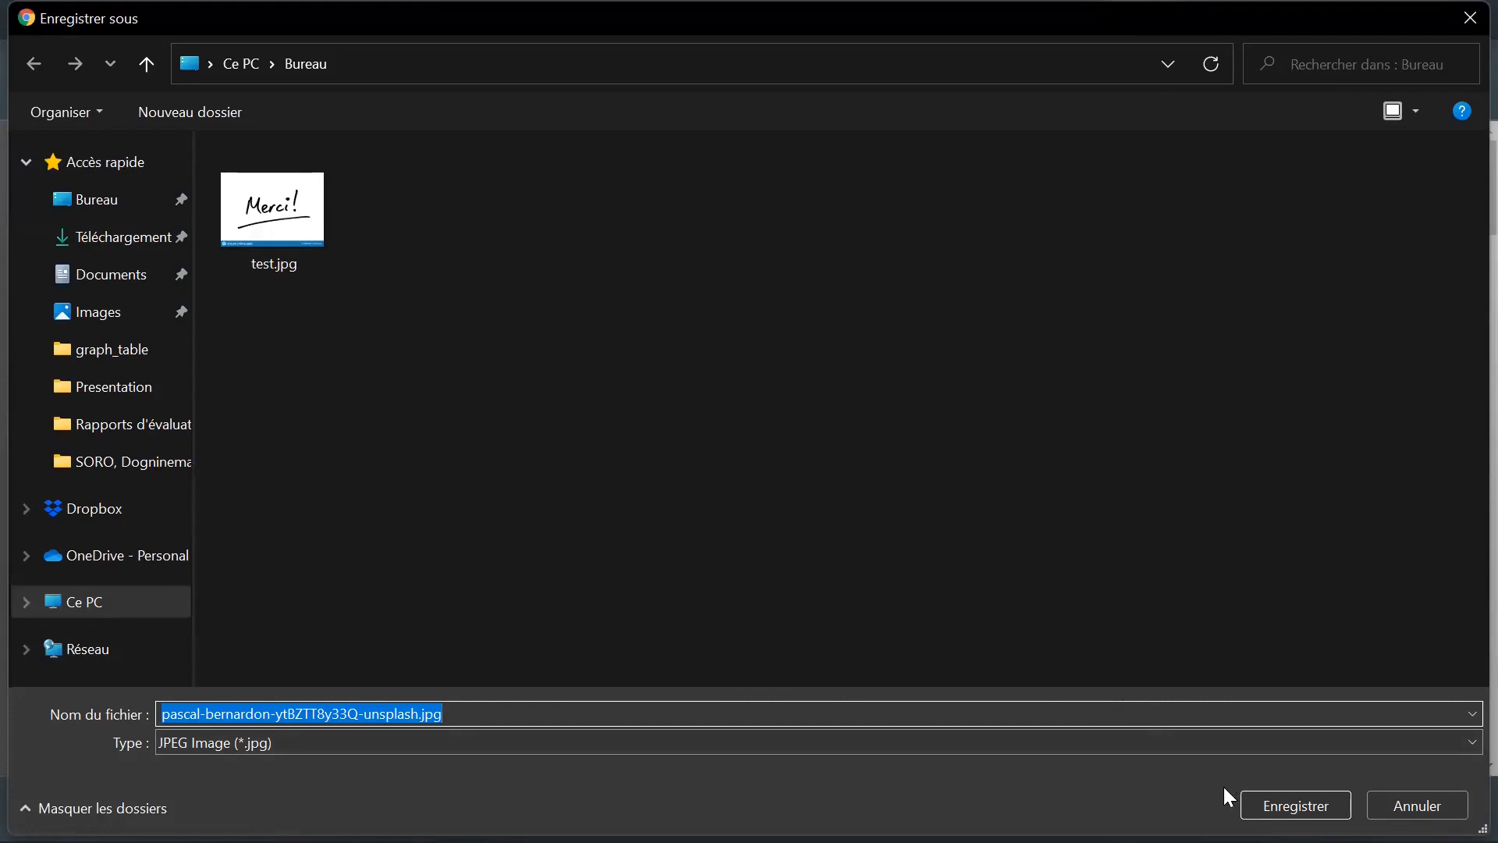
click(1296, 806)
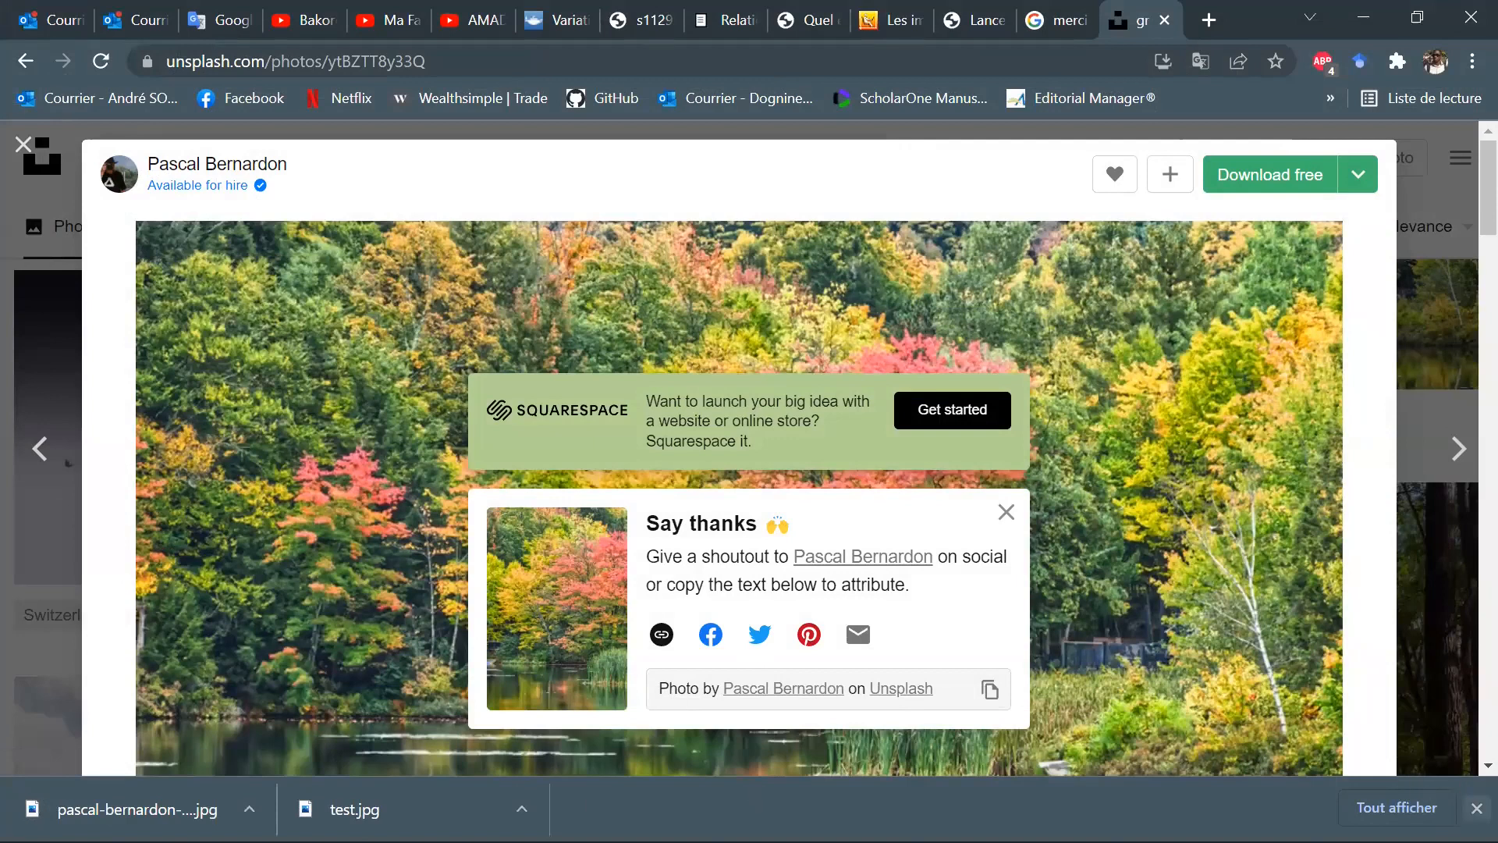
click(1476, 808)
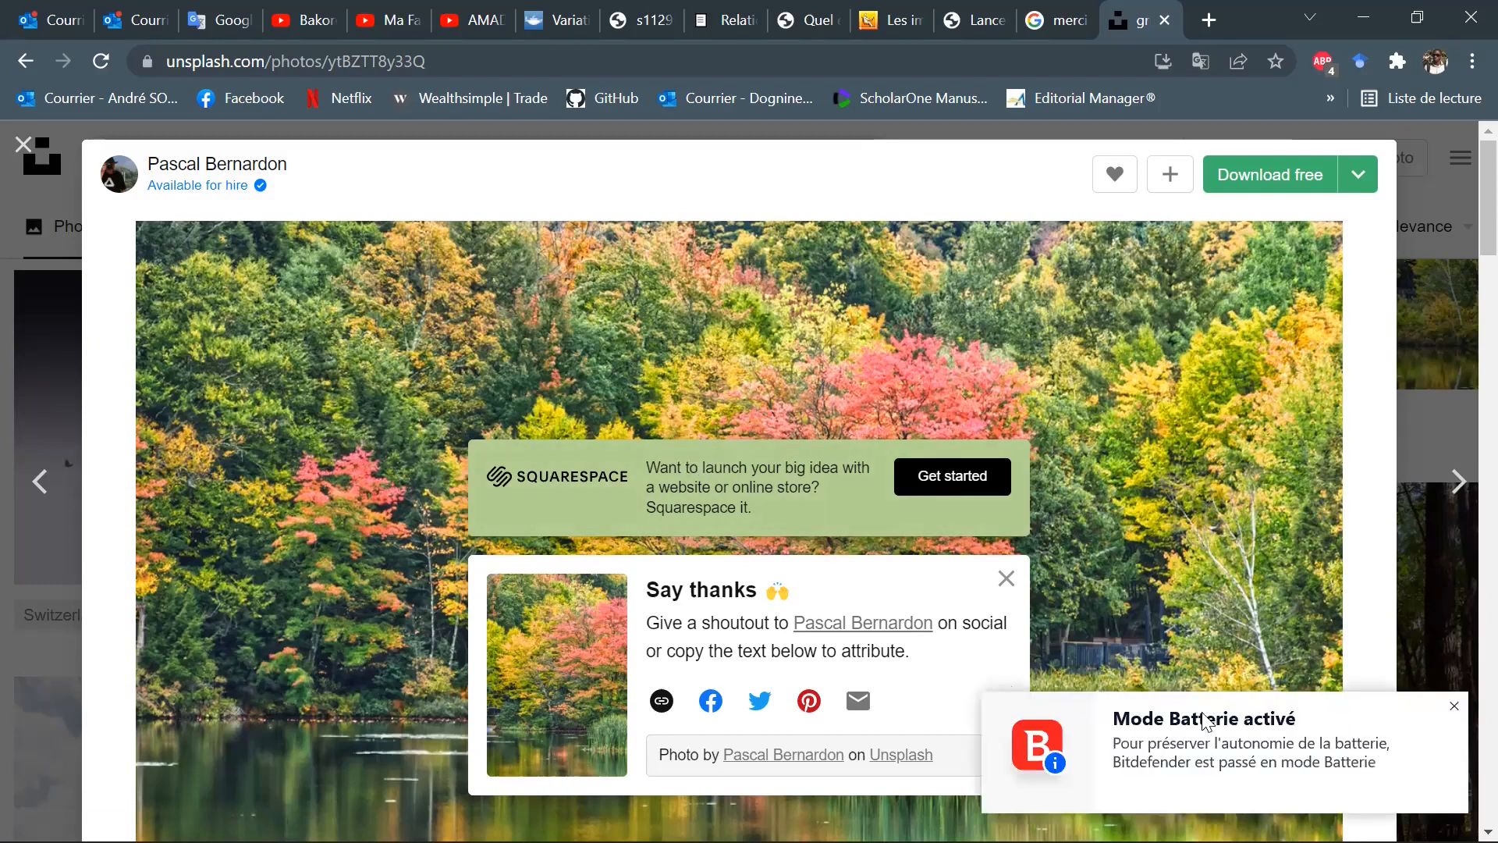
click(1454, 705)
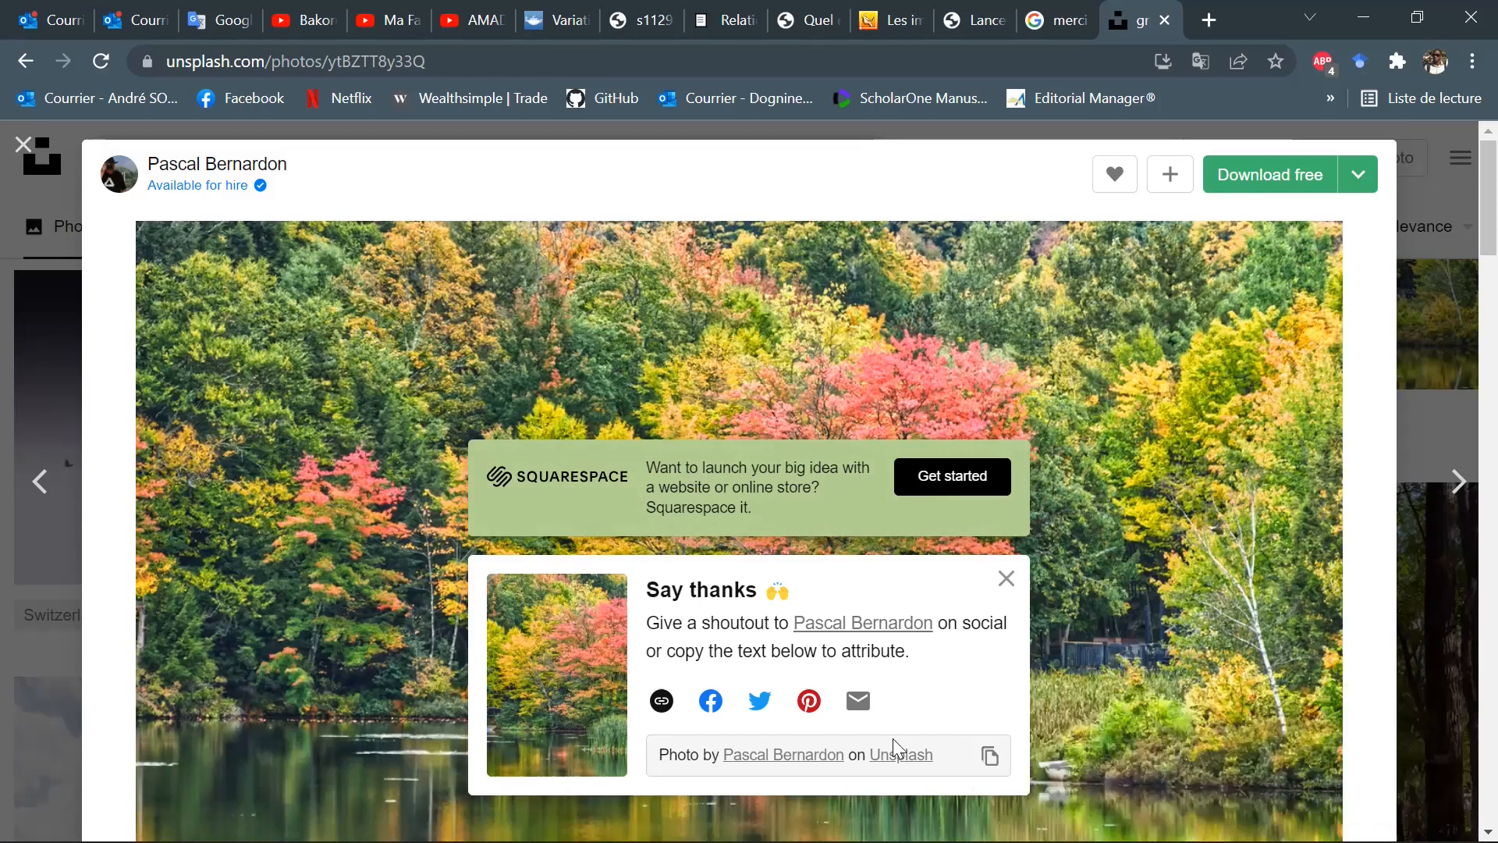
Switch back to Nouveau document 1 in Inkscape and close the Align and Distribute and bitmap vectorisation dialogs.
mouse_move(839, 816)
click(714, 703)
click(839, 815)
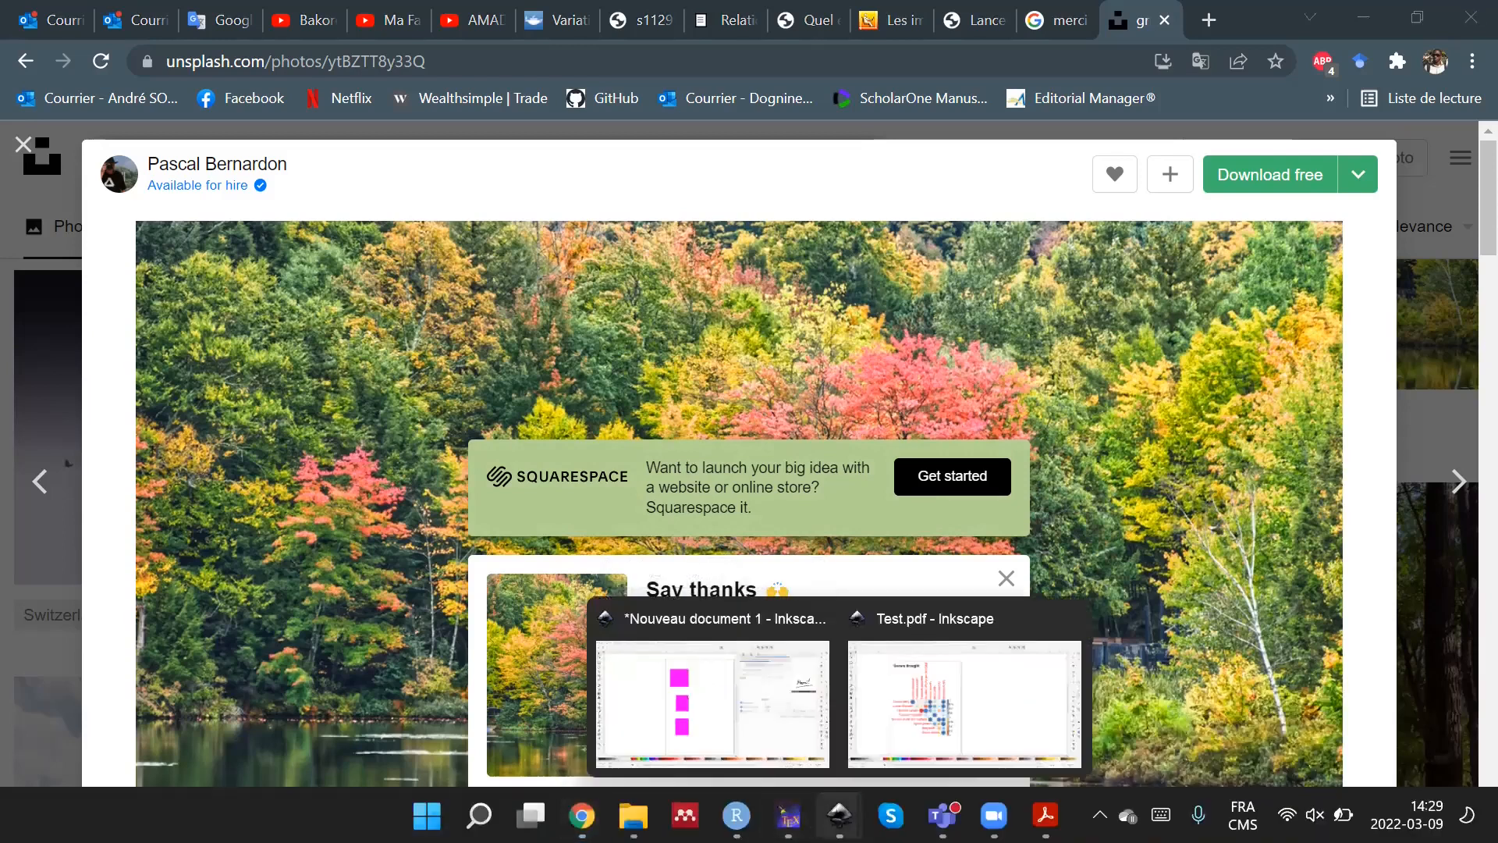
click(693, 722)
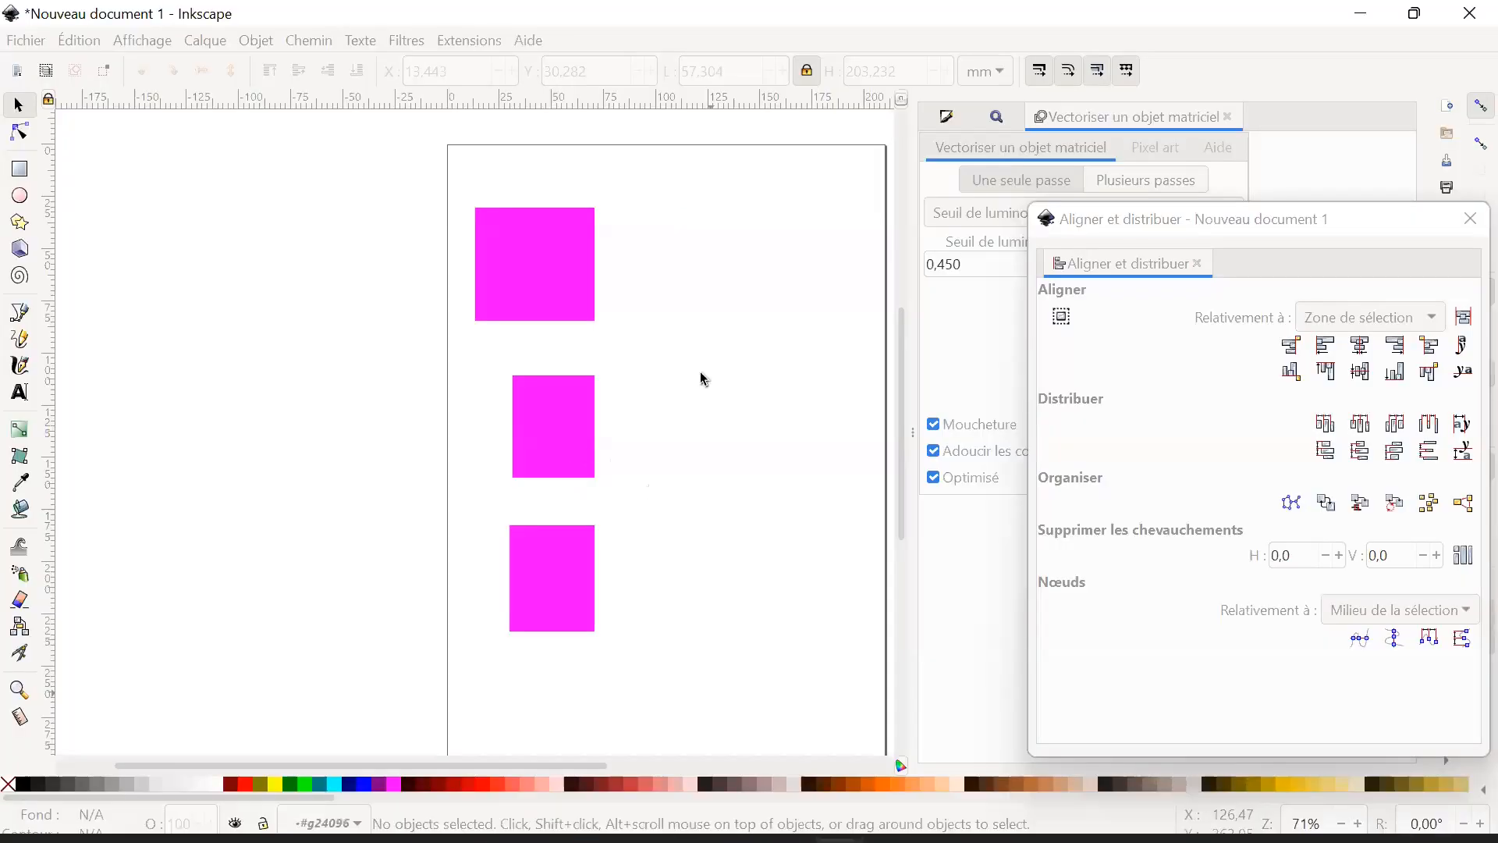
click(1470, 219)
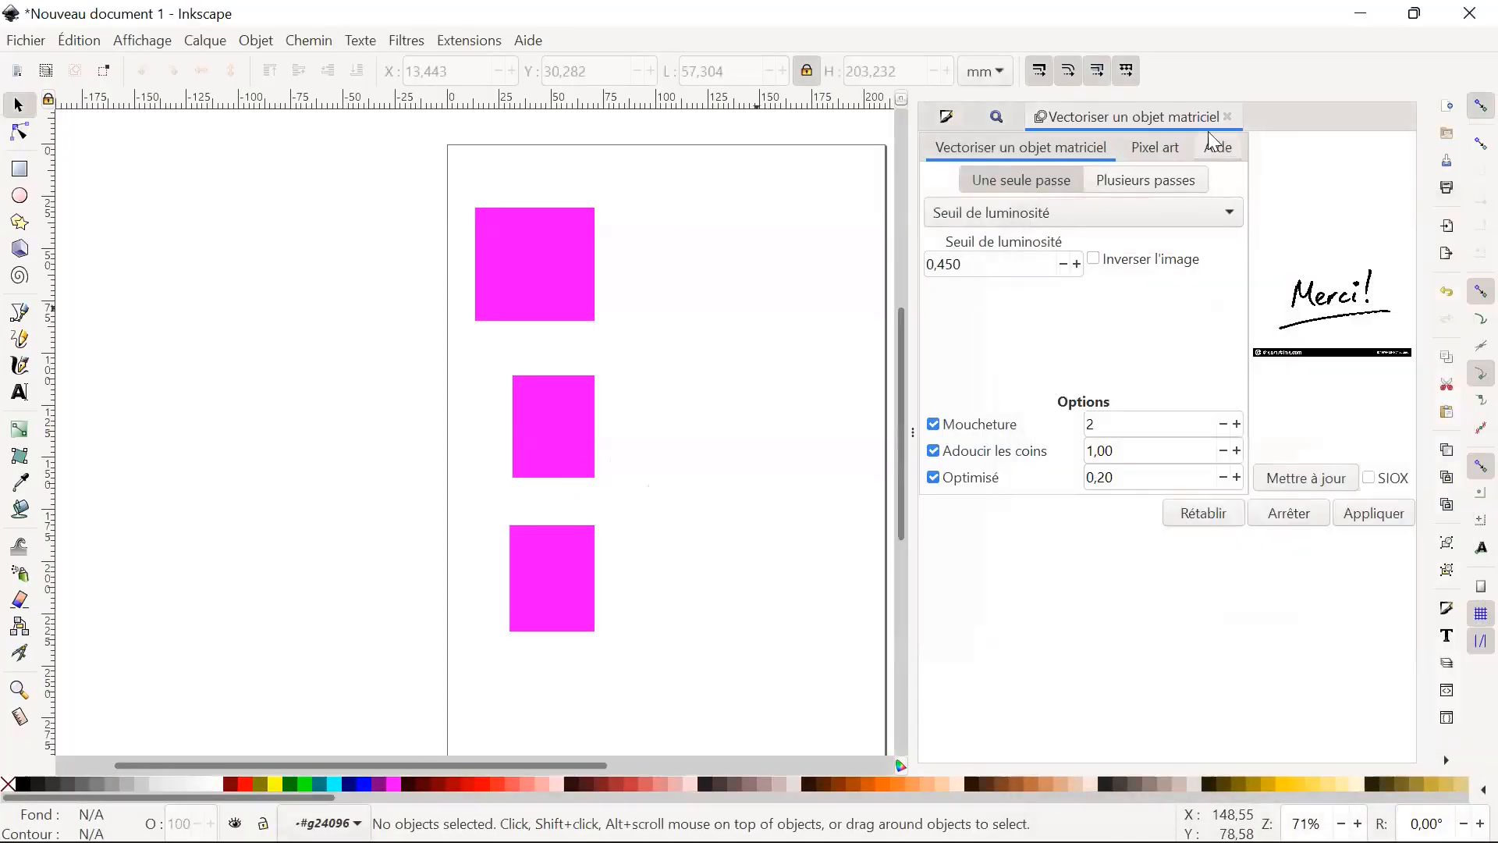
click(1227, 117)
Select all three magenta rectangles and delete them from the page.
drag(736, 218, 435, 710)
click(677, 687)
drag(668, 692, 406, 195)
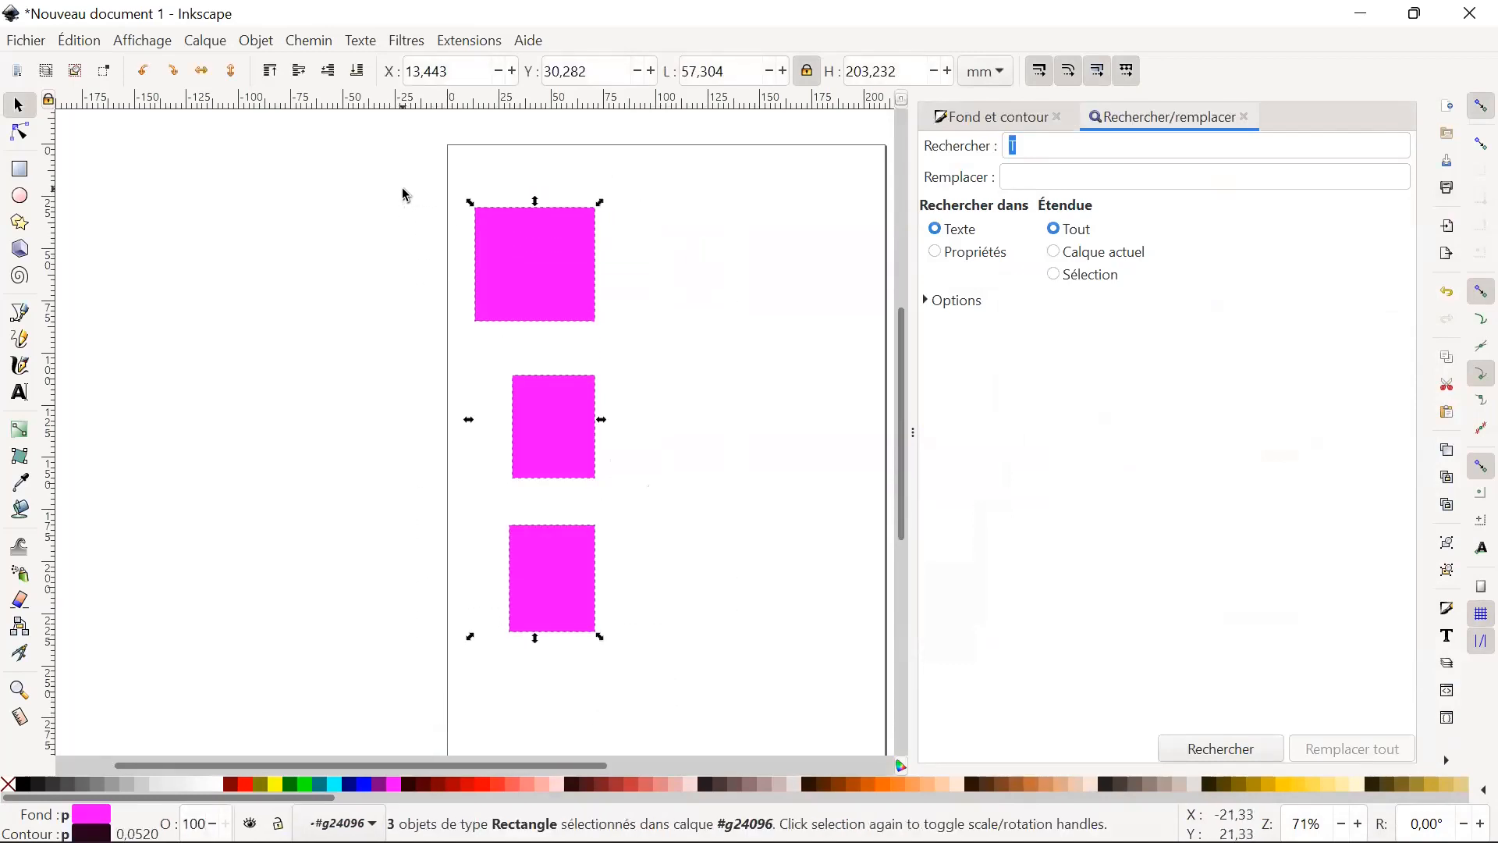
key(Delete)
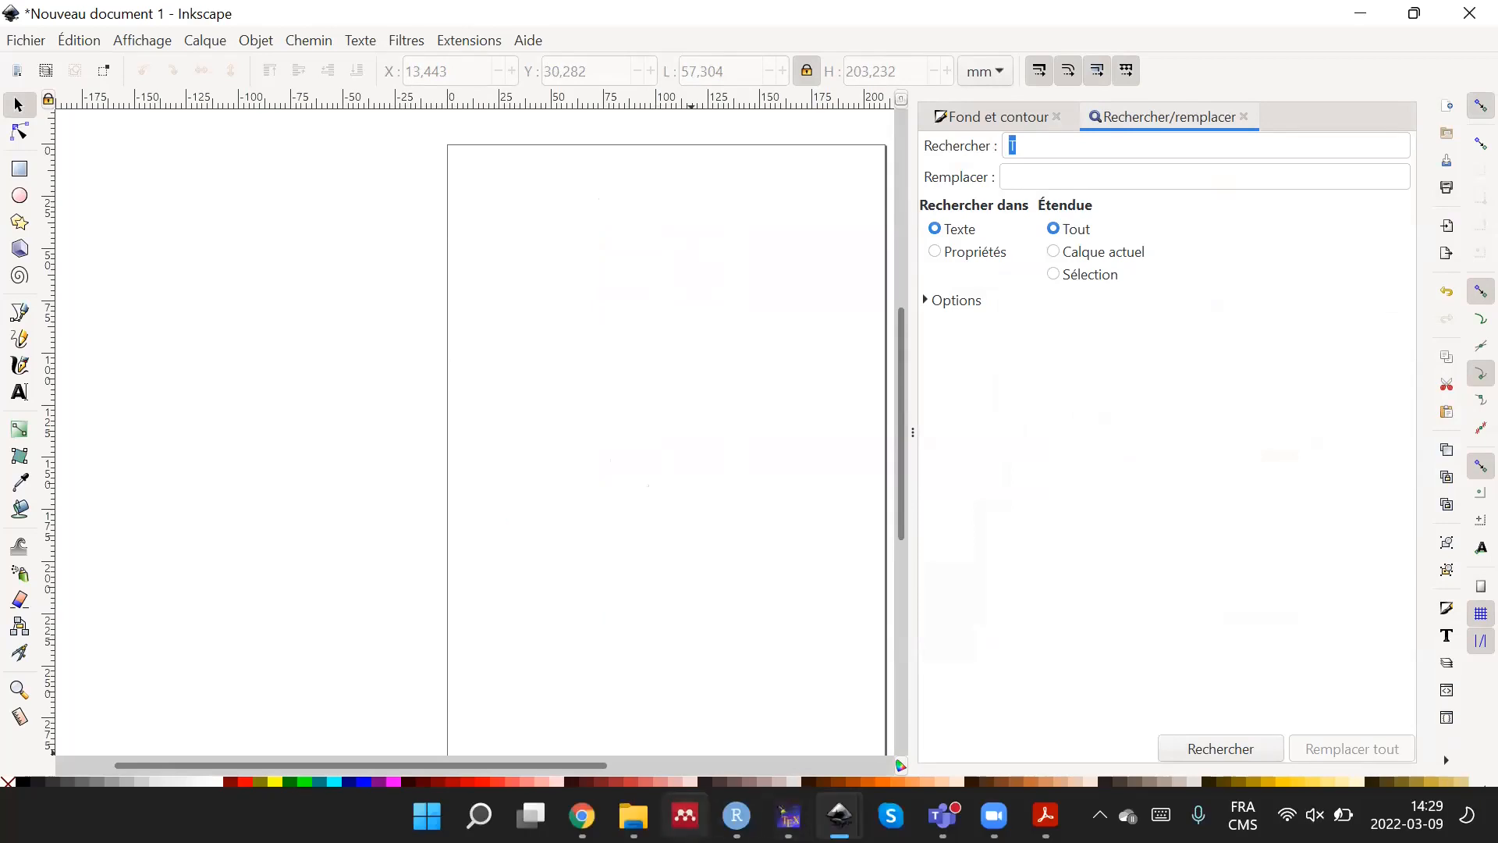
Import the downloaded autumn-trees JPEG from the Bureau folder as an embedded image, using the file's resolution and smooth rendering.
click(634, 815)
scroll(1144, 524, up, 1)
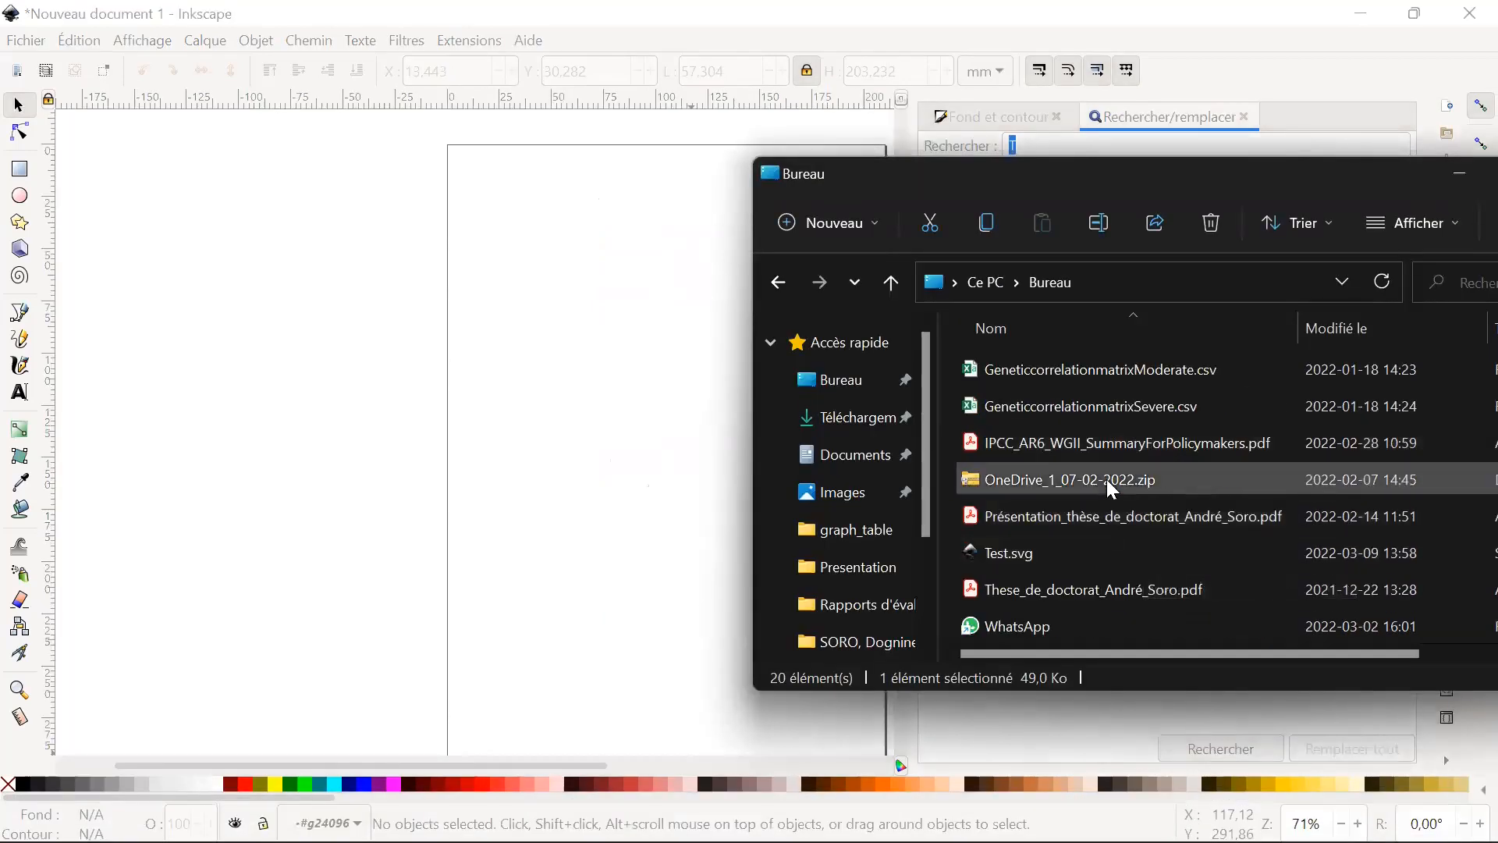
scroll(1151, 518, down, 1)
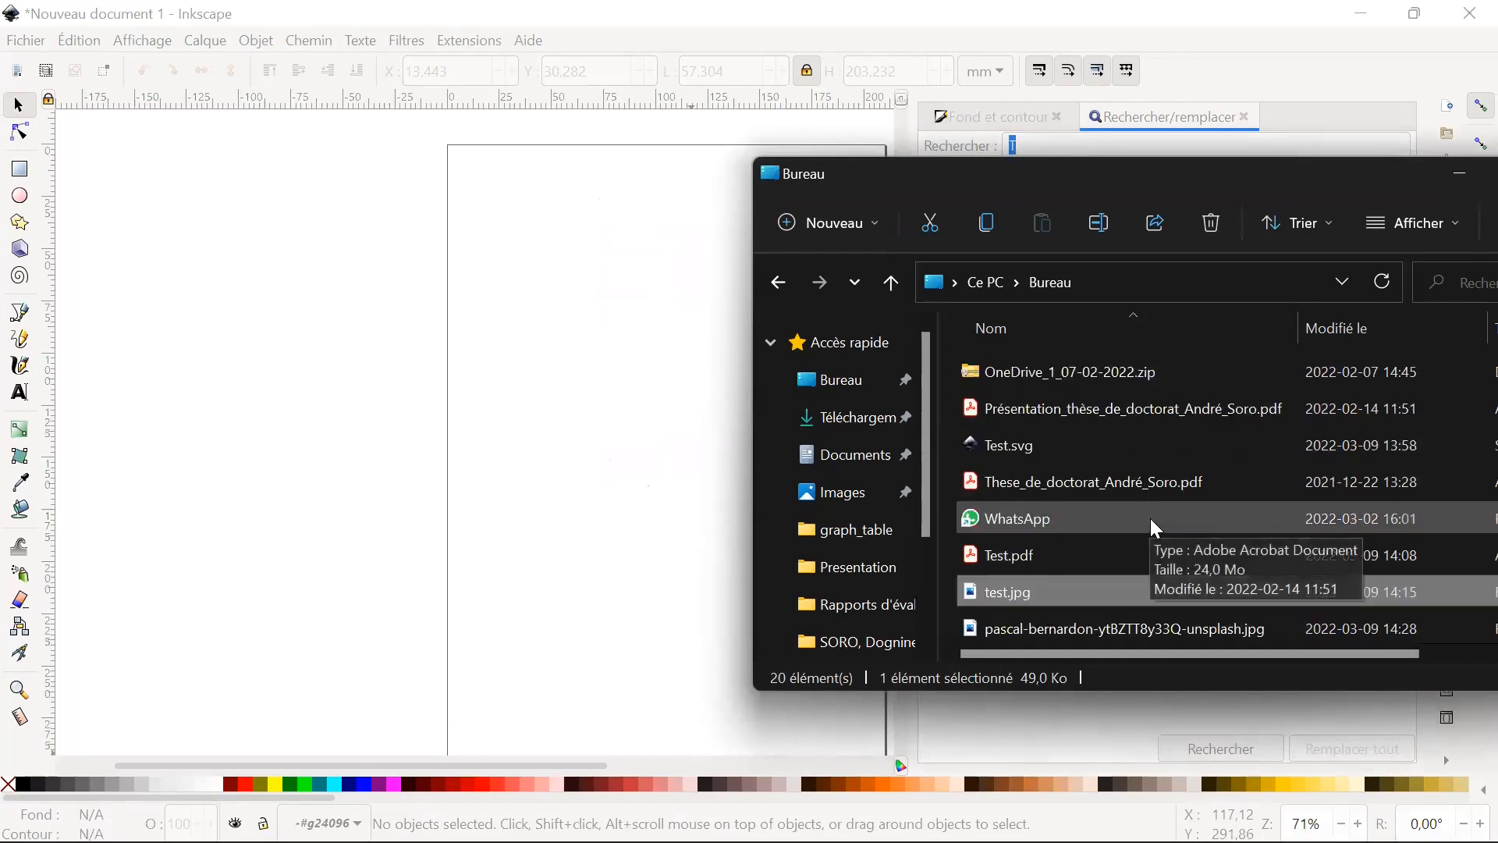
drag(1156, 629, 599, 553)
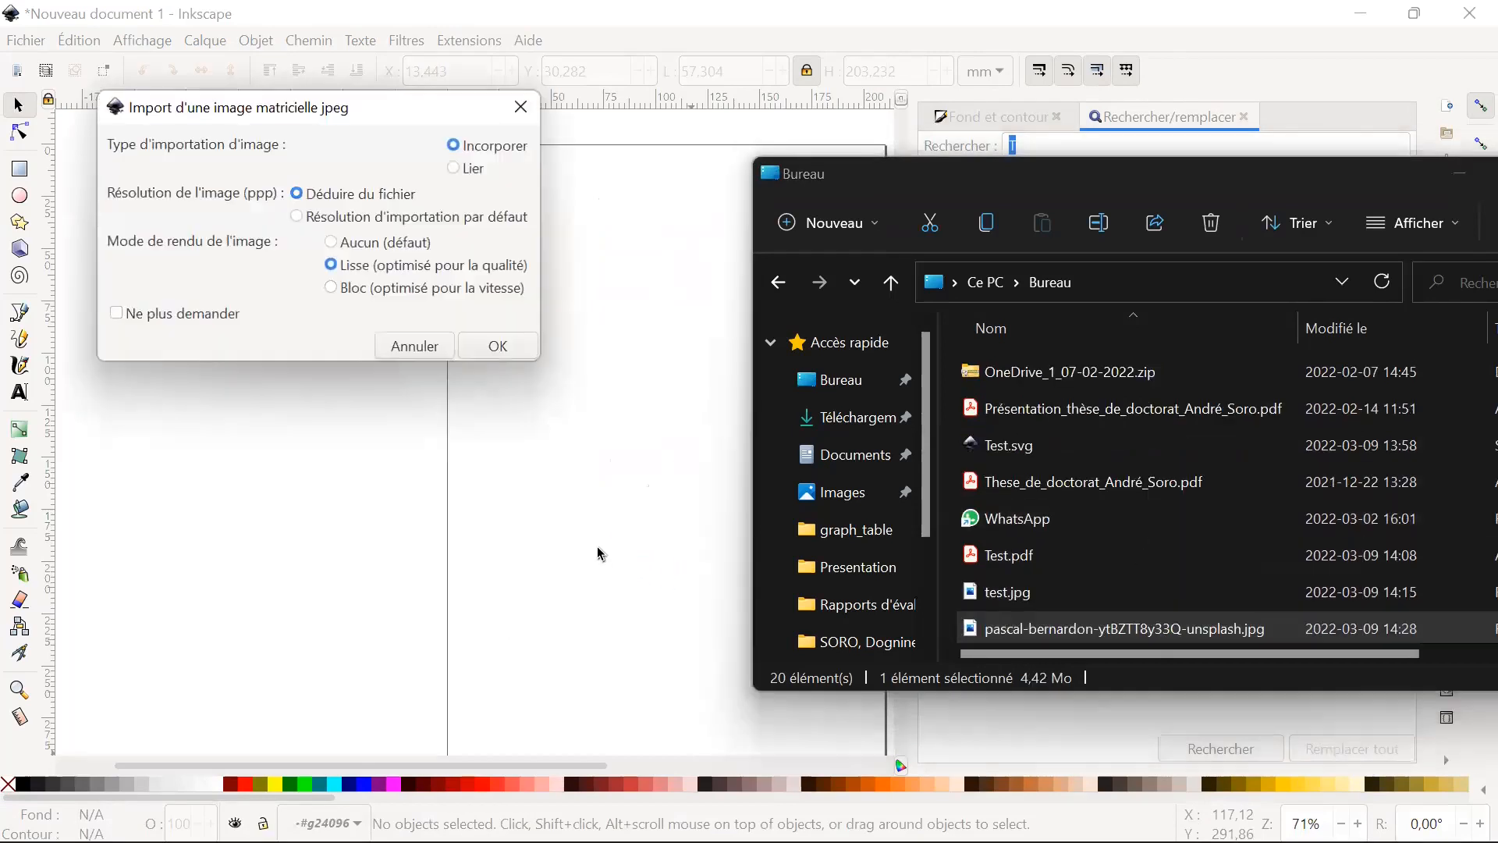
click(498, 345)
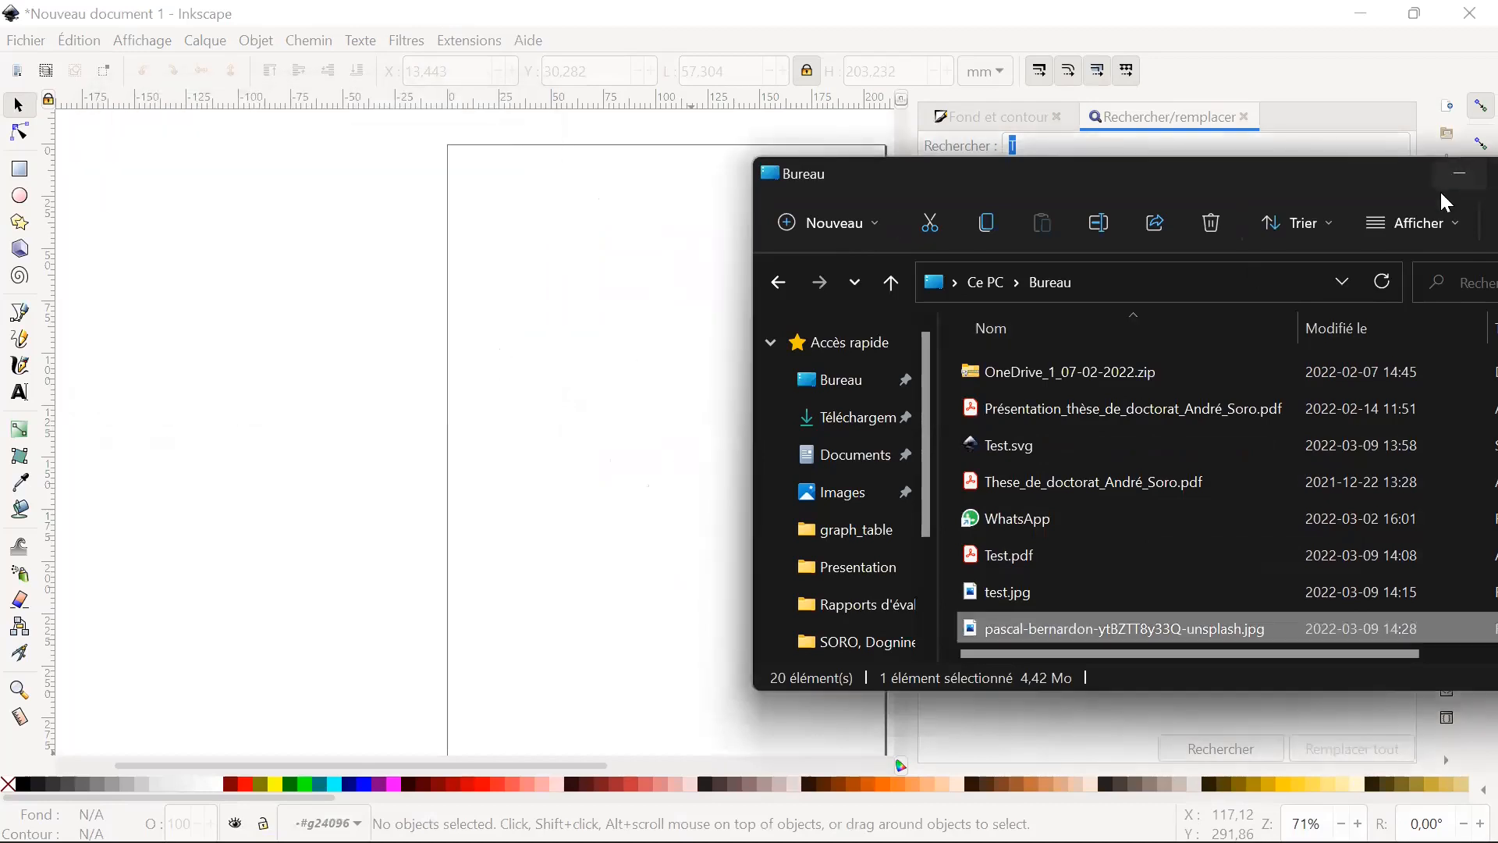
click(1460, 174)
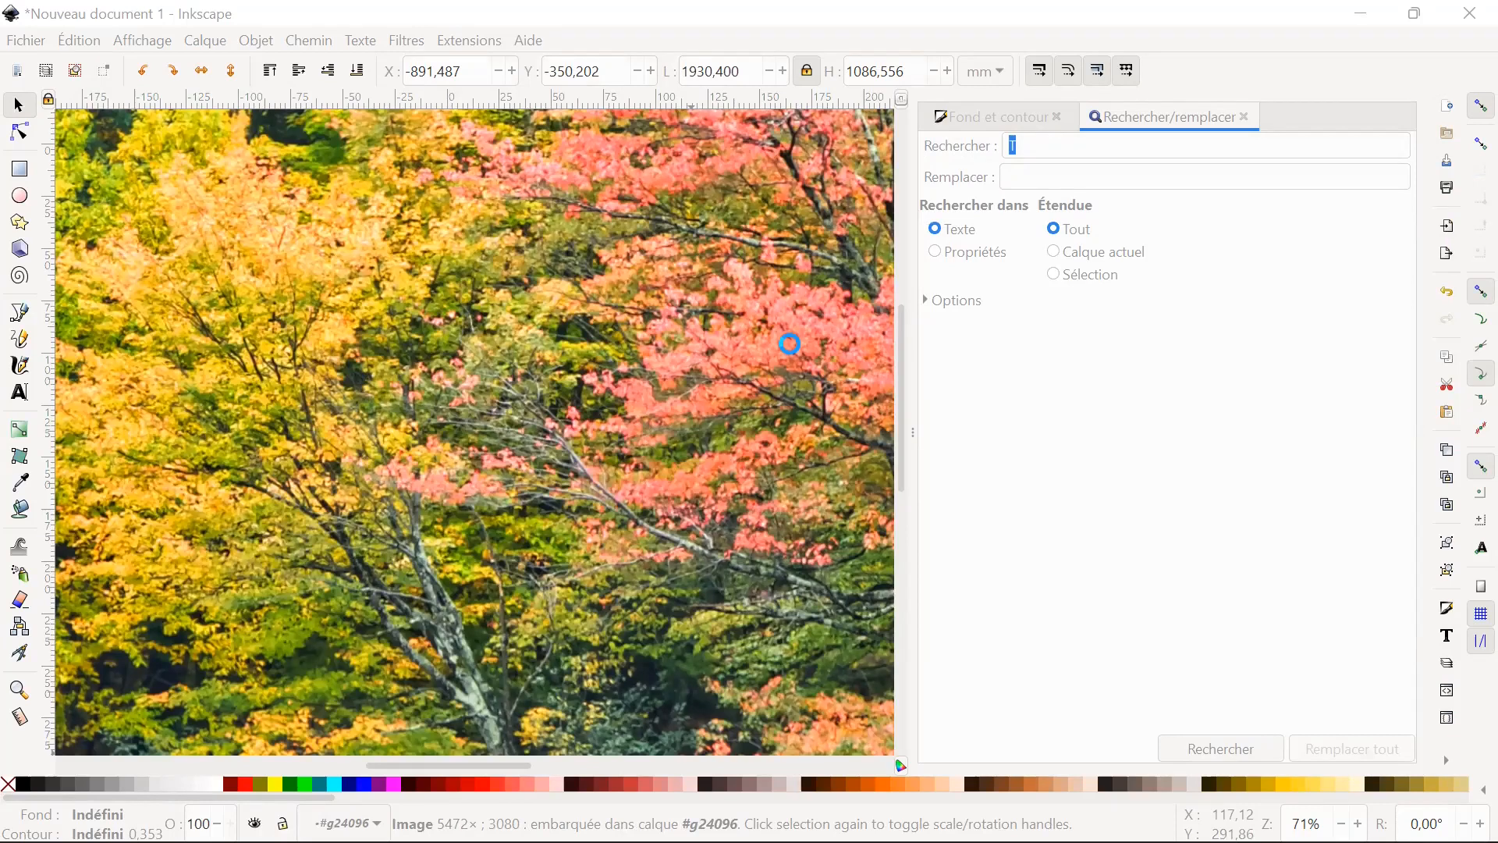
Start vectorising the whole autumn photo and preview a single-pass brightness threshold trace at 0,450.
ctrl+scroll(655, 478, down, 1)
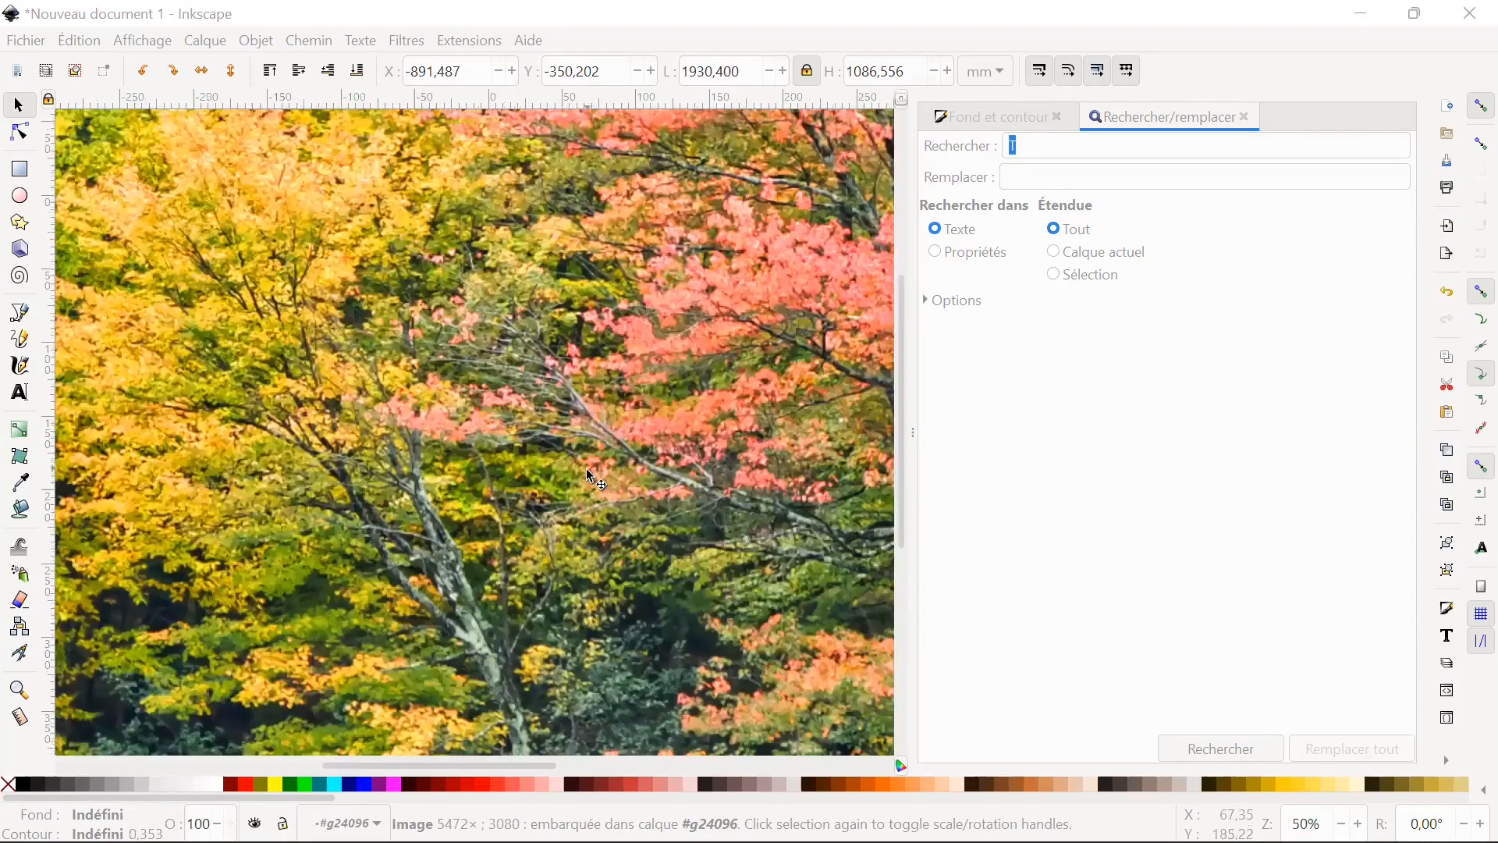
ctrl+scroll(590, 476, down, 5)
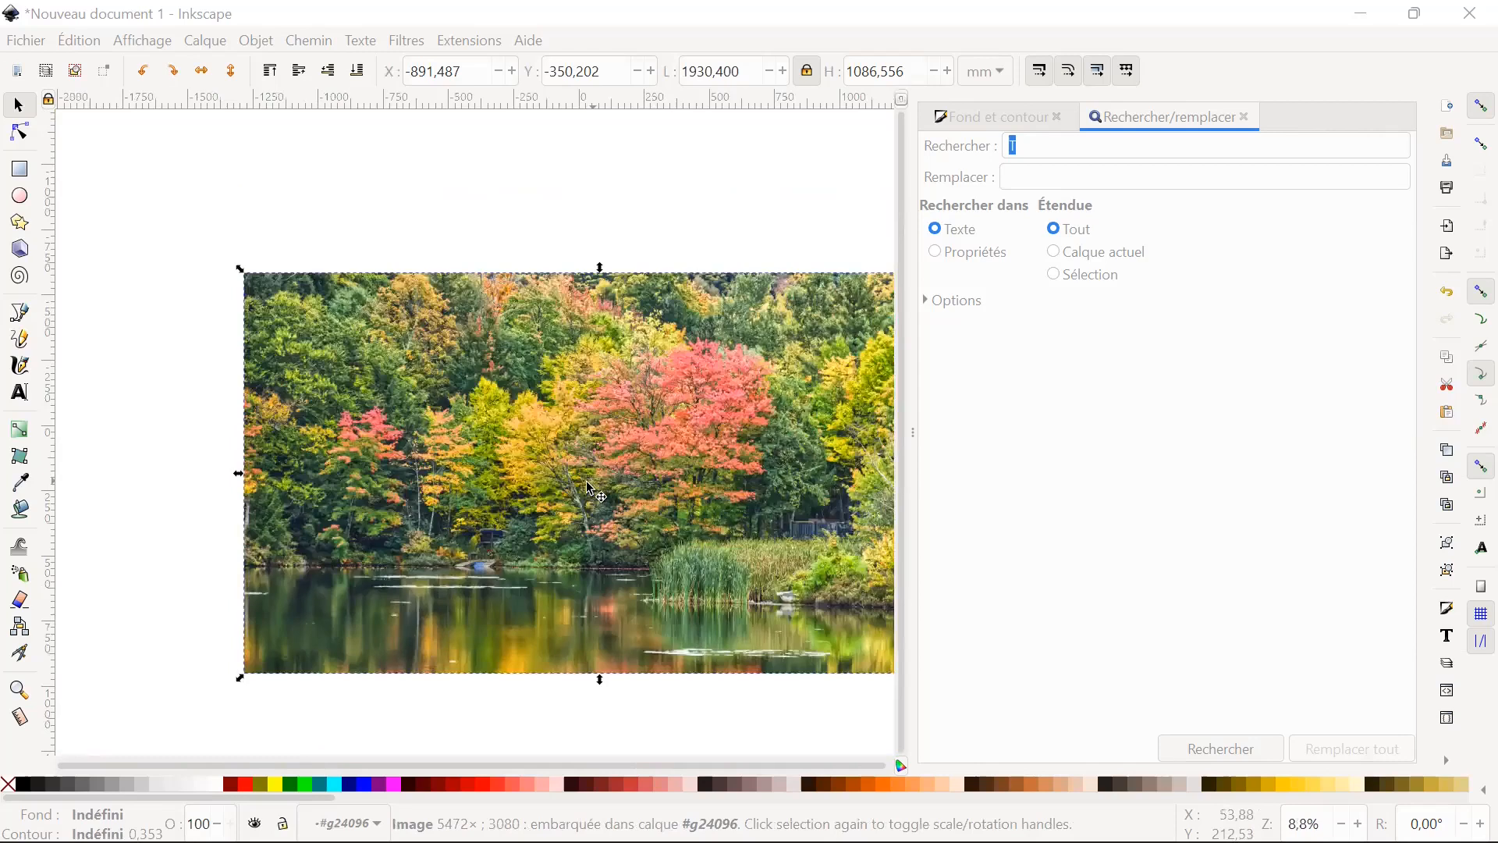
ctrl+scroll(591, 490, down, 1)
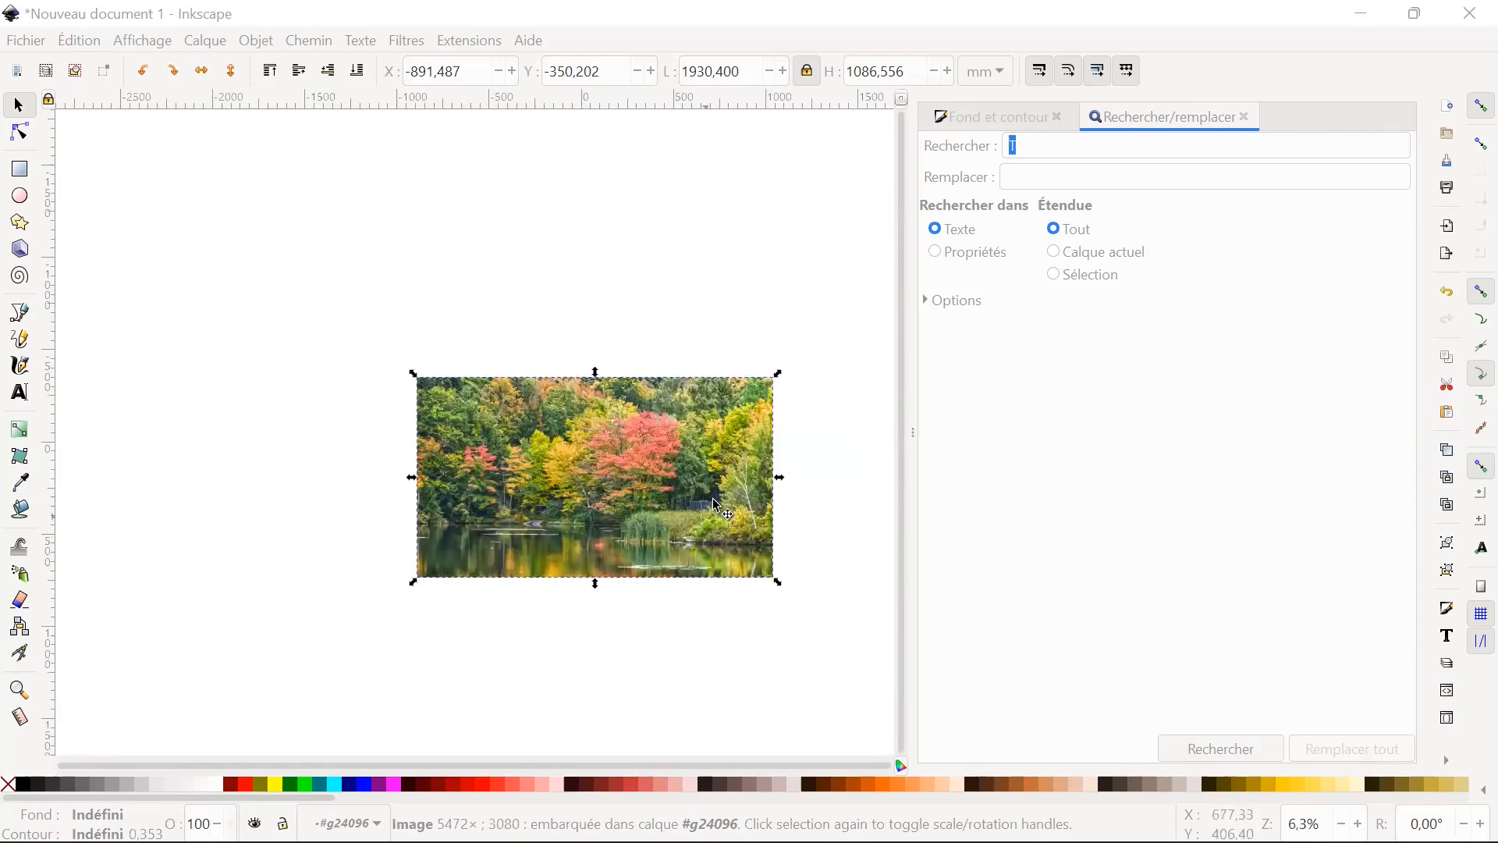
ctrl+scroll(761, 488, up, 1)
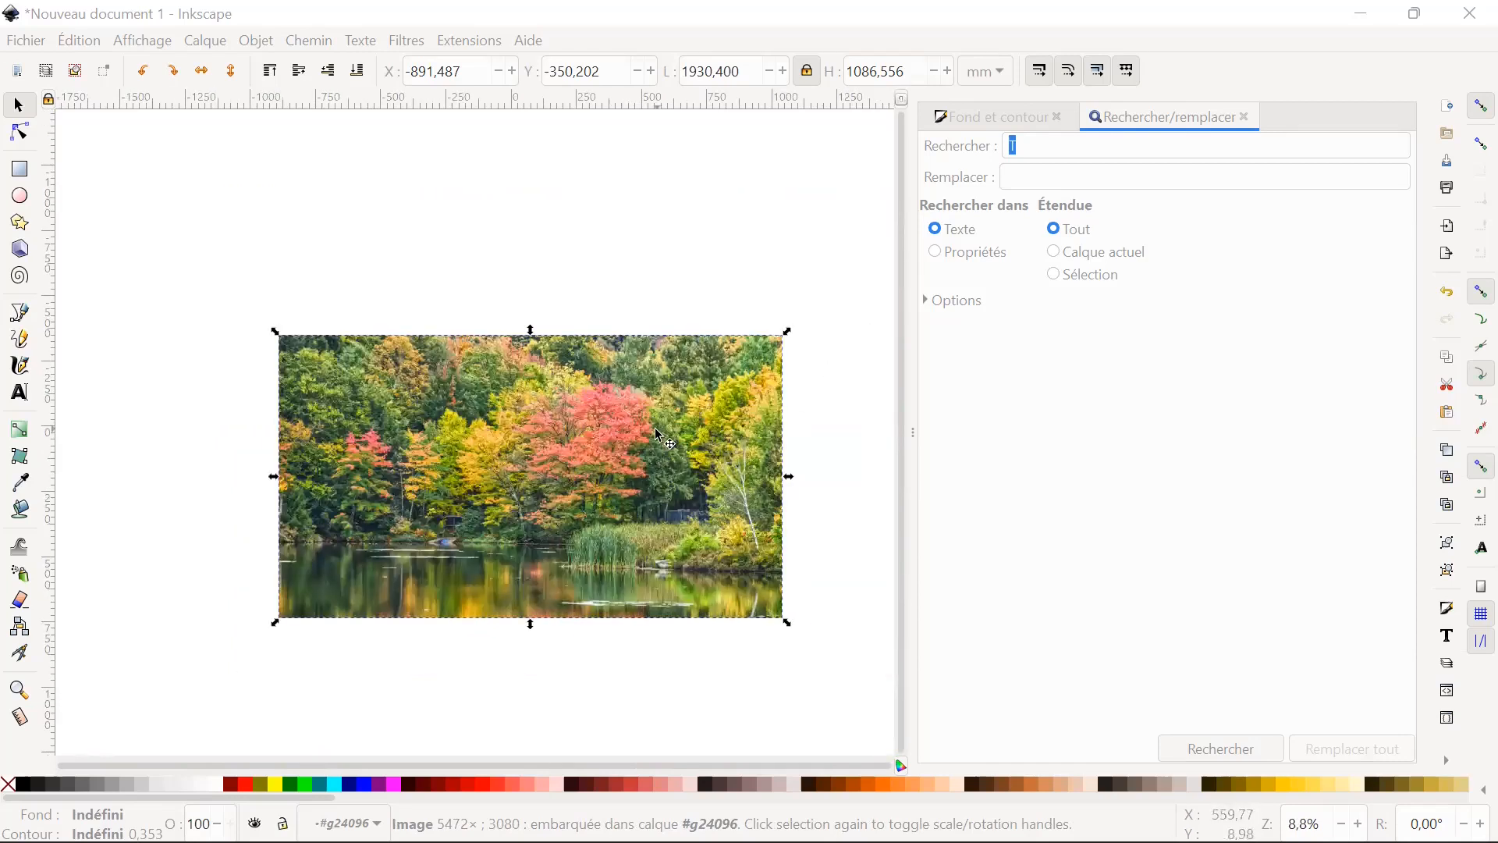
click(309, 40)
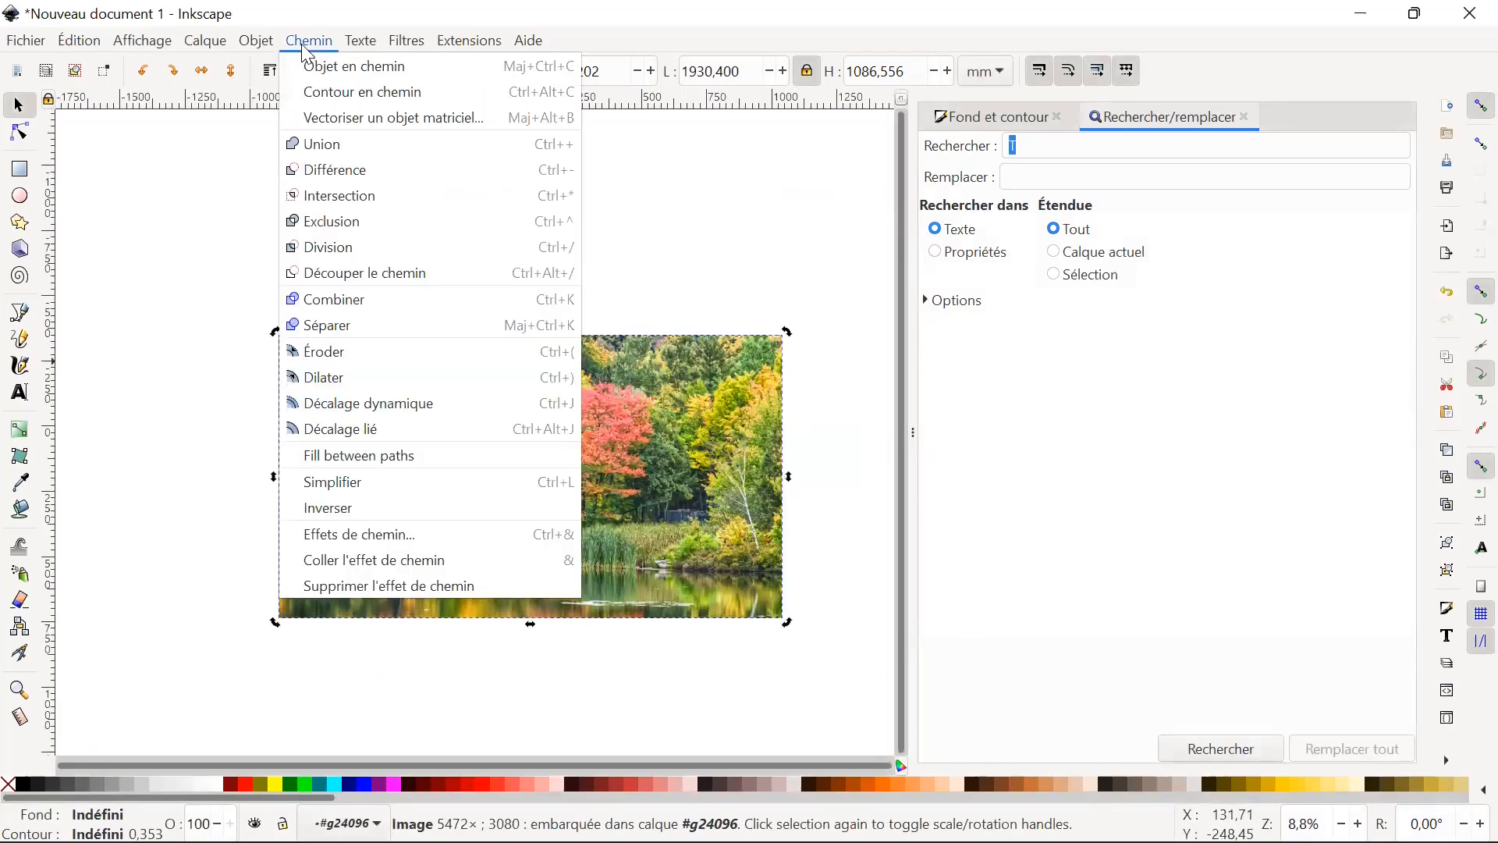
click(367, 124)
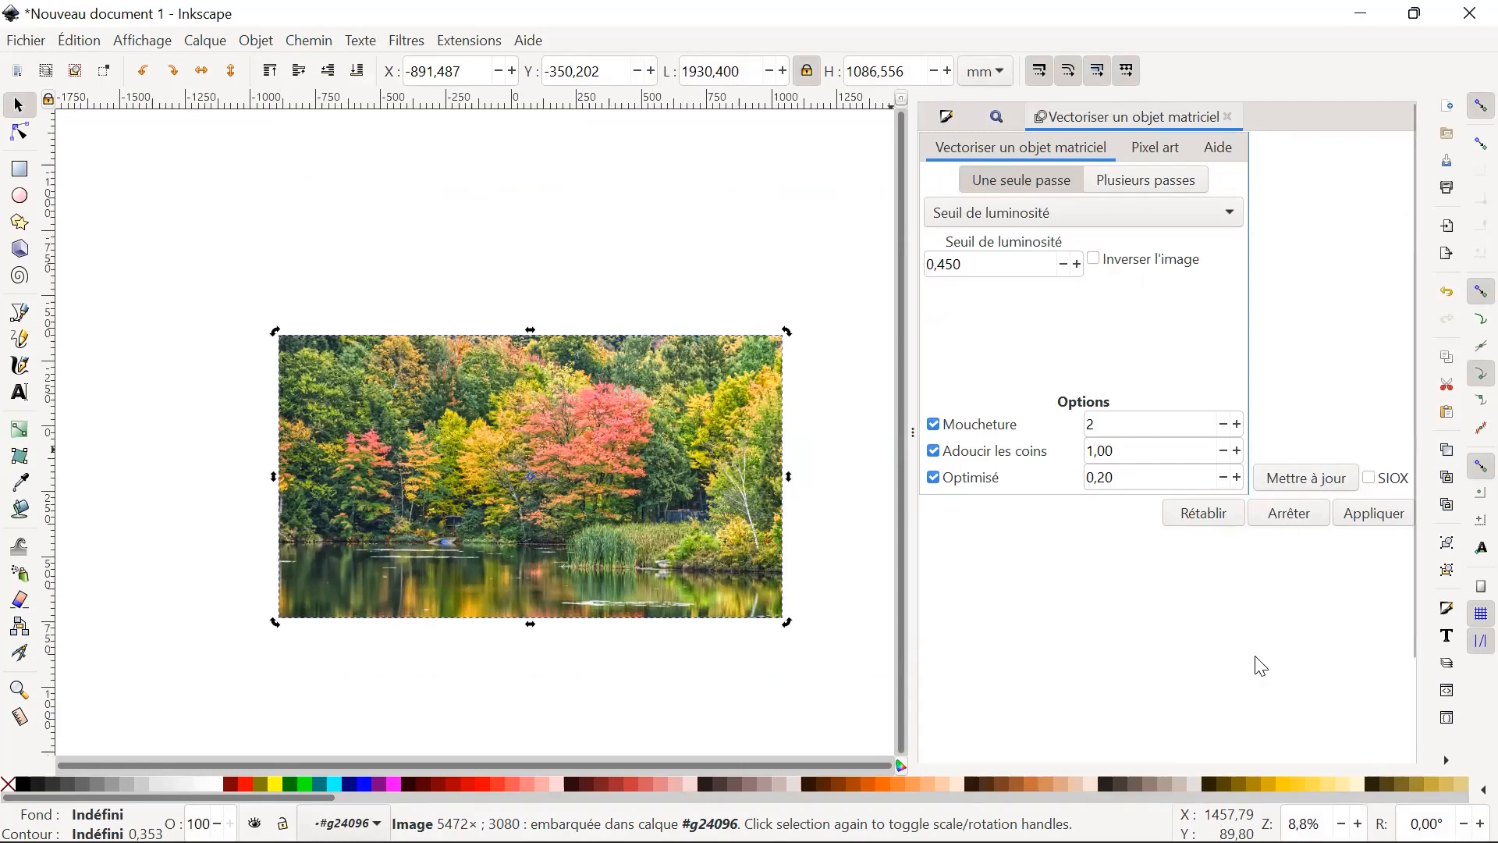
click(1318, 487)
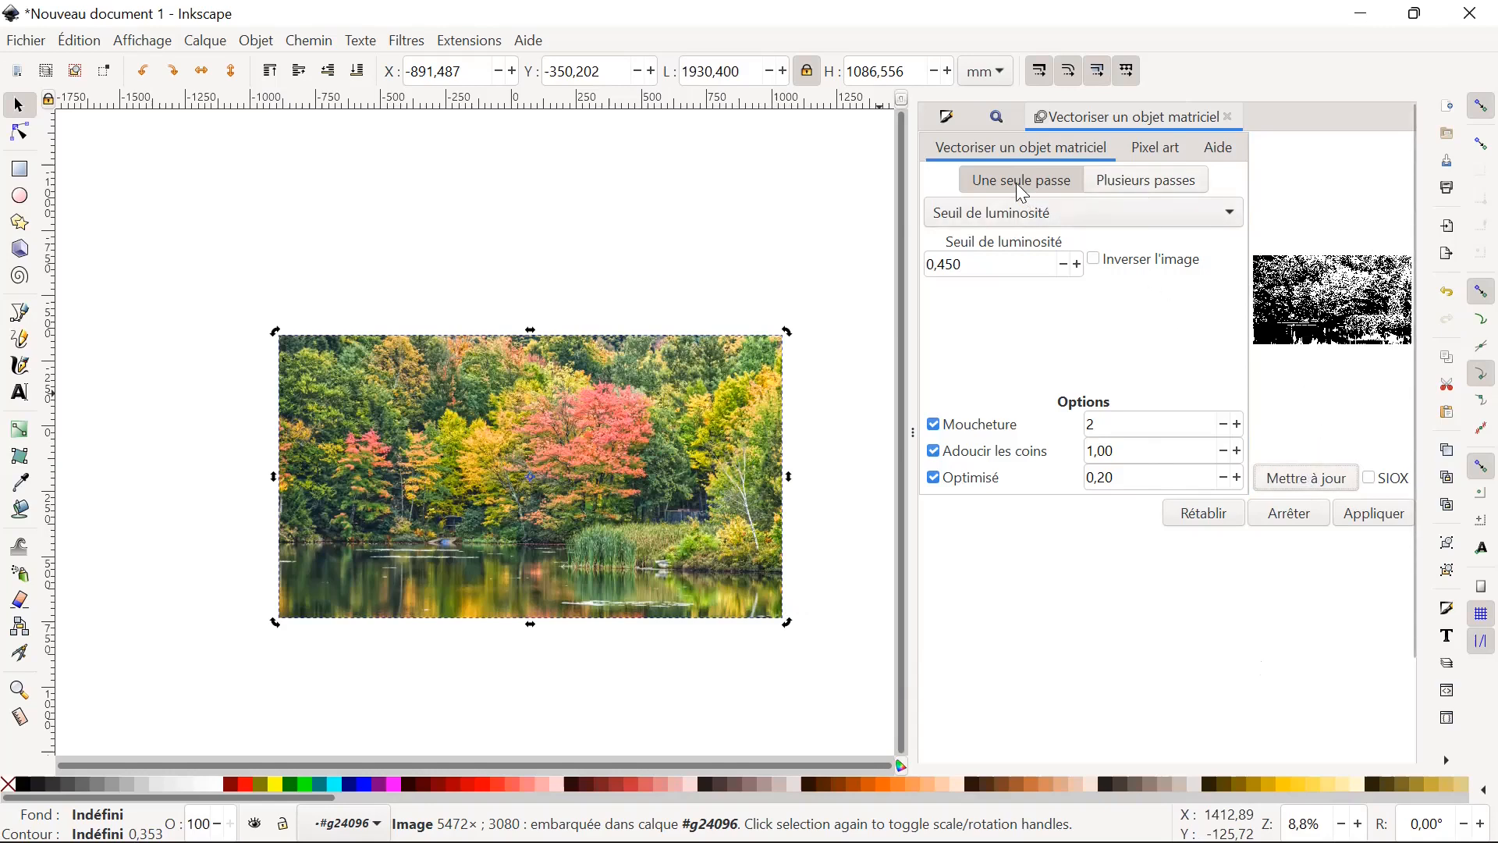
Switch the trace to multiple passes by brightness levels with 43 passes and update the preview.
click(1150, 184)
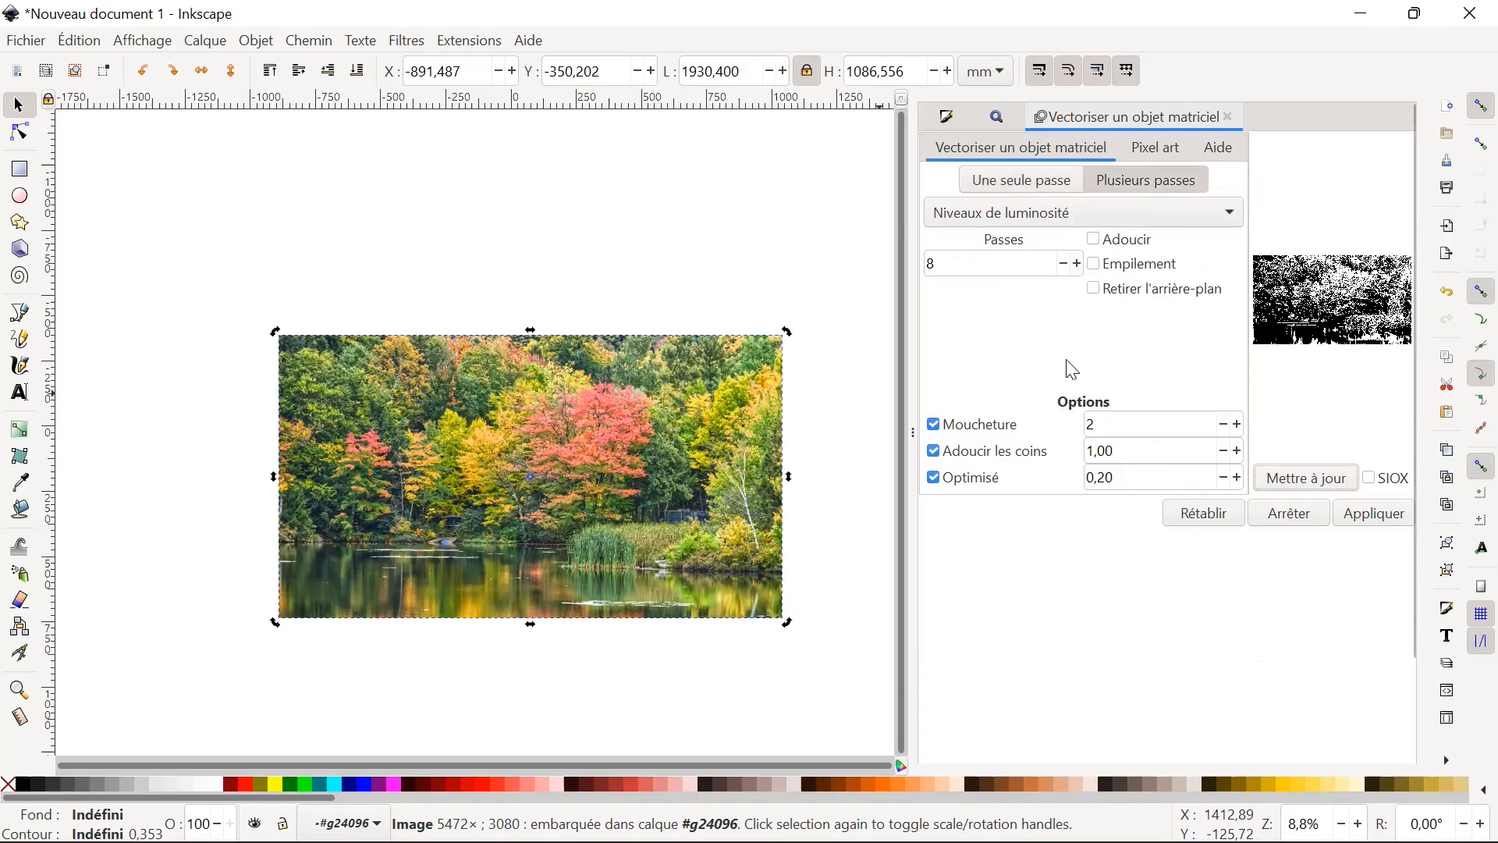
click(1078, 264)
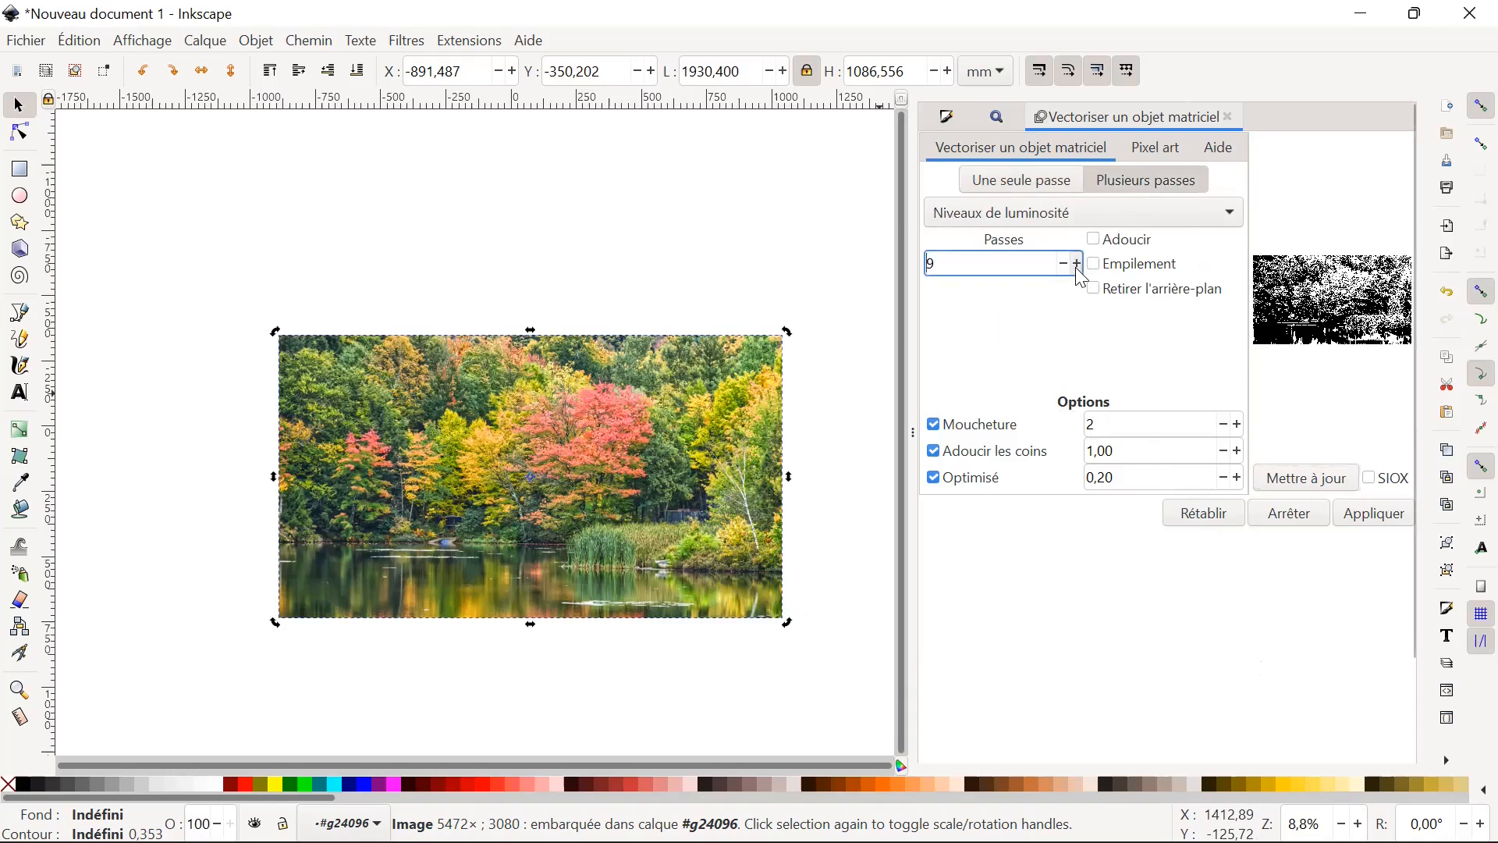
click(1065, 267)
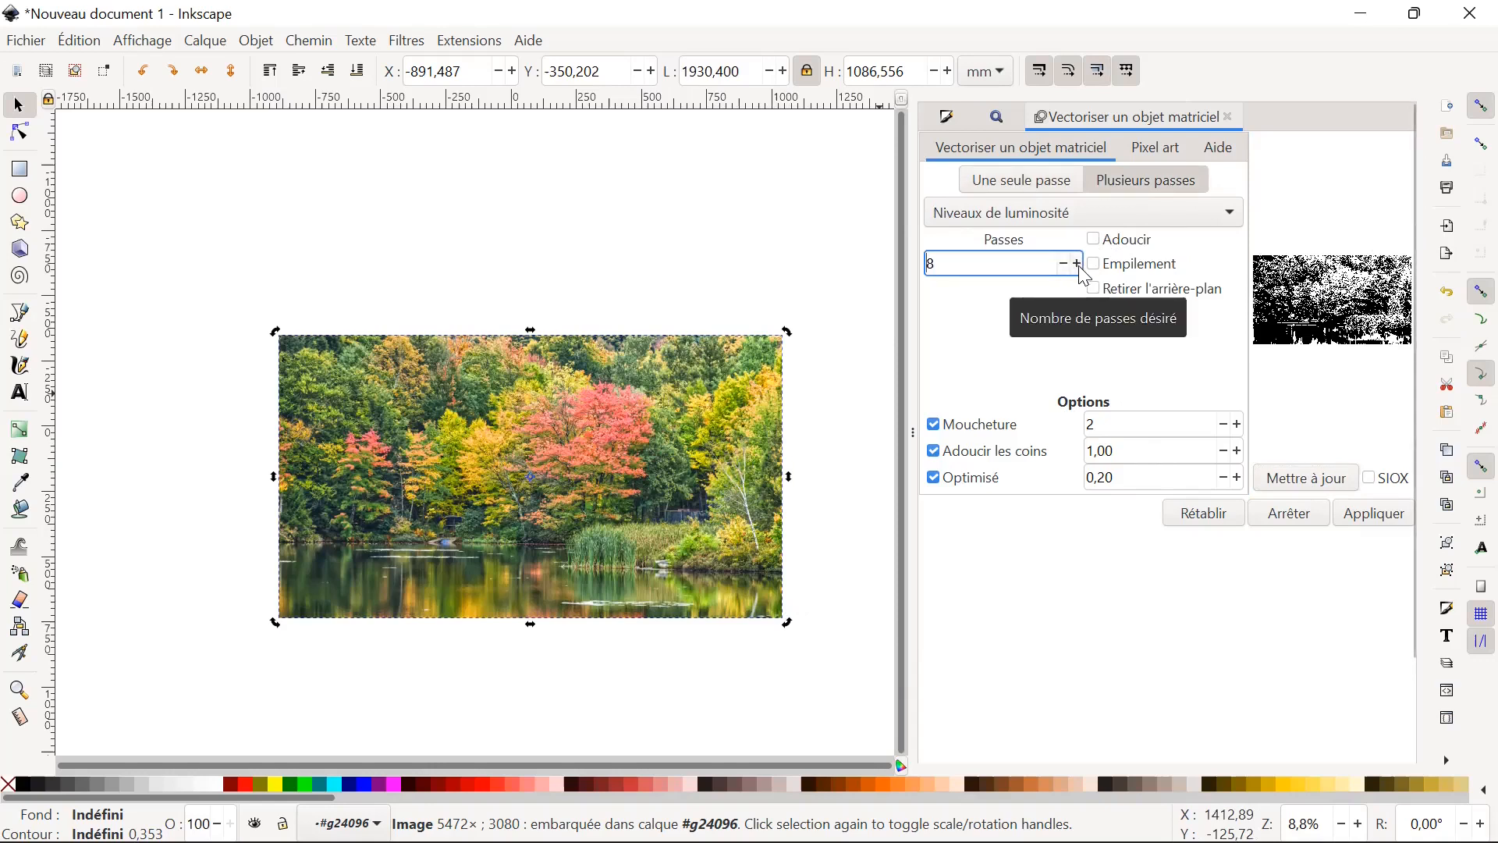
click(1080, 267)
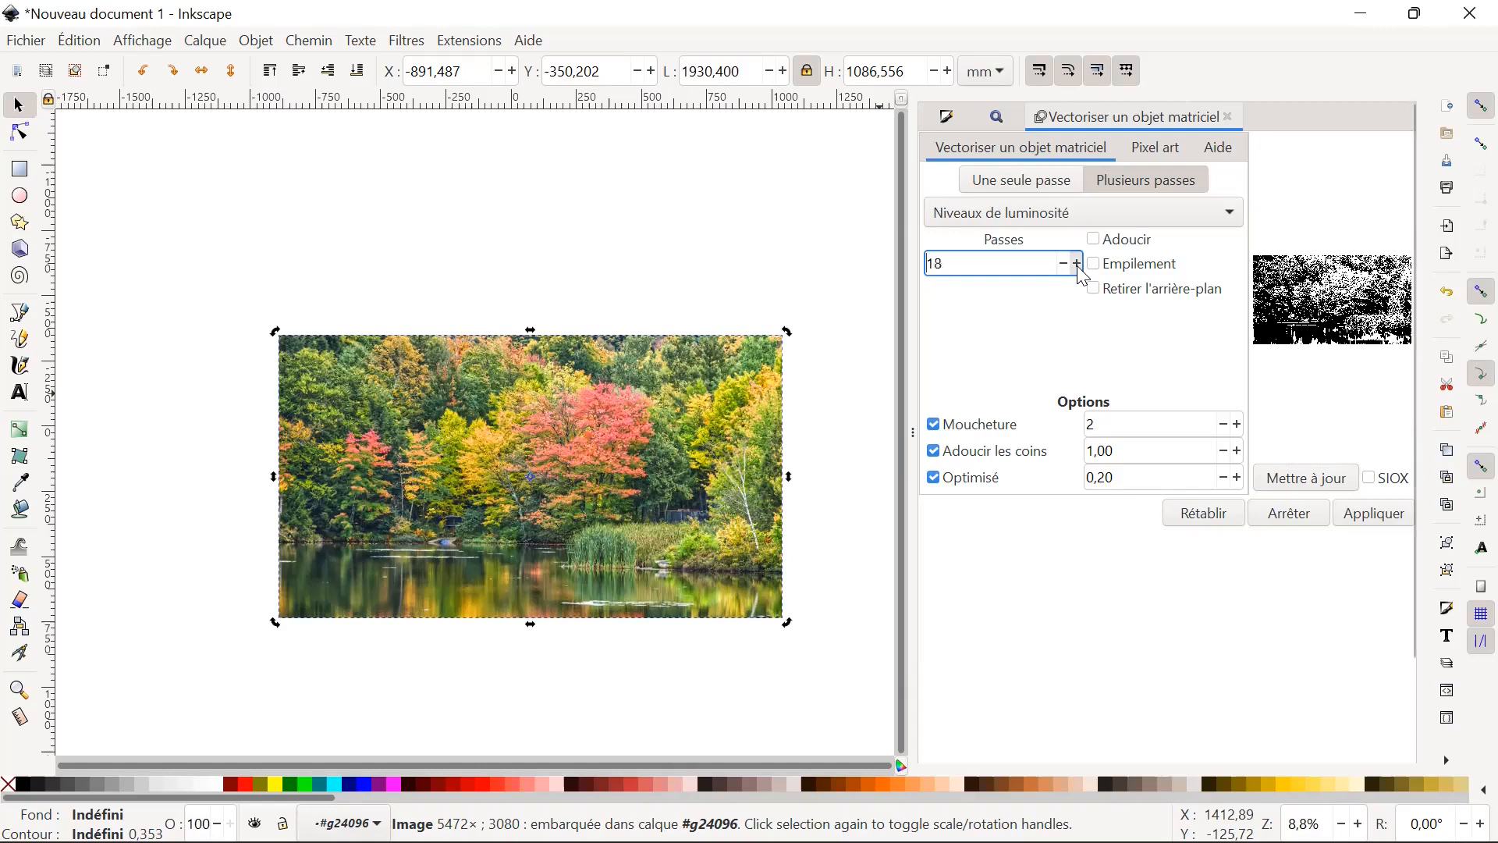
click(1320, 477)
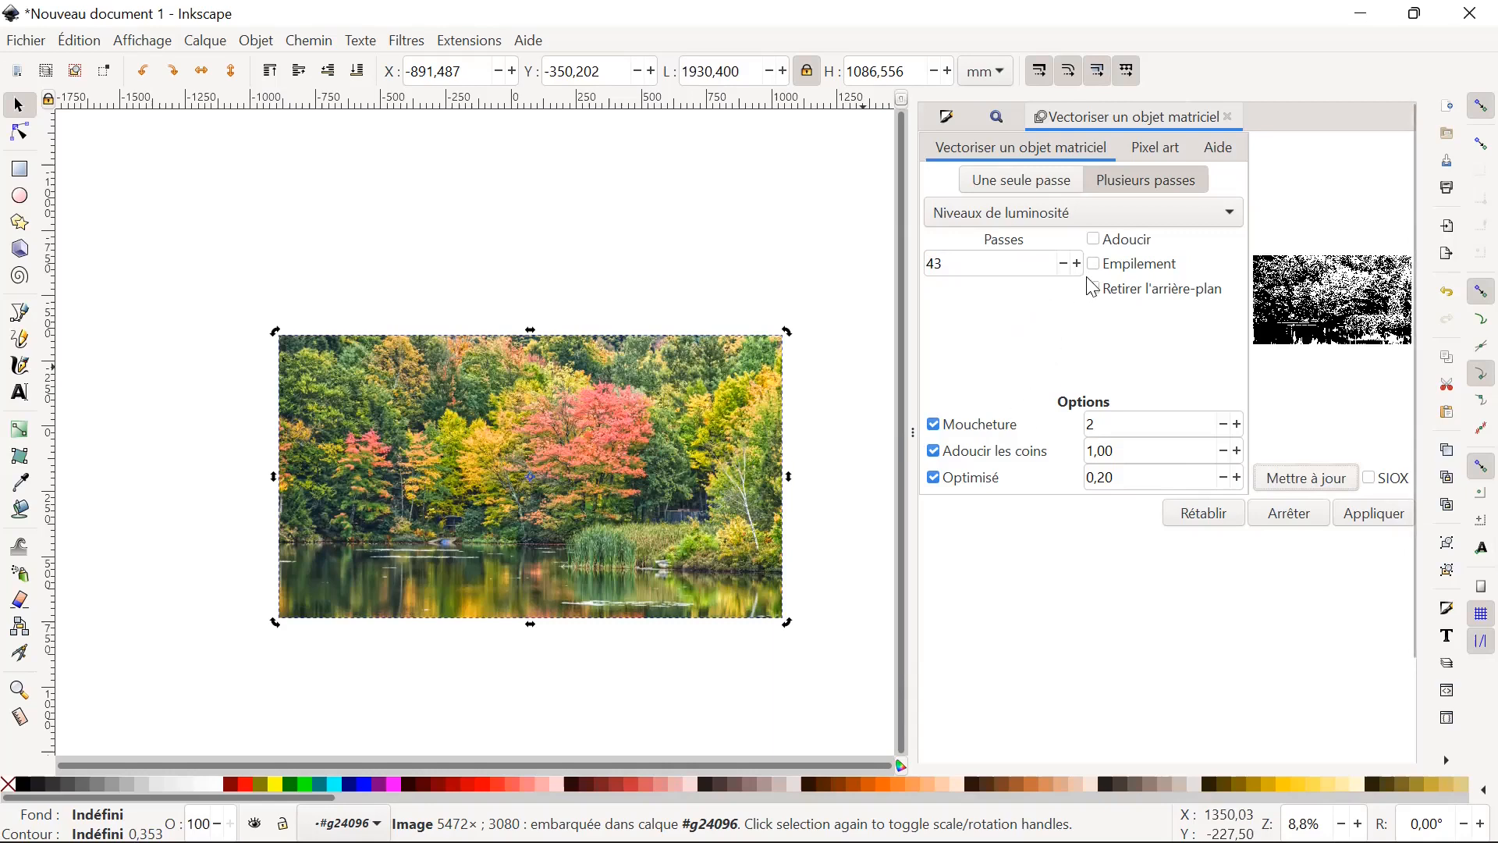
Change the multi-pass trace to Couleurs with 42 passes and update the preview.
click(1064, 264)
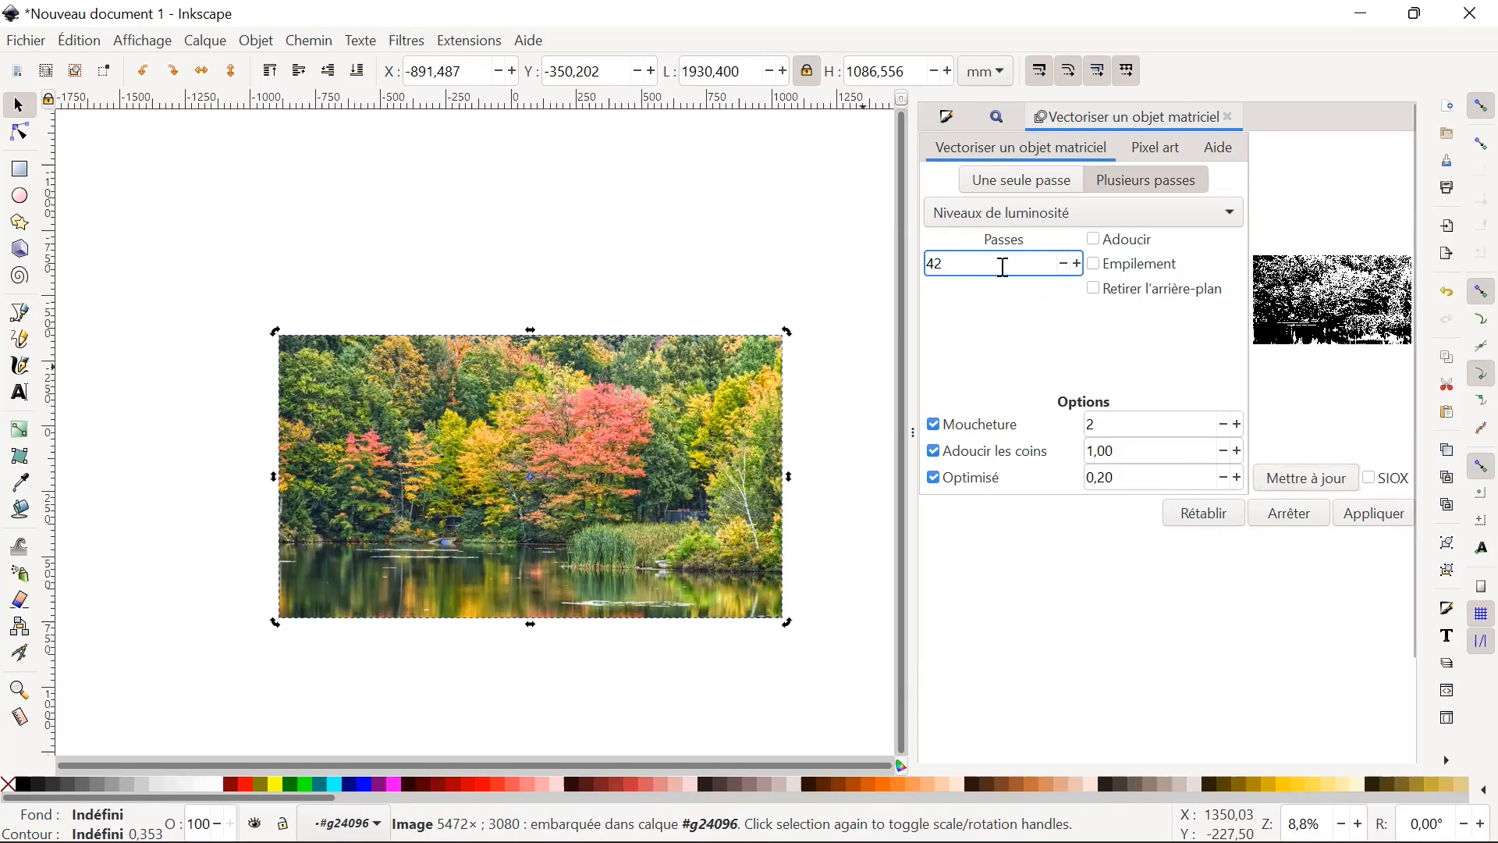
drag(954, 269, 922, 266)
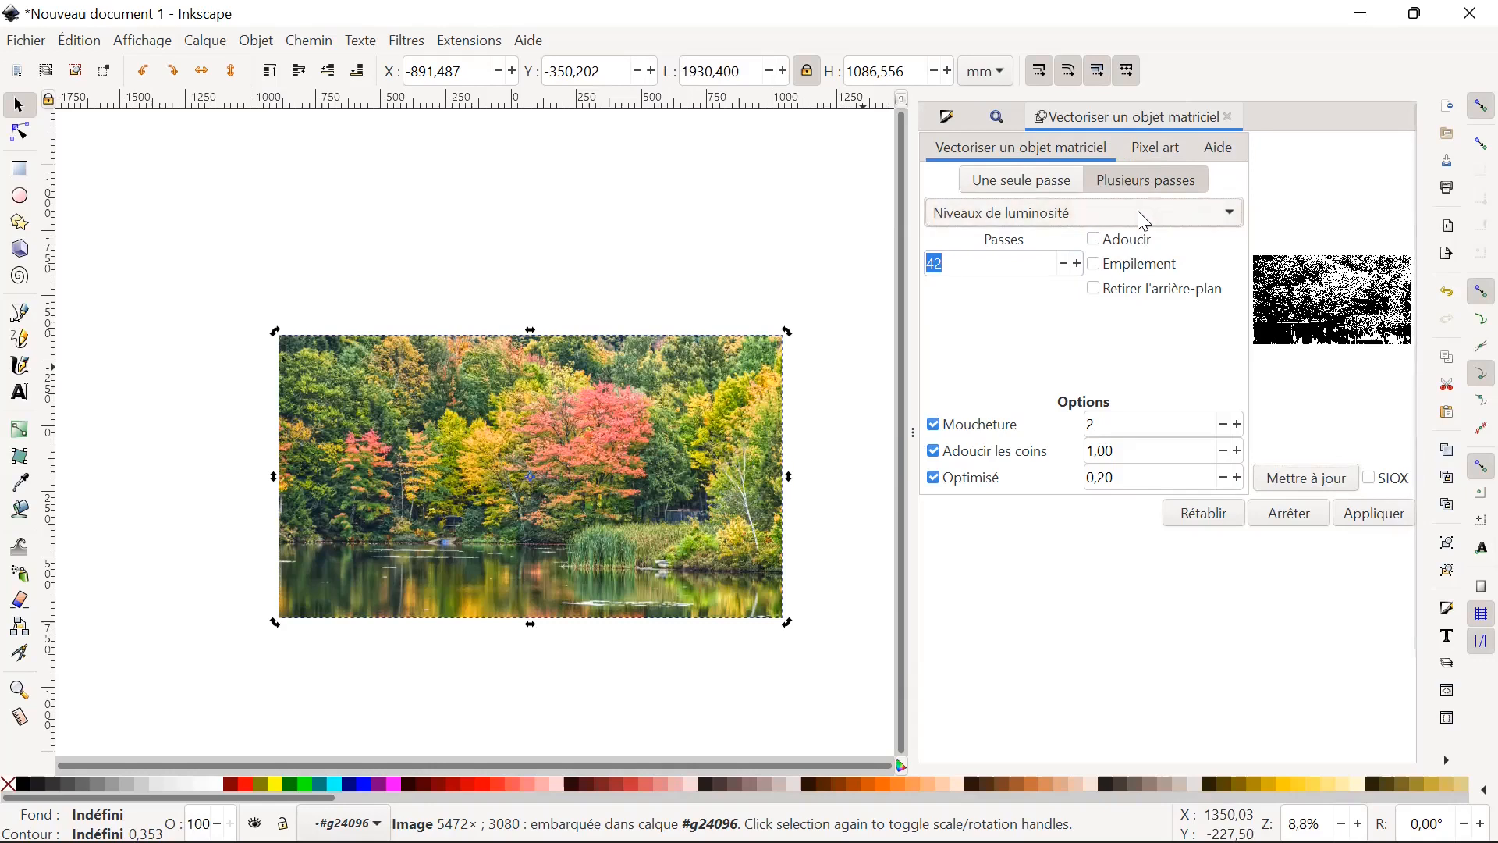
click(1182, 223)
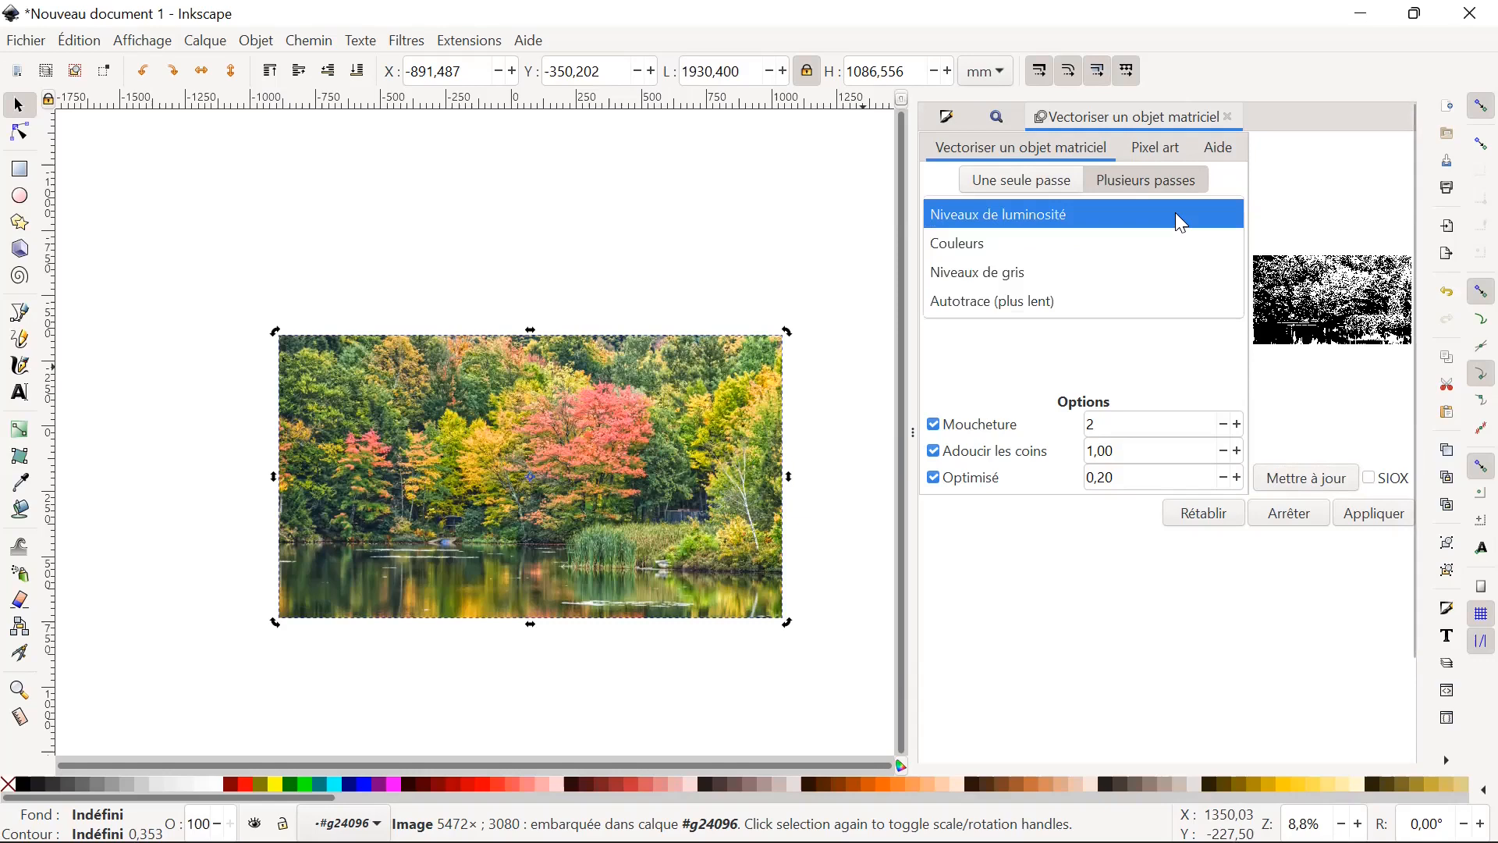
click(1155, 248)
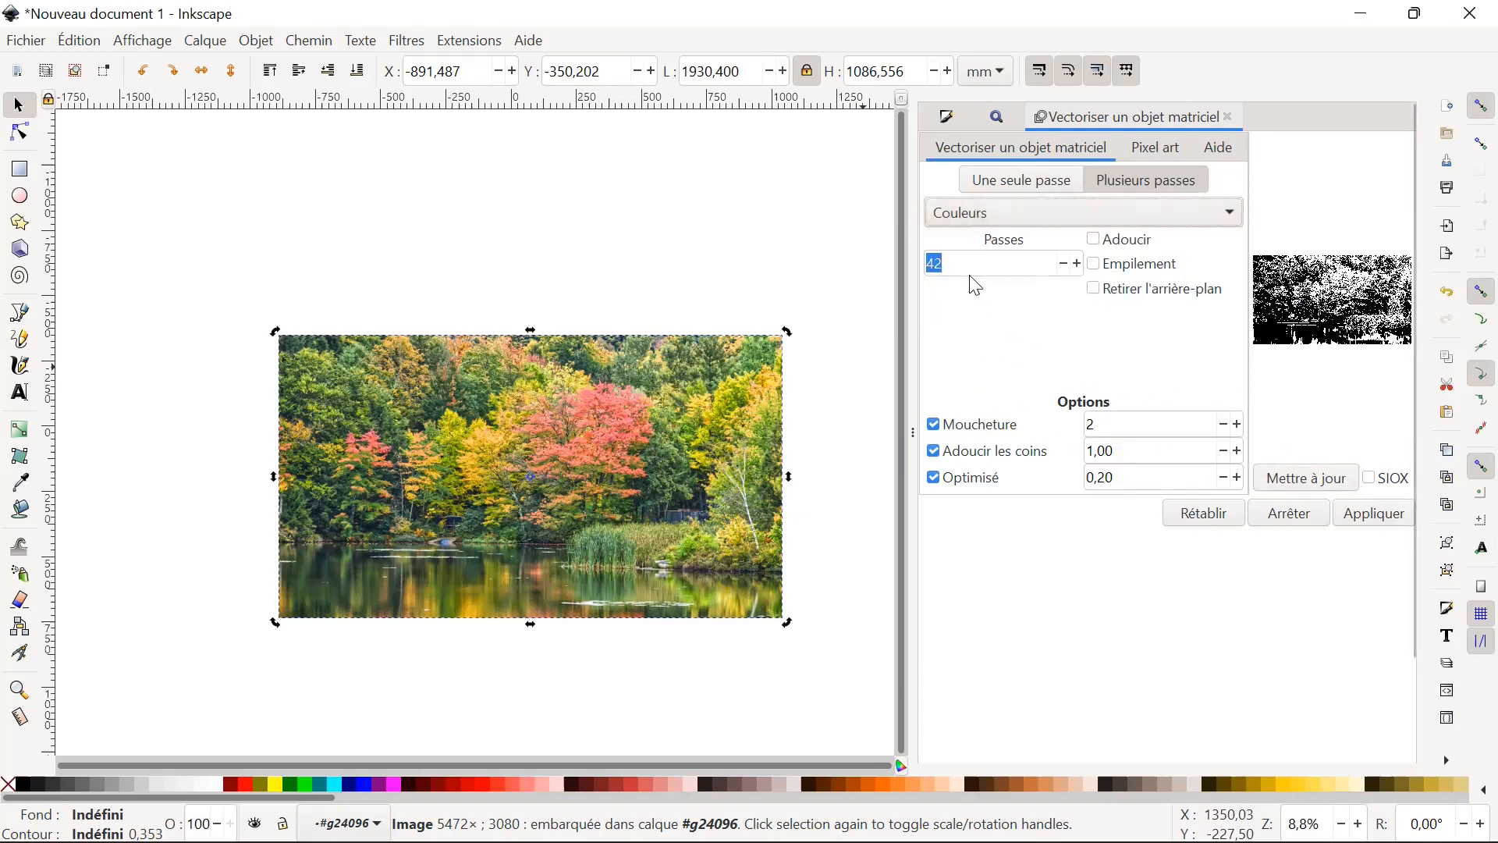
click(1314, 483)
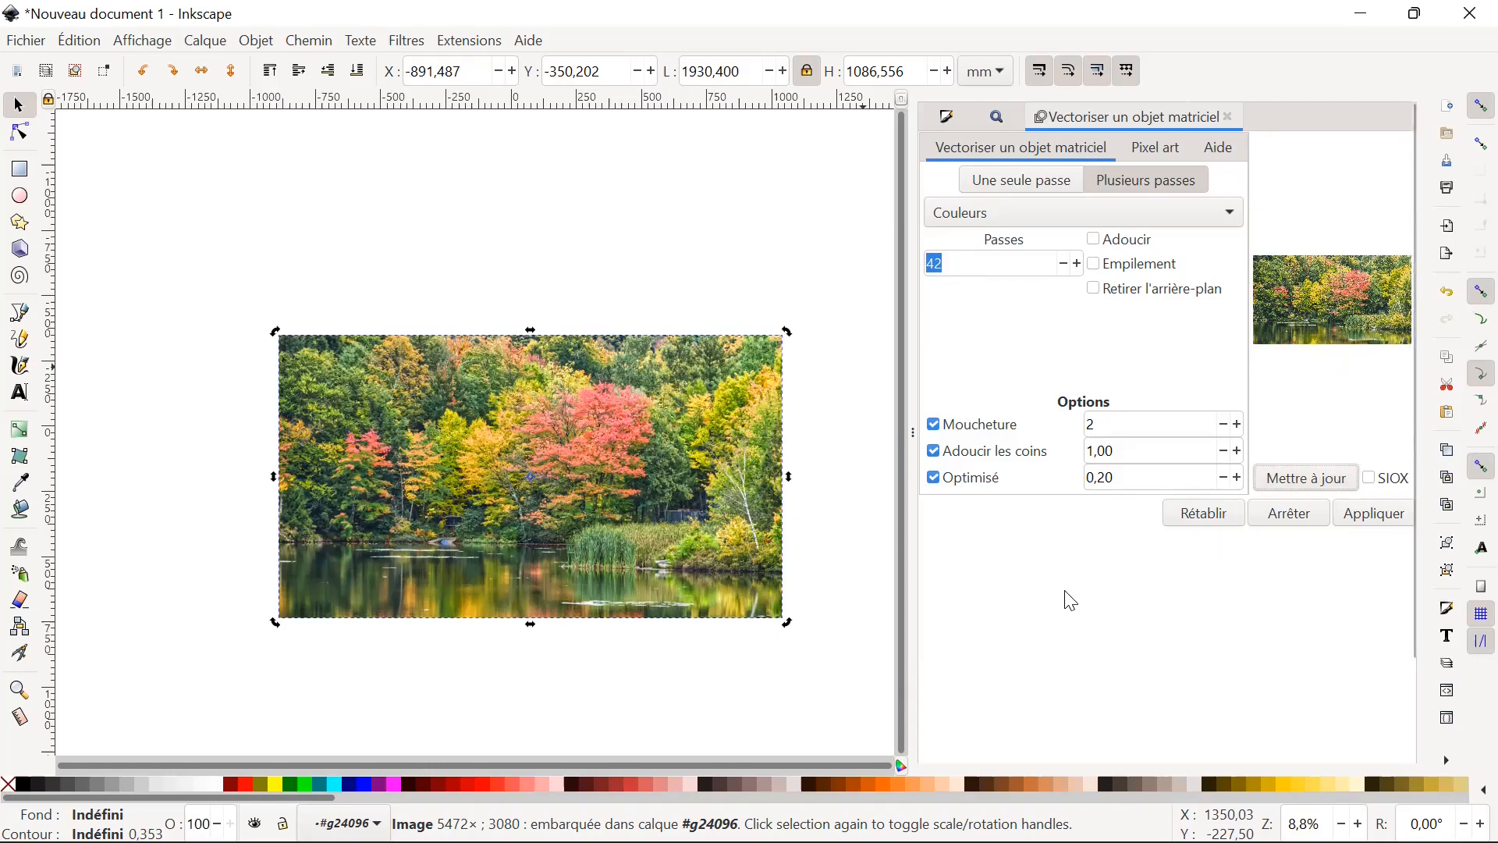
Reduce the colour trace to 7 passes and apply the vectorisation to the photo.
click(970, 260)
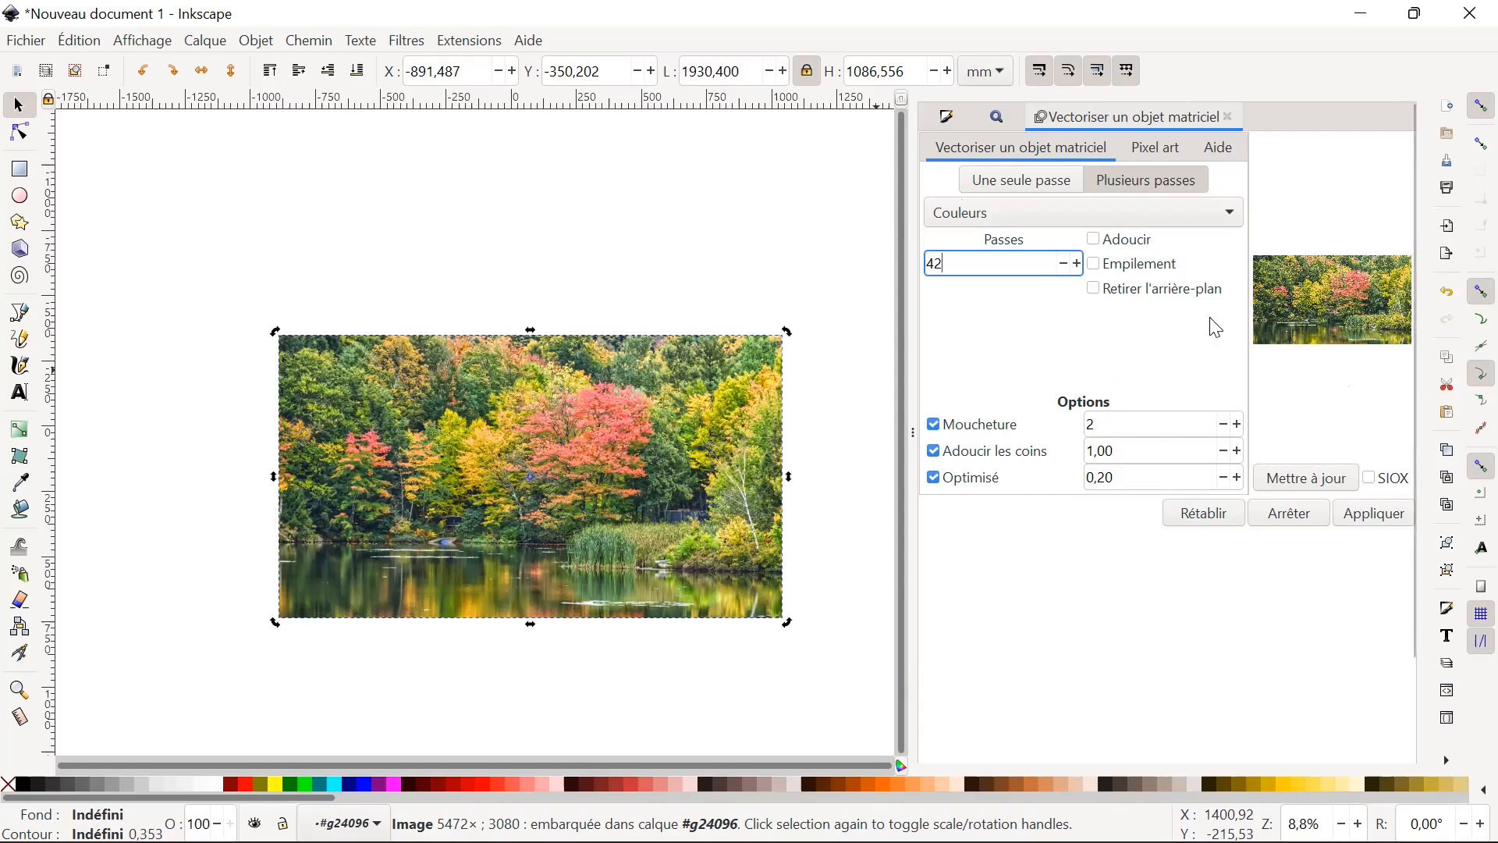
mouse_move(949, 264)
mouse_down()
mouse_move(929, 264)
mouse_move(947, 256)
mouse_up()
key(BackSpace)
key(BackSpace)
text(7)
click(1378, 513)
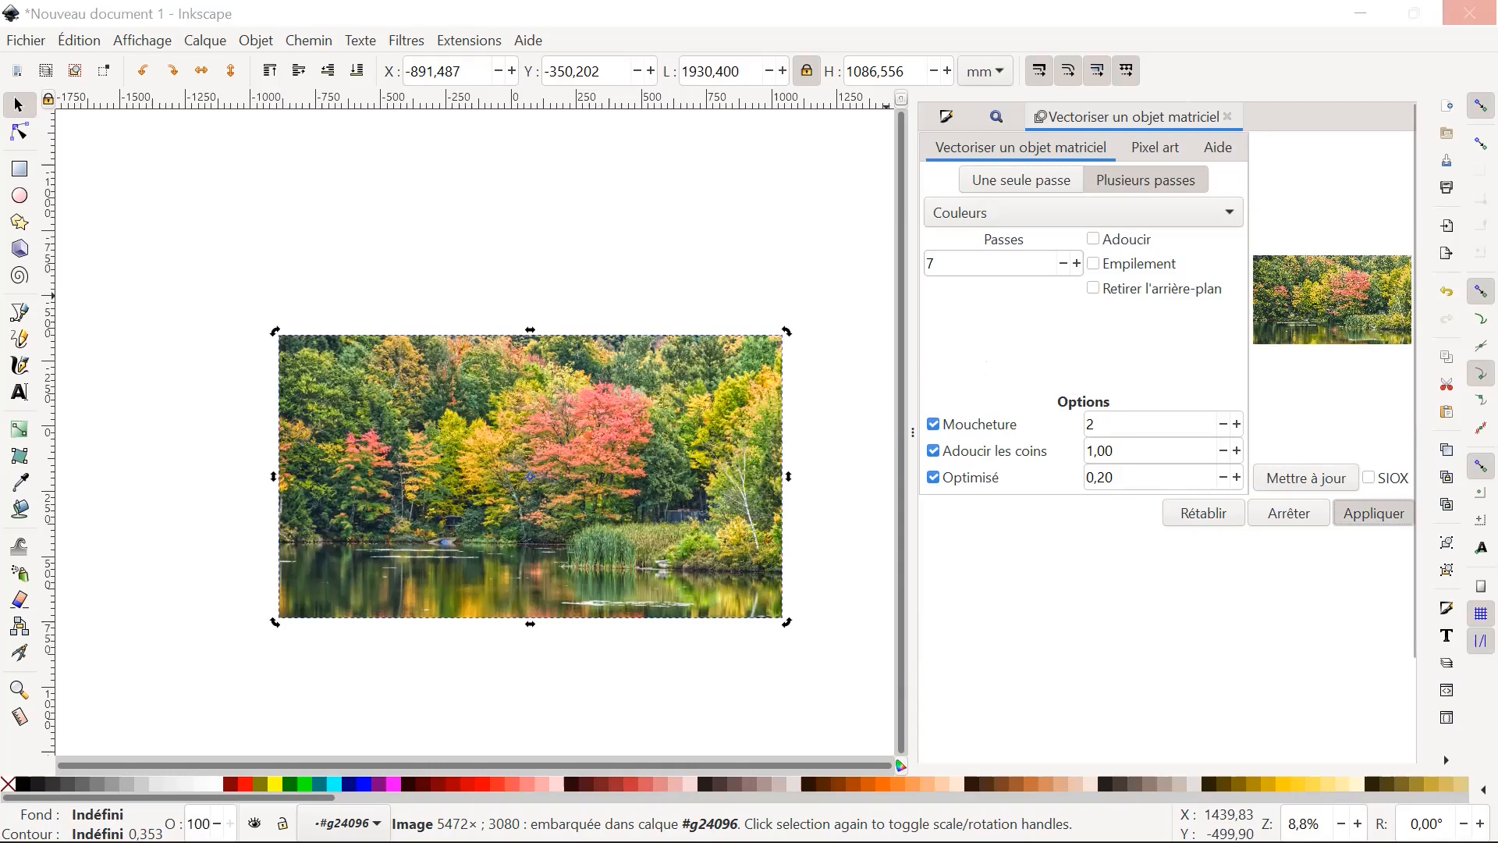
click(1374, 512)
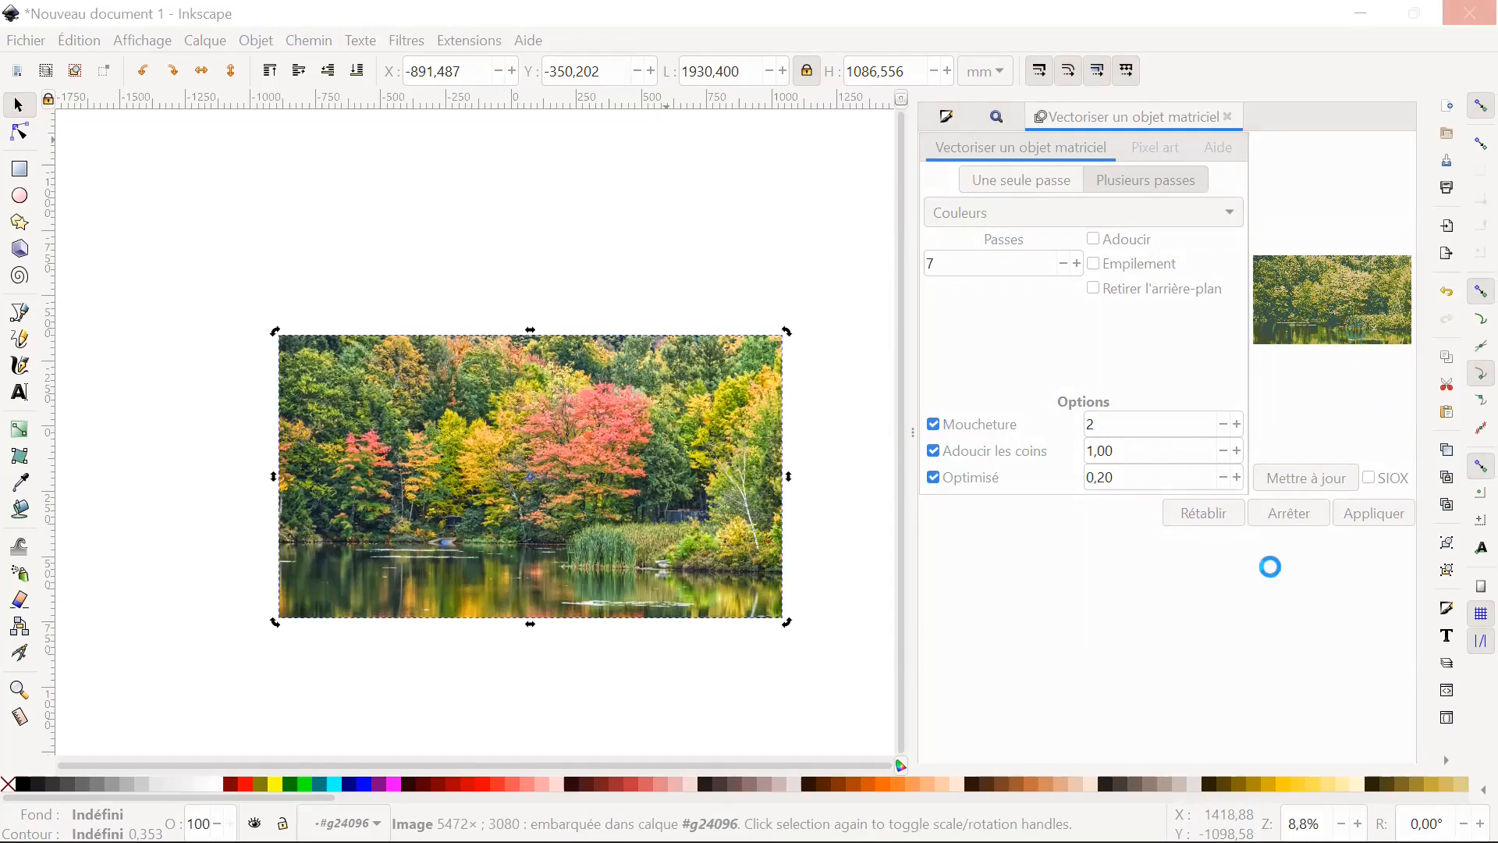
click(830, 485)
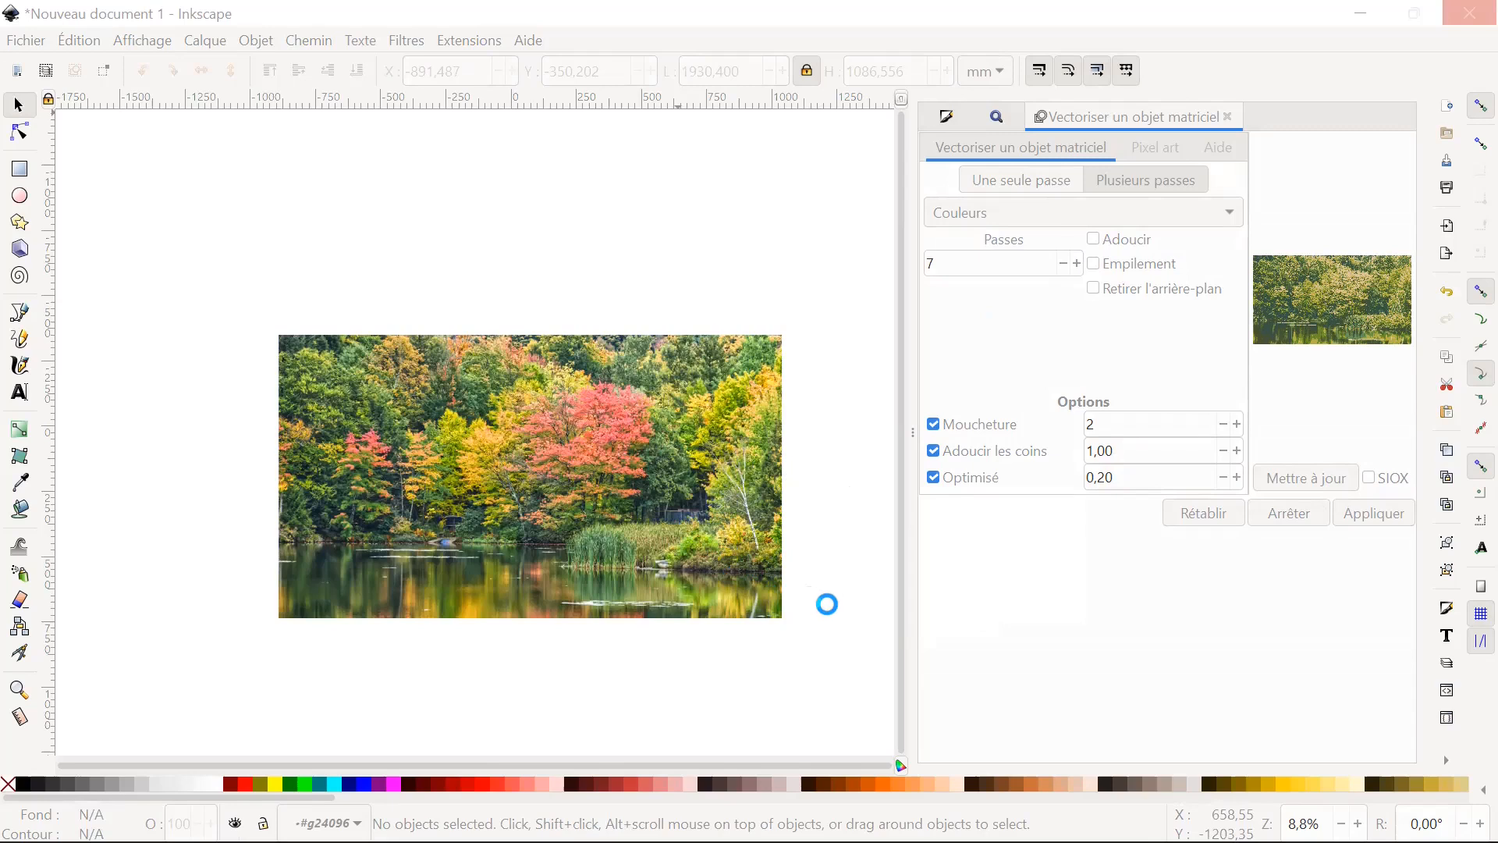
mouse_move(804, 841)
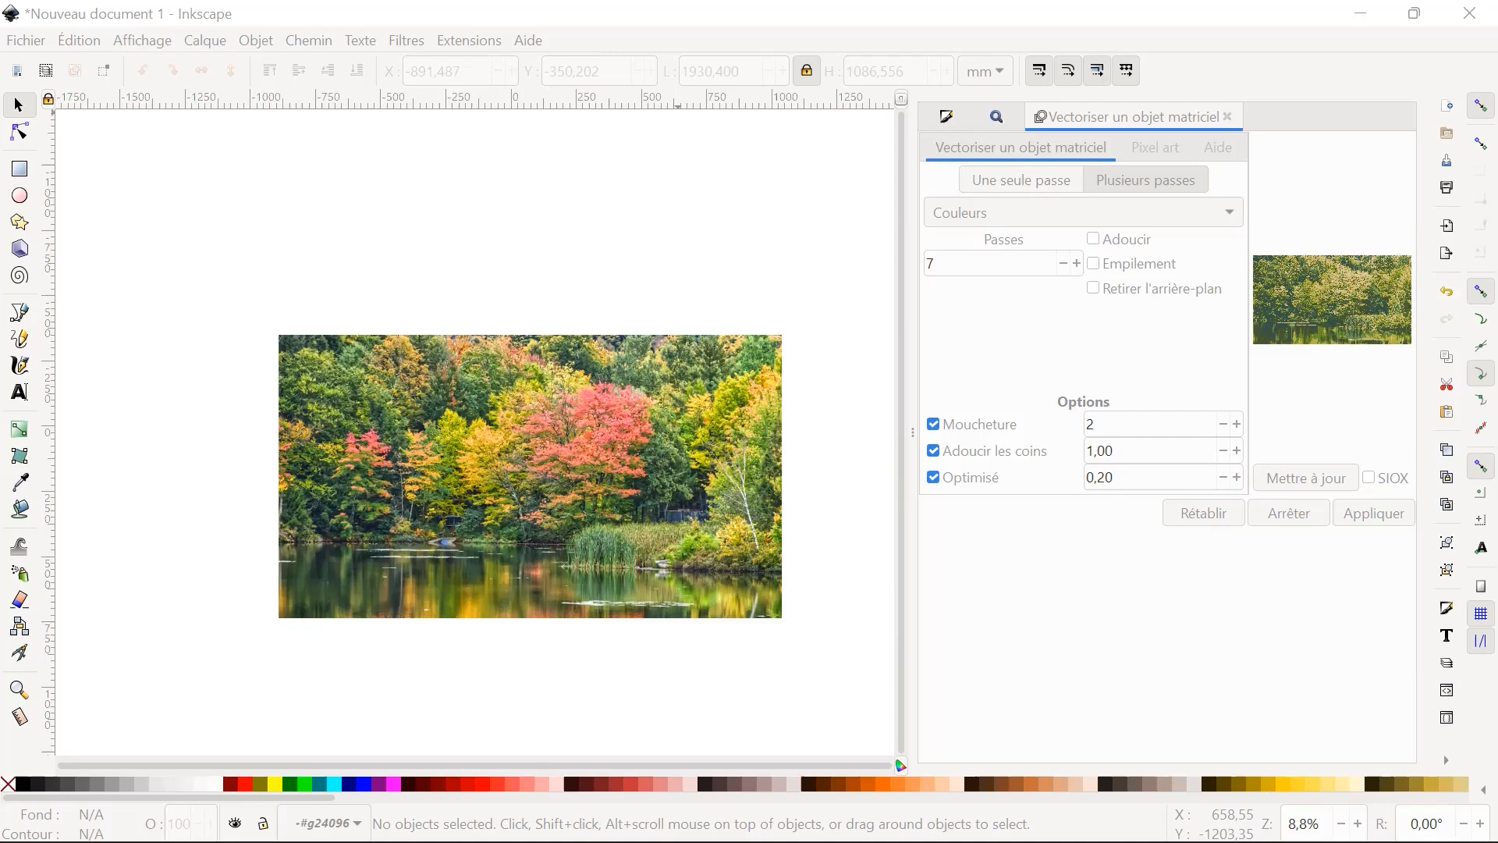
mouse_move(1315, 841)
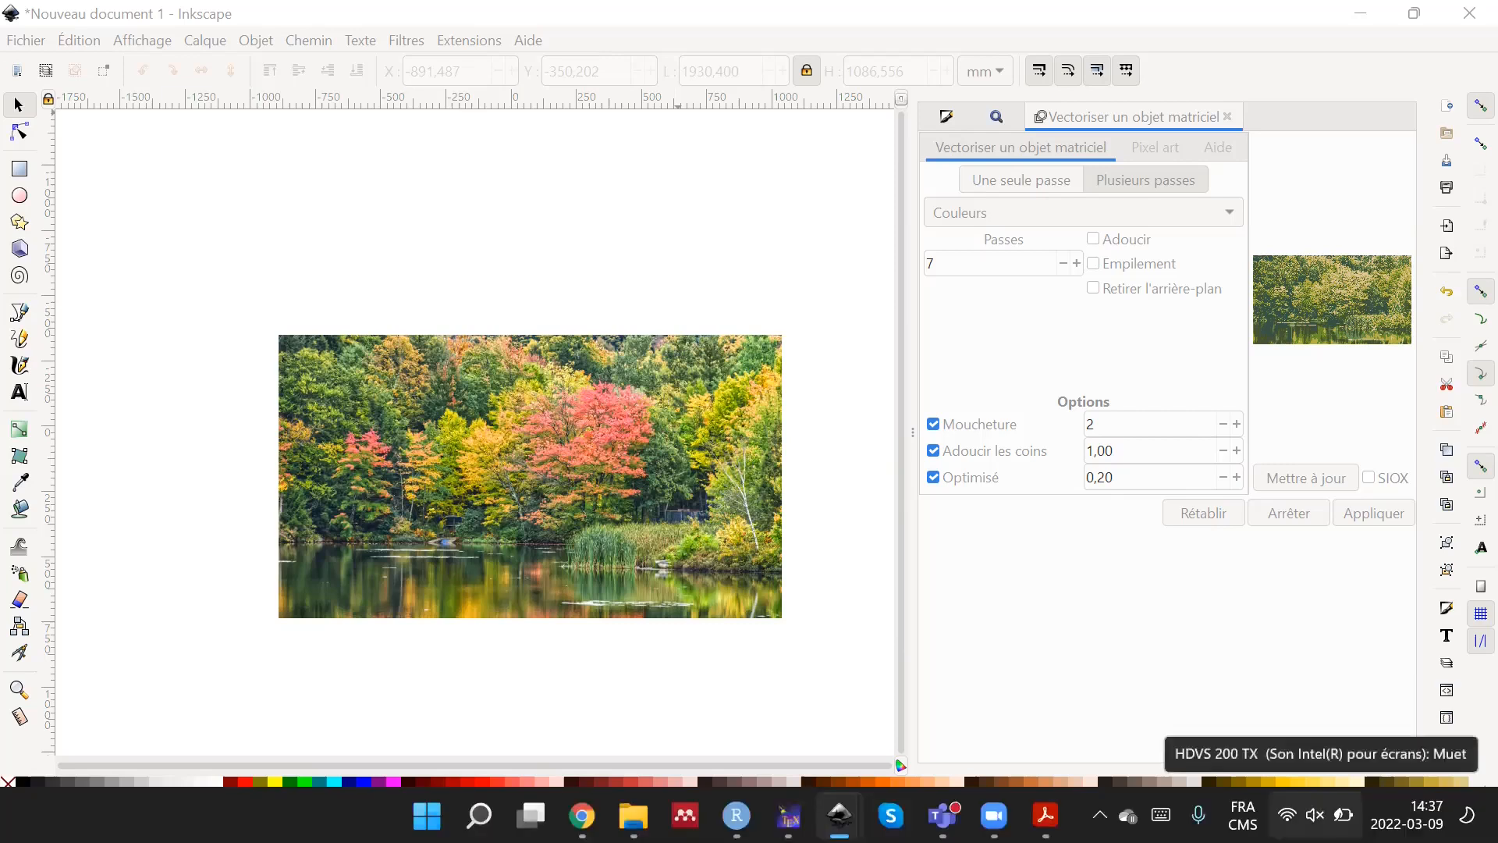
click(1343, 816)
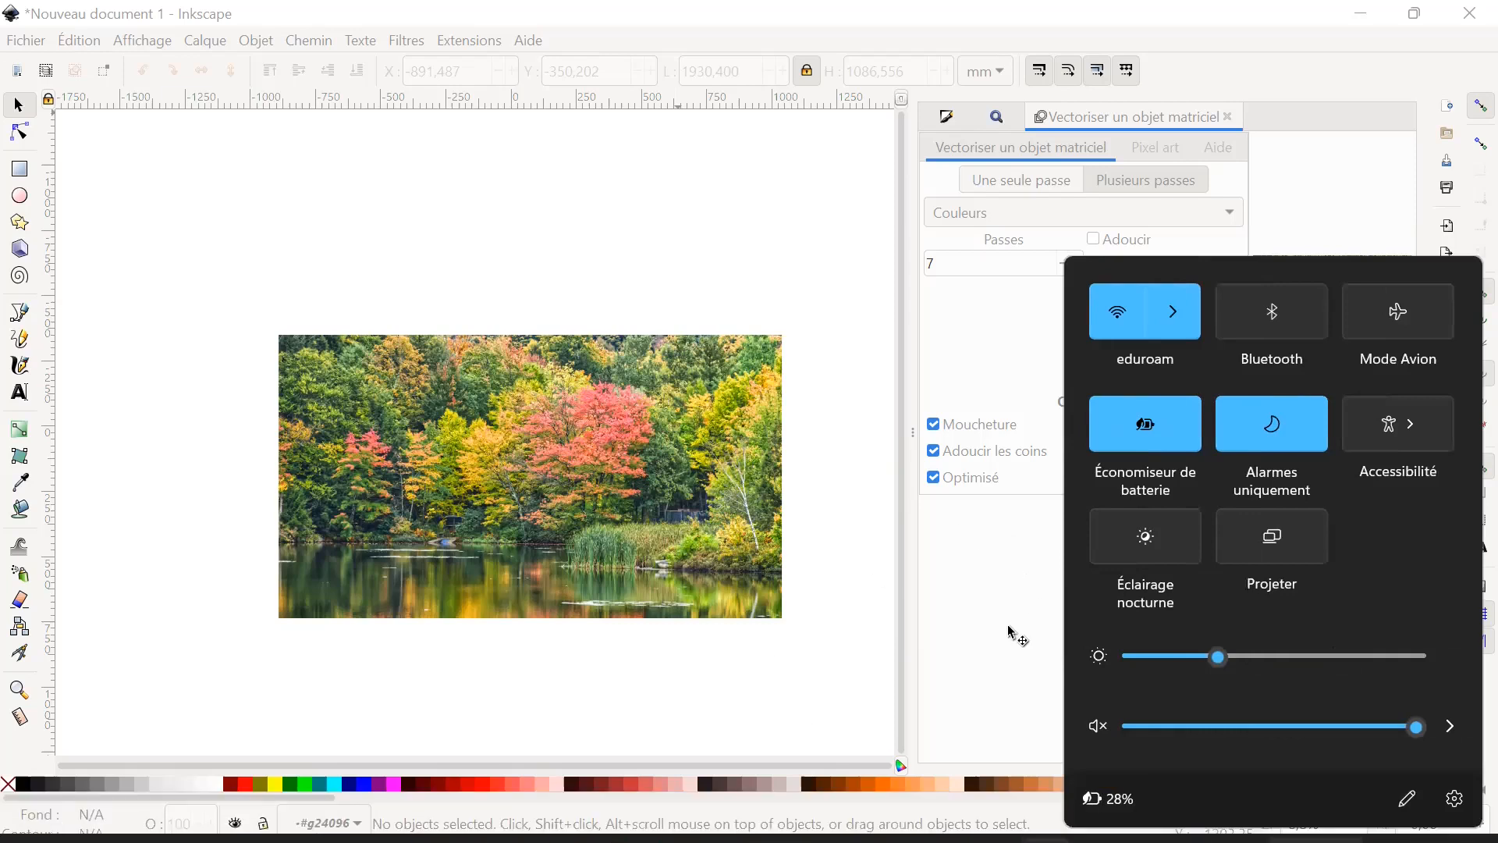
click(817, 656)
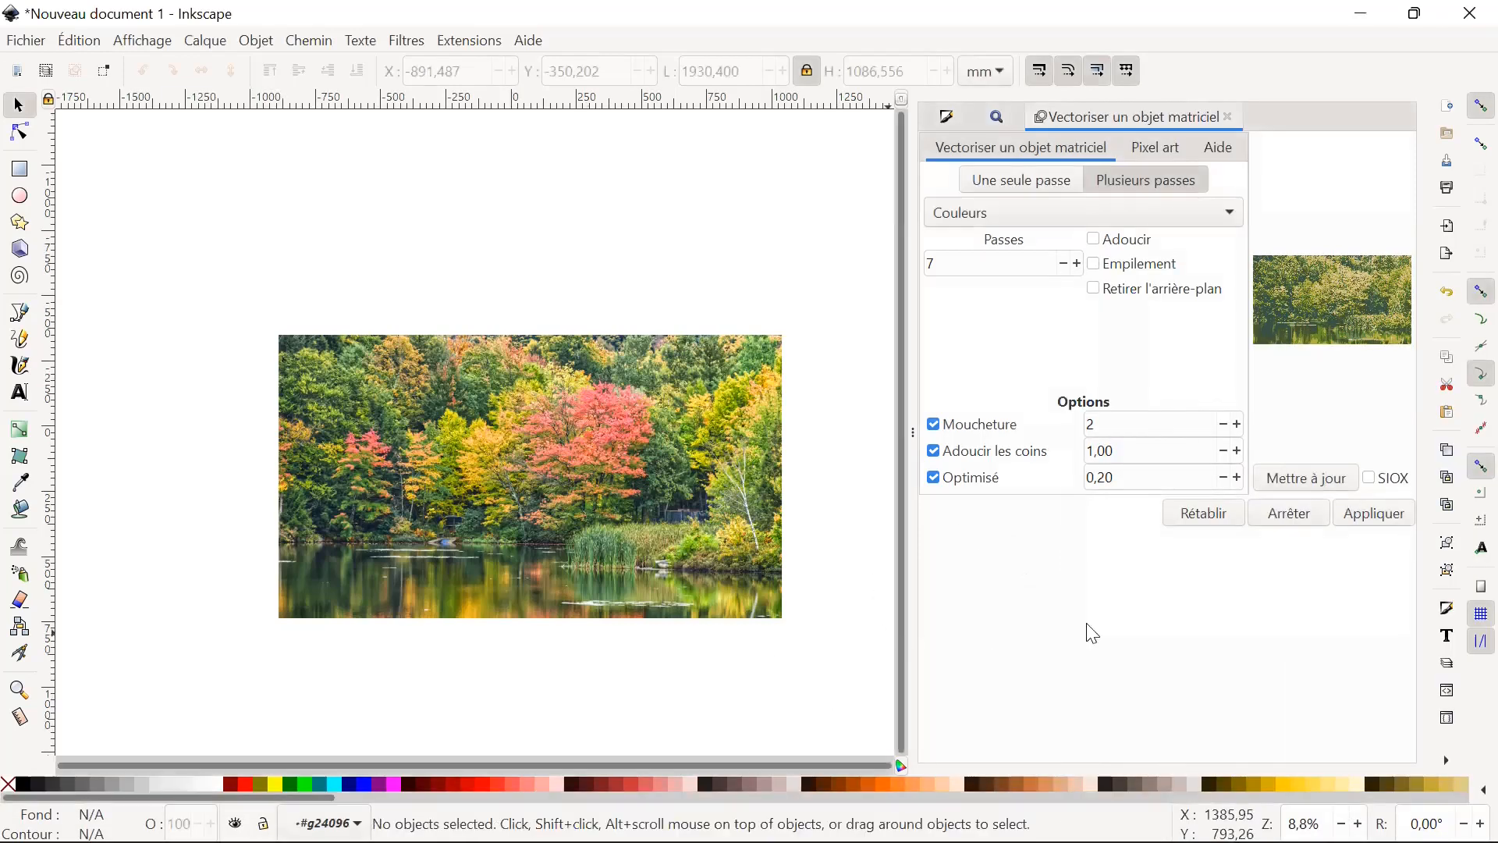
Select the autumn photo and move it down to about X -906 mm, Y 111 mm.
click(738, 519)
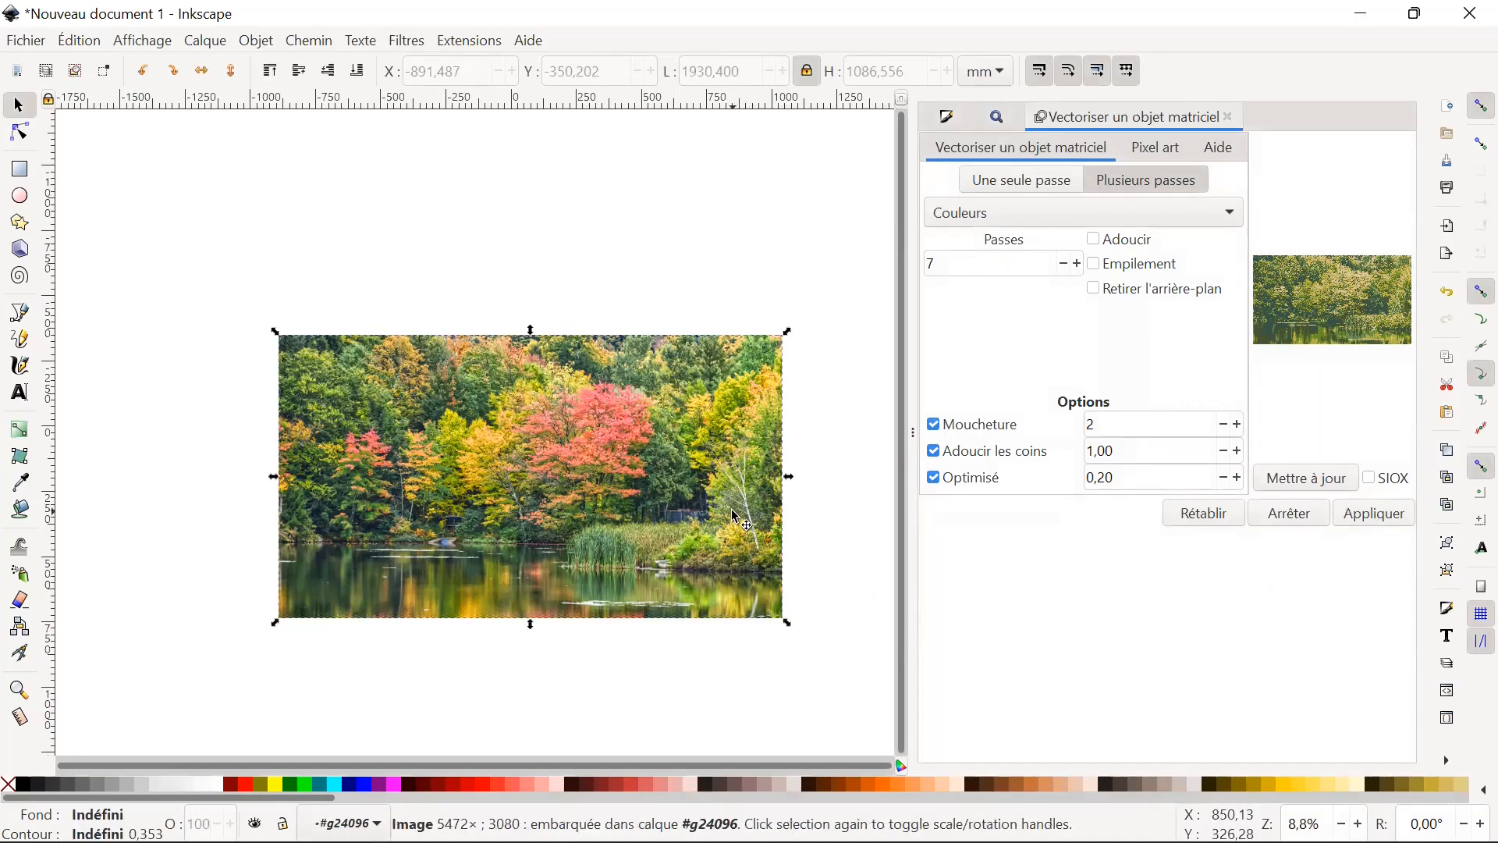
drag(710, 476, 706, 597)
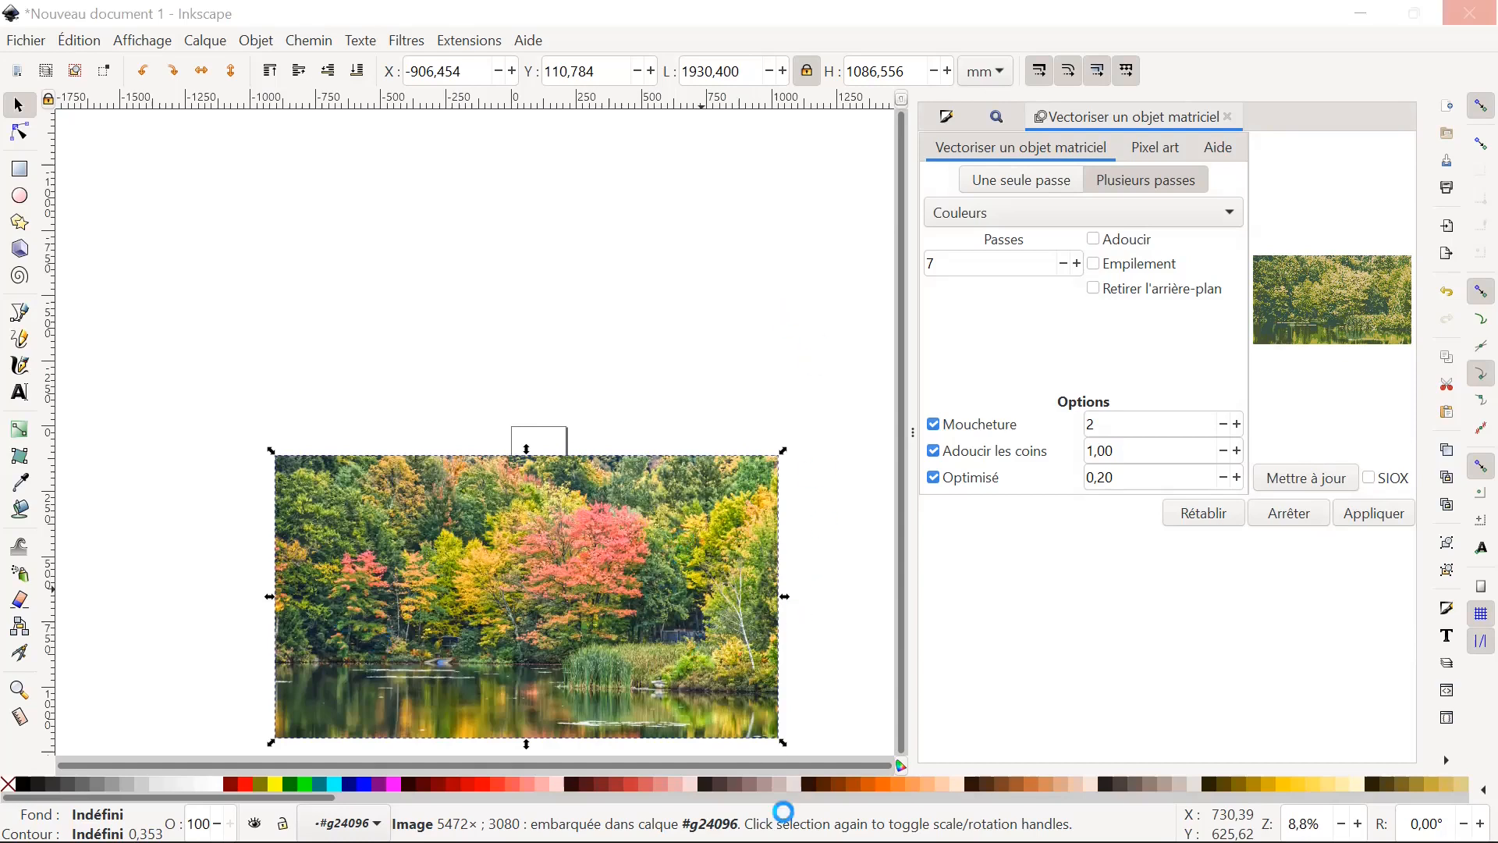
mouse_move(841, 840)
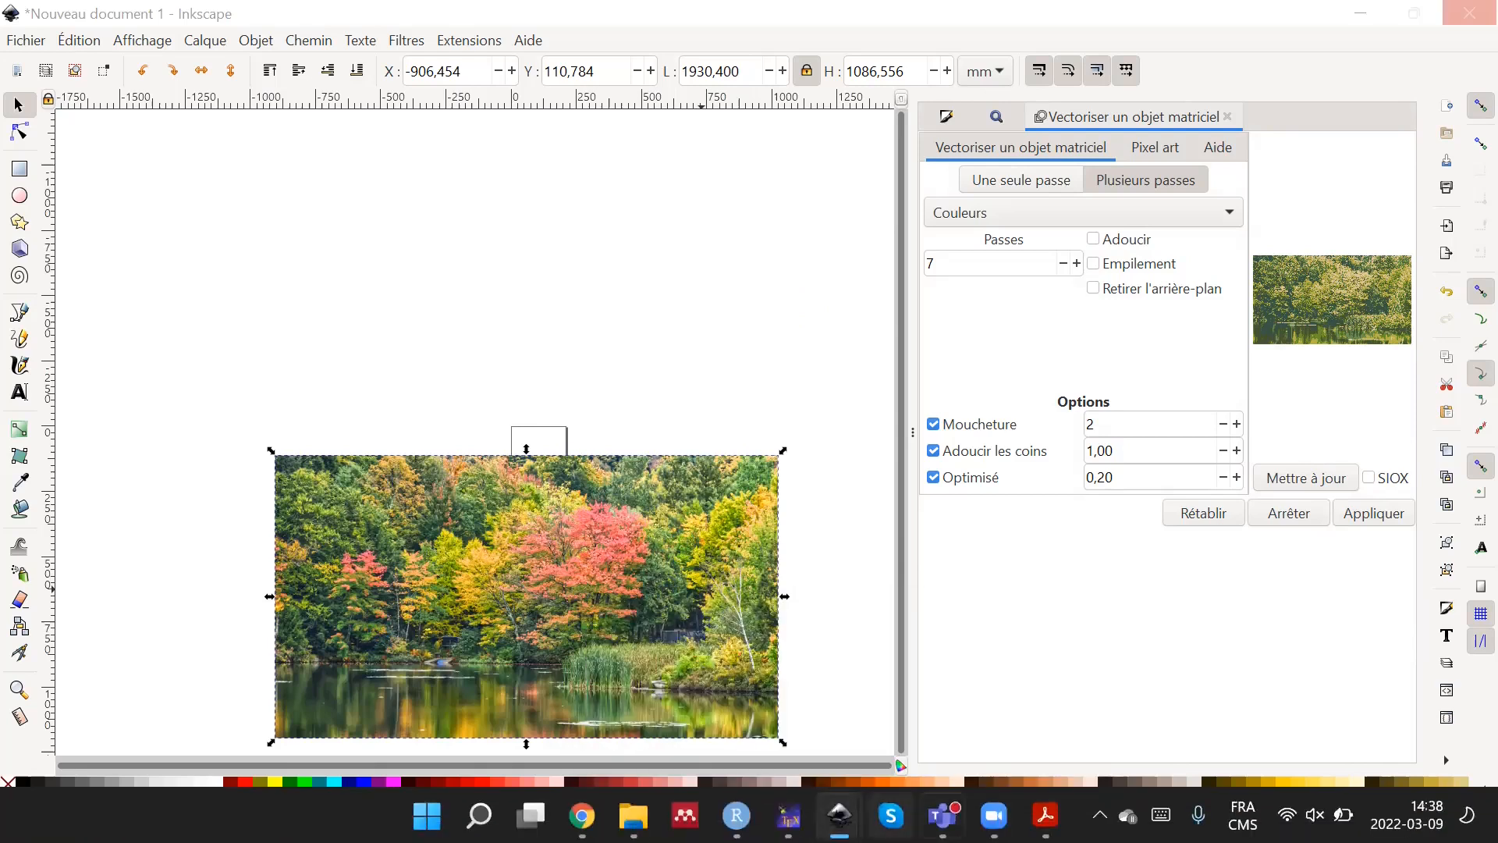
mouse_move(942, 815)
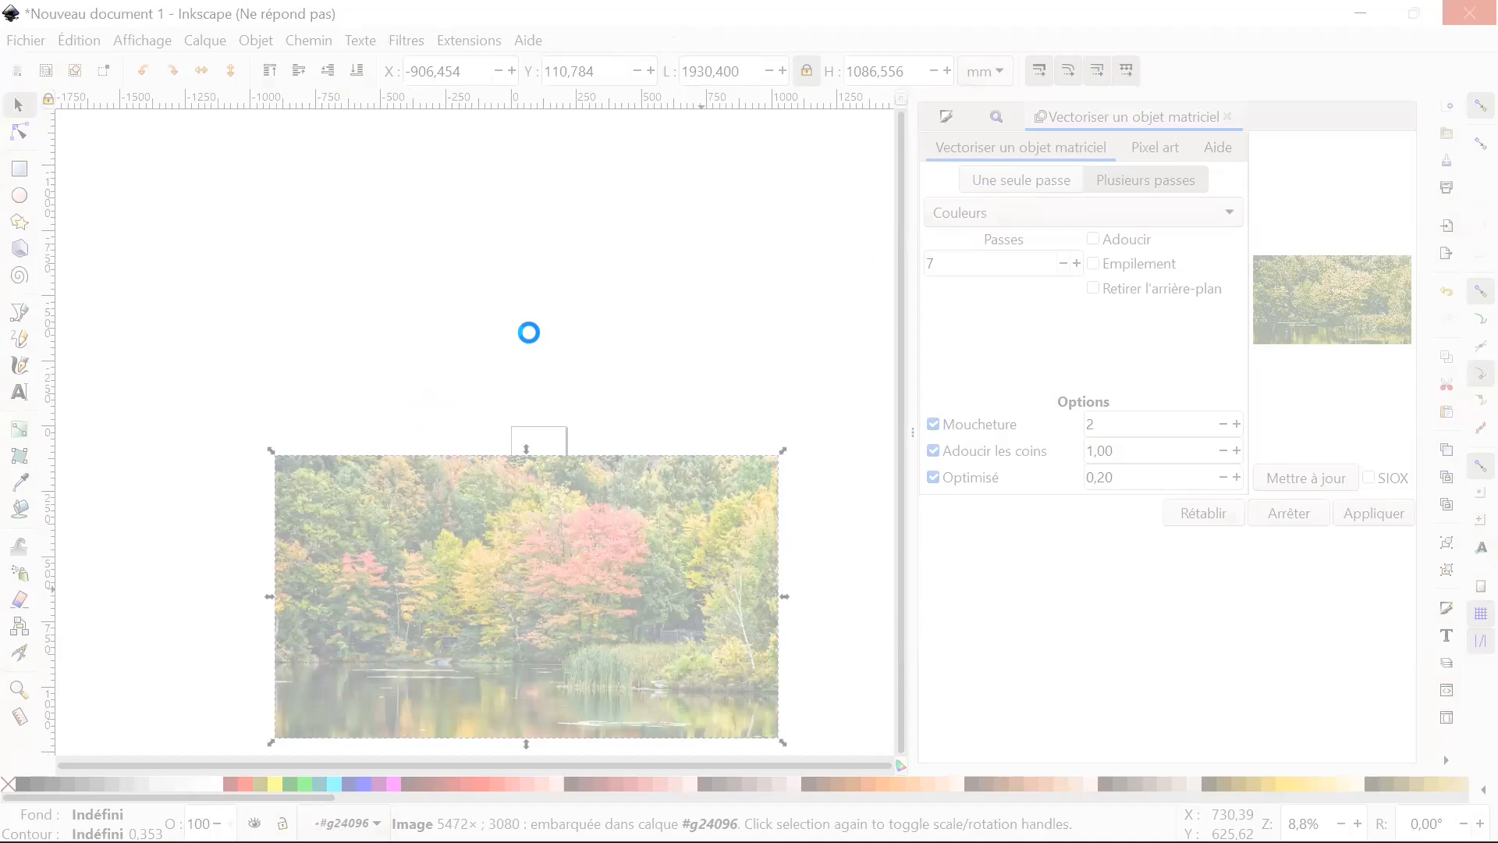
mouse_move(793, 770)
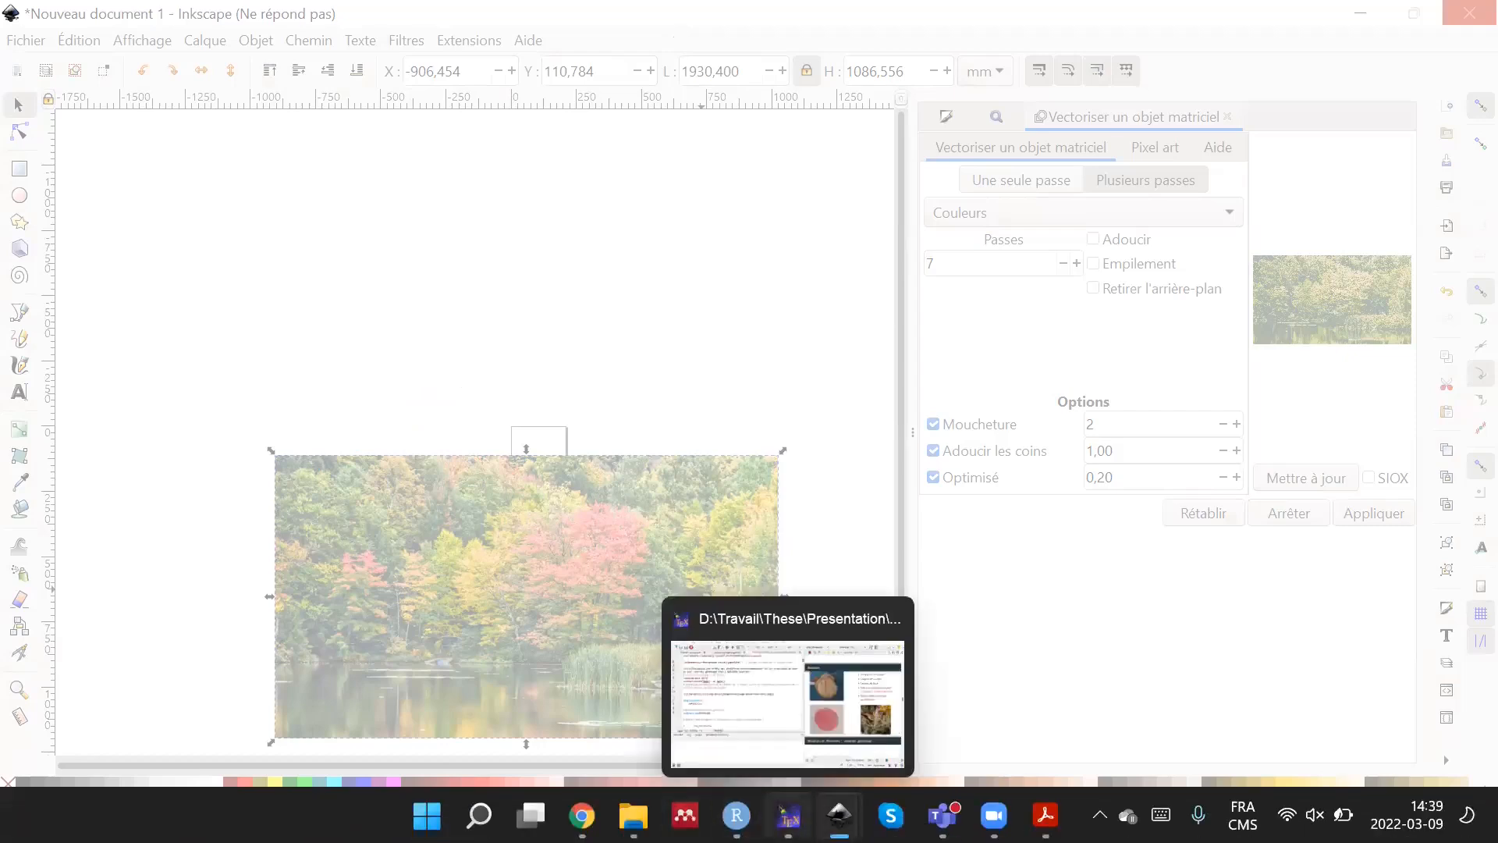
Switch to the File Explorer window showing the Bureau folder and maximise it.
click(633, 816)
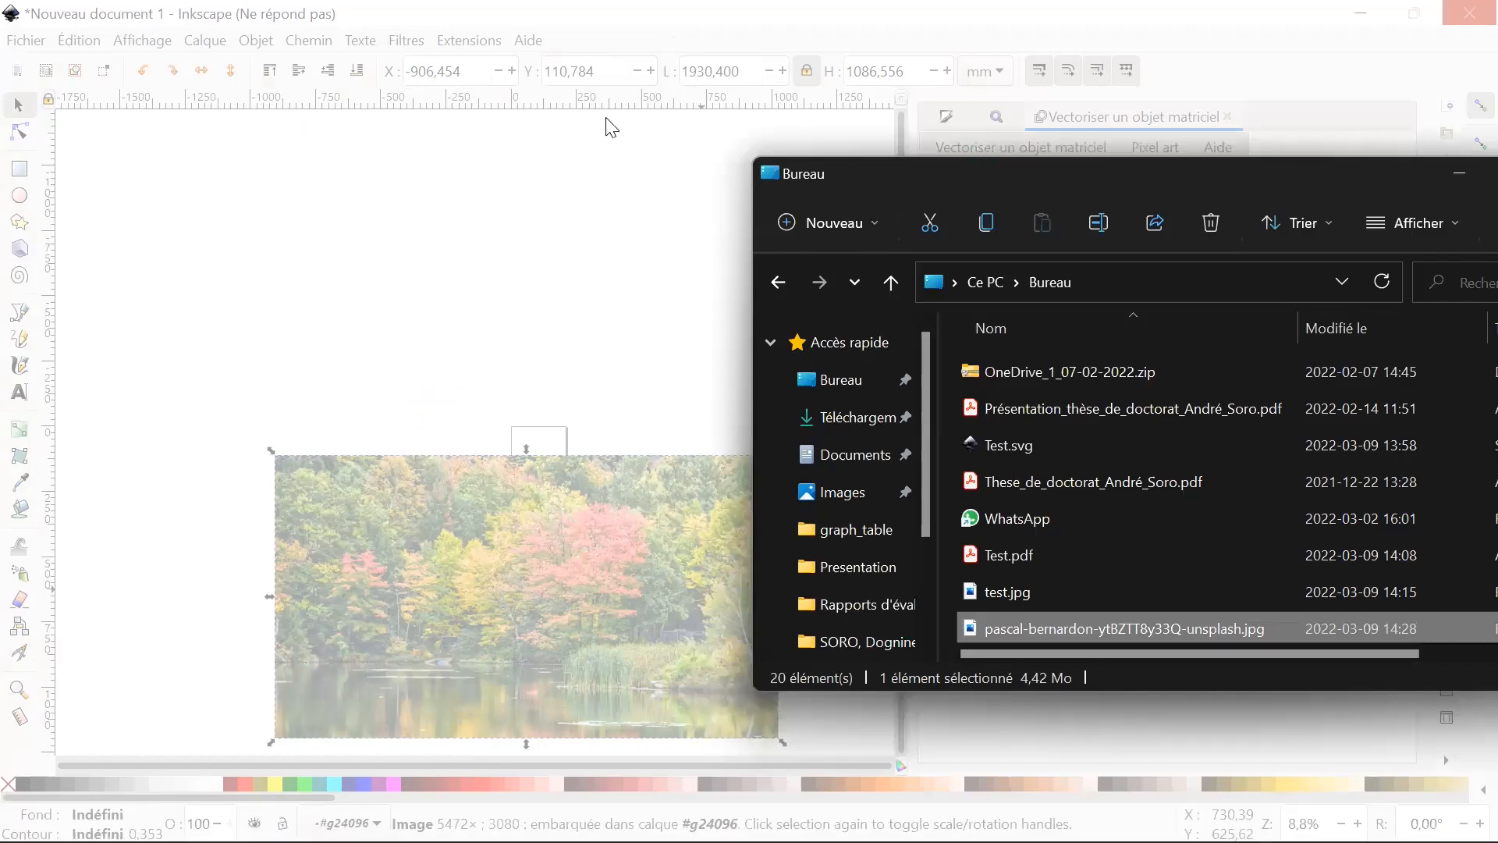
drag(1031, 171, 599, 115)
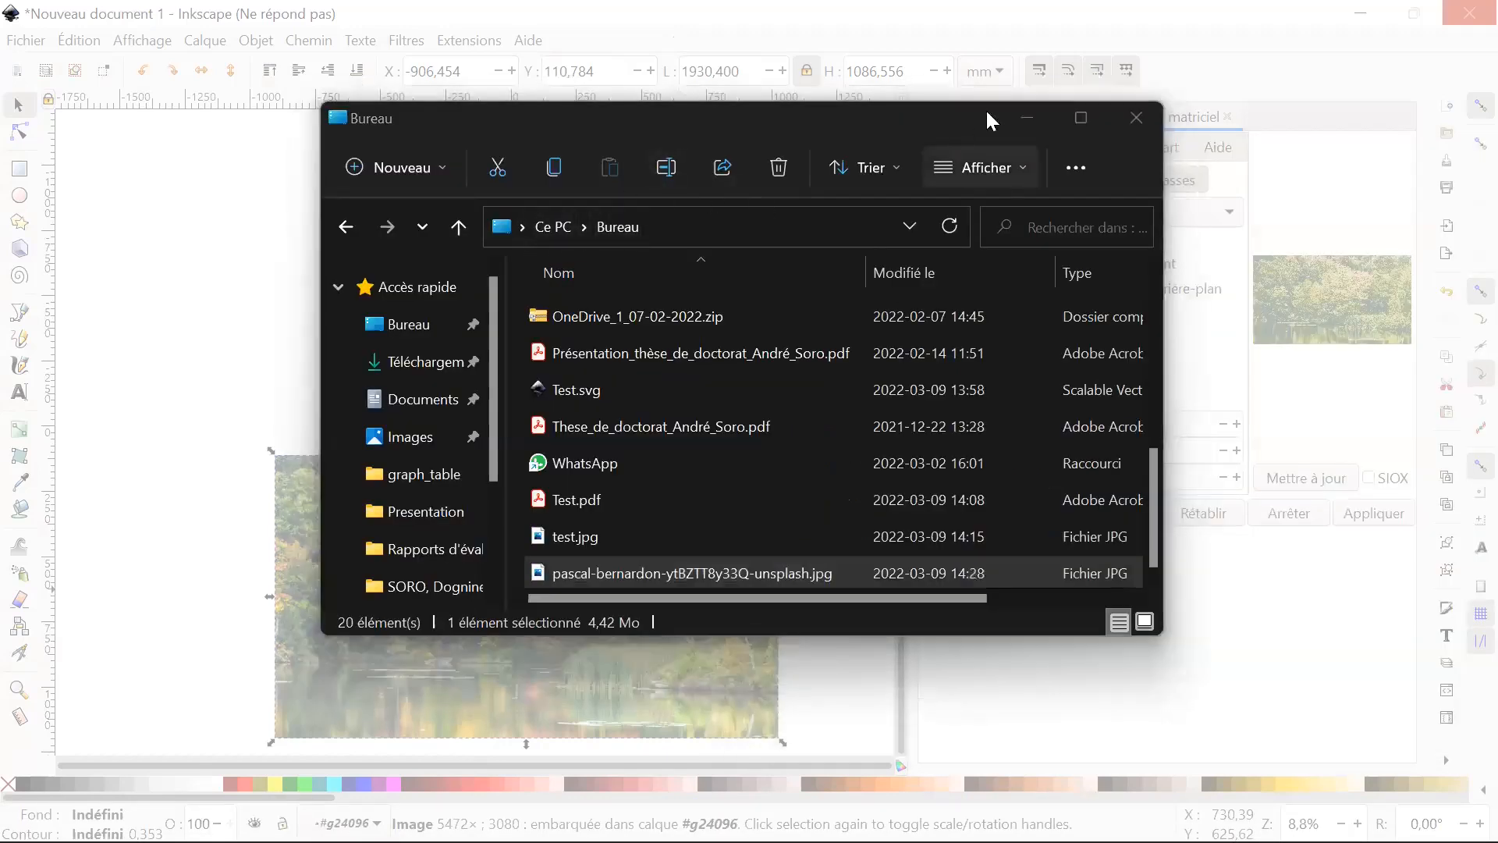
click(1081, 117)
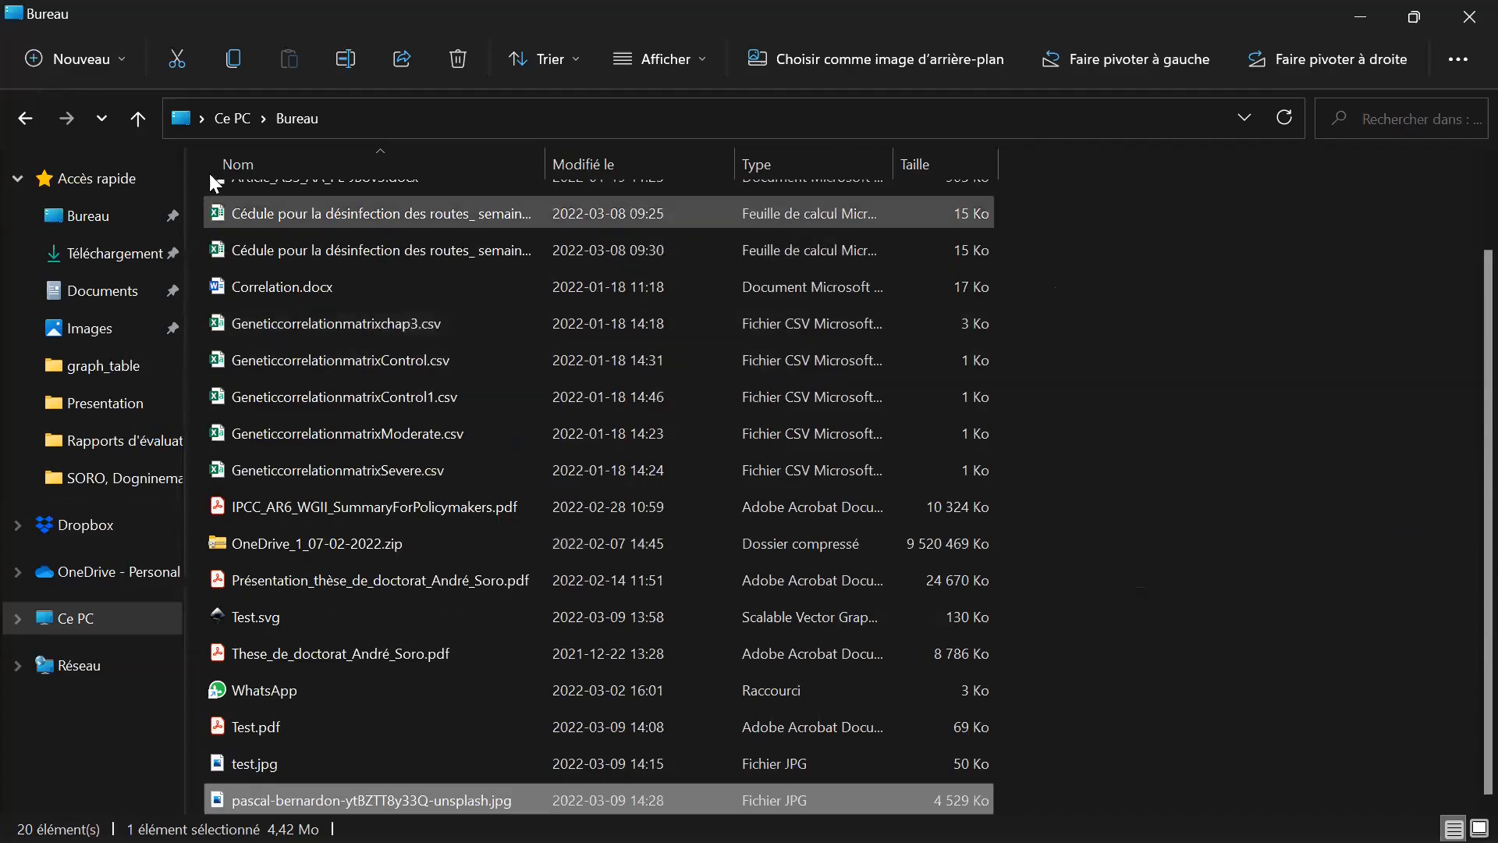
Browse to the These folder inside Travail on the DATA (D:) drive.
click(230, 118)
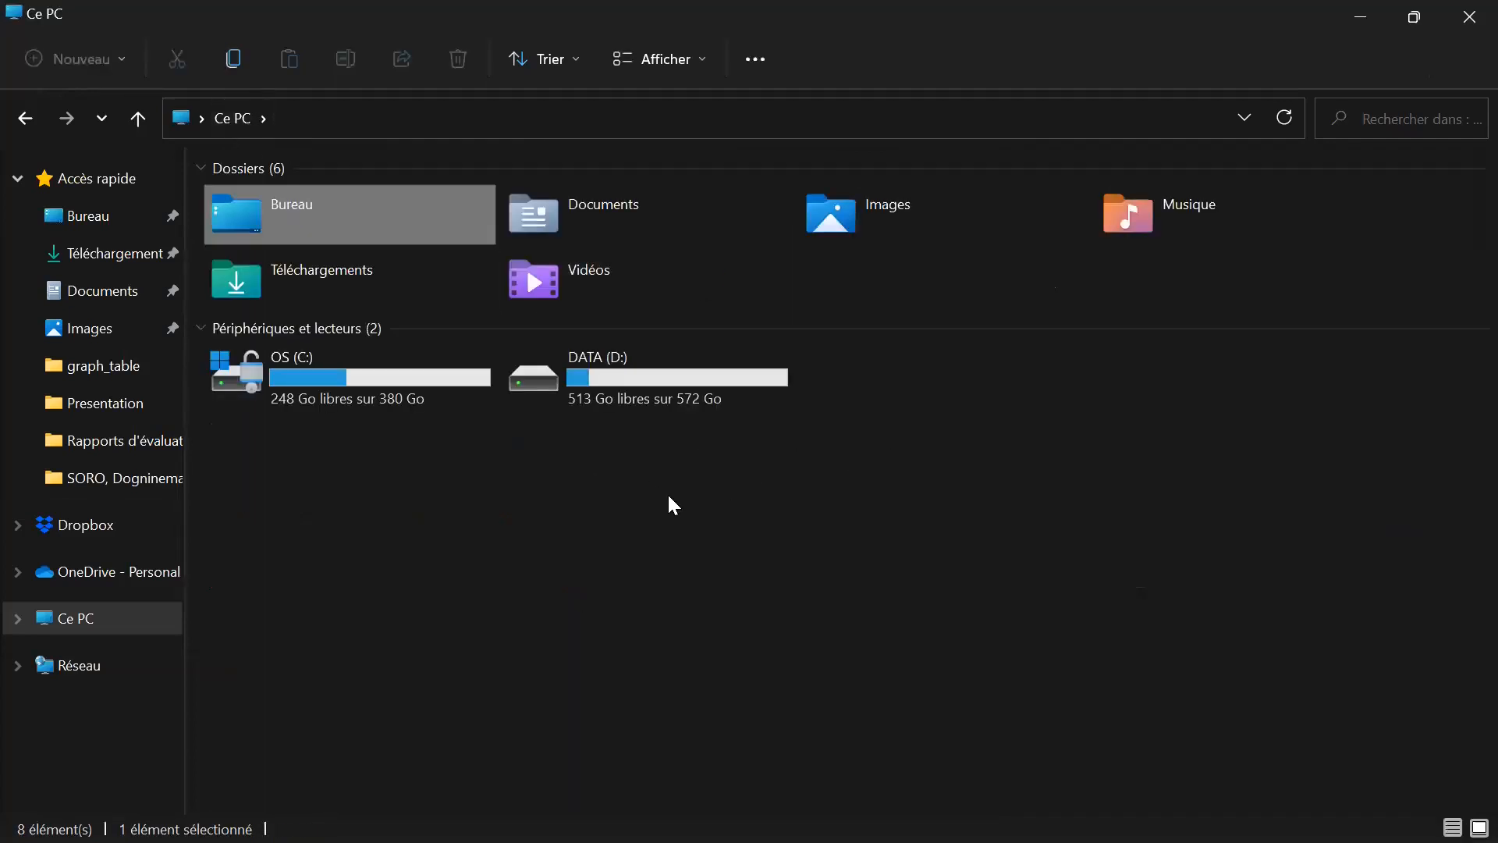
double_click(613, 378)
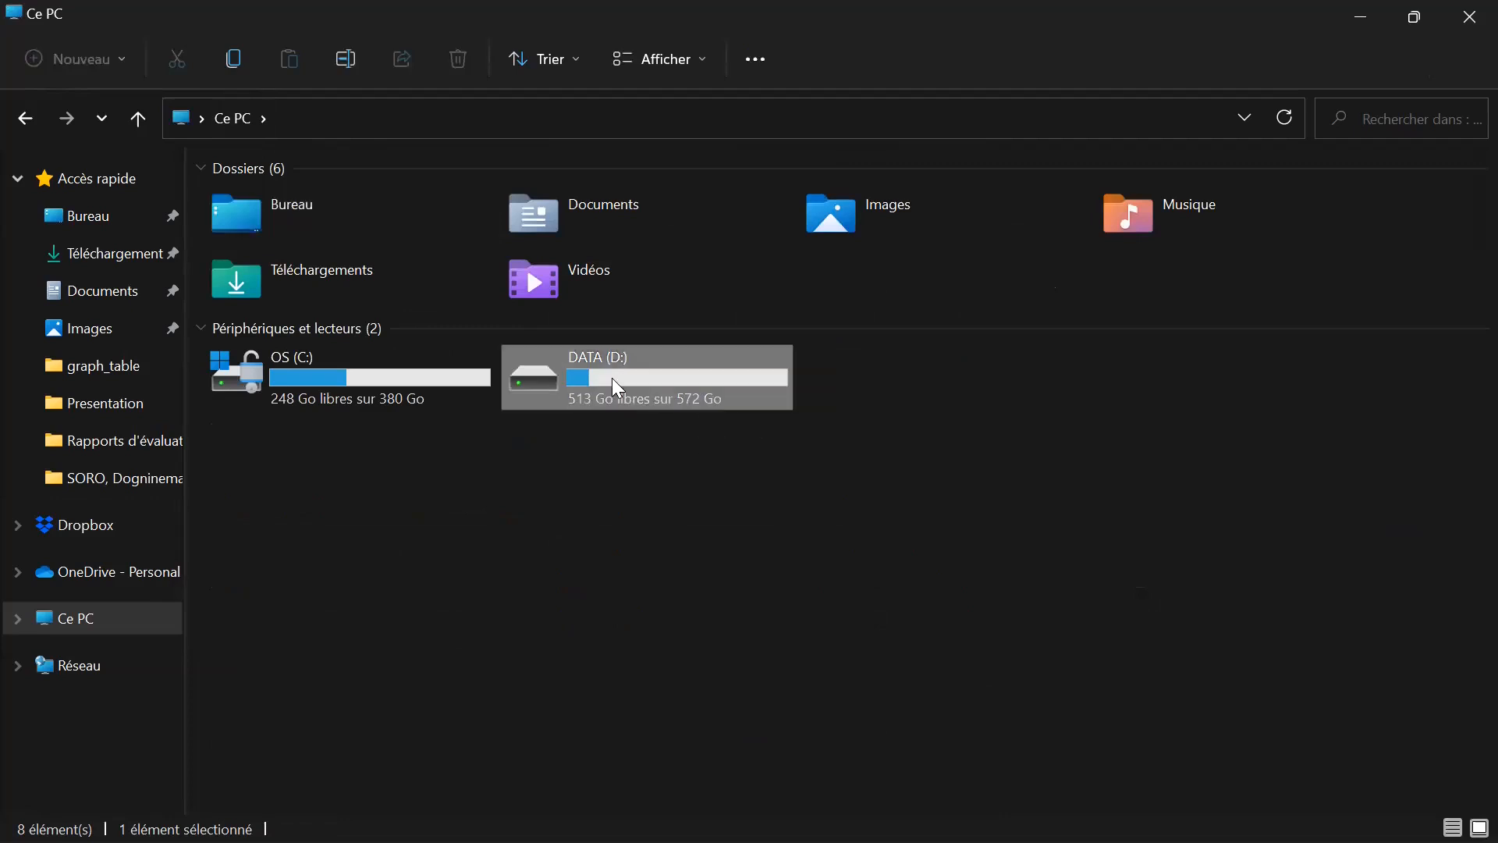
double_click(383, 320)
scroll(374, 468, down, 1)
scroll(364, 484, up, 1)
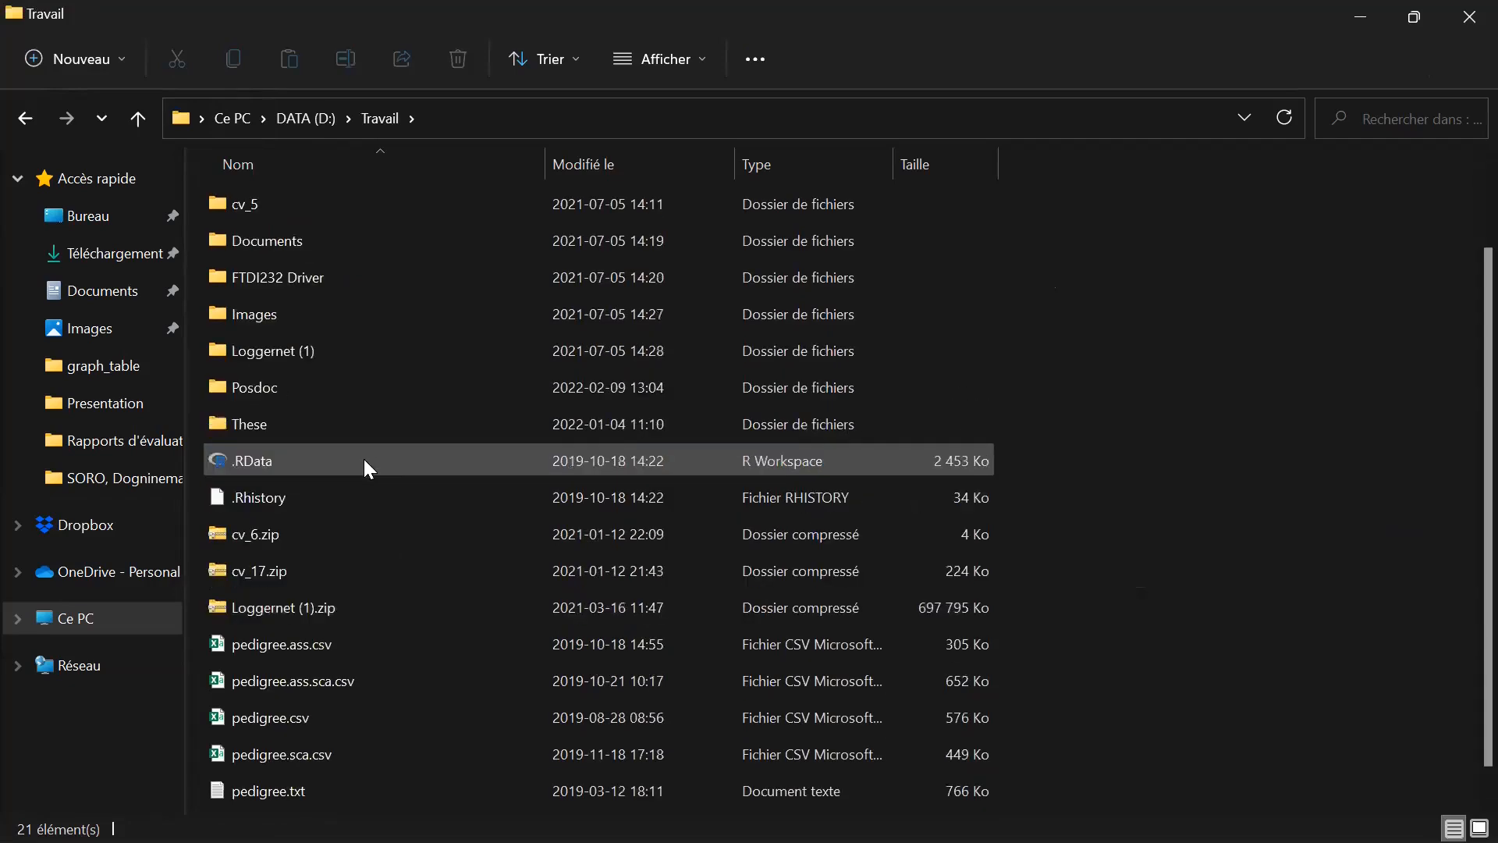
double_click(365, 420)
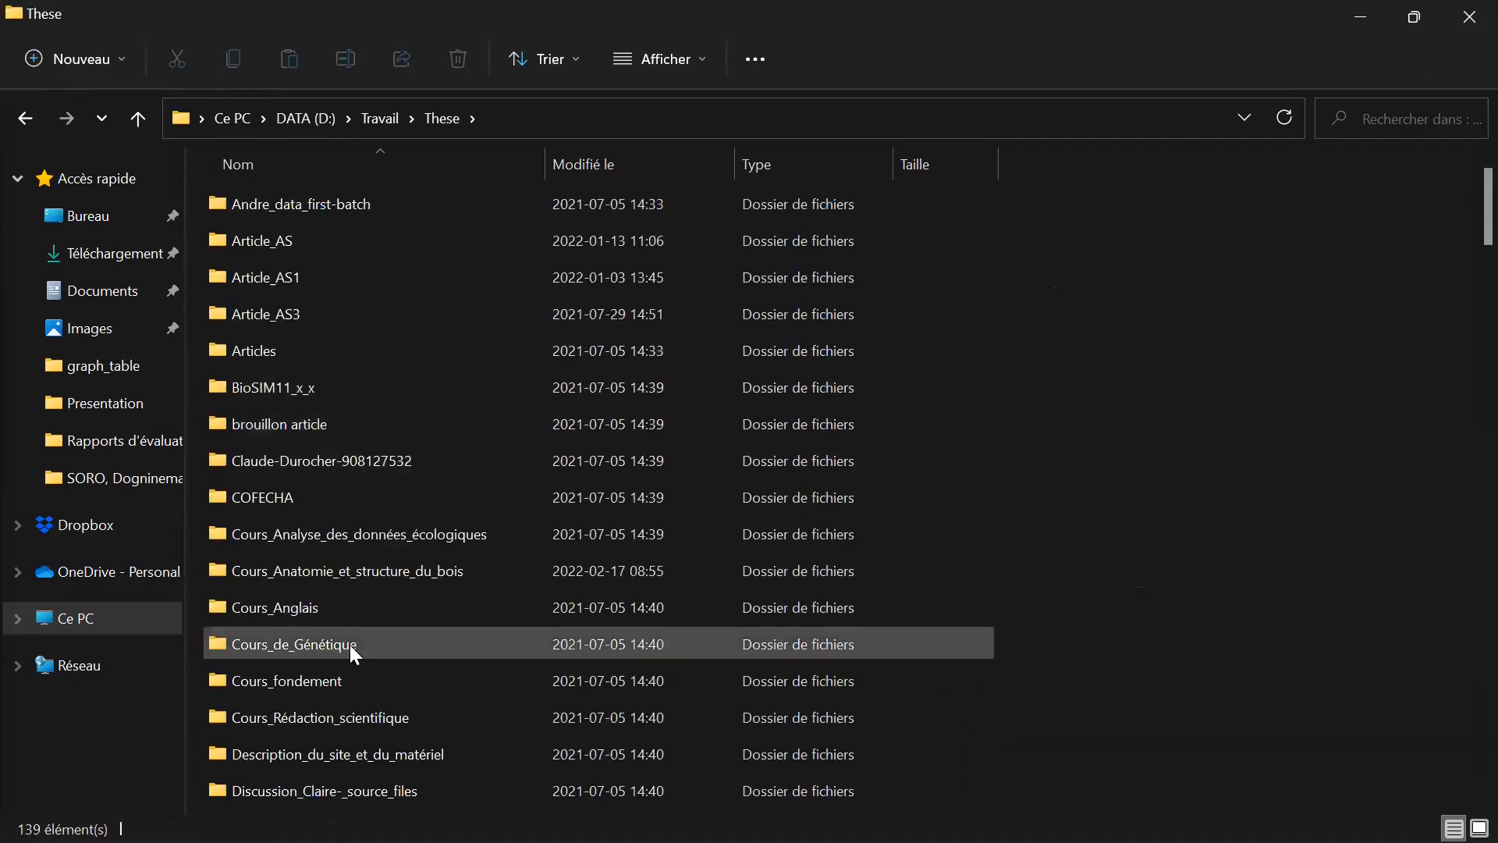
Check the contents of the Experience_serre folder and return to the These folder.
scroll(402, 647, down, 1)
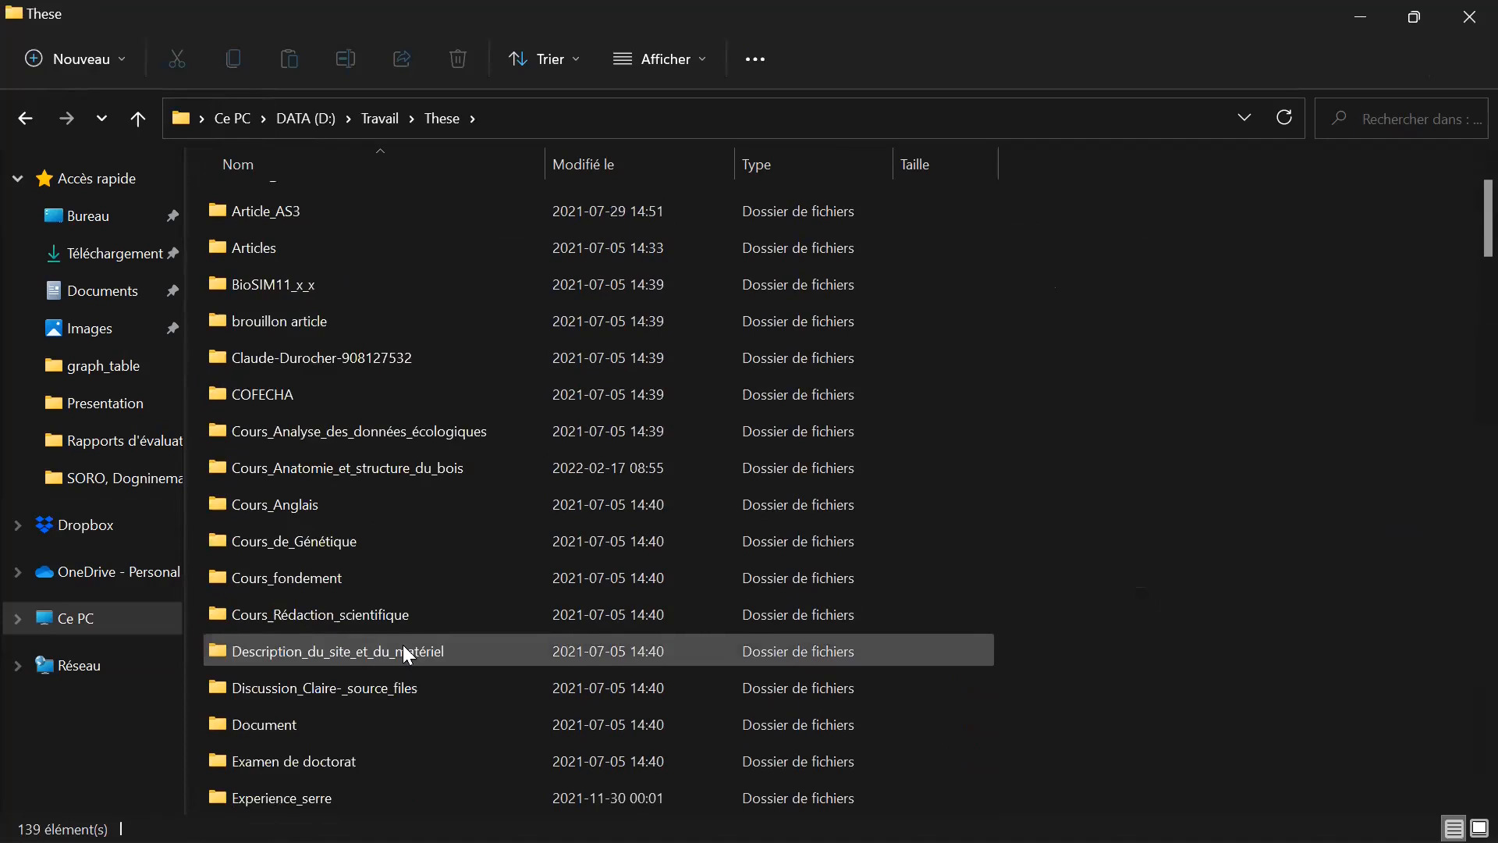
double_click(362, 794)
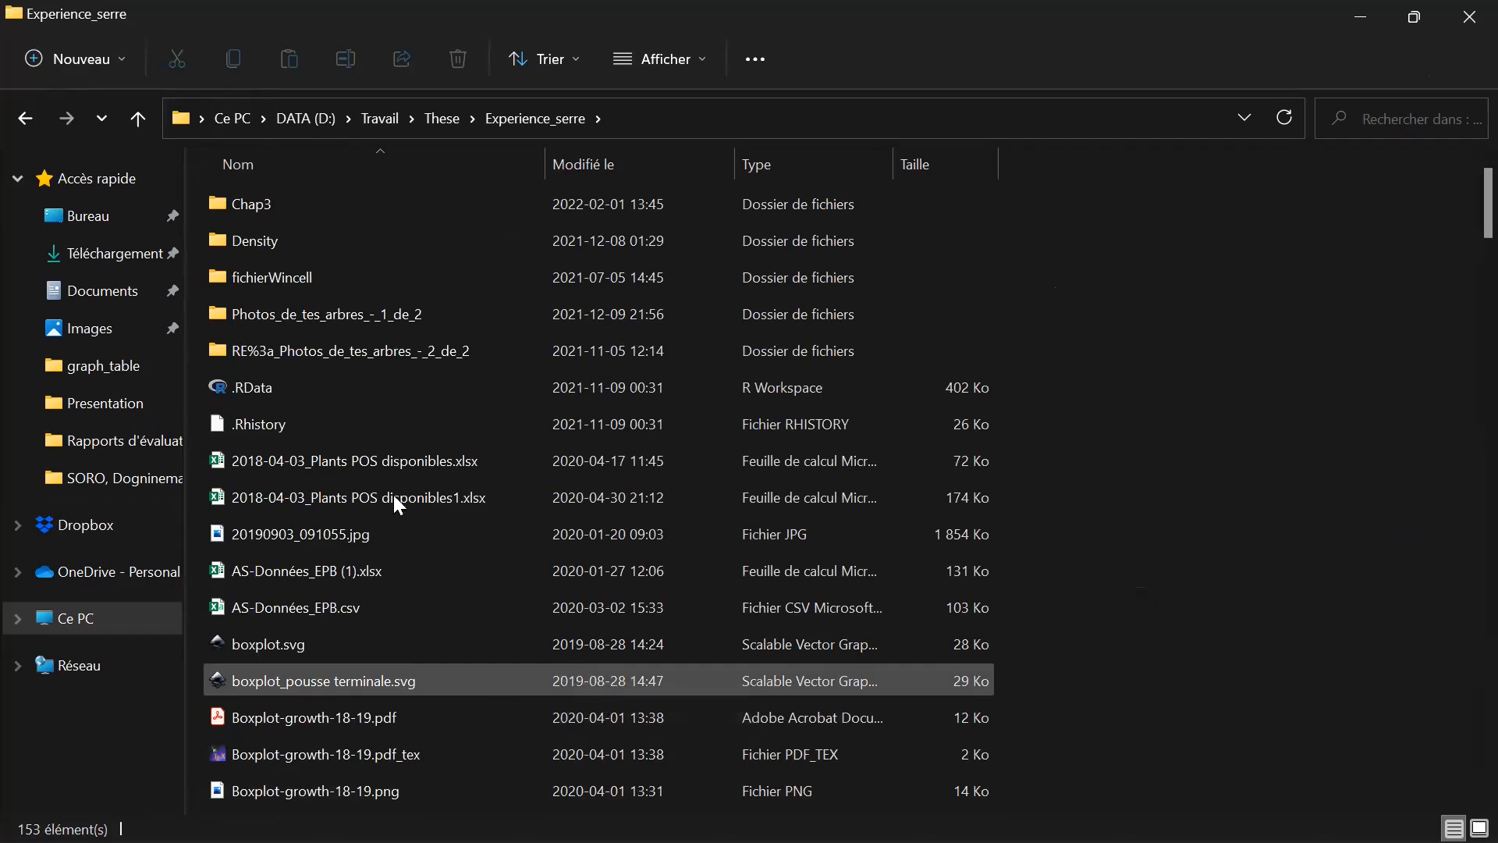
click(434, 119)
Open the Presentation folder within These and search it for "serre".
scroll(365, 640, down, 2)
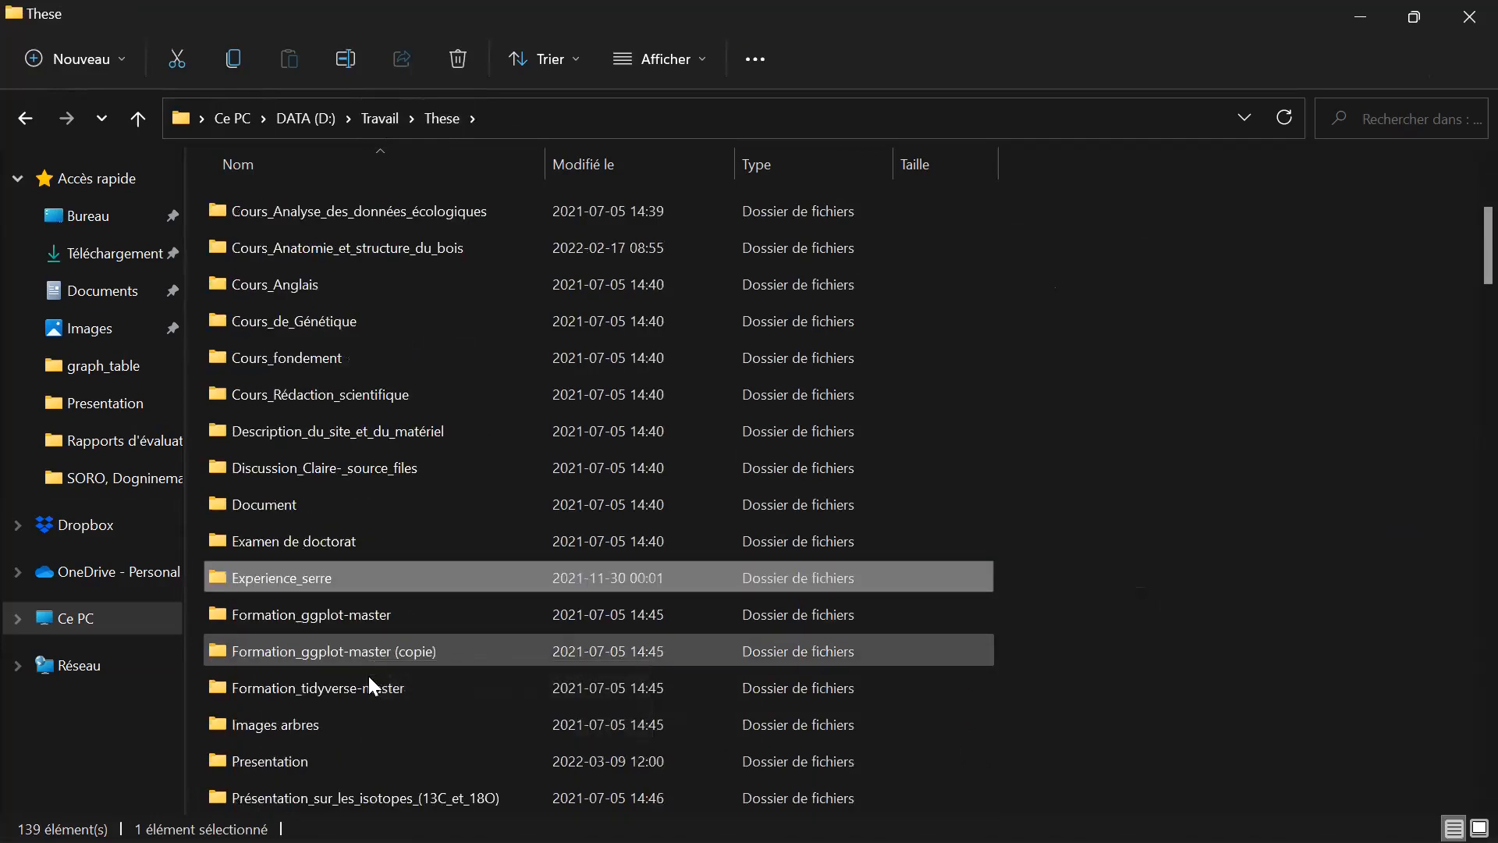
double_click(342, 747)
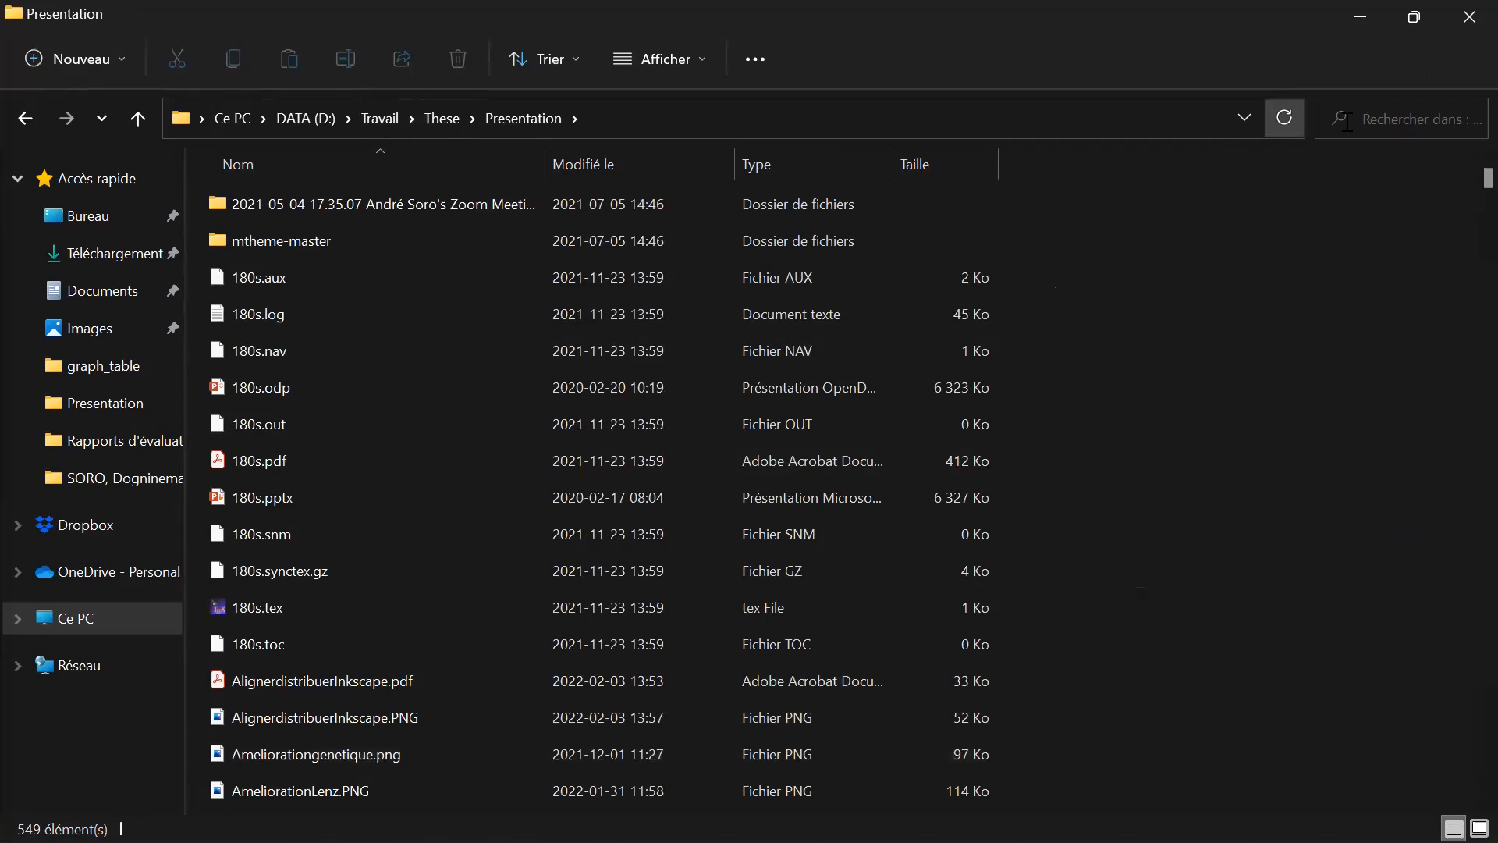
click(1389, 119)
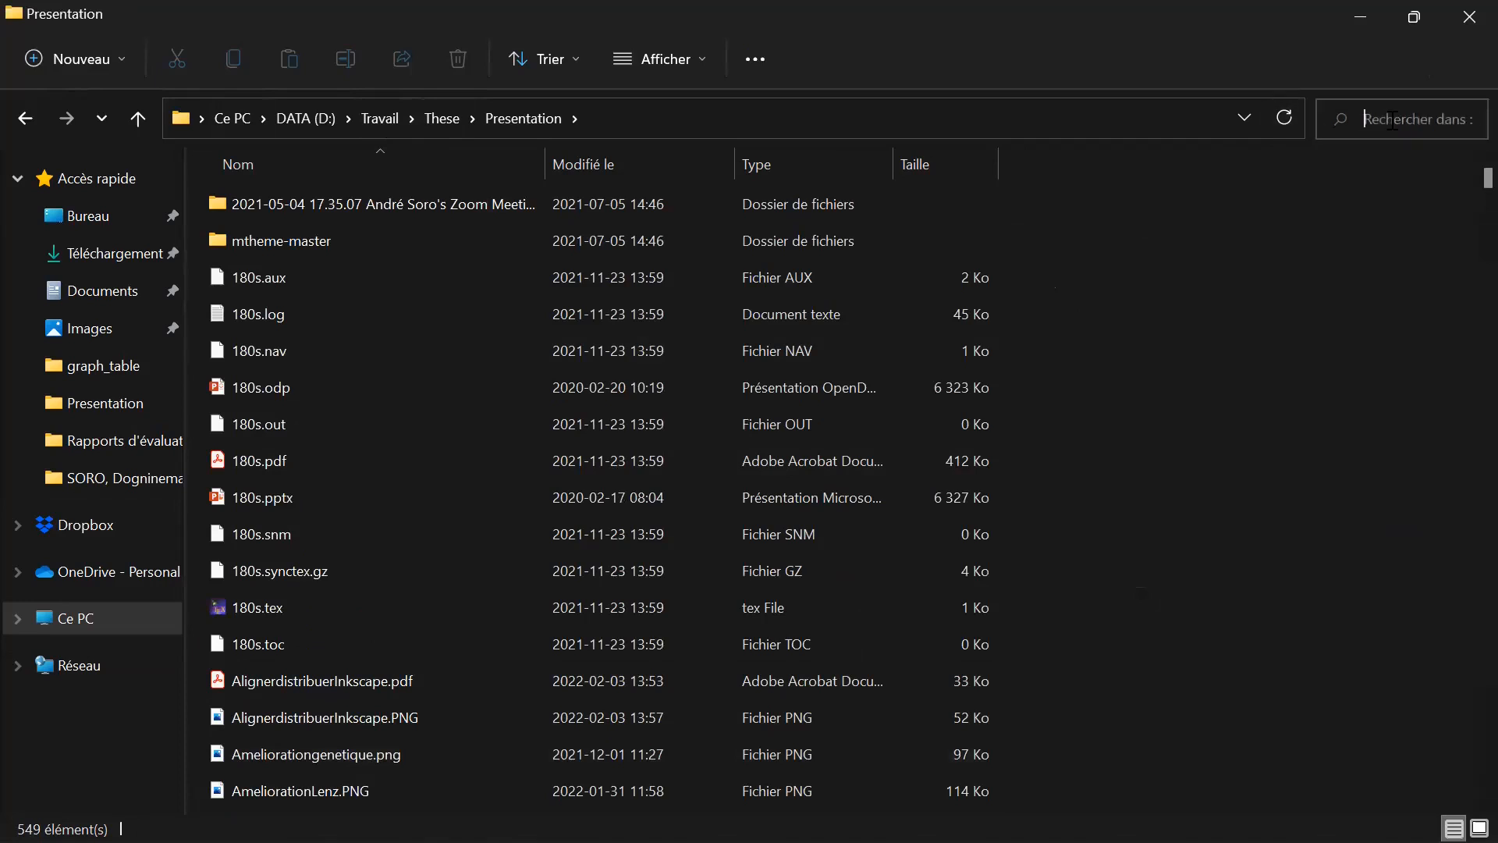
text(serre)
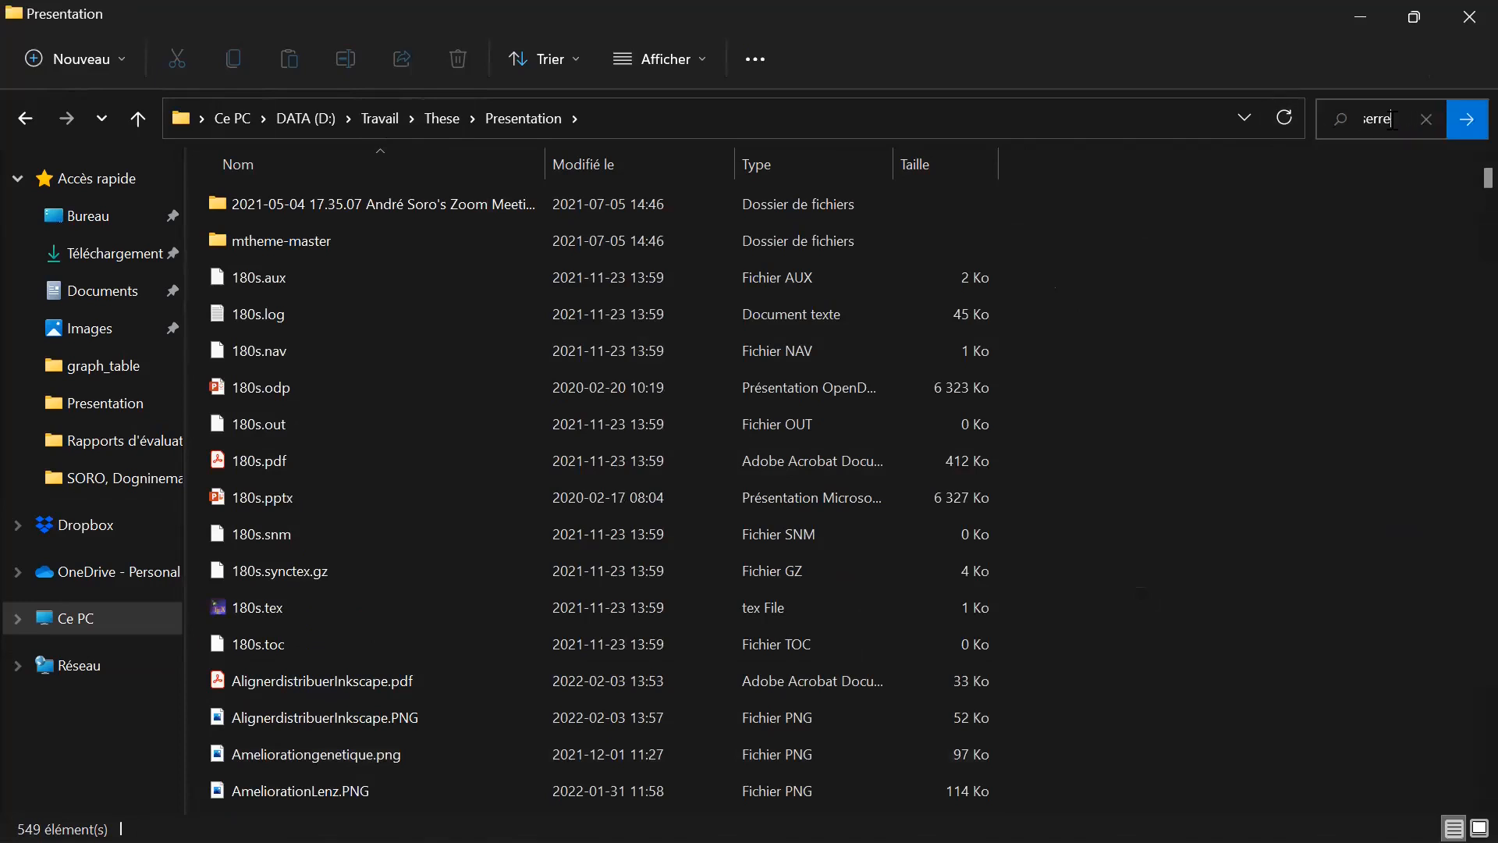
key(Return)
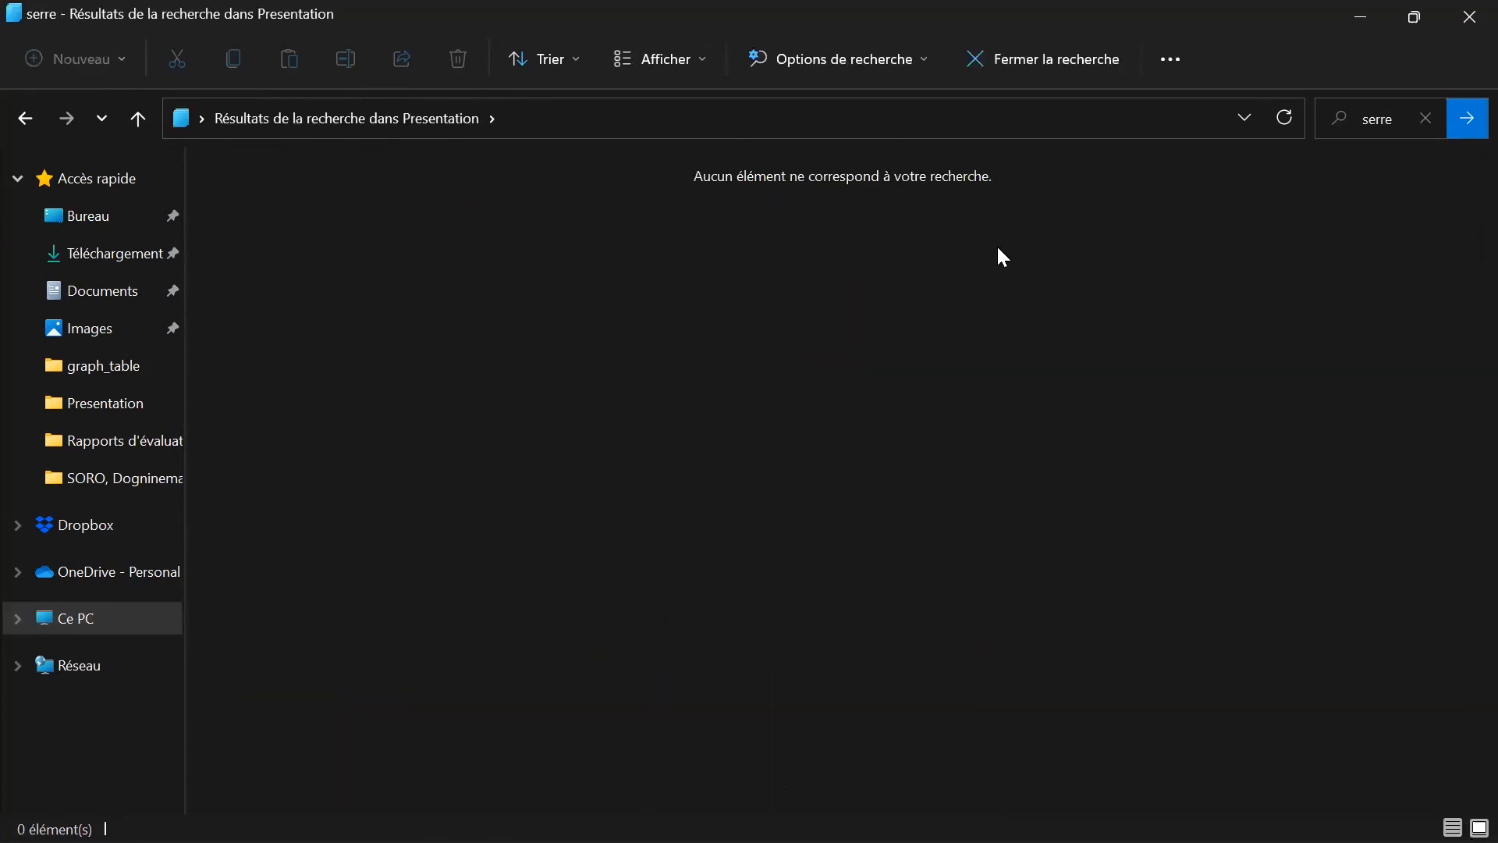
Replace the search in the Presentation folder with "exp".
click(1417, 129)
text(exp)
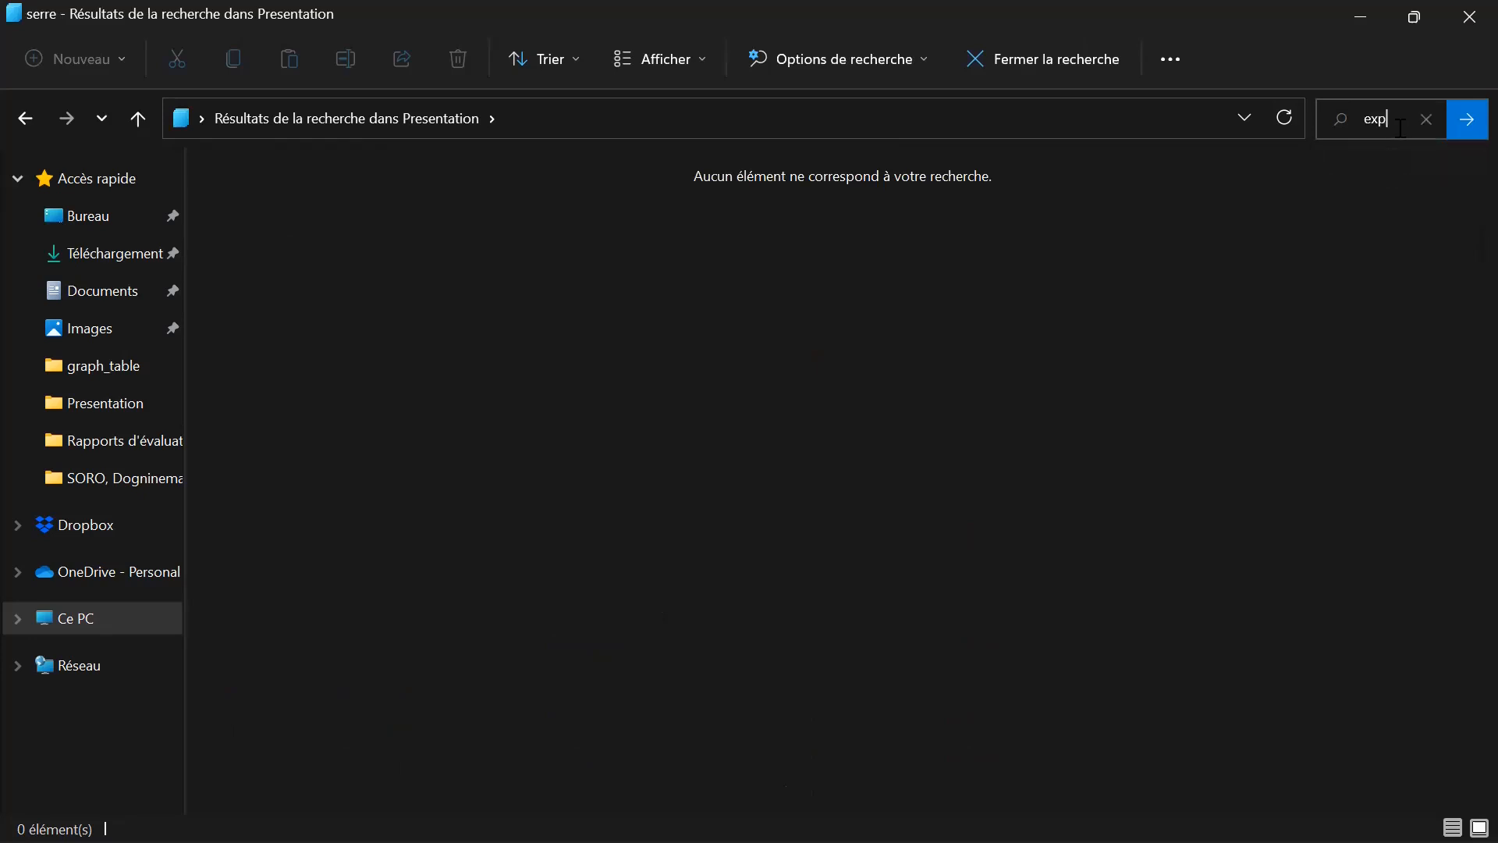
key(Return)
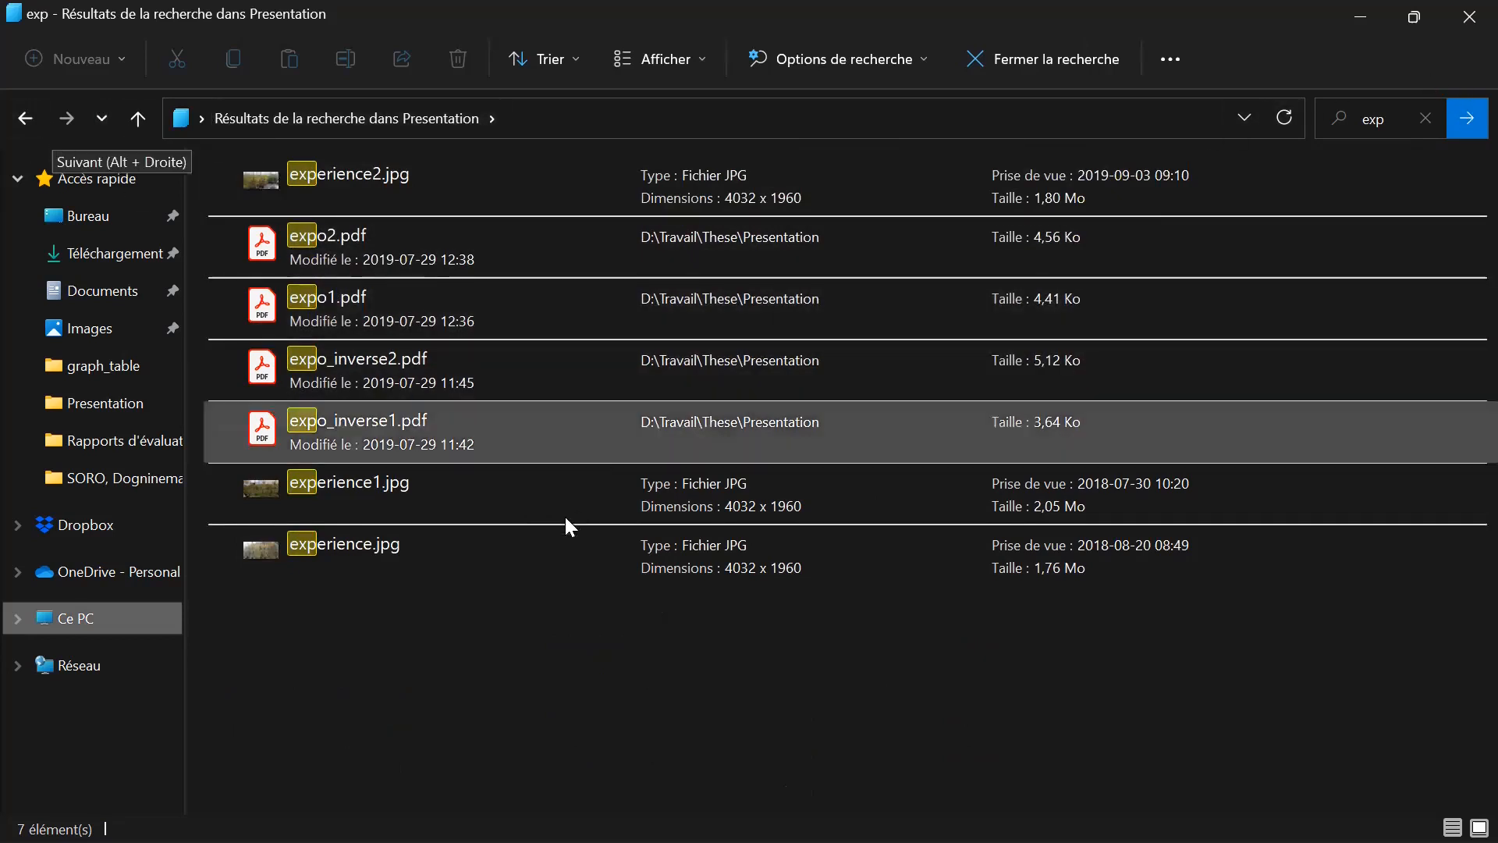
Leave the search, go back up to These and look through the files in the Experience_serre folder.
click(18, 116)
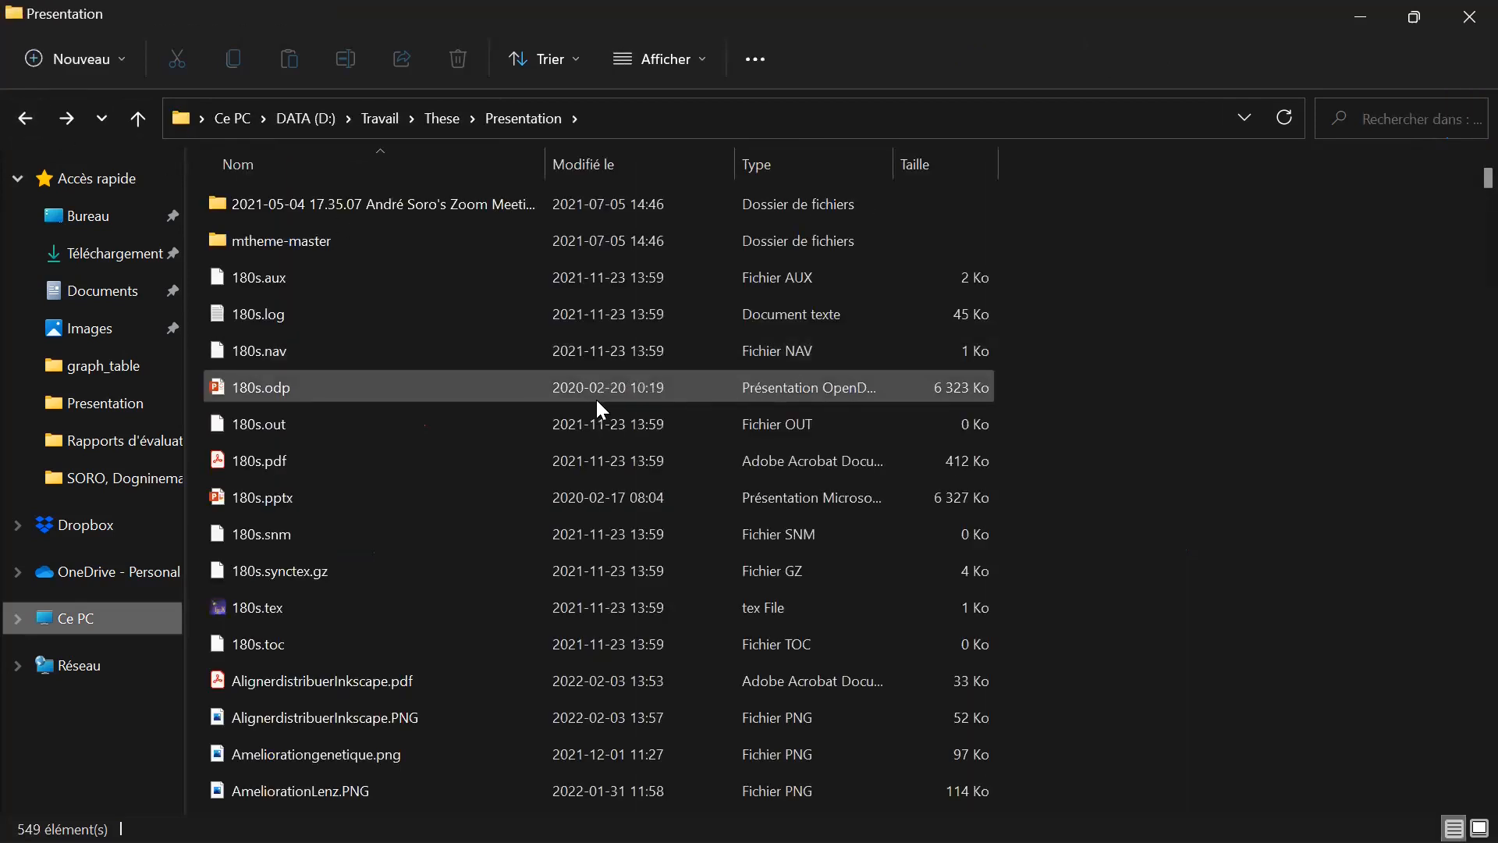
click(438, 119)
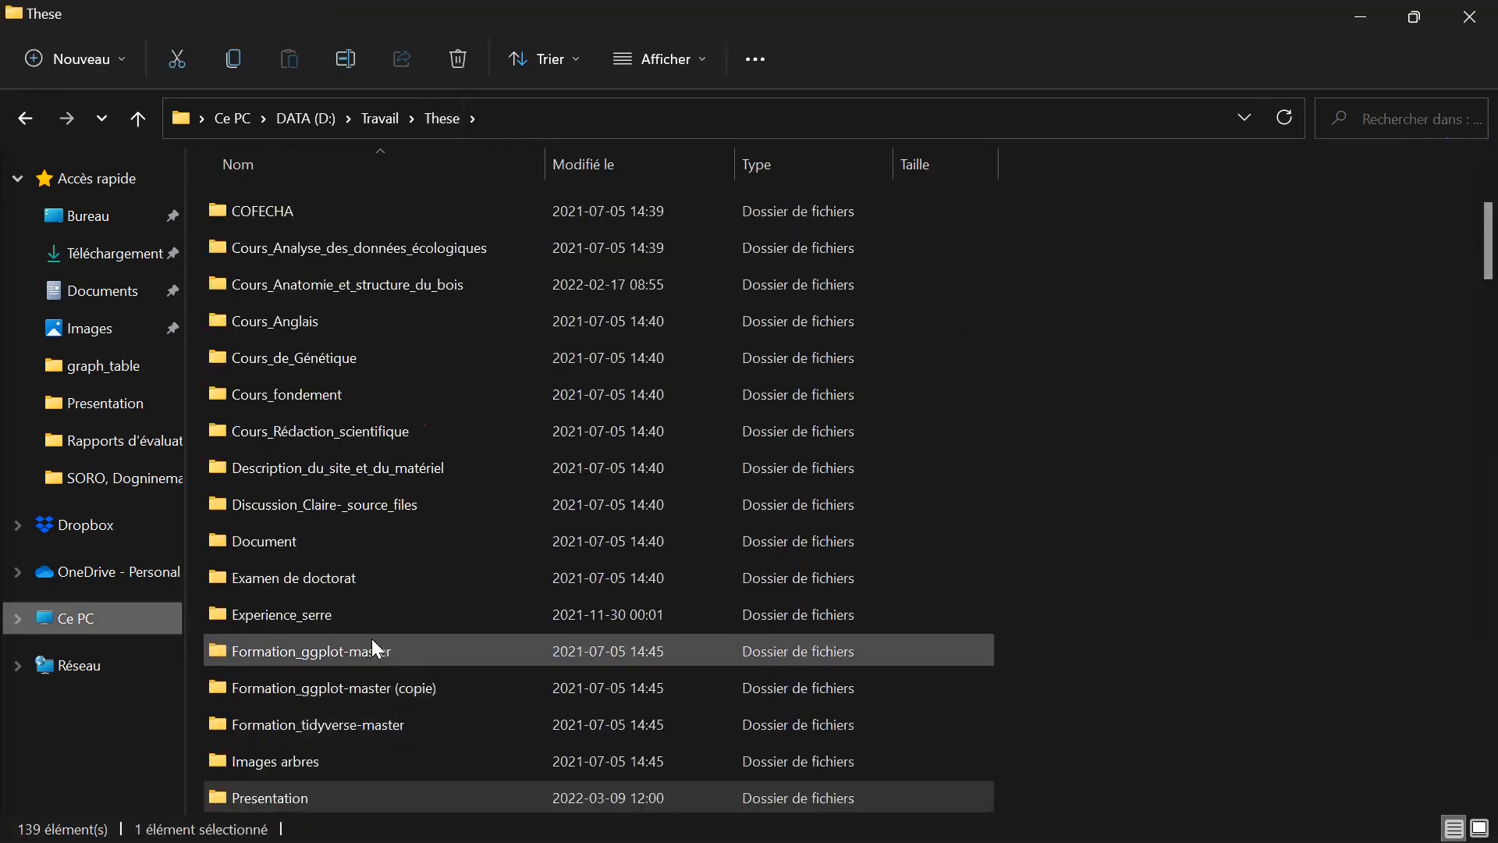
double_click(382, 621)
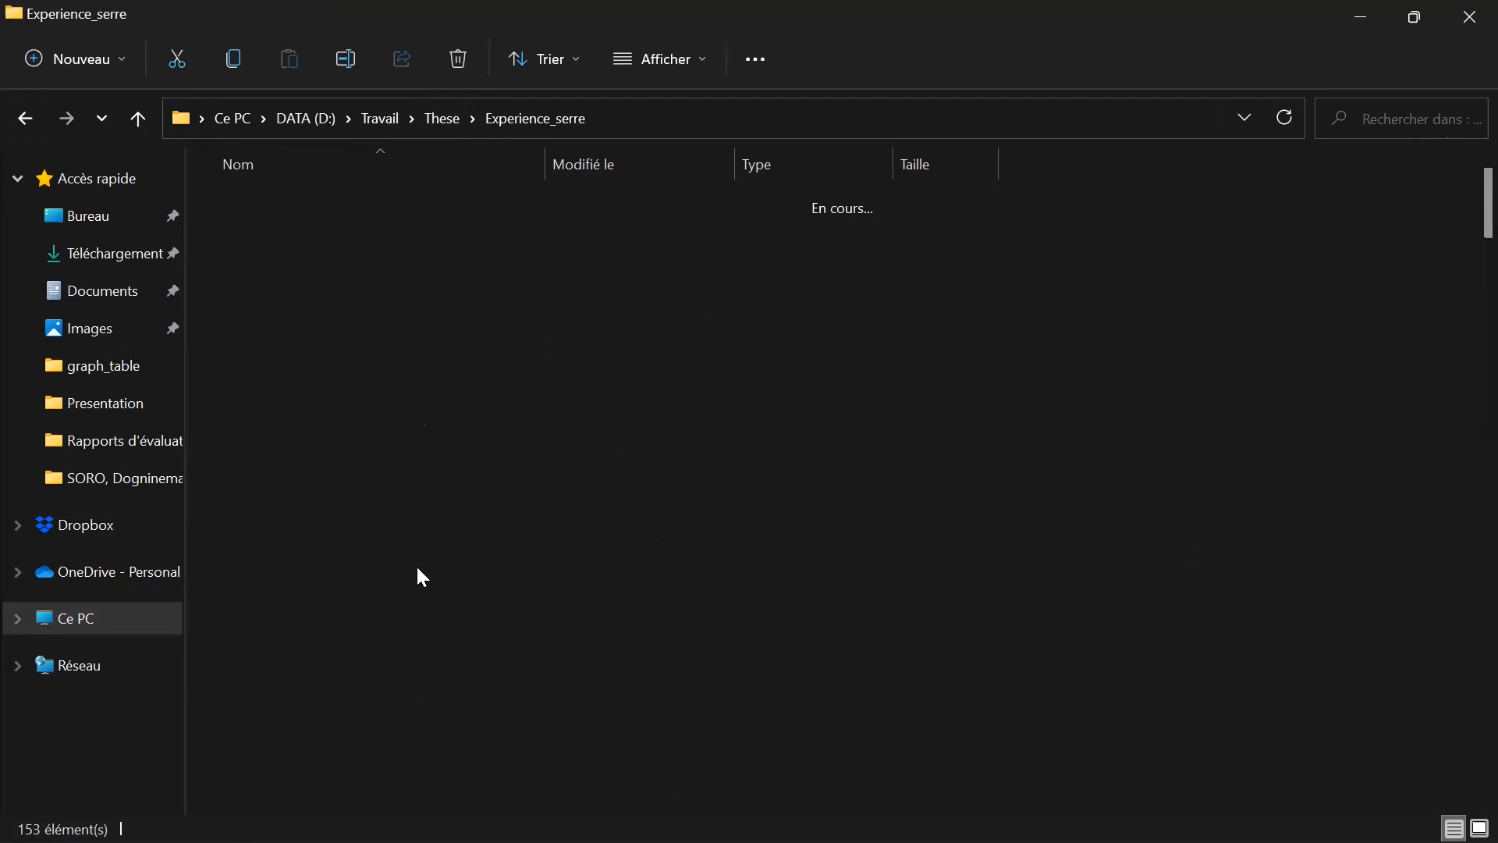
scroll(819, 448, down, 2)
scroll(850, 479, down, 5)
scroll(852, 481, down, 8)
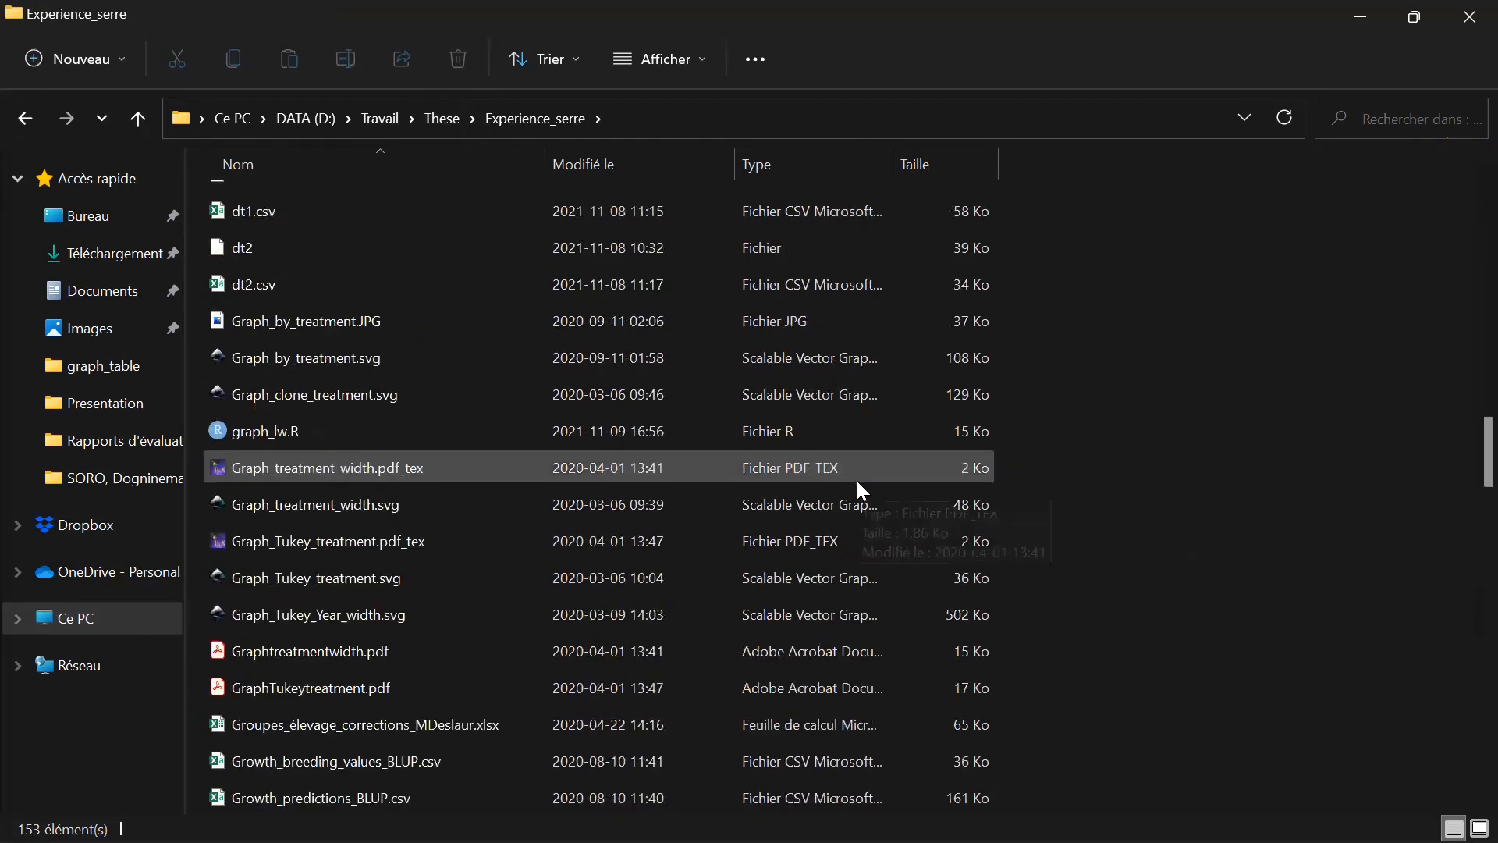
Search the Experience_serre folder for "svg" and examine the listed drawing files.
click(1369, 119)
text(svg)
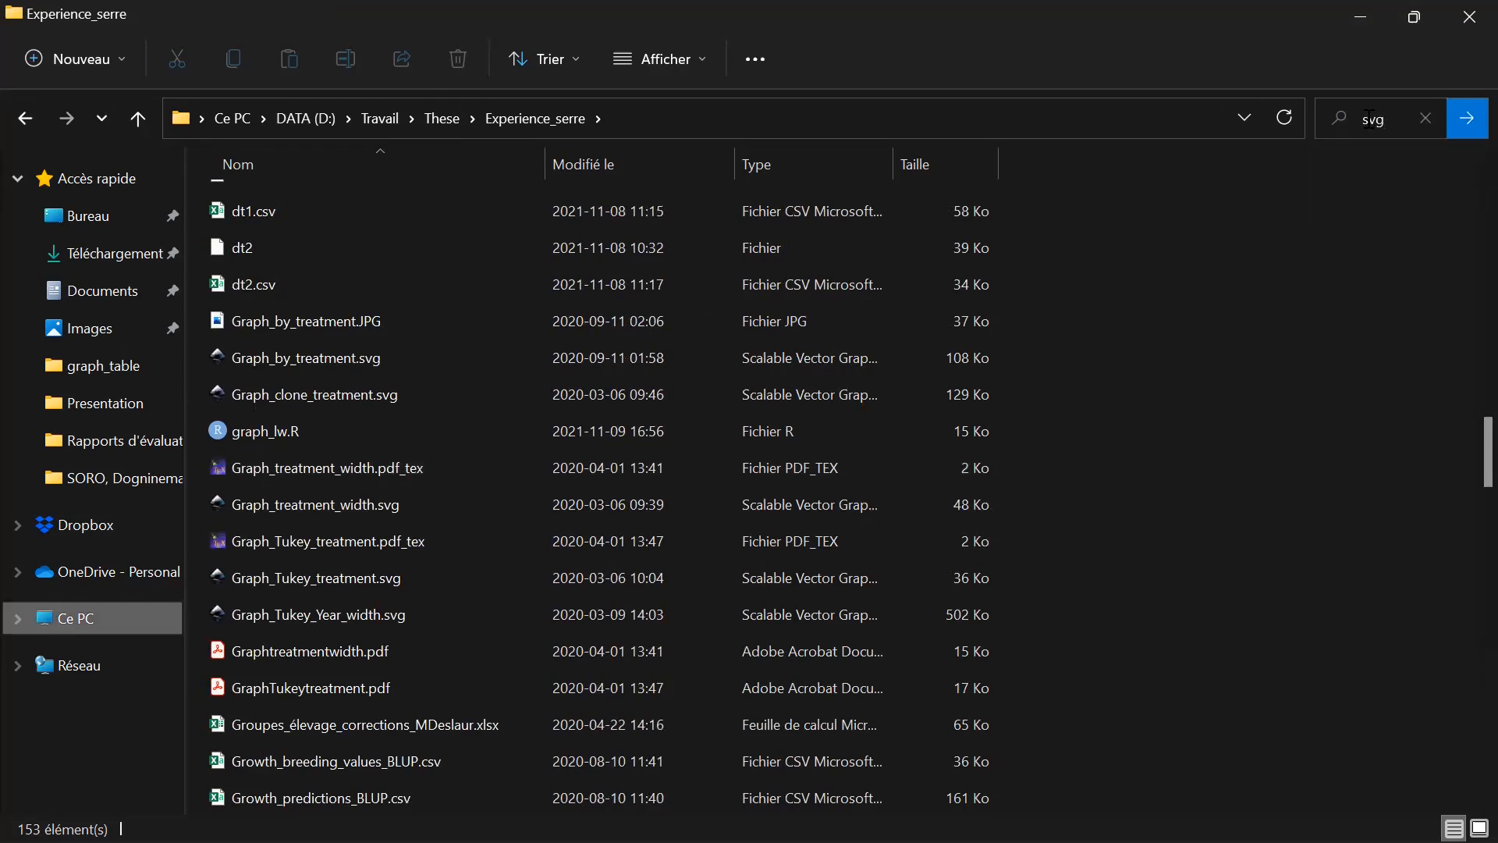
key(Return)
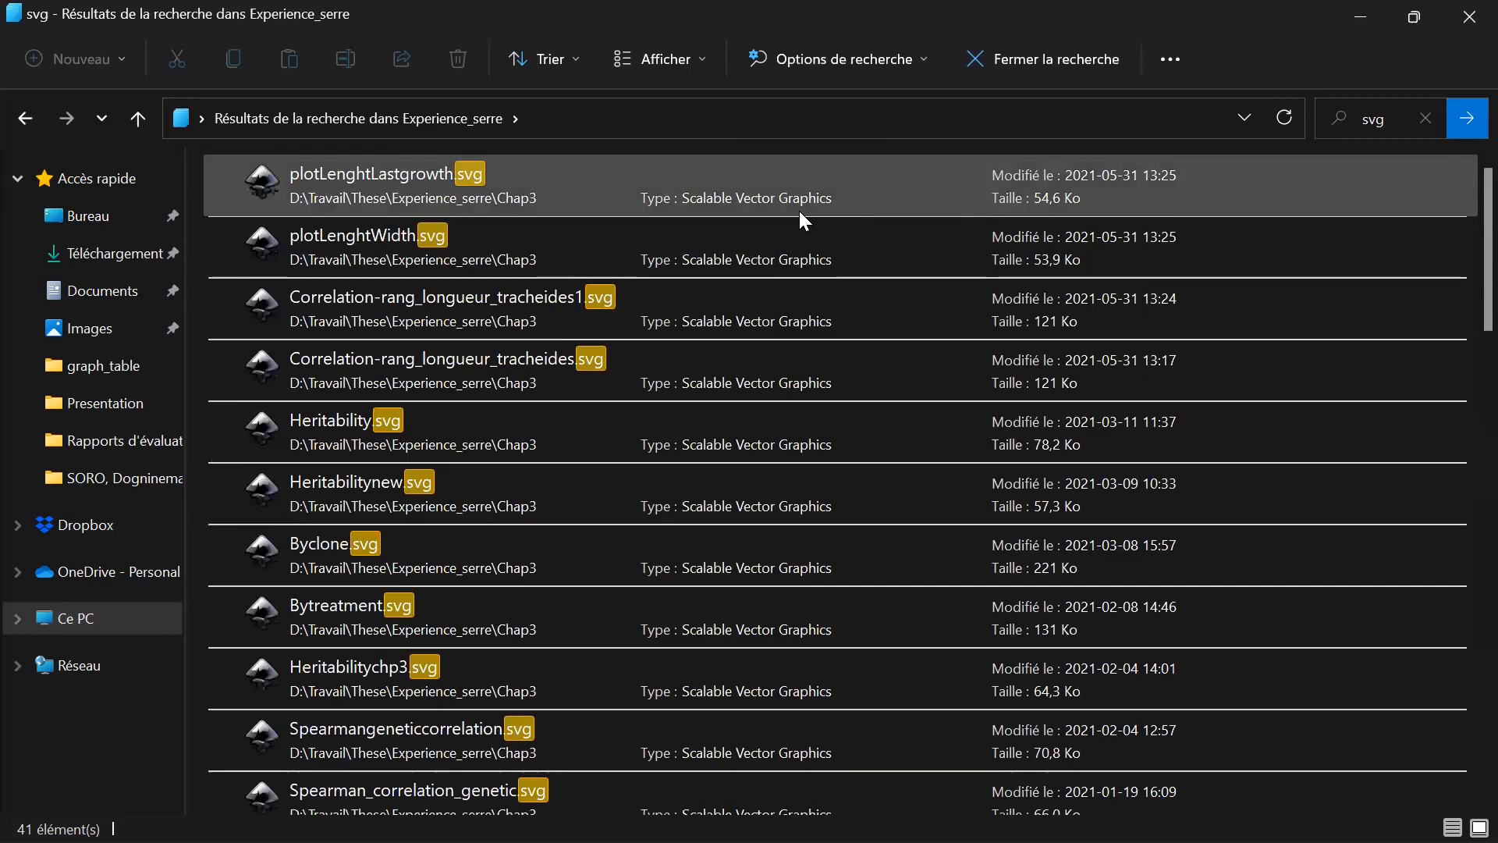
scroll(819, 367, down, 2)
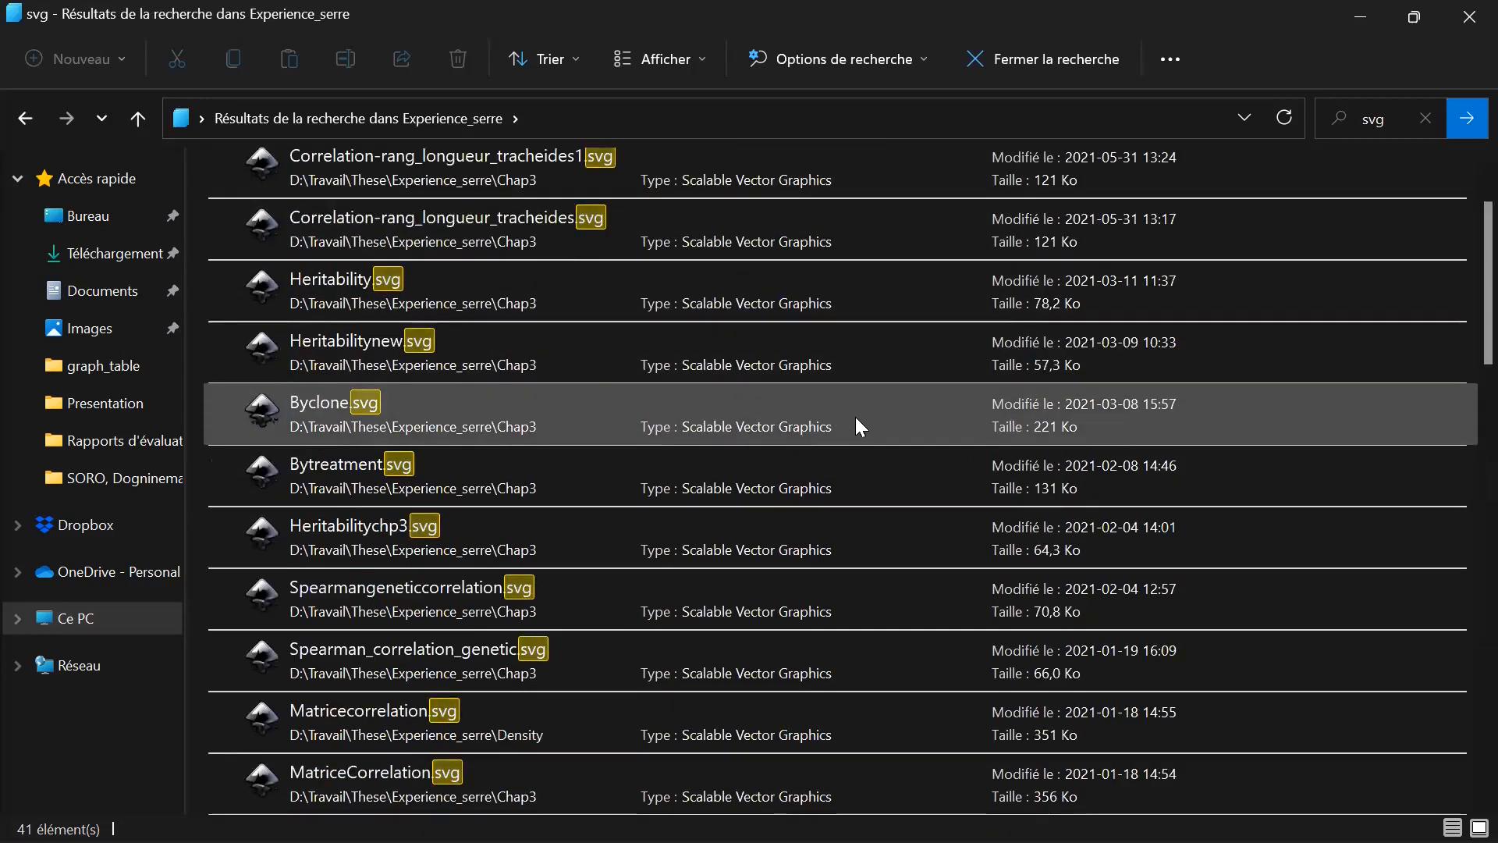
scroll(856, 416, down, 3)
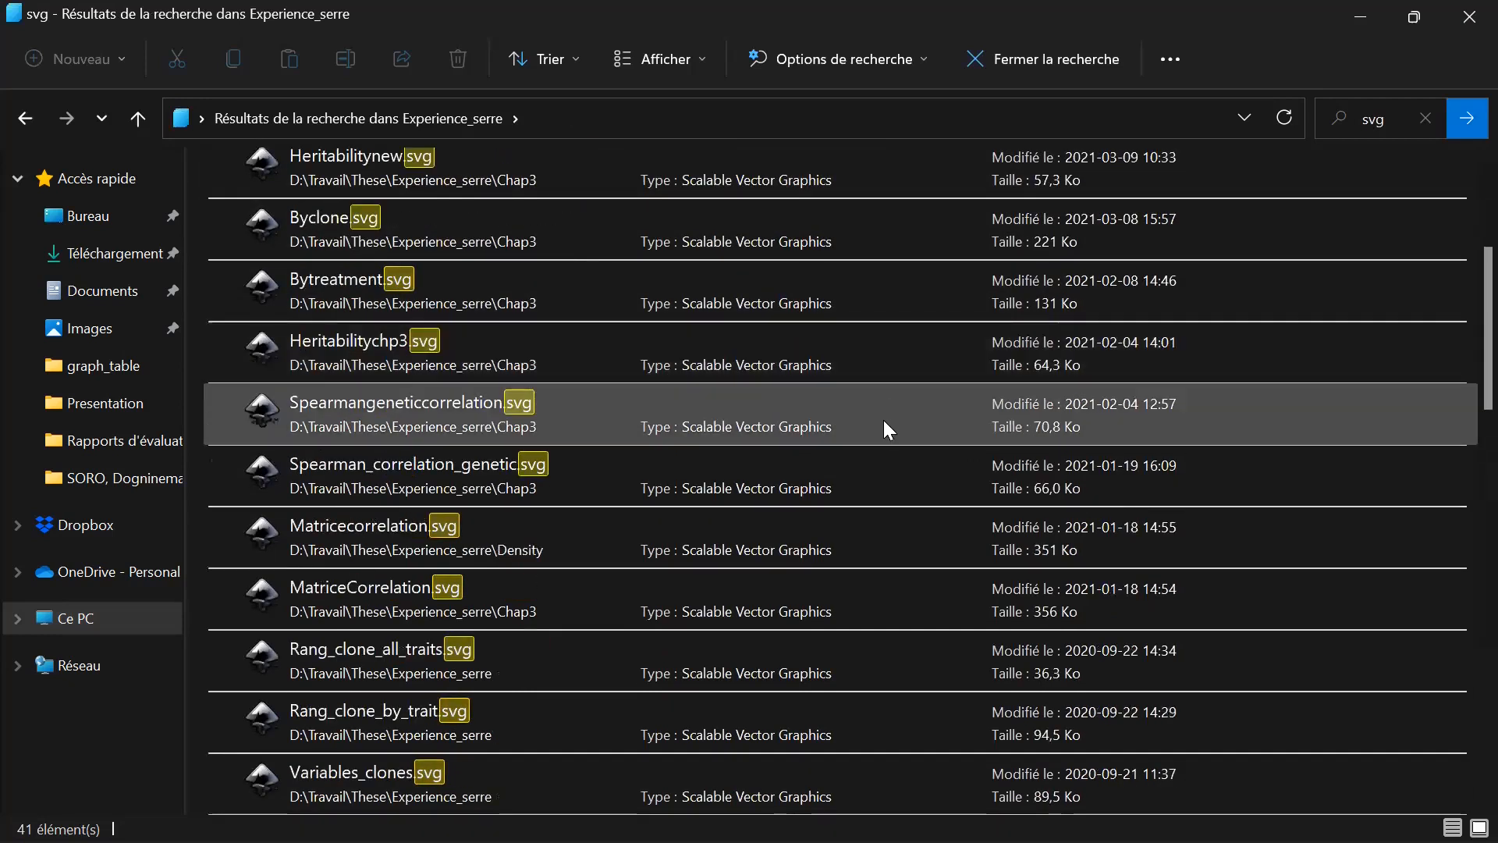
scroll(885, 434, down, 3)
scroll(885, 438, down, 5)
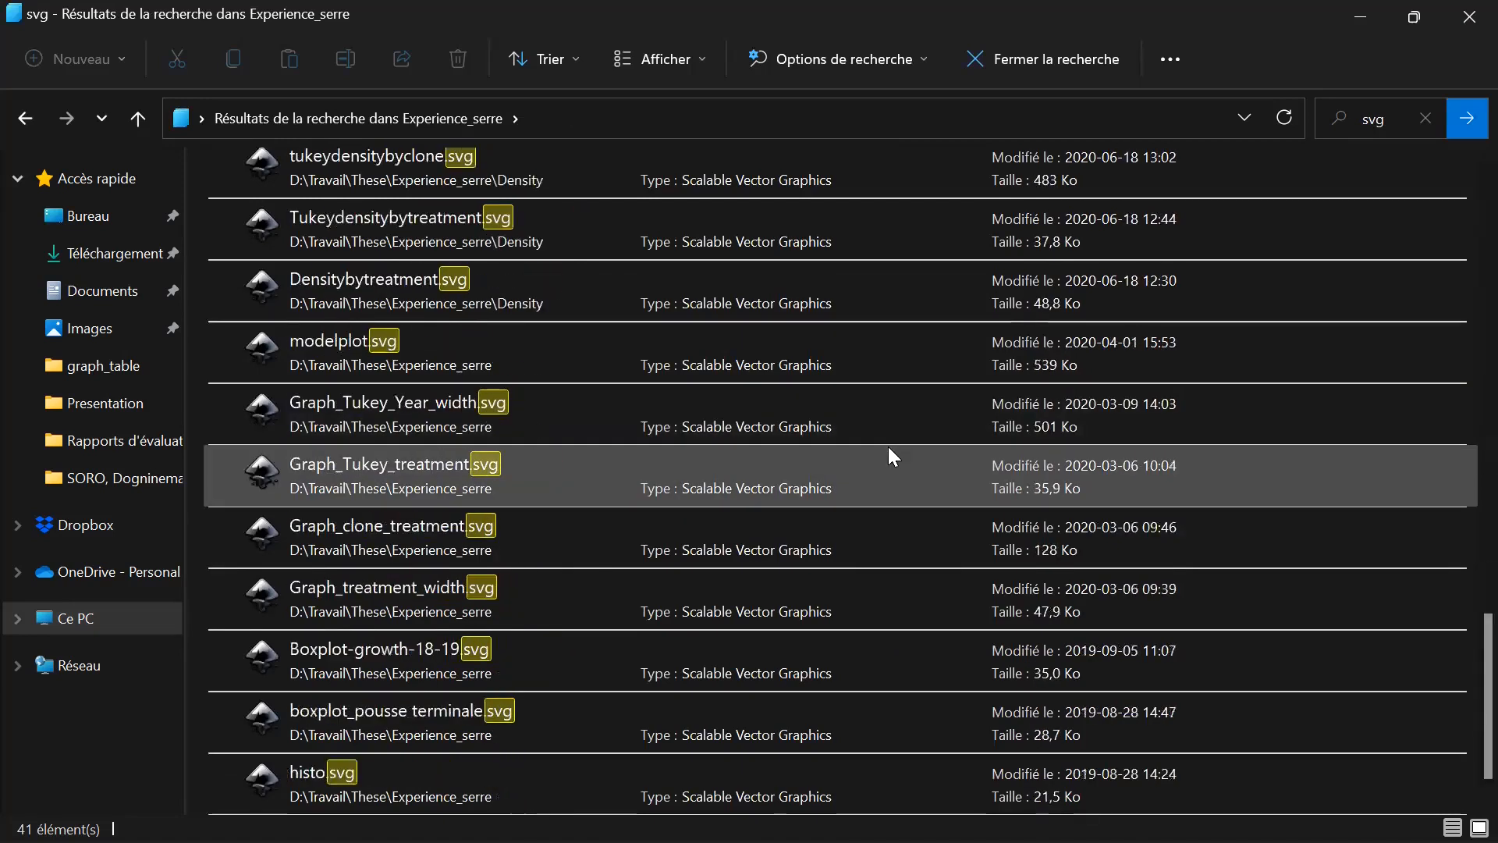
scroll(892, 456, down, 1)
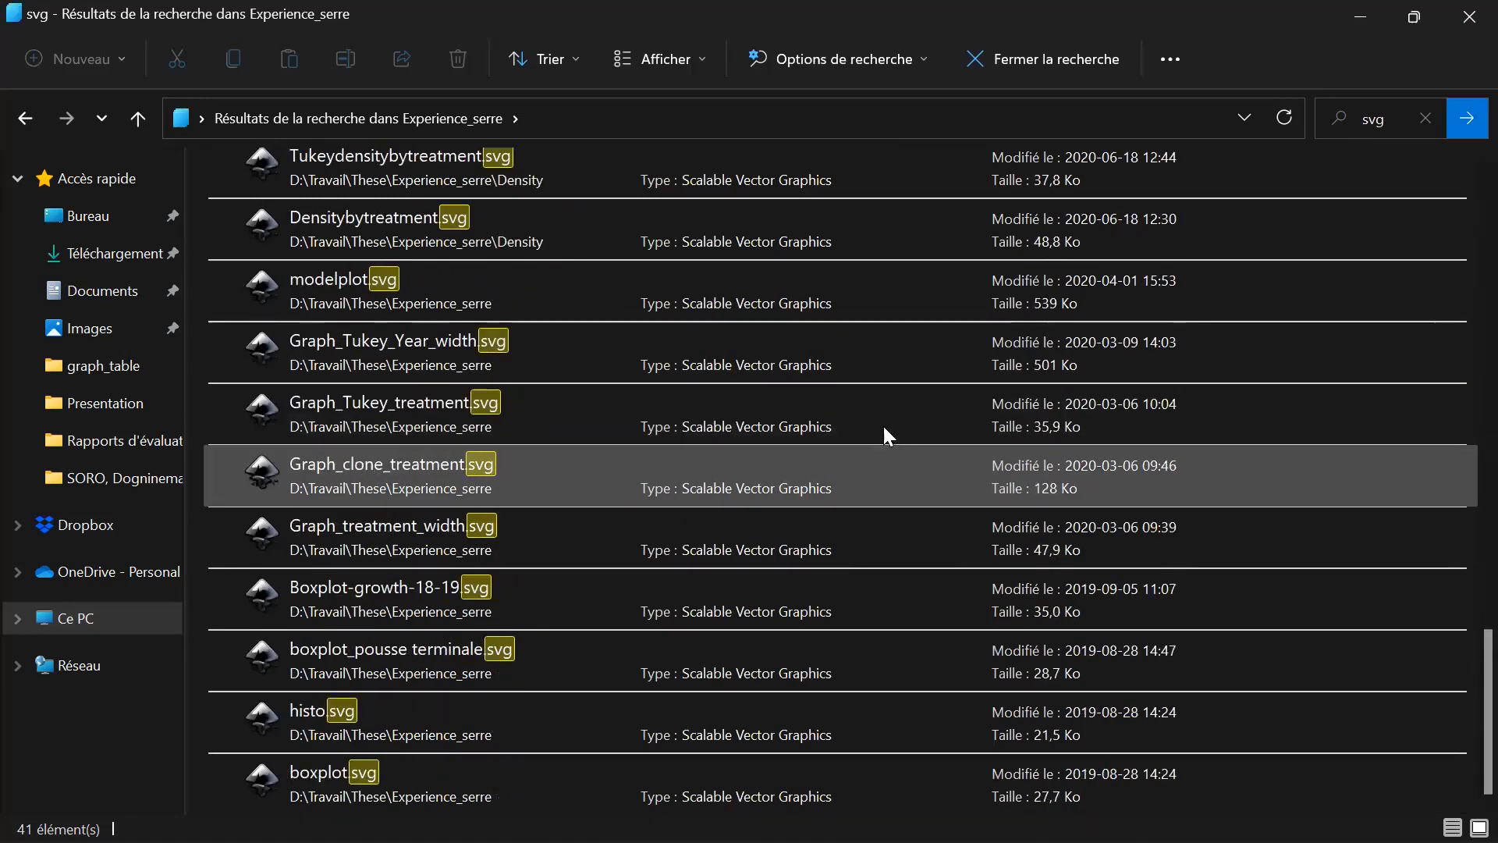
Close the svg search and look through the files in the Chap3 folder of Experience_serre.
click(25, 119)
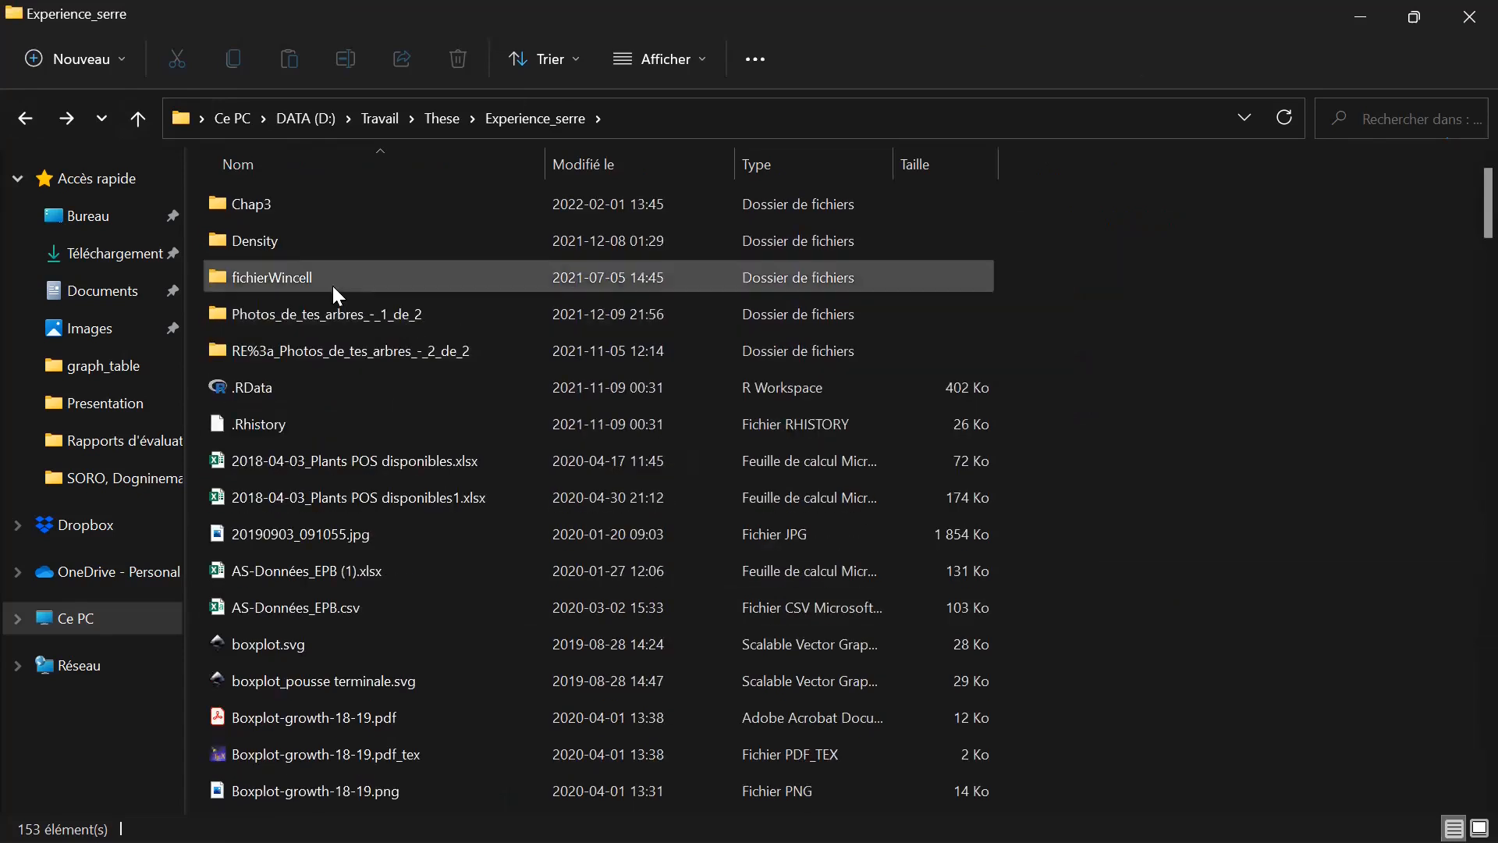
double_click(311, 209)
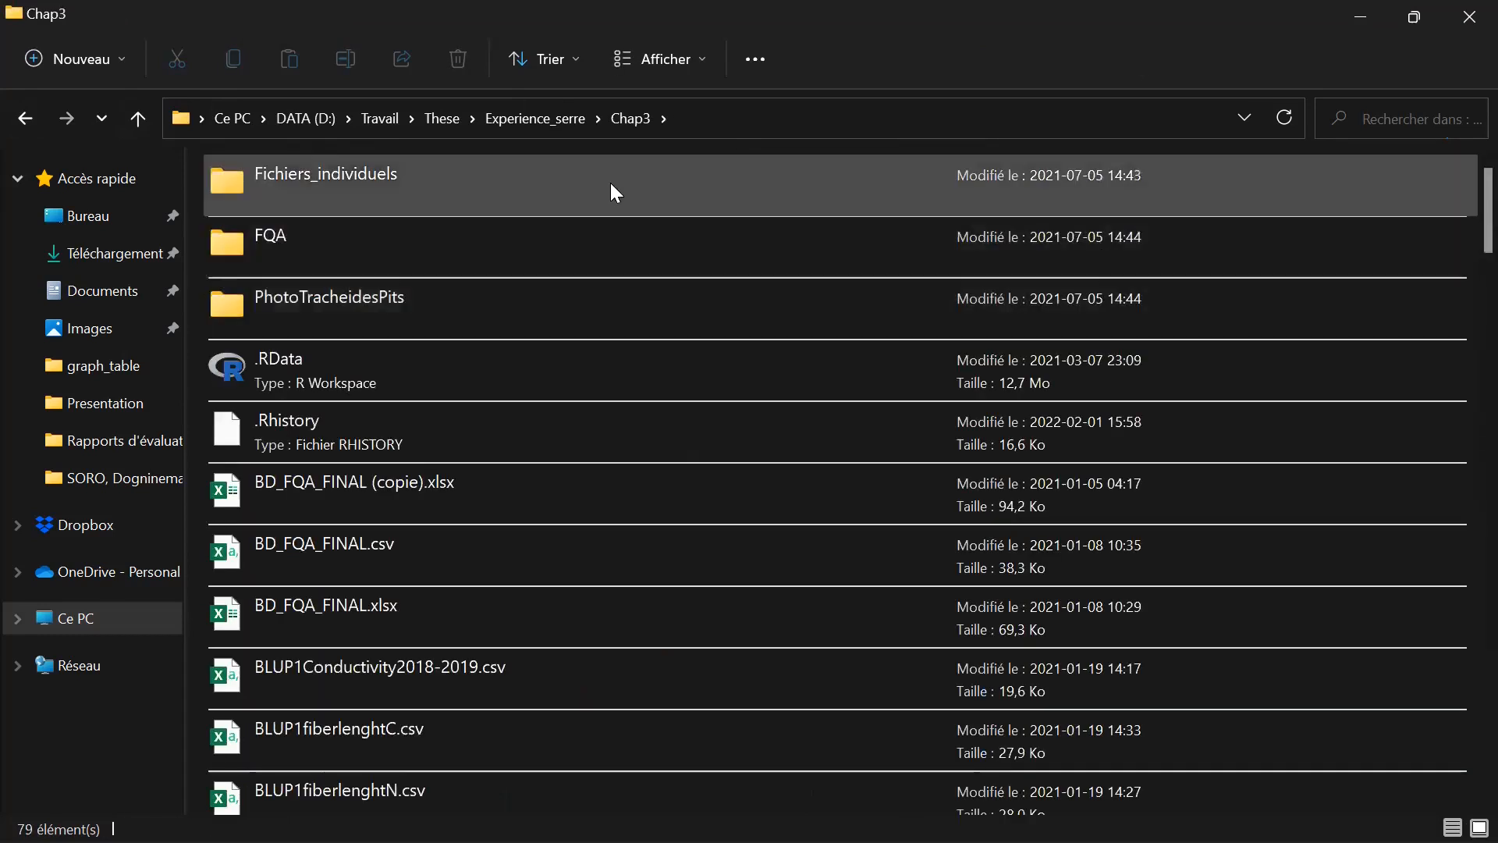
scroll(543, 431, down, 15)
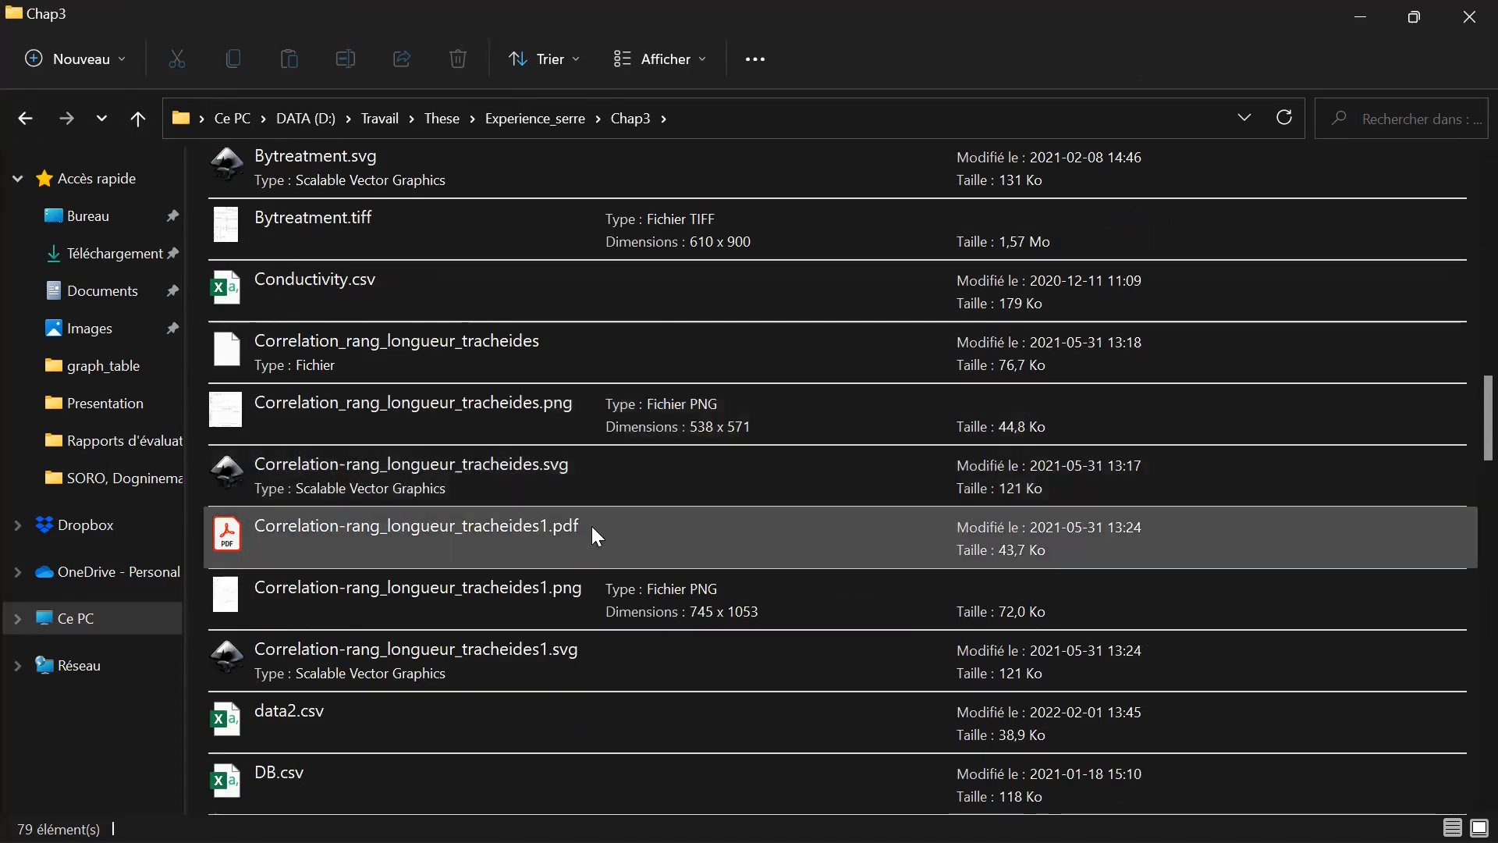
scroll(592, 492, up, 3)
scroll(595, 495, up, 5)
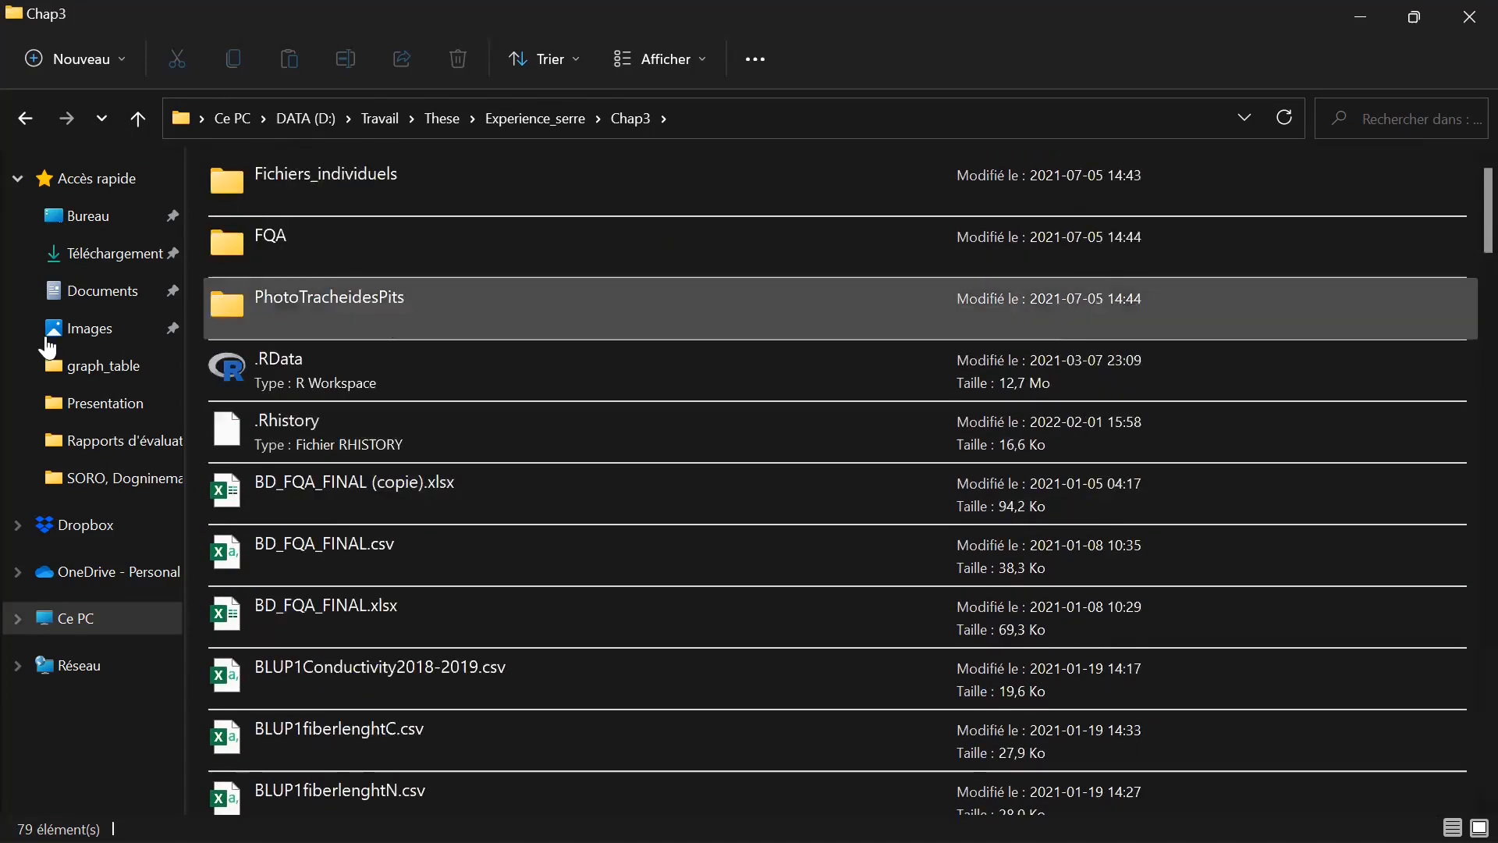
Leave Chap3, glance over the Experience_serre files again and return to the start of the These folder.
click(26, 118)
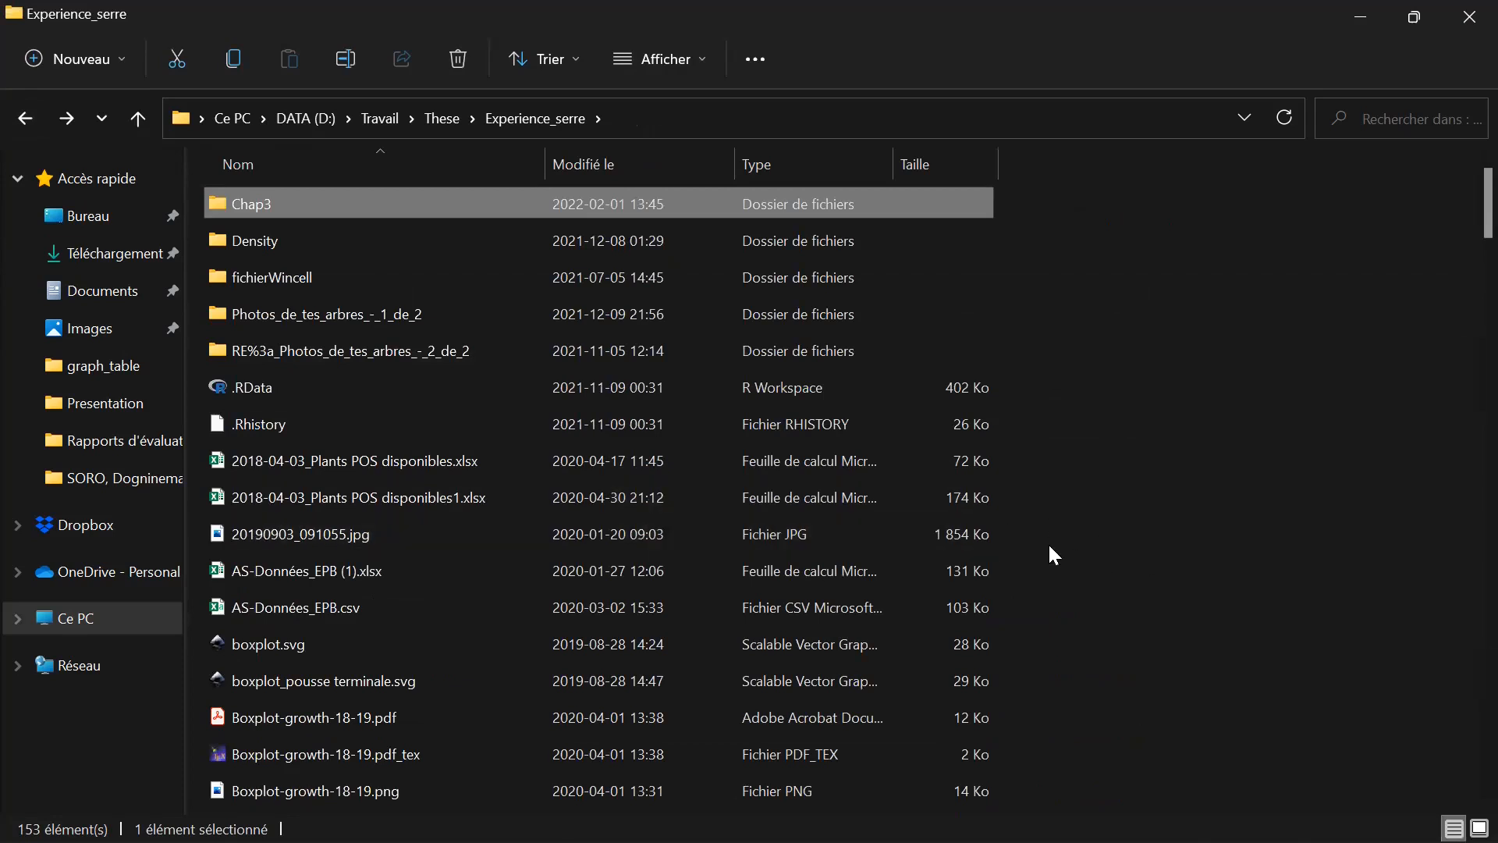
scroll(1217, 522, down, 1)
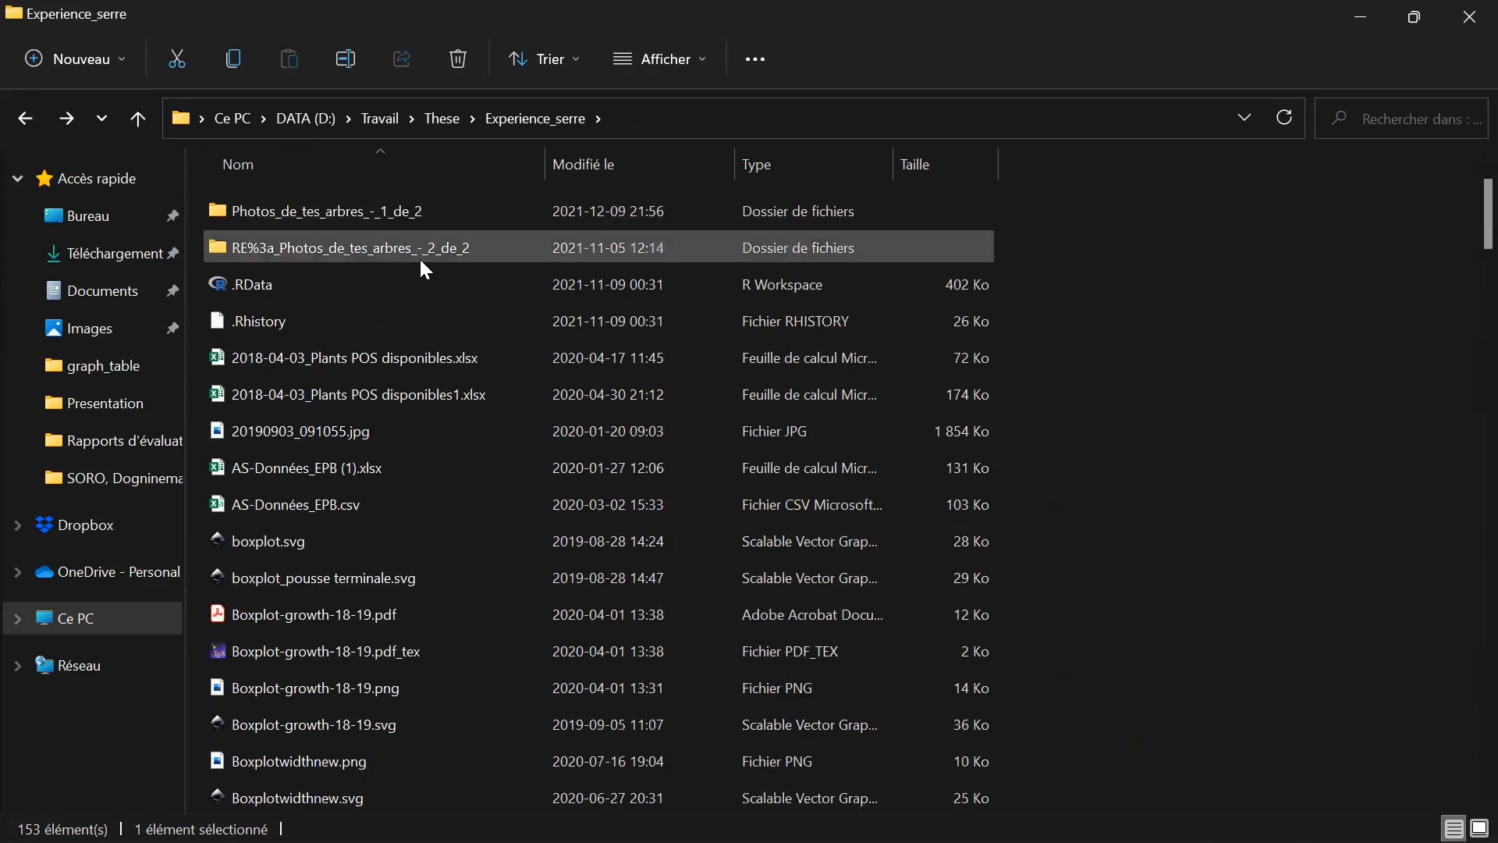
scroll(451, 370, up, 1)
click(436, 118)
scroll(885, 412, up, 1)
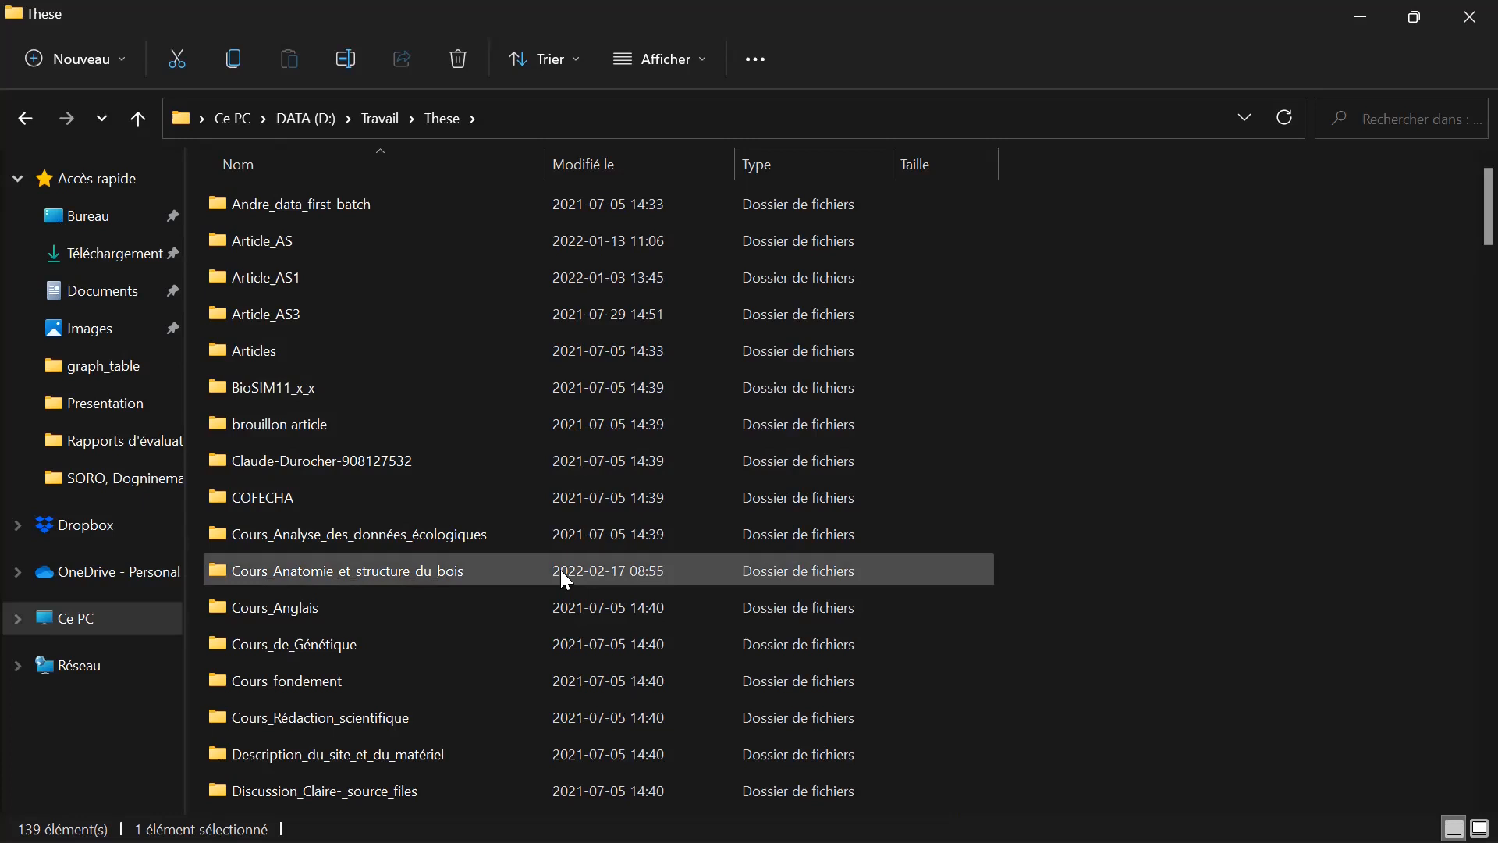
Open the Cours_fondement folder in These and look through its files for an SVG drawing.
click(514, 680)
double_click(509, 682)
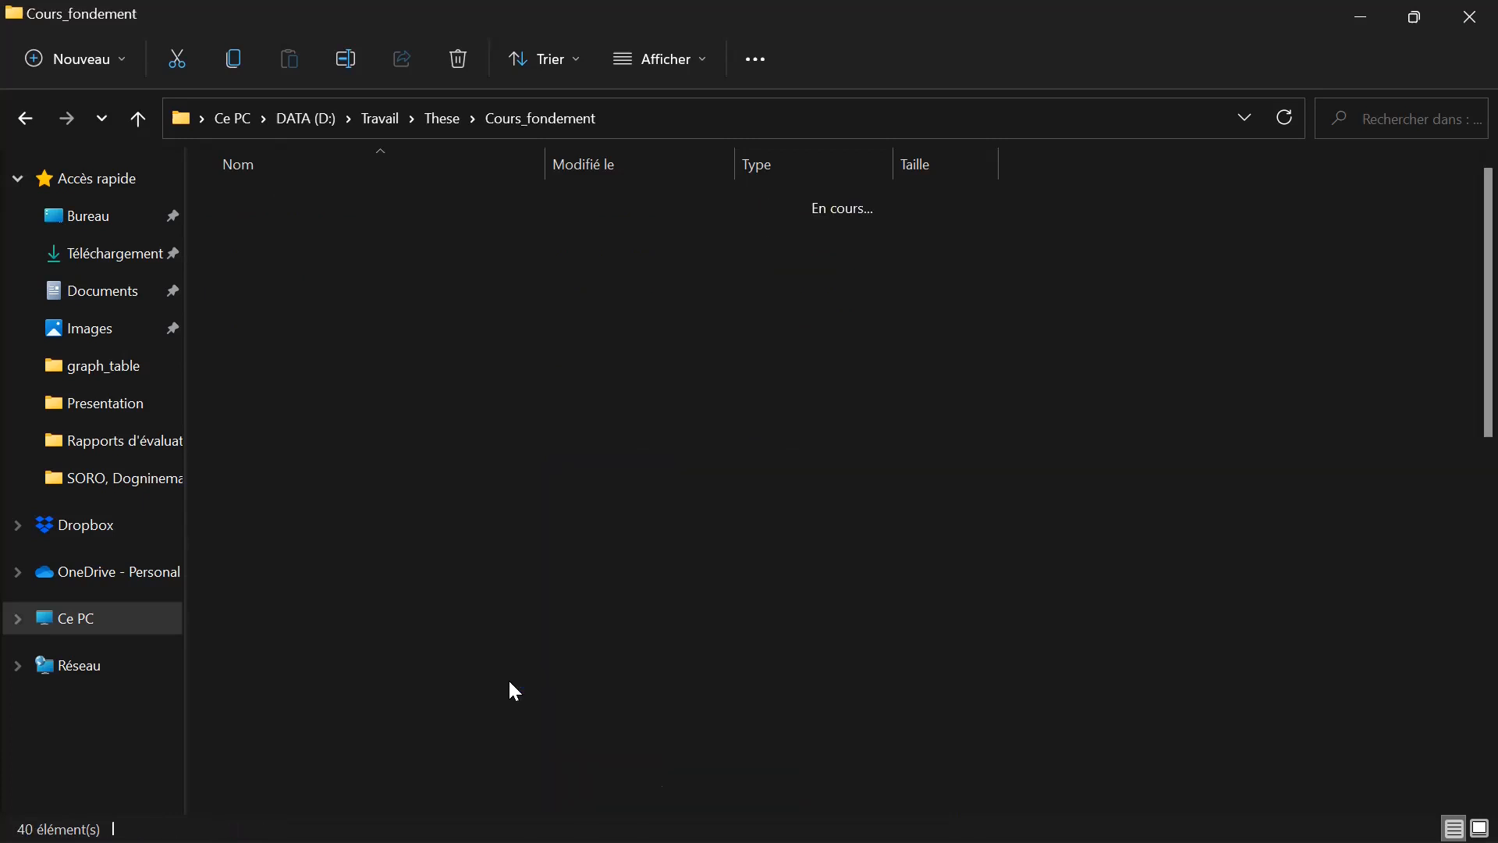
scroll(1151, 558, down, 3)
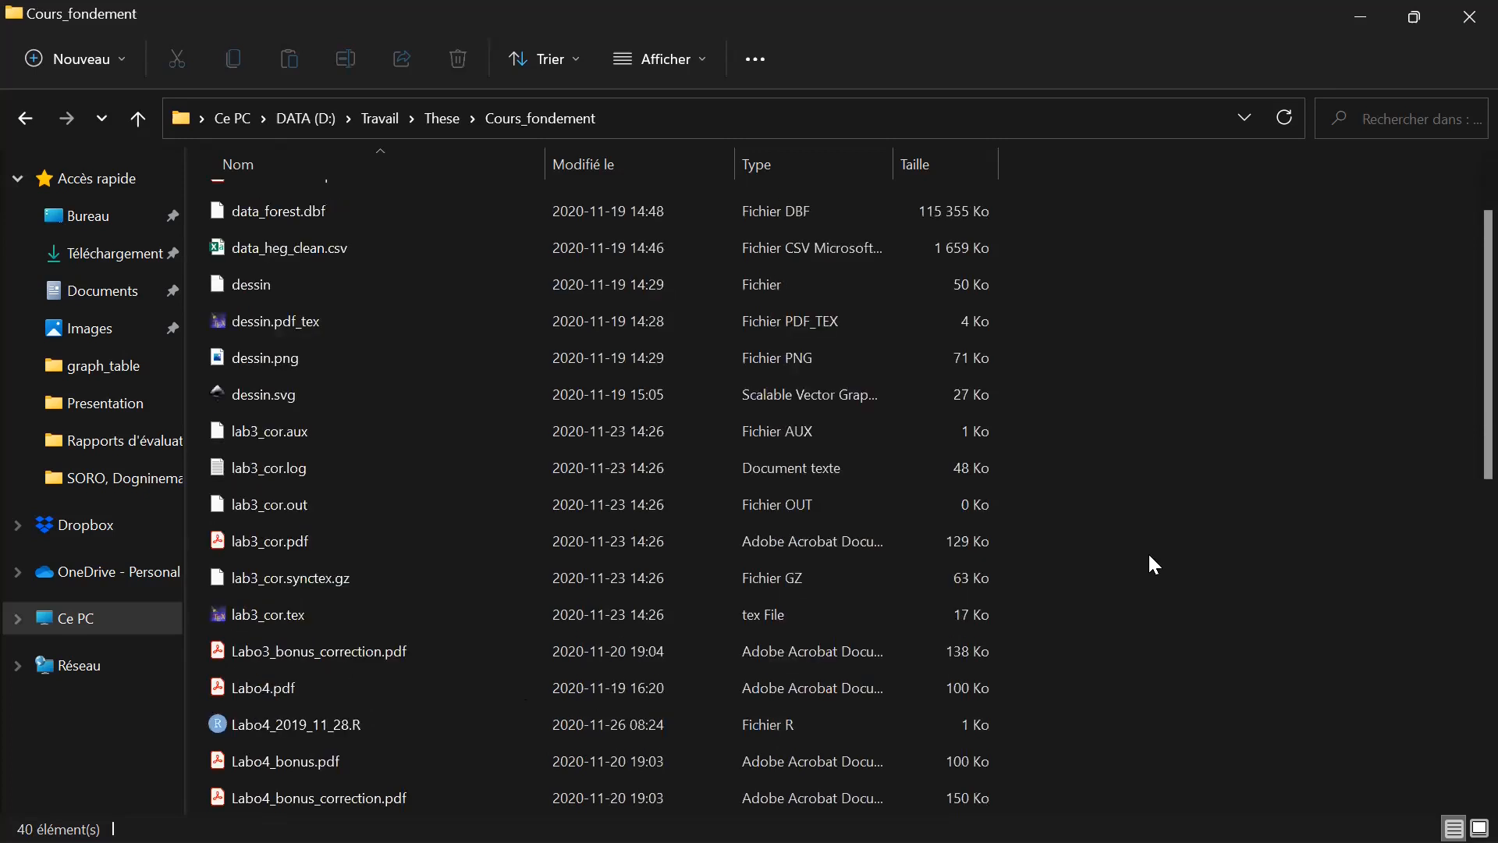
Look through the rest of the Cours_fondement files and open dessin.svg in Inkscape.
scroll(1142, 572, down, 5)
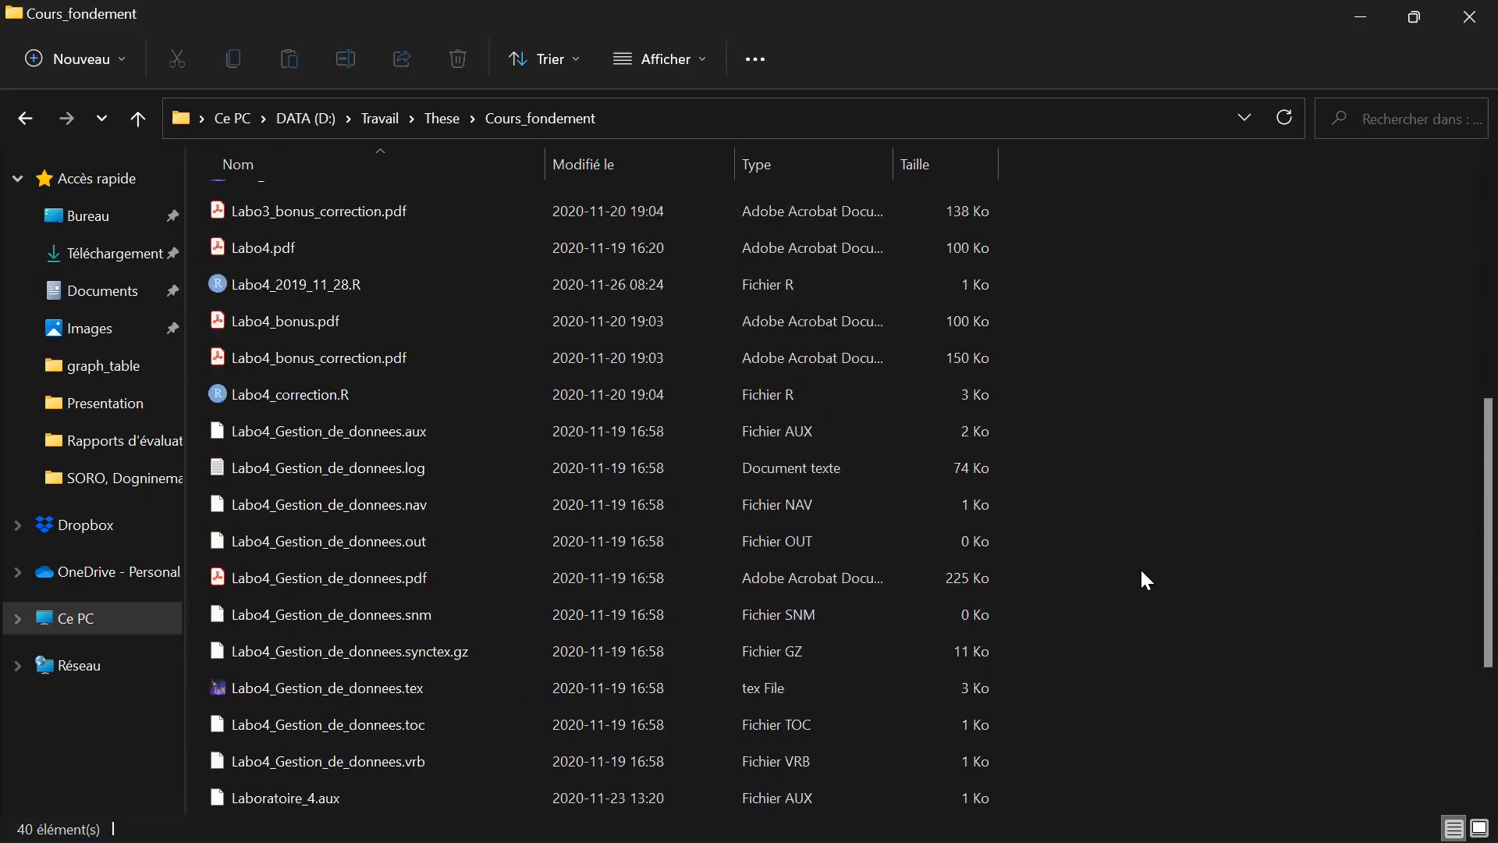
scroll(1140, 578, up, 4)
scroll(1139, 570, down, 3)
scroll(1140, 570, up, 7)
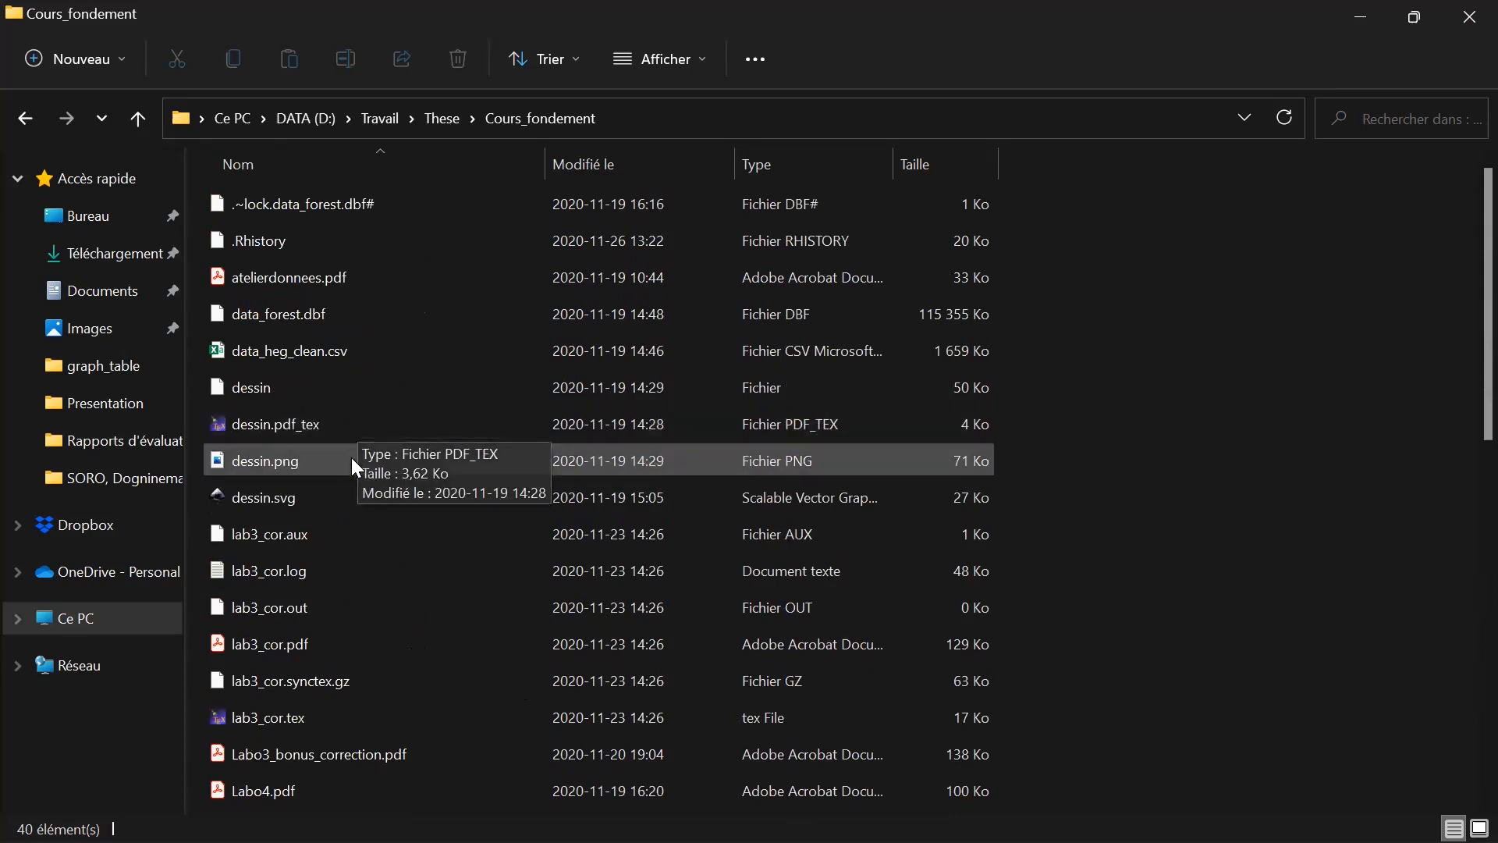
double_click(364, 494)
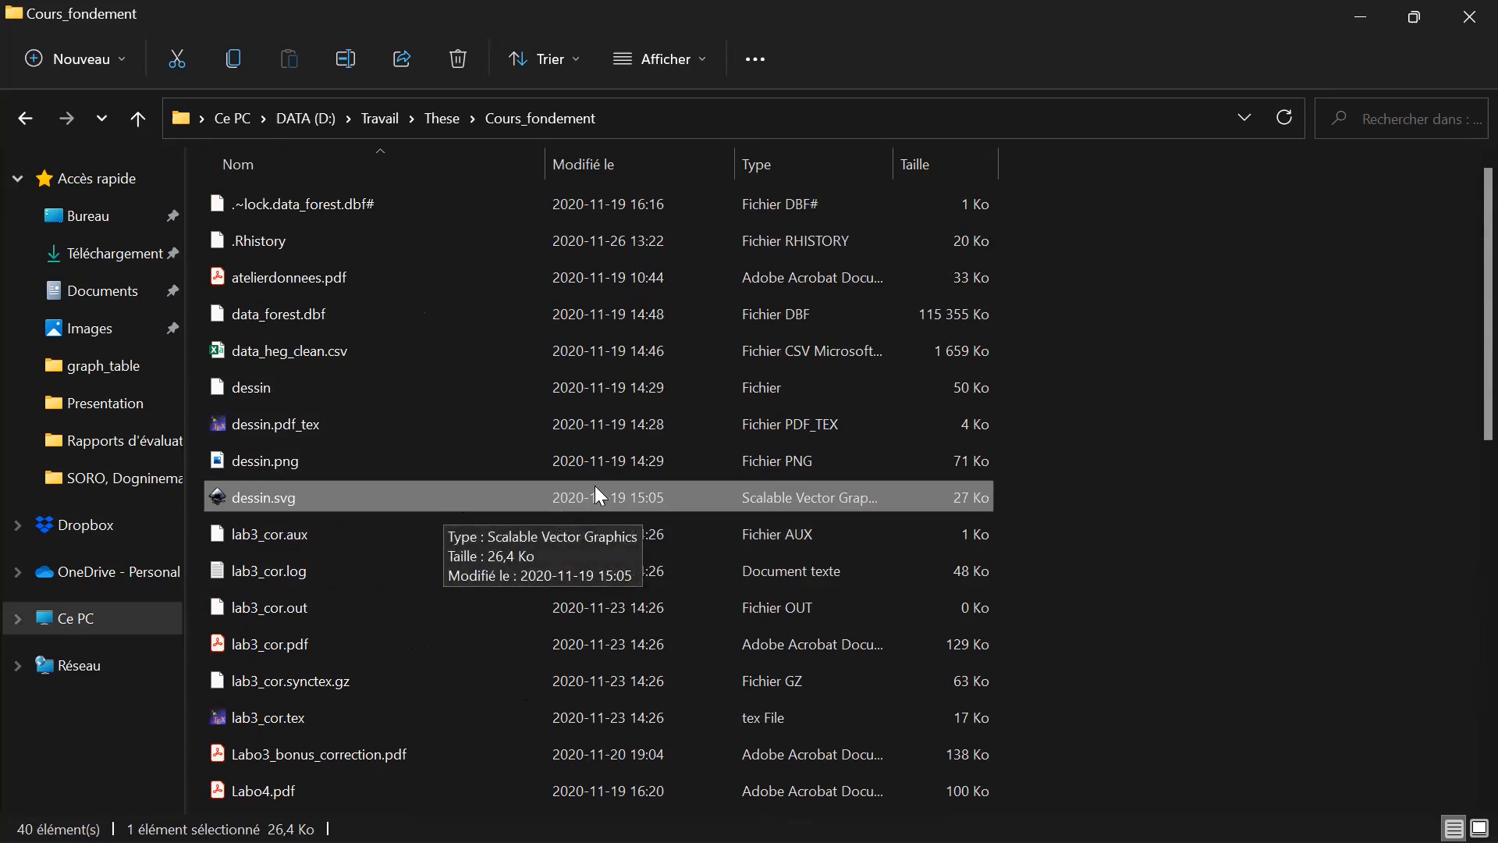
double_click(449, 498)
Choose to wait for the unresponsive photo-tracing document and switch to the dessin.svg drawing.
mouse_move(839, 816)
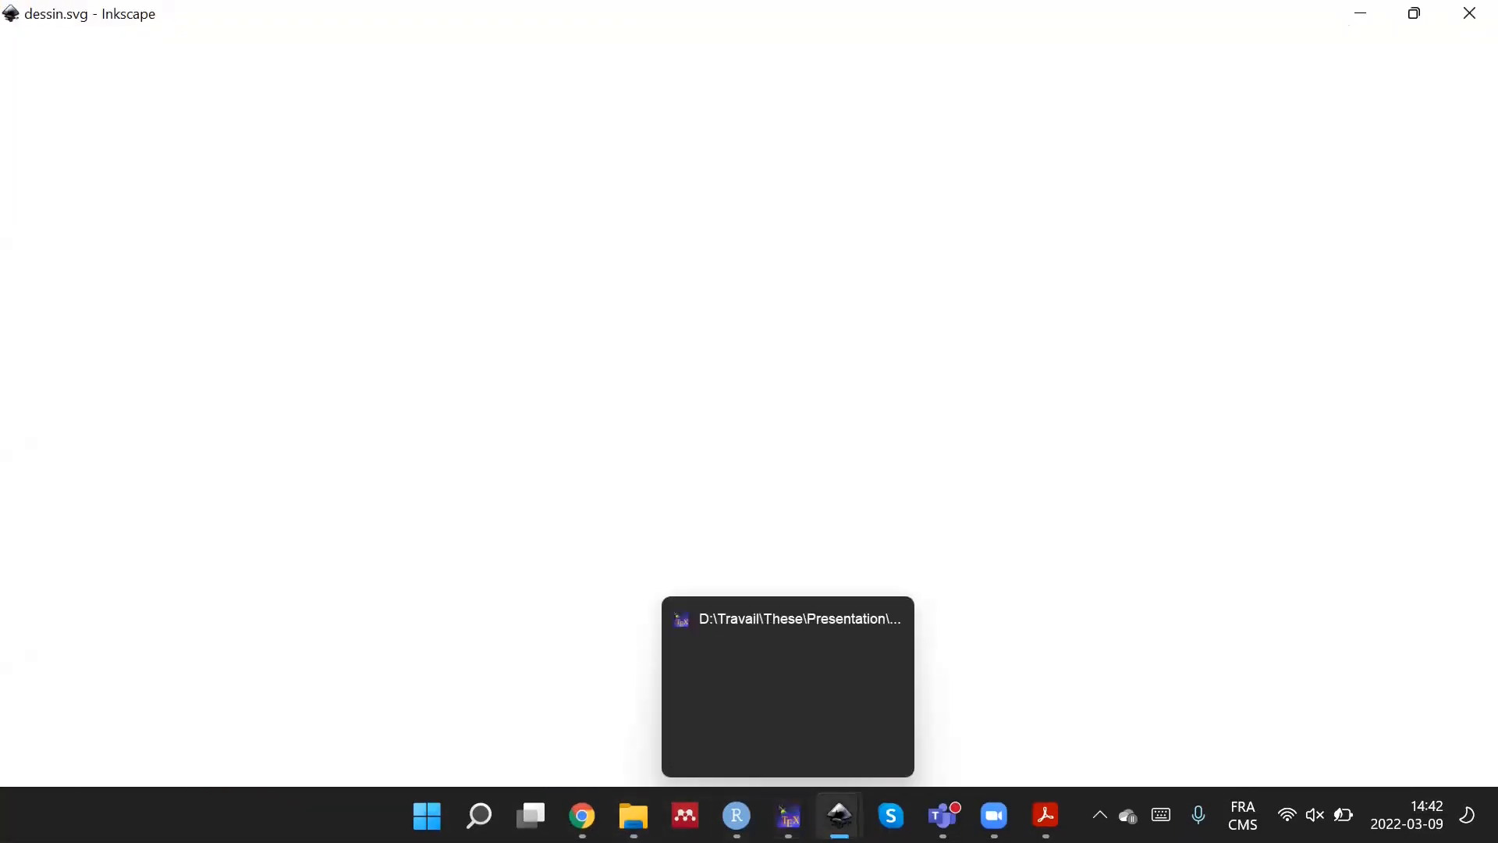
click(675, 727)
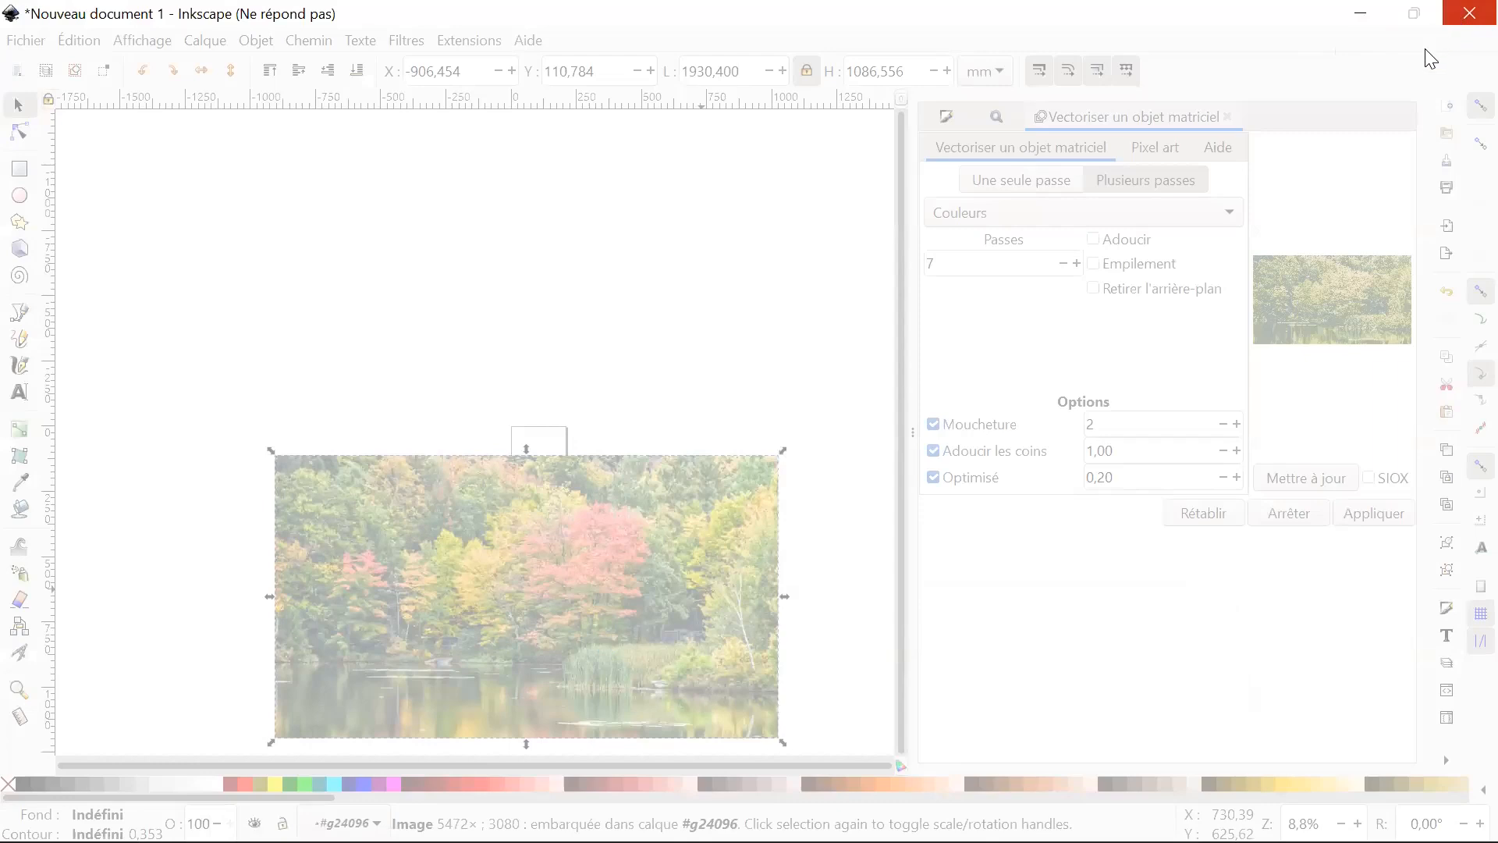
mouse_move(839, 815)
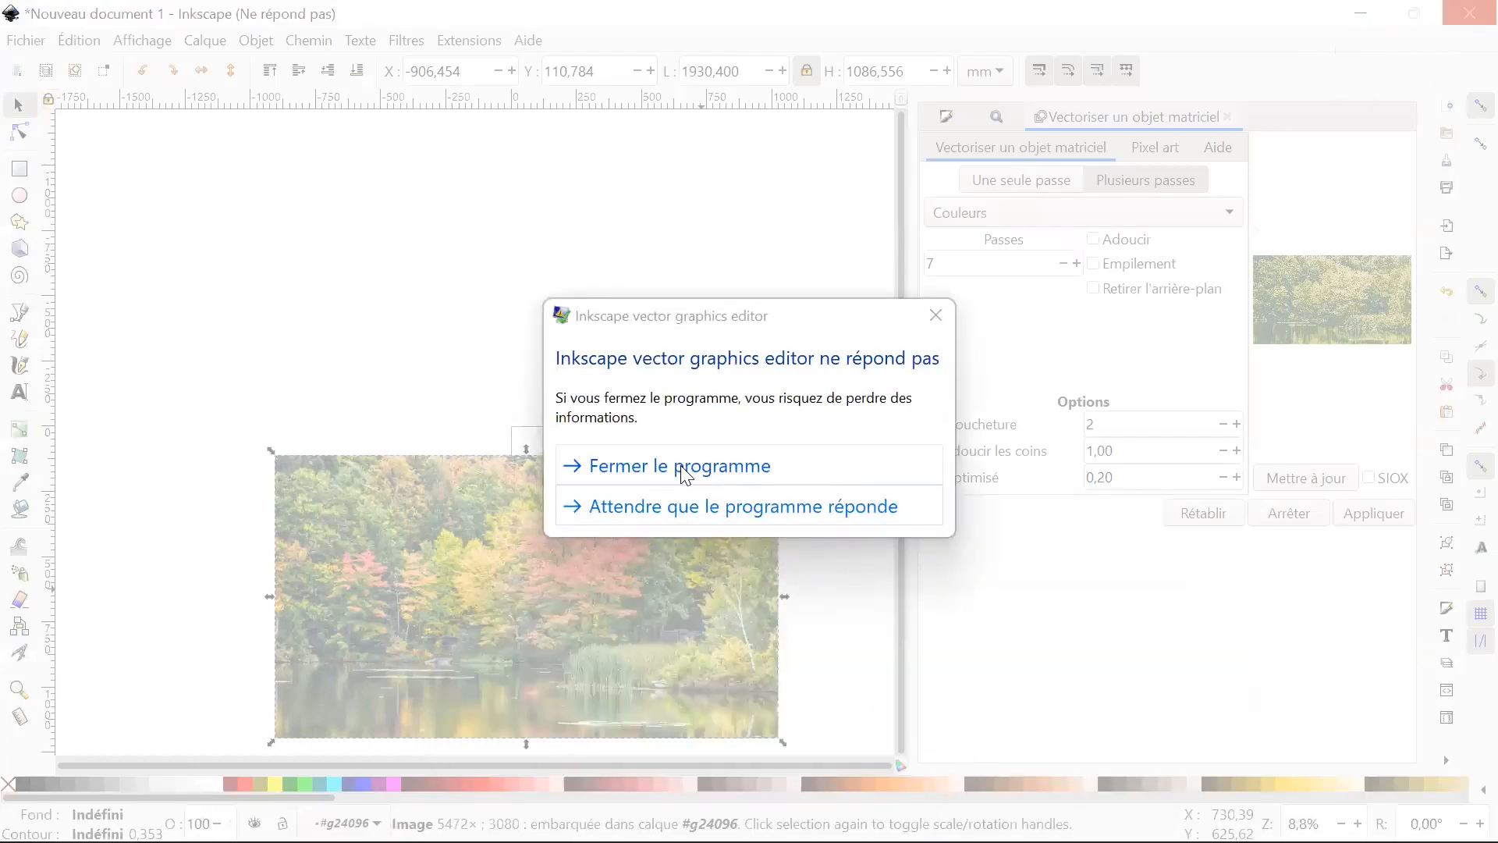
click(681, 503)
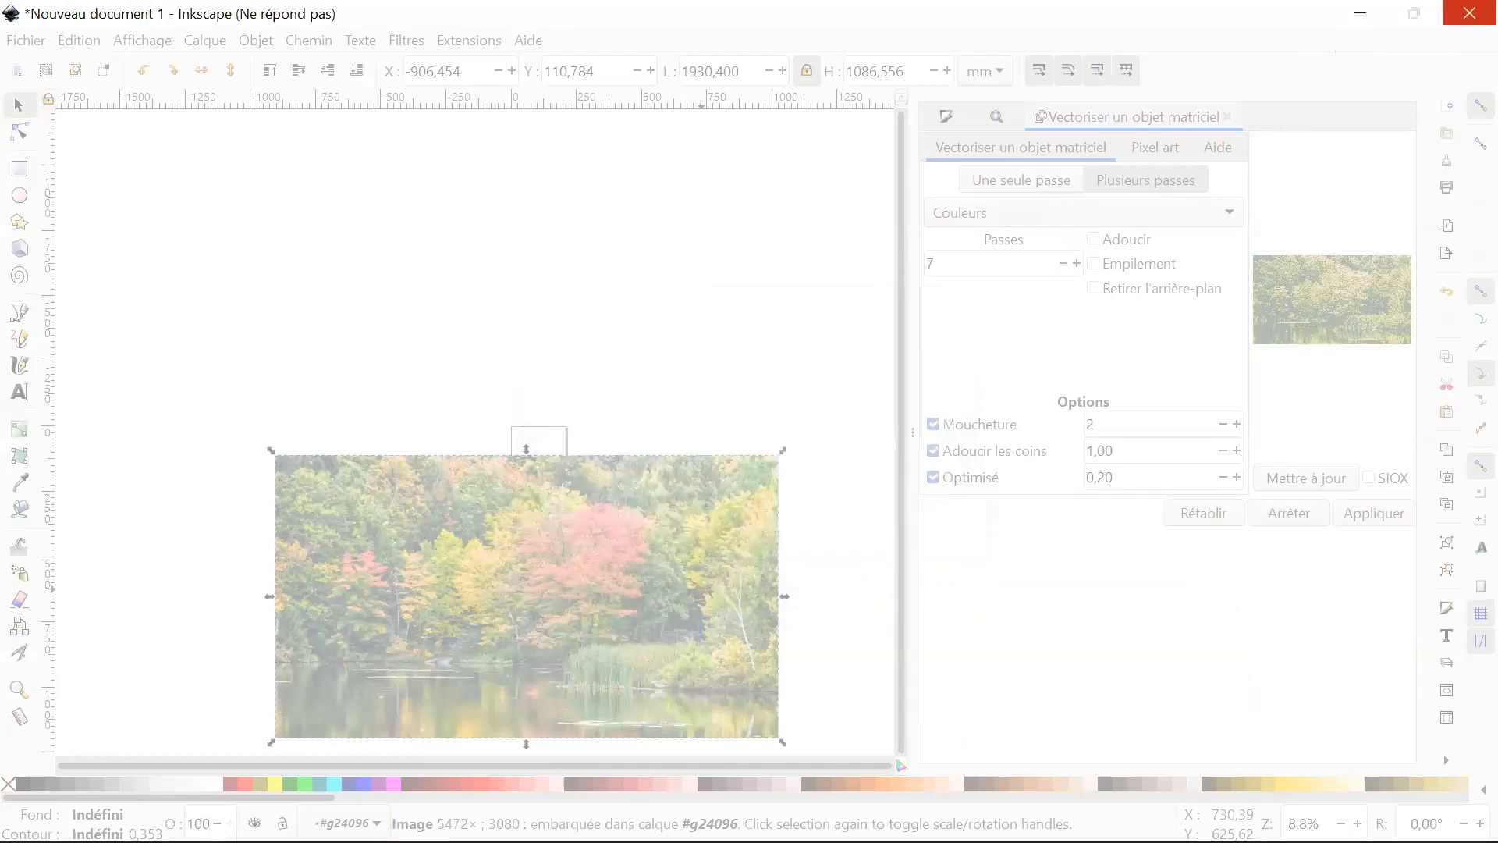
mouse_move(789, 815)
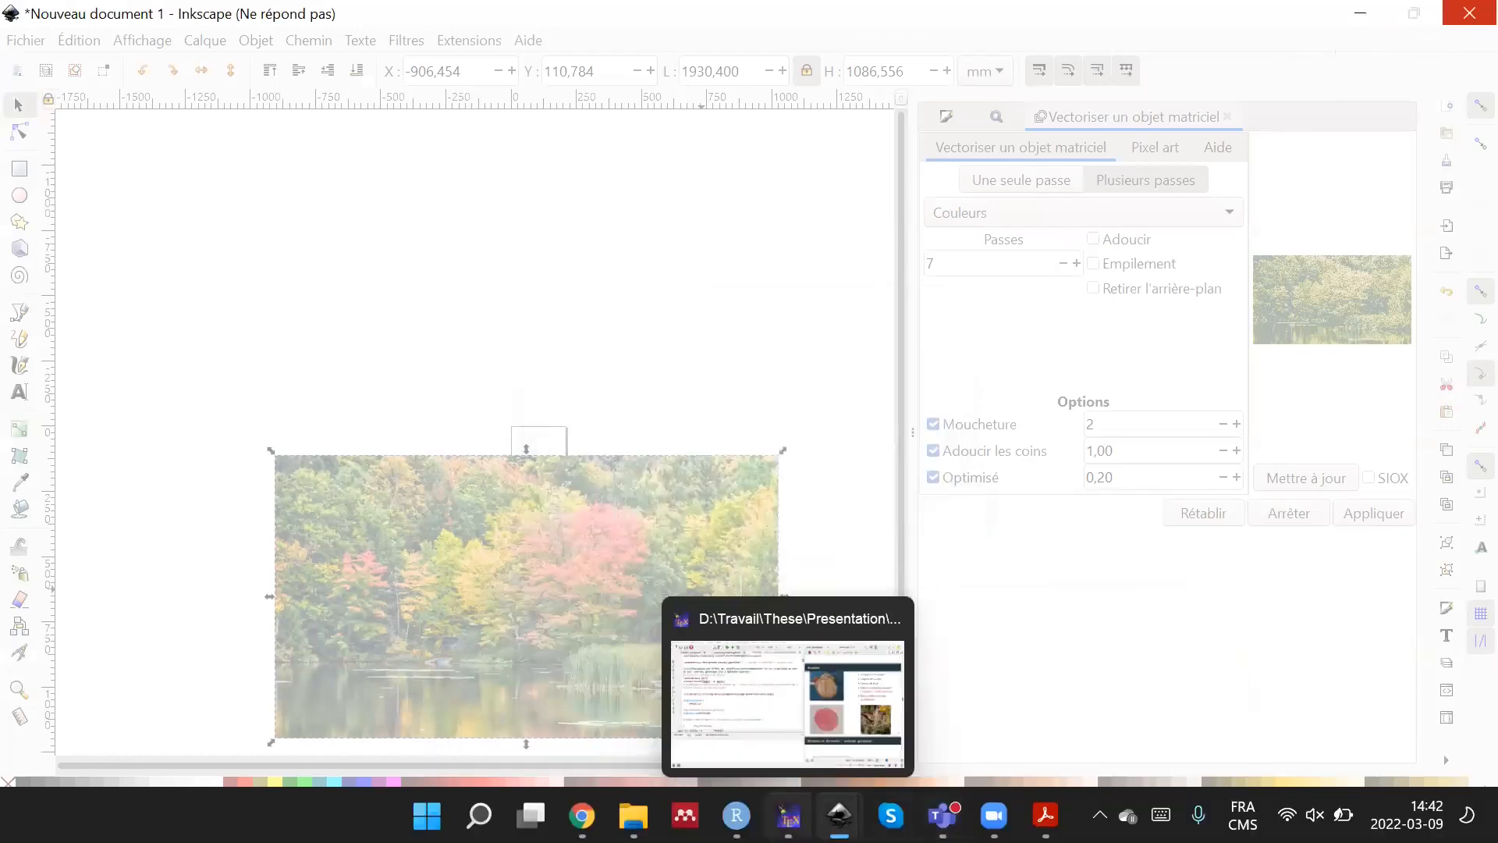
mouse_move(839, 816)
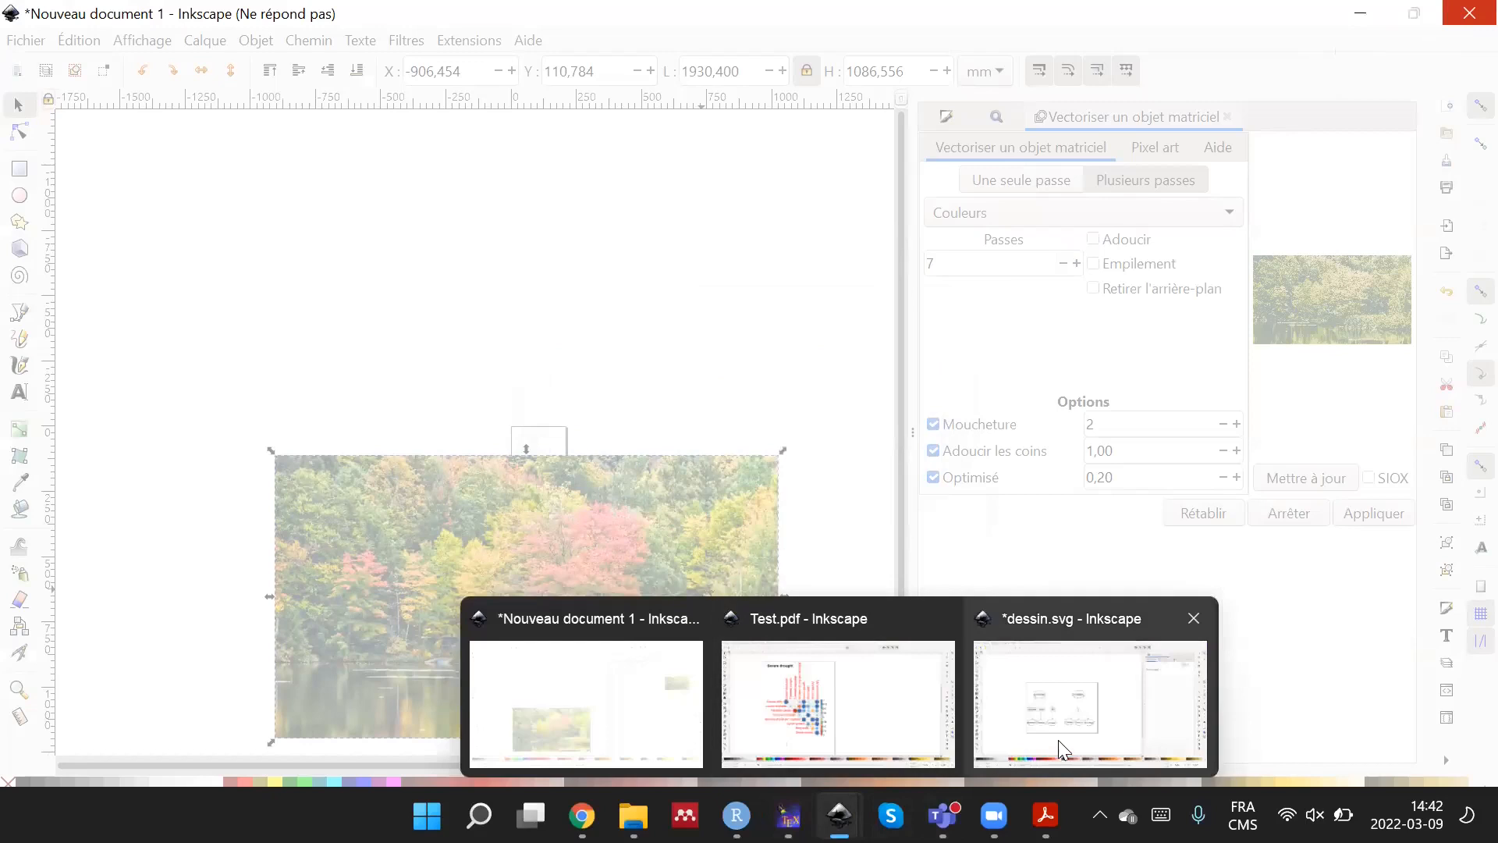
click(1070, 719)
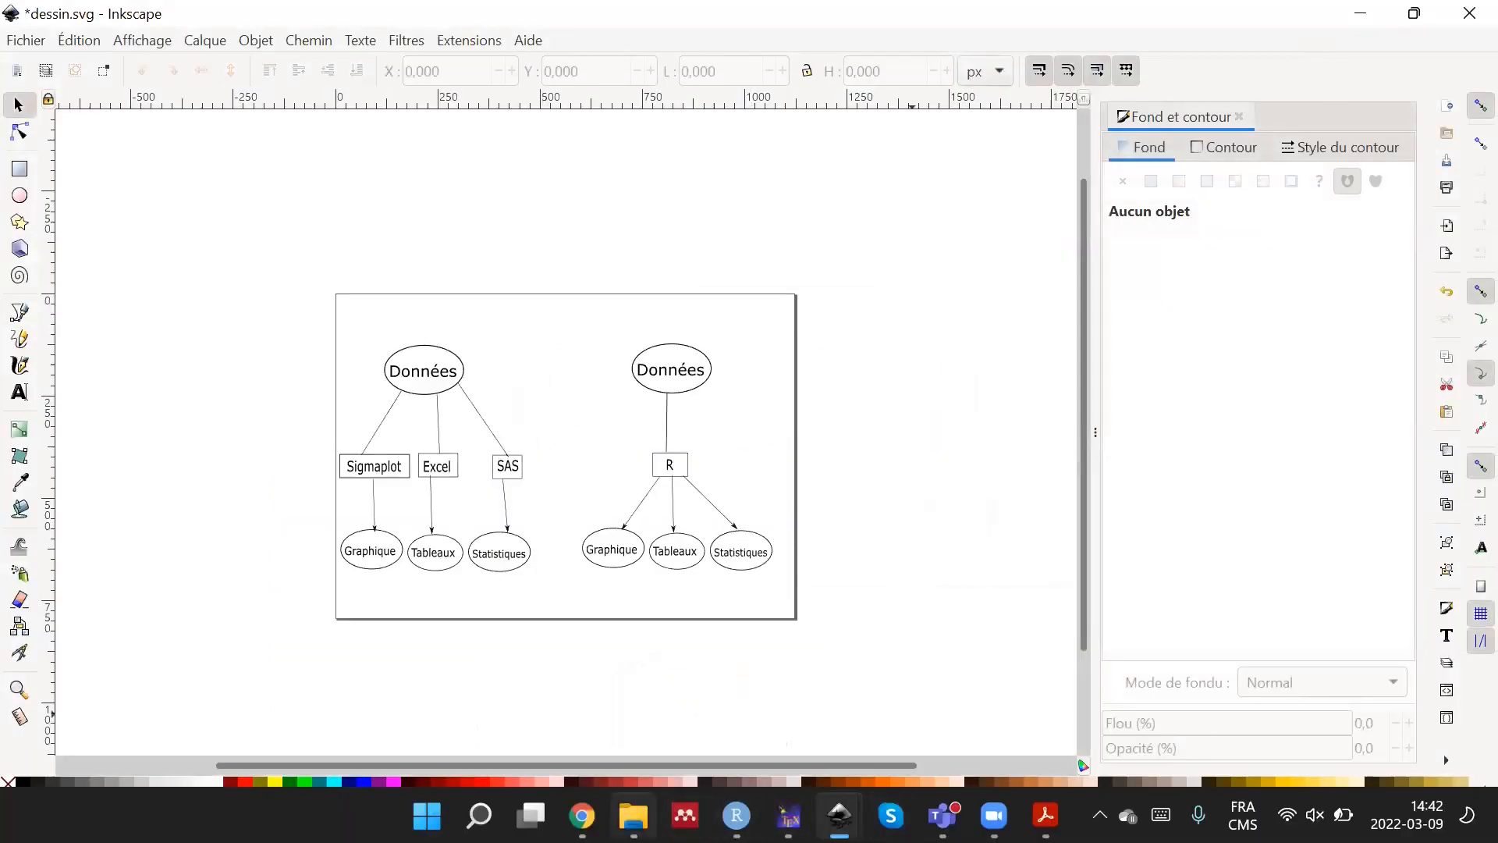
Return to the file explorer, go through Travail and These to Experience_serre and look over its first files.
mouse_move(633, 816)
click(634, 702)
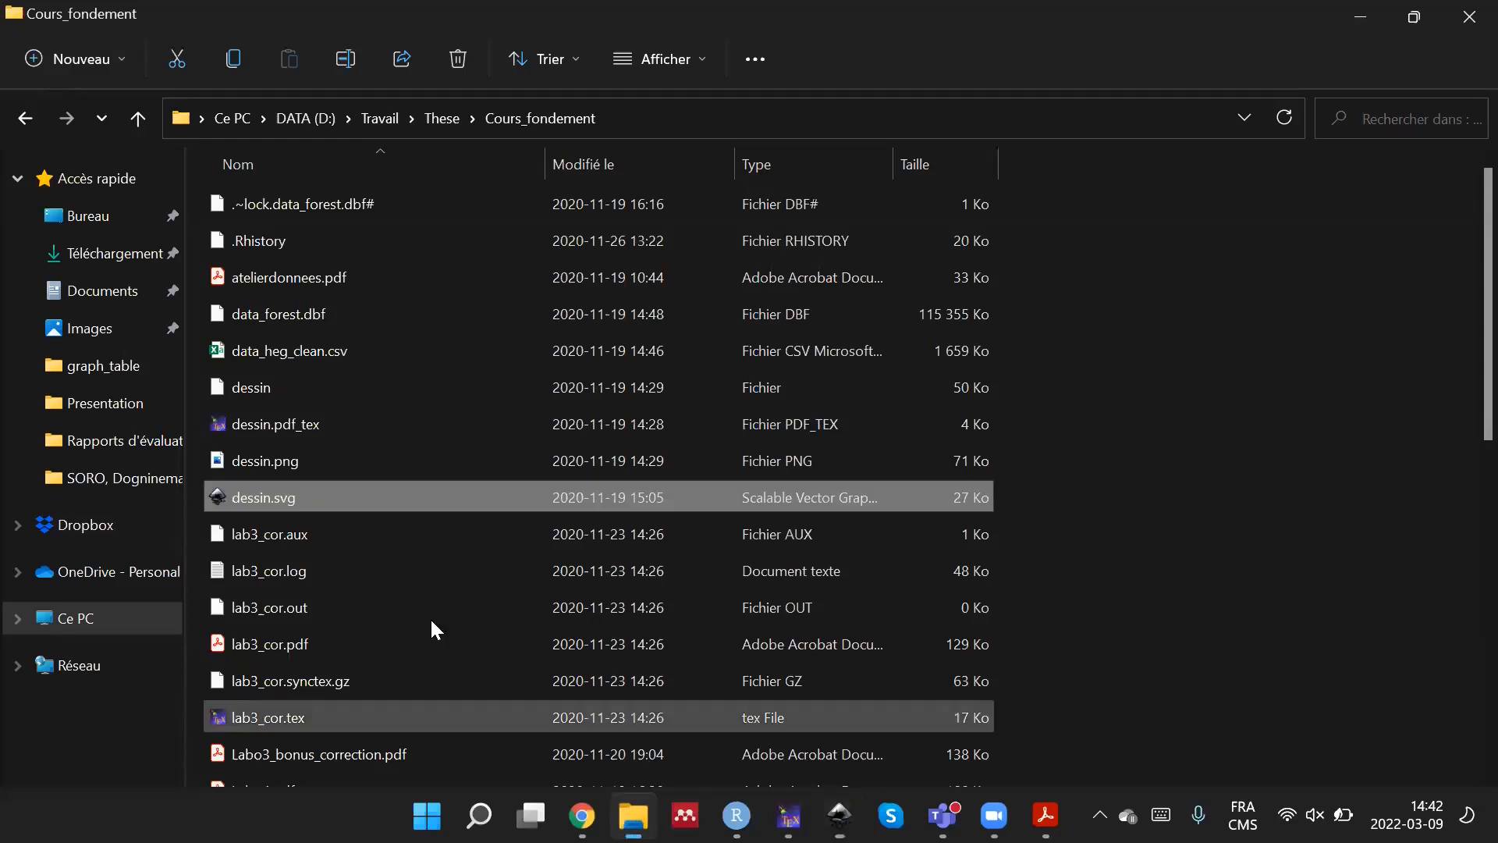
click(374, 122)
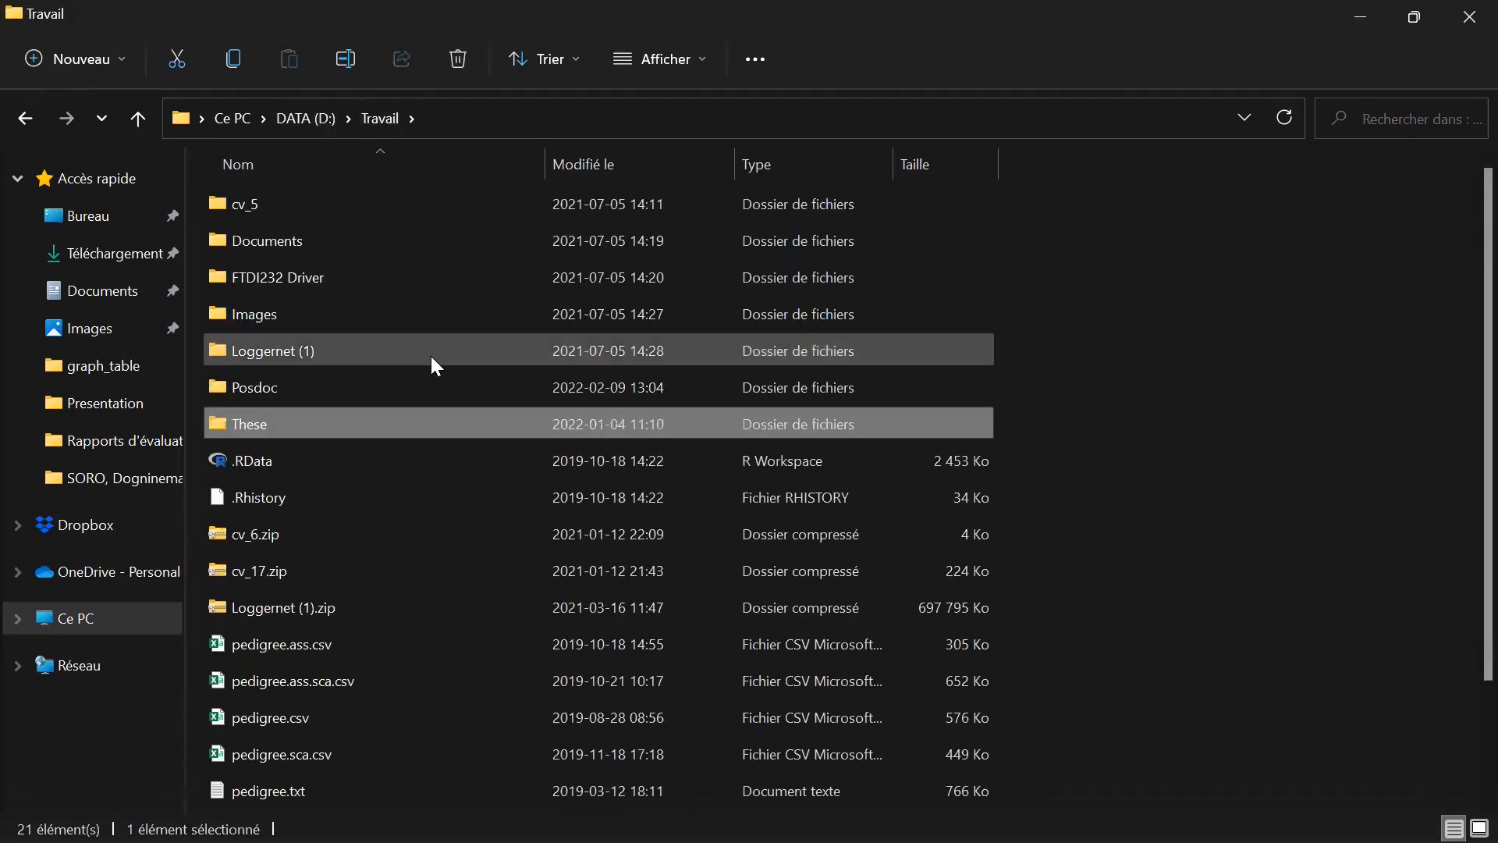
double_click(414, 425)
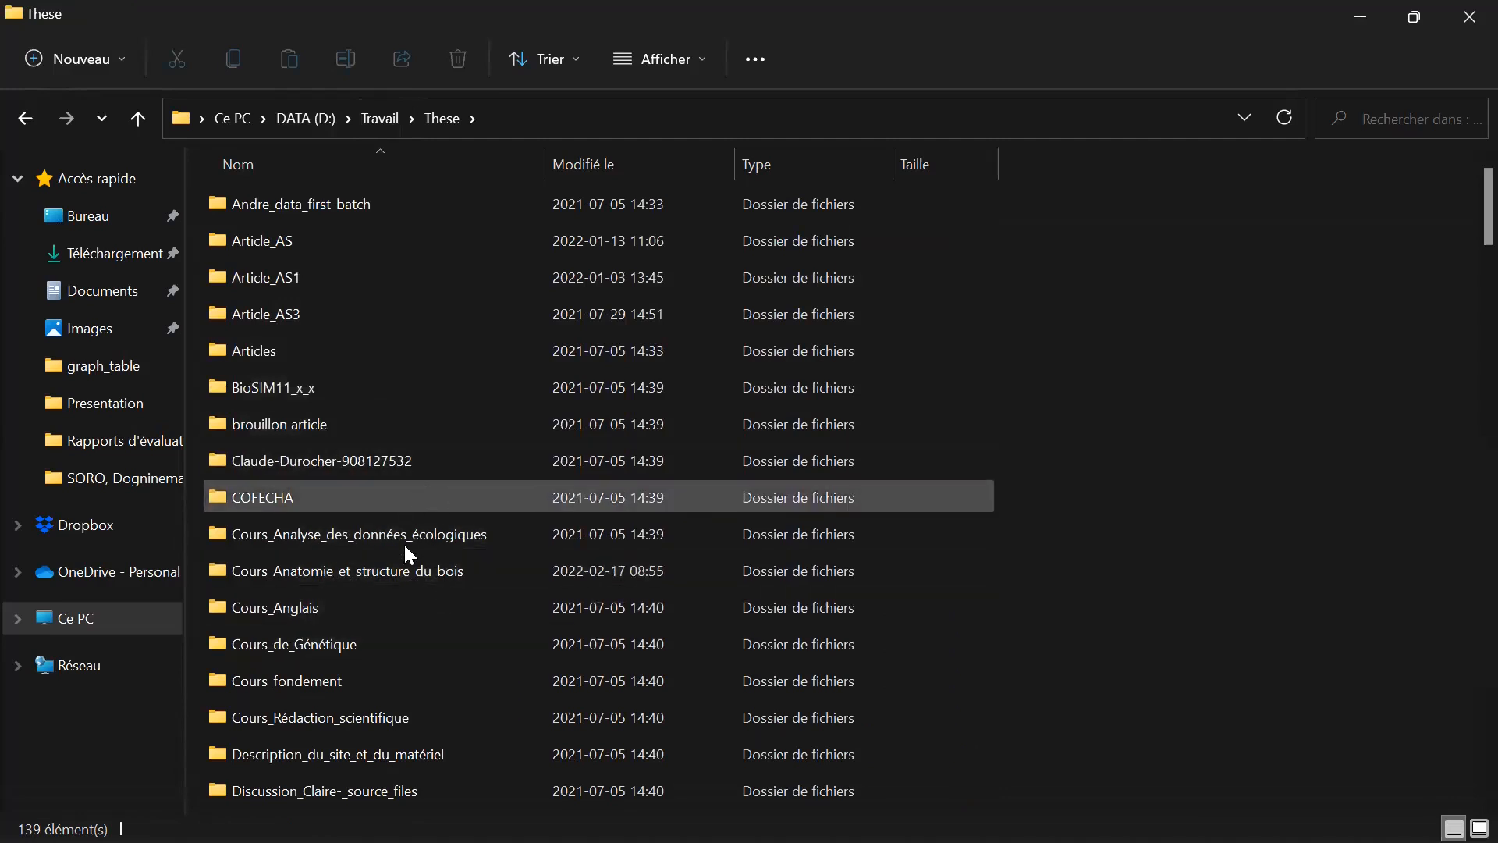
scroll(479, 630, down, 2)
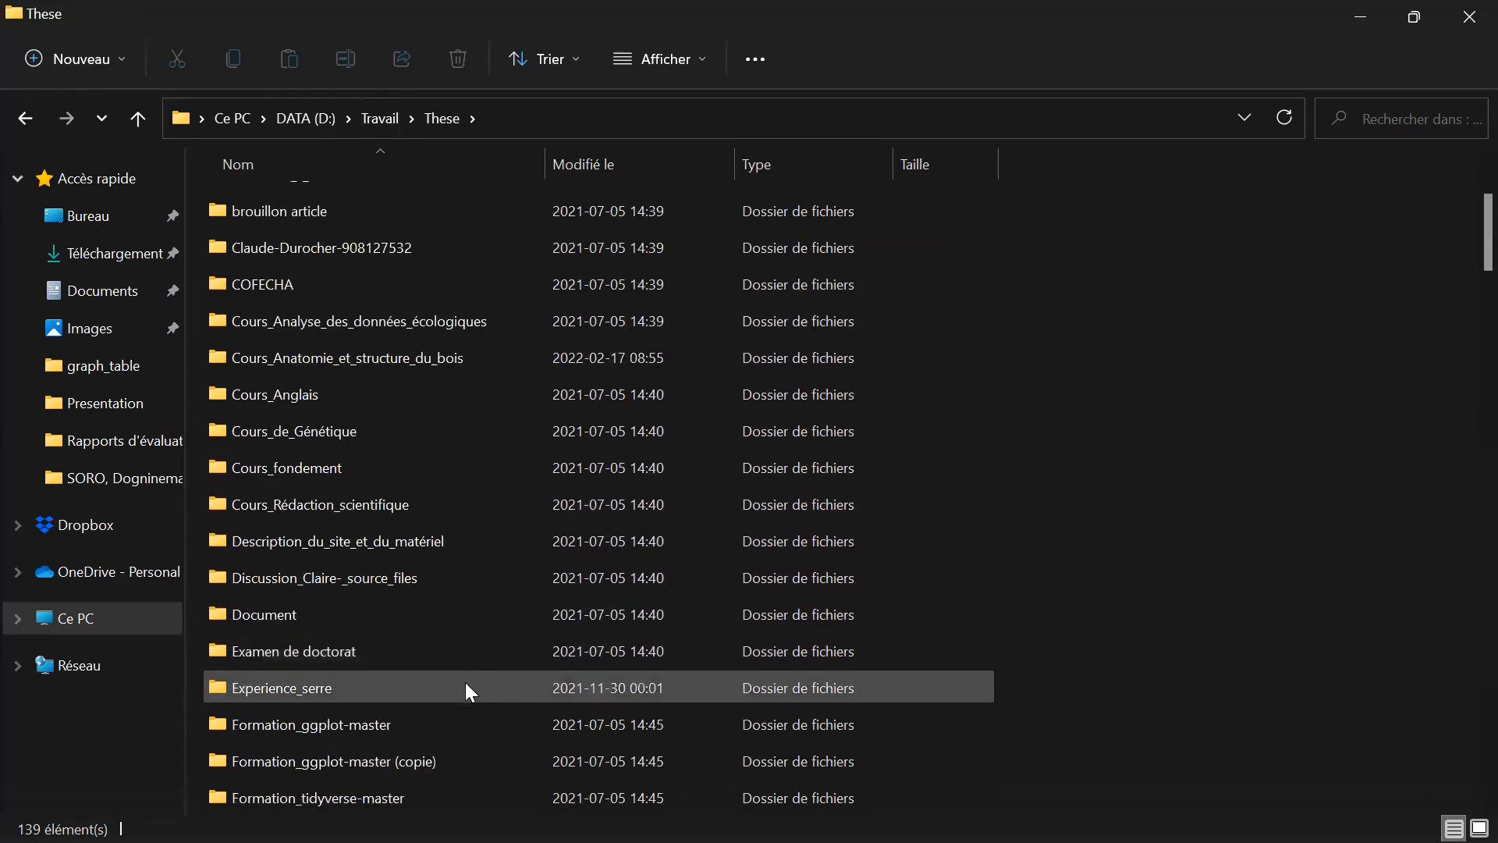
scroll(463, 683, down, 1)
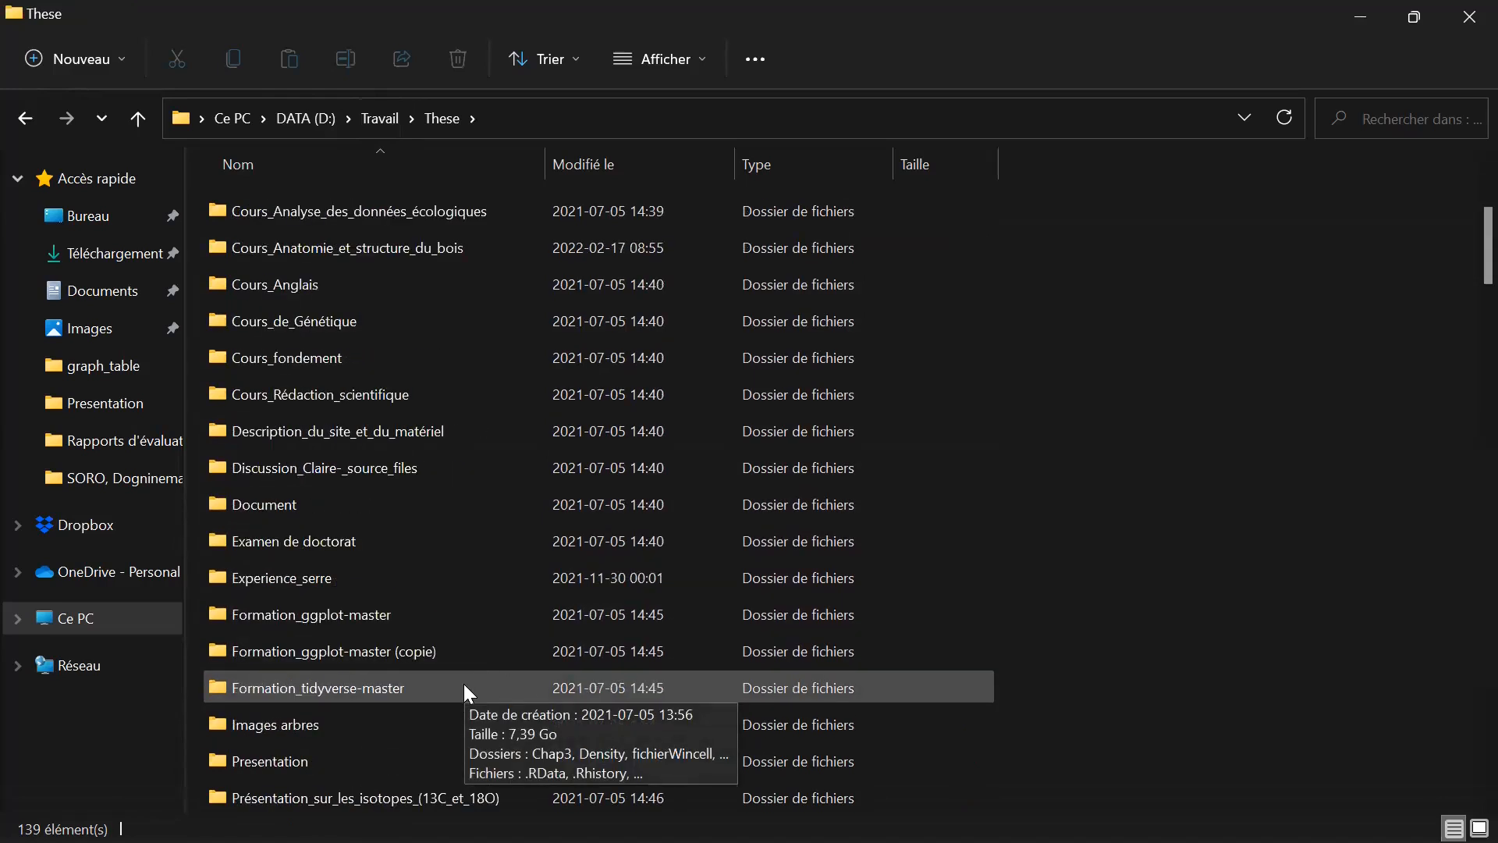
double_click(484, 585)
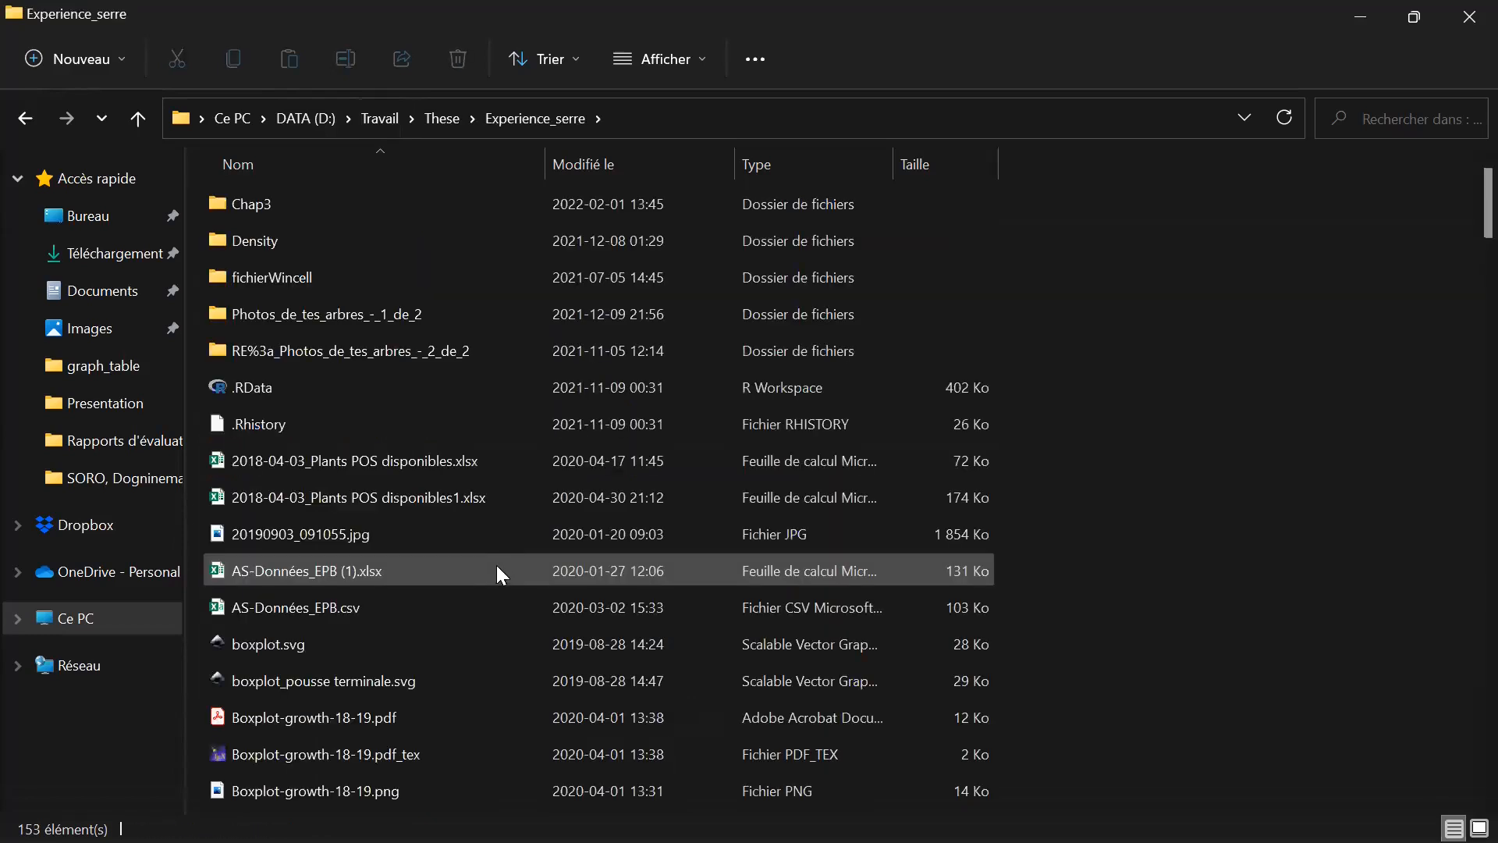
scroll(506, 596, down, 1)
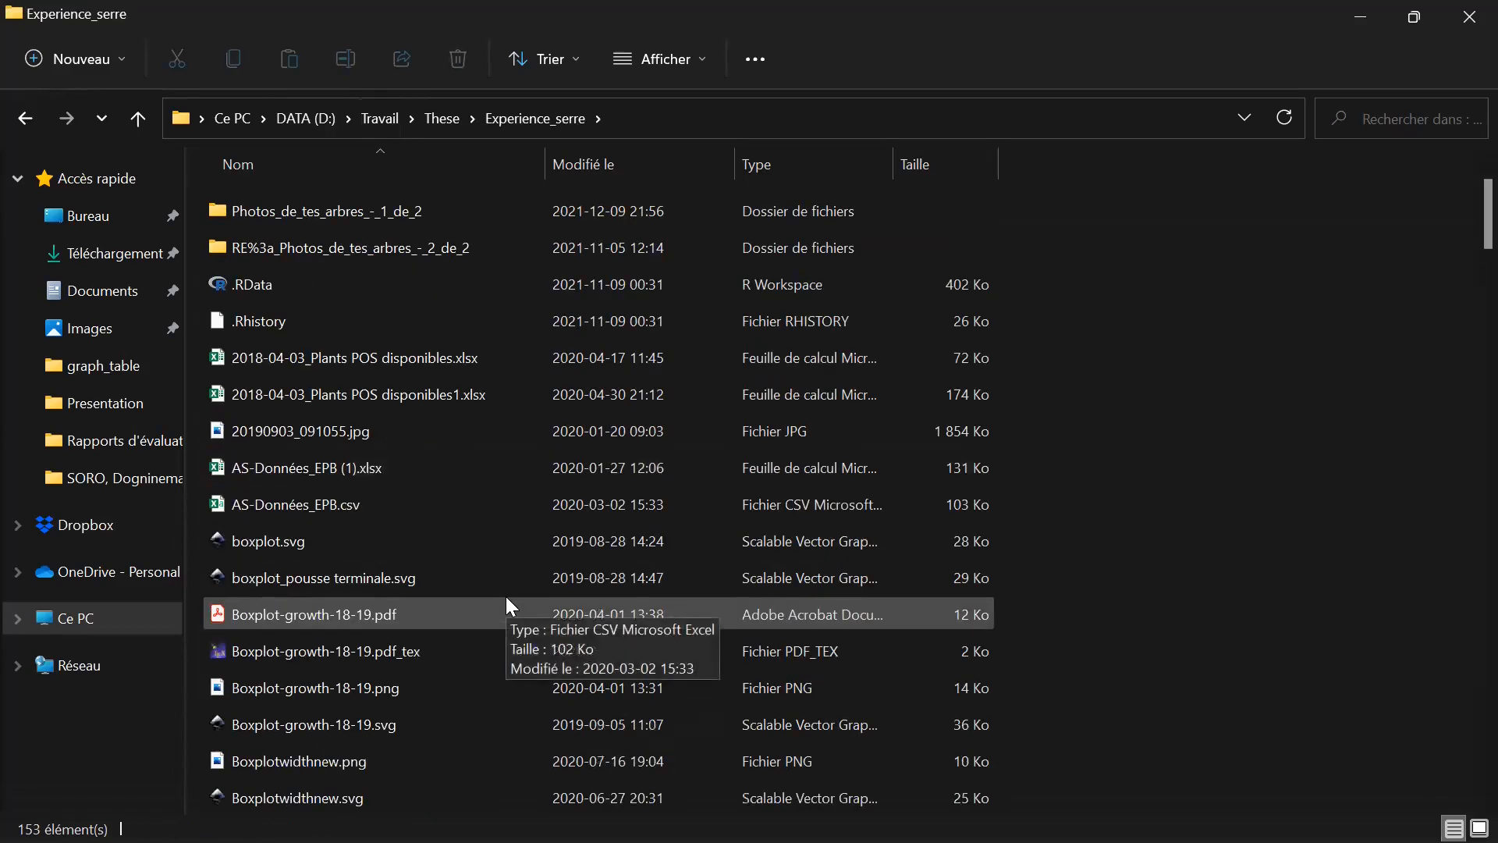
scroll(510, 605, down, 1)
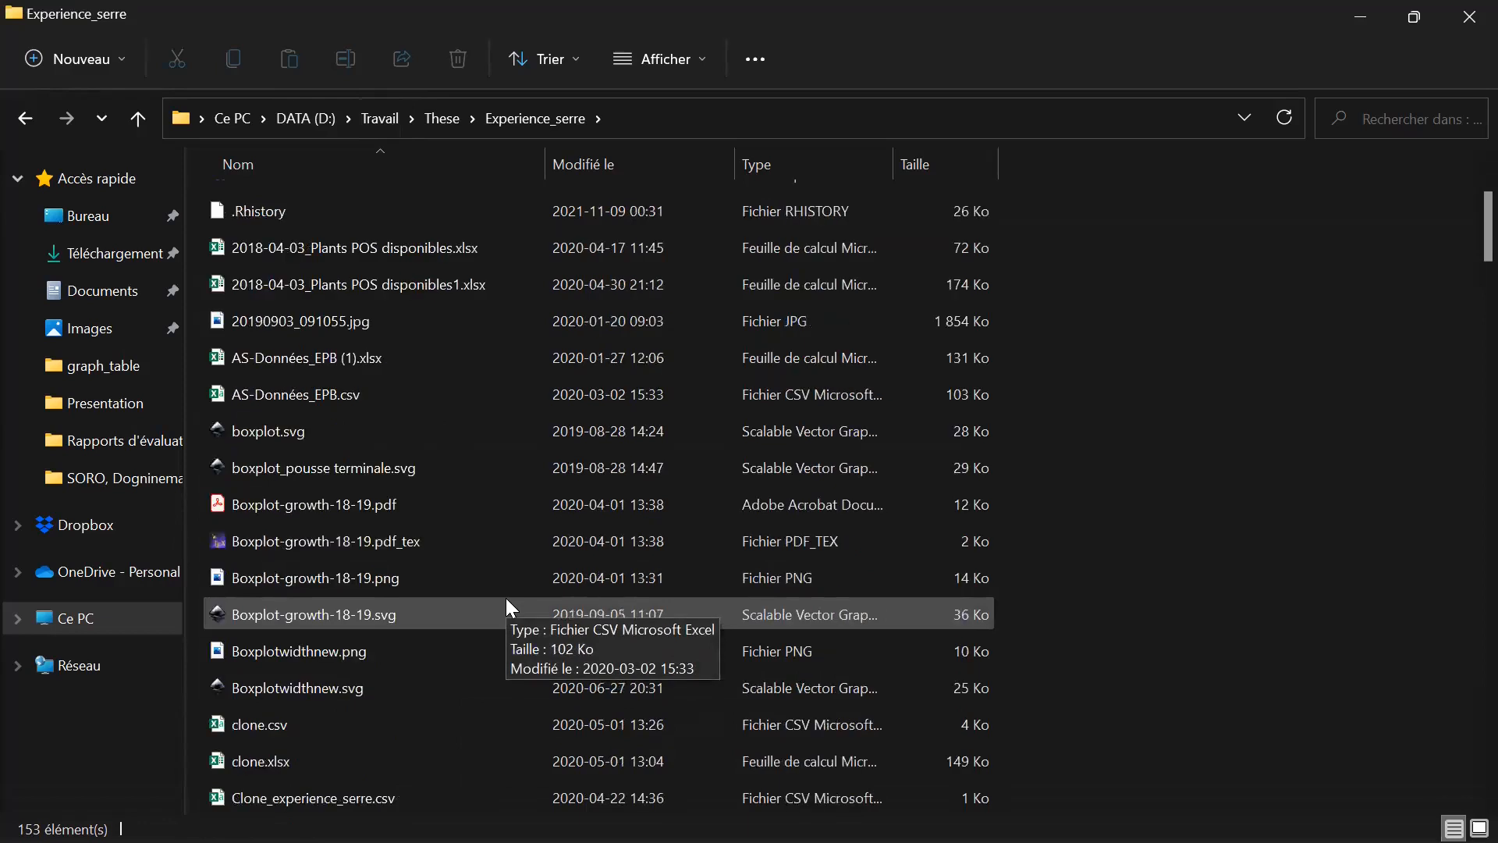
scroll(507, 600, up, 2)
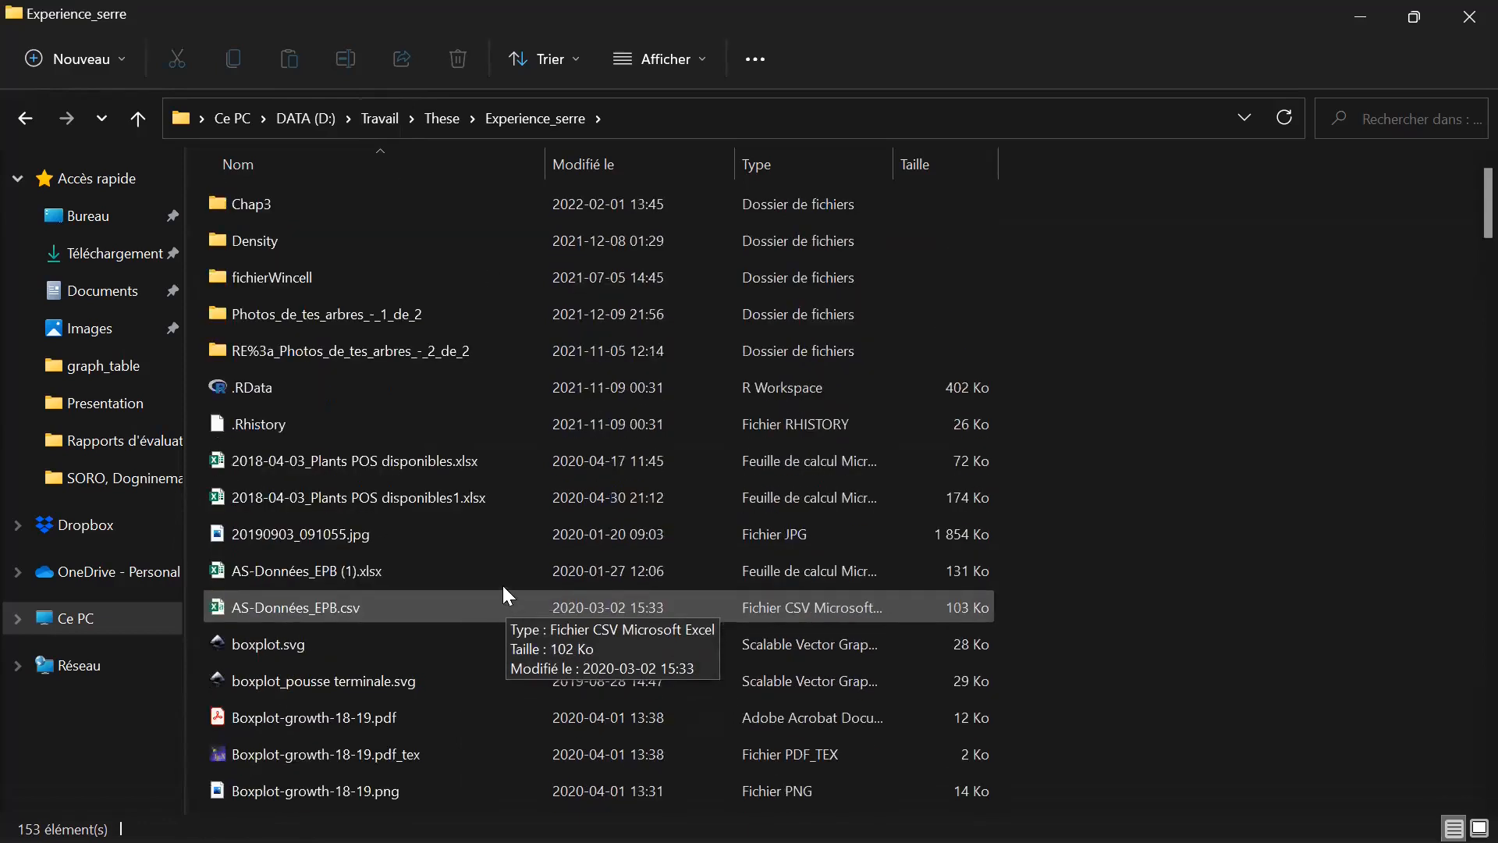
Open the Presentation folder in These and search it for "plan".
click(437, 121)
scroll(376, 620, down, 1)
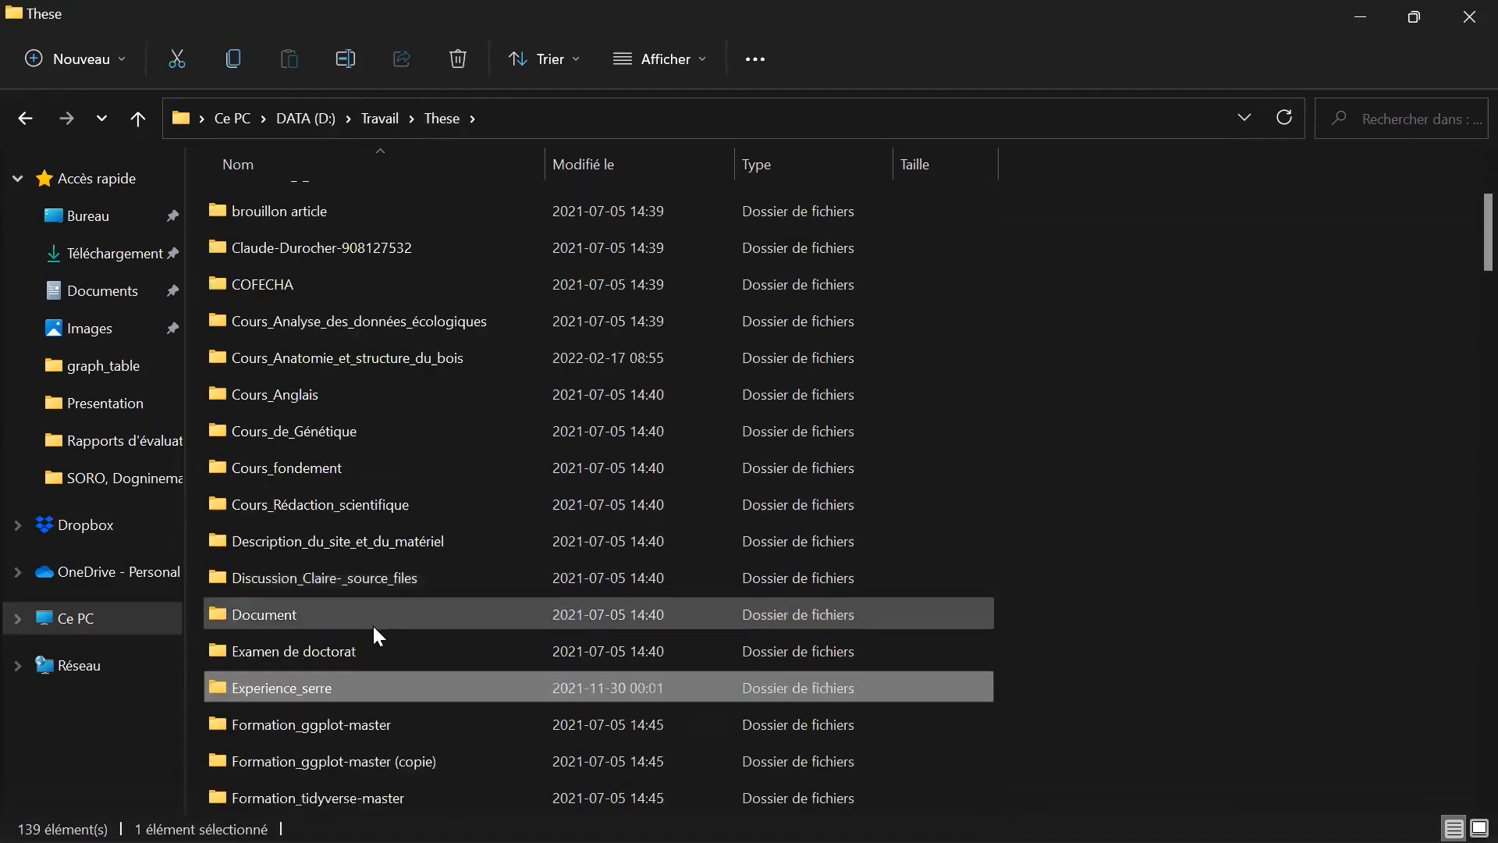
scroll(379, 729, down, 4)
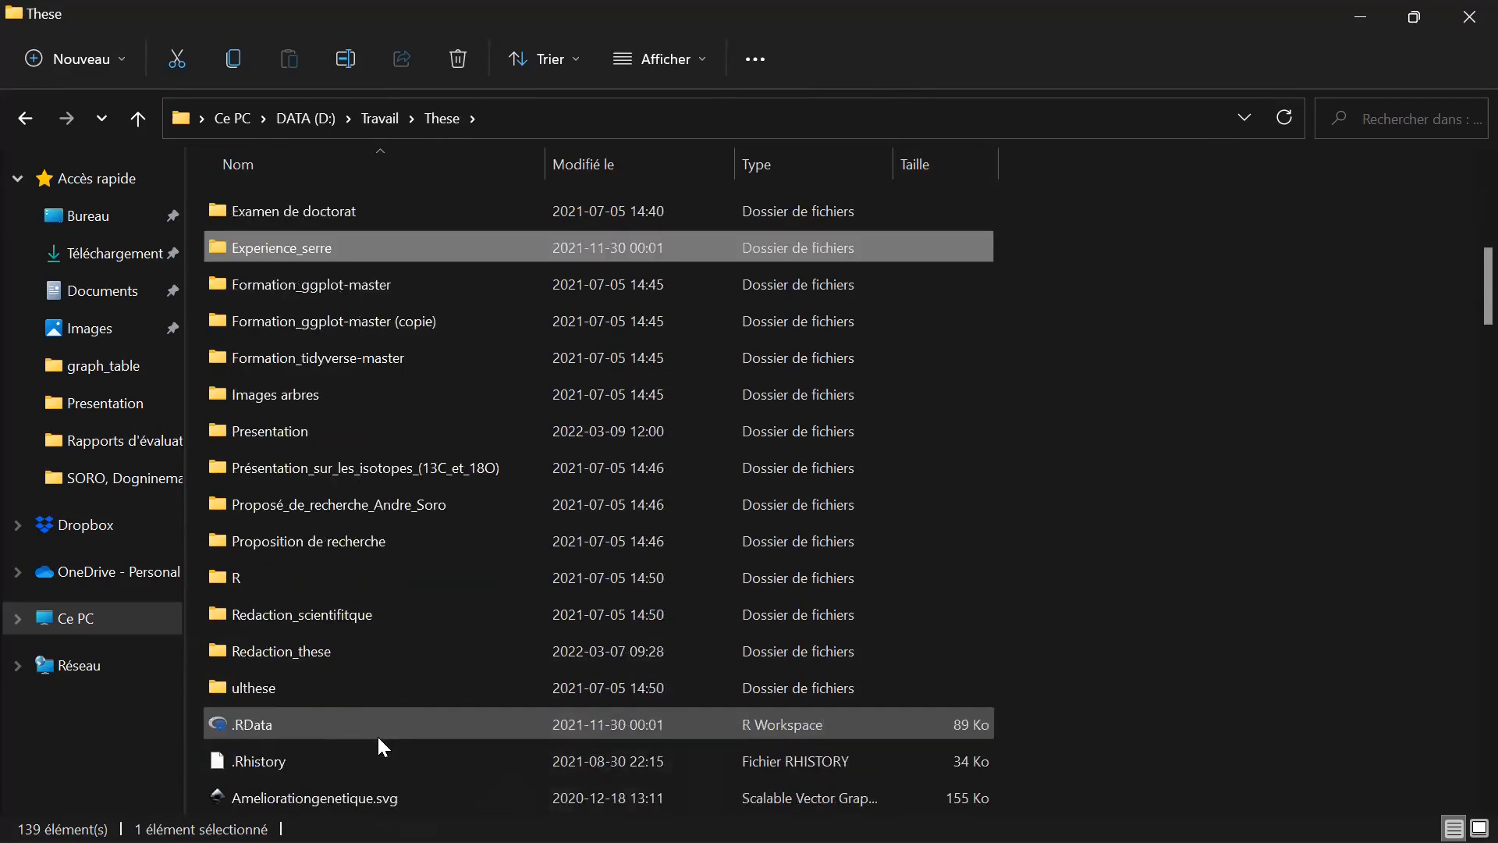
double_click(378, 433)
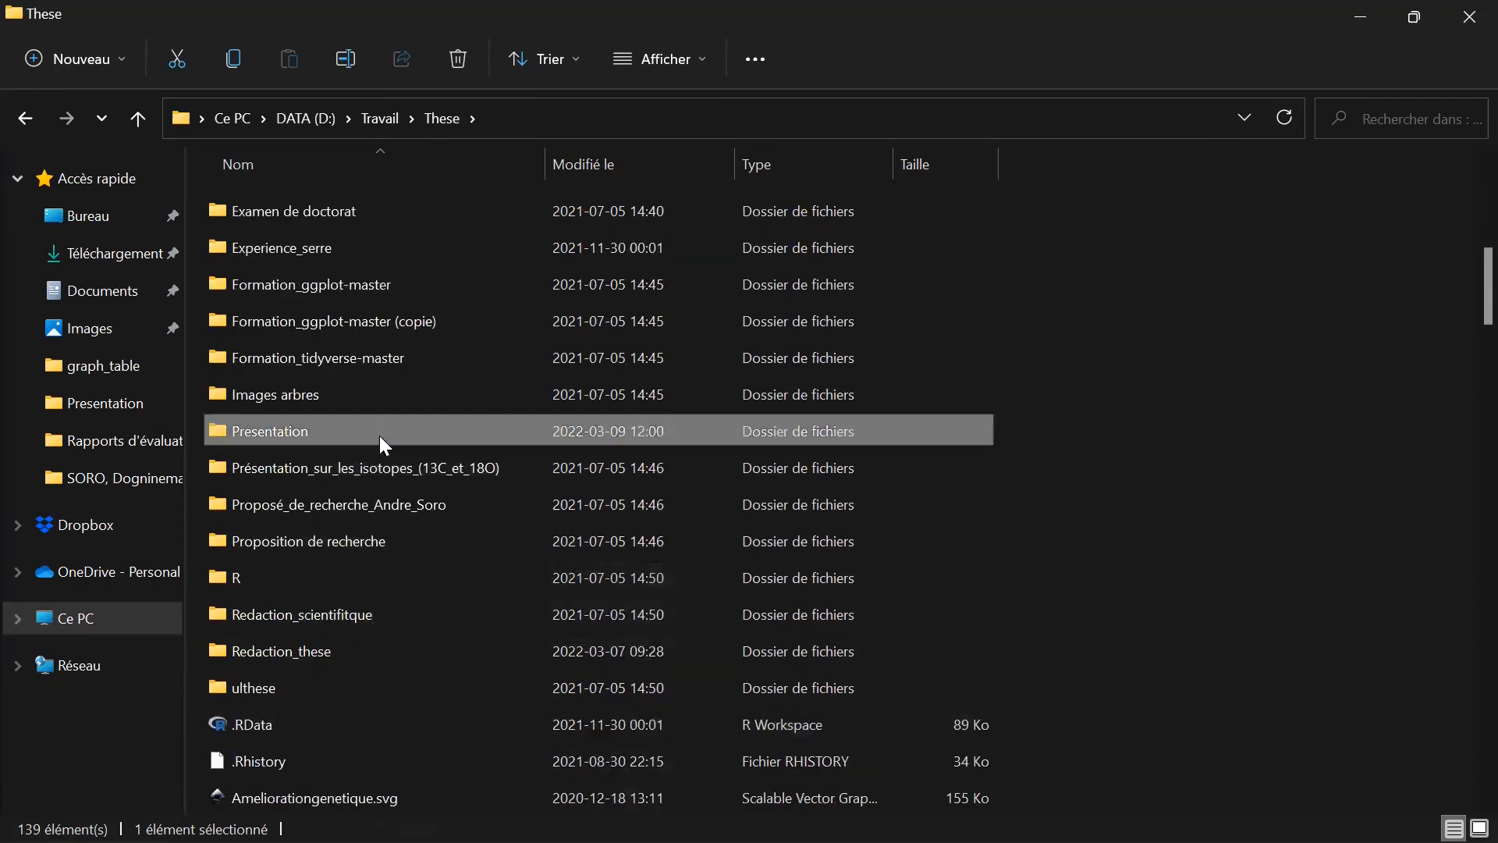
click(1375, 119)
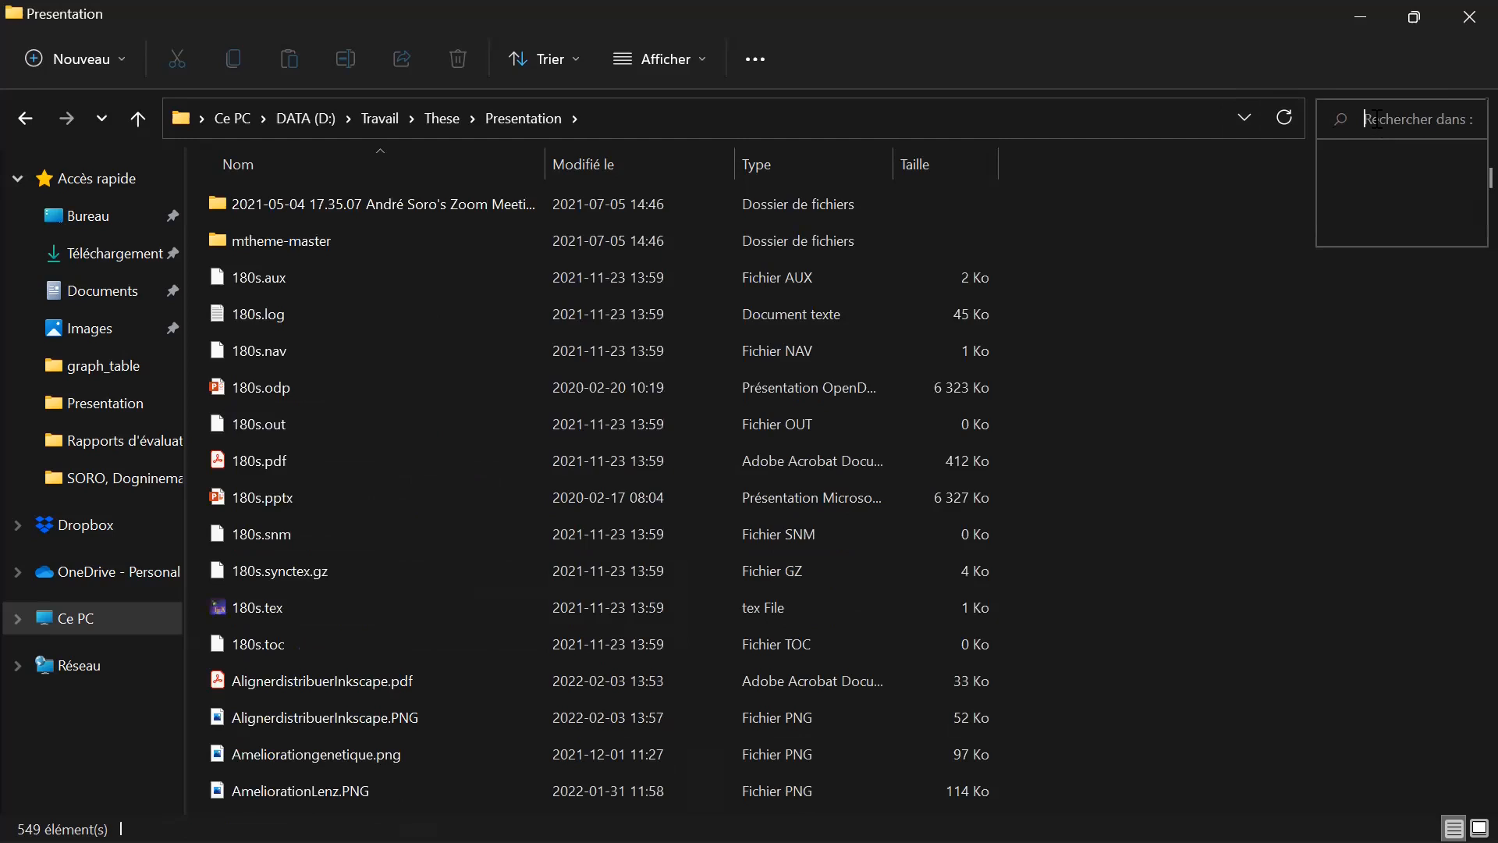
text(plan)
key(Return)
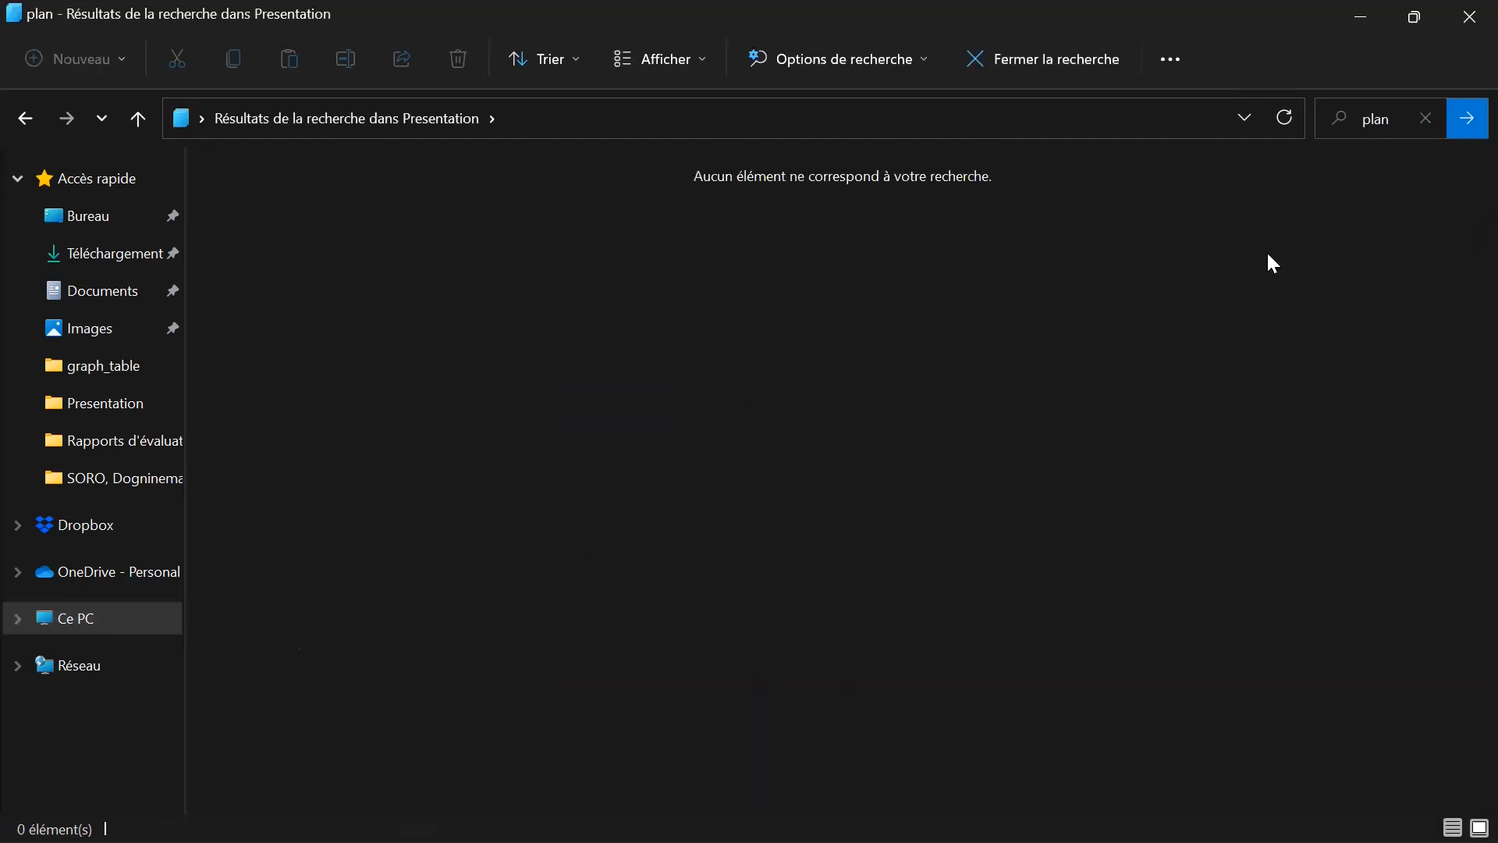
Leave the Presentation search, search the whole Travail folder for "plan" and look through the listed files.
click(1399, 118)
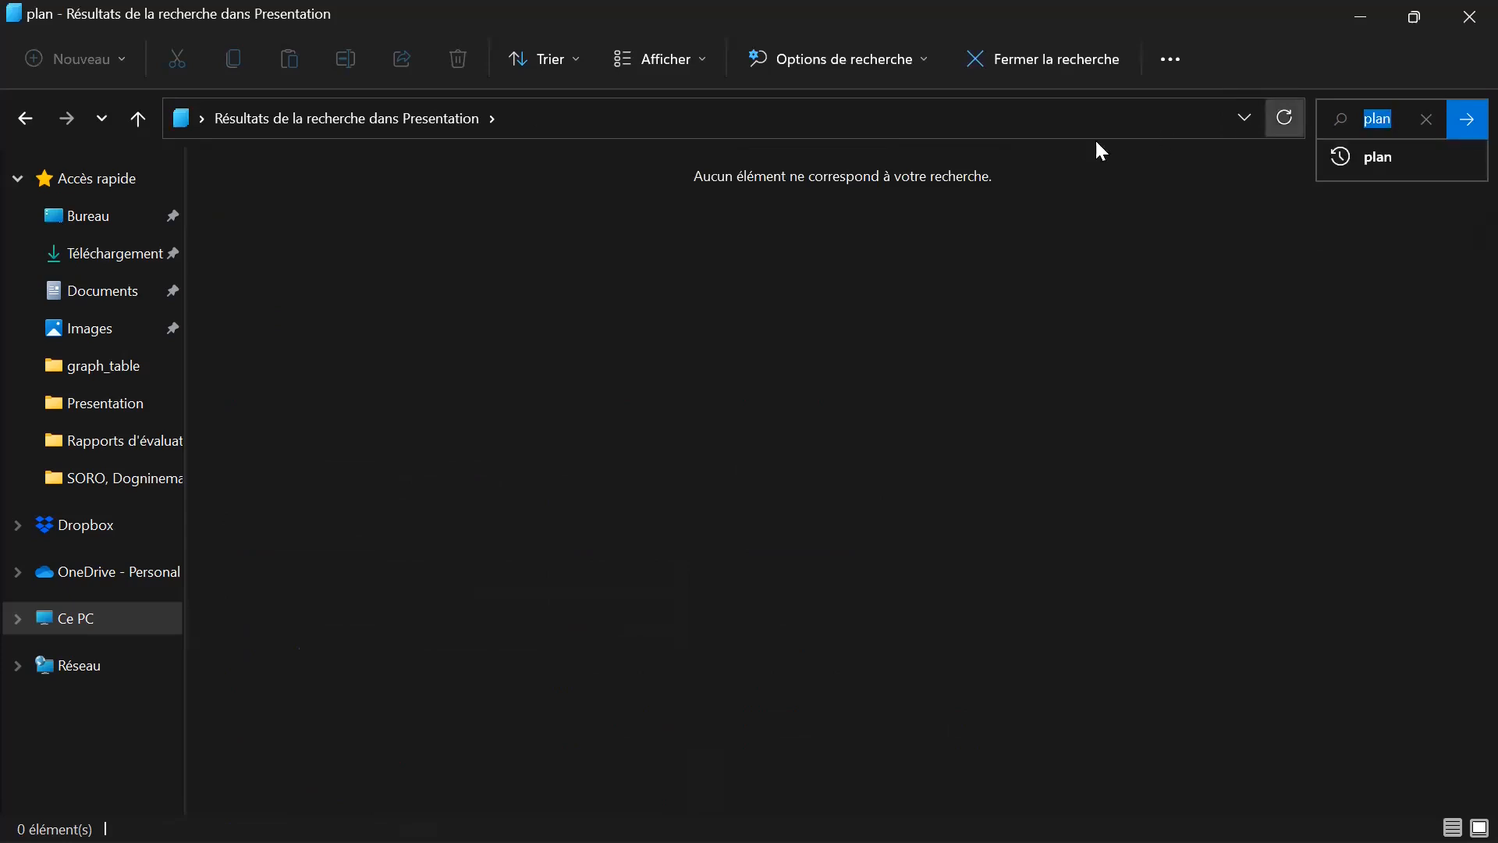
click(35, 120)
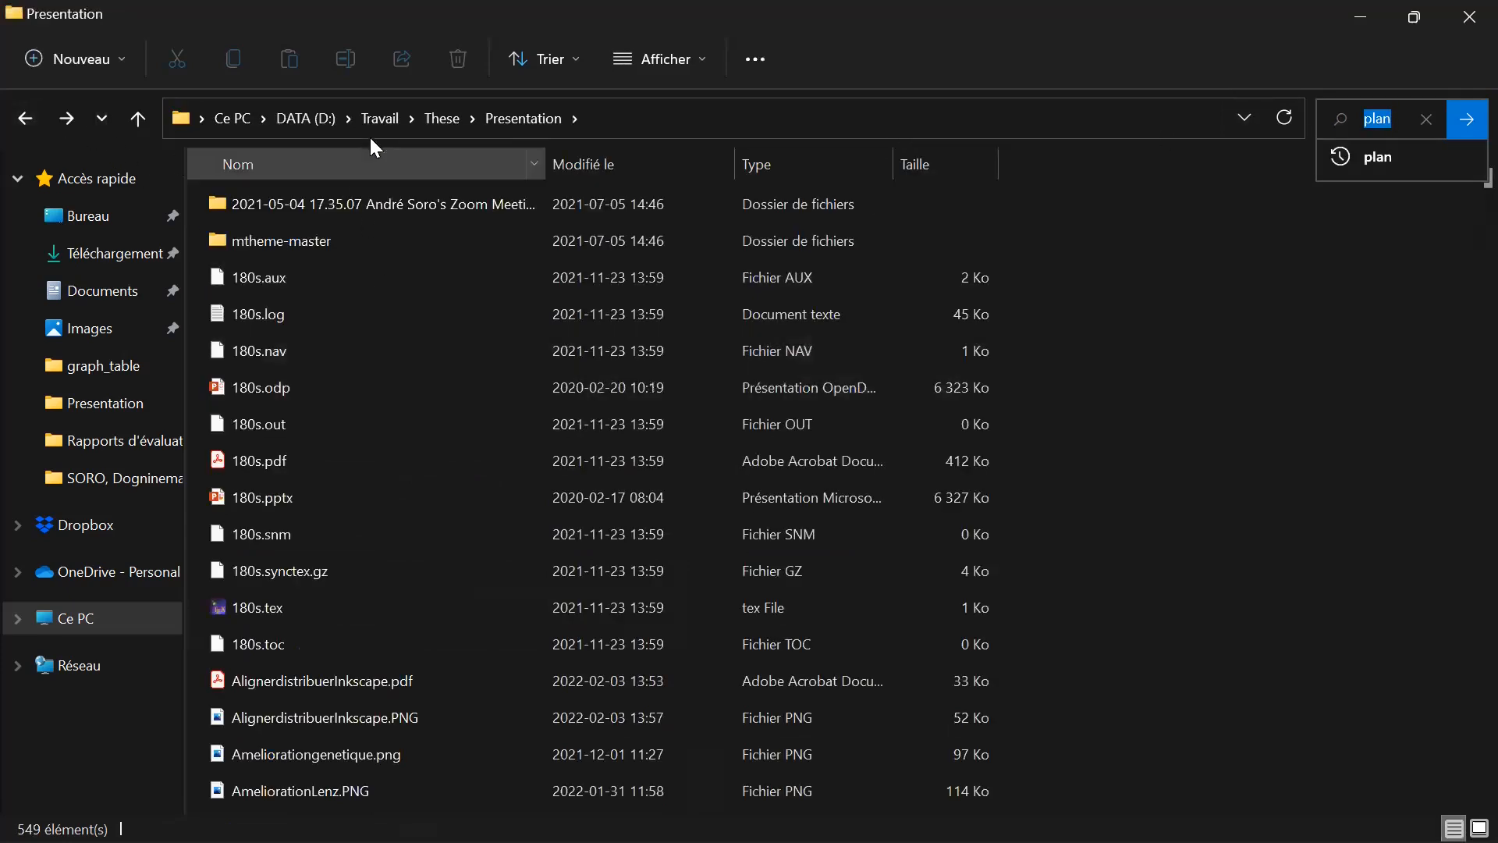
click(432, 122)
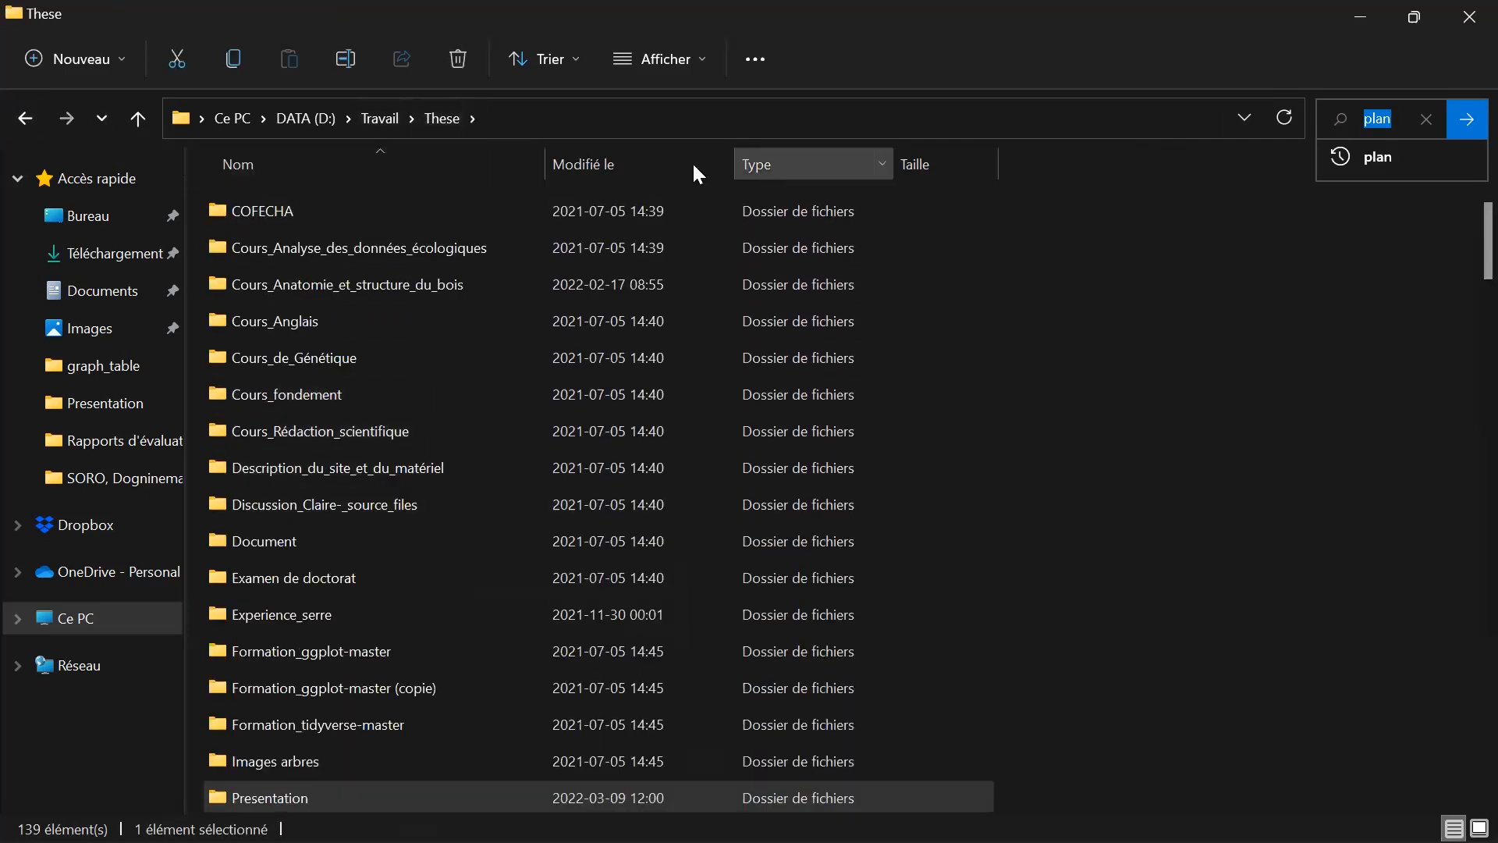
click(390, 121)
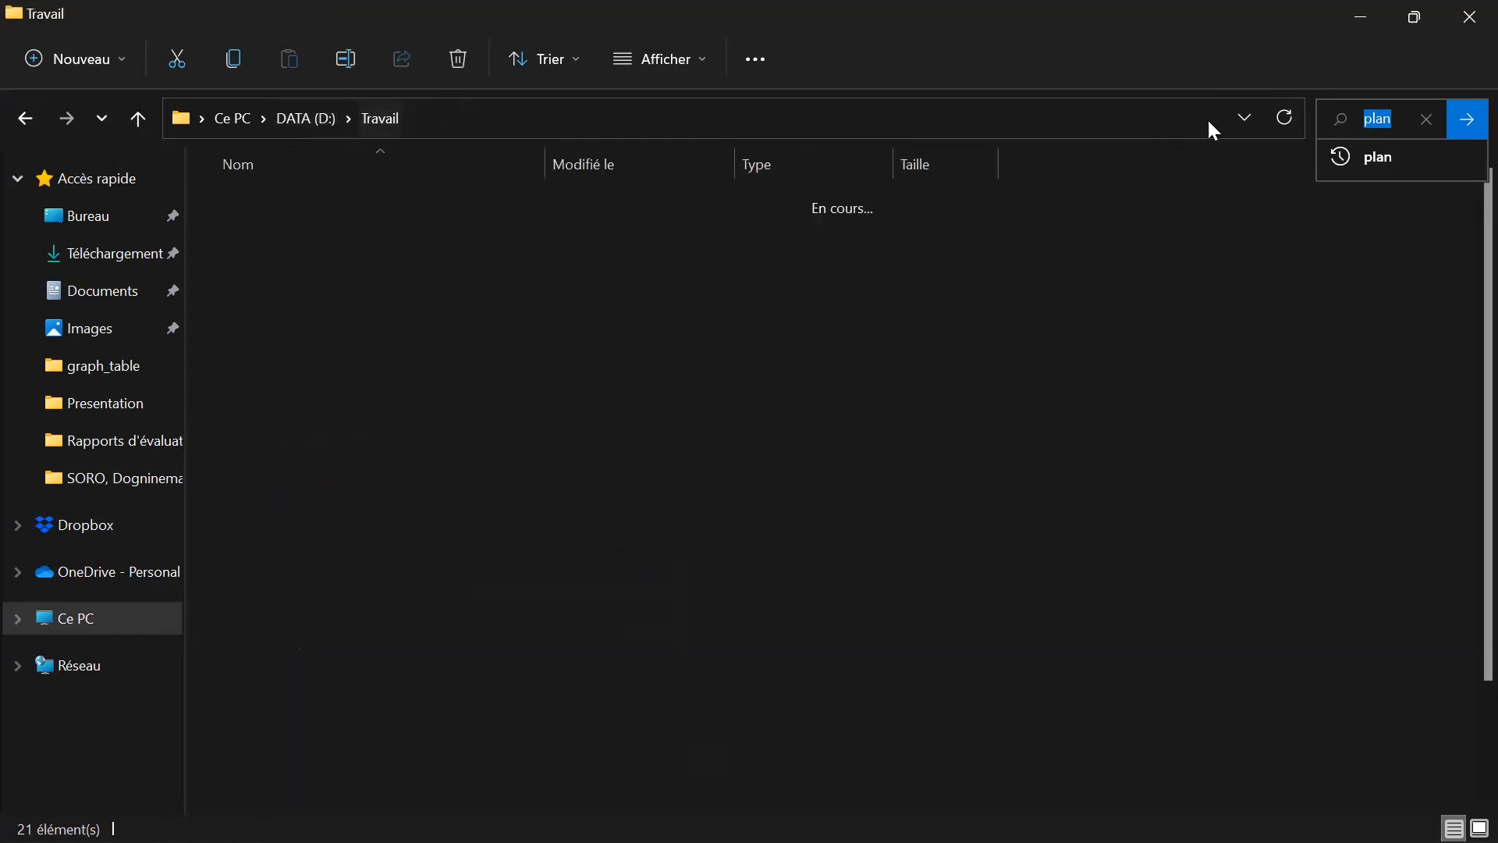
click(1398, 119)
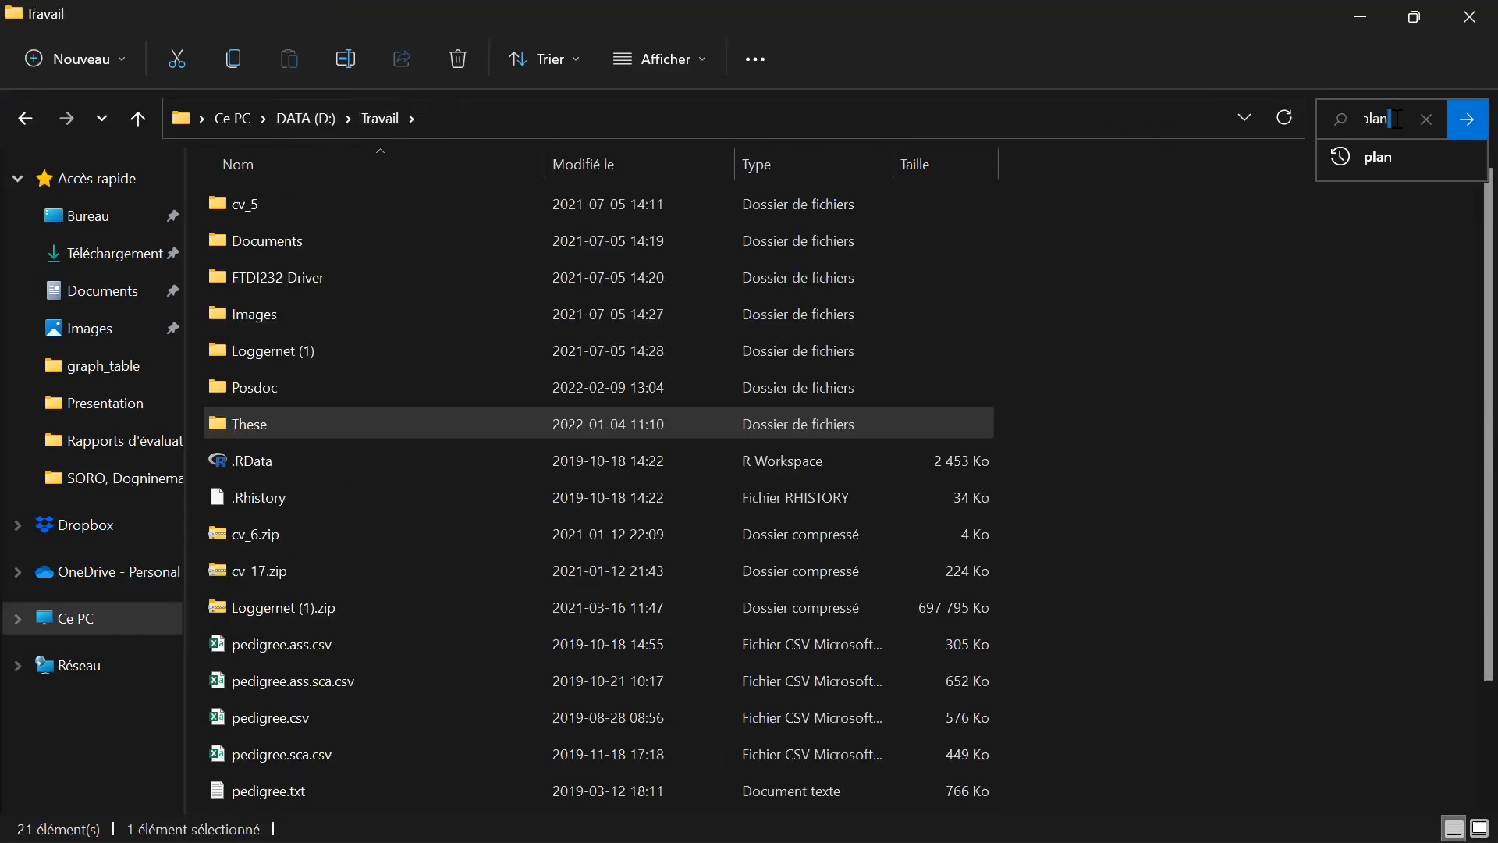
click(1467, 124)
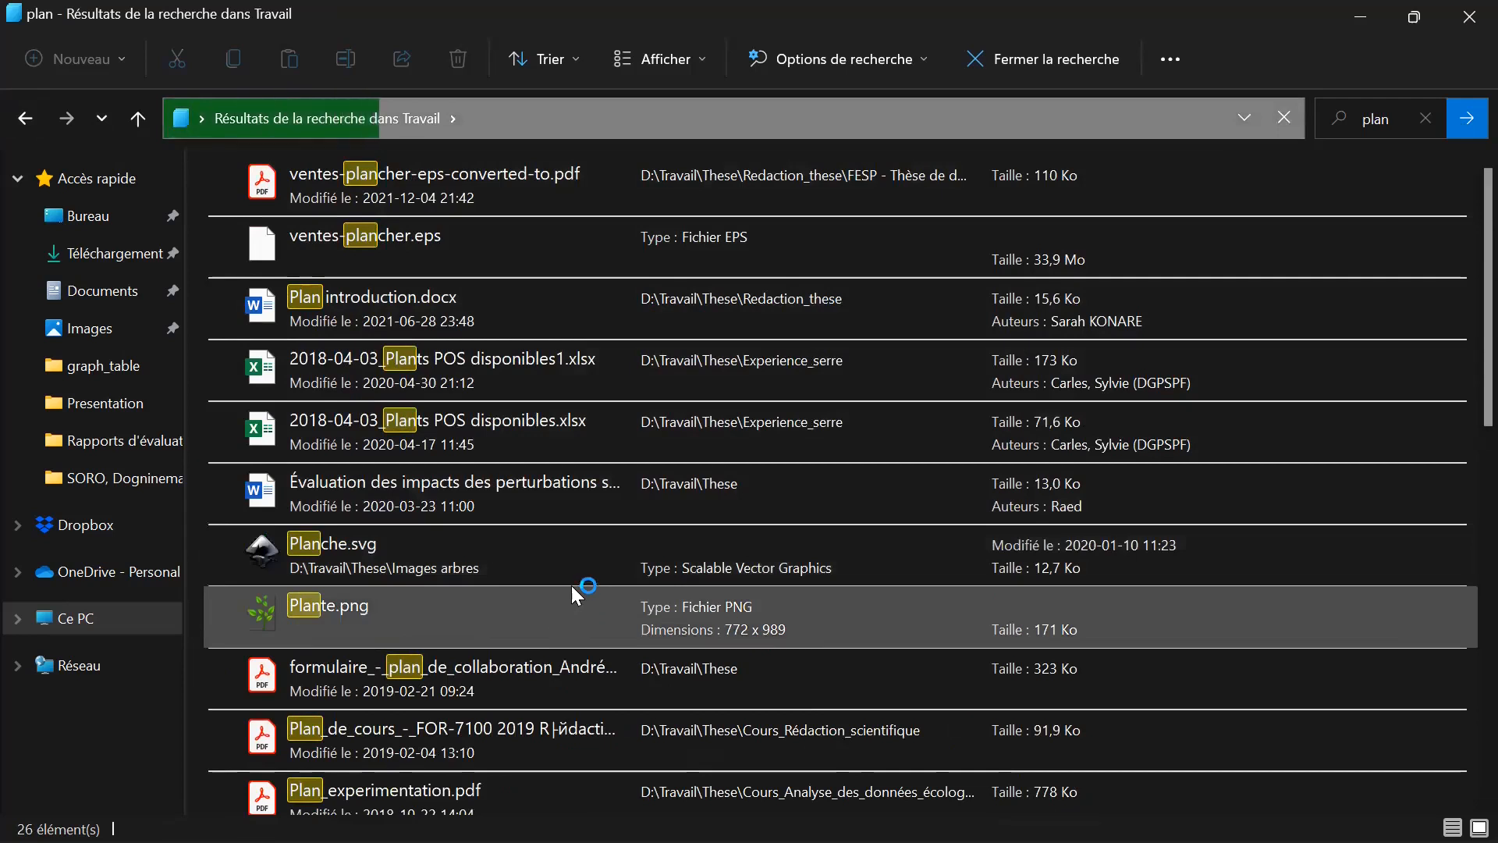
scroll(614, 496, down, 6)
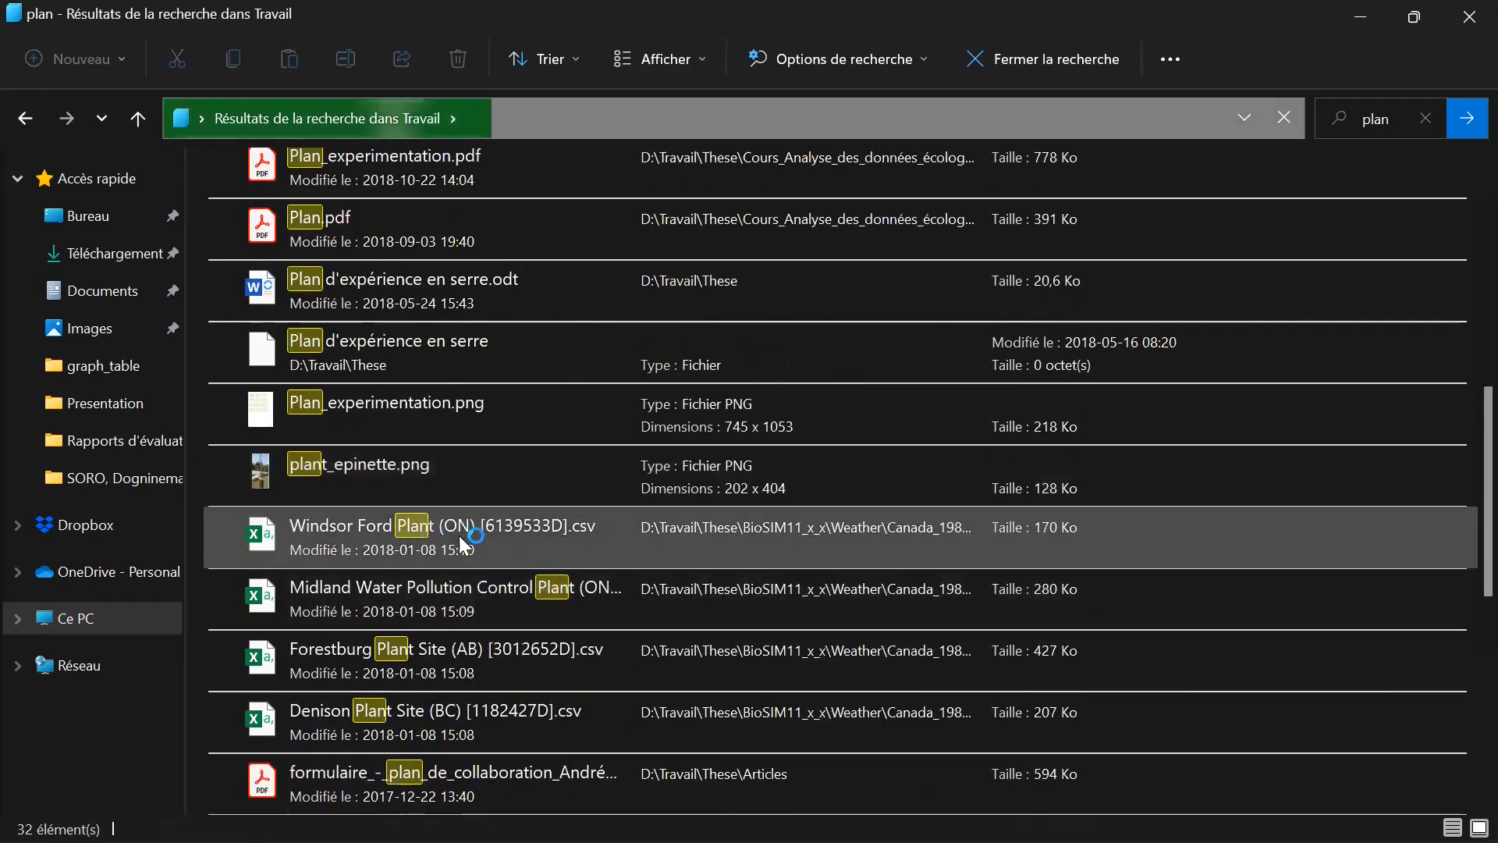
scroll(588, 508, down, 6)
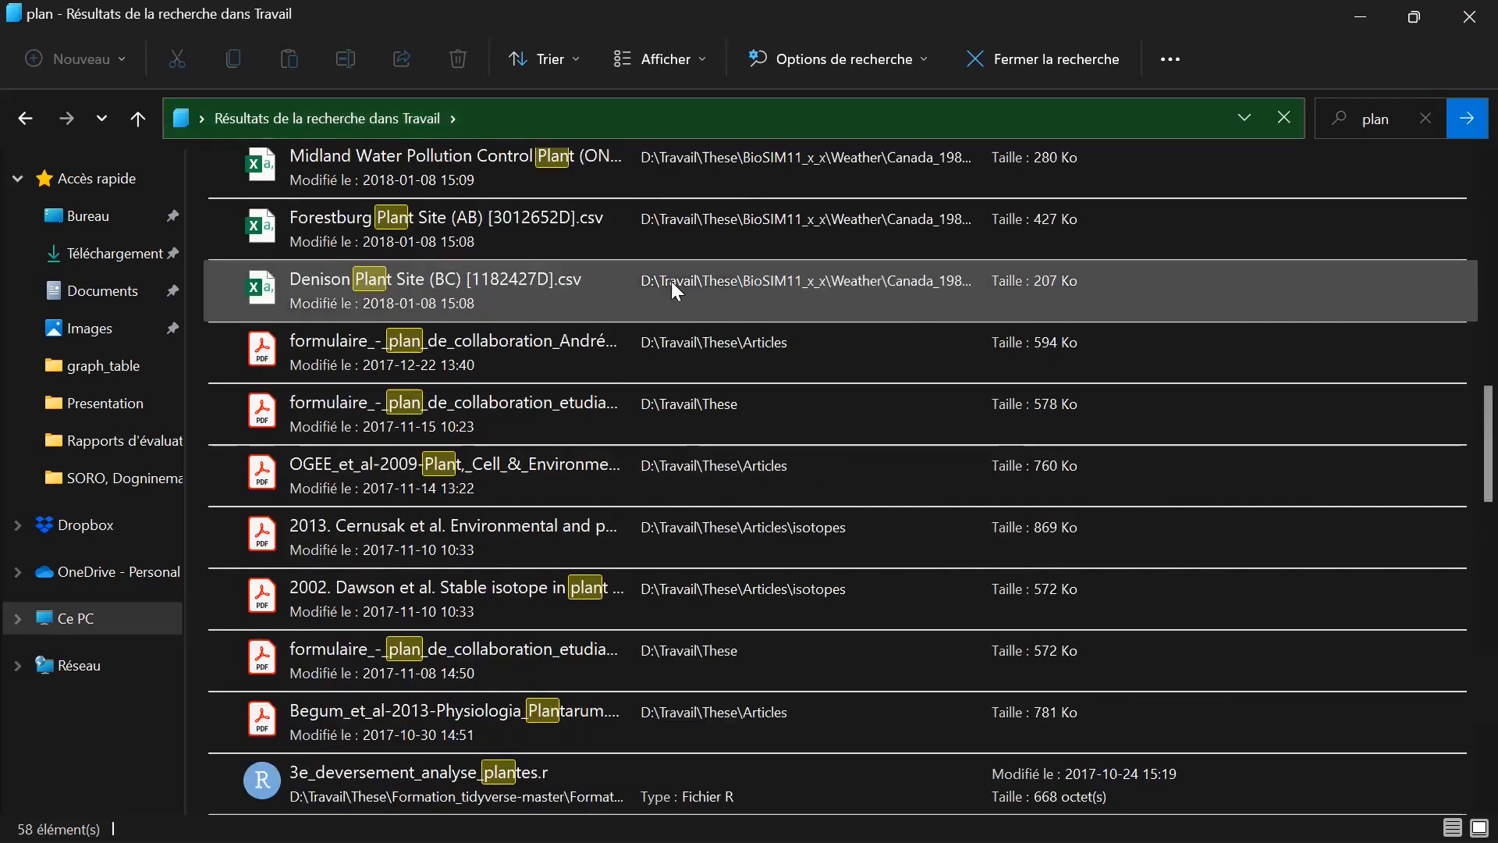
scroll(549, 495, down, 8)
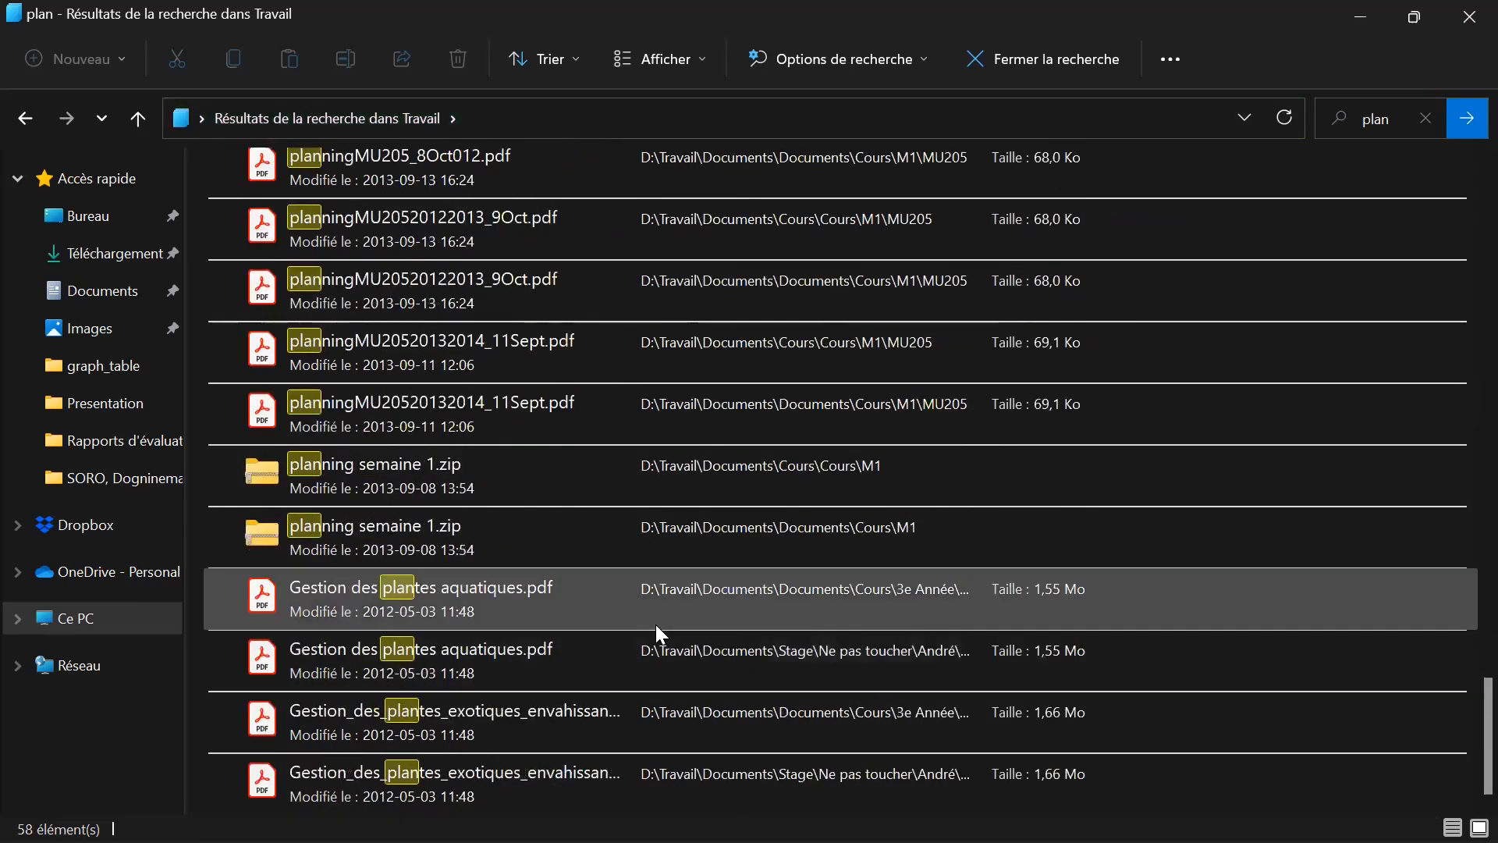
scroll(657, 647, up, 2)
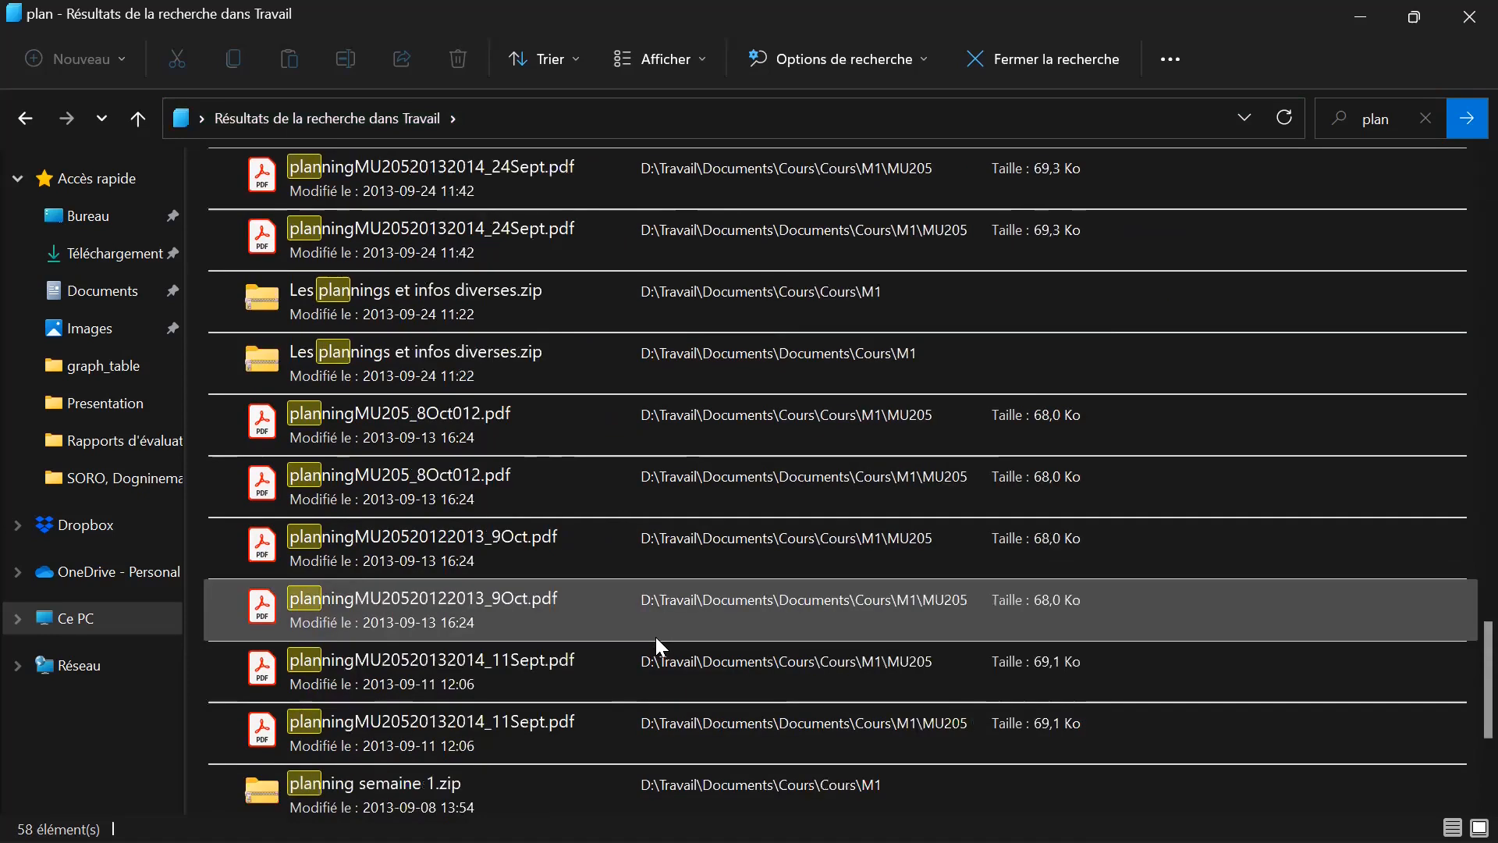
scroll(655, 637, up, 3)
scroll(657, 638, down, 1)
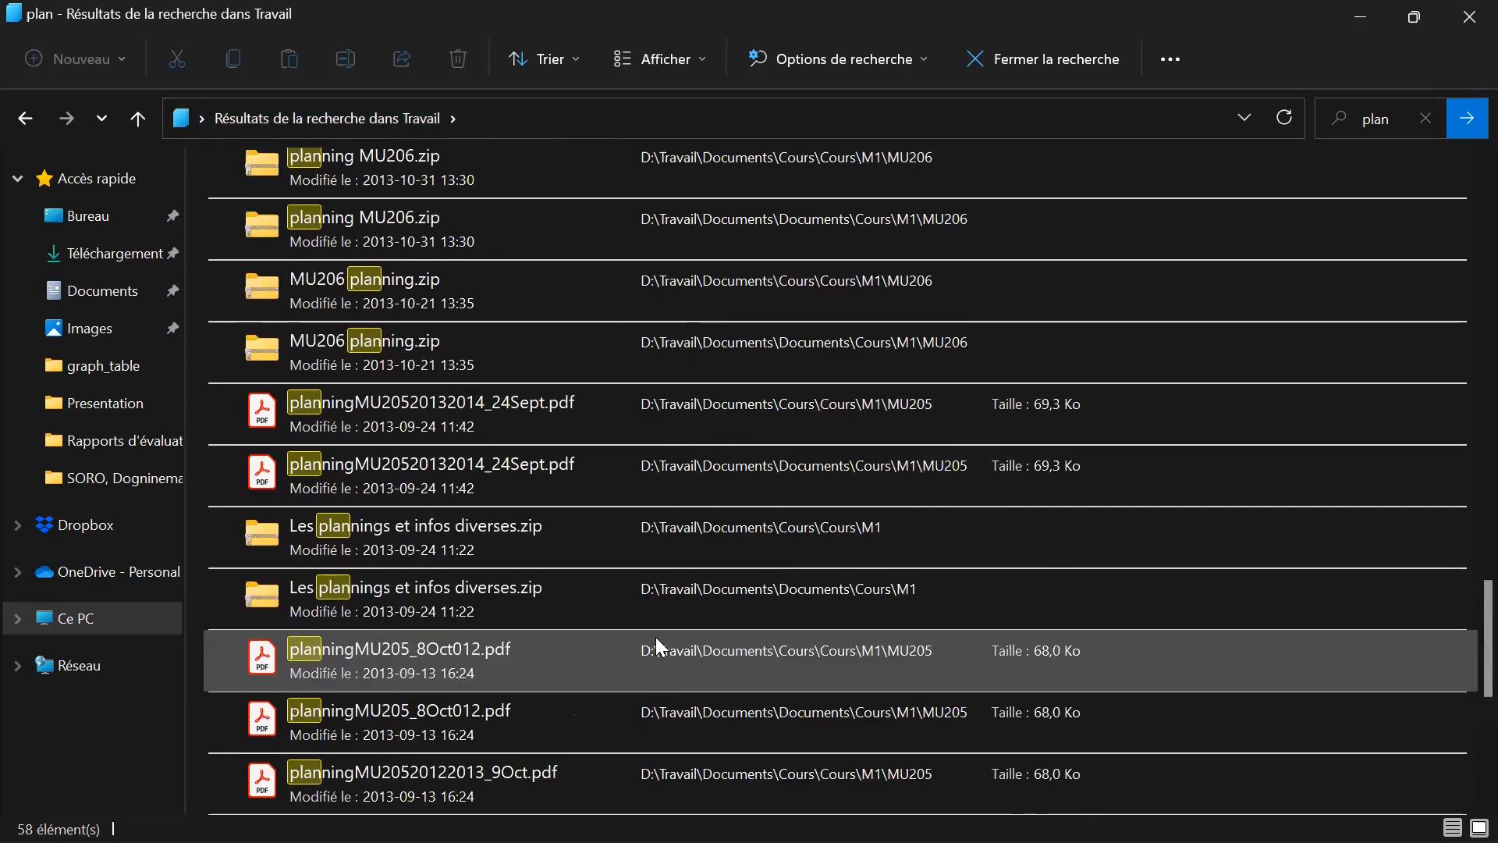
Open Plan_experimentation.pdf from the "plan" results, look at its tree layout and return to the file search.
scroll(655, 635, up, 5)
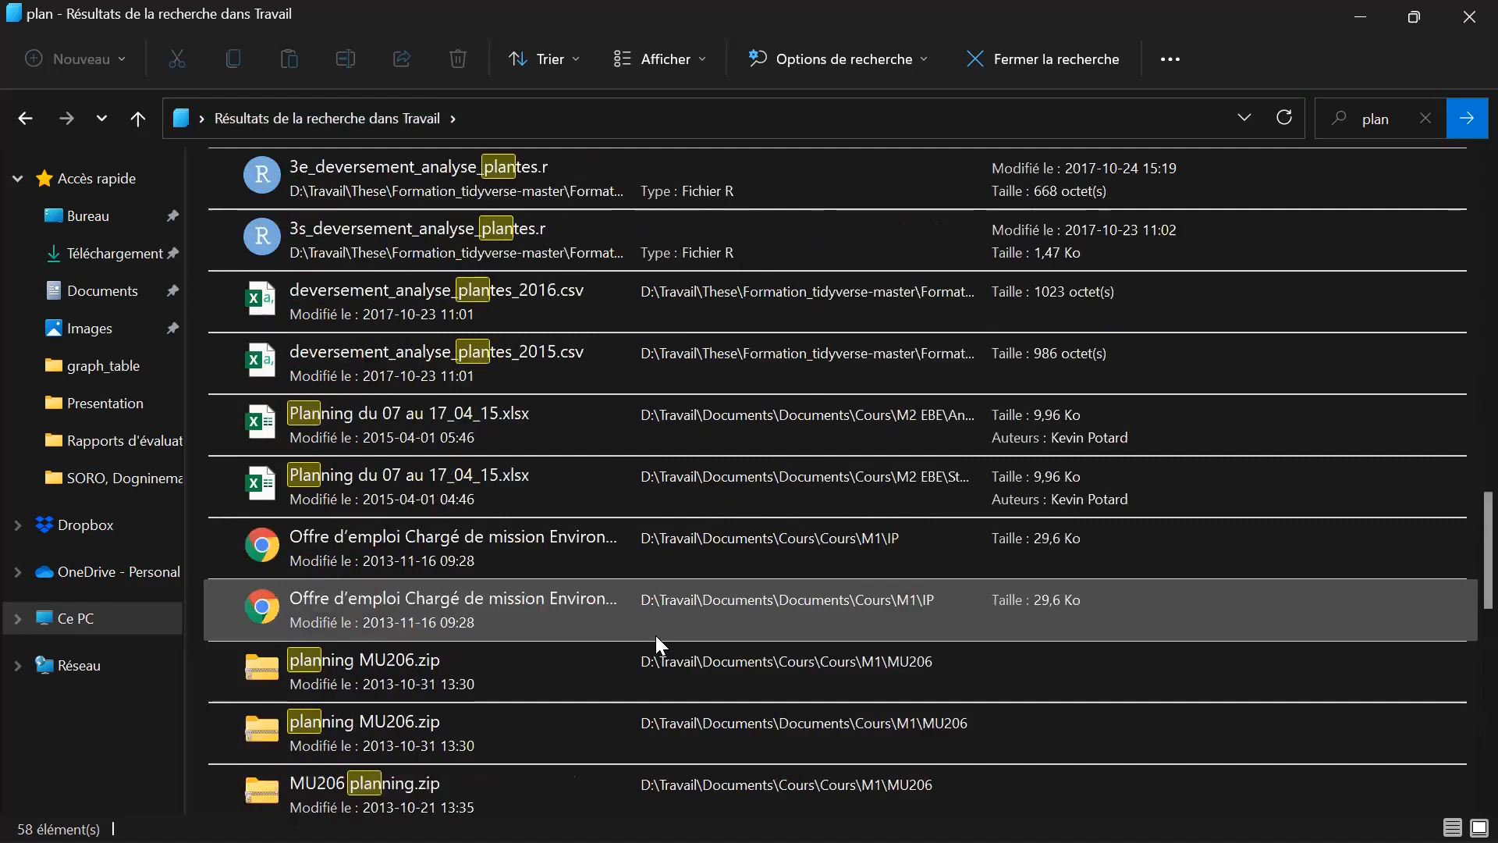
scroll(656, 635, up, 7)
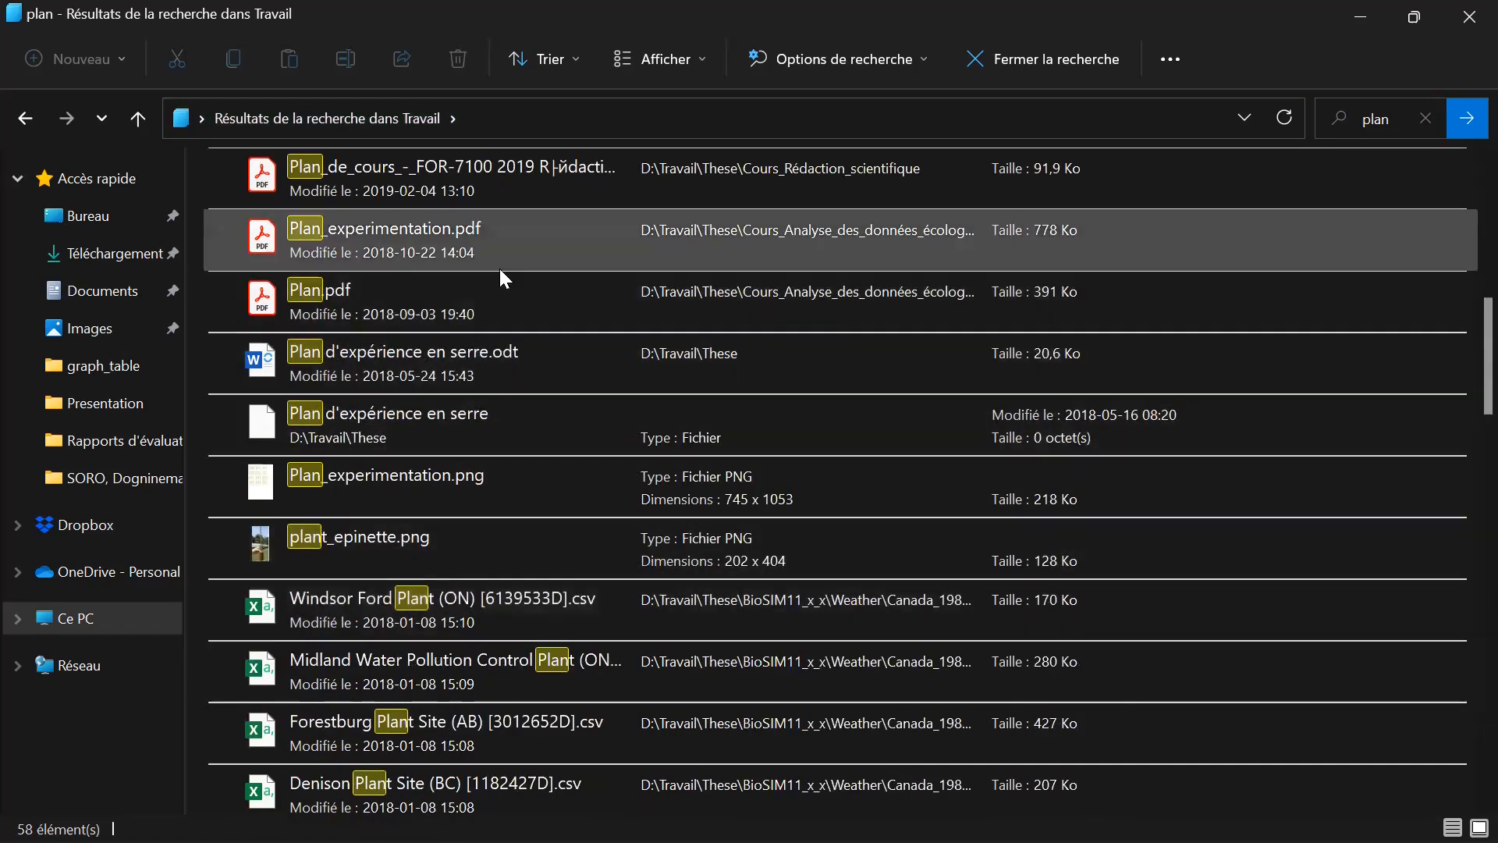
double_click(460, 252)
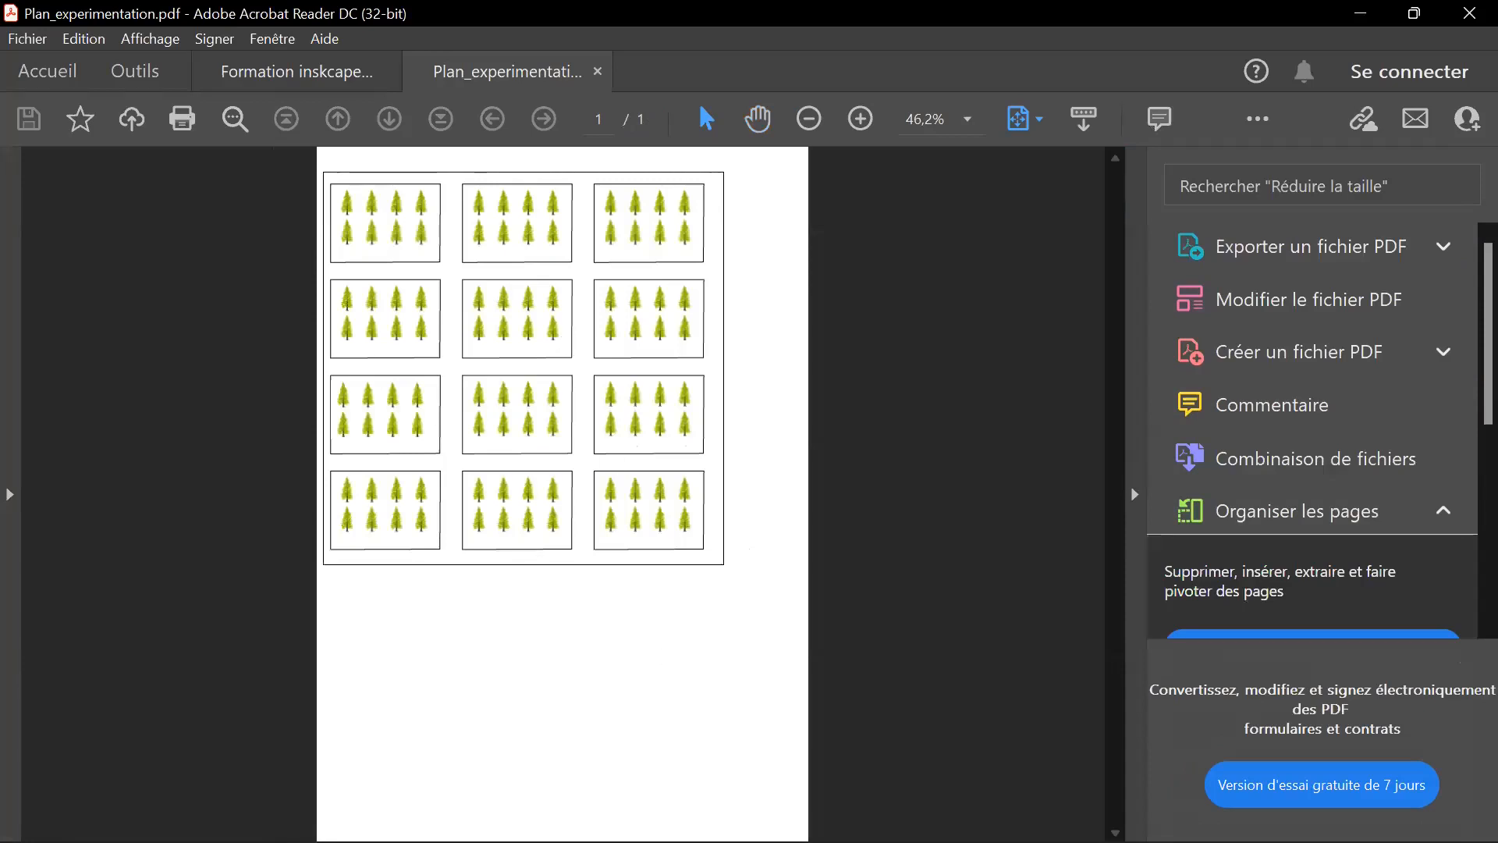
mouse_move(634, 815)
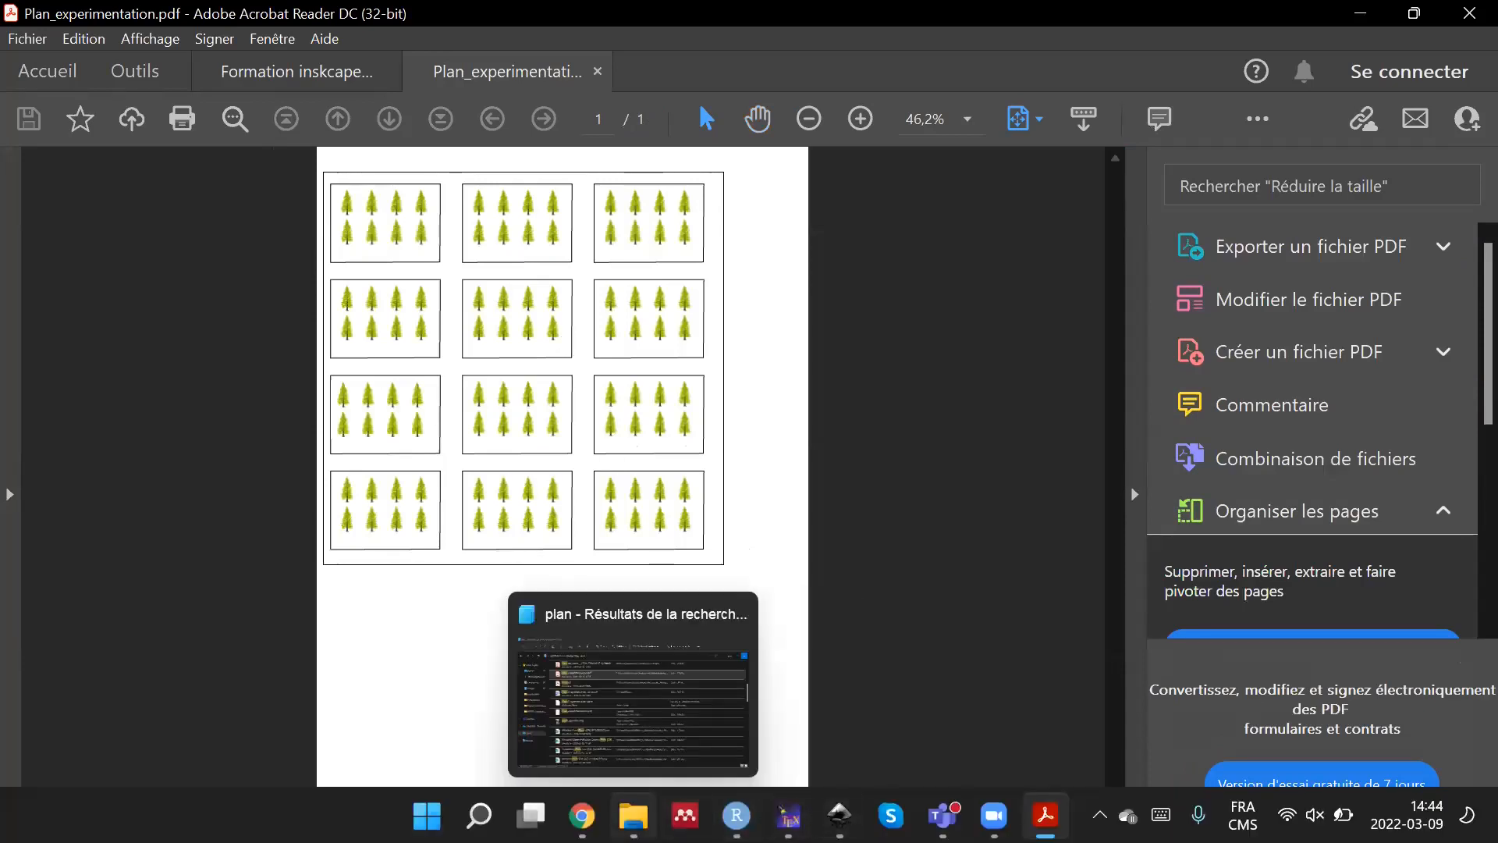
click(646, 757)
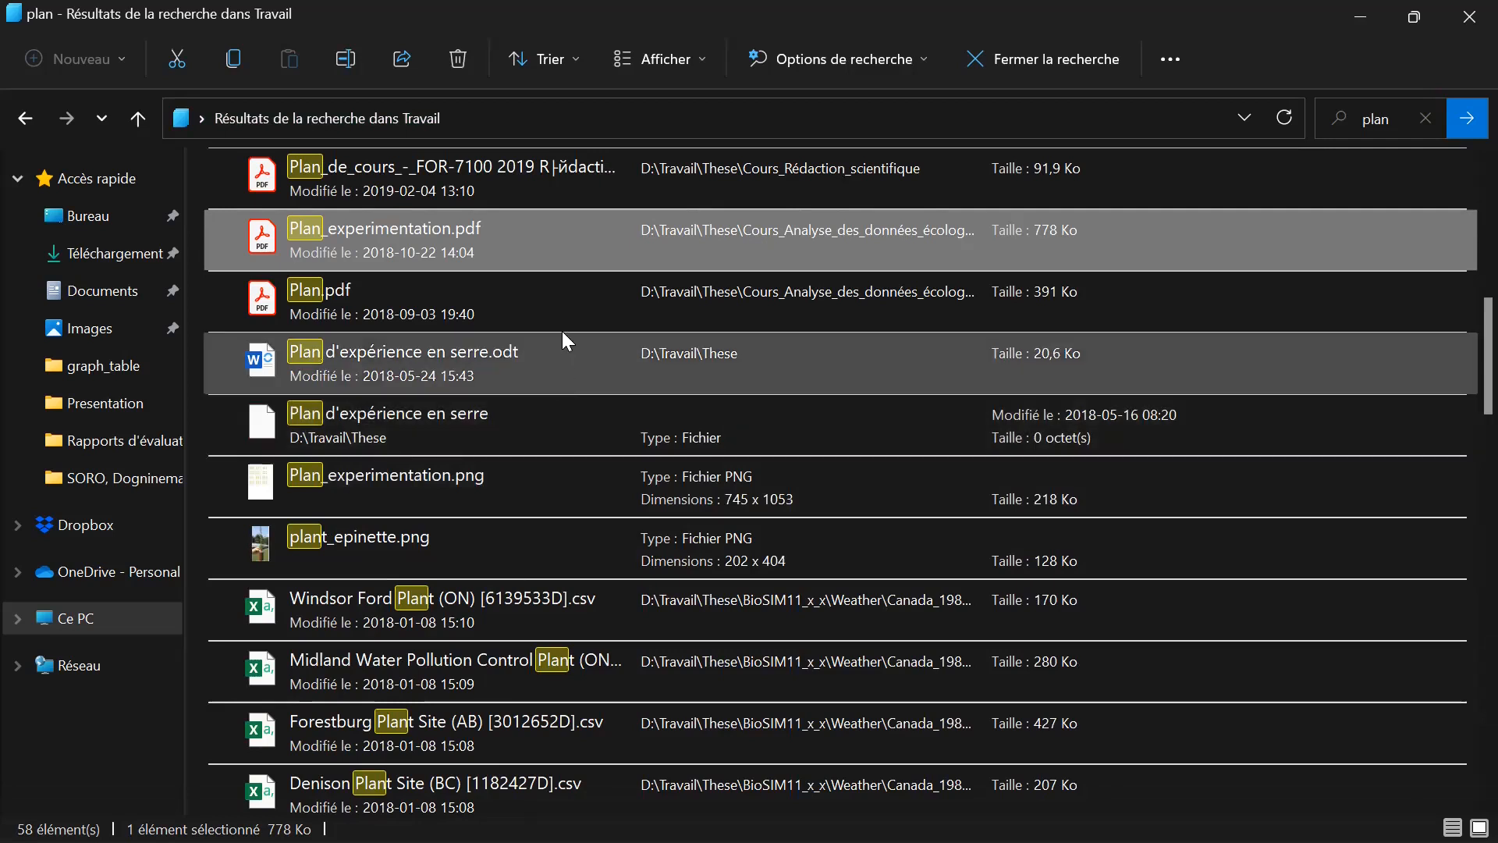
Look through the rest of the "plan" search results for the experiment layout and select the "Plan d'expérience en serre" file.
scroll(550, 331, up, 3)
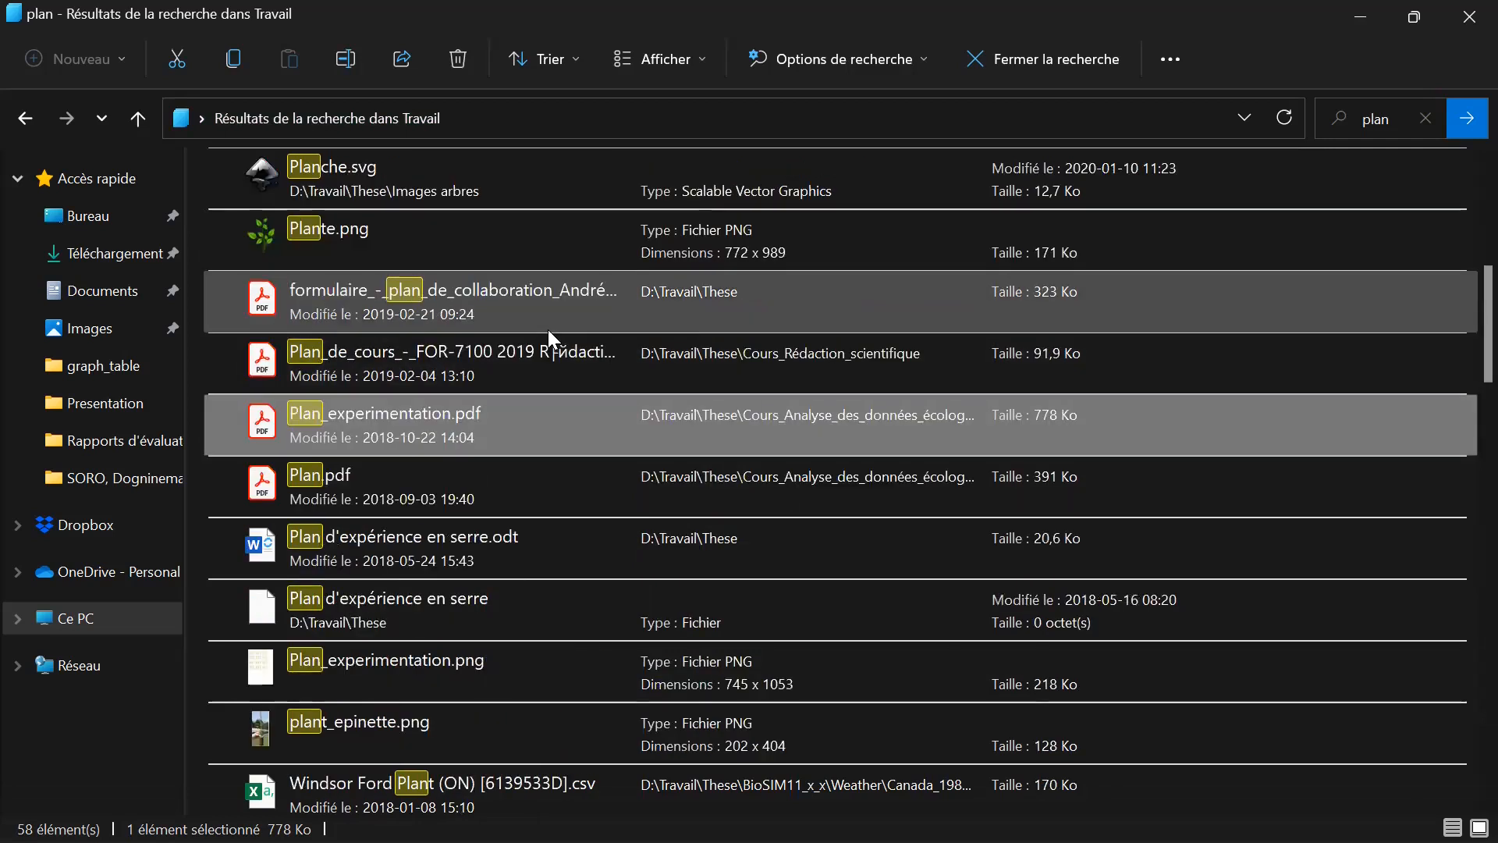
scroll(548, 329, up, 3)
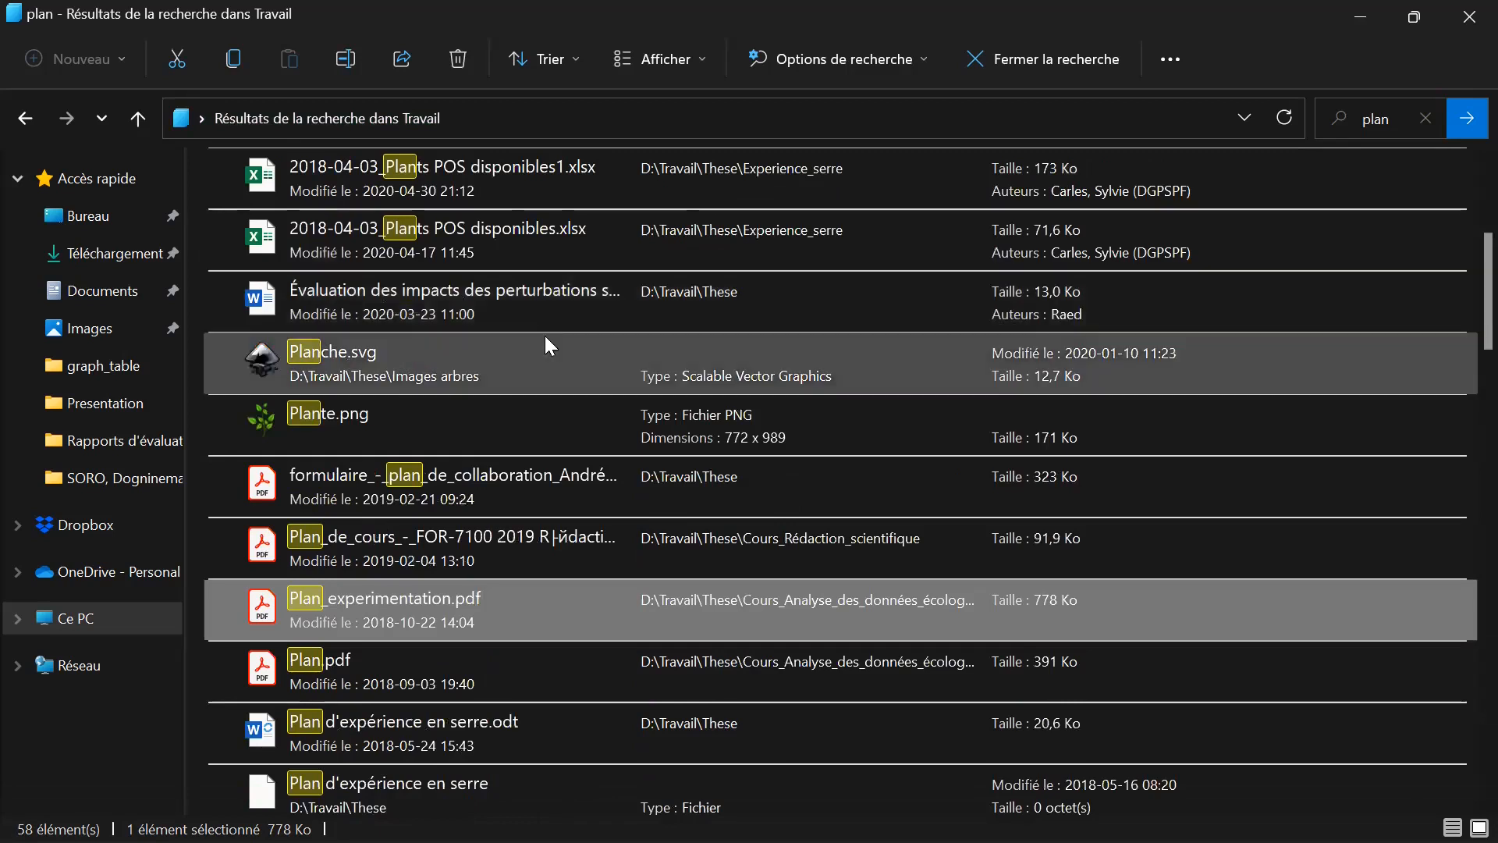
scroll(546, 343, up, 6)
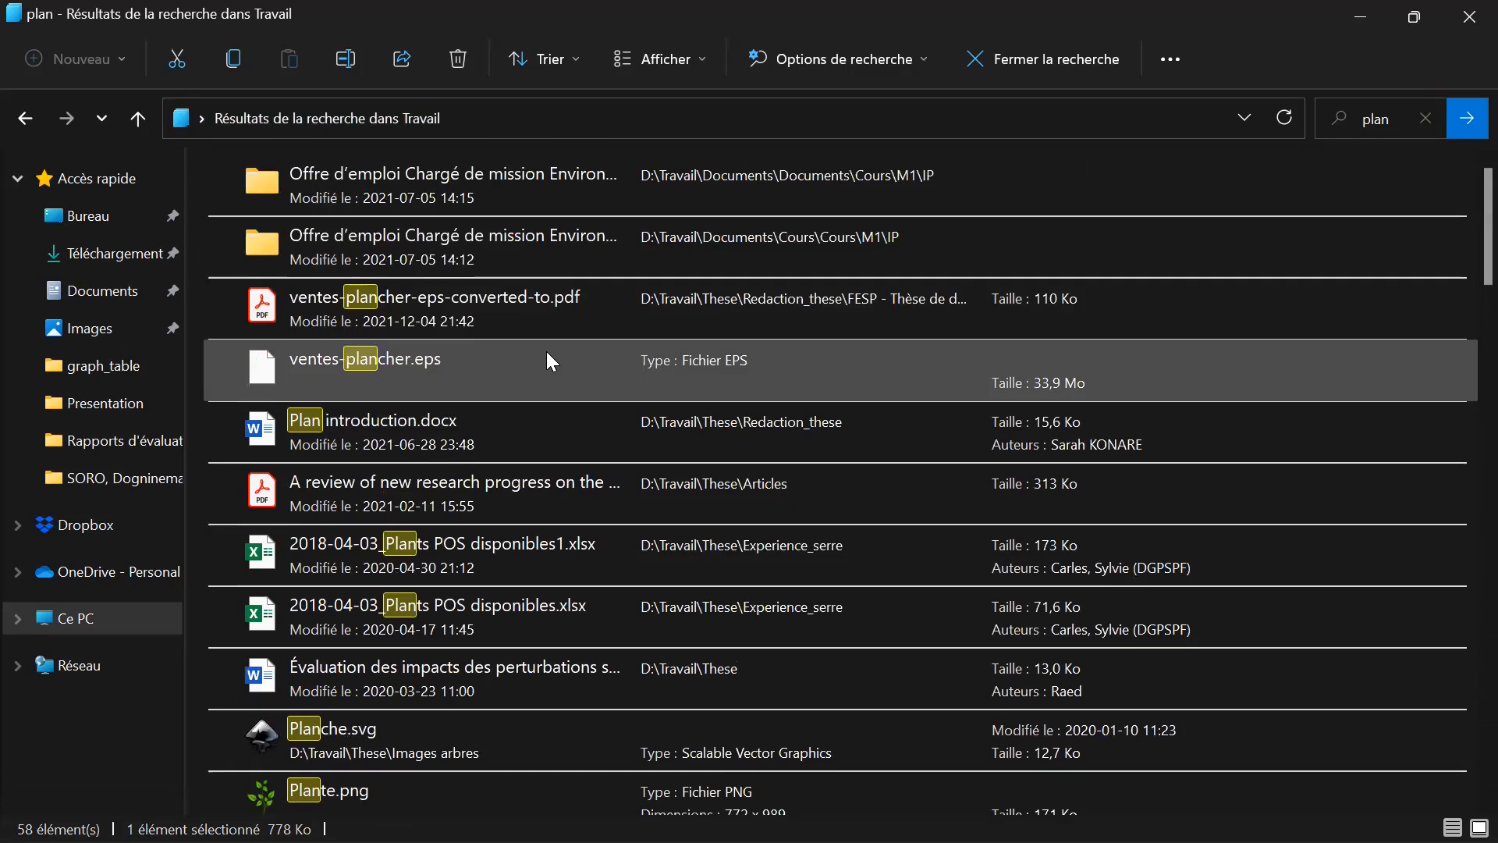
scroll(546, 359, down, 18)
scroll(552, 419, down, 5)
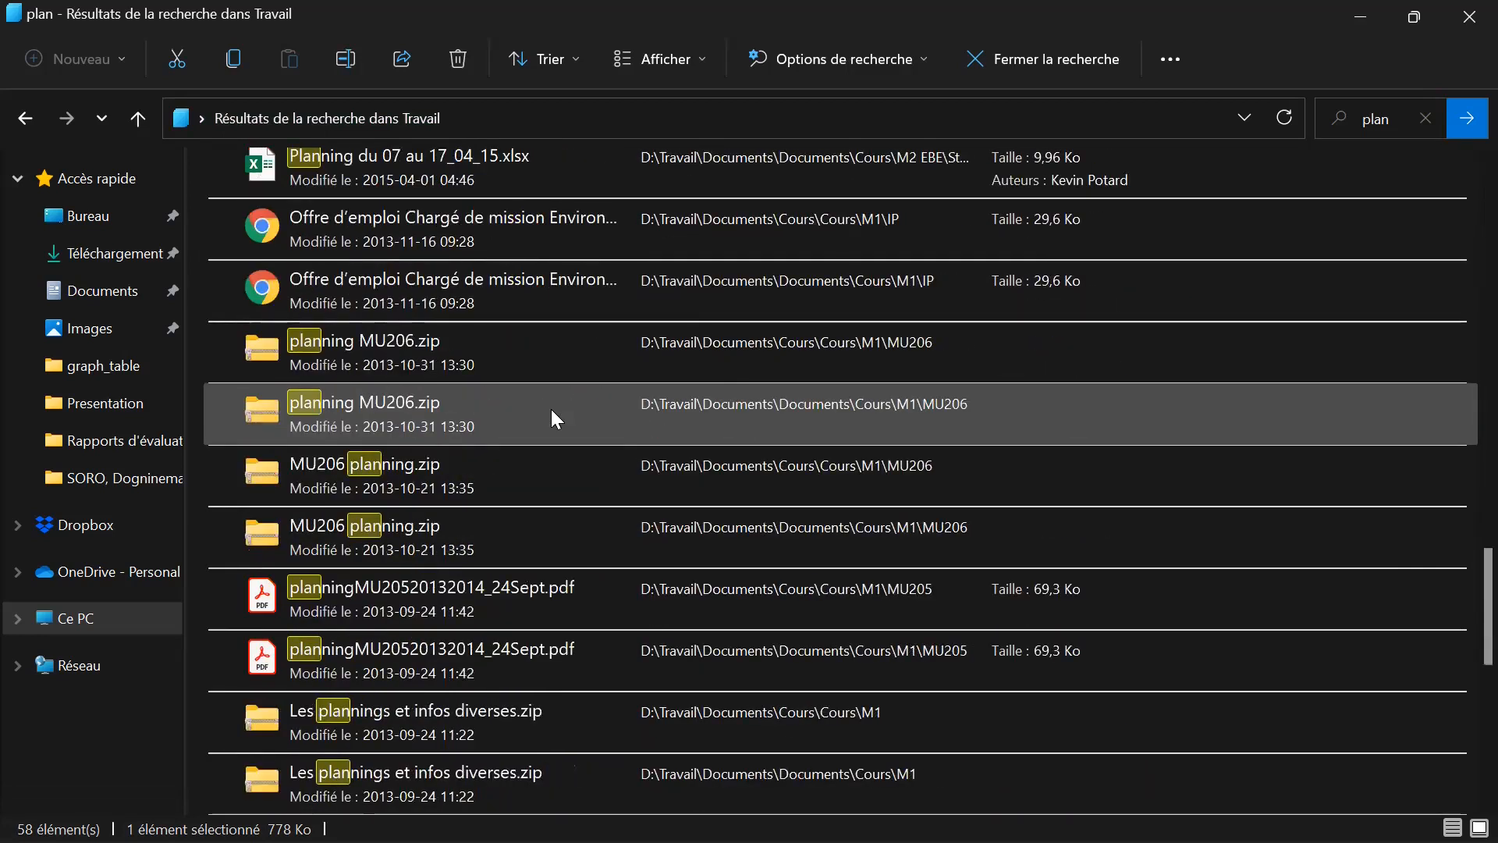
scroll(551, 409, down, 5)
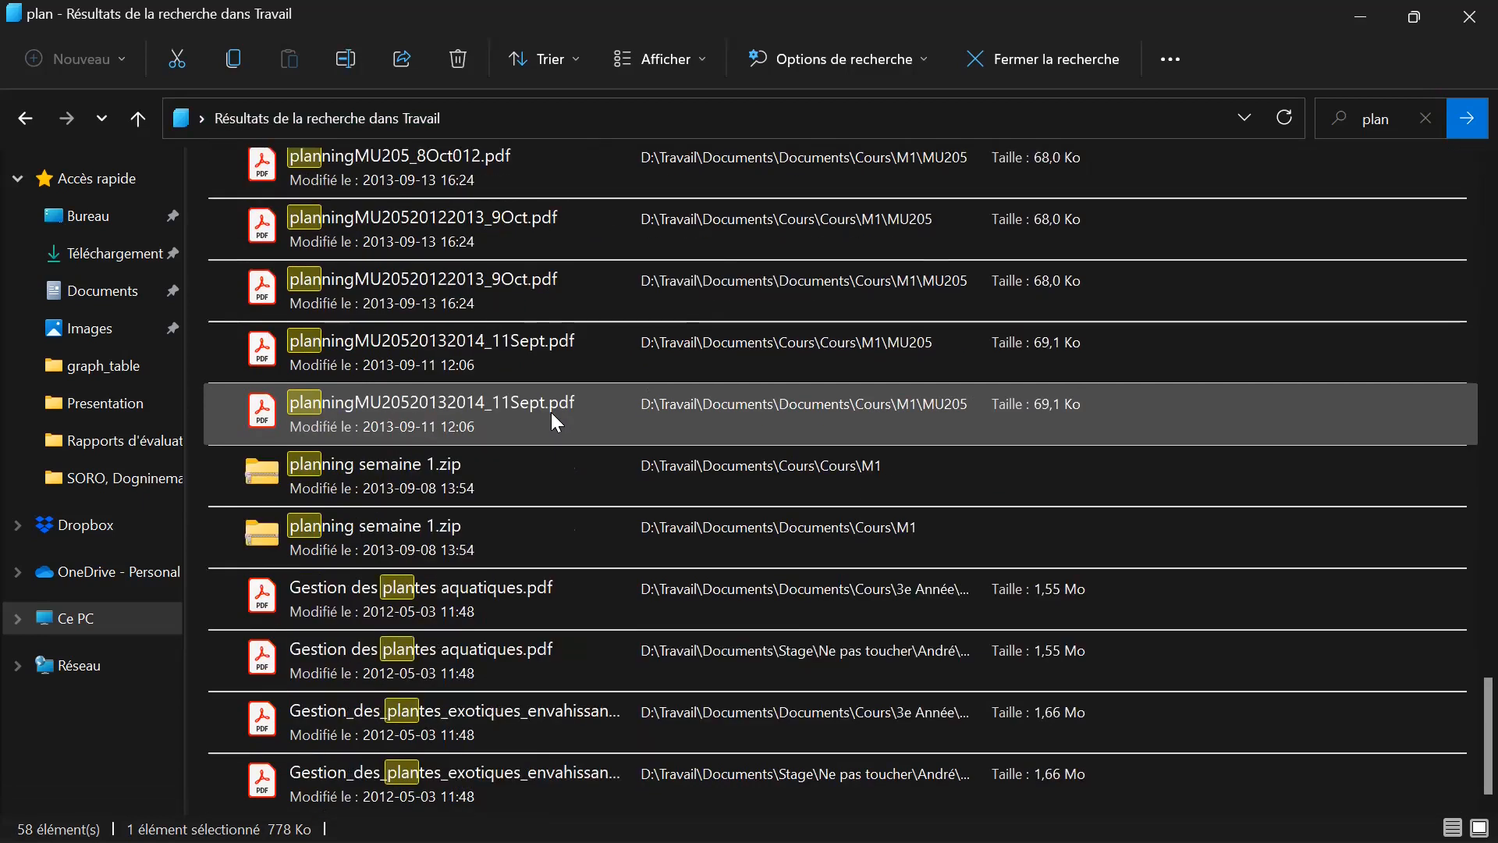
scroll(551, 412, up, 7)
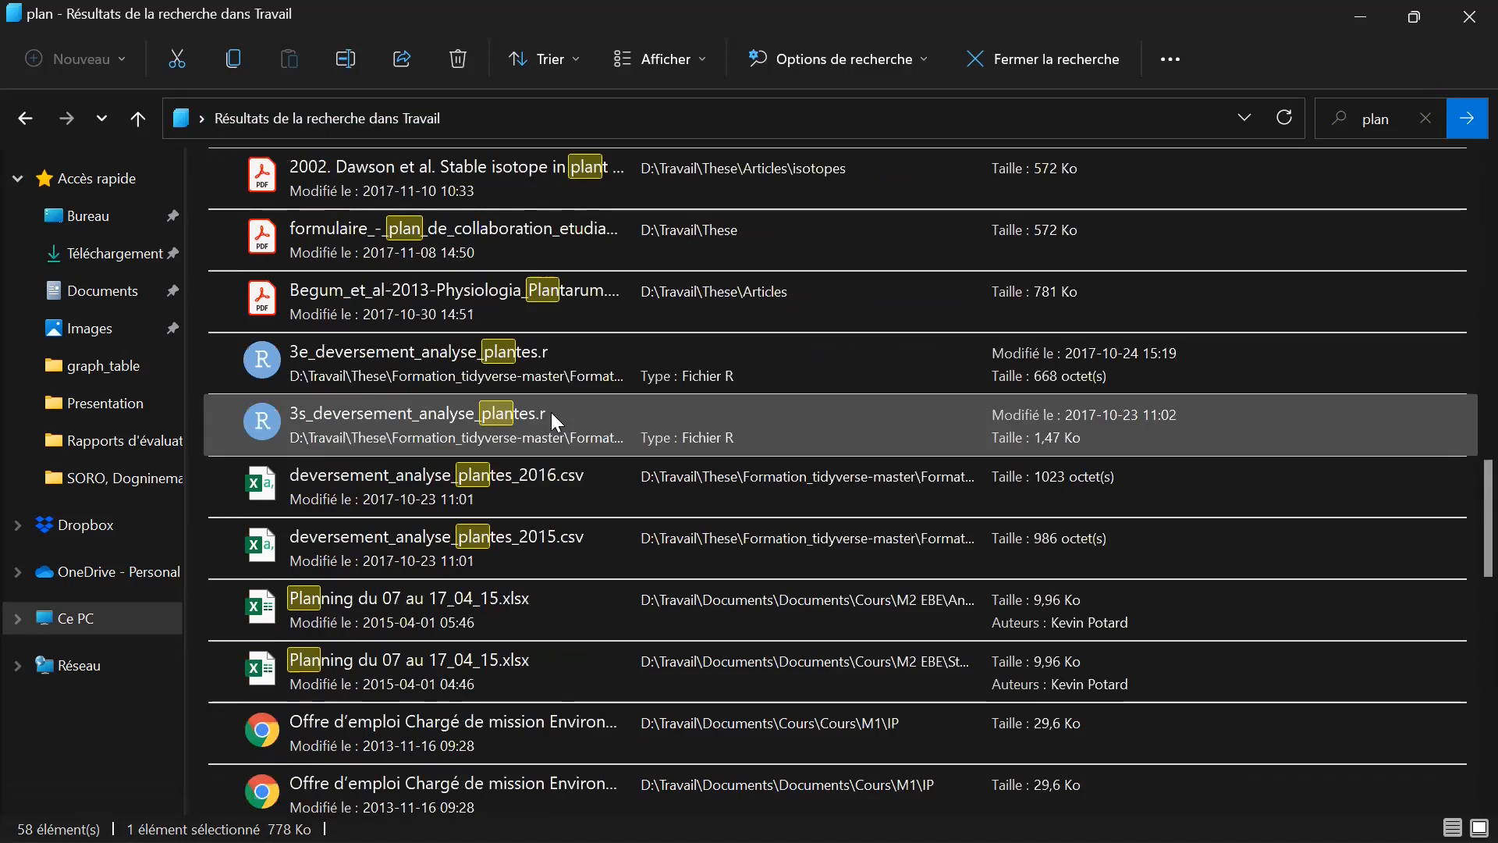
scroll(551, 413, up, 1)
scroll(551, 414, up, 1)
scroll(551, 413, down, 1)
scroll(551, 414, up, 2)
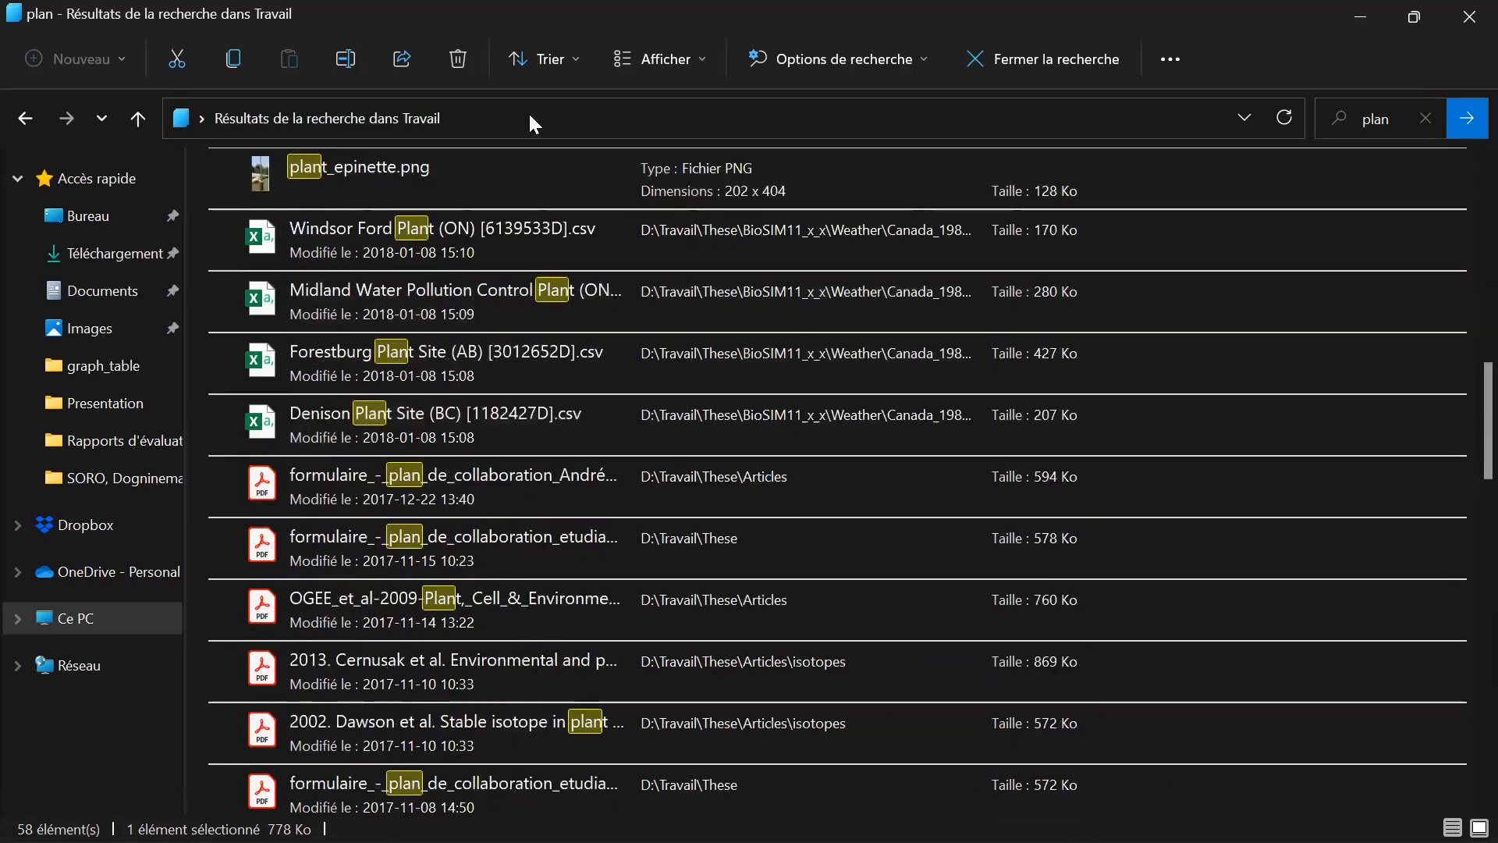
scroll(608, 637, up, 1)
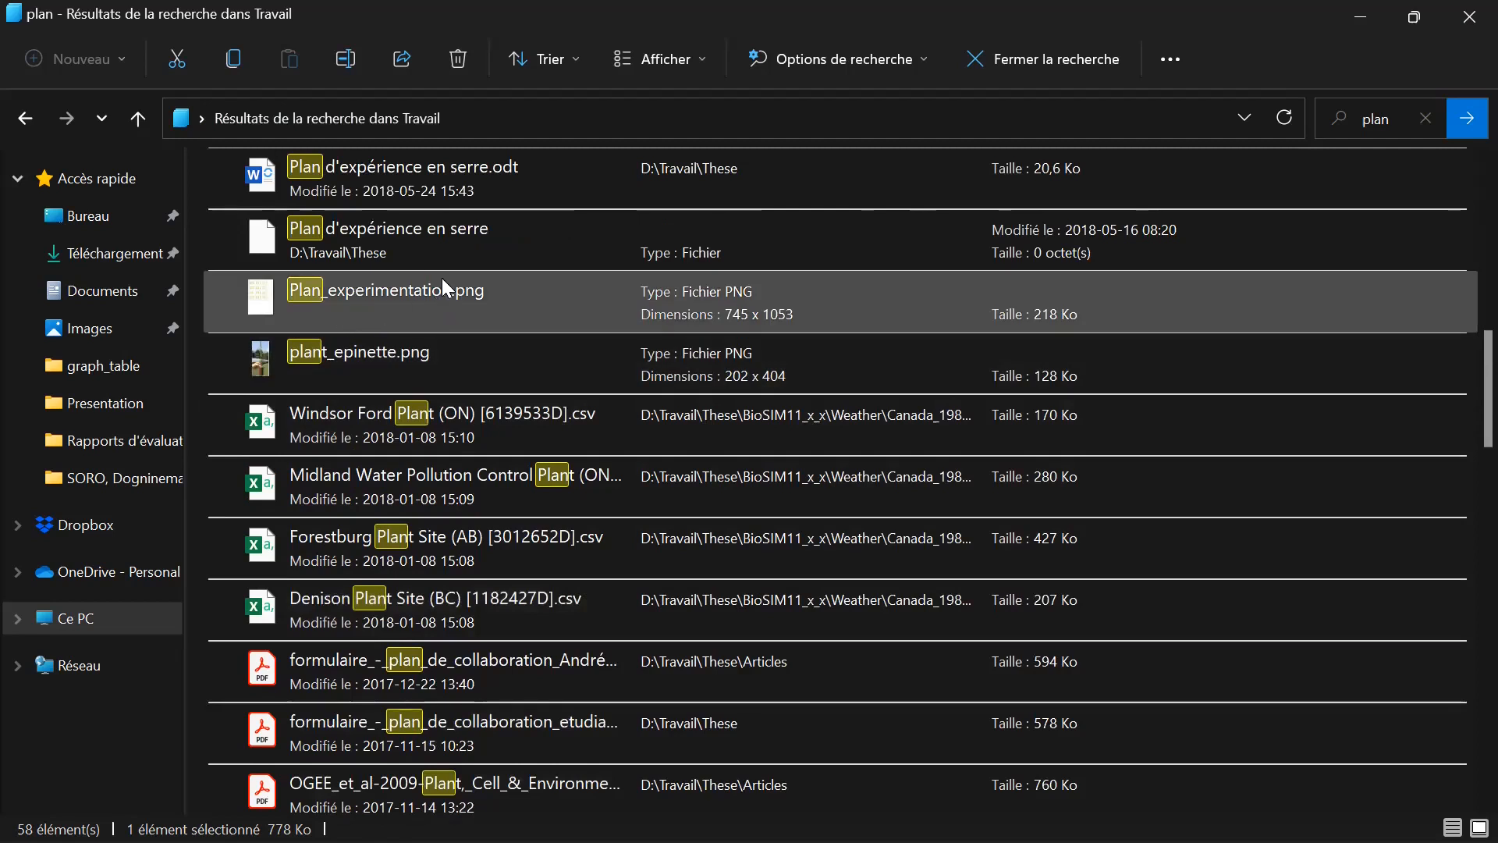
click(415, 265)
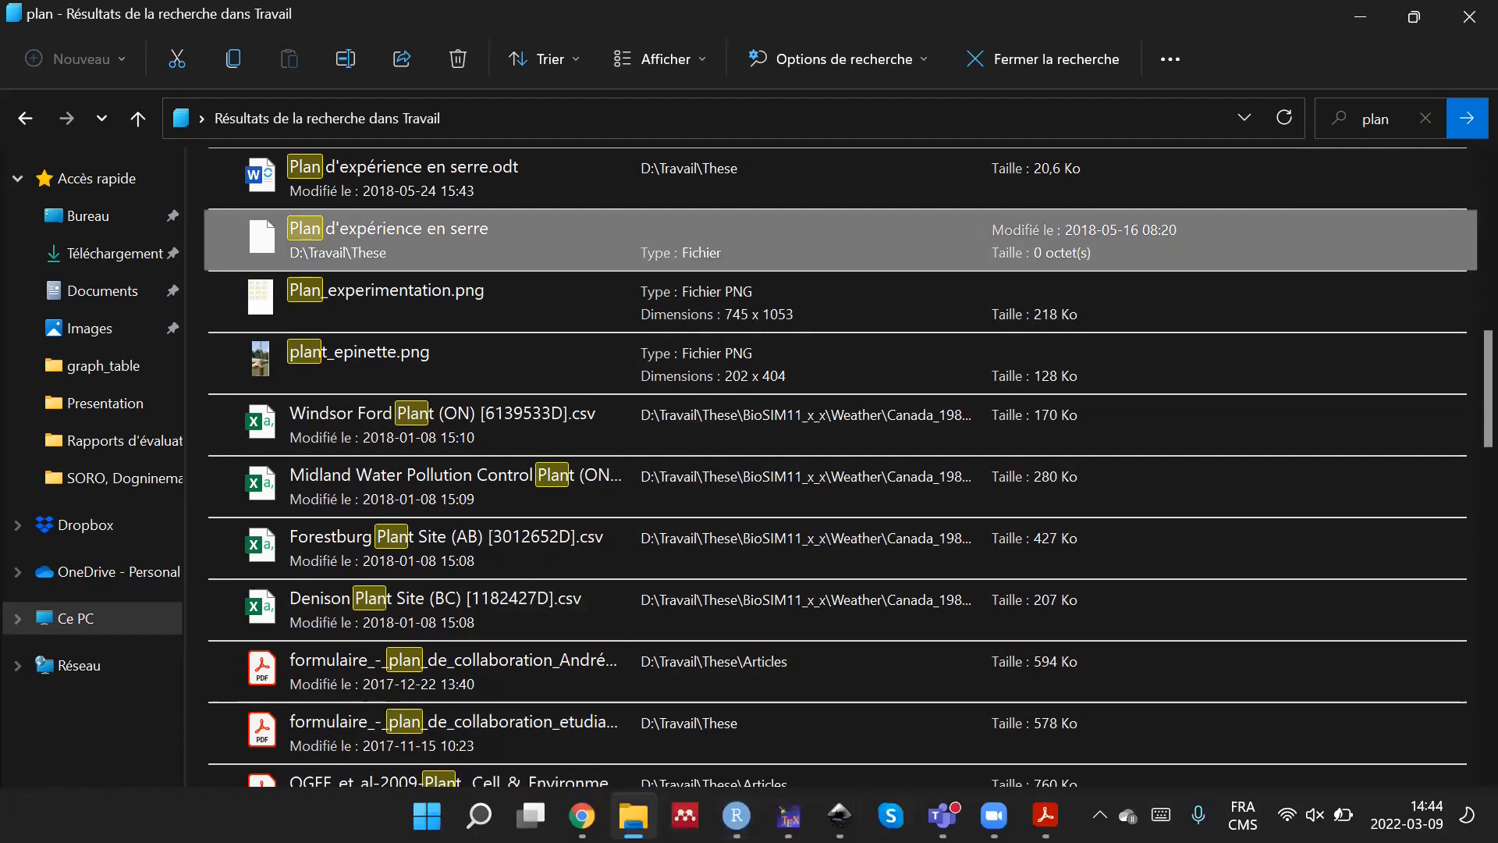
Leave the search results, go through These to its Presentation folder and look through the files there.
click(35, 120)
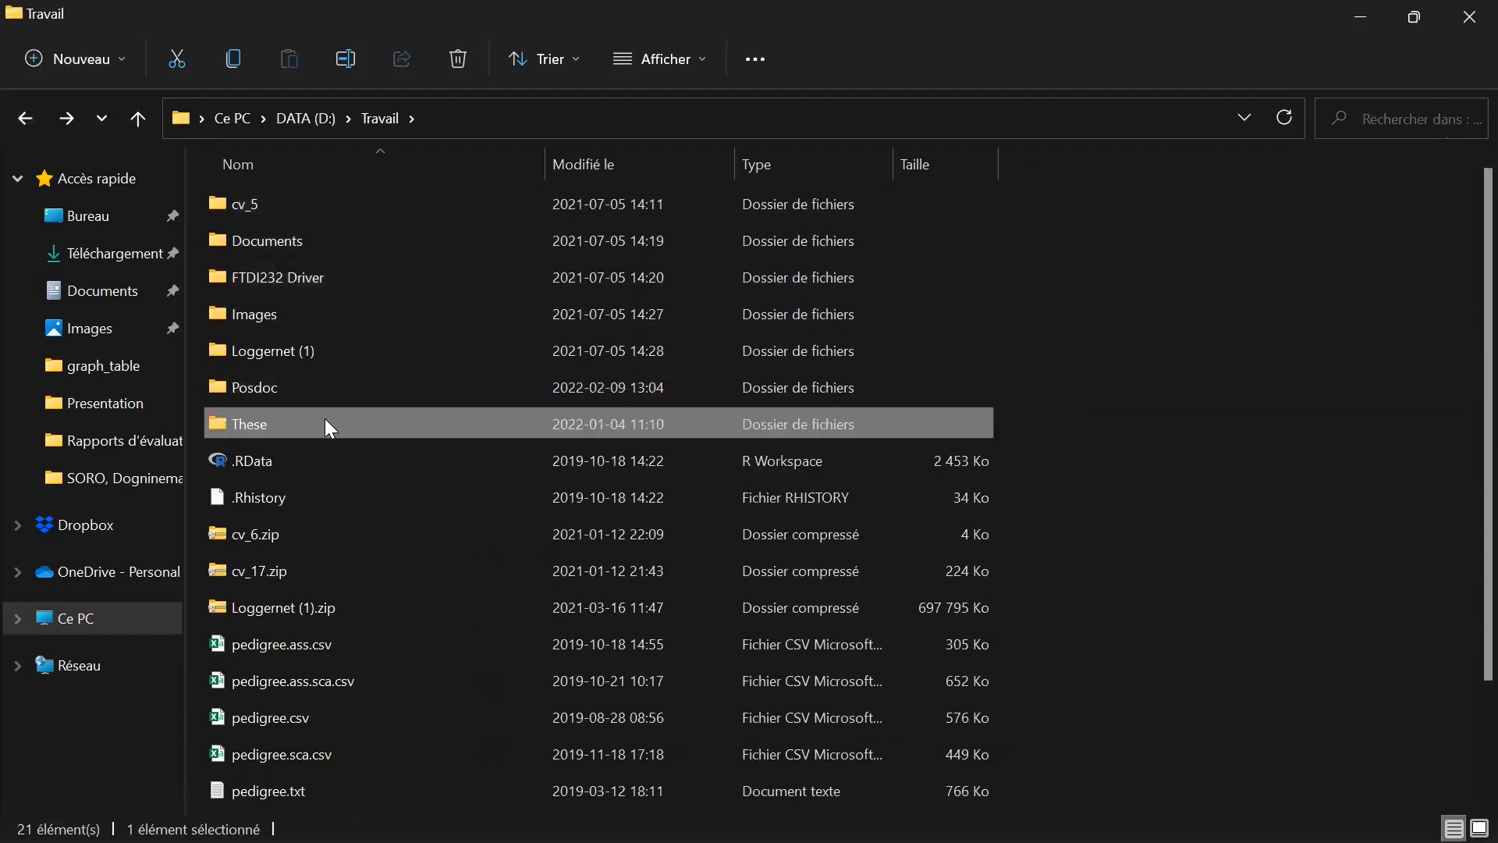
double_click(321, 426)
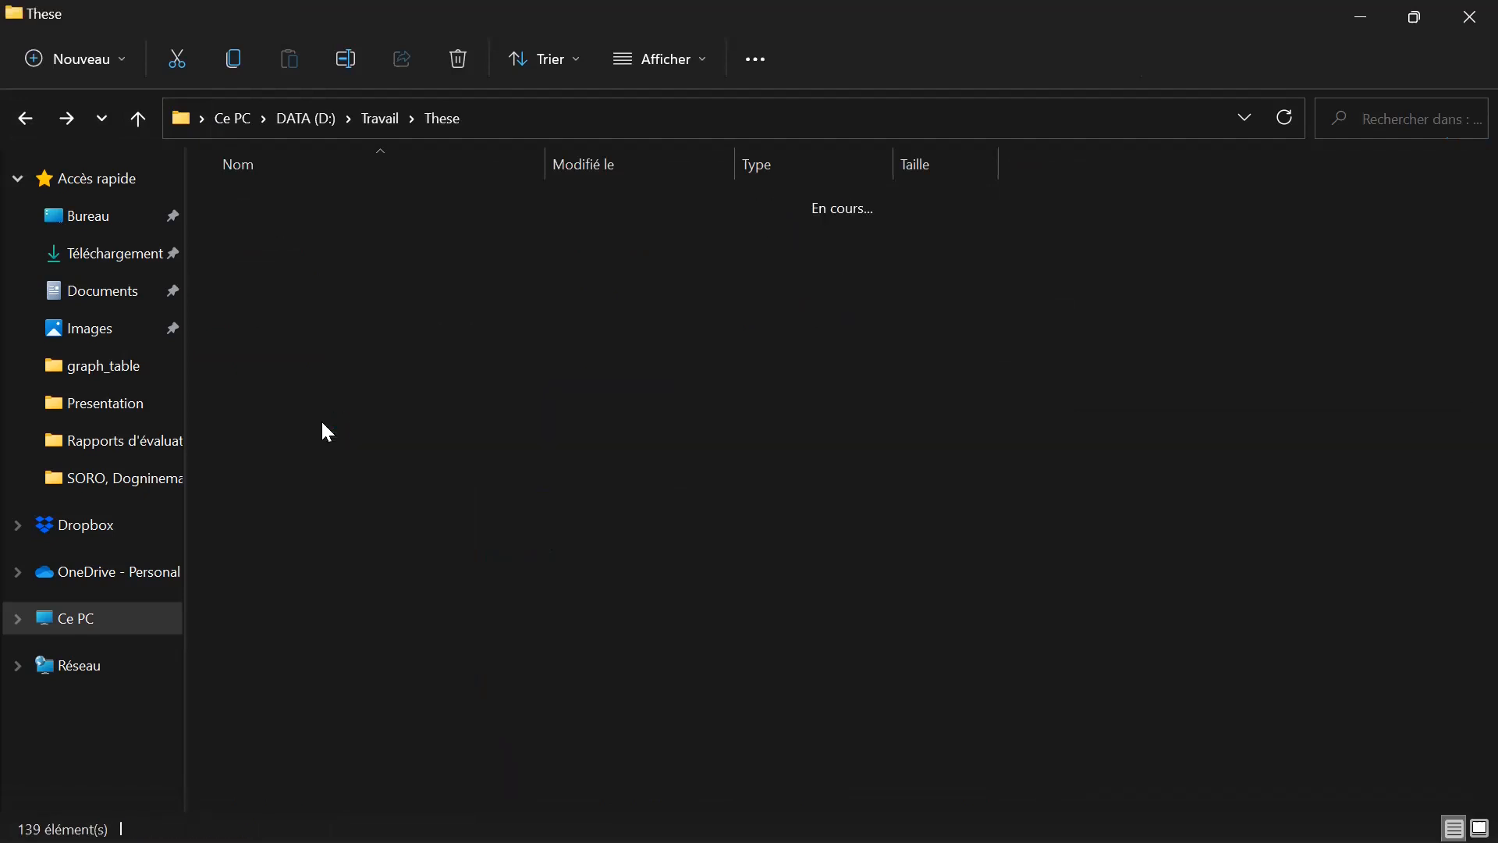
scroll(375, 636, down, 8)
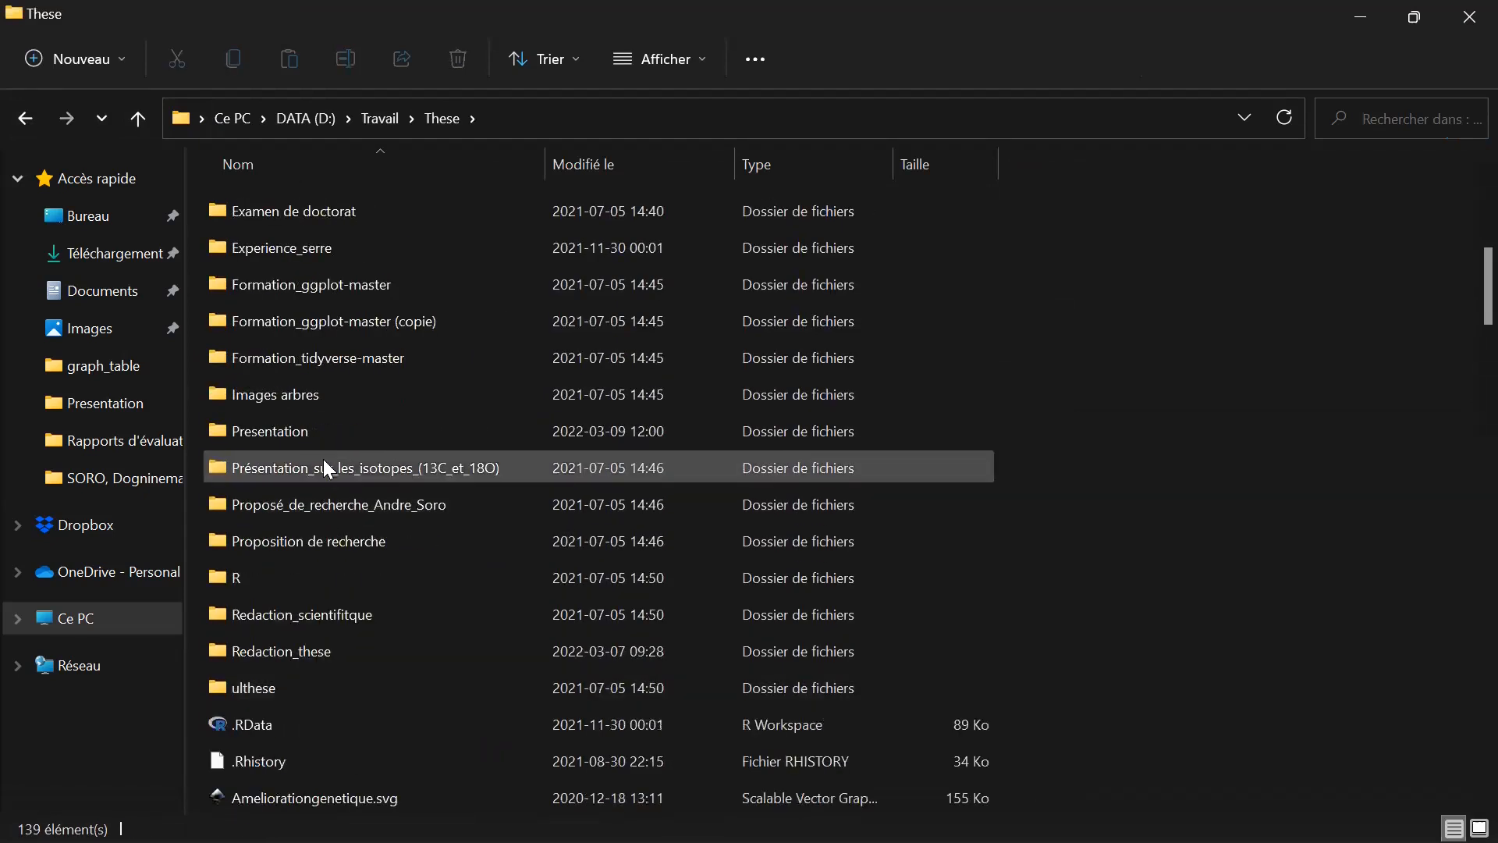
double_click(339, 432)
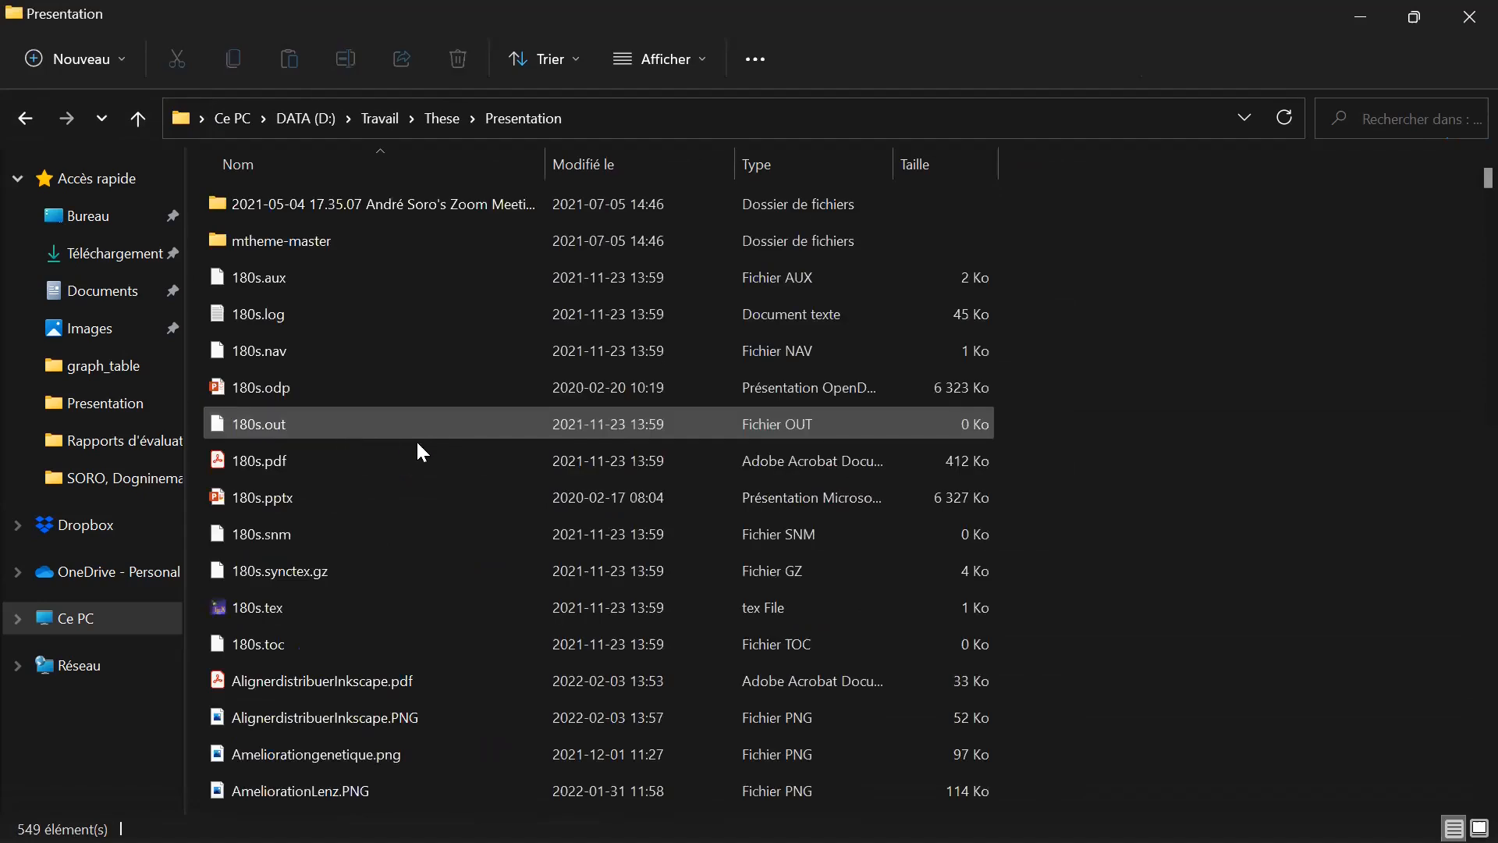
scroll(507, 528, down, 8)
scroll(513, 538, down, 12)
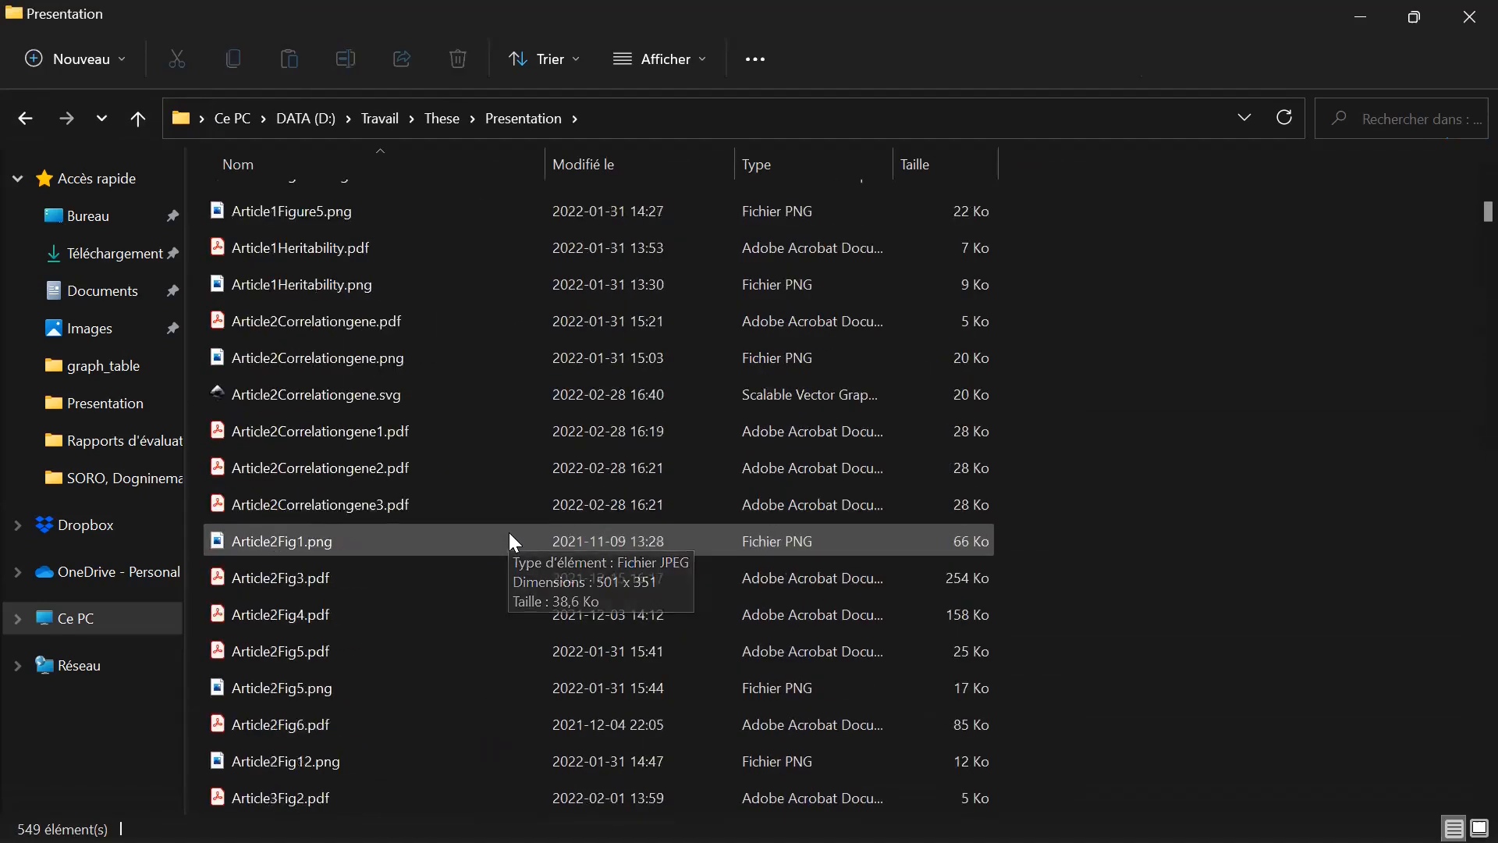
scroll(512, 534, down, 13)
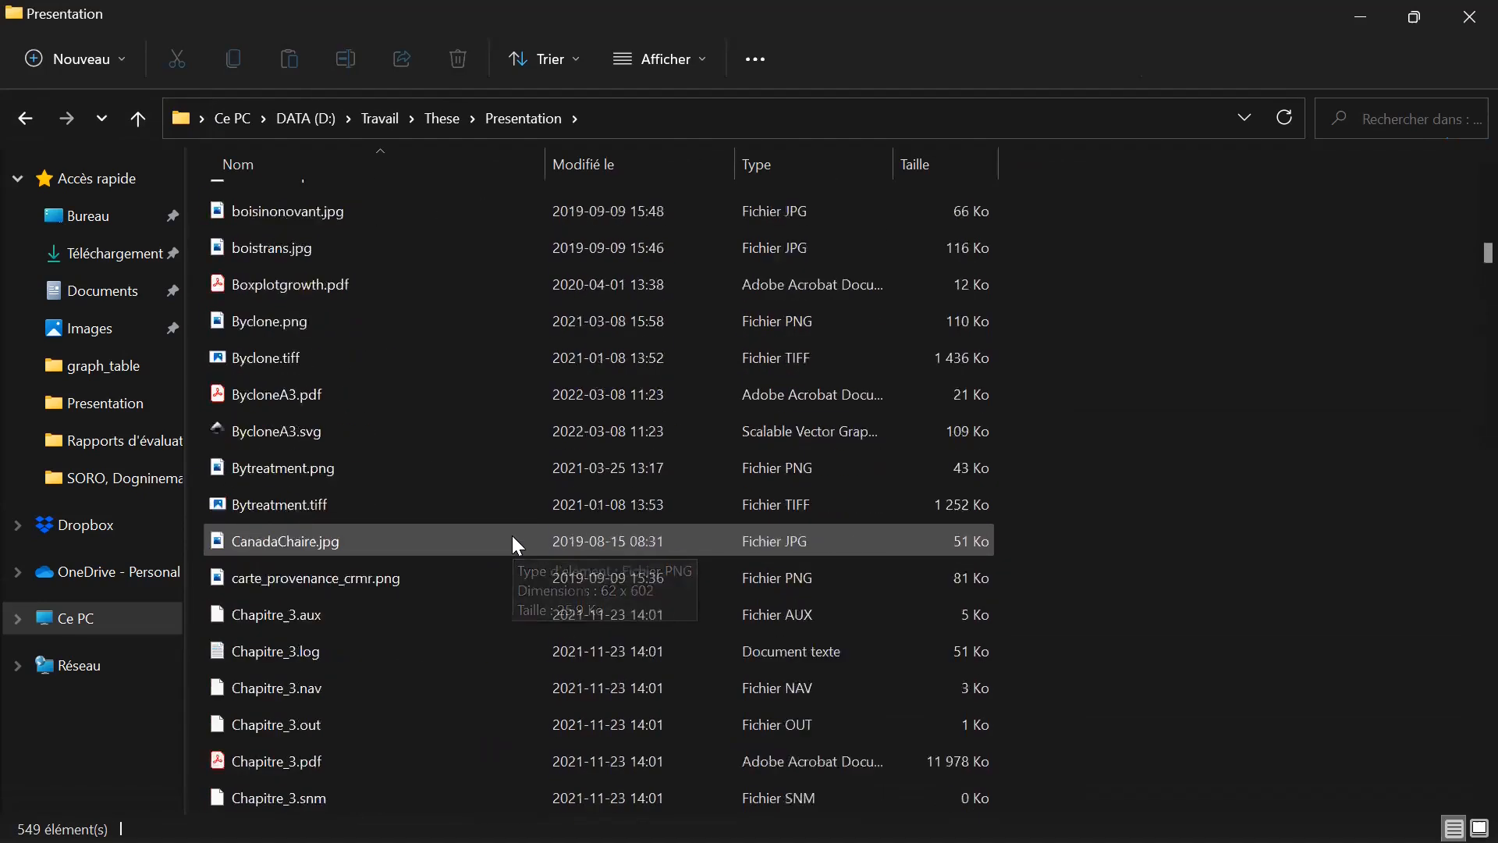
scroll(518, 537, down, 4)
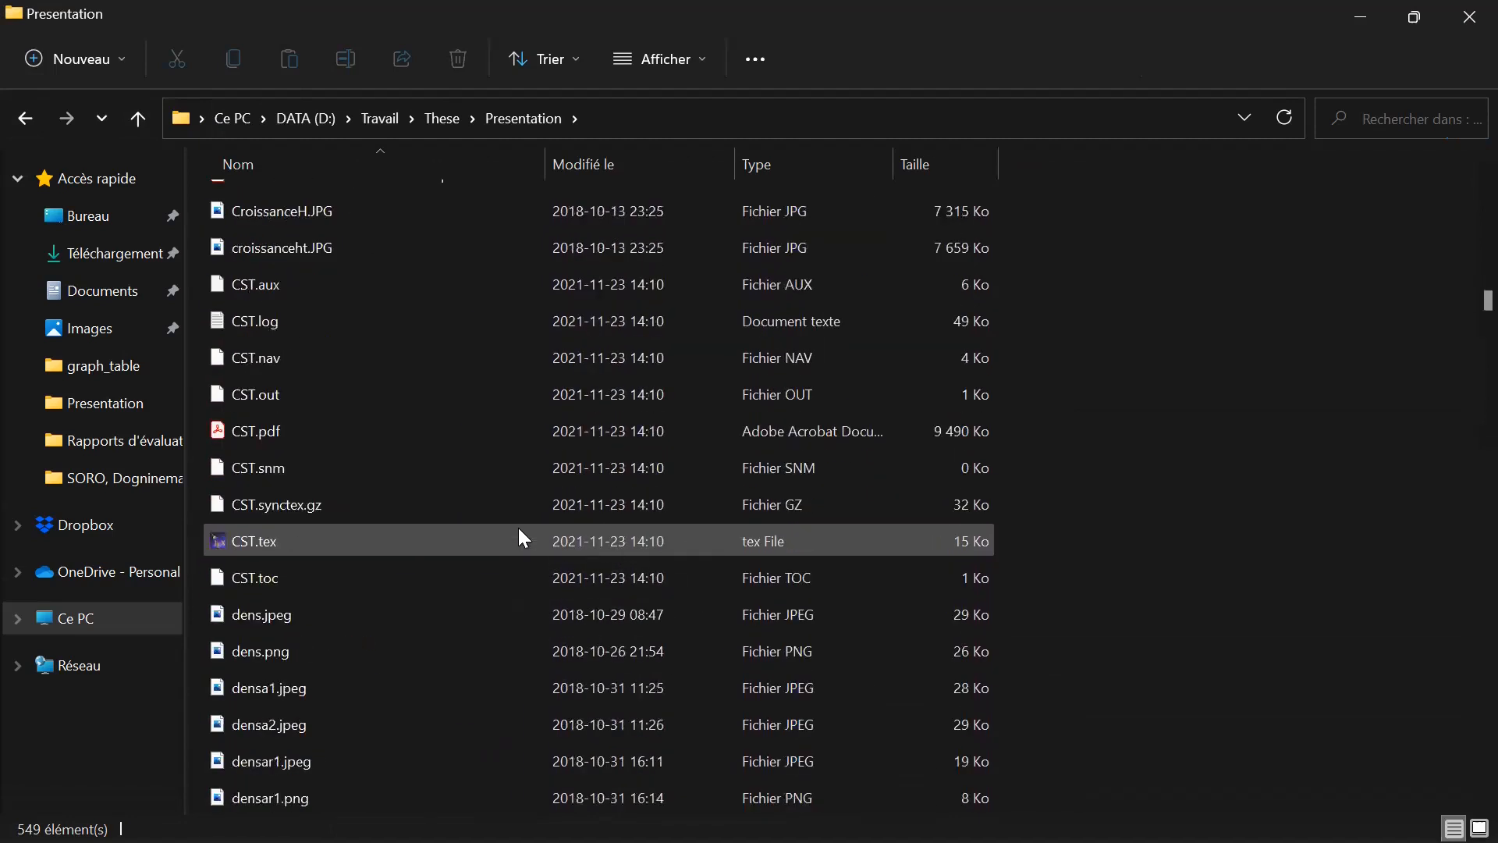
scroll(519, 534, up, 2)
scroll(517, 536, down, 3)
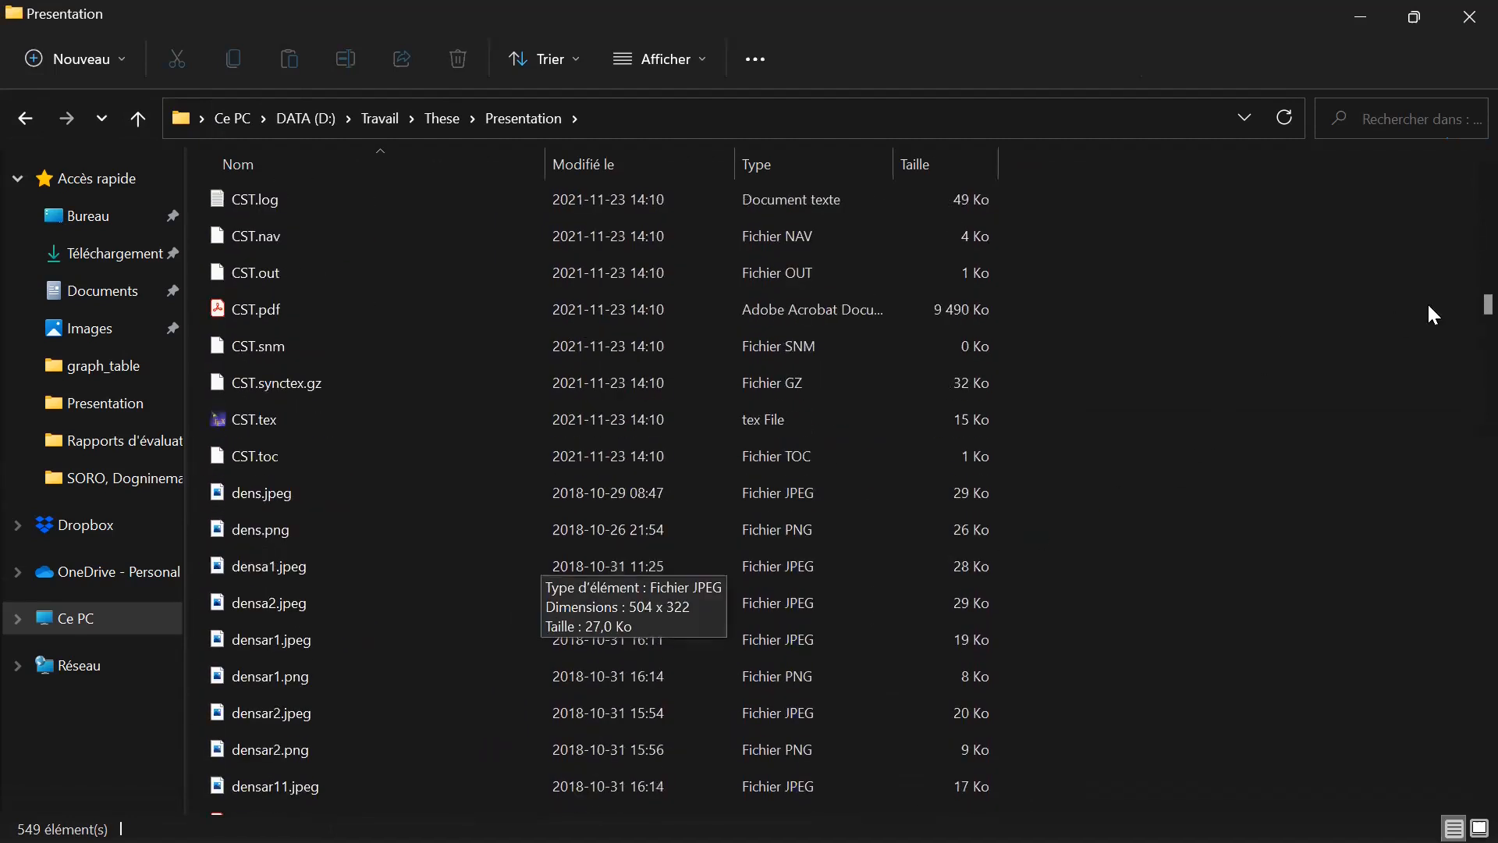
scroll(1466, 314, down, 20)
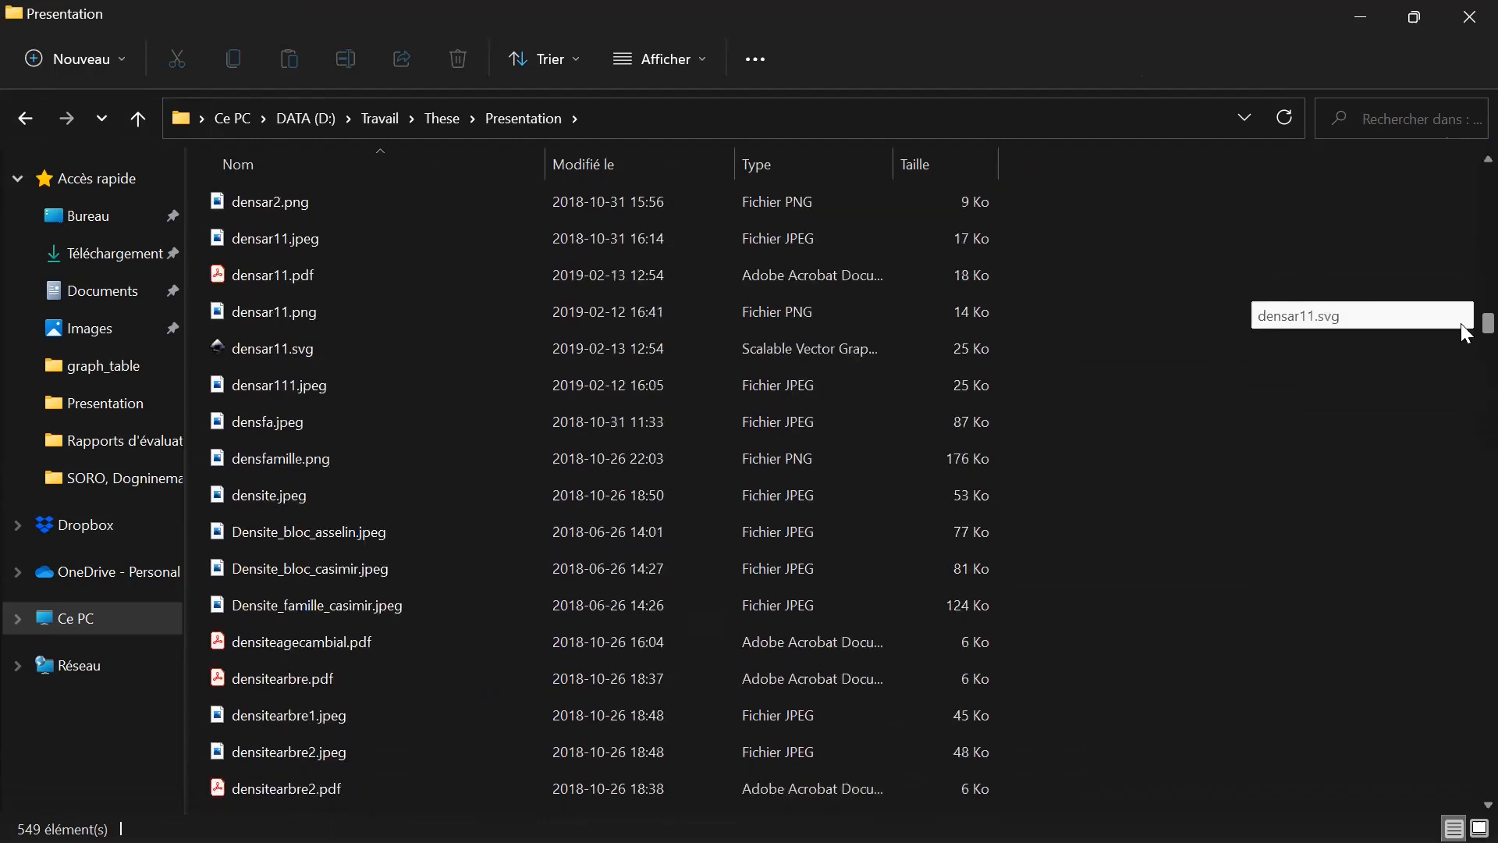
drag(1466, 388, 1464, 526)
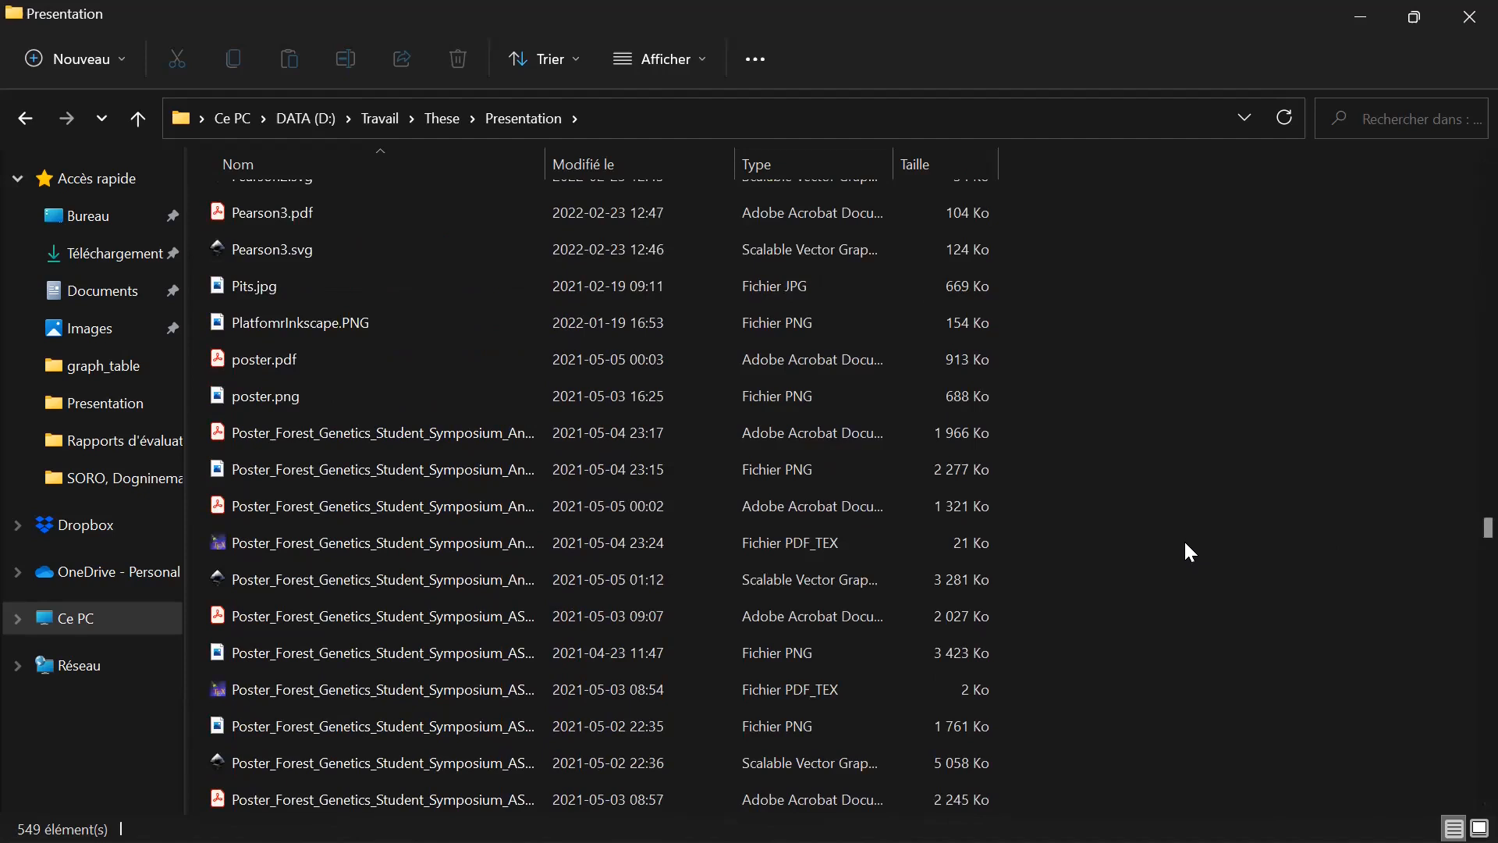
Go back to These, open Experience_serre and check its two Photos_de_tes_arbres folders.
click(444, 117)
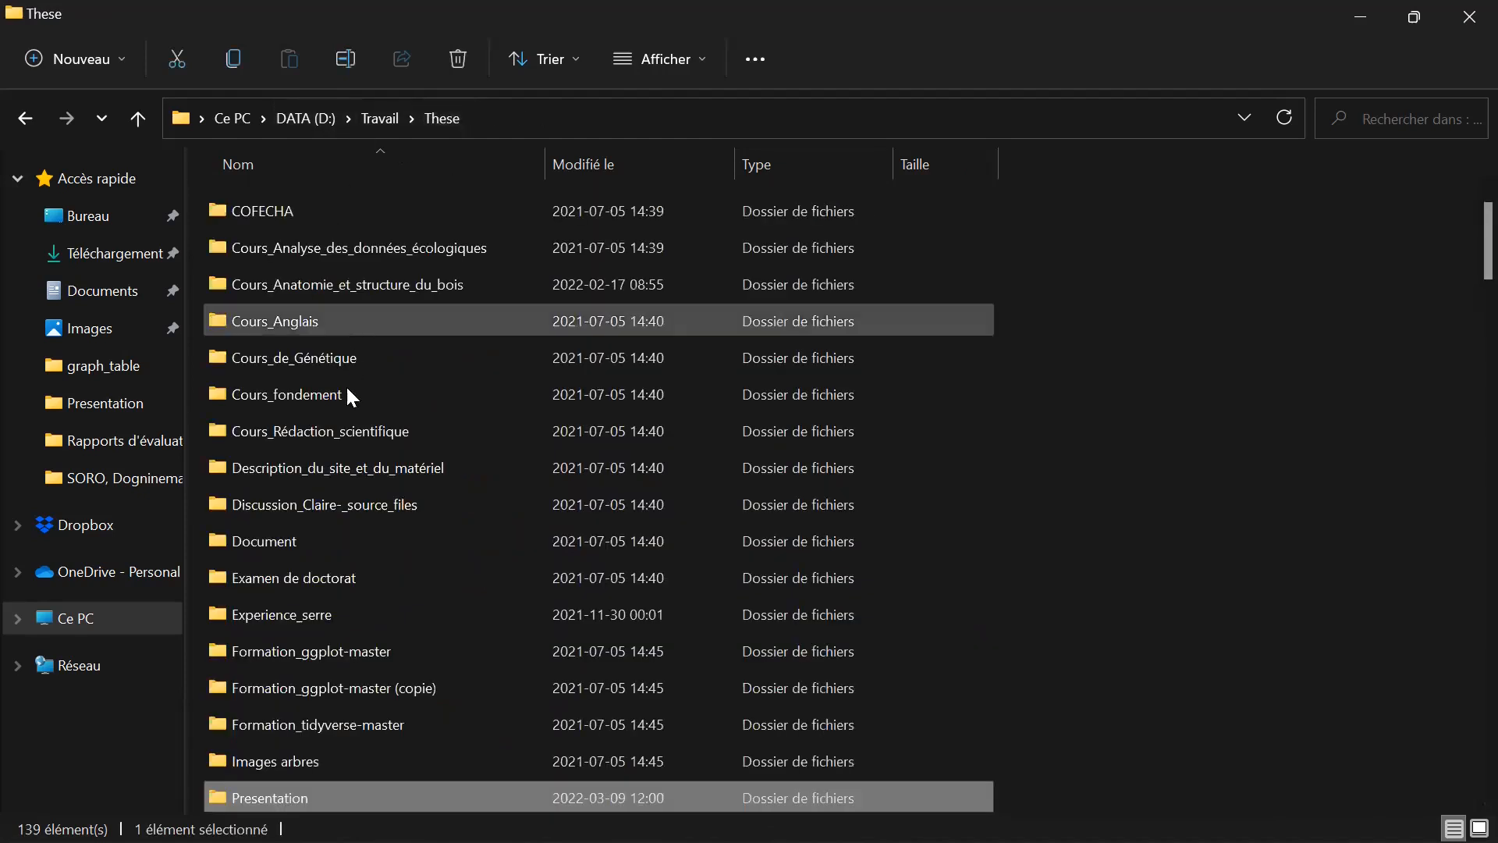
double_click(362, 611)
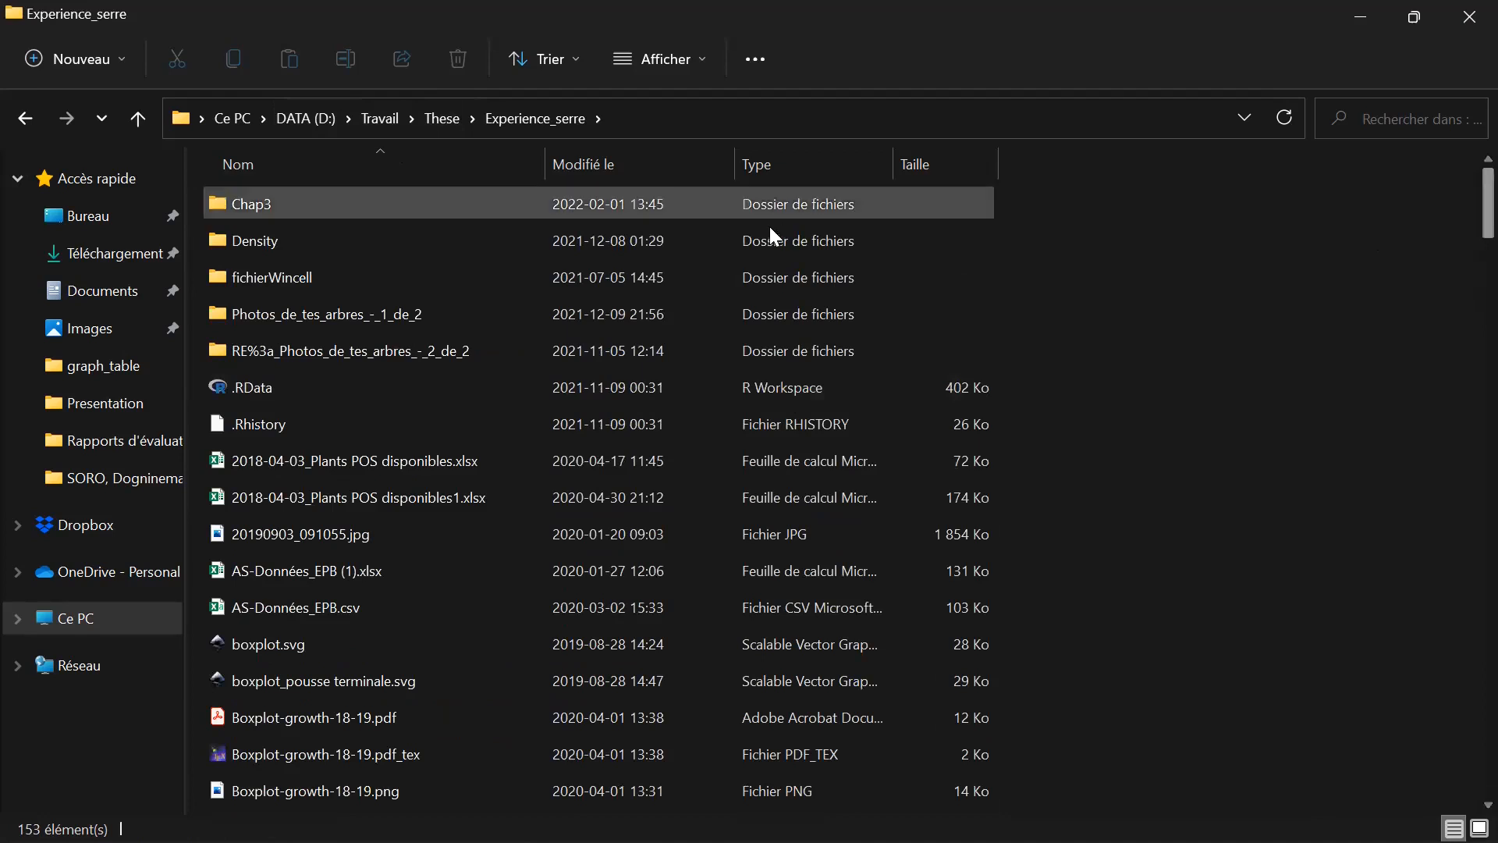
drag(1486, 201, 1464, 160)
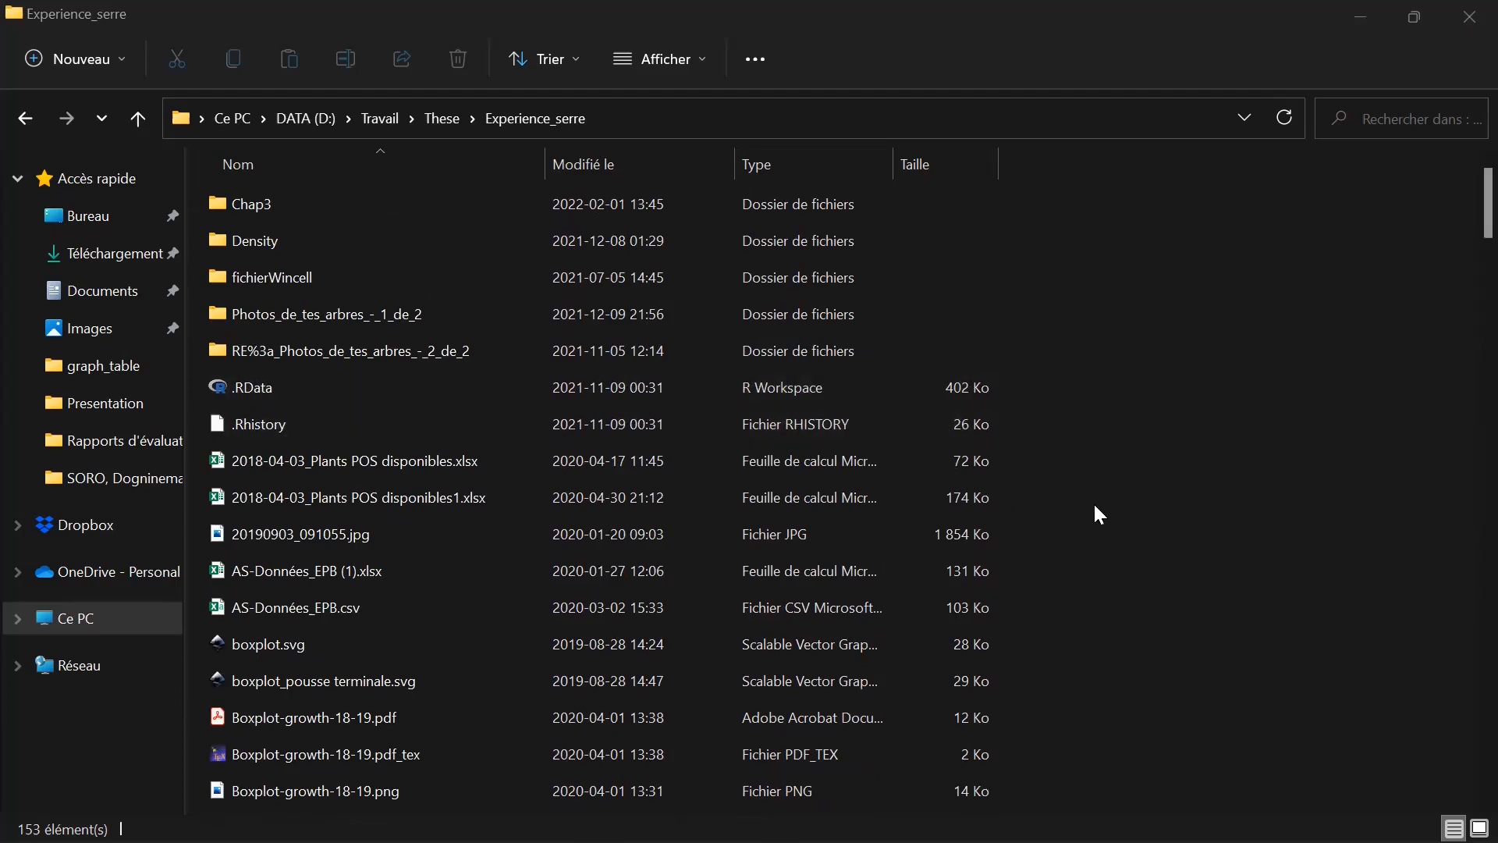
double_click(479, 312)
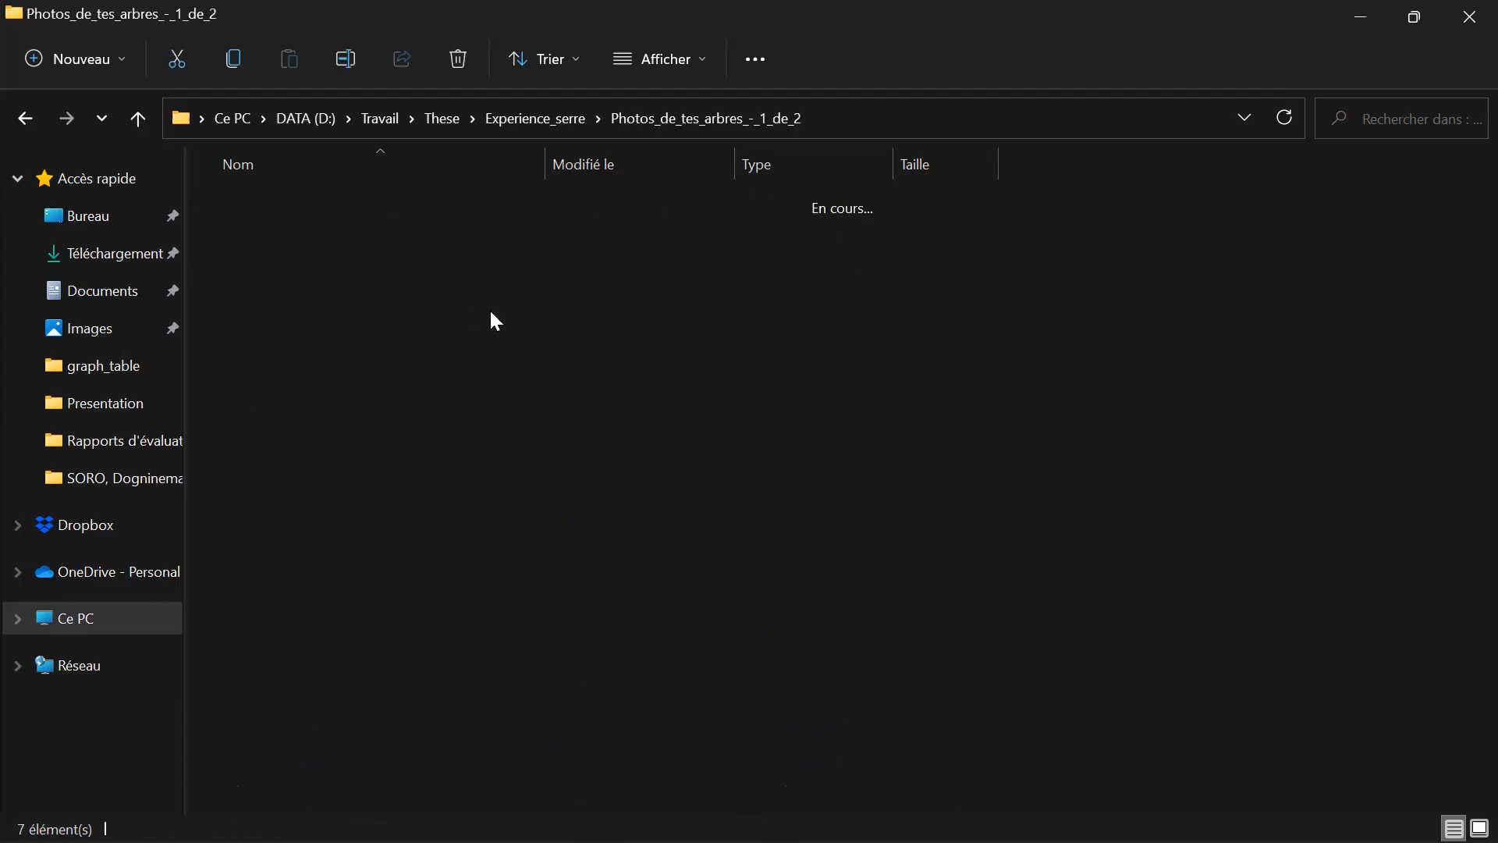
click(26, 118)
double_click(414, 348)
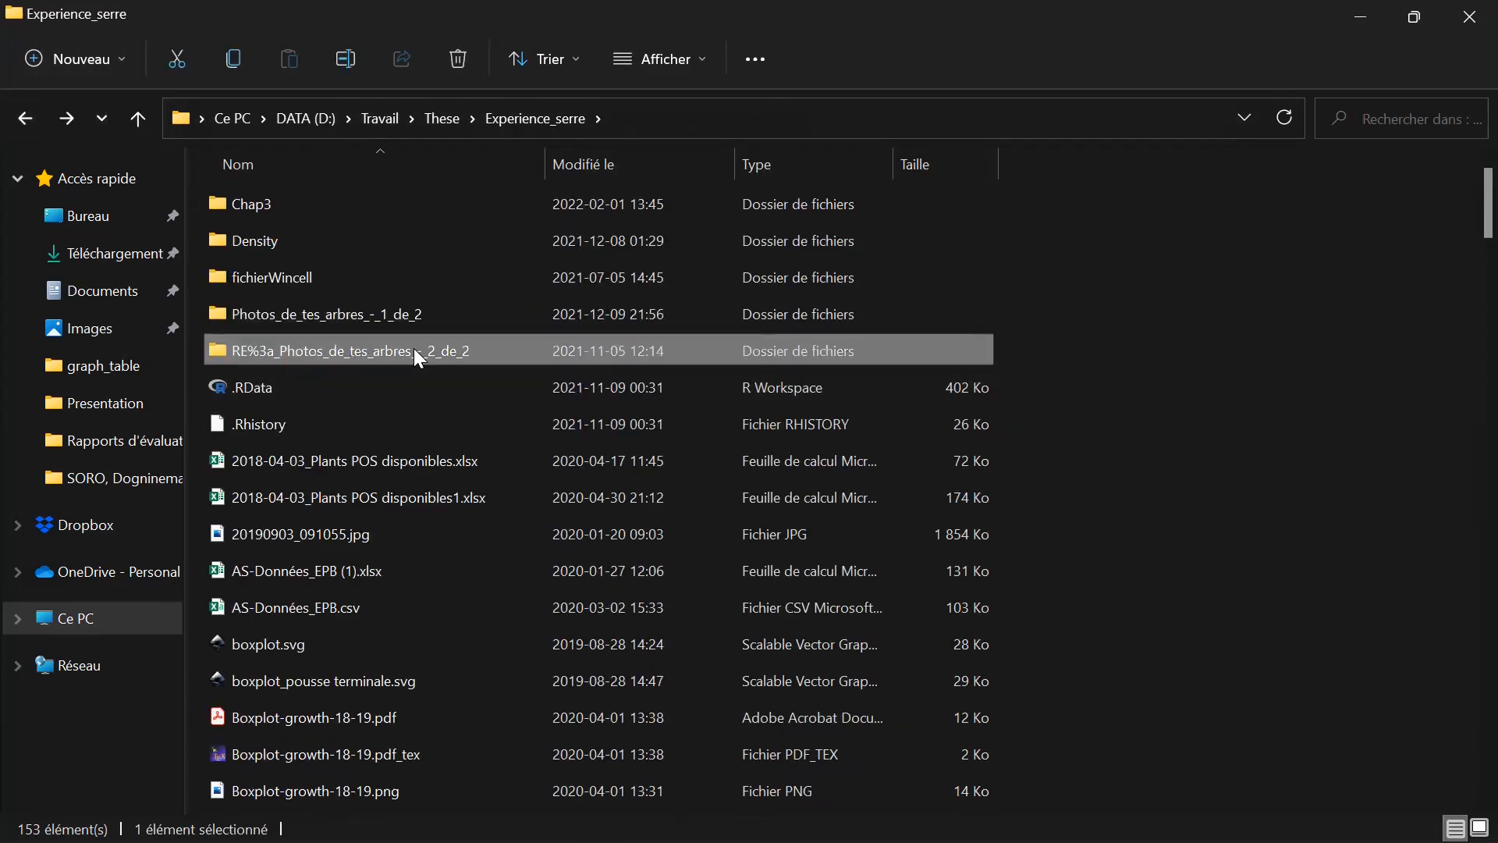
click(26, 118)
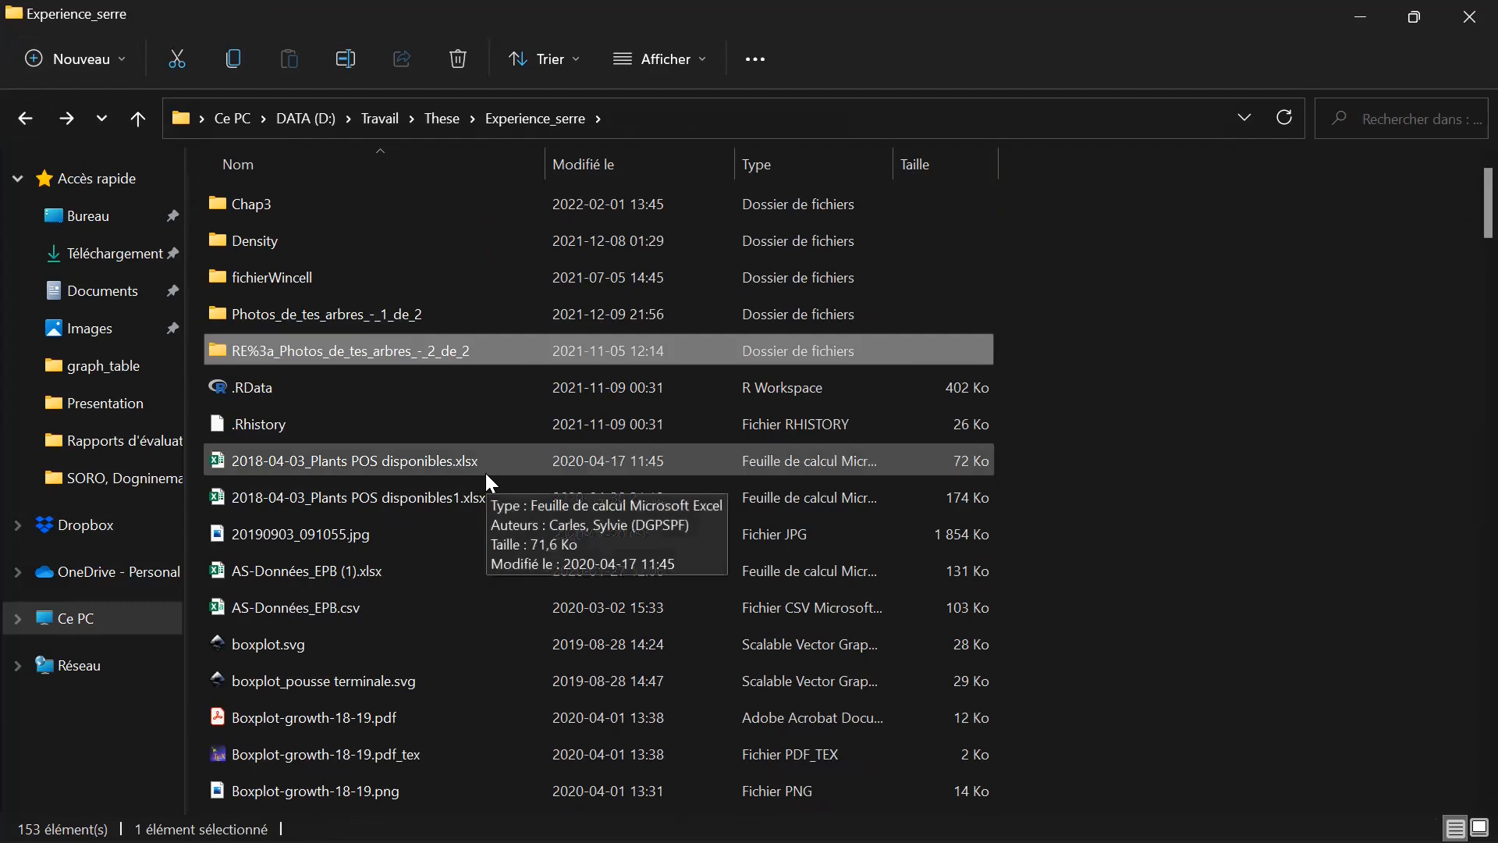
click(506, 247)
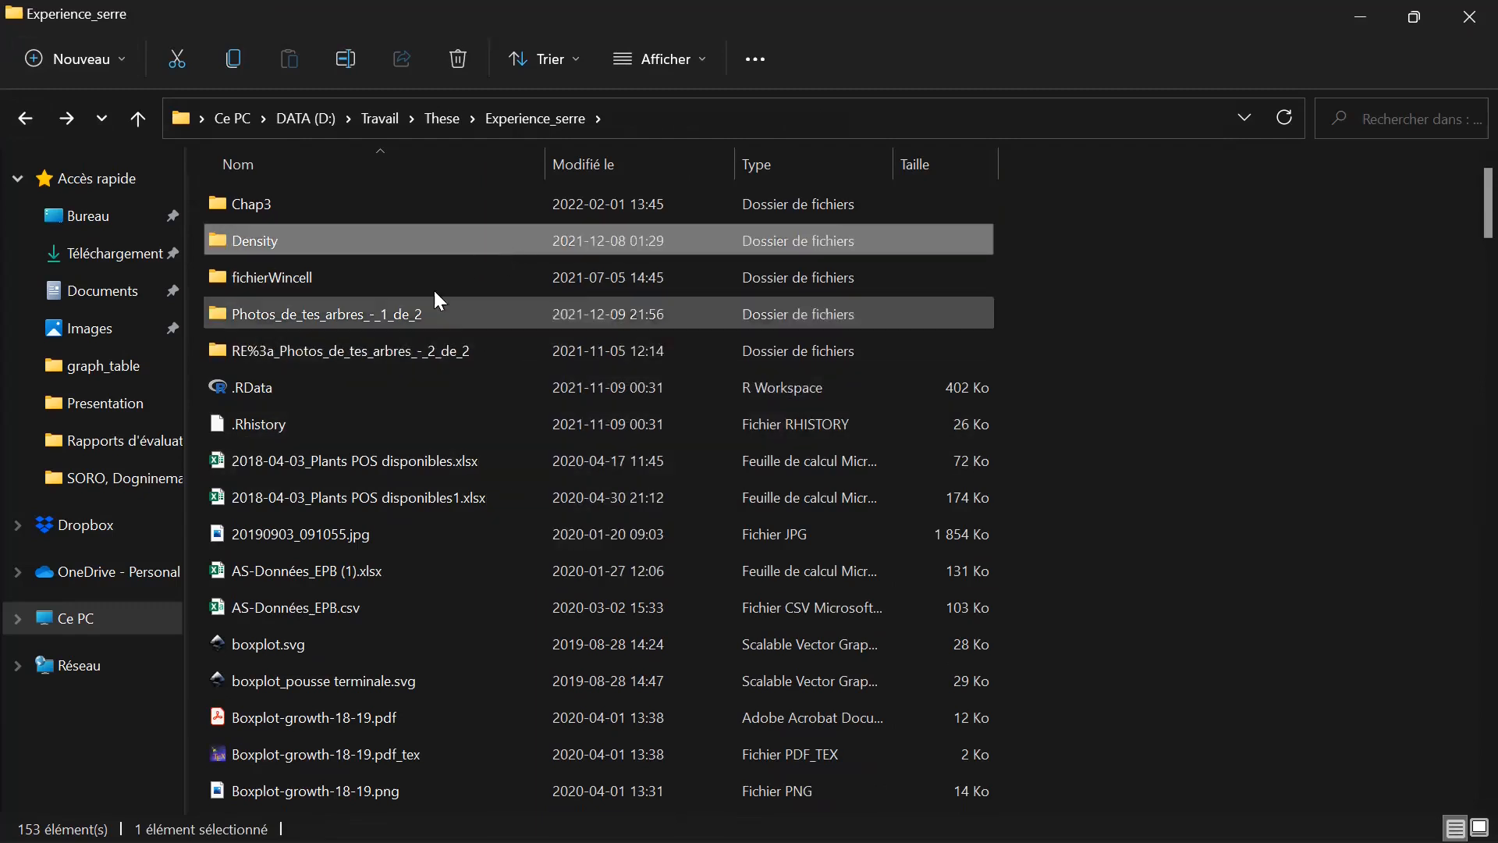
Switch to the unresponsive Inkscape photo-tracing document and force it to close.
mouse_move(581, 842)
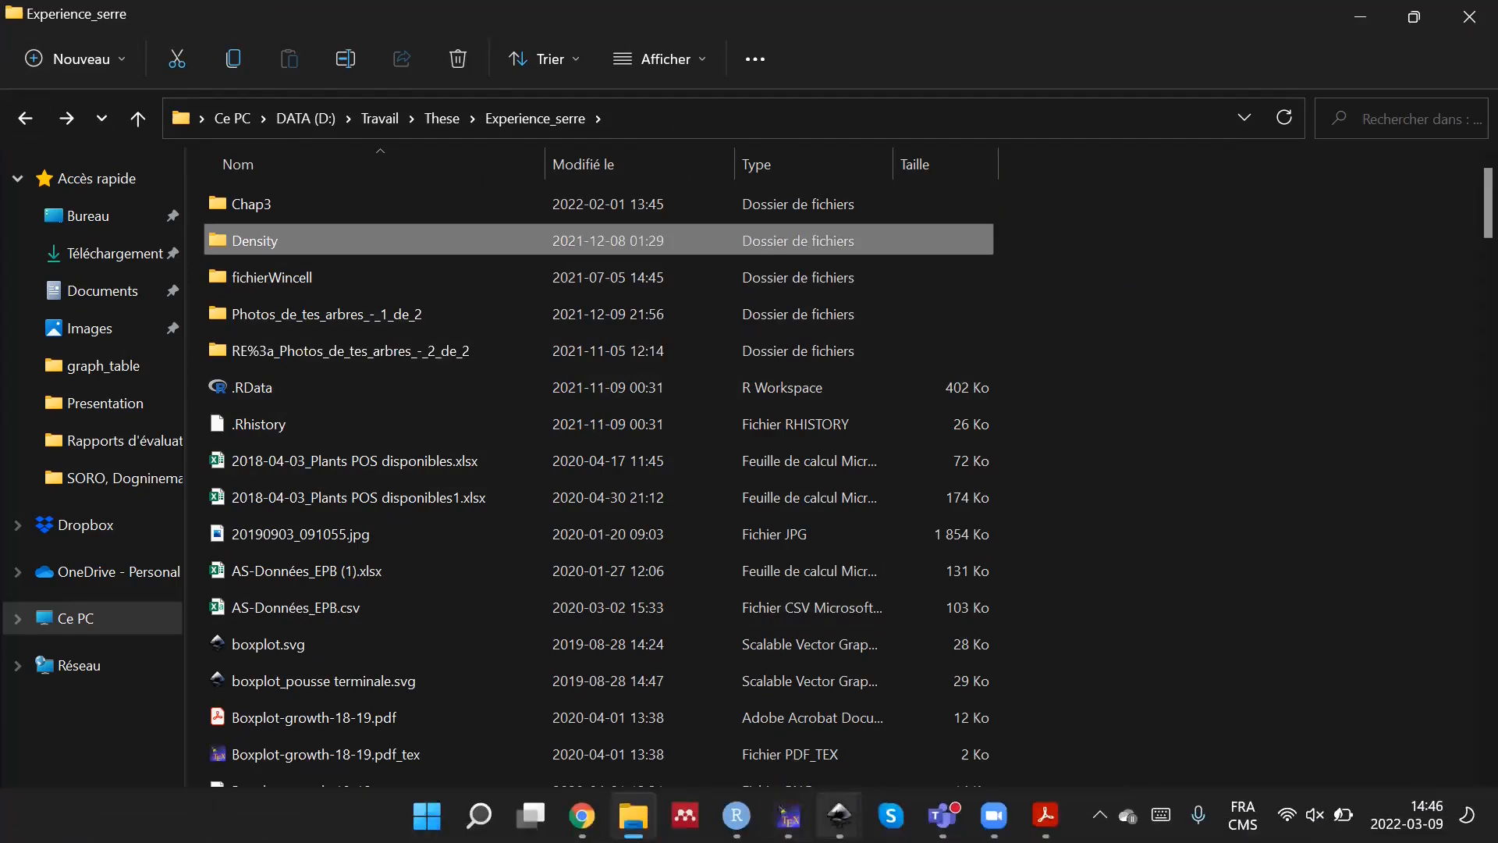
mouse_move(839, 816)
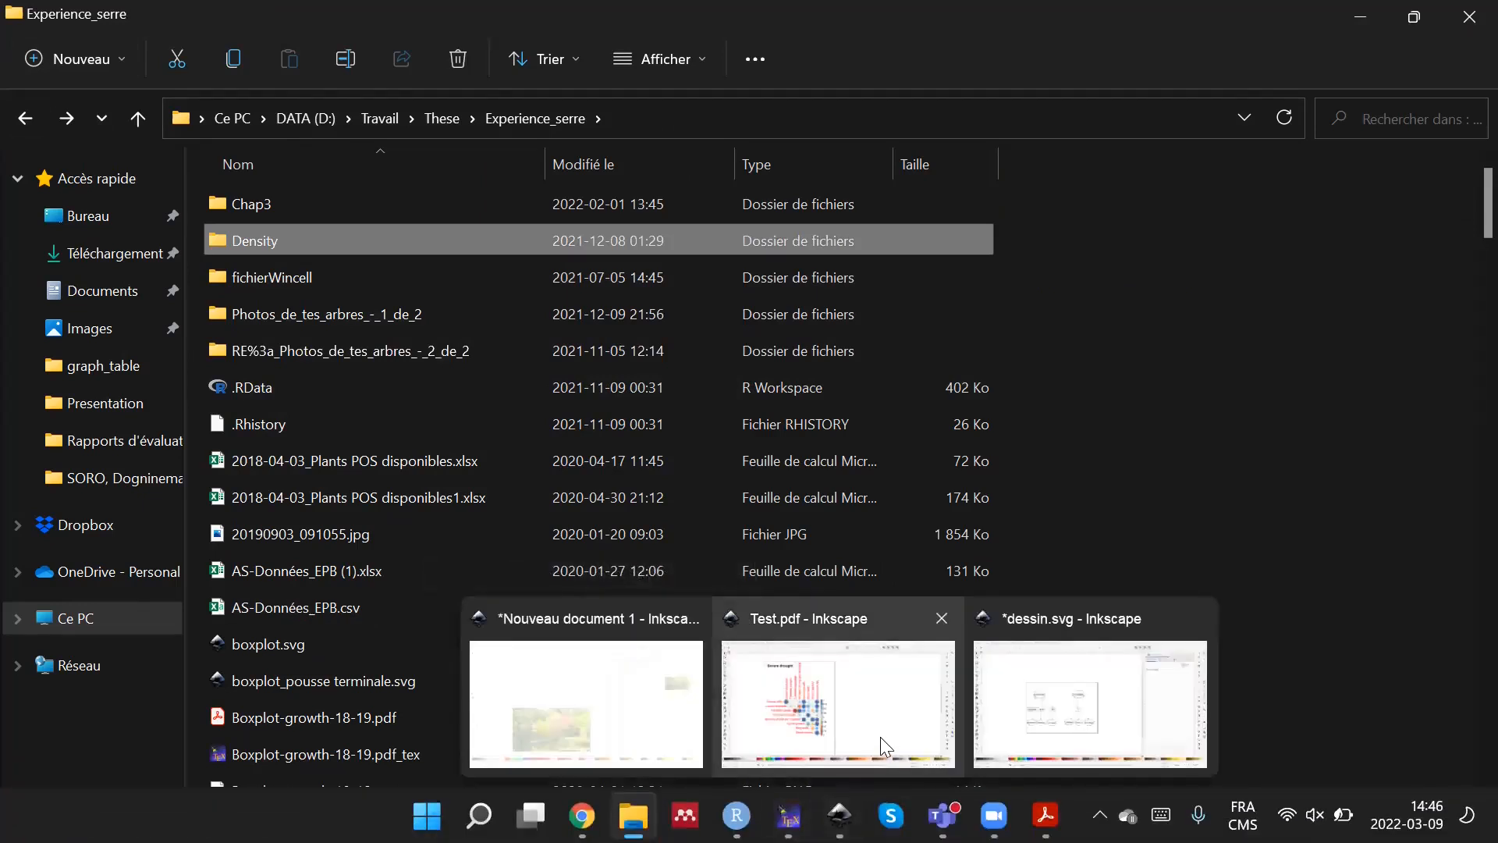
click(686, 741)
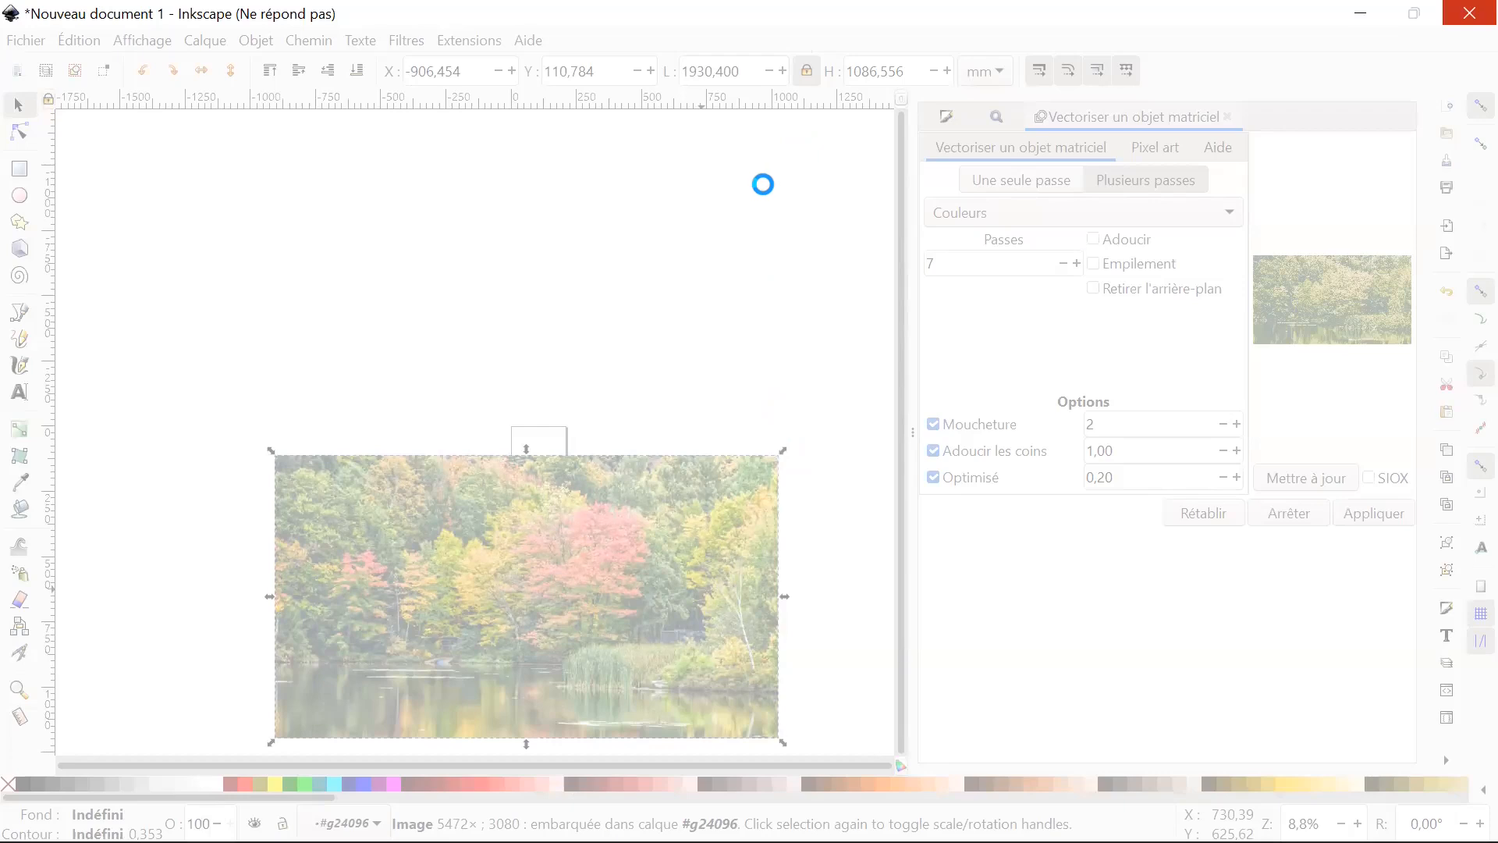
click(1467, 23)
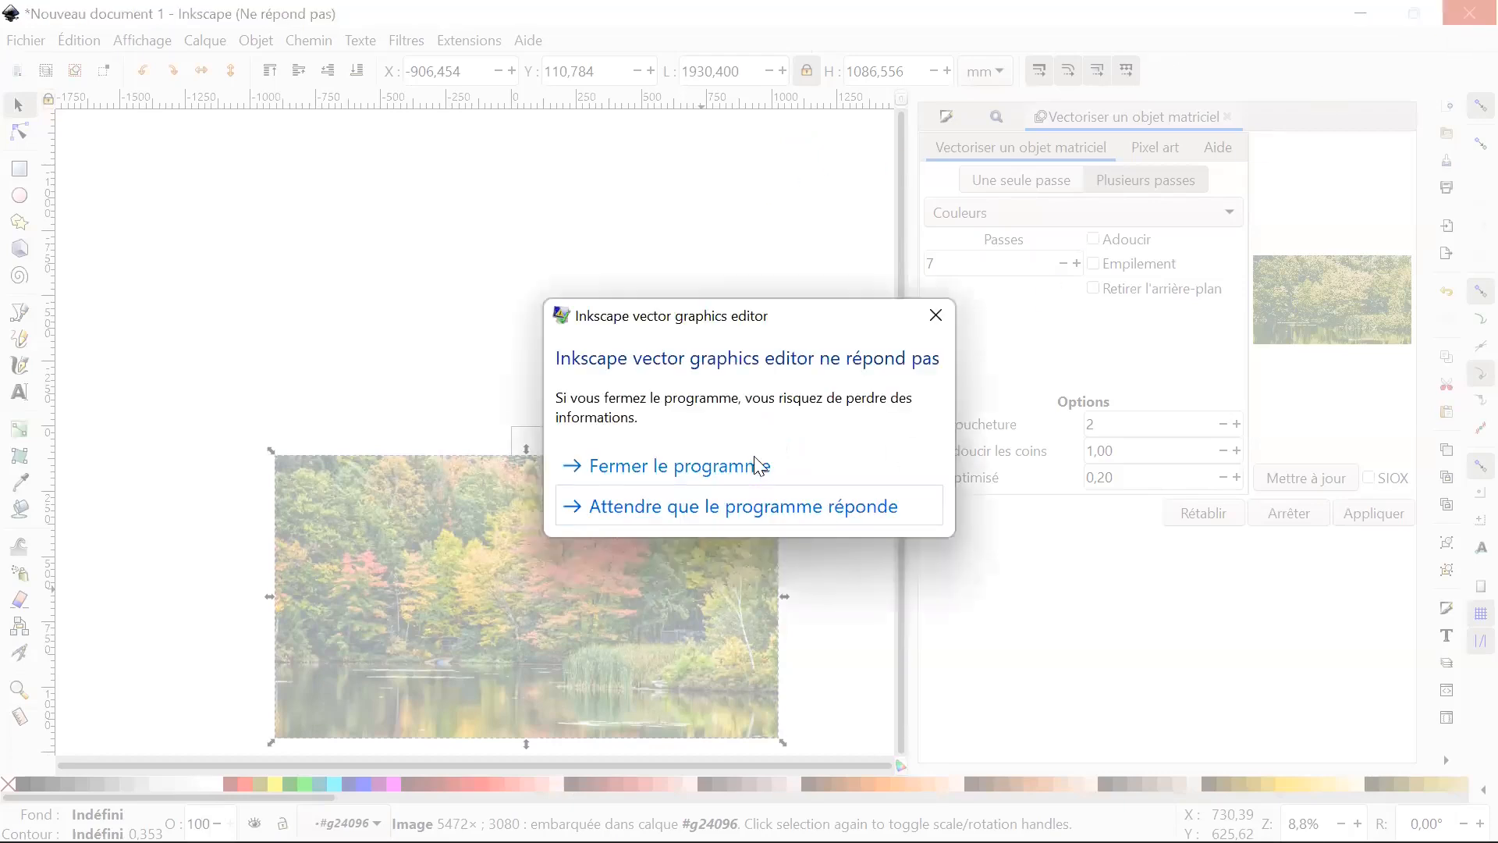
click(759, 466)
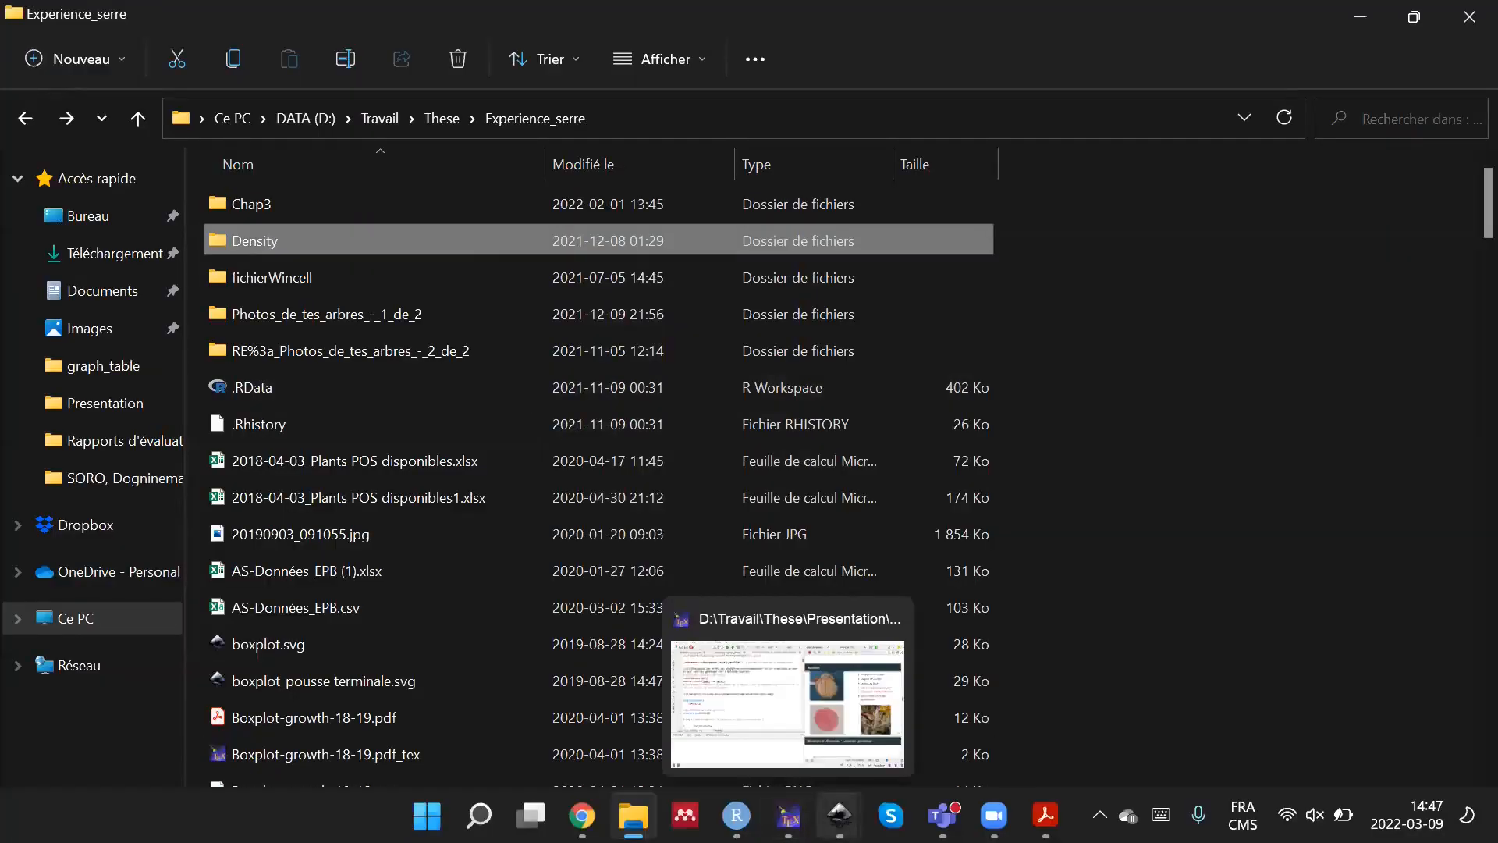
Switch to the Test.pdf document in Inkscape and look over the Severe drought plot.
mouse_move(840, 815)
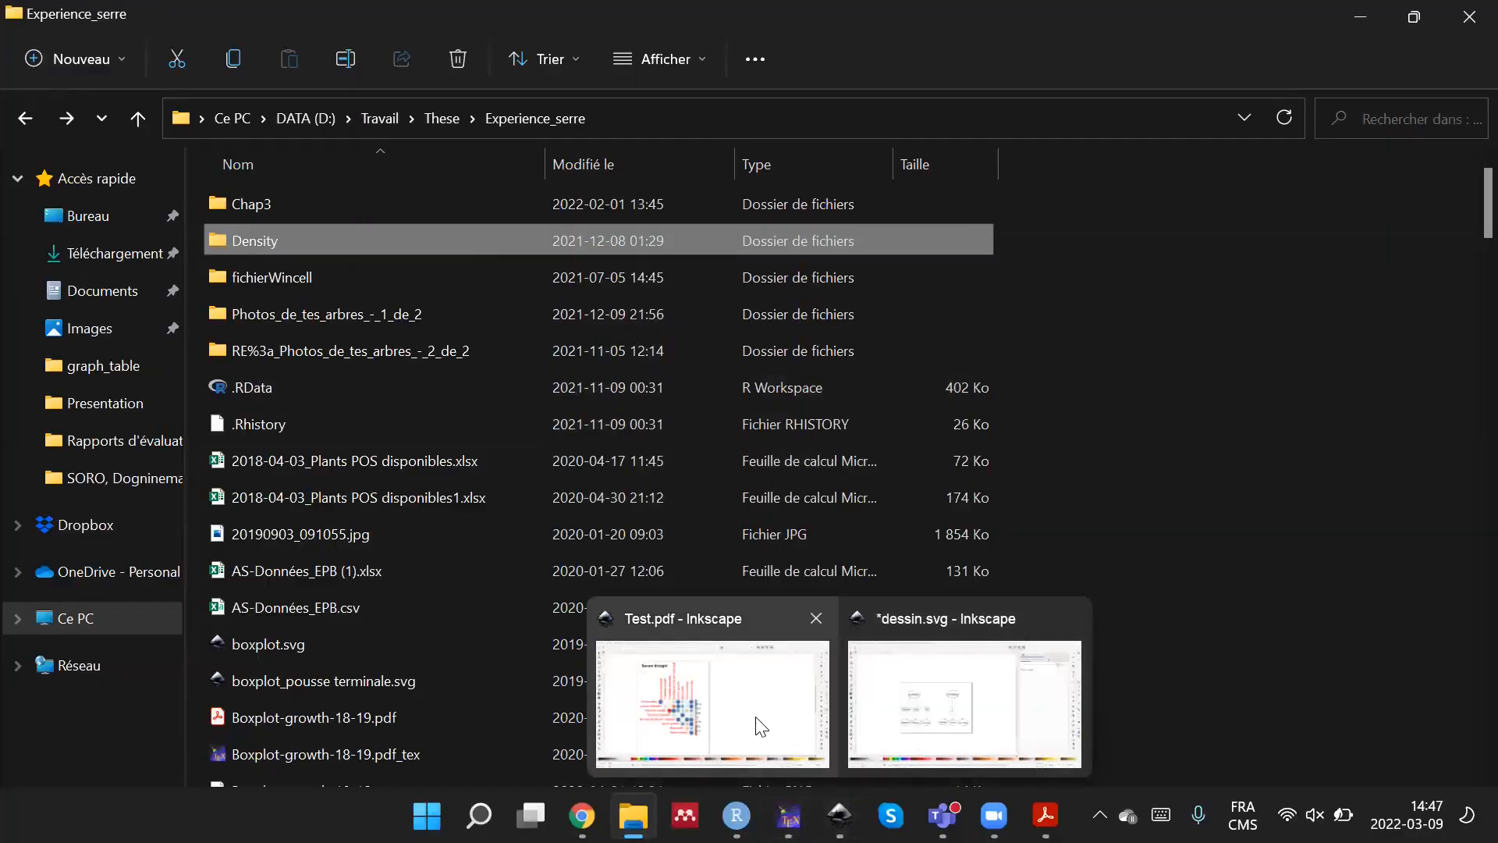
click(772, 671)
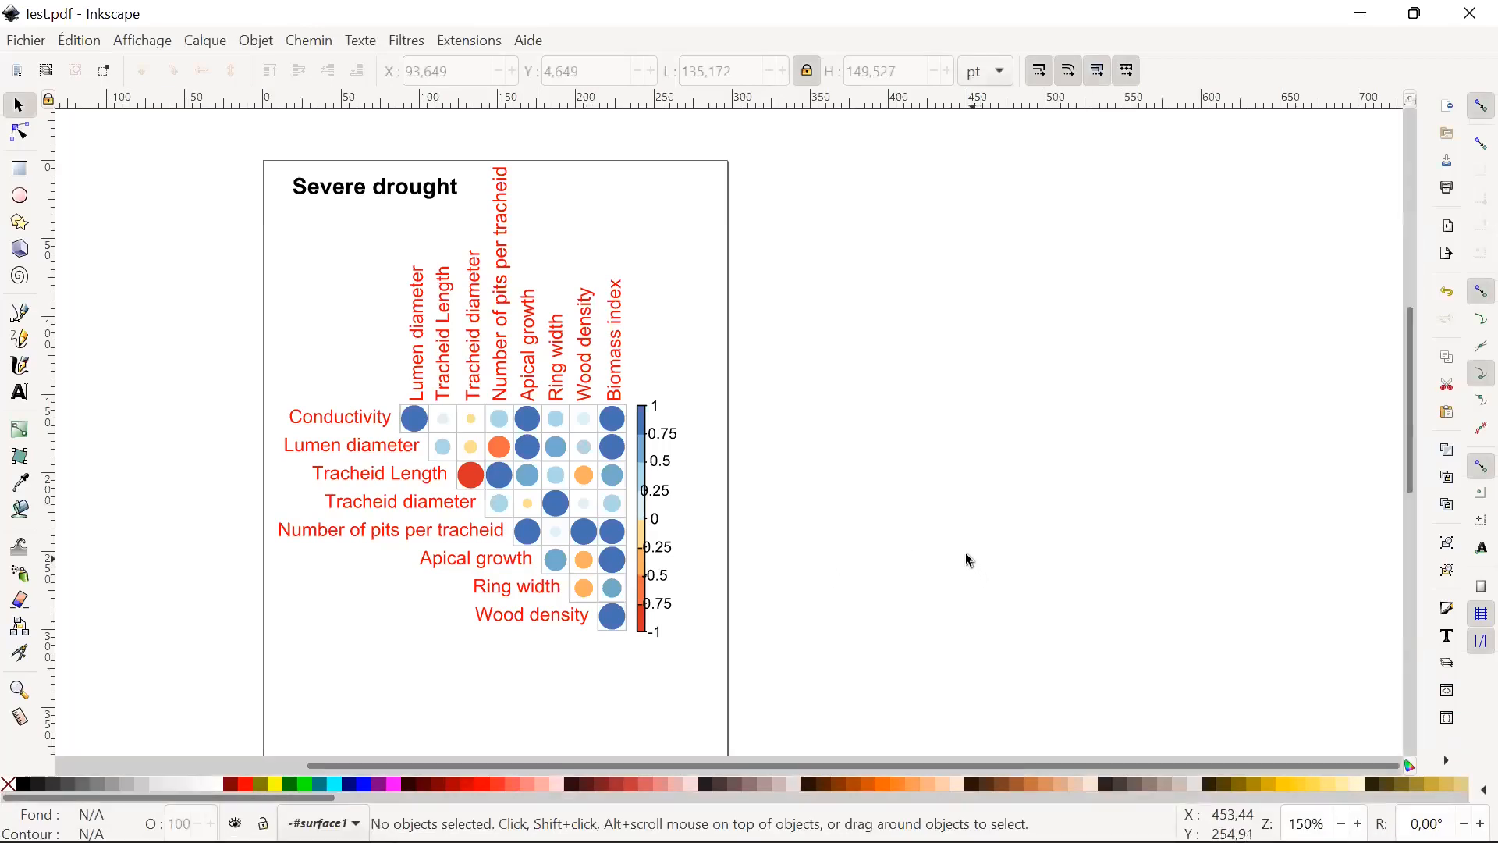
scroll(958, 558, down, 2)
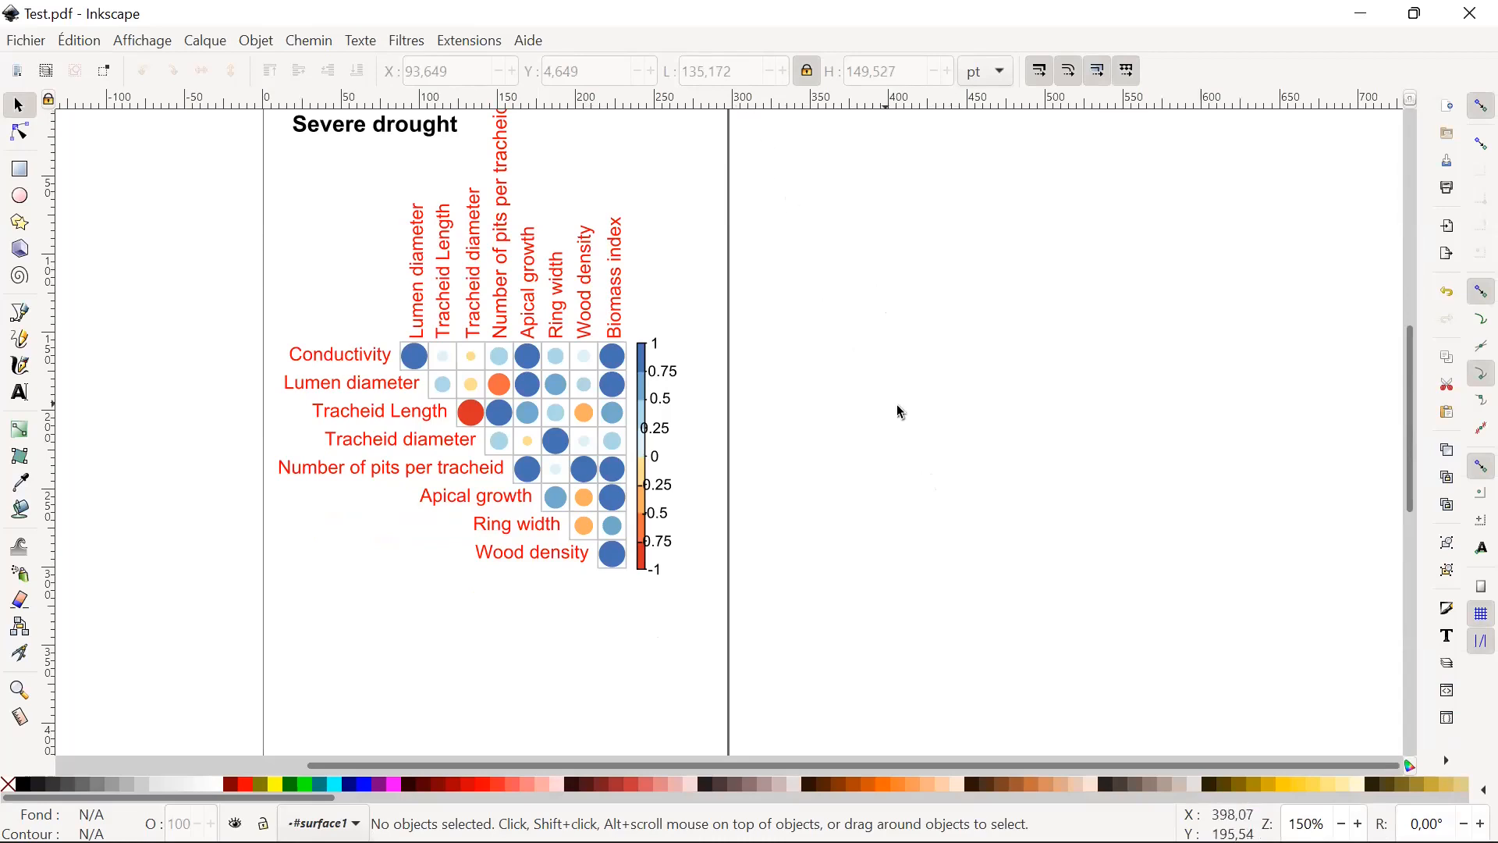
scroll(781, 402, up, 4)
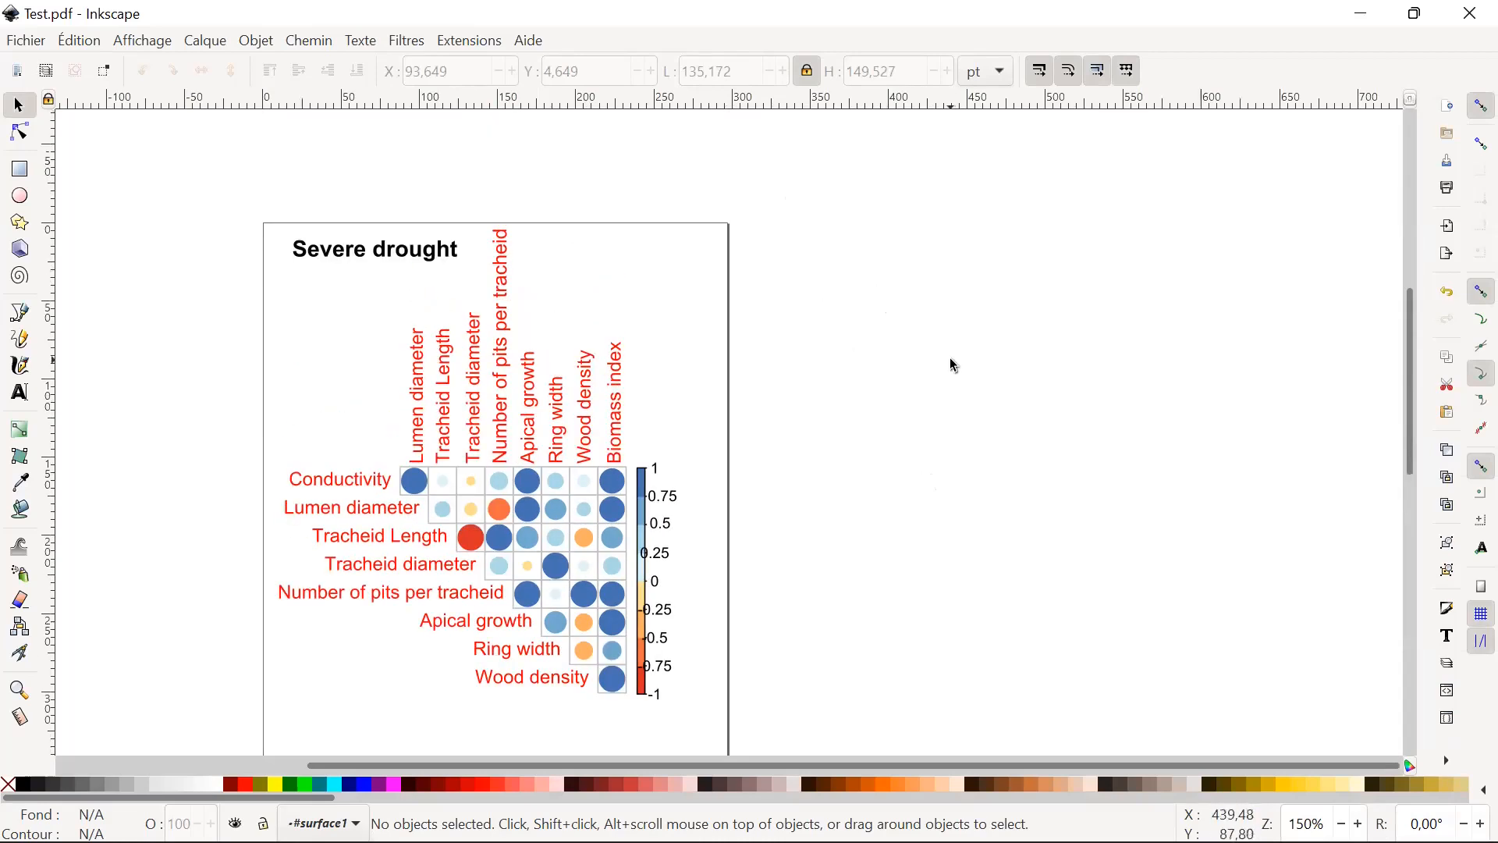